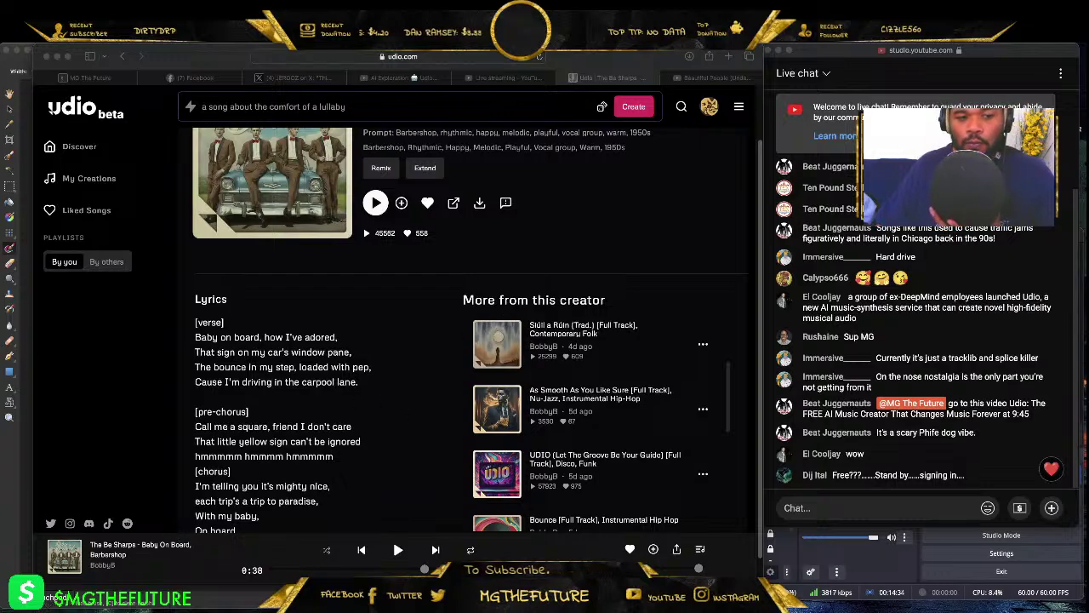
- Switch to FL Studio and add "DRAKE - DISSING - 182 Dm.wav" from the Desktop folder to Track 3 of the playlist
{"action": "key", "text": "super+Tab"}
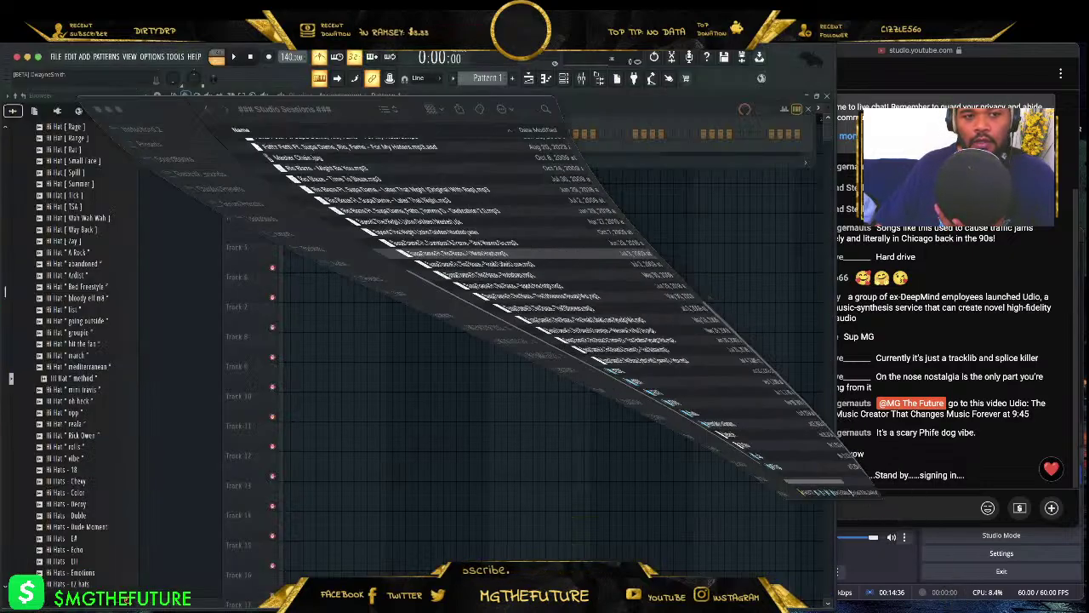
{"action": "scroll", "coordinate": [110, 171], "scroll_direction": "up", "scroll_amount": 5}
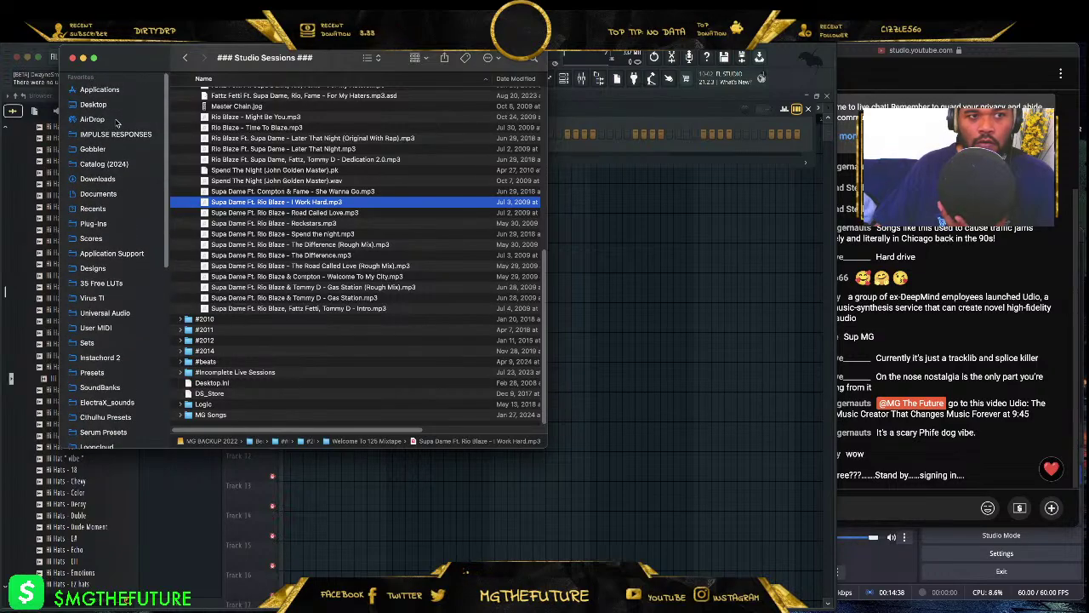
{"action": "left_click", "coordinate": [95, 104]}
{"action": "left_click", "coordinate": [259, 107]}
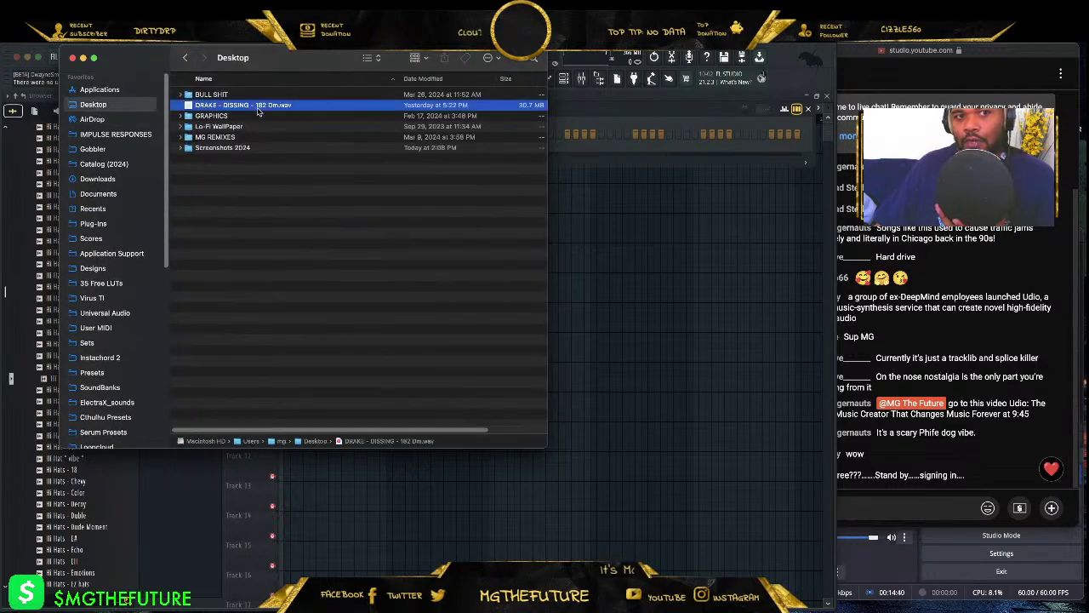
{"action": "left_click_drag", "start_coordinate": [244, 107], "coordinate": [562, 189]}
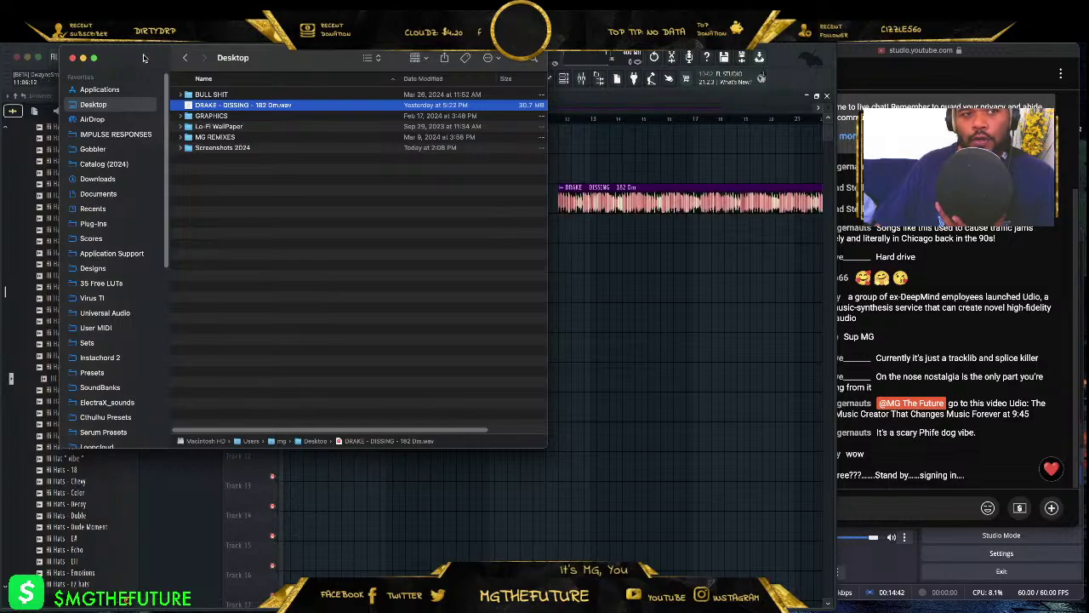
{"action": "left_click", "coordinate": [82, 57]}
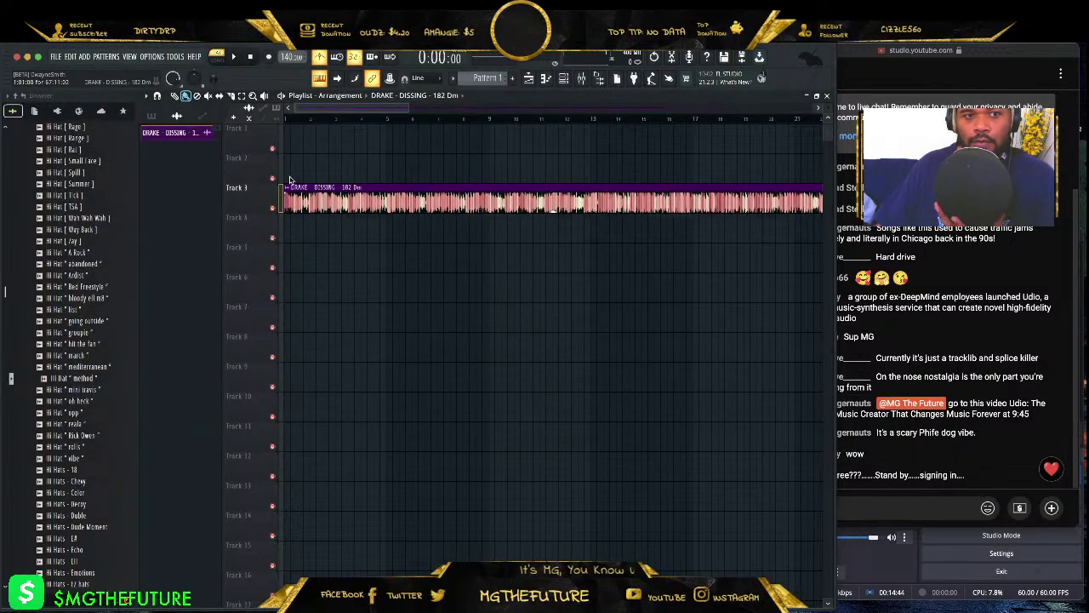
- Set the project tempo to 182 BPM
{"action": "left_click_drag", "start_coordinate": [426, 105], "coordinate": [611, 99]}
{"action": "left_click_drag", "start_coordinate": [292, 57], "coordinate": [292, 28]}
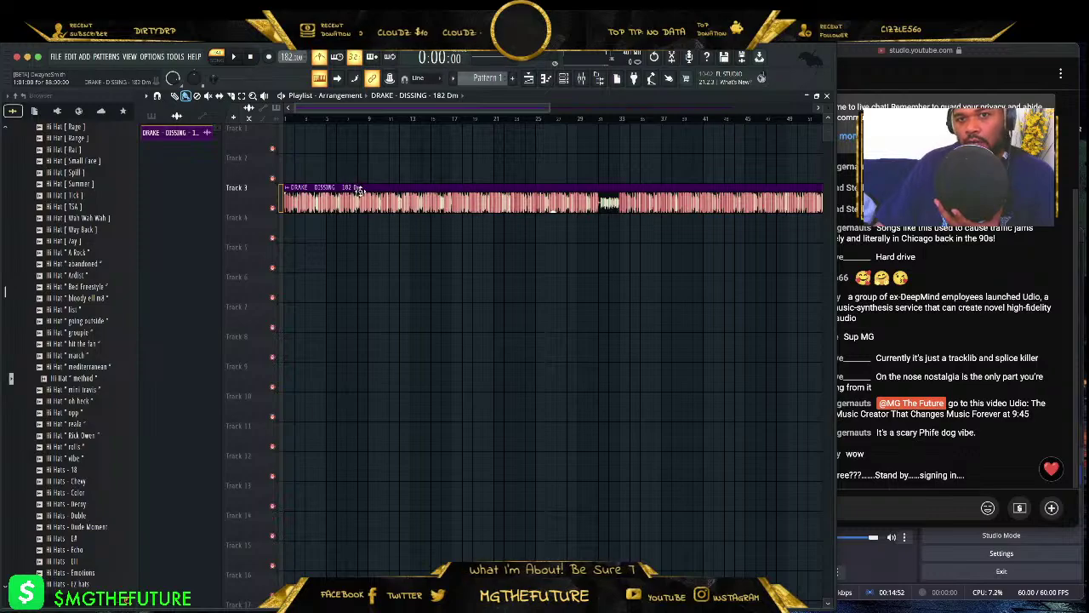
- Move the audio clip up to the start of Track 2 and increase that track's height
{"action": "left_click_drag", "start_coordinate": [358, 200], "coordinate": [366, 170]}
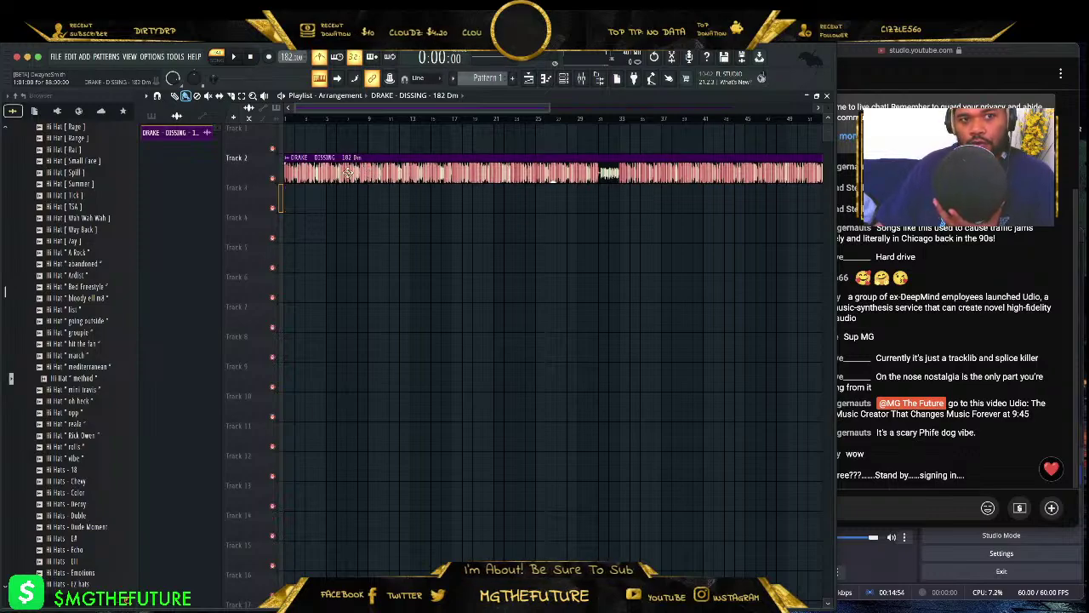
{"action": "left_click_drag", "start_coordinate": [245, 183], "coordinate": [245, 248]}
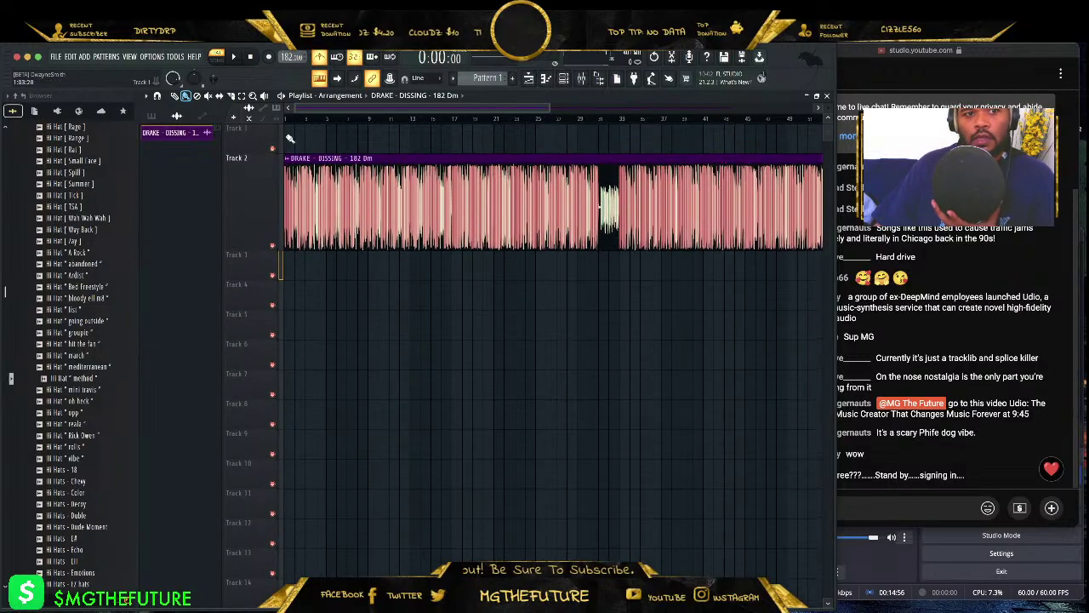
{"action": "left_click_drag", "start_coordinate": [549, 107], "coordinate": [771, 105]}
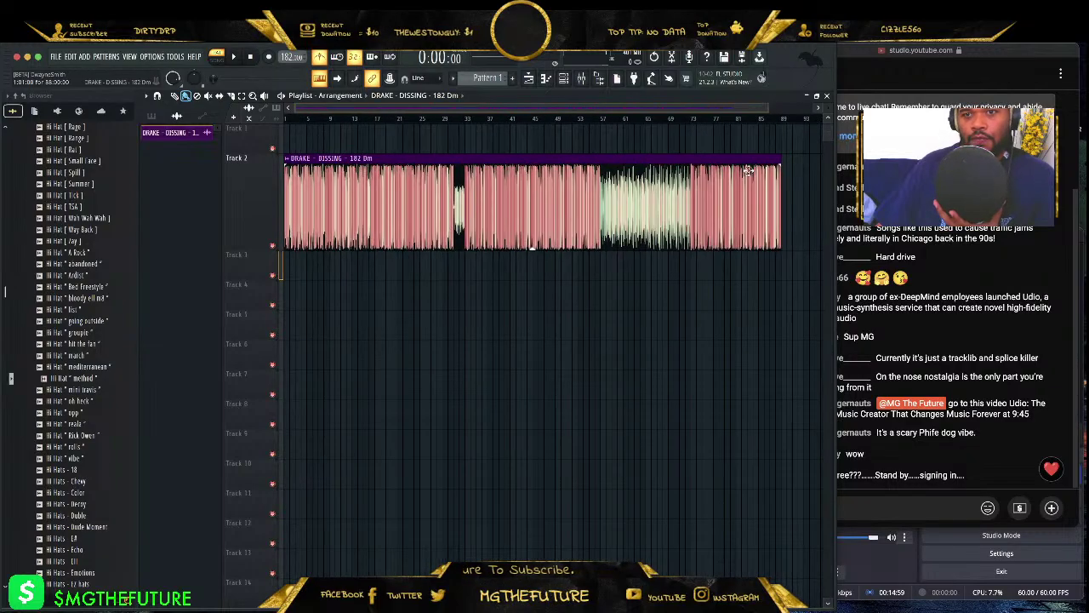
- Extract the drums, bass, instruments and vocals stems from the audio clip on Track 2
{"action": "left_click", "coordinate": [290, 163]}
{"action": "mouse_move", "coordinate": [337, 204]}
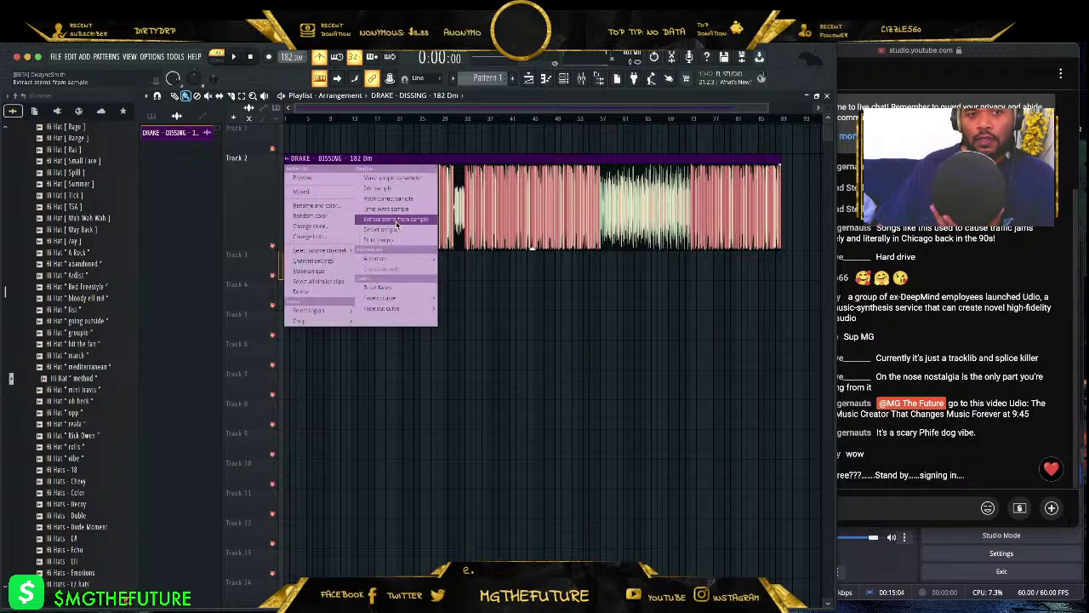
{"action": "left_click", "coordinate": [395, 223]}
{"action": "left_click", "coordinate": [494, 292]}
{"action": "left_click", "coordinate": [501, 302]}
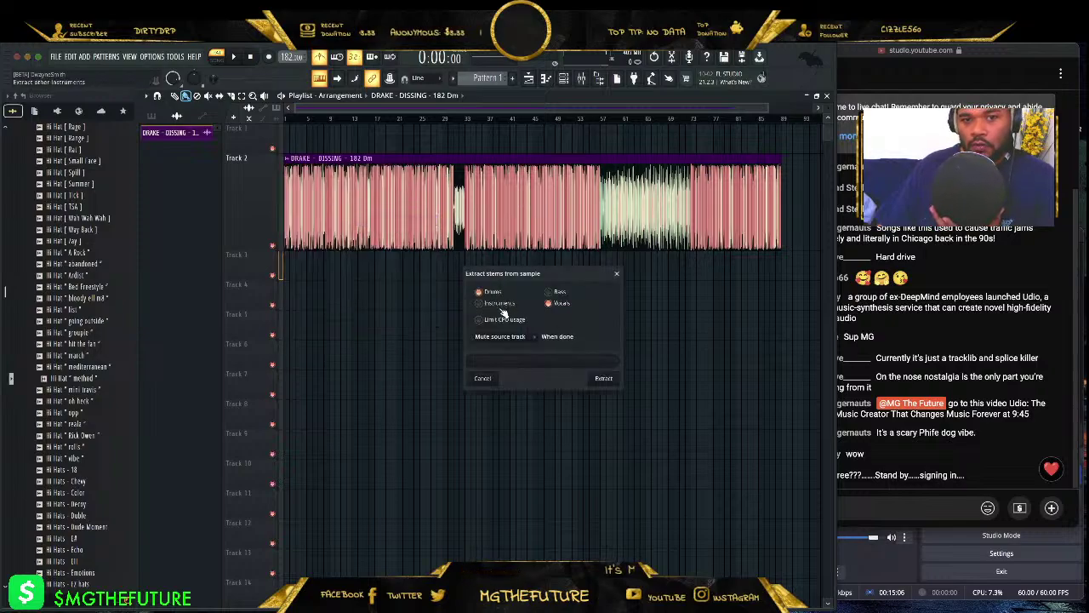
{"action": "left_click", "coordinate": [551, 291]}
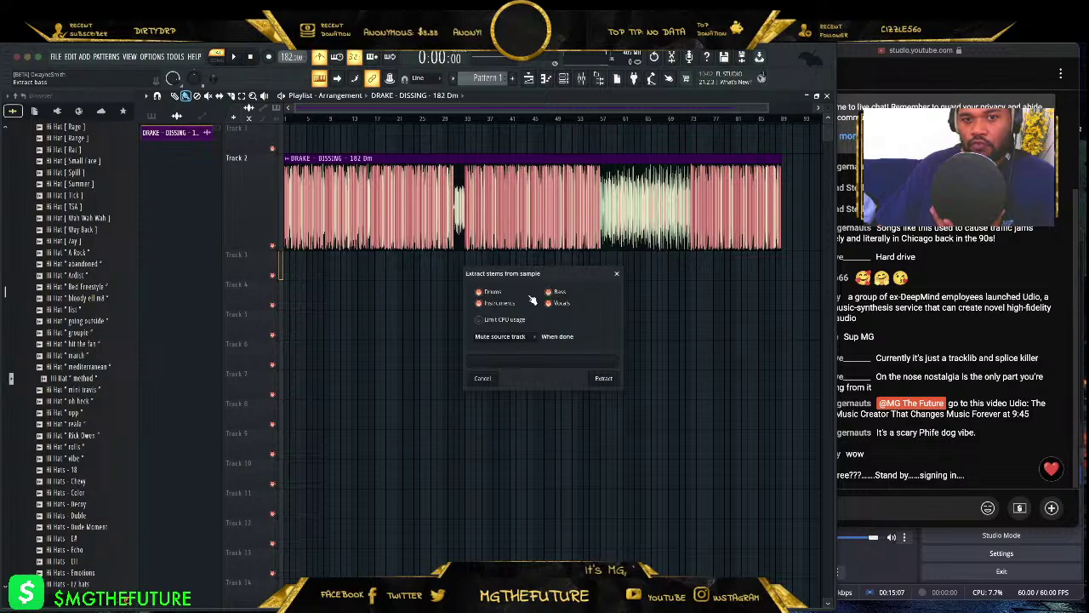
{"action": "left_click", "coordinate": [603, 378]}
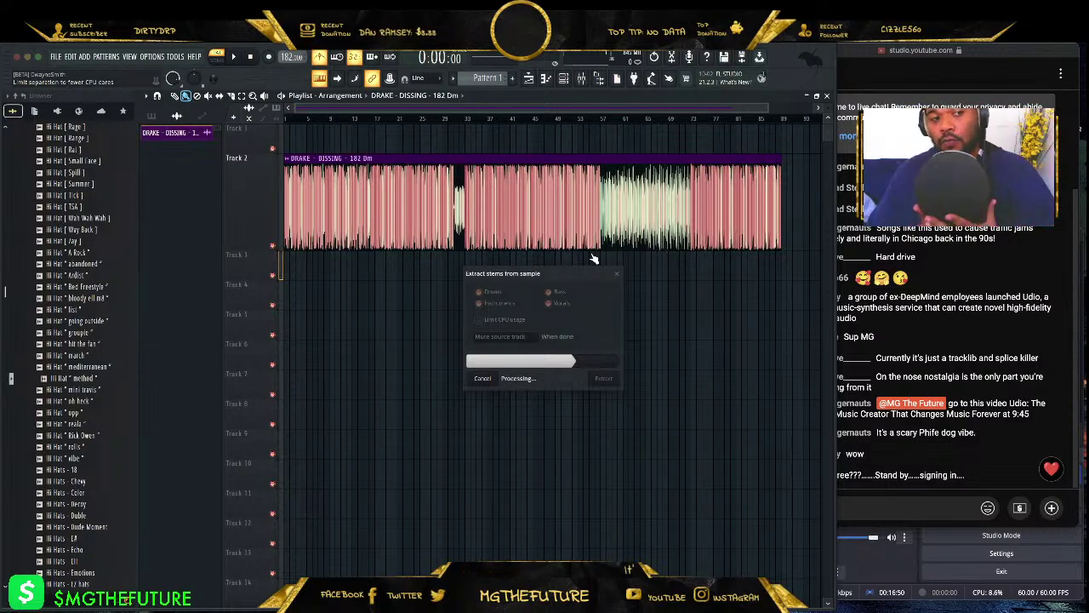
- Make the YouTube live chat window taller and look back through the earlier messages
{"action": "left_click", "coordinate": [977, 288]}
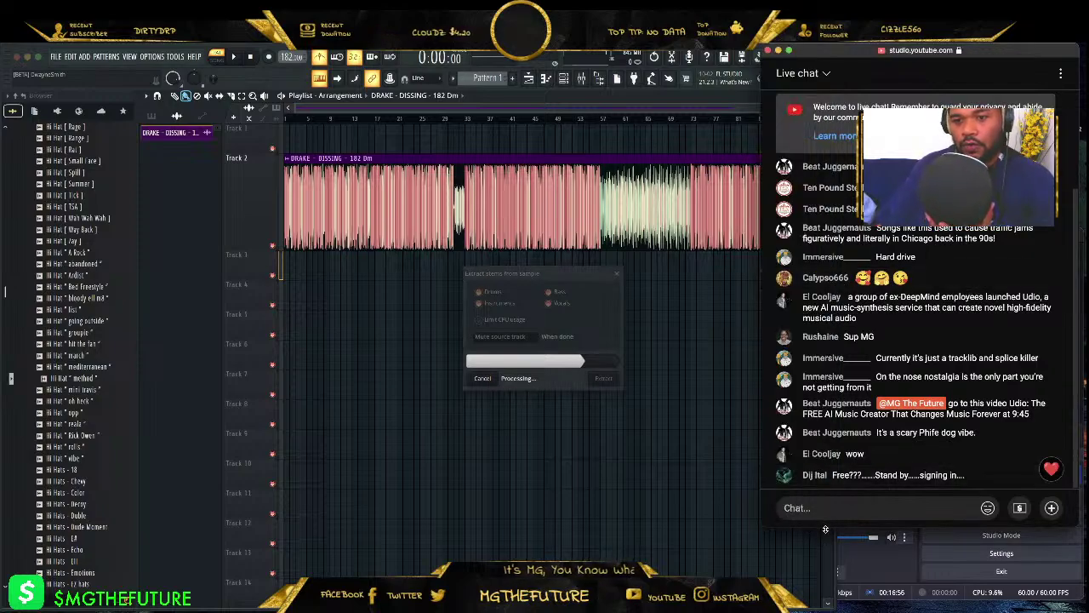
{"action": "left_click_drag", "start_coordinate": [826, 529], "coordinate": [827, 560]}
{"action": "scroll", "coordinate": [909, 342], "scroll_direction": "up", "scroll_amount": 2}
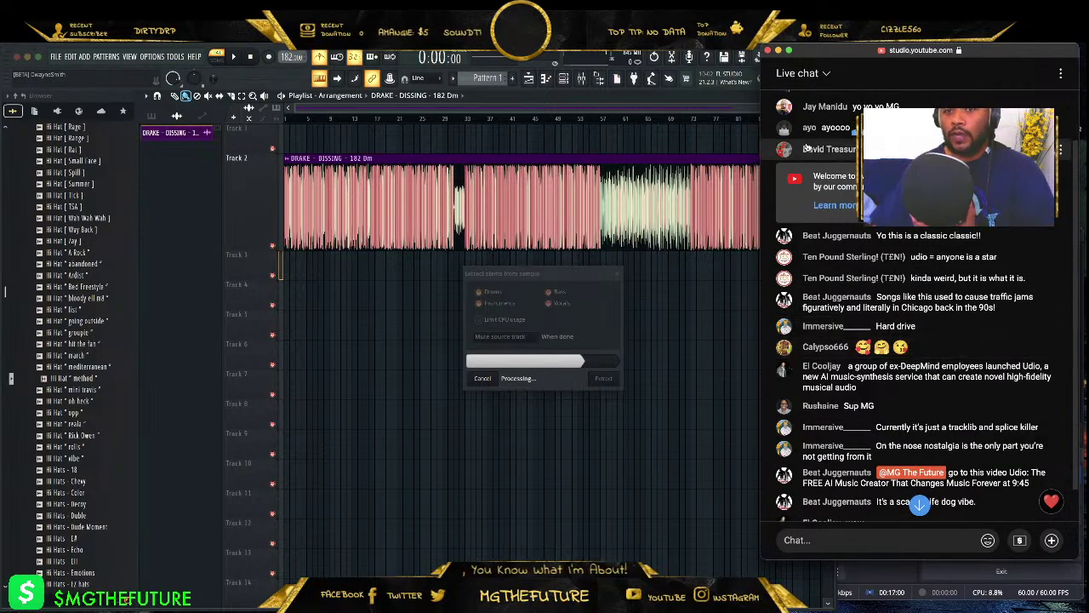
{"action": "scroll", "coordinate": [936, 162], "scroll_direction": "up", "scroll_amount": 1}
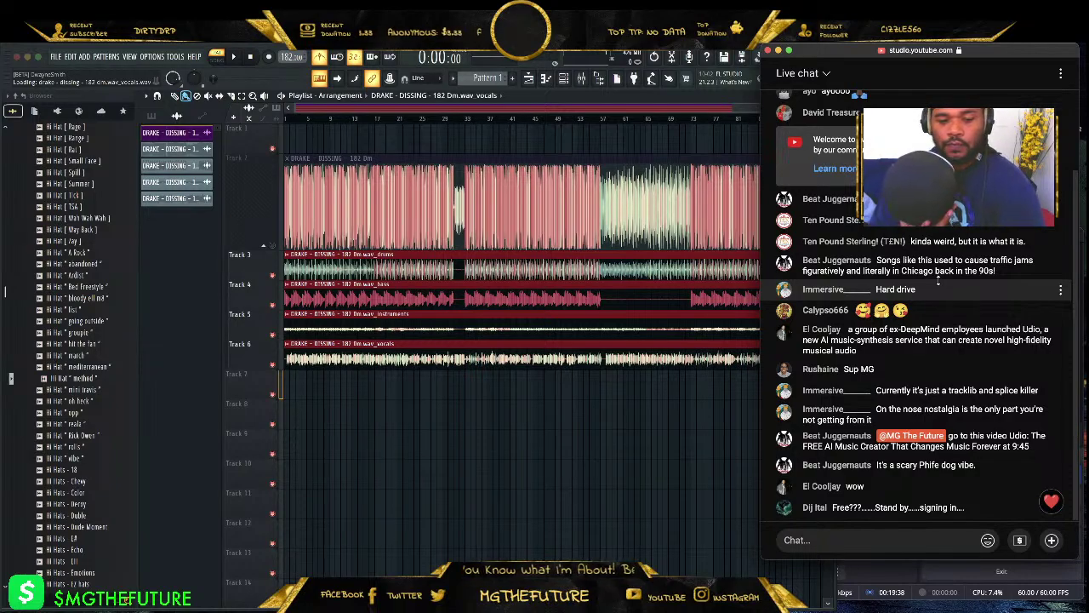
{"action": "left_click", "coordinate": [851, 540]}
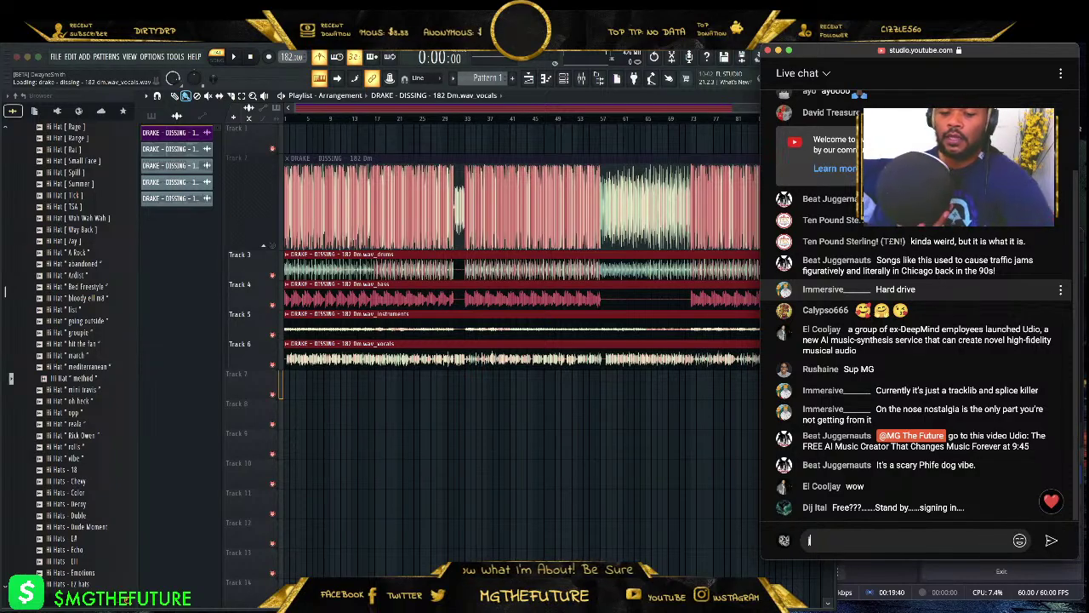
{"action": "type", "text": "j89="}
{"action": "key", "text": "BackSpace"}
{"action": "key", "text": "BackSpace"}
{"action": "key", "text": "BackSpace"}
{"action": "key", "text": "BackSpace"}
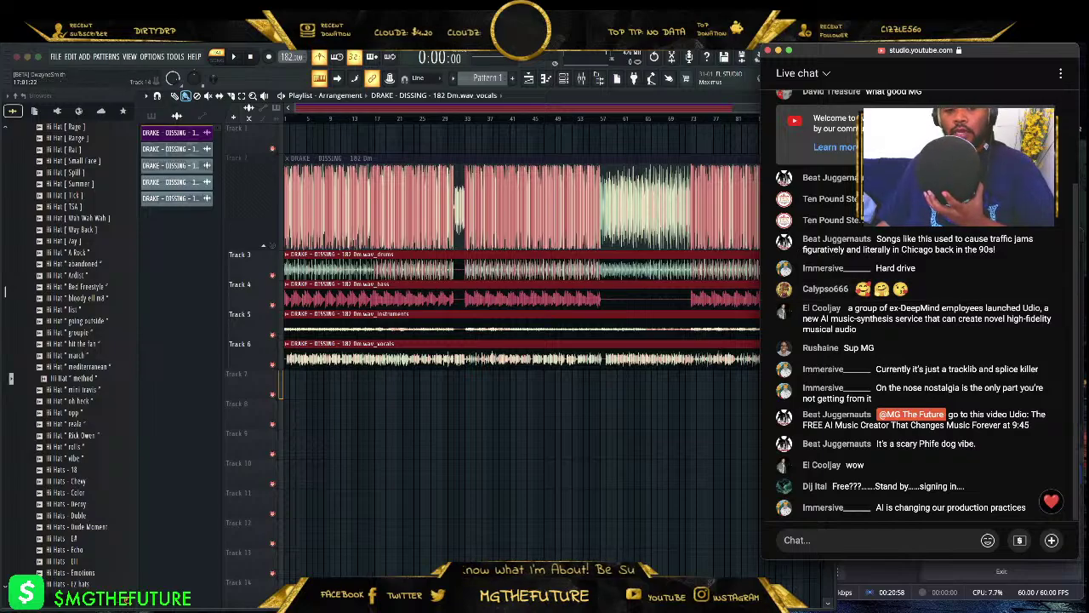
- Switch to Discord, browse the shared AI music posts in general-chat, and view the profile of the member who posted the Doctor Mix video
{"action": "key", "text": "super+Tab"}
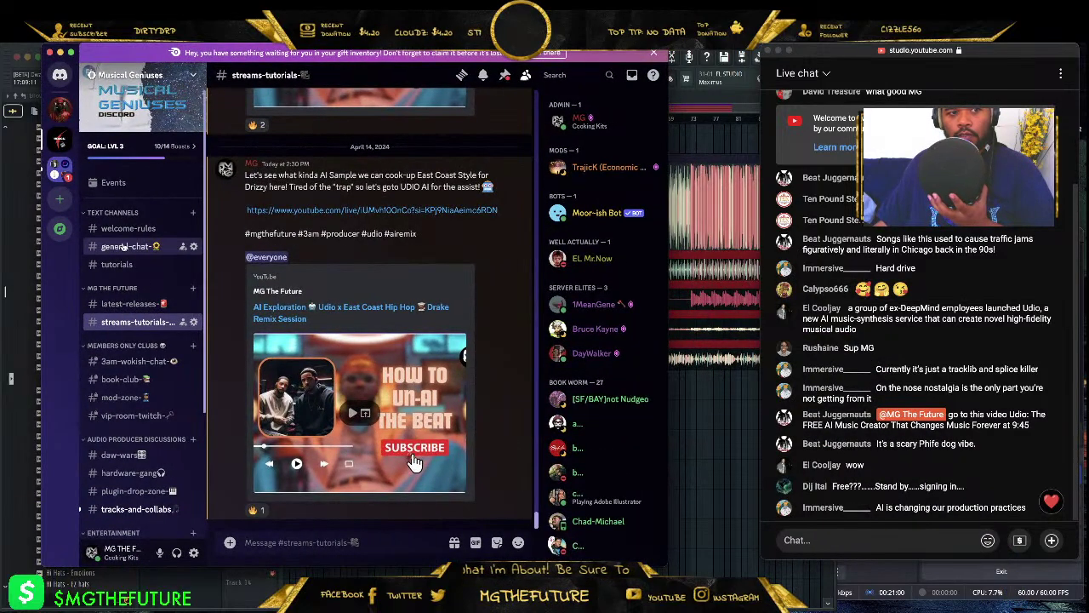
{"action": "left_click", "coordinate": [125, 246]}
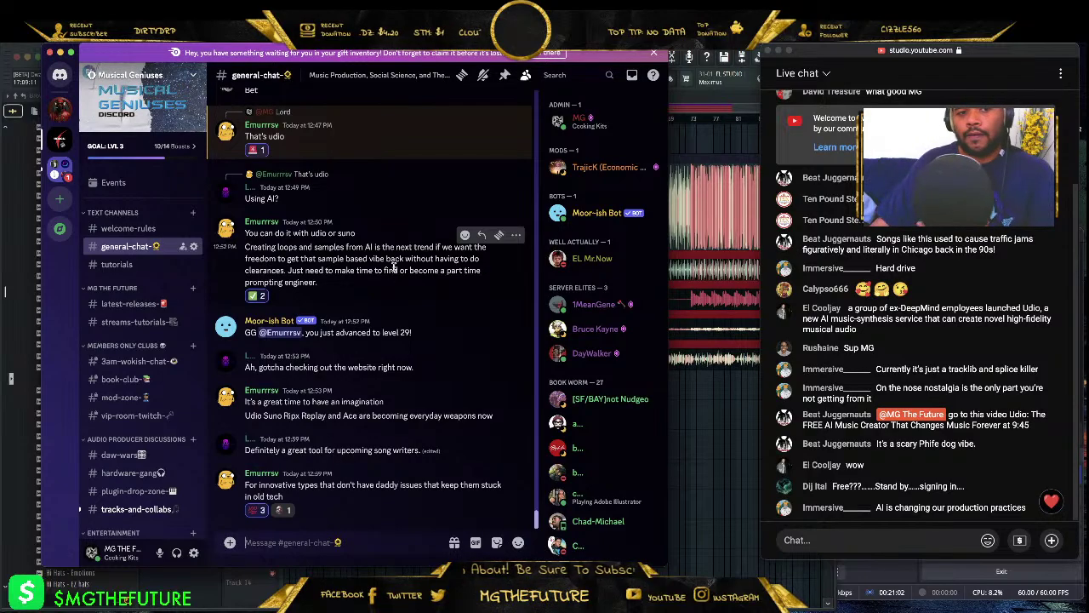
{"action": "scroll", "coordinate": [391, 265], "scroll_direction": "up", "scroll_amount": 5}
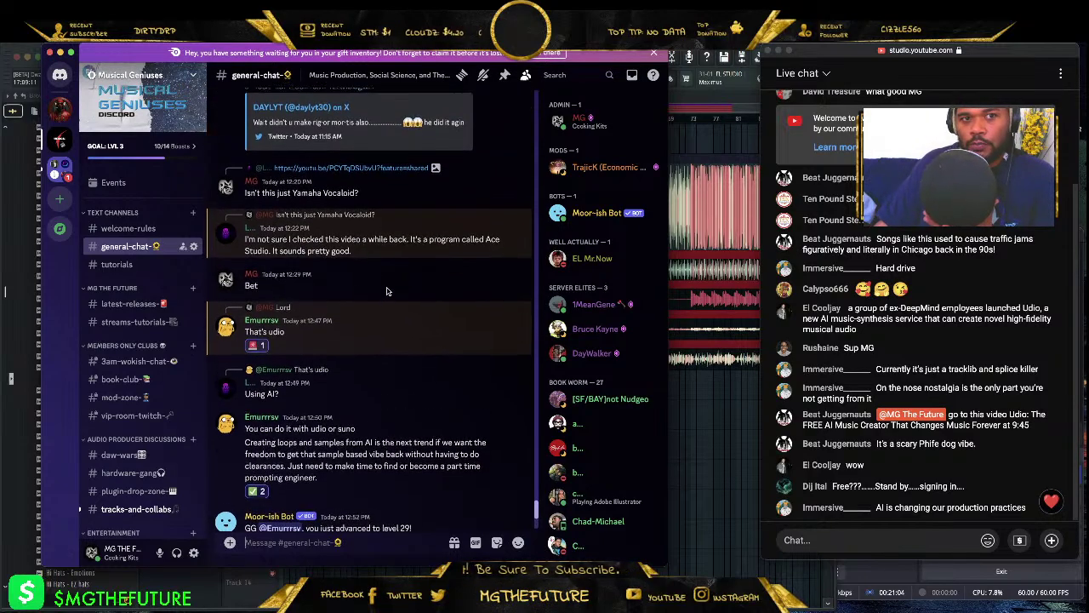
{"action": "scroll", "coordinate": [375, 302], "scroll_direction": "up", "scroll_amount": 10}
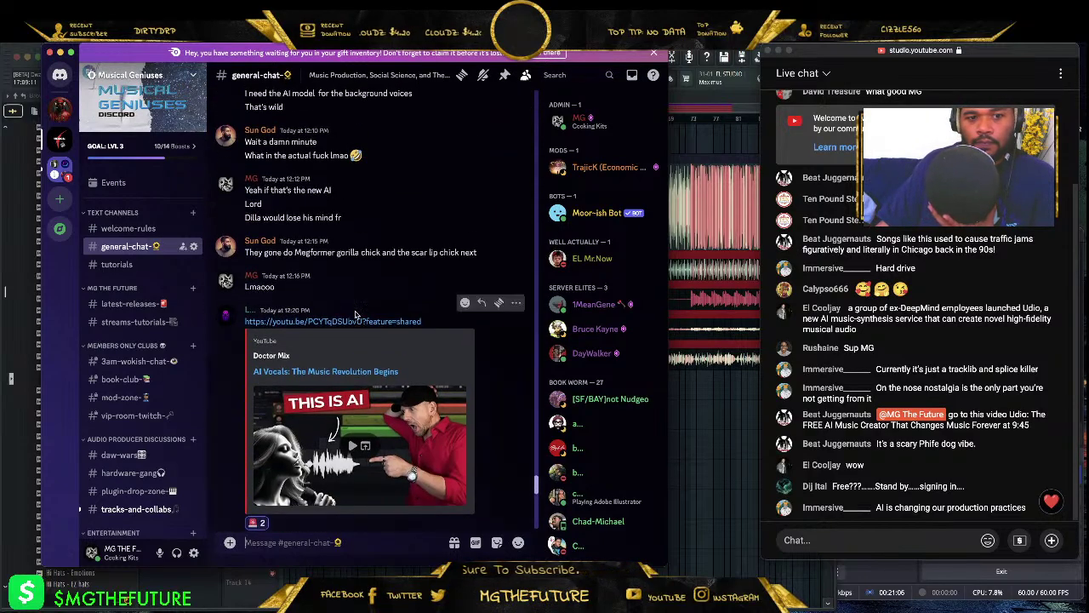
{"action": "scroll", "coordinate": [357, 319], "scroll_direction": "down", "scroll_amount": 3}
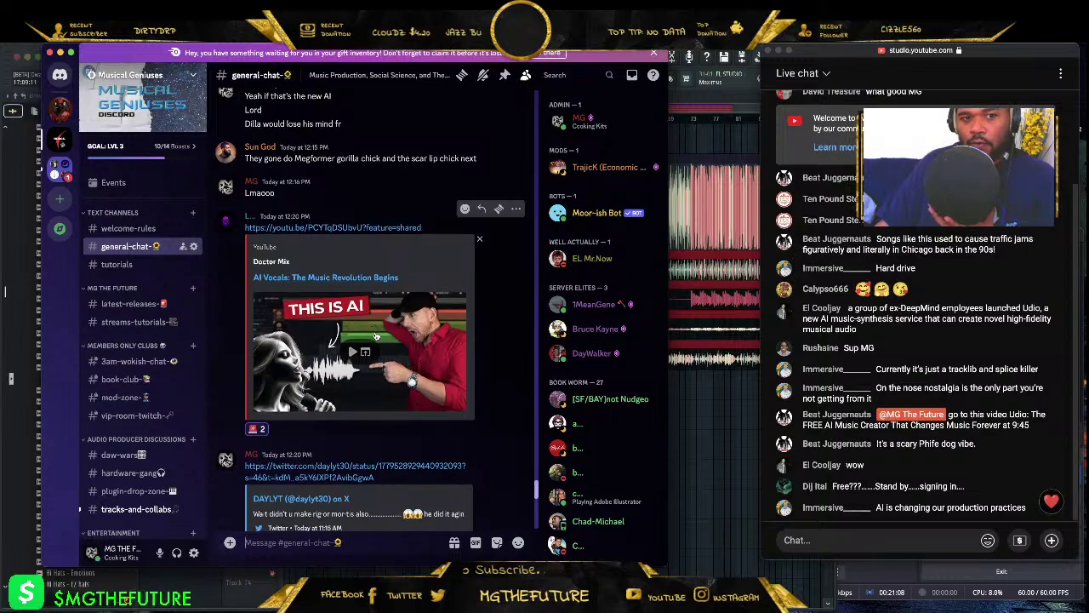
{"action": "left_click", "coordinate": [250, 216]}
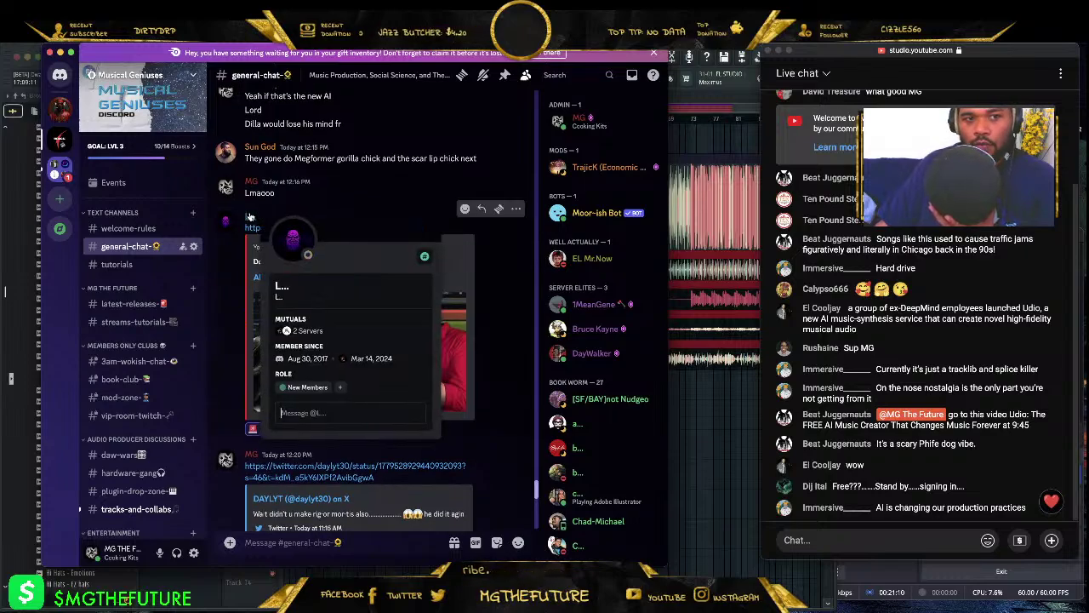
{"action": "left_click", "coordinate": [386, 196]}
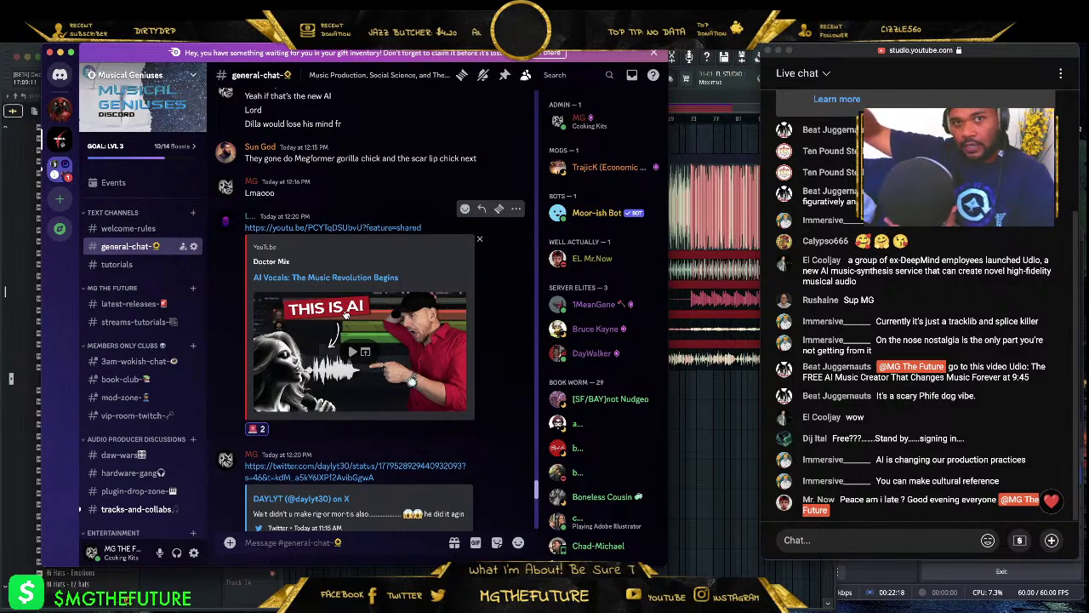
- Open the shared "Pound Town" post on X from general-chat in a narrower browser window and pause its video
{"action": "scroll", "coordinate": [348, 302], "scroll_direction": "up", "scroll_amount": 1}
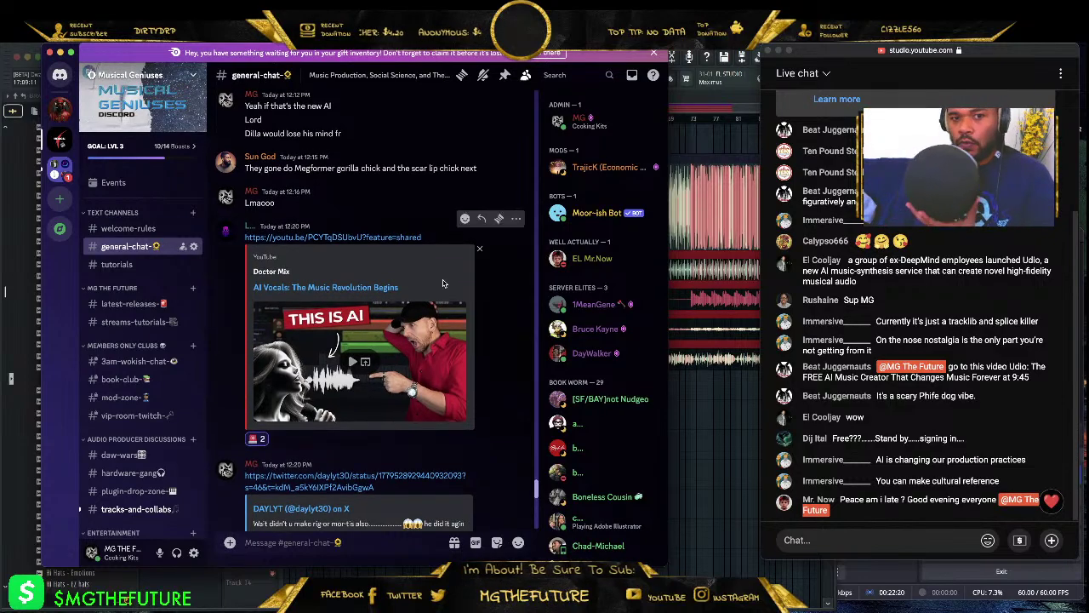
{"action": "scroll", "coordinate": [354, 286], "scroll_direction": "up", "scroll_amount": 10}
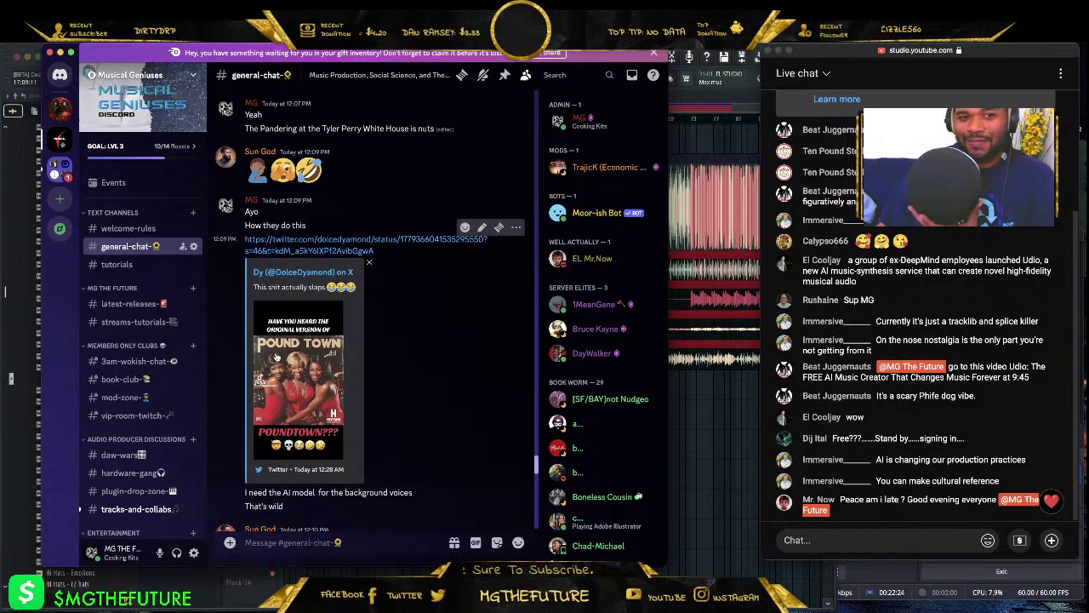
{"action": "left_click", "coordinate": [331, 250]}
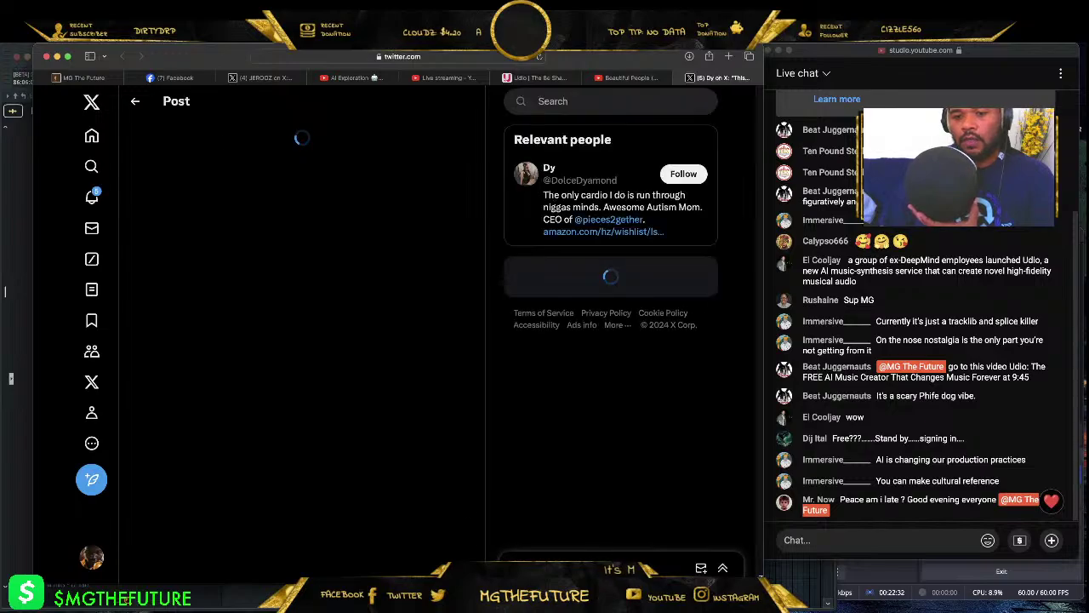
{"action": "left_click_drag", "start_coordinate": [762, 340], "coordinate": [592, 341]}
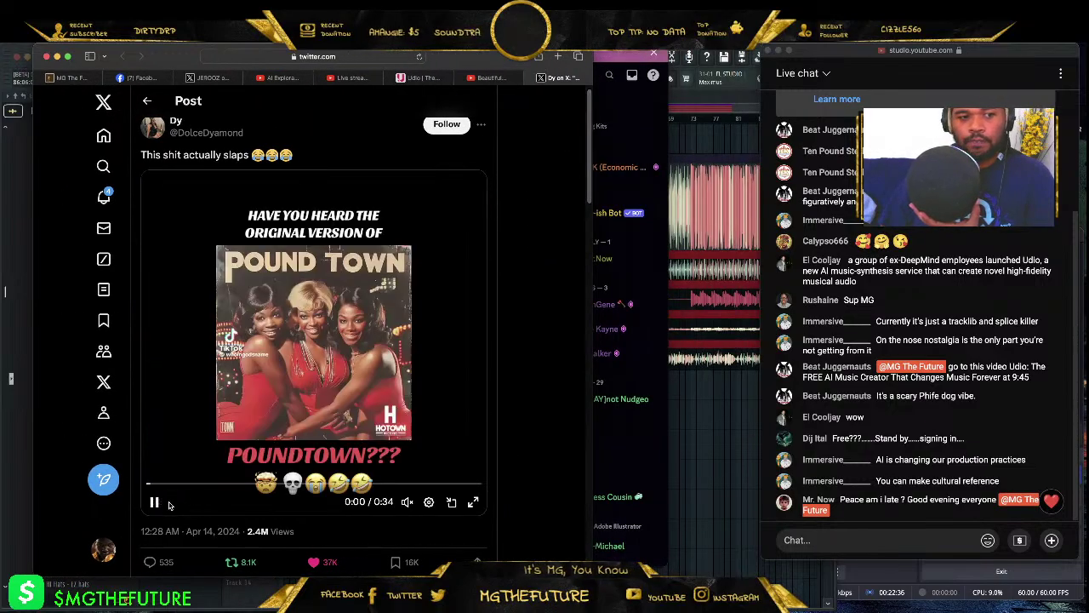
{"action": "left_click", "coordinate": [154, 503]}
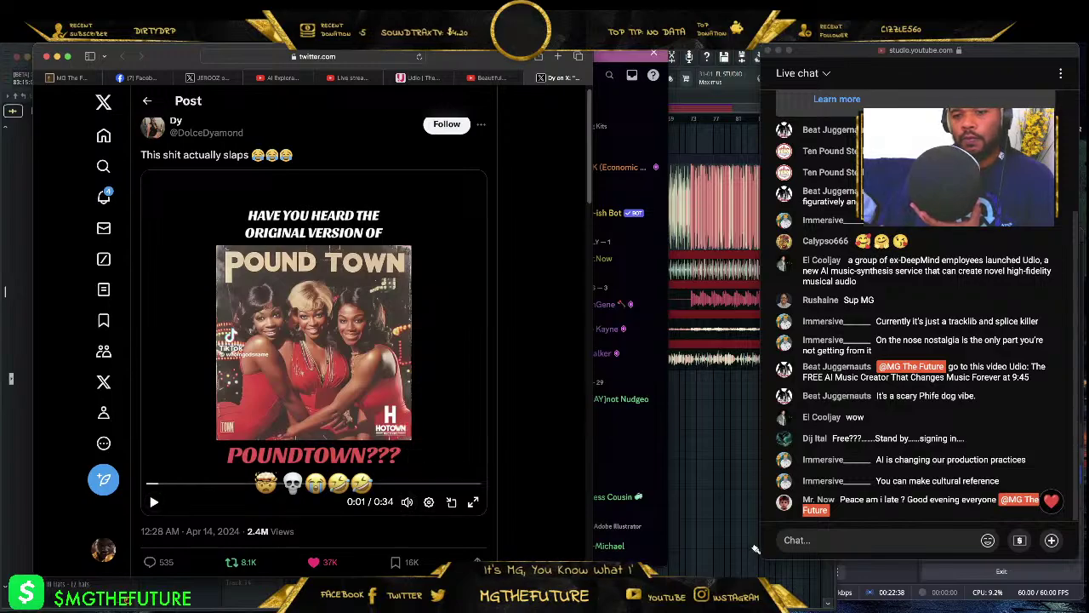
- Bring the OBS window into view and play the "Pound Town" video from the beginning
{"action": "left_click", "coordinate": [893, 578]}
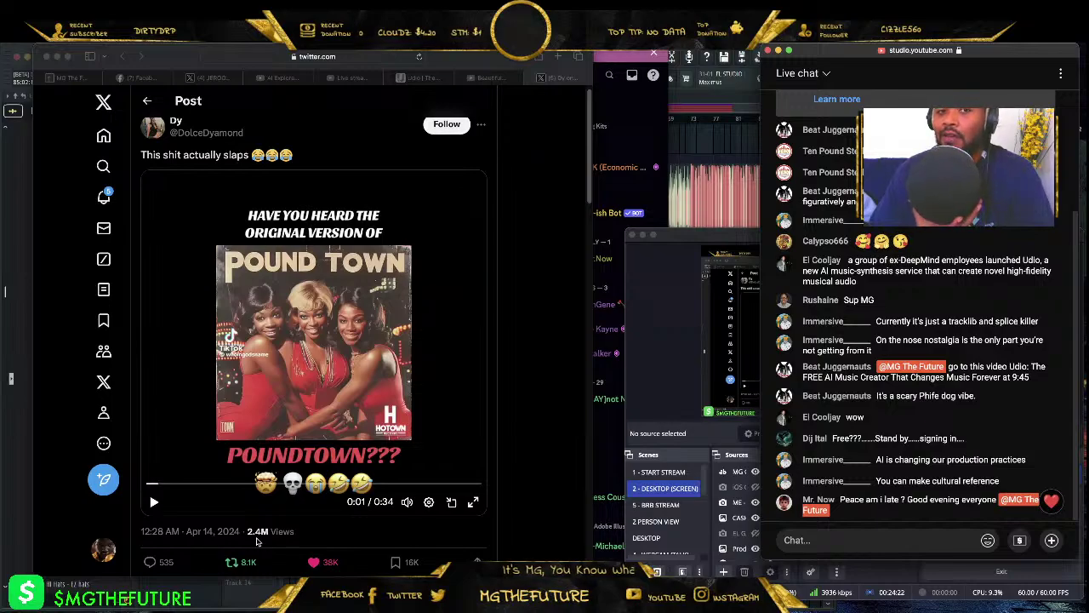
{"action": "left_click", "coordinate": [164, 491]}
{"action": "left_click", "coordinate": [150, 483]}
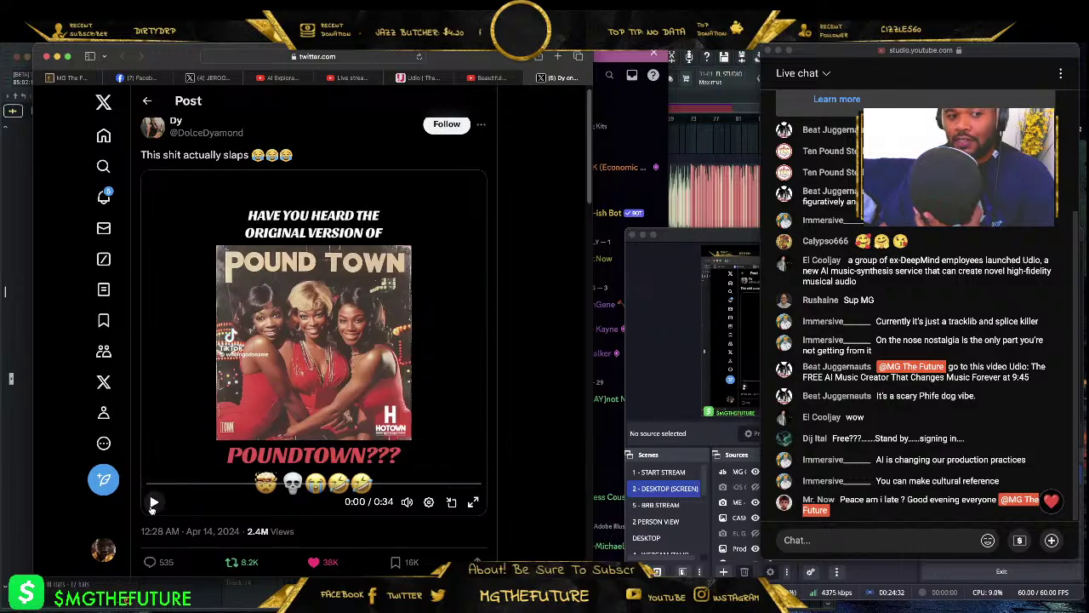
{"action": "left_click", "coordinate": [154, 503]}
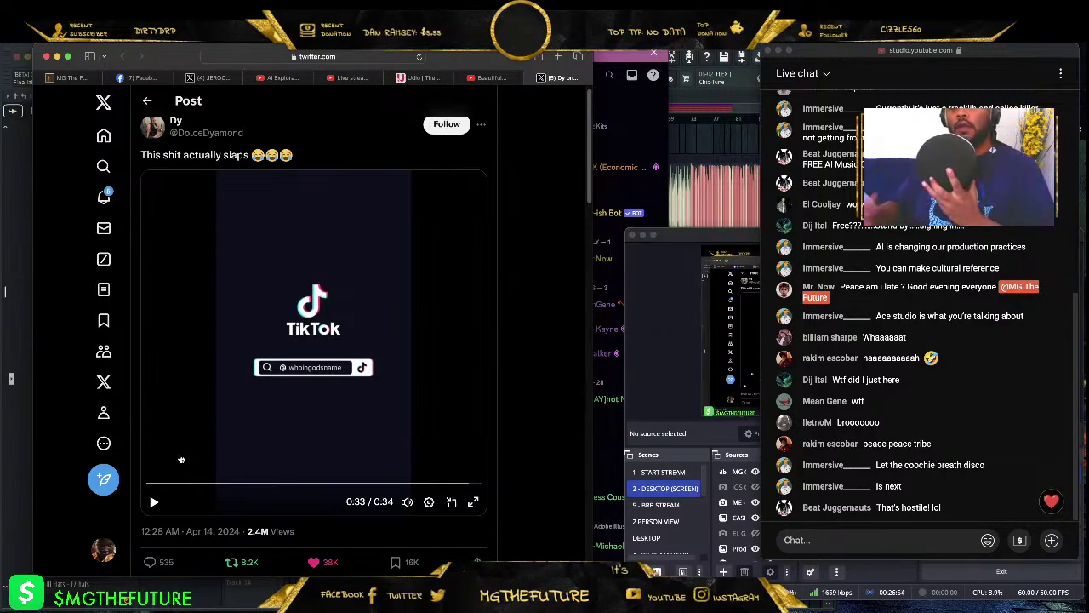
- Return to the Udio page of "The Be Sharps - Baby On Board, Barbershop" and make its tab the last one
{"action": "left_click", "coordinate": [419, 79]}
{"action": "left_click_drag", "start_coordinate": [419, 80], "coordinate": [553, 79]}
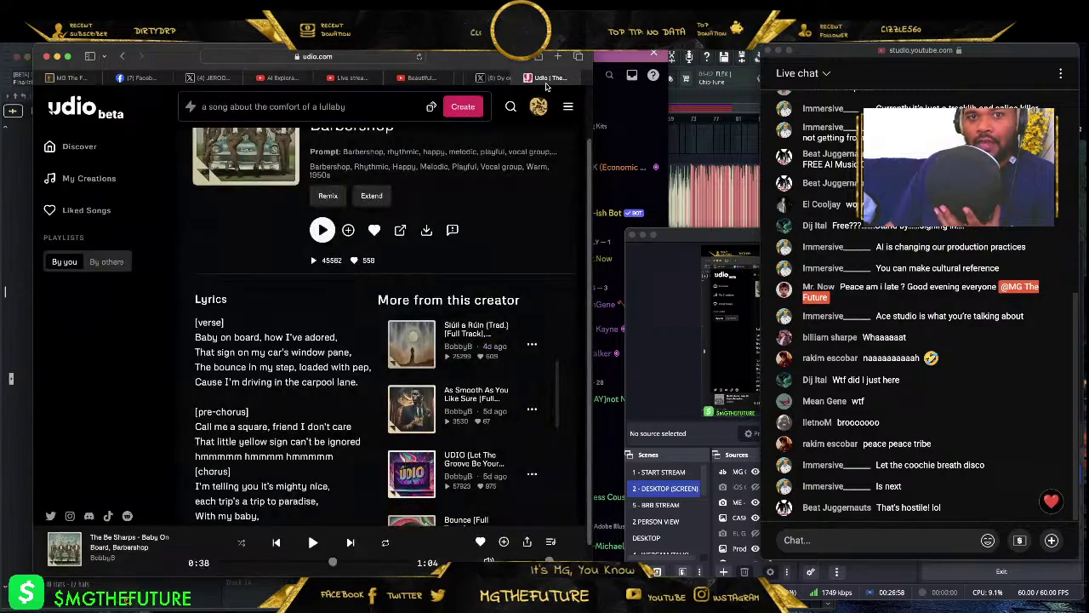
{"action": "scroll", "coordinate": [261, 196], "scroll_direction": "up", "scroll_amount": 2}
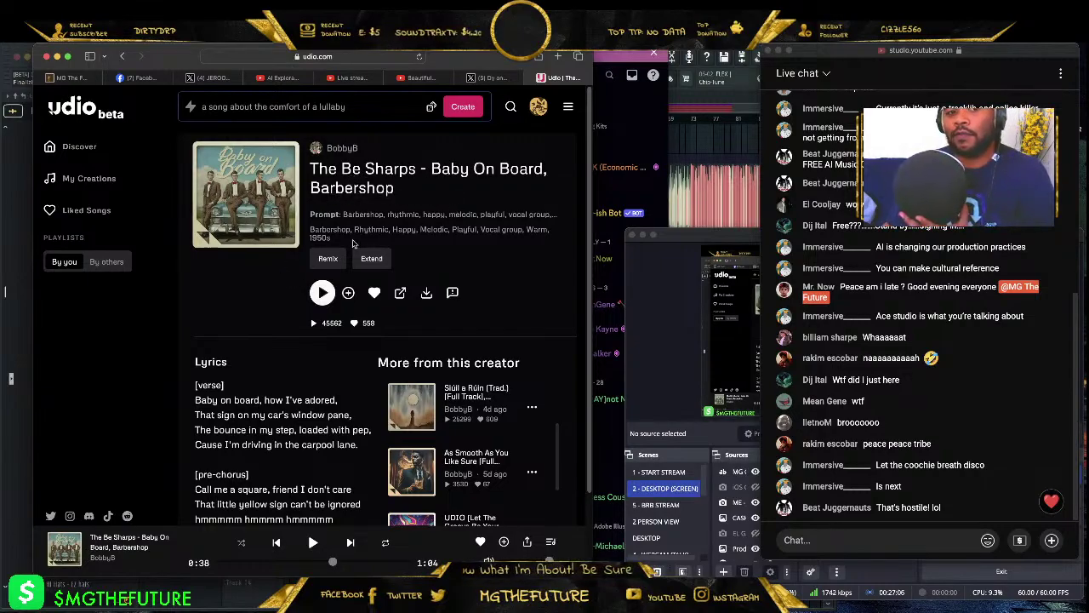
- Widen the Udio page of "The Be Sharps - Baby On Board, Barbershop", highlight its prompt and style tags, and view the lyrics
{"action": "mouse_move", "coordinate": [340, 215]}
{"action": "left_mouse_down"}
{"action": "mouse_move", "coordinate": [584, 230]}
{"action": "mouse_move", "coordinate": [581, 214]}
{"action": "mouse_move", "coordinate": [340, 195]}
{"action": "left_mouse_up"}
{"action": "left_click", "coordinate": [574, 213]}
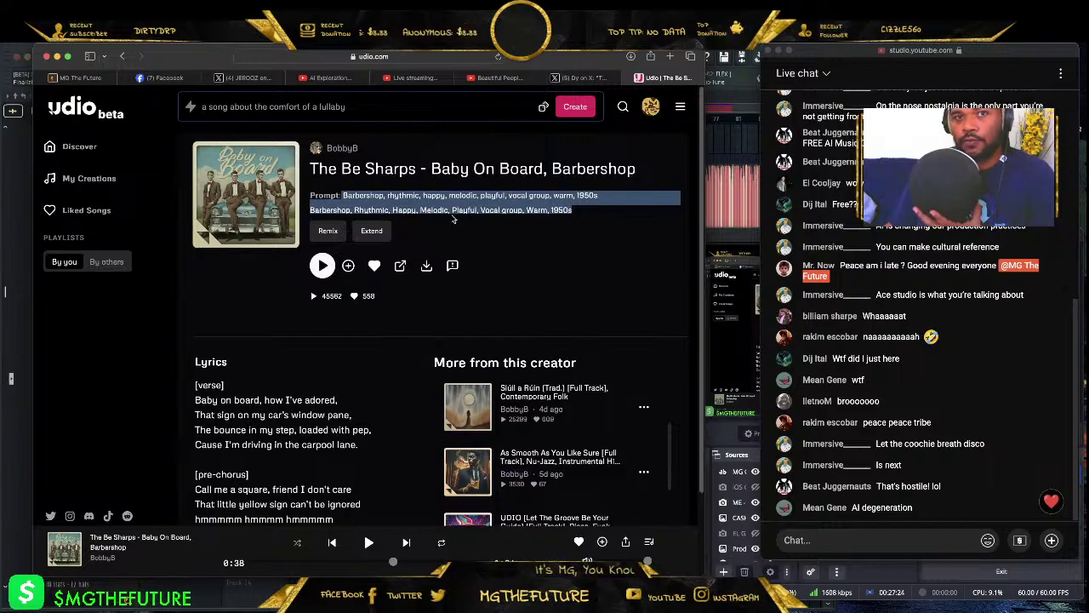
{"action": "scroll", "coordinate": [458, 219], "scroll_direction": "down", "scroll_amount": 2}
{"action": "scroll", "coordinate": [458, 219], "scroll_direction": "down", "scroll_amount": 1}
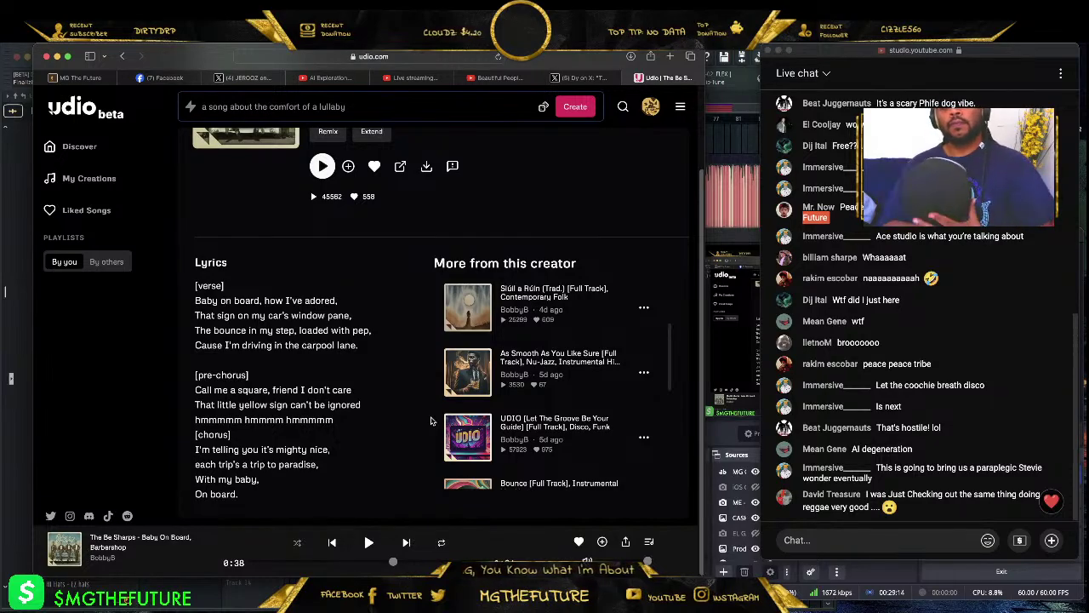
{"action": "scroll", "coordinate": [443, 347], "scroll_direction": "up", "scroll_amount": 3}
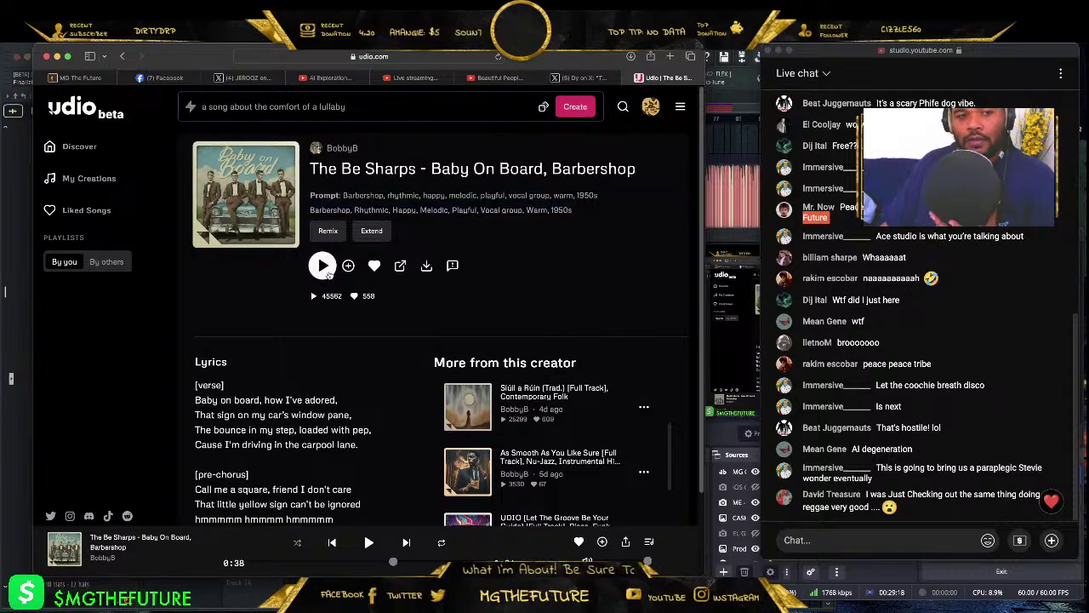
- Switch to FL Studio, solo the DISSING instruments stem on Track 5, and start playback
{"action": "left_click", "coordinate": [733, 109]}
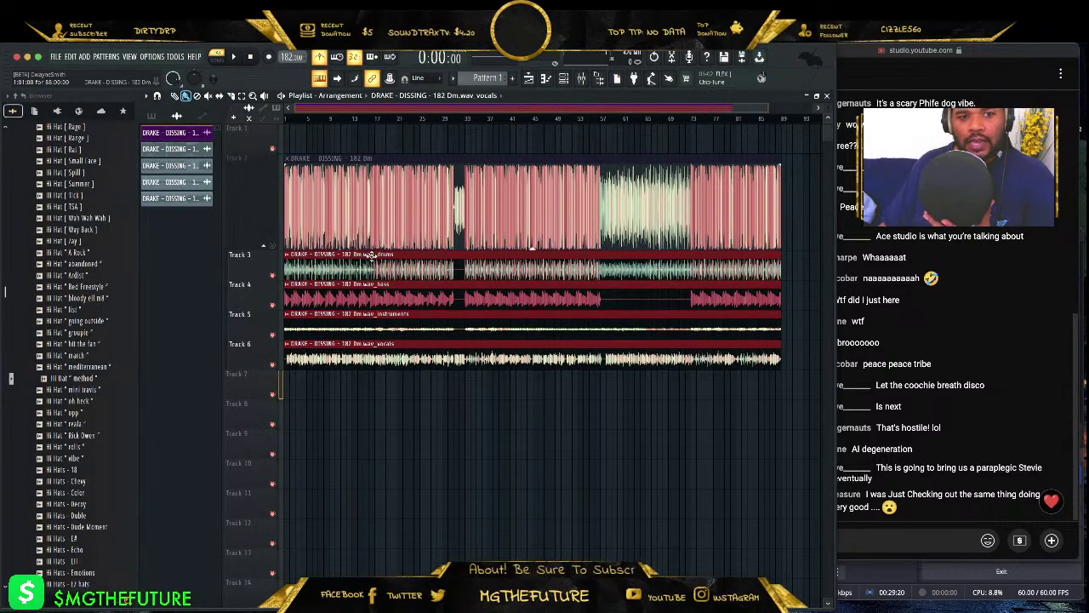
{"action": "right_click", "coordinate": [274, 335]}
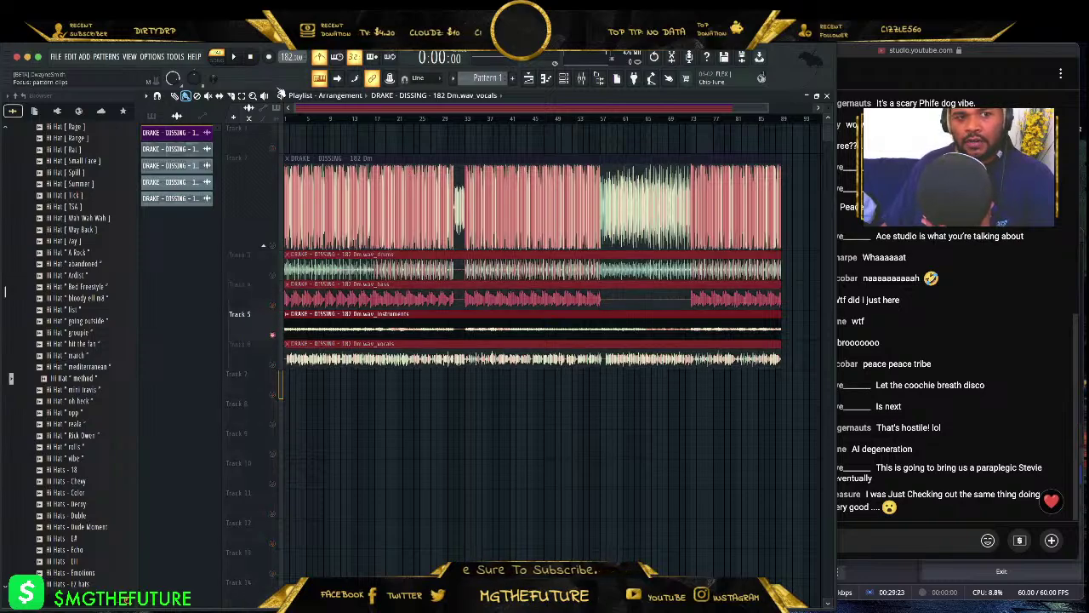
{"action": "left_click", "coordinate": [238, 58]}
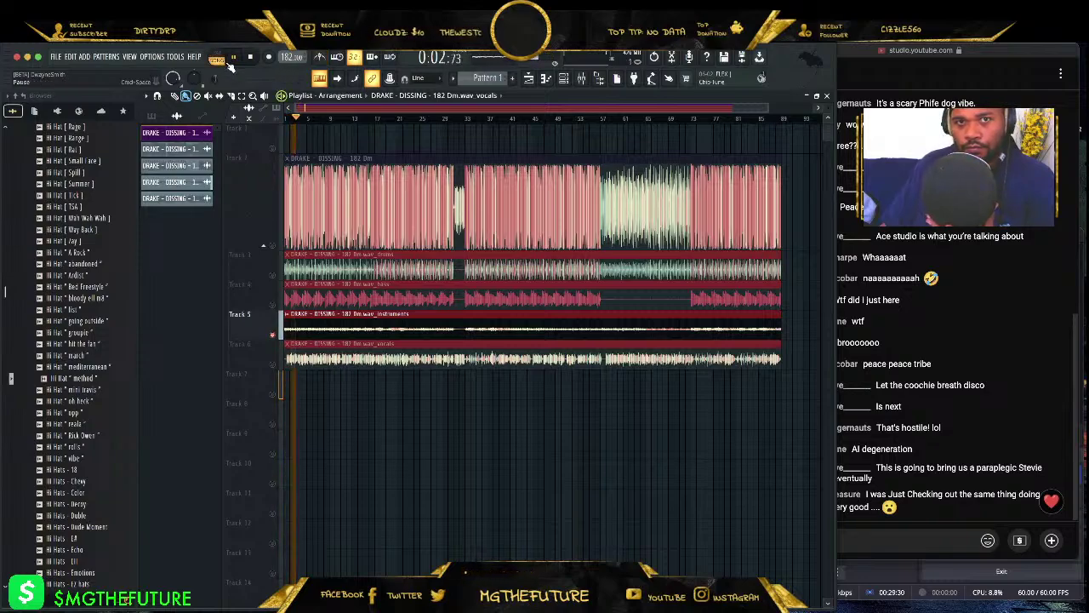
- Audition the stems by toggling drums and vocals, leave drums, bass and instruments on with vocals muted, stop playback, and minimize FL Studio
{"action": "left_click", "coordinate": [272, 304]}
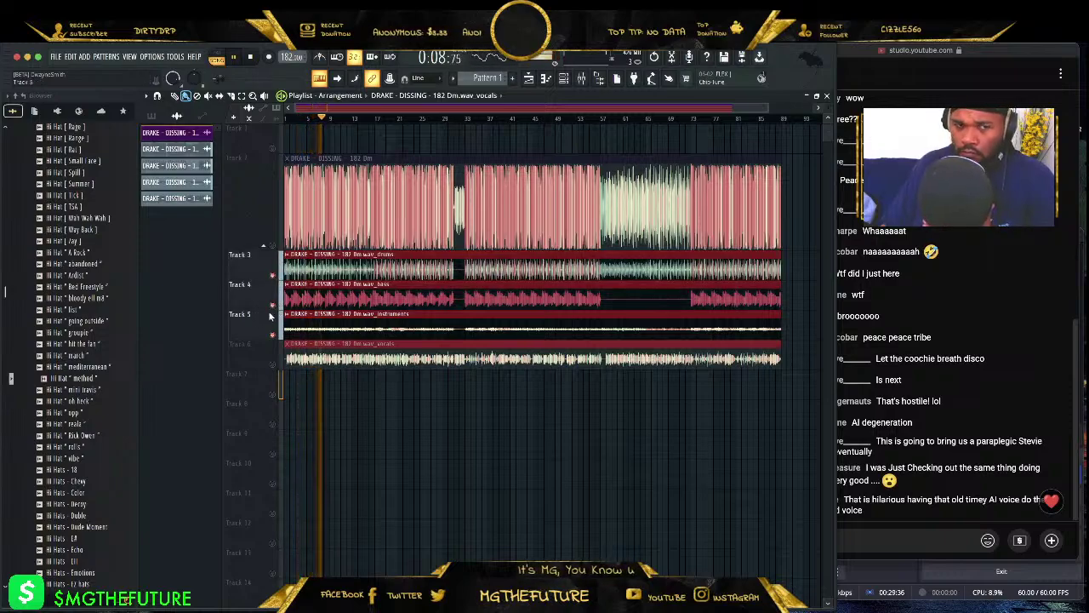
{"action": "left_click", "coordinate": [273, 275]}
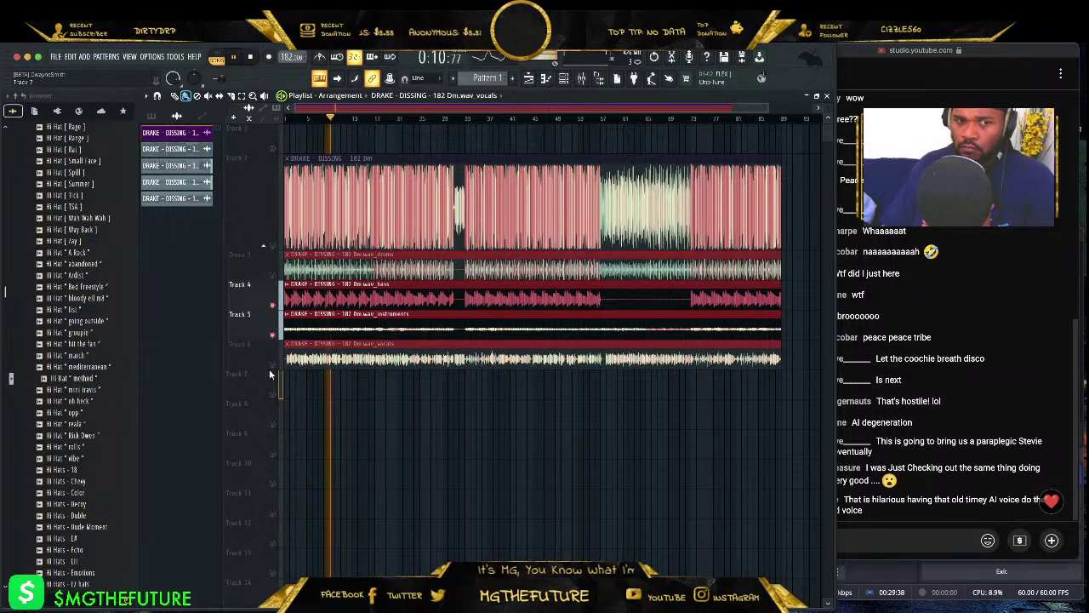
{"action": "left_click", "coordinate": [272, 364]}
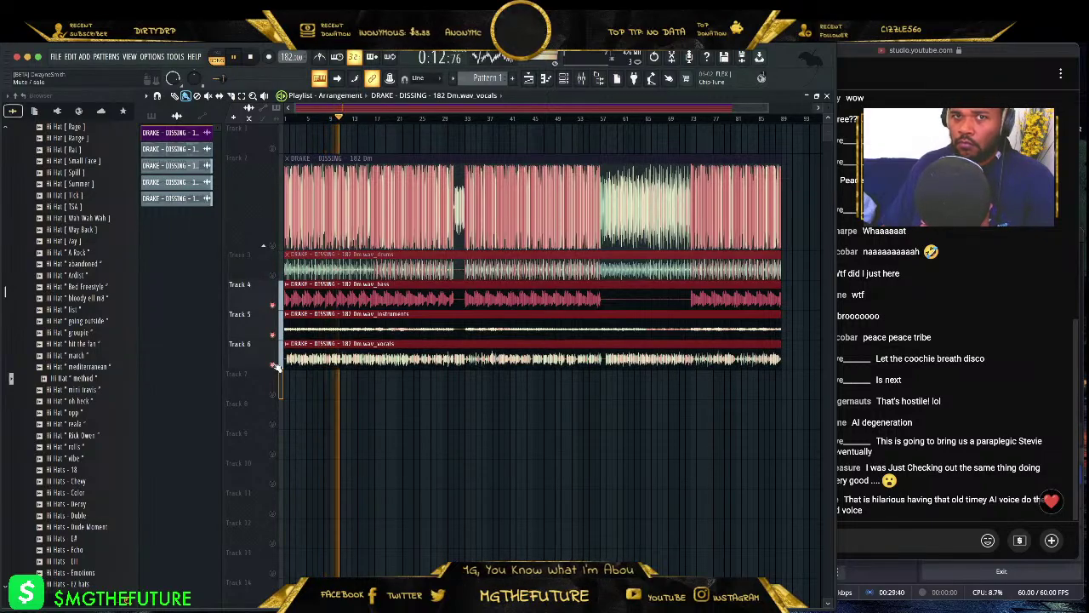
{"action": "left_click", "coordinate": [272, 364]}
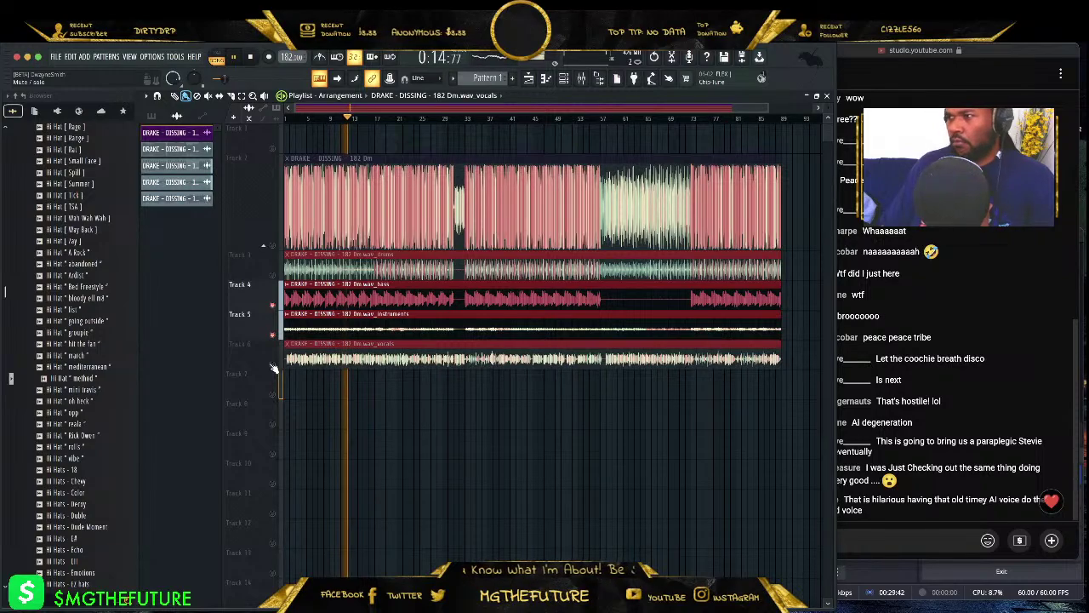
{"action": "left_click", "coordinate": [272, 364]}
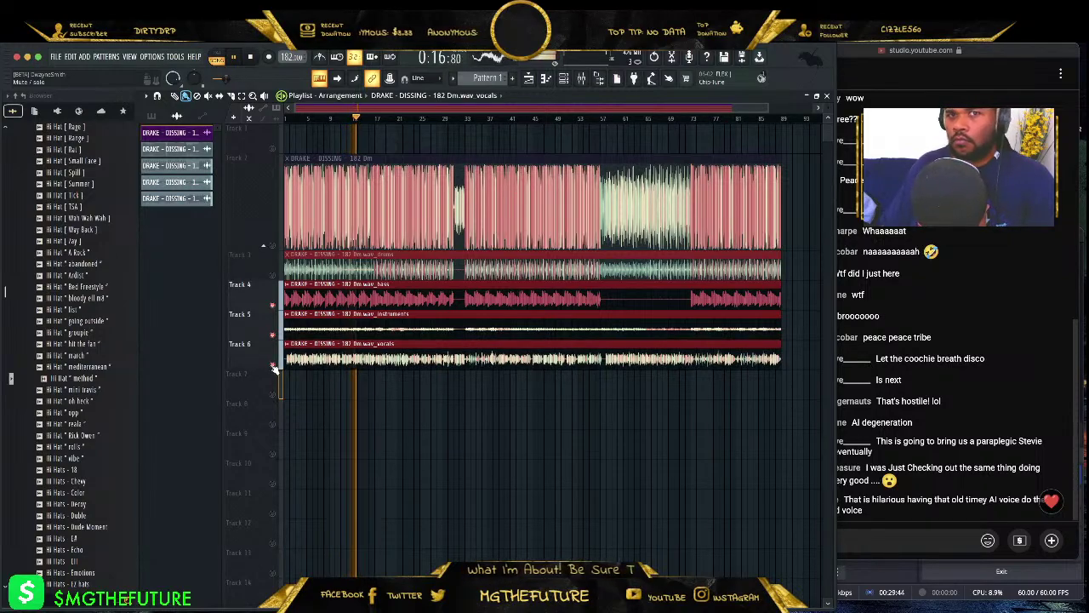
{"action": "left_click", "coordinate": [272, 365]}
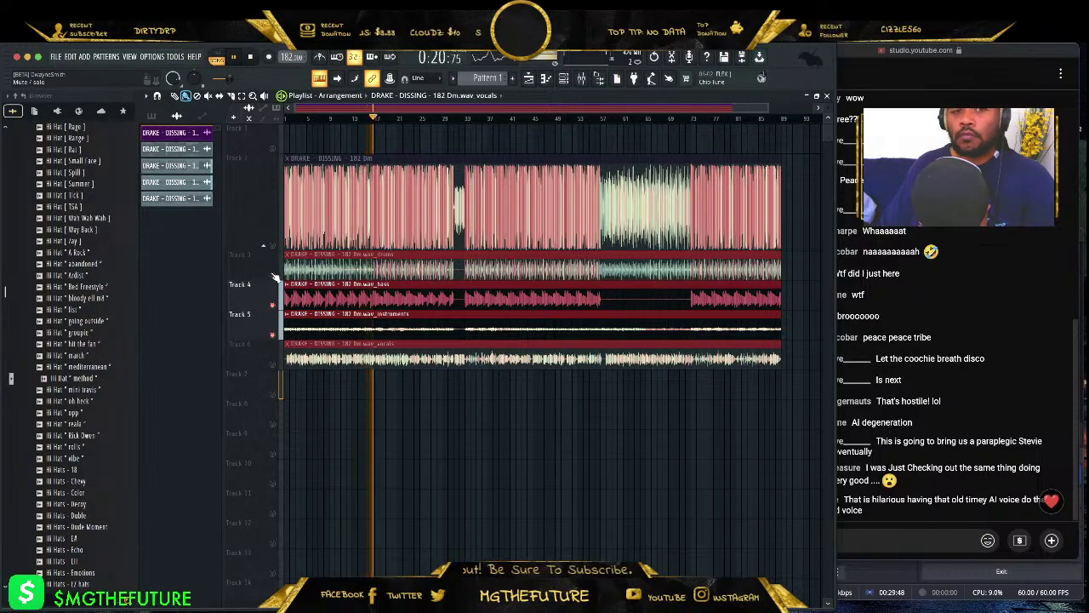
{"action": "left_click", "coordinate": [273, 276]}
{"action": "key", "text": "space"}
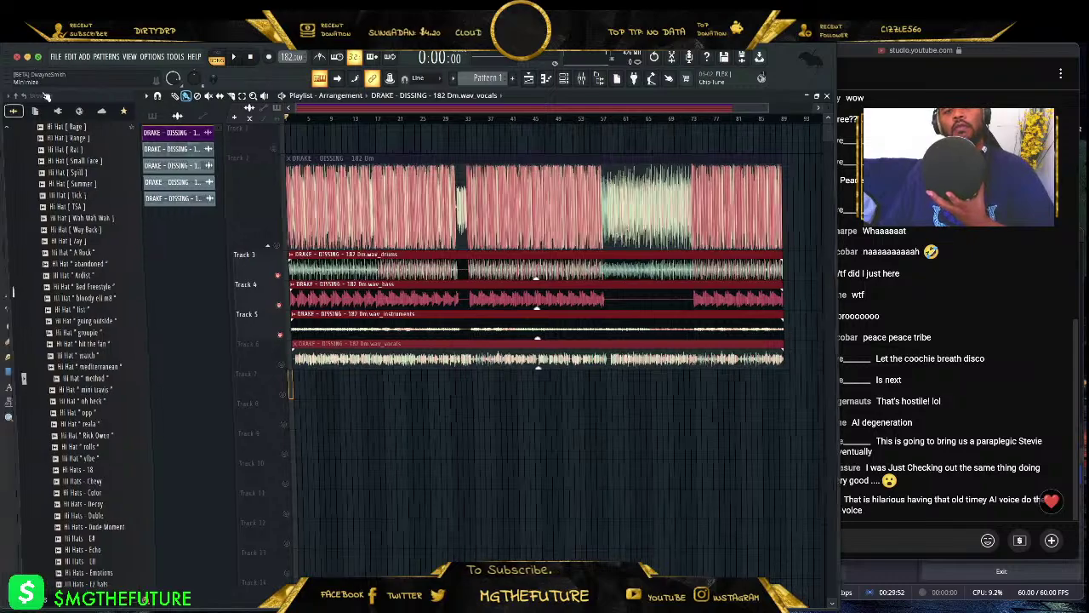
{"action": "left_click", "coordinate": [26, 56]}
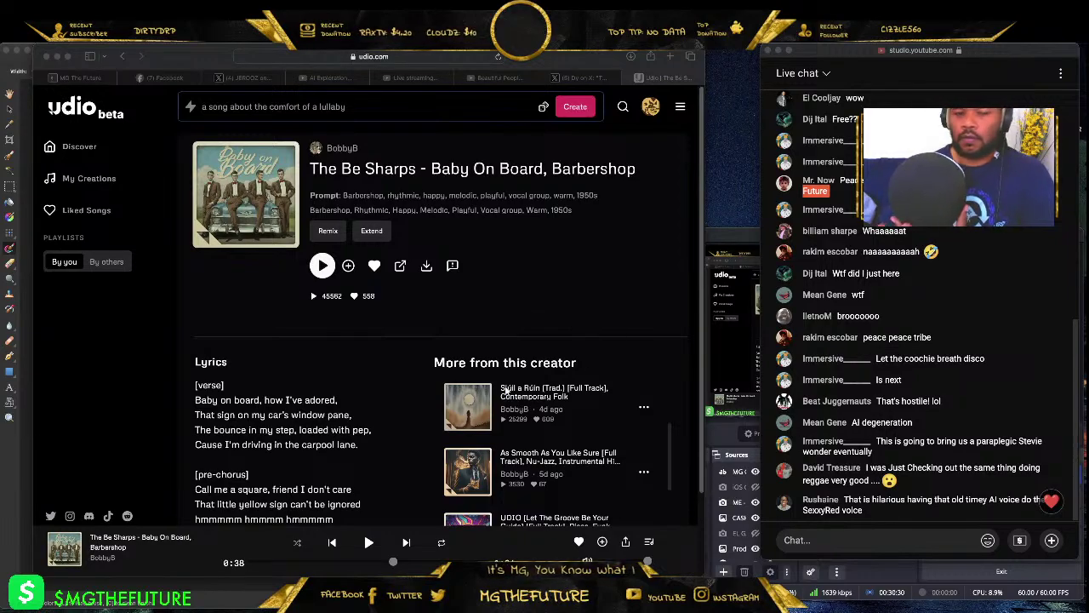
- Play the "Baby On Board" track on Udio, restart it from the beginning, and pause it
{"action": "left_click", "coordinate": [486, 271]}
{"action": "key", "text": "space"}
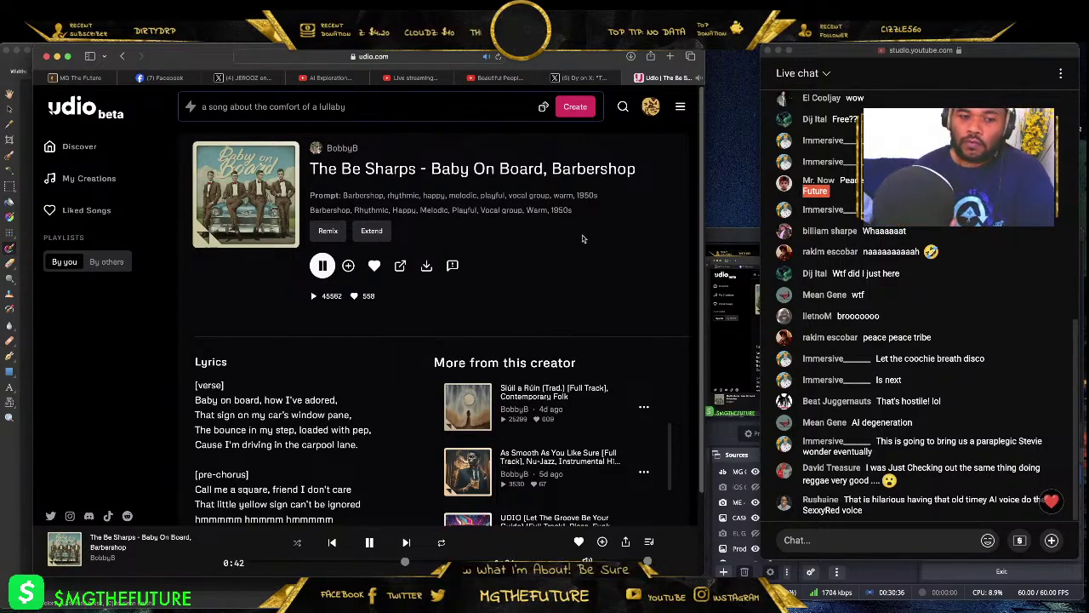
{"action": "left_click", "coordinate": [315, 296]}
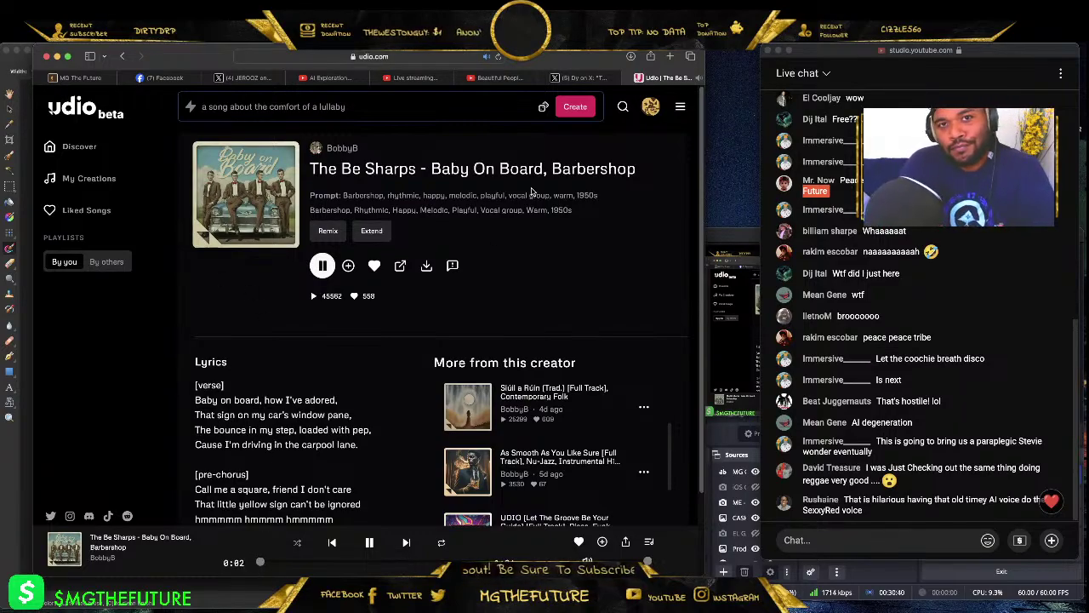
{"action": "left_click", "coordinate": [369, 542]}
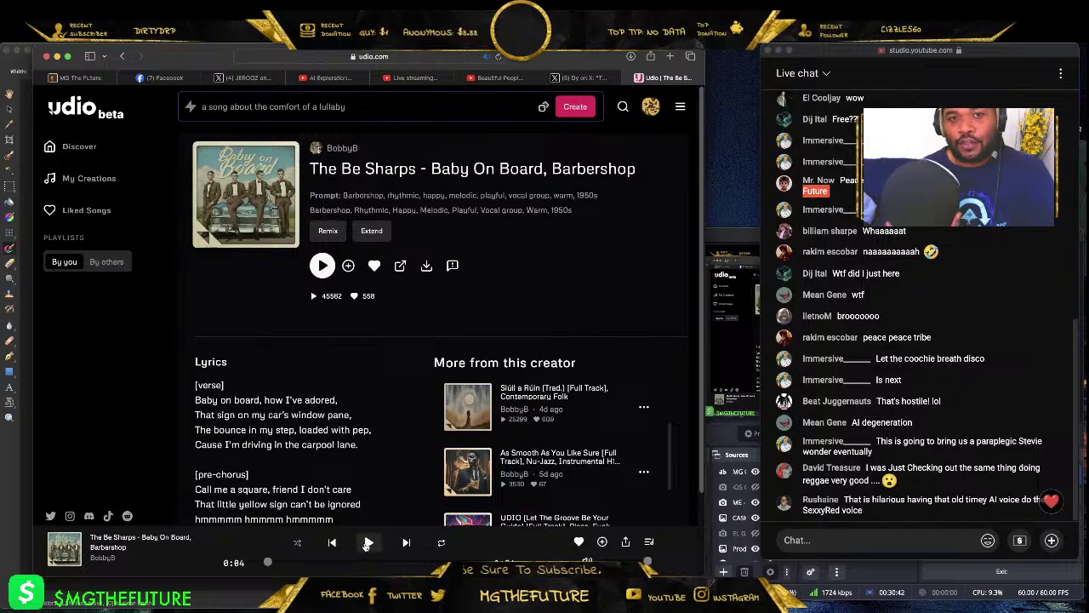
- Open the Downloads folder in Finder and go into its AI RENDERS folder
{"action": "left_click", "coordinate": [932, 606]}
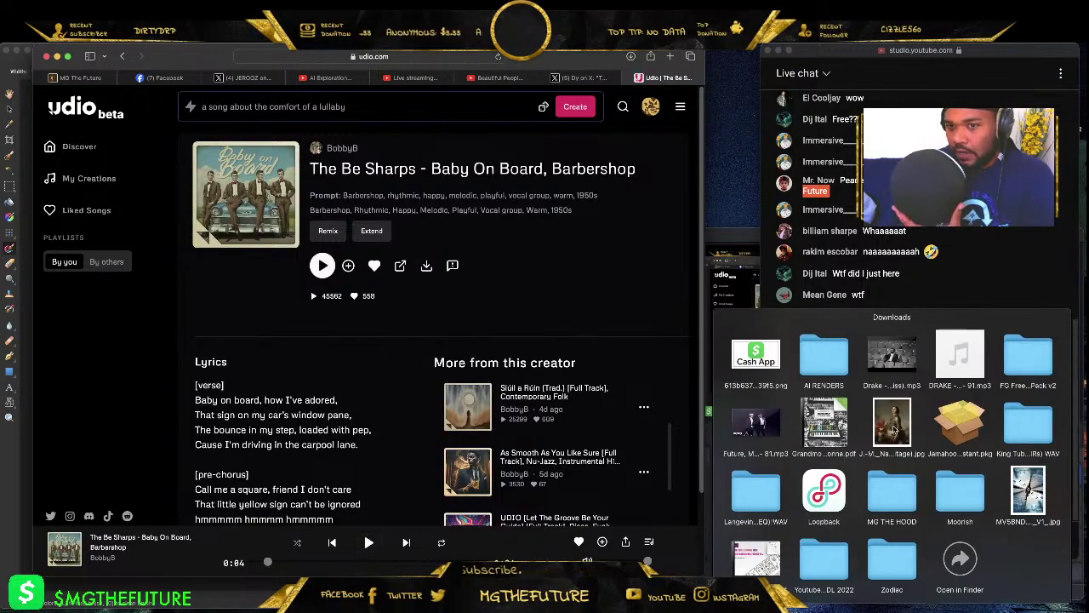
{"action": "left_click", "coordinate": [824, 353]}
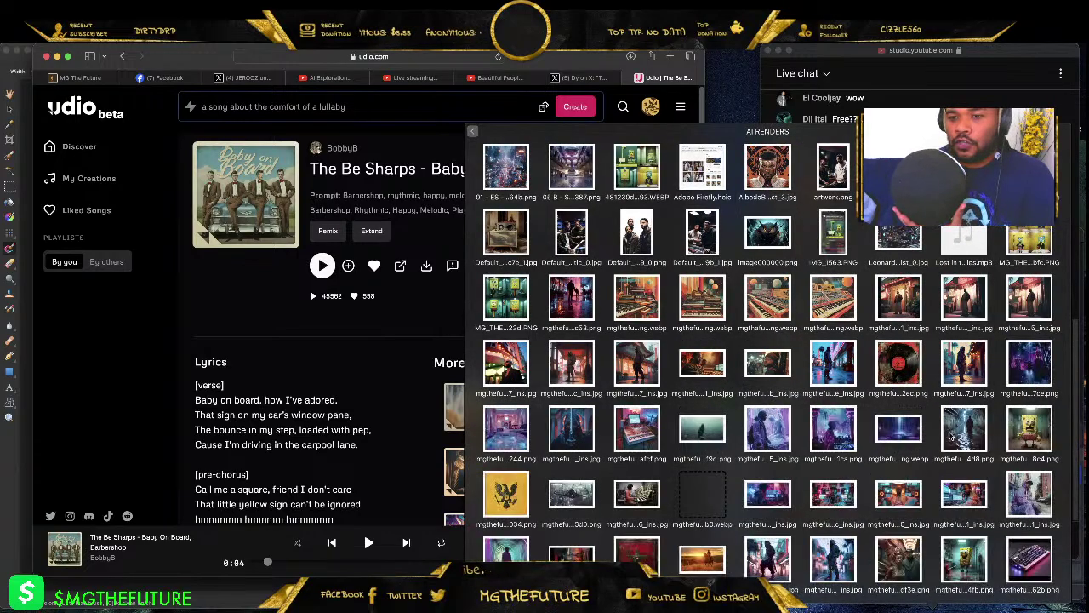
{"action": "left_click", "coordinate": [932, 606]}
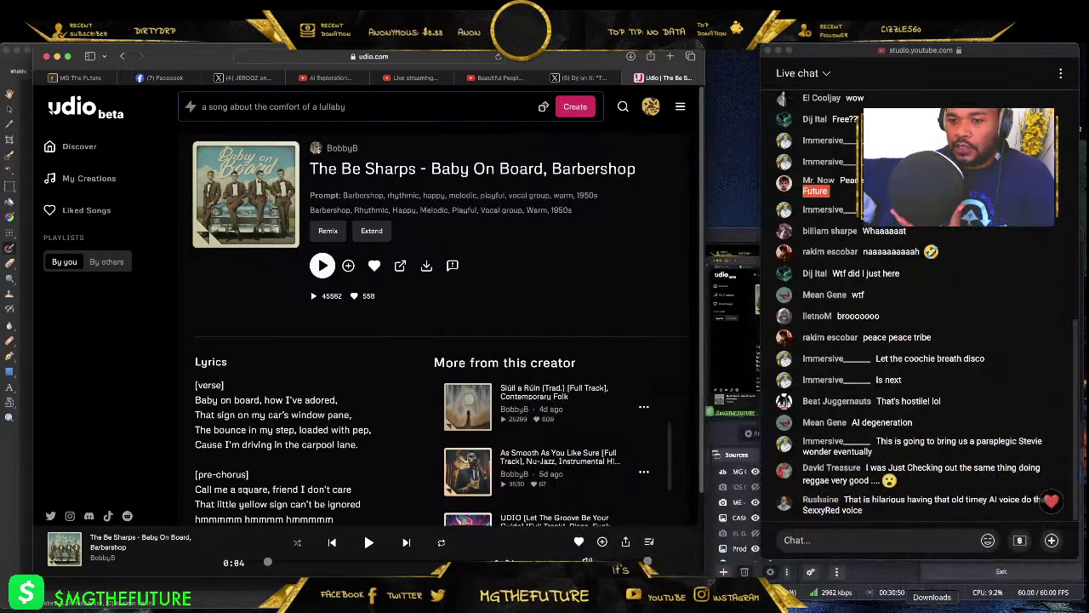
{"action": "left_click", "coordinate": [932, 606]}
{"action": "left_click", "coordinate": [1042, 313]}
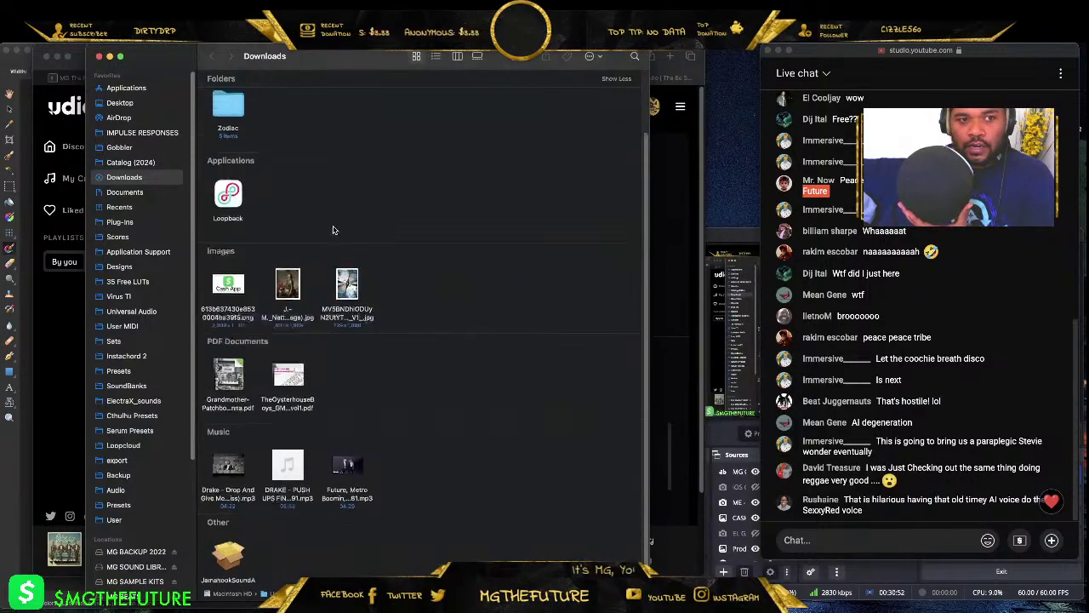
{"action": "left_click", "coordinate": [234, 123]}
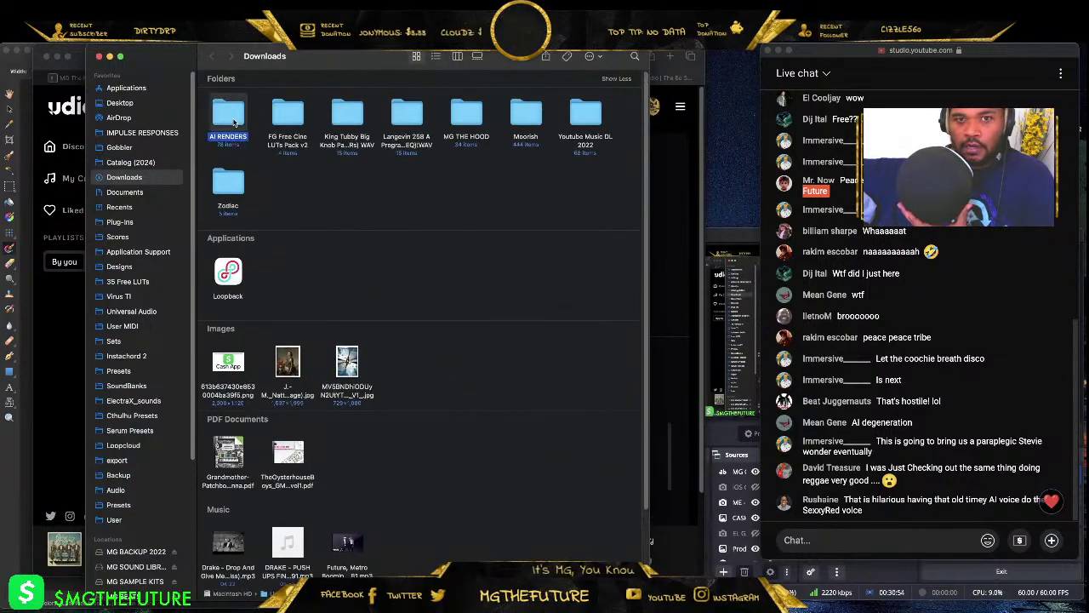
{"action": "double_click", "coordinate": [234, 124]}
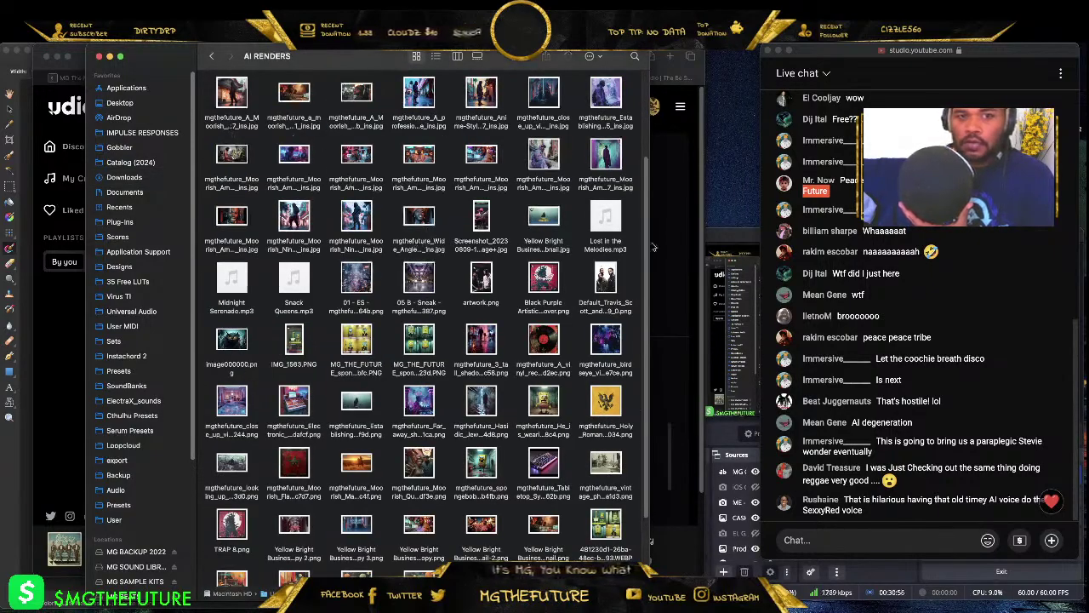
- Listen to Lost in the Melodies.mp3 and Midnight Serenade.mp3 in turn, pausing each and returning to the AI RENDERS folder
{"action": "left_click", "coordinate": [606, 223]}
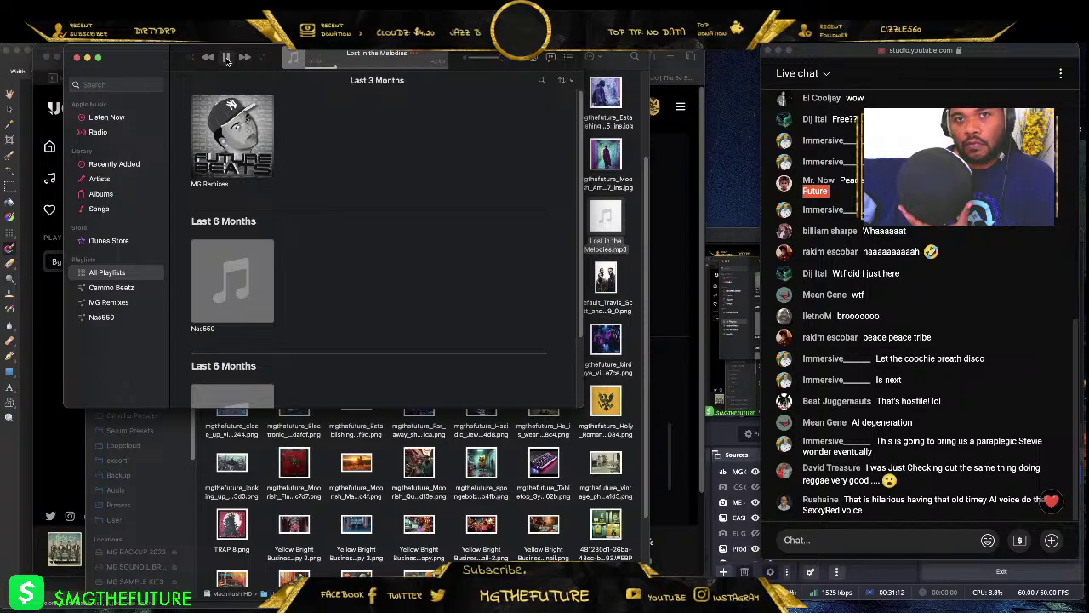
{"action": "left_click", "coordinate": [227, 58]}
{"action": "left_click", "coordinate": [621, 279]}
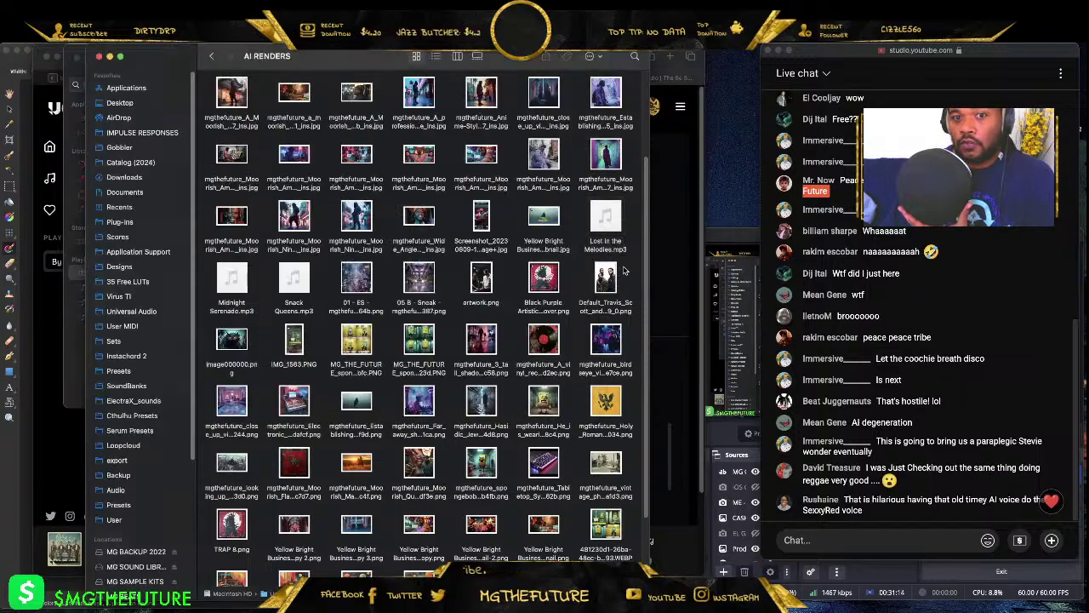
{"action": "double_click", "coordinate": [241, 295]}
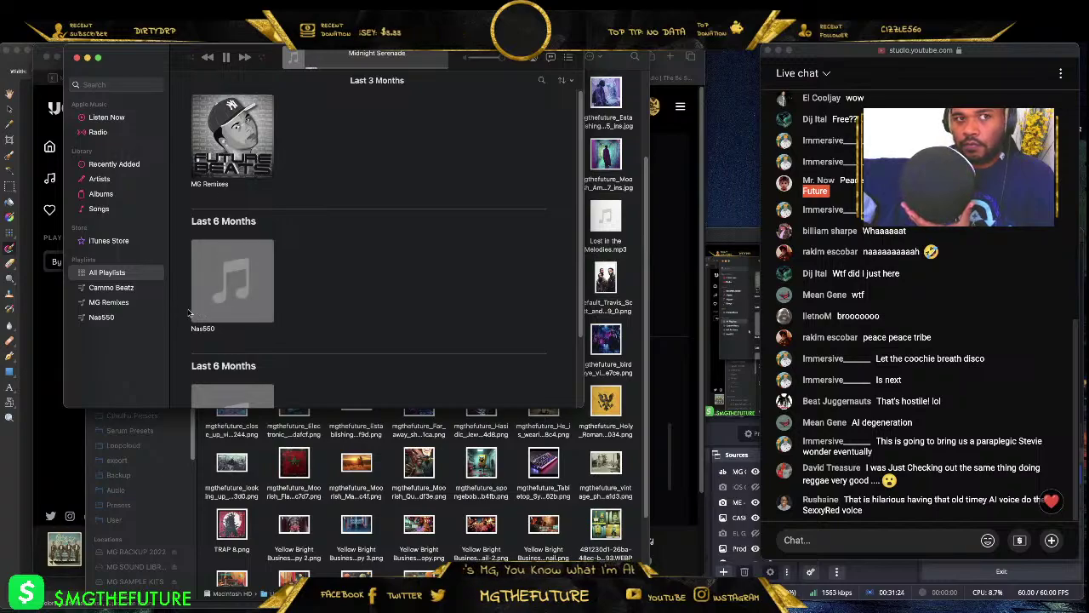
{"action": "left_click", "coordinate": [229, 57]}
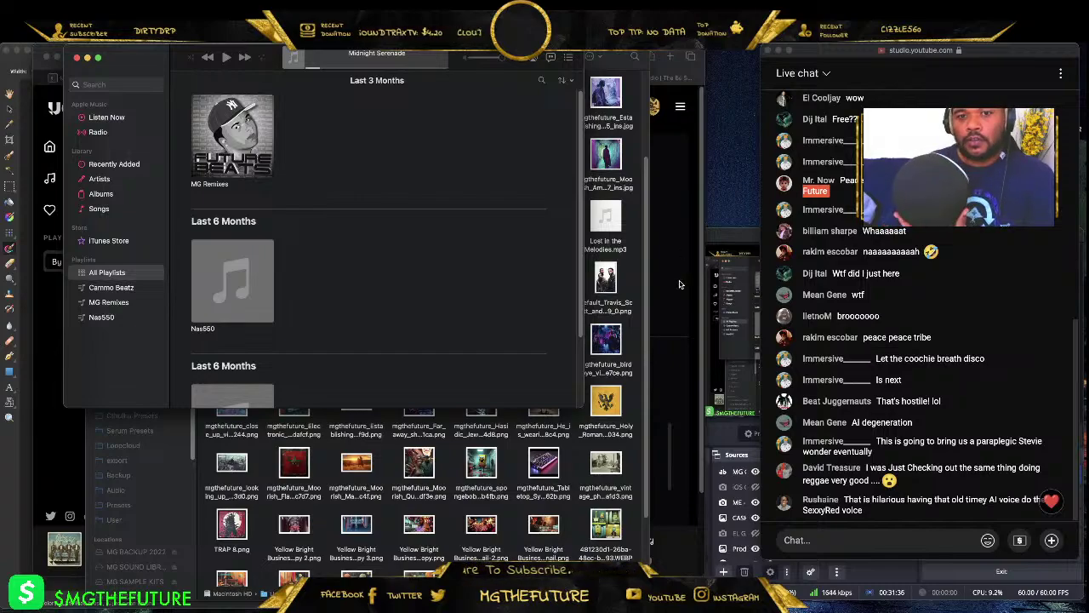
{"action": "left_click", "coordinate": [642, 269]}
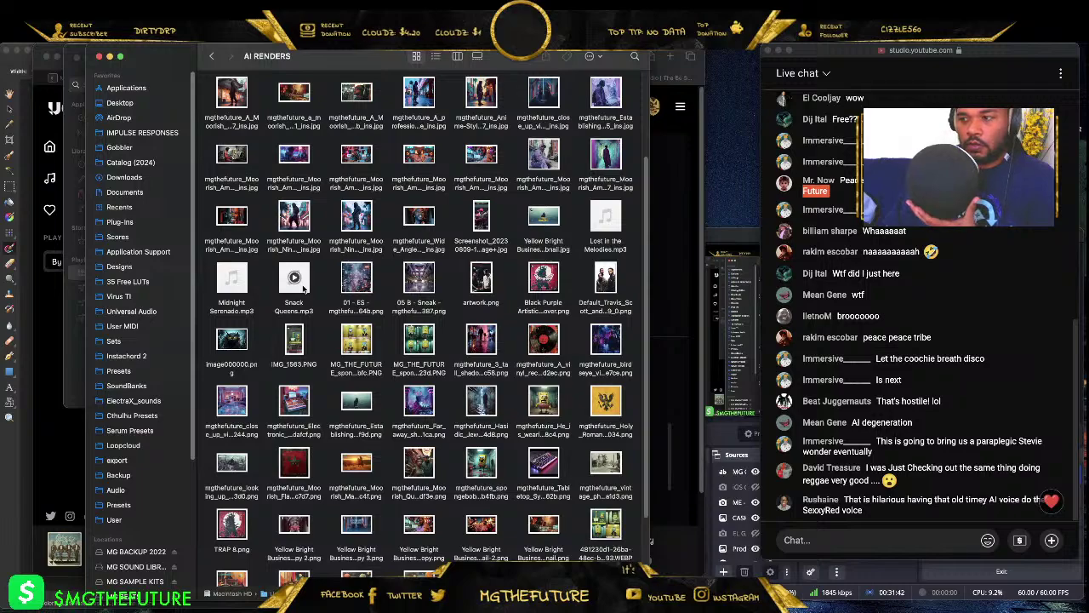
- Listen to Snack Queens.mp3 from the AI RENDERS folder, pause it, and close the Music window
{"action": "double_click", "coordinate": [303, 289]}
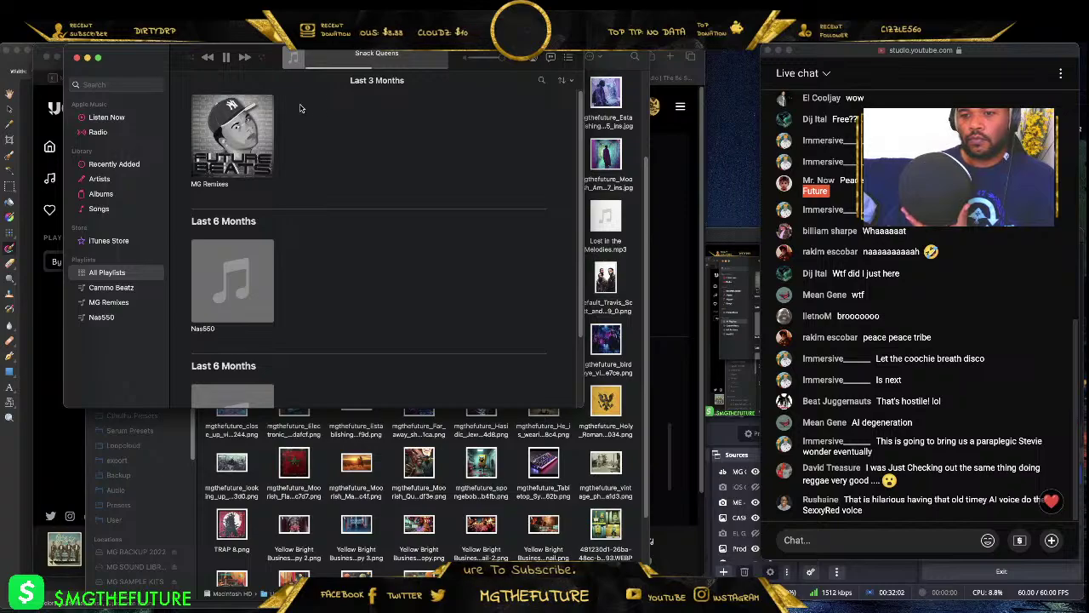
{"action": "left_click", "coordinate": [227, 58]}
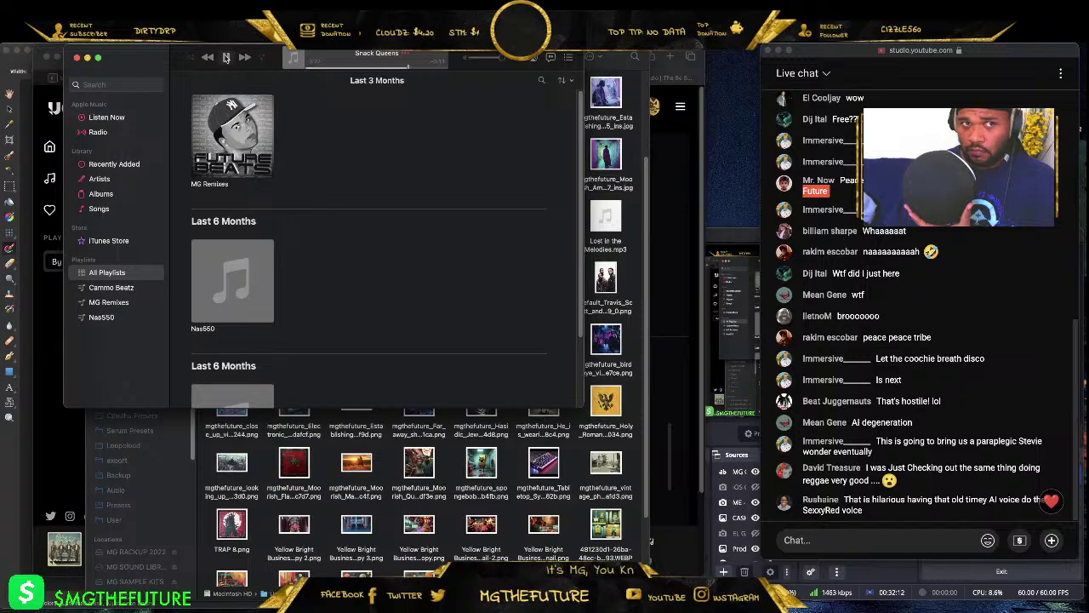
{"action": "left_click", "coordinate": [76, 57]}
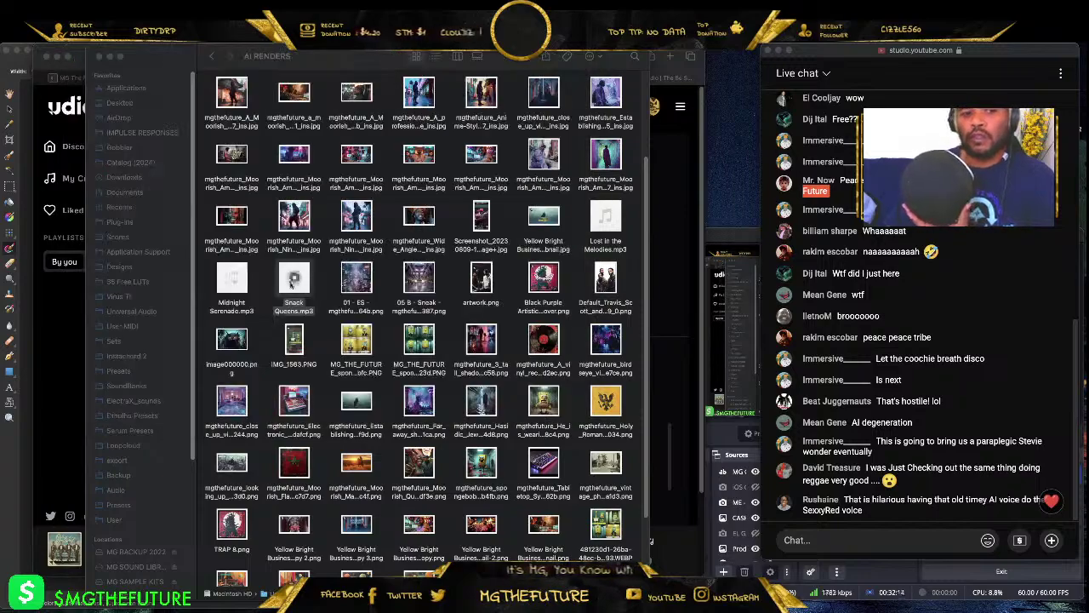
- Check the file info of Snack Queens.mp3, close it, and minimize the Finder window to return to Udio
{"action": "right_click", "coordinate": [294, 281]}
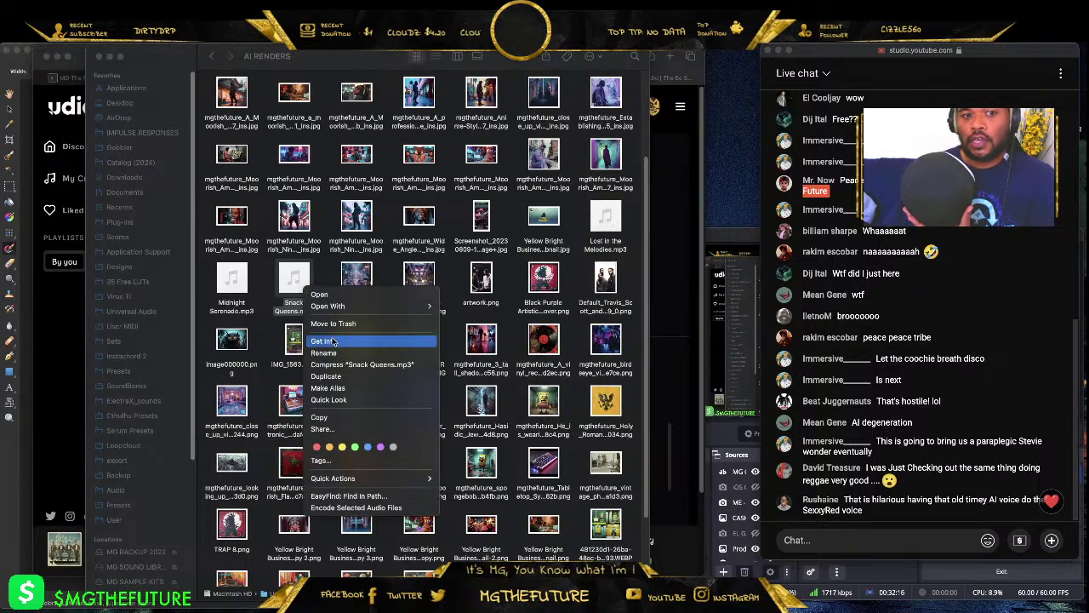
{"action": "left_click", "coordinate": [333, 341]}
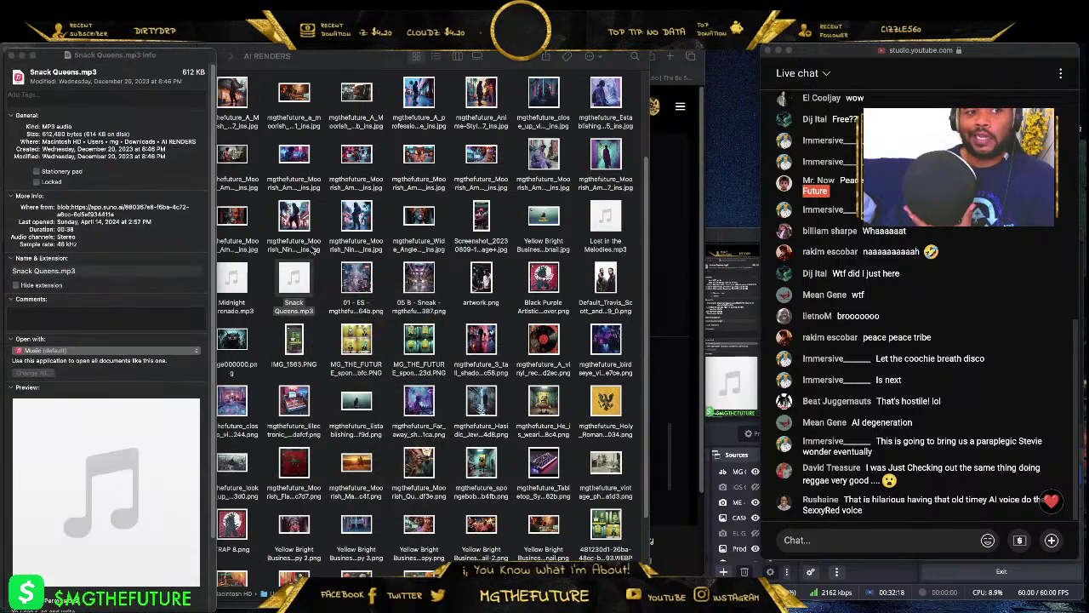
{"action": "left_click", "coordinate": [11, 55]}
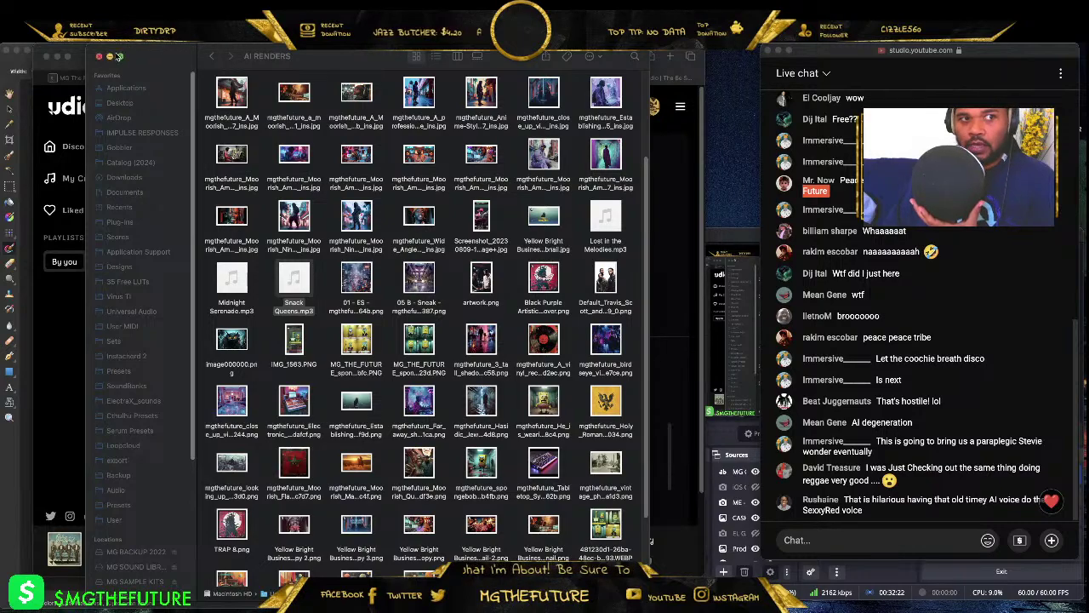
{"action": "left_click", "coordinate": [109, 56]}
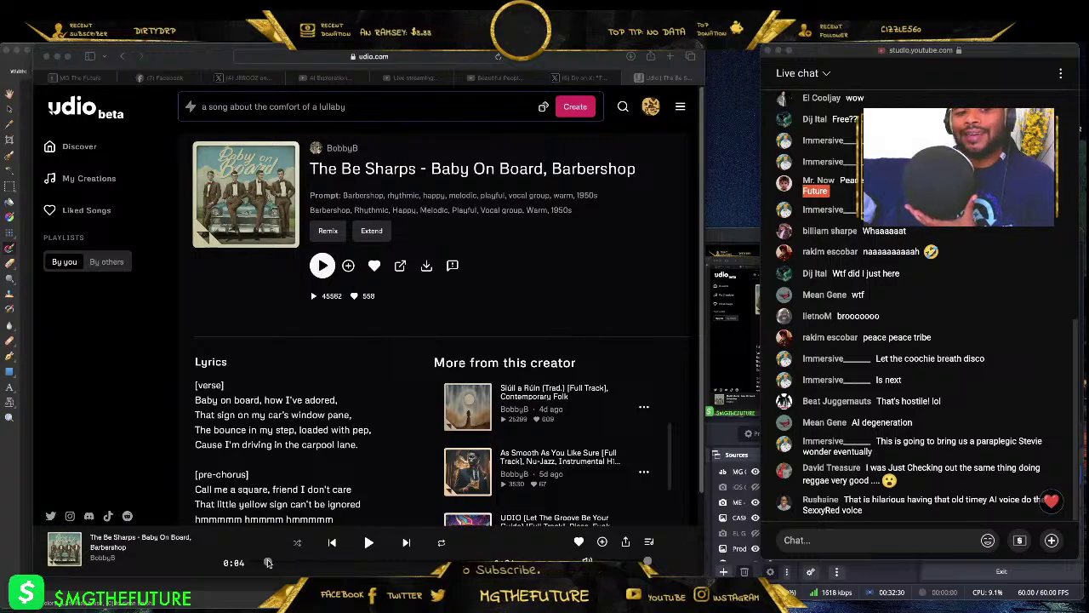
- Play The Be Sharps - Baby On Board, Barbershop from the beginning, pause it, and look over its lyrics
{"action": "left_click_drag", "start_coordinate": [268, 563], "coordinate": [252, 564]}
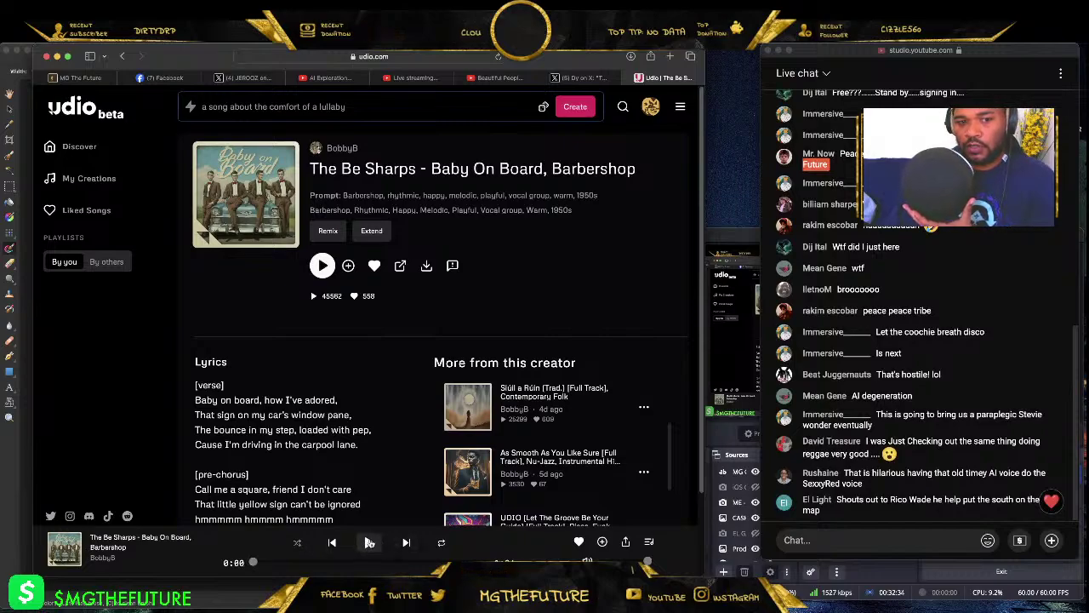
{"action": "left_click", "coordinate": [369, 542]}
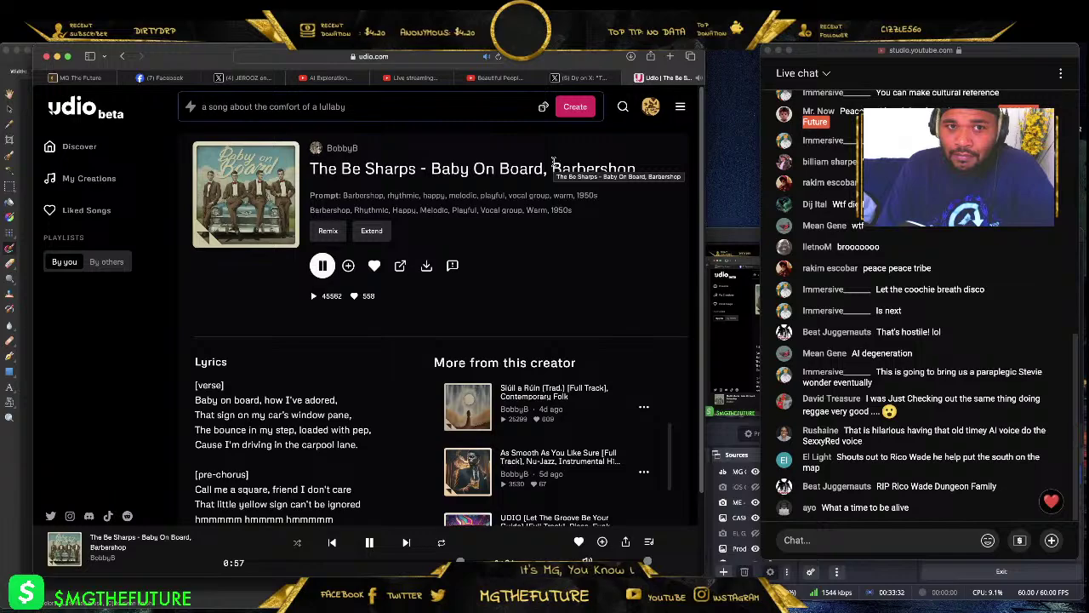
{"action": "left_click", "coordinate": [369, 542]}
{"action": "scroll", "coordinate": [412, 395], "scroll_direction": "down", "scroll_amount": 1}
{"action": "scroll", "coordinate": [412, 395], "scroll_direction": "down", "scroll_amount": 2}
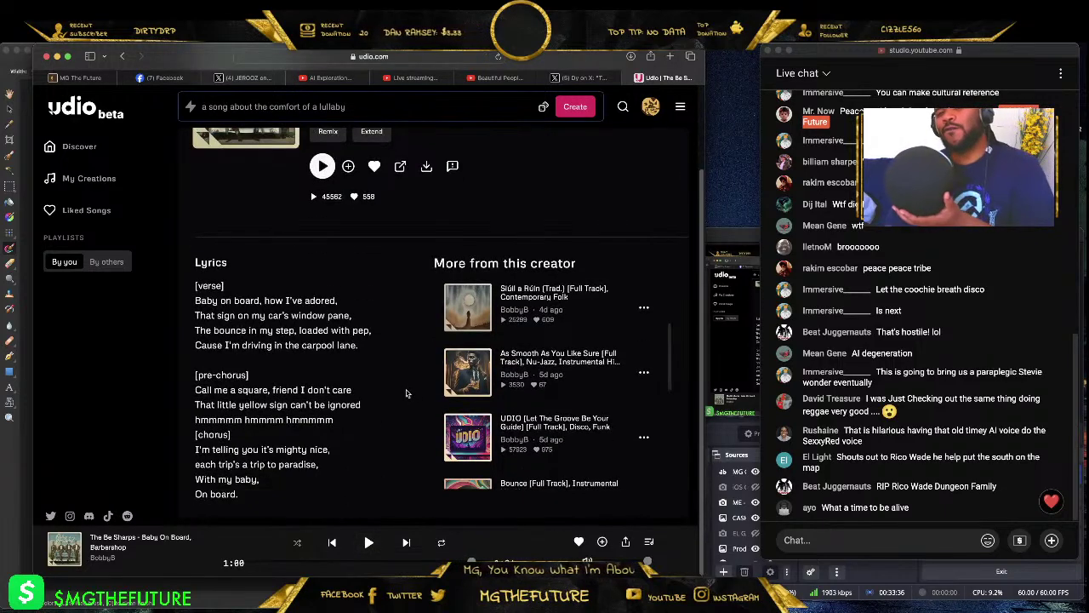
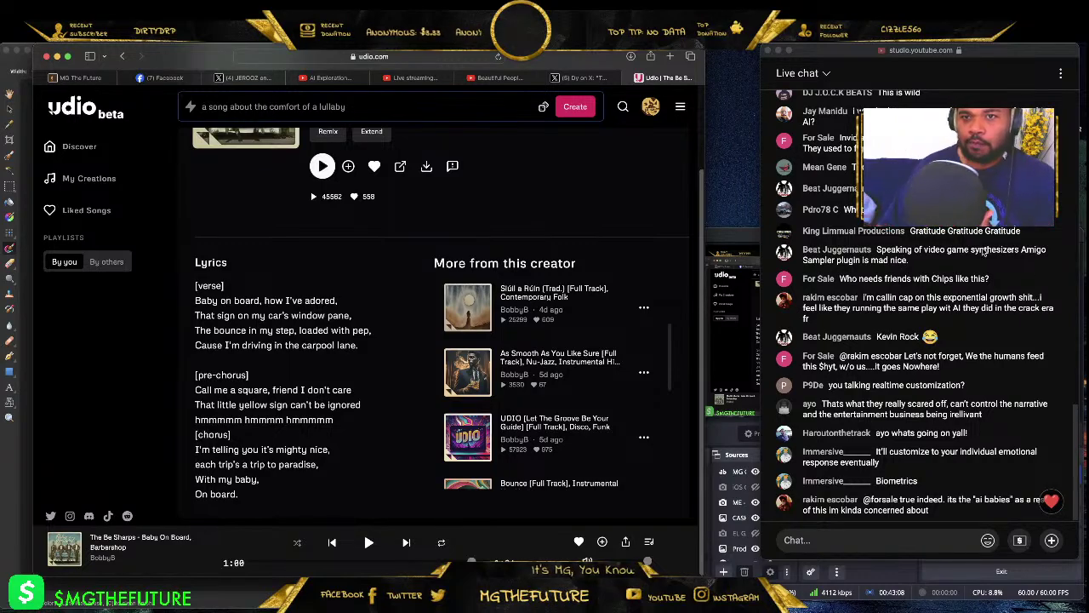
- Find the live chat message recommending the Udio FREE AI Music Creator video and copy the video title from it
{"action": "scroll", "coordinate": [915, 306], "scroll_direction": "up", "scroll_amount": 5}
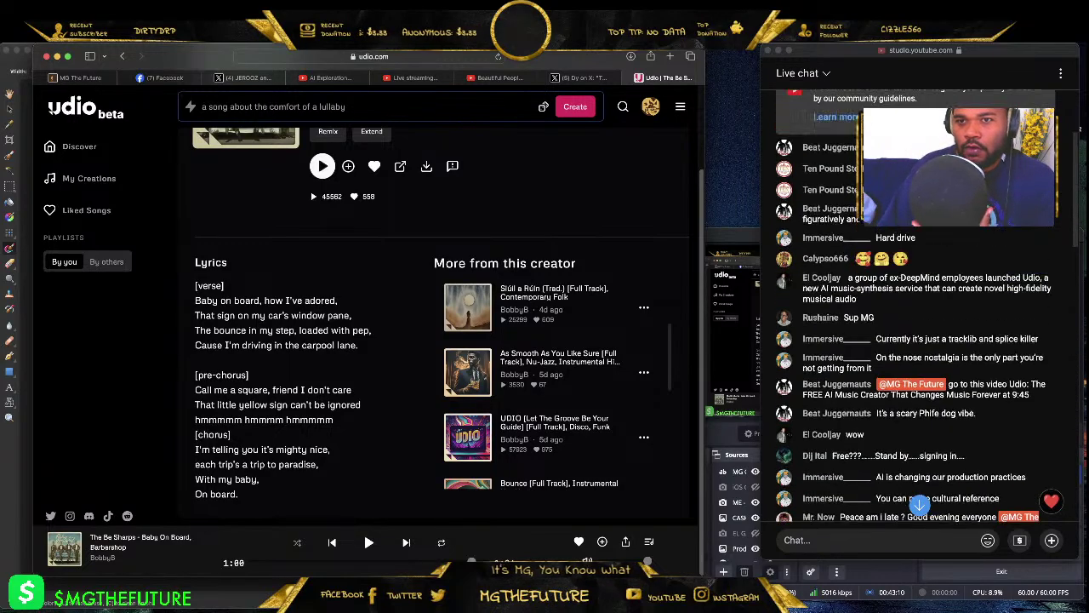
{"action": "scroll", "coordinate": [983, 227], "scroll_direction": "down", "scroll_amount": 3}
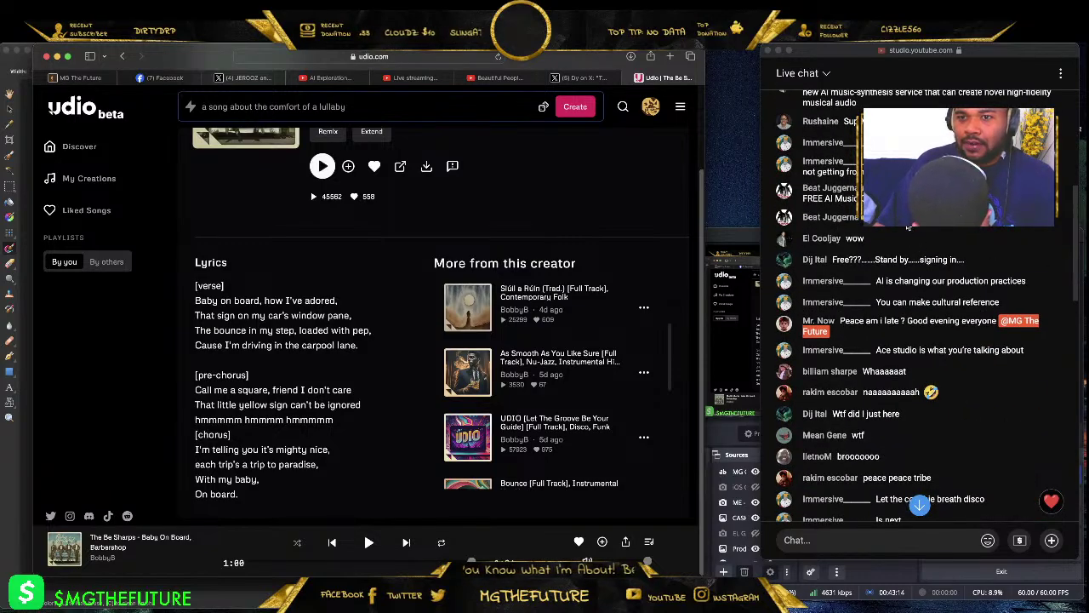
{"action": "scroll", "coordinate": [907, 227], "scroll_direction": "down", "scroll_amount": 1}
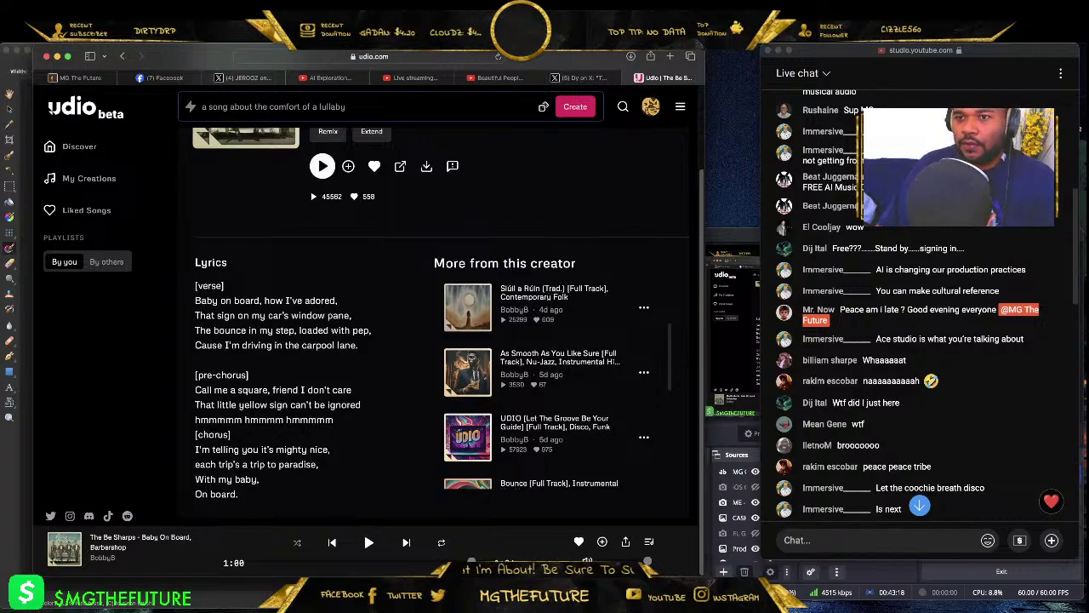
{"action": "left_click", "coordinate": [937, 183]}
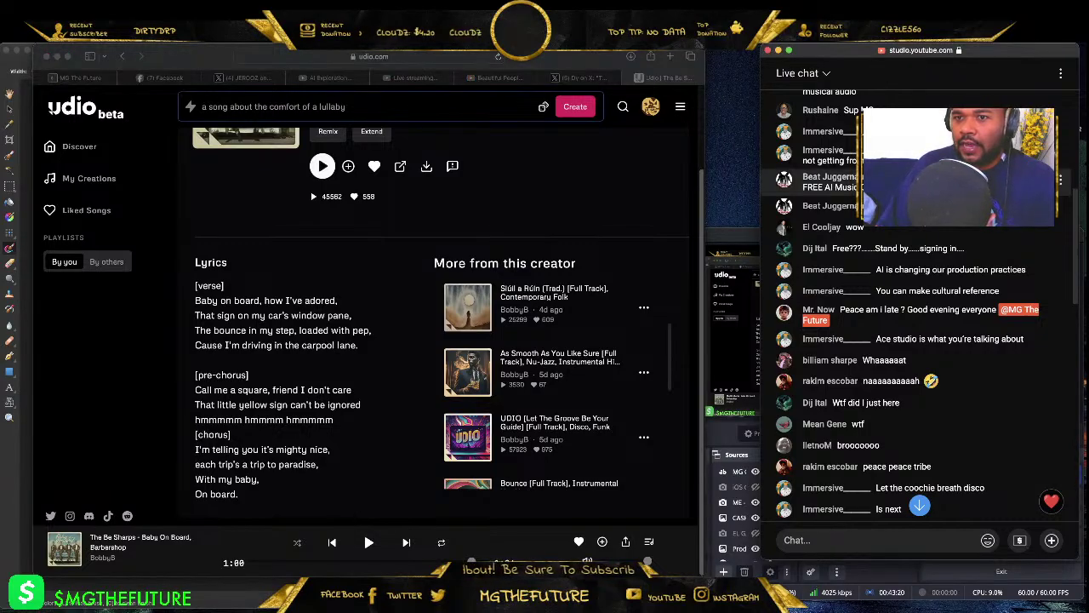
{"action": "triple_click", "coordinate": [937, 187]}
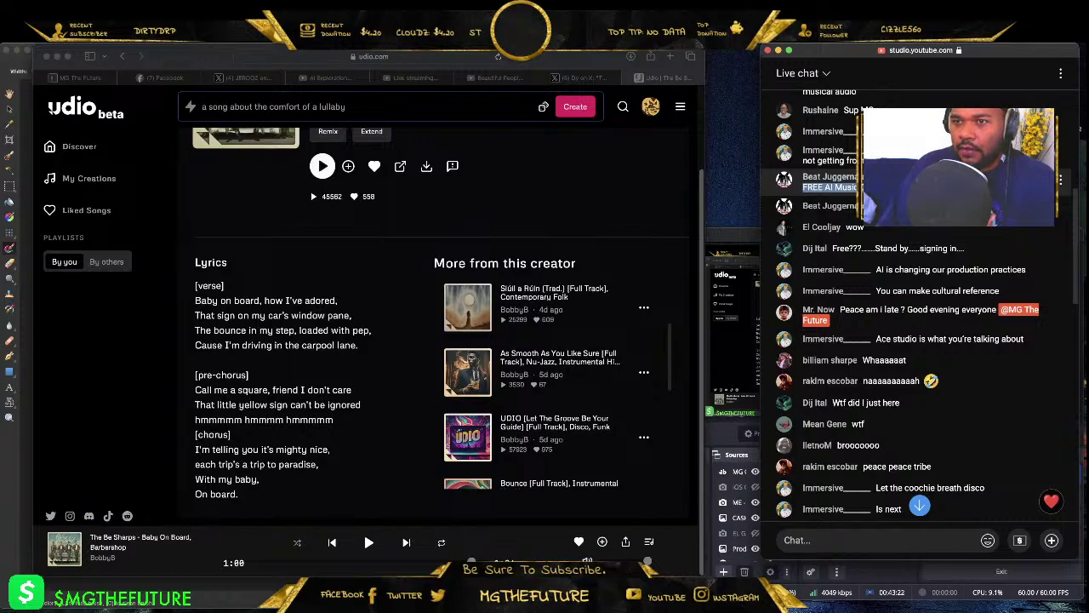
{"action": "right_click", "coordinate": [940, 228]}
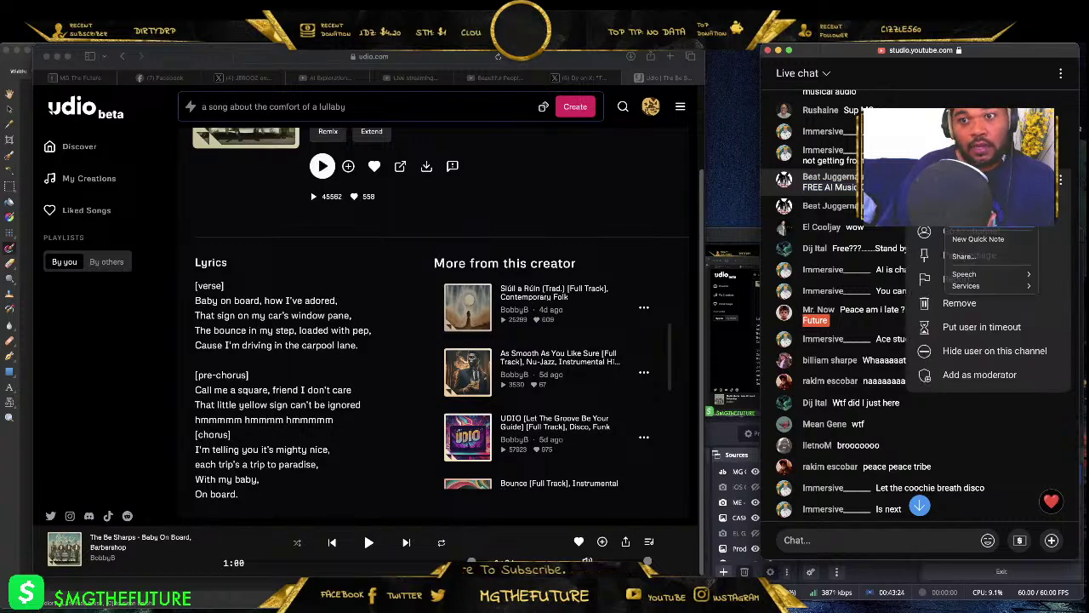
{"action": "key", "text": "Escape"}
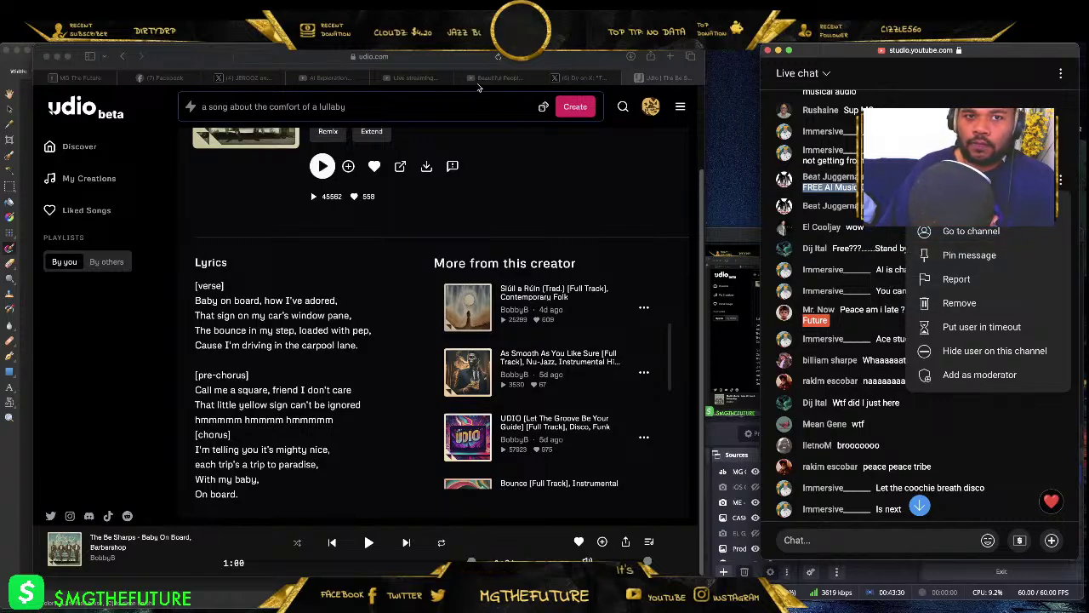
- Switch to YouTube and replace the old search with "The FREE AI Music Creator That Changes Music Forever at 9:45"
{"action": "left_click", "coordinate": [521, 79]}
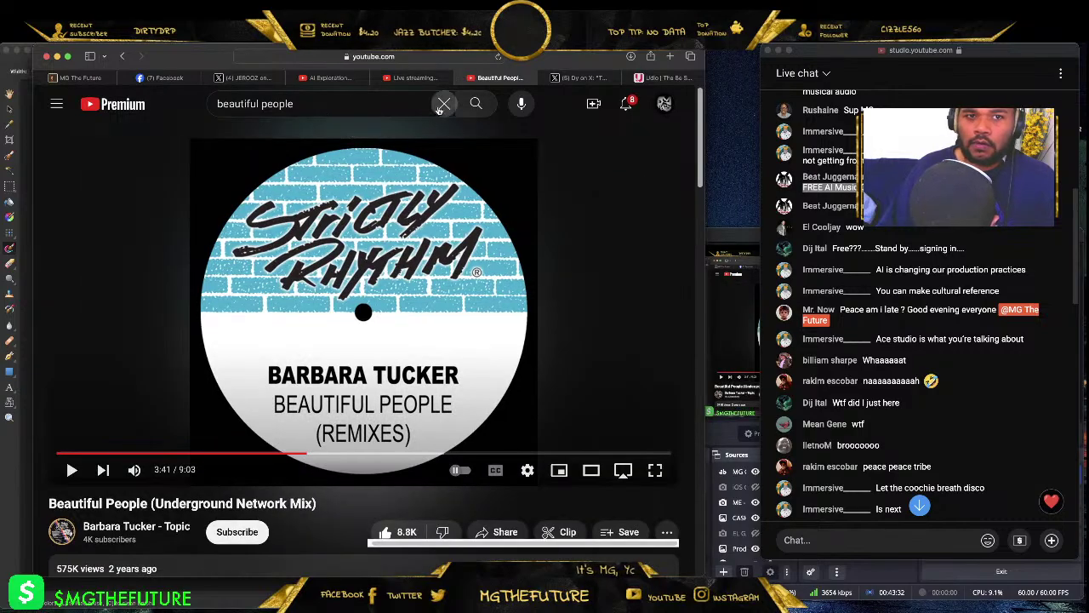
{"action": "left_click", "coordinate": [445, 103]}
{"action": "right_click", "coordinate": [349, 106]}
{"action": "left_click", "coordinate": [366, 134]}
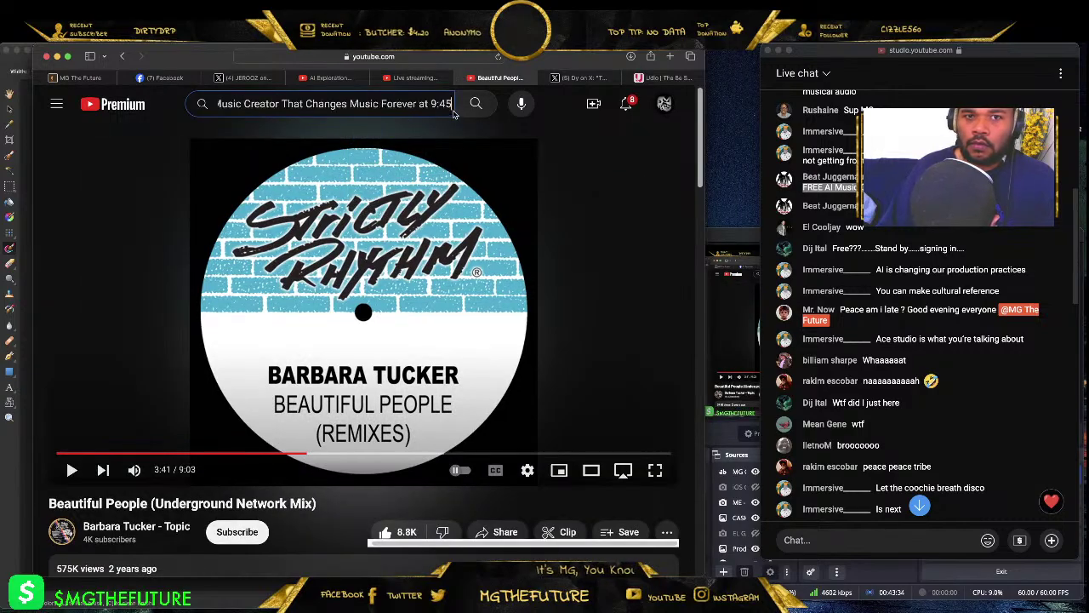
{"action": "key", "text": "Return"}
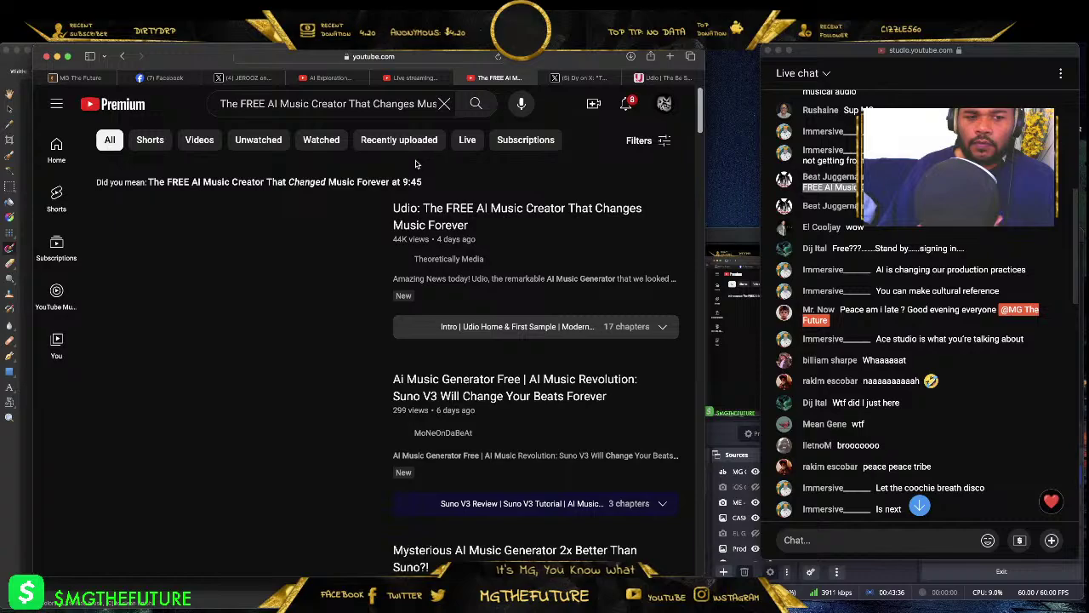
- Open the video Udio: The FREE AI Music Creator That Changes Music Forever, pause it, and skip ahead to about 9:38
{"action": "mouse_move", "coordinate": [294, 247]}
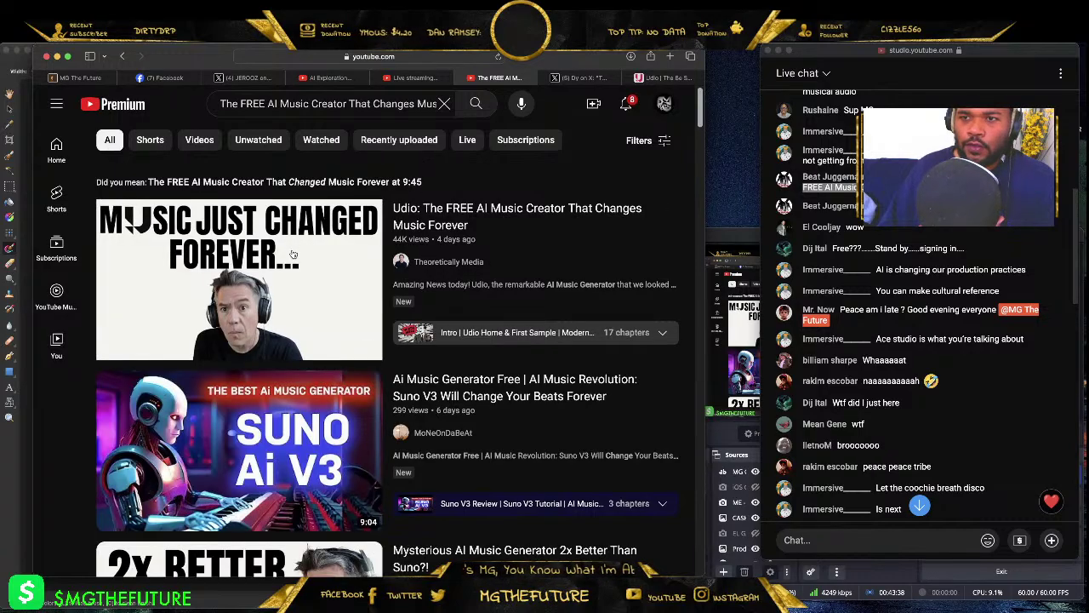
{"action": "left_click", "coordinate": [292, 253]}
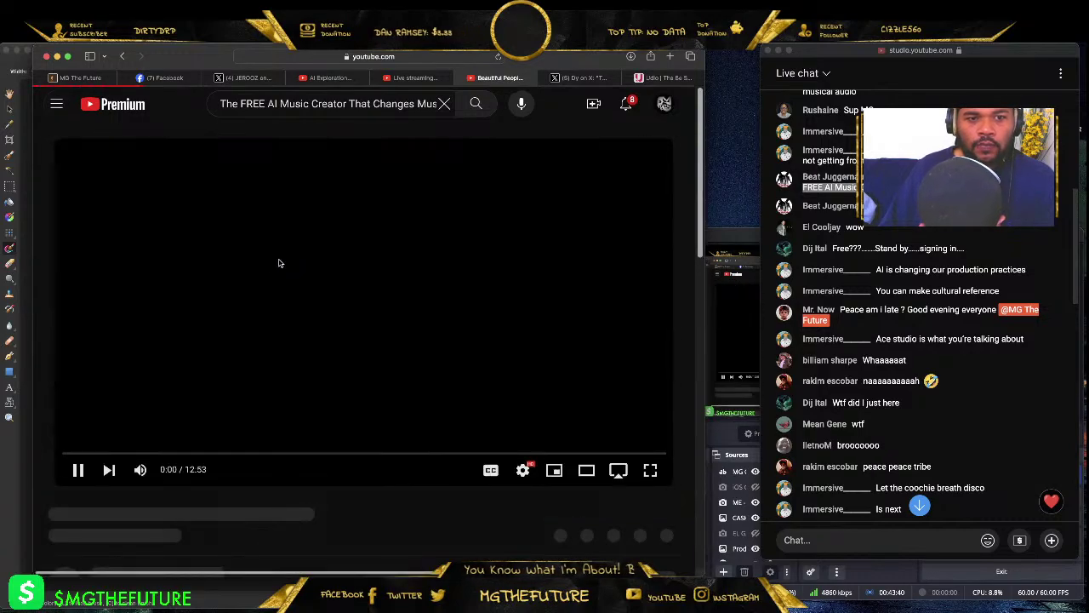
{"action": "left_click", "coordinate": [76, 470]}
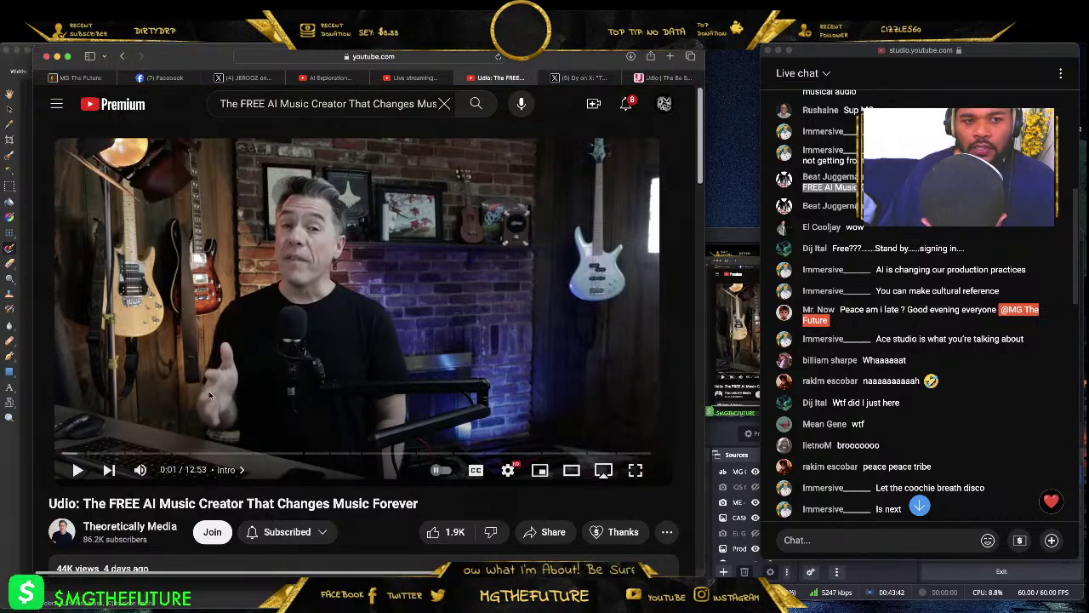
{"action": "scroll", "coordinate": [322, 262], "scroll_direction": "down", "scroll_amount": 3}
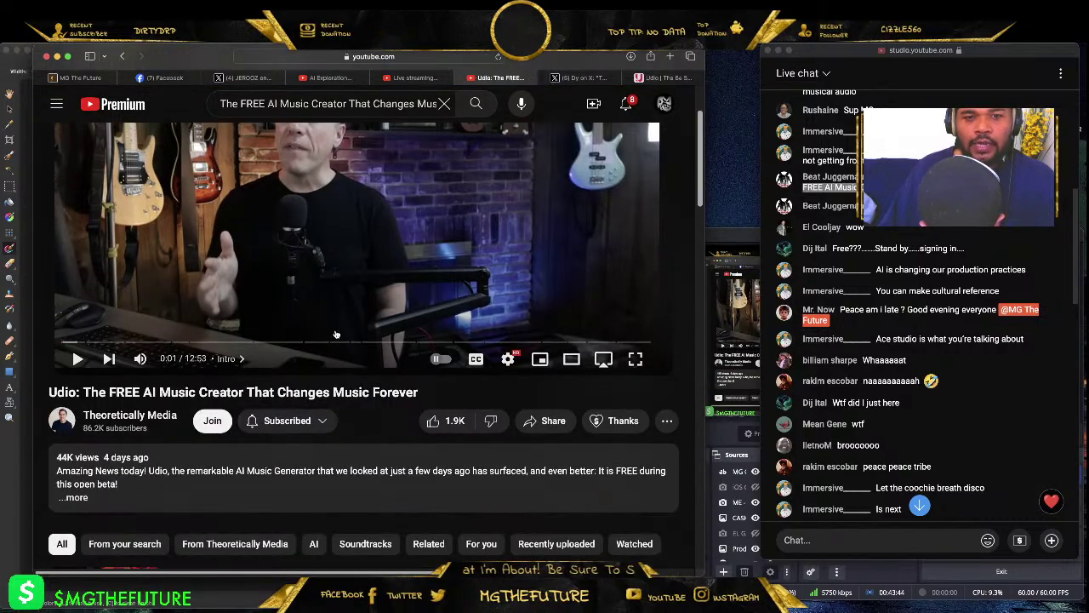
{"action": "scroll", "coordinate": [336, 335], "scroll_direction": "up", "scroll_amount": 3}
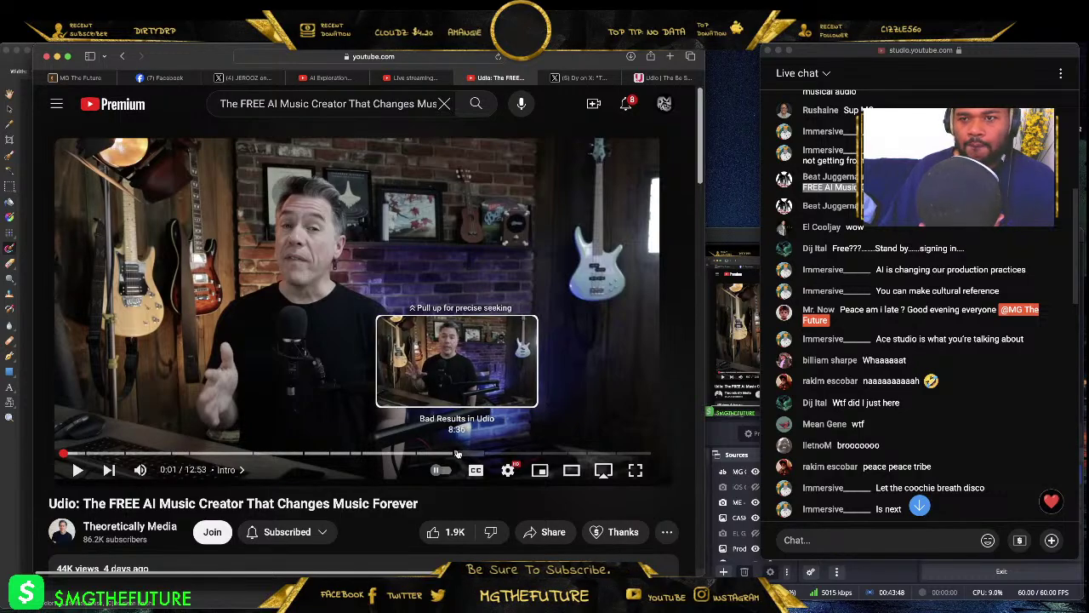
{"action": "left_click", "coordinate": [505, 453]}
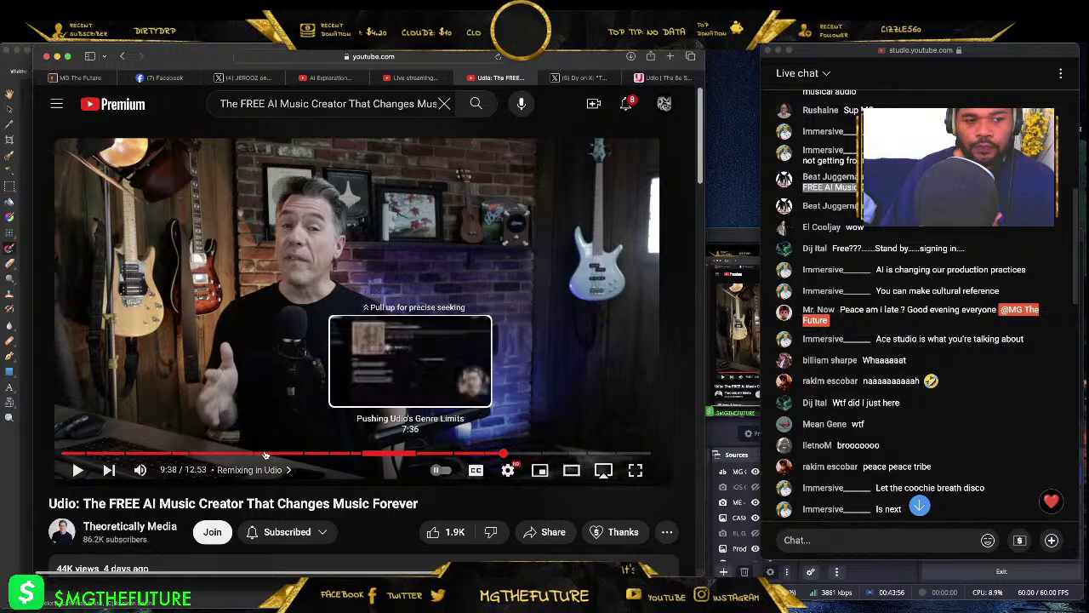
- Watch the video from the Remixing in Udio chapter into Upcoming Features to Udio, pausing between parts and stopping at about 11:44
{"action": "left_click", "coordinate": [78, 470]}
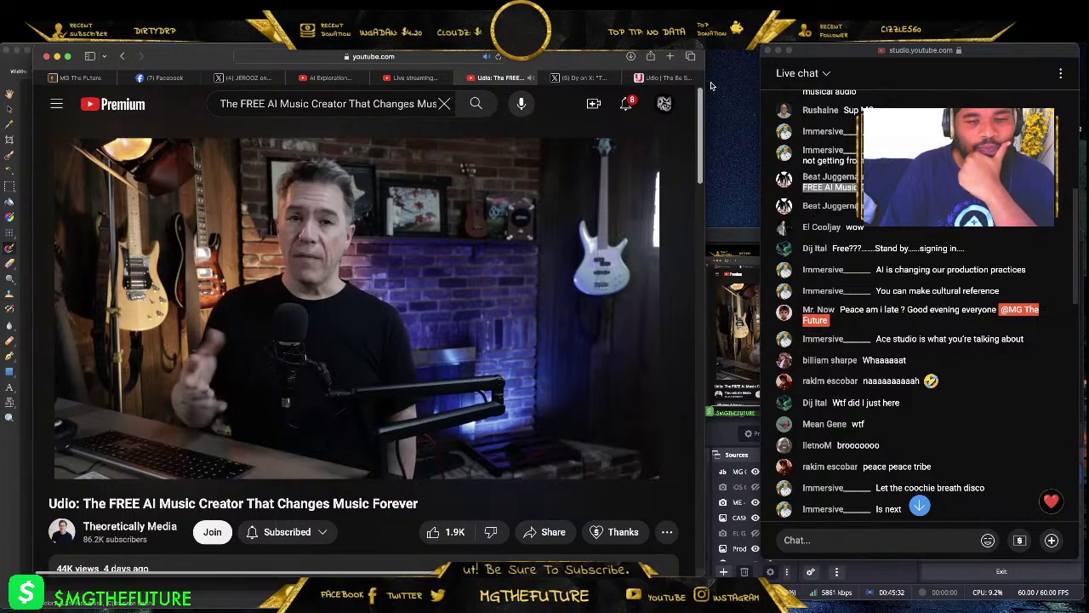
{"action": "mouse_move", "coordinate": [141, 363]}
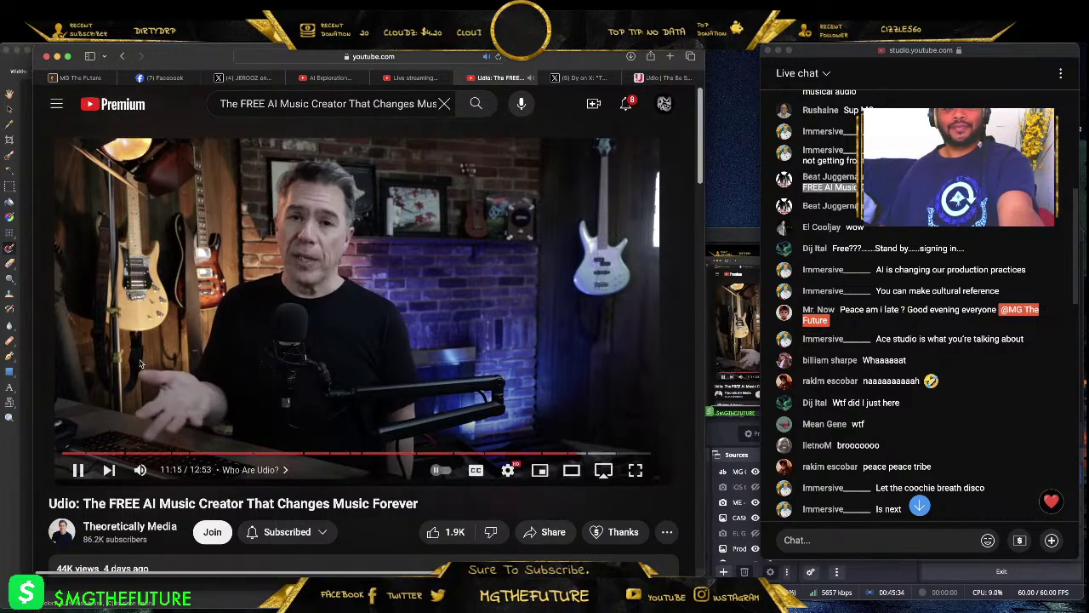
{"action": "left_click", "coordinate": [78, 470]}
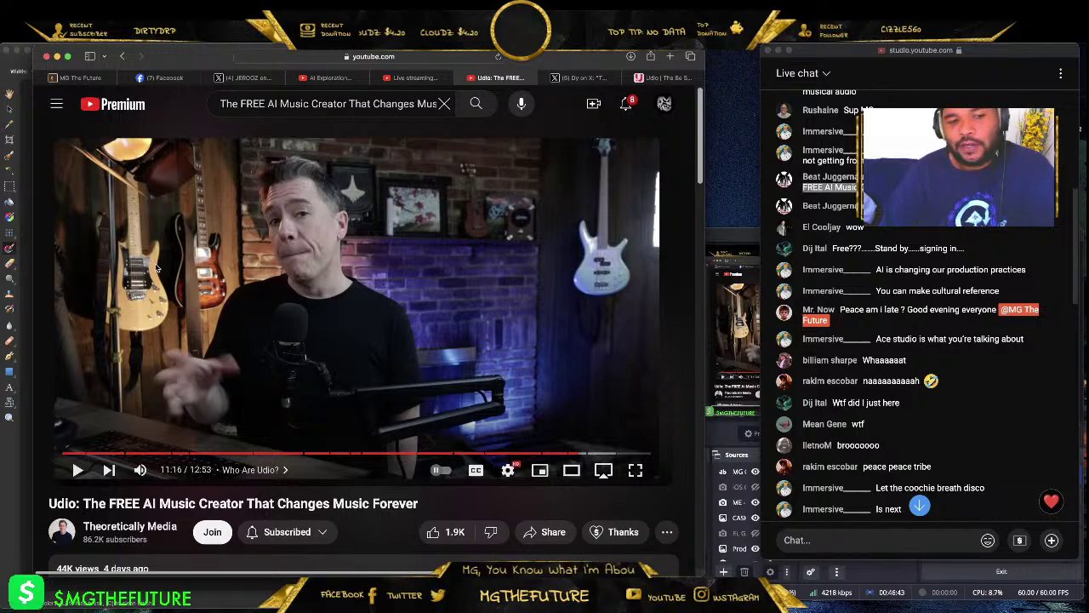
{"action": "left_click", "coordinate": [75, 471]}
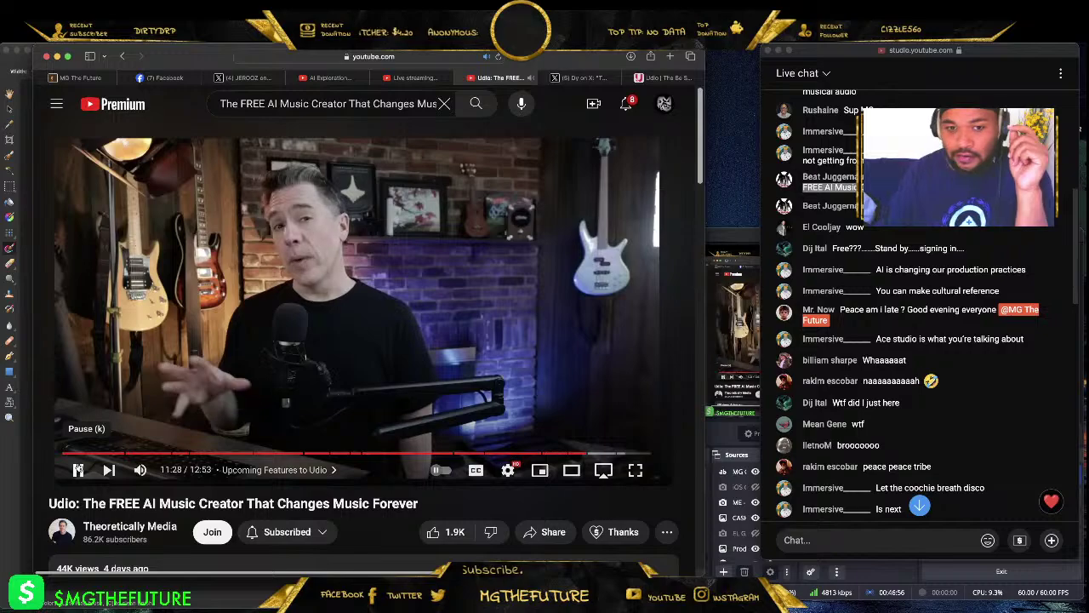
{"action": "left_click", "coordinate": [78, 471]}
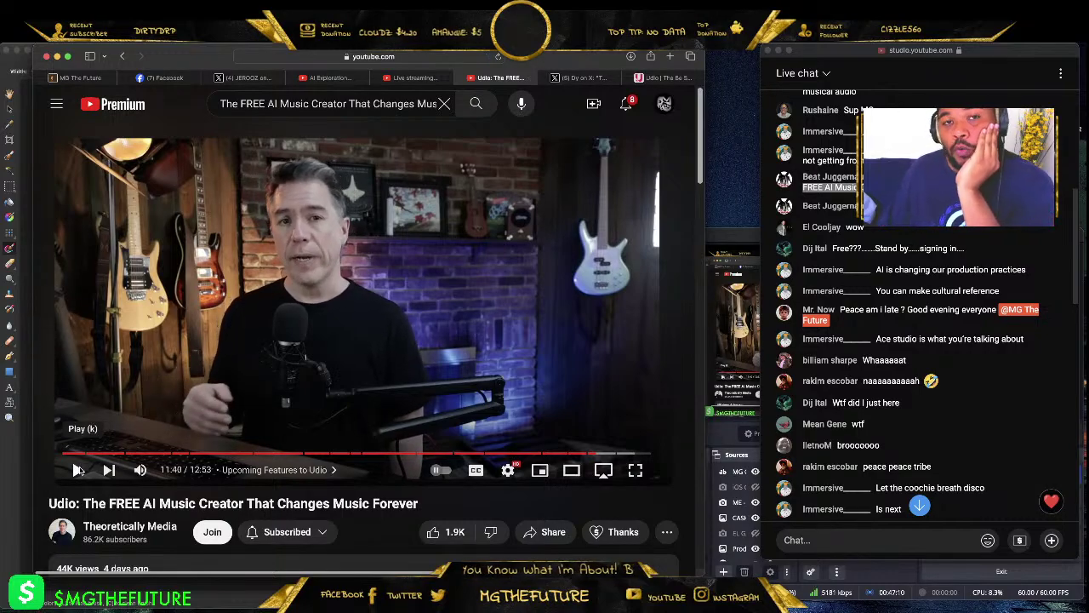
{"action": "left_click", "coordinate": [77, 470]}
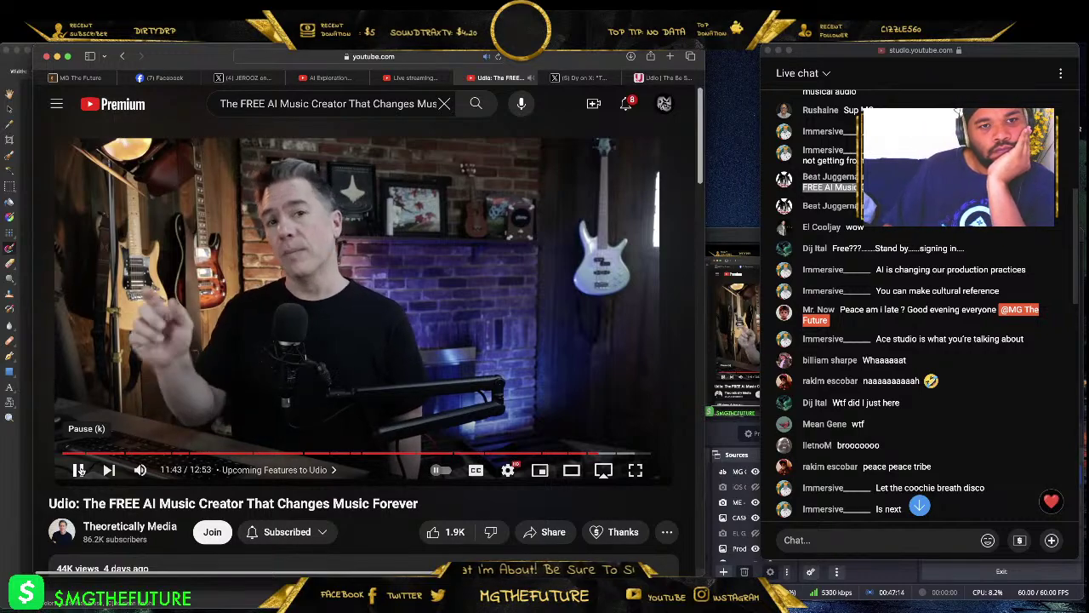
{"action": "left_click", "coordinate": [79, 471]}
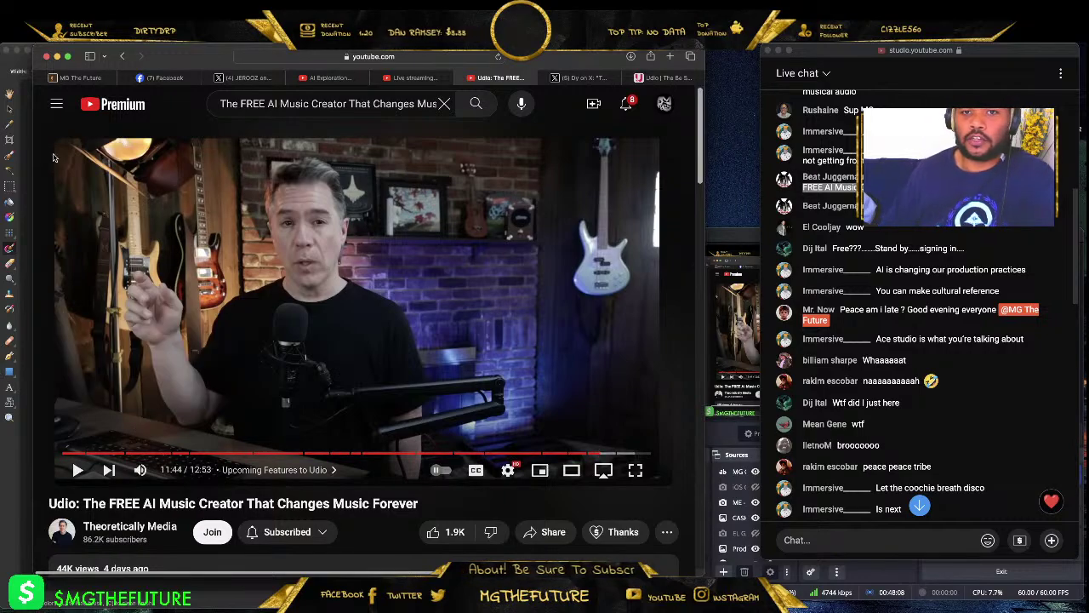
- Return to Udio and look through the My Creations page and the staff picks and trending songs on Discover
{"action": "left_click", "coordinate": [664, 78]}
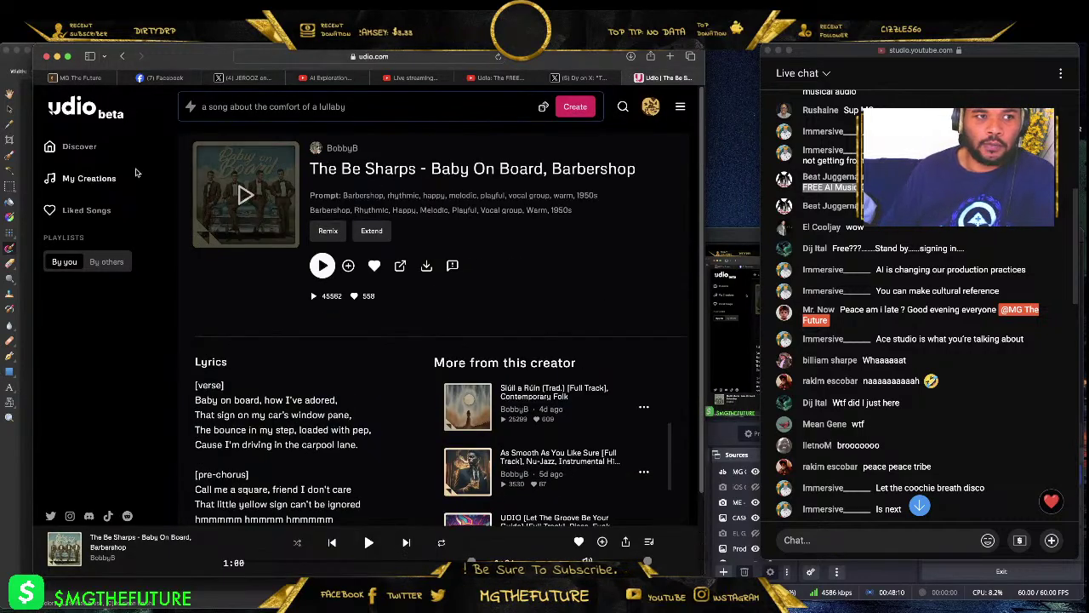
{"action": "left_click", "coordinate": [79, 147]}
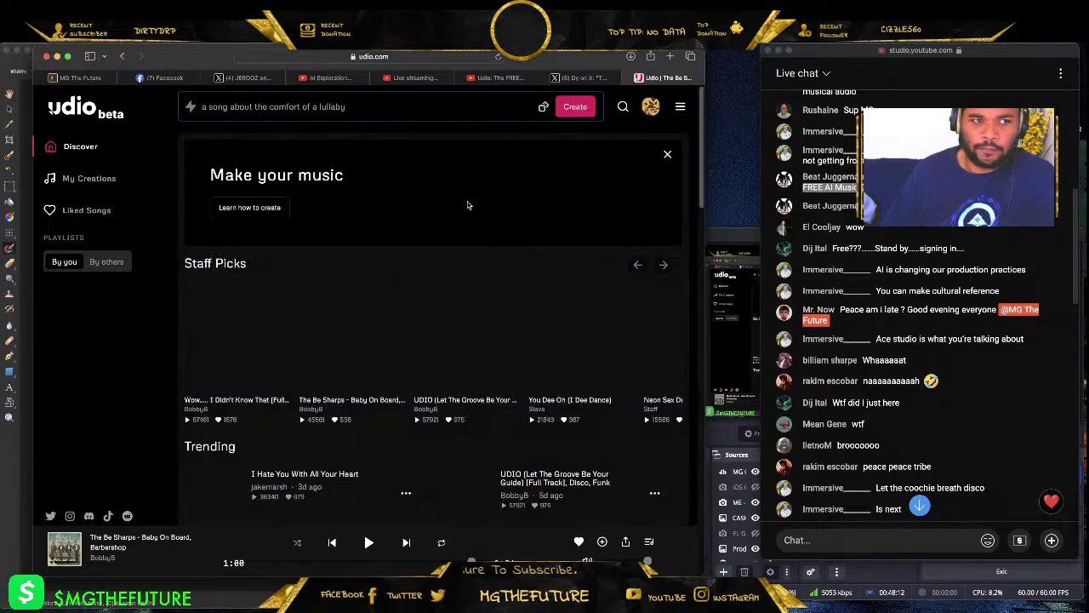
{"action": "left_click", "coordinate": [87, 180]}
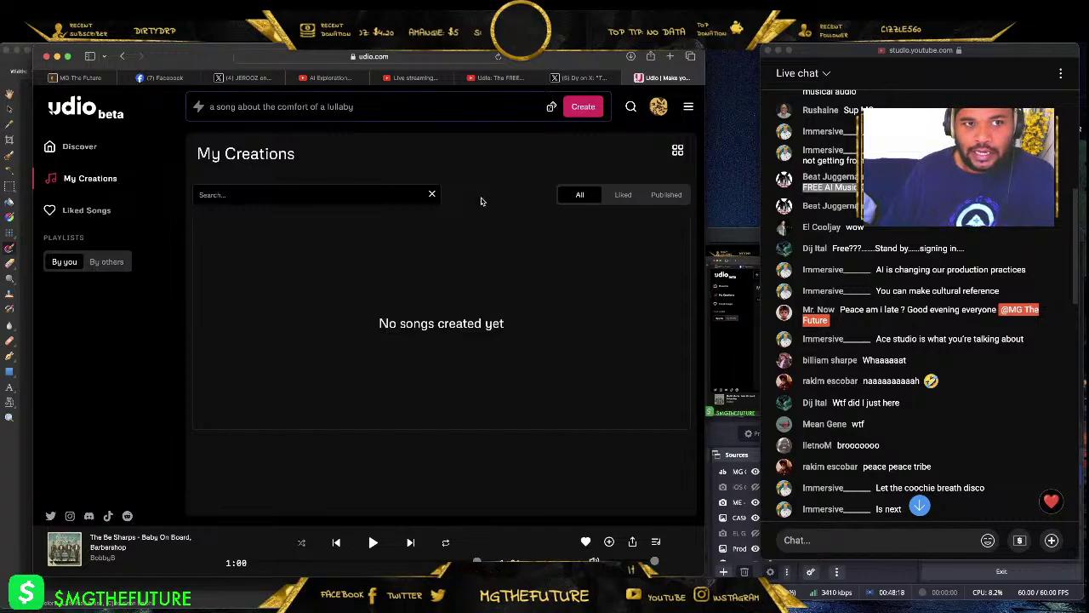
{"action": "left_click", "coordinate": [96, 150]}
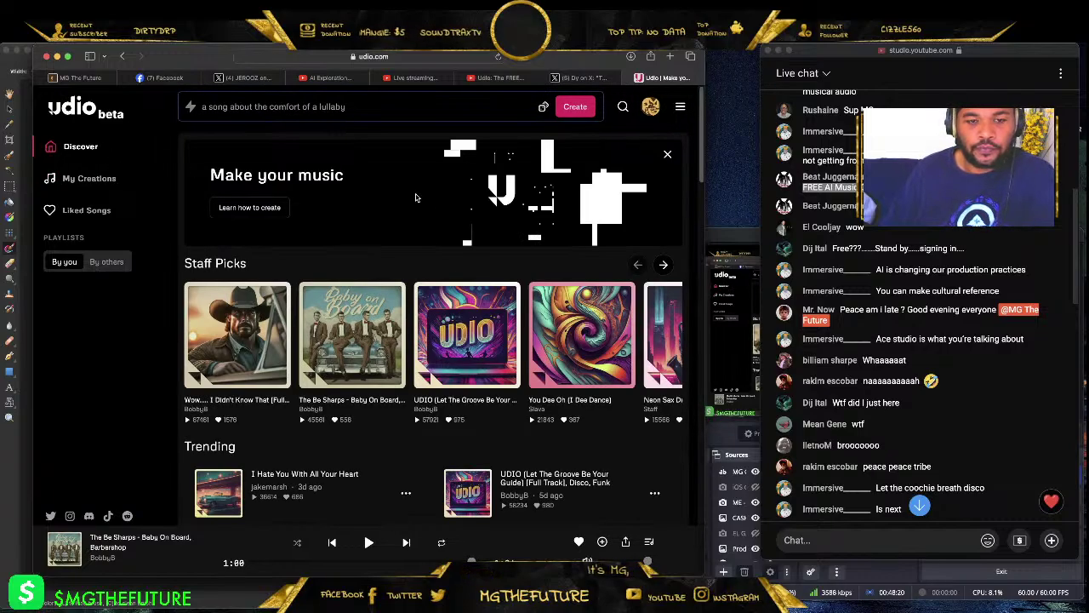
{"action": "scroll", "coordinate": [436, 219], "scroll_direction": "down", "scroll_amount": 2}
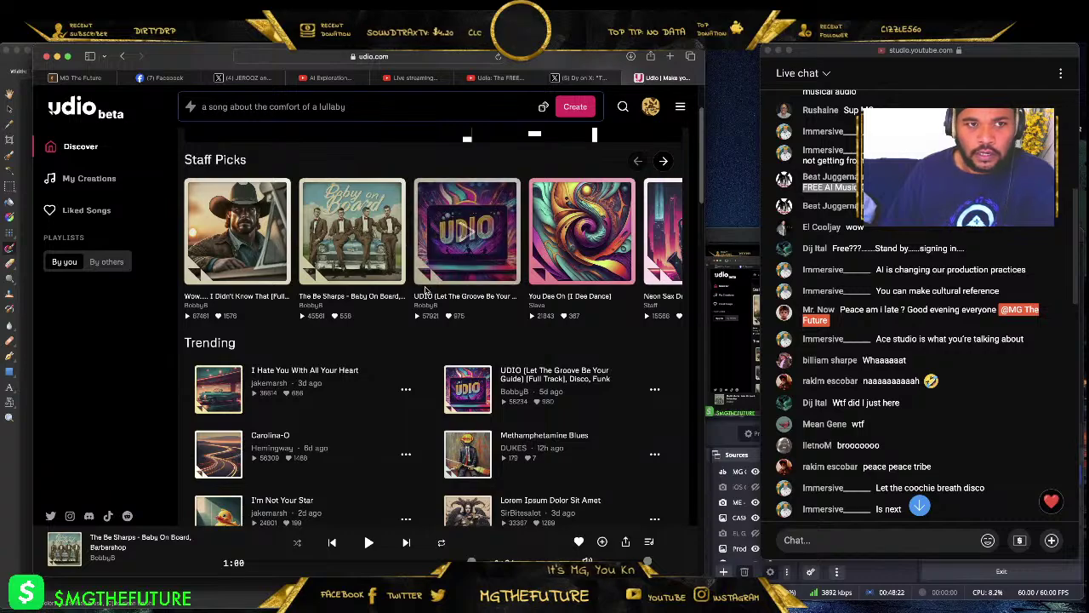
{"action": "scroll", "coordinate": [347, 223], "scroll_direction": "up", "scroll_amount": 2}
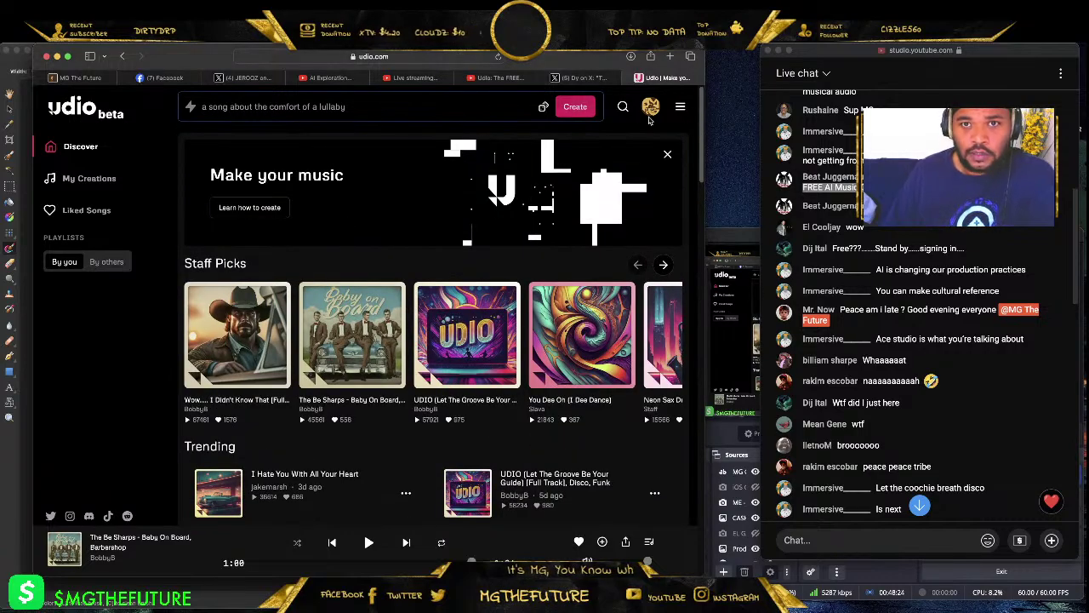
- Search Udio's songs for "Pound Town"
{"action": "left_click", "coordinate": [623, 106]}
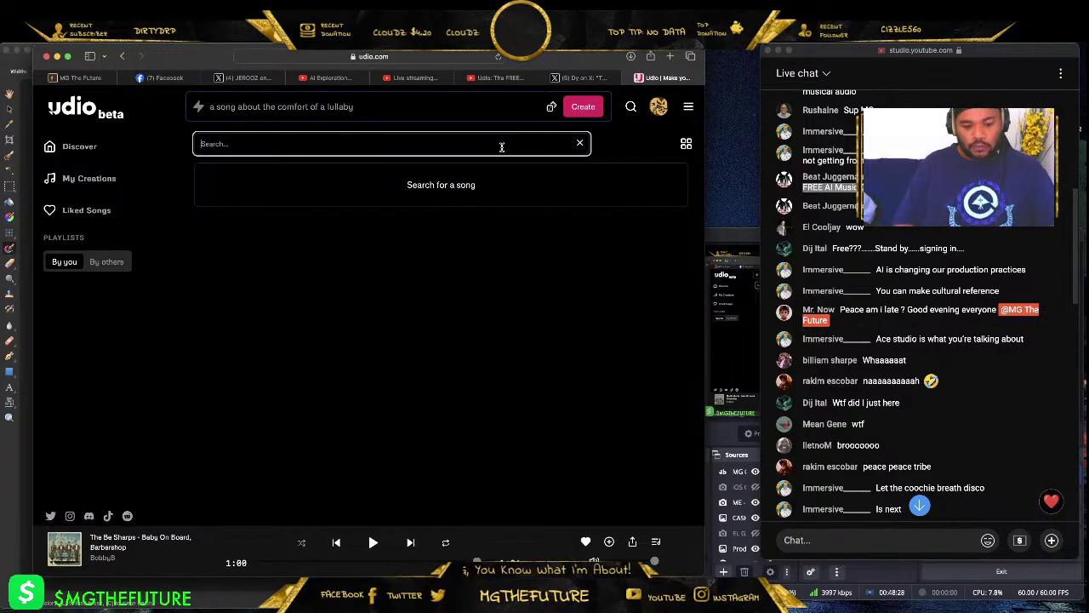
{"action": "type", "text": "Pound Town"}
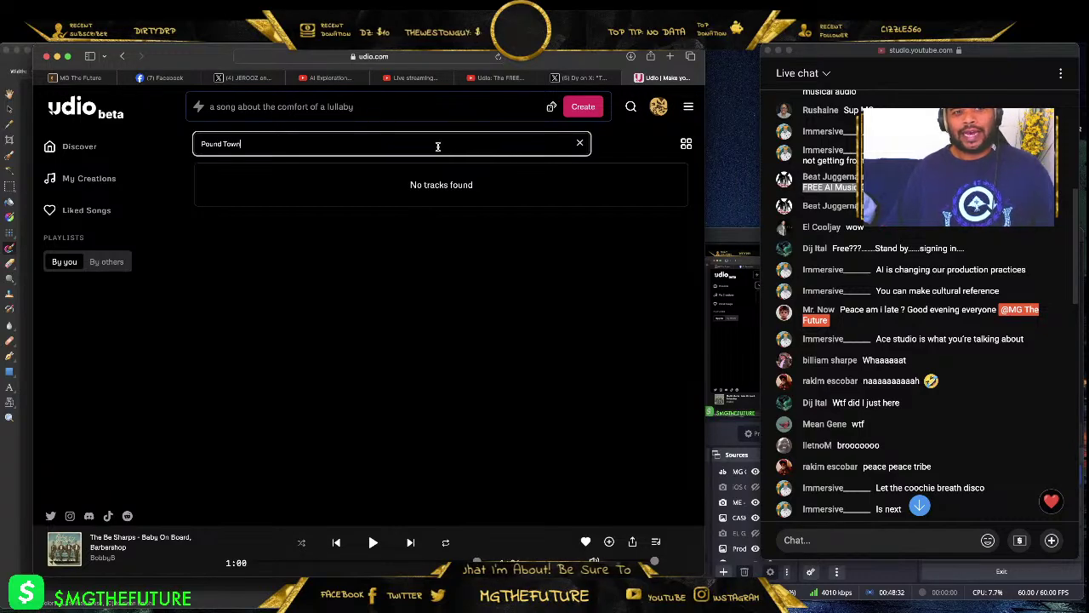
- Search Udio's songs for "Hip Hop" instead and look through the matching tracks
{"action": "key", "text": "super+a"}
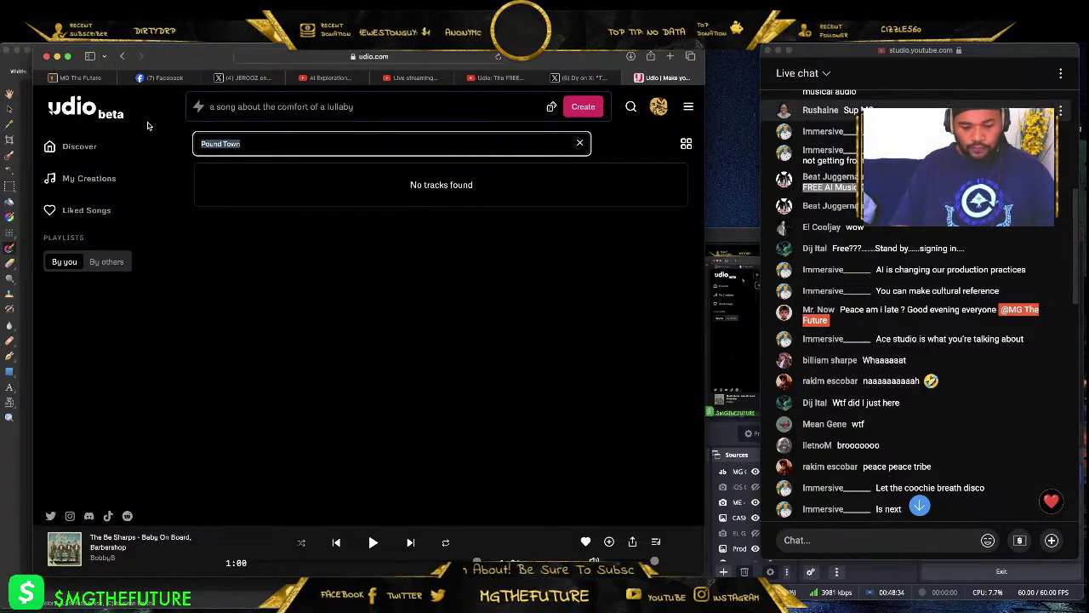
{"action": "type", "text": "Hip Hop"}
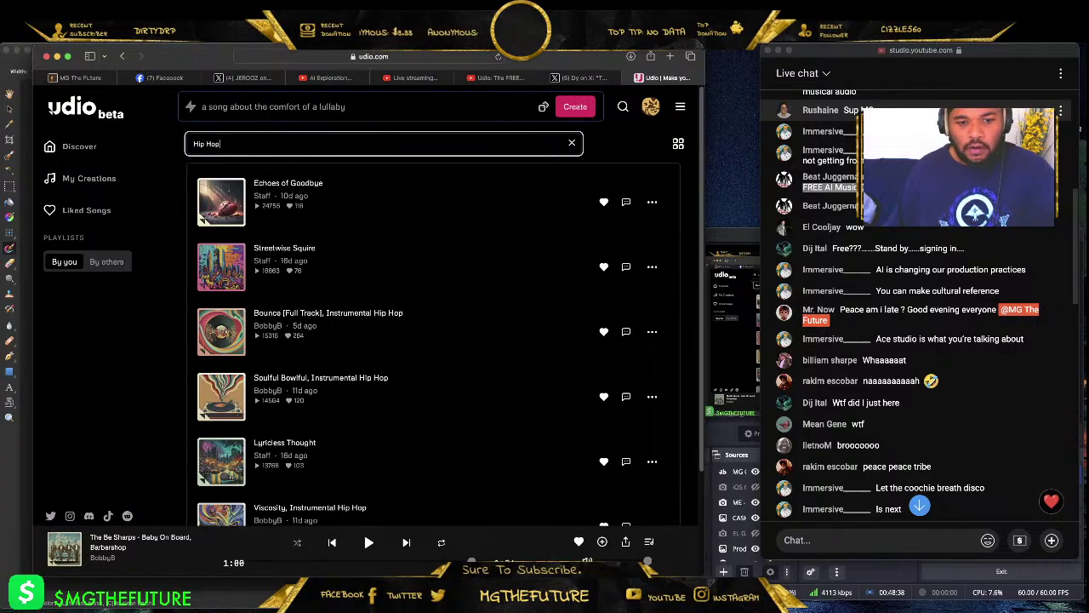
{"action": "key", "text": "super+Tab"}
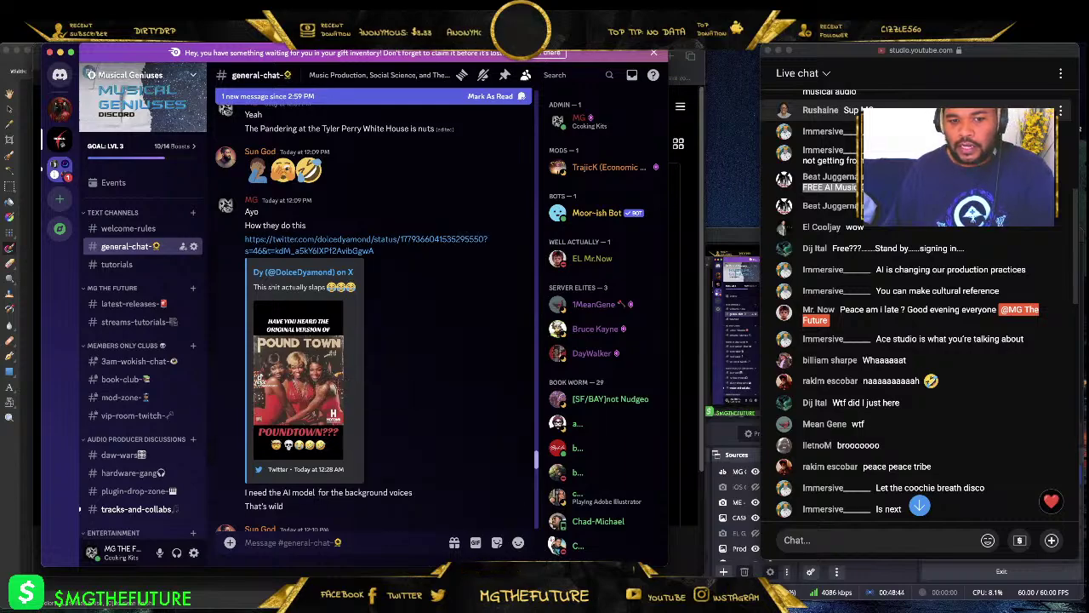
{"action": "key", "text": "super+Tab"}
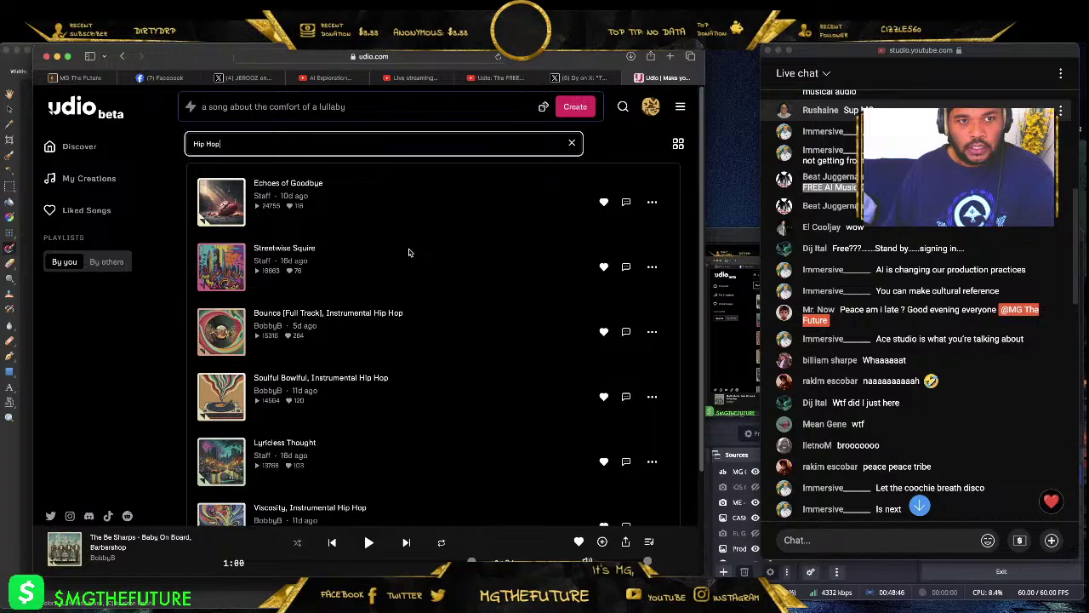
{"action": "left_click_drag", "start_coordinate": [262, 145], "coordinate": [177, 142]}
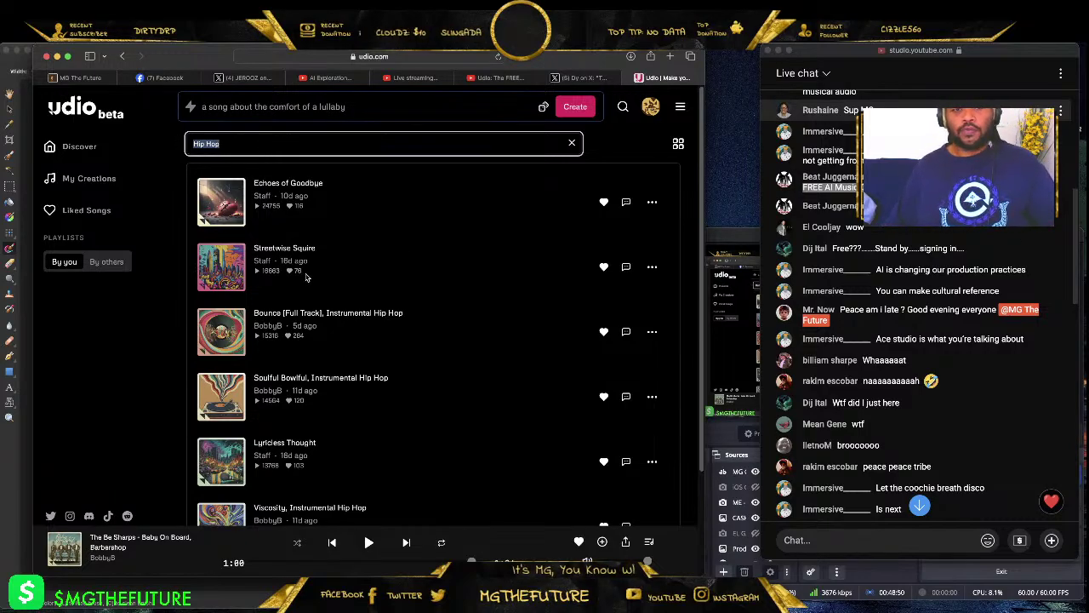
{"action": "scroll", "coordinate": [375, 294], "scroll_direction": "down", "scroll_amount": 5}
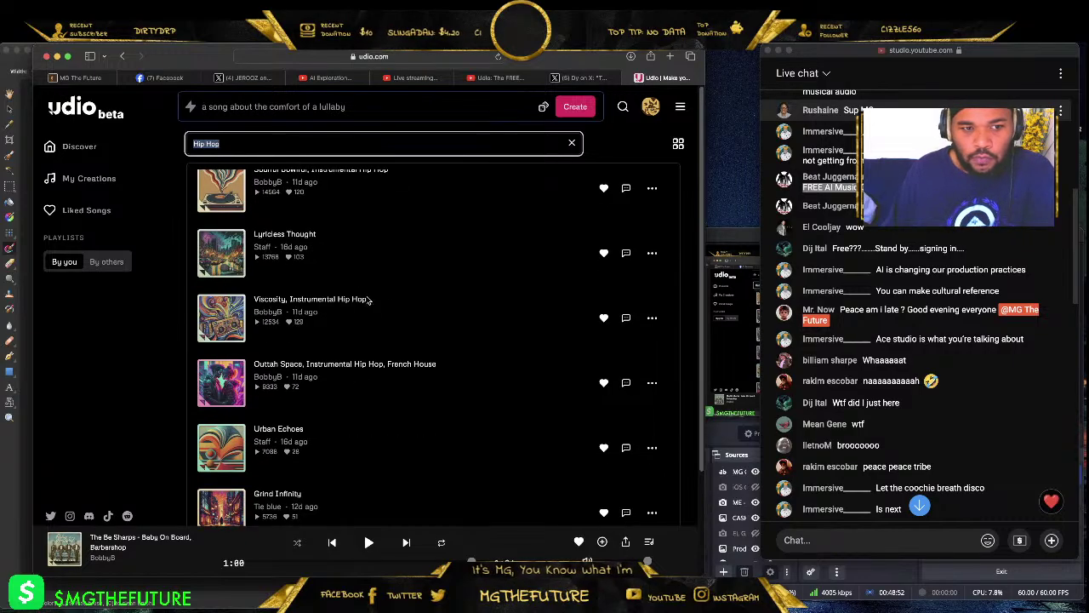
{"action": "scroll", "coordinate": [377, 286], "scroll_direction": "up", "scroll_amount": 5}
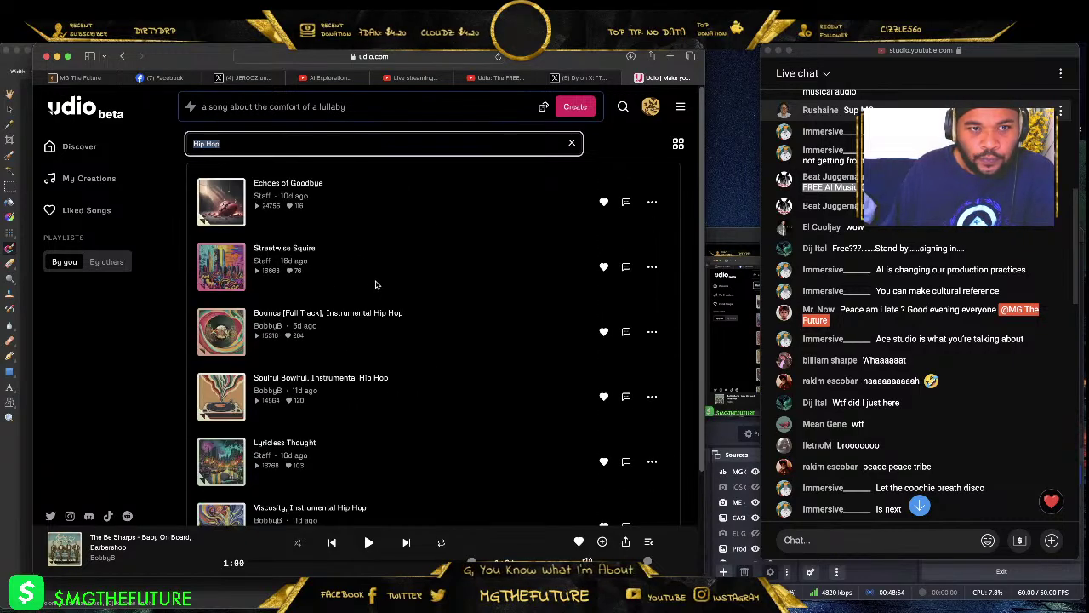
- Replace the song search with "The Supremes"
{"action": "double_click", "coordinate": [286, 140]}
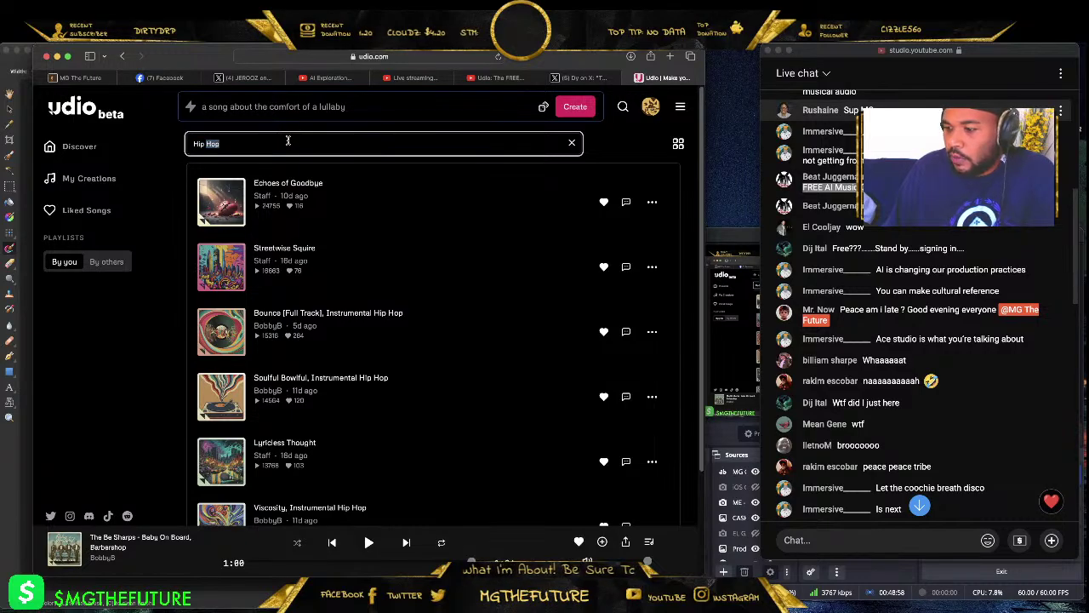
{"action": "left_click_drag", "start_coordinate": [281, 143], "coordinate": [189, 141]}
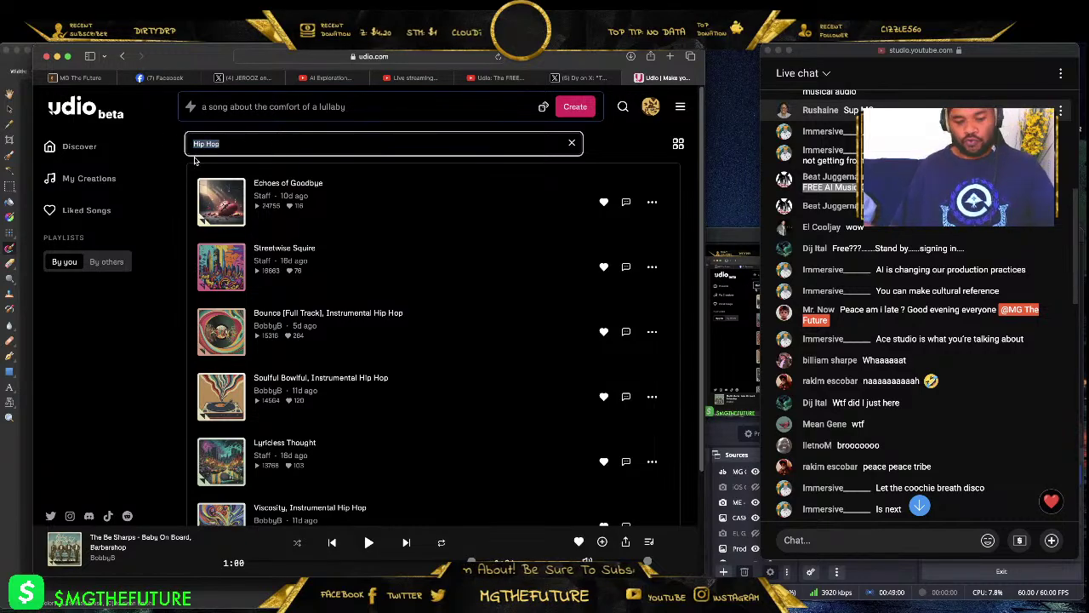
{"action": "type", "text": "The Su"}
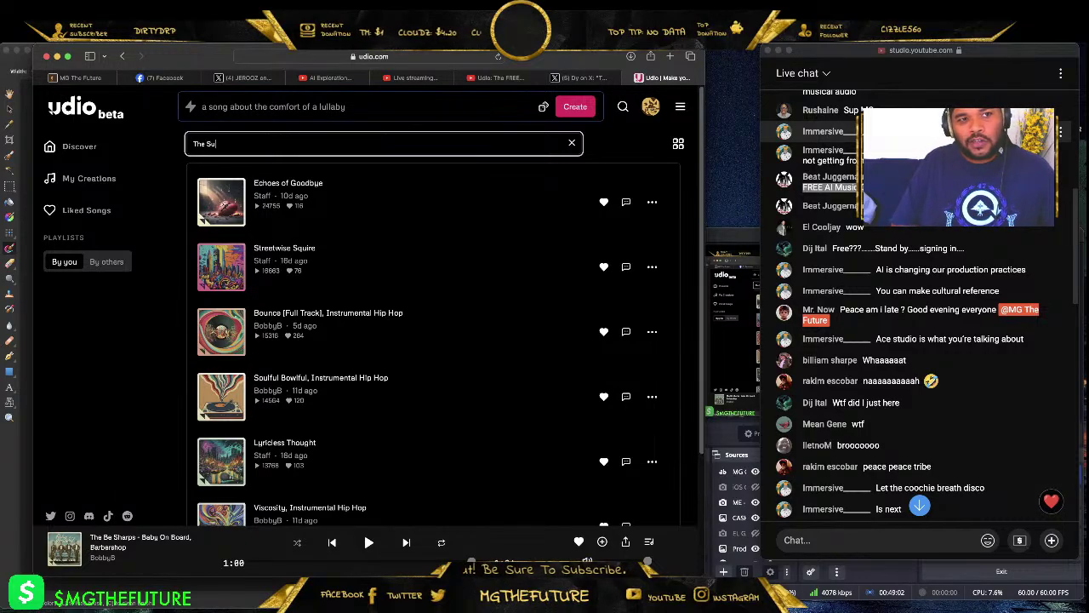
{"action": "type", "text": "premes"}
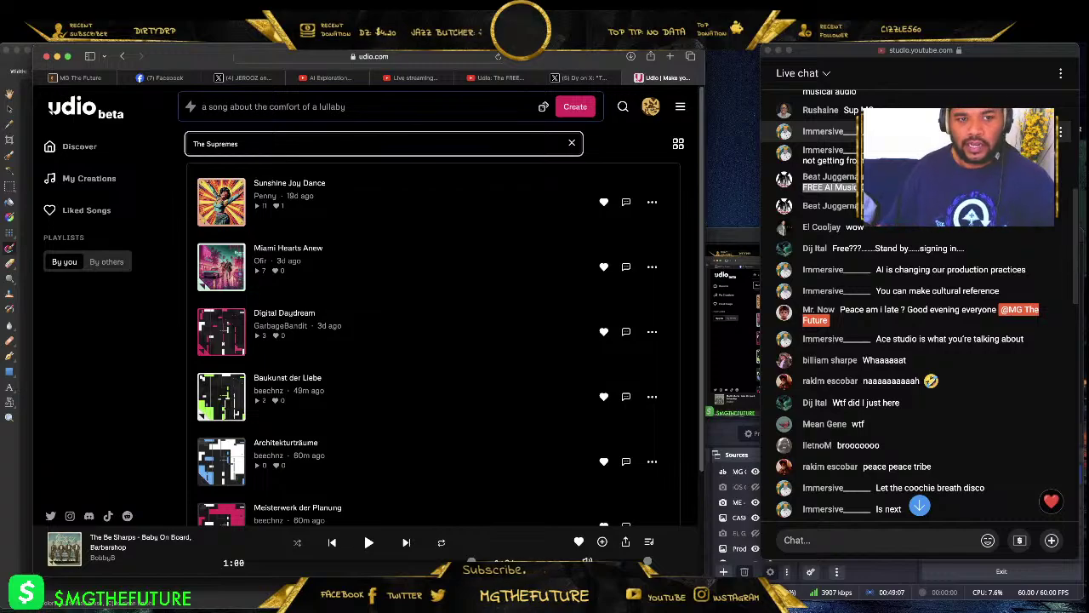
- Play Sunshine Joy Dance from the Supremes results and look through the rest of the list
{"action": "left_click", "coordinate": [232, 194]}
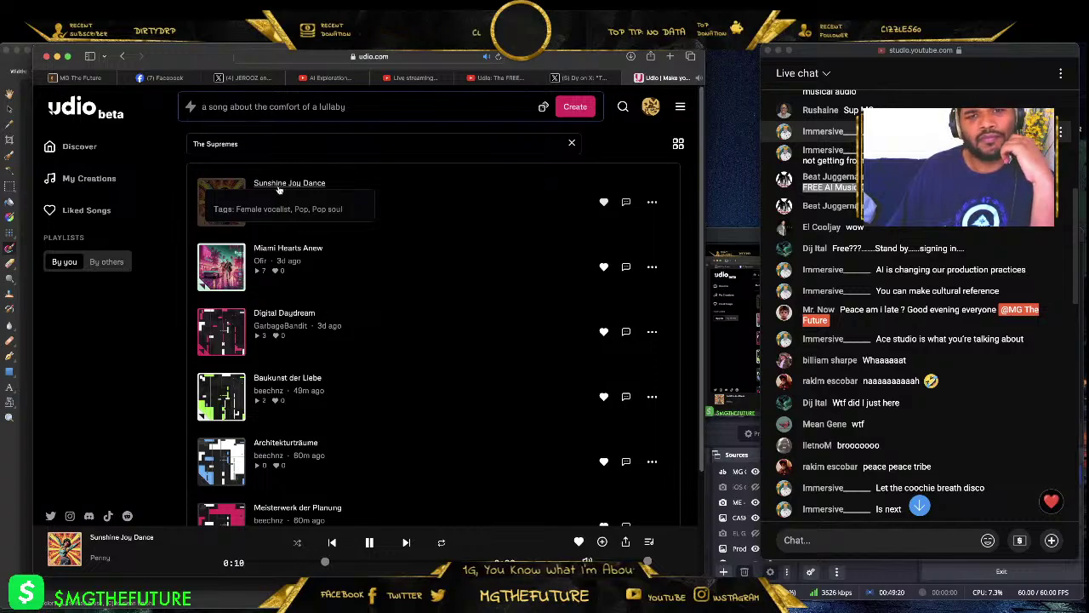
{"action": "scroll", "coordinate": [362, 280], "scroll_direction": "down", "scroll_amount": 1}
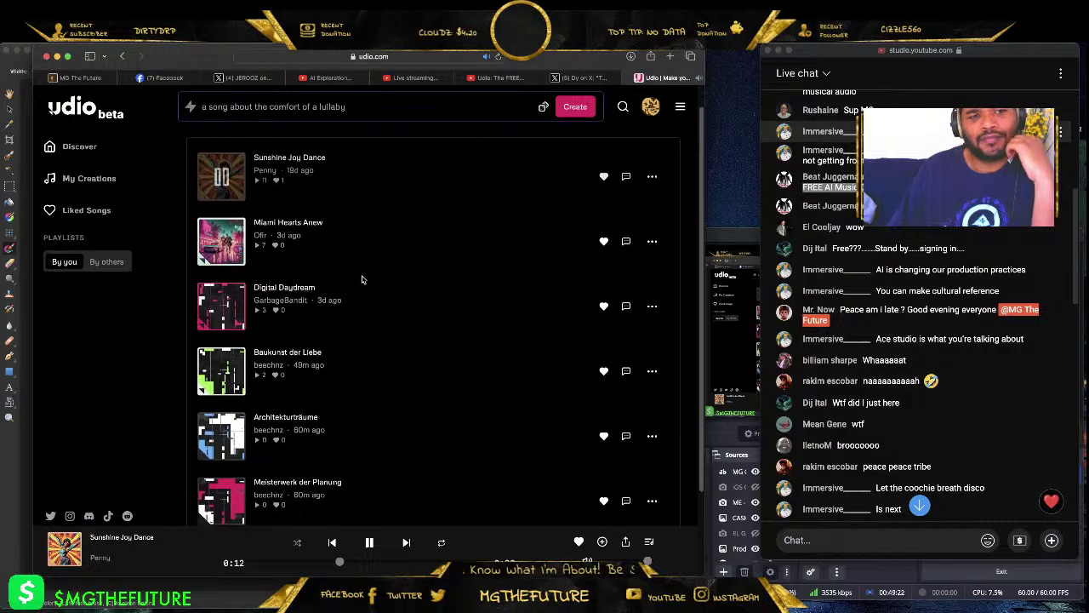
{"action": "scroll", "coordinate": [362, 281], "scroll_direction": "down", "scroll_amount": 3}
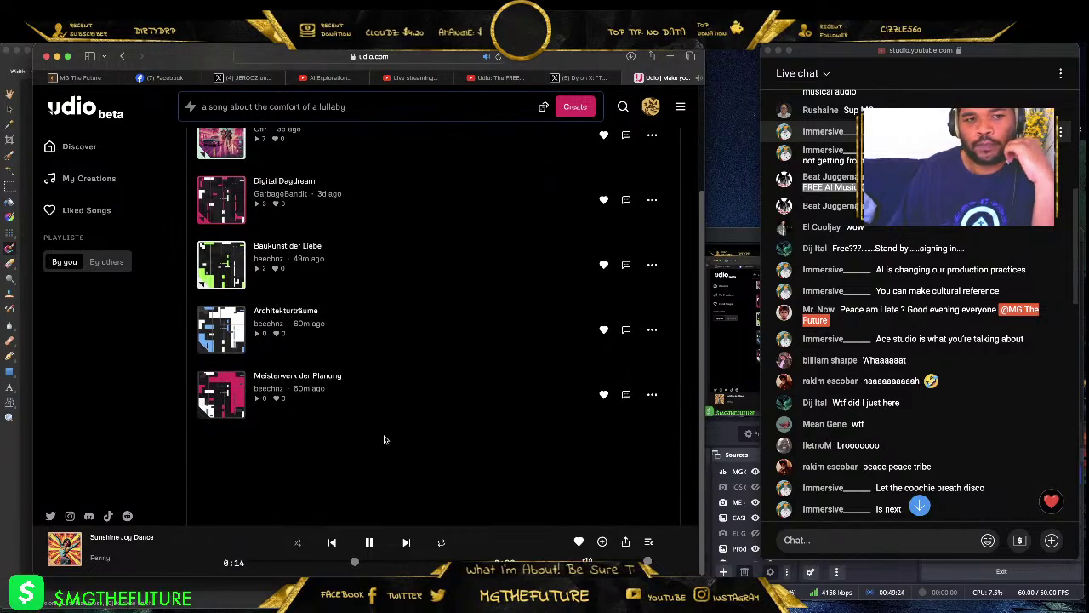
{"action": "scroll", "coordinate": [372, 433], "scroll_direction": "up", "scroll_amount": 4}
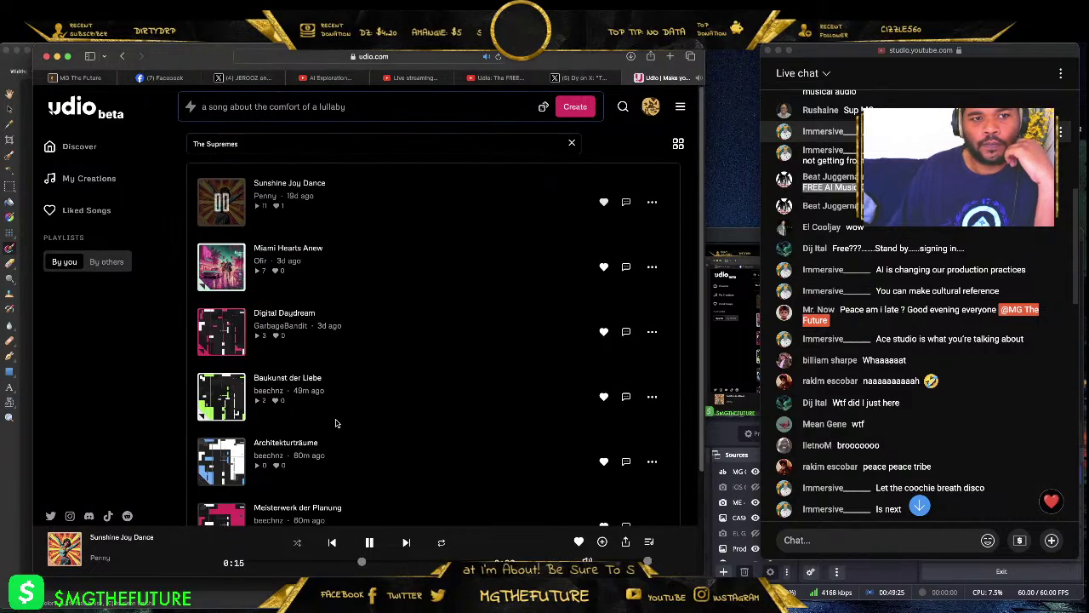
{"action": "left_click", "coordinate": [341, 107]}
{"action": "left_click", "coordinate": [400, 274]}
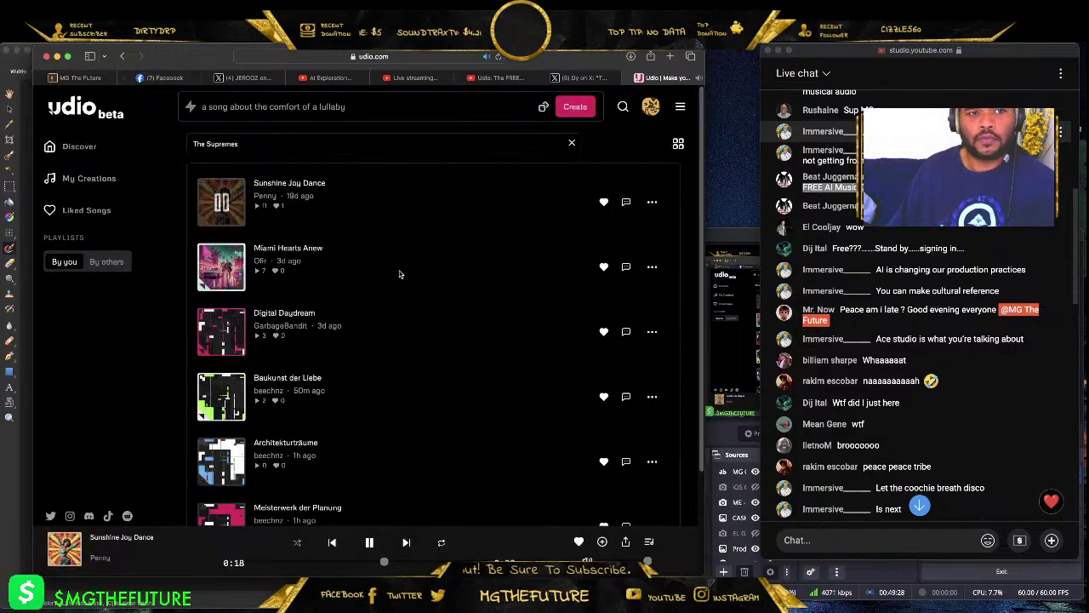
- Clear the song search and search for "MoTown"
{"action": "double_click", "coordinate": [269, 141]}
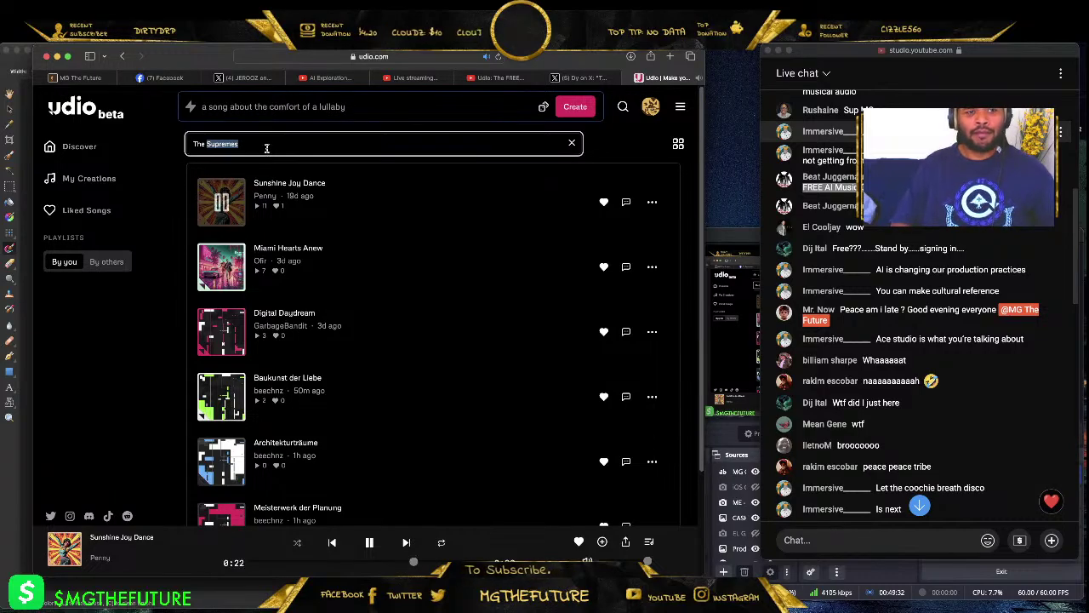
{"action": "key", "text": "BackSpace"}
{"action": "key", "text": "BackSpace"}
{"action": "key", "text": "BackSpace"}
{"action": "key", "text": "BackSpace"}
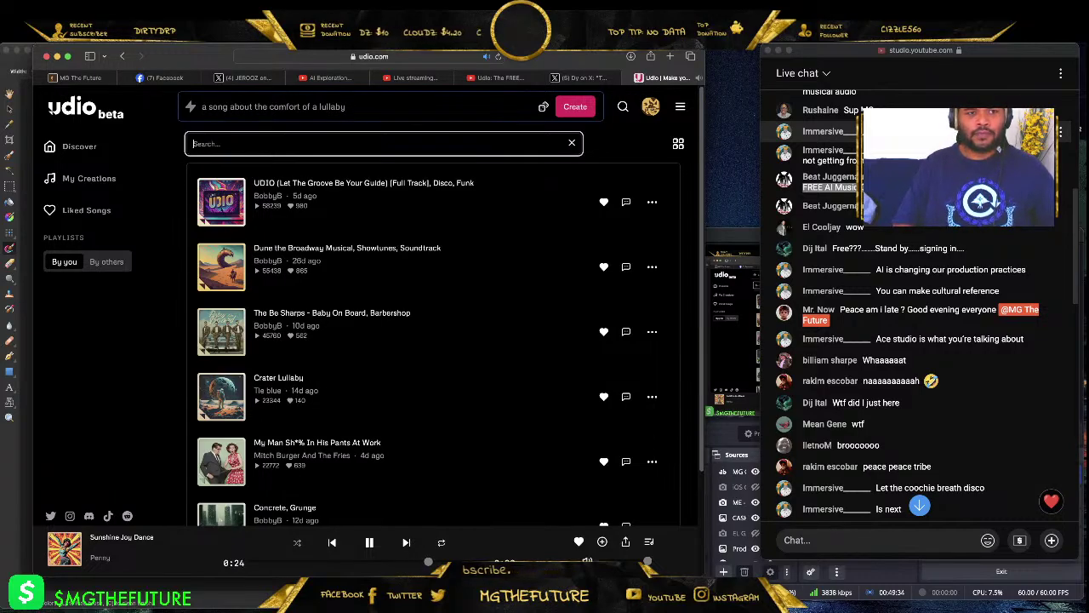
{"action": "type", "text": "N"}
{"action": "key", "text": "BackSpace"}
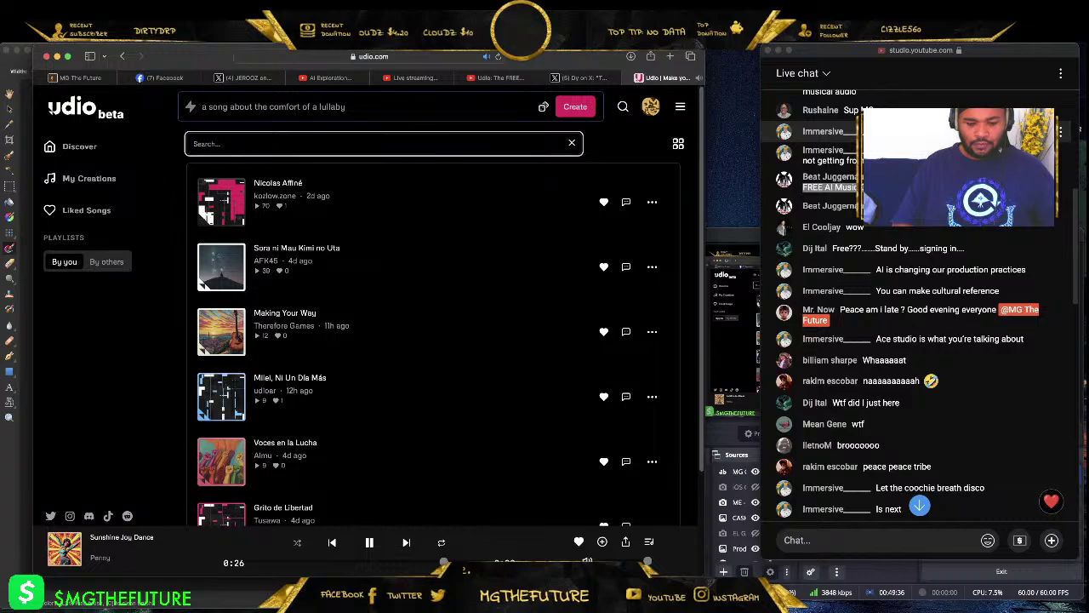
{"action": "type", "text": "MoTown"}
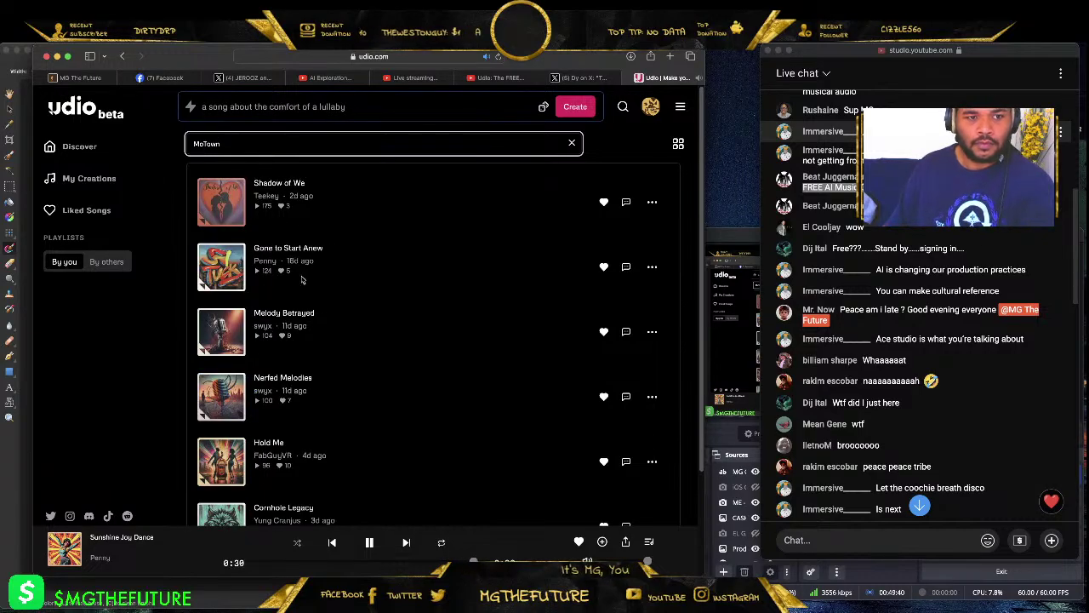
- Look through the MoTown results, open the song page of Shadow of We and play the track
{"action": "scroll", "coordinate": [281, 298], "scroll_direction": "down", "scroll_amount": 4}
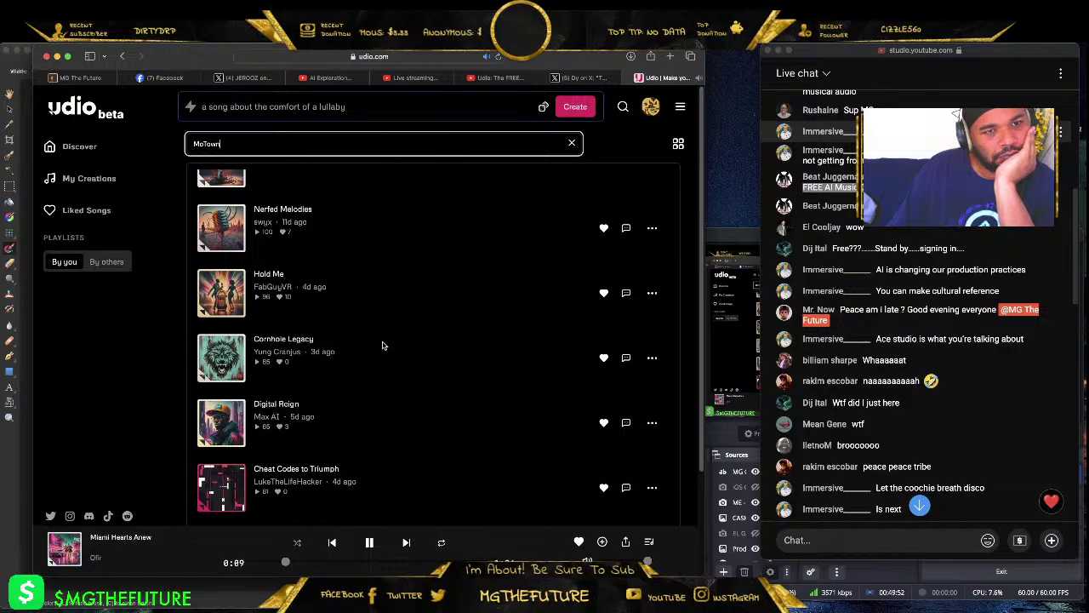
{"action": "mouse_move", "coordinate": [239, 349]}
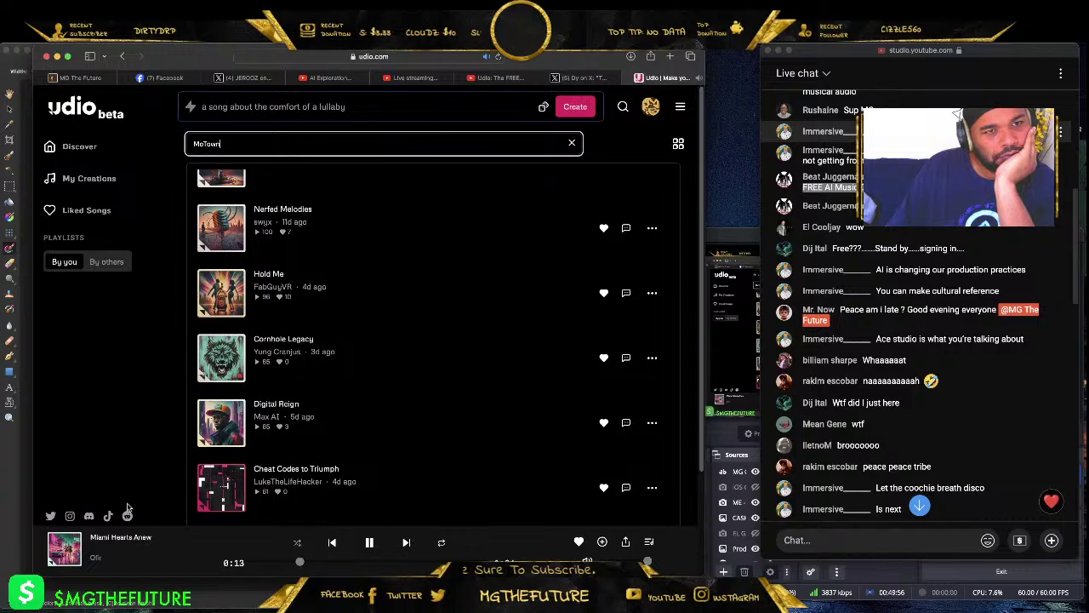
{"action": "scroll", "coordinate": [356, 345], "scroll_direction": "up", "scroll_amount": 2}
{"action": "left_click", "coordinate": [280, 182]}
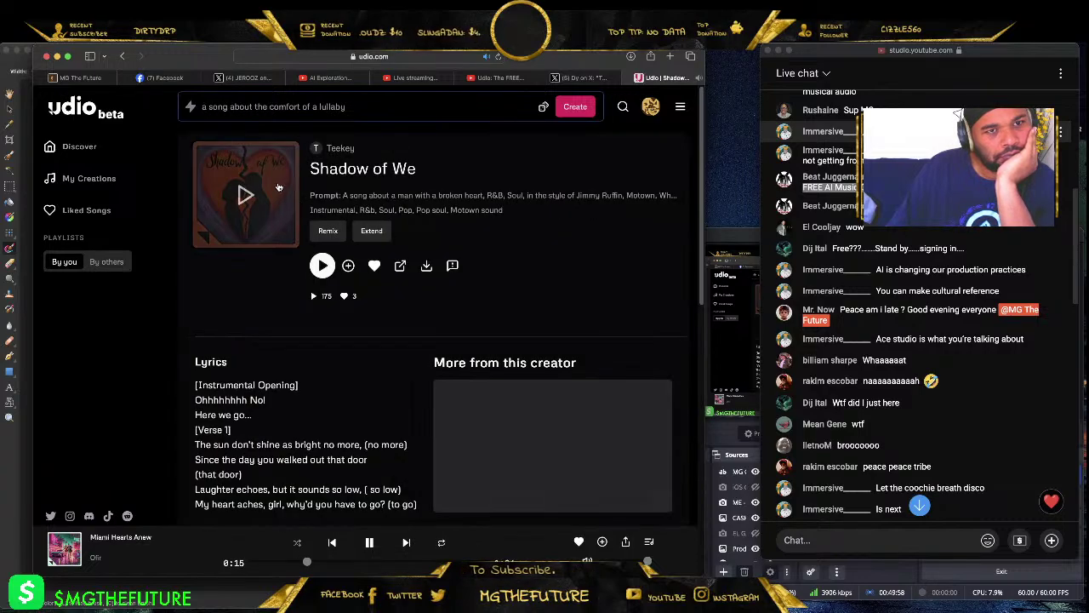
{"action": "left_click", "coordinate": [322, 266]}
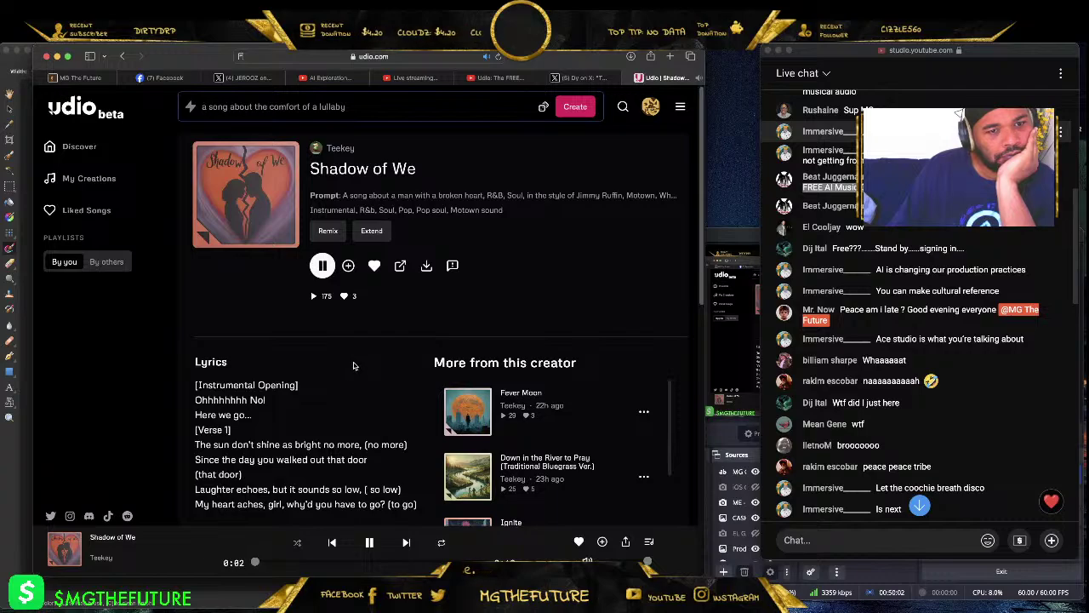
- Follow the lyrics of Shadow of We while it plays, and pause the track at about 0:19
{"action": "scroll", "coordinate": [354, 359], "scroll_direction": "down", "scroll_amount": 2}
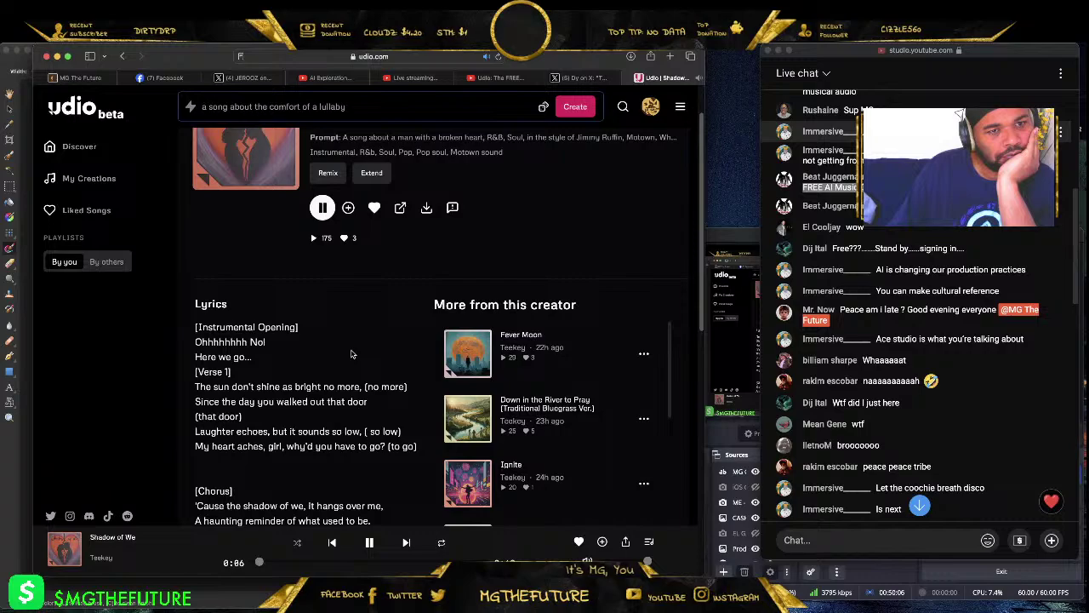
{"action": "scroll", "coordinate": [352, 354], "scroll_direction": "down", "scroll_amount": 1}
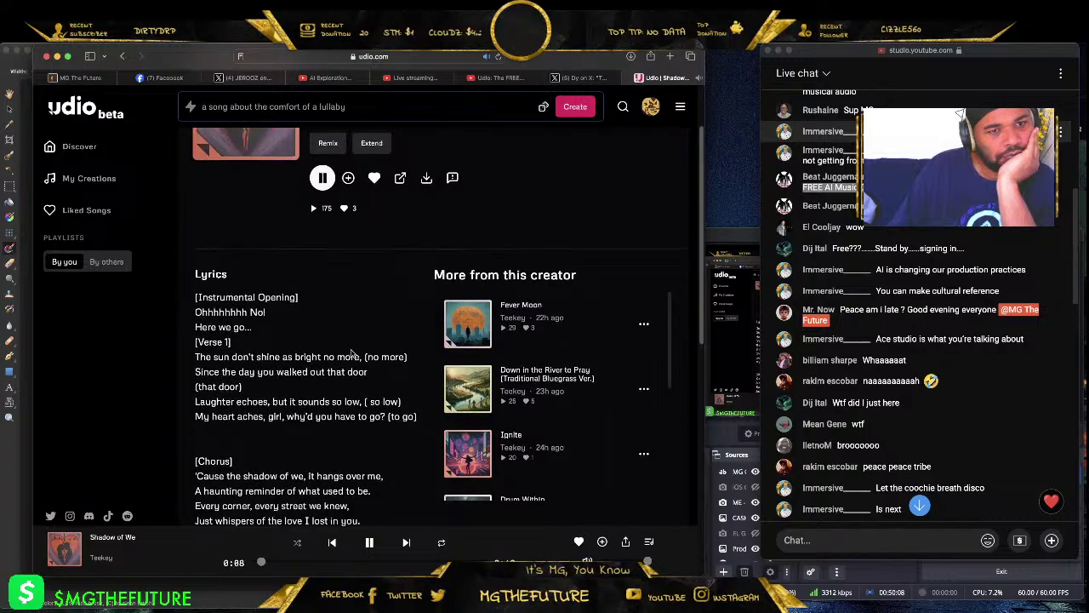
{"action": "scroll", "coordinate": [350, 341], "scroll_direction": "down", "scroll_amount": 2}
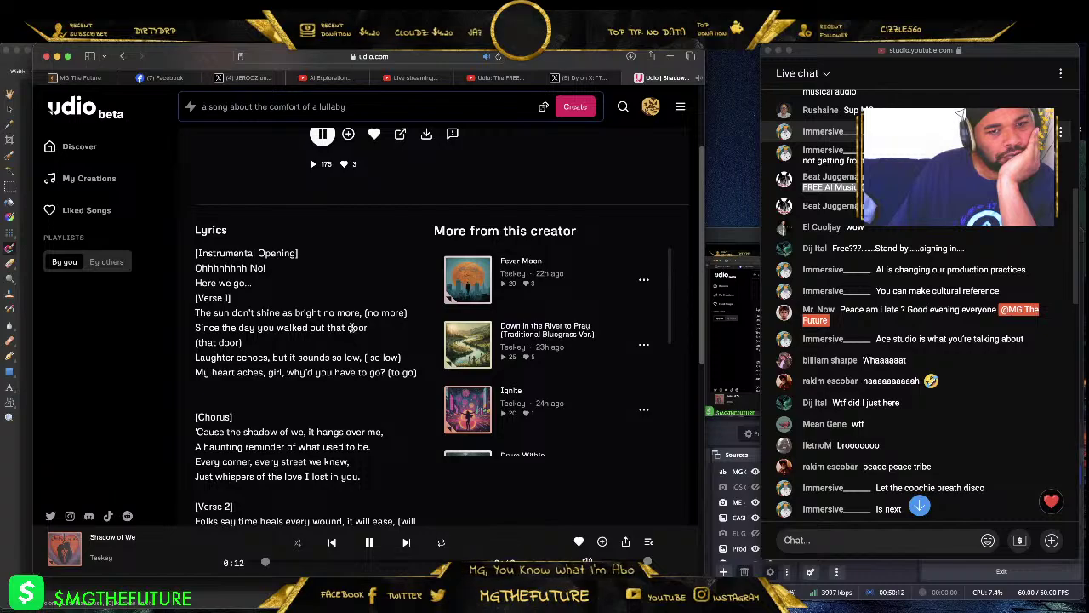
{"action": "left_click", "coordinate": [371, 543]}
- Try to remix Shadow of We, read the notice and dismiss it
{"action": "scroll", "coordinate": [273, 291], "scroll_direction": "up", "scroll_amount": 3}
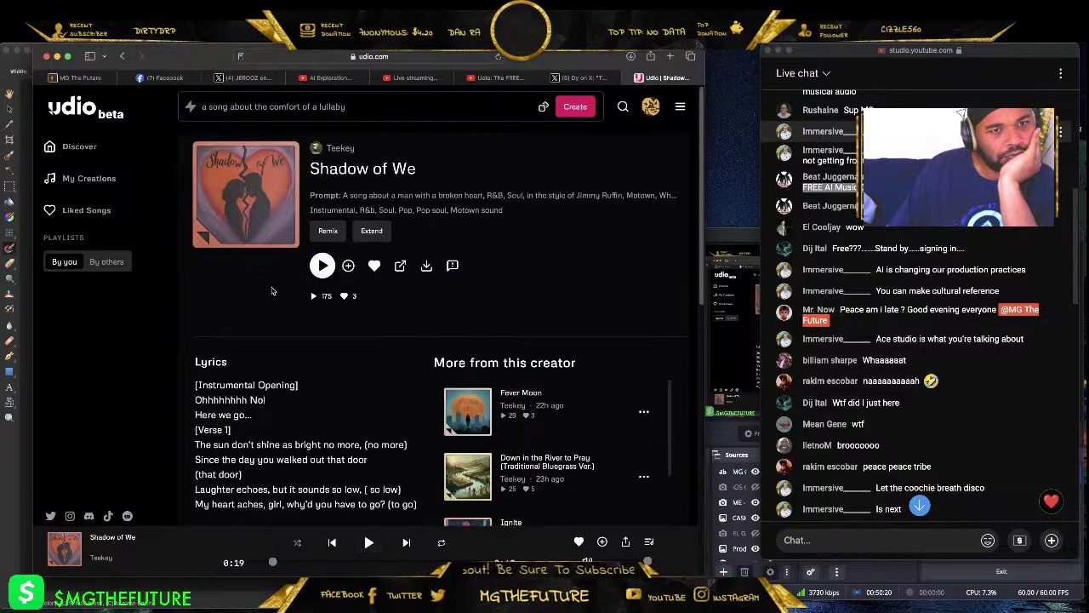
{"action": "left_click", "coordinate": [336, 234]}
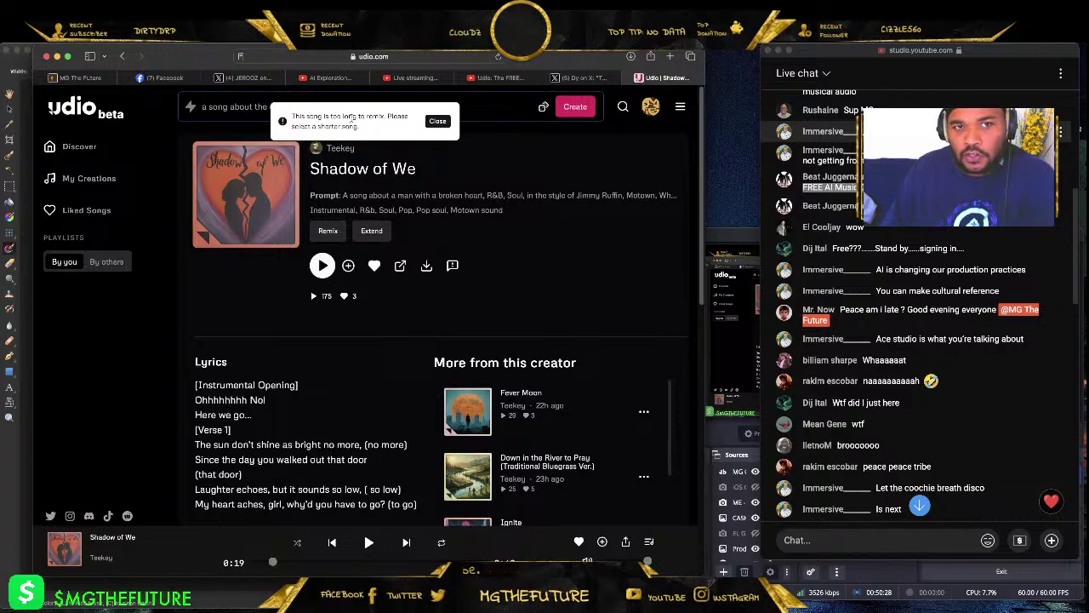
{"action": "left_click_drag", "start_coordinate": [381, 116], "coordinate": [294, 119]}
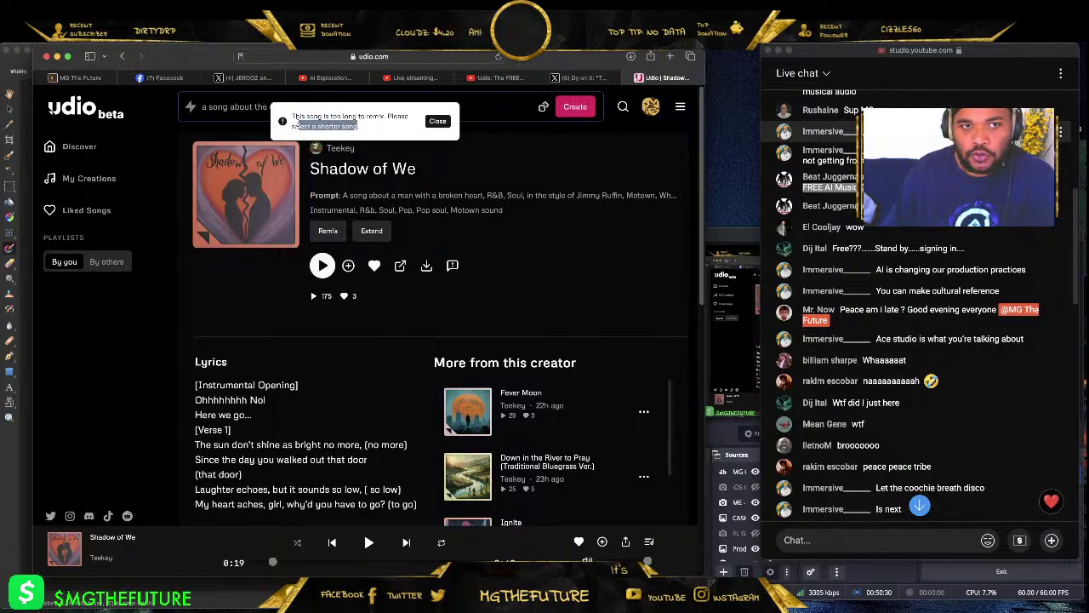
{"action": "left_click", "coordinate": [293, 110]}
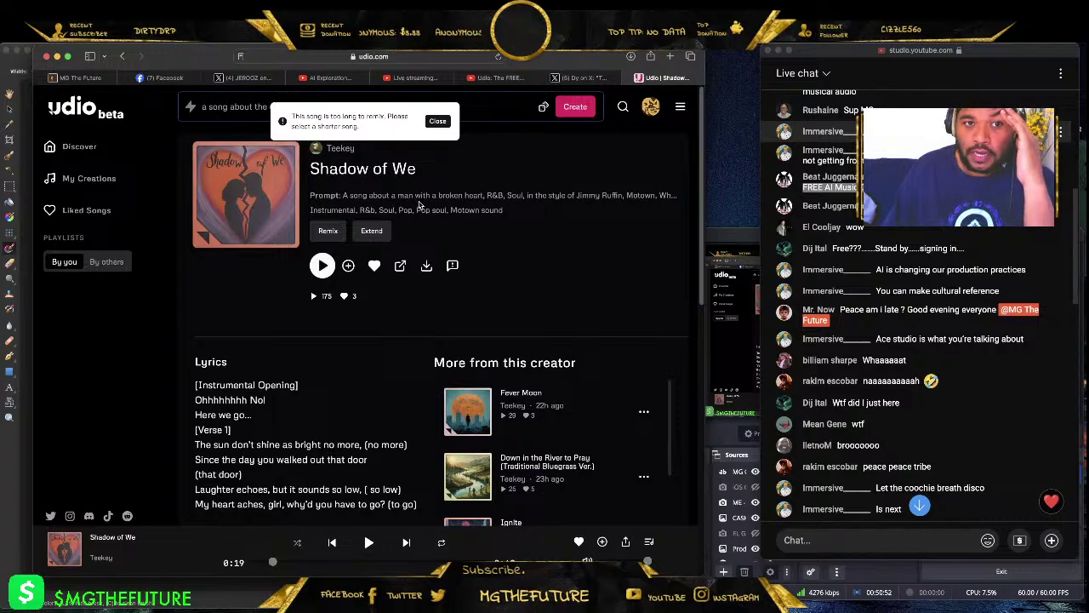
{"action": "left_click", "coordinate": [438, 122]}
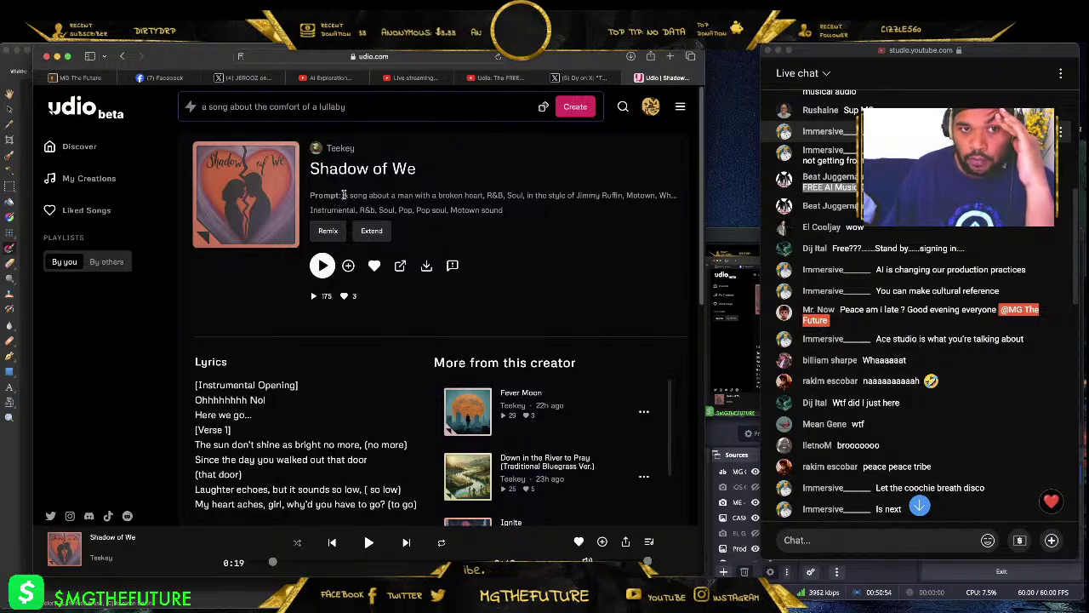
- Widen the browser window and reuse the Shadow of We prompt, from "A song about a man" through "Motown", as the new song prompt
{"action": "left_click_drag", "start_coordinate": [344, 195], "coordinate": [908, 173]}
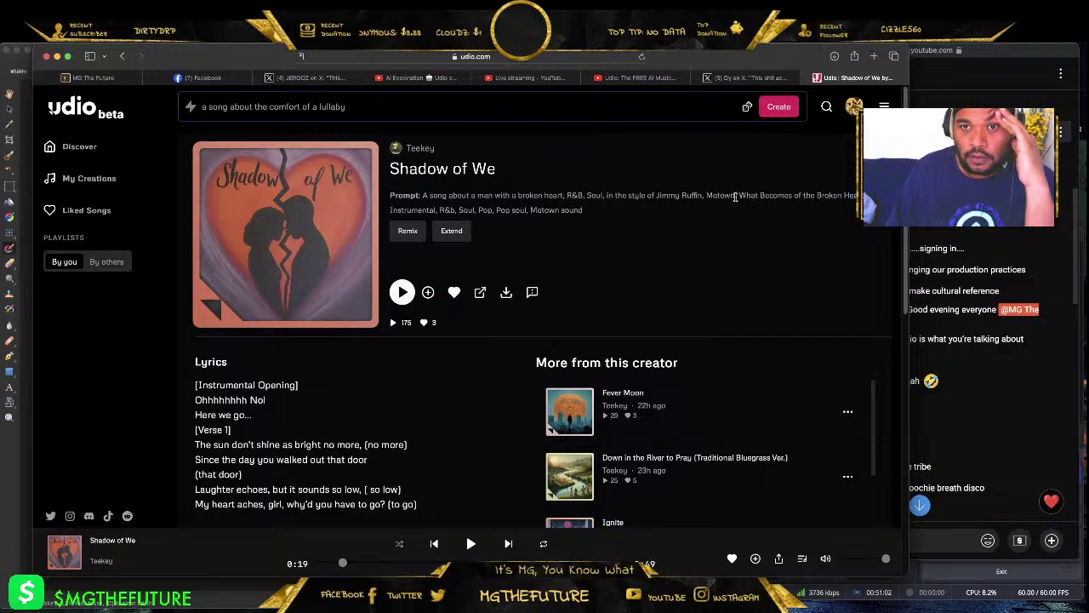
{"action": "left_click_drag", "start_coordinate": [735, 195], "coordinate": [432, 193]}
{"action": "right_click", "coordinate": [431, 194]}
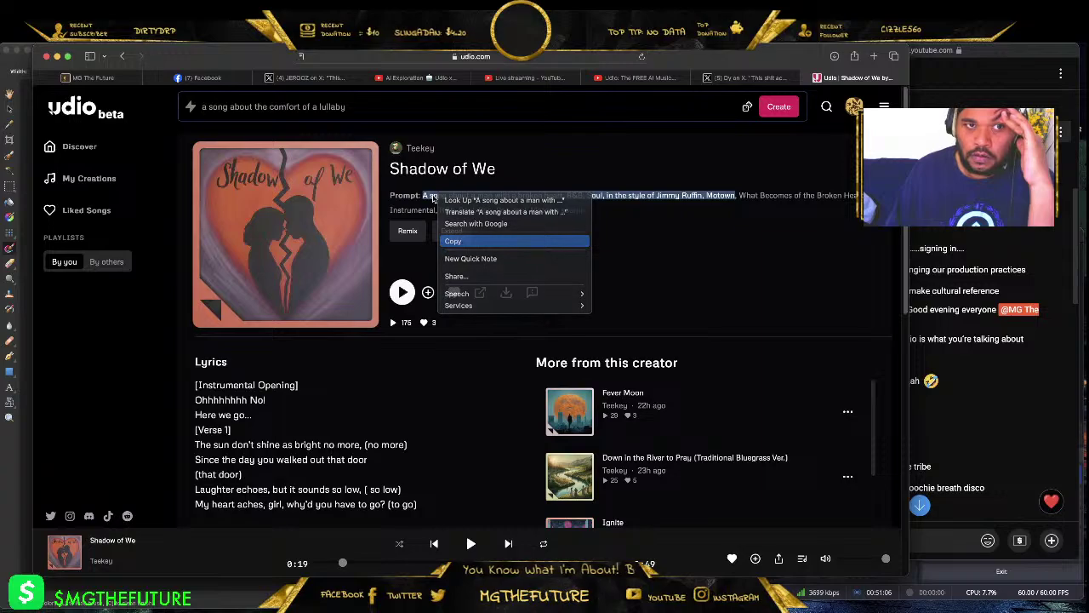
{"action": "left_click", "coordinate": [460, 239]}
{"action": "left_click", "coordinate": [370, 104]}
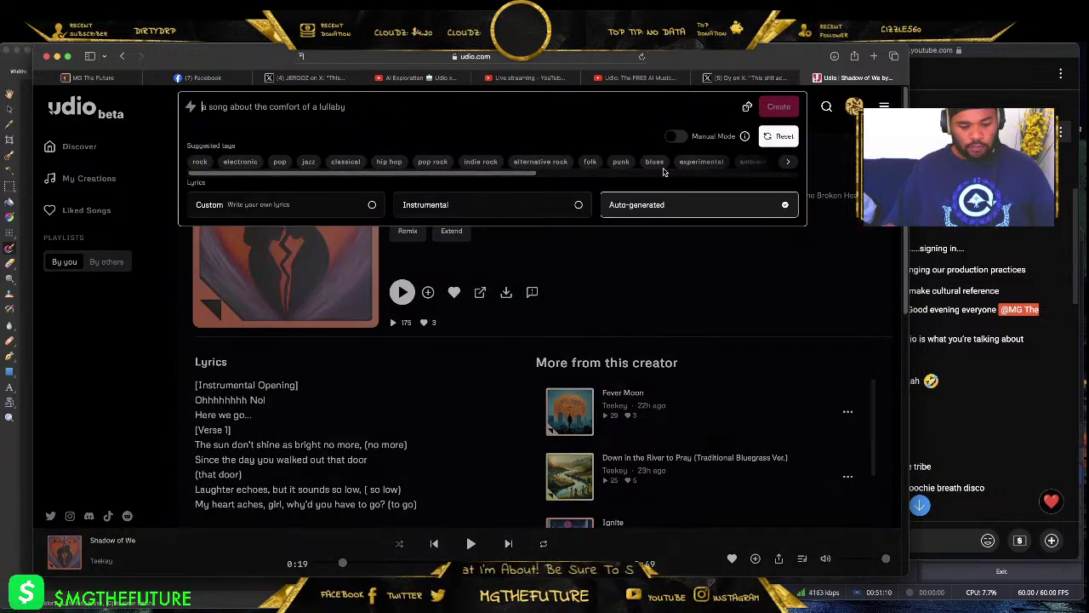
{"action": "key", "text": "super+v"}
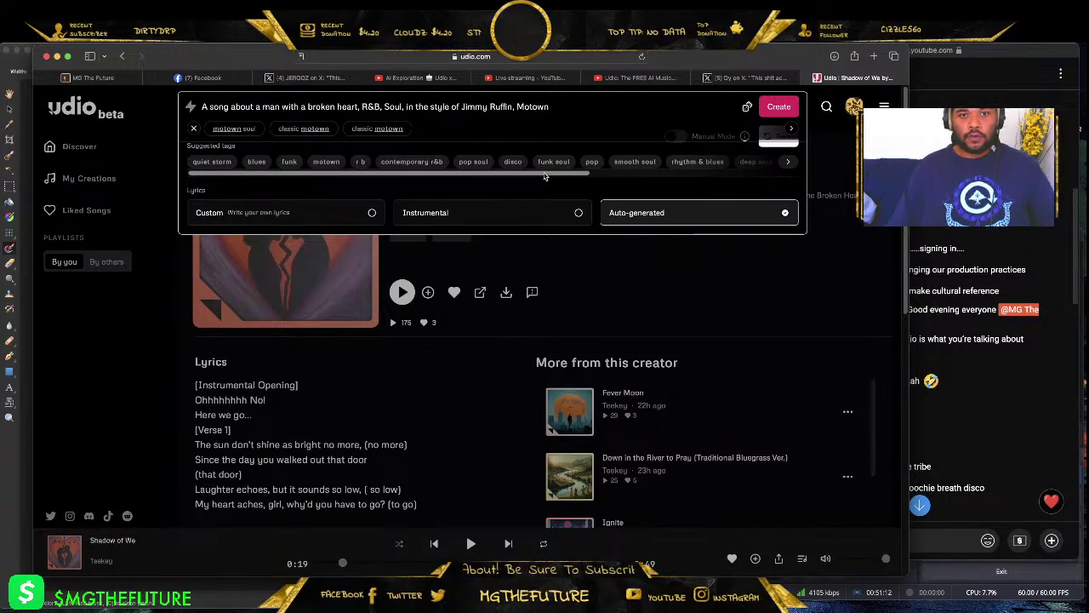
- Add a comma after "Motown" in the prompt and replace the artist Jimmy Ruffin with Whitney Houston
{"action": "type", "text": ","}
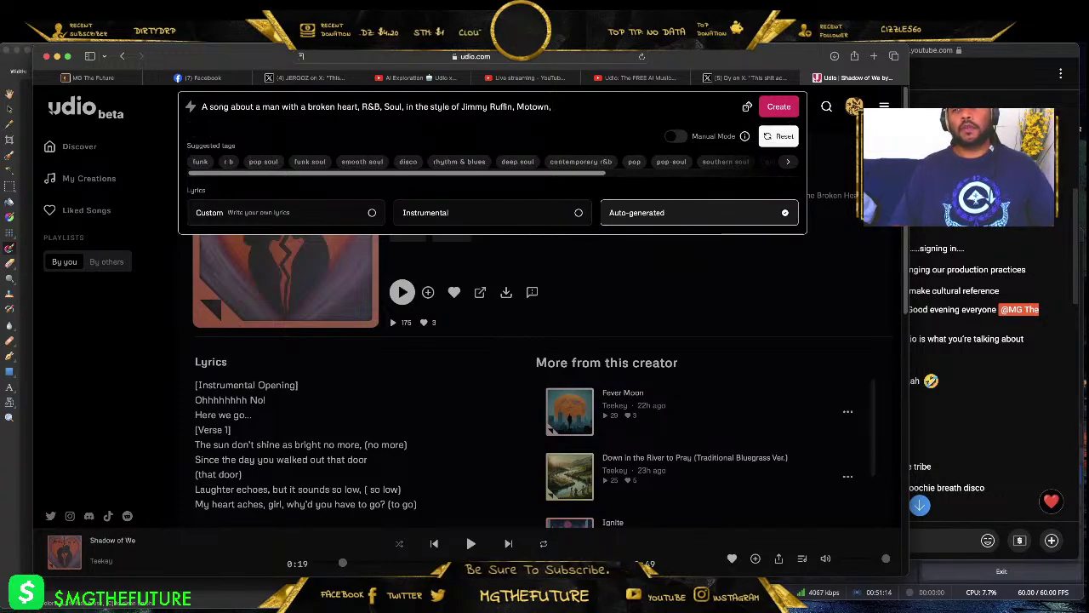
{"action": "key", "text": "BackSpace"}
{"action": "key", "text": "BackSpace"}
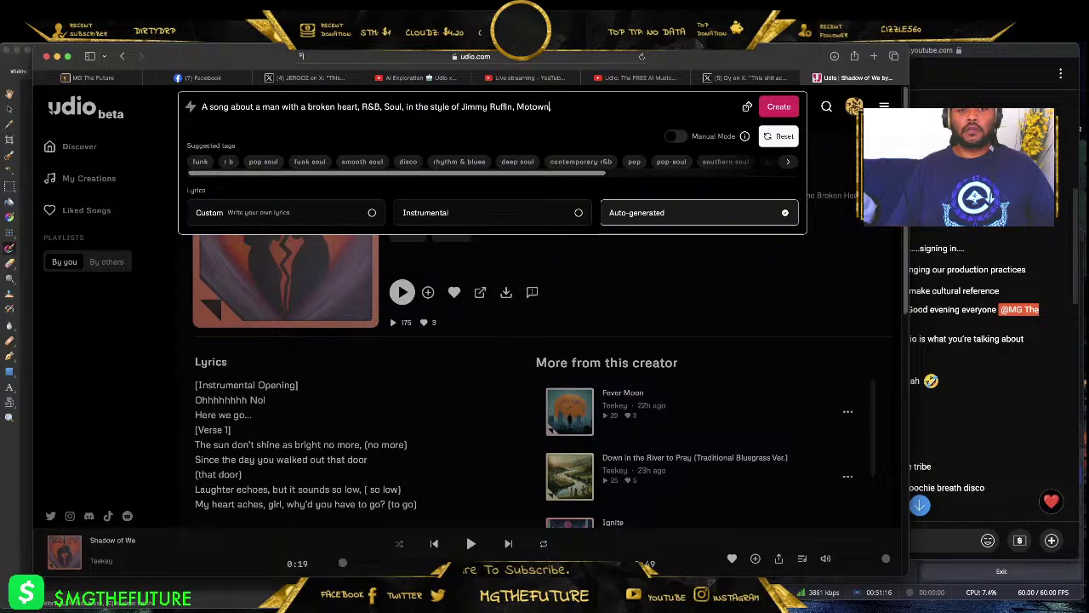
{"action": "key", "text": "Left"}
{"action": "key", "text": "Left"}
{"action": "key", "text": "Left"}
{"action": "key", "text": "Left"}
{"action": "key", "text": "Left"}
{"action": "key", "text": "Left"}
{"action": "key", "text": "Left"}
{"action": "key", "text": "Left"}
{"action": "key", "text": "BackSpace"}
{"action": "key", "text": "BackSpace"}
{"action": "key", "text": "BackSpace"}
{"action": "key", "text": "BackSpace"}
{"action": "key", "text": "BackSpace"}
{"action": "key", "text": "BackSpace"}
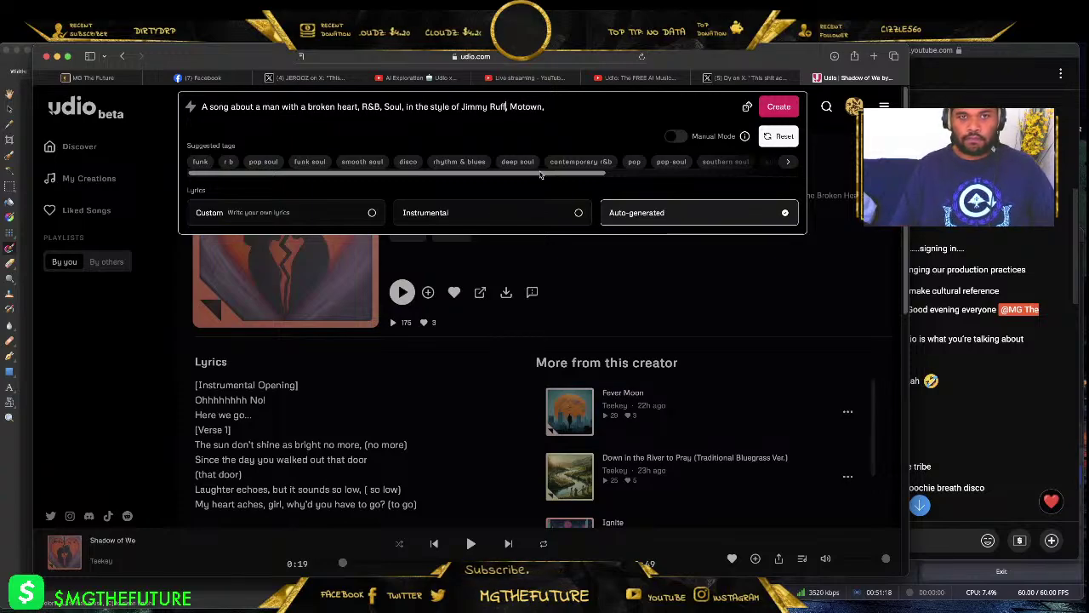
{"action": "key", "text": "BackSpace"}
{"action": "key", "text": "BackSpace"}
{"action": "key", "text": "BackSpace"}
{"action": "key", "text": "BackSpace"}
{"action": "key", "text": "BackSpace"}
{"action": "key", "text": "BackSpace"}
{"action": "key", "text": "BackSpace"}
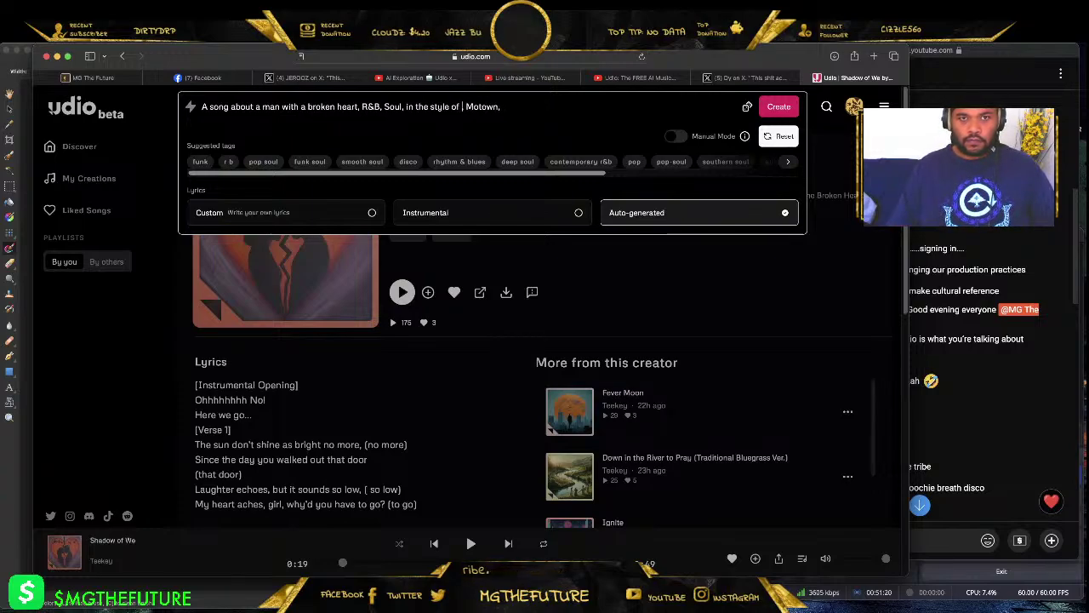
{"action": "type", "text": "Whitne"}
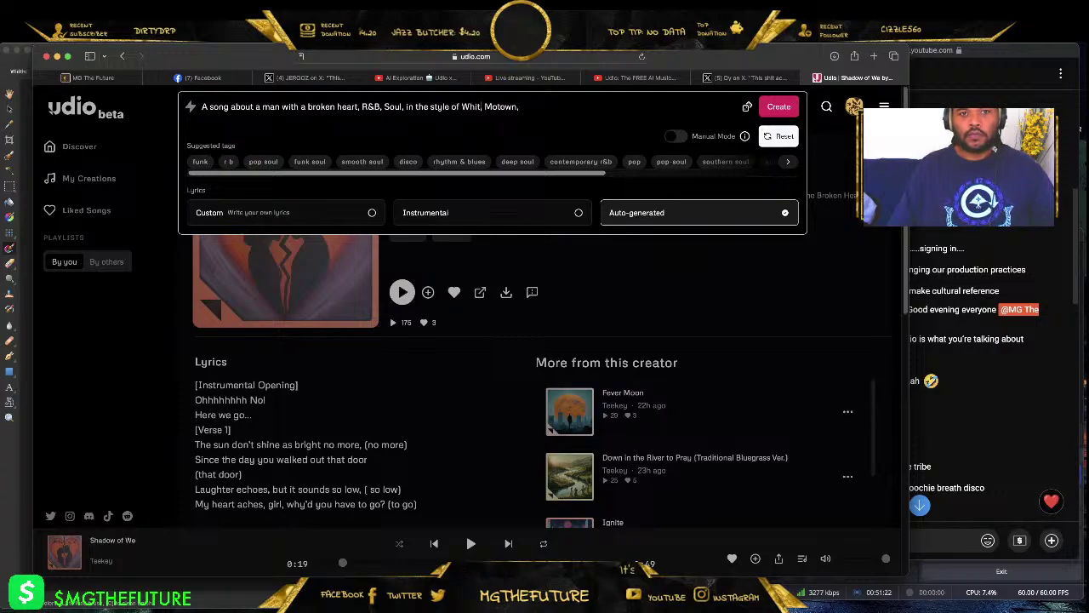
{"action": "type", "text": "y Houston"}
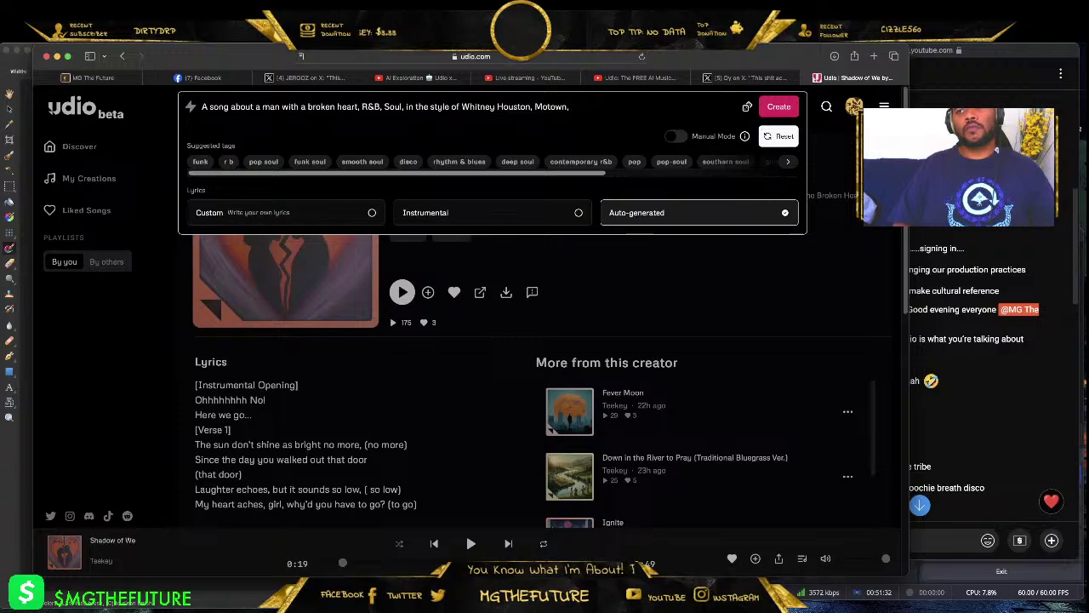
- Append "The Stylistics" and the suggested tag "philly soul" to the prompt, and generate the tracks with auto-generated lyrics
{"action": "type", "text": "The Styl"}
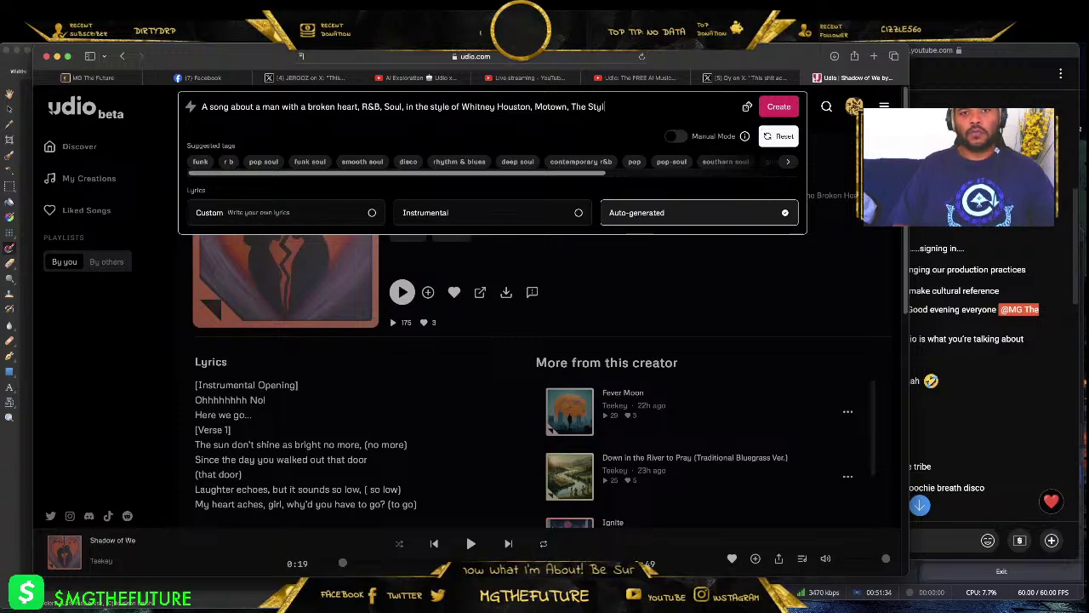
{"action": "type", "text": "istics"}
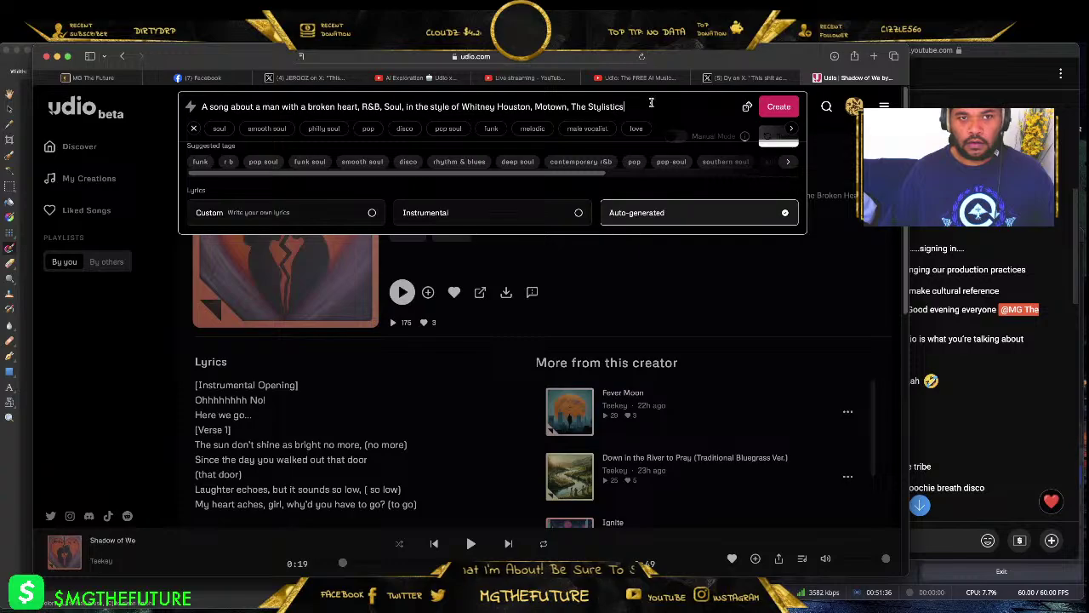
{"action": "left_click", "coordinate": [322, 129]}
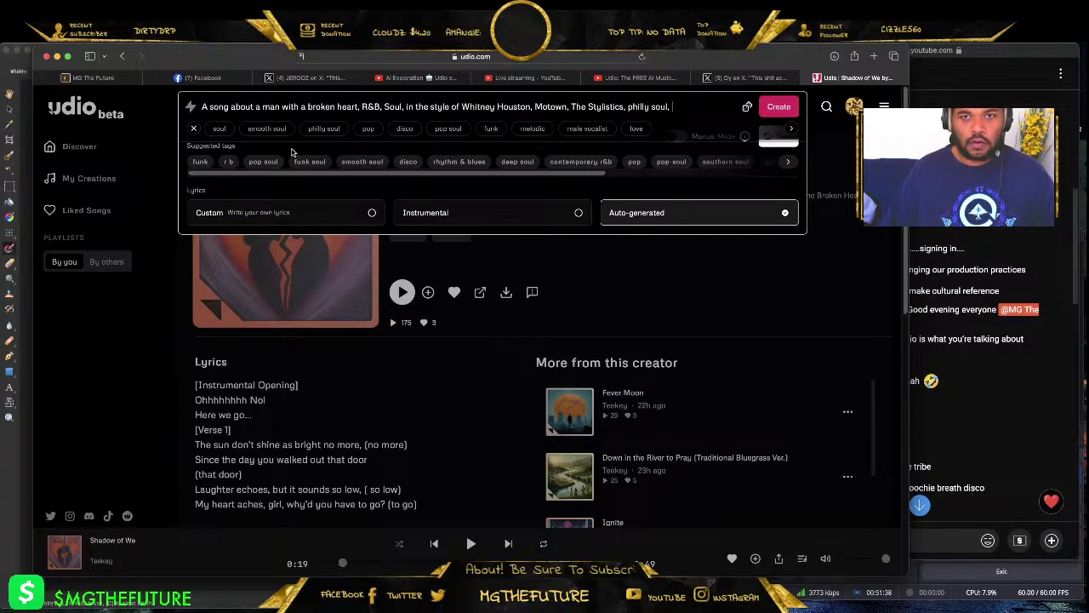
{"action": "left_click", "coordinate": [779, 106]}
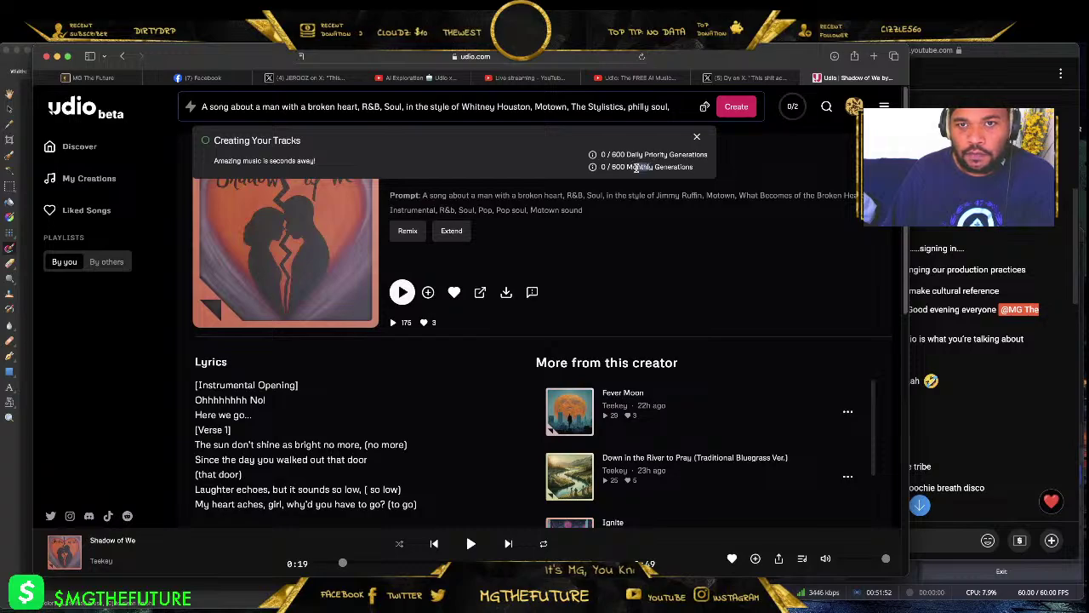
- Check the daily priority and monthly generation allowances while the tracks are being created
{"action": "double_click", "coordinate": [619, 154]}
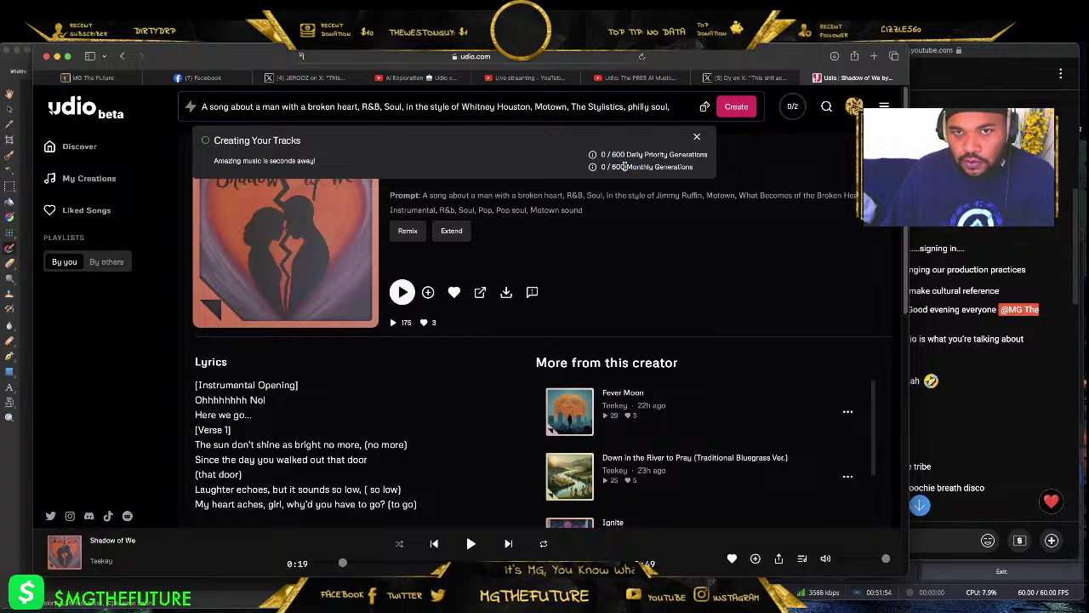
{"action": "left_click_drag", "start_coordinate": [614, 163], "coordinate": [636, 178]}
{"action": "left_click", "coordinate": [660, 161]}
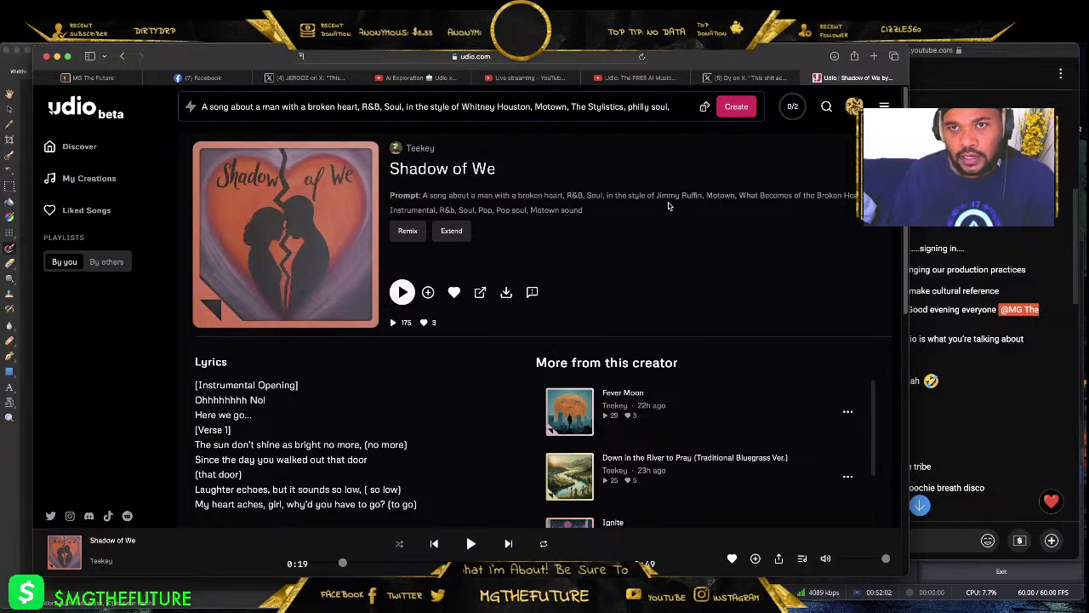
- Open the list of own creations, dismiss the artist replacement notice and play Smoldering Dreams
{"action": "left_click", "coordinate": [791, 108]}
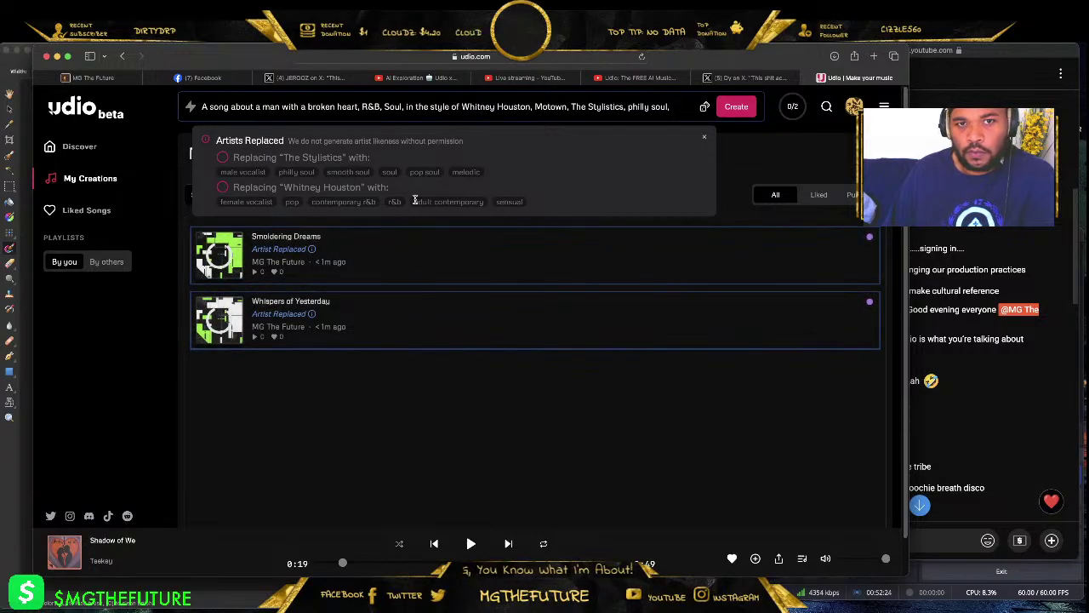
{"action": "left_click", "coordinate": [705, 137]}
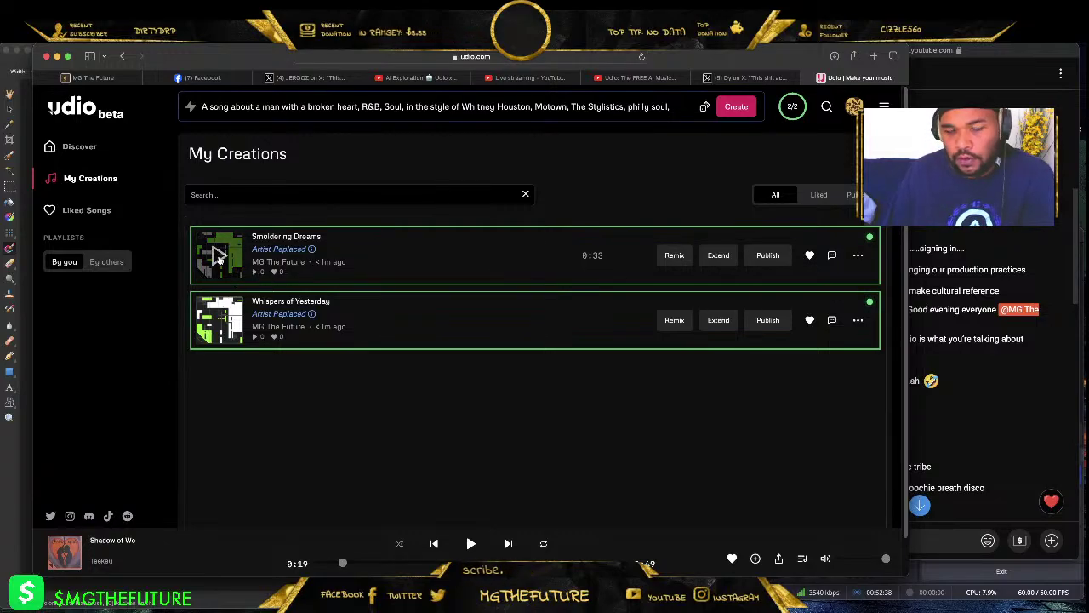
{"action": "left_click", "coordinate": [218, 257]}
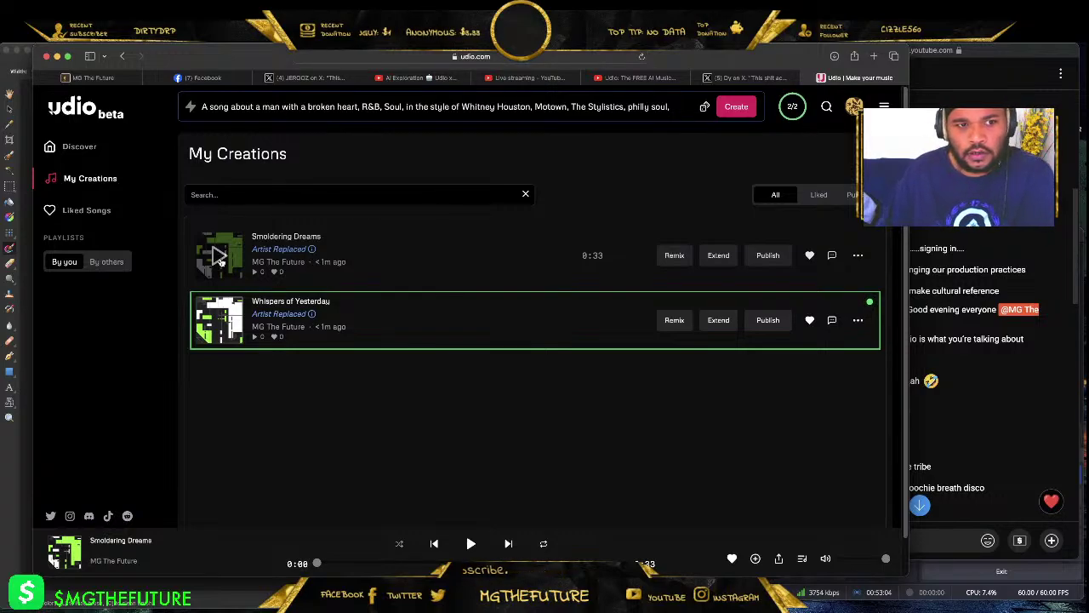
{"action": "left_click", "coordinate": [221, 255]}
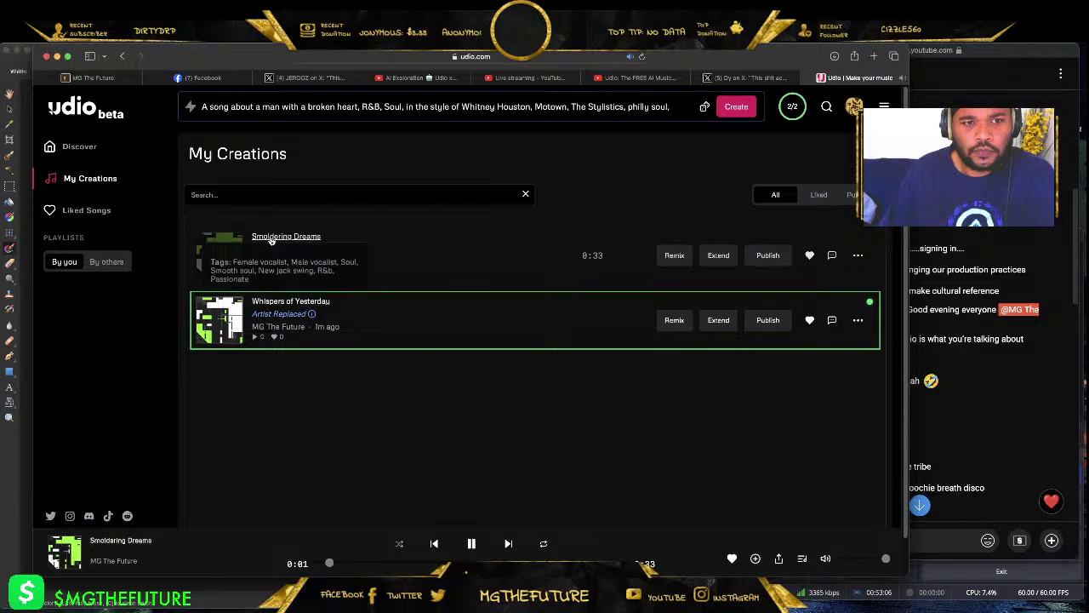
- Open the song page of Smoldering Dreams and look over its lyrics while the track plays
{"action": "left_click", "coordinate": [290, 236]}
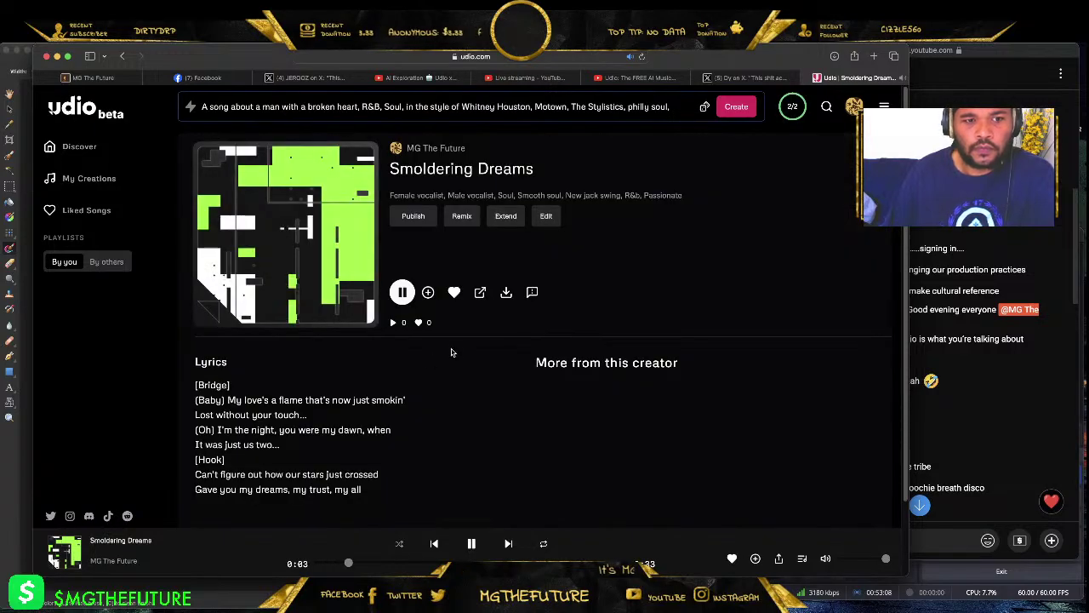
{"action": "scroll", "coordinate": [466, 360], "scroll_direction": "down", "scroll_amount": 2}
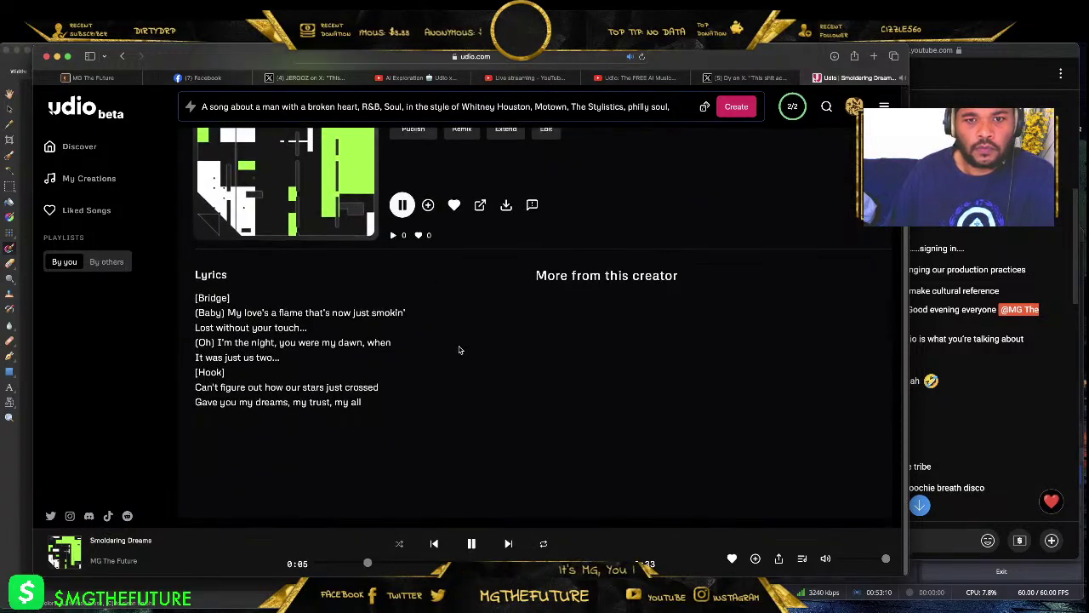
{"action": "scroll", "coordinate": [459, 349], "scroll_direction": "up", "scroll_amount": 1}
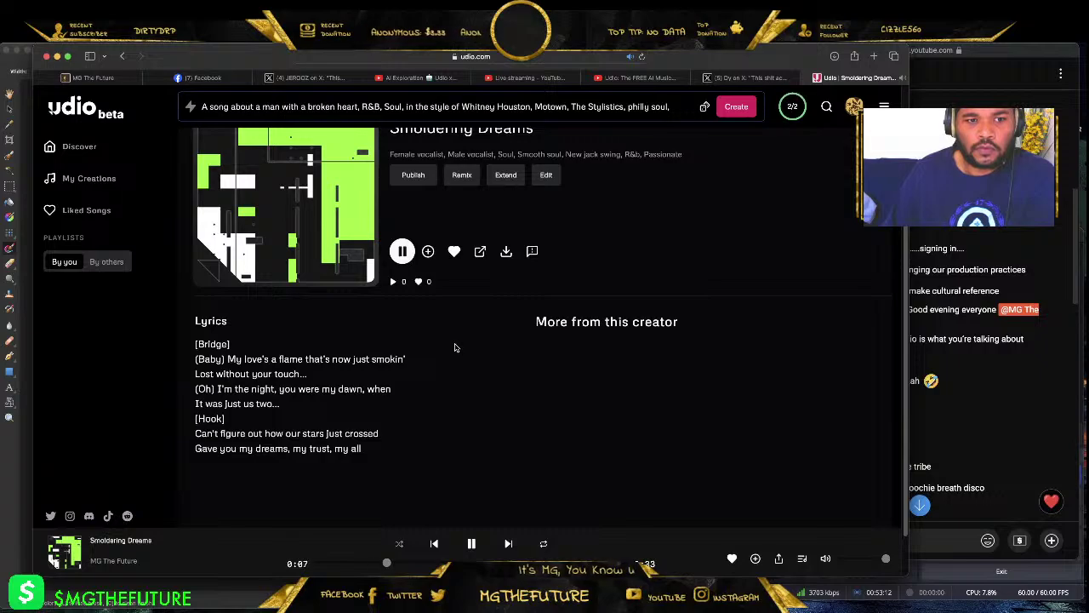
- Switch to the YouTube live chat and catch up to its newest messages
{"action": "left_click", "coordinate": [923, 362]}
{"action": "scroll", "coordinate": [945, 349], "scroll_direction": "down", "scroll_amount": 10}
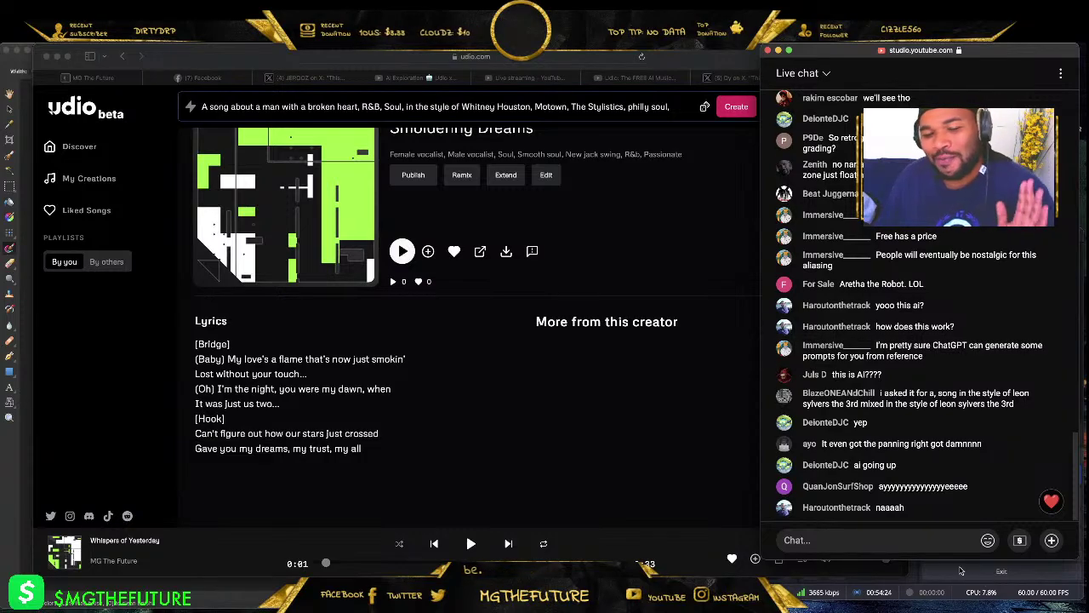
{"action": "left_click", "coordinate": [550, 183]}
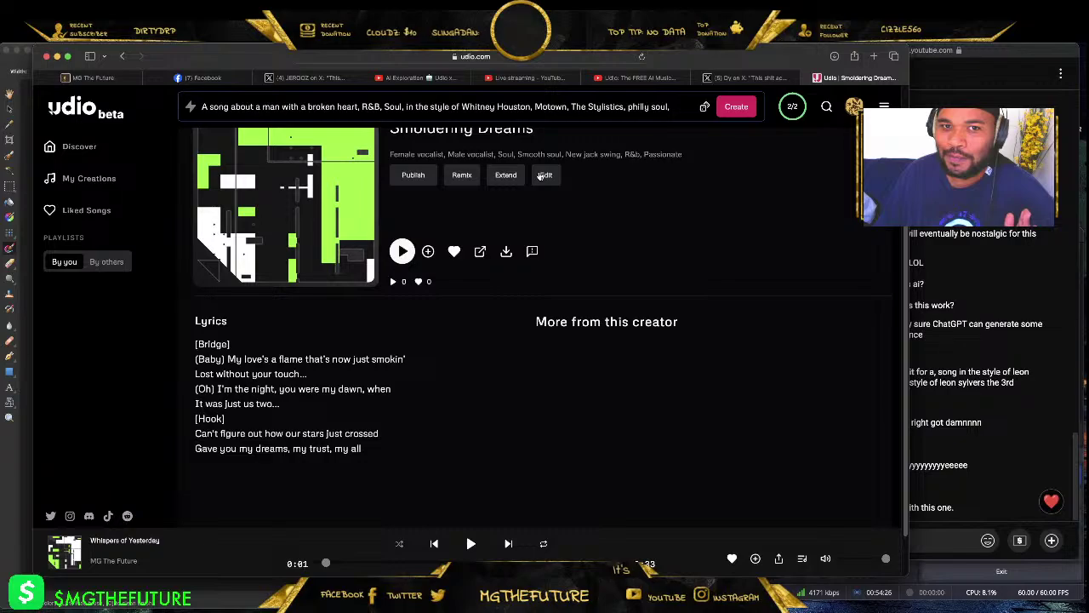
{"action": "left_click", "coordinate": [547, 176]}
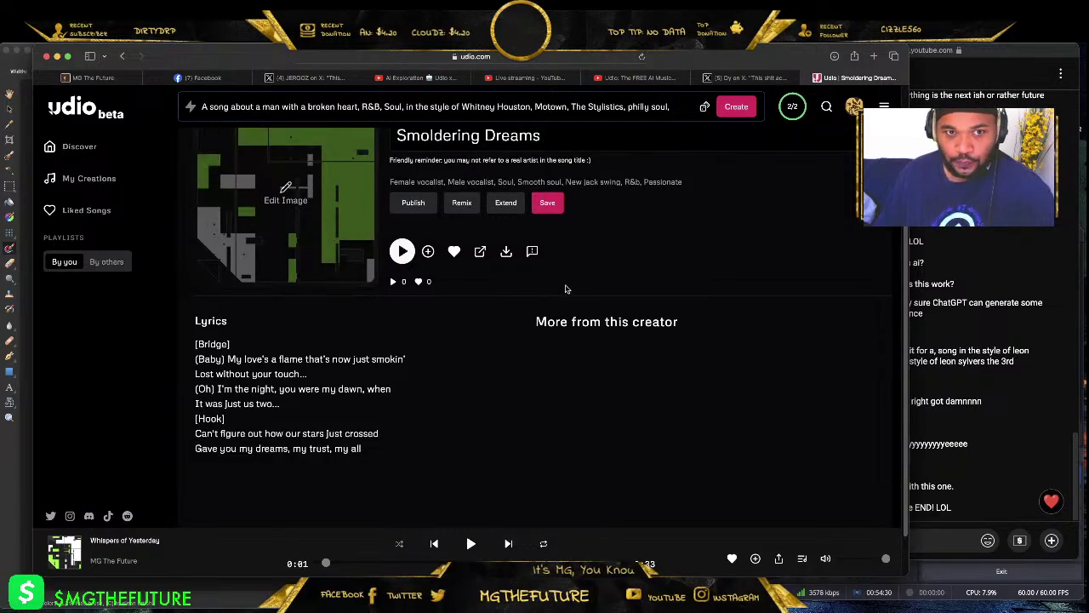
{"action": "scroll", "coordinate": [443, 318], "scroll_direction": "down", "scroll_amount": 1}
{"action": "scroll", "coordinate": [444, 319], "scroll_direction": "up", "scroll_amount": 2}
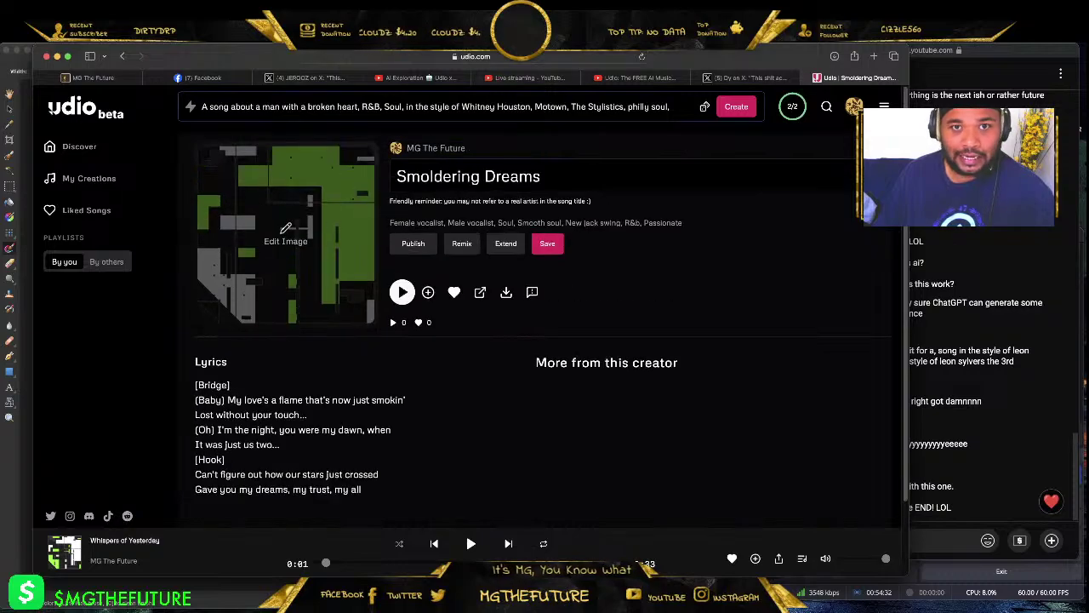
{"action": "left_click", "coordinate": [641, 57]}
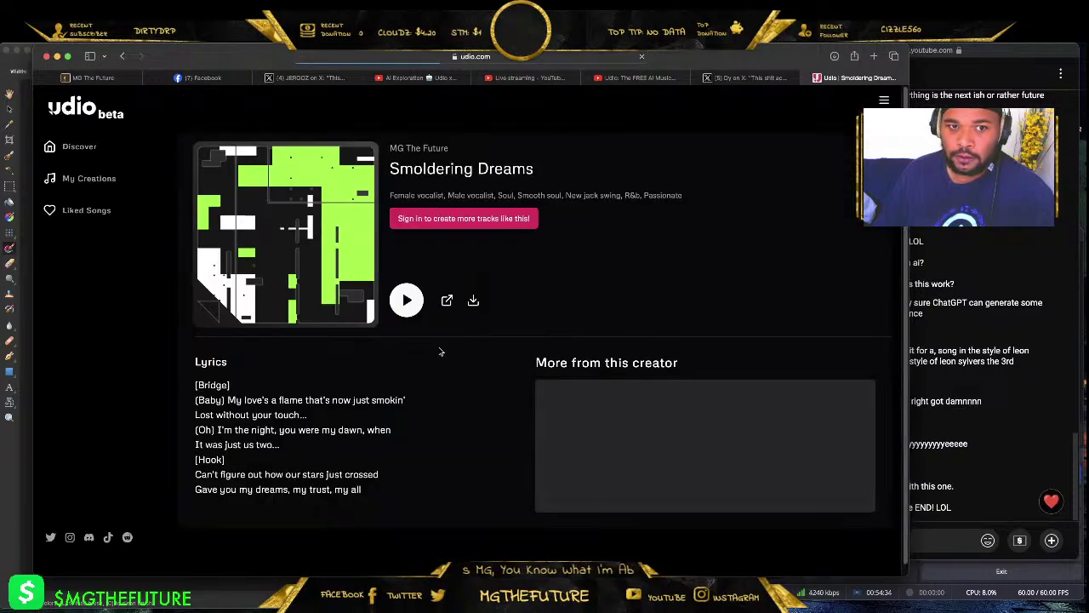
- Start a remix of Smoldering Dreams and enter its custom lyrics for editing
{"action": "left_click", "coordinate": [461, 218]}
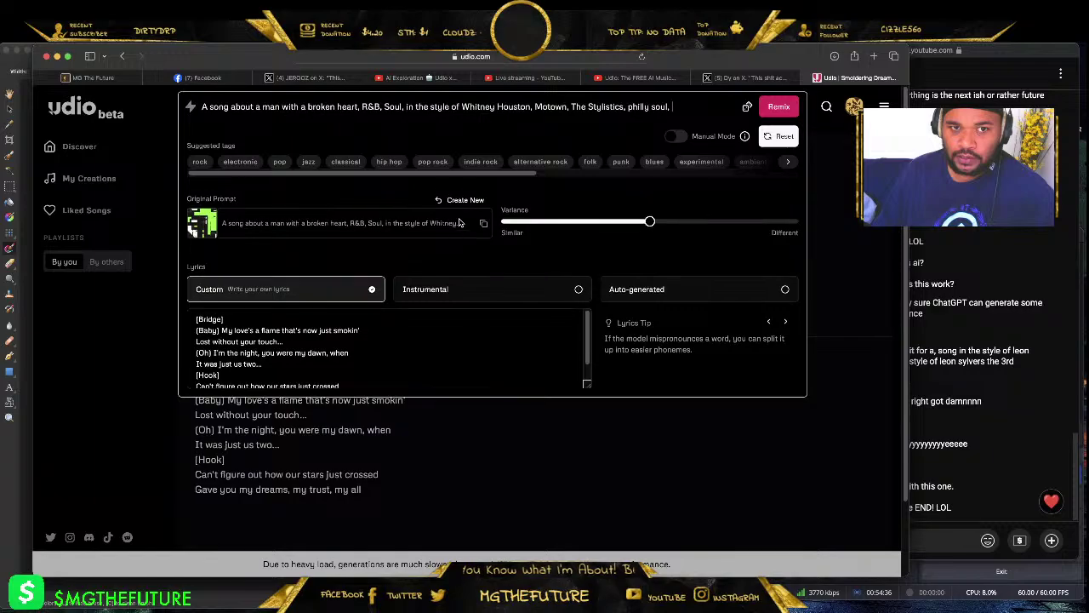
{"action": "left_click", "coordinate": [588, 381]}
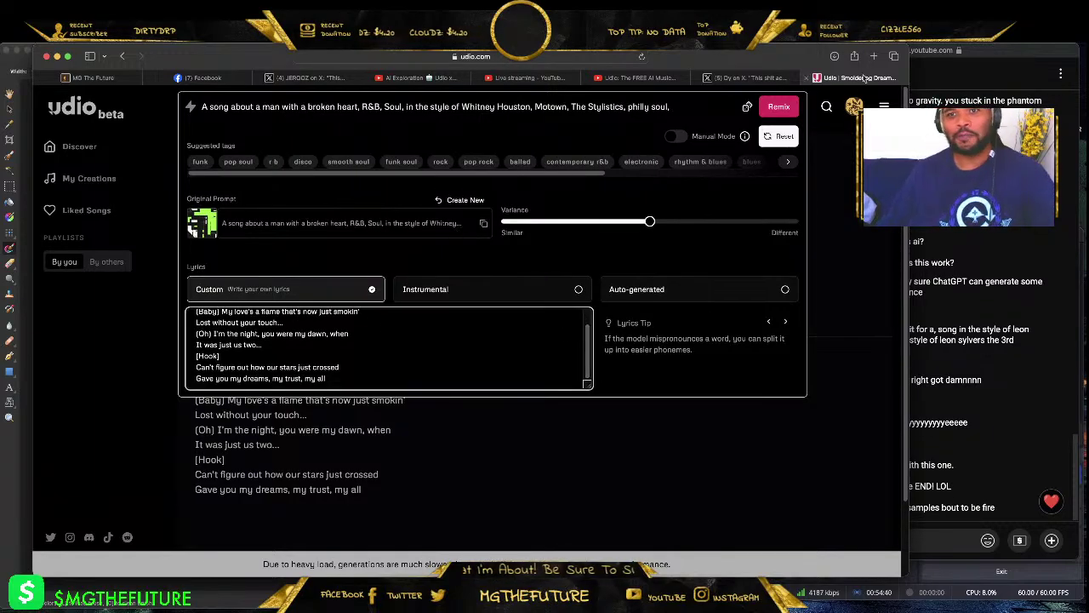
{"action": "left_click", "coordinate": [873, 56]}
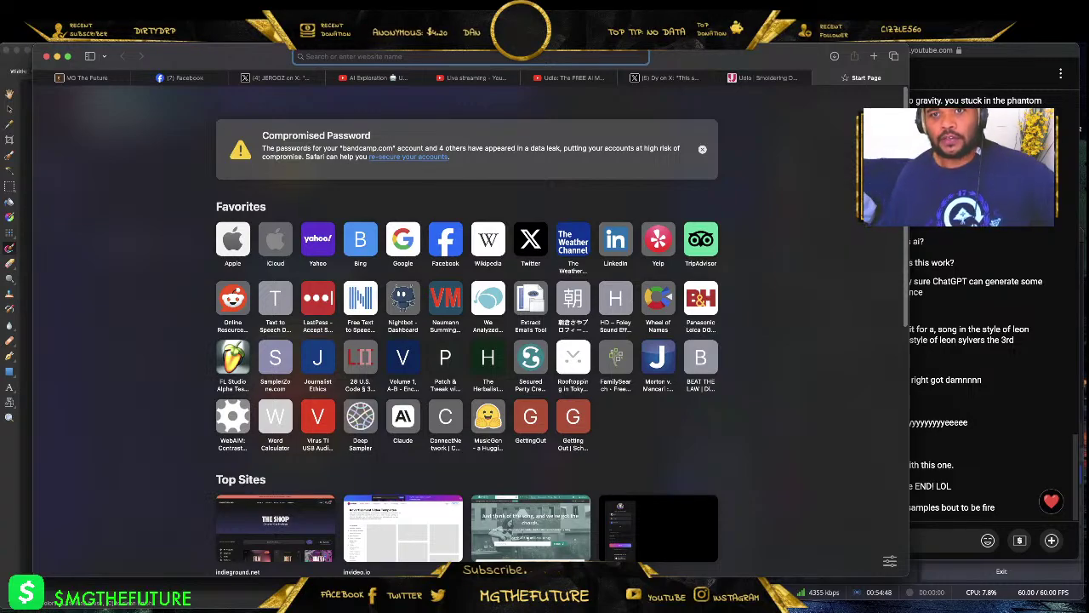
{"action": "key", "text": "ctrl+shift+Tab"}
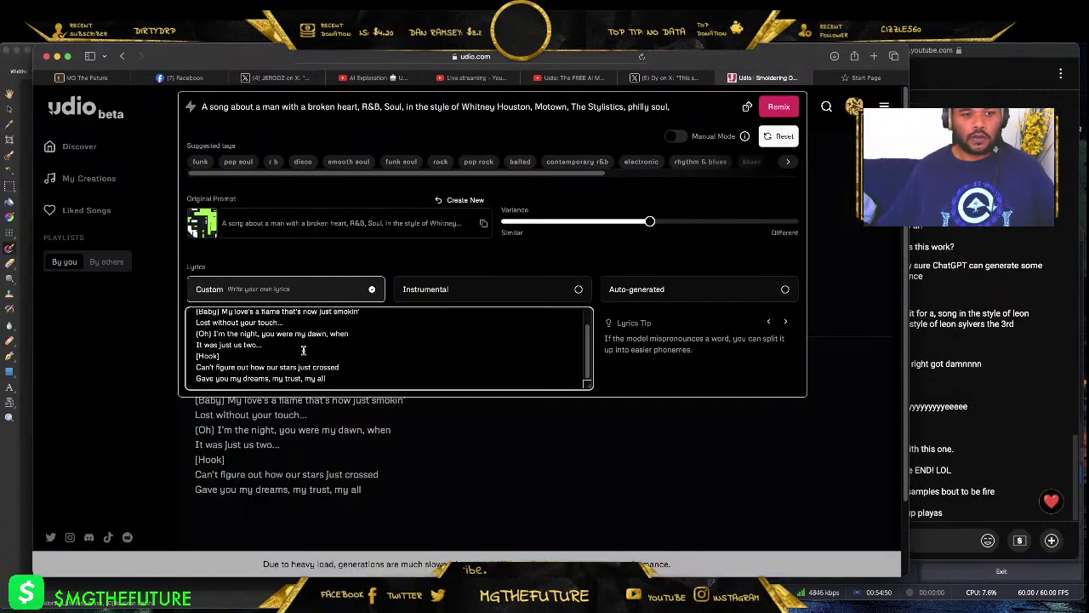
- Clear the hook line "Can't figure out how our stars just crossed" from the custom lyrics, leaving it blank
{"action": "left_click_drag", "start_coordinate": [344, 367], "coordinate": [189, 364]}
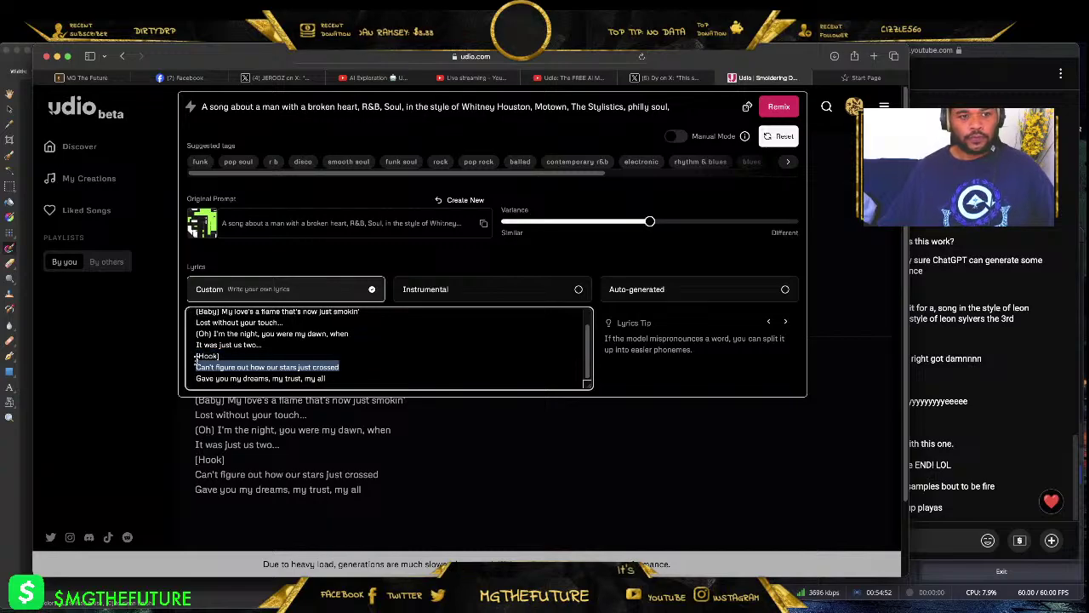
{"action": "type", "text": "Gi"}
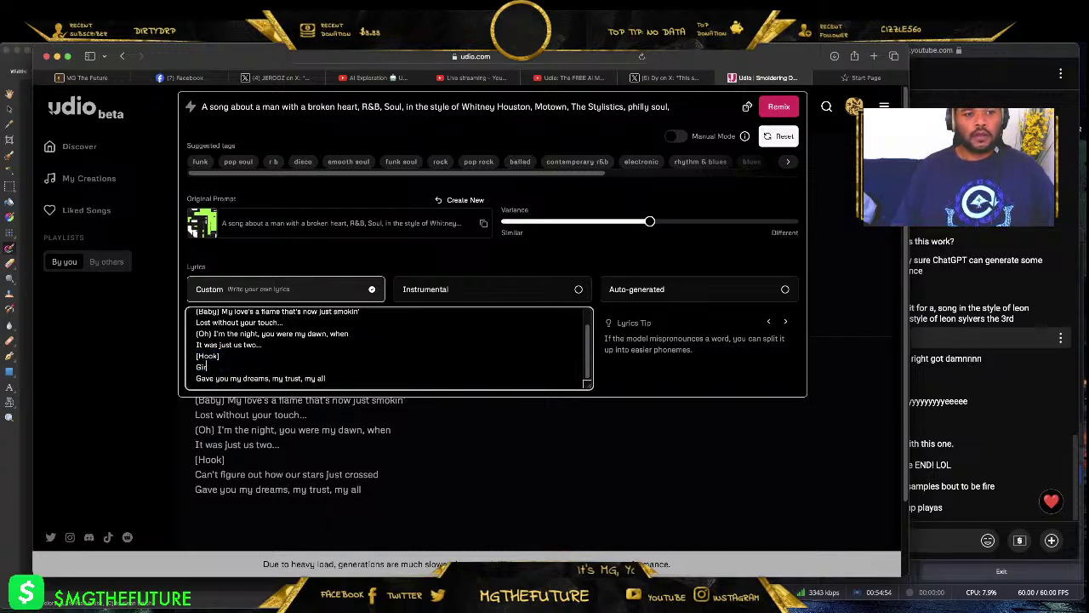
{"action": "key", "text": "BackSpace"}
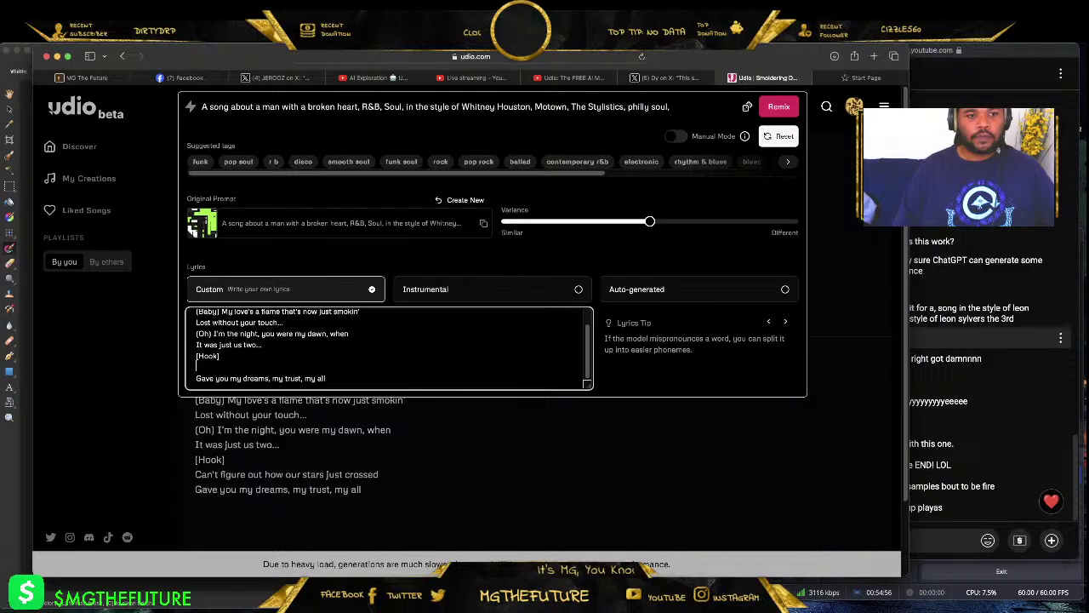
- Replace the "Baby" ad-lib at the start of the bridge with "Girl"
{"action": "left_click", "coordinate": [220, 312]}
{"action": "key", "text": "BackSpace"}
{"action": "key", "text": "BackSpace"}
{"action": "key", "text": "BackSpace"}
{"action": "key", "text": "BackSpace"}
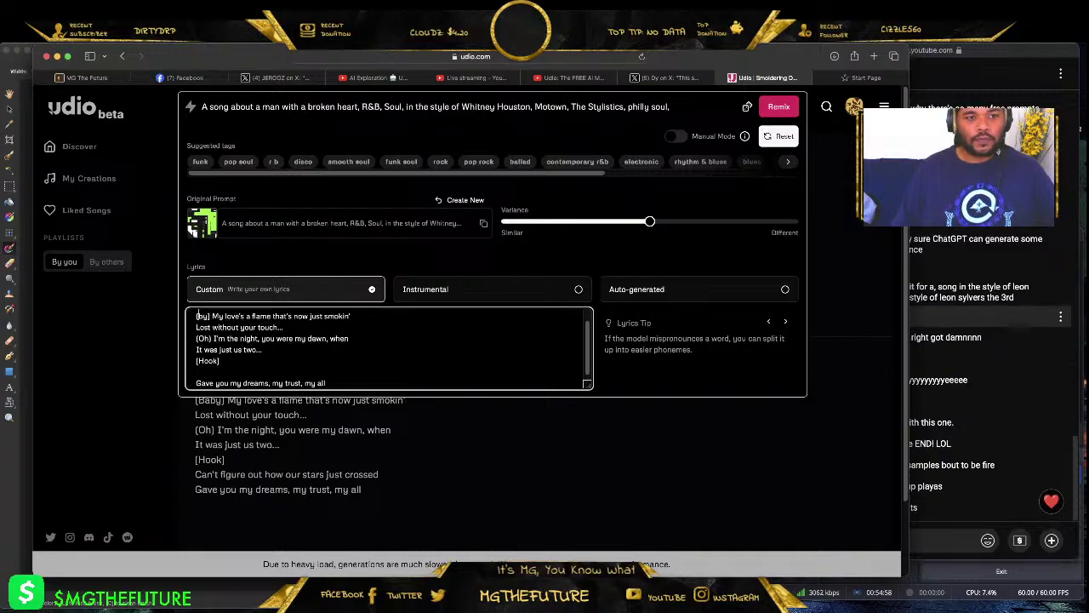
{"action": "type", "text": "Girl"}
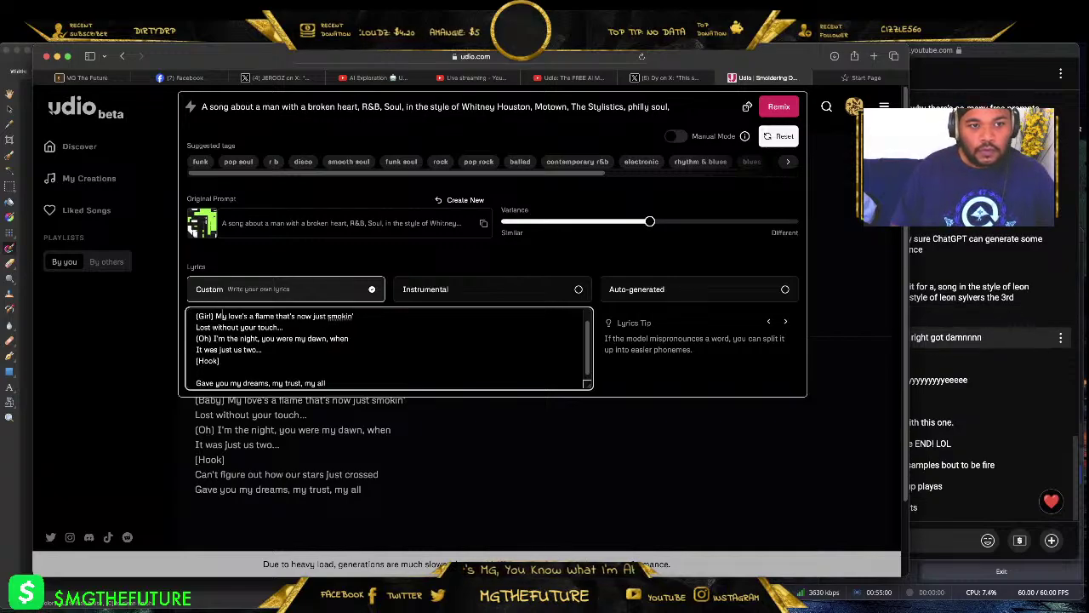
- Delete "My love's a flame that's now just smokin'" after the (Girl) ad-lib in the bridge
{"action": "key", "text": "Delete"}
{"action": "key", "text": "Delete"}
{"action": "key", "text": "Delete"}
{"action": "key", "text": "Delete"}
{"action": "key", "text": "Delete"}
{"action": "key", "text": "Delete"}
{"action": "key", "text": "Delete"}
{"action": "key", "text": "Delete"}
{"action": "key", "text": "Delete"}
{"action": "key", "text": "Delete"}
{"action": "key", "text": "Delete"}
{"action": "key", "text": "Delete"}
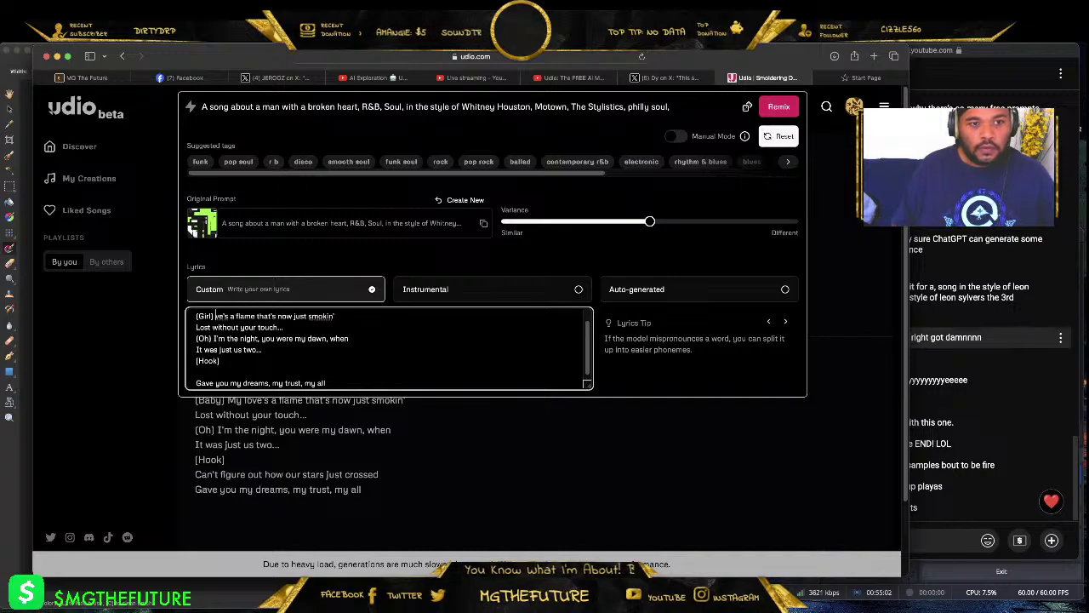
{"action": "key", "text": "Delete"}
{"action": "key", "text": "Delete"}
{"action": "key", "text": "Delete"}
{"action": "key", "text": "Delete"}
{"action": "key", "text": "Delete"}
{"action": "key", "text": "Delete"}
{"action": "key", "text": "Delete"}
{"action": "key", "text": "Delete"}
{"action": "key", "text": "Delete"}
{"action": "key", "text": "Delete"}
{"action": "key", "text": "Delete"}
{"action": "key", "text": "Delete"}
{"action": "key", "text": "Delete"}
{"action": "key", "text": "Delete"}
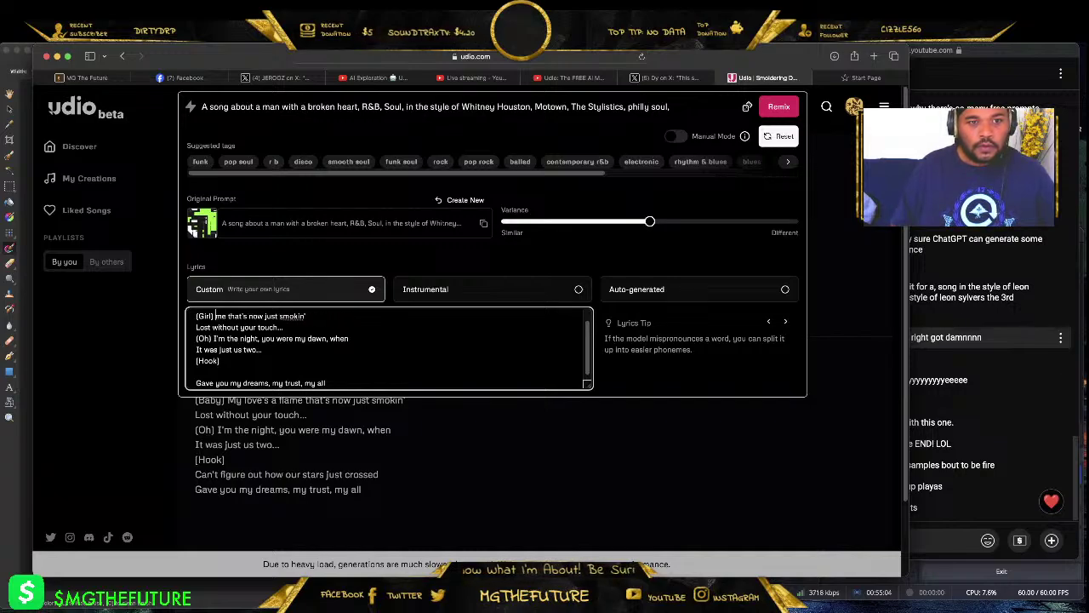
{"action": "key", "text": "Delete"}
{"action": "key", "text": "Delete"}
{"action": "key", "text": "Delete"}
{"action": "key", "text": "Delete"}
{"action": "key", "text": "Delete"}
{"action": "key", "text": "Delete"}
{"action": "key", "text": "Delete"}
{"action": "key", "text": "Delete"}
{"action": "key", "text": "Delete"}
{"action": "key", "text": "Delete"}
{"action": "key", "text": "Delete"}
{"action": "key", "text": "Delete"}
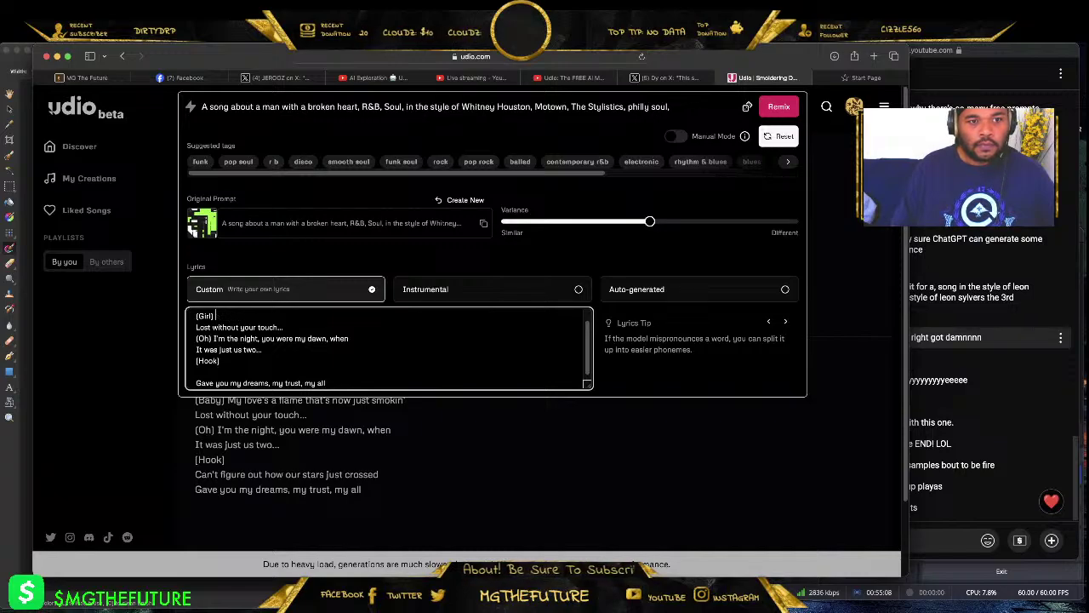
- Write "Isn't it amazing? We talk so much ish" after the (Girl) ad-lib
{"action": "key", "text": "BackSpace"}
{"action": "type", "text": "'t"}
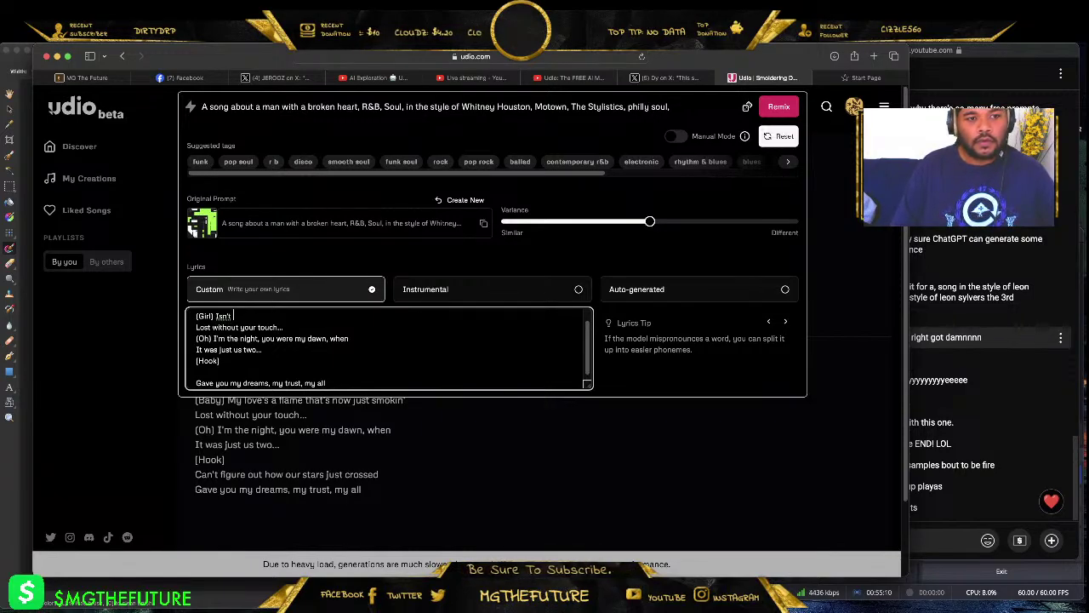
{"action": "type", "text": " it amazing?"}
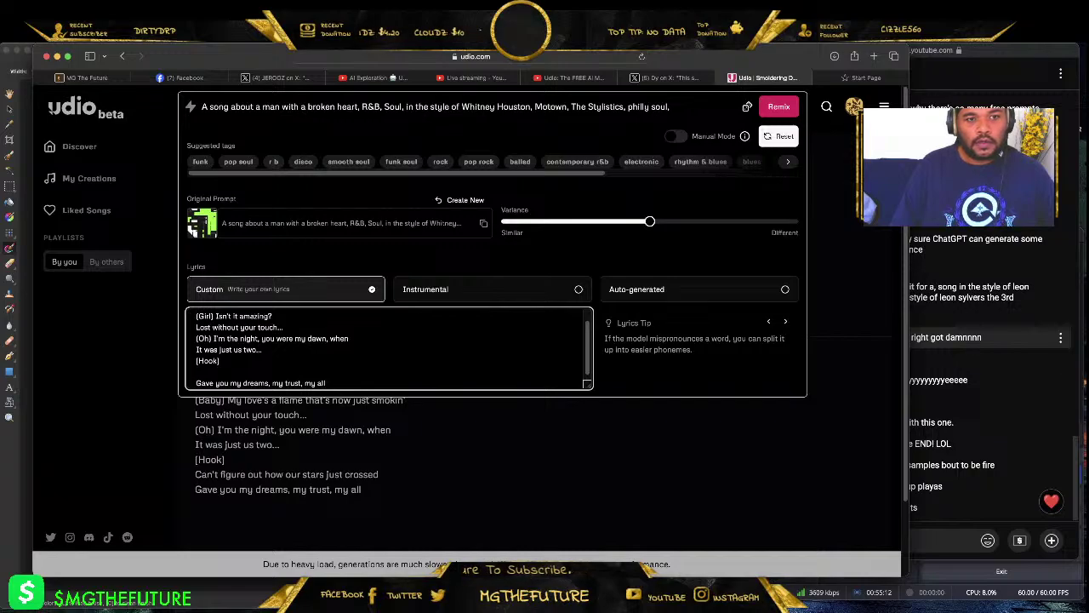
{"action": "type", "text": " We talk so m"}
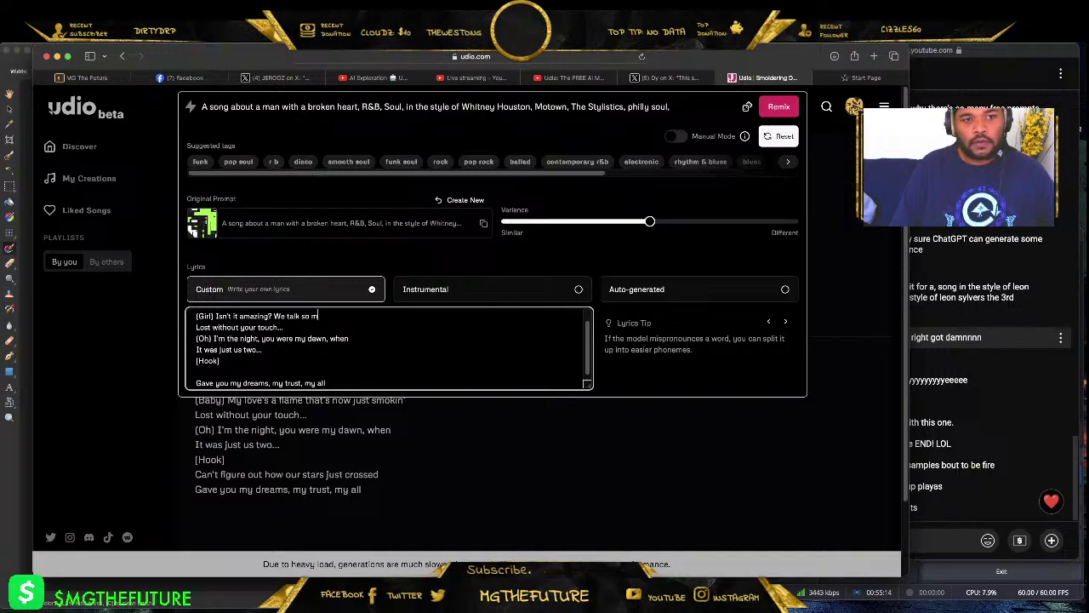
{"action": "key", "text": "BackSpace"}
{"action": "key", "text": "BackSpace"}
{"action": "key", "text": "BackSpace"}
{"action": "key", "text": "BackSpace"}
{"action": "type", "text": "this "}
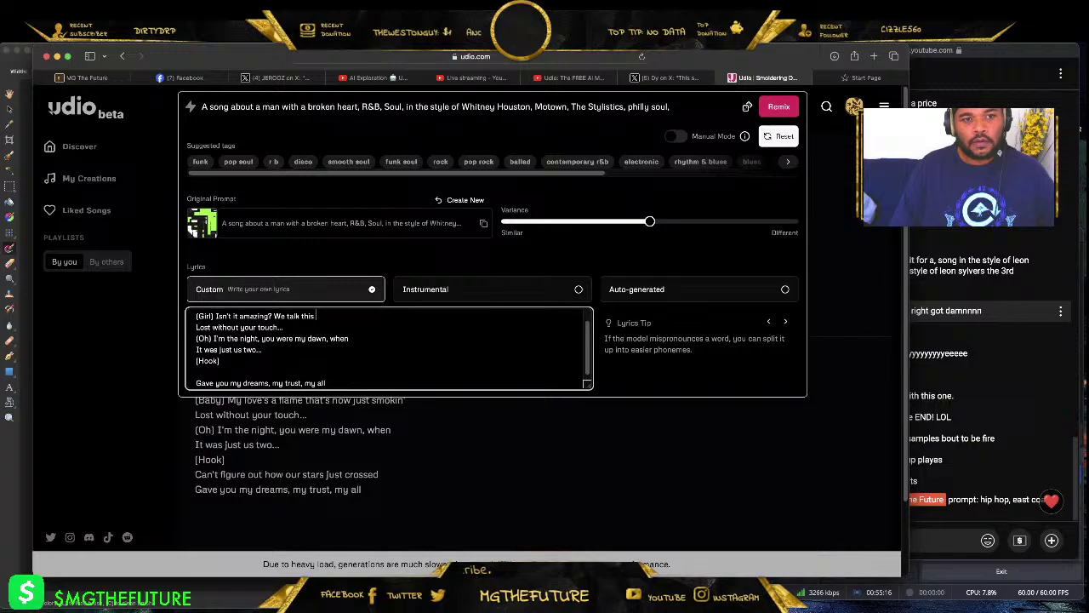
{"action": "type", "text": "mooch is"}
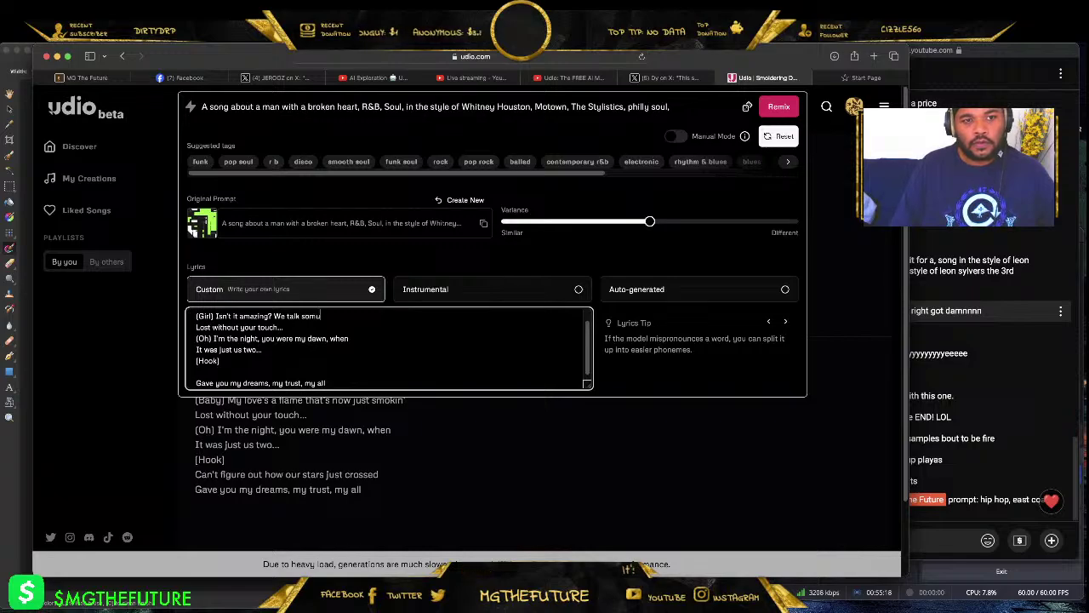
{"action": "key", "text": "BackSpace"}
{"action": "key", "text": "BackSpace"}
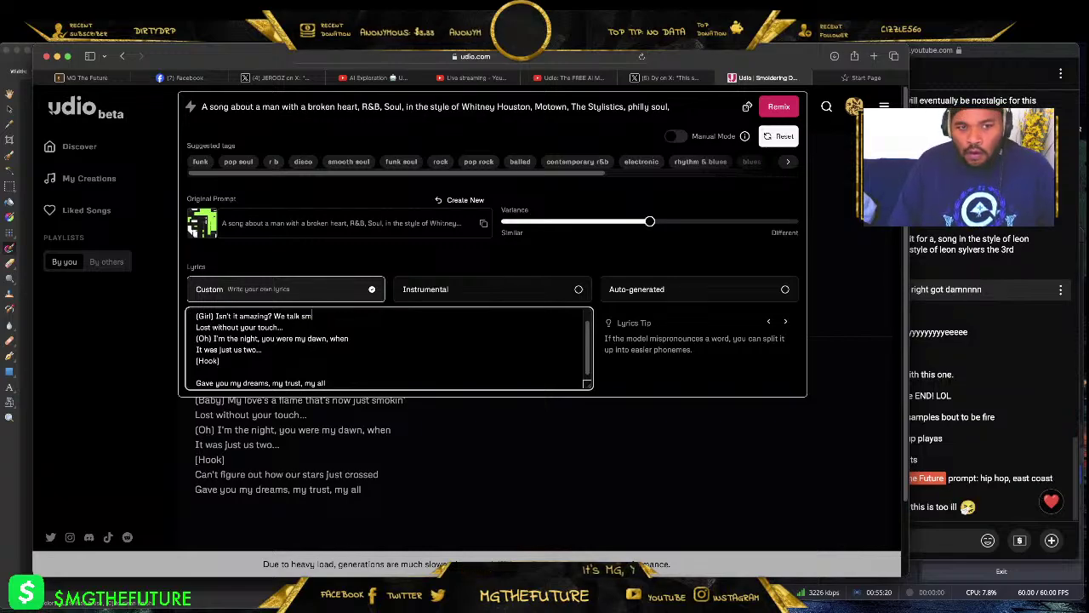
{"action": "type", "text": "much ish"}
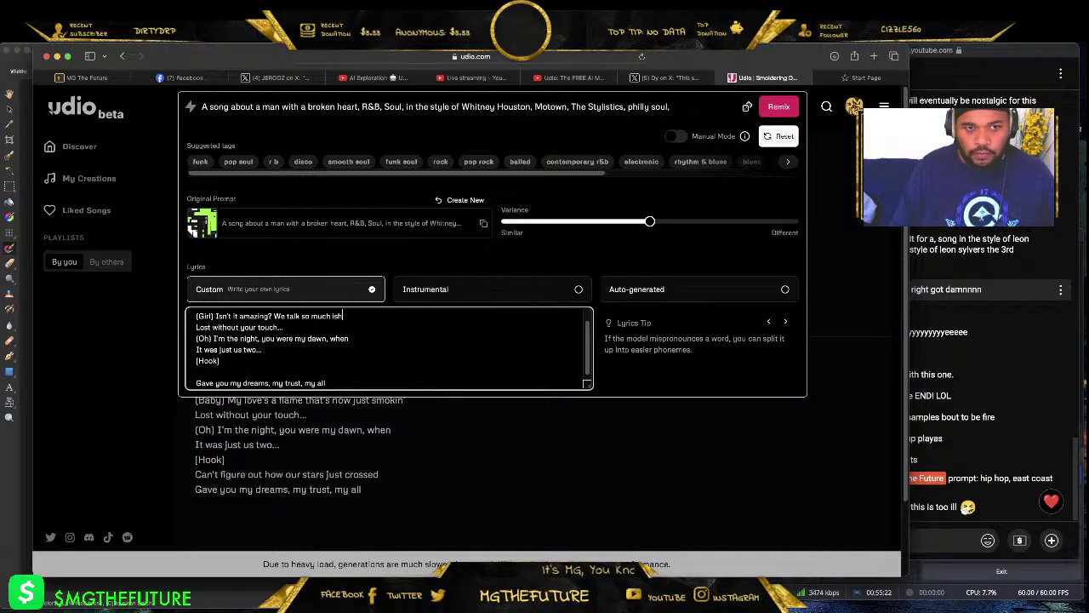
- Continue the first bridge lyric with ", but" and put "still lack communication" on a new line
{"action": "type", "text": ", but"}
{"action": "key", "text": "Return"}
{"action": "type", "text": "sti"}
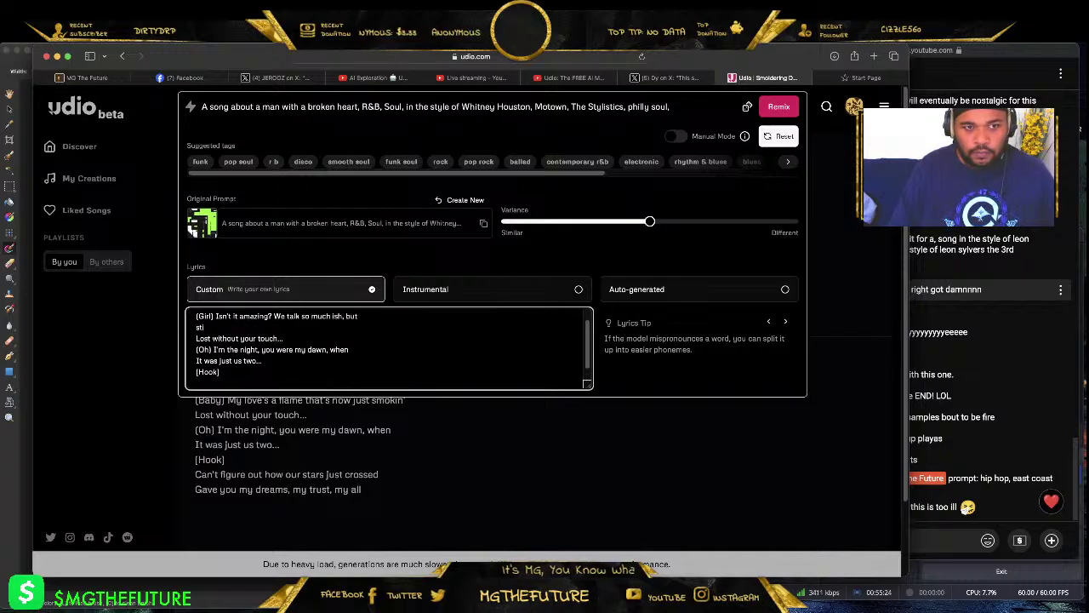
{"action": "type", "text": "ll lack communication"}
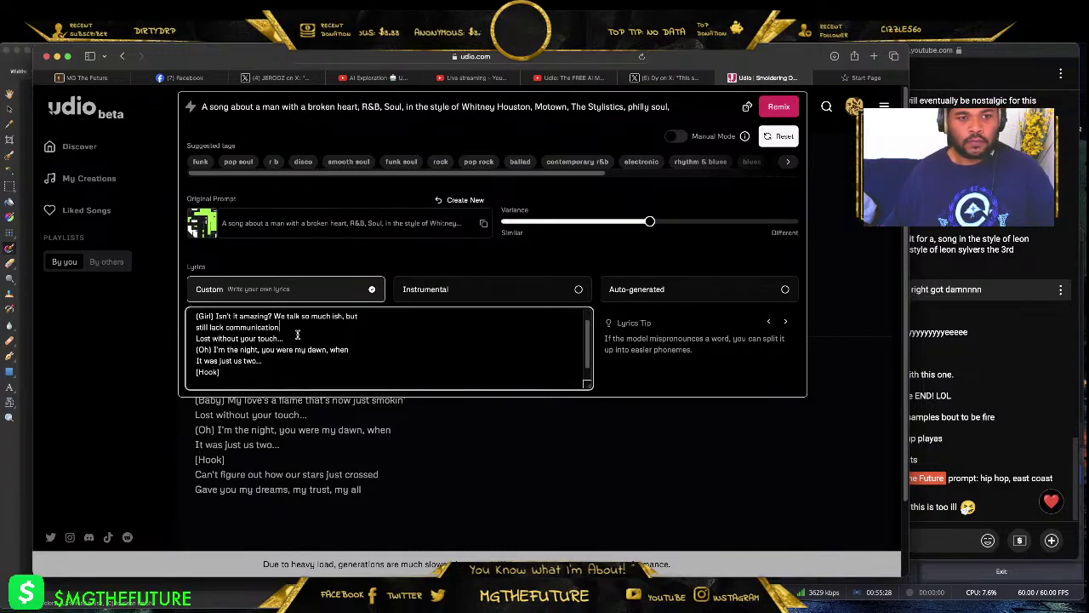
- Delete the "Lost without your touch..." line and the old lyrics between the (Oh) ad-lib and the [Hook] tag
{"action": "left_click_drag", "start_coordinate": [284, 338], "coordinate": [196, 338]}
{"action": "key", "text": "BackSpace"}
{"action": "key", "text": "Delete"}
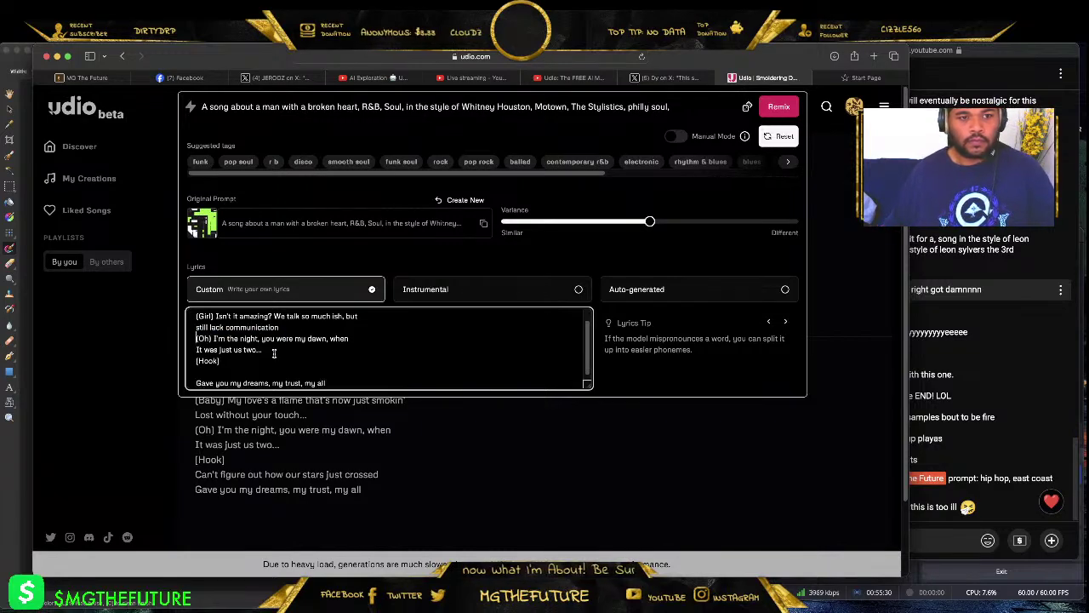
{"action": "left_click_drag", "start_coordinate": [213, 338], "coordinate": [408, 343]}
{"action": "key", "text": "BackSpace"}
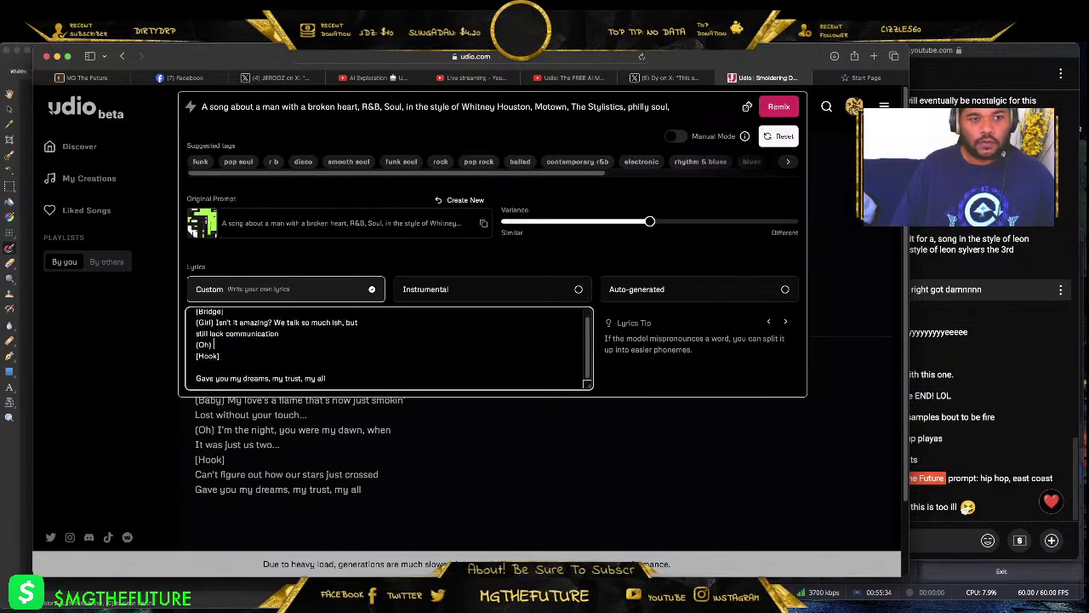
- Write "How beautiful are kids gonna be, girl, I don't" after (Oh), with "need convincing" on the following line
{"action": "type", "text": "Gir"}
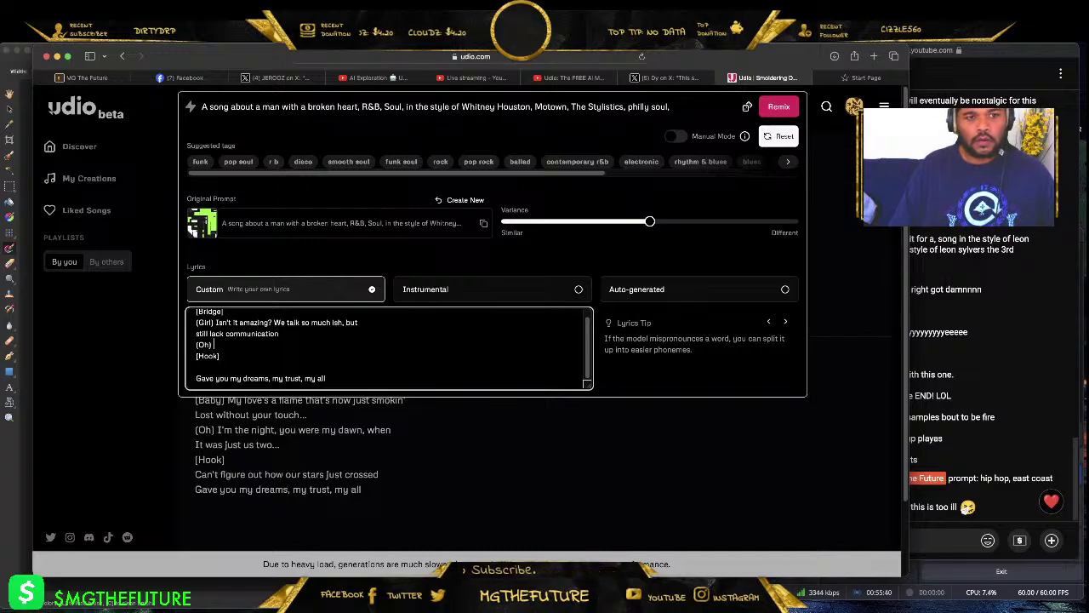
{"action": "type", "text": "How be"}
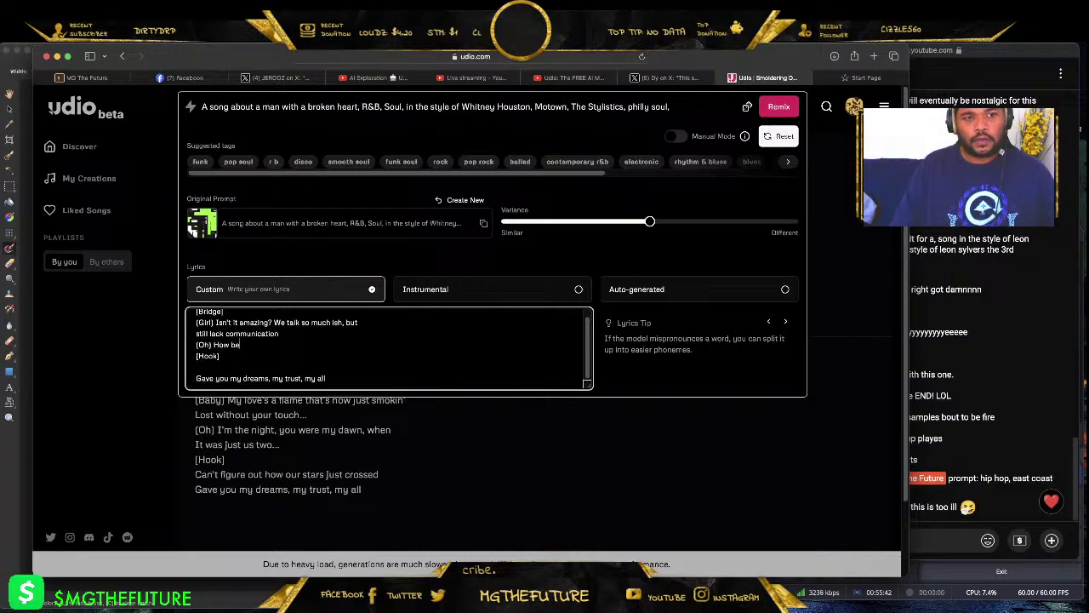
{"action": "type", "text": "autiful a"}
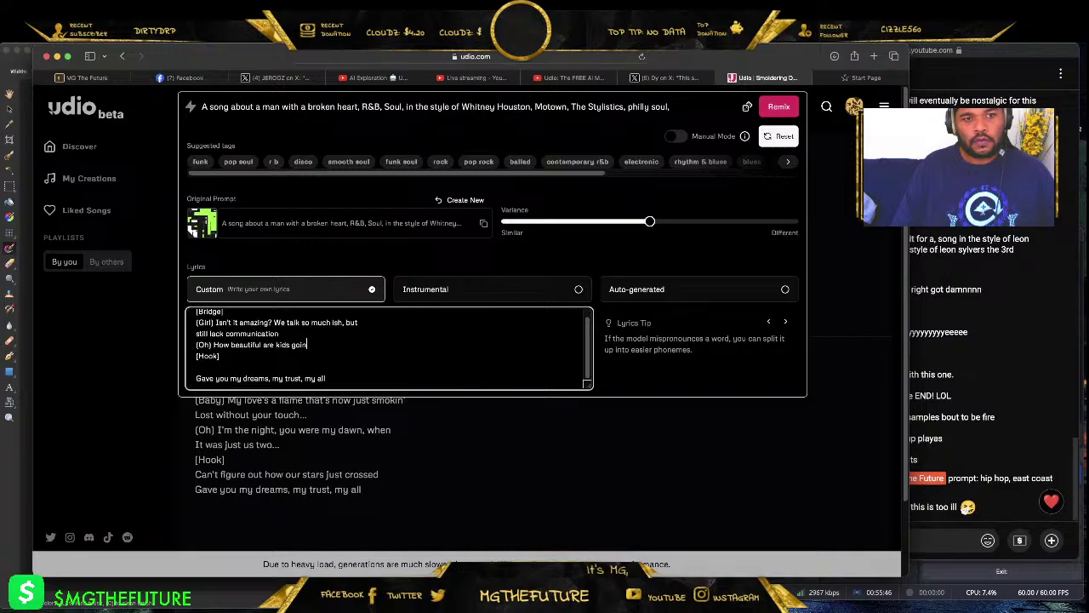
{"action": "type", "text": "re kids gonna be, girl"}
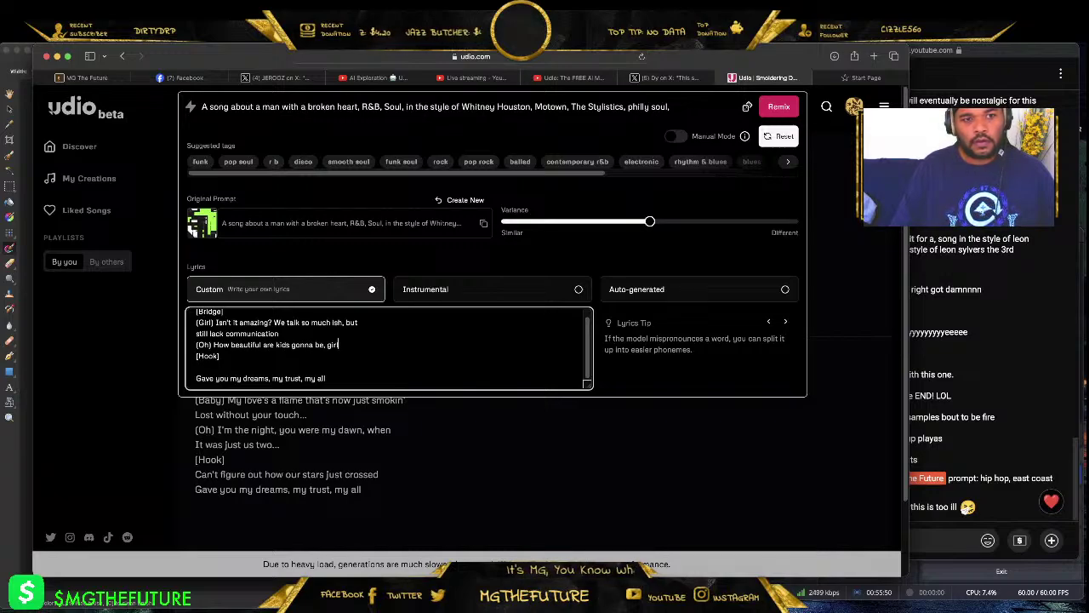
{"action": "type", "text": ", I don't"}
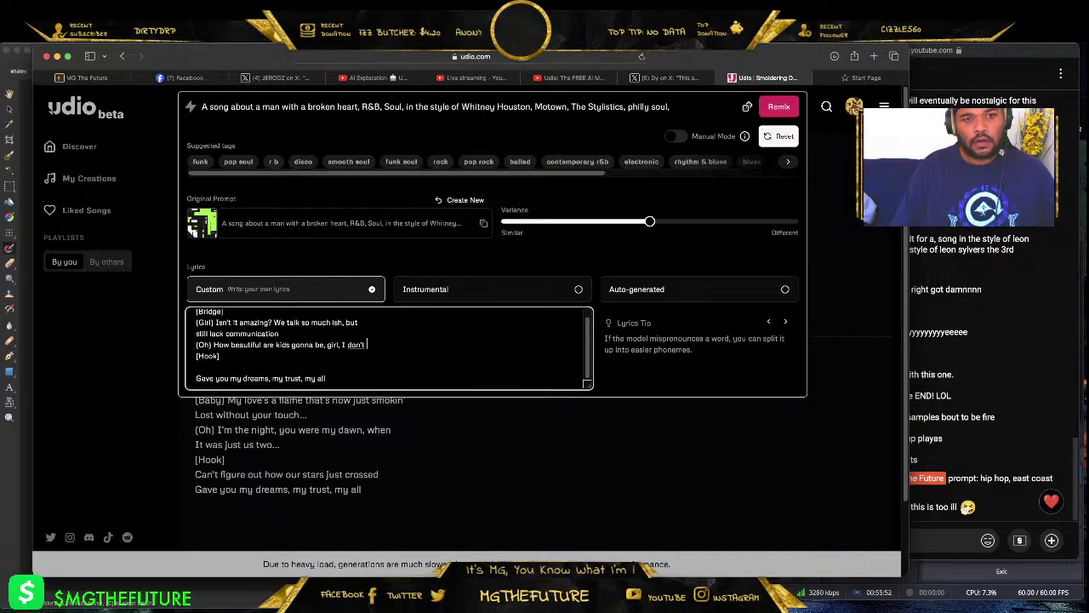
{"action": "key", "text": "Return"}
{"action": "type", "text": "need convincing"}
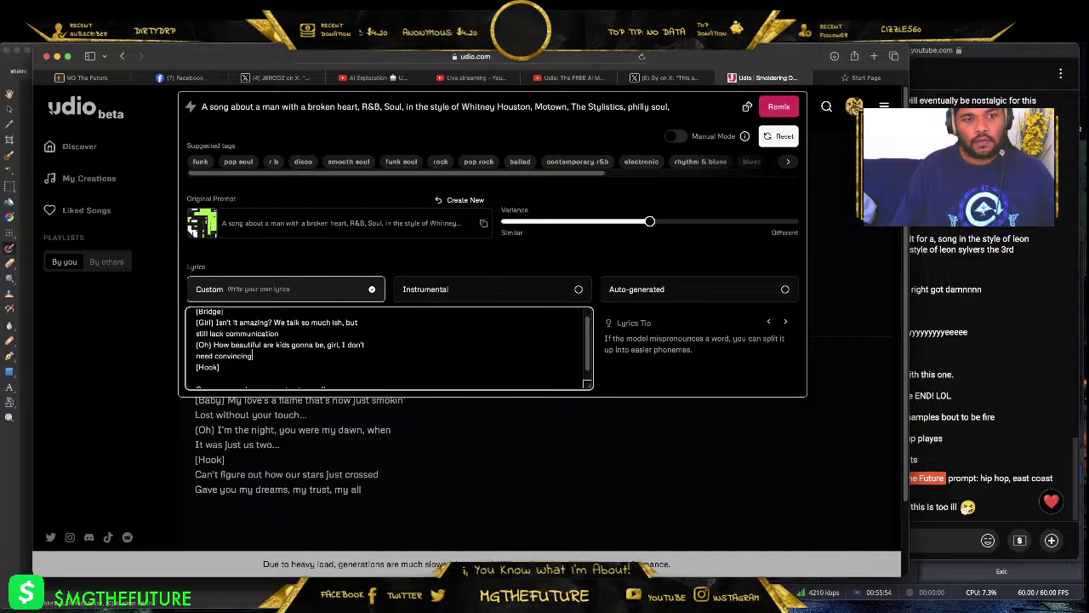
- Enter "Swinging, eyes close just swinging" as the first line under the [Hook] tag
{"action": "scroll", "coordinate": [250, 383], "scroll_direction": "down", "scroll_amount": 1}
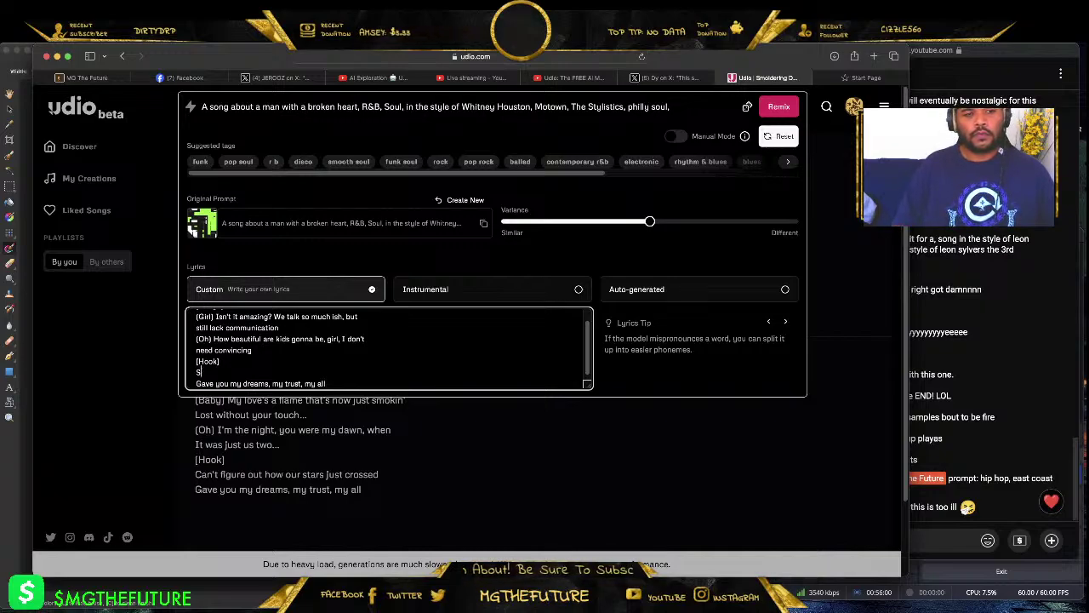
{"action": "type", "text": "wa"}
{"action": "key", "text": "BackSpace"}
{"action": "type", "text": "inging, eyes"}
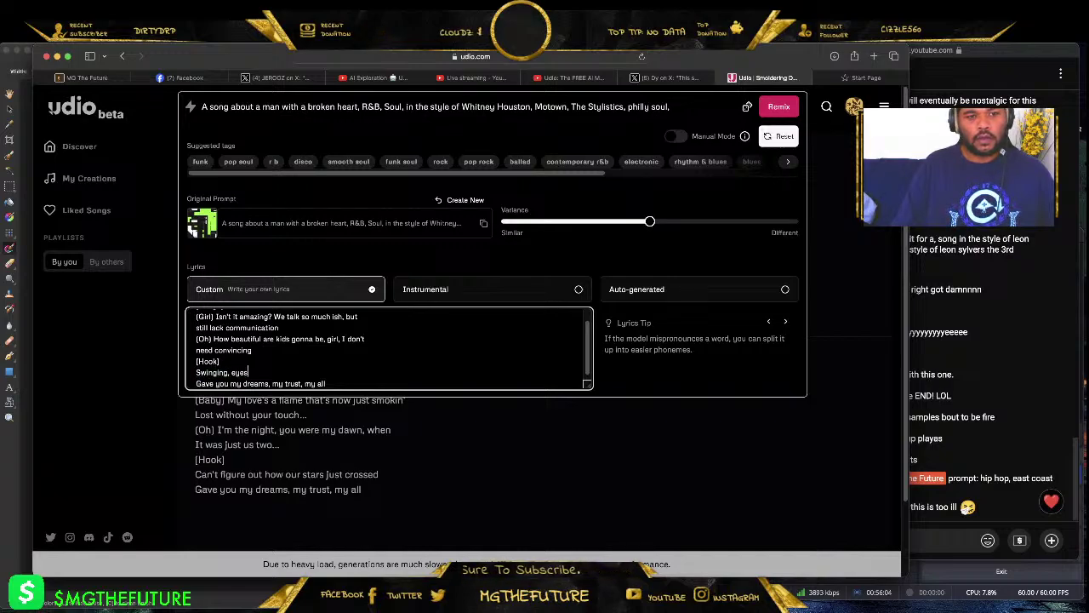
{"action": "type", "text": " close just swinging"}
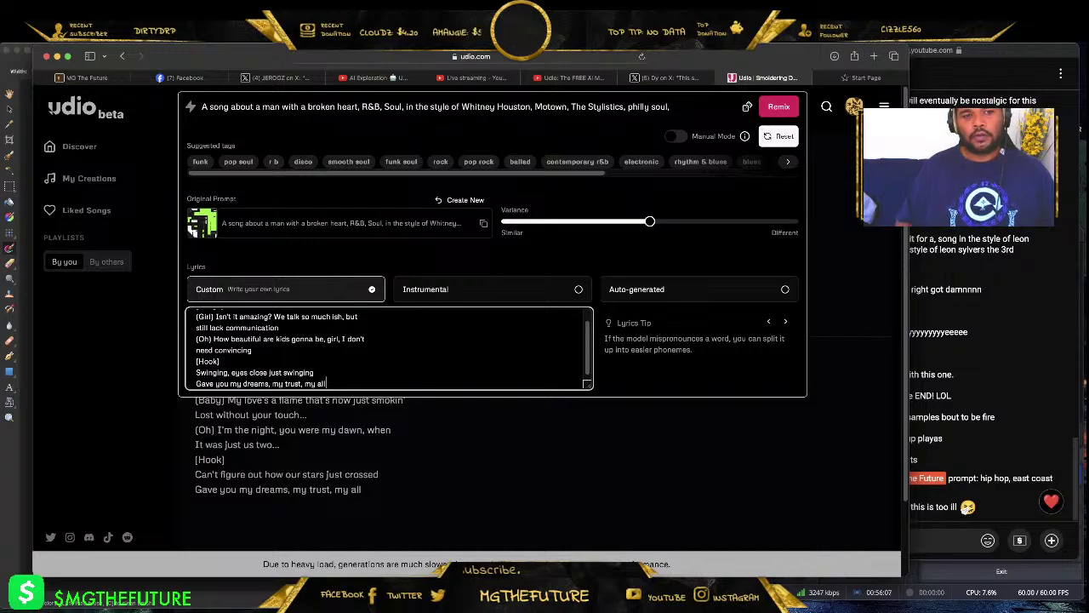
- Replace the hook's last line with "same city same friends if you looking for me"
{"action": "key", "text": "super+BackSpace"}
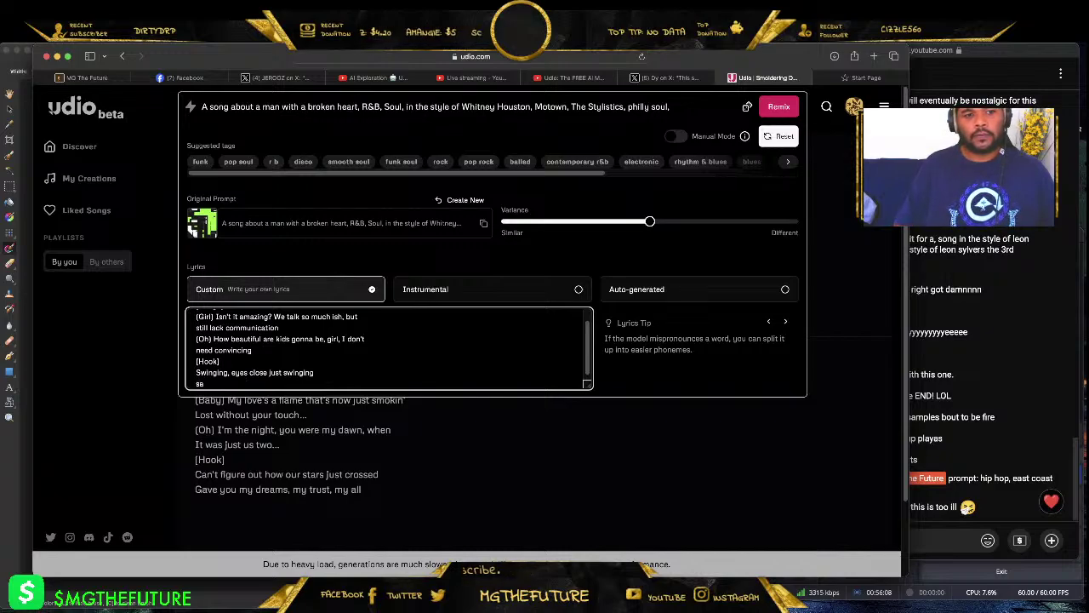
{"action": "type", "text": "same citt"}
{"action": "key", "text": "BackSpace"}
{"action": "type", "text": "y"}
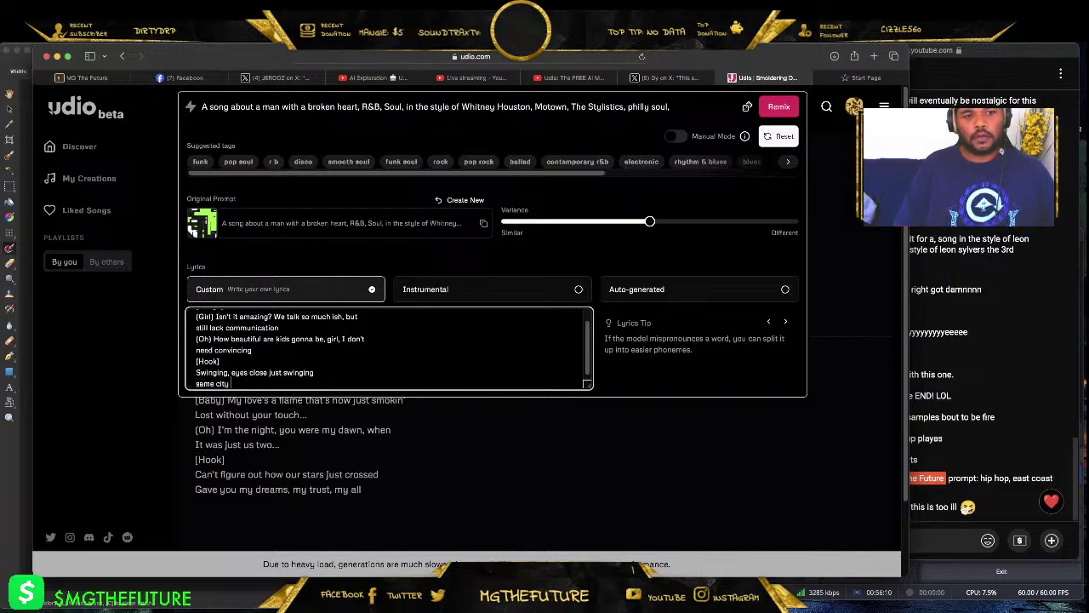
{"action": "type", "text": " same frien"}
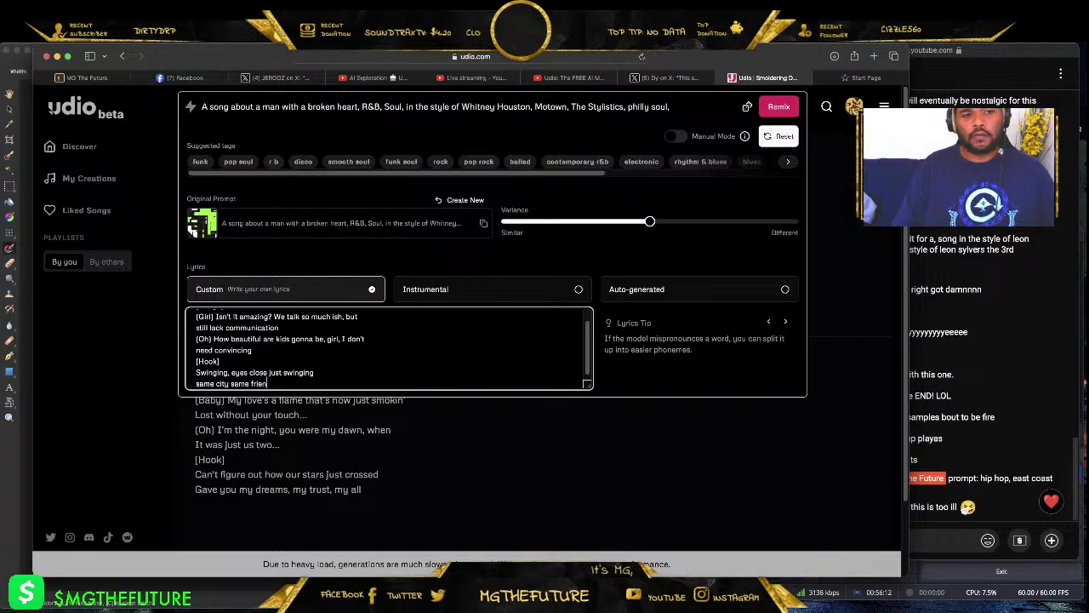
{"action": "type", "text": "ds if you looking for"}
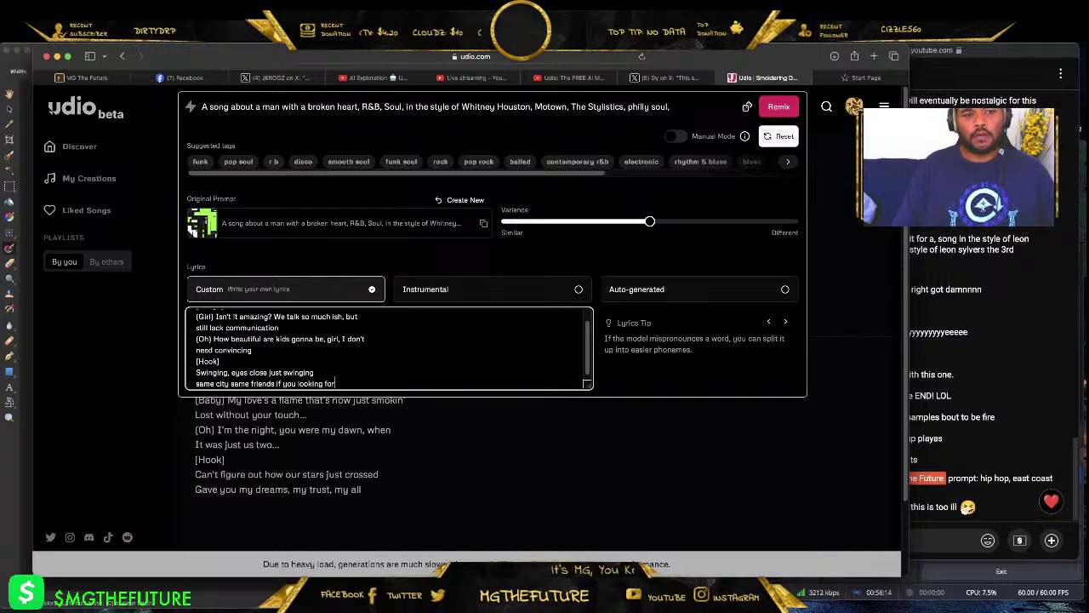
{"action": "key", "text": "BackSpace"}
{"action": "key", "text": "BackSpace"}
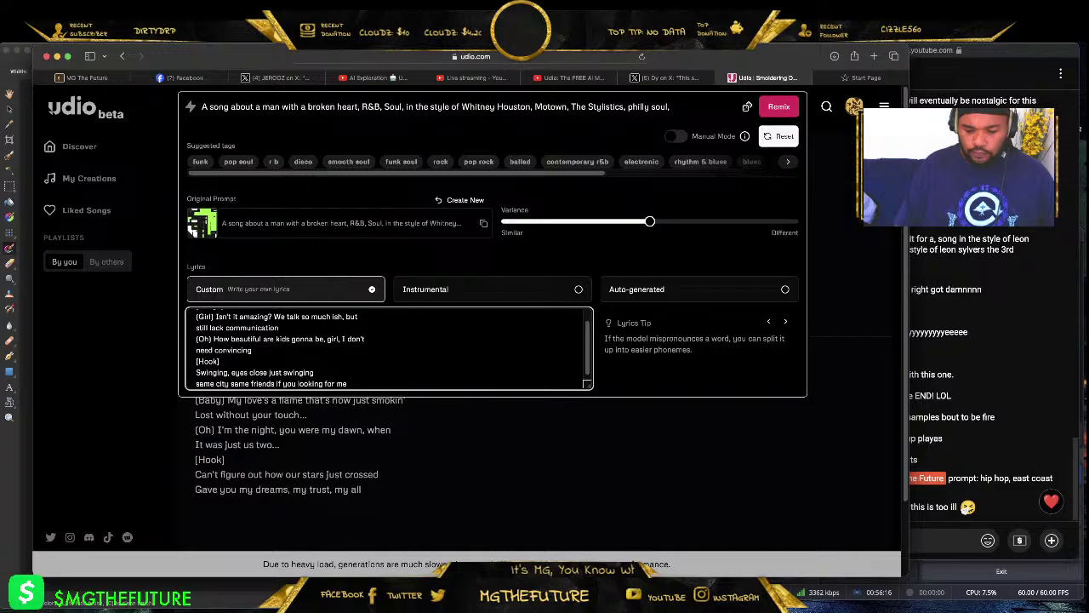
- Append "(same)" to the hook's last line and add "same city same friends if you looking, I'll be here just swinging" below it
{"action": "type", "text": "(sam"}
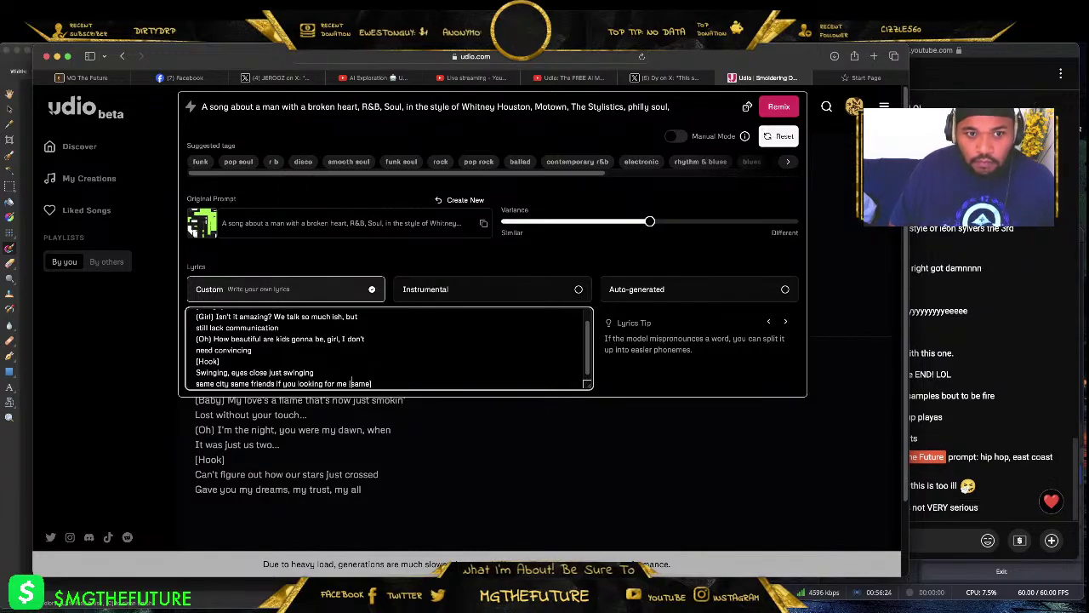
{"action": "key", "text": "Return"}
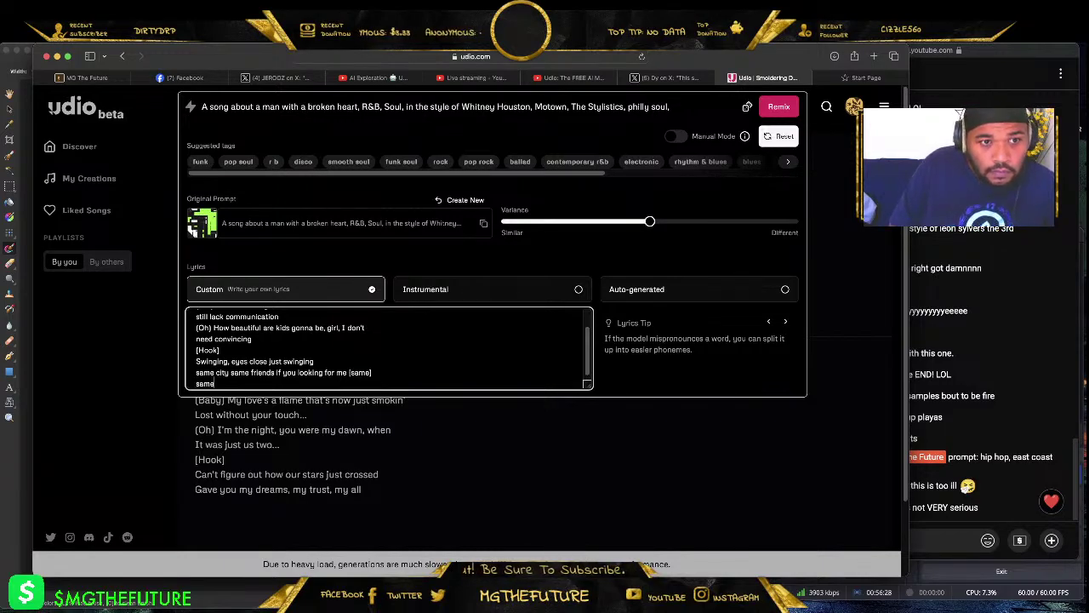
{"action": "type", "text": "same city same"}
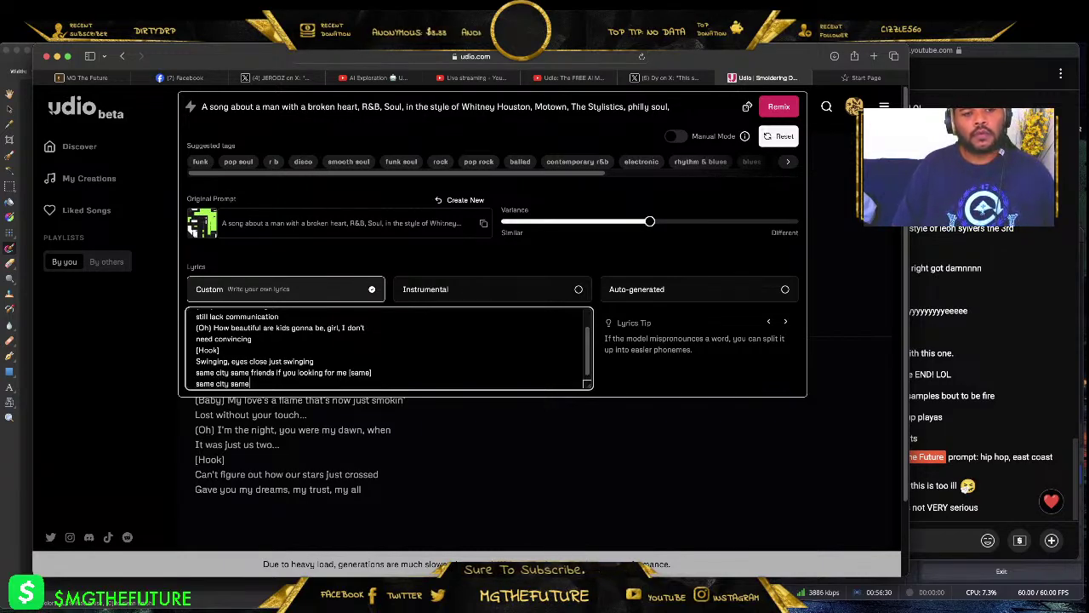
{"action": "type", "text": " friends if you loo"}
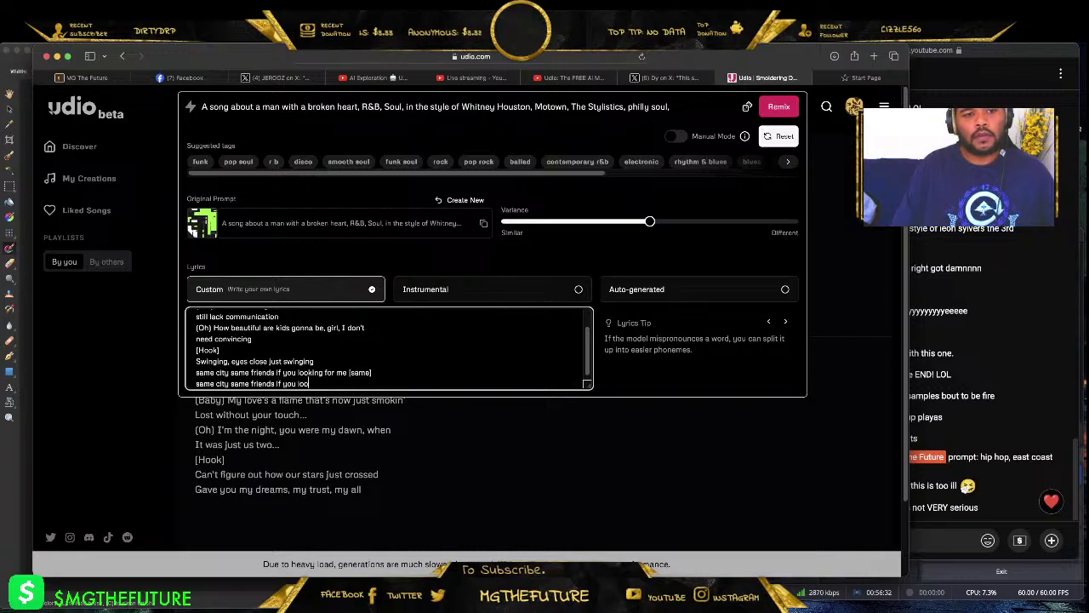
{"action": "type", "text": "king, I'"}
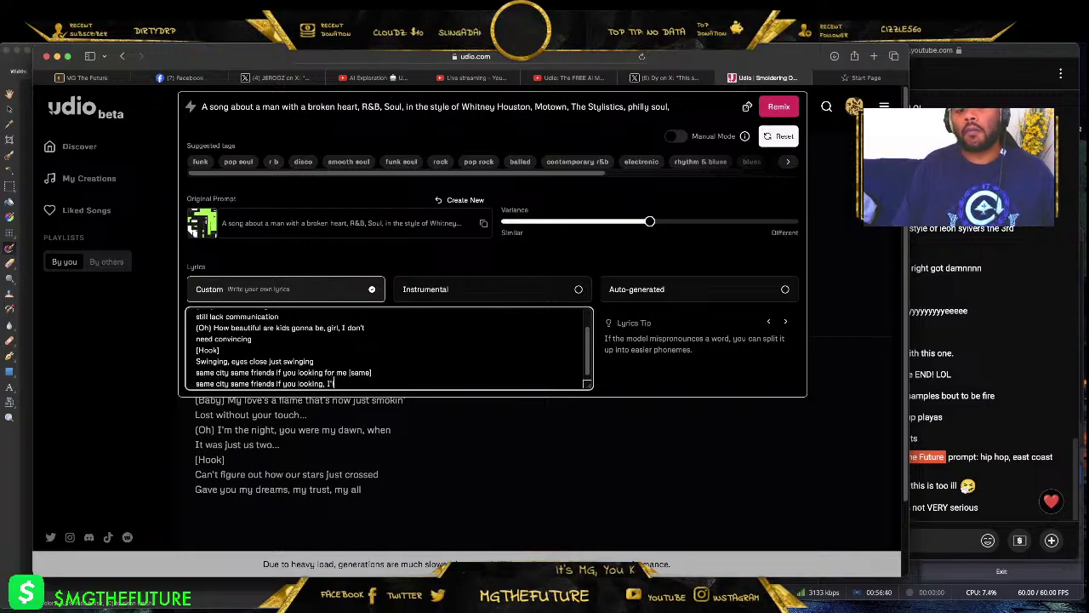
{"action": "type", "text": "ll be here just"}
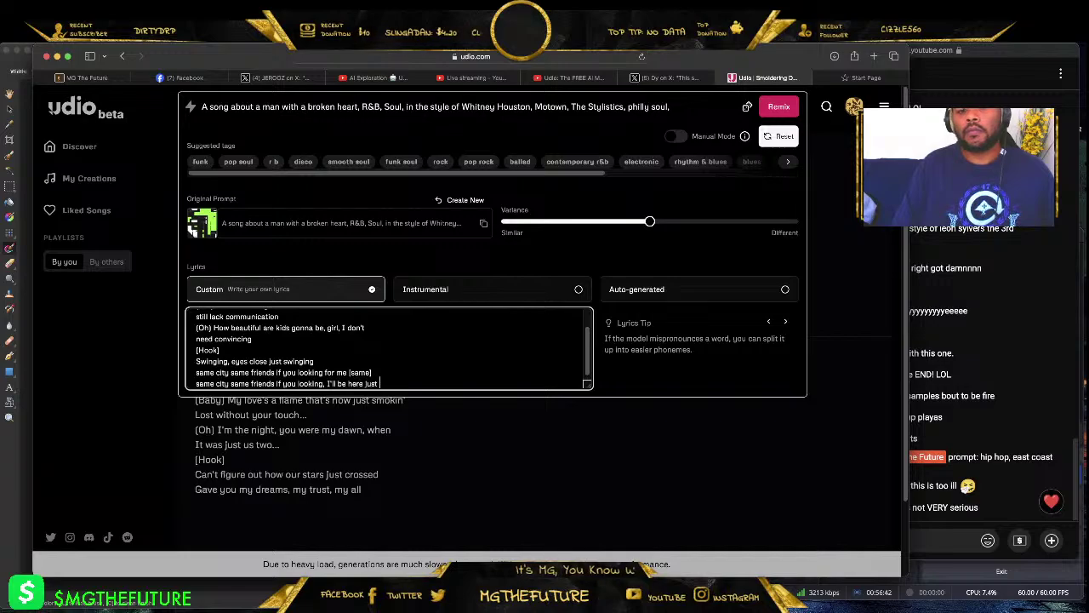
{"action": "type", "text": " swinging"}
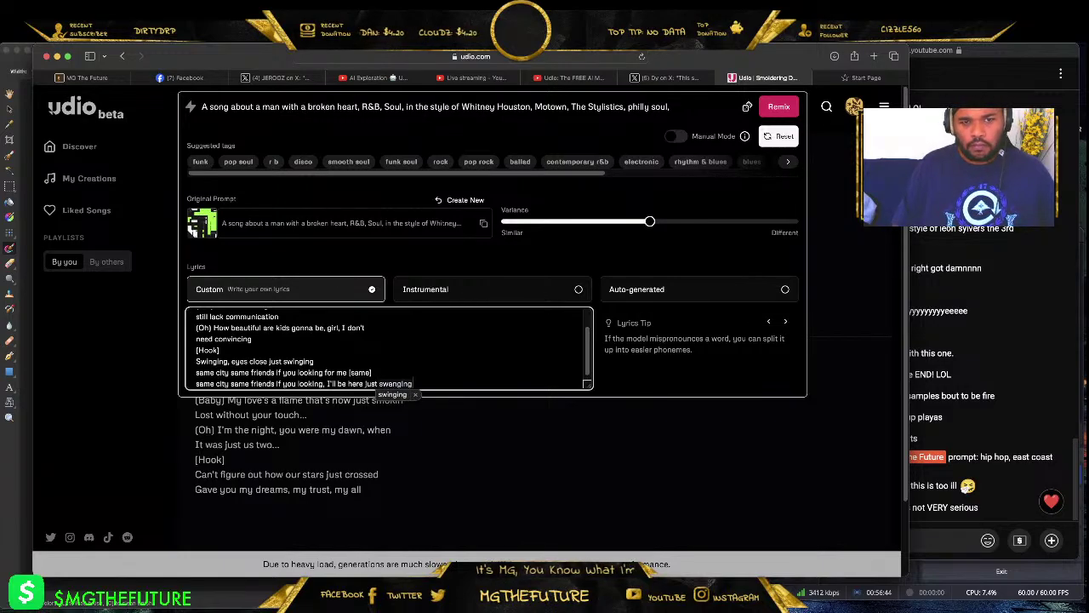
{"action": "key", "text": "BackSpace"}
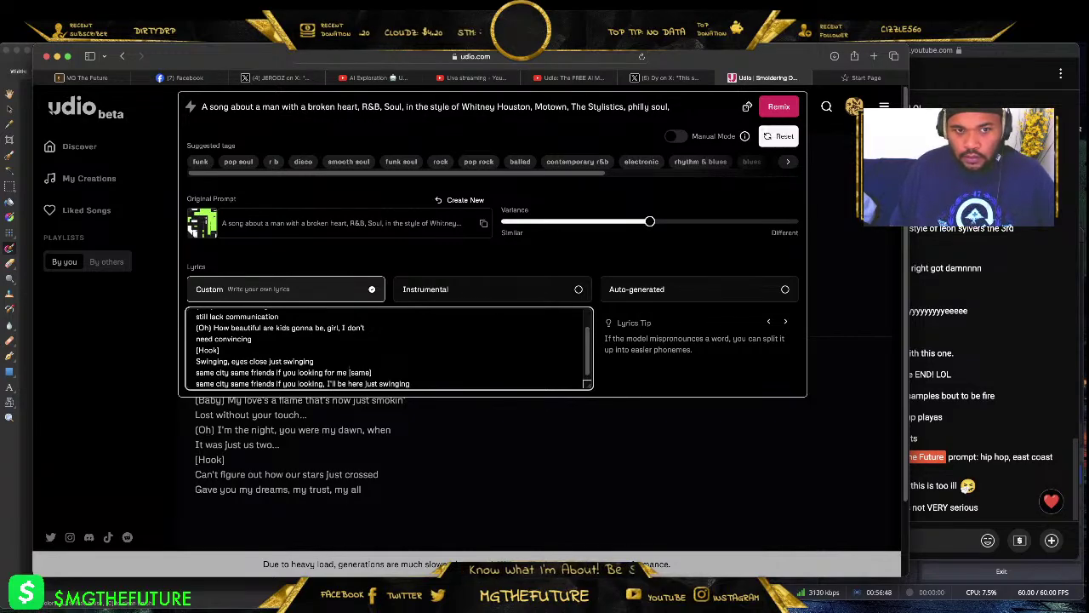
{"action": "key", "text": "BackSpace"}
{"action": "type", "text": ")"}
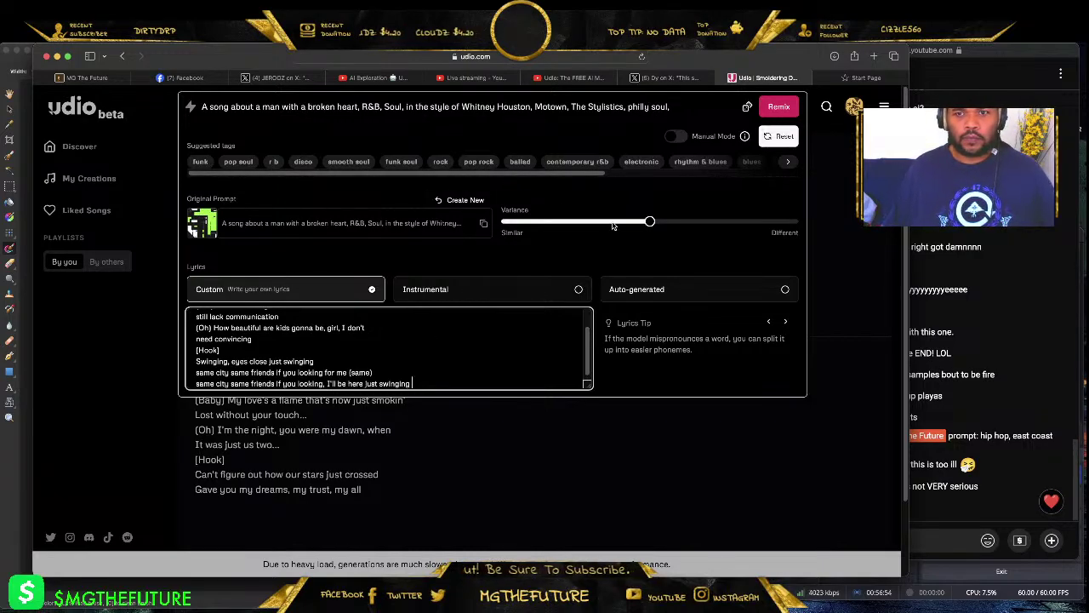
- Generate the remix with the variance set slightly closer to Different and open the list of created tracks
{"action": "left_click_drag", "start_coordinate": [651, 223], "coordinate": [671, 223]}
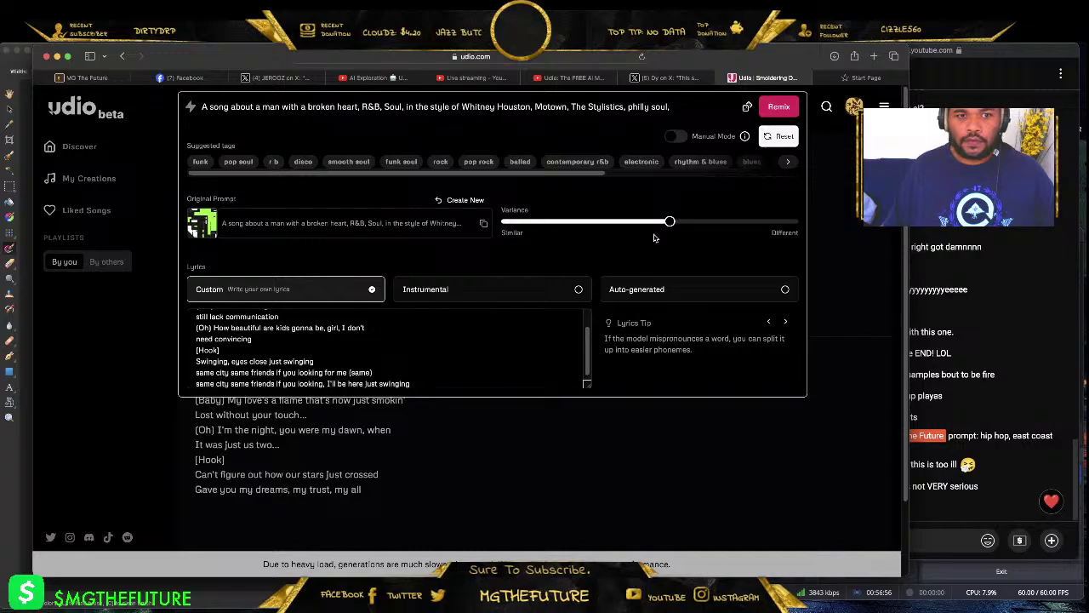
{"action": "left_click", "coordinate": [480, 340]}
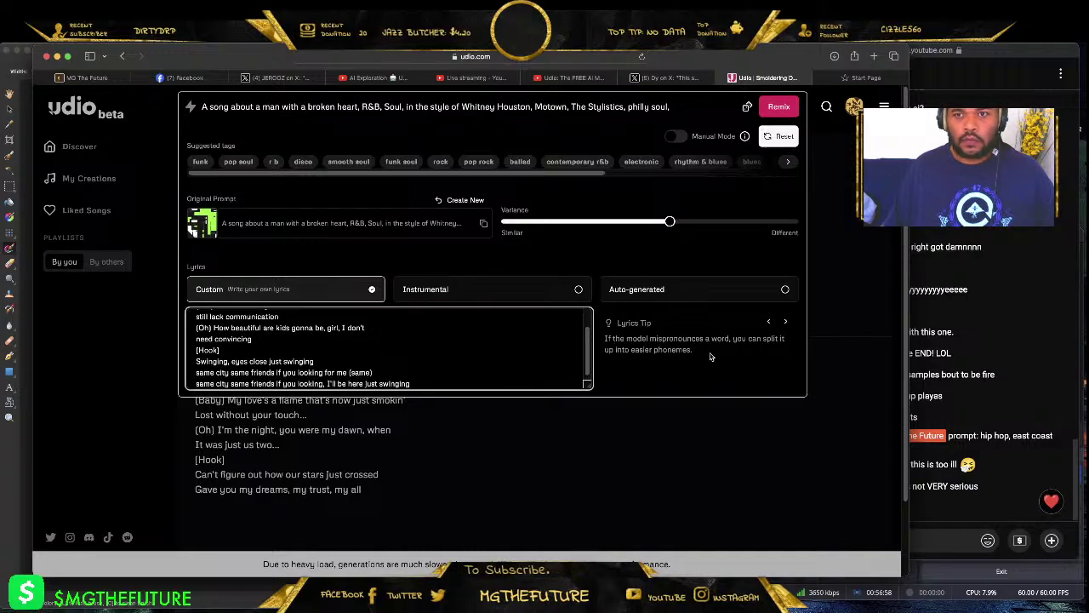
{"action": "left_click", "coordinate": [787, 109]}
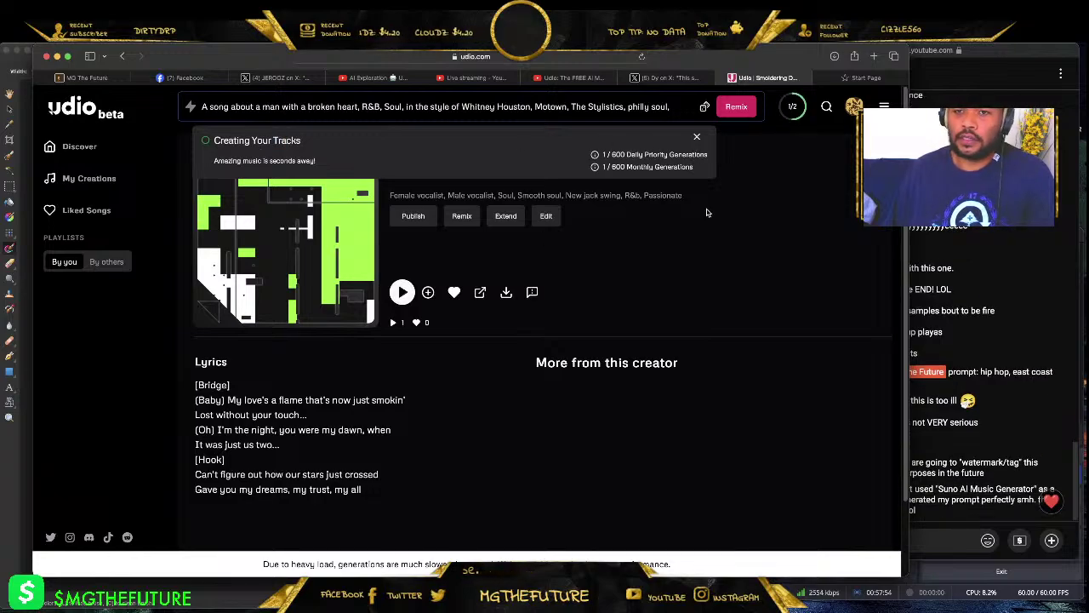
{"action": "left_click", "coordinate": [789, 117]}
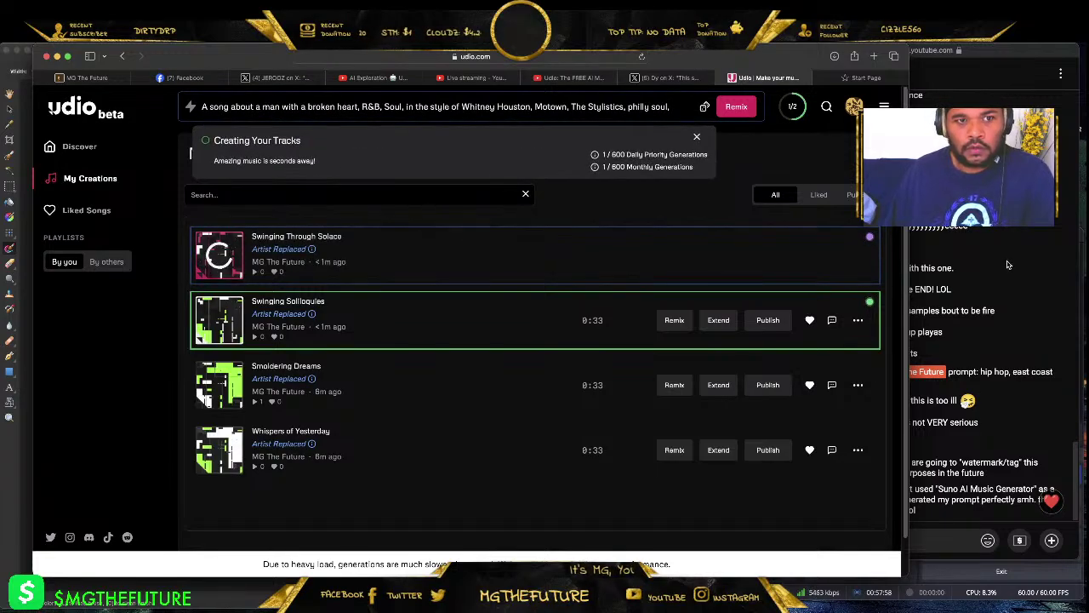
- Switch to the YouTube Studio live chat and read back through the viewers' reactions to the AI song
{"action": "left_click", "coordinate": [966, 267]}
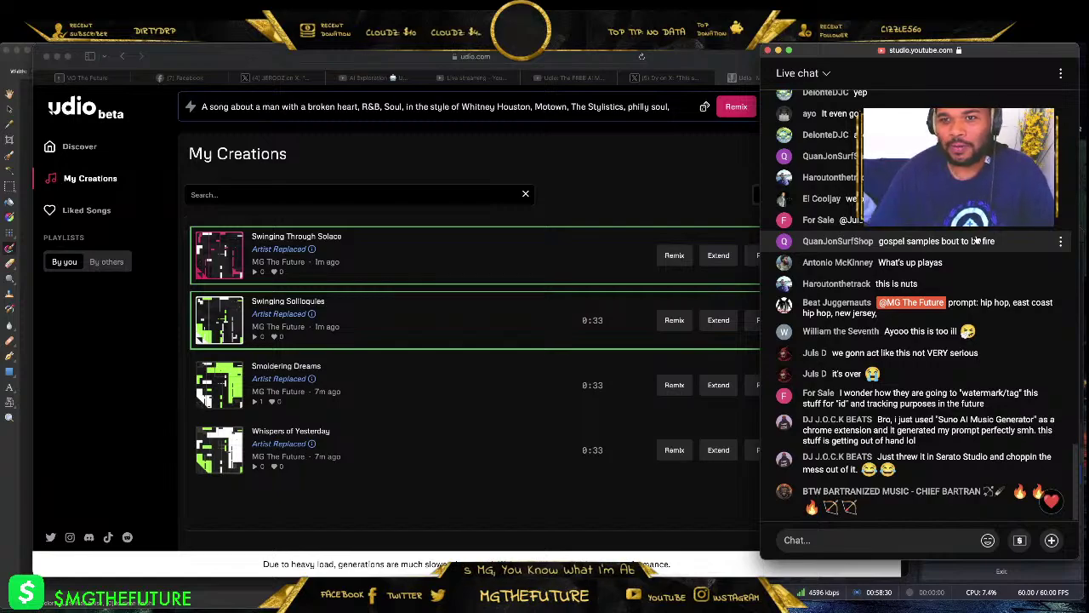
{"action": "scroll", "coordinate": [977, 241], "scroll_direction": "up", "scroll_amount": 1}
{"action": "scroll", "coordinate": [960, 248], "scroll_direction": "up", "scroll_amount": 3}
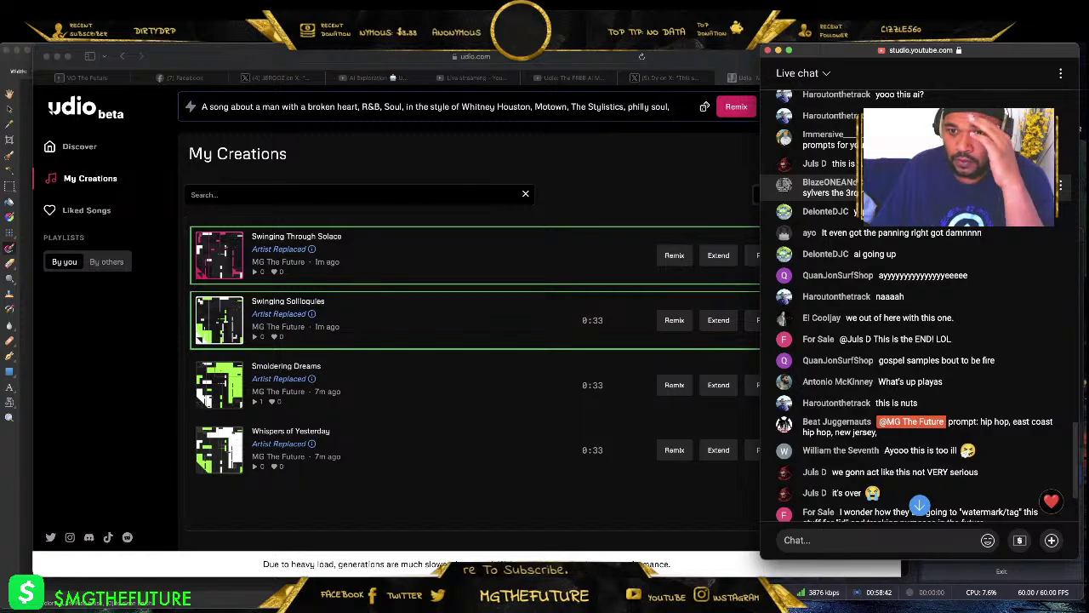
{"action": "scroll", "coordinate": [953, 185], "scroll_direction": "up", "scroll_amount": 4}
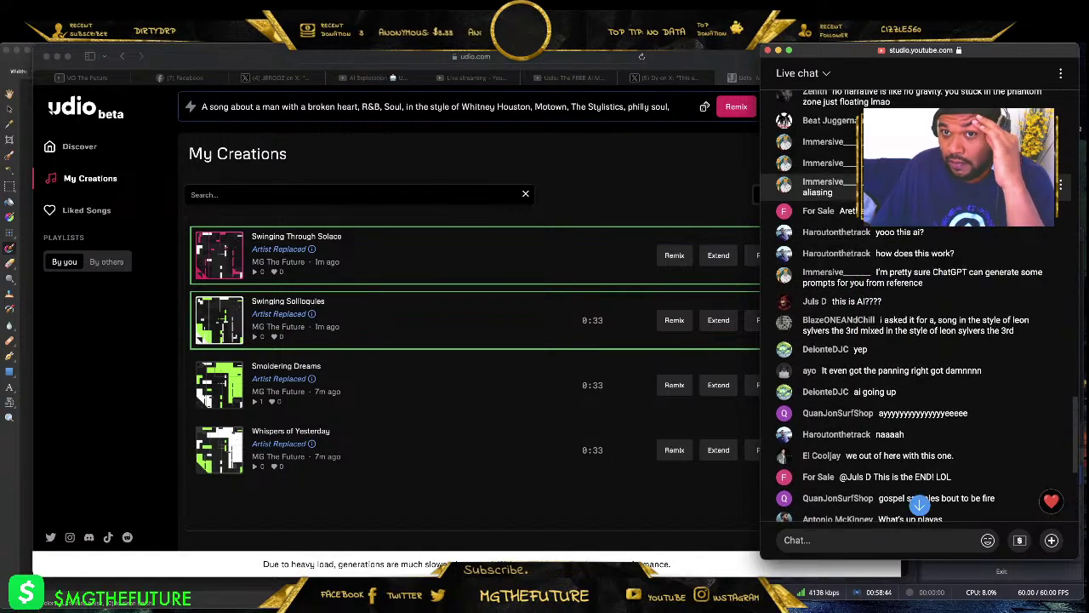
{"action": "scroll", "coordinate": [873, 187], "scroll_direction": "up", "scroll_amount": 3}
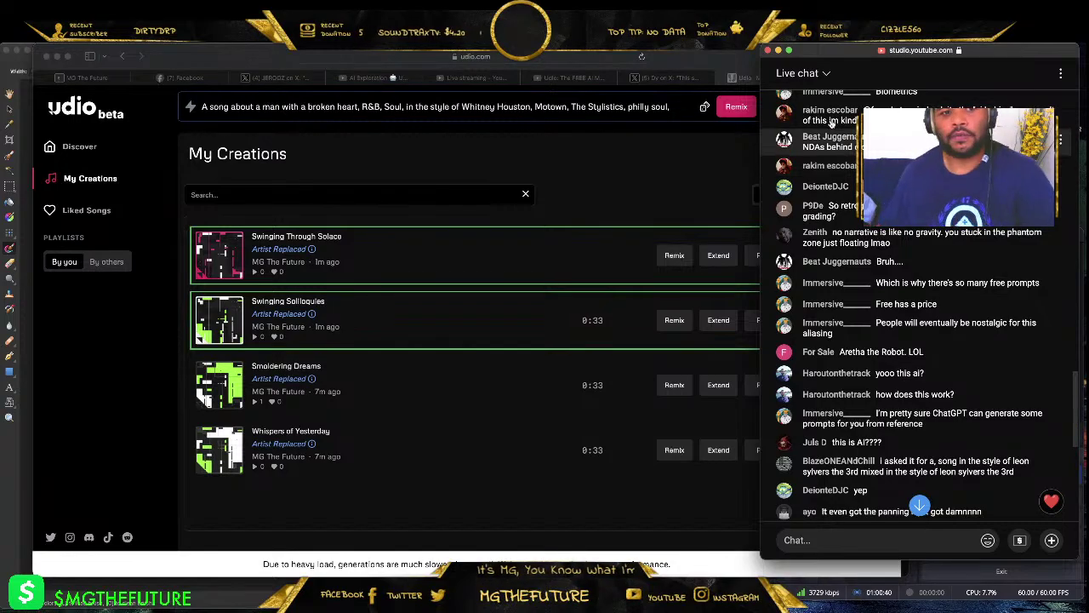
- Open the "Swinging Through Solace" remix in Udio, play it and mark it as liked
{"action": "left_click", "coordinate": [337, 241]}
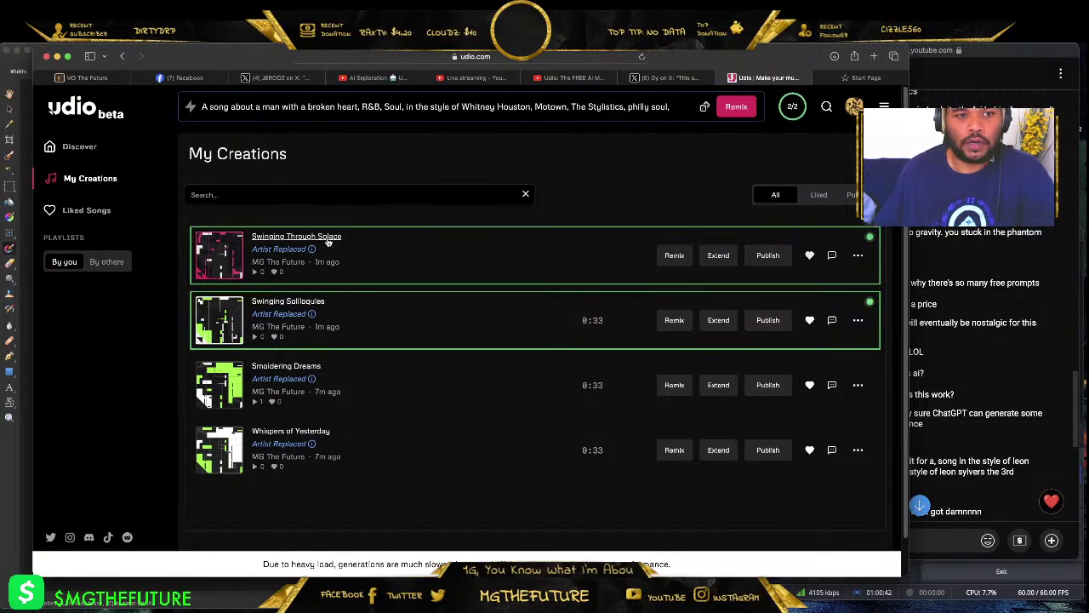
{"action": "left_click", "coordinate": [337, 241]}
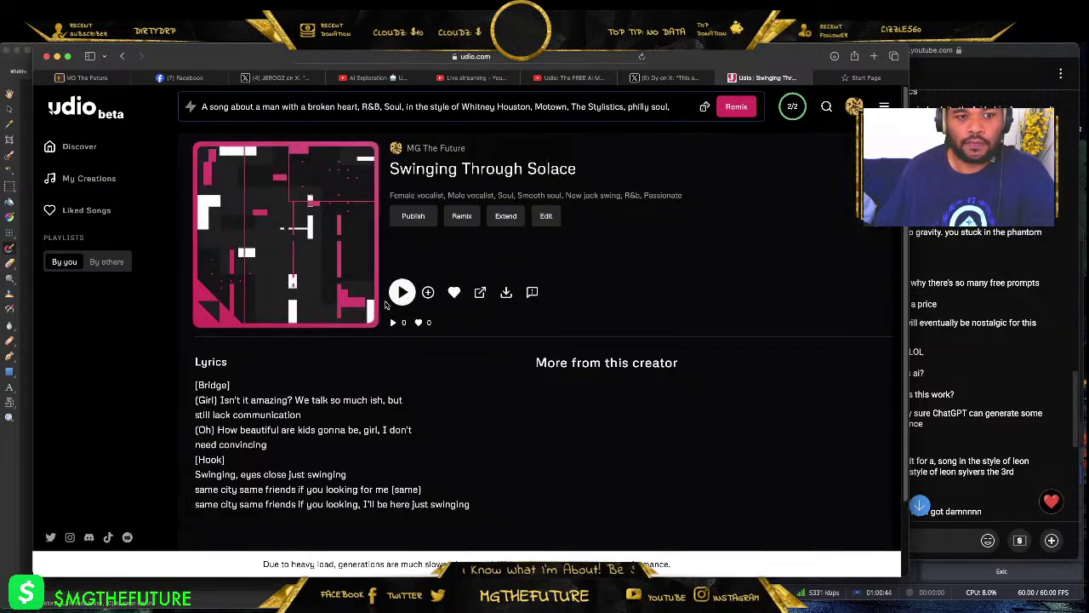
{"action": "left_click", "coordinate": [402, 292]}
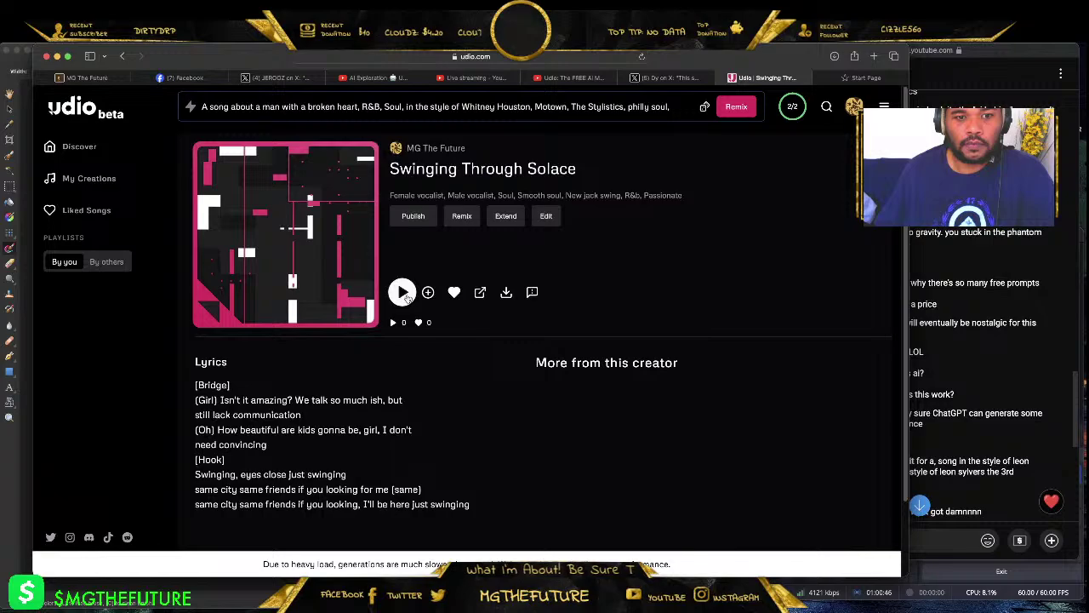
{"action": "left_click", "coordinate": [938, 245]}
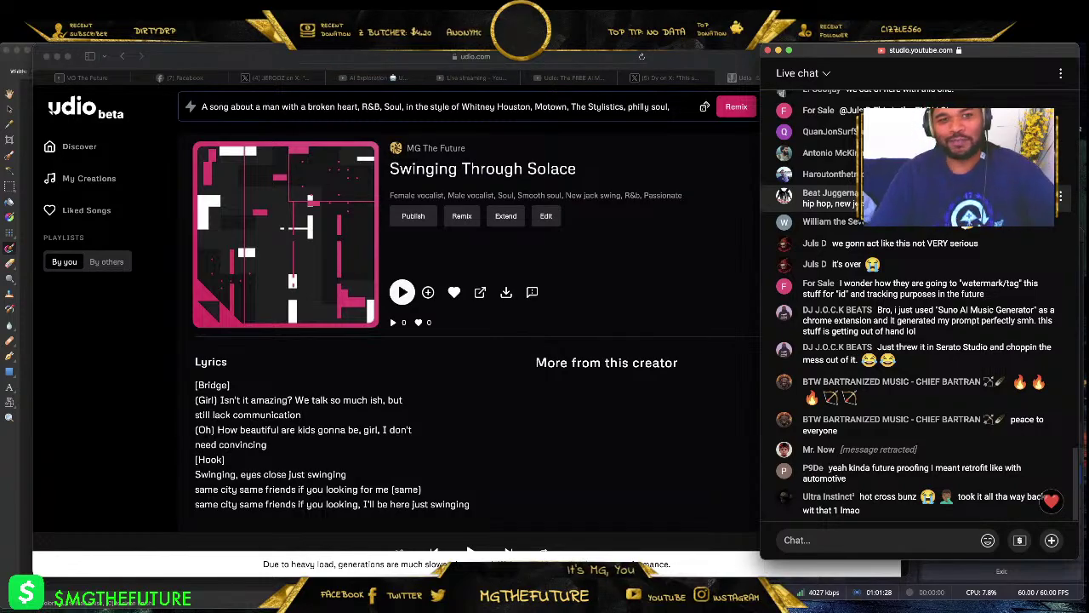
{"action": "left_click", "coordinate": [457, 304]}
{"action": "left_click", "coordinate": [455, 293]}
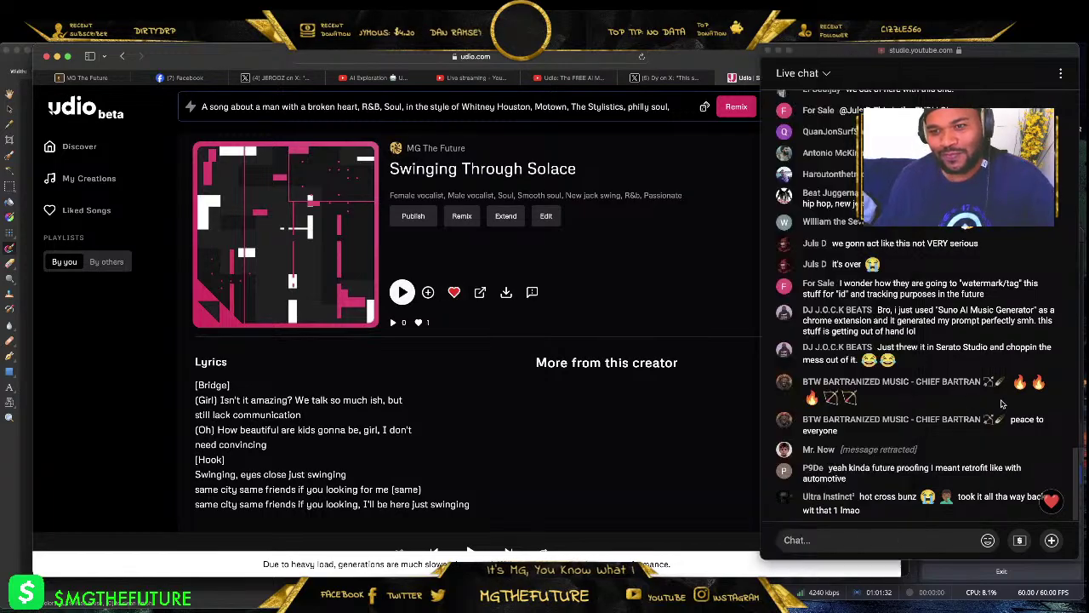
- Return to the YouTube Studio live chat and review the viewers' earlier messages about AI creativity and slowly released technology
{"action": "left_click", "coordinate": [945, 294]}
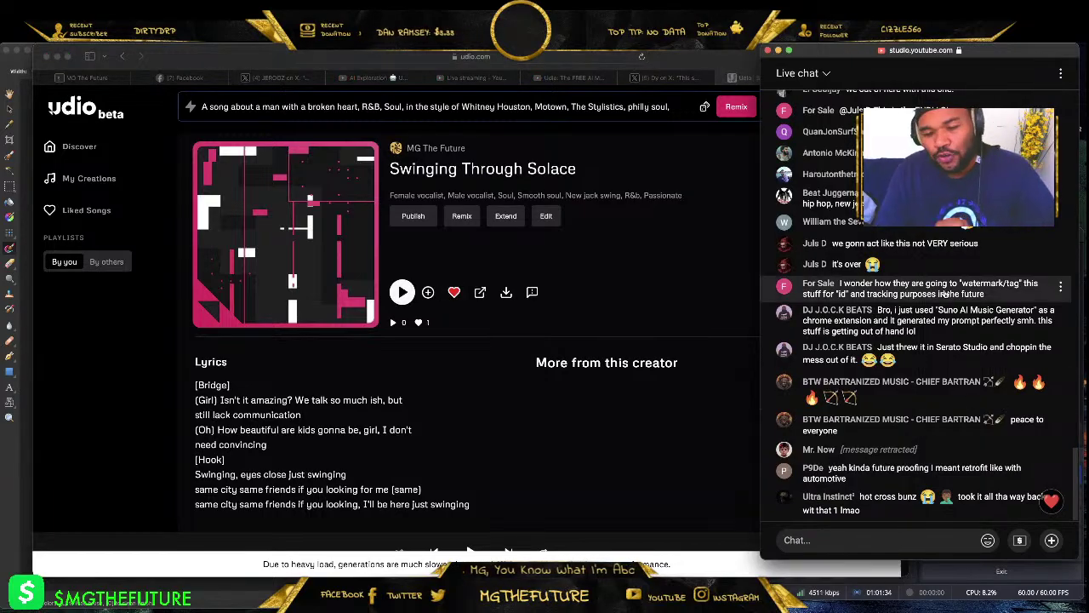
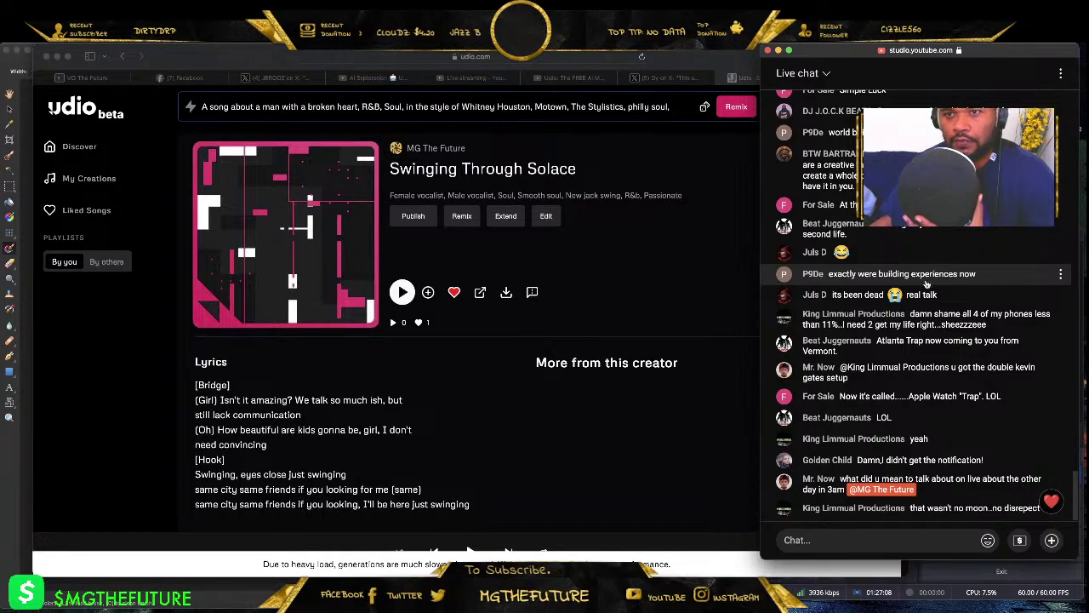
{"action": "scroll", "coordinate": [937, 264], "scroll_direction": "up", "scroll_amount": 1}
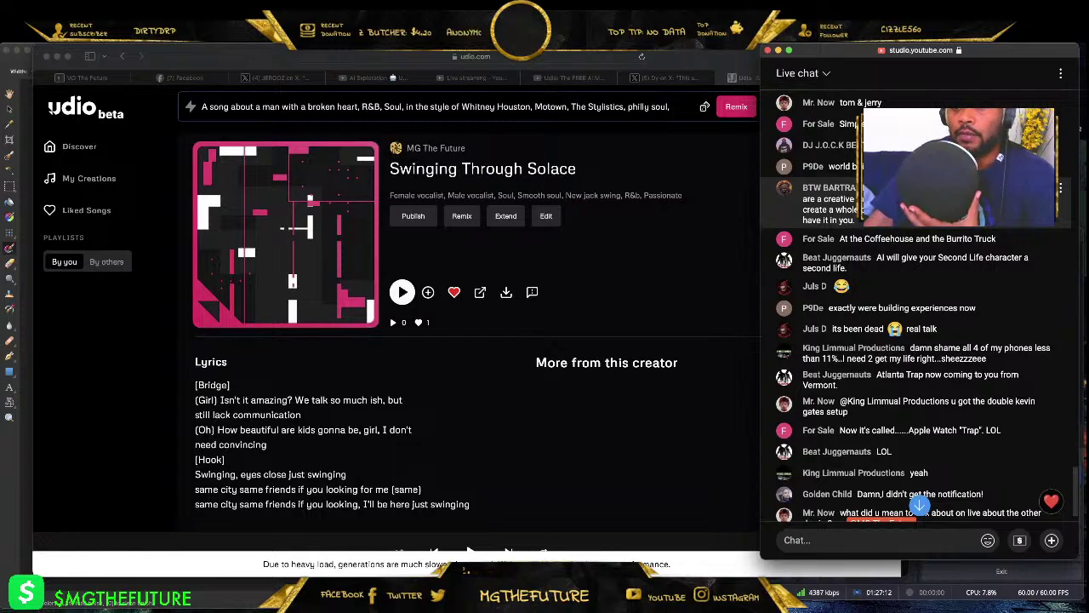
{"action": "scroll", "coordinate": [943, 228], "scroll_direction": "up", "scroll_amount": 2}
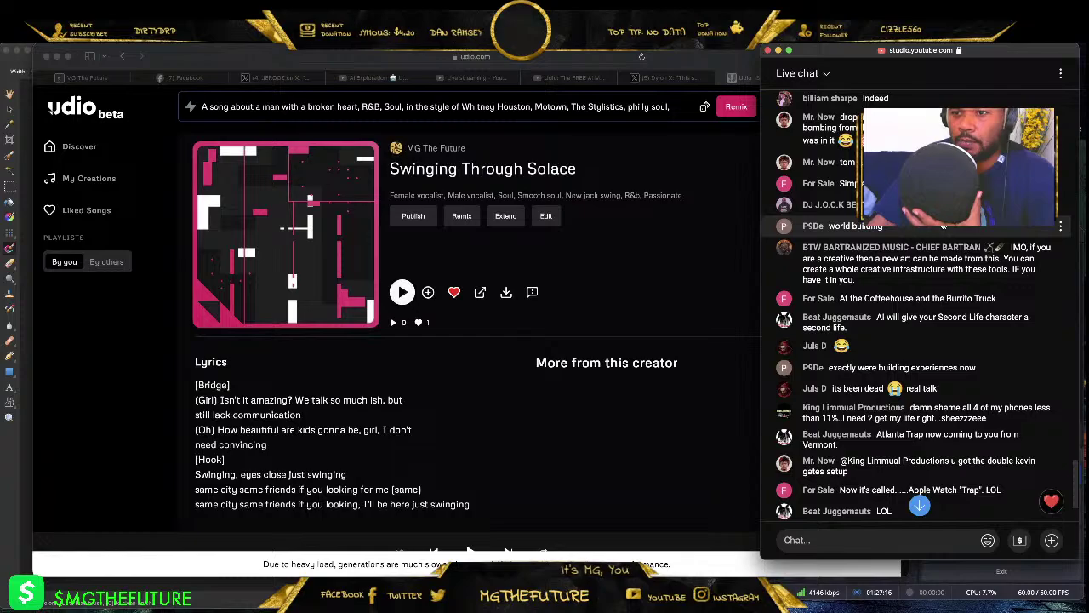
{"action": "scroll", "coordinate": [943, 226], "scroll_direction": "down", "scroll_amount": 1}
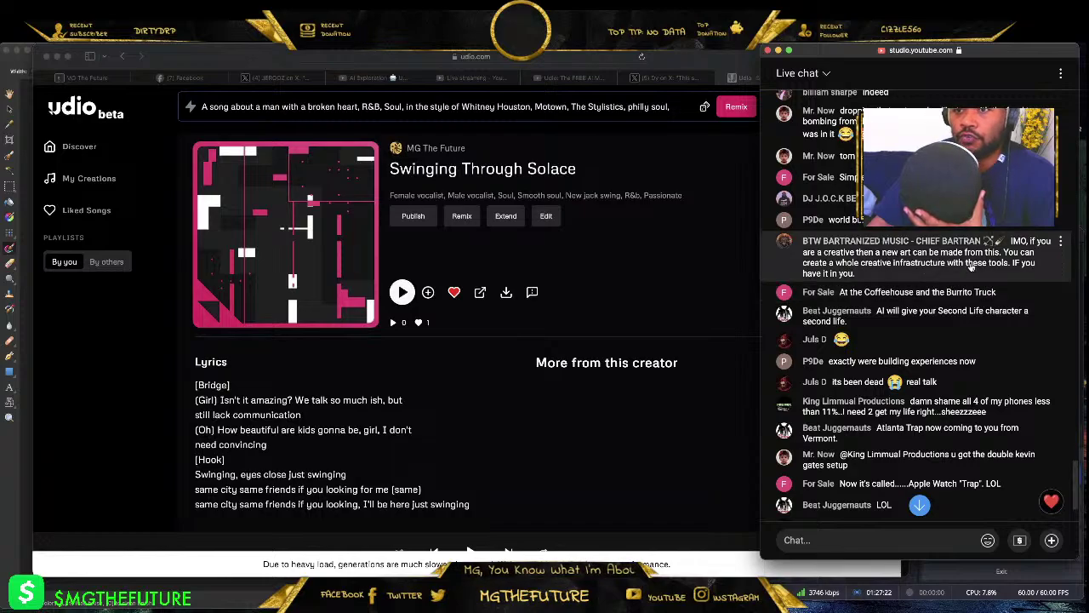
{"action": "scroll", "coordinate": [902, 269], "scroll_direction": "up", "scroll_amount": 1}
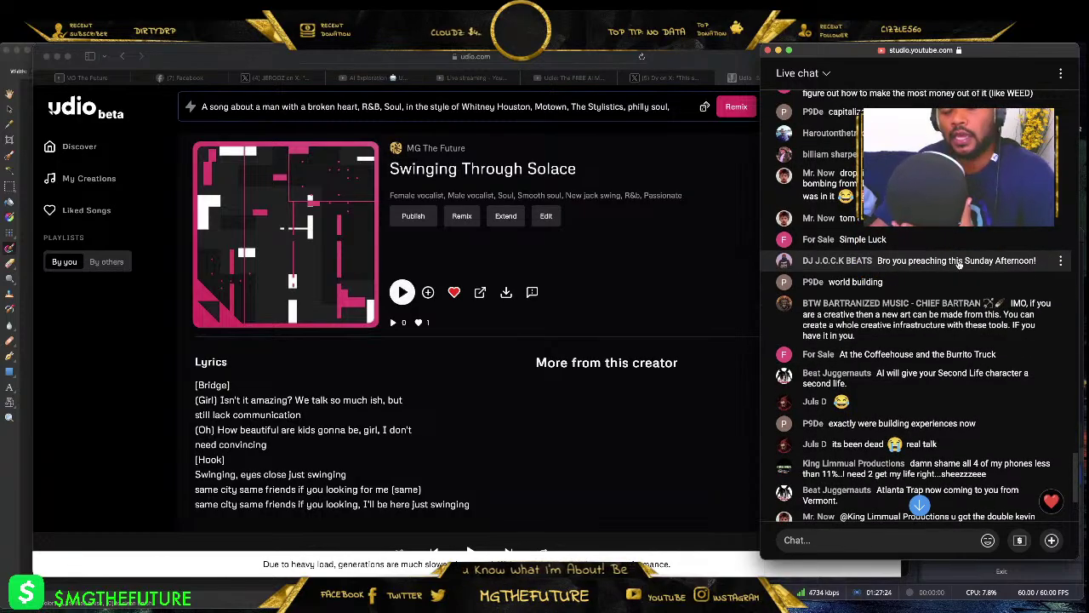
{"action": "scroll", "coordinate": [958, 260], "scroll_direction": "up", "scroll_amount": 1}
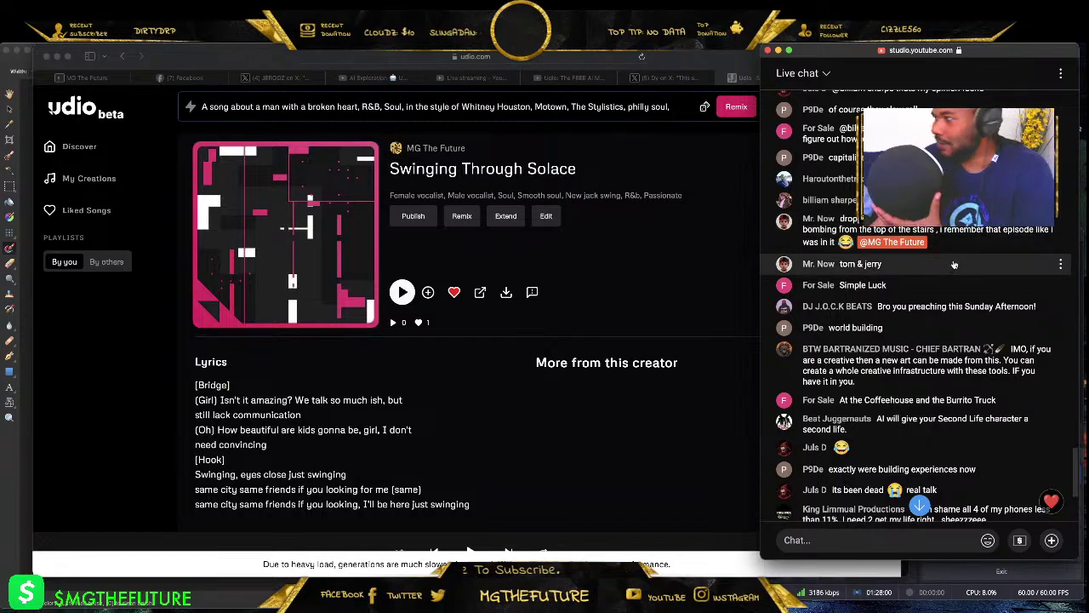
{"action": "scroll", "coordinate": [978, 253], "scroll_direction": "up", "scroll_amount": 2}
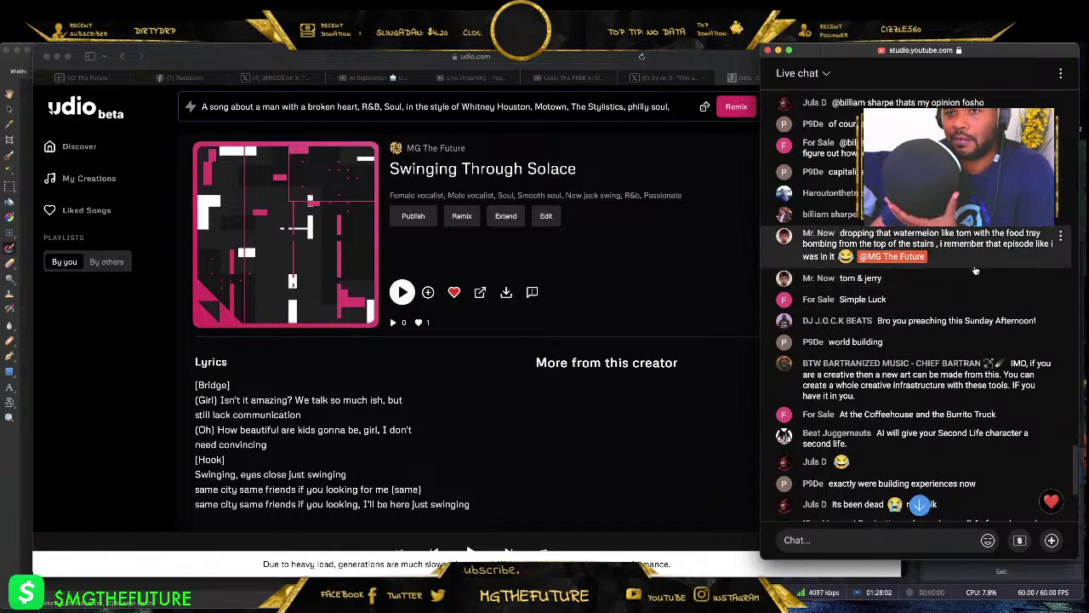
{"action": "scroll", "coordinate": [1003, 246], "scroll_direction": "up", "scroll_amount": 3}
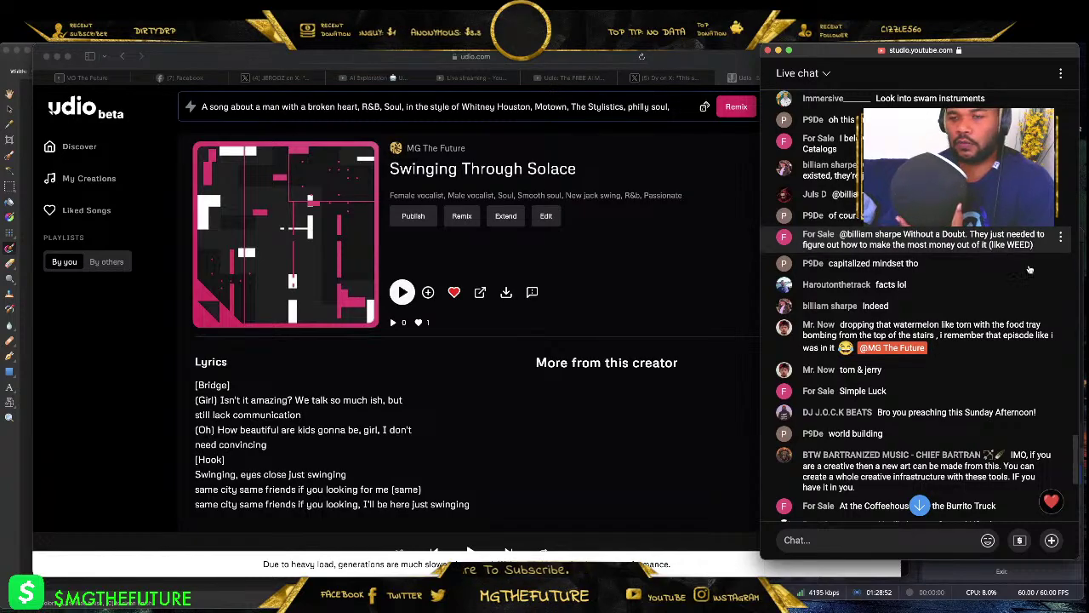
{"action": "scroll", "coordinate": [931, 244], "scroll_direction": "up", "scroll_amount": 1}
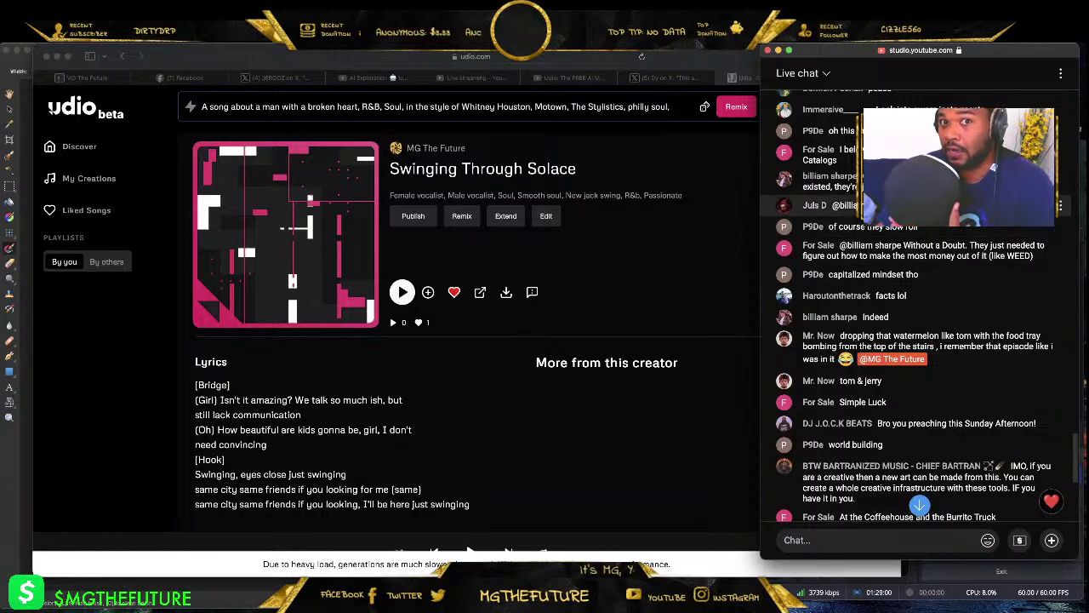
{"action": "scroll", "coordinate": [968, 258], "scroll_direction": "up", "scroll_amount": 1}
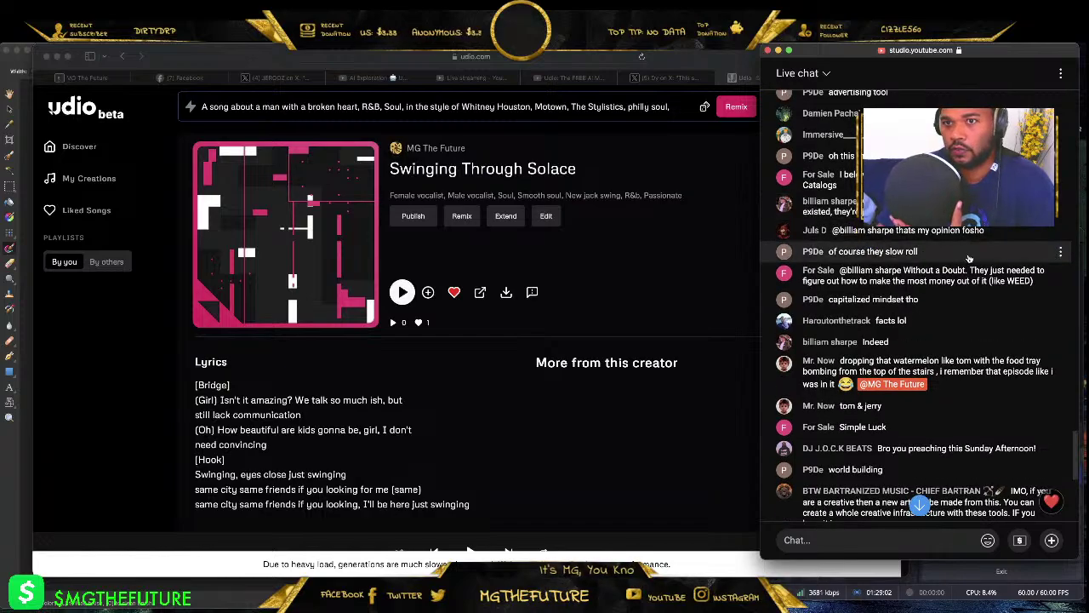
{"action": "scroll", "coordinate": [953, 283], "scroll_direction": "up", "scroll_amount": 1}
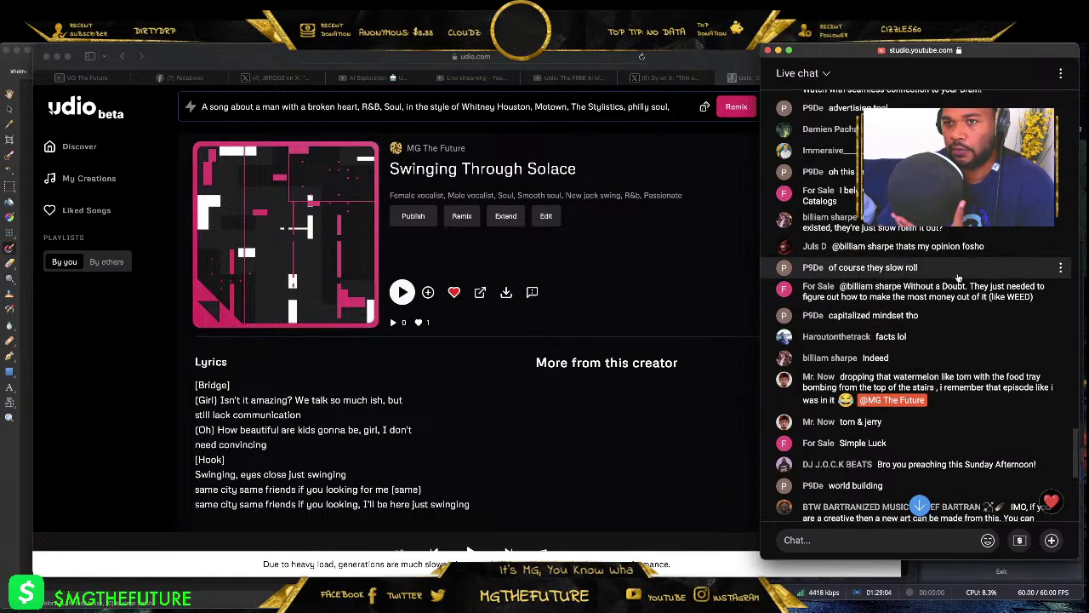
{"action": "scroll", "coordinate": [966, 286], "scroll_direction": "up", "scroll_amount": 2}
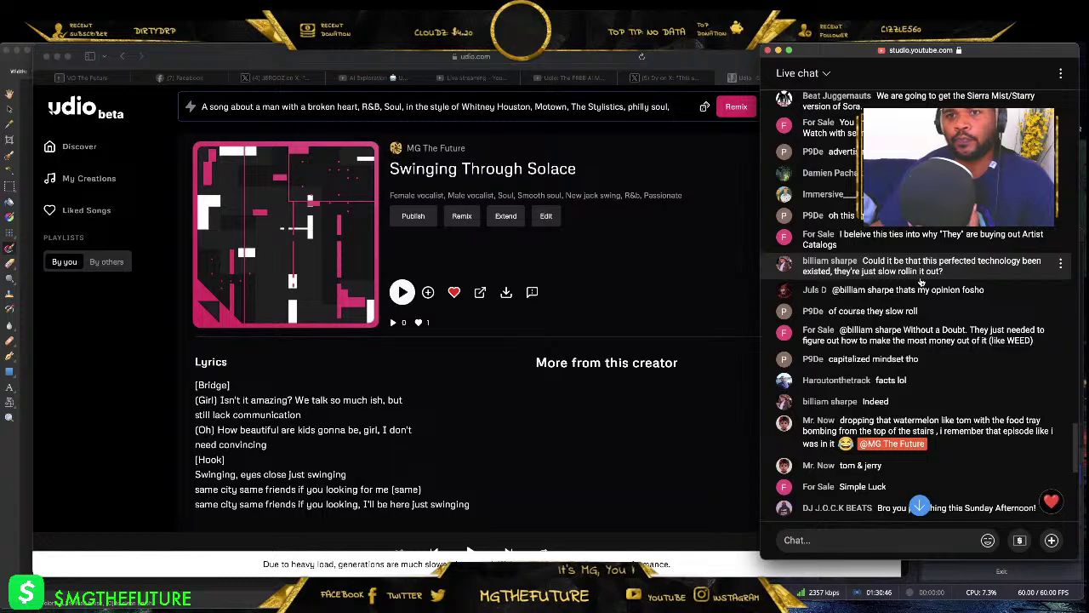
- Read through the viewers' chat messages from the reactions to AI rewriting songs down to the newest ones about Udio track ownership
{"action": "scroll", "coordinate": [921, 282], "scroll_direction": "up", "scroll_amount": 1}
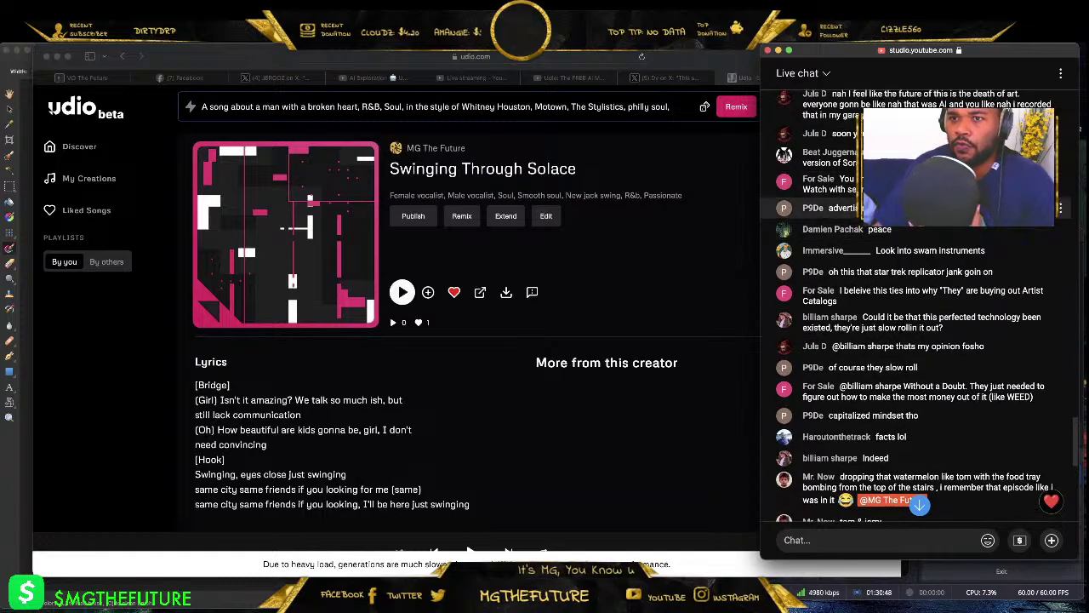
{"action": "scroll", "coordinate": [838, 201], "scroll_direction": "down", "scroll_amount": 1}
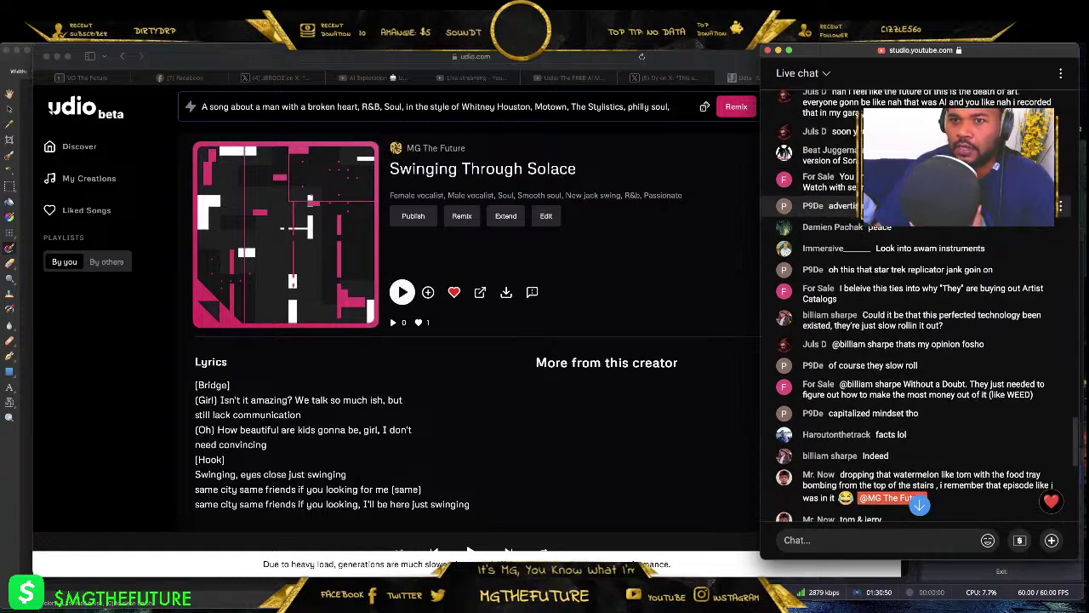
{"action": "scroll", "coordinate": [838, 179], "scroll_direction": "up", "scroll_amount": 2}
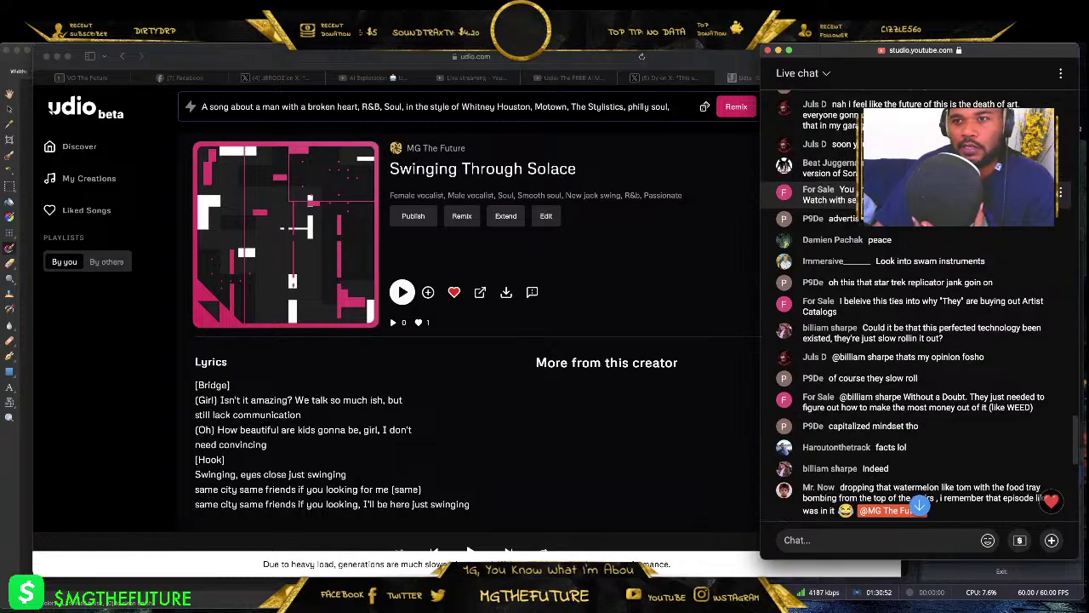
{"action": "scroll", "coordinate": [838, 204], "scroll_direction": "up", "scroll_amount": 4}
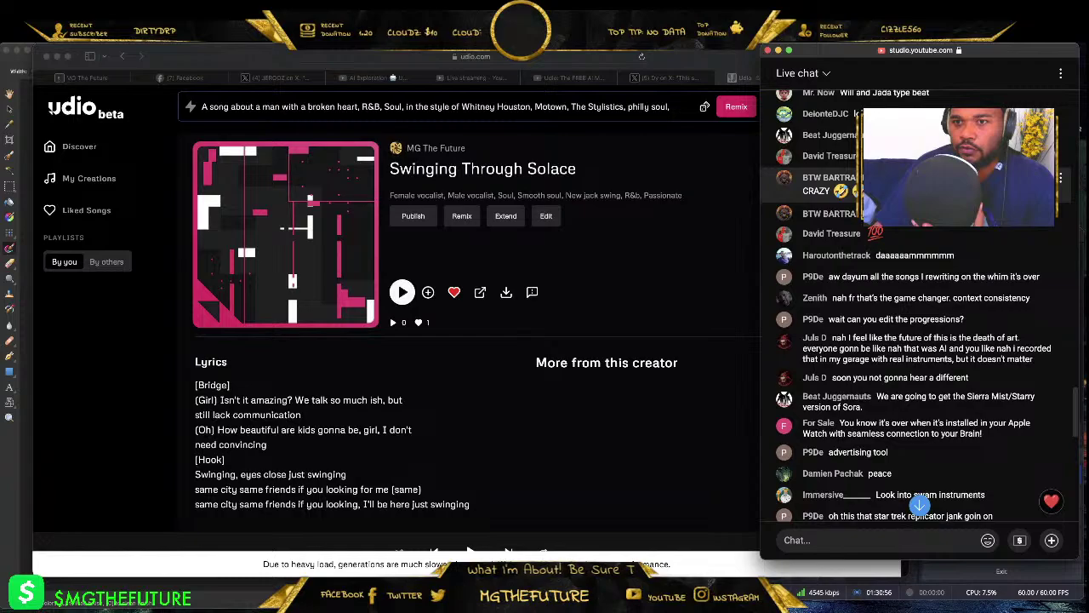
{"action": "scroll", "coordinate": [905, 305], "scroll_direction": "down", "scroll_amount": 1}
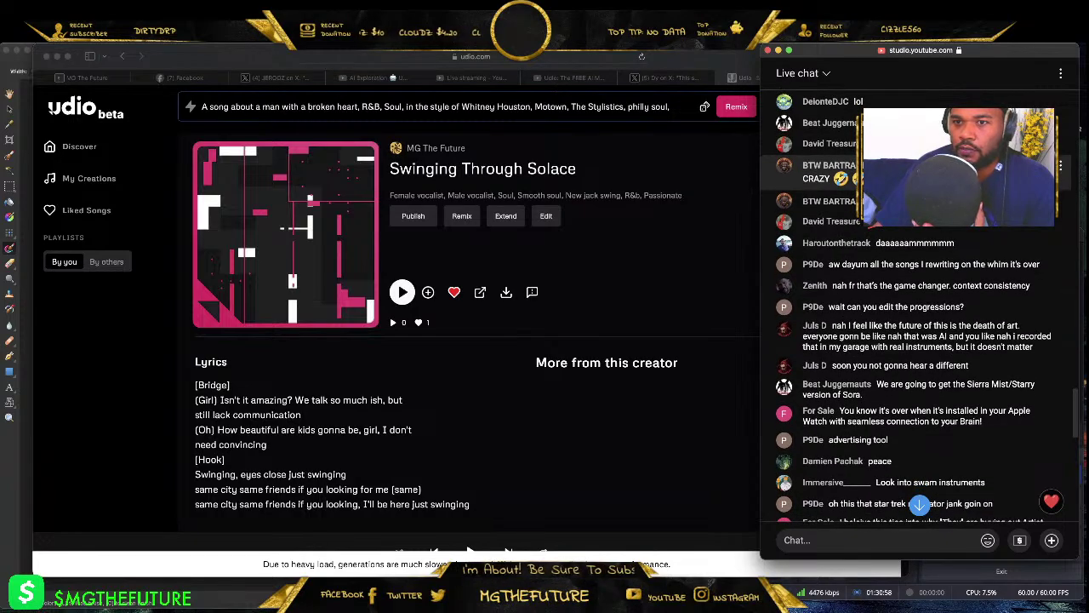
{"action": "scroll", "coordinate": [945, 281], "scroll_direction": "down", "scroll_amount": 1}
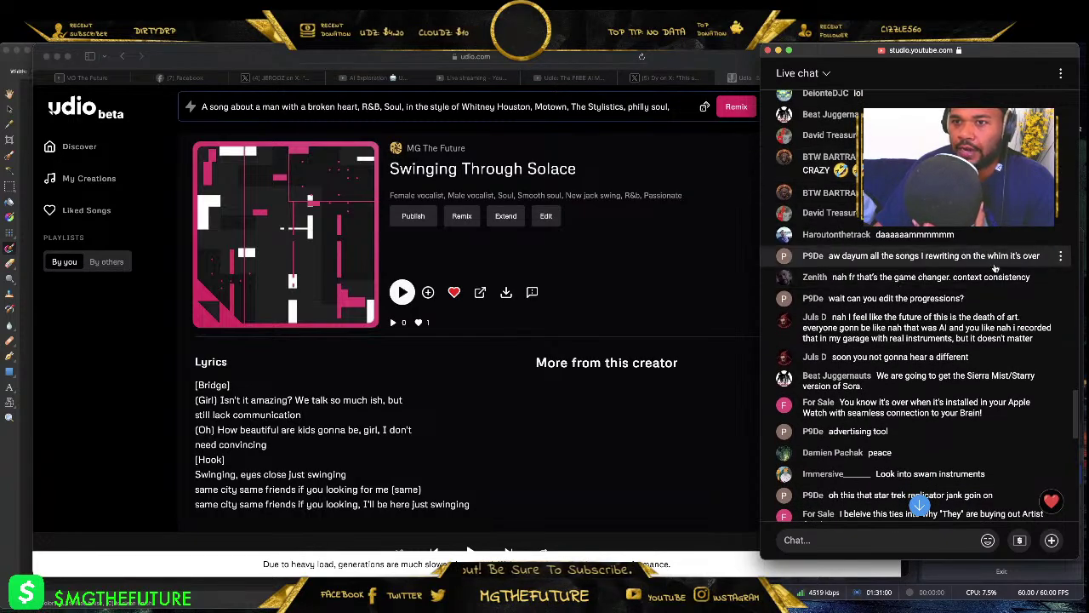
{"action": "scroll", "coordinate": [1011, 261], "scroll_direction": "down", "scroll_amount": 2}
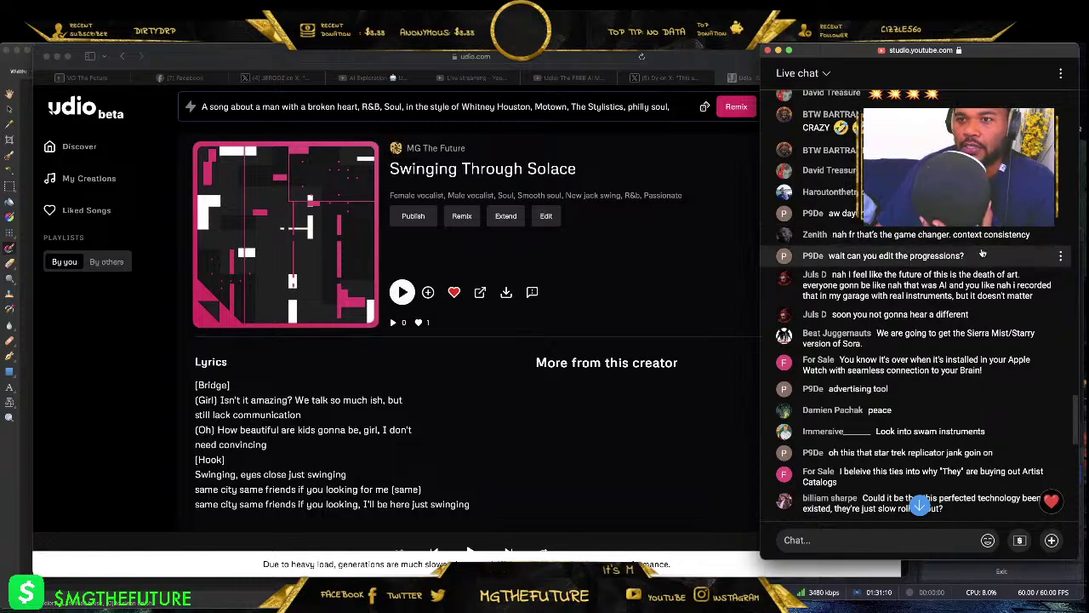
{"action": "scroll", "coordinate": [981, 248], "scroll_direction": "down", "scroll_amount": 5}
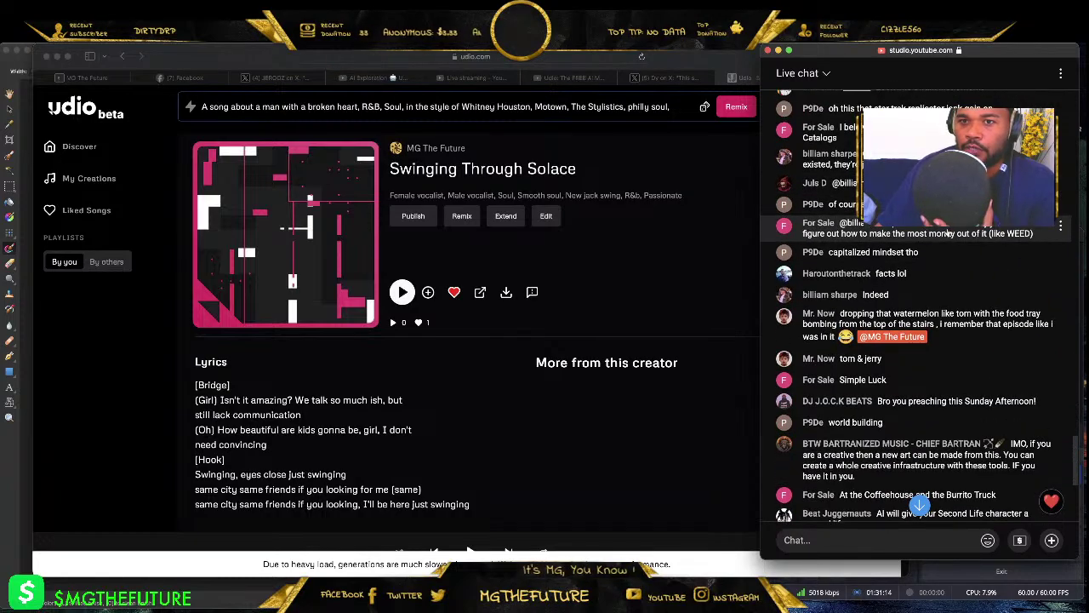
{"action": "scroll", "coordinate": [947, 231], "scroll_direction": "down", "scroll_amount": 5}
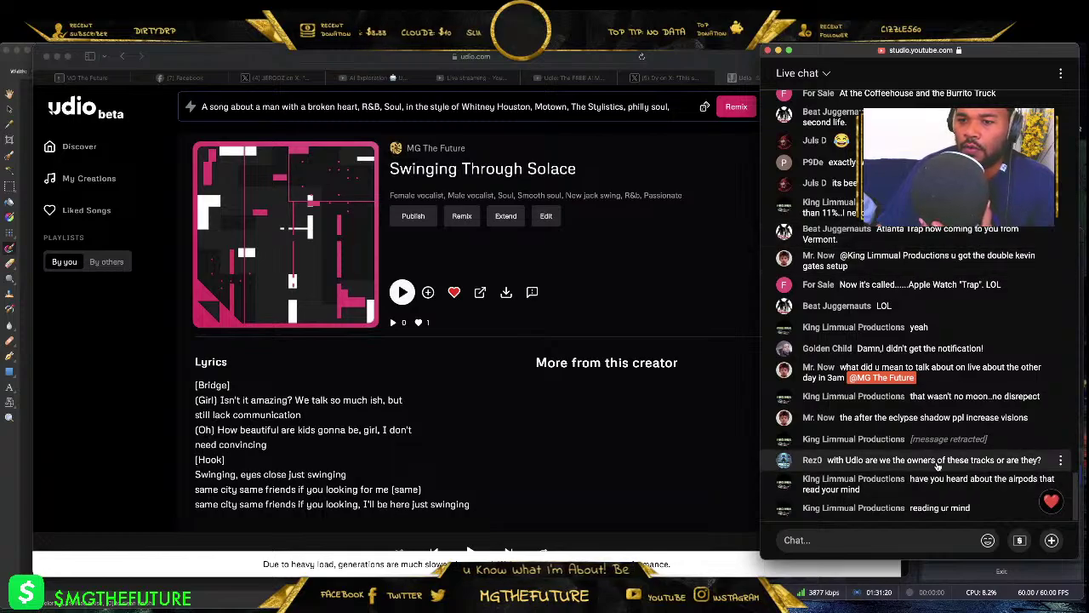
- Play part of "Swinging Through Solace" in Udio, pause it and return to the live chat
{"action": "left_click", "coordinate": [503, 462]}
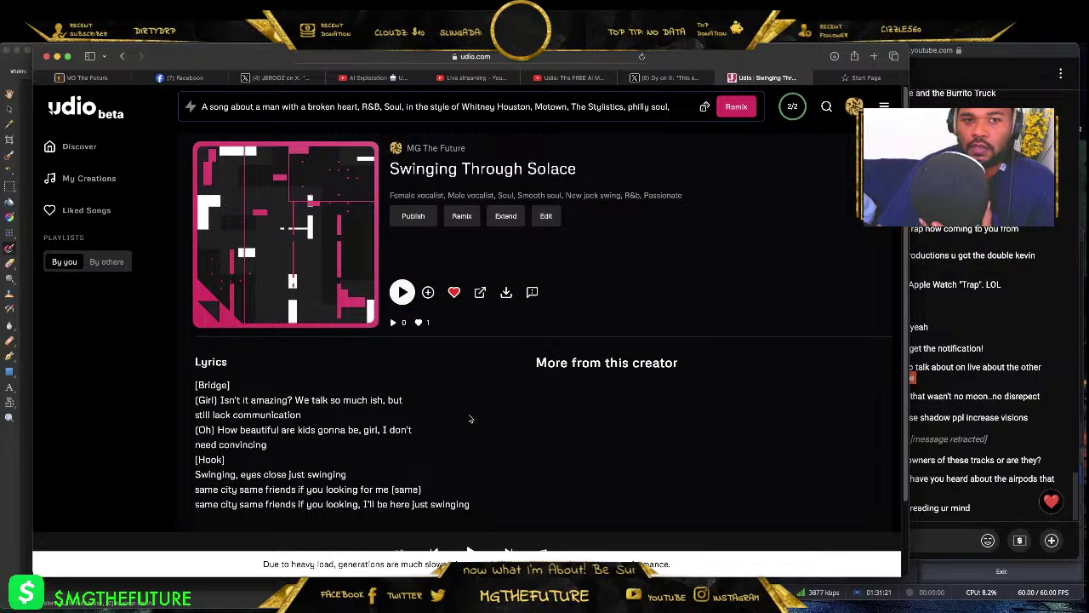
{"action": "left_click", "coordinate": [1059, 263]}
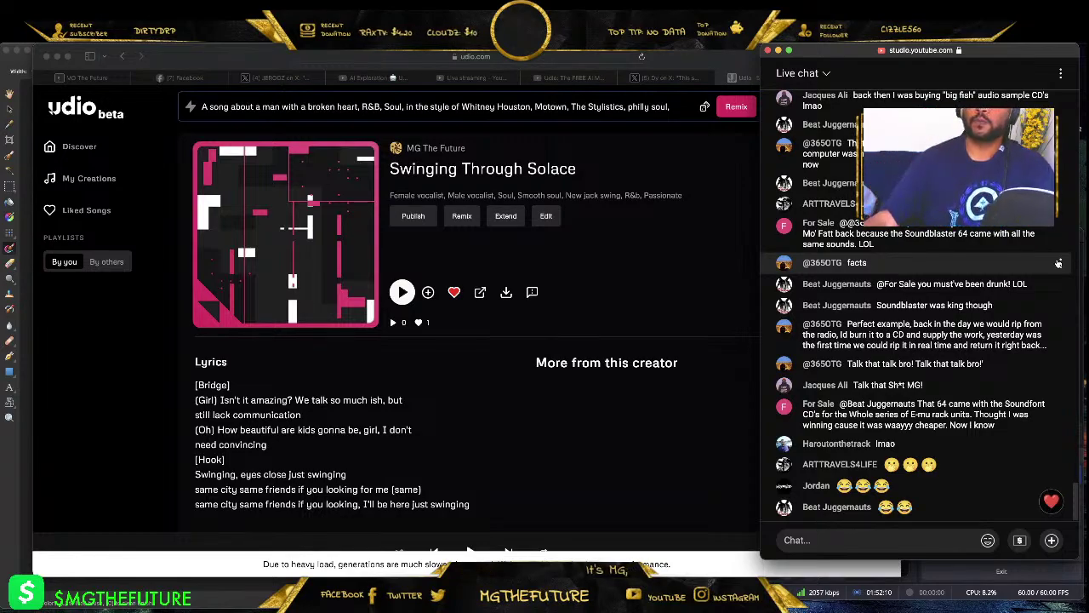
{"action": "left_click", "coordinate": [400, 292]}
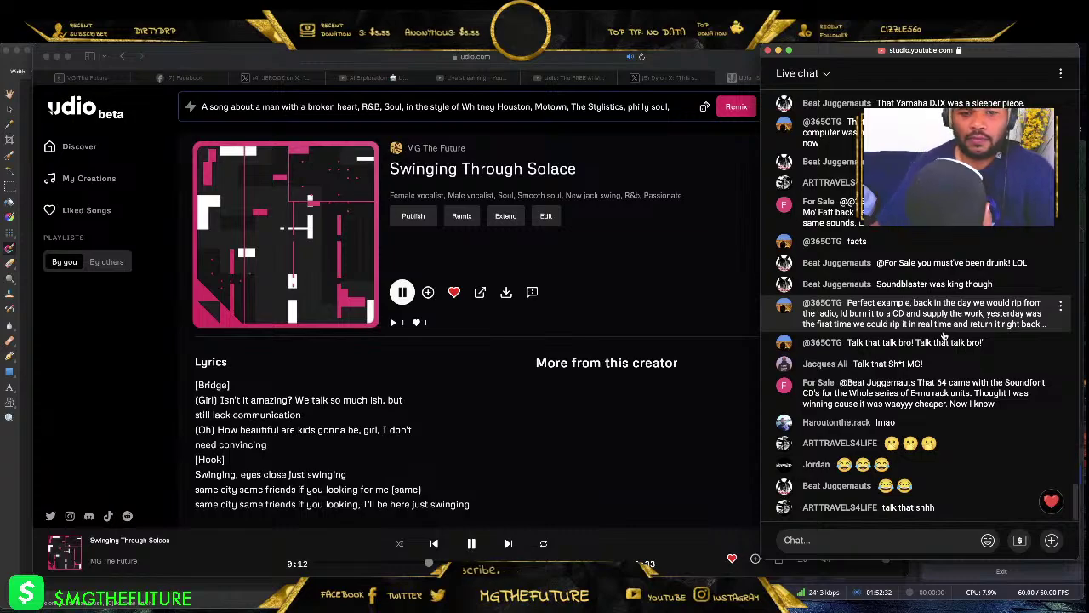
{"action": "left_click", "coordinate": [724, 446]}
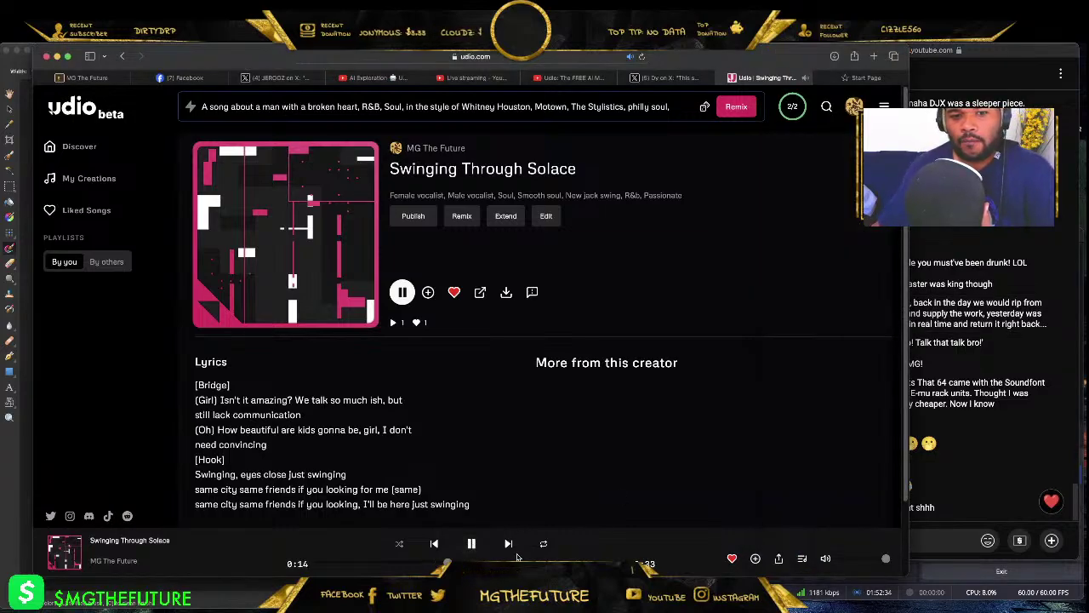
{"action": "left_click", "coordinate": [471, 543]}
{"action": "left_click", "coordinate": [936, 455]}
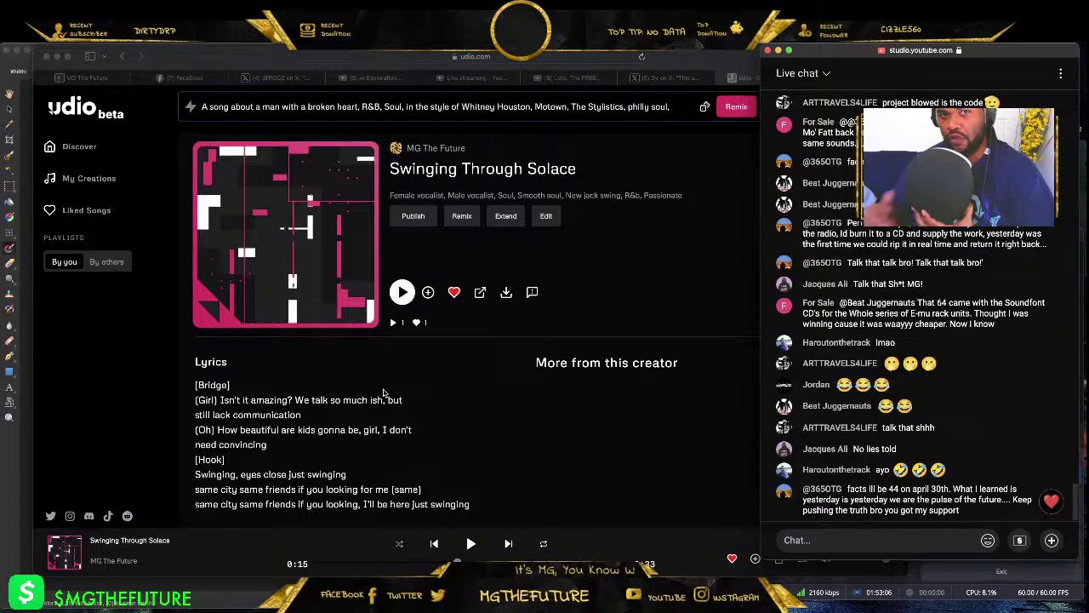
- Narrow the Udio browser window so the live chat stays uncovered beside it, and replay "Swinging Through Solace" from the start
{"action": "left_click", "coordinate": [451, 562]}
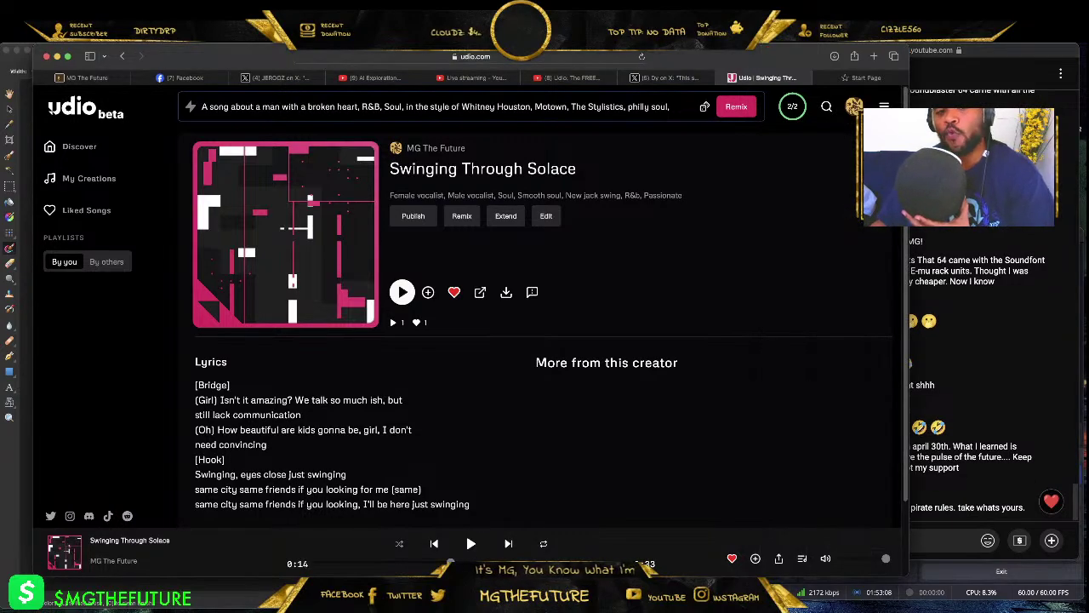
{"action": "left_click", "coordinate": [584, 475]}
{"action": "left_click_drag", "start_coordinate": [878, 374], "coordinate": [645, 374]}
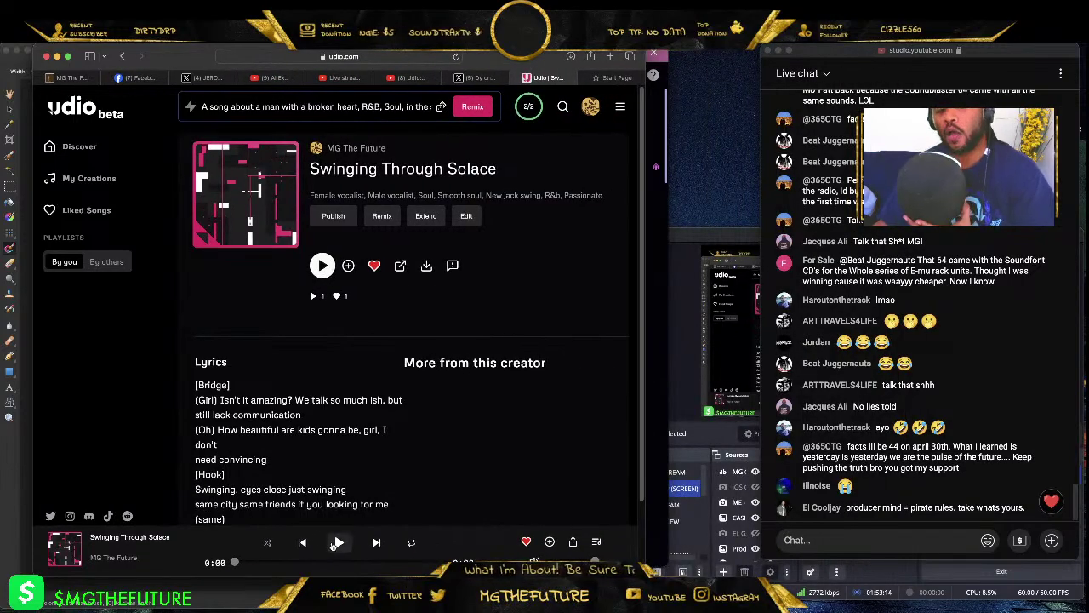
{"action": "scroll", "coordinate": [337, 545], "scroll_direction": "down", "scroll_amount": 2}
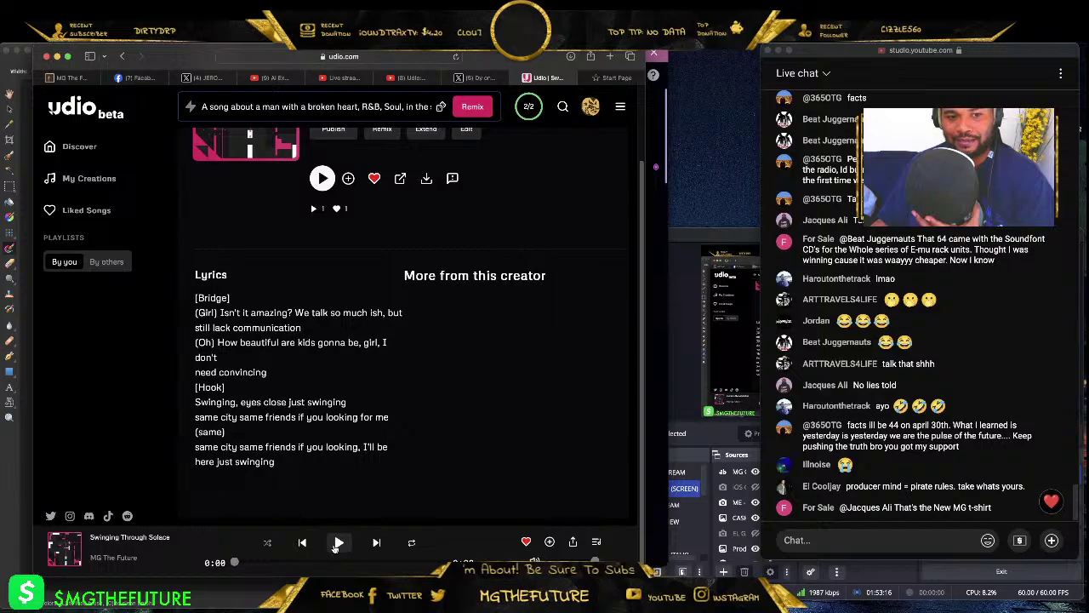
{"action": "left_click", "coordinate": [338, 543]}
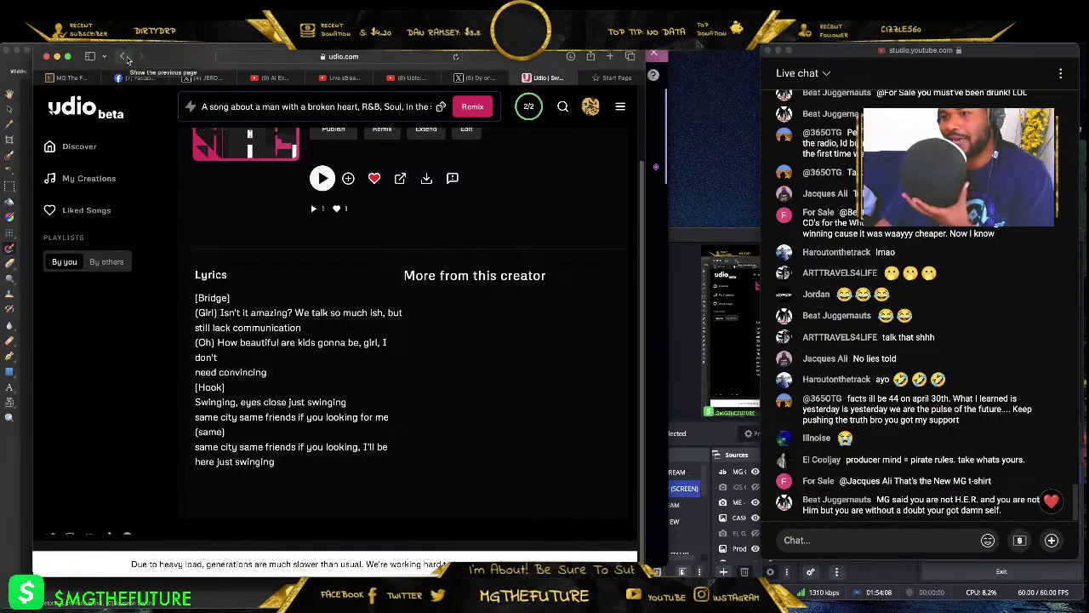
- Open "Swinging Soliloquies" from the created tracks, play it alongside its lyrics and pause it near the end
{"action": "left_click", "coordinate": [125, 57]}
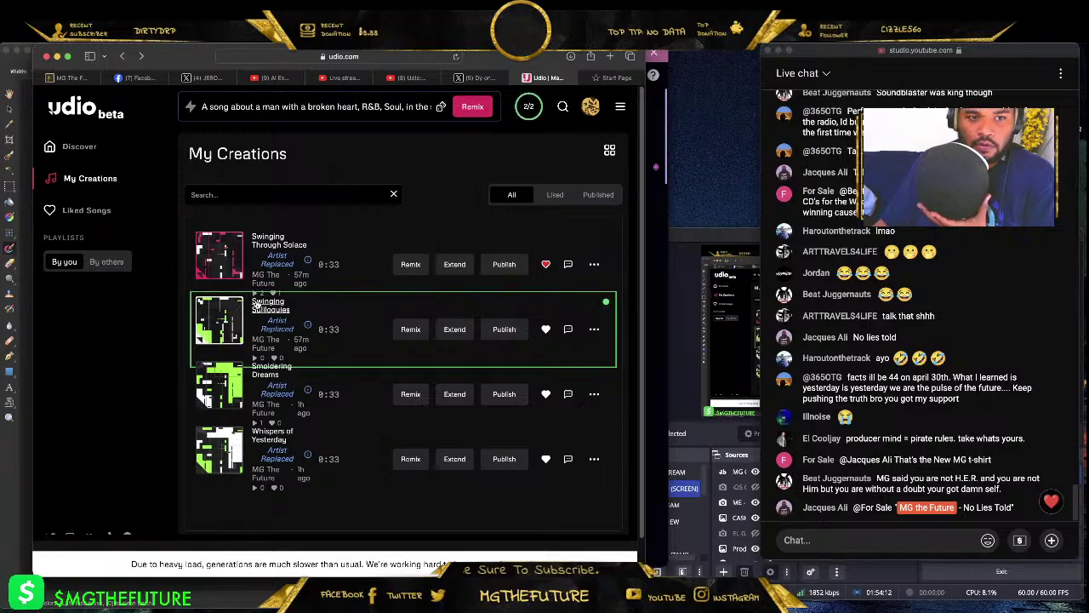
{"action": "left_click", "coordinate": [269, 307]}
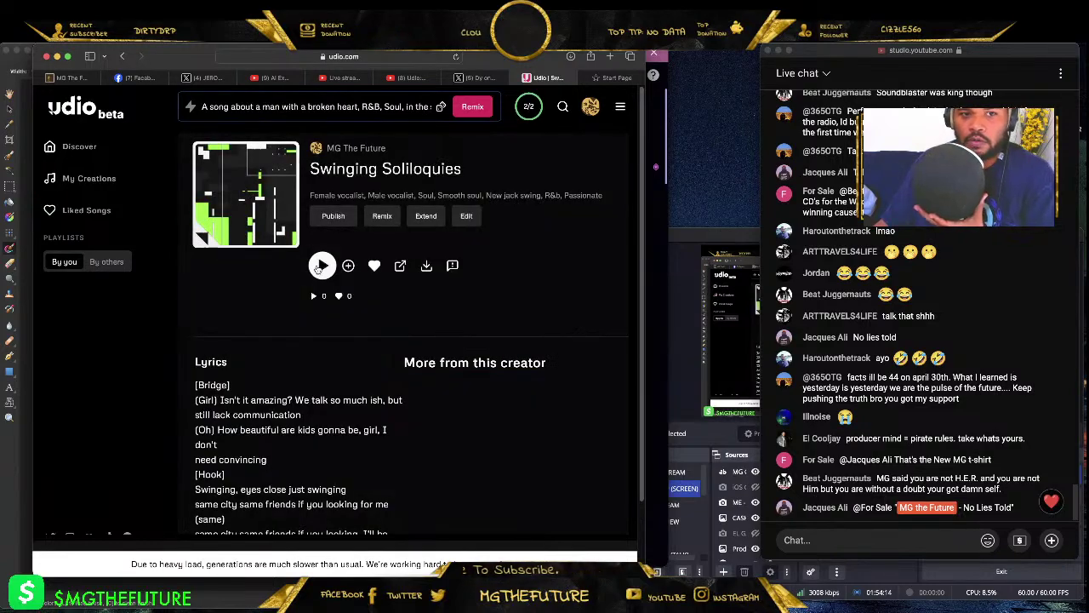
{"action": "left_click", "coordinate": [321, 266]}
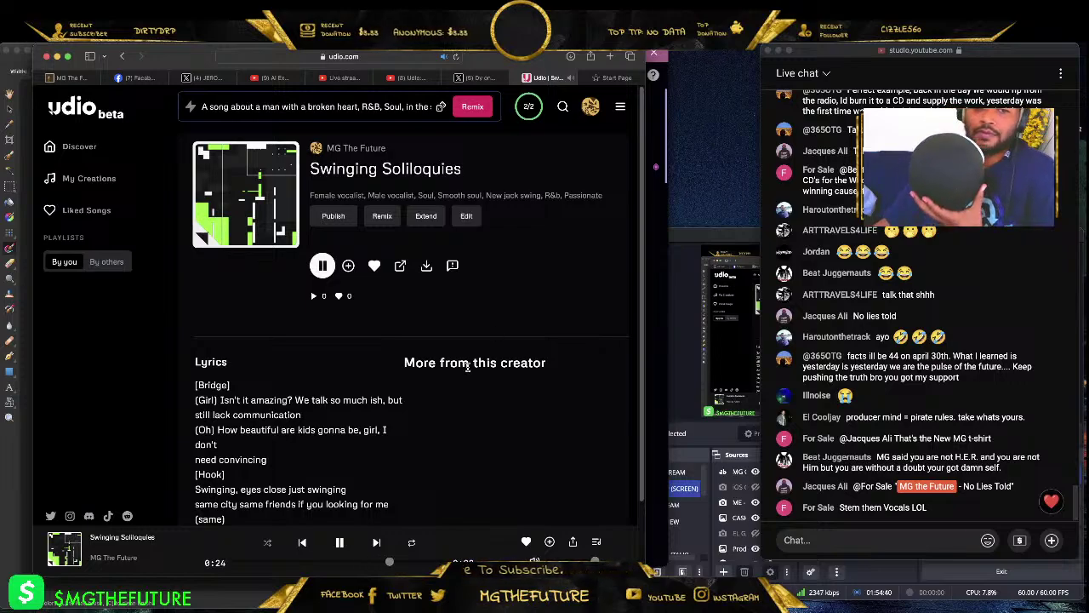
{"action": "scroll", "coordinate": [469, 366], "scroll_direction": "down", "scroll_amount": 2}
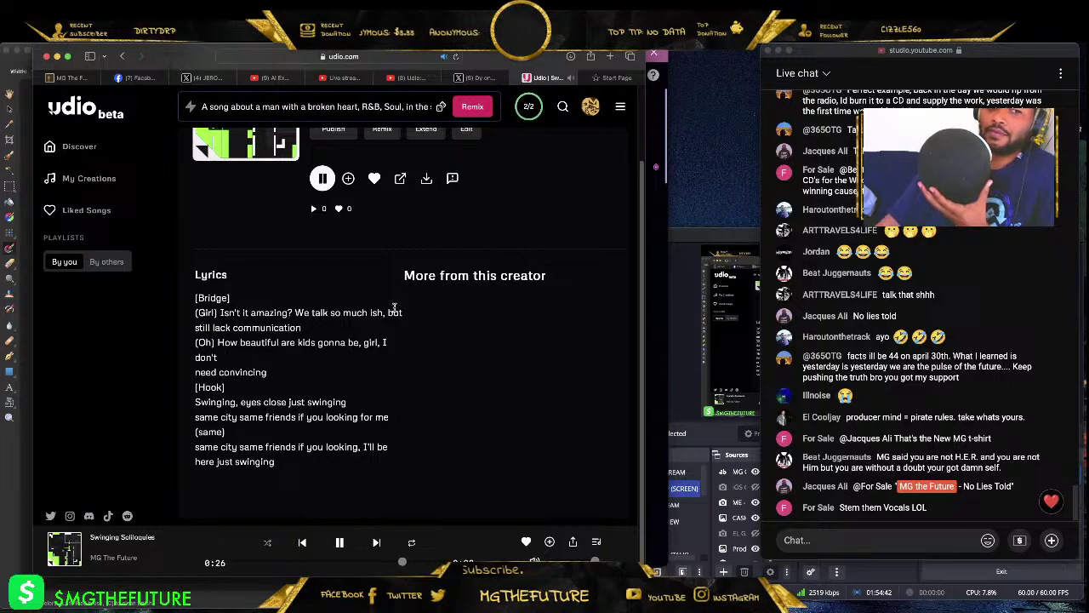
{"action": "left_click", "coordinate": [338, 543]}
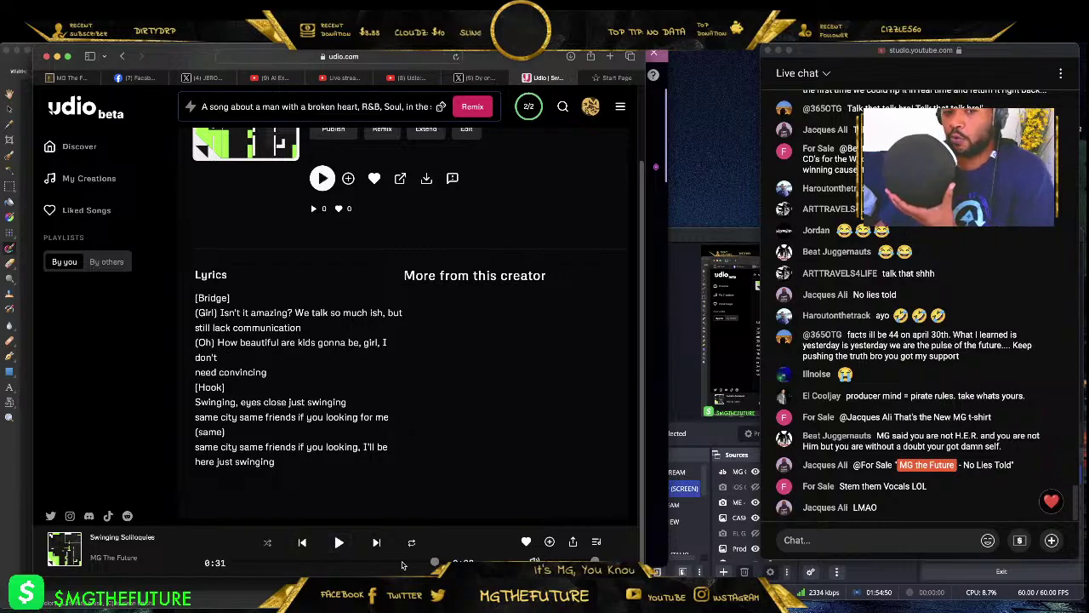
- Open "Smoldering Dreams" from the created tracks, listen to it in two parts alongside its lyrics and pause it
{"action": "left_click", "coordinate": [122, 56]}
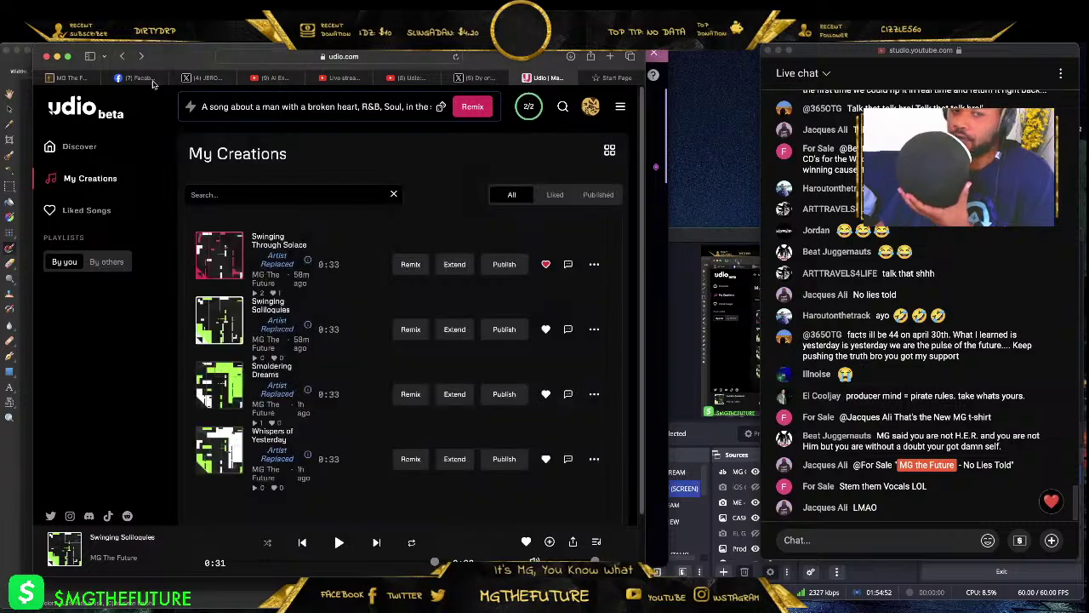
{"action": "left_click", "coordinate": [269, 368]}
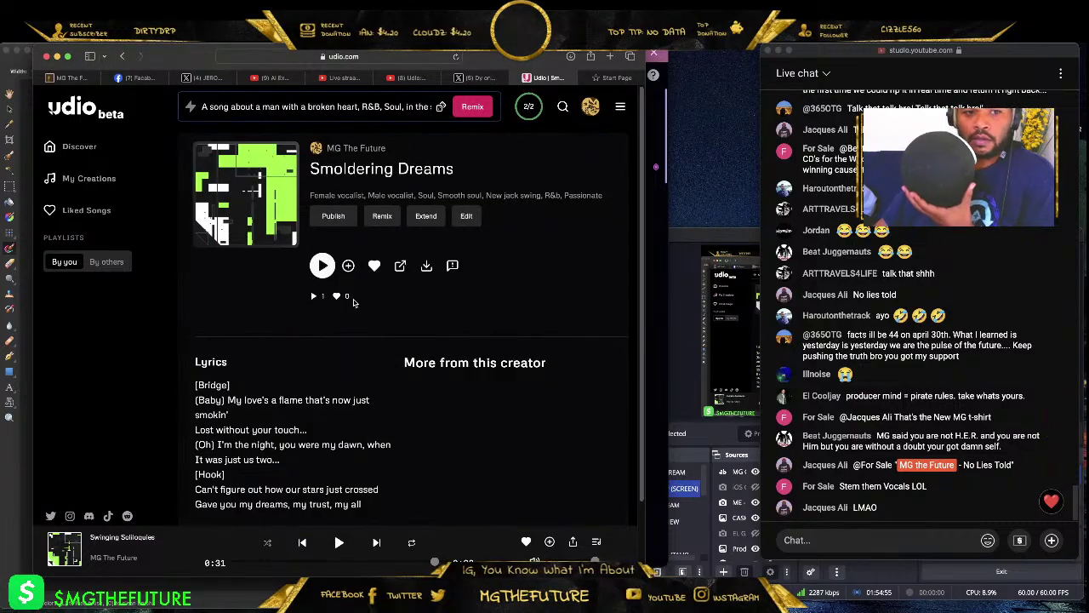
{"action": "left_click", "coordinate": [323, 266]}
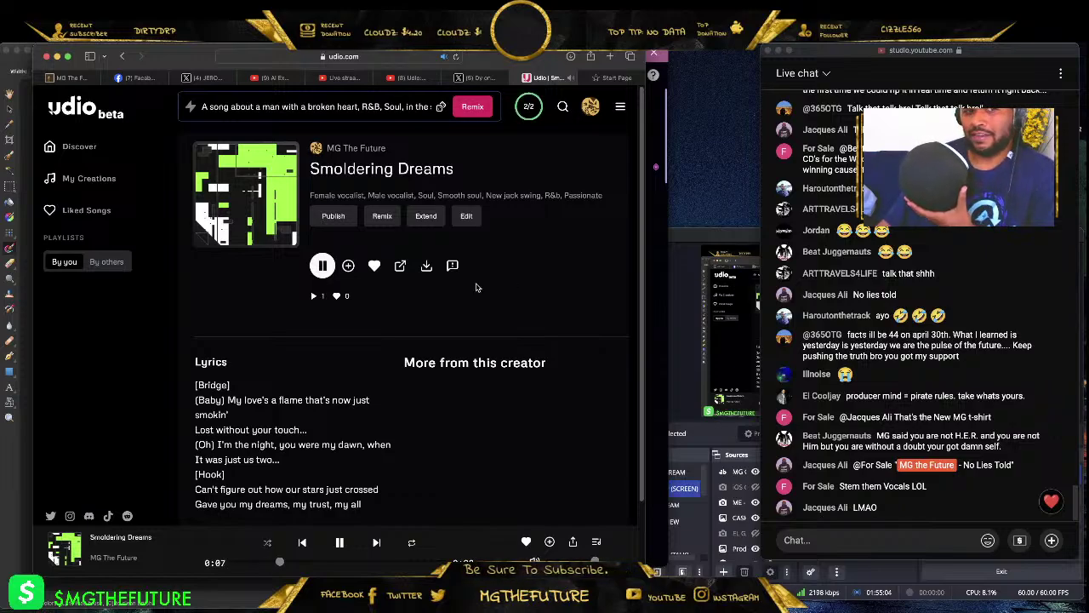
{"action": "left_click", "coordinate": [328, 265]}
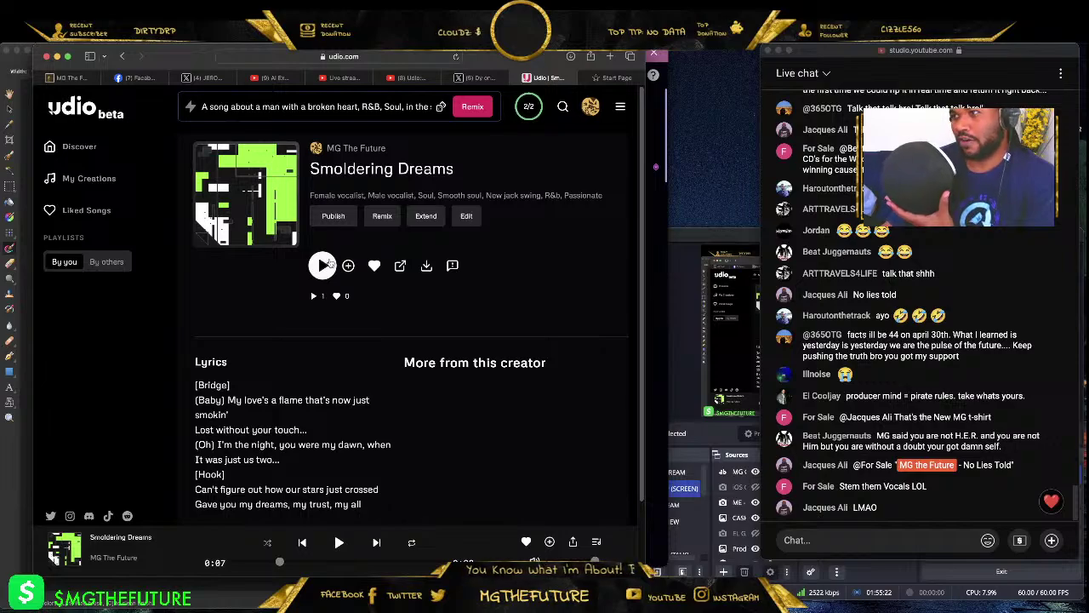
{"action": "left_click", "coordinate": [327, 265]}
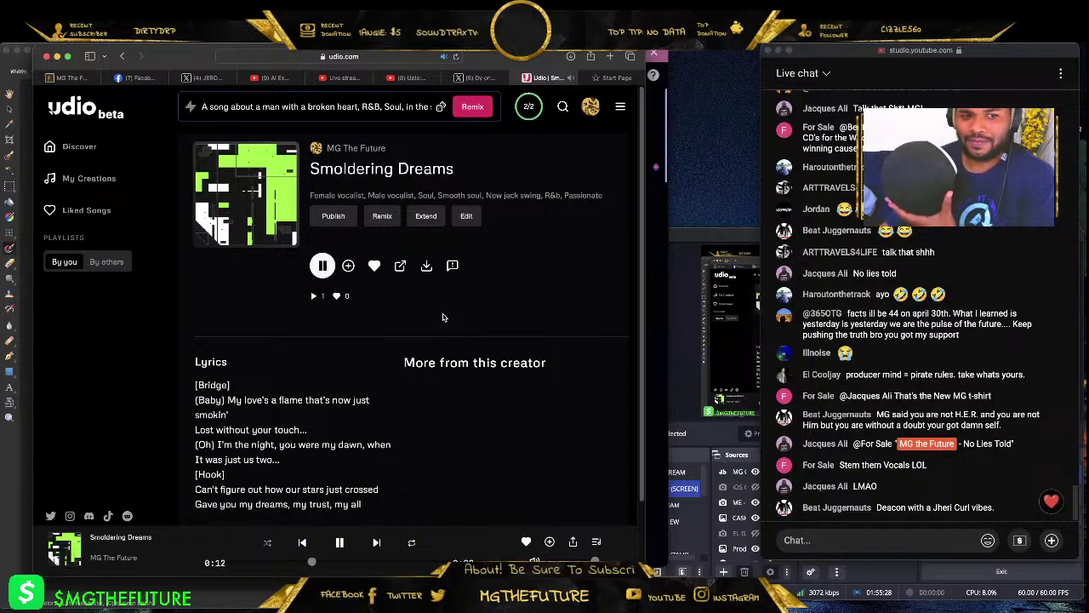
{"action": "scroll", "coordinate": [430, 321], "scroll_direction": "down", "scroll_amount": 2}
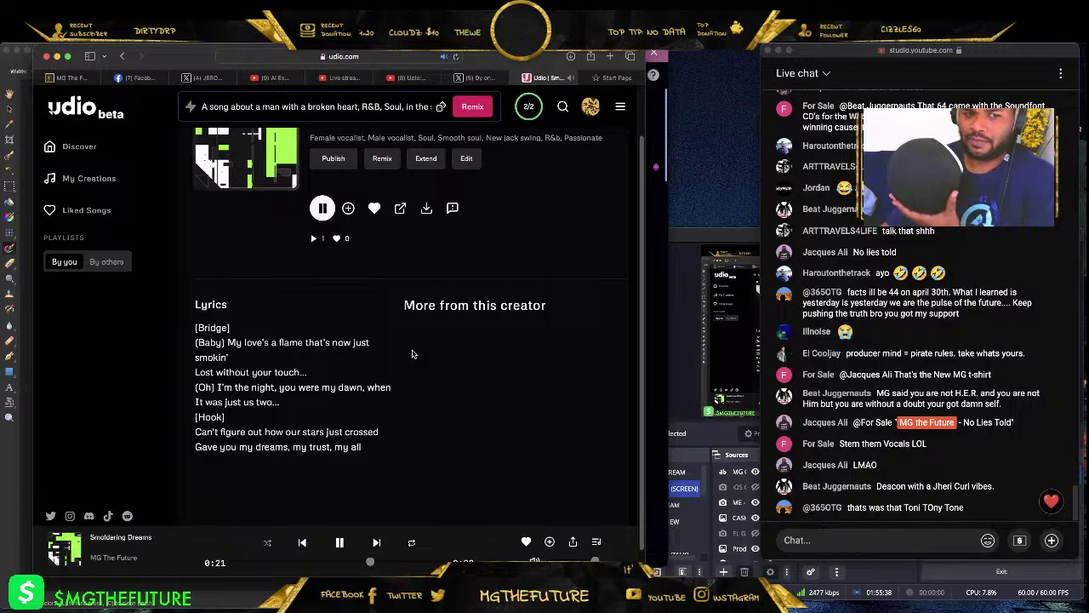
{"action": "scroll", "coordinate": [412, 353], "scroll_direction": "up", "scroll_amount": 1}
{"action": "left_click", "coordinate": [322, 260]}
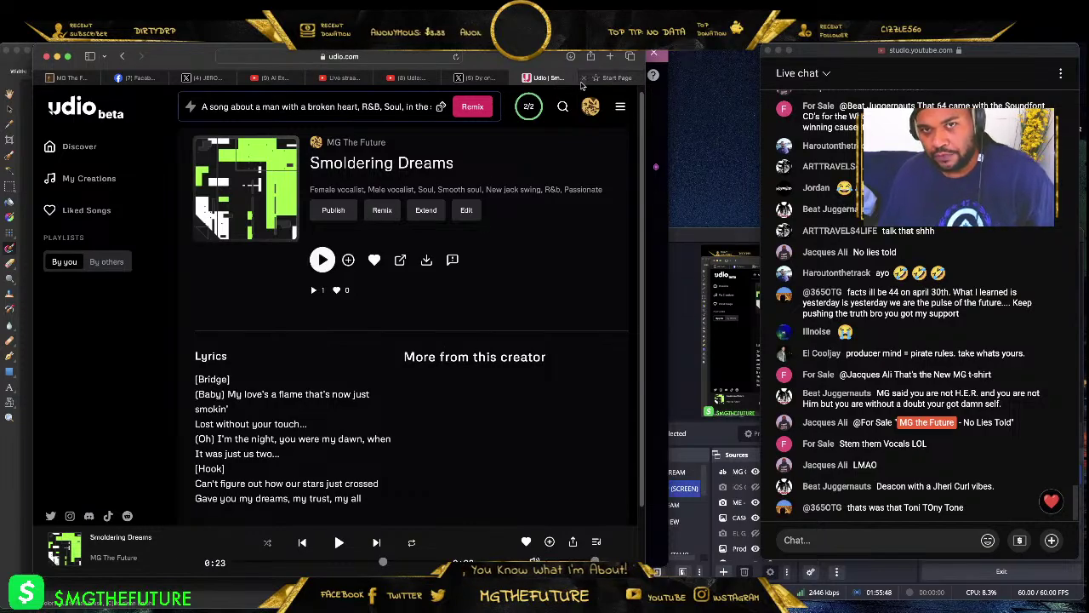
- Search Google for "ludacris lyrics yous a hoe" in the empty start page and open the Genius page for Ludacris' "Ho" at its lyrics
{"action": "left_click", "coordinate": [618, 78]}
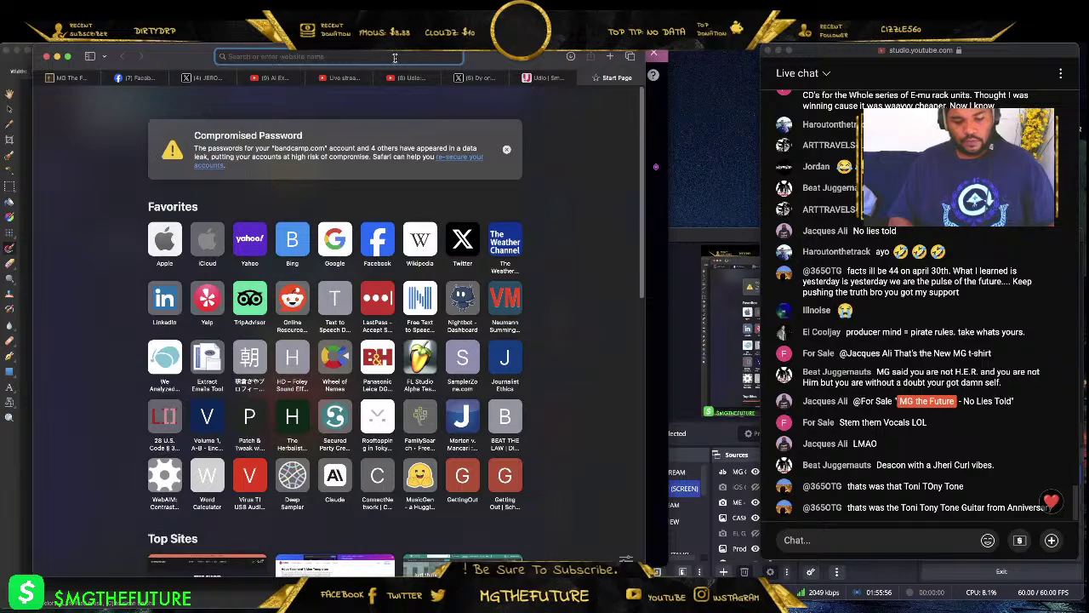
{"action": "type", "text": "ludar"}
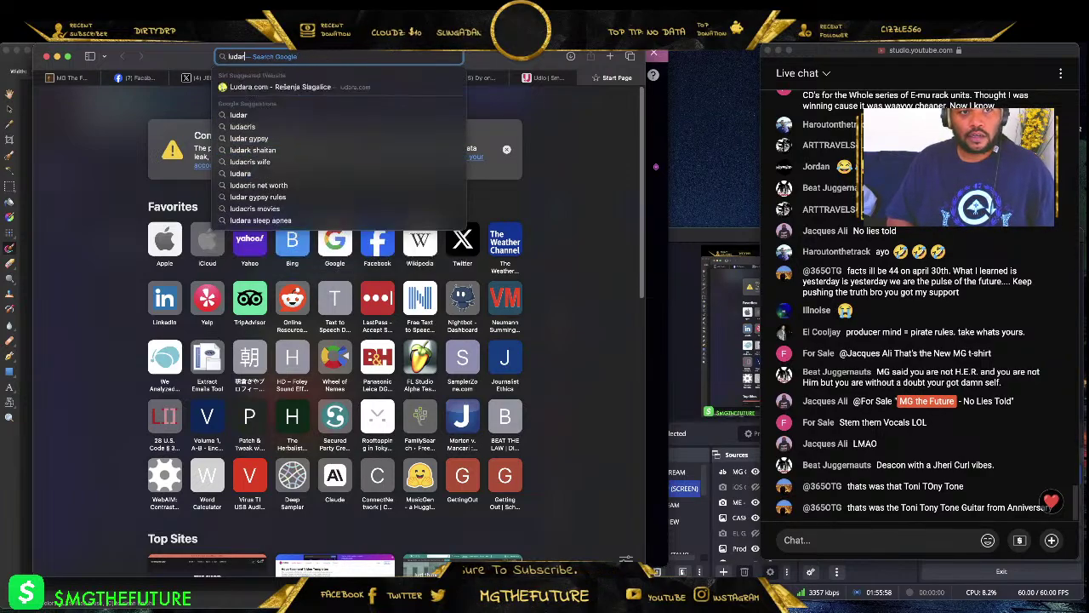
{"action": "key", "text": "BackSpace"}
{"action": "type", "text": "cris lyrics"}
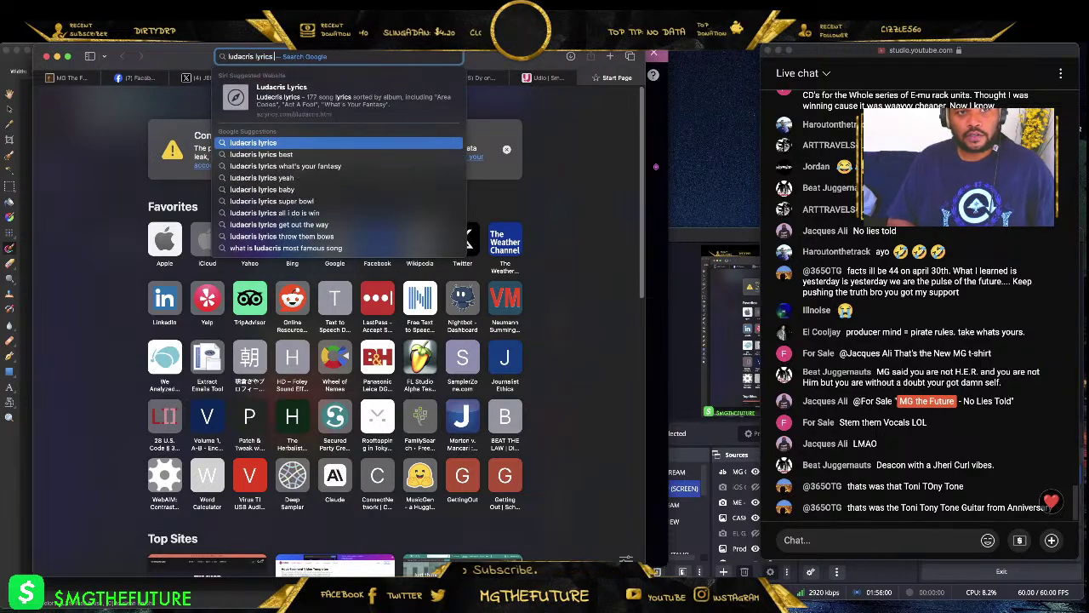
{"action": "type", "text": " yous a hoe"}
{"action": "key", "text": "Return"}
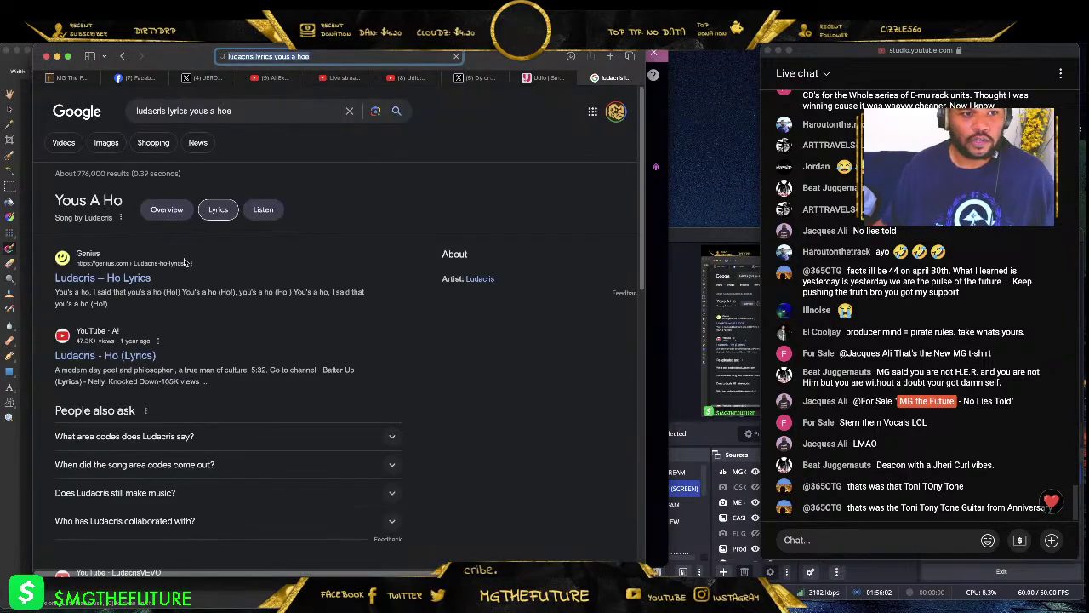
{"action": "left_click", "coordinate": [144, 284]}
{"action": "scroll", "coordinate": [330, 319], "scroll_direction": "down", "scroll_amount": 3}
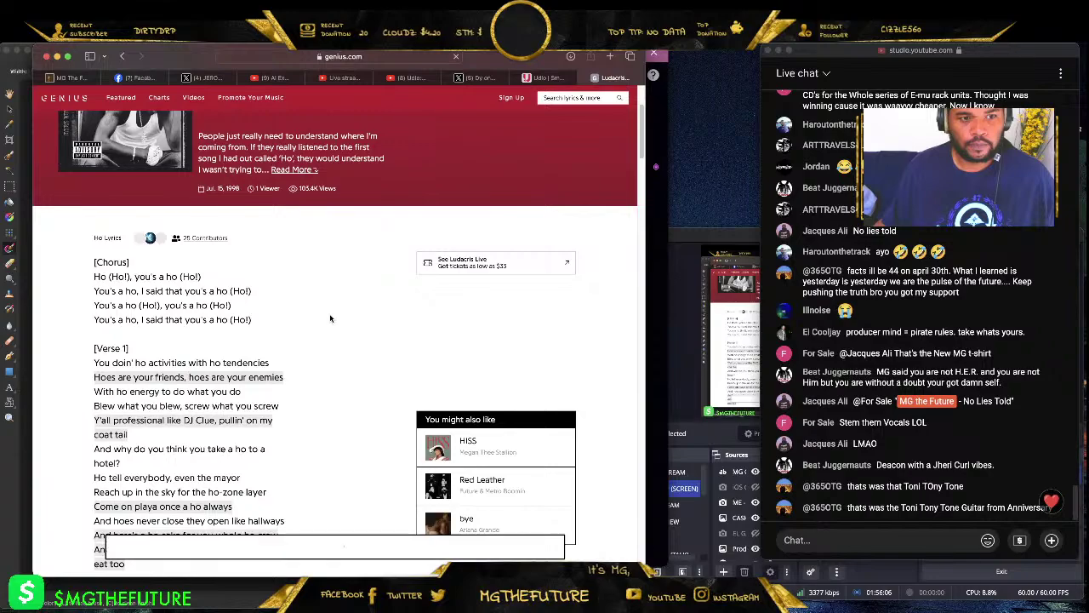
- Copy the first four lines of Verse 1 from the Genius "Ho" lyrics and return to the Udio "Smoldering Dreams" page
{"action": "scroll", "coordinate": [328, 315], "scroll_direction": "down", "scroll_amount": 2}
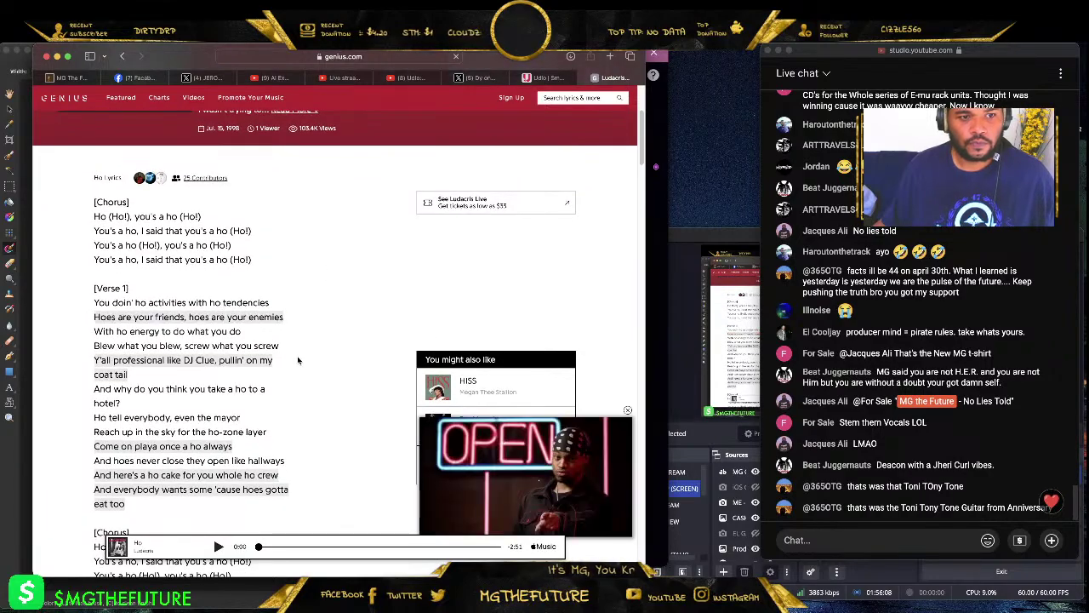
{"action": "scroll", "coordinate": [296, 375], "scroll_direction": "up", "scroll_amount": 3}
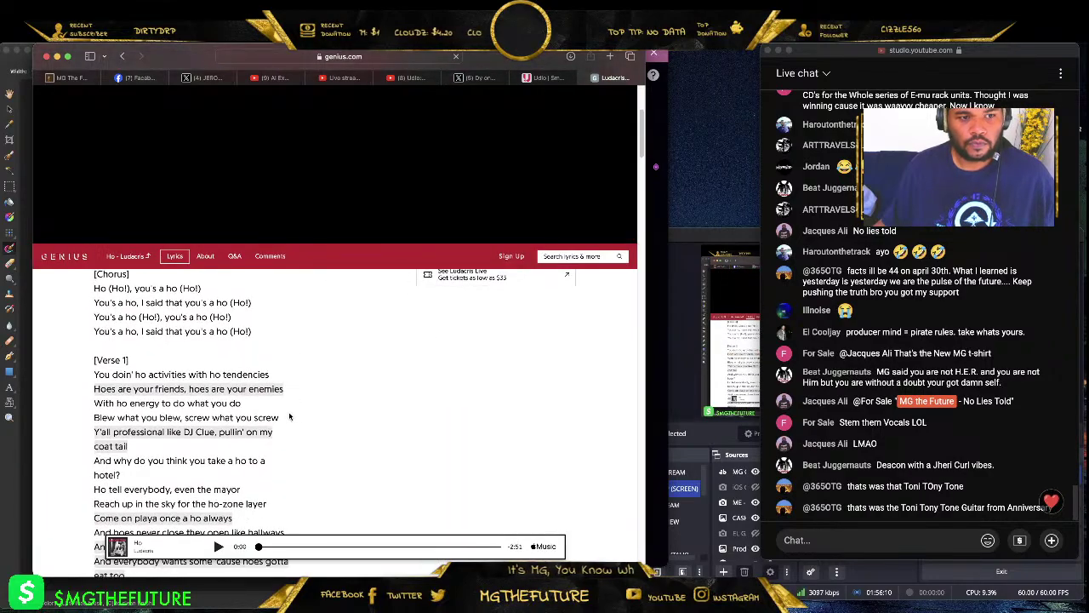
{"action": "left_click_drag", "start_coordinate": [289, 417], "coordinate": [106, 375]}
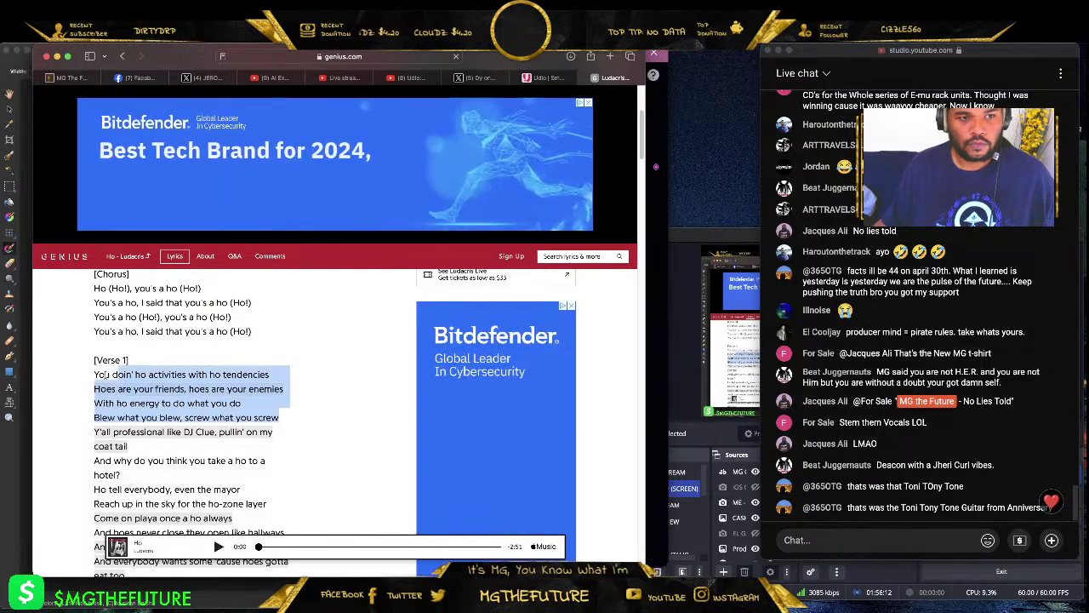
{"action": "right_click", "coordinate": [134, 375]}
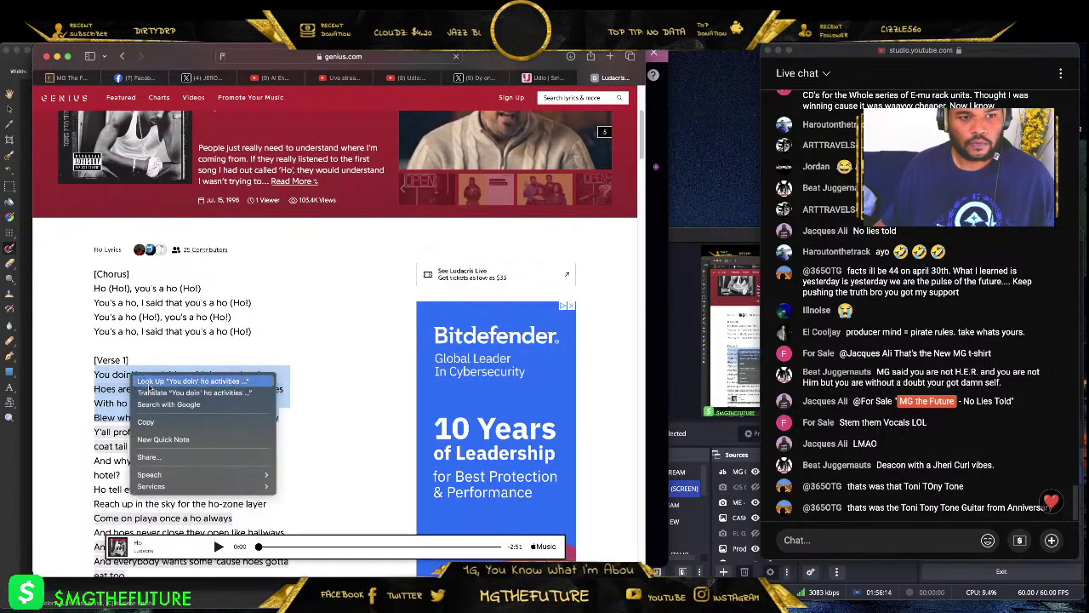
{"action": "left_click", "coordinate": [176, 422]}
{"action": "left_click", "coordinate": [544, 78]}
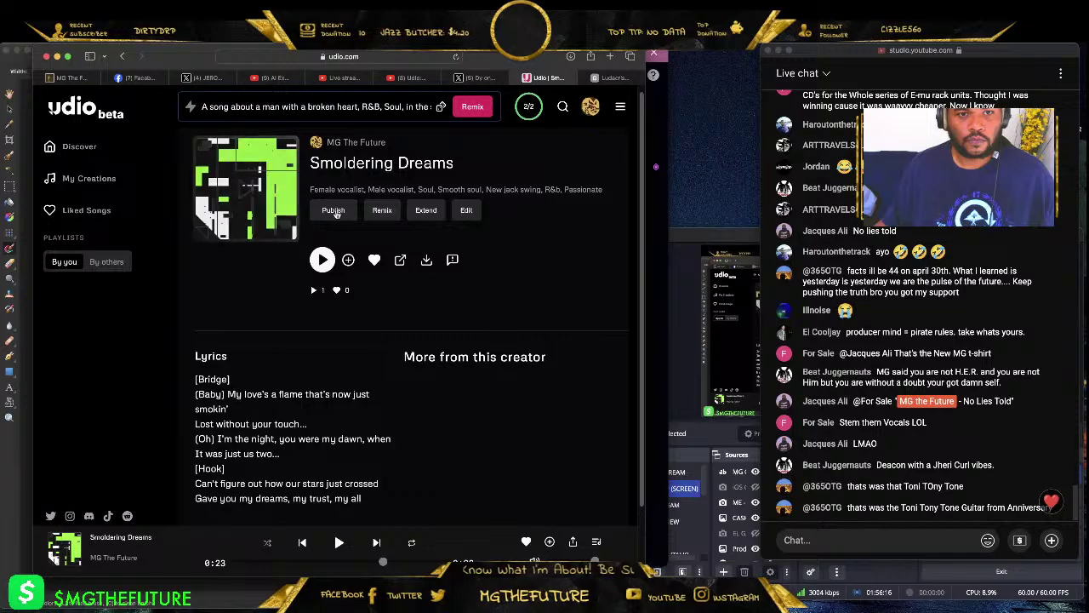
{"action": "left_click", "coordinate": [396, 212]}
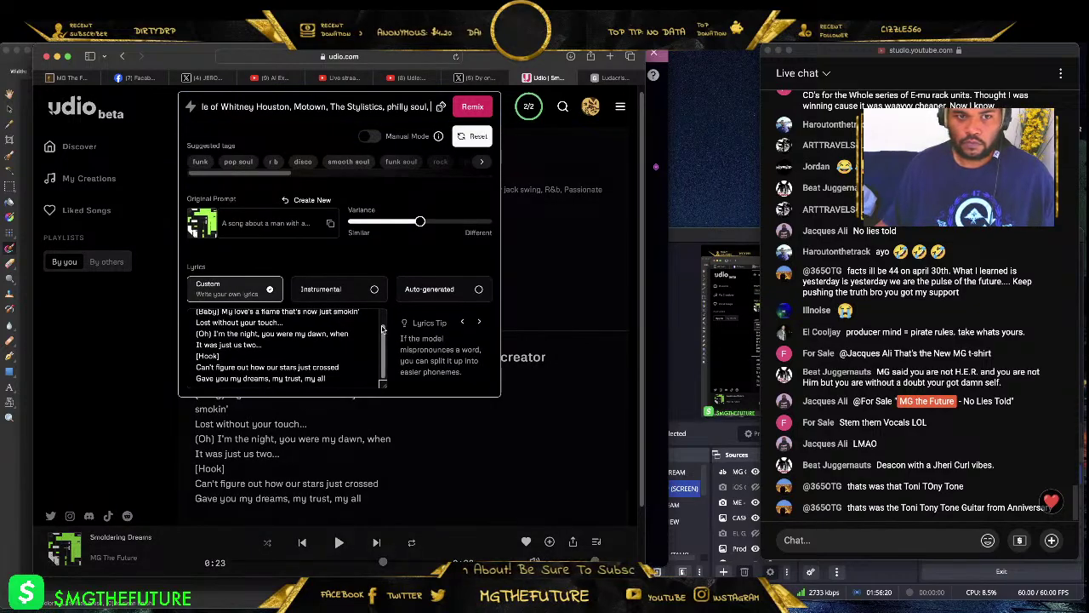
{"action": "left_click_drag", "start_coordinate": [421, 221], "coordinate": [372, 223]}
{"action": "left_click", "coordinate": [385, 356]}
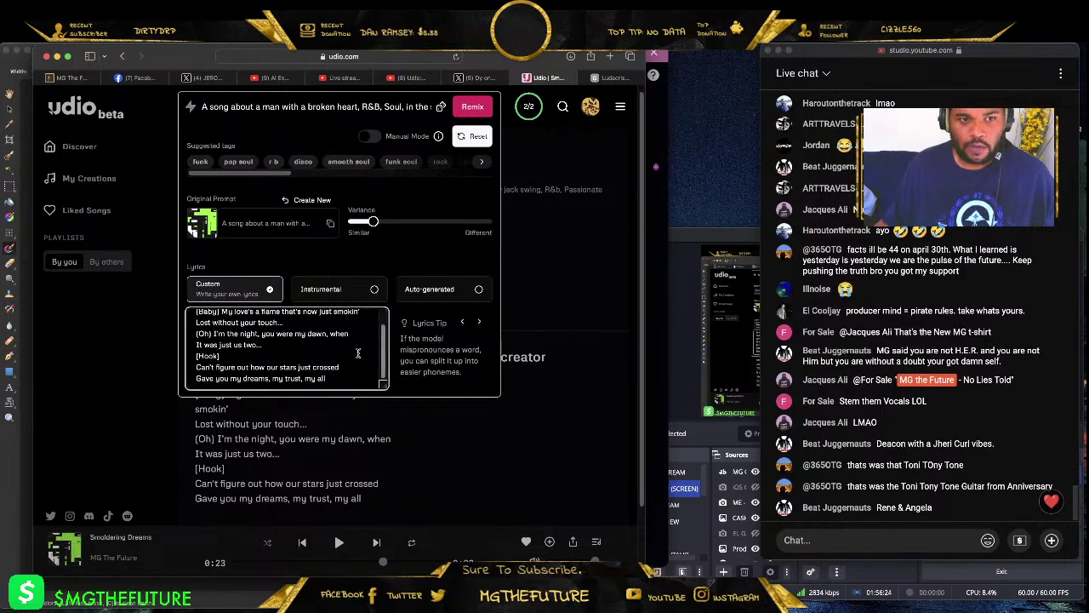
{"action": "scroll", "coordinate": [259, 321], "scroll_direction": "up", "scroll_amount": 1}
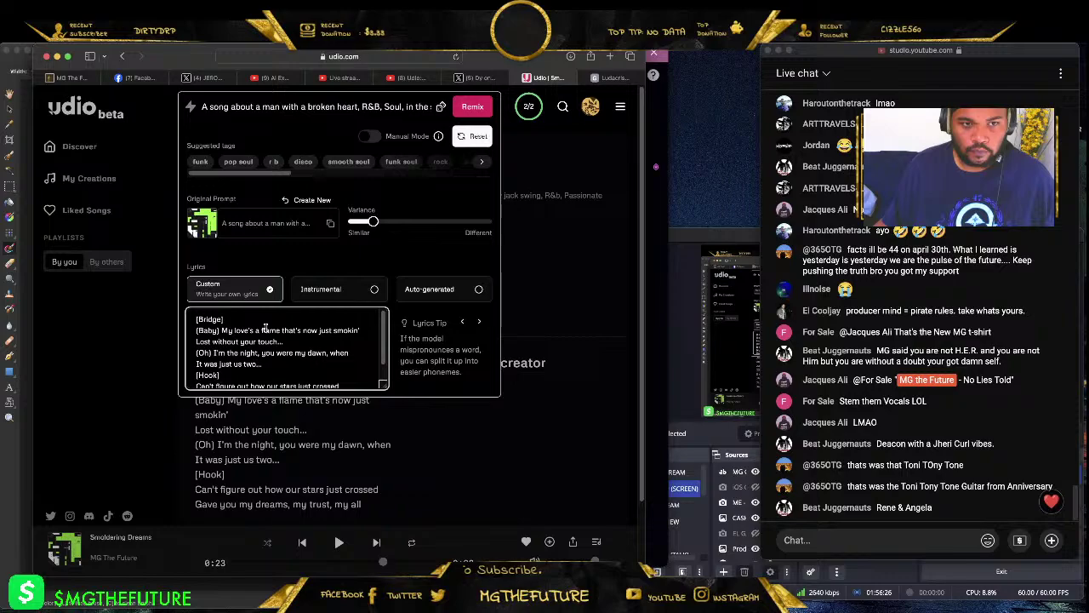
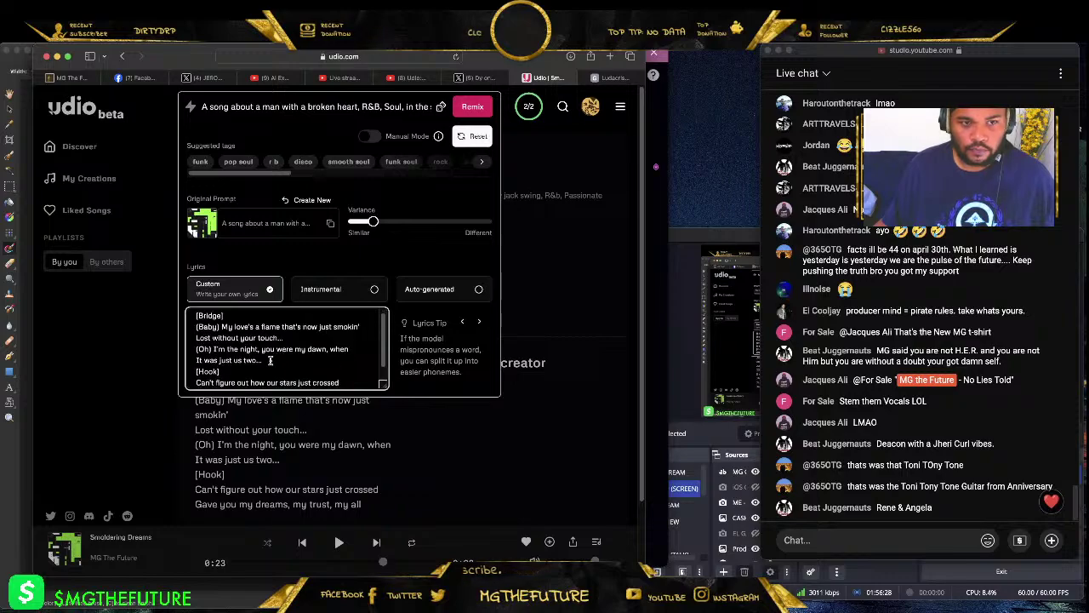
{"action": "left_click_drag", "start_coordinate": [263, 361], "coordinate": [198, 327]}
{"action": "type", "text": "You doin' no activities with no tendencies Hoes are your friends, hoes are your enemies With no energy to do what you do Blew what you blew, screw what you screw"}
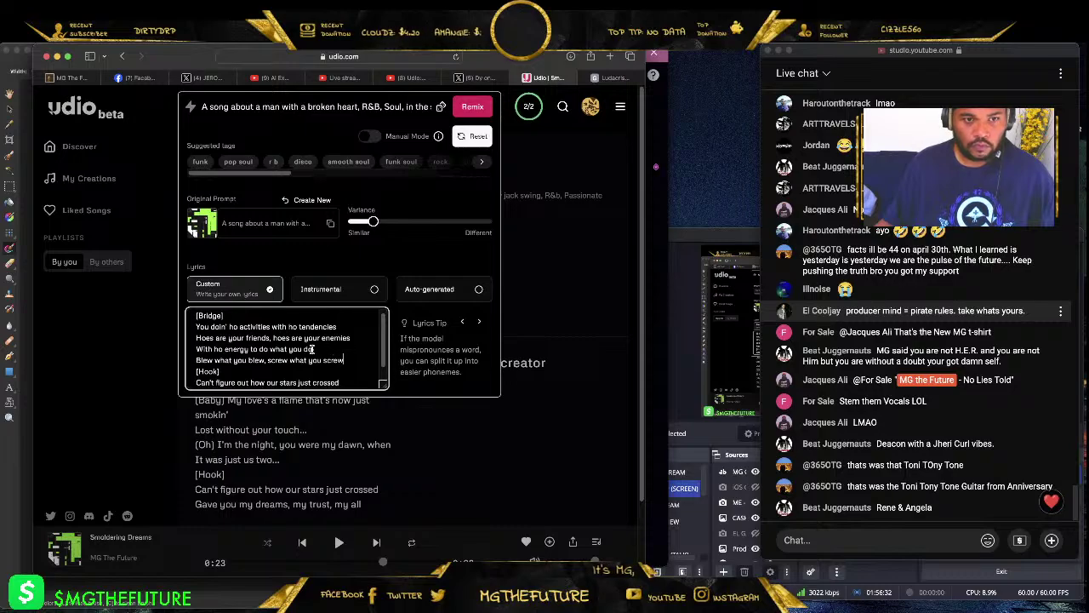
{"action": "scroll", "coordinate": [345, 349], "scroll_direction": "down", "scroll_amount": 2}
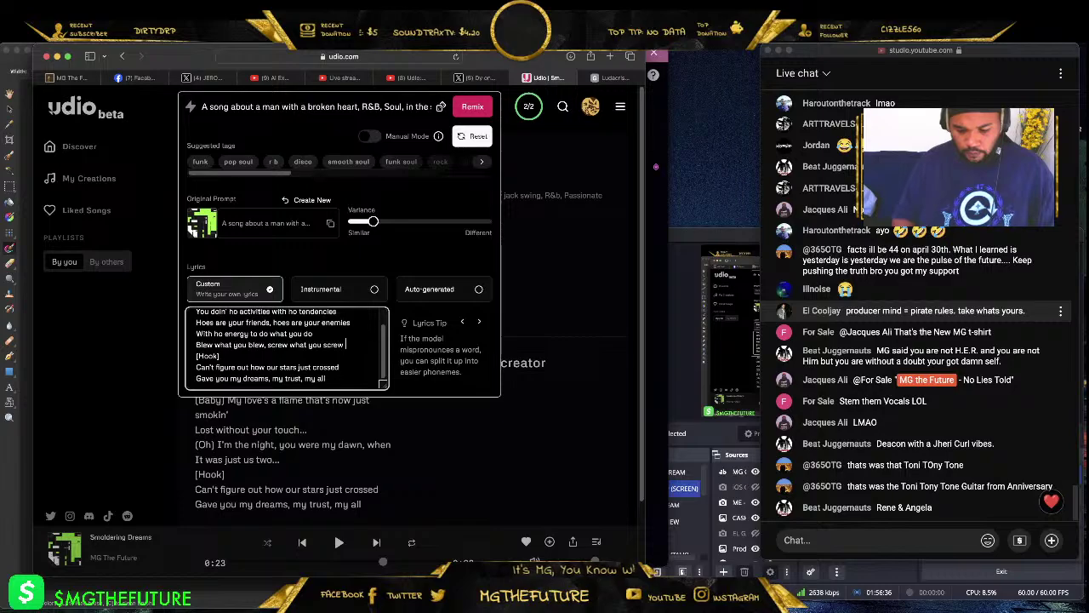
{"action": "type", "text": "crew)"}
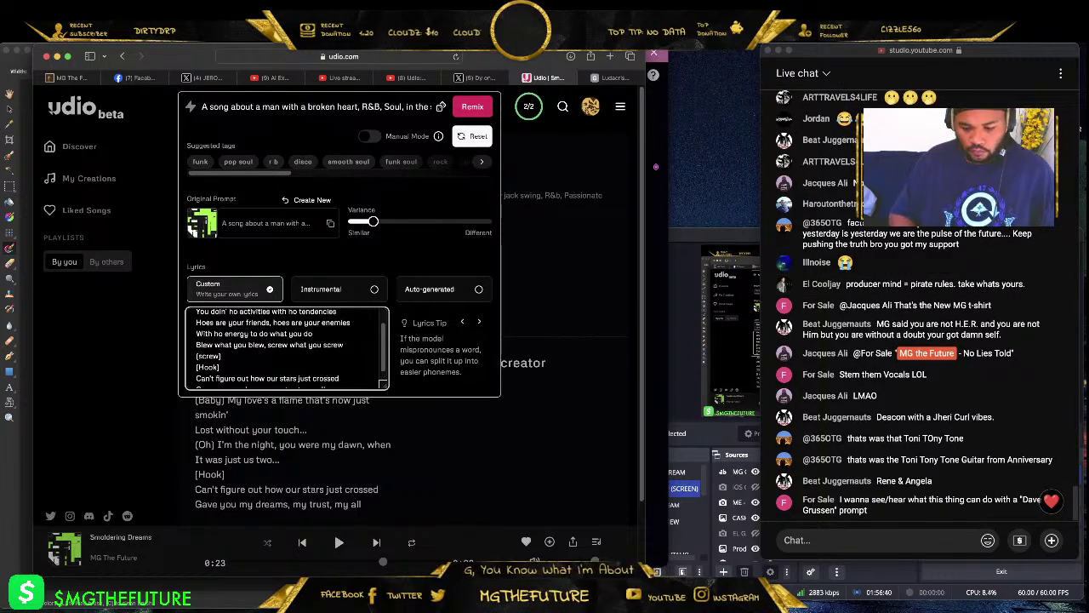
{"action": "type", "text": " (do)"}
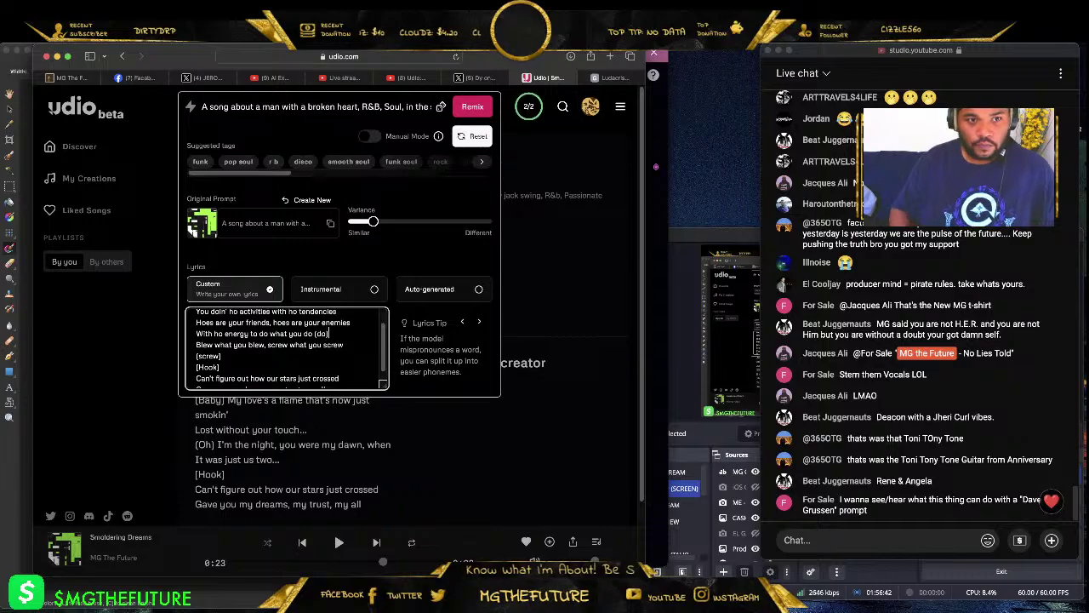
{"action": "scroll", "coordinate": [281, 349], "scroll_direction": "down", "scroll_amount": 1}
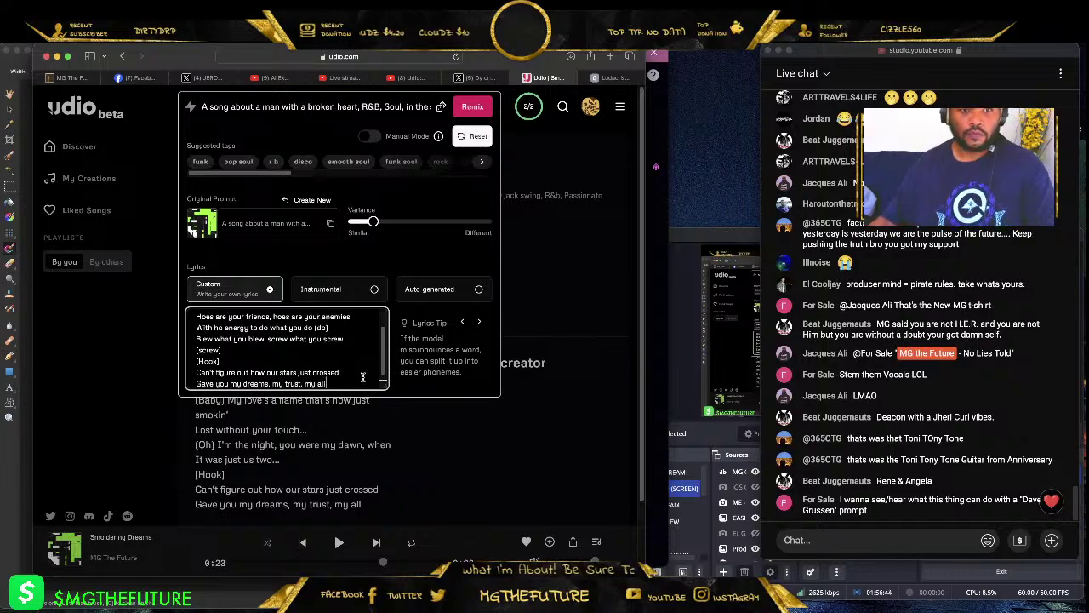
{"action": "left_click_drag", "start_coordinate": [328, 385], "coordinate": [192, 368]}
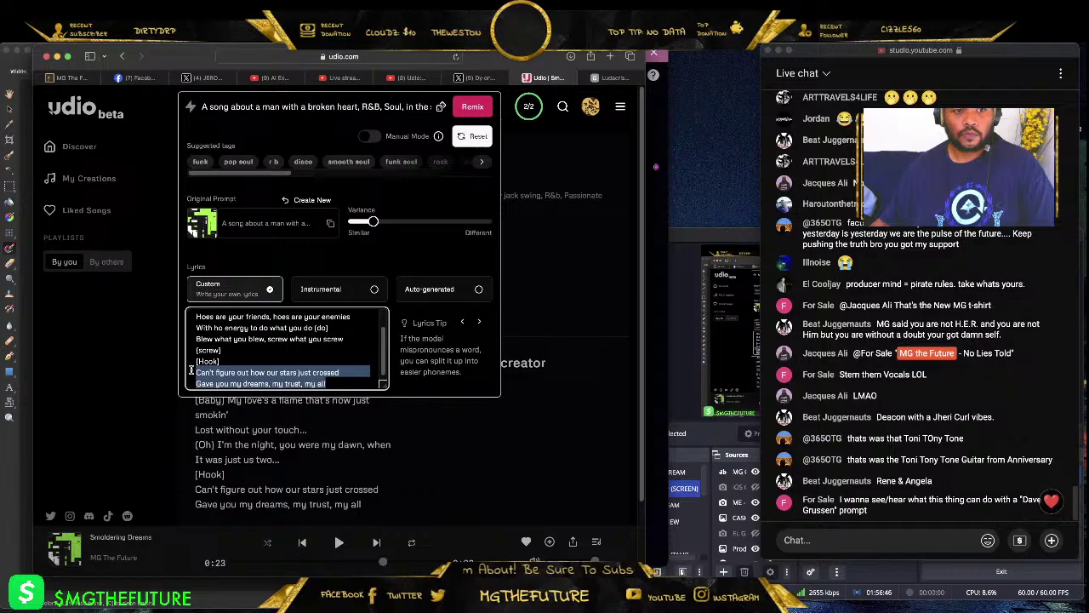
{"action": "key", "text": "BackSpace"}
{"action": "left_click", "coordinate": [380, 451]}
{"action": "scroll", "coordinate": [382, 445], "scroll_direction": "down", "scroll_amount": 2}
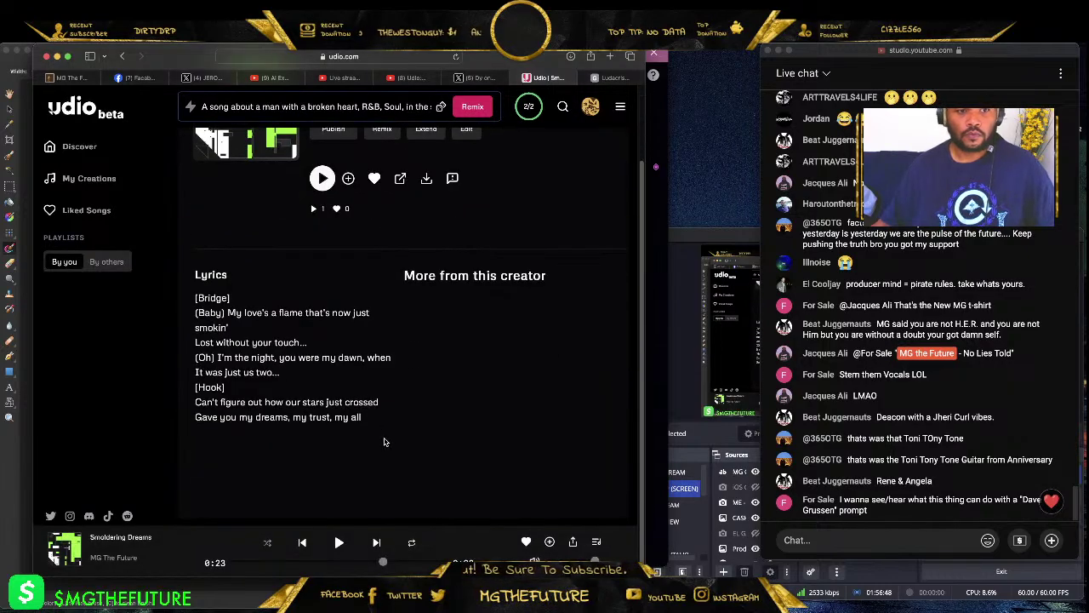
{"action": "scroll", "coordinate": [383, 435], "scroll_direction": "up", "scroll_amount": 2}
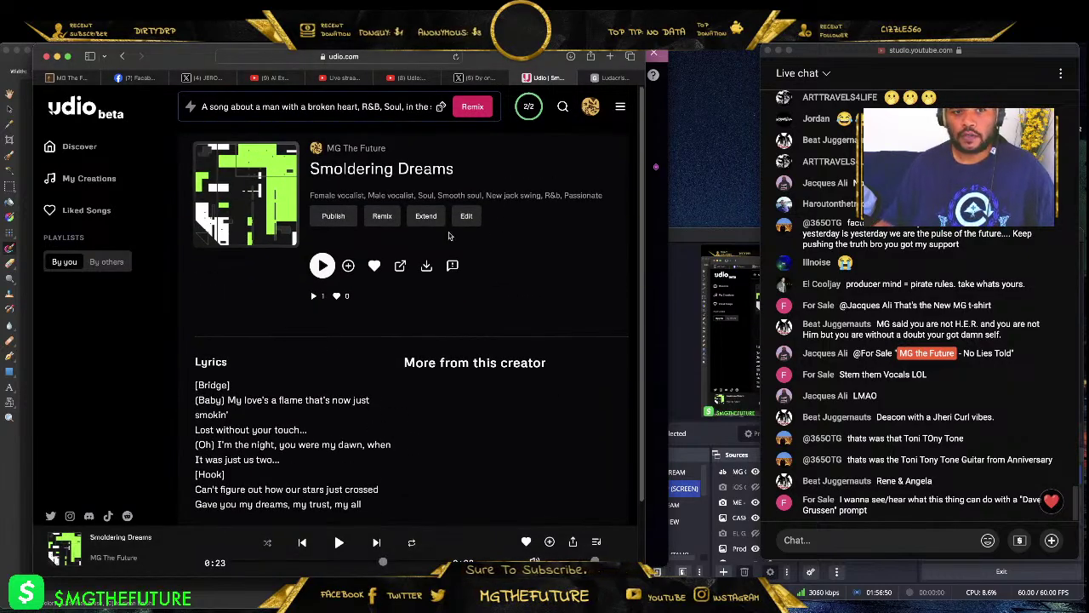
- Start a remix of "Smoldering Dreams" and replace its bridge lyrics with the four copied Verse 1 lines
{"action": "left_click", "coordinate": [390, 220]}
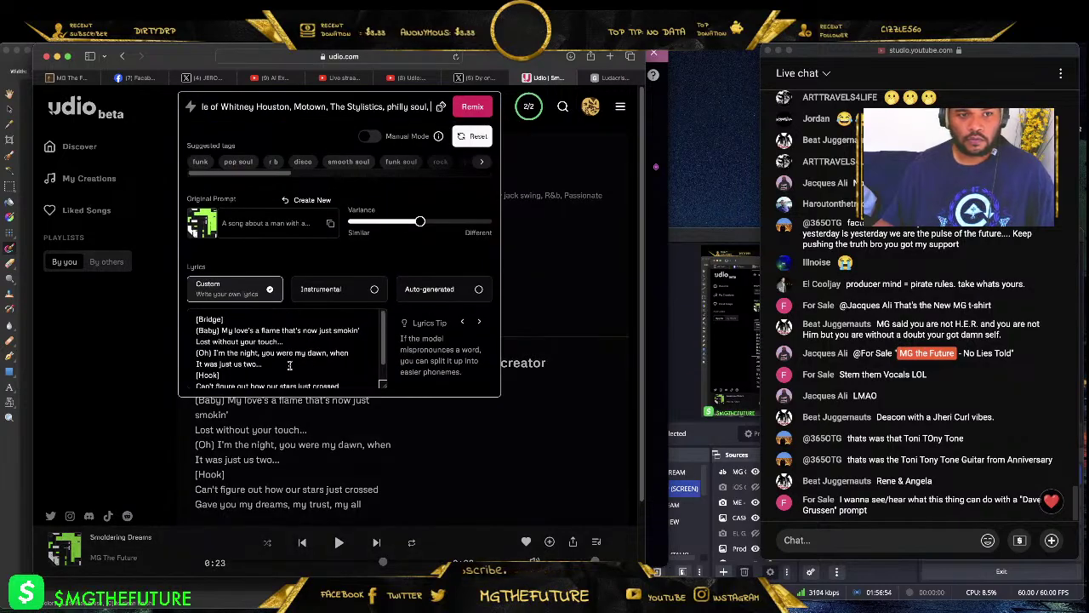
{"action": "left_click_drag", "start_coordinate": [291, 364], "coordinate": [172, 328]}
{"action": "type", "text": "You doin' ho activities with ho tendencies Hoes are your friends, hoes are your enemies With ho energy to do what you do Blew what you blew, screw what you screw"}
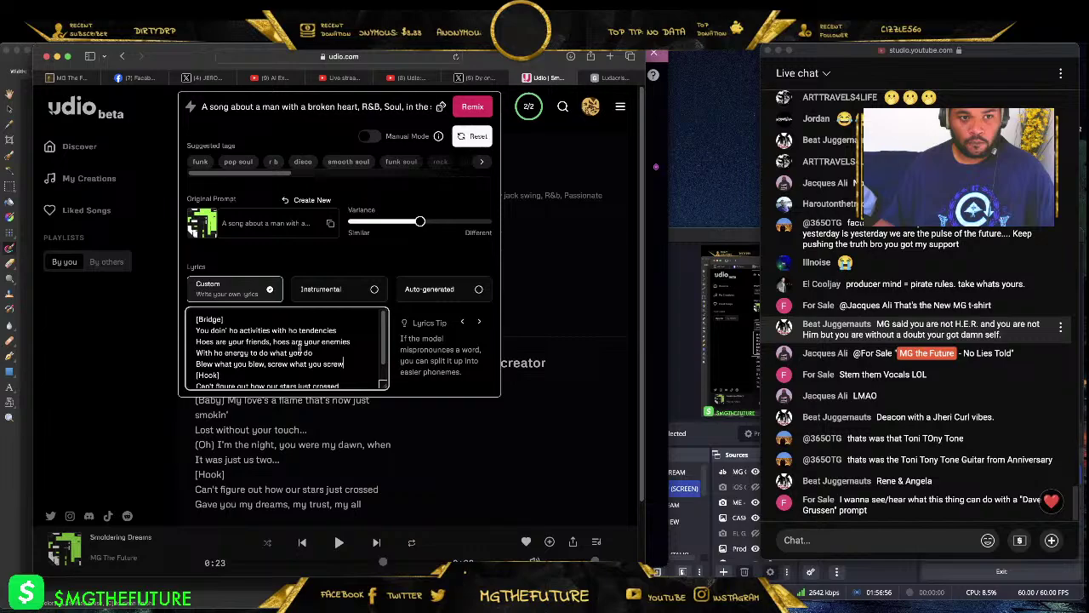
- Add the ad-lib "(Screw)" after the last bridge line and "(Do)" at the end of the third bridge line
{"action": "type", "text": "("}
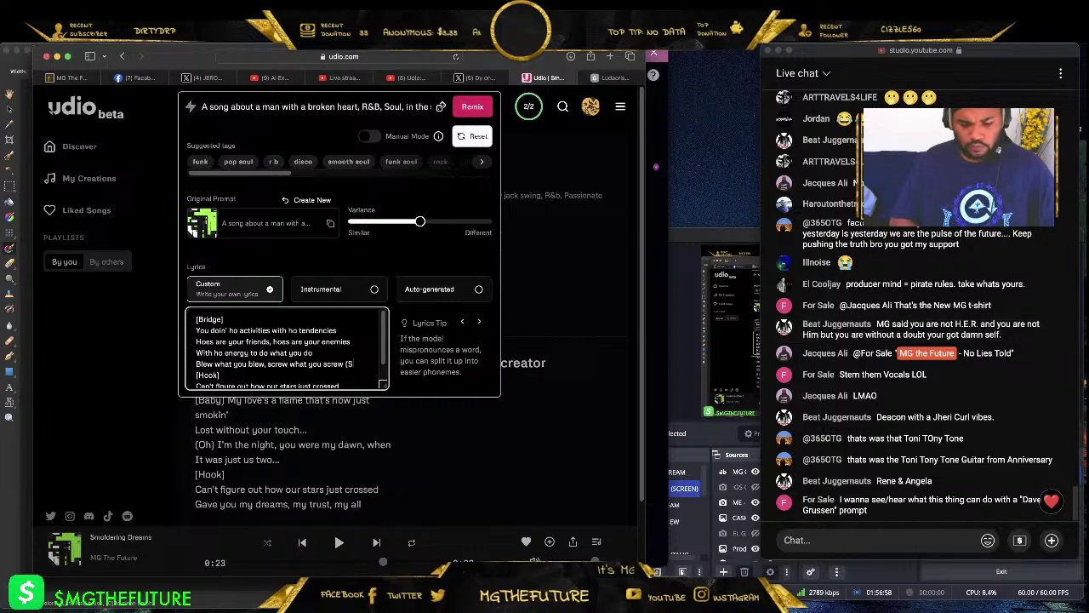
{"action": "type", "text": "Screw)"}
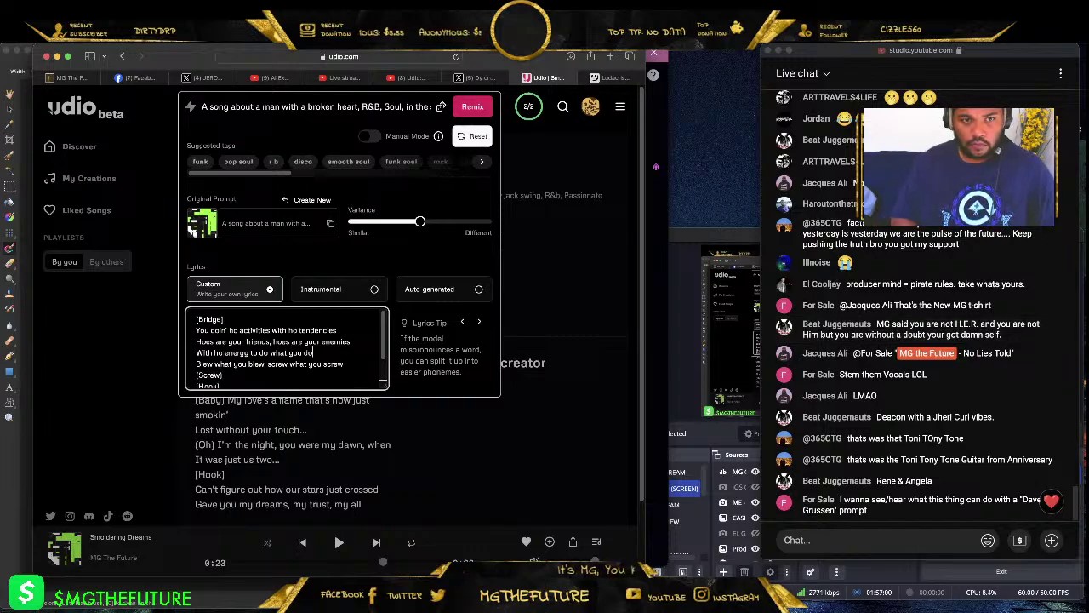
{"action": "type", "text": " (D"}
{"action": "scroll", "coordinate": [287, 349], "scroll_direction": "down", "scroll_amount": 2}
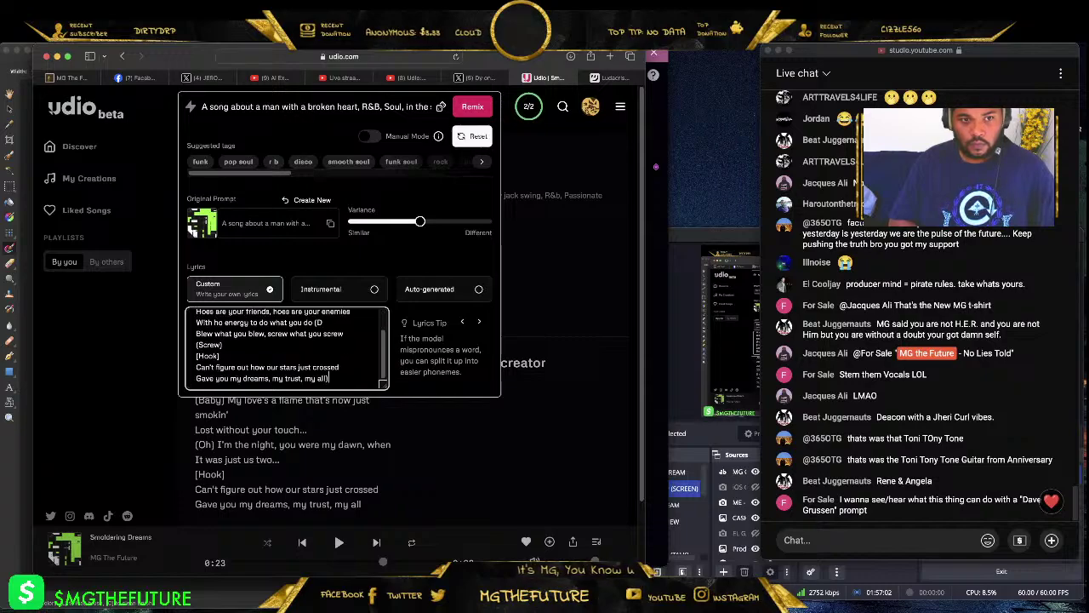
{"action": "key", "text": "super+Up"}
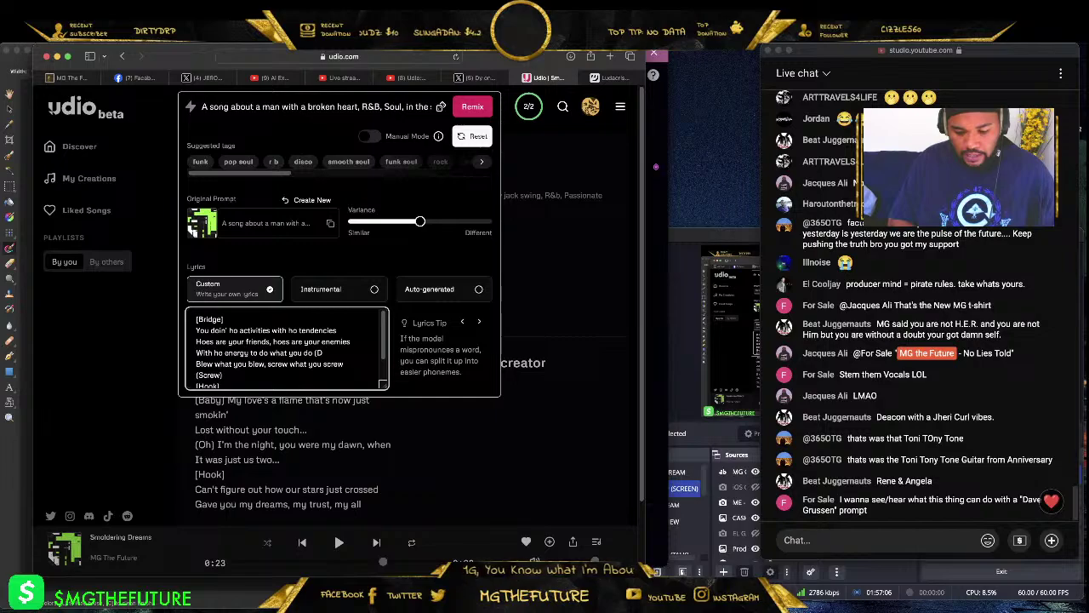
{"action": "type", "text": "o)"}
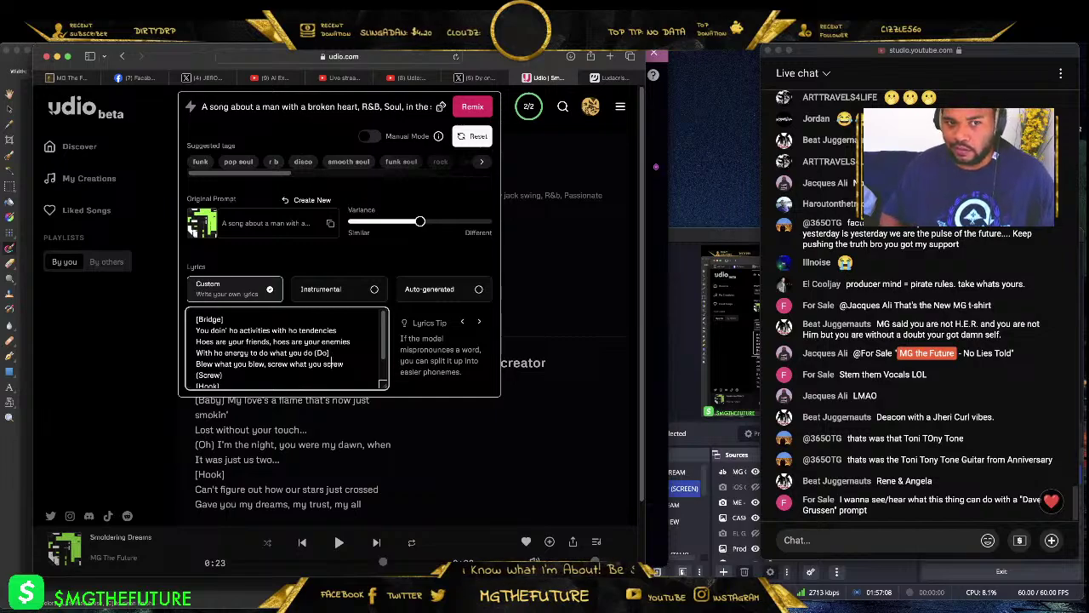
- Replace the two lyric lines under [Hook] with the four chorus lines copied from the Genius "Ho" page
{"action": "scroll", "coordinate": [333, 366], "scroll_direction": "down", "scroll_amount": 2}
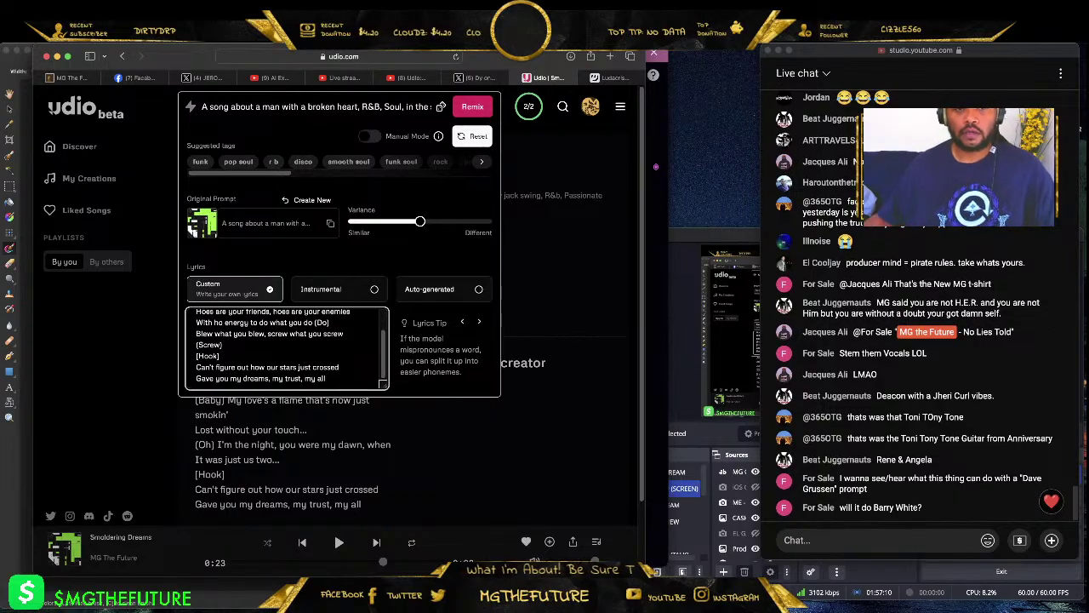
{"action": "key", "text": "ctrl+Tab"}
{"action": "scroll", "coordinate": [371, 254], "scroll_direction": "down", "scroll_amount": 5}
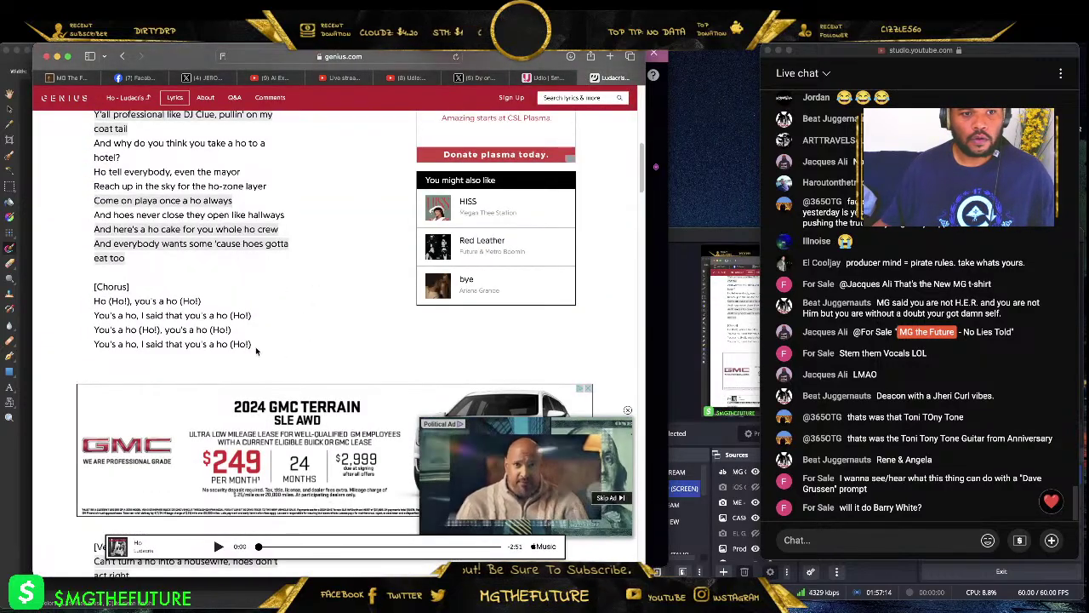
{"action": "left_click_drag", "start_coordinate": [256, 344], "coordinate": [95, 299]}
{"action": "key", "text": "ctrl+c"}
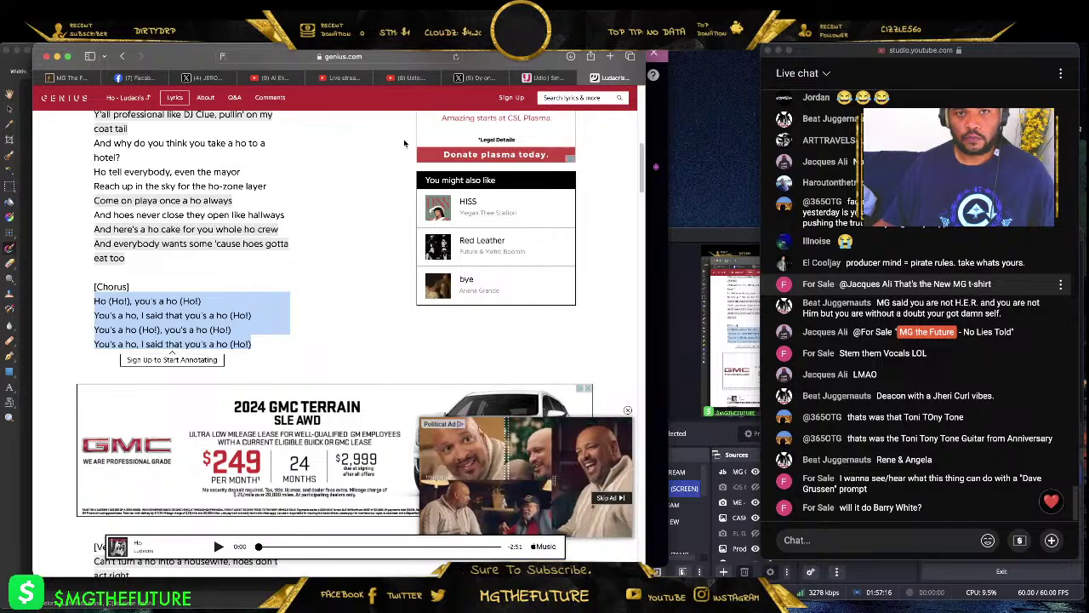
{"action": "key", "text": "ctrl+shift+Tab"}
{"action": "left_click_drag", "start_coordinate": [338, 379], "coordinate": [179, 368]}
{"action": "key", "text": "ctrl+v"}
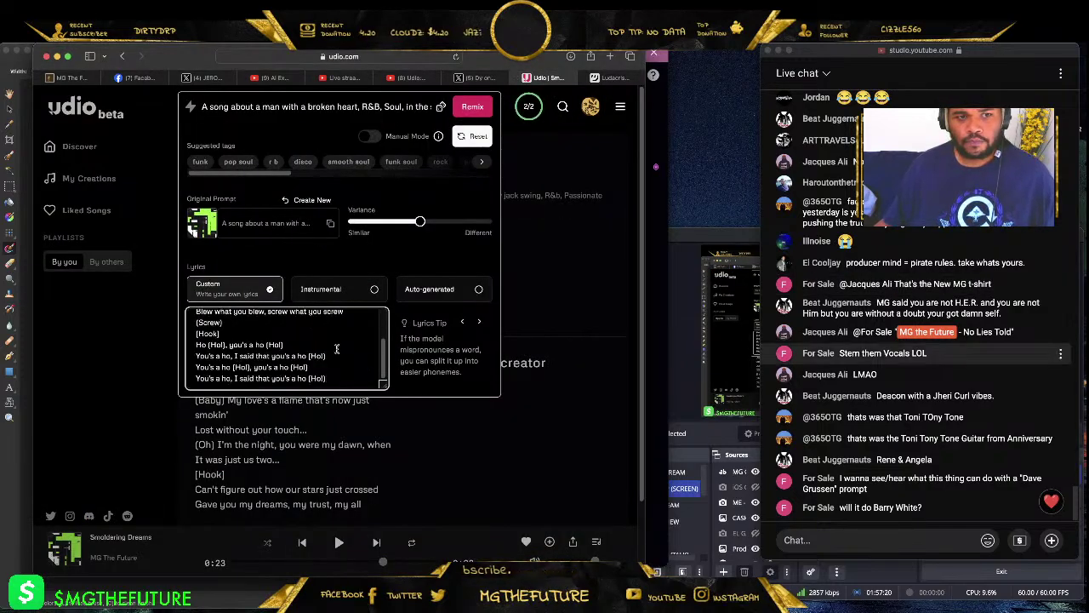
{"action": "scroll", "coordinate": [337, 349], "scroll_direction": "down", "scroll_amount": 1}
{"action": "scroll", "coordinate": [337, 348], "scroll_direction": "up", "scroll_amount": 2}
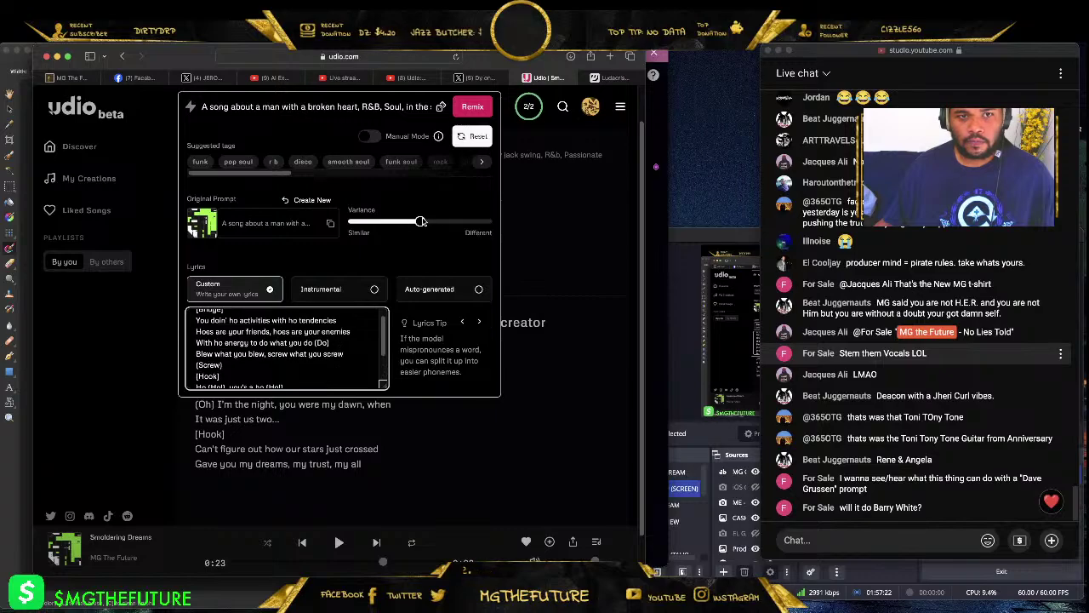
- Lower the remix variance towards Similar and change the prompt's subject to "about a man disappointed in his woman"
{"action": "left_click_drag", "start_coordinate": [422, 221], "coordinate": [368, 226]}
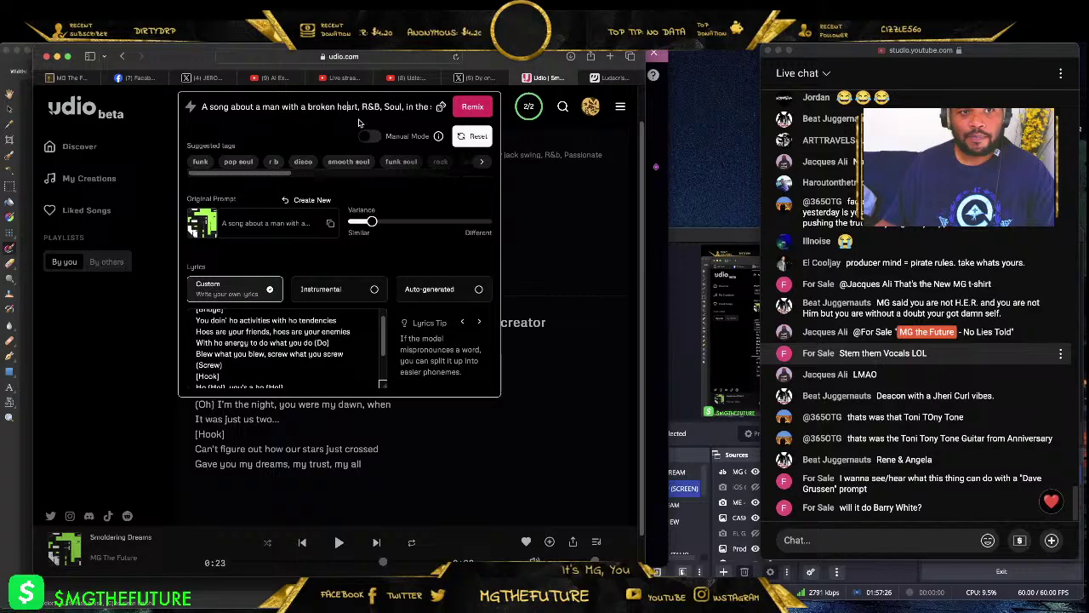
{"action": "left_click_drag", "start_coordinate": [360, 105], "coordinate": [232, 106]}
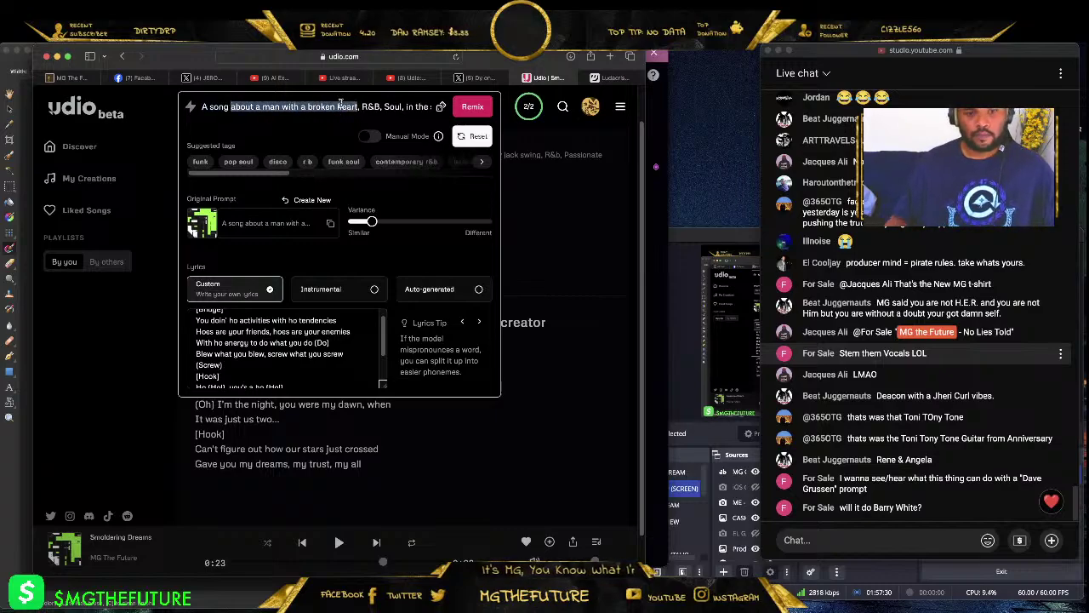
{"action": "type", "text": "about a man dissapo"}
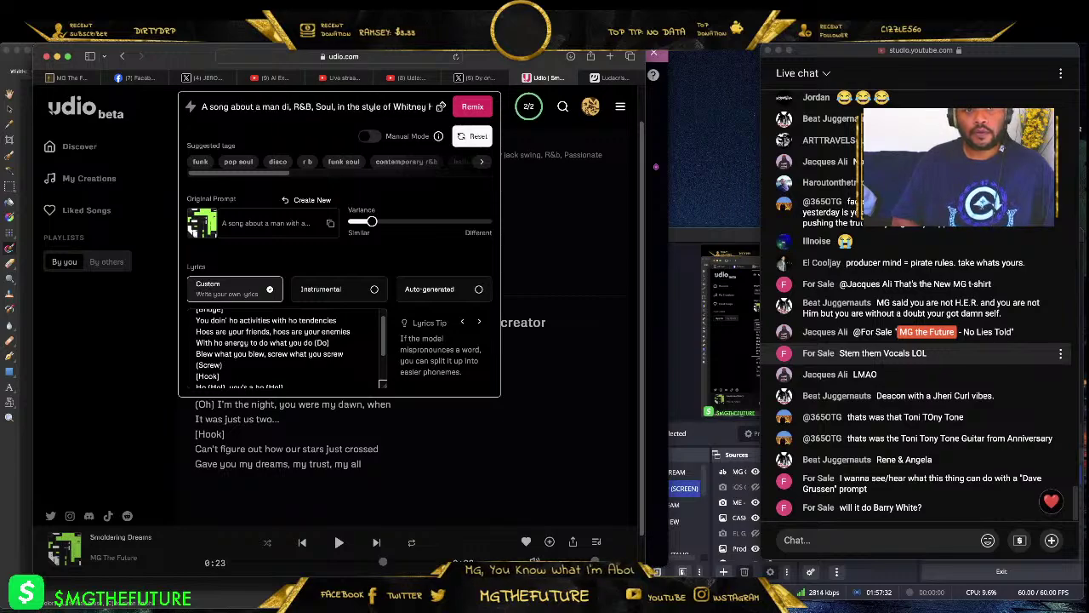
{"action": "key", "text": "BackSpace"}
{"action": "key", "text": "BackSpace"}
{"action": "key", "text": "BackSpace"}
{"action": "key", "text": "BackSpace"}
{"action": "type", "text": "appointed in his woman"}
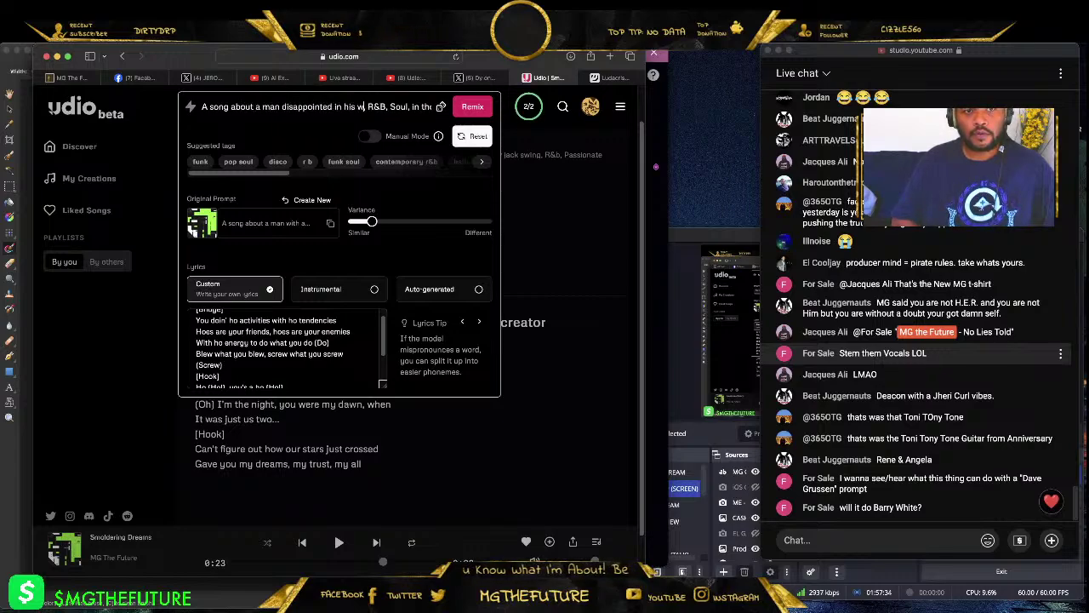
- Remove "philly soul" from the end of the remix prompt
{"action": "key", "text": "End"}
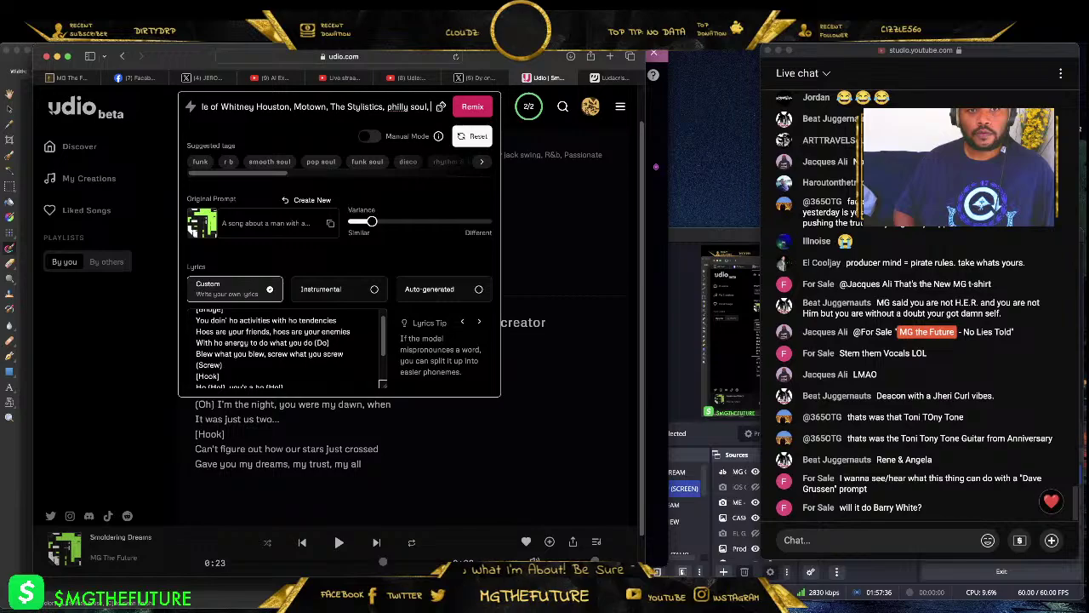
{"action": "key", "text": "BackSpace"}
{"action": "key", "text": "BackSpace"}
{"action": "key", "text": "BackSpace"}
{"action": "key", "text": "BackSpace"}
{"action": "key", "text": "BackSpace"}
{"action": "key", "text": "BackSpace"}
{"action": "key", "text": "BackSpace"}
{"action": "key", "text": "BackSpace"}
{"action": "key", "text": "BackSpace"}
{"action": "key", "text": "BackSpace"}
{"action": "key", "text": "BackSpace"}
{"action": "key", "text": "BackSpace"}
{"action": "key", "text": "BackSpace"}
{"action": "key", "text": "BackSpace"}
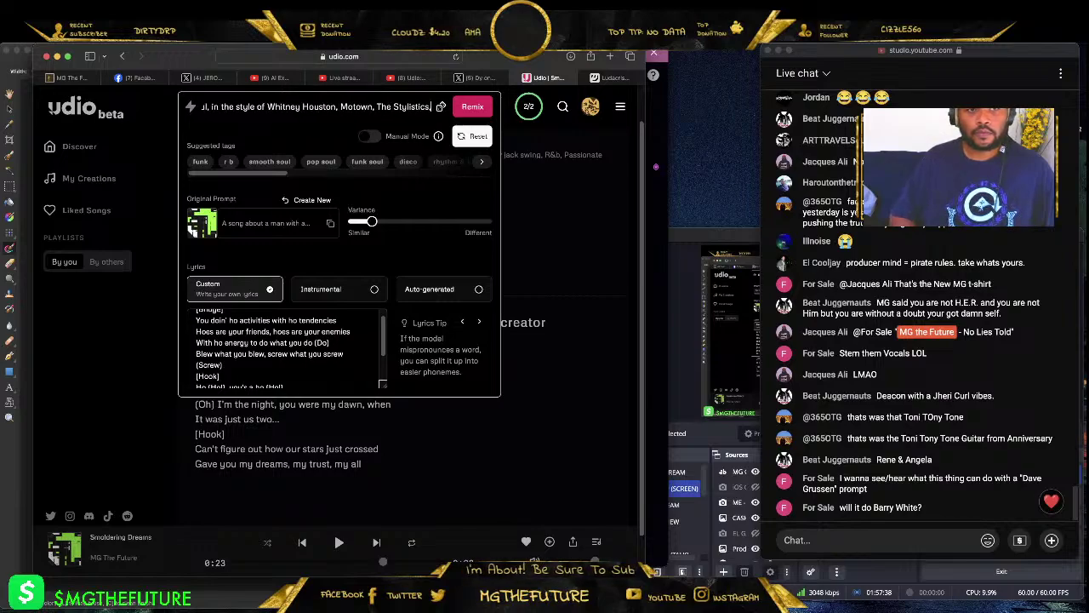
- Replace the Whitney Houston, Motown and The Stylistics style references in the prompt with "bobby brown, quiet storm," and generate the remix
{"action": "key", "text": "BackSpace"}
{"action": "key", "text": "BackSpace"}
{"action": "key", "text": "BackSpace"}
{"action": "key", "text": "BackSpace"}
{"action": "key", "text": "BackSpace"}
{"action": "key", "text": "BackSpace"}
{"action": "key", "text": "BackSpace"}
{"action": "key", "text": "BackSpace"}
{"action": "key", "text": "BackSpace"}
{"action": "key", "text": "BackSpace"}
{"action": "key", "text": "BackSpace"}
{"action": "key", "text": "BackSpace"}
{"action": "key", "text": "BackSpace"}
{"action": "key", "text": "BackSpace"}
{"action": "key", "text": "BackSpace"}
{"action": "key", "text": "BackSpace"}
{"action": "key", "text": "BackSpace"}
{"action": "key", "text": "BackSpace"}
{"action": "key", "text": "BackSpace"}
{"action": "key", "text": "BackSpace"}
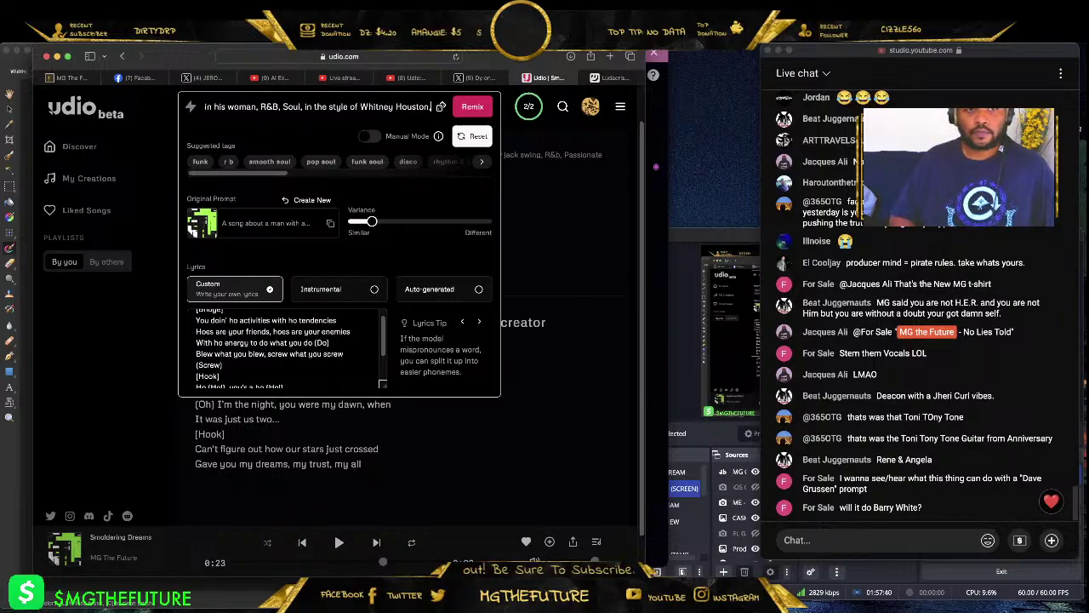
{"action": "key", "text": "BackSpace"}
{"action": "key", "text": "BackSpace"}
{"action": "key", "text": "BackSpace"}
{"action": "key", "text": "BackSpace"}
{"action": "key", "text": "BackSpace"}
{"action": "key", "text": "BackSpace"}
{"action": "key", "text": "BackSpace"}
{"action": "key", "text": "BackSpace"}
{"action": "key", "text": "BackSpace"}
{"action": "key", "text": "BackSpace"}
{"action": "key", "text": "BackSpace"}
{"action": "key", "text": "BackSpace"}
{"action": "key", "text": "BackSpace"}
{"action": "key", "text": "BackSpace"}
{"action": "key", "text": "BackSpace"}
{"action": "key", "text": "BackSpace"}
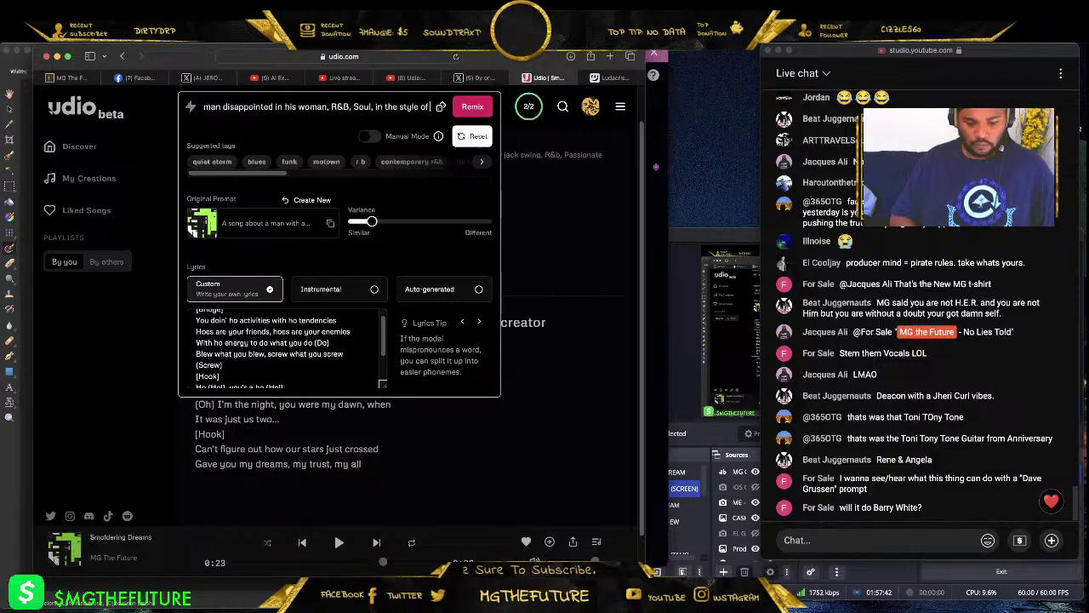
{"action": "type", "text": "bobby brown"}
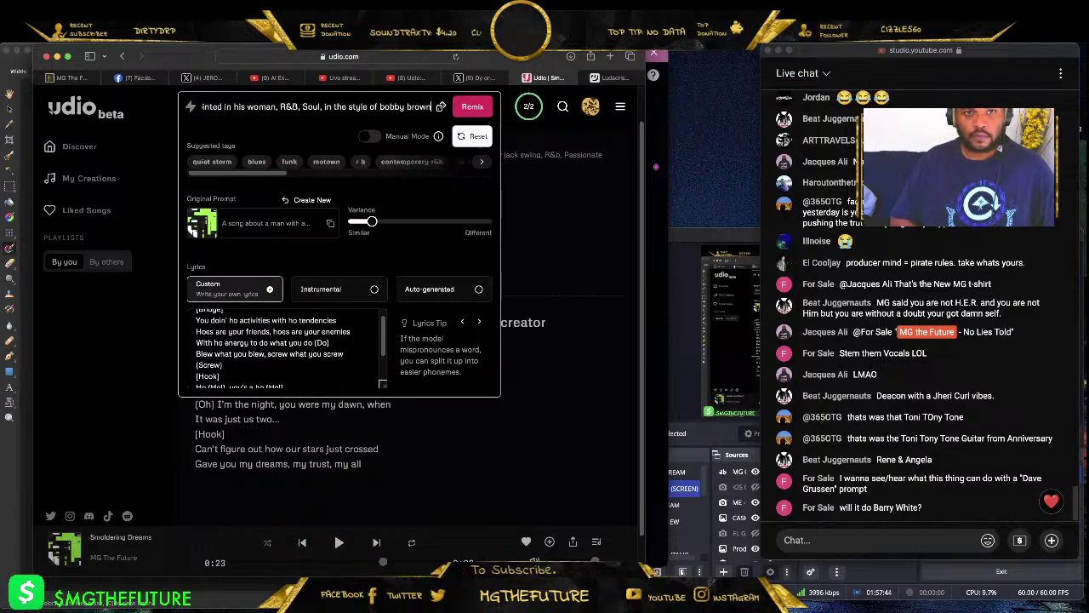
{"action": "type", "text": ", quiet storm,"}
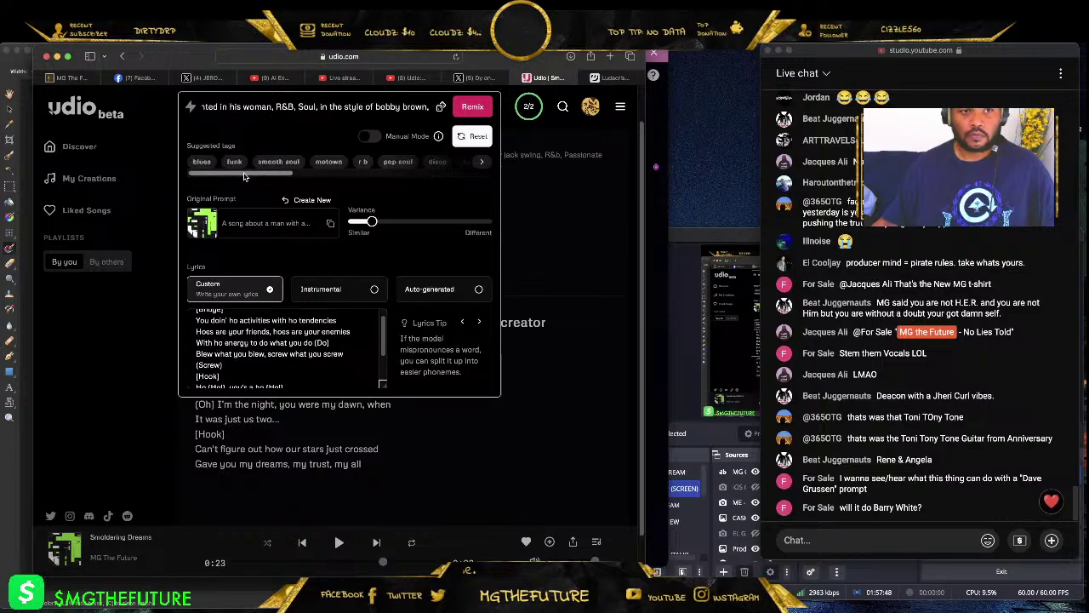
{"action": "left_click", "coordinate": [474, 108]}
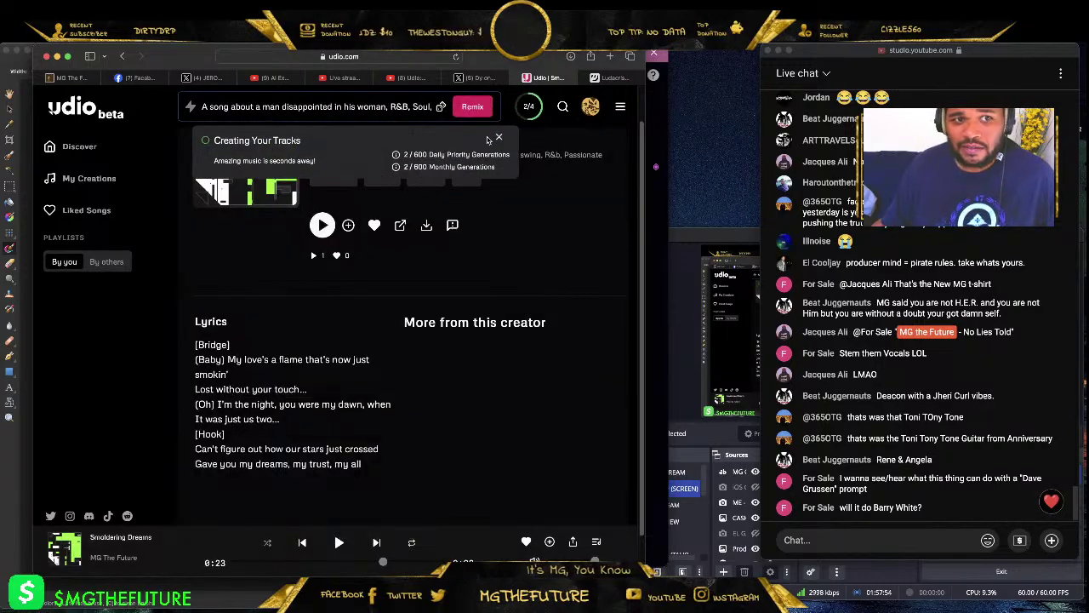
- Open the list of own creations, listen to "Whispers of Yesterday", pause playback, and rewind "Swinging Through Solace" to the start
{"action": "left_click", "coordinate": [529, 108]}
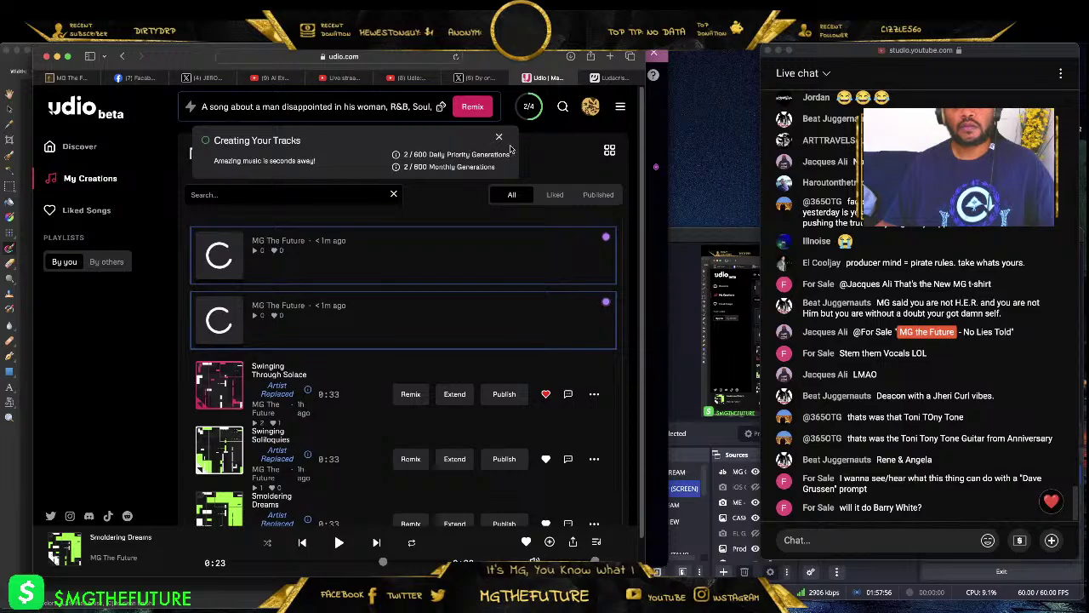
{"action": "scroll", "coordinate": [407, 263], "scroll_direction": "down", "scroll_amount": 2}
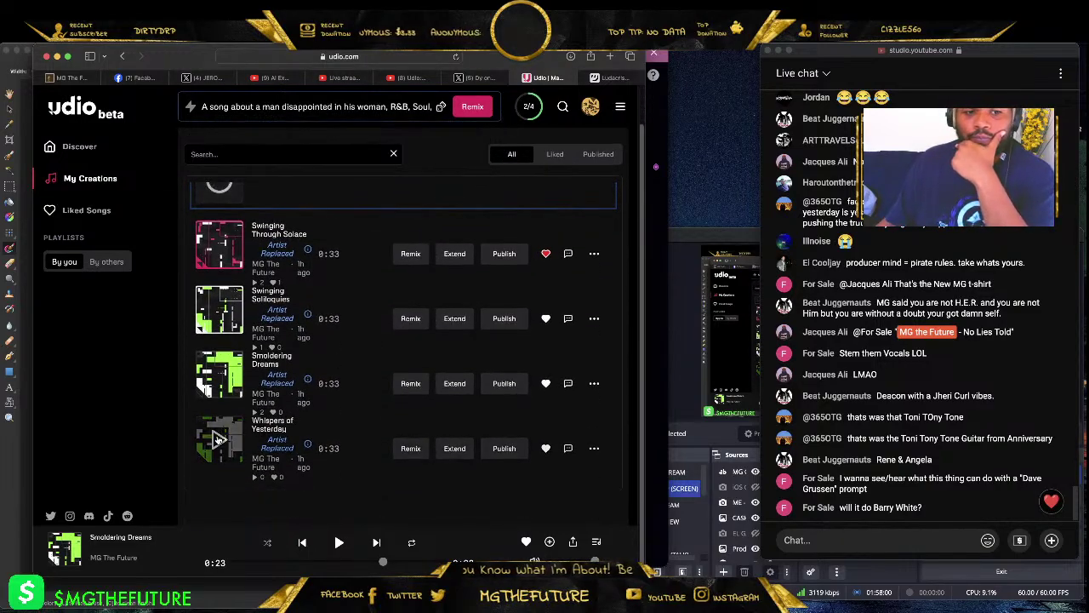
{"action": "left_click", "coordinate": [237, 440]}
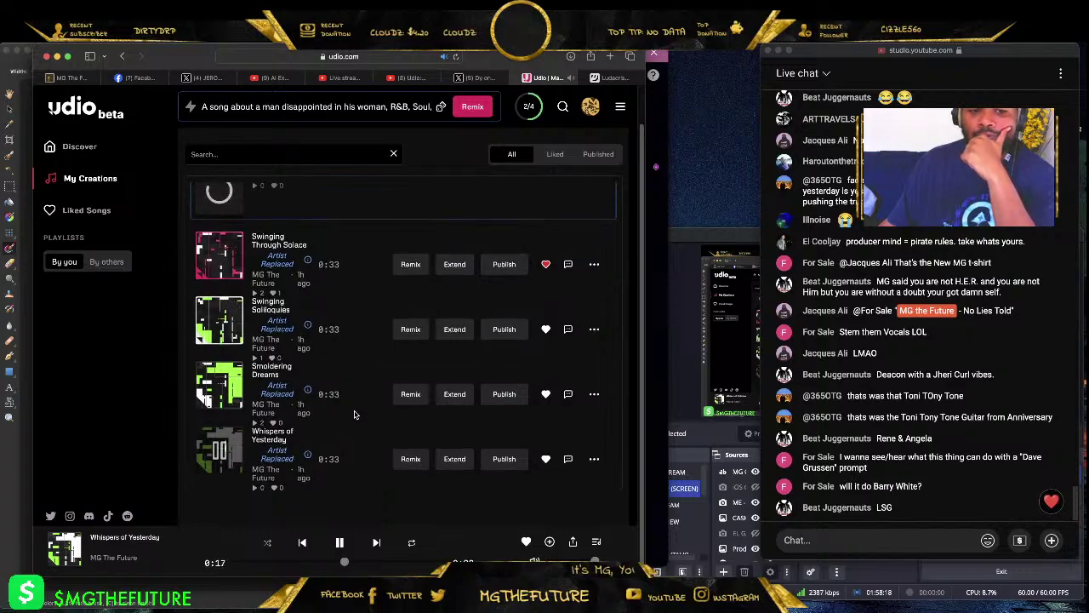
{"action": "scroll", "coordinate": [358, 407], "scroll_direction": "down", "scroll_amount": 3}
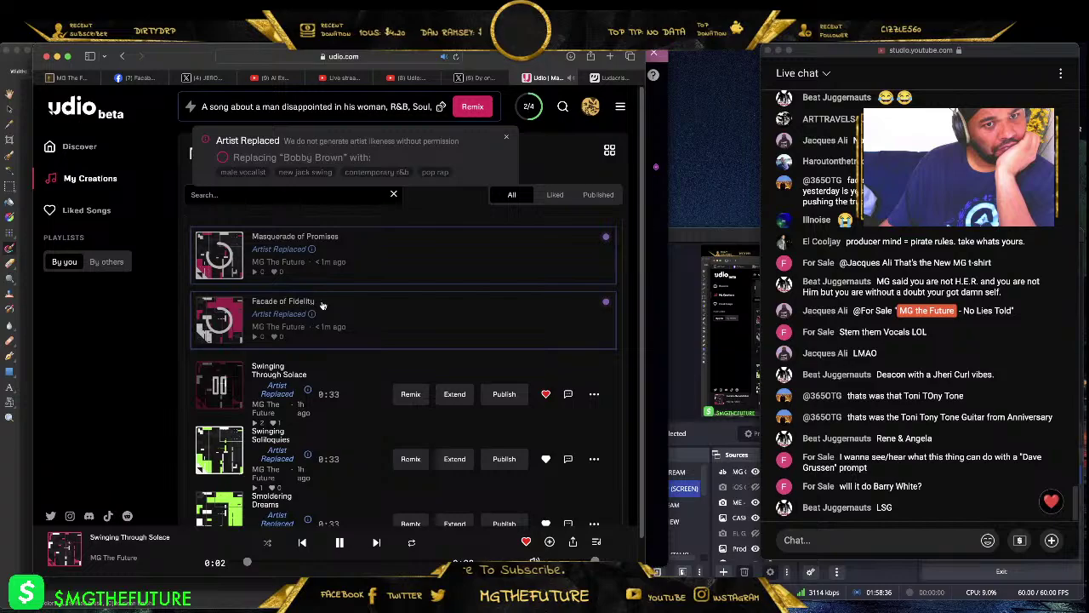
{"action": "left_click", "coordinate": [507, 137]}
{"action": "key", "text": "space"}
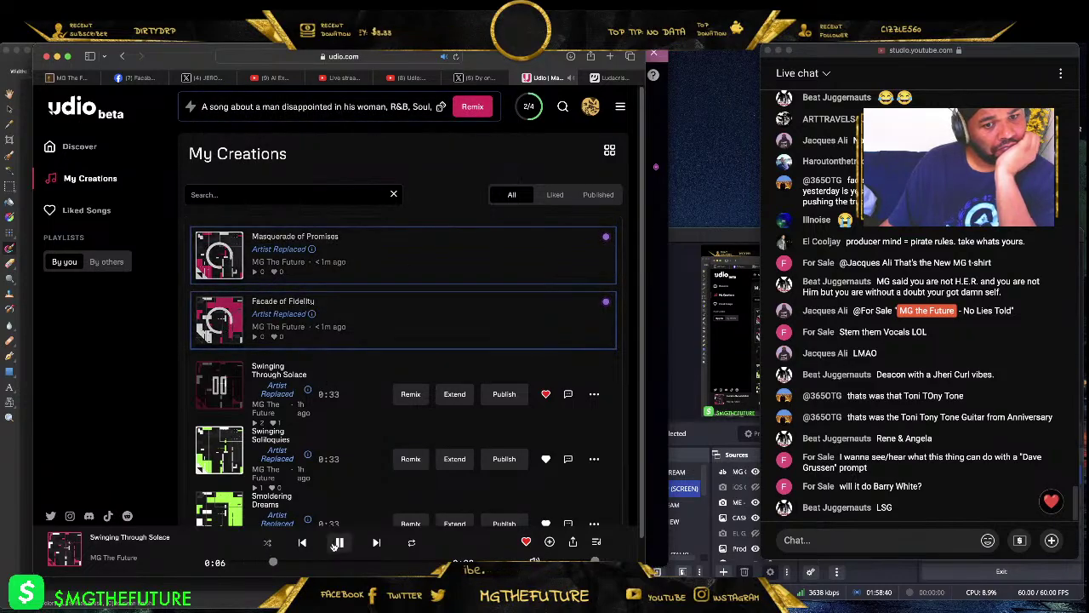
{"action": "scroll", "coordinate": [410, 314], "scroll_direction": "down", "scroll_amount": 3}
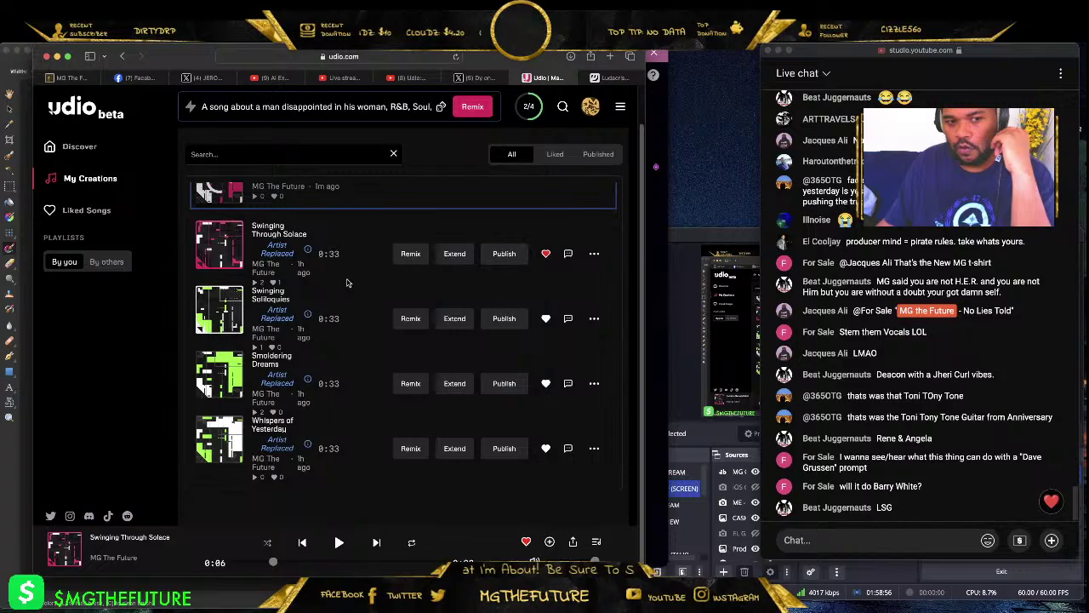
{"action": "left_click_drag", "start_coordinate": [274, 562], "coordinate": [235, 563]}
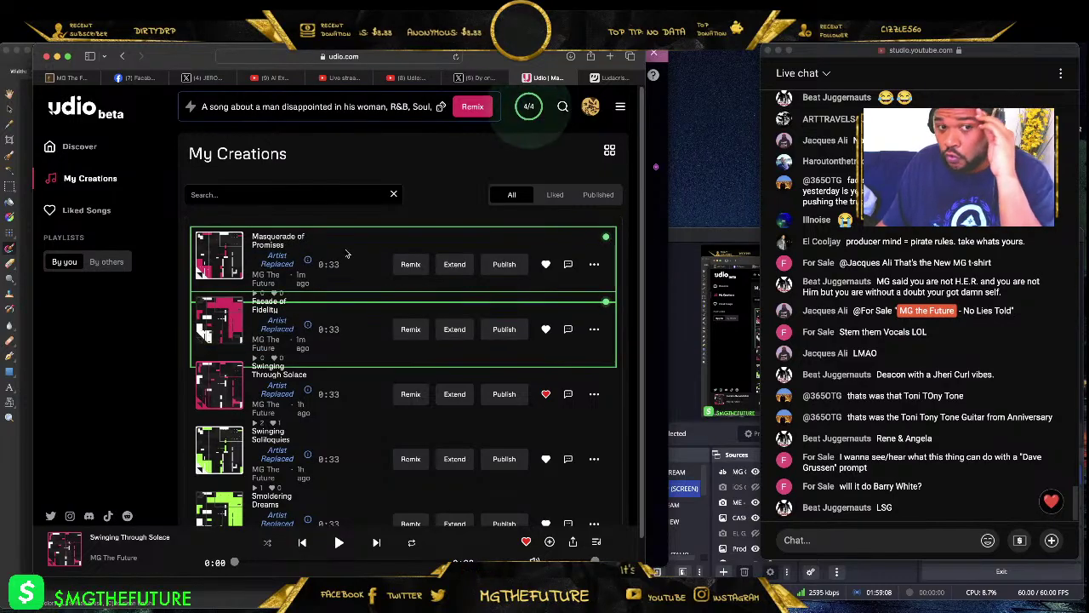
- Listen to the new remixes "Masquerade of Promises" and "Facade of Fidelity"
{"action": "left_click", "coordinate": [223, 259]}
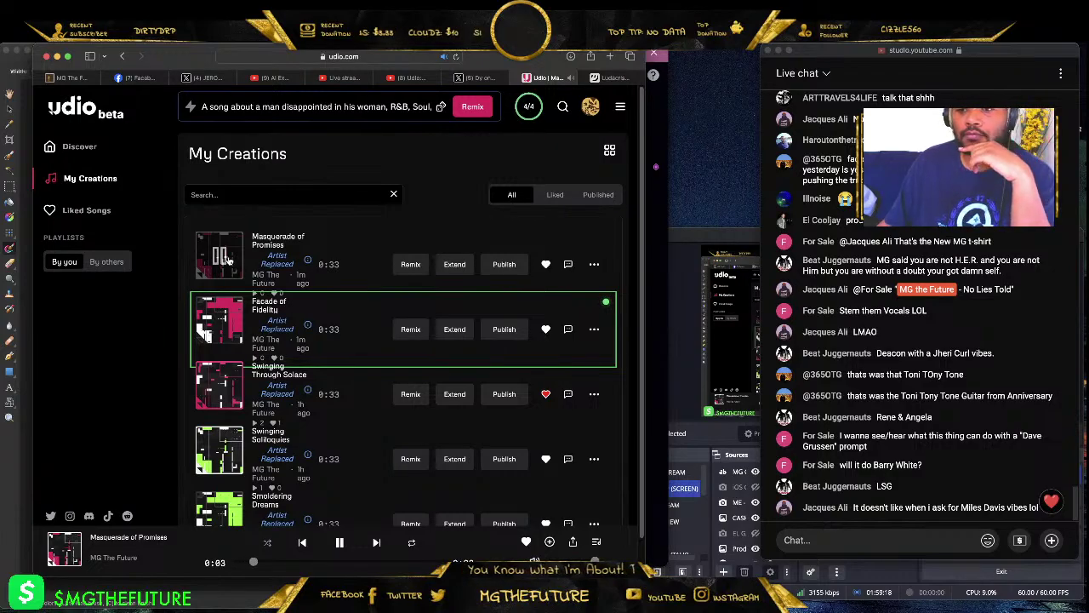
{"action": "mouse_move", "coordinate": [289, 270]}
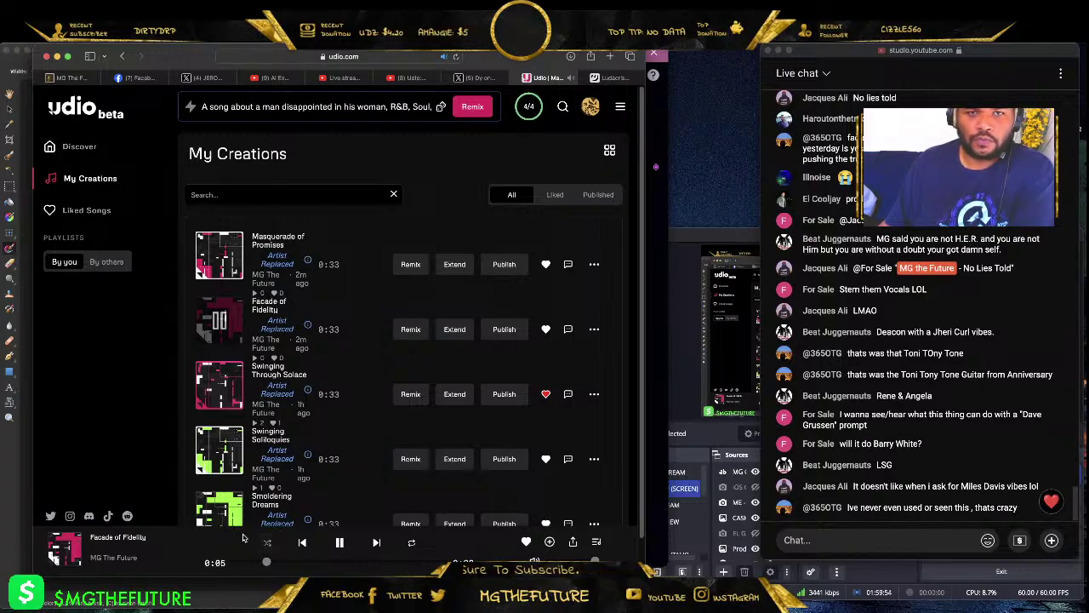
{"action": "mouse_move", "coordinate": [271, 311]}
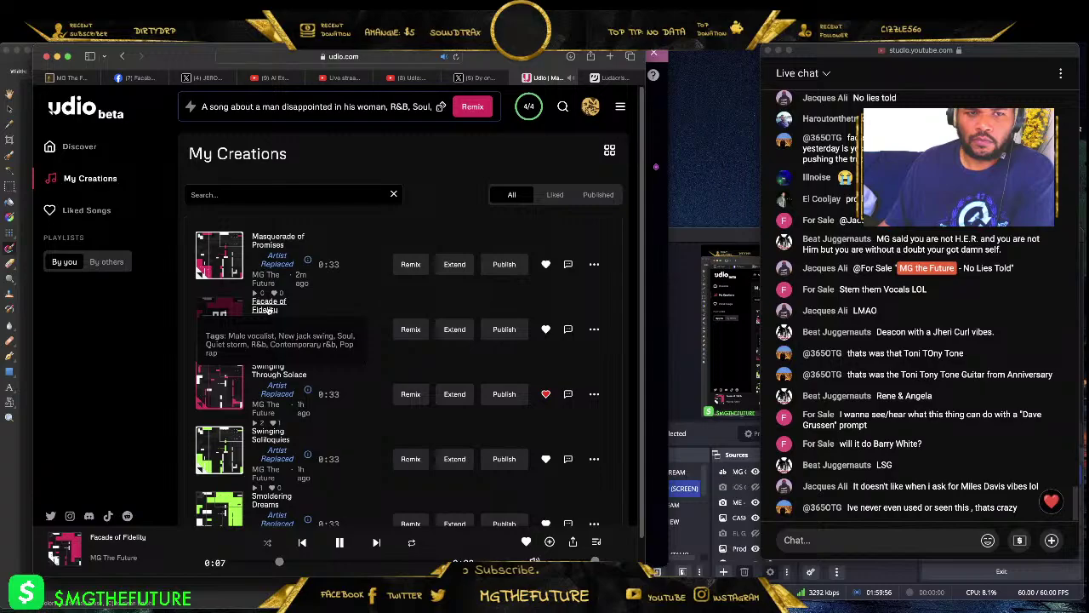
- Open the "Facade of Fidelity" song page and follow its lyrics during playback
{"action": "left_click", "coordinate": [267, 308]}
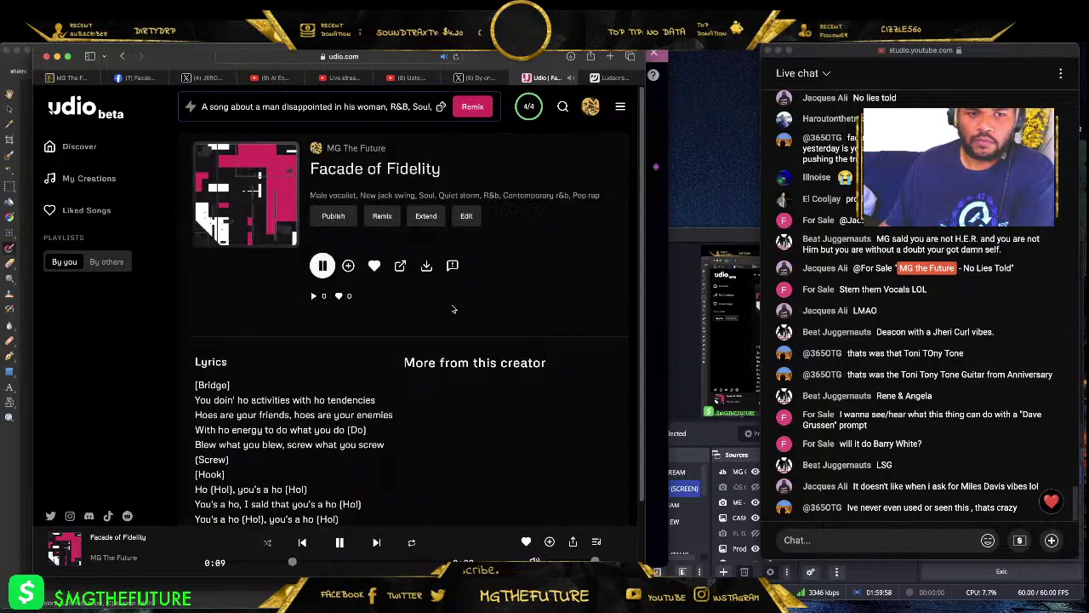
{"action": "scroll", "coordinate": [356, 316], "scroll_direction": "down", "scroll_amount": 1}
{"action": "scroll", "coordinate": [355, 317], "scroll_direction": "down", "scroll_amount": 1}
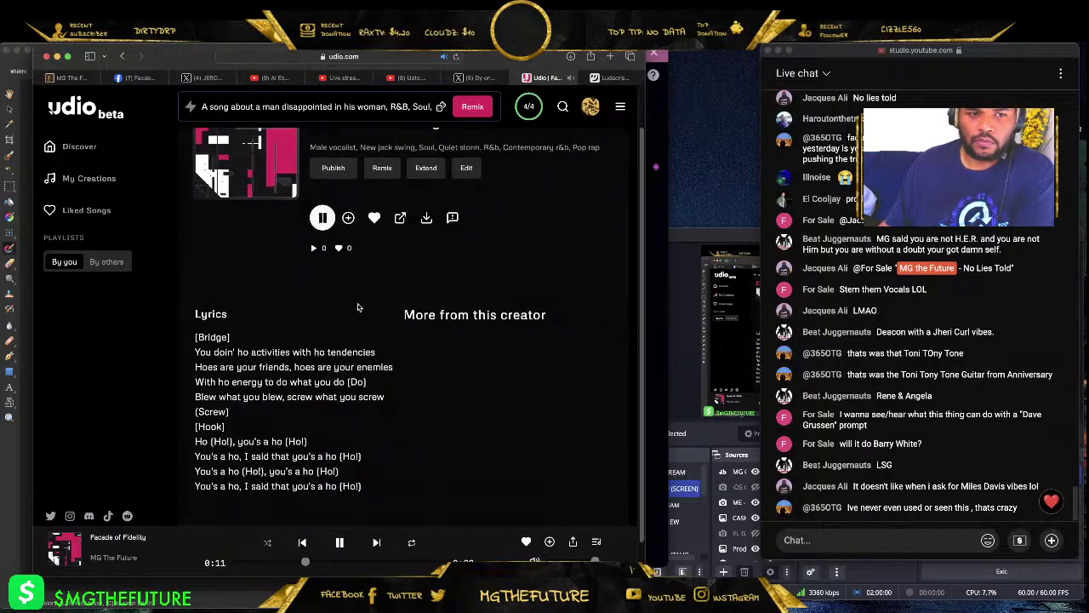
{"action": "scroll", "coordinate": [356, 307], "scroll_direction": "down", "scroll_amount": 1}
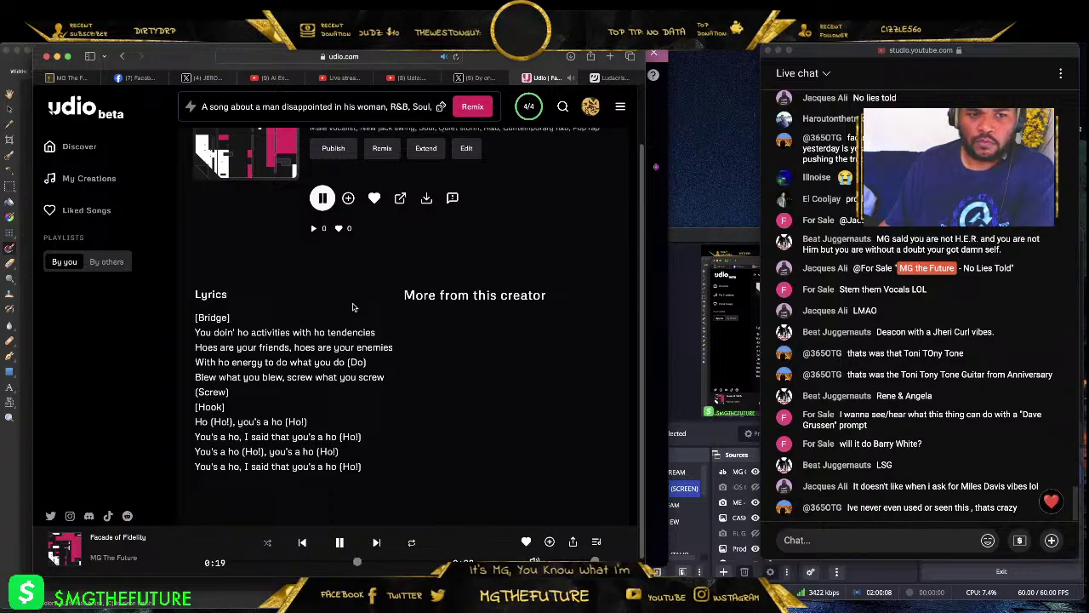
{"action": "scroll", "coordinate": [353, 306], "scroll_direction": "down", "scroll_amount": 1}
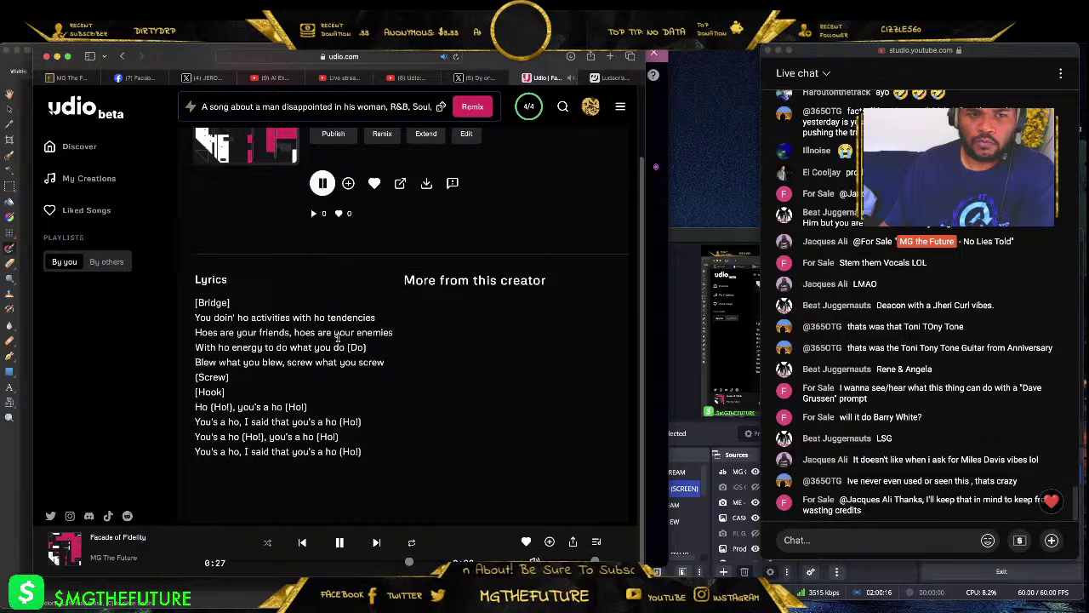
- Pause the playback and open the remix settings for "Facade of Fidelity"
{"action": "scroll", "coordinate": [345, 336], "scroll_direction": "up", "scroll_amount": 5}
{"action": "left_click", "coordinate": [382, 216]}
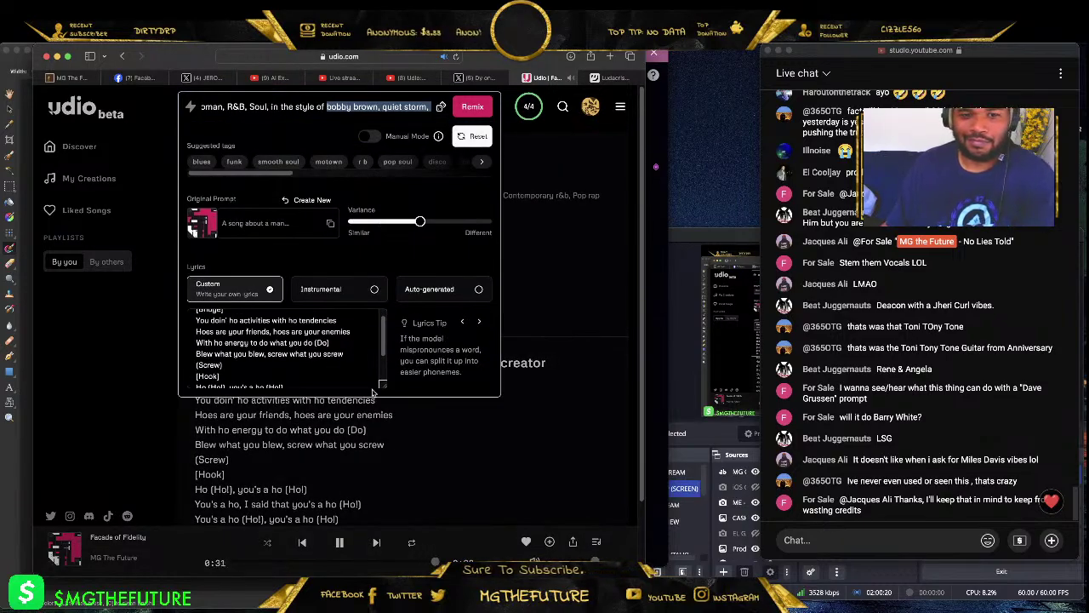
{"action": "left_click", "coordinate": [336, 548]}
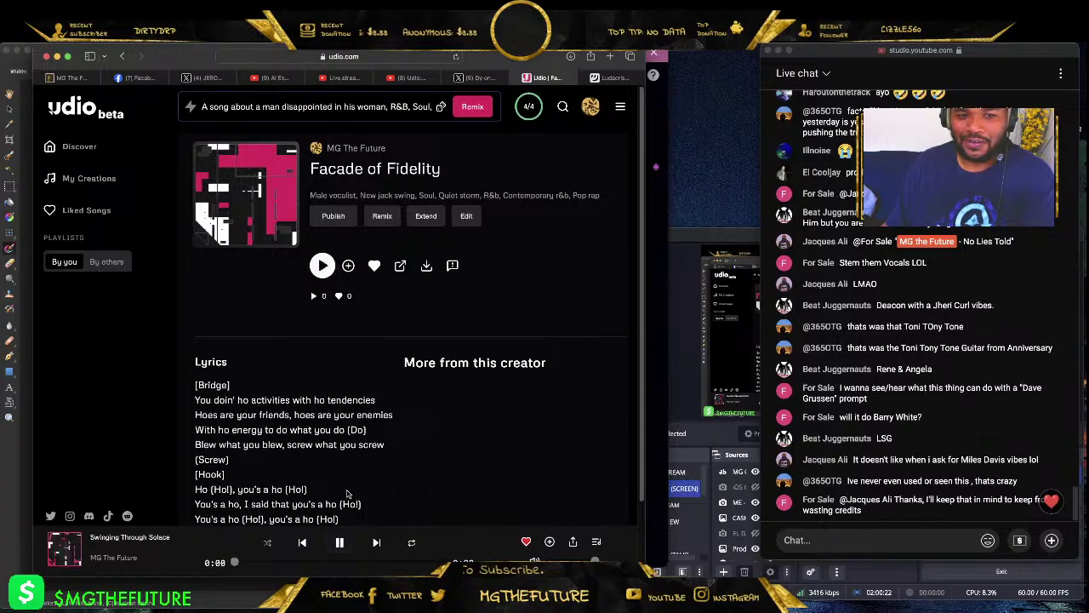
{"action": "left_click", "coordinate": [340, 542]}
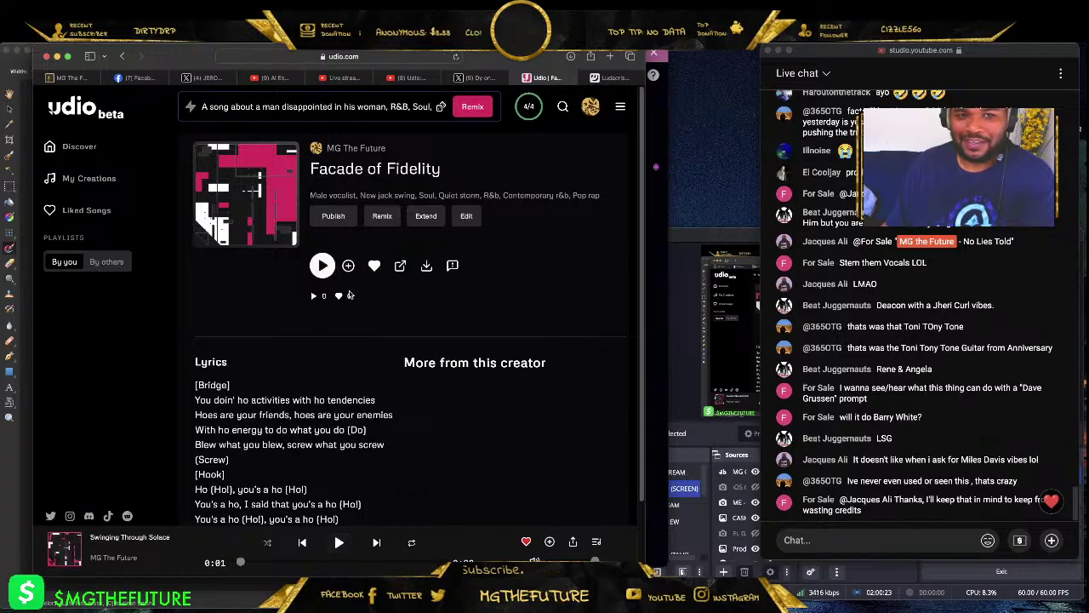
{"action": "left_click", "coordinate": [381, 217]}
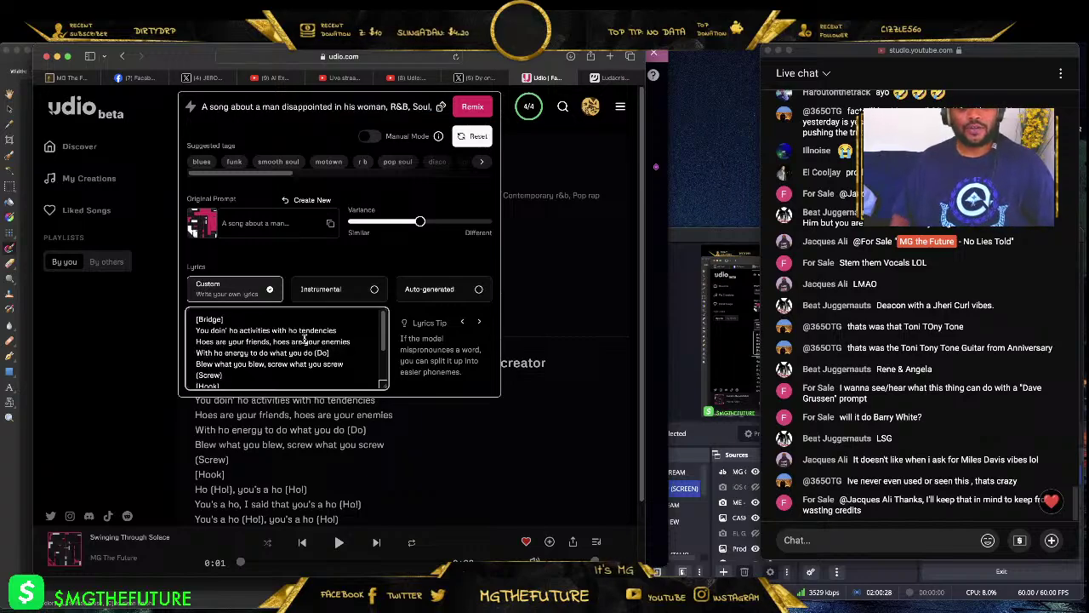
- Change the first bridge line of the lyrics to "You doing Pro activities with Pro tendencies"
{"action": "key", "text": "BackSpace"}
{"action": "key", "text": "BackSpace"}
{"action": "key", "text": "BackSpace"}
{"action": "key", "text": "BackSpace"}
{"action": "type", "text": "g"}
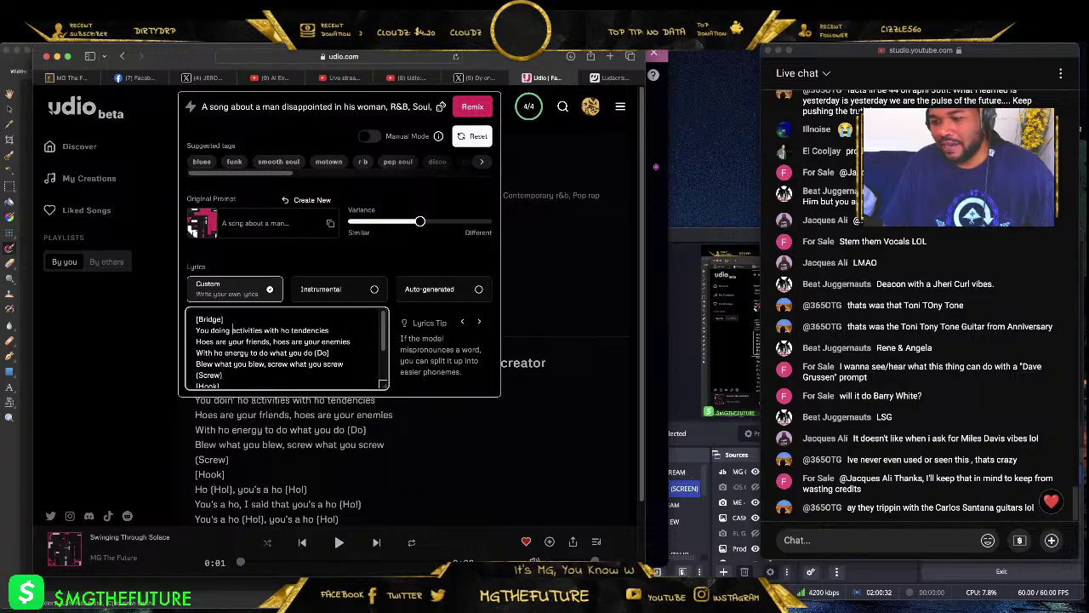
{"action": "type", "text": " PR"}
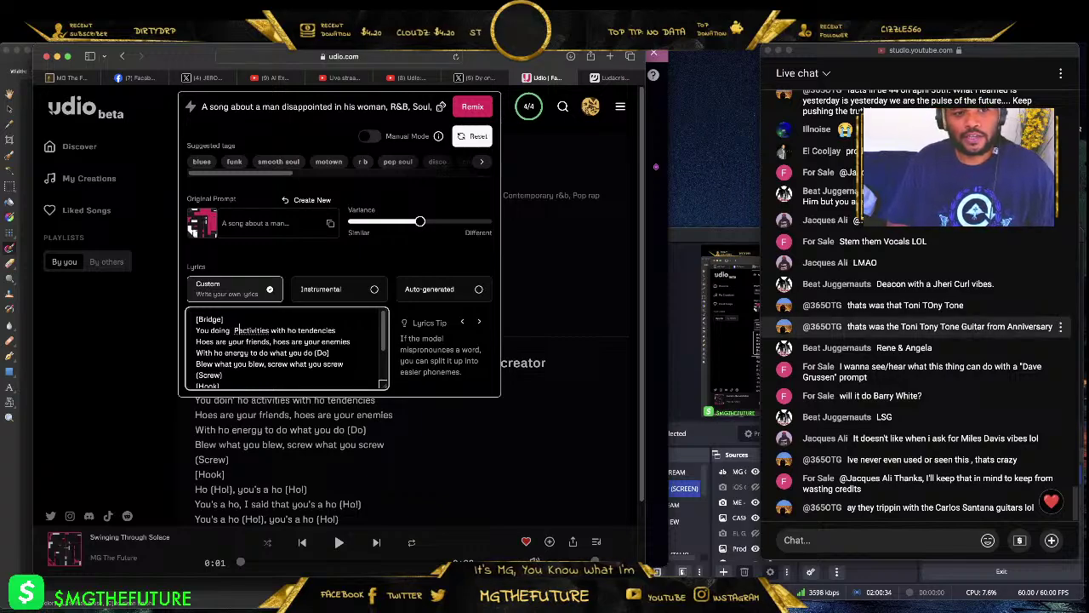
{"action": "key", "text": "BackSpace"}
{"action": "type", "text": "ro"}
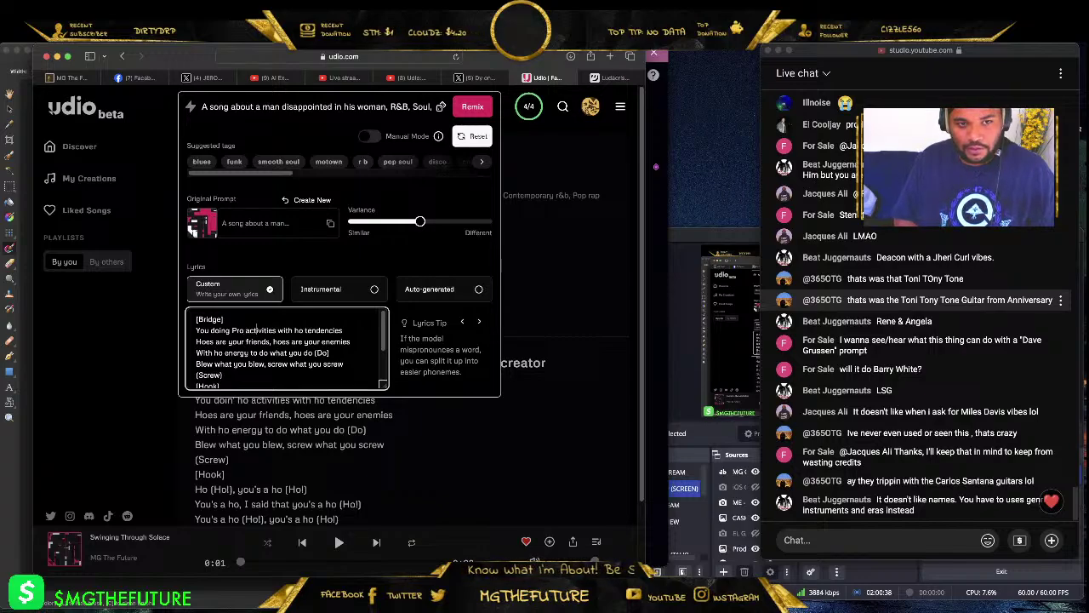
{"action": "double_click", "coordinate": [298, 330]}
{"action": "type", "text": "Pro"}
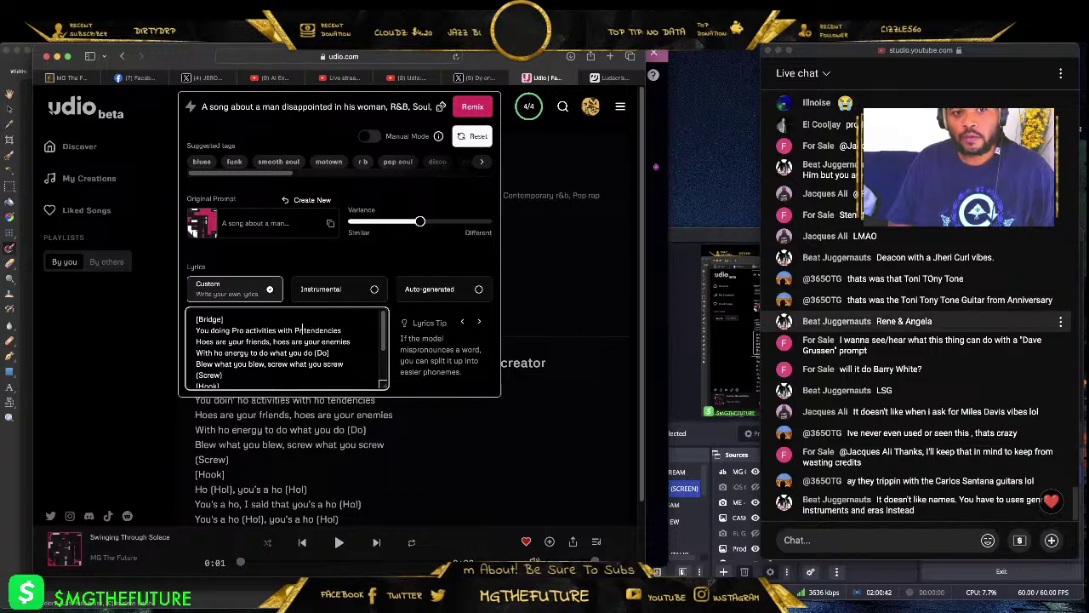
{"action": "type", "text": "o"}
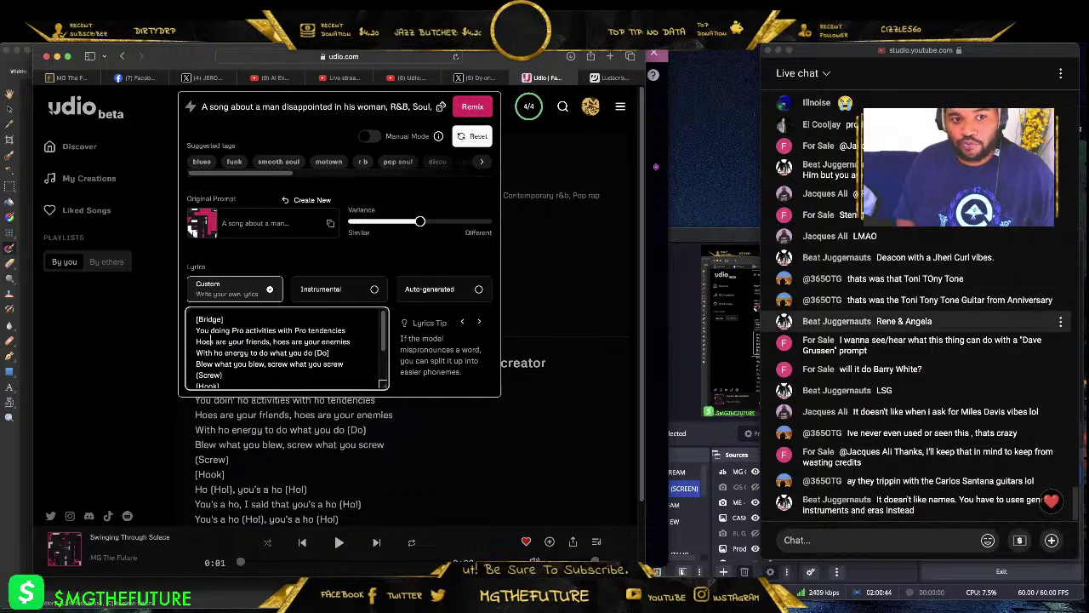
- Change the second bridge line to "Pros are your friends, Pros are your enemies"
{"action": "key", "text": "BackSpace"}
{"action": "key", "text": "BackSpace"}
{"action": "key", "text": "BackSpace"}
{"action": "type", "text": "Pro"}
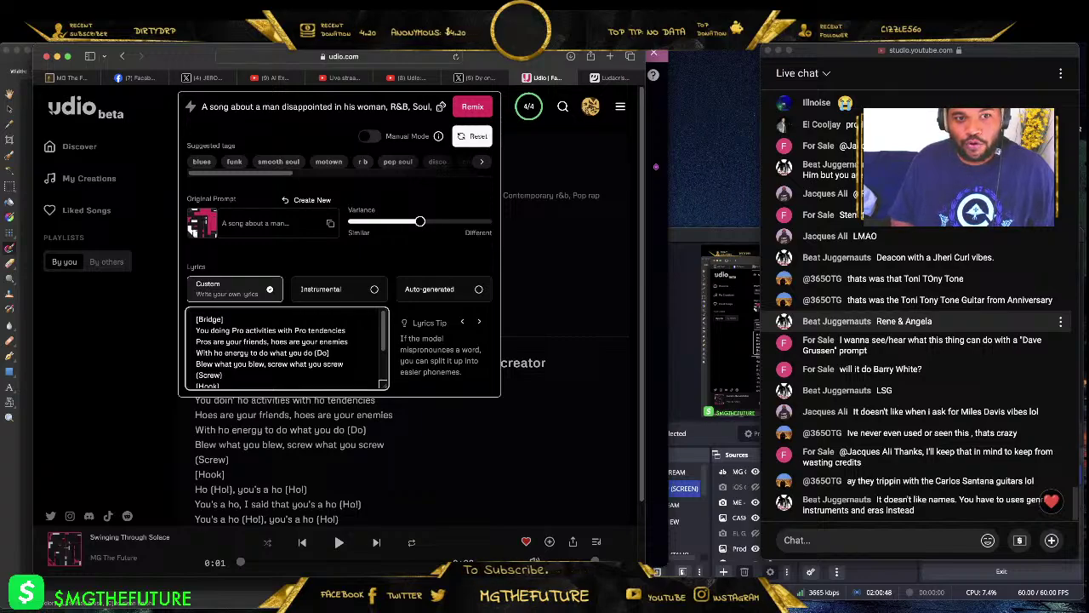
{"action": "left_click", "coordinate": [271, 340]}
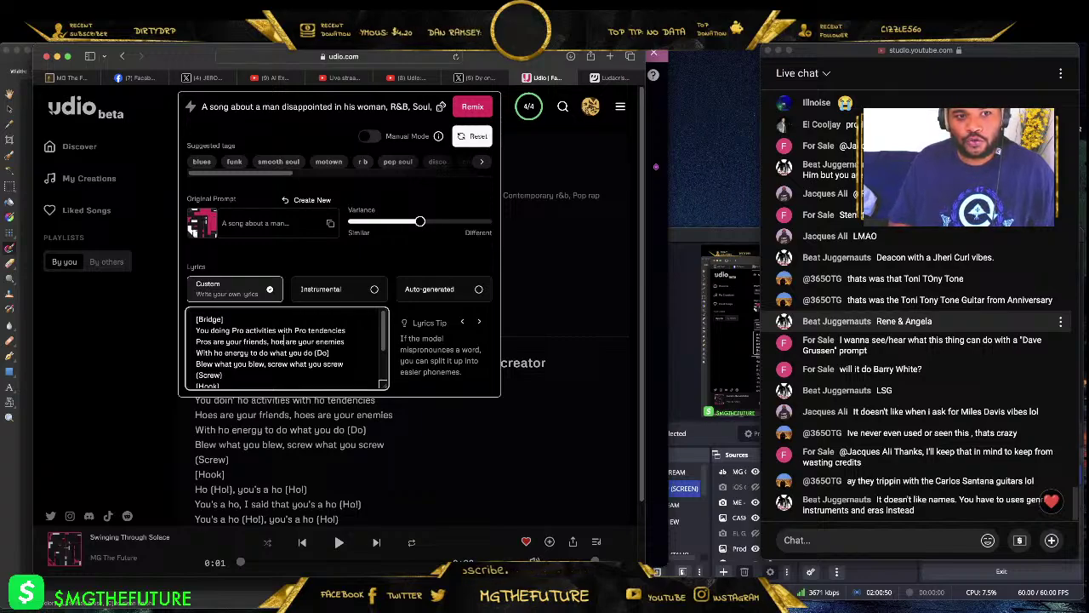
{"action": "key", "text": "Delete"}
{"action": "key", "text": "Delete"}
{"action": "key", "text": "Delete"}
{"action": "key", "text": "Delete"}
{"action": "type", "text": "Pro"}
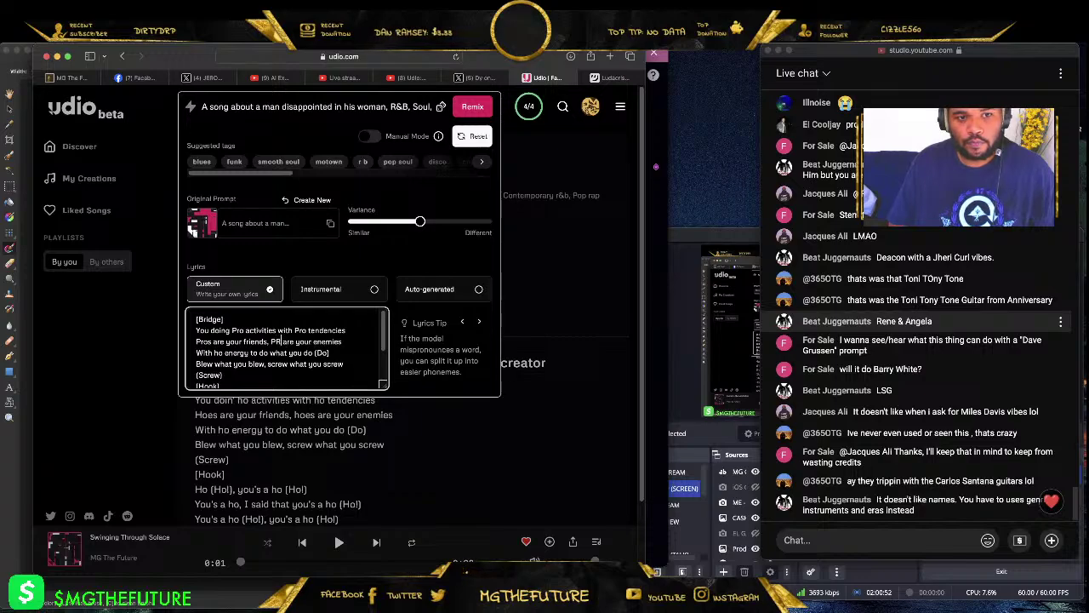
{"action": "type", "text": "s"}
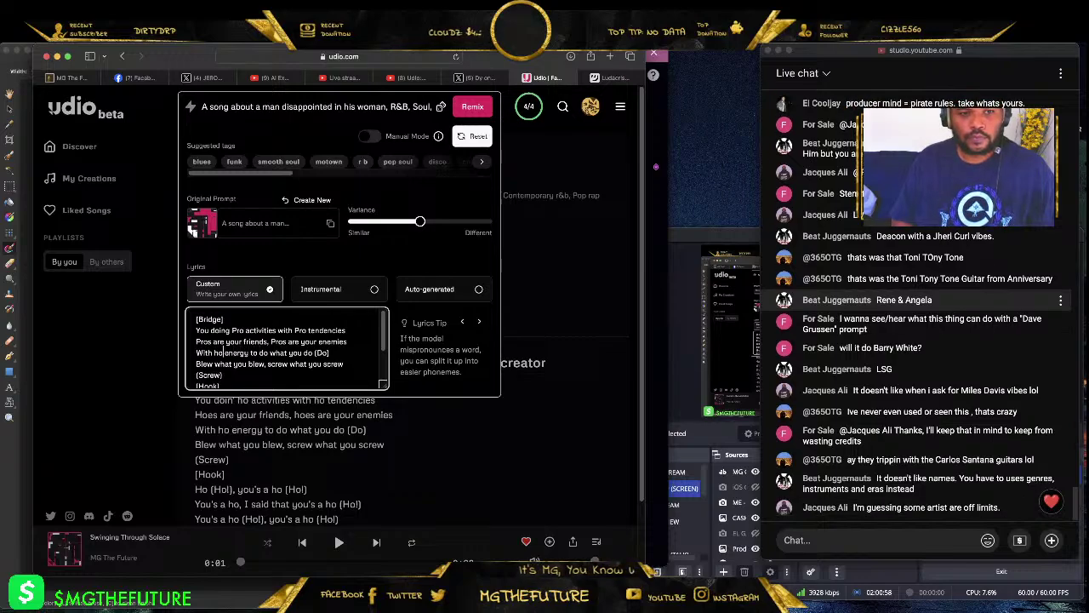
- Replace "ho" with "Pro" before "energy" in the third bridge line
{"action": "key", "text": "BackSpace"}
{"action": "key", "text": "BackSpace"}
{"action": "type", "text": "Pro"}
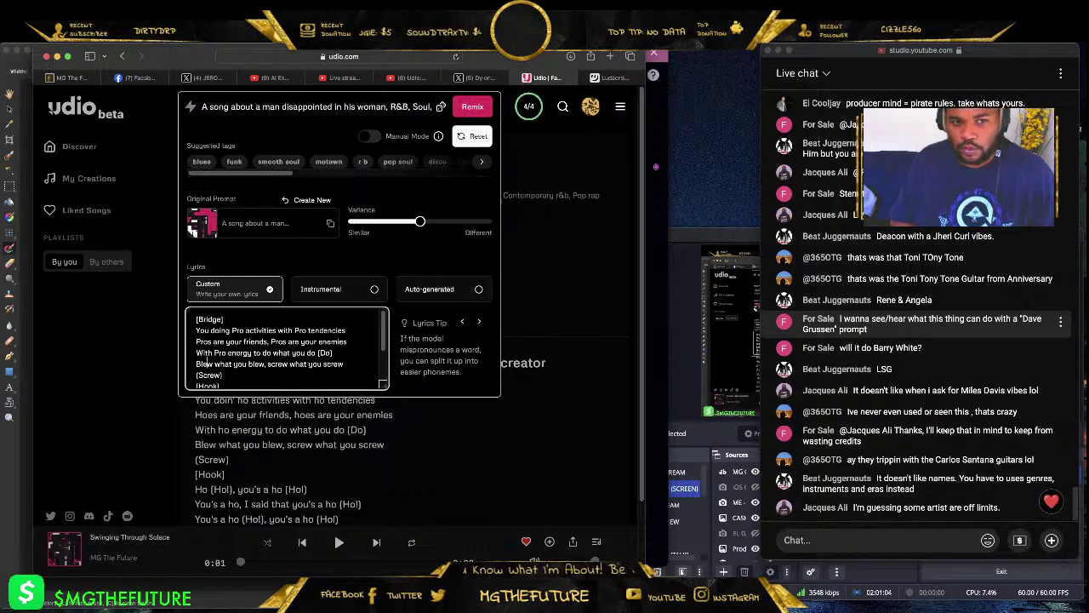
- Respell "Blew" and "blew" as "Blue" and "blue" in the fourth bridge line
{"action": "left_click", "coordinate": [212, 364]}
{"action": "key", "text": "BackSpace"}
{"action": "key", "text": "BackSpace"}
{"action": "type", "text": "ue"}
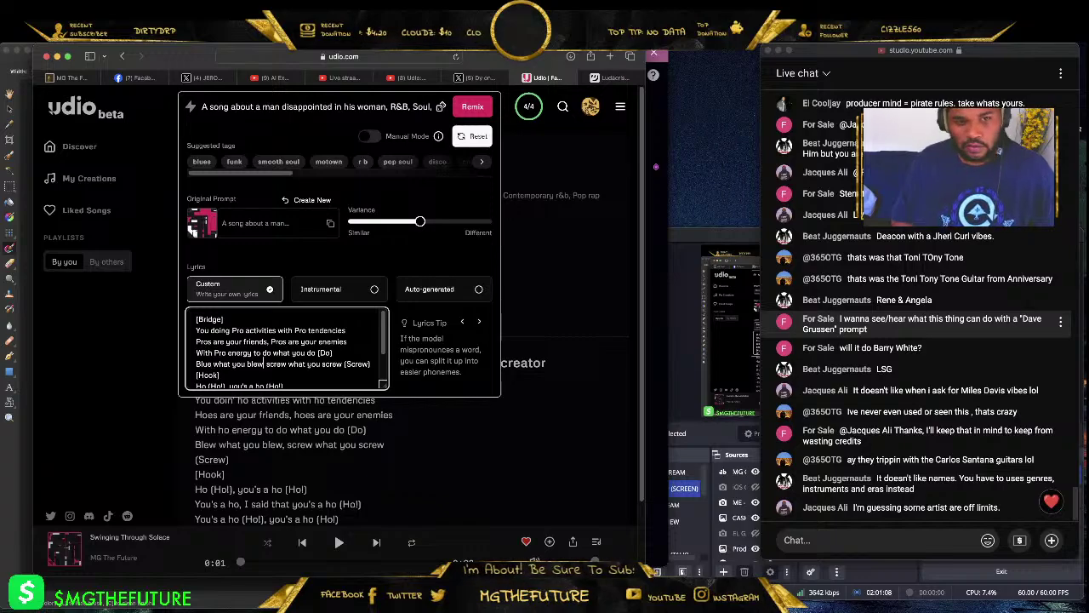
{"action": "left_click", "coordinate": [263, 363]}
{"action": "key", "text": "BackSpace"}
{"action": "key", "text": "BackSpace"}
{"action": "type", "text": "ue"}
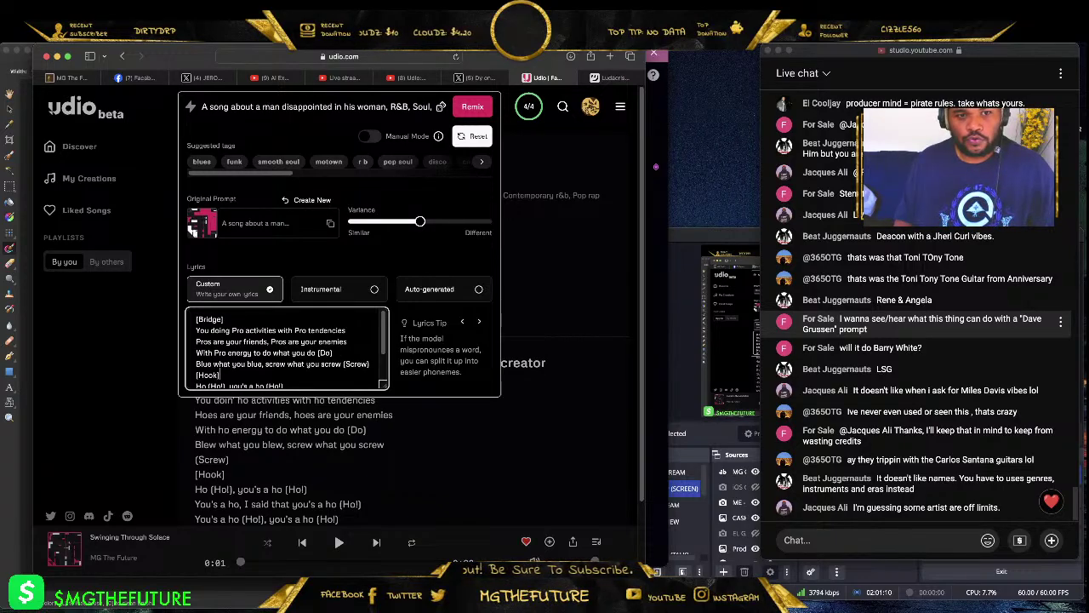
- Change the first hook line of the lyrics to "Pro (Ho!), you're a Pro (Ho!)"
{"action": "scroll", "coordinate": [220, 375], "scroll_direction": "down", "scroll_amount": 2}
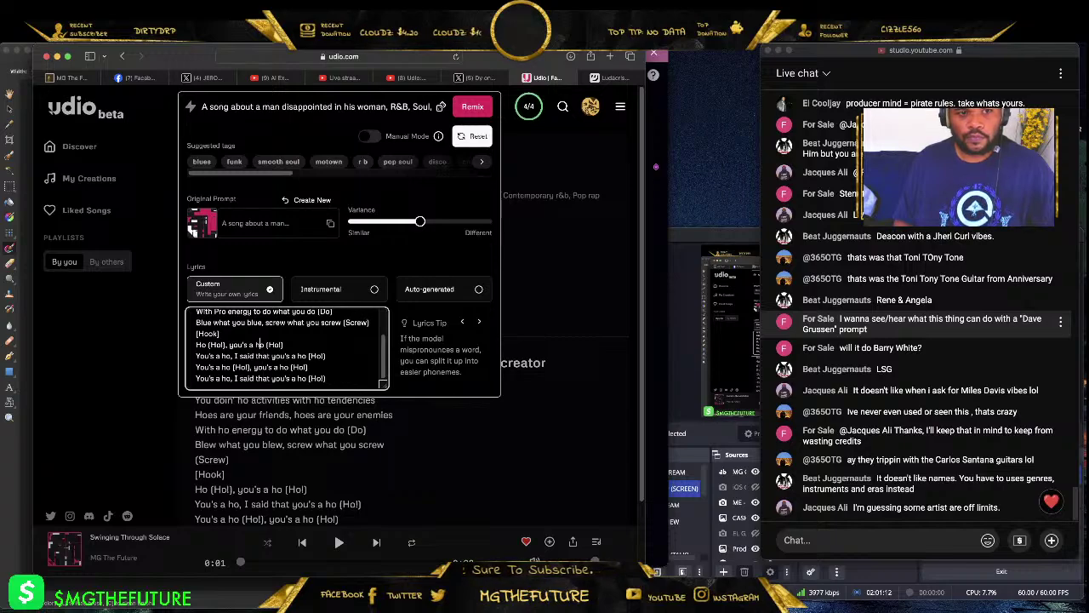
{"action": "left_click", "coordinate": [204, 345]}
{"action": "key", "text": "BackSpace"}
{"action": "key", "text": "BackSpace"}
{"action": "type", "text": "Pro"}
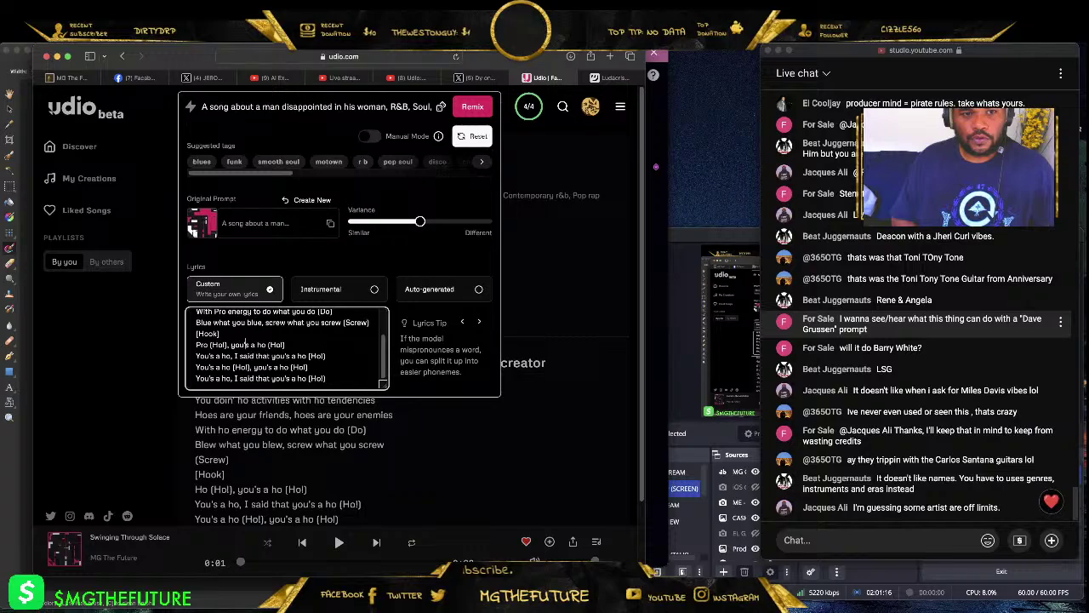
{"action": "key", "text": "BackSpace"}
{"action": "key", "text": "BackSpace"}
{"action": "key", "text": "BackSpace"}
{"action": "key", "text": "BackSpace"}
{"action": "key", "text": "BackSpace"}
{"action": "key", "text": "BackSpace"}
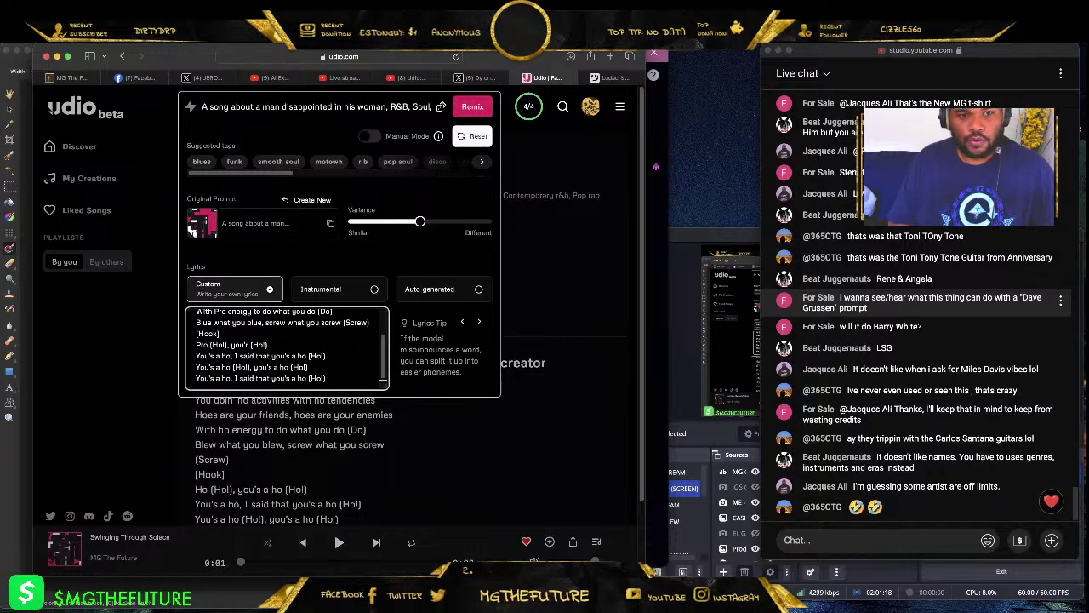
{"action": "type", "text": "re a Pro"}
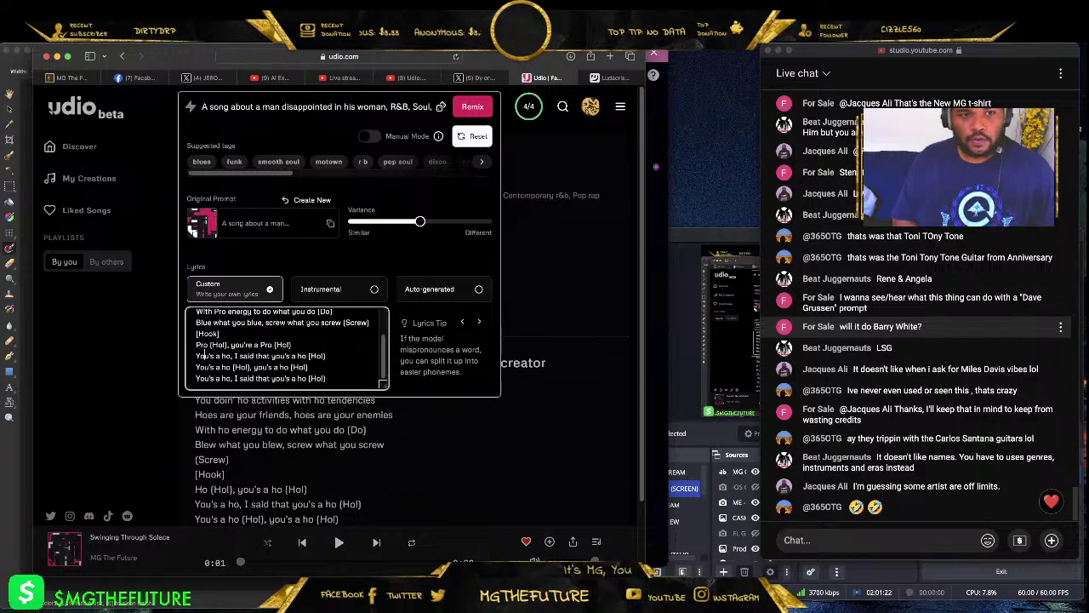
- Change the opening of the second hook line from "You's a ho" to "You're a Pro"
{"action": "left_click", "coordinate": [210, 357]}
{"action": "key", "text": "BackSpace"}
{"action": "key", "text": "BackSpace"}
{"action": "key", "text": "BackSpace"}
{"action": "type", "text": "re"}
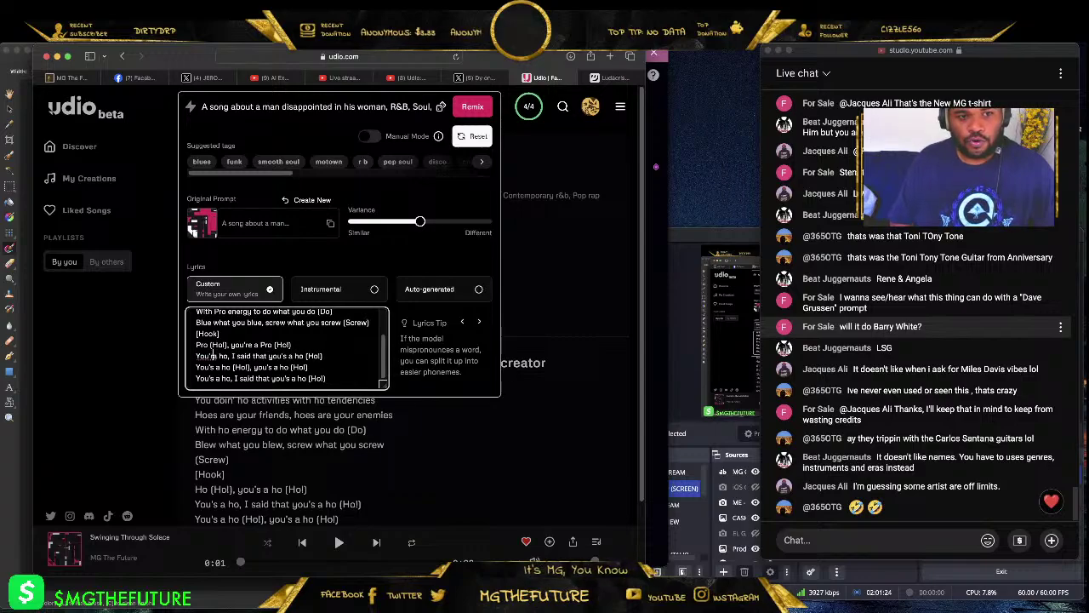
{"action": "type", "text": " a"}
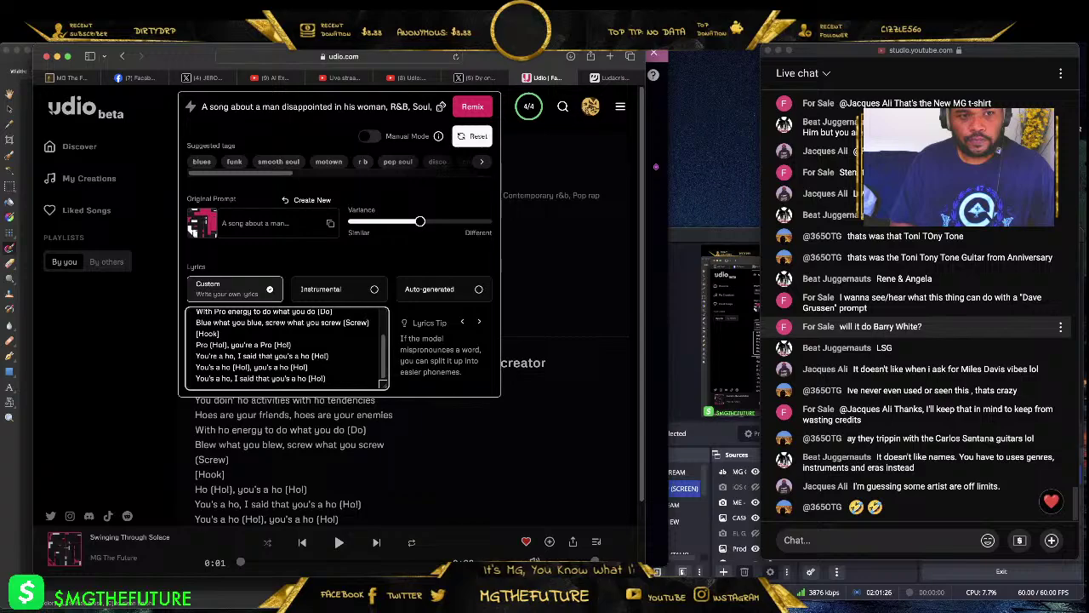
{"action": "key", "text": "BackSpace"}
{"action": "type", "text": "Pro"}
{"action": "key", "text": "BackSpace"}
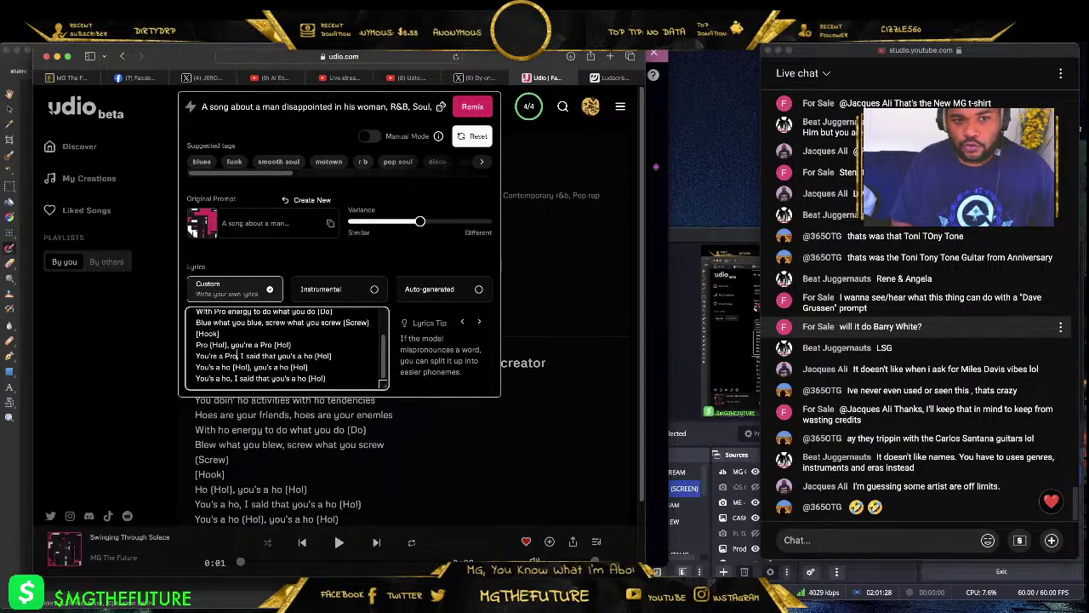
- Delete the last two lines of the hook
{"action": "key", "text": "Down"}
{"action": "key", "text": "Down"}
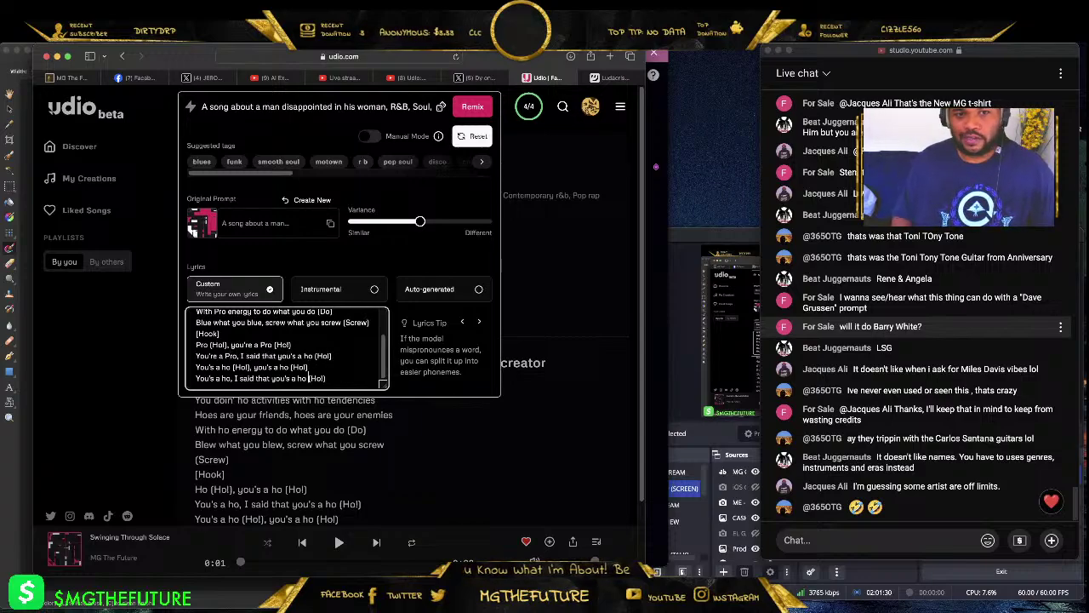
{"action": "key", "text": "End"}
{"action": "key", "text": "shift+Up"}
{"action": "key", "text": "shift+Home"}
{"action": "key", "text": "BackSpace"}
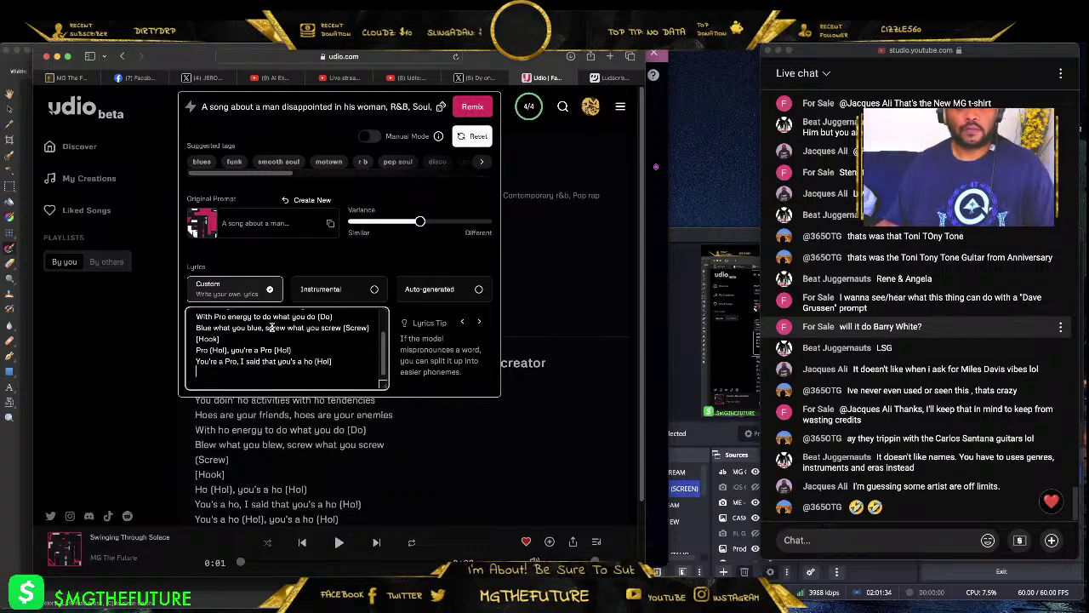
- Set the variance fully to Similar and generate the remix with the edited lyrics
{"action": "scroll", "coordinate": [298, 352], "scroll_direction": "up", "scroll_amount": 2}
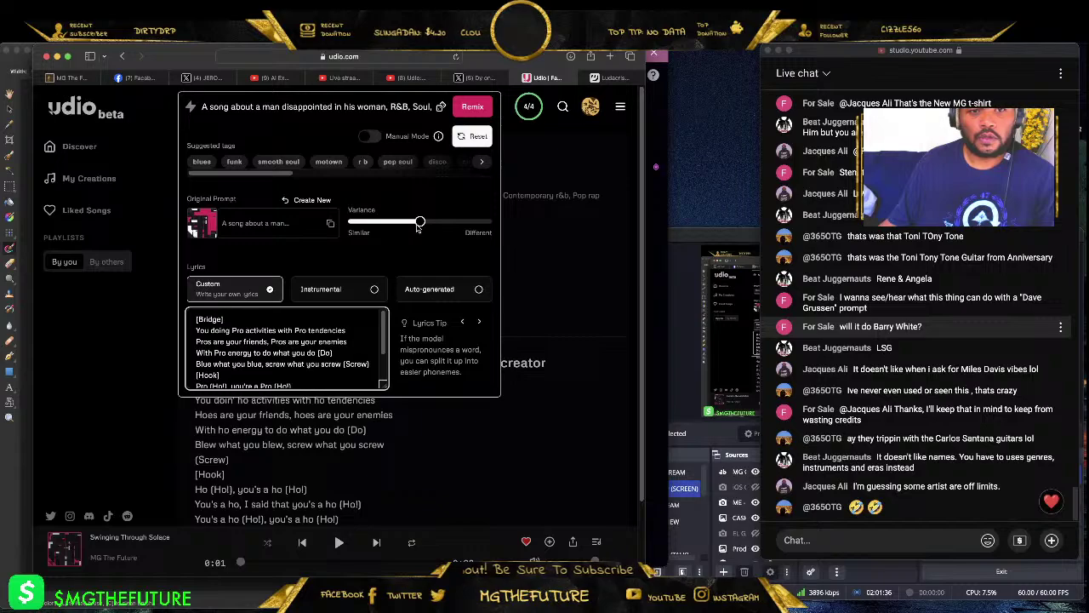
{"action": "left_click_drag", "start_coordinate": [420, 221], "coordinate": [340, 230]}
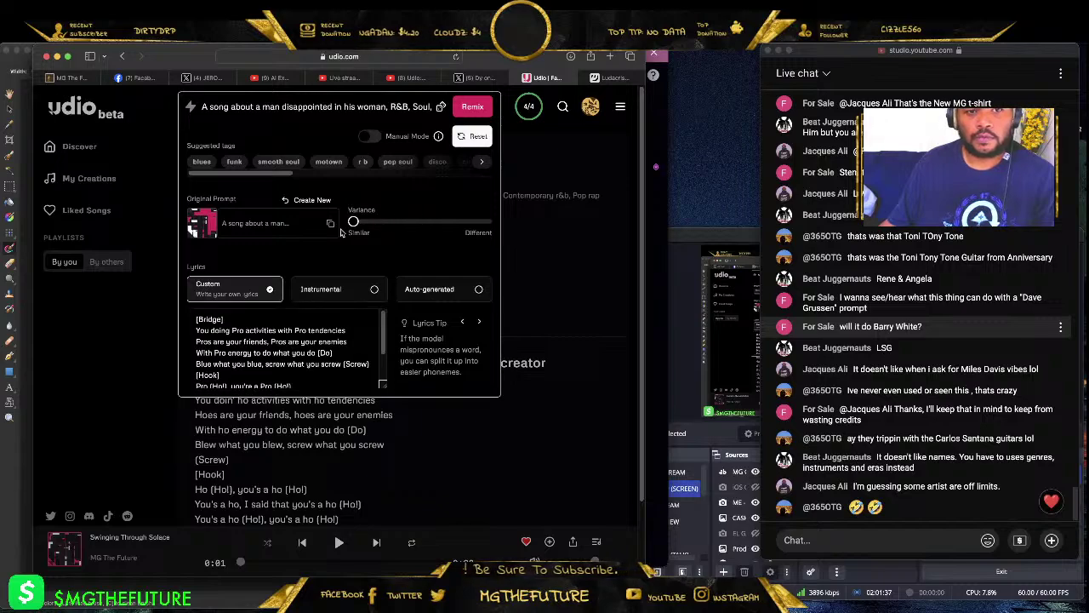
{"action": "left_click", "coordinate": [470, 106]}
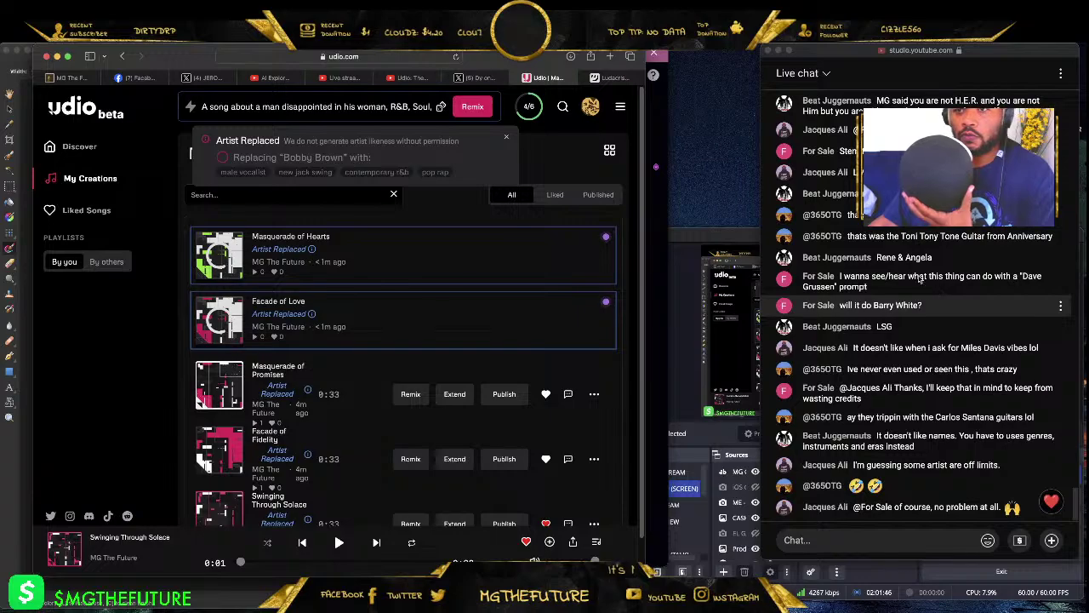
- Read back through the earlier viewer messages in the YouTube live chat
{"action": "scroll", "coordinate": [940, 237], "scroll_direction": "up", "scroll_amount": 5}
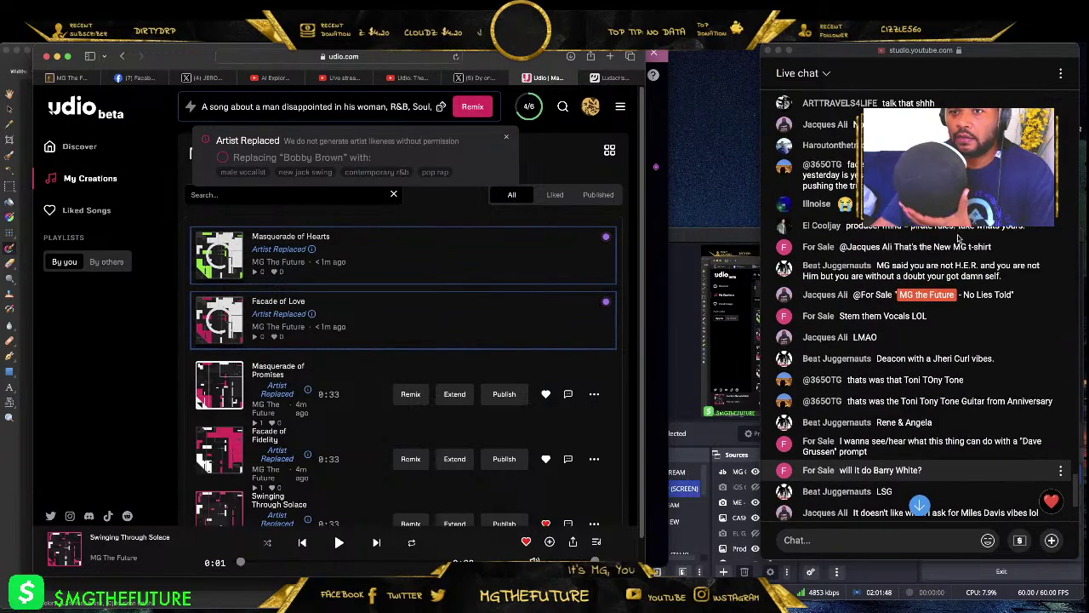
{"action": "scroll", "coordinate": [973, 256], "scroll_direction": "up", "scroll_amount": 1}
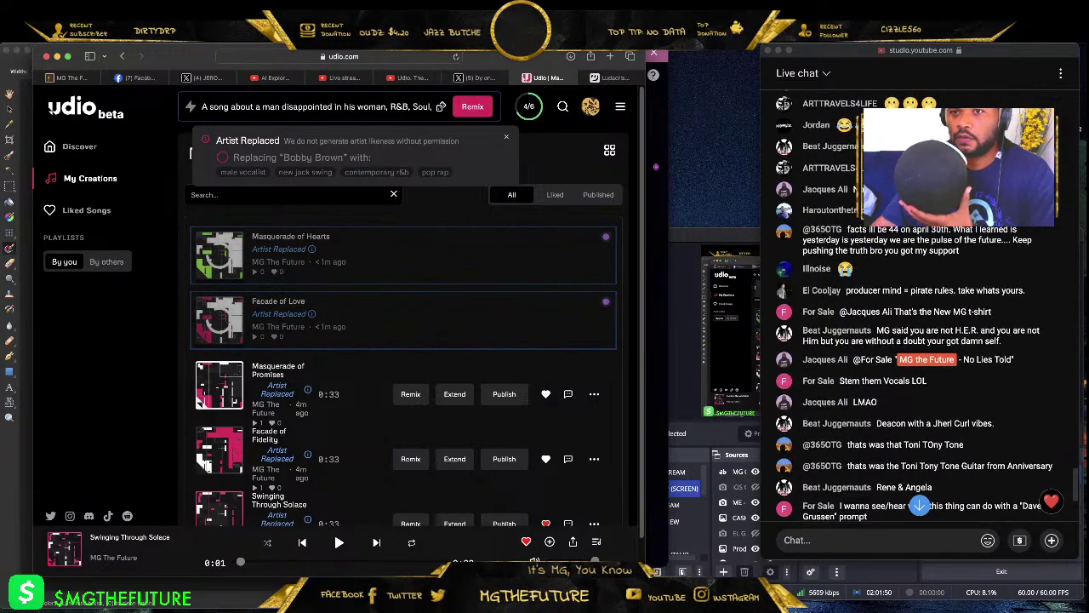
{"action": "scroll", "coordinate": [968, 229], "scroll_direction": "up", "scroll_amount": 3}
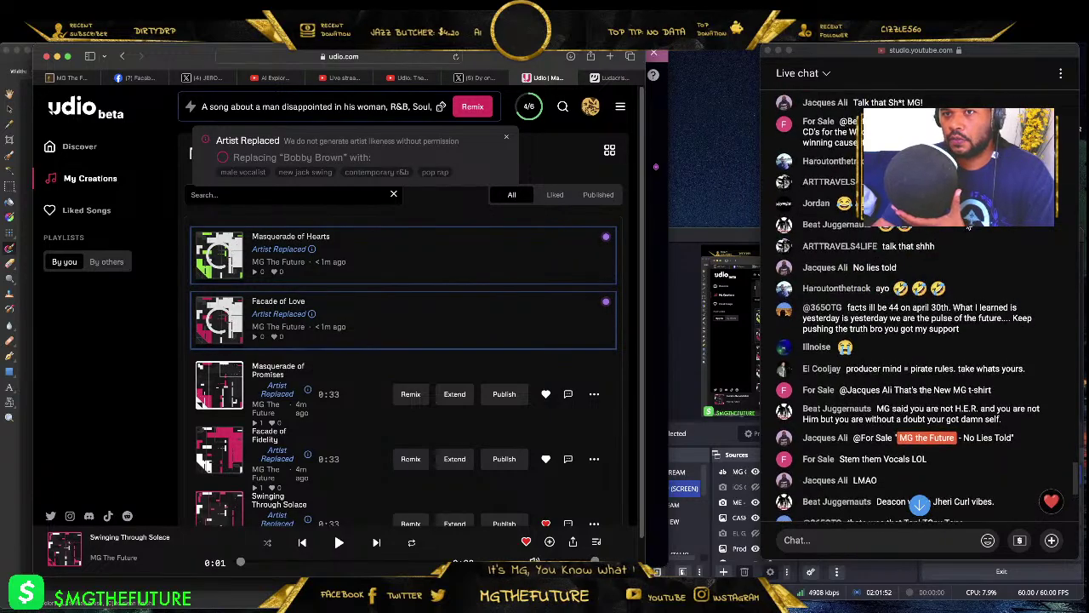
{"action": "scroll", "coordinate": [908, 307], "scroll_direction": "up", "scroll_amount": 2}
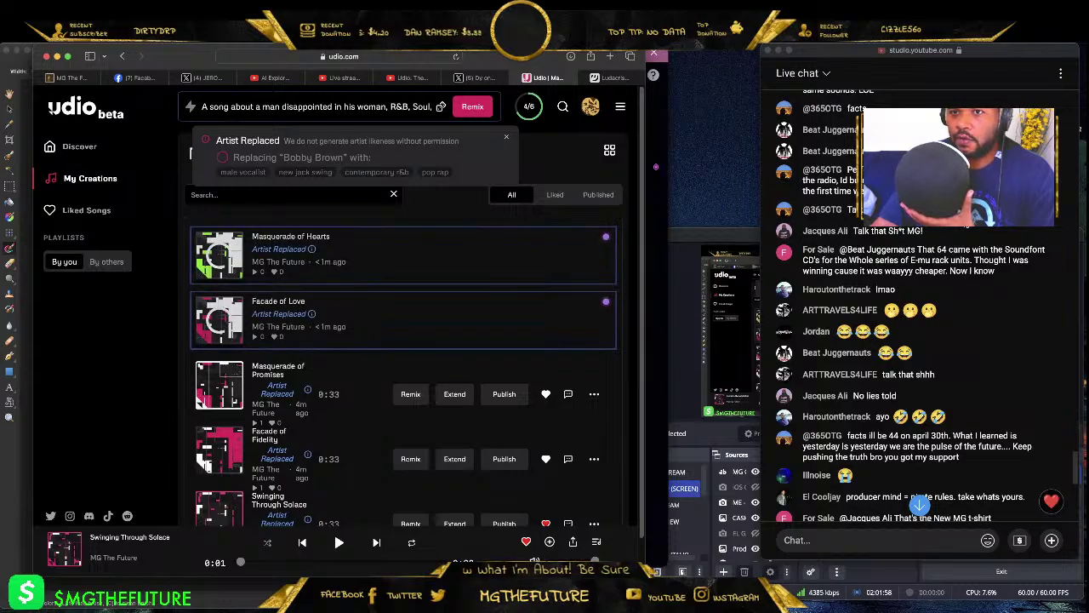
{"action": "scroll", "coordinate": [908, 341], "scroll_direction": "up", "scroll_amount": 1}
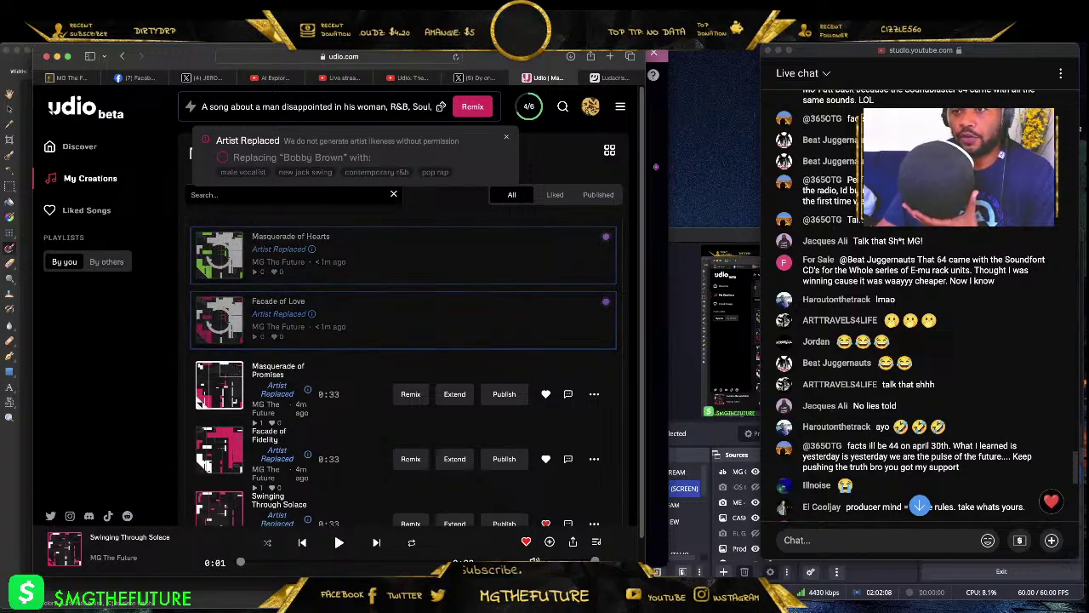
{"action": "scroll", "coordinate": [911, 306], "scroll_direction": "up", "scroll_amount": 3}
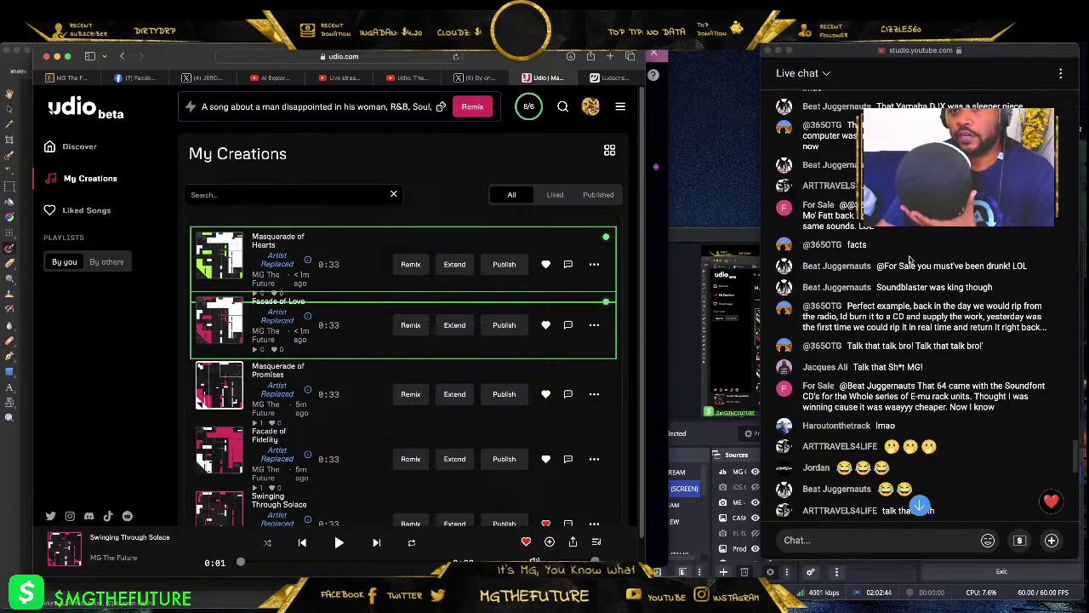
{"action": "scroll", "coordinate": [915, 264], "scroll_direction": "up", "scroll_amount": 1}
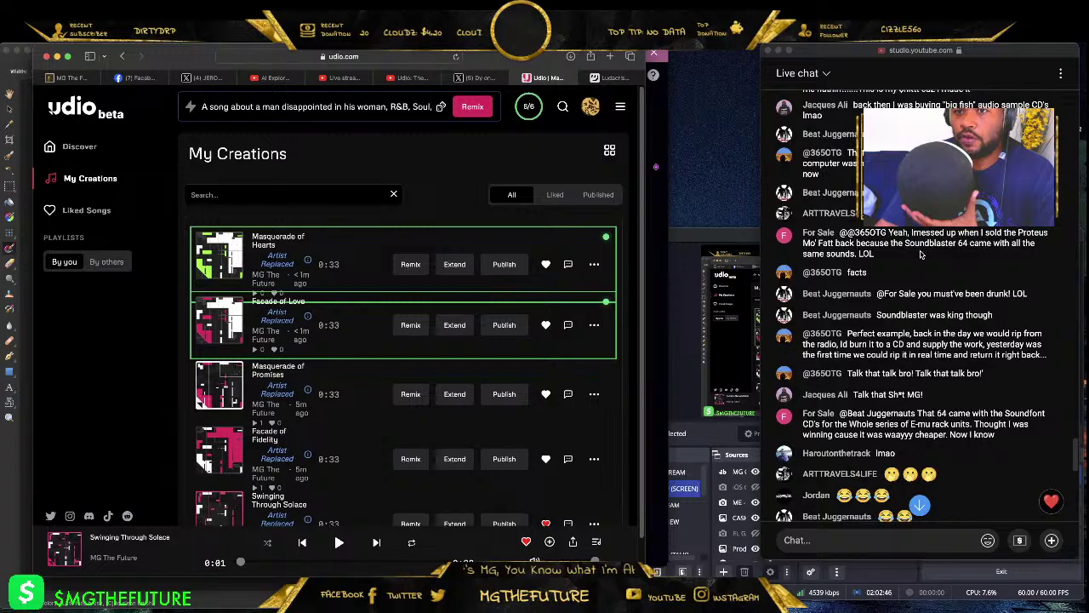
{"action": "scroll", "coordinate": [919, 263], "scroll_direction": "up", "scroll_amount": 2}
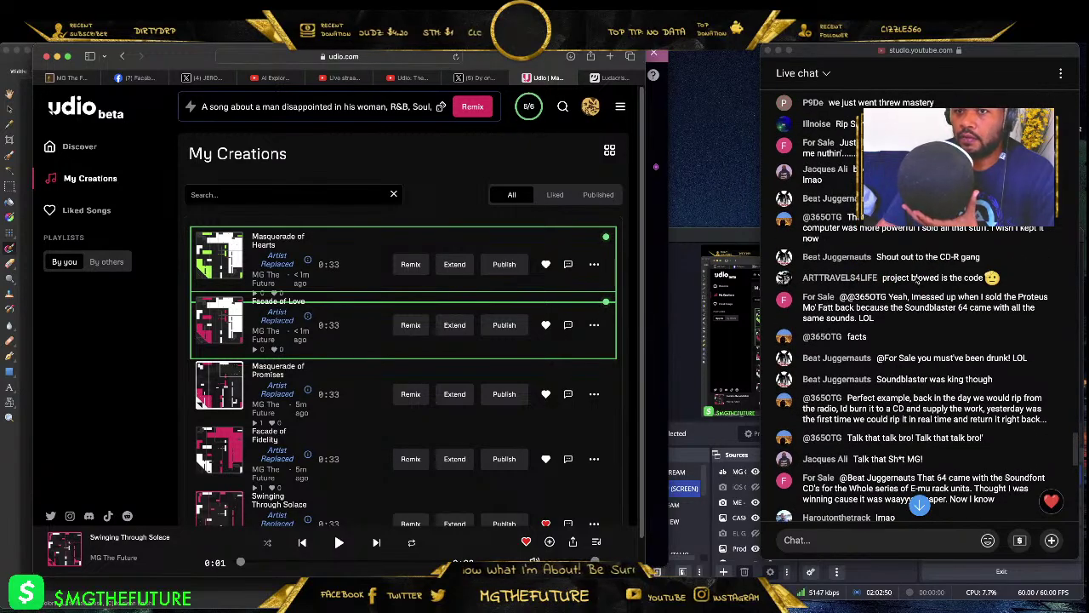
{"action": "scroll", "coordinate": [916, 277], "scroll_direction": "up", "scroll_amount": 1}
{"action": "scroll", "coordinate": [924, 269], "scroll_direction": "up", "scroll_amount": 1}
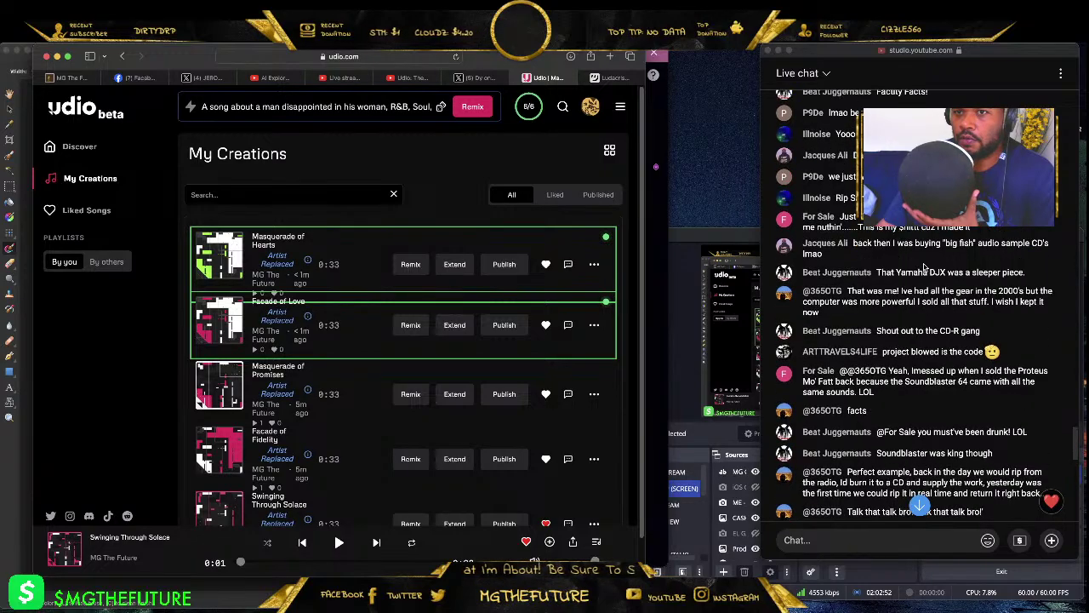
{"action": "scroll", "coordinate": [924, 269], "scroll_direction": "up", "scroll_amount": 3}
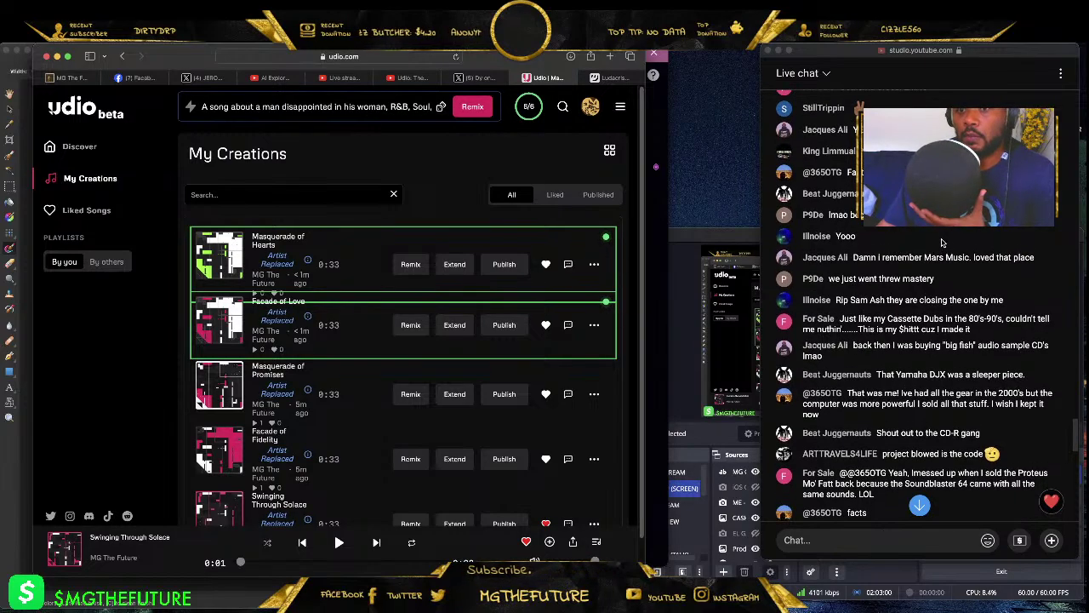
{"action": "scroll", "coordinate": [939, 246], "scroll_direction": "up", "scroll_amount": 3}
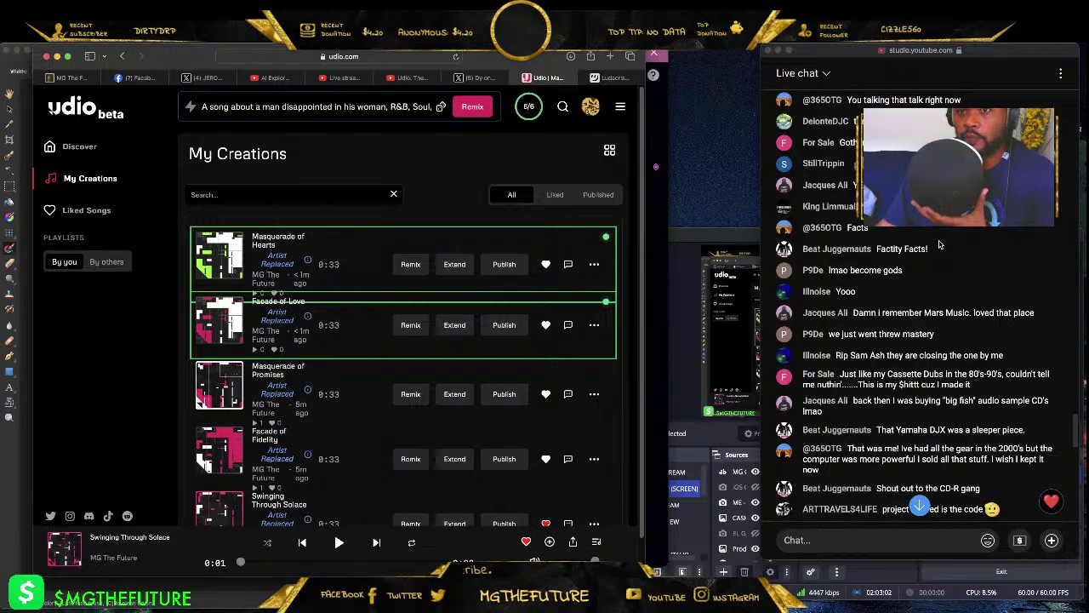
{"action": "scroll", "coordinate": [936, 247], "scroll_direction": "up", "scroll_amount": 3}
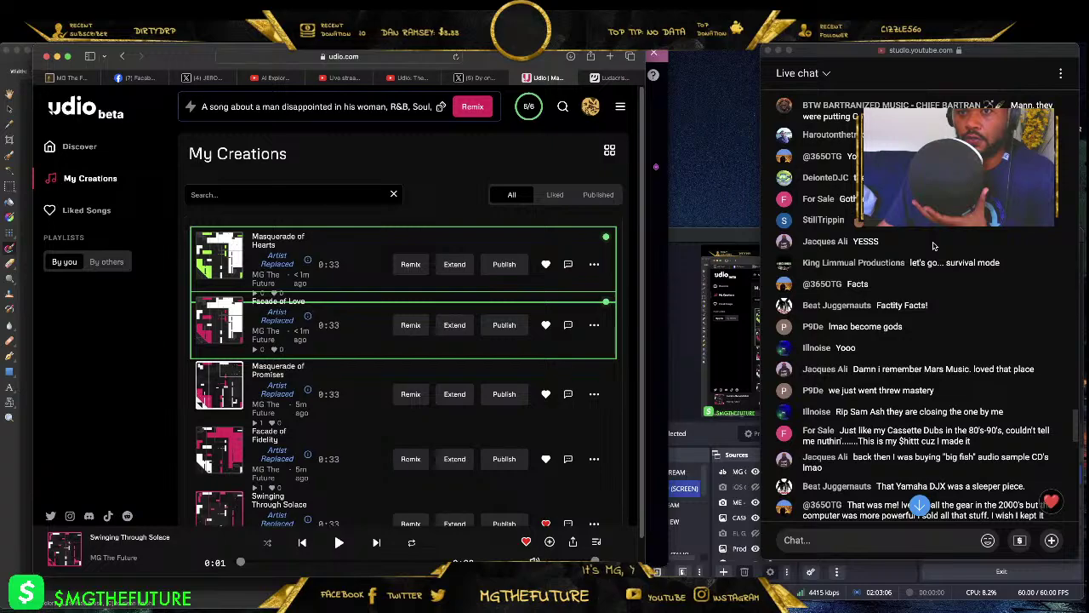
{"action": "scroll", "coordinate": [933, 246], "scroll_direction": "up", "scroll_amount": 1}
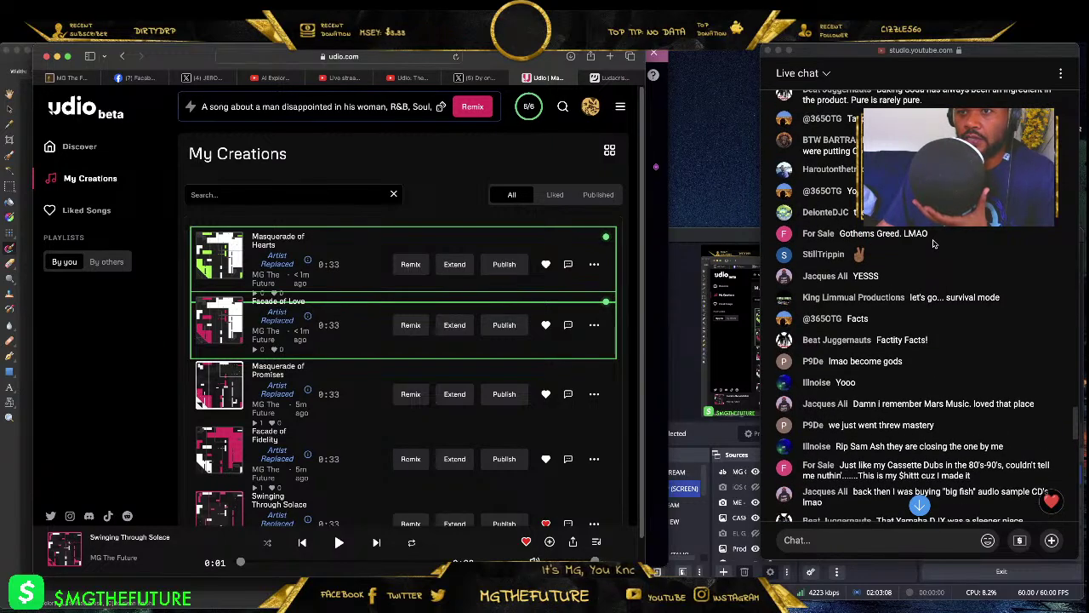
{"action": "scroll", "coordinate": [933, 244], "scroll_direction": "down", "scroll_amount": 2}
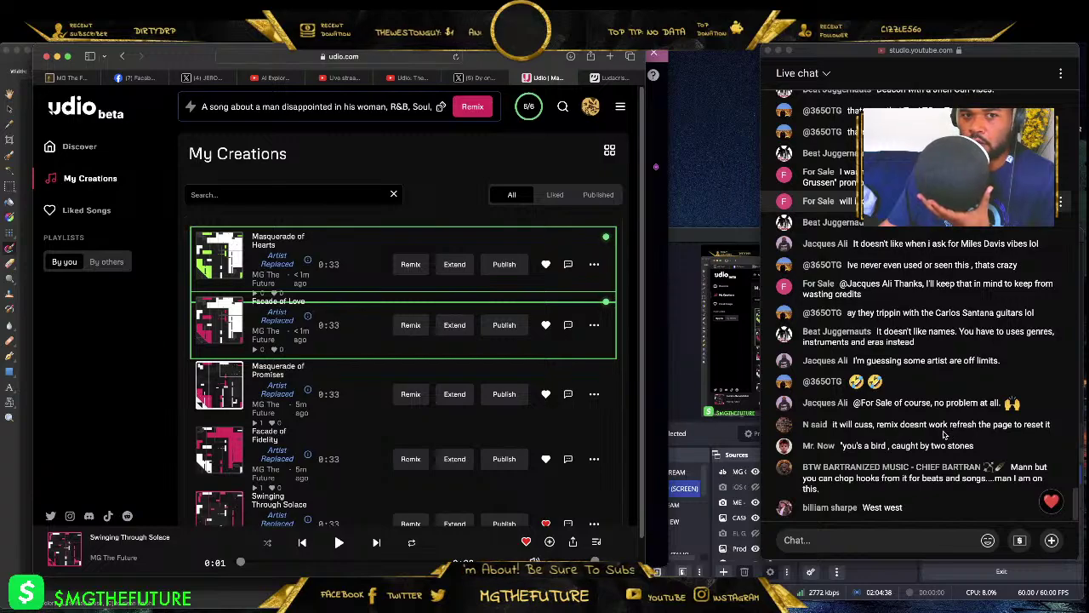
- Check the lyrics of Smoldering Dreams in My Creations, and return to the song list
{"action": "scroll", "coordinate": [476, 432], "scroll_direction": "down", "scroll_amount": 4}
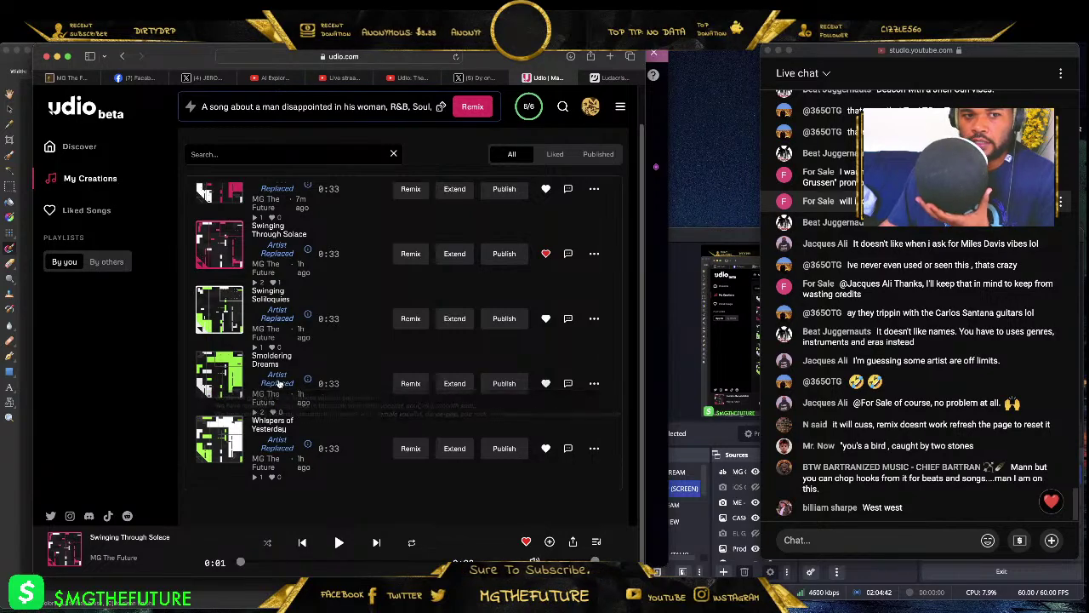
{"action": "left_click", "coordinate": [271, 362]}
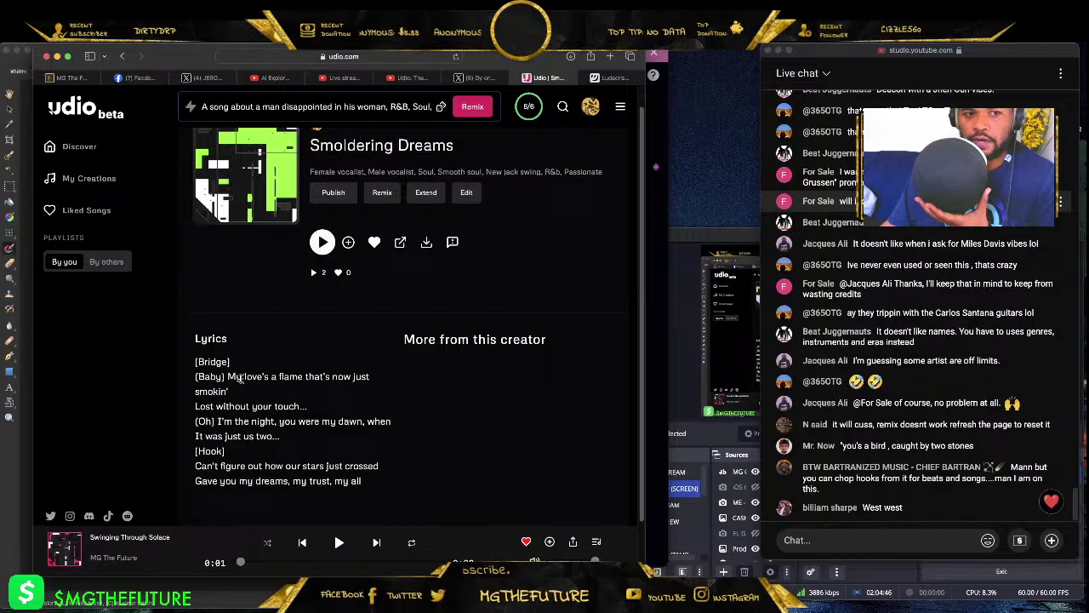
{"action": "left_click", "coordinate": [123, 56]}
- Start playing Swinging Soliloquies from My Creations and open its song page to view the lyrics
{"action": "scroll", "coordinate": [254, 349], "scroll_direction": "down", "scroll_amount": 5}
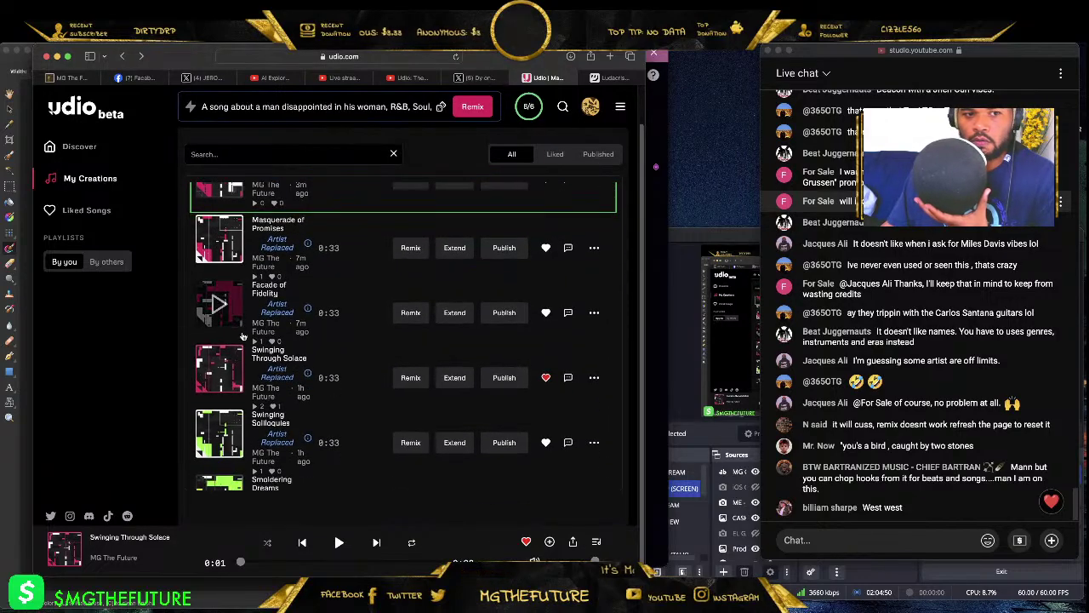
{"action": "left_click", "coordinate": [230, 326]}
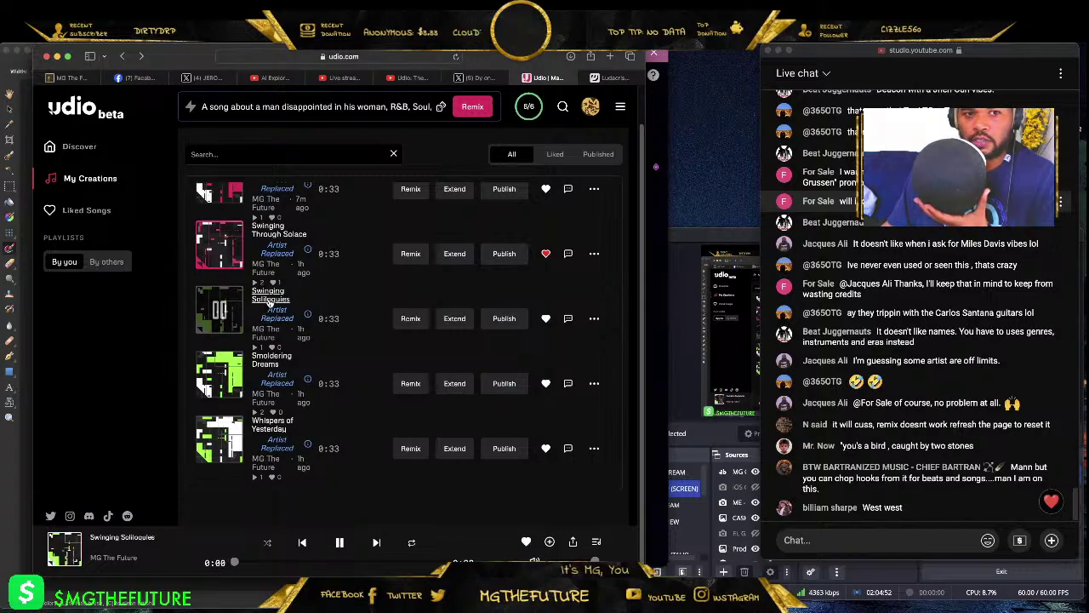
{"action": "left_click", "coordinate": [268, 298]}
{"action": "scroll", "coordinate": [270, 302], "scroll_direction": "down", "scroll_amount": 1}
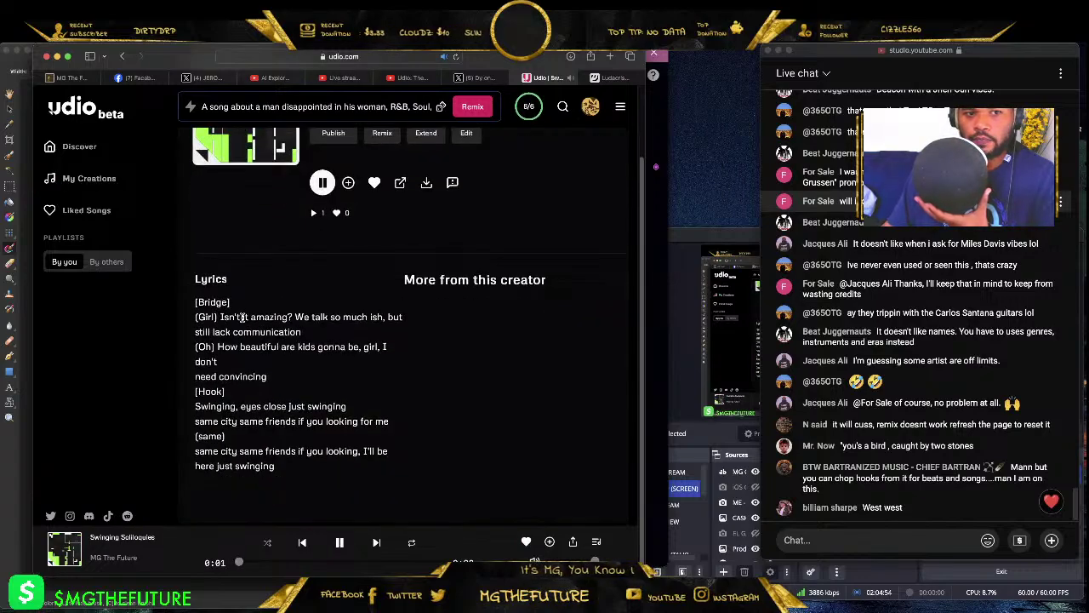
- Pause Swinging Soliloquies and highlight its lyrics from "need convincing" through the end of the hook
{"action": "left_click", "coordinate": [341, 543]}
{"action": "left_click_drag", "start_coordinate": [197, 317], "coordinate": [387, 355]}
{"action": "left_click", "coordinate": [326, 440]}
{"action": "left_click_drag", "start_coordinate": [275, 466], "coordinate": [195, 375]}
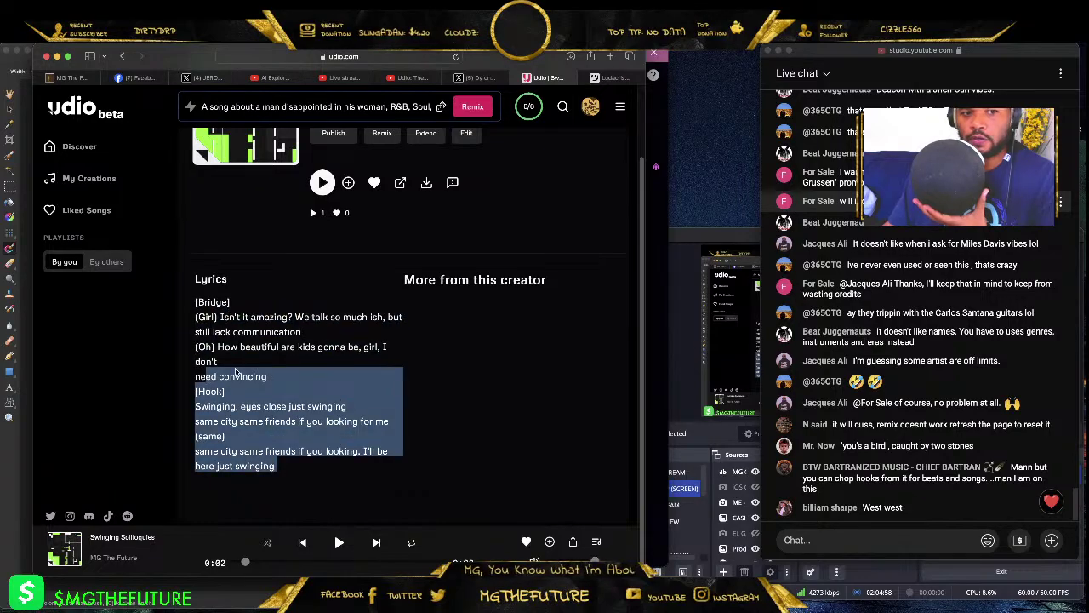
{"action": "scroll", "coordinate": [255, 340], "scroll_direction": "up", "scroll_amount": 2}
{"action": "scroll", "coordinate": [303, 222], "scroll_direction": "down", "scroll_amount": 1}
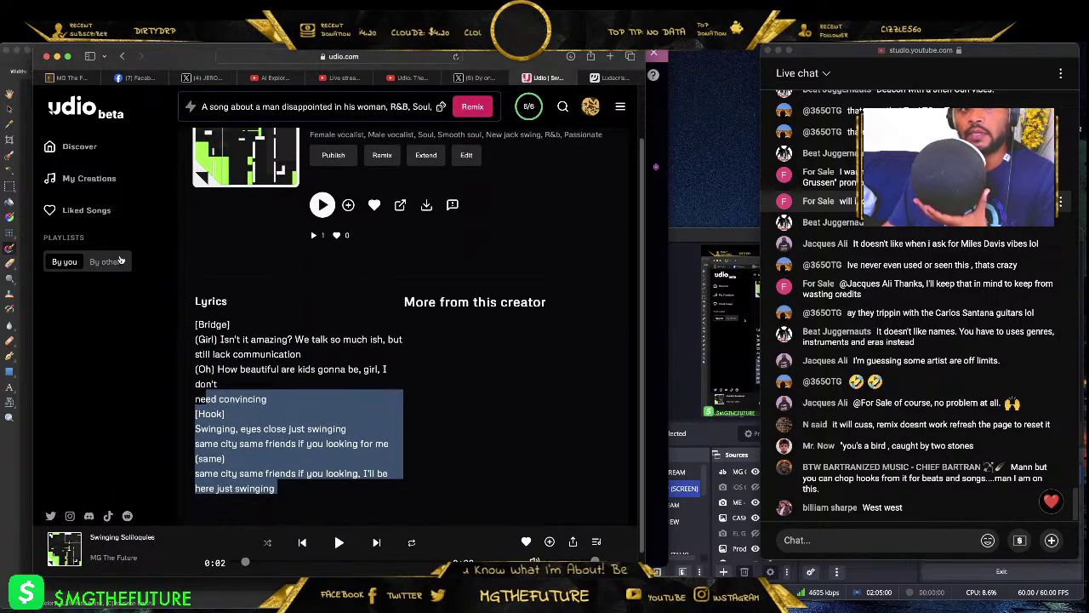
- Return to My Creations and open the song page of the new Facade of Love remix
{"action": "left_click", "coordinate": [120, 57]}
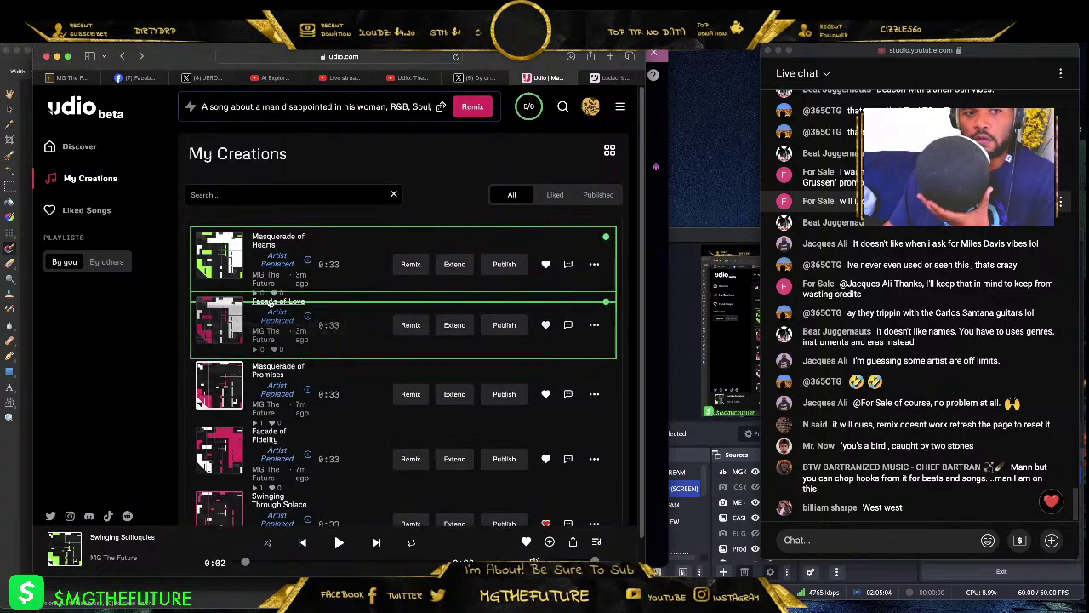
{"action": "left_click", "coordinate": [259, 303]}
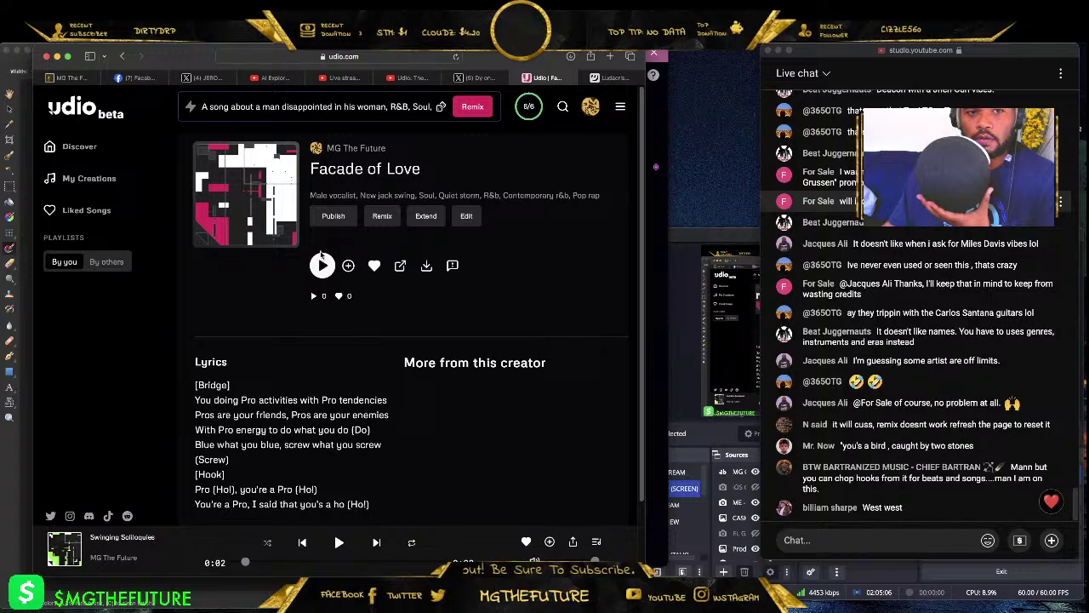
- Play Facade of Love while reading its lyrics, return to My Creations, and pause playback
{"action": "left_click", "coordinate": [322, 261]}
{"action": "scroll", "coordinate": [322, 378], "scroll_direction": "down", "scroll_amount": 1}
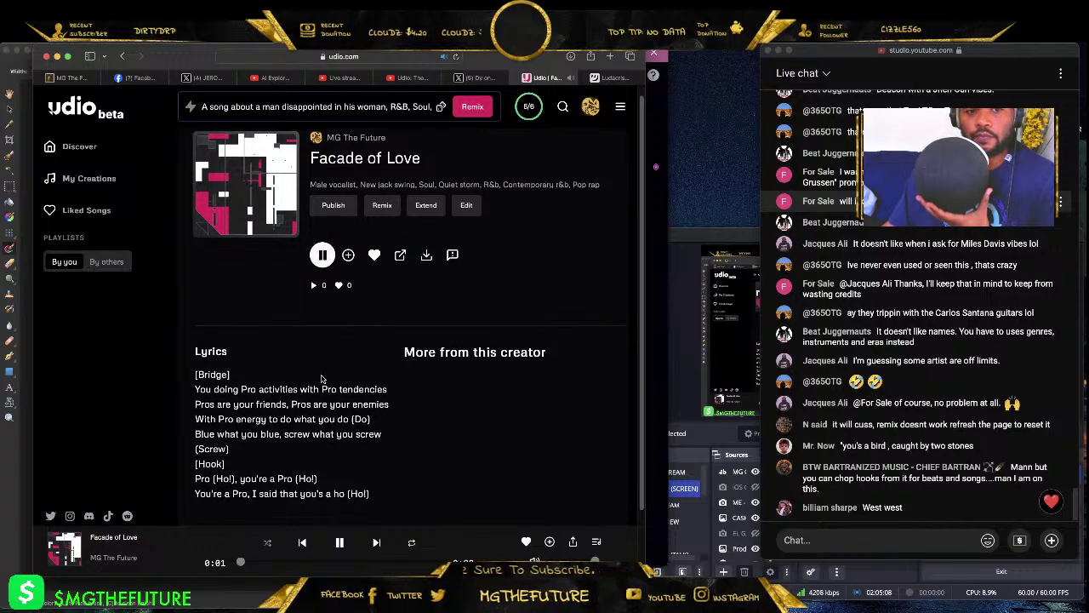
{"action": "scroll", "coordinate": [322, 379], "scroll_direction": "down", "scroll_amount": 2}
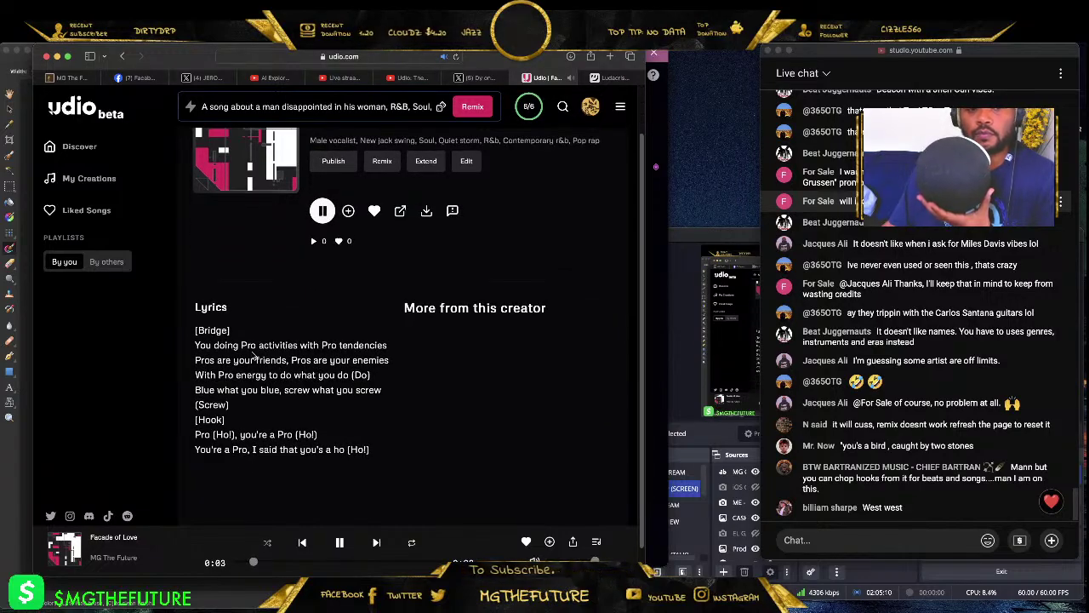
{"action": "scroll", "coordinate": [288, 353], "scroll_direction": "up", "scroll_amount": 2}
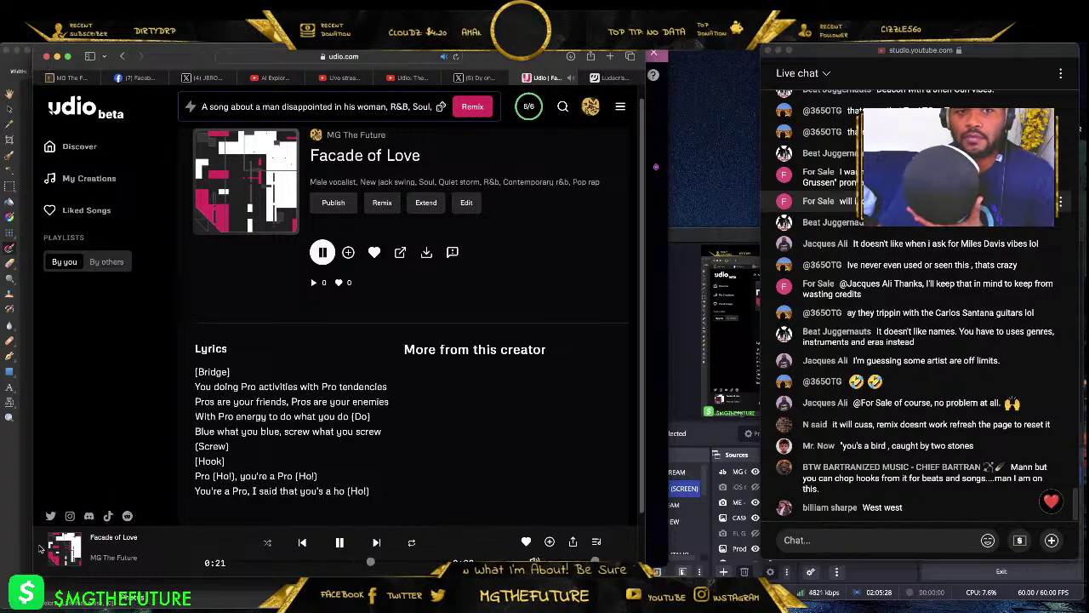
{"action": "left_click", "coordinate": [123, 57]}
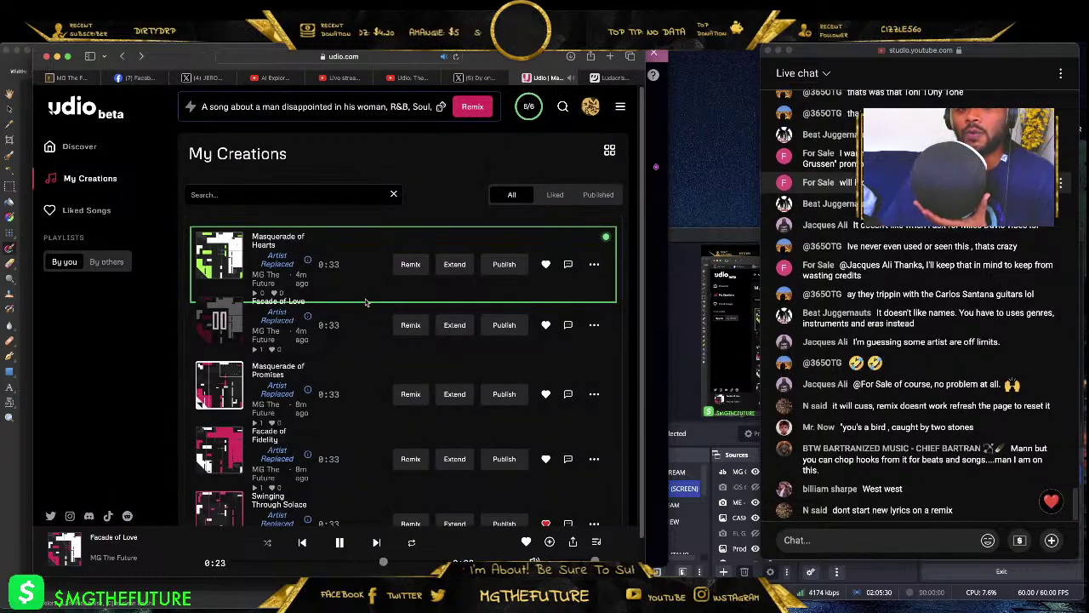
{"action": "left_click", "coordinate": [340, 543]}
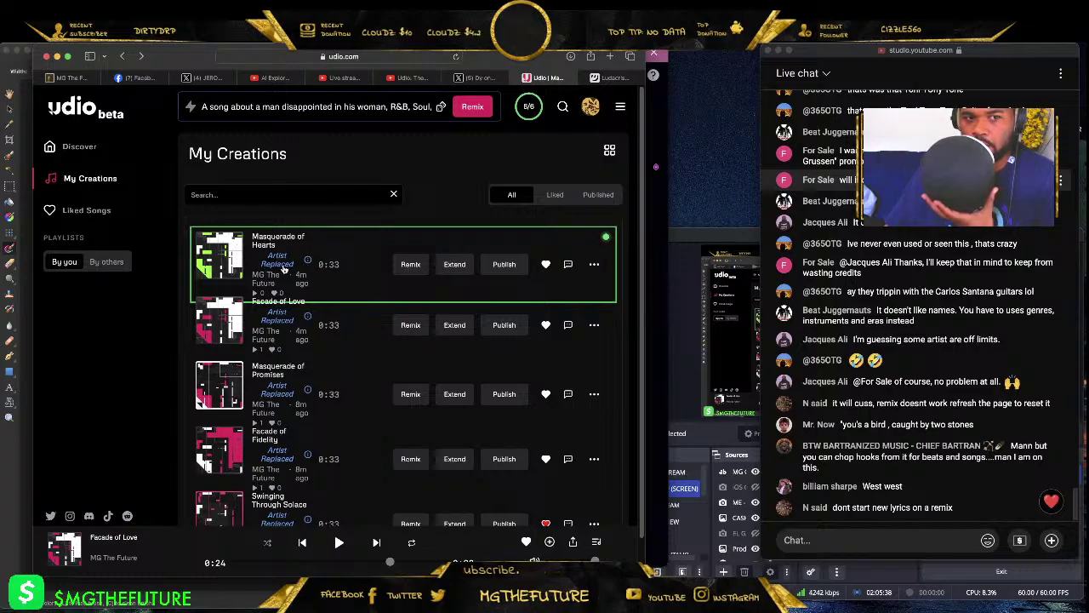
- Open the song page of Masquerade of Hearts from My Creations and start playing it
{"action": "mouse_move", "coordinate": [283, 268]}
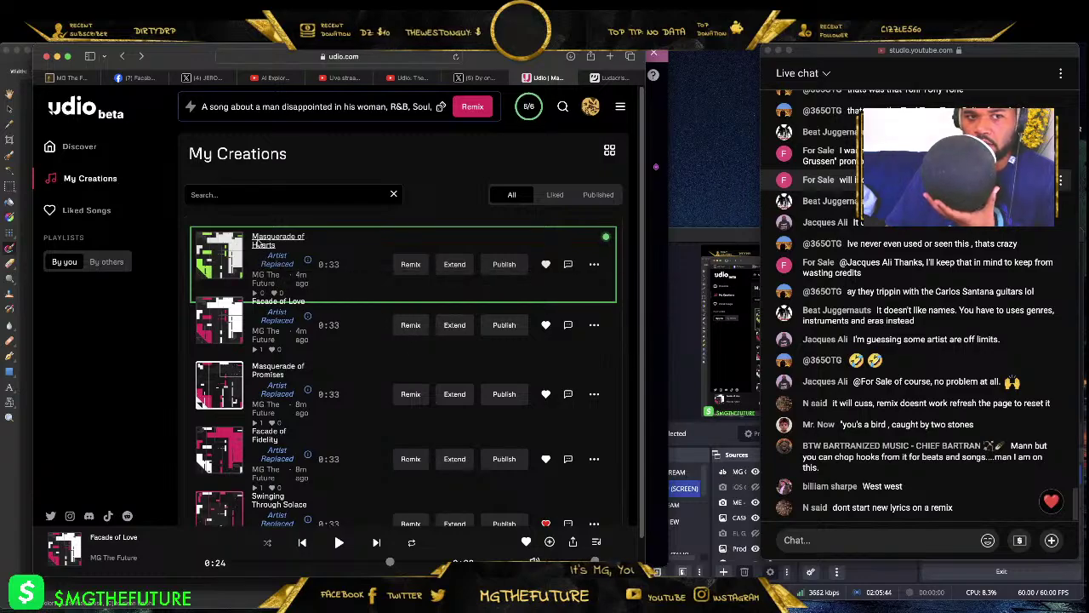
{"action": "left_click", "coordinate": [262, 244]}
{"action": "left_click", "coordinate": [322, 265]}
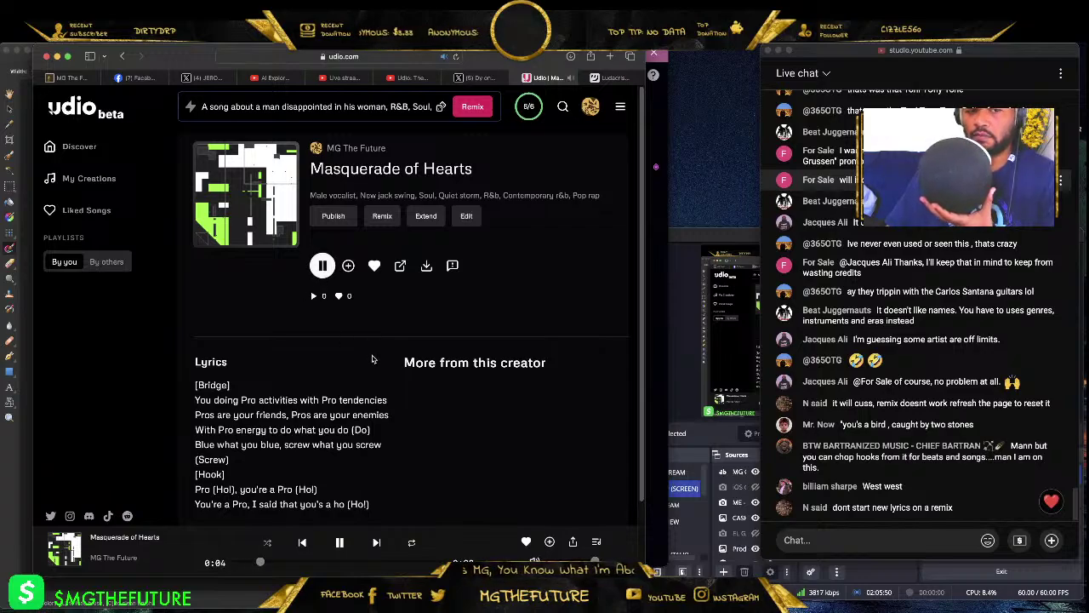
- Copy the full lyrics of Masquerade of Hearts from [Bridge] through the hook, and reload the page to reset the remix prompt
{"action": "scroll", "coordinate": [368, 360], "scroll_direction": "down", "scroll_amount": 1}
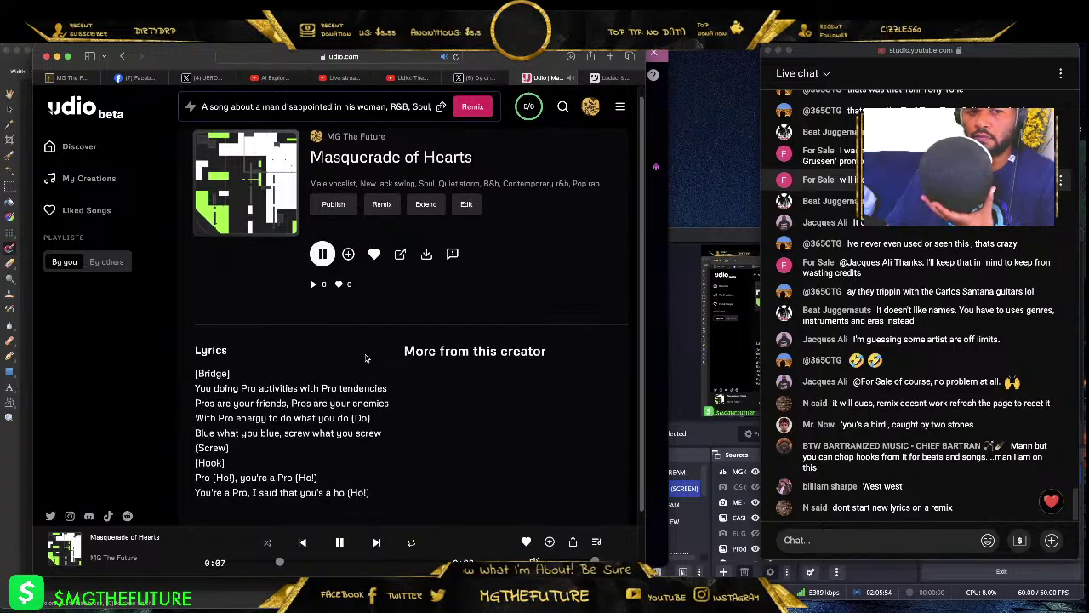
{"action": "scroll", "coordinate": [368, 392], "scroll_direction": "down", "scroll_amount": 2}
{"action": "left_click_drag", "start_coordinate": [372, 417], "coordinate": [195, 297]}
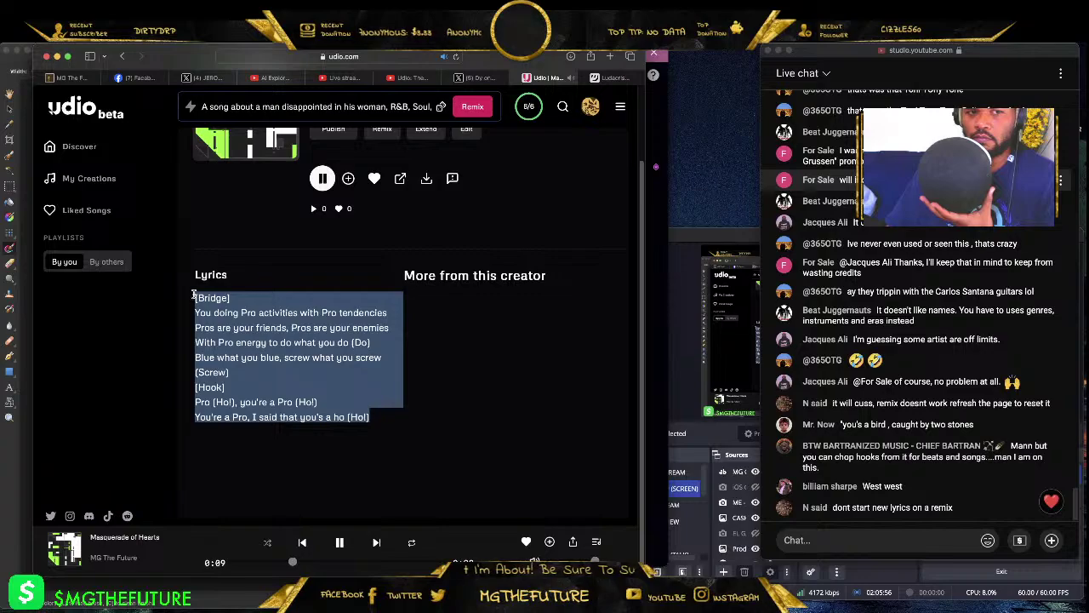
{"action": "right_click", "coordinate": [218, 322]}
{"action": "left_click", "coordinate": [233, 368]}
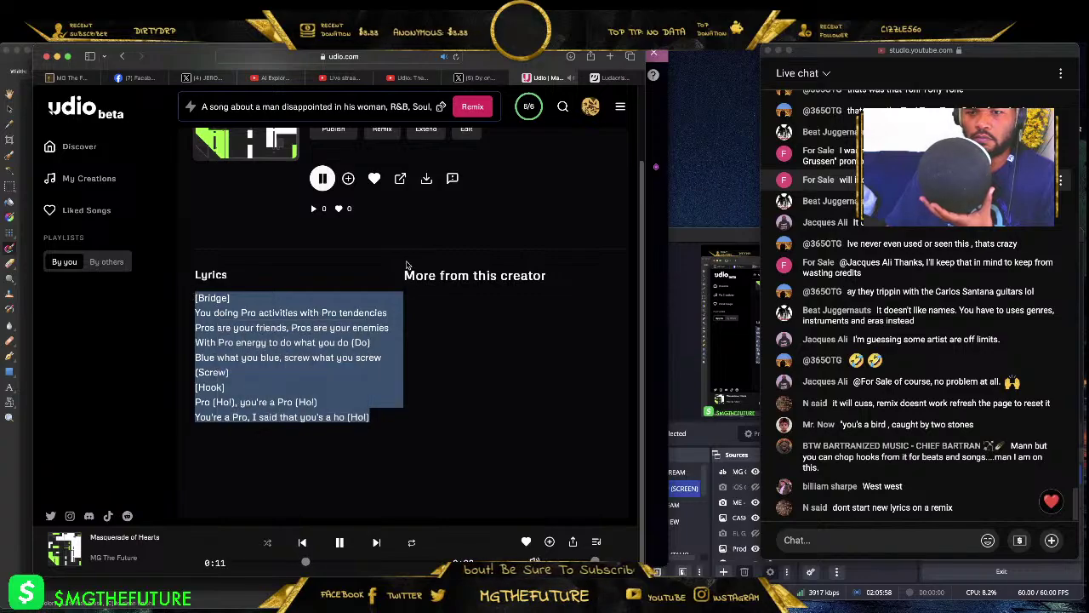
{"action": "left_click", "coordinate": [457, 57]}
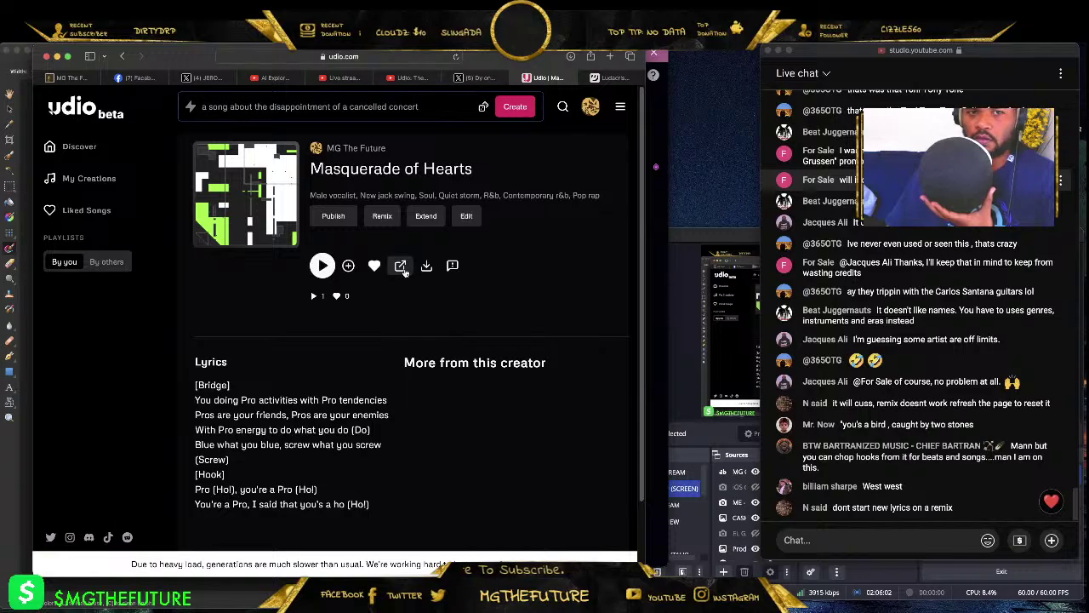
{"action": "left_click", "coordinate": [466, 217]}
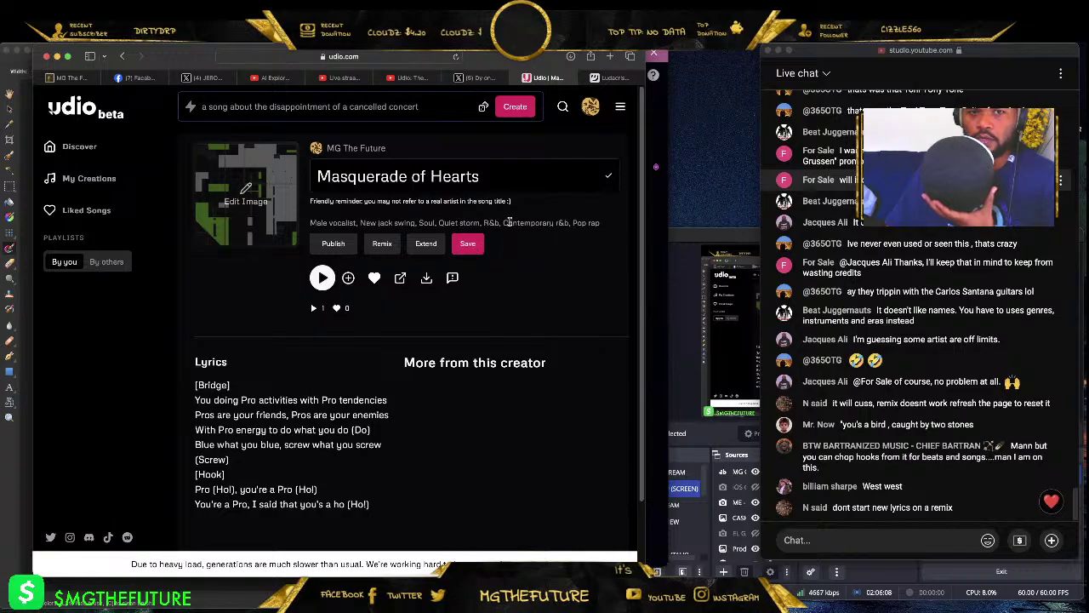
{"action": "scroll", "coordinate": [337, 393], "scroll_direction": "down", "scroll_amount": 2}
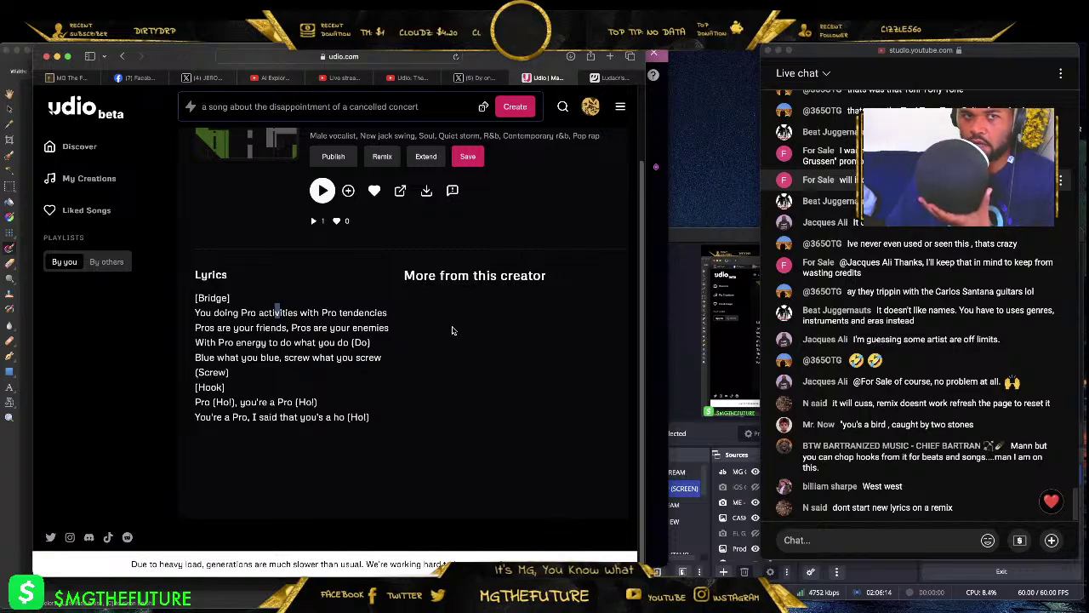
{"action": "scroll", "coordinate": [453, 330], "scroll_direction": "up", "scroll_amount": 2}
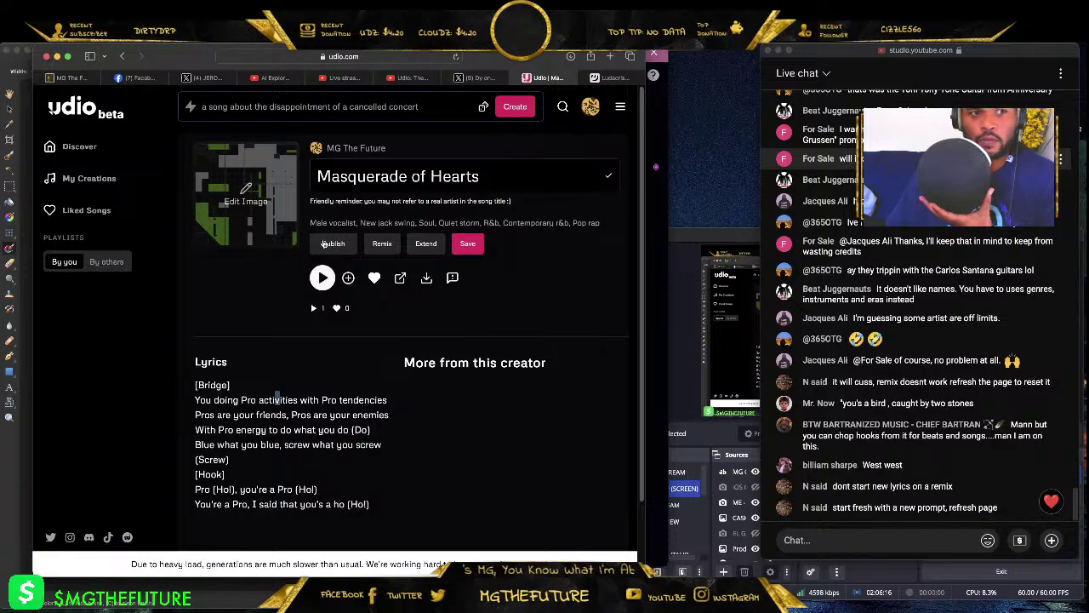
- Start a fresh song prompt from the Discover page with custom lyrics, and paste in the copied bridge and hook
{"action": "left_click", "coordinate": [89, 153]}
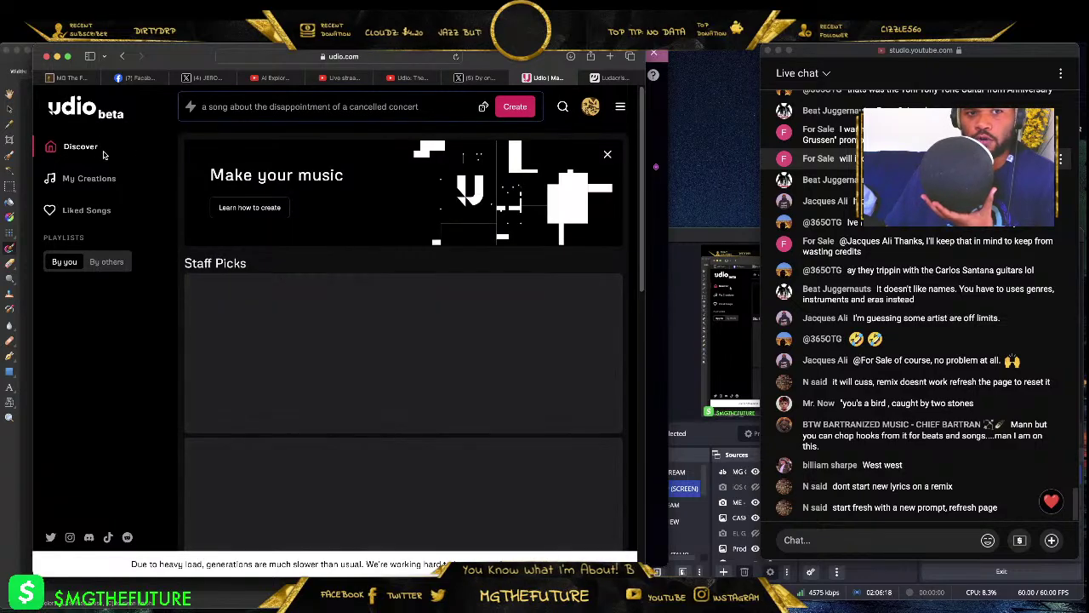
{"action": "left_click", "coordinate": [363, 107]}
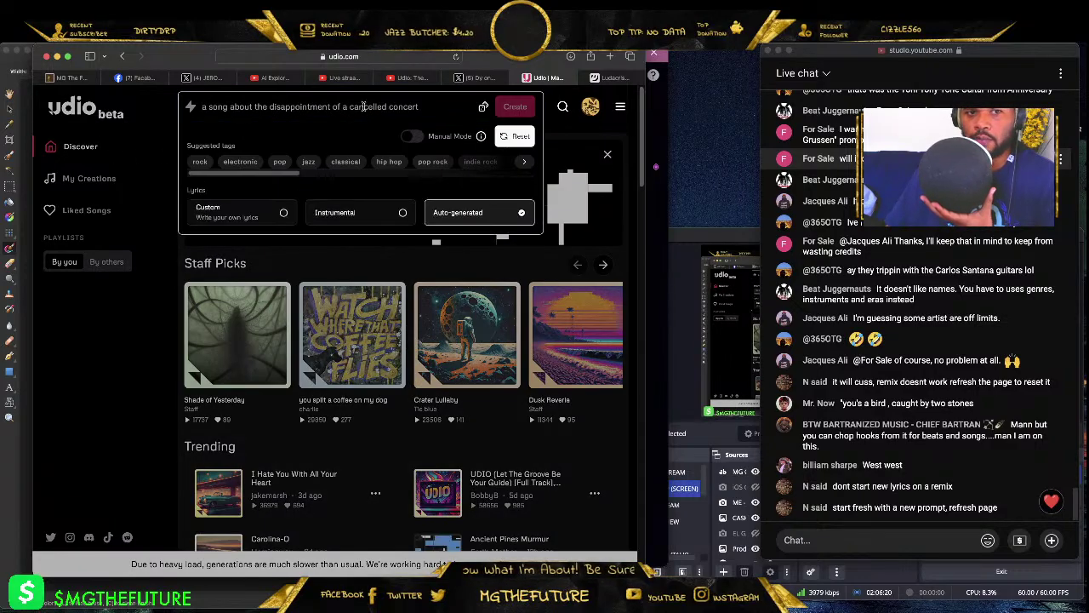
{"action": "left_click", "coordinate": [283, 213]}
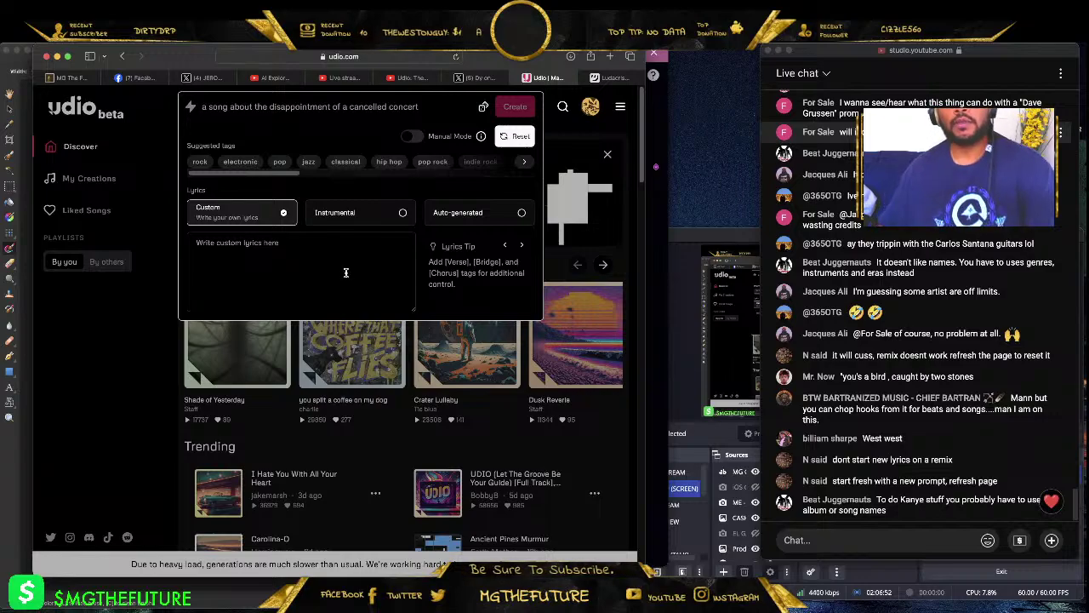
{"action": "left_click", "coordinate": [329, 272]}
{"action": "key", "text": "super+v"}
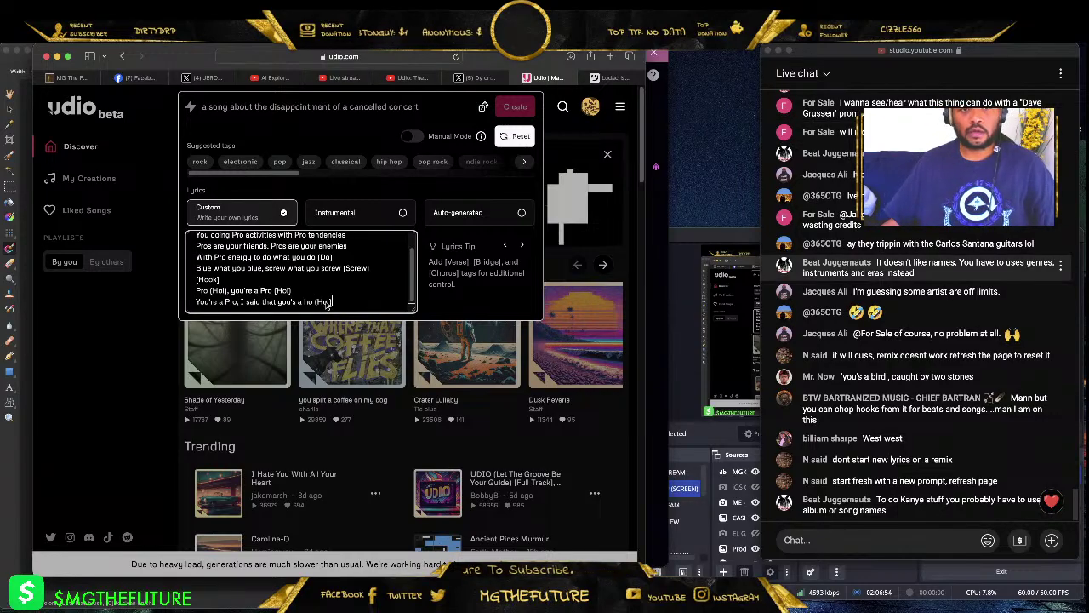
- Duplicate the two hook lines, "Pro (Ho!), you're a Pro (Ho!)" and the one after it, at the end of the custom lyrics
{"action": "left_click", "coordinate": [302, 108]}
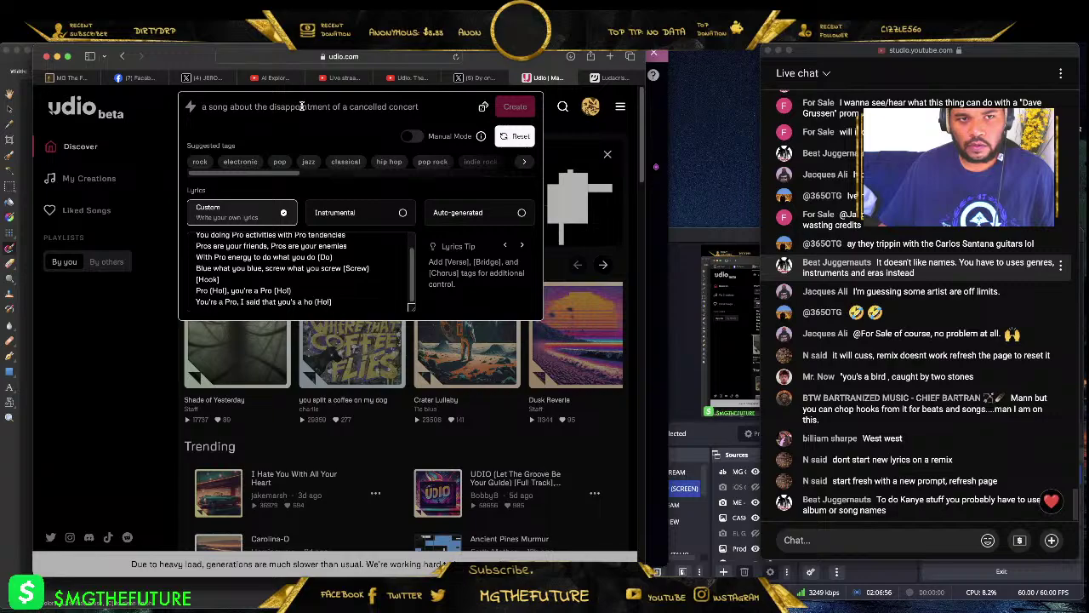
{"action": "left_click_drag", "start_coordinate": [340, 302], "coordinate": [191, 289]}
{"action": "left_click", "coordinate": [353, 304]}
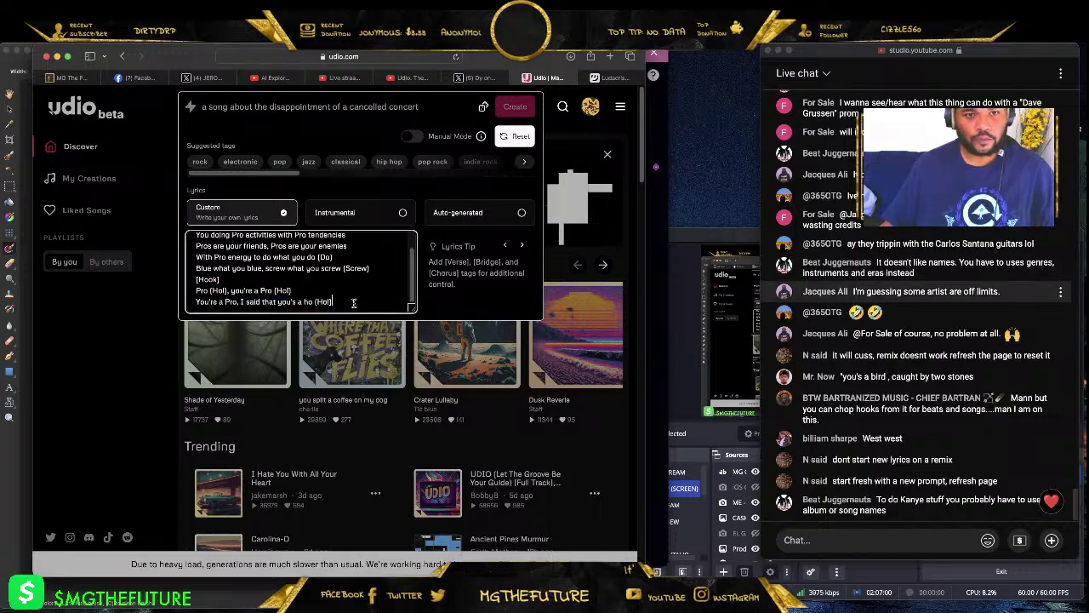
{"action": "key", "text": "super+c"}
{"action": "left_click", "coordinate": [355, 297]}
{"action": "key", "text": "Return"}
{"action": "key", "text": "super+v"}
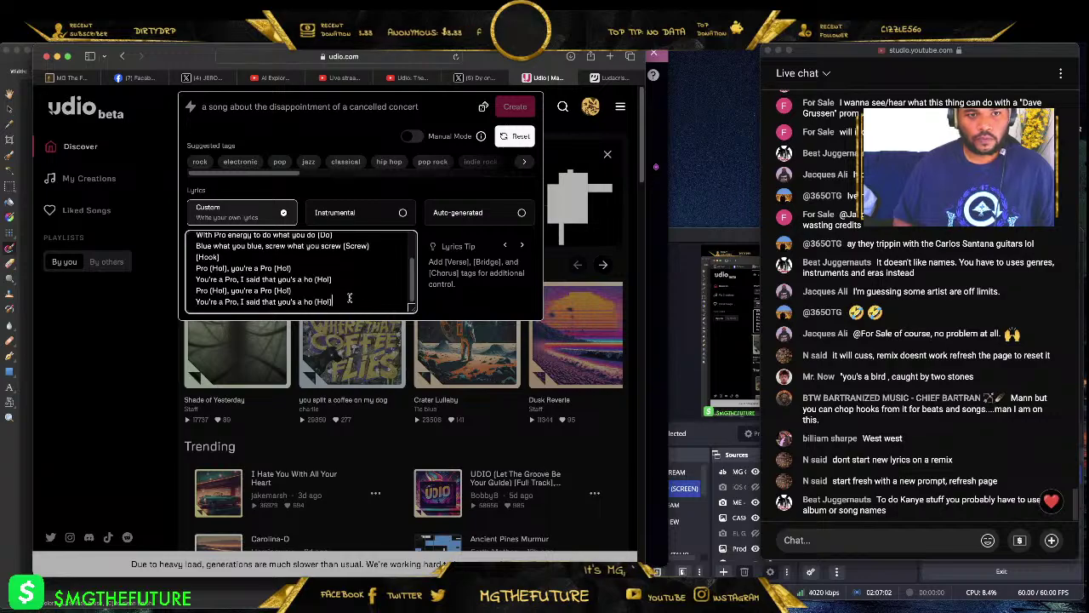
- Change the closing ad-lib of the last lyric line to "(ohhhhh!)"
{"action": "key", "text": "BackSpace"}
{"action": "key", "text": "BackSpace"}
{"action": "key", "text": "BackSpace"}
{"action": "key", "text": "BackSpace"}
{"action": "type", "text": "o"}
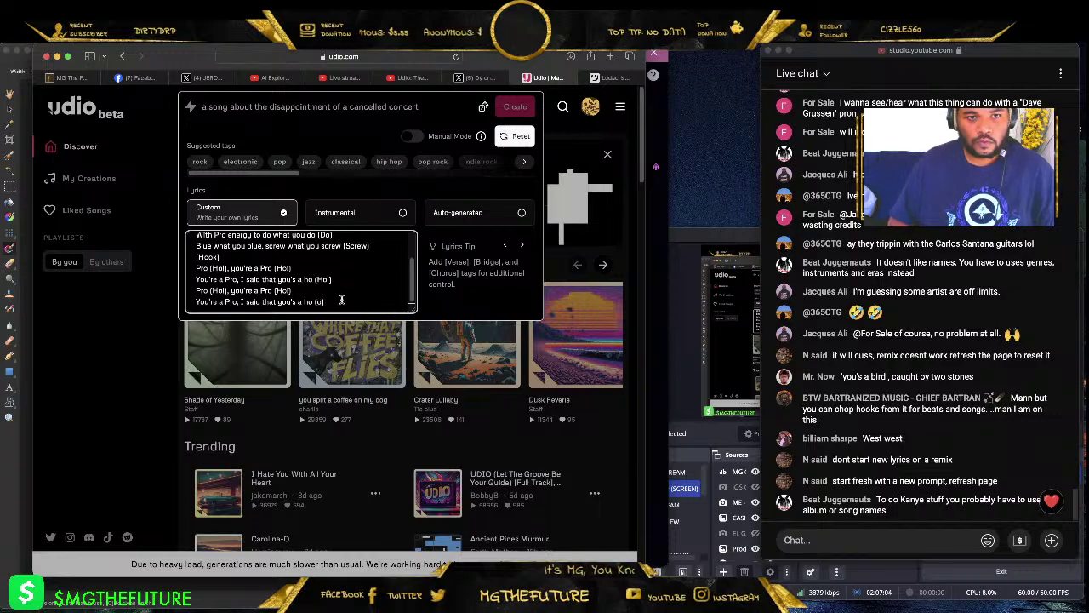
{"action": "type", "text": "hhhhhh"}
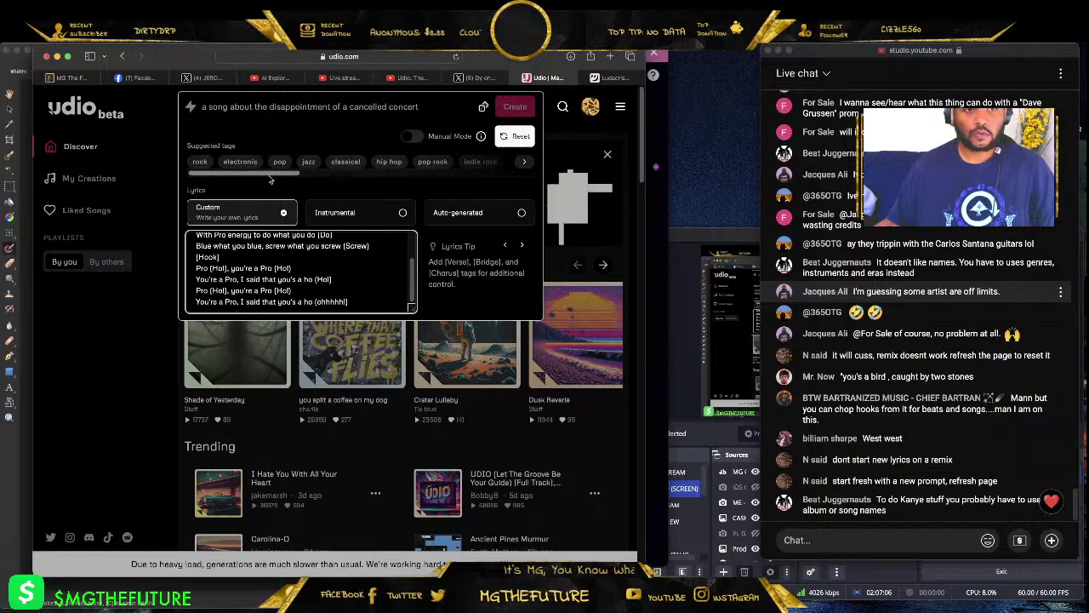
- Enter "A R&B male song about being heart broke by female," as the song prompt
{"action": "left_click", "coordinate": [271, 107]}
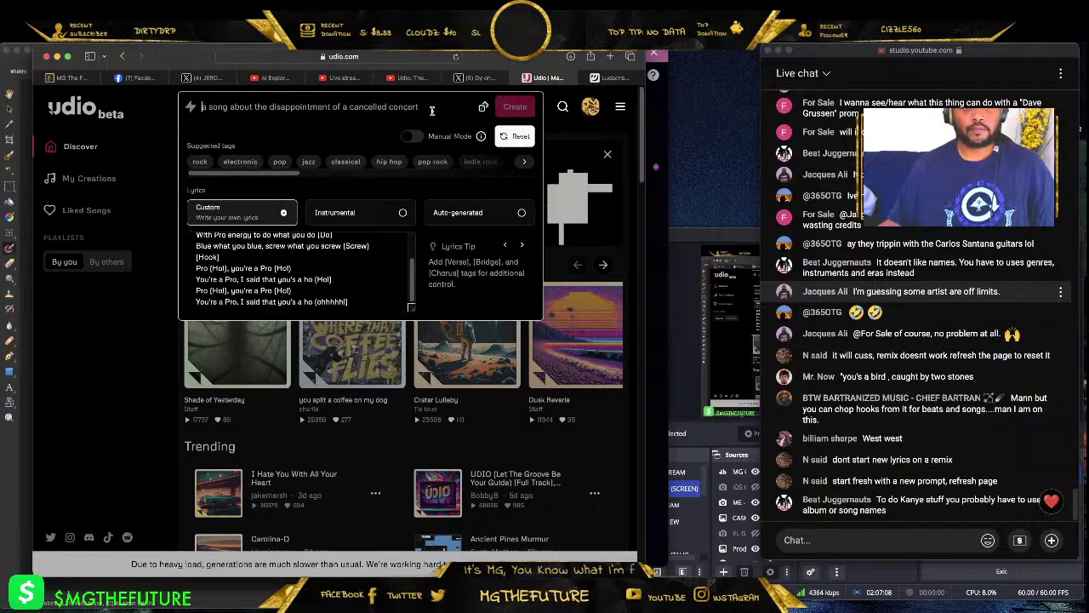
{"action": "triple_click", "coordinate": [261, 109]}
{"action": "type", "text": "A R&B"}
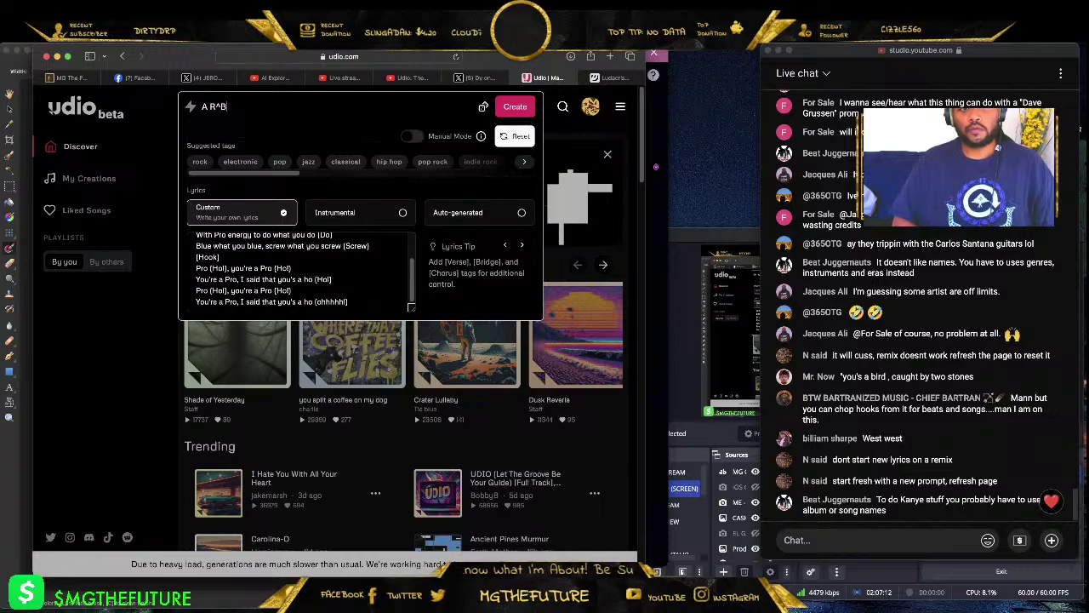
{"action": "key", "text": "BackSpace"}
{"action": "key", "text": "BackSpace"}
{"action": "type", "text": "&B"}
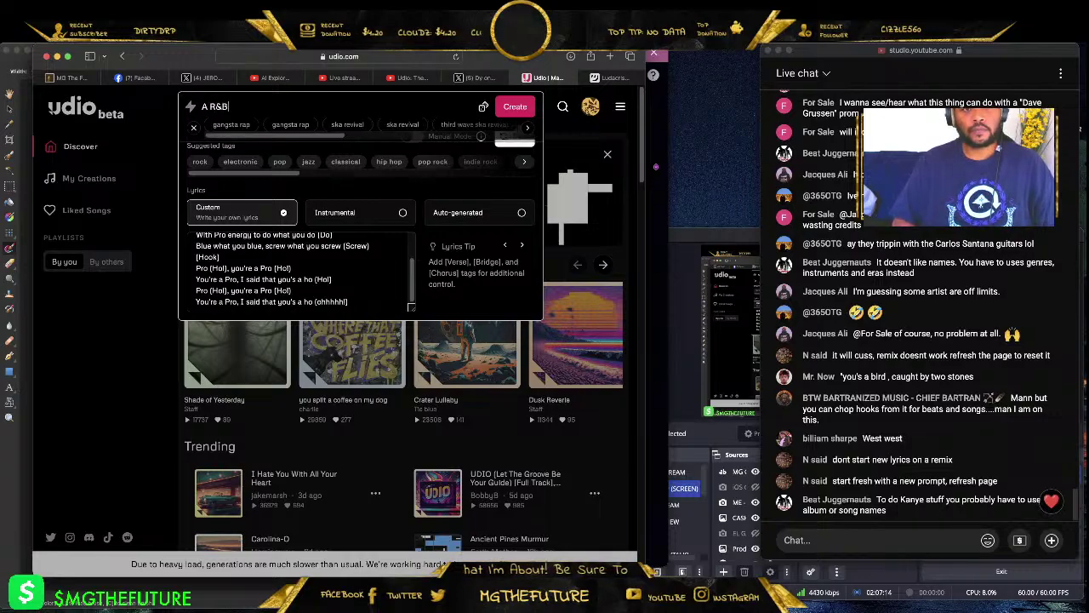
{"action": "type", "text": " male sing"}
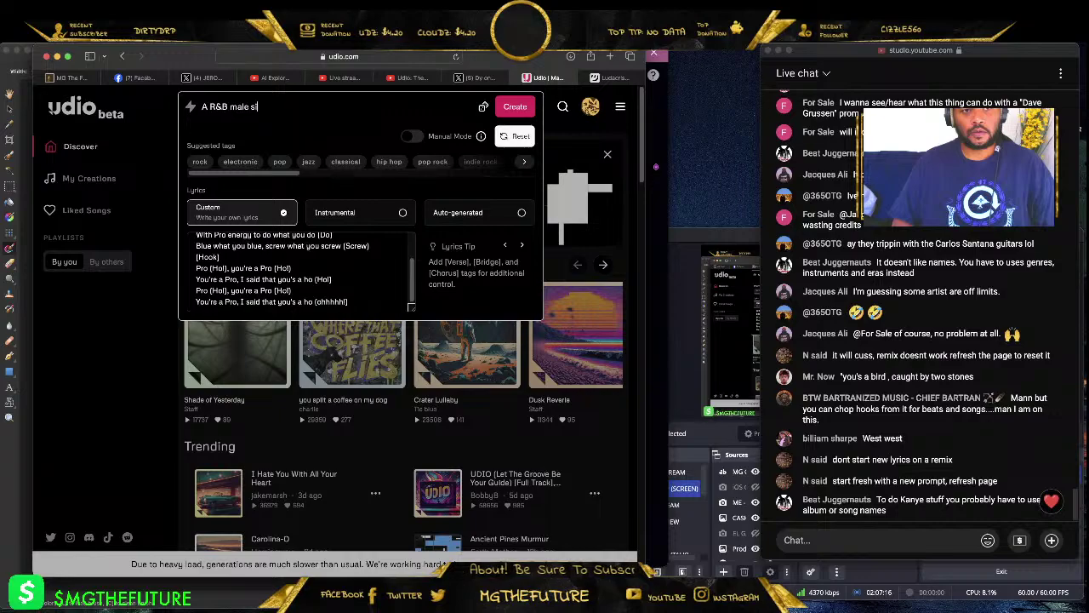
{"action": "key", "text": "BackSpace"}
{"action": "key", "text": "BackSpace"}
{"action": "key", "text": "BackSpace"}
{"action": "type", "text": "o"}
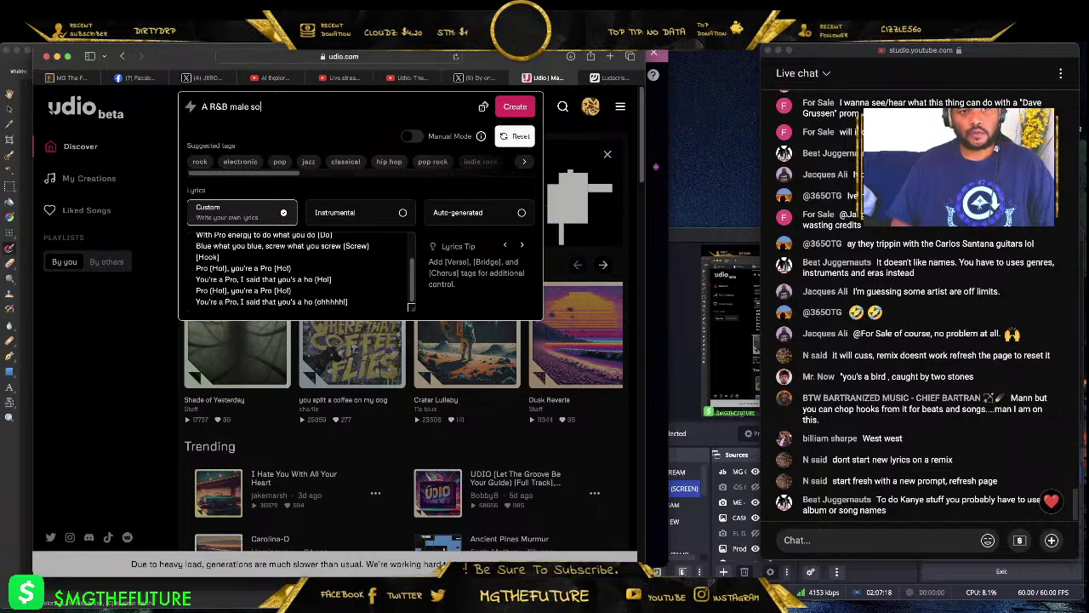
{"action": "type", "text": "ng about "}
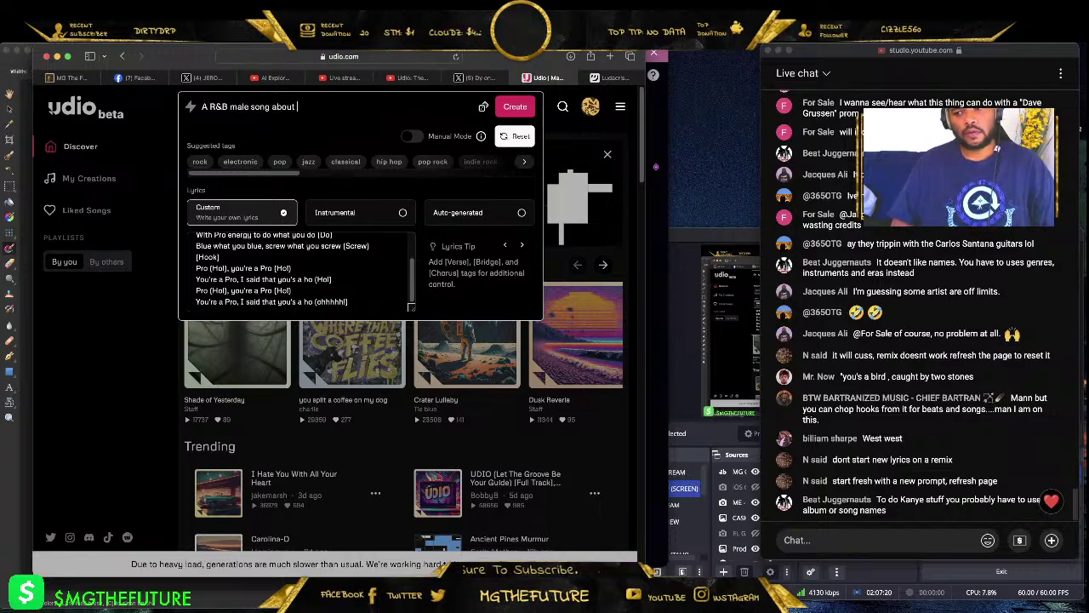
{"action": "type", "text": "being heart brok"}
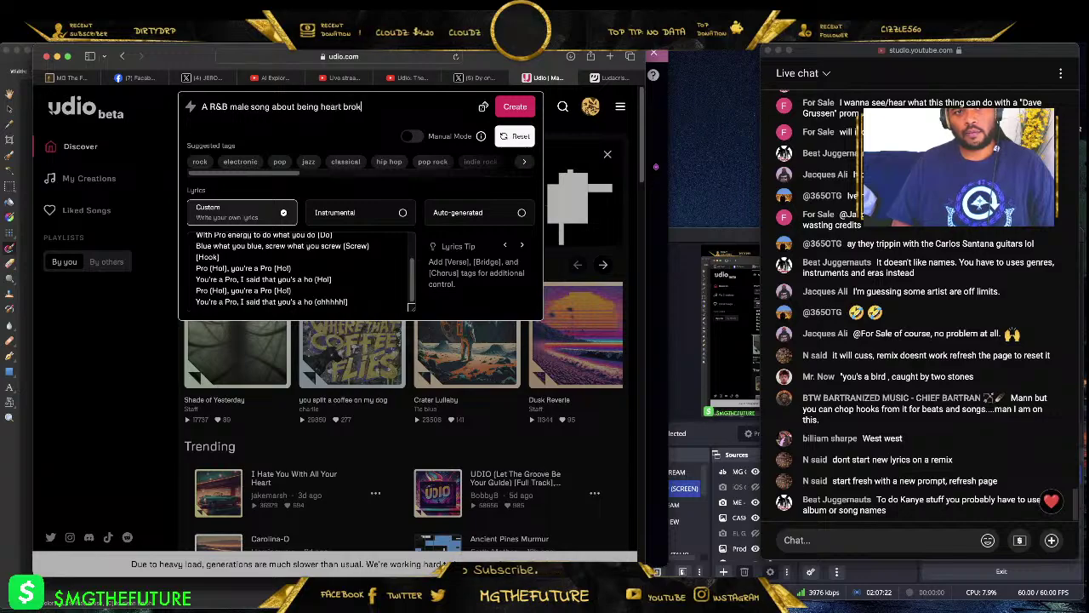
{"action": "type", "text": "e by fem"}
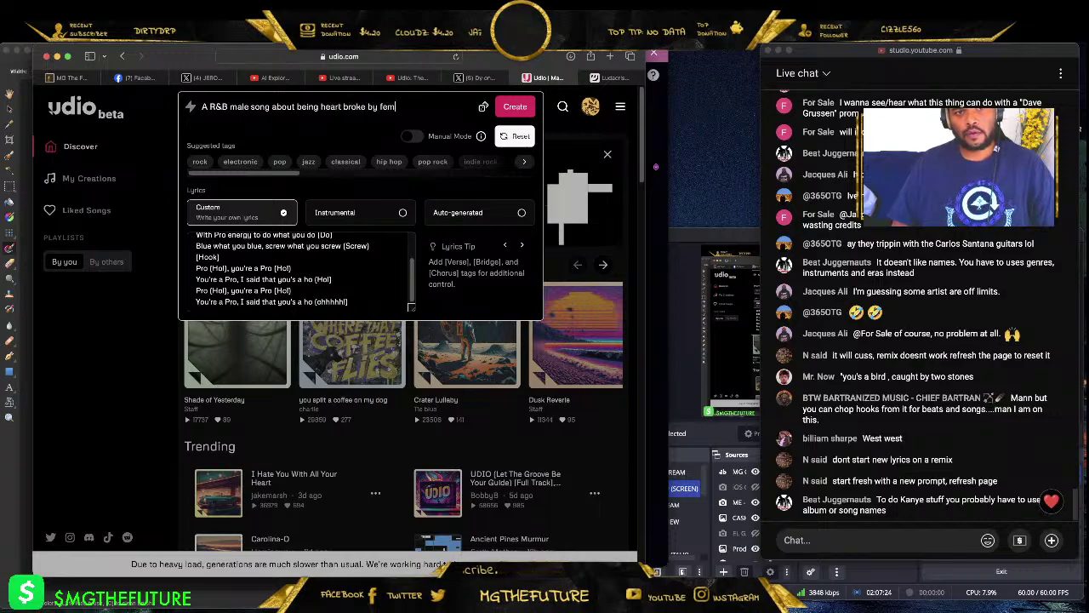
{"action": "type", "text": "ale, "}
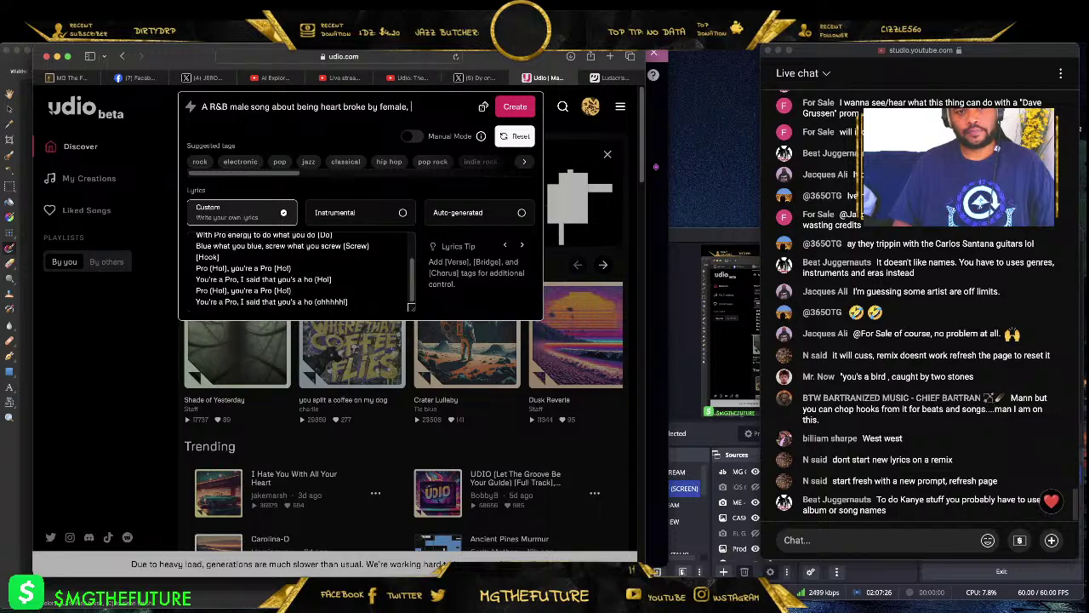
- Extend the prompt with the styles "80s, quiet storm, soulful" and the suggested tag "r&b / soul"
{"action": "type", "text": "80s, quie"}
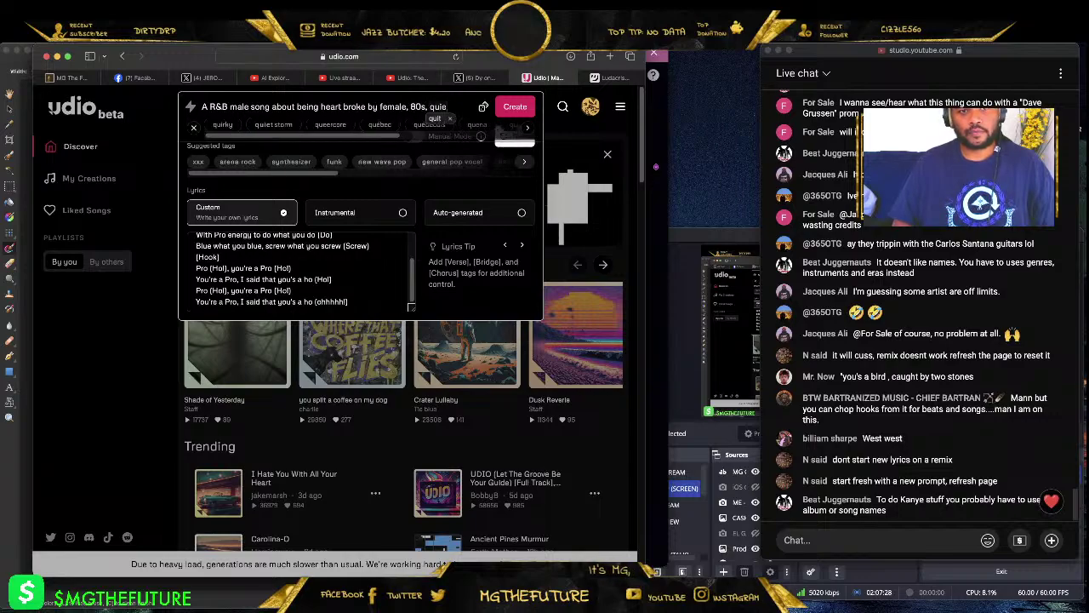
{"action": "type", "text": "t storm"}
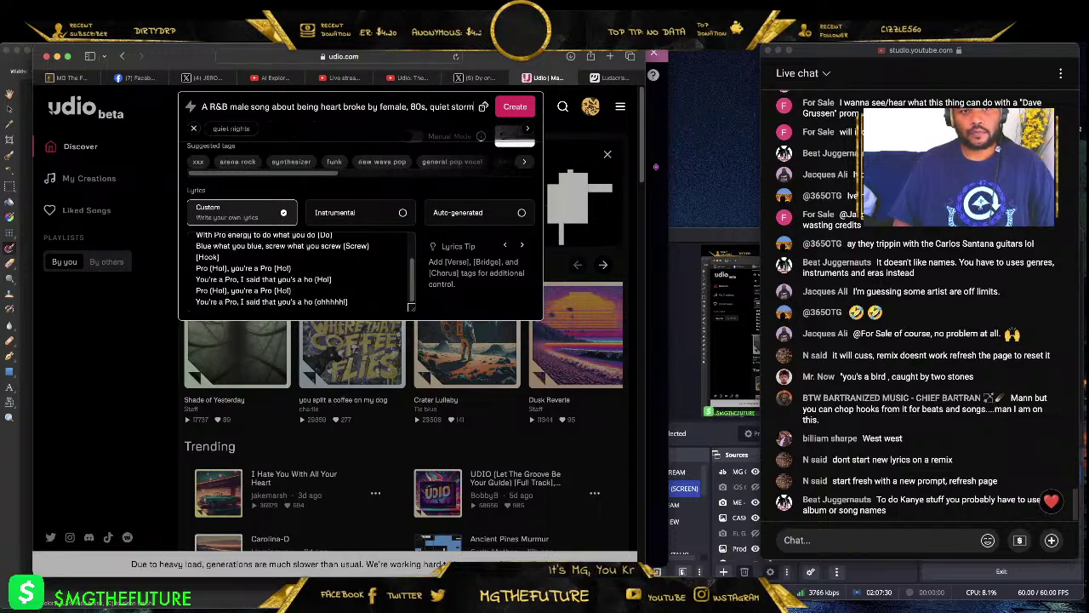
{"action": "type", "text": ", soulful,"}
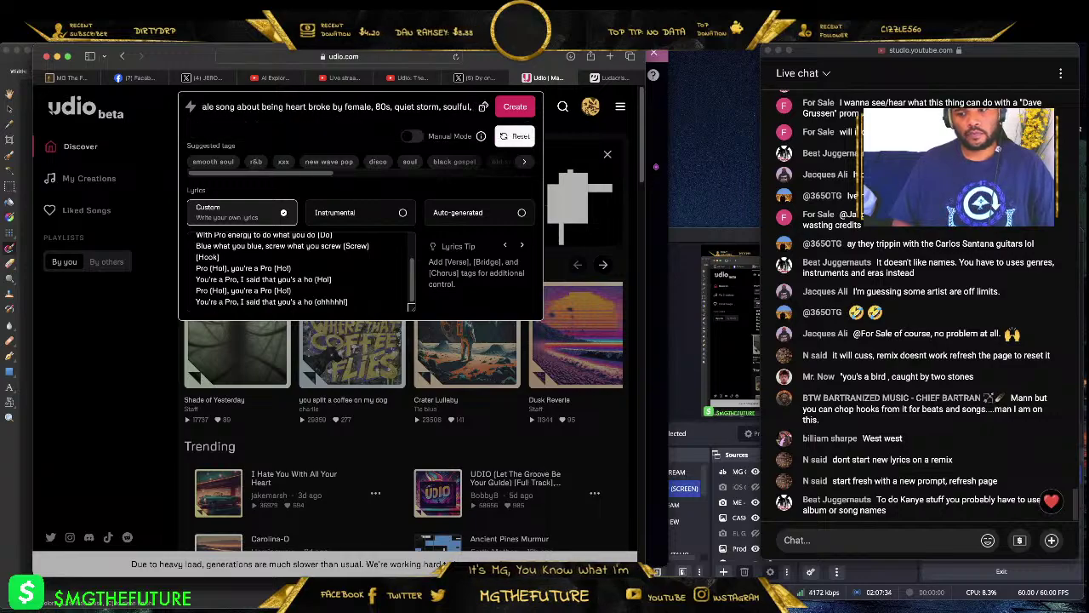
{"action": "type", "text": " hip"}
{"action": "key", "text": "BackSpace"}
{"action": "key", "text": "BackSpace"}
{"action": "key", "text": "BackSpace"}
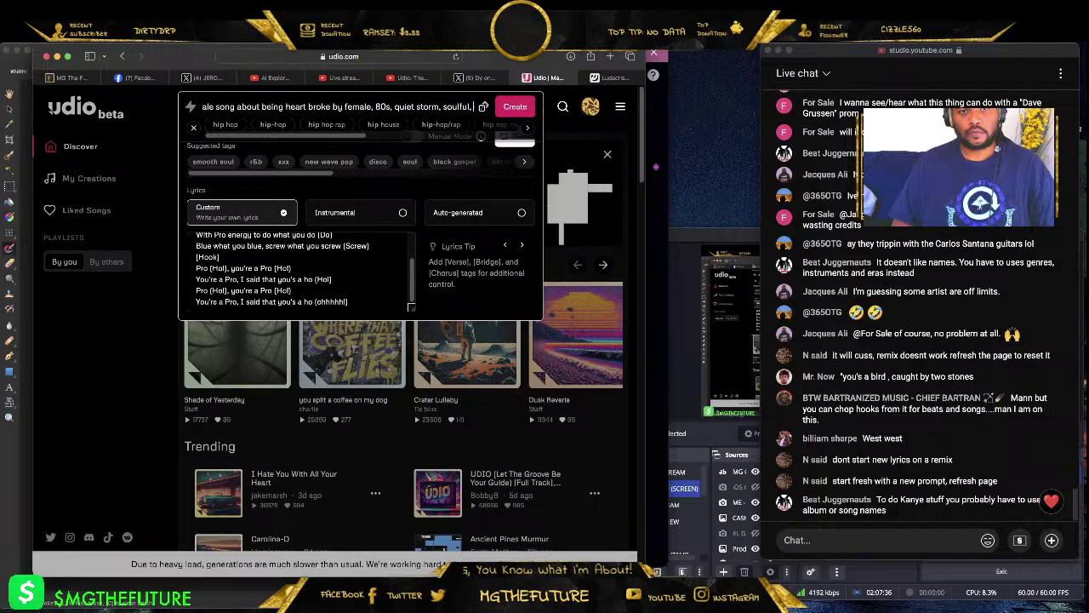
{"action": "type", "text": "R&B"}
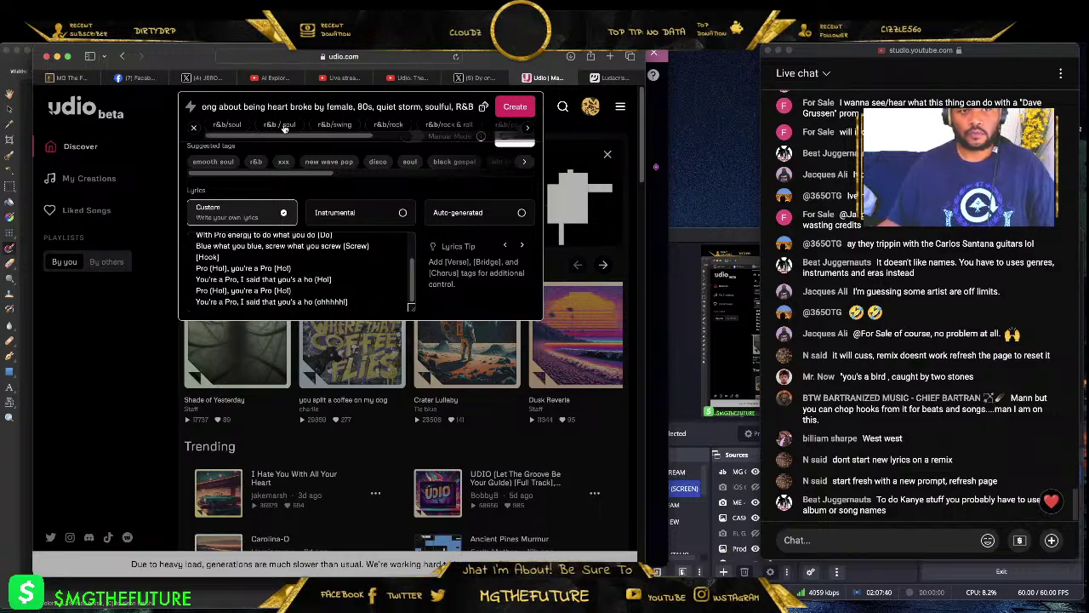
{"action": "left_click", "coordinate": [292, 126]}
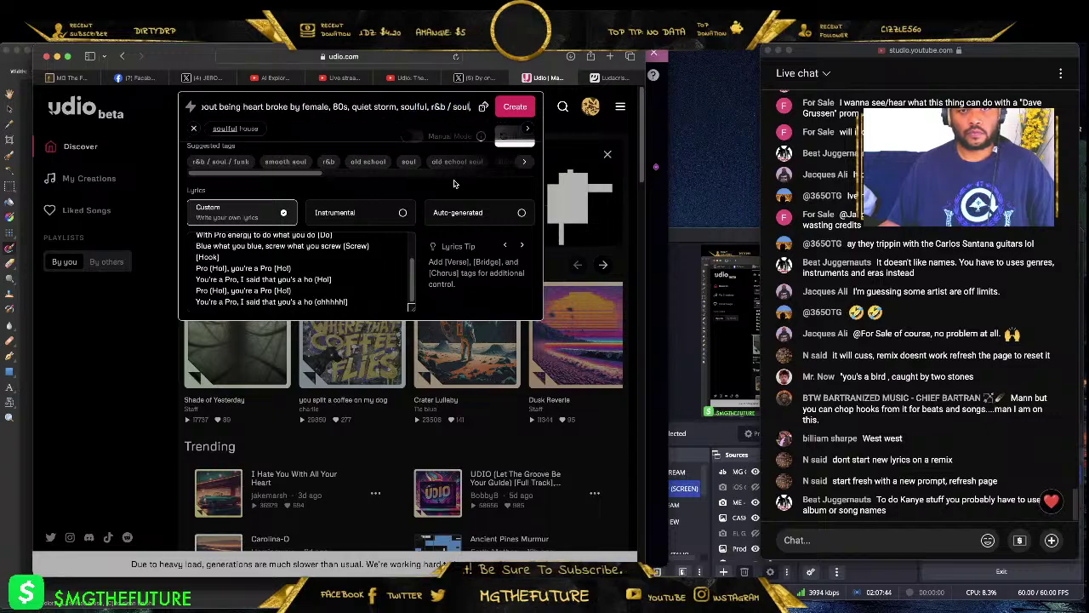
- Add the suggested "piano blues" tag to the prompt and generate the tracks
{"action": "type", "text": "pi"}
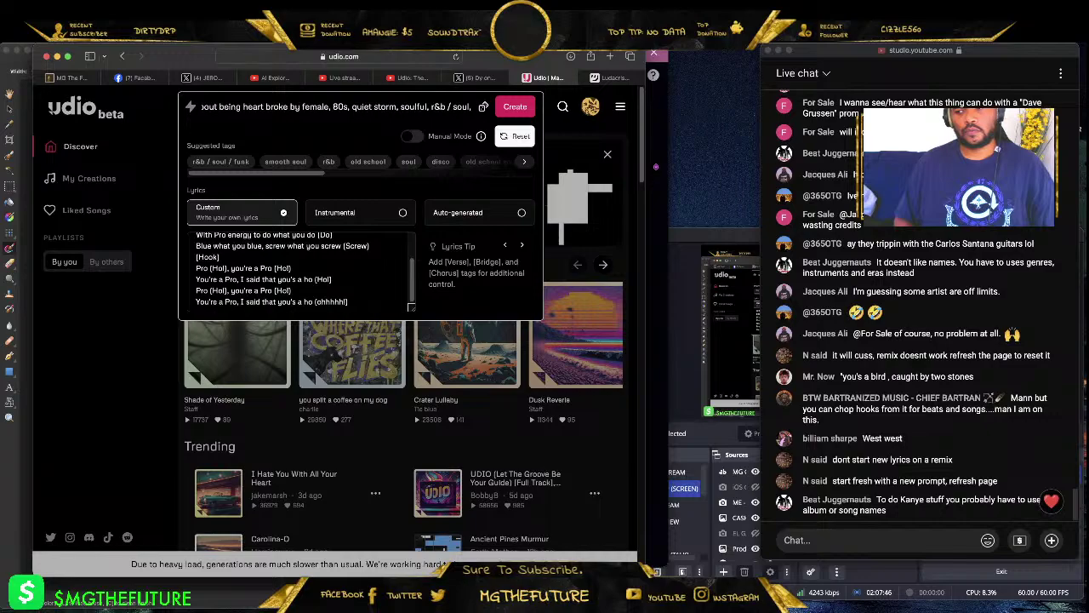
{"action": "type", "text": "ano"}
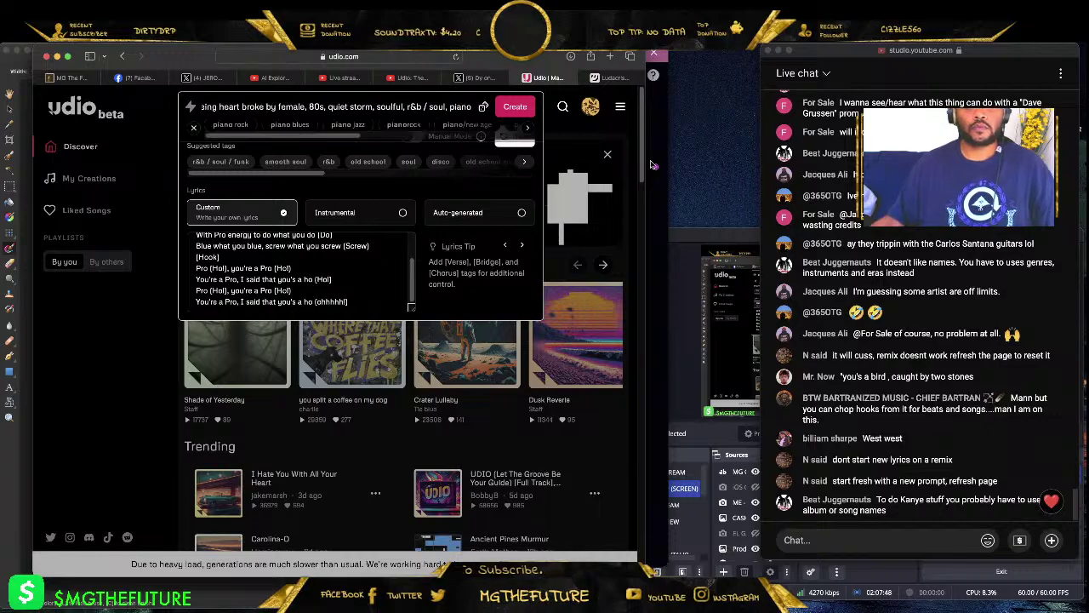
{"action": "mouse_move", "coordinate": [294, 136]}
{"action": "left_mouse_down"}
{"action": "mouse_move", "coordinate": [502, 134]}
{"action": "mouse_move", "coordinate": [301, 138]}
{"action": "left_mouse_up"}
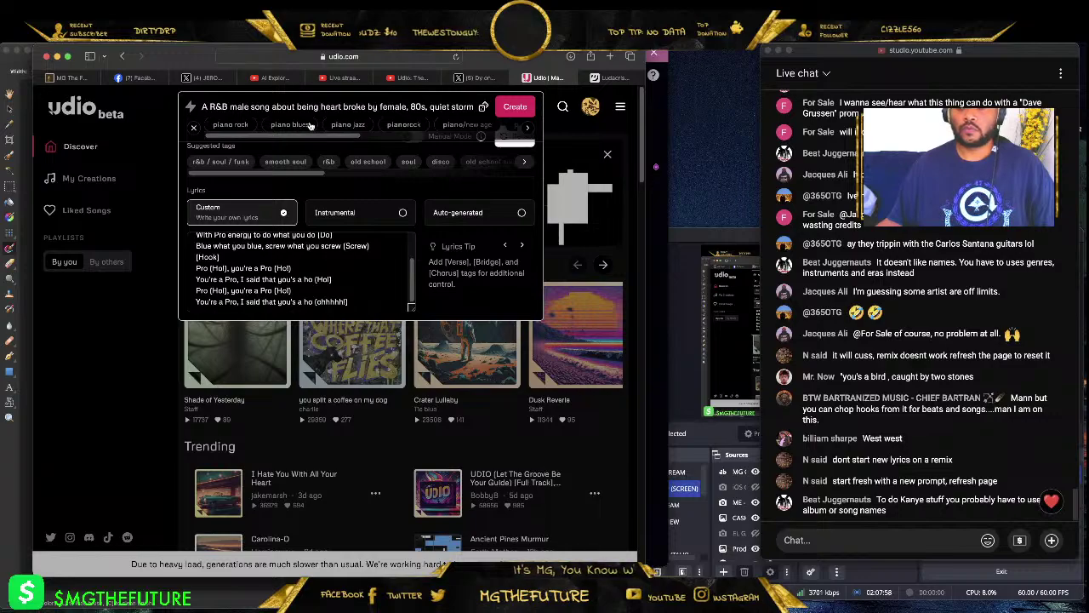
{"action": "left_click", "coordinate": [311, 126]}
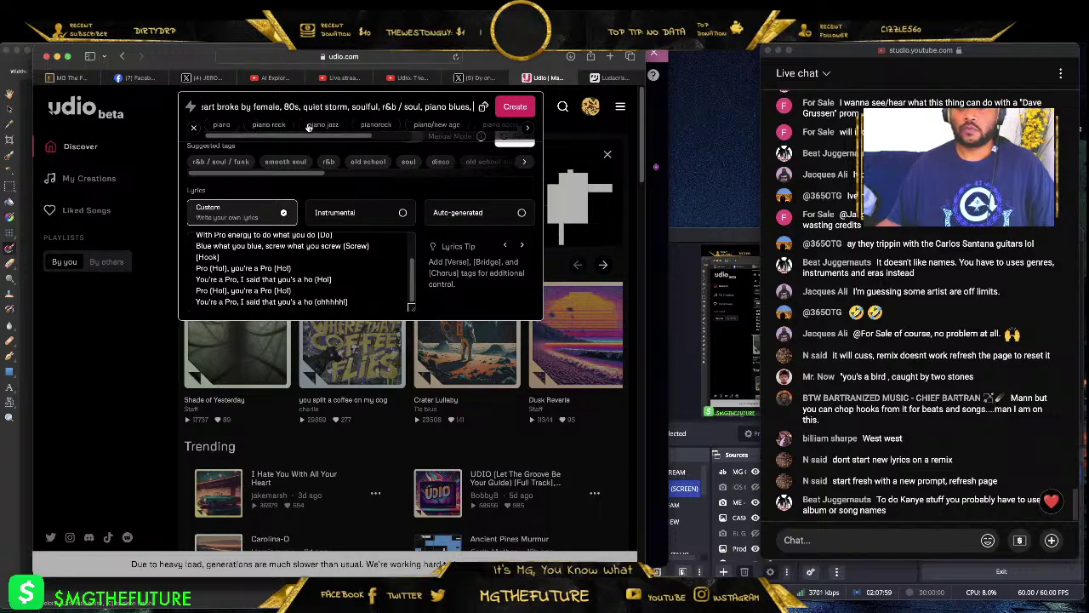
{"action": "left_click", "coordinate": [514, 108]}
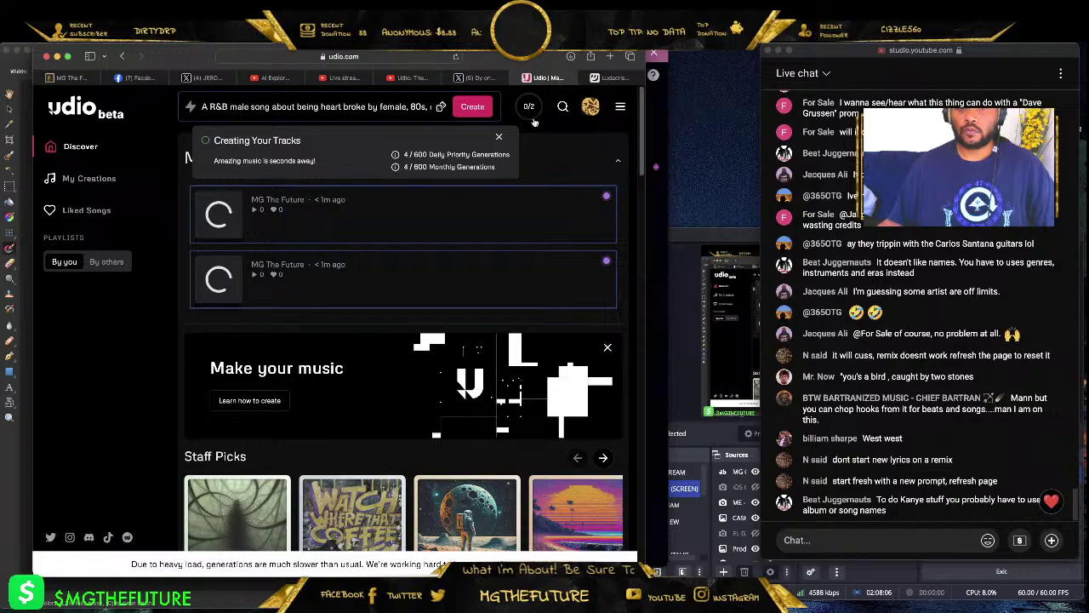
- Open the new track "Echoes of Betrayal" from My Creations and play it while viewing its lyrics
{"action": "left_click", "coordinate": [532, 109]}
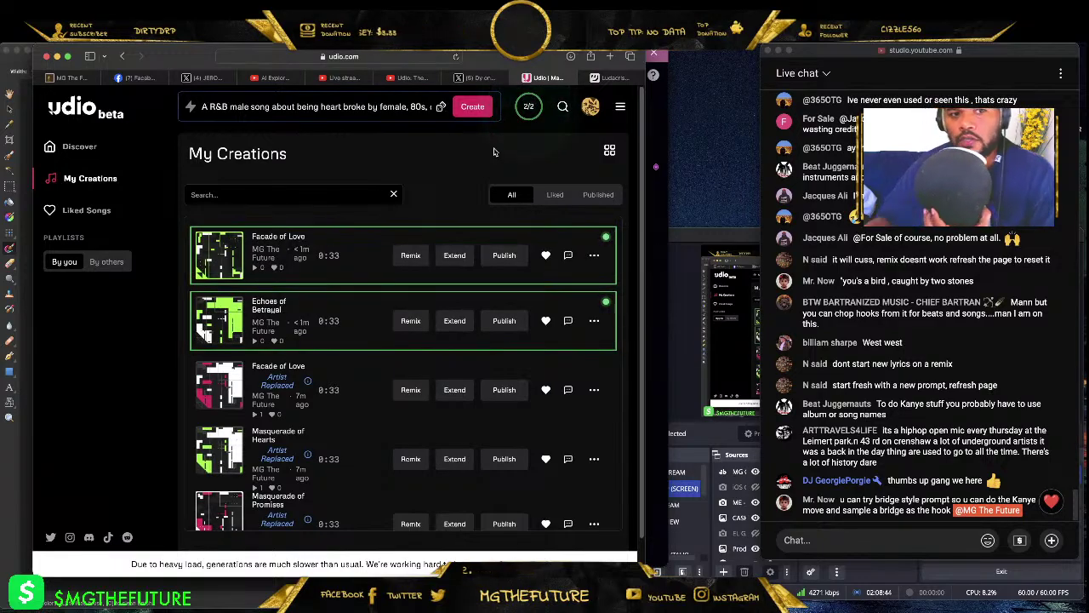
{"action": "left_click", "coordinate": [279, 305]}
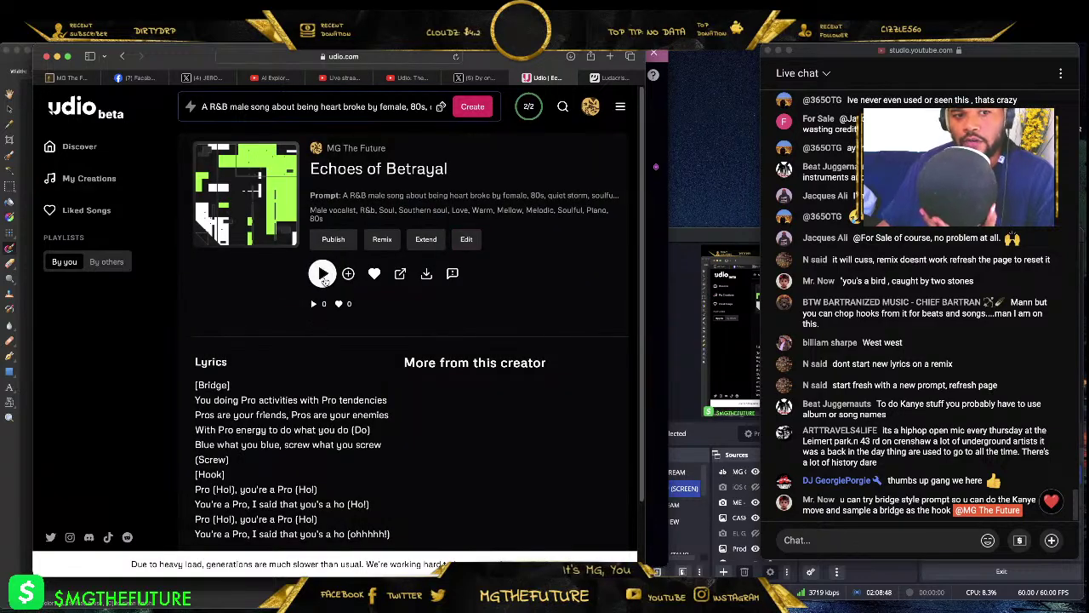
{"action": "left_click", "coordinate": [323, 274]}
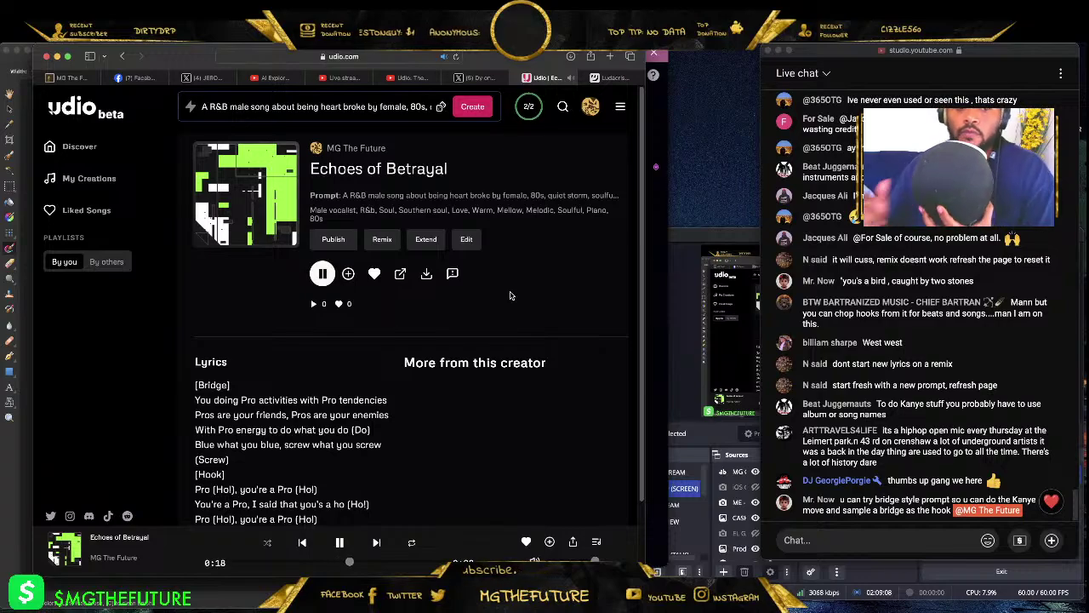
{"action": "scroll", "coordinate": [515, 298], "scroll_direction": "down", "scroll_amount": 2}
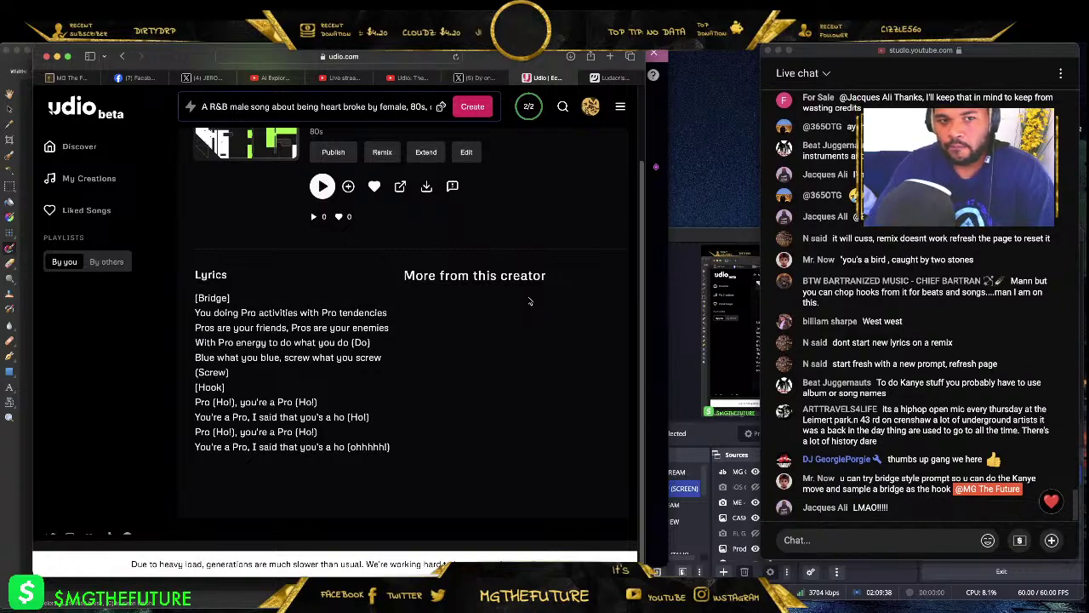
- Return to My Creations, briefly replay "Echoes of Betrayal" and pause it
{"action": "left_click", "coordinate": [123, 57]}
{"action": "left_click", "coordinate": [219, 321]}
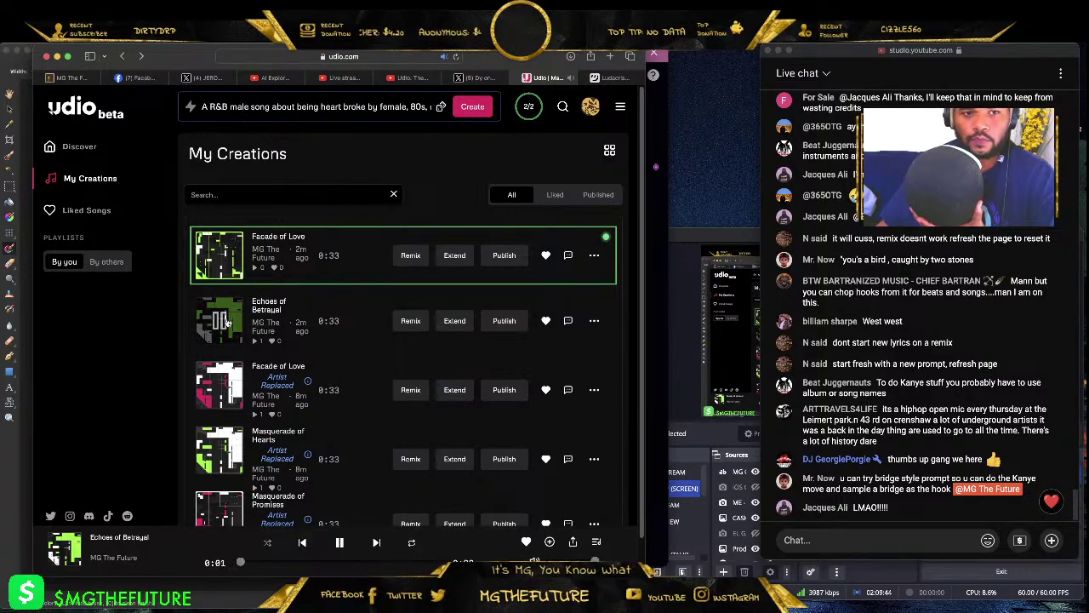
{"action": "left_click", "coordinate": [226, 322]}
- Open the newest "Facade of Love" track, play it while viewing its lyrics, and pause it near the end
{"action": "left_click", "coordinate": [278, 236]}
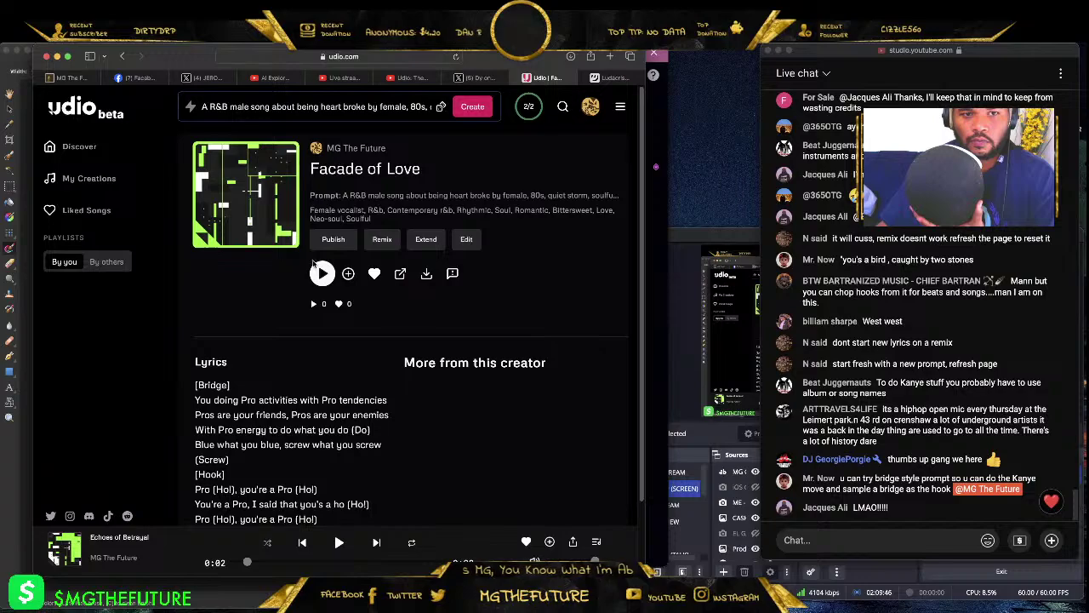
{"action": "left_click", "coordinate": [322, 272]}
{"action": "scroll", "coordinate": [476, 289], "scroll_direction": "down", "scroll_amount": 1}
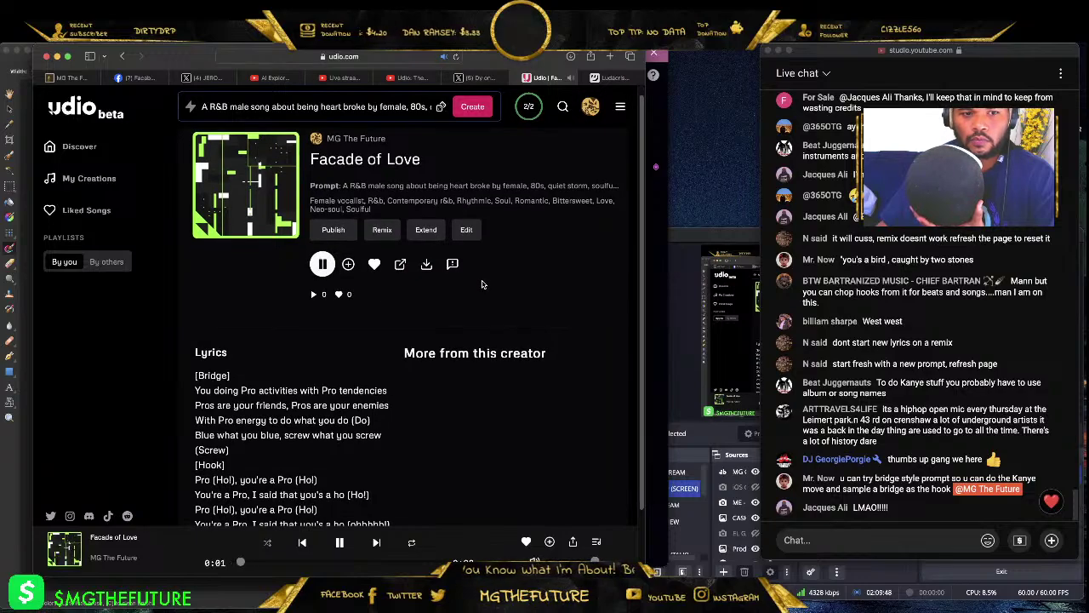
{"action": "scroll", "coordinate": [480, 284], "scroll_direction": "down", "scroll_amount": 1}
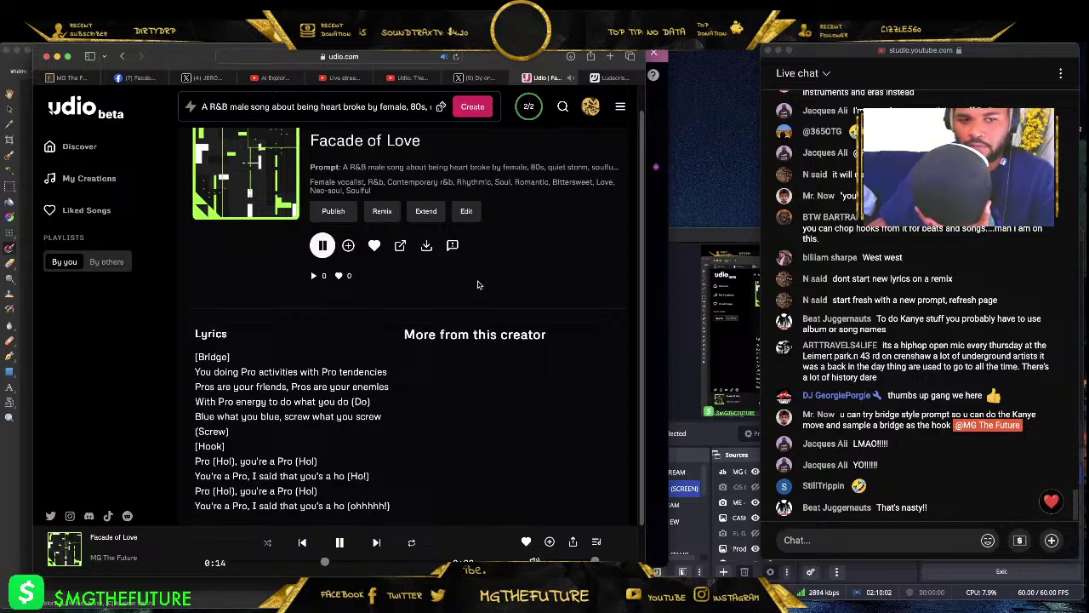
{"action": "scroll", "coordinate": [477, 284], "scroll_direction": "down", "scroll_amount": 2}
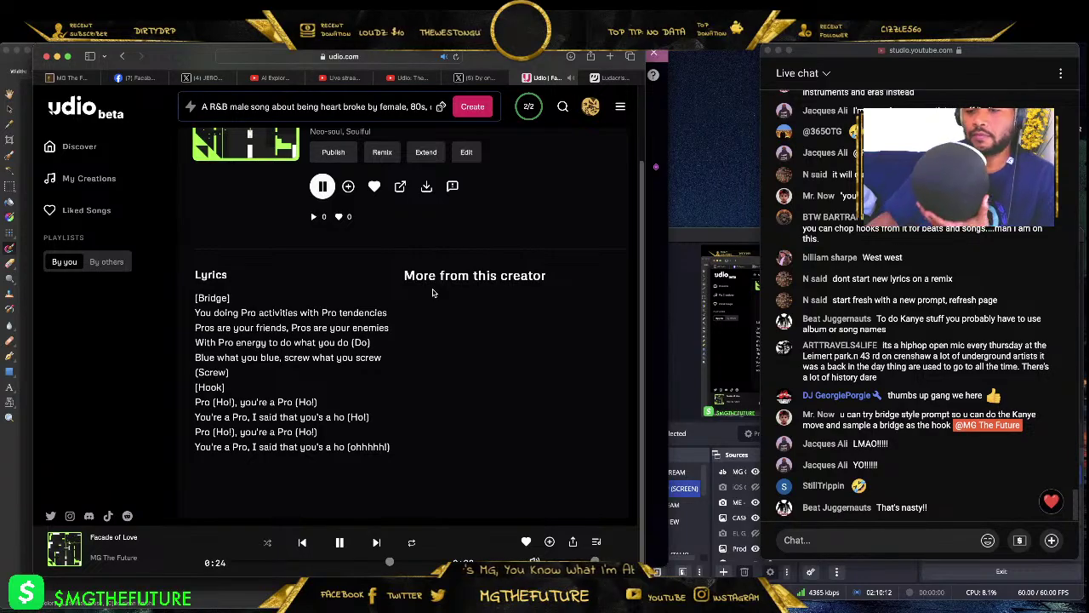
{"action": "left_click", "coordinate": [339, 542]}
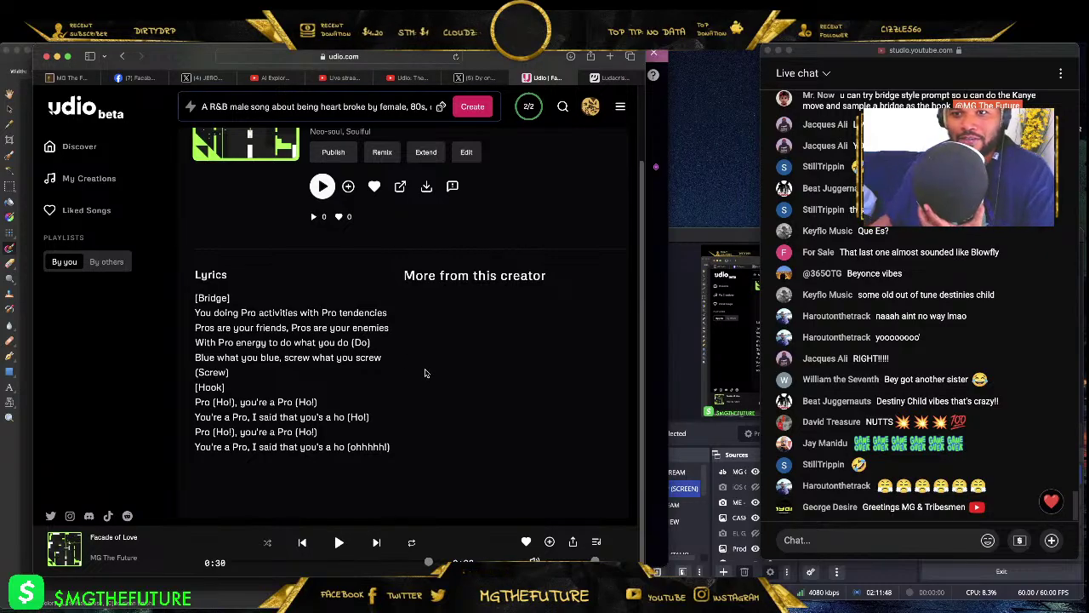
- Replay the newest "Facade of Love" track while following its lyrics, and pause it partway through
{"action": "scroll", "coordinate": [400, 332], "scroll_direction": "up", "scroll_amount": 2}
{"action": "scroll", "coordinate": [315, 256], "scroll_direction": "down", "scroll_amount": 2}
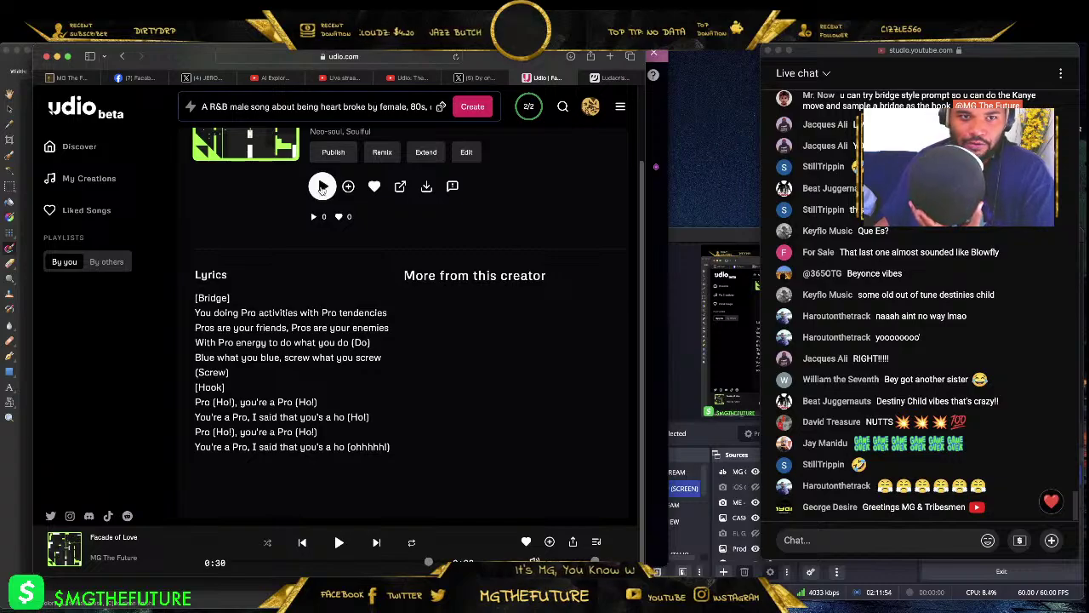
{"action": "left_click", "coordinate": [321, 189]}
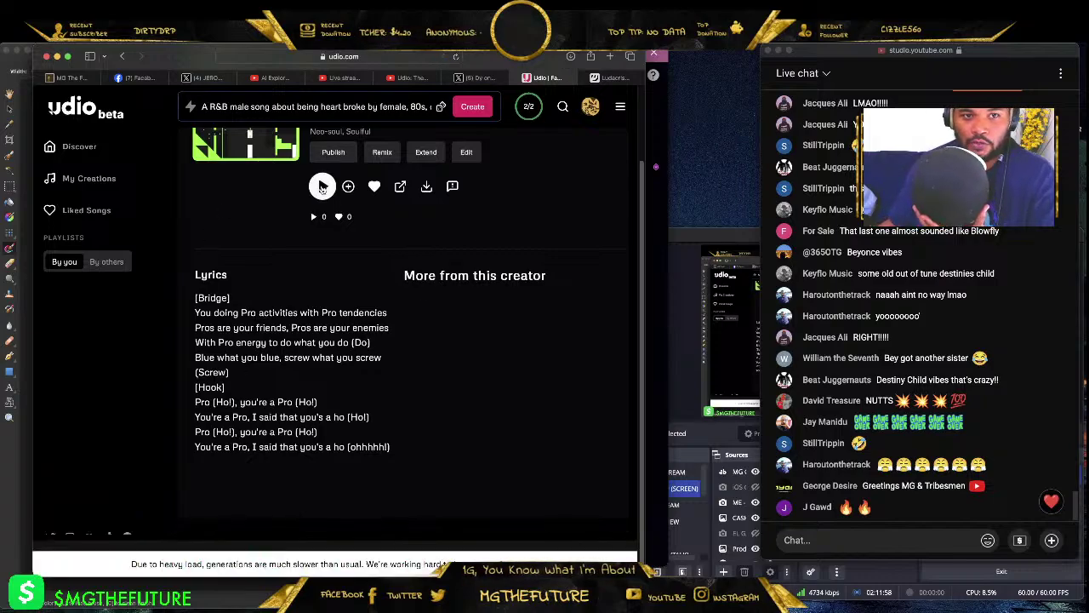
{"action": "left_click", "coordinate": [322, 187]}
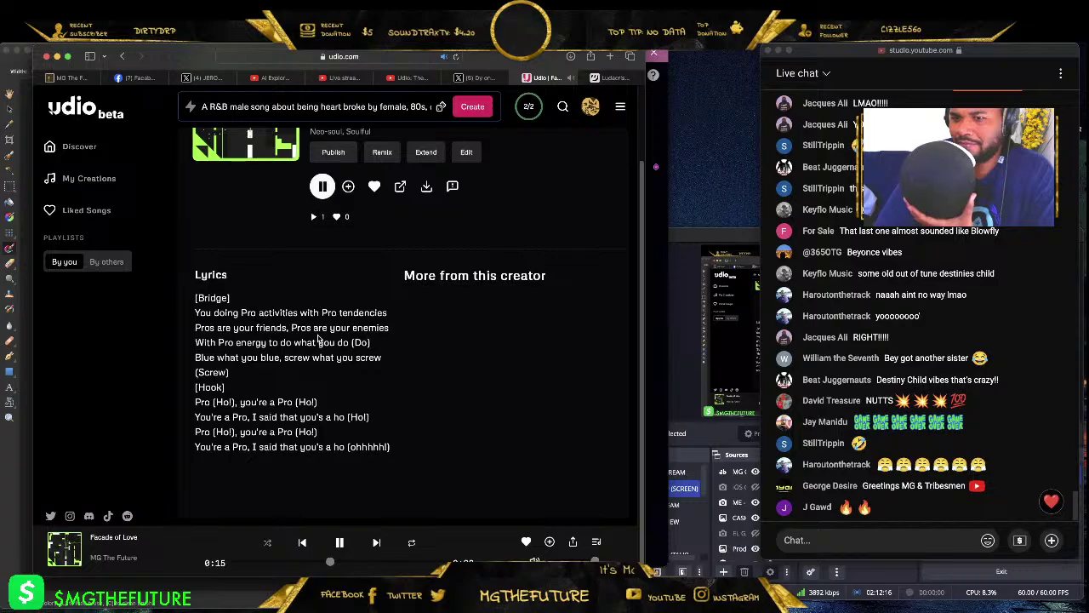
{"action": "left_click", "coordinate": [338, 542]}
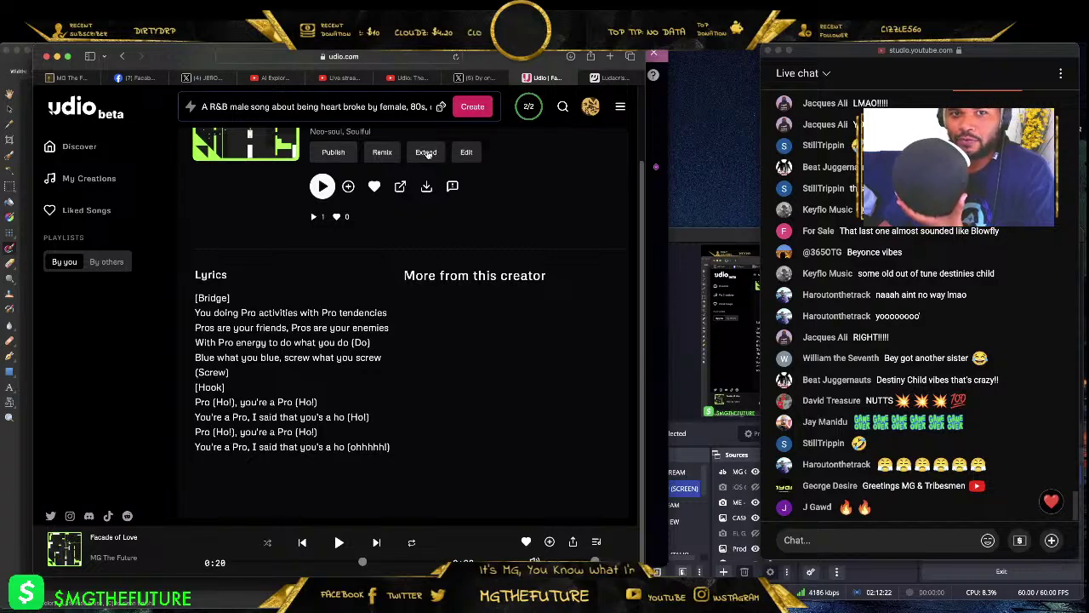
- Start extending "Facade of Love" with the Add Intro placement and ready the custom lyrics for writing
{"action": "left_click", "coordinate": [427, 152]}
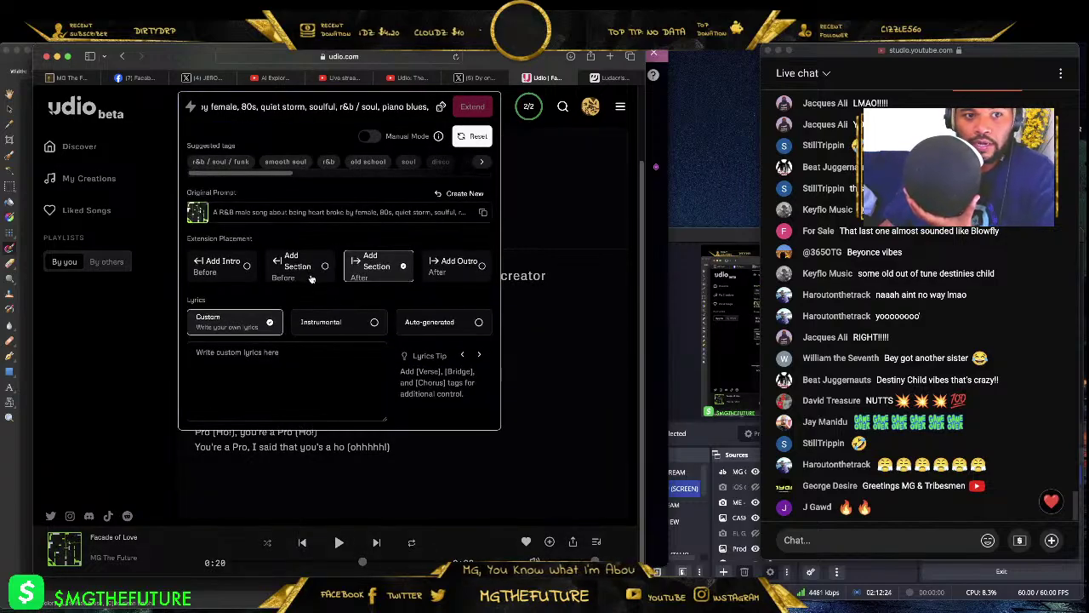
{"action": "left_click", "coordinate": [247, 269]}
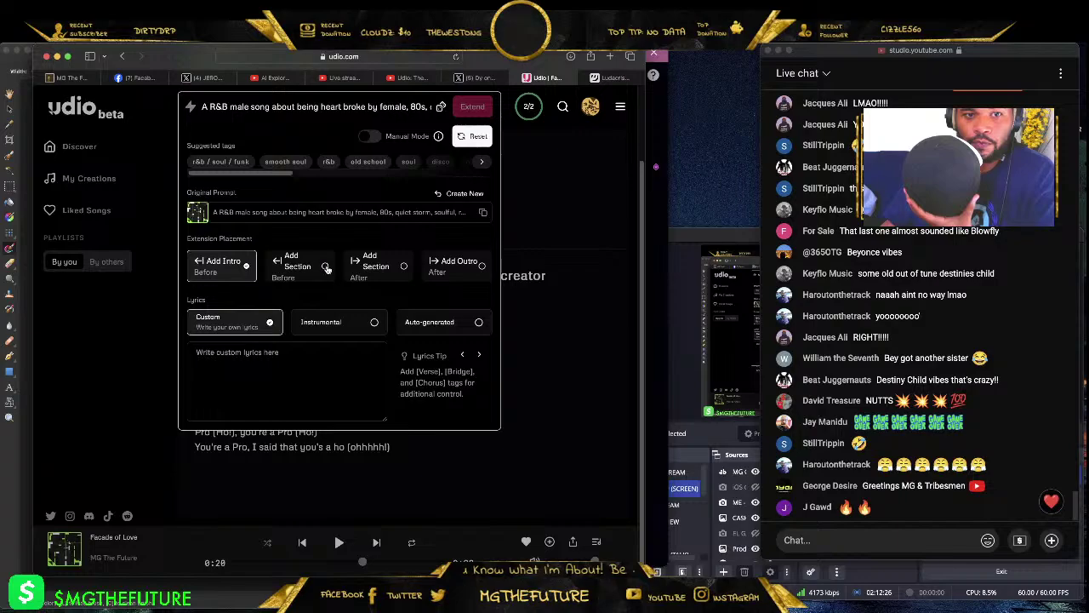
{"action": "left_click", "coordinate": [392, 274]}
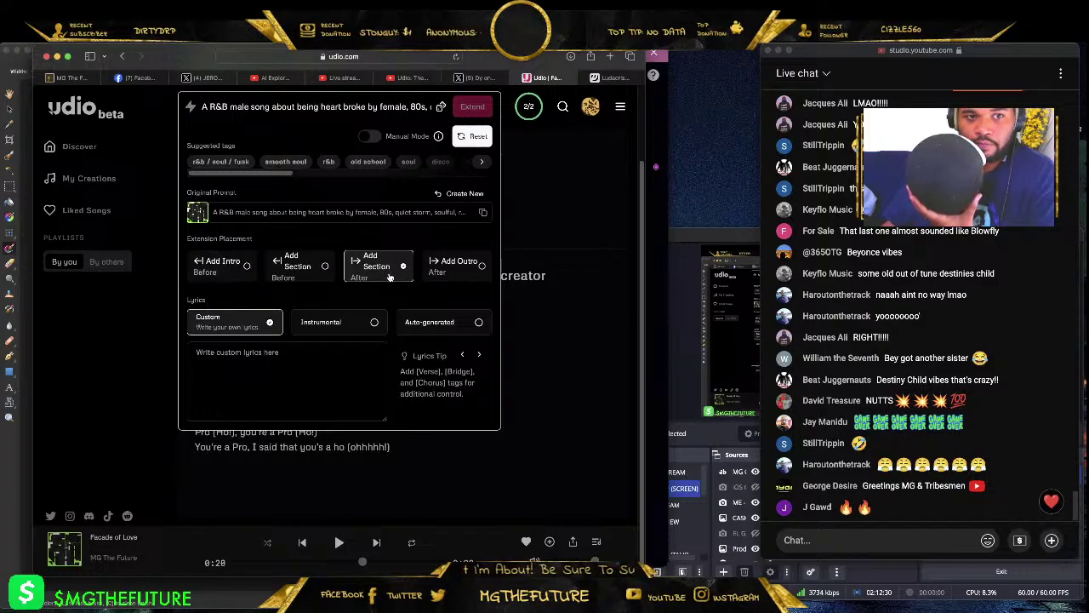
{"action": "left_click", "coordinate": [242, 275]}
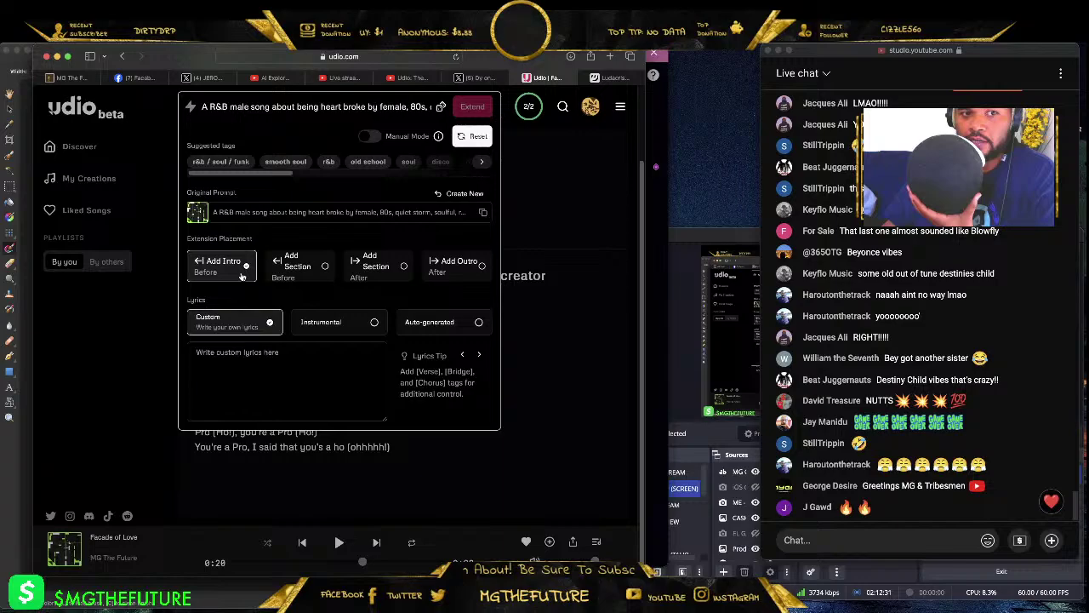
{"action": "left_click", "coordinate": [312, 366]}
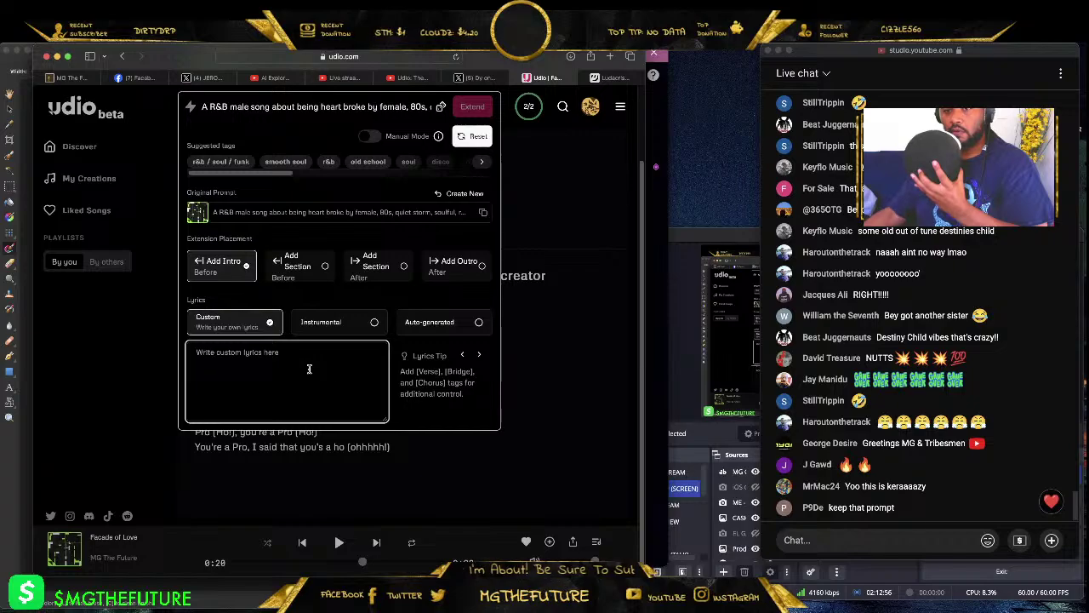
{"action": "scroll", "coordinate": [894, 340], "scroll_direction": "up", "scroll_amount": 2}
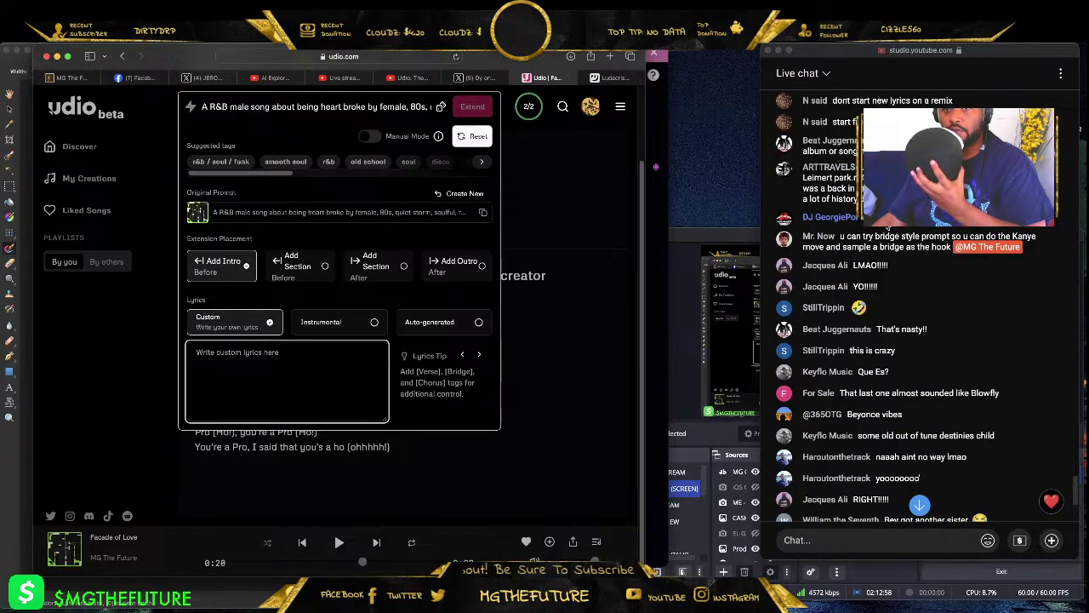
{"action": "scroll", "coordinate": [894, 341], "scroll_direction": "down", "scroll_amount": 2}
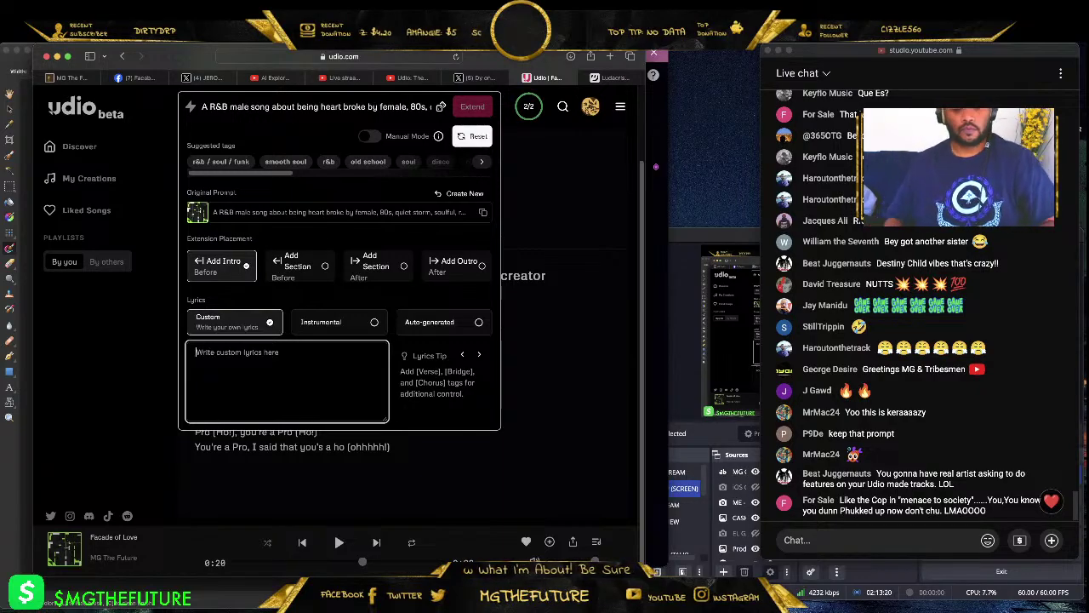
- Write the first two intro lyric lines: "To all my sisters, all over the world," and "who tired of dealing with these boys call pros"
{"action": "type", "text": "To all my si"}
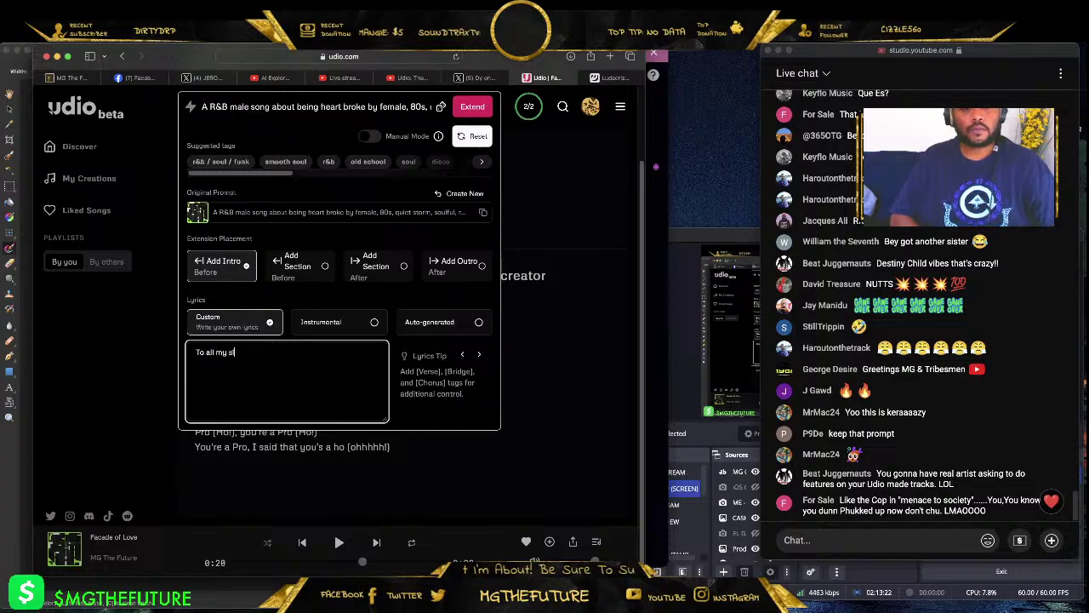
{"action": "type", "text": "sters, al all my sisters, all over the world,"}
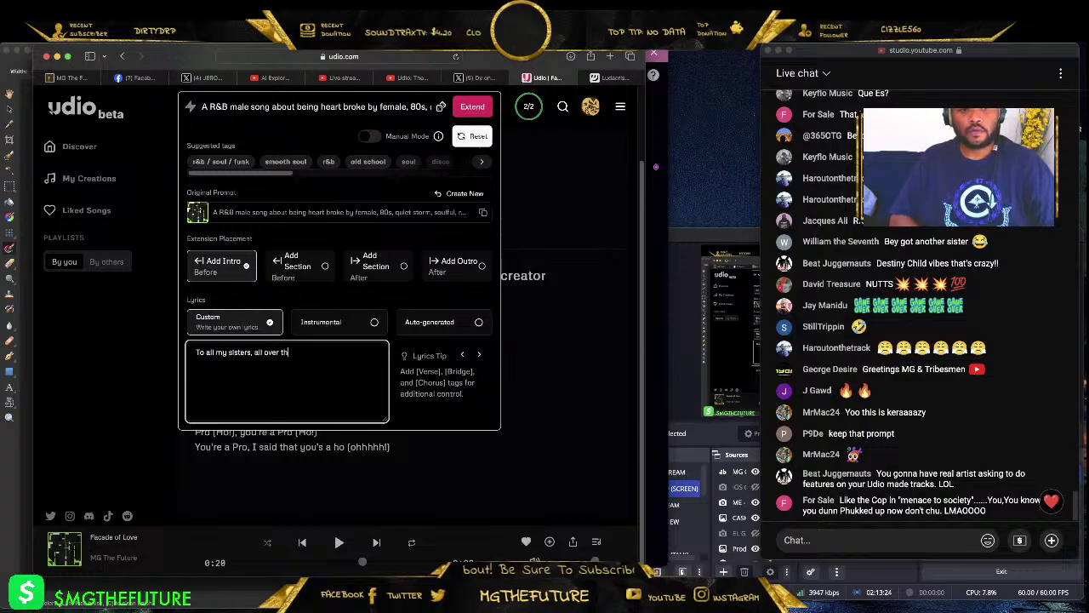
{"action": "key", "text": "Return"}
{"action": "type", "text": "who t"}
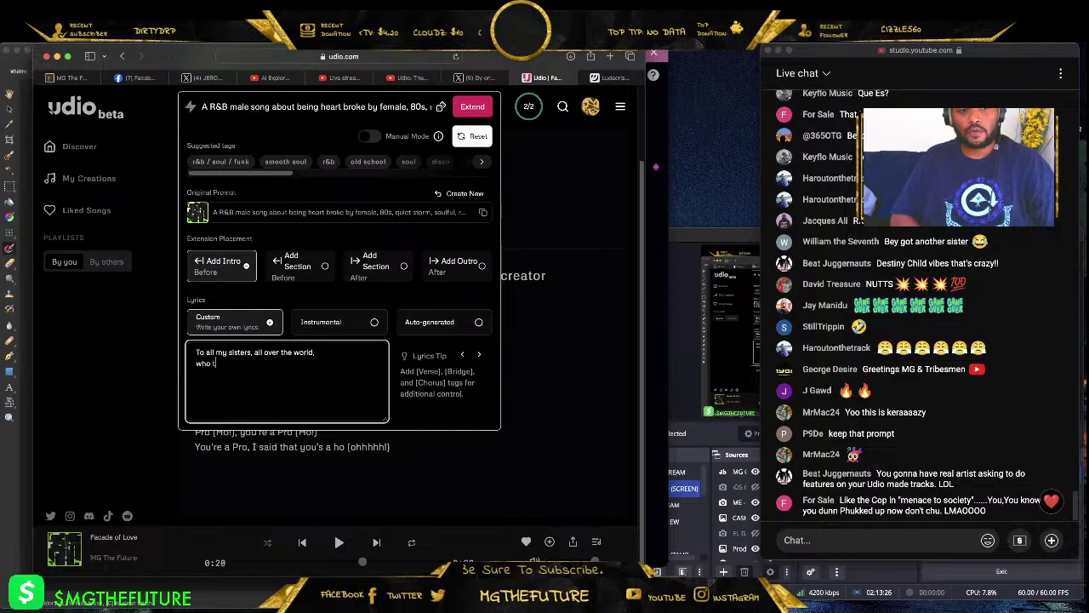
{"action": "type", "text": "ired of dealing wit"}
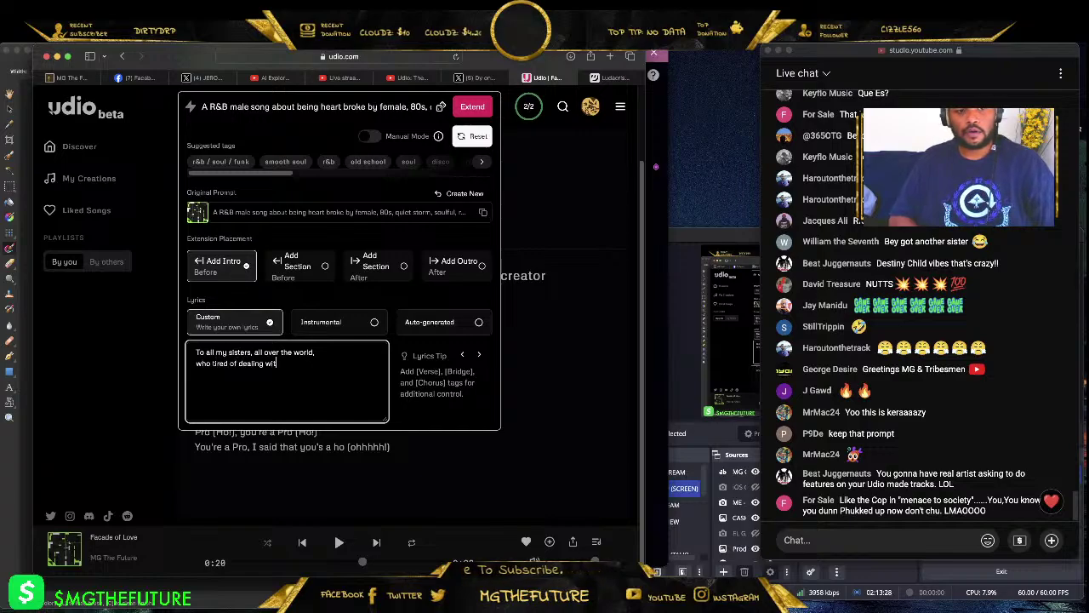
{"action": "type", "text": "h these boys"}
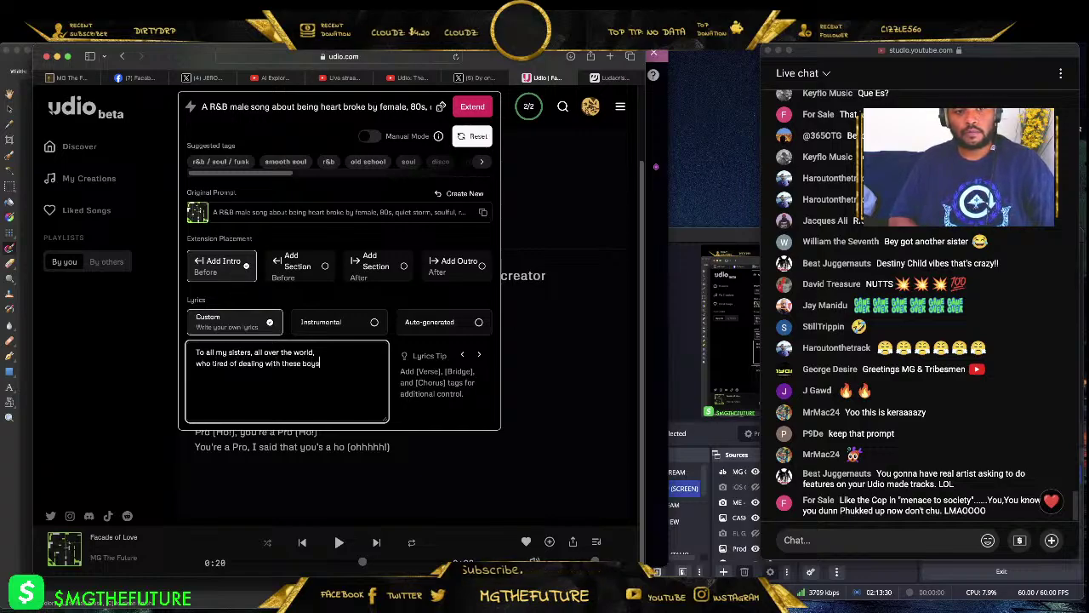
{"action": "type", "text": " call pros"}
{"action": "key", "text": "Return"}
- Add the third intro lyric line "this one for you! (hoooooo!)" and generate the extended tracks
{"action": "type", "text": "th"}
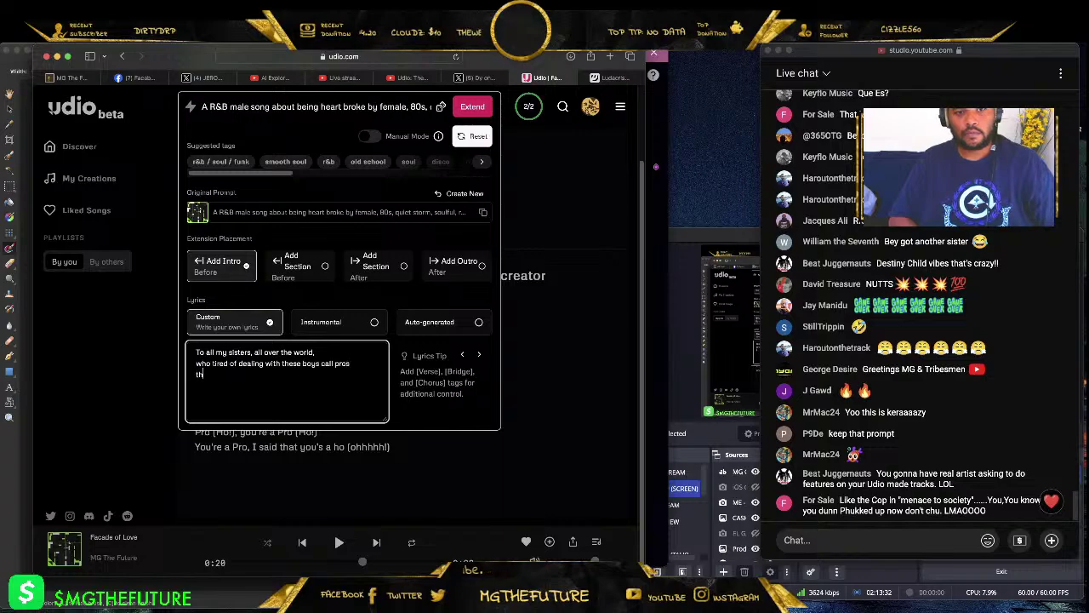
{"action": "type", "text": "is one for you!"}
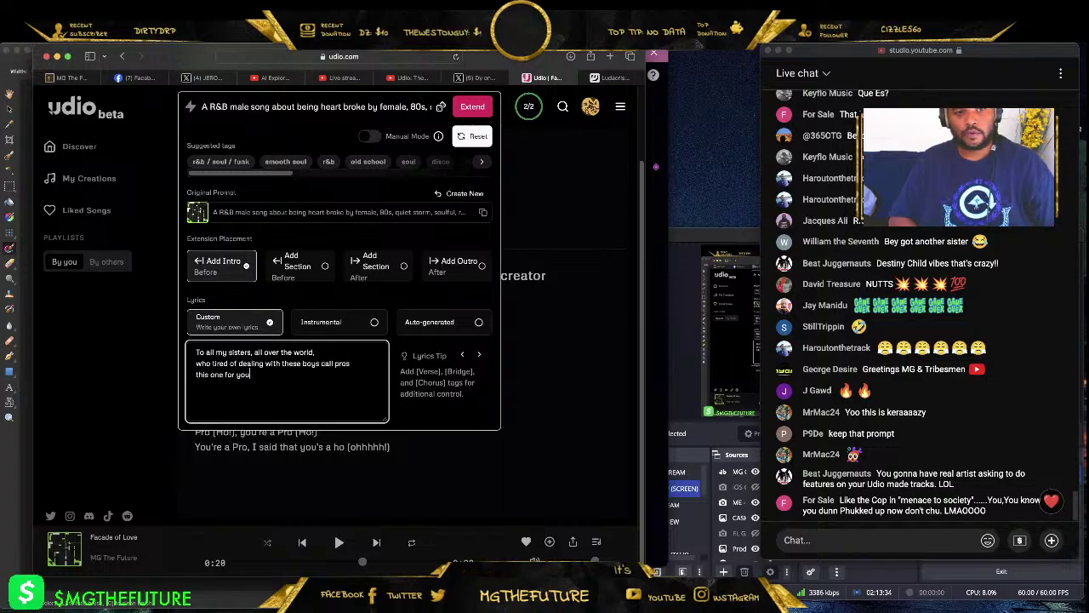
{"action": "type", "text": " ("}
{"action": "key", "text": "BackSpace"}
{"action": "key", "text": "BackSpace"}
{"action": "type", "text": "! ("}
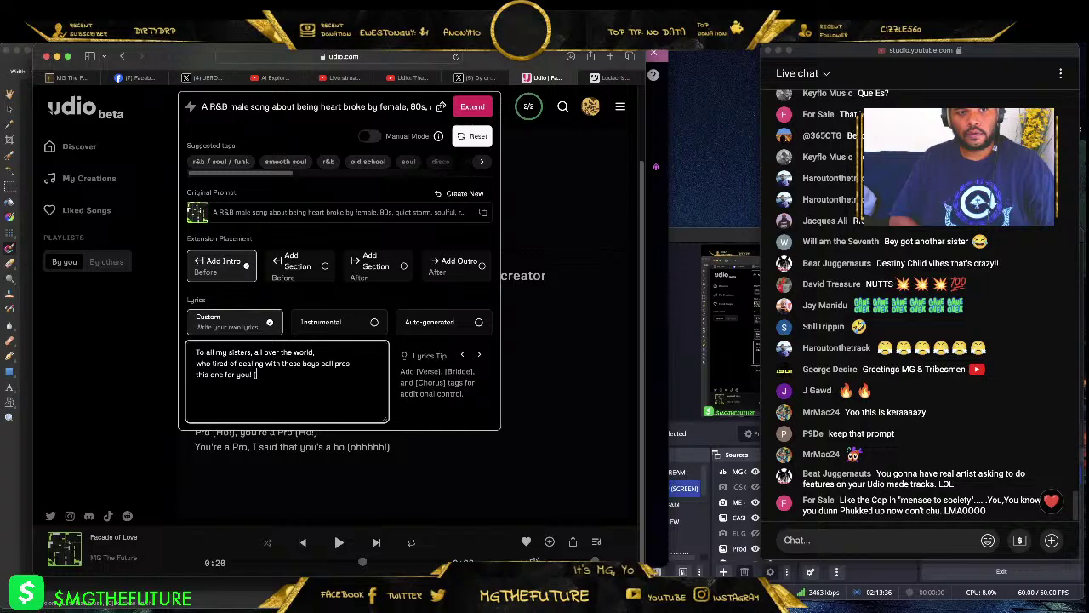
{"action": "type", "text": "hooooooo!)"}
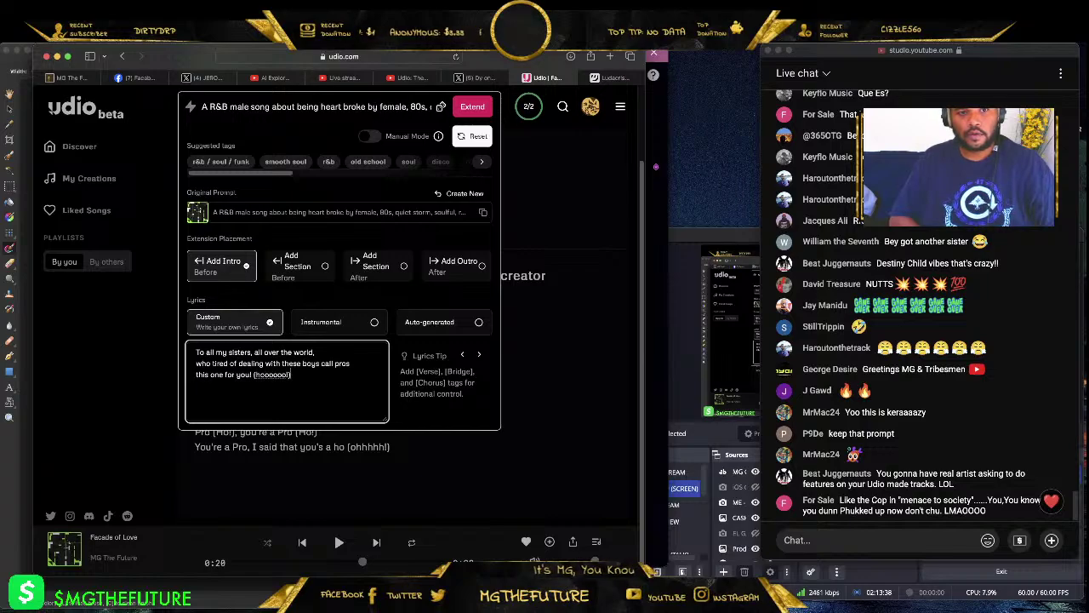
{"action": "left_click", "coordinate": [475, 112]}
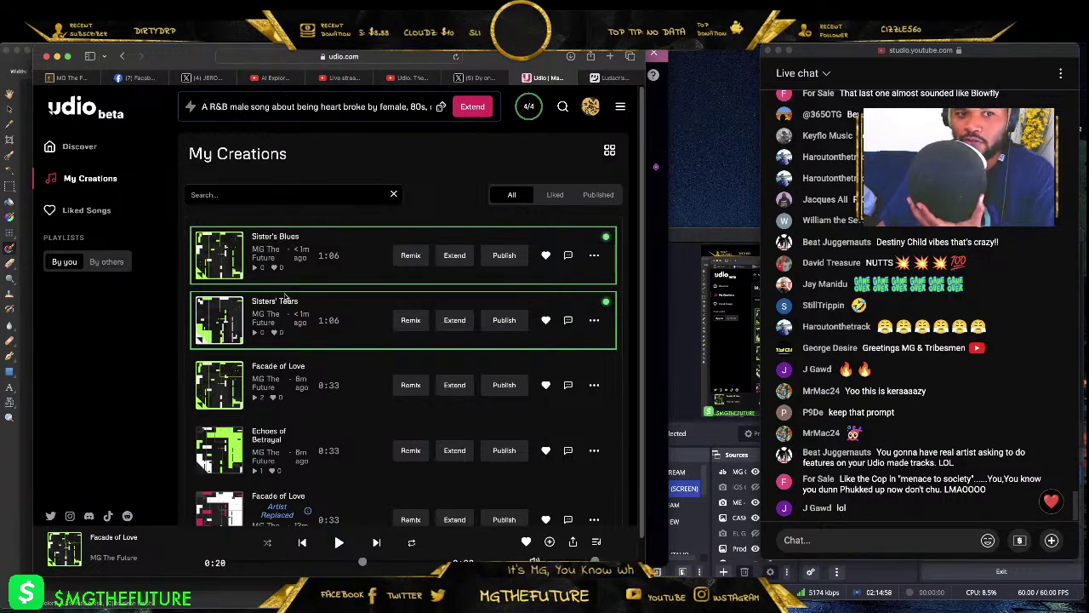
- Play the new extended track "Sister's Blues" from My Creations while viewing its lyrics, and pause it
{"action": "left_click", "coordinate": [223, 256]}
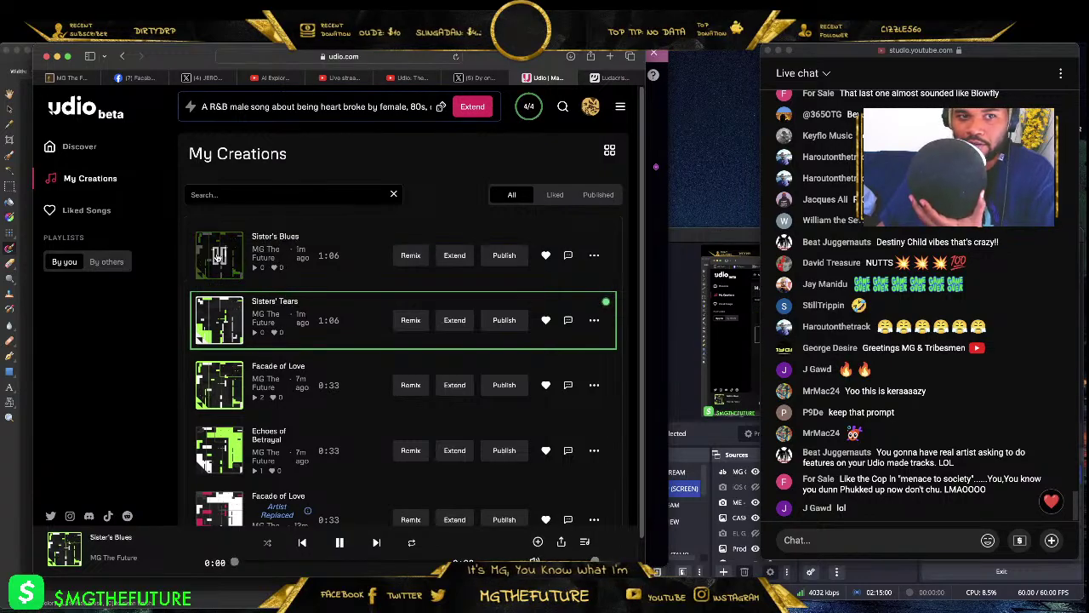
{"action": "left_click", "coordinate": [274, 240]}
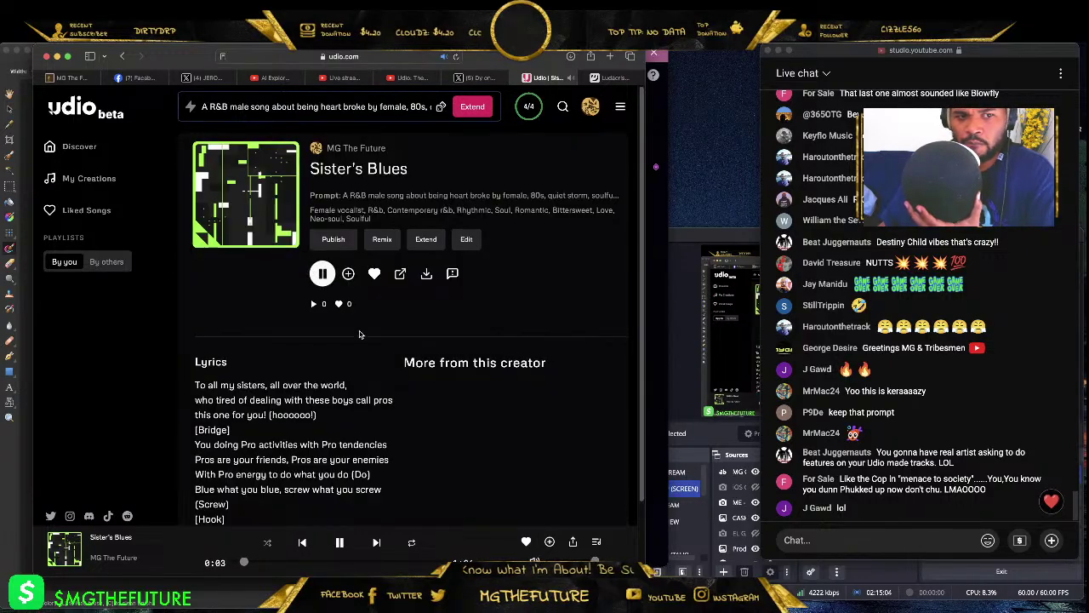
{"action": "scroll", "coordinate": [355, 333], "scroll_direction": "down", "scroll_amount": 2}
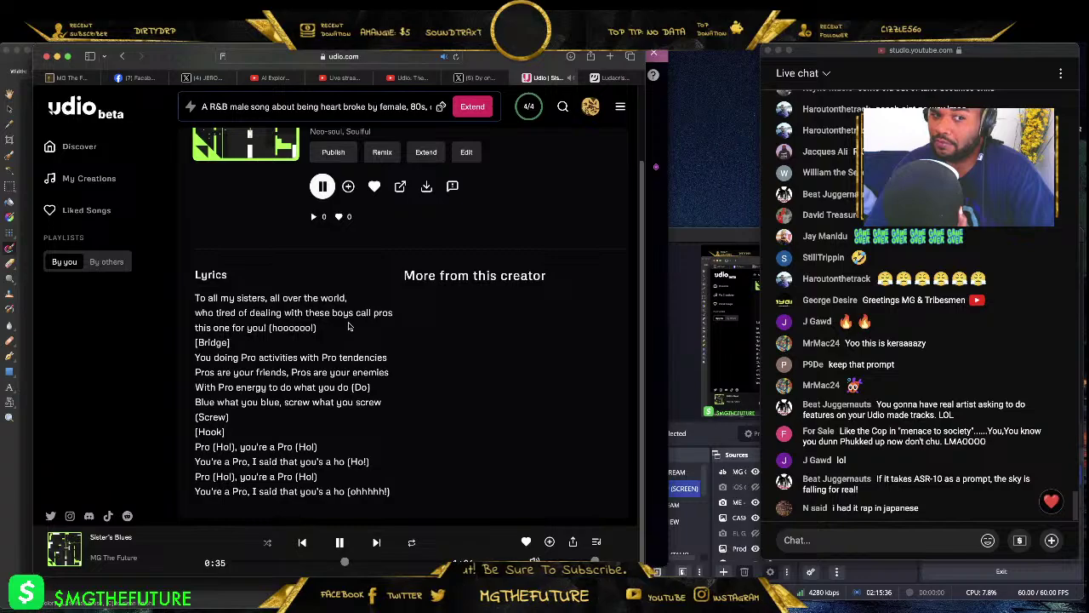
{"action": "left_click", "coordinate": [339, 543]}
- Return to My Creations and play the other extended track, "Sisters' Tears", while viewing its lyrics
{"action": "left_click", "coordinate": [122, 56]}
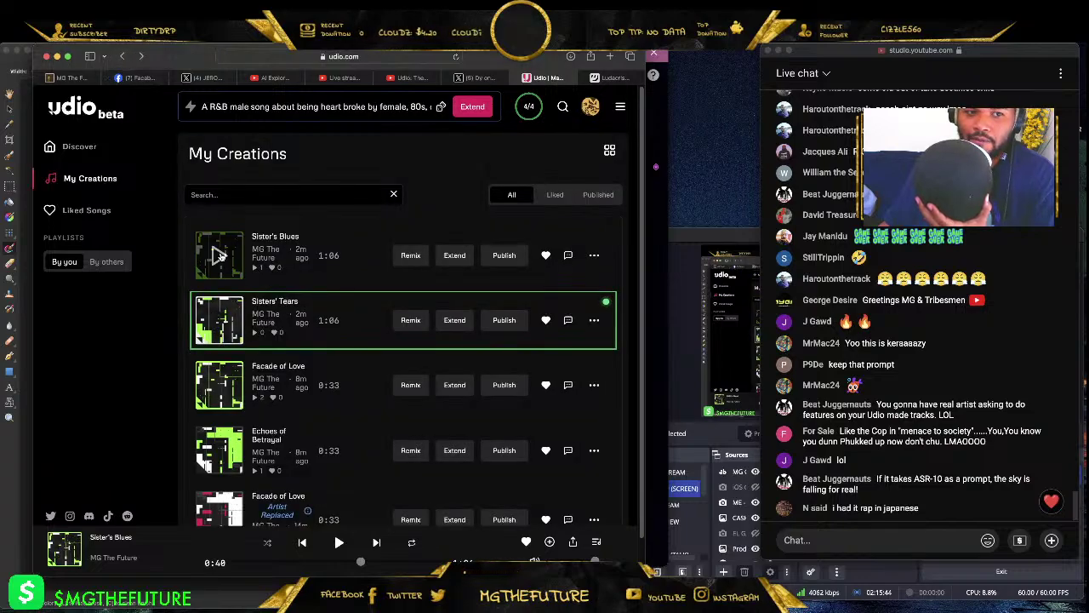
{"action": "left_click", "coordinate": [219, 321]}
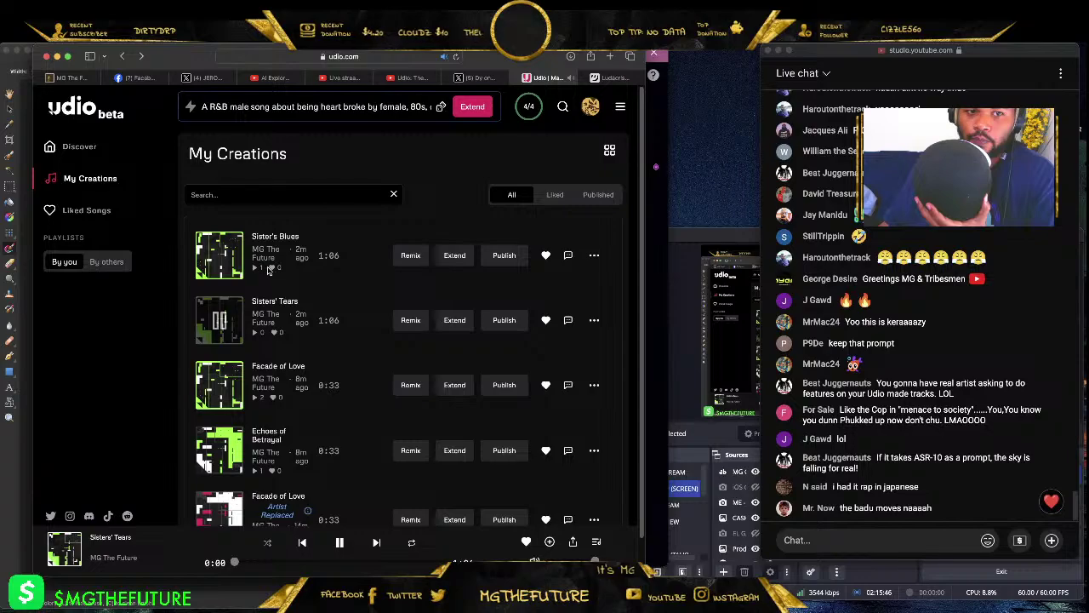
{"action": "left_click", "coordinate": [274, 301]}
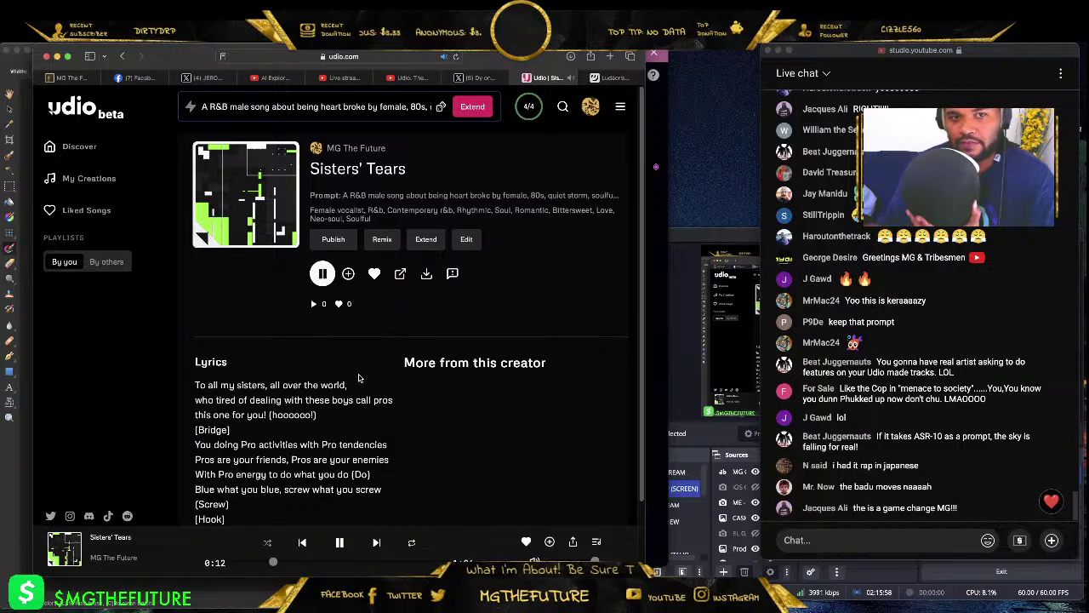
{"action": "scroll", "coordinate": [355, 400], "scroll_direction": "down", "scroll_amount": 2}
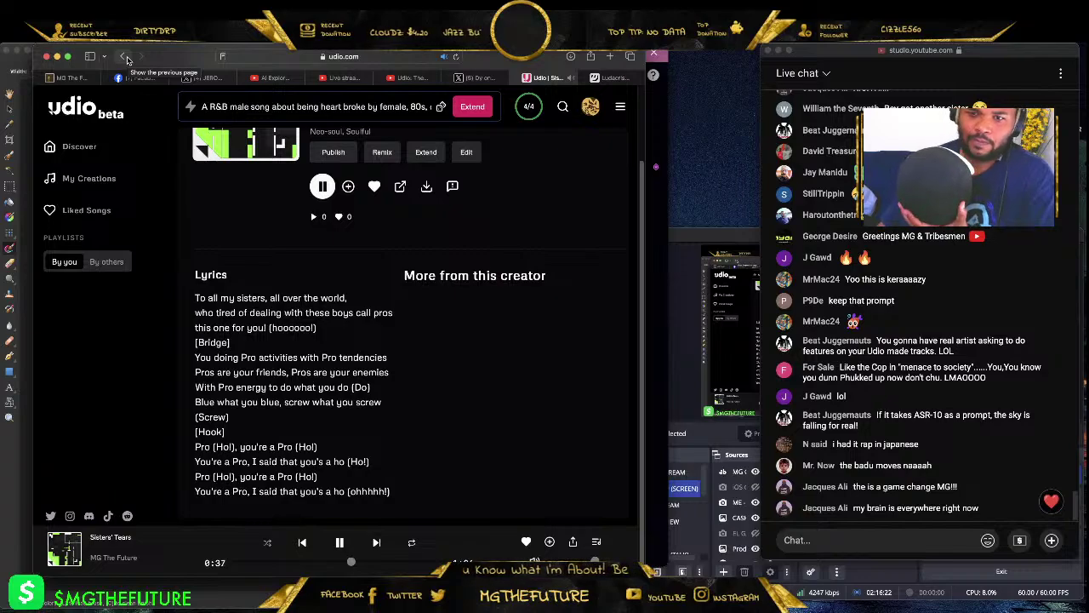
- Go back to the "Sister's Blues" page, stop "Sisters' Tears", and replay "Sister's Blues" while reviewing its lyrics
{"action": "left_click", "coordinate": [125, 56]}
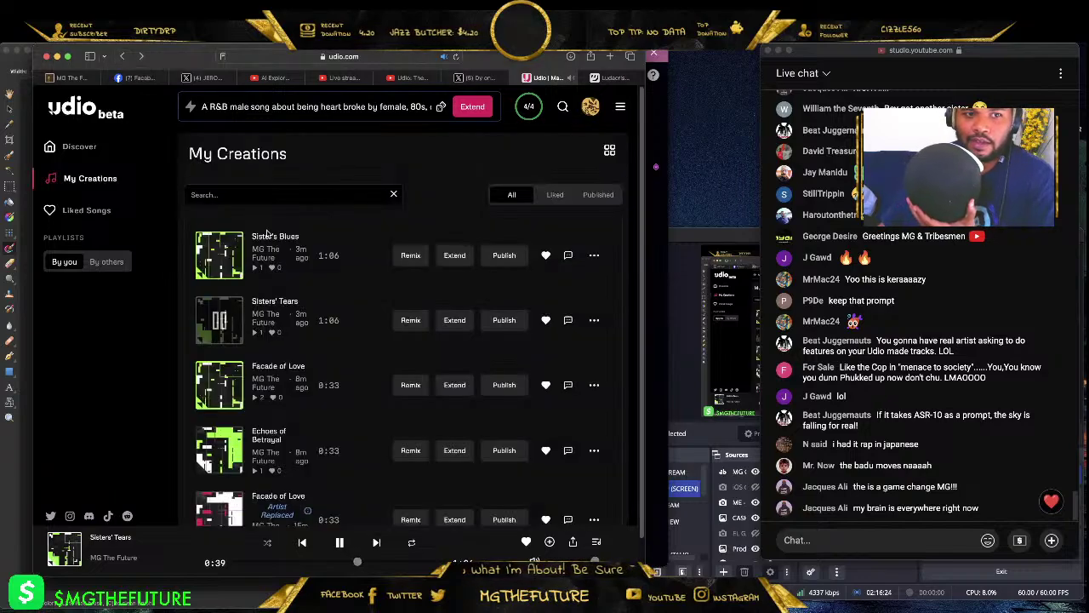
{"action": "left_click", "coordinate": [273, 238]}
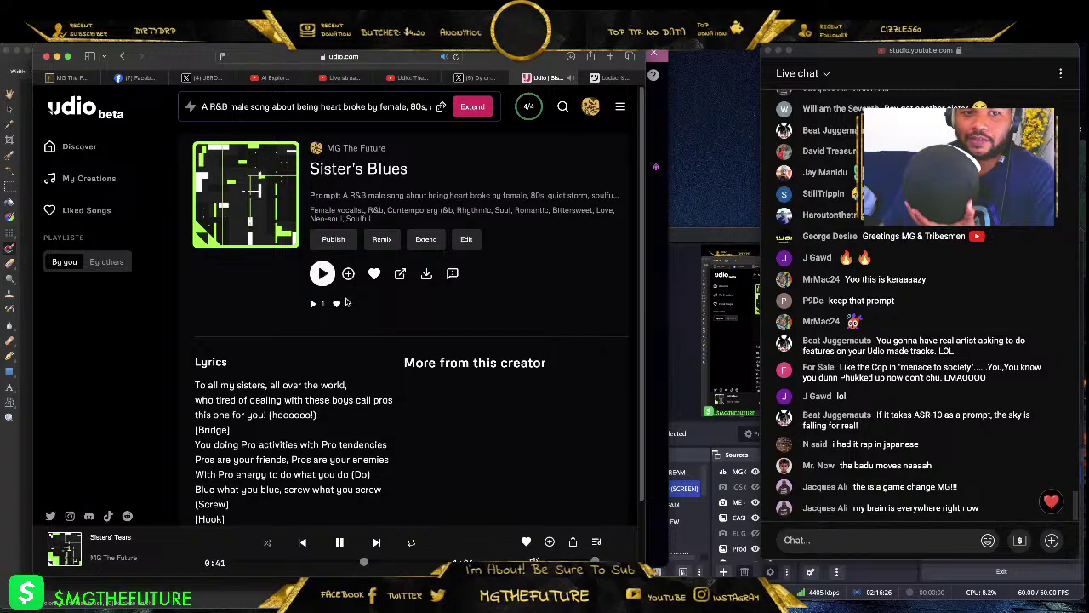
{"action": "left_click", "coordinate": [339, 543]}
{"action": "scroll", "coordinate": [301, 372], "scroll_direction": "down", "scroll_amount": 1}
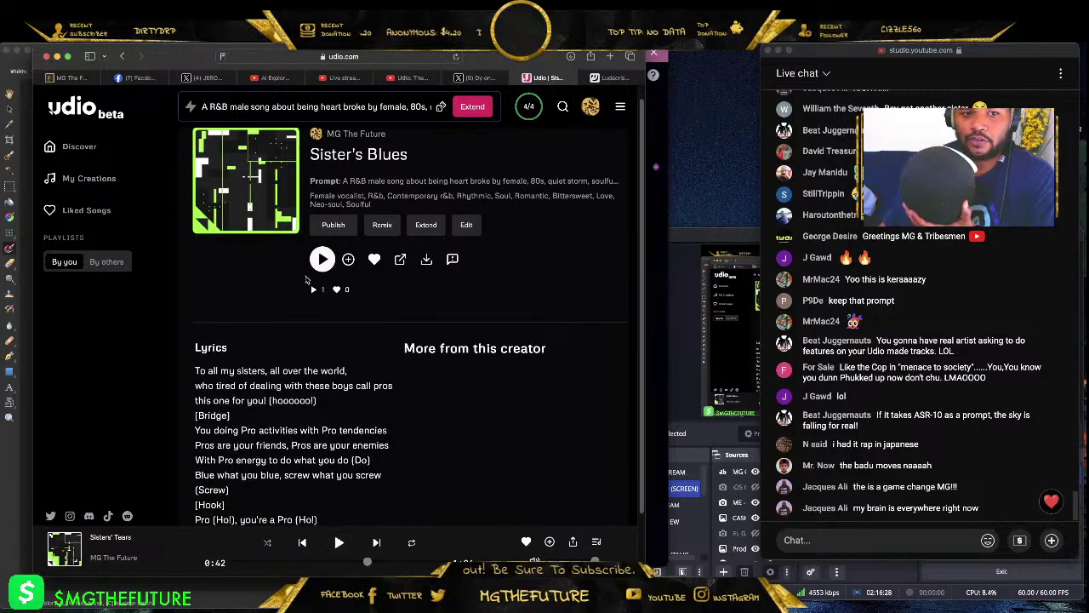
{"action": "left_click", "coordinate": [321, 261]}
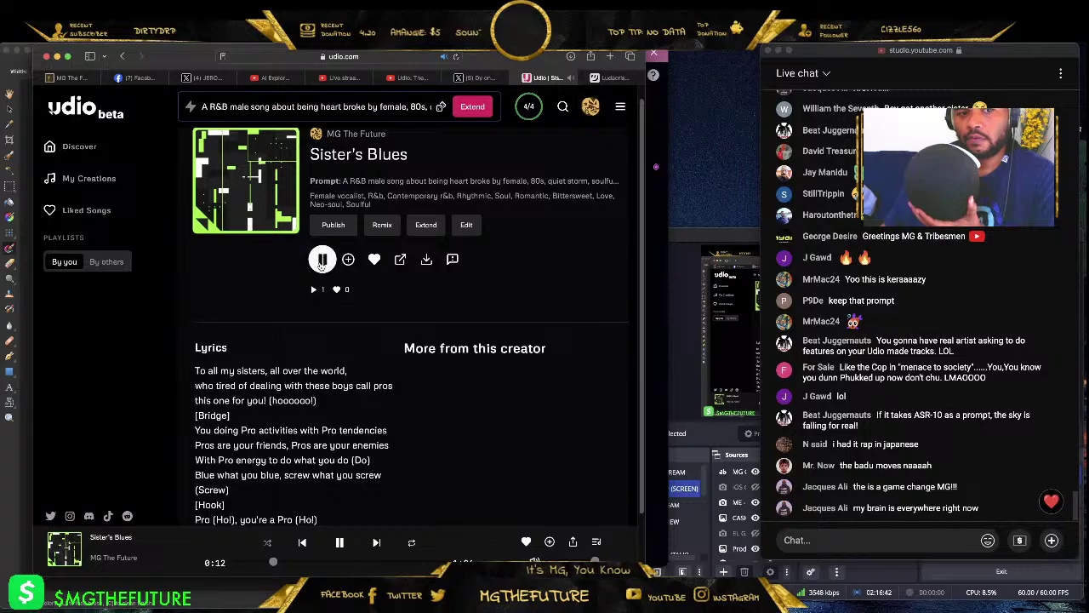
{"action": "scroll", "coordinate": [316, 256], "scroll_direction": "down", "scroll_amount": 2}
{"action": "scroll", "coordinate": [313, 250], "scroll_direction": "up", "scroll_amount": 2}
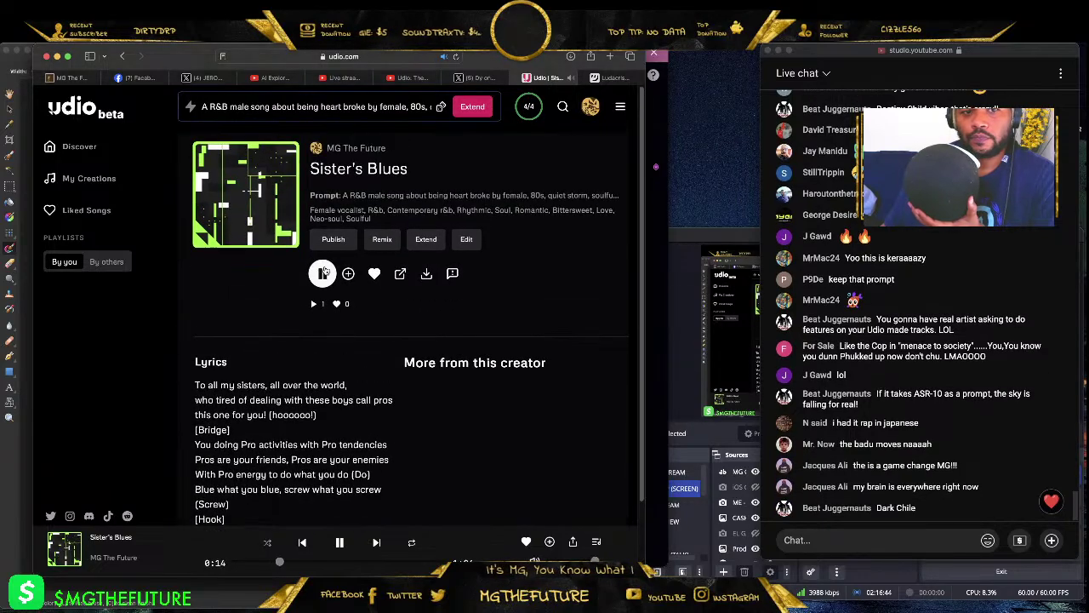
- Pause "Sister's Blues" and try to remix it
{"action": "left_click", "coordinate": [322, 274]}
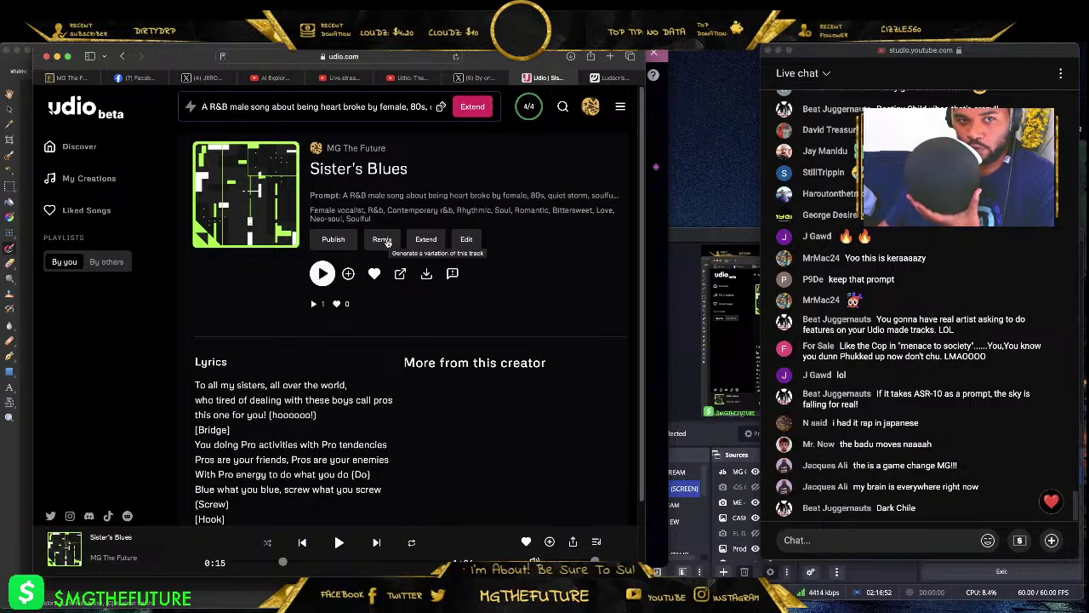
{"action": "left_click", "coordinate": [383, 241]}
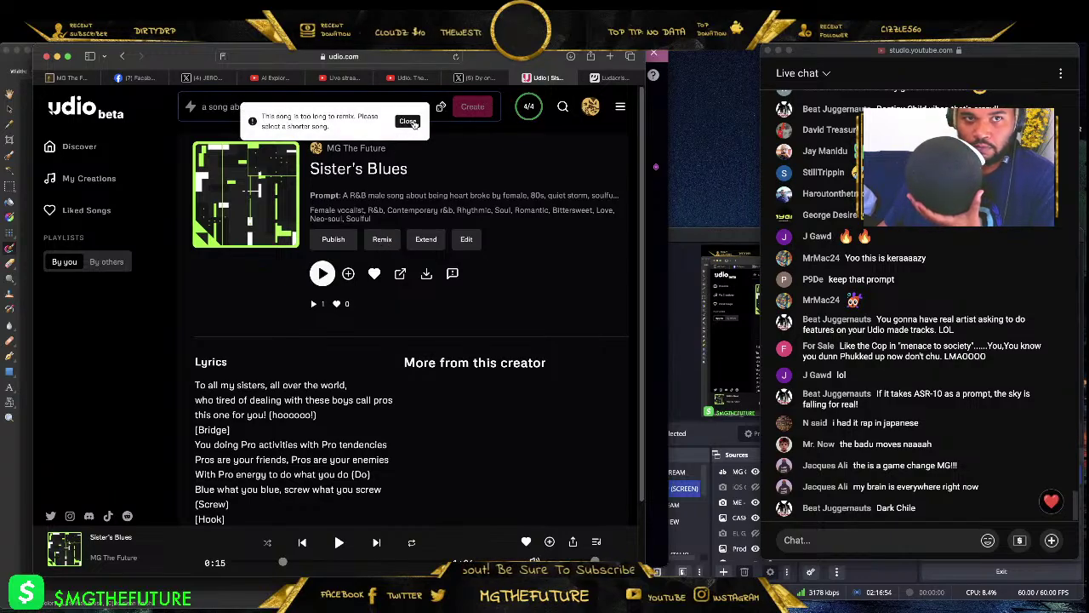
- Dismiss the remix message, start extending "Sister's Blues", and set the extension placement to Add Outro
{"action": "left_click", "coordinate": [410, 121]}
{"action": "left_click", "coordinate": [429, 241]}
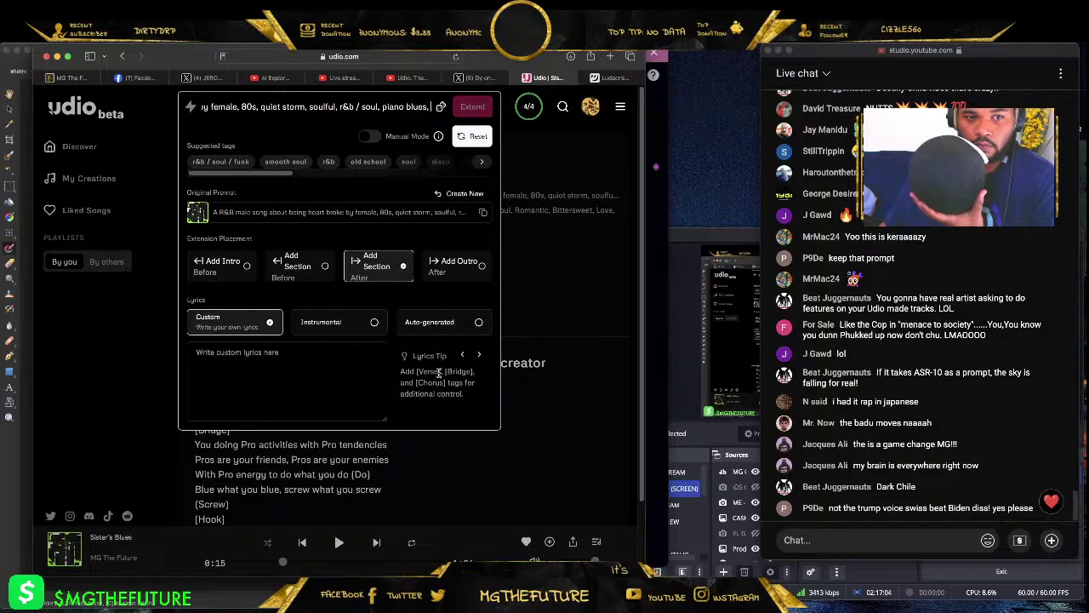
{"action": "left_click", "coordinate": [451, 274]}
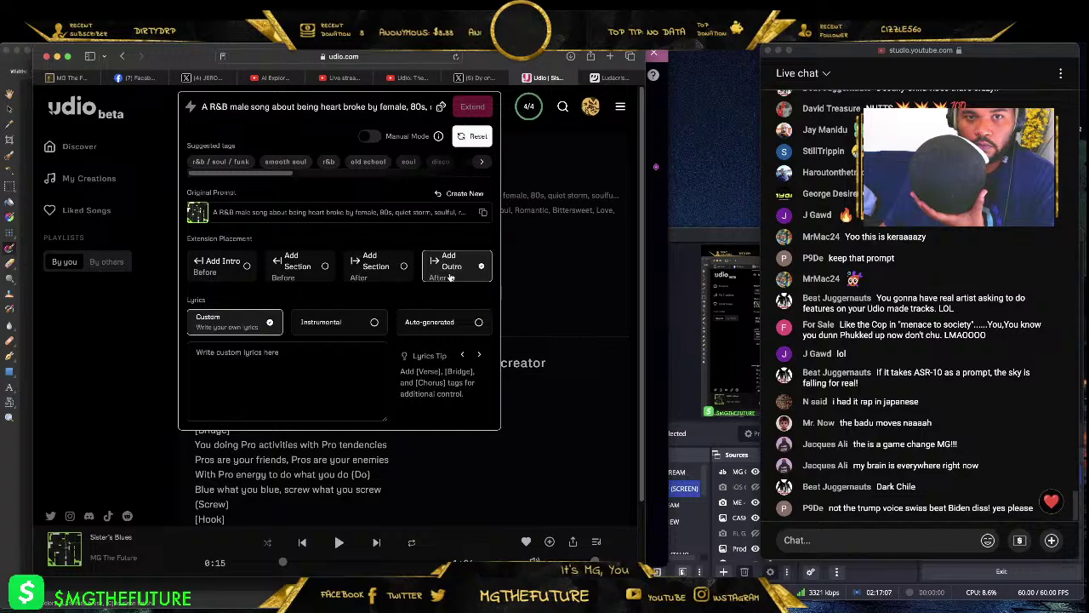
- Copy the [Bridge] tag from the lyrics tip and paste it as the first line of the custom lyrics
{"action": "left_click_drag", "start_coordinate": [474, 372], "coordinate": [443, 373]}
{"action": "right_click", "coordinate": [457, 372]}
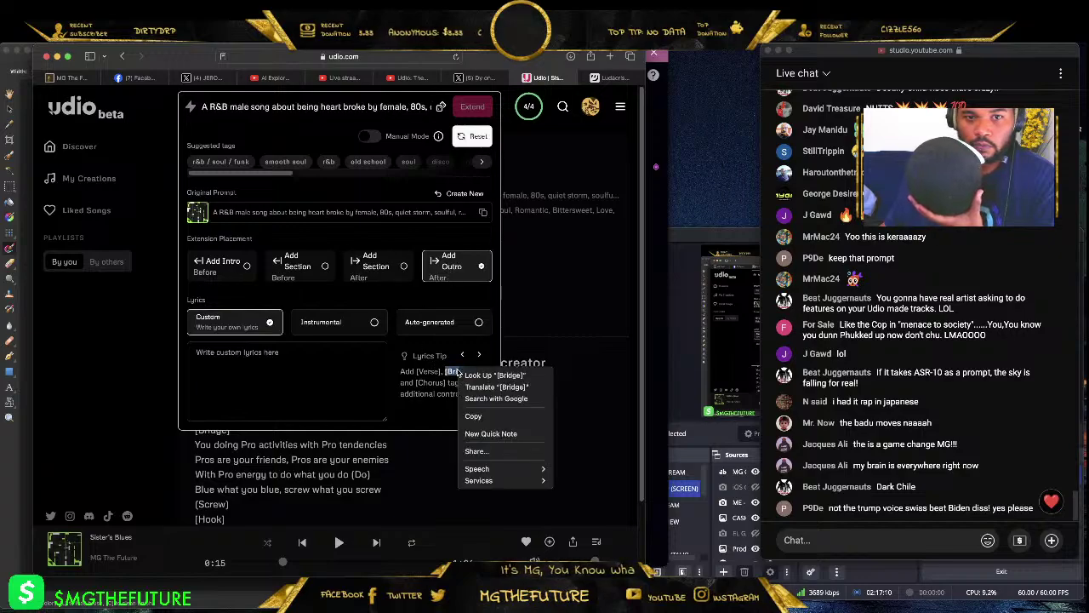
{"action": "left_click", "coordinate": [473, 415]}
{"action": "left_click", "coordinate": [310, 357]}
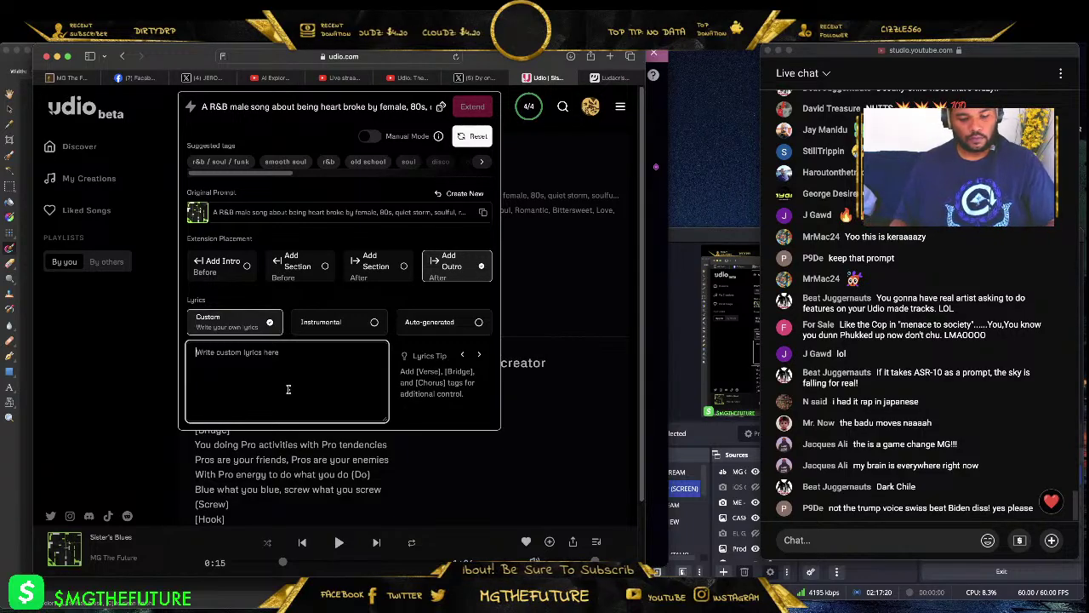
{"action": "key", "text": "super+v"}
{"action": "key", "text": "Return"}
- Write the first two bridge lines: "If you wanna be happy for the rest of yo life," and "never making a pretty boy your life,"
{"action": "type", "text": "If"}
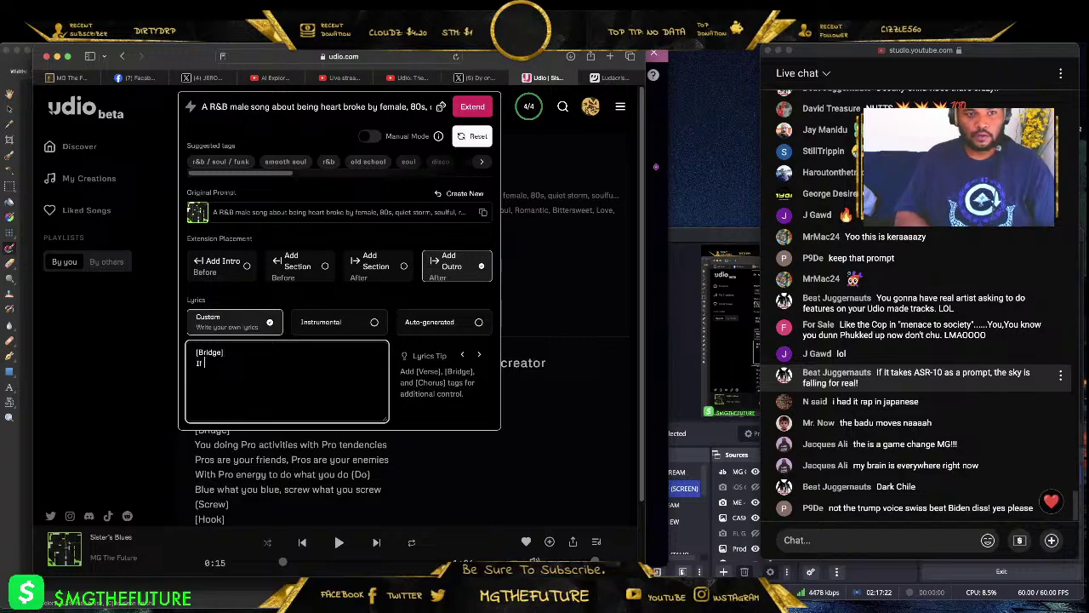
{"action": "type", "text": " you wanna be happy fo"}
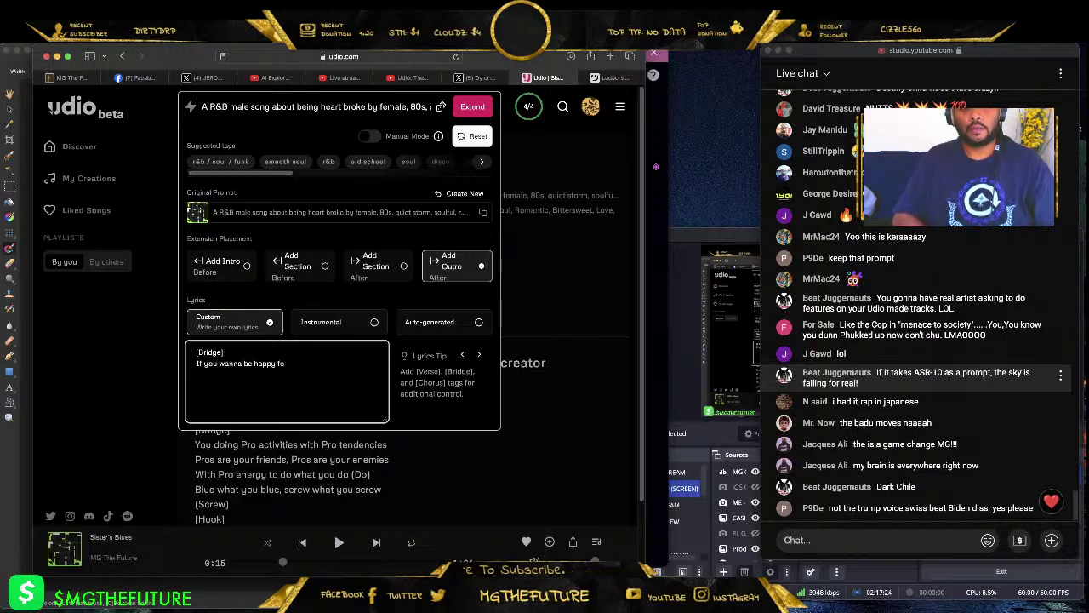
{"action": "type", "text": "r the rest of yo"}
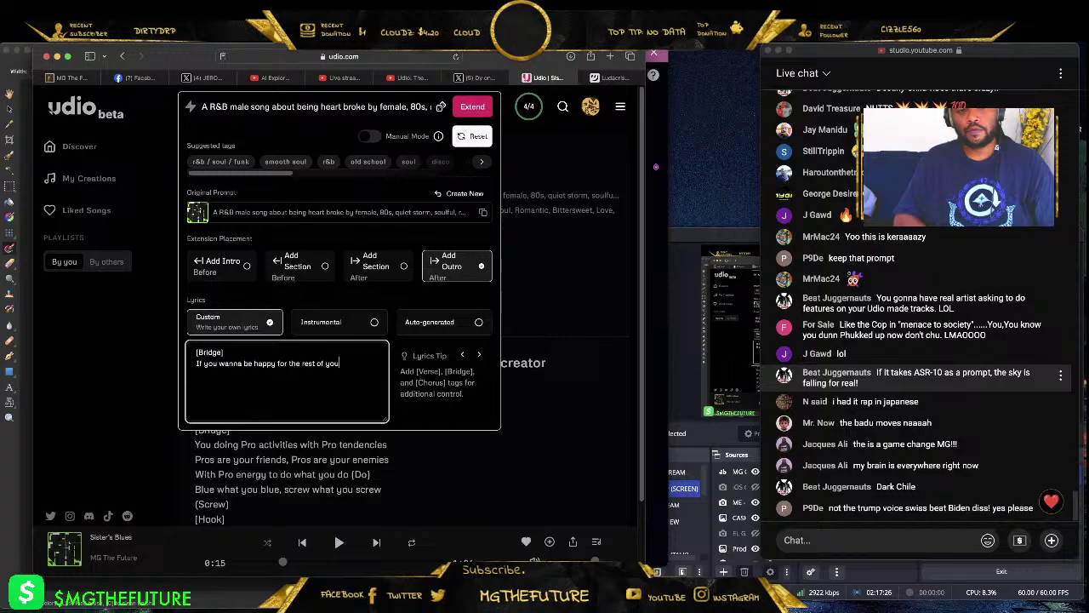
{"action": "type", "text": " life,"}
{"action": "key", "text": "Return"}
{"action": "type", "text": "ne"}
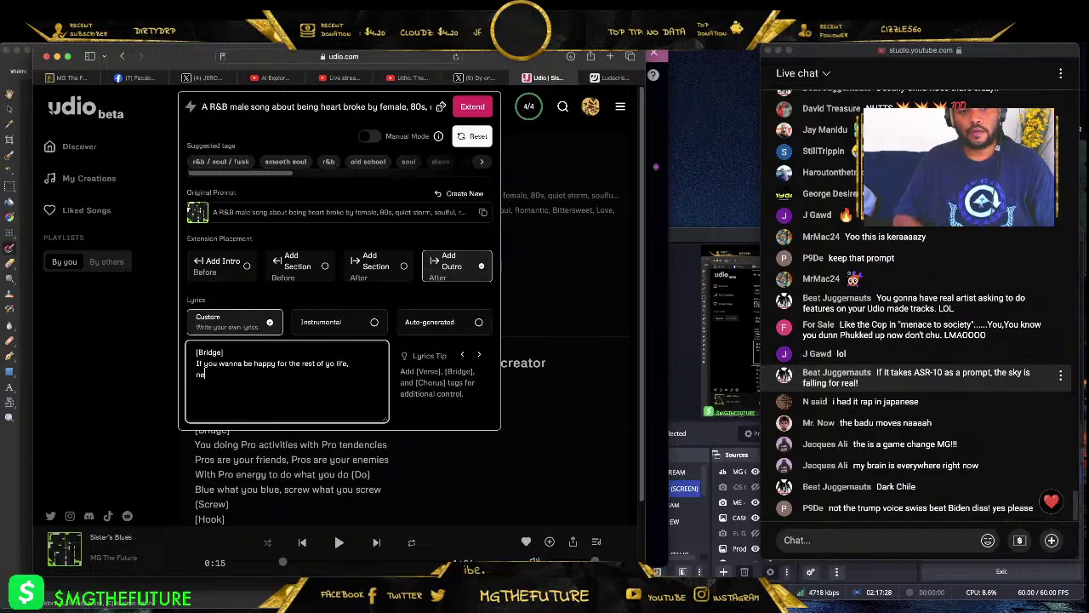
{"action": "type", "text": "ver making a pretty"}
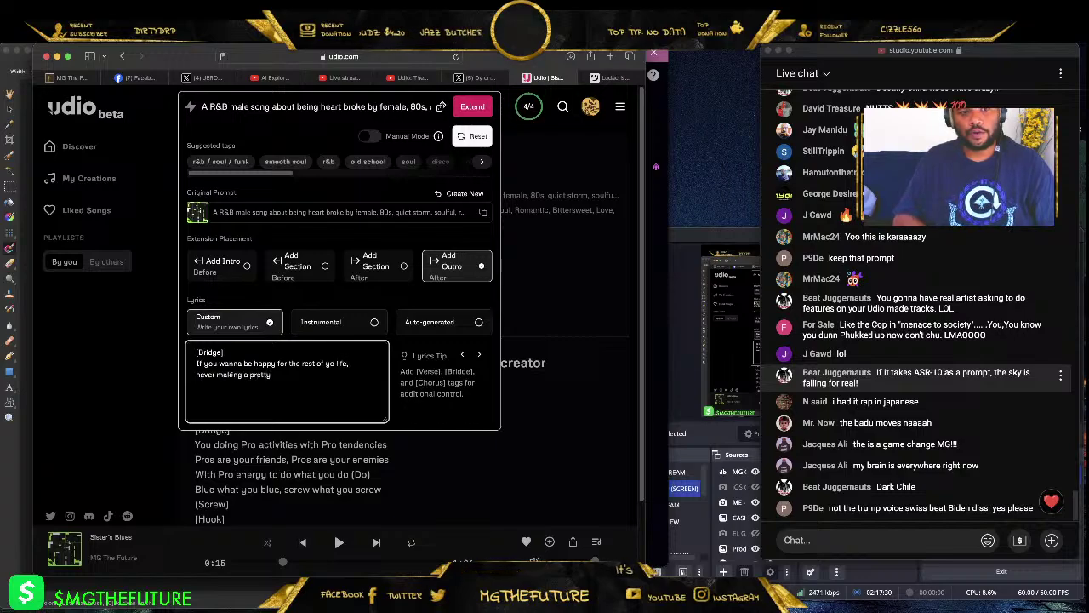
{"action": "type", "text": " boy your"}
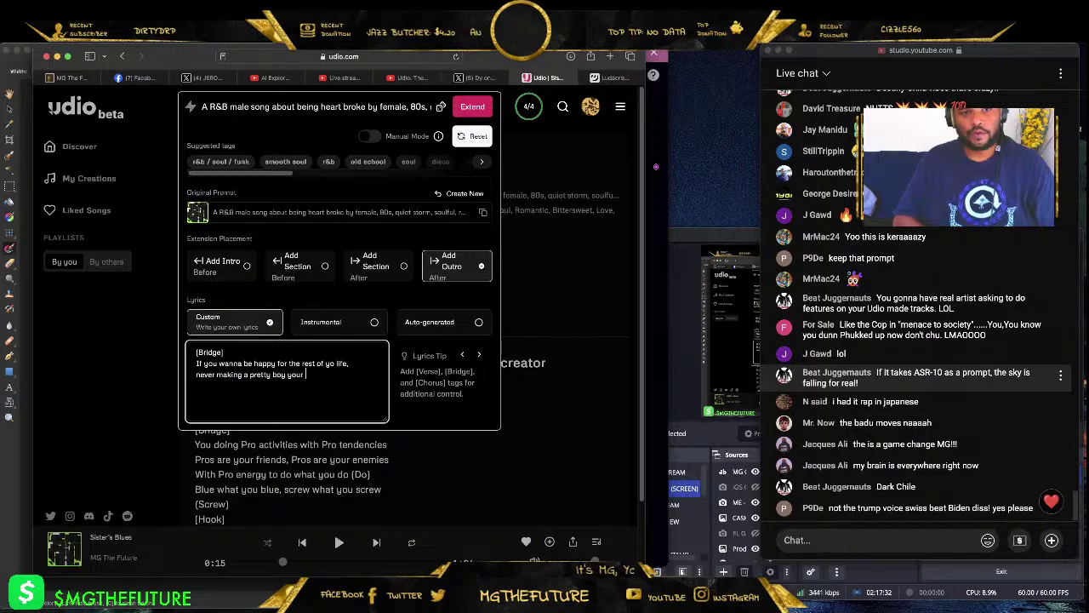
{"action": "type", "text": " life, "}
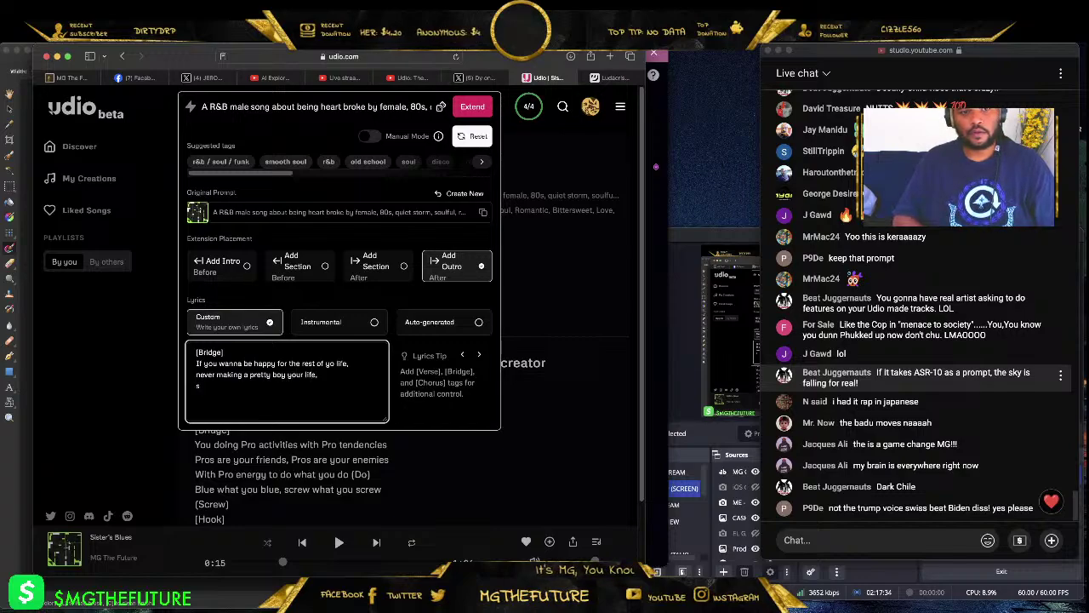
- Add the third bridge line, "so from my personal point of view,", correcting typos and leaving the following phrase for a new line
{"action": "type", "text": "so from my personal poou"}
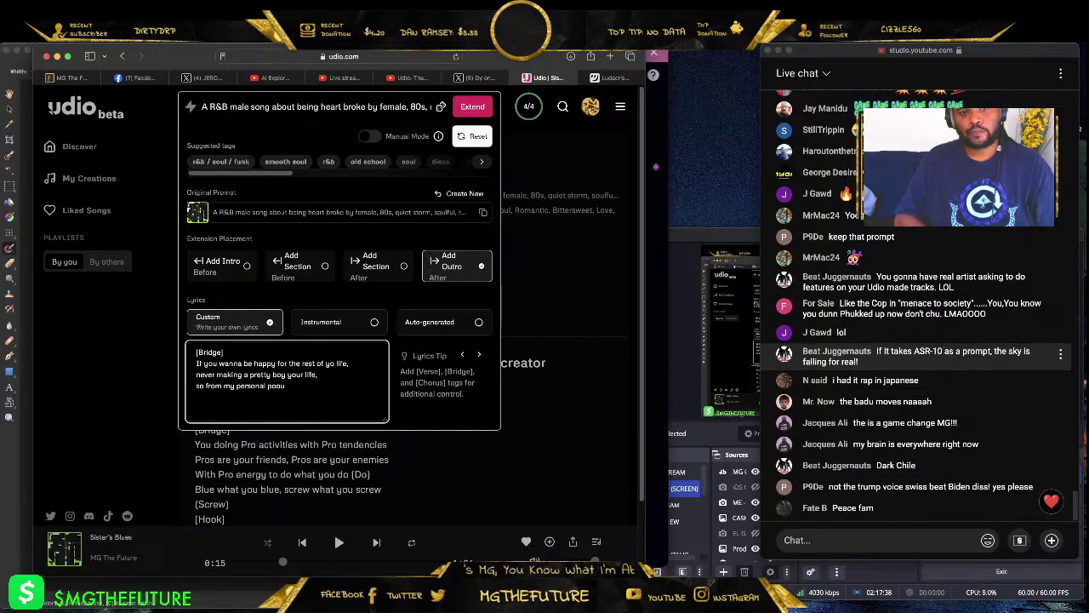
{"action": "key", "text": "BackSpace"}
{"action": "key", "text": "BackSpace"}
{"action": "type", "text": "int of view"}
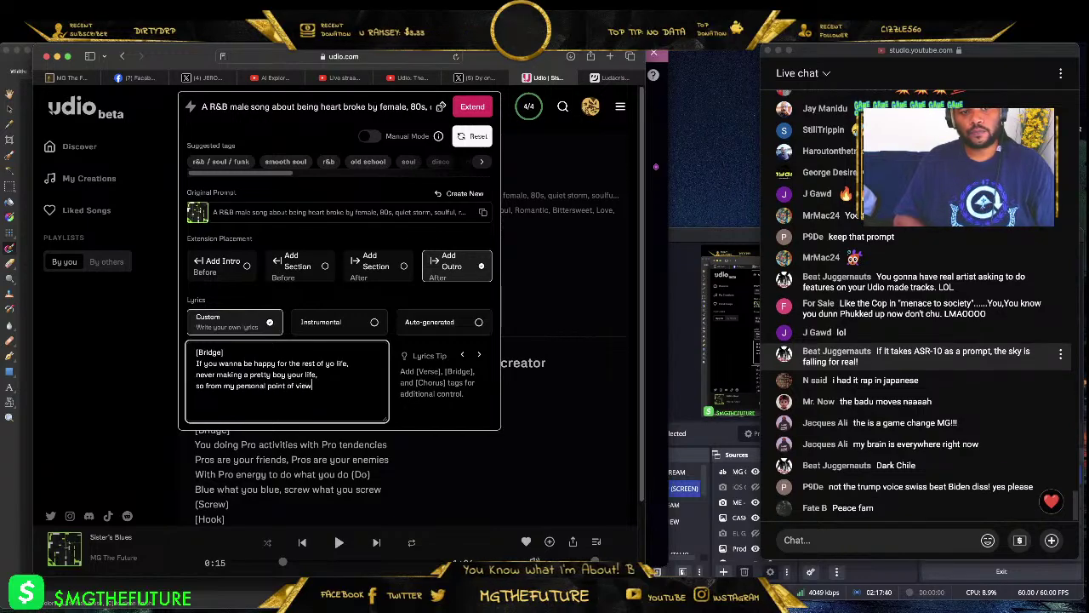
{"action": "type", "text": ", get"}
{"action": "key", "text": "Return"}
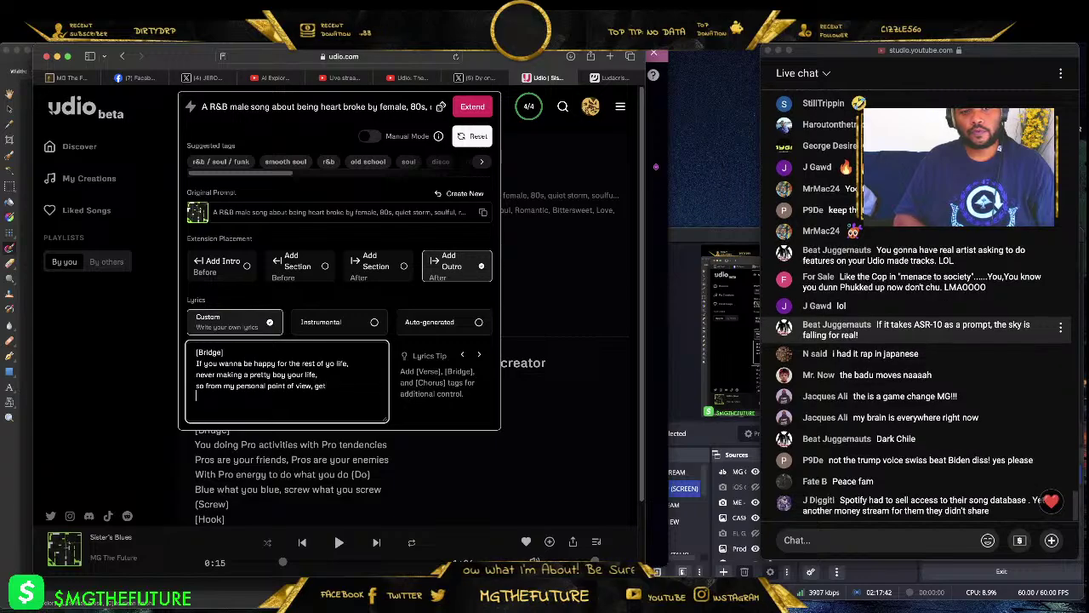
{"action": "type", "text": "an u"}
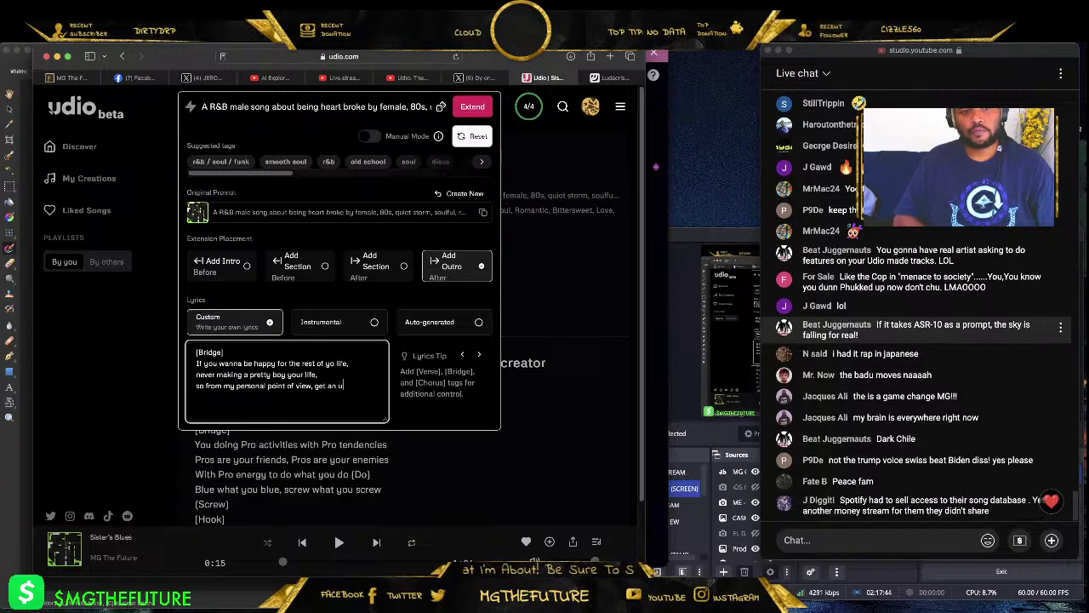
{"action": "key", "text": "BackSpace"}
{"action": "key", "text": "BackSpace"}
{"action": "key", "text": "BackSpace"}
{"action": "key", "text": "BackSpace"}
{"action": "key", "text": "BackSpace"}
- Add the closing bridge line "get an ugly boy to marry you! (you)"
{"action": "type", "text": "g"}
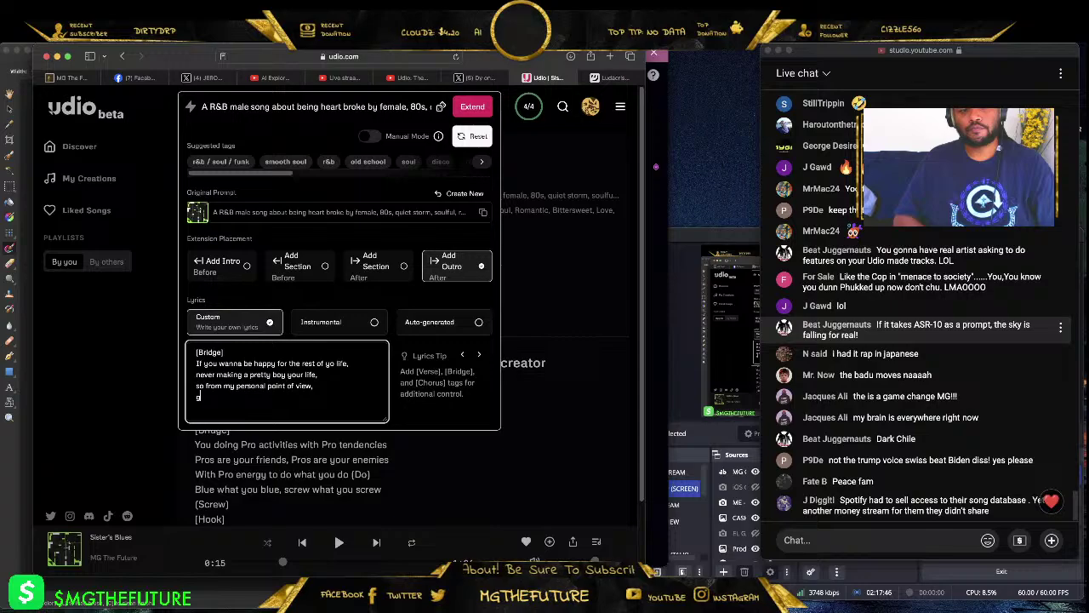
{"action": "type", "text": "et an ugly "}
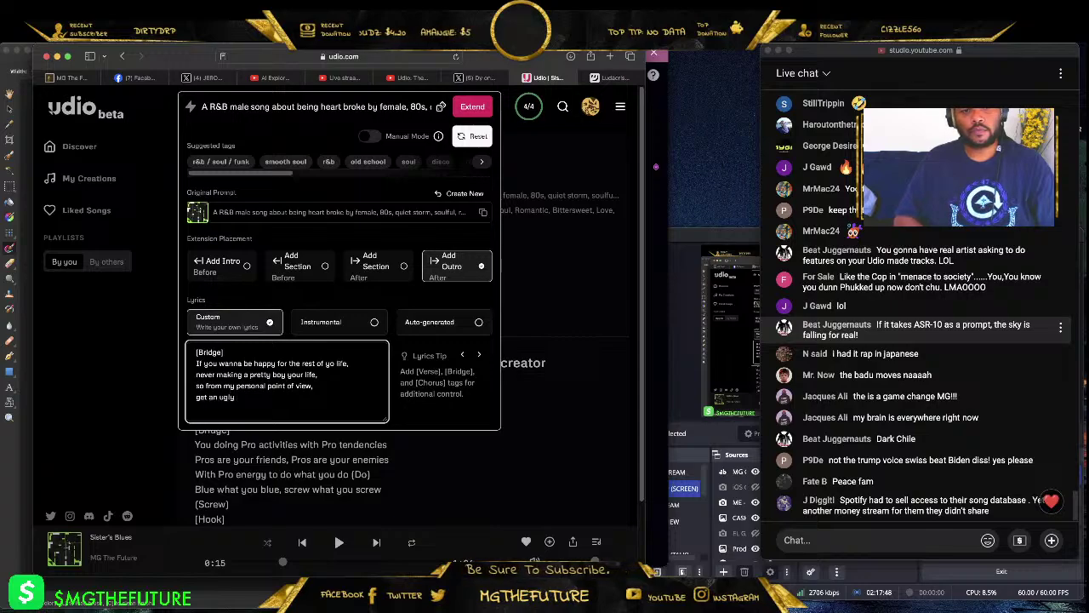
{"action": "type", "text": "guy"}
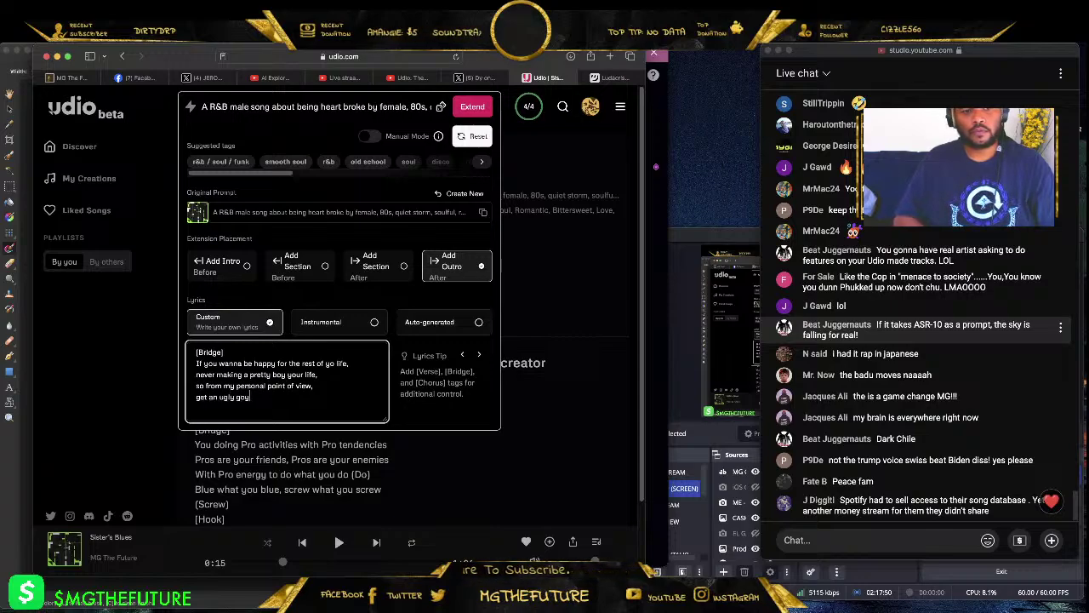
{"action": "key", "text": "BackSpace"}
{"action": "key", "text": "BackSpace"}
{"action": "key", "text": "BackSpace"}
{"action": "type", "text": "boy to ma"}
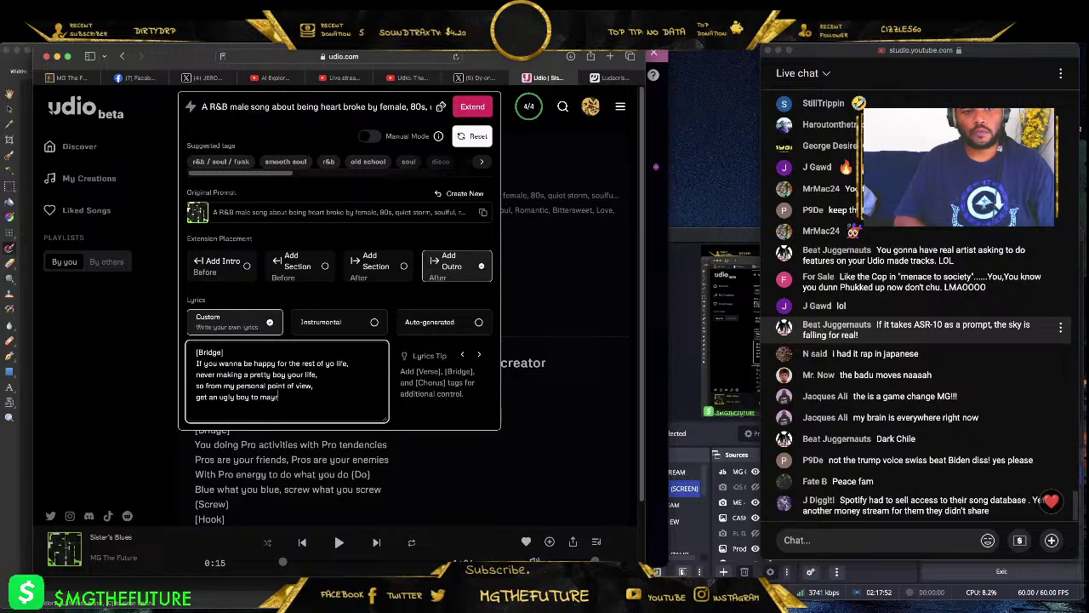
{"action": "type", "text": "rry you"}
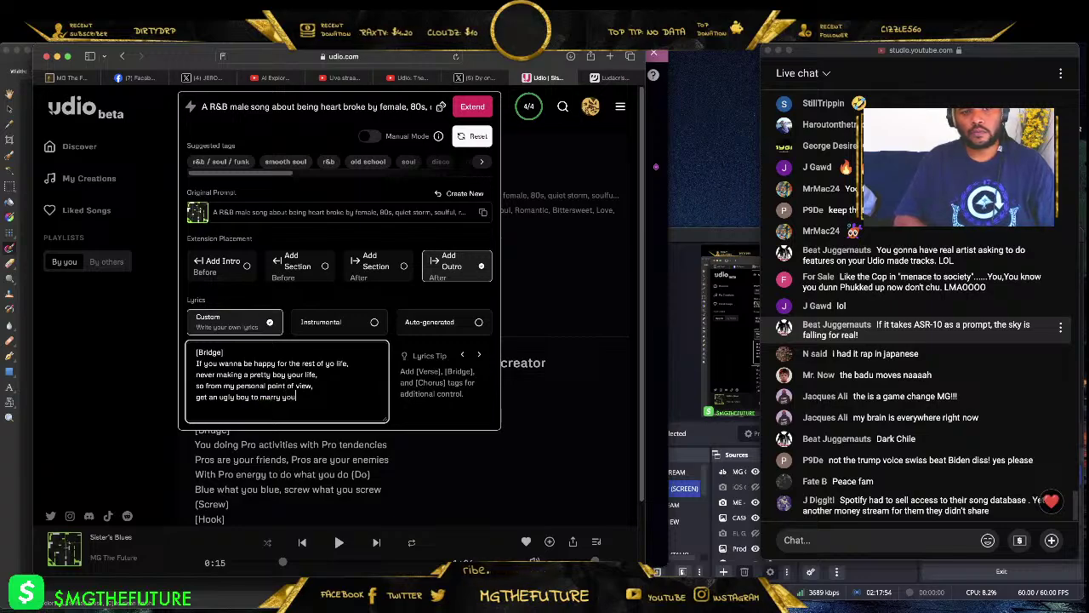
{"action": "type", "text": "! (you)"}
- Add the backing echoes "(view)" to the third line and "(life!)" to the first two lines, each before the comma
{"action": "left_click", "coordinate": [315, 385]}
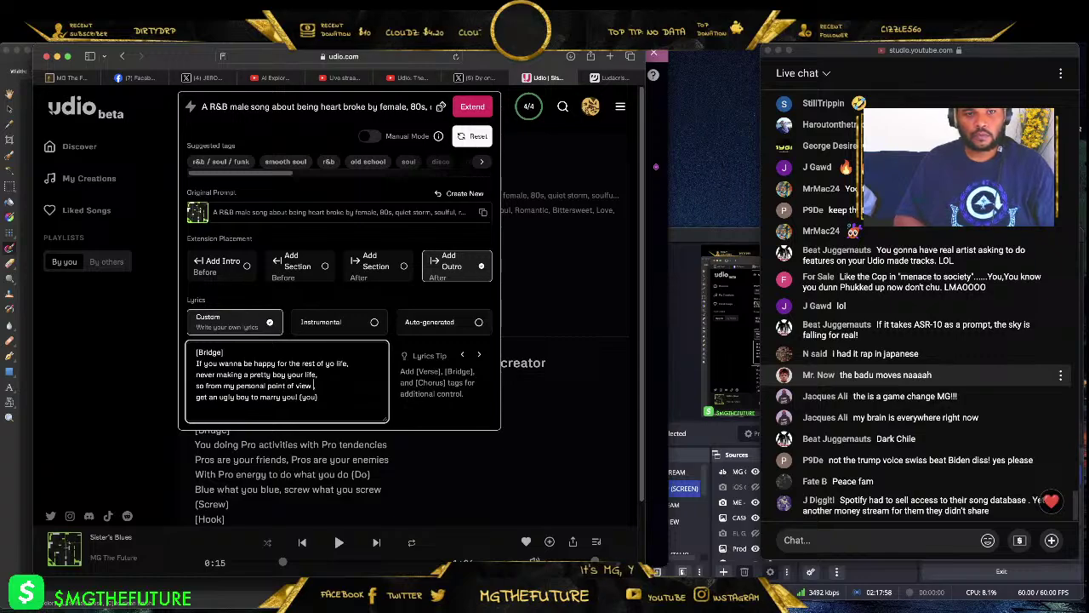
{"action": "type", "text": "(view),"}
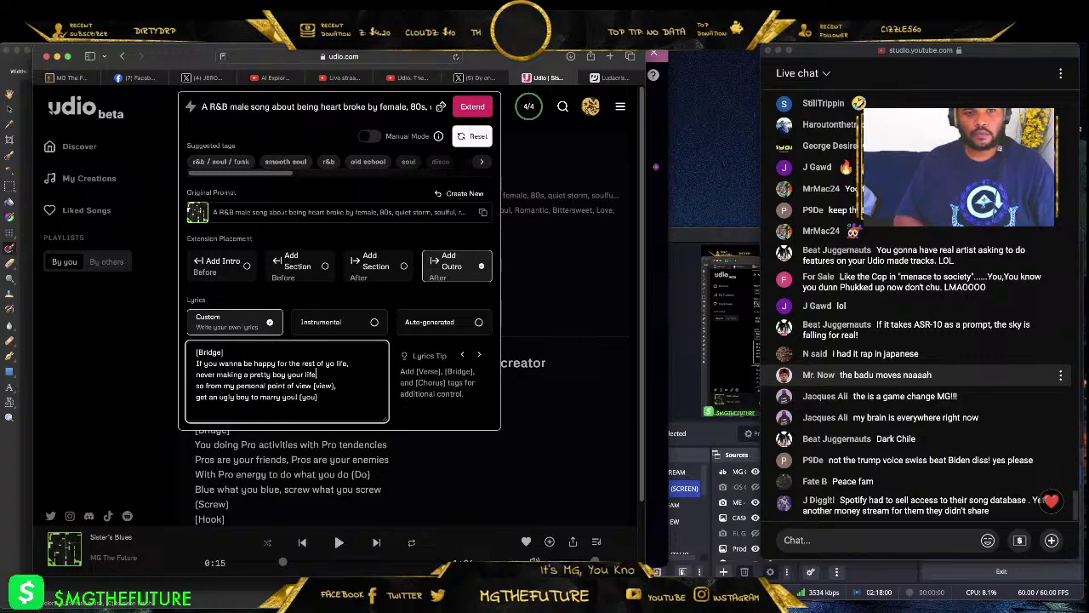
{"action": "type", "text": "life),"}
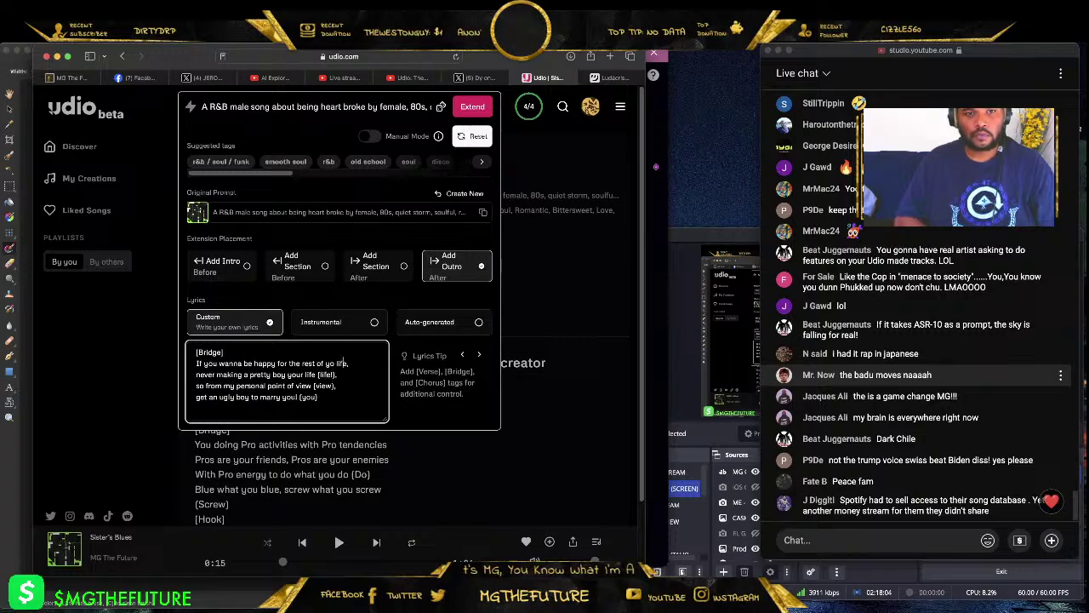
{"action": "type", "text": "life),"}
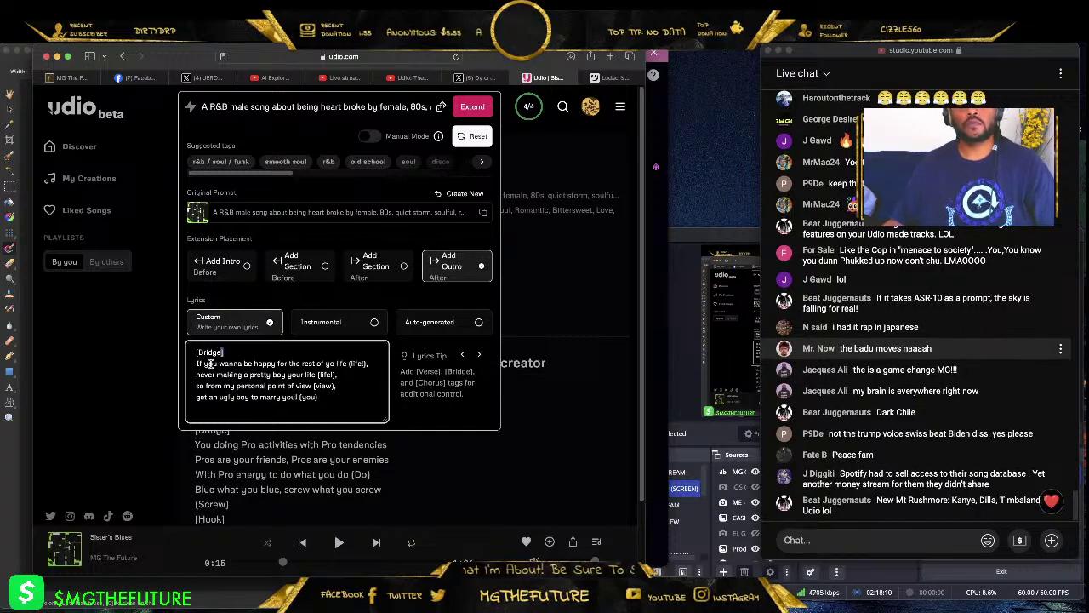
- Review the [Bridge] tag and lyrics, and generate the outro extension of "Sister's Blues"
{"action": "scroll", "coordinate": [283, 375], "scroll_direction": "down", "scroll_amount": 1}
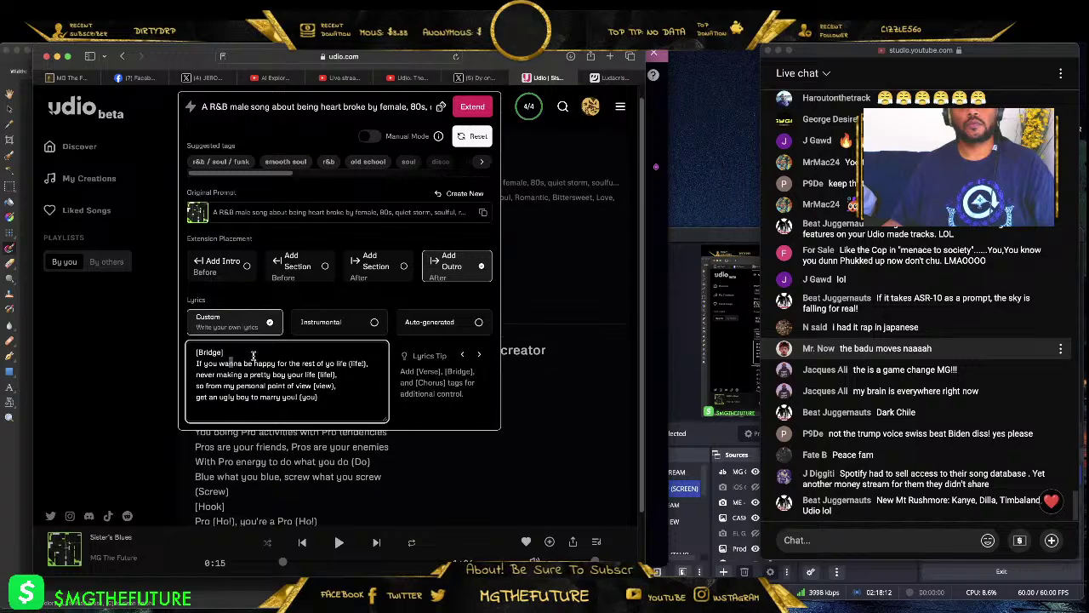
{"action": "left_click_drag", "start_coordinate": [223, 352], "coordinate": [195, 352]}
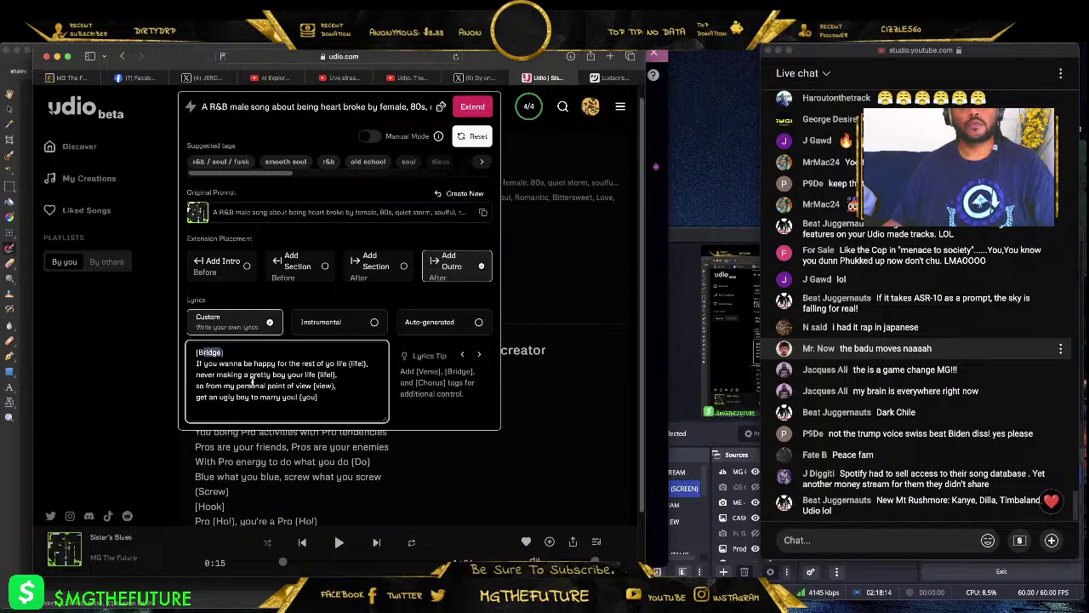
{"action": "left_click", "coordinate": [204, 364]}
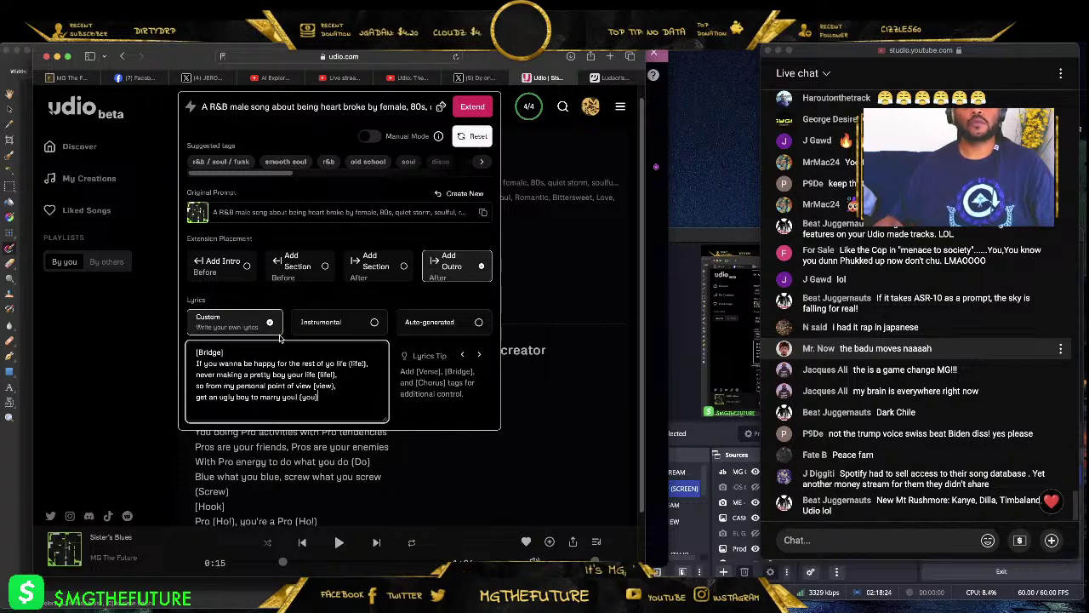
{"action": "left_click", "coordinate": [479, 108]}
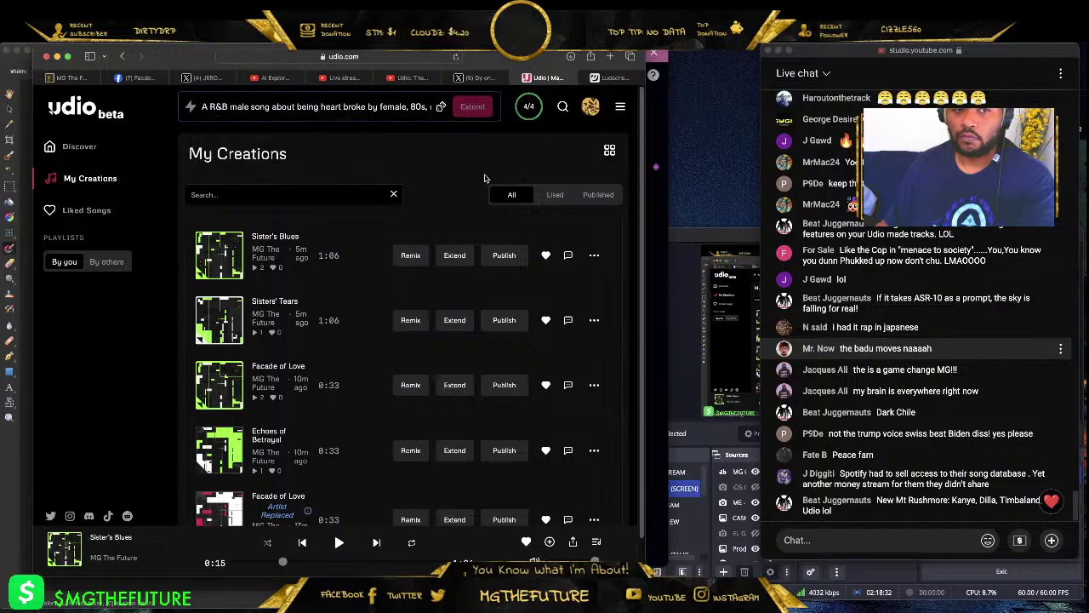
- Reload My Creations repeatedly to check the generation status of the two new extensions
{"action": "left_click", "coordinate": [456, 57]}
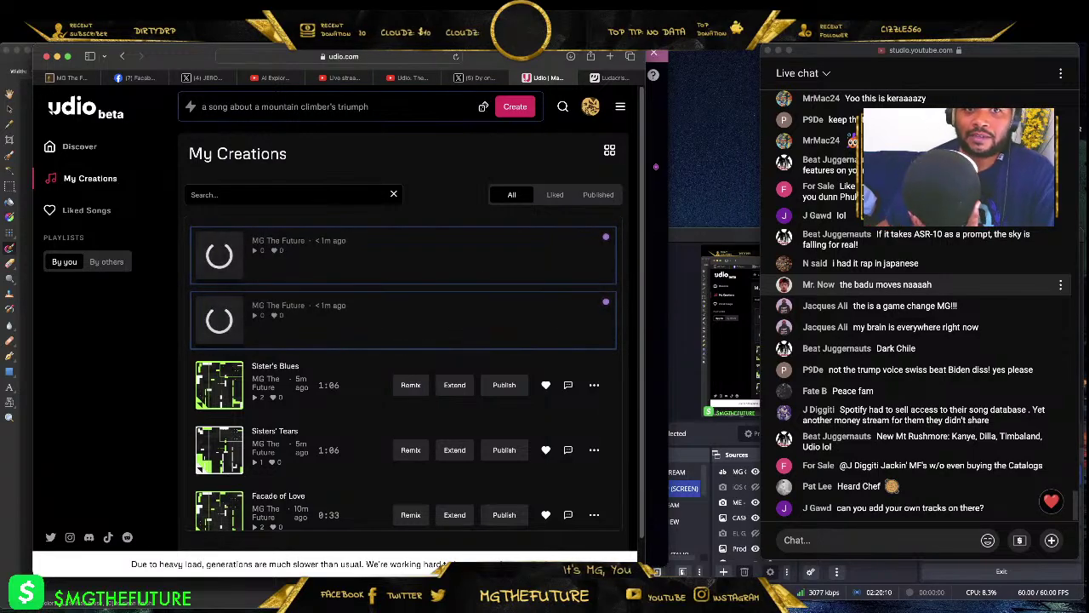
{"action": "left_click", "coordinate": [454, 56]}
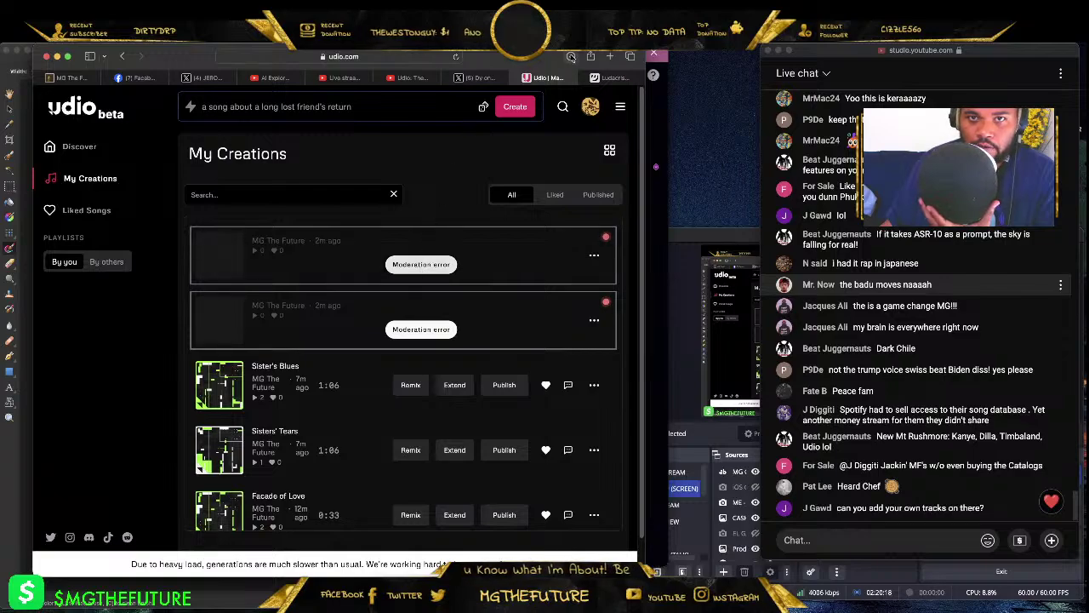
{"action": "left_click", "coordinate": [456, 57]}
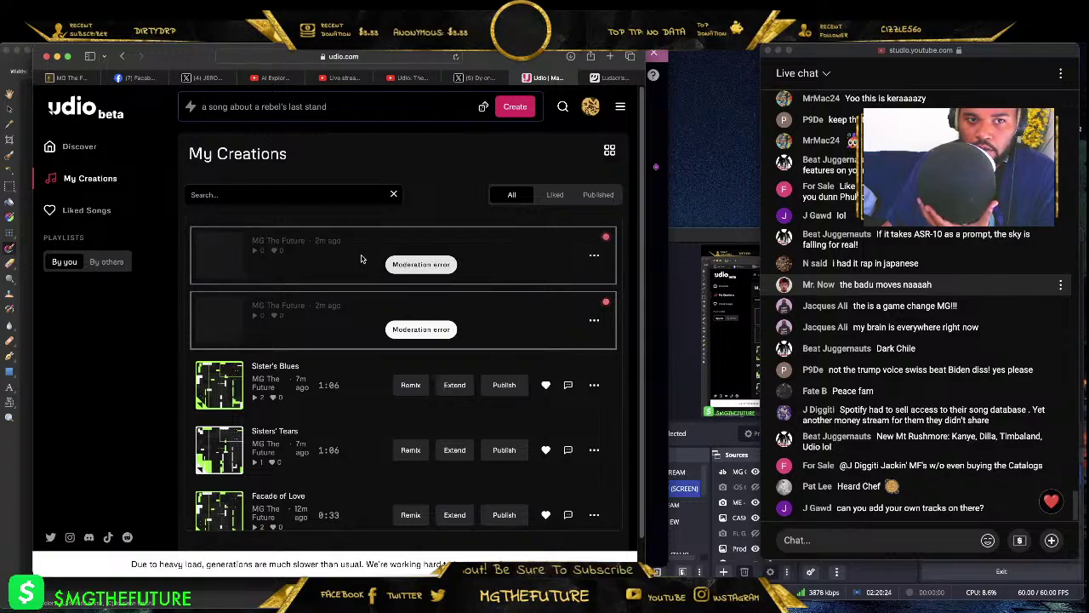
{"action": "left_click", "coordinate": [457, 57]}
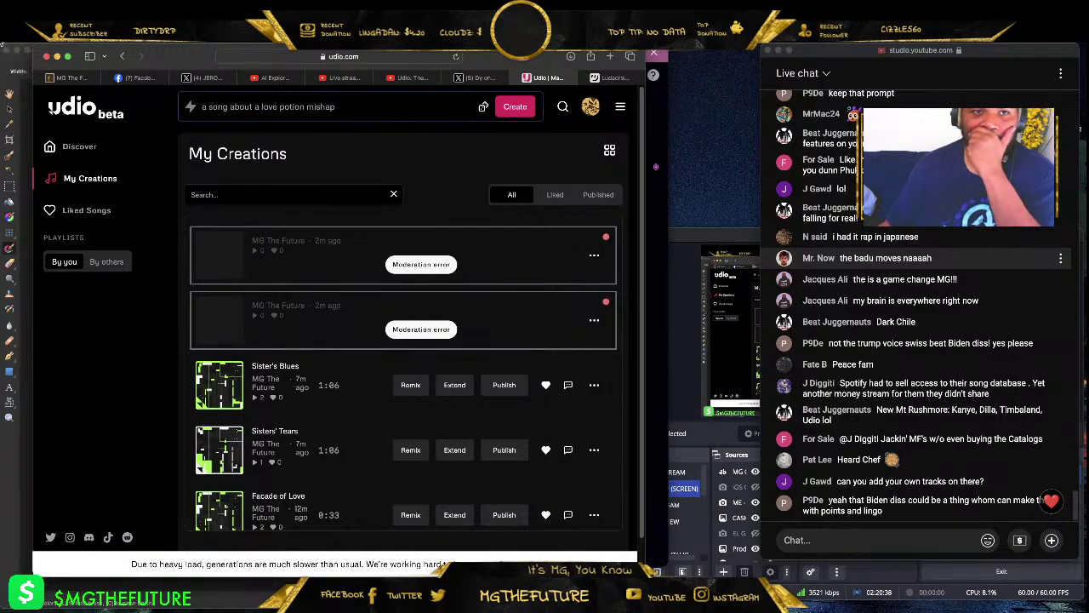
- Go to Discover and search the song library for "soul"
{"action": "left_click", "coordinate": [81, 146]}
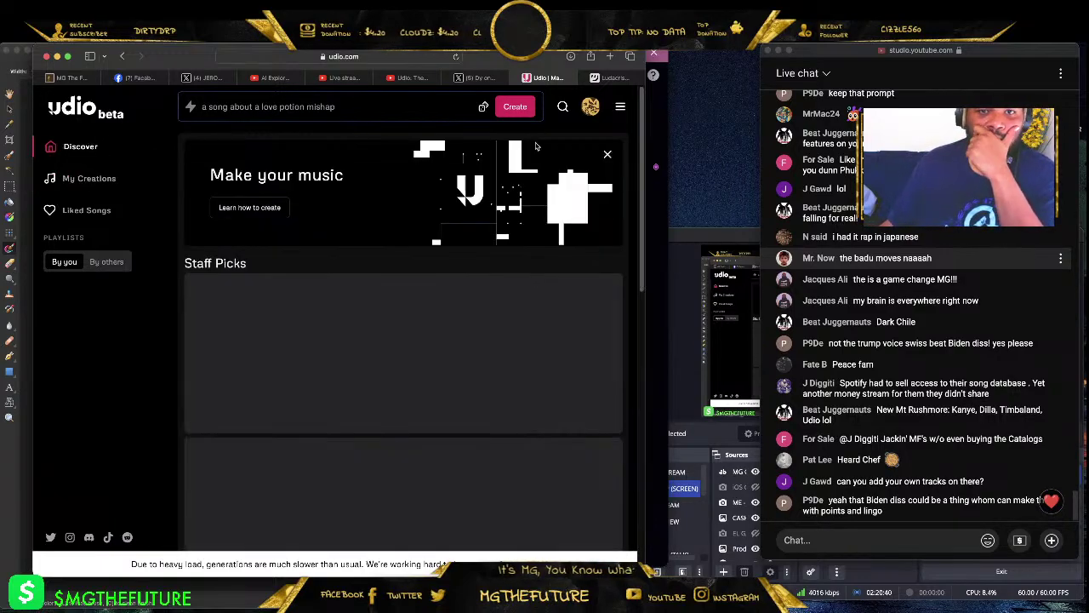
{"action": "left_click", "coordinate": [563, 107]}
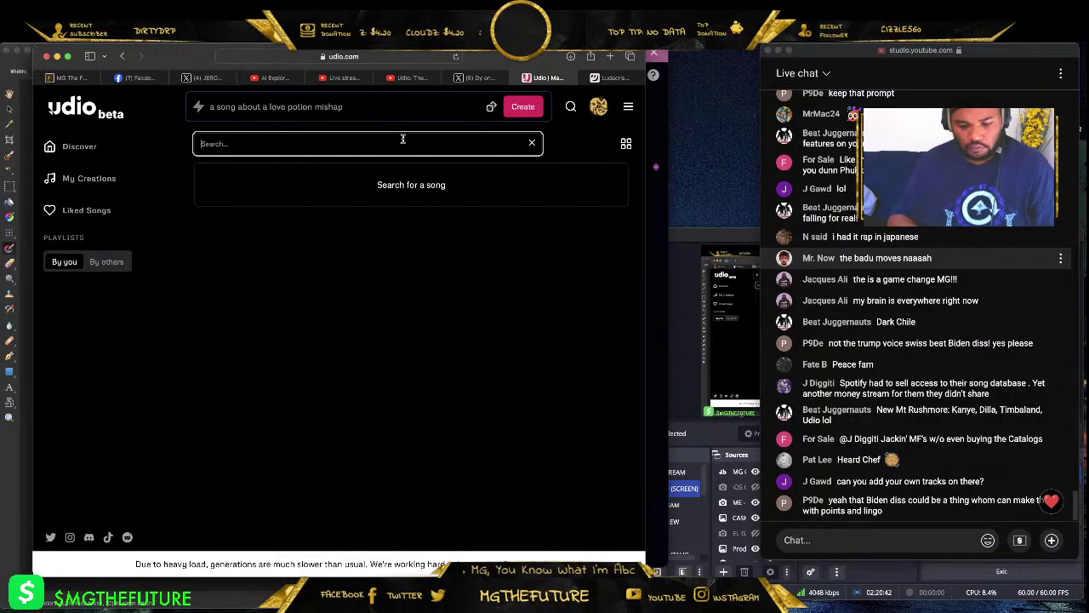
{"action": "type", "text": "soul"}
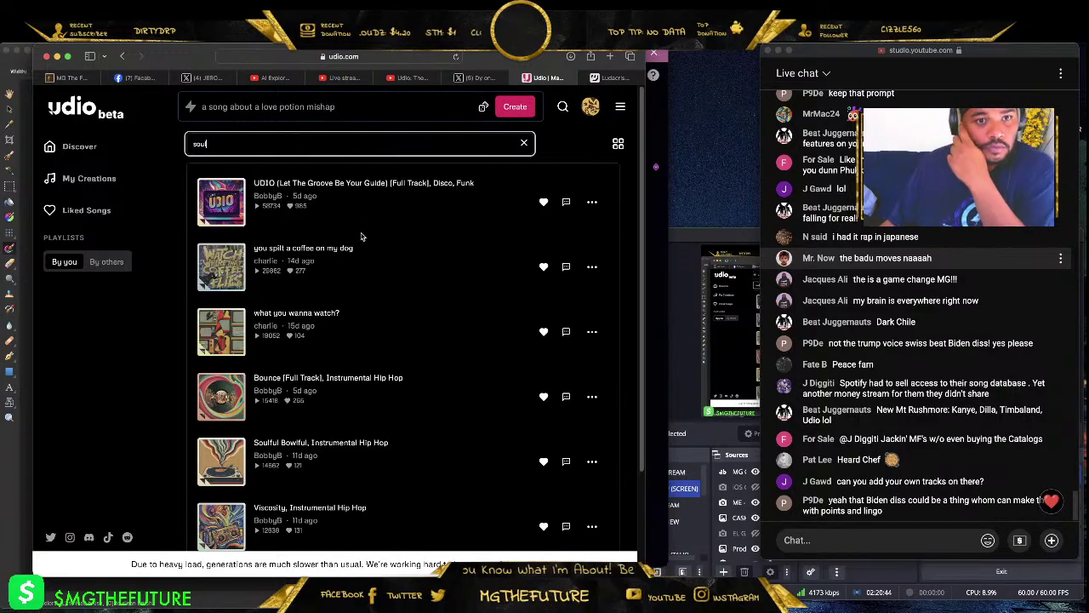
- Open the song "you spilt a coffee on my dog", play it, and look over its tags and lyrics
{"action": "left_click", "coordinate": [337, 252]}
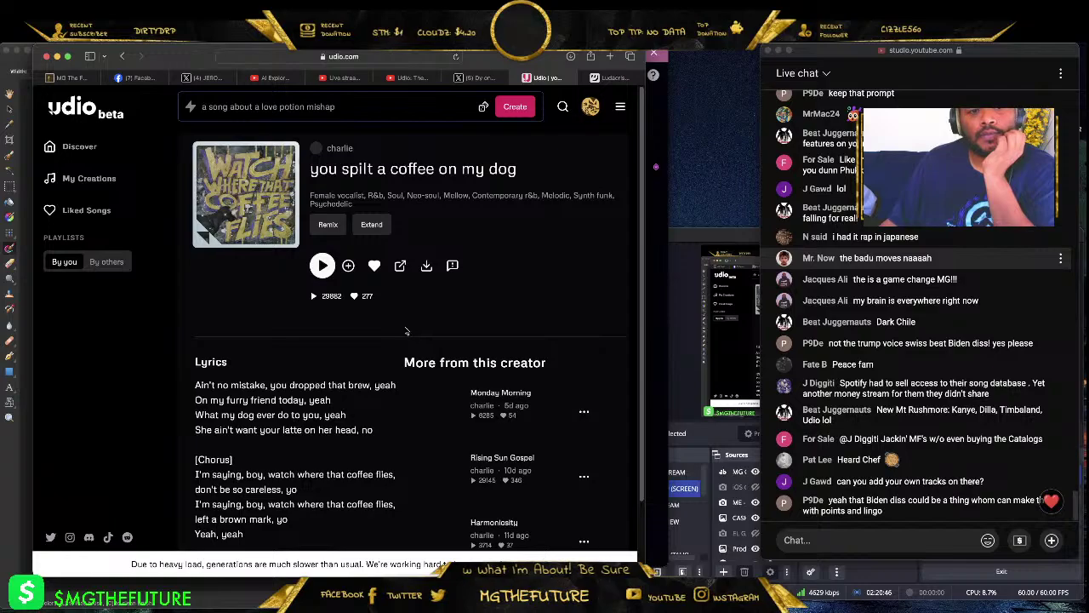
{"action": "left_click", "coordinate": [323, 265]}
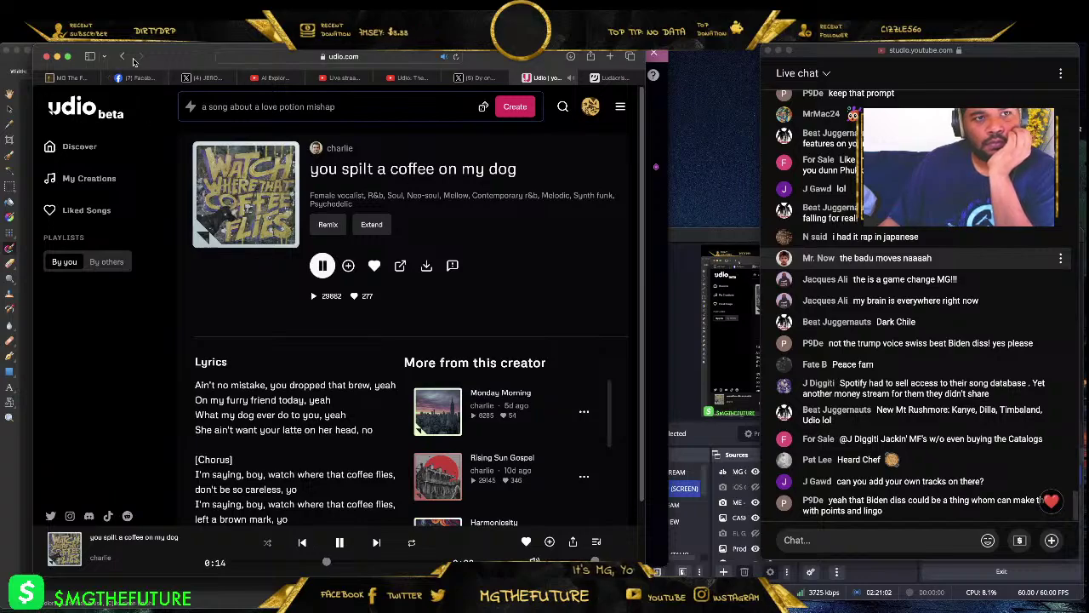
{"action": "scroll", "coordinate": [235, 268], "scroll_direction": "down", "scroll_amount": 2}
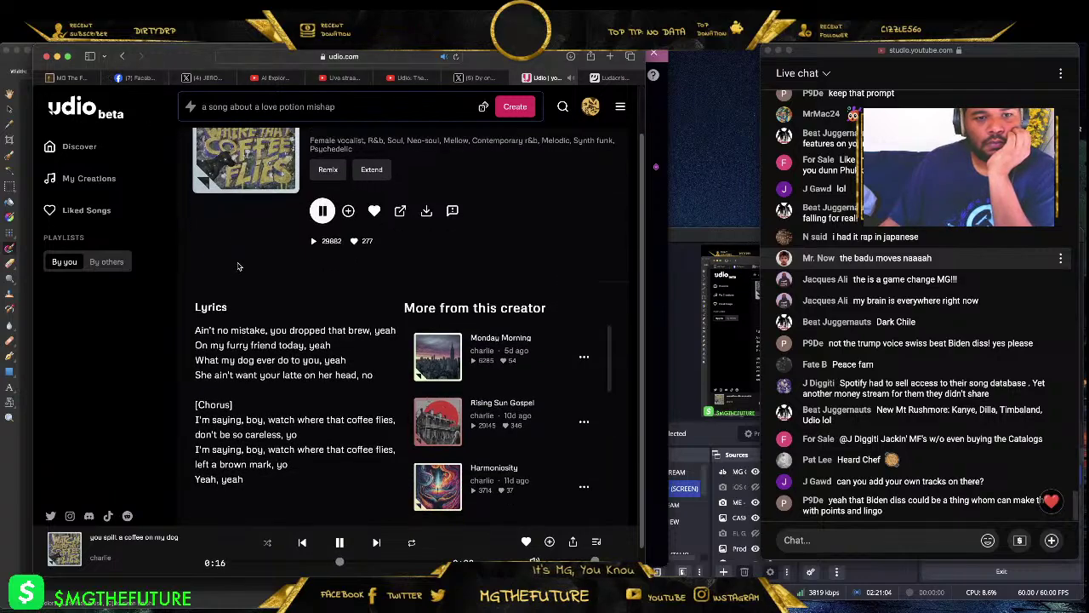
{"action": "scroll", "coordinate": [255, 247], "scroll_direction": "up", "scroll_amount": 2}
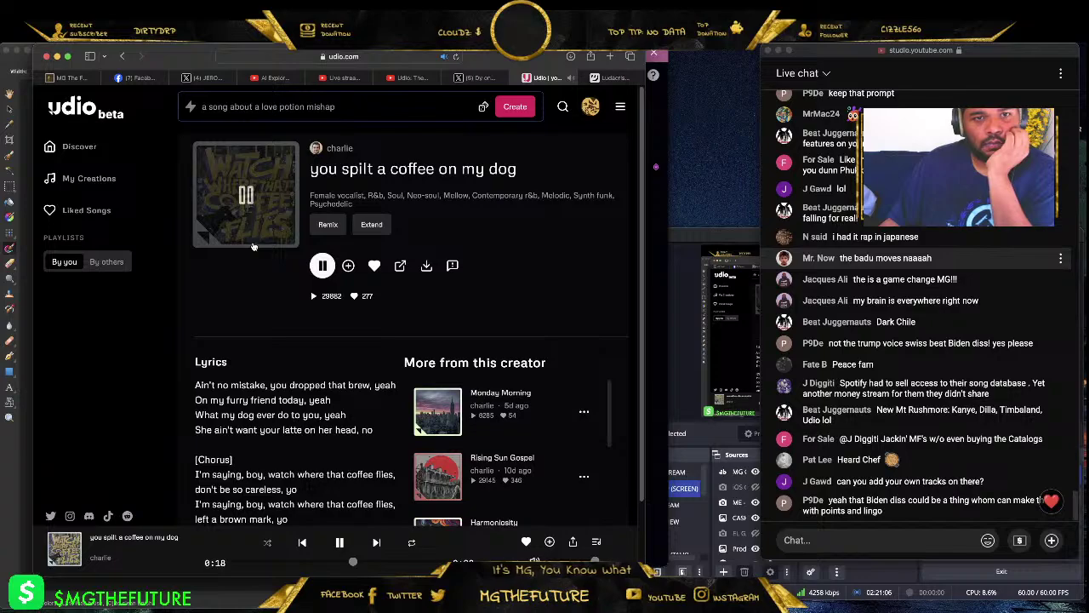
{"action": "scroll", "coordinate": [249, 259], "scroll_direction": "down", "scroll_amount": 1}
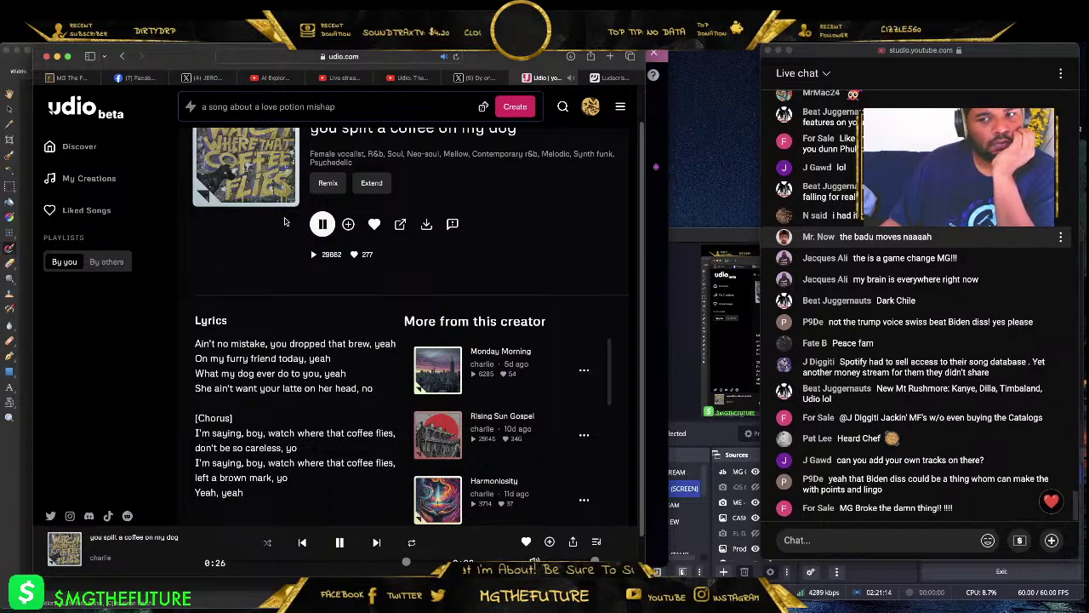
- Return to the "soul" search results, then open and play "UDIO (Let The Groove Be Your Guide) [Full Track], Disco, Funk"
{"action": "left_click", "coordinate": [126, 58]}
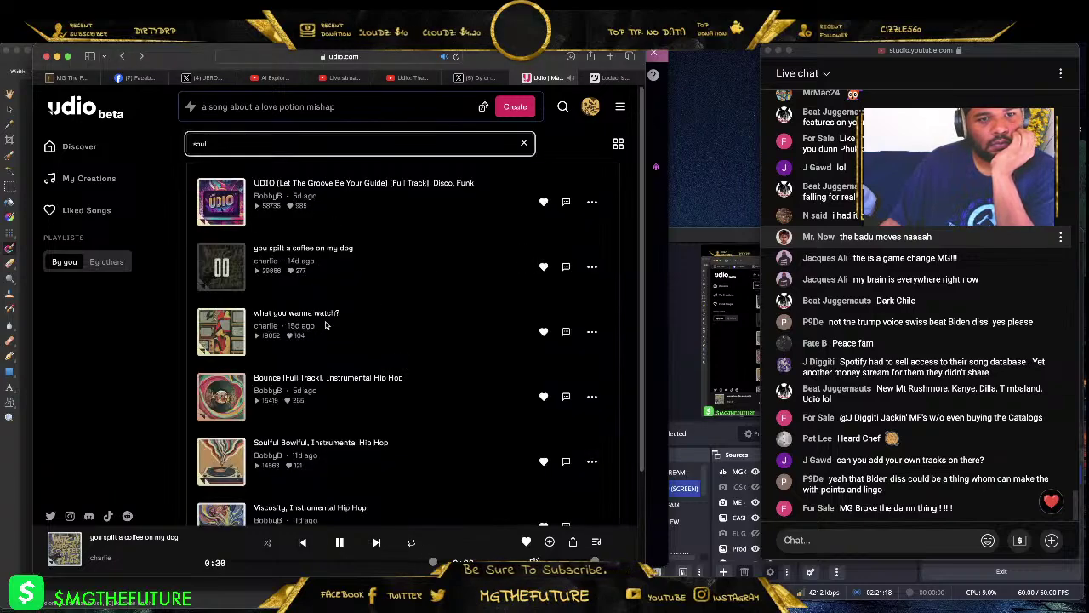
{"action": "left_click", "coordinate": [364, 182]}
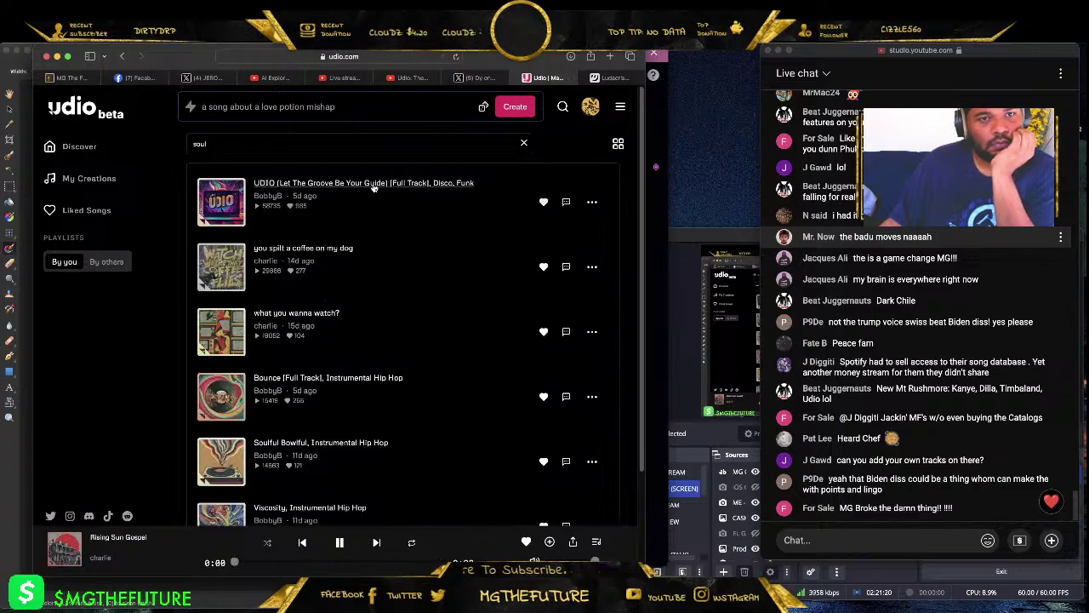
{"action": "left_click", "coordinate": [321, 300]}
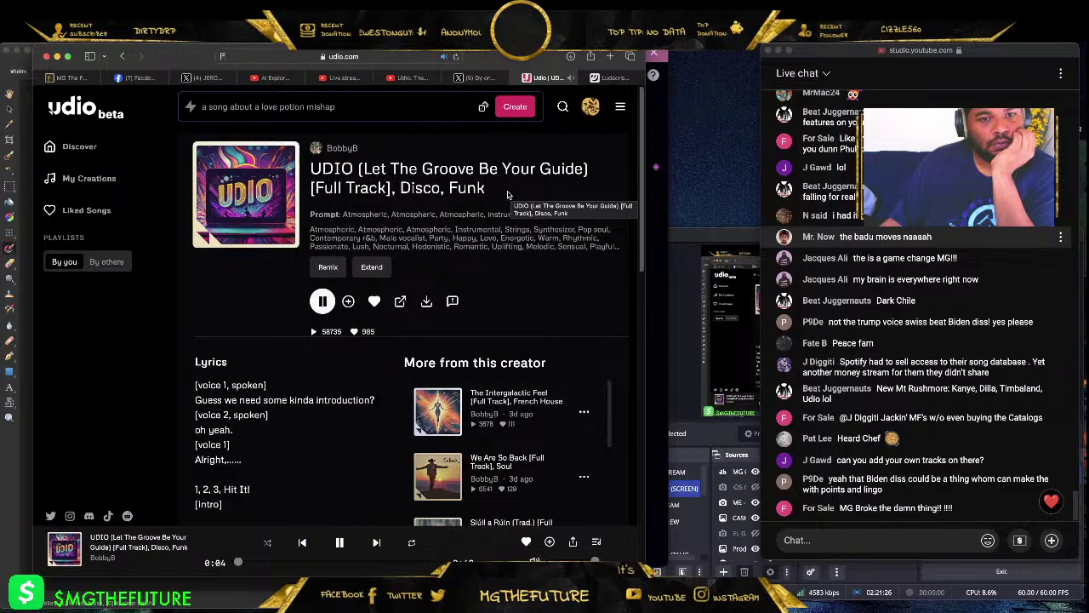
- Examine how the song's lyrics use voice, instrument and section tags and parenthesised backing vocals while it plays
{"action": "scroll", "coordinate": [379, 191], "scroll_direction": "down", "scroll_amount": 1}
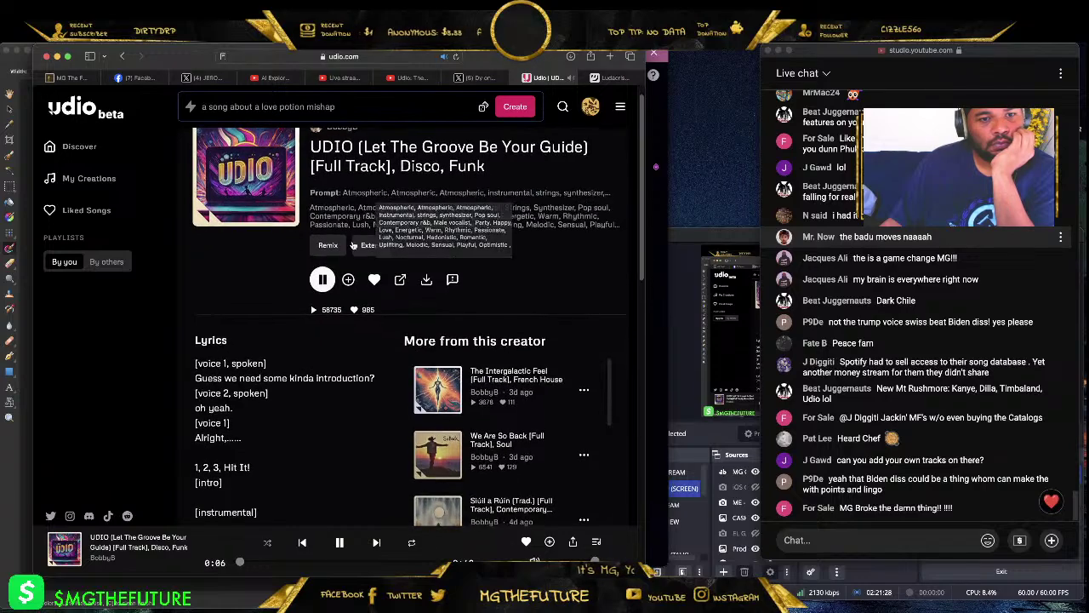
{"action": "scroll", "coordinate": [324, 272], "scroll_direction": "down", "scroll_amount": 2}
{"action": "scroll", "coordinate": [308, 294], "scroll_direction": "down", "scroll_amount": 8}
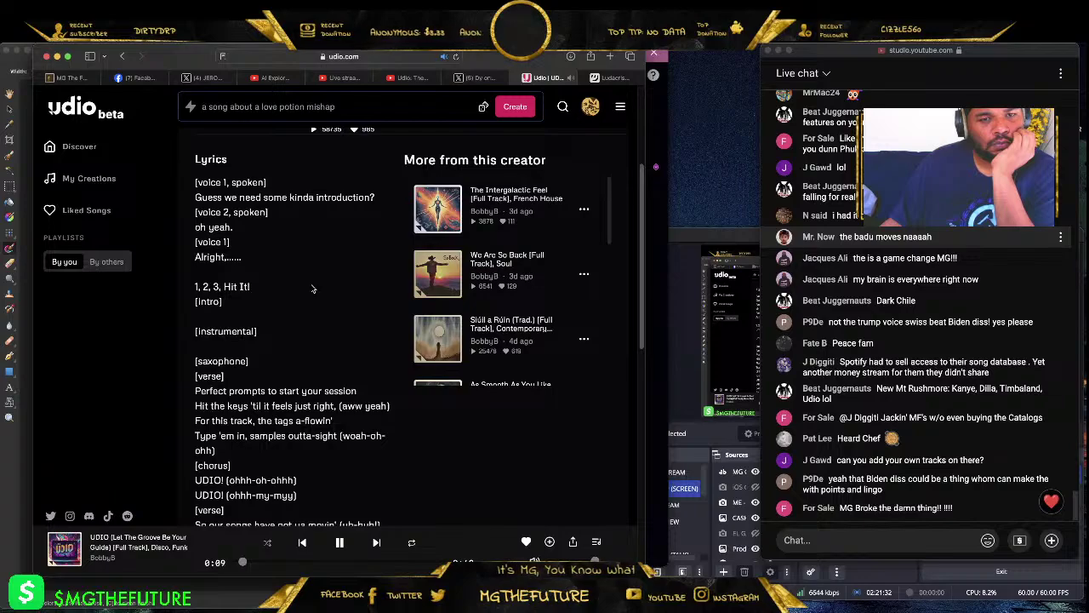
{"action": "scroll", "coordinate": [312, 289], "scroll_direction": "down", "scroll_amount": 5}
{"action": "scroll", "coordinate": [311, 287], "scroll_direction": "down", "scroll_amount": 8}
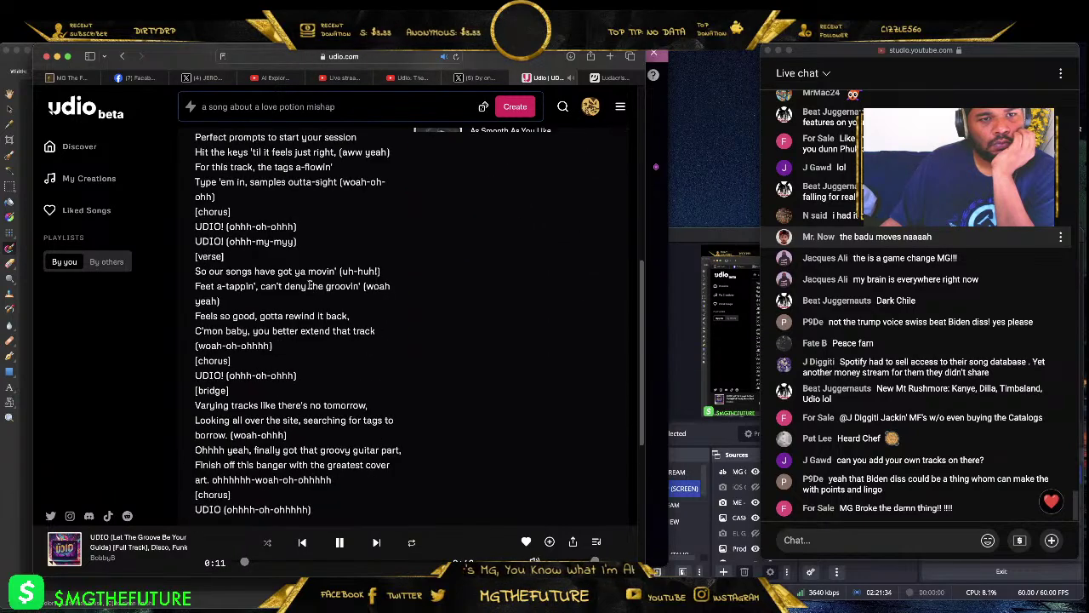
{"action": "scroll", "coordinate": [311, 286], "scroll_direction": "up", "scroll_amount": 3}
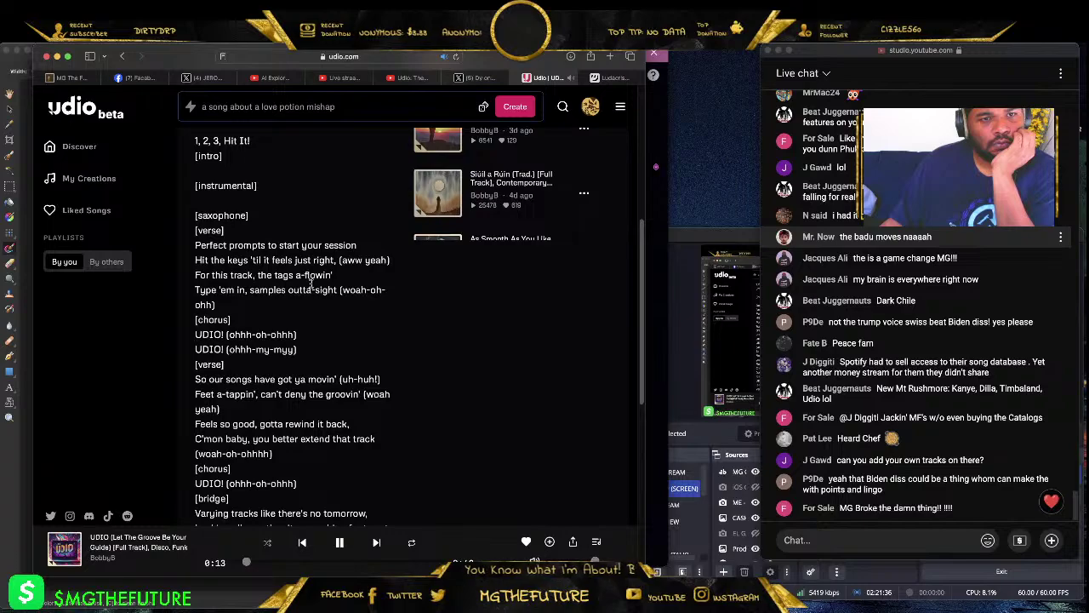
{"action": "scroll", "coordinate": [312, 287], "scroll_direction": "up", "scroll_amount": 8}
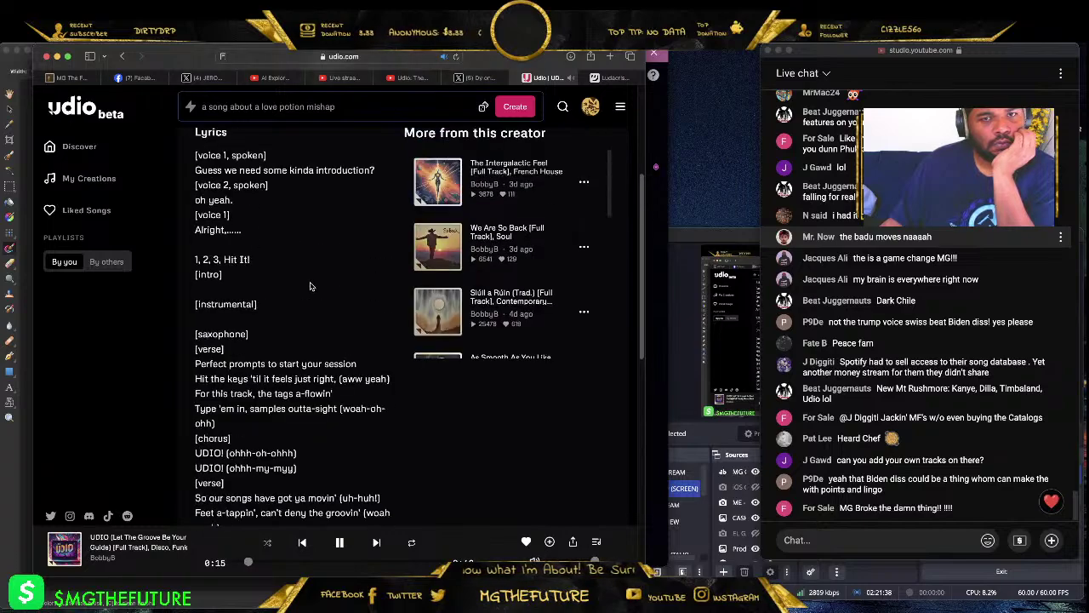
{"action": "scroll", "coordinate": [312, 286], "scroll_direction": "down", "scroll_amount": 2}
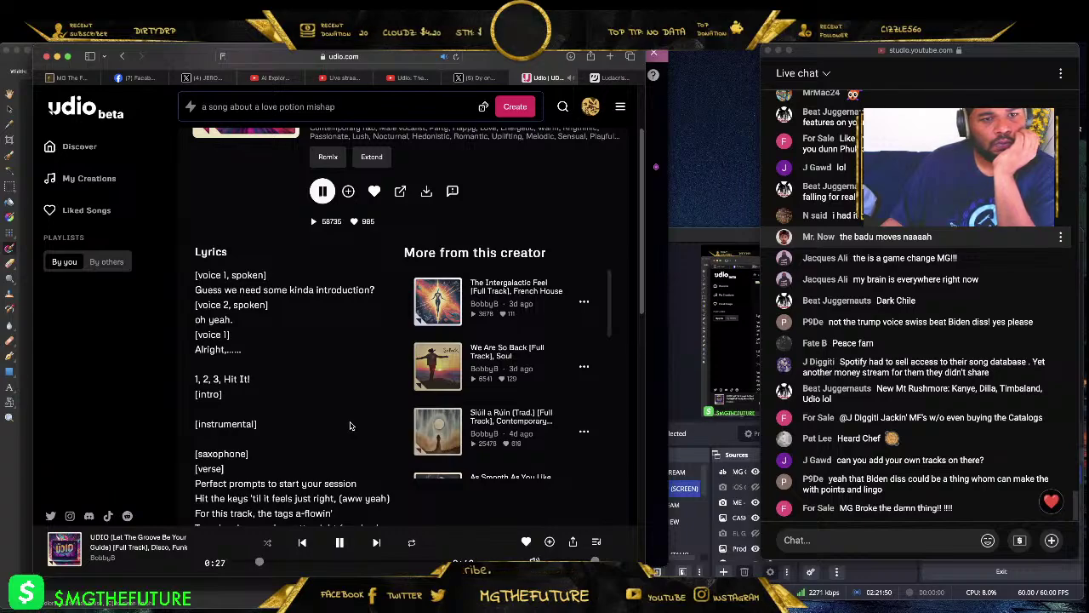
{"action": "scroll", "coordinate": [349, 425], "scroll_direction": "down", "scroll_amount": 1}
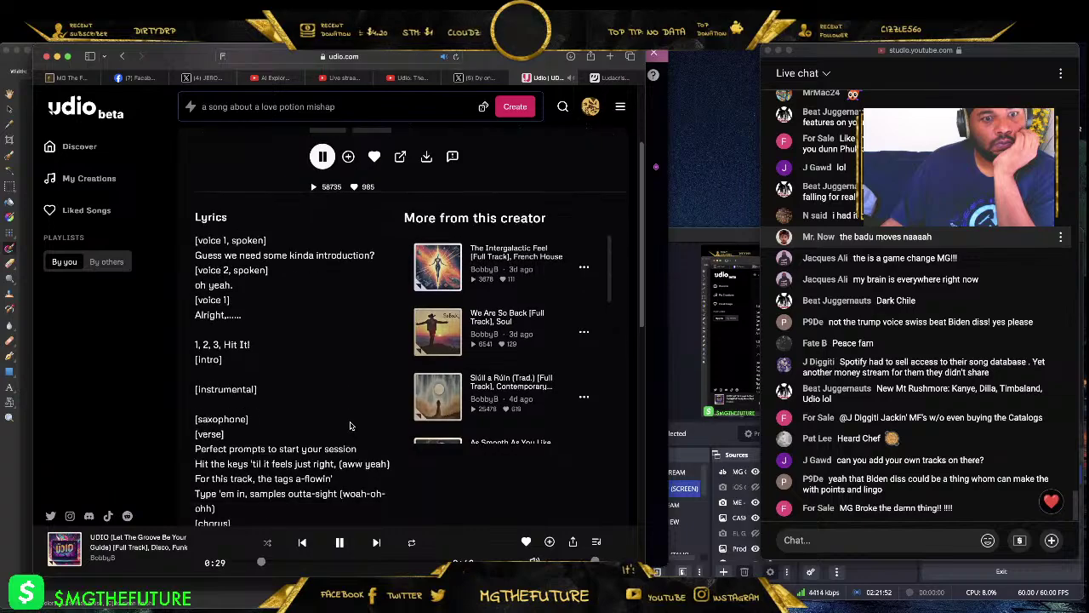
{"action": "scroll", "coordinate": [350, 423], "scroll_direction": "down", "scroll_amount": 1}
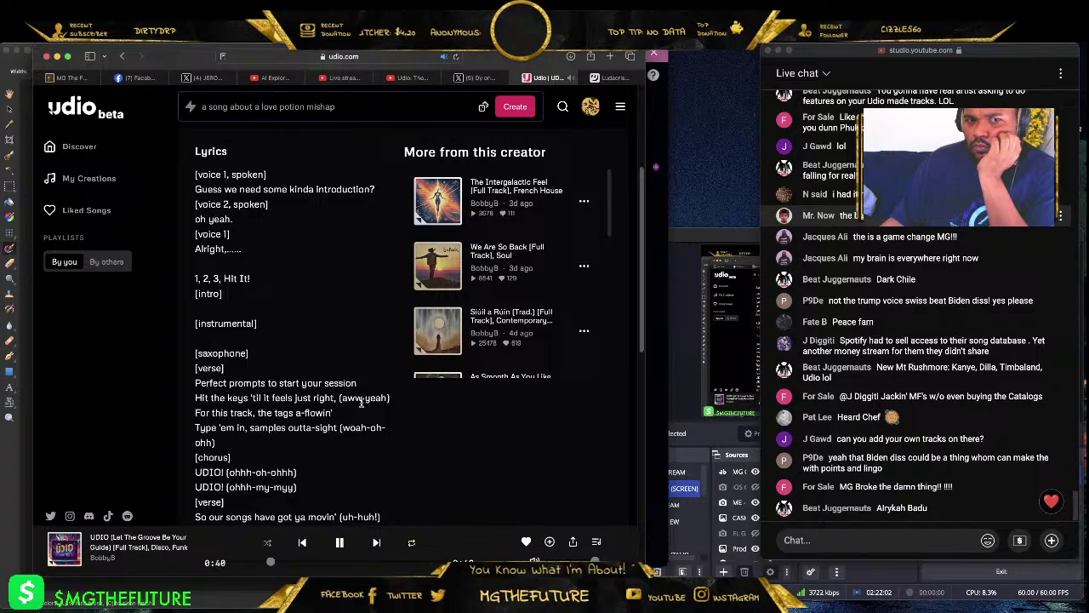
{"action": "scroll", "coordinate": [306, 338], "scroll_direction": "down", "scroll_amount": 2}
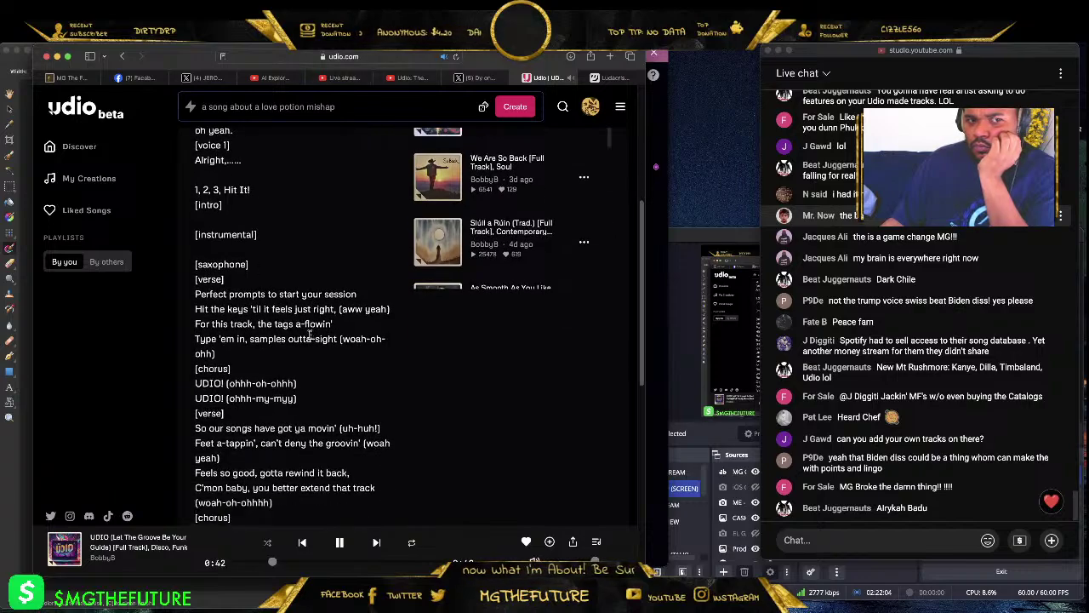
{"action": "scroll", "coordinate": [375, 381], "scroll_direction": "down", "scroll_amount": 1}
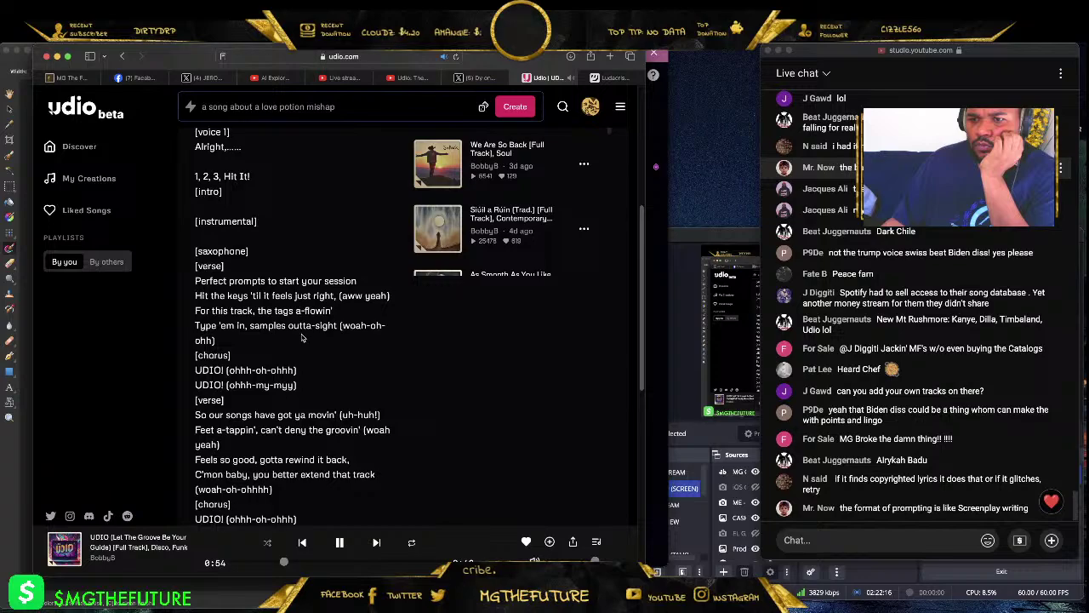
{"action": "scroll", "coordinate": [272, 332], "scroll_direction": "down", "scroll_amount": 2}
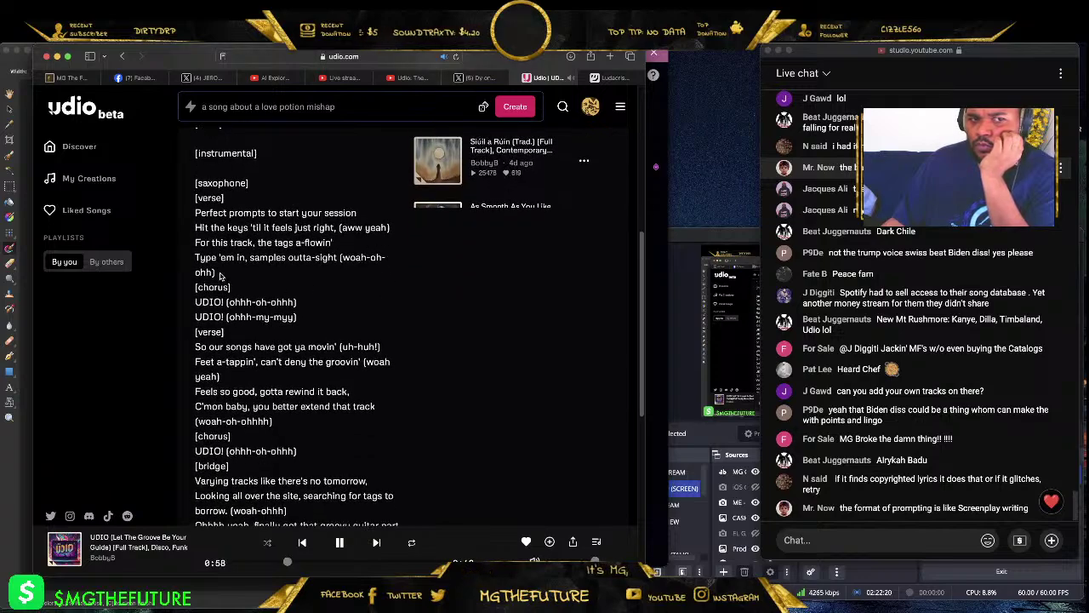
{"action": "scroll", "coordinate": [323, 306], "scroll_direction": "down", "scroll_amount": 3}
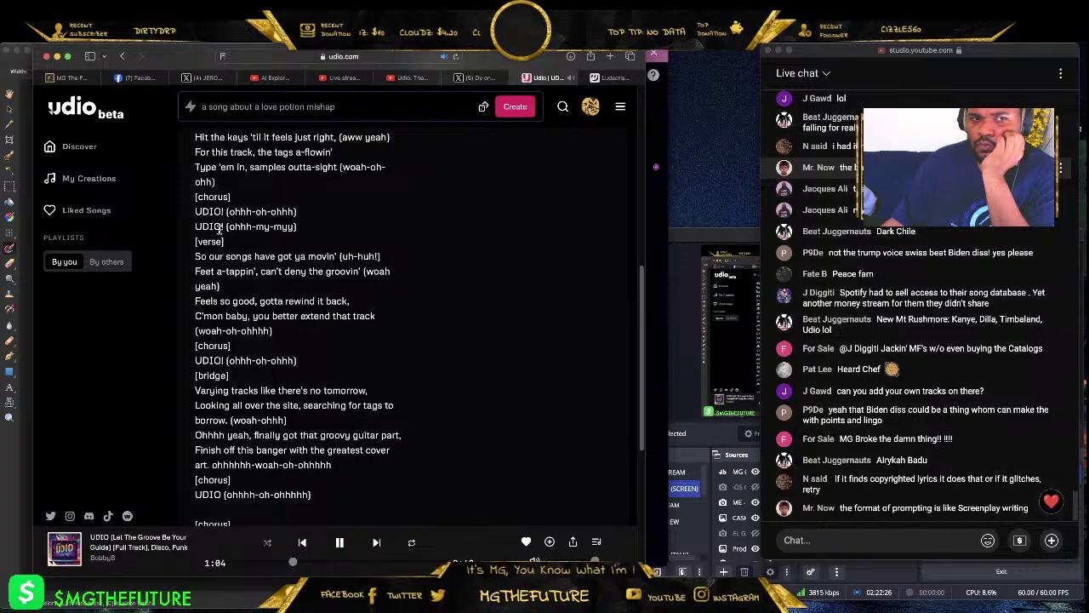
- Highlight the "(ohhh-my-myy)" echo and the "our songs have got ya movin'" line, and read the remaining lyrics through the outro
{"action": "left_click_drag", "start_coordinate": [228, 226], "coordinate": [298, 226]}
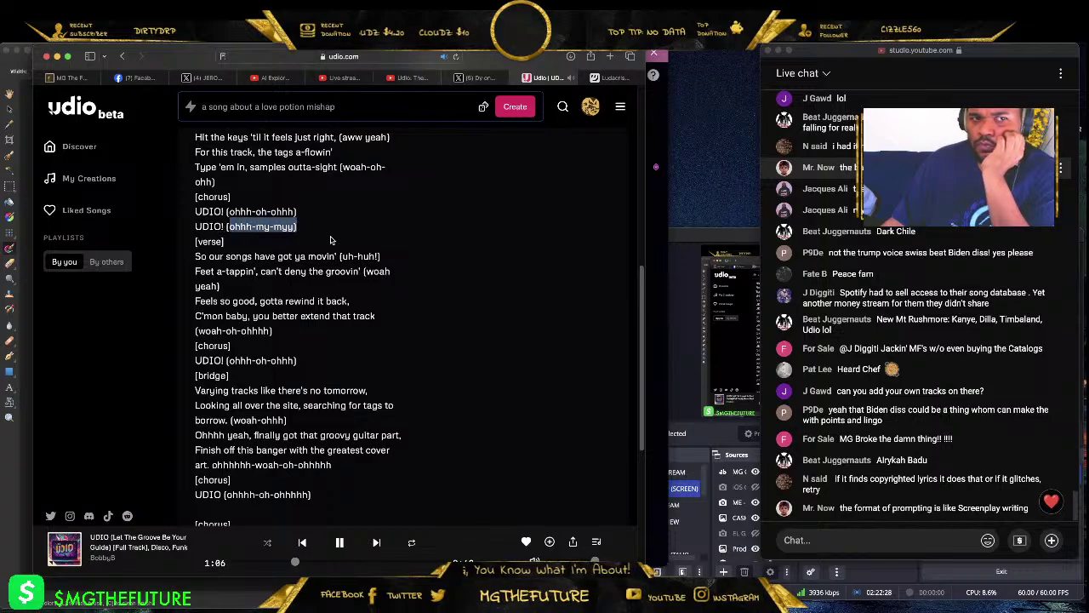
{"action": "left_click", "coordinate": [332, 241]}
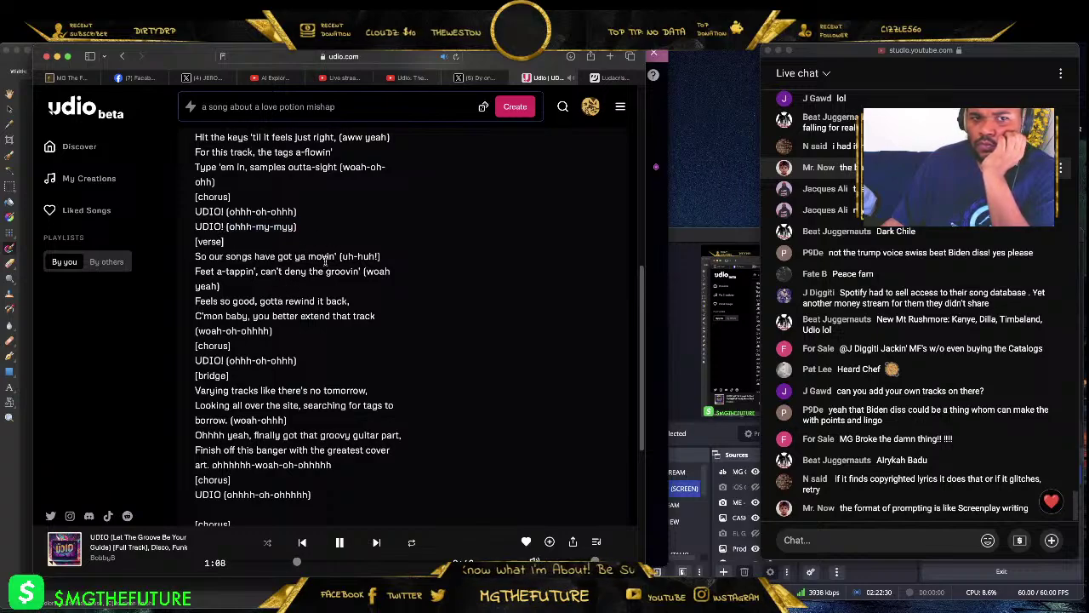
{"action": "left_click_drag", "start_coordinate": [338, 256], "coordinate": [206, 256]}
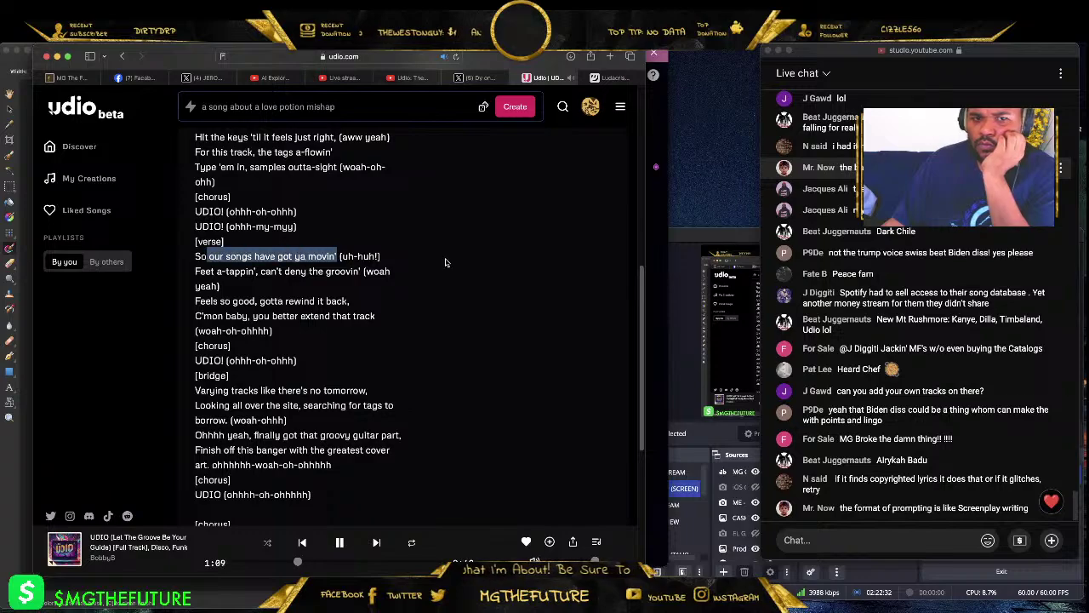
{"action": "left_click", "coordinate": [406, 267]}
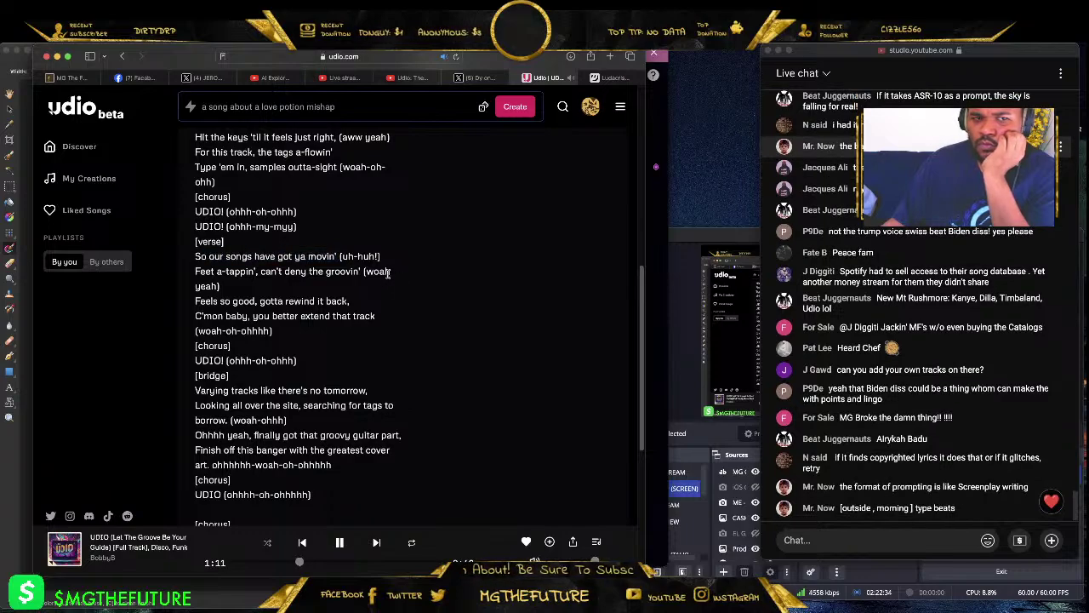
{"action": "scroll", "coordinate": [369, 270], "scroll_direction": "down", "scroll_amount": 3}
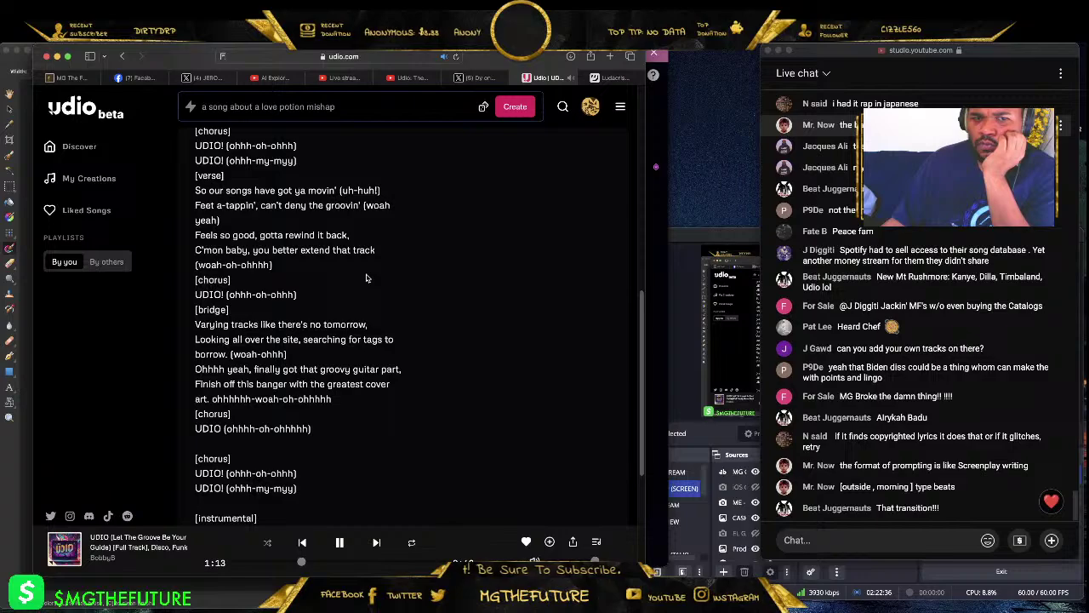
{"action": "scroll", "coordinate": [366, 278], "scroll_direction": "down", "scroll_amount": 8}
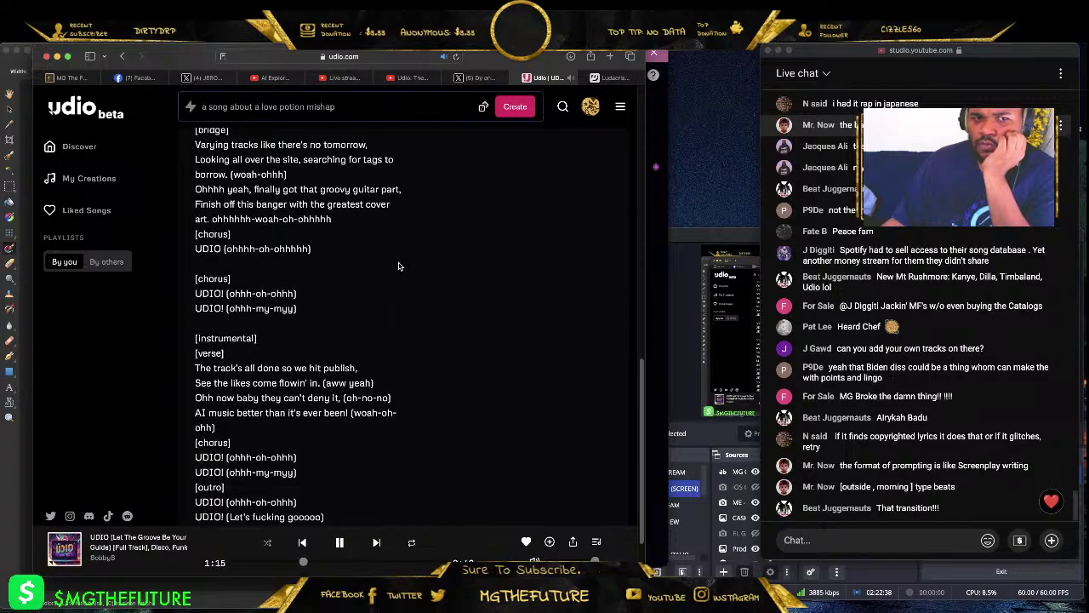
{"action": "scroll", "coordinate": [398, 267], "scroll_direction": "down", "scroll_amount": 3}
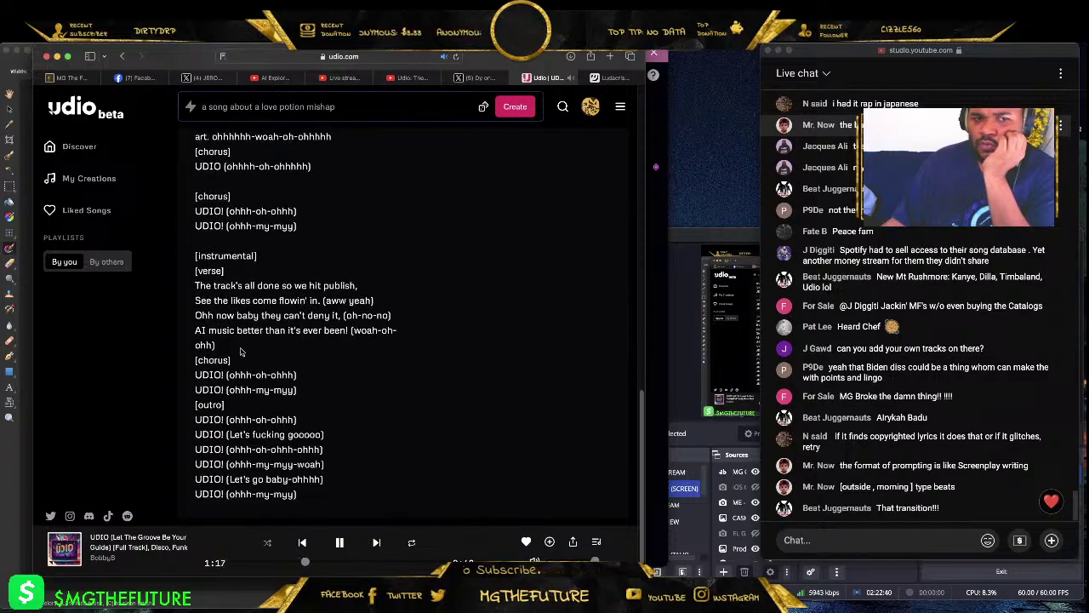
- Skip playback to about 3:14, follow the closing lyrics, highlight the outro line "UDIO! (Let's go baby-ohhhh)", and pause the song
{"action": "left_click", "coordinate": [420, 563]}
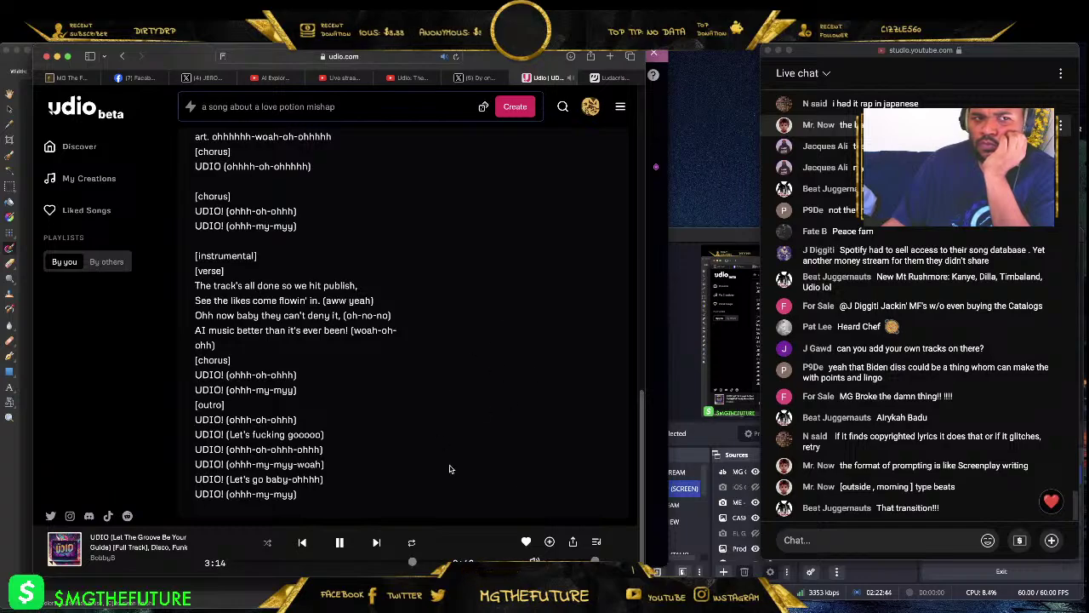
{"action": "scroll", "coordinate": [435, 443], "scroll_direction": "up", "scroll_amount": 4}
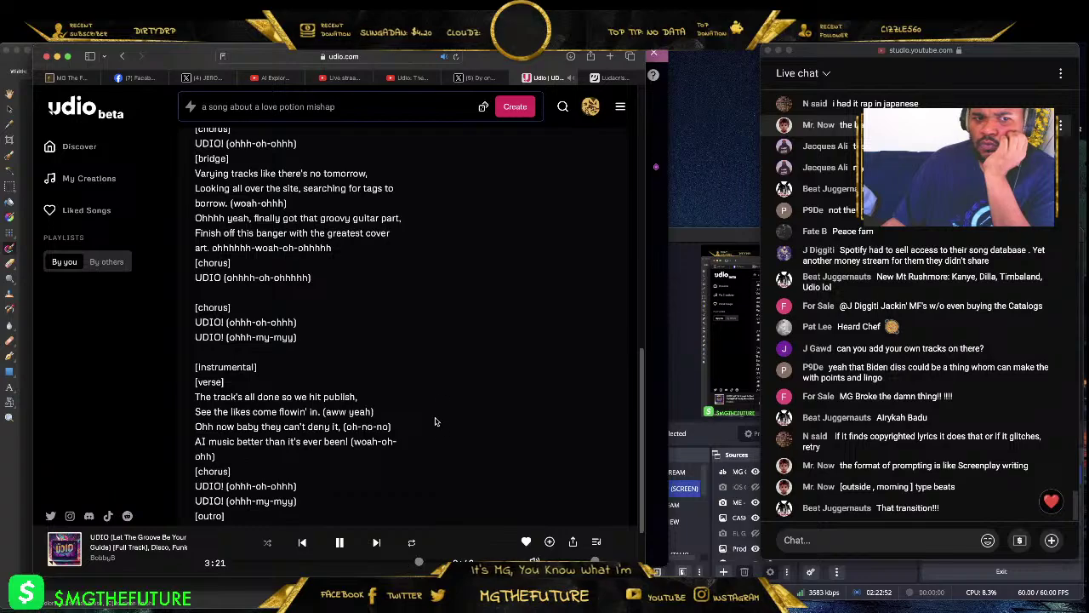
{"action": "scroll", "coordinate": [435, 421], "scroll_direction": "down", "scroll_amount": 3}
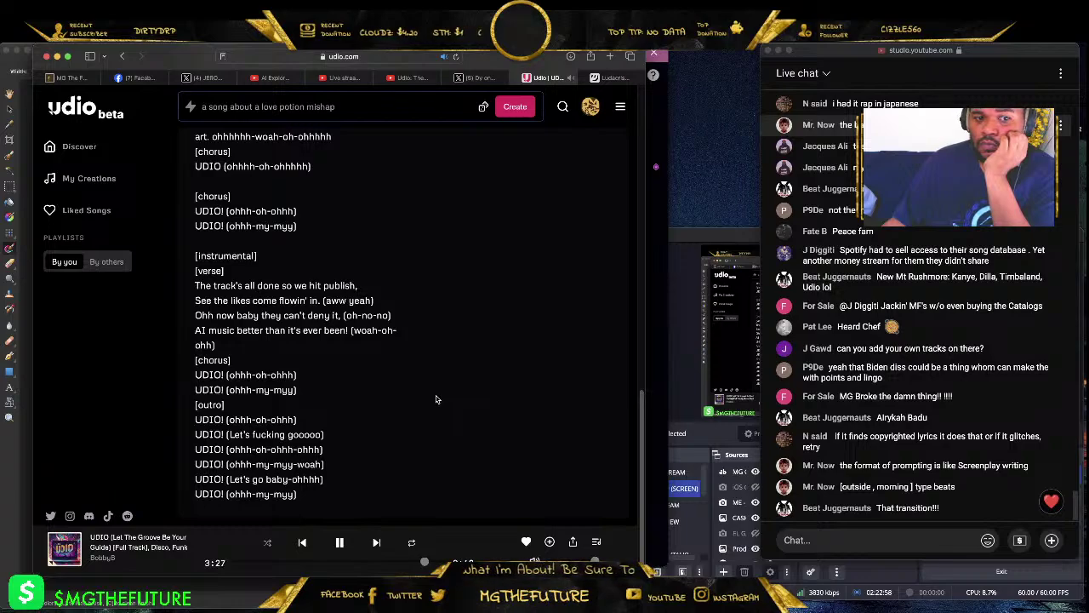
{"action": "left_click_drag", "start_coordinate": [254, 479], "coordinate": [326, 480]}
{"action": "left_click", "coordinate": [322, 436]}
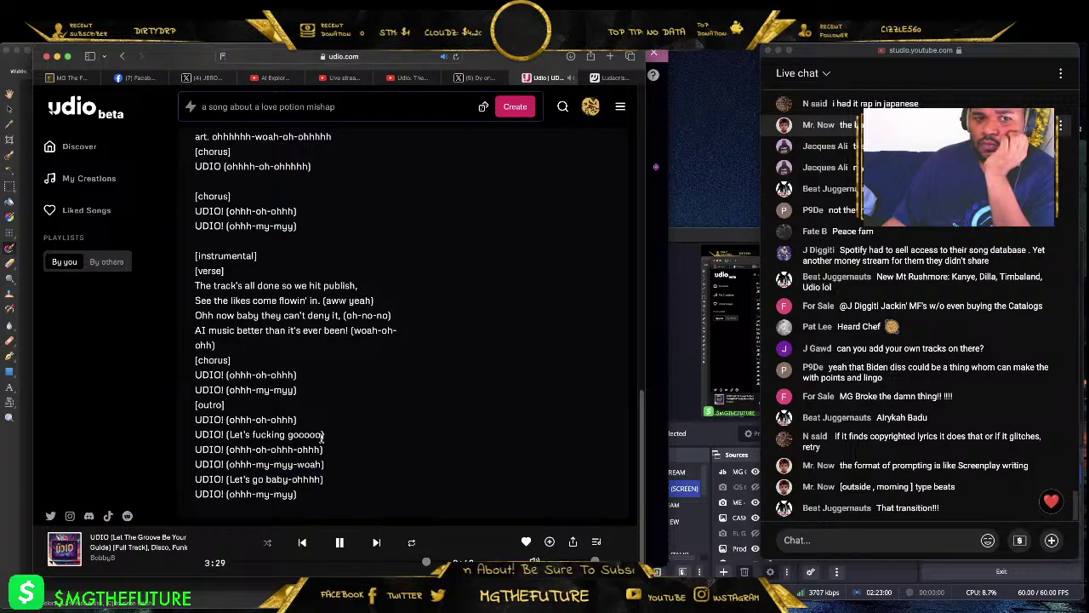
{"action": "left_click_drag", "start_coordinate": [322, 436], "coordinate": [336, 462]}
{"action": "left_click", "coordinate": [339, 479]}
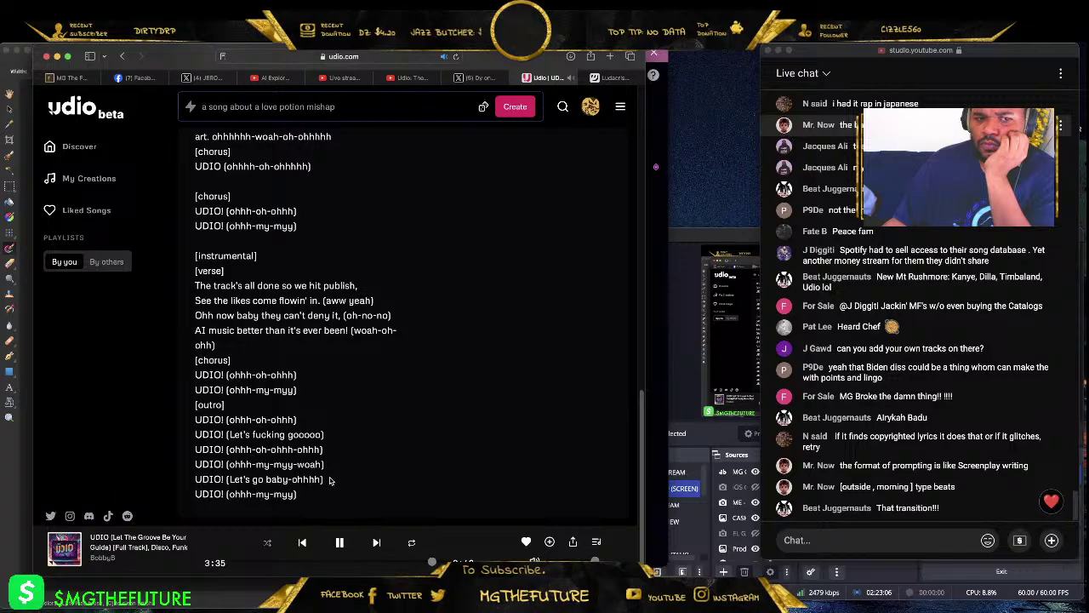
{"action": "left_click_drag", "start_coordinate": [323, 479], "coordinate": [195, 469]}
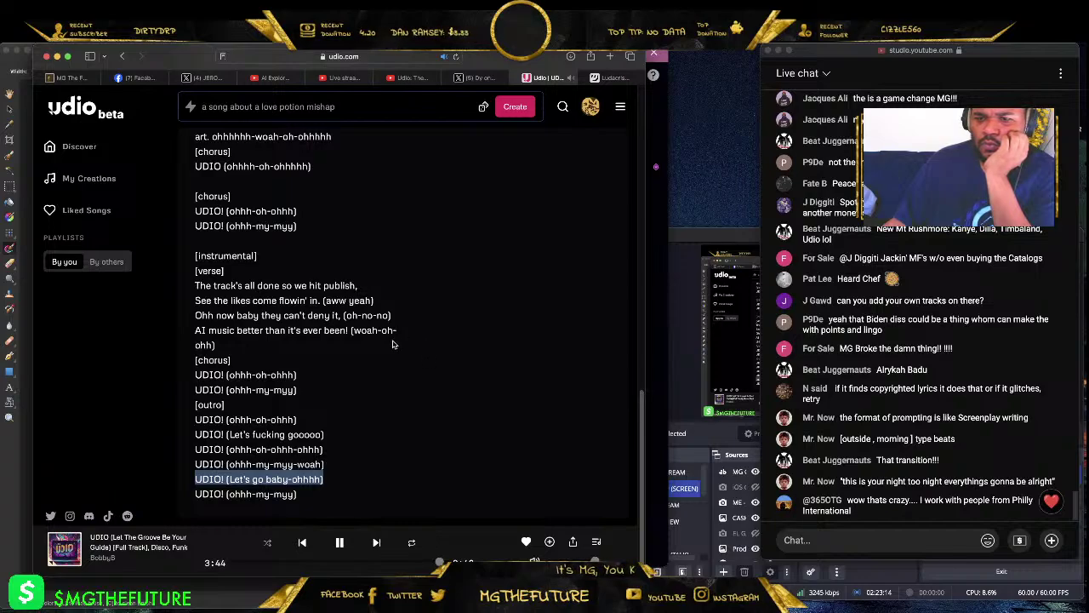
{"action": "left_click", "coordinate": [339, 543]}
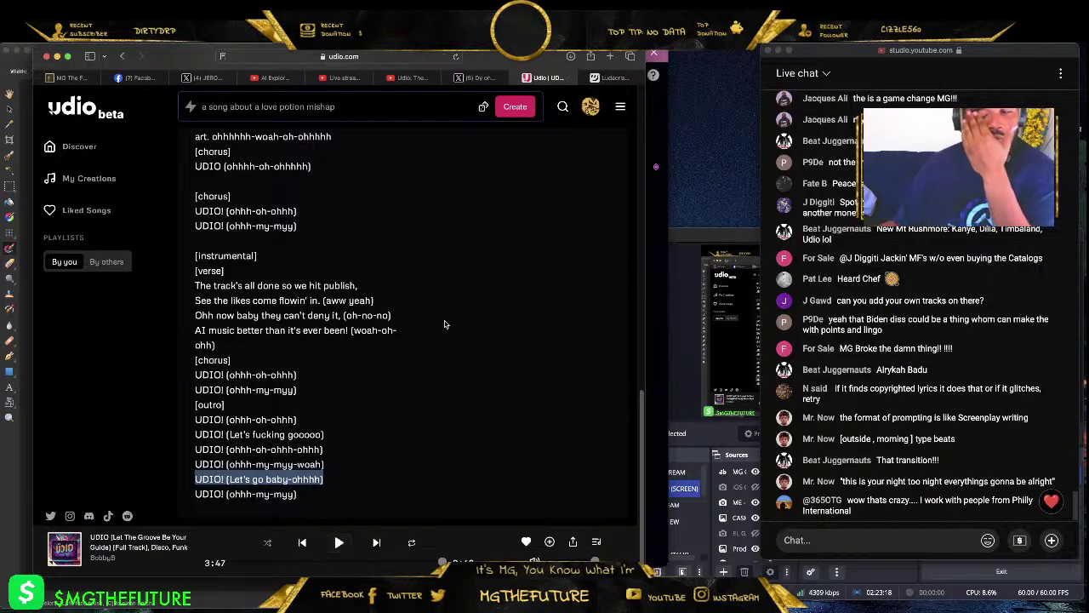
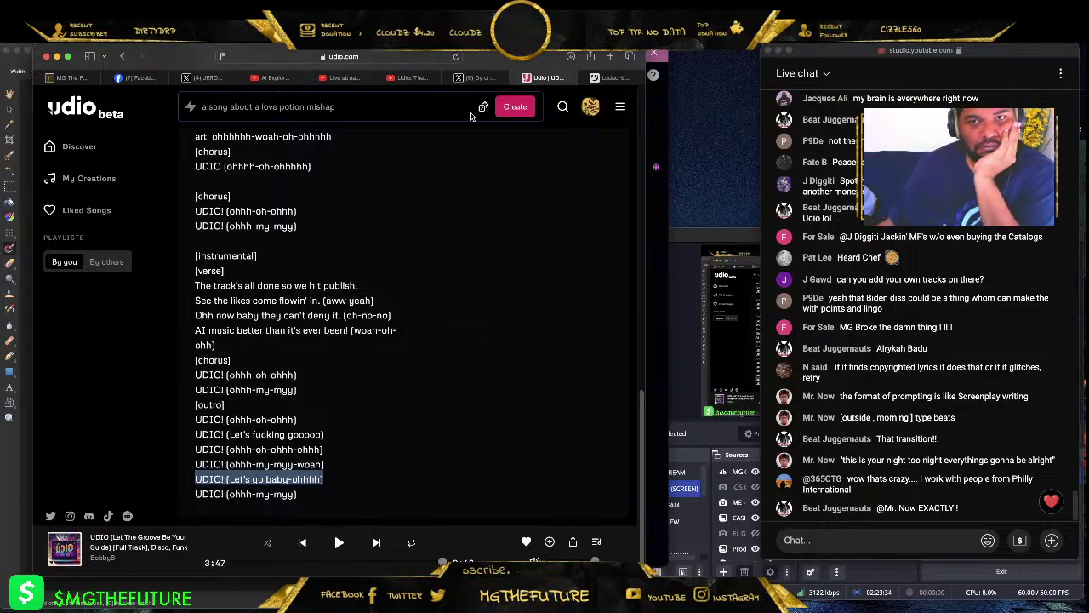
- Open ChatGPT at chat.openai.com in a new browser tab
{"action": "left_click", "coordinate": [610, 57]}
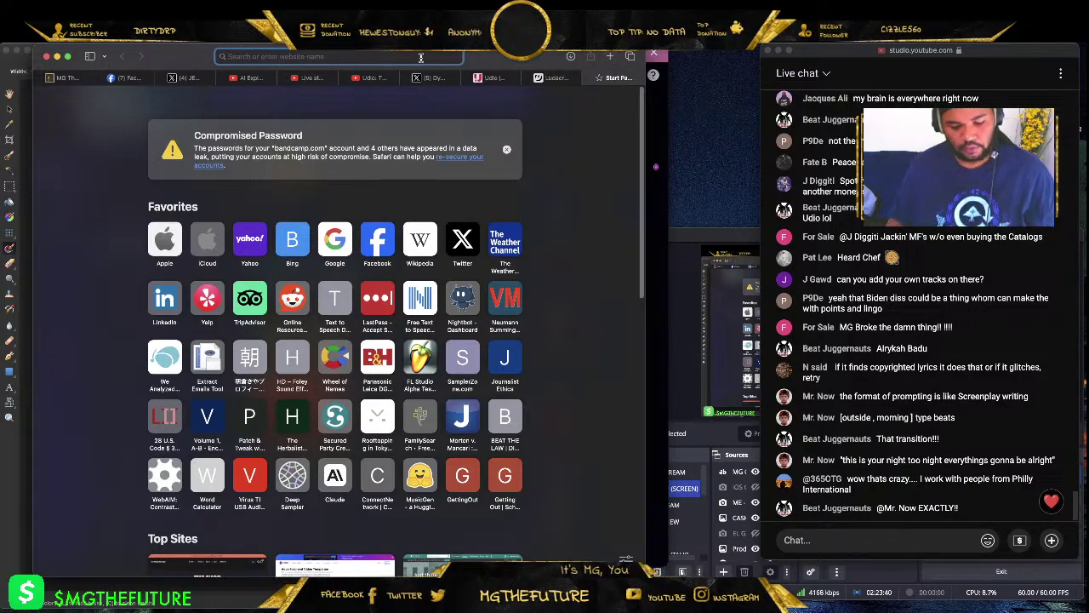
{"action": "type", "text": "g"}
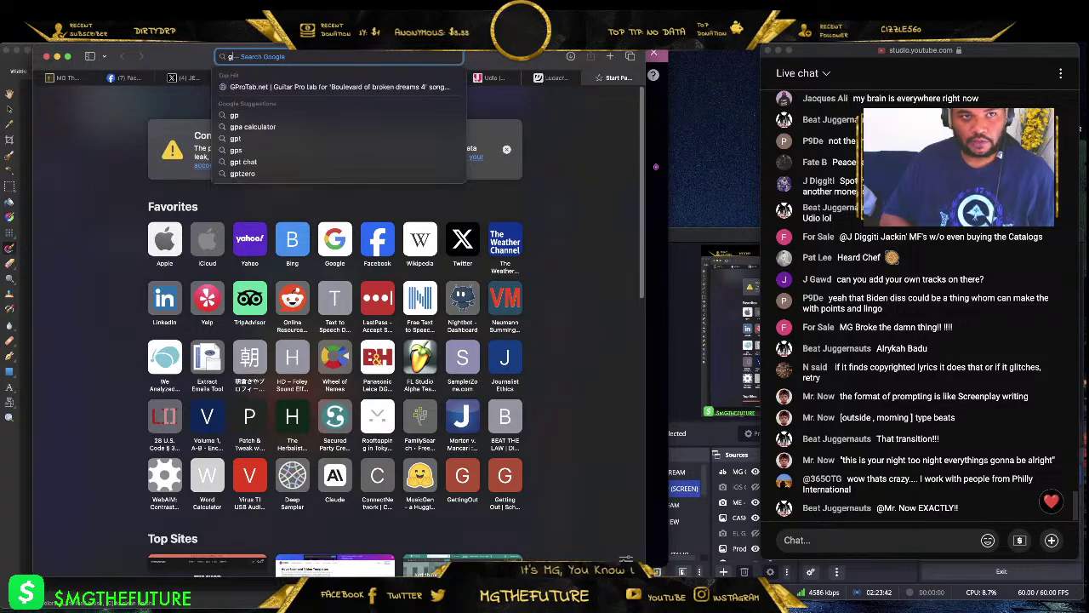
{"action": "key", "text": "BackSpace"}
{"action": "type", "text": "chat.openai.com"}
{"action": "key", "text": "Return"}
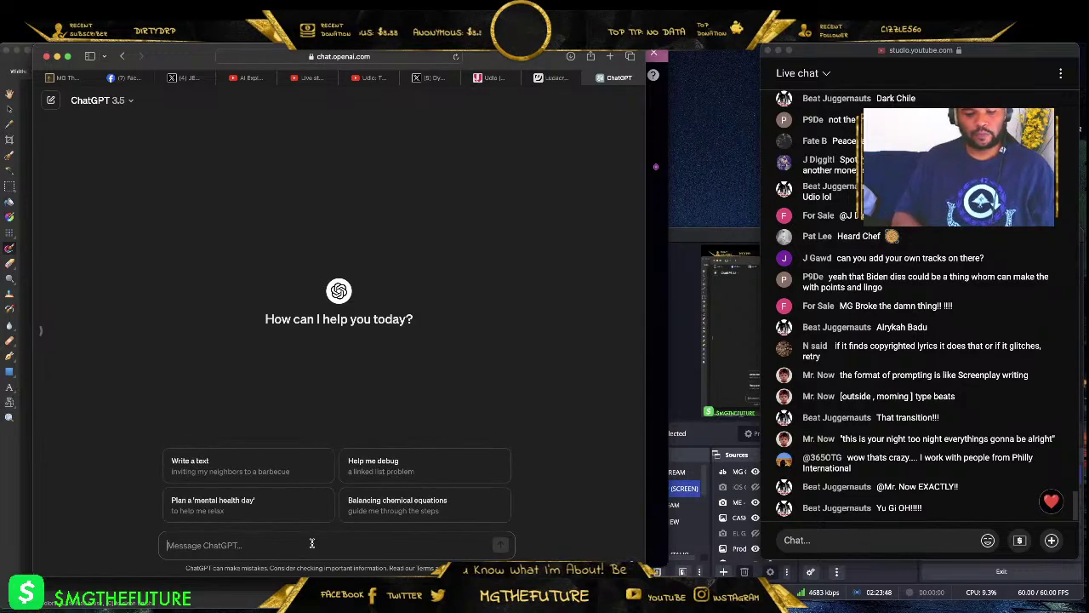
- Begin a ChatGPT message reading "Are you familiar with Barry White? If so, how would you describe his song"
{"action": "type", "text": "Are you familiar "}
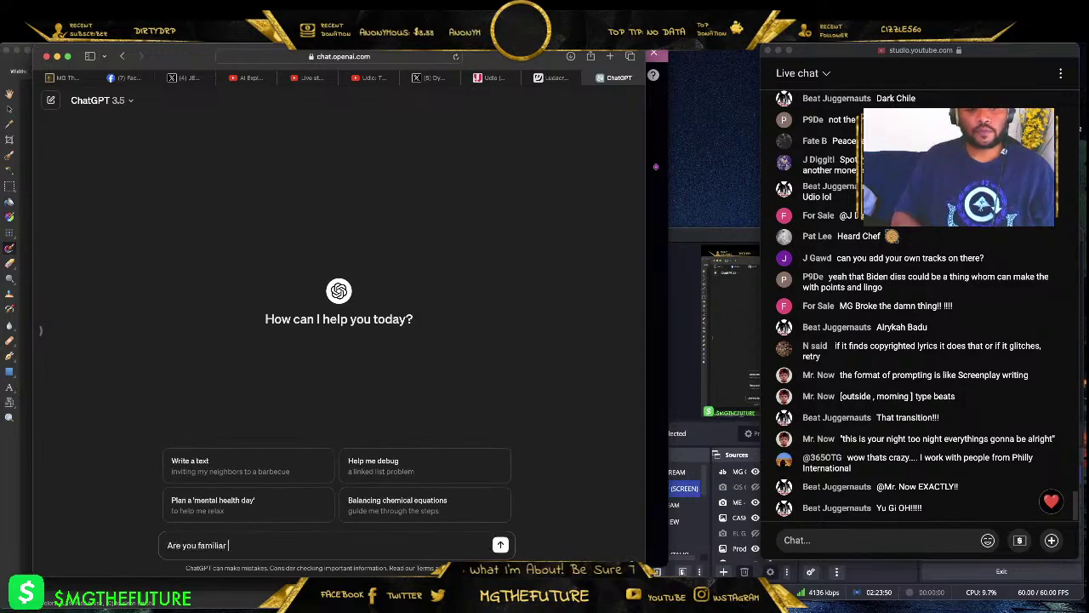
{"action": "type", "text": "with Barry White?"}
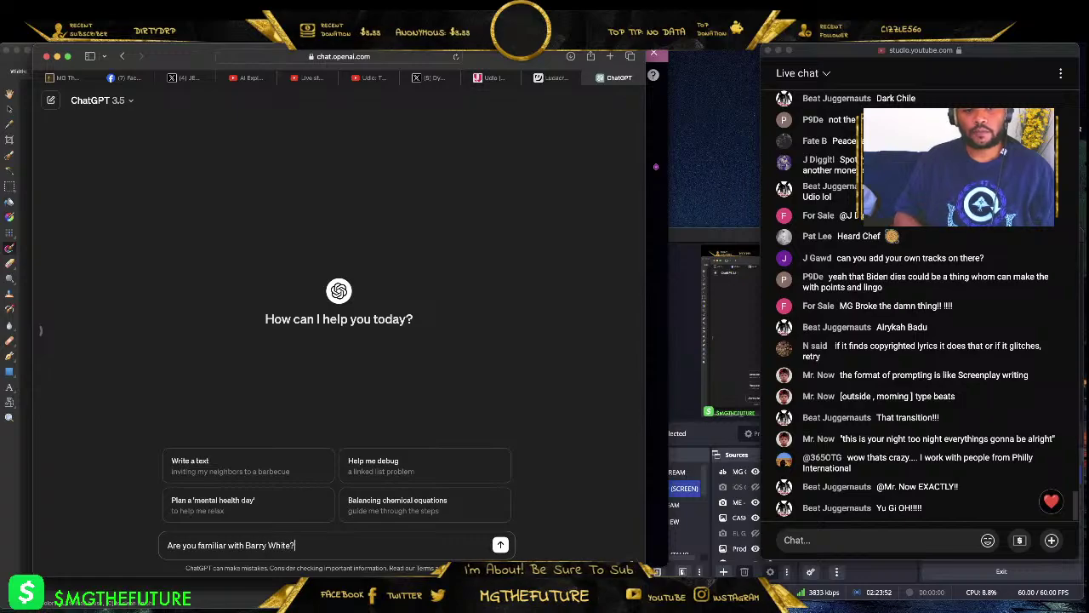
{"action": "type", "text": " If so, how would"}
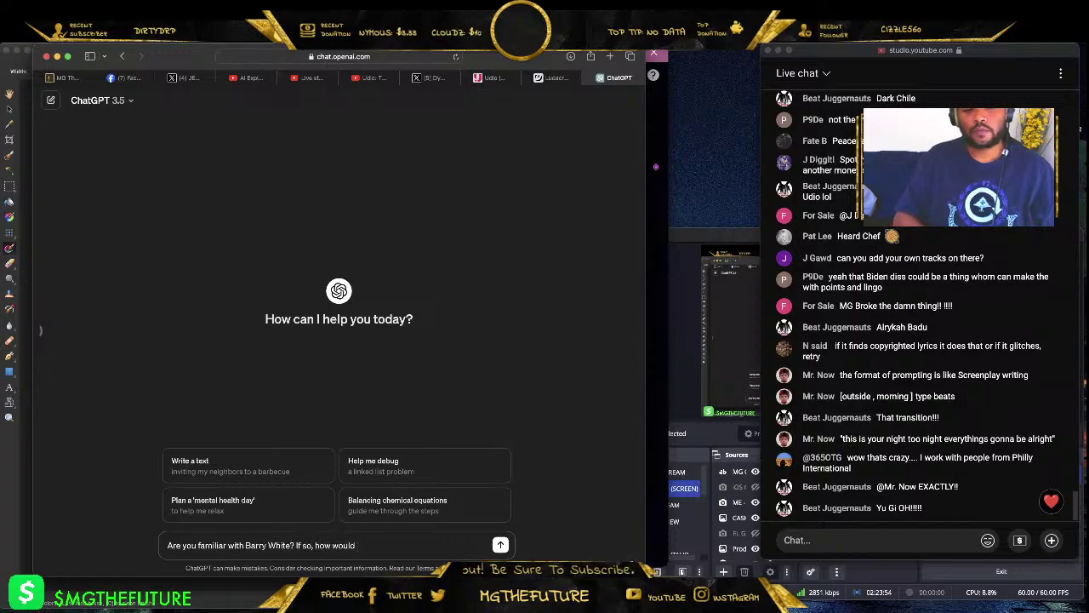
{"action": "type", "text": " you describe"}
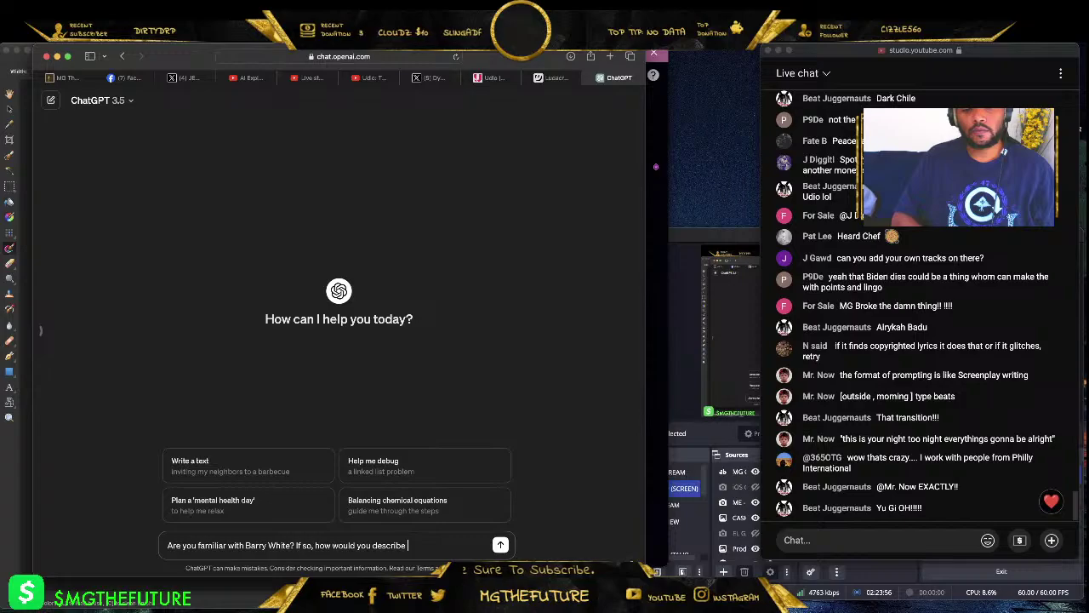
{"action": "type", "text": " his song"}
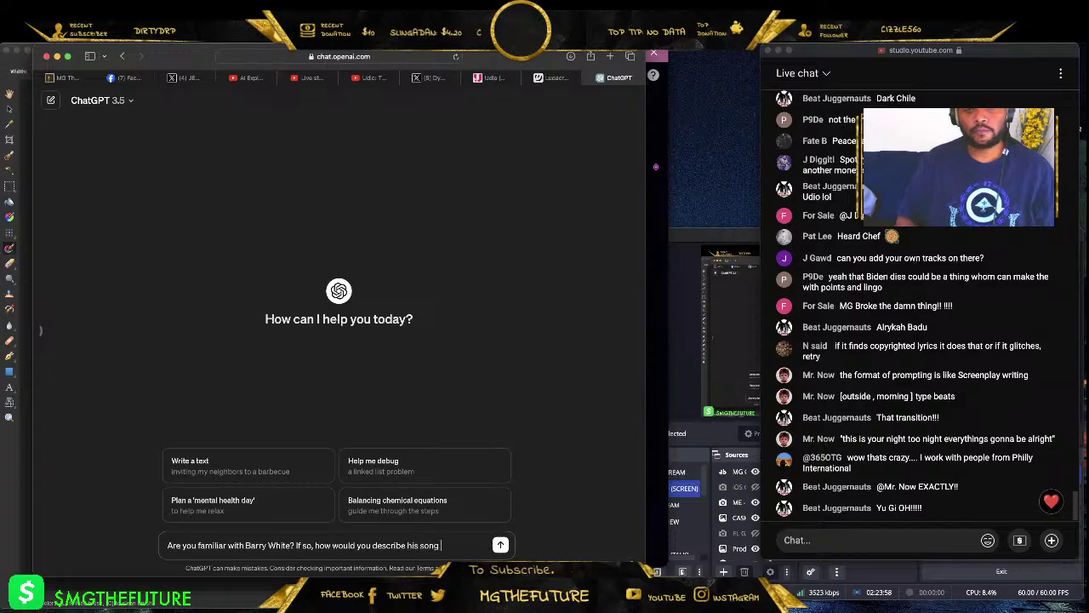
- Search Google in a separate tab for "barry white serandae" to look up the song title
{"action": "left_click", "coordinate": [609, 56]}
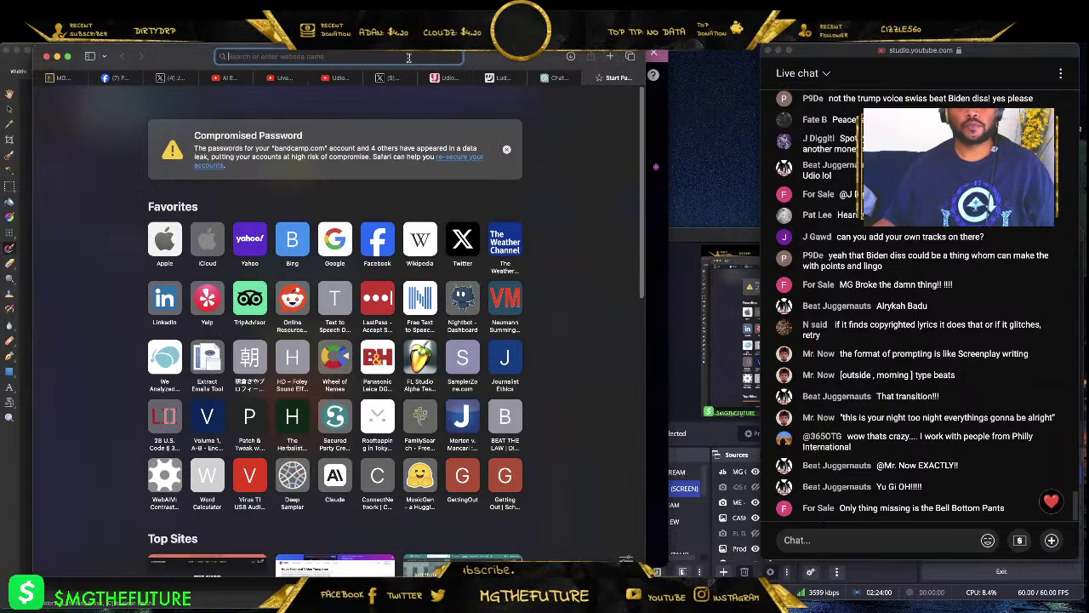
{"action": "type", "text": "barry white se"}
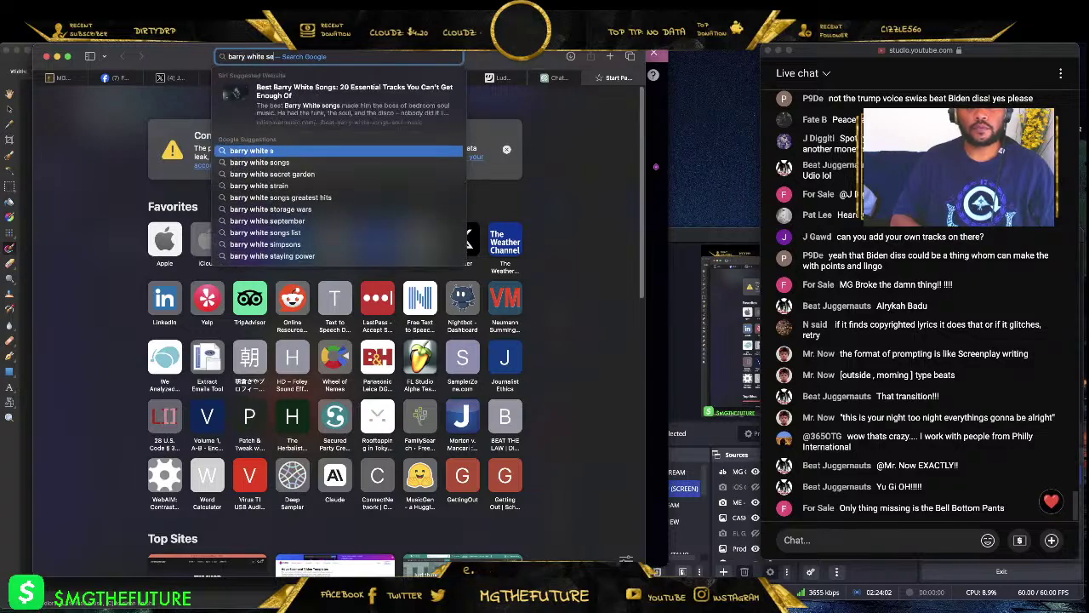
{"action": "type", "text": "randae"}
{"action": "key", "text": "Return"}
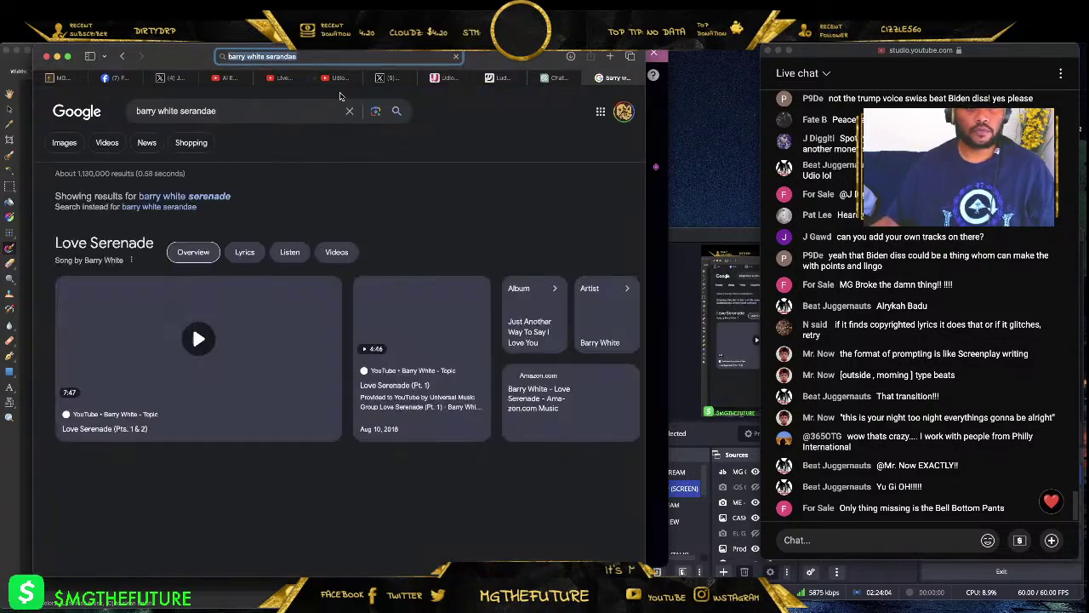
- Return to ChatGPT, complete the question with "love Serenade" to an AI prompt?, and send it
{"action": "key", "text": "ctrl+shift+Tab"}
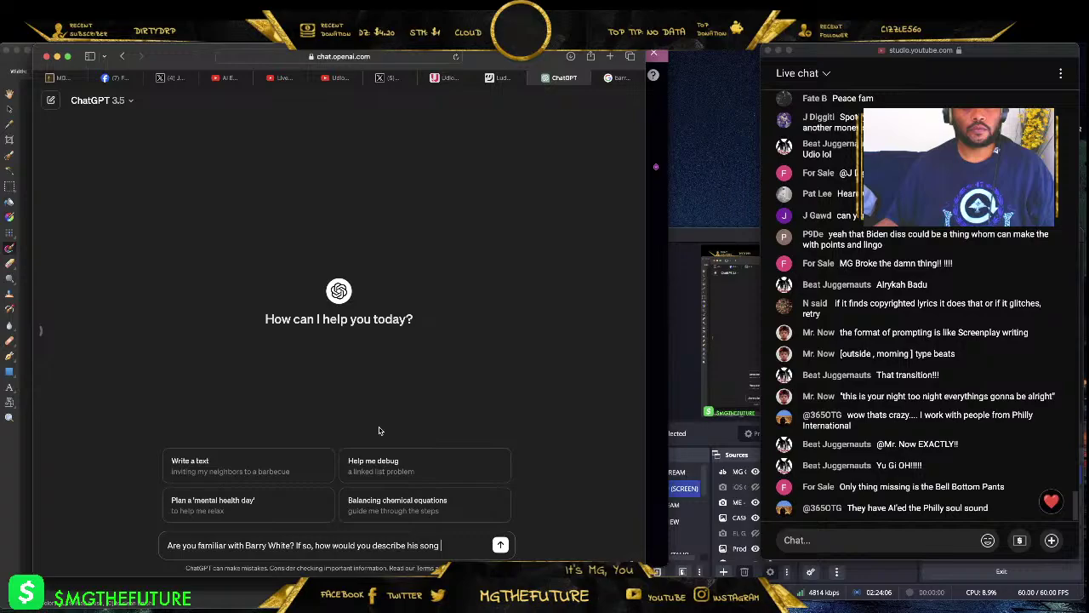
{"action": "type", "text": "\"lo"}
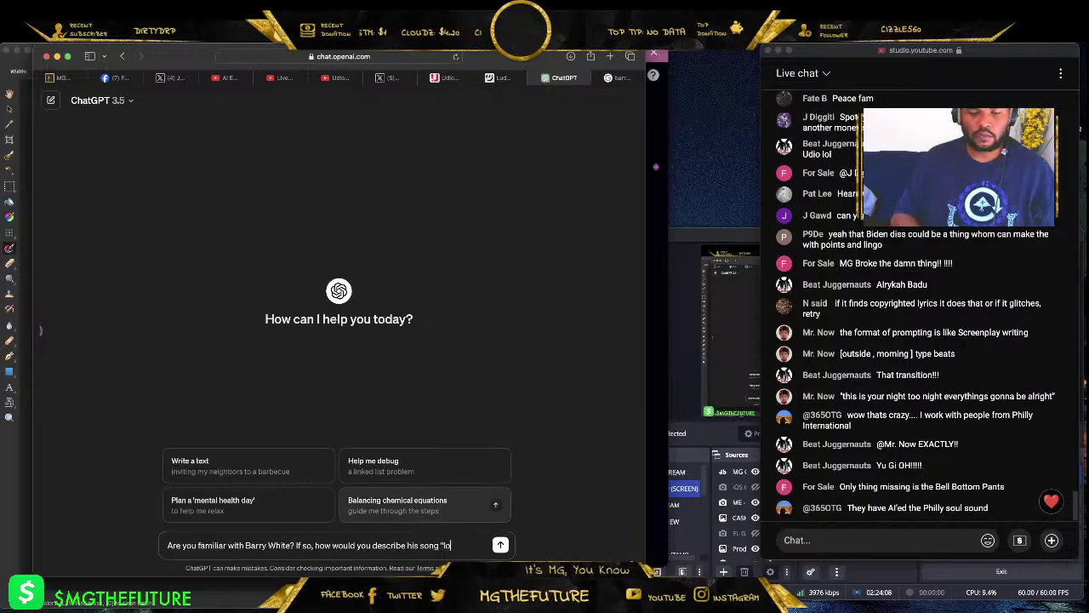
{"action": "type", "text": "ve Serenade"}
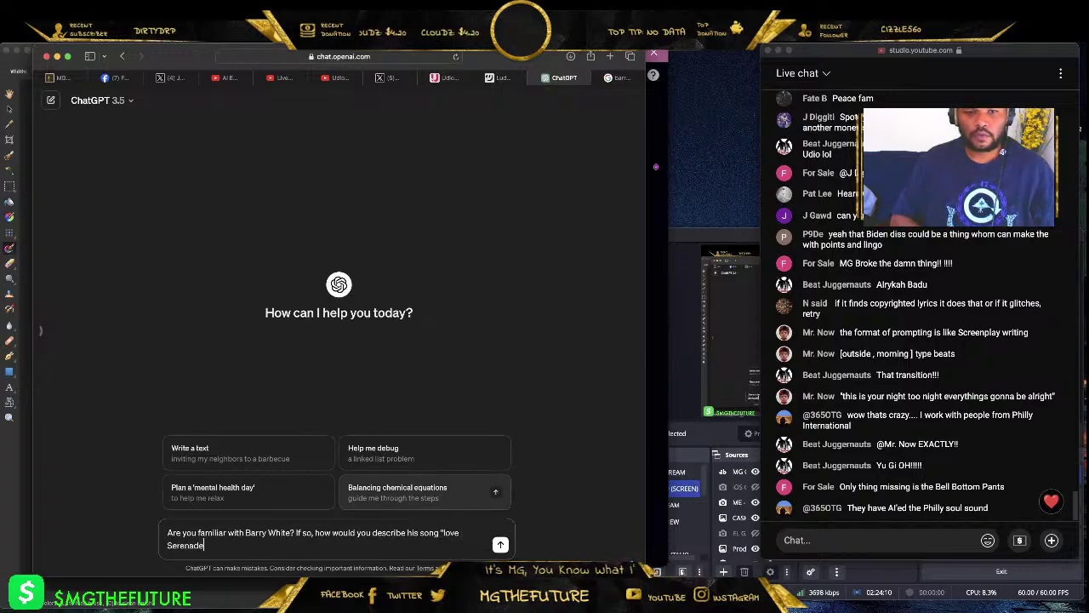
{"action": "type", "text": "\" to an AI prompt?"}
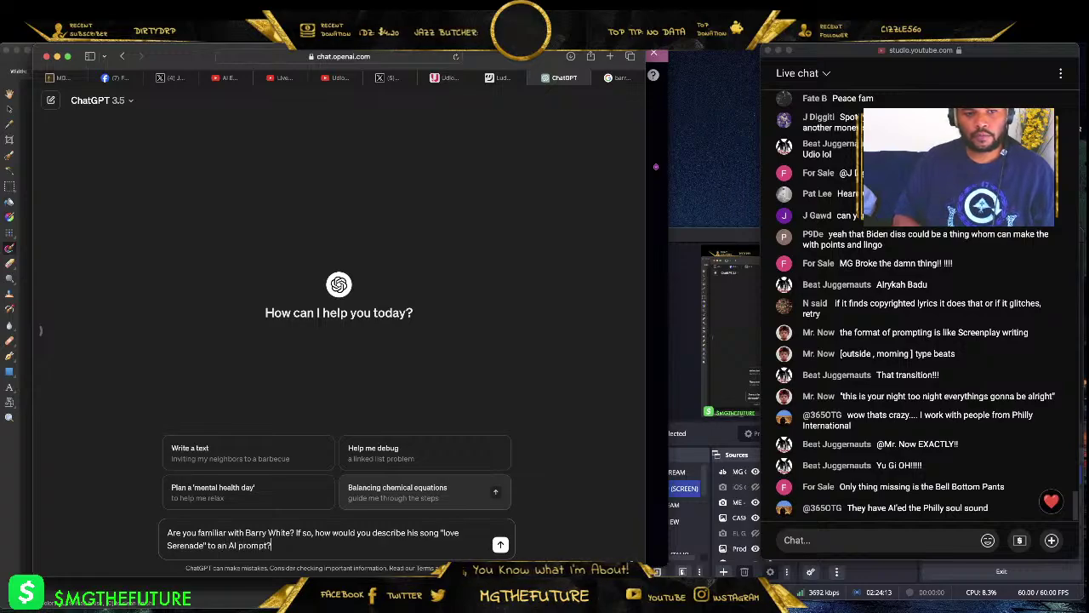
{"action": "key", "text": "Return"}
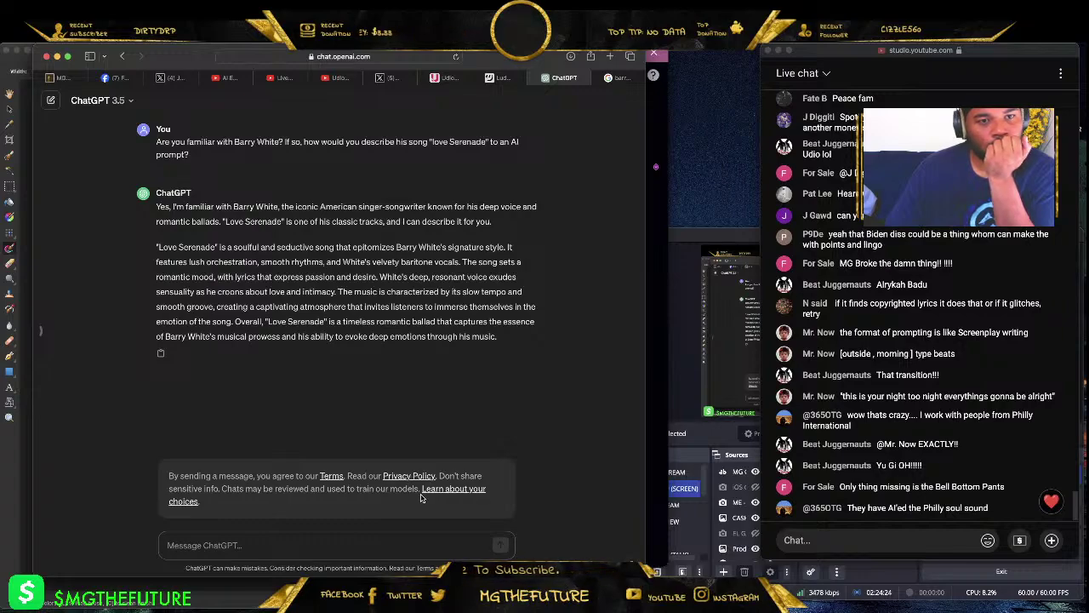
- Ask ChatGPT "Can you simplify those keywords to format [Barry White Vocals, Soulful Orchestra, Piano] type of description for prompts"
{"action": "type", "text": "Can you si"}
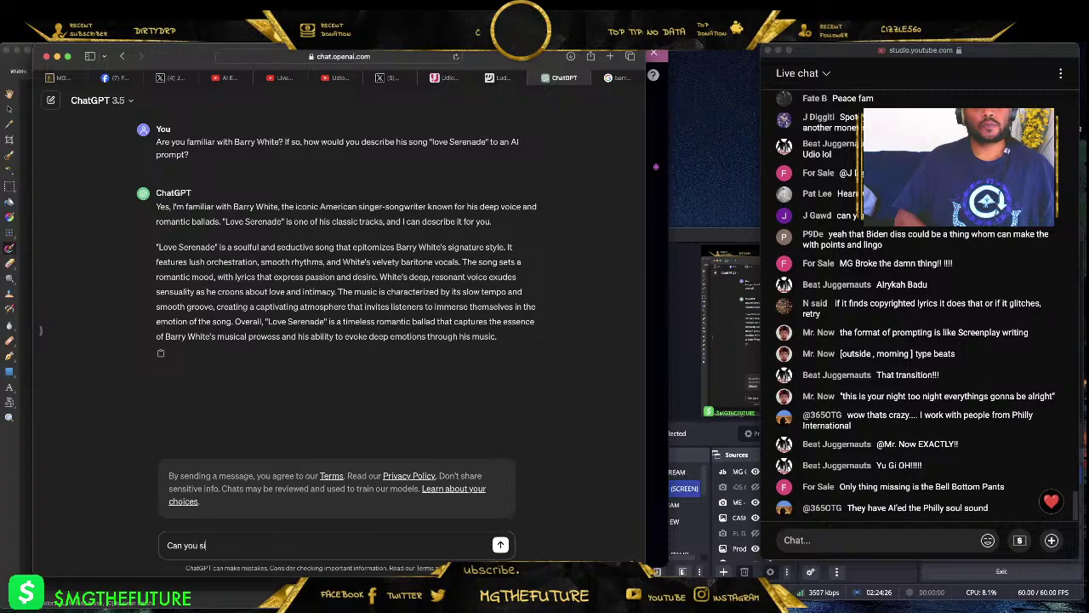
{"action": "type", "text": "mplify those k"}
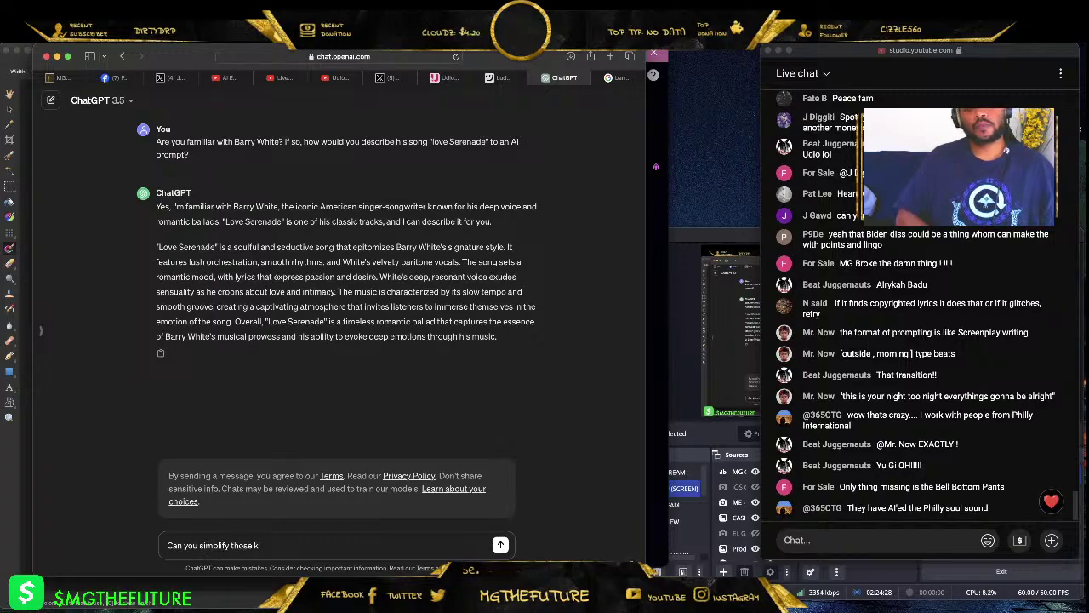
{"action": "type", "text": "eywords to for"}
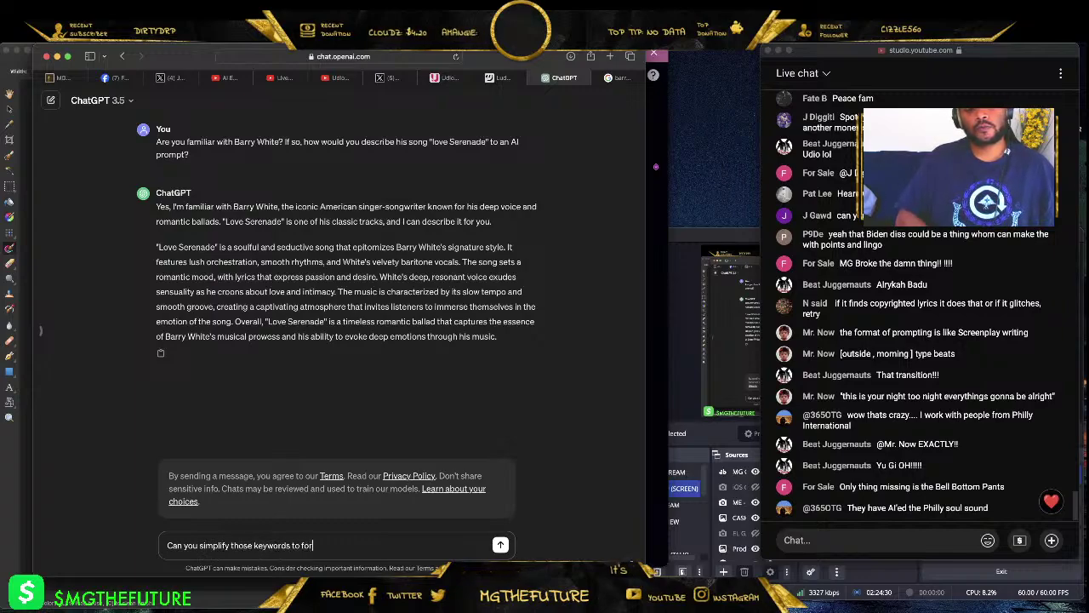
{"action": "type", "text": "mat"}
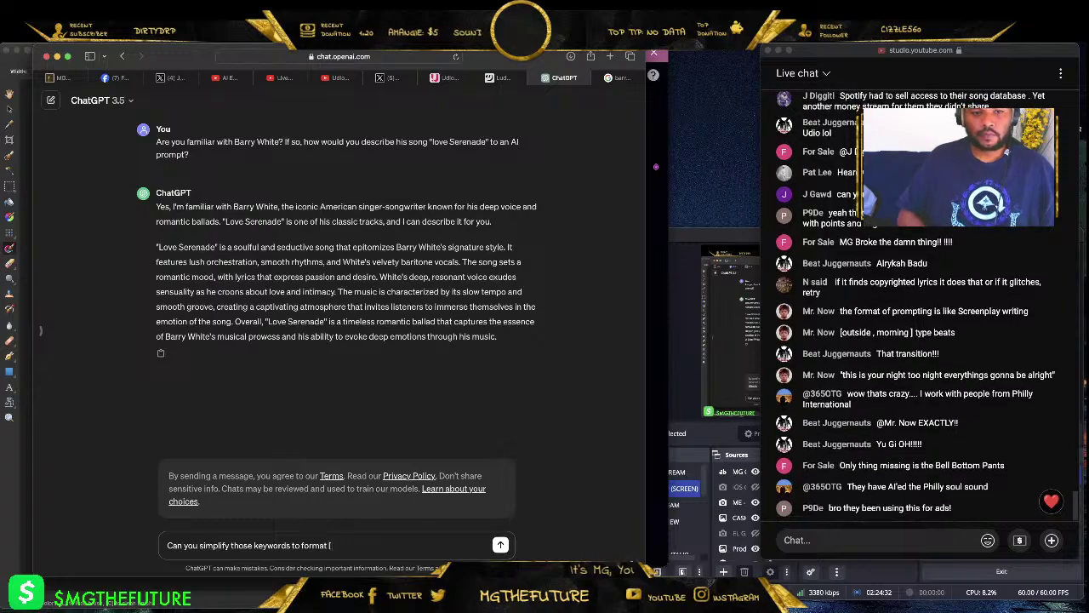
{"action": "type", "text": " [Barry Whit"}
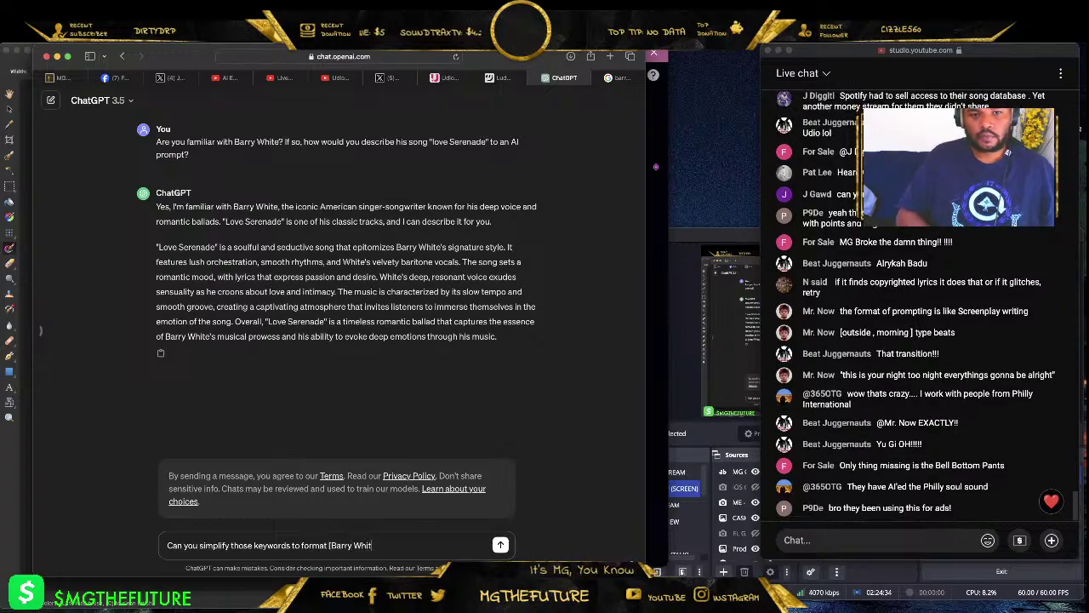
{"action": "type", "text": "e Vocals"}
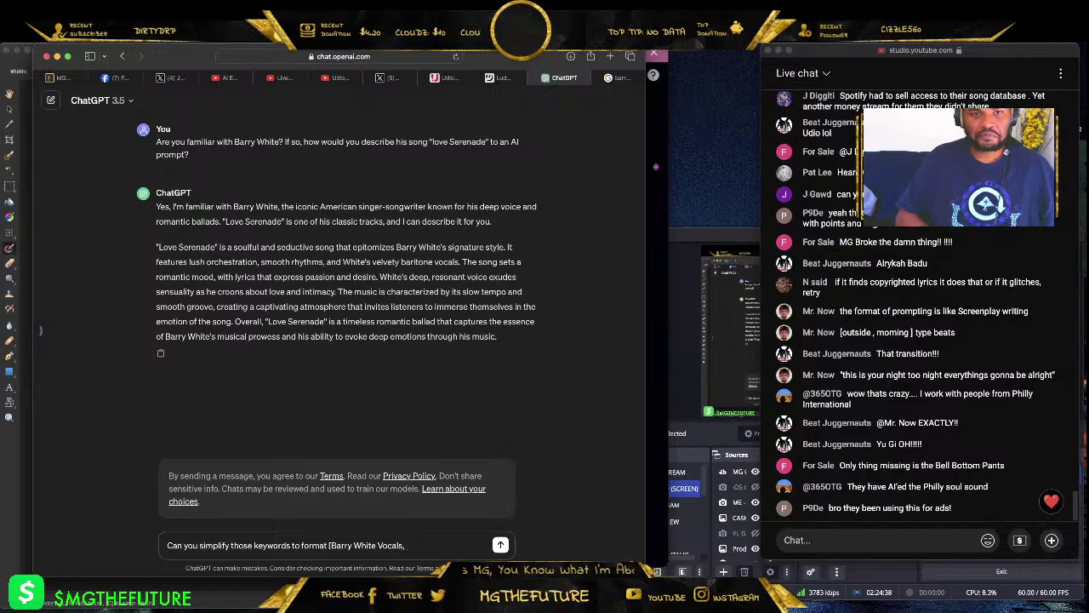
{"action": "type", "text": ", Soulful Orchestra"}
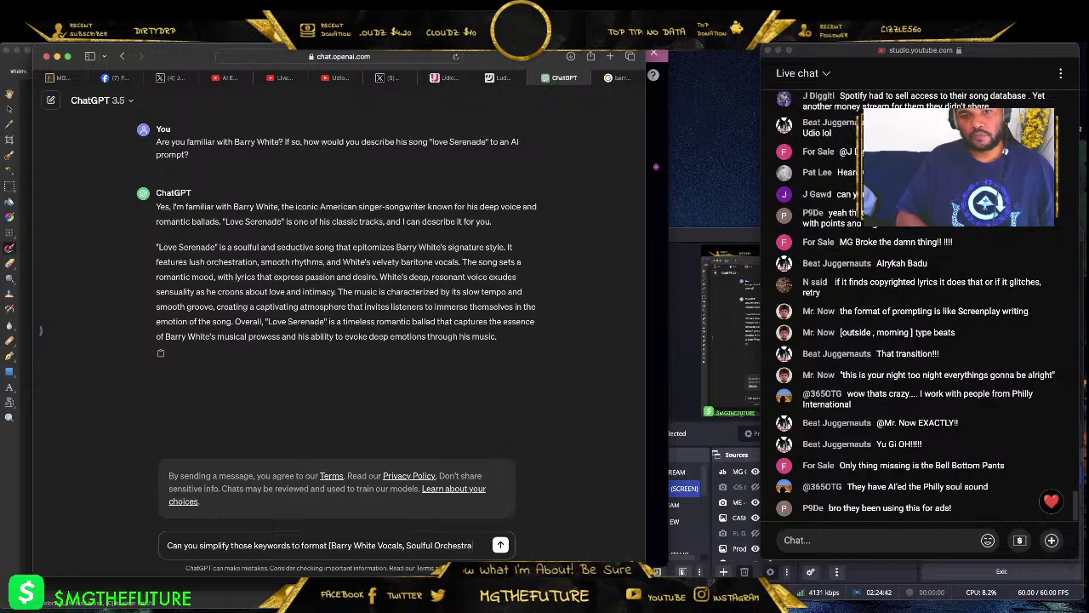
{"action": "type", "text": ", Pia"}
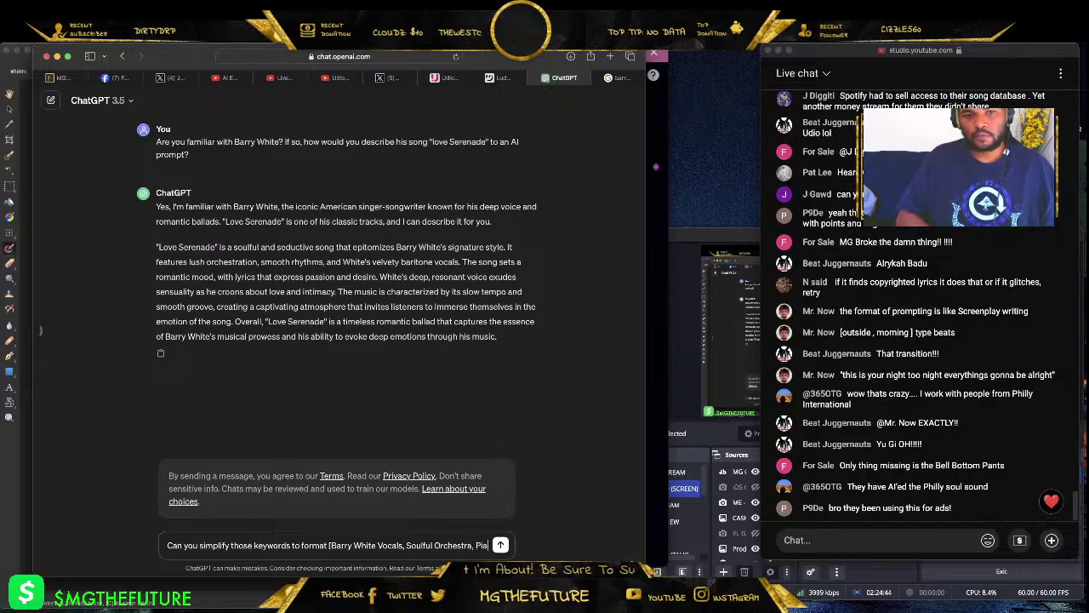
{"action": "type", "text": "no] ty"}
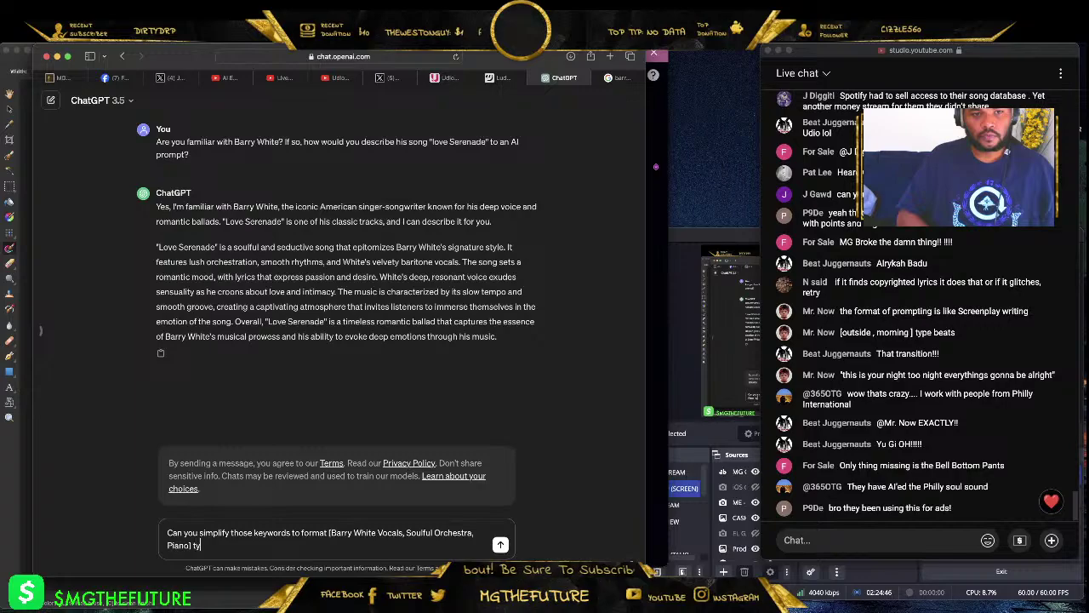
{"action": "type", "text": "pe of descrip"}
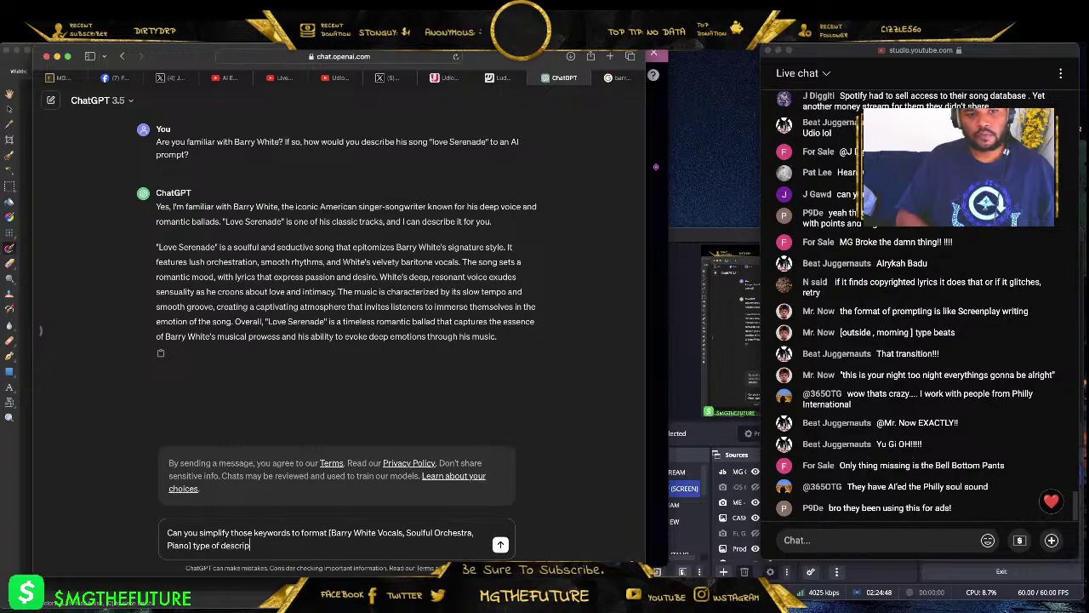
{"action": "type", "text": "tion for prompts"}
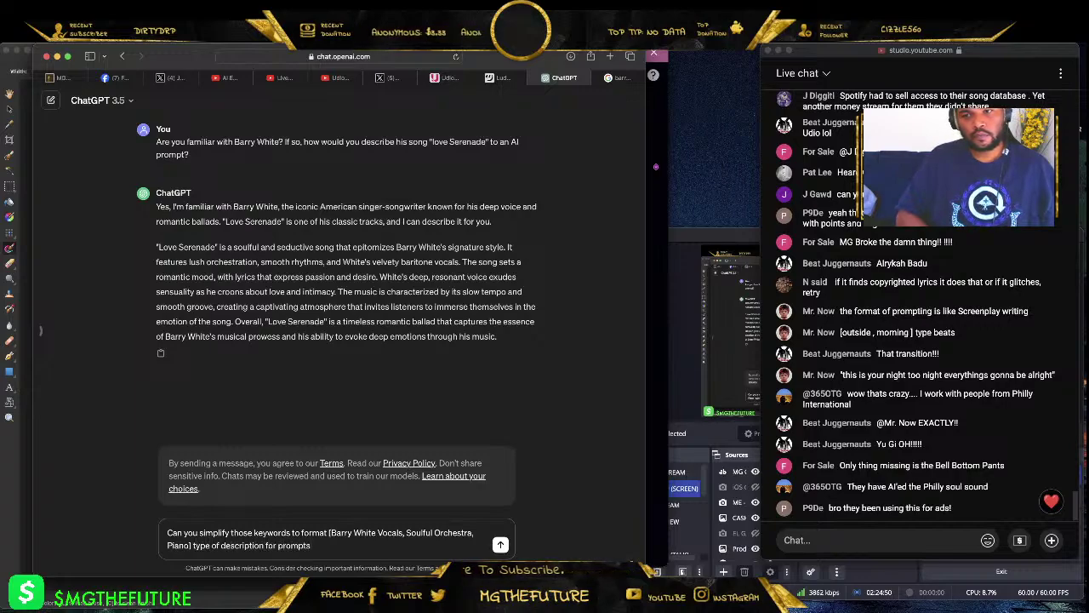
{"action": "key", "text": "Return"}
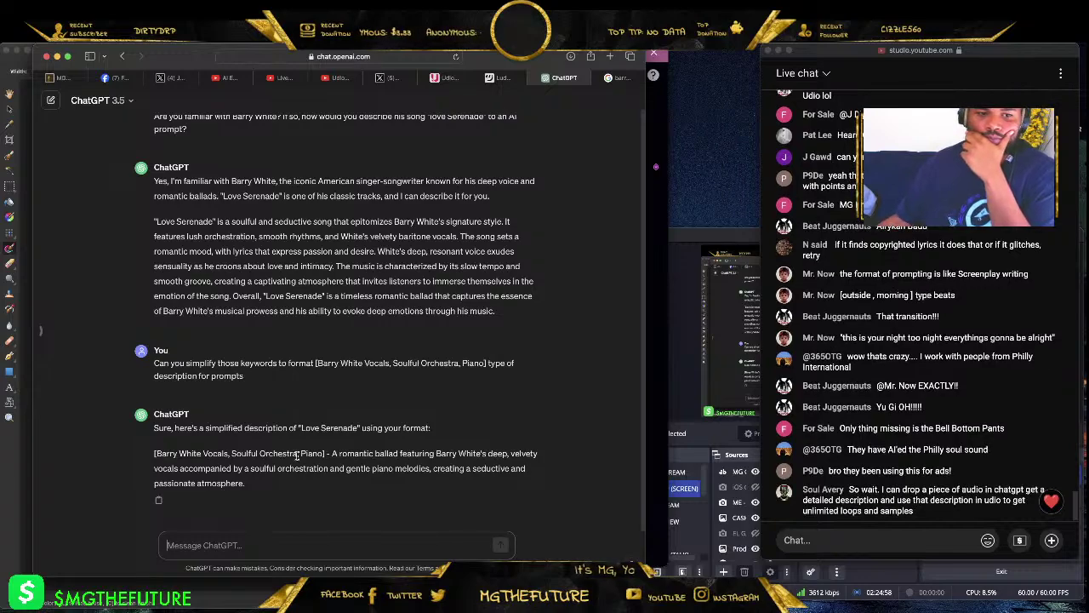
- Copy ChatGPT's simplified description, from "[Barry White Vocals, Soulful Orchestra, Piano]" through "passionate atmosphere"
{"action": "left_click_drag", "start_coordinate": [247, 483], "coordinate": [156, 453]}
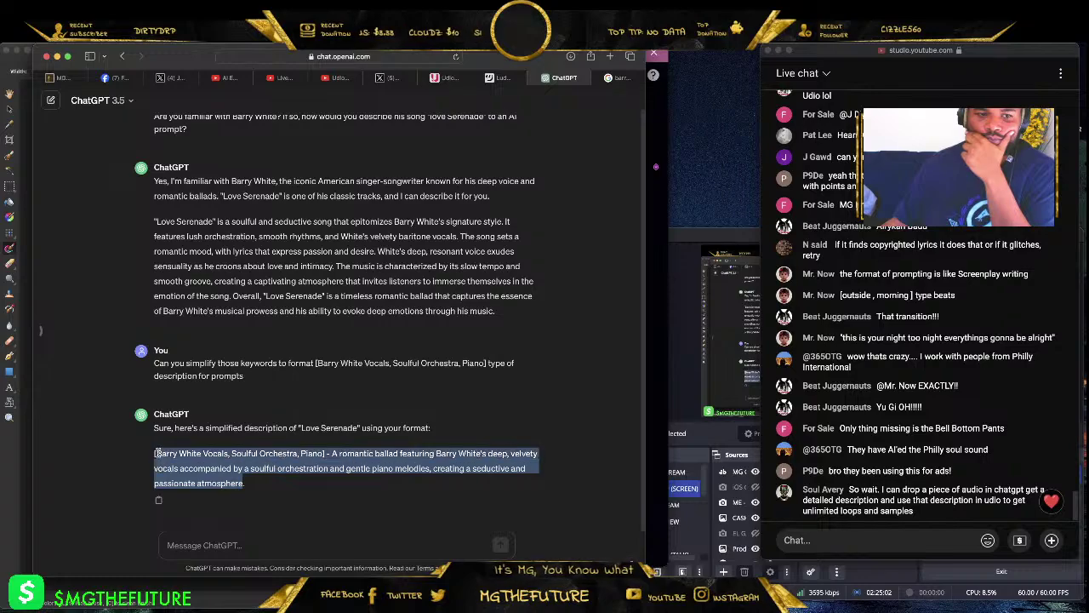
{"action": "right_click", "coordinate": [190, 460]}
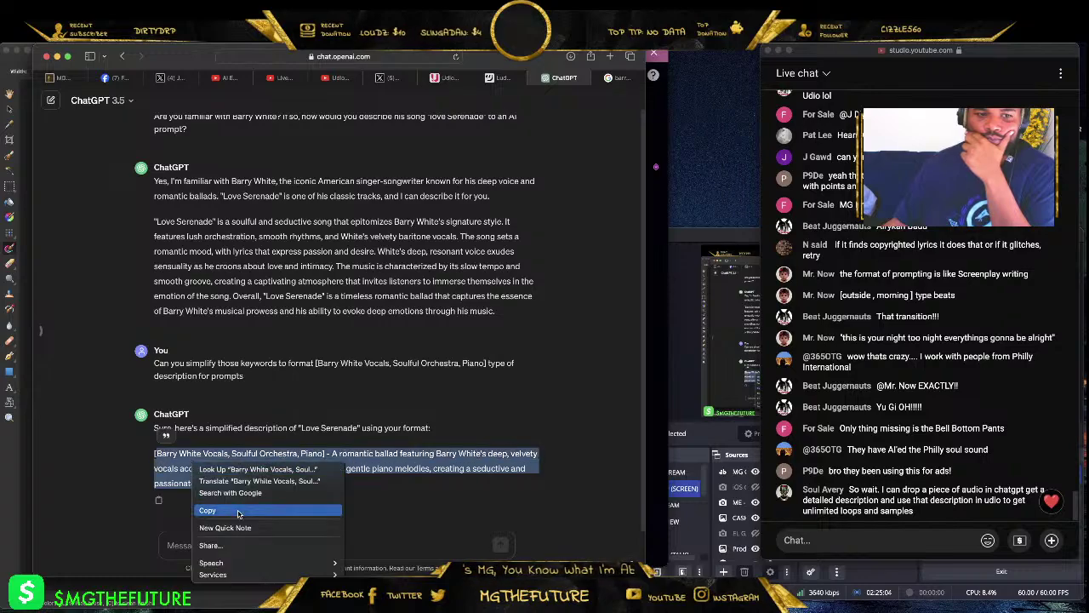
{"action": "left_click", "coordinate": [217, 509]}
- Switch back to Udio and paste the copied description into the song creation prompt, keeping auto-generated lyrics
{"action": "left_click", "coordinate": [615, 78]}
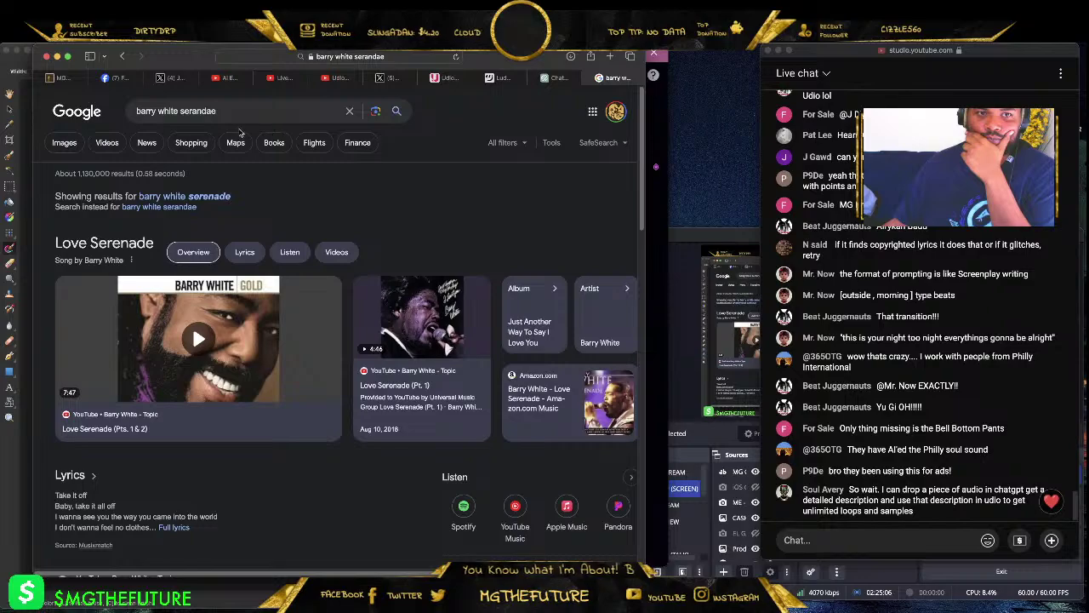
{"action": "left_click", "coordinate": [450, 77]}
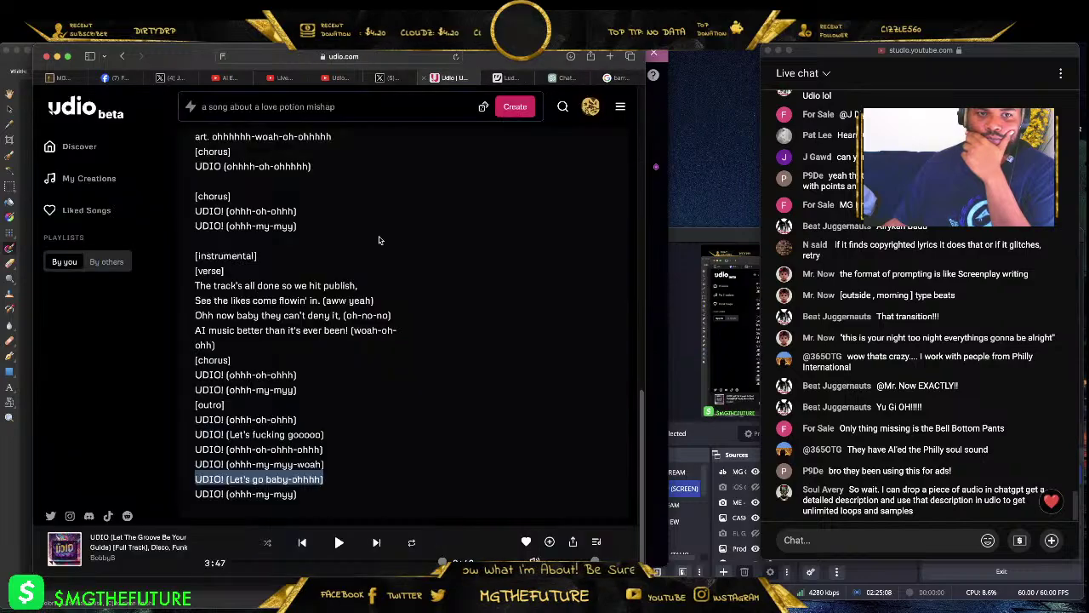
{"action": "scroll", "coordinate": [366, 184], "scroll_direction": "up", "scroll_amount": 4}
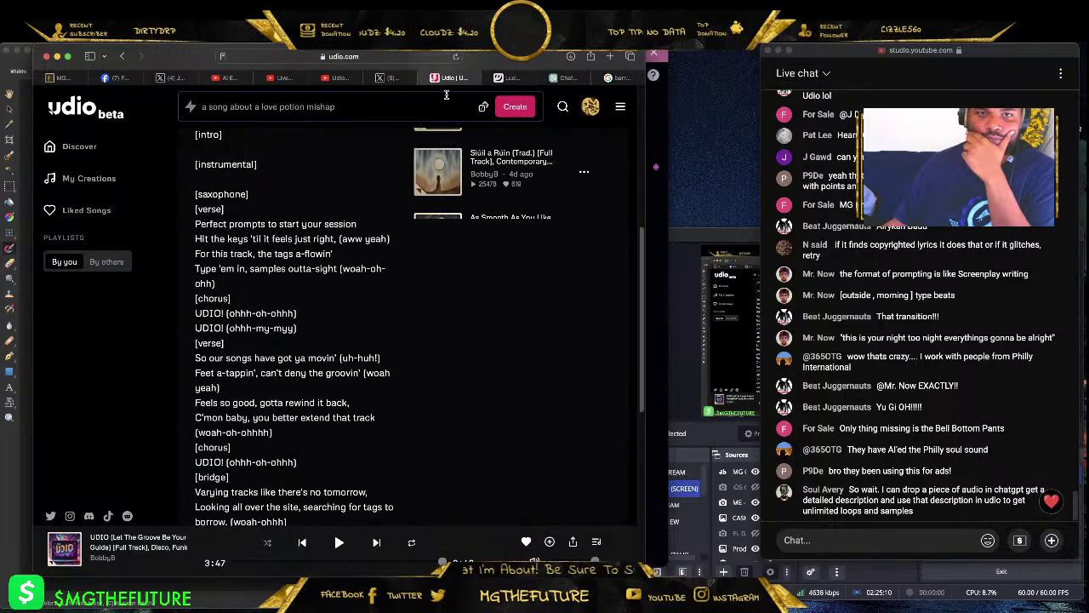
{"action": "left_click", "coordinate": [303, 108]}
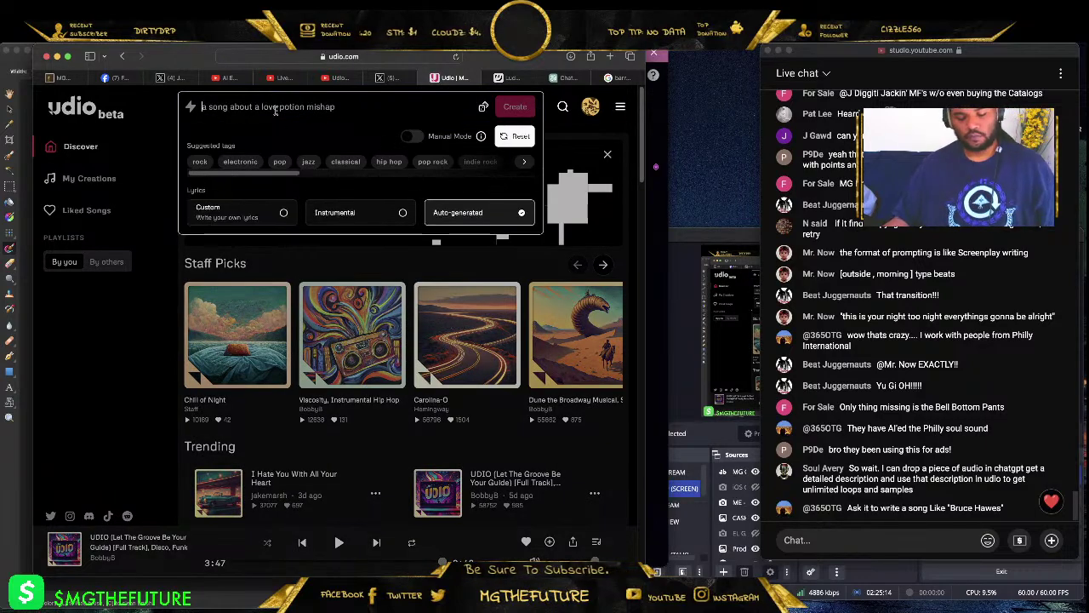
{"action": "key", "text": "super+v"}
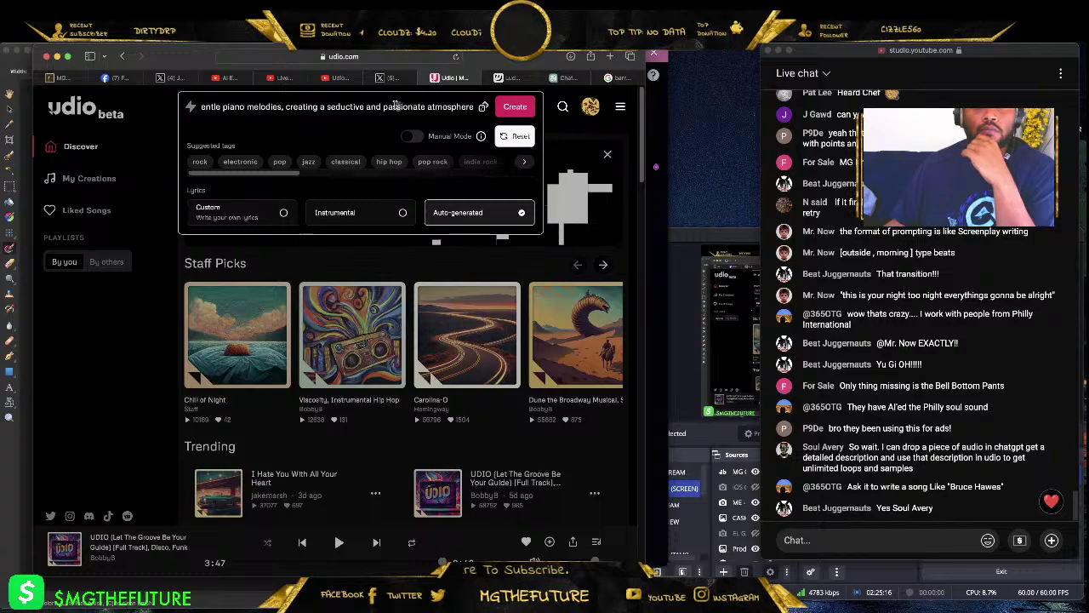
- Switch the song's lyrics to Custom, then search Google for "drake energy lyrics"
{"action": "left_click_drag", "start_coordinate": [394, 108], "coordinate": [147, 94]}
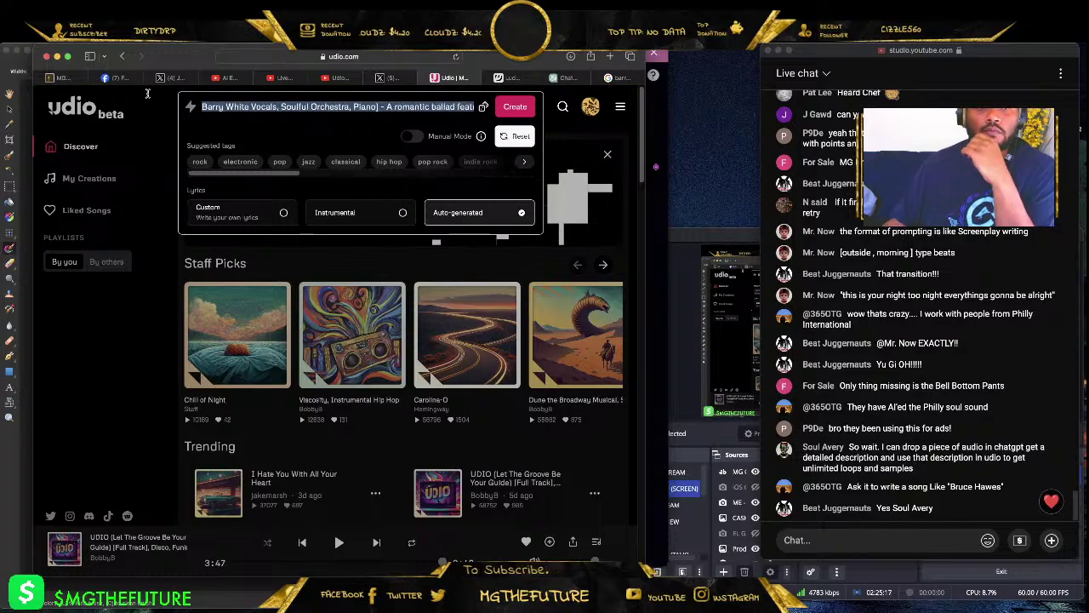
{"action": "left_click", "coordinate": [287, 216]}
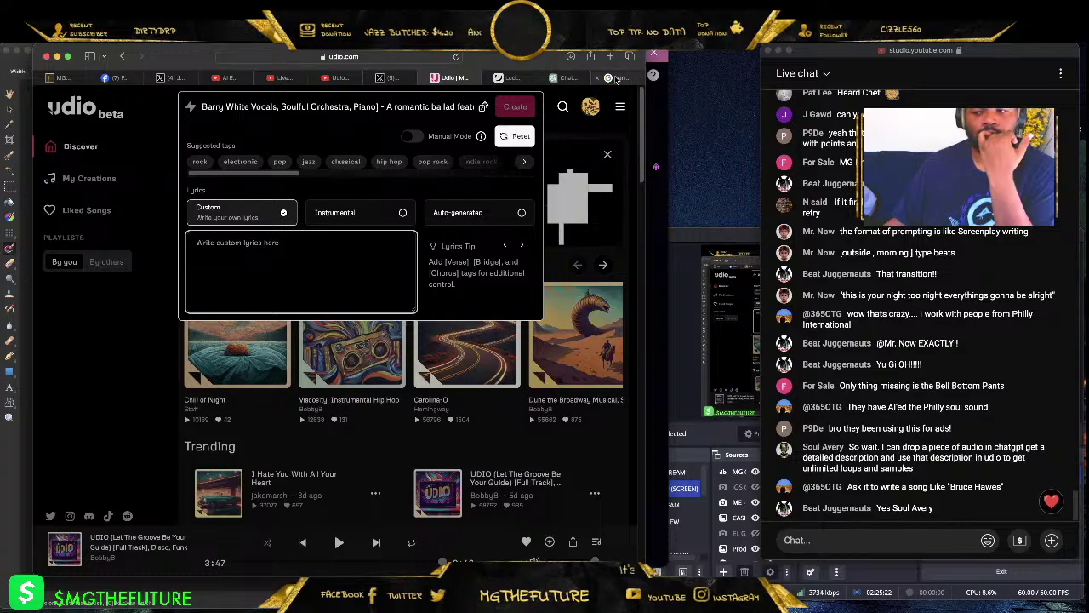
{"action": "left_click", "coordinate": [618, 80]}
{"action": "left_click", "coordinate": [382, 56]}
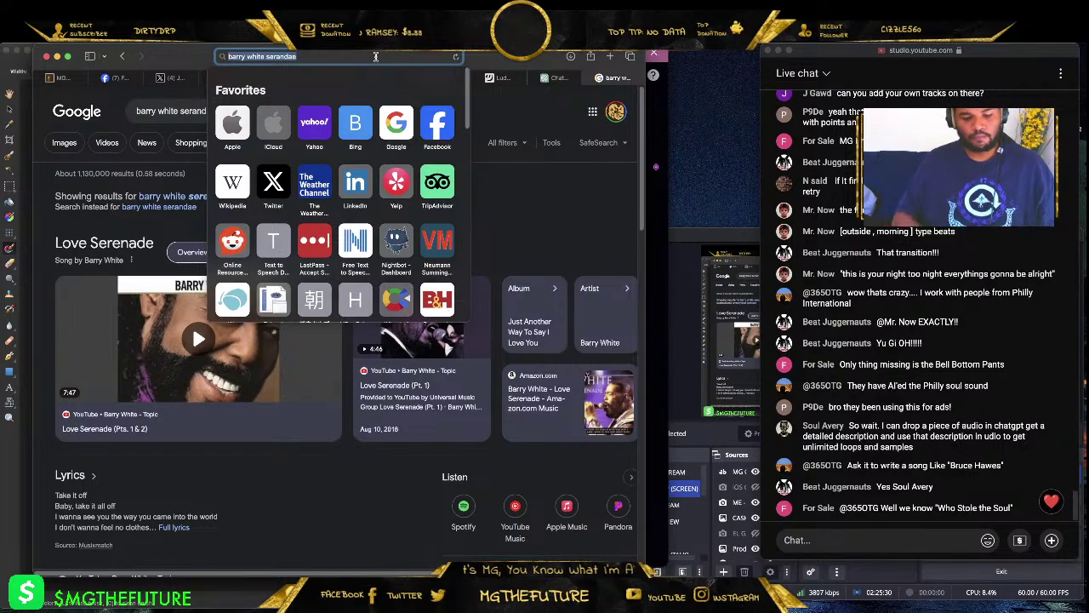
{"action": "type", "text": "drake energy lyrics"}
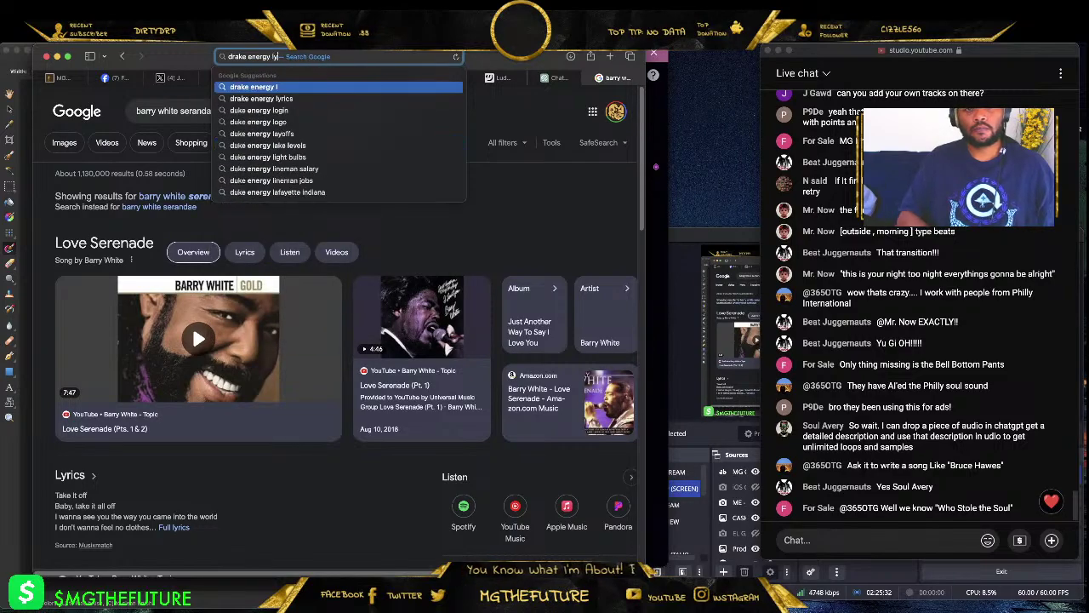
{"action": "key", "text": "Return"}
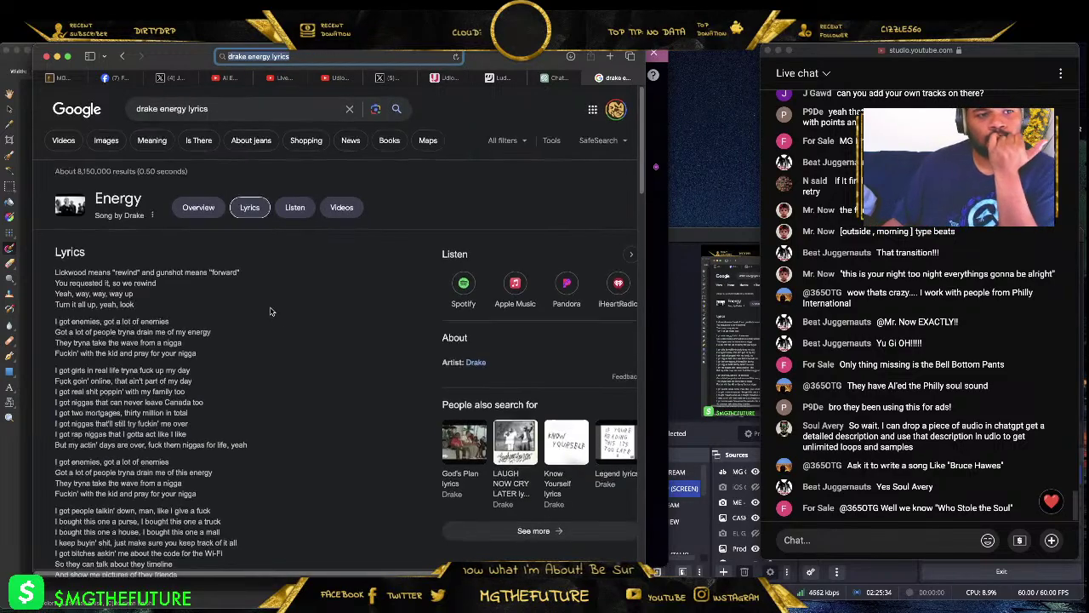
- Copy the four-line verse beginning "I got enemies, got a lot of enemies" and paste it into Udio's custom lyrics
{"action": "scroll", "coordinate": [268, 309], "scroll_direction": "down", "scroll_amount": 1}
{"action": "scroll", "coordinate": [229, 381], "scroll_direction": "down", "scroll_amount": 1}
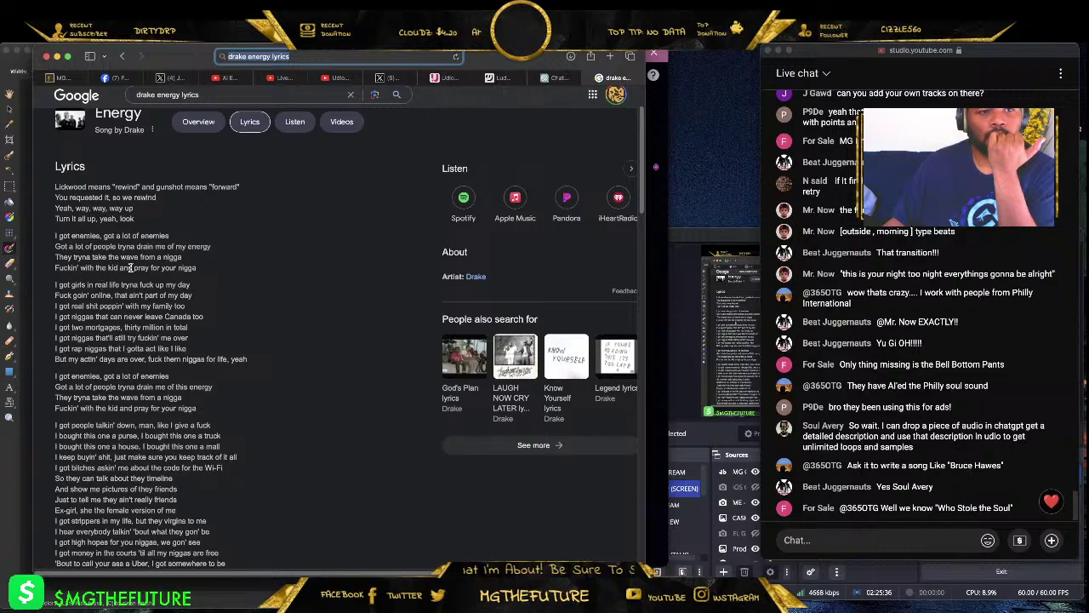
{"action": "left_click_drag", "start_coordinate": [201, 271], "coordinate": [53, 235]}
{"action": "right_click", "coordinate": [90, 237]}
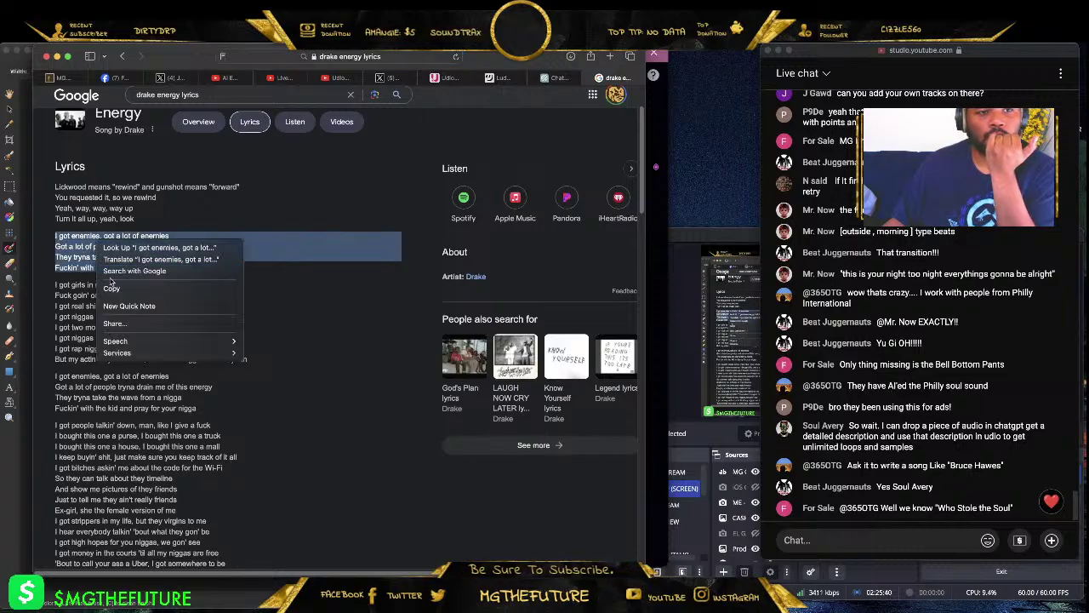
{"action": "left_click", "coordinate": [111, 287]}
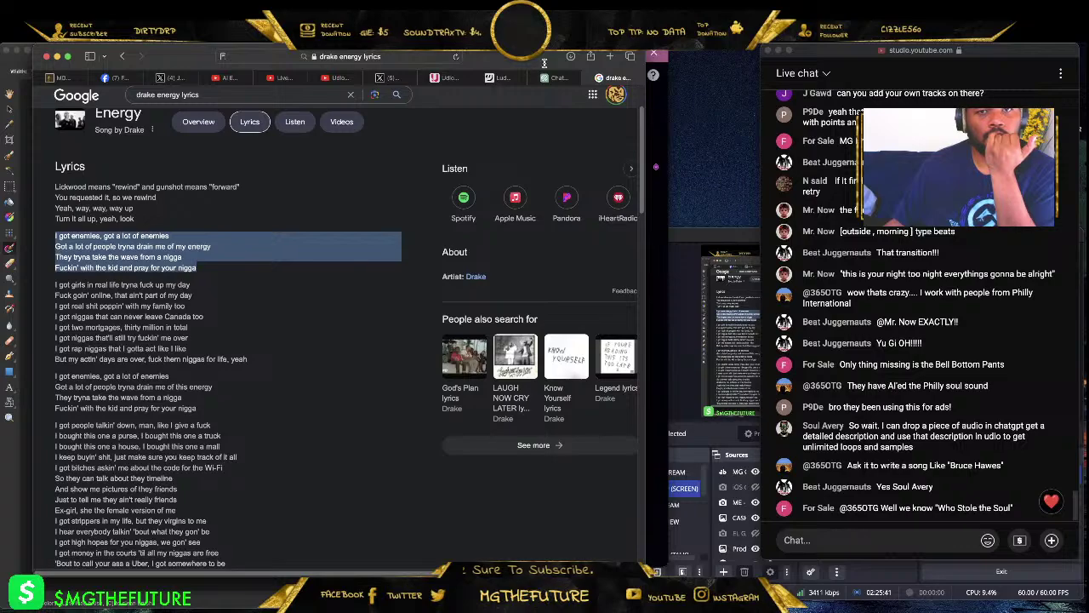
{"action": "left_click", "coordinate": [448, 79]}
{"action": "key", "text": "ctrl+v"}
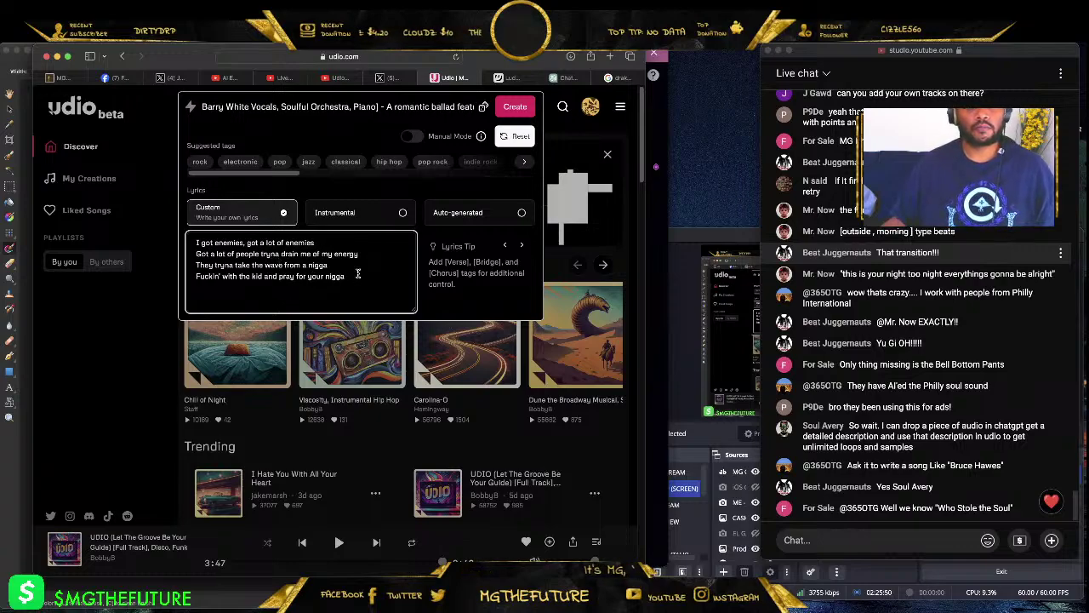
- Replace the first word of the fourth lyric line with "Messing"
{"action": "double_click", "coordinate": [211, 275]}
{"action": "type", "text": "Messing"}
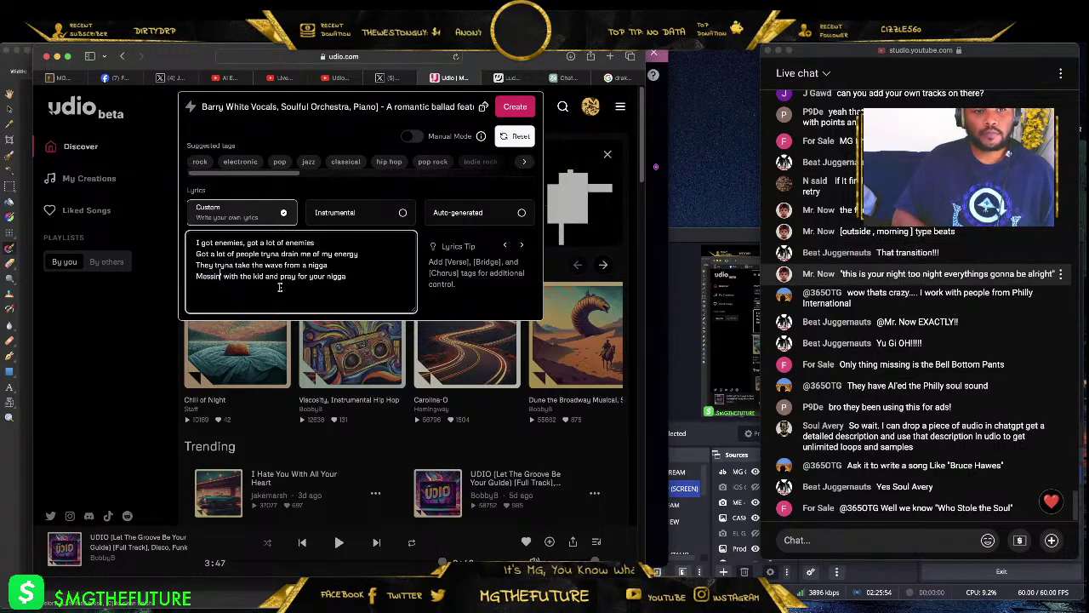
{"action": "key", "text": "Delete"}
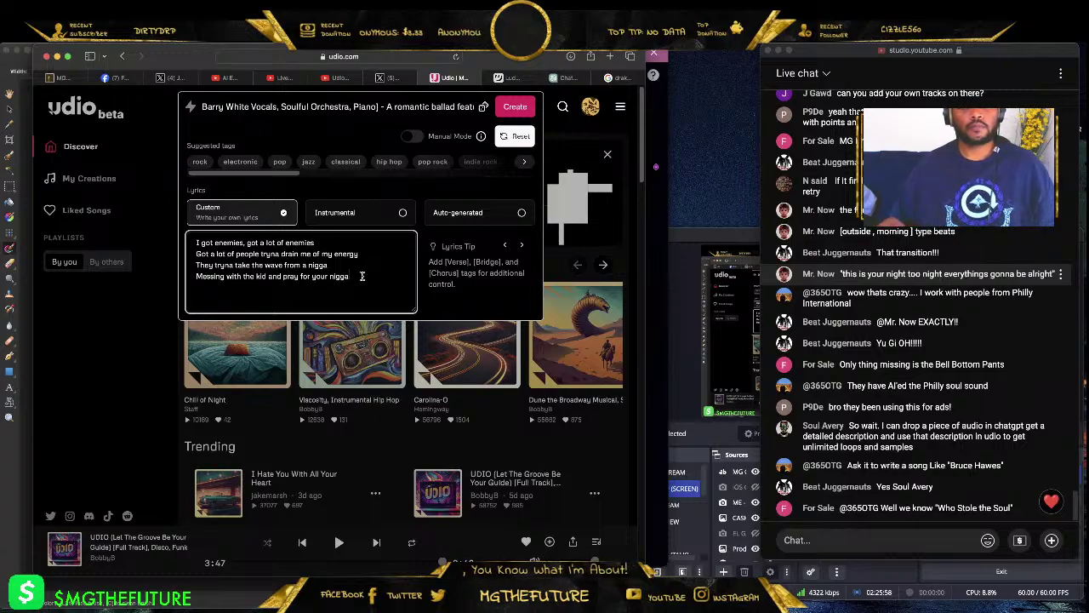
- Append the ad-libs (enemies), (energy!), (whoa!) and (ohh-ohh!) to the ends of the four lyric lines in order
{"action": "left_click", "coordinate": [370, 238]}
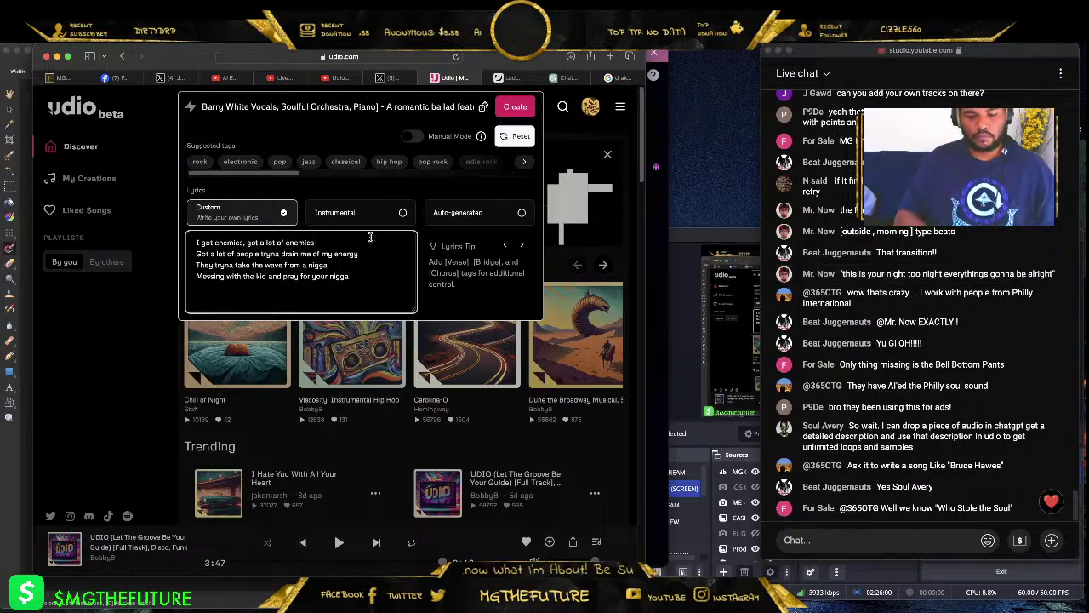
{"action": "type", "text": "(enemies"}
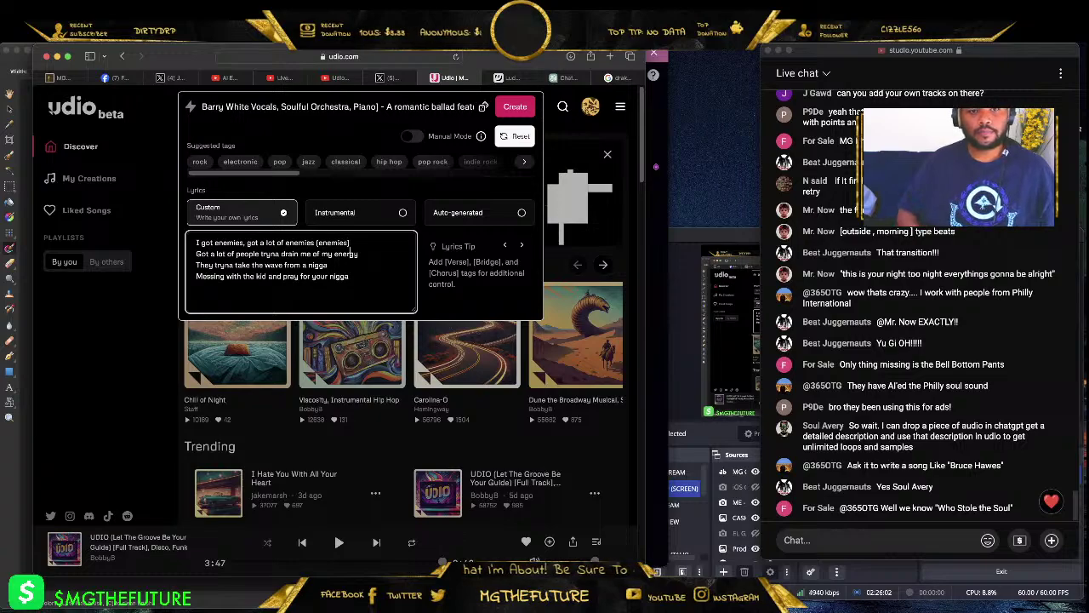
{"action": "type", "text": "(en"}
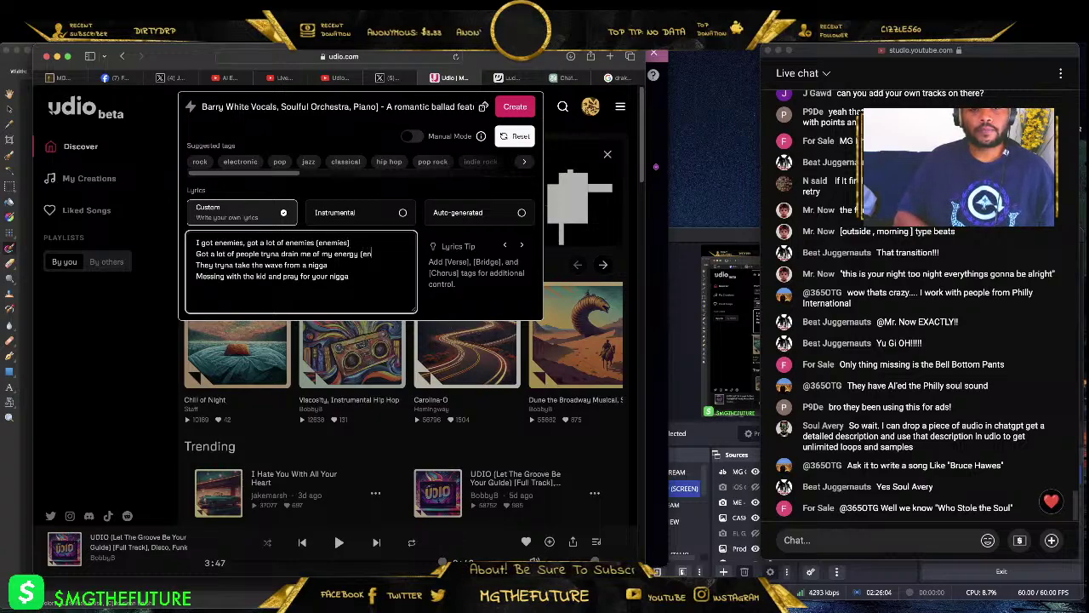
{"action": "type", "text": "ergy"}
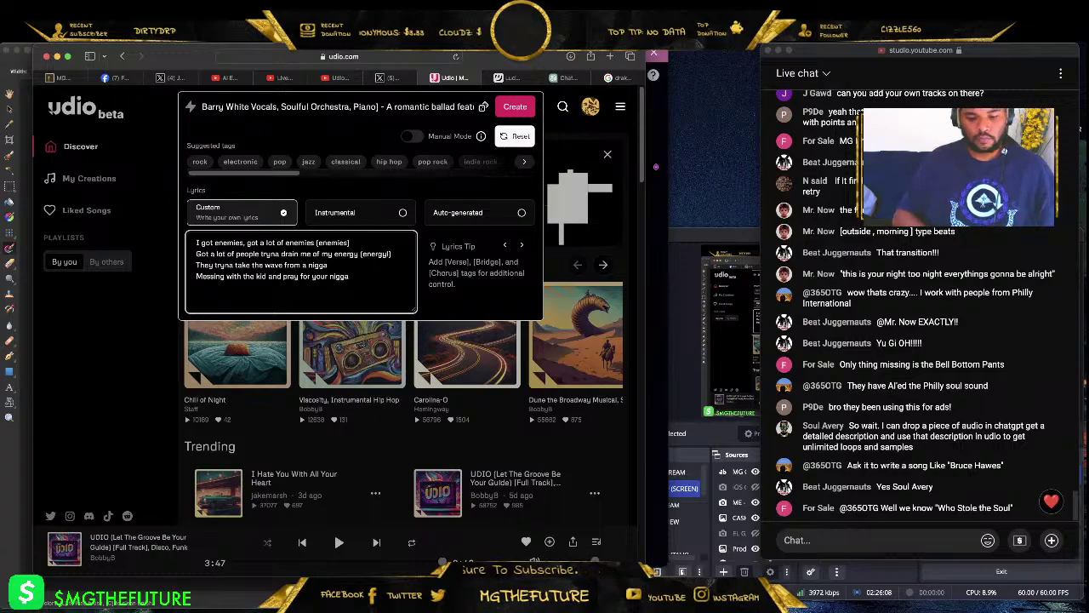
{"action": "type", "text": "ohh"}
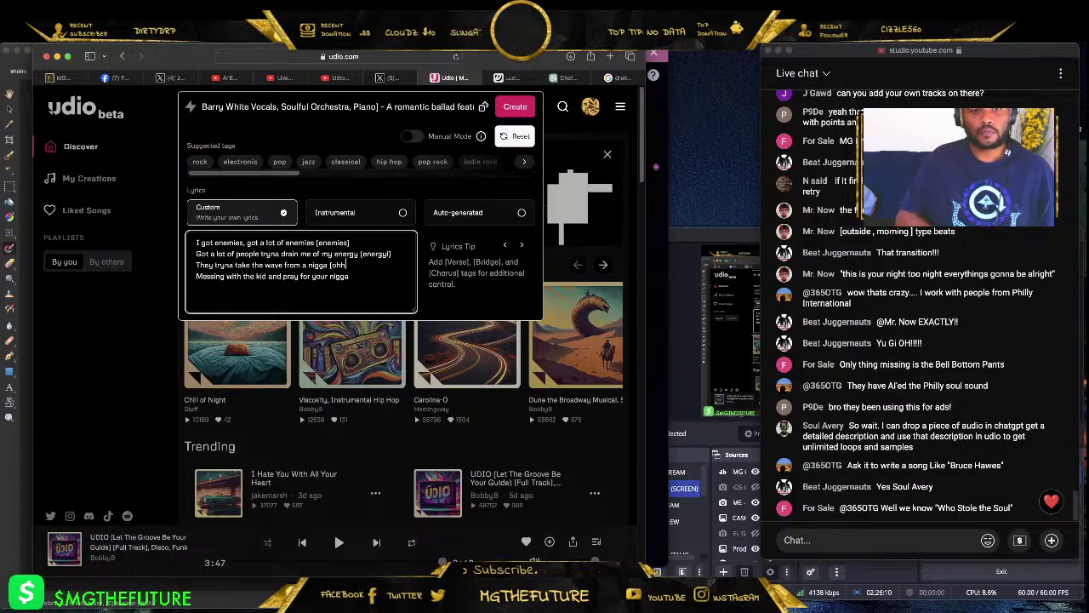
{"action": "key", "text": "BackSpace"}
{"action": "key", "text": "BackSpace"}
{"action": "key", "text": "BackSpace"}
{"action": "type", "text": "whoa!)"}
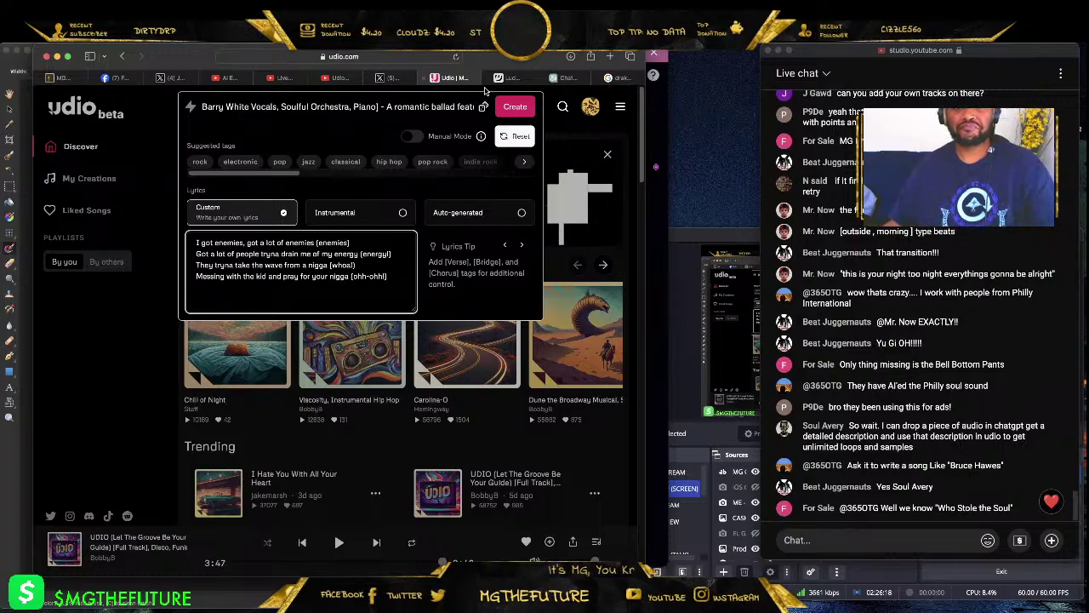
- Replace the closing bracket and dash after "Piano" in the song prompt with a comma
{"action": "left_click", "coordinate": [321, 127]}
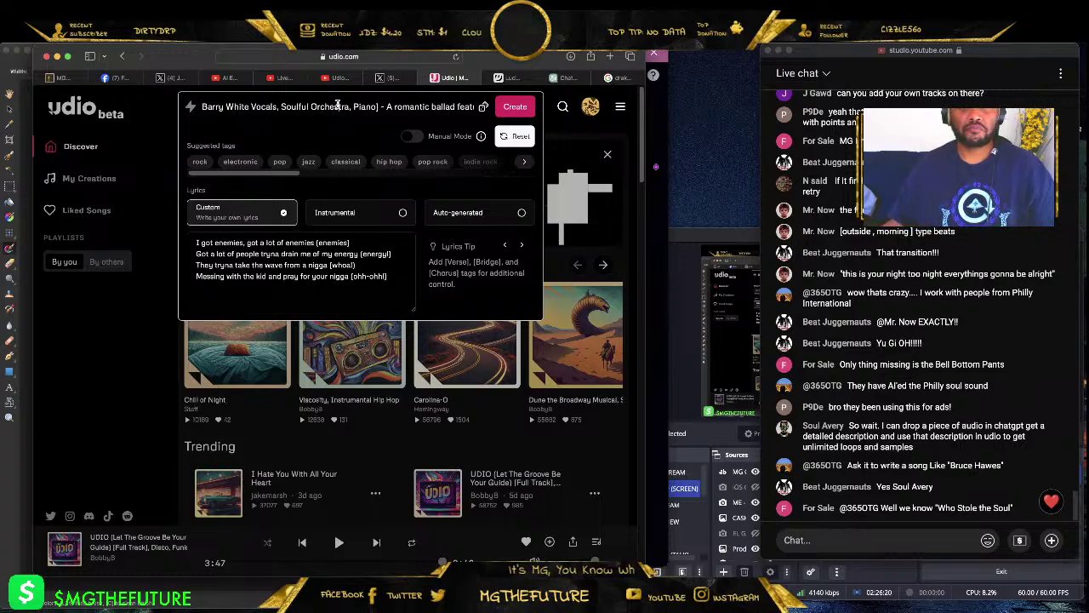
{"action": "left_click", "coordinate": [382, 107]}
{"action": "type", "text": "0"}
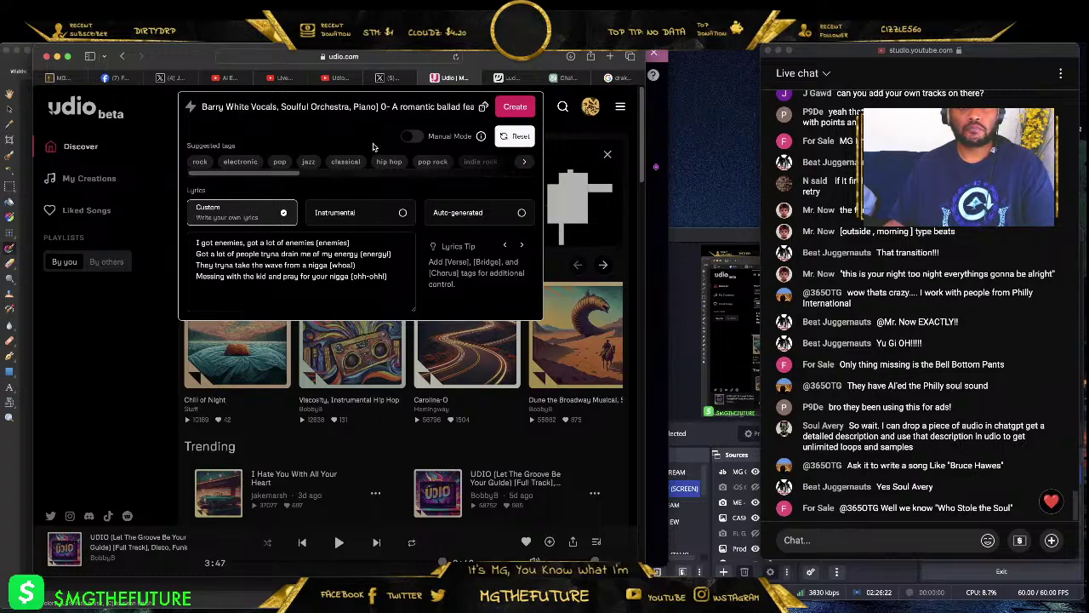
{"action": "key", "text": "Delete"}
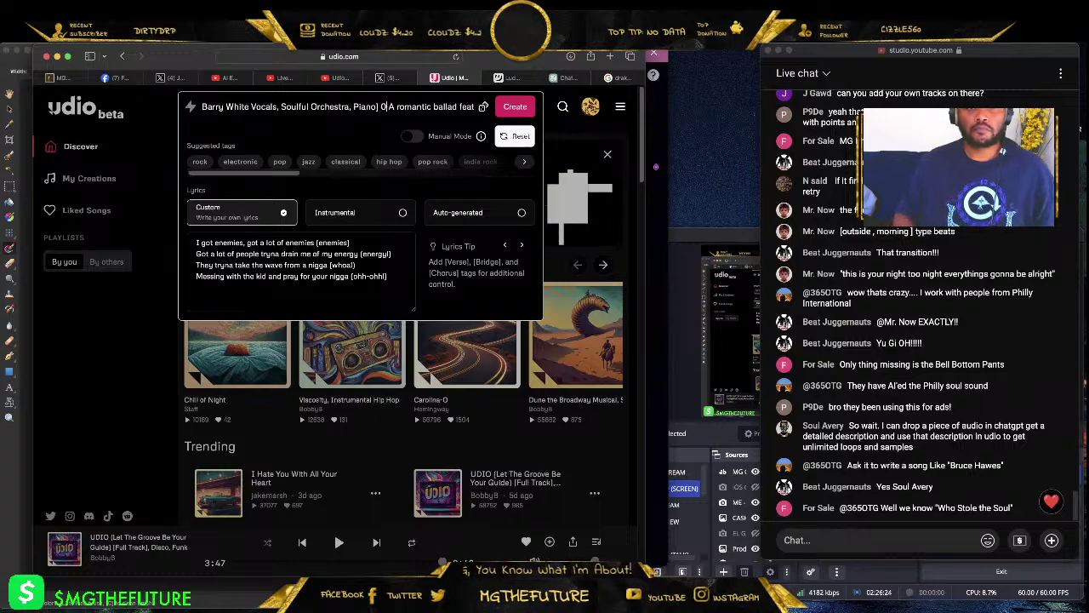
{"action": "key", "text": "BackSpace"}
{"action": "key", "text": "BackSpace"}
{"action": "type", "text": ","}
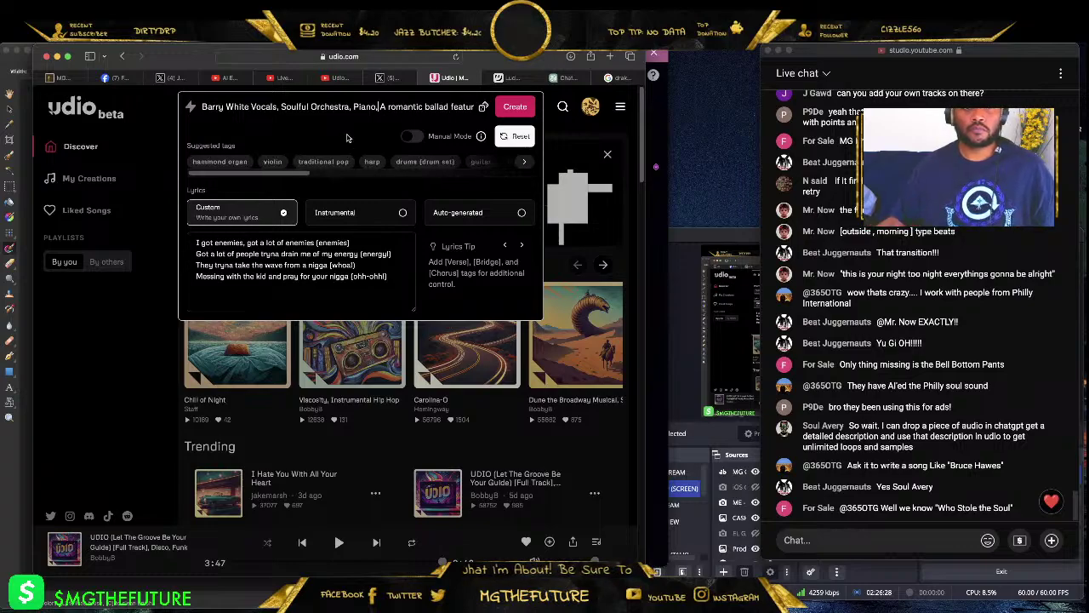
- Replace the connecting word between "soulful orchestration" and "gentle piano melodies" in the prompt with a comma
{"action": "left_click_drag", "start_coordinate": [379, 106], "coordinate": [455, 107]}
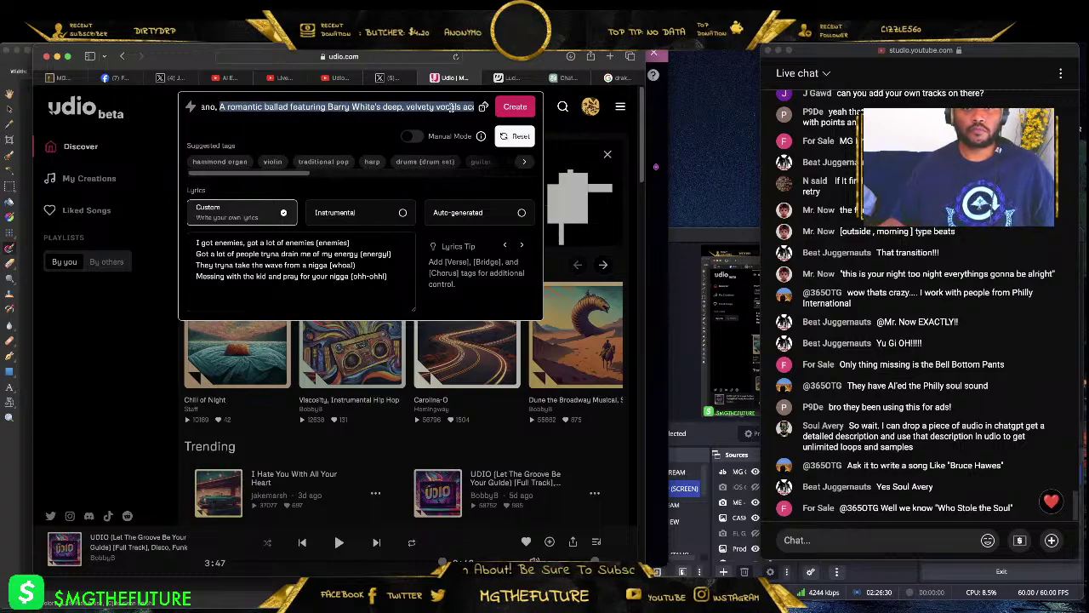
{"action": "left_click", "coordinate": [349, 106]}
{"action": "left_click_drag", "start_coordinate": [338, 107], "coordinate": [477, 107]}
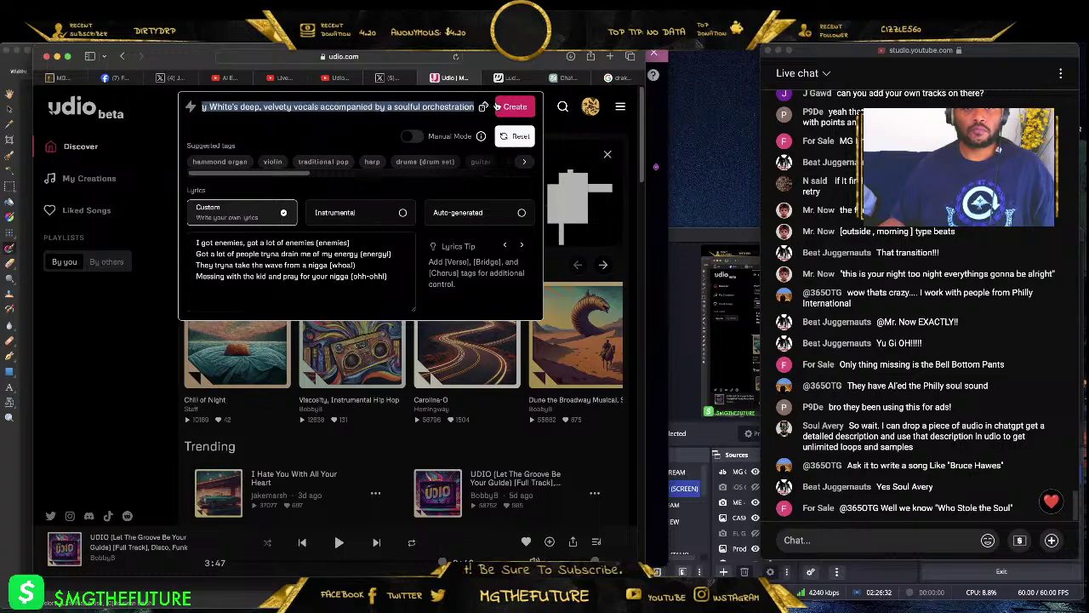
{"action": "left_click", "coordinate": [311, 107]}
{"action": "left_click_drag", "start_coordinate": [280, 107], "coordinate": [476, 107]}
{"action": "left_click", "coordinate": [340, 106]}
{"action": "left_click", "coordinate": [289, 107]}
{"action": "left_click_drag", "start_coordinate": [373, 106], "coordinate": [392, 107]}
{"action": "key", "text": "BackSpace"}
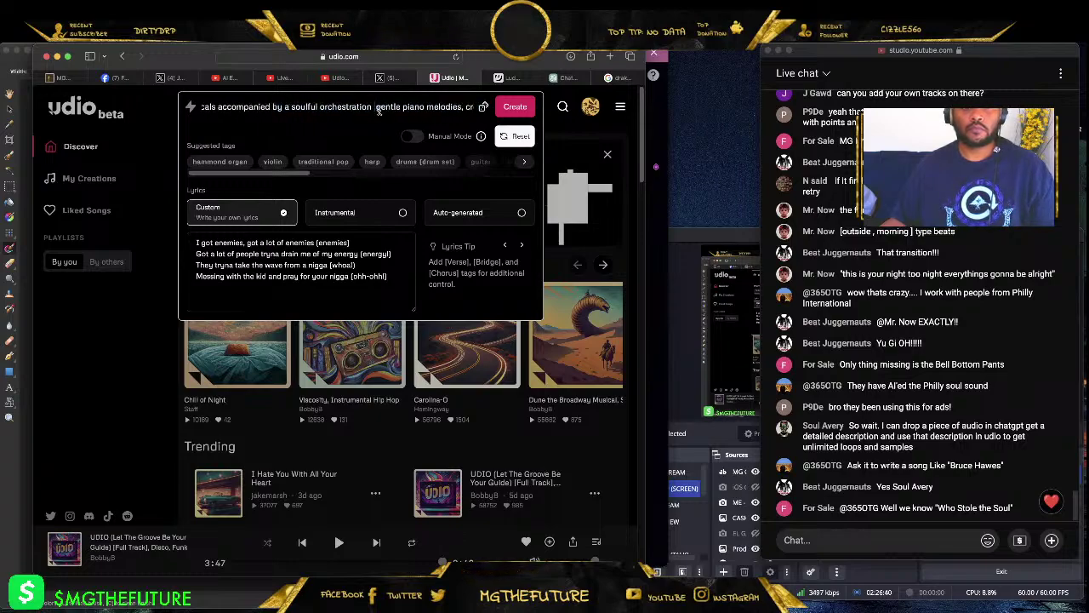
{"action": "key", "text": "BackSpace"}
{"action": "type", "text": ","}
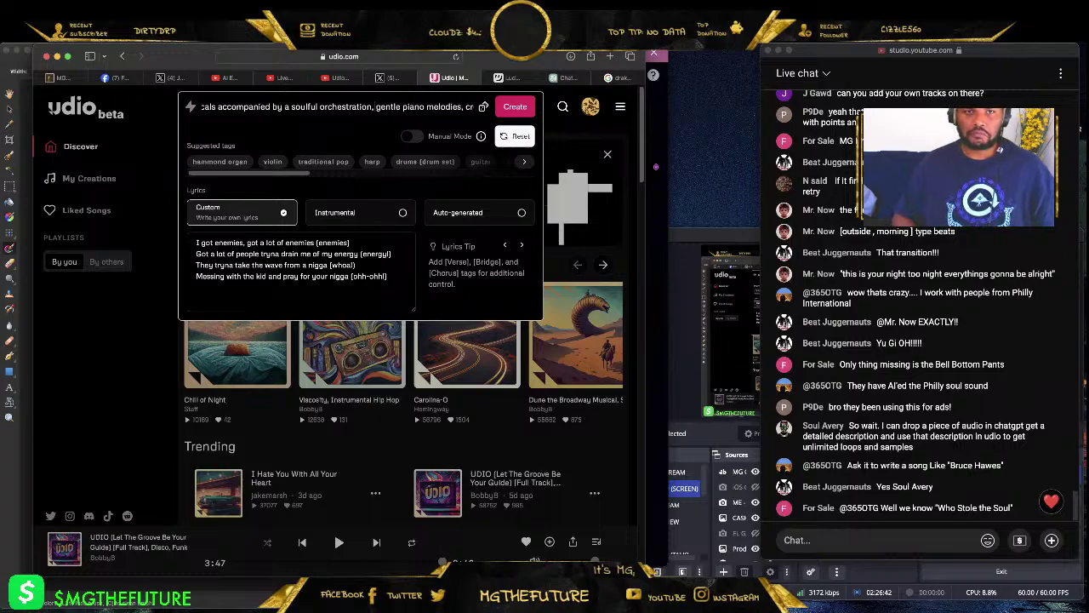
- Review the prompt's wording at its end and from its start through "A romantic ballad featuring"
{"action": "key", "text": "End"}
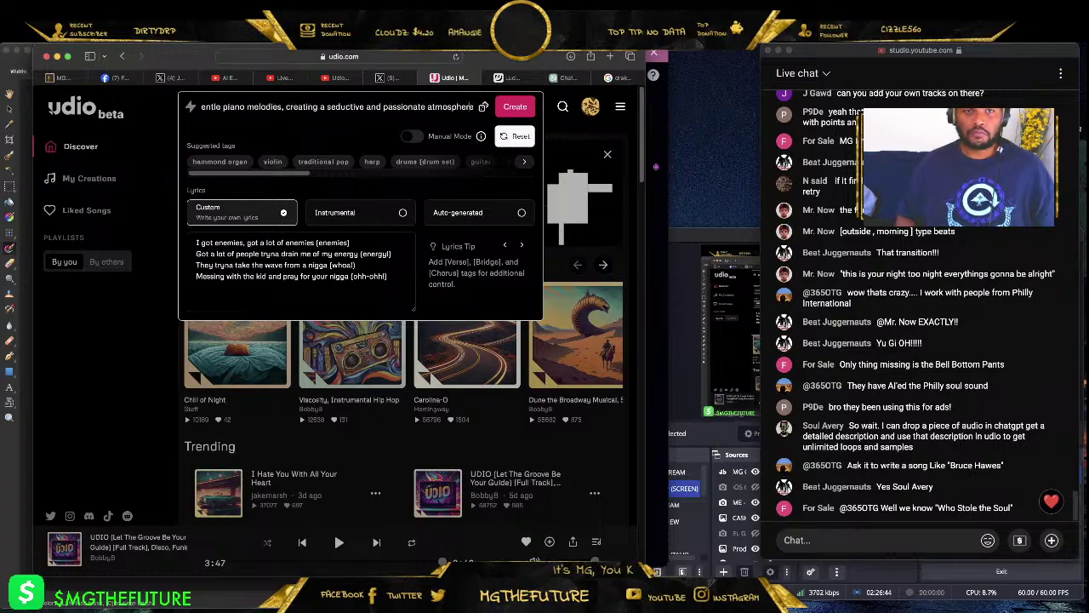
{"action": "key", "text": "Home"}
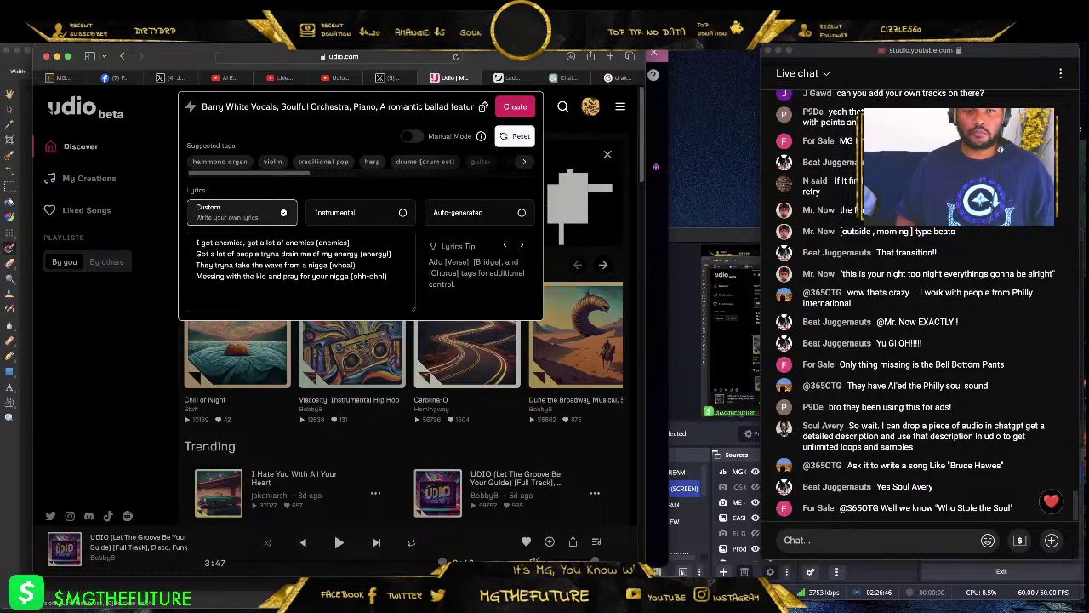
{"action": "key", "text": "Right"}
{"action": "key", "text": "Right"}
{"action": "key", "text": "Right"}
{"action": "key", "text": "Right"}
{"action": "key", "text": "Right"}
{"action": "key", "text": "Right"}
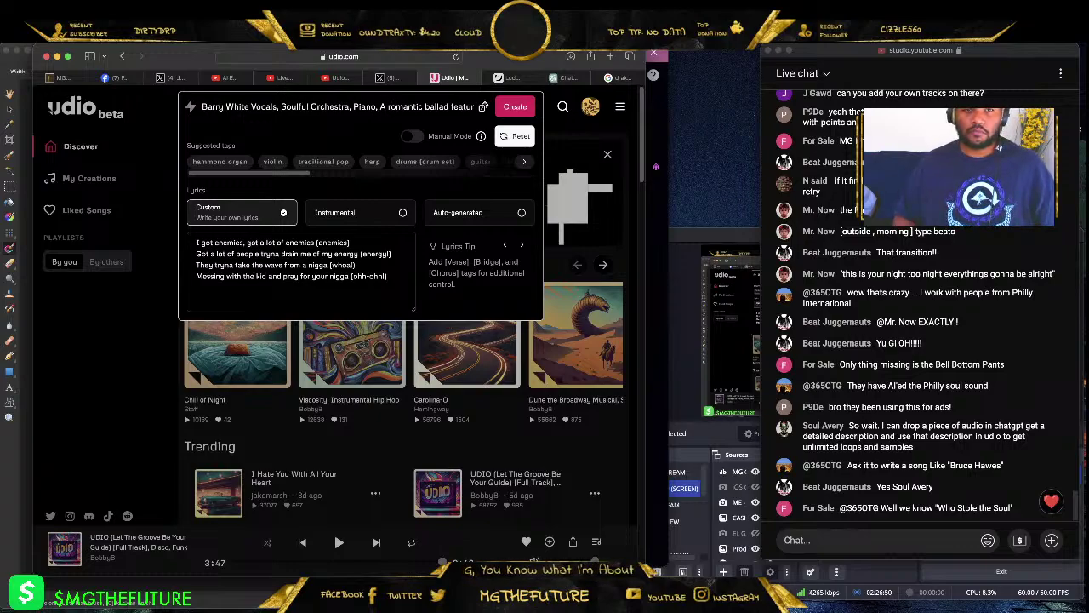
{"action": "key", "text": "Right"}
{"action": "key", "text": "Right"}
{"action": "key", "text": "Right"}
{"action": "key", "text": "Right"}
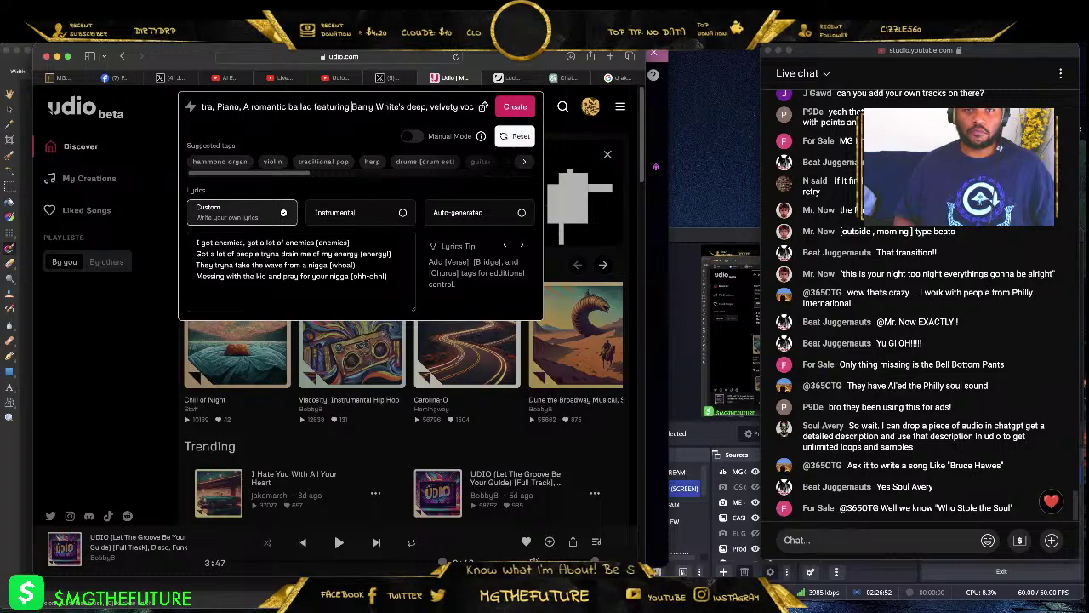
- Replace "Barry White" at the beginning of the prompt with "Male" before "Vocals"
{"action": "key", "text": "Home"}
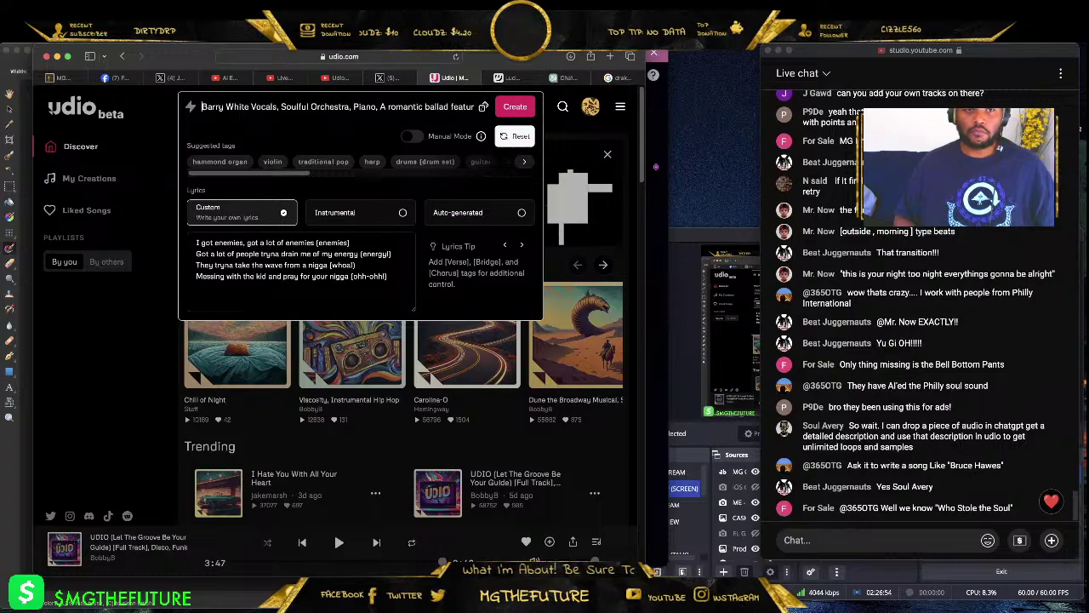
{"action": "key", "text": "Delete"}
{"action": "key", "text": "Delete"}
{"action": "key", "text": "Delete"}
{"action": "key", "text": "Delete"}
{"action": "key", "text": "Delete"}
{"action": "key", "text": "Delete"}
{"action": "key", "text": "Delete"}
{"action": "key", "text": "Delete"}
{"action": "key", "text": "Delete"}
{"action": "key", "text": "Delete"}
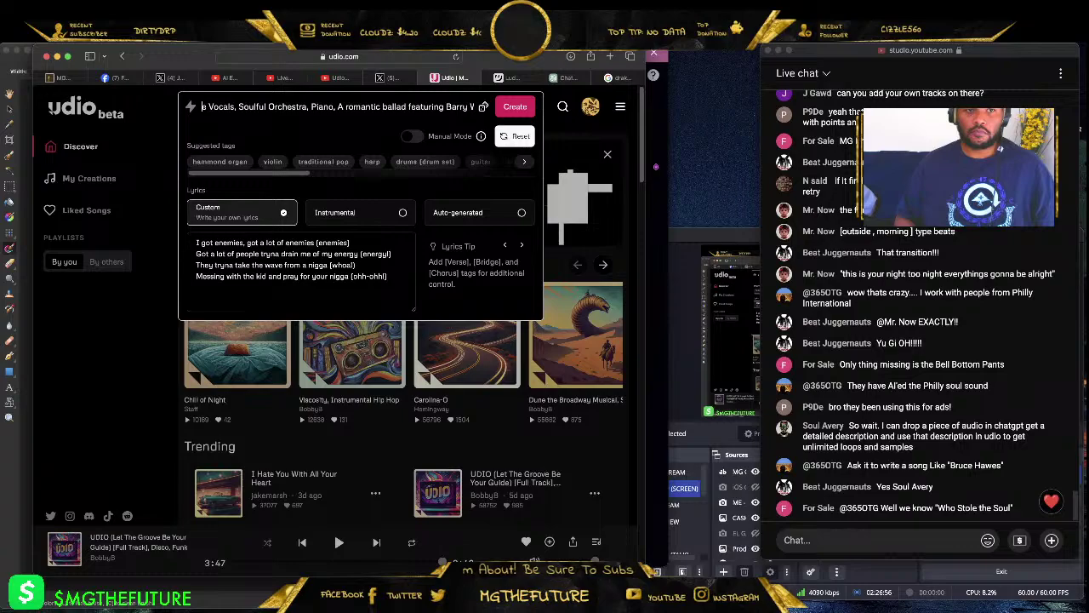
{"action": "key", "text": "Delete"}
{"action": "key", "text": "Delete"}
{"action": "type", "text": "Male"}
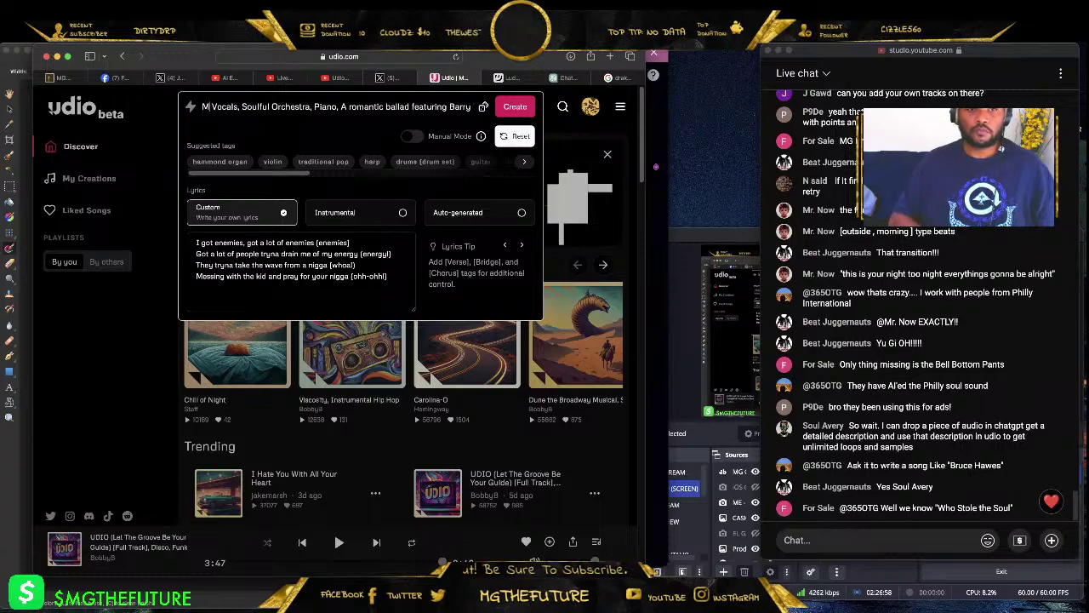
- Insert "melotron" between "soulful" and "orchestration" in the prompt
{"action": "key", "text": "End"}
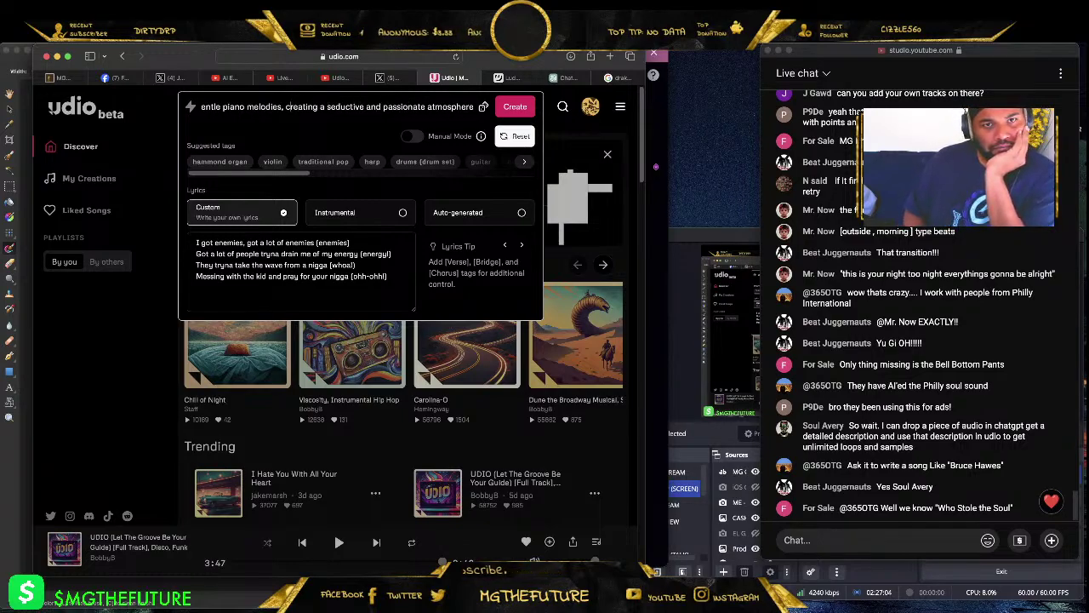
{"action": "key", "text": "alt+Left"}
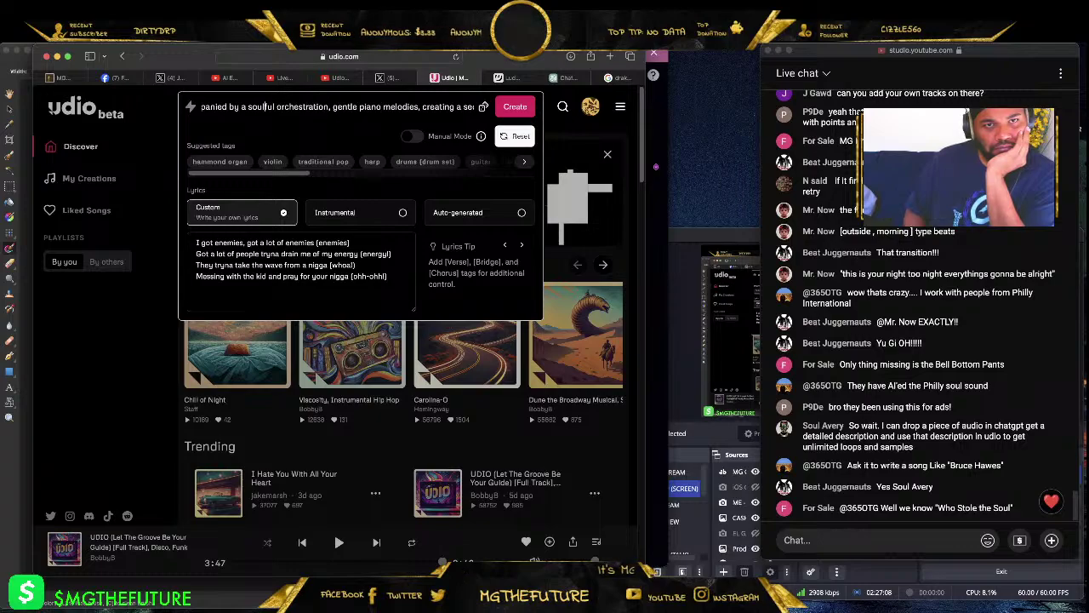
{"action": "type", "text": "melotron "}
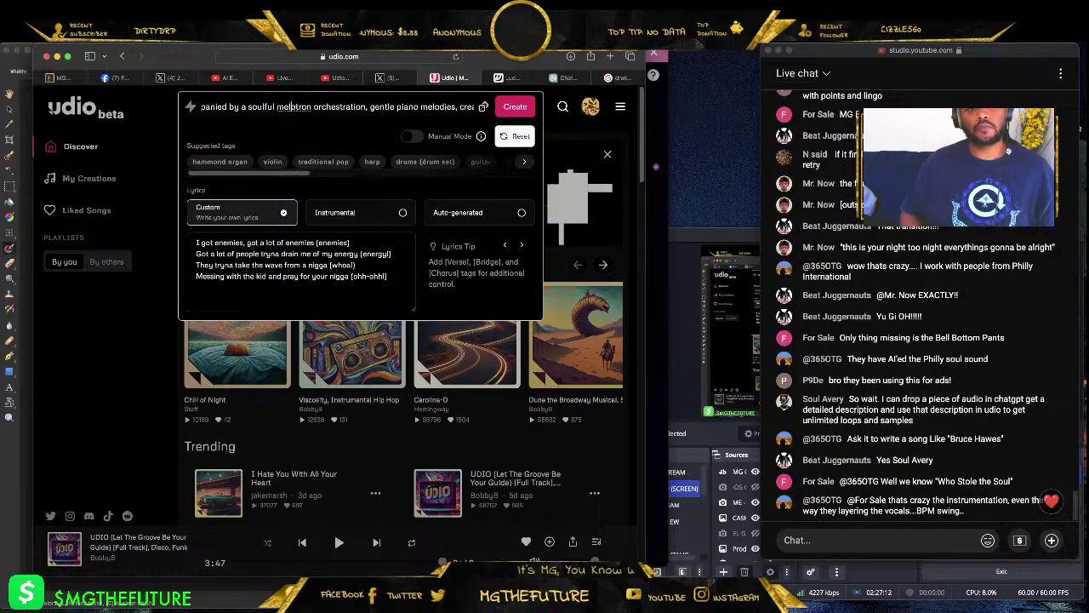
- Correct the spelling of "mellotron" before "orchestration" in the prompt and tidy the space after it
{"action": "type", "text": "l"}
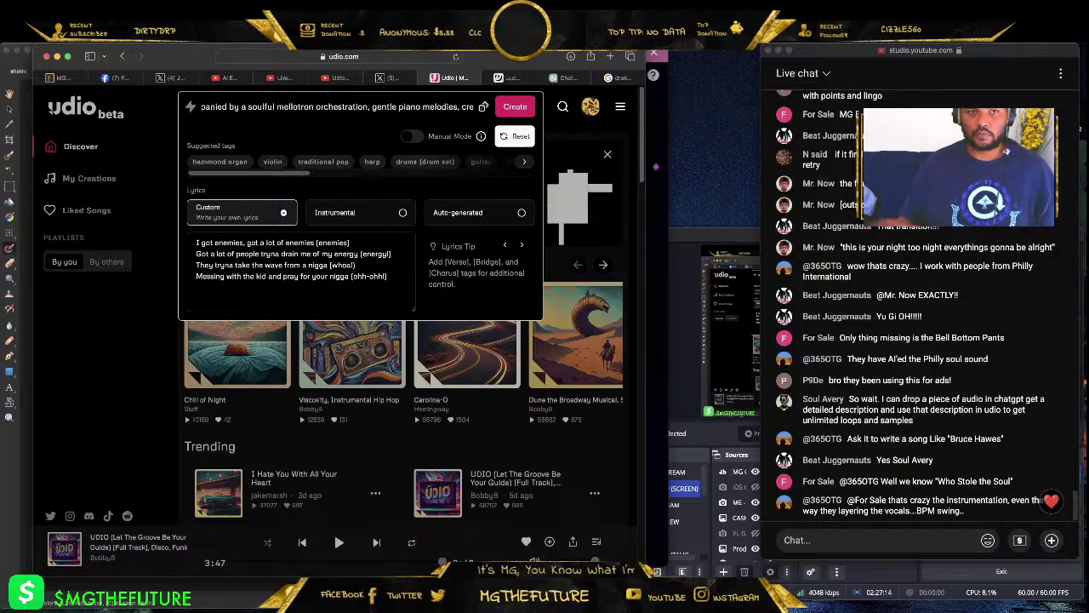
{"action": "double_click", "coordinate": [310, 107]}
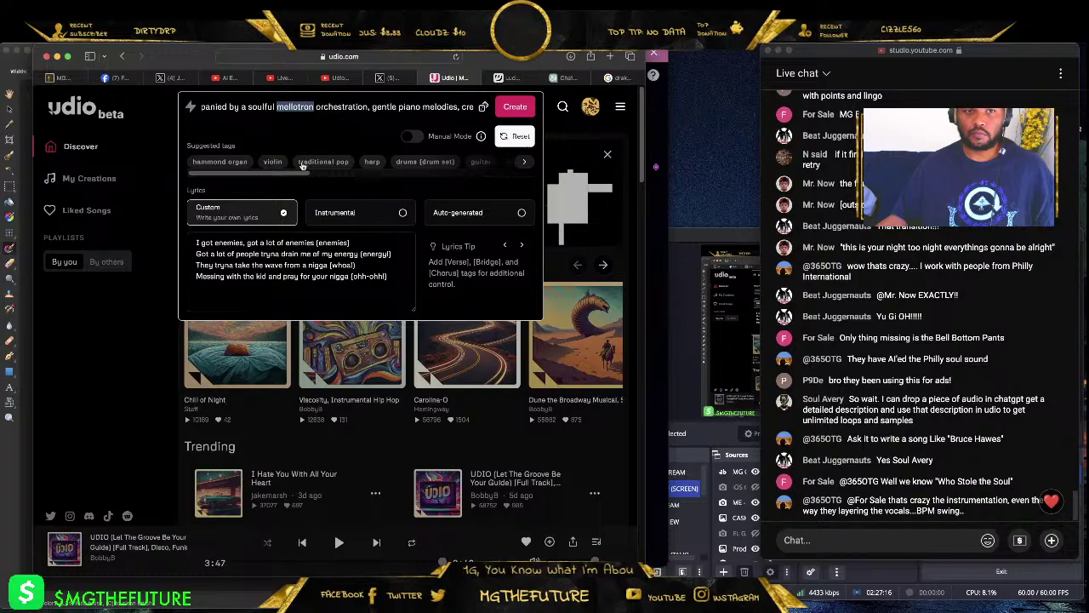
{"action": "left_click", "coordinate": [317, 108]}
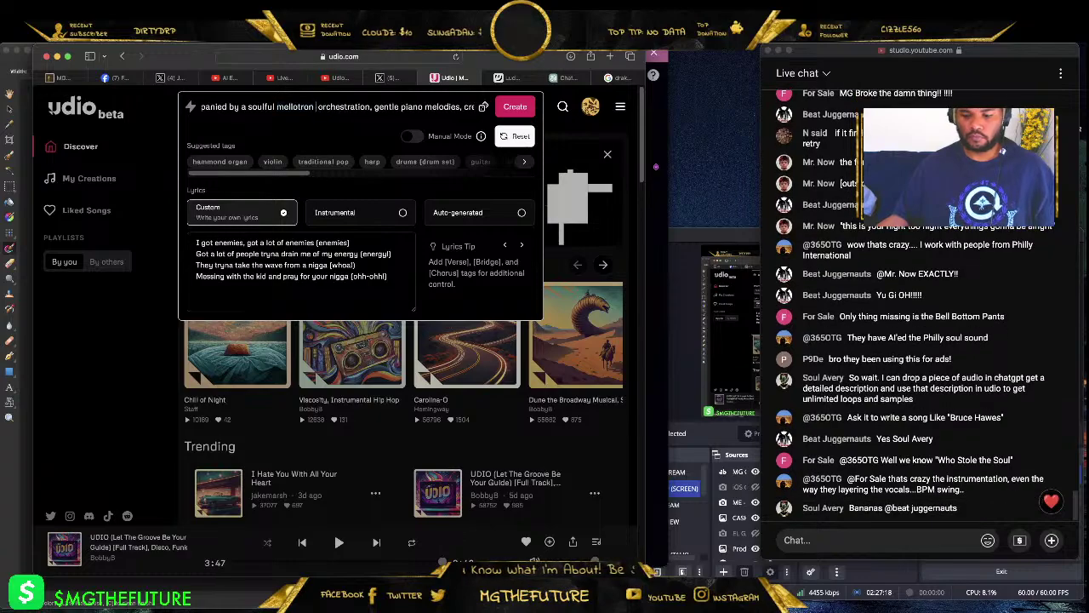
{"action": "key", "text": "BackSpace"}
- Remove "Barry White's deep," from the prompt so that "featuring" leads directly to "velvety vocals"
{"action": "left_click_drag", "start_coordinate": [318, 104], "coordinate": [184, 105]}
{"action": "left_click", "coordinate": [360, 108]}
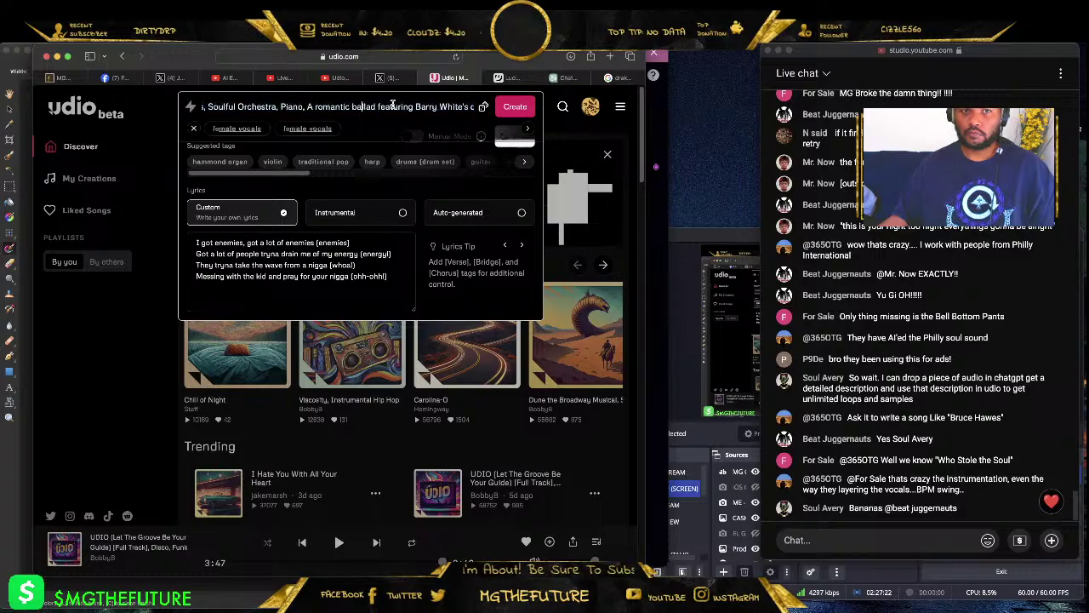
{"action": "mouse_move", "coordinate": [434, 107]}
{"action": "left_mouse_down"}
{"action": "mouse_move", "coordinate": [474, 107]}
{"action": "mouse_move", "coordinate": [414, 106]}
{"action": "left_mouse_up"}
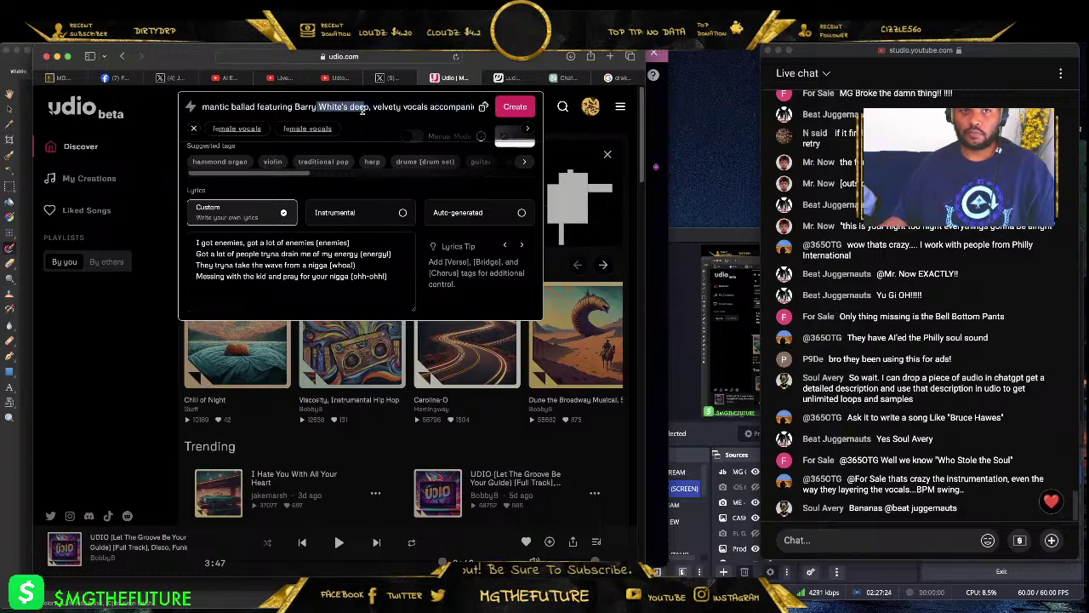
{"action": "left_click", "coordinate": [466, 107]}
{"action": "triple_click", "coordinate": [466, 106]}
{"action": "left_click", "coordinate": [460, 105]}
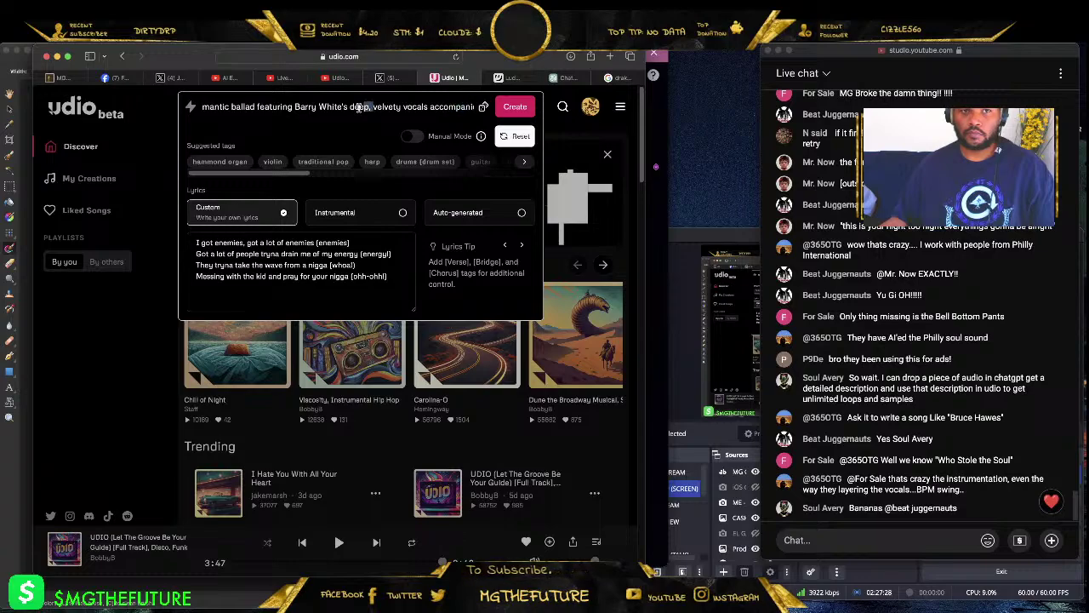
{"action": "left_click_drag", "start_coordinate": [360, 107], "coordinate": [294, 108]}
{"action": "key", "text": "BackSpace"}
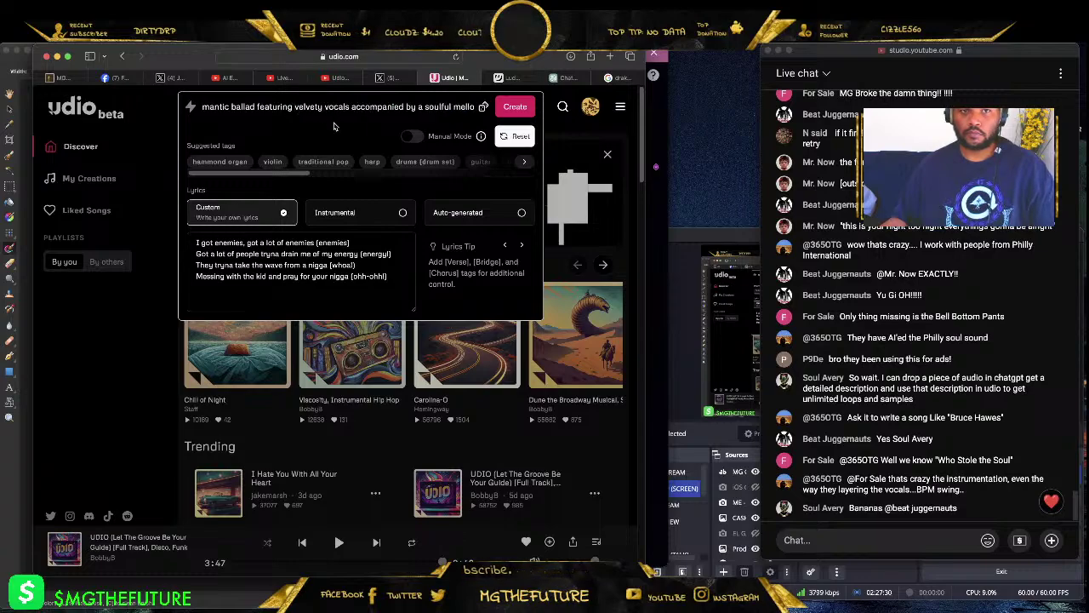
- Check the prompt through to its end, generate the tracks and open the list of own creations
{"action": "left_click_drag", "start_coordinate": [420, 108], "coordinate": [492, 126]}
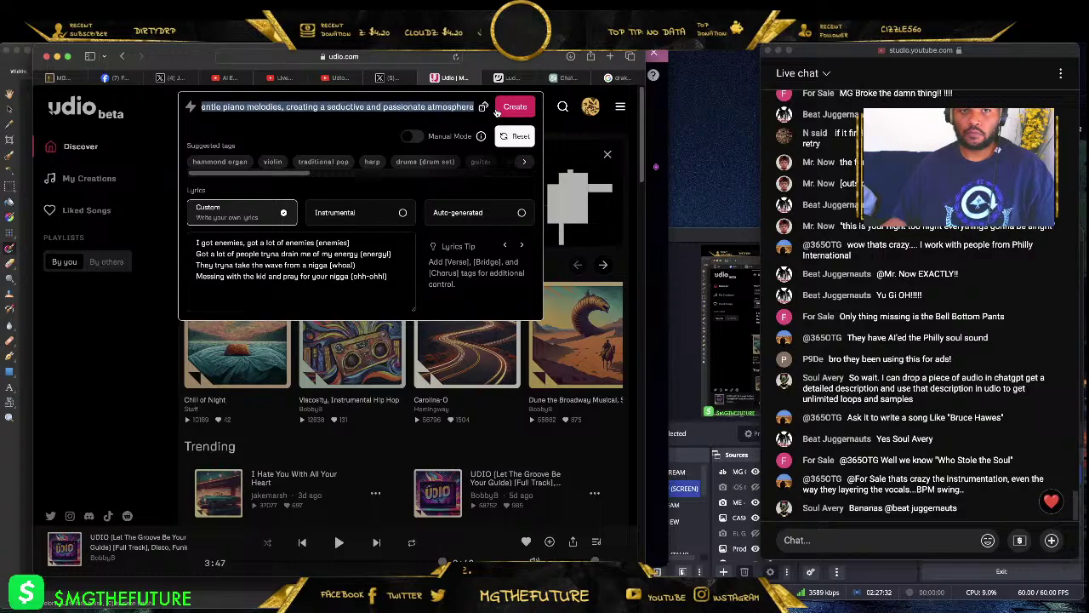
{"action": "left_click", "coordinate": [508, 109]}
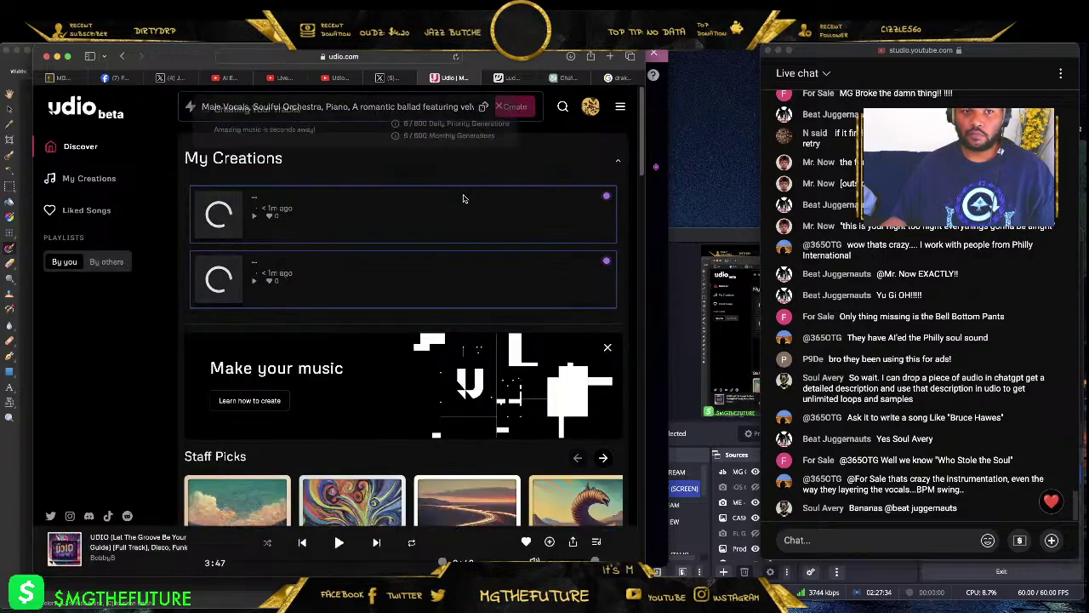
{"action": "left_click", "coordinate": [530, 108]}
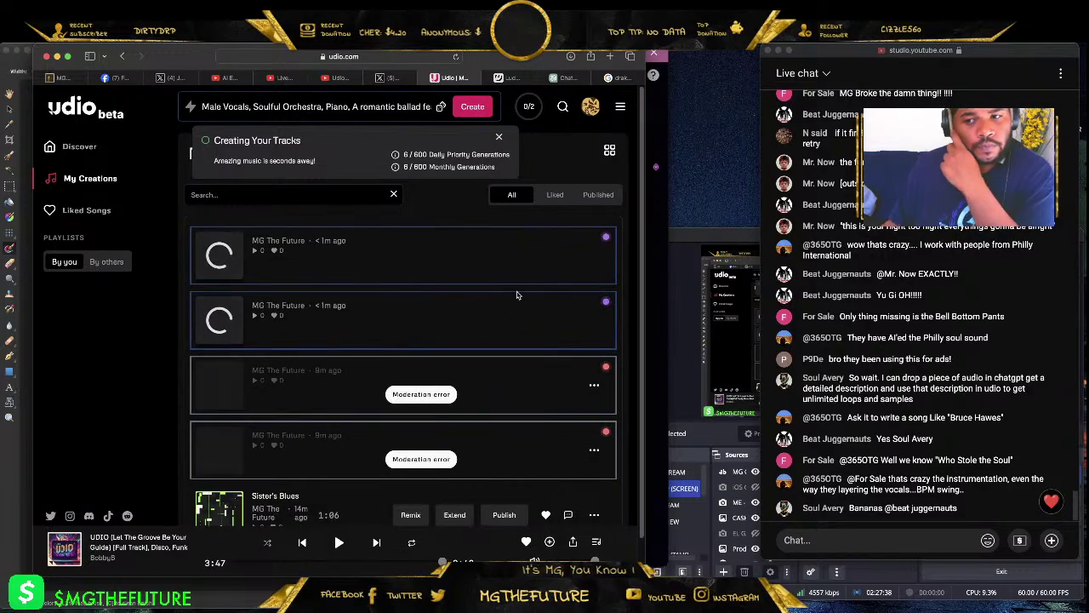
- Delete the two older moderation-error tracks and generate again with the same prompt and lyrics
{"action": "left_click", "coordinate": [843, 536]}
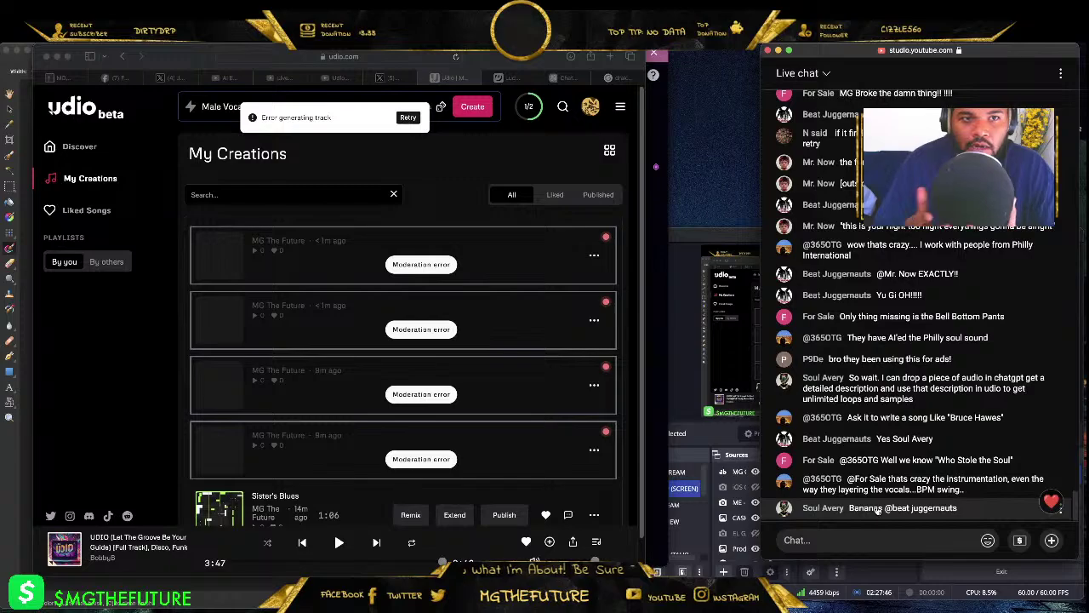
{"action": "left_click", "coordinate": [412, 267]}
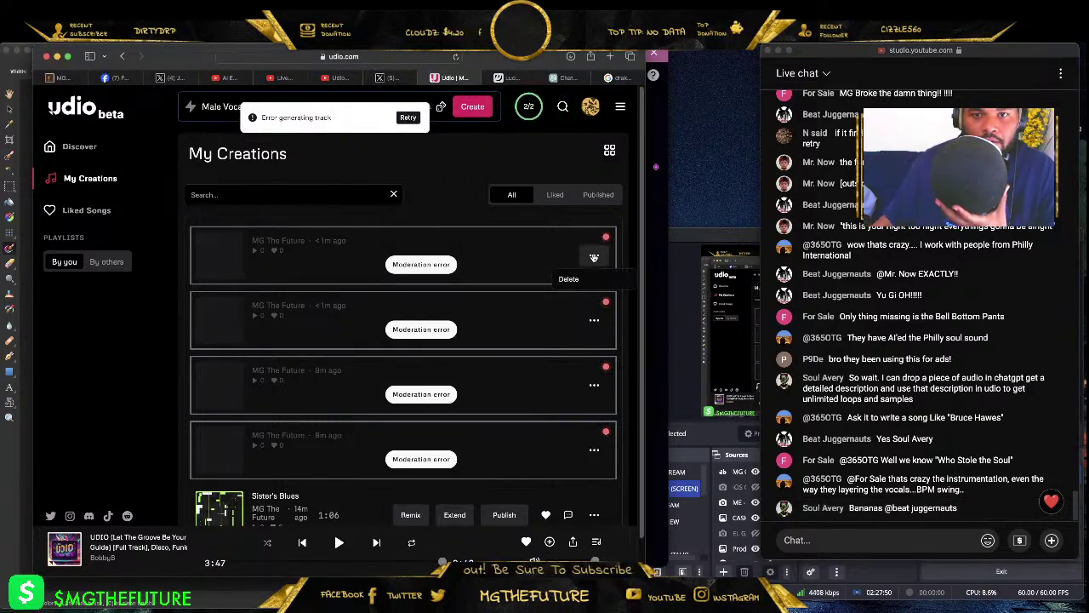
{"action": "left_click", "coordinate": [592, 388]}
{"action": "left_click", "coordinate": [444, 350]}
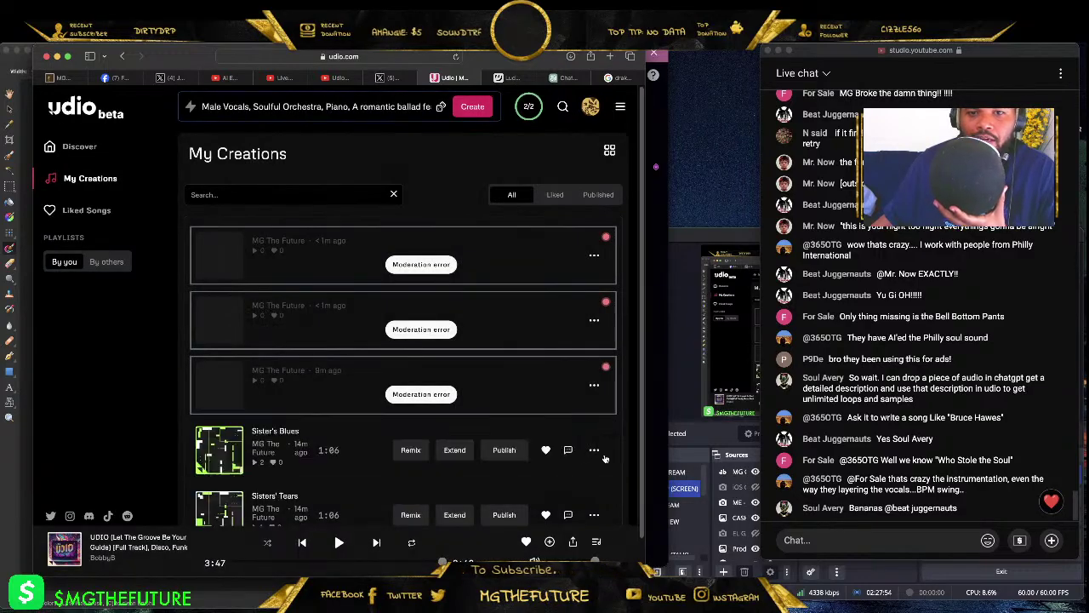
{"action": "left_click", "coordinate": [594, 385]}
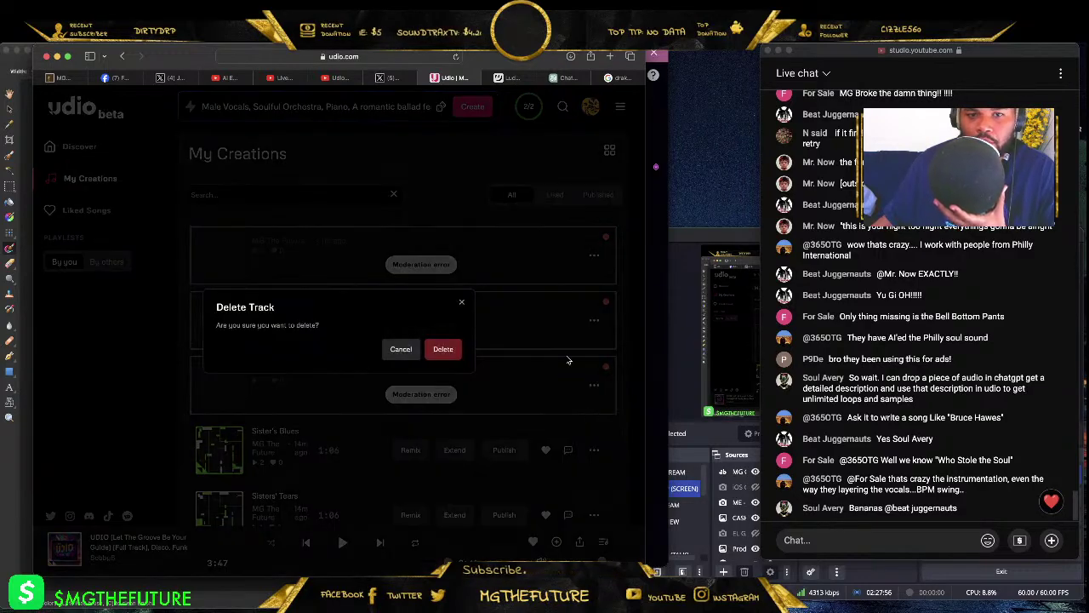
{"action": "left_click", "coordinate": [444, 349]}
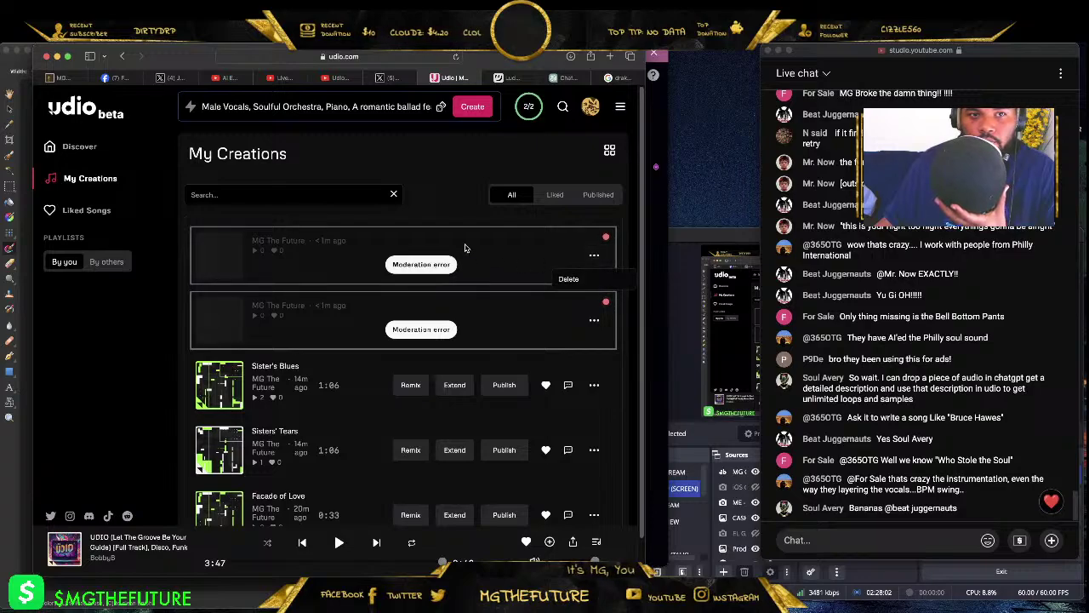
{"action": "left_click", "coordinate": [473, 107]}
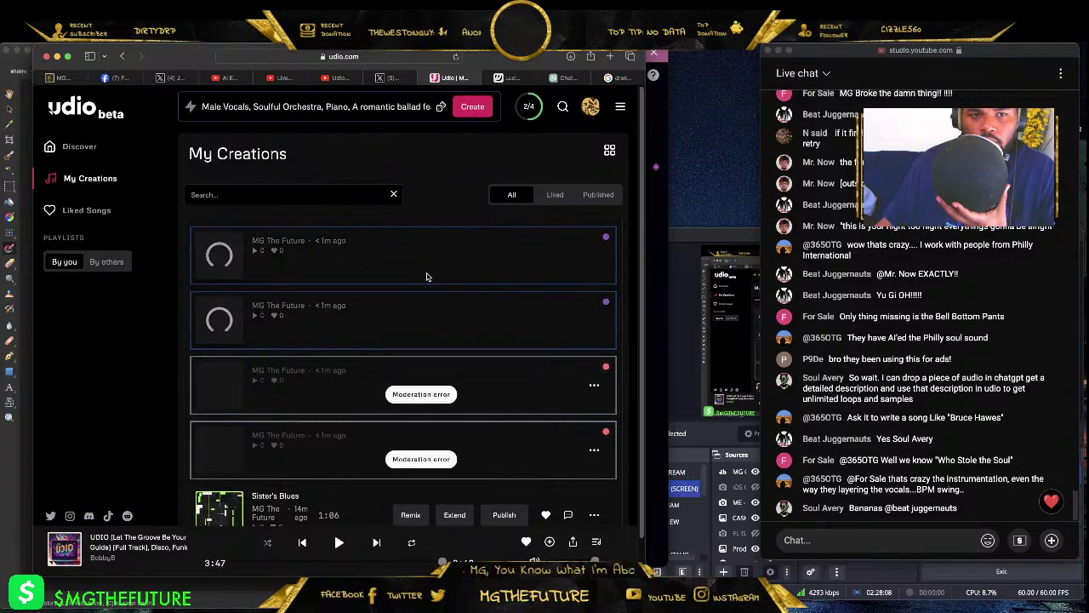
- Try to delete the two moderation-error tracks listed below the tracks being generated
{"action": "left_click", "coordinate": [594, 386]}
{"action": "left_click", "coordinate": [598, 404]}
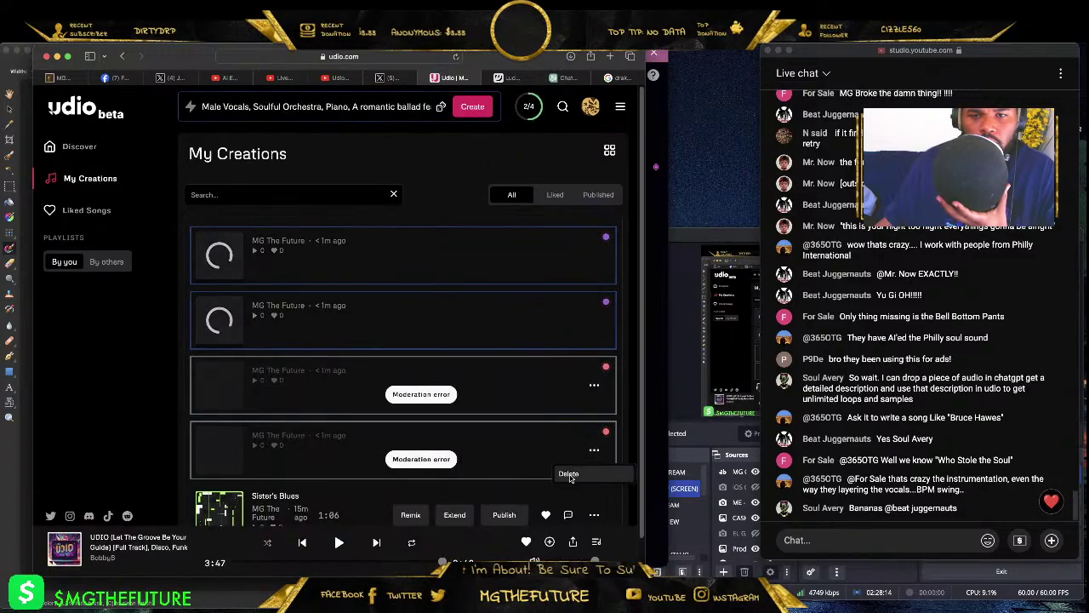
{"action": "left_click", "coordinate": [594, 450]}
{"action": "left_click", "coordinate": [576, 455]}
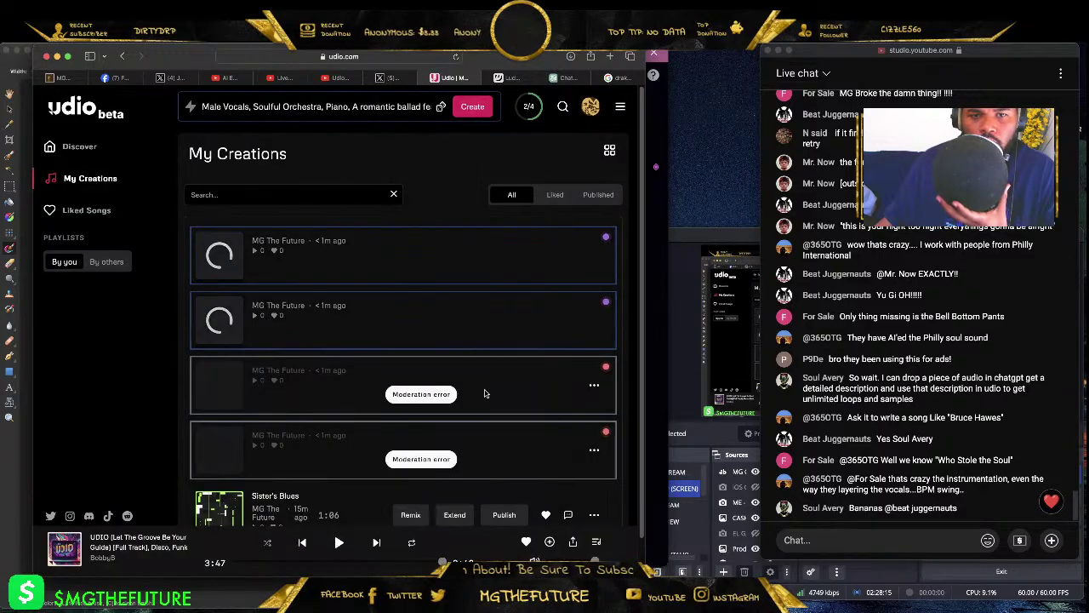
{"action": "left_click", "coordinate": [595, 449]}
{"action": "left_click", "coordinate": [443, 349]}
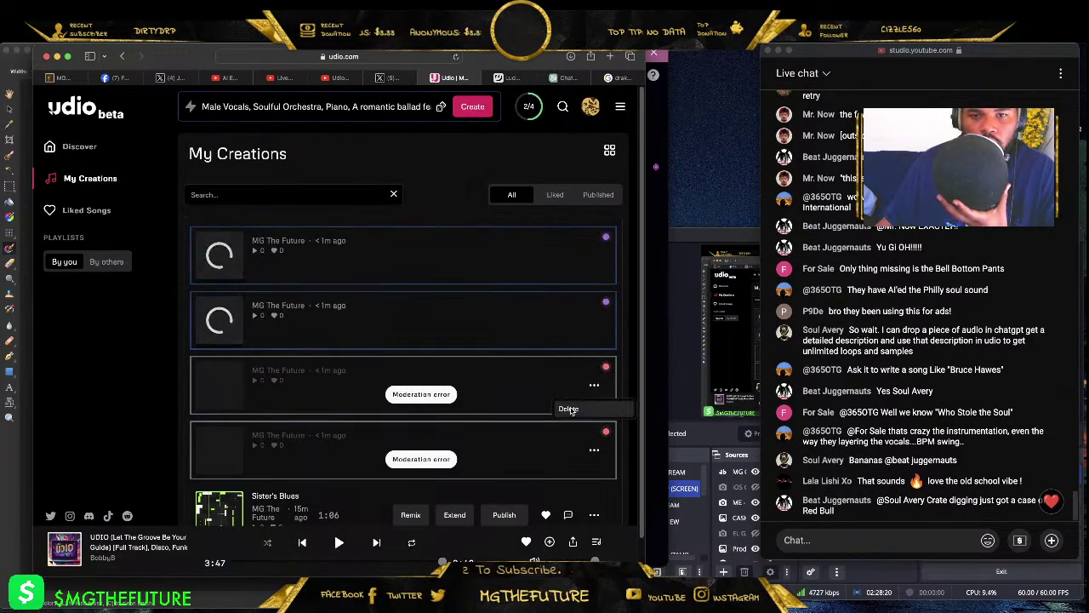
{"action": "left_click", "coordinate": [594, 388]}
{"action": "left_click", "coordinate": [459, 349]}
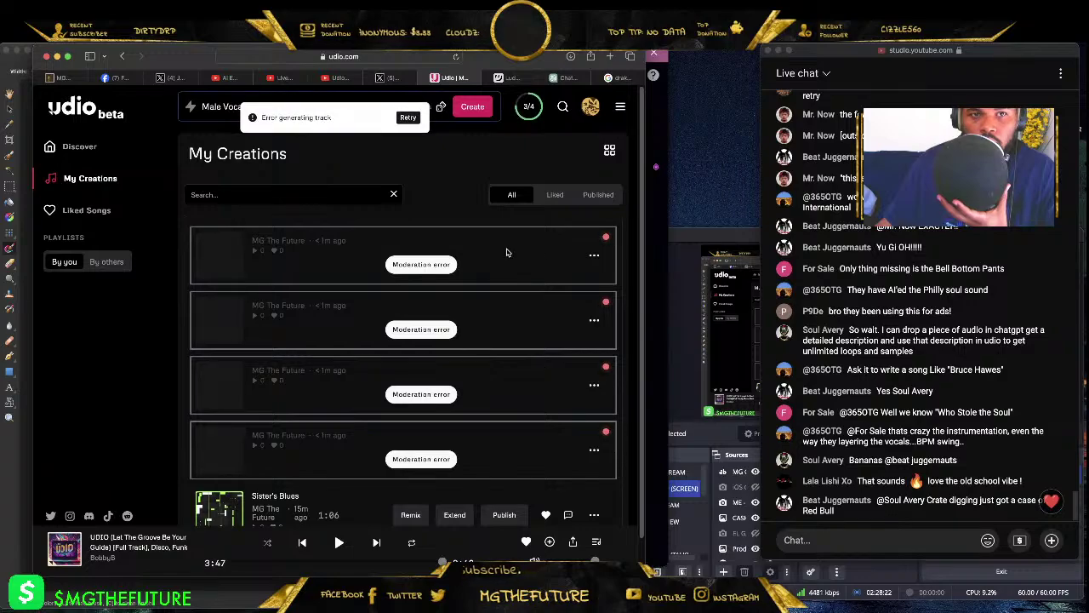
- Reword the start of the first lyric line to "I got Frenemies, gotta"
{"action": "left_click", "coordinate": [409, 119]}
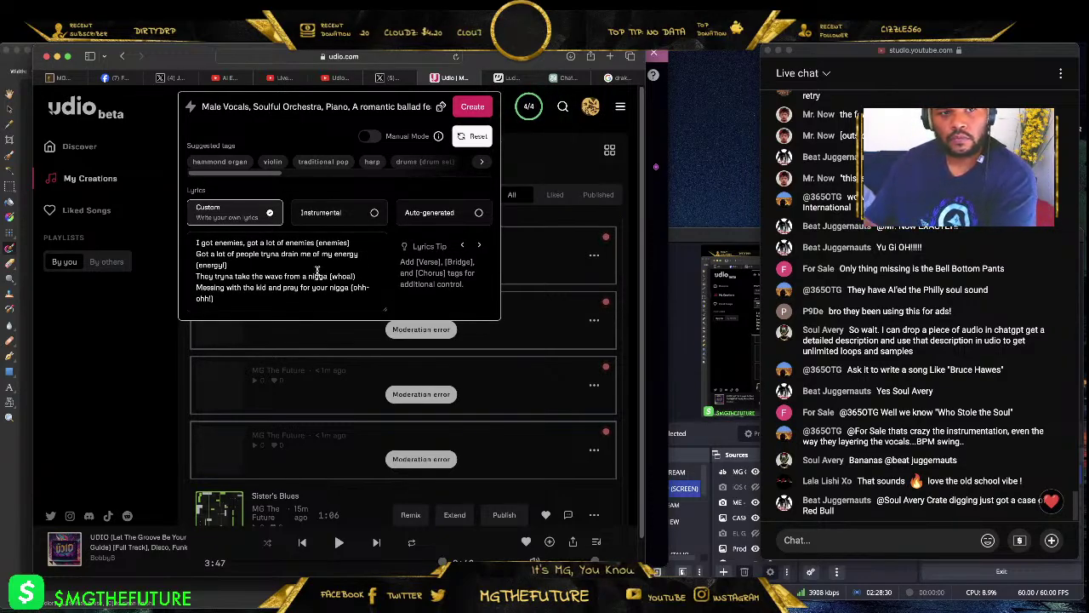
{"action": "left_click", "coordinate": [237, 246]}
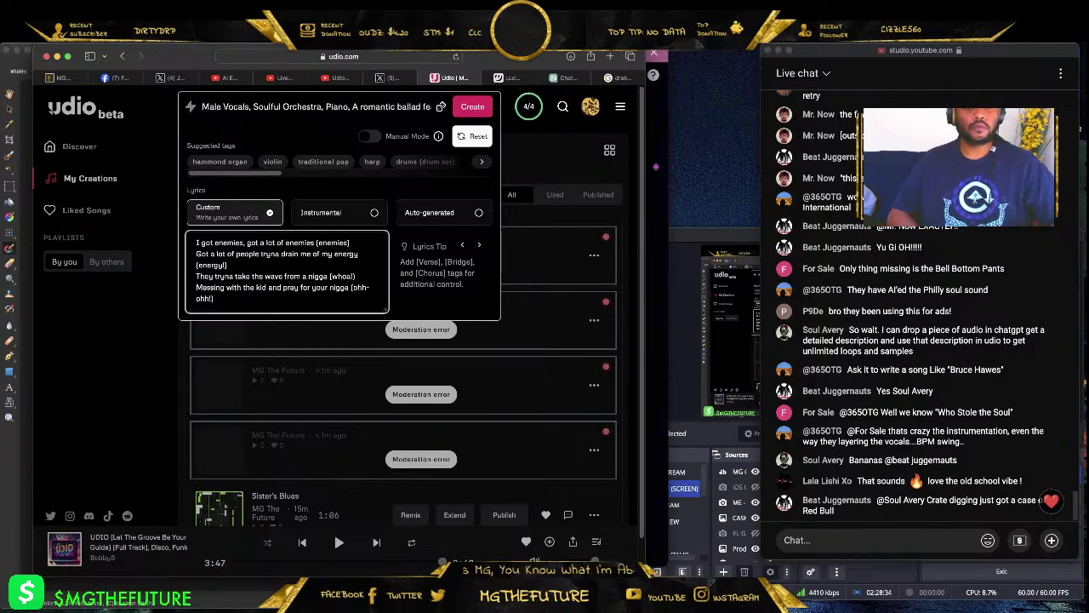
{"action": "key", "text": "BackSpace"}
{"action": "key", "text": "BackSpace"}
{"action": "key", "text": "BackSpace"}
{"action": "key", "text": "BackSpace"}
{"action": "key", "text": "BackSpace"}
{"action": "key", "text": "BackSpace"}
{"action": "key", "text": "BackSpace"}
{"action": "key", "text": "BackSpace"}
{"action": "type", "text": "F"}
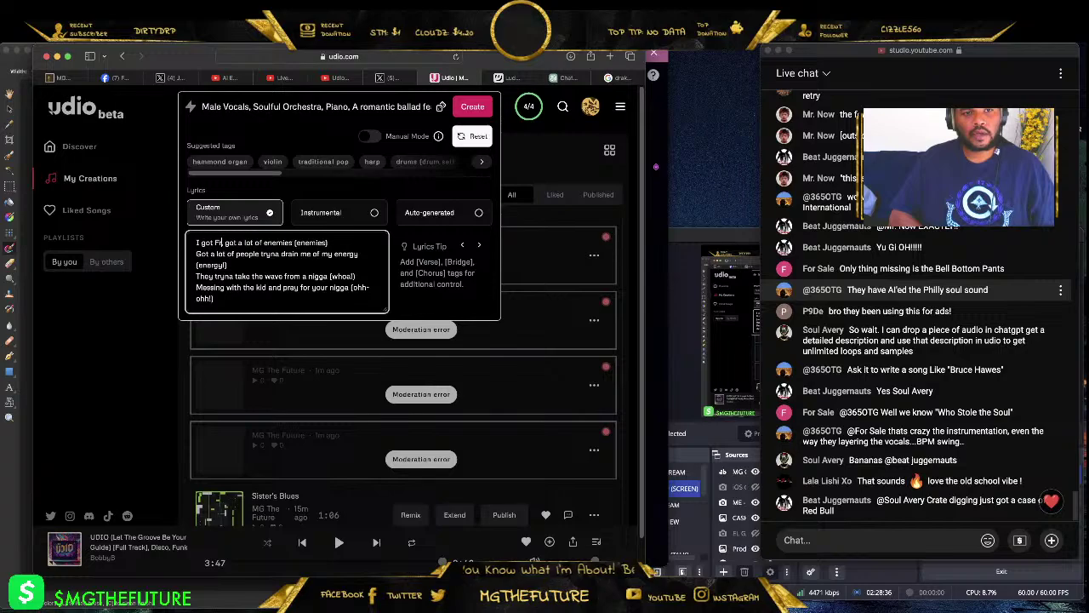
{"action": "type", "text": "renemies"}
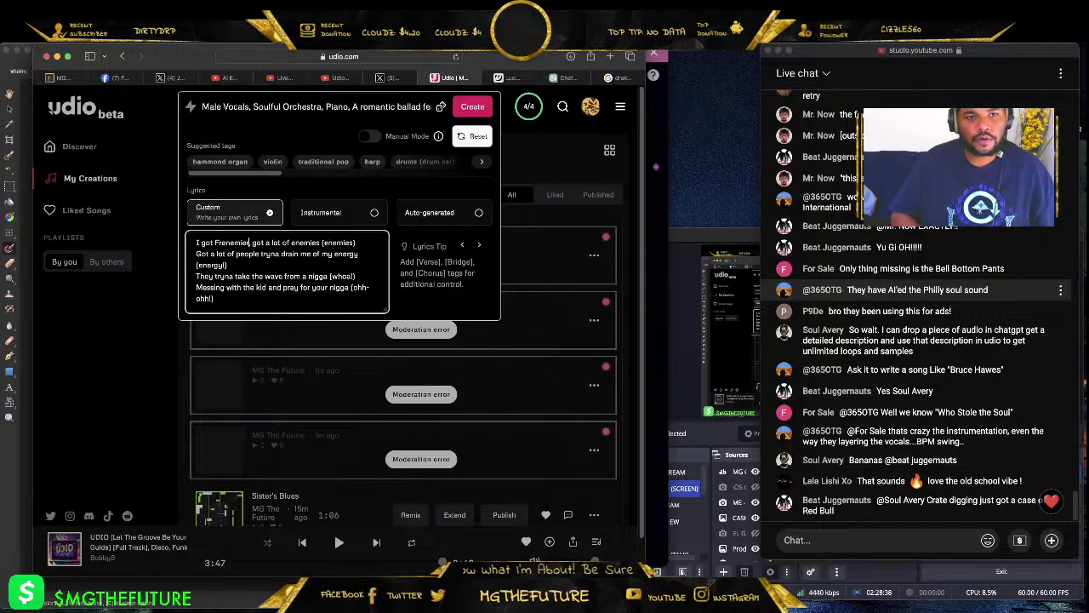
{"action": "type", "text": ", go"}
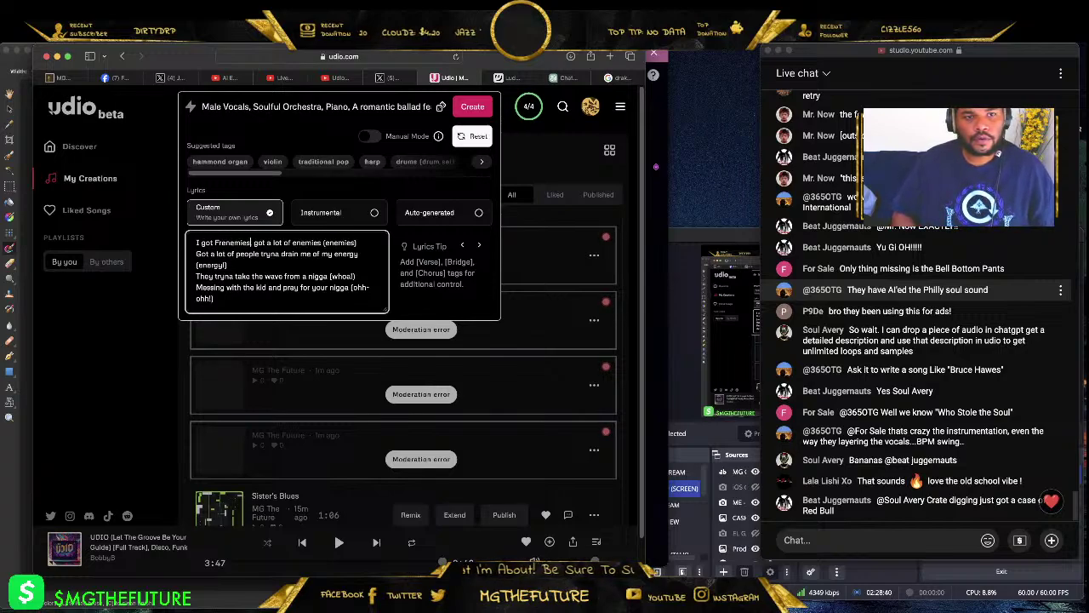
{"action": "type", "text": "tta"}
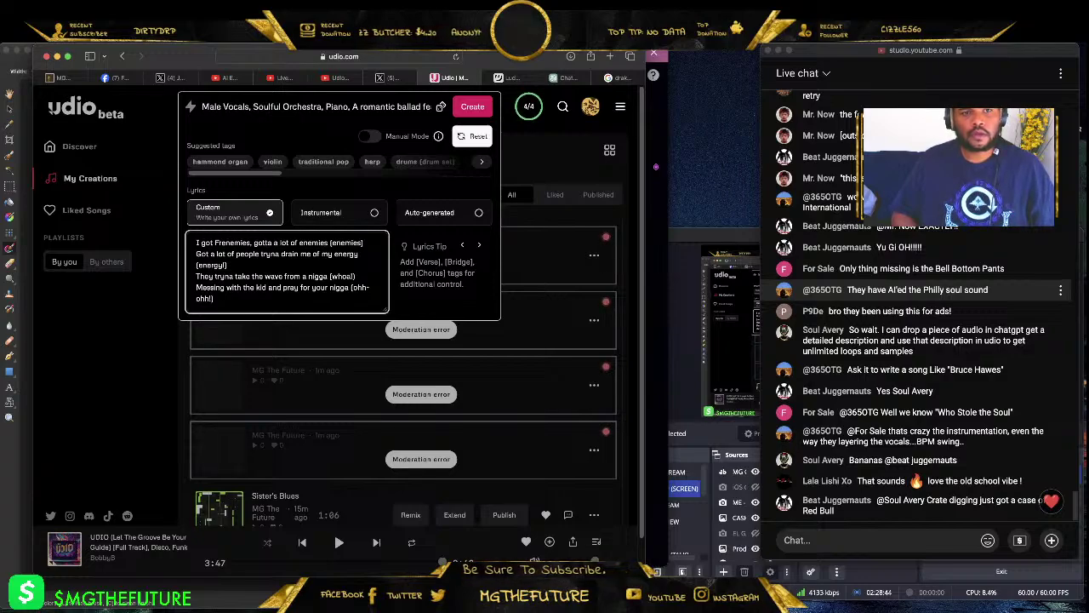
- Change the rest of the first lyric line to "lotta of frenemies" before the bracketed "(enemies)"
{"action": "key", "text": "Delete"}
{"action": "key", "text": "Delete"}
{"action": "key", "text": "Right"}
{"action": "key", "text": "Right"}
{"action": "key", "text": "Right"}
{"action": "type", "text": "ta o"}
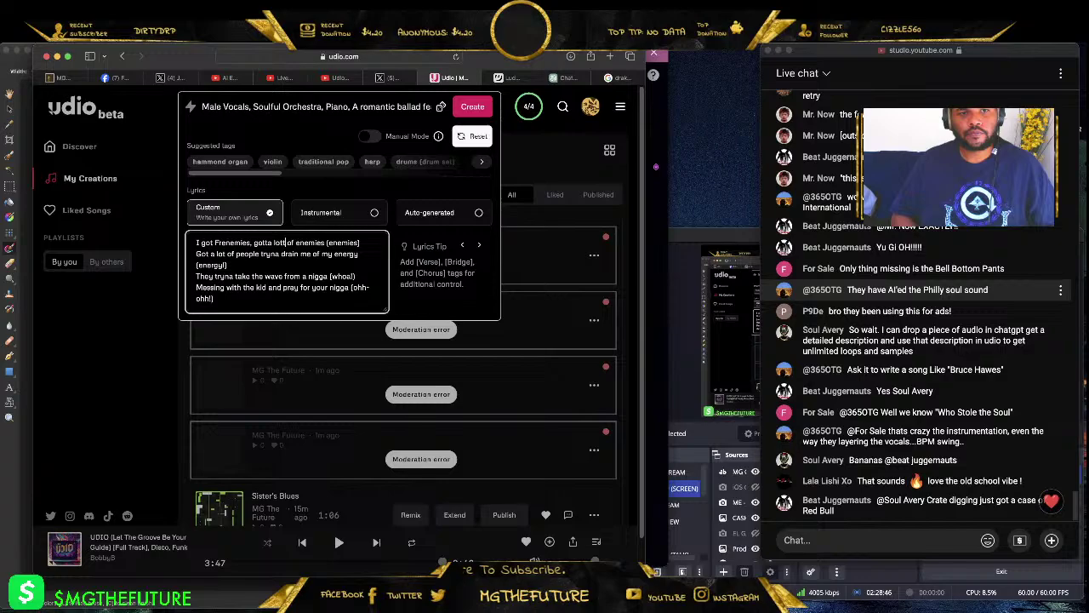
{"action": "type", "text": "f fr"}
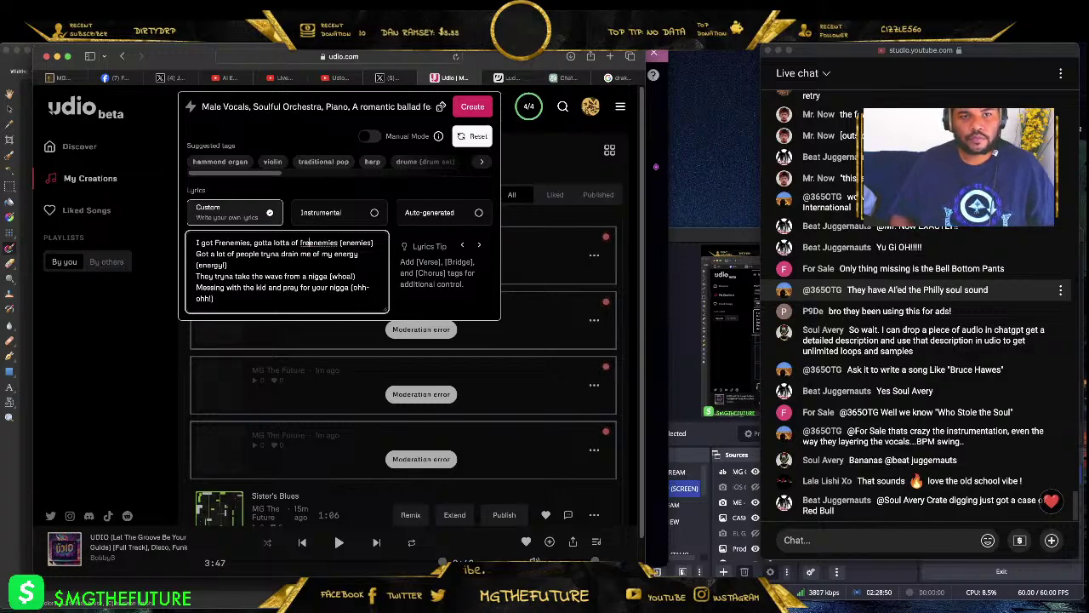
{"action": "key", "text": "Delete"}
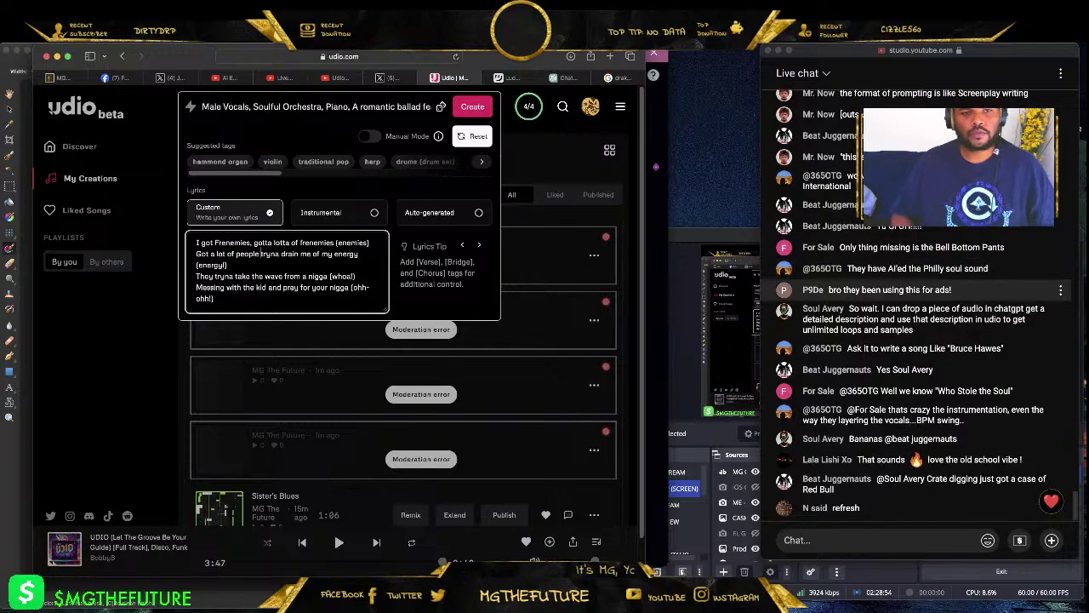
- Replace "drain" with "take" before "me of my energy" in the second lyric line
{"action": "key", "text": "BackSpace"}
{"action": "key", "text": "BackSpace"}
{"action": "key", "text": "BackSpace"}
{"action": "key", "text": "BackSpace"}
{"action": "key", "text": "BackSpace"}
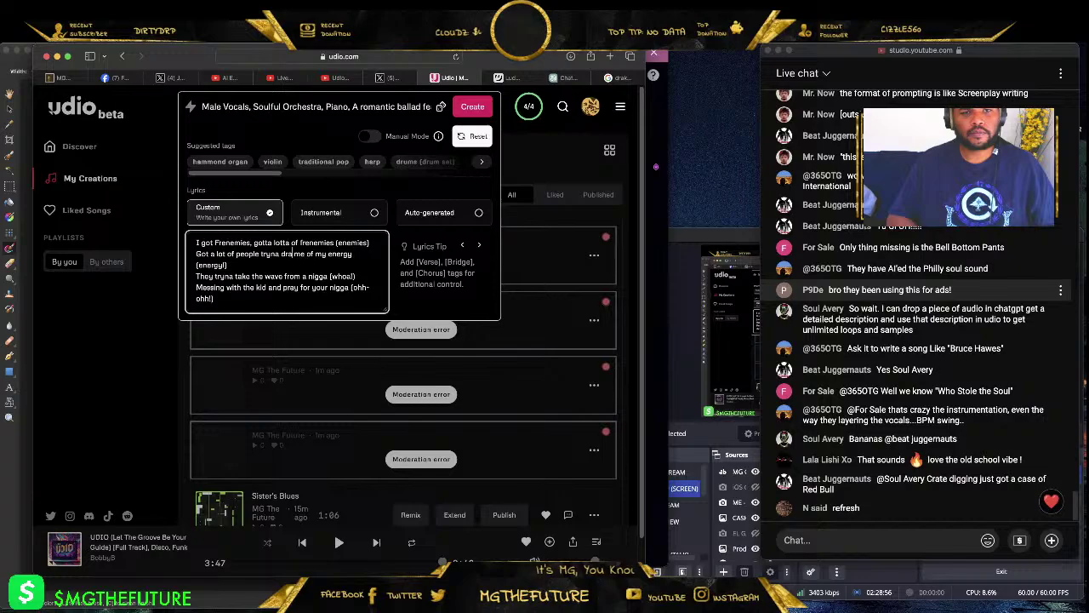
{"action": "type", "text": "take me"}
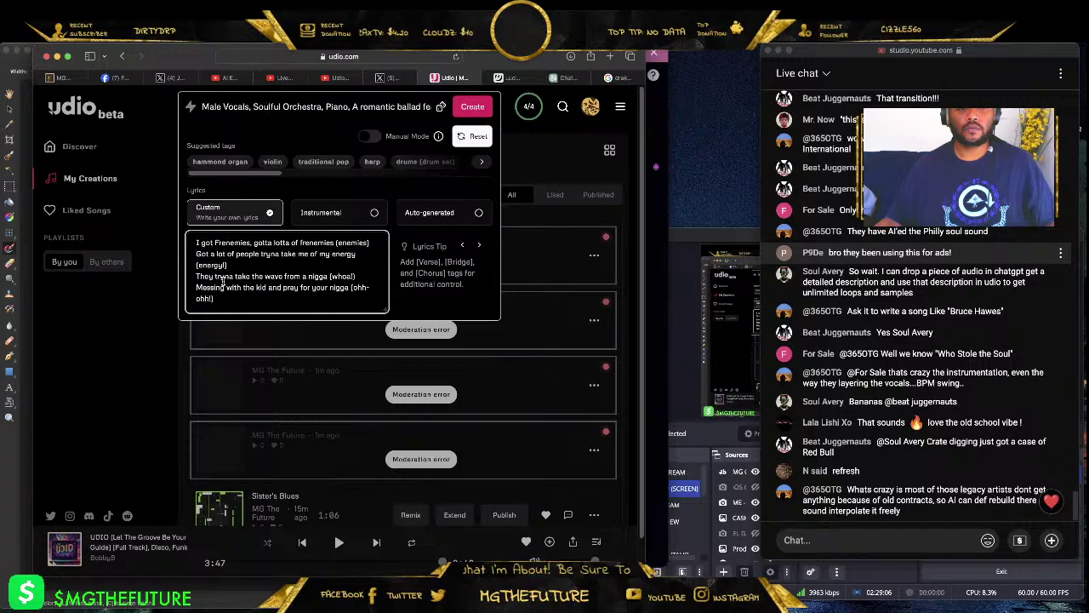
- Clear all the custom lyrics and reload the creations page
{"action": "key", "text": "ctrl+a"}
{"action": "key", "text": "BackSpace"}
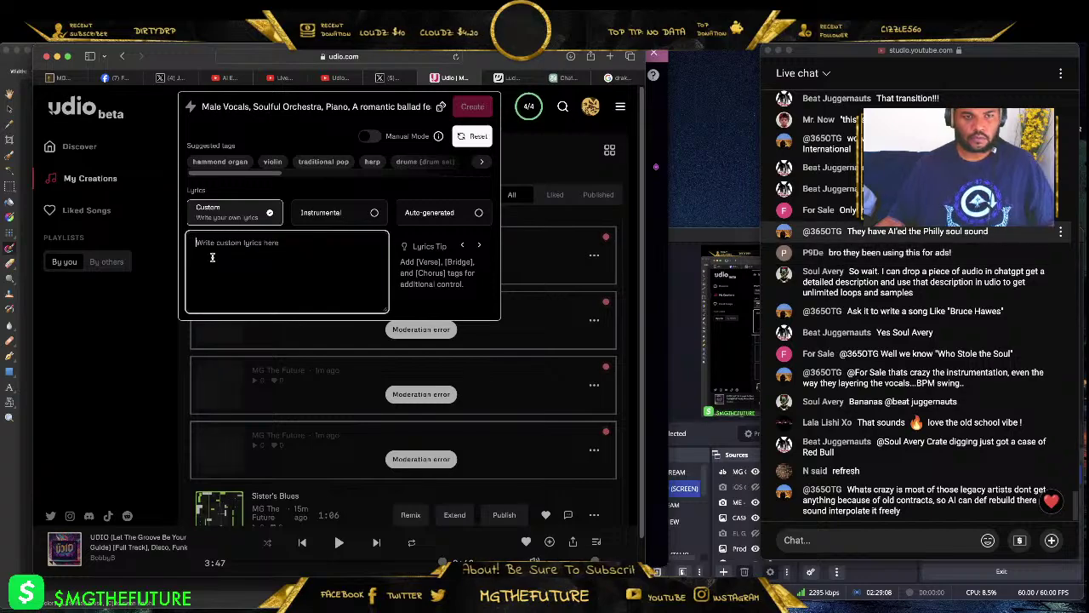
{"action": "left_click", "coordinate": [457, 58]}
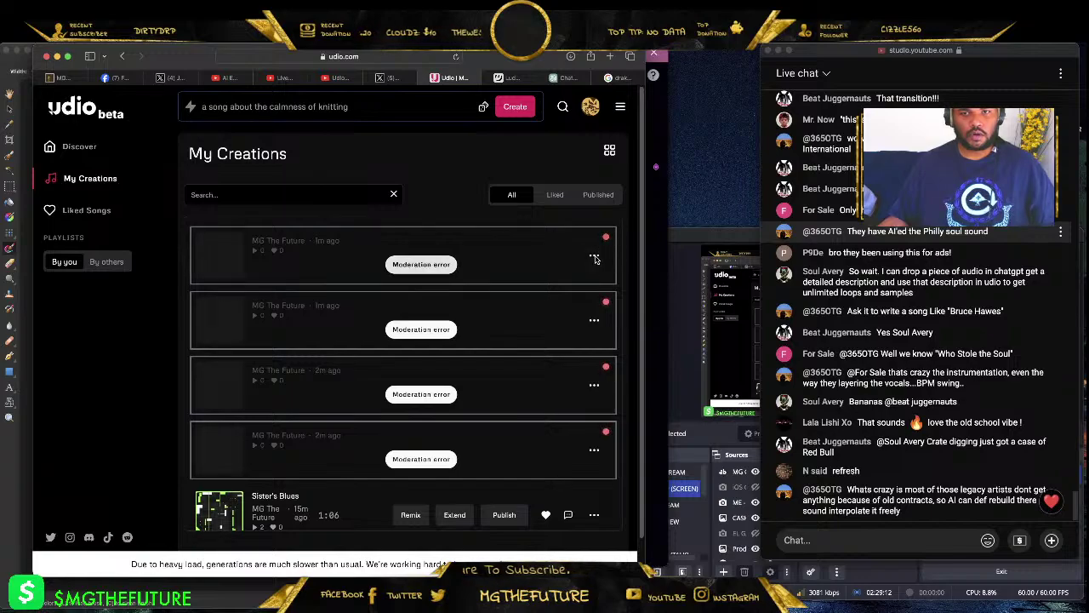
- Delete the four moderation-error tracks from the creations list
{"action": "left_click", "coordinate": [594, 255]}
{"action": "left_click", "coordinate": [567, 279]}
{"action": "left_click", "coordinate": [444, 349]}
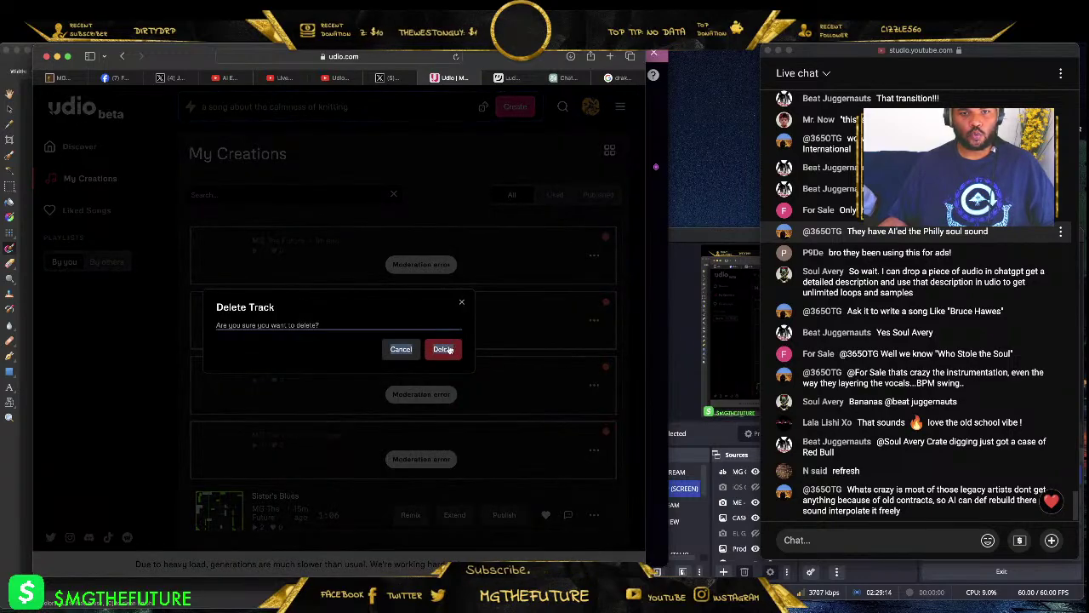
{"action": "left_click", "coordinate": [594, 255]}
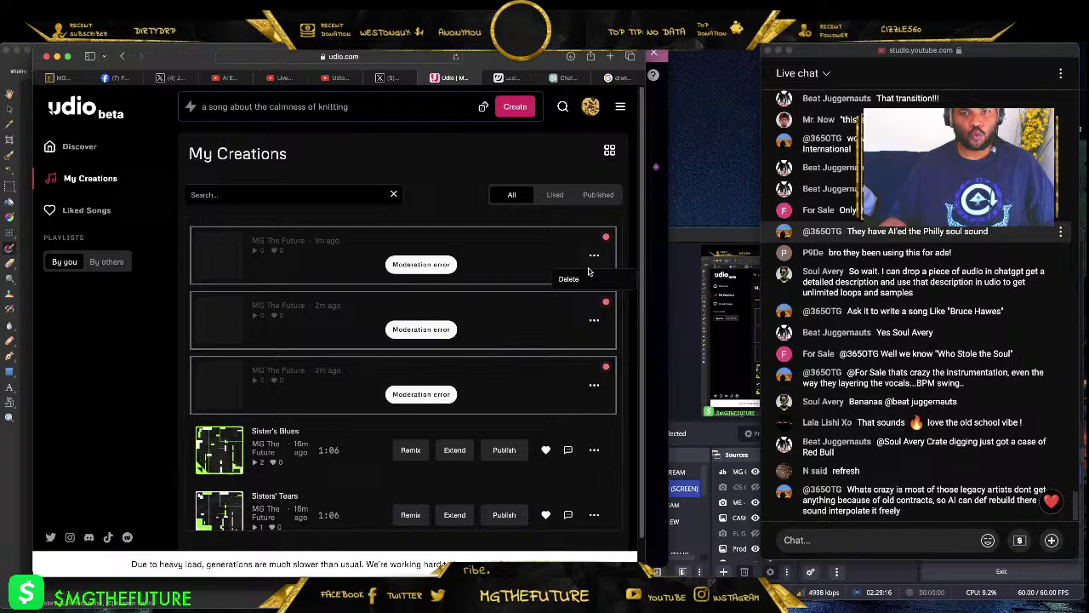
{"action": "left_click", "coordinate": [567, 279]}
{"action": "left_click", "coordinate": [436, 349]}
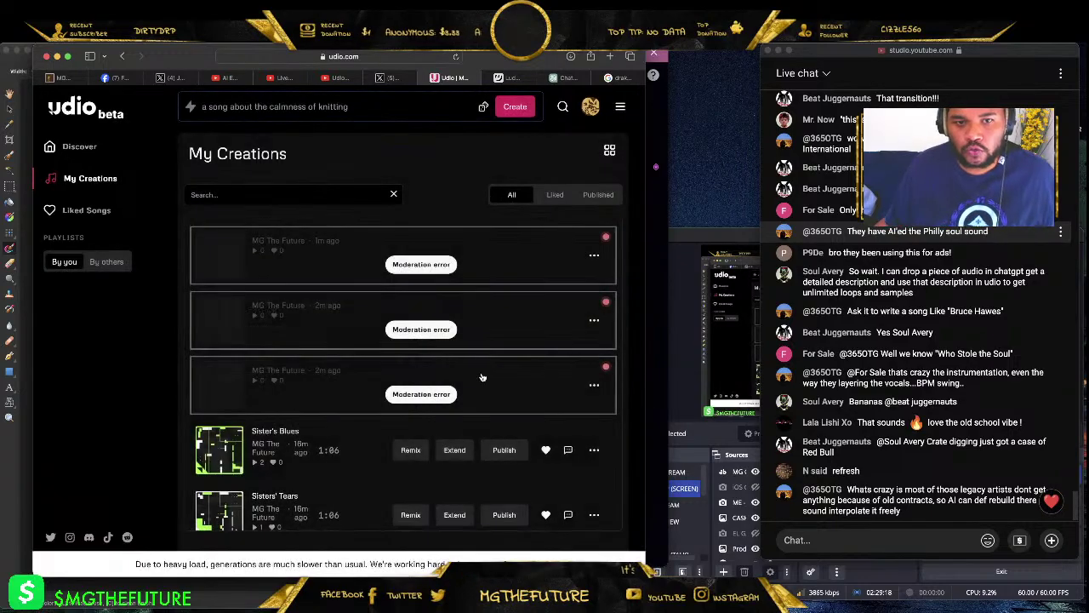
{"action": "left_click", "coordinate": [594, 256]}
{"action": "left_click", "coordinate": [569, 279]}
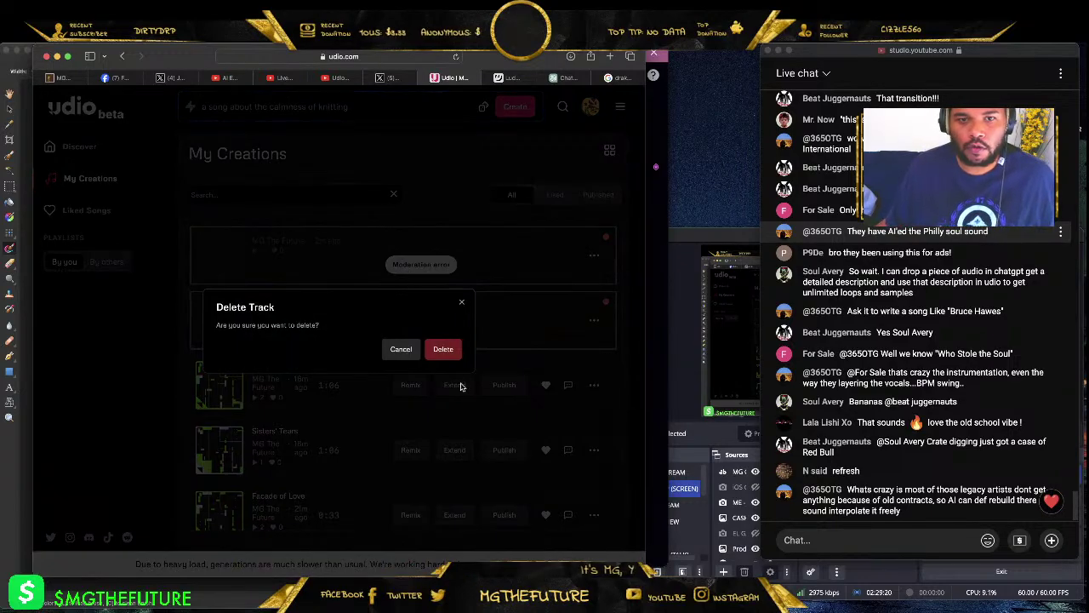
{"action": "left_click", "coordinate": [443, 348]}
{"action": "left_click", "coordinate": [594, 255]}
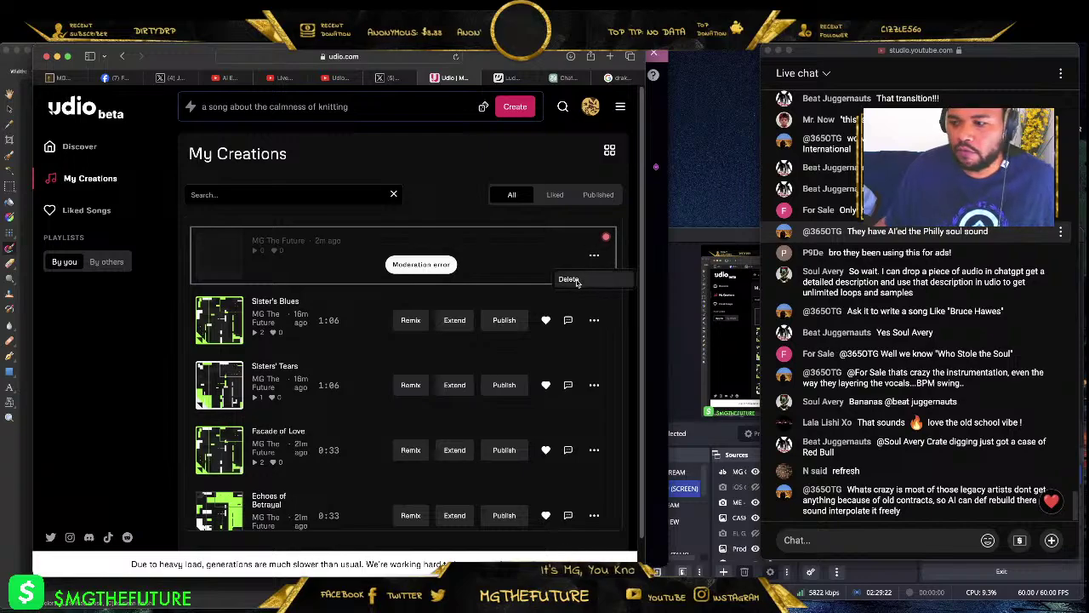
{"action": "left_click", "coordinate": [575, 279]}
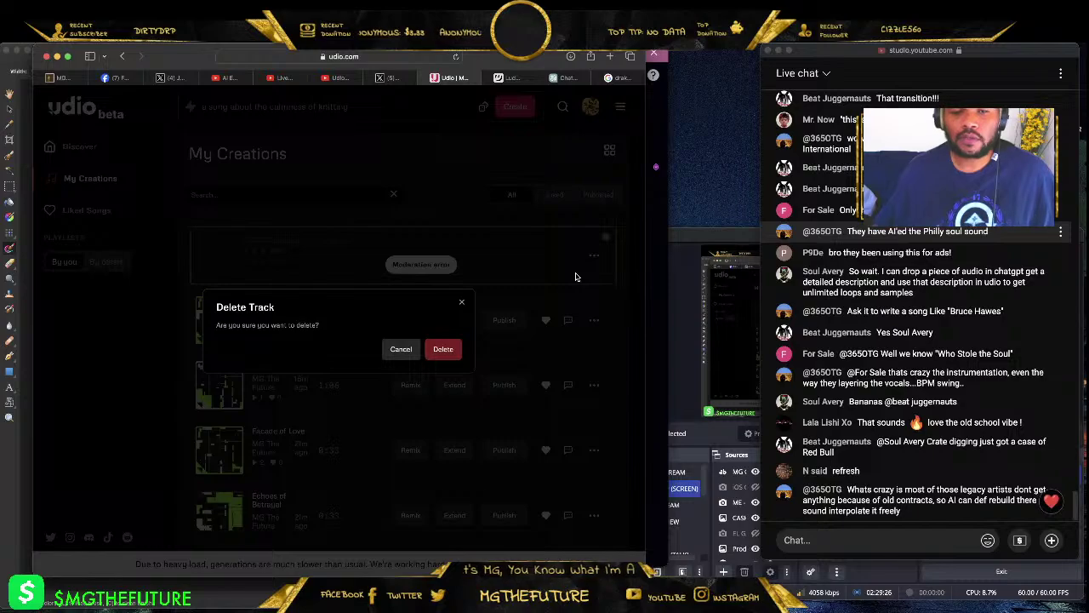
{"action": "left_click", "coordinate": [442, 349]}
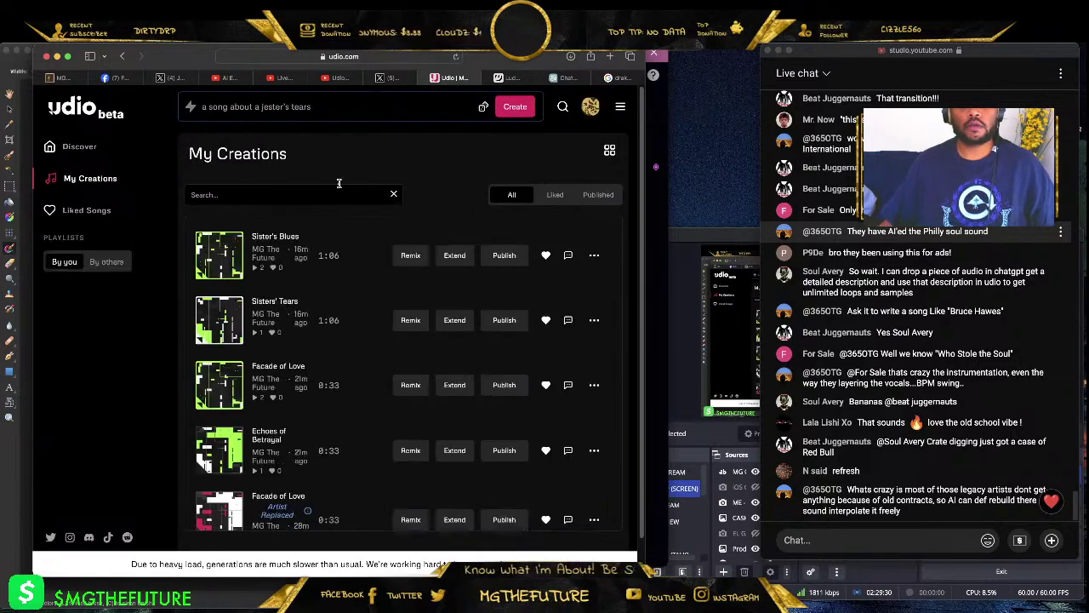
- Write a new song prompt reading "Philly Soul, Melltron, Piano Melodies," followed by the suggested blues/r&b tag
{"action": "left_click", "coordinate": [359, 107]}
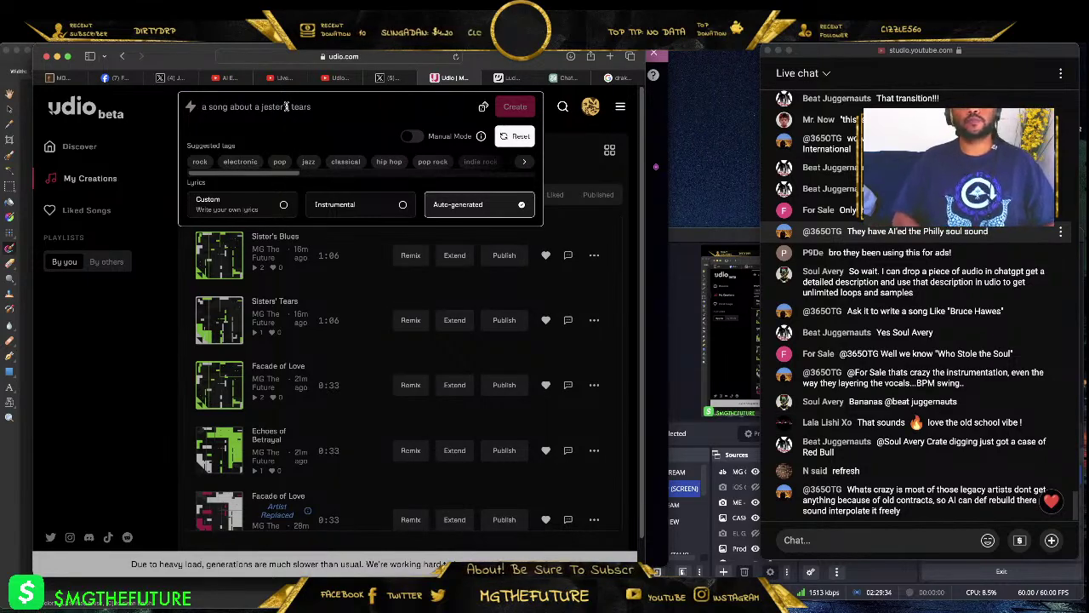
{"action": "type", "text": "Philly Sou"}
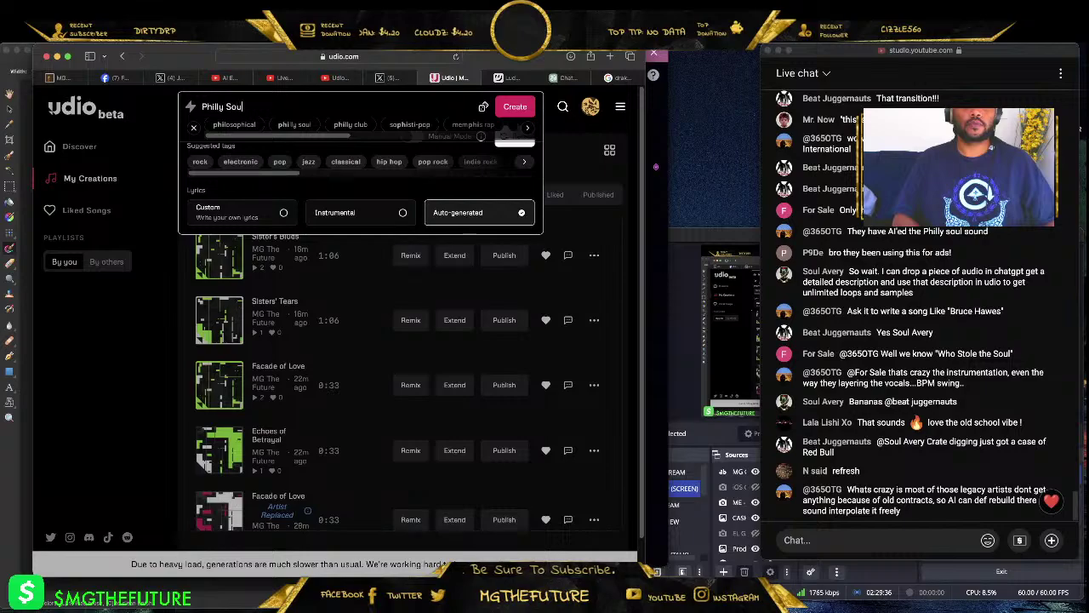
{"action": "type", "text": "l"}
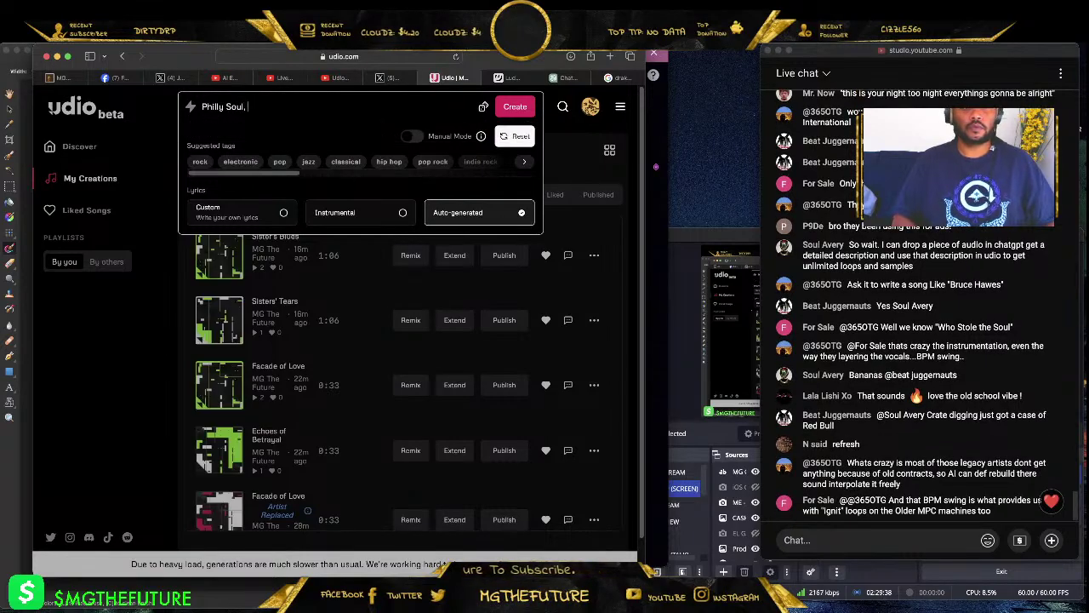
{"action": "type", "text": ", Melltron"}
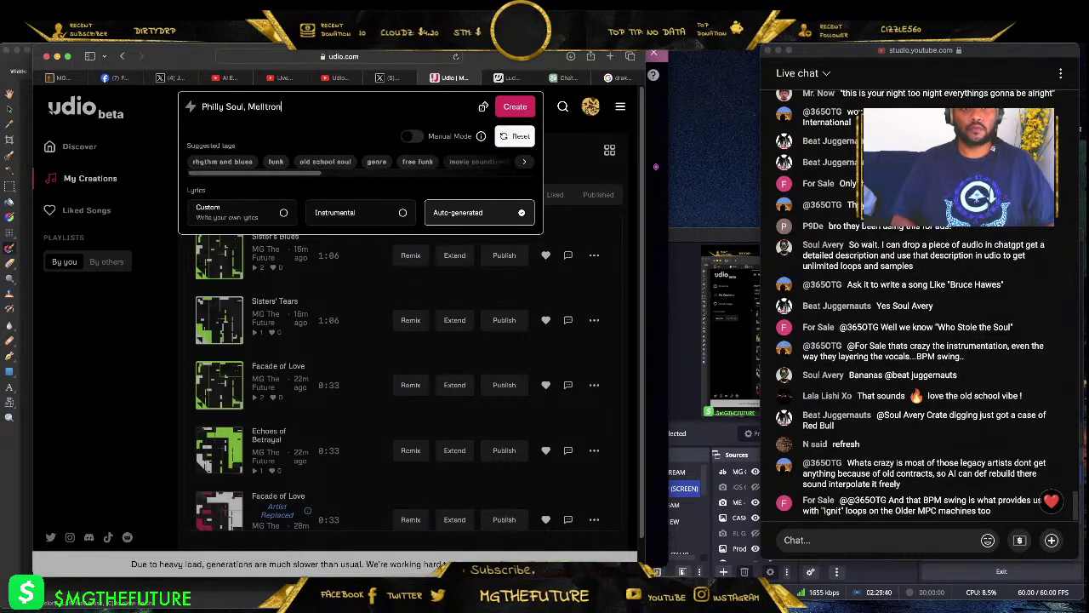
{"action": "type", "text": ", Piano M"}
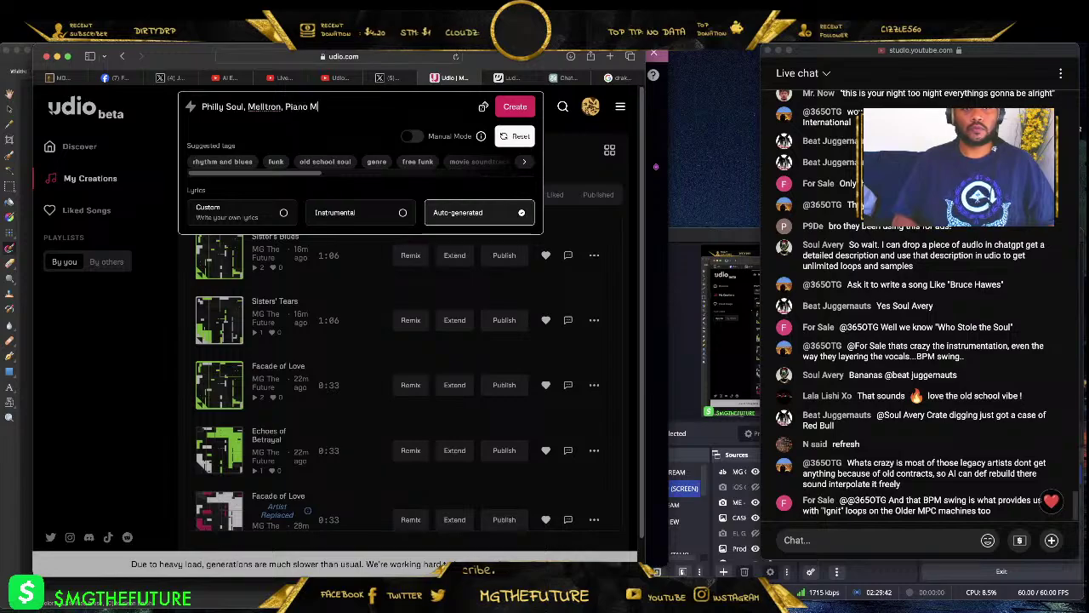
{"action": "type", "text": "elodies, Blues"}
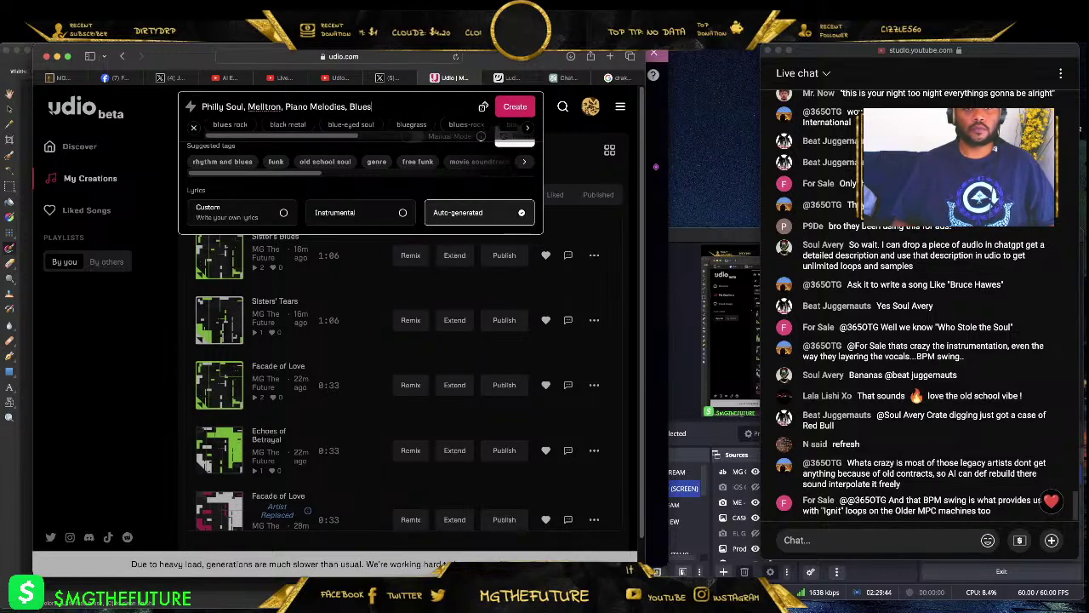
{"action": "scroll", "coordinate": [279, 137], "scroll_direction": "right", "scroll_amount": 2}
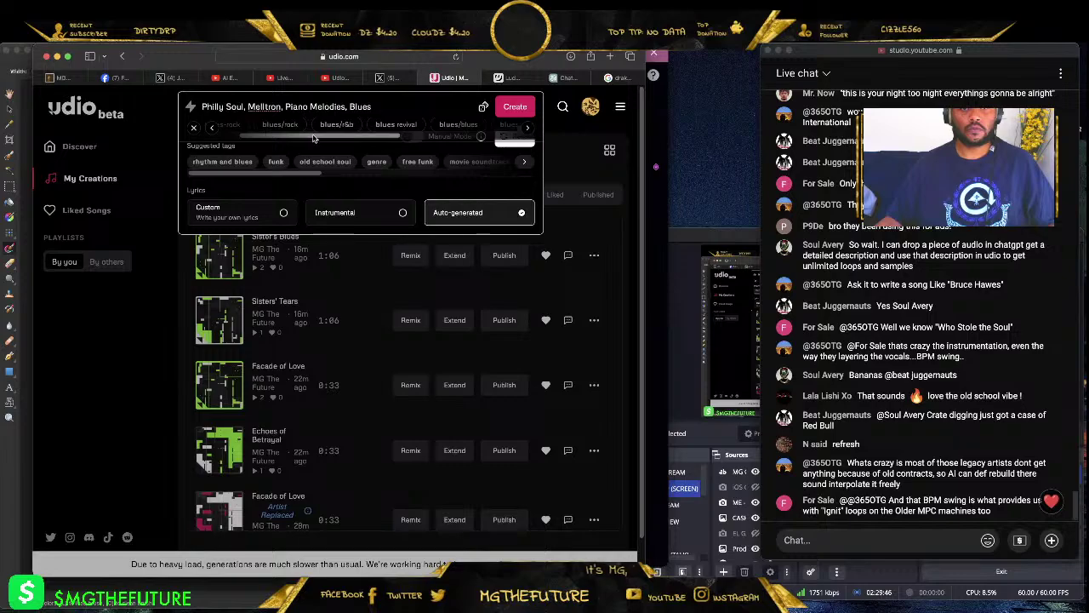
{"action": "left_click", "coordinate": [354, 125]}
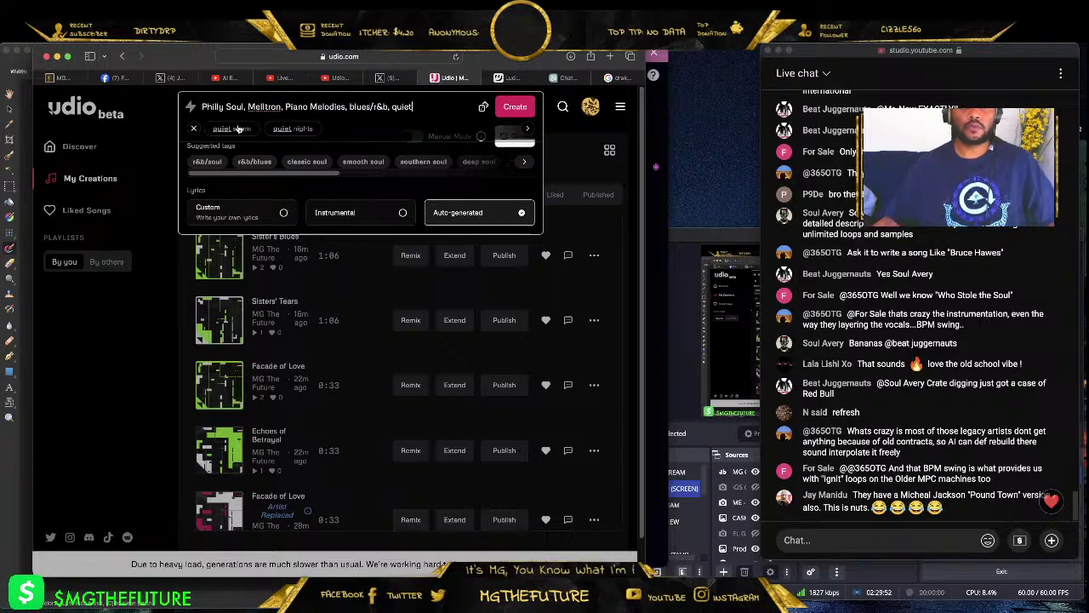
- Extend the end of the prompt with the quiet storm tag, "simple drums", "melodic" and "sad"
{"action": "left_click", "coordinate": [234, 129]}
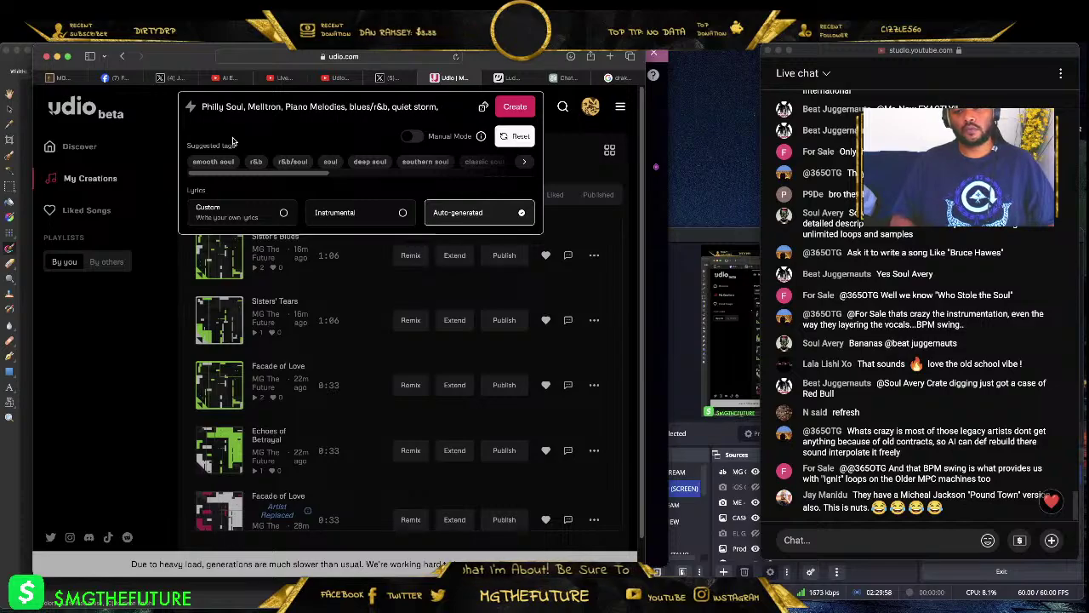
{"action": "type", "text": "simple drums, "}
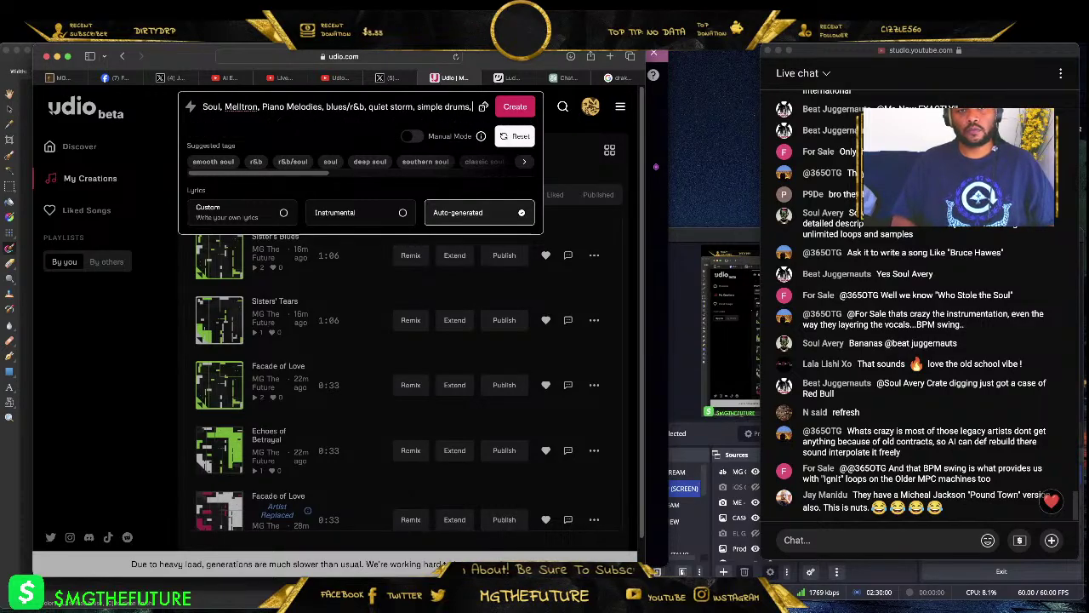
{"action": "type", "text": "melodic, "}
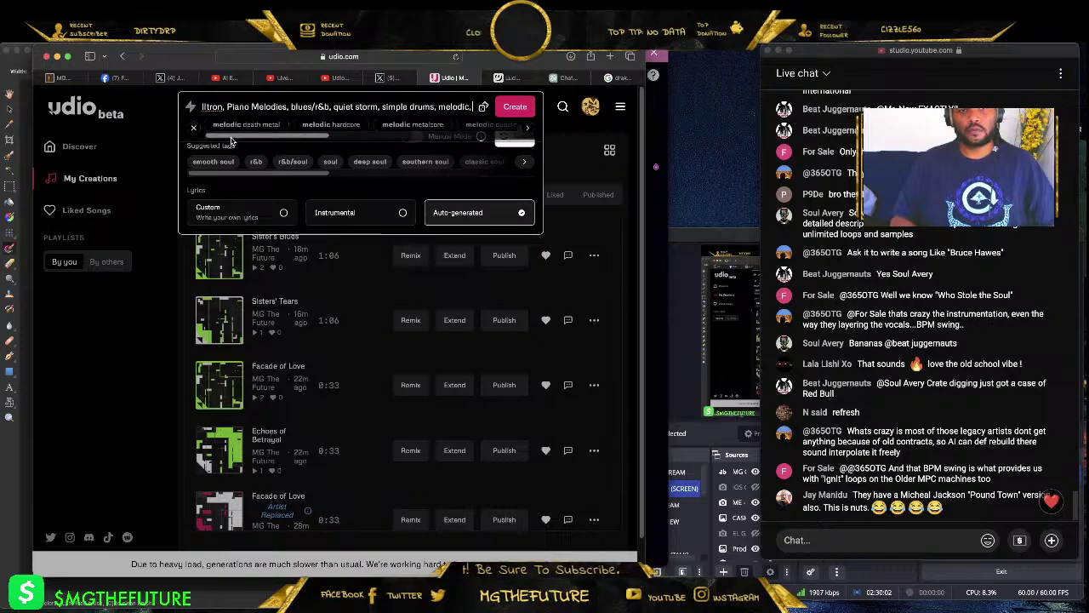
{"action": "type", "text": "sad"}
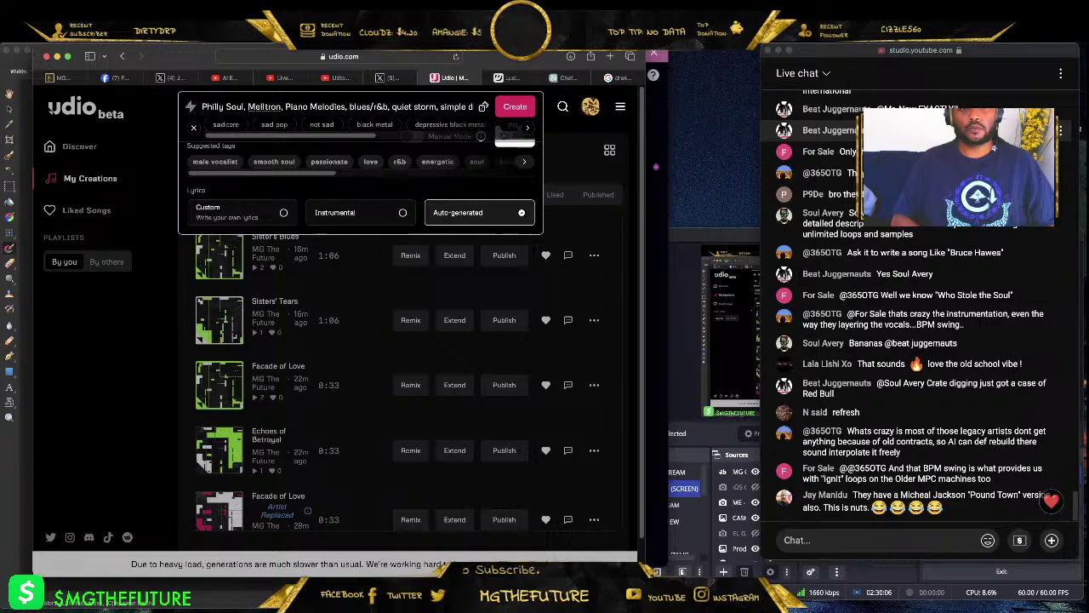
- Insert "Male Vocal, Intense soulful ballad," at the start of the prompt, before Philly Soul
{"action": "type", "text": "Intense"}
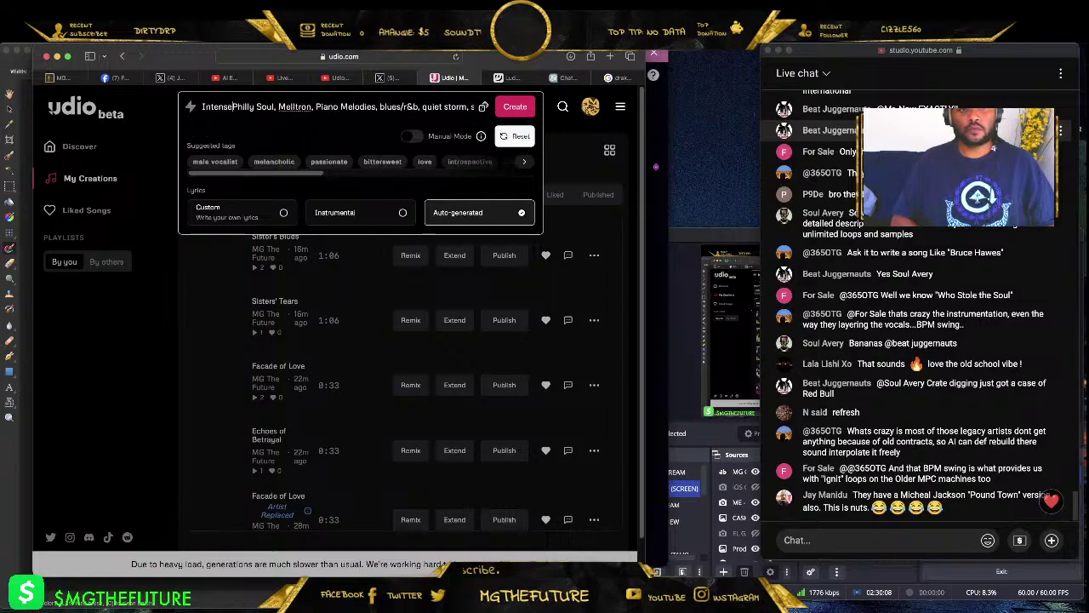
{"action": "type", "text": " soulful bal"}
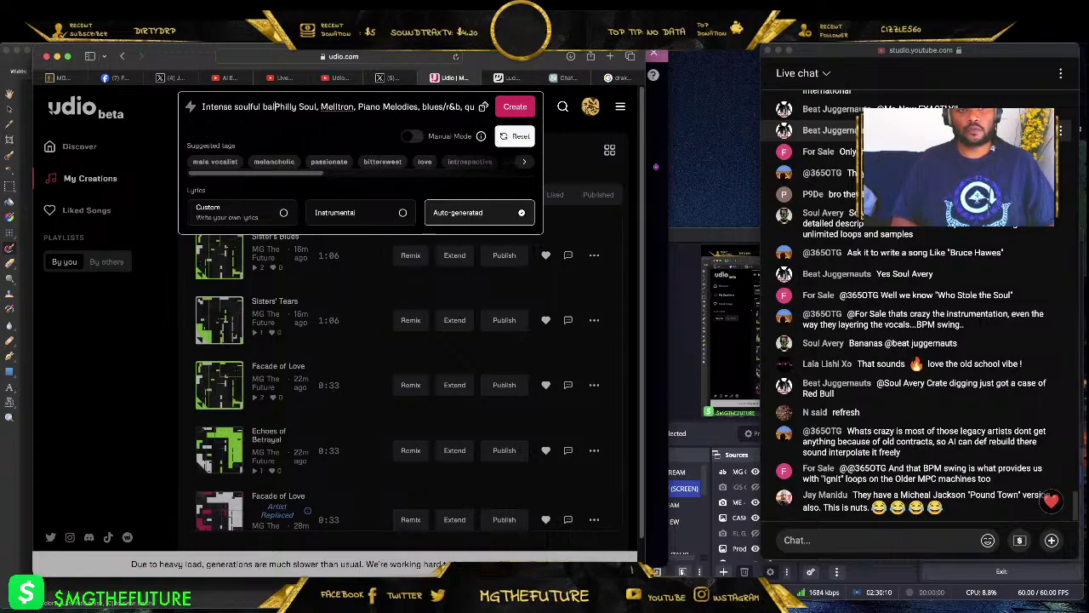
{"action": "type", "text": "lad,"}
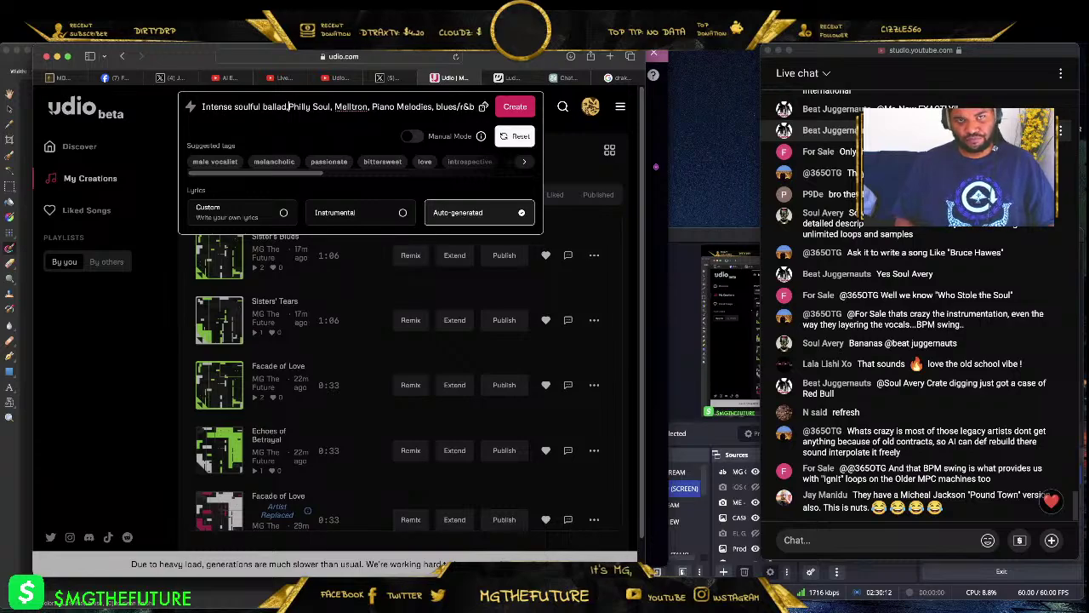
{"action": "left_click", "coordinate": [203, 106]}
{"action": "type", "text": "Male V"}
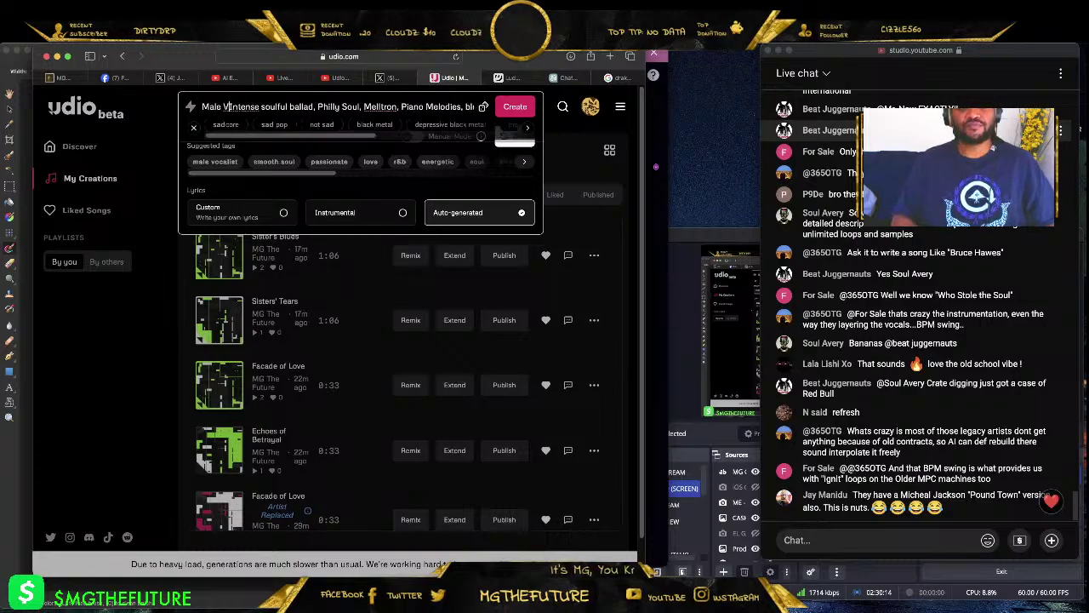
{"action": "type", "text": "ocal"}
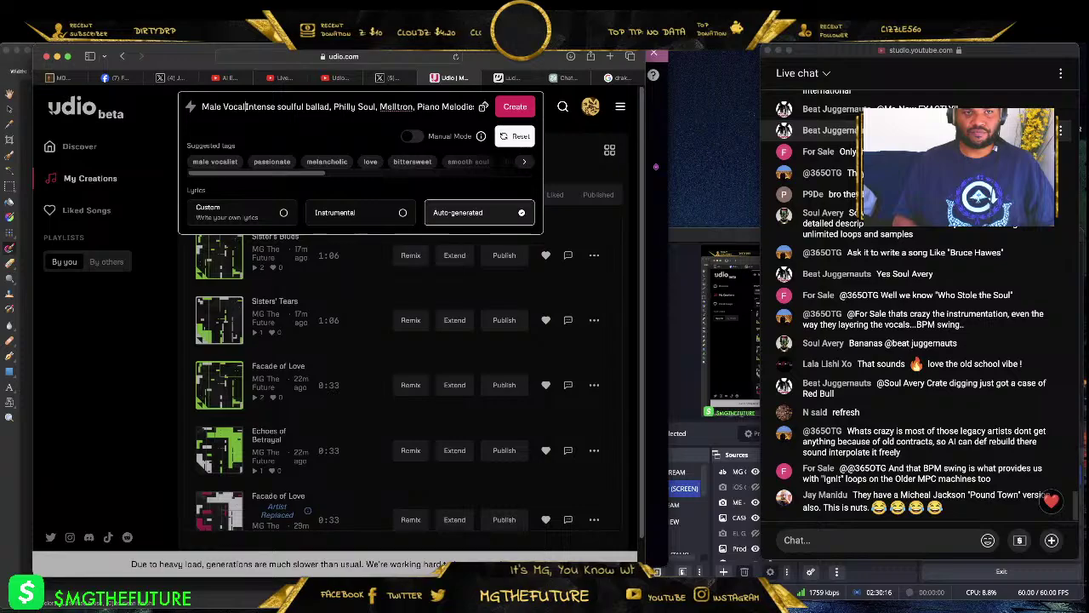
{"action": "type", "text": ", "}
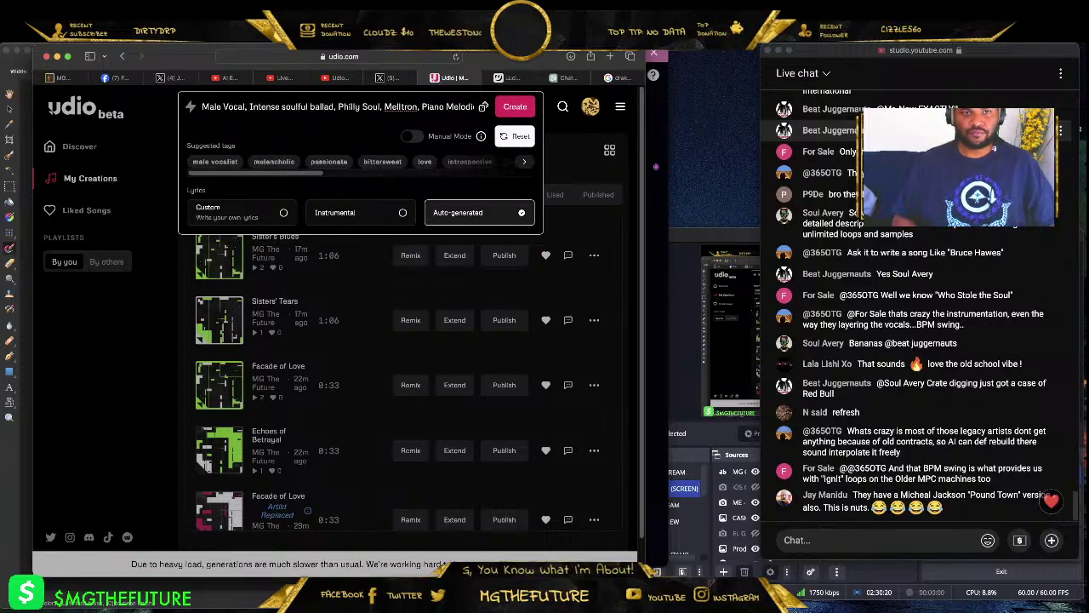
- Insert "70s," before Philly Soul in the prompt and add the suggested warm tag
{"action": "type", "text": "70s"}
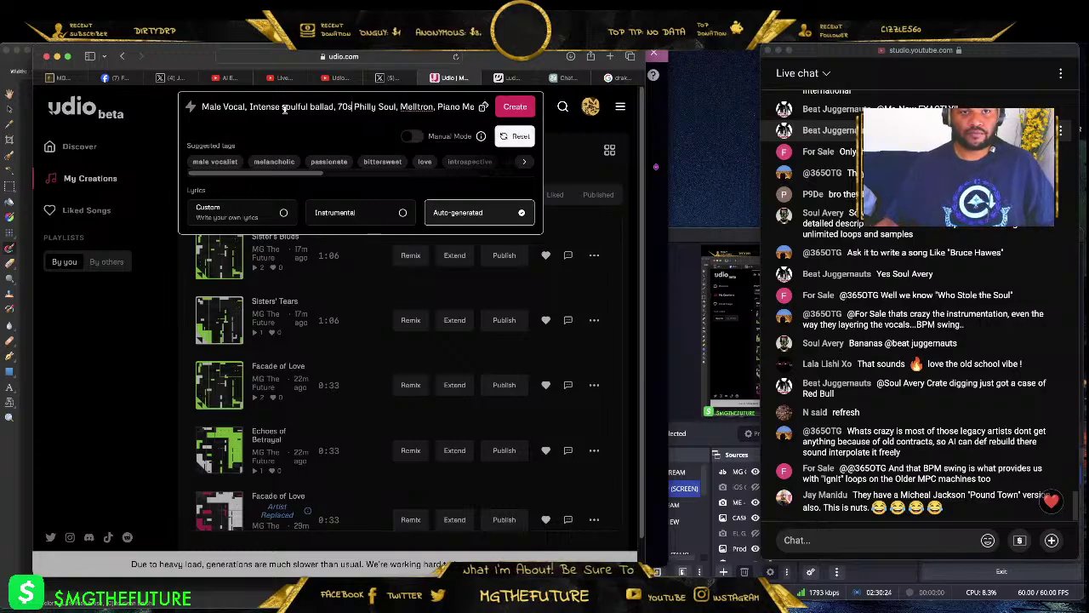
{"action": "key", "text": "BackSpace"}
{"action": "type", "text": ","}
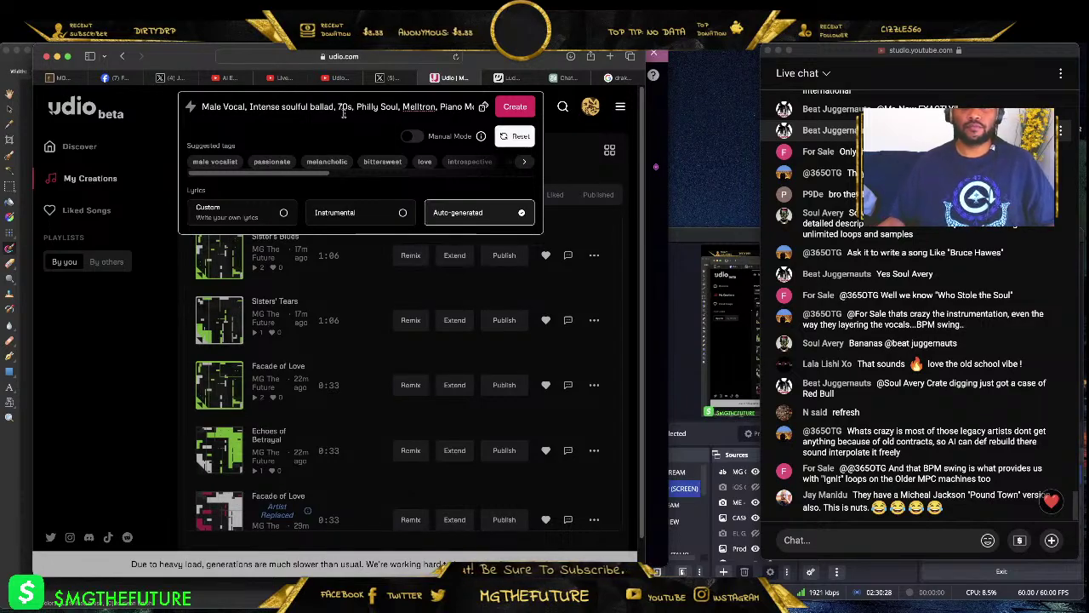
{"action": "left_click_drag", "start_coordinate": [304, 171], "coordinate": [411, 166]}
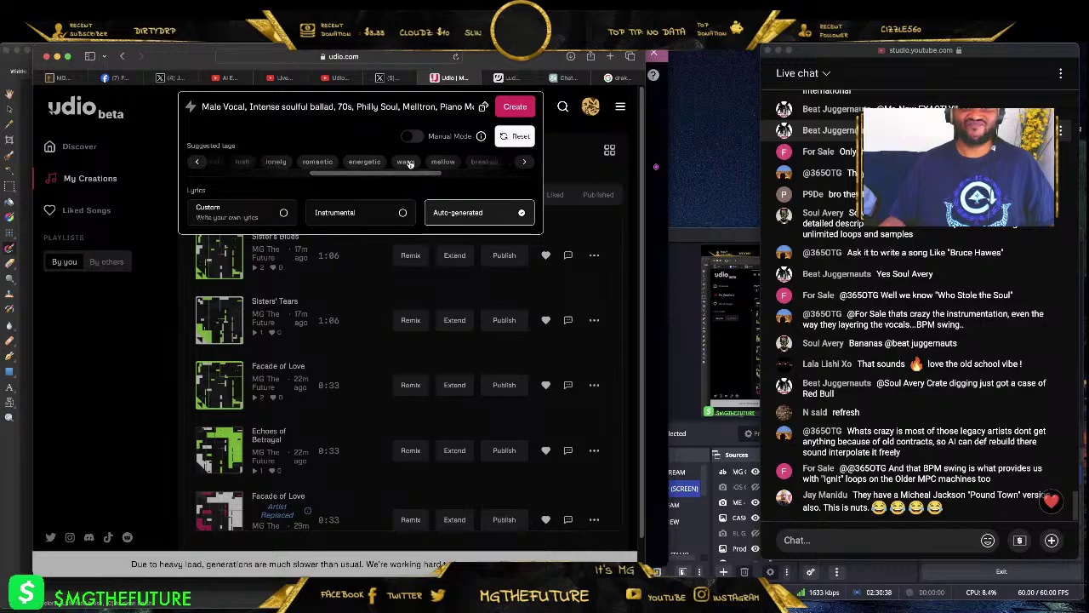
{"action": "left_click", "coordinate": [409, 163]}
- Supply the four-line "I got Frenemies, gotta lotta of frenemies" verse as custom lyrics, create the tracks, and dismiss the progress notice
{"action": "left_click", "coordinate": [272, 215]}
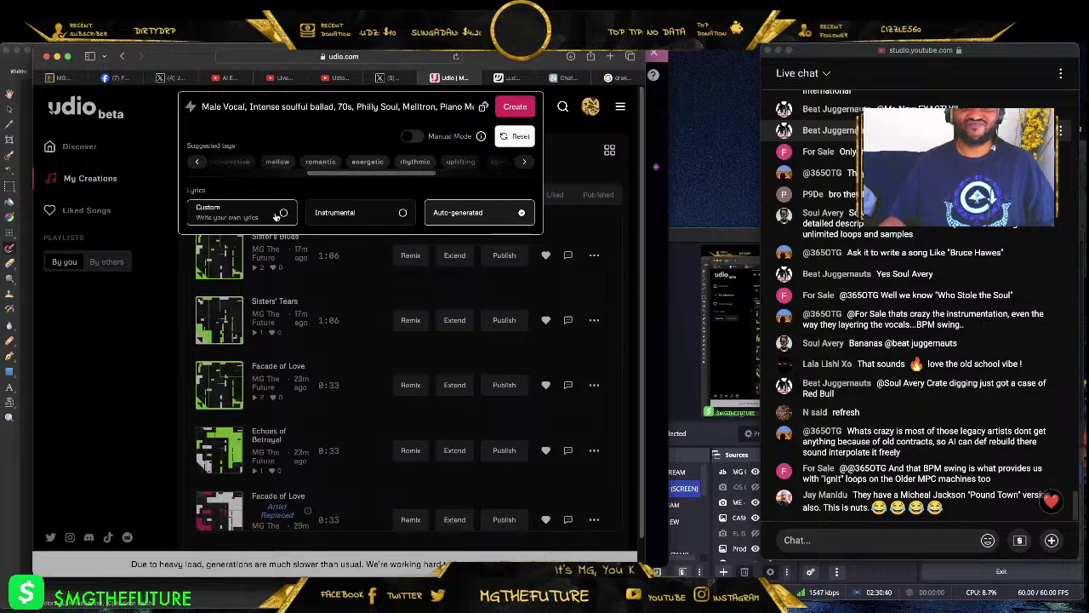
{"action": "left_click", "coordinate": [281, 241]}
{"action": "type", "text": "I got Frenemies, gotta lotta of frenemies (enemies) Got a lot of people tryna take me of my energy (energy) They tryna take the wave from a nigga (whoa) Messing with the kid and pray for your nigga (ohh-ohh)"}
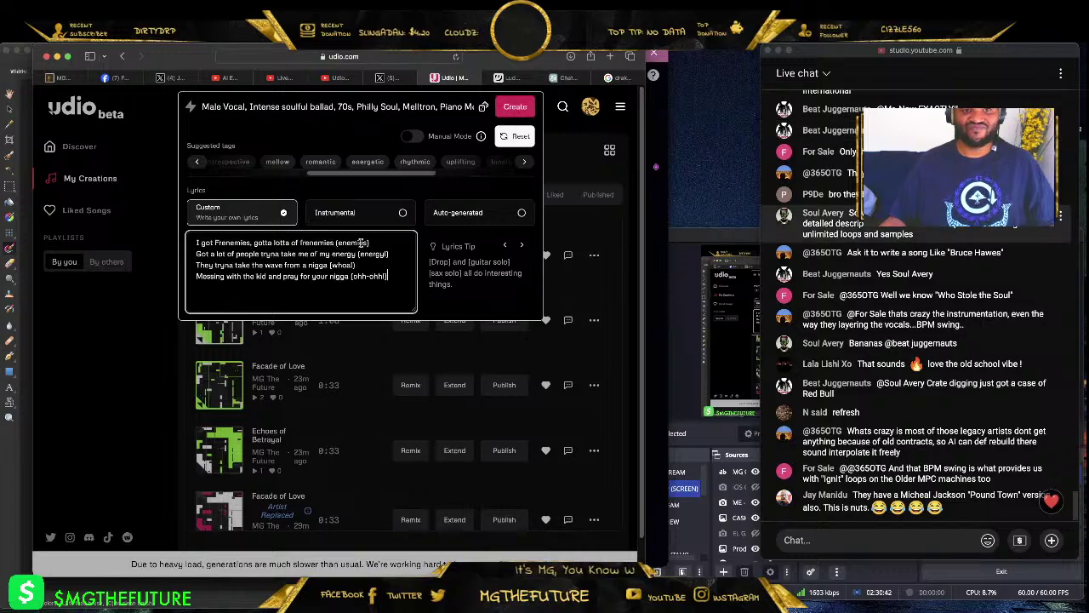
{"action": "left_click", "coordinate": [519, 104]}
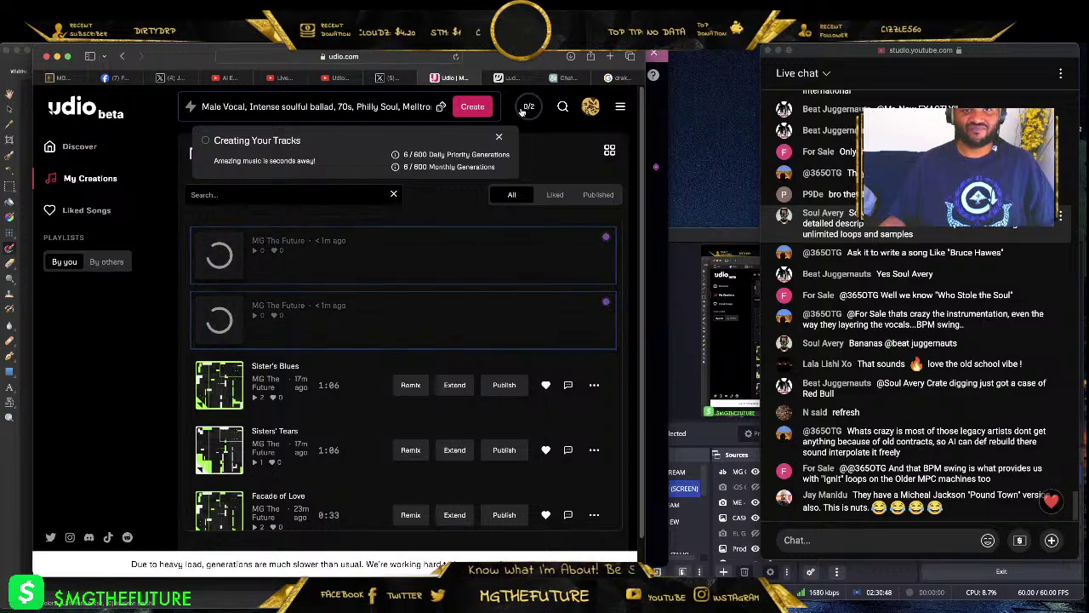
{"action": "left_click", "coordinate": [499, 137]}
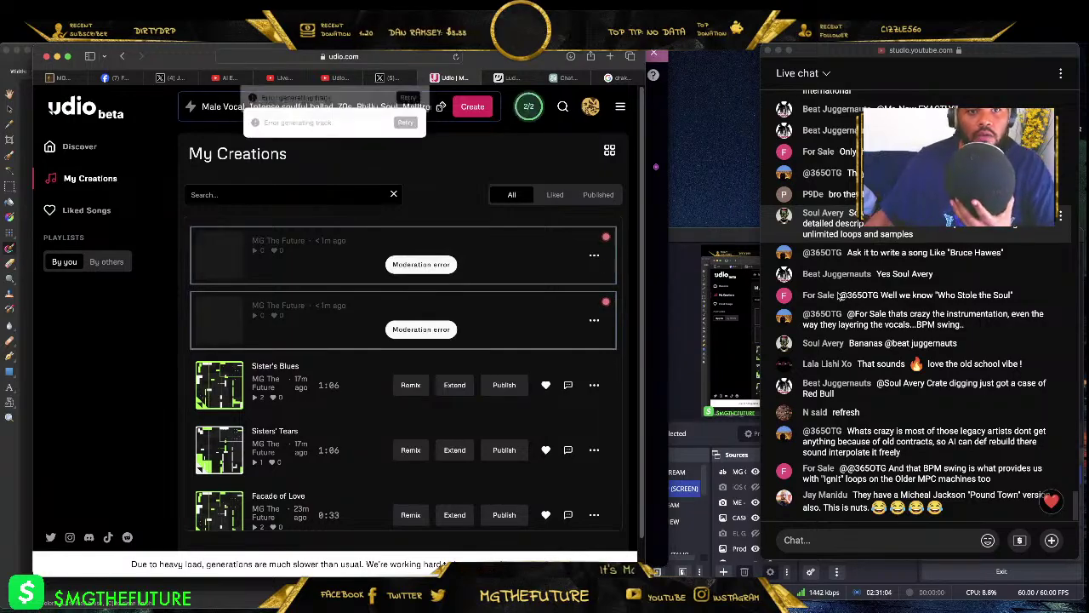
- Retry the failed track generation and close the two browser tabs between Udio and the drake search
{"action": "left_click", "coordinate": [416, 116]}
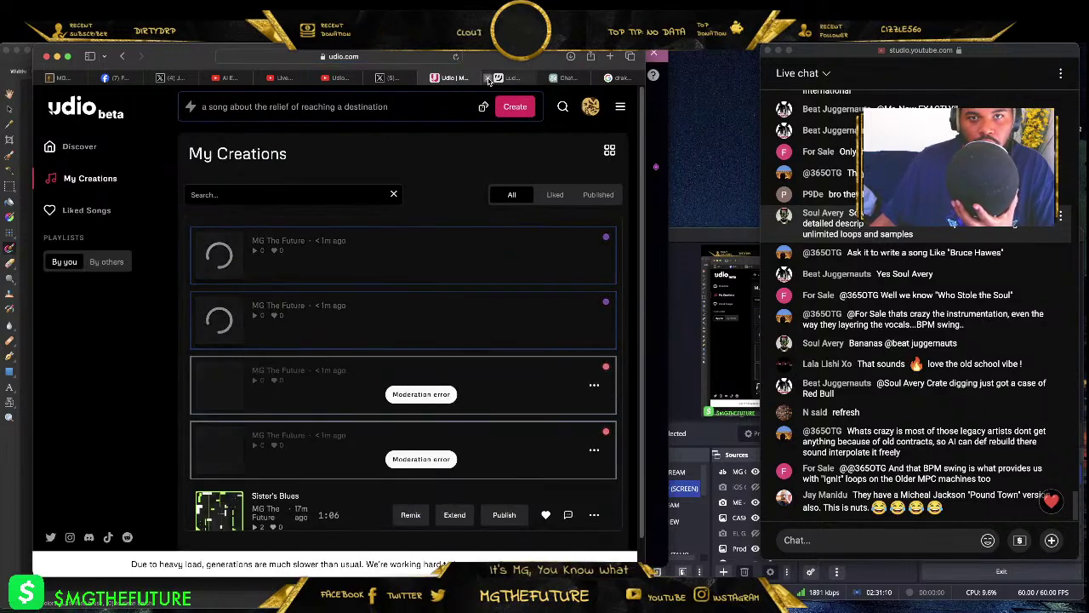
{"action": "left_click", "coordinate": [491, 78]}
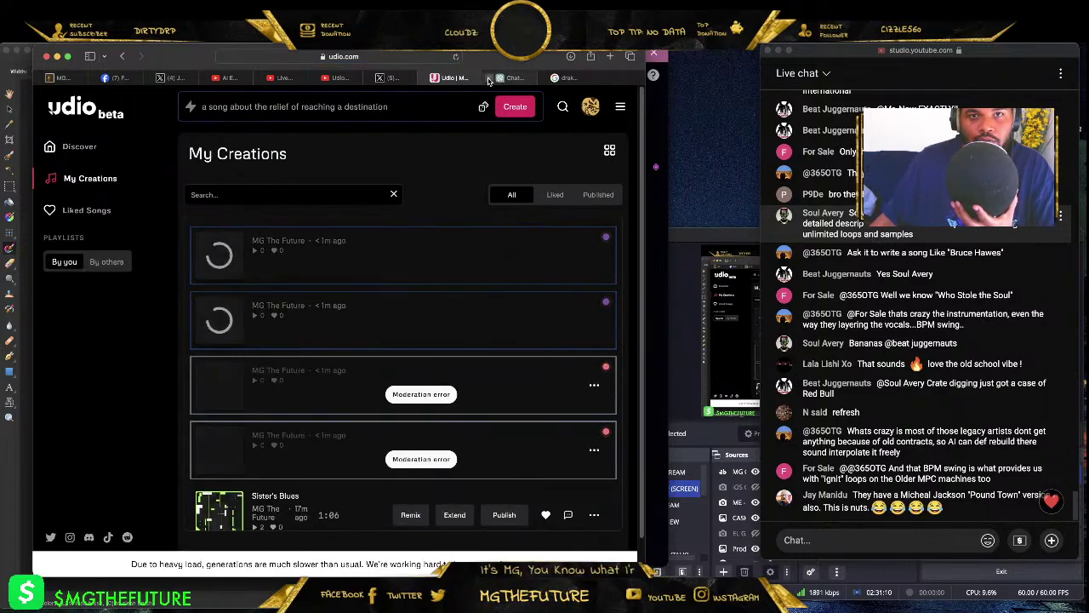
{"action": "left_click", "coordinate": [488, 79]}
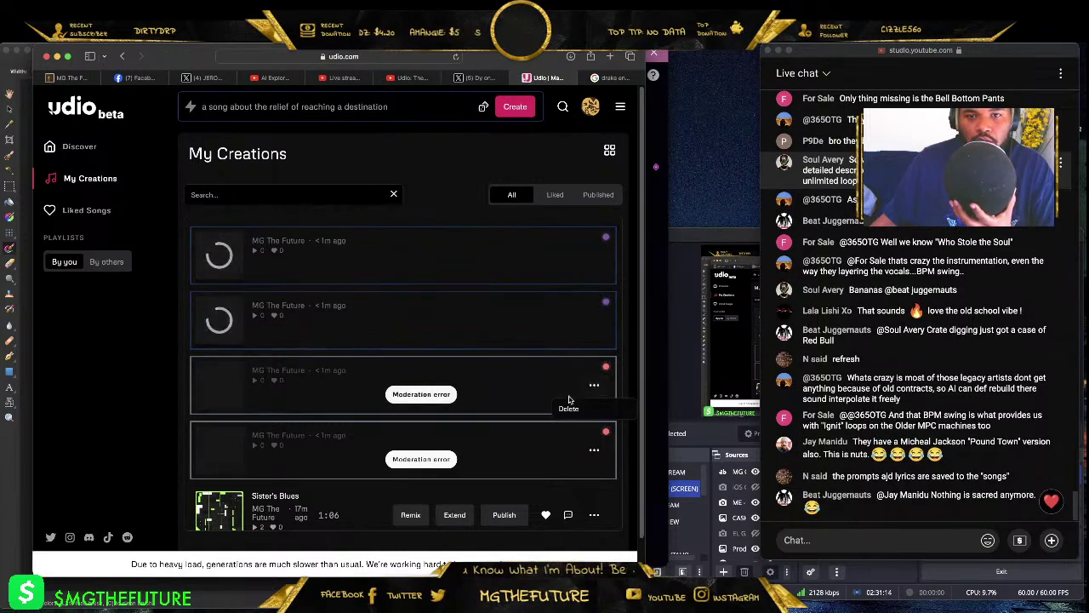
- Delete the two moderation-error tracks from My Creations, confirming each deletion
{"action": "left_click", "coordinate": [574, 411]}
{"action": "left_click", "coordinate": [443, 349]}
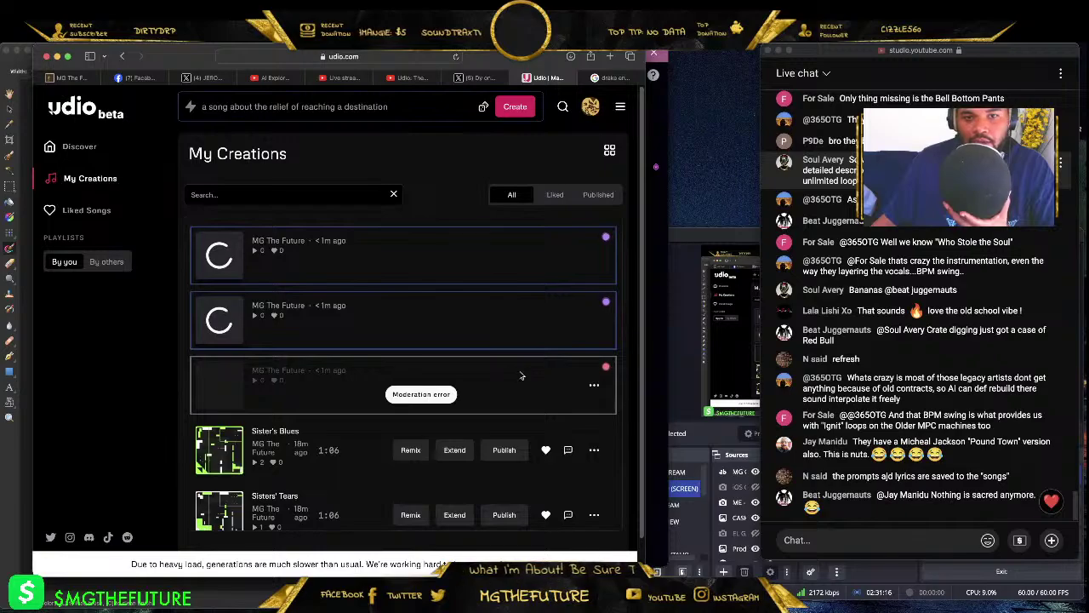
{"action": "left_click", "coordinate": [568, 408]}
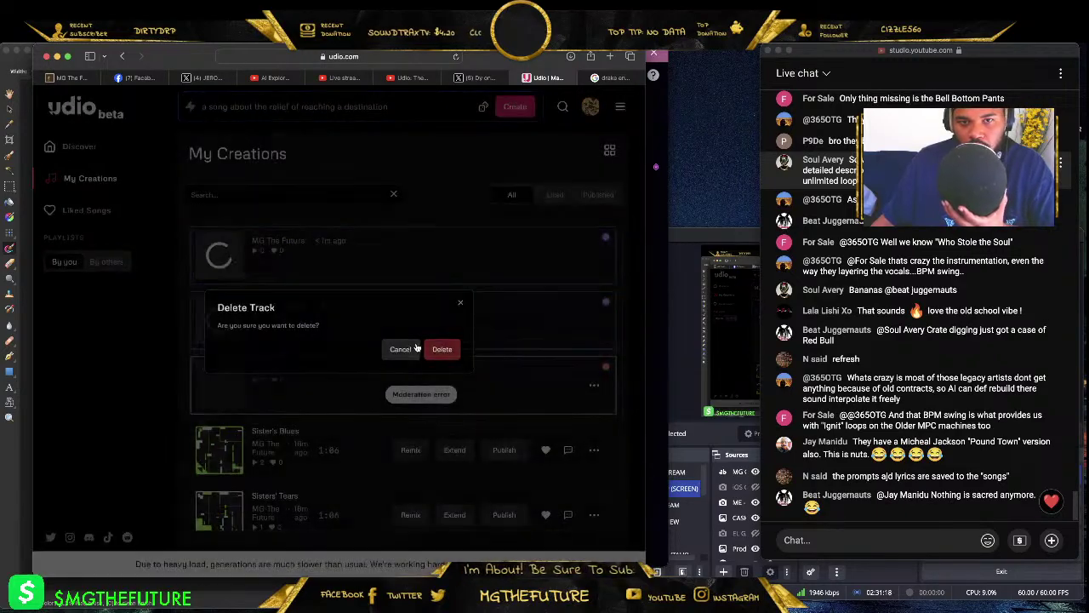
{"action": "left_click", "coordinate": [443, 349]}
{"action": "left_click", "coordinate": [594, 384]}
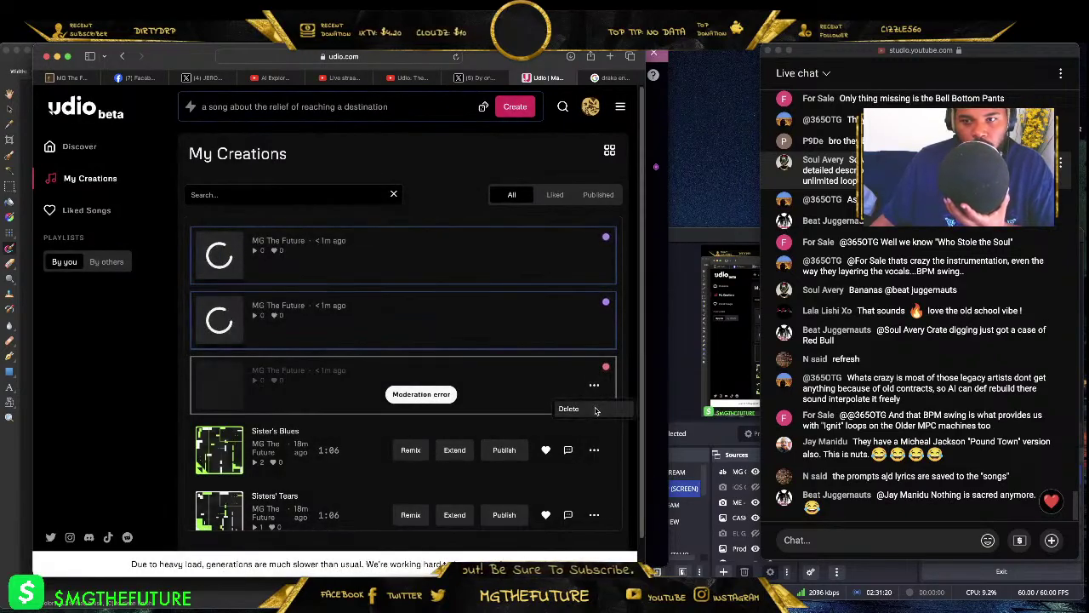
{"action": "left_click", "coordinate": [577, 408]}
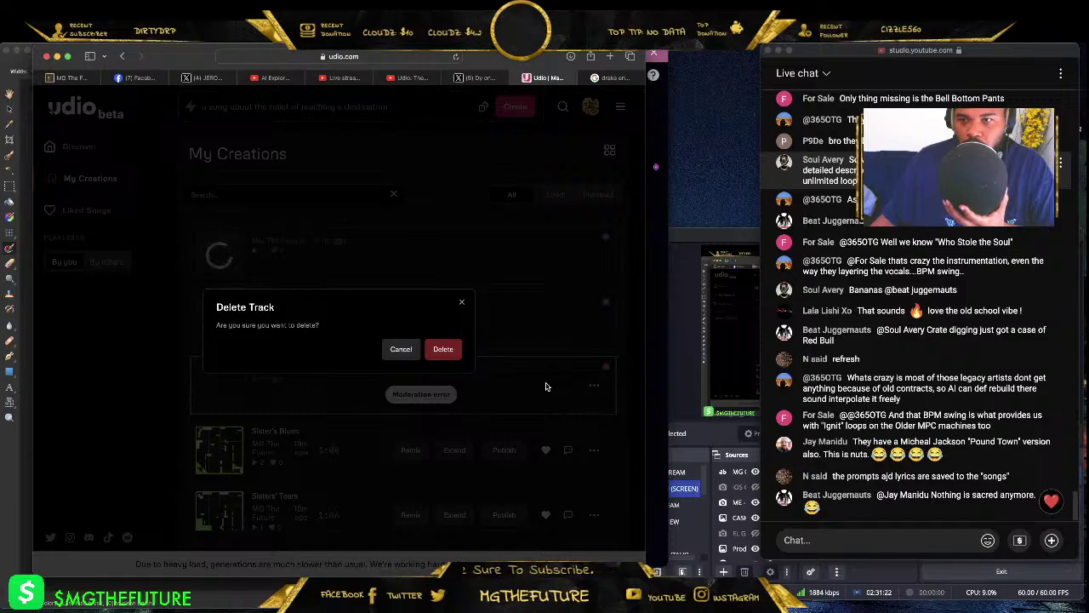
{"action": "left_click", "coordinate": [444, 349]}
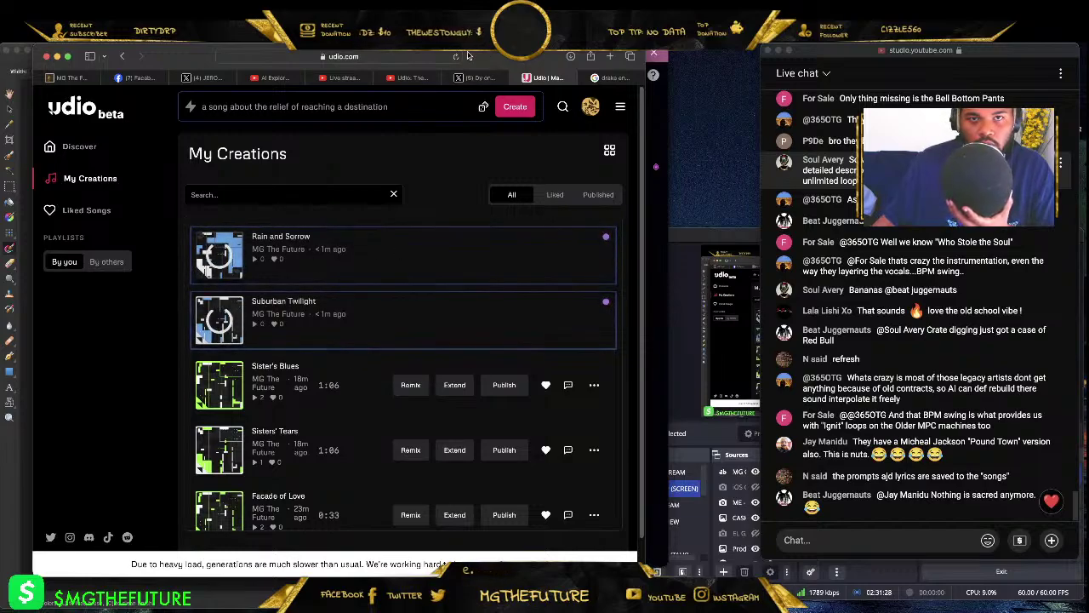
- Reload My Creations, view the Suburban Twilight details, and play a few seconds of Rain and Sorrow
{"action": "left_click", "coordinate": [606, 77]}
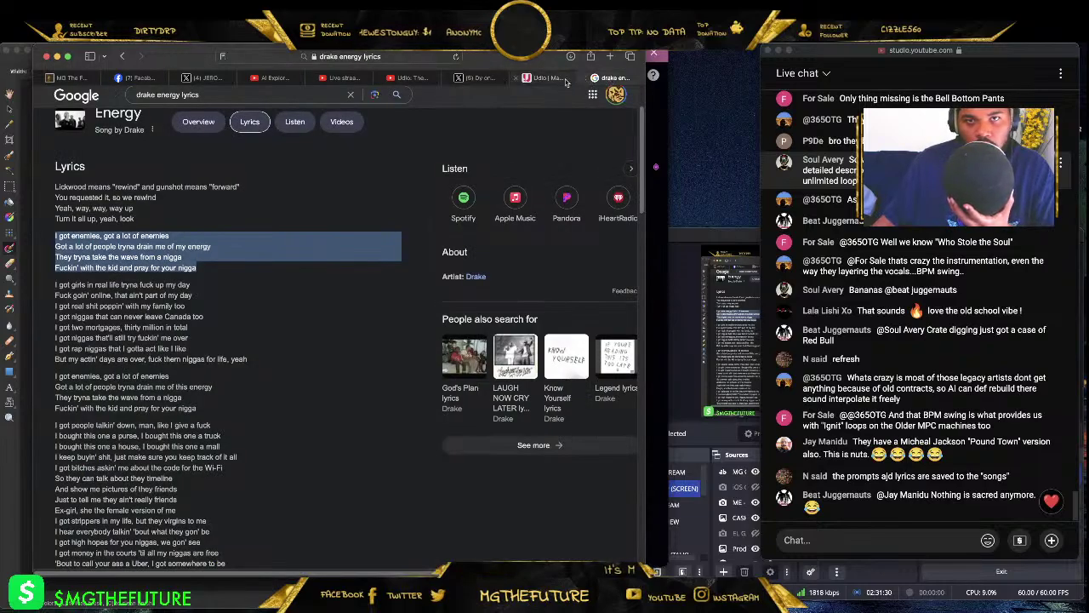
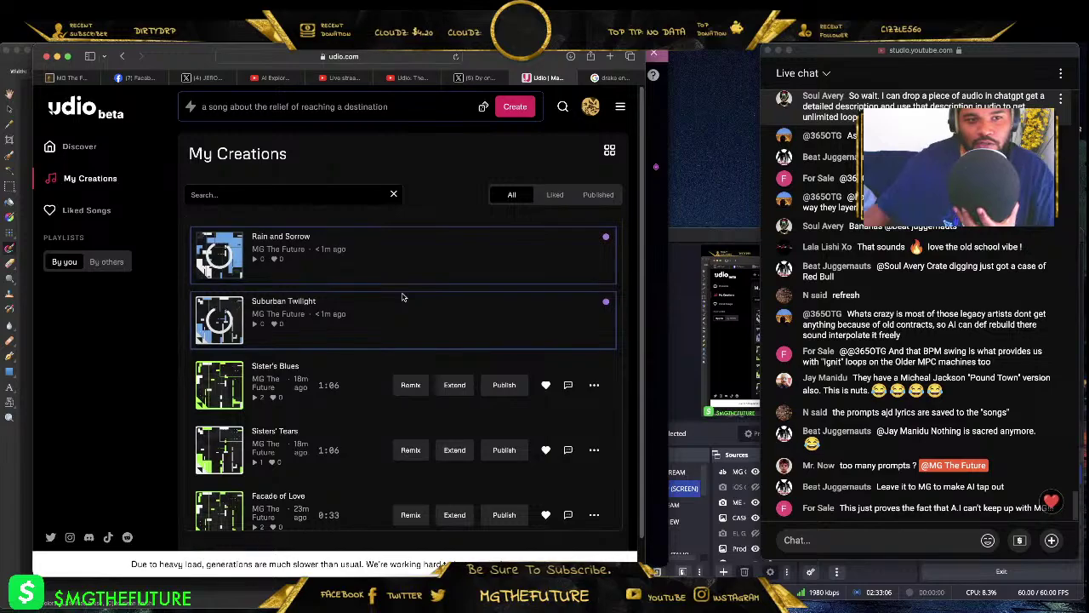
{"action": "left_click", "coordinate": [455, 56]}
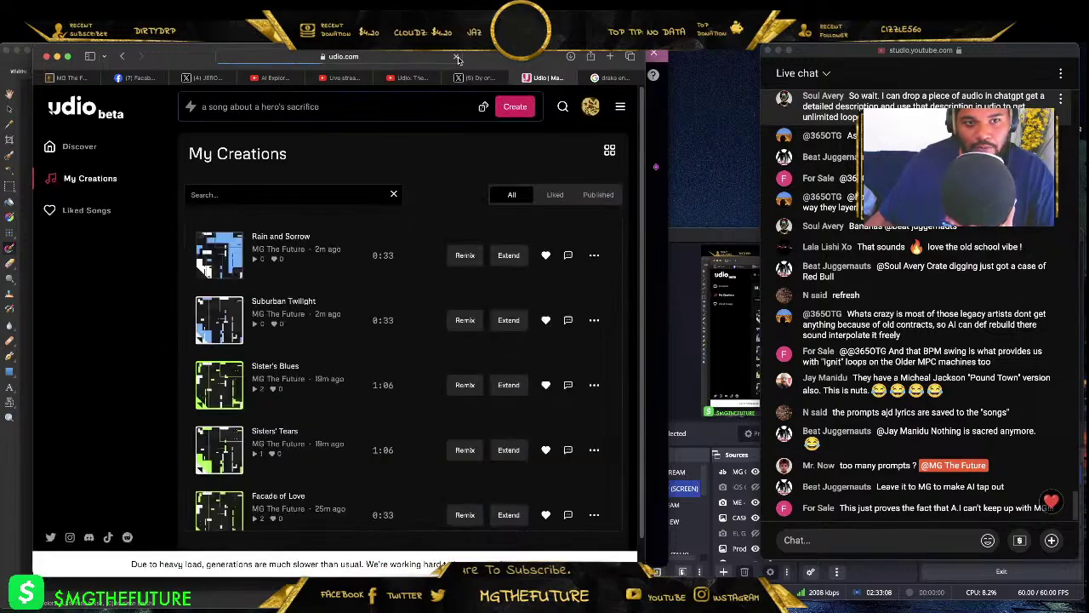
{"action": "left_click", "coordinate": [271, 305]}
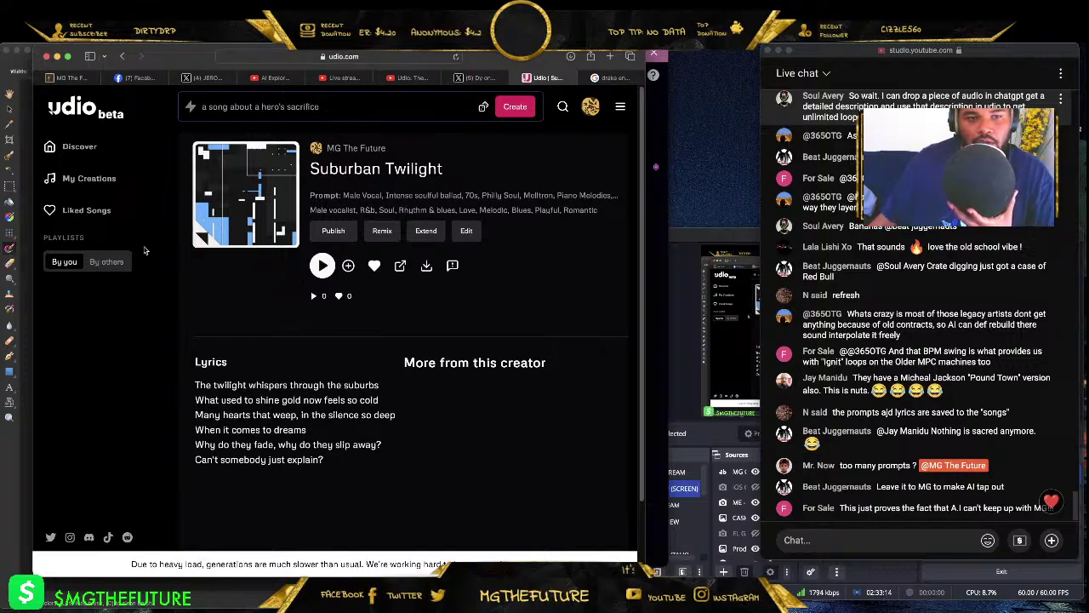
{"action": "left_click", "coordinate": [121, 57]}
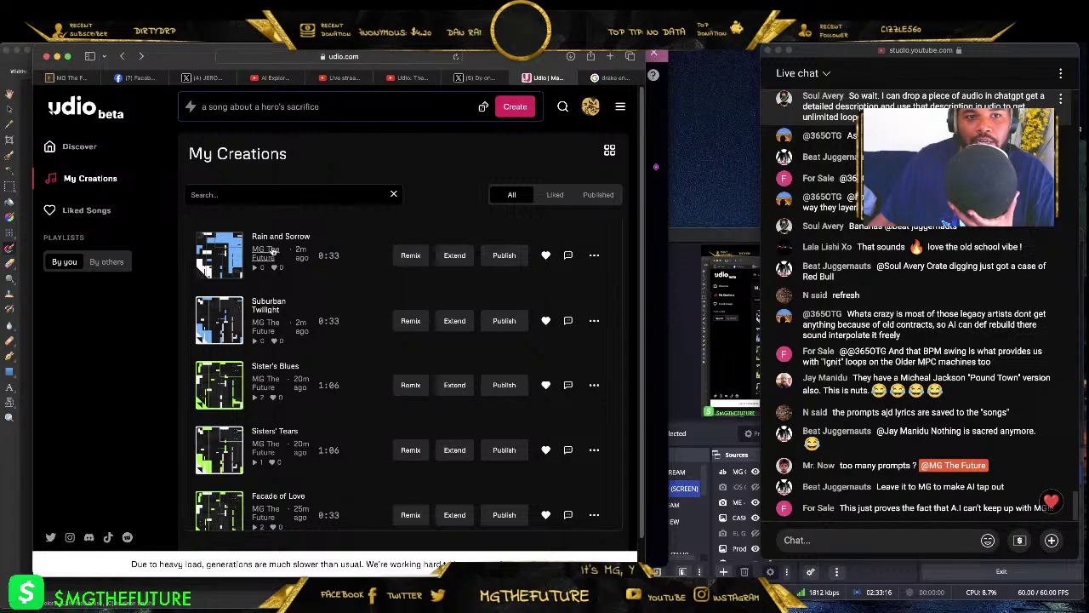
{"action": "left_click", "coordinate": [280, 238]}
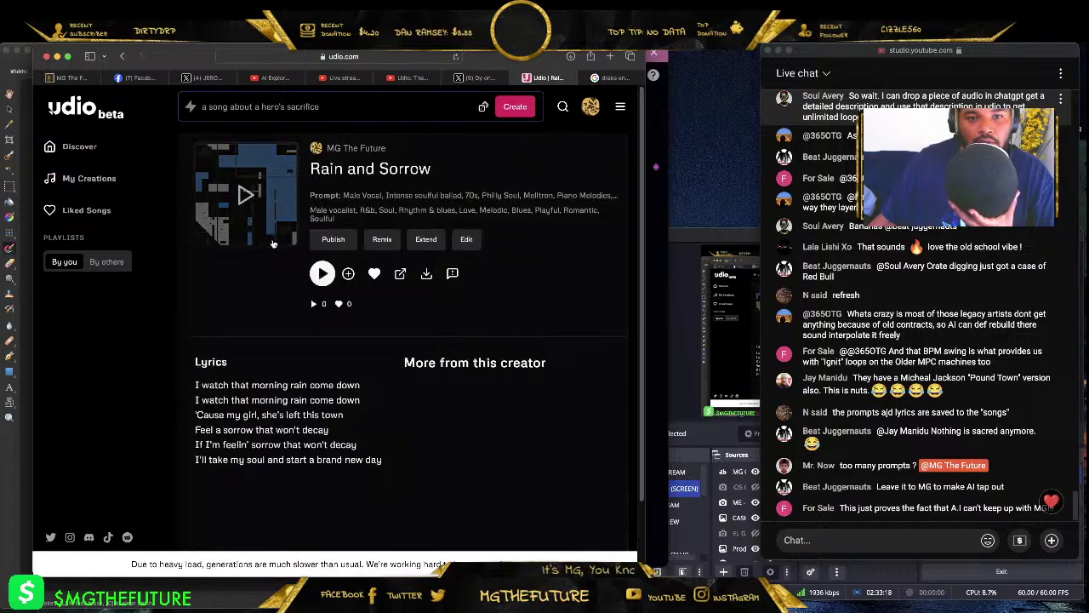
{"action": "left_click", "coordinate": [322, 273]}
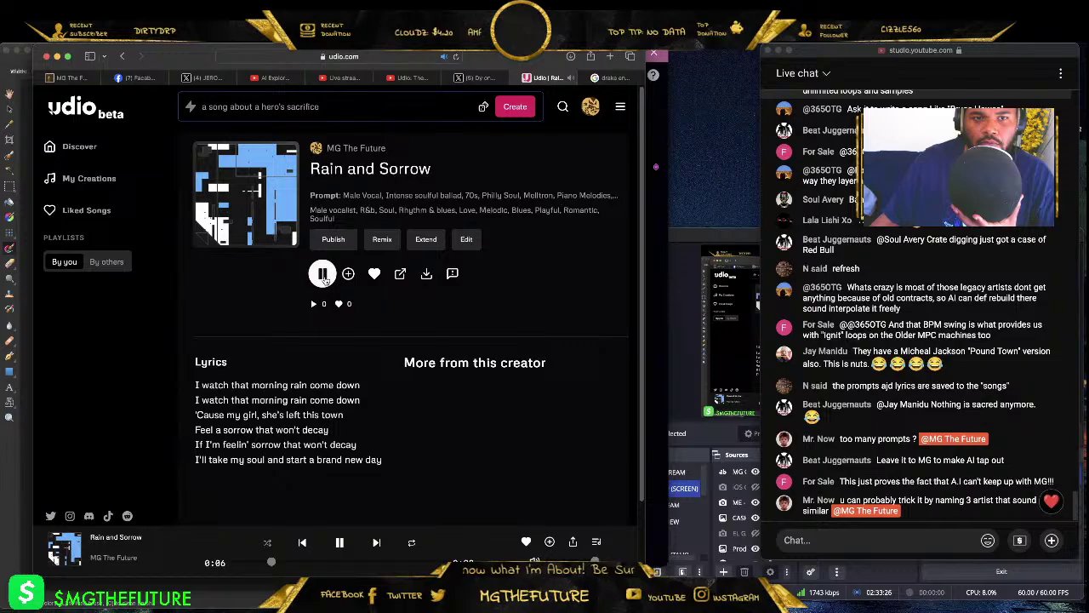
{"action": "left_click", "coordinate": [323, 277]}
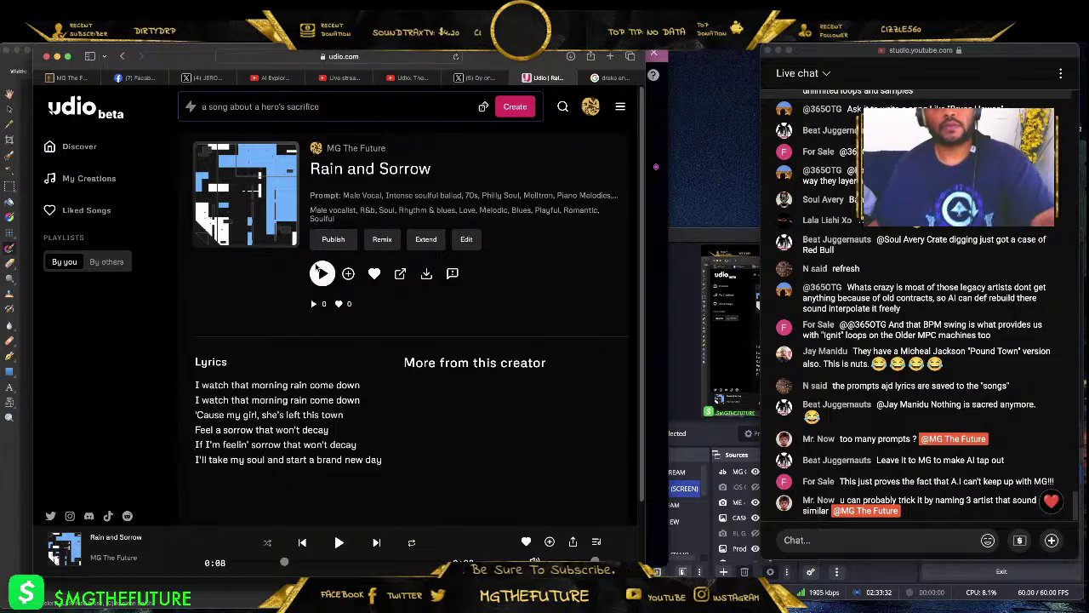
- Try to remix Rain and Sorrow using the four-line "I got Frenemies, gotta lotta of frenemies" verse as custom lyrics, and view its progress
{"action": "left_click", "coordinate": [382, 239]}
{"action": "left_click_drag", "start_coordinate": [360, 377], "coordinate": [323, 319]}
{"action": "type", "text": "I got Frenemies, gotta lotta of frenemies (enemies) Got a lot of people tryna take me of my energy (energy!) They tryna take the wave from a nigga (whoa!) Messing with the kid and pray for your nigga (ohh-ahh!)"}
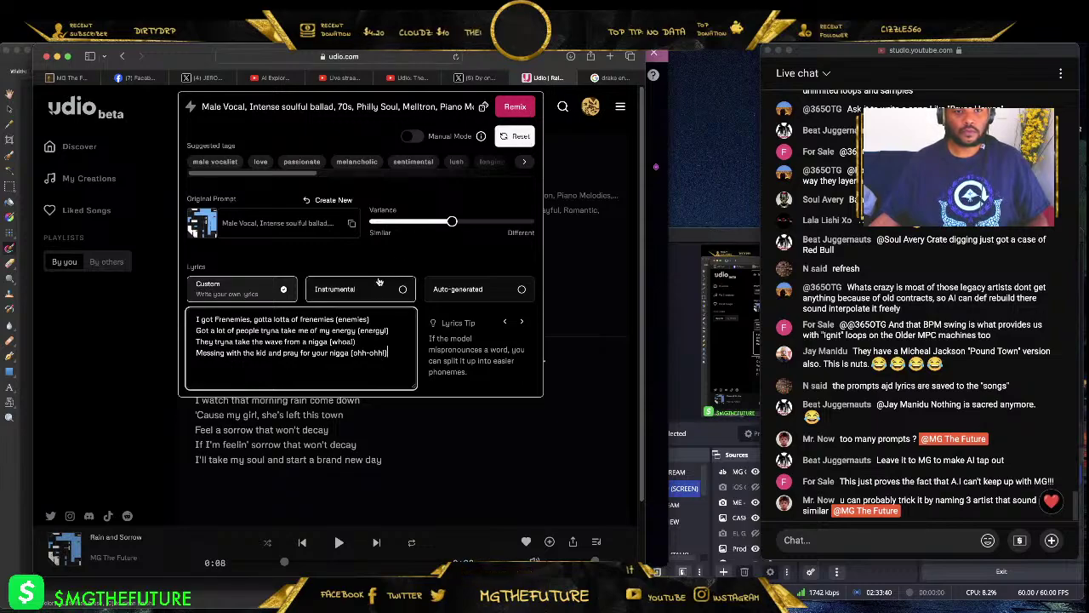
{"action": "left_click", "coordinate": [516, 109]}
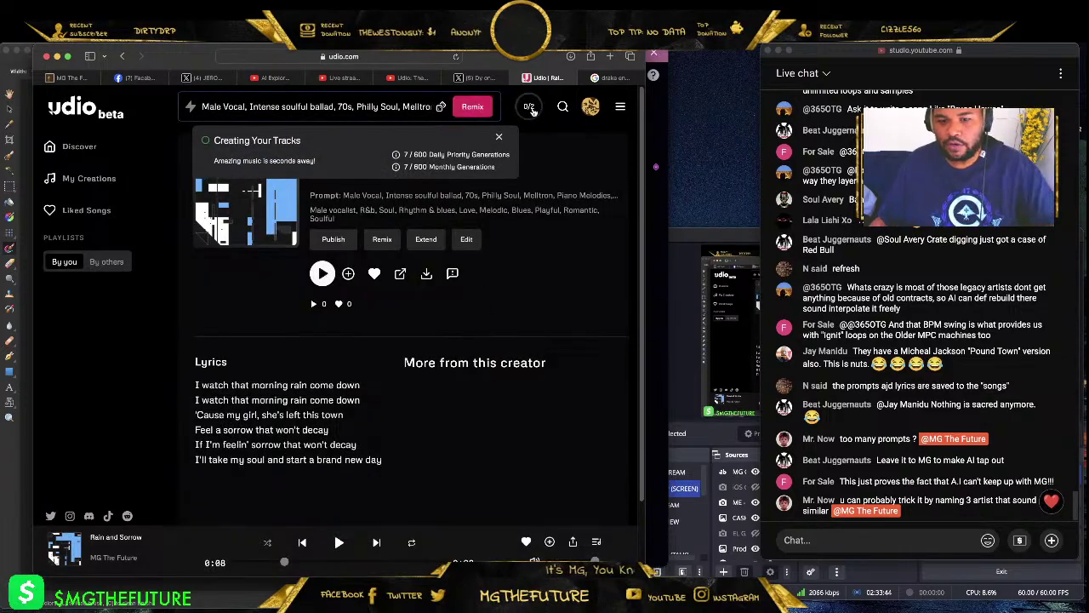
{"action": "left_click", "coordinate": [530, 108]}
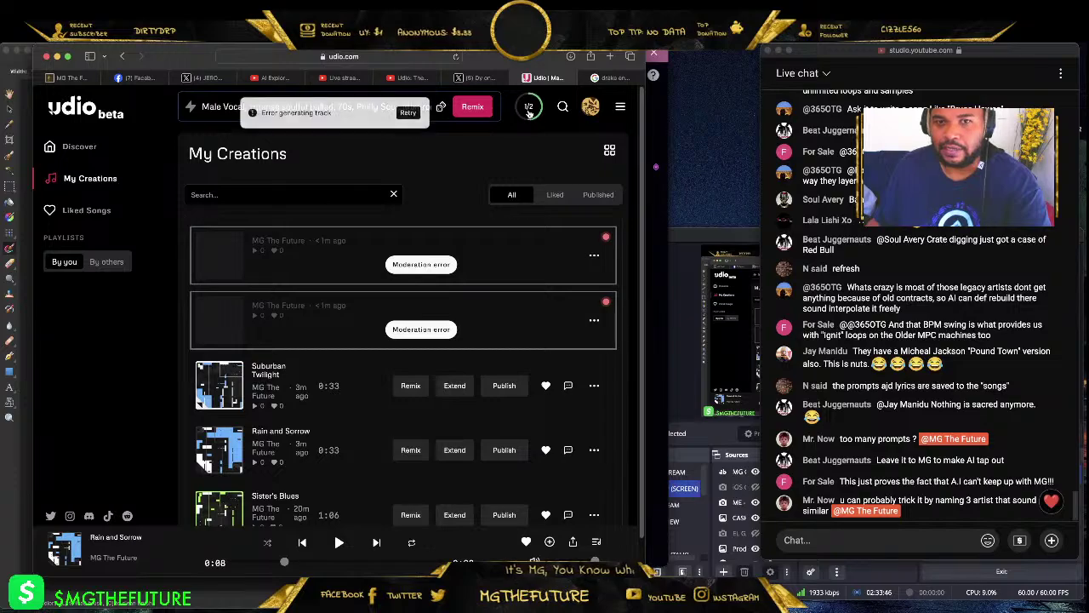
- Delete both moderation-error tracks produced by the Rain and Sorrow remix
{"action": "left_click", "coordinate": [594, 256]}
{"action": "left_click", "coordinate": [579, 282]}
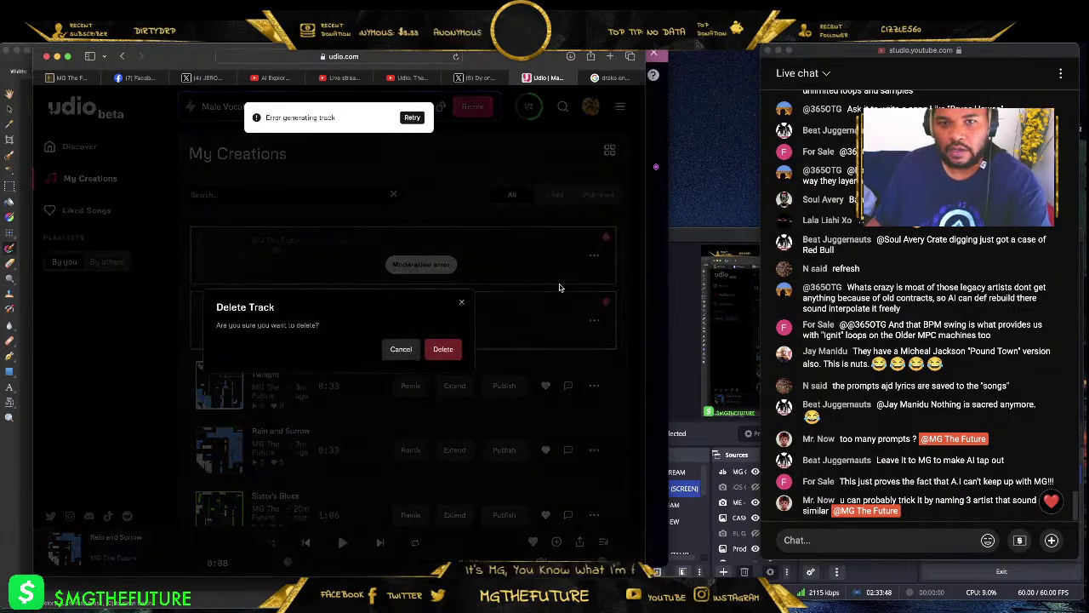
{"action": "left_click", "coordinate": [443, 349]}
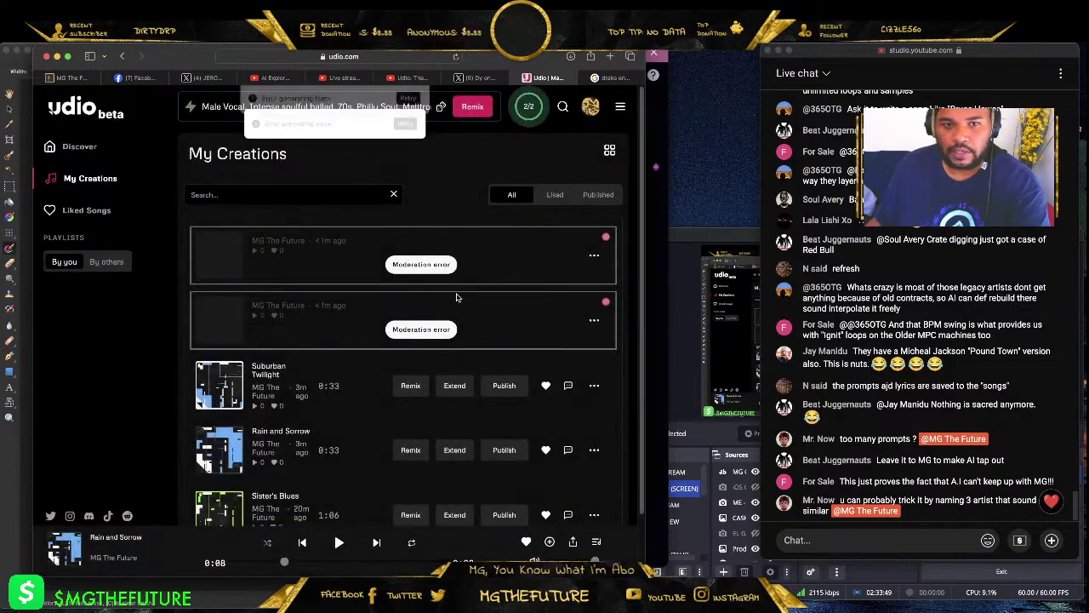
{"action": "left_click", "coordinate": [594, 255]}
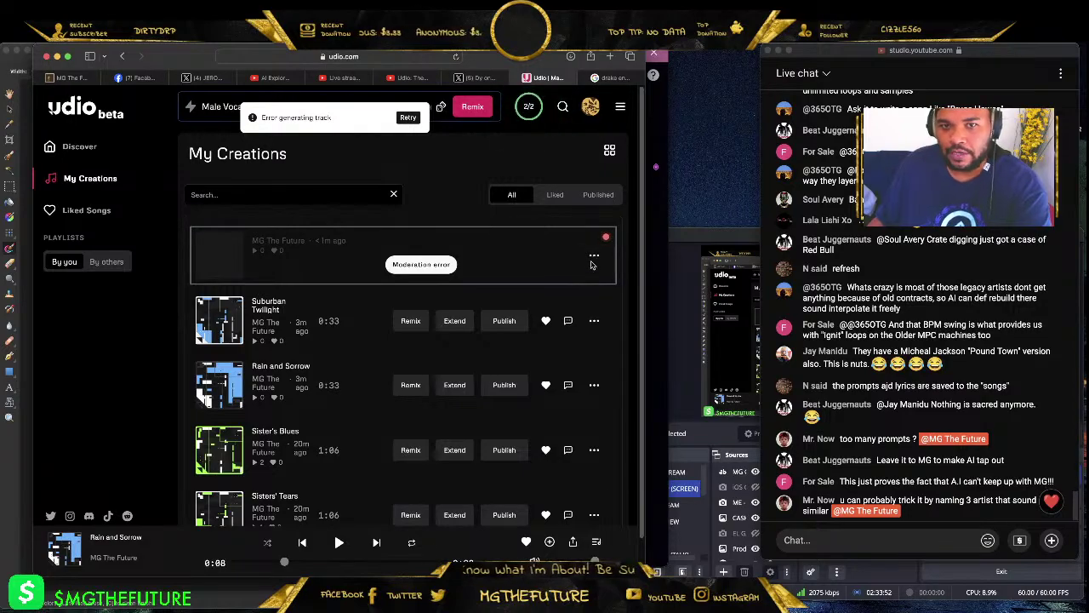
{"action": "left_click", "coordinate": [572, 279]}
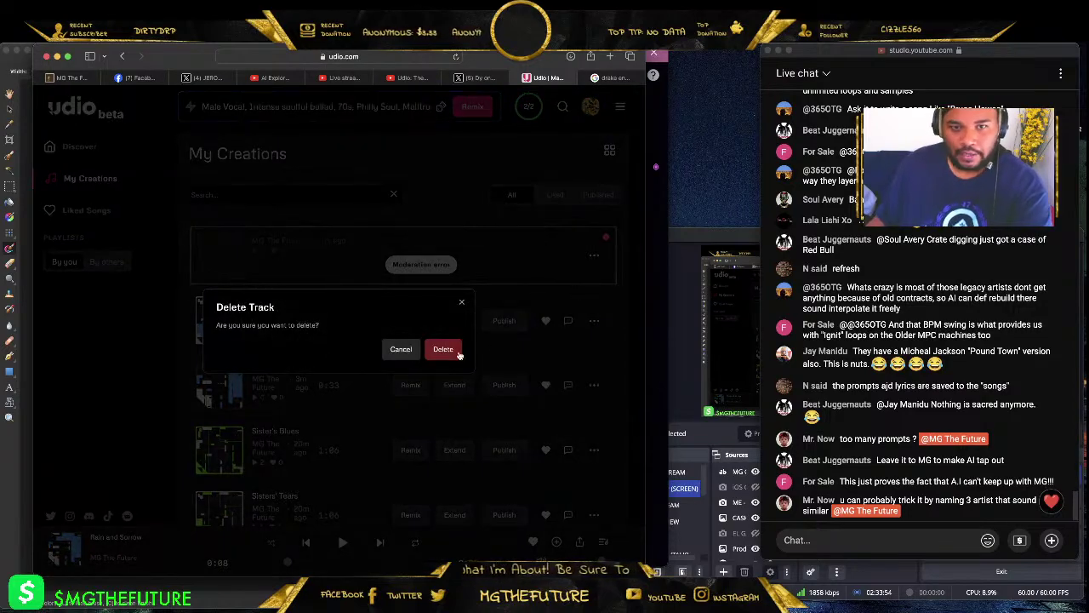
{"action": "left_click", "coordinate": [442, 349]}
- Set up a remix of Suburban Twilight, replacing its lyrics with the four-line "I got Frenemies, gotta lotta of frenemies" verse
{"action": "left_click", "coordinate": [284, 312]}
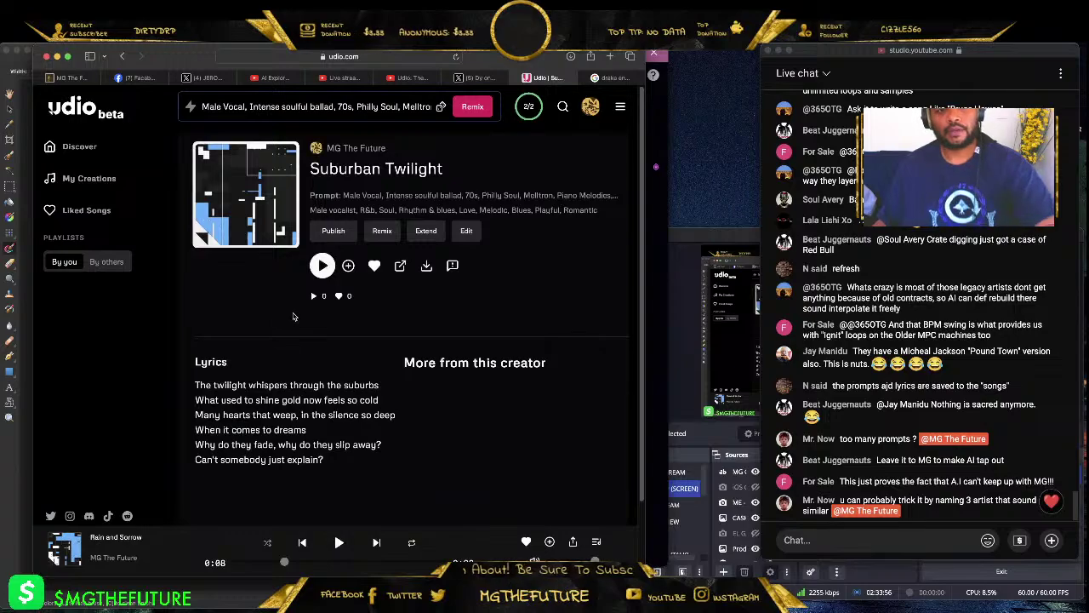
{"action": "left_click", "coordinate": [382, 231]}
{"action": "left_click_drag", "start_coordinate": [317, 376], "coordinate": [181, 337]}
{"action": "key", "text": "super+a"}
{"action": "type", "text": "I got Frenemies, gotta lotta of frenemies (enemies) Got a lot of people tryna take me of my energy (energy) They tryna take the wave from a nigga (whoa) Messing with the kid and pray for your nigga (ohh-ohh)"}
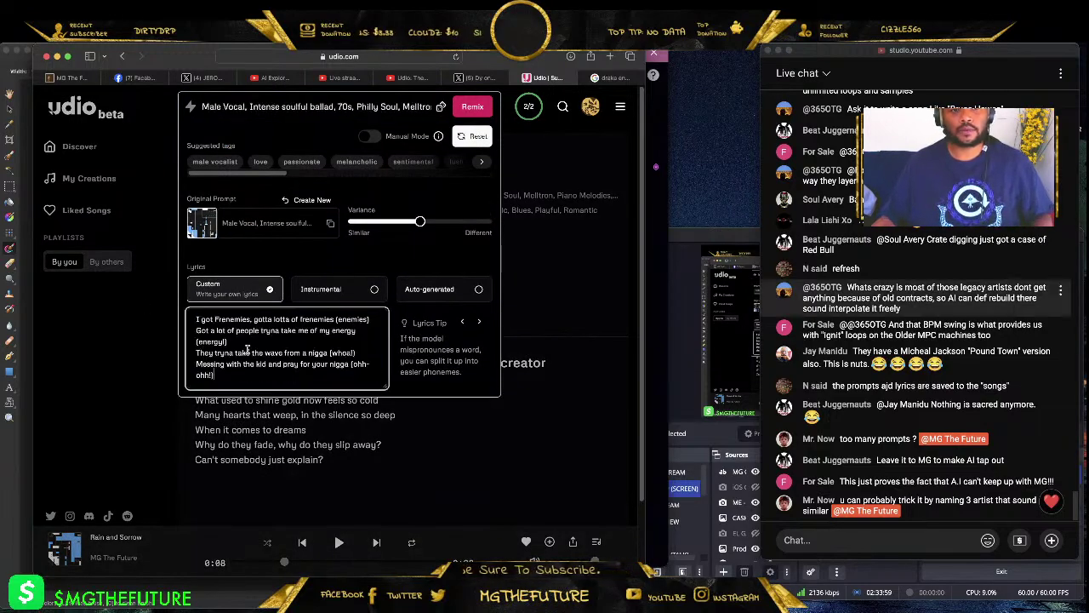
- In the remix lyrics, replace the slur in the "take the wave" line with "Hitta" and the one in the last line with "Ninja"
{"action": "double_click", "coordinate": [320, 353]}
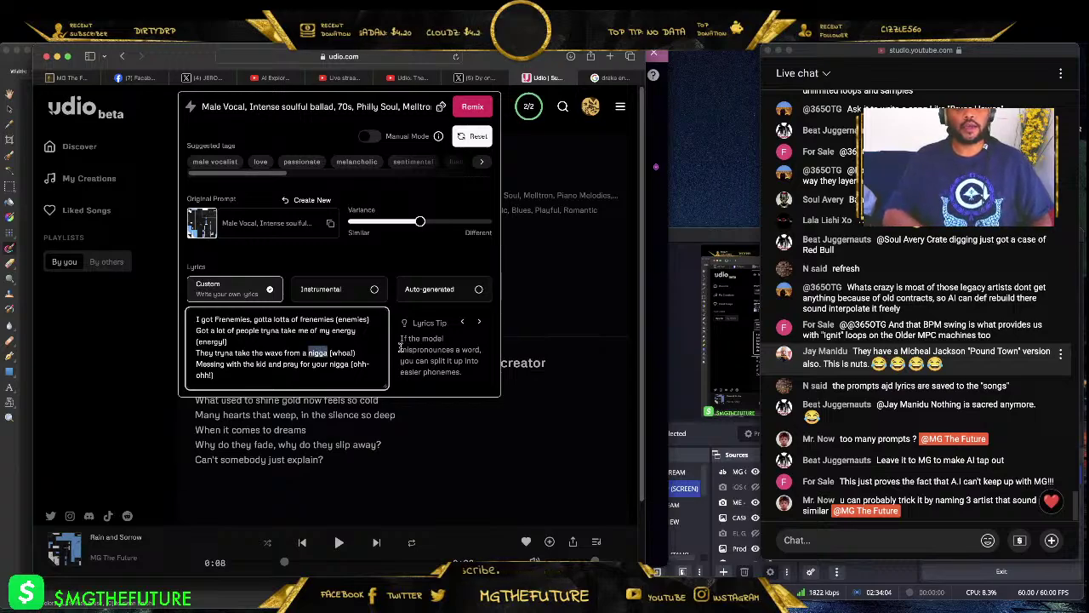
{"action": "type", "text": "Hitta"}
{"action": "left_click", "coordinate": [329, 364]}
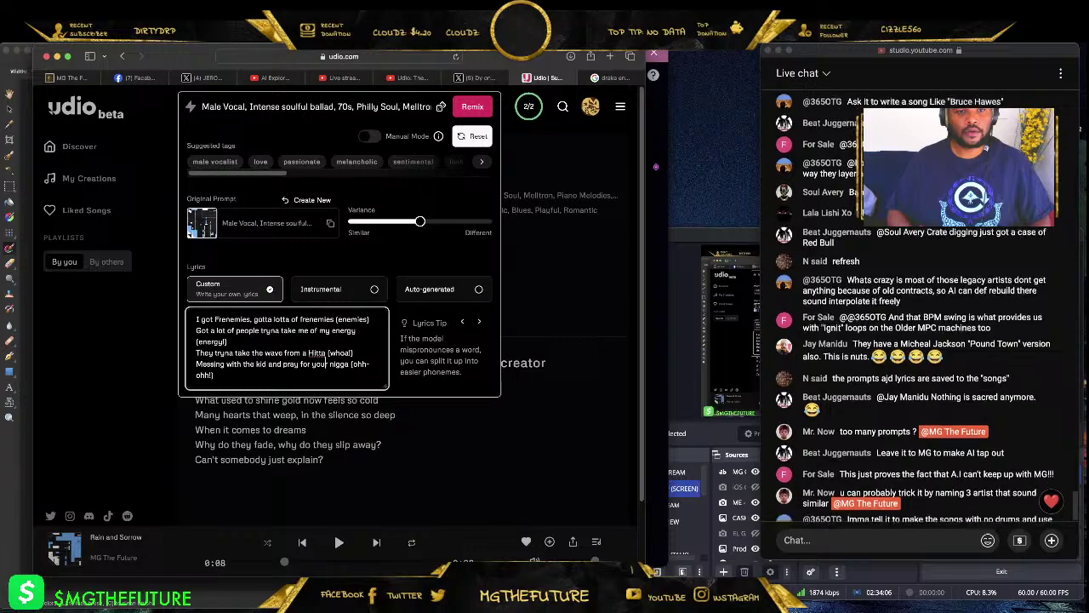
{"action": "key", "text": "Delete"}
{"action": "key", "text": "Delete"}
{"action": "key", "text": "Delete"}
{"action": "key", "text": "Delete"}
{"action": "key", "text": "Delete"}
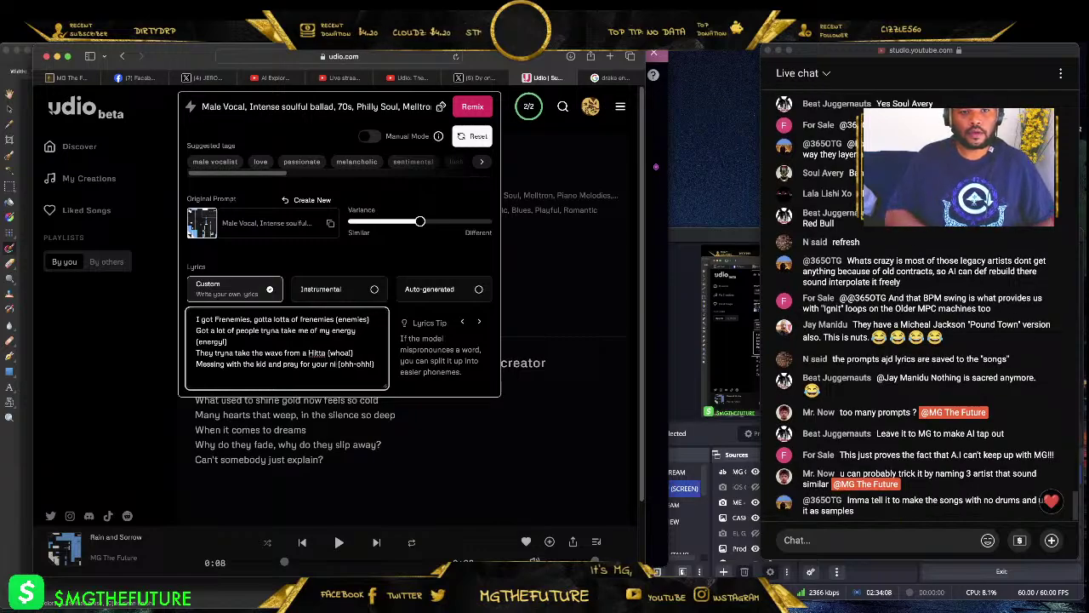
{"action": "type", "text": "Ninja"}
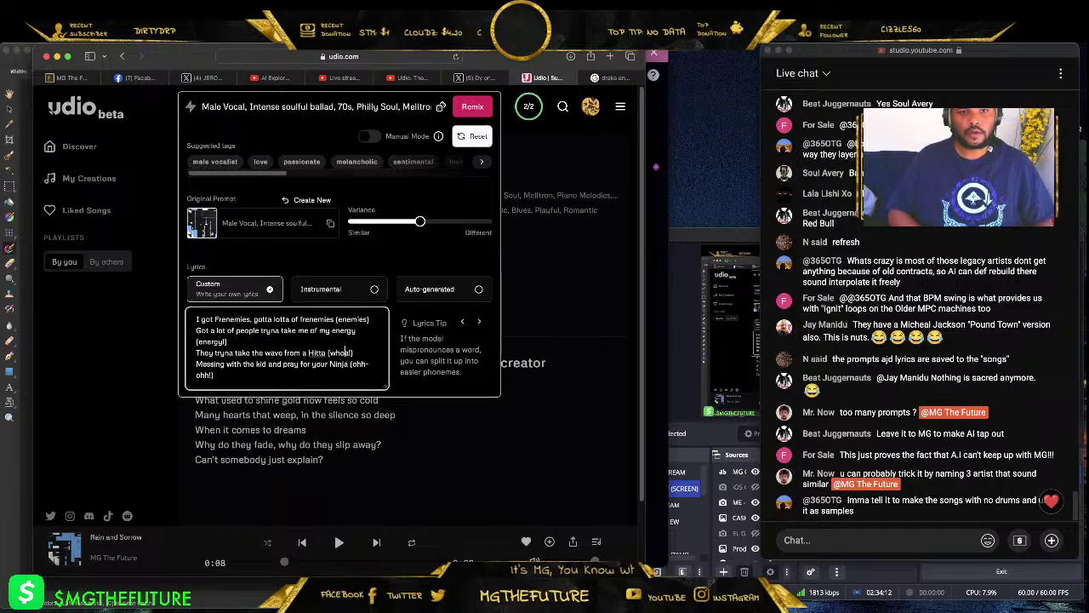
- Change "Hitta" to "Ninja" in the "take the wave" line, generate the Suburban Twilight remix, and return to My Creations
{"action": "key", "text": "Delete"}
{"action": "key", "text": "Delete"}
{"action": "key", "text": "Delete"}
{"action": "key", "text": "Delete"}
{"action": "key", "text": "Delete"}
{"action": "type", "text": "N"}
{"action": "type", "text": "inja"}
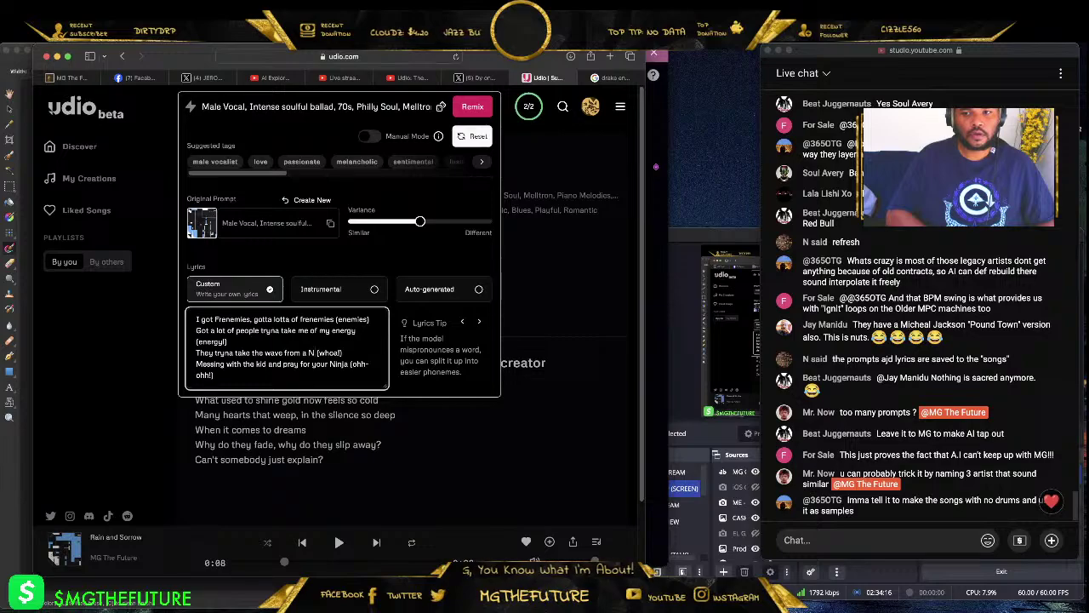
{"action": "left_click", "coordinate": [481, 105]}
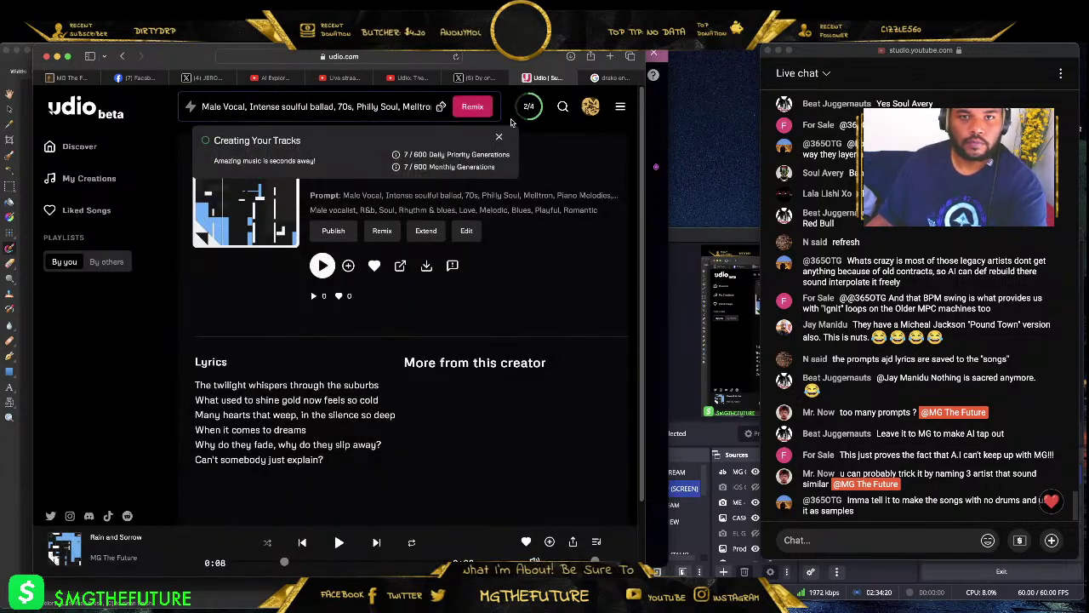
{"action": "left_click", "coordinate": [528, 109]}
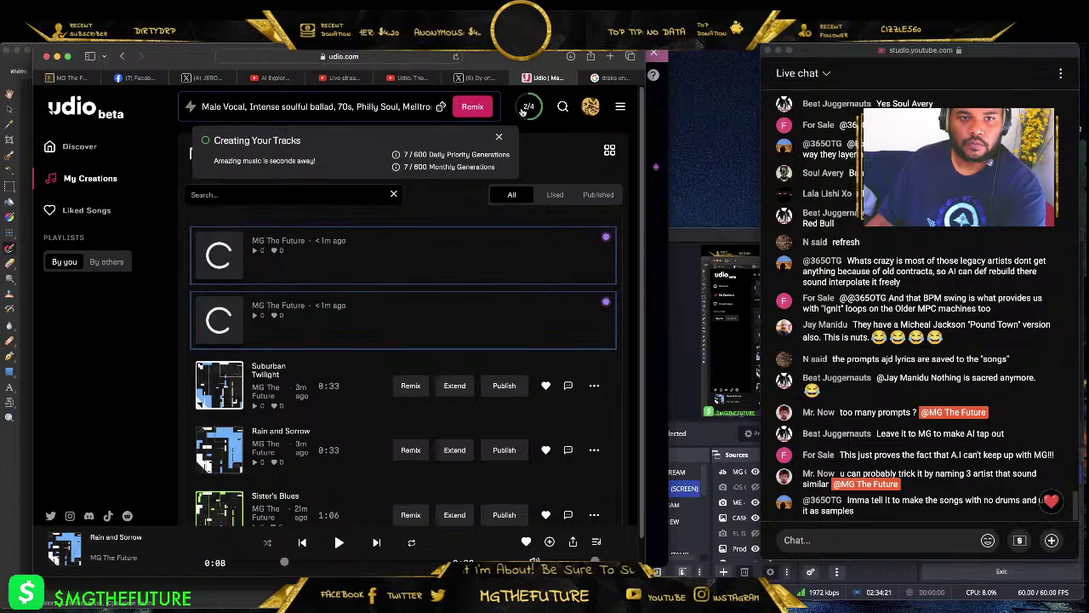
- Play Rain and Sorrow and Suburban Twilight from their song pages, and reload My Creations to check the pending remixes
{"action": "left_click", "coordinate": [281, 431]}
{"action": "left_click", "coordinate": [322, 273]}
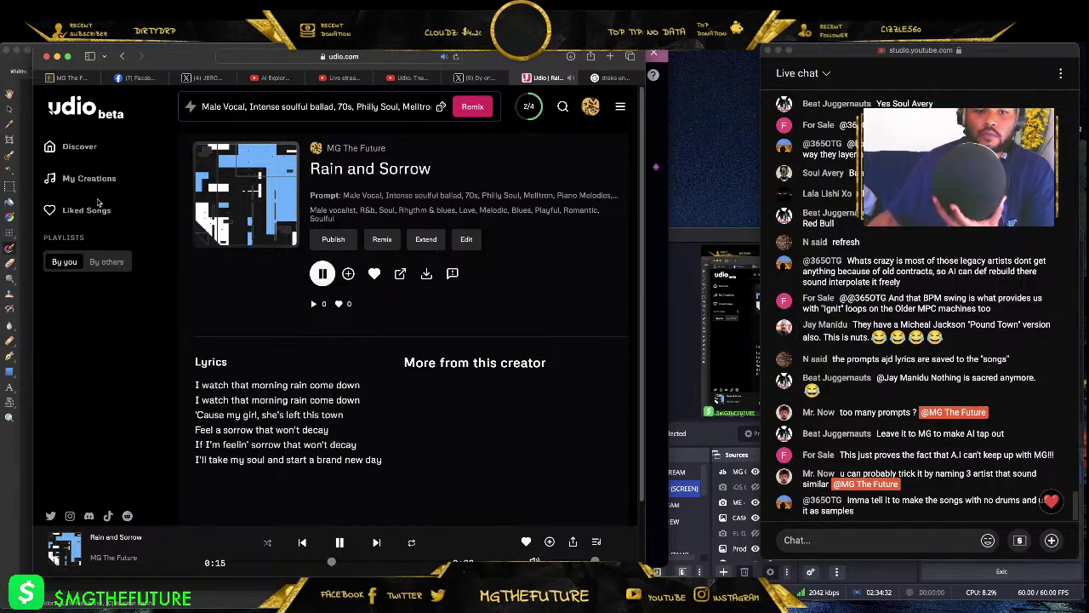
{"action": "left_click", "coordinate": [123, 57]}
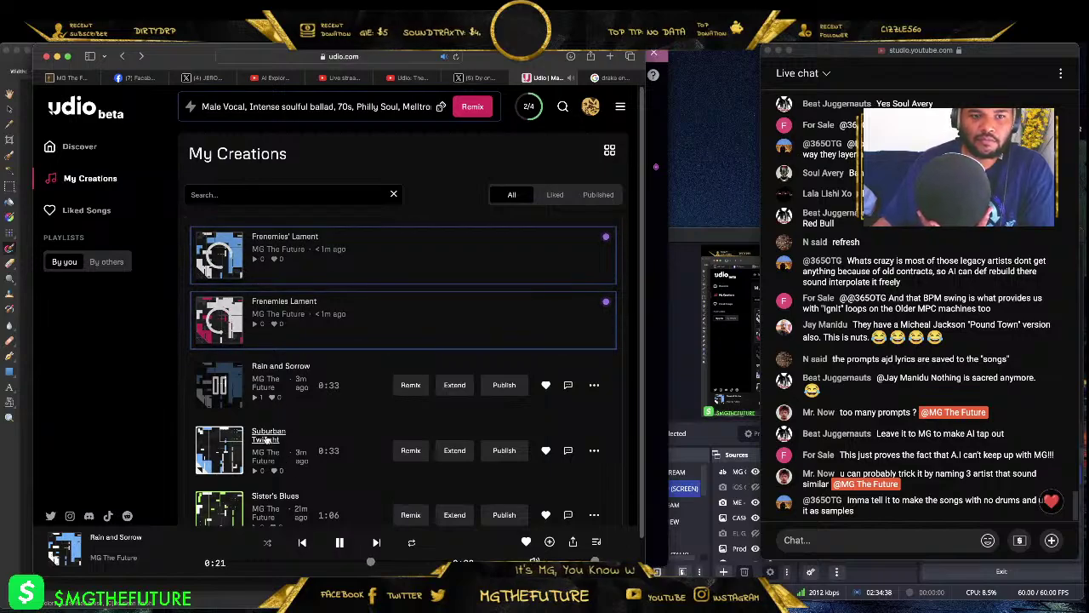
{"action": "mouse_move", "coordinate": [266, 439]}
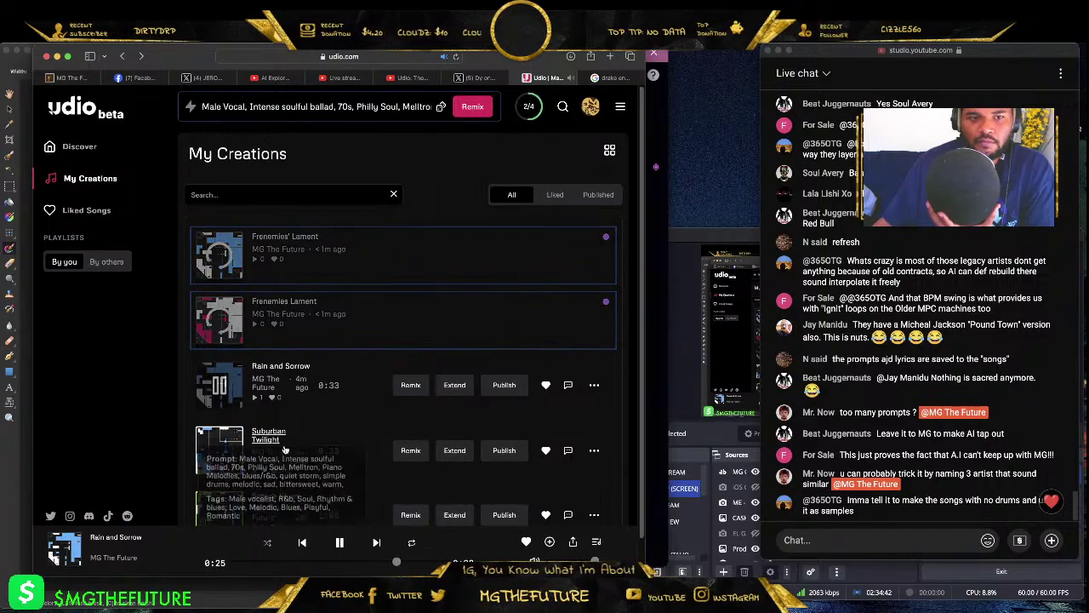
{"action": "left_click", "coordinate": [267, 436]}
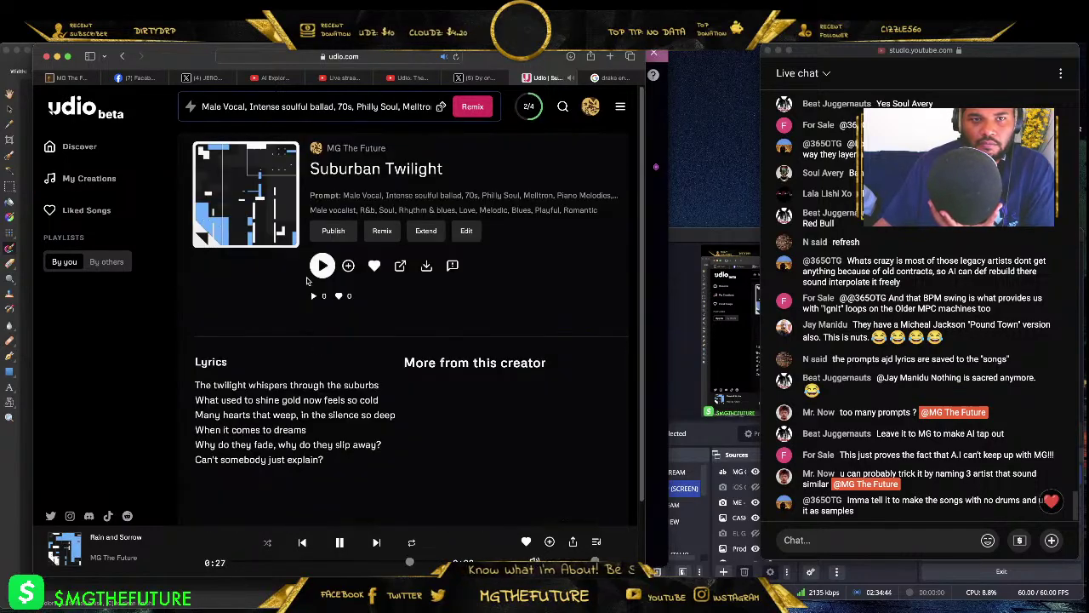
{"action": "left_click", "coordinate": [322, 266]}
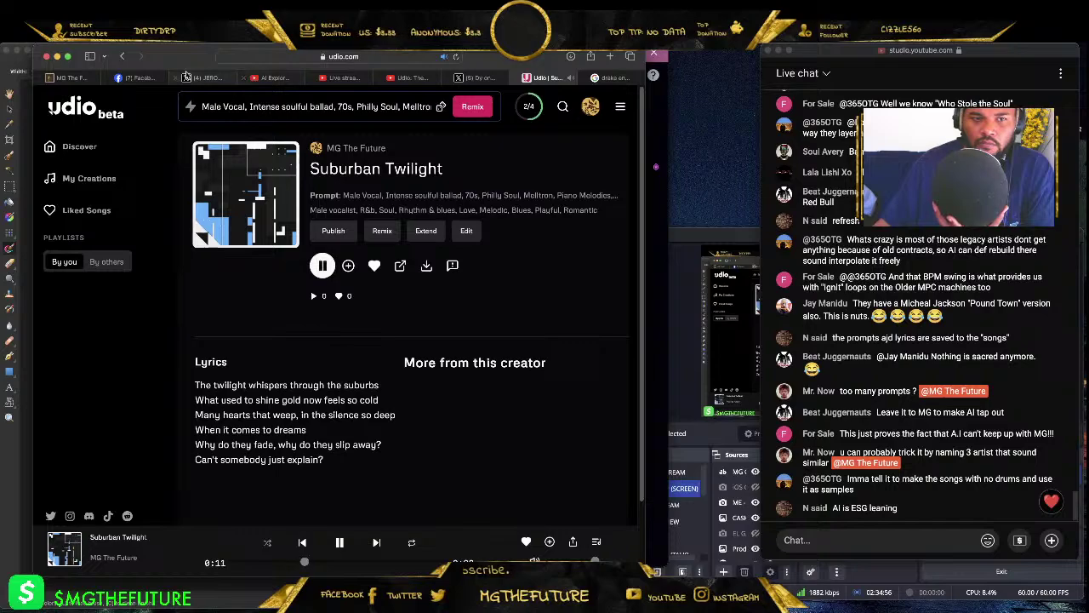
{"action": "left_click", "coordinate": [124, 57]}
{"action": "left_click", "coordinate": [457, 57]}
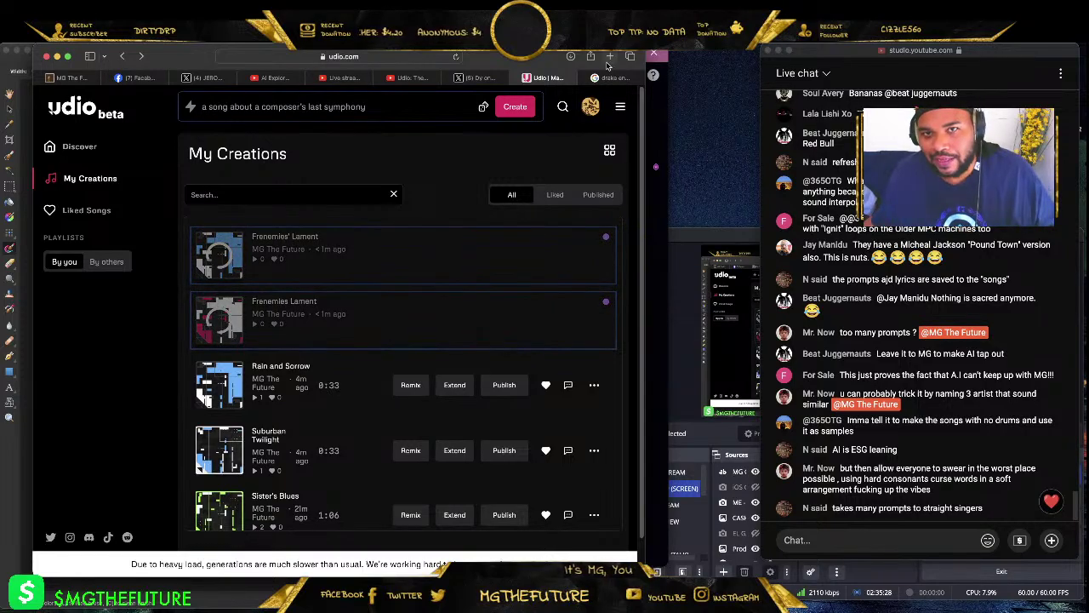
- Replace the Drake "Energy" lyrics search page with ChatGPT at chat.openai.com
{"action": "left_click", "coordinate": [476, 77]}
{"action": "left_click", "coordinate": [613, 77]}
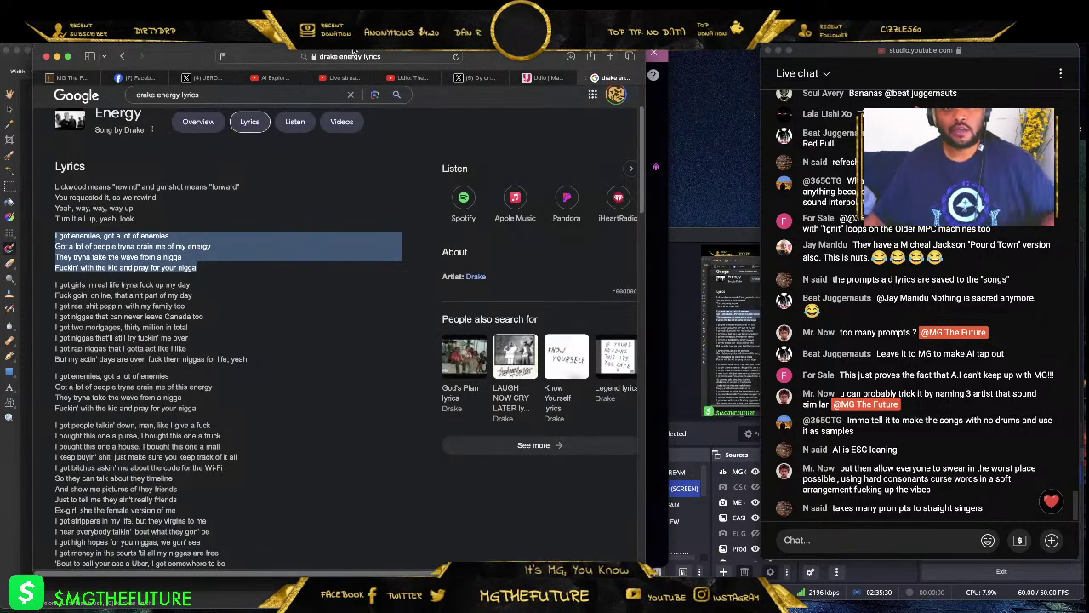
{"action": "type", "text": "d"}
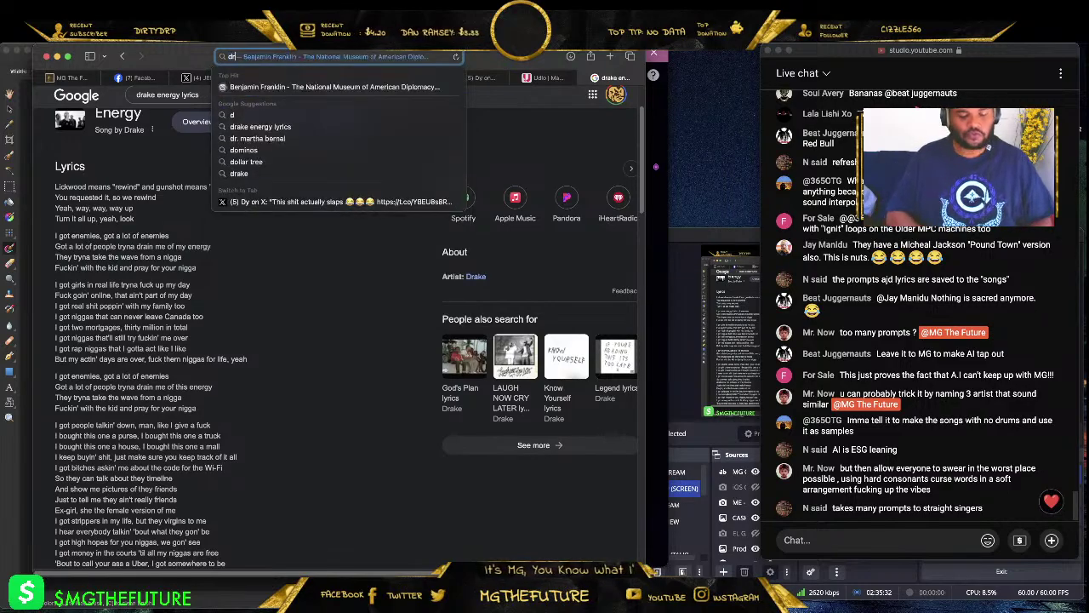
{"action": "key", "text": "BackSpace"}
{"action": "type", "text": "chat.openai.com"}
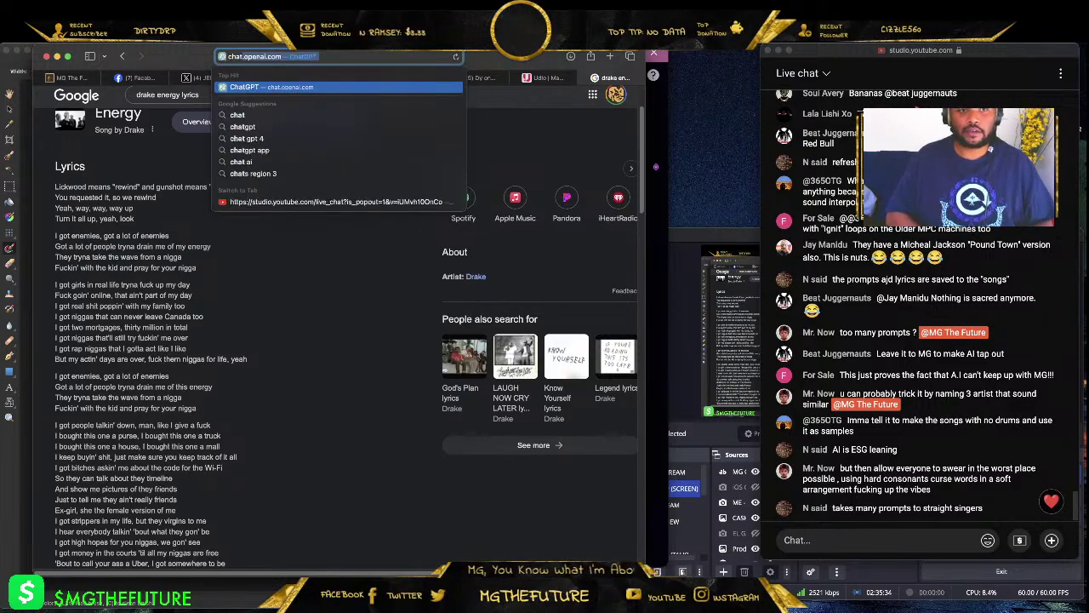
{"action": "key", "text": "Return"}
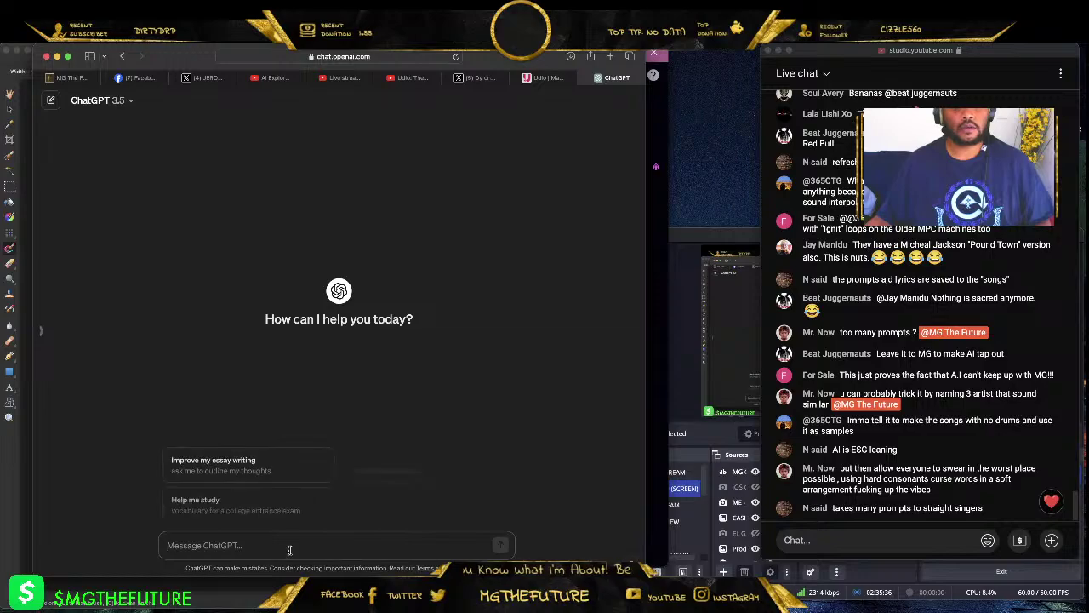
- Begin a ChatGPT message with "Im using a Music AI that is prompt based. I need your help generated a prompt for it."
{"action": "type", "text": "Im using a Mus"}
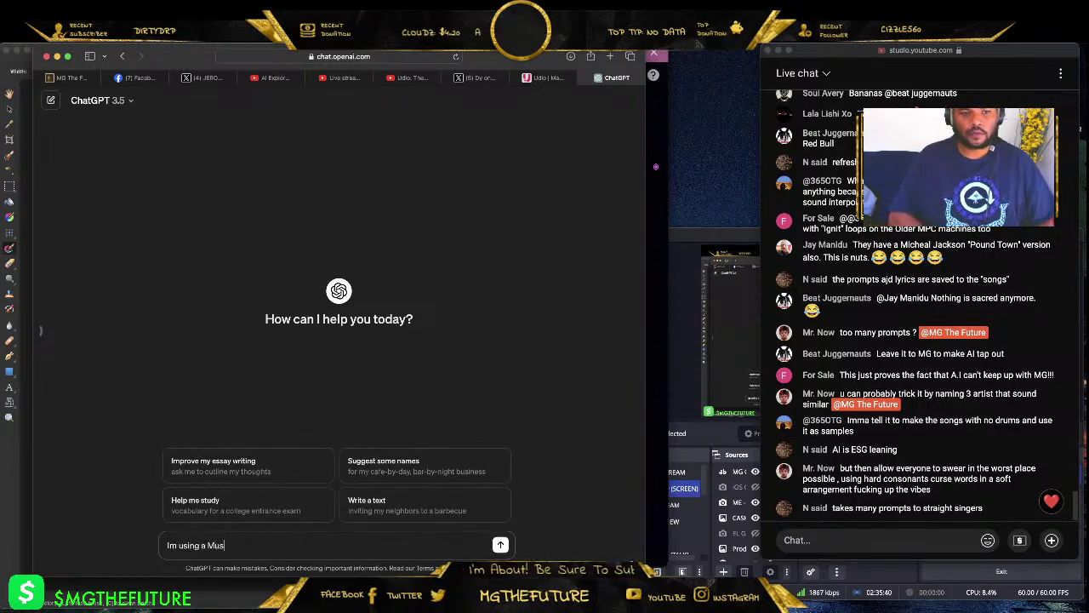
{"action": "type", "text": "ic AI"}
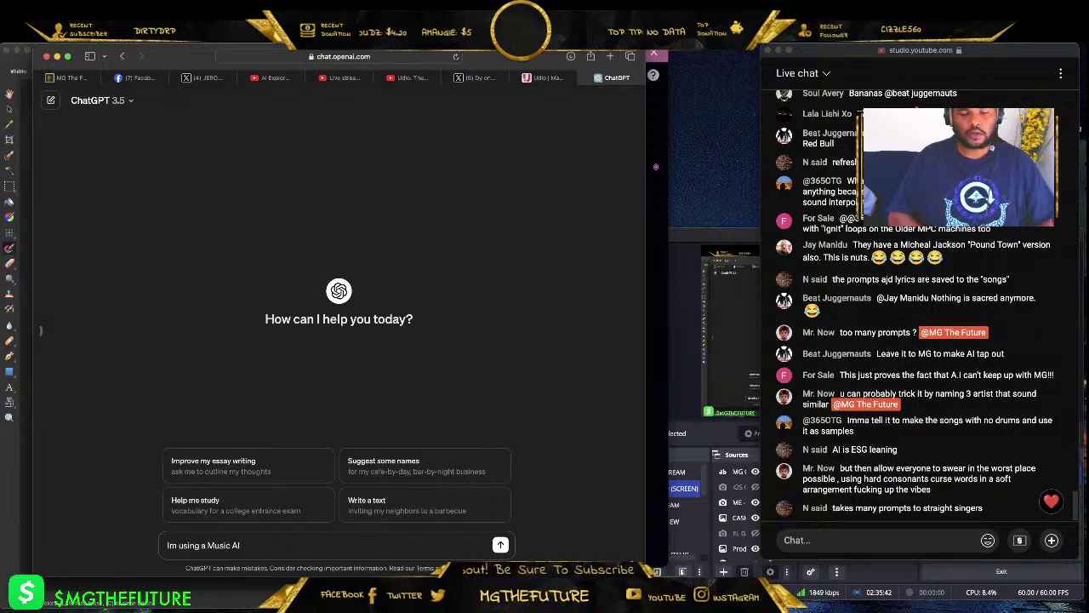
{"action": "type", "text": " that is prmoompt based. I need your help m"}
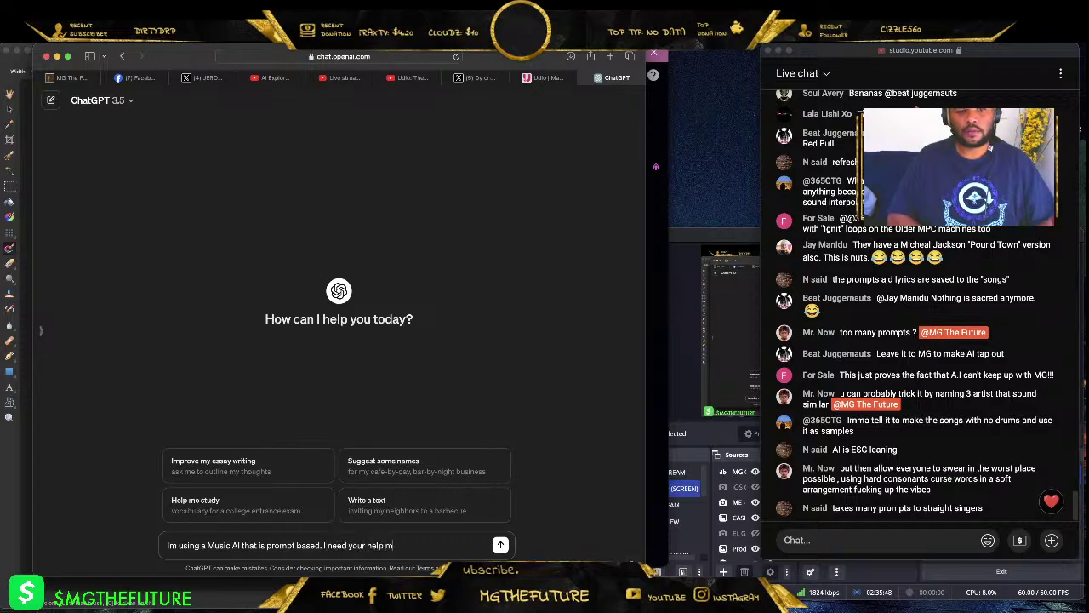
{"action": "key", "text": "BackSpace"}
{"action": "type", "text": "generated a prompt for it."}
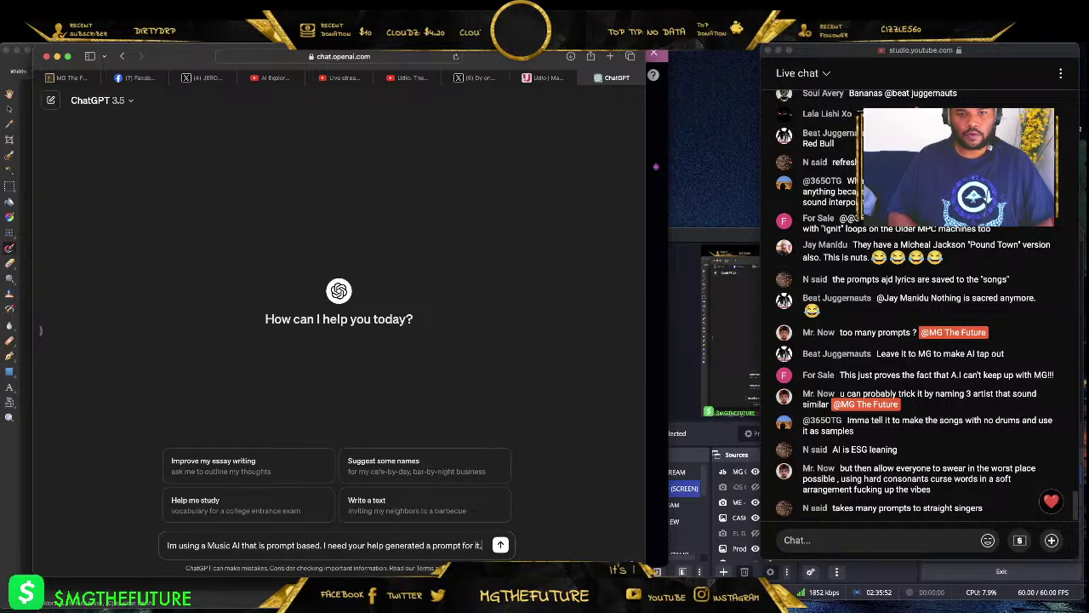
- Add a new paragraph to the message: "I want a song in the style of the Stylistics or similar group from that soulful era."
{"action": "key", "text": "shift+Return"}
{"action": "type", "text": "I want a song in the style of the Stylistic"}
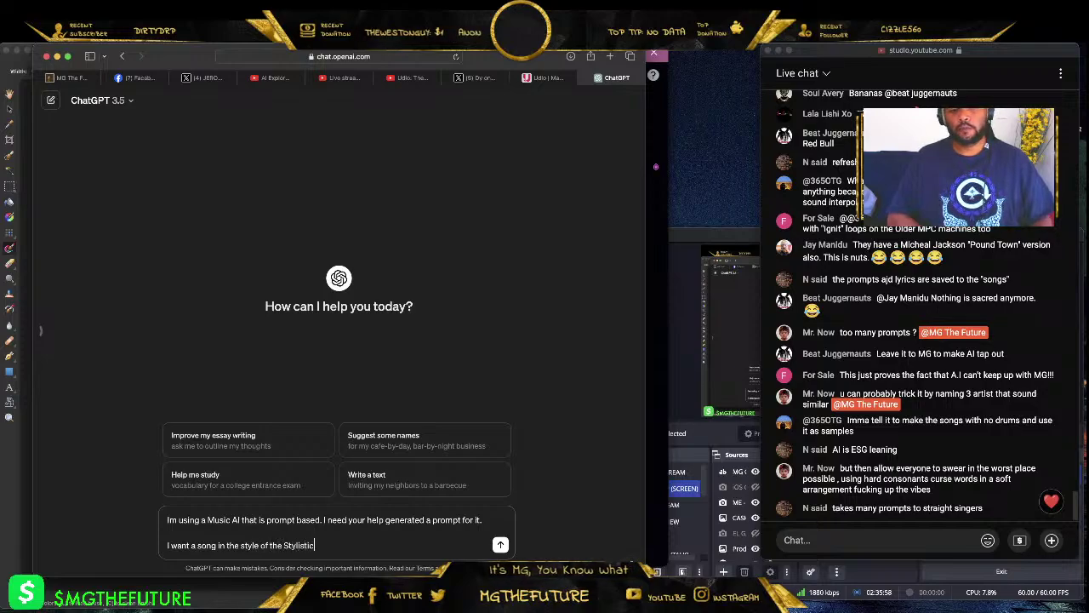
{"action": "type", "text": "s or "}
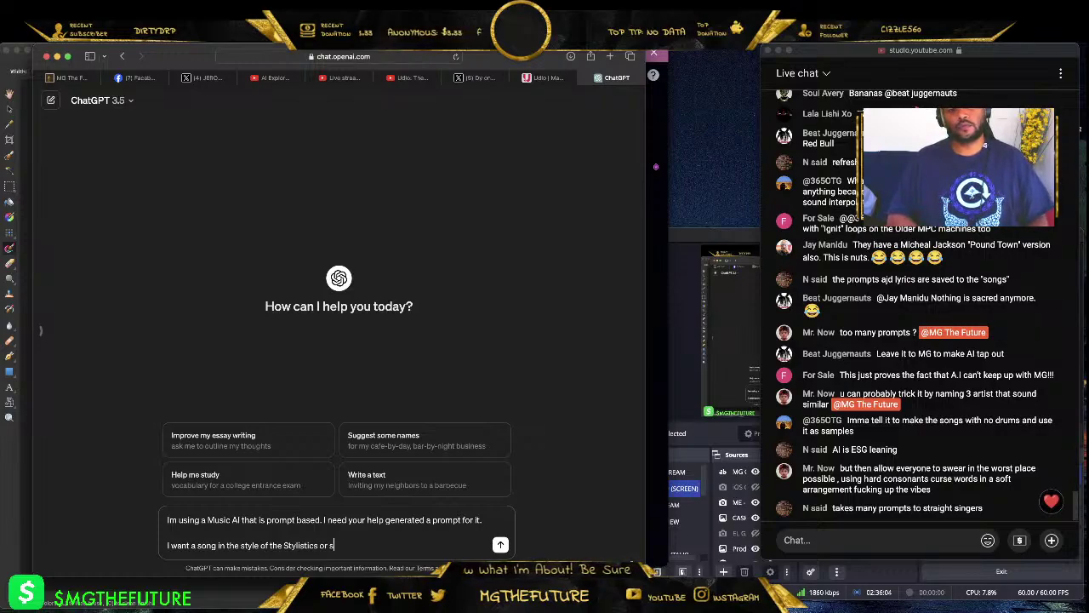
{"action": "type", "text": "similar group from that soulful era.  How"}
- Add "How would you describe that to AI, including mood and instruments or any musical details?" as the last paragraph and send the message
{"action": "key", "text": "shift+Return"}
{"action": "key", "text": "shift+Return"}
{"action": "type", "text": "How "}
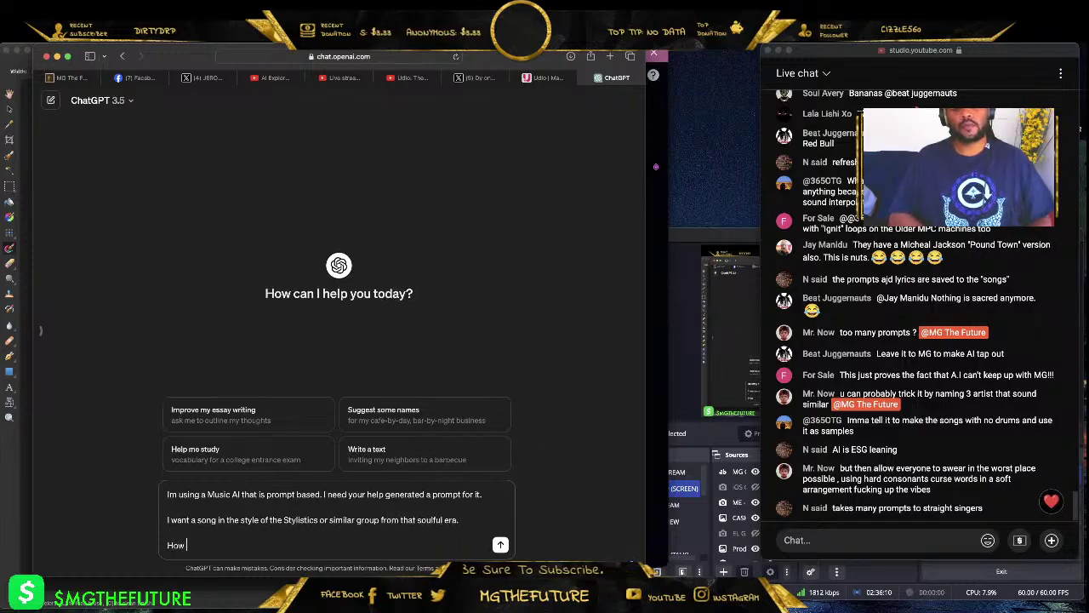
{"action": "type", "text": "would you desc"}
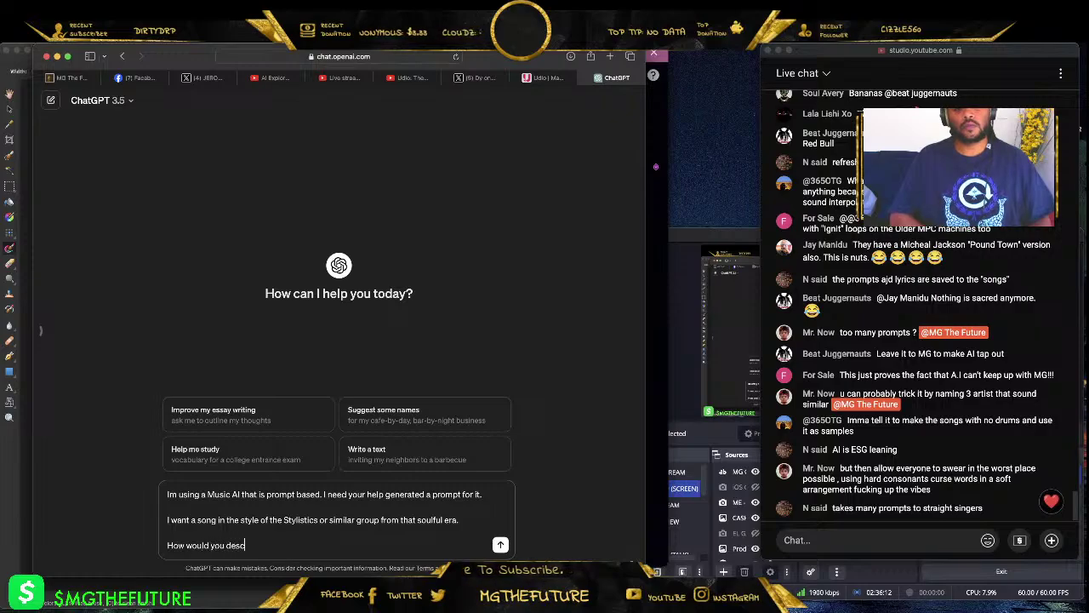
{"action": "type", "text": "ribe that to AI, including mo"}
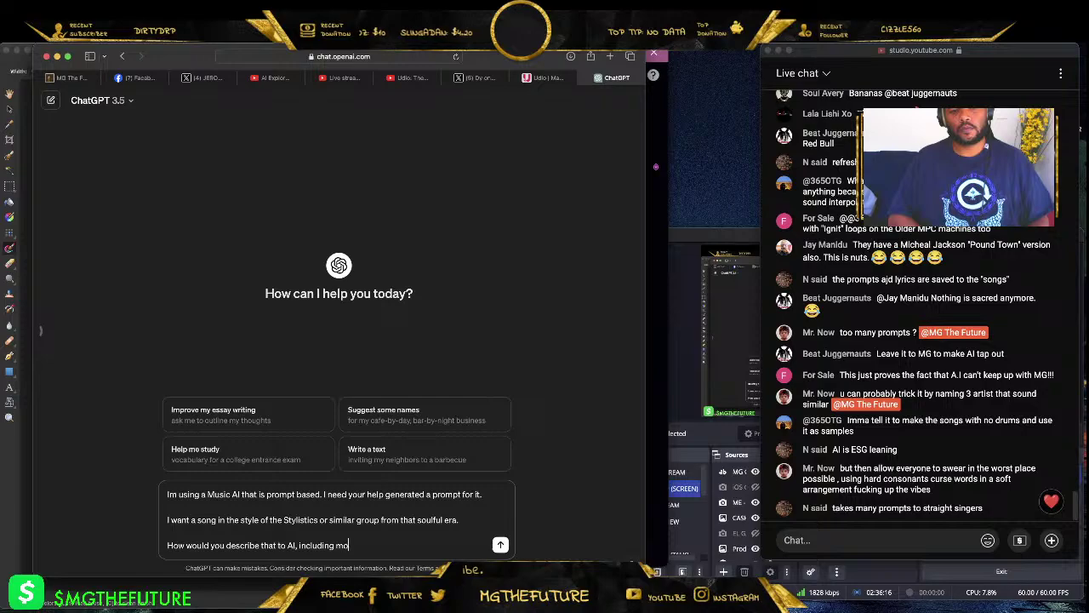
{"action": "type", "text": "od and instruments"}
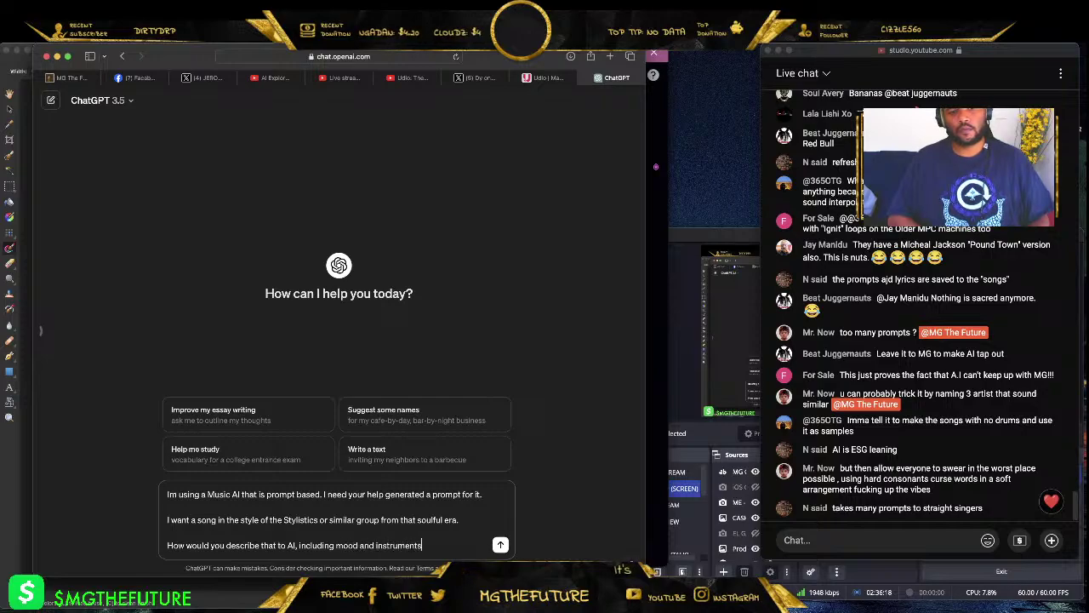
{"action": "type", "text": " or any musical details?"}
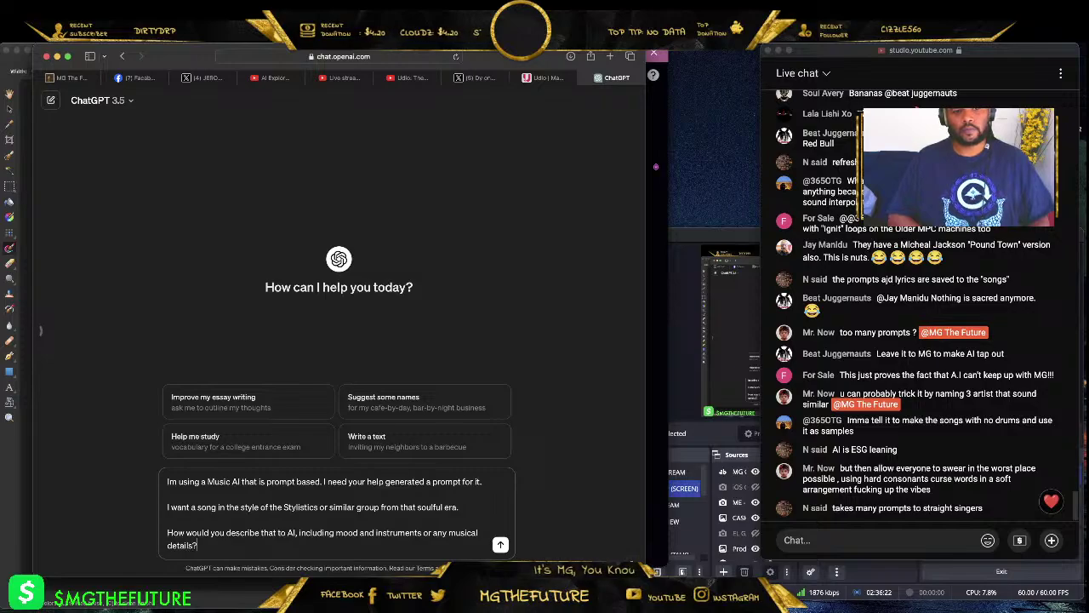
{"action": "key", "text": "Return"}
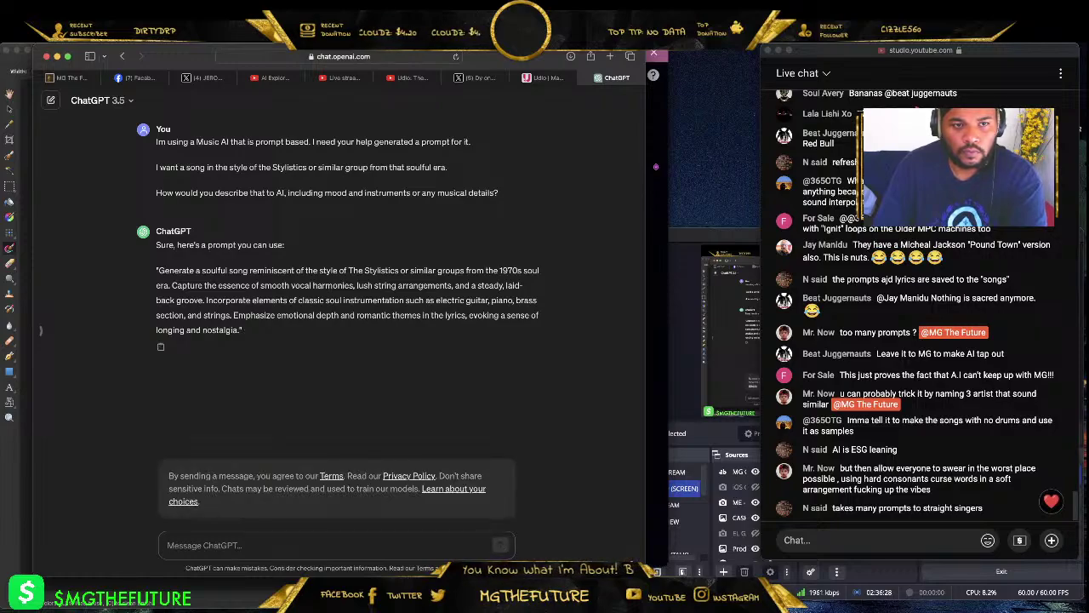
- Copy ChatGPT's soulful Stylistics-style prompt into Udio's song prompt, create the tracks, and dismiss the creation notice
{"action": "triple_click", "coordinate": [227, 328]}
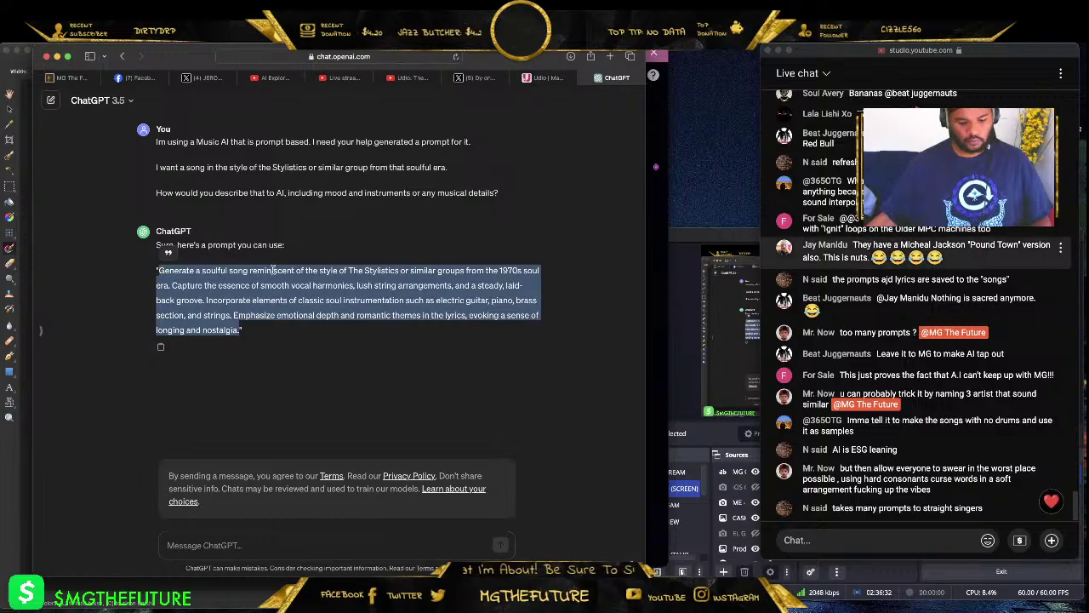
{"action": "key", "text": "ctrl+c"}
{"action": "left_click", "coordinate": [545, 78]}
{"action": "left_click", "coordinate": [425, 108]}
{"action": "key", "text": "ctrl+v"}
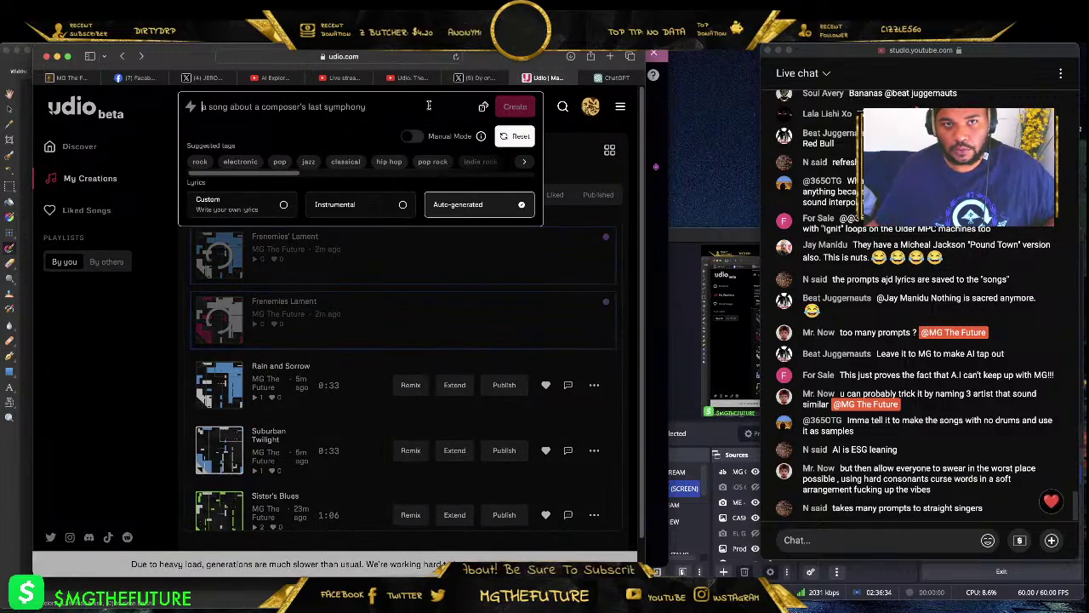
{"action": "left_click", "coordinate": [513, 107]}
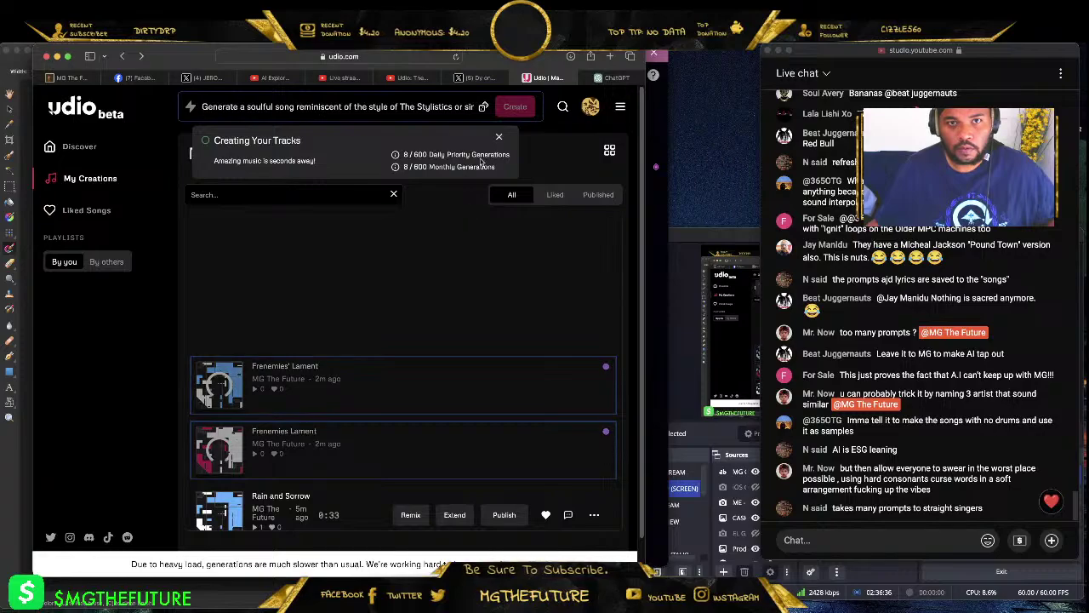
{"action": "left_click", "coordinate": [500, 138]}
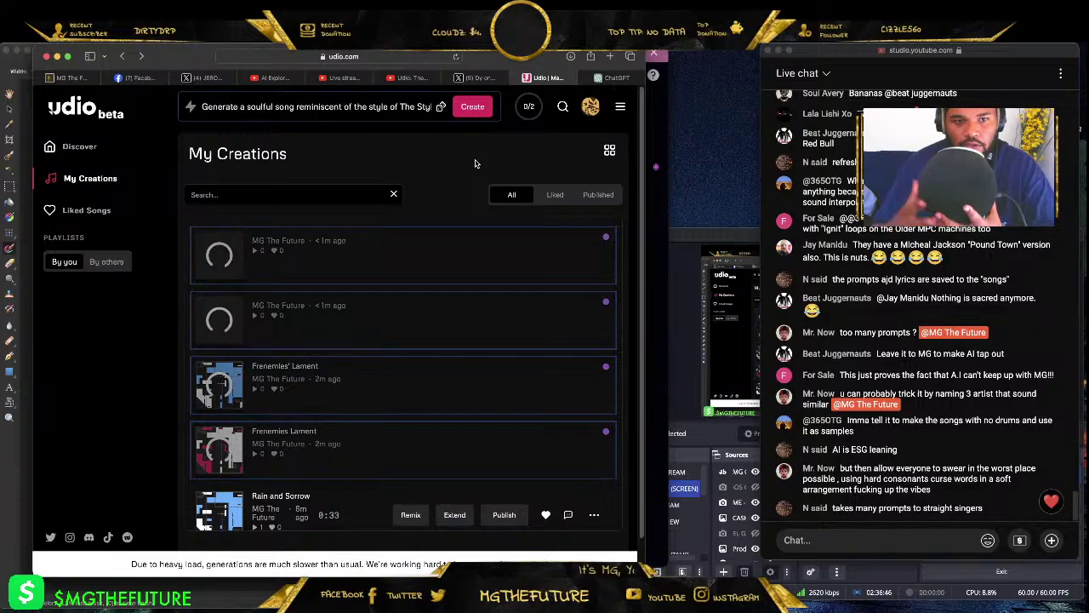
- Reload My Creations to check the pending tracks, and play Frenemies Lament from its song page
{"action": "scroll", "coordinate": [428, 256], "scroll_direction": "down", "scroll_amount": 3}
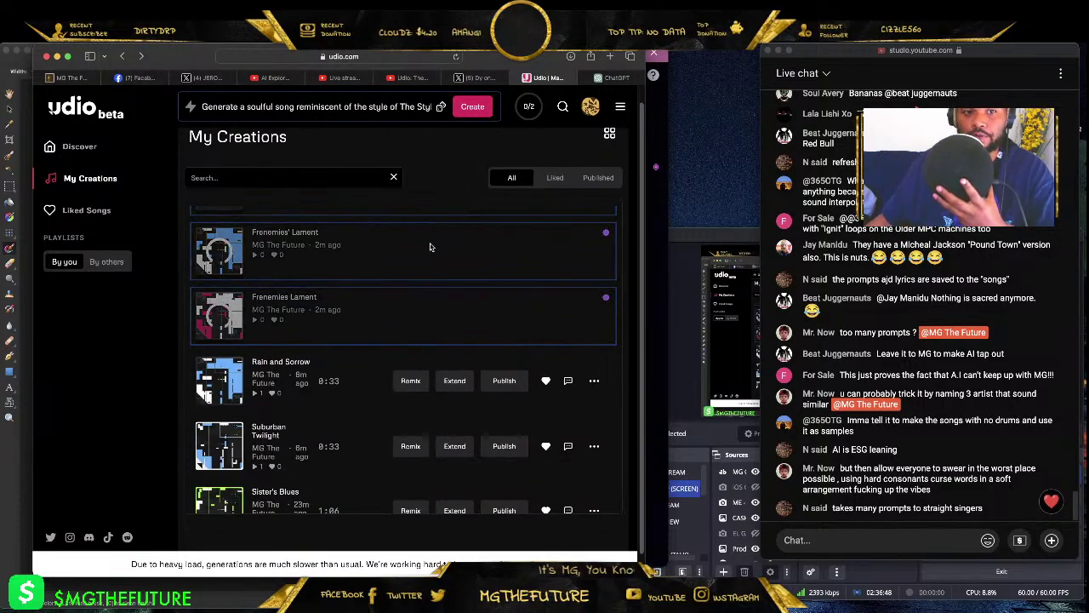
{"action": "scroll", "coordinate": [305, 301], "scroll_direction": "up", "scroll_amount": 3}
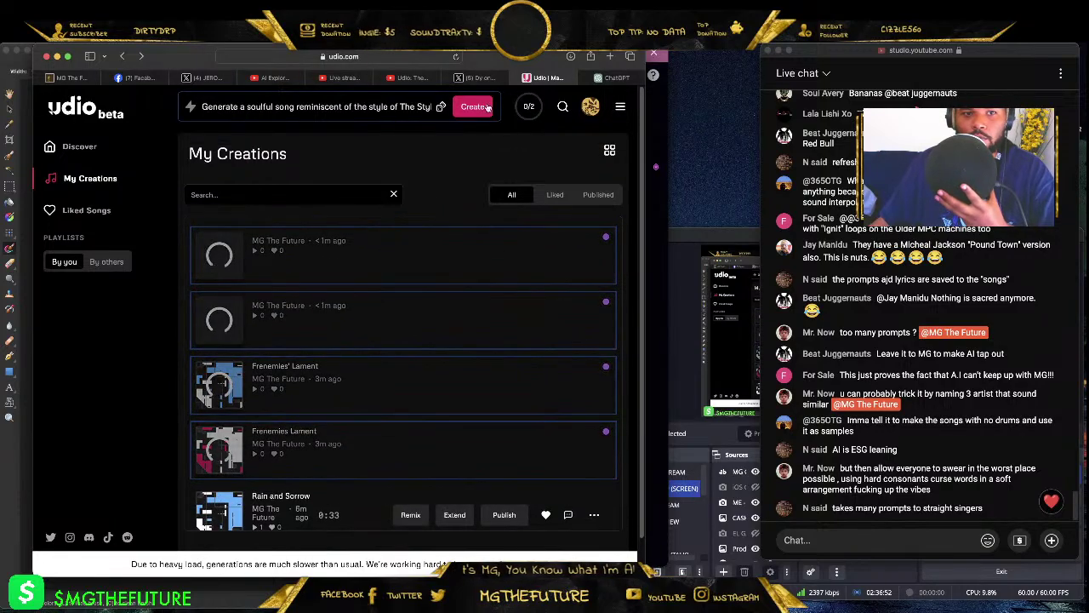
{"action": "left_click", "coordinate": [457, 57]}
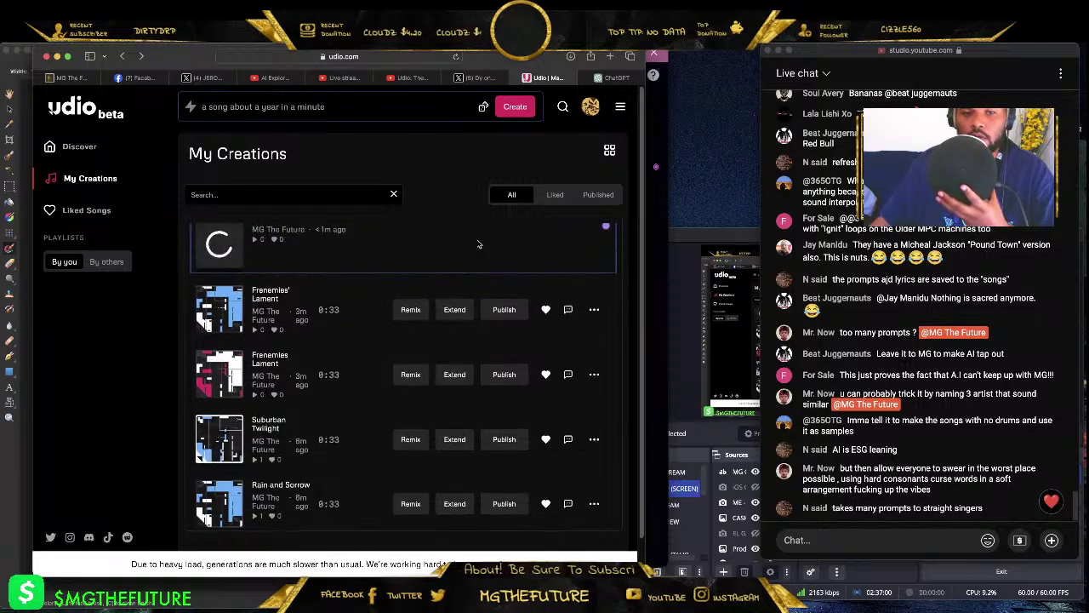
{"action": "scroll", "coordinate": [479, 245], "scroll_direction": "down", "scroll_amount": 1}
{"action": "scroll", "coordinate": [362, 398], "scroll_direction": "up", "scroll_amount": 1}
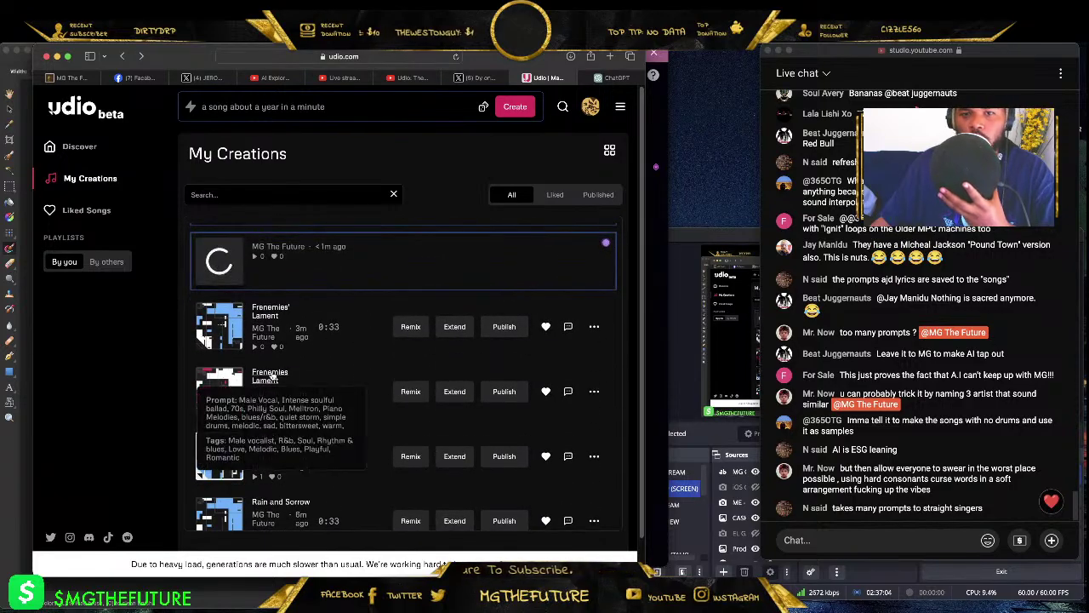
{"action": "left_click", "coordinate": [310, 364]}
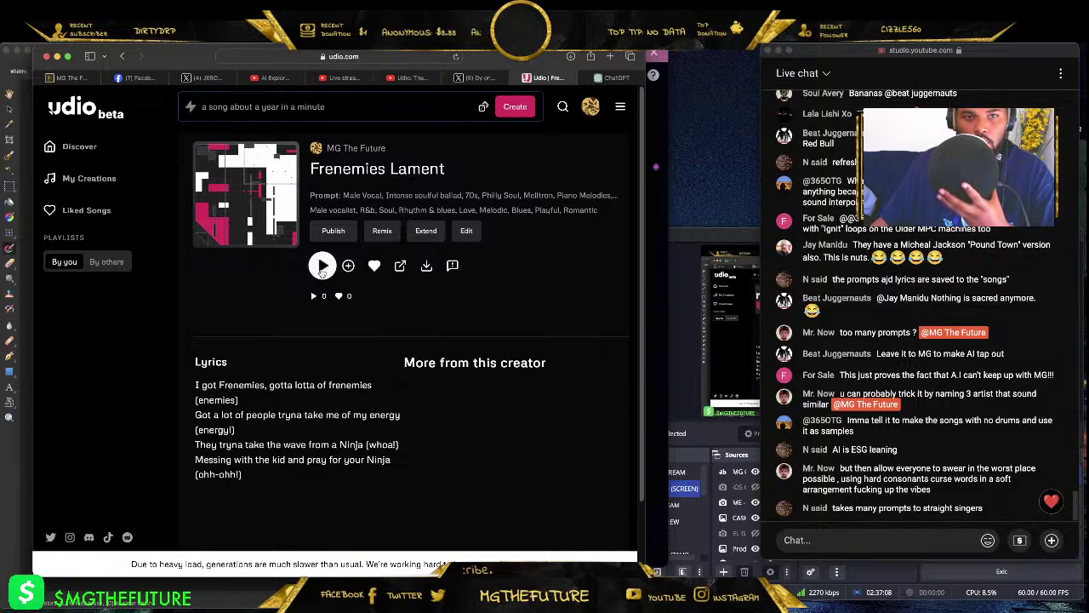
{"action": "left_click", "coordinate": [321, 266]}
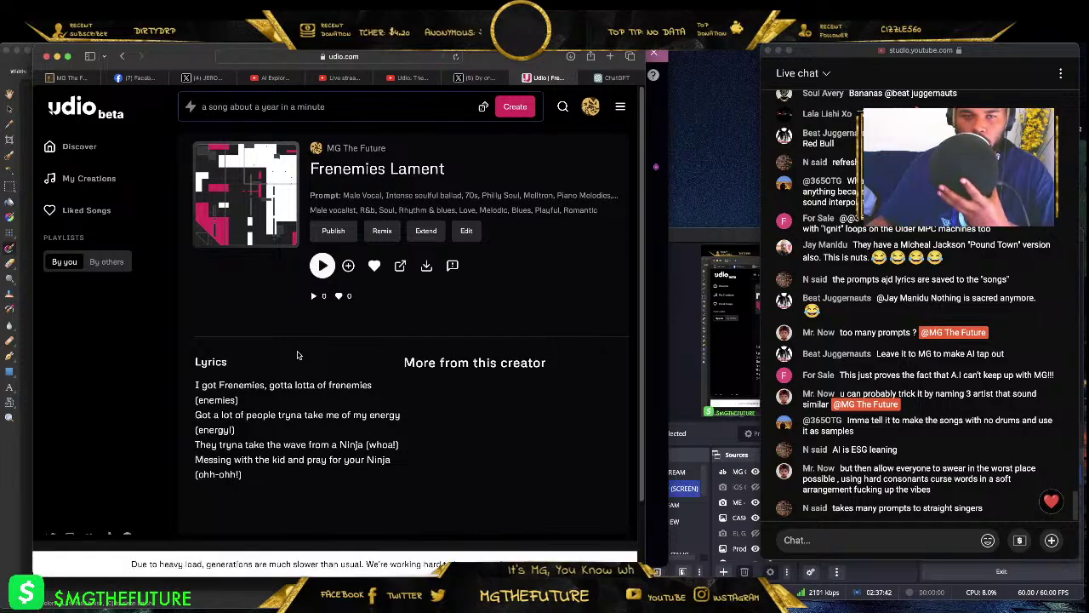
- Extend Frenemies Lament with an instrumental section added after it
{"action": "left_click", "coordinate": [426, 231]}
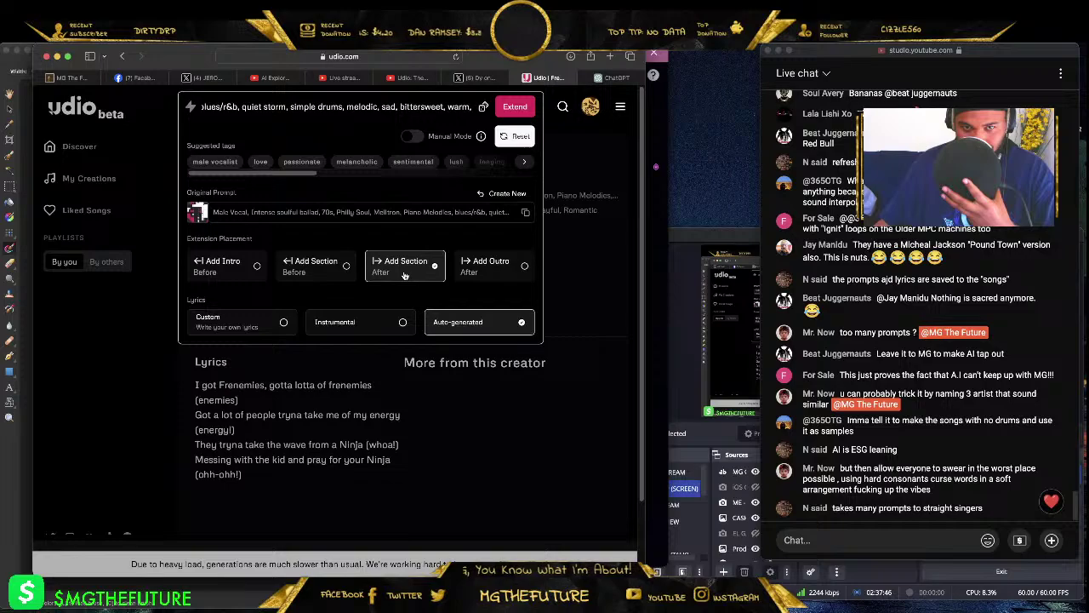
{"action": "left_click", "coordinate": [393, 327]}
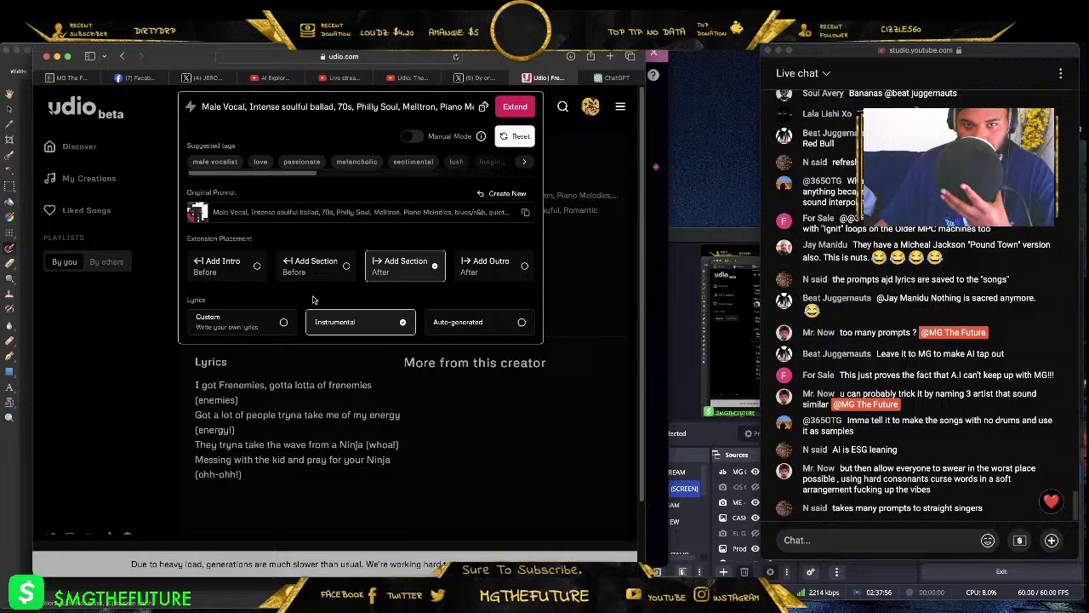
{"action": "left_click", "coordinate": [508, 108]}
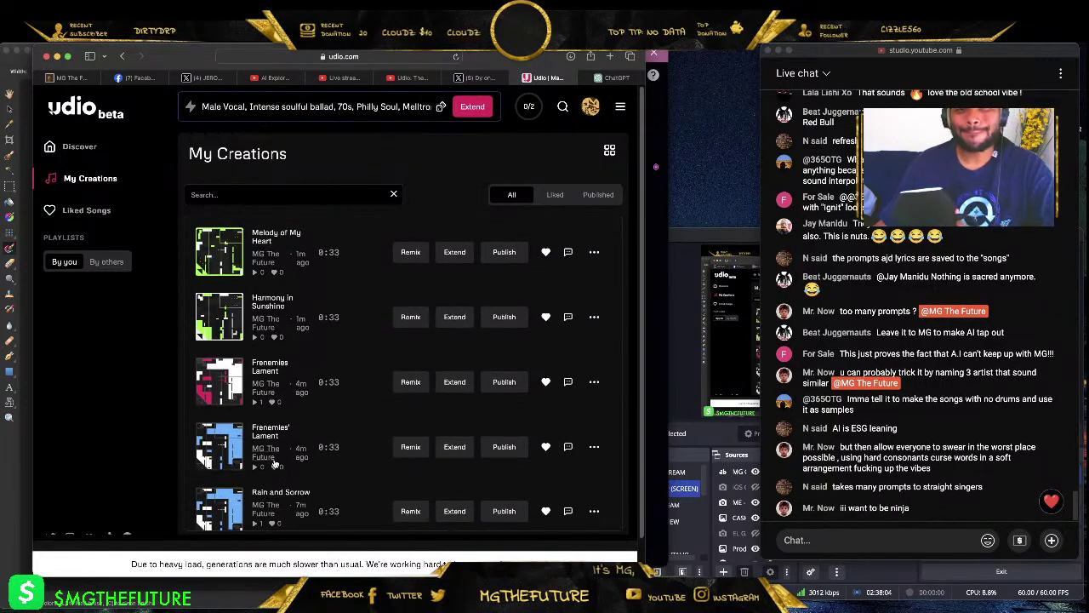
- Play Frenemies' Lament from its song page and Harmony in Sunshine from My Creations
{"action": "left_click", "coordinate": [264, 432]}
{"action": "left_click", "coordinate": [323, 267]}
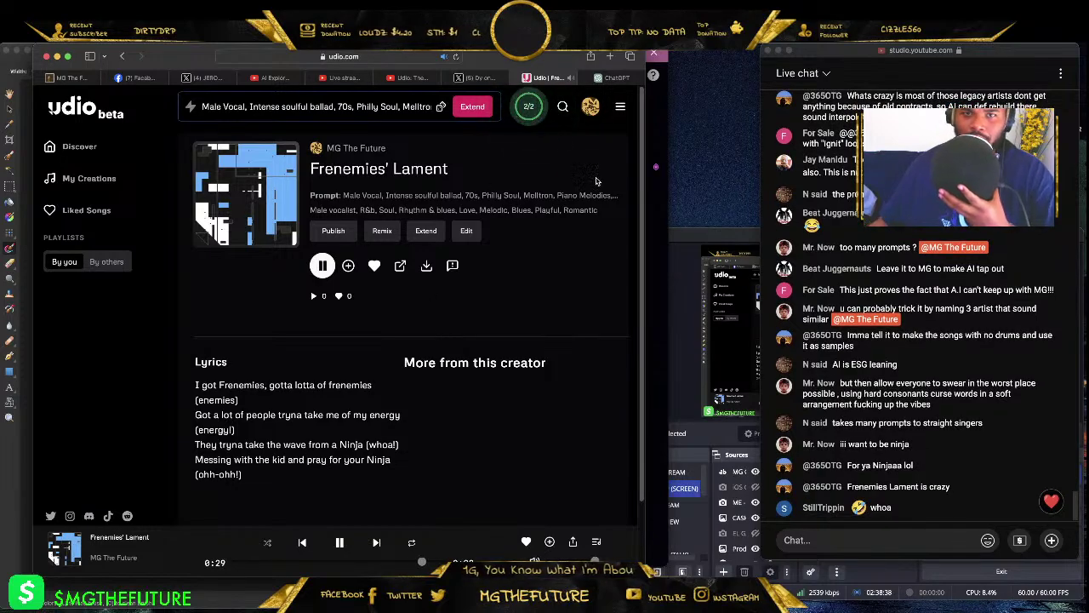
{"action": "left_click", "coordinate": [528, 109]}
{"action": "scroll", "coordinate": [384, 349], "scroll_direction": "down", "scroll_amount": 1}
{"action": "left_click", "coordinate": [220, 388]}
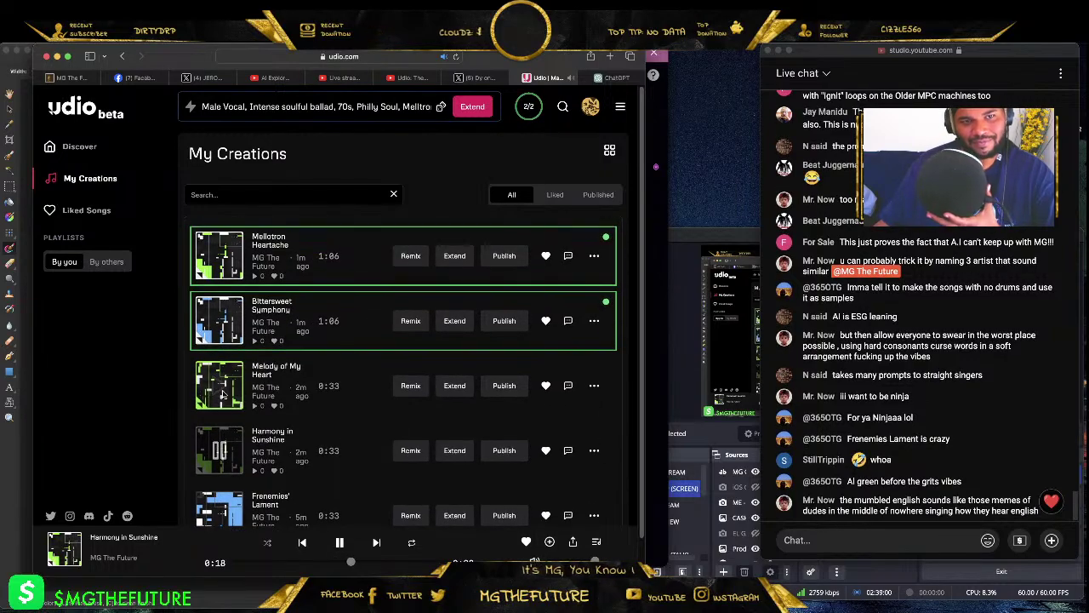
- Play Melody of My Heart and view its remix settings, closing them without generating a remix
{"action": "scroll", "coordinate": [253, 381], "scroll_direction": "down", "scroll_amount": 1}
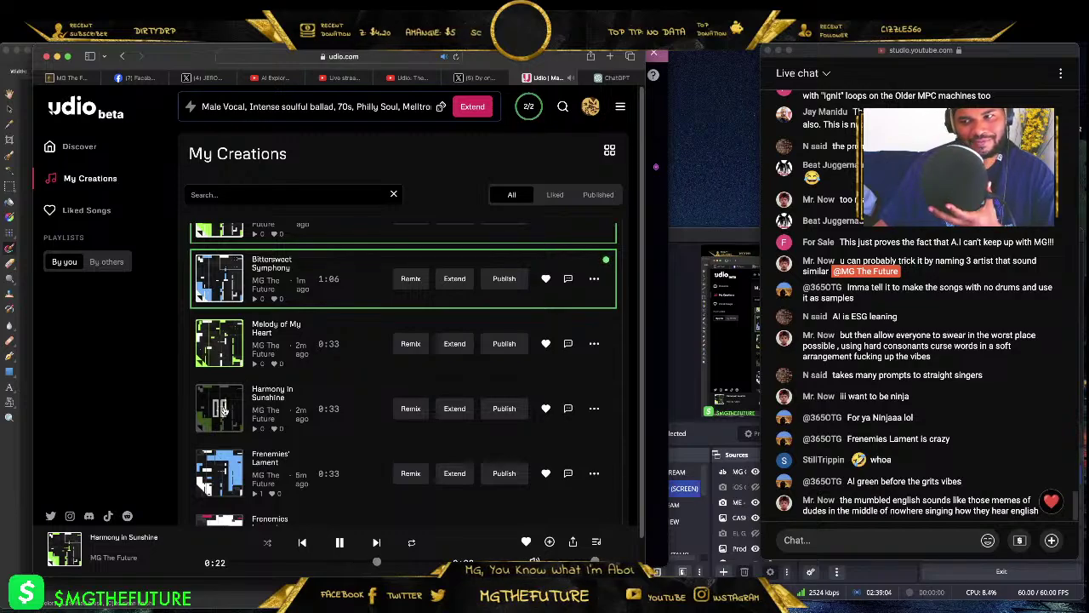
{"action": "left_click", "coordinate": [219, 345]}
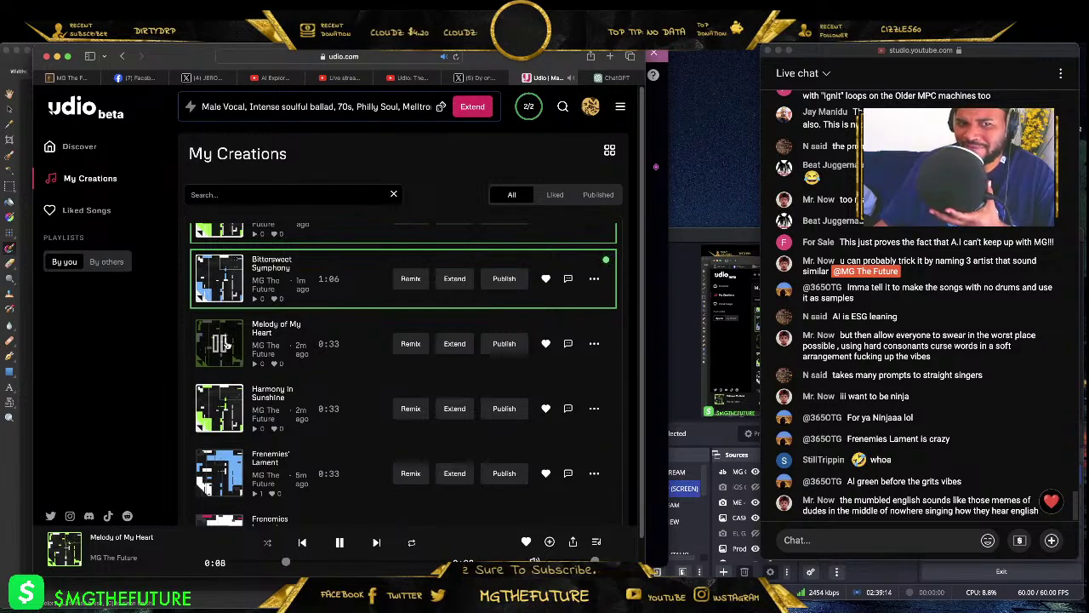
{"action": "left_click", "coordinate": [410, 344]}
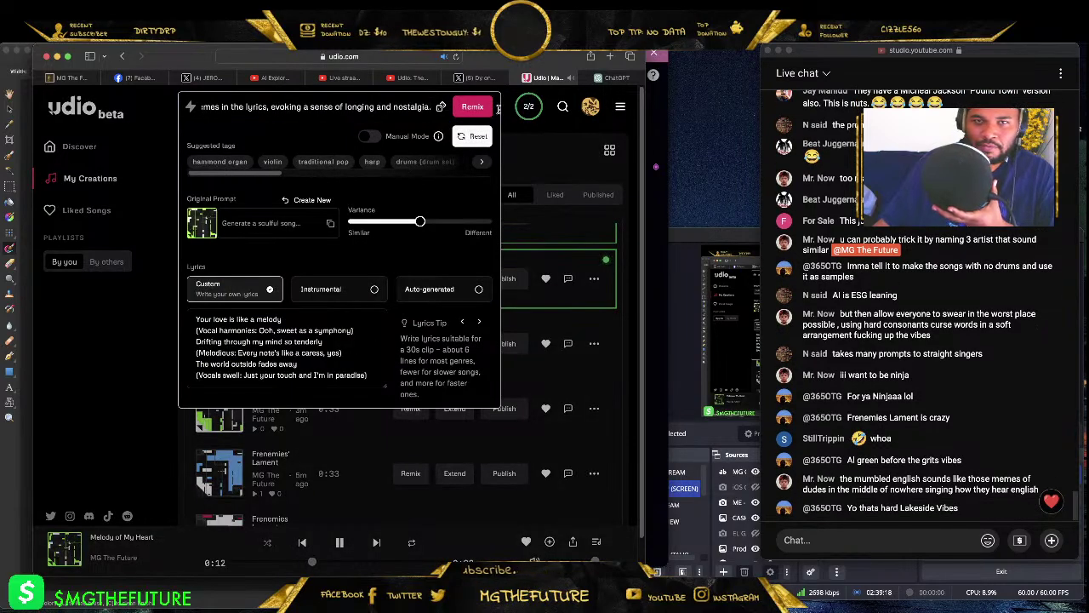
{"action": "key", "text": "Escape"}
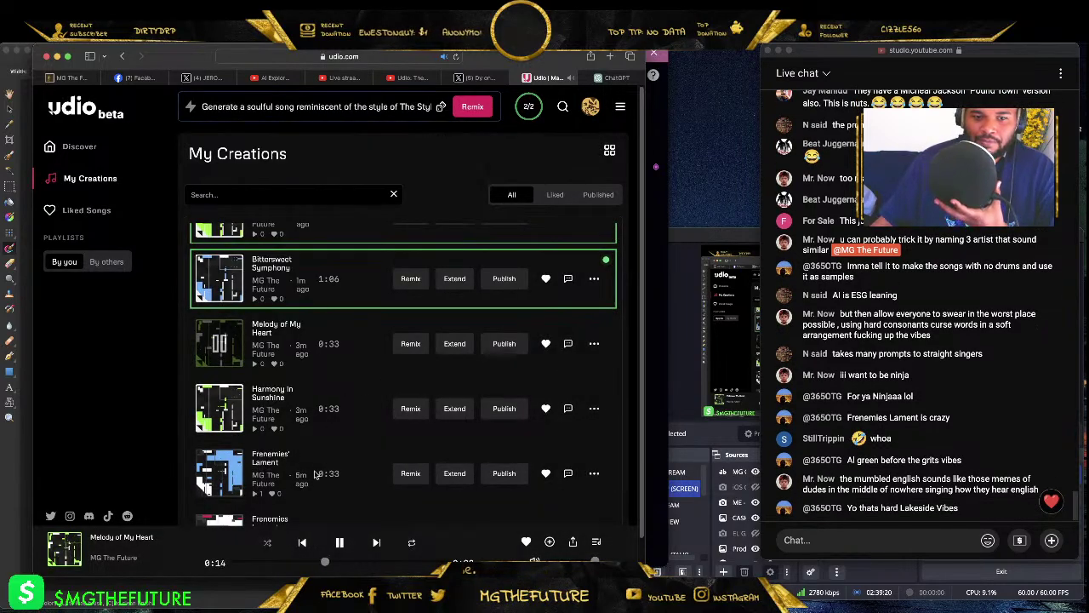
- Start extending Melody of My Heart with a section after it, heading the custom lyrics [Bridge] and removing the mistakenly pasted prompt text
{"action": "left_click", "coordinate": [339, 543]}
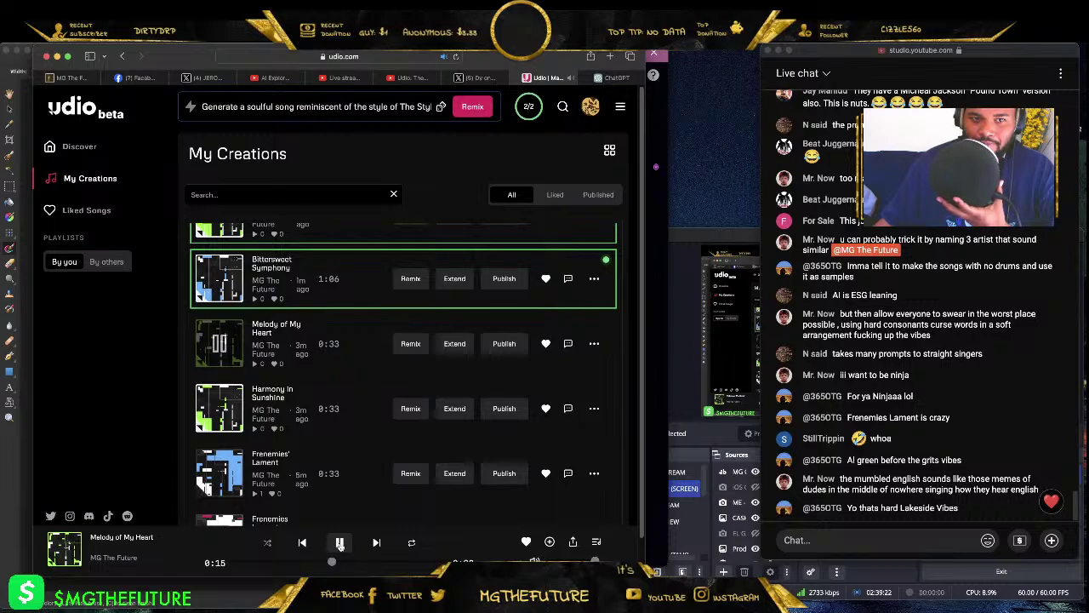
{"action": "left_click", "coordinate": [455, 344]}
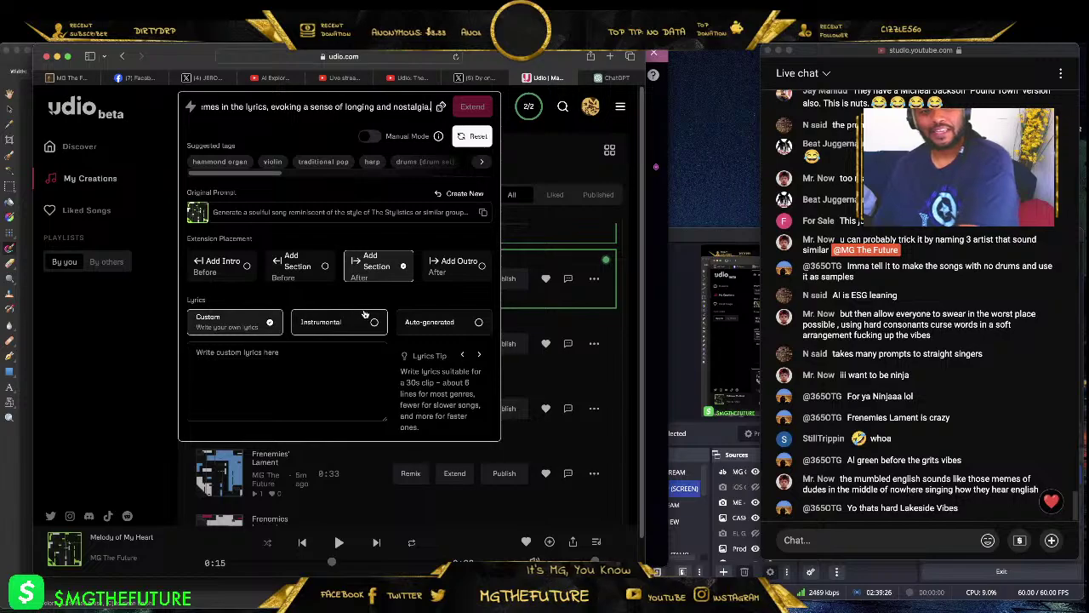
{"action": "left_click", "coordinate": [284, 365]}
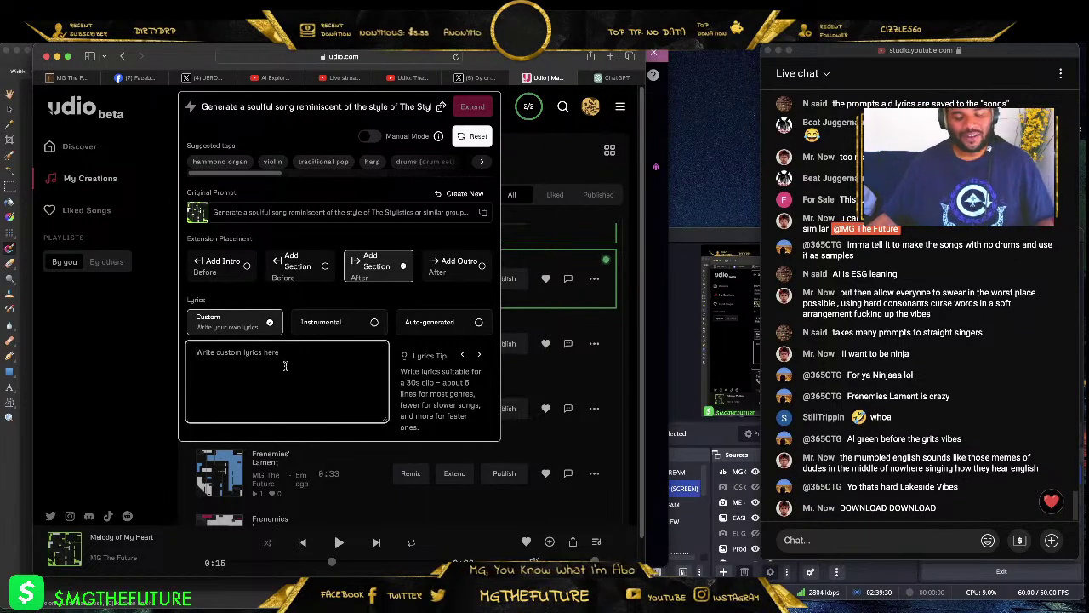
{"action": "type", "text": "["}
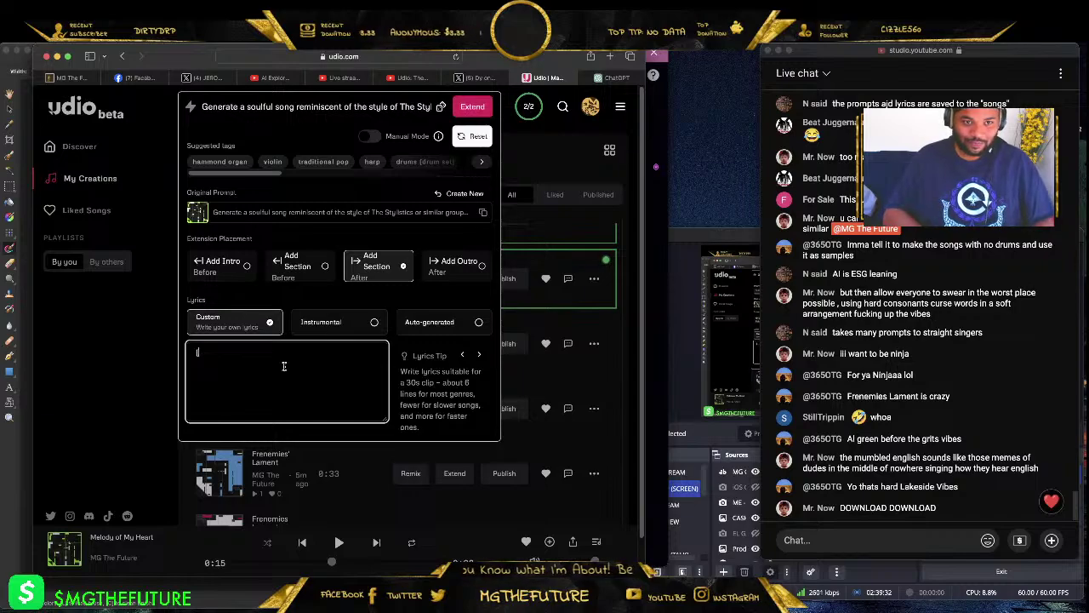
{"action": "type", "text": "Bridge]"}
{"action": "key", "text": "ctrl+v"}
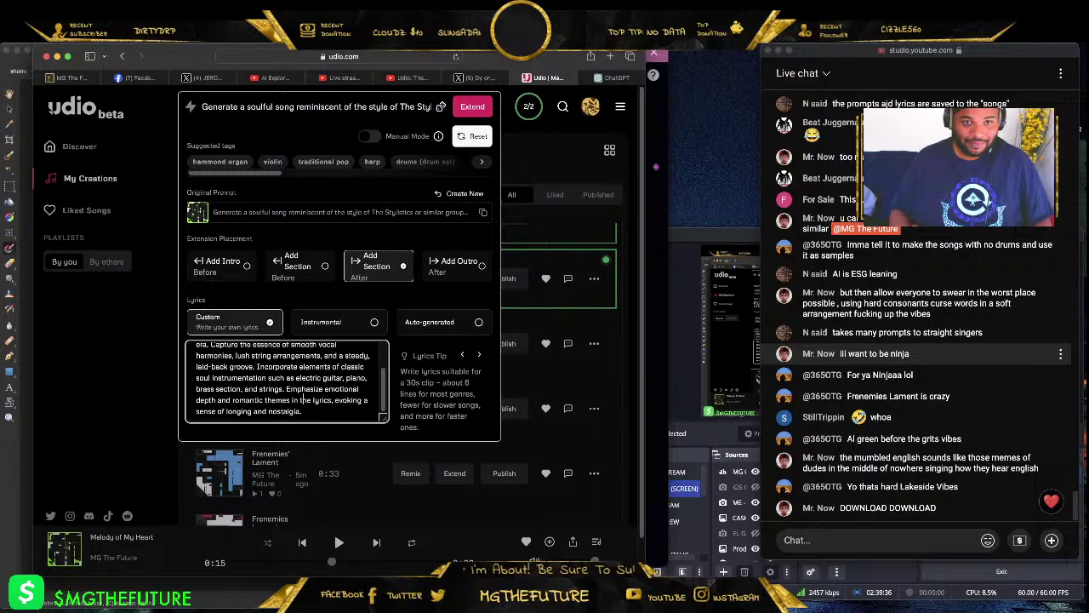
{"action": "left_click_drag", "start_coordinate": [317, 414], "coordinate": [214, 319]}
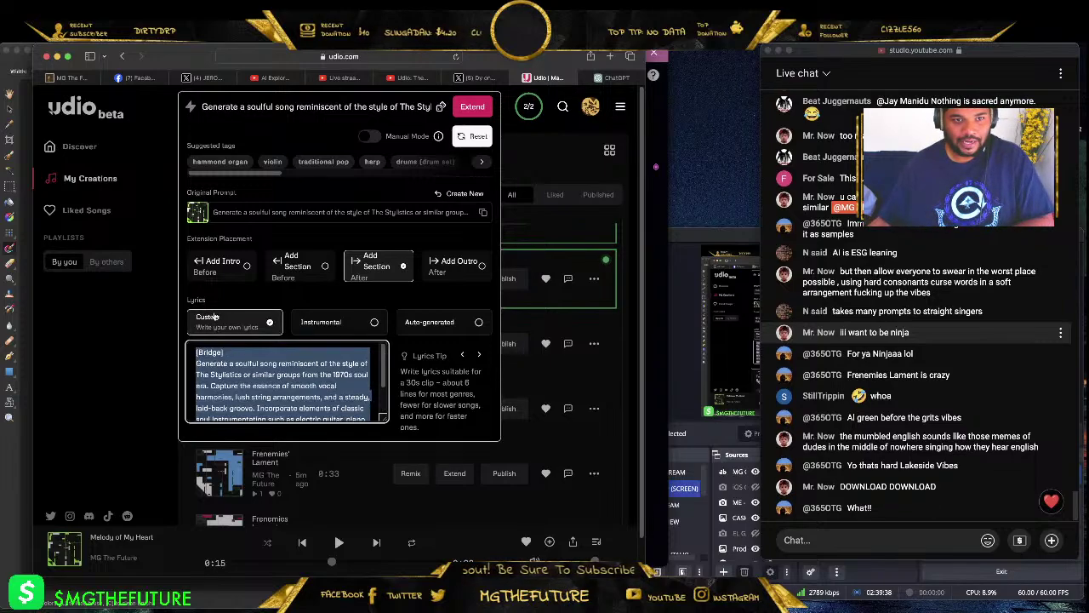
{"action": "key", "text": "BackSpace"}
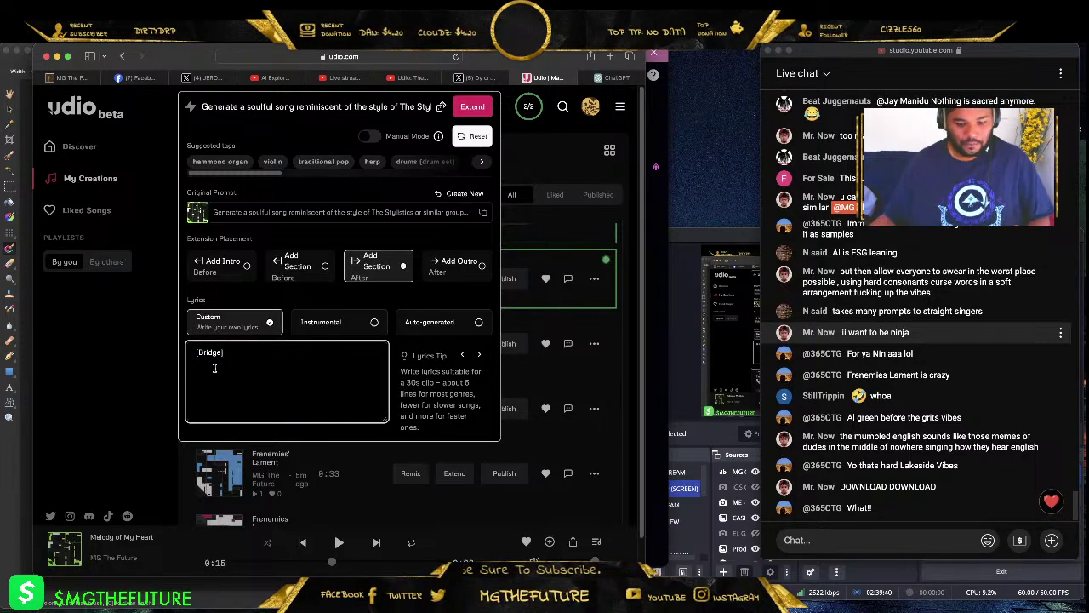
- Write the bridge lines "I got enemies, I gotta lot of enemies (meee)" and "I got a lot of haters tryna drain me of my energy (geee)"
{"action": "type", "text": "I got enemies, I gotta lot of enemi"}
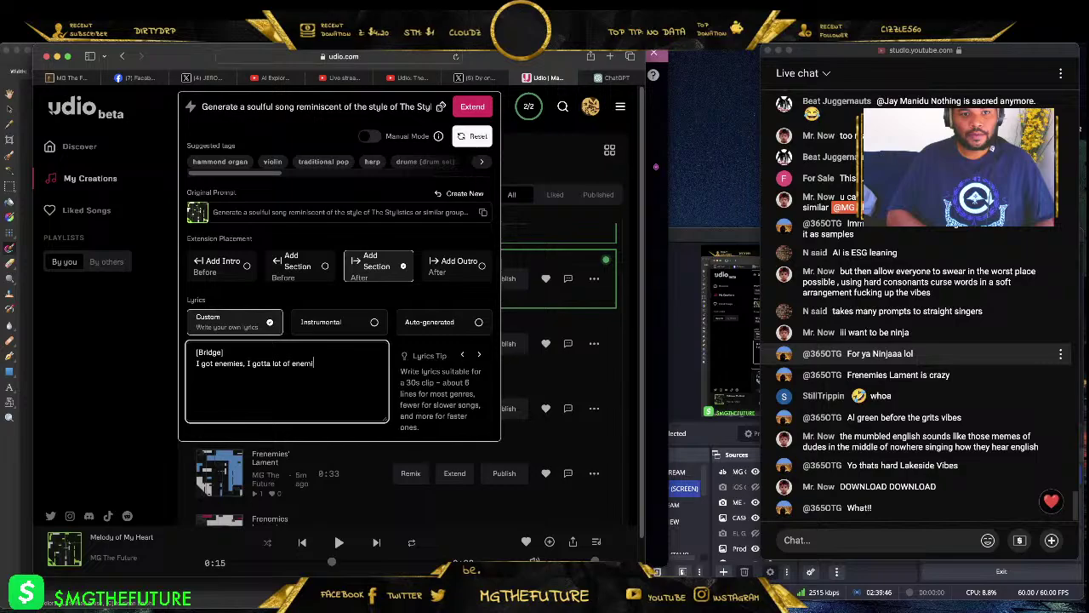
{"action": "type", "text": "es (mee"}
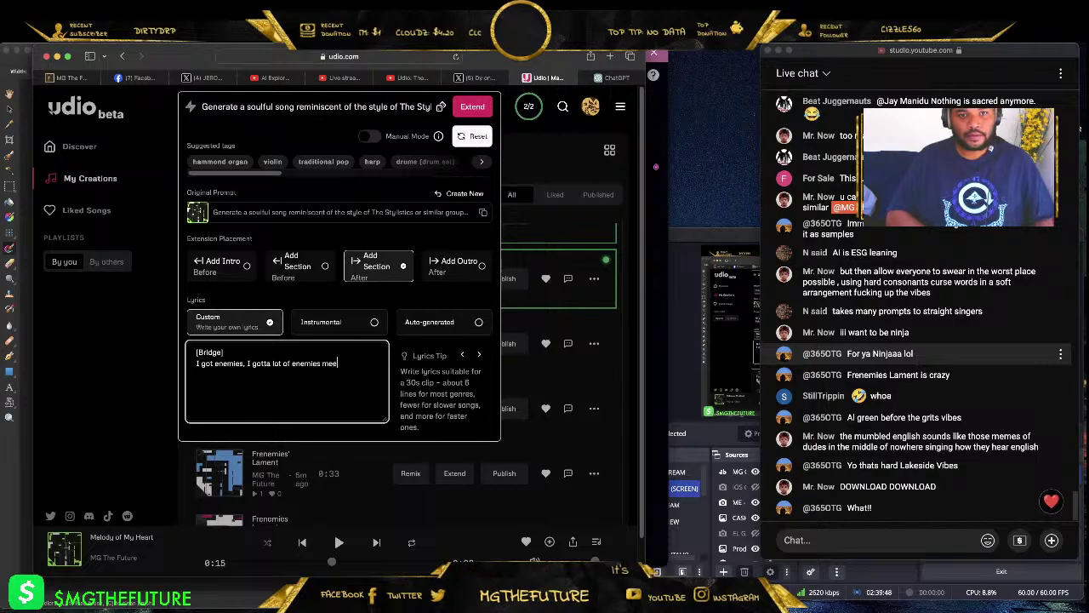
{"action": "type", "text": "e)"}
{"action": "key", "text": "Return"}
{"action": "type", "text": "I got a lot of haters tryna drain me of my energy"}
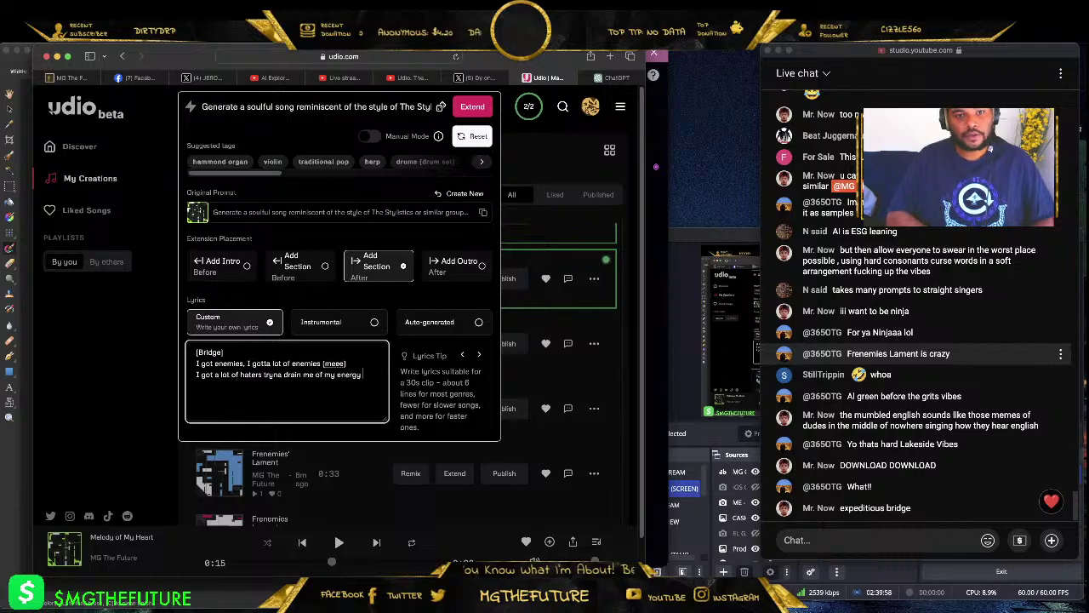
{"action": "type", "text": " (geee)"}
{"action": "key", "text": "Return"}
- Add the bridge line "They trying to take the wave from a playa! (playa)", discarding the false start of the following line
{"action": "type", "text": "They trying to take the w"}
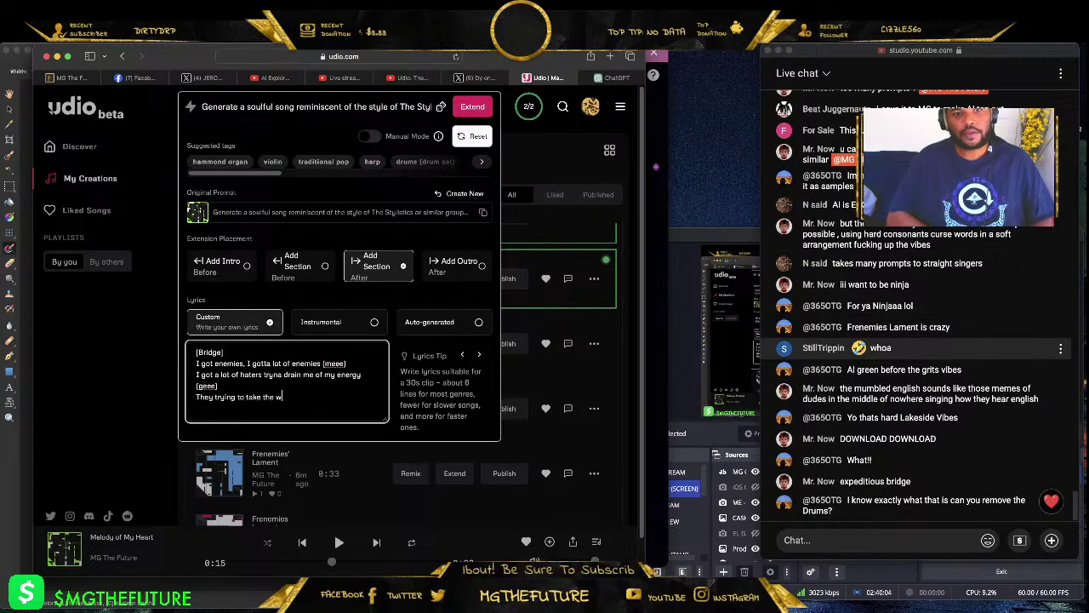
{"action": "type", "text": "ave from a playa"}
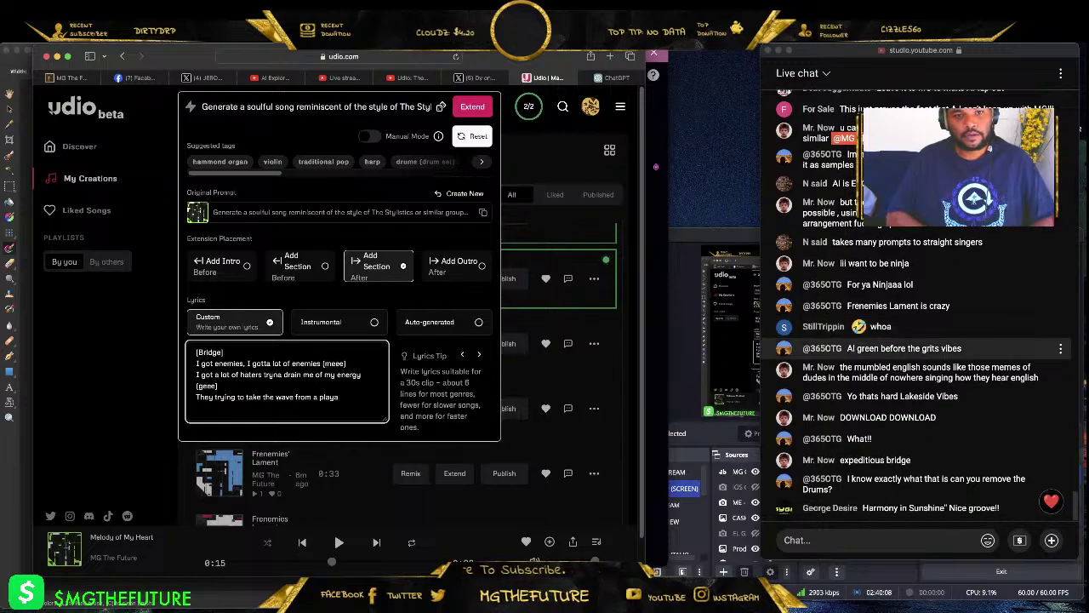
{"action": "type", "text": "l (pla"}
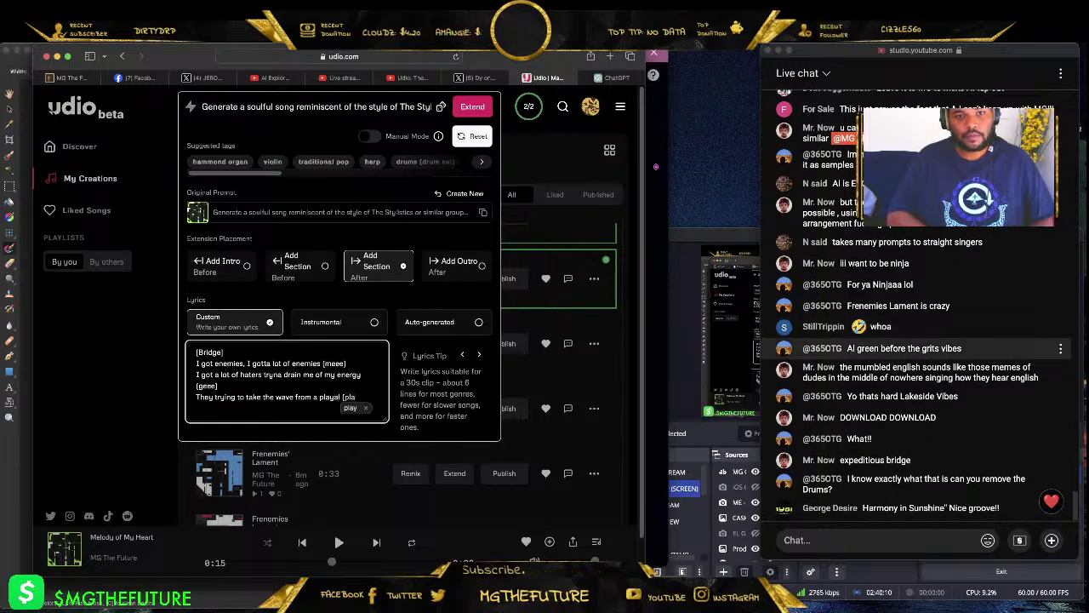
{"action": "type", "text": "ya) I pray"}
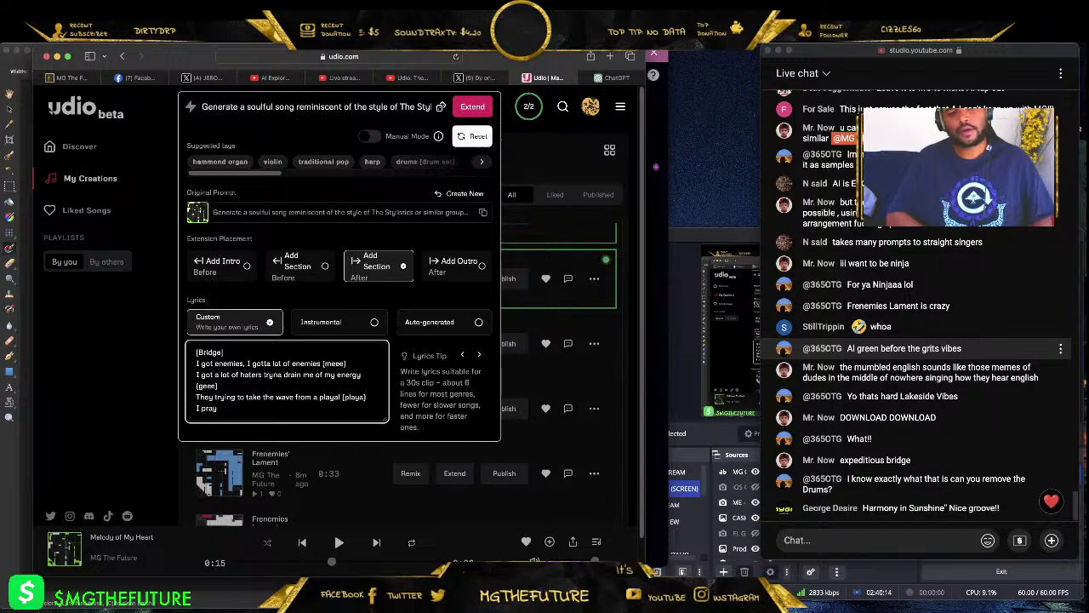
{"action": "key", "text": "BackSpace"}
{"action": "key", "text": "BackSpace"}
{"action": "key", "text": "BackSpace"}
{"action": "key", "text": "BackSpace"}
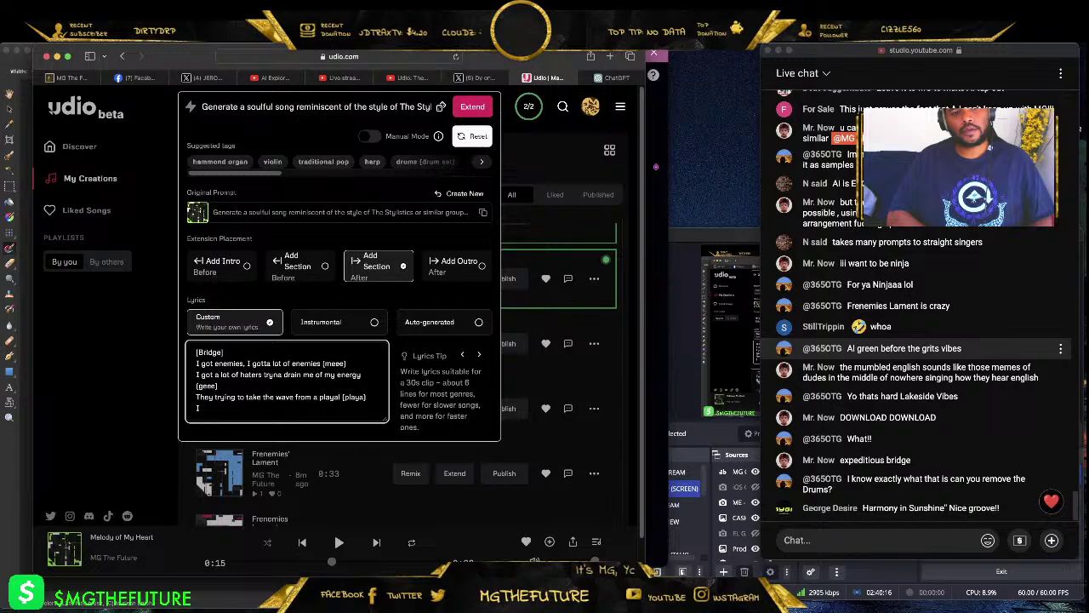
- Finish the bridge with "Keep playing with me, imma have them praying for you ninja! (ayyy hmm)" and generate the extension
{"action": "type", "text": "Keep playing with"}
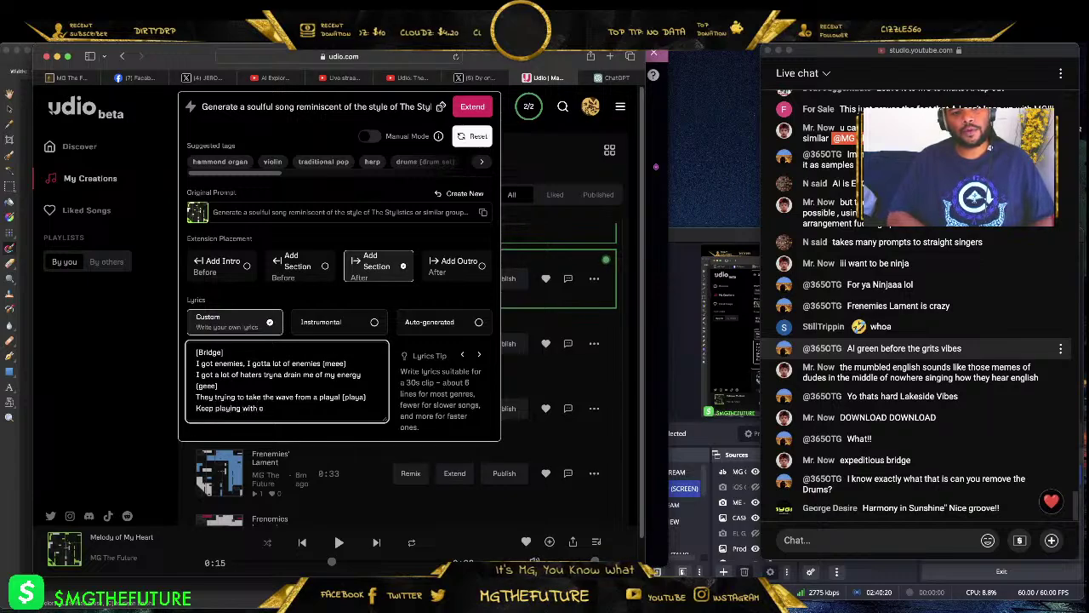
{"action": "type", "text": " me, imma"}
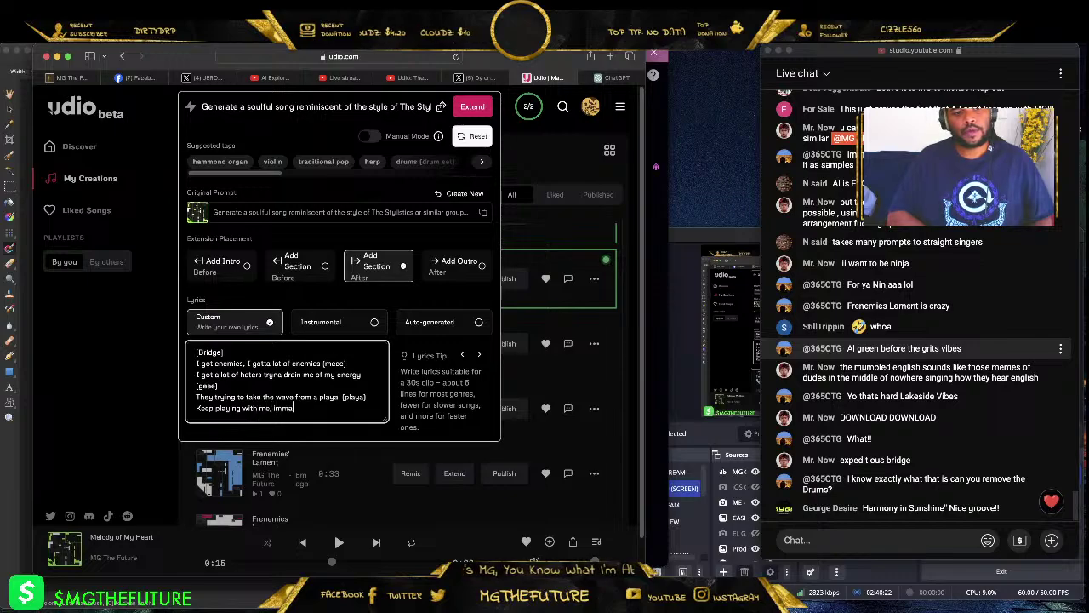
{"action": "type", "text": " have them p"}
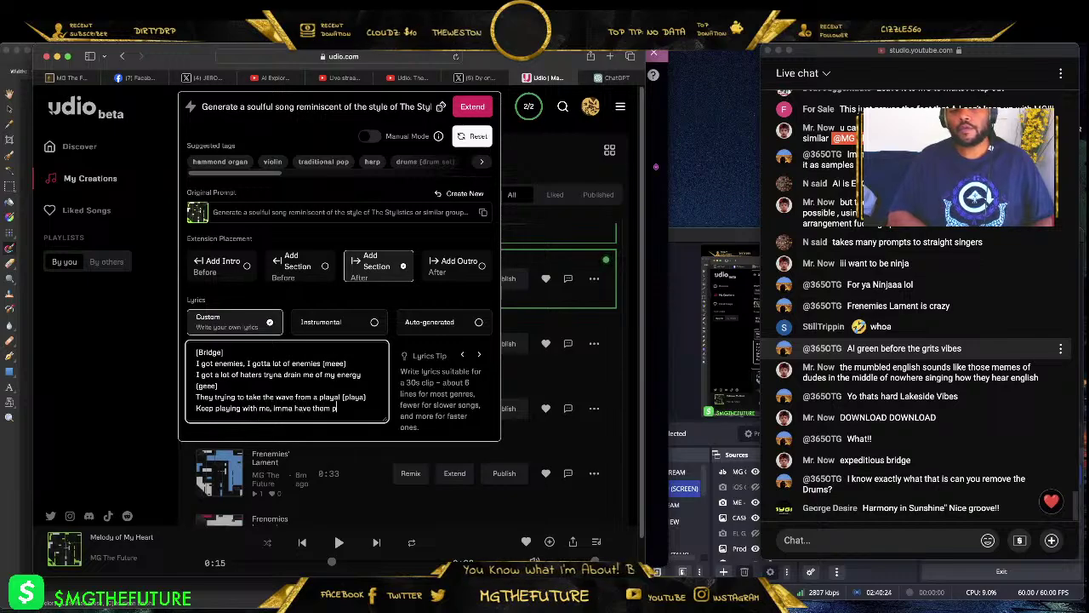
{"action": "type", "text": "raying for you ninja! (a"}
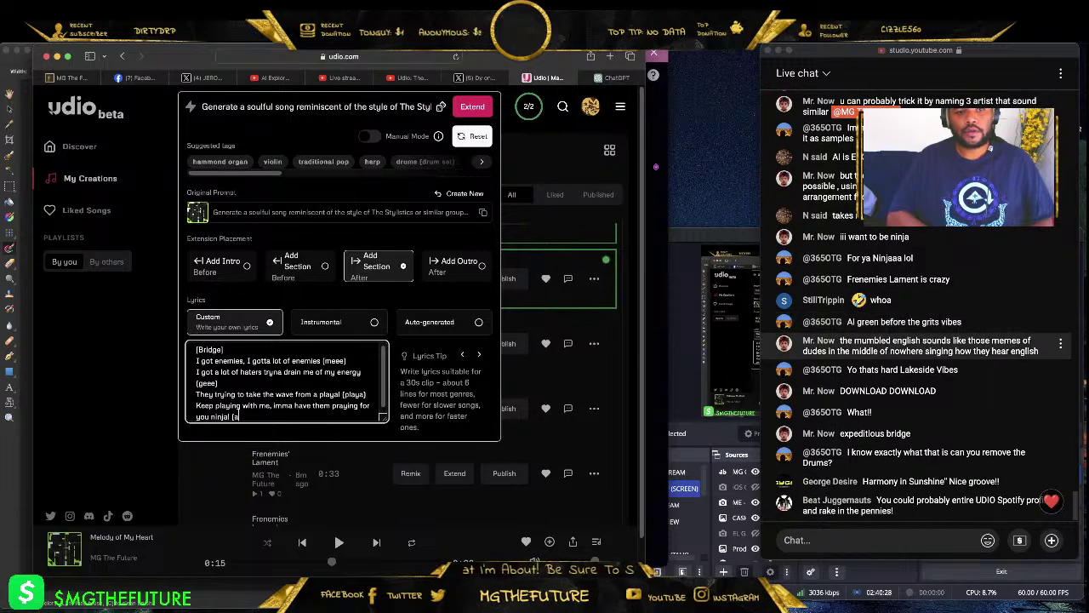
{"action": "type", "text": "yyy hmm"}
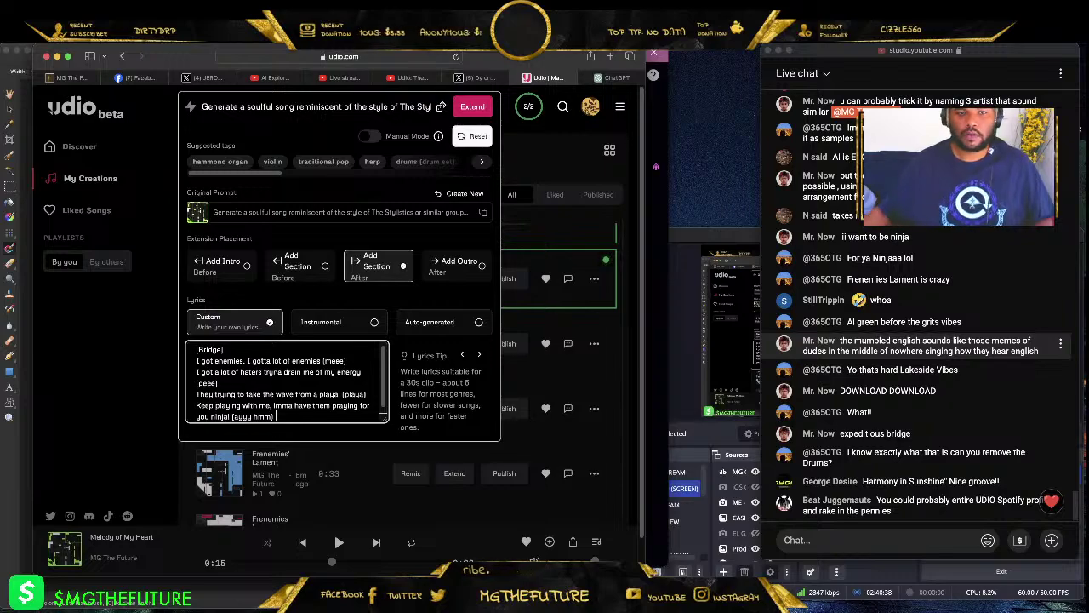
{"action": "left_click", "coordinate": [465, 108]}
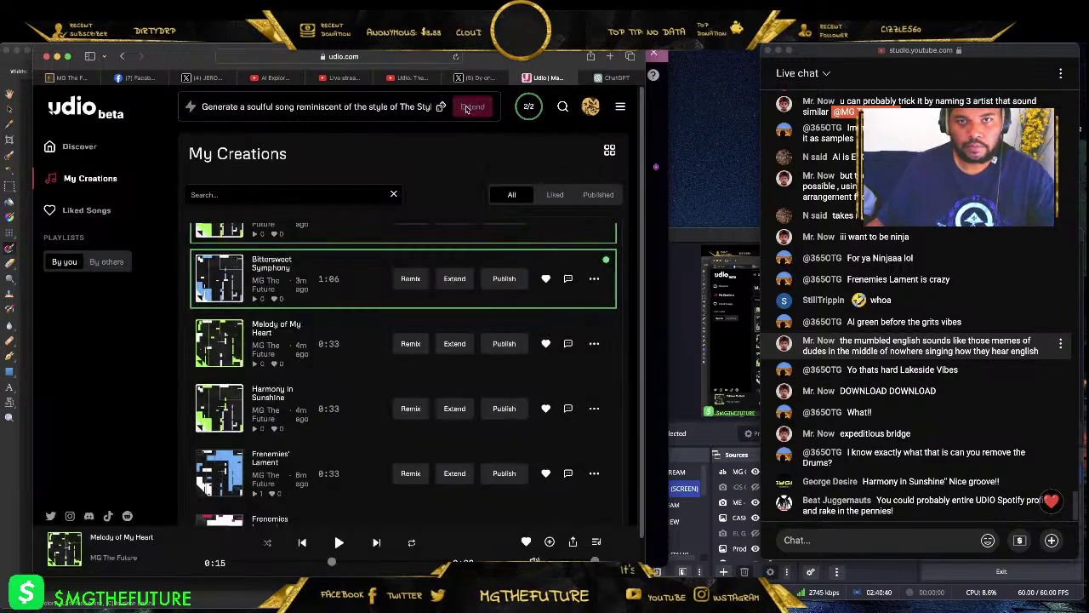
- Play Bittersweet Symphony from My Creations and like the track
{"action": "scroll", "coordinate": [417, 320], "scroll_direction": "down", "scroll_amount": 2}
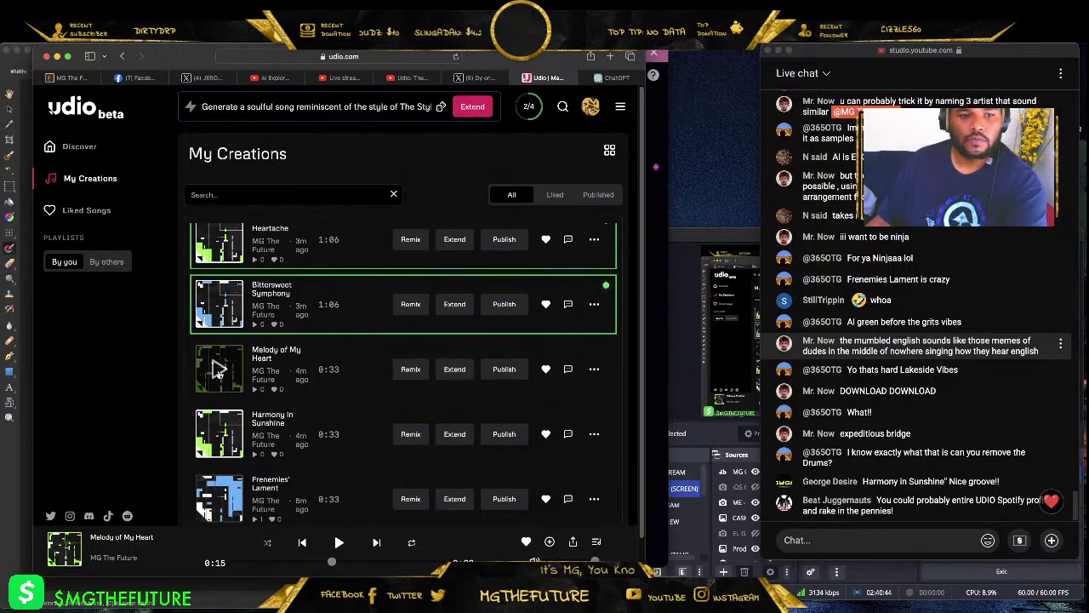
{"action": "scroll", "coordinate": [223, 366], "scroll_direction": "up", "scroll_amount": 1}
{"action": "left_click", "coordinate": [220, 318]}
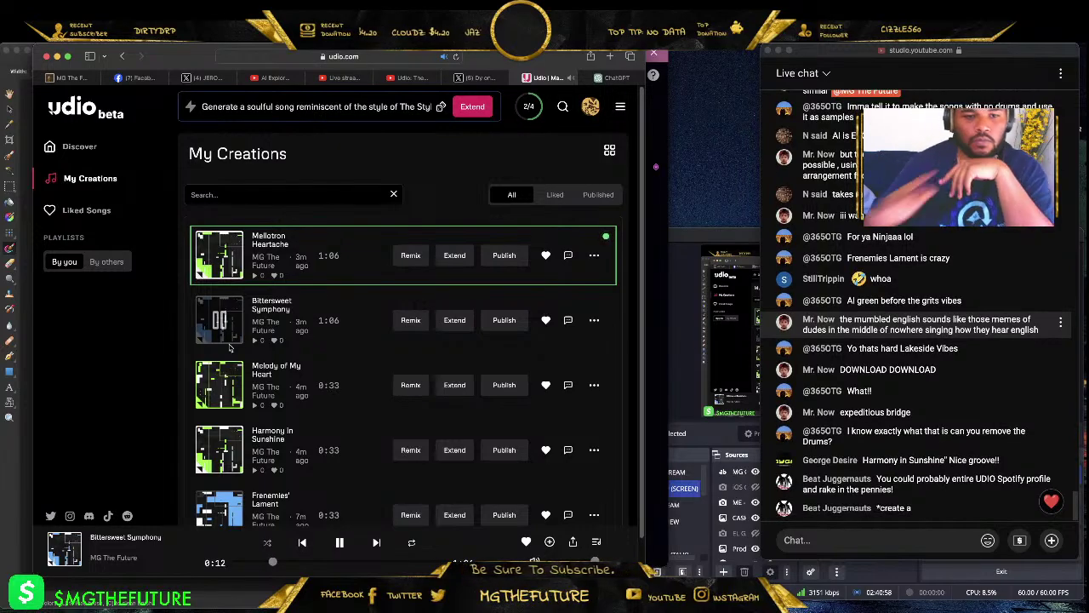
{"action": "left_click", "coordinate": [338, 543]}
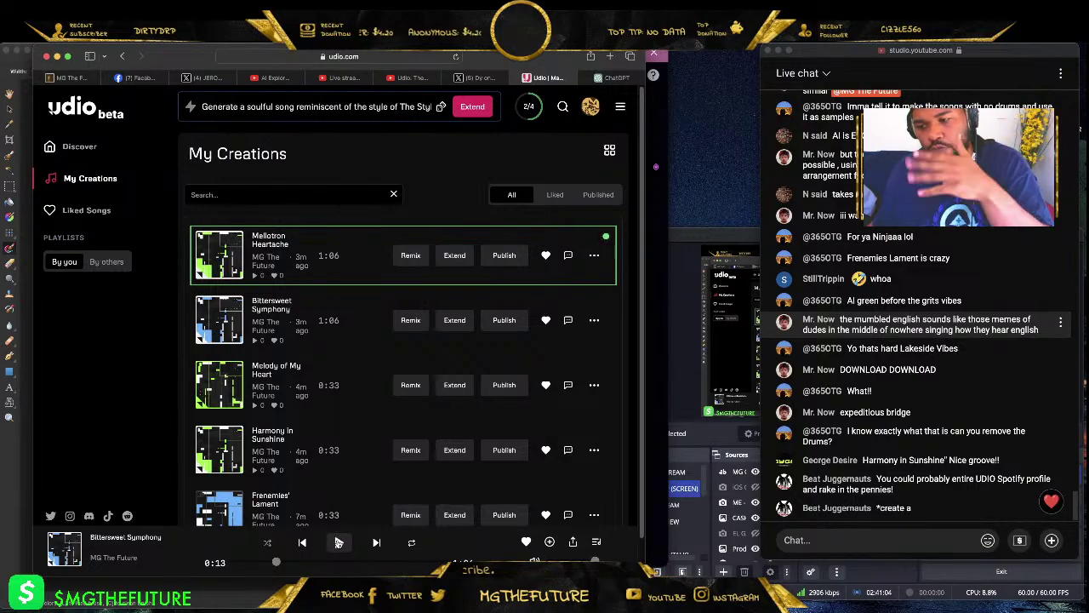
{"action": "left_click", "coordinate": [338, 543]}
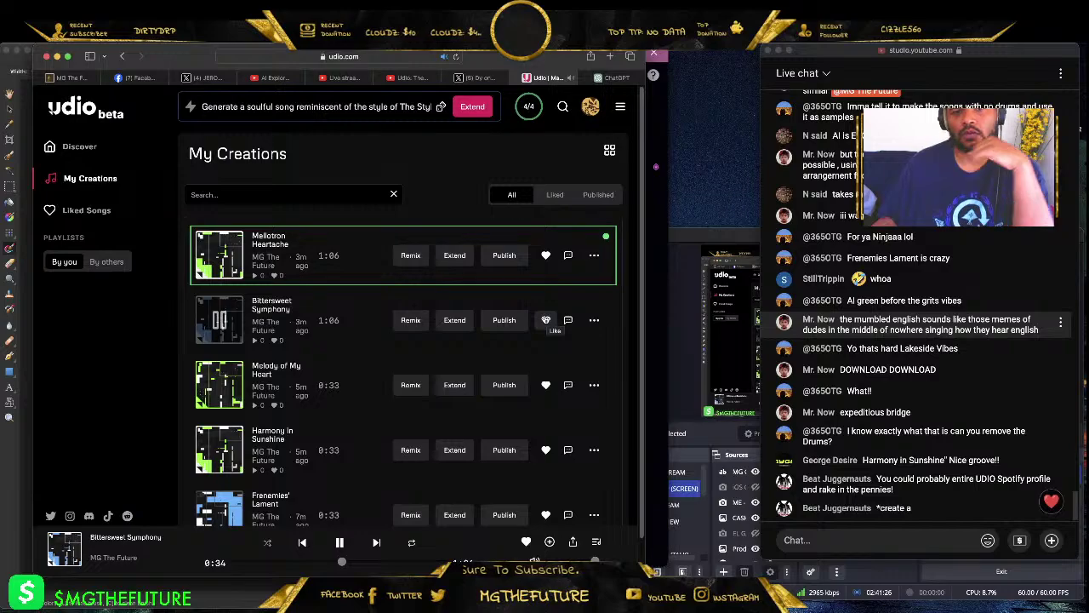
{"action": "left_click", "coordinate": [546, 320]}
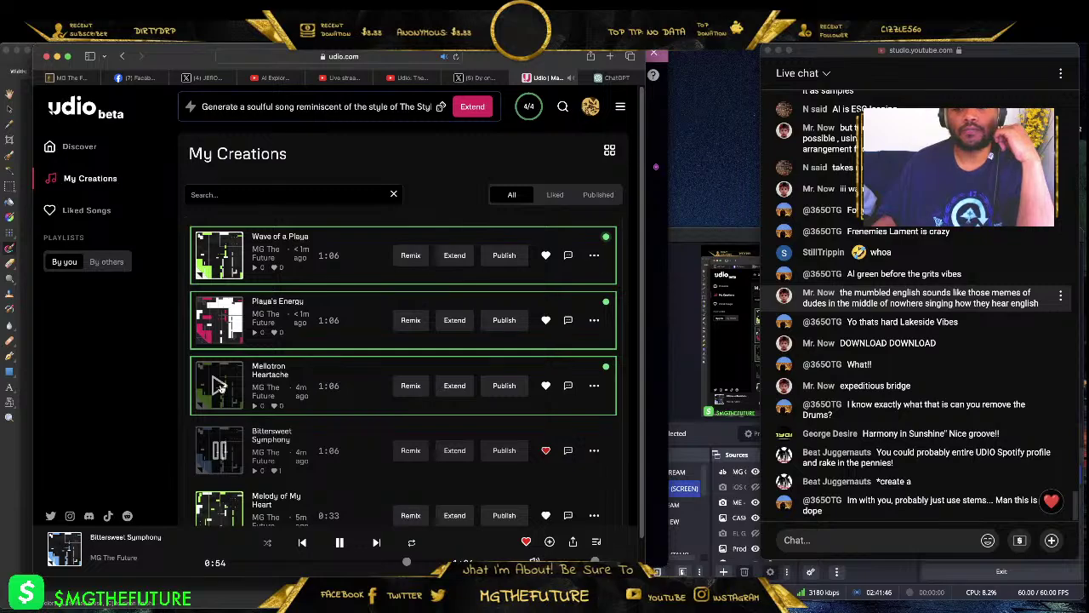
- Play Mellotron Heartache, skipping ahead to about 0:35 and back to an earlier point, and pause it
{"action": "left_click", "coordinate": [219, 385]}
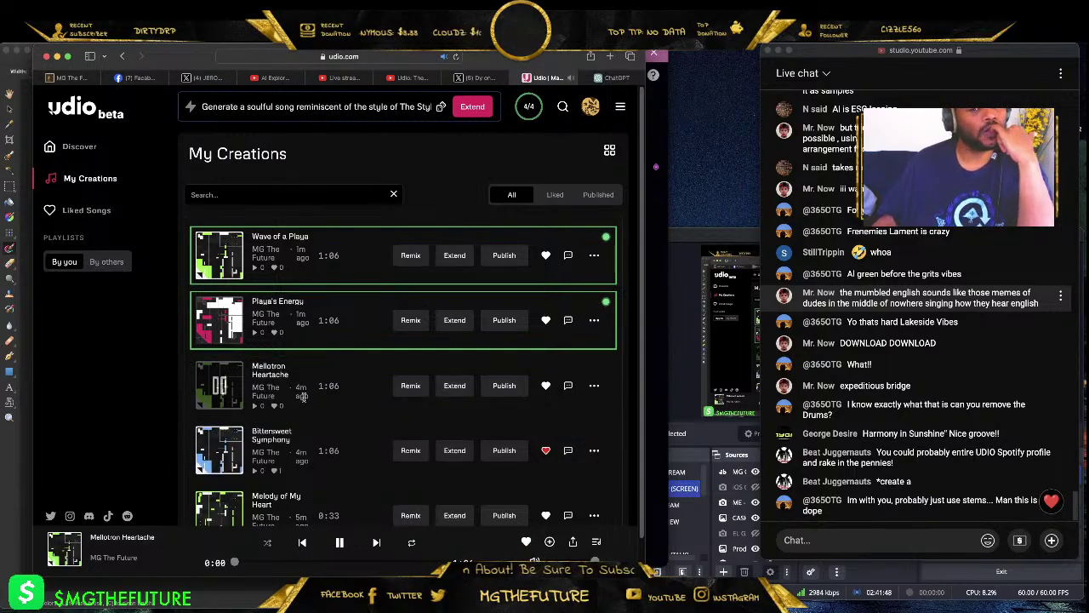
{"action": "left_click", "coordinate": [340, 562]}
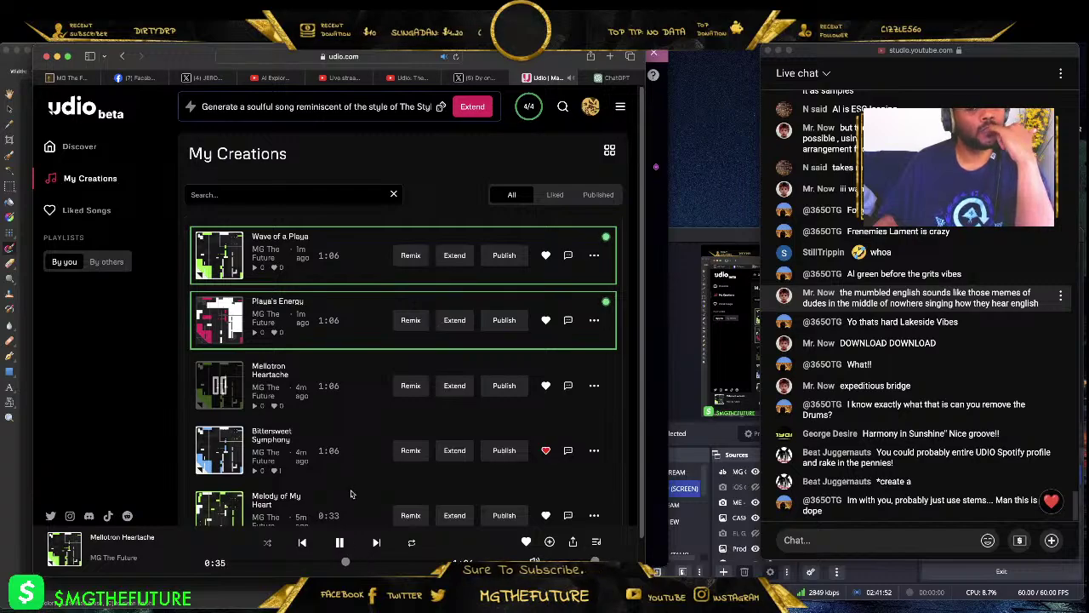
{"action": "left_click", "coordinate": [311, 562]}
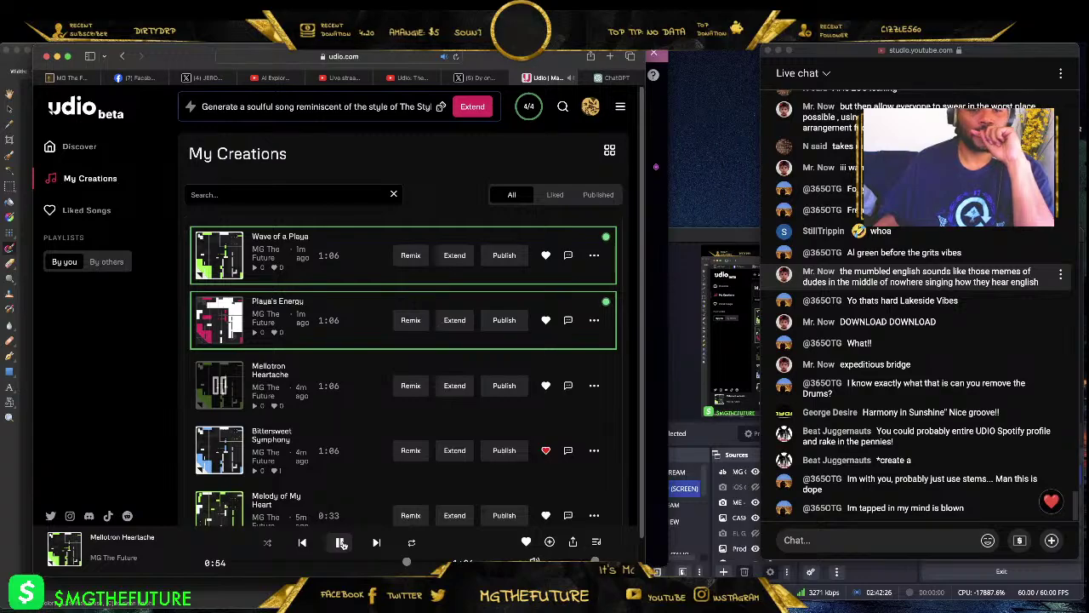
{"action": "left_click", "coordinate": [340, 542]}
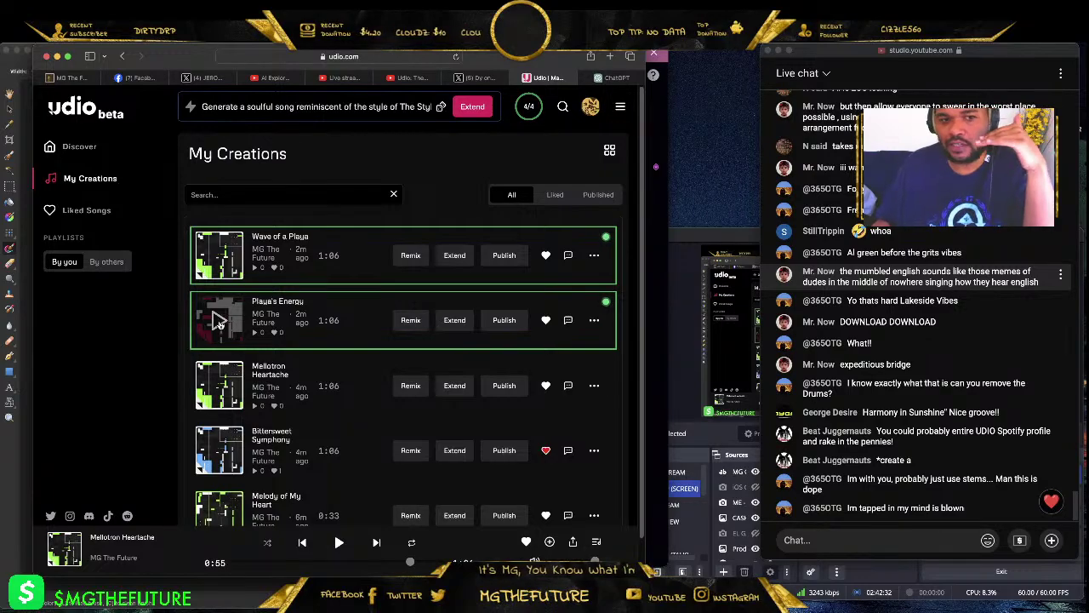
- Extend Mellotron Heartache with an outro, using "[Instrumental, no drums]" as the custom lyrics
{"action": "left_click", "coordinate": [455, 385]}
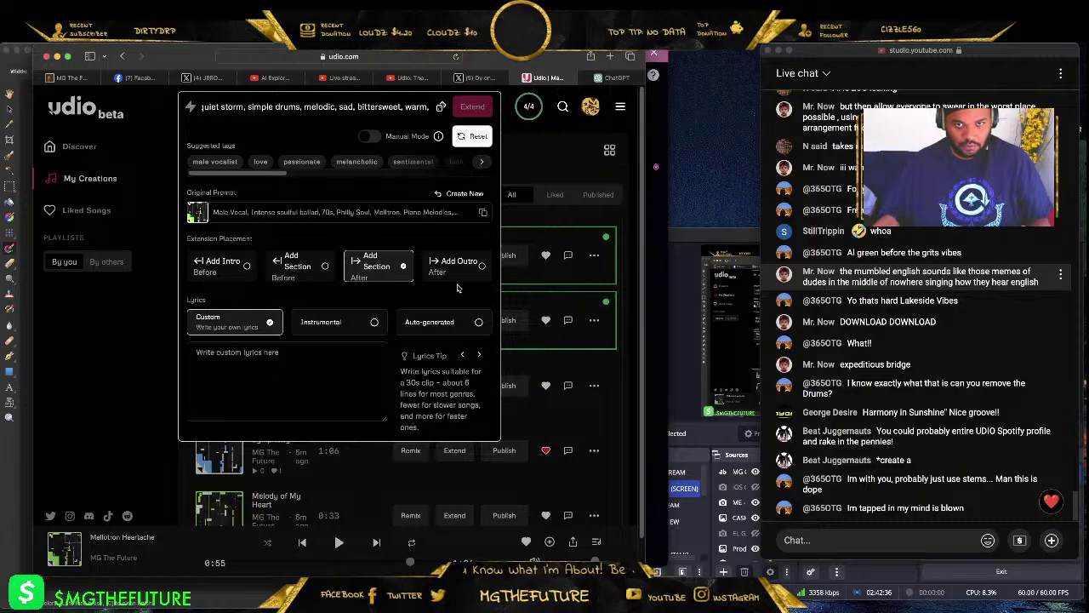
{"action": "left_click", "coordinate": [325, 347]}
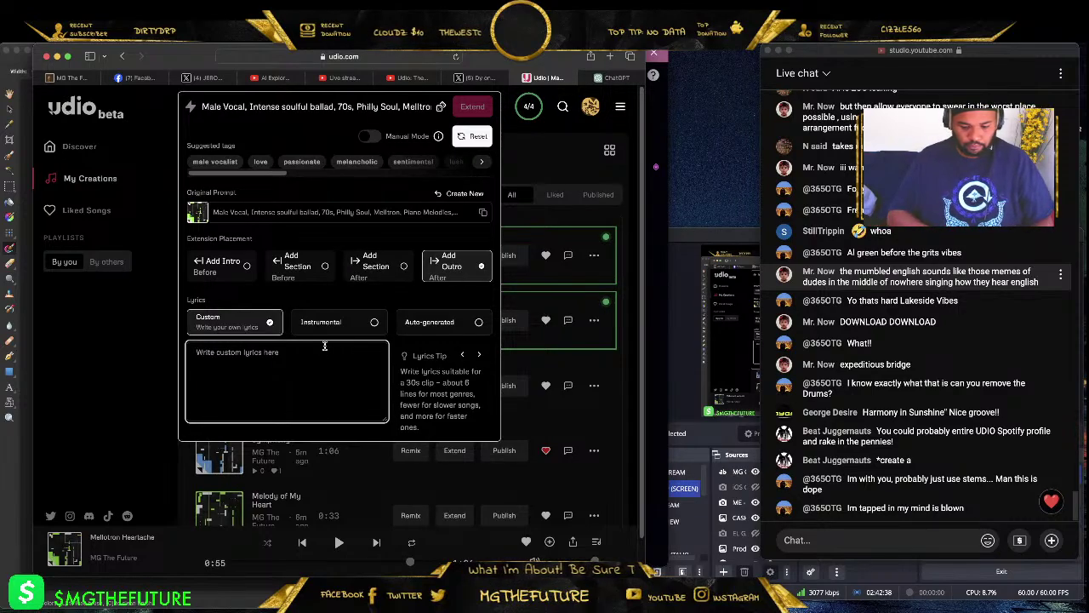
{"action": "type", "text": "[Instrumental"}
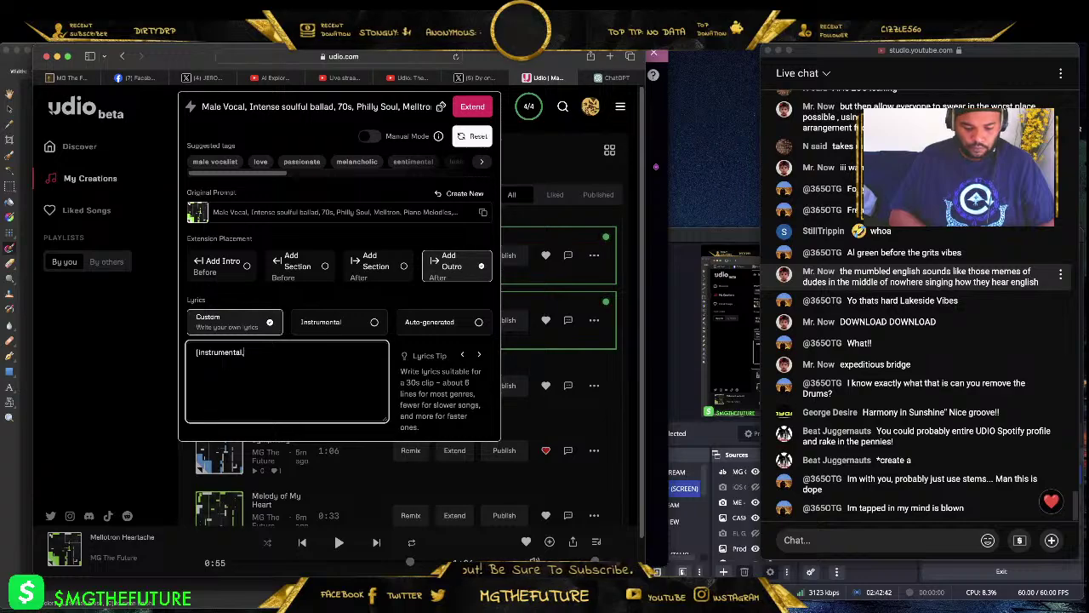
{"action": "type", "text": ", no drums]"}
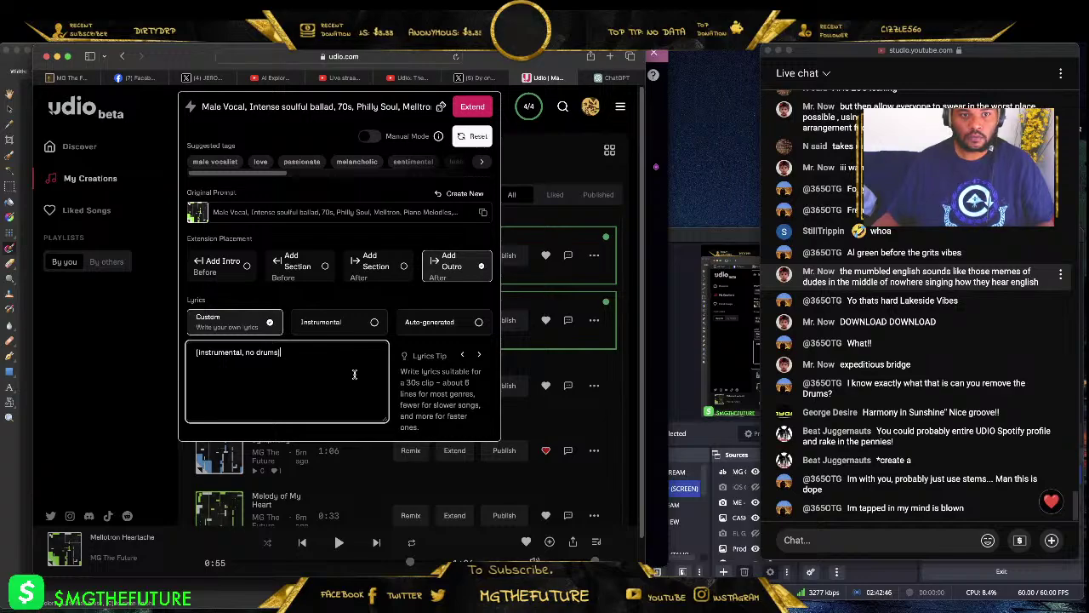
{"action": "left_click", "coordinate": [466, 108]}
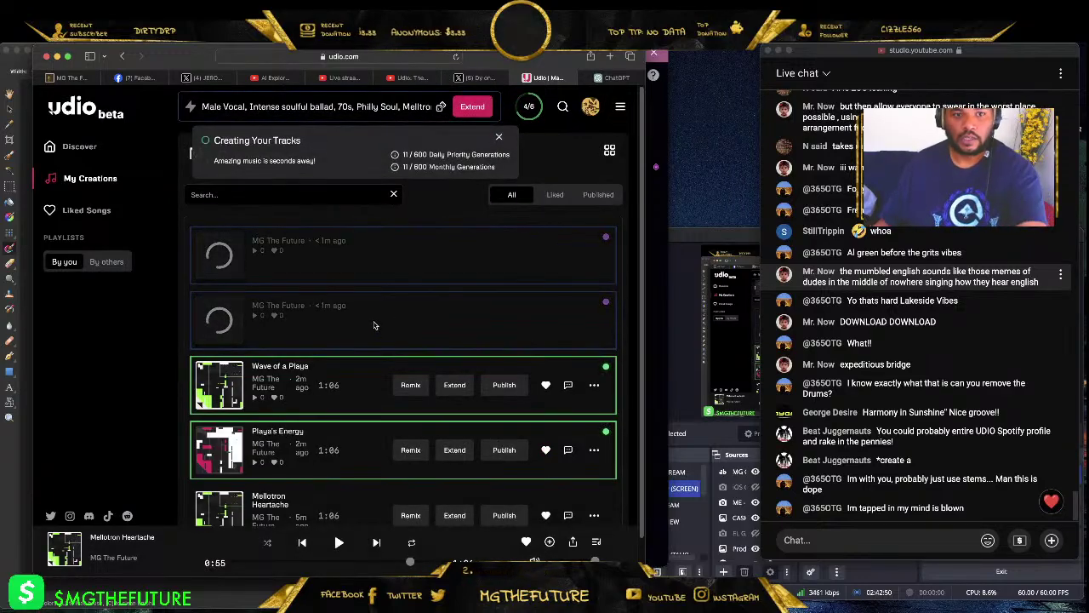
- Like the Mellotron Heartache track in My Creations
{"action": "scroll", "coordinate": [358, 383], "scroll_direction": "down", "scroll_amount": 1}
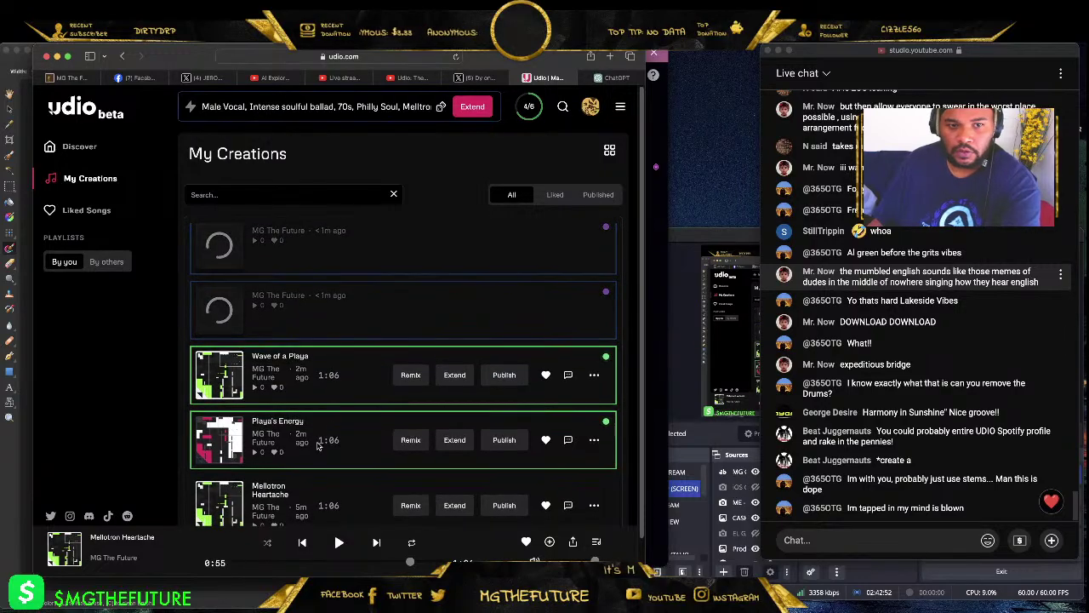
{"action": "scroll", "coordinate": [383, 468], "scroll_direction": "down", "scroll_amount": 2}
{"action": "scroll", "coordinate": [496, 482], "scroll_direction": "down", "scroll_amount": 2}
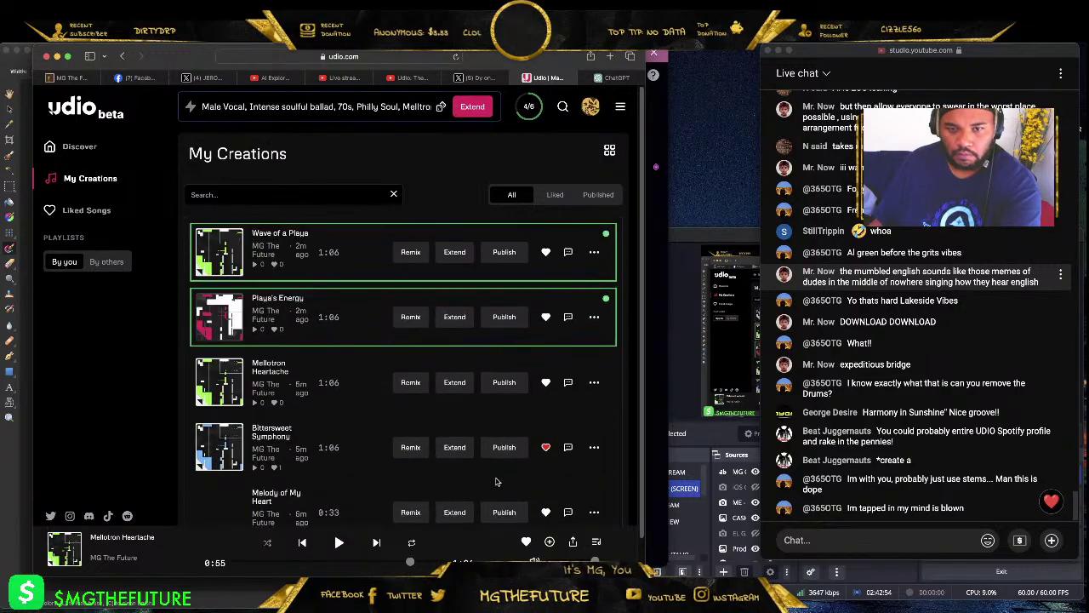
{"action": "left_click", "coordinate": [546, 397]}
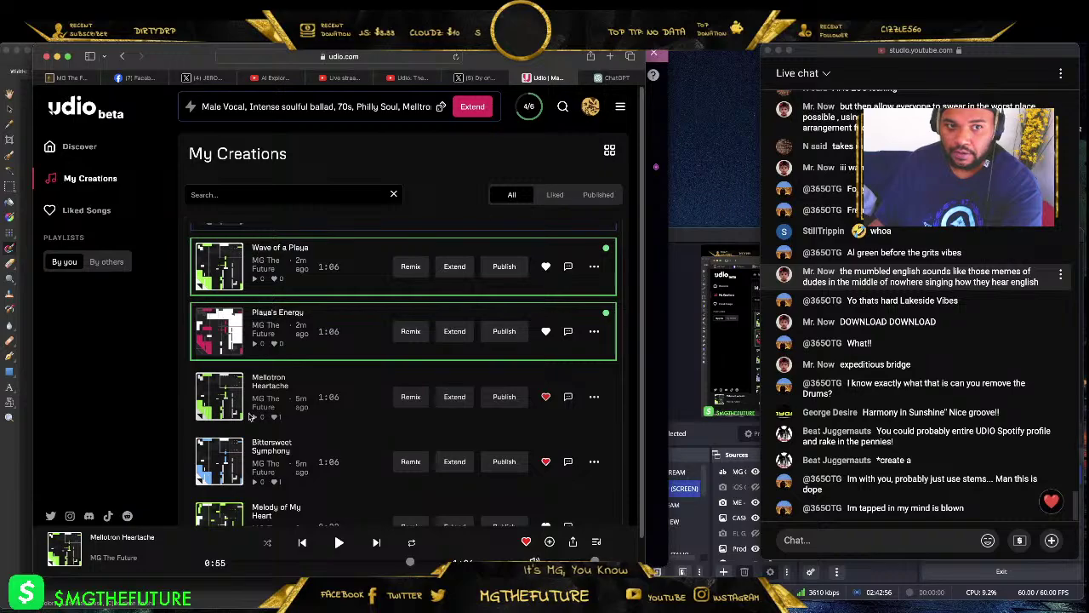
- Sample the openings of Playa's Energy and Wave of a Playa, pausing each after a few seconds
{"action": "left_click", "coordinate": [217, 380]}
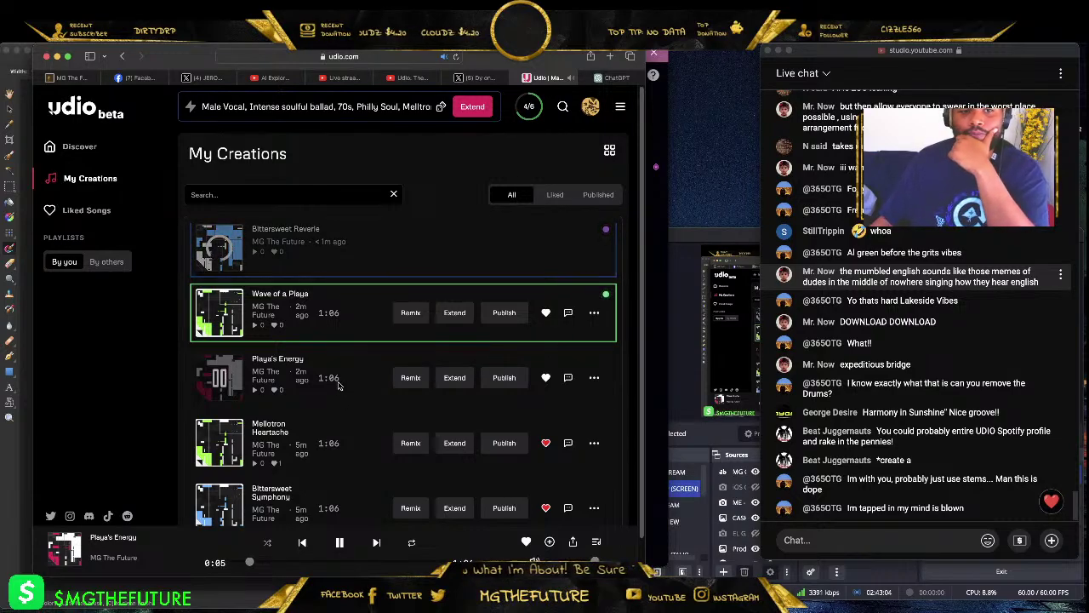
{"action": "left_click", "coordinate": [219, 378]}
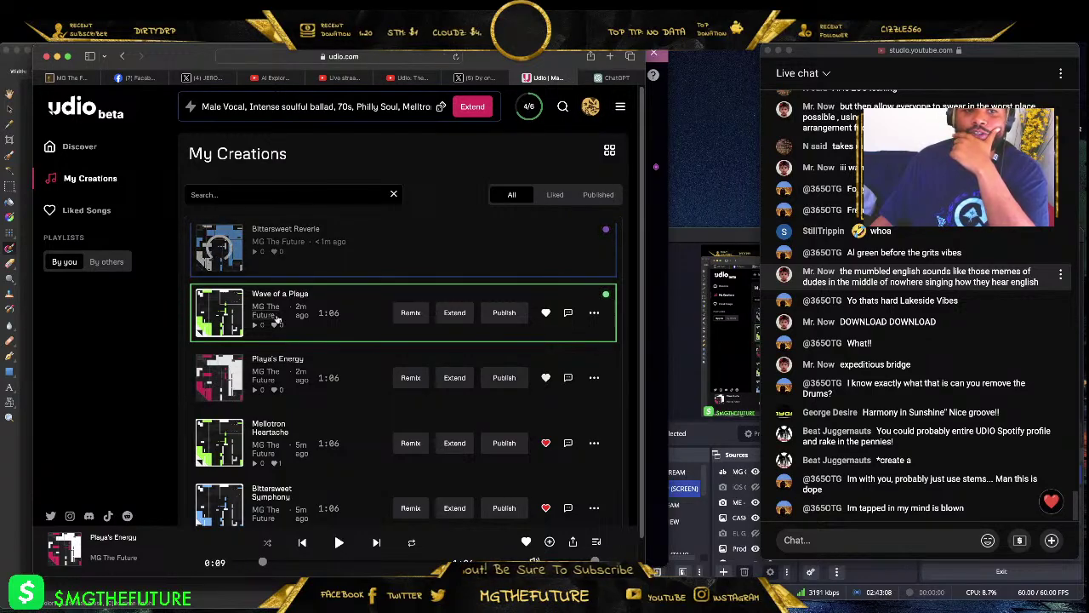
{"action": "left_click", "coordinate": [219, 313]}
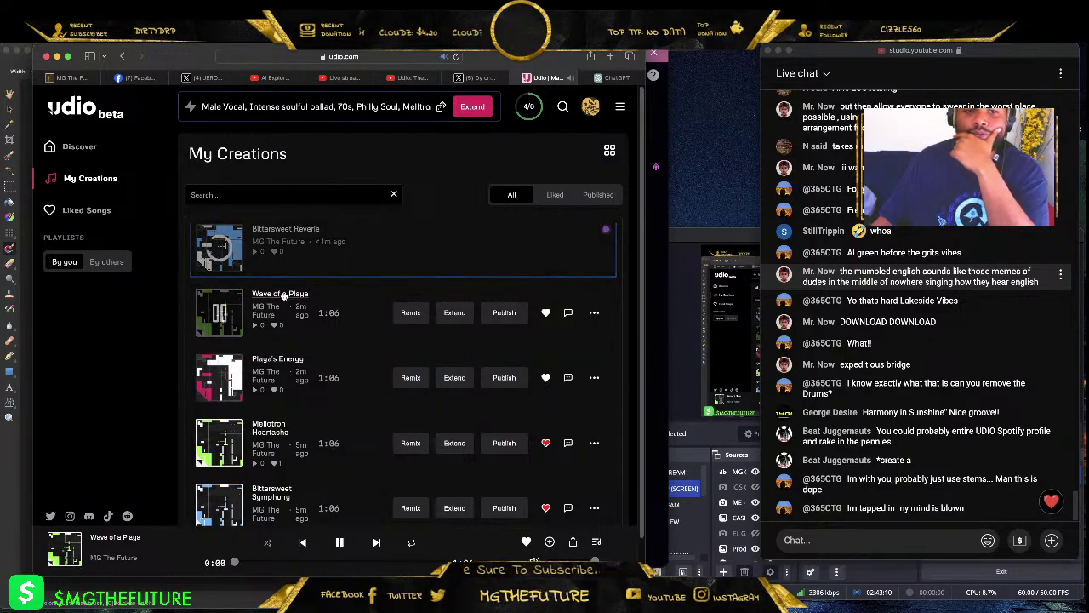
{"action": "left_click", "coordinate": [220, 309]}
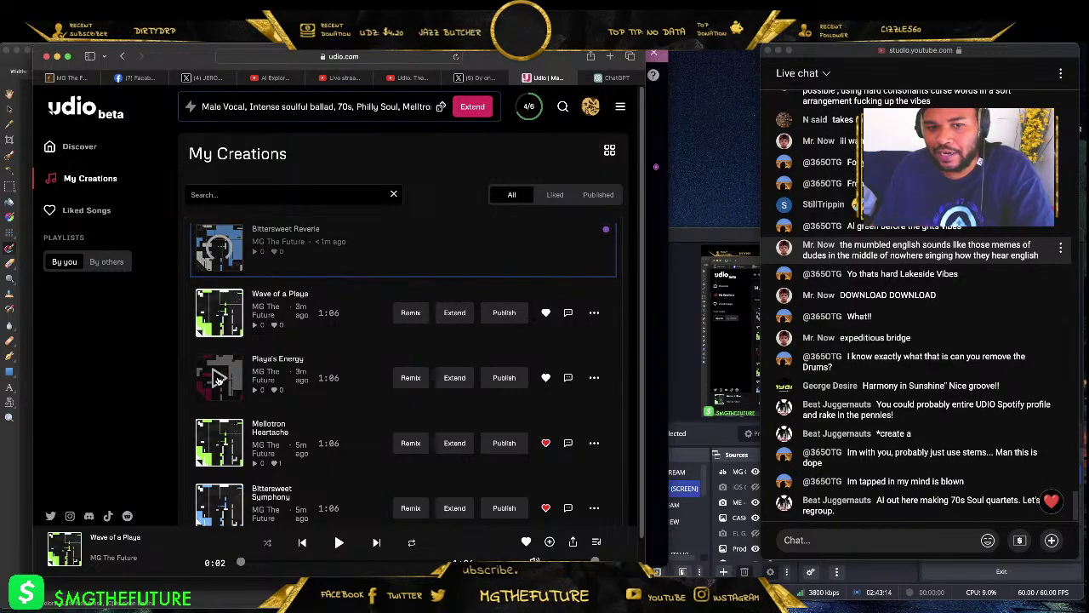
- Play Playa's Energy from about 0:17, open its song page and highlight the lyric line "The world outside fades away"
{"action": "left_click", "coordinate": [218, 378]}
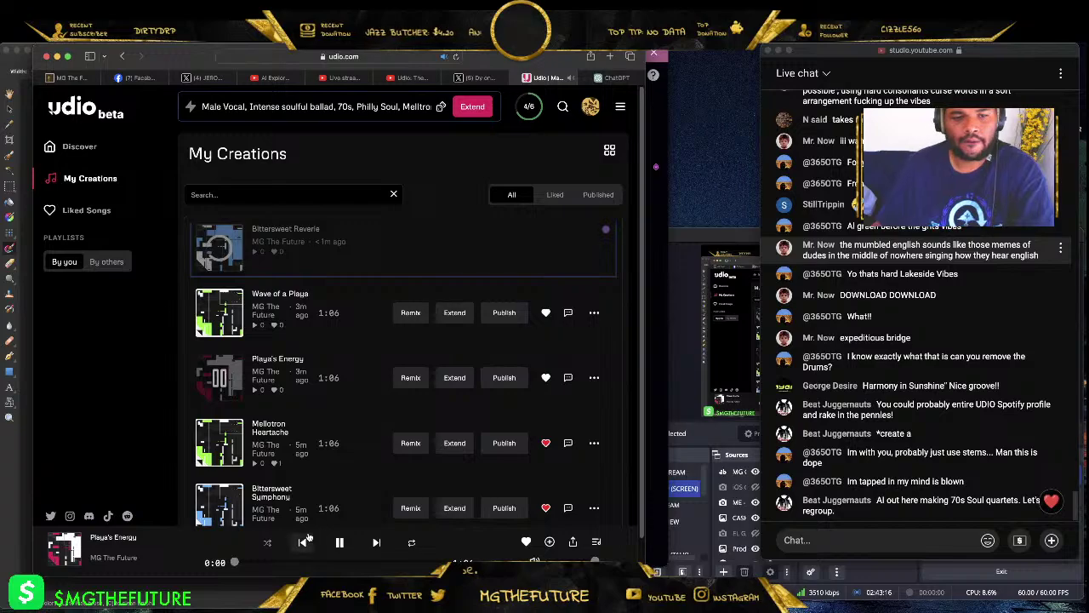
{"action": "left_click", "coordinate": [285, 562]}
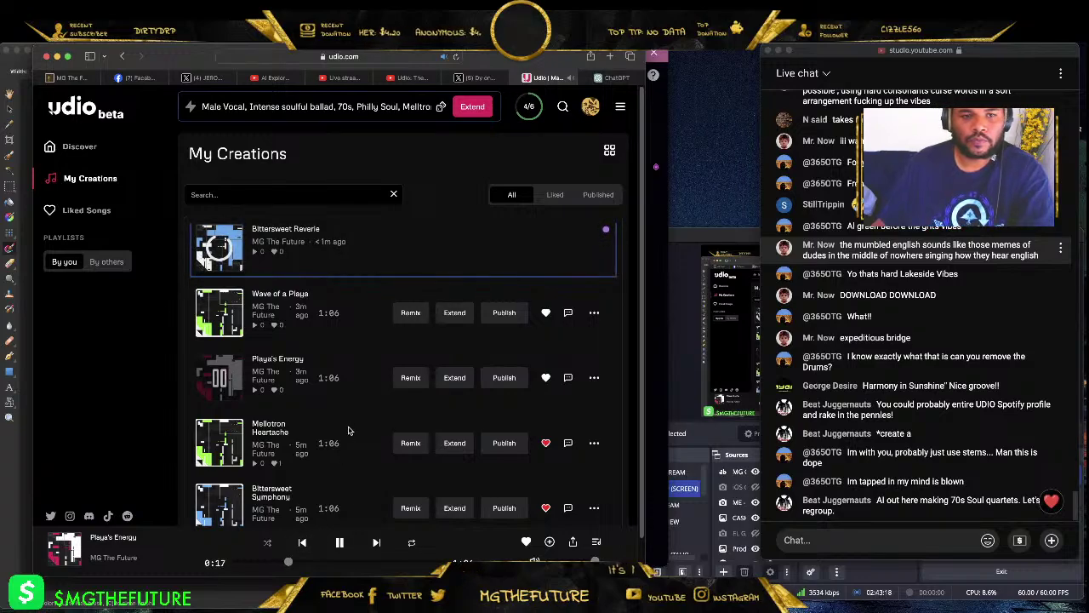
{"action": "left_click", "coordinate": [278, 359]}
{"action": "scroll", "coordinate": [329, 385], "scroll_direction": "down", "scroll_amount": 3}
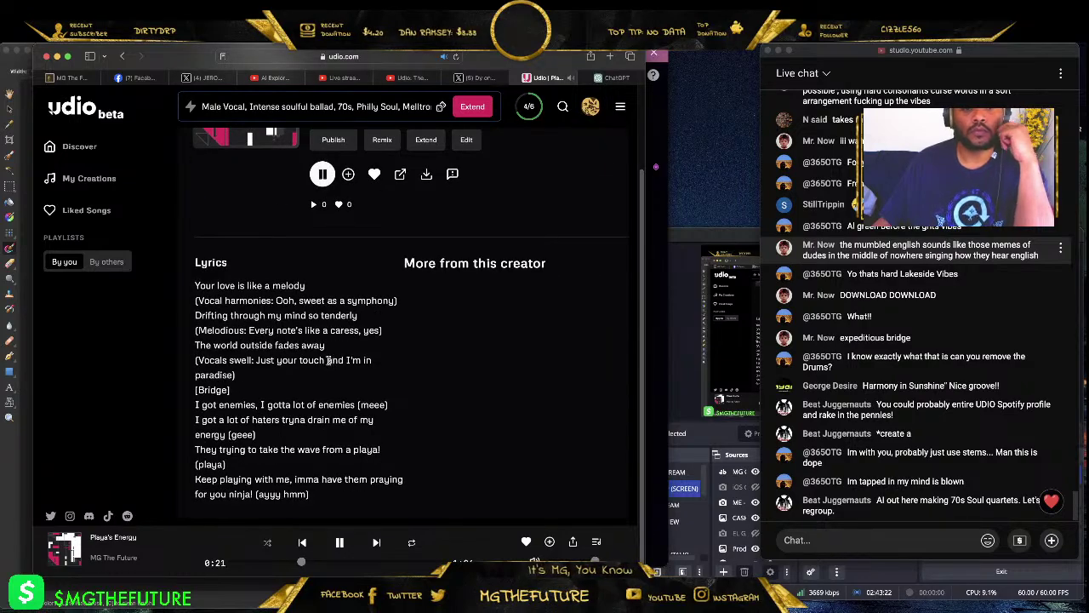
{"action": "left_click_drag", "start_coordinate": [327, 346], "coordinate": [195, 344]}
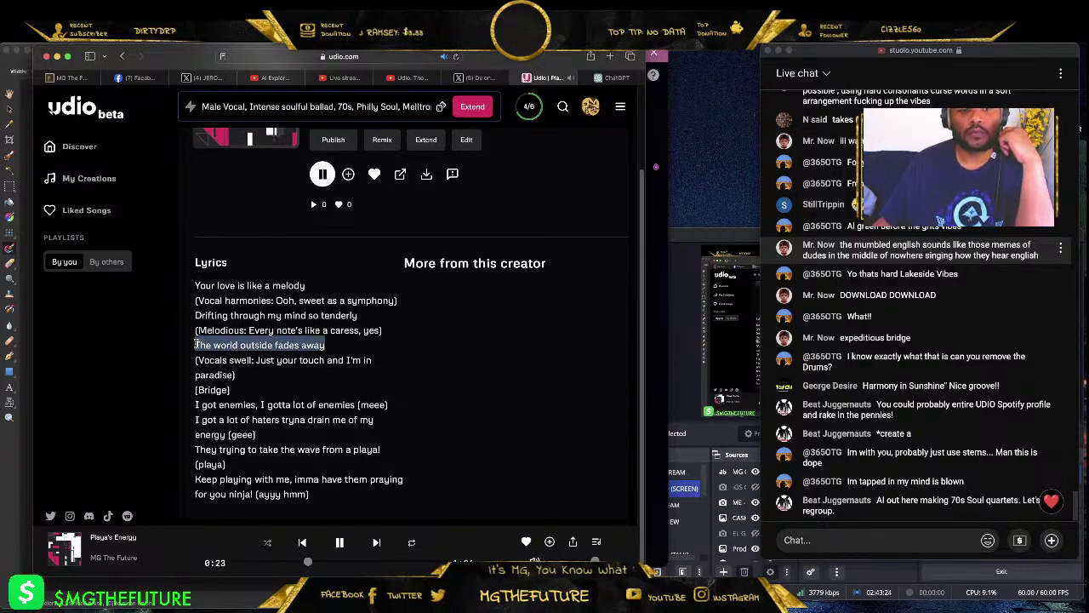
- Follow the Playa's Energy lyrics from "The world outside fades away" through the bridge during playback, then pause the player
{"action": "left_click_drag", "start_coordinate": [292, 381], "coordinate": [192, 349]}
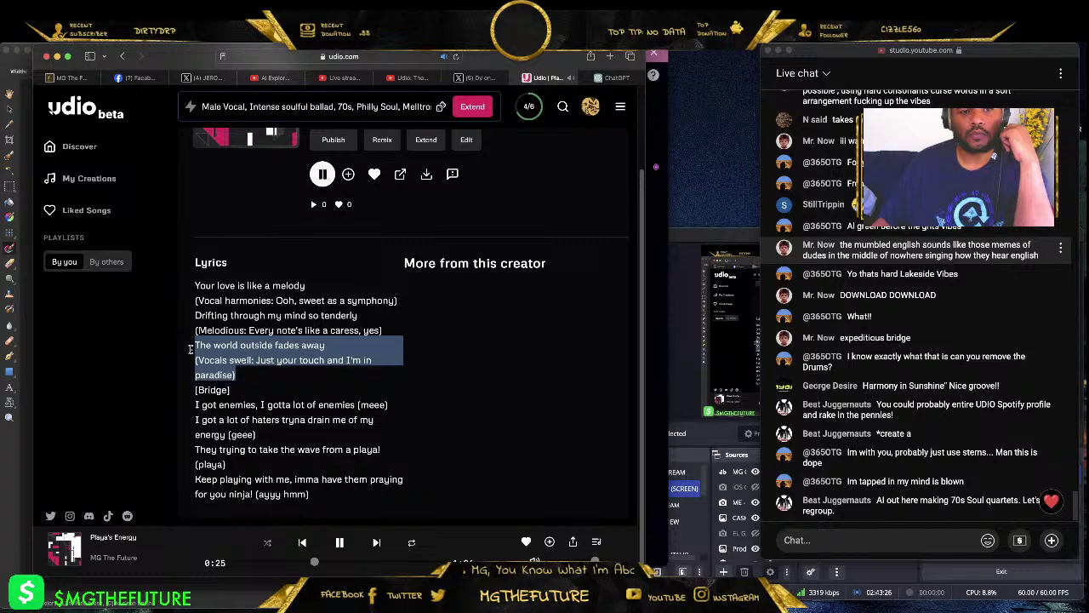
{"action": "left_click", "coordinate": [292, 383]}
{"action": "left_click_drag", "start_coordinate": [292, 383], "coordinate": [194, 345]}
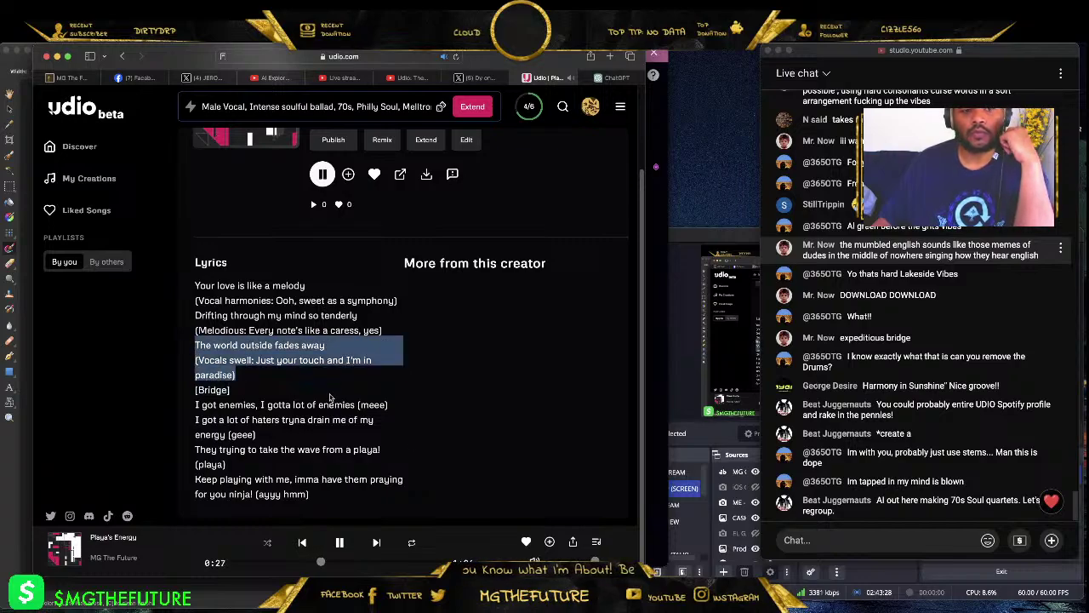
{"action": "left_click", "coordinate": [280, 382]}
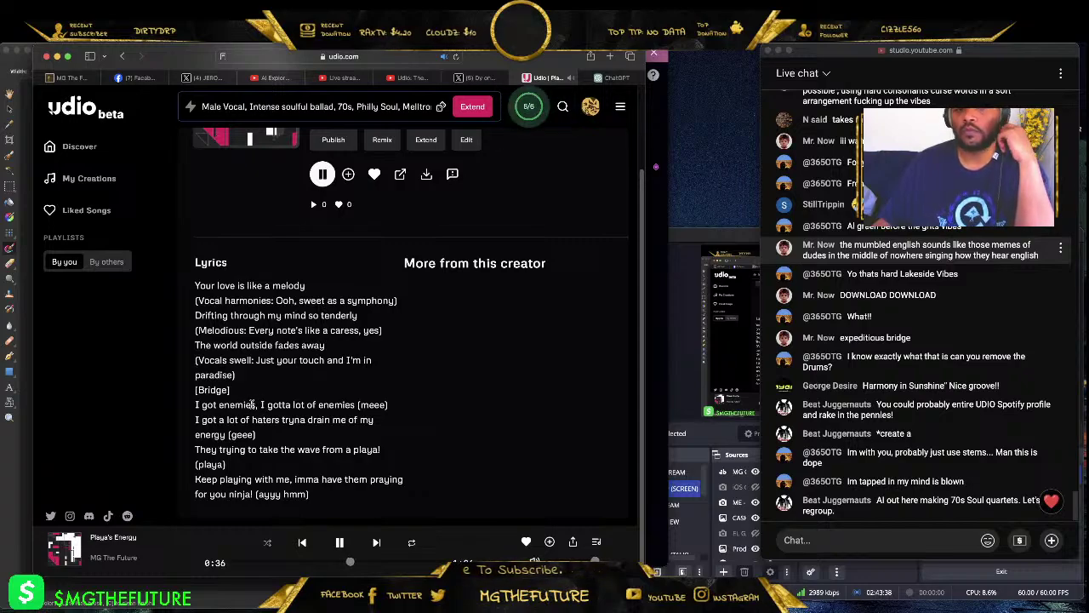
{"action": "left_click_drag", "start_coordinate": [356, 404], "coordinate": [261, 394]}
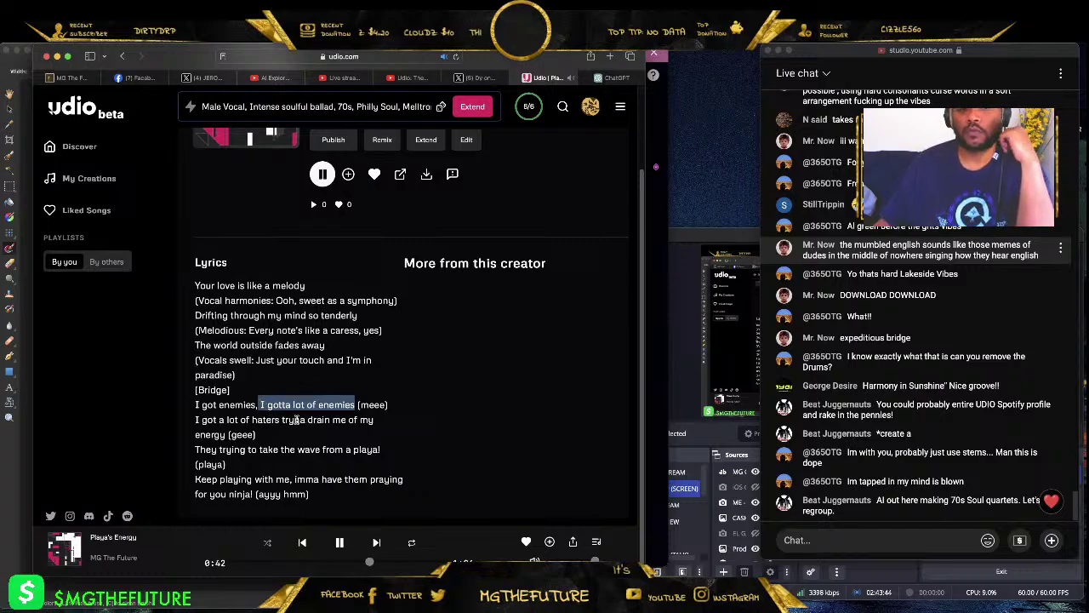
{"action": "left_click", "coordinate": [327, 430]}
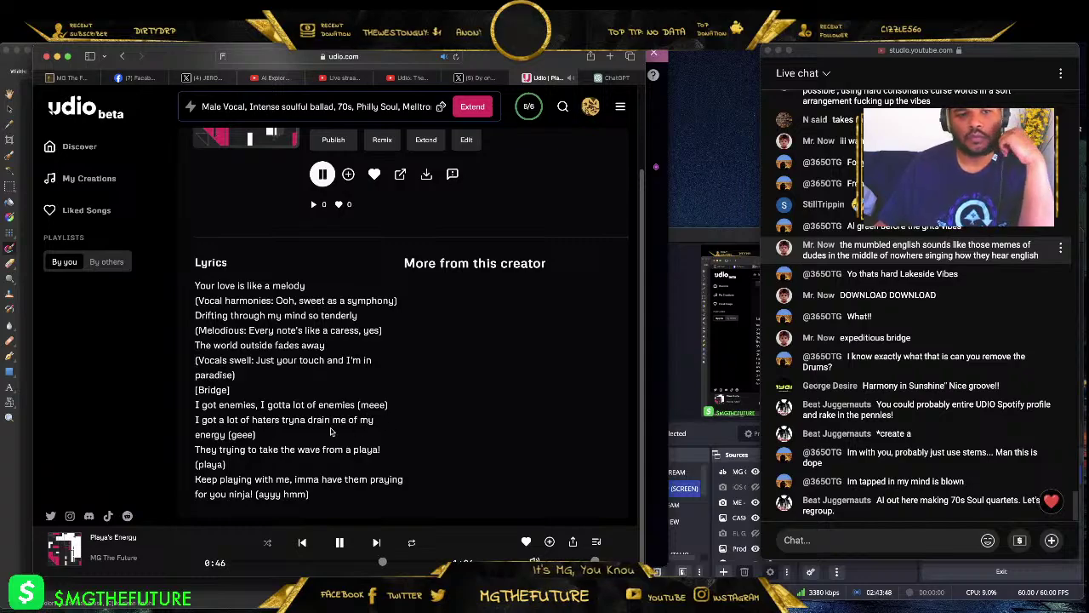
{"action": "left_click_drag", "start_coordinate": [257, 435], "coordinate": [252, 391]}
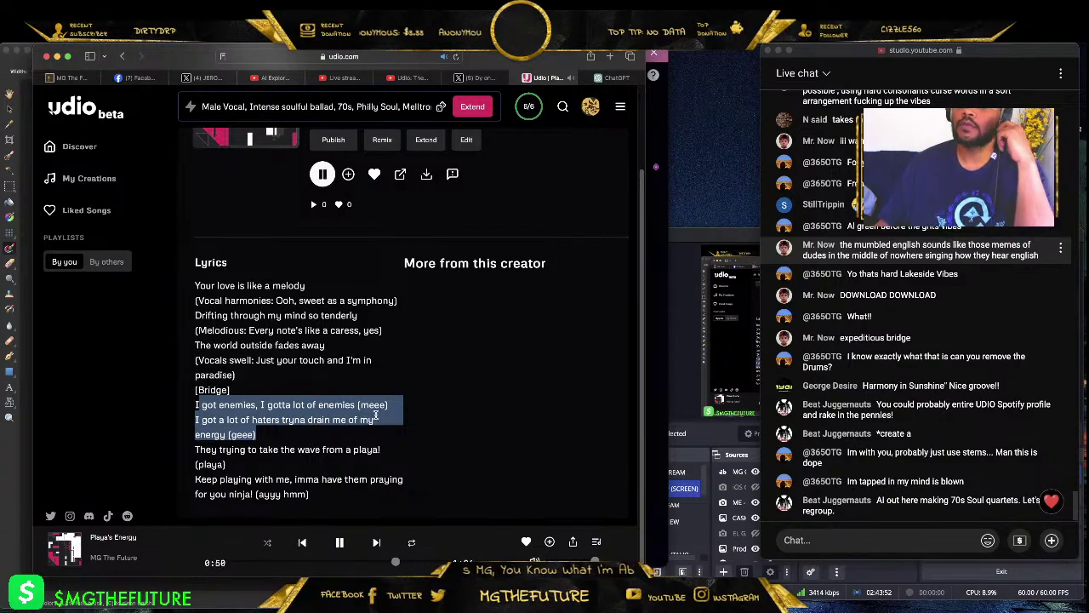
{"action": "left_click_drag", "start_coordinate": [385, 451], "coordinate": [192, 398]}
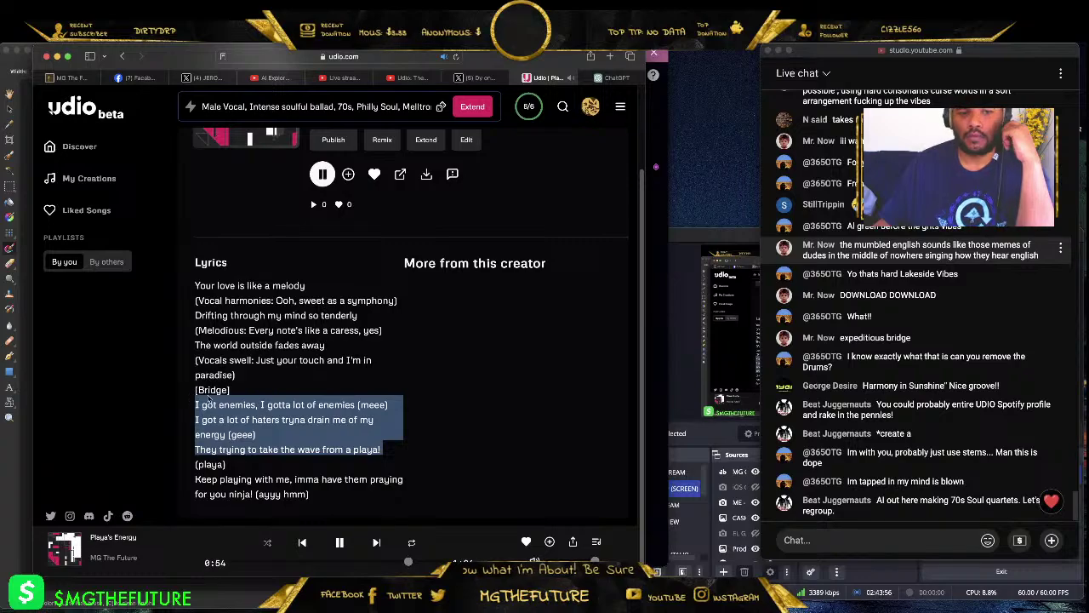
{"action": "left_click", "coordinate": [404, 382]}
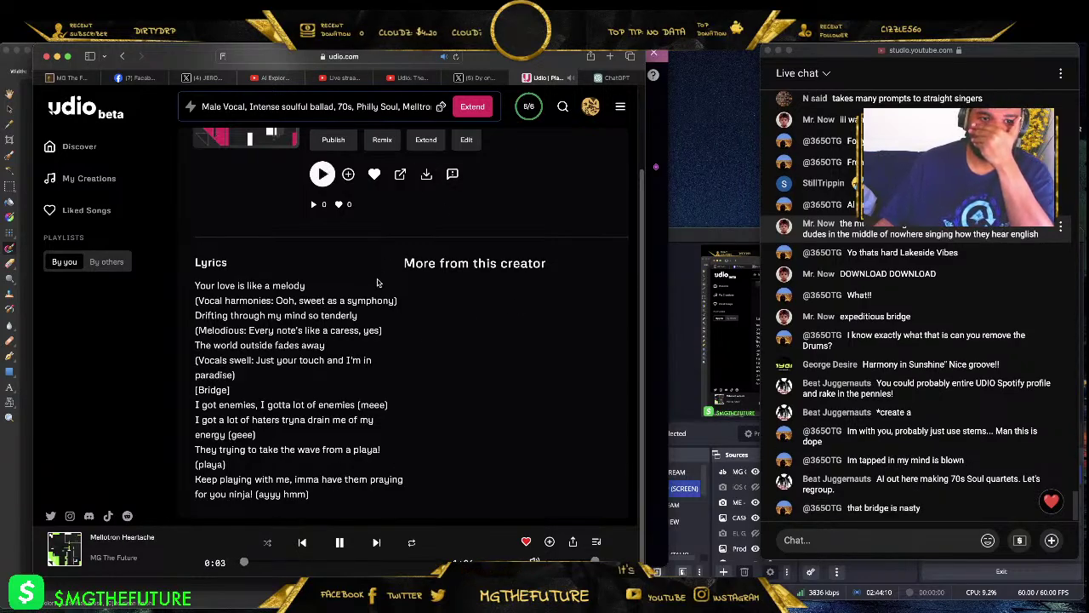
{"action": "left_click", "coordinate": [338, 542]}
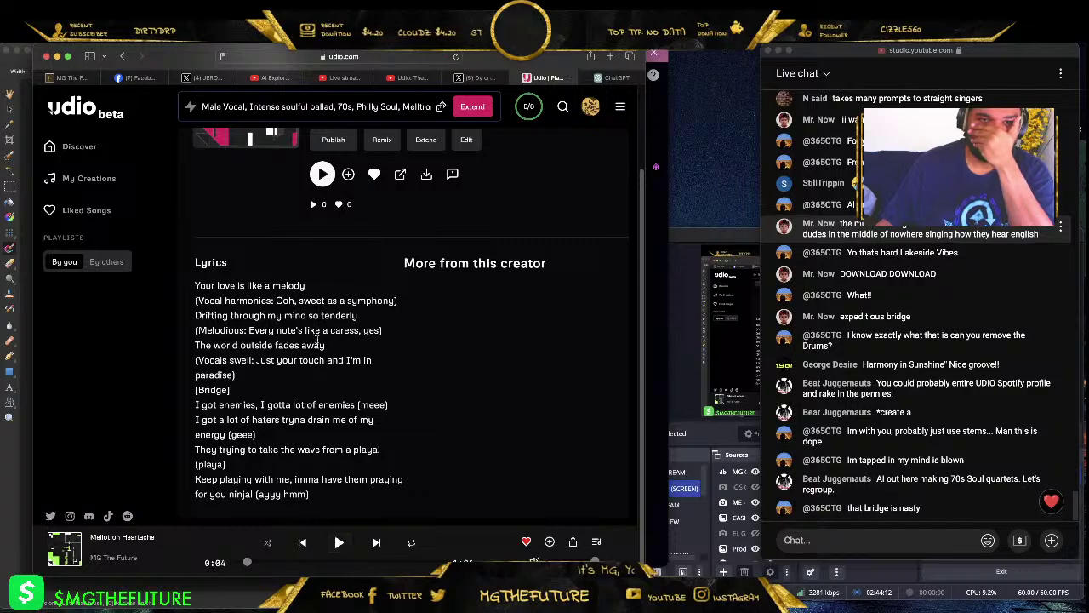
- Extend Playa's Energy with an instrumental intro placed before the existing track
{"action": "left_click", "coordinate": [432, 145]}
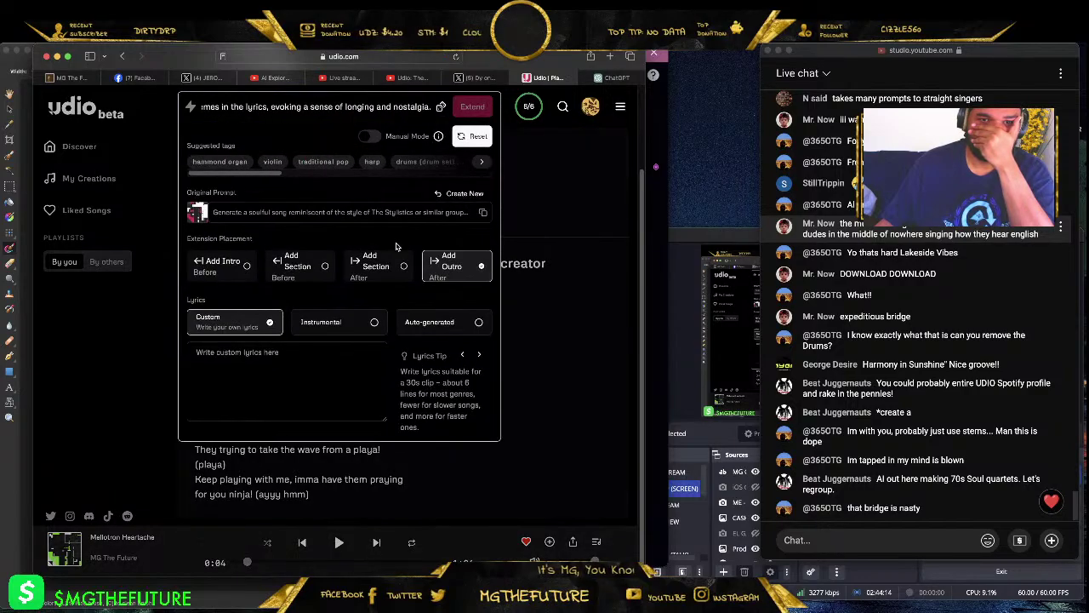
{"action": "left_click", "coordinate": [373, 322]}
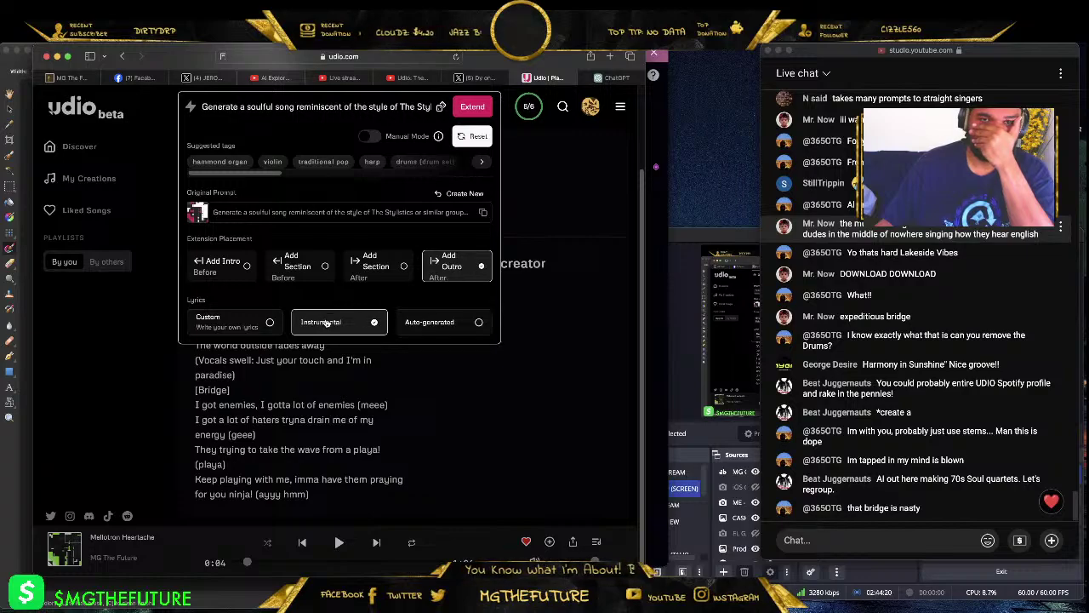
{"action": "left_click", "coordinate": [236, 271]}
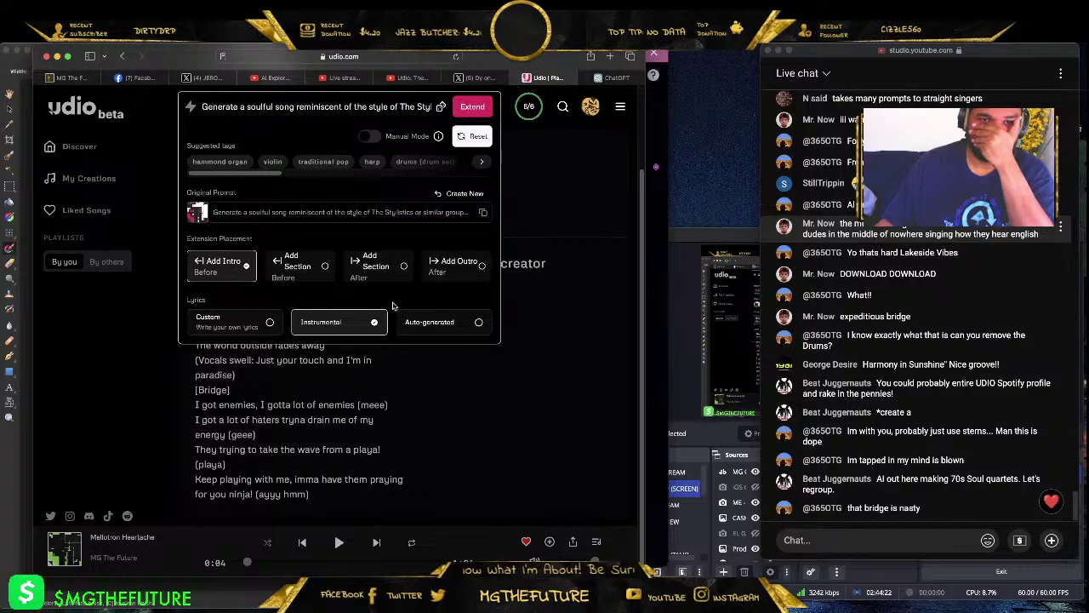
{"action": "left_click", "coordinate": [472, 109]}
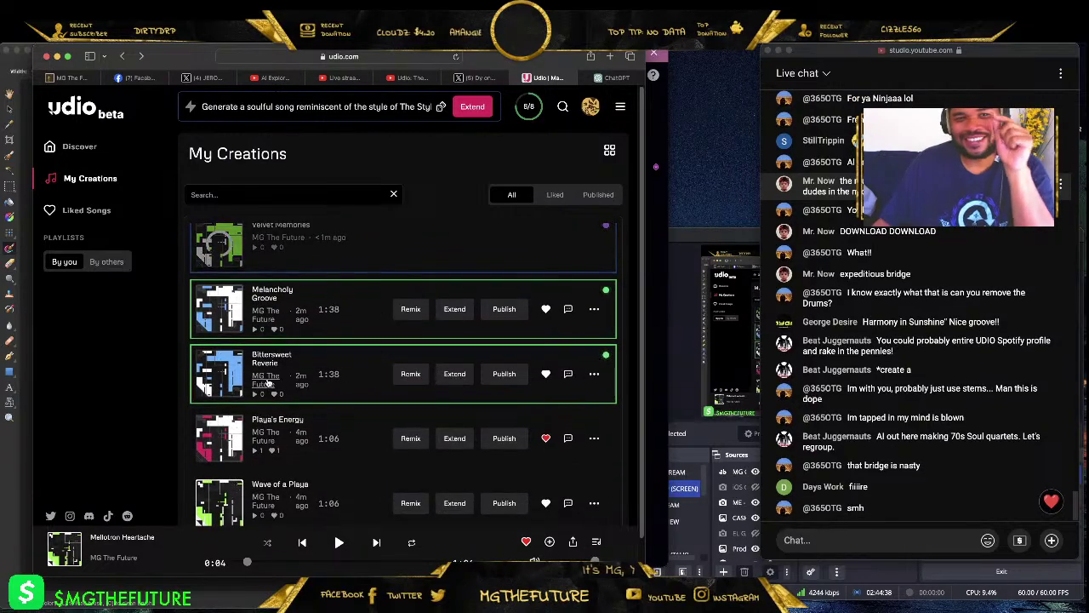
- Play Bittersweet Reverie, sampling its last section against the "[instrumental, no drums]" lyric tag, then return to My Creations and pause
{"action": "left_click", "coordinate": [219, 375]}
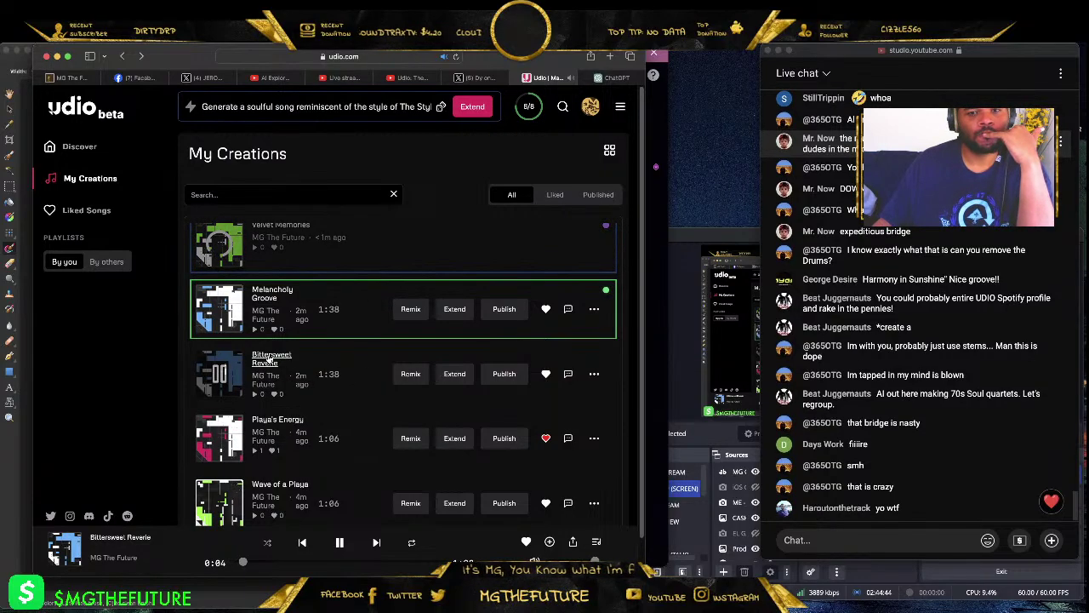
{"action": "left_click", "coordinate": [269, 359]}
{"action": "left_click", "coordinate": [382, 561]}
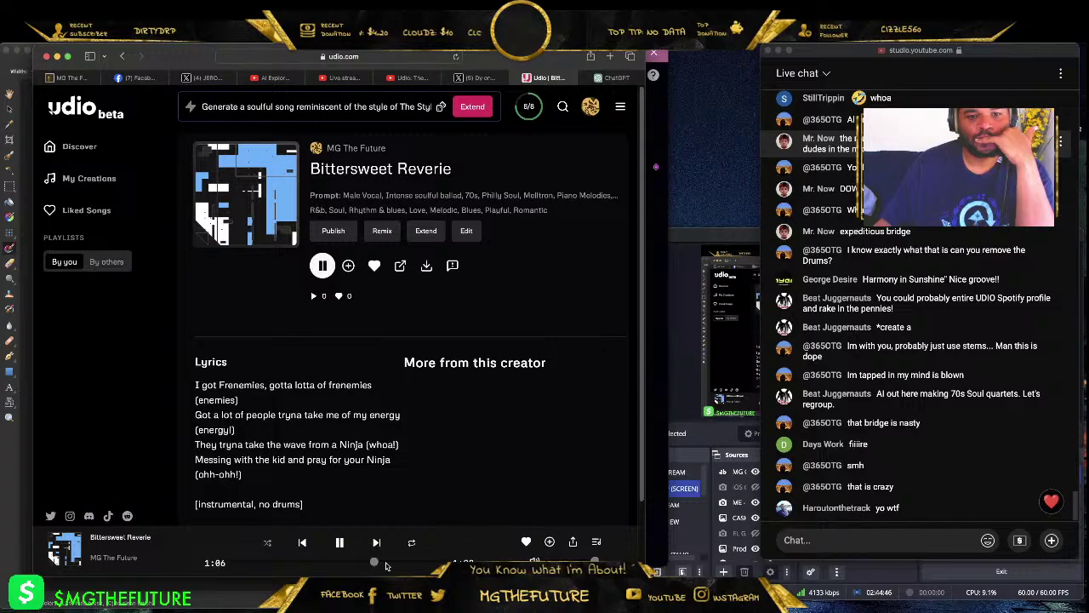
{"action": "scroll", "coordinate": [423, 438], "scroll_direction": "down", "scroll_amount": 2}
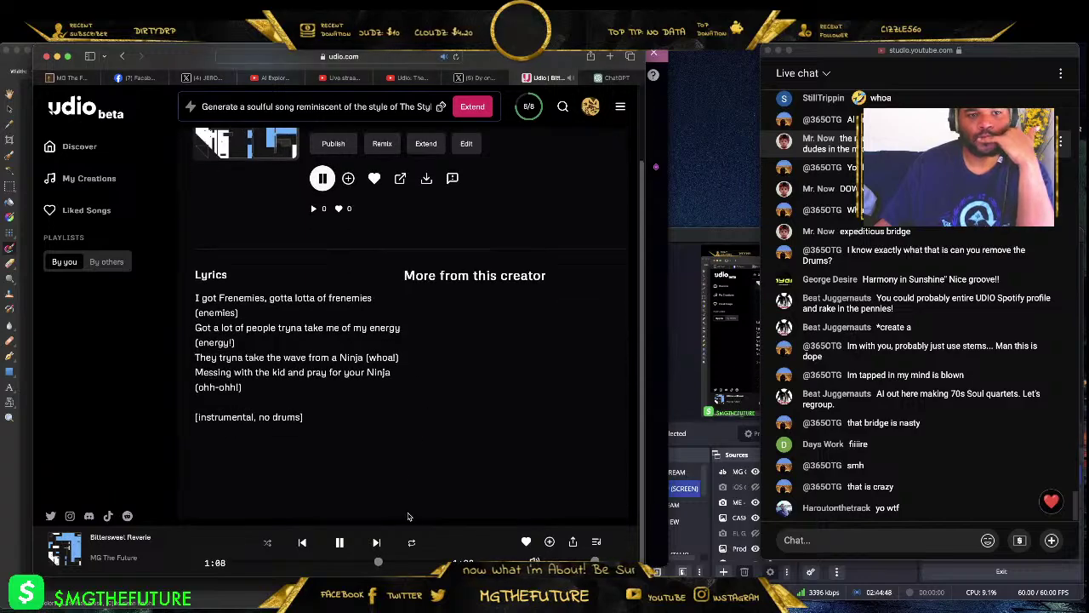
{"action": "left_click_drag", "start_coordinate": [206, 417], "coordinate": [296, 417]}
{"action": "left_click", "coordinate": [353, 562]}
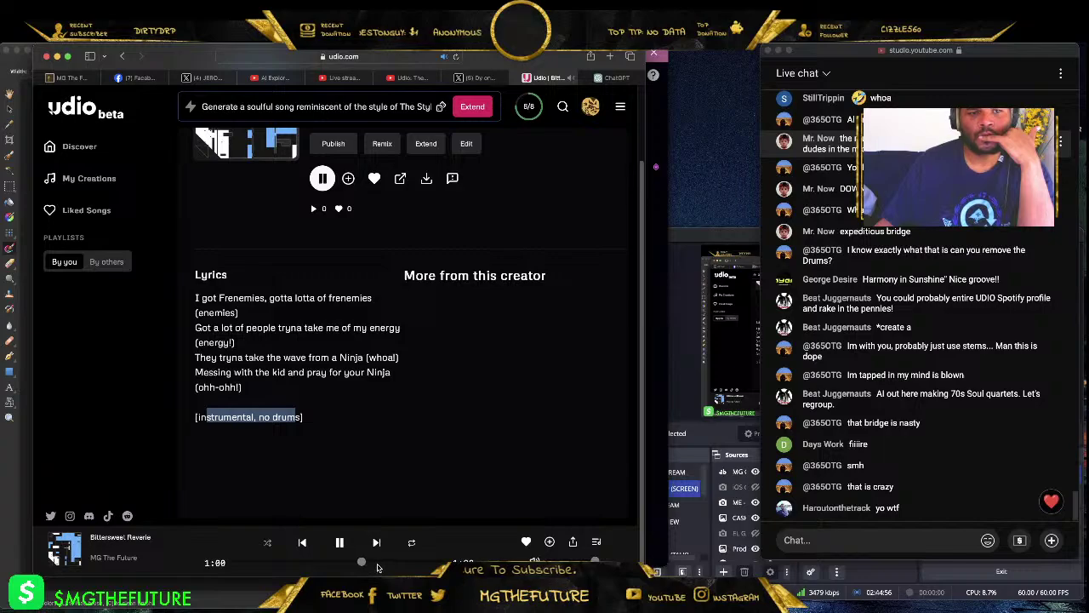
{"action": "left_click", "coordinate": [416, 563]}
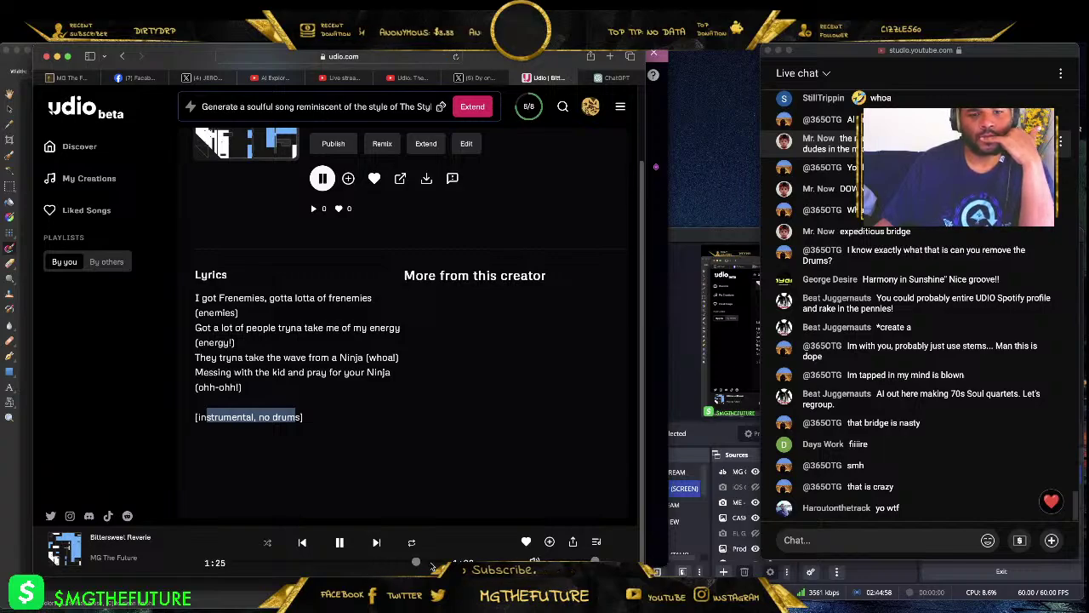
{"action": "left_click", "coordinate": [390, 563]}
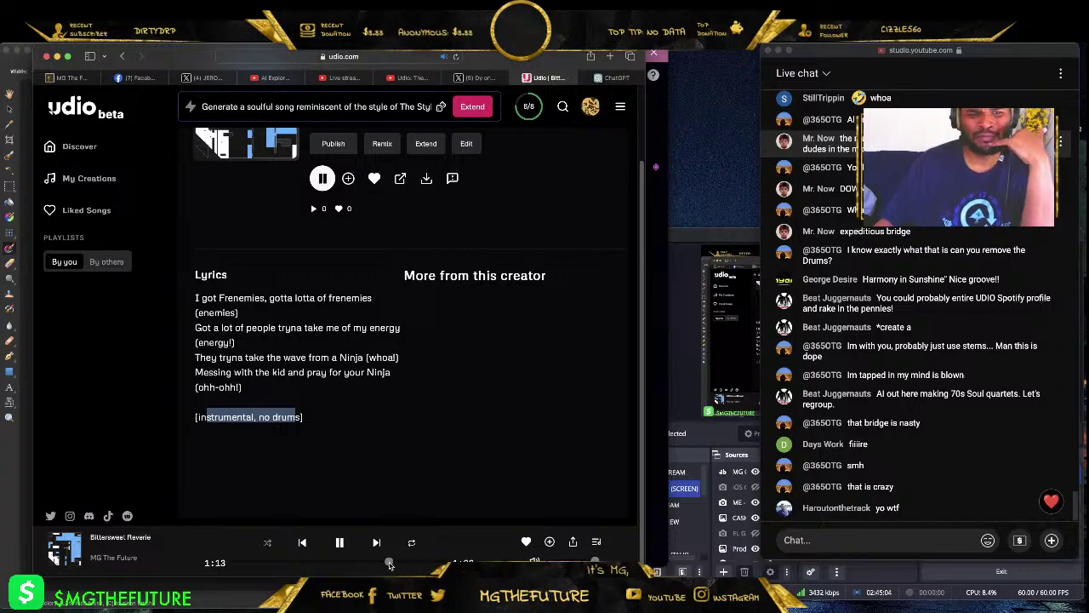
{"action": "left_click", "coordinate": [213, 417]}
{"action": "triple_click", "coordinate": [289, 422]}
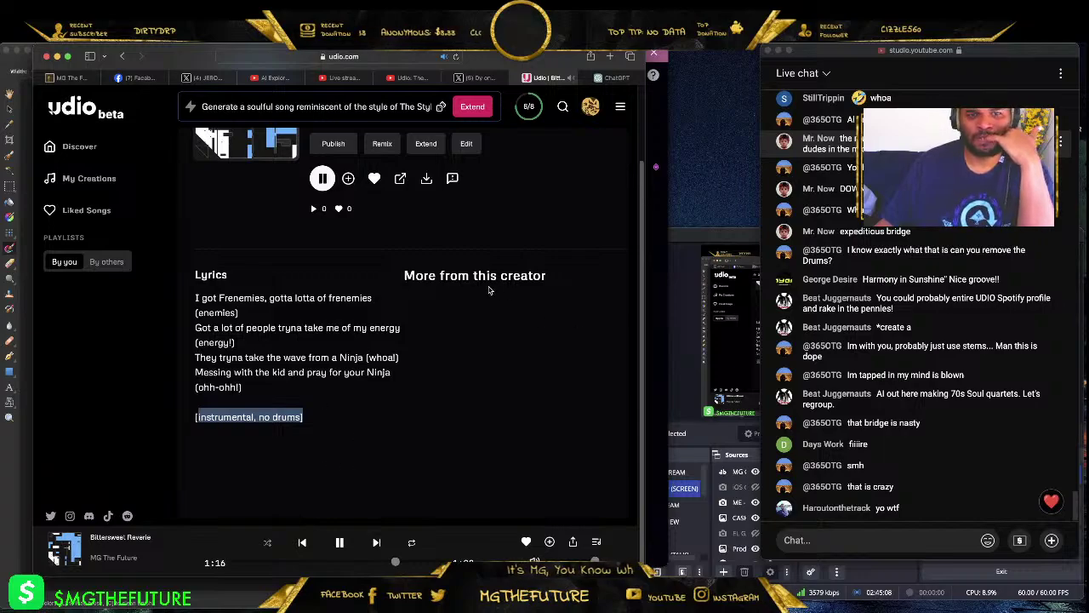
{"action": "scroll", "coordinate": [490, 285], "scroll_direction": "up", "scroll_amount": 1}
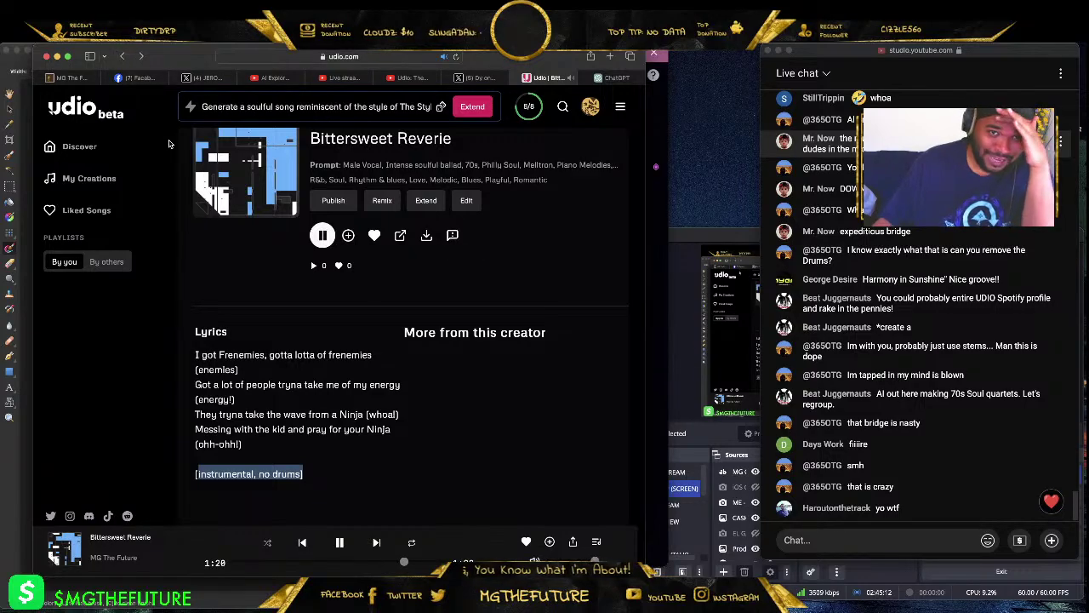
{"action": "left_click", "coordinate": [89, 178]}
{"action": "left_click", "coordinate": [339, 543]}
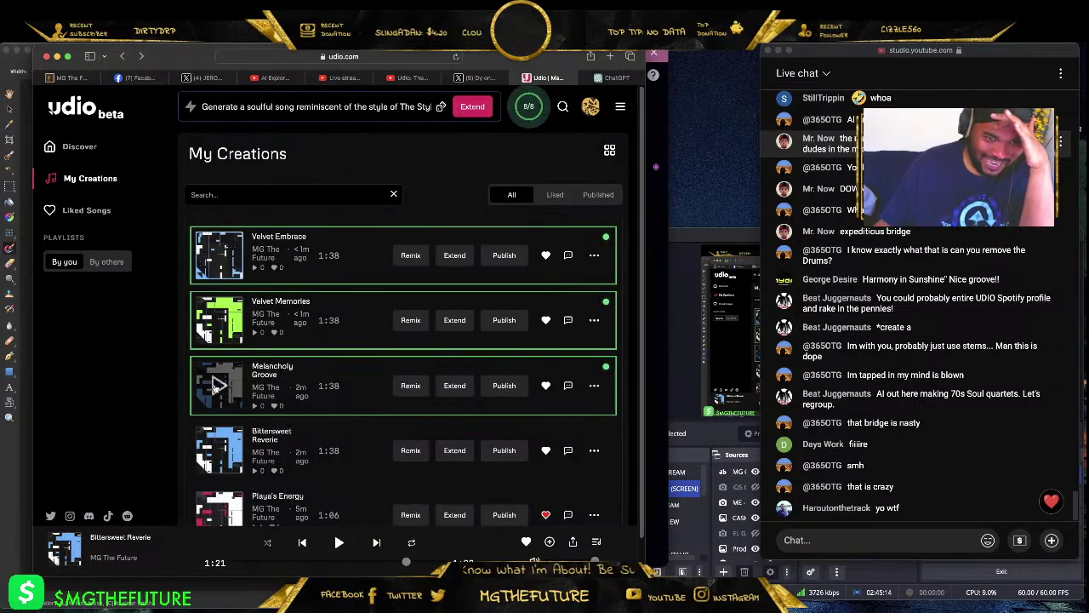
- Play Melancholy Groove from about 1:06 and near its end on its track page, then return to My Creations and pause
{"action": "left_click", "coordinate": [215, 384]}
{"action": "left_click", "coordinate": [273, 371]}
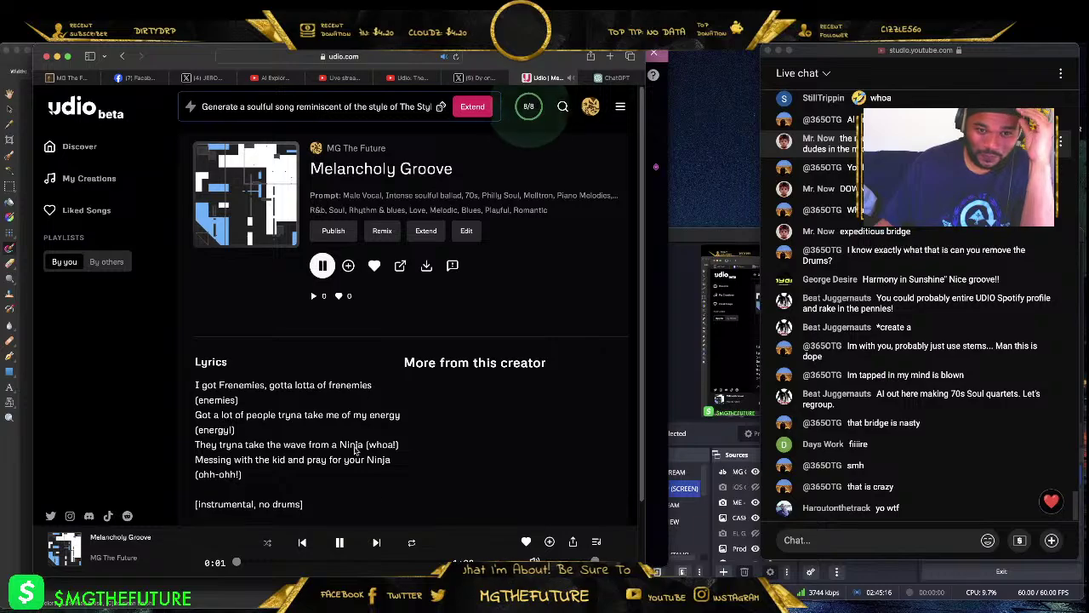
{"action": "left_click", "coordinate": [377, 562]}
{"action": "scroll", "coordinate": [430, 451], "scroll_direction": "down", "scroll_amount": 2}
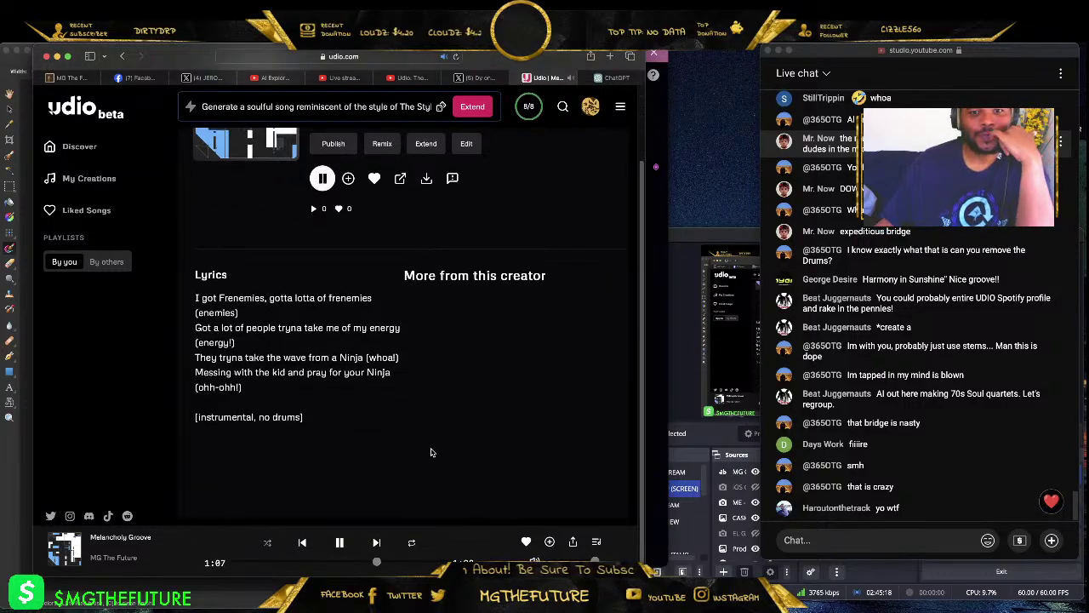
{"action": "left_click_drag", "start_coordinate": [397, 563], "coordinate": [420, 566]}
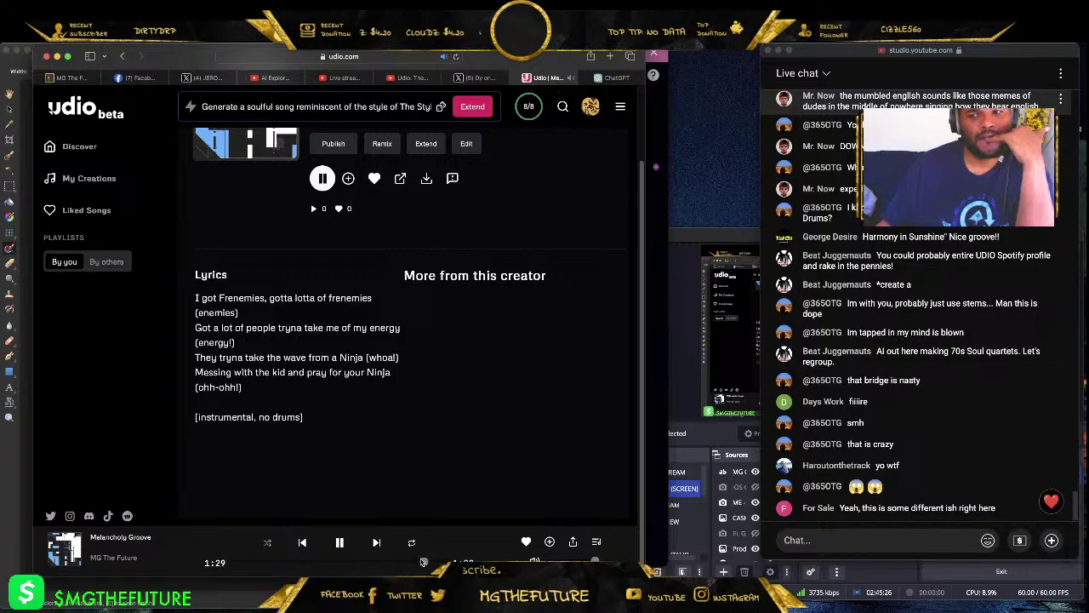
{"action": "left_click", "coordinate": [122, 56]}
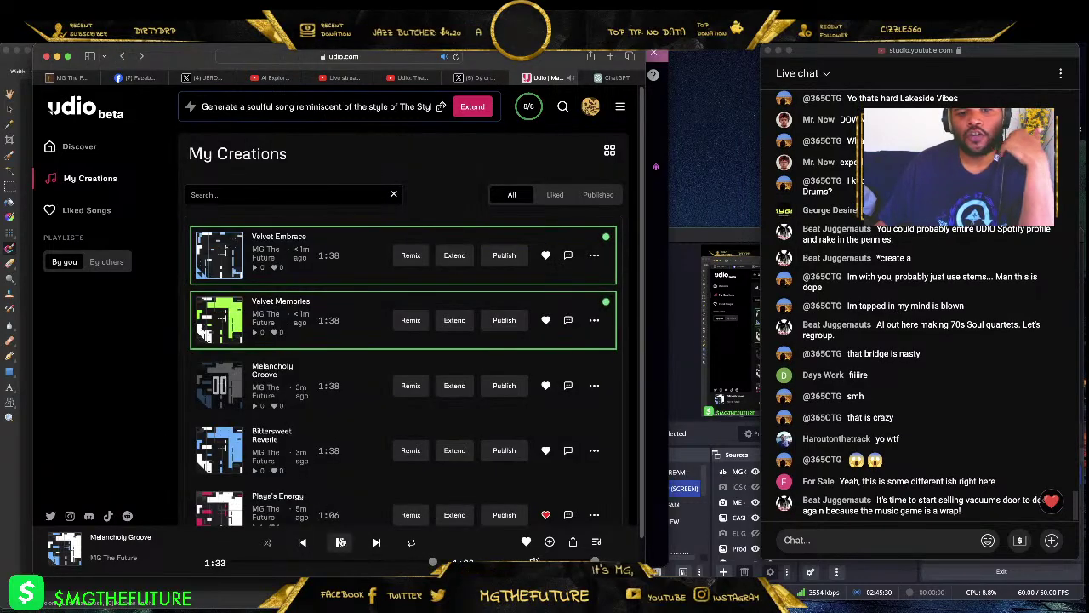
{"action": "left_click", "coordinate": [339, 542]}
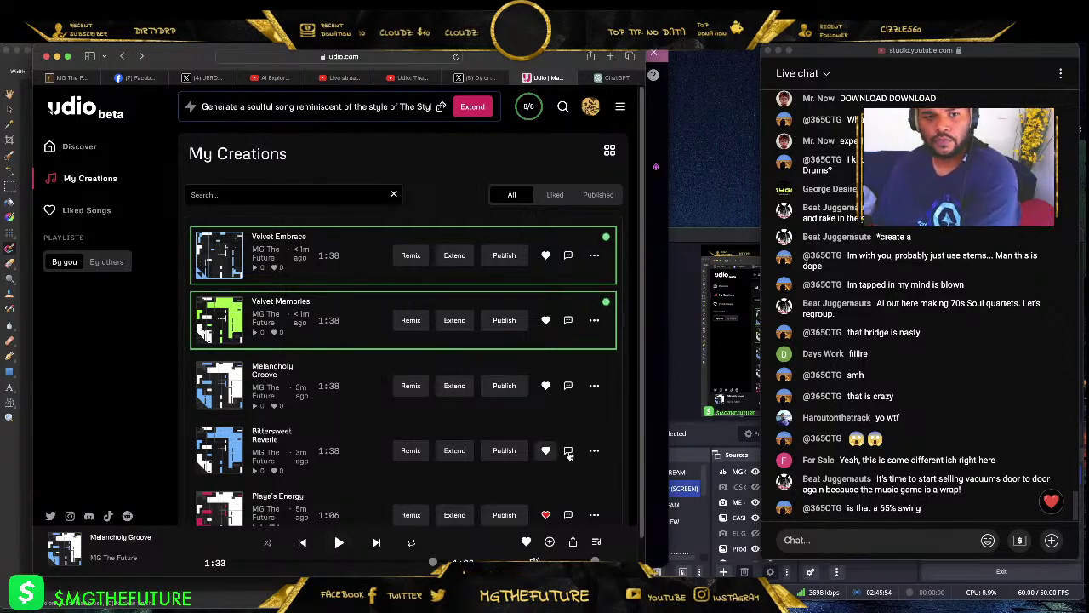
{"action": "left_click", "coordinate": [594, 450]}
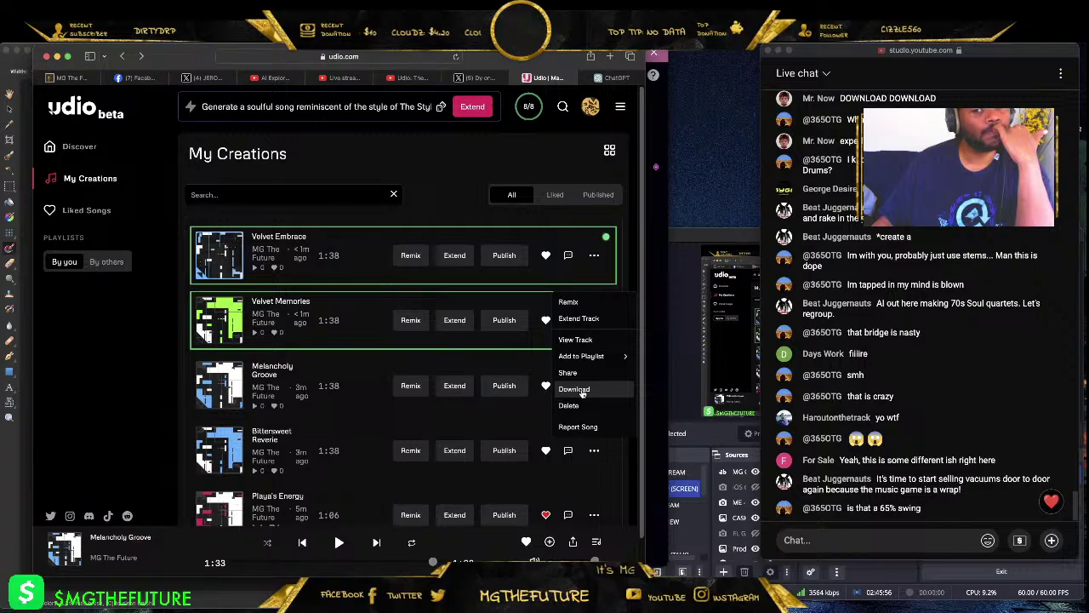
{"action": "left_click", "coordinate": [582, 394]}
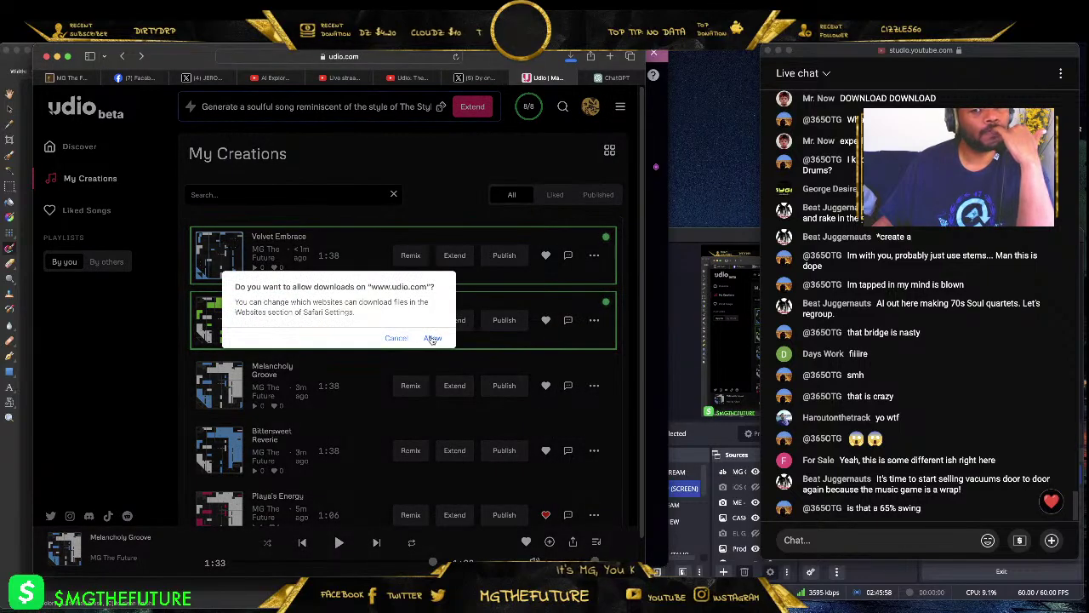
{"action": "left_click", "coordinate": [430, 338]}
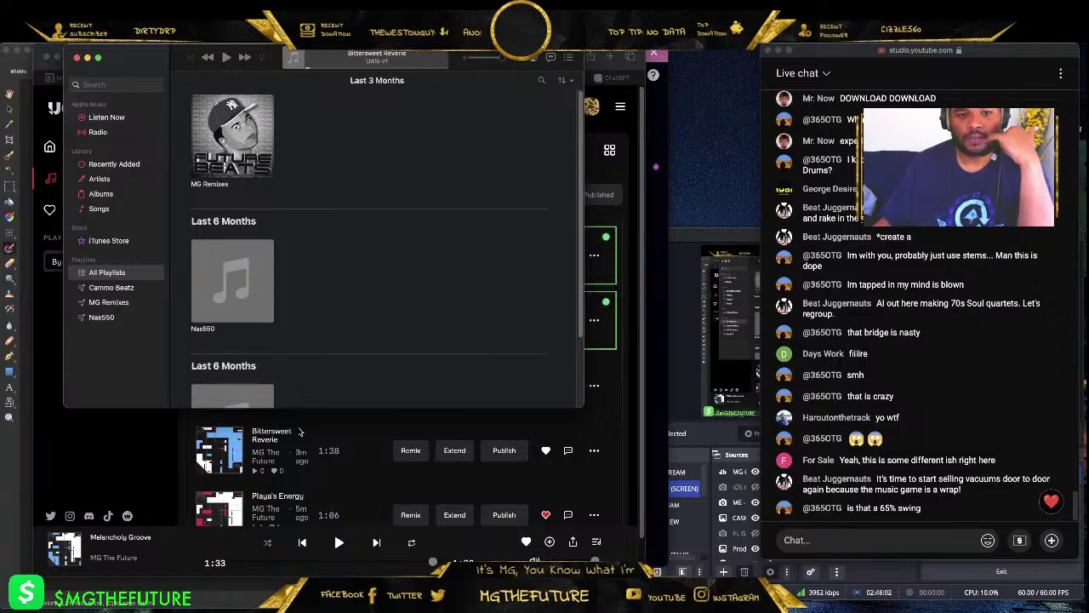
{"action": "left_click", "coordinate": [345, 425]}
- Play Velvet Memories to its end, look over its track page and lyrics, and return to My Creations
{"action": "left_click", "coordinate": [220, 320]}
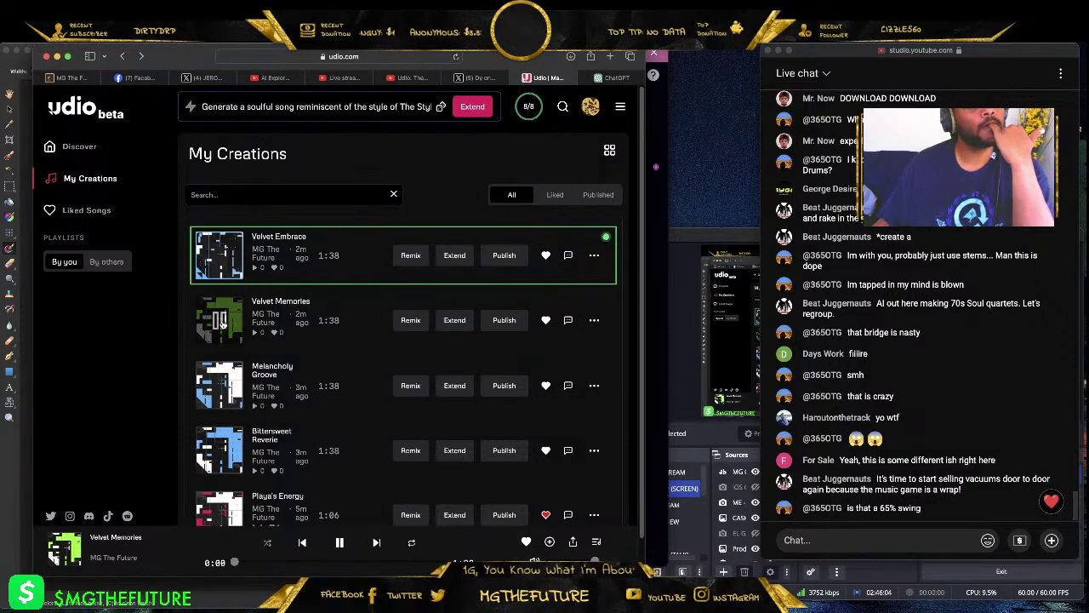
{"action": "left_click", "coordinate": [281, 302]}
{"action": "scroll", "coordinate": [338, 372], "scroll_direction": "down", "scroll_amount": 3}
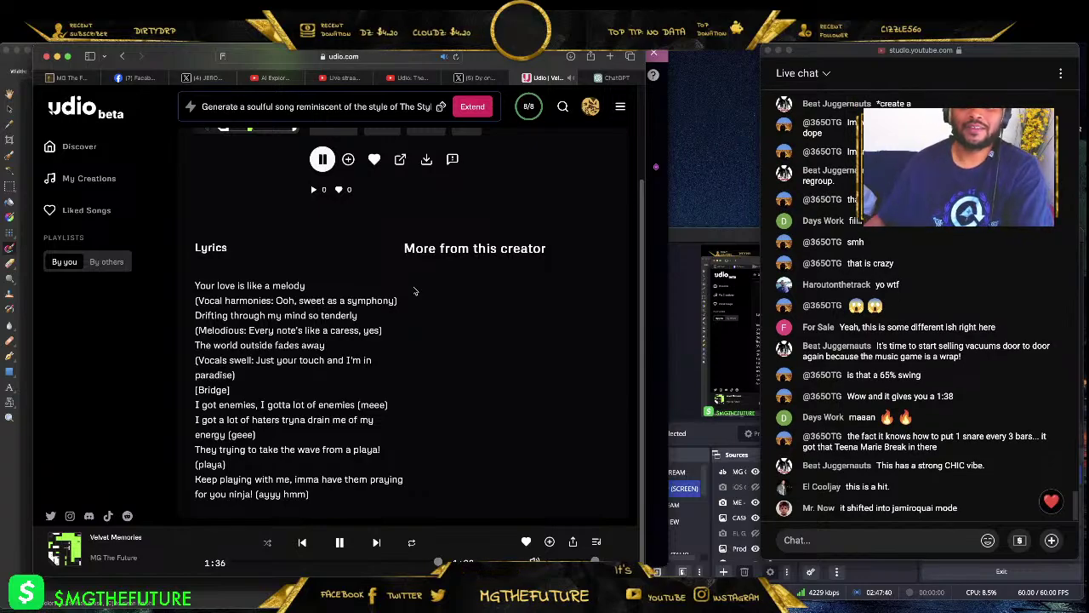
{"action": "scroll", "coordinate": [341, 303], "scroll_direction": "up", "scroll_amount": 3}
{"action": "scroll", "coordinate": [337, 304], "scroll_direction": "down", "scroll_amount": 3}
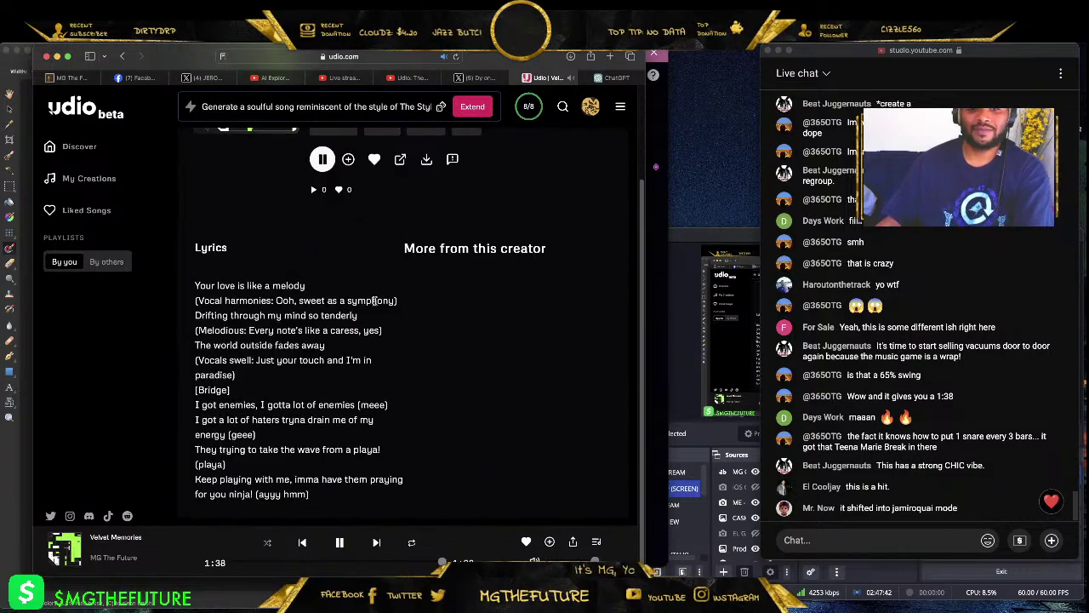
{"action": "scroll", "coordinate": [397, 253], "scroll_direction": "up", "scroll_amount": 3}
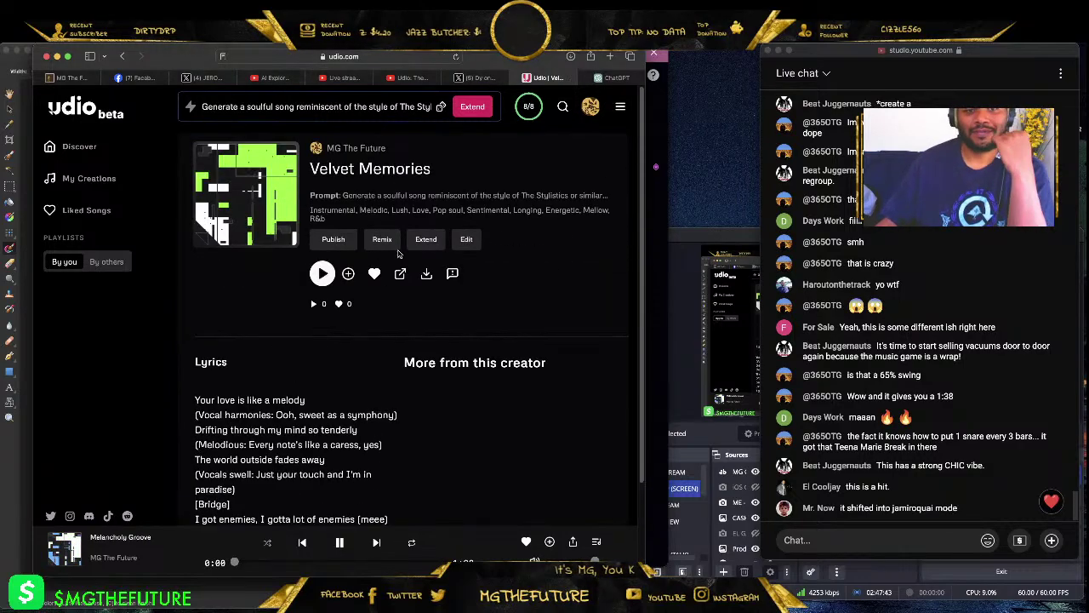
{"action": "left_click", "coordinate": [121, 57]}
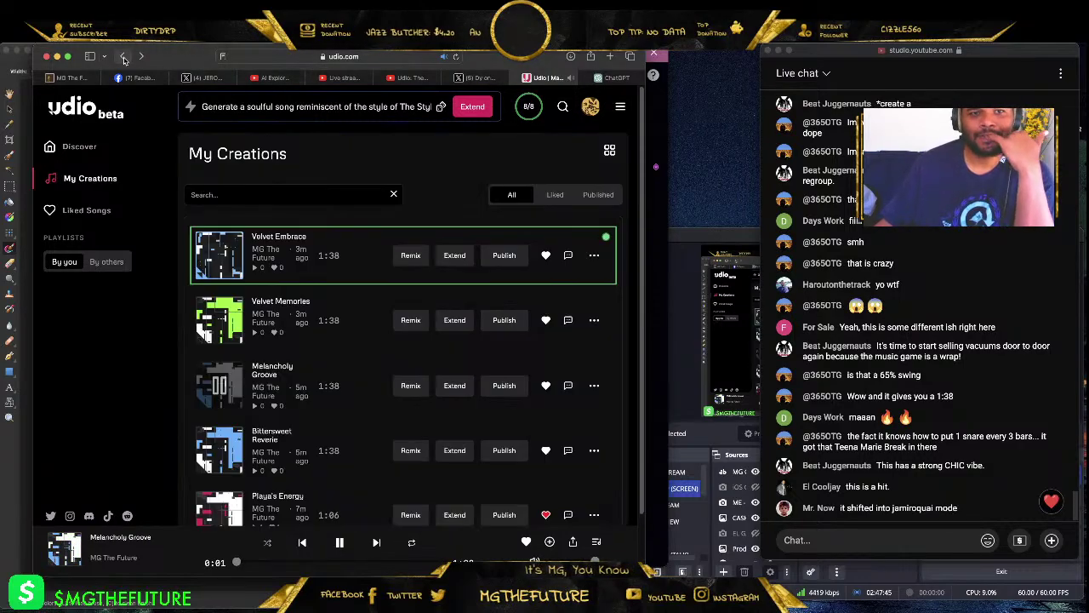
- Sample Velvet Embrace at about 1:30, extend it with an outro and auto-generated lyrics, and pause playback
{"action": "left_click", "coordinate": [219, 256]}
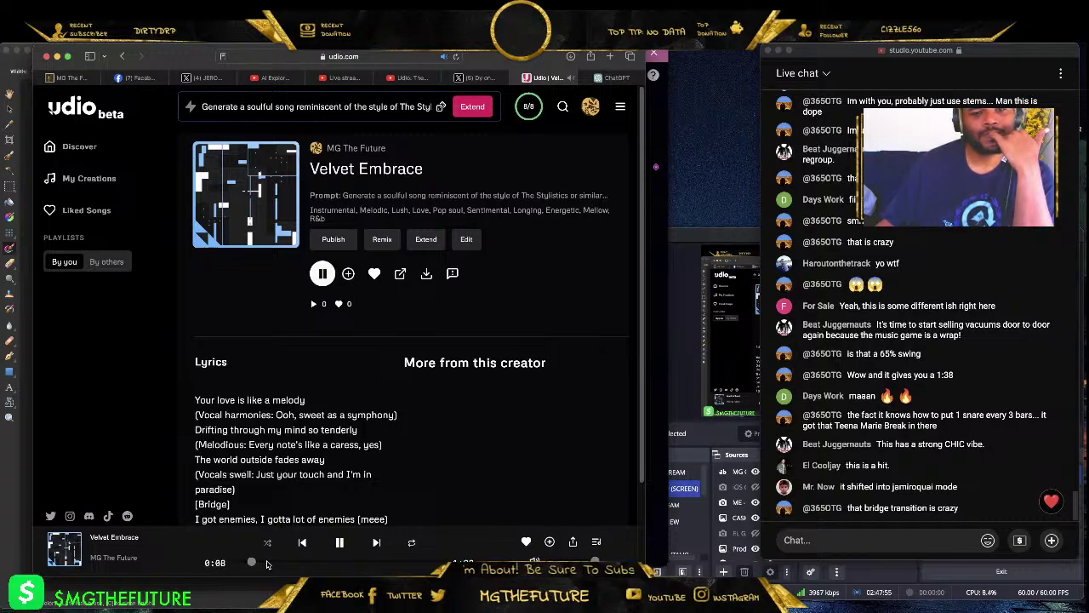
{"action": "left_click_drag", "start_coordinate": [267, 563], "coordinate": [425, 563]}
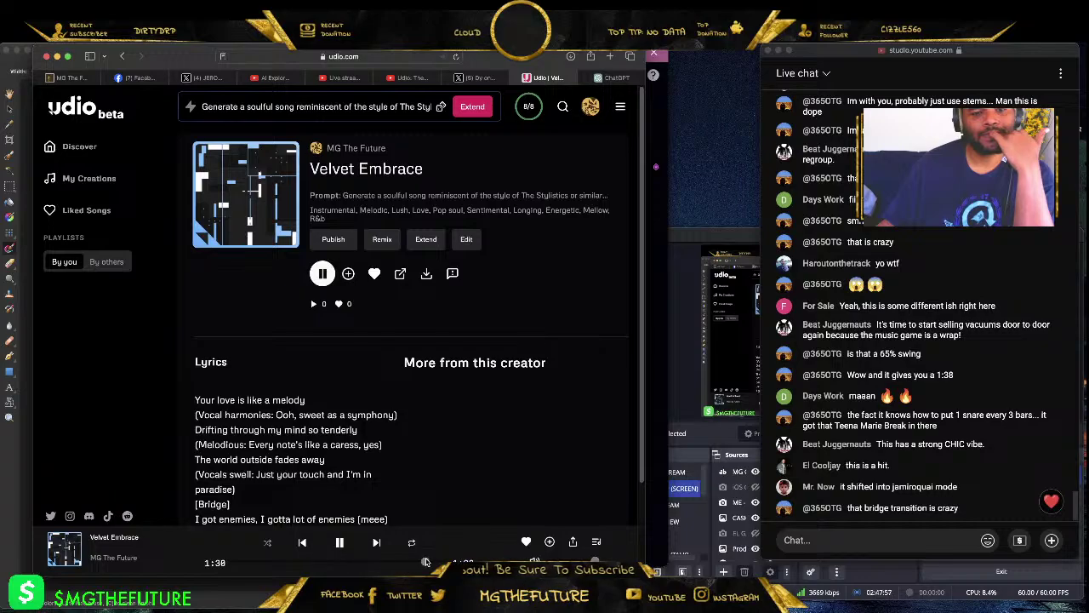
{"action": "left_click", "coordinate": [426, 241]}
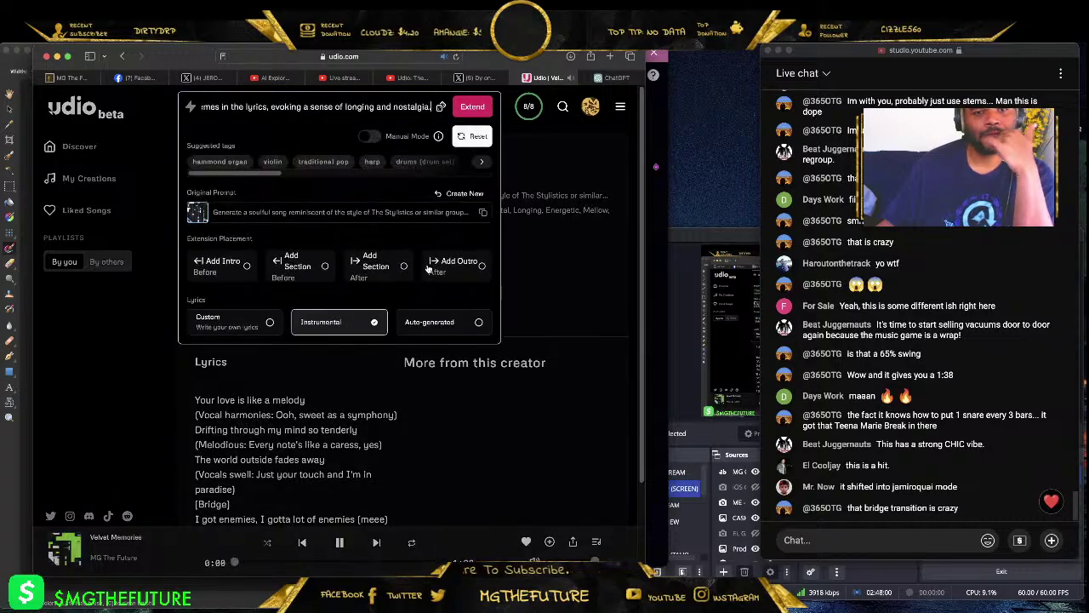
{"action": "left_click", "coordinate": [430, 271]}
{"action": "left_click", "coordinate": [446, 327]}
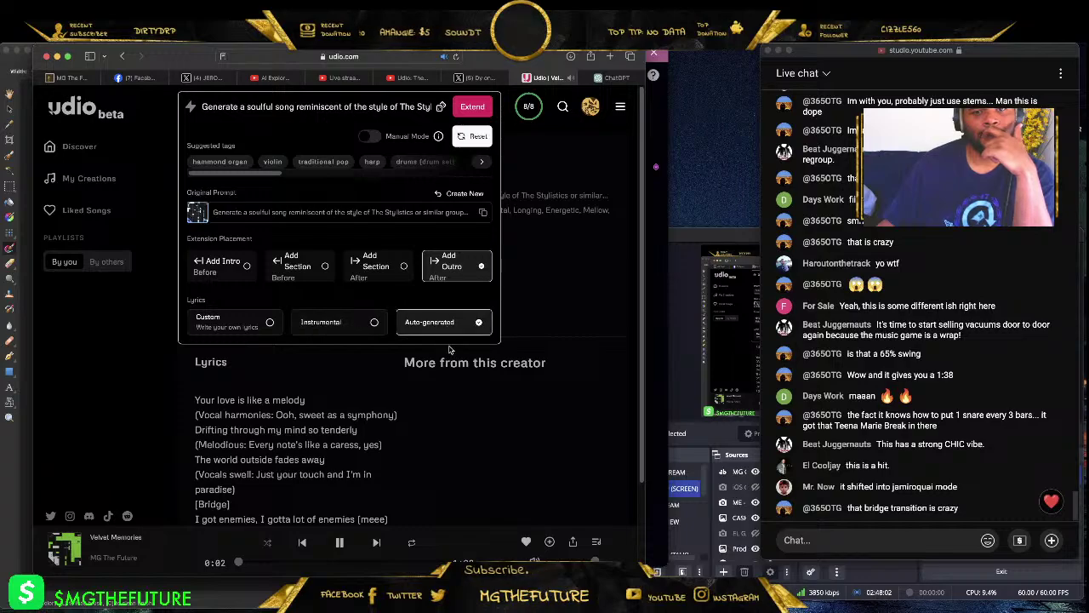
{"action": "left_click", "coordinate": [470, 105]}
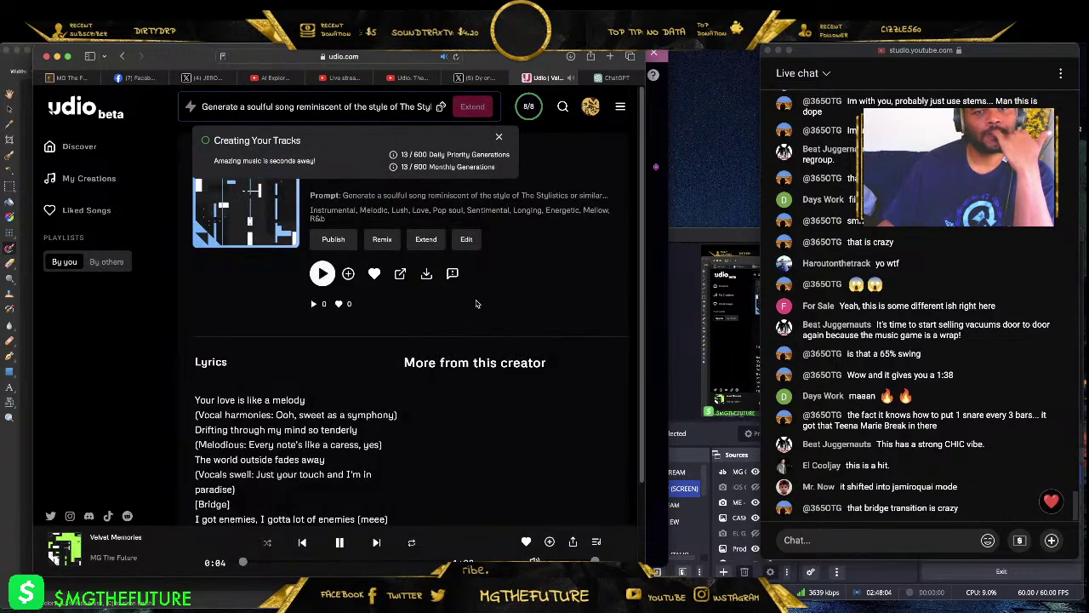
{"action": "left_click", "coordinate": [496, 137]}
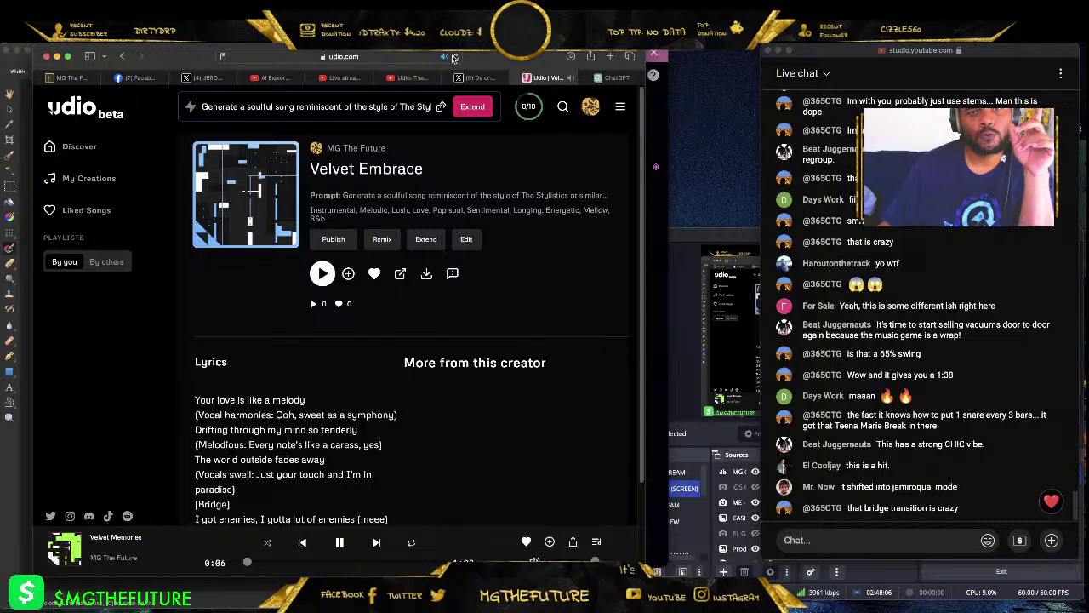
{"action": "left_click", "coordinate": [340, 543]}
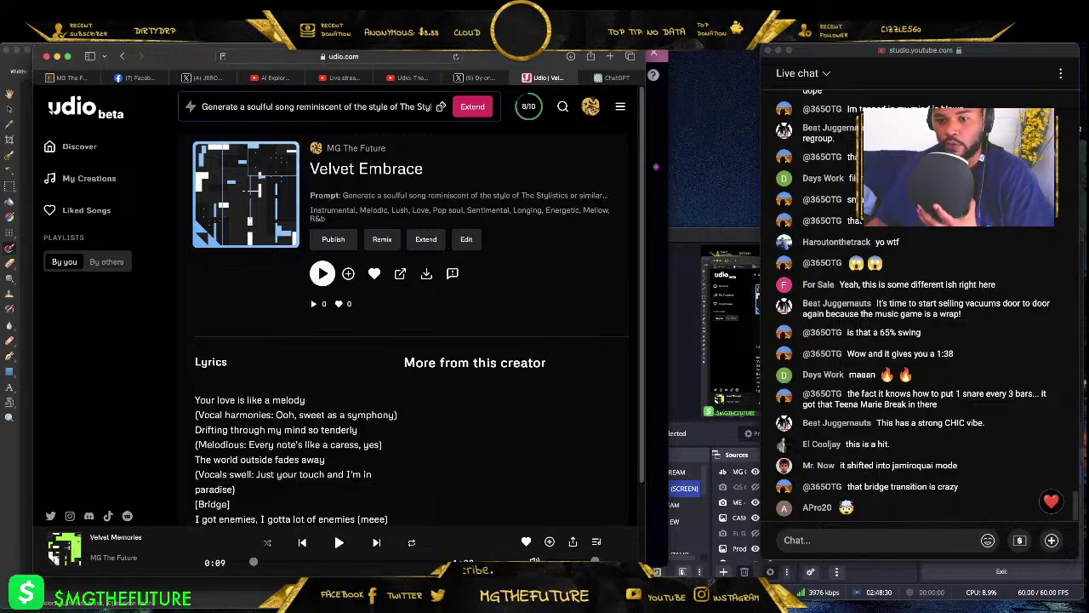
- Switch to FL Studio, mute the drums, bass and instruments stems, and play the unmuted vocals stem from about bar 33
{"action": "key", "text": "super+Tab"}
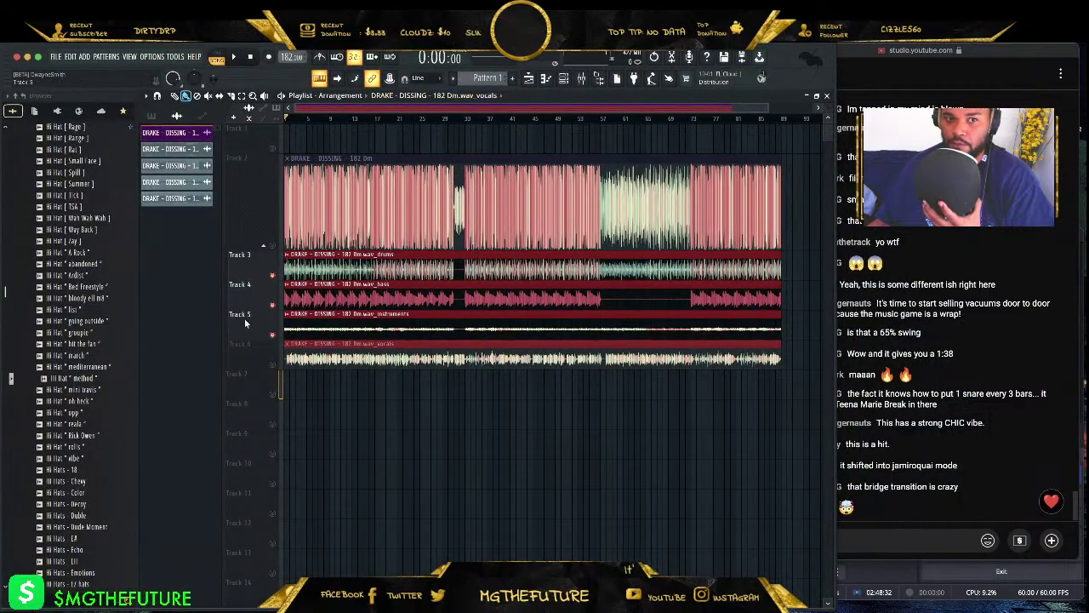
{"action": "left_click", "coordinate": [273, 307]}
{"action": "left_click", "coordinate": [272, 336]}
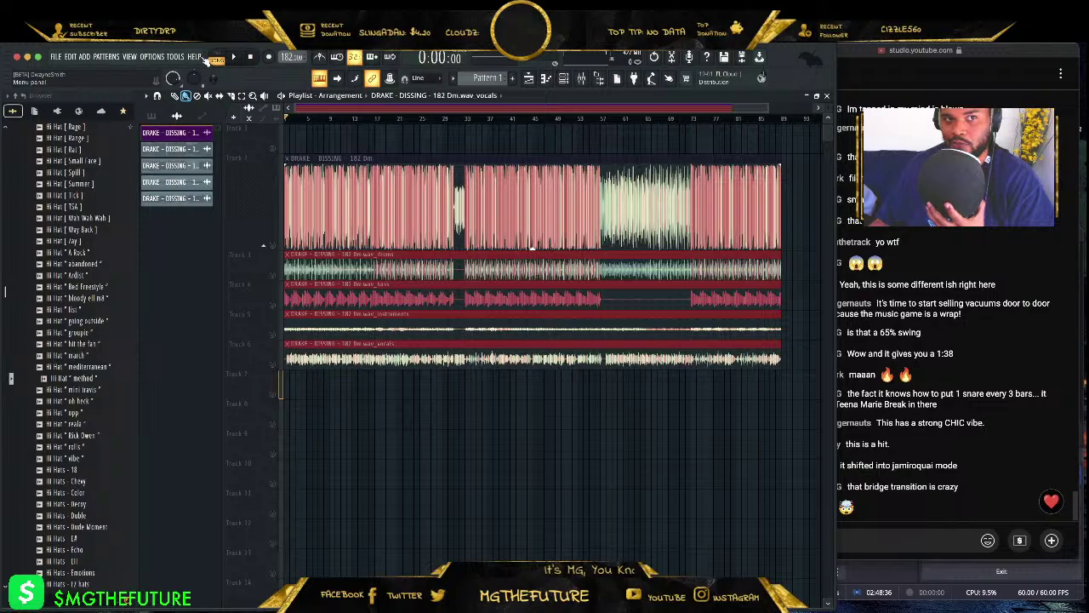
{"action": "key", "text": "space"}
{"action": "left_click", "coordinate": [466, 118]}
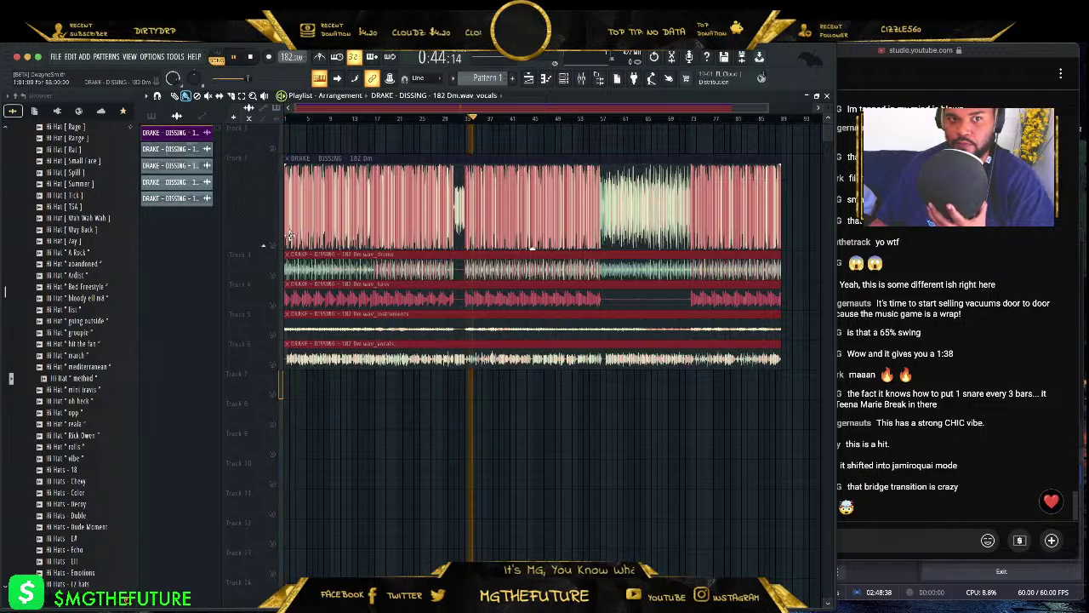
{"action": "left_click", "coordinate": [272, 367]}
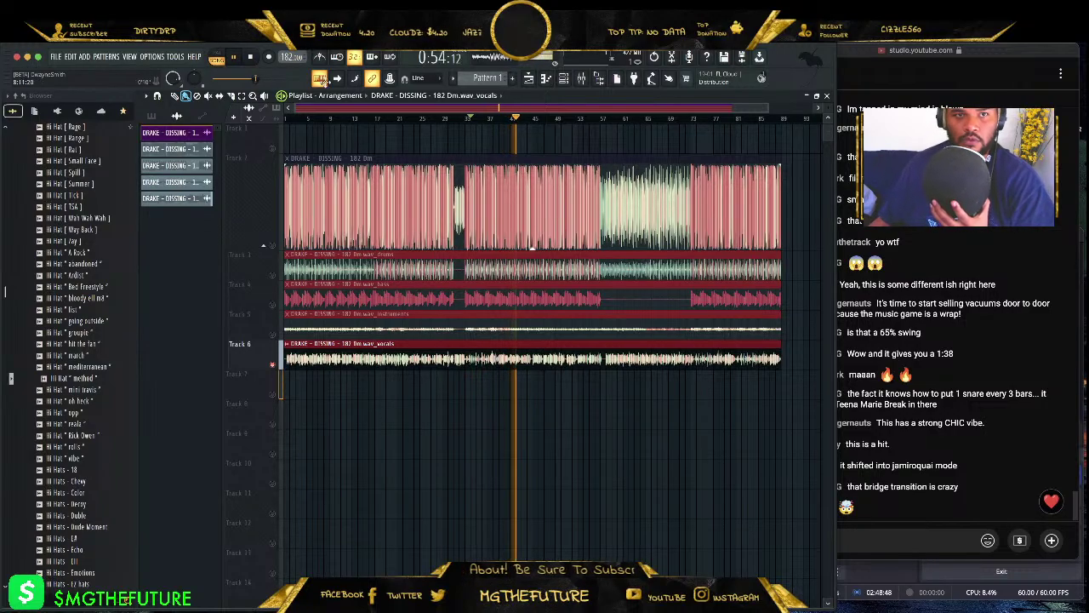
{"action": "key", "text": "space"}
- Minimize FL Studio to return to Udio and open My Creations
{"action": "left_click", "coordinate": [953, 170]}
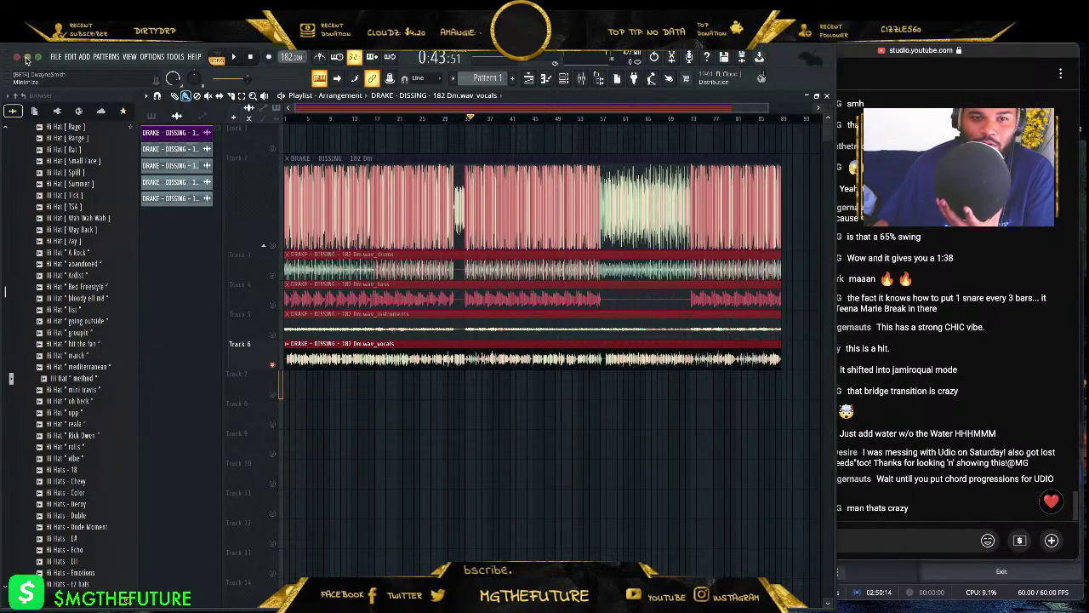
{"action": "left_click", "coordinate": [15, 48]}
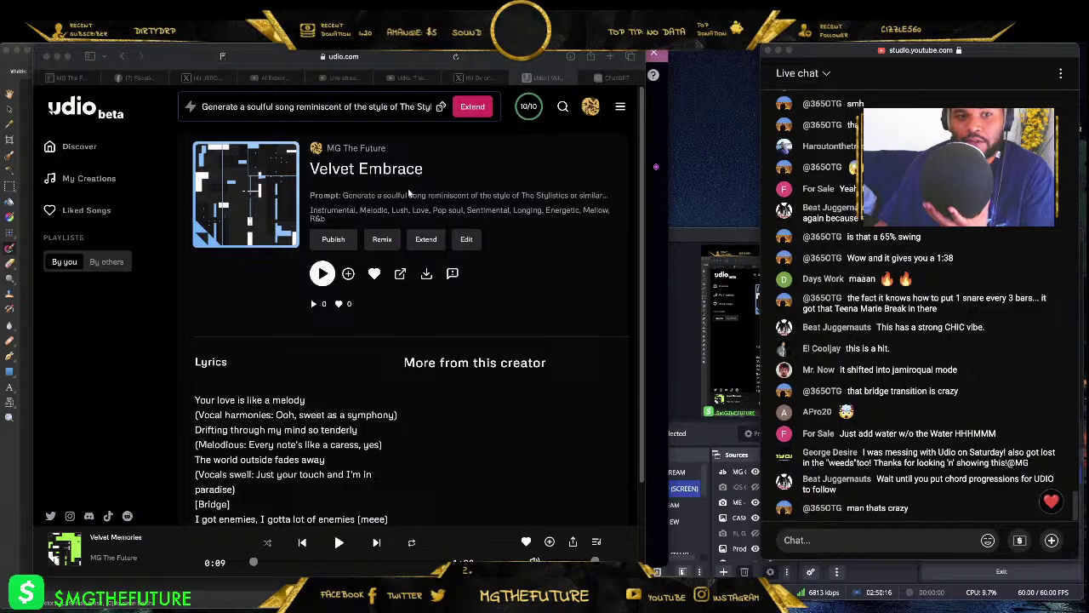
{"action": "left_click", "coordinate": [539, 114]}
{"action": "left_click", "coordinate": [538, 112]}
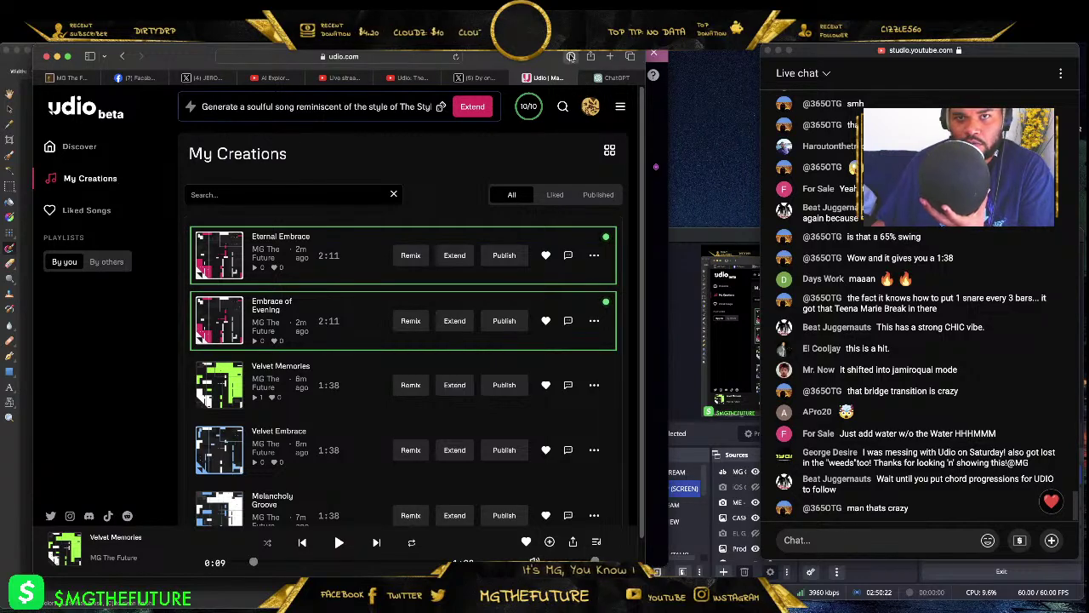
- Check the browser's recent downloads and look through the track versions listed in My Creations
{"action": "left_click", "coordinate": [570, 56]}
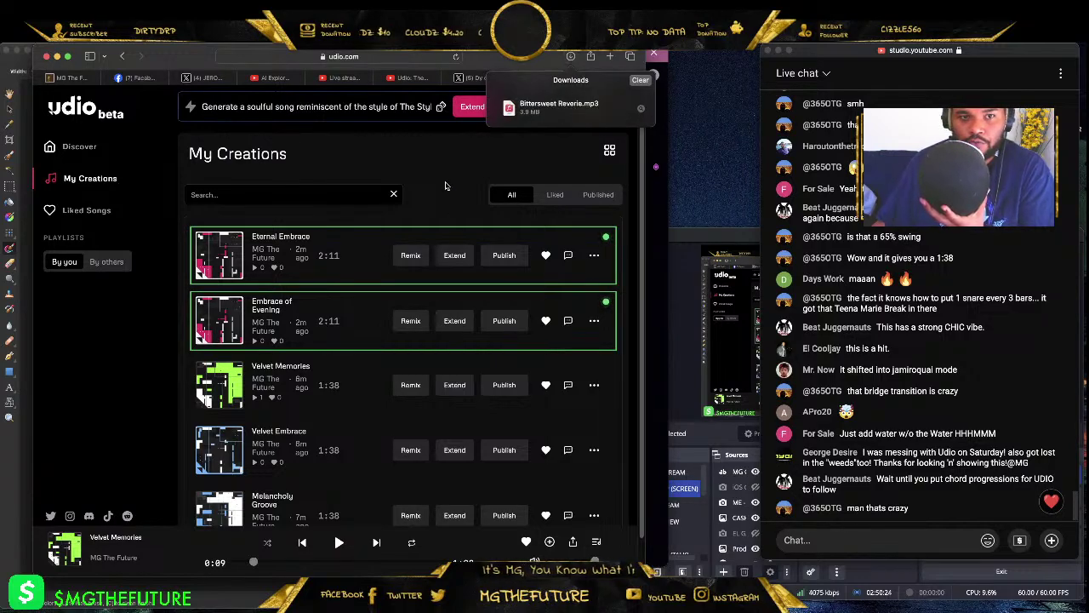
{"action": "scroll", "coordinate": [408, 289], "scroll_direction": "down", "scroll_amount": 5}
{"action": "scroll", "coordinate": [341, 349], "scroll_direction": "up", "scroll_amount": 2}
{"action": "scroll", "coordinate": [323, 349], "scroll_direction": "up", "scroll_amount": 3}
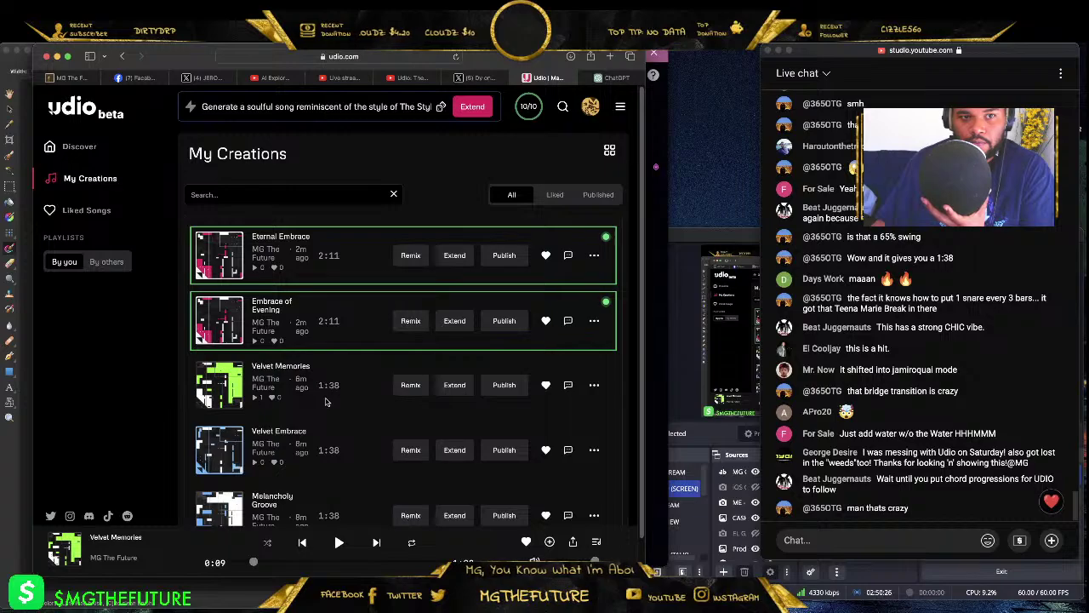
{"action": "scroll", "coordinate": [426, 409], "scroll_direction": "down", "scroll_amount": 2}
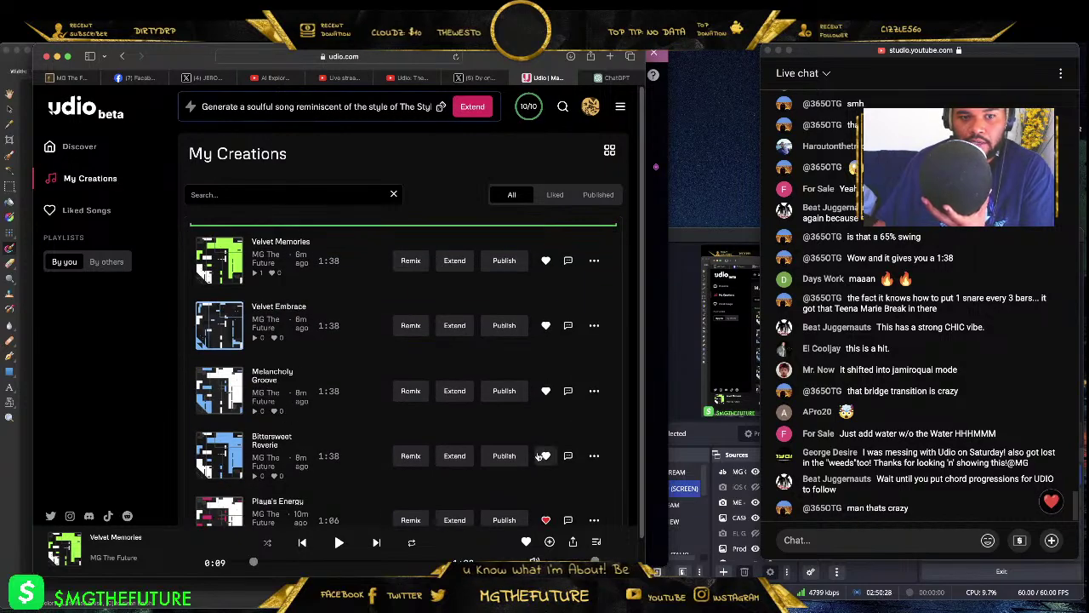
{"action": "scroll", "coordinate": [426, 417], "scroll_direction": "down", "scroll_amount": 2}
{"action": "scroll", "coordinate": [383, 387], "scroll_direction": "up", "scroll_amount": 1}
{"action": "scroll", "coordinate": [383, 387], "scroll_direction": "up", "scroll_amount": 3}
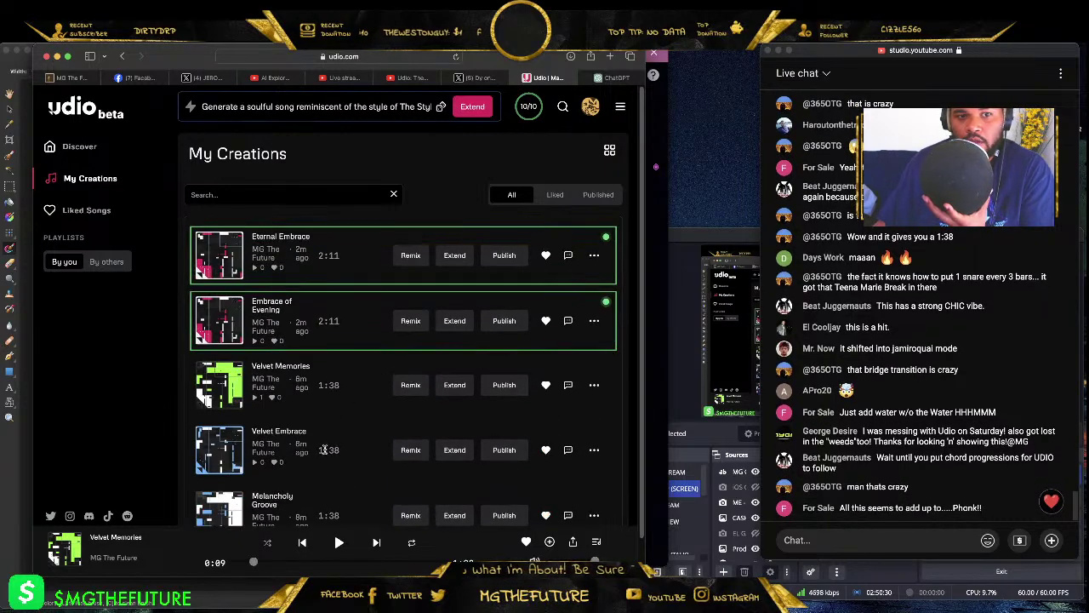
- Open the Embrace of Evening track page, play it from the start and look over its lyrics
{"action": "left_click", "coordinate": [260, 306]}
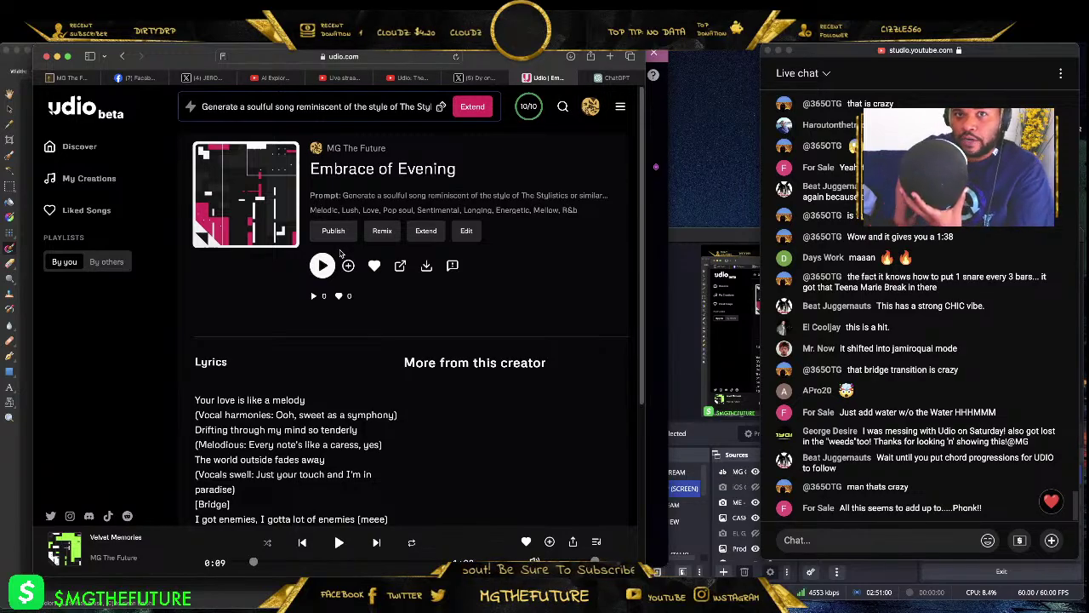
{"action": "scroll", "coordinate": [339, 254], "scroll_direction": "down", "scroll_amount": 2}
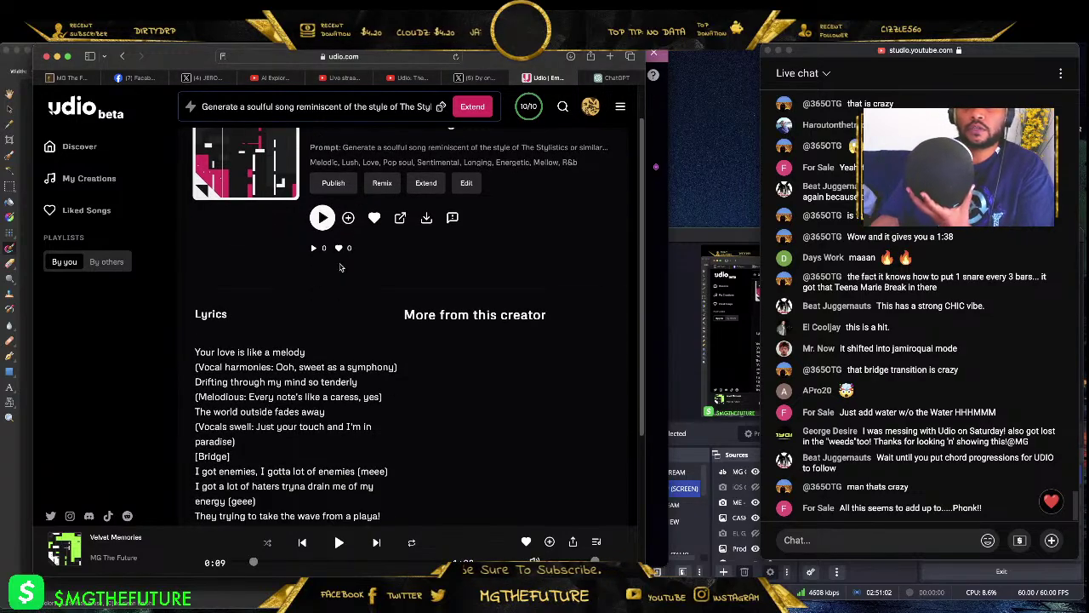
{"action": "scroll", "coordinate": [336, 256], "scroll_direction": "up", "scroll_amount": 2}
{"action": "left_click", "coordinate": [323, 266]}
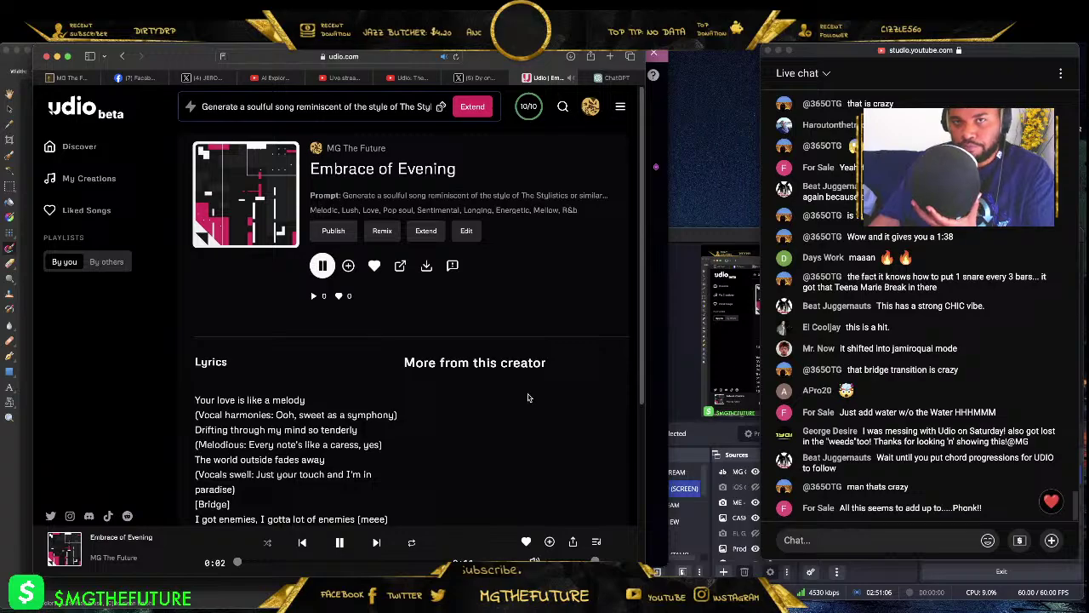
{"action": "scroll", "coordinate": [526, 393], "scroll_direction": "down", "scroll_amount": 3}
{"action": "scroll", "coordinate": [521, 391], "scroll_direction": "down", "scroll_amount": 3}
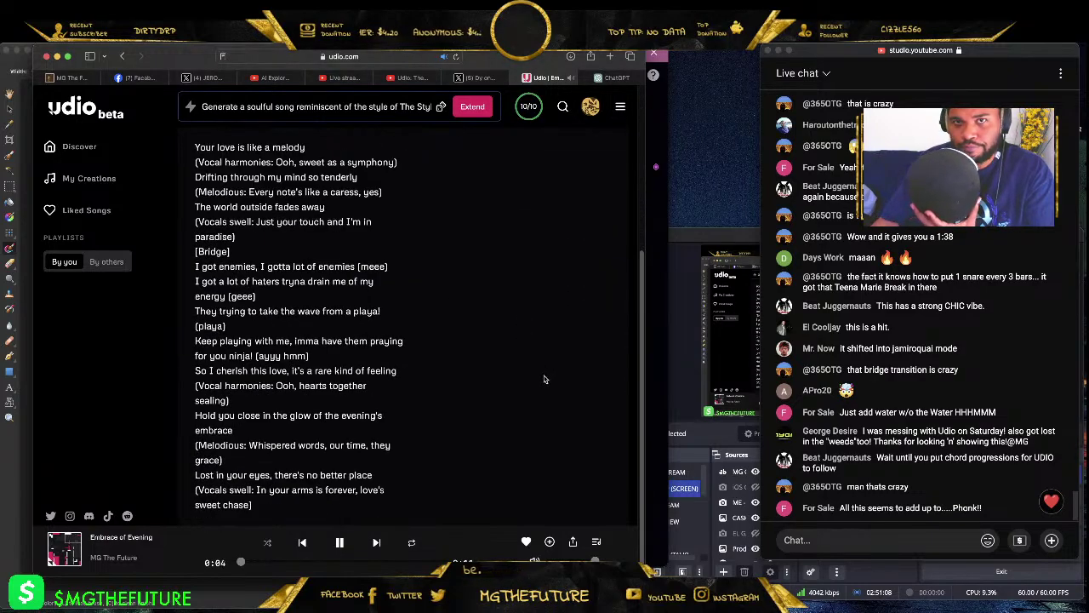
{"action": "scroll", "coordinate": [544, 380], "scroll_direction": "up", "scroll_amount": 2}
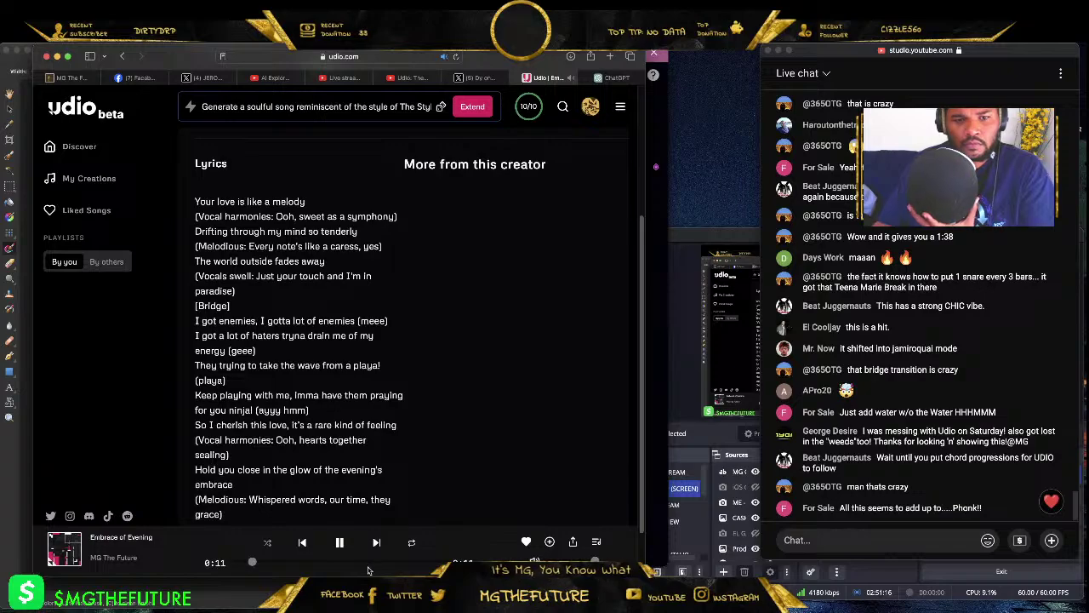
- Play Embrace of Evening from about 1:12 and follow its bridge lyrics
{"action": "left_click_drag", "start_coordinate": [373, 564], "coordinate": [355, 565]}
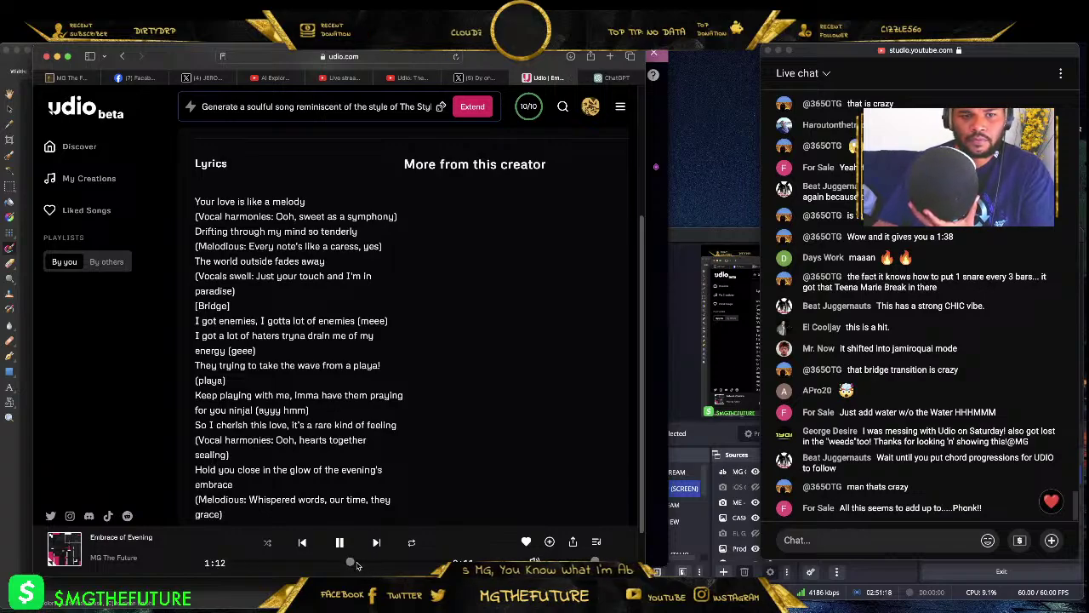
{"action": "scroll", "coordinate": [445, 474], "scroll_direction": "down", "scroll_amount": 2}
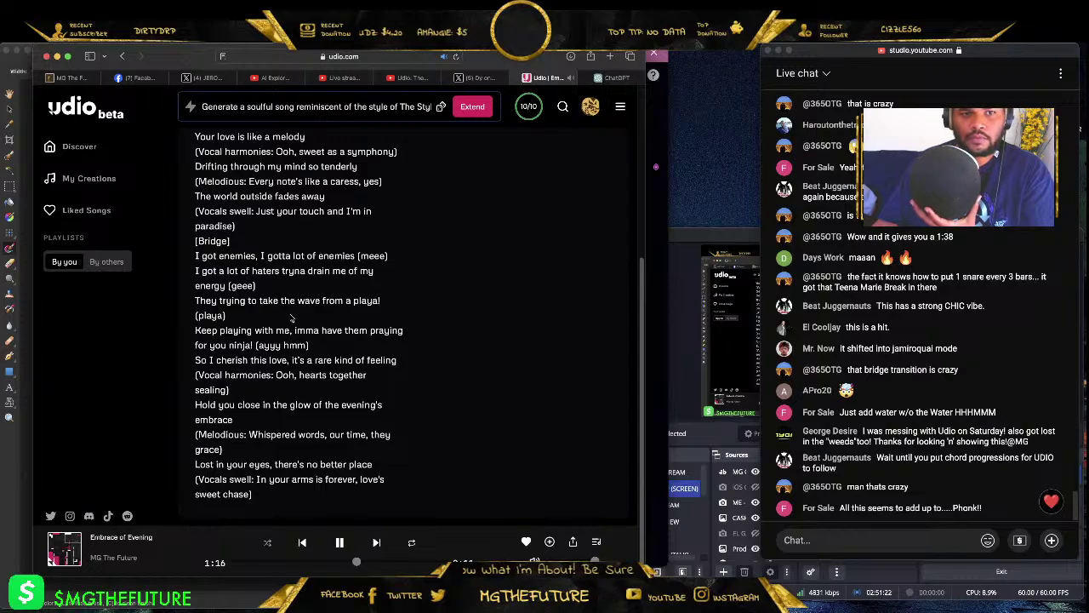
{"action": "left_click_drag", "start_coordinate": [263, 271], "coordinate": [423, 290]}
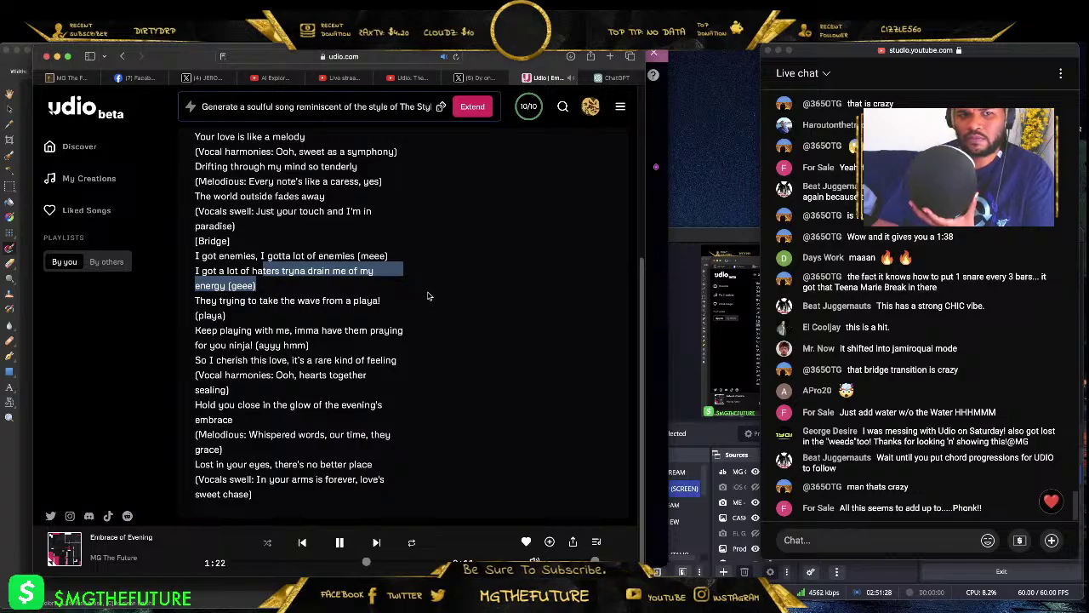
{"action": "left_click", "coordinate": [311, 312]}
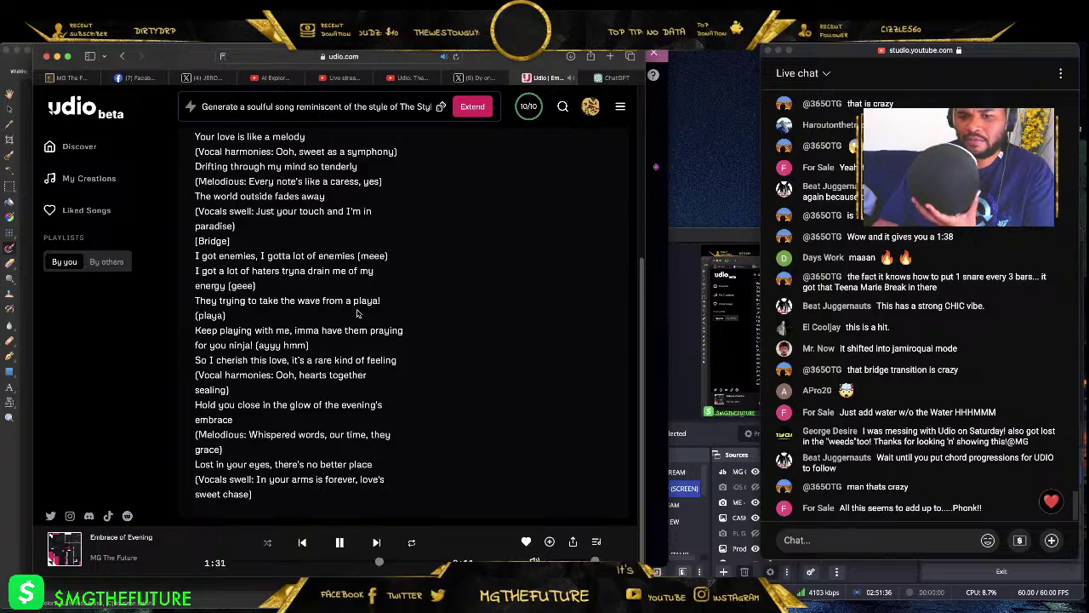
- Switch to FL Studio and tap out the playing song's tempo with the Tempo tapper
{"action": "key", "text": "super+Tab"}
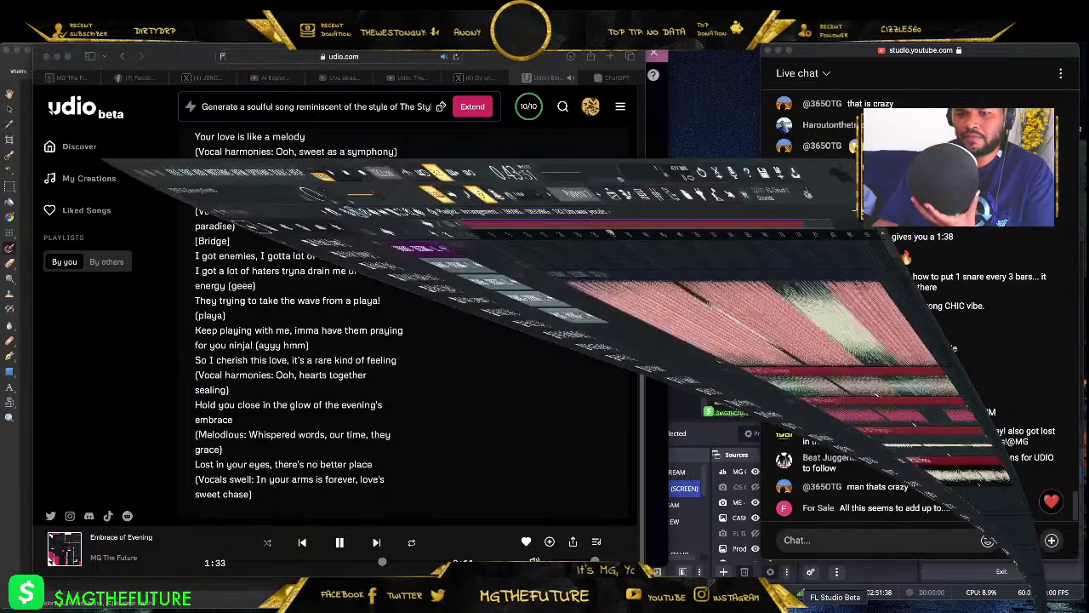
{"action": "right_click", "coordinate": [300, 60]}
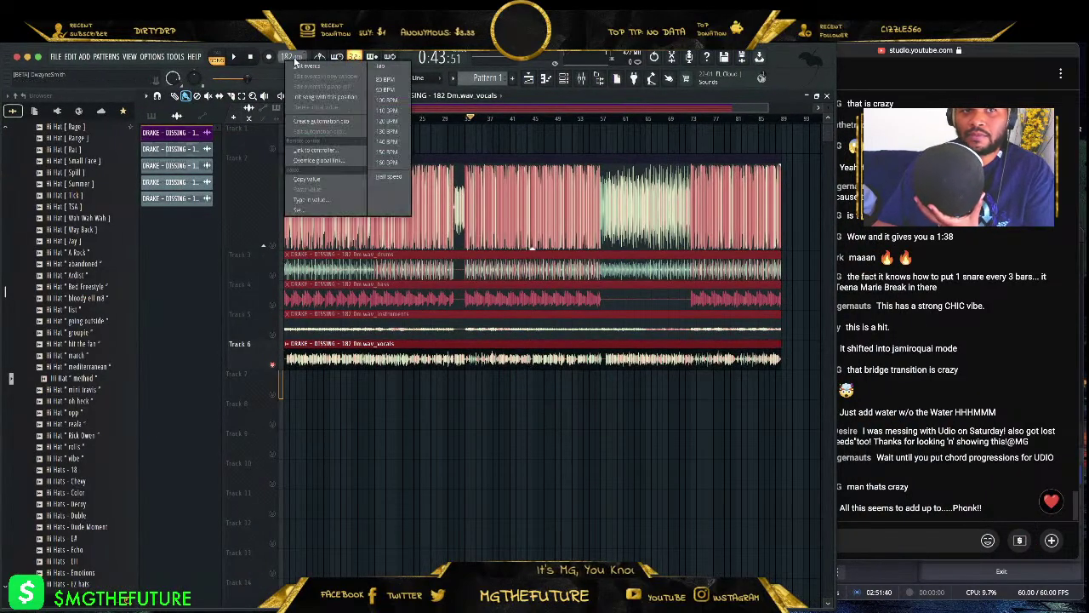
{"action": "left_click", "coordinate": [365, 92]}
{"action": "left_click", "coordinate": [589, 192]}
{"action": "left_click", "coordinate": [591, 186]}
{"action": "left_click", "coordinate": [593, 183]}
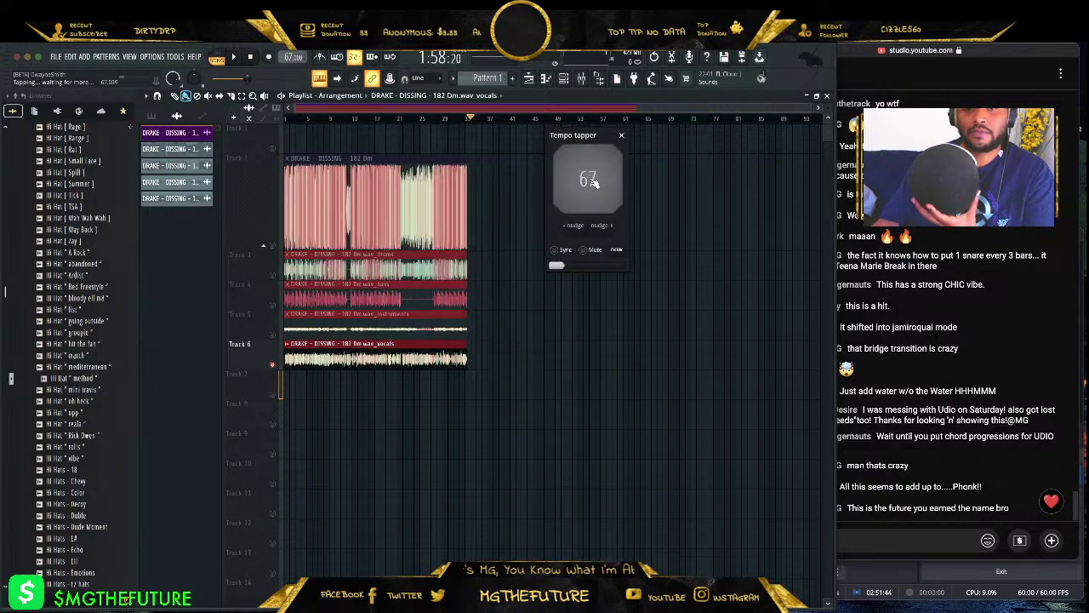
{"action": "left_click", "coordinate": [593, 181]}
{"action": "left_click", "coordinate": [594, 181]}
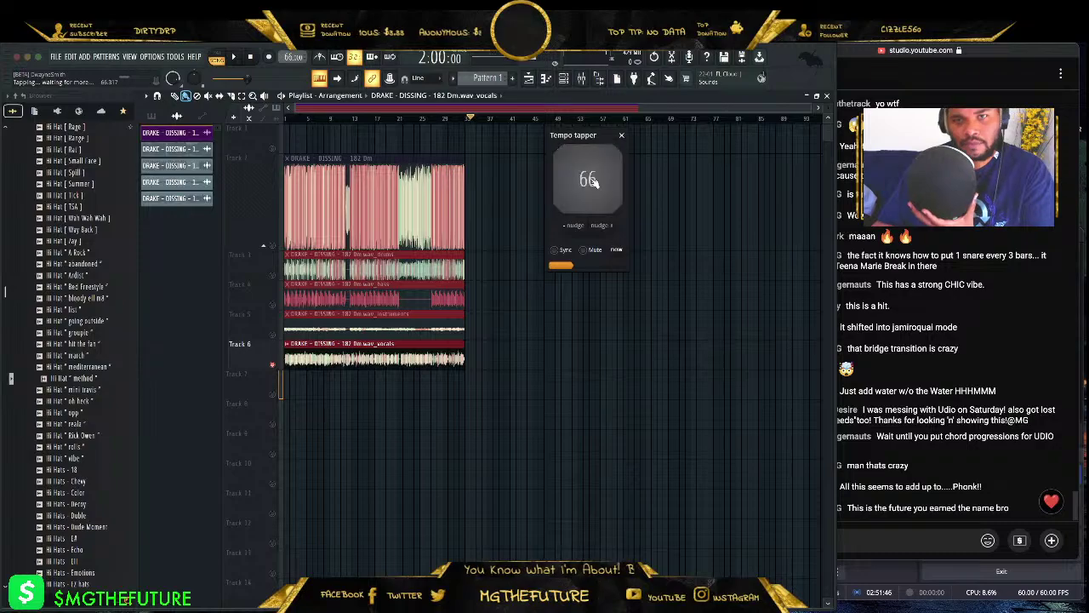
{"action": "left_click", "coordinate": [593, 182]}
{"action": "left_click", "coordinate": [593, 181]}
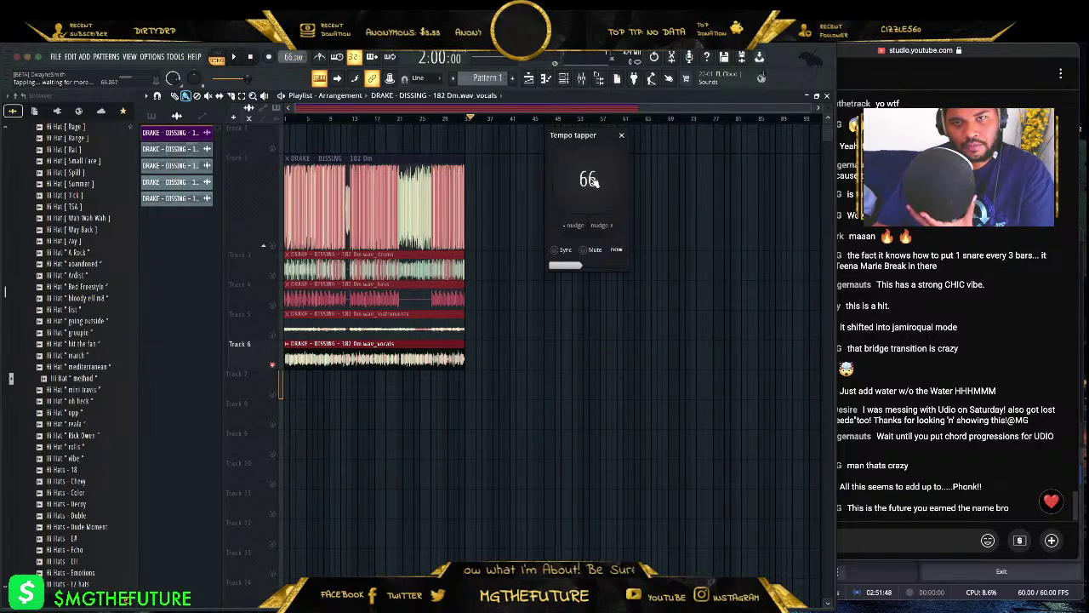
{"action": "left_click", "coordinate": [593, 181]}
{"action": "left_click", "coordinate": [593, 181]}
{"action": "left_click", "coordinate": [593, 181]}
{"action": "left_click", "coordinate": [621, 135]}
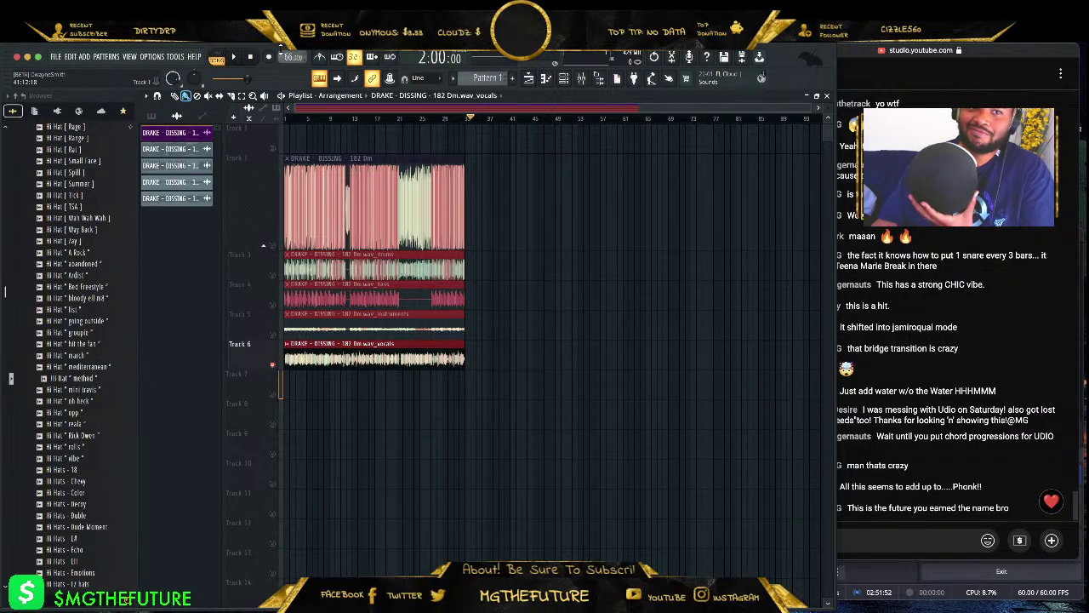
- Set the project tempo back to 182 BPM
{"action": "right_click", "coordinate": [294, 57]}
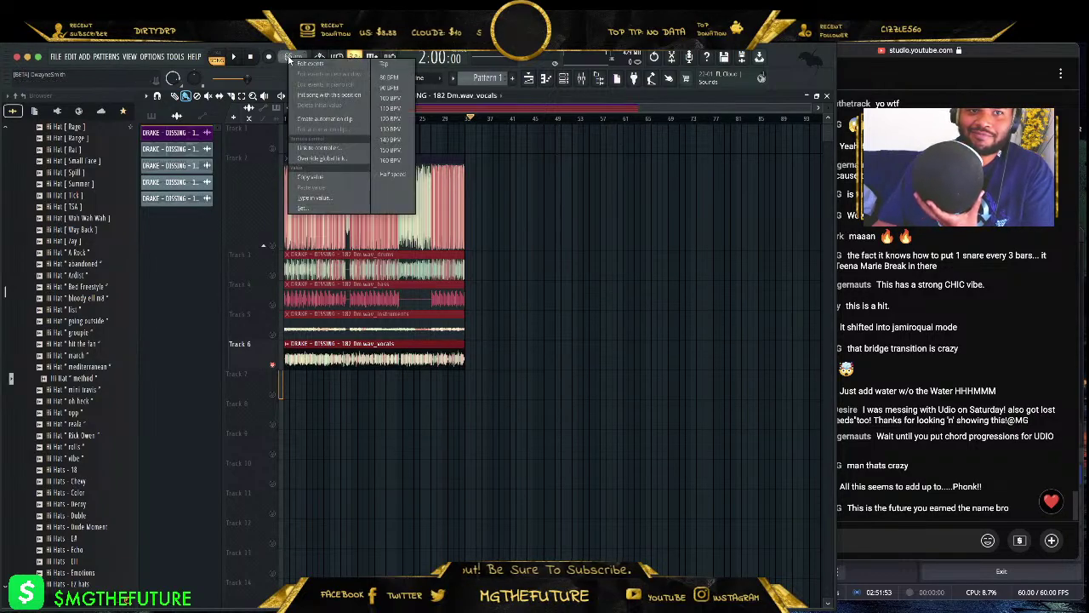
{"action": "left_click", "coordinate": [389, 160]}
{"action": "scroll", "coordinate": [294, 57], "scroll_direction": "up", "scroll_amount": 11}
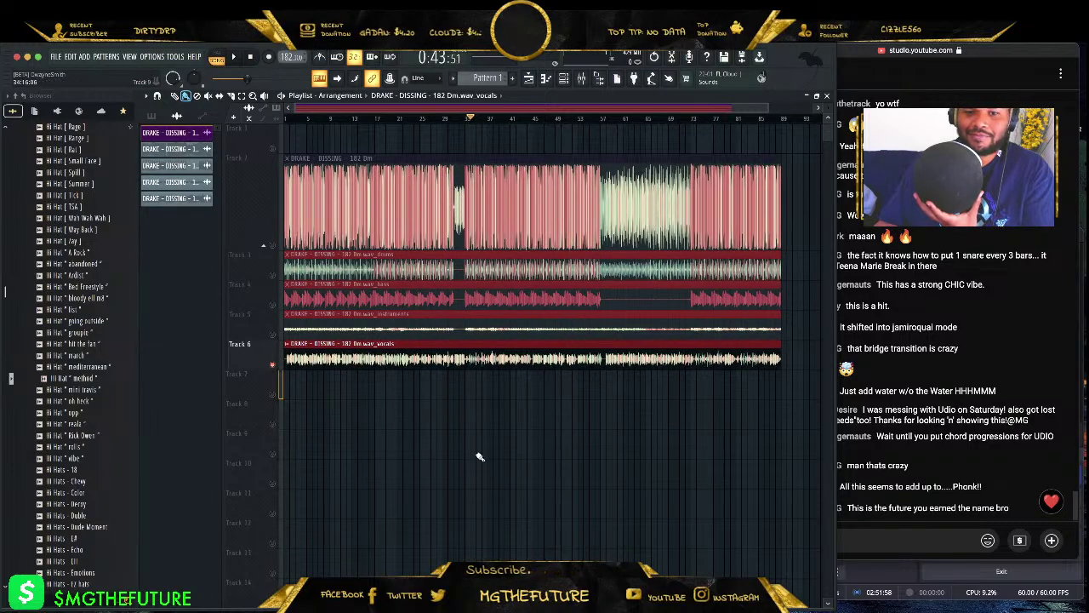
- Switch to Udio, return from the Embrace of Evening page to My Creations and start playing Embrace of Evening
{"action": "key", "text": "super+Tab"}
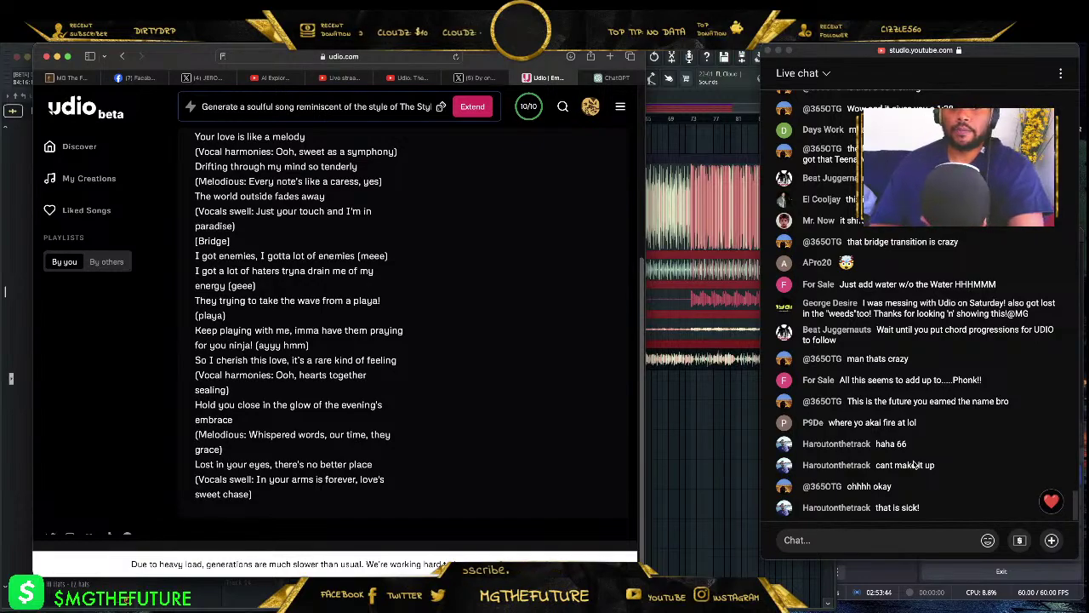
{"action": "scroll", "coordinate": [549, 265], "scroll_direction": "up", "scroll_amount": 5}
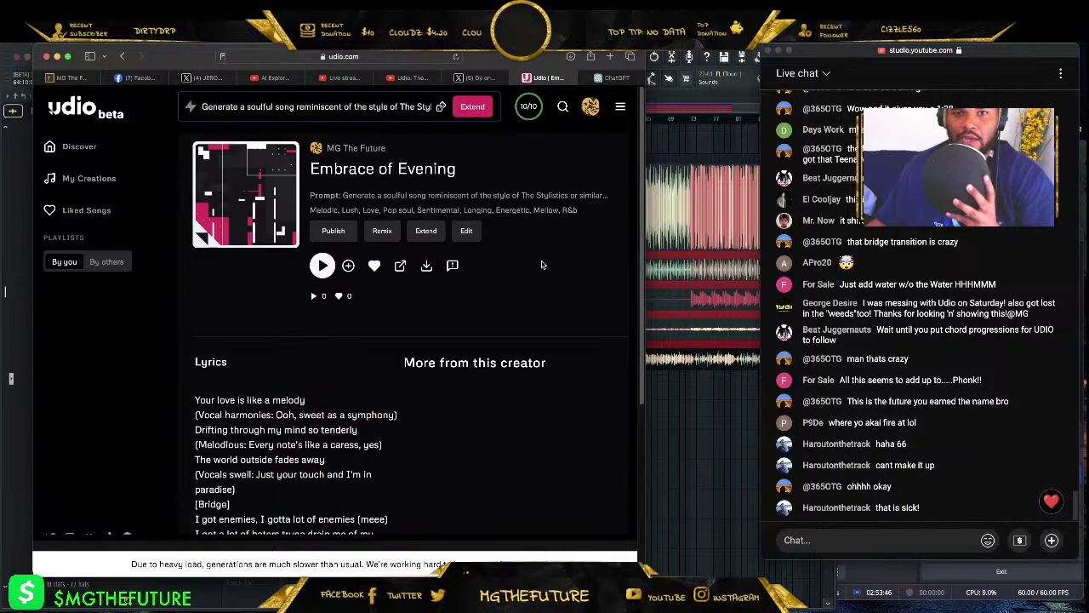
{"action": "left_click", "coordinate": [125, 58]}
{"action": "left_click", "coordinate": [219, 320]}
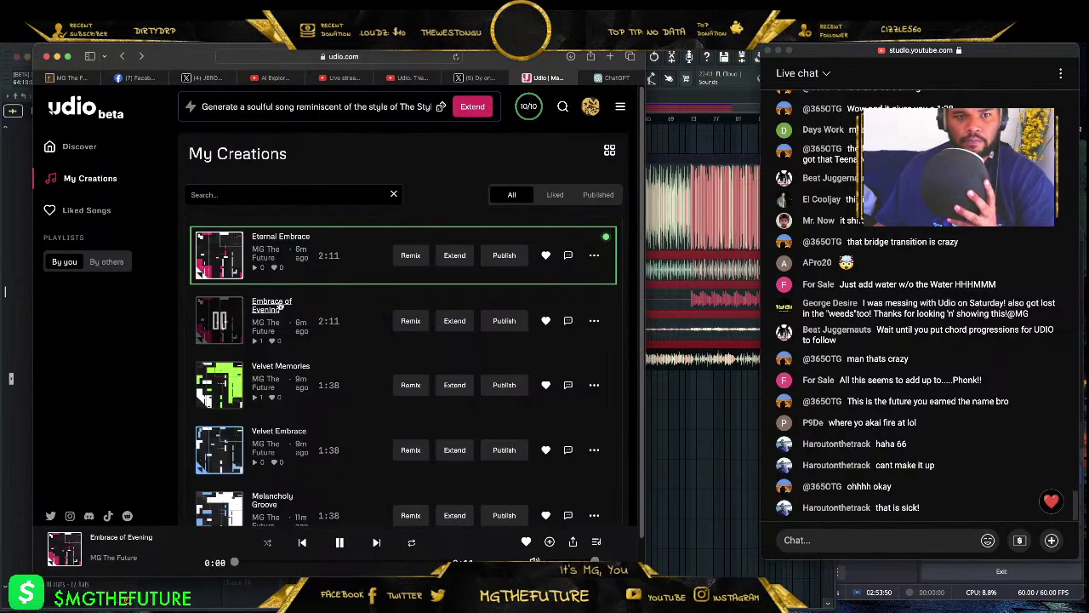
- Audition Embrace of Evening at several points, including about 1:47, 1:34 and 0:22, and pause it
{"action": "left_click", "coordinate": [360, 564]}
{"action": "left_click", "coordinate": [433, 564]}
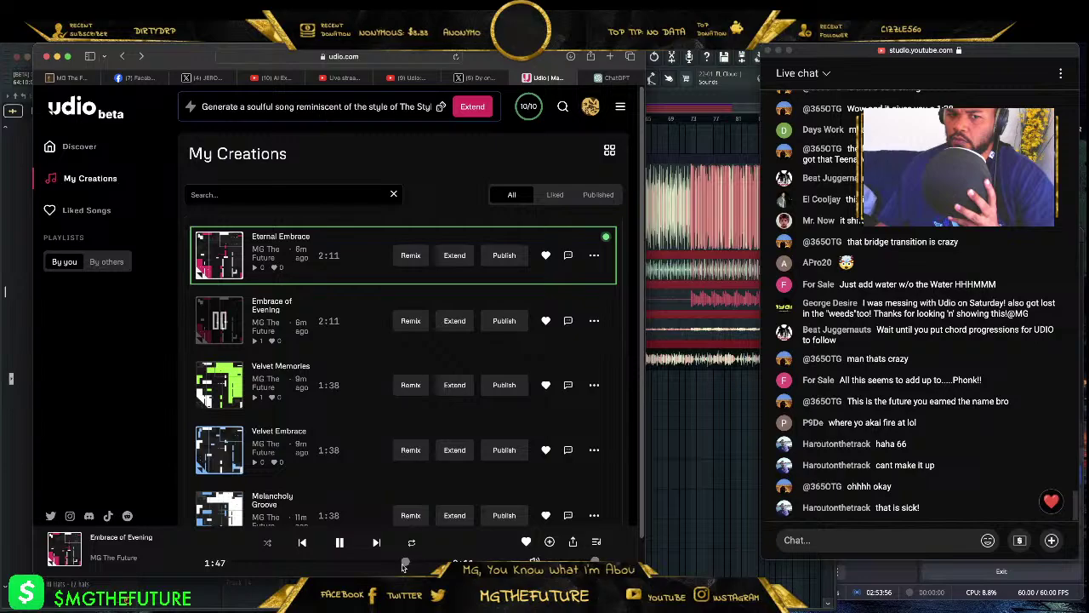
{"action": "left_click", "coordinate": [397, 563]}
{"action": "left_click", "coordinate": [380, 563]}
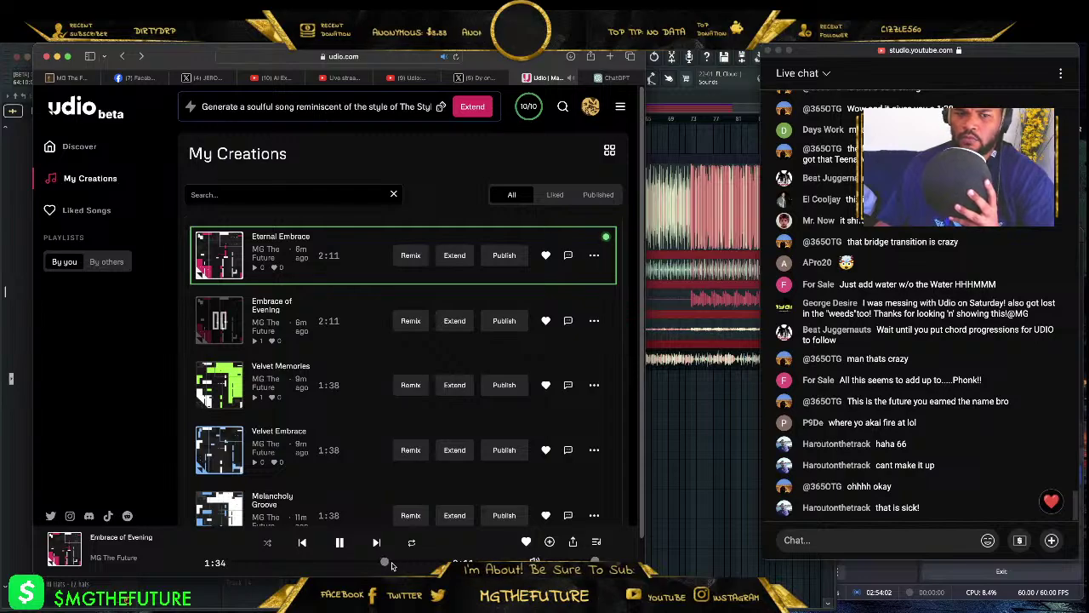
{"action": "left_click", "coordinate": [258, 563]}
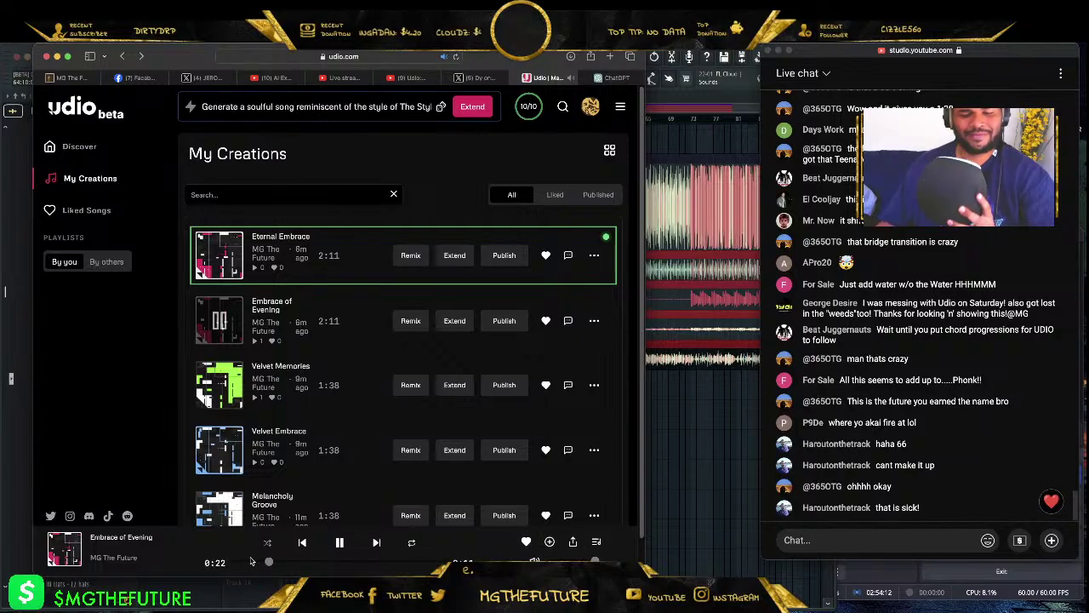
{"action": "left_click", "coordinate": [339, 543]}
- Download the Eternal Embrace track from My Creations and dismiss the Music window
{"action": "left_click", "coordinate": [594, 255]}
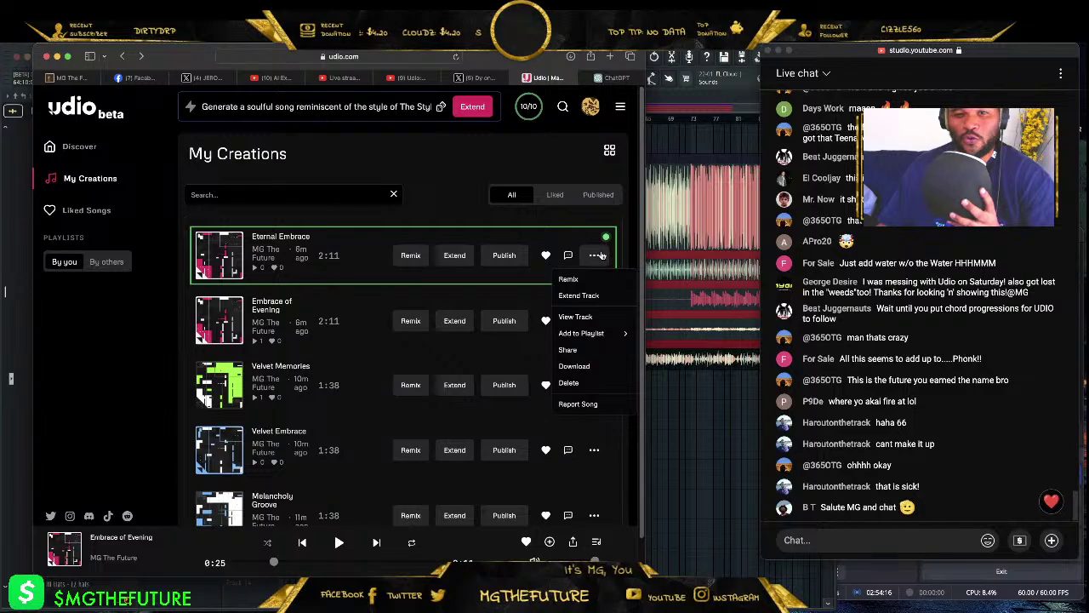
{"action": "left_click", "coordinate": [584, 368]}
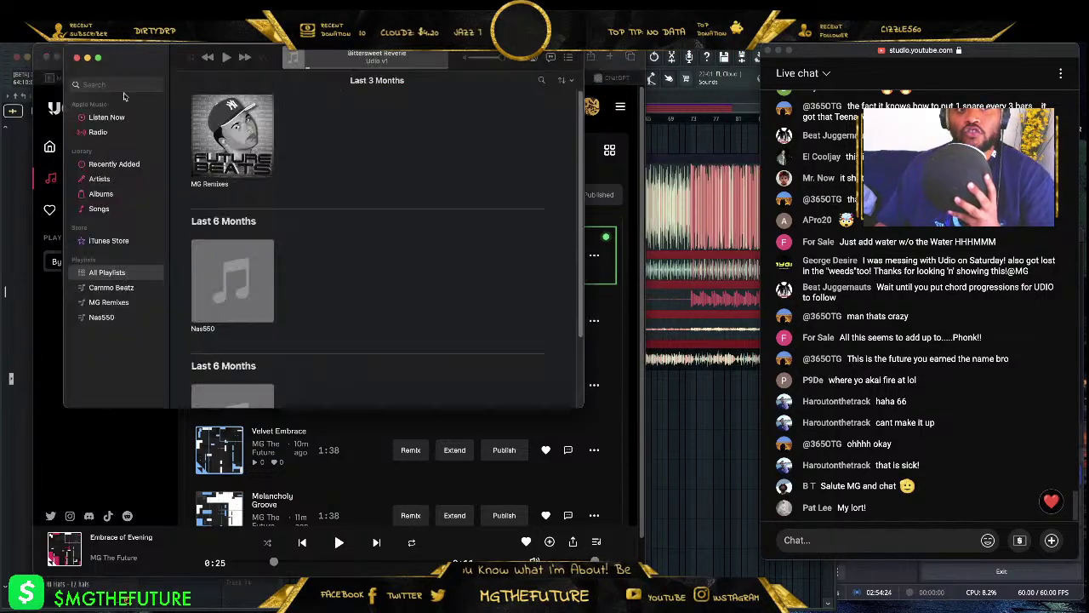
{"action": "left_click", "coordinate": [96, 60]}
- Switch to FL Studio and import the downloaded Eternal Embrace MP3 onto Track 8 of the playlist
{"action": "key", "text": "super+Tab"}
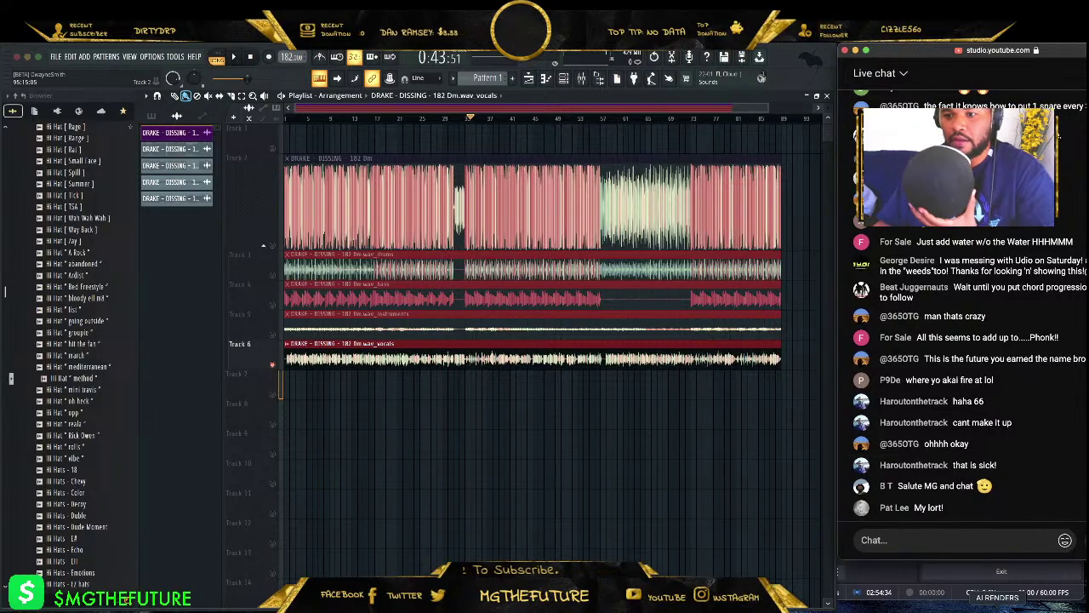
{"action": "left_click", "coordinate": [911, 600]}
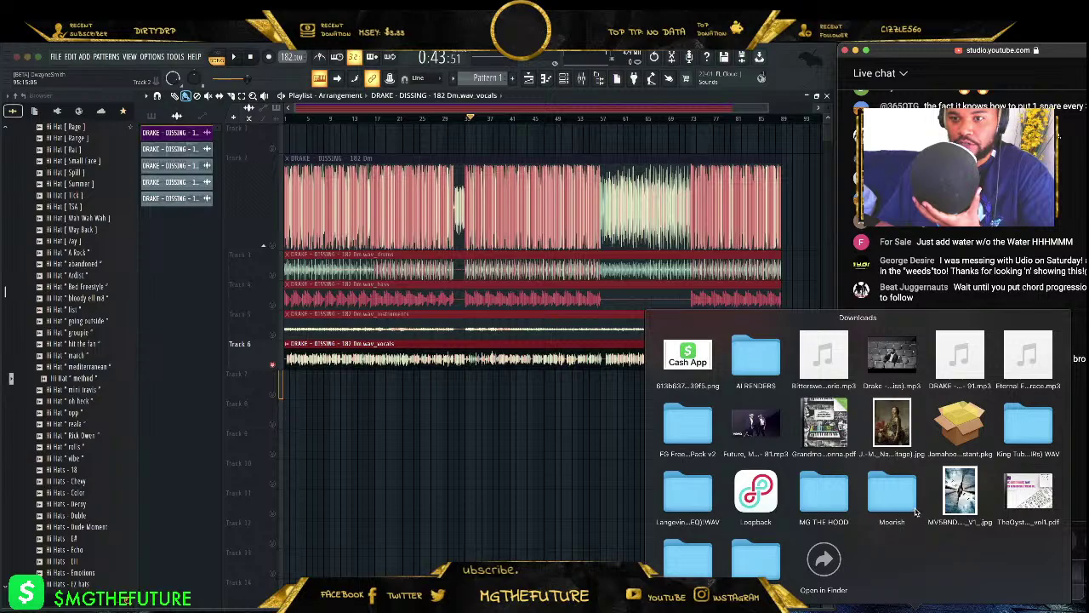
{"action": "left_click_drag", "start_coordinate": [1039, 368], "coordinate": [350, 418]}
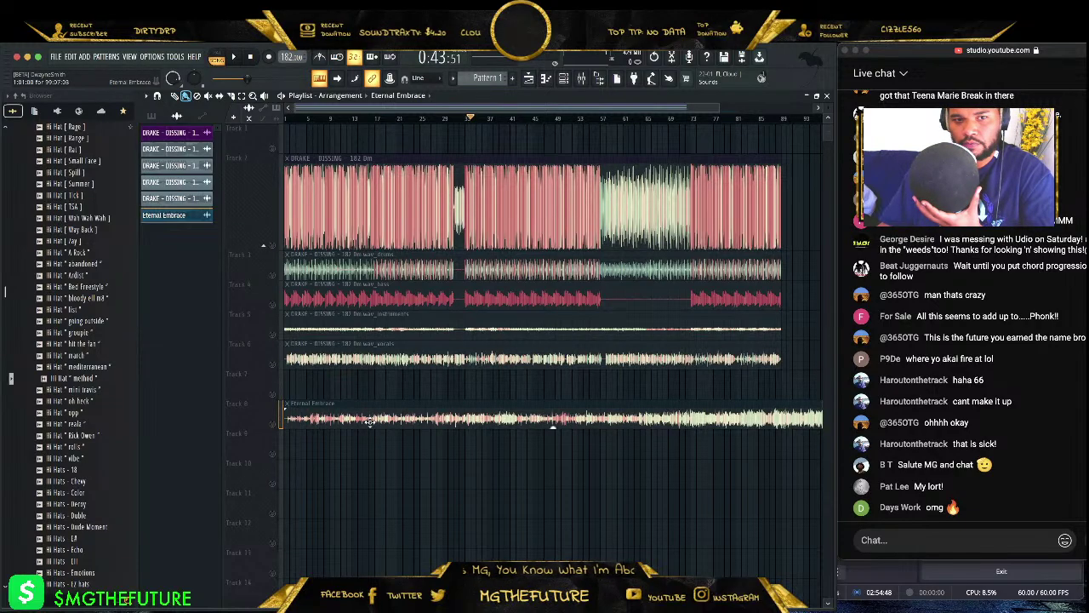
- Try to insert a Serato Sample instrument in the channel rack's Unsorted group
{"action": "left_click", "coordinate": [564, 77]}
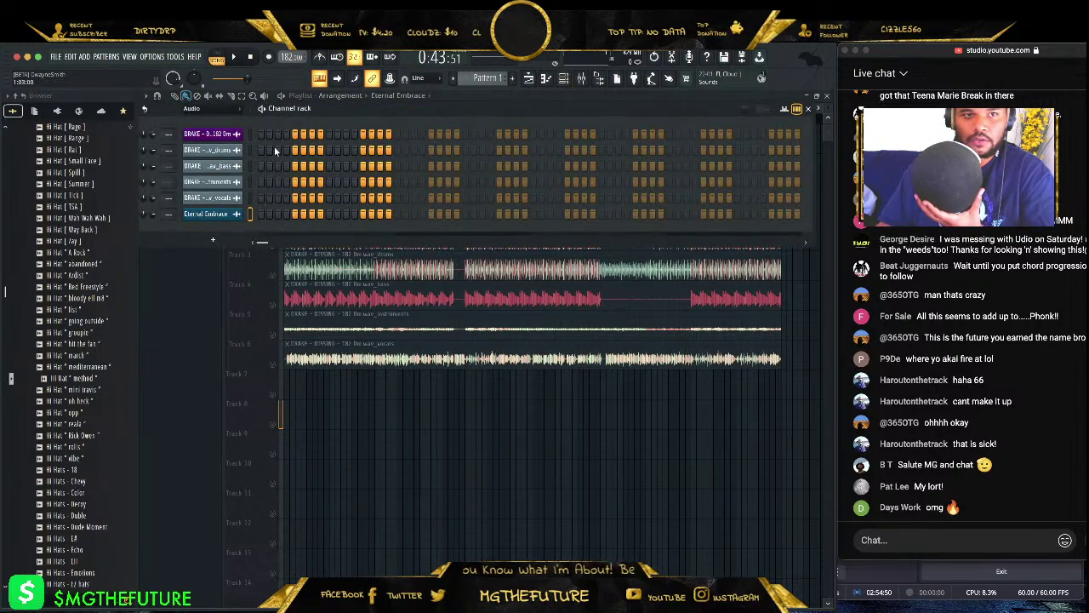
{"action": "left_click", "coordinate": [217, 109]}
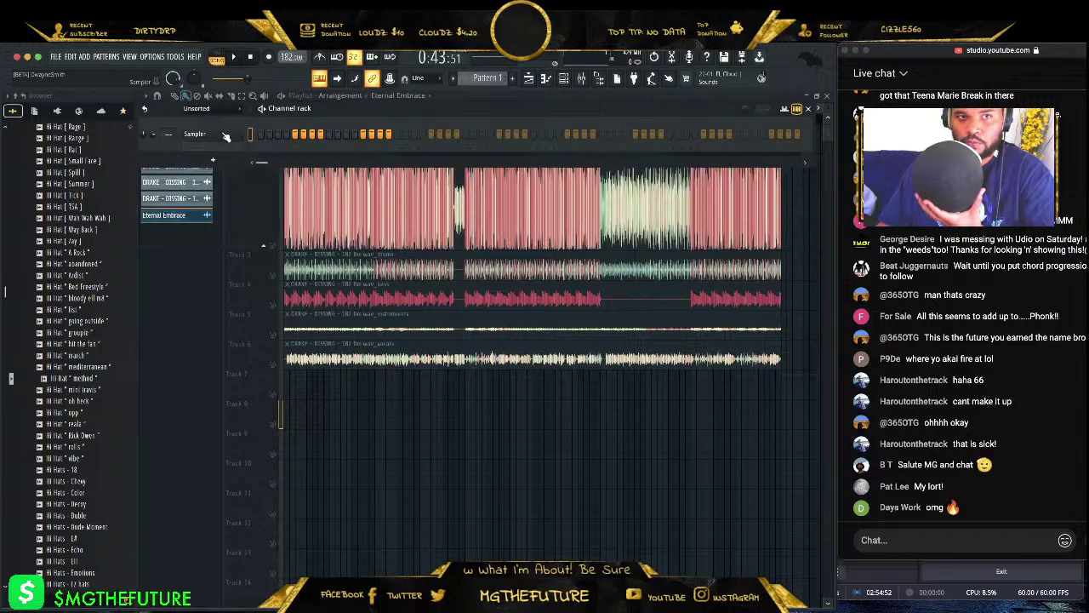
{"action": "right_click", "coordinate": [242, 133]}
{"action": "mouse_move", "coordinate": [282, 228]}
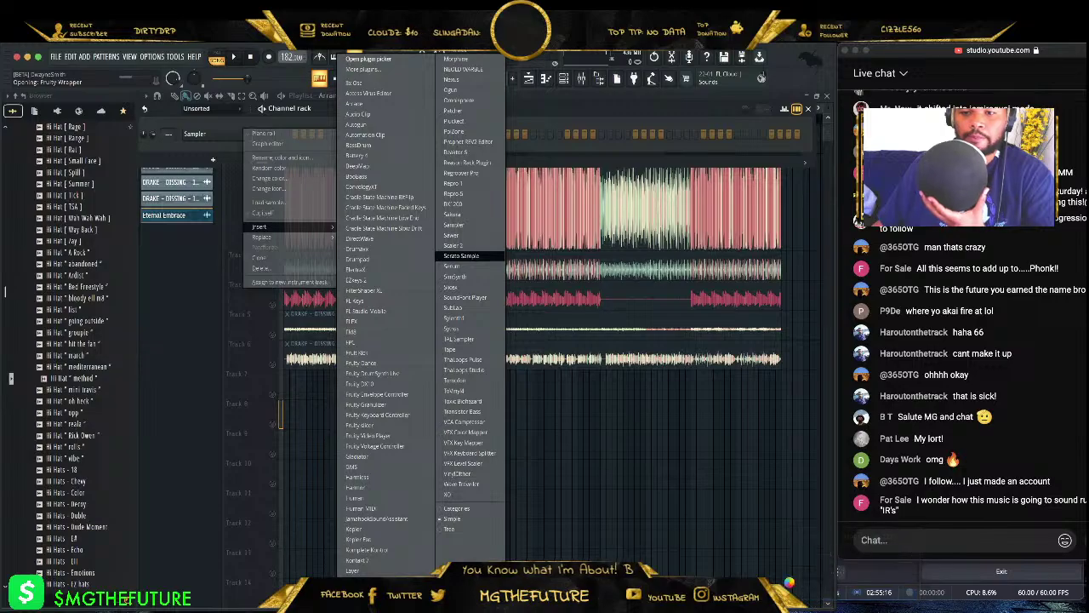
- Put away the Discord window and reopen FL Studio with an empty project
{"action": "key", "text": "super+Tab"}
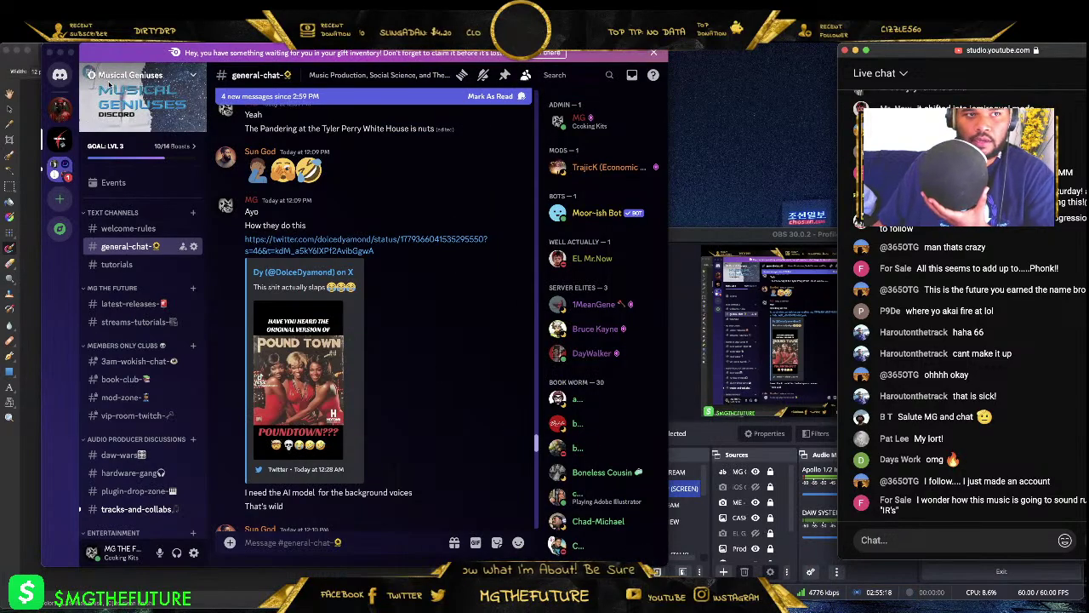
{"action": "left_click", "coordinate": [61, 54]}
{"action": "left_click", "coordinate": [22, 53]}
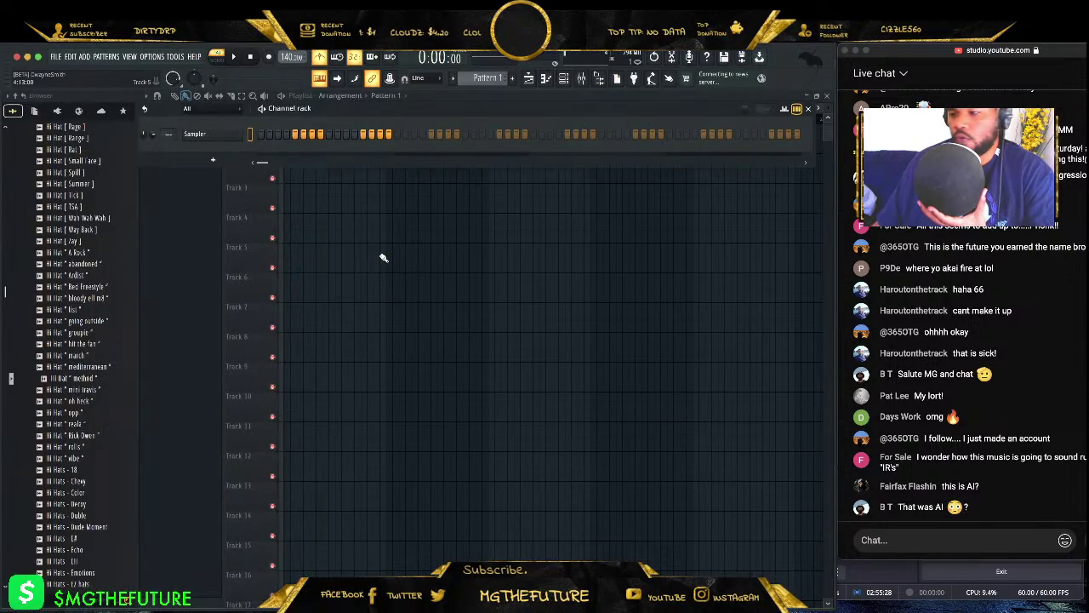
- Import Eternal Embrace into the empty playlist, place the clip at the start of Track 1 and make the track taller
{"action": "left_click", "coordinate": [553, 78]}
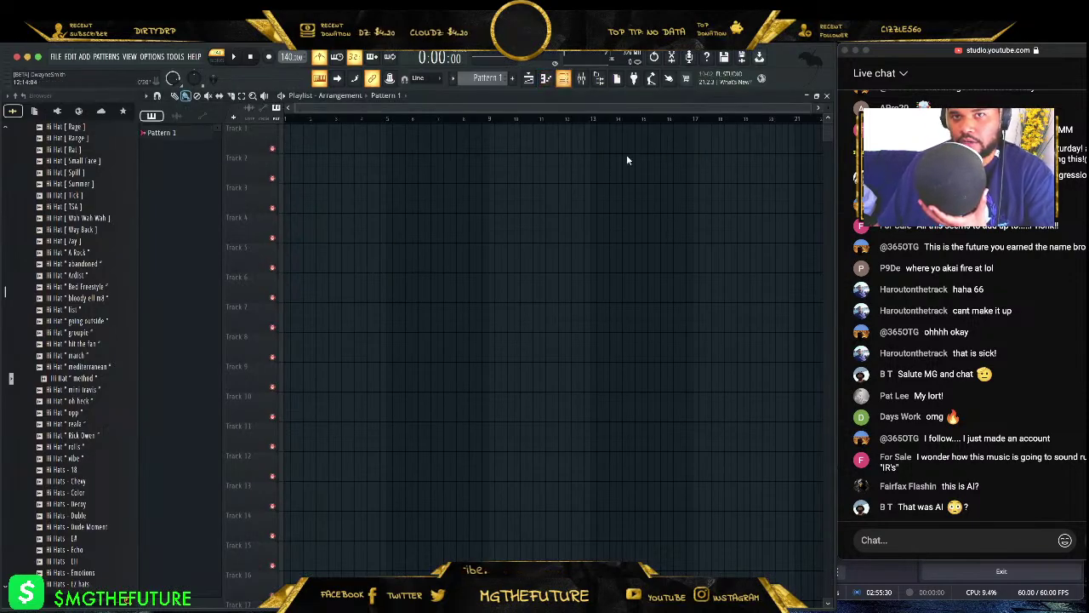
{"action": "left_click", "coordinate": [881, 608]}
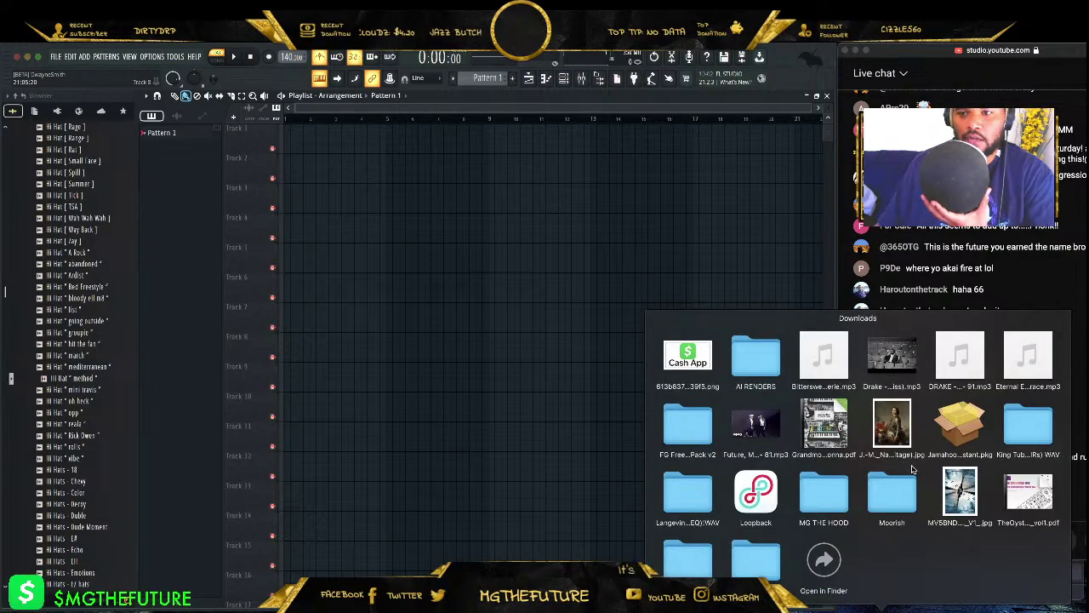
{"action": "left_click_drag", "start_coordinate": [1031, 364], "coordinate": [462, 226]}
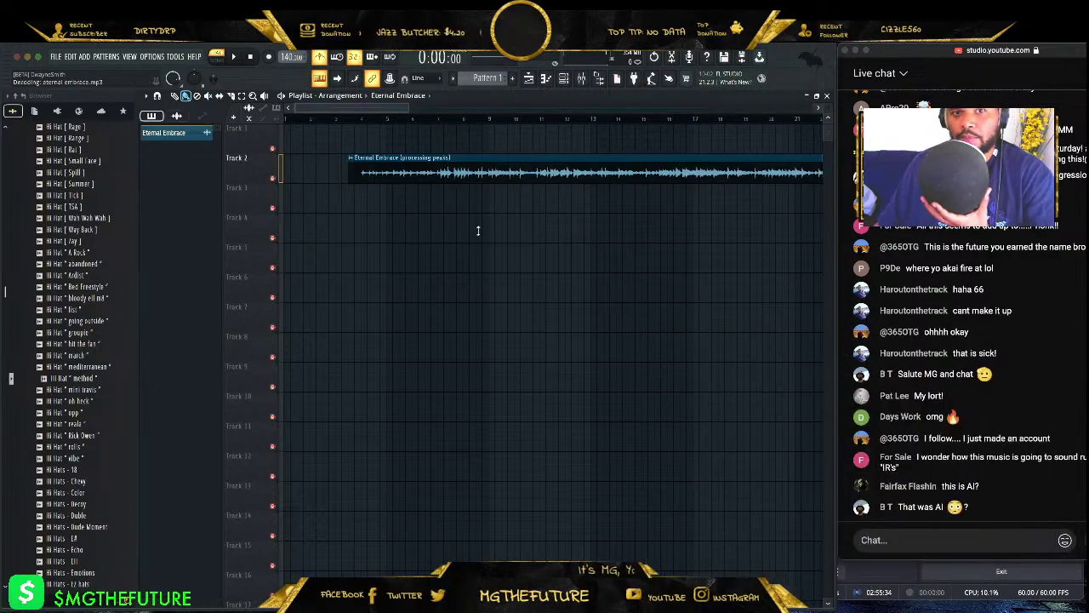
{"action": "left_click_drag", "start_coordinate": [554, 173], "coordinate": [341, 117]}
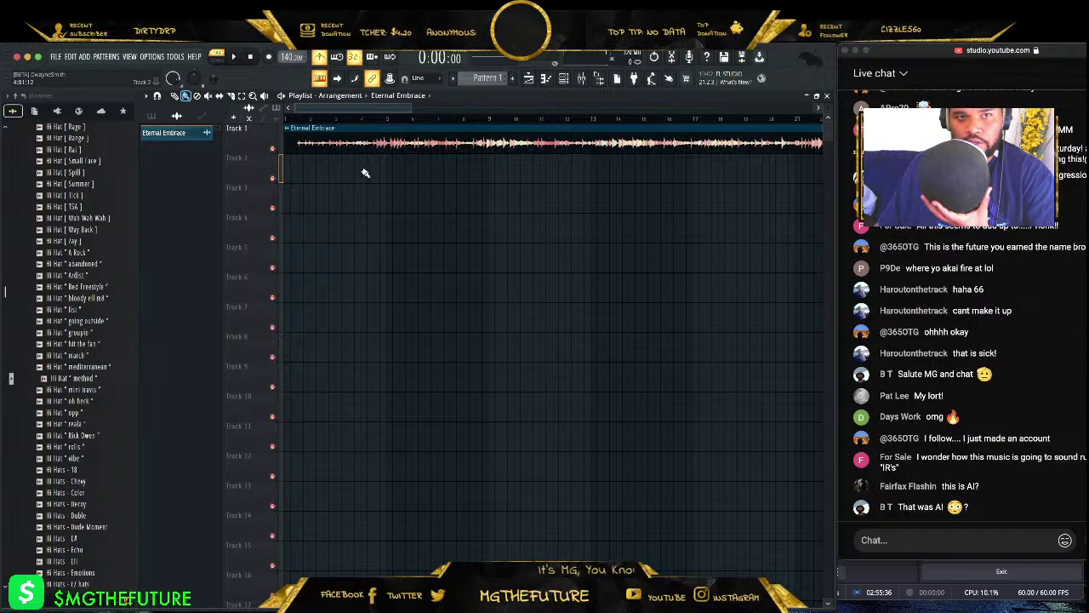
{"action": "left_click_drag", "start_coordinate": [271, 157], "coordinate": [302, 214]}
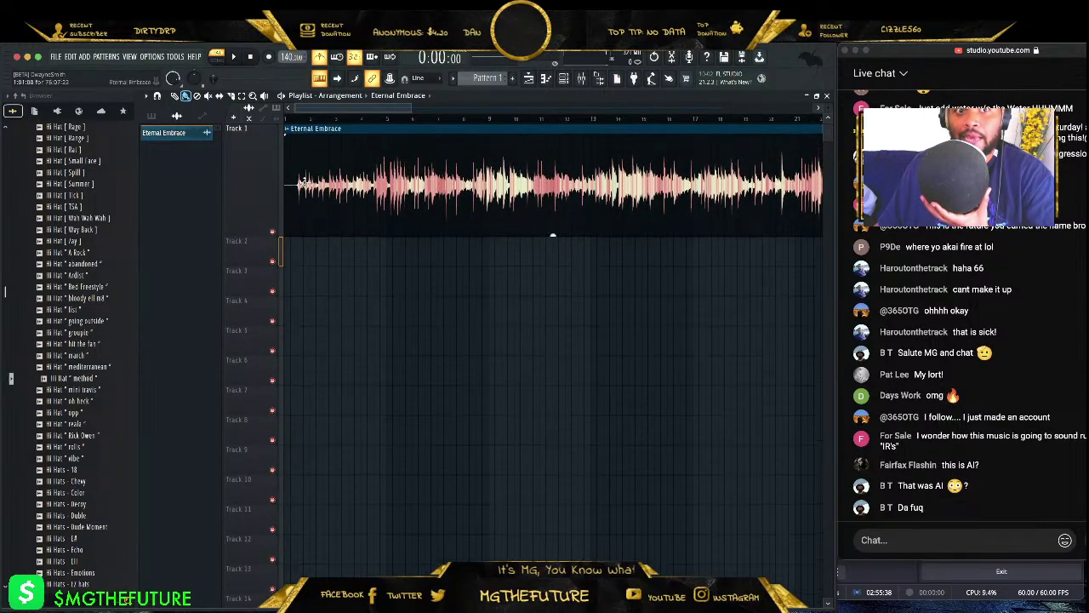
- Set the project tempo to 149 BPM, then lower it to 66 BPM
{"action": "type", "text": "149"}
{"action": "key", "text": "Return"}
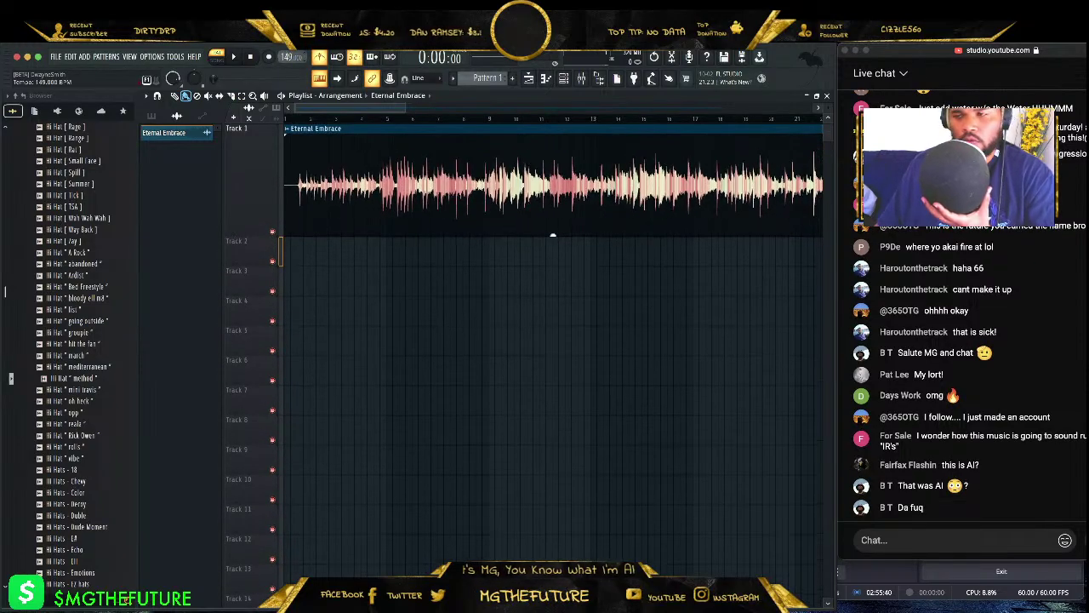
{"action": "left_click_drag", "start_coordinate": [292, 57], "coordinate": [292, 200]}
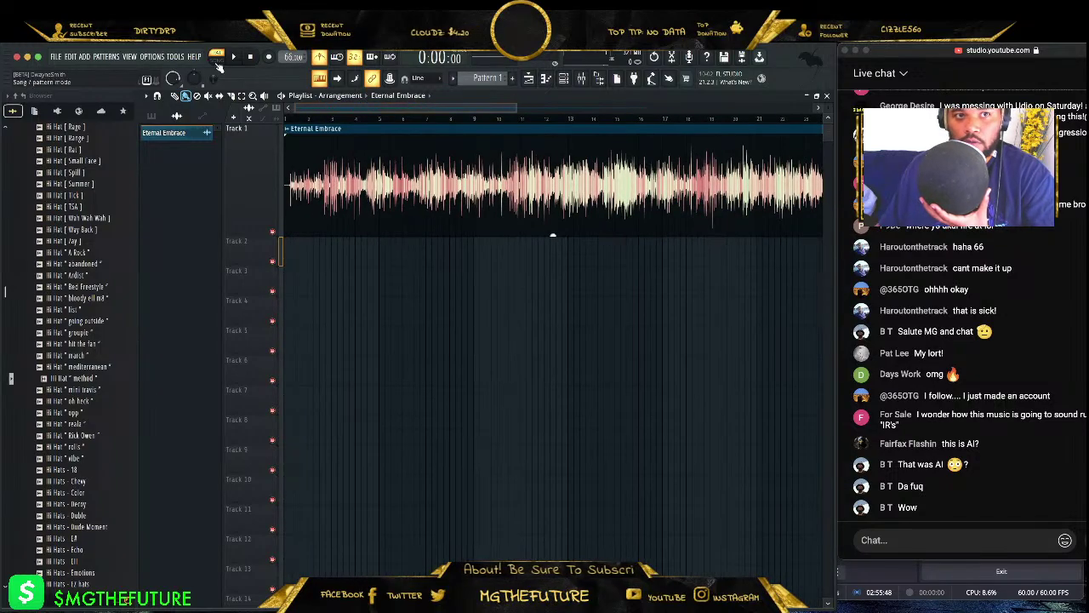
- Play Eternal Embrace in song mode from several early points to compare its beat with the grid, and stop playback
{"action": "left_click", "coordinate": [383, 121]}
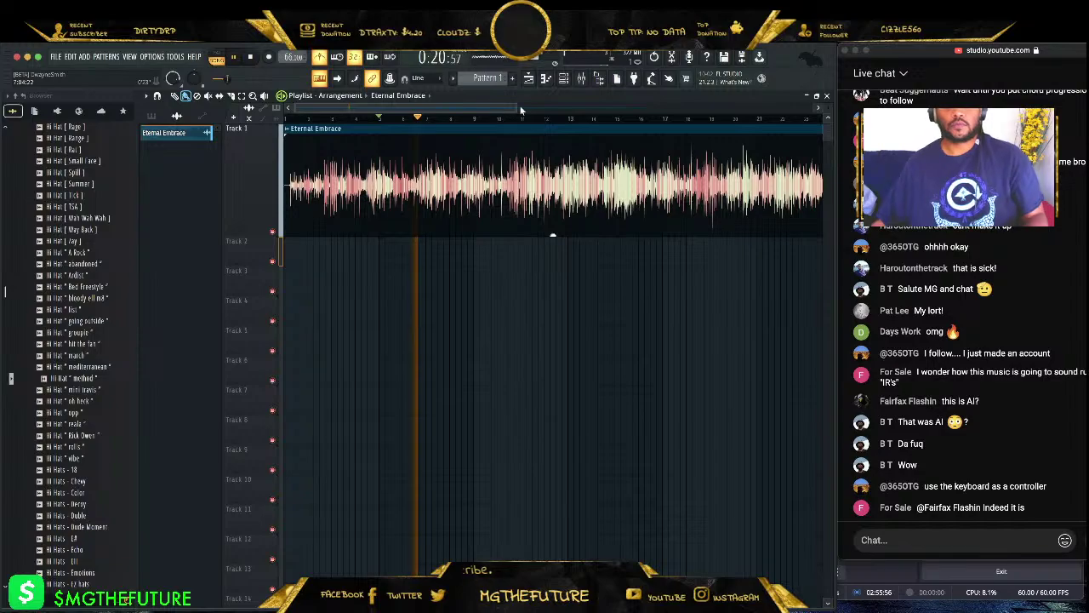
{"action": "left_click_drag", "start_coordinate": [517, 106], "coordinate": [349, 108]}
{"action": "left_click", "coordinate": [381, 122]}
{"action": "left_click", "coordinate": [303, 122]}
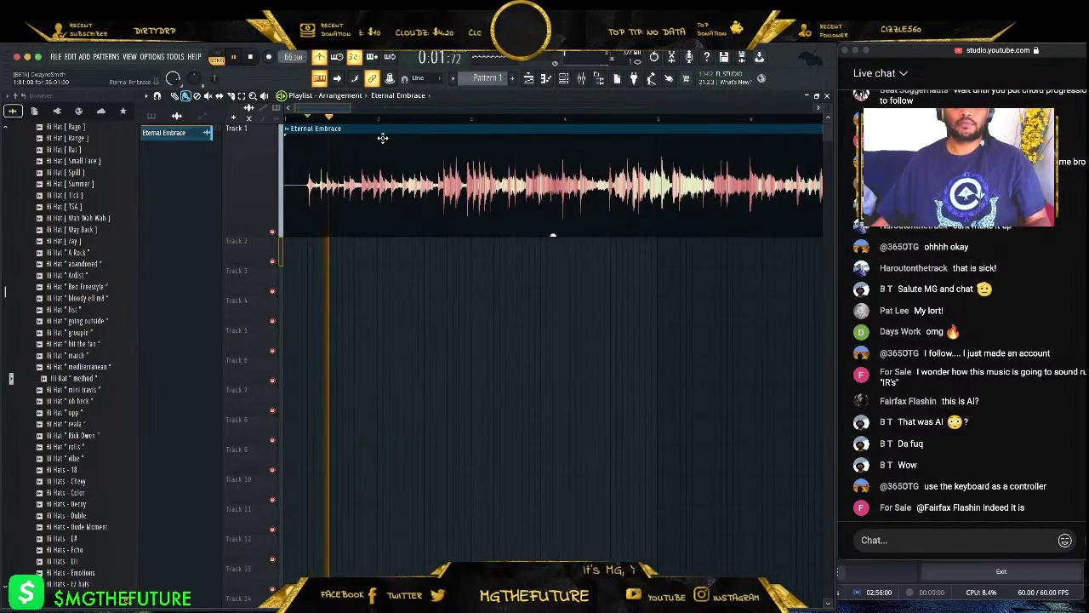
{"action": "scroll", "coordinate": [366, 119], "scroll_direction": "down", "scroll_amount": 3}
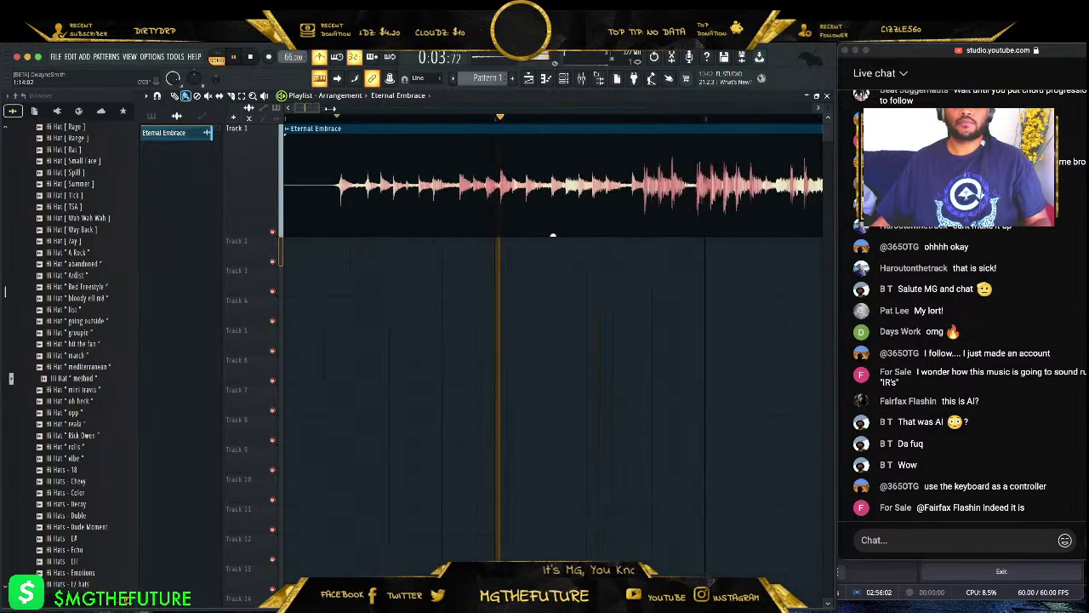
{"action": "scroll", "coordinate": [365, 111], "scroll_direction": "down", "scroll_amount": 3}
{"action": "scroll", "coordinate": [364, 112], "scroll_direction": "up", "scroll_amount": 3}
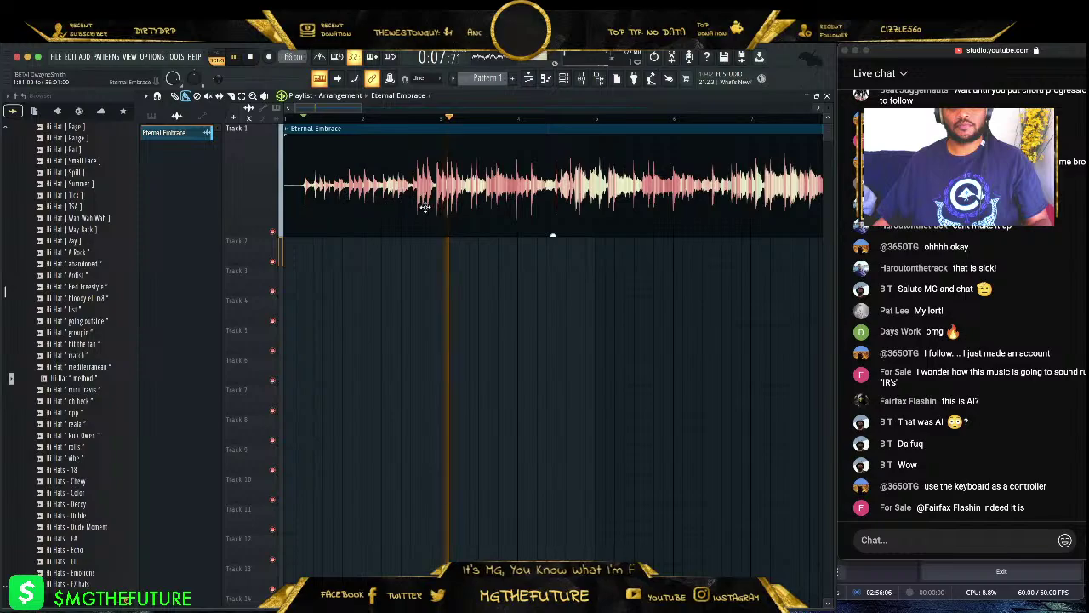
{"action": "key", "text": "space"}
- Shift the Eternal Embrace clip later on the timeline so the strong beat after its intro lines up with bar 4
{"action": "left_click_drag", "start_coordinate": [361, 107], "coordinate": [560, 123]}
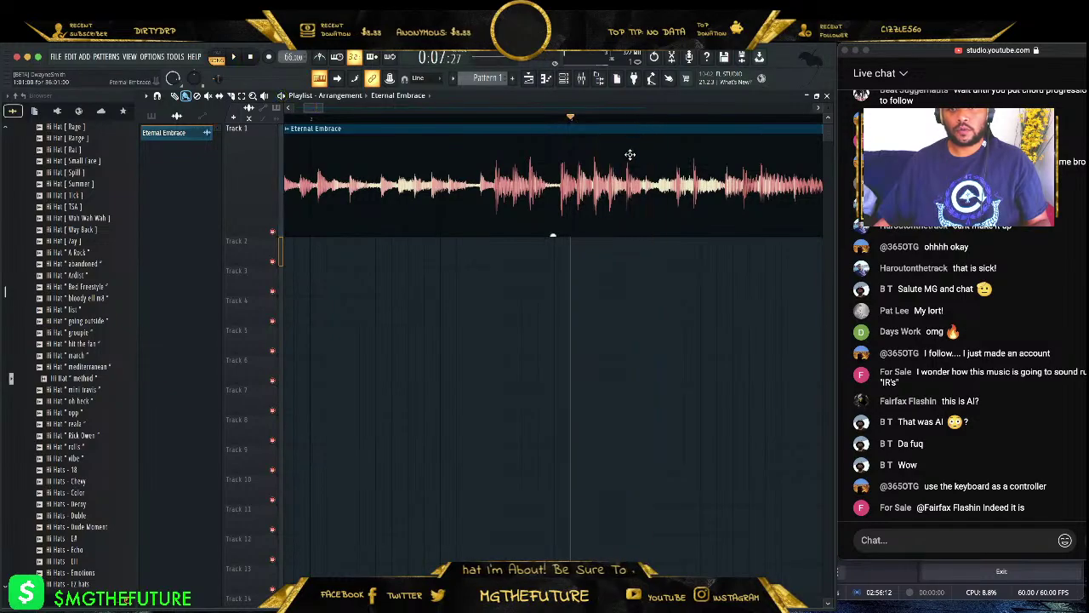
{"action": "left_click_drag", "start_coordinate": [633, 155], "coordinate": [687, 159]}
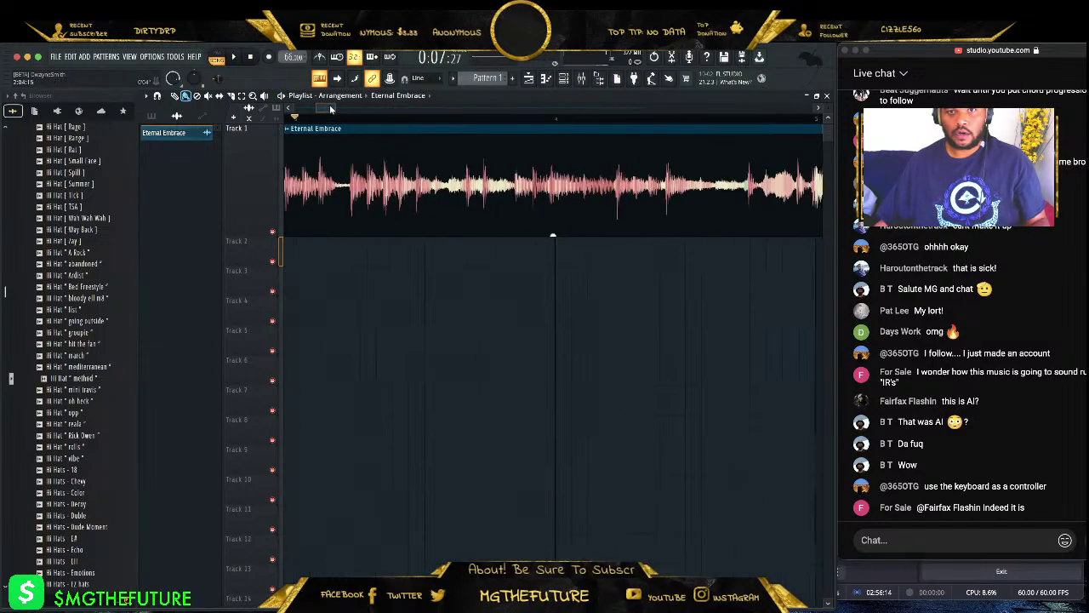
{"action": "left_click_drag", "start_coordinate": [317, 109], "coordinate": [329, 109]}
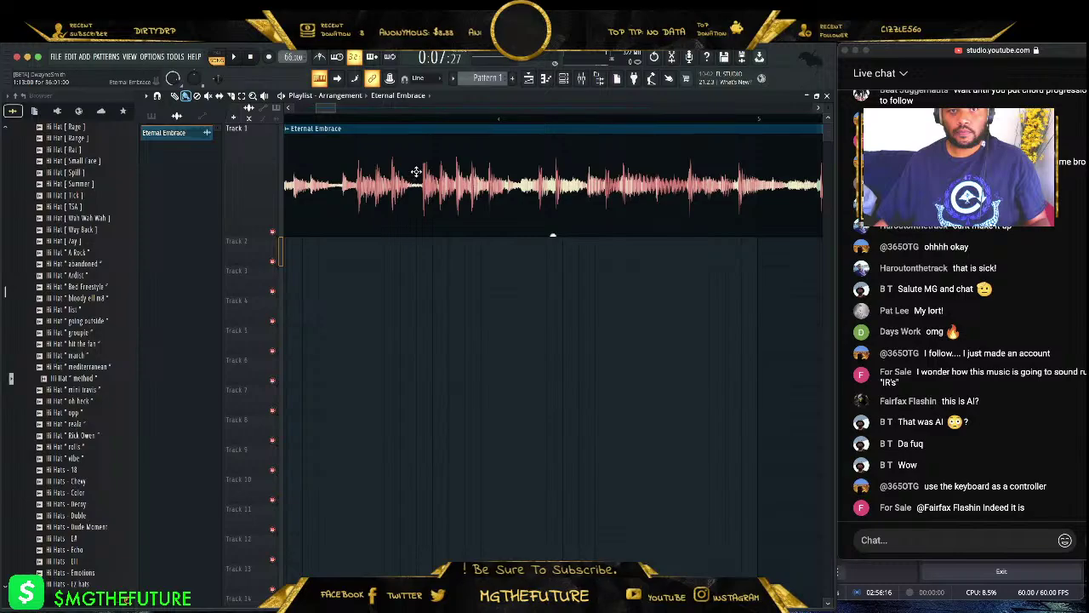
{"action": "left_click_drag", "start_coordinate": [494, 170], "coordinate": [502, 163]}
- Play the shifted Eternal Embrace clip from bar 4 and follow the playhead past bar 12 against the grid
{"action": "key", "text": "space"}
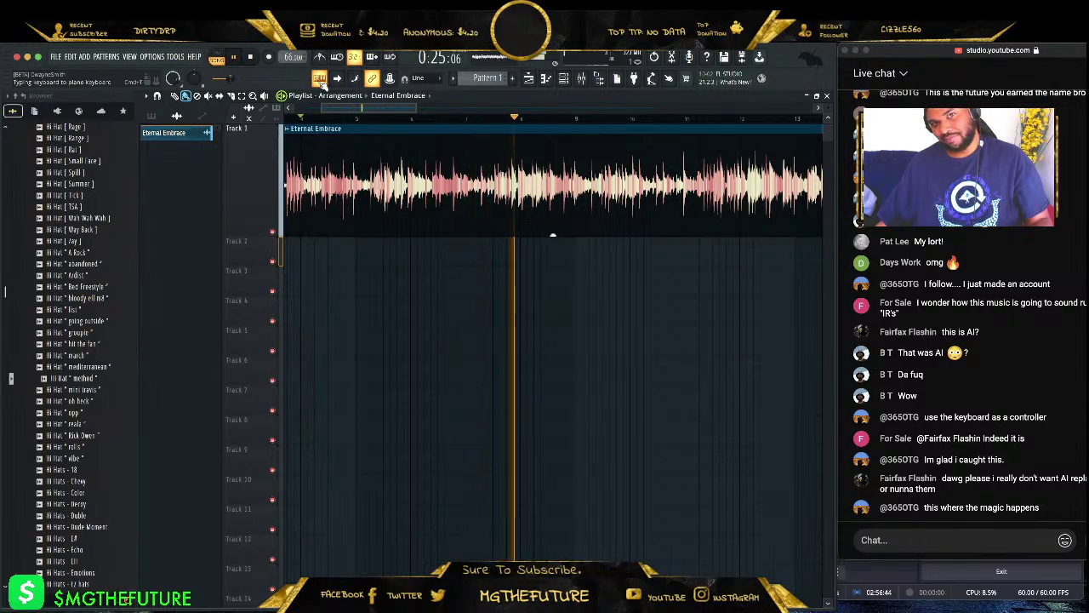
{"action": "left_click_drag", "start_coordinate": [374, 106], "coordinate": [408, 110]}
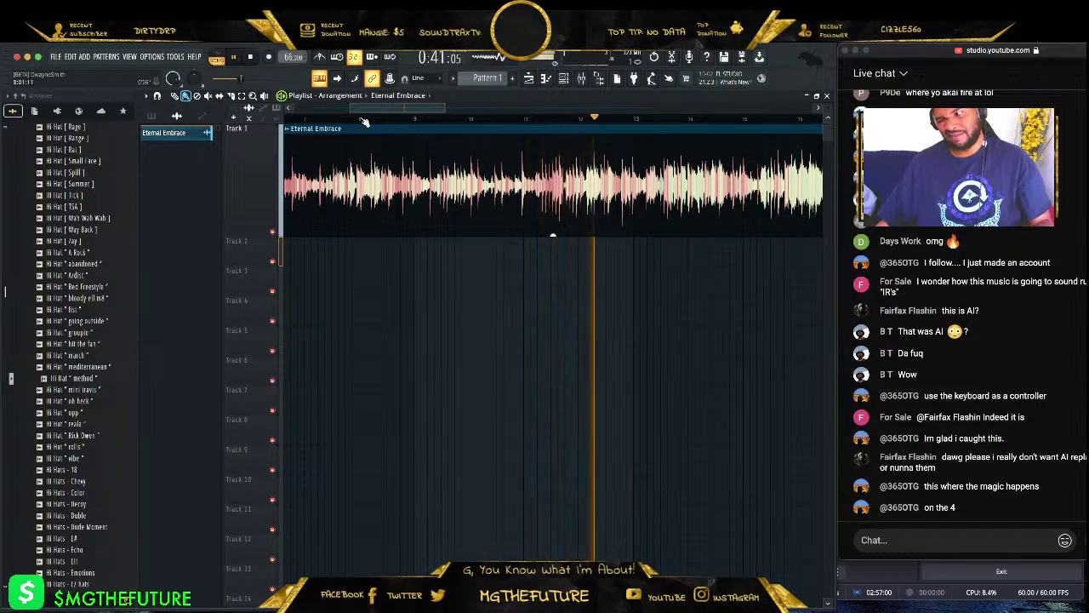
{"action": "left_click_drag", "start_coordinate": [417, 107], "coordinate": [457, 104]}
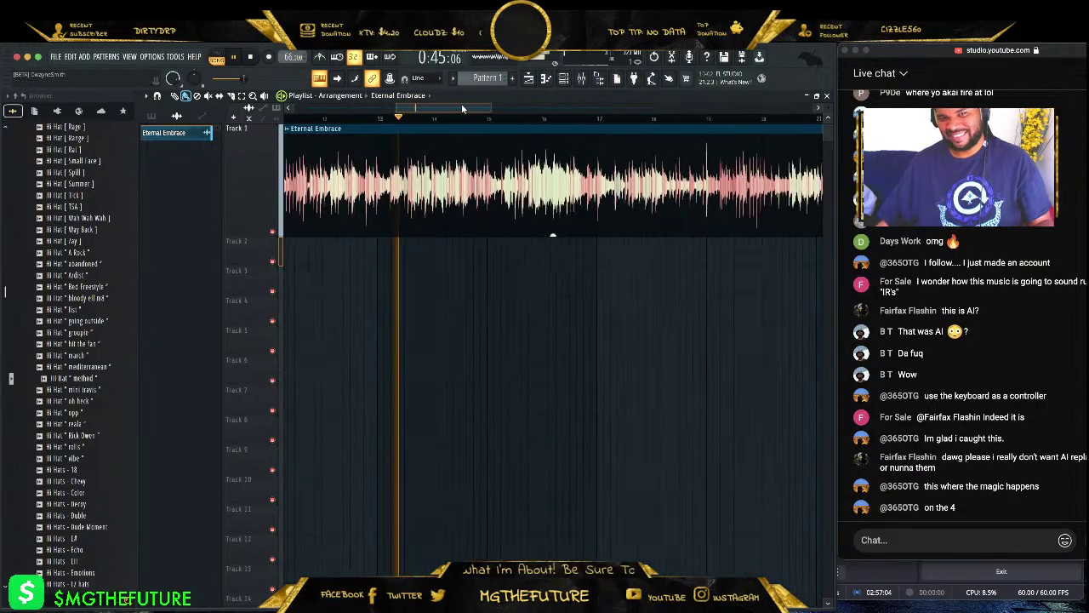
- Replay the passage around bar 12 of Eternal Embrace and inspect how its beats sit on the grid
{"action": "left_click", "coordinate": [353, 120]}
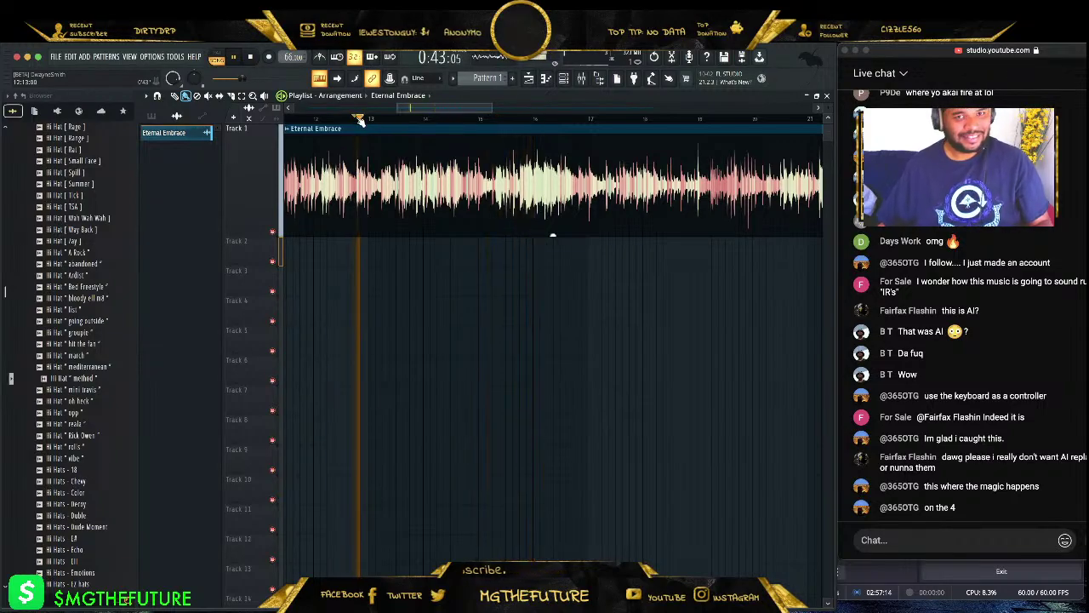
{"action": "left_click", "coordinate": [330, 119]}
{"action": "left_click", "coordinate": [320, 119]}
{"action": "left_click", "coordinate": [304, 120]}
{"action": "left_click_drag", "start_coordinate": [489, 108], "coordinate": [435, 107]}
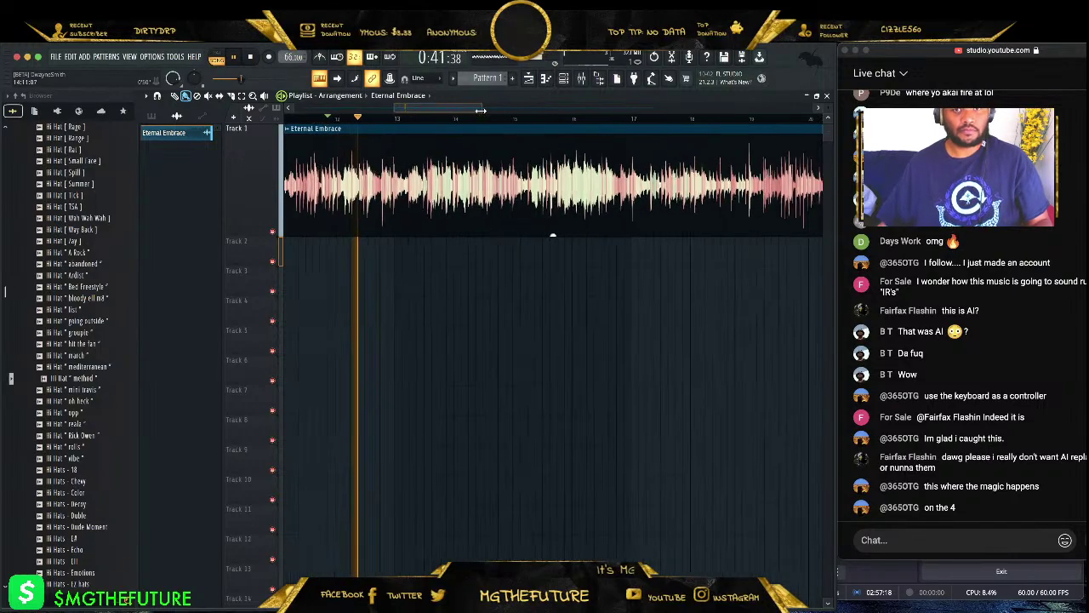
- Listen to Eternal Embrace from several points between about bar 12 and bar 15 to find a passage for looping
{"action": "left_click", "coordinate": [369, 119]}
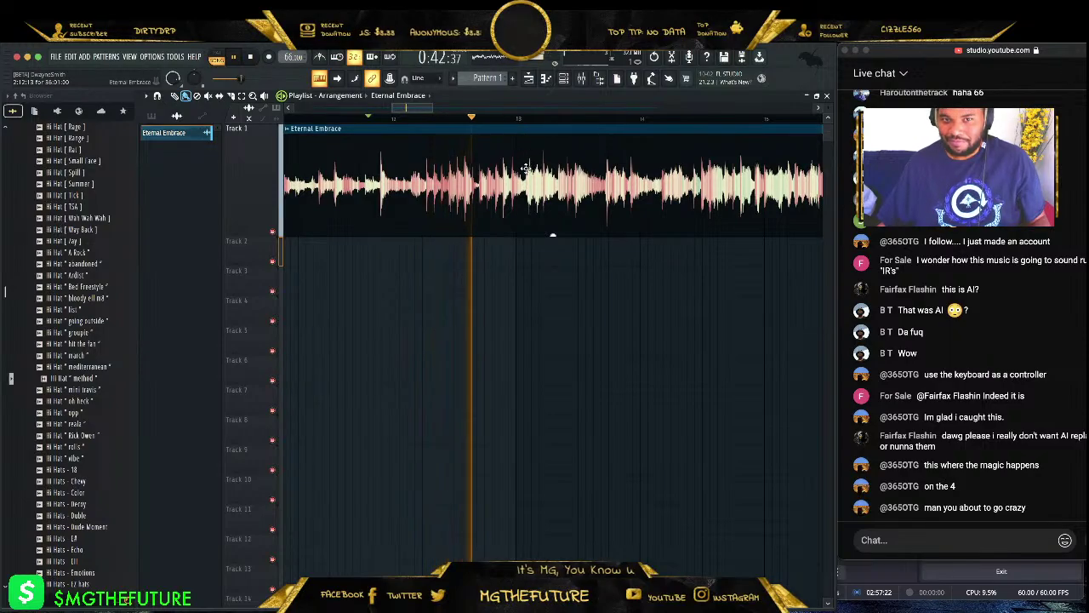
{"action": "scroll", "coordinate": [425, 104], "scroll_direction": "right", "scroll_amount": 3}
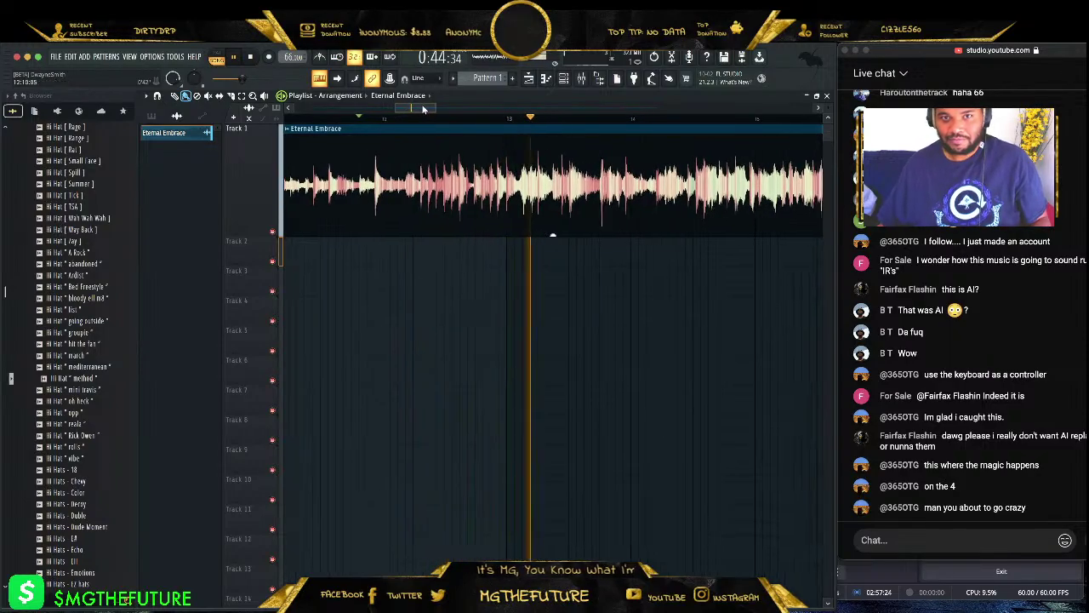
{"action": "left_click_drag", "start_coordinate": [449, 111], "coordinate": [462, 104]}
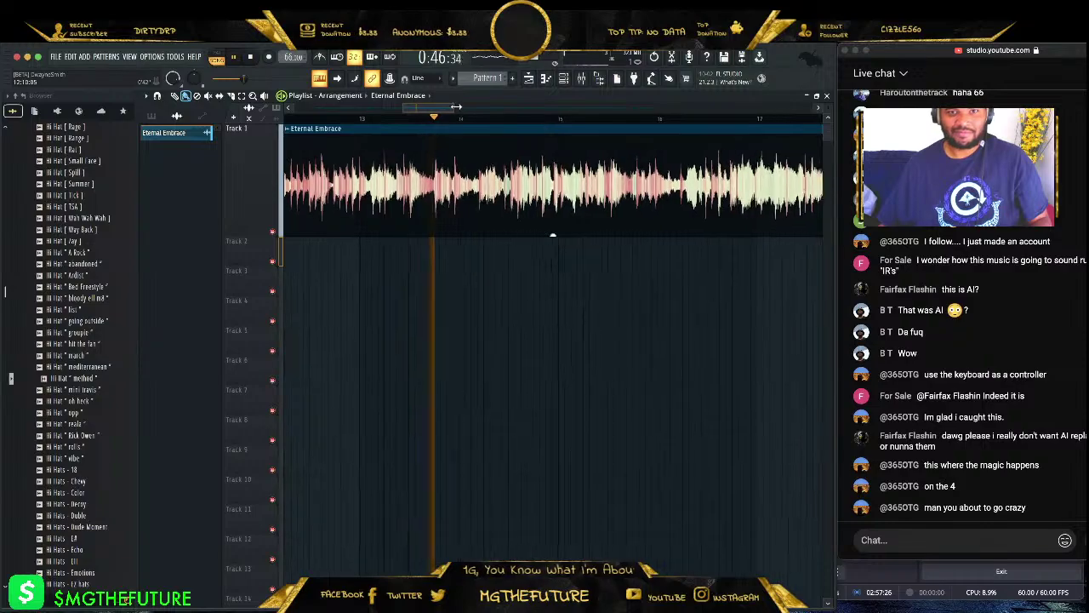
{"action": "left_click", "coordinate": [356, 119]}
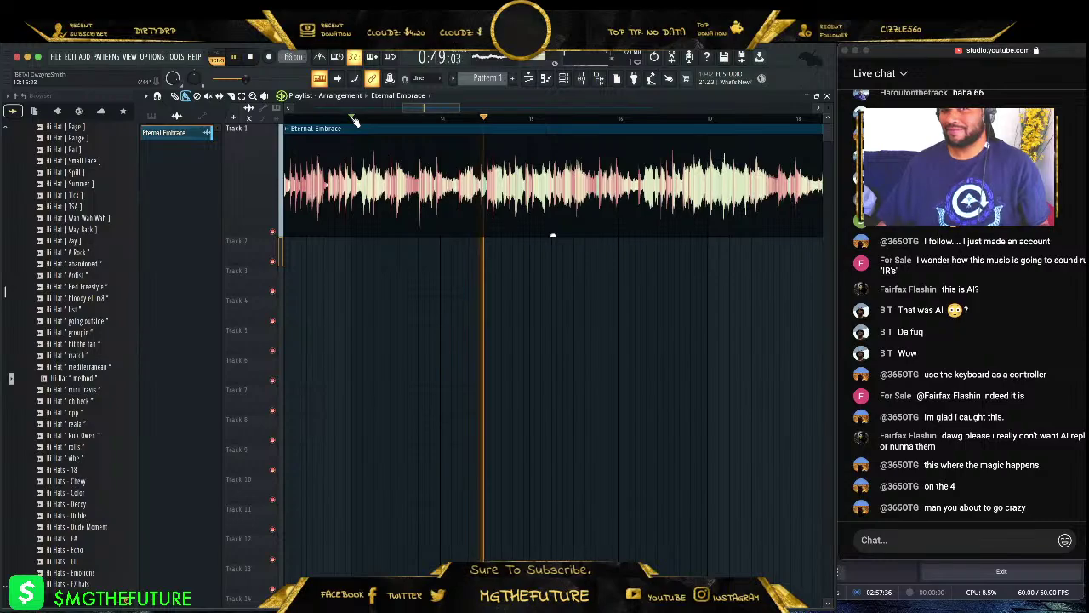
{"action": "left_click", "coordinate": [356, 119]}
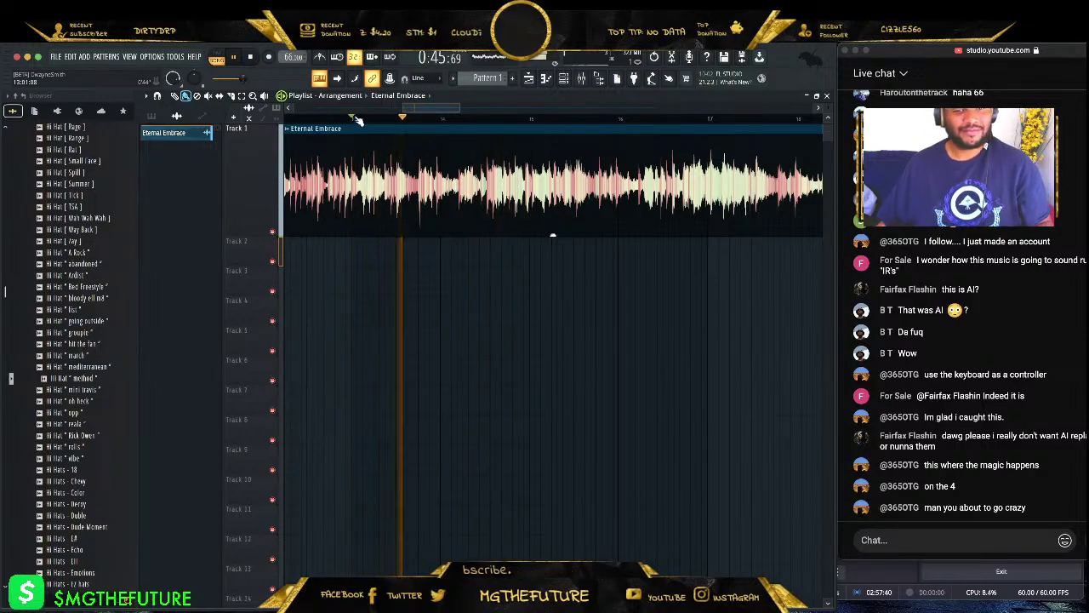
{"action": "scroll", "coordinate": [375, 122], "scroll_direction": "right", "scroll_amount": 3}
{"action": "left_click", "coordinate": [393, 119]}
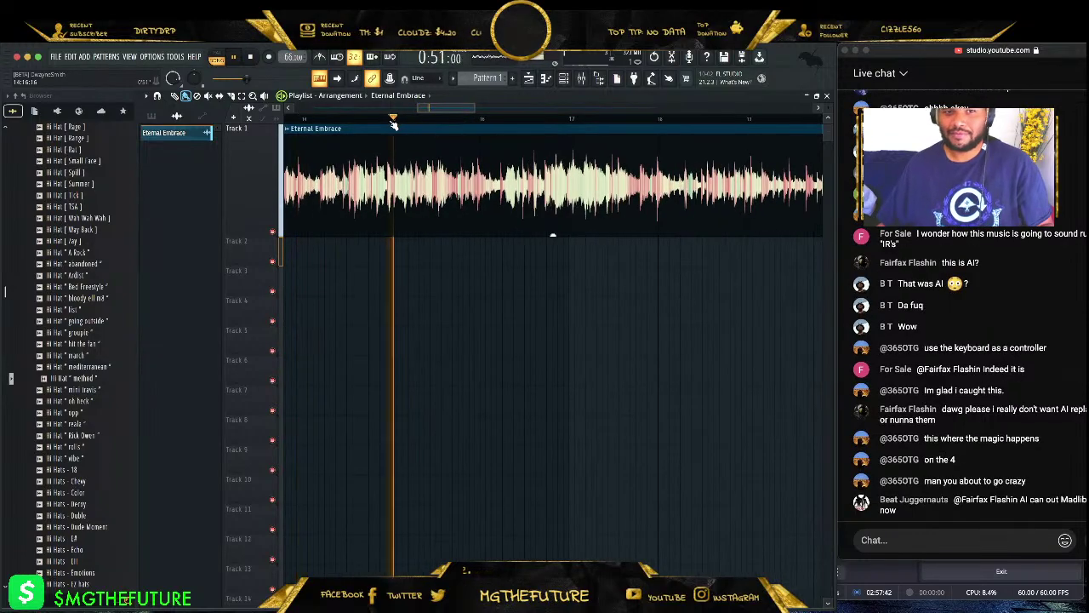
- Slice the Eternal Embrace clip at bars 13 and 17 and select that four-bar range for looped playback
{"action": "left_click_drag", "start_coordinate": [449, 108], "coordinate": [402, 108]}
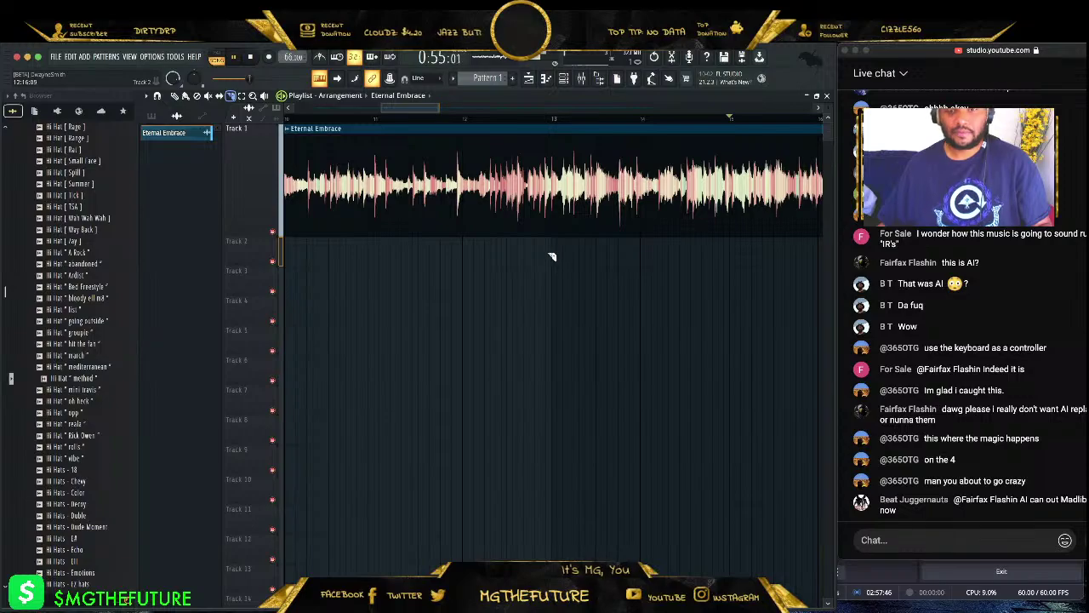
{"action": "left_click_drag", "start_coordinate": [420, 105], "coordinate": [443, 107]}
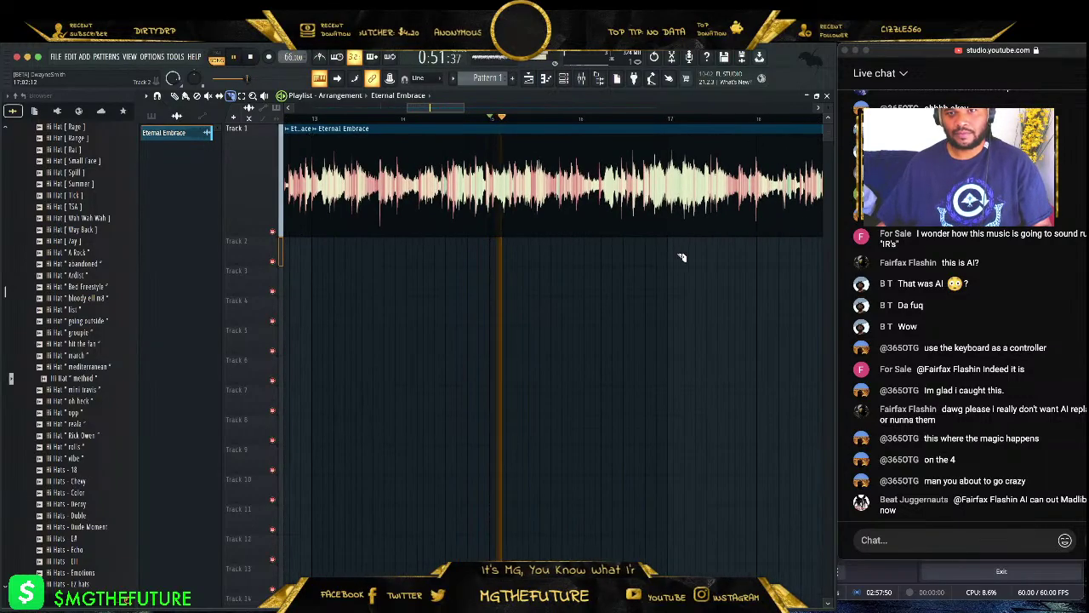
{"action": "left_click_drag", "start_coordinate": [674, 245], "coordinate": [676, 136]}
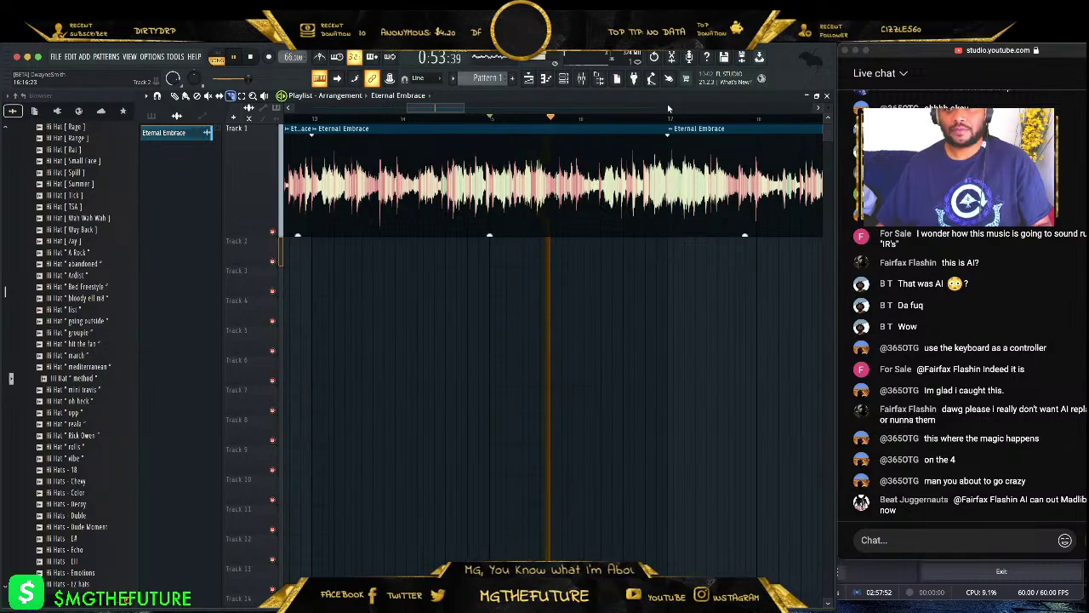
{"action": "left_click", "coordinate": [176, 96]}
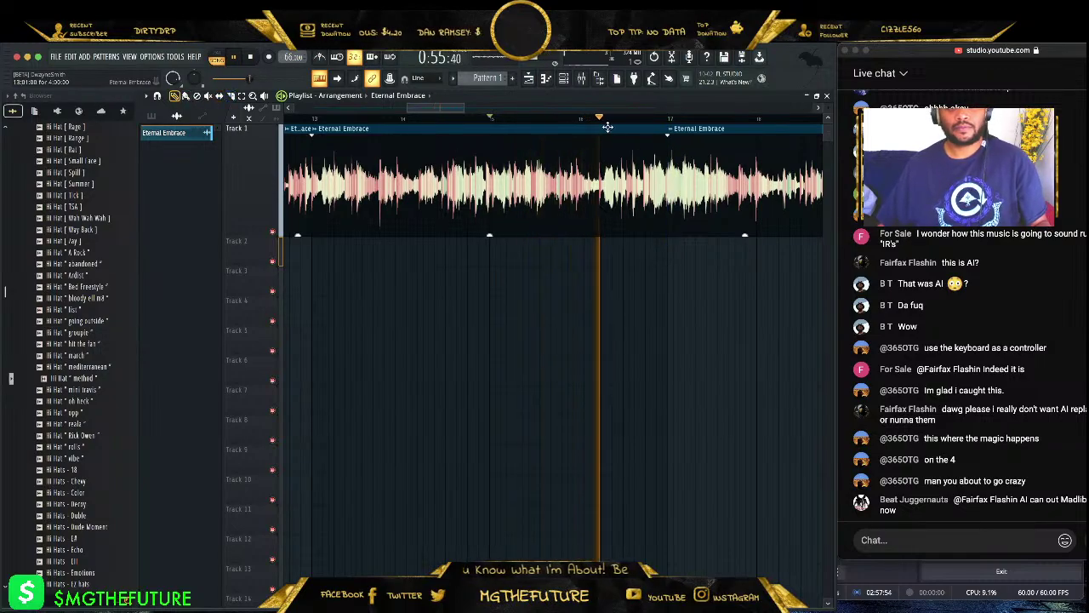
{"action": "key", "text": "F5"}
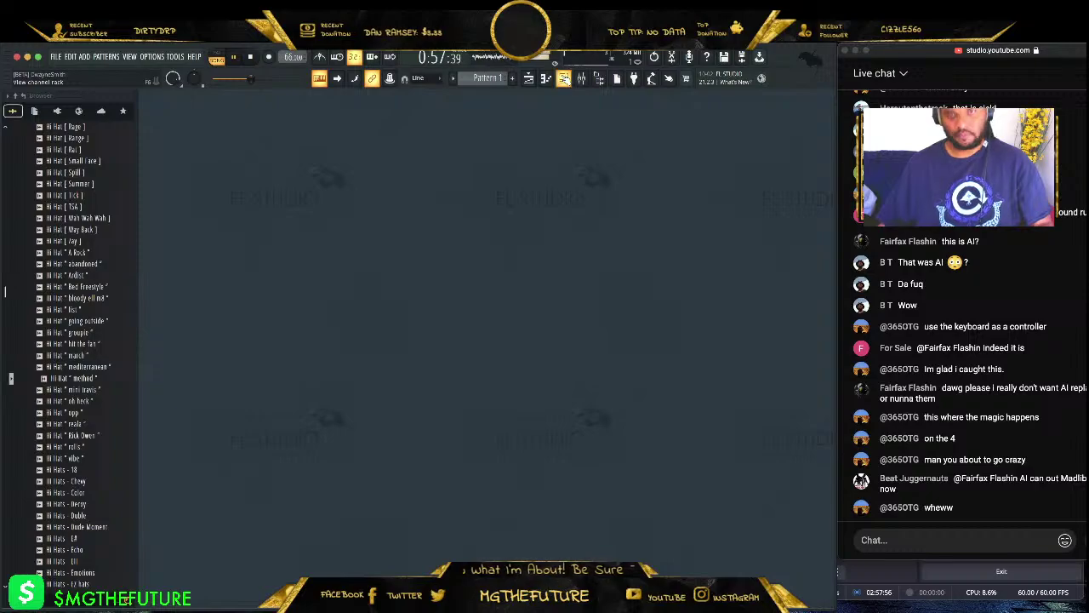
{"action": "left_click", "coordinate": [530, 78]}
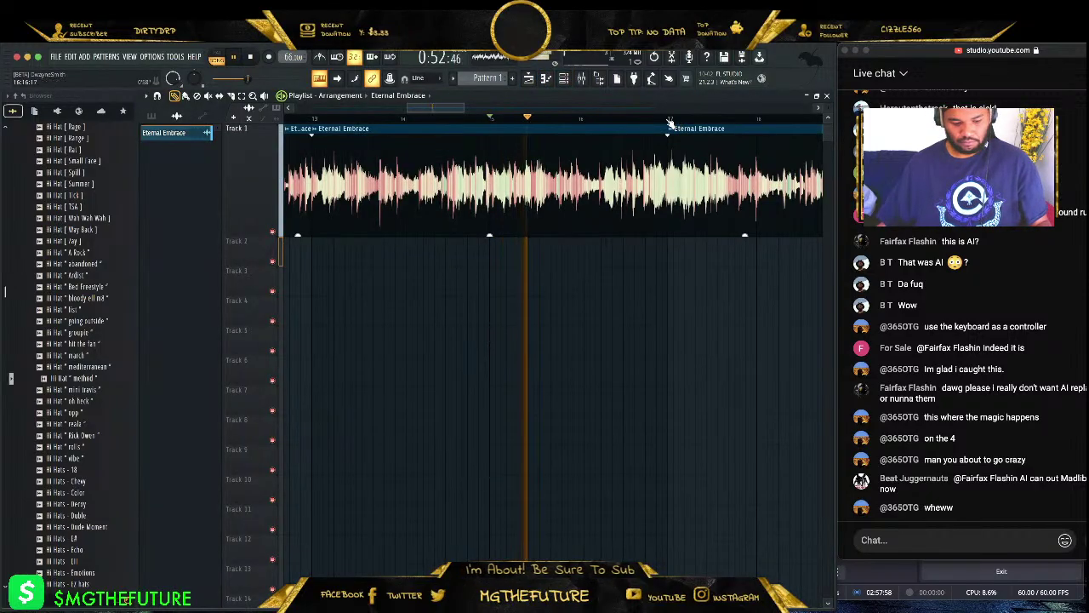
{"action": "left_click_drag", "start_coordinate": [669, 123], "coordinate": [426, 104]}
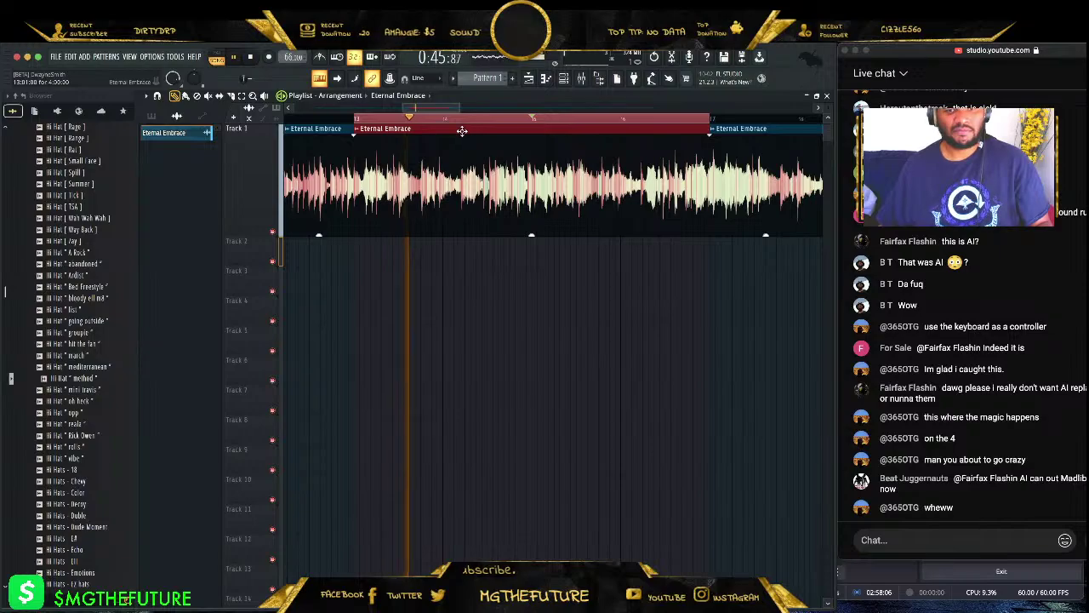
- Move the four-bar slice to track 3 with a taller track, and shift the remaining Eternal Embrace clip on track 1 later
{"action": "left_click_drag", "start_coordinate": [464, 136], "coordinate": [478, 281]}
{"action": "left_click_drag", "start_coordinate": [274, 296], "coordinate": [274, 392]}
{"action": "mouse_move", "coordinate": [465, 106]}
{"action": "left_mouse_down"}
{"action": "mouse_move", "coordinate": [415, 106]}
{"action": "mouse_move", "coordinate": [445, 108]}
{"action": "mouse_move", "coordinate": [433, 98]}
{"action": "mouse_move", "coordinate": [429, 107]}
{"action": "mouse_move", "coordinate": [449, 107]}
{"action": "left_mouse_up"}
{"action": "left_click_drag", "start_coordinate": [589, 160], "coordinate": [747, 161]}
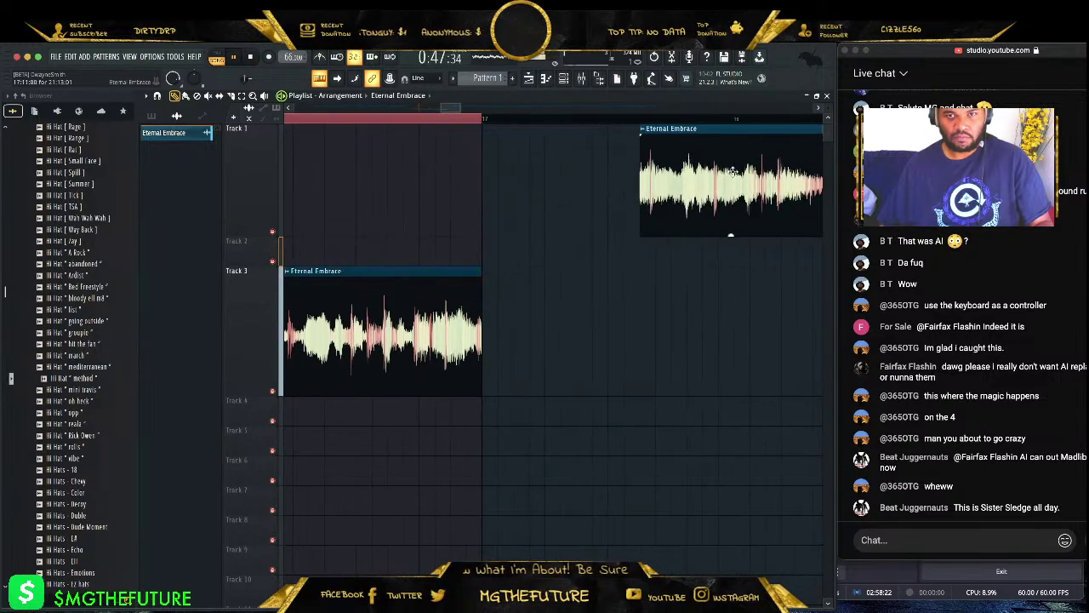
- Extend the end of the track 3 slice past bar 17, stop playback, and cut the excess off at bar 17
{"action": "left_click_drag", "start_coordinate": [482, 332], "coordinate": [577, 331]}
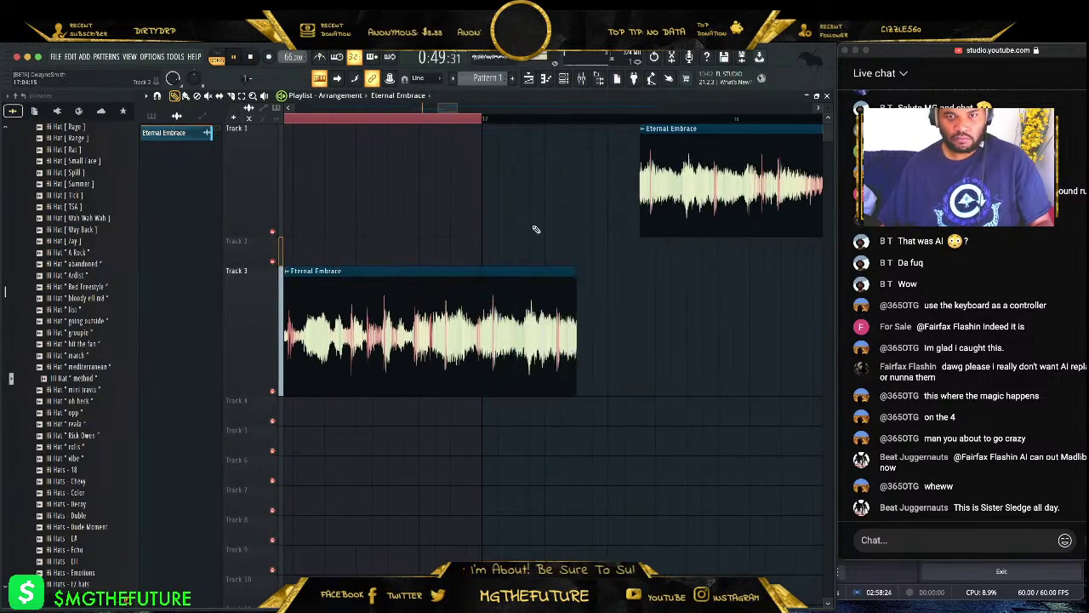
{"action": "left_click", "coordinate": [456, 116]}
{"action": "key", "text": "space"}
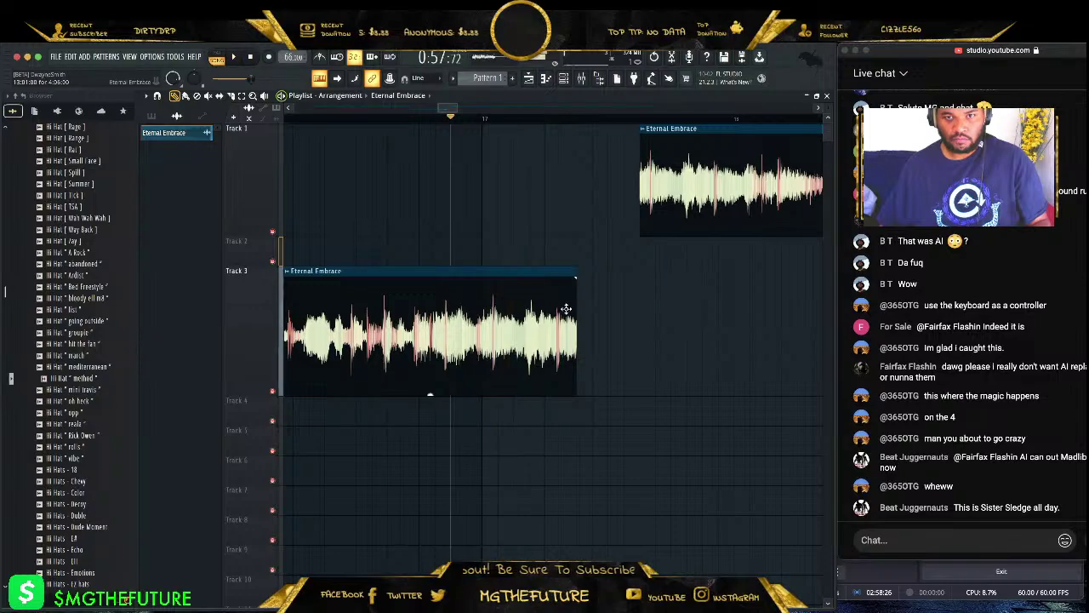
{"action": "mouse_move", "coordinate": [474, 109]}
{"action": "left_mouse_down"}
{"action": "mouse_move", "coordinate": [383, 120]}
{"action": "mouse_move", "coordinate": [414, 136]}
{"action": "mouse_move", "coordinate": [417, 156]}
{"action": "left_mouse_up"}
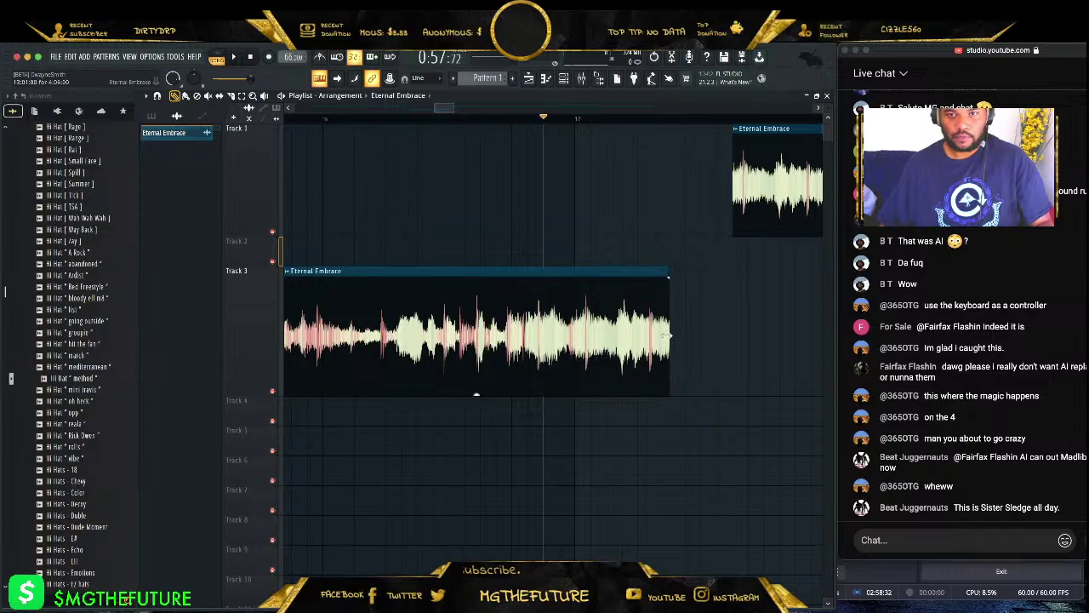
{"action": "left_click_drag", "start_coordinate": [657, 338], "coordinate": [660, 338]}
{"action": "left_click_drag", "start_coordinate": [589, 108], "coordinate": [430, 143]}
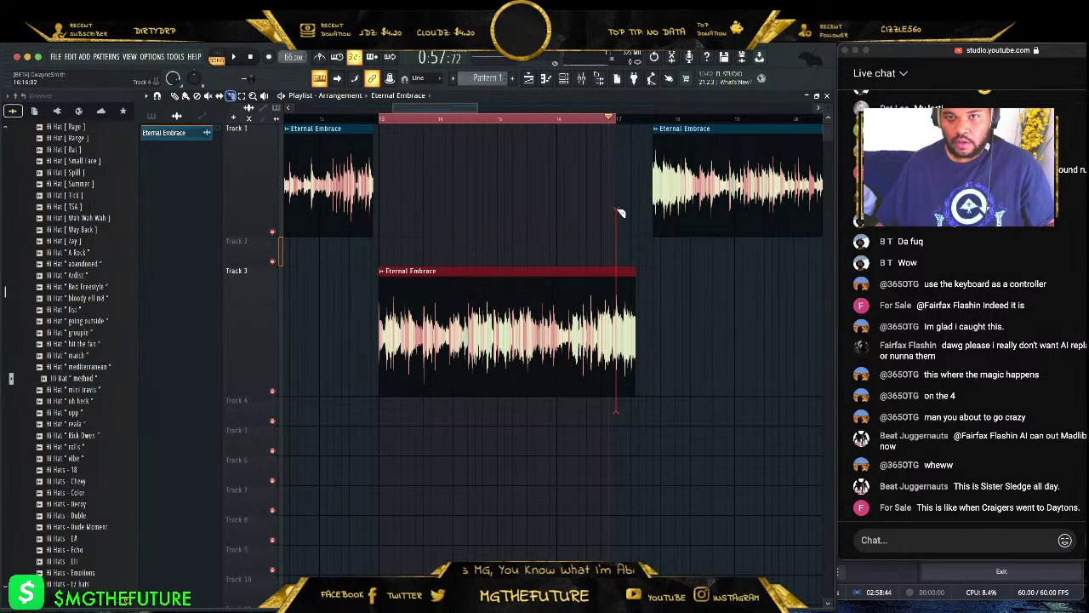
{"action": "left_click_drag", "start_coordinate": [620, 209], "coordinate": [621, 213]}
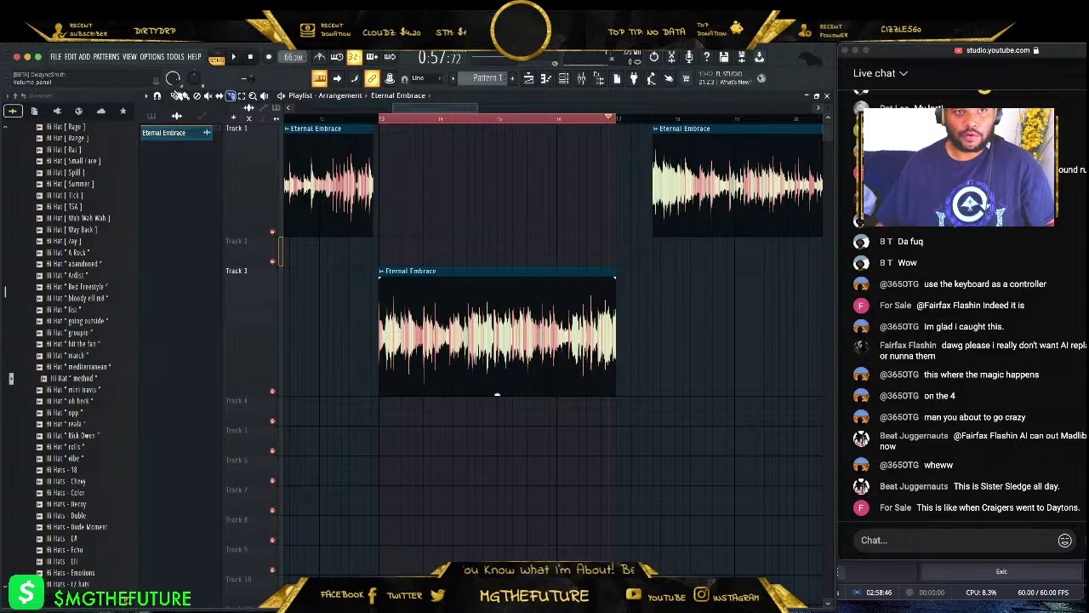
- Extract the drums, bass, instruments and vocals stems from the track 3 slice, muting the source track when done
{"action": "left_click", "coordinate": [382, 273]}
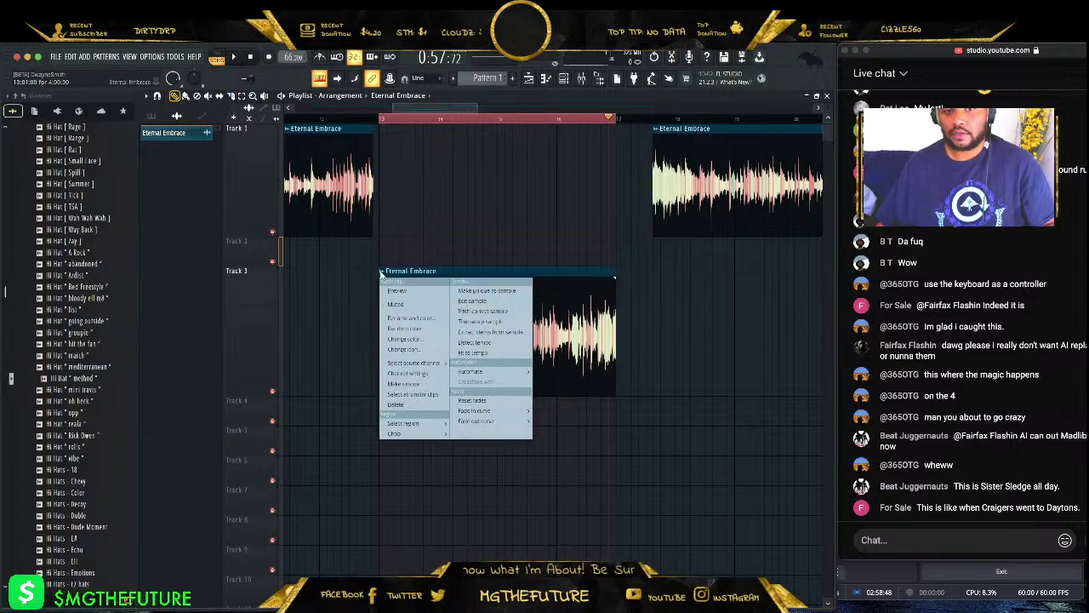
{"action": "left_click", "coordinate": [487, 333]}
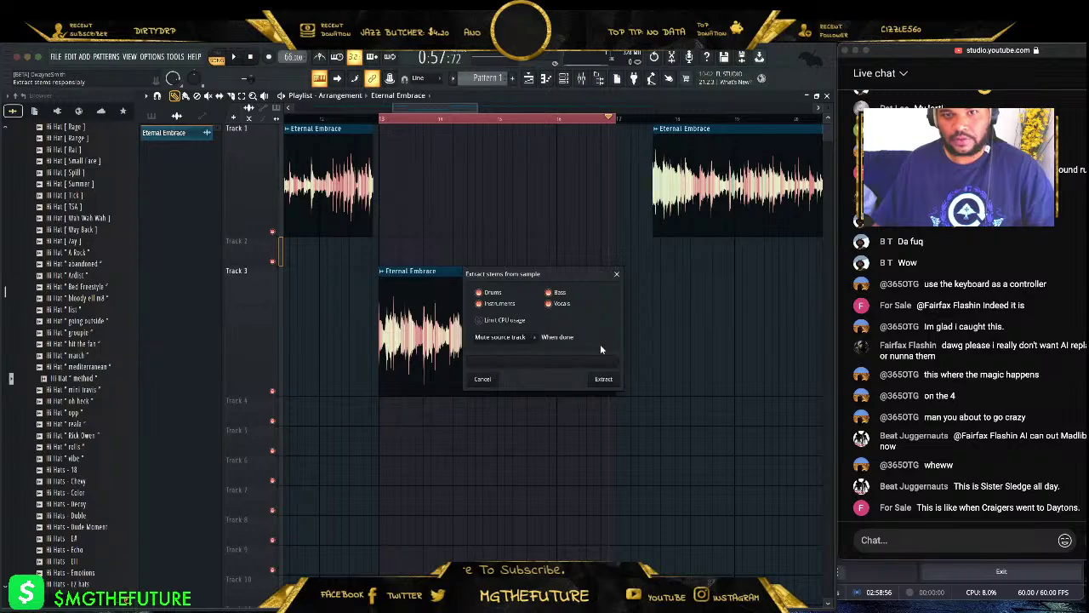
{"action": "left_click", "coordinate": [604, 380]}
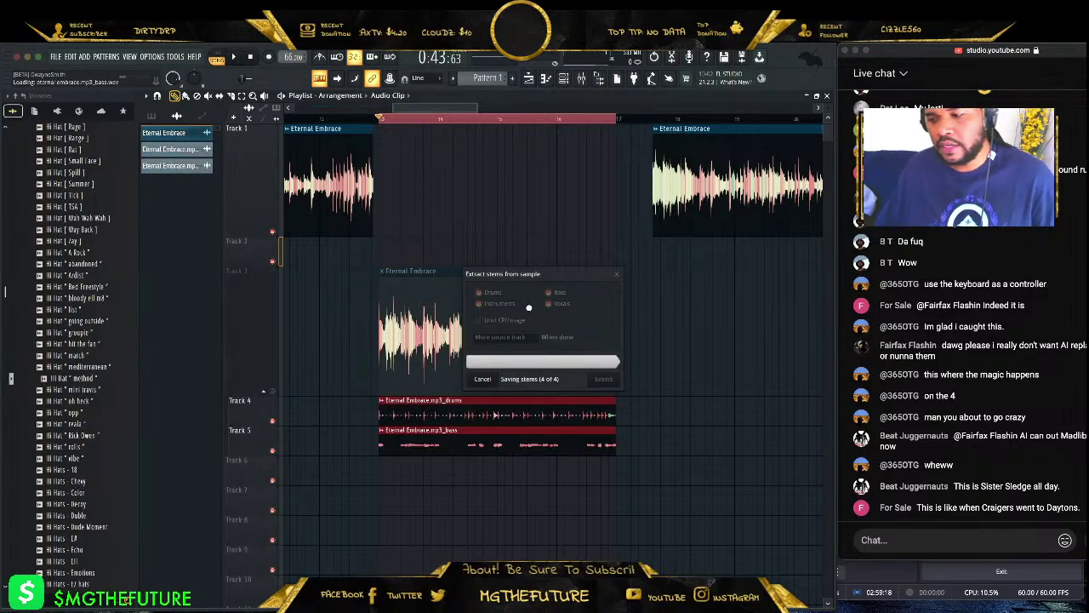
- Mute the drums stem track and play the bass, instruments and vocals stems over the loop
{"action": "scroll", "coordinate": [474, 314], "scroll_direction": "down", "scroll_amount": 3}
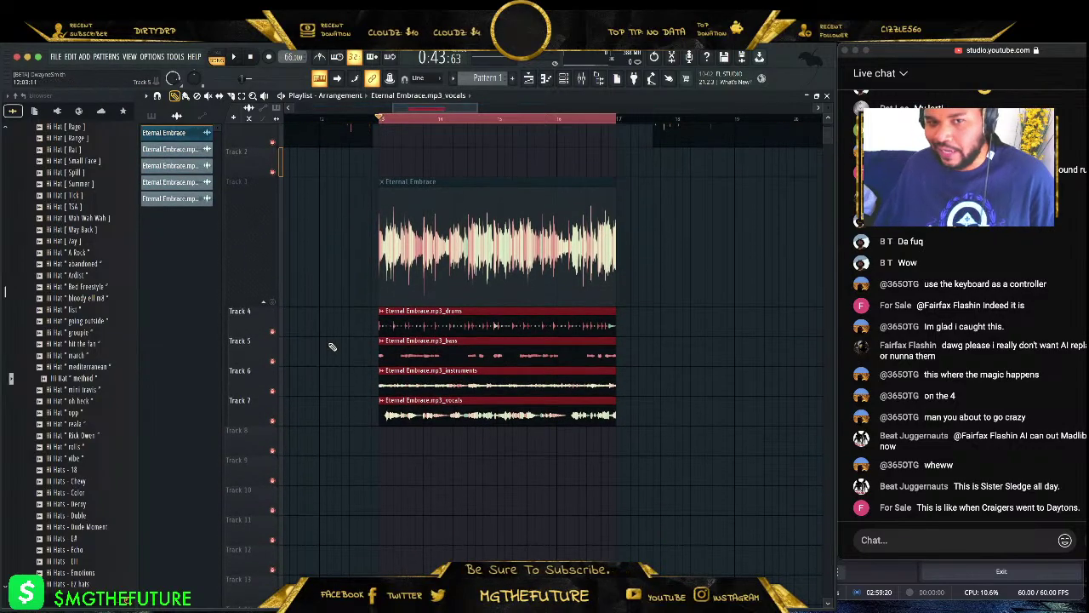
{"action": "left_click", "coordinate": [272, 332]}
{"action": "key", "text": "space"}
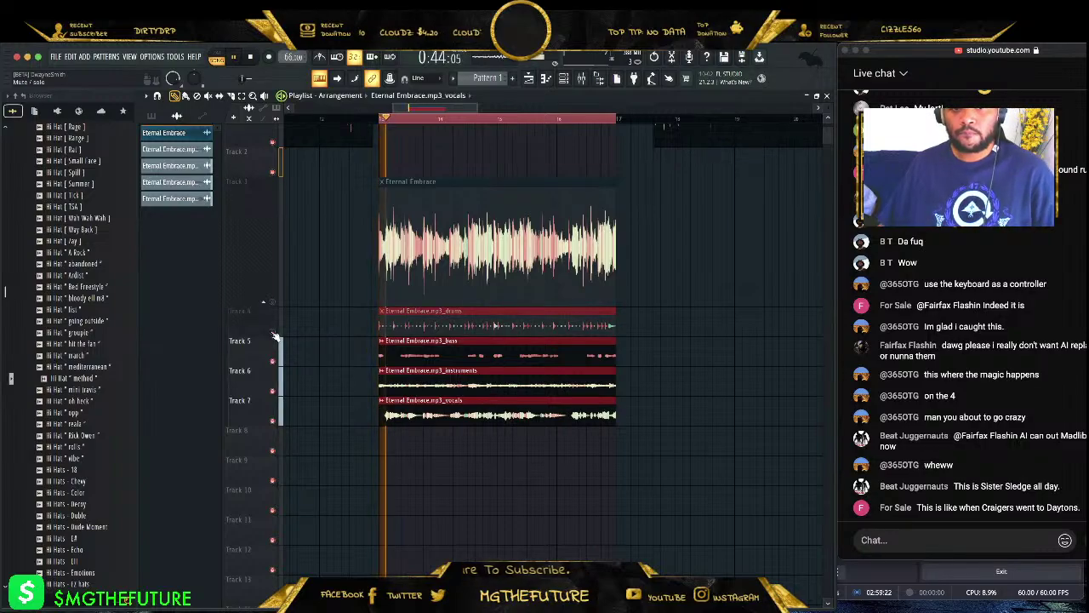
{"action": "scroll", "coordinate": [635, 353], "scroll_direction": "down", "scroll_amount": 2}
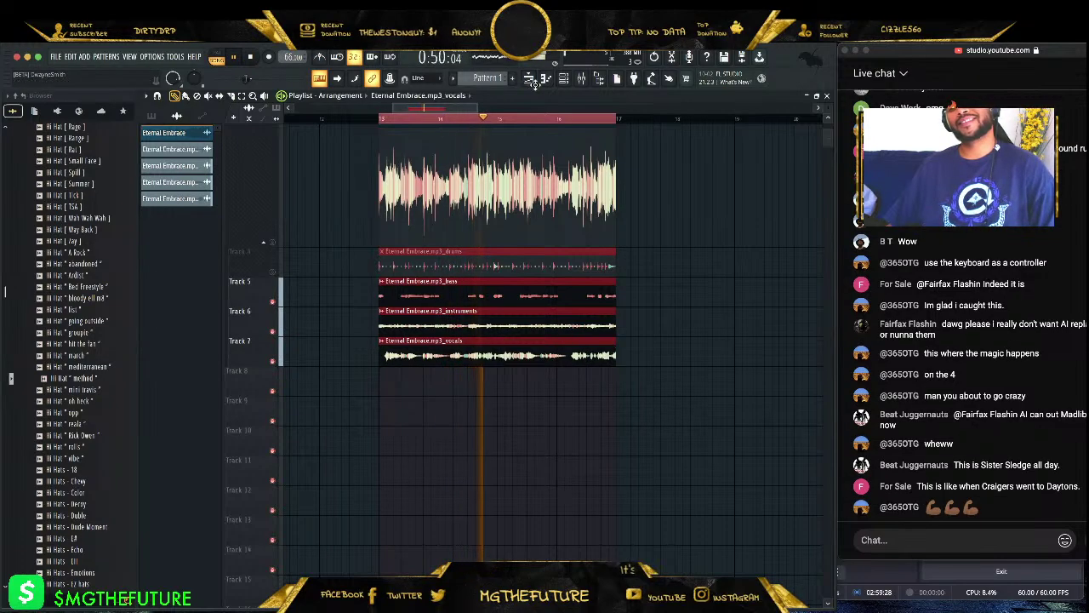
- Select the bass, instruments and vocals channels, then raise the bass stem's pitch and set its time-stretching mode to Auto
{"action": "key", "text": "F6"}
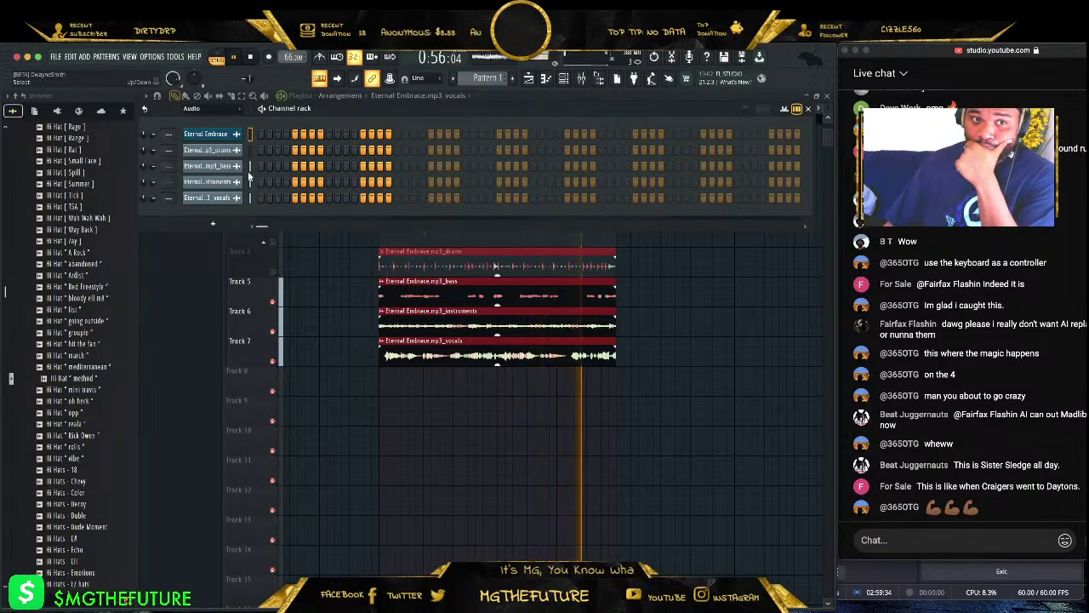
{"action": "left_click_drag", "start_coordinate": [248, 165], "coordinate": [249, 200]}
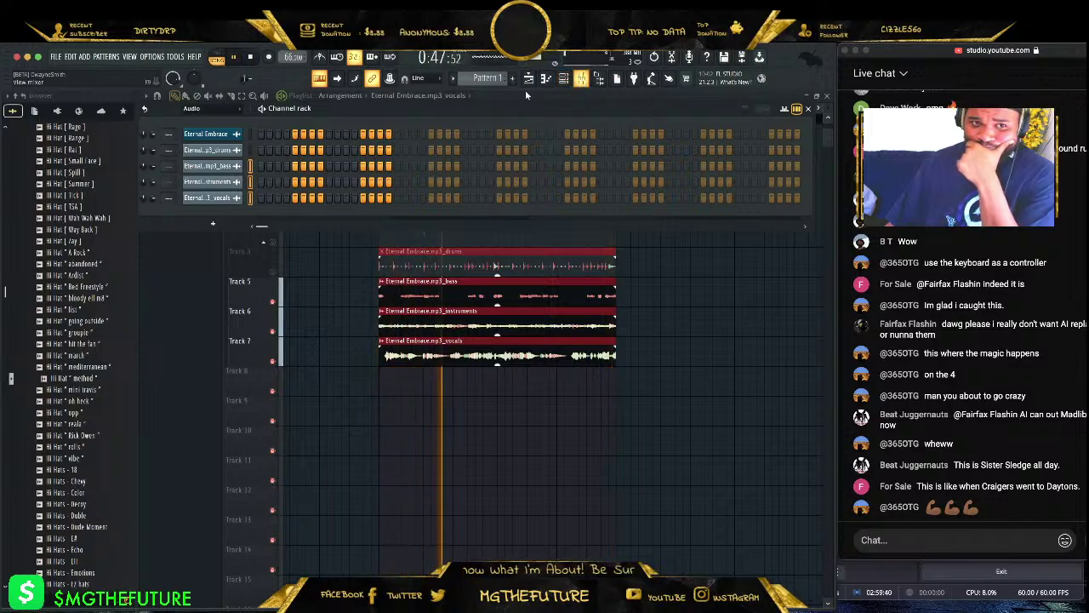
{"action": "left_click", "coordinate": [211, 166]}
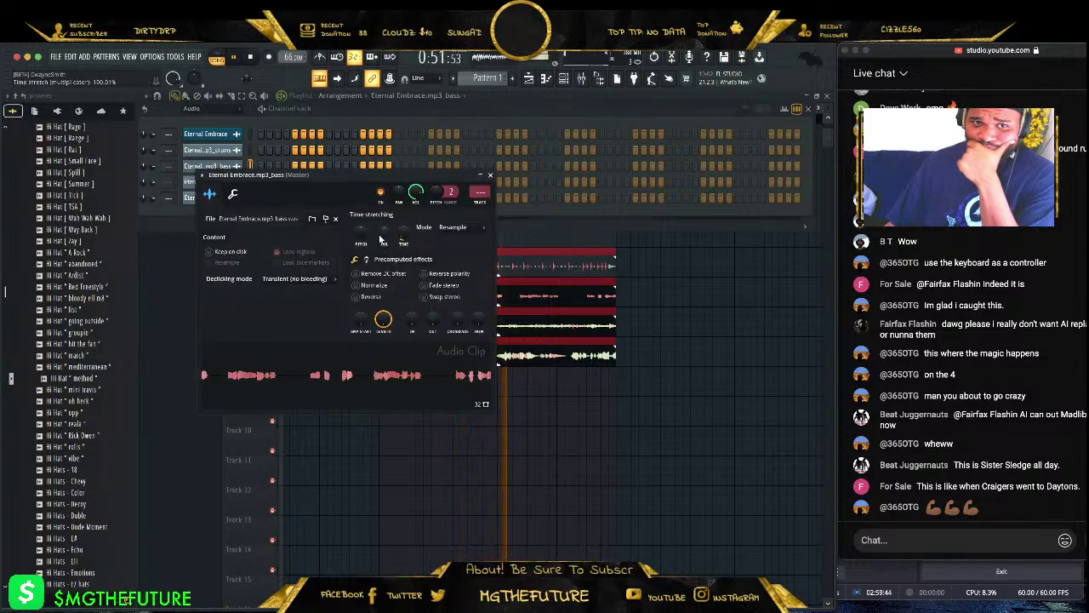
{"action": "left_click_drag", "start_coordinate": [362, 228], "coordinate": [361, 204]}
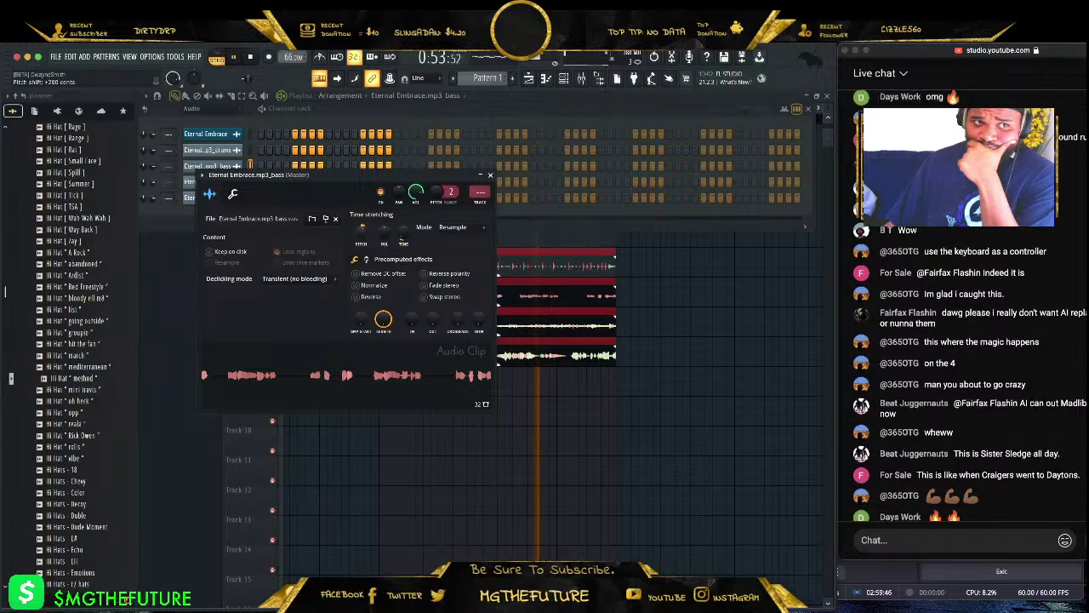
{"action": "left_click", "coordinate": [453, 227]}
{"action": "left_click", "coordinate": [457, 253]}
{"action": "left_click", "coordinate": [463, 227]}
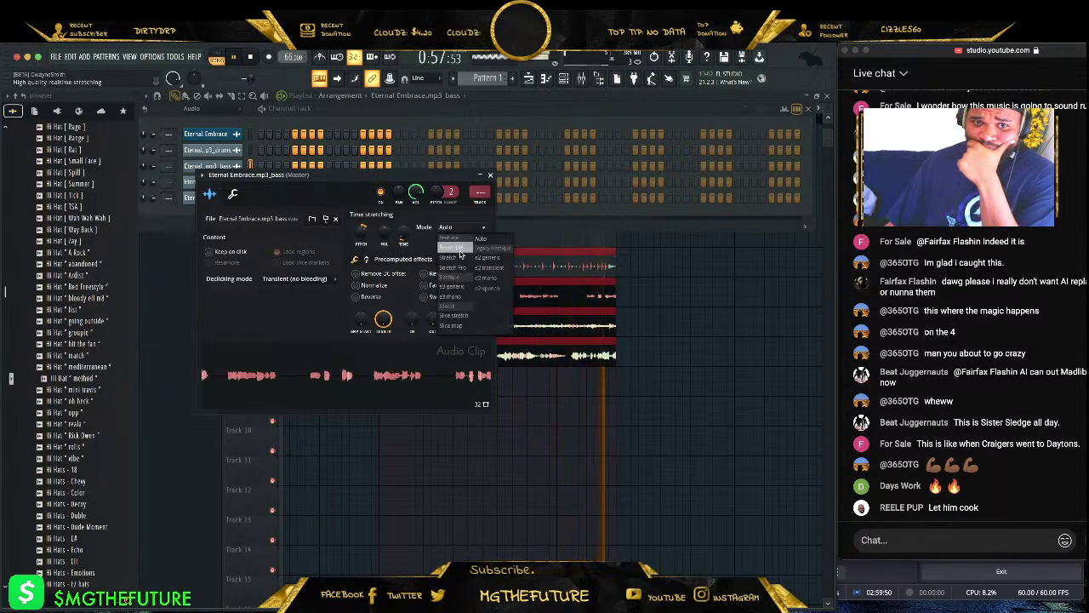
{"action": "left_click", "coordinate": [485, 242]}
{"action": "left_click", "coordinate": [492, 175]}
- Raise the instruments stem's pitch by 300 cents with time-stretching mode Auto, and raise the vocals stem's pitch too
{"action": "left_click", "coordinate": [211, 182]}
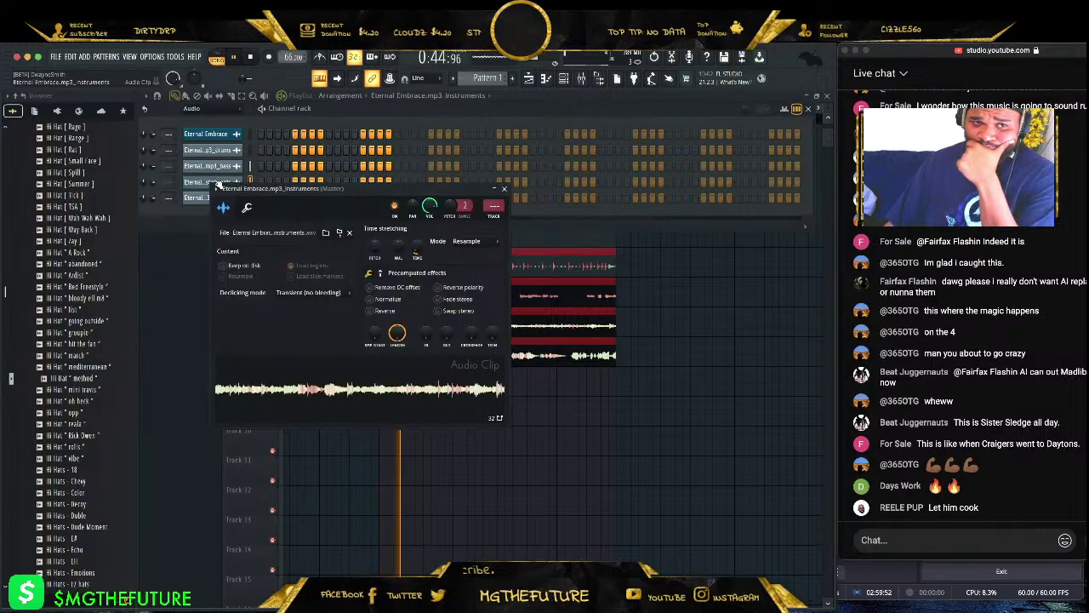
{"action": "left_click_drag", "start_coordinate": [375, 249], "coordinate": [375, 232]}
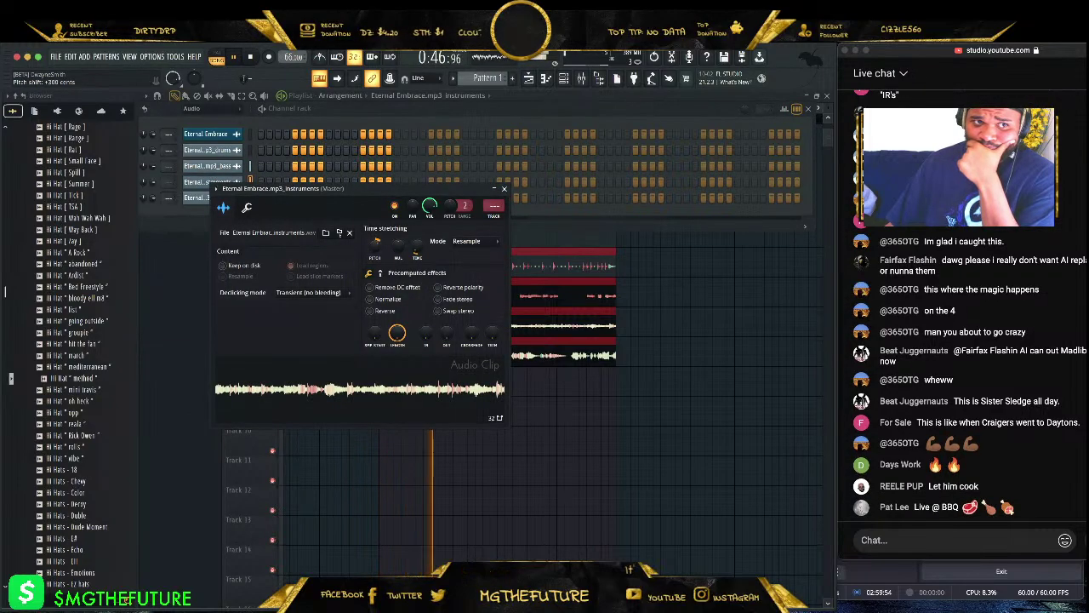
{"action": "scroll", "coordinate": [464, 241], "scroll_direction": "up", "scroll_amount": 1}
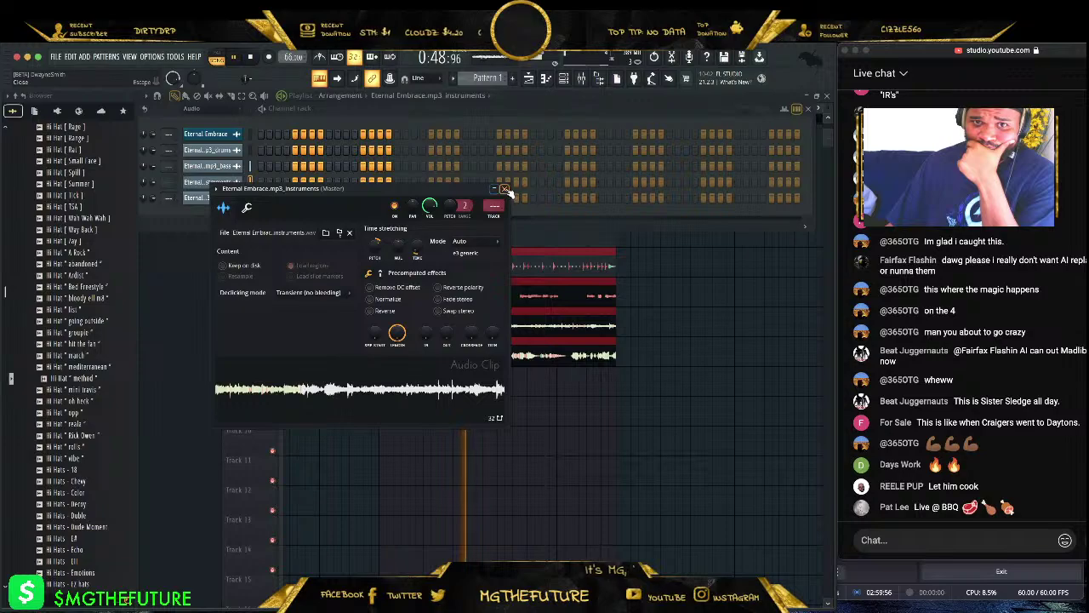
{"action": "left_click", "coordinate": [506, 189]}
{"action": "left_click", "coordinate": [209, 198]}
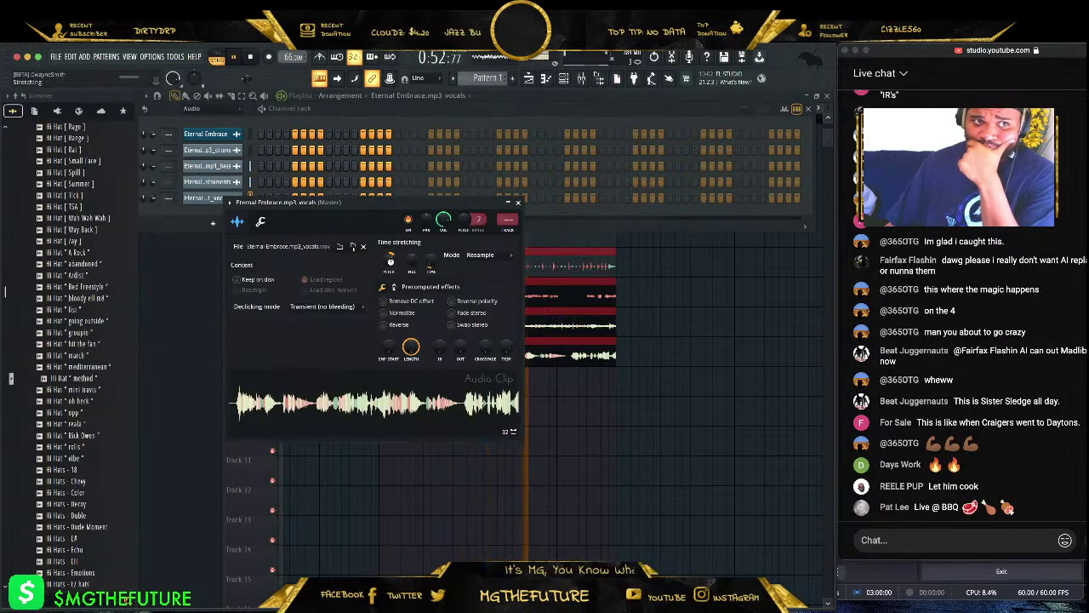
{"action": "left_click", "coordinate": [517, 202]}
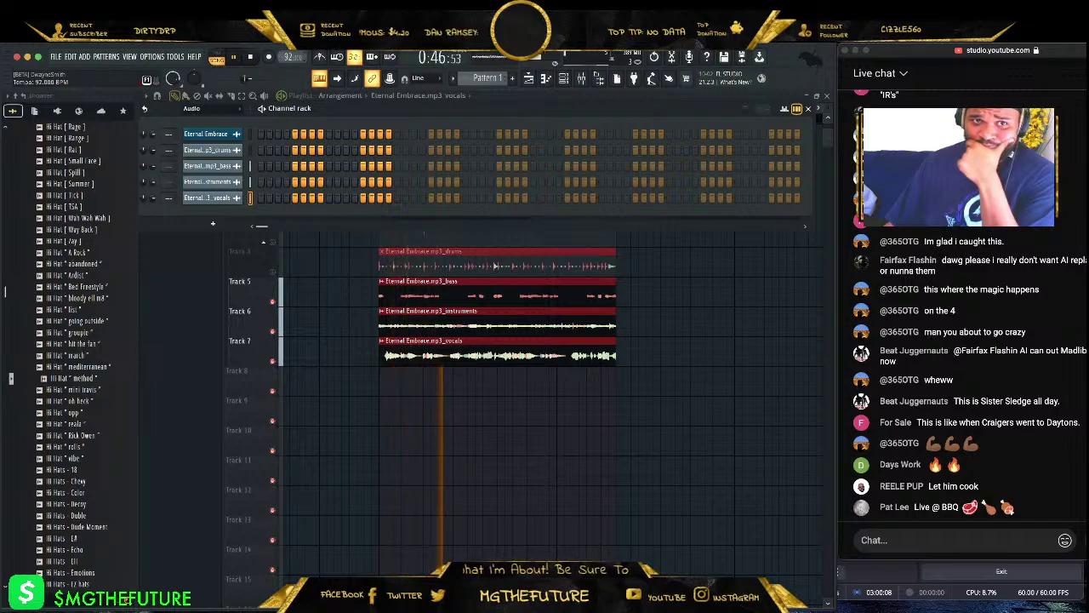
- Restretch all channels for the 92 BPM tempo, and delete the drums, bass, instruments and vocals stem channels
{"action": "key", "text": "Return"}
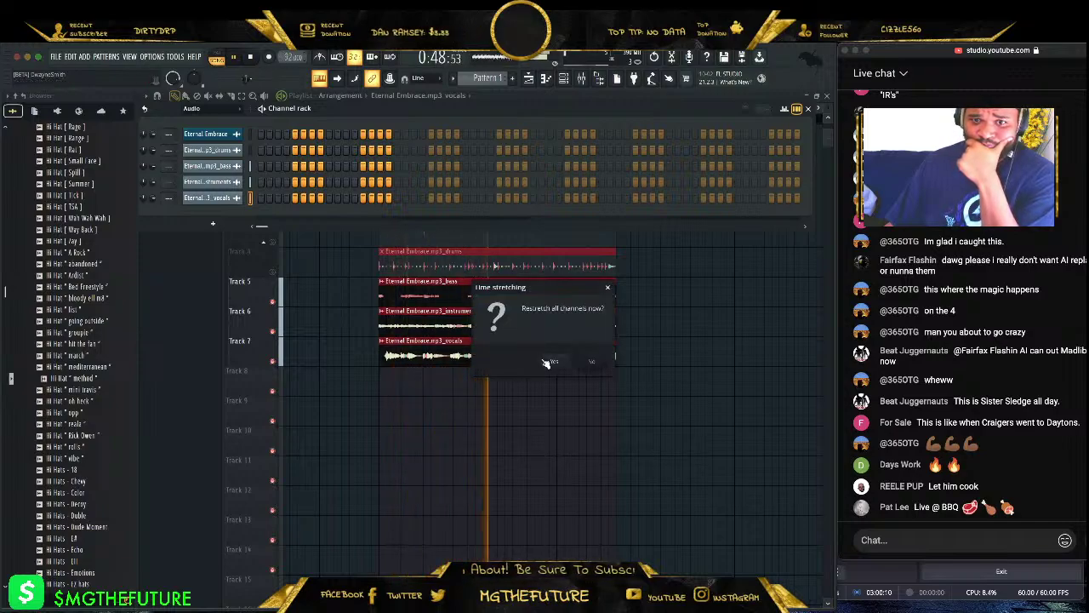
{"action": "key", "text": "Return"}
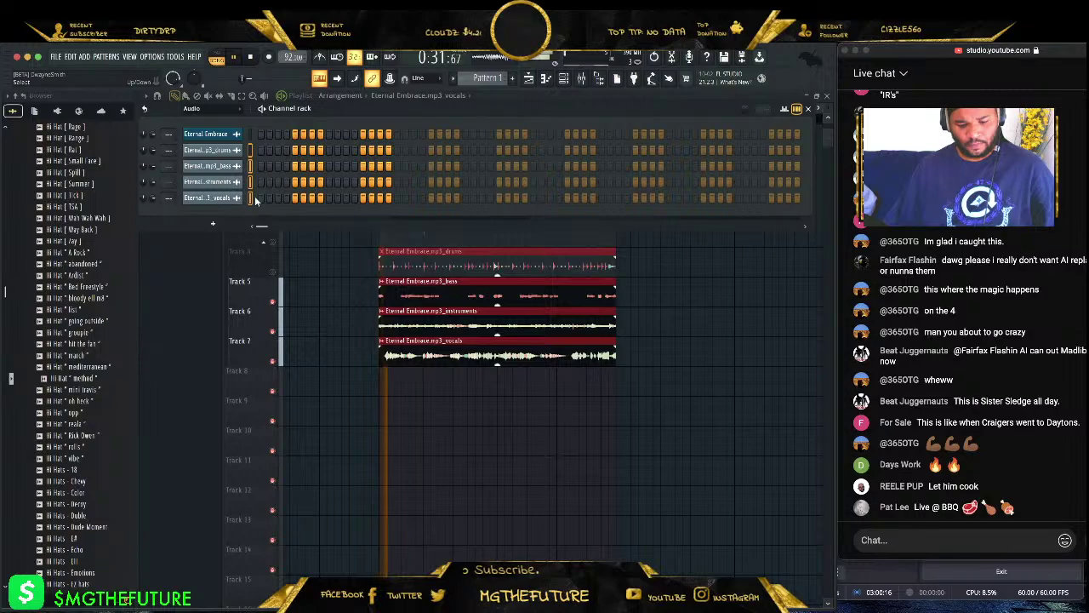
{"action": "left_click_drag", "start_coordinate": [591, 438], "coordinate": [385, 274]}
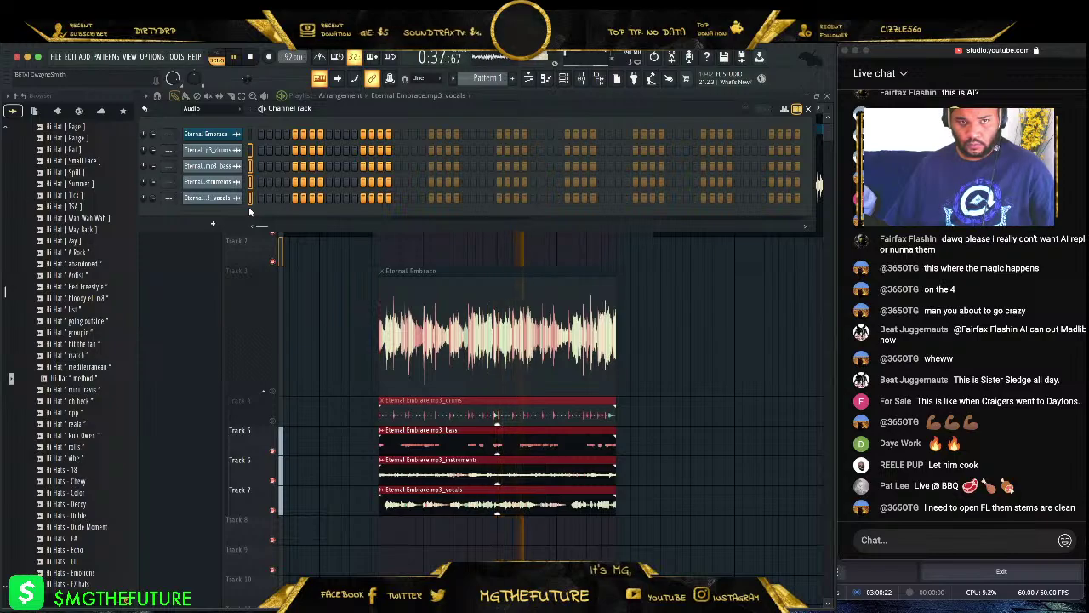
{"action": "key", "text": "alt+Delete"}
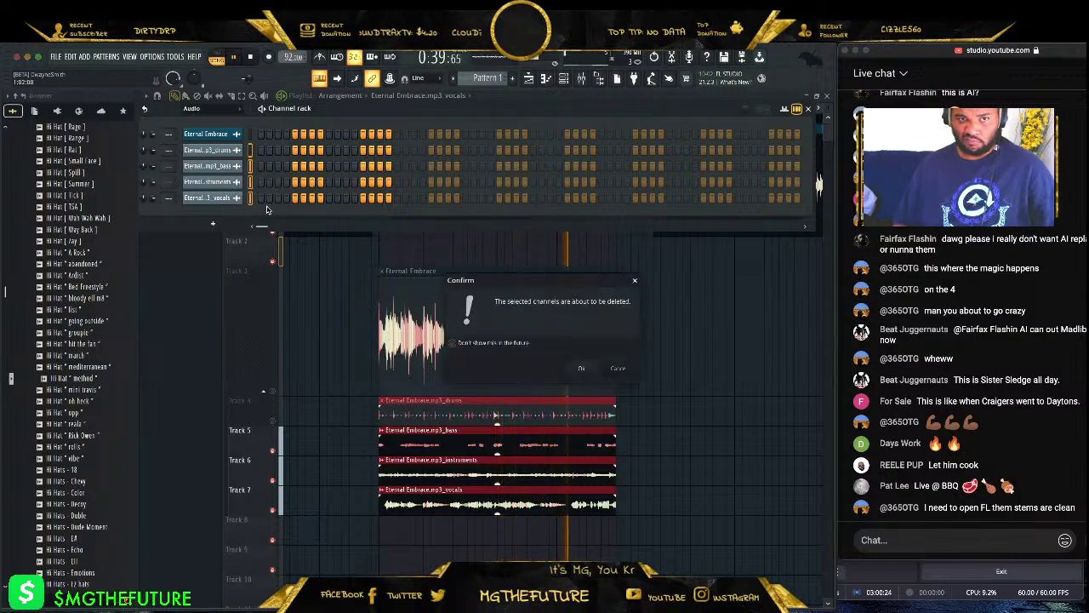
{"action": "key", "text": "Return"}
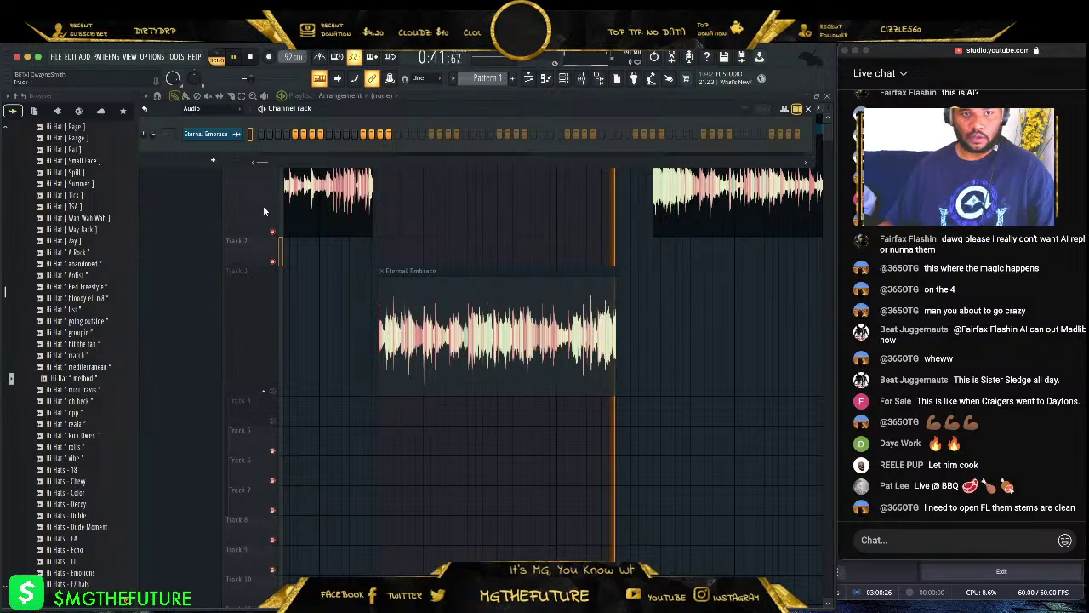
- Unmute track 3 and extract drums, bass, instruments and vocals stems from its Eternal Embrace clip, muting the source track when done
{"action": "left_click", "coordinate": [284, 384]}
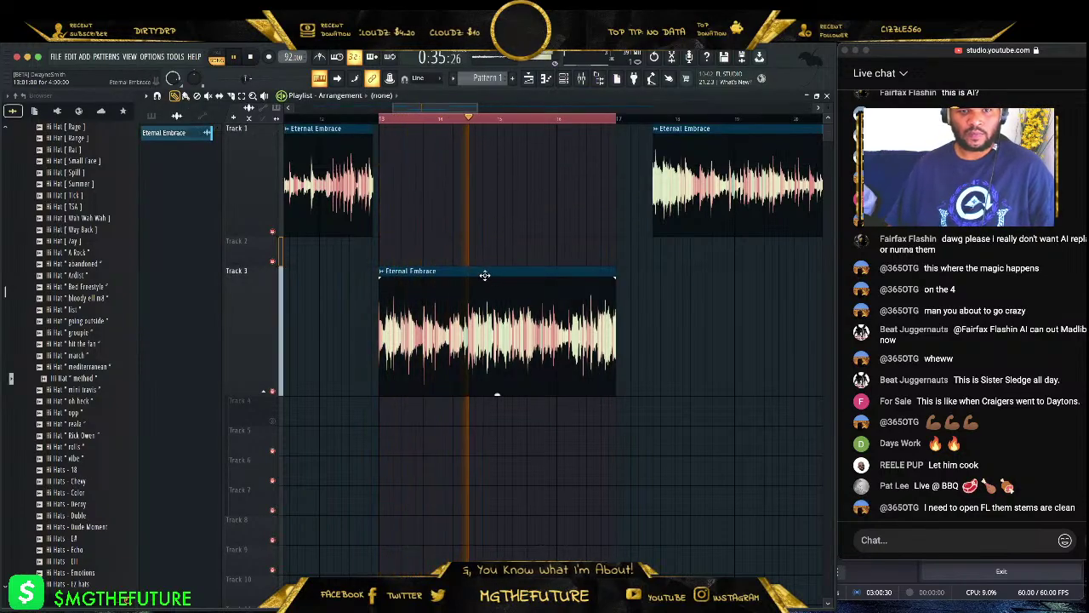
{"action": "left_click", "coordinate": [380, 272]}
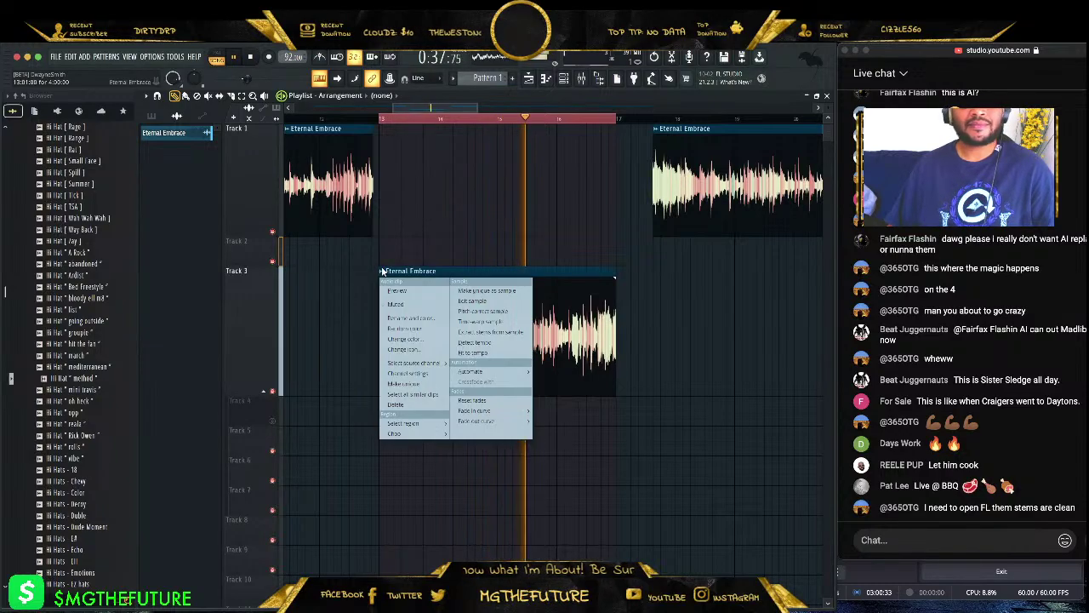
{"action": "left_click", "coordinate": [492, 332]}
{"action": "left_click", "coordinate": [604, 379]}
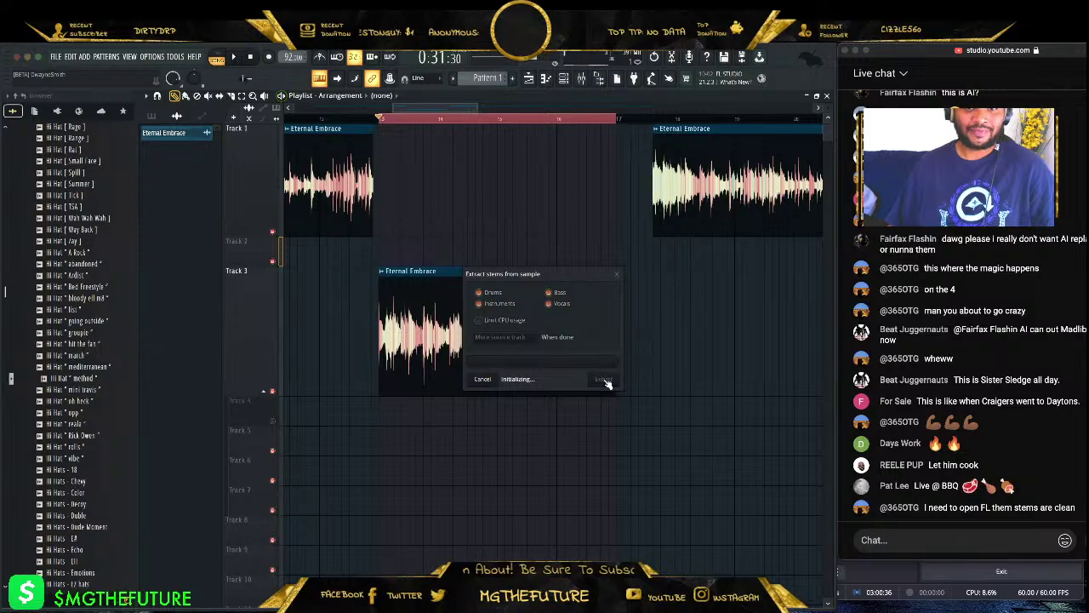
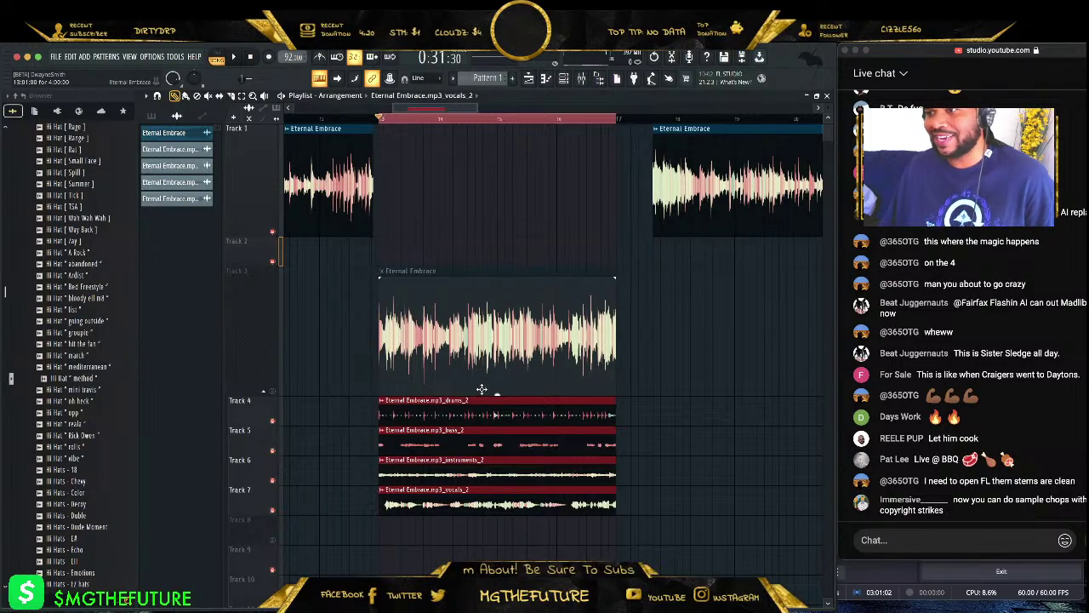
- Mute the new drums stem on track 4 and play the bass, instruments and vocals stems over the loop
{"action": "scroll", "coordinate": [482, 390], "scroll_direction": "down", "scroll_amount": 2}
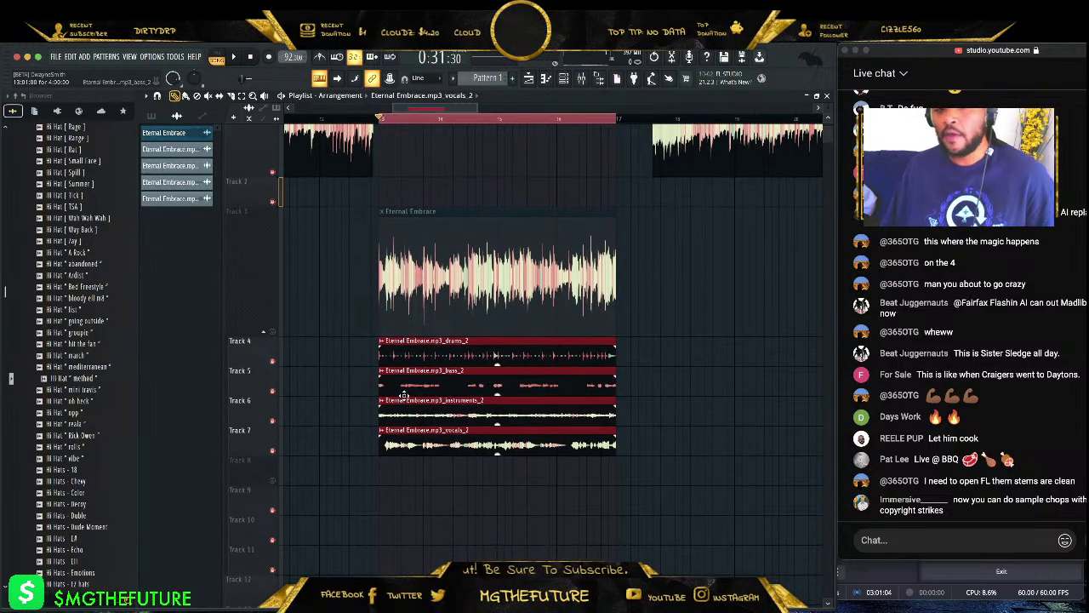
{"action": "left_click", "coordinate": [273, 362]}
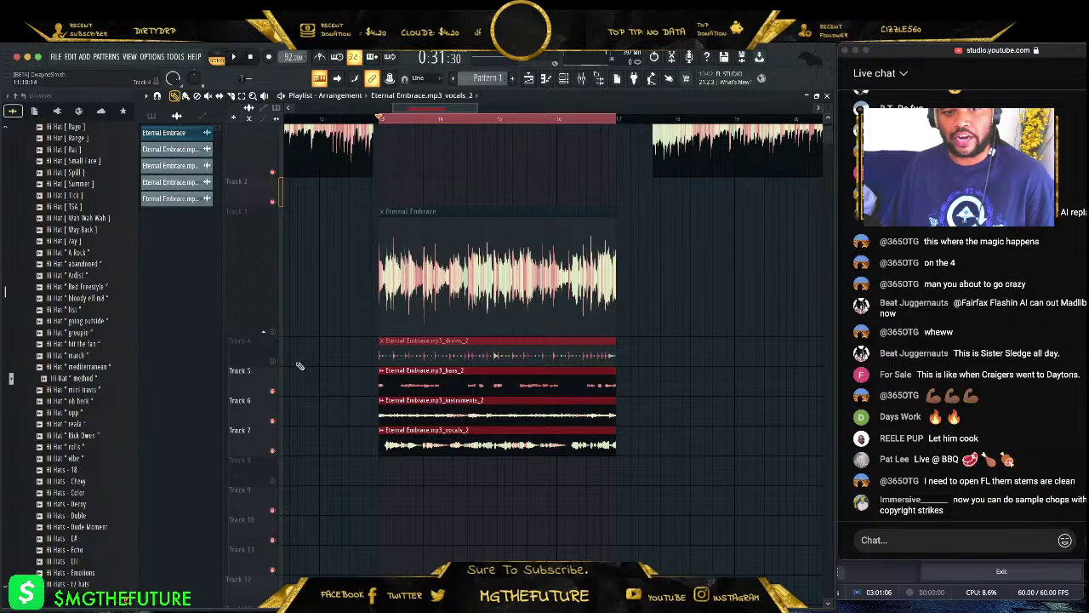
{"action": "scroll", "coordinate": [306, 355], "scroll_direction": "down", "scroll_amount": 2}
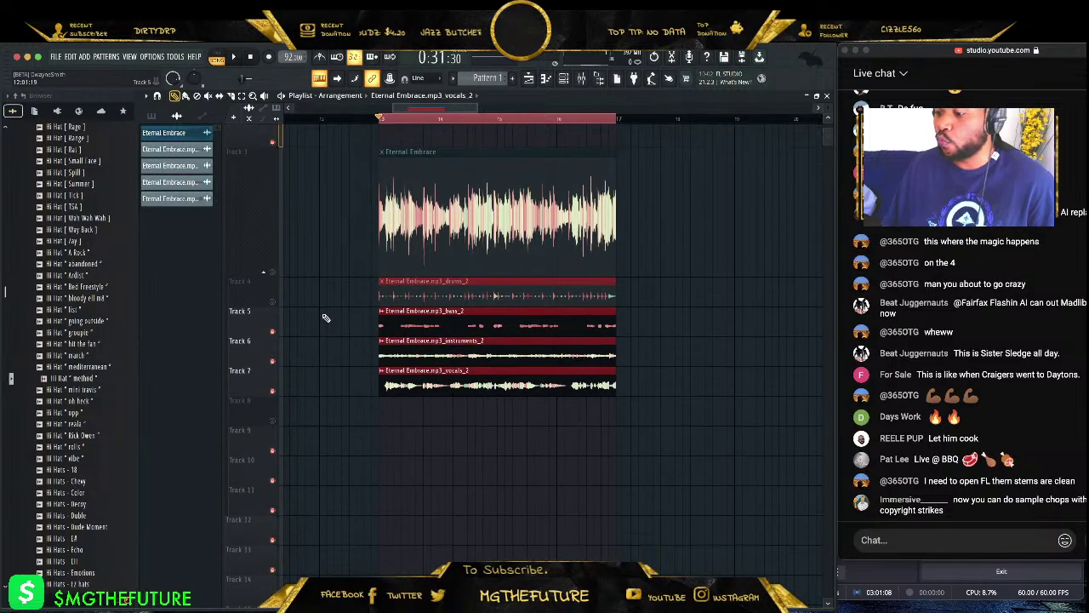
{"action": "key", "text": "space"}
{"action": "scroll", "coordinate": [359, 297], "scroll_direction": "up", "scroll_amount": 2}
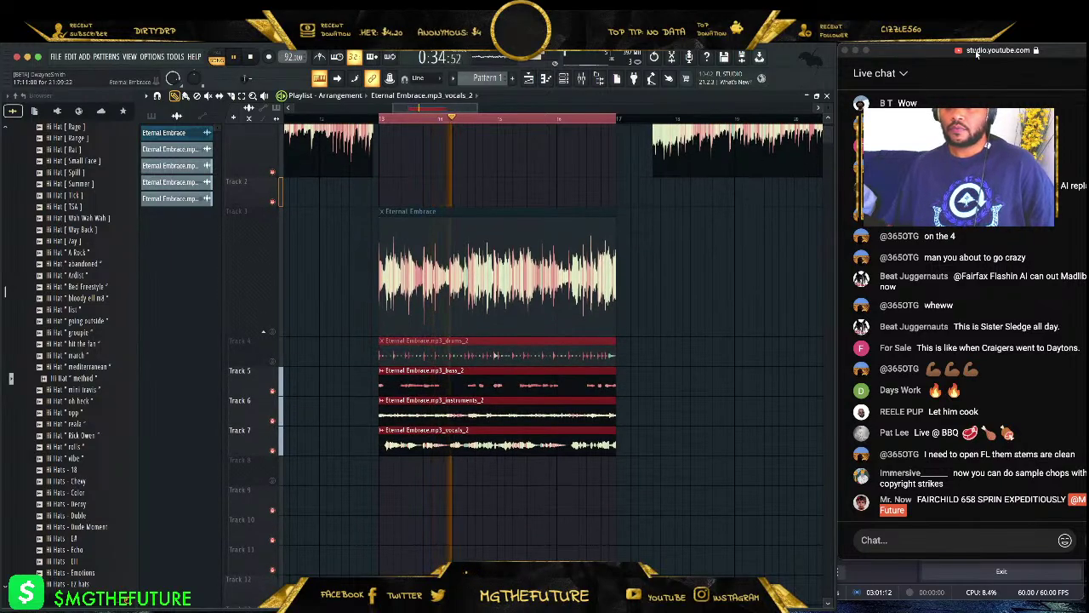
{"action": "left_click_drag", "start_coordinate": [918, 51], "coordinate": [891, 51]}
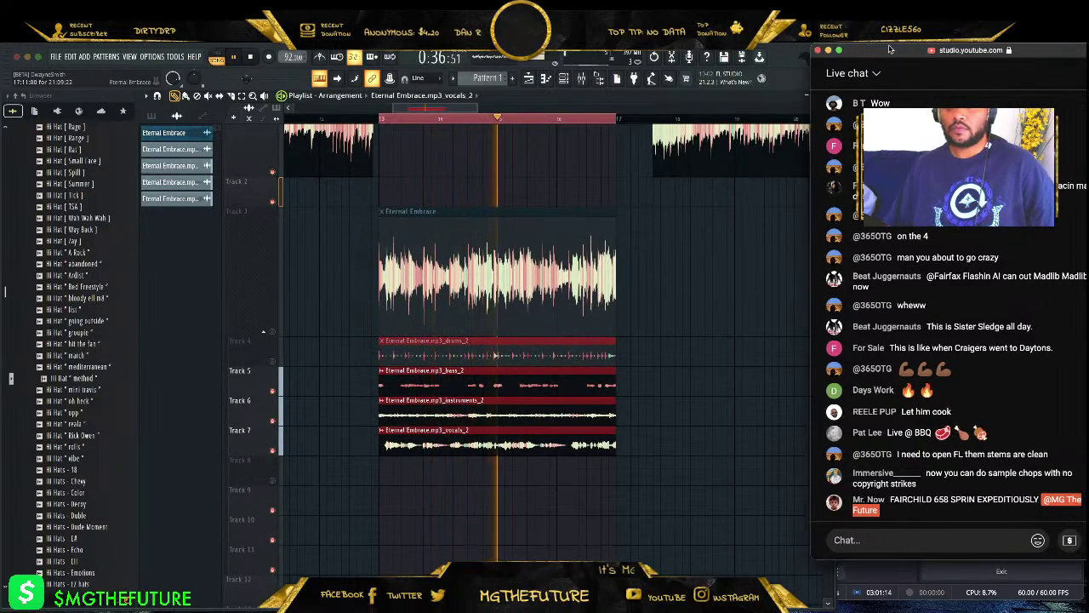
- Select the bass, instruments and vocals stem channels and route them to consecutive mixer tracks starting from insert 10
{"action": "left_click", "coordinate": [580, 79]}
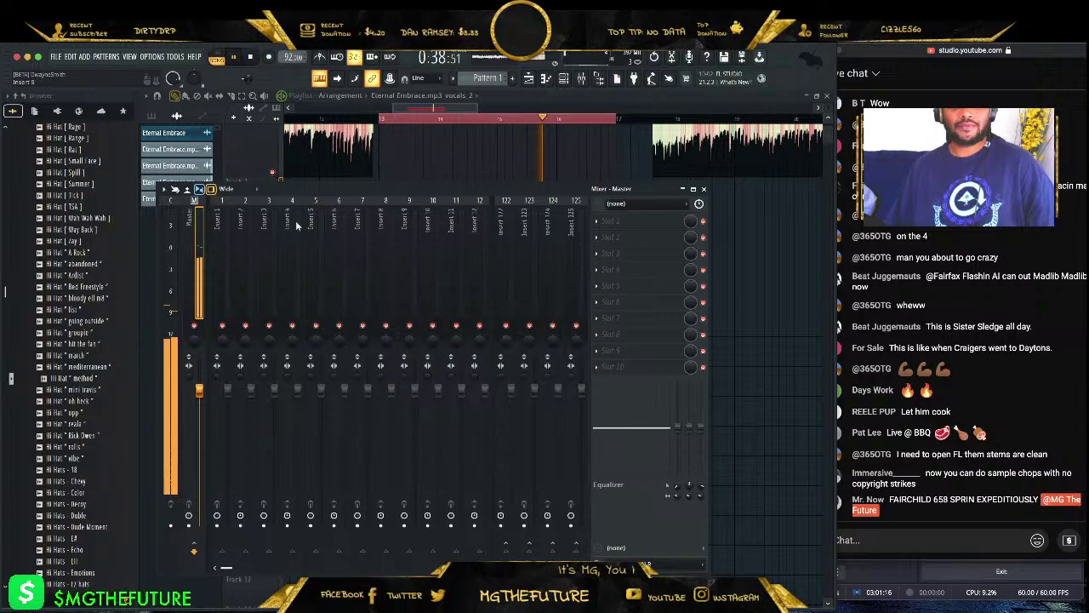
{"action": "key", "text": "F6"}
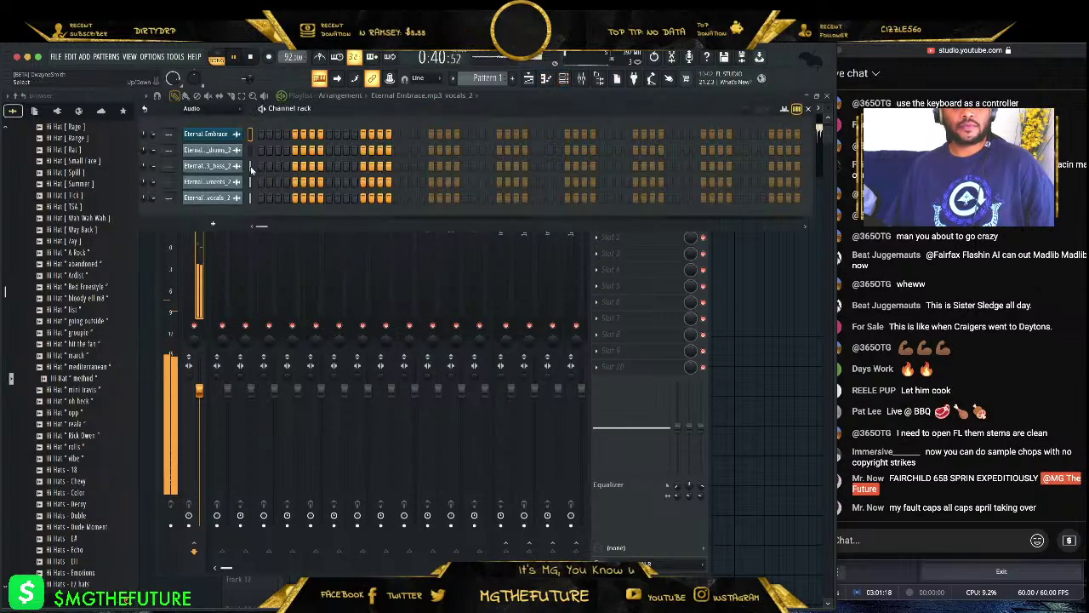
{"action": "left_click", "coordinate": [390, 286]}
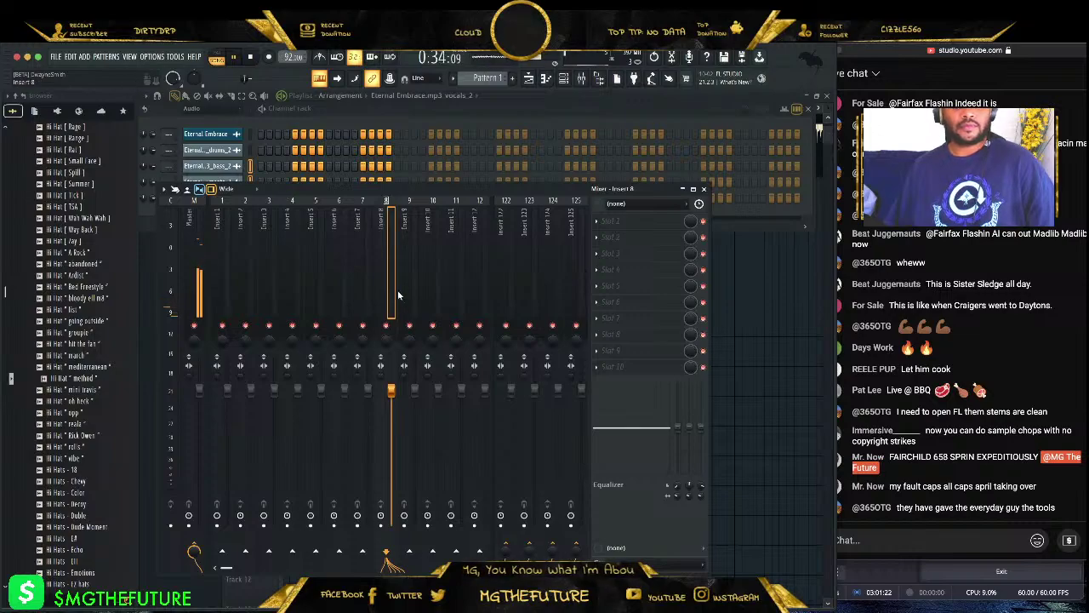
{"action": "right_click", "coordinate": [437, 274]}
{"action": "mouse_move", "coordinate": [510, 327]}
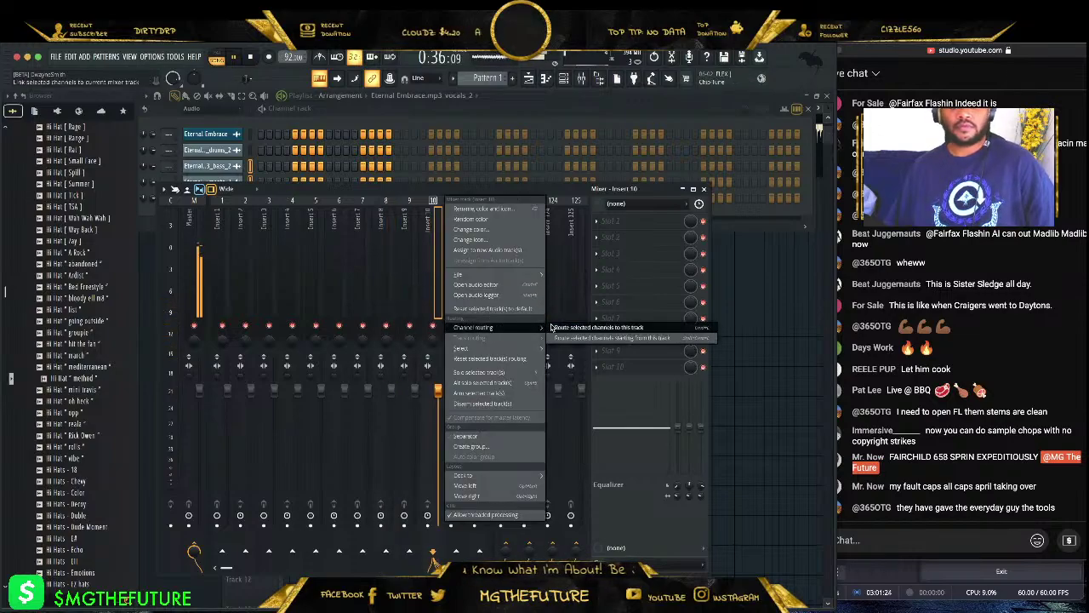
{"action": "left_click", "coordinate": [568, 339]}
{"action": "left_click_drag", "start_coordinate": [226, 569], "coordinate": [242, 568]}
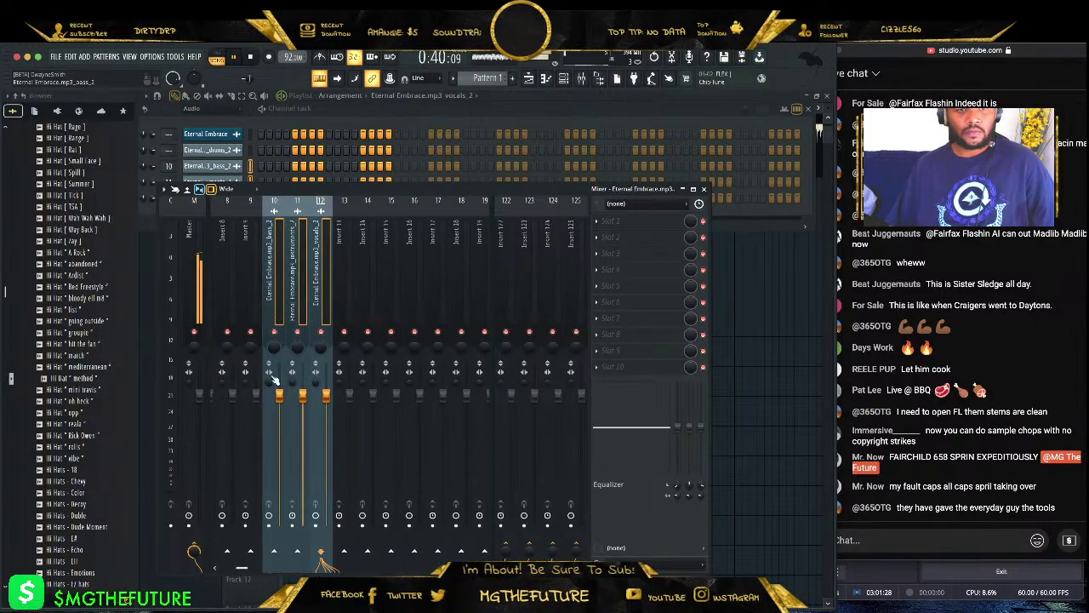
- Rename mixer insert 9 as BUS - SAMPLE and color it Chocolate Brown (#651B14)
{"action": "right_click", "coordinate": [251, 315]}
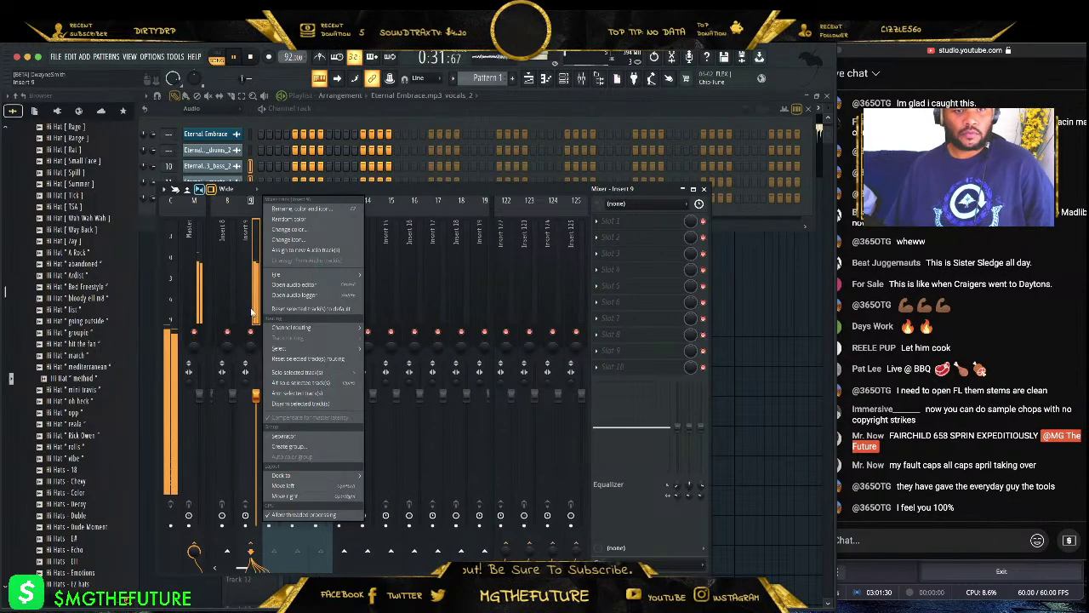
{"action": "left_click", "coordinate": [305, 209]}
{"action": "type", "text": "B"}
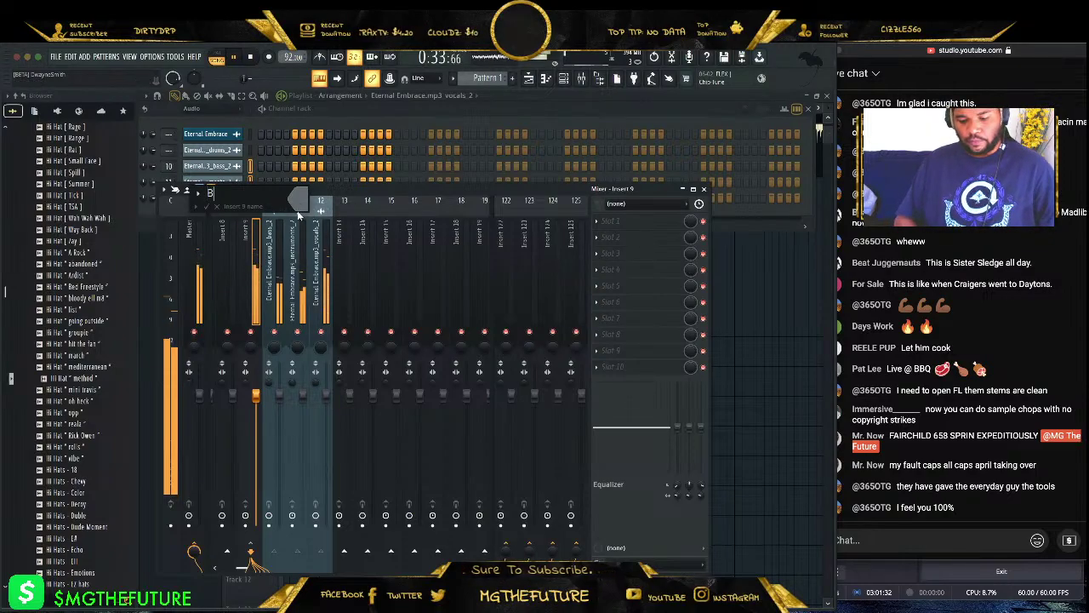
{"action": "type", "text": "US =- SAMPLE"}
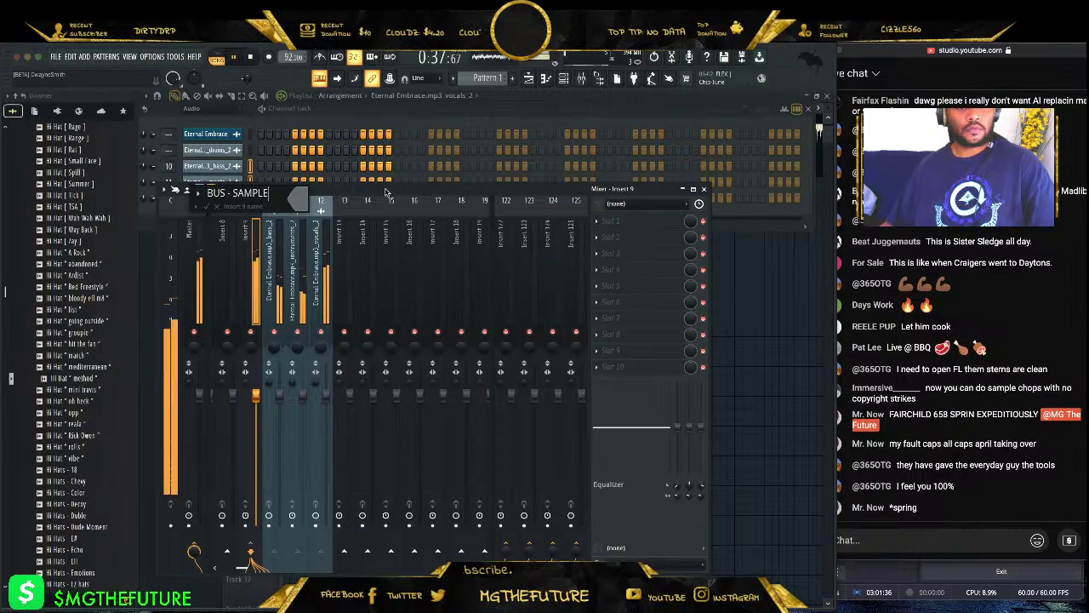
{"action": "left_click", "coordinate": [296, 202]}
{"action": "left_click", "coordinate": [350, 369]}
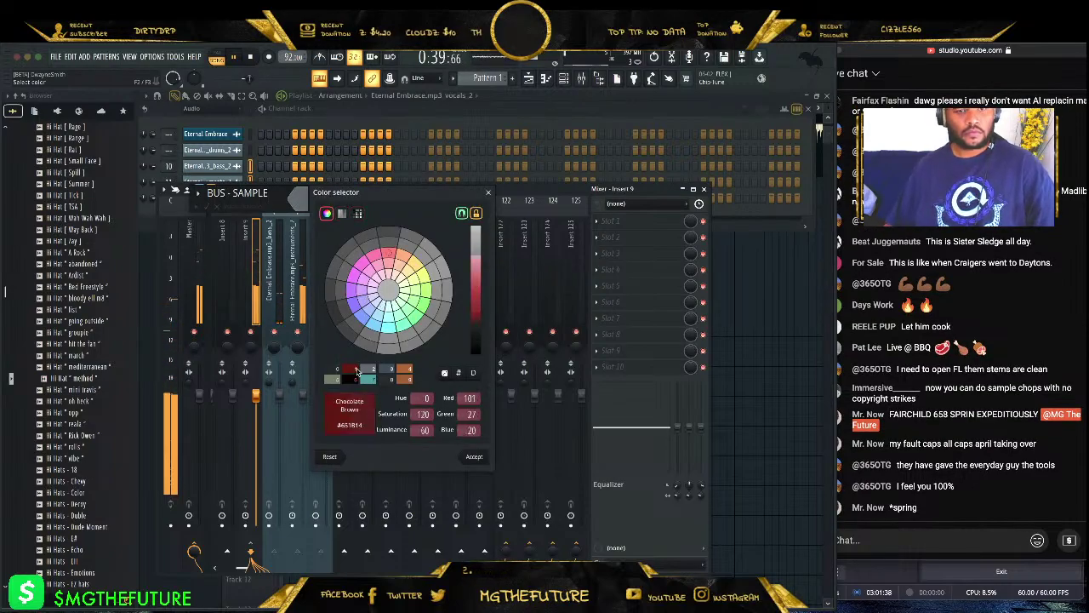
{"action": "left_click", "coordinate": [474, 456]}
{"action": "key", "text": "Return"}
- Load ConvologyXT in effect slot 1 of the BUS - SAMPLE mixer track
{"action": "left_click", "coordinate": [604, 223]}
{"action": "mouse_move", "coordinate": [607, 234]}
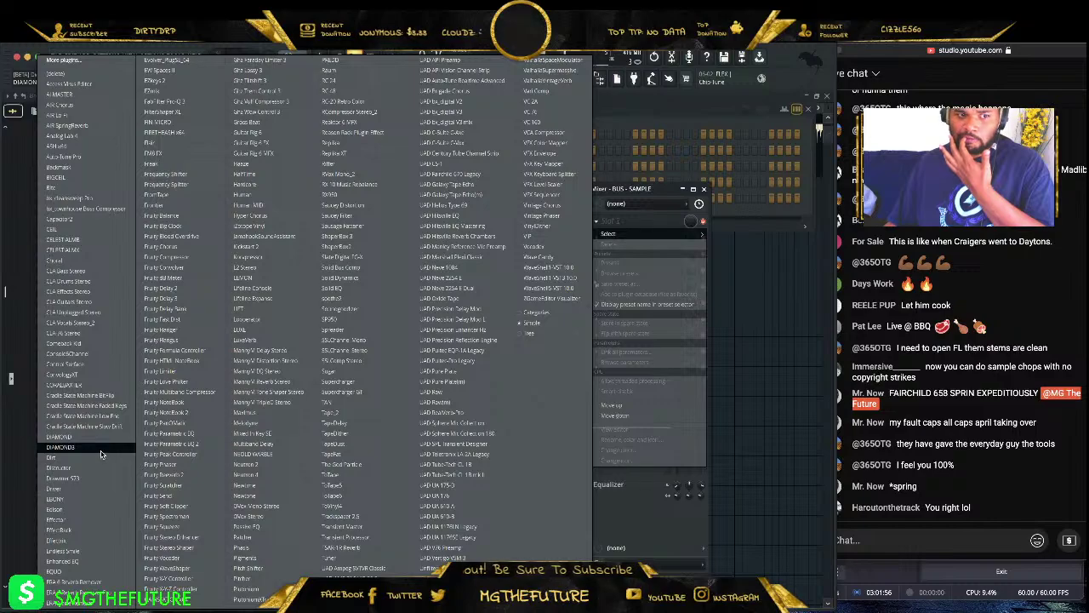
{"action": "left_click", "coordinate": [108, 377]}
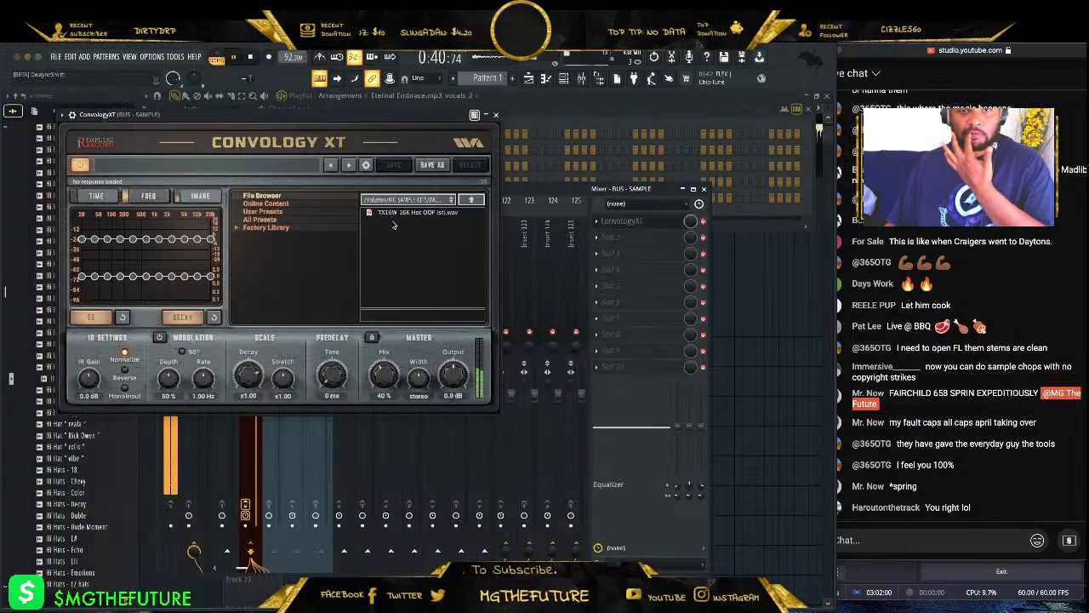
- Browse up through the impulse response folders in ConvologyXT and open the Fairchild 658 Spring Reverb folder
{"action": "left_click", "coordinate": [474, 200]}
{"action": "left_click", "coordinate": [473, 200]}
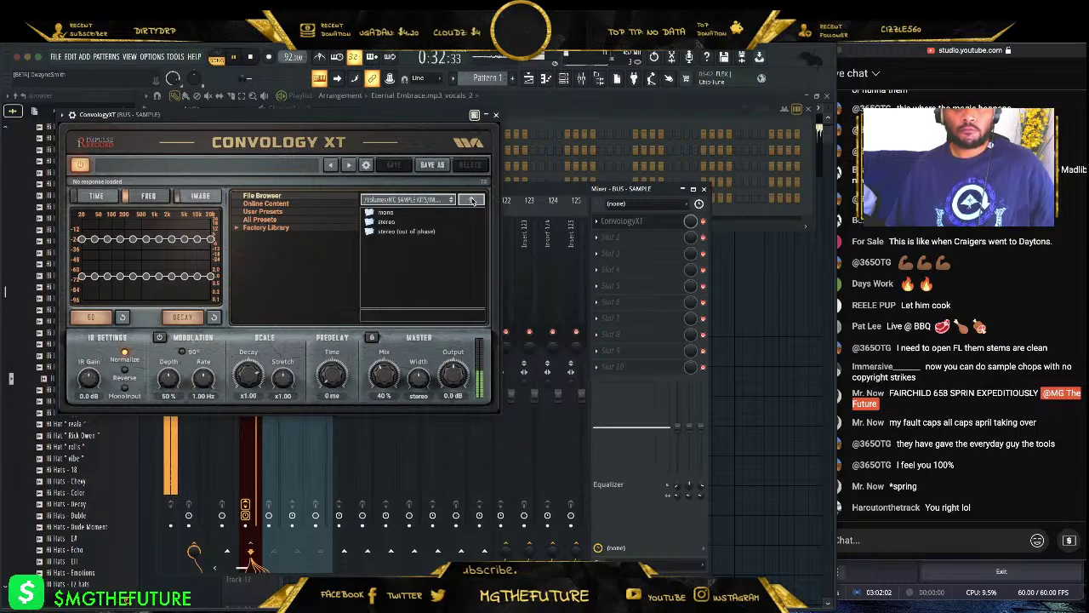
{"action": "left_click", "coordinate": [473, 199]}
{"action": "scroll", "coordinate": [430, 271], "scroll_direction": "down", "scroll_amount": 2}
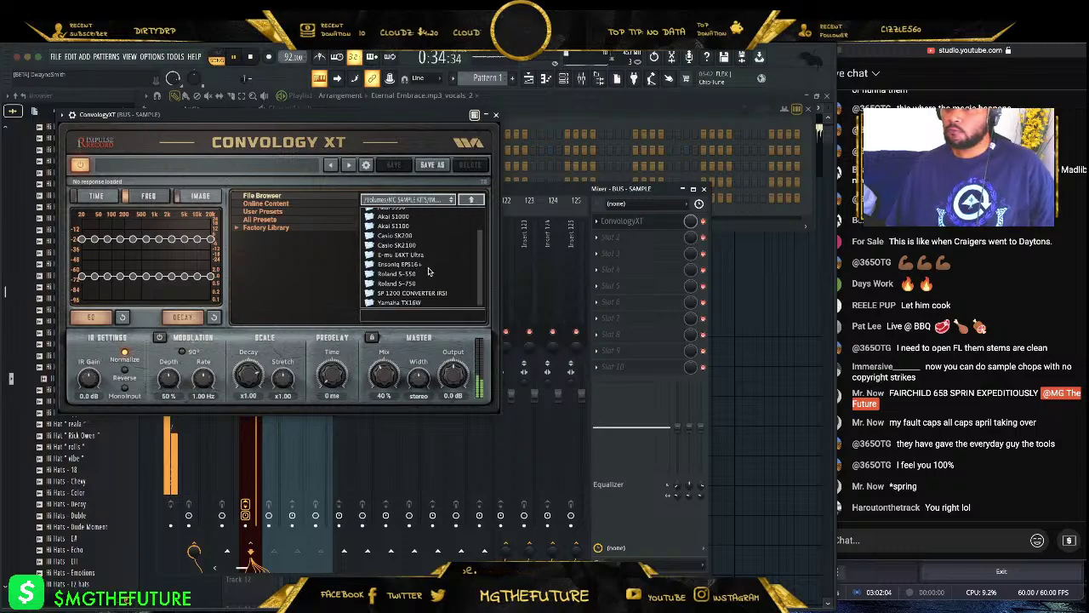
{"action": "left_click", "coordinate": [473, 199]}
{"action": "left_click", "coordinate": [472, 200]}
{"action": "scroll", "coordinate": [425, 261], "scroll_direction": "down", "scroll_amount": 3}
{"action": "scroll", "coordinate": [425, 260], "scroll_direction": "down", "scroll_amount": 2}
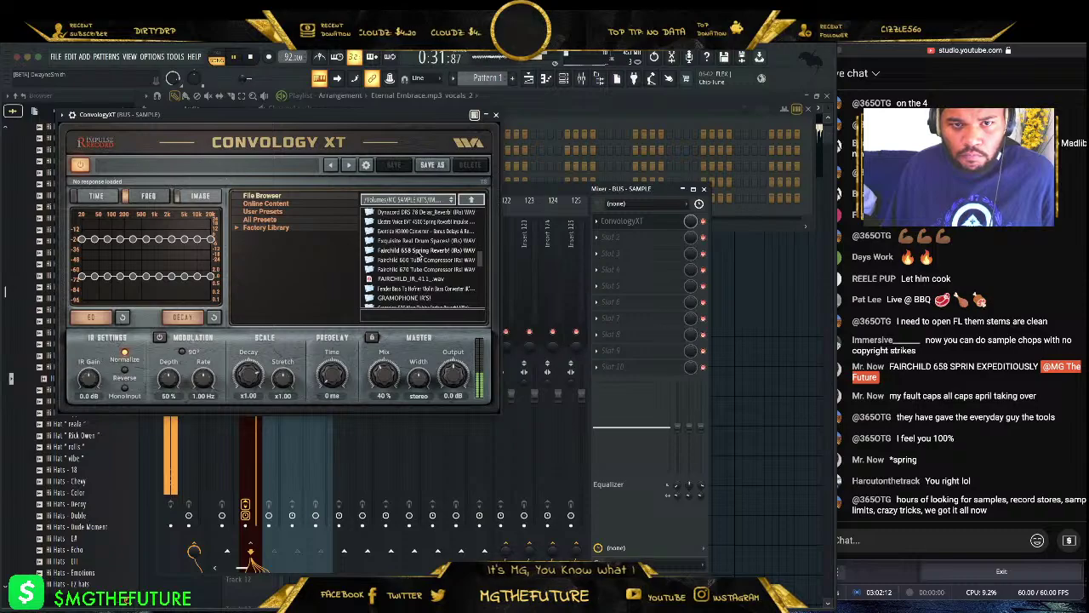
{"action": "double_click", "coordinate": [419, 253]}
- Audition Fairchild 658 1 TAPE.wav, load Fairchild 658 3 TAPE.wav instead, and set the reverb mix to 7%
{"action": "left_click", "coordinate": [428, 214]}
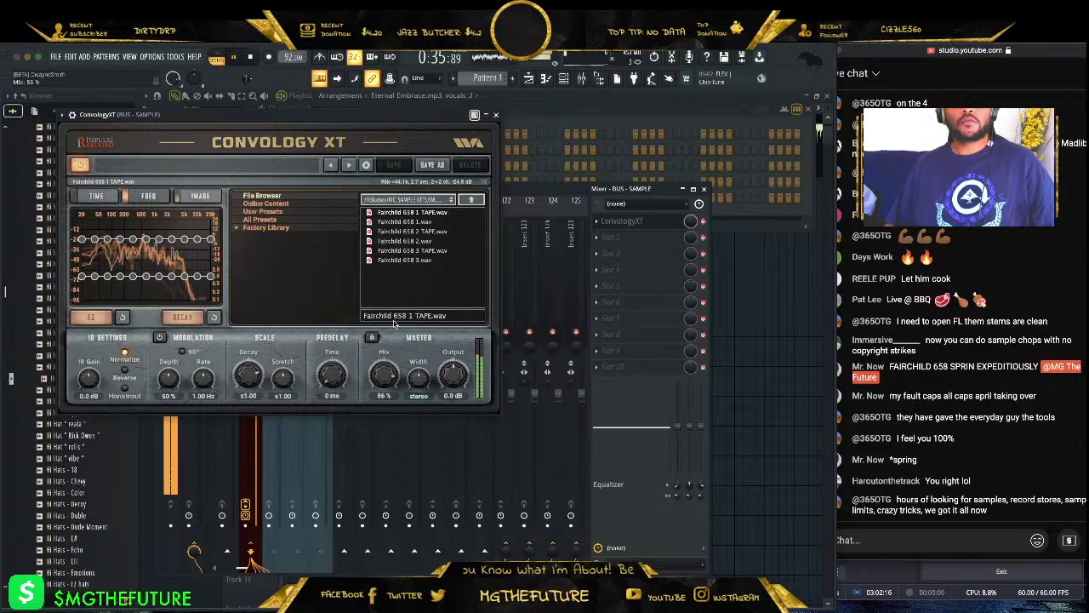
{"action": "left_click", "coordinate": [418, 251]}
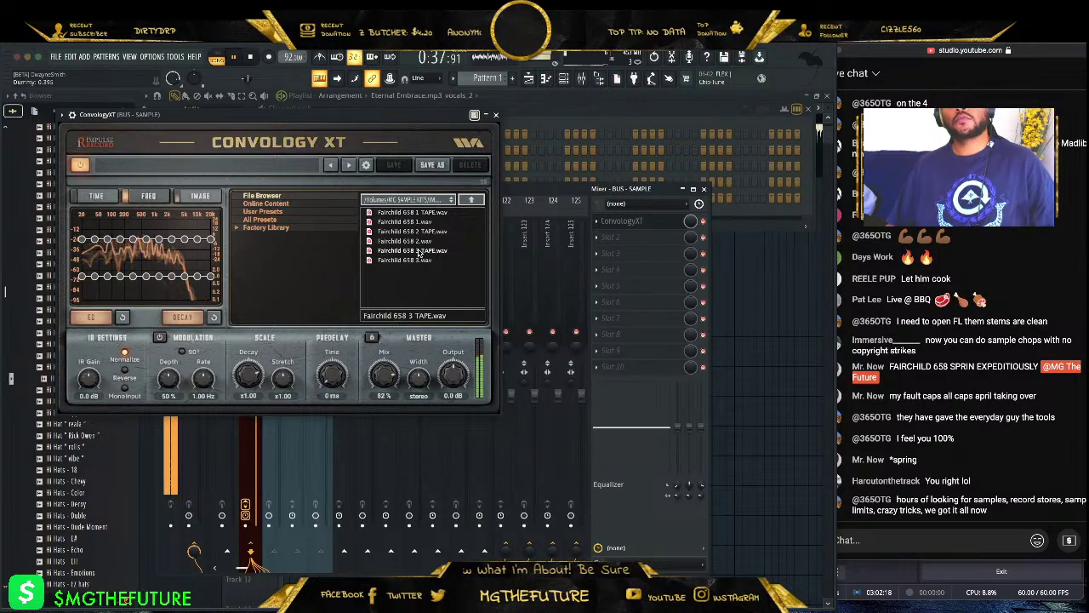
{"action": "left_click_drag", "start_coordinate": [384, 374], "coordinate": [386, 470]}
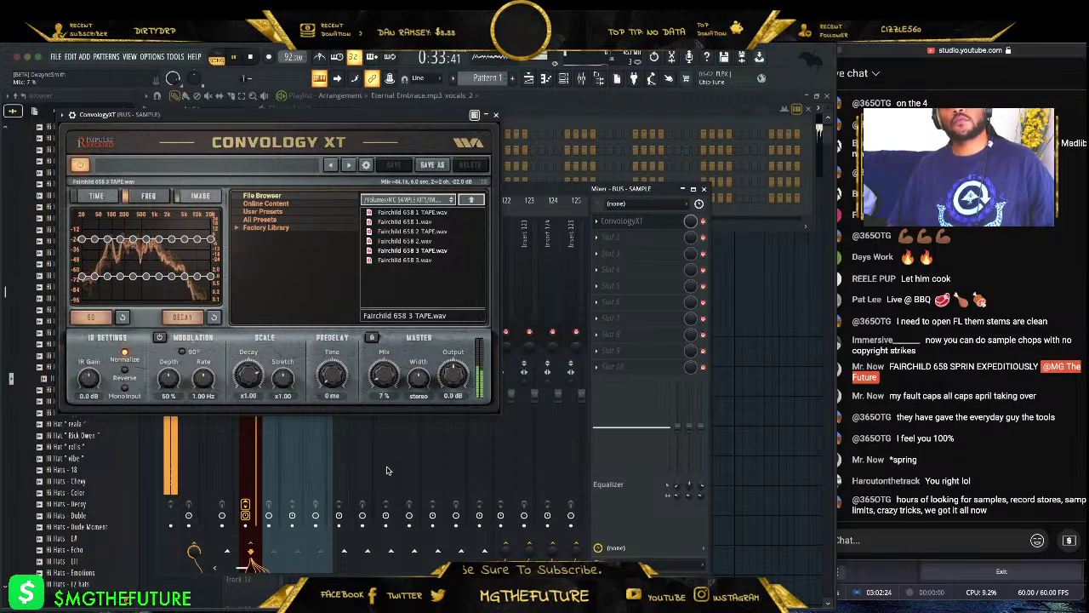
{"action": "left_click", "coordinate": [496, 114]}
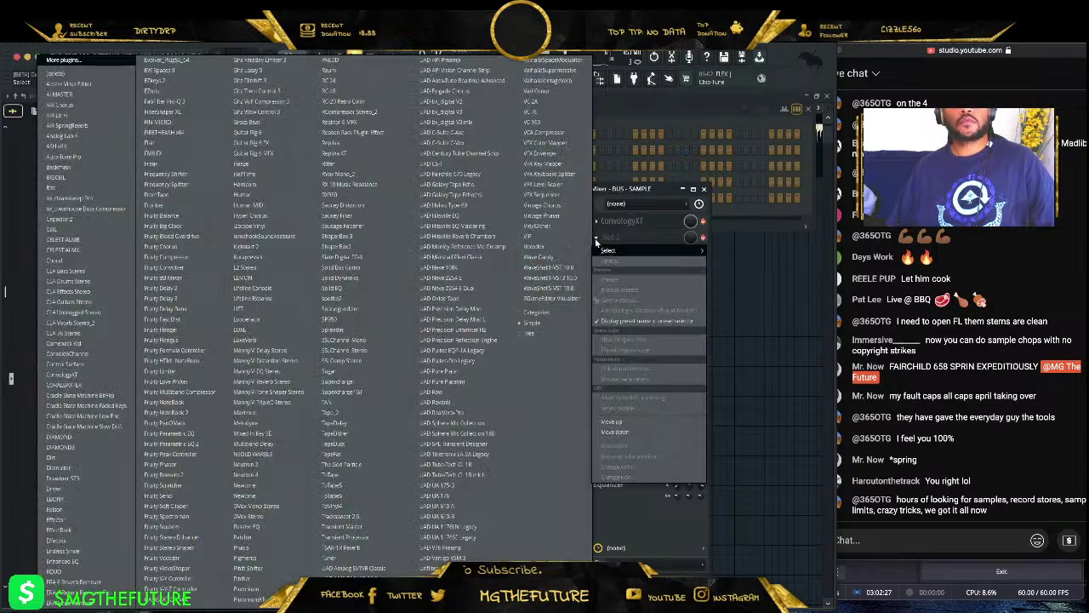
- Load ConvologyXT in effect slot 2 of BUS - SAMPLE and open the SP 1200 converter folder inside the Sampler Crunch impulse response library
{"action": "left_click", "coordinate": [619, 237]}
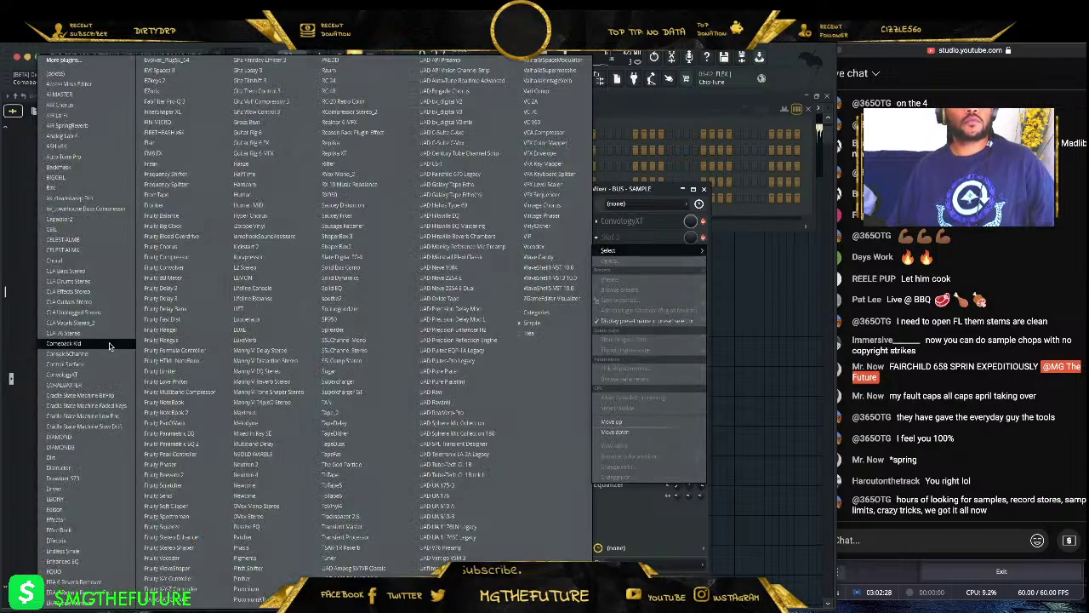
{"action": "left_click", "coordinate": [105, 373]}
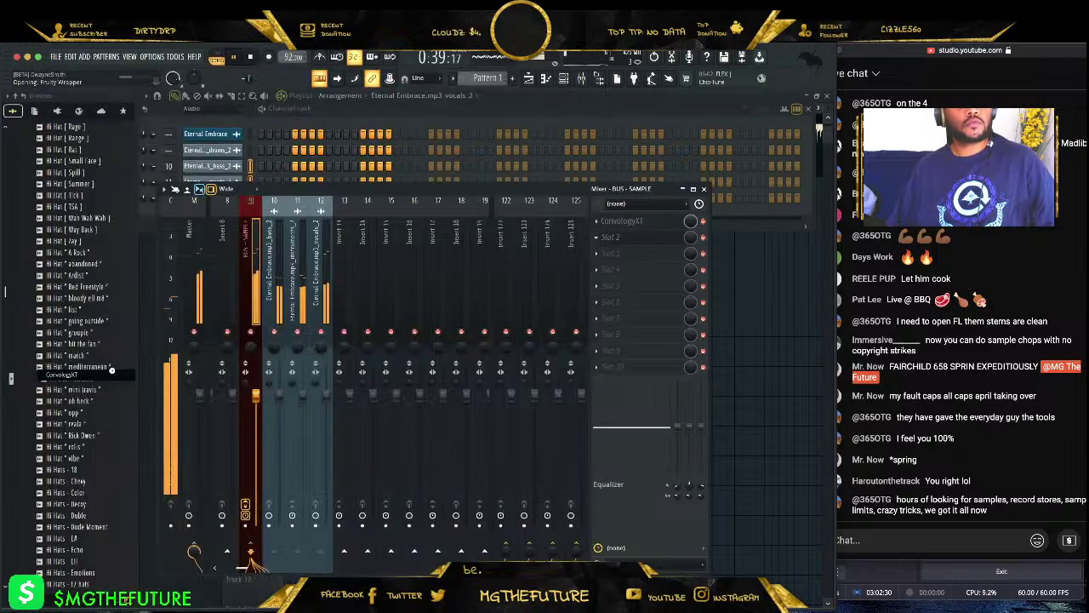
{"action": "left_click", "coordinate": [484, 213]}
{"action": "scroll", "coordinate": [423, 262], "scroll_direction": "down", "scroll_amount": 8}
{"action": "scroll", "coordinate": [459, 295], "scroll_direction": "down", "scroll_amount": 8}
{"action": "scroll", "coordinate": [437, 295], "scroll_direction": "down", "scroll_amount": 8}
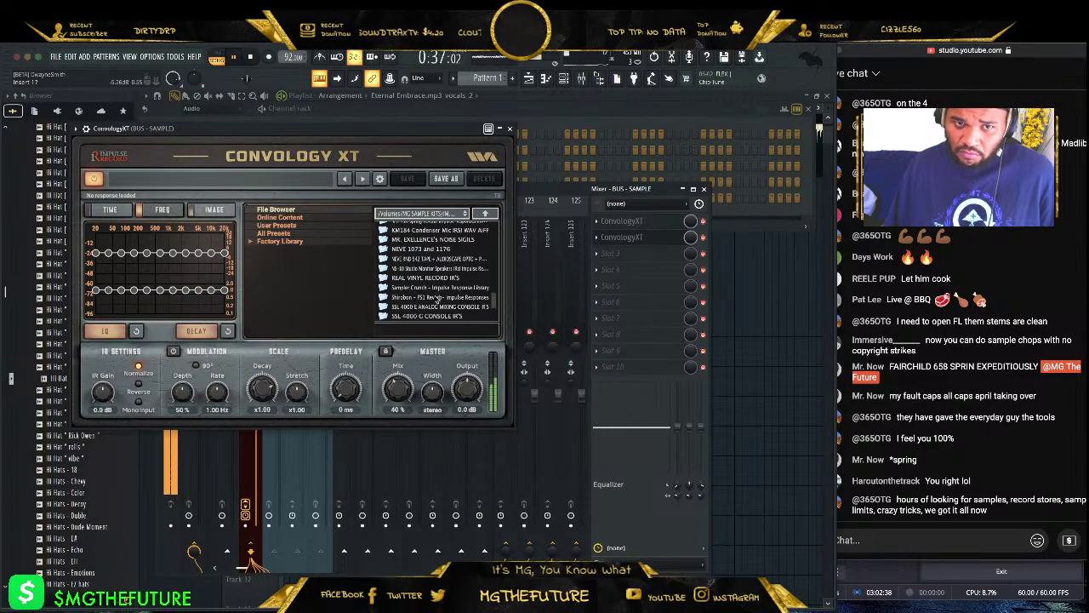
{"action": "double_click", "coordinate": [434, 290]}
{"action": "scroll", "coordinate": [434, 280], "scroll_direction": "down", "scroll_amount": 2}
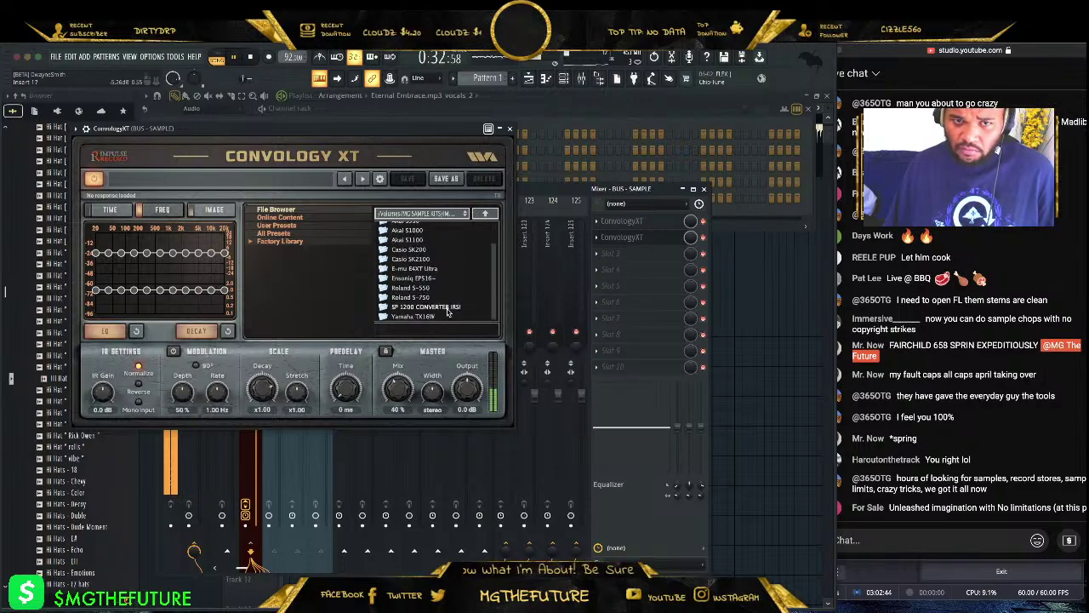
{"action": "double_click", "coordinate": [446, 308]}
- Set the ConvologyXT mix to 100% and audition the SP1200 impulse responses, ending on SP1200 3_dc CUT.wav
{"action": "left_click", "coordinate": [437, 295]}
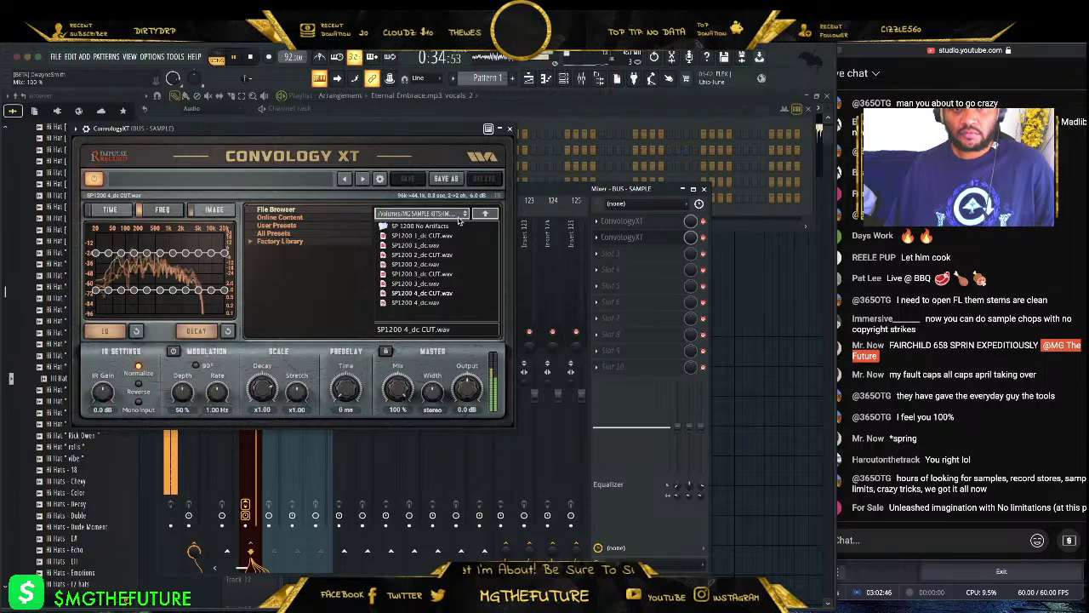
{"action": "left_click", "coordinate": [437, 274]}
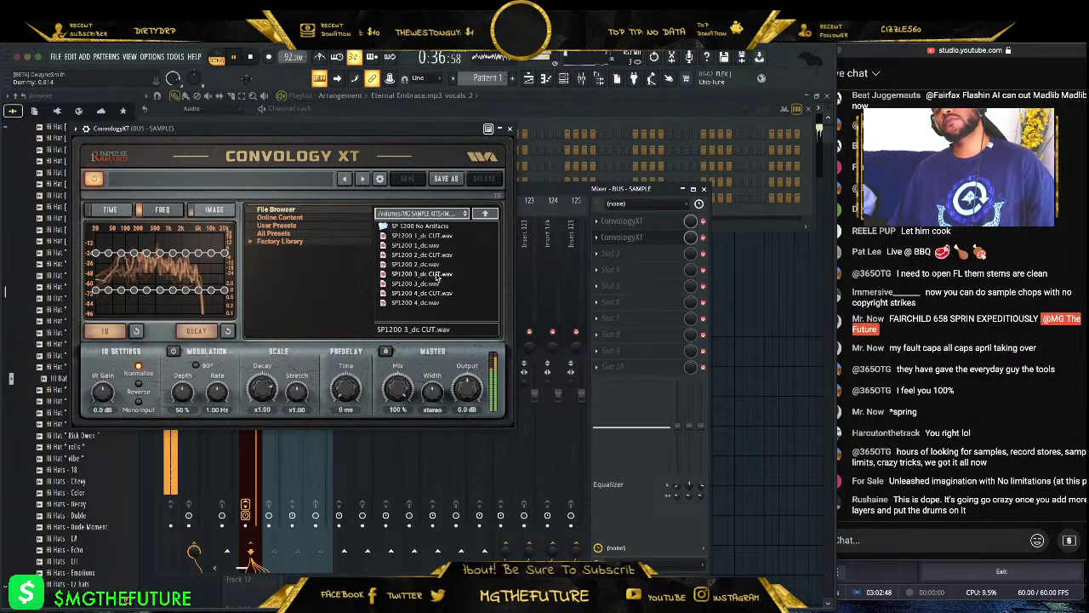
{"action": "left_click", "coordinate": [434, 255]}
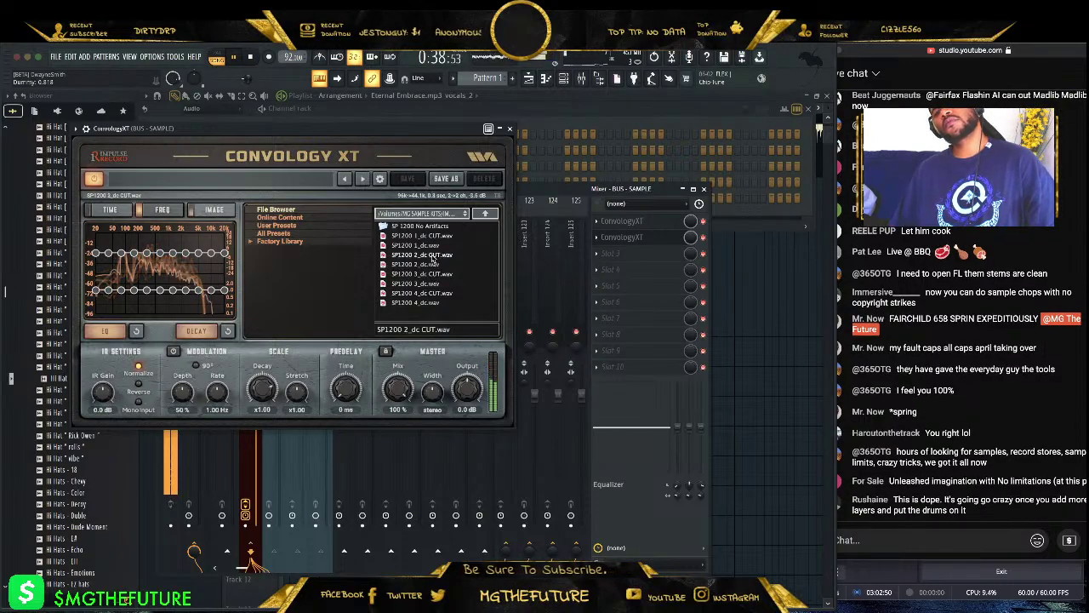
{"action": "left_click", "coordinate": [419, 236]}
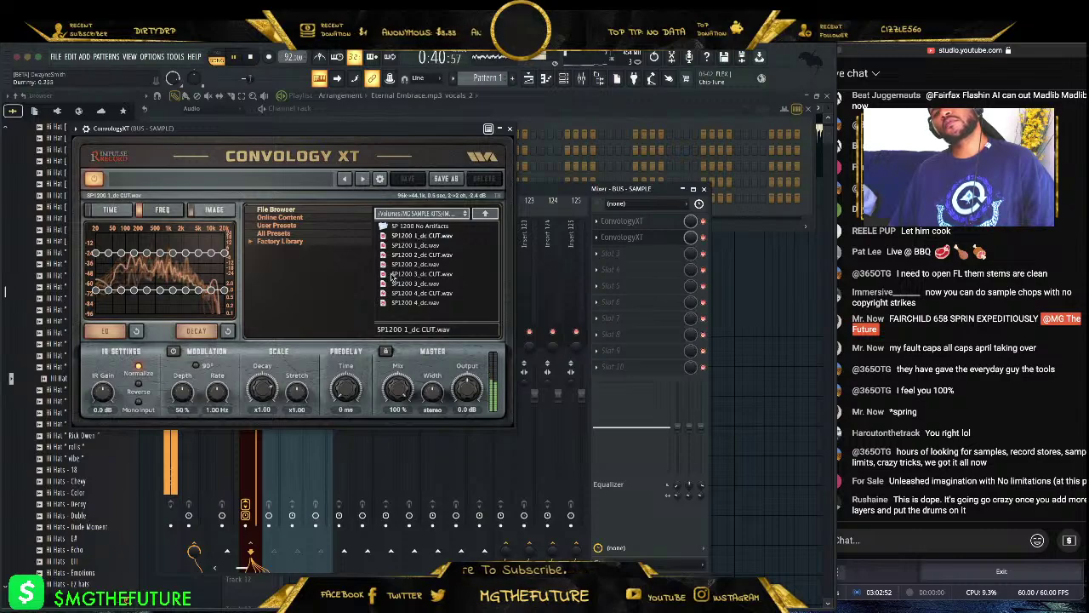
{"action": "left_click", "coordinate": [412, 264]}
{"action": "left_click", "coordinate": [411, 274]}
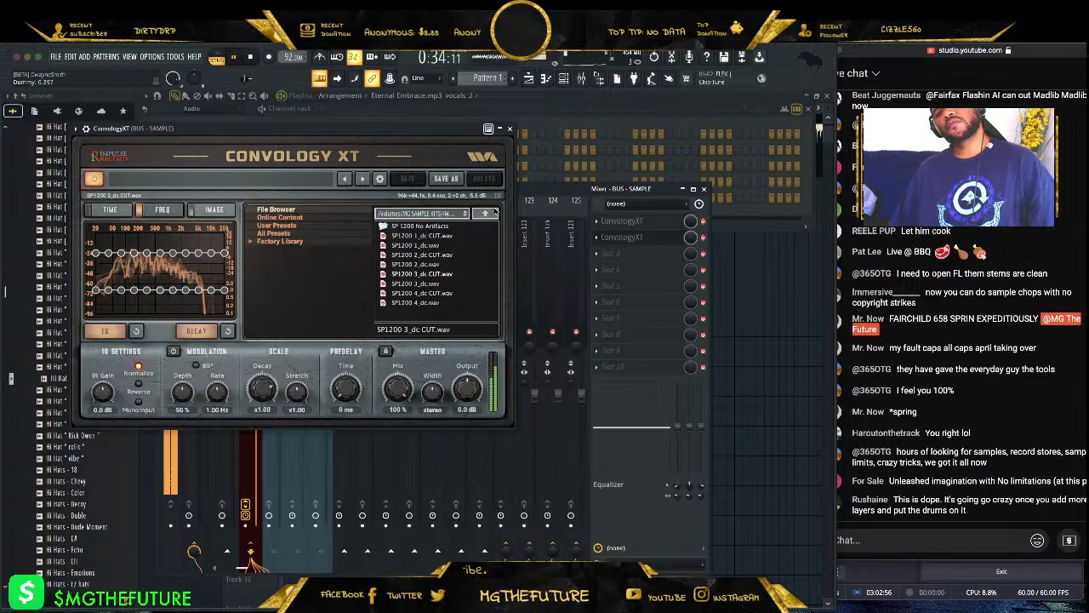
- Audition the Akai S950 Hot impulse responses, load S950 6K Hot.wav, set the output to -6.3 dB, and close the plugin
{"action": "left_click", "coordinate": [486, 214]}
{"action": "double_click", "coordinate": [417, 245]}
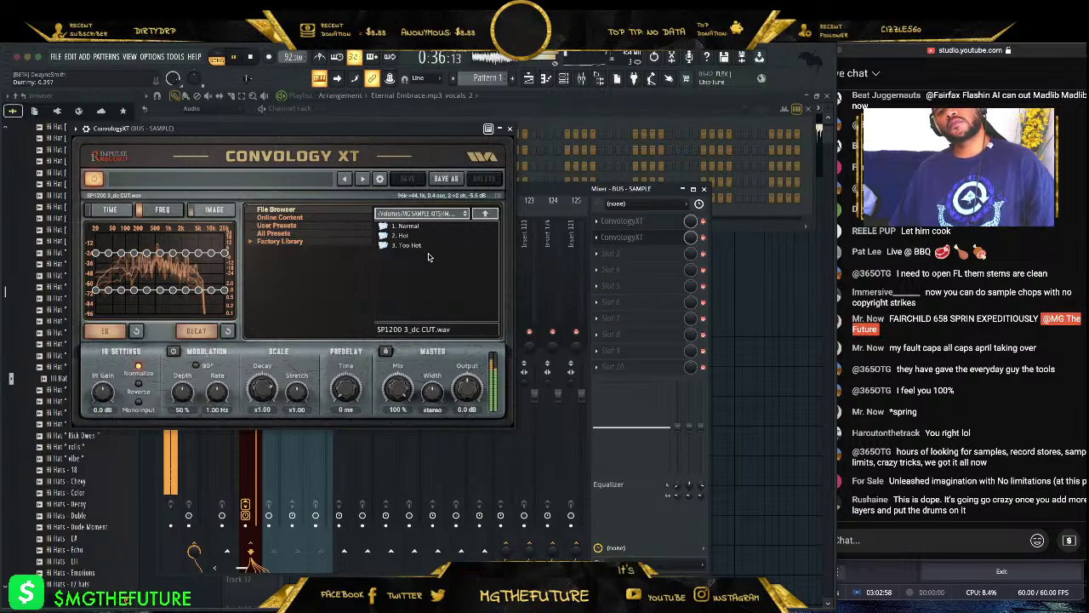
{"action": "double_click", "coordinate": [403, 238]}
{"action": "left_click", "coordinate": [425, 226]}
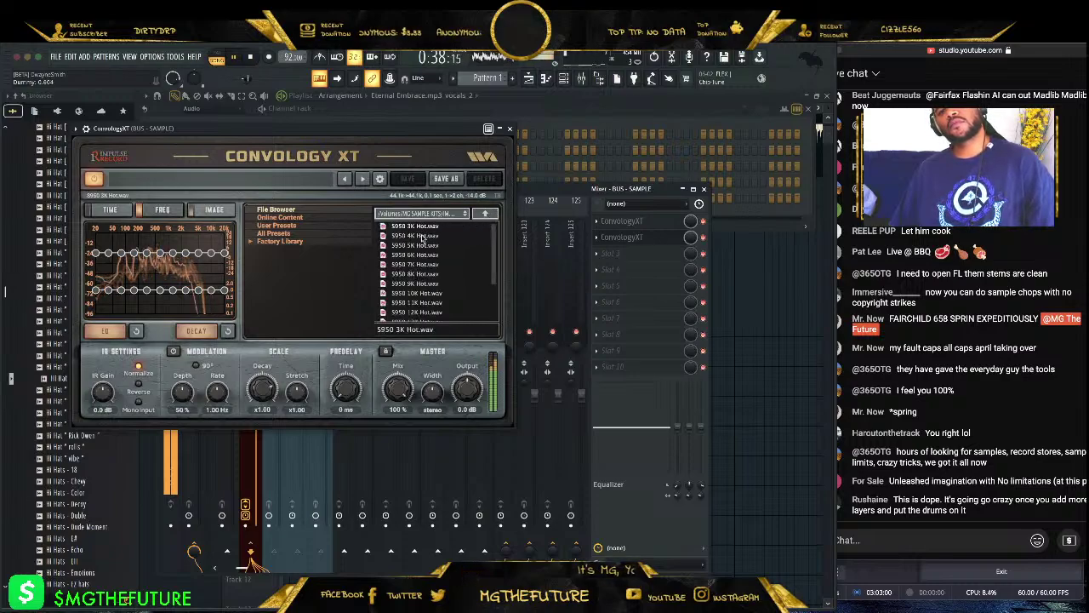
{"action": "left_click", "coordinate": [418, 239]}
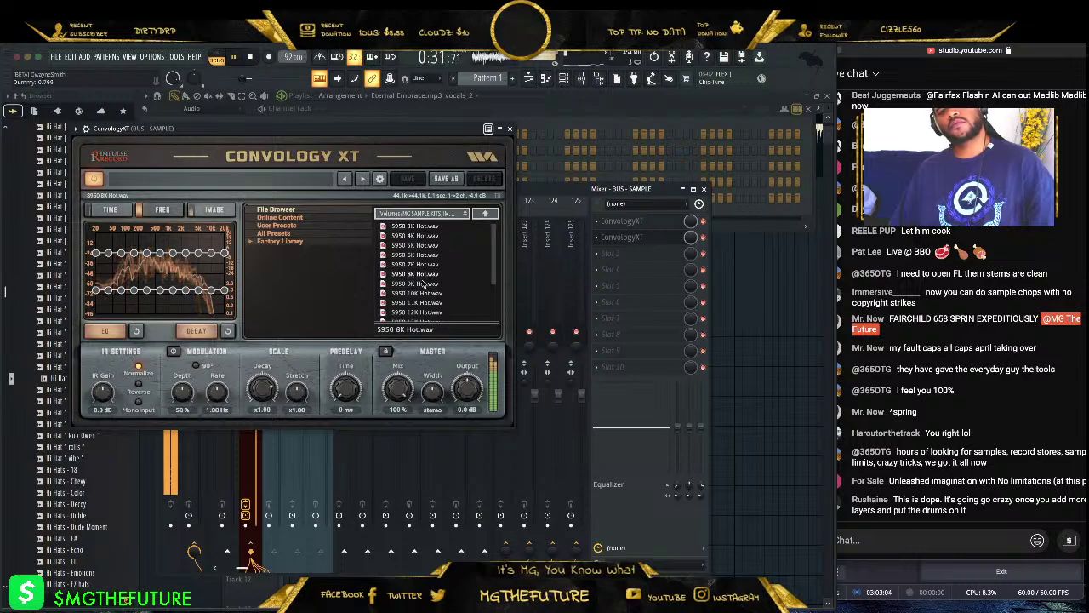
{"action": "left_click", "coordinate": [417, 256]}
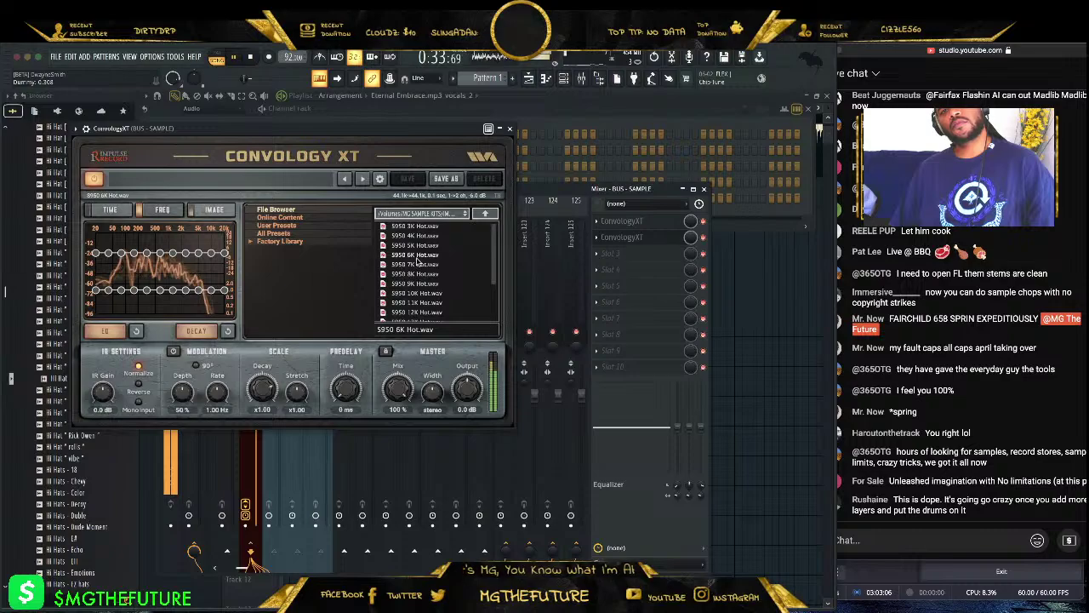
{"action": "left_click_drag", "start_coordinate": [465, 388], "coordinate": [443, 392]}
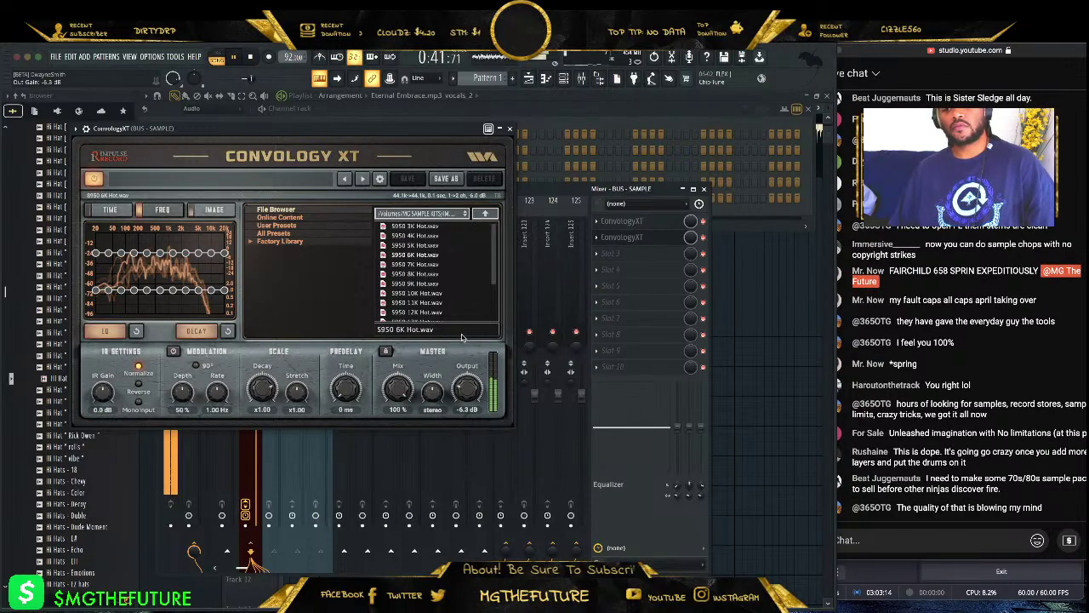
{"action": "left_click", "coordinate": [509, 129]}
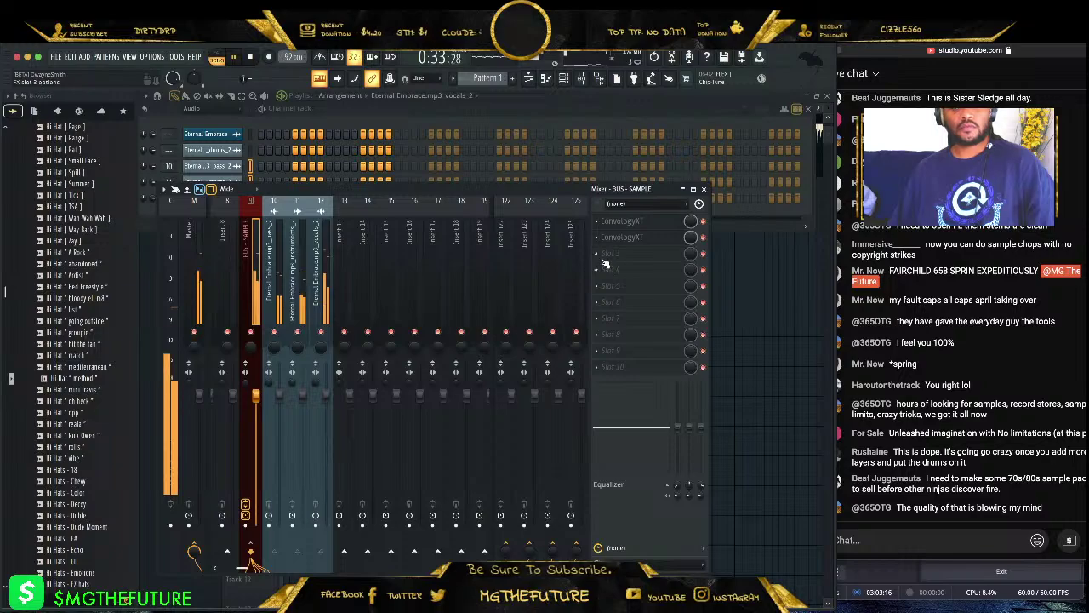
- Load HalfTime in effect slot 3 of BUS - SAMPLE and try loop lengths of 1/2 and 1/4
{"action": "left_click", "coordinate": [609, 253]}
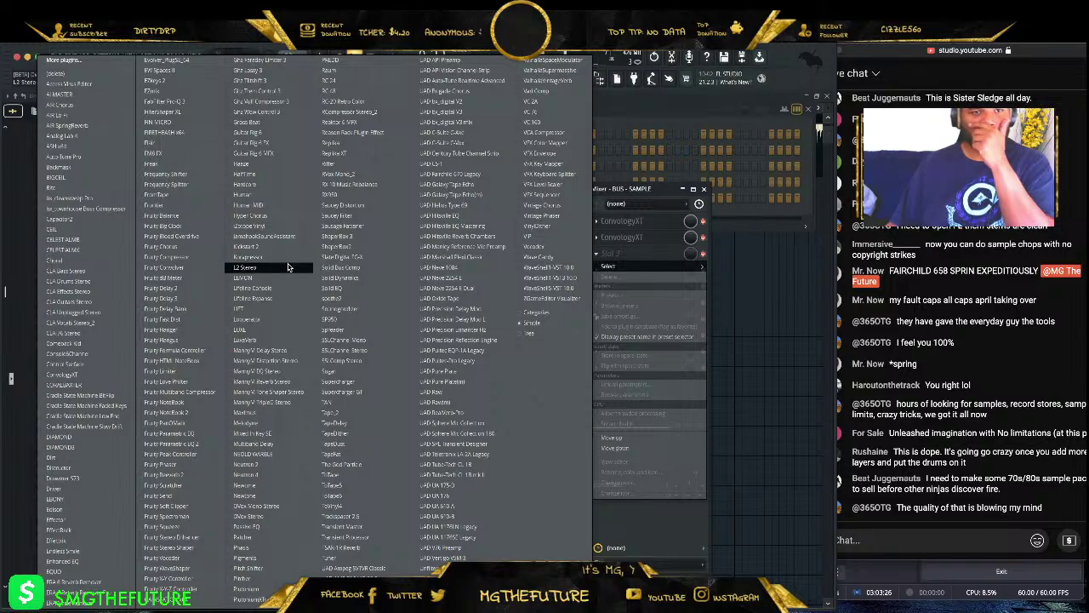
{"action": "left_click", "coordinate": [281, 175]}
{"action": "left_click_drag", "start_coordinate": [249, 152], "coordinate": [512, 196]}
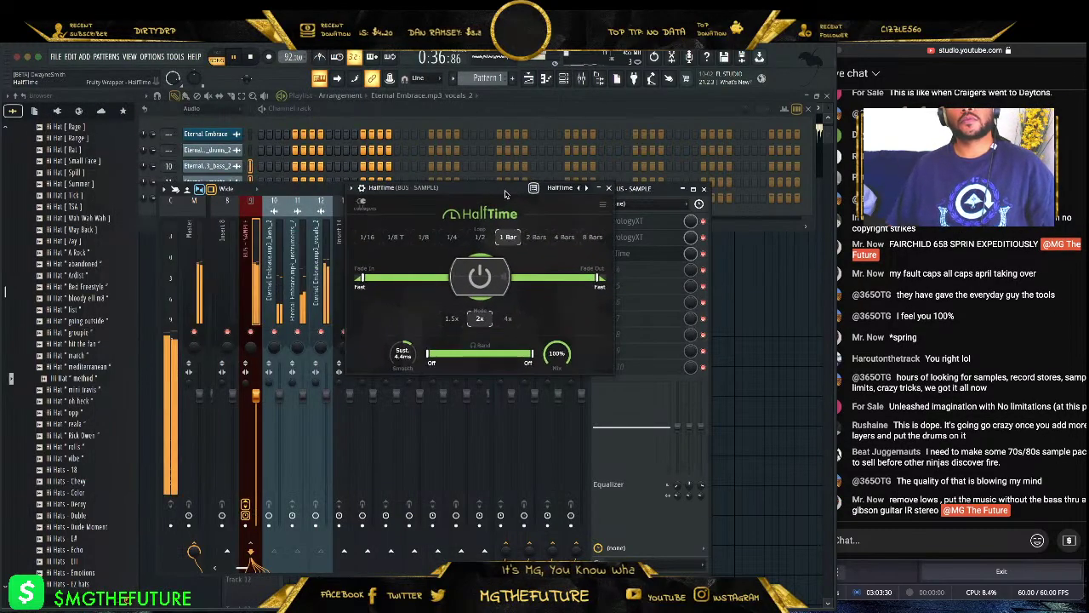
{"action": "left_click", "coordinate": [480, 238]}
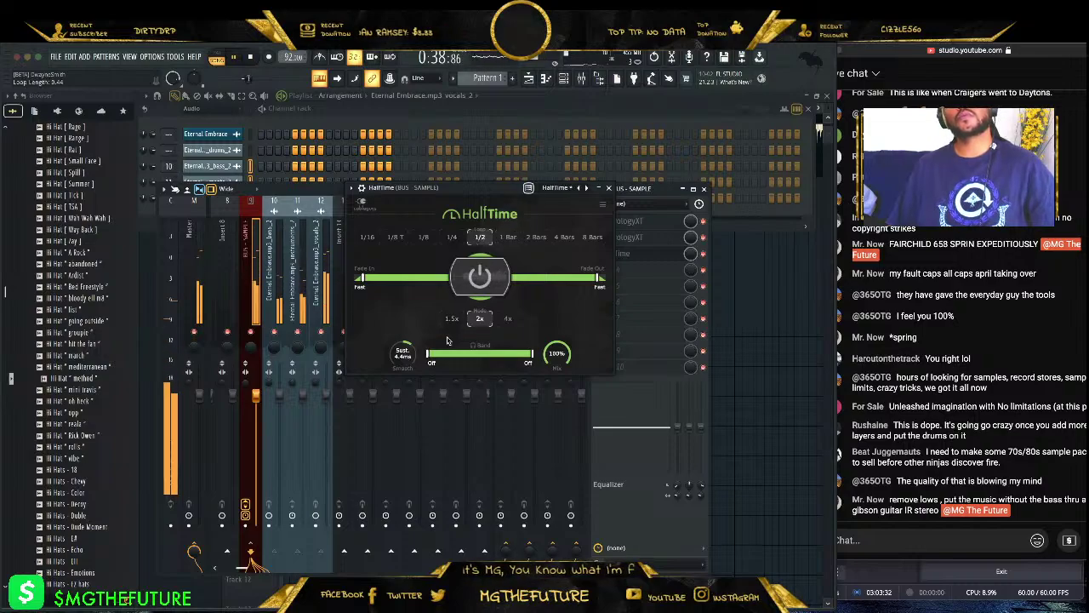
{"action": "left_click", "coordinate": [452, 237]}
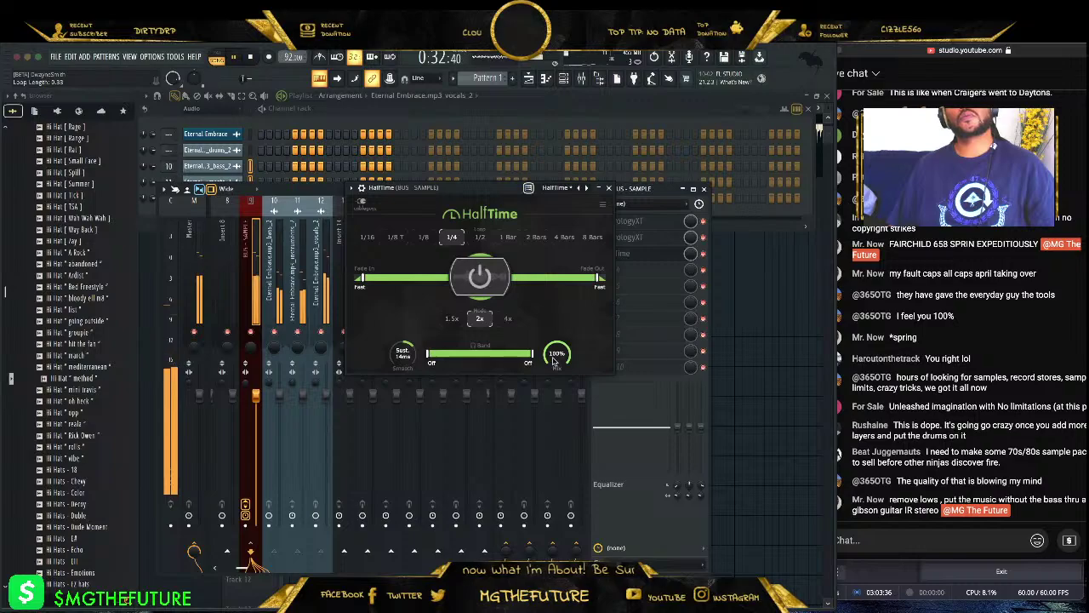
- Adjust HalfTime's smoothing, limit its band to 323 Hz–1.71 kHz, and set the mix to 50% with a 1/2 loop length
{"action": "left_click", "coordinate": [401, 351]}
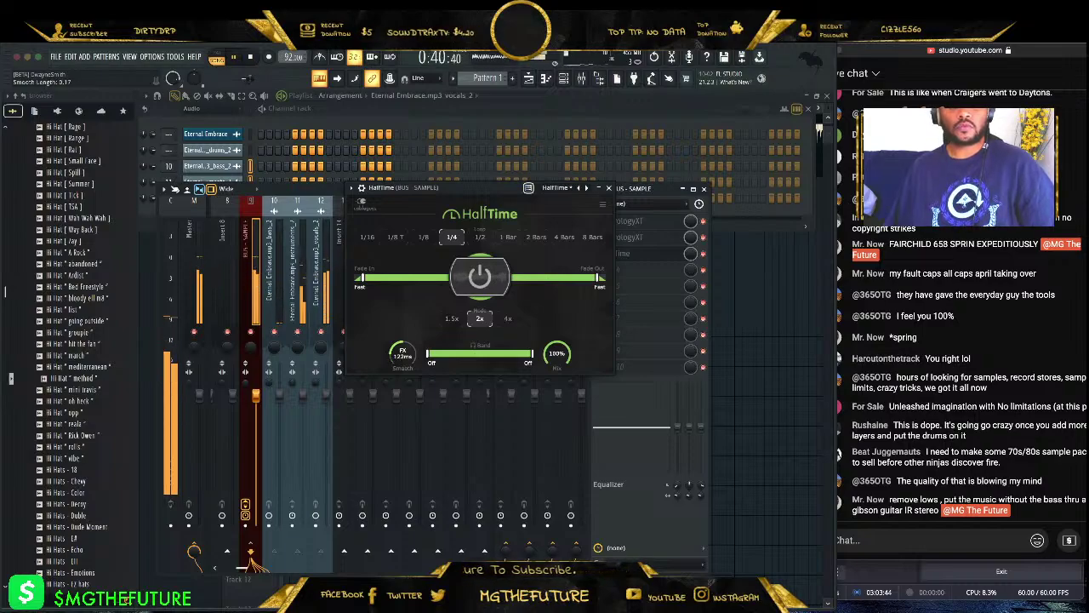
{"action": "left_click_drag", "start_coordinate": [532, 354], "coordinate": [463, 354]}
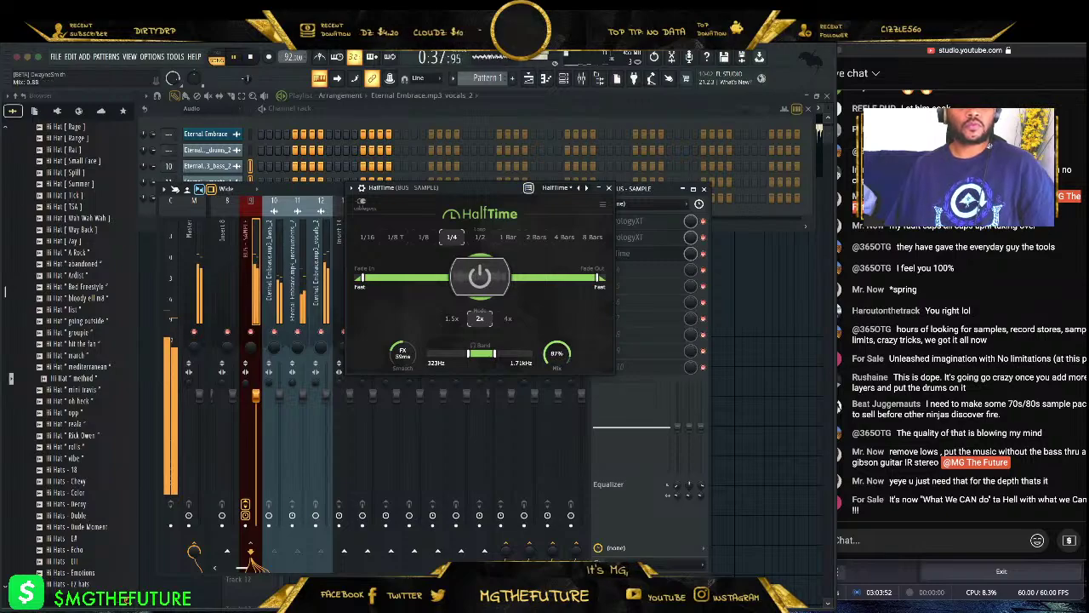
{"action": "left_click_drag", "start_coordinate": [557, 352], "coordinate": [557, 358]}
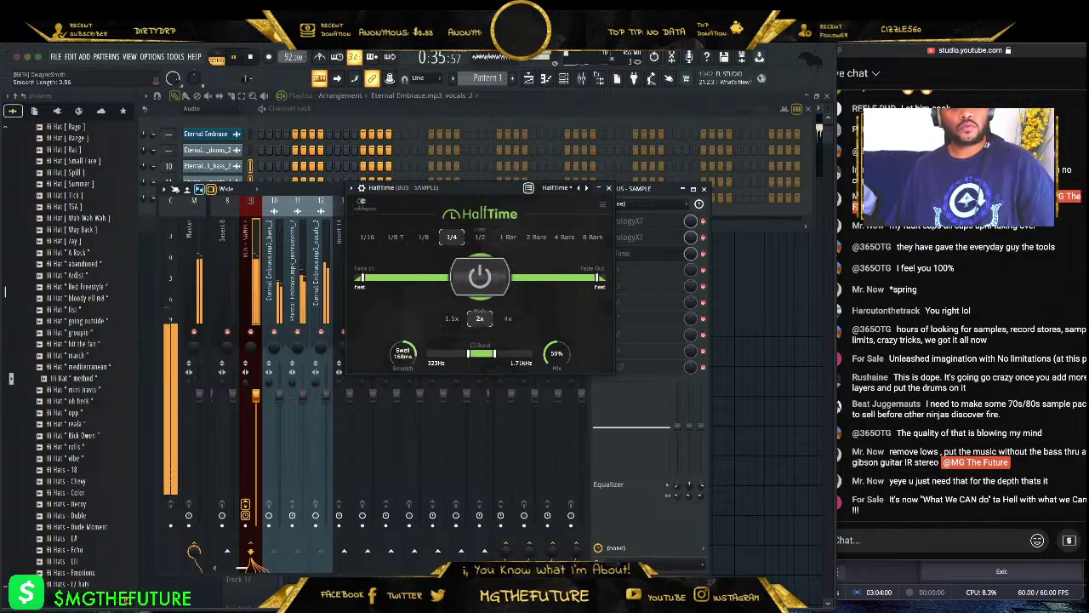
{"action": "left_click", "coordinate": [480, 237]}
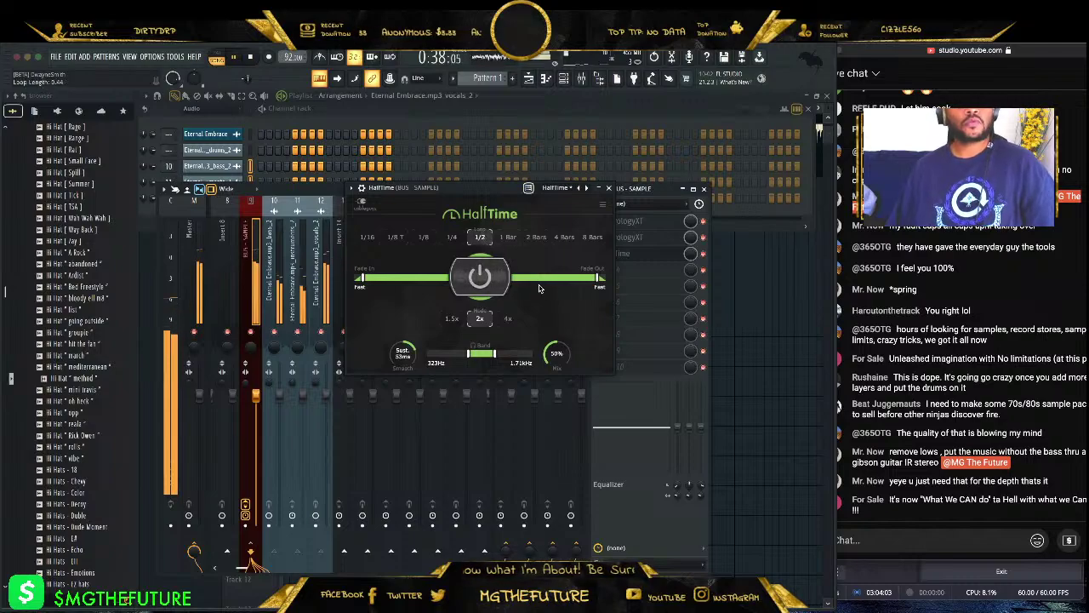
{"action": "left_click", "coordinate": [608, 187]}
- Load ConvologyXT in effect slot 4 of BUS - SAMPLE and open the API 215L Sweep Filter impulse response folder
{"action": "left_click", "coordinate": [600, 293]}
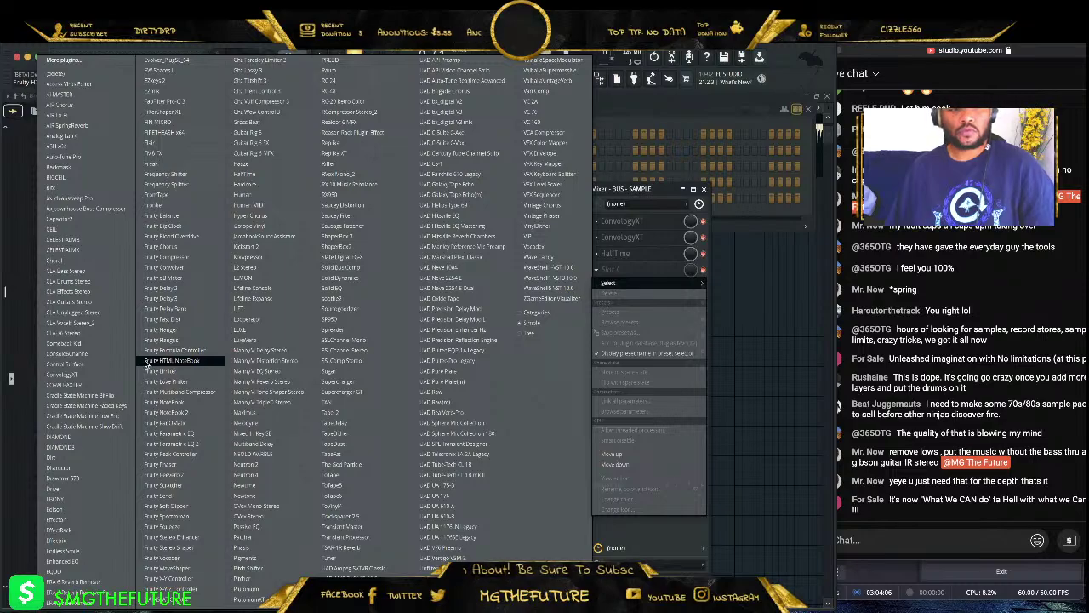
{"action": "left_click", "coordinate": [107, 376]}
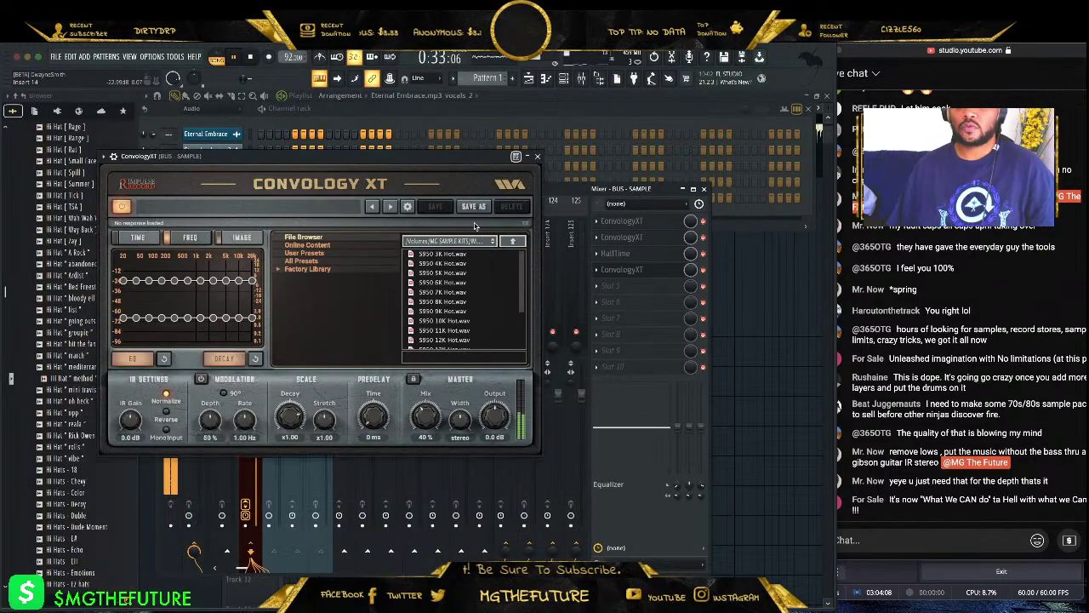
{"action": "left_click", "coordinate": [514, 243]}
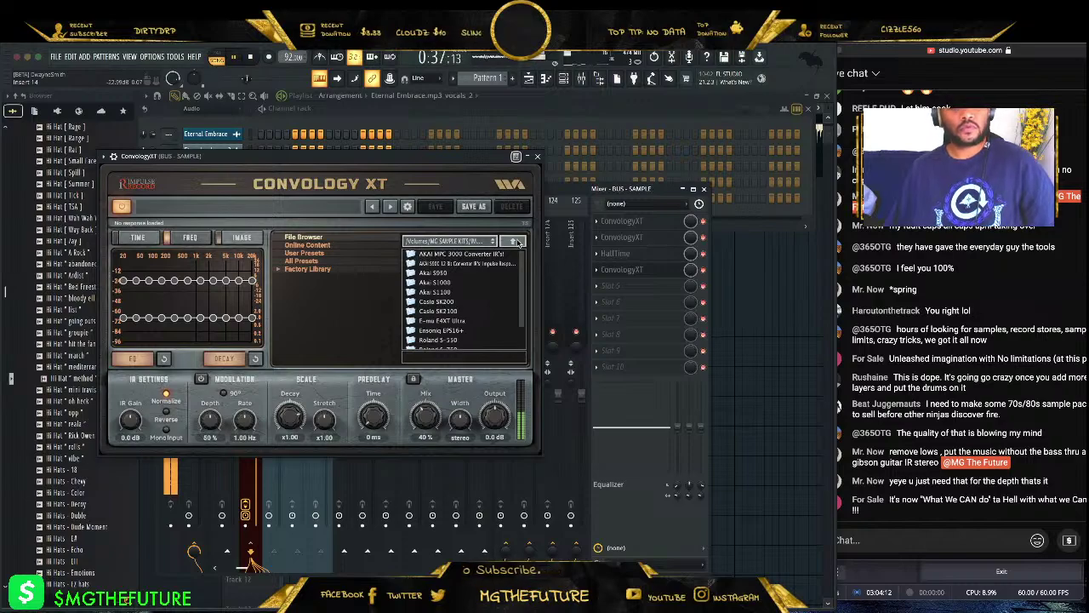
{"action": "left_click", "coordinate": [515, 242]}
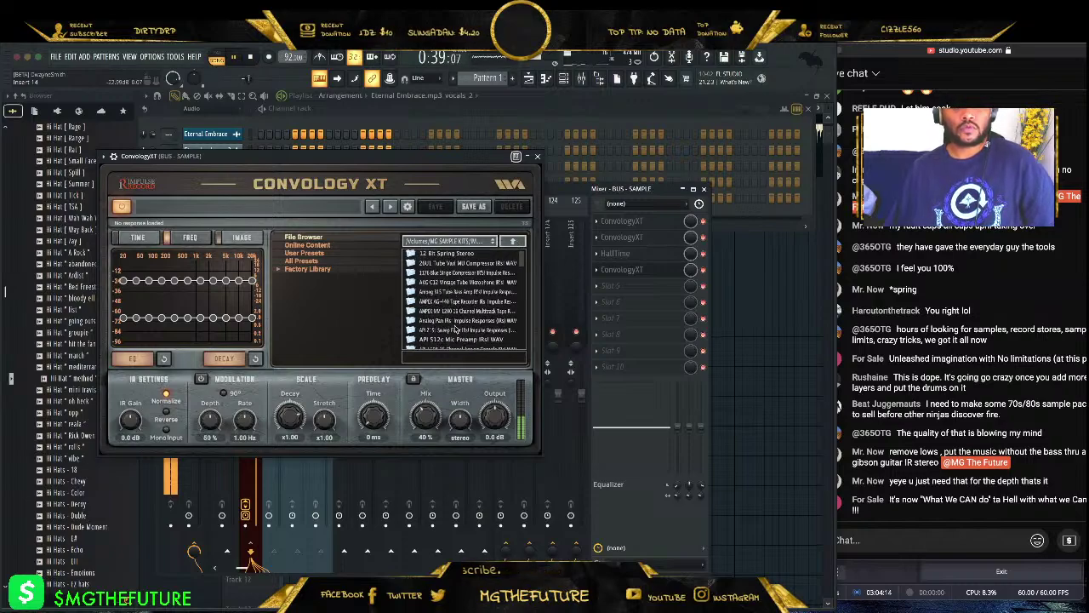
{"action": "scroll", "coordinate": [456, 329], "scroll_direction": "down", "scroll_amount": 5}
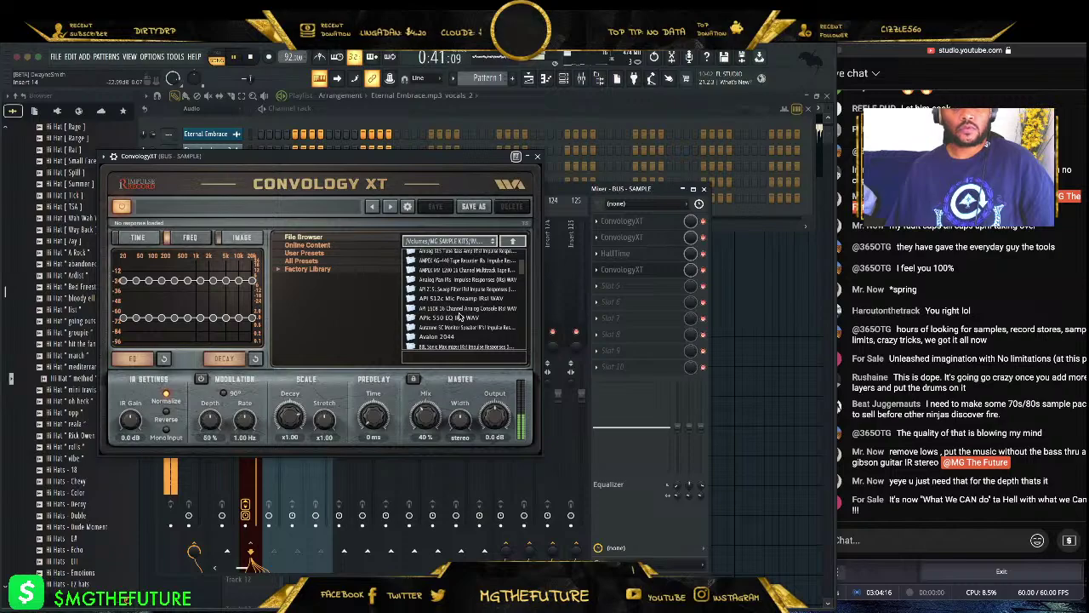
{"action": "scroll", "coordinate": [457, 284], "scroll_direction": "down", "scroll_amount": 5}
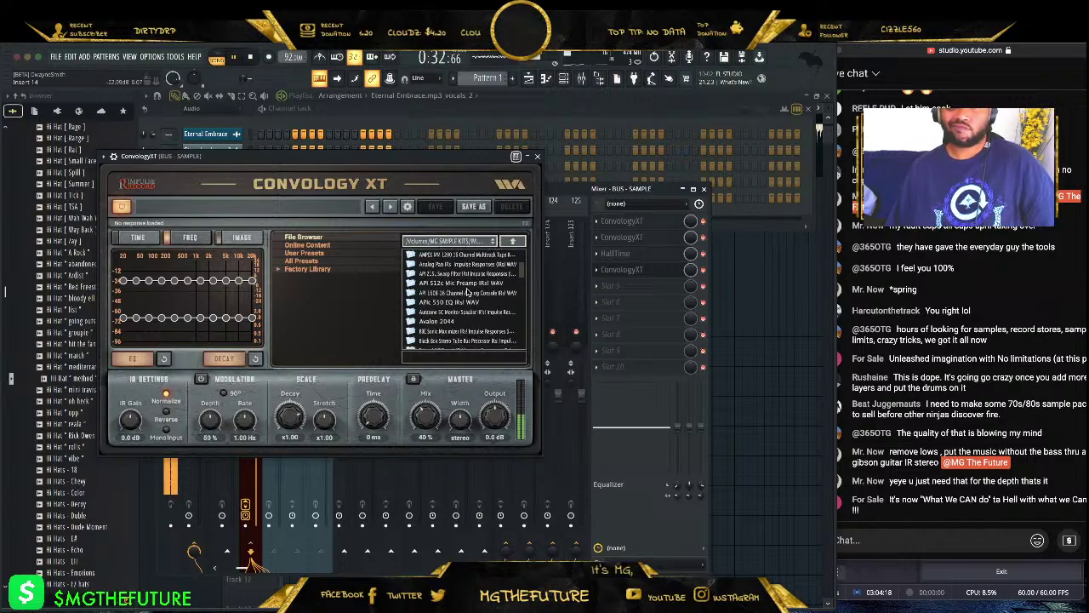
{"action": "scroll", "coordinate": [458, 295], "scroll_direction": "up", "scroll_amount": 6}
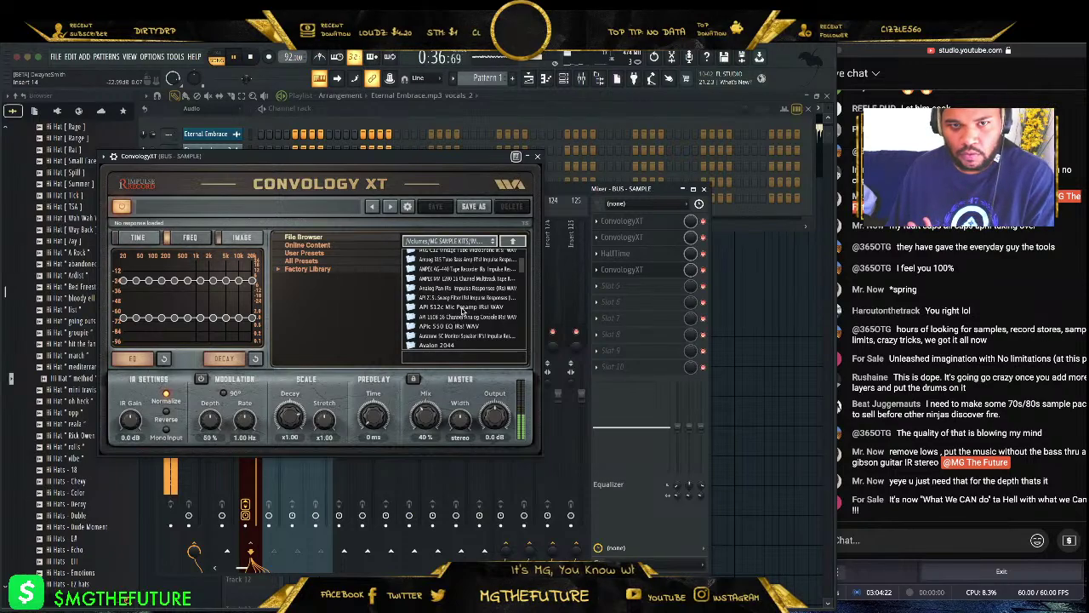
{"action": "double_click", "coordinate": [464, 297]}
- Set the mix to 100%, compare the API 215L HP 600Hz and 250Hz responses, and load API 215L HP 250Hz.wav
{"action": "left_click", "coordinate": [457, 321]}
{"action": "left_click_drag", "start_coordinate": [433, 406], "coordinate": [434, 366]}
{"action": "left_click", "coordinate": [454, 330]}
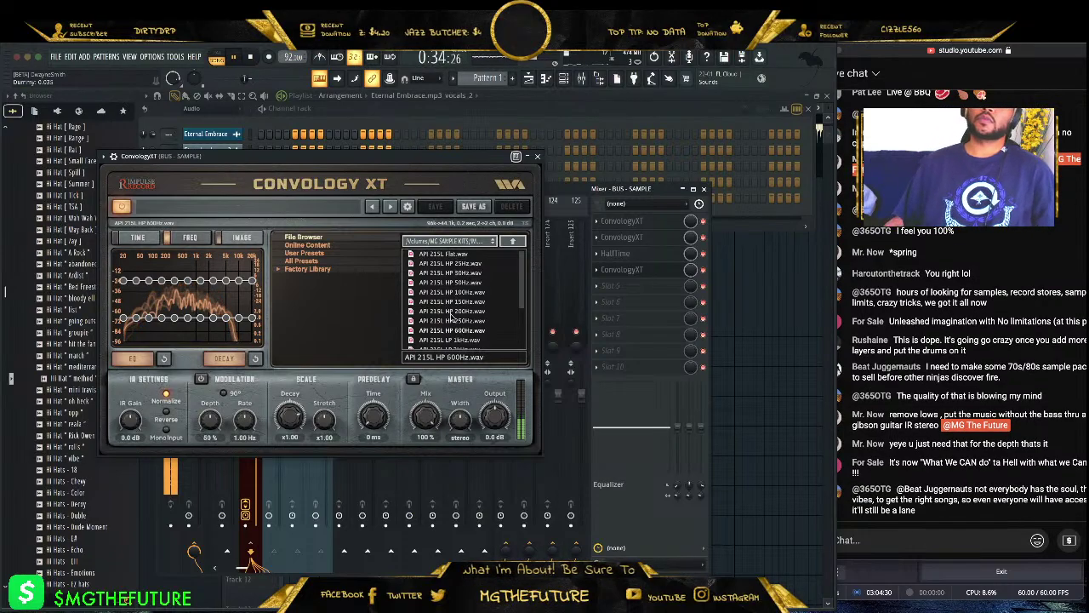
{"action": "left_click", "coordinate": [443, 321]}
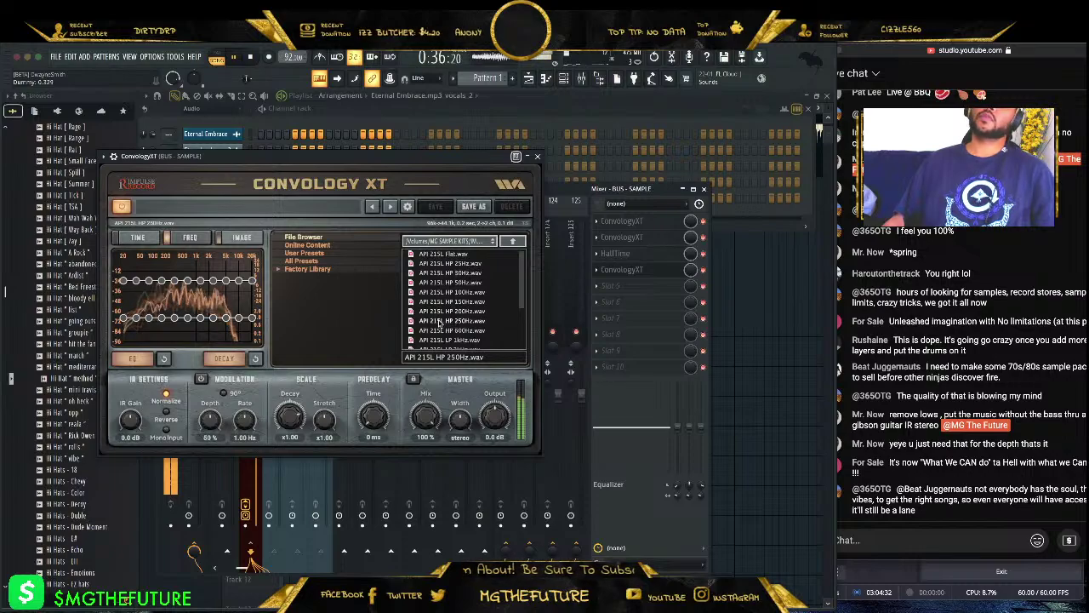
- Lower the BUS - SAMPLE track's volume and close the mixer to return to the playlist
{"action": "left_click", "coordinate": [277, 398]}
{"action": "left_click_drag", "start_coordinate": [256, 395], "coordinate": [255, 417]}
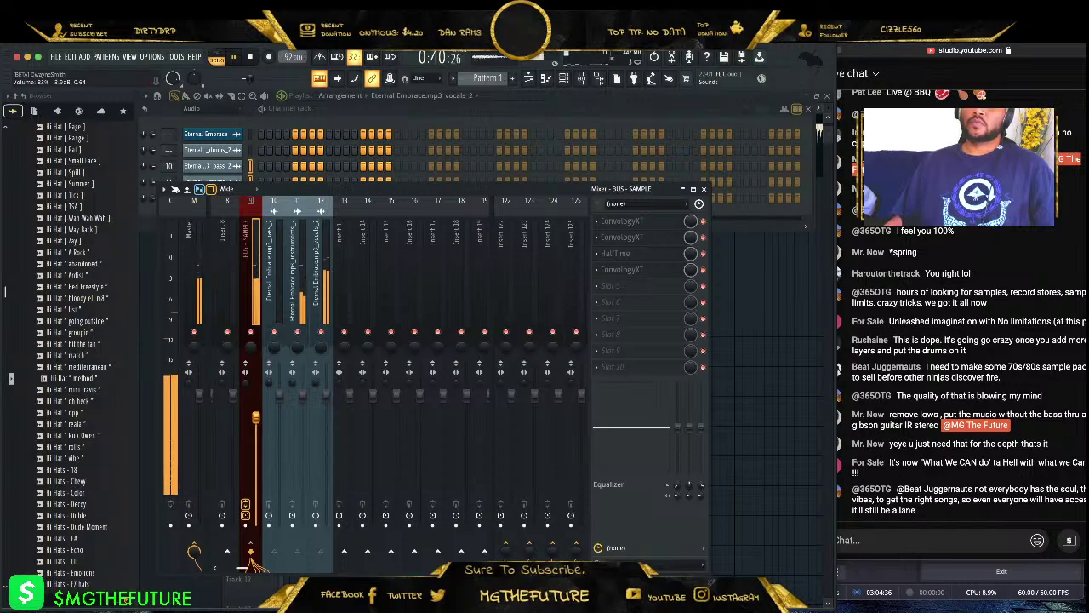
{"action": "left_click", "coordinate": [973, 52]}
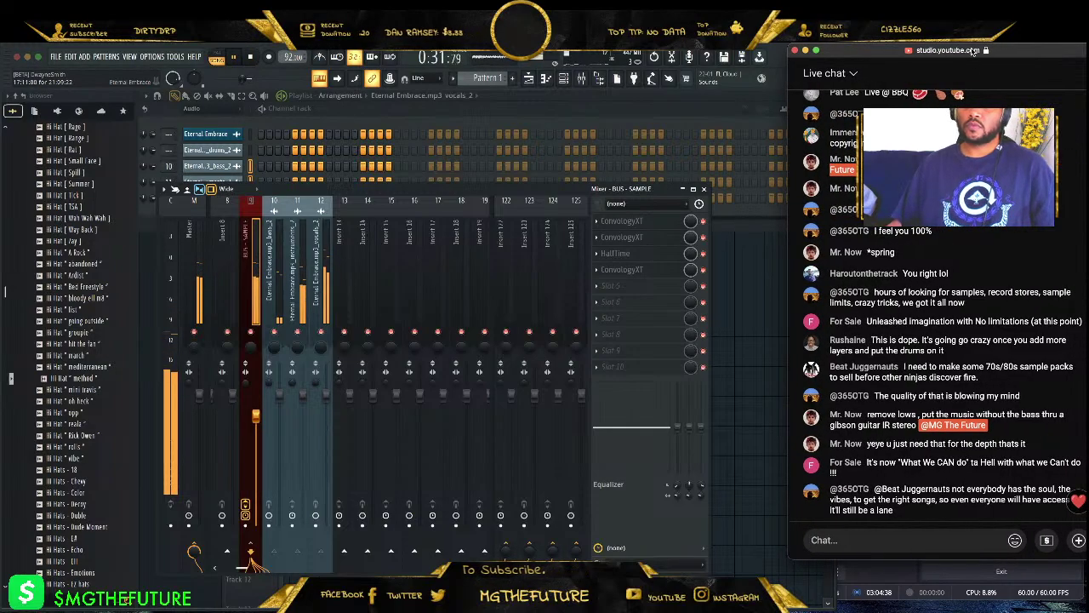
{"action": "left_click", "coordinate": [703, 188]}
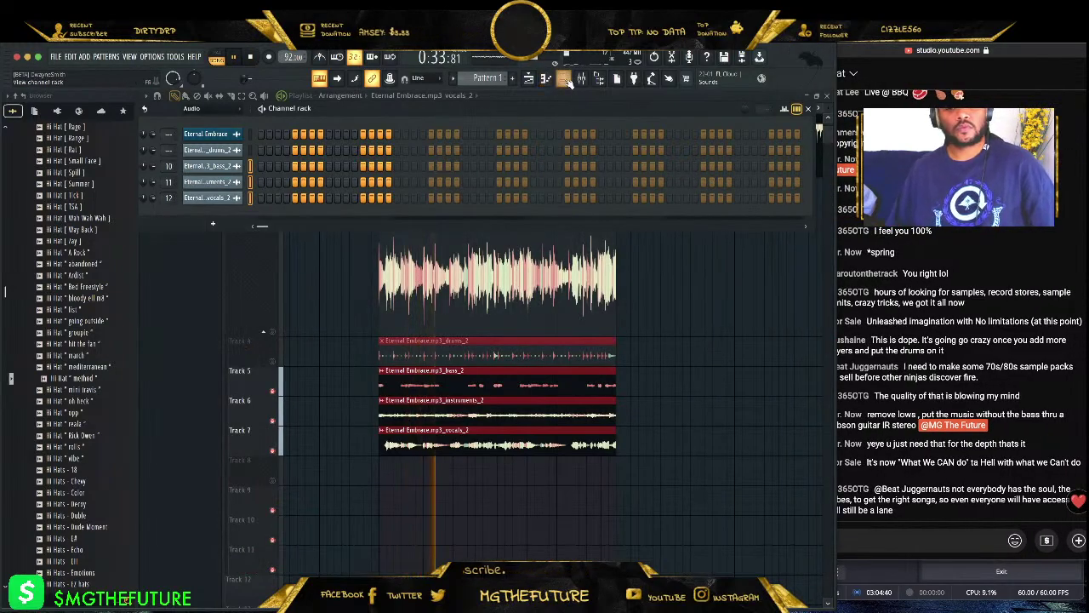
- Place a Pattern 1 clip on Track 9 at the start of the four-bar loop, removing the stray vocals clip there
{"action": "left_click", "coordinate": [378, 503]}
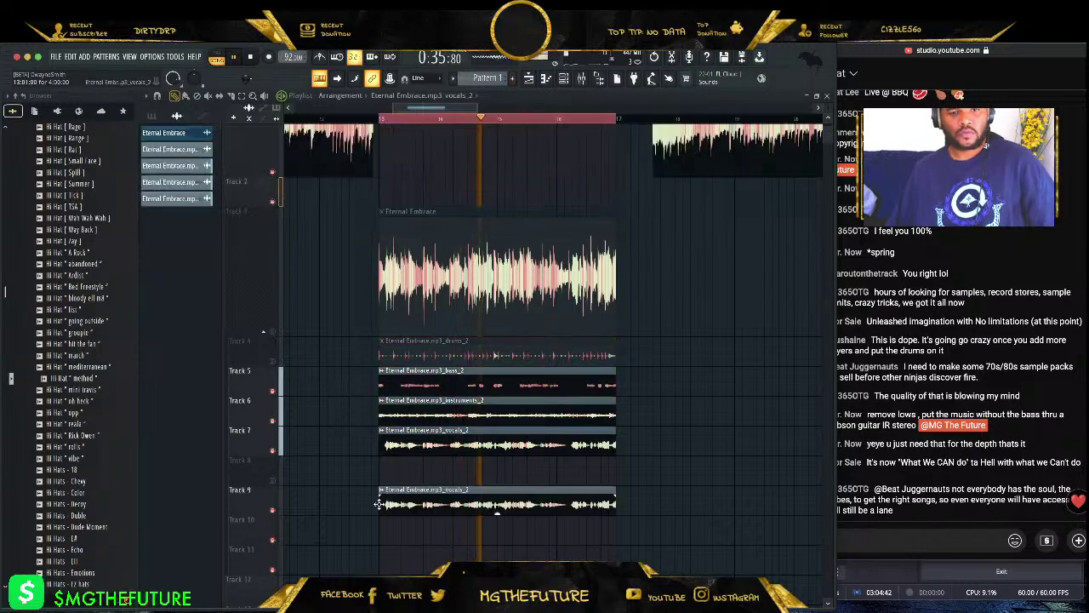
{"action": "right_click", "coordinate": [378, 503]}
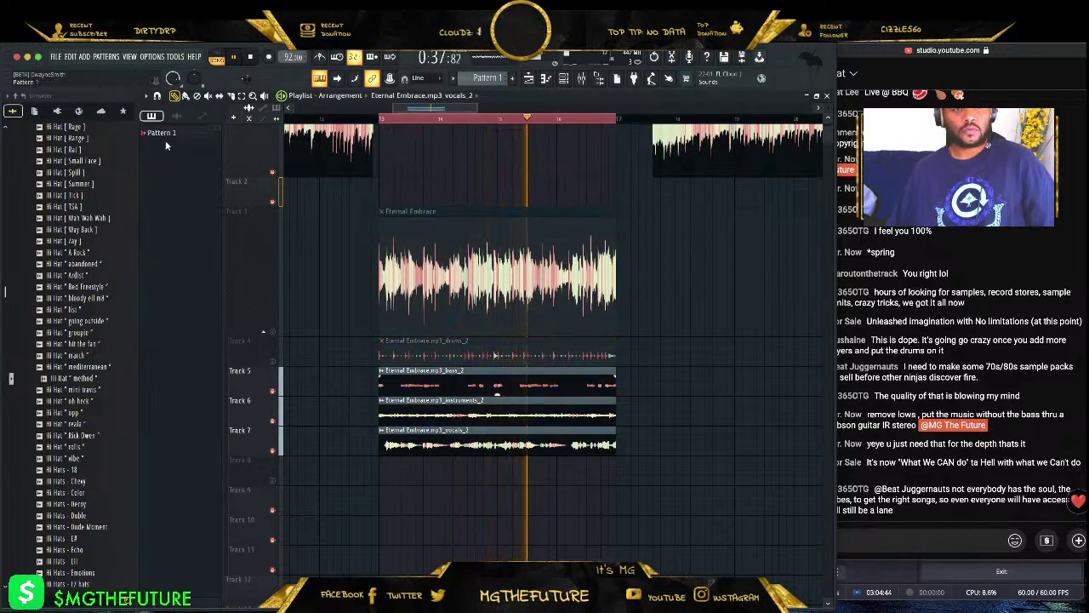
{"action": "left_click", "coordinate": [162, 135]}
{"action": "left_click", "coordinate": [380, 503]}
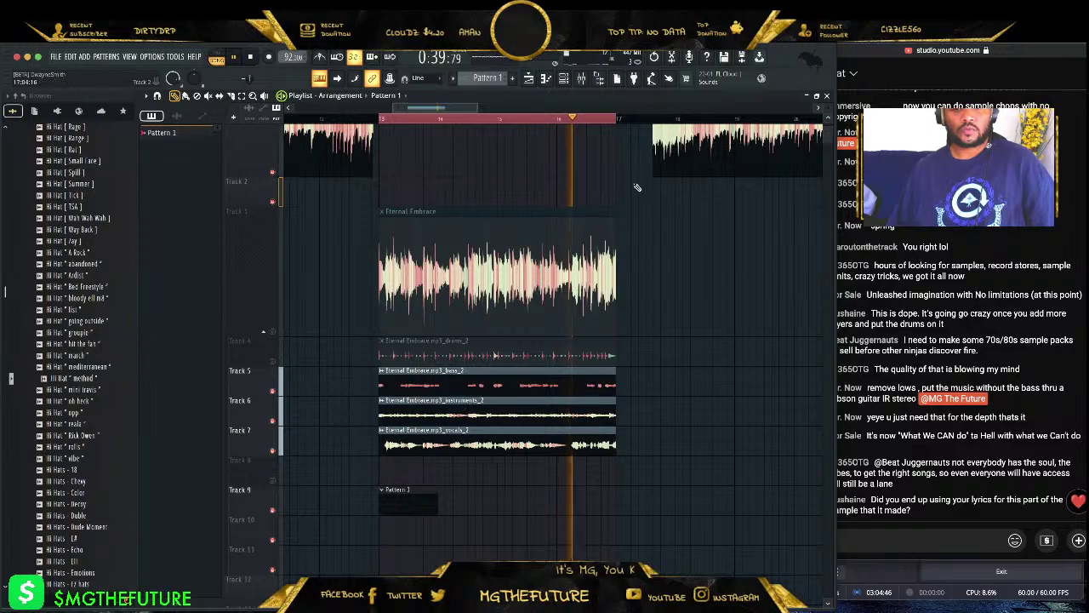
- Open the channel rack and filter it to show only the Unsorted channels
{"action": "key", "text": "F6"}
{"action": "scroll", "coordinate": [79, 232], "scroll_direction": "up", "scroll_amount": 1}
{"action": "scroll", "coordinate": [79, 232], "scroll_direction": "up", "scroll_amount": 15}
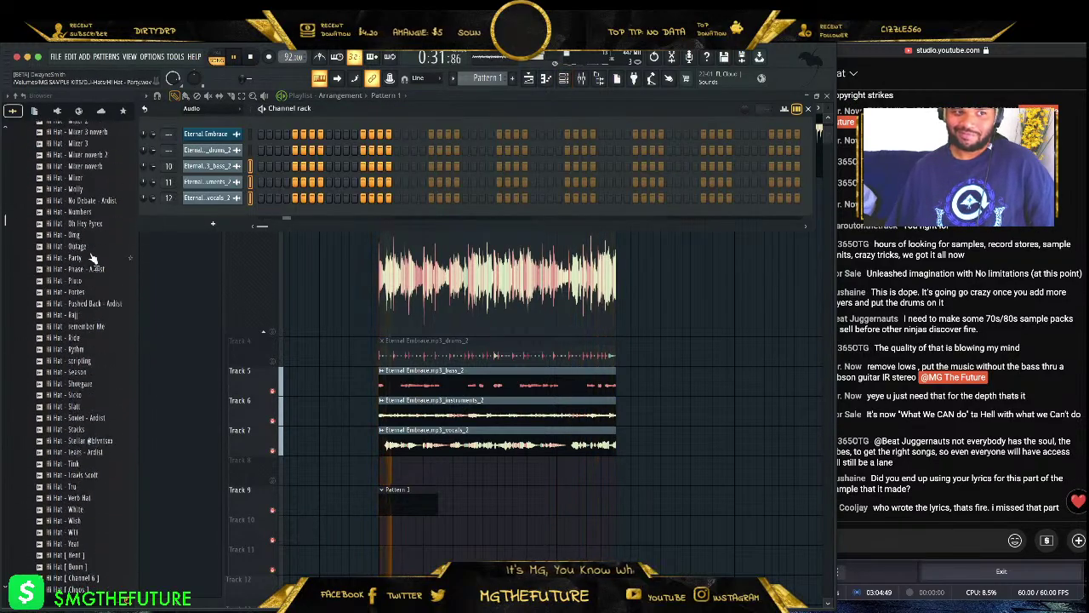
{"action": "left_click", "coordinate": [219, 109]}
- Collapse the Ancient ATL Secret kit and look through the Filthy Drums folder of the Croup collection for drum sounds
{"action": "scroll", "coordinate": [109, 189], "scroll_direction": "up", "scroll_amount": 10}
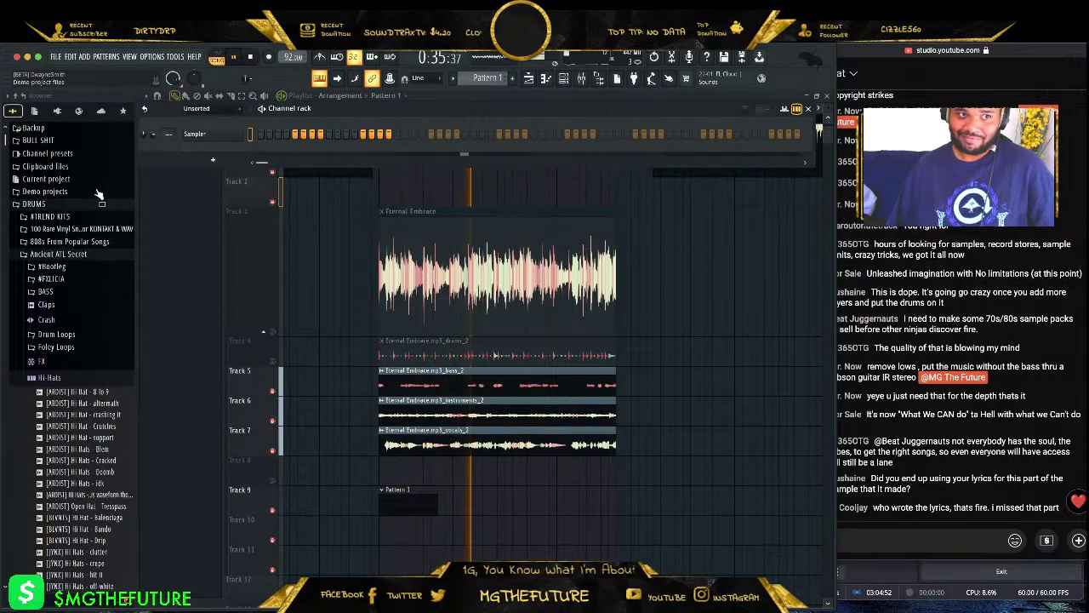
{"action": "left_click", "coordinate": [73, 267]}
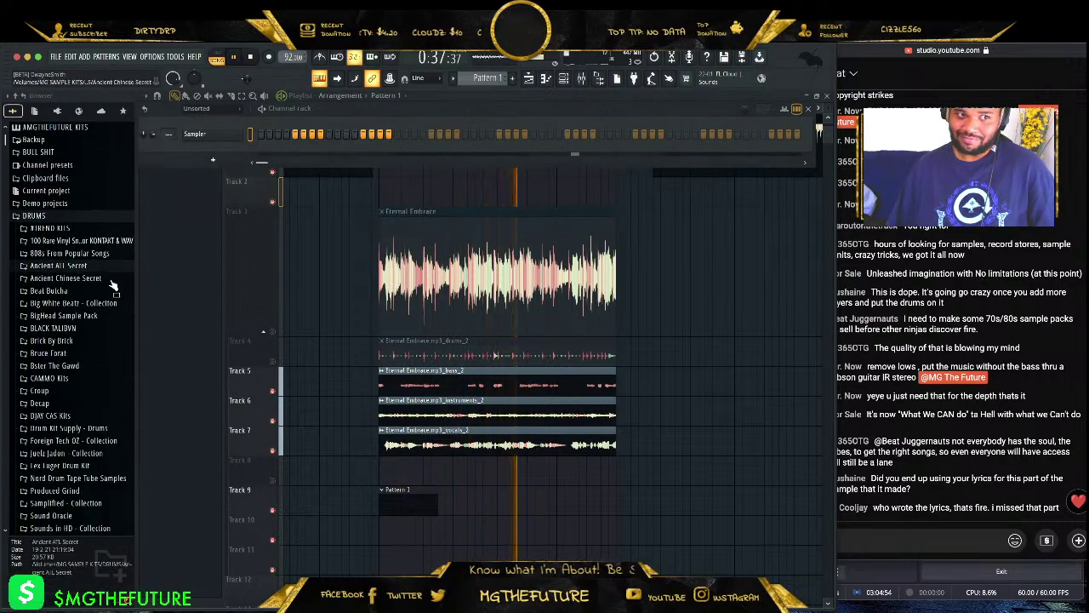
{"action": "left_click", "coordinate": [39, 344]}
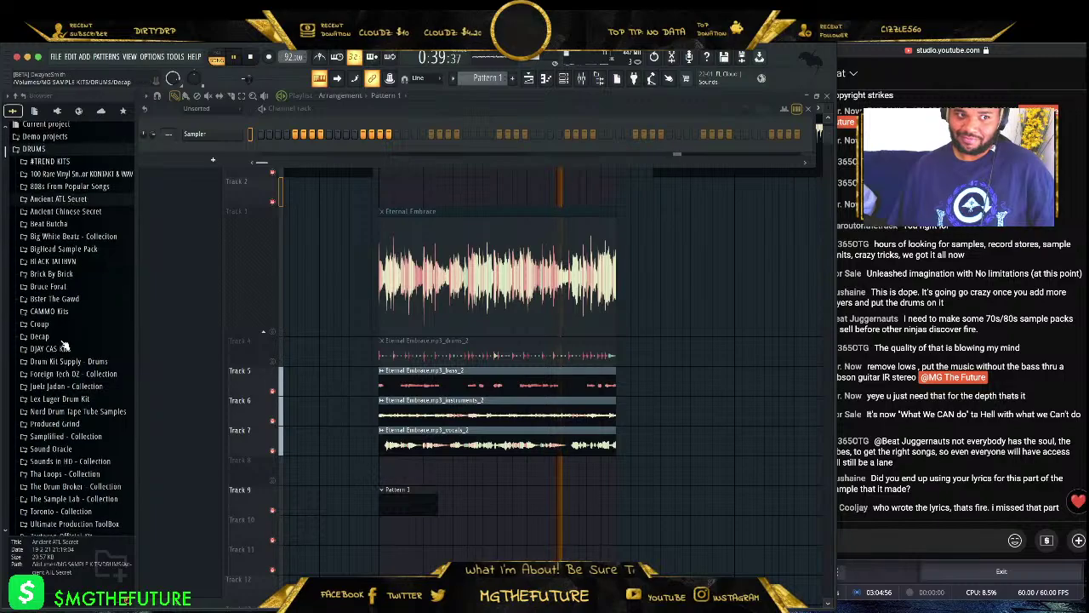
{"action": "scroll", "coordinate": [81, 150], "scroll_direction": "down", "scroll_amount": 5}
{"action": "left_click", "coordinate": [73, 141]}
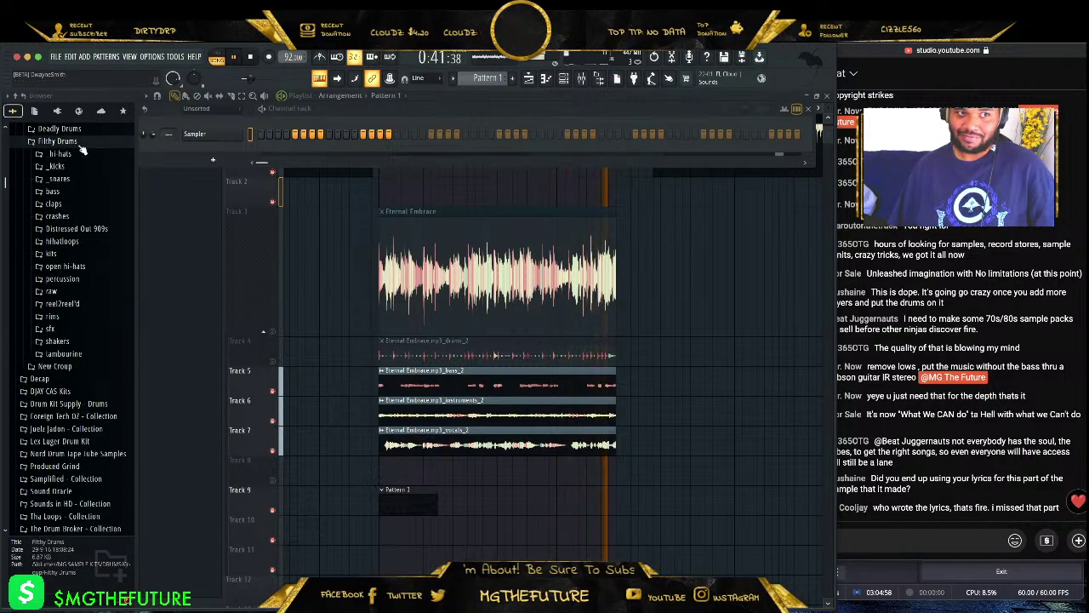
{"action": "scroll", "coordinate": [94, 255], "scroll_direction": "down", "scroll_amount": 2}
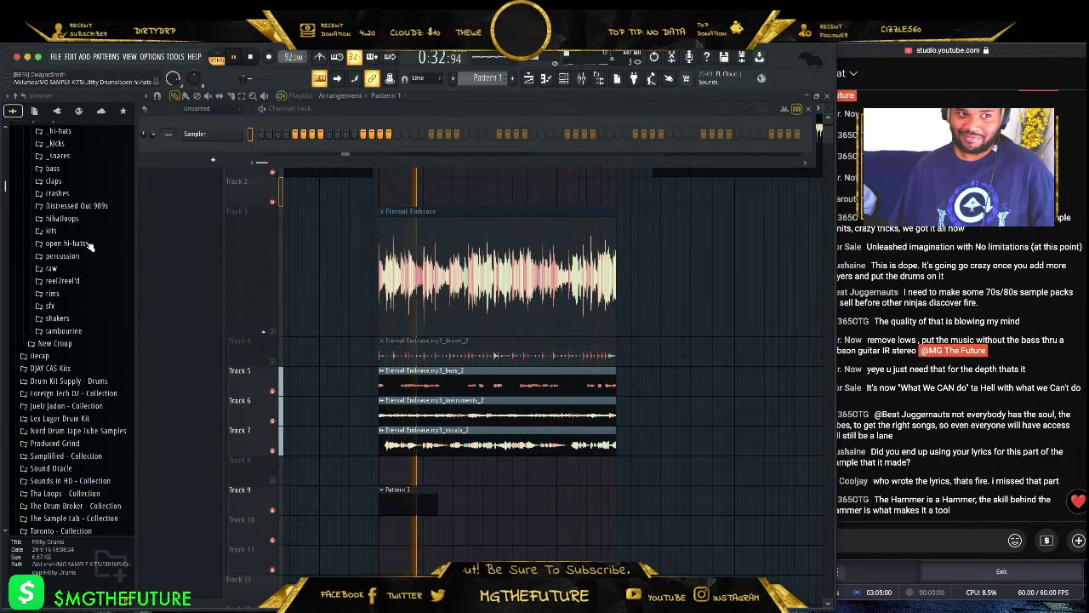
{"action": "scroll", "coordinate": [92, 308], "scroll_direction": "down", "scroll_amount": 2}
{"action": "scroll", "coordinate": [85, 281], "scroll_direction": "up", "scroll_amount": 5}
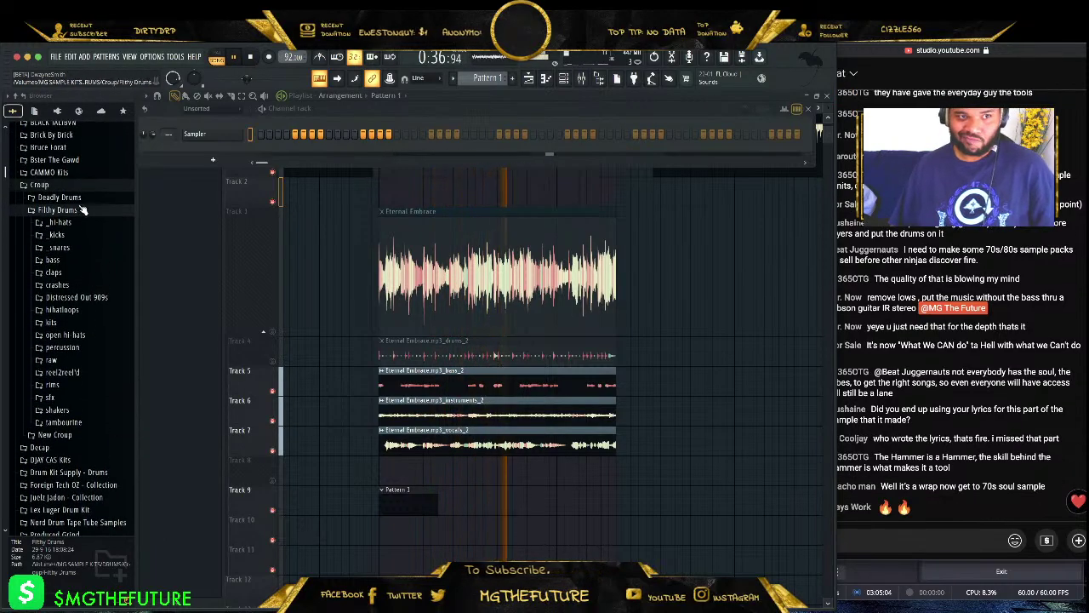
- Load snare018 COMPRESSED from the Deadly Drums Snares folder as a new channel
{"action": "left_click", "coordinate": [58, 194]}
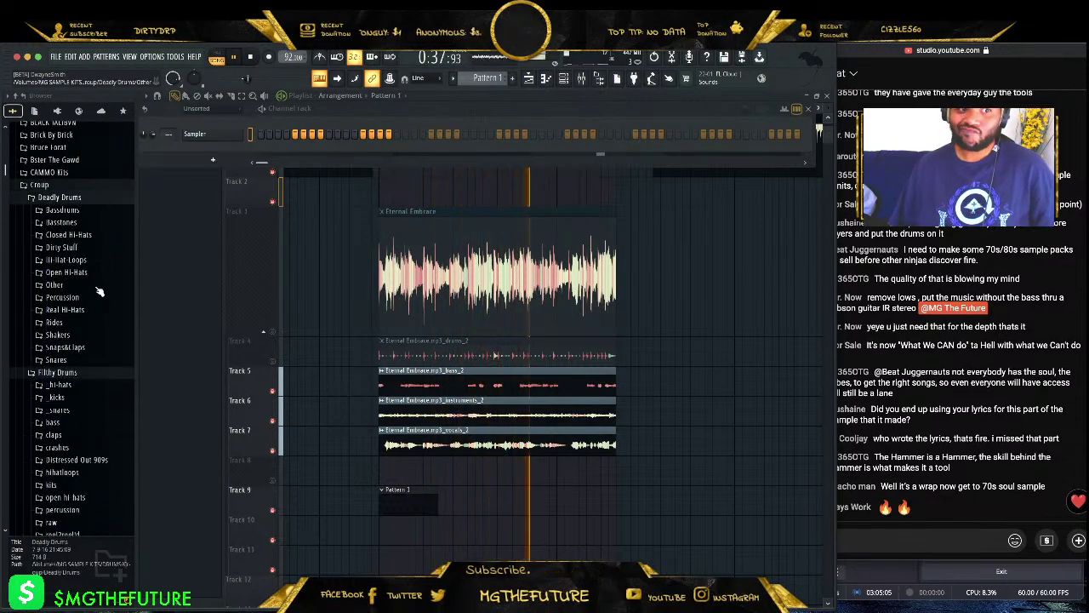
{"action": "left_click", "coordinate": [89, 359]}
{"action": "left_click_drag", "start_coordinate": [102, 364], "coordinate": [220, 154]}
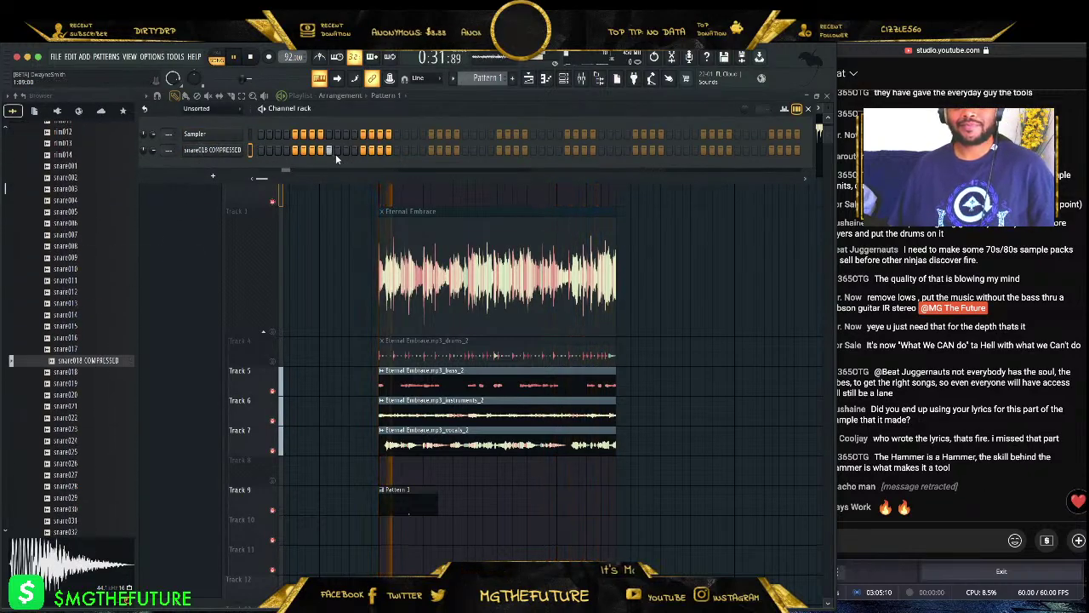
- Program the snare on steps 5 and 13 of every bar across four bars, and check its velocities in the graph editor
{"action": "key", "text": "space"}
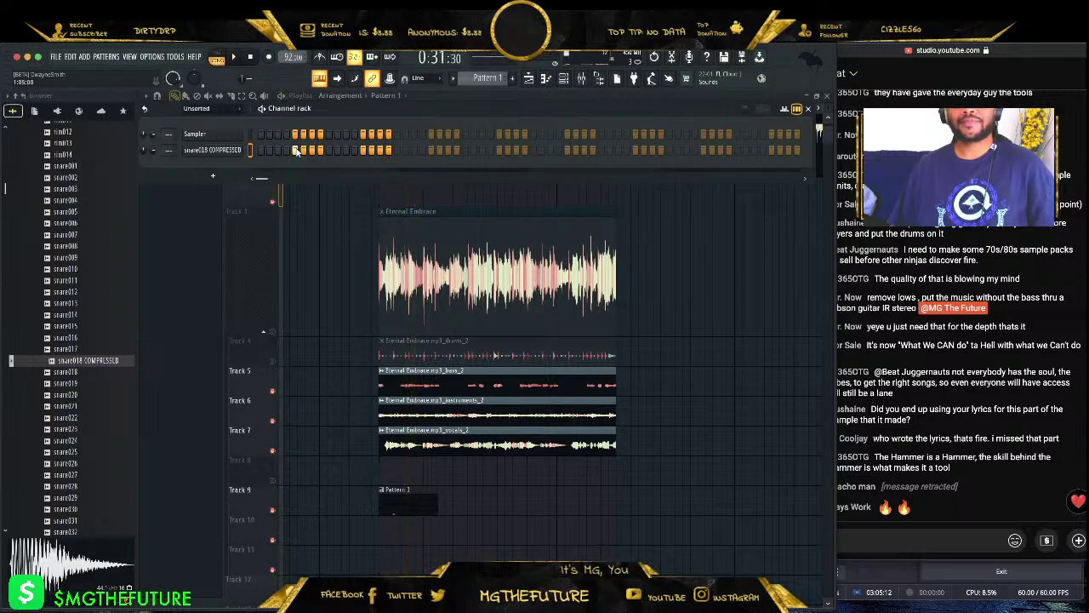
{"action": "key", "text": "space"}
{"action": "left_click", "coordinate": [432, 151]}
{"action": "left_click", "coordinate": [500, 151]}
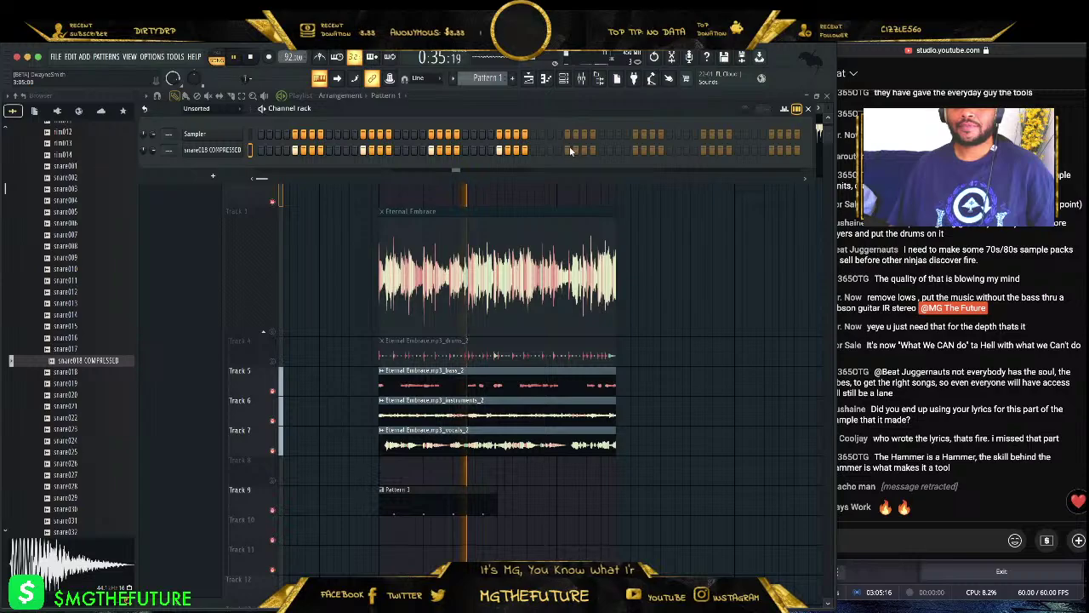
{"action": "left_click", "coordinate": [656, 151]}
{"action": "left_click", "coordinate": [704, 151]}
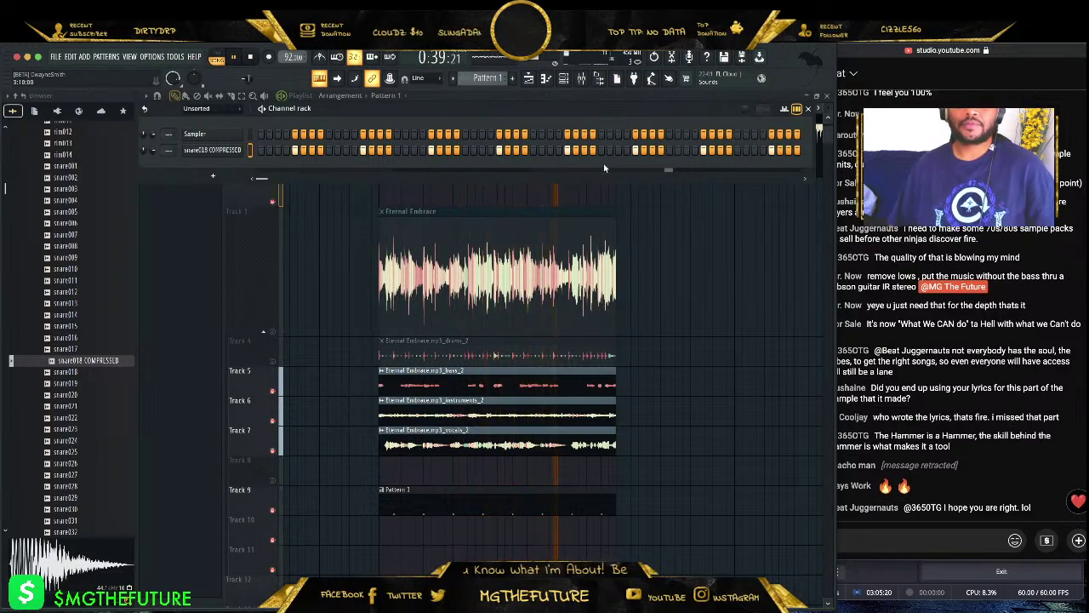
{"action": "left_click", "coordinate": [784, 109]}
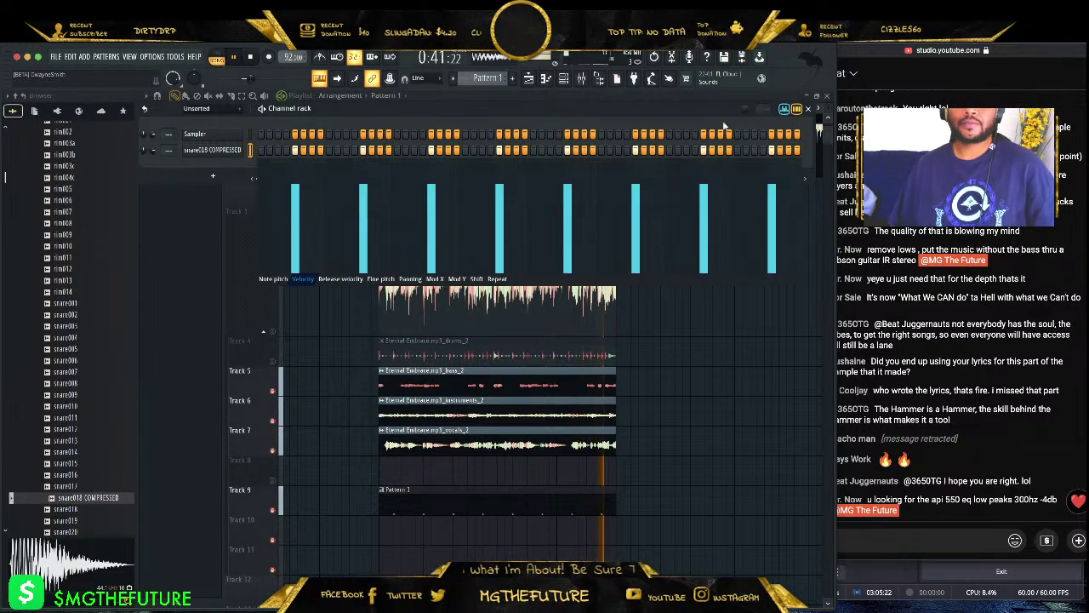
{"action": "left_click", "coordinate": [194, 209]}
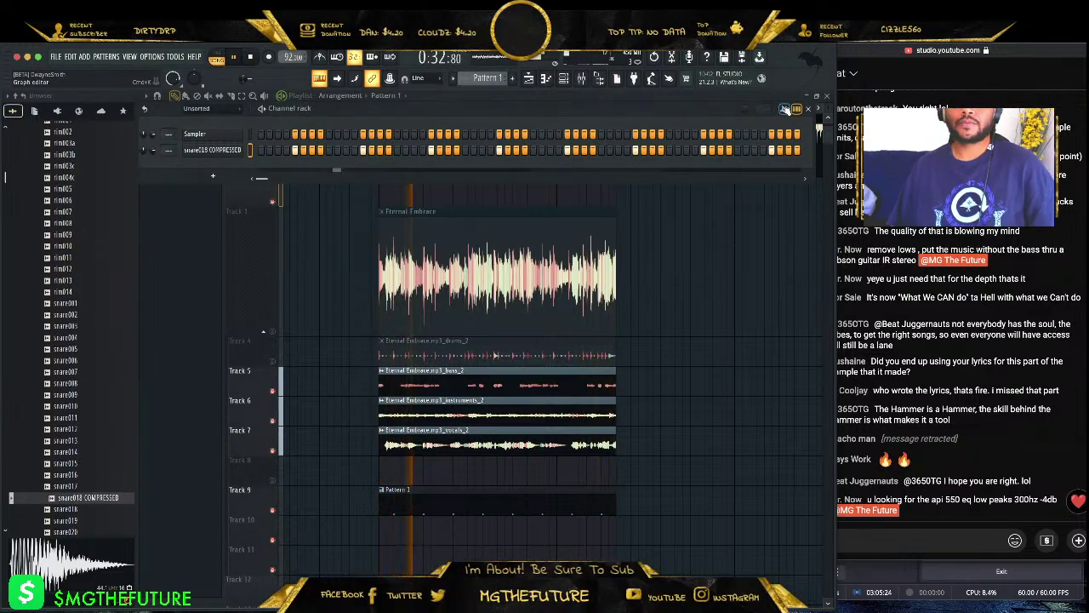
- Audition the Deadly Drums hi-hat loops hhloop014, hhloop012, hhloop011 and hhloop007, and load hhloop007 as a new channel
{"action": "scroll", "coordinate": [98, 432], "scroll_direction": "up", "scroll_amount": 8}
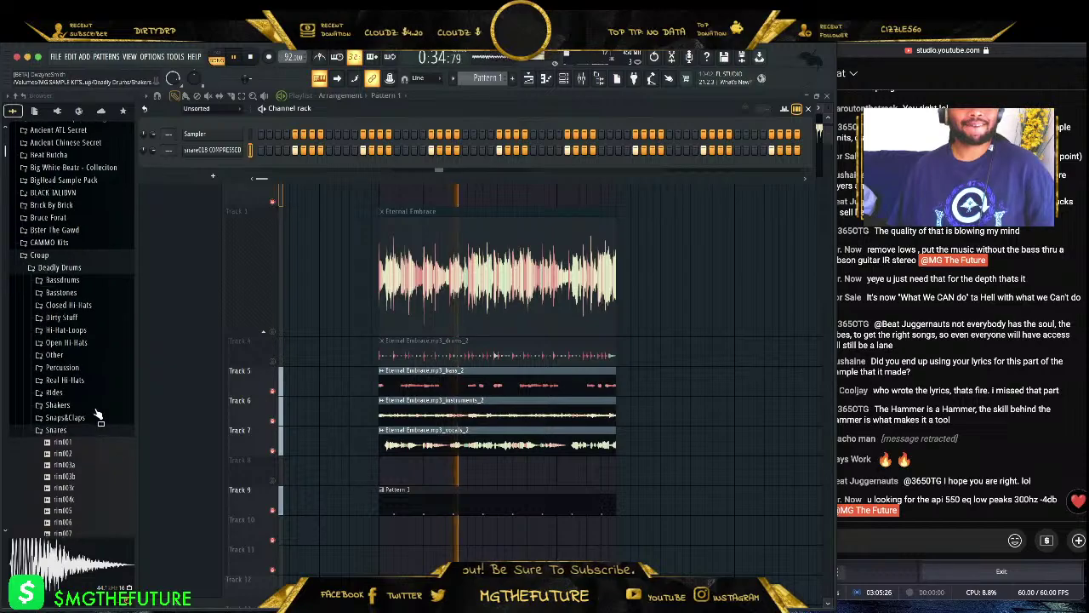
{"action": "left_click", "coordinate": [98, 430]}
{"action": "left_click", "coordinate": [81, 284]}
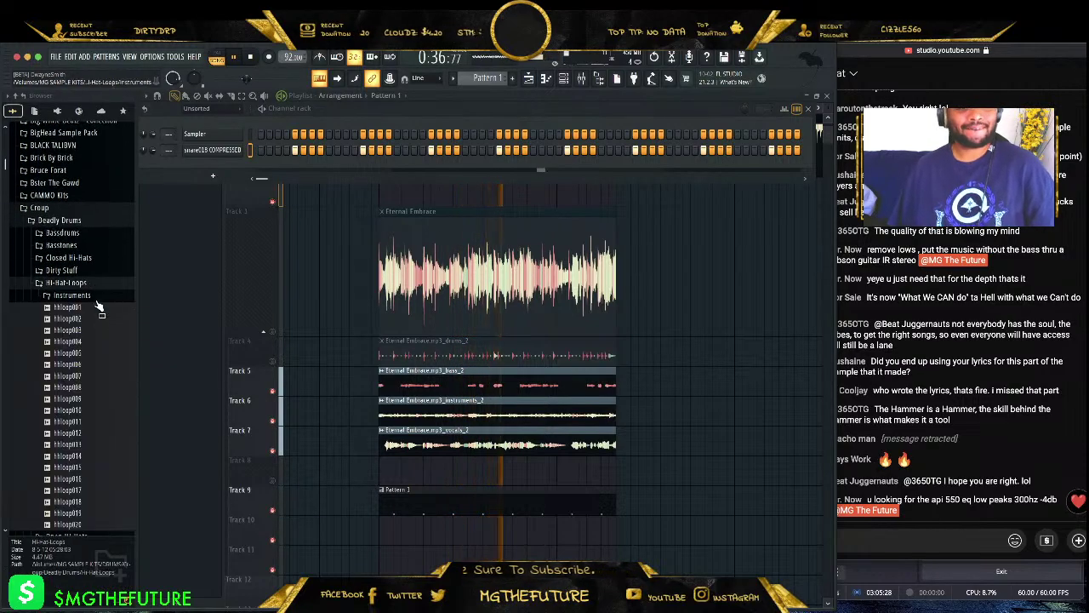
{"action": "left_click", "coordinate": [92, 364]}
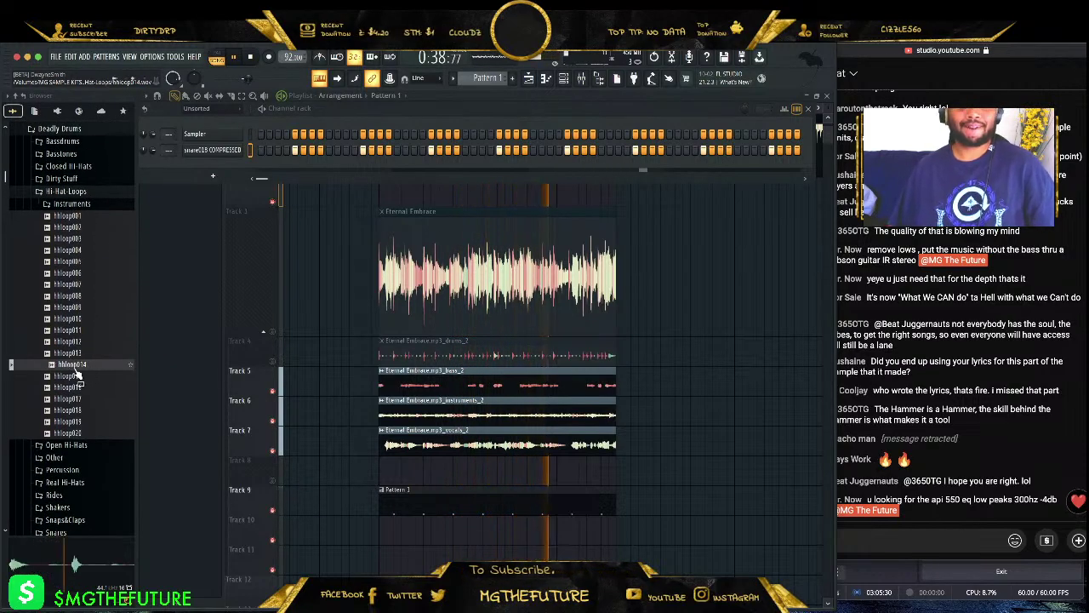
{"action": "left_click", "coordinate": [73, 342]}
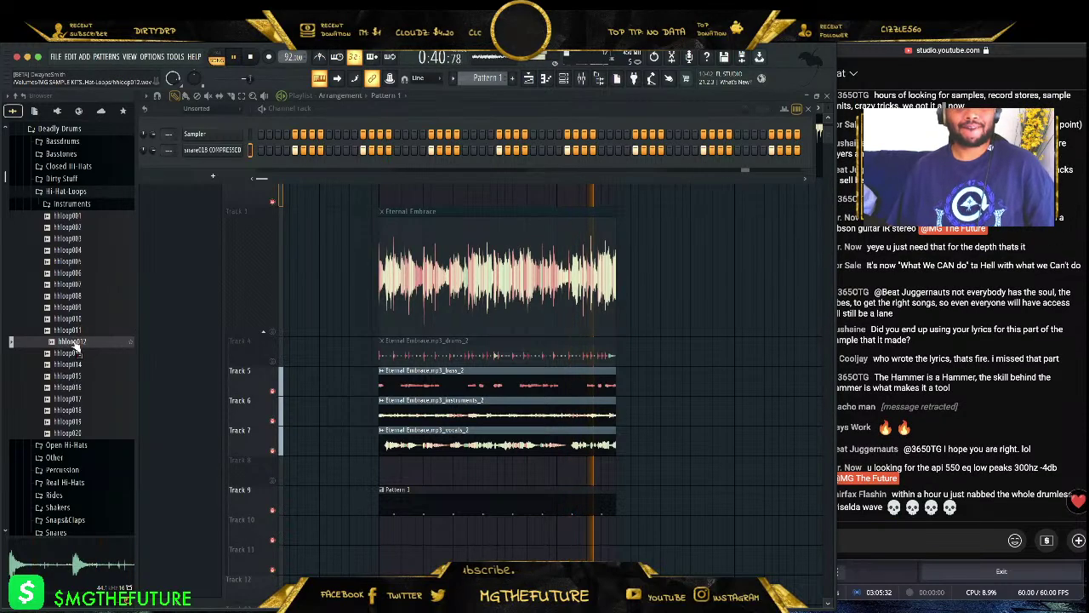
{"action": "left_click", "coordinate": [72, 331]}
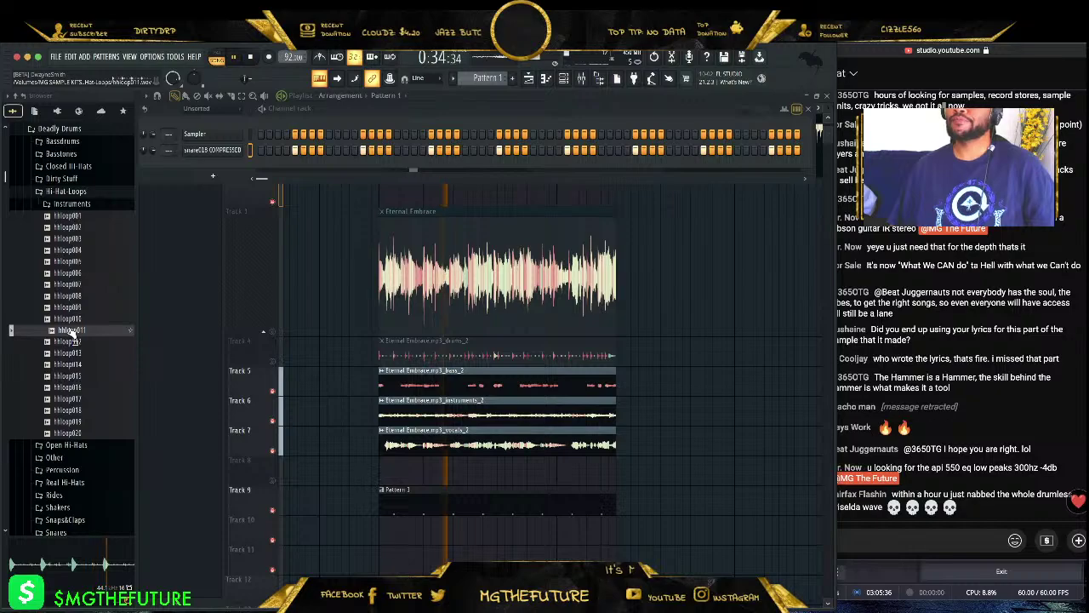
{"action": "left_click", "coordinate": [74, 286]}
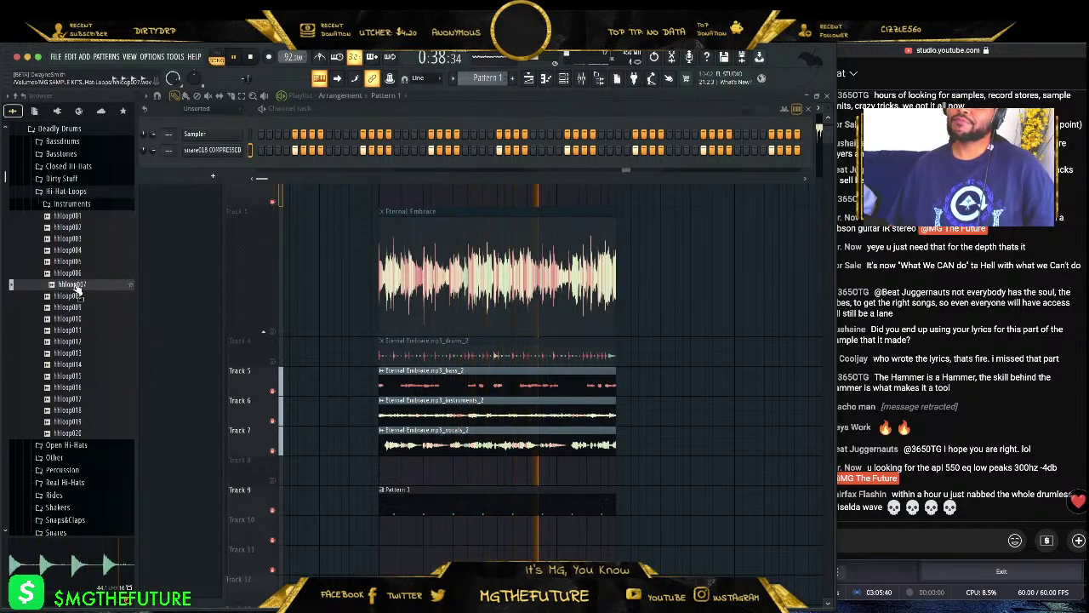
{"action": "left_click_drag", "start_coordinate": [77, 291], "coordinate": [219, 167]}
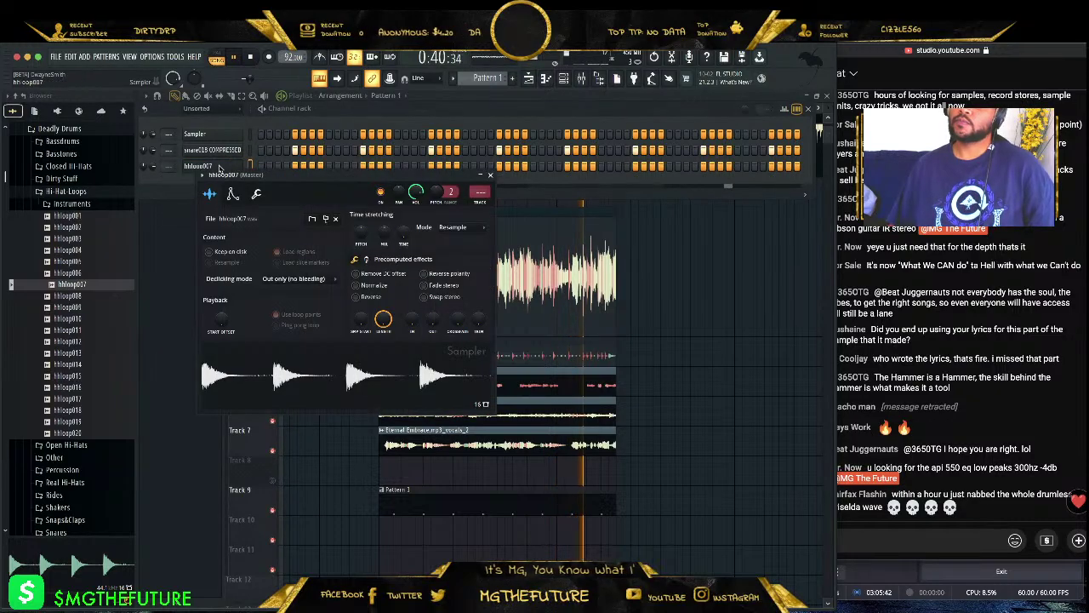
- Try to change the time-stretching time of the hhloop007 sampler, then close its settings
{"action": "right_click", "coordinate": [405, 238]}
{"action": "left_click", "coordinate": [425, 296]}
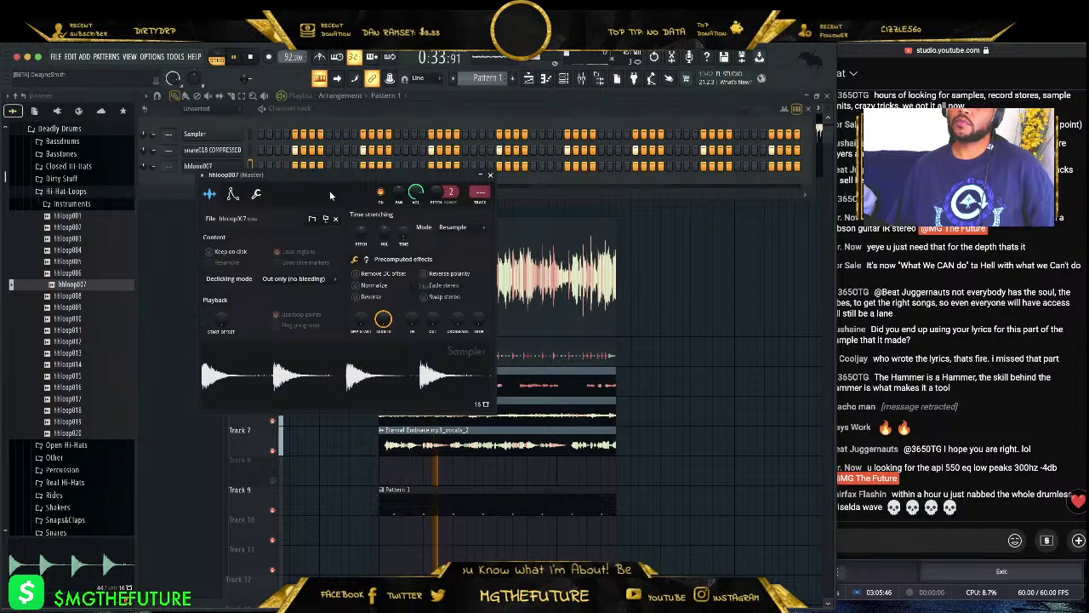
{"action": "left_click", "coordinate": [297, 112]}
{"action": "key", "text": "space"}
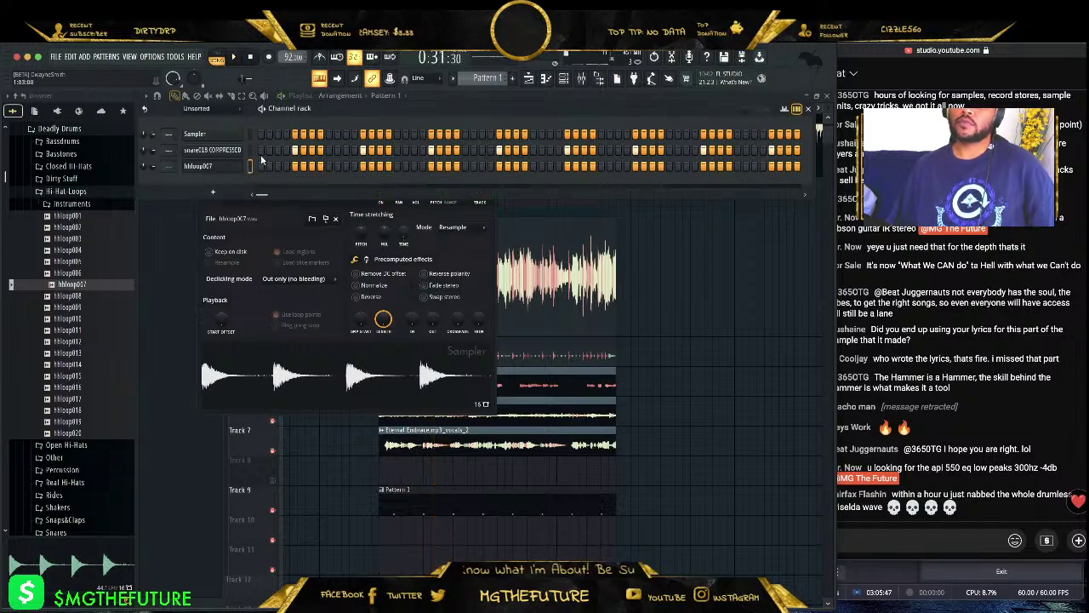
{"action": "left_click", "coordinate": [487, 224]}
{"action": "left_click", "coordinate": [490, 175]}
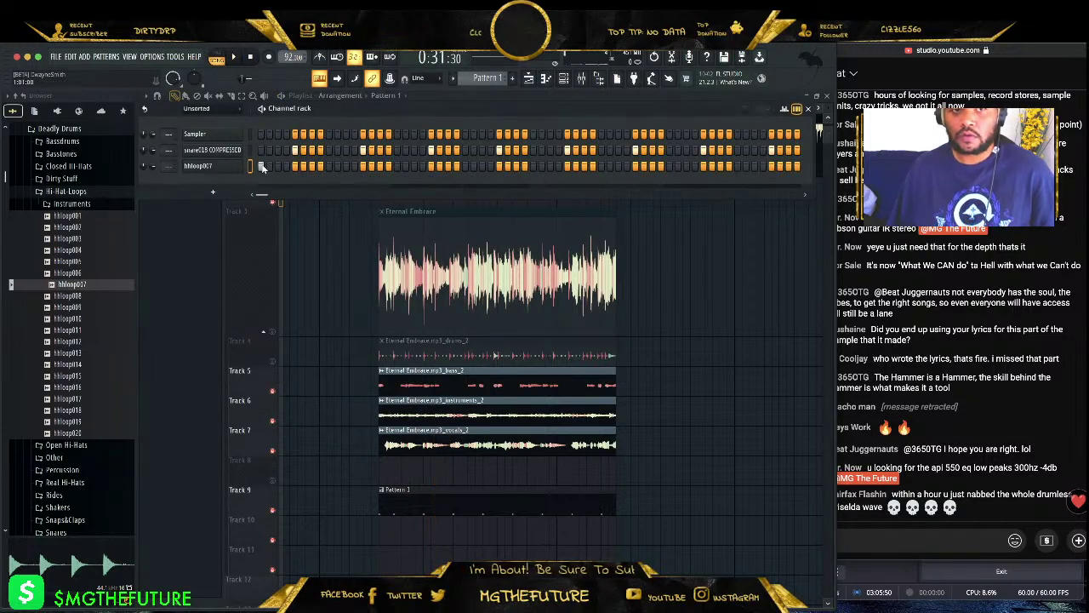
- Fill the hhloop007 channel with evenly spaced hits across the four-bar pattern and set its fine time shift to 0:03
{"action": "key", "text": "space"}
{"action": "key", "text": "space"}
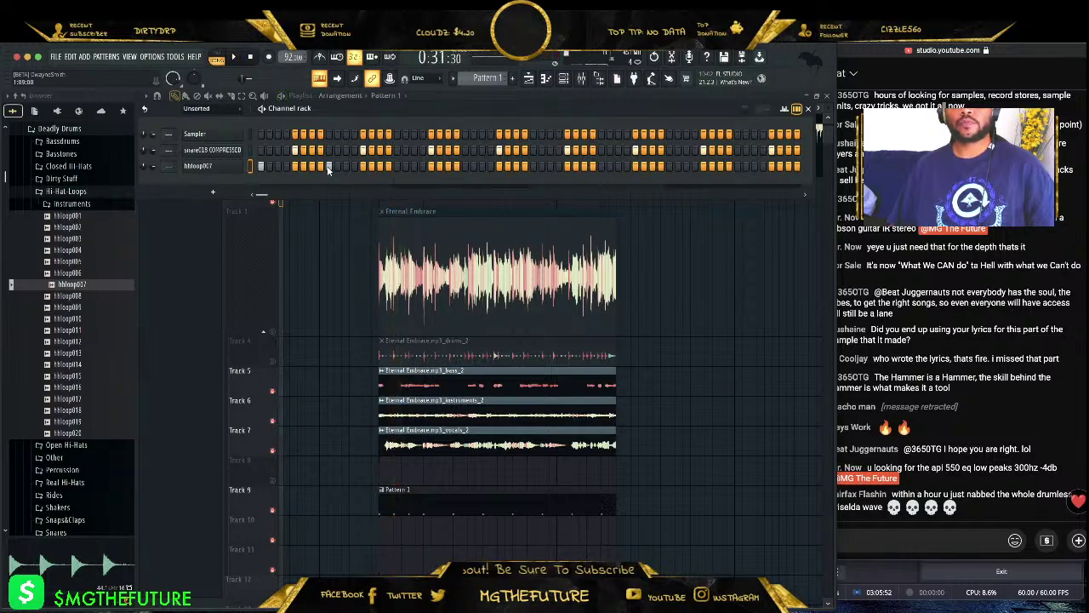
{"action": "right_click", "coordinate": [243, 166]}
{"action": "left_click", "coordinate": [197, 165]}
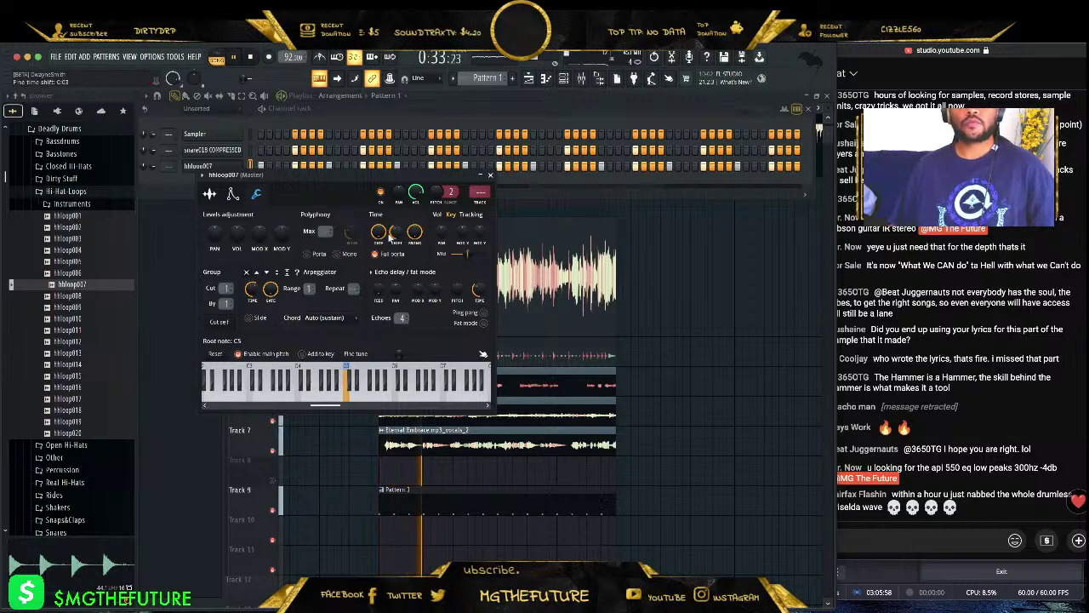
{"action": "left_click", "coordinate": [490, 175]}
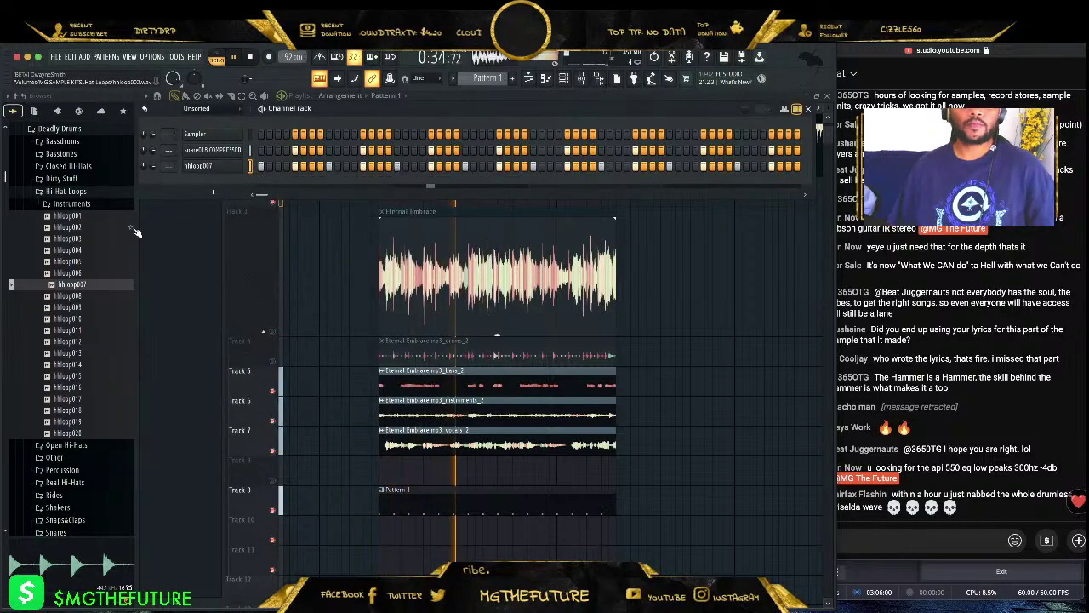
- Open the Deadly Drums Bassdrums folder and audition bdrum009a, bdrum009b and bdrum009
{"action": "left_click", "coordinate": [103, 191]}
{"action": "left_click", "coordinate": [75, 154]}
{"action": "left_click", "coordinate": [68, 142]}
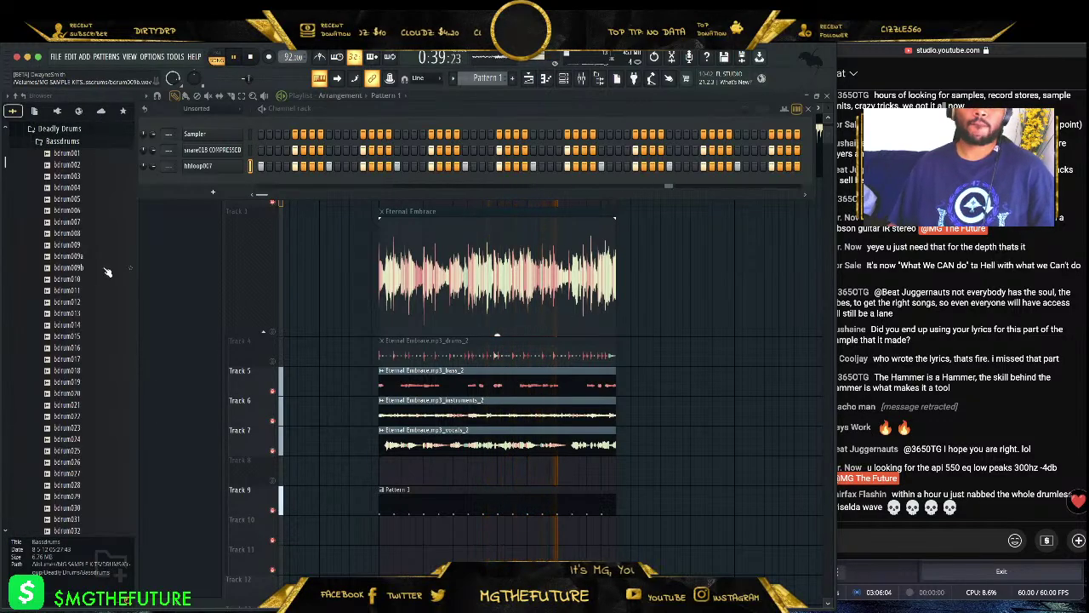
{"action": "left_click", "coordinate": [100, 257]}
{"action": "left_click", "coordinate": [95, 269]}
{"action": "left_click", "coordinate": [89, 244]}
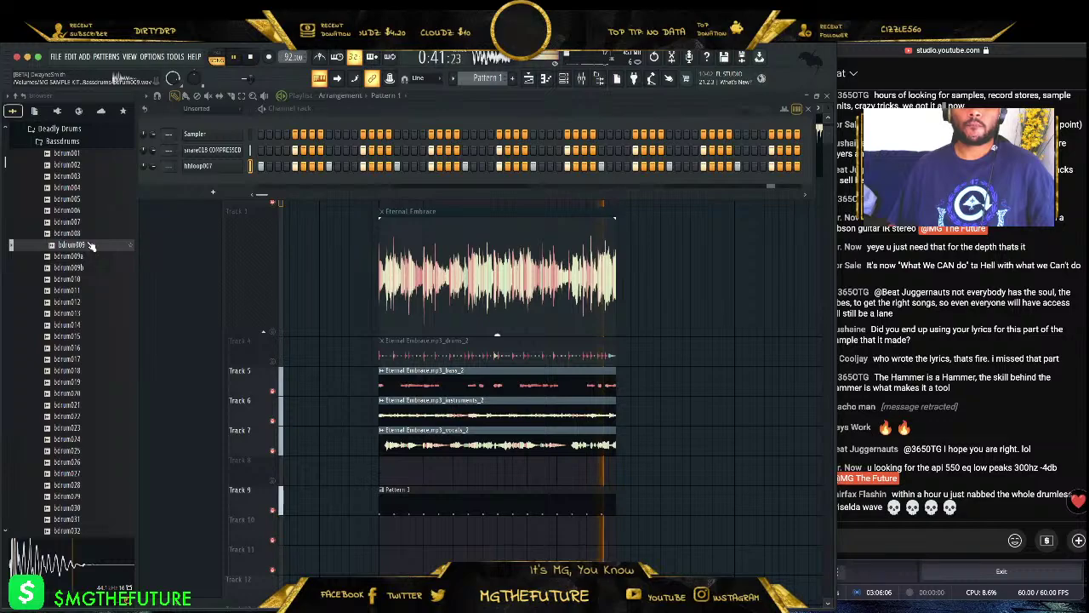
- Compare the kicks bdrum004, bdrum006 and bdrum007, and load bdrum006 as a new channel
{"action": "left_click", "coordinate": [69, 187]}
{"action": "left_click", "coordinate": [73, 210]}
{"action": "left_click", "coordinate": [73, 221]}
{"action": "left_click", "coordinate": [73, 212]}
{"action": "left_click", "coordinate": [73, 213]}
{"action": "left_click", "coordinate": [73, 210]}
{"action": "left_click_drag", "start_coordinate": [73, 210], "coordinate": [245, 185]}
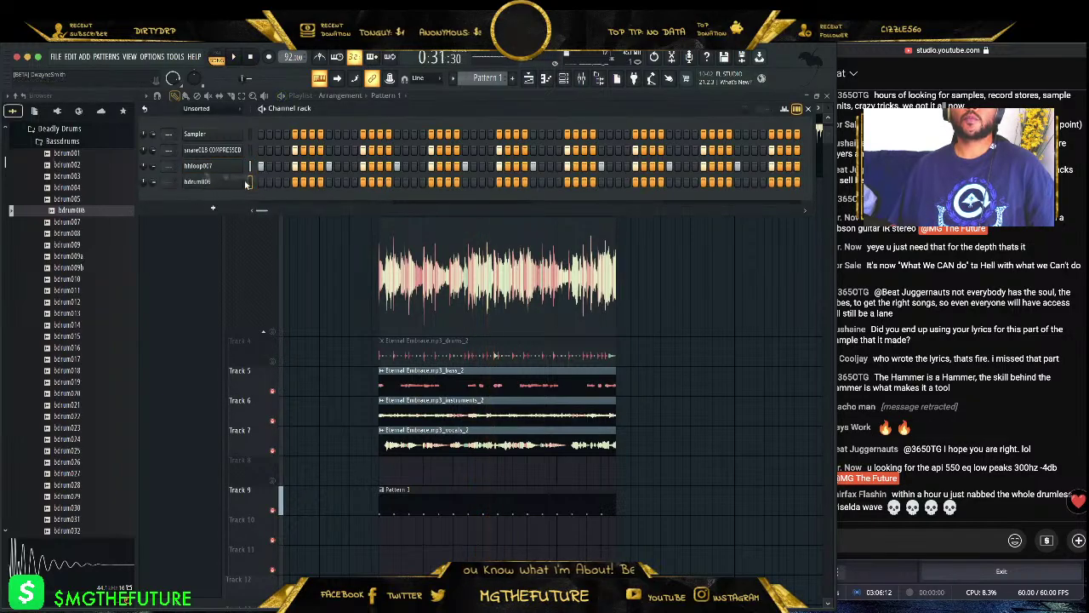
- Raise the bdrum006 kick hits to full velocity in the graph editor and add another full-velocity hit on step 11
{"action": "left_click", "coordinate": [242, 58]}
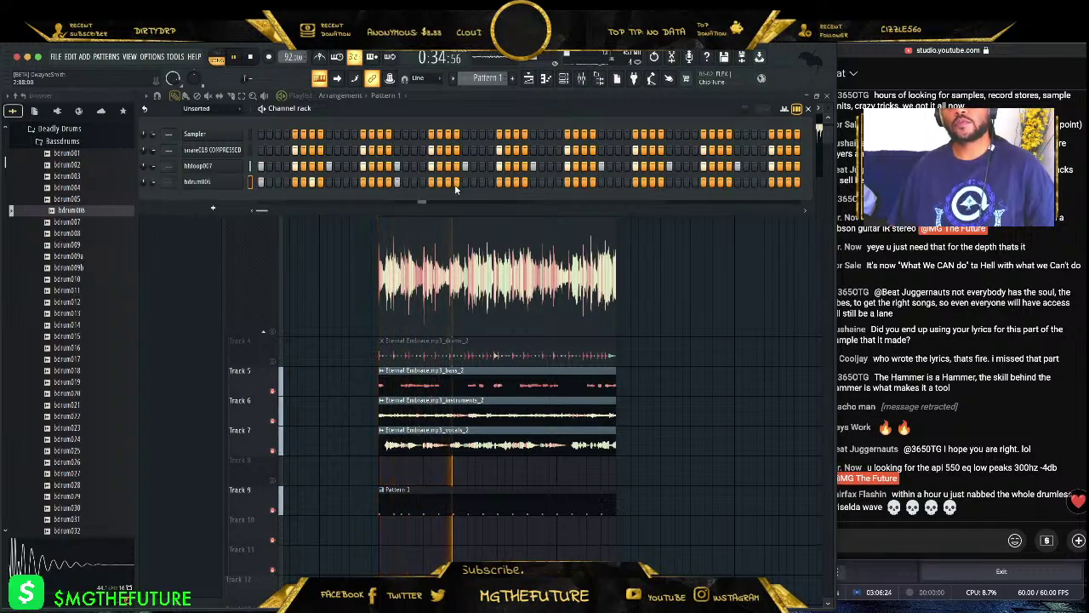
{"action": "left_click", "coordinate": [795, 110]}
{"action": "mouse_move", "coordinate": [274, 211]}
{"action": "left_mouse_down"}
{"action": "mouse_move", "coordinate": [277, 174]}
{"action": "mouse_move", "coordinate": [308, 155]}
{"action": "mouse_move", "coordinate": [649, 129]}
{"action": "left_mouse_up"}
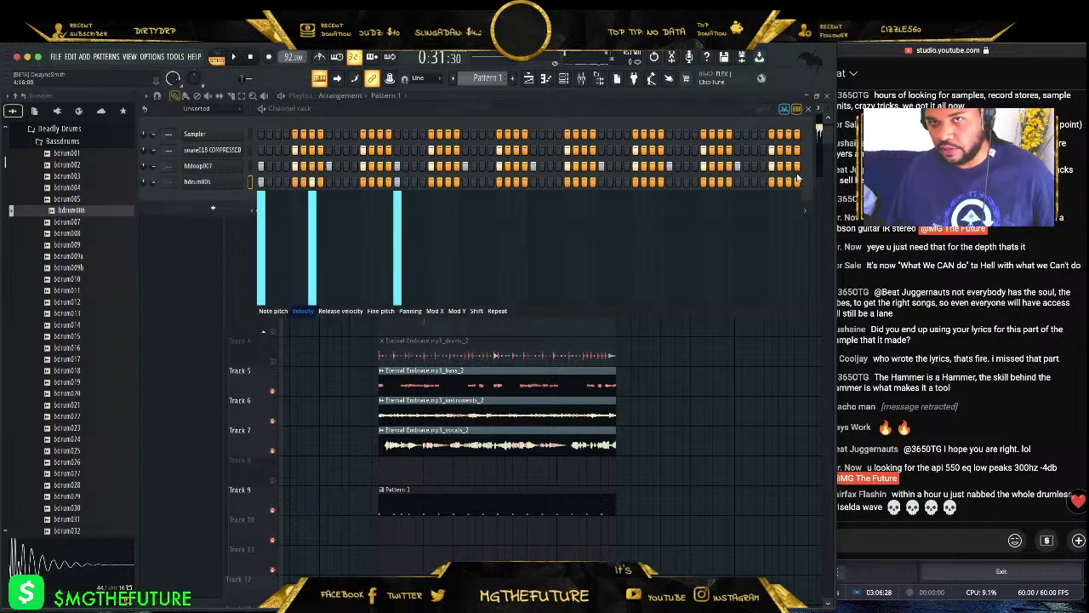
{"action": "key", "text": "space"}
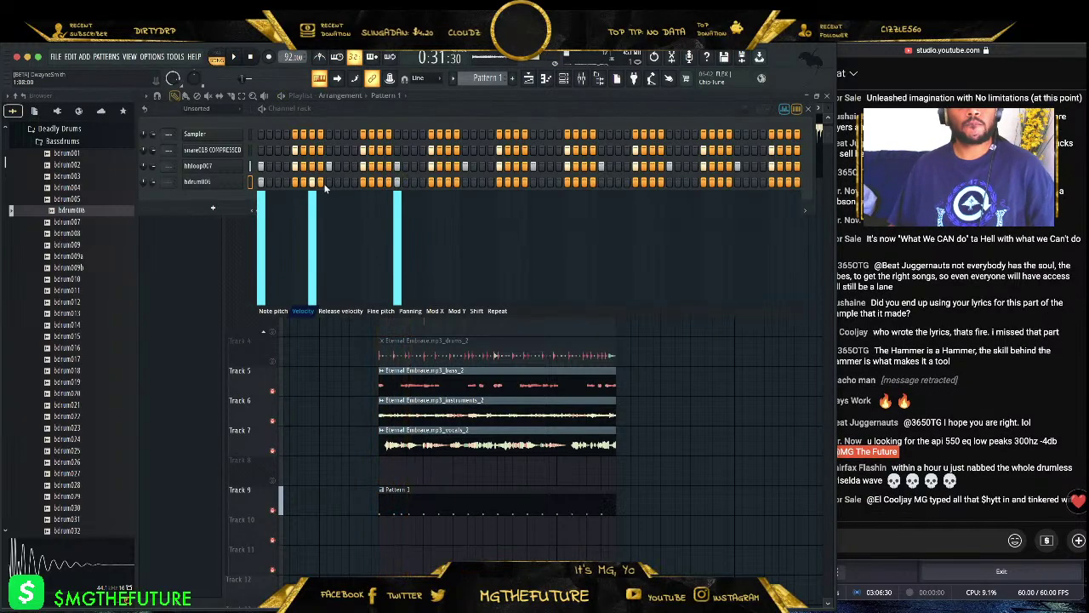
{"action": "left_click", "coordinate": [346, 181]}
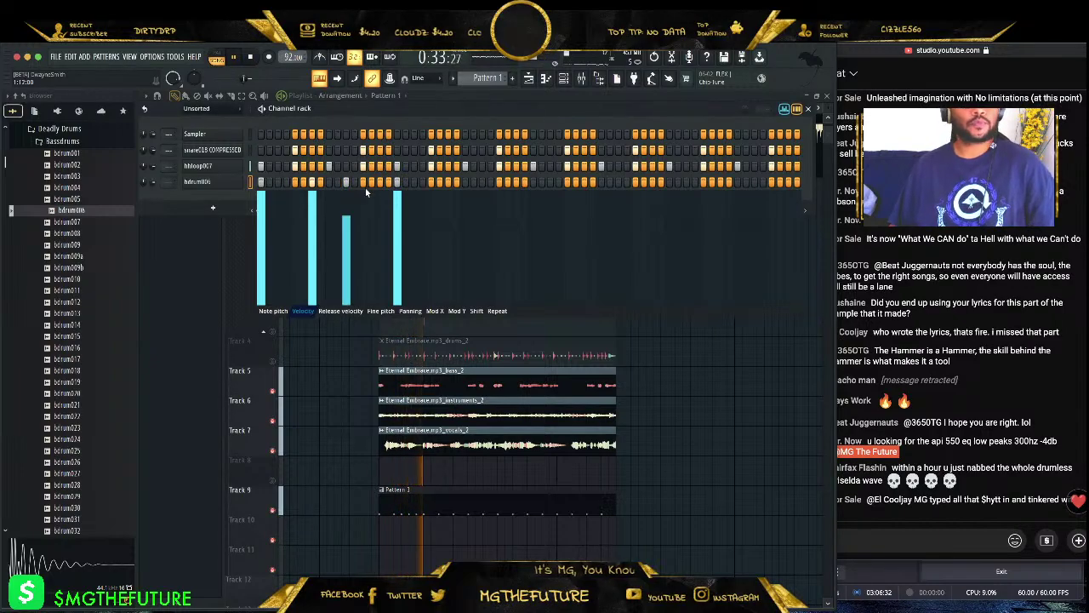
{"action": "left_click_drag", "start_coordinate": [349, 207], "coordinate": [346, 191]}
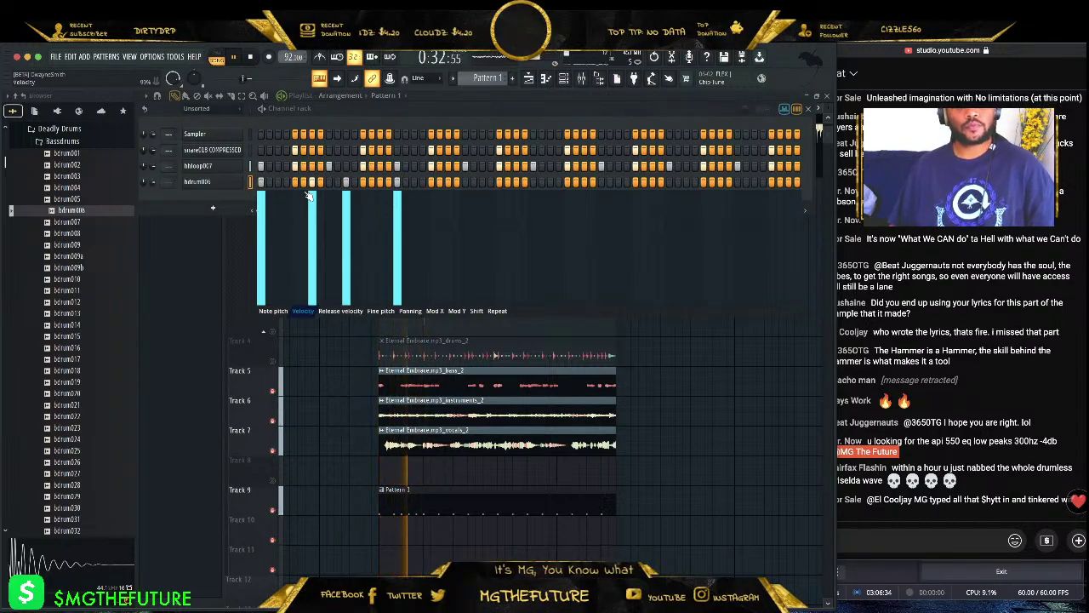
- Add bdrum006 kick hits on steps 29, 31 and 33, raising the velocity of the first two
{"action": "left_click", "coordinate": [500, 182]}
{"action": "left_click_drag", "start_coordinate": [494, 231], "coordinate": [498, 192]}
{"action": "left_click", "coordinate": [517, 181]}
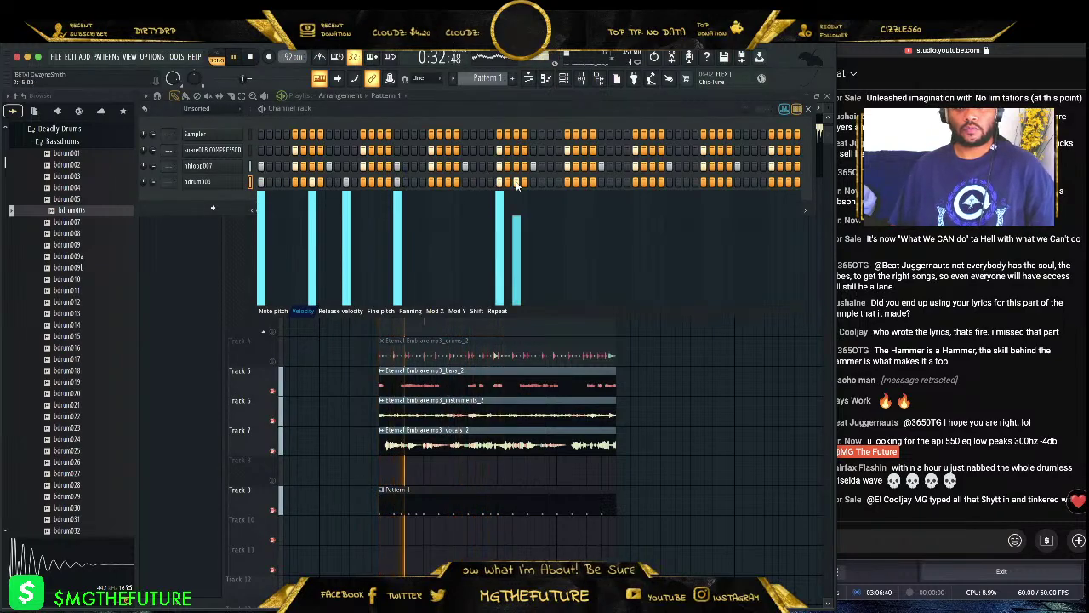
{"action": "left_click", "coordinate": [533, 181]}
{"action": "left_click_drag", "start_coordinate": [517, 217], "coordinate": [516, 192]}
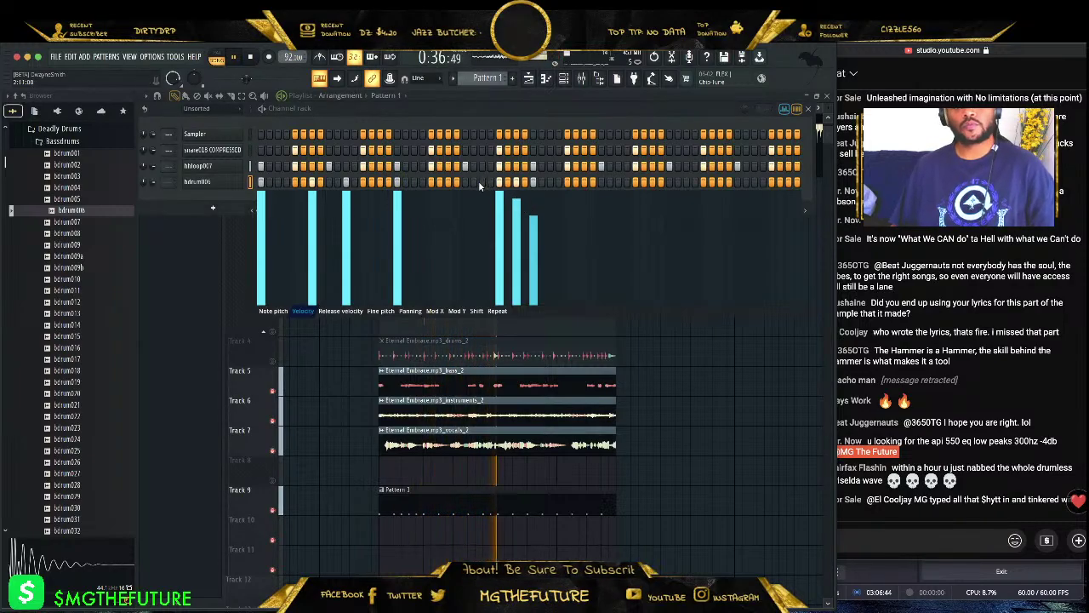
- Try an extra bdrum006 kick on step 15, then replace it with a hit on step 16 and play the loop
{"action": "left_click", "coordinate": [382, 182]}
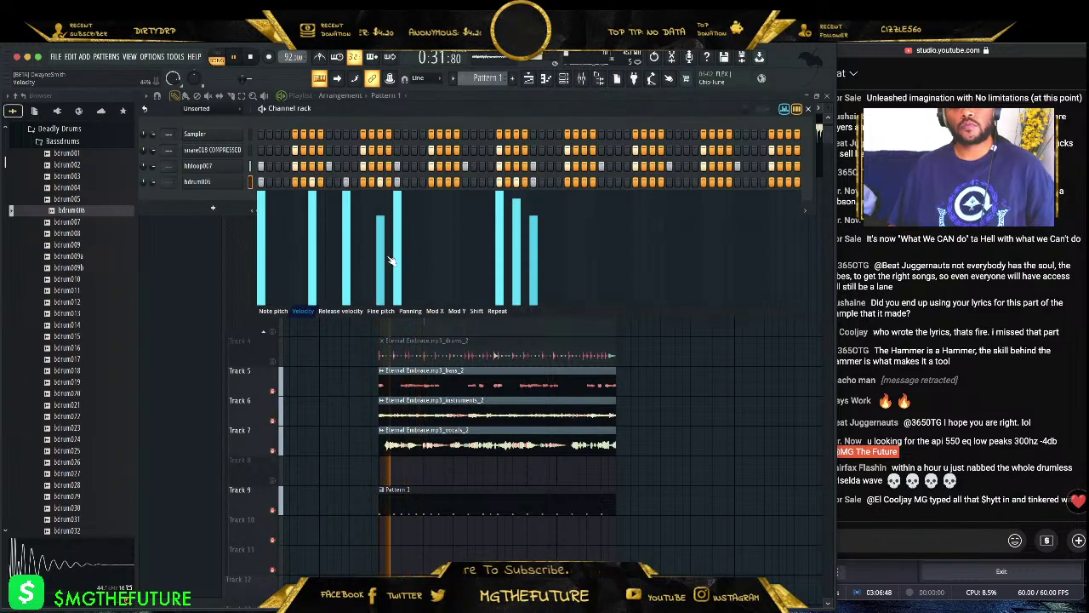
{"action": "key", "text": "space"}
{"action": "left_click", "coordinate": [389, 183]}
{"action": "key", "text": "space"}
{"action": "left_click", "coordinate": [388, 290]}
{"action": "left_click", "coordinate": [377, 221]}
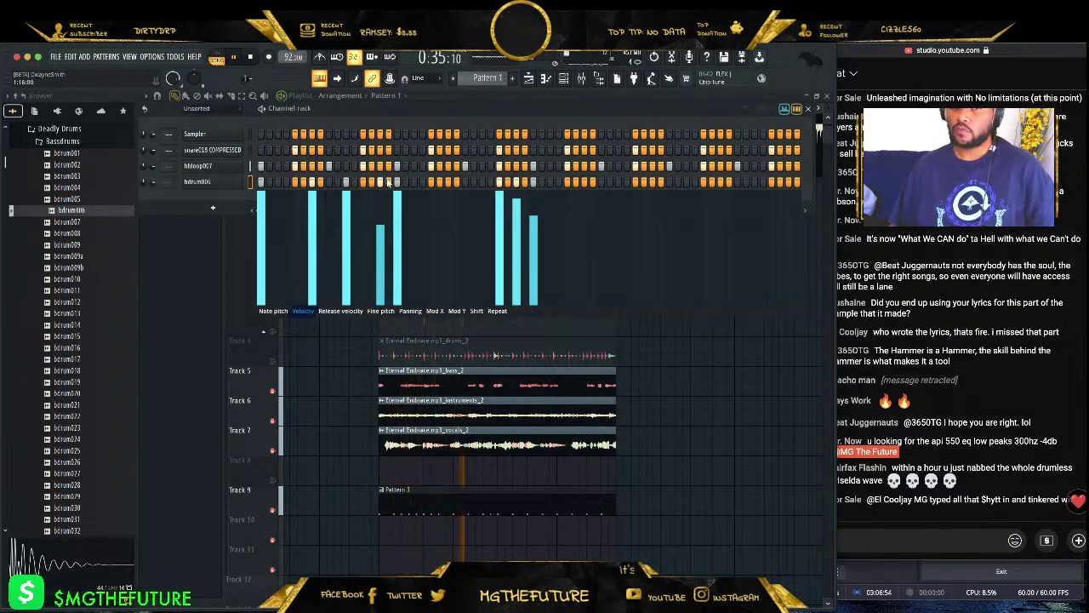
{"action": "left_click", "coordinate": [381, 194]}
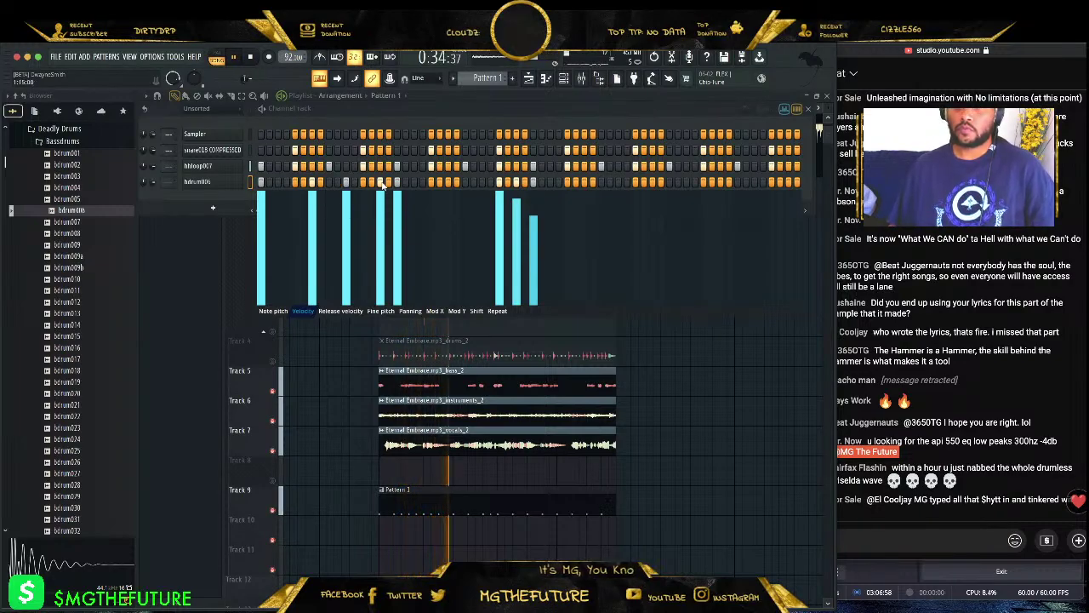
{"action": "left_click", "coordinate": [381, 305]}
{"action": "left_click", "coordinate": [389, 216]}
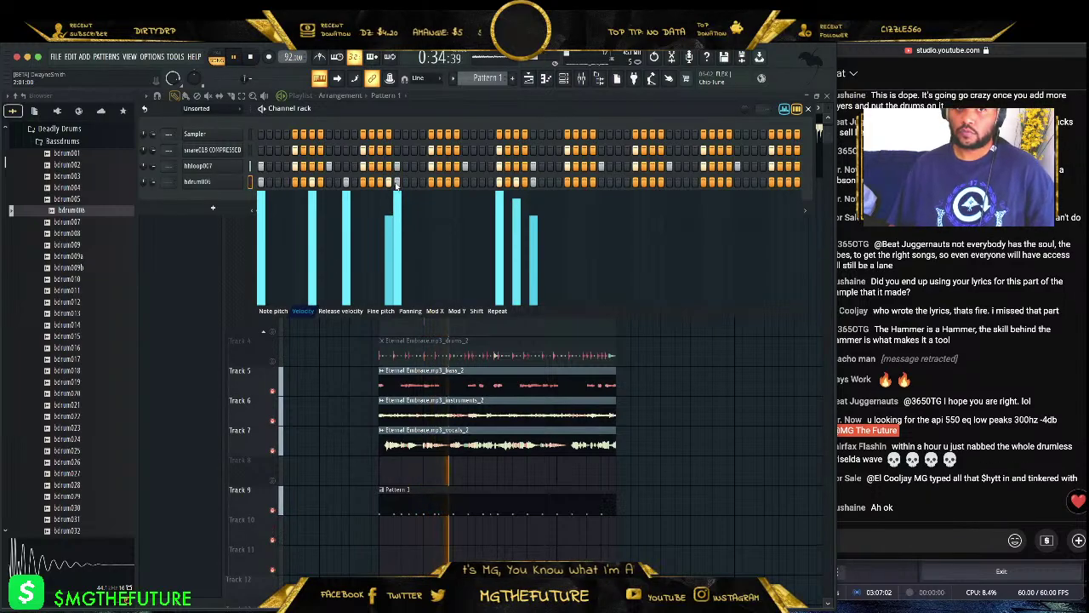
{"action": "key", "text": "space"}
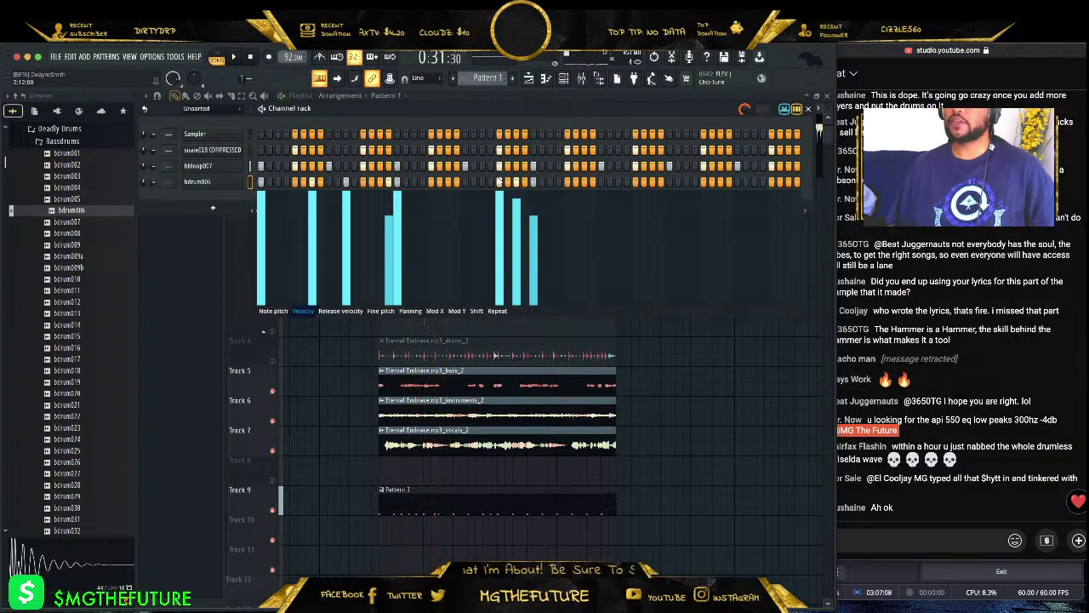
{"action": "key", "text": "space"}
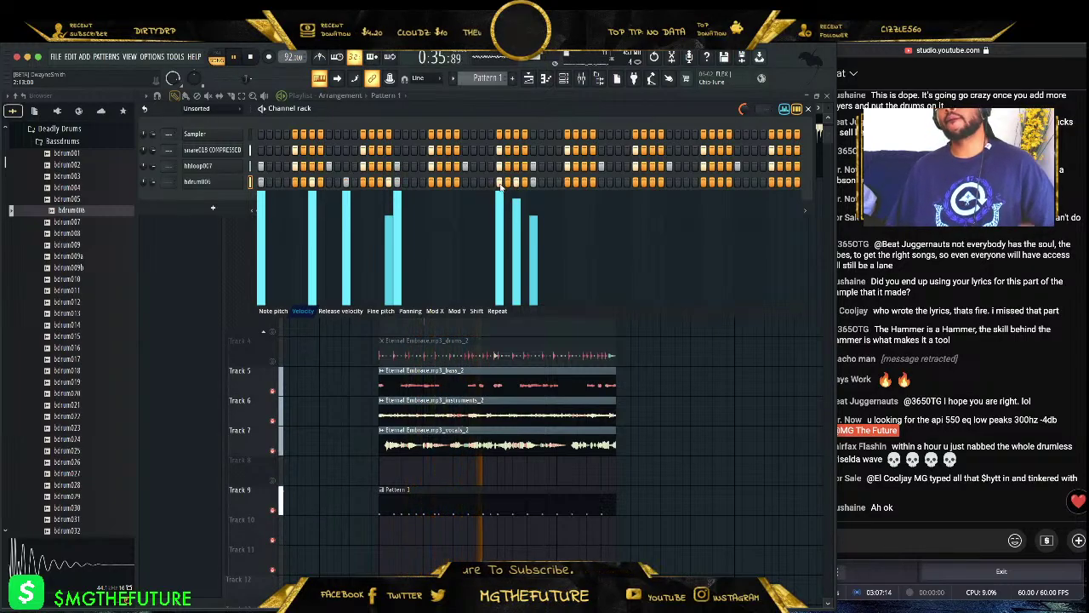
- Open bdrum006 in the piano roll and duplicate its whole kick pattern so the copy starts at bar 3
{"action": "right_click", "coordinate": [254, 181]}
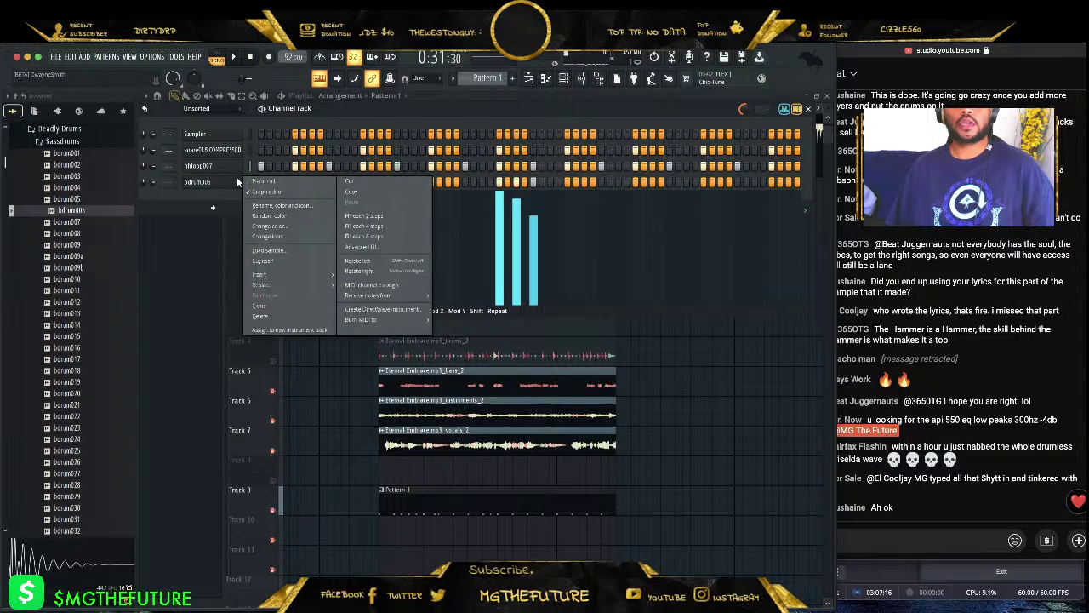
{"action": "left_click", "coordinate": [272, 183]}
{"action": "scroll", "coordinate": [426, 258], "scroll_direction": "down", "scroll_amount": 2}
{"action": "left_click_drag", "start_coordinate": [448, 301], "coordinate": [178, 312]}
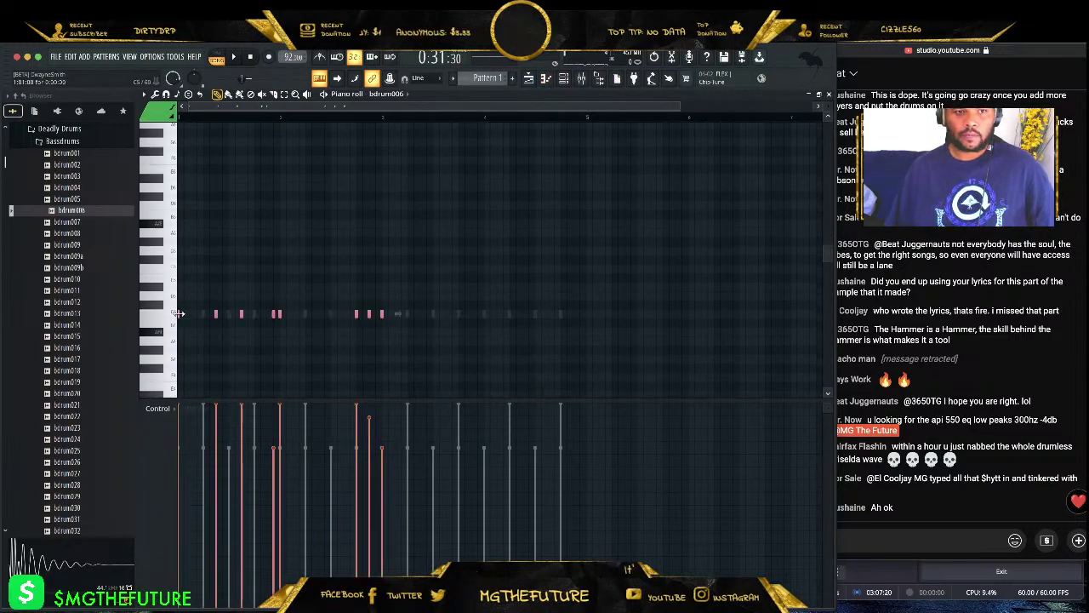
{"action": "left_click_drag", "start_coordinate": [177, 314], "coordinate": [401, 328]}
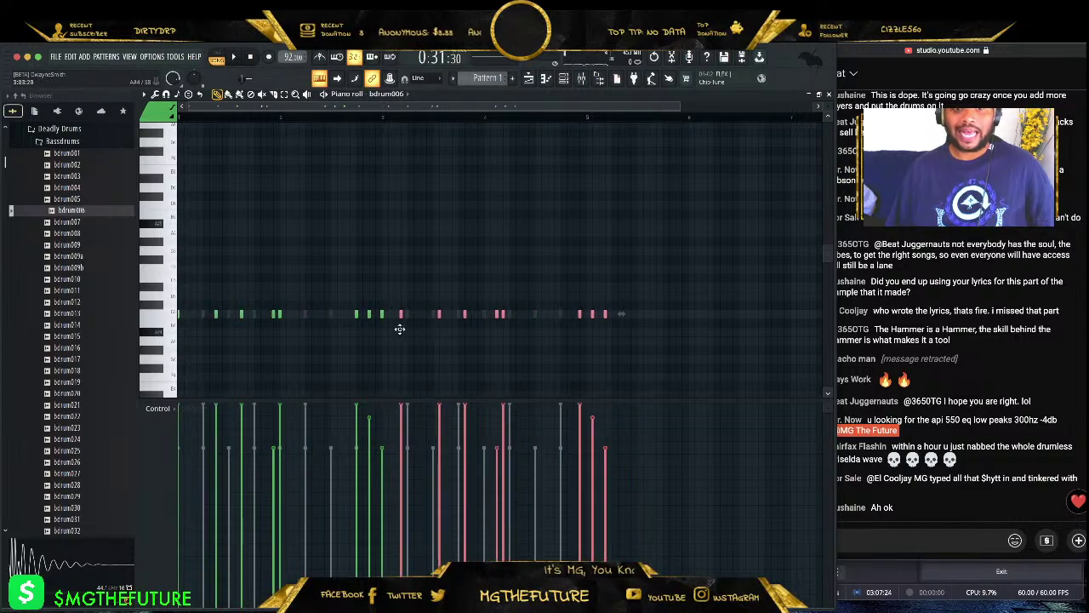
{"action": "left_click_drag", "start_coordinate": [689, 302], "coordinate": [383, 315]}
{"action": "key", "text": "space"}
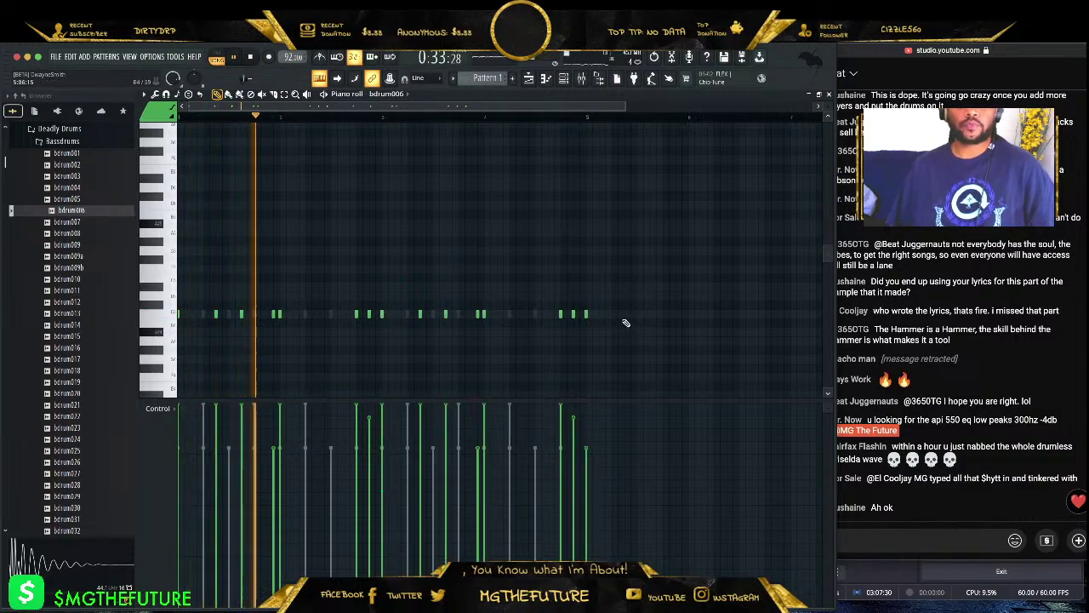
{"action": "left_click_drag", "start_coordinate": [640, 302], "coordinate": [379, 361]}
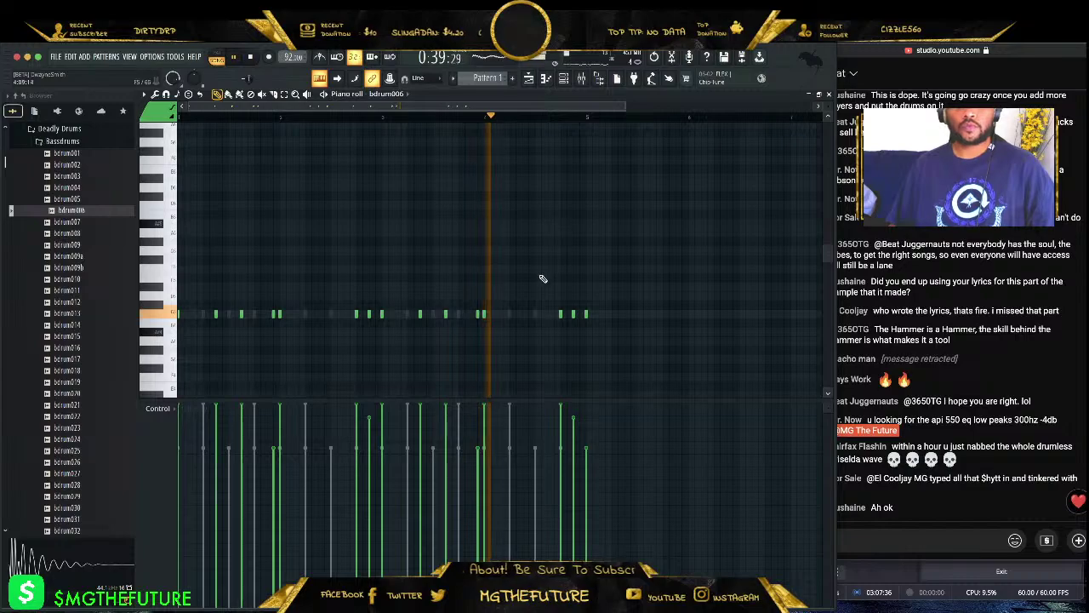
- Clear the copied kick notes from the second half of bar 4 and the start of bar 5
{"action": "left_click", "coordinate": [547, 314]}
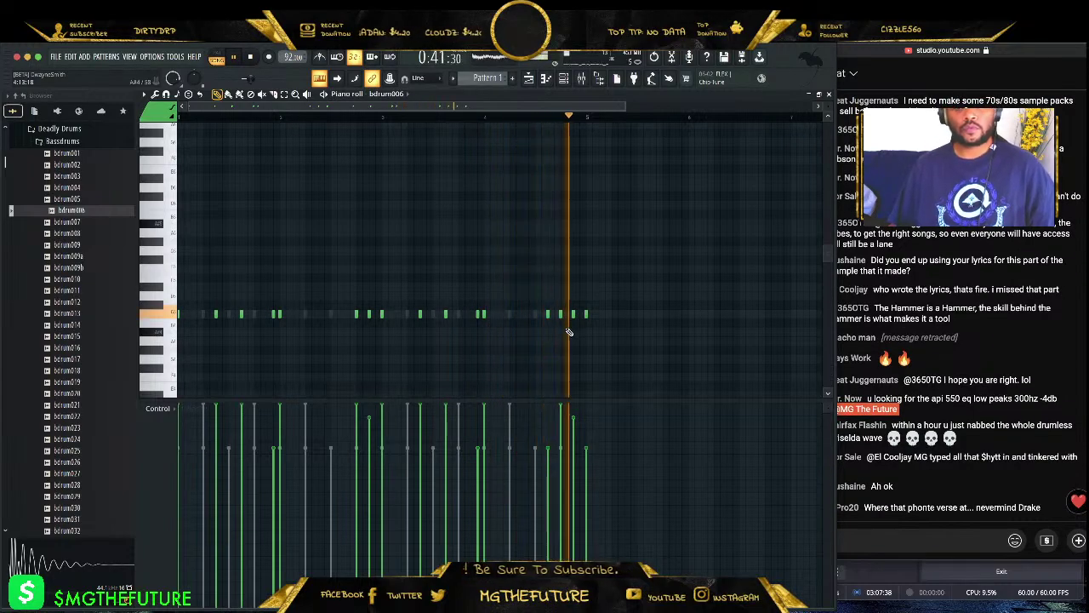
{"action": "left_click_drag", "start_coordinate": [562, 105], "coordinate": [512, 104]}
{"action": "right_click", "coordinate": [608, 314]}
{"action": "right_click", "coordinate": [587, 314]}
{"action": "right_click", "coordinate": [566, 314]}
{"action": "right_click", "coordinate": [544, 314]}
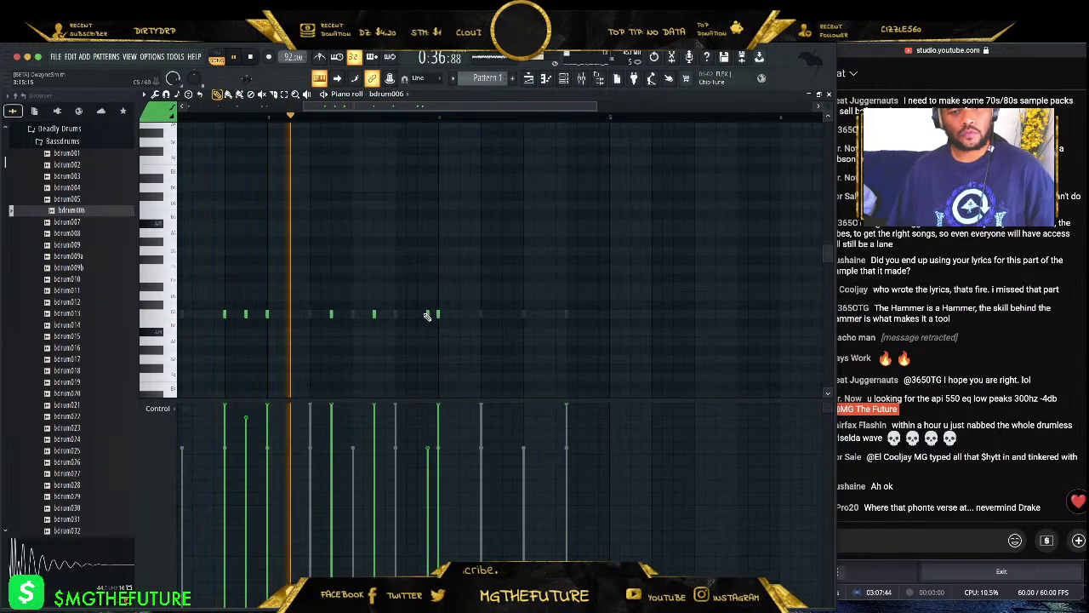
{"action": "key", "text": "space"}
- Try out kick notes on steps 7, 11 and 15 of bar 4 during playback, then delete them
{"action": "left_click", "coordinate": [524, 315]}
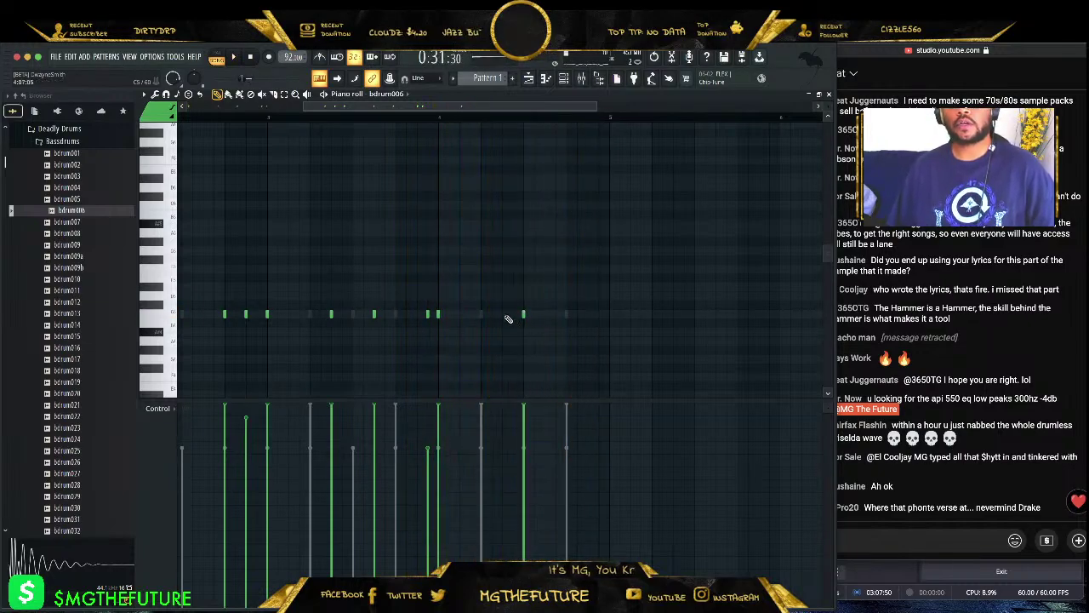
{"action": "left_click", "coordinate": [478, 113]}
{"action": "key", "text": "space"}
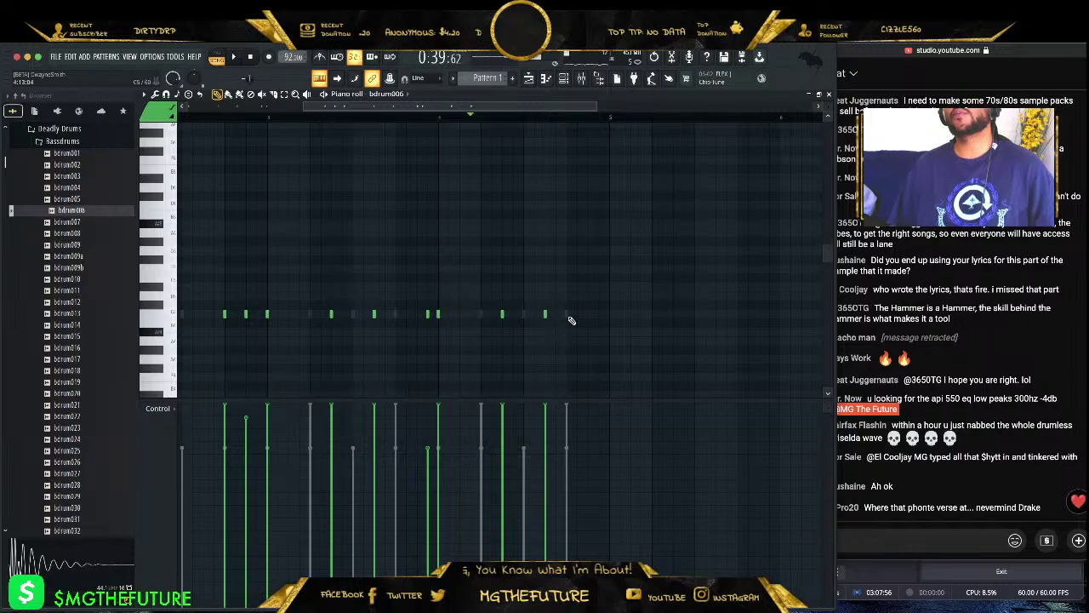
{"action": "left_click", "coordinate": [545, 314]}
{"action": "left_click", "coordinate": [587, 315]}
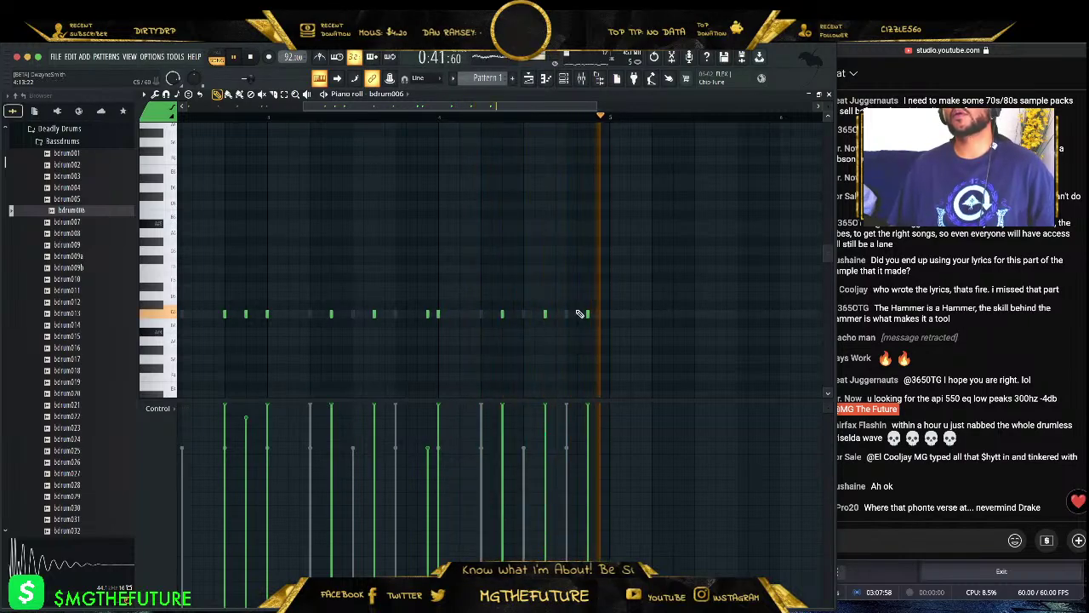
{"action": "right_click", "coordinate": [545, 314]}
{"action": "right_click", "coordinate": [502, 314]}
{"action": "right_click", "coordinate": [587, 315]}
- Place a closing kick variation in bar 4 with notes on steps 10, 12 and 15
{"action": "left_click", "coordinate": [535, 315]}
{"action": "left_click", "coordinate": [556, 315]}
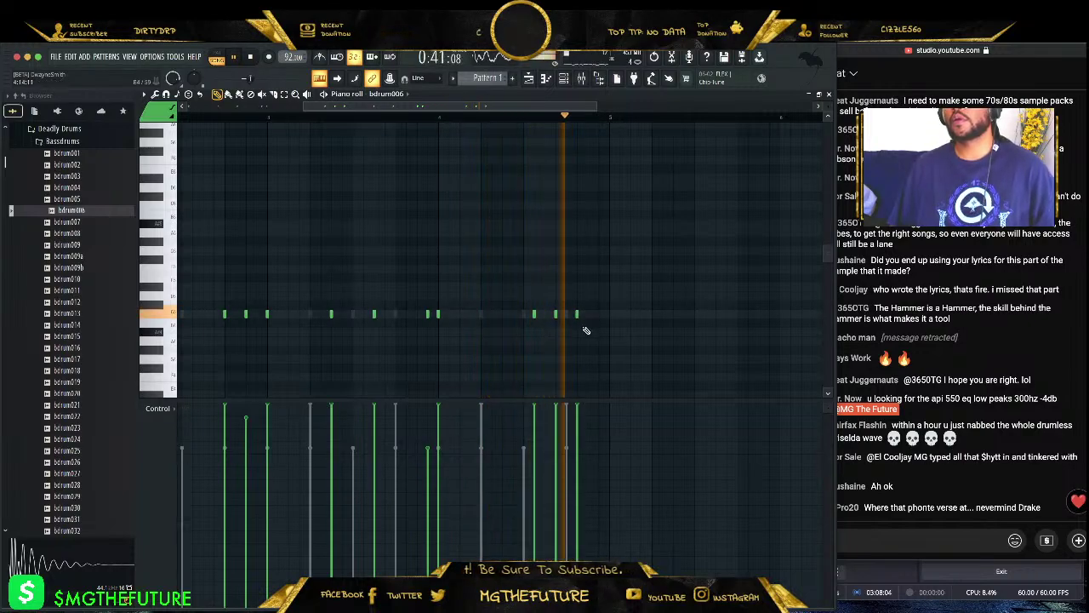
{"action": "left_click", "coordinate": [577, 315]}
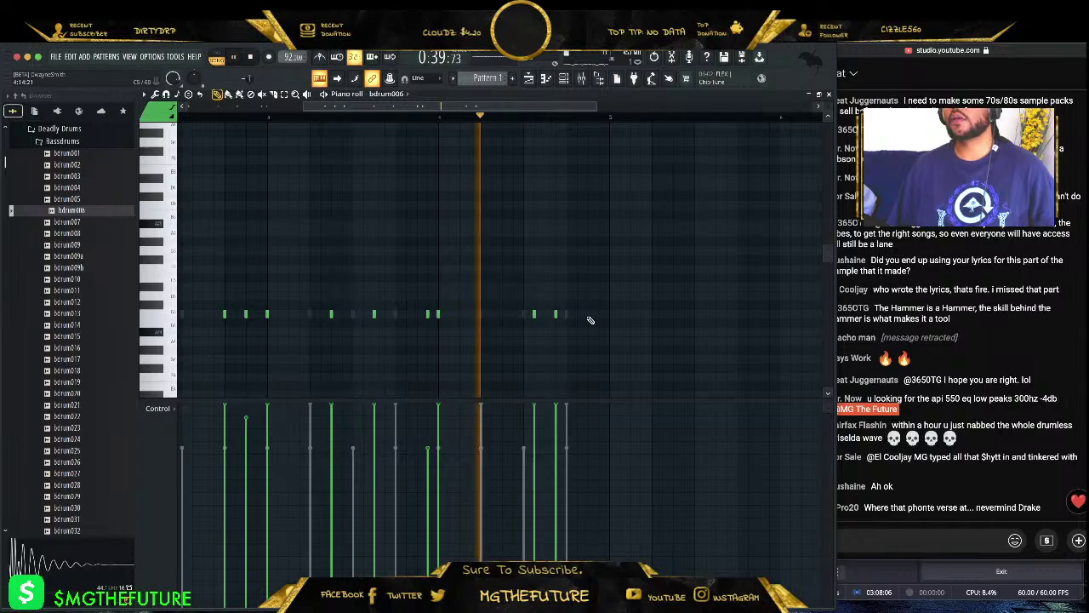
{"action": "left_click", "coordinate": [588, 315]}
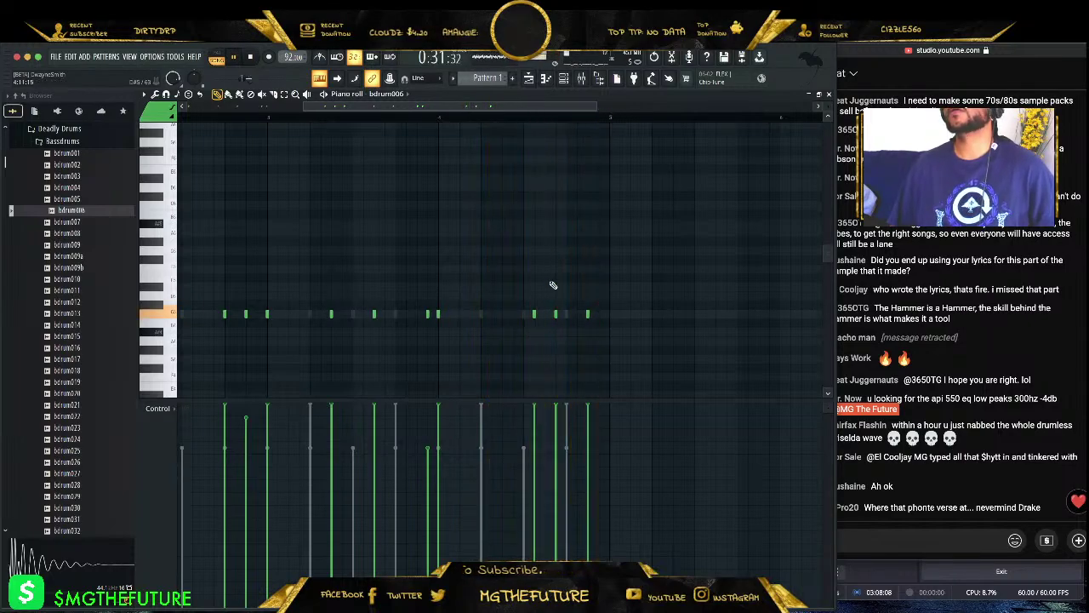
- Add a kick note on step 11 of bar 2, close the piano roll and turn down the hhloop007 channel's volume
{"action": "left_click_drag", "start_coordinate": [538, 104], "coordinate": [510, 103]}
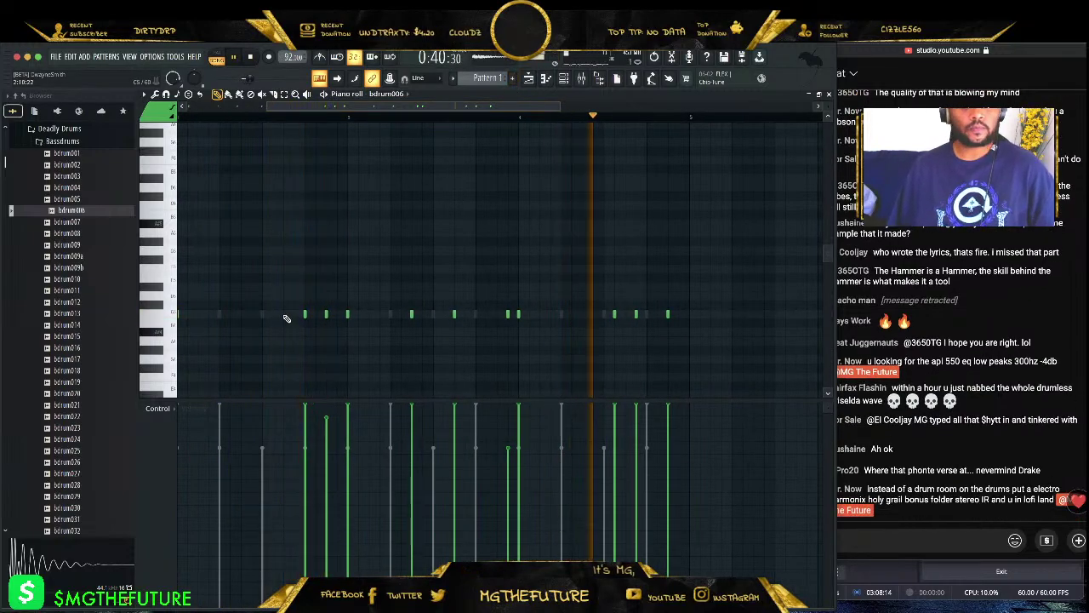
{"action": "left_click_drag", "start_coordinate": [380, 106], "coordinate": [254, 103]}
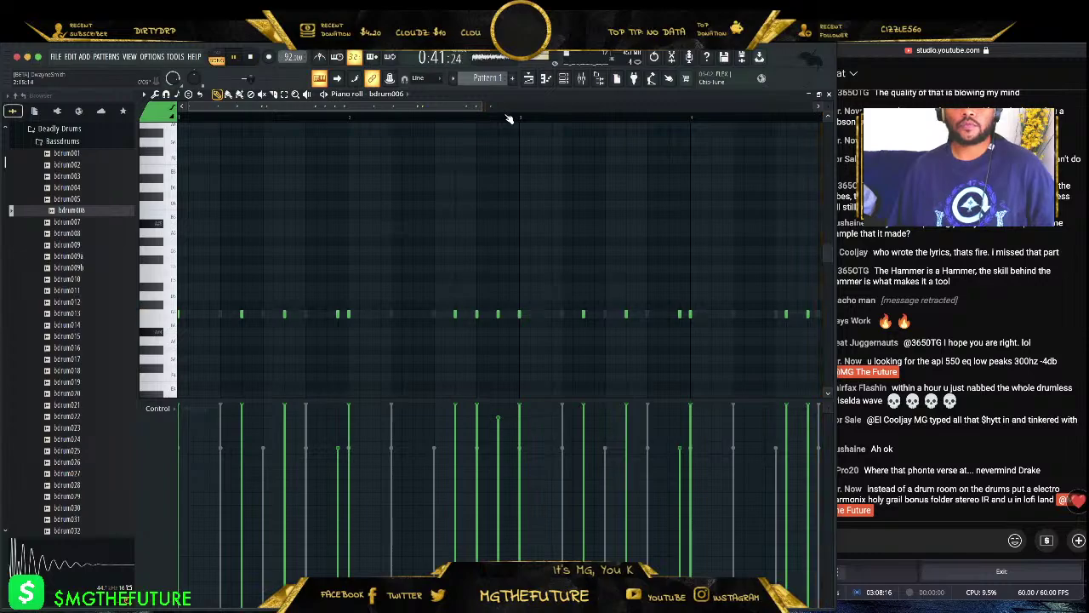
{"action": "scroll", "coordinate": [619, 118], "scroll_direction": "down", "scroll_amount": 2}
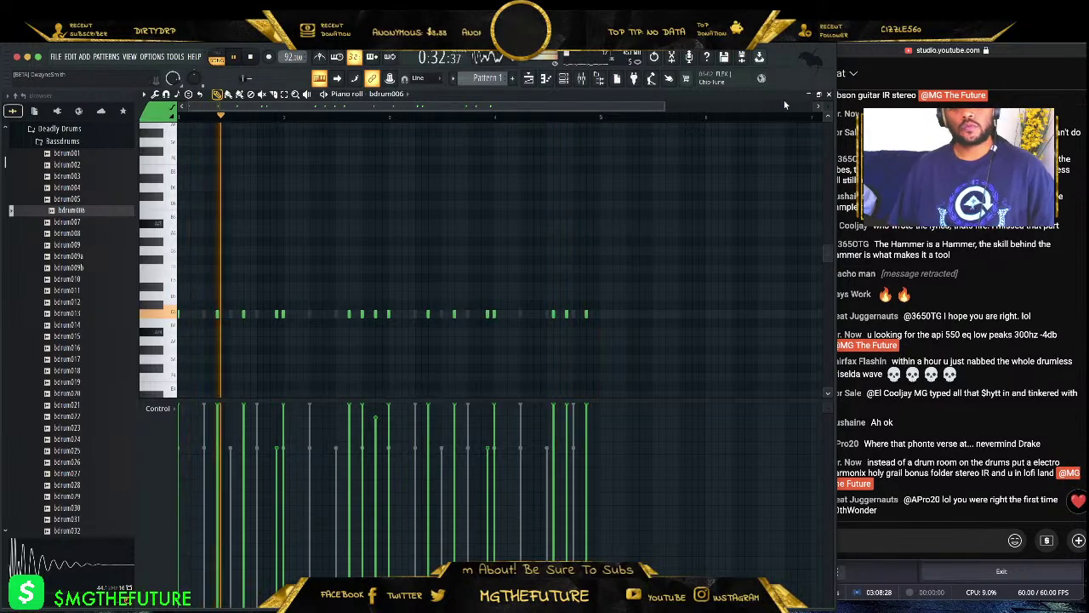
{"action": "left_click", "coordinate": [829, 94]}
{"action": "left_click_drag", "start_coordinate": [153, 165], "coordinate": [153, 179]}
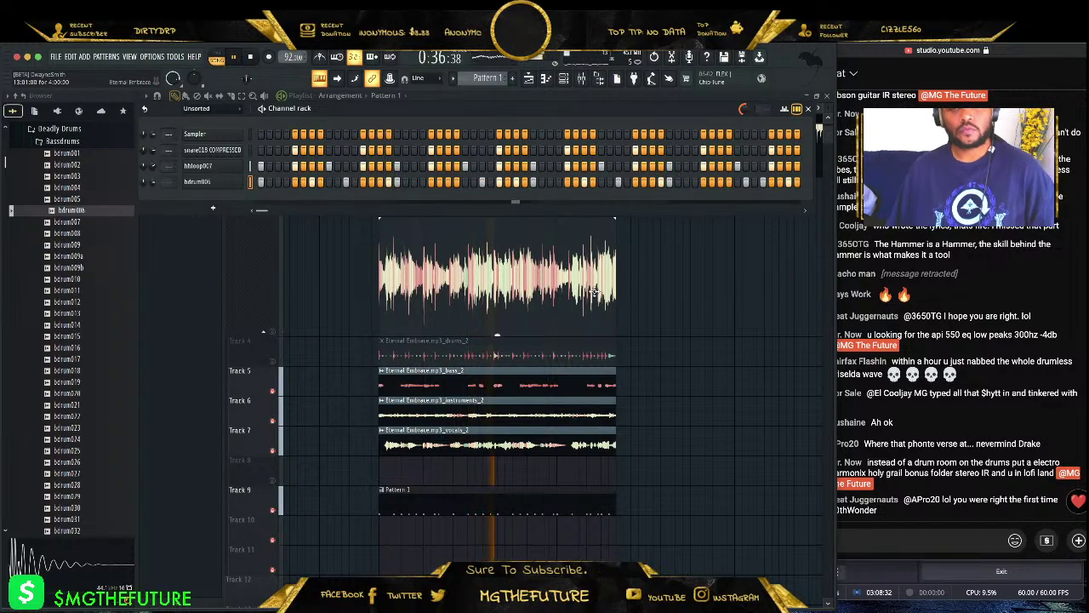
- Move all four effects on the BUS - SAMPLE mixer track down one slot to free its first slot
{"action": "key", "text": "F6"}
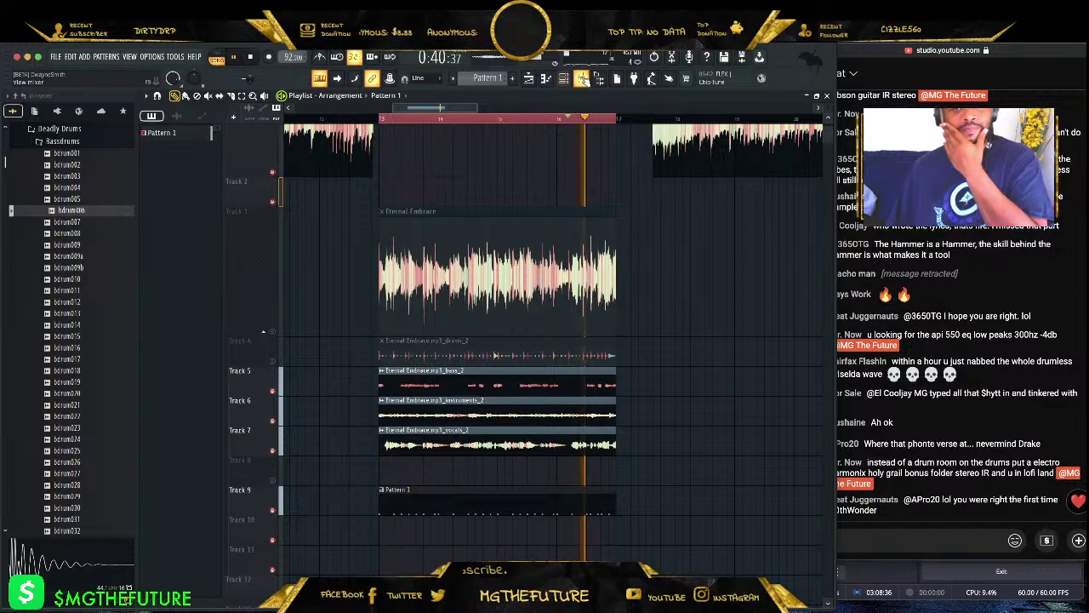
{"action": "key", "text": "F9"}
{"action": "left_click", "coordinate": [257, 291]}
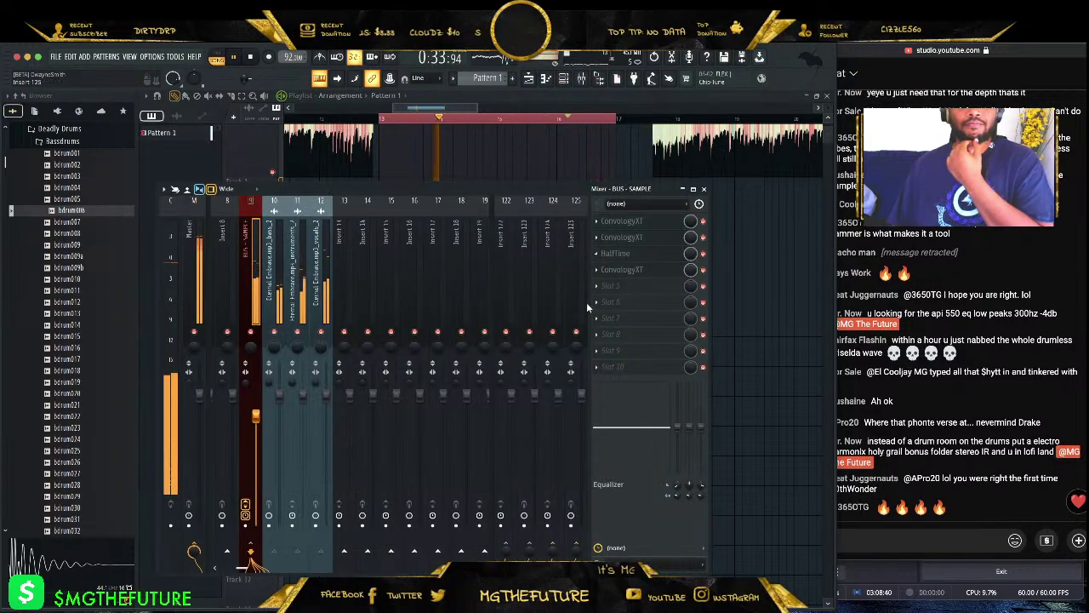
{"action": "left_click", "coordinate": [597, 269]}
{"action": "left_click", "coordinate": [637, 466]}
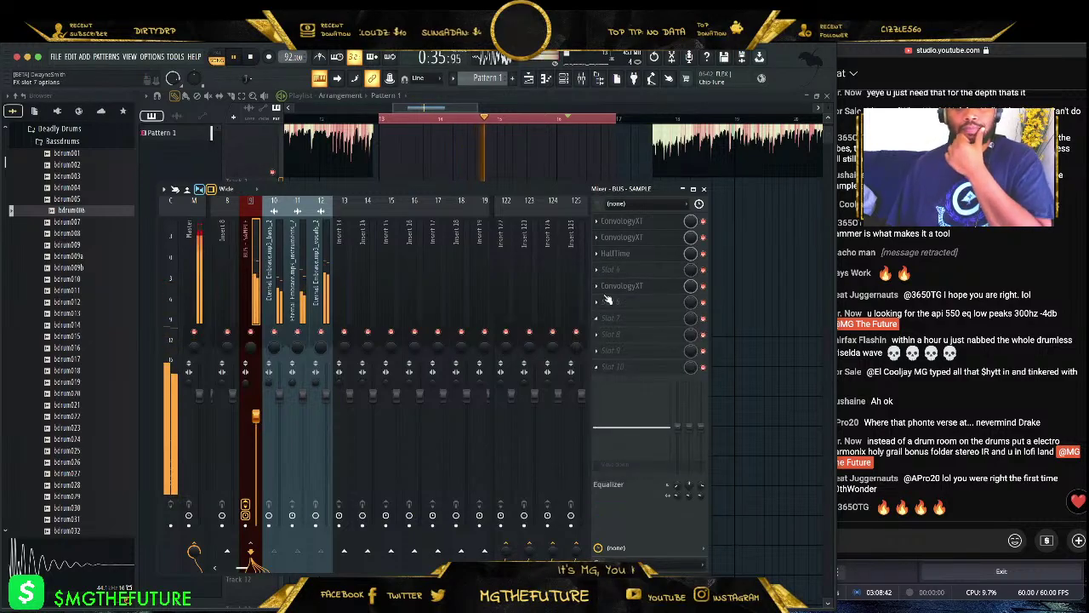
{"action": "left_click", "coordinate": [597, 253]}
{"action": "left_click", "coordinate": [634, 447]}
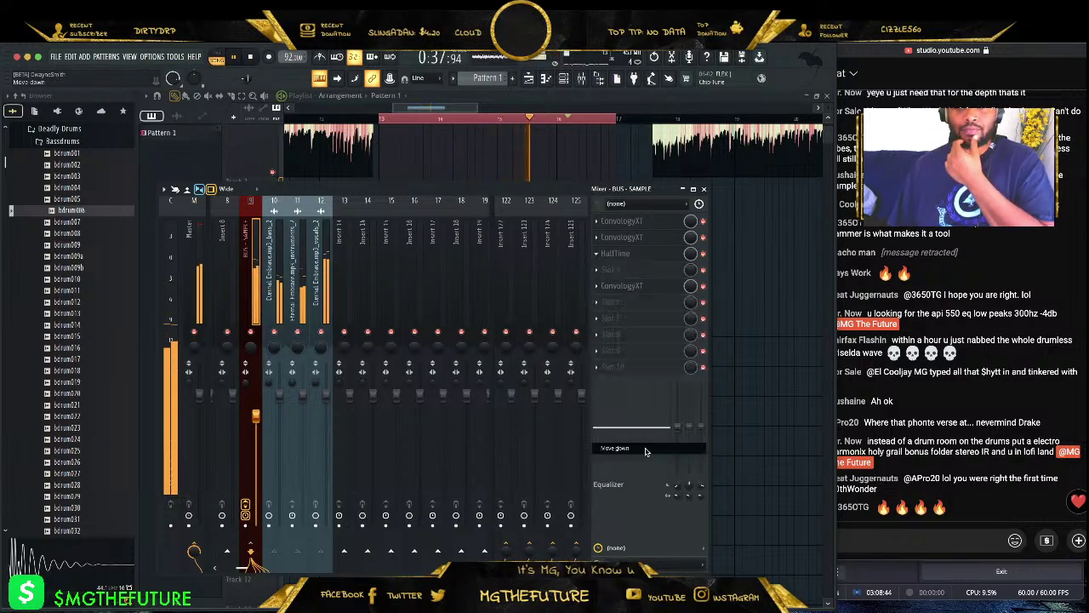
{"action": "left_click", "coordinate": [597, 236]}
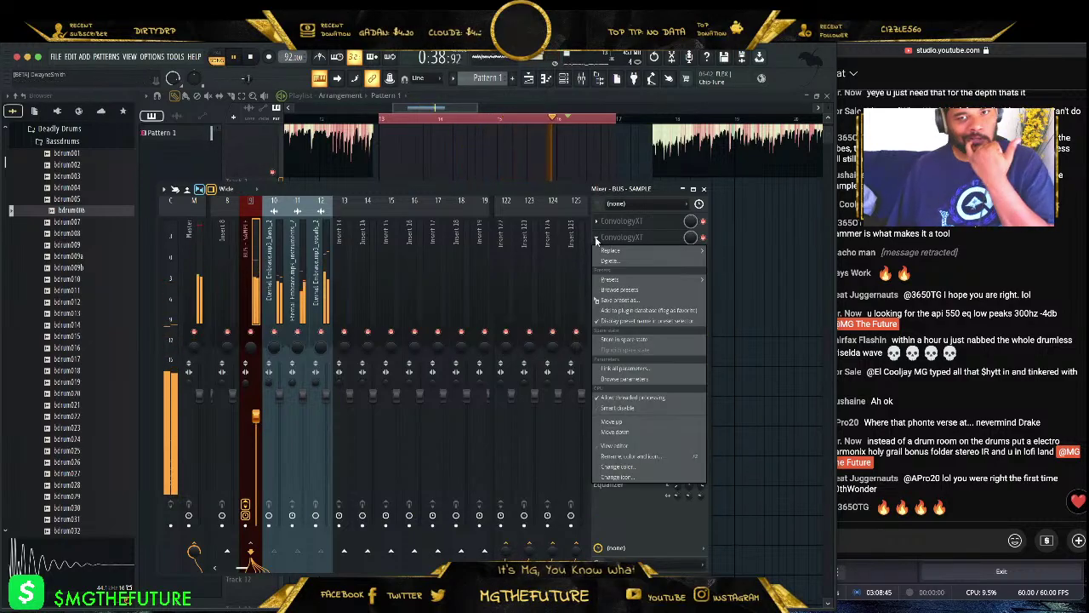
{"action": "left_click", "coordinate": [637, 432]}
{"action": "left_click", "coordinate": [598, 221]}
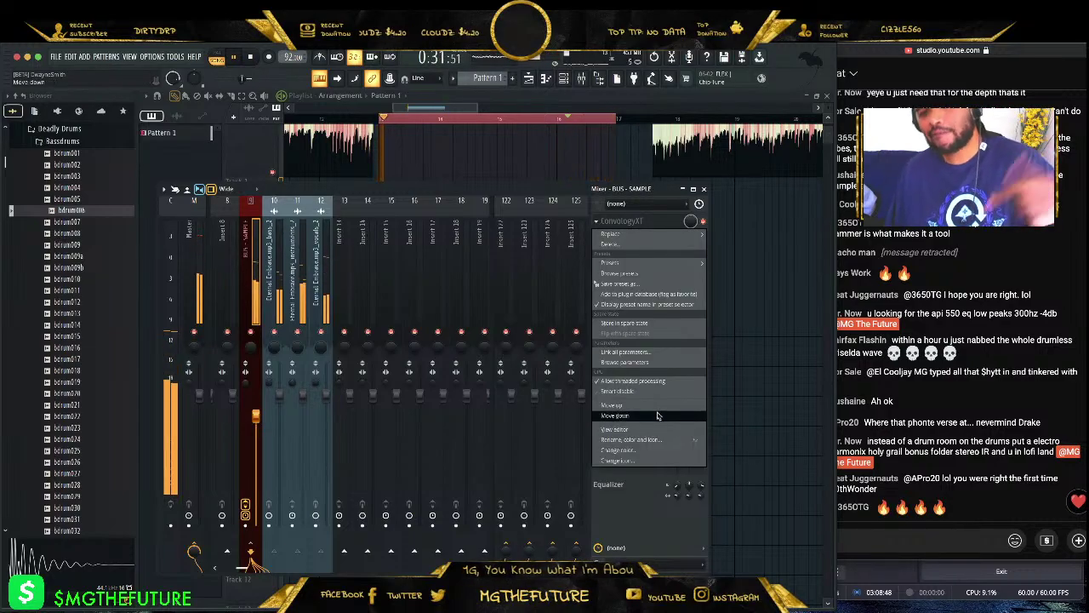
{"action": "left_click", "coordinate": [636, 415]}
- Load Melodyne into the first slot of BUS - SAMPLE, transfer one pass of the looped section into it and stop playback
{"action": "left_click", "coordinate": [596, 222]}
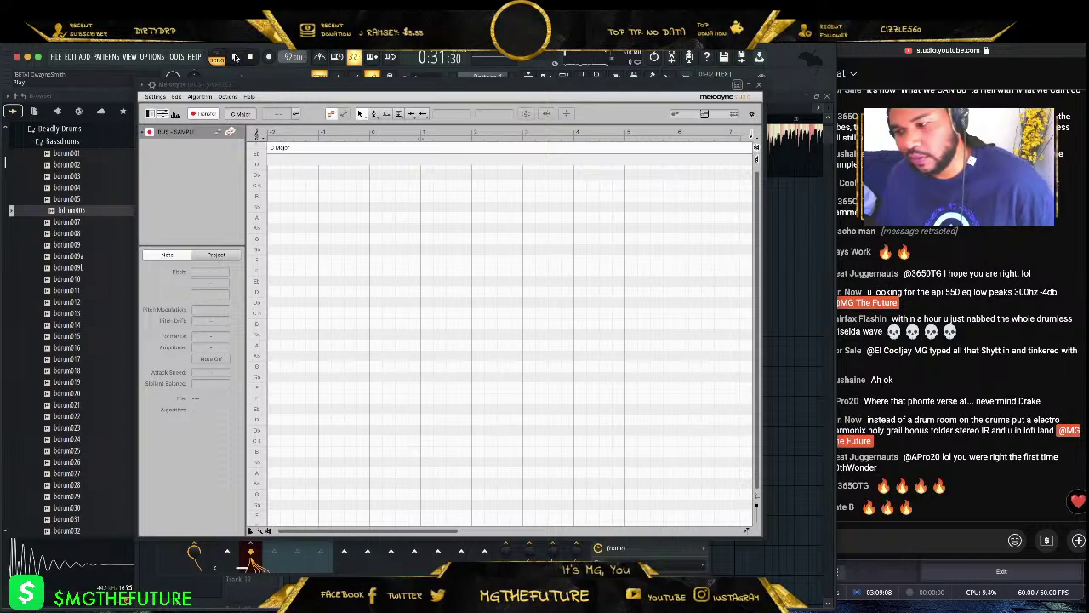
{"action": "left_click", "coordinate": [235, 57]}
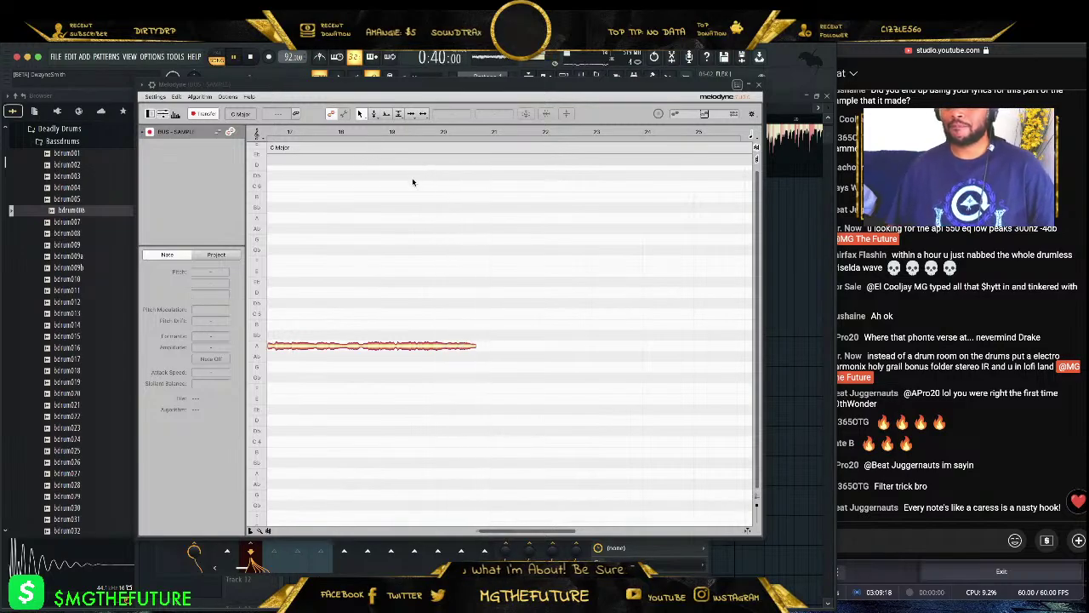
{"action": "key", "text": "space"}
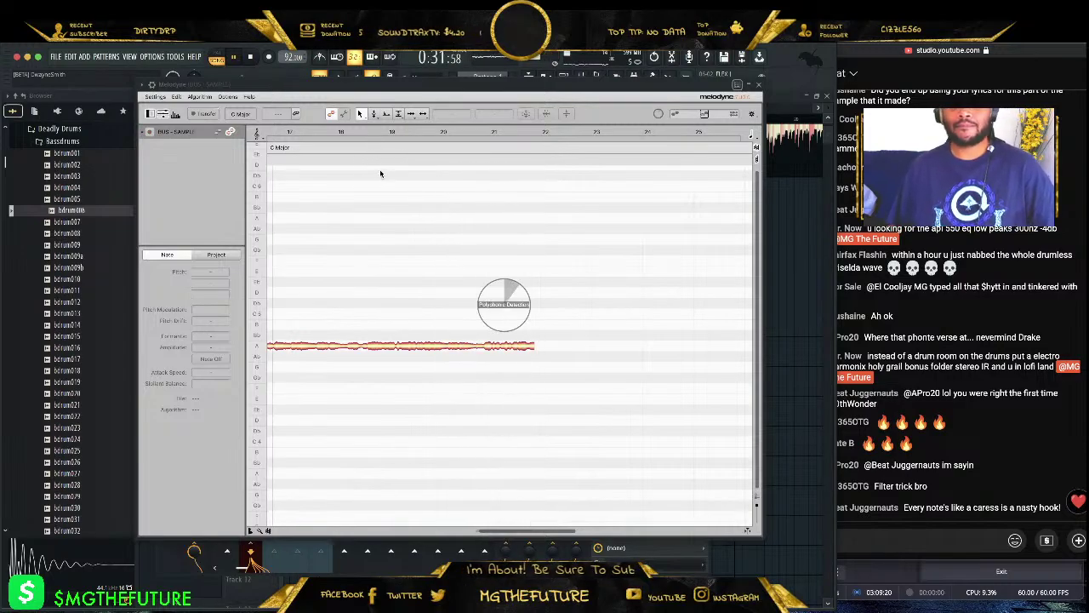
{"action": "left_click", "coordinate": [251, 57]}
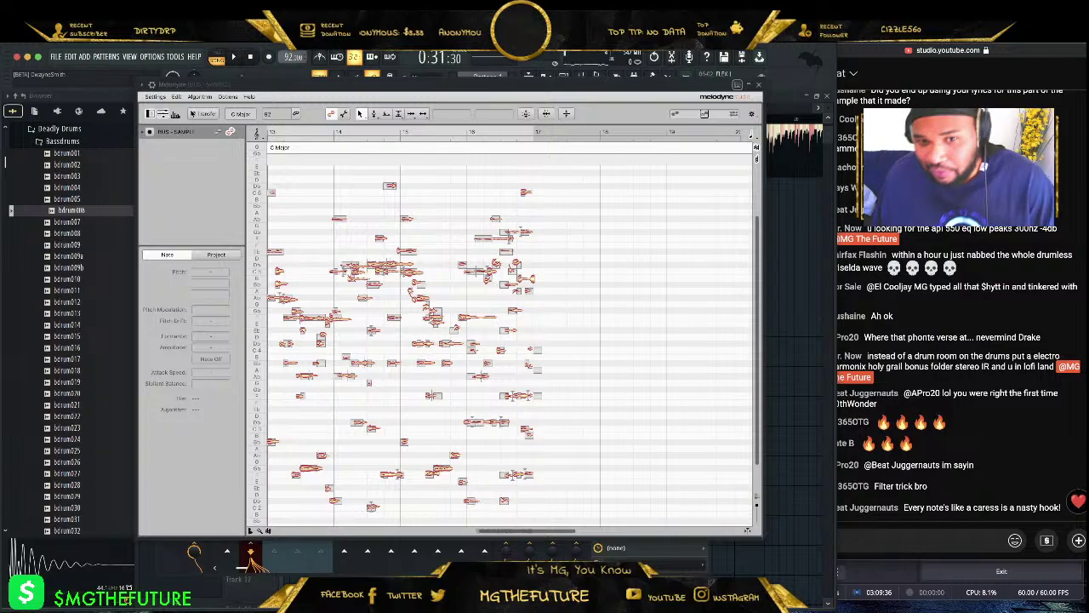
- Save Melodyne's detected notes to the Desktop as a MIDI file named TRY THIS (MELODYNE)
{"action": "left_click", "coordinate": [322, 455]}
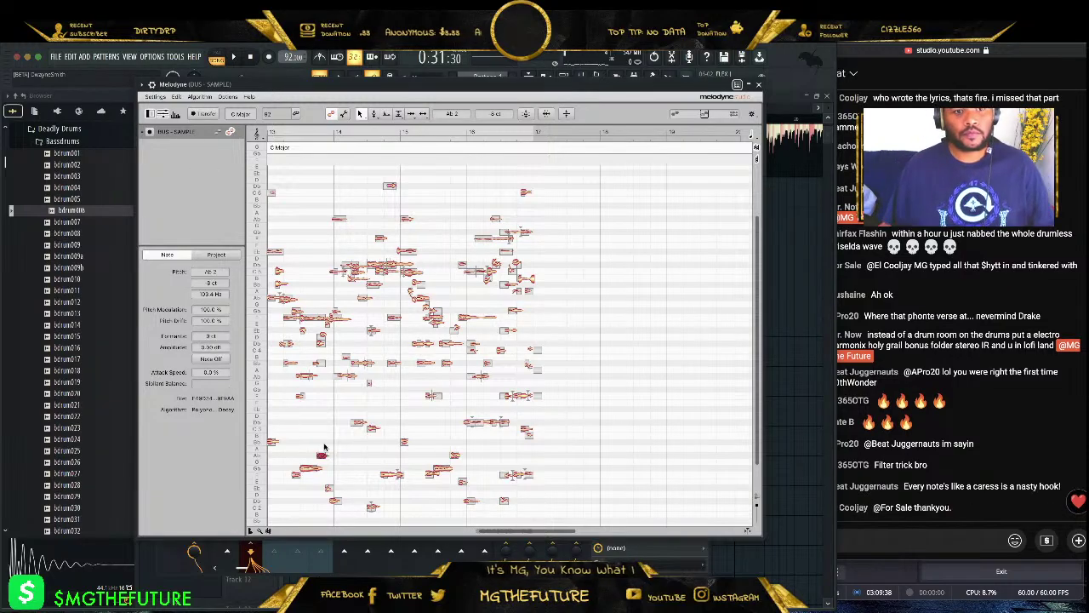
{"action": "left_click", "coordinate": [319, 424]}
{"action": "left_click", "coordinate": [156, 98]}
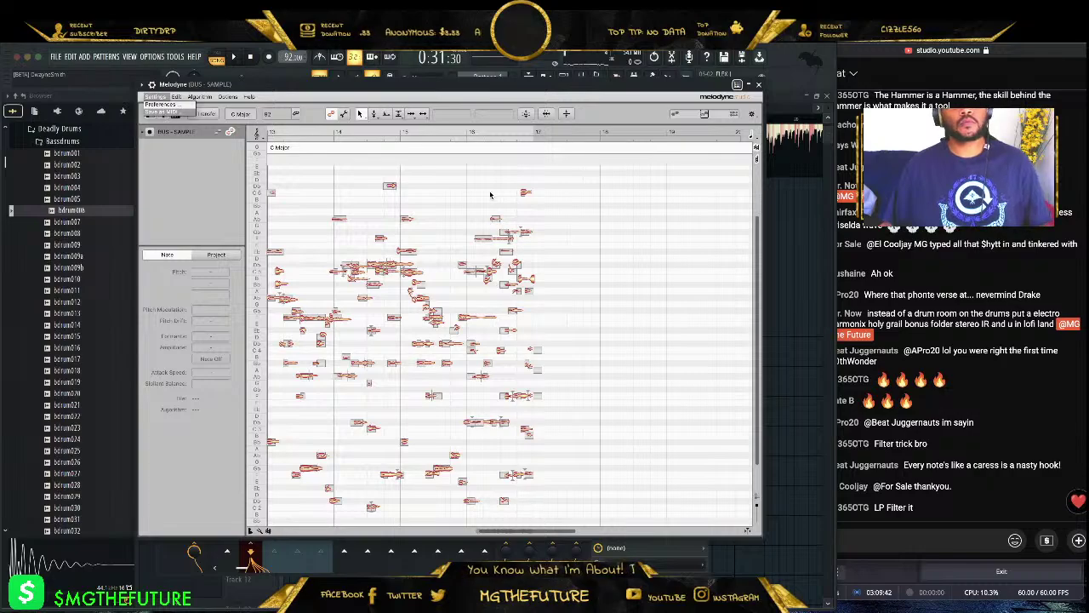
{"action": "left_click", "coordinate": [162, 111]}
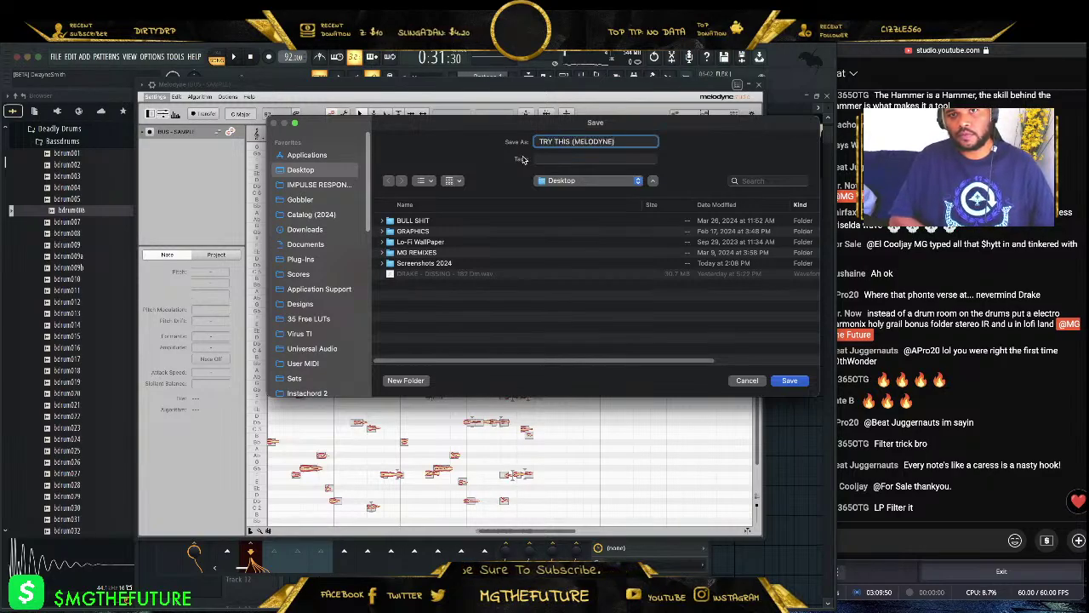
{"action": "key", "text": "Return"}
- Save the project under the new name MGLIVE-NOTSUNO-MELODY BAR in its own project folder
{"action": "left_click", "coordinate": [55, 57]}
{"action": "left_click", "coordinate": [85, 110]}
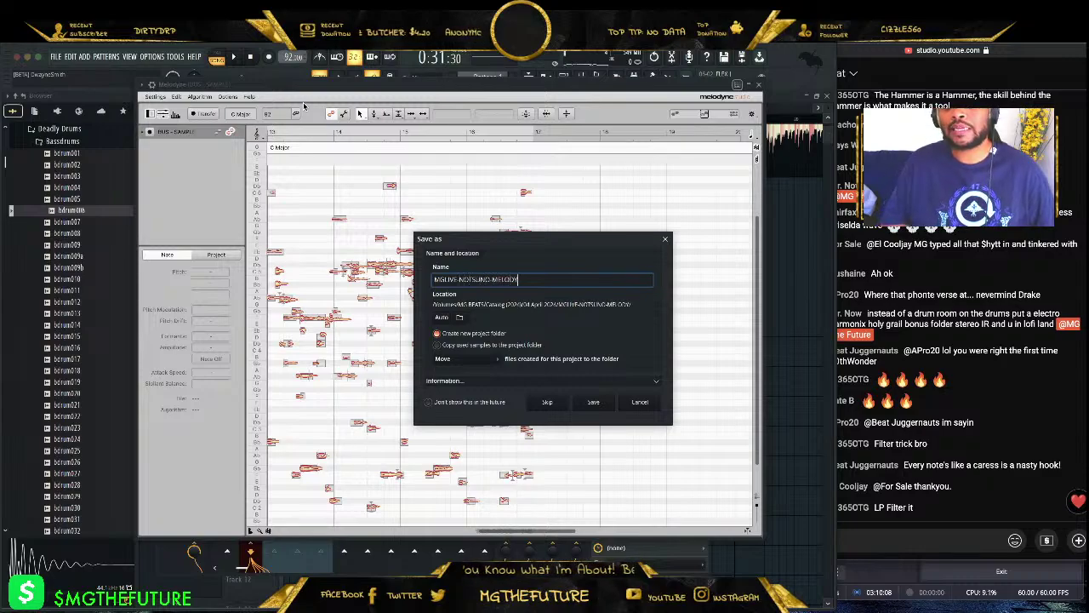
{"action": "key", "text": "Return"}
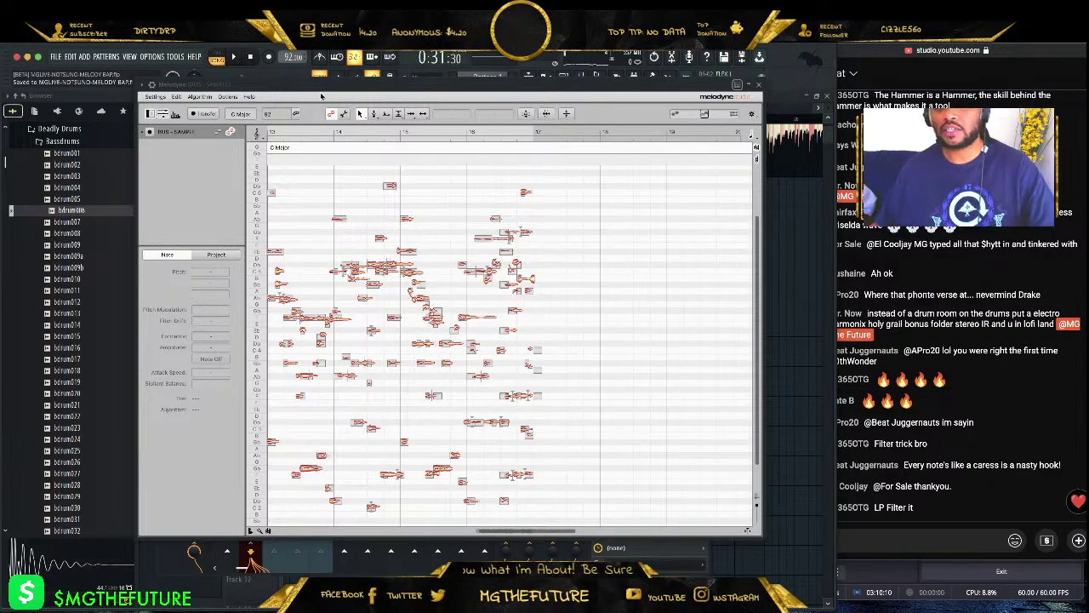
- Close Melodyne, delete it from the first slot of the BUS - SAMPLE track and close the mixer
{"action": "left_click", "coordinate": [760, 86]}
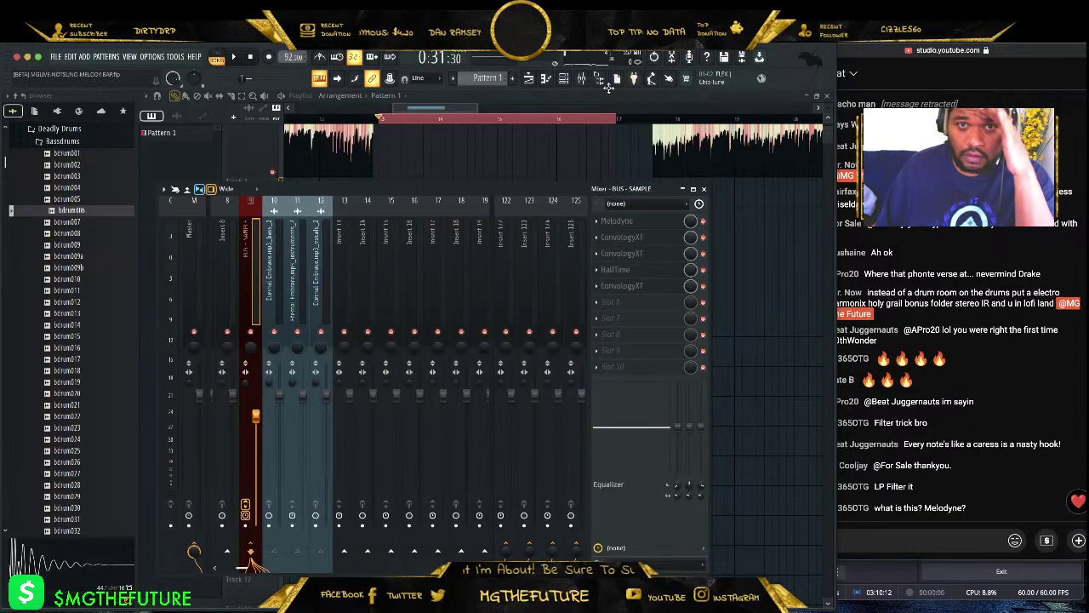
{"action": "left_click", "coordinate": [580, 78]}
{"action": "left_click", "coordinate": [580, 77]}
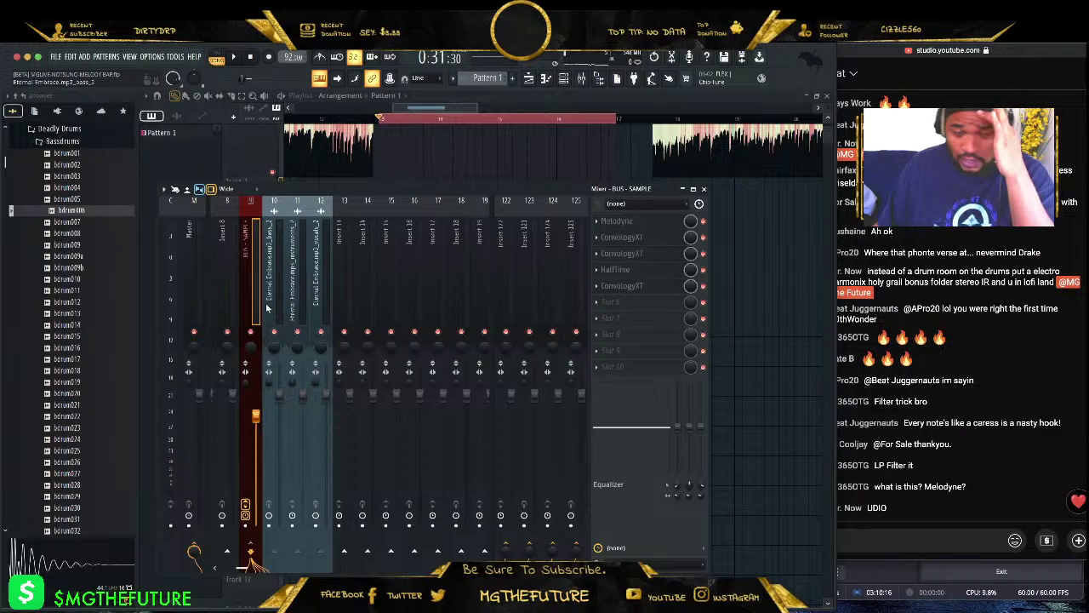
{"action": "left_click", "coordinate": [599, 221]}
{"action": "left_click", "coordinate": [611, 244]}
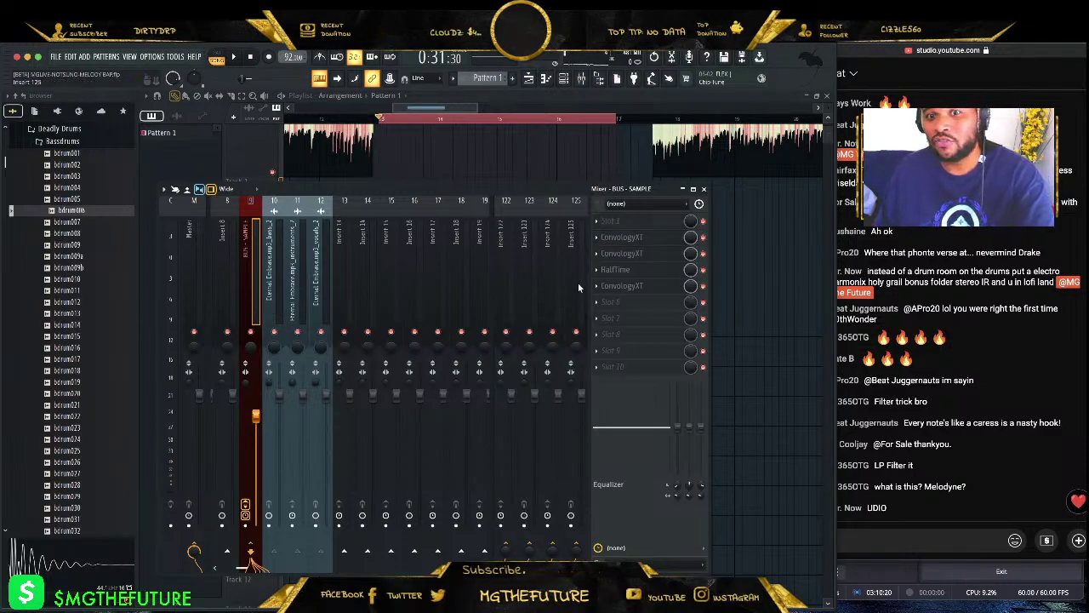
{"action": "left_click", "coordinate": [701, 189]}
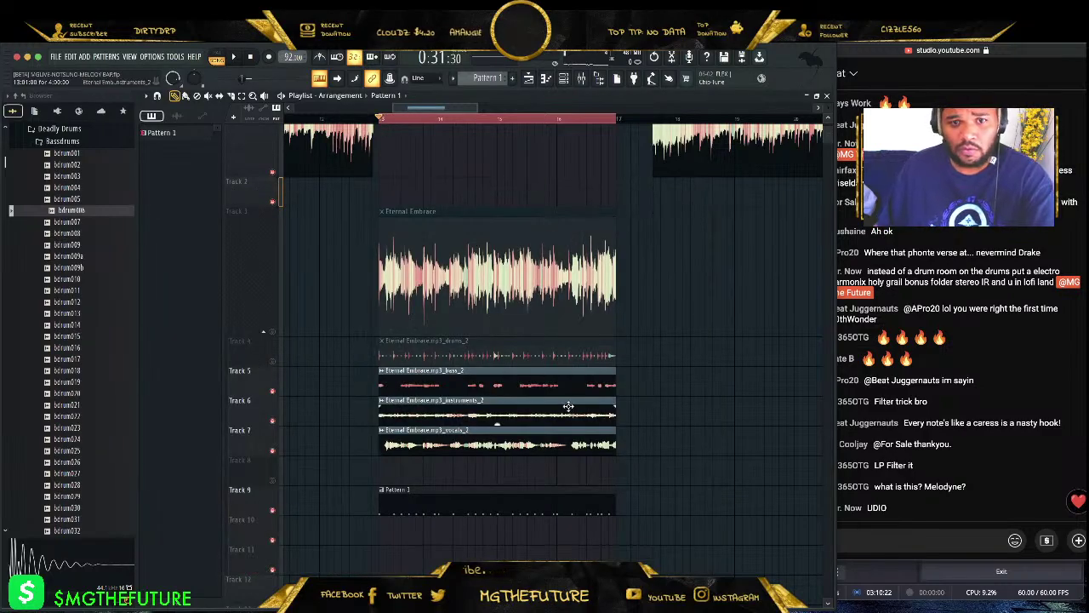
- Open the Eternal Embrace bass stem's clip settings, send its audio to the Newtone pitch corrector and stop playback
{"action": "key", "text": "space"}
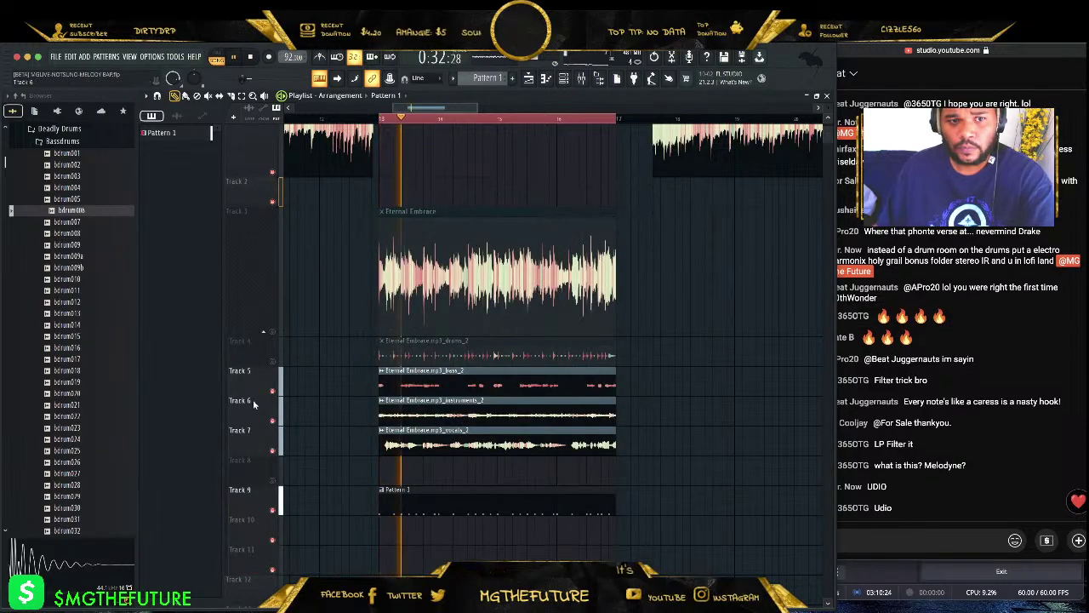
{"action": "double_click", "coordinate": [408, 372]}
{"action": "right_click", "coordinate": [330, 318]}
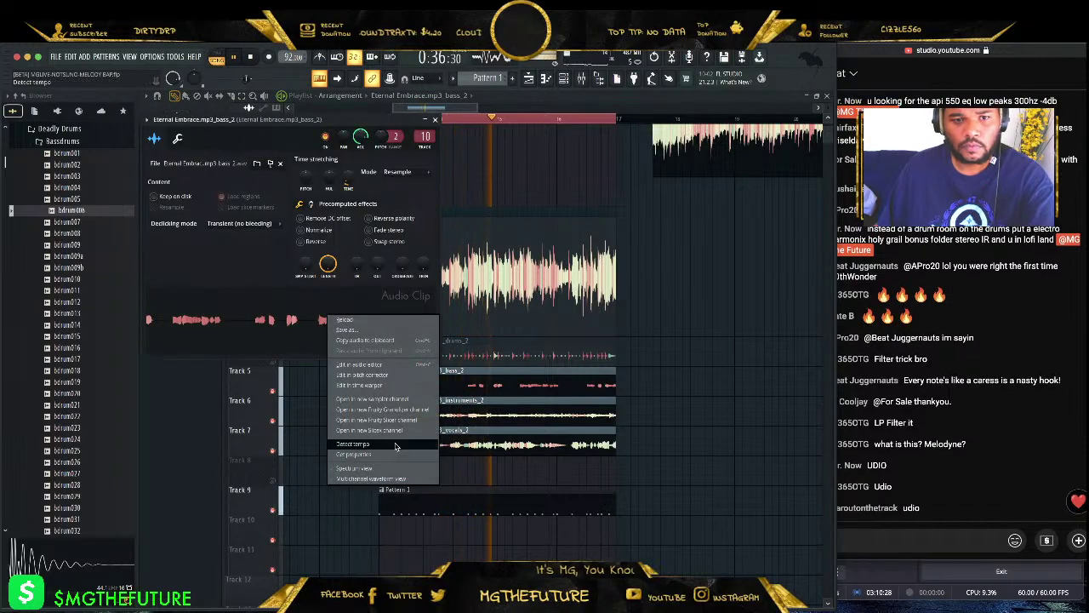
{"action": "left_click", "coordinate": [386, 375]}
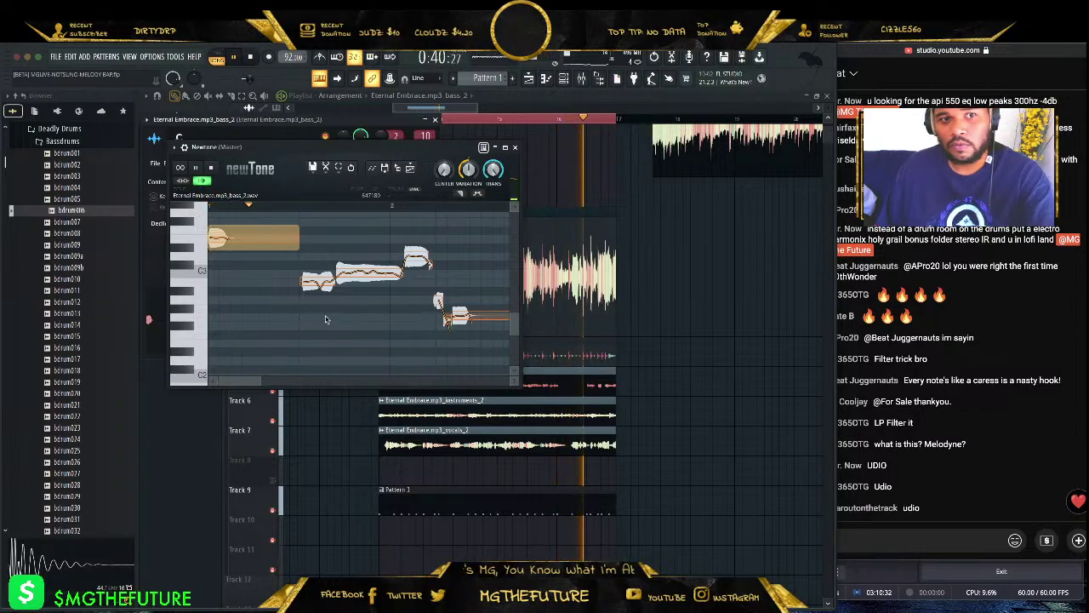
{"action": "left_click", "coordinate": [252, 57]}
{"action": "key", "text": "space"}
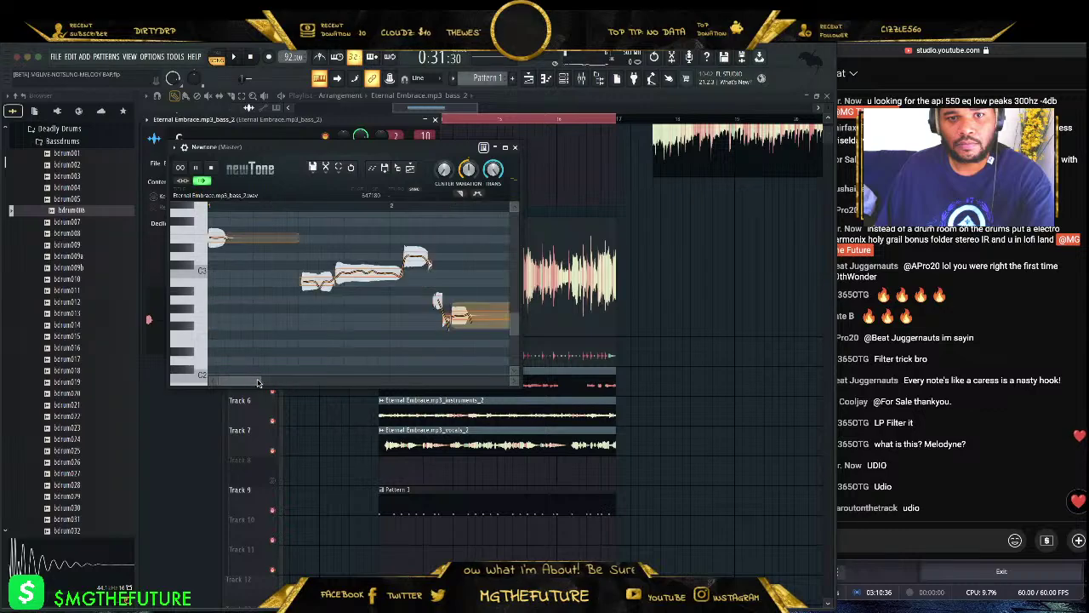
{"action": "left_click", "coordinate": [174, 148]}
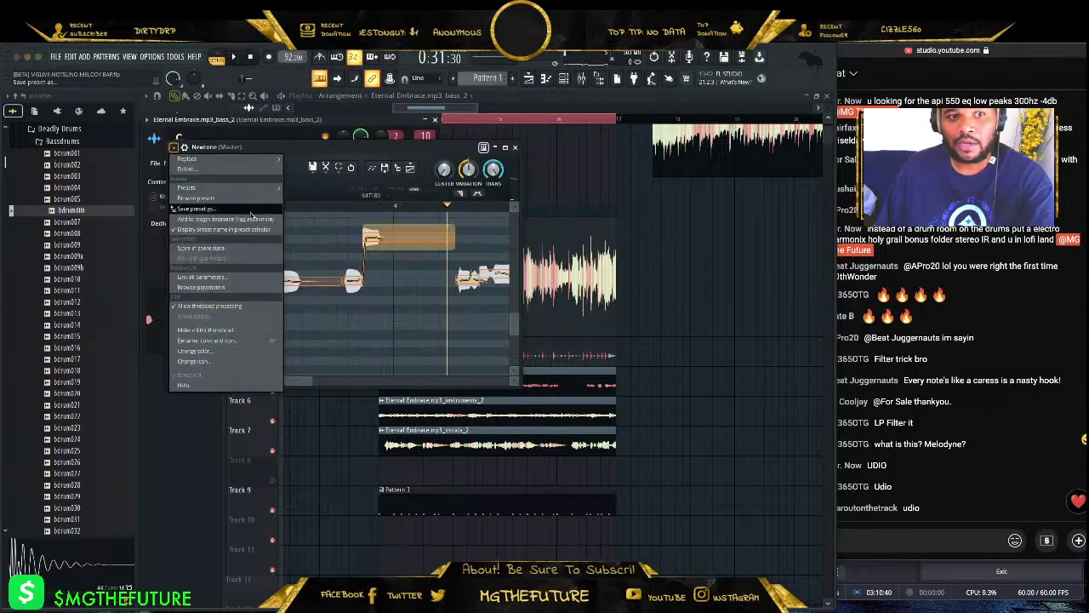
{"action": "mouse_move", "coordinate": [263, 190]}
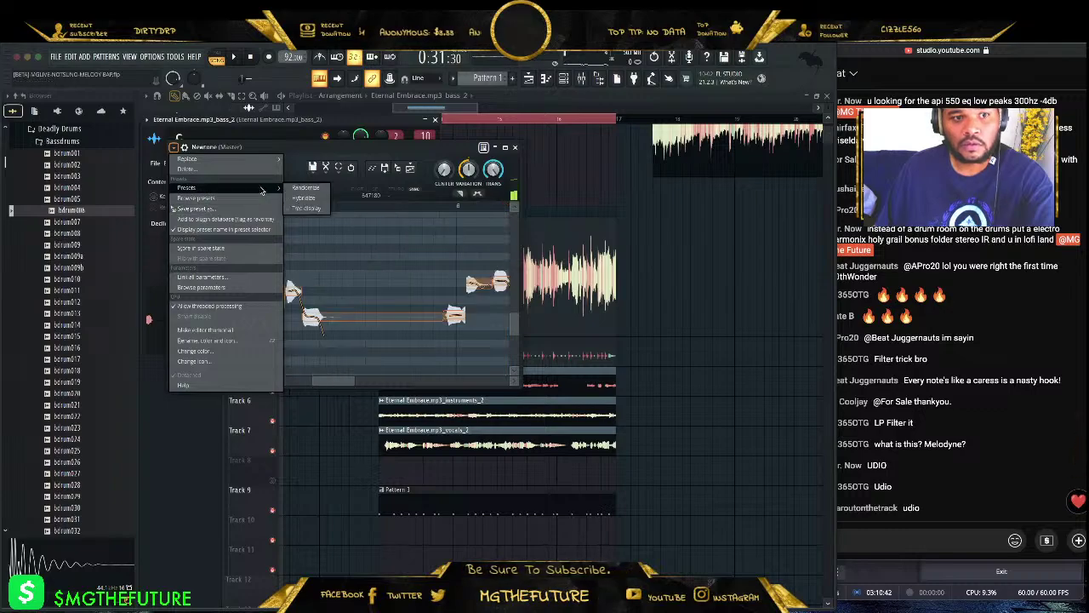
{"action": "mouse_move", "coordinate": [196, 197]}
{"action": "left_click", "coordinate": [288, 154]}
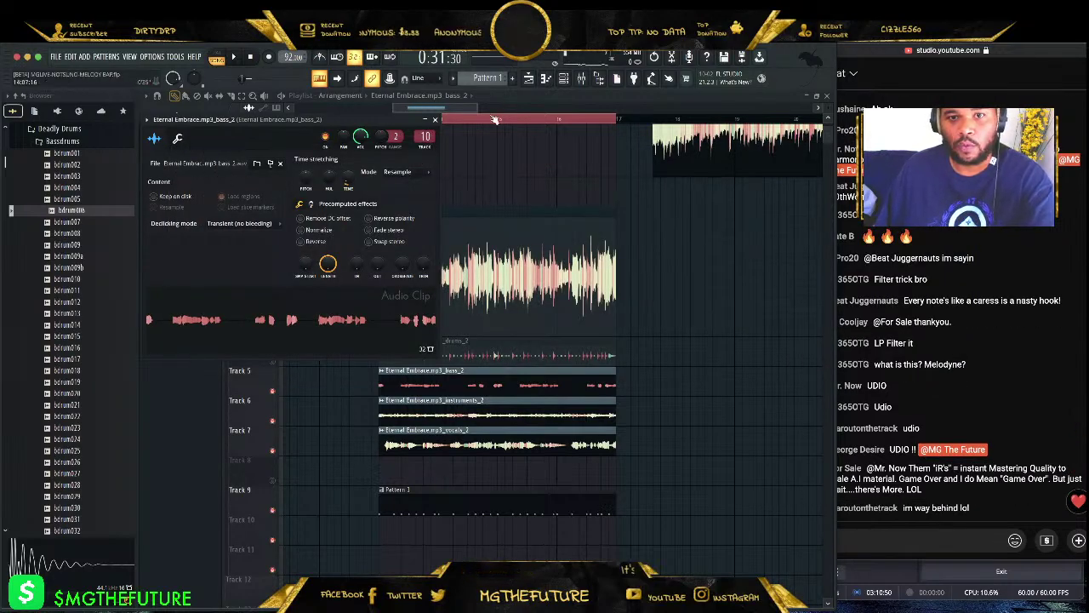
- Reopen the bass stem in the Newtone pitch corrector and save its notes as a bassline MIDI file on the Desktop
{"action": "right_click", "coordinate": [279, 325]}
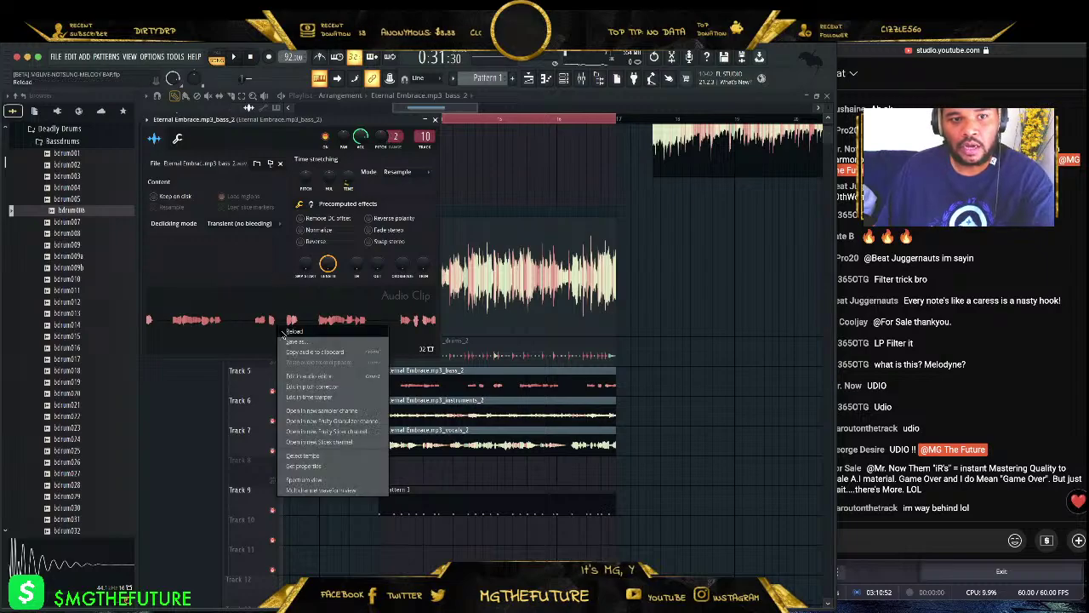
{"action": "left_click", "coordinate": [324, 388]}
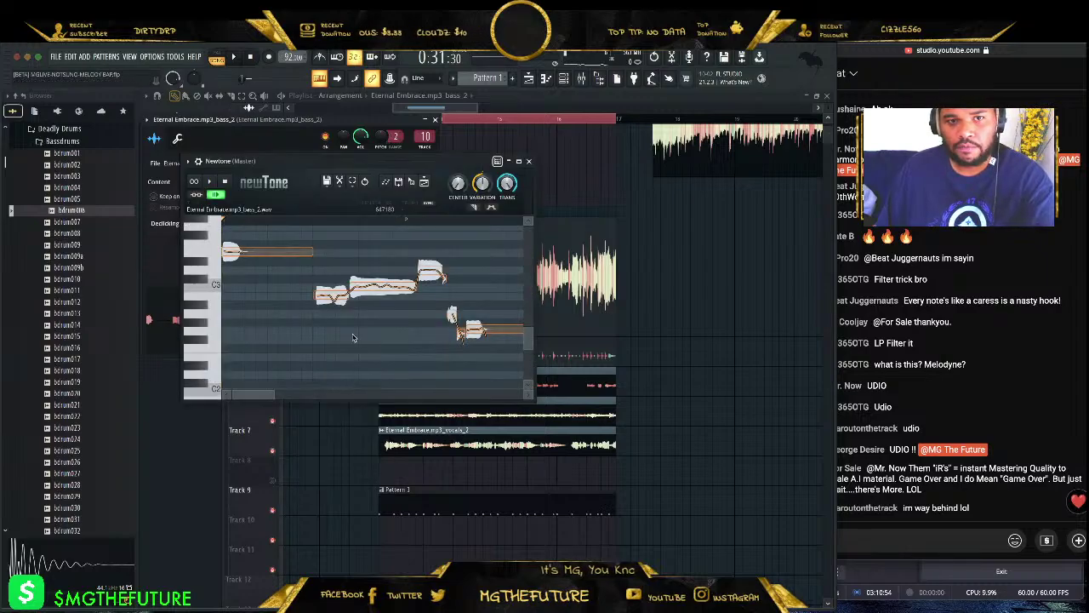
{"action": "left_click", "coordinate": [328, 182]}
{"action": "left_click", "coordinate": [328, 182]}
{"action": "left_click", "coordinate": [328, 182]}
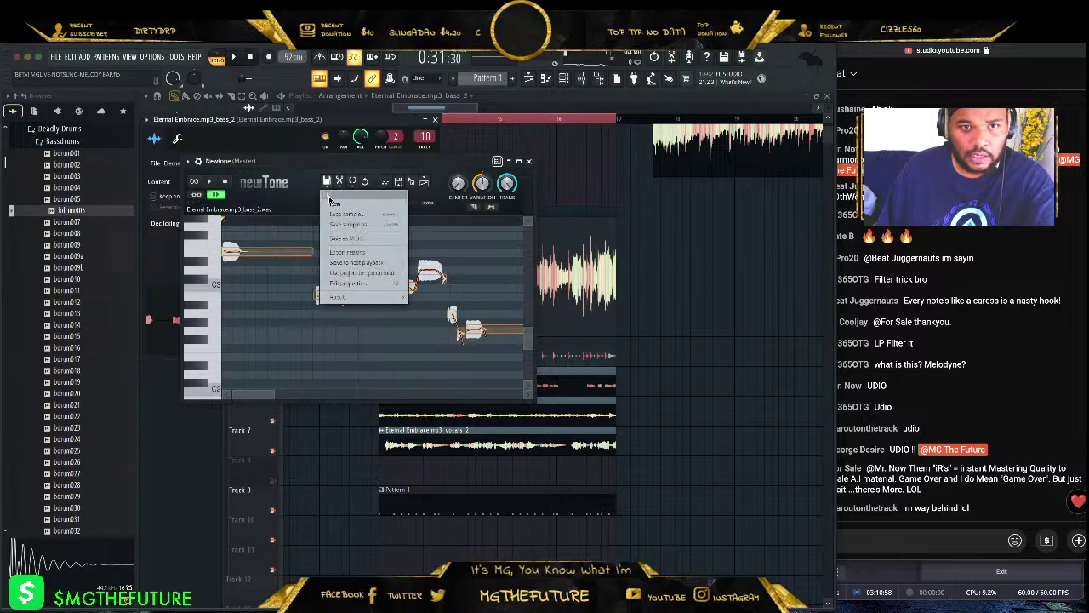
{"action": "left_click", "coordinate": [360, 238]}
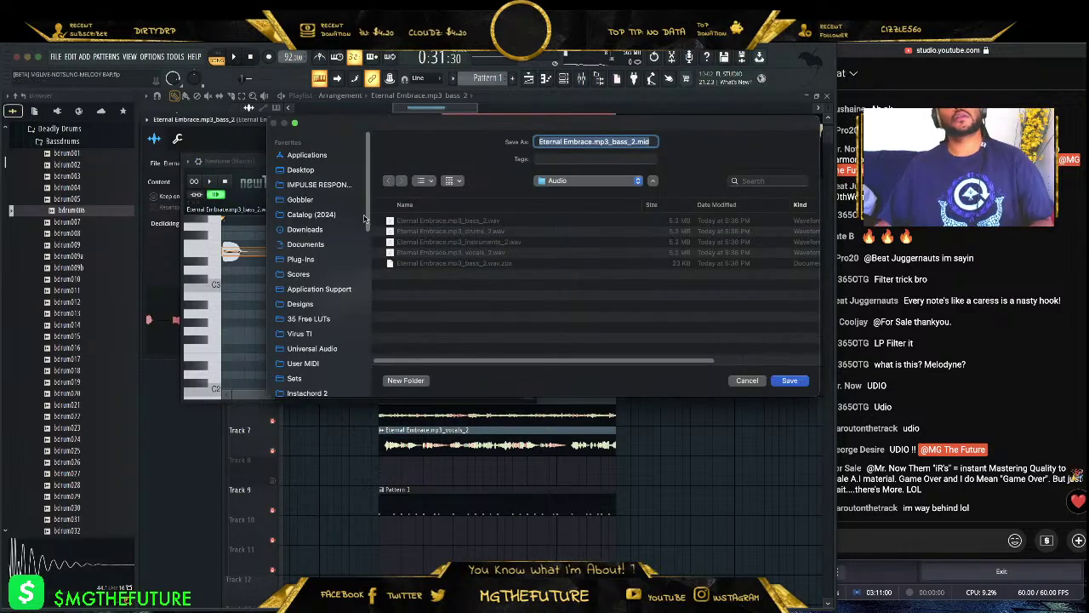
{"action": "left_click", "coordinate": [300, 169]}
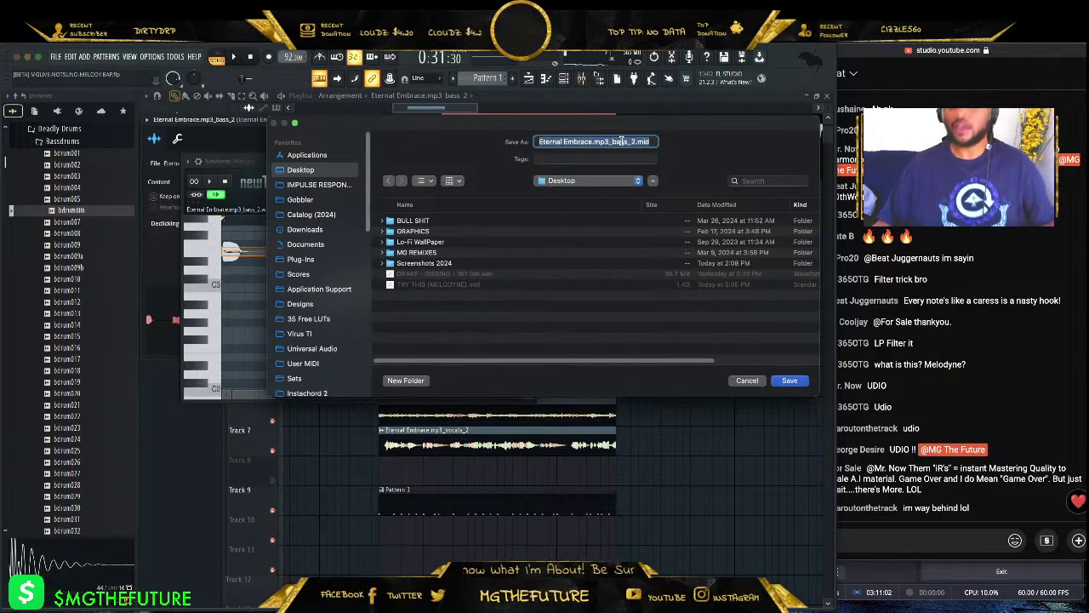
{"action": "type", "text": "BA"}
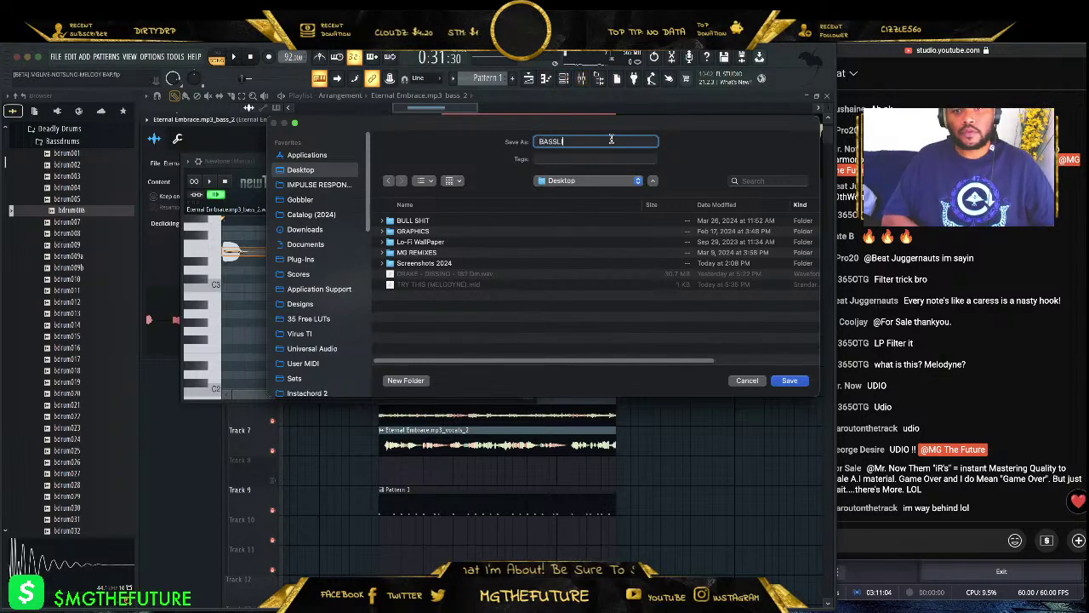
{"action": "type", "text": "SSL"}
{"action": "key", "text": "Return"}
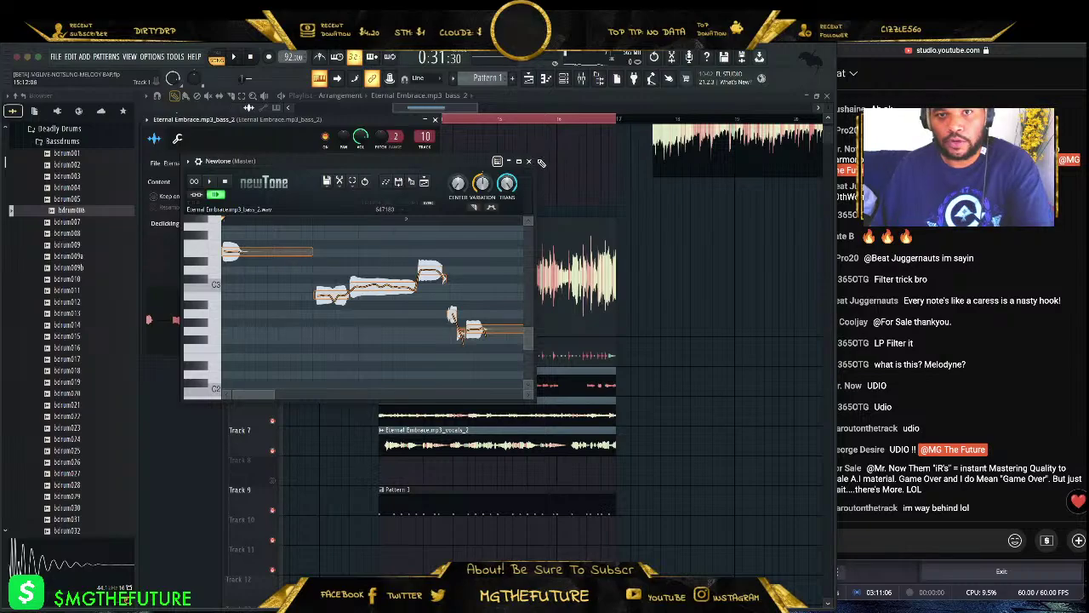
- Close Newtone and the bass clip's settings, and insert a 3x Osc instrument among the channel rack's unsorted channels
{"action": "left_click", "coordinate": [528, 162]}
{"action": "left_click", "coordinate": [435, 121]}
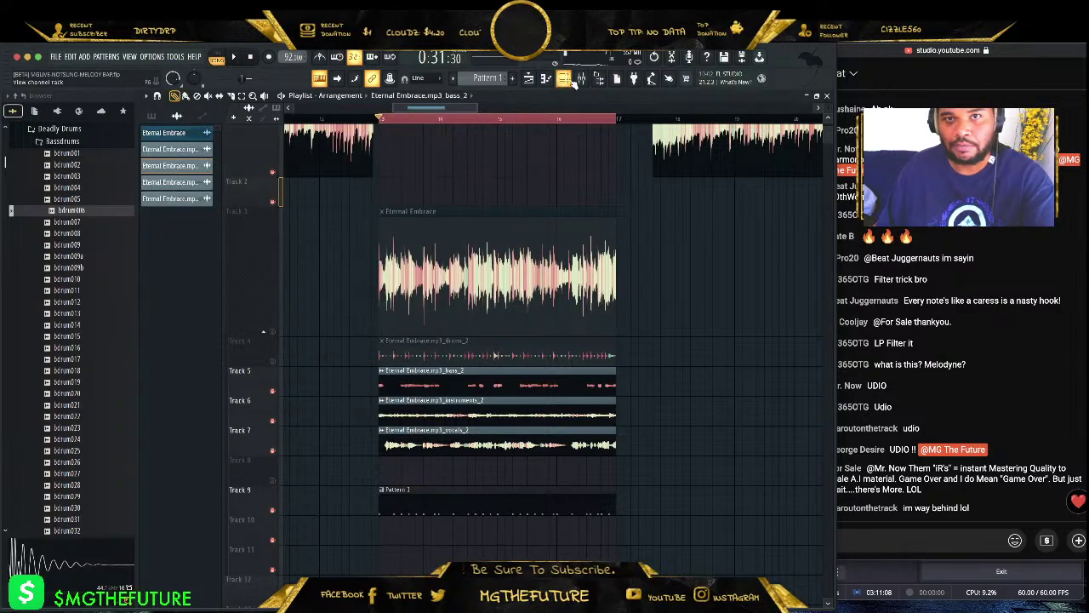
{"action": "left_click", "coordinate": [564, 77]}
{"action": "left_click", "coordinate": [226, 111]}
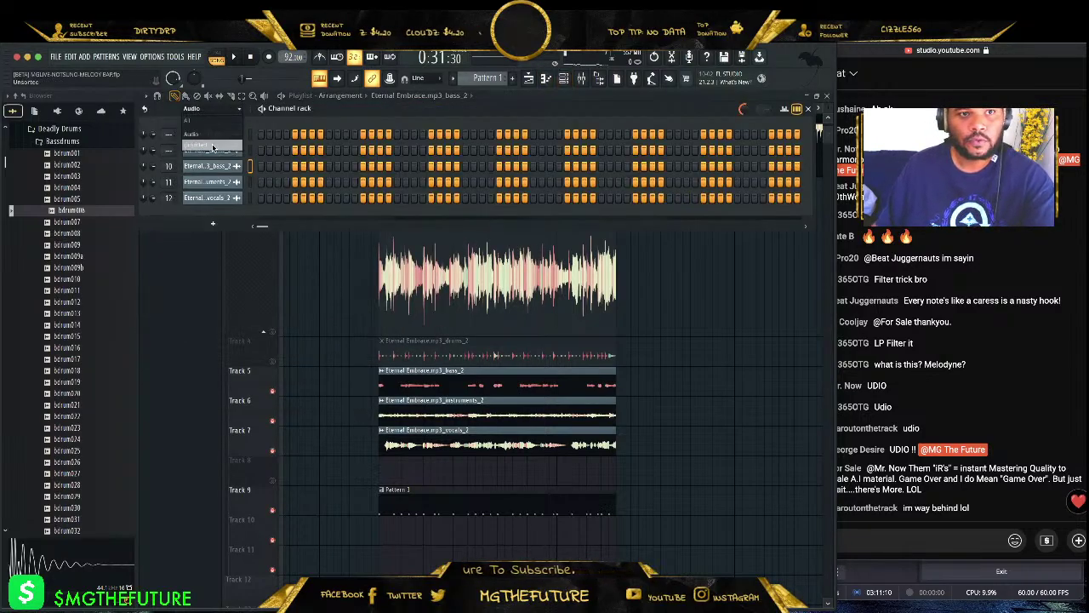
{"action": "left_click", "coordinate": [228, 148]}
{"action": "right_click", "coordinate": [219, 136]}
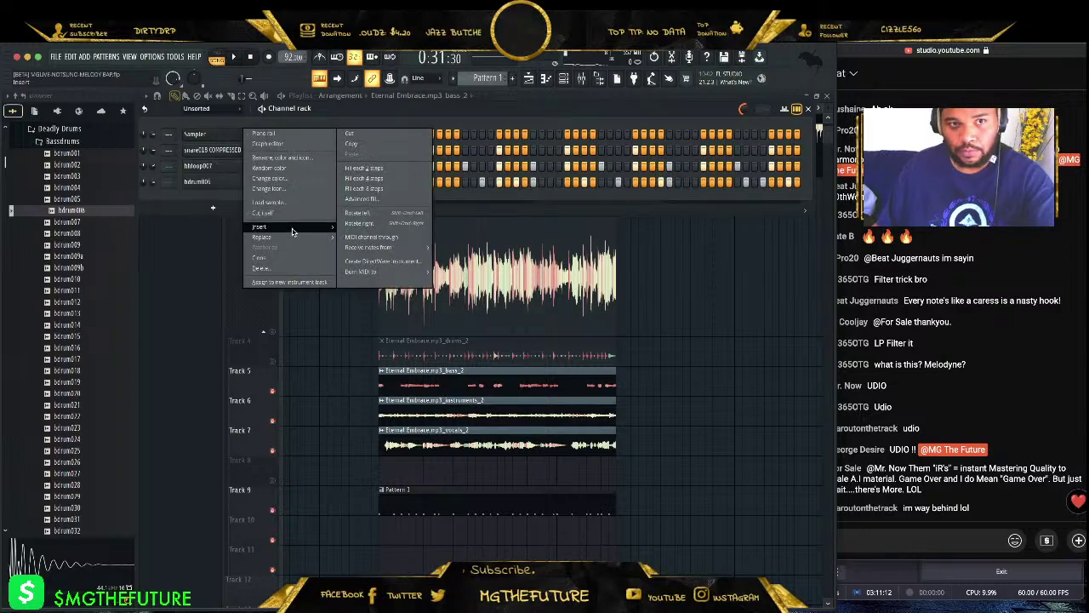
{"action": "mouse_move", "coordinate": [272, 227]}
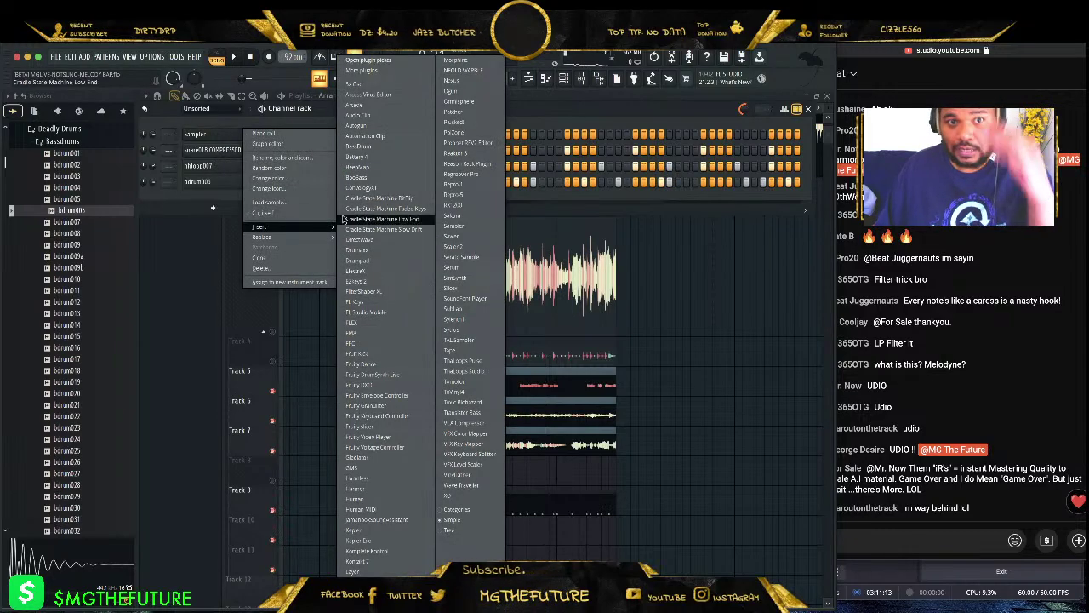
{"action": "left_click", "coordinate": [382, 84]}
- Insert a Human MIDI channel above the 3x Osc and replace it with MIDI Out
{"action": "right_click", "coordinate": [228, 134]}
{"action": "mouse_move", "coordinate": [295, 227]}
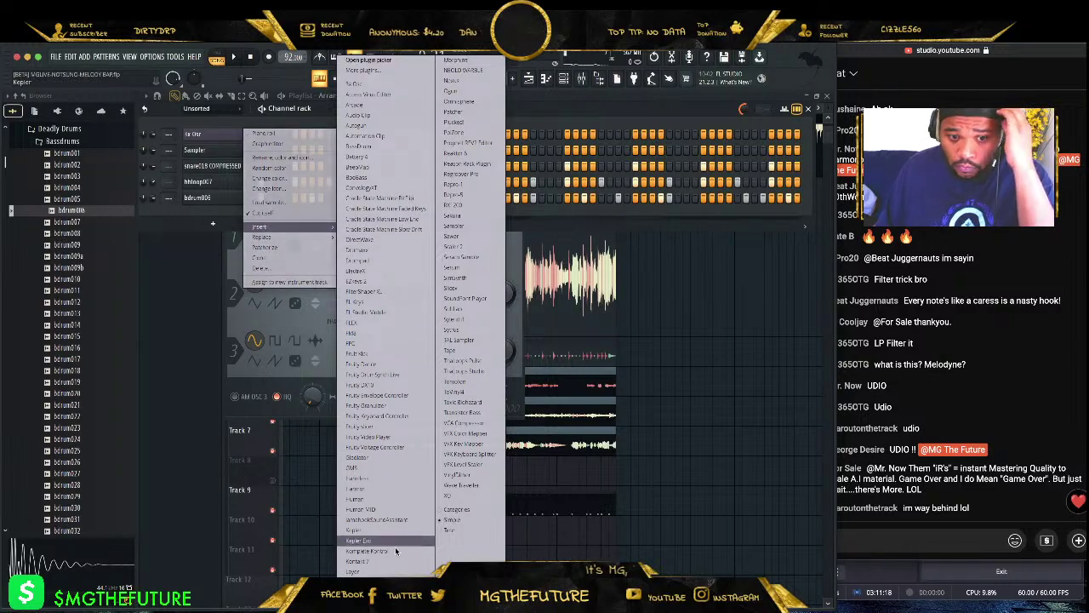
{"action": "left_click", "coordinate": [393, 511]}
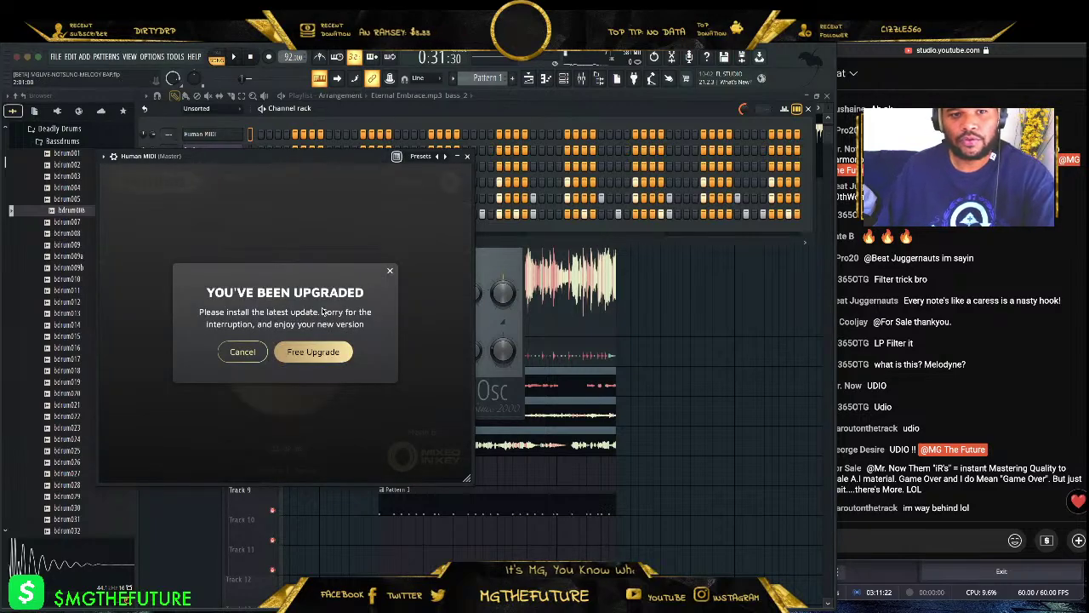
{"action": "left_click", "coordinate": [467, 156]}
{"action": "right_click", "coordinate": [219, 140]}
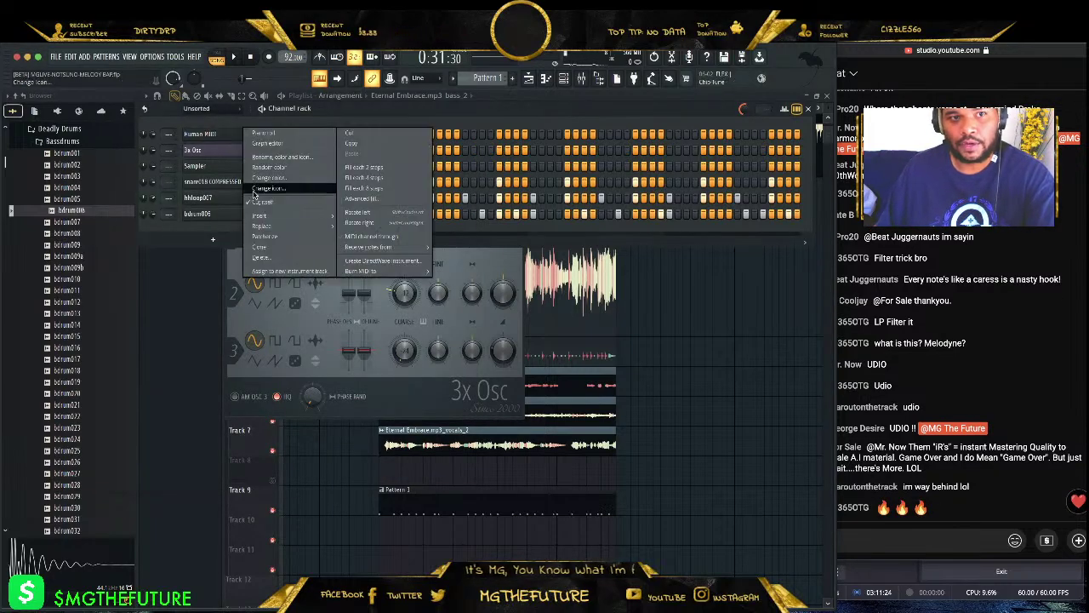
{"action": "mouse_move", "coordinate": [263, 225]}
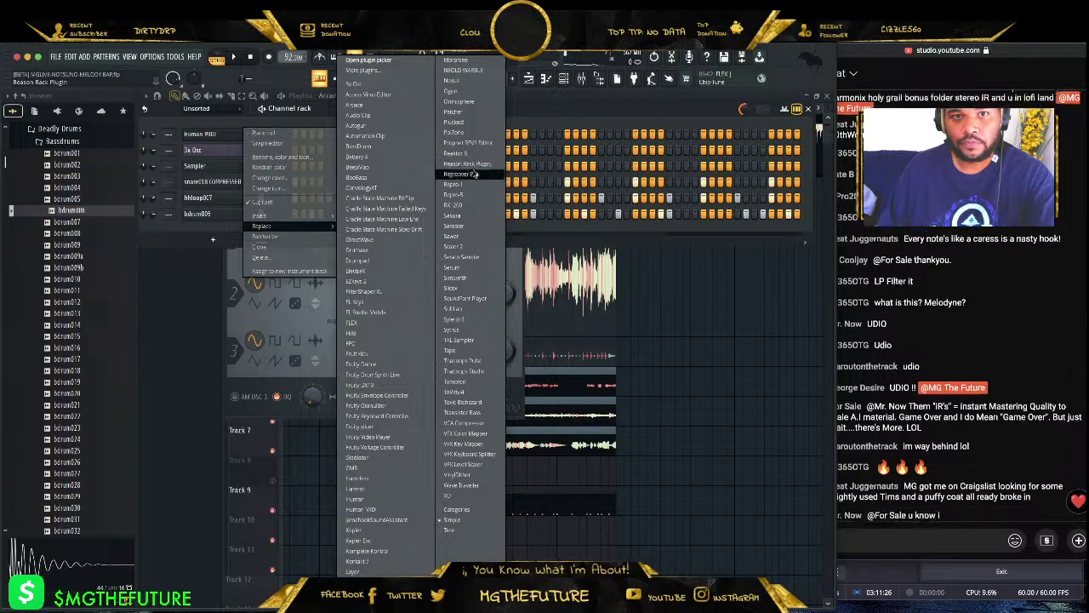
{"action": "left_click", "coordinate": [381, 235]}
{"action": "left_click", "coordinate": [532, 217]}
- Import BASSLINE.mid from the Desktop into the MIDI Out channel's piano roll and close the piano roll
{"action": "right_click", "coordinate": [245, 133]}
{"action": "key", "text": "Escape"}
{"action": "right_click", "coordinate": [245, 132]}
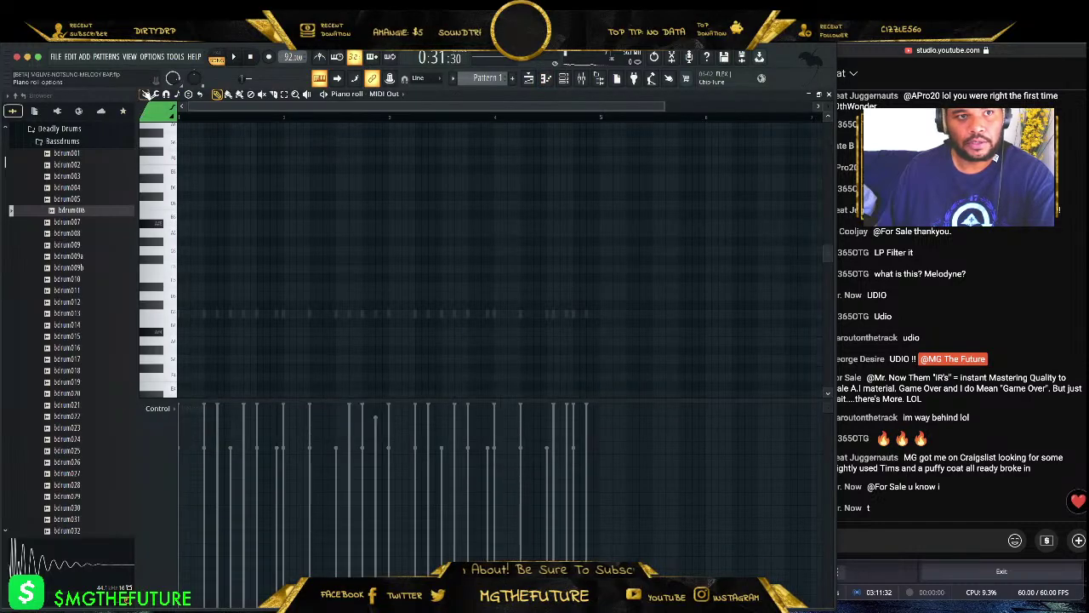
{"action": "left_click", "coordinate": [145, 94]}
{"action": "mouse_move", "coordinate": [223, 107]}
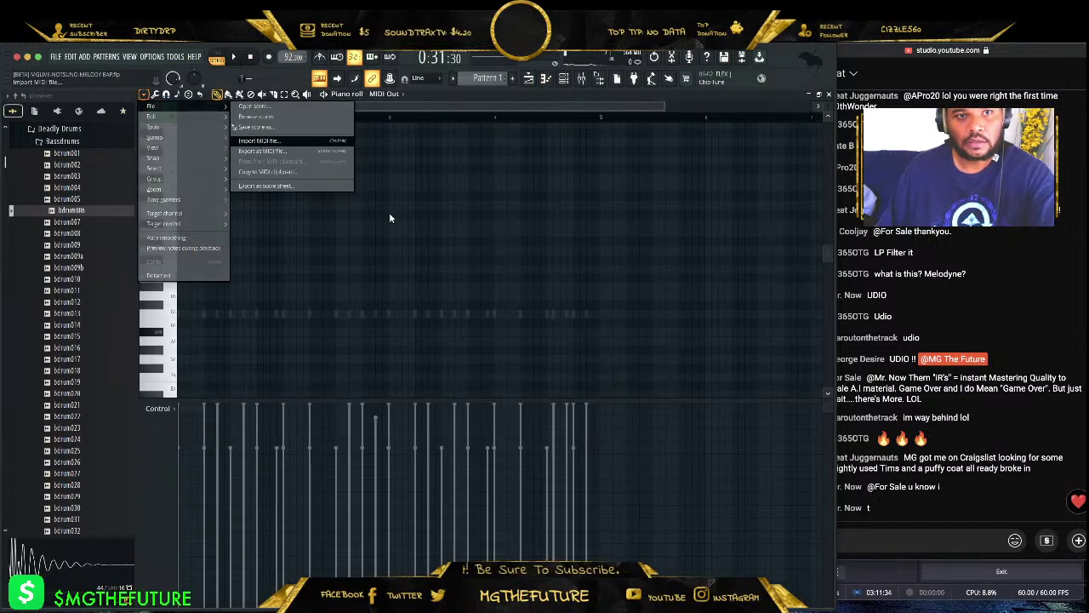
{"action": "left_click", "coordinate": [309, 166]}
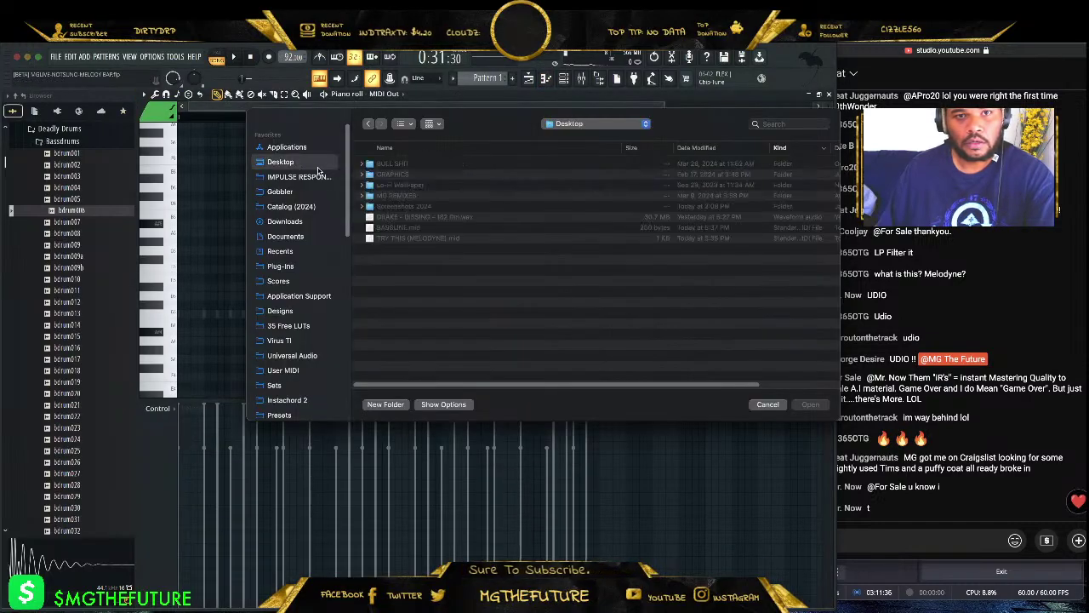
{"action": "left_click", "coordinate": [402, 228]}
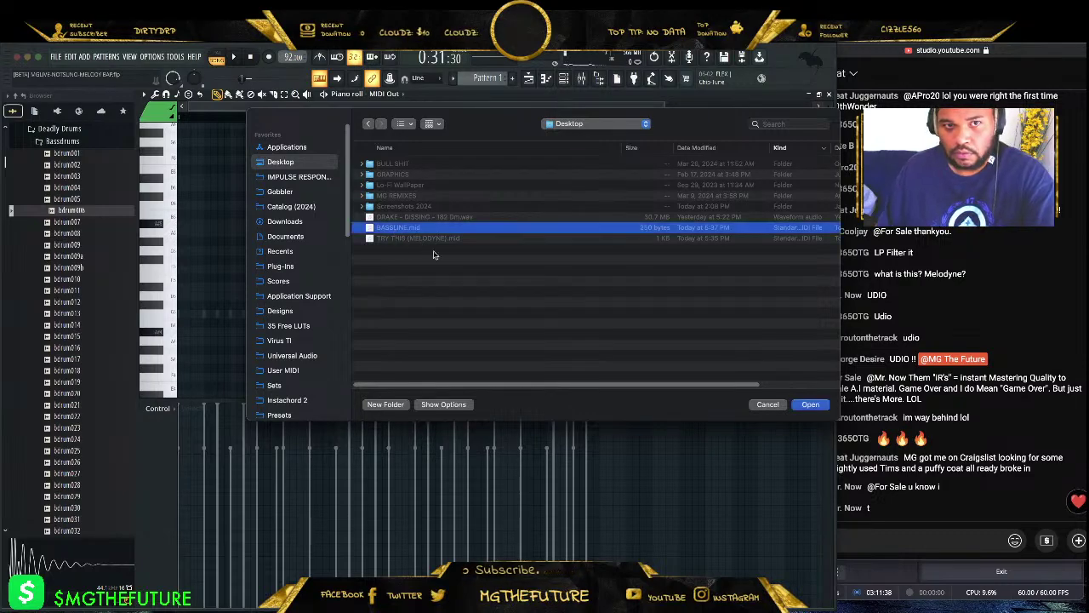
{"action": "left_click", "coordinate": [813, 405]}
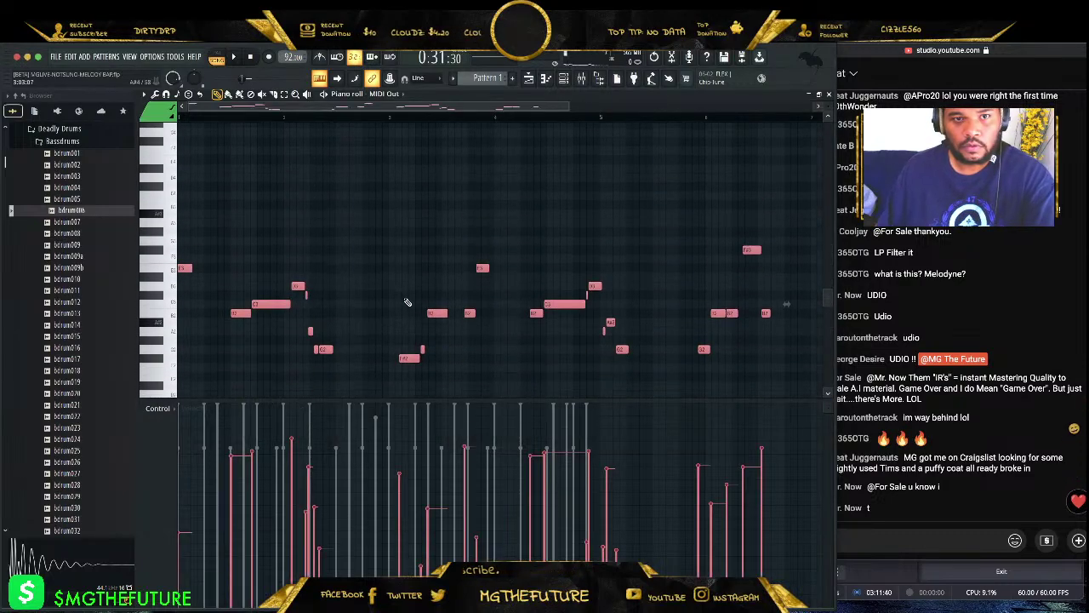
{"action": "left_click", "coordinate": [830, 96]}
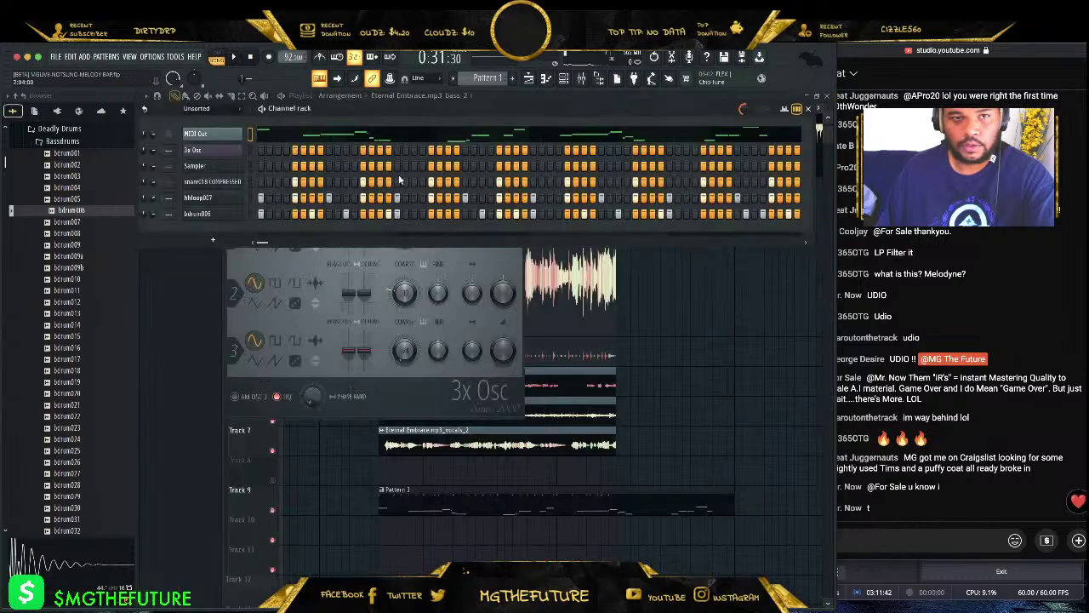
- Close the 3x Osc plugin, open its piano roll and draw a lengthened E note at the start of bar 1 over the ghost note
{"action": "left_click", "coordinate": [195, 149]}
{"action": "left_click", "coordinate": [205, 151]}
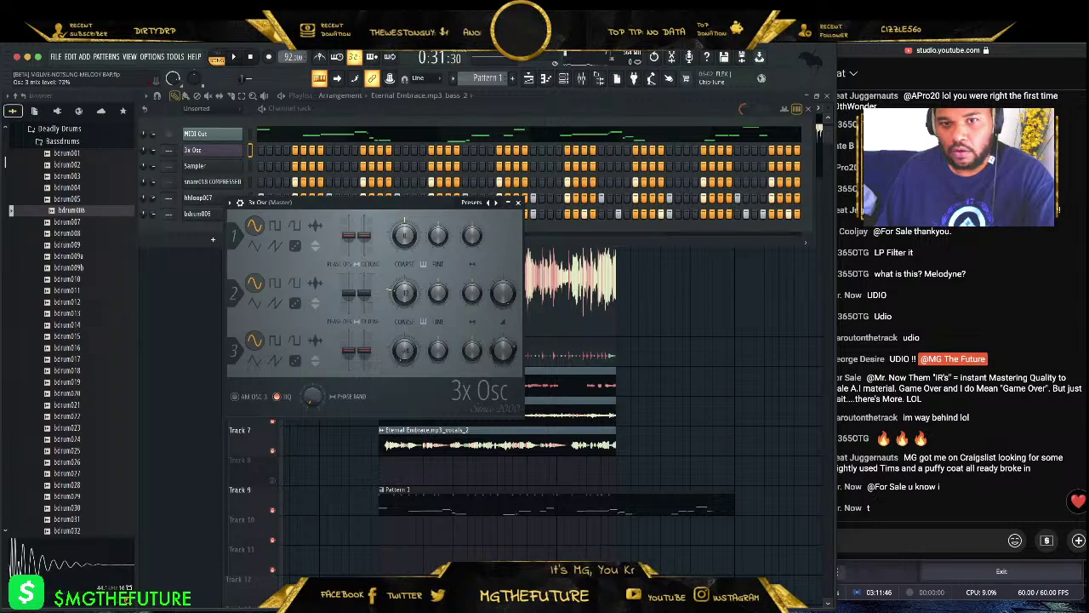
{"action": "left_click", "coordinate": [518, 203]}
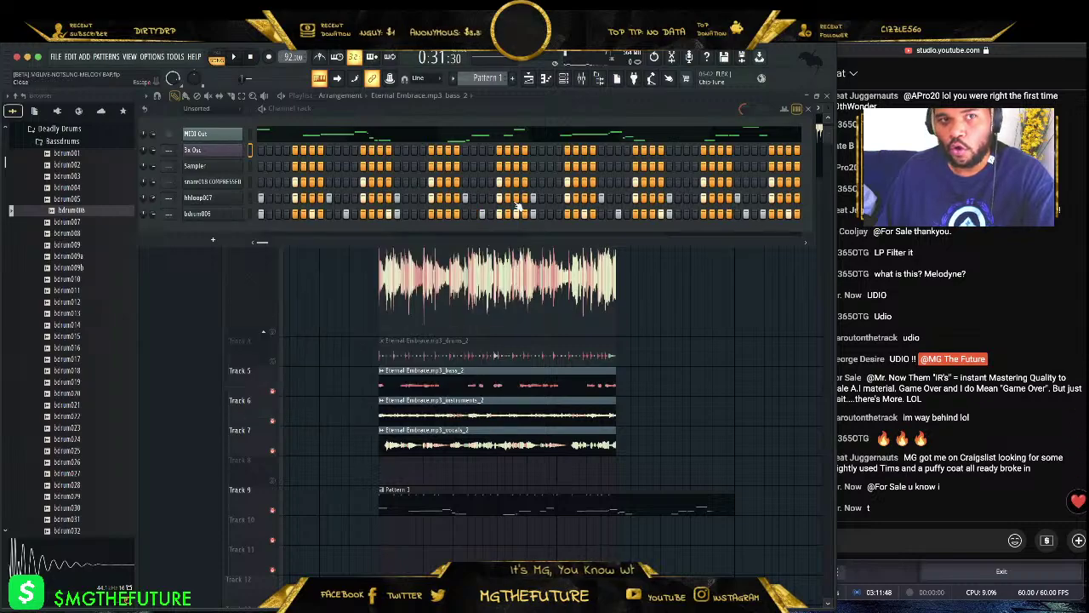
{"action": "right_click", "coordinate": [211, 153]}
{"action": "left_click", "coordinate": [264, 151]}
{"action": "scroll", "coordinate": [236, 264], "scroll_direction": "up", "scroll_amount": 2}
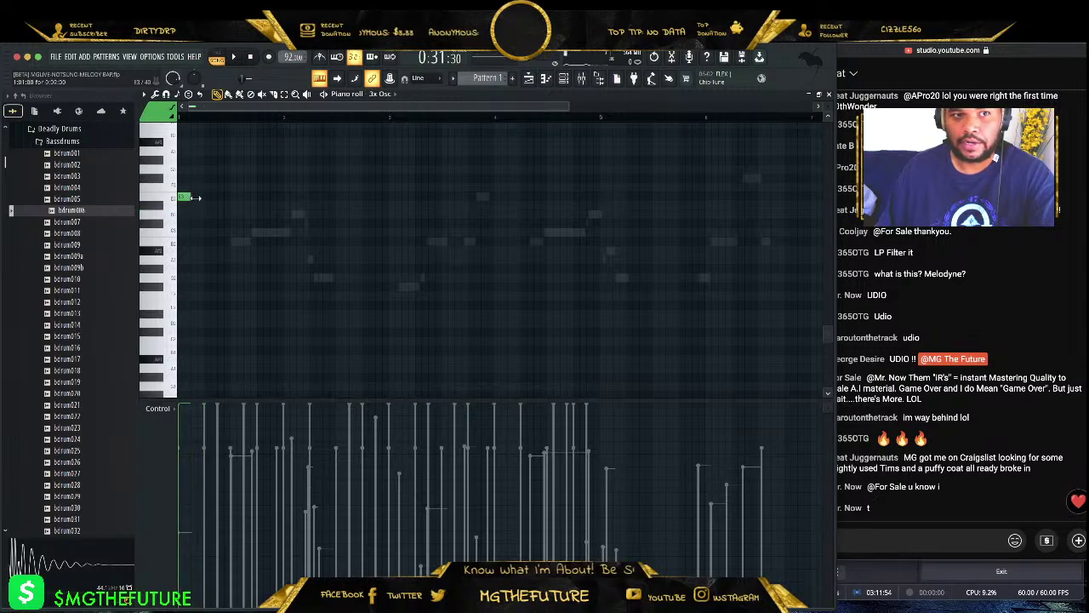
{"action": "left_click_drag", "start_coordinate": [231, 199], "coordinate": [239, 198]}
{"action": "key", "text": "space"}
- Add B, C, G and D notes across bars 1 and 2 on the ghost bassline's pitches, shifting the B note earlier
{"action": "left_click", "coordinate": [235, 245]}
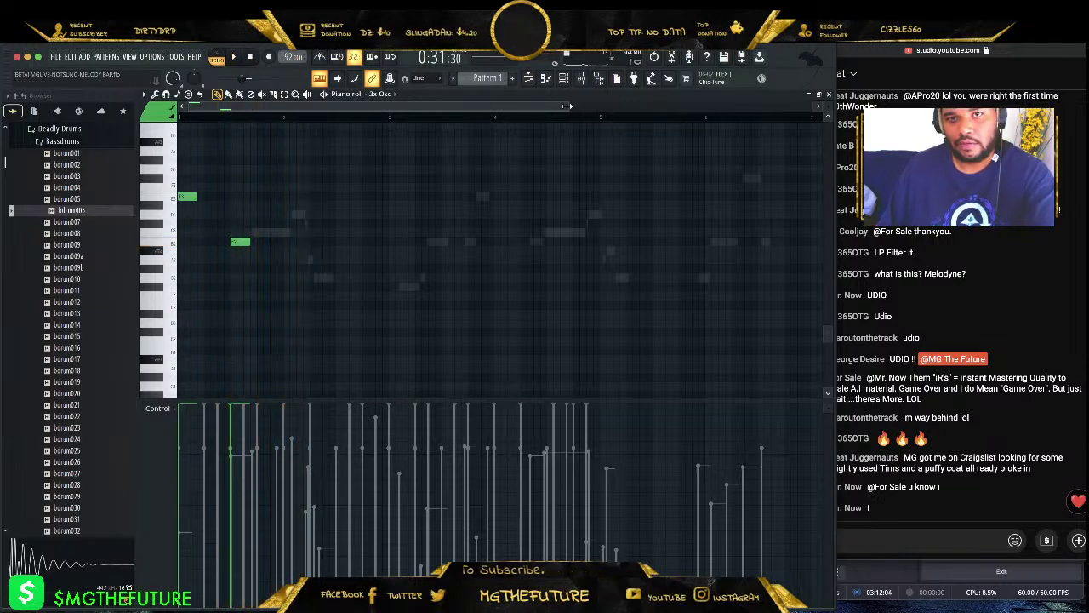
{"action": "scroll", "coordinate": [329, 252], "scroll_direction": "up", "scroll_amount": 3}
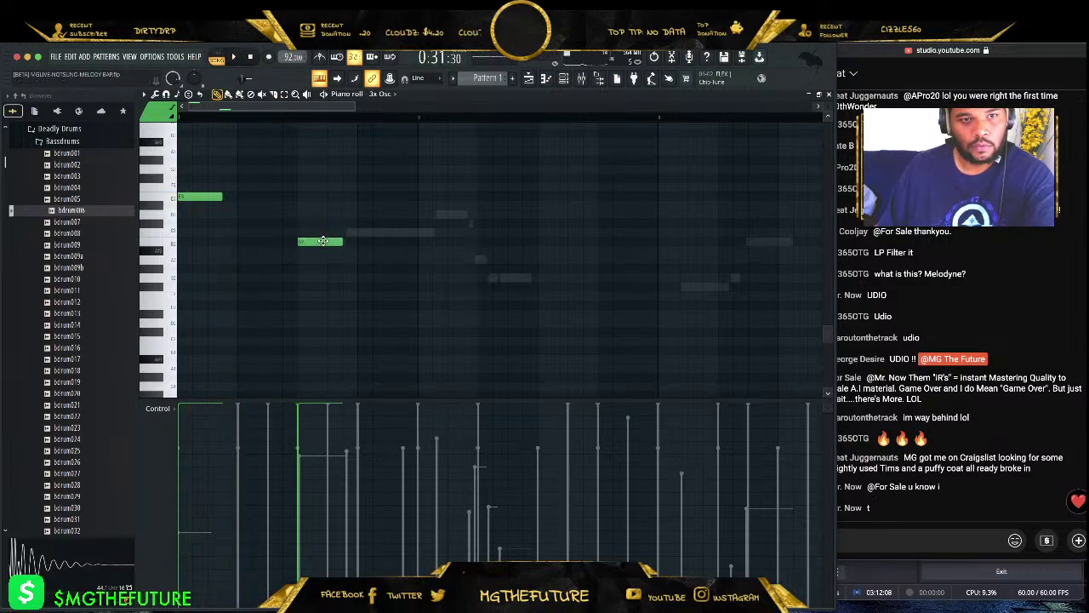
{"action": "left_click_drag", "start_coordinate": [322, 242], "coordinate": [292, 243]}
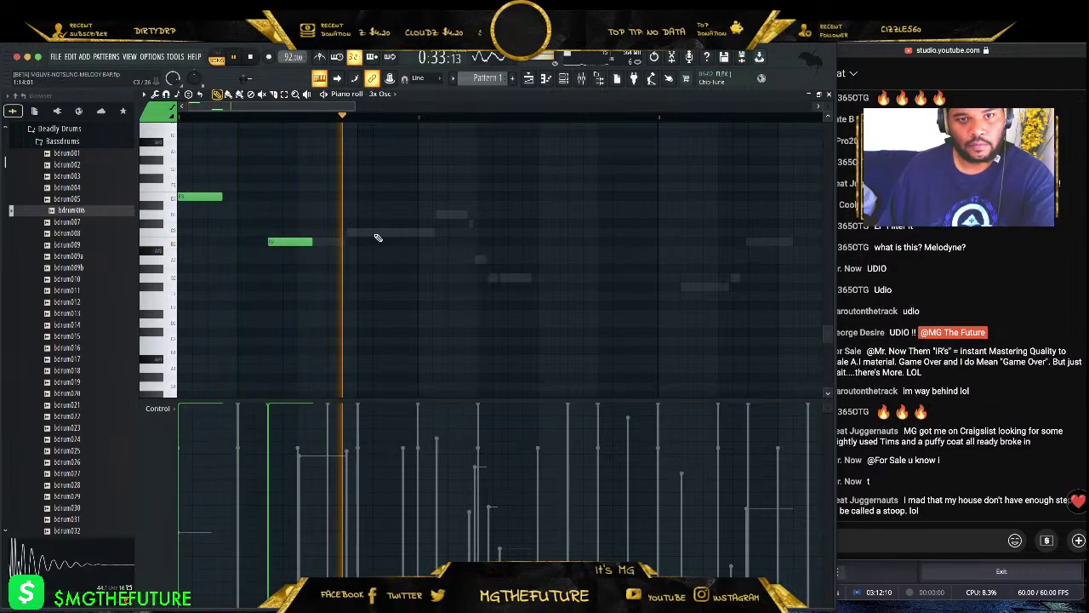
{"action": "left_click", "coordinate": [423, 233]}
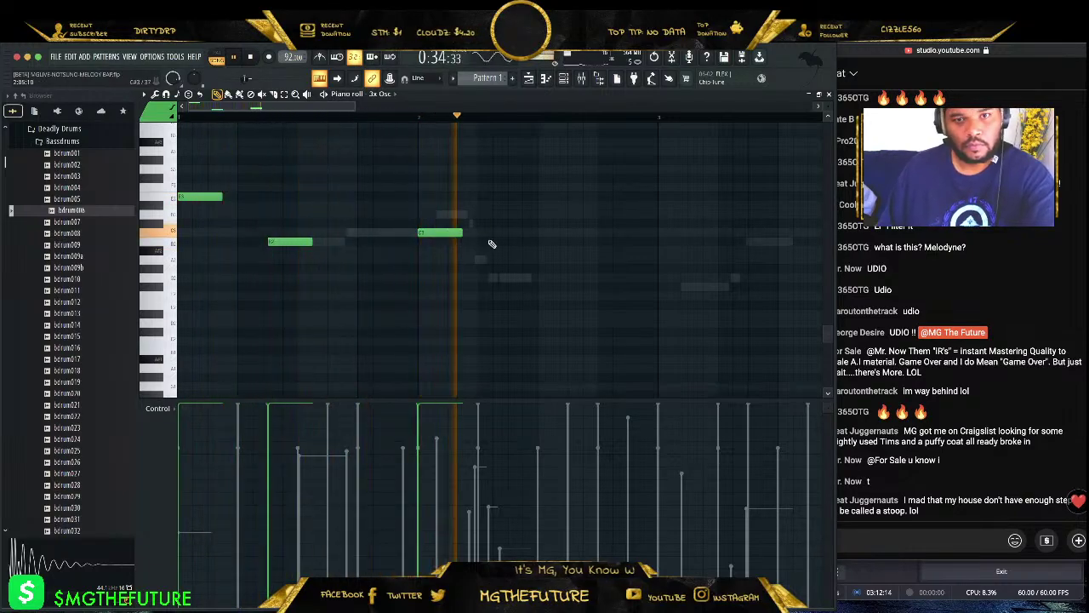
{"action": "left_click", "coordinate": [540, 278]}
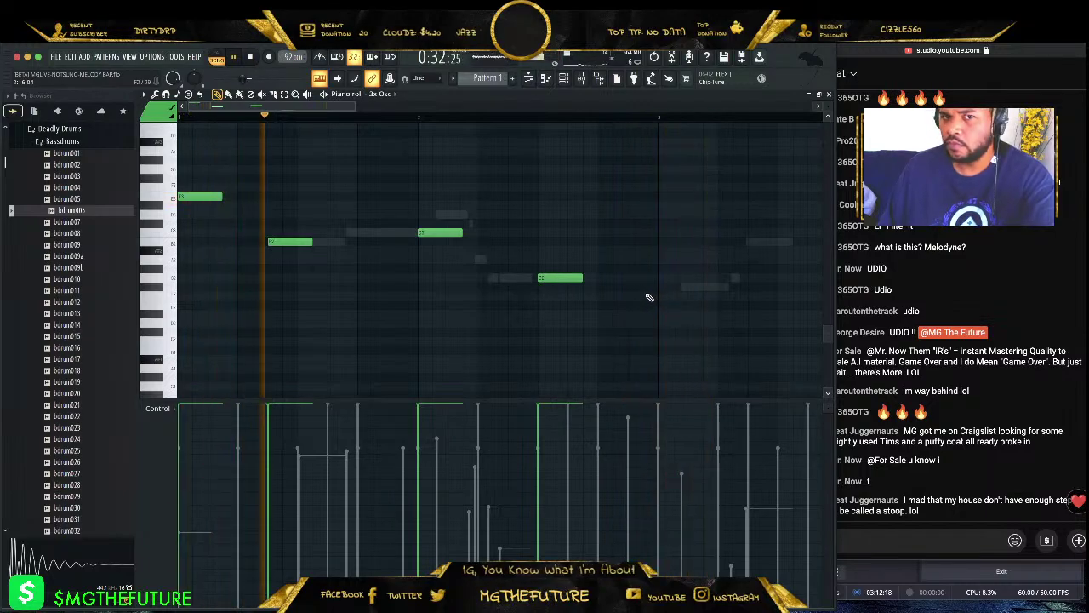
{"action": "left_click", "coordinate": [450, 213]}
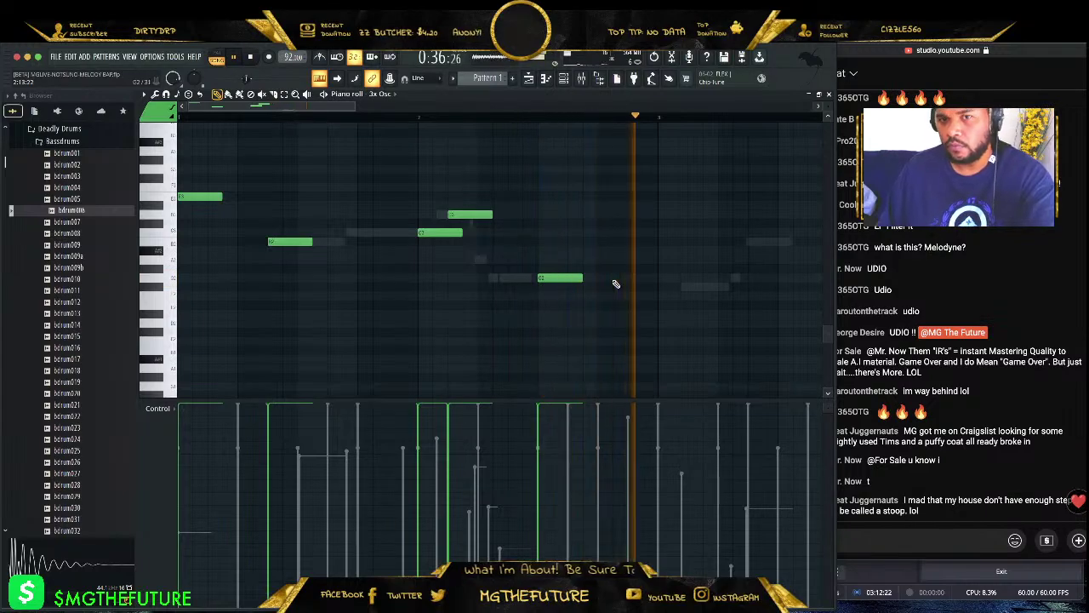
- Select all the 3x Osc notes, raise them one octave and play the pattern
{"action": "left_click_drag", "start_coordinate": [656, 174], "coordinate": [126, 313]}
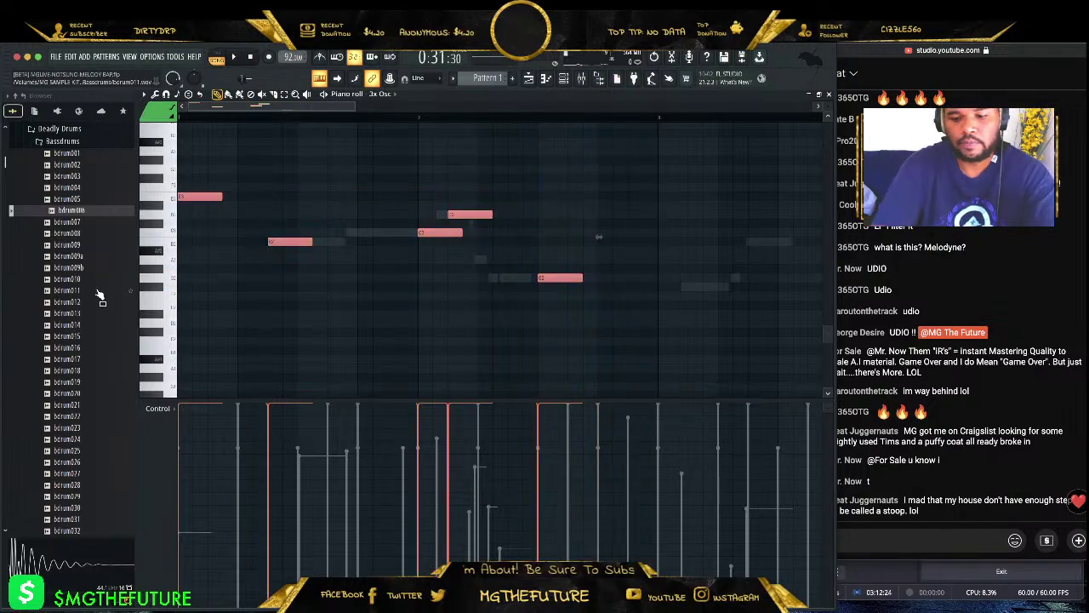
{"action": "key", "text": "space"}
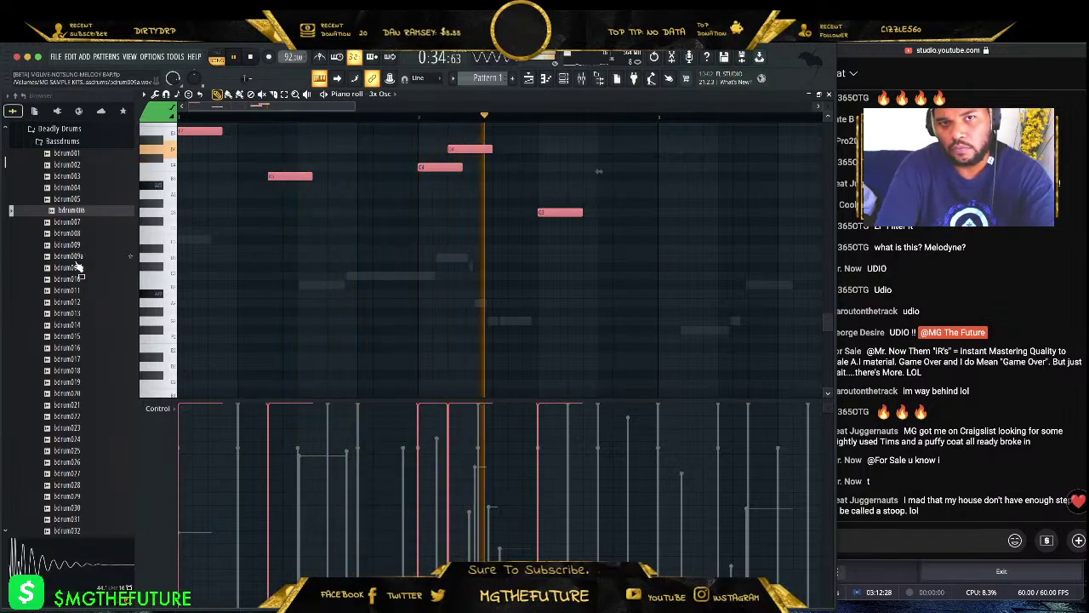
{"action": "key", "text": "space"}
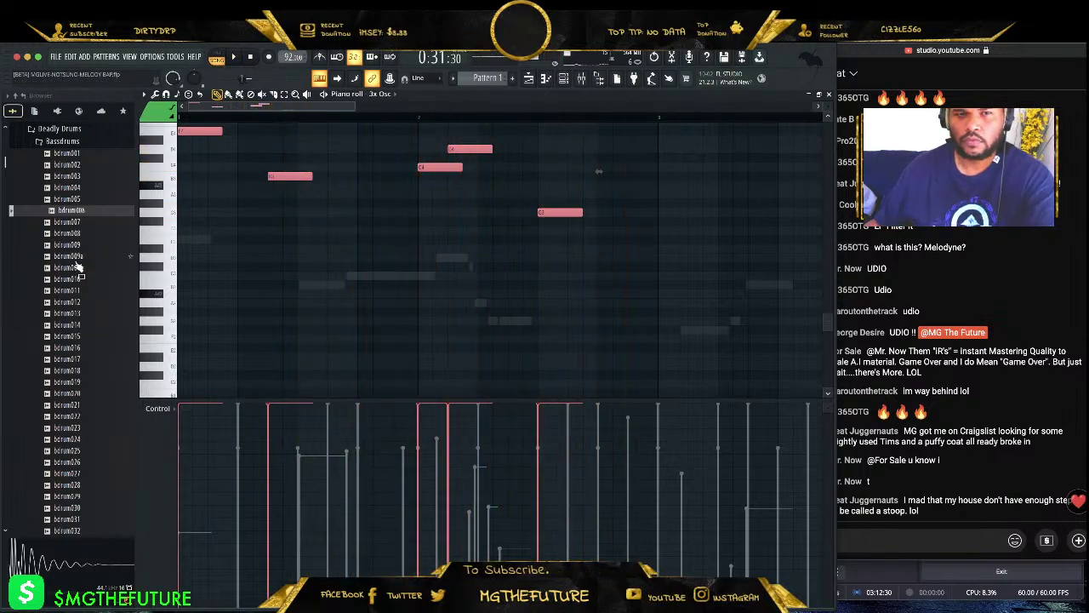
- Reselect all the 3x Osc notes and lower them one octave
{"action": "left_click_drag", "start_coordinate": [615, 134], "coordinate": [182, 280]}
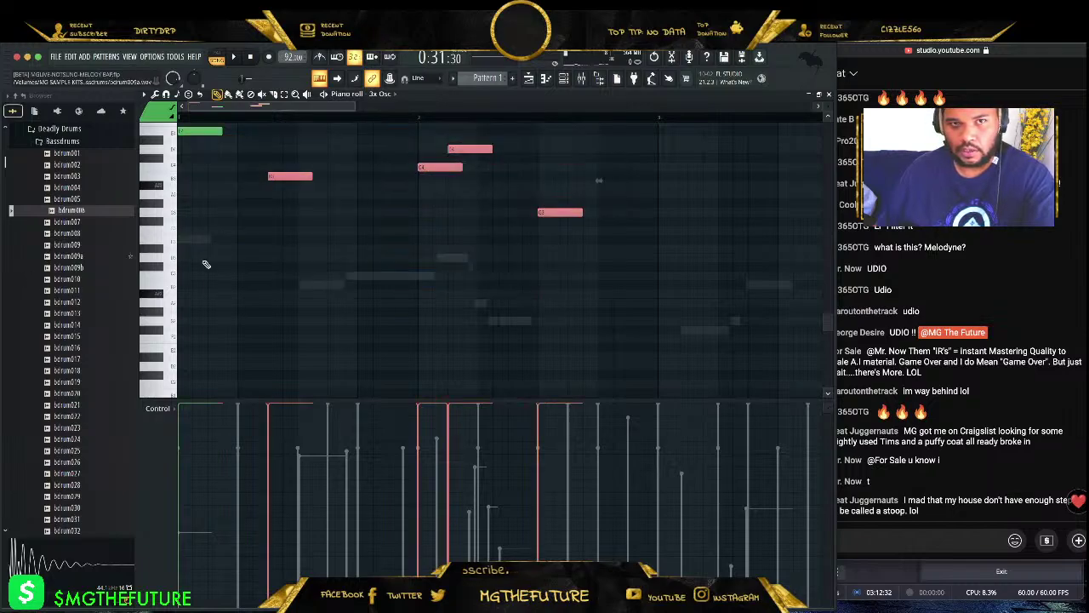
{"action": "left_click_drag", "start_coordinate": [623, 140], "coordinate": [177, 308]}
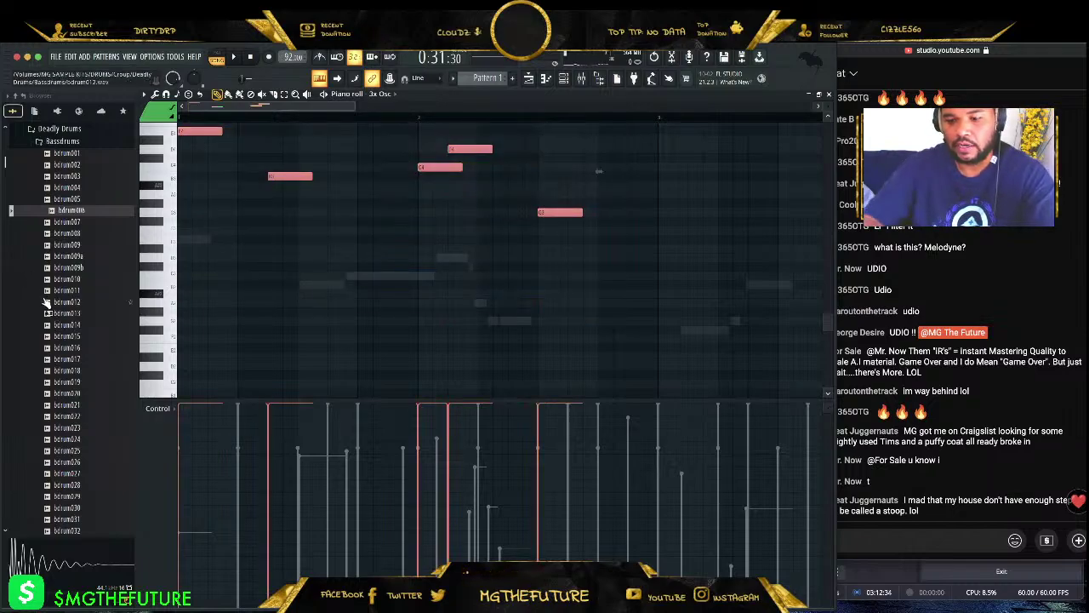
{"action": "key", "text": "ctrl+Down"}
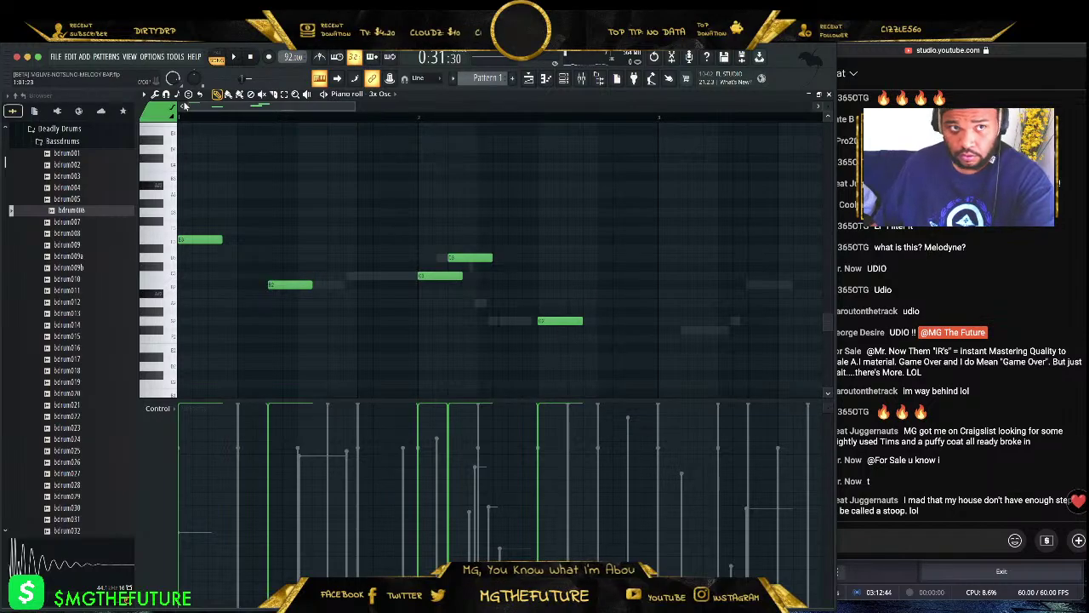
- Set the root note of the piano roll's scale highlighting to C
{"action": "left_click", "coordinate": [146, 96]}
{"action": "mouse_move", "coordinate": [166, 148]}
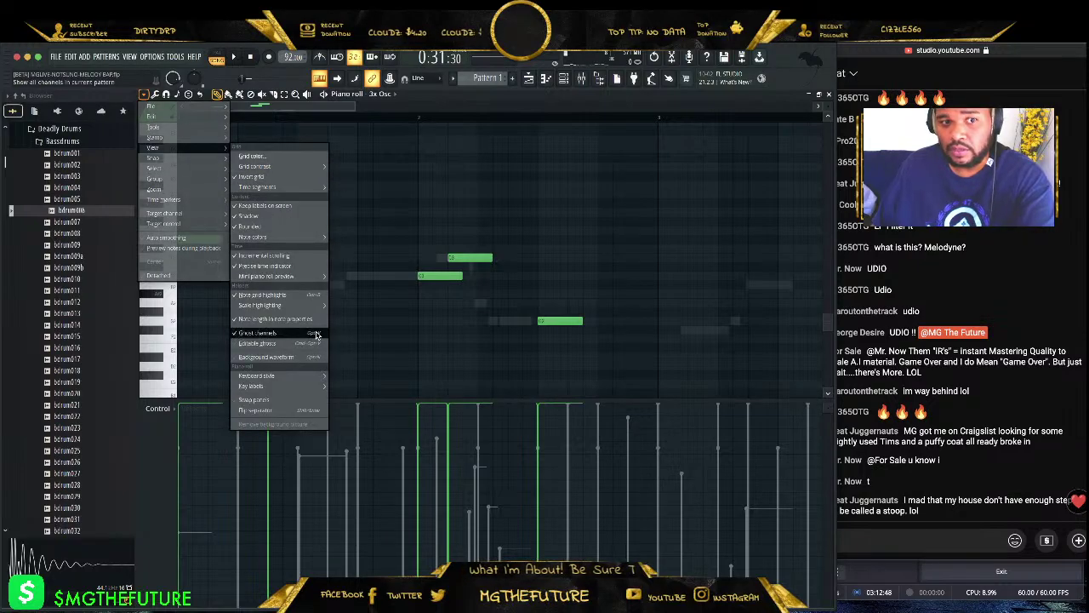
{"action": "mouse_move", "coordinate": [317, 308]}
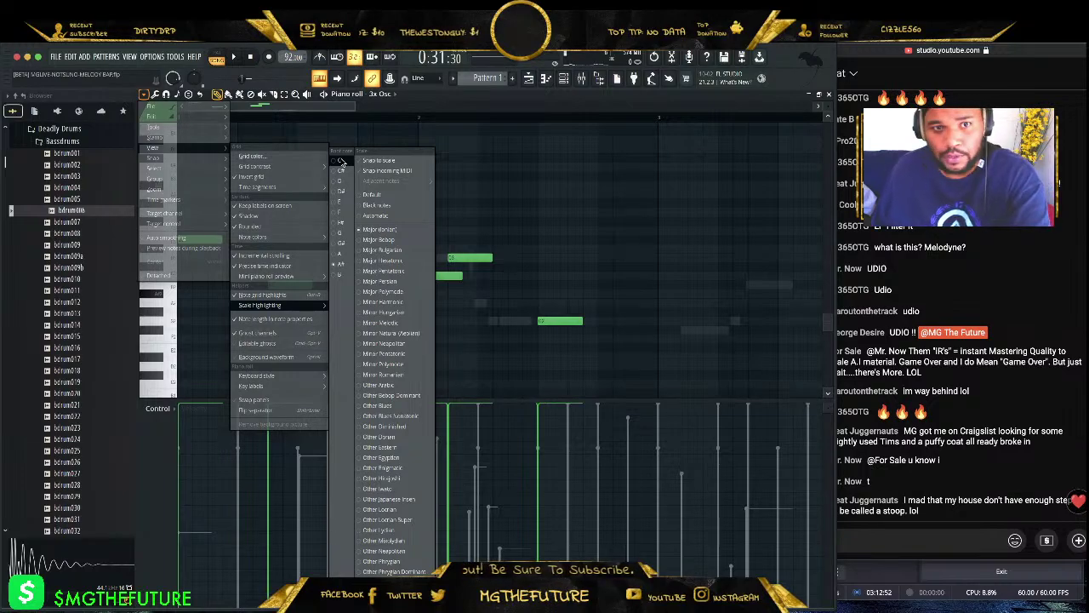
{"action": "left_click", "coordinate": [571, 195]}
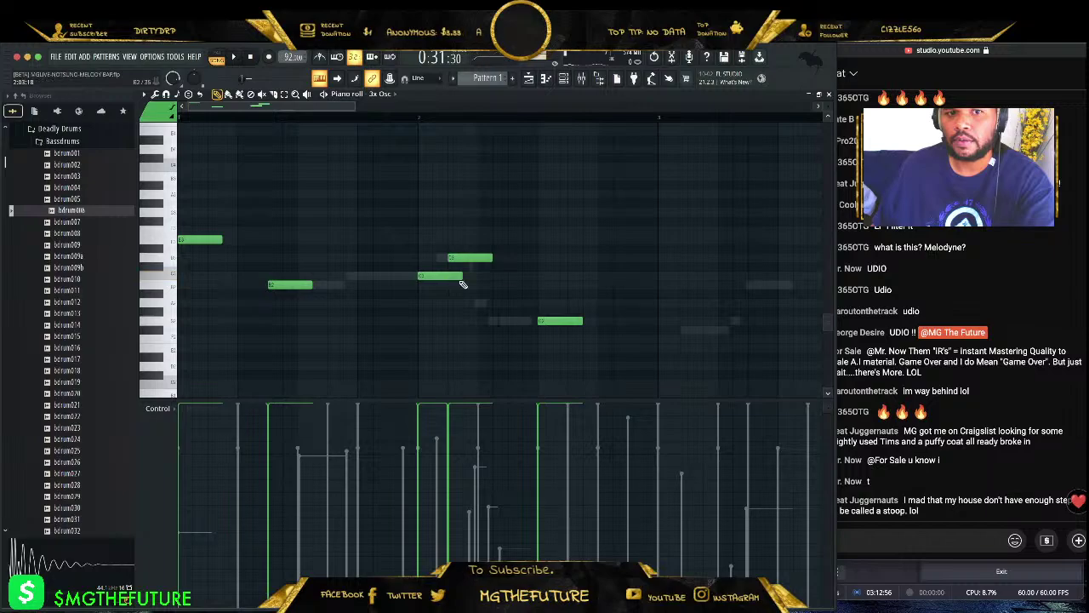
- During playback, lengthen the opening E note and delete the D note in bar 2, and stop playback
{"action": "key", "text": "space"}
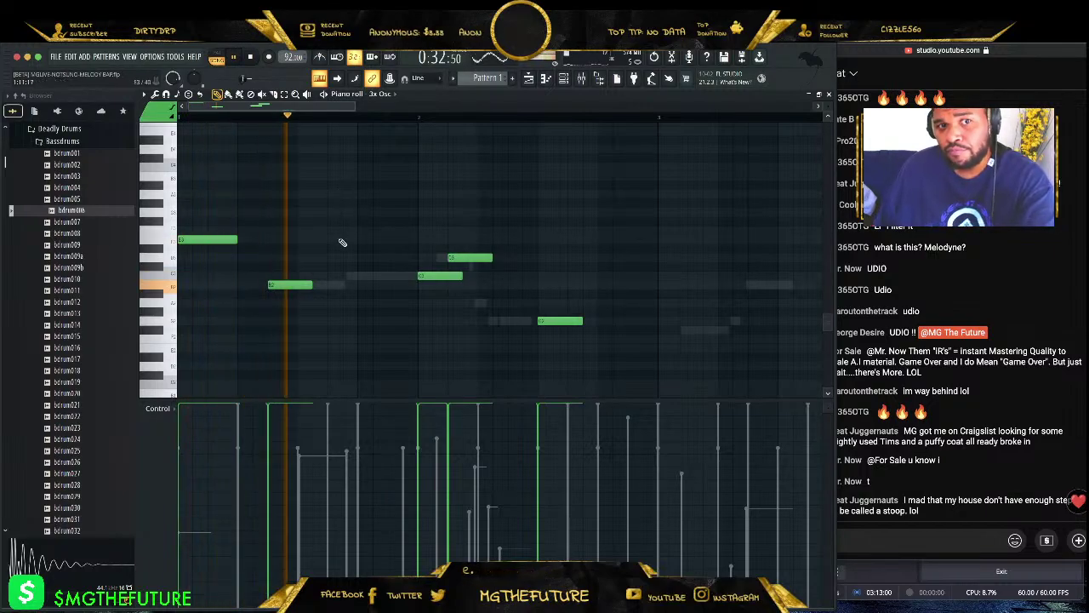
{"action": "right_click", "coordinate": [467, 256]}
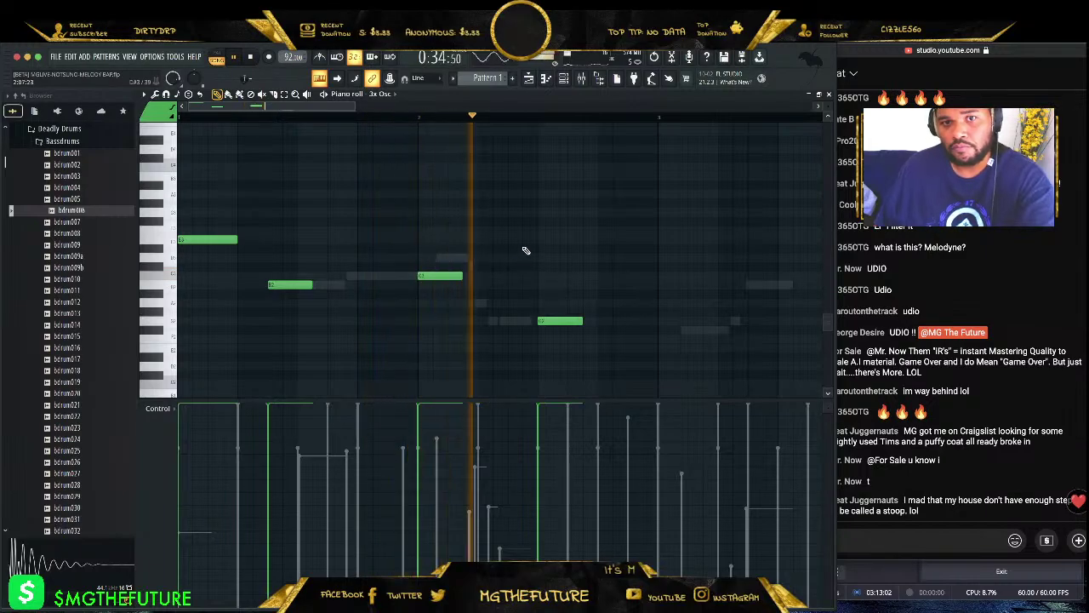
{"action": "key", "text": "space"}
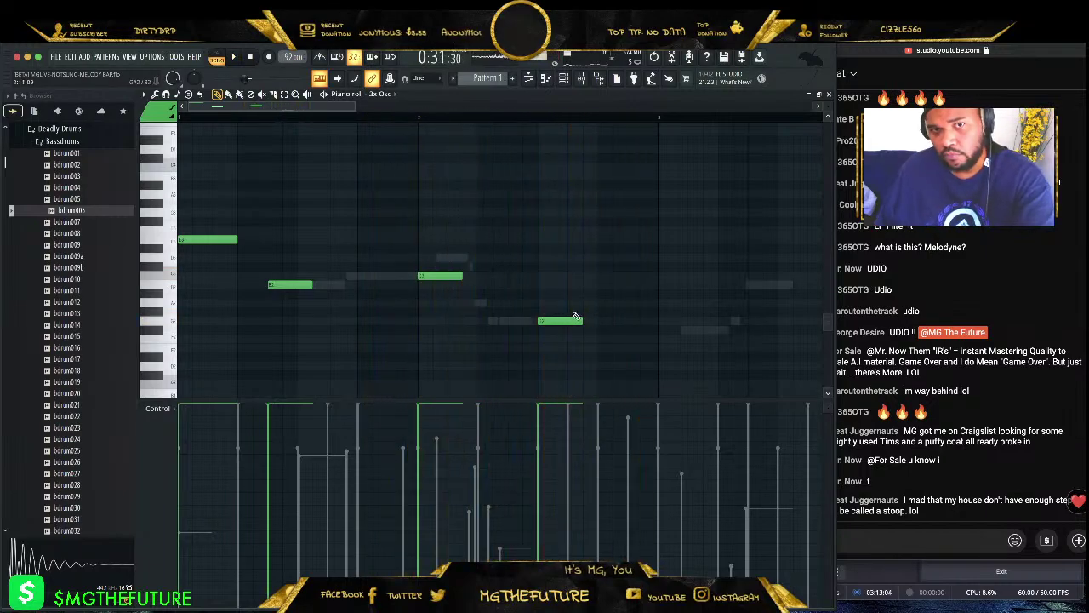
- Raise the G note in the second half of bar 2 by one octave and restart playback
{"action": "left_click_drag", "start_coordinate": [603, 295], "coordinate": [527, 332]}
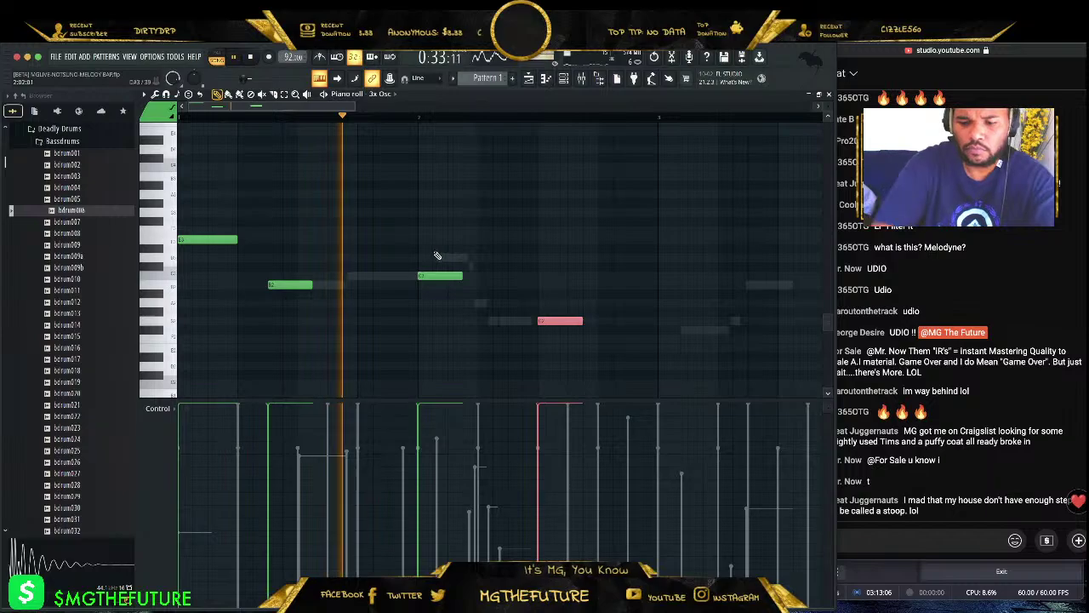
{"action": "key", "text": "ctrl+Up"}
{"action": "key", "text": "ctrl+Up"}
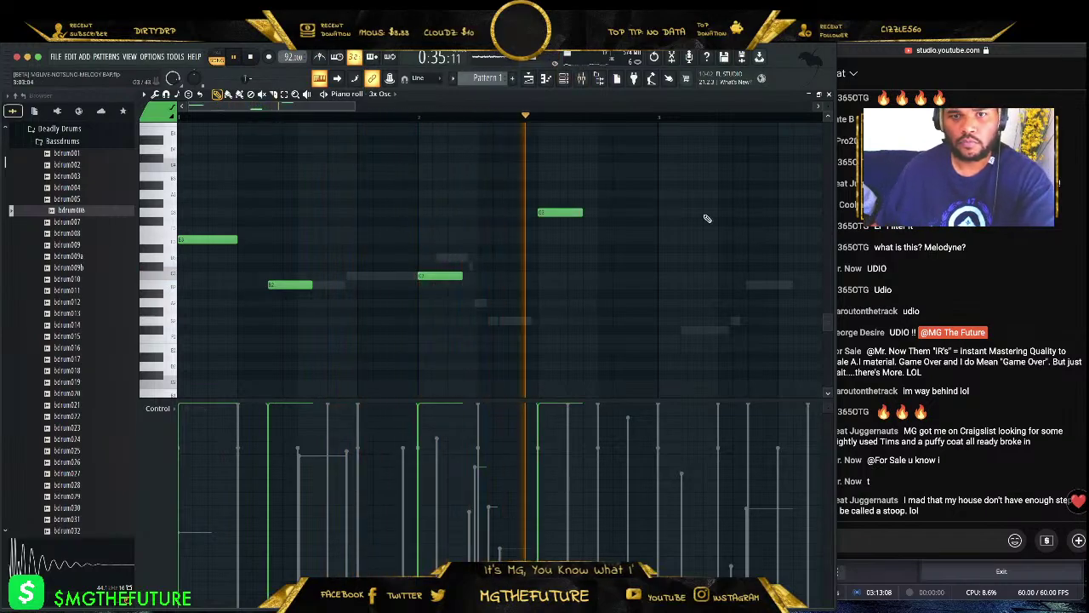
{"action": "key", "text": "space"}
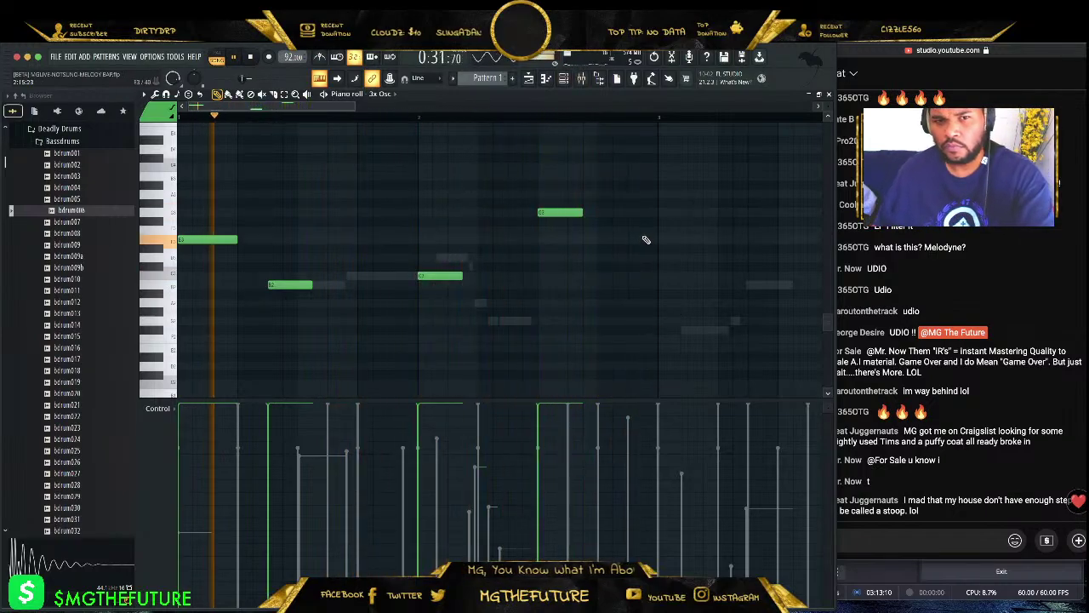
- Add a short D note at the end of bar 2 and duplicate the two-bar phrase into bars 3 and 4
{"action": "left_click", "coordinate": [600, 260]}
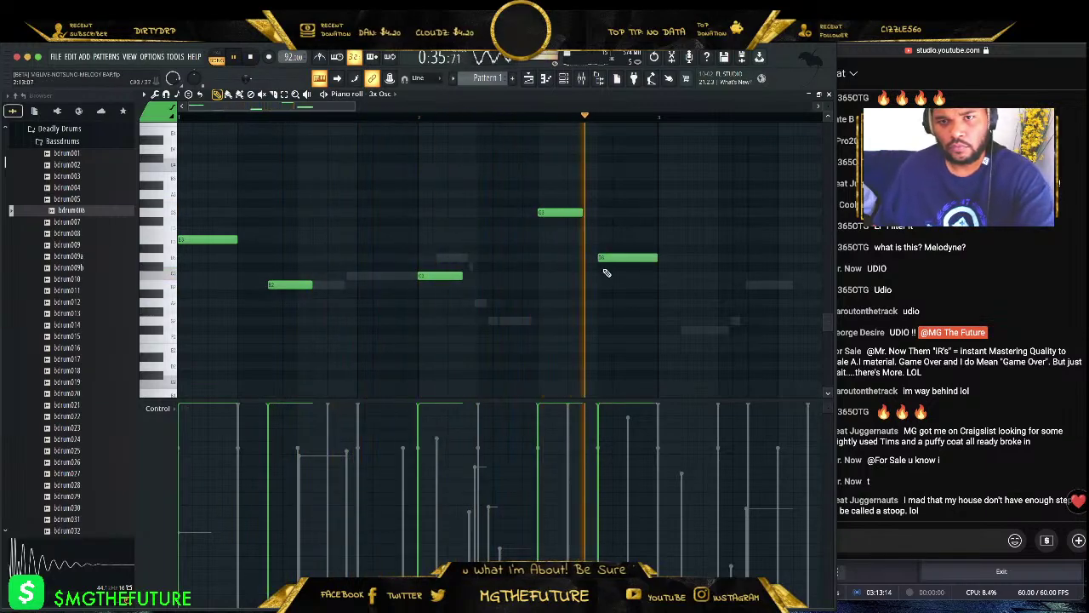
{"action": "key", "text": "space"}
{"action": "left_click_drag", "start_coordinate": [641, 259], "coordinate": [202, 185]}
{"action": "key", "text": "ctrl+b"}
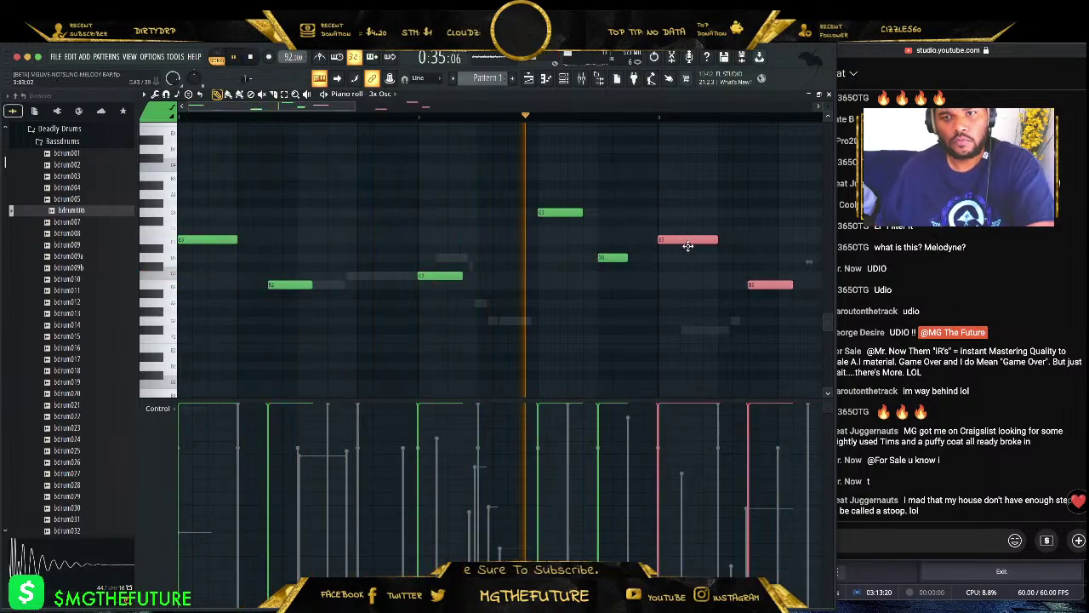
{"action": "key", "text": "ctrl+d"}
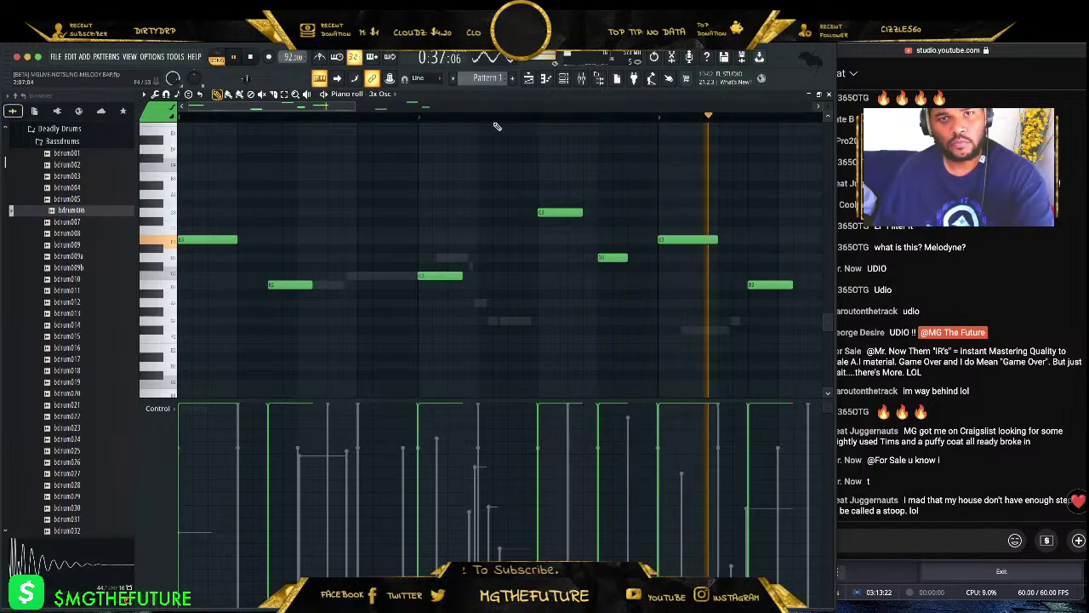
- Move bar 3's opening note to F#3 and rework the end of bar 4 with a B before the G and C and D after it
{"action": "left_click_drag", "start_coordinate": [688, 242], "coordinate": [664, 343]}
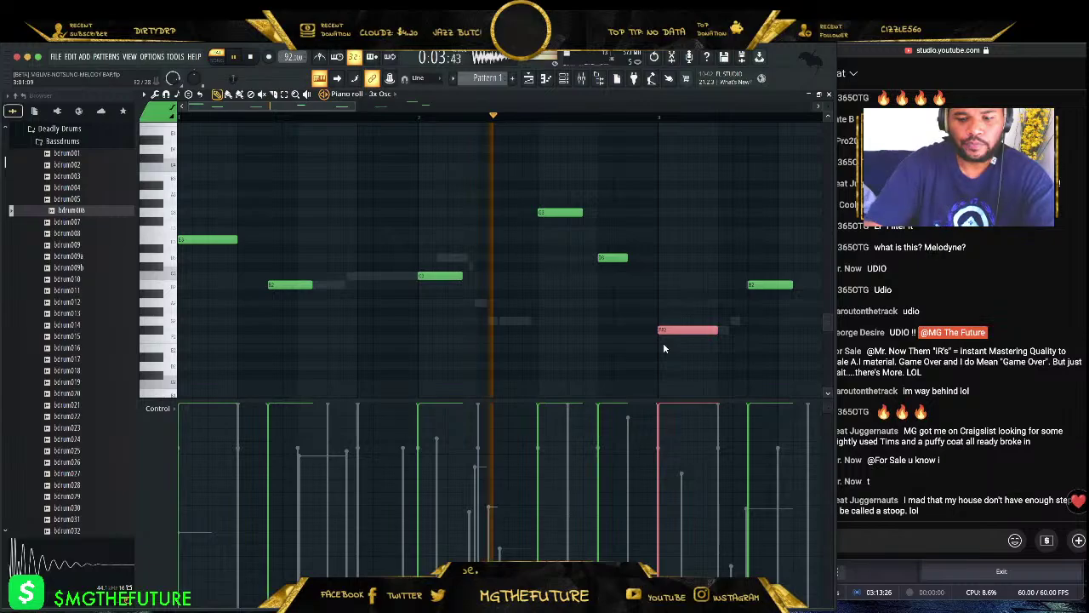
{"action": "key", "text": "ctrl+Up"}
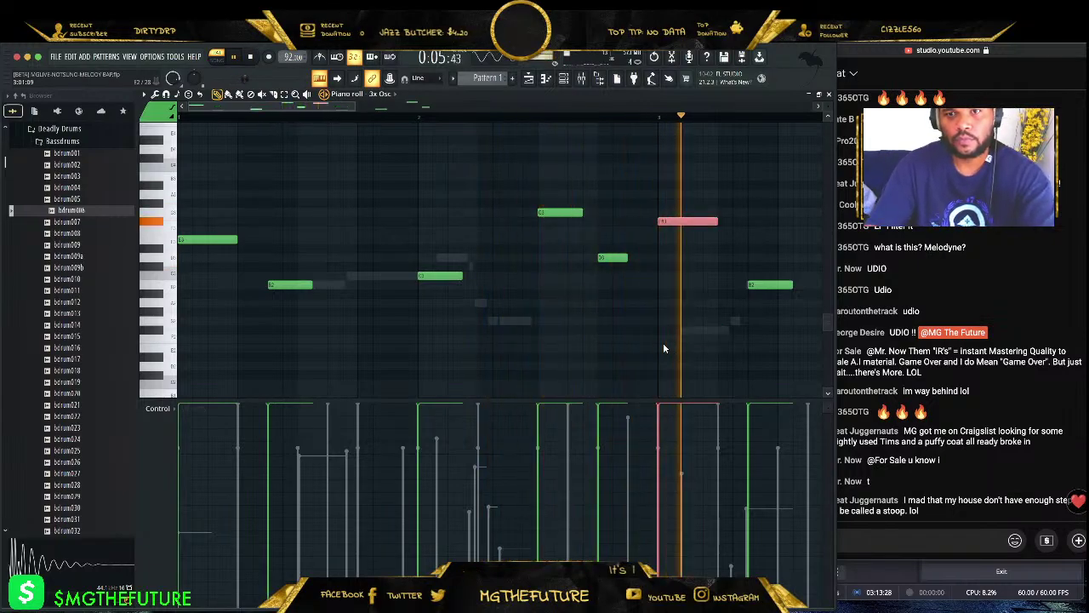
{"action": "left_click_drag", "start_coordinate": [323, 104], "coordinate": [456, 109]}
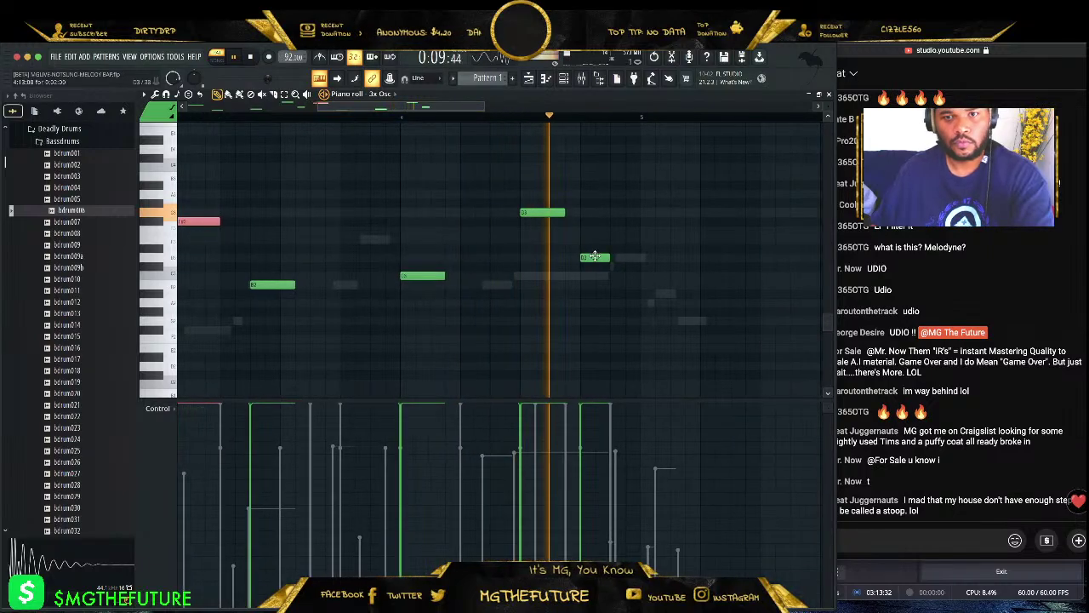
{"action": "left_click_drag", "start_coordinate": [594, 257], "coordinate": [597, 275]}
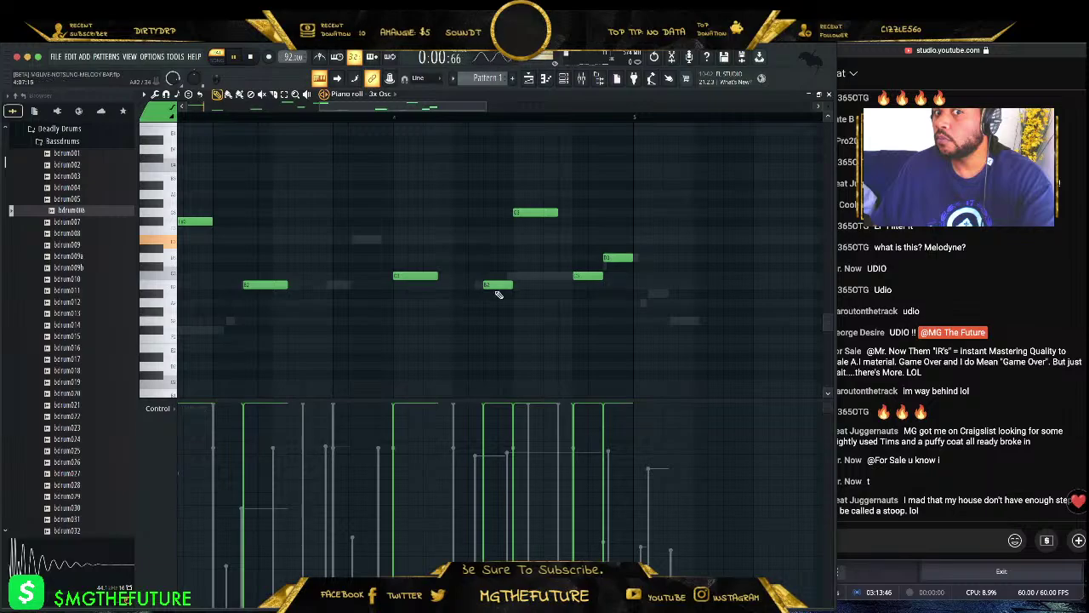
- Clear the MIDI Out channel's notes from Pattern 1 and play the arrangement in song mode
{"action": "left_click", "coordinate": [827, 90]}
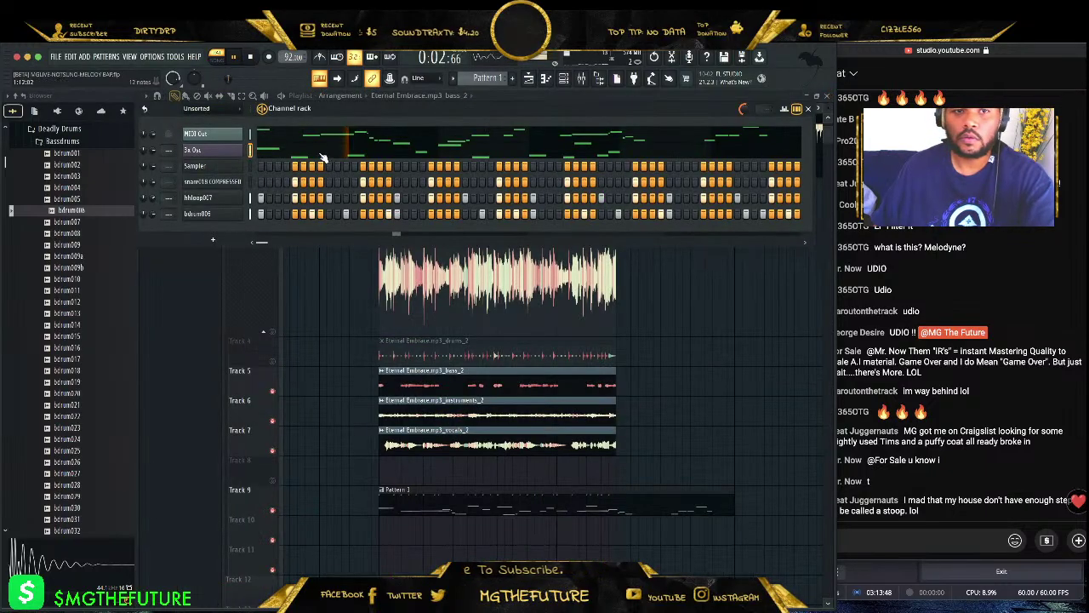
{"action": "left_click", "coordinate": [248, 137]}
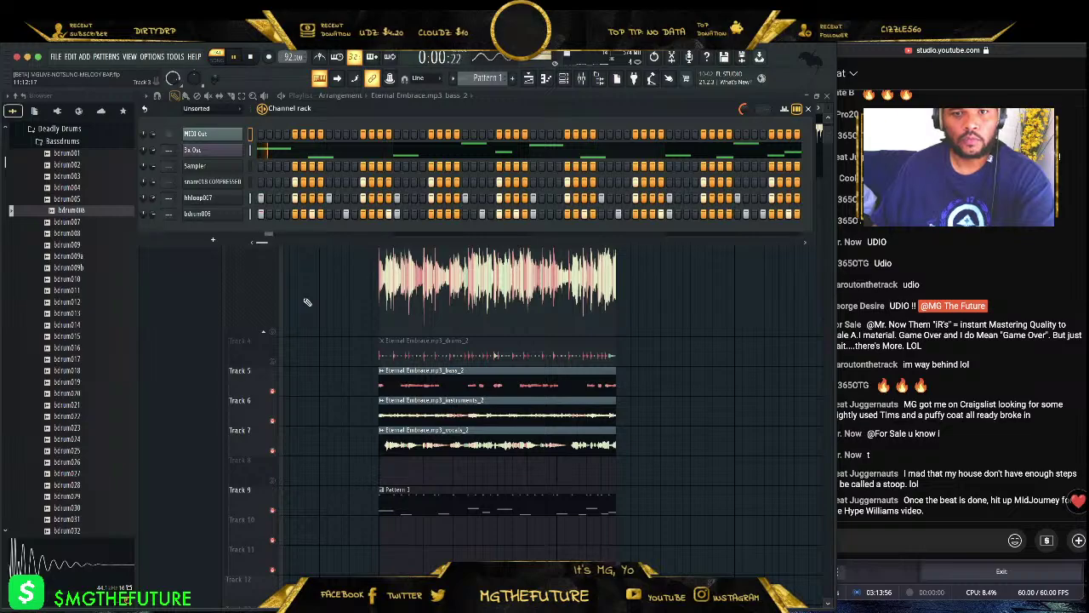
{"action": "key", "text": "F6"}
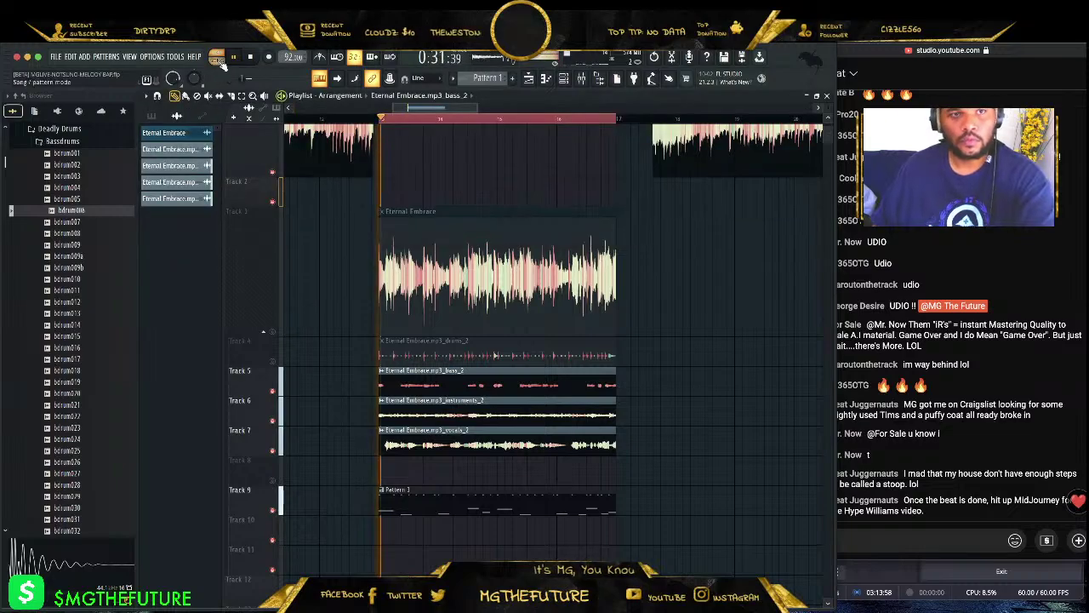
{"action": "left_click", "coordinate": [978, 346]}
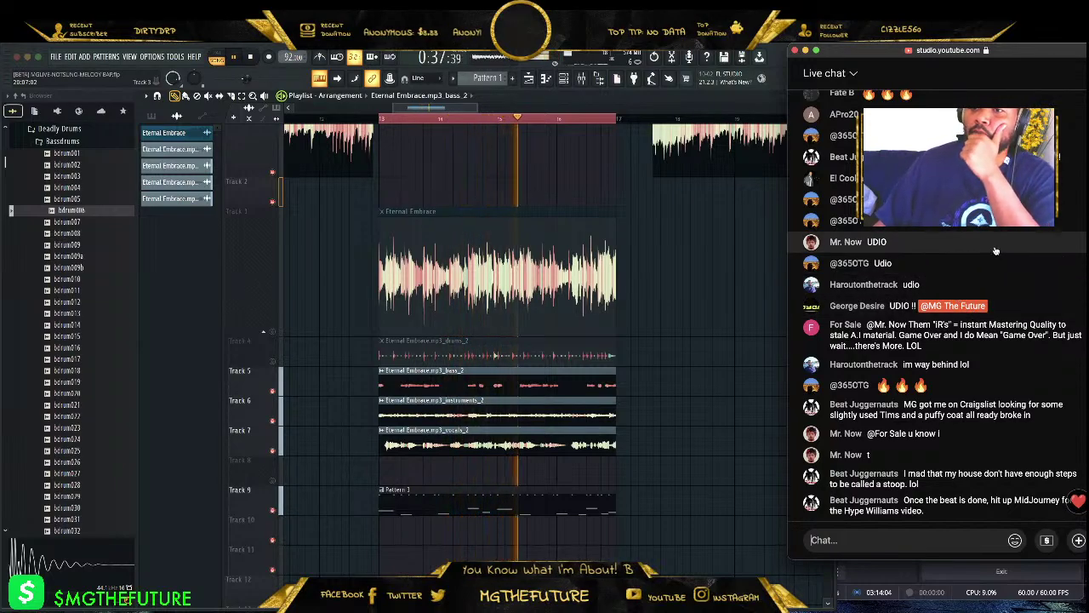
- Reopen the 3x Osc notes and lower bar 3's opening F# note to E
{"action": "left_click", "coordinate": [545, 79]}
{"action": "left_click", "coordinate": [545, 78]}
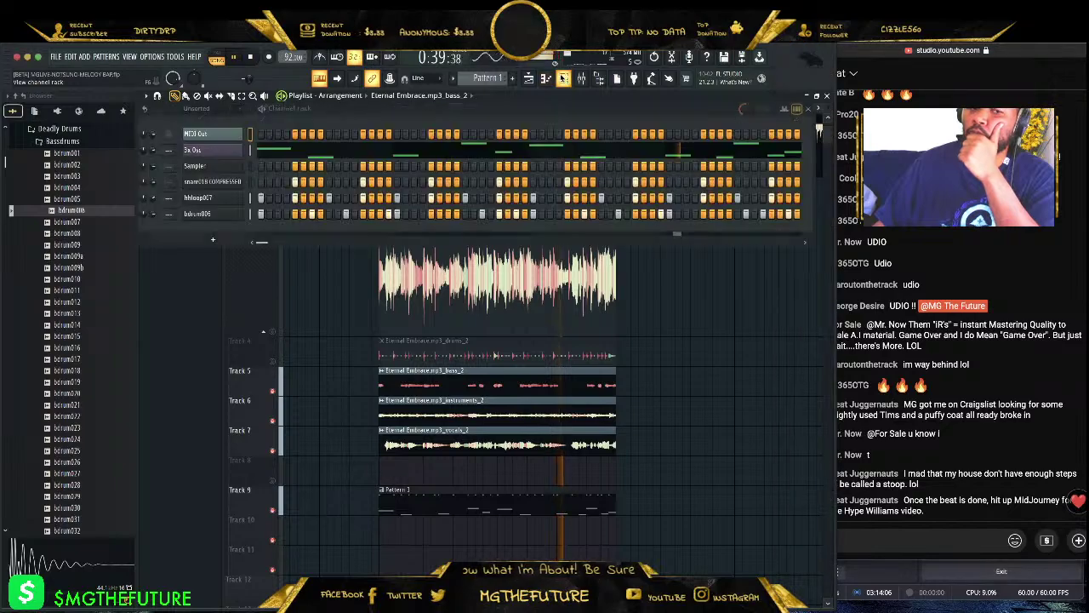
{"action": "left_click", "coordinate": [525, 224]}
{"action": "scroll", "coordinate": [495, 197], "scroll_direction": "down", "scroll_amount": 2}
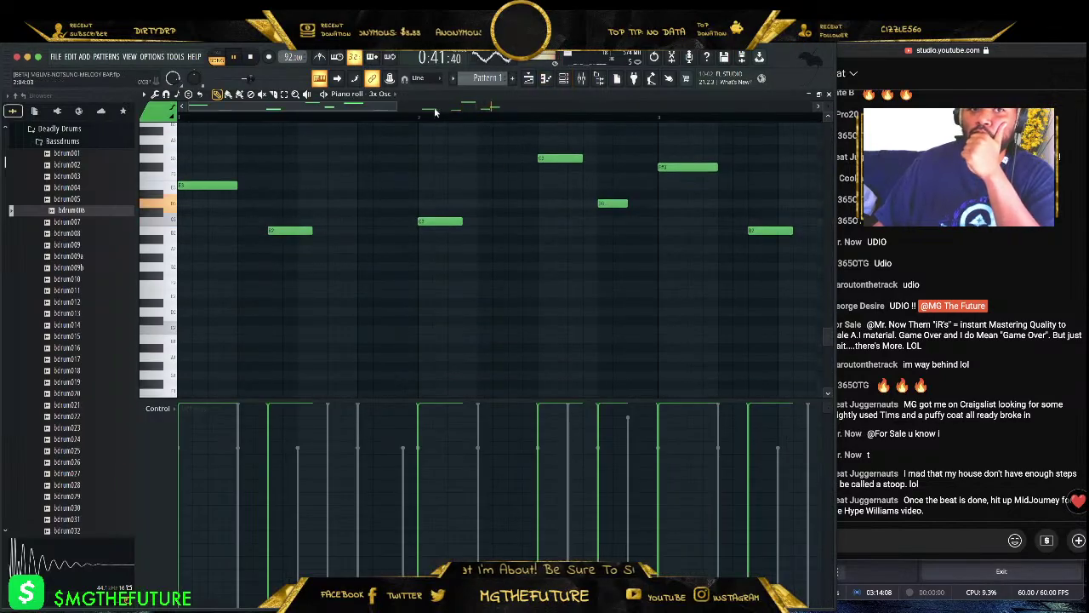
{"action": "left_click_drag", "start_coordinate": [397, 102], "coordinate": [566, 103]}
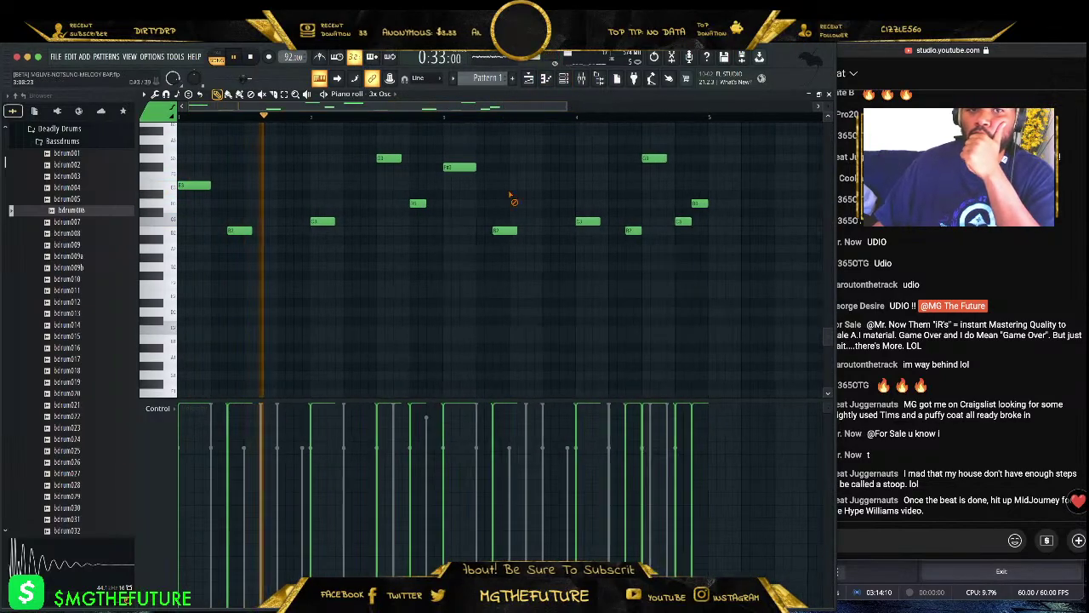
{"action": "left_click_drag", "start_coordinate": [467, 165], "coordinate": [467, 183]}
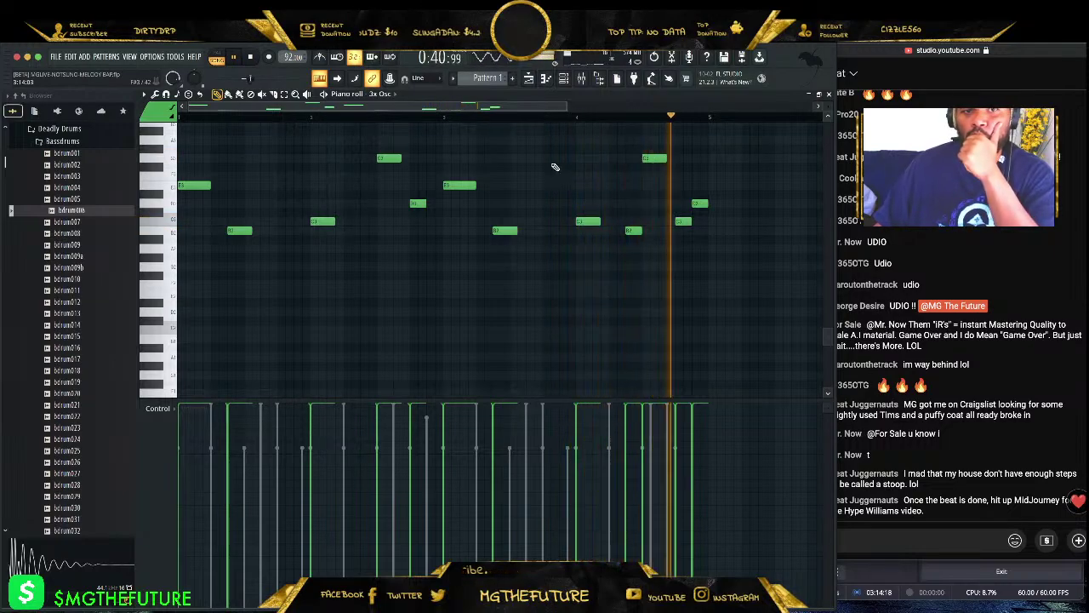
- Replace the closing D note in bar 4 by lengthening the C before it, and shorten that bar's B note from its start
{"action": "right_click", "coordinate": [701, 204]}
{"action": "left_click_drag", "start_coordinate": [692, 221], "coordinate": [707, 221]}
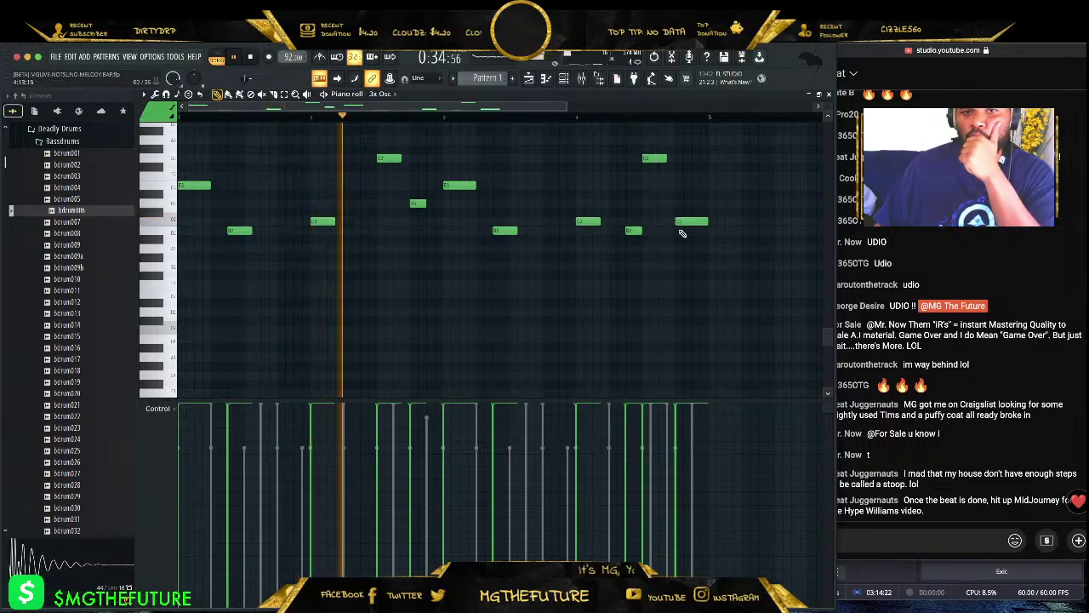
{"action": "left_click_drag", "start_coordinate": [624, 231], "coordinate": [668, 232]}
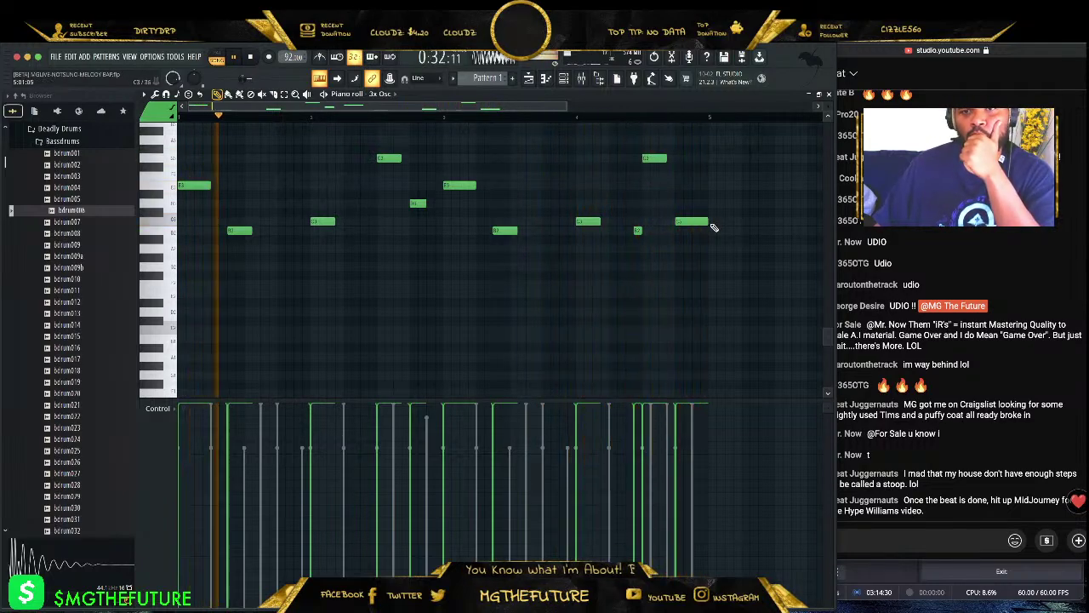
- Trim the end of the final C note and shorten the B notes in bars 1 and 3
{"action": "left_click_drag", "start_coordinate": [709, 221], "coordinate": [700, 221]}
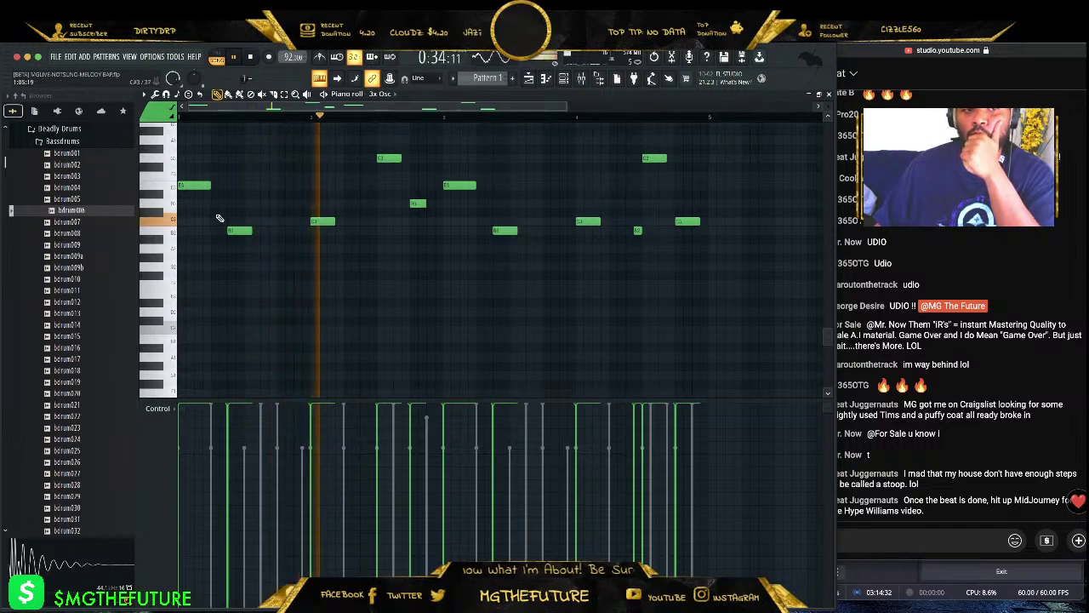
{"action": "left_click_drag", "start_coordinate": [256, 234], "coordinate": [247, 234]}
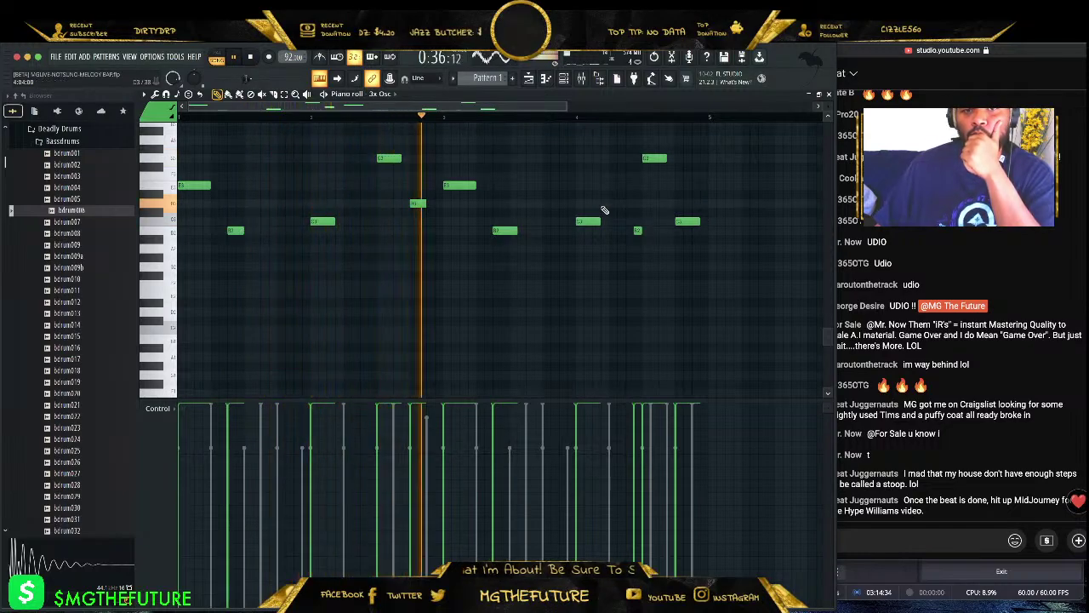
{"action": "left_click_drag", "start_coordinate": [518, 235], "coordinate": [510, 235]}
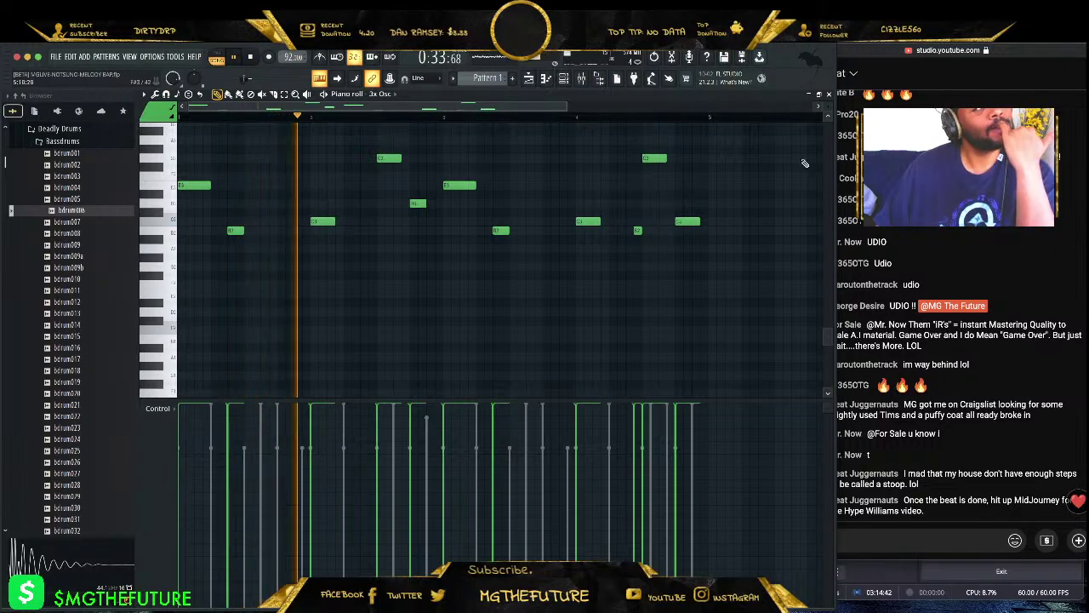
- Burn the 3x Osc channel's MIDI to a new pattern and dismiss the reset options
{"action": "left_click", "coordinate": [829, 94]}
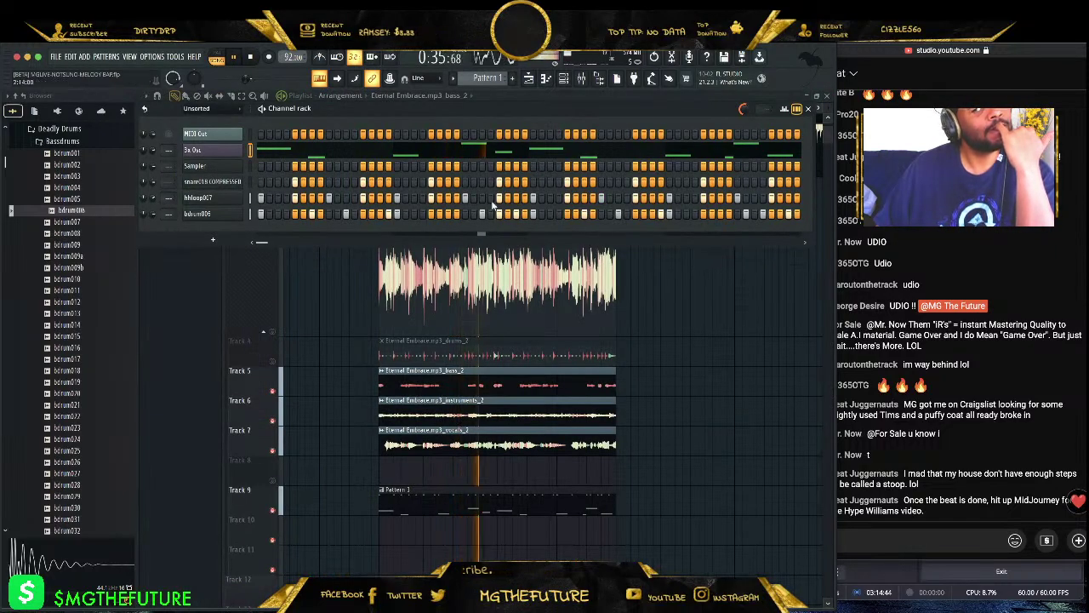
{"action": "right_click", "coordinate": [235, 150]}
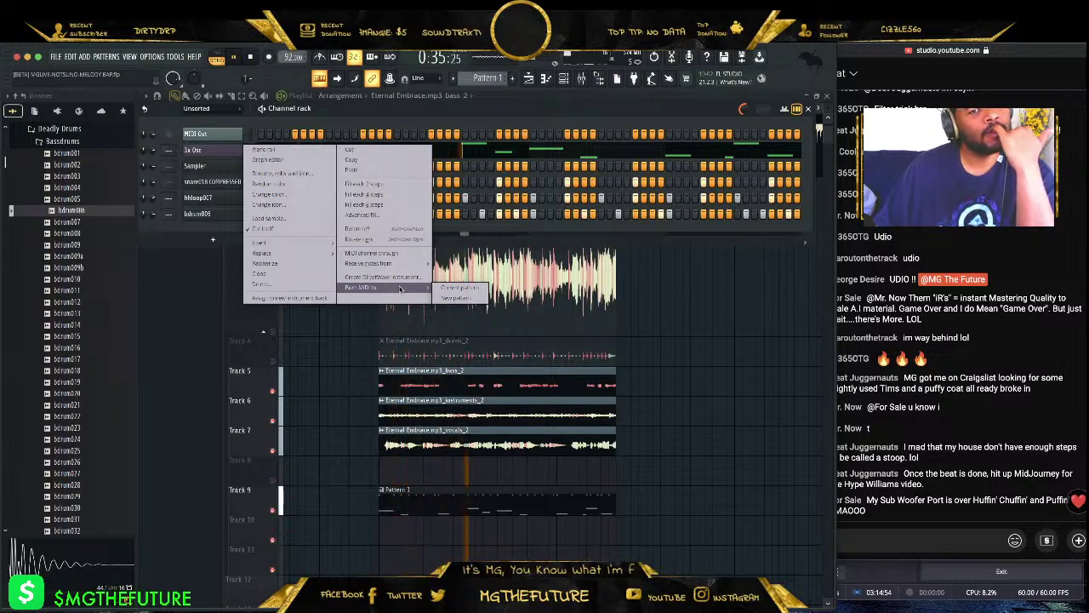
{"action": "left_click", "coordinate": [446, 291]}
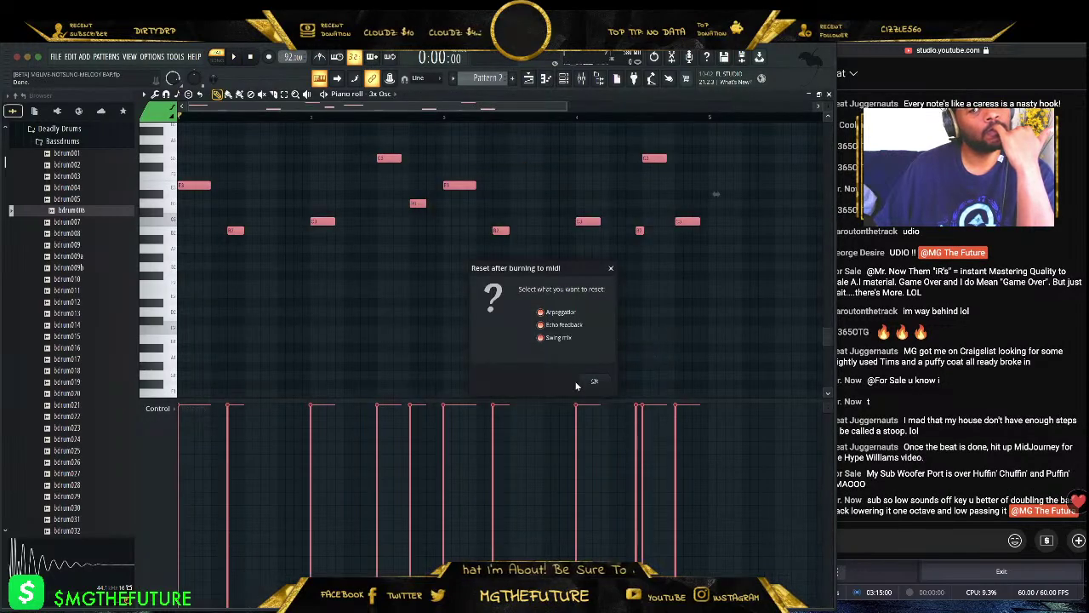
{"action": "left_click", "coordinate": [610, 268]}
{"action": "left_click", "coordinate": [829, 93]}
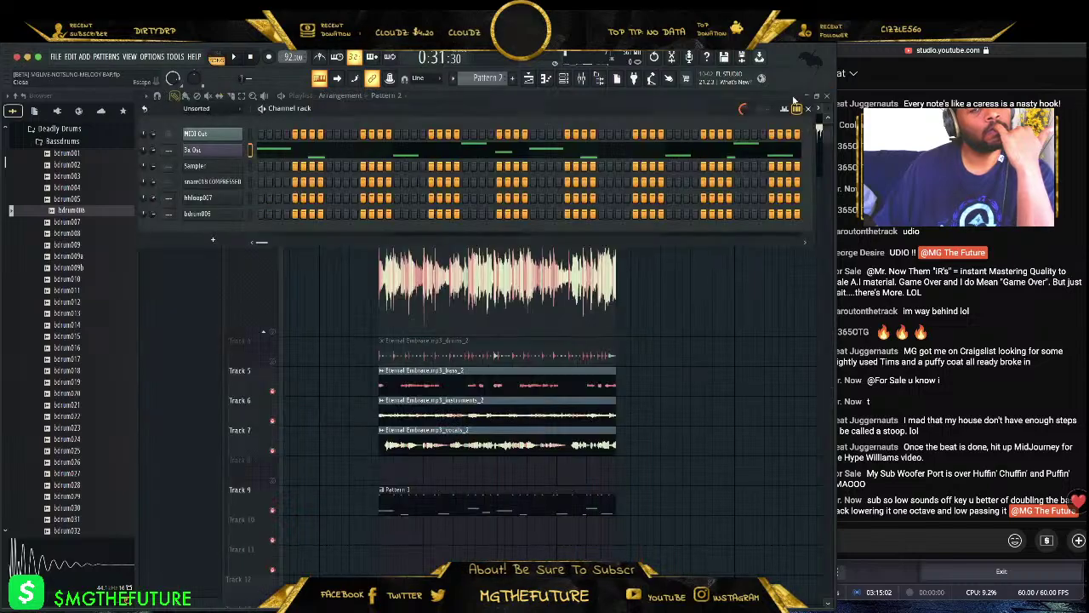
- Place Pattern 2 on Track 10 below Pattern 1 and render it to audio in place of the pattern clip
{"action": "left_click", "coordinate": [391, 545]}
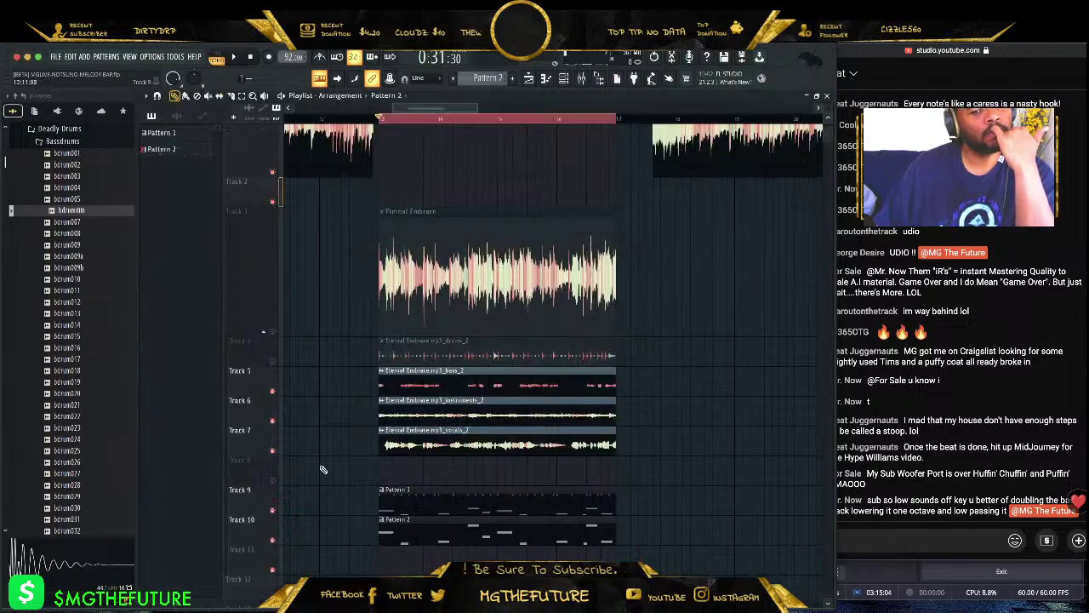
{"action": "right_click", "coordinate": [175, 149]}
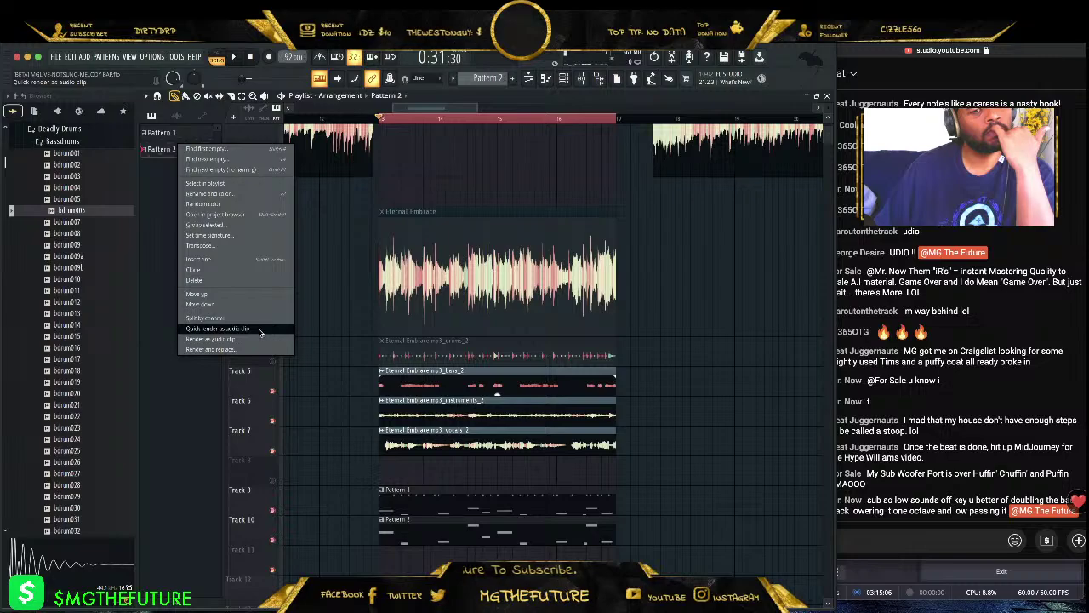
{"action": "left_click", "coordinate": [255, 339]}
{"action": "left_click", "coordinate": [637, 478]}
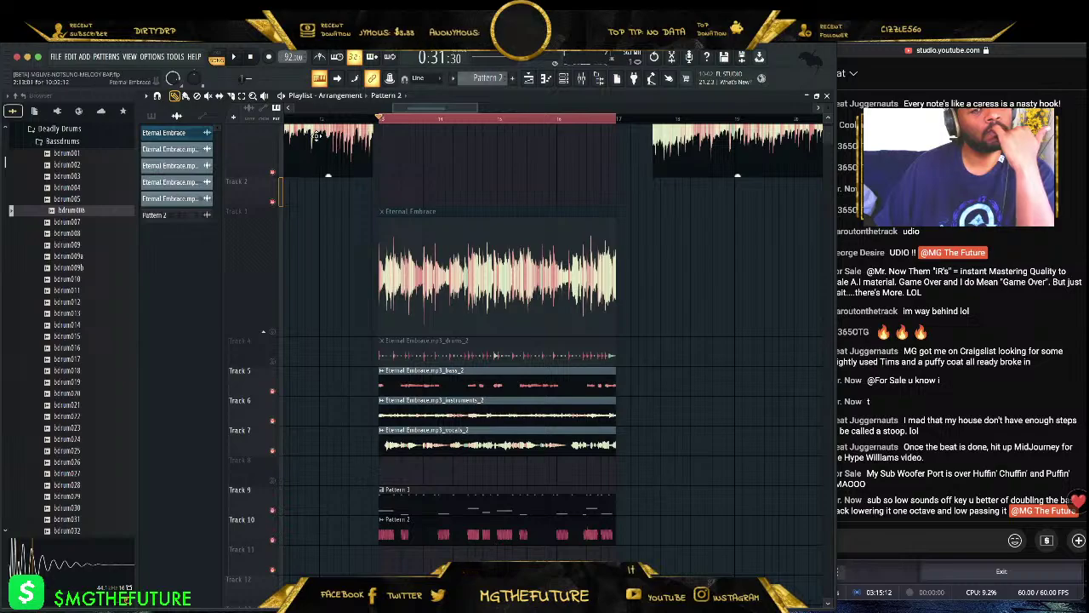
- Switch back to Pattern 1, mute the 3x Osc channel in the channel rack and play the arrangement
{"action": "left_click", "coordinate": [151, 115]}
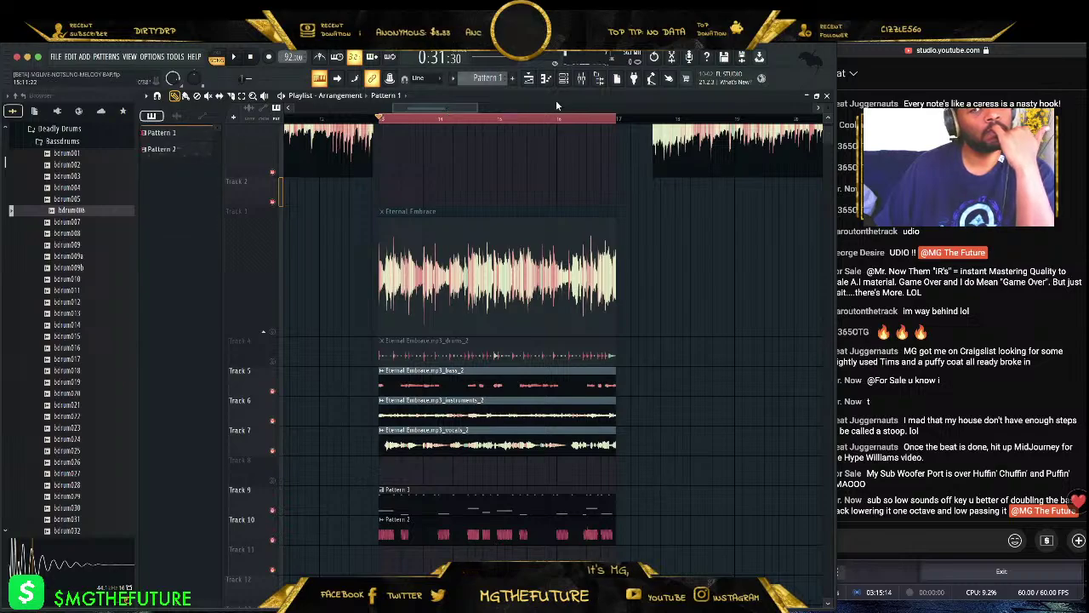
{"action": "left_click", "coordinate": [563, 77]}
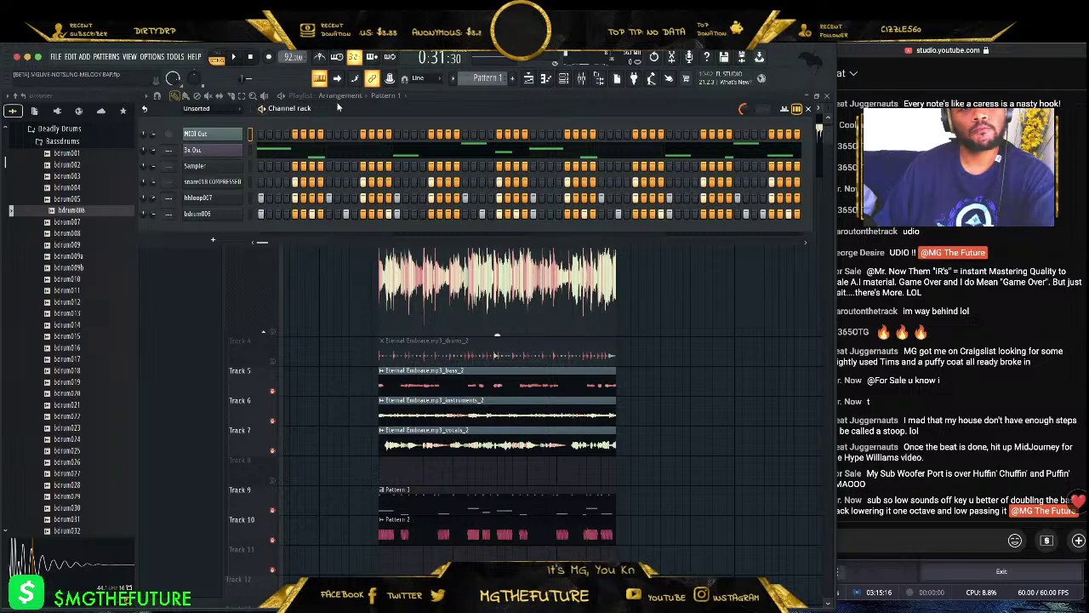
{"action": "left_click_drag", "start_coordinate": [337, 102], "coordinate": [372, 102]}
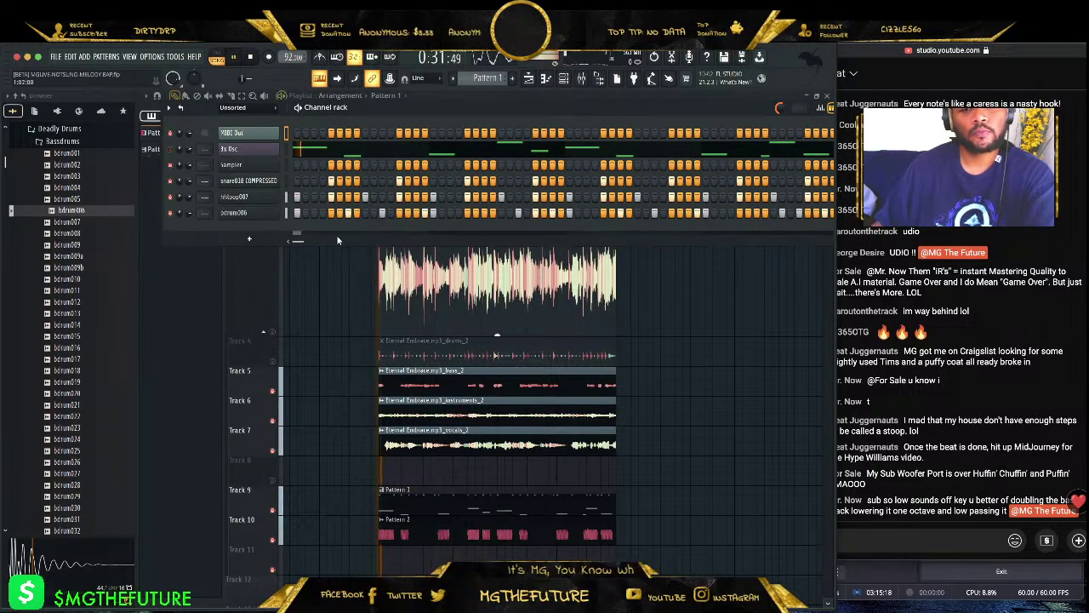
- Inspect the effects chain on the BUS - SAMPLE mixer track
{"action": "left_click", "coordinate": [582, 77]}
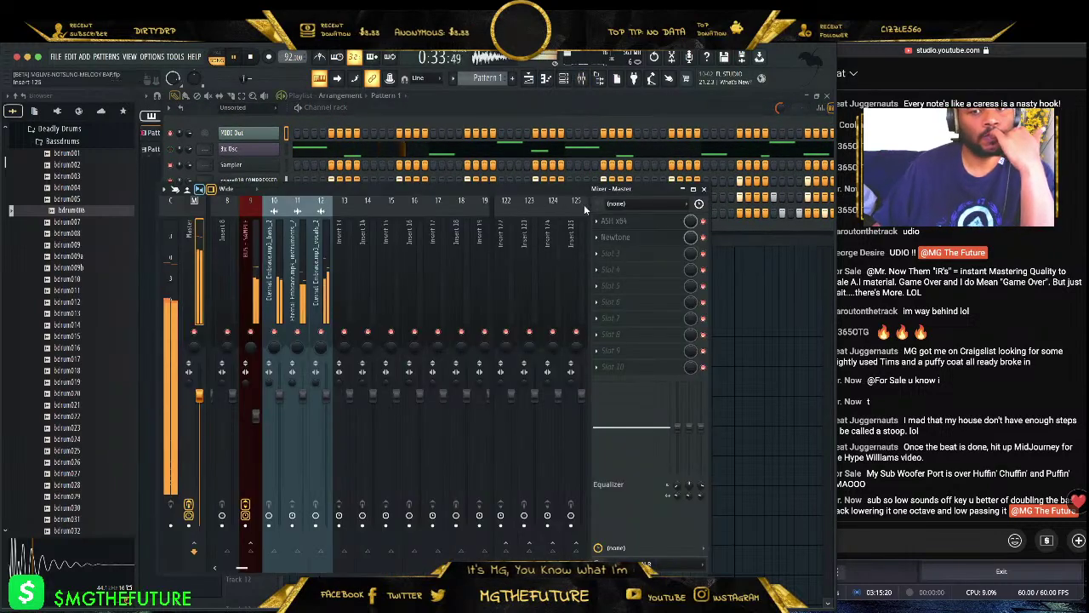
{"action": "left_click", "coordinate": [243, 281]}
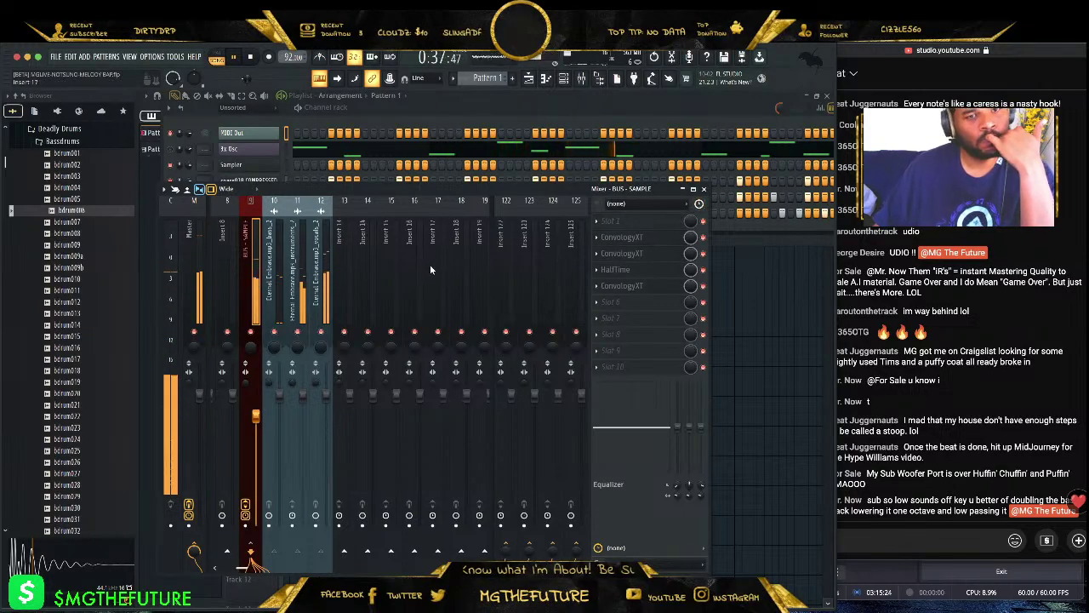
{"action": "left_click", "coordinate": [703, 189]}
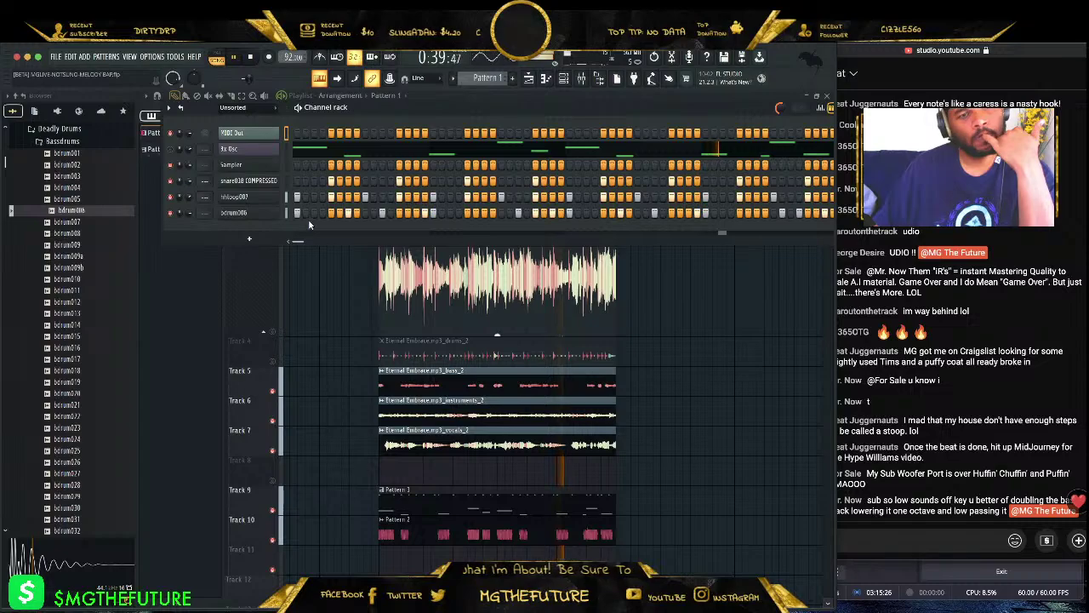
- Filter the channel rack to the Audio group and rename the Pattern 2 audio channel as BASS
{"action": "left_click", "coordinate": [232, 107]}
{"action": "left_click", "coordinate": [245, 140]}
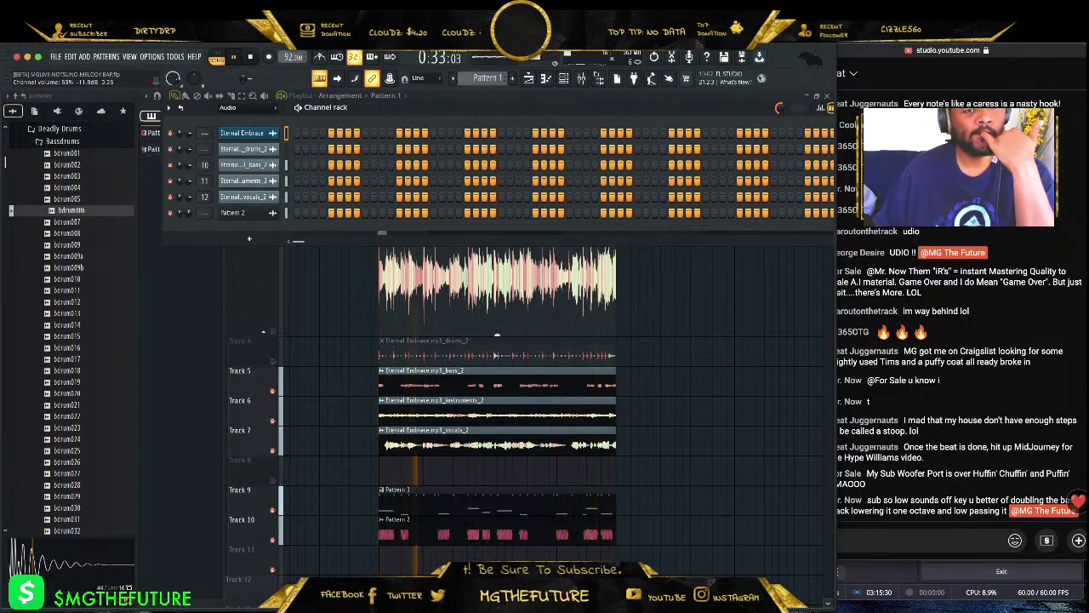
{"action": "right_click", "coordinate": [247, 213]}
{"action": "left_click", "coordinate": [349, 242]}
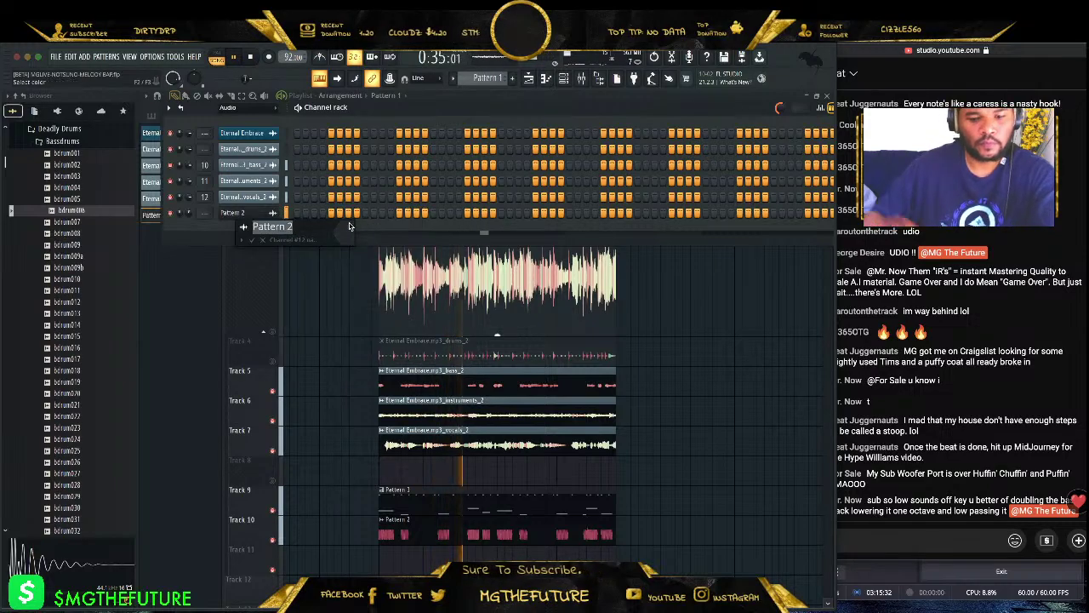
{"action": "type", "text": "BASS"}
{"action": "key", "text": "Return"}
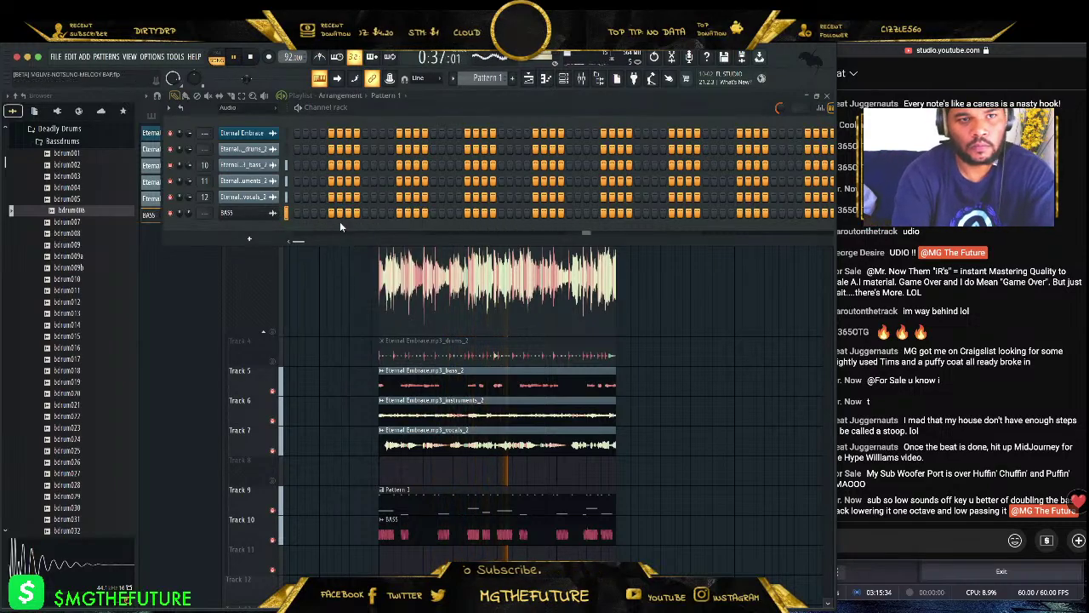
- Try the Auto time-stretching mode on the BASS audio clip and return it to Resample
{"action": "left_click", "coordinate": [260, 211]}
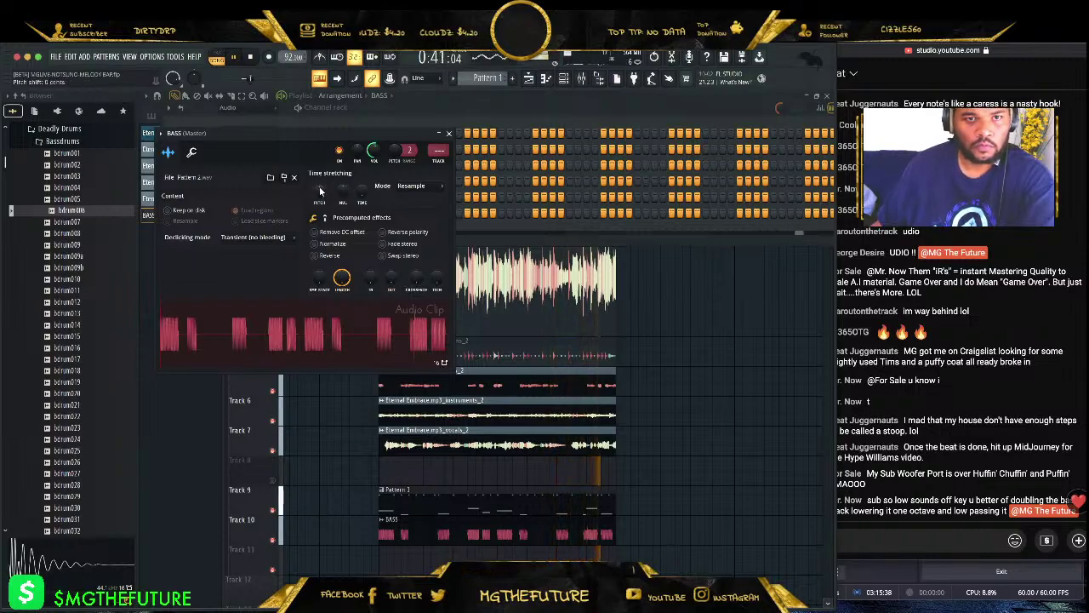
{"action": "scroll", "coordinate": [430, 194], "scroll_direction": "up", "scroll_amount": 1}
{"action": "left_click", "coordinate": [430, 194]}
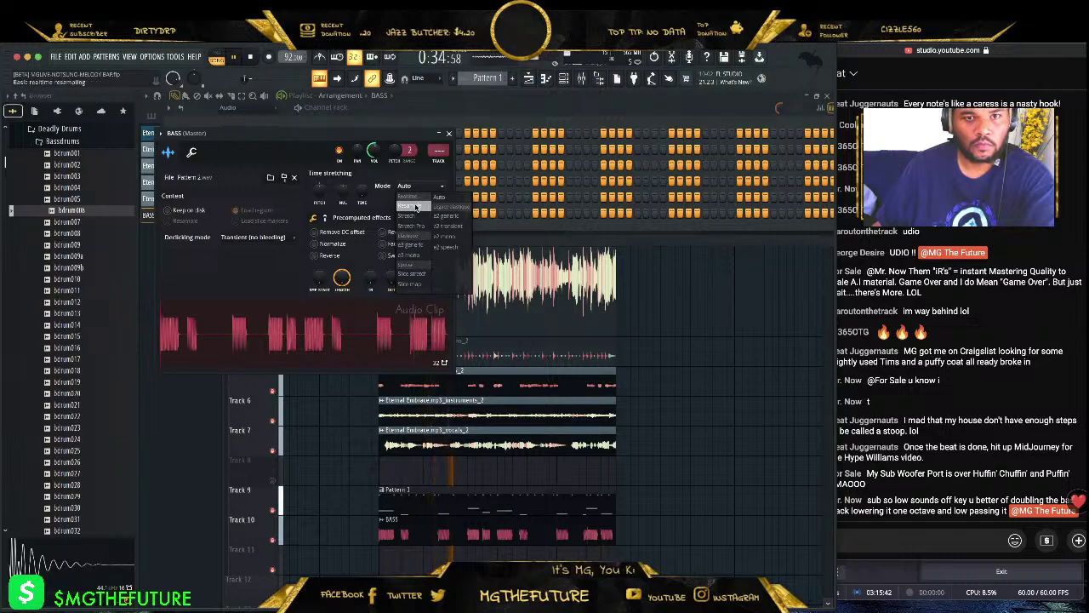
{"action": "left_click", "coordinate": [411, 207]}
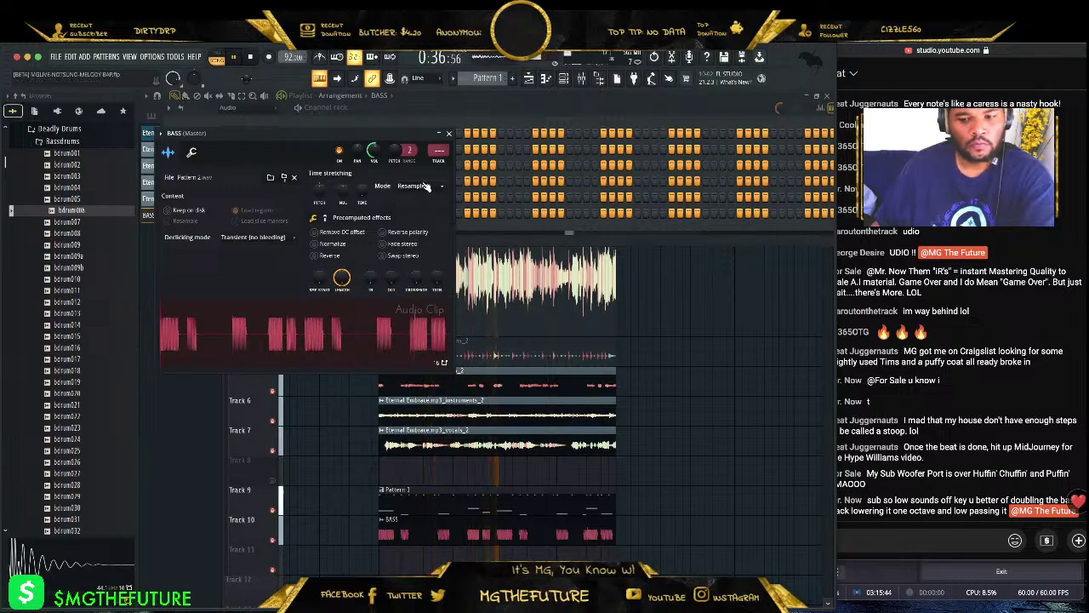
- Load Melodyne in the first effect slot of the Eternal Embrace bass stem's mixer track
{"action": "left_click", "coordinate": [908, 524]}
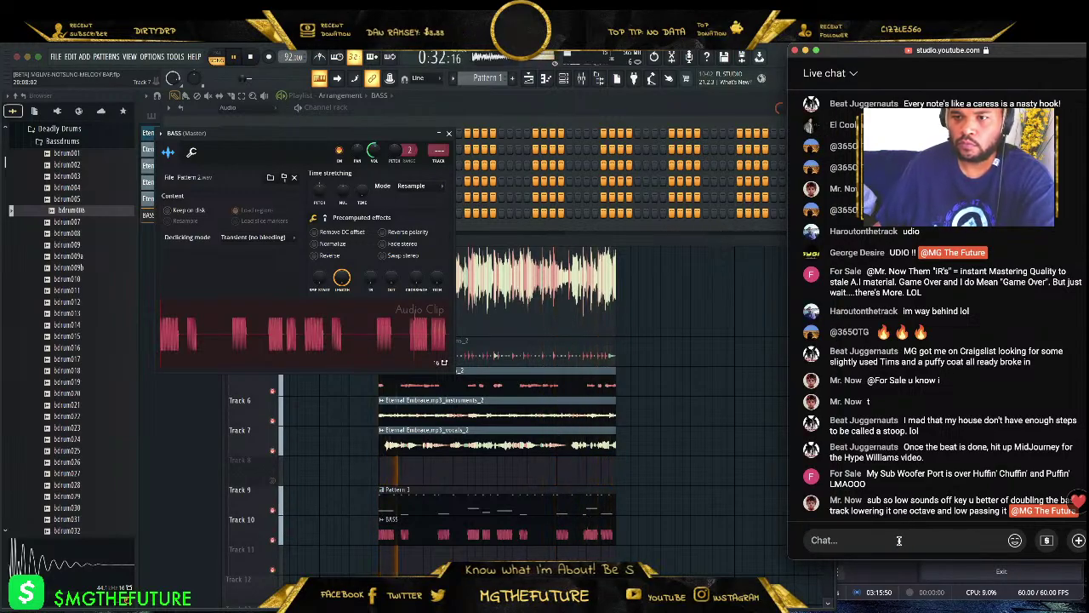
{"action": "left_click", "coordinate": [567, 82]}
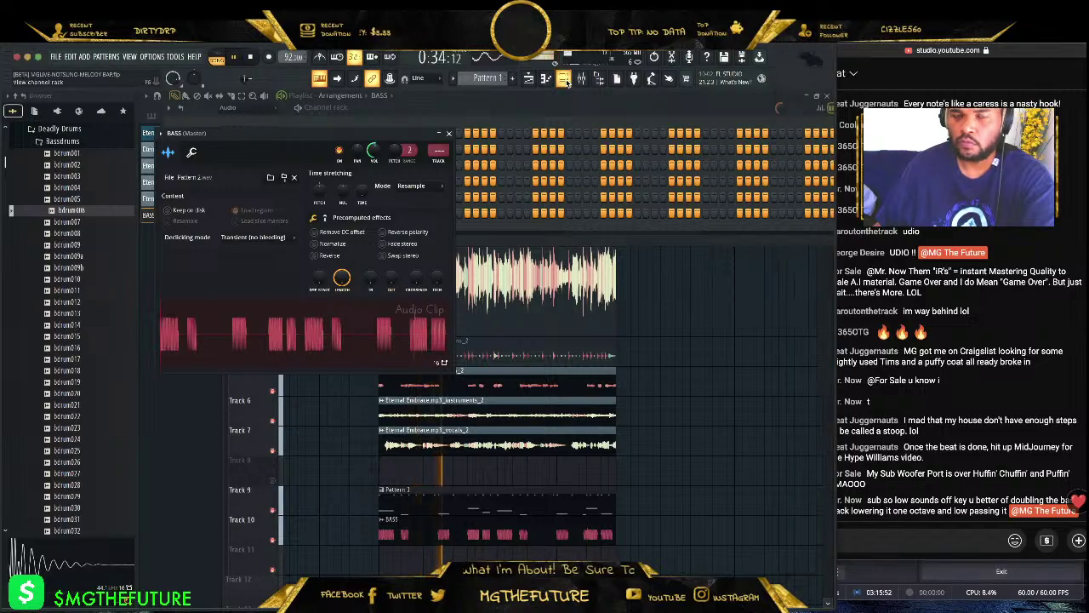
{"action": "left_click", "coordinate": [581, 78]}
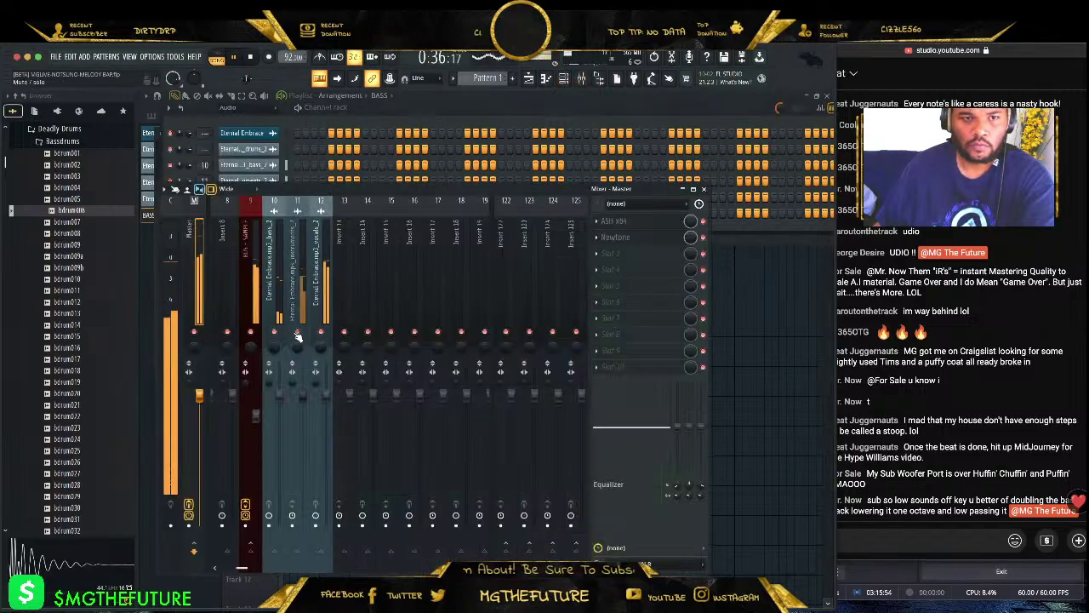
{"action": "left_click", "coordinate": [276, 272]}
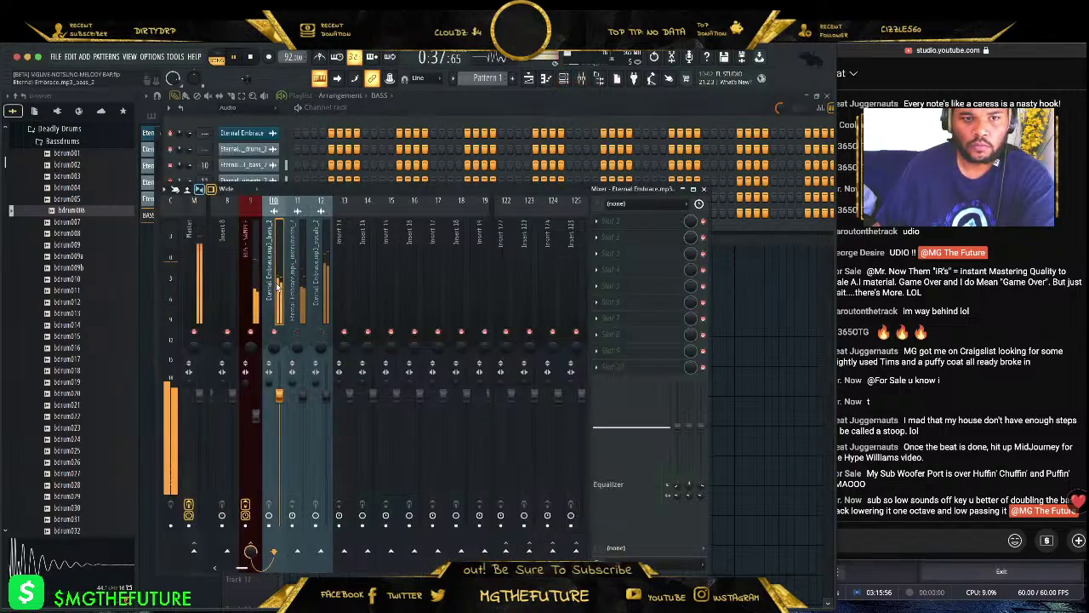
{"action": "left_click", "coordinate": [594, 219]}
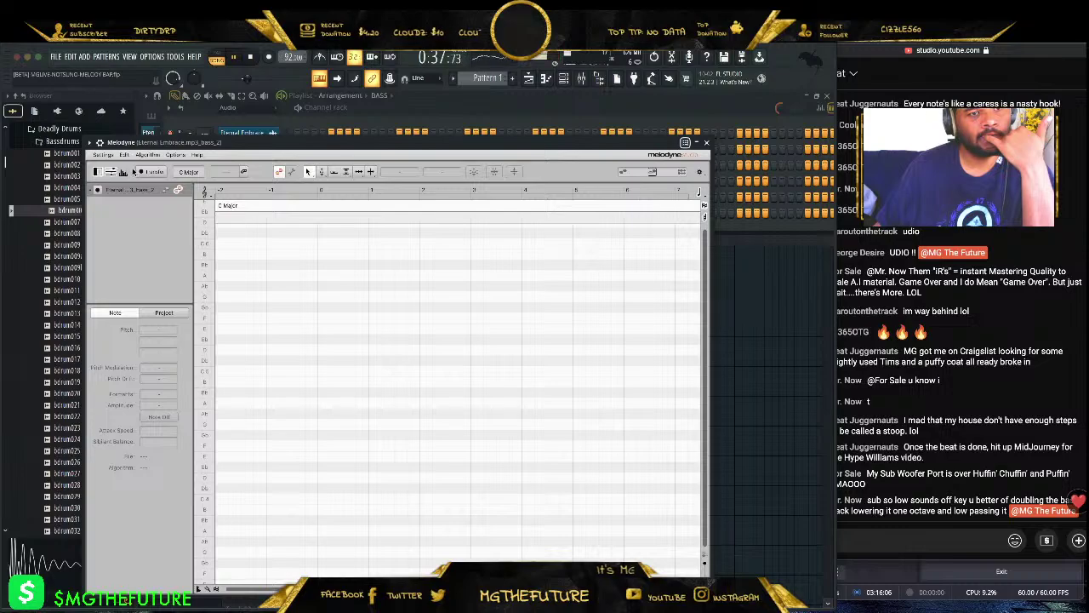
- Transfer the bass stem into Melodyne and examine the pitches of its individual notes
{"action": "left_click", "coordinate": [150, 171]}
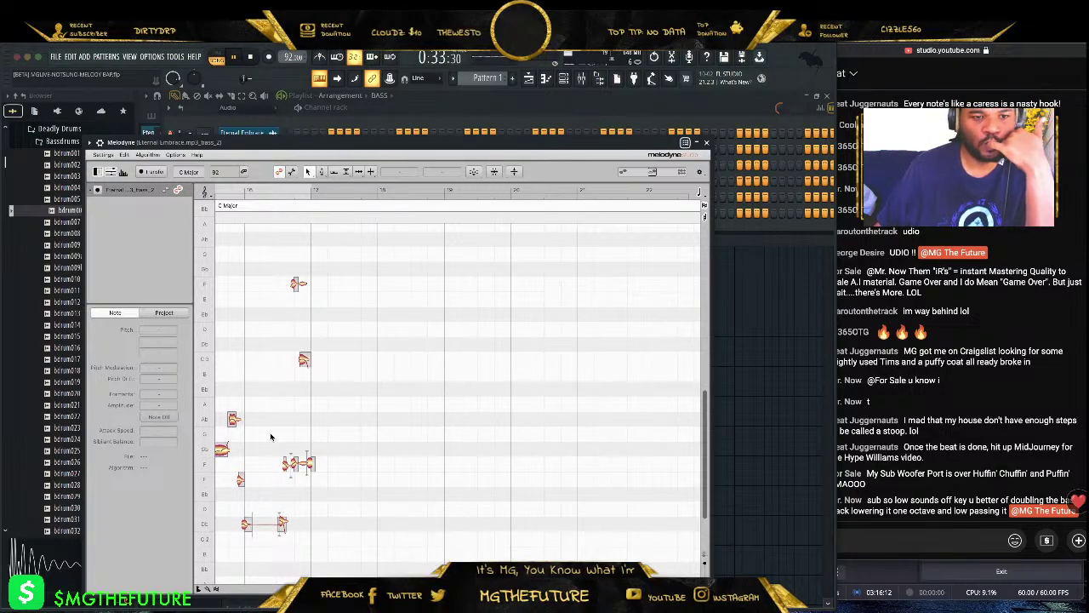
{"action": "left_click", "coordinate": [222, 450]}
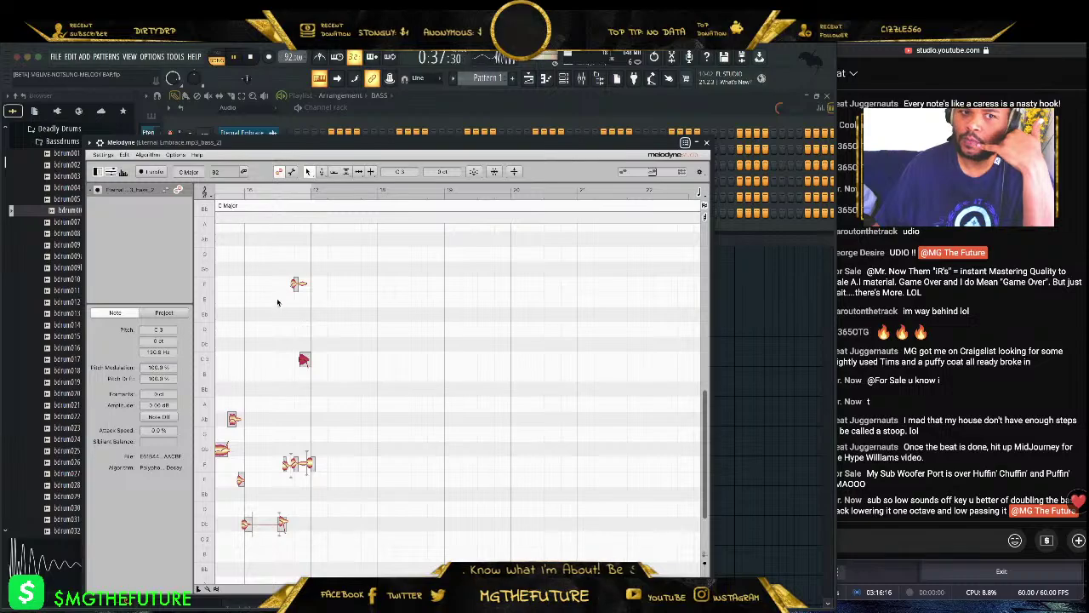
{"action": "left_click", "coordinate": [256, 442]}
{"action": "left_click", "coordinate": [223, 450]}
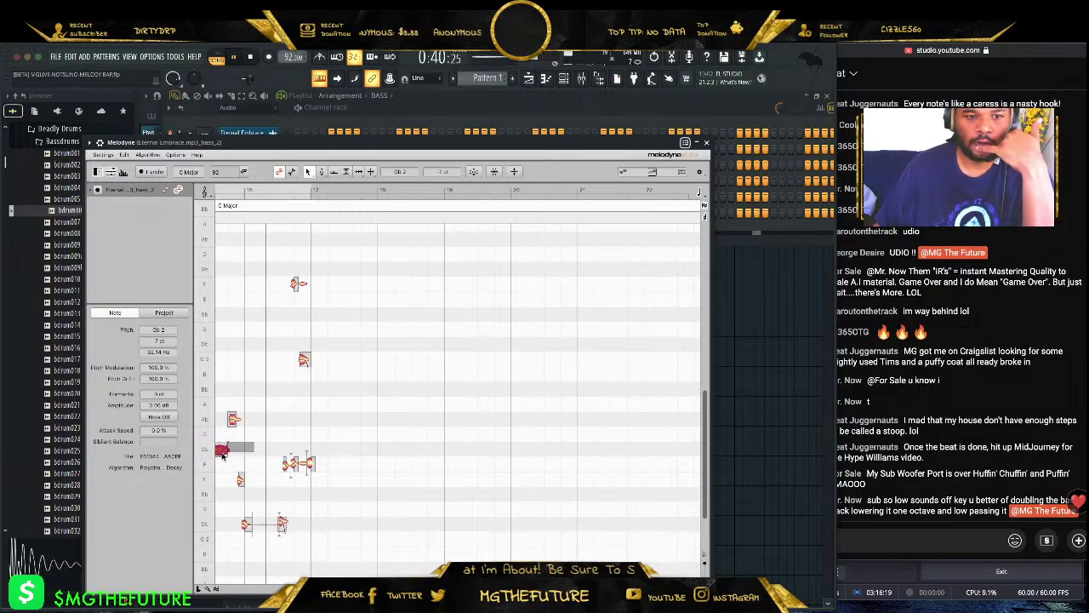
{"action": "left_click", "coordinate": [706, 143]}
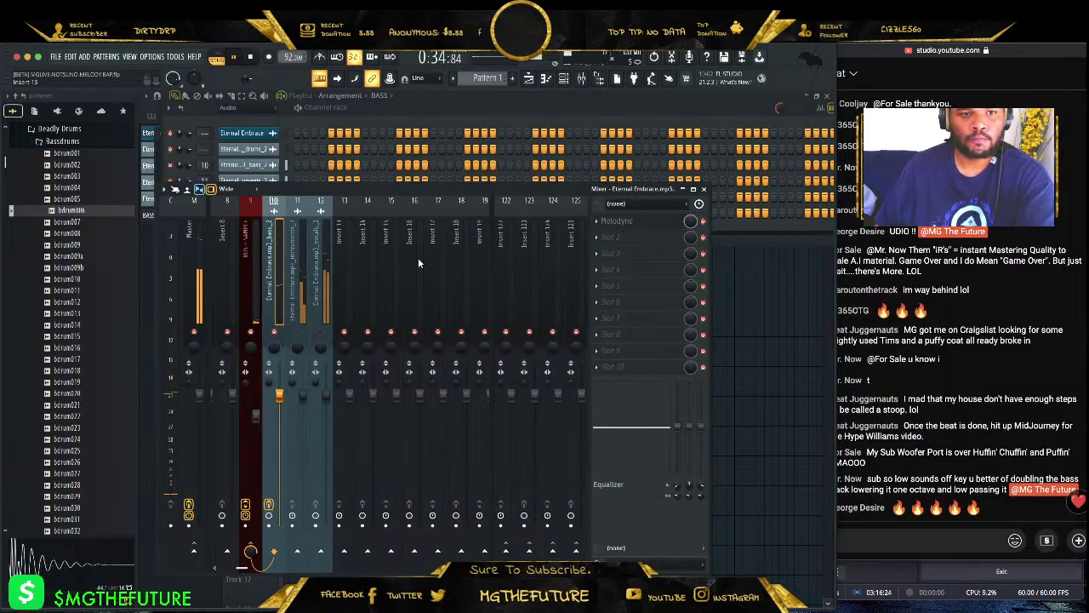
- Replace Melodyne on the bass stem's mixer track with ConvologyXT
{"action": "left_click", "coordinate": [626, 239]}
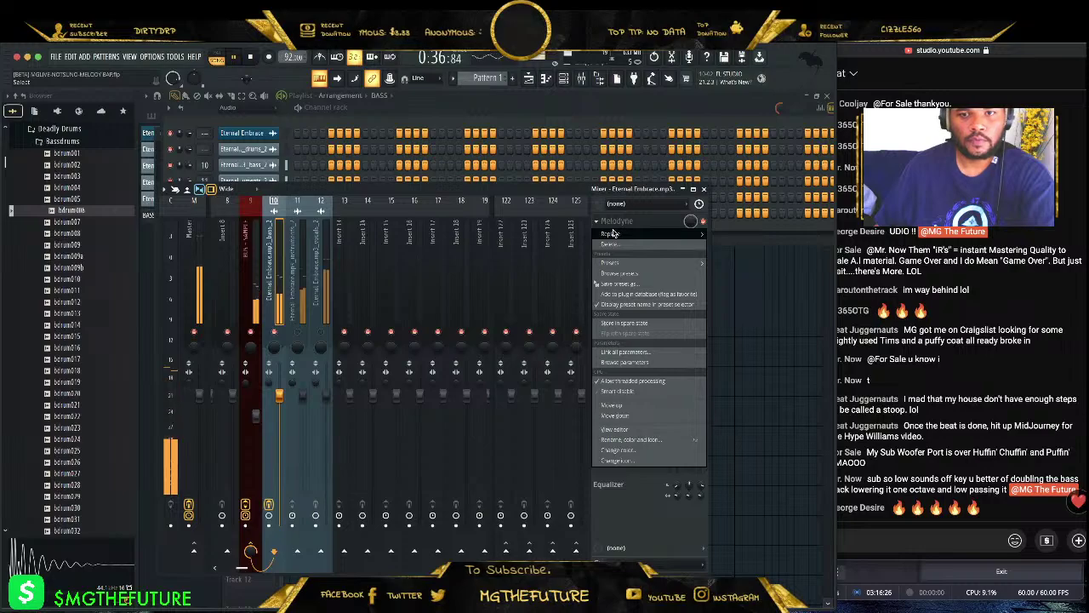
{"action": "mouse_move", "coordinate": [611, 233]}
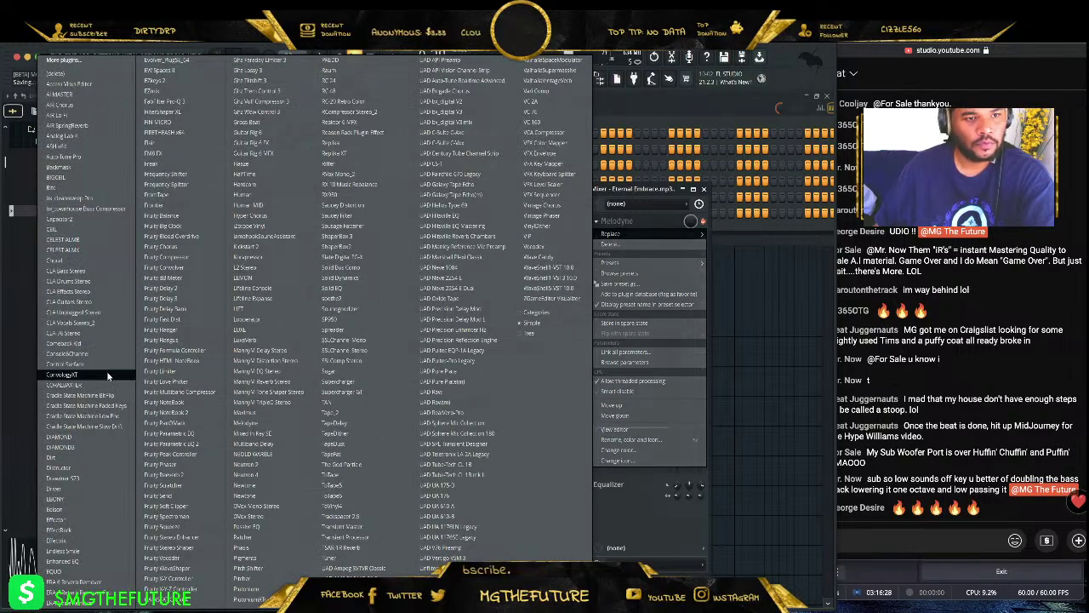
{"action": "left_click", "coordinate": [61, 373]}
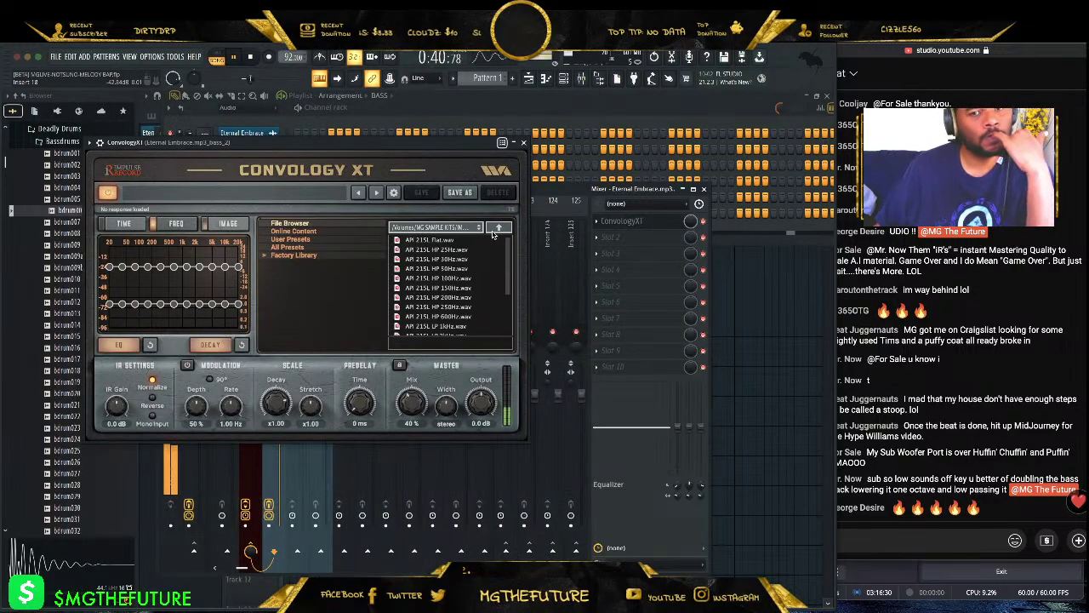
- Try the API 215L LP 1kHz response with the mix at 100%, and load API 215L LP 800Hz.wav instead
{"action": "scroll", "coordinate": [480, 266], "scroll_direction": "down", "scroll_amount": 1}
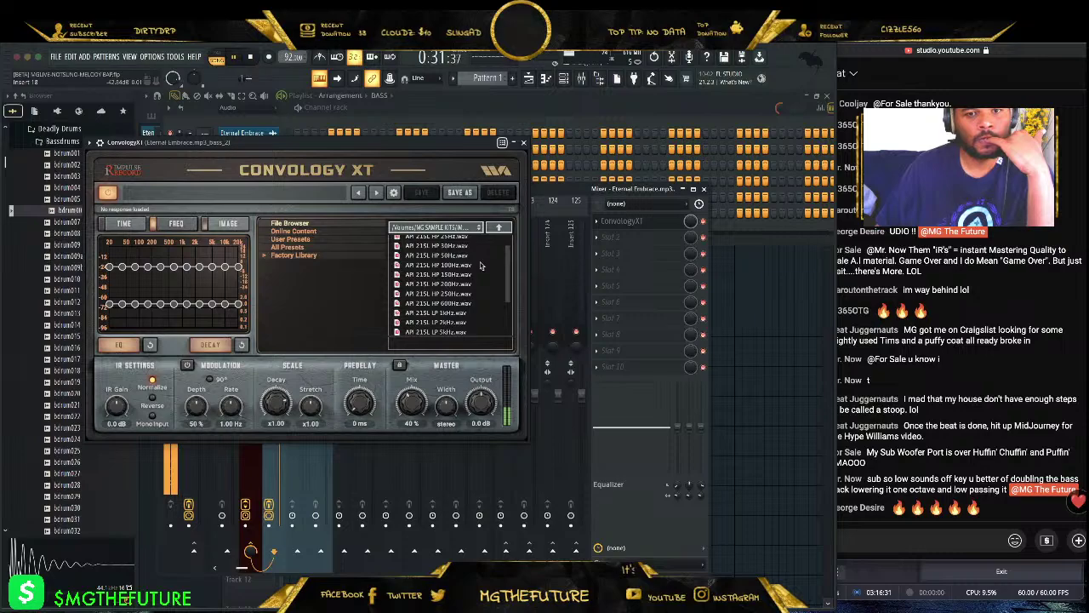
{"action": "left_click", "coordinate": [449, 313]}
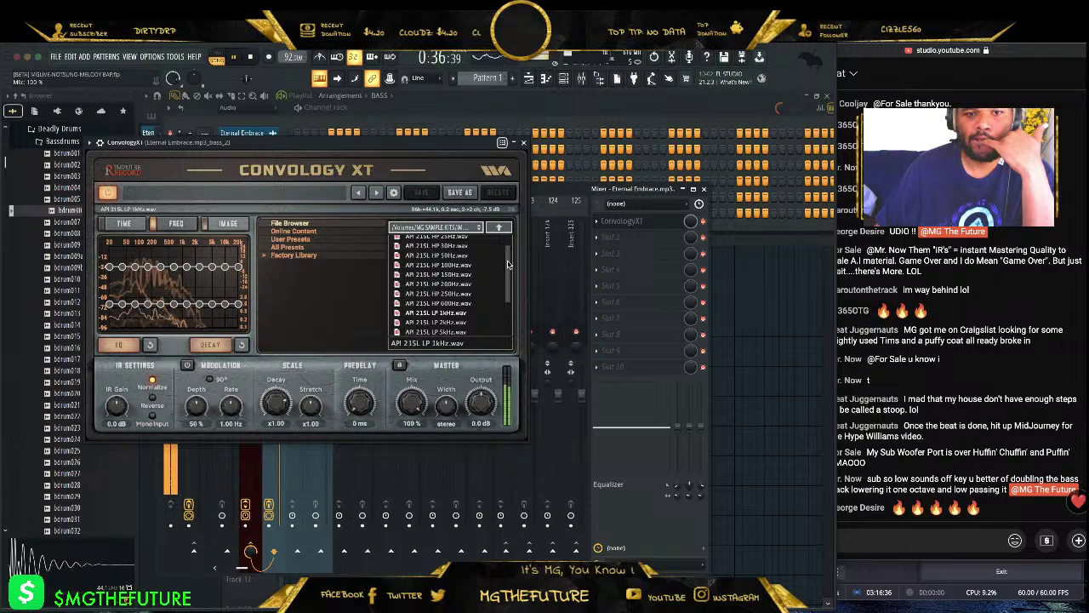
{"action": "left_click_drag", "start_coordinate": [508, 265], "coordinate": [508, 308]}
{"action": "left_click", "coordinate": [458, 330]}
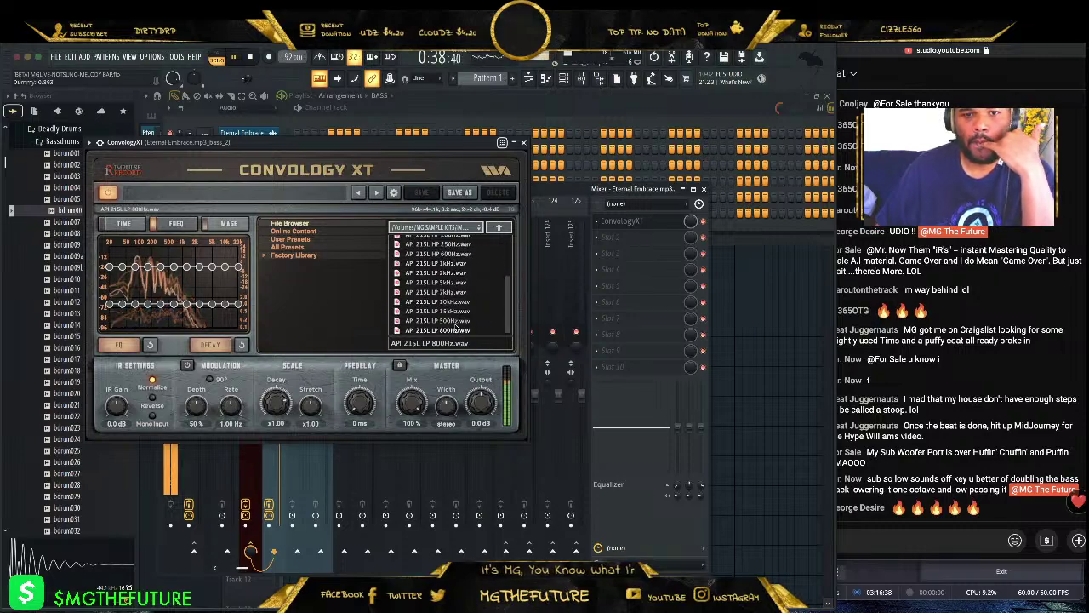
- Load the API 215L LP 500Hz.wav impulse in mono at -7.3 dB output on the bass track, and lower its mixer fader to about 71%
{"action": "left_click", "coordinate": [449, 320]}
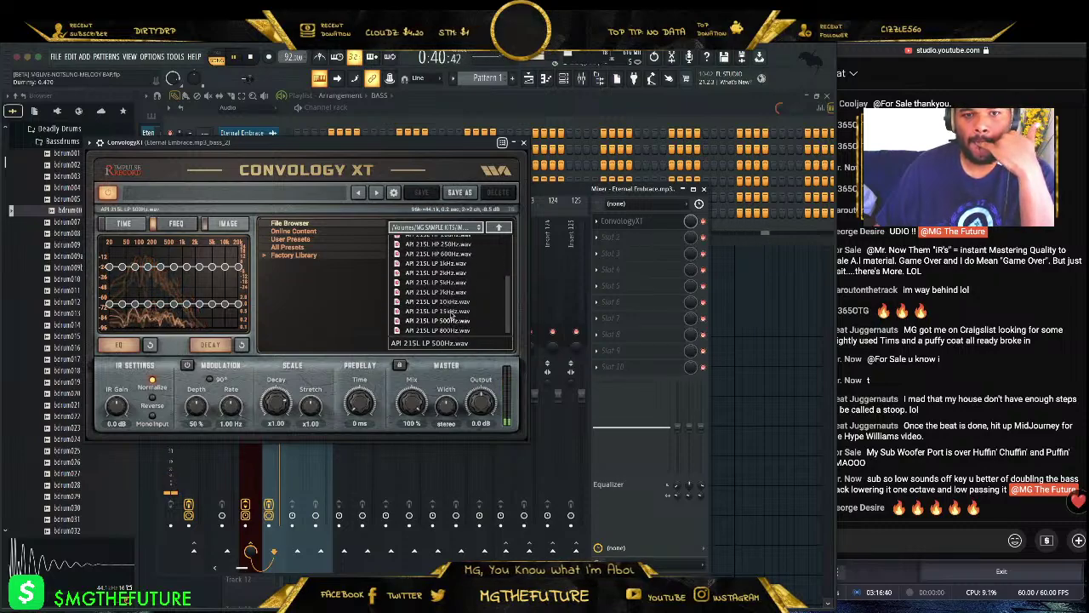
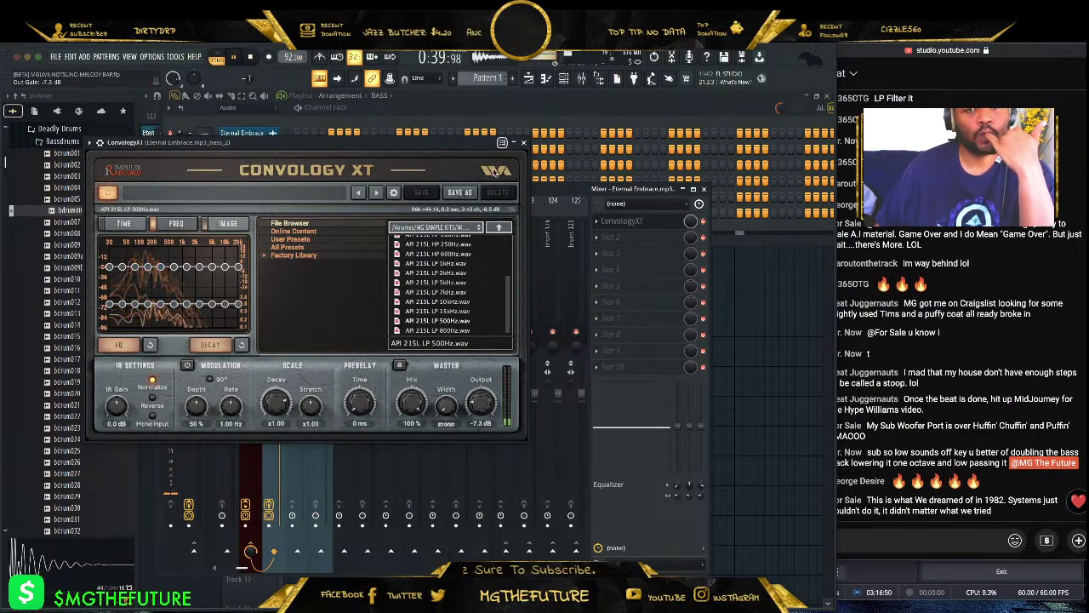
{"action": "left_click", "coordinate": [523, 142]}
{"action": "left_click_drag", "start_coordinate": [290, 392], "coordinate": [280, 440]}
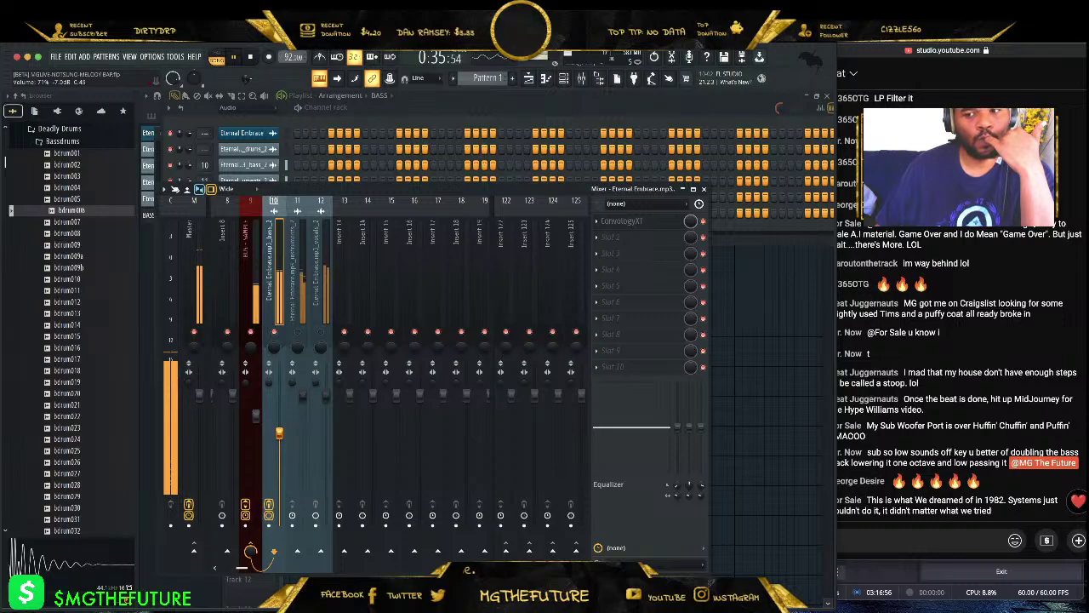
- Add ConvologyXT to the first effect slot of the instruments mixer track
{"action": "left_click", "coordinate": [297, 309]}
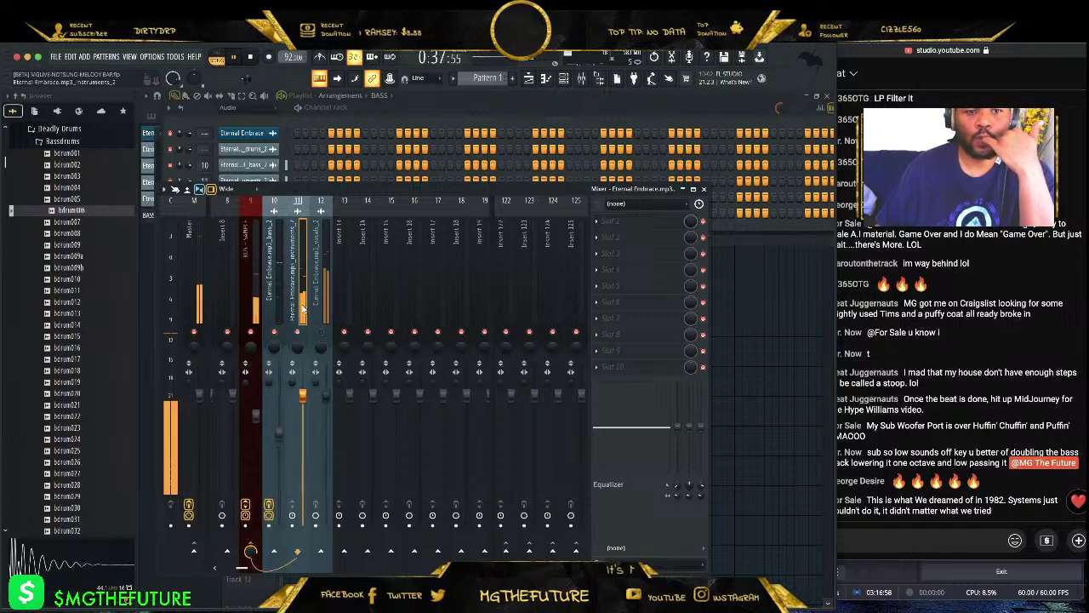
{"action": "left_click", "coordinate": [600, 223]}
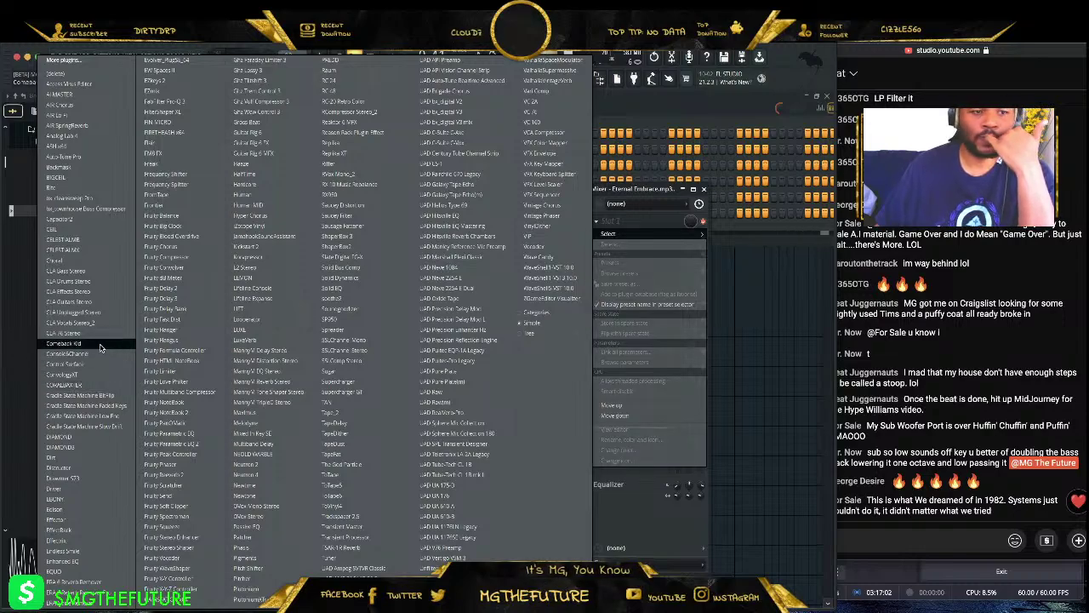
{"action": "left_click", "coordinate": [105, 376]}
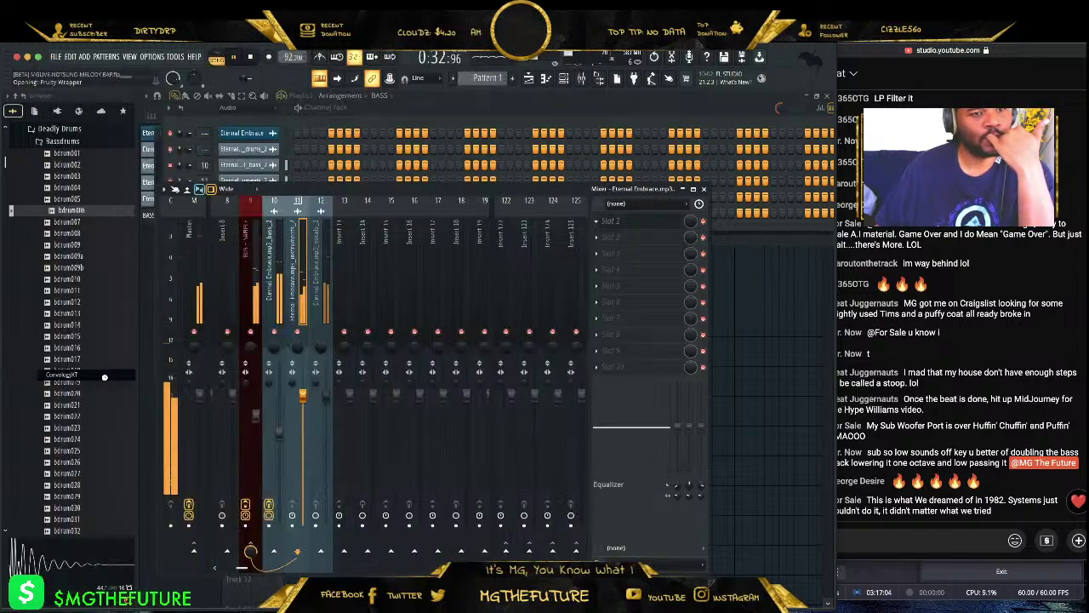
- Load the Jukebox 2.aif impulse response from the Jukebox folder into the instruments track's ConvologyXT
{"action": "left_click", "coordinate": [417, 151]}
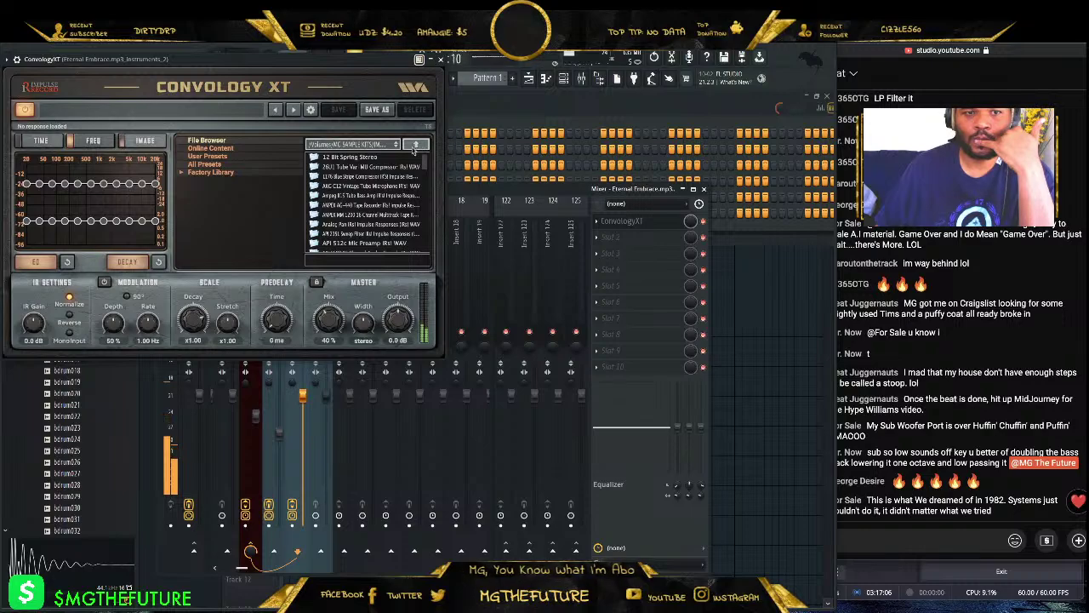
{"action": "scroll", "coordinate": [392, 228], "scroll_direction": "down", "scroll_amount": 3}
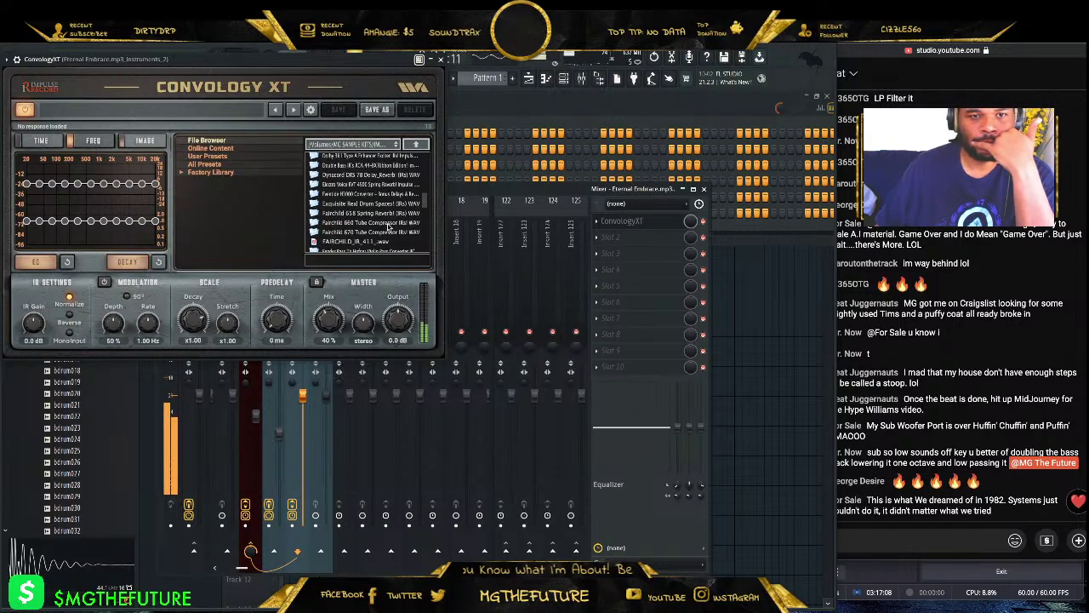
{"action": "scroll", "coordinate": [377, 225], "scroll_direction": "down", "scroll_amount": 3}
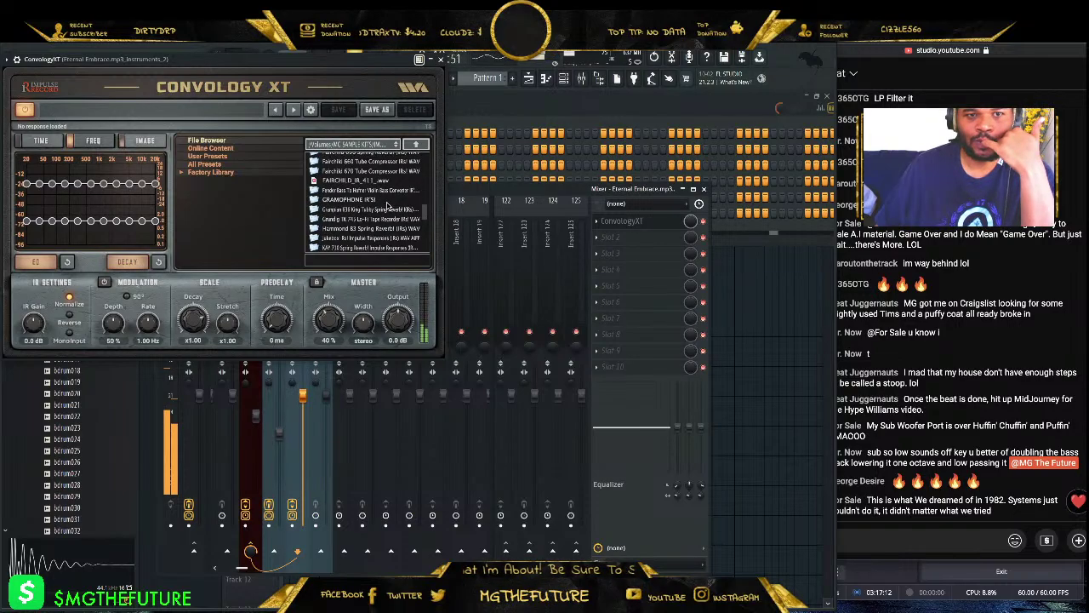
{"action": "scroll", "coordinate": [387, 213], "scroll_direction": "down", "scroll_amount": 1}
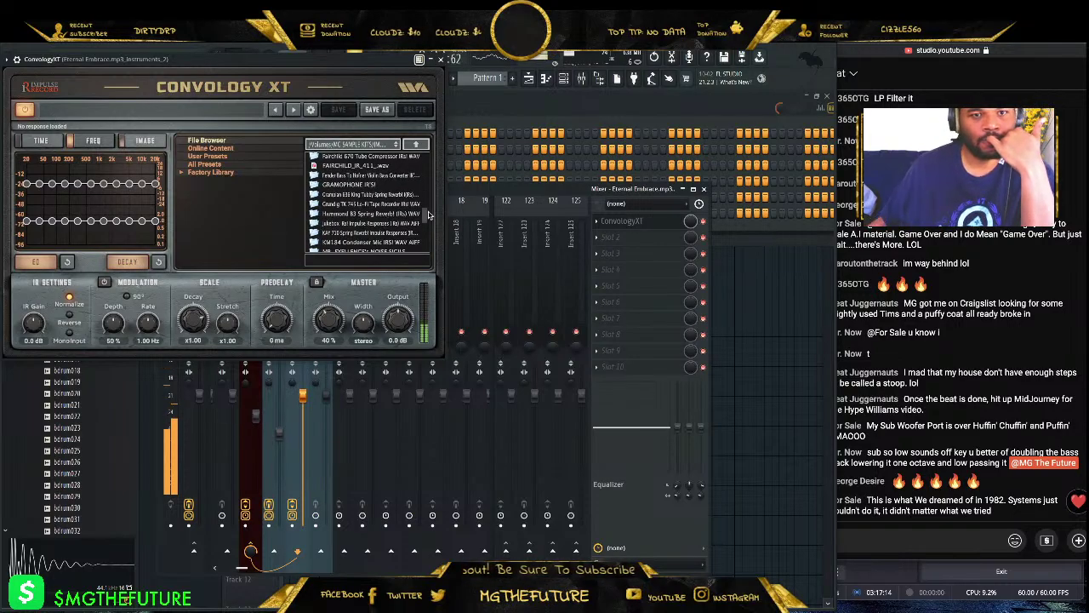
{"action": "double_click", "coordinate": [365, 222]}
{"action": "left_click", "coordinate": [350, 186]}
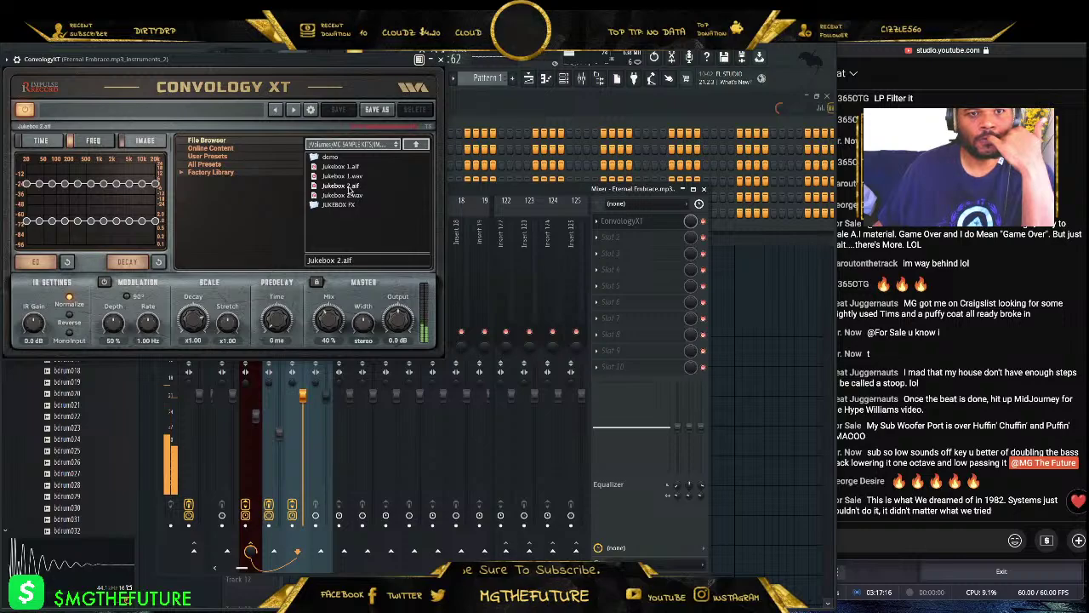
- Switch the impulse response to Jukebox 2.wav and set the ConvologyXT mix to 100%
{"action": "left_click_drag", "start_coordinate": [335, 325], "coordinate": [364, 197]}
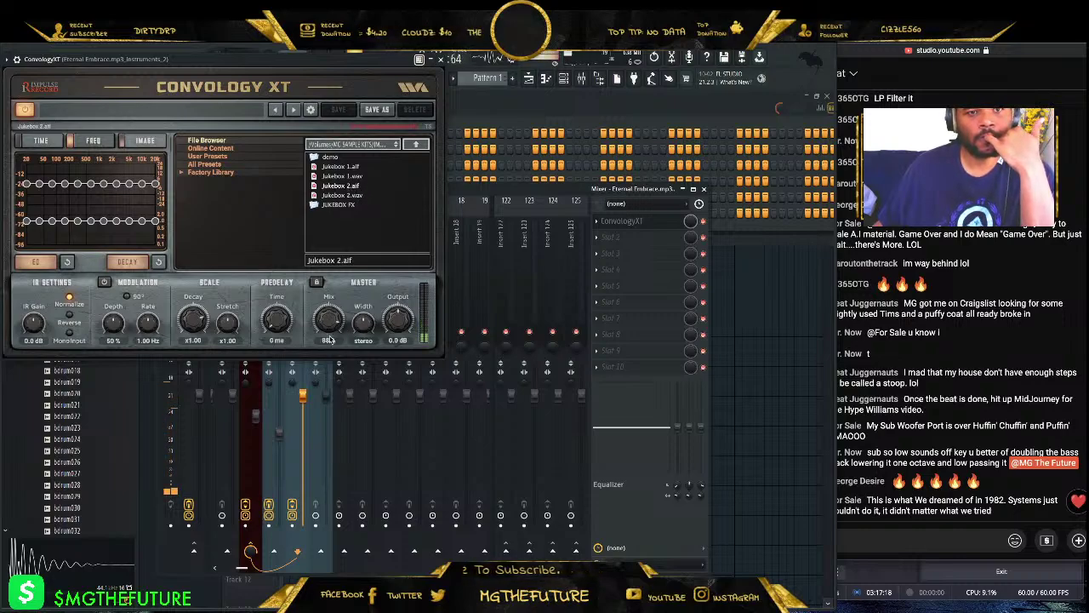
{"action": "left_click", "coordinate": [350, 195]}
{"action": "left_click_drag", "start_coordinate": [330, 316], "coordinate": [343, 387]}
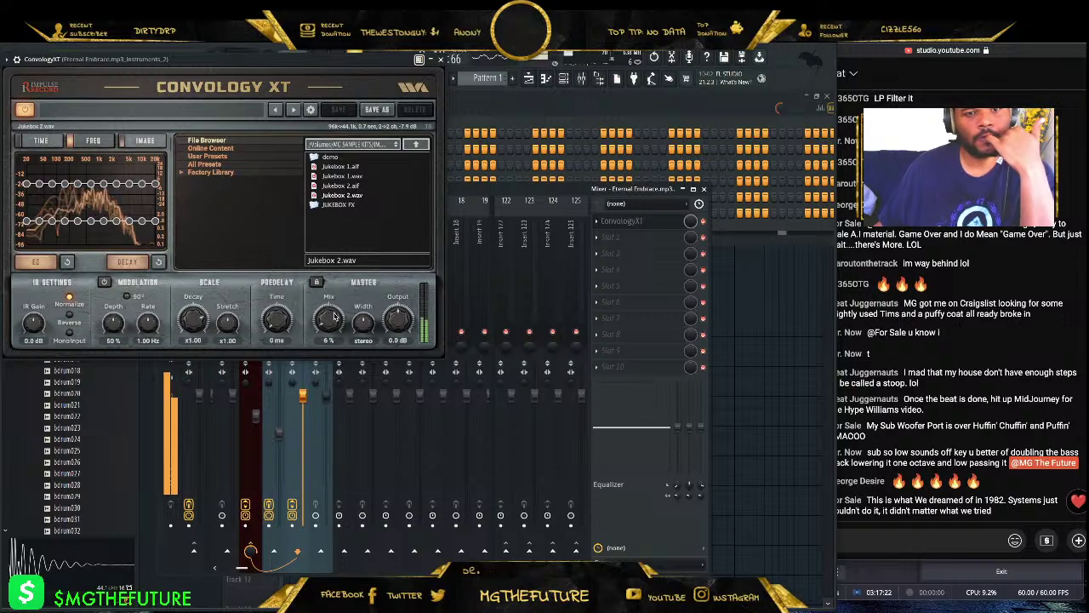
{"action": "left_click_drag", "start_coordinate": [351, 222], "coordinate": [358, 199]}
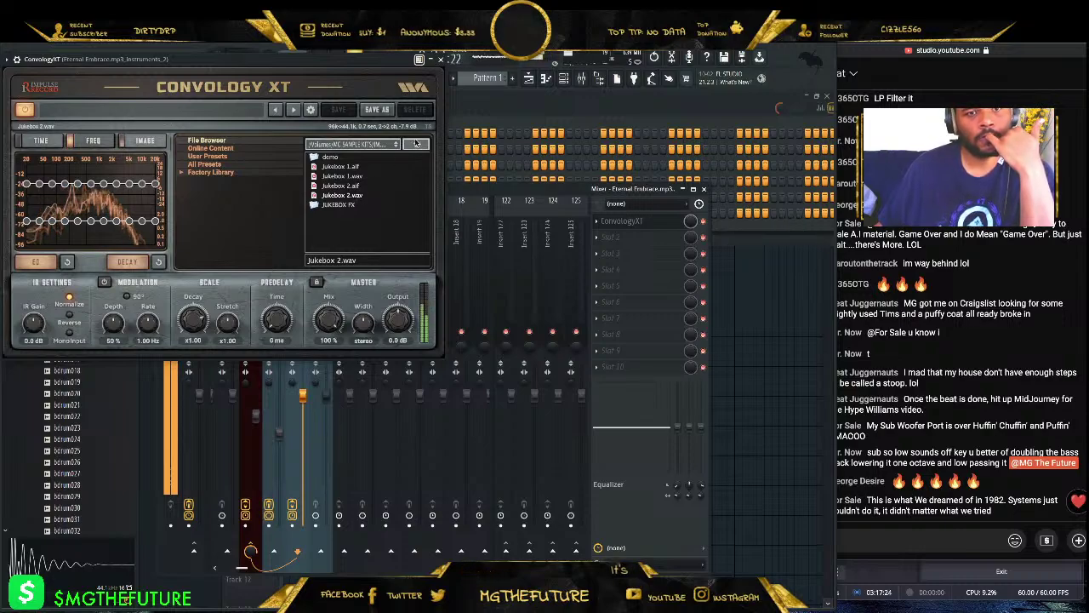
- Load TX16W 16K OOF (st).wav from the Yamaha TX16W stereo (out of phase) folder, and lower the instruments track's mixer fader slightly
{"action": "left_click", "coordinate": [415, 144]}
{"action": "scroll", "coordinate": [394, 205], "scroll_direction": "down", "scroll_amount": 4}
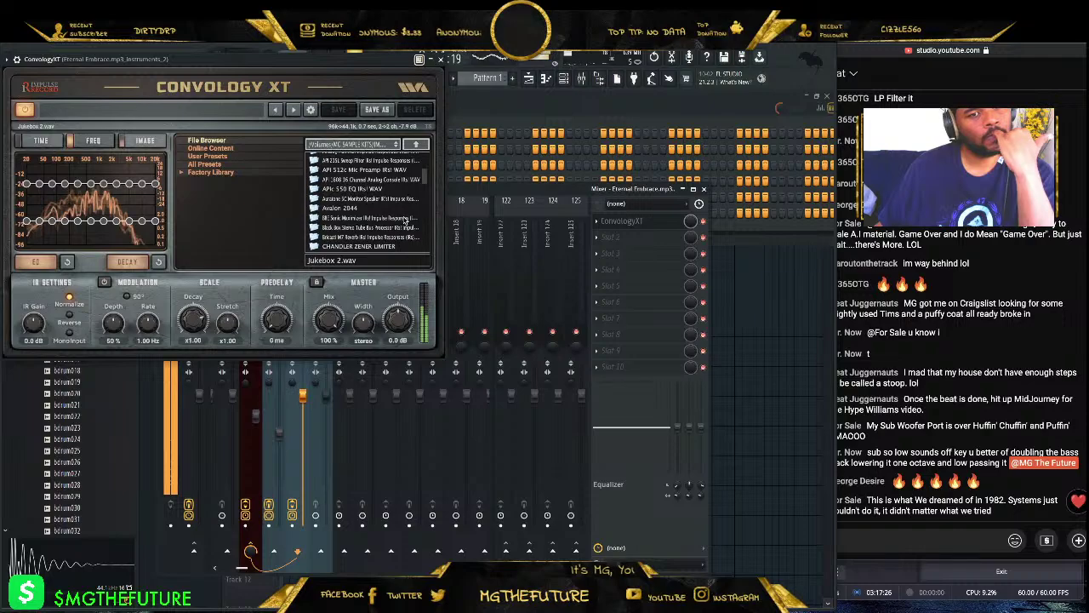
{"action": "scroll", "coordinate": [395, 216], "scroll_direction": "down", "scroll_amount": 6}
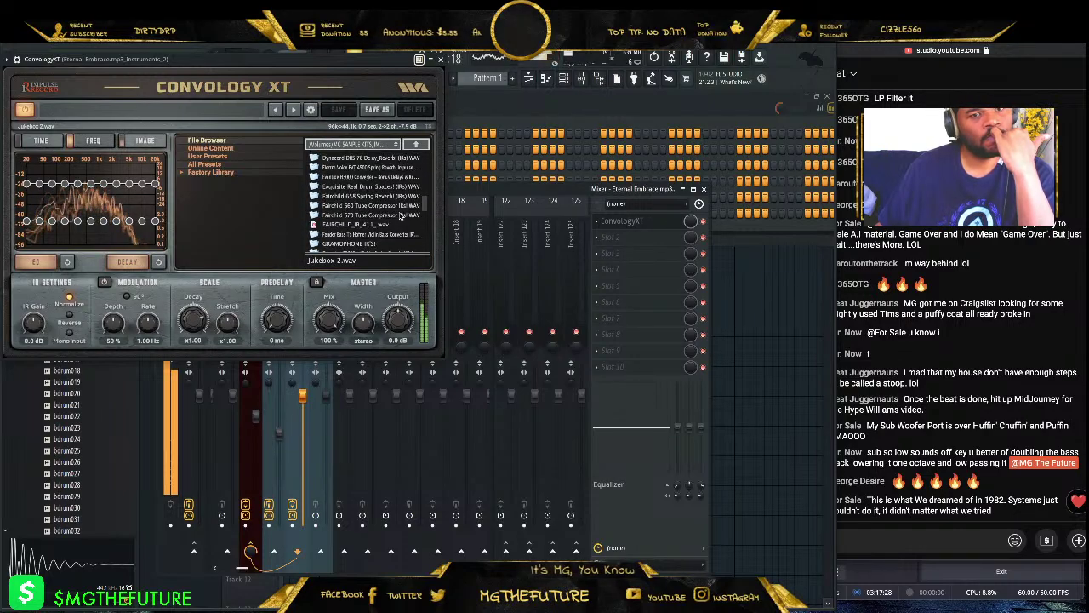
{"action": "scroll", "coordinate": [392, 216], "scroll_direction": "down", "scroll_amount": 8}
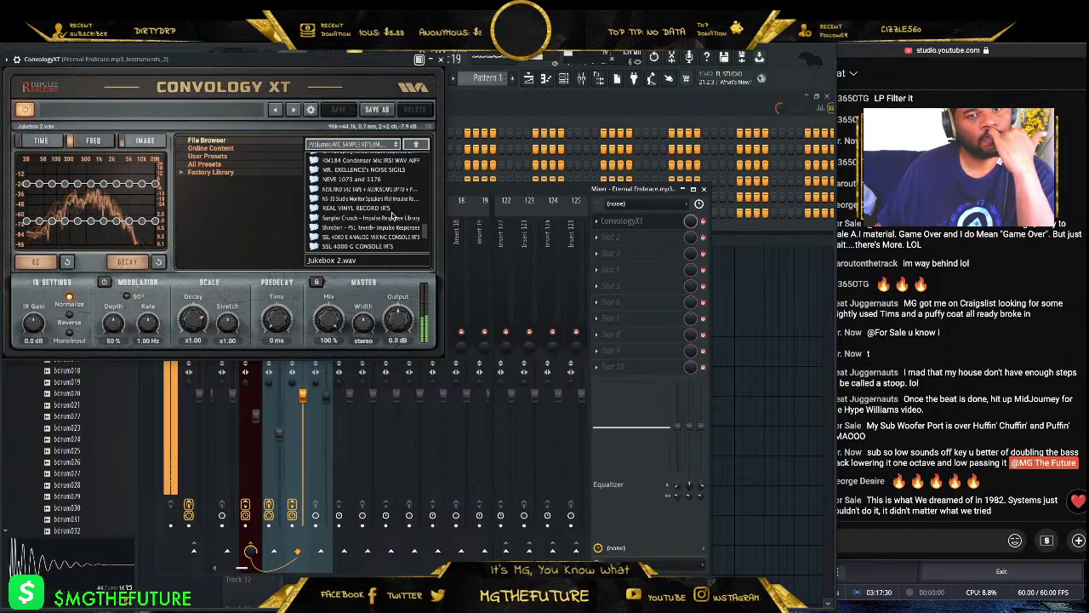
{"action": "double_click", "coordinate": [380, 199]}
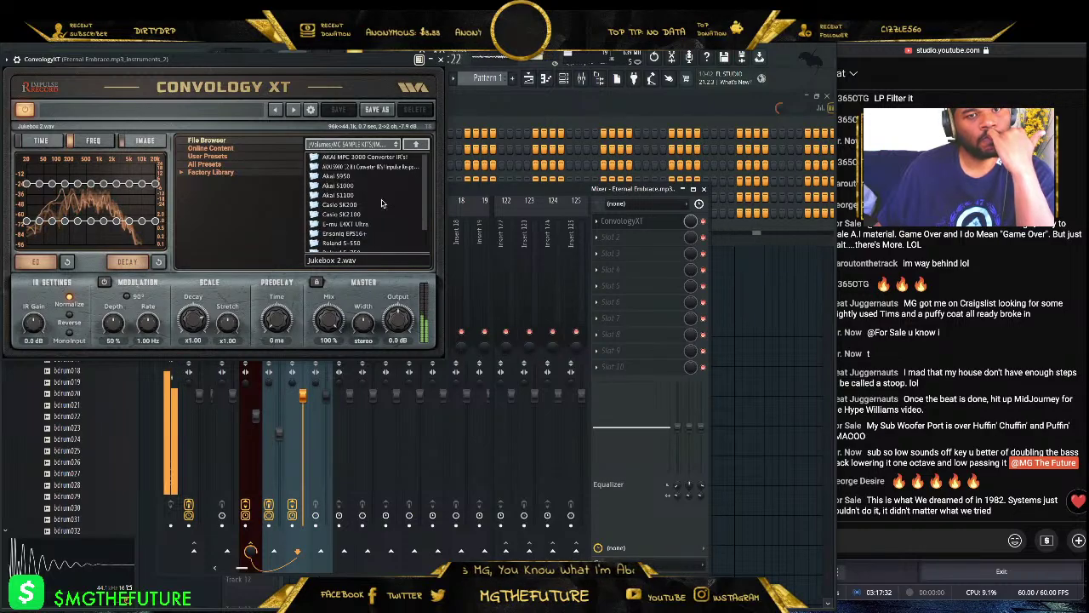
{"action": "scroll", "coordinate": [388, 212], "scroll_direction": "down", "scroll_amount": 2}
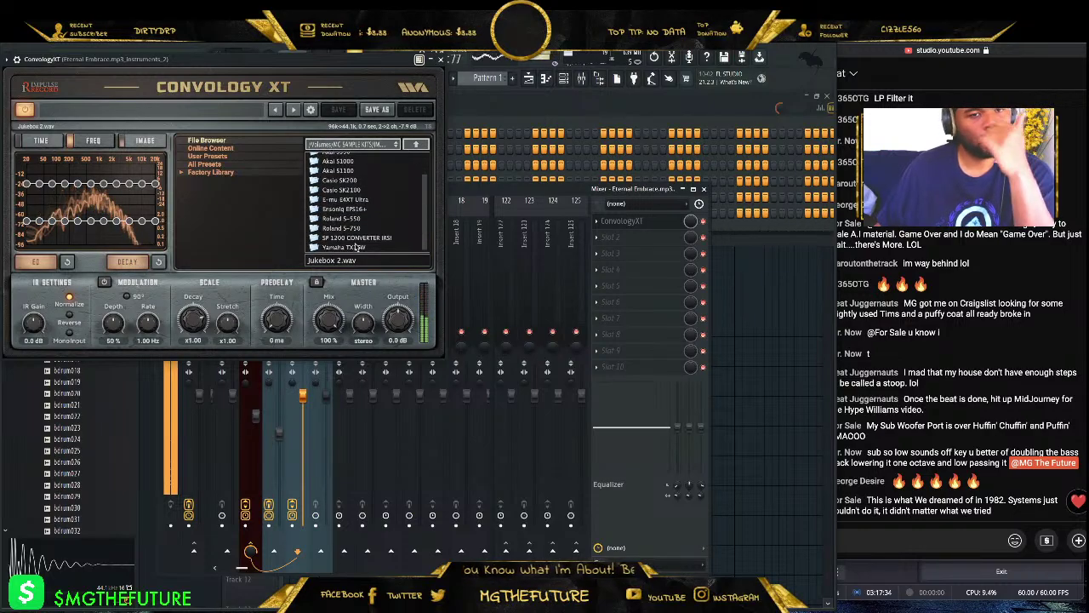
{"action": "double_click", "coordinate": [344, 246]}
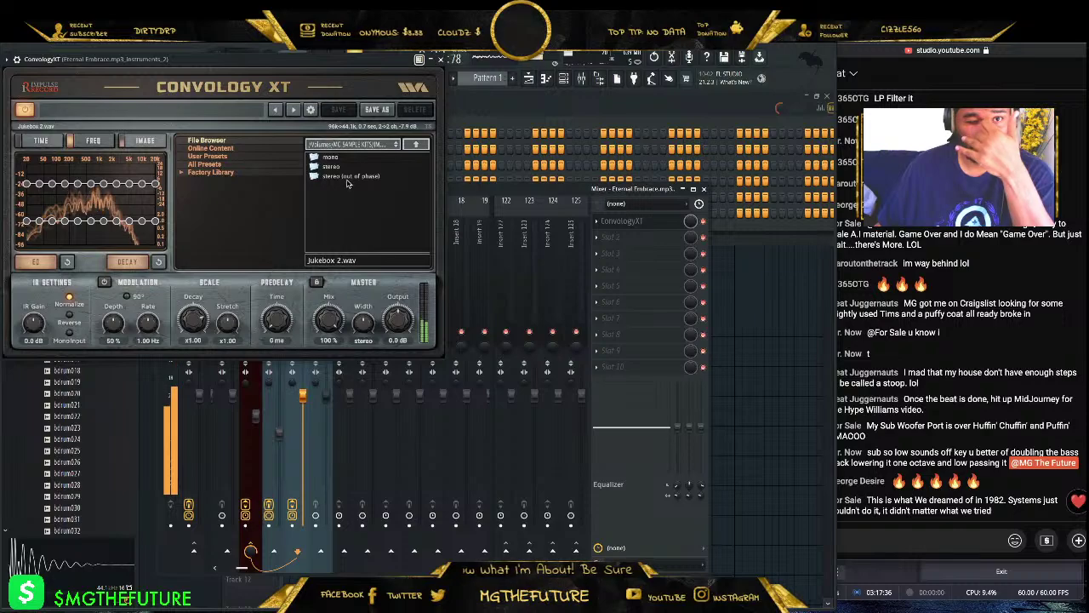
{"action": "double_click", "coordinate": [340, 174]}
{"action": "left_click", "coordinate": [347, 158]}
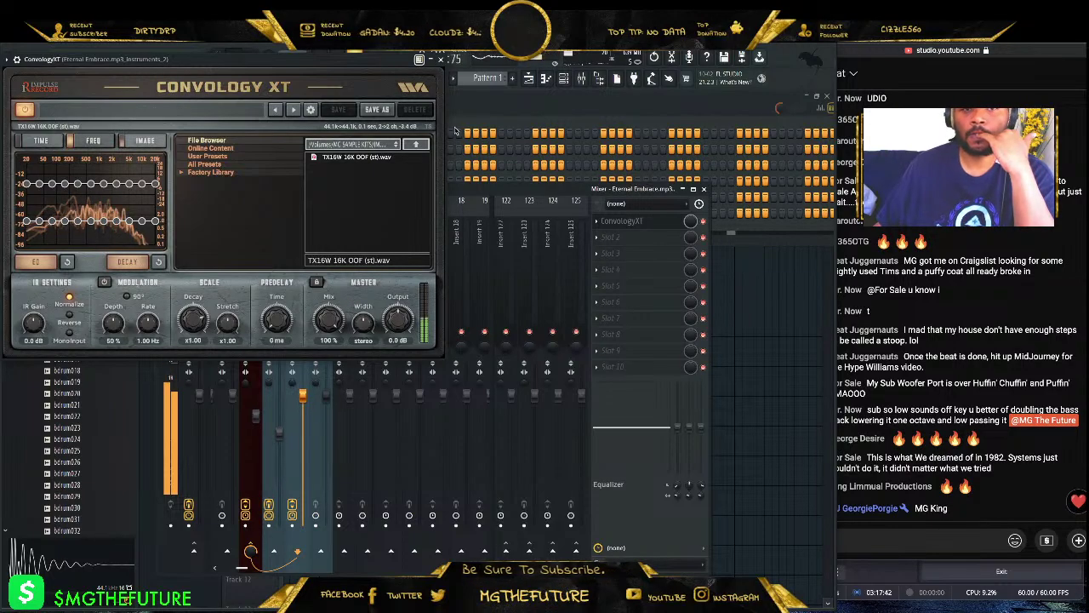
{"action": "left_click", "coordinate": [443, 60]}
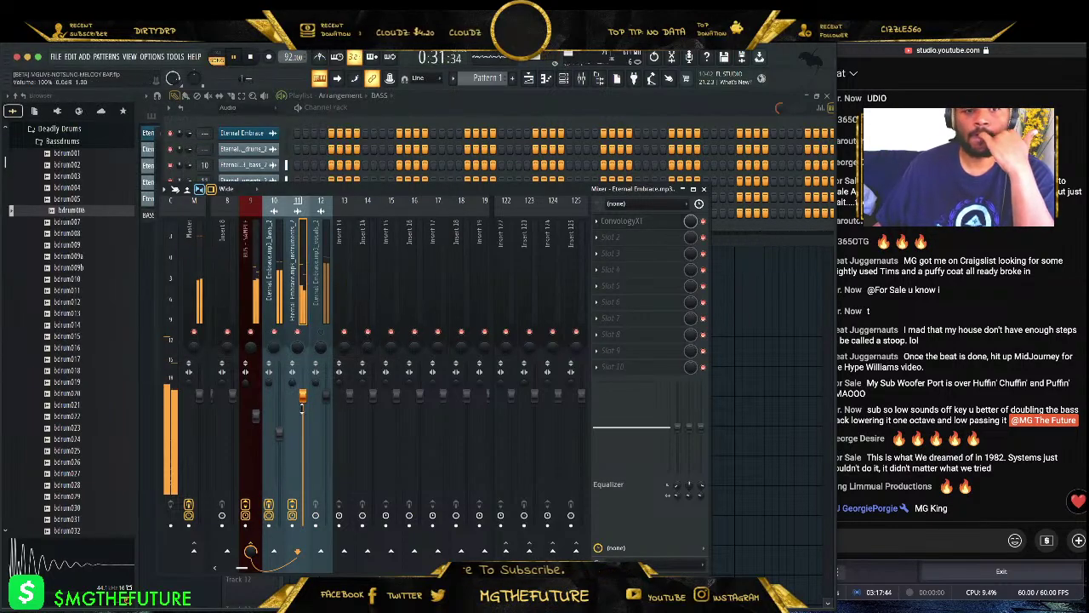
{"action": "left_click_drag", "start_coordinate": [302, 402], "coordinate": [302, 417]}
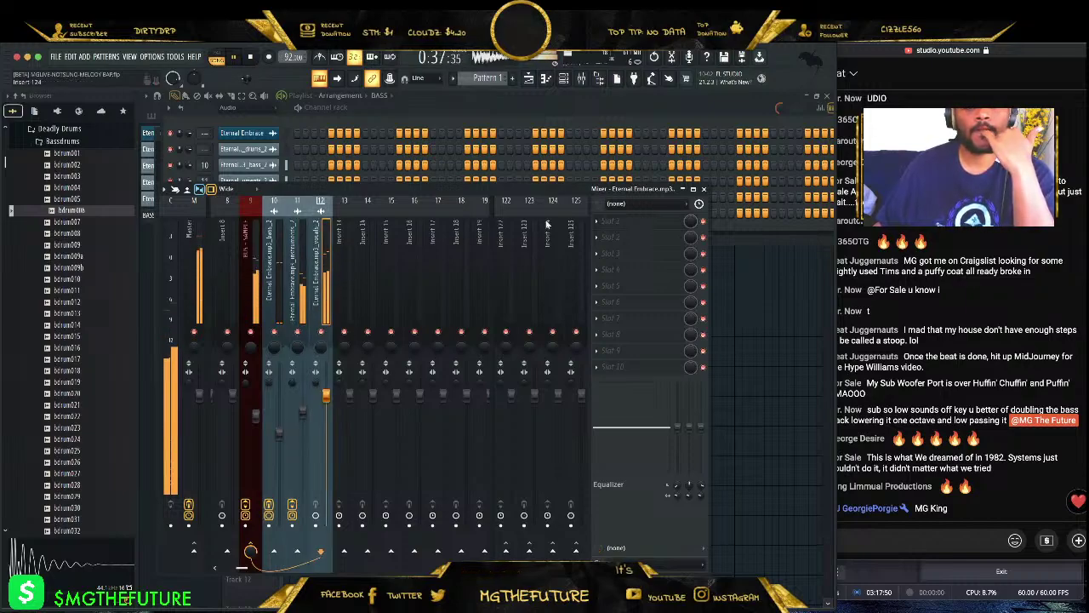
- Add UAD Galaxy Tape Echo to the first effect slot of the vocals mixer track
{"action": "left_click", "coordinate": [599, 223]}
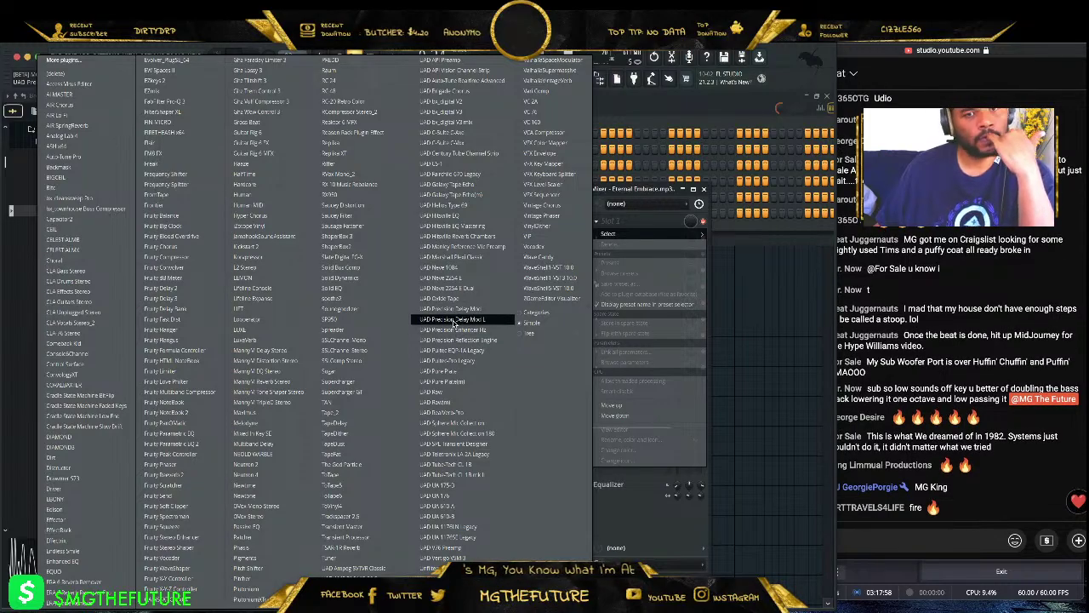
{"action": "left_click", "coordinate": [456, 186]}
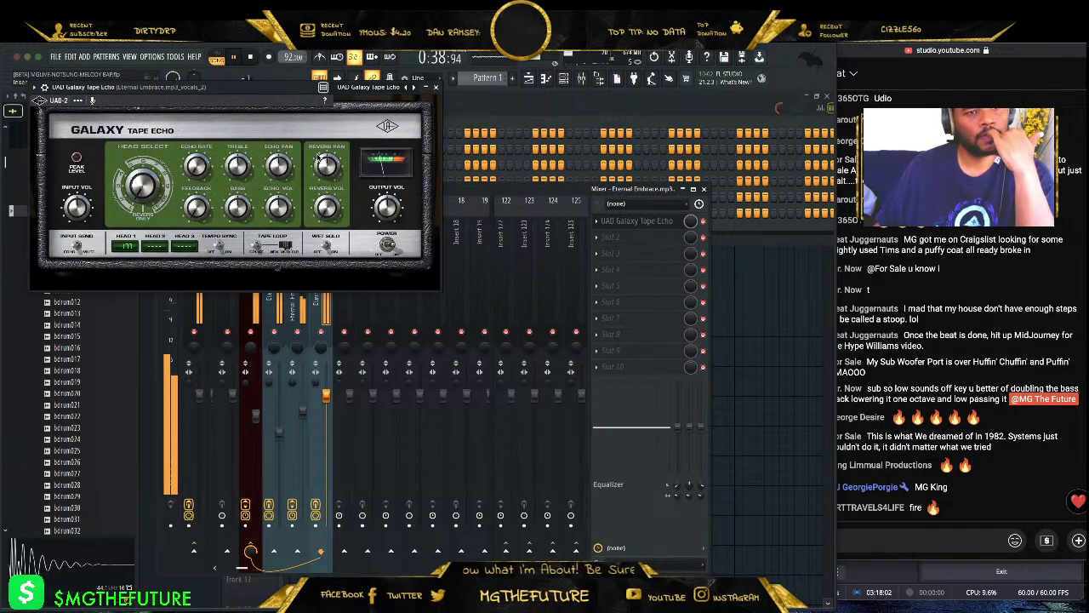
{"action": "left_click_drag", "start_coordinate": [282, 95], "coordinate": [418, 166]}
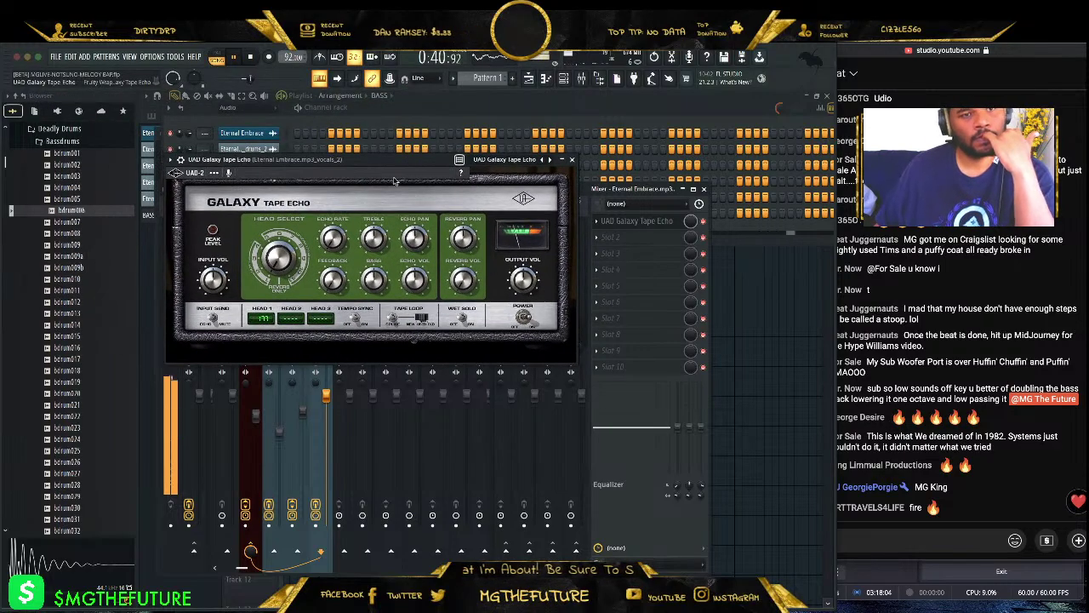
- Load the Vocal Bounce Delay preset into the Galaxy Tape Echo and reduce its slot mix level to about 24%
{"action": "left_click", "coordinate": [216, 173]}
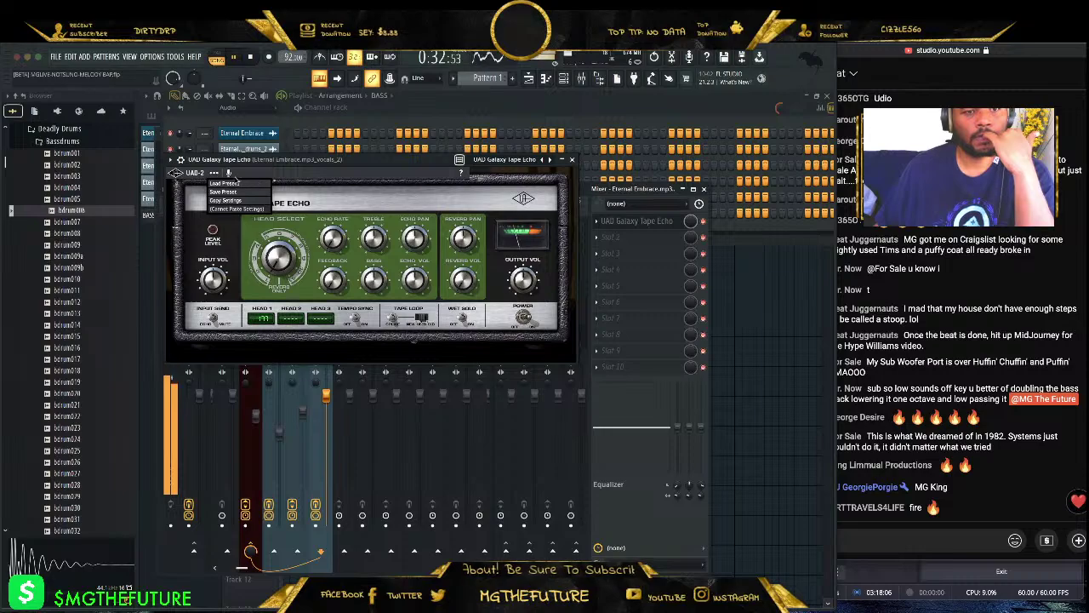
{"action": "left_click", "coordinate": [225, 183]}
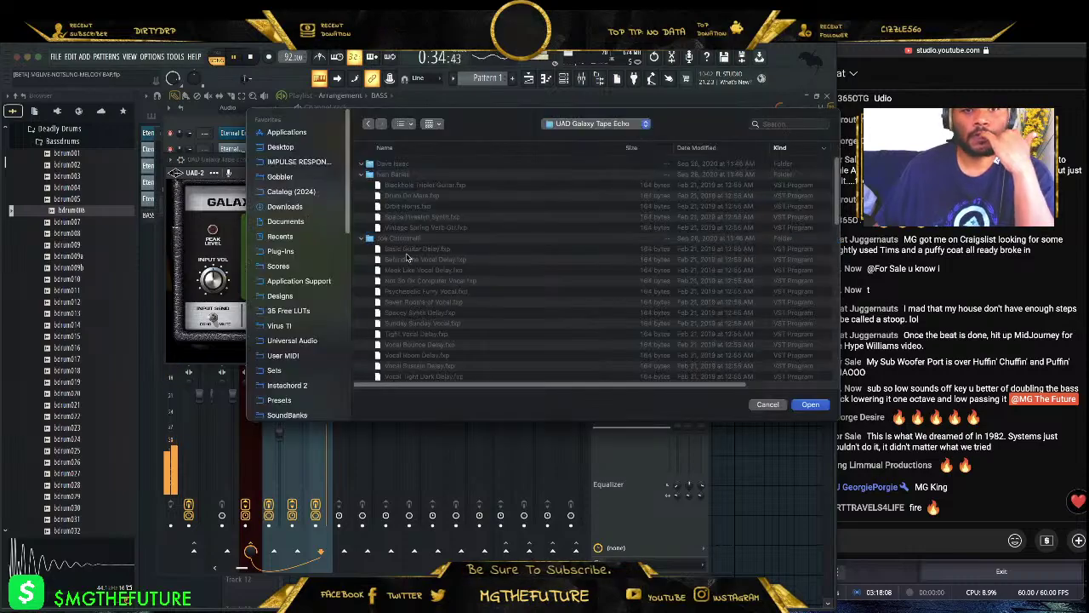
{"action": "scroll", "coordinate": [473, 267], "scroll_direction": "down", "scroll_amount": 5}
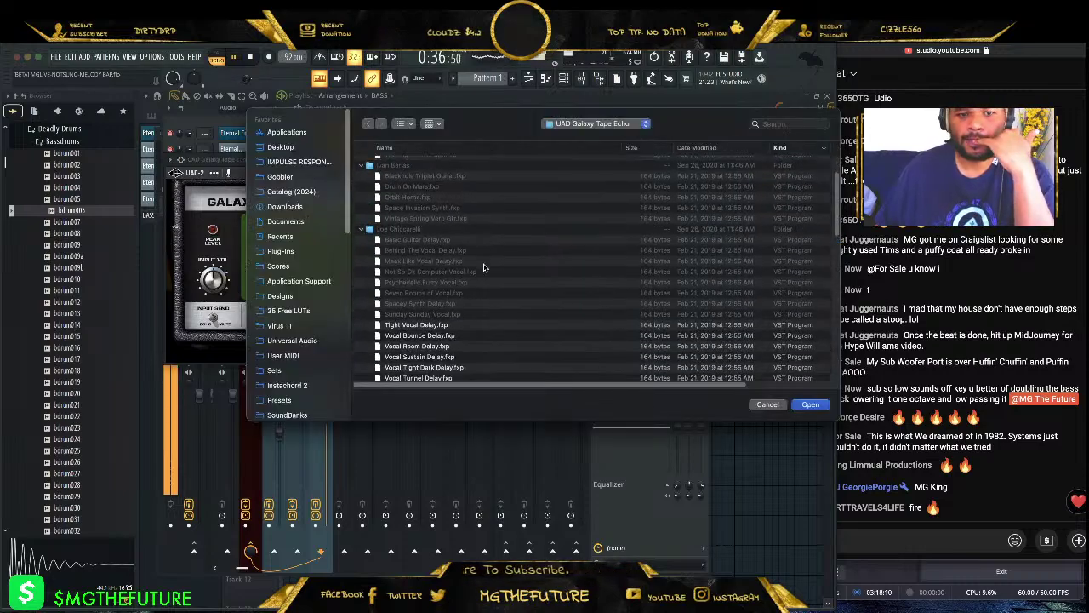
{"action": "double_click", "coordinate": [422, 259]}
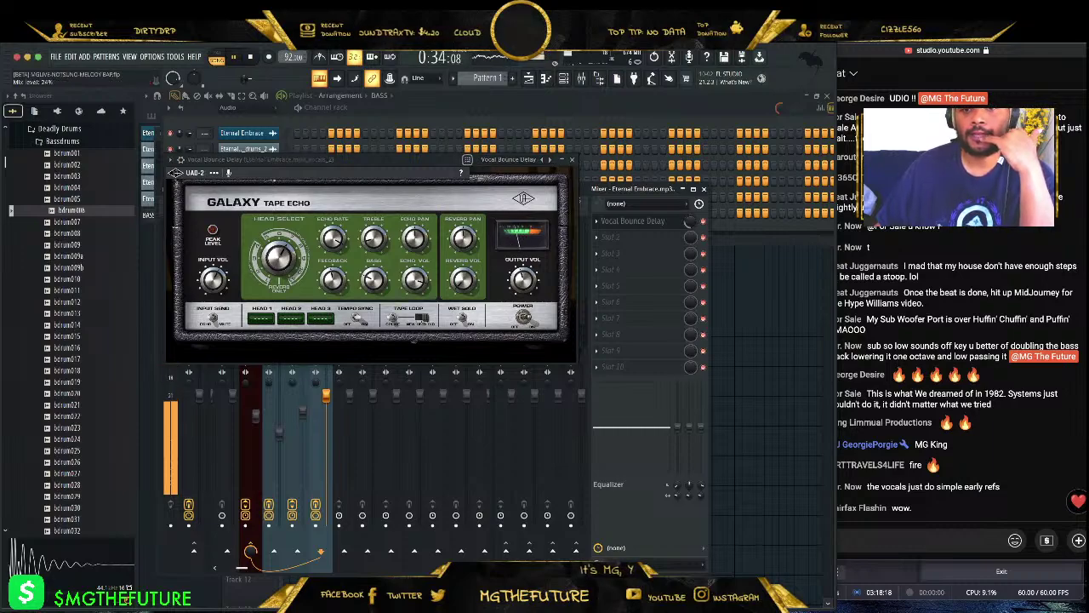
- Compare the next tape echo preset, return to Vocal Bounce Delay, and lower the vocals track's mixer fader slightly
{"action": "left_click", "coordinate": [551, 161]}
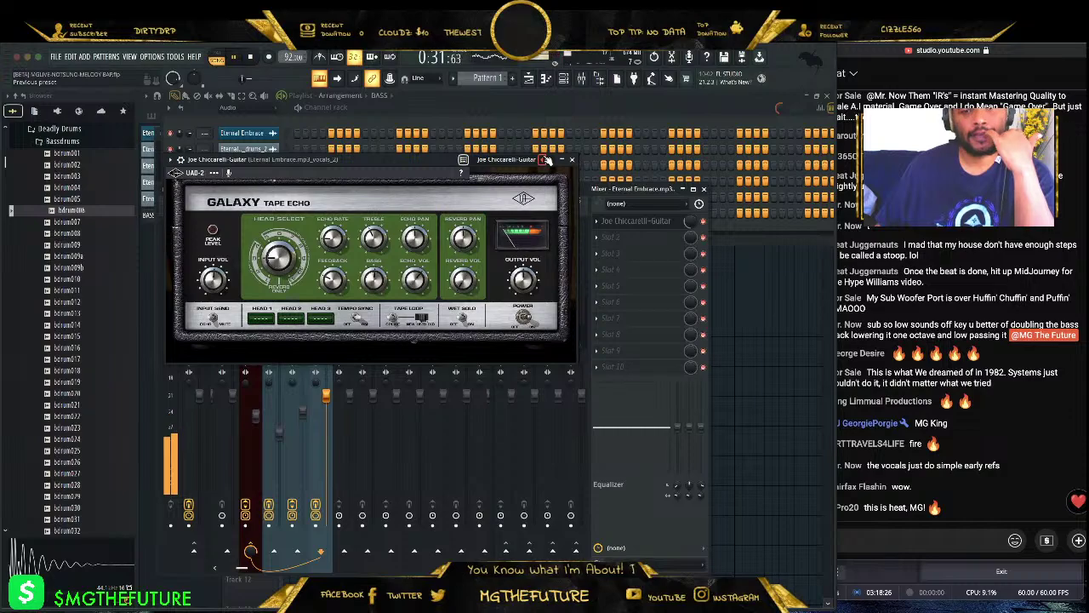
{"action": "left_click", "coordinate": [546, 160]}
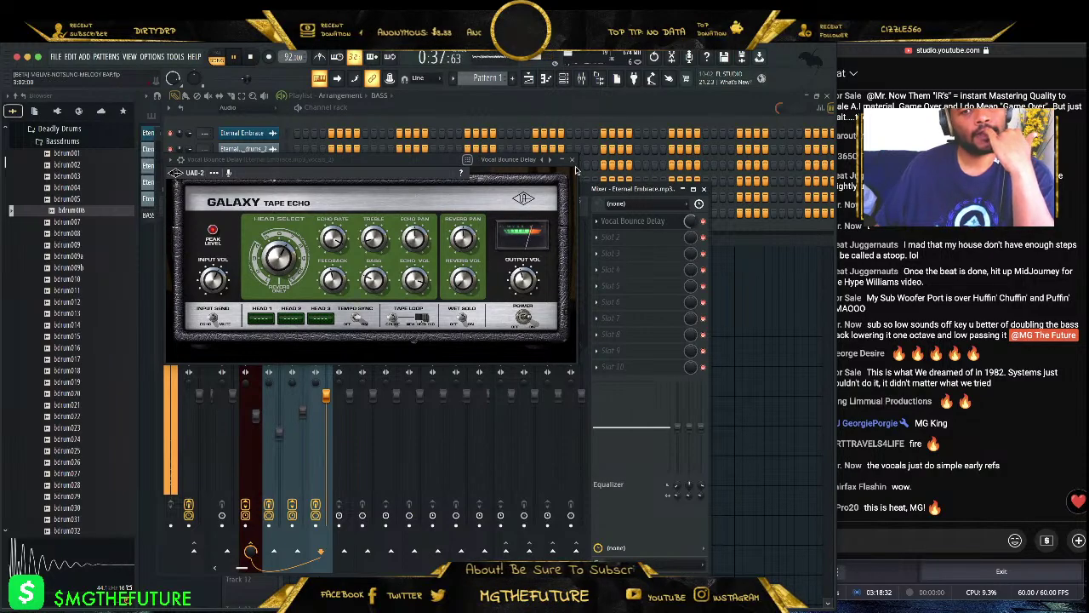
{"action": "left_click", "coordinate": [572, 160]}
{"action": "left_click_drag", "start_coordinate": [328, 400], "coordinate": [326, 419]}
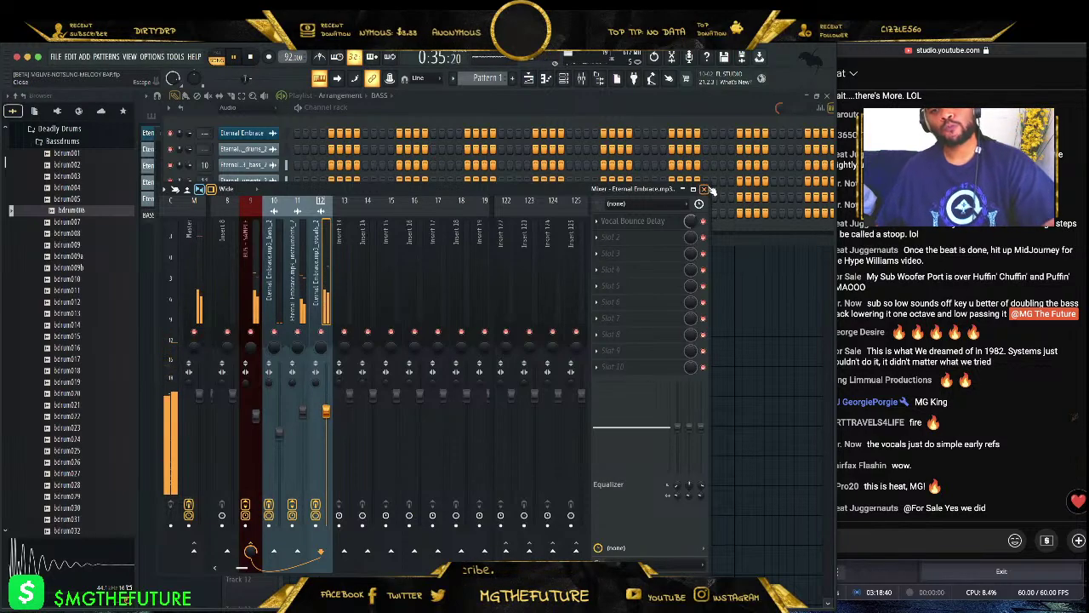
- Display the Unsorted channel group in the channel rack and return to the playlist
{"action": "left_click", "coordinate": [456, 95]}
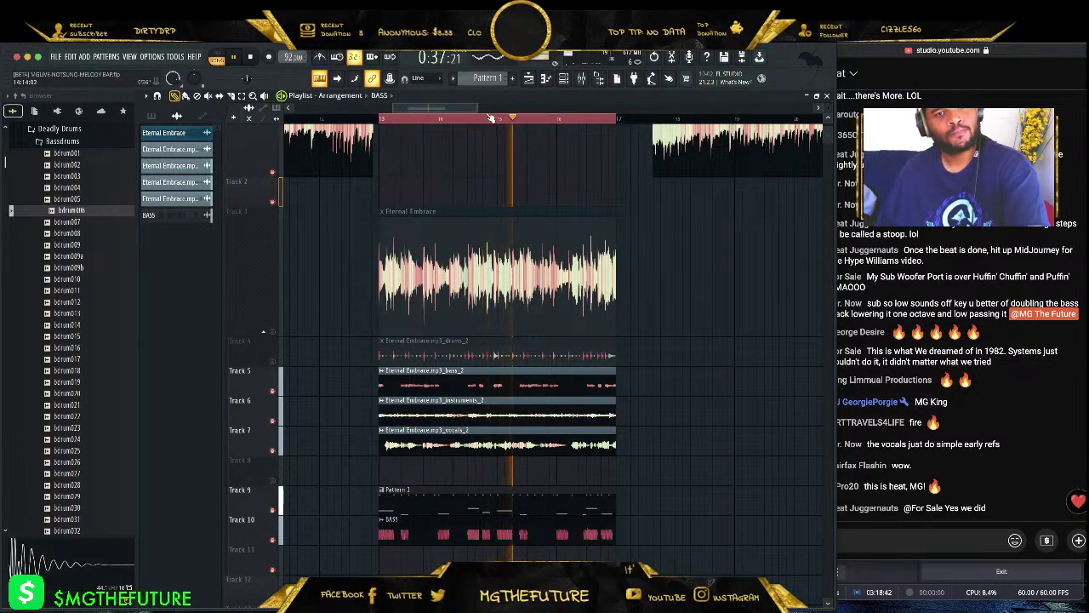
{"action": "scroll", "coordinate": [510, 108], "scroll_direction": "down", "scroll_amount": 3}
{"action": "left_click", "coordinate": [569, 78]}
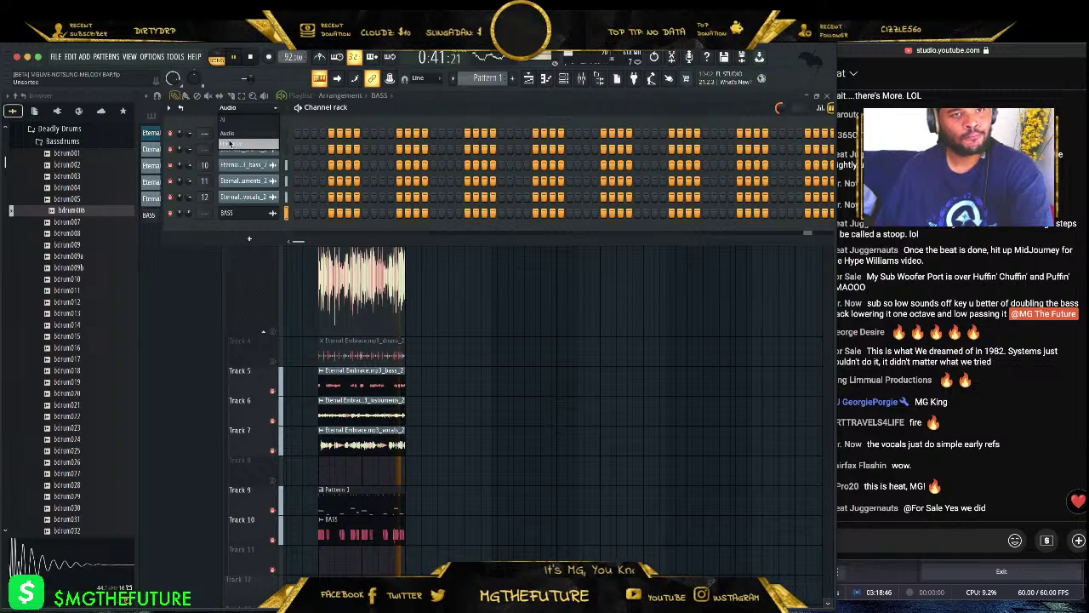
{"action": "left_click", "coordinate": [230, 143]}
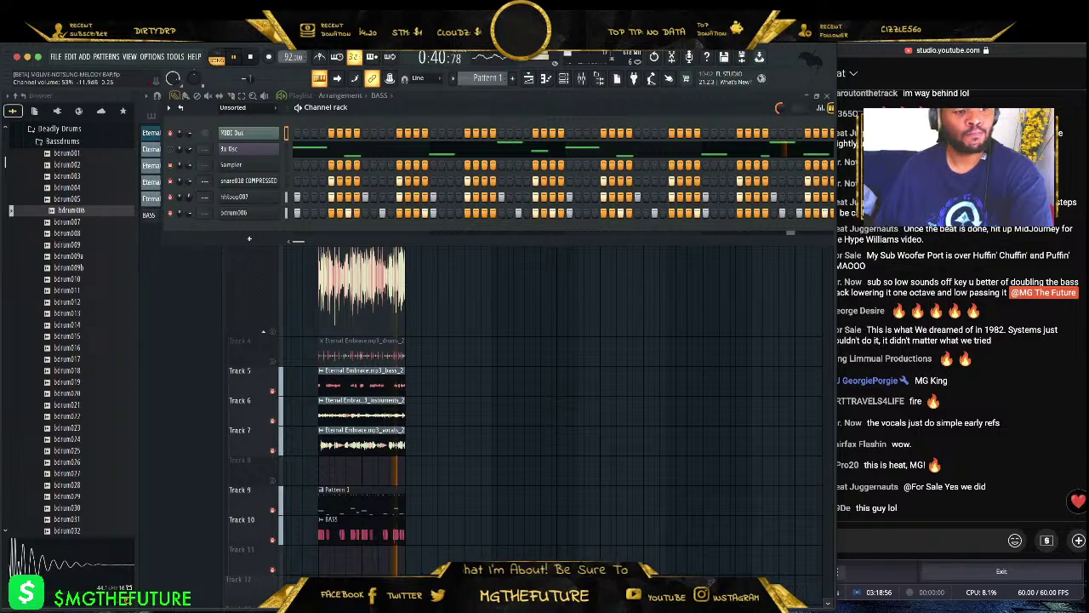
{"action": "left_click", "coordinate": [578, 98]}
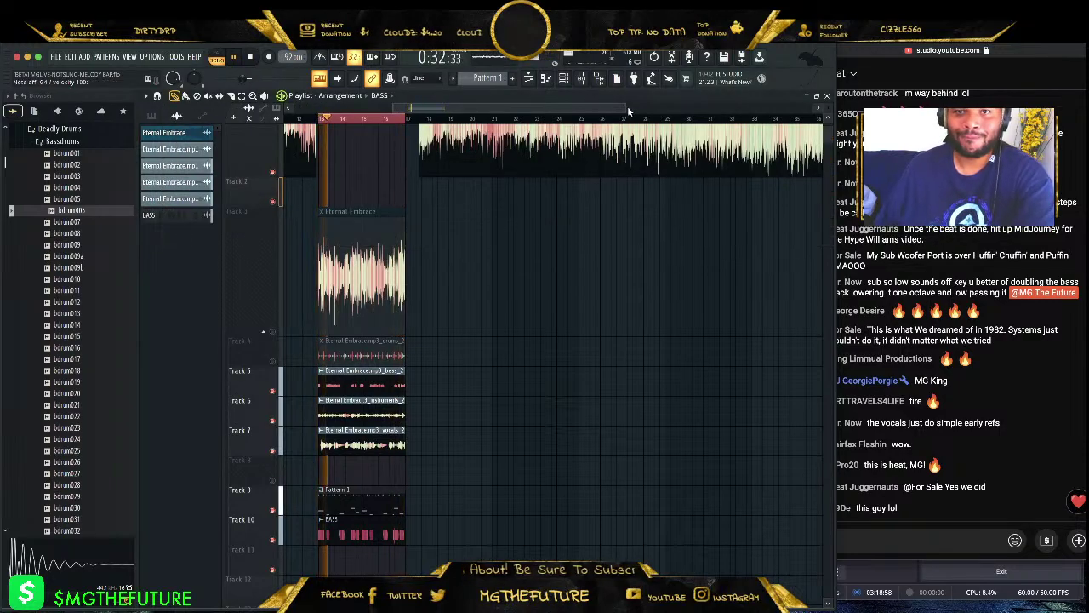
- Stop playback, and move the original Eternal Embrace and drums clips at bar 13 up one track to Tracks 2 and 3, slightly later in time
{"action": "key", "text": "space"}
{"action": "left_click_drag", "start_coordinate": [629, 106], "coordinate": [488, 99]}
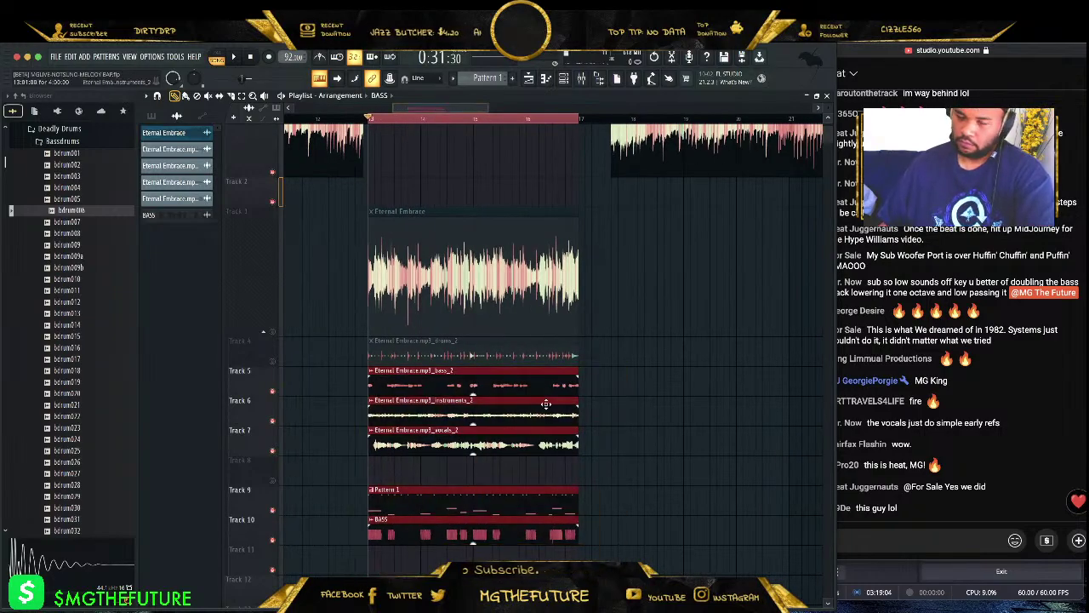
{"action": "scroll", "coordinate": [595, 347], "scroll_direction": "up", "scroll_amount": 2}
{"action": "left_click_drag", "start_coordinate": [661, 266], "coordinate": [465, 425]}
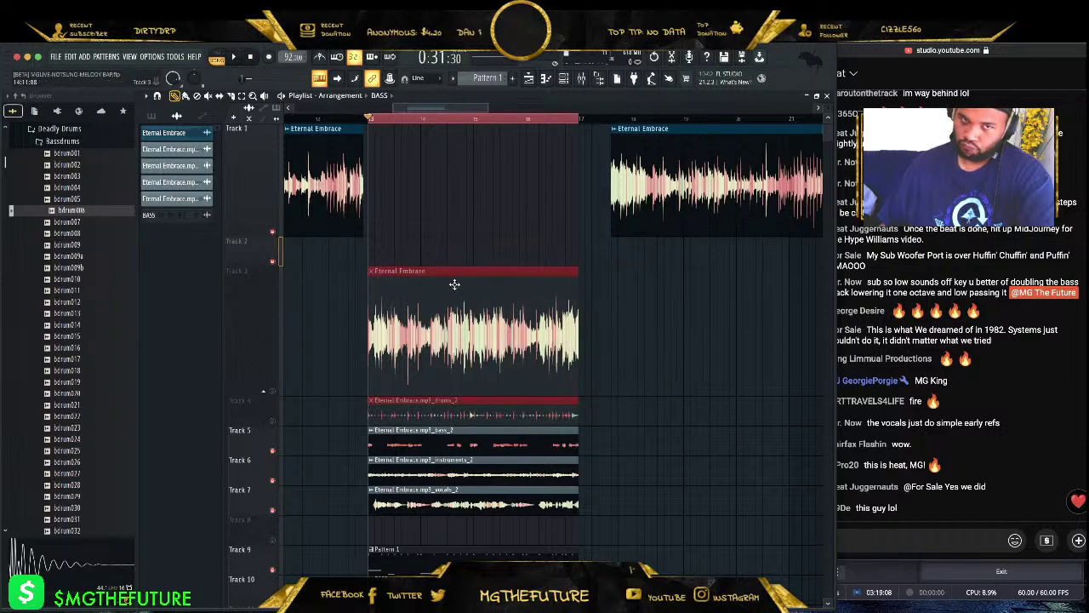
{"action": "left_click_drag", "start_coordinate": [455, 270], "coordinate": [497, 276]}
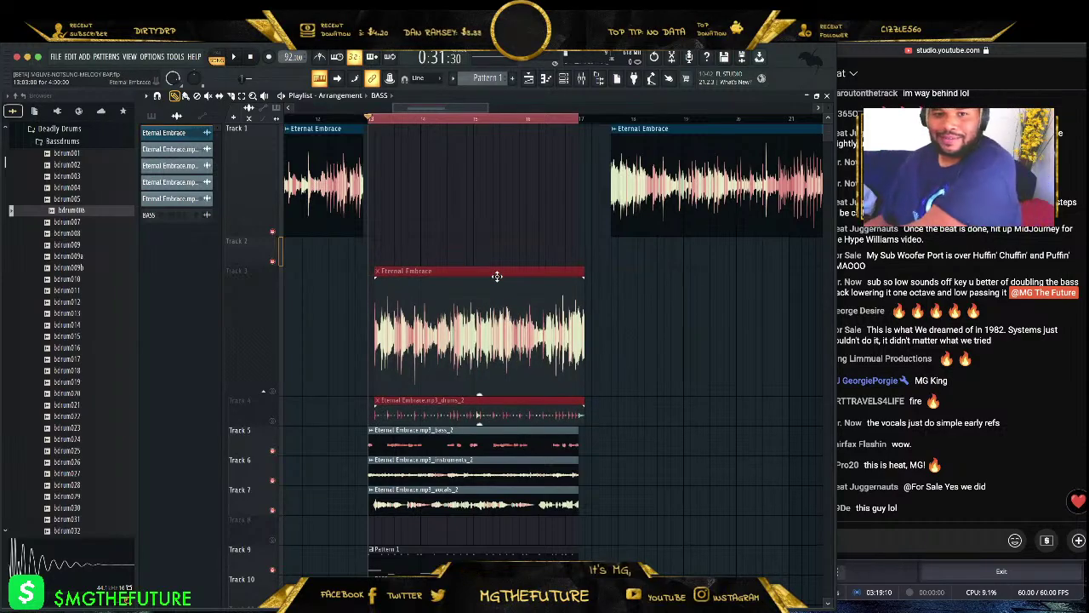
{"action": "left_click_drag", "start_coordinate": [451, 240], "coordinate": [455, 228]}
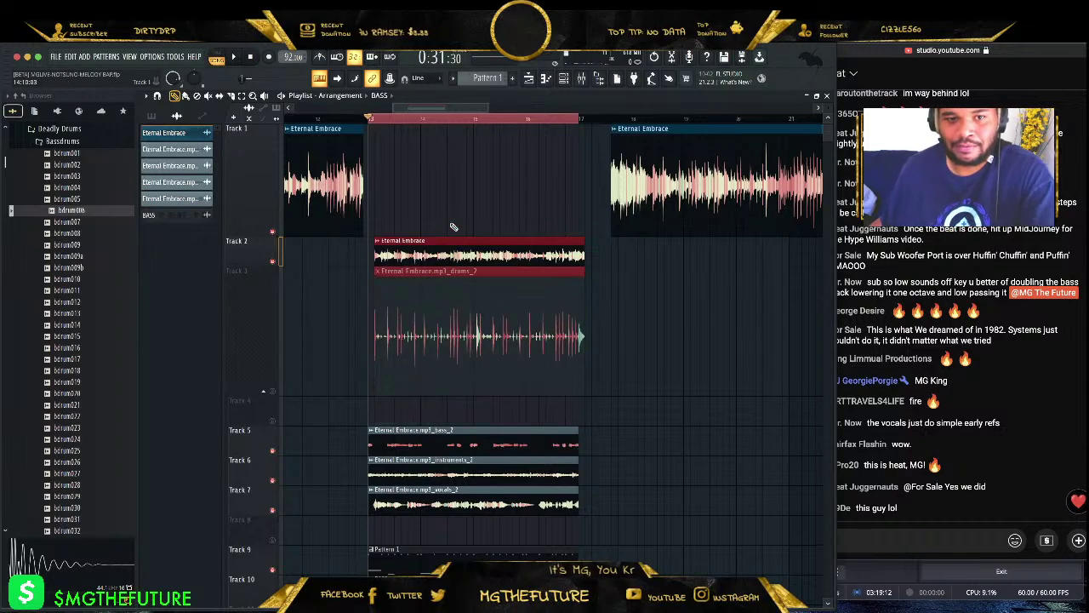
- Audition the opening of the full Eternal Embrace clip on Track 1 from different positions near the song's start
{"action": "left_click_drag", "start_coordinate": [481, 113], "coordinate": [420, 125]}
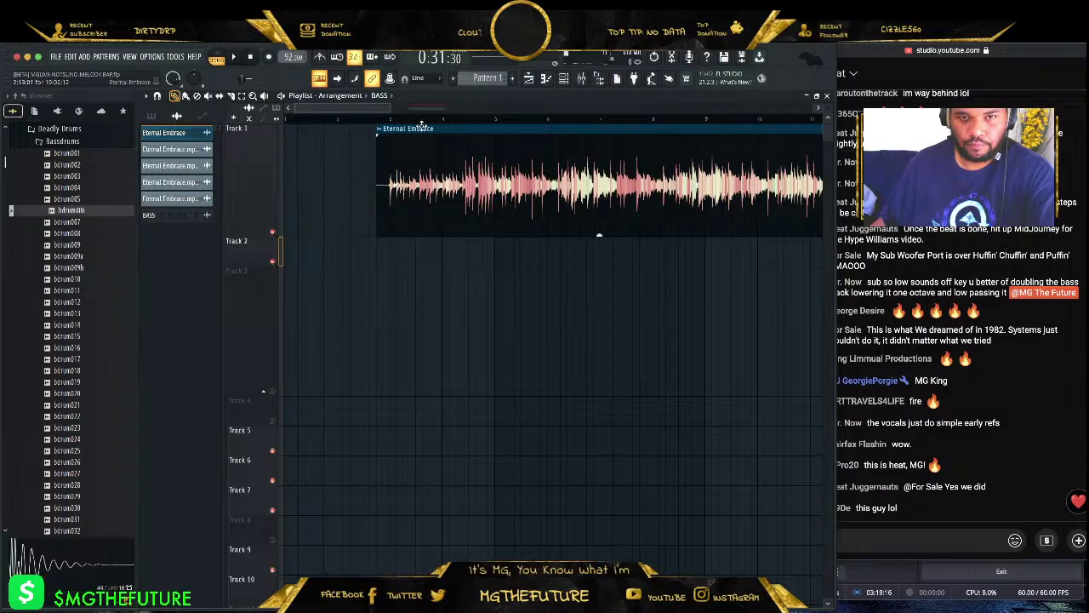
{"action": "left_click", "coordinate": [496, 119]}
{"action": "key", "text": "space"}
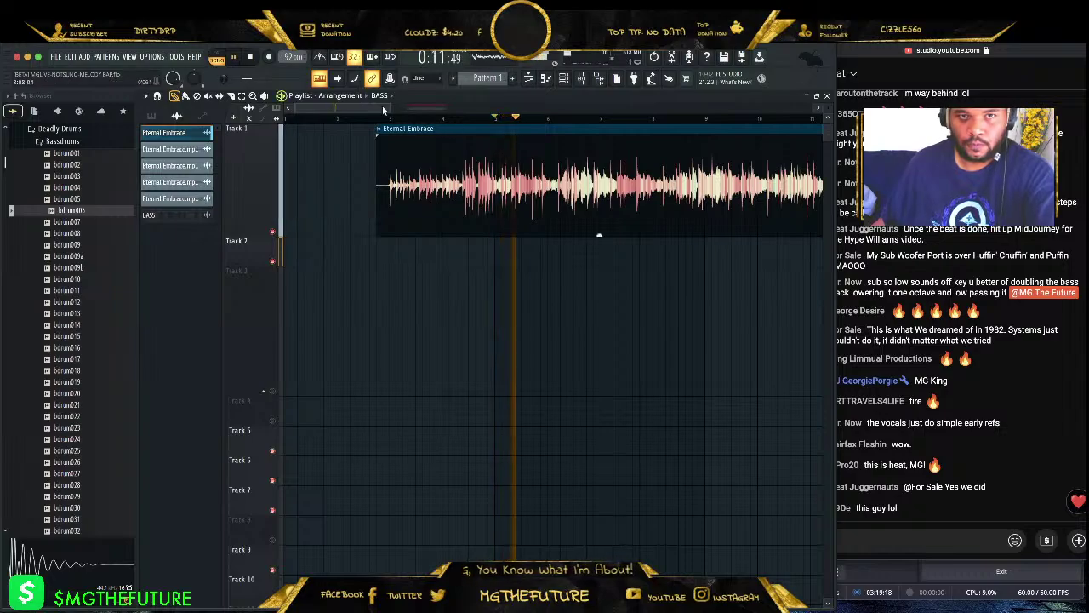
{"action": "left_click", "coordinate": [344, 118]}
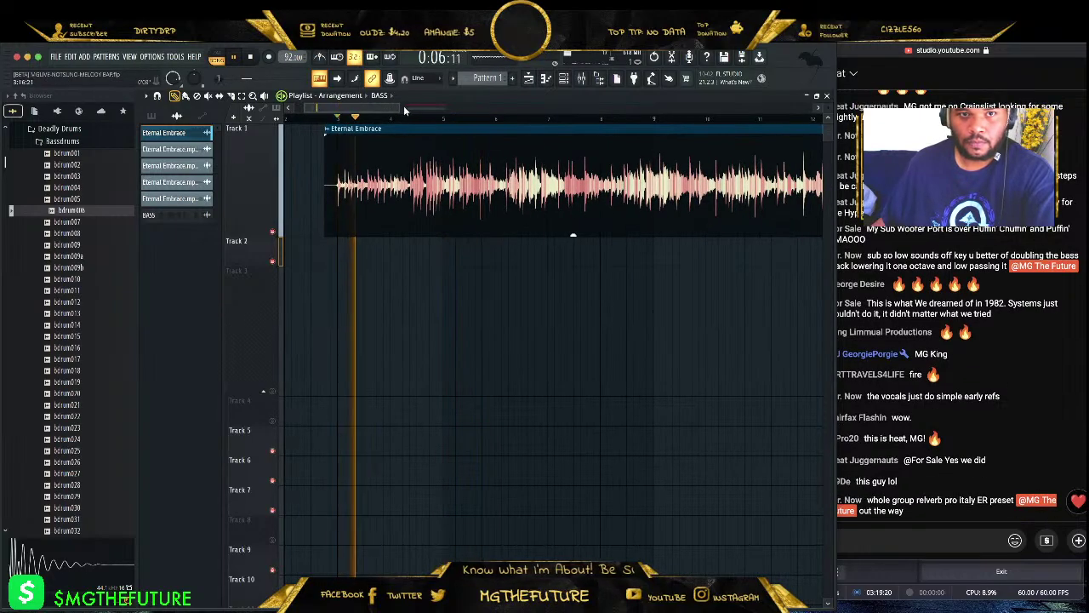
{"action": "left_click_drag", "start_coordinate": [397, 107], "coordinate": [322, 108]}
- Slice the Track 1 Eternal Embrace clip at bar 3 and just before bar 5, and delete the silent piece before bar 3
{"action": "left_click", "coordinate": [431, 117]}
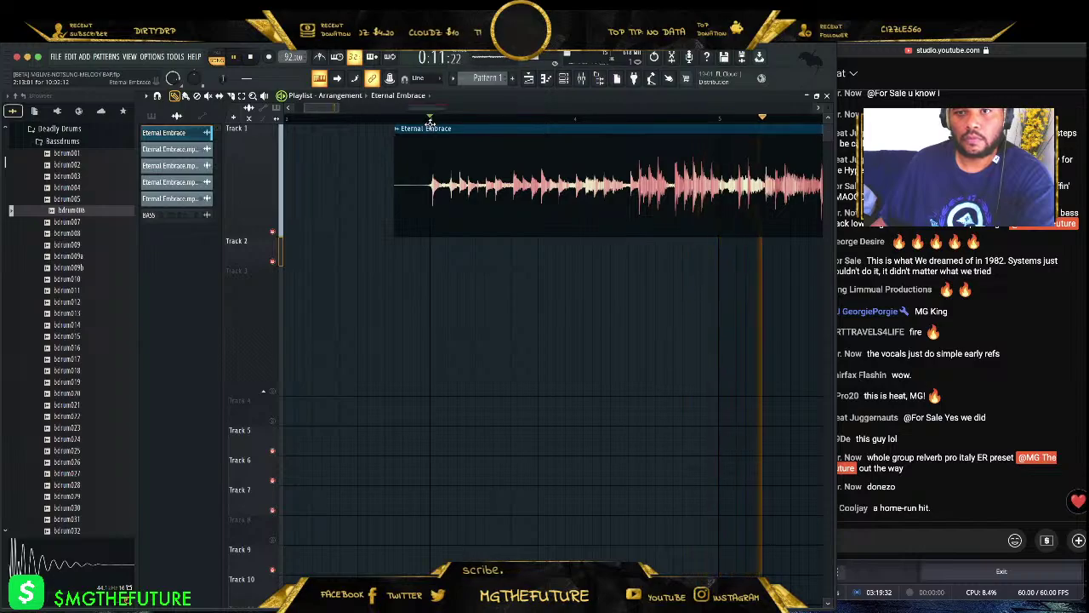
{"action": "left_click", "coordinate": [703, 118]}
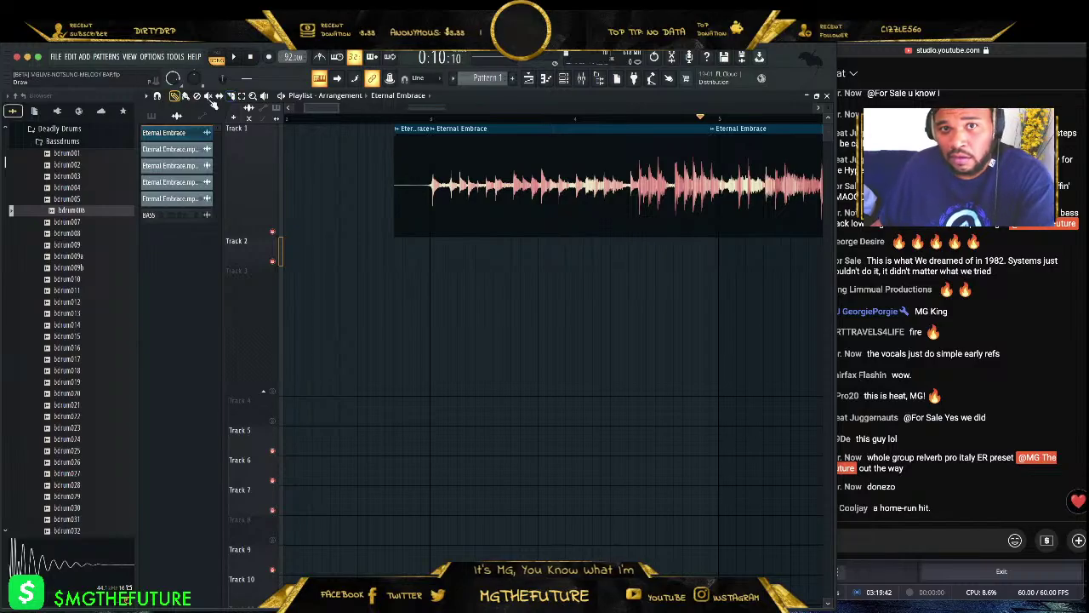
{"action": "right_click", "coordinate": [427, 175]}
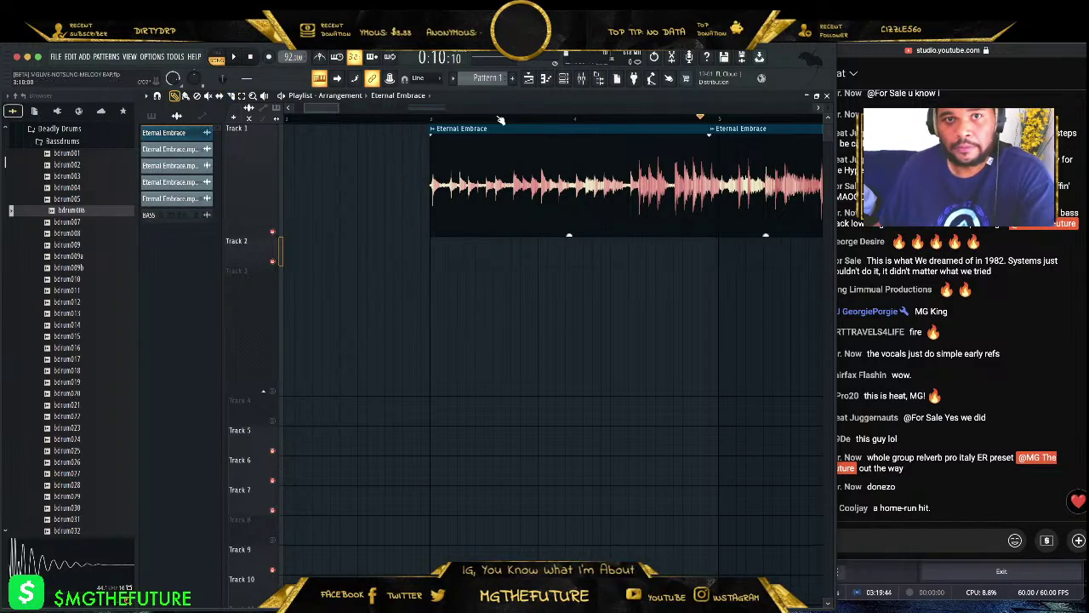
- Mute Track 1 and move the sliced Eternal Embrace intro section down to Track 4, ahead of the stem clips
{"action": "scroll", "coordinate": [346, 116], "scroll_direction": "down", "scroll_amount": 4}
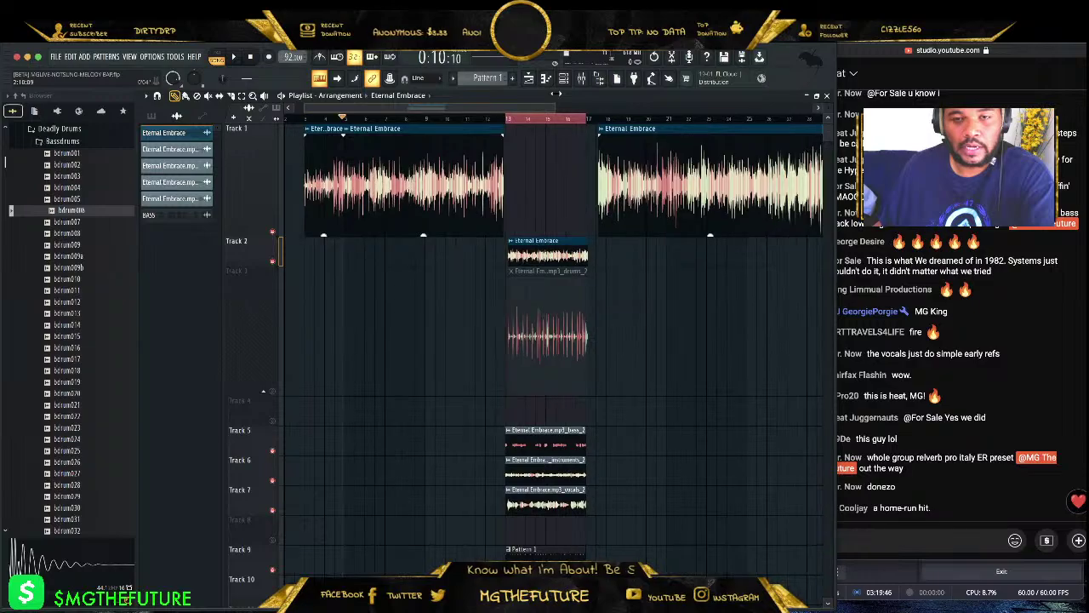
{"action": "left_click_drag", "start_coordinate": [324, 183], "coordinate": [479, 447]}
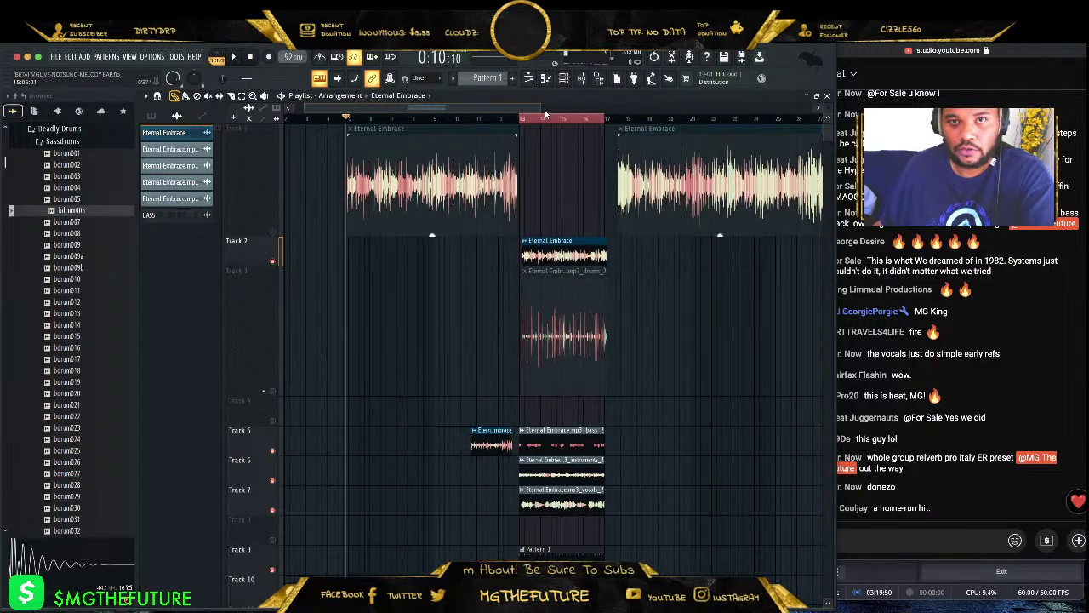
{"action": "scroll", "coordinate": [546, 113], "scroll_direction": "up", "scroll_amount": 3}
{"action": "left_click_drag", "start_coordinate": [475, 105], "coordinate": [426, 109]}
{"action": "scroll", "coordinate": [499, 286], "scroll_direction": "down", "scroll_amount": 4}
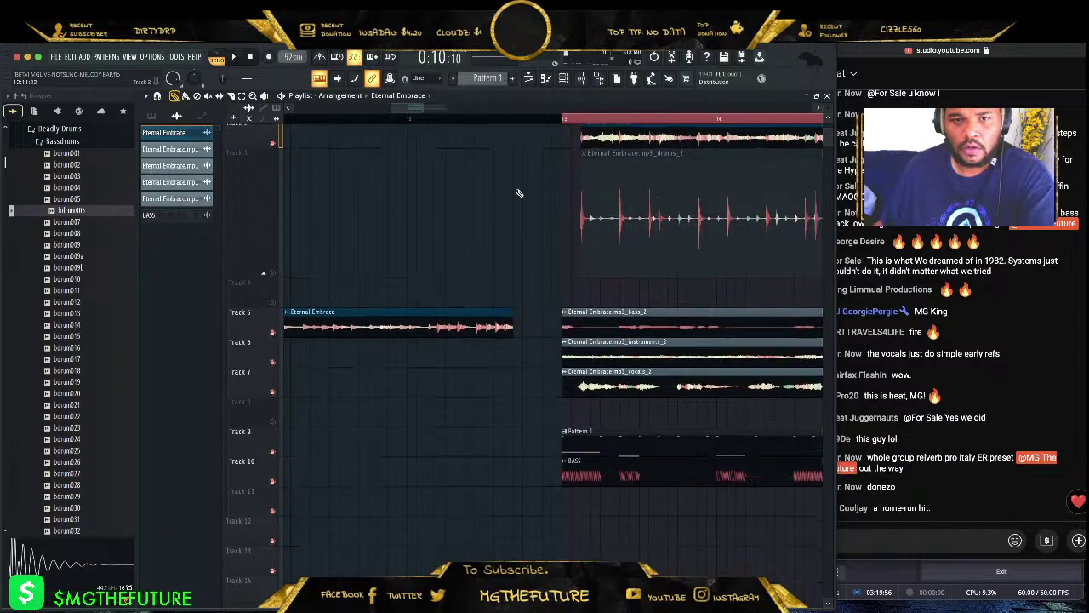
{"action": "left_click_drag", "start_coordinate": [363, 311], "coordinate": [368, 278]}
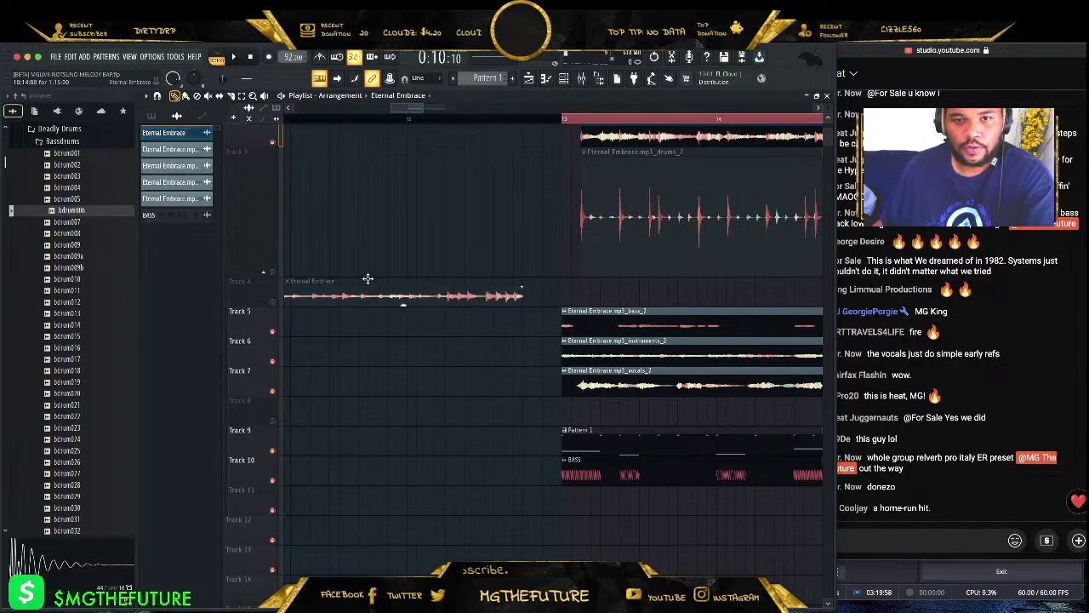
- Unmute Track 4, enlarge its height, and align the end of the intro slice with the start of the stems at bar 13
{"action": "left_click", "coordinate": [274, 303]}
{"action": "left_click_drag", "start_coordinate": [262, 307], "coordinate": [263, 422]}
{"action": "left_click_drag", "start_coordinate": [420, 107], "coordinate": [377, 141]}
{"action": "left_click_drag", "start_coordinate": [517, 314], "coordinate": [563, 334]}
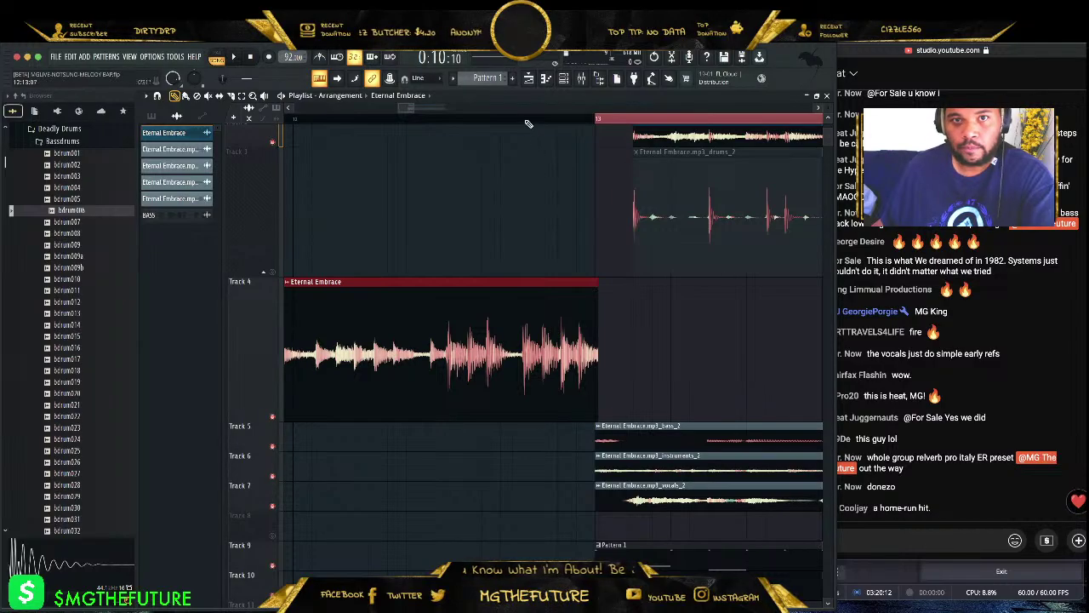
- Play the transition into bar 13, mute Track 2, and reduce the height of Track 3
{"action": "key", "text": "space"}
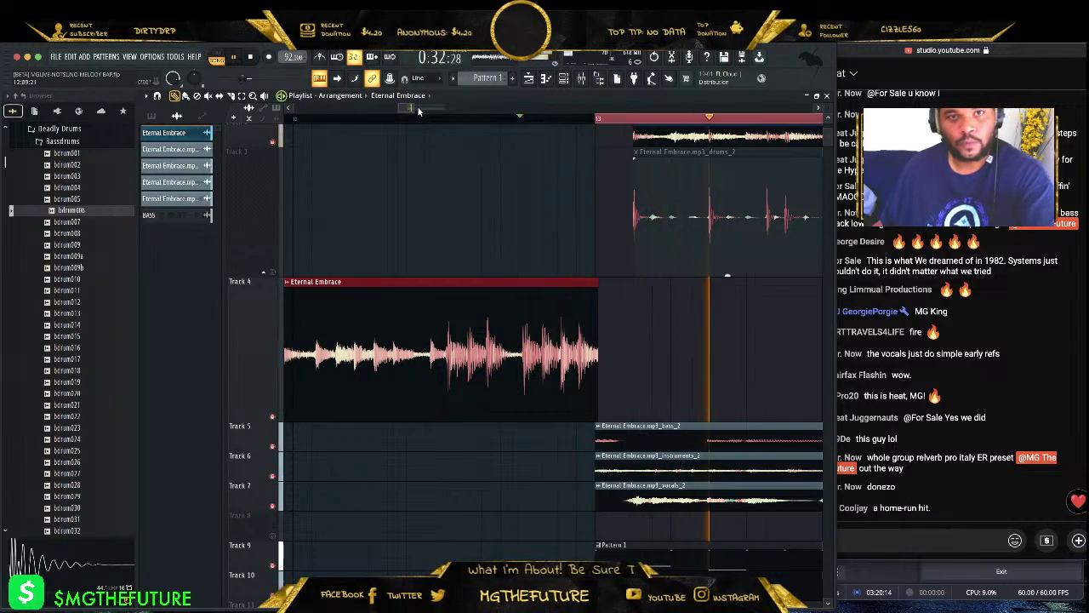
{"action": "scroll", "coordinate": [426, 175], "scroll_direction": "up", "scroll_amount": 3}
{"action": "key", "text": "space"}
{"action": "left_click", "coordinate": [277, 261]}
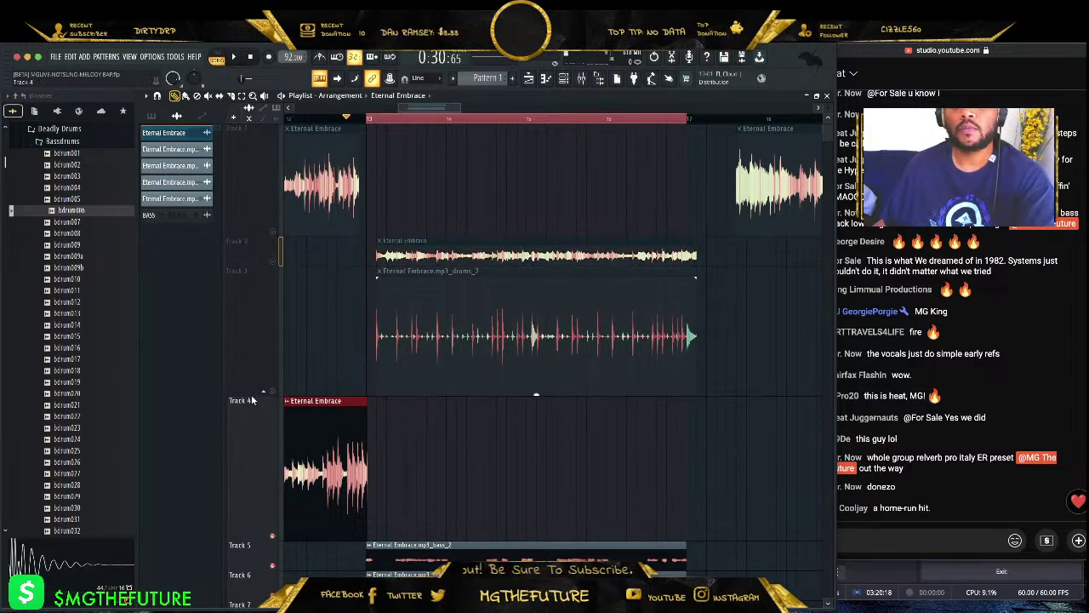
{"action": "left_click_drag", "start_coordinate": [252, 398], "coordinate": [271, 245]}
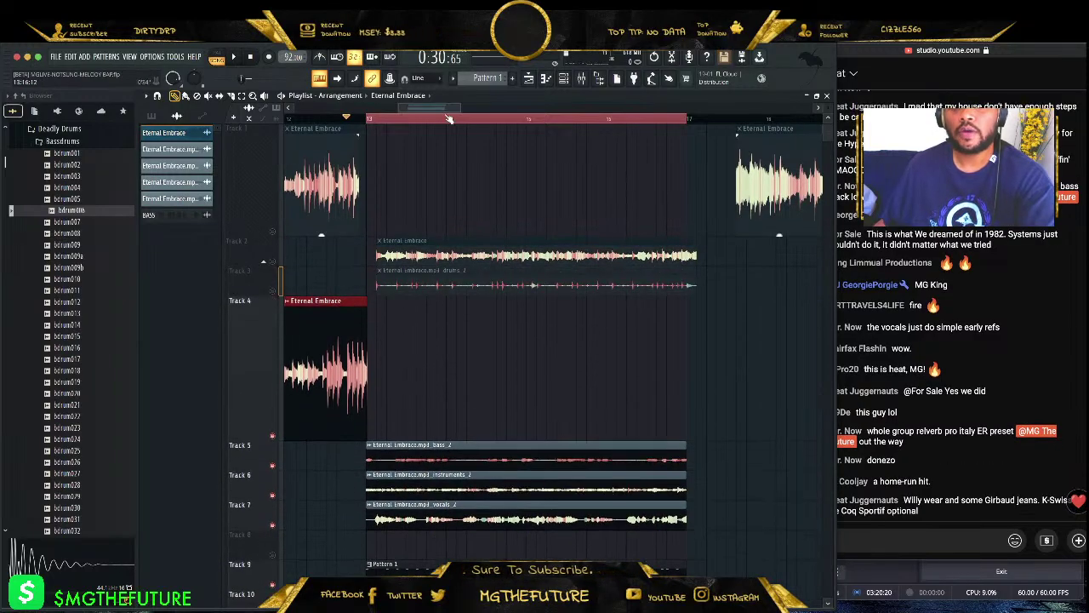
- Audition the arrangement from just before the intro slice on Track 4 into the stems, and check the live chat for suggestions
{"action": "scroll", "coordinate": [449, 121], "scroll_direction": "left", "scroll_amount": 3}
{"action": "left_click", "coordinate": [449, 121]}
{"action": "key", "text": "space"}
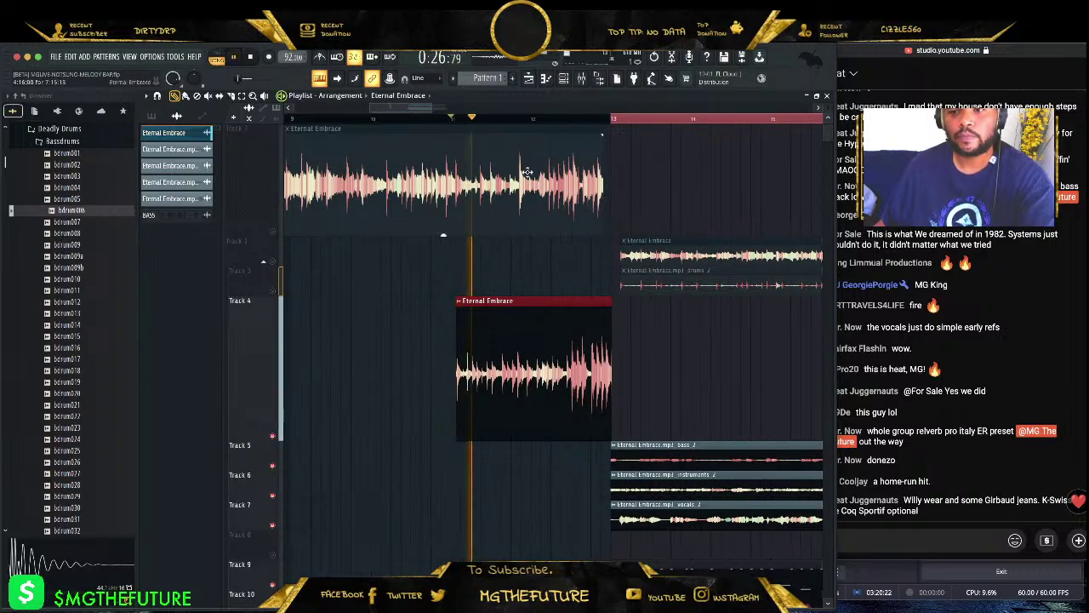
{"action": "left_click", "coordinate": [964, 475]}
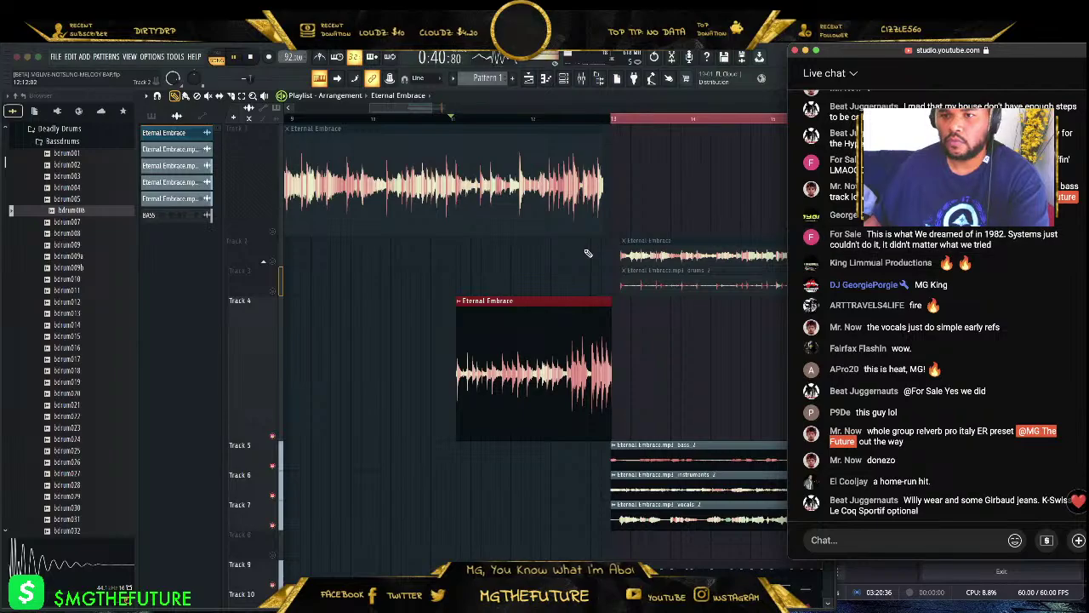
{"action": "left_click", "coordinate": [436, 287]}
- Add UAD RealVerb-Pro to the second effect slot of the vocals mixer track
{"action": "key", "text": "F9"}
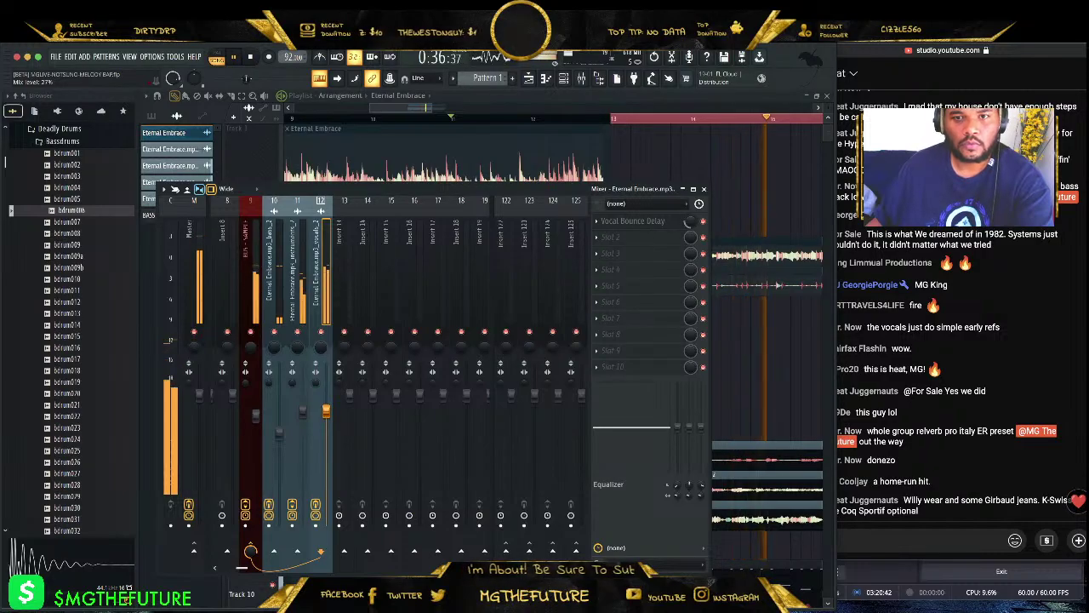
{"action": "left_click", "coordinate": [602, 242]}
{"action": "mouse_move", "coordinate": [607, 250]}
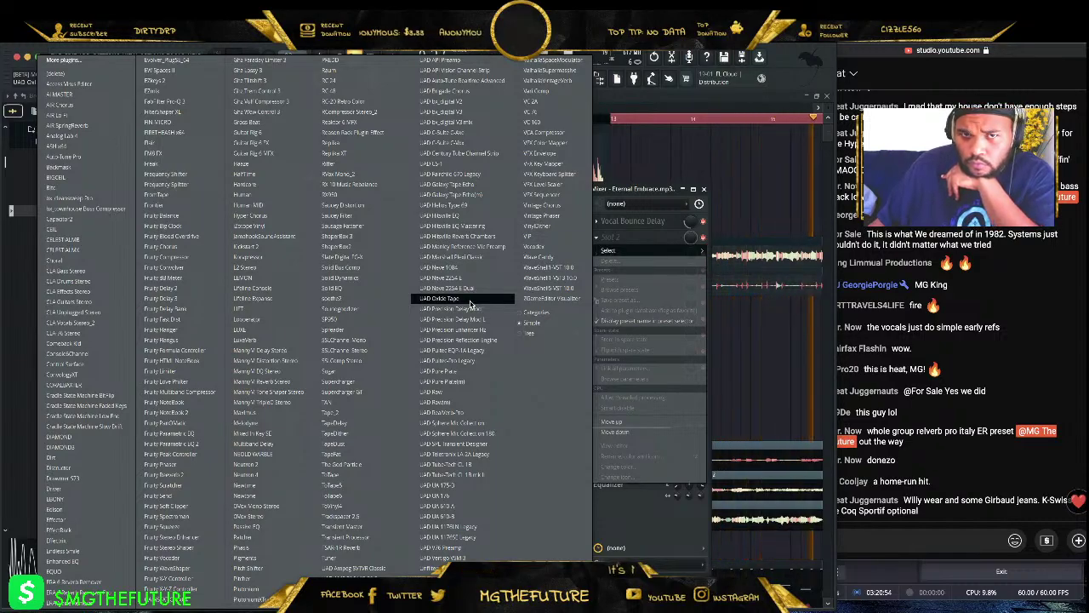
{"action": "left_click", "coordinate": [463, 412]}
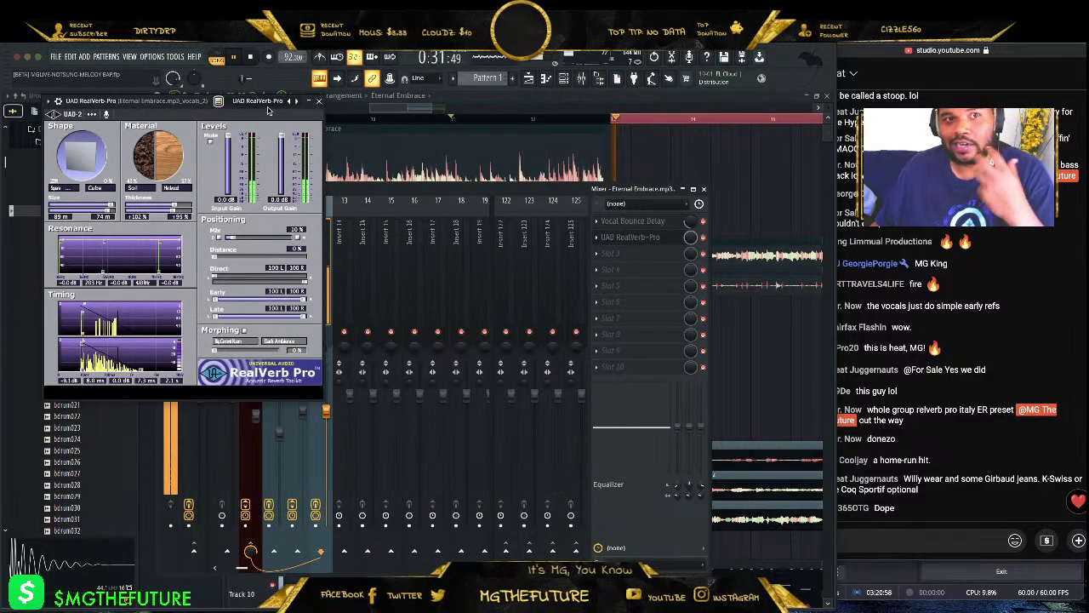
- Load the FWB BACK SPACE + ITALY preset into RealVerb-Pro and set its wet/dry mix to 30%
{"action": "right_click", "coordinate": [86, 123]}
{"action": "left_click", "coordinate": [111, 128]}
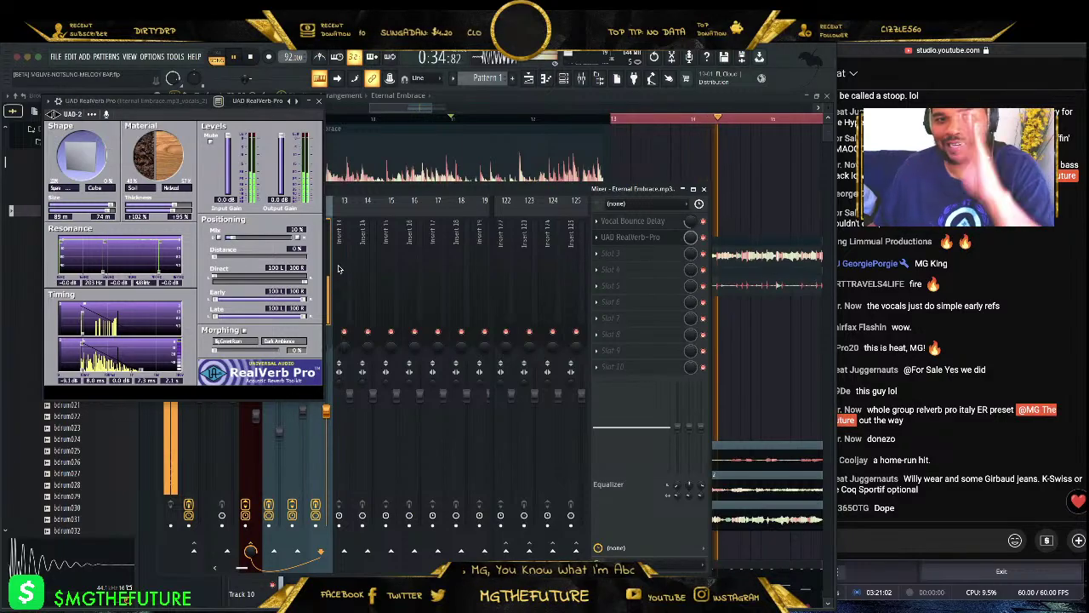
{"action": "left_click", "coordinate": [395, 240]}
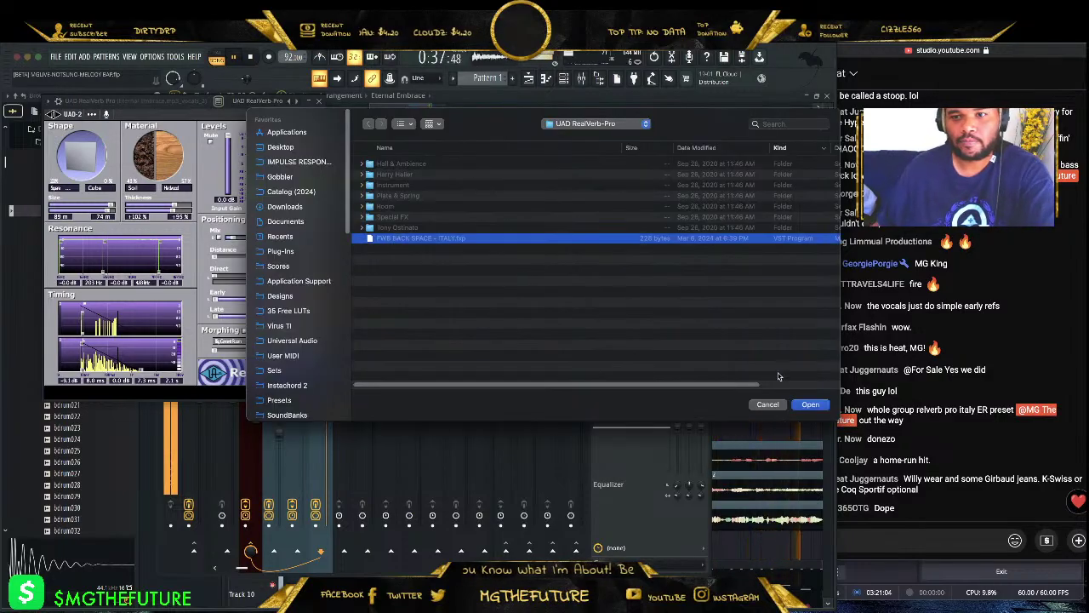
{"action": "left_click", "coordinate": [809, 405]}
{"action": "left_click_drag", "start_coordinate": [292, 242], "coordinate": [288, 244]}
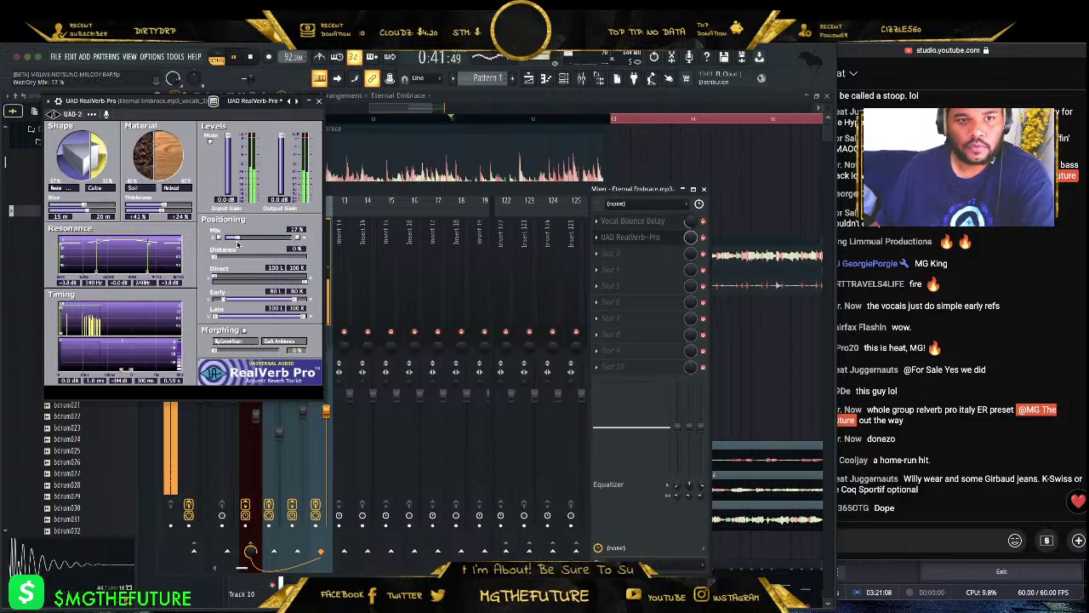
{"action": "left_click_drag", "start_coordinate": [233, 243], "coordinate": [246, 241]}
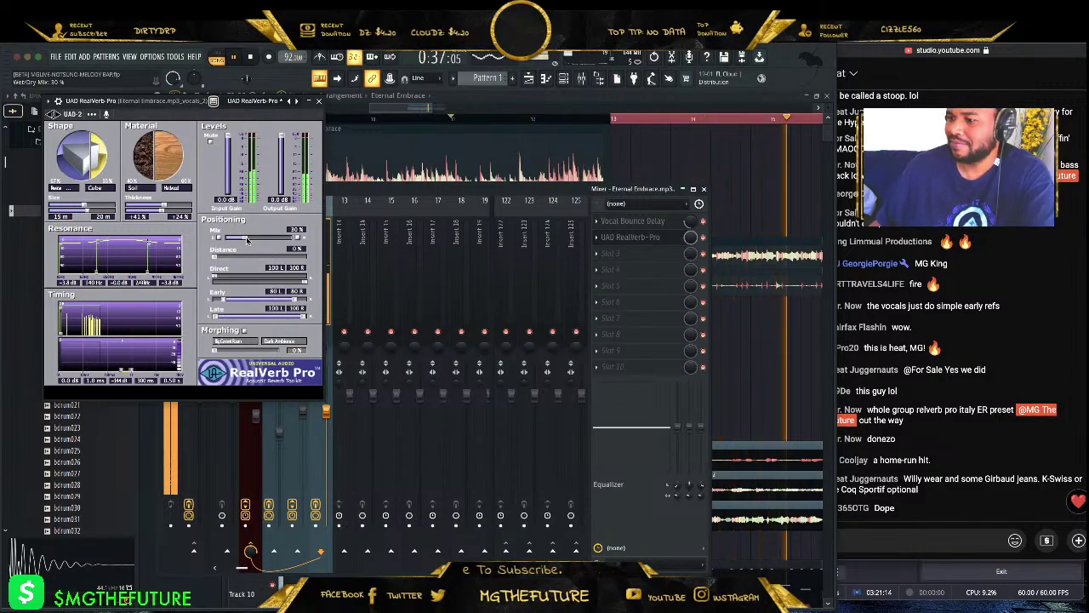
- Cut the vocals track's low EQ band to about -17.6 dB at 127 Hz and raise its mixer fader slightly to 90%
{"action": "left_click", "coordinate": [410, 220]}
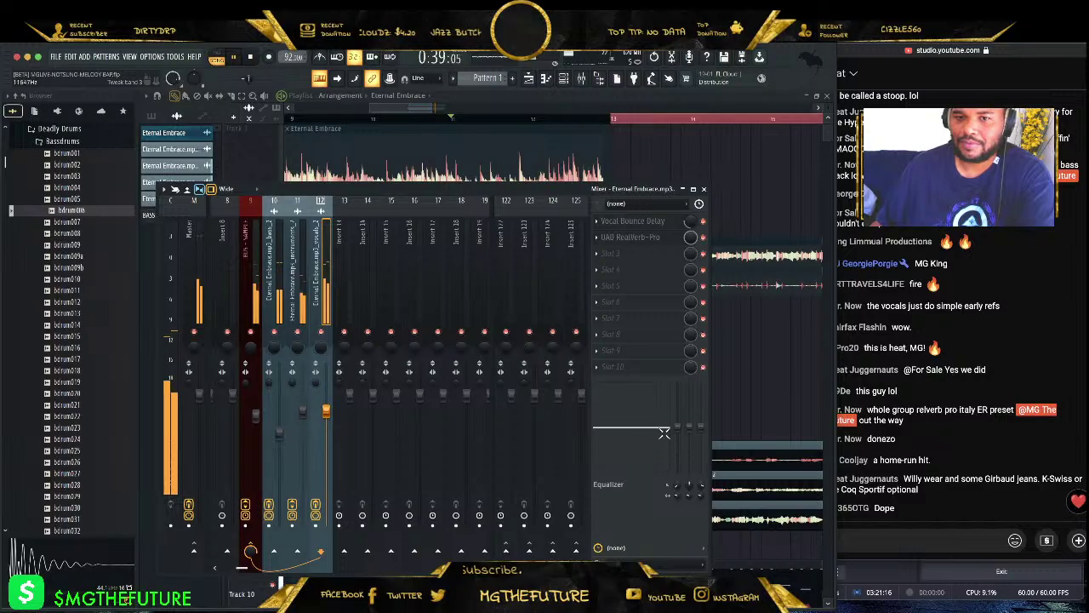
{"action": "left_click_drag", "start_coordinate": [681, 487], "coordinate": [669, 511]}
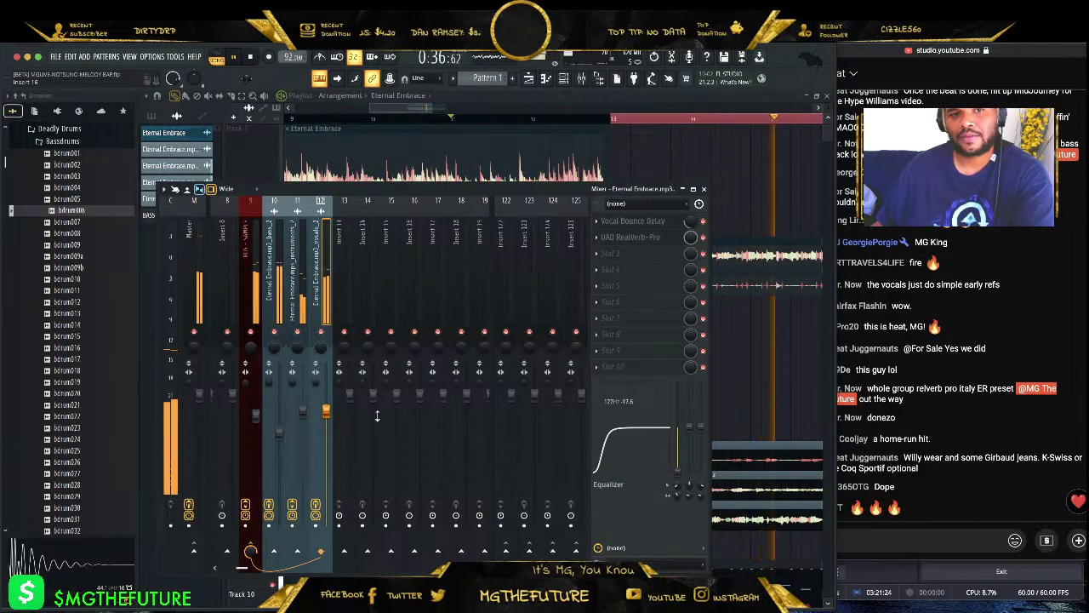
{"action": "left_click_drag", "start_coordinate": [326, 411], "coordinate": [326, 409]}
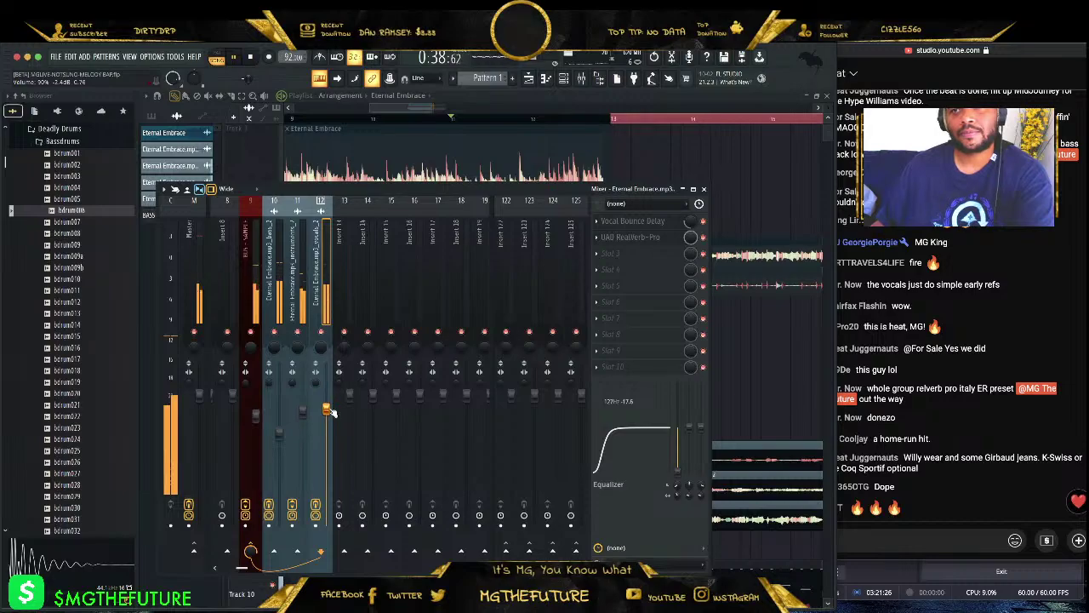
- Rename the Eternal Embrace channel to "intro" and route it to mixer track 11
{"action": "left_click", "coordinate": [706, 189]}
{"action": "key", "text": "F6"}
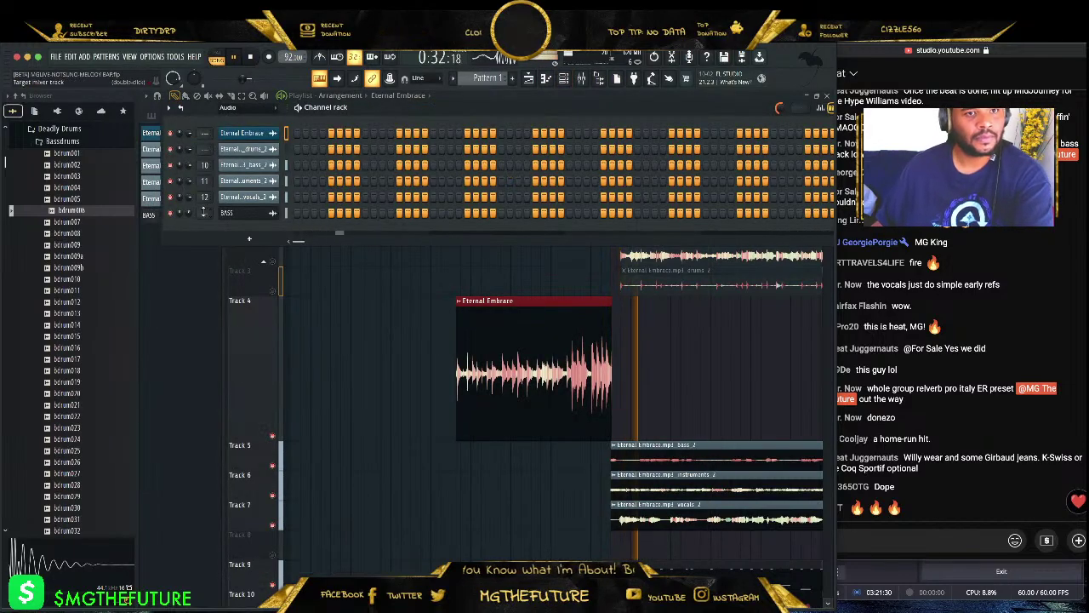
{"action": "key", "text": "space"}
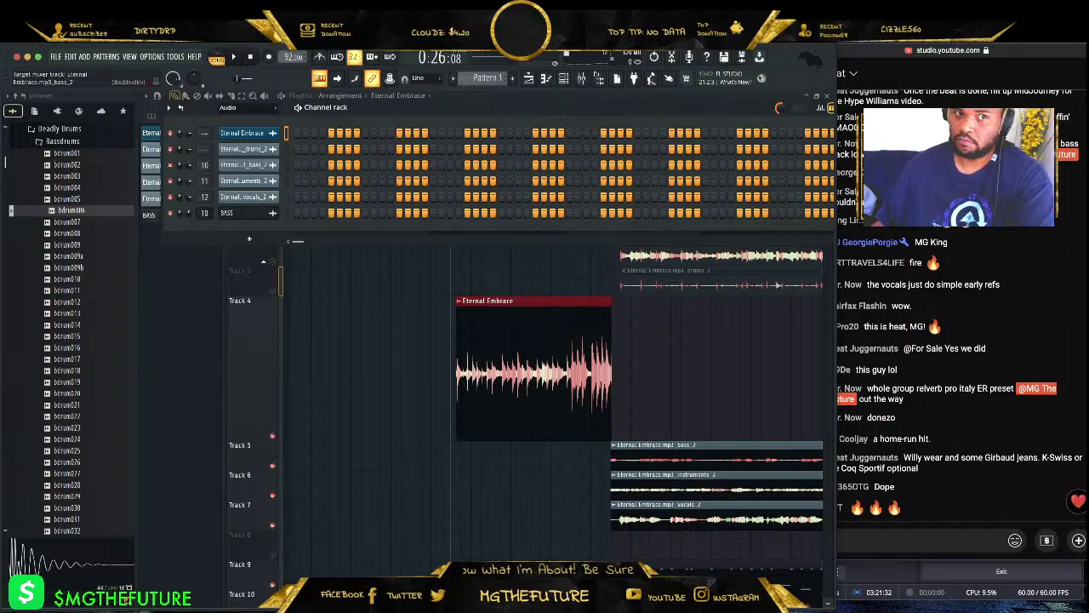
{"action": "key", "text": "F6"}
{"action": "key", "text": "space"}
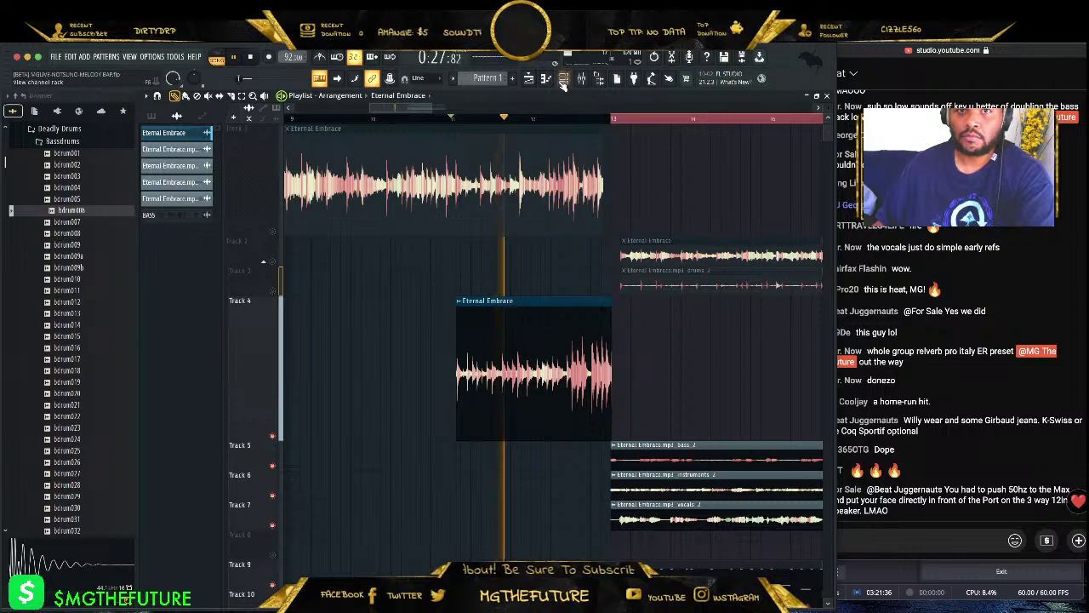
{"action": "key", "text": "F6"}
{"action": "key", "text": "space"}
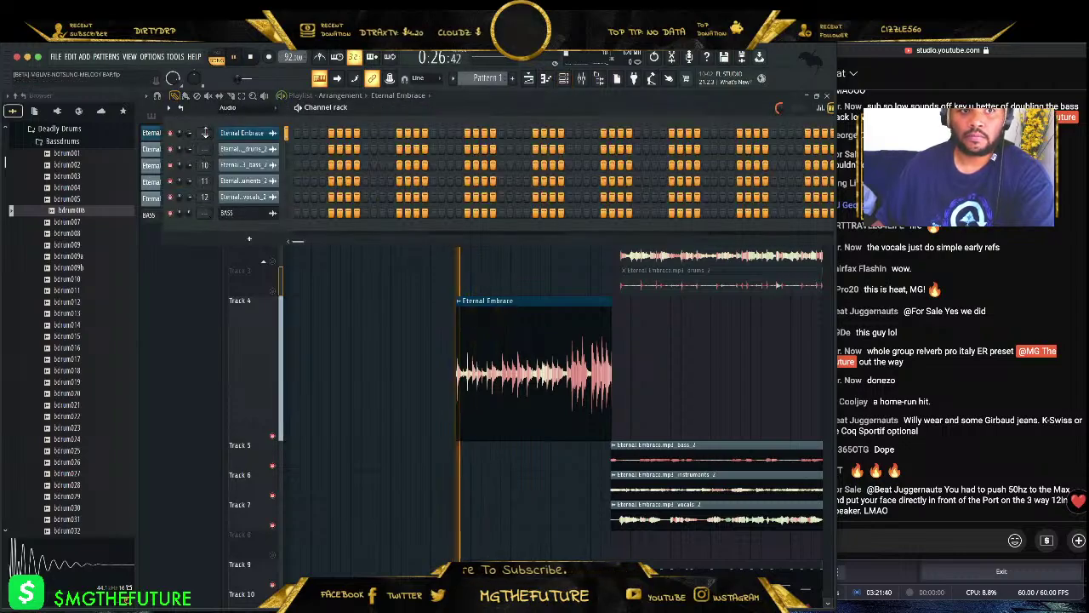
{"action": "right_click", "coordinate": [235, 137]}
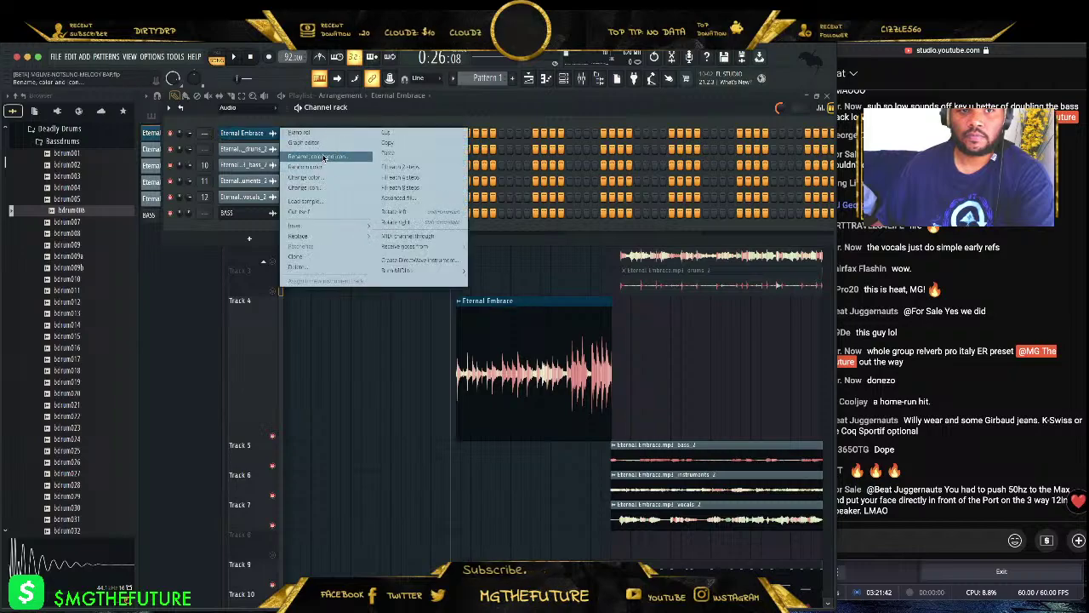
{"action": "left_click", "coordinate": [324, 158]}
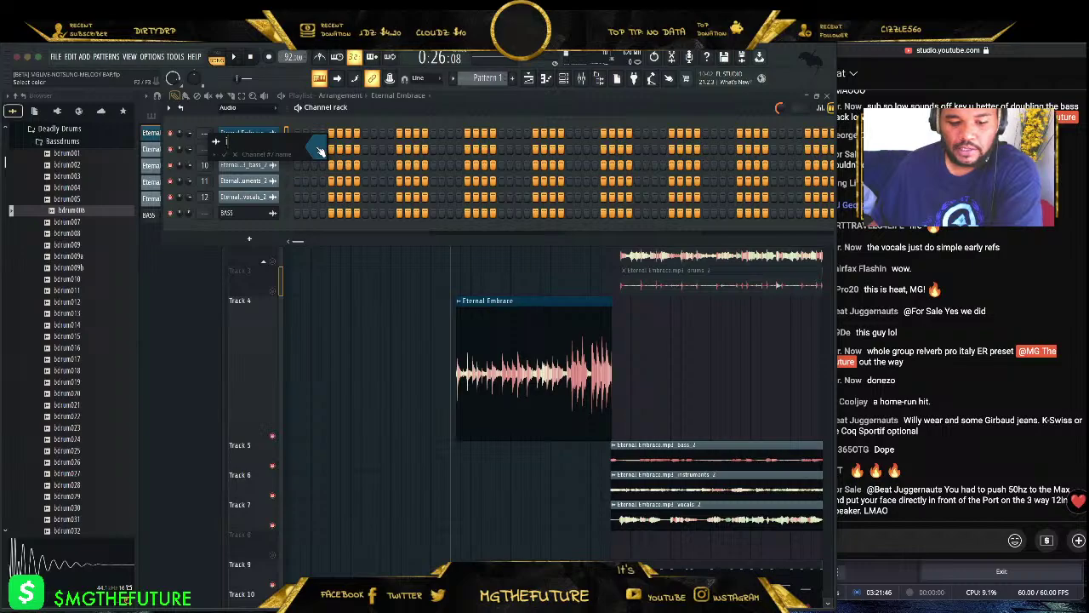
{"action": "key", "text": "Return"}
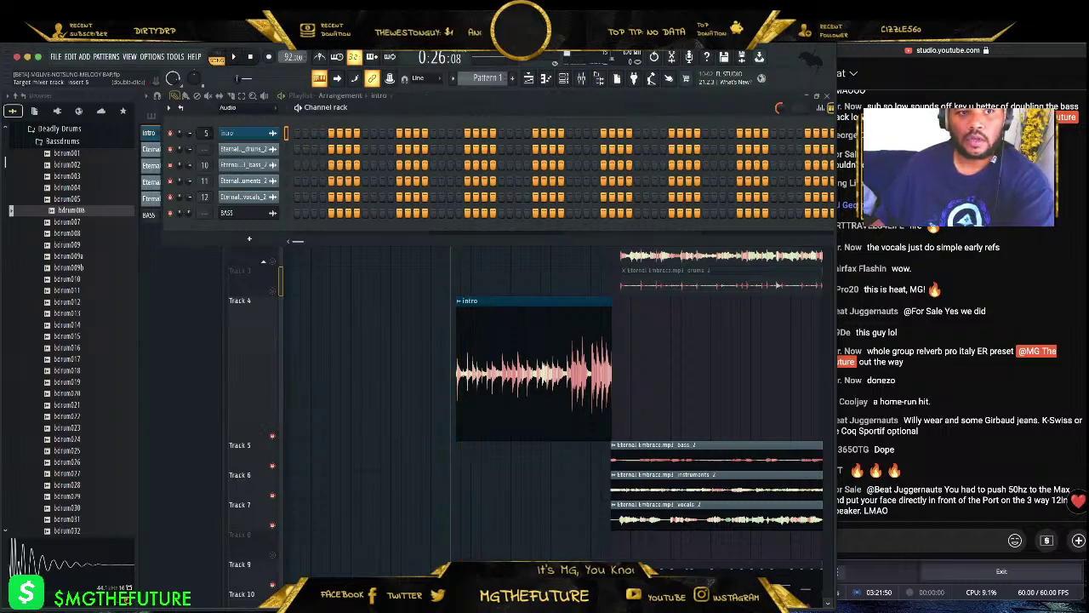
- Audition the intro clip on Track 4 leading into the stems, Pattern 1 and BASS clips
{"action": "key", "text": "F6"}
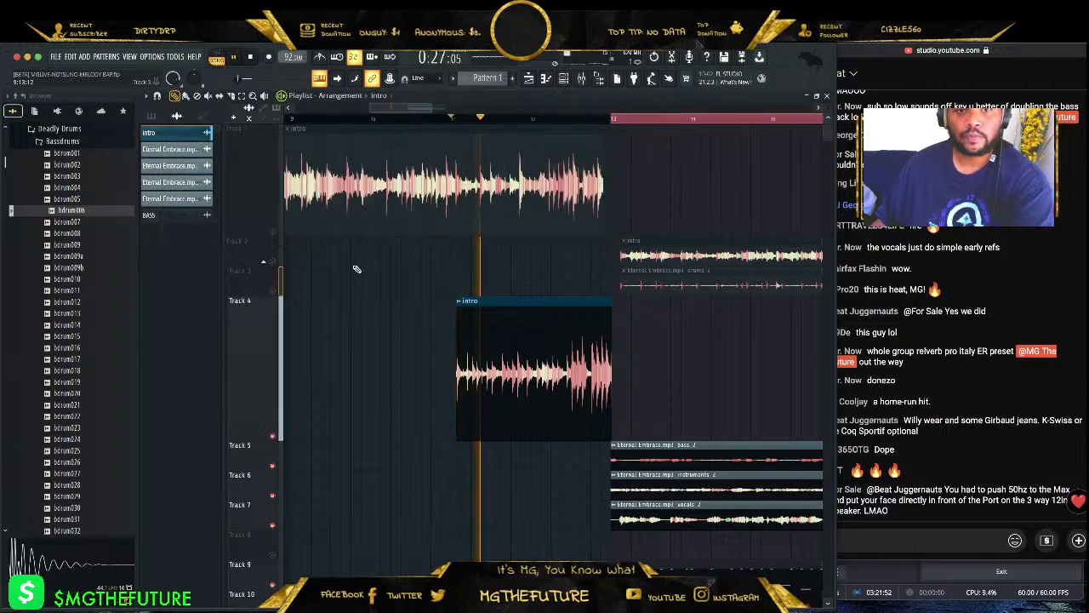
{"action": "scroll", "coordinate": [616, 265], "scroll_direction": "down", "scroll_amount": 6}
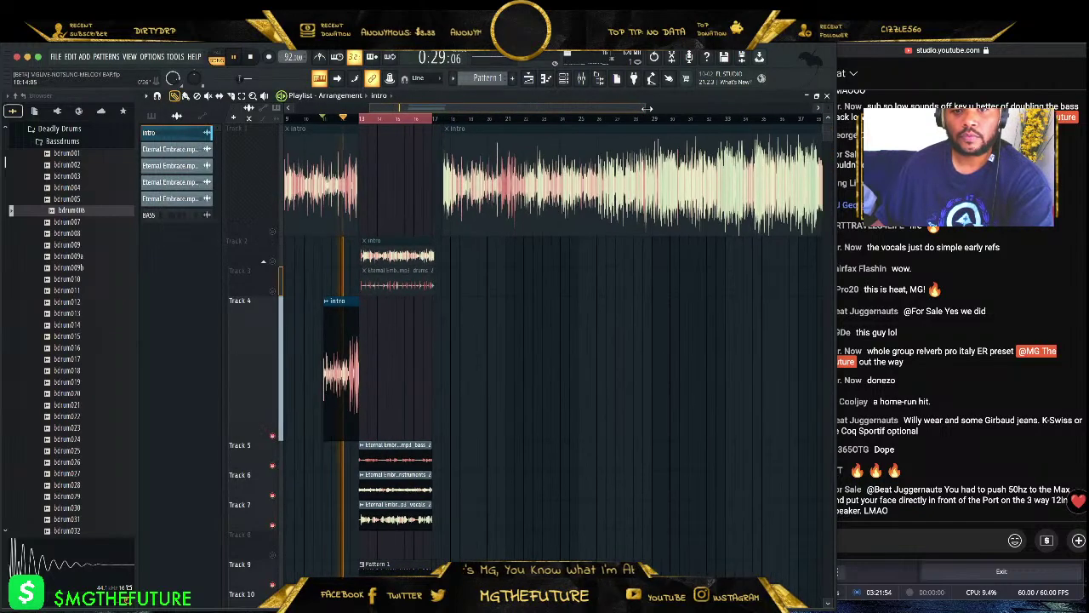
{"action": "scroll", "coordinate": [616, 265], "scroll_direction": "down", "scroll_amount": 2}
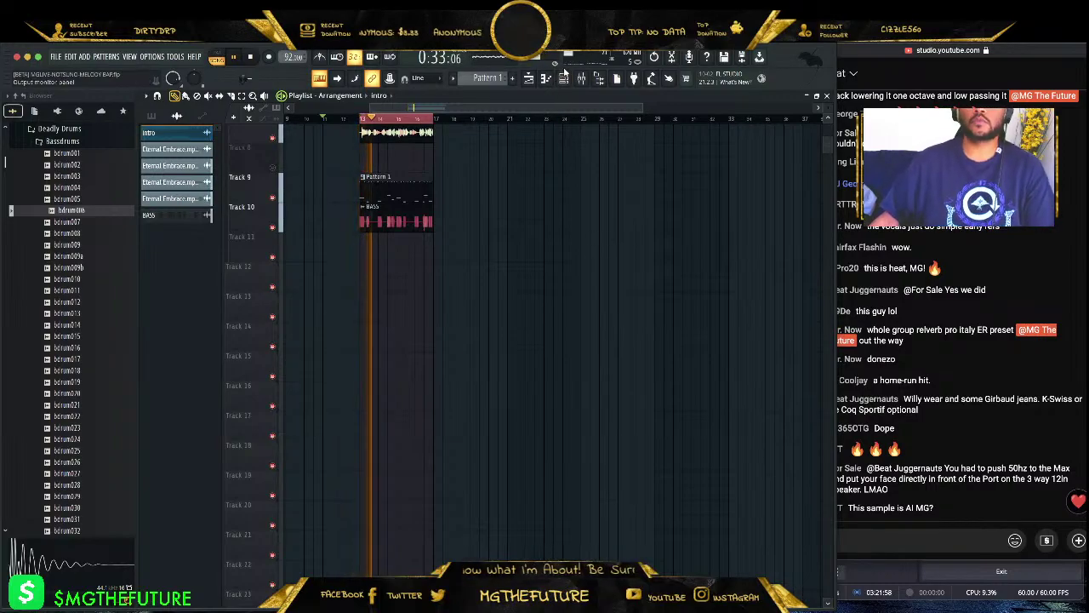
{"action": "key", "text": "F6"}
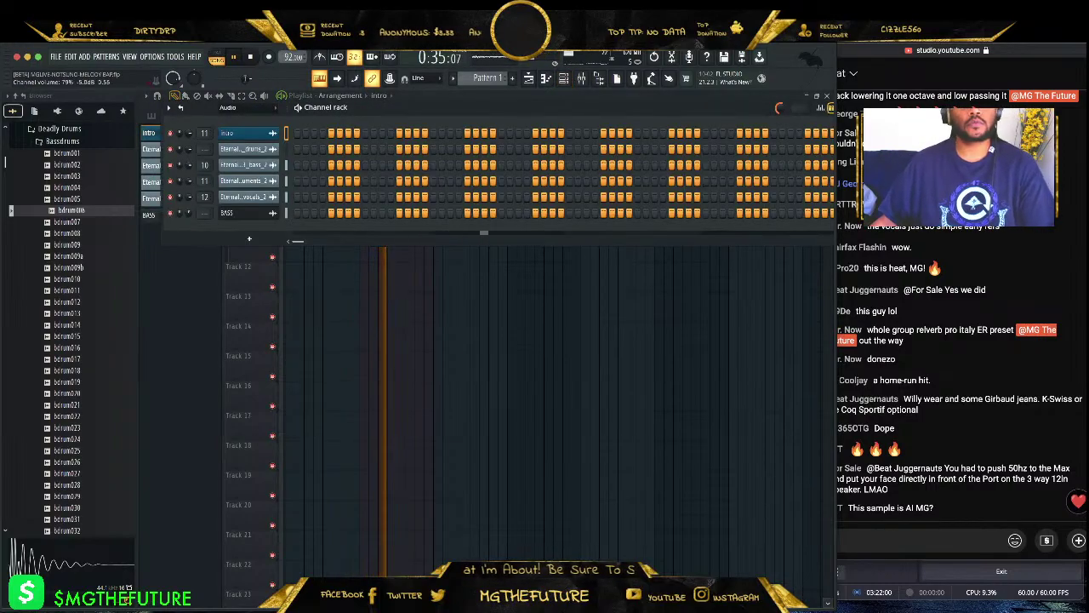
{"action": "key", "text": "F6"}
- Duplicate the three stem clips, Pattern 1 and BASS directly after the originals, from bar 17 to bar 21
{"action": "scroll", "coordinate": [462, 304], "scroll_direction": "up", "scroll_amount": 8}
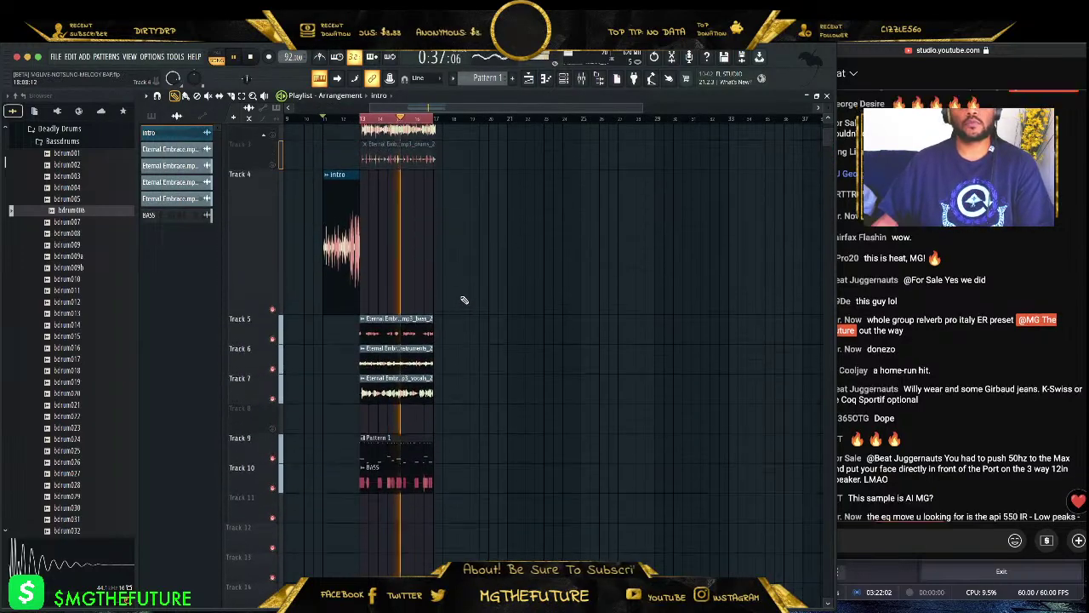
{"action": "left_click_drag", "start_coordinate": [642, 106], "coordinate": [442, 108]}
{"action": "left_click_drag", "start_coordinate": [616, 322], "coordinate": [440, 516]}
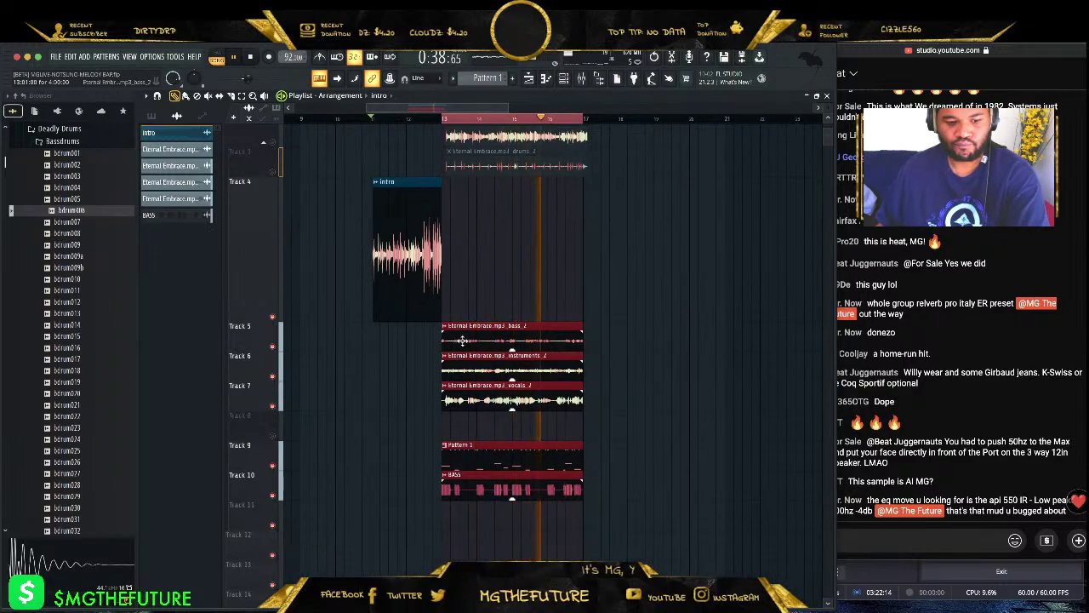
{"action": "key", "text": "ctrl+b"}
{"action": "left_click", "coordinate": [545, 272]}
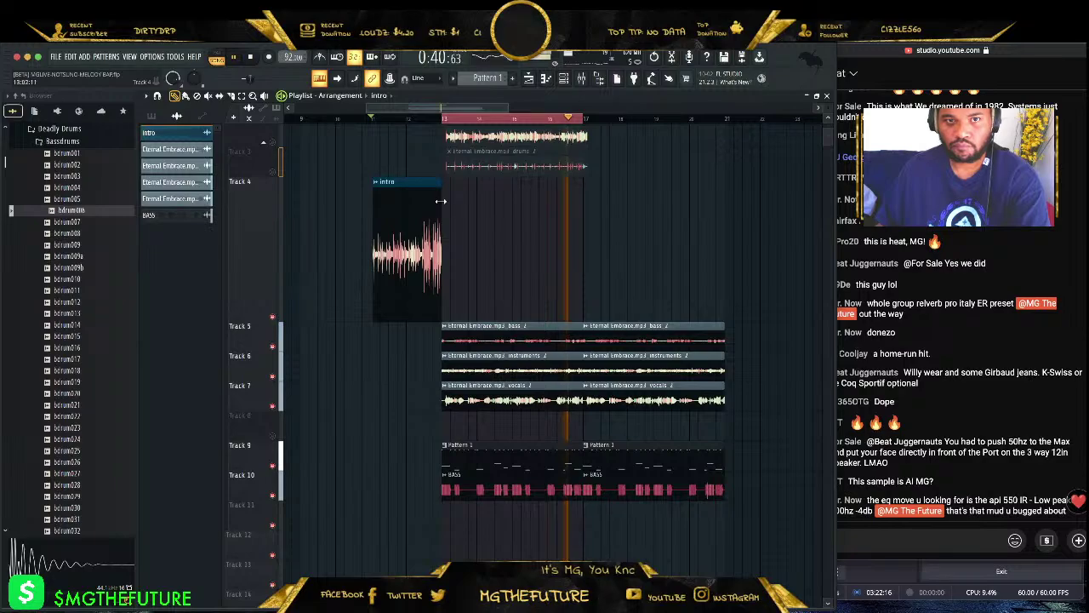
- Place a copy of the intro clip on Track 4 ending at bar 21 and slice off its first part, keeping the final section
{"action": "left_click", "coordinate": [700, 213]}
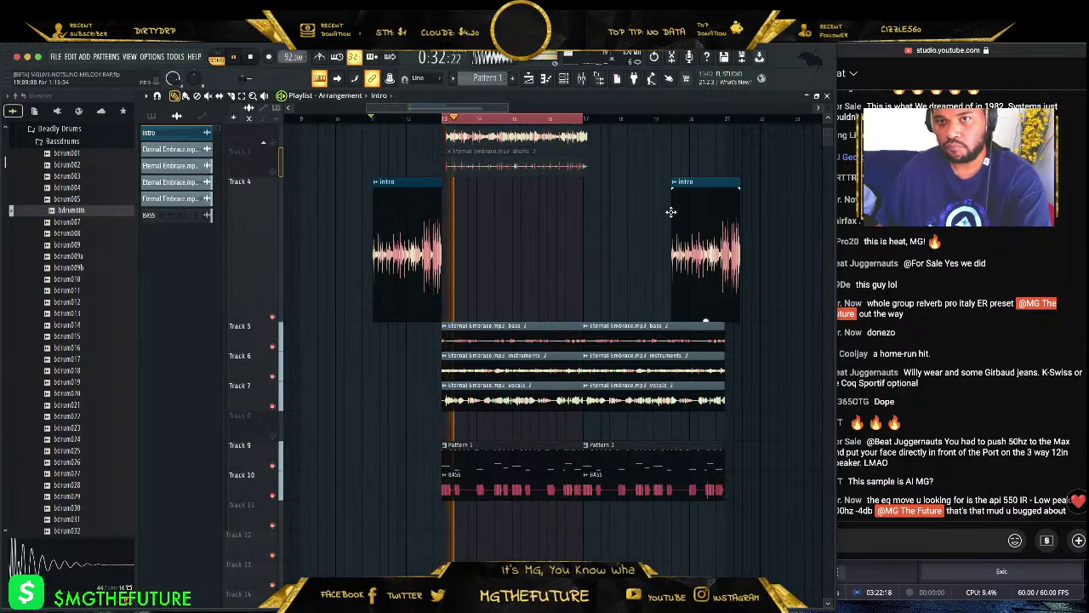
{"action": "left_click_drag", "start_coordinate": [706, 183], "coordinate": [694, 184]}
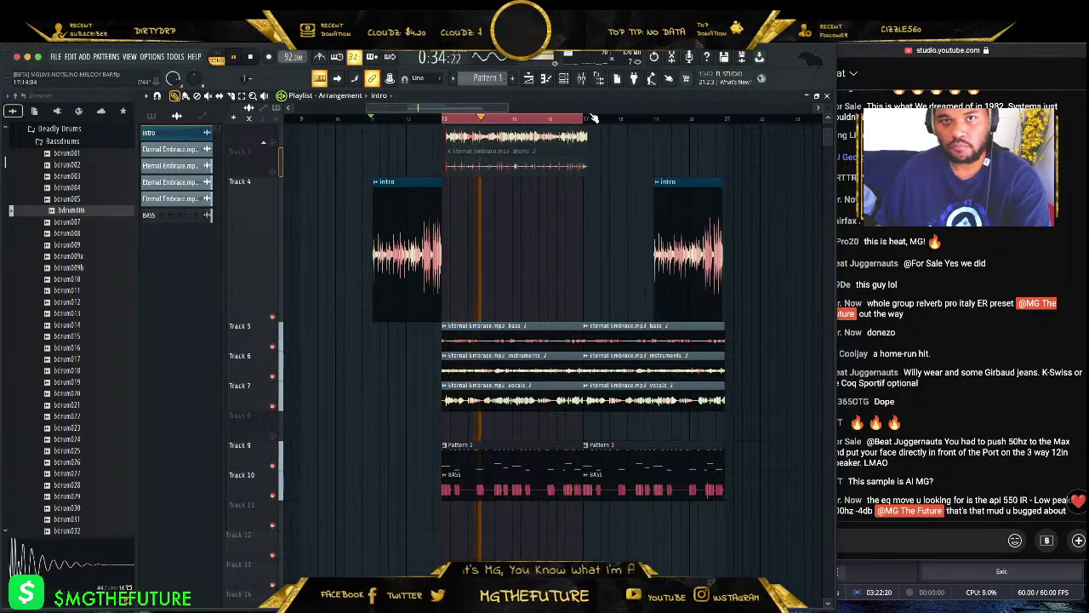
{"action": "left_click_drag", "start_coordinate": [509, 108], "coordinate": [478, 107]}
{"action": "left_click_drag", "start_coordinate": [532, 182], "coordinate": [551, 182]}
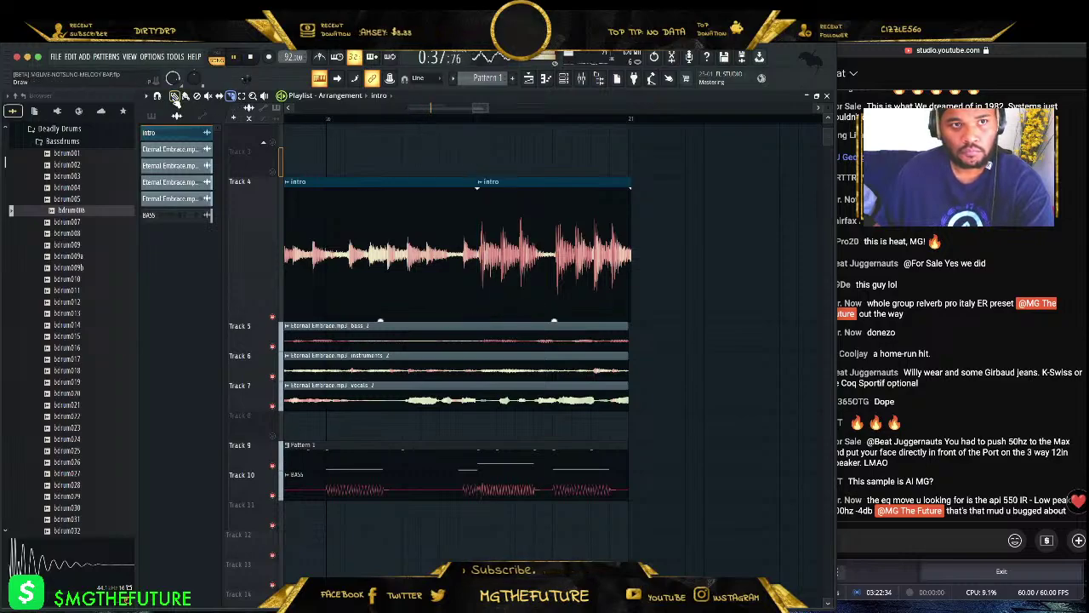
{"action": "right_click", "coordinate": [420, 243]}
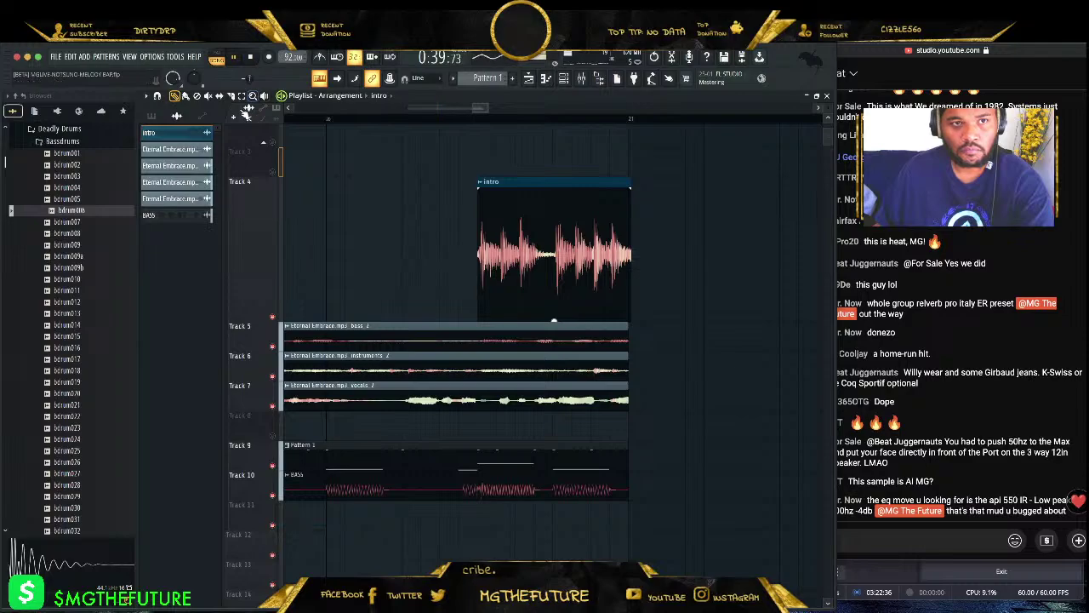
- Slice the bass and instruments clips where the short intro slice begins and delete their end pieces
{"action": "left_click_drag", "start_coordinate": [481, 381], "coordinate": [479, 325]}
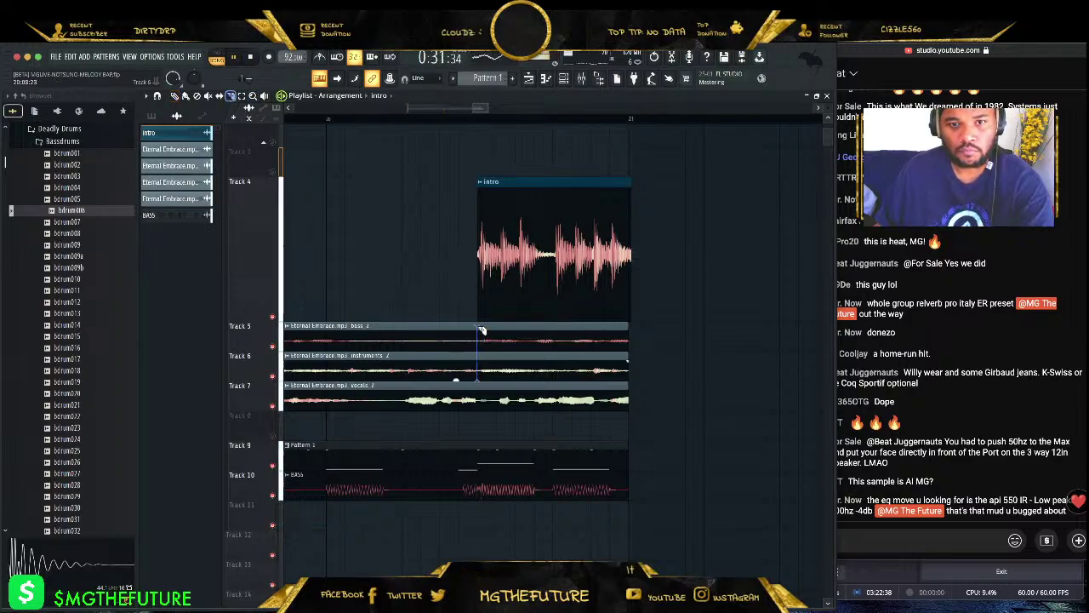
{"action": "right_click", "coordinate": [552, 337]}
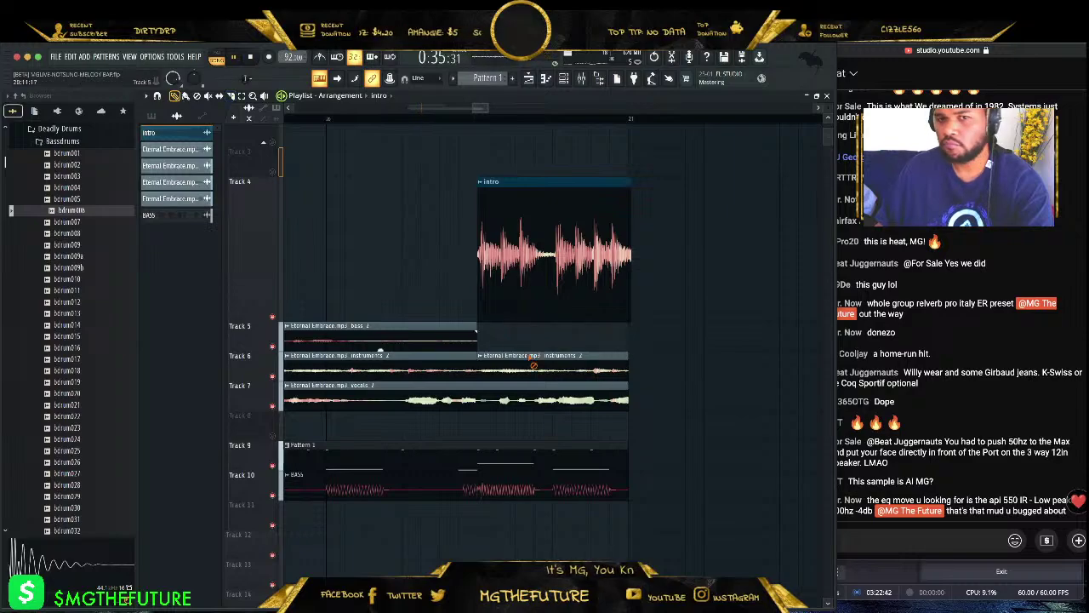
{"action": "right_click", "coordinate": [553, 367]}
- Loop playback over bars 17 to 21 and trim the second Pattern 1 and BASS clips back to the start of the intro slice
{"action": "mouse_move", "coordinate": [486, 110]}
{"action": "left_mouse_down"}
{"action": "mouse_move", "coordinate": [505, 105]}
{"action": "mouse_move", "coordinate": [477, 109]}
{"action": "left_mouse_up"}
{"action": "left_click_drag", "start_coordinate": [729, 117], "coordinate": [490, 118]}
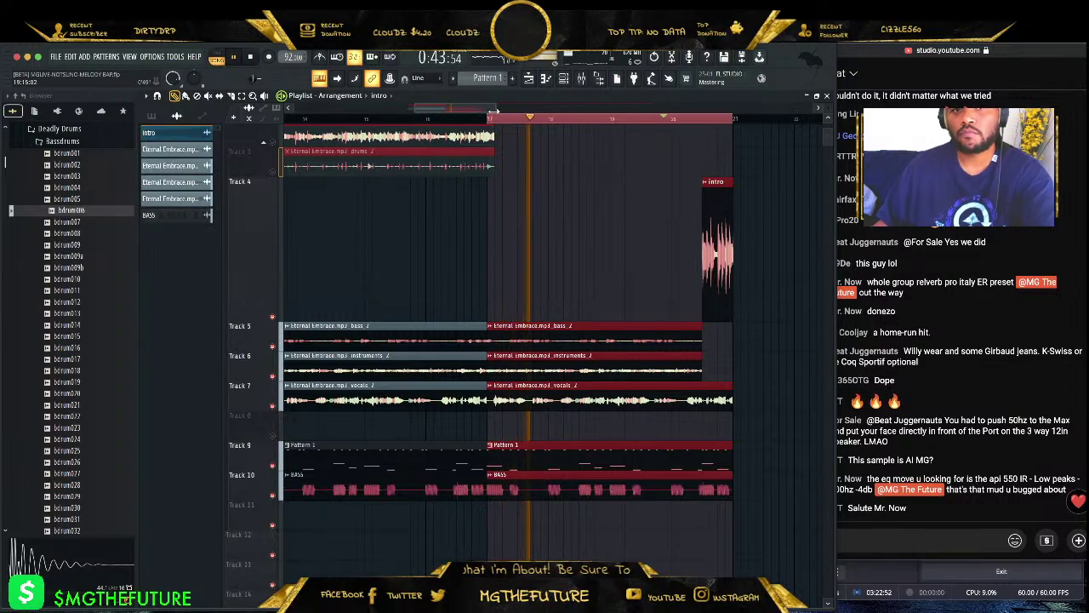
{"action": "mouse_move", "coordinate": [472, 109]}
{"action": "left_mouse_down"}
{"action": "mouse_move", "coordinate": [442, 109]}
{"action": "mouse_move", "coordinate": [480, 106]}
{"action": "left_mouse_up"}
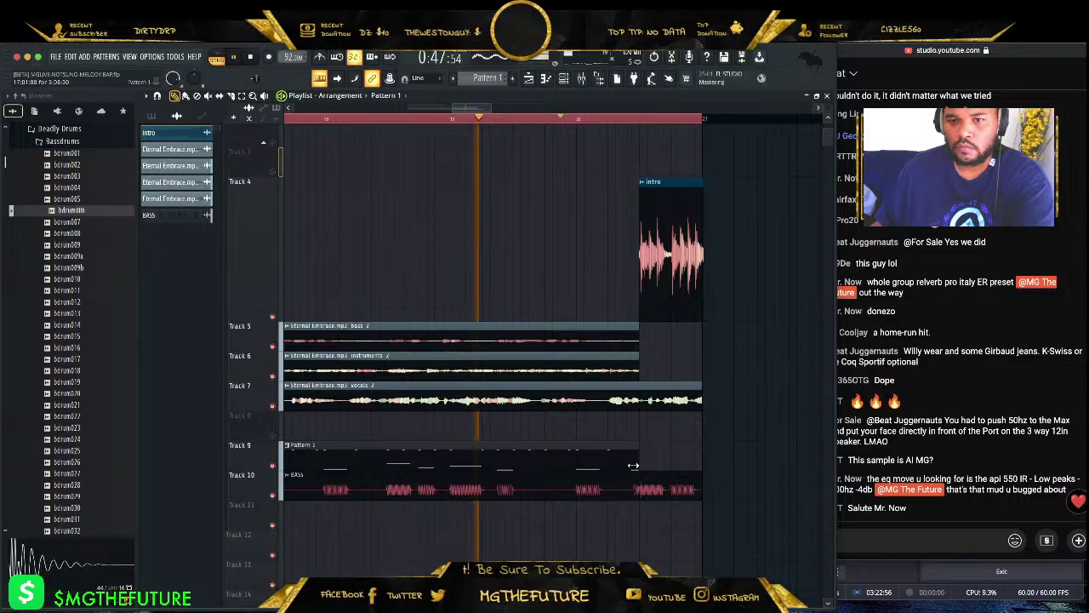
{"action": "right_click", "coordinate": [672, 464]}
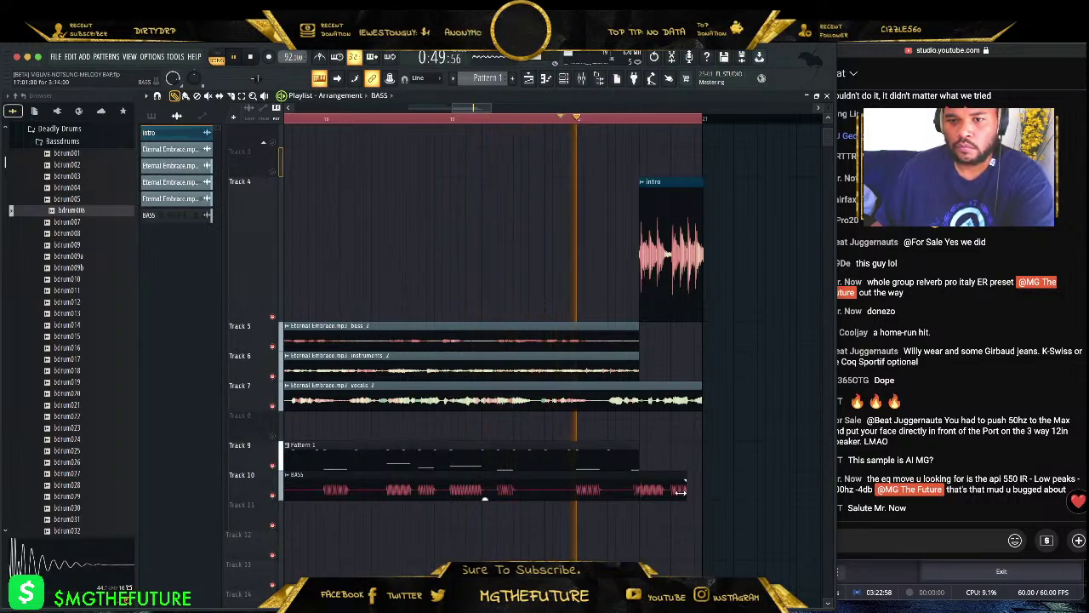
{"action": "right_click", "coordinate": [681, 492]}
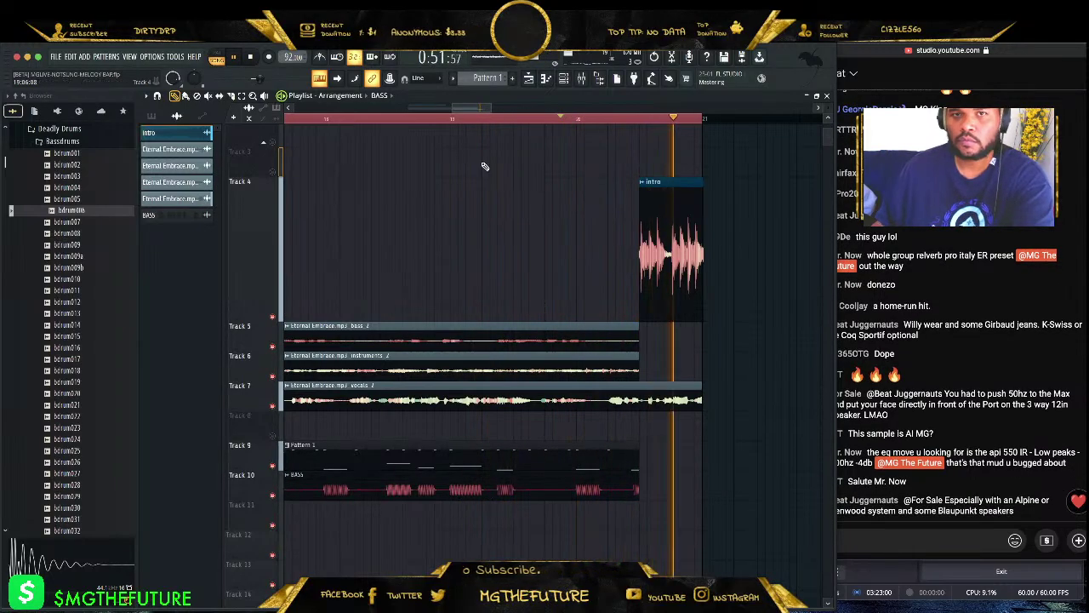
- Raise the intro channel's volume to about 97% in the channel rack
{"action": "left_click", "coordinate": [563, 78]}
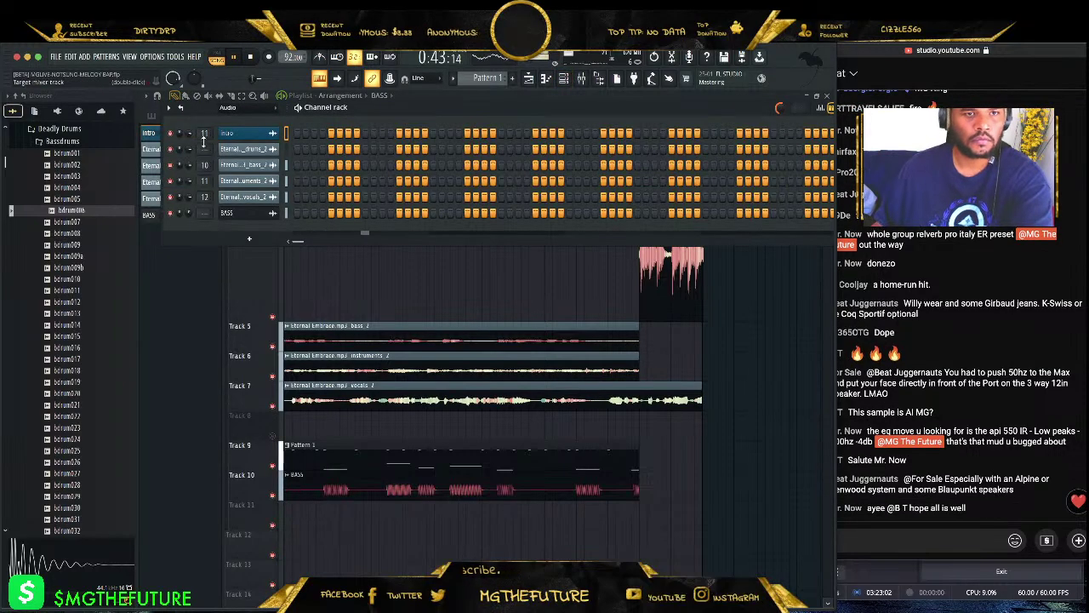
{"action": "left_click", "coordinate": [242, 133]}
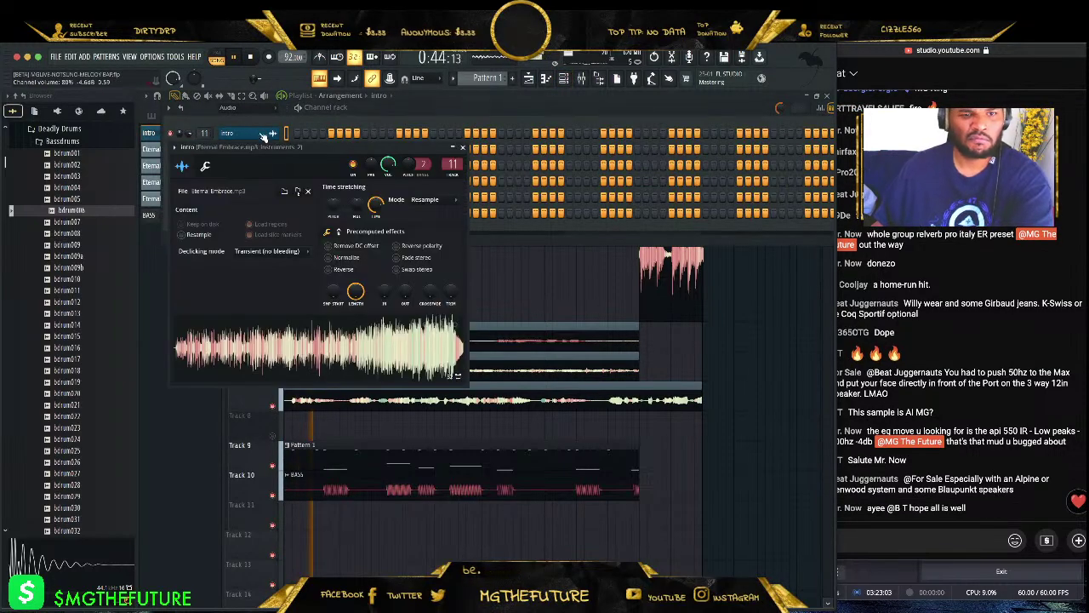
{"action": "left_click", "coordinate": [463, 147]}
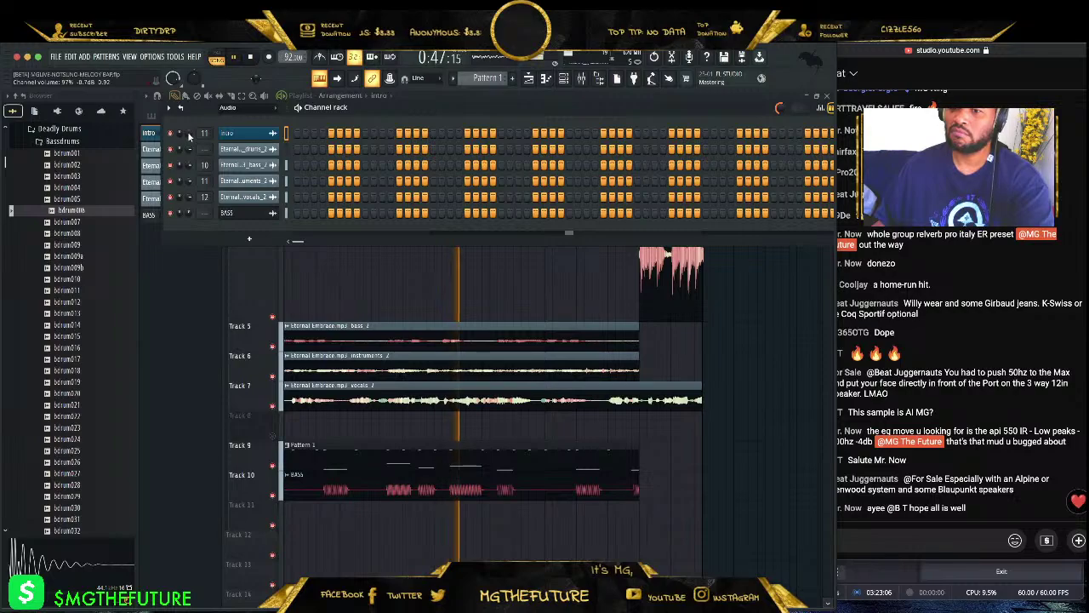
- Check the EQ suggestion in the live chat and add UAD Pultec-Pro Legacy to the sixth effect slot of BUS - SAMPLE
{"action": "left_click", "coordinate": [880, 52]}
{"action": "left_click_drag", "start_coordinate": [880, 51], "coordinate": [861, 51]}
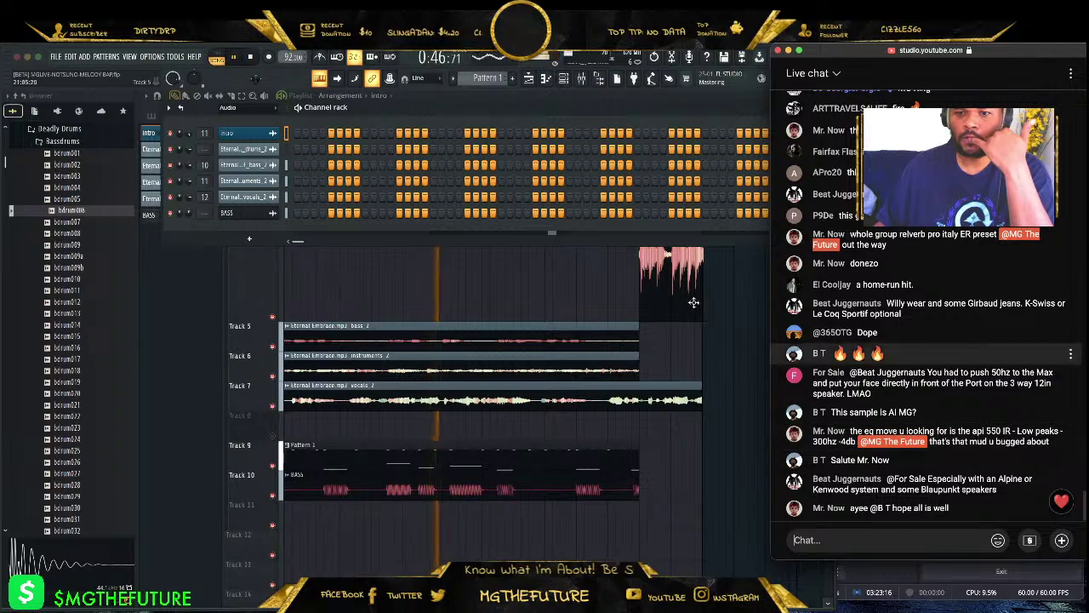
{"action": "left_click", "coordinate": [582, 79]}
{"action": "left_click", "coordinate": [410, 269]}
{"action": "left_click", "coordinate": [647, 302]}
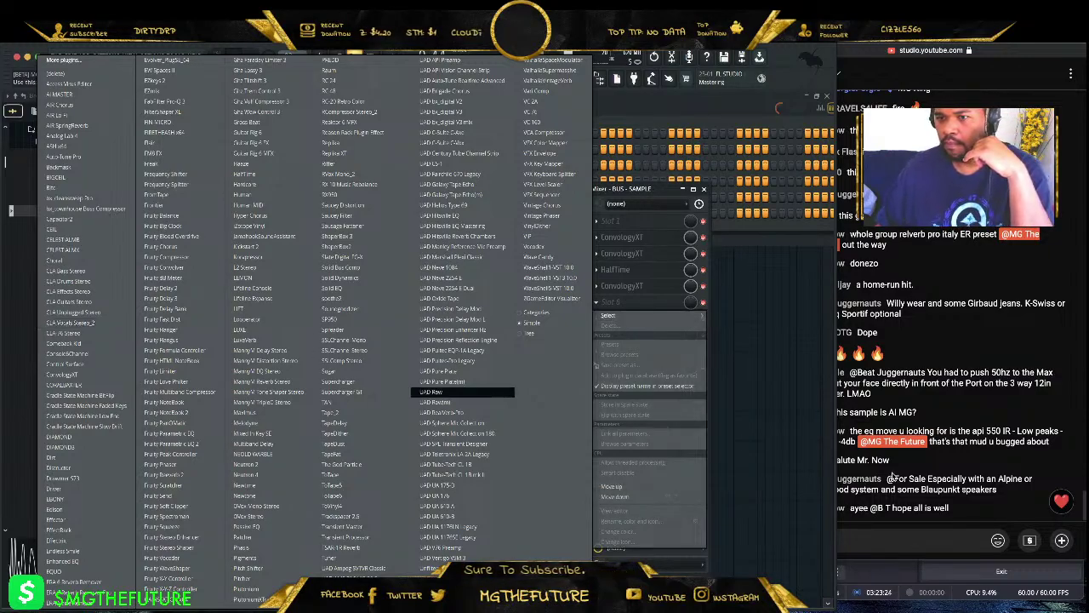
{"action": "left_click", "coordinate": [634, 305]}
{"action": "left_click", "coordinate": [603, 303]}
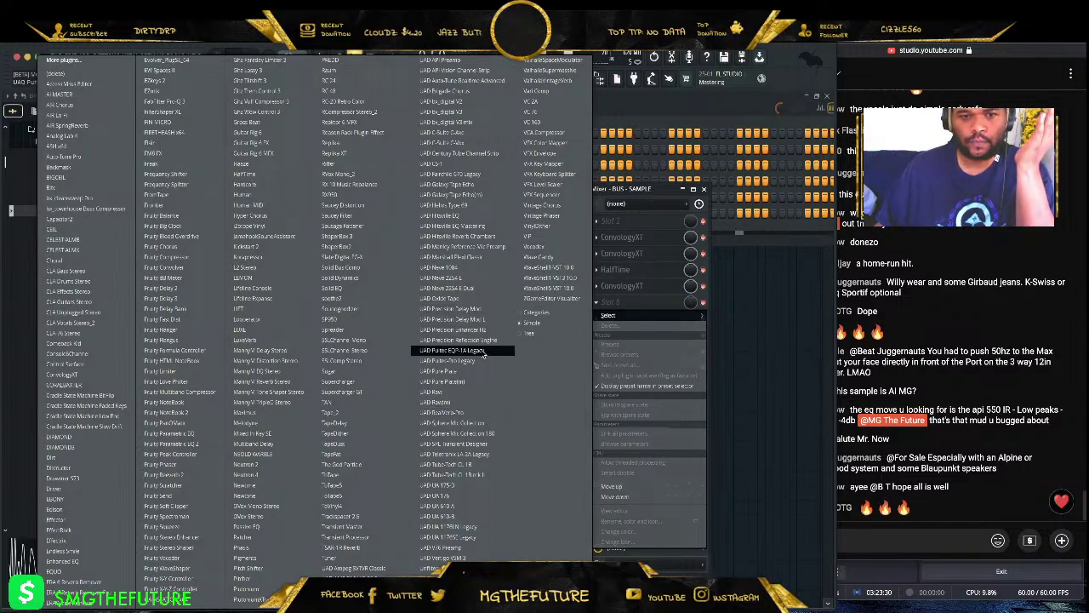
{"action": "left_click", "coordinate": [509, 362]}
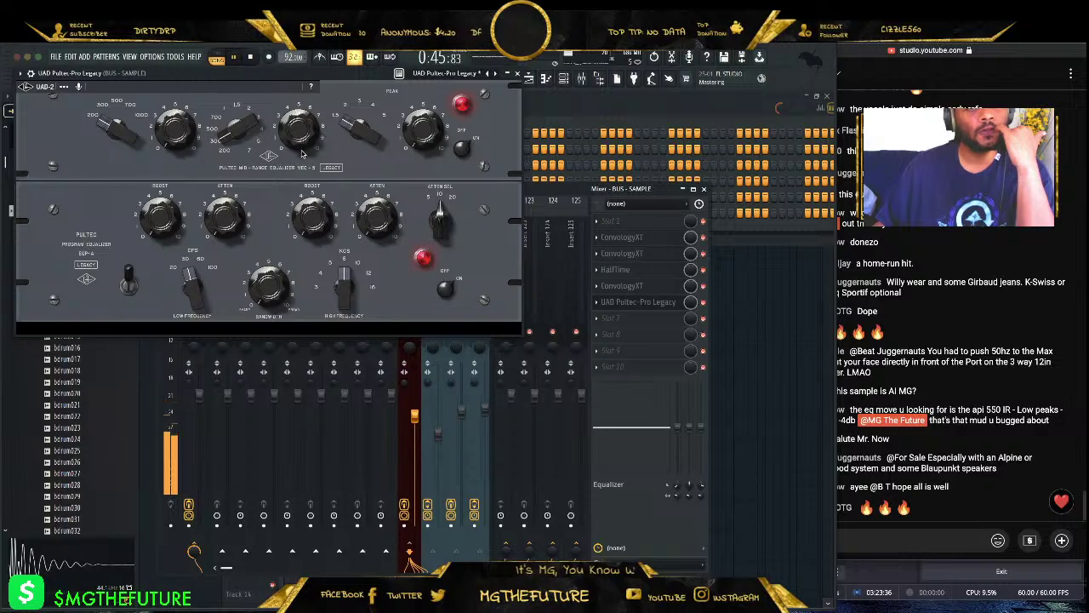
{"action": "left_click", "coordinate": [517, 74]}
- Read the latest live chat messages and return to the playlist with the mixer and channel rack closed
{"action": "left_click", "coordinate": [995, 390]}
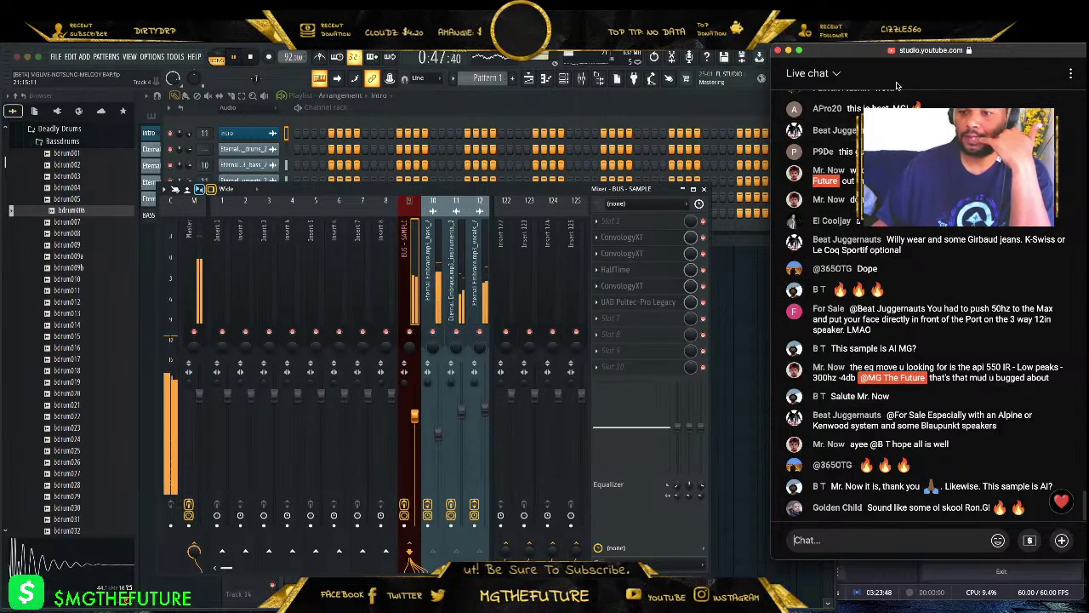
{"action": "left_click_drag", "start_coordinate": [869, 51], "coordinate": [896, 50]}
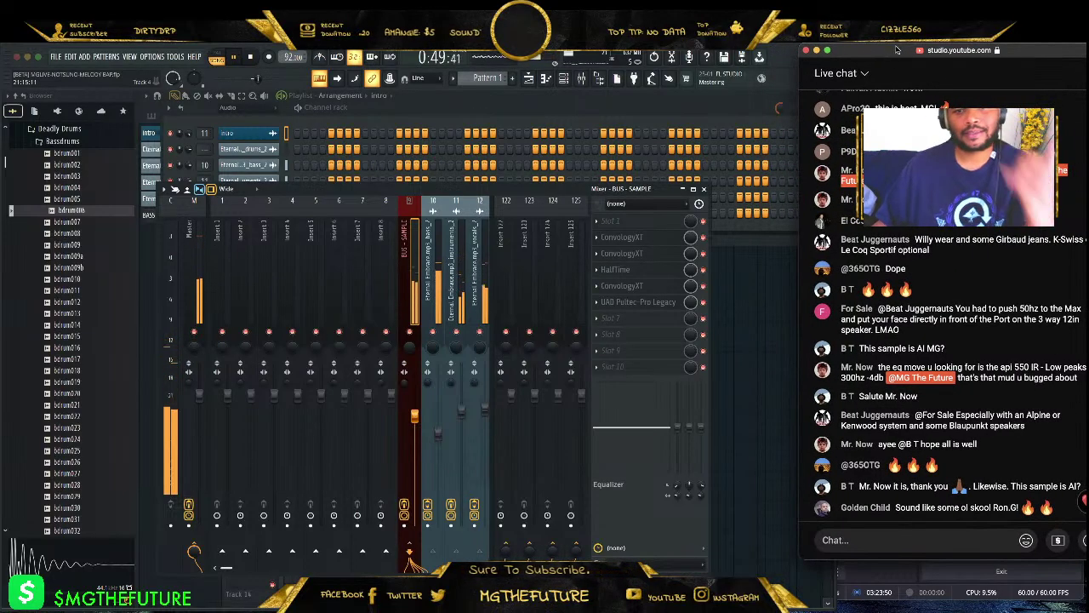
{"action": "left_click", "coordinate": [704, 188]}
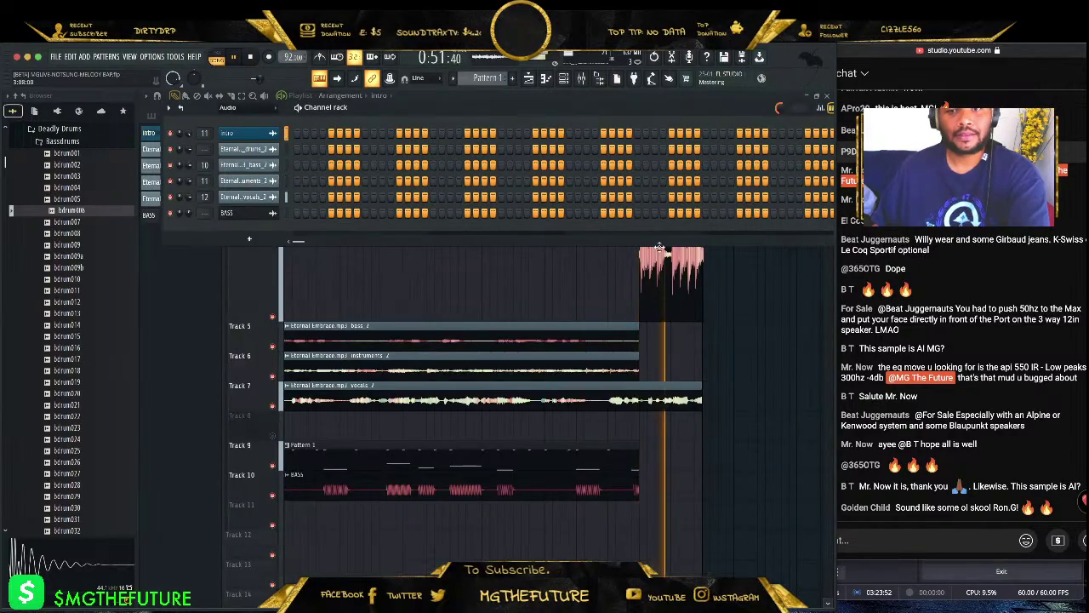
{"action": "left_click", "coordinate": [671, 269]}
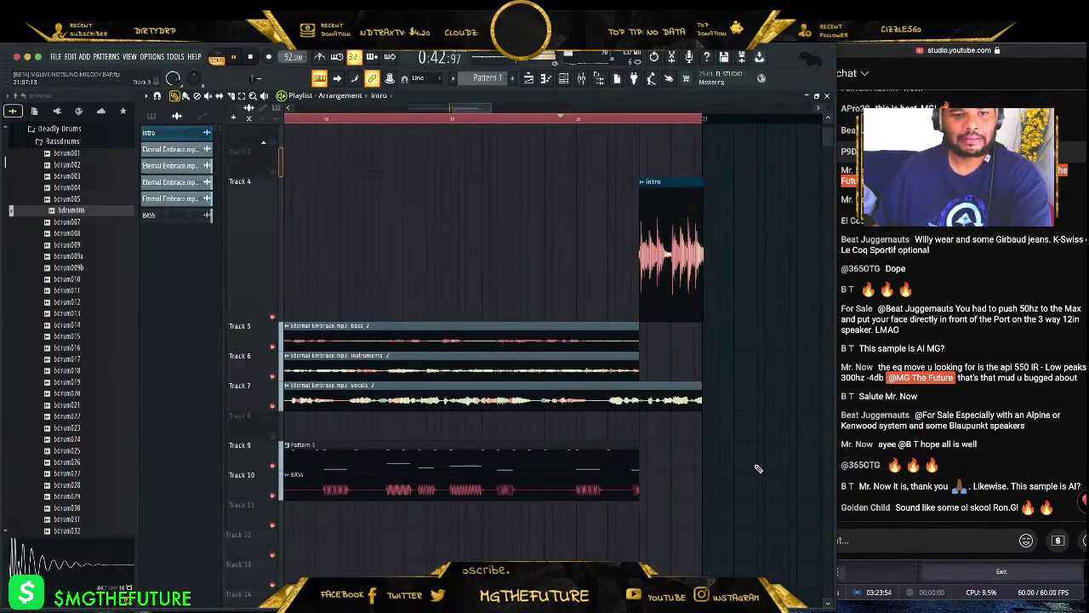
- Delete the earlier intro clip on Track 1 and the muted intro and drums clips on Tracks 2 and 3
{"action": "left_click_drag", "start_coordinate": [469, 107], "coordinate": [617, 107]}
{"action": "scroll", "coordinate": [564, 132], "scroll_direction": "up", "scroll_amount": 3}
{"action": "left_click_drag", "start_coordinate": [530, 109], "coordinate": [421, 106]}
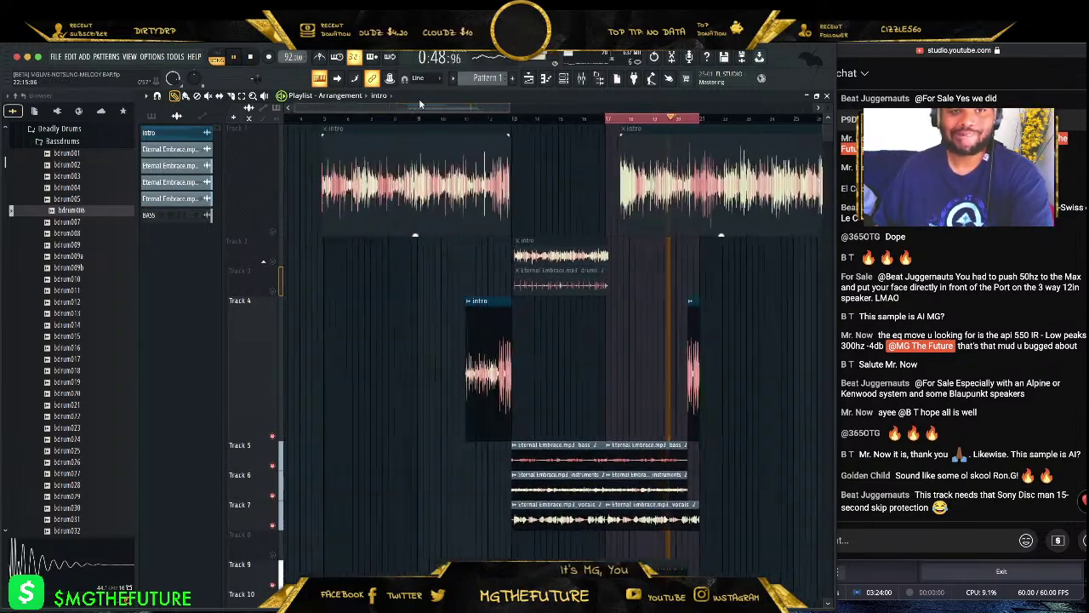
{"action": "right_click", "coordinate": [528, 165]}
{"action": "right_click", "coordinate": [615, 256]}
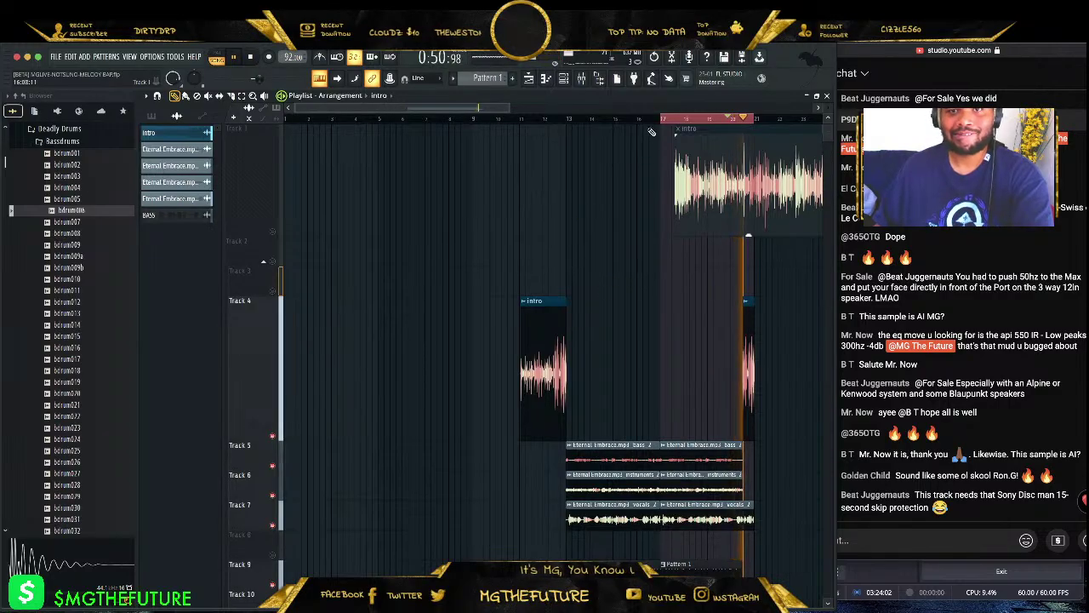
- Move the remaining long intro clip on Track 1 to bar 25 and play the song from just before it
{"action": "left_click_drag", "start_coordinate": [502, 106], "coordinate": [617, 138]}
{"action": "left_click_drag", "start_coordinate": [382, 142], "coordinate": [559, 142]}
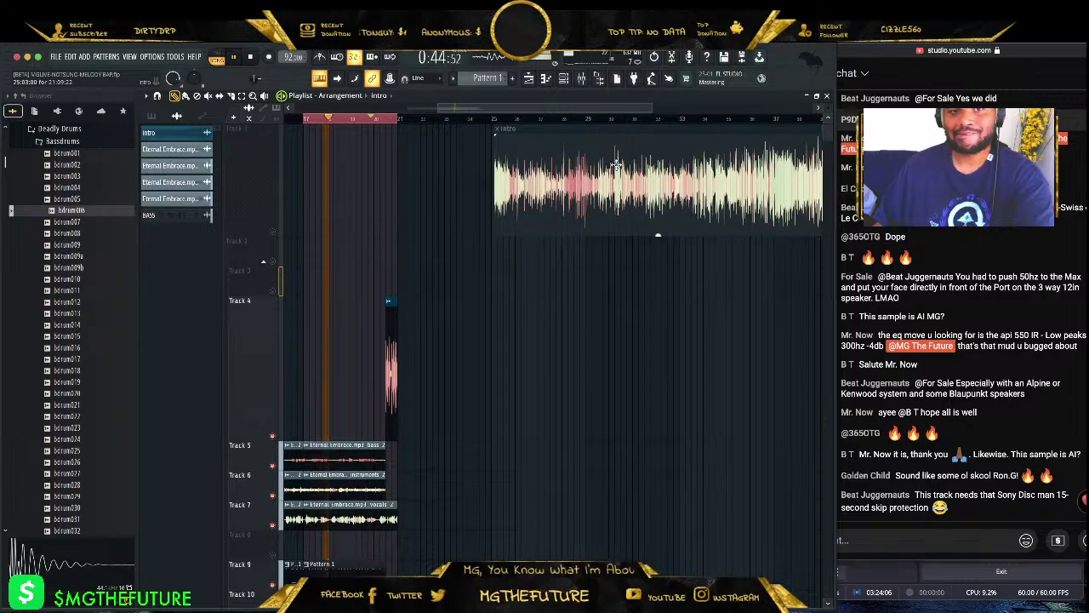
{"action": "left_click", "coordinate": [476, 117]}
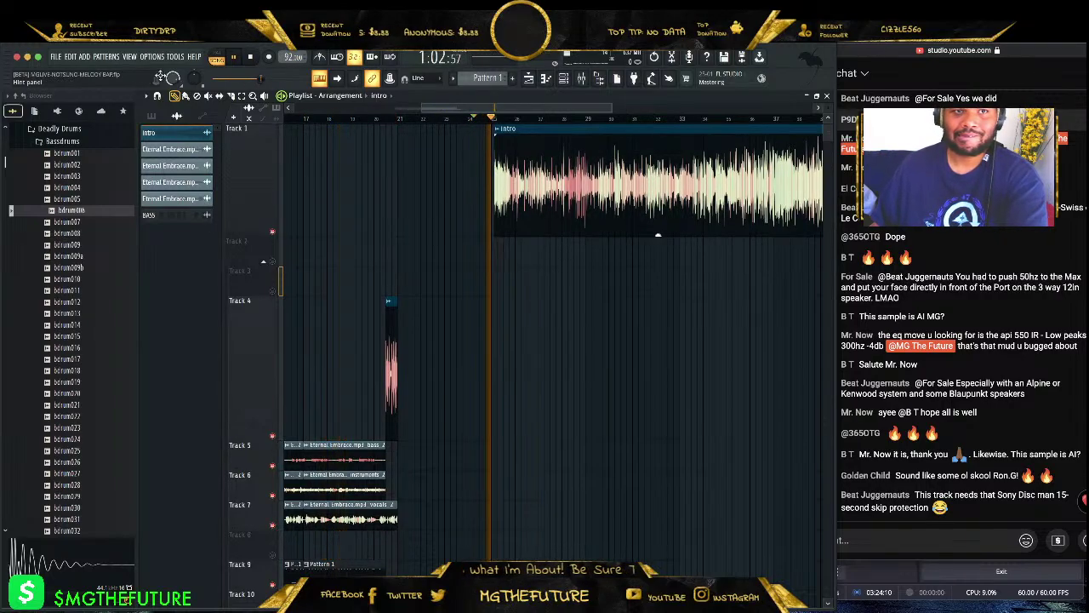
{"action": "left_click", "coordinate": [239, 59]}
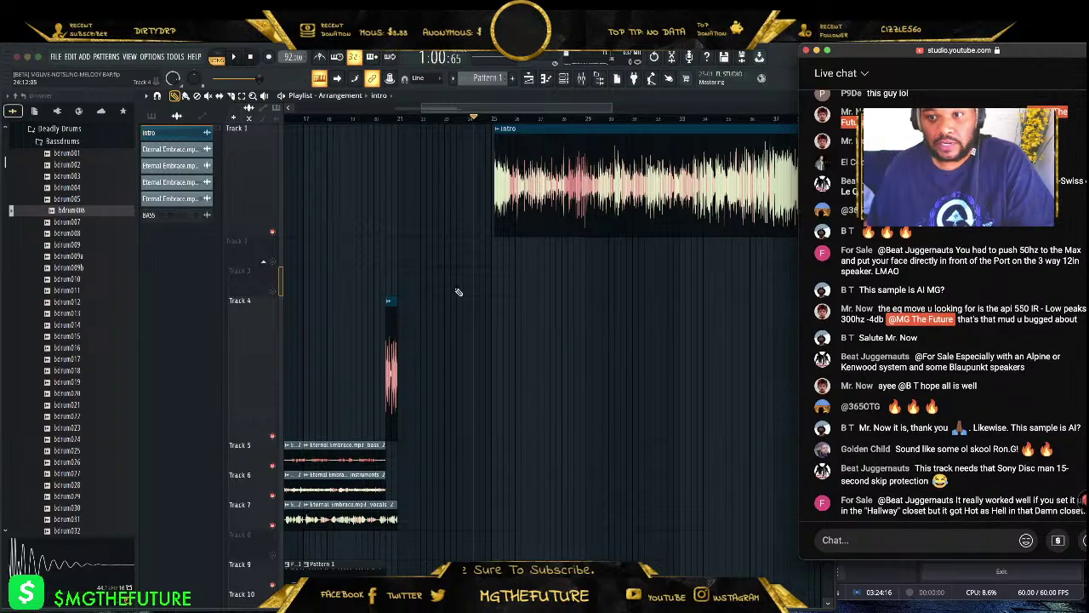
- Make the intro slice at bar 11 on Track 4 unique and split it in half at bar 12
{"action": "left_click_drag", "start_coordinate": [562, 109], "coordinate": [426, 286]}
{"action": "left_click", "coordinate": [384, 302]}
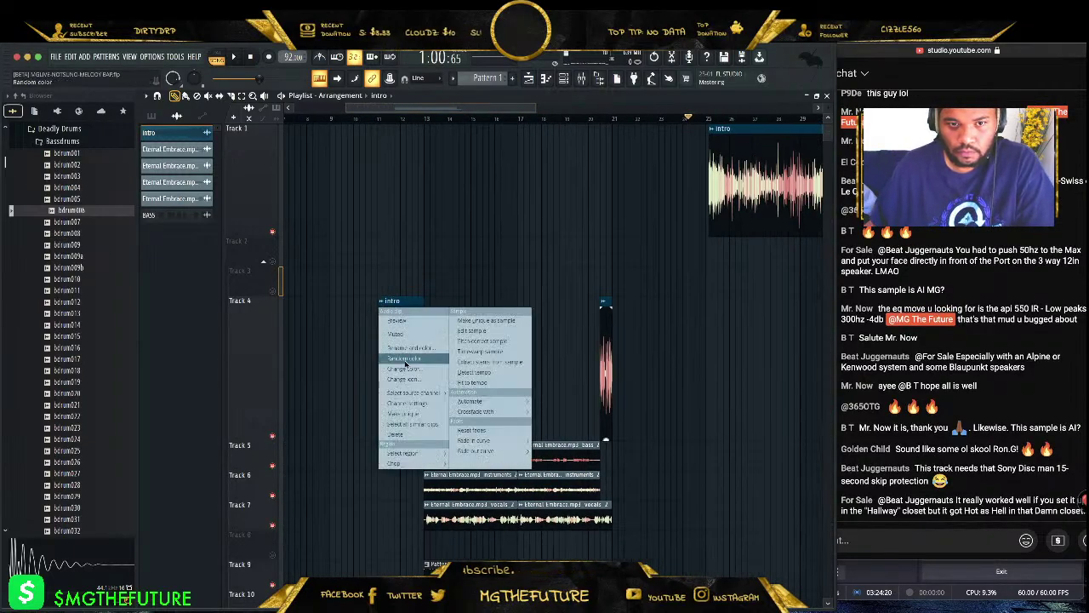
{"action": "left_click", "coordinate": [414, 415]}
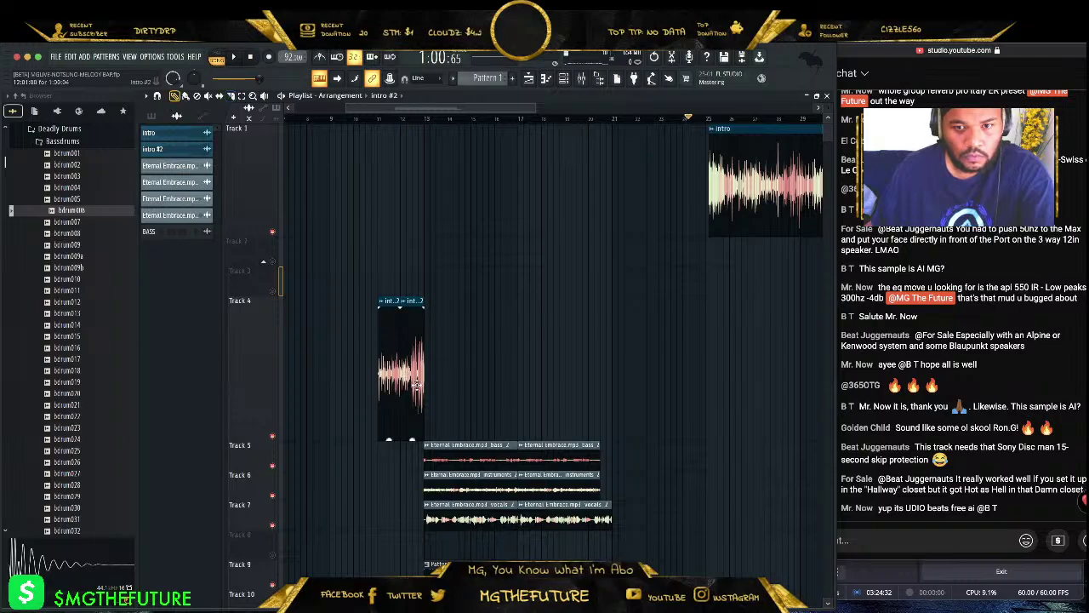
- Place the second half of the split intro slice over bar 20 on Track 4 and play it back
{"action": "left_click", "coordinate": [579, 395]}
{"action": "left_click_drag", "start_coordinate": [589, 379], "coordinate": [600, 379]}
{"action": "left_click", "coordinate": [589, 121]}
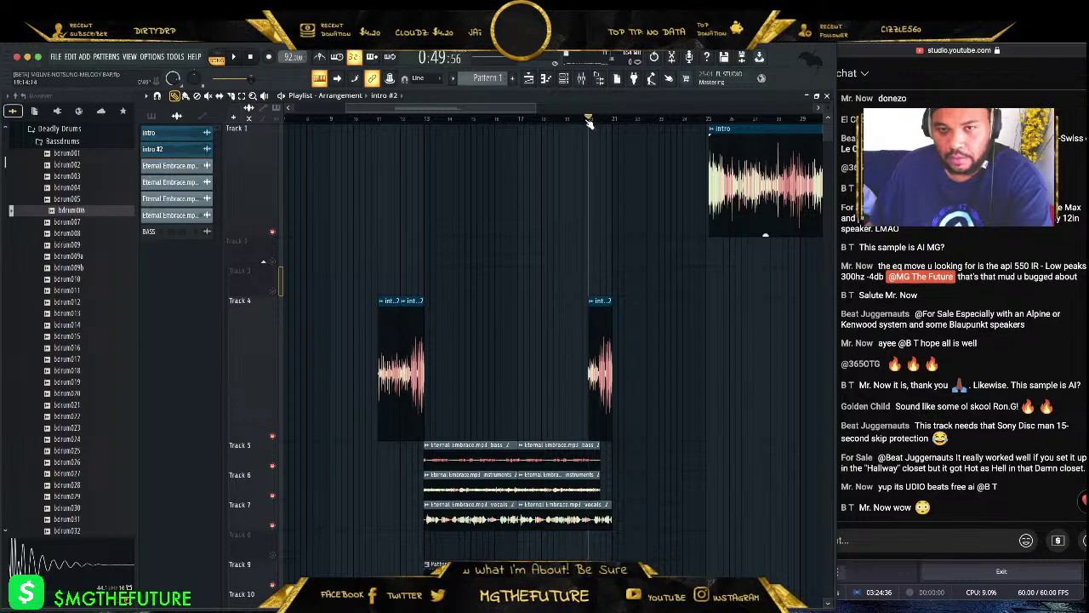
{"action": "key", "text": "space"}
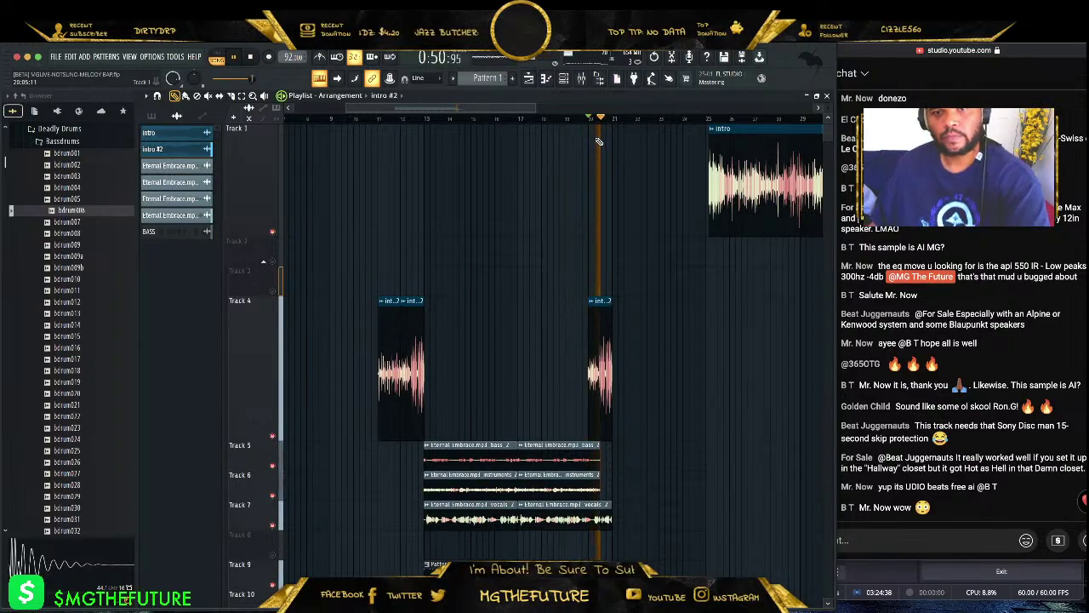
- Listen through the long intro clip on Track 1 from before bar 25 to beyond bar 29 to find a section start
{"action": "left_click_drag", "start_coordinate": [515, 108], "coordinate": [645, 93]}
{"action": "key", "text": "space"}
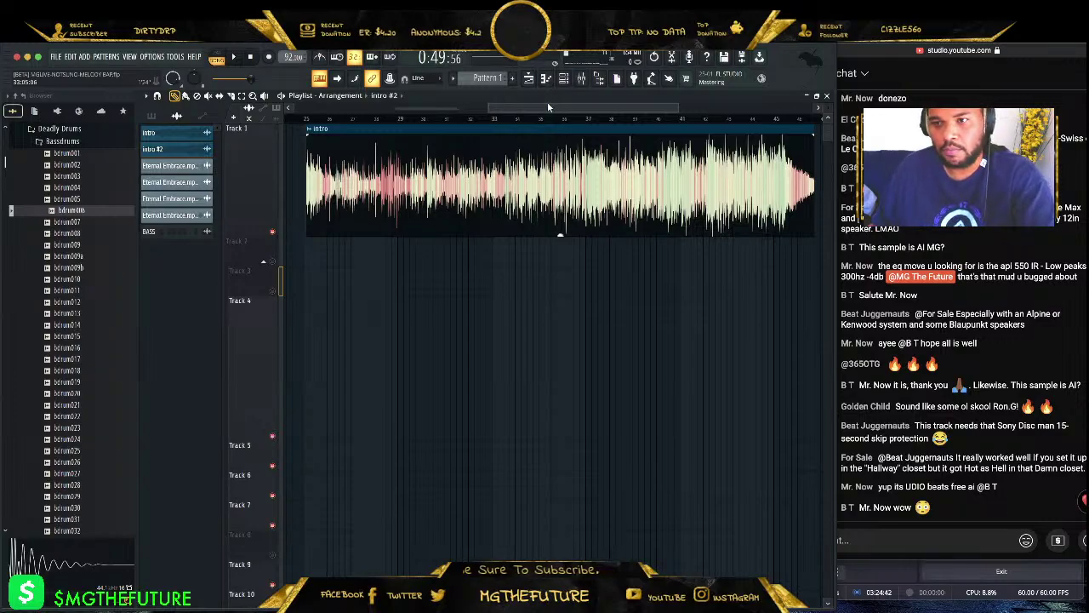
{"action": "left_click_drag", "start_coordinate": [547, 105], "coordinate": [491, 126]}
{"action": "key", "text": "space"}
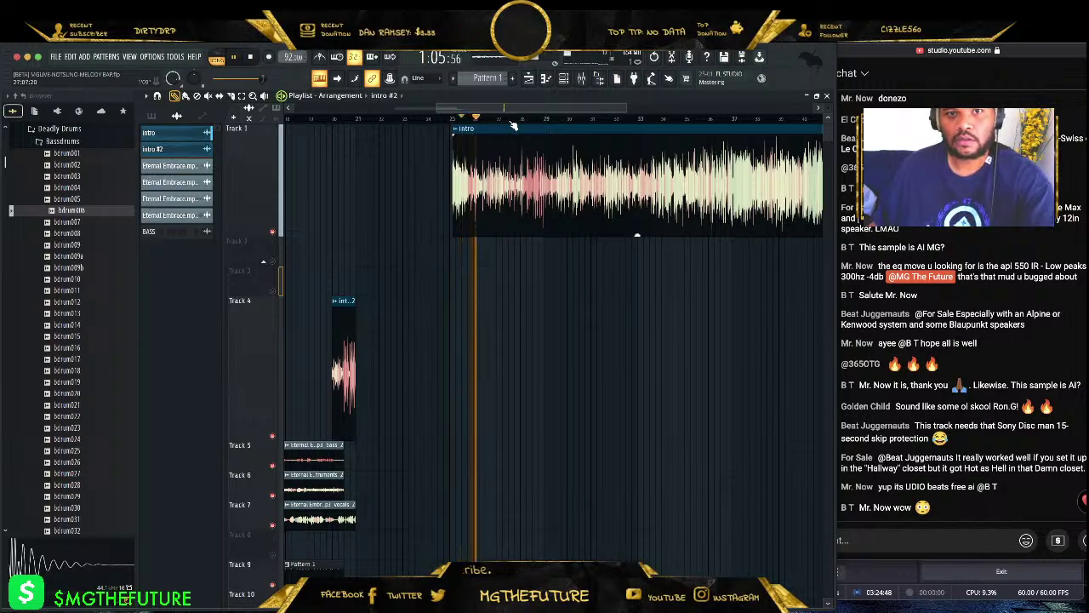
{"action": "left_click", "coordinate": [547, 117]}
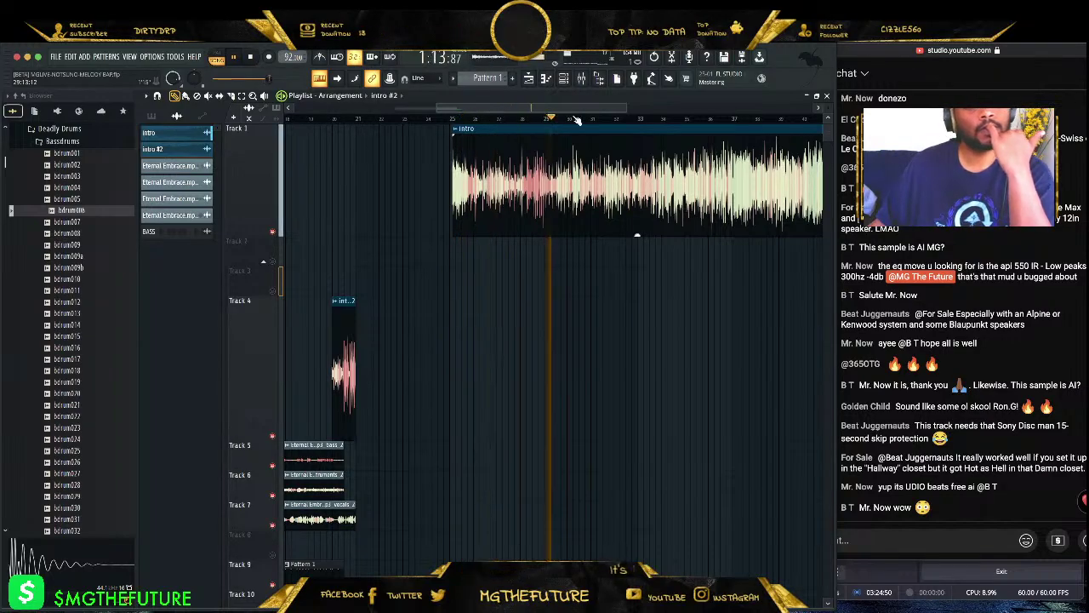
{"action": "left_click_drag", "start_coordinate": [576, 111], "coordinate": [545, 106]}
{"action": "scroll", "coordinate": [457, 121], "scroll_direction": "right", "scroll_amount": 5}
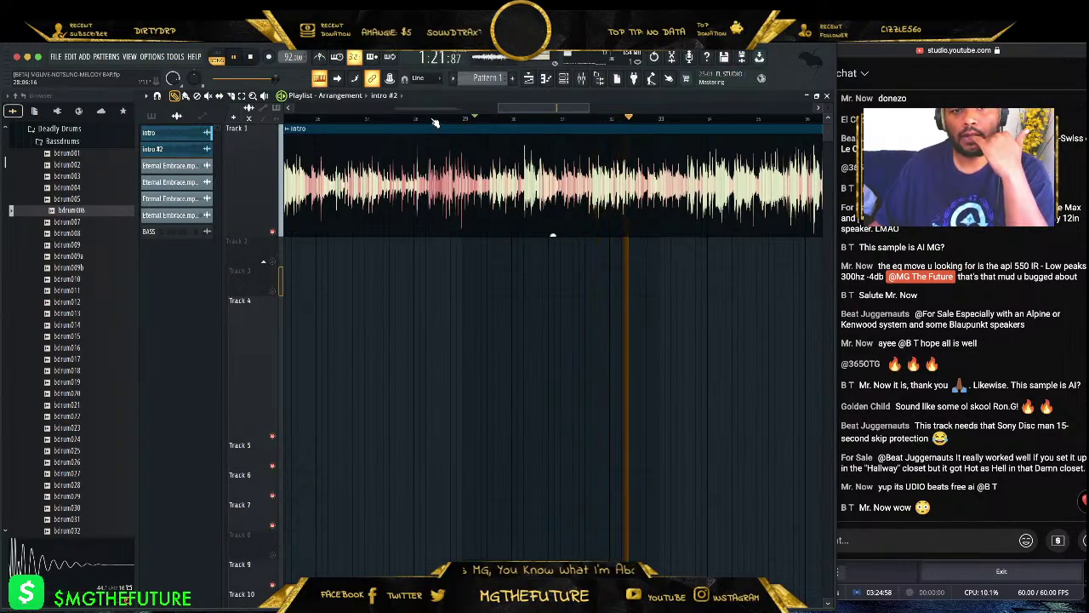
{"action": "left_click", "coordinate": [435, 119]}
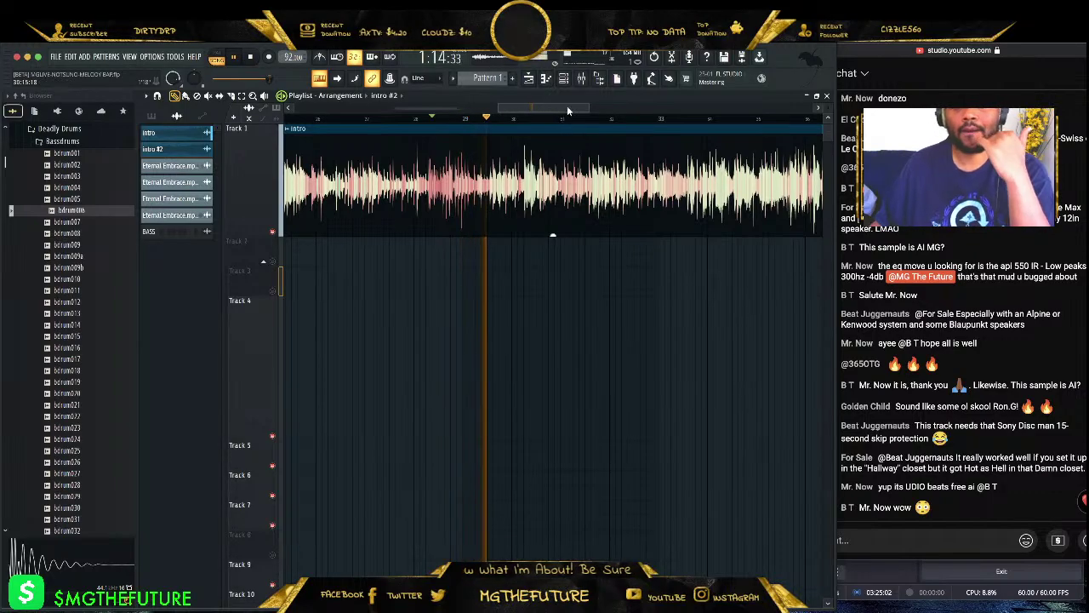
{"action": "left_click_drag", "start_coordinate": [589, 107], "coordinate": [544, 107]}
{"action": "left_click", "coordinate": [481, 119]}
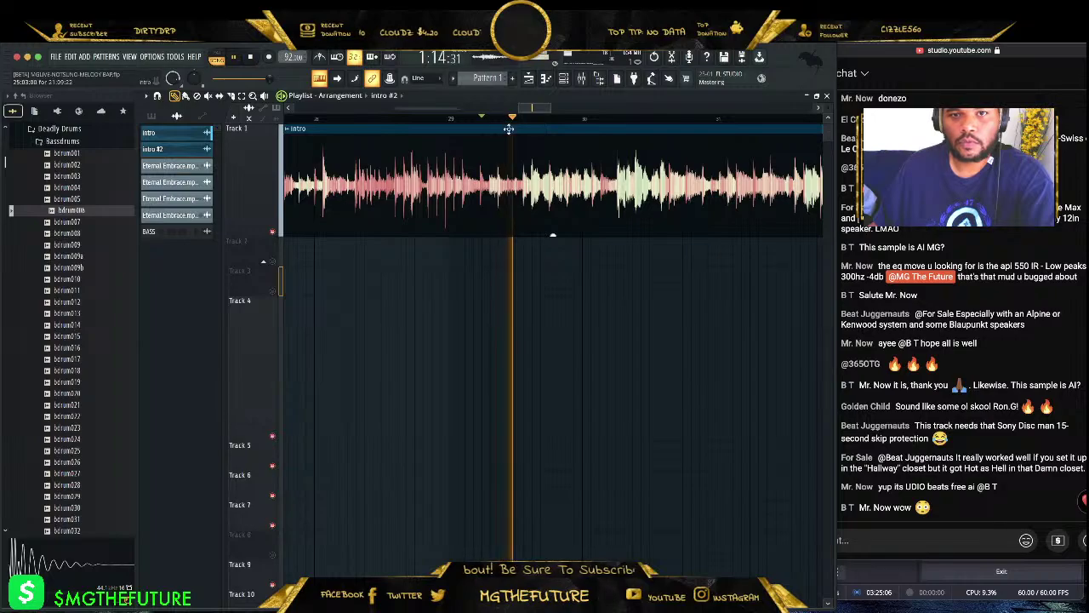
{"action": "left_click", "coordinate": [414, 119]}
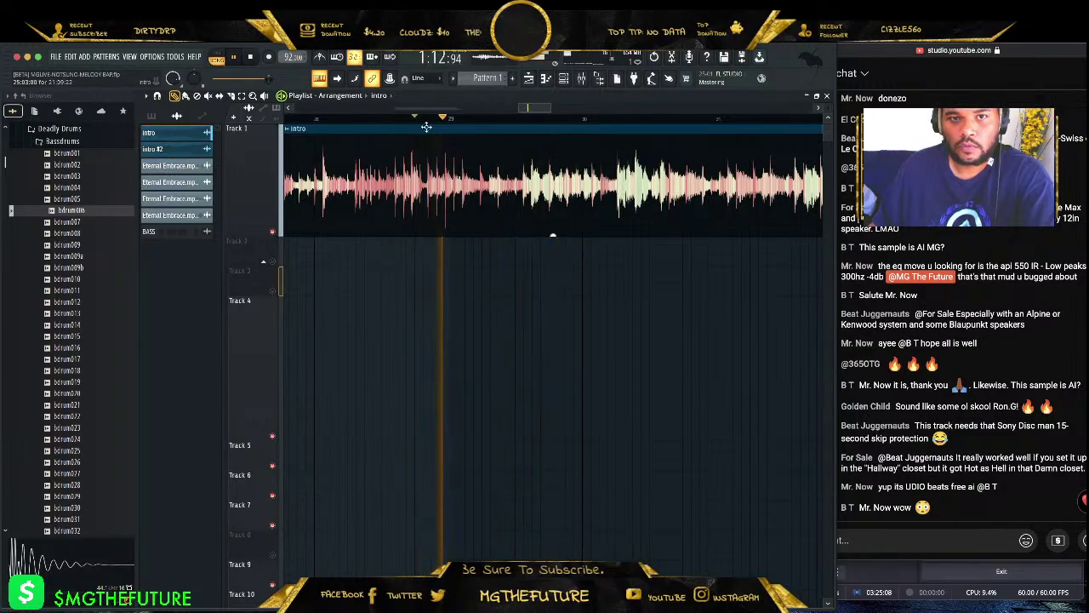
- Nudge the long intro clip slightly to line its beat up with bar 29, and increase Track 1's height
{"action": "left_click_drag", "start_coordinate": [498, 161], "coordinate": [464, 164]}
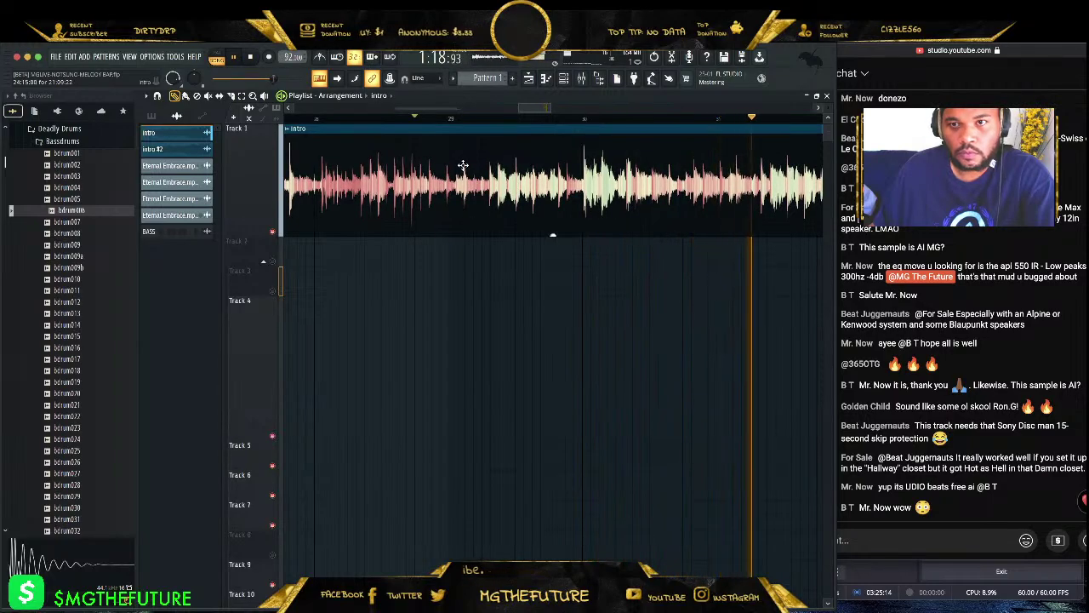
{"action": "left_click_drag", "start_coordinate": [462, 165], "coordinate": [463, 165]}
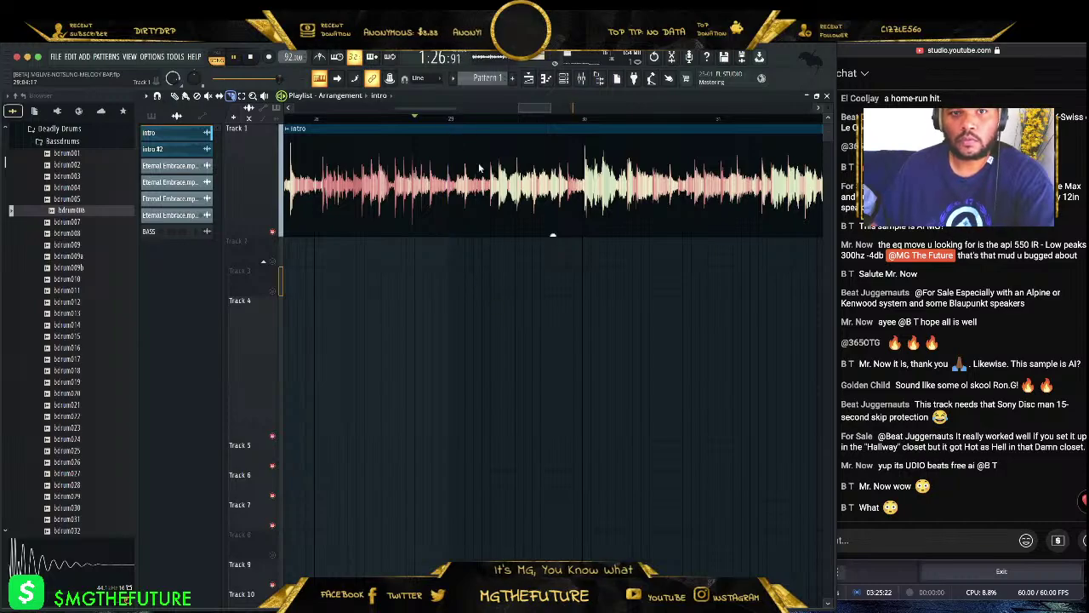
{"action": "left_click_drag", "start_coordinate": [526, 109], "coordinate": [515, 107]}
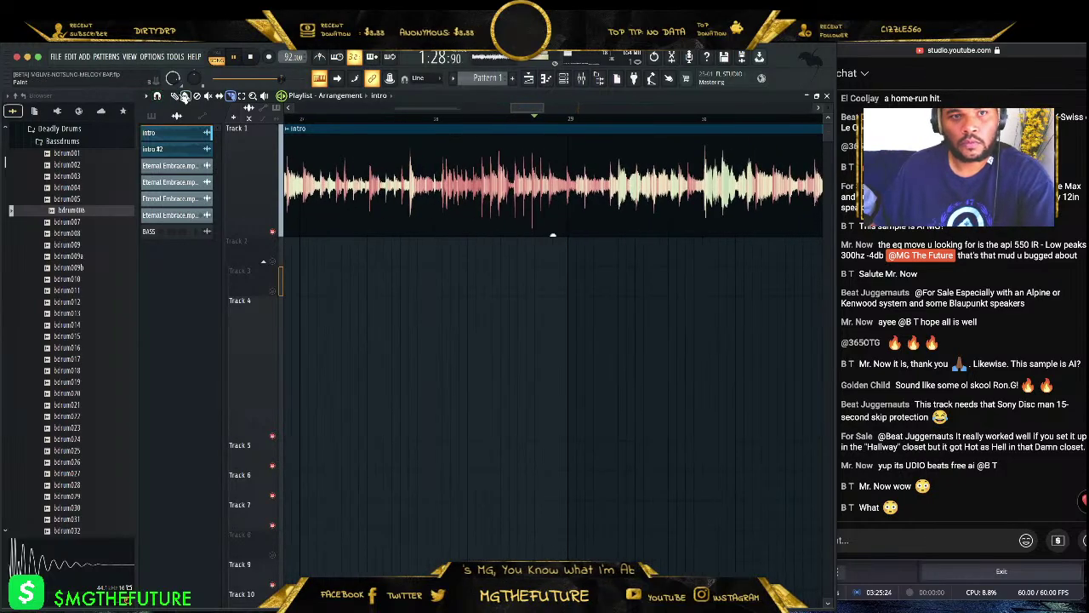
{"action": "left_click_drag", "start_coordinate": [553, 194], "coordinate": [587, 181]}
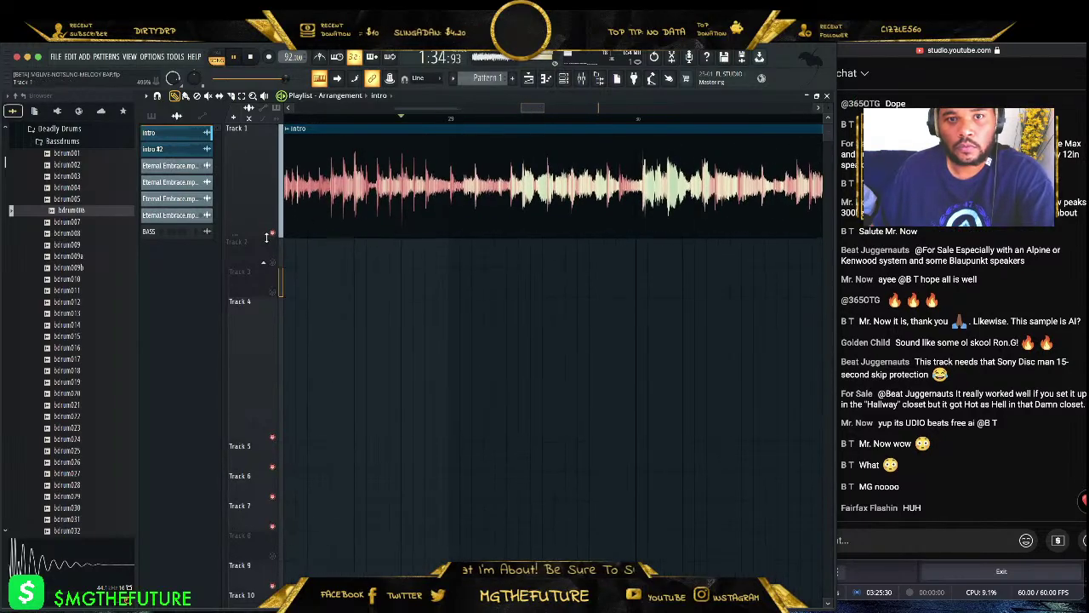
{"action": "left_click_drag", "start_coordinate": [273, 235], "coordinate": [274, 265]}
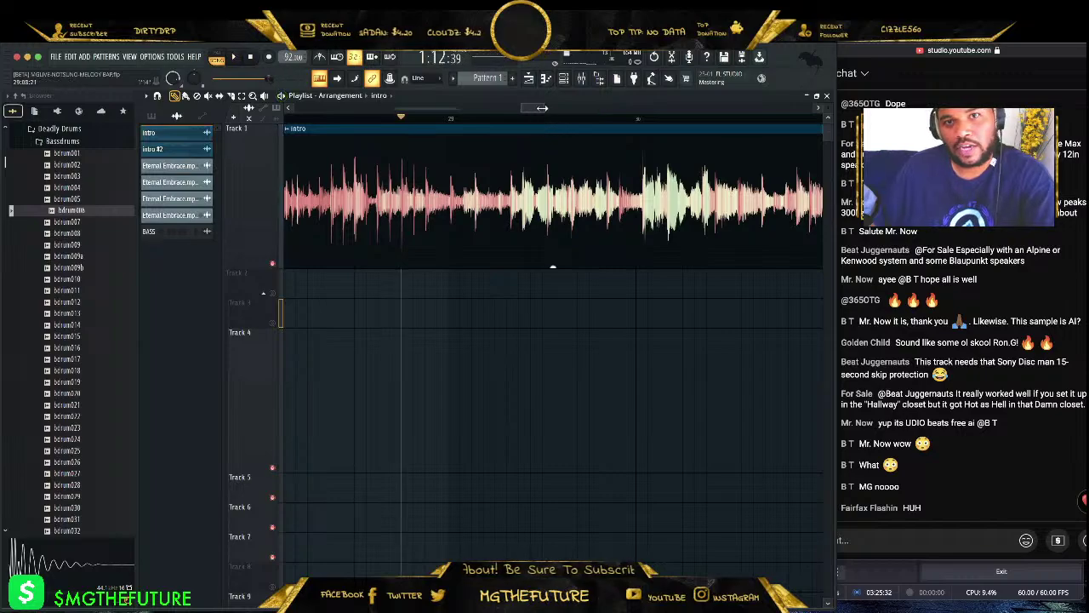
{"action": "left_click_drag", "start_coordinate": [541, 108], "coordinate": [531, 109]}
{"action": "left_click_drag", "start_coordinate": [517, 187], "coordinate": [514, 189]}
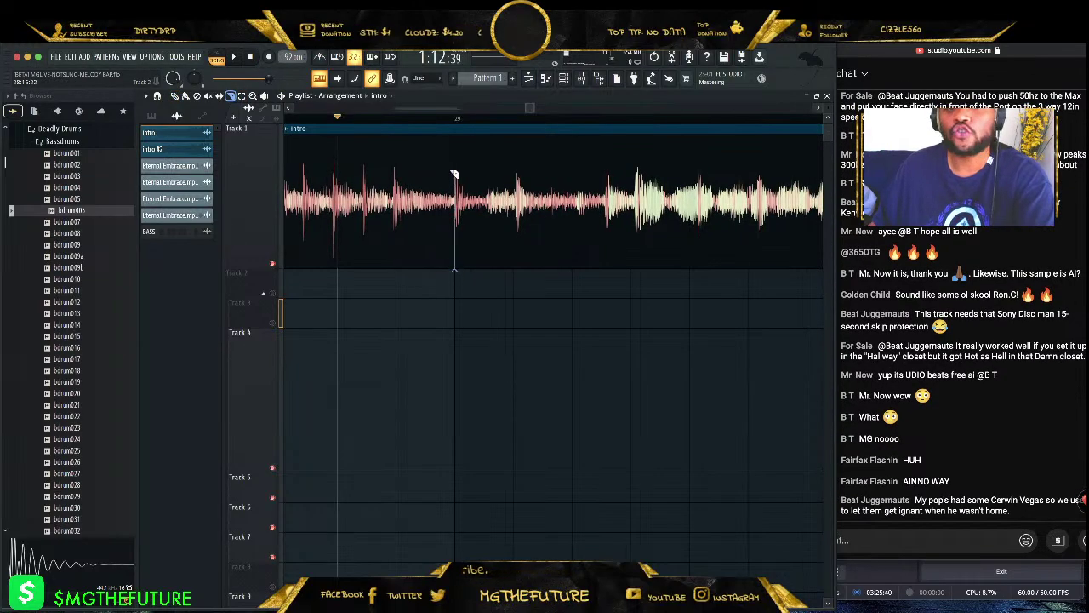
- Slice the long intro clip at bar 29 and delete the section before it
{"action": "left_click_drag", "start_coordinate": [534, 108], "coordinate": [604, 106]}
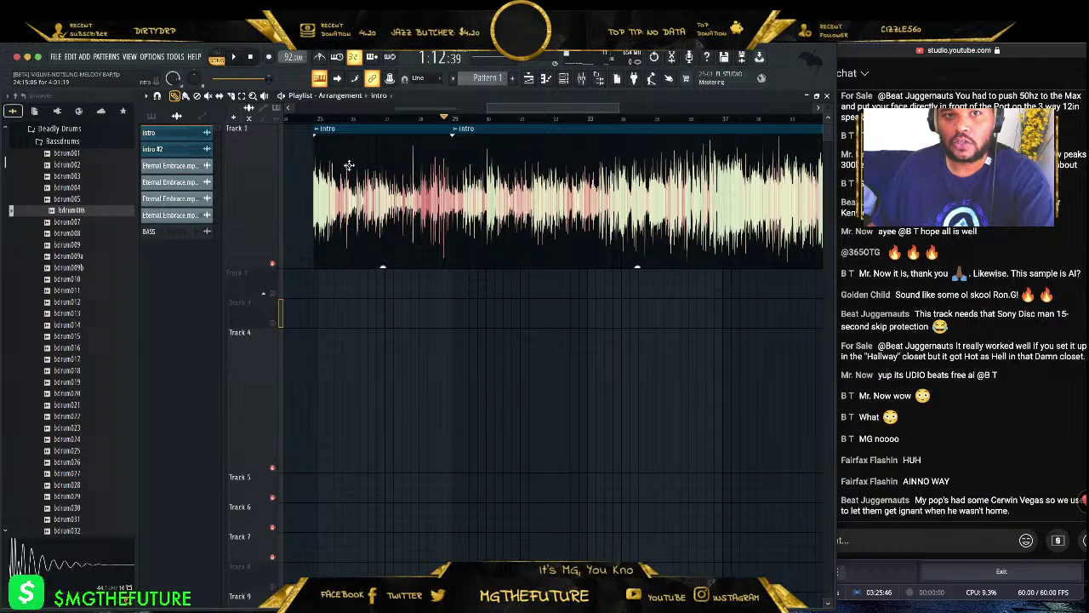
{"action": "left_click_drag", "start_coordinate": [349, 165], "coordinate": [306, 155]}
{"action": "scroll", "coordinate": [605, 104], "scroll_direction": "right", "scroll_amount": 3}
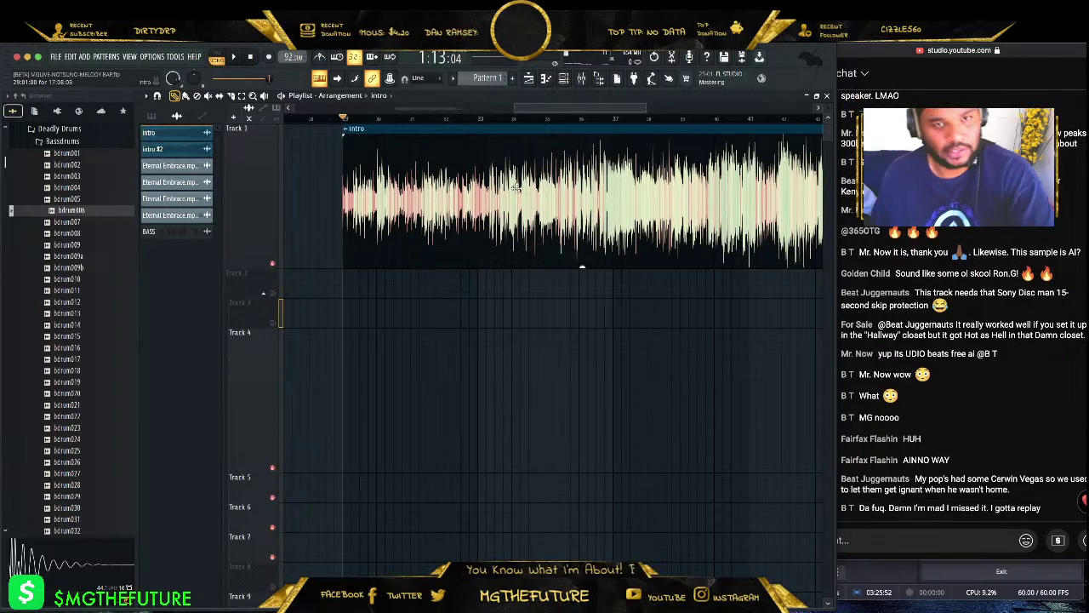
- Audition the remaining intro clip from bar 33 and around bars 35 to 37 to find the section's end
{"action": "left_click", "coordinate": [479, 119]}
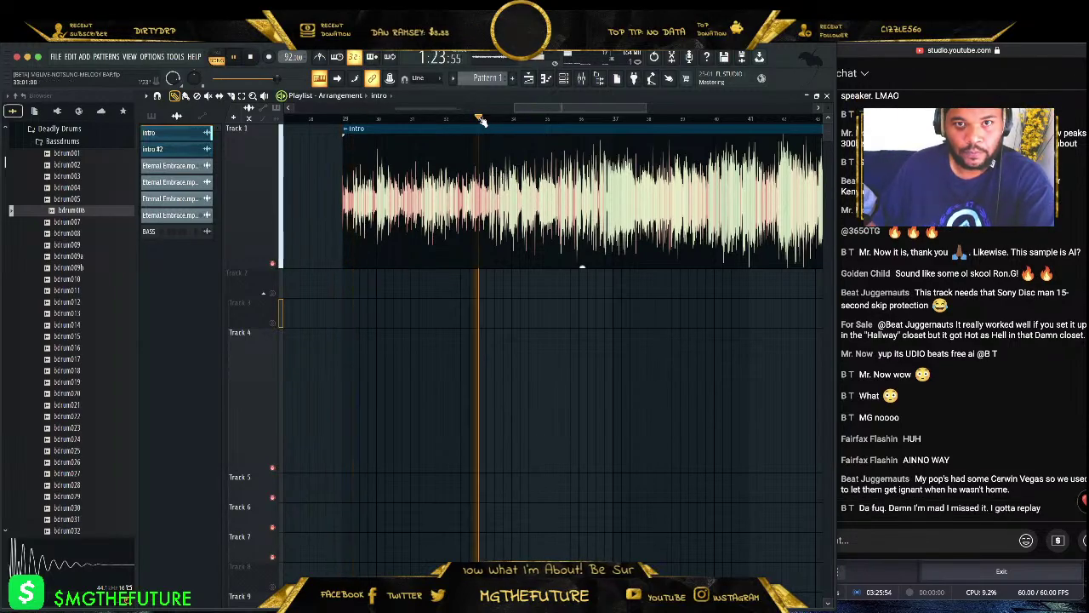
{"action": "left_click", "coordinate": [617, 117]}
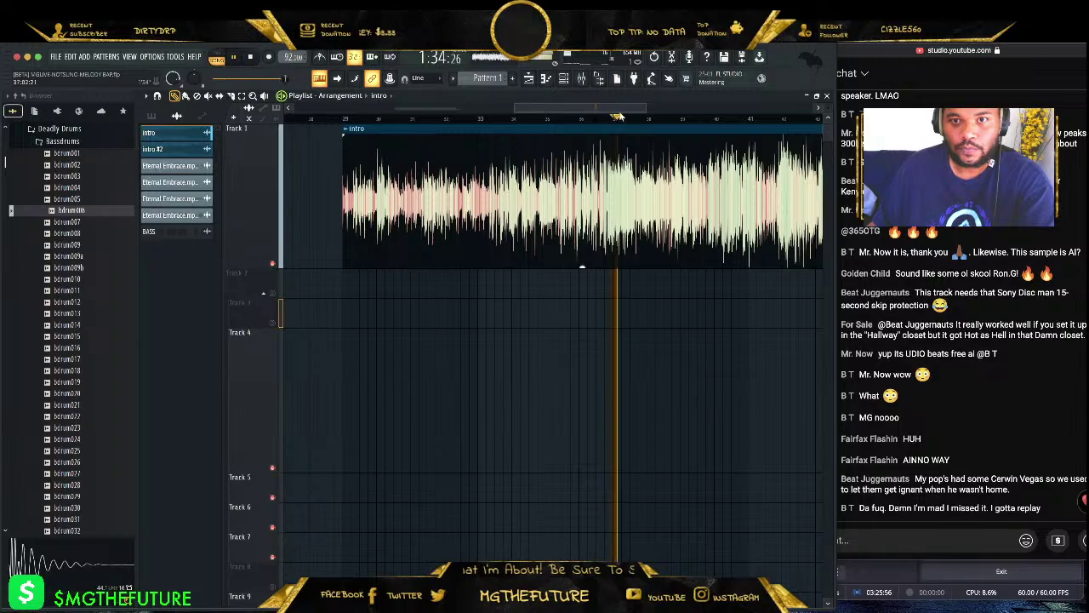
{"action": "left_click_drag", "start_coordinate": [642, 111], "coordinate": [611, 108]}
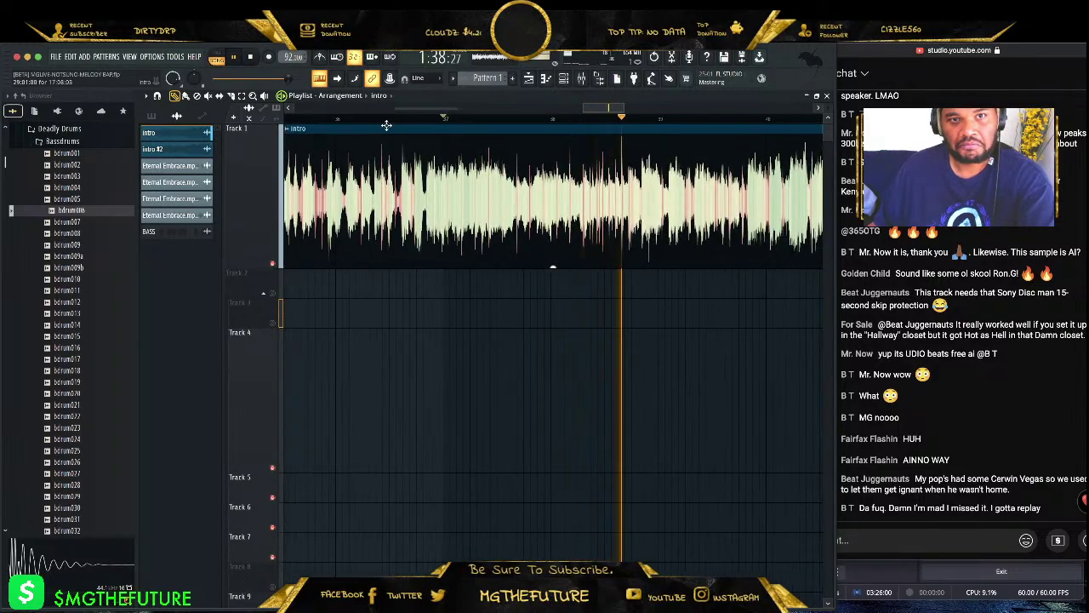
{"action": "left_click", "coordinate": [381, 119]}
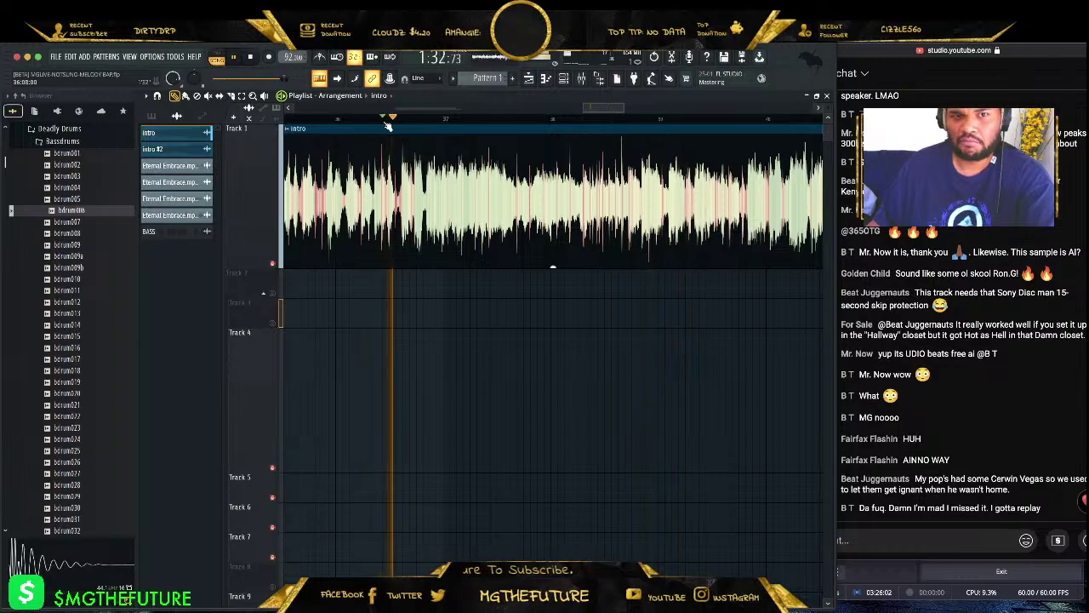
{"action": "left_click", "coordinate": [356, 119]}
{"action": "left_click_drag", "start_coordinate": [623, 108], "coordinate": [609, 103]}
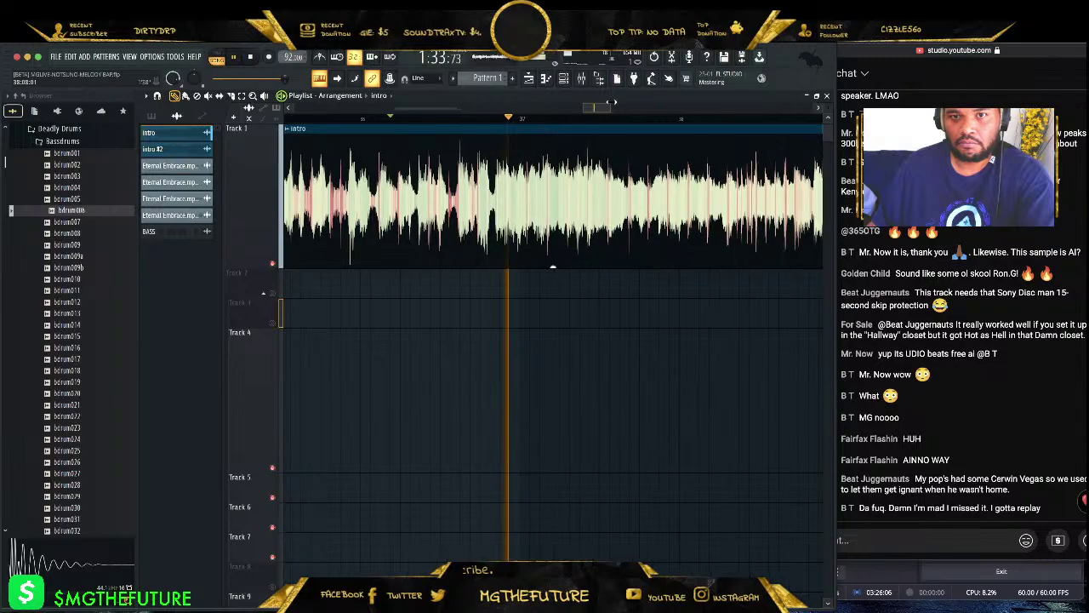
{"action": "left_click", "coordinate": [378, 119]}
{"action": "left_click", "coordinate": [354, 120]}
{"action": "left_click_drag", "start_coordinate": [591, 109], "coordinate": [575, 108]}
{"action": "left_click", "coordinate": [383, 118]}
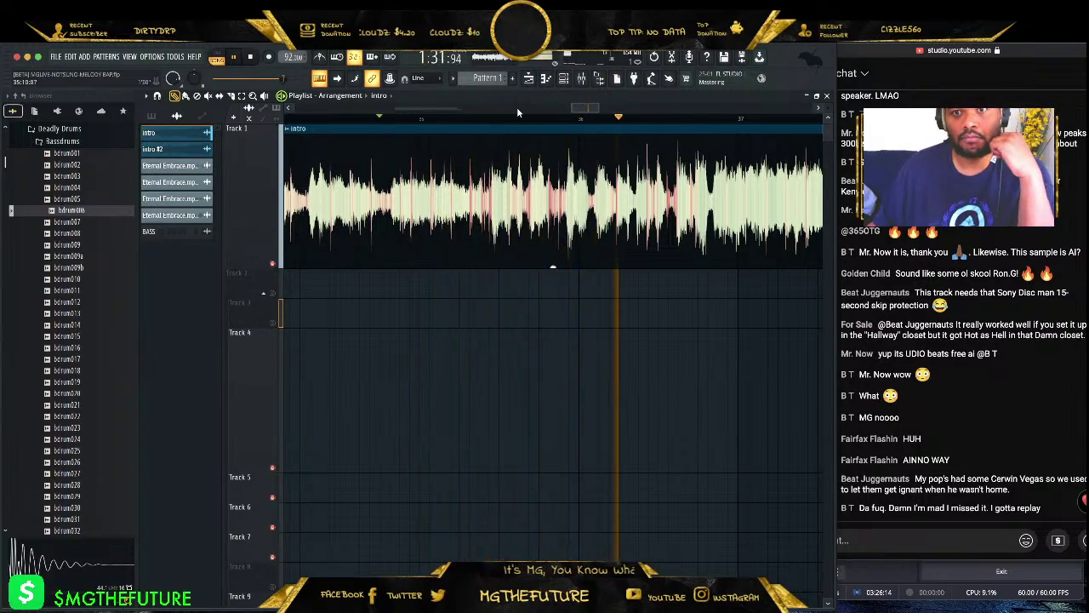
{"action": "left_click", "coordinate": [252, 57]}
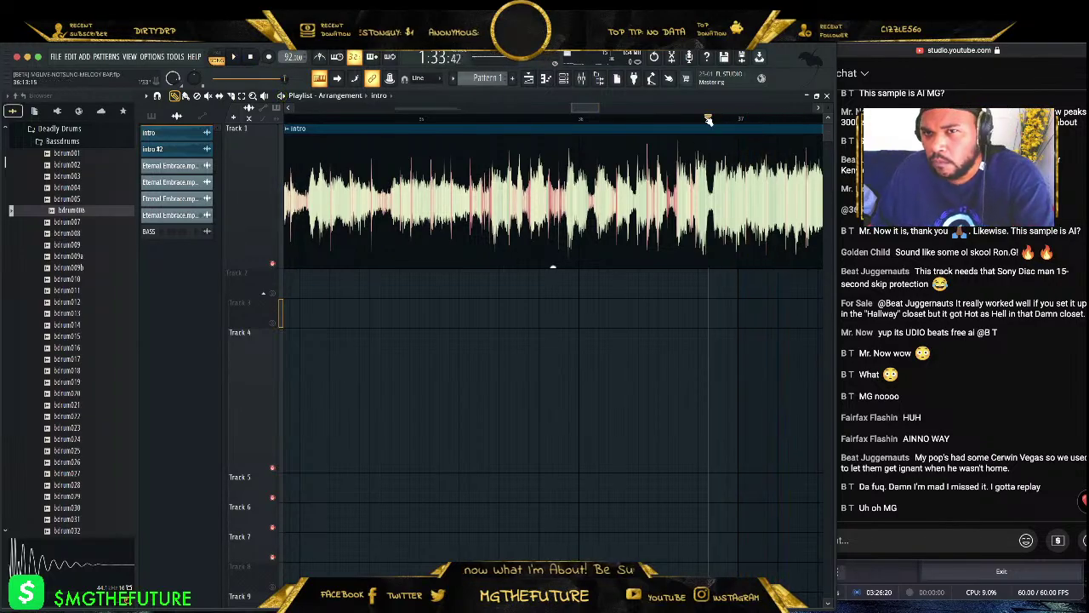
- Replay the passage leading into bar 37 and slice the Track 1 intro clip just after bar 37
{"action": "key", "text": "space"}
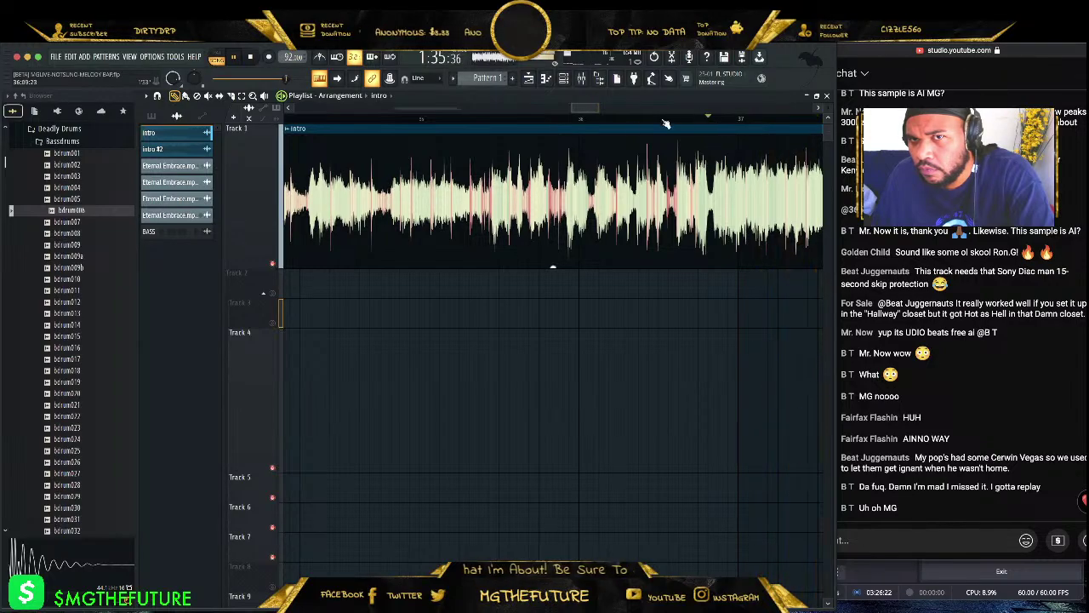
{"action": "left_click", "coordinate": [625, 126]}
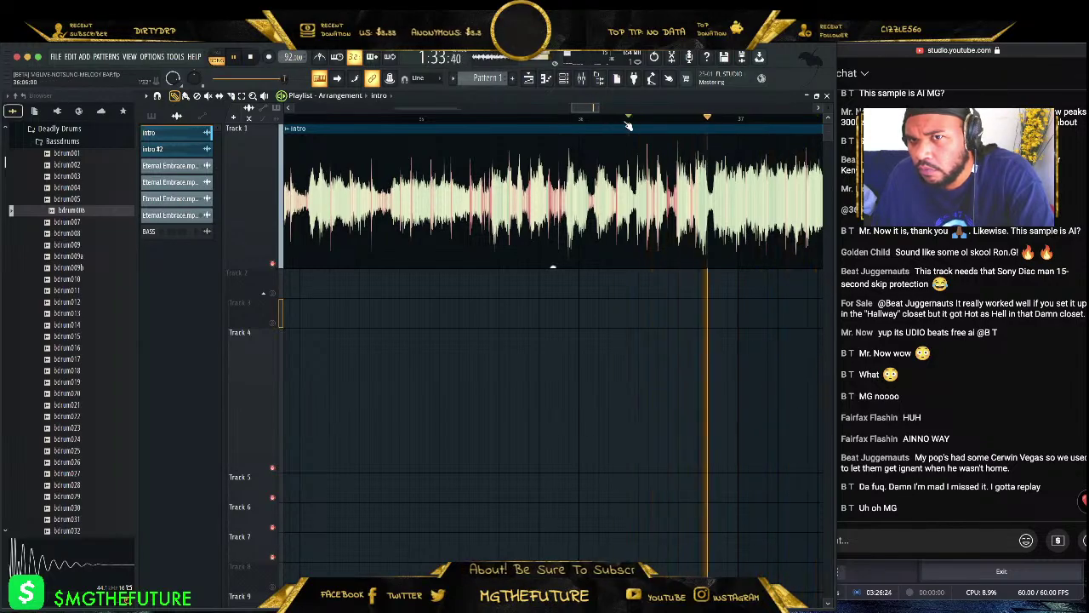
{"action": "left_click", "coordinate": [627, 126]}
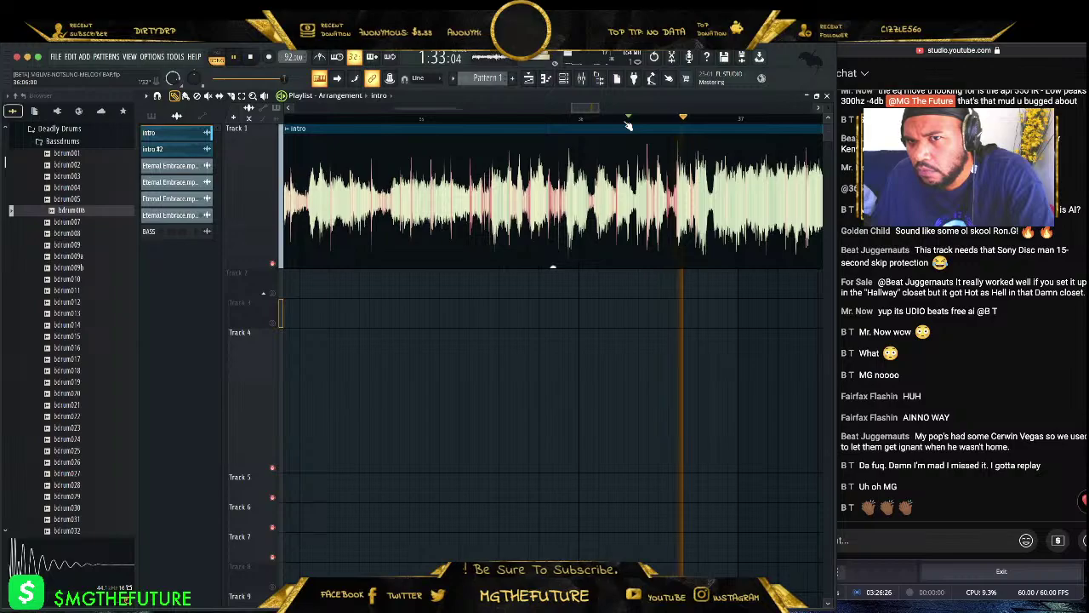
{"action": "key", "text": "space"}
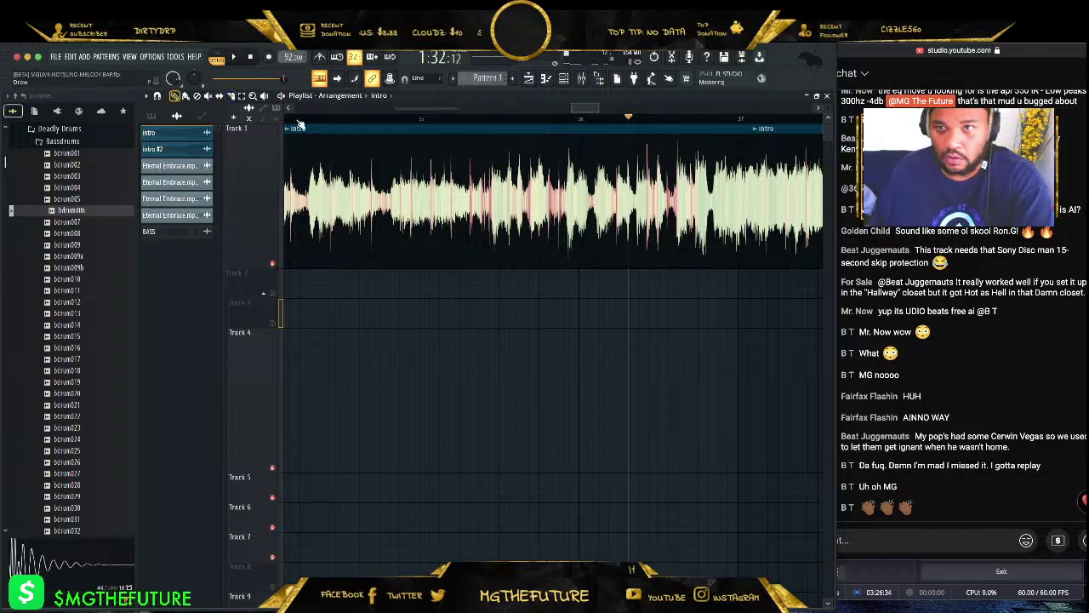
- Move the section after the bar 37 slice about half a bar later, and check the remaining intro clip's time-stretching modes
{"action": "left_click_drag", "start_coordinate": [796, 166], "coordinate": [800, 170]}
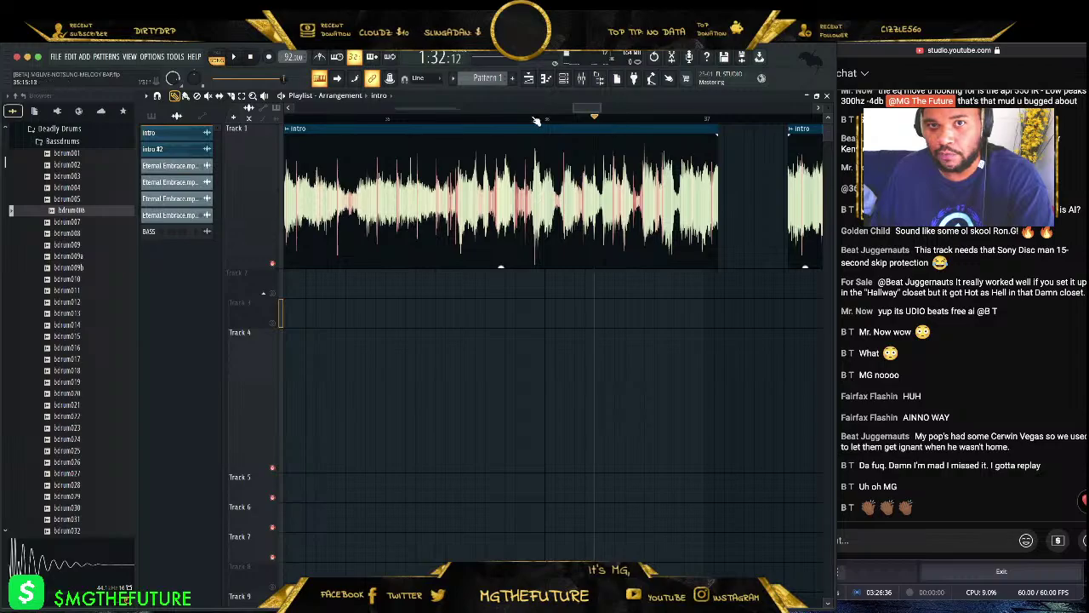
{"action": "left_click_drag", "start_coordinate": [583, 109], "coordinate": [541, 126]}
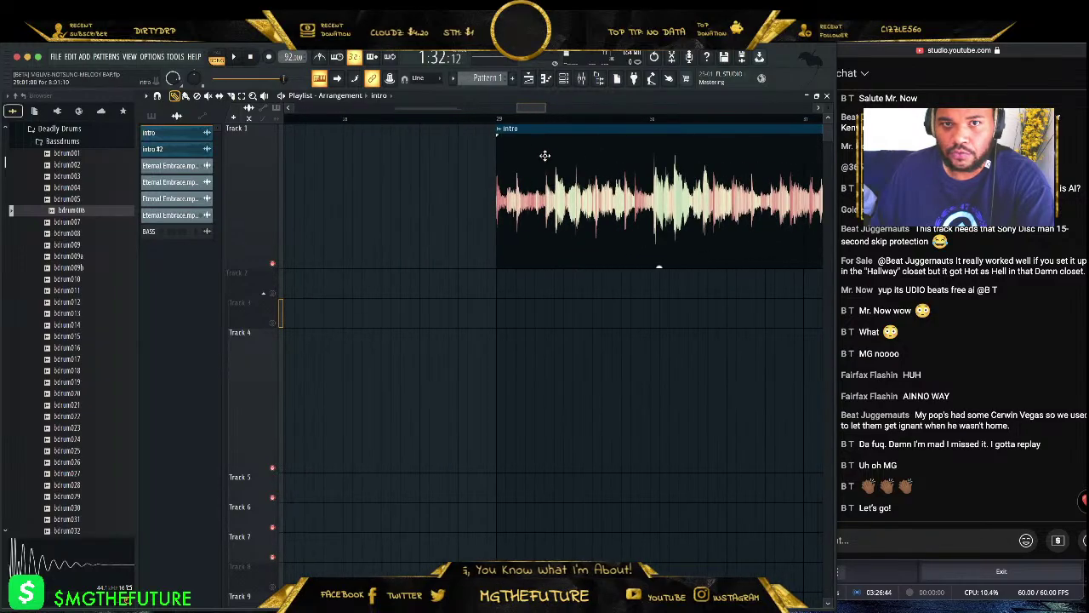
{"action": "double_click", "coordinate": [542, 159]}
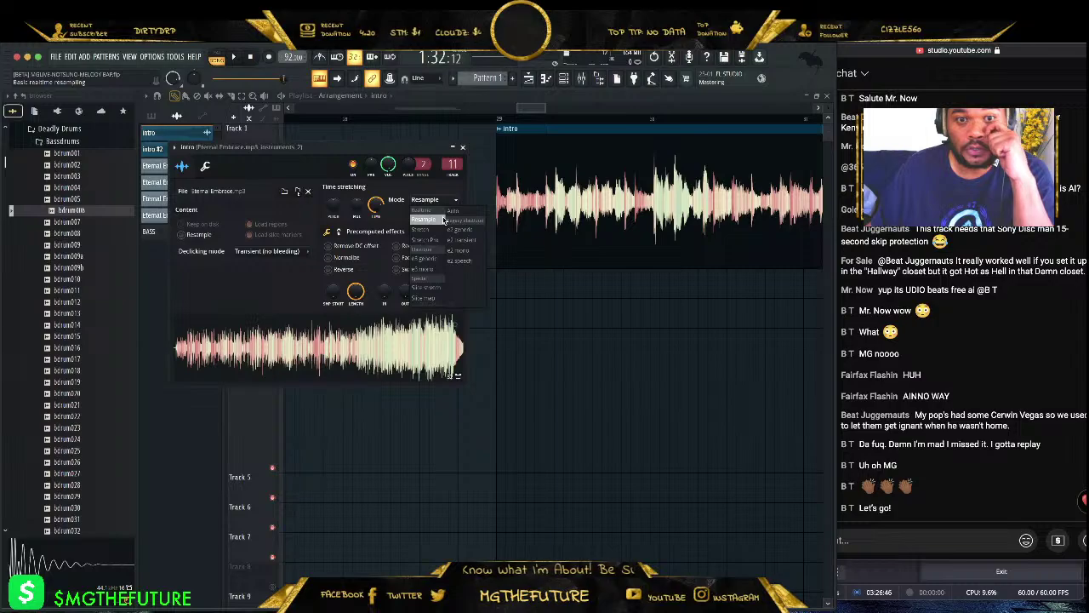
{"action": "left_click", "coordinate": [463, 148]}
- Audition the trimmed intro clip from bar 29 through its end and into the separated section after bar 37
{"action": "mouse_move", "coordinate": [522, 108]}
{"action": "left_mouse_down"}
{"action": "mouse_move", "coordinate": [563, 103]}
{"action": "mouse_move", "coordinate": [537, 107]}
{"action": "left_mouse_up"}
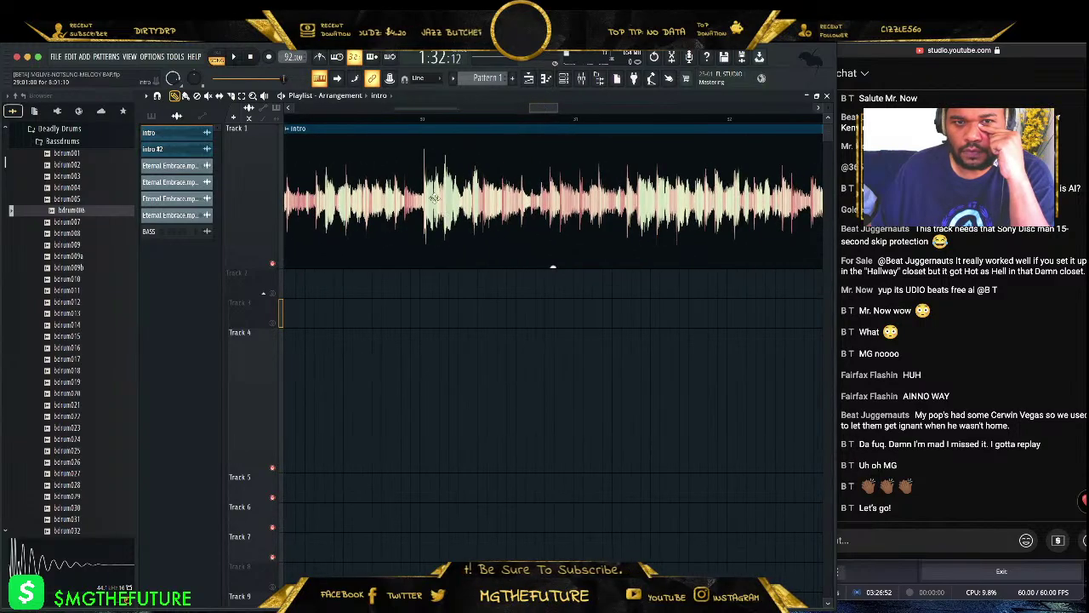
{"action": "left_click_drag", "start_coordinate": [541, 108], "coordinate": [584, 107]}
{"action": "key", "text": "space"}
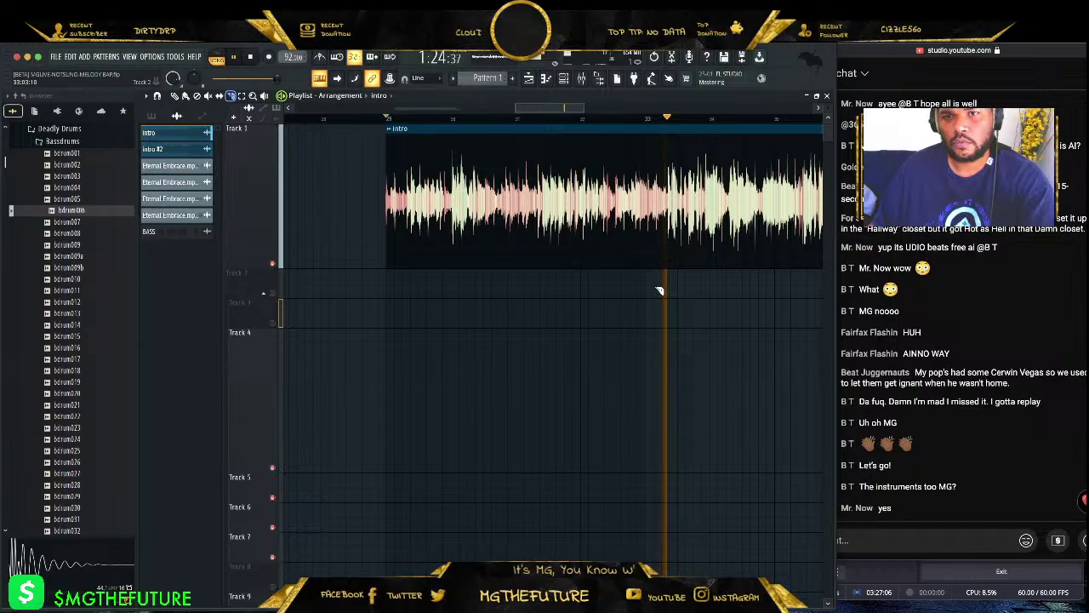
{"action": "left_click_drag", "start_coordinate": [584, 108], "coordinate": [544, 106]}
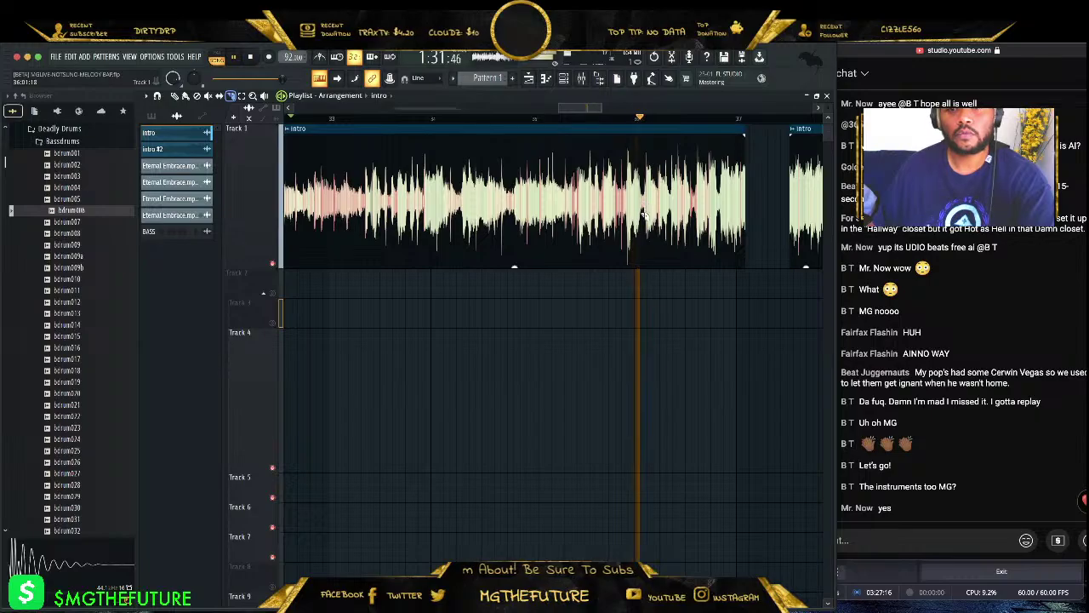
{"action": "left_click_drag", "start_coordinate": [577, 104], "coordinate": [675, 99]}
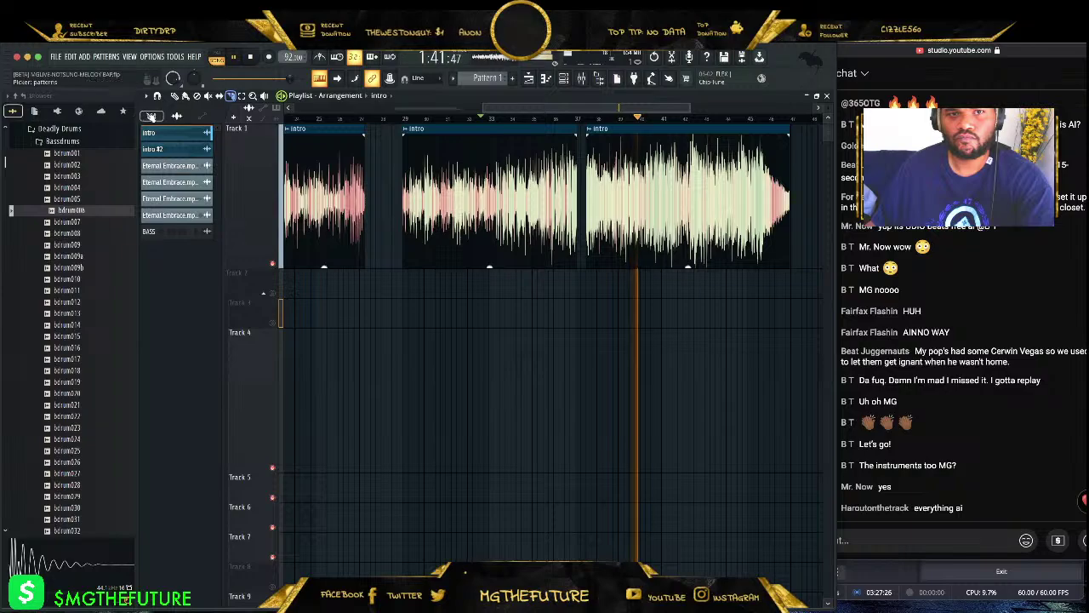
- Place Pattern 1 at bar 29 on Track 4 and play it against the intro clip
{"action": "left_click", "coordinate": [150, 117]}
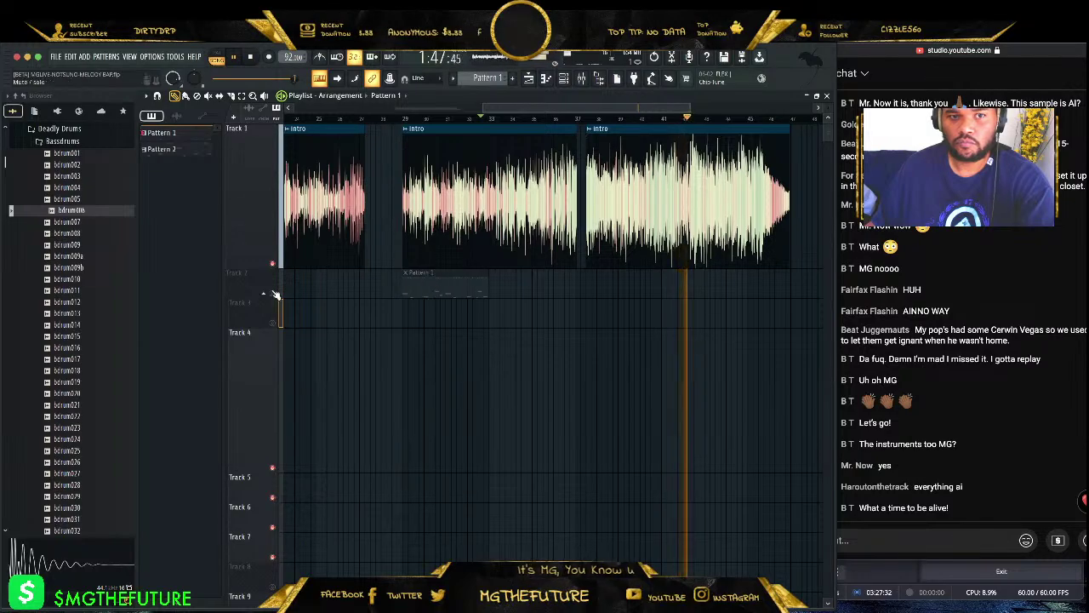
{"action": "left_click_drag", "start_coordinate": [409, 283], "coordinate": [409, 431]}
{"action": "left_click", "coordinate": [405, 117]}
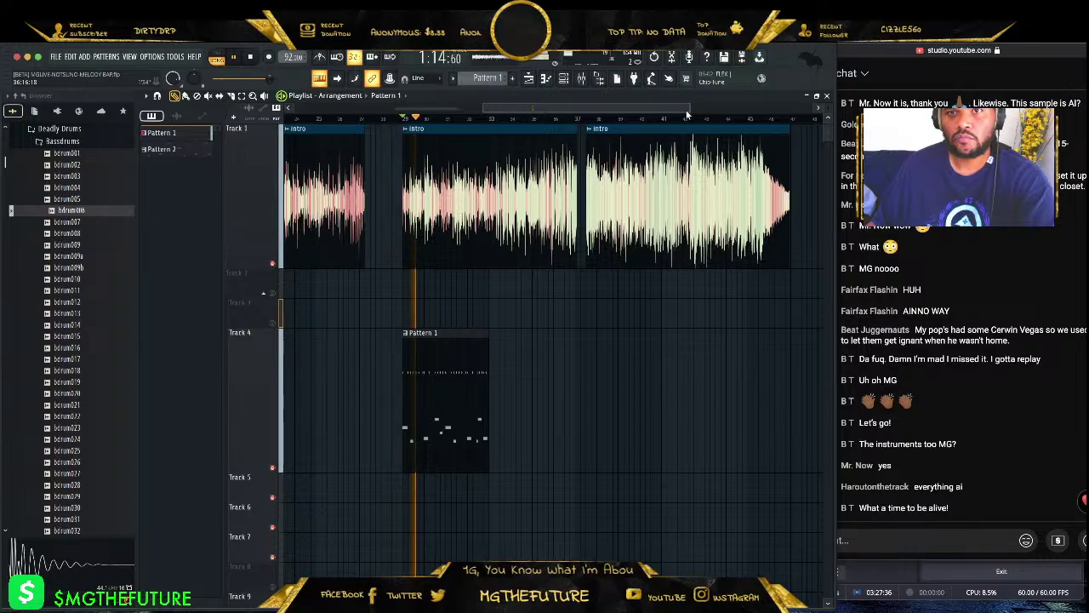
{"action": "left_click_drag", "start_coordinate": [686, 108], "coordinate": [555, 110]}
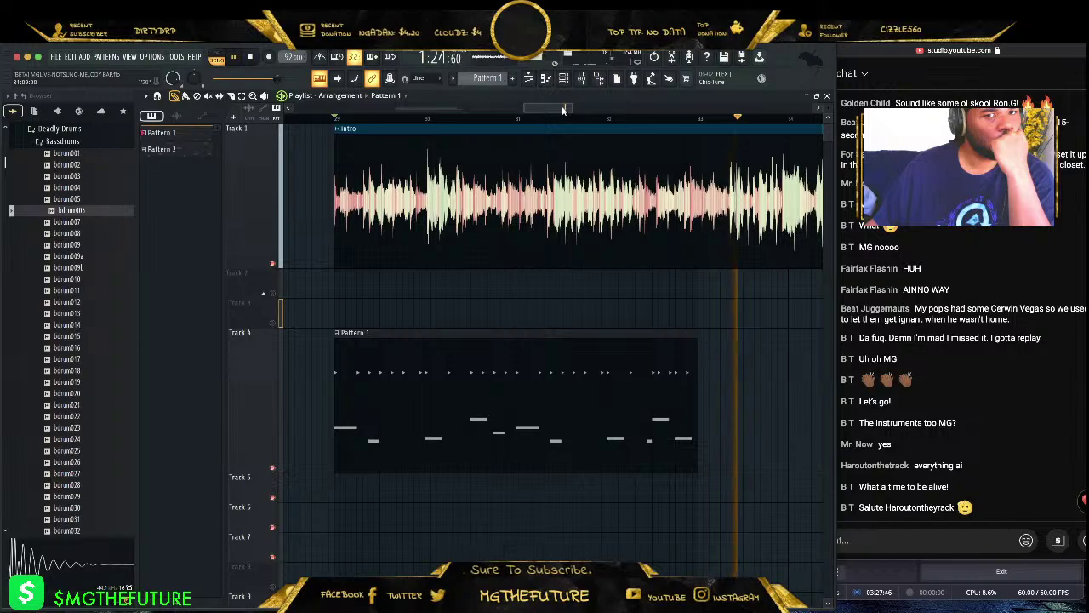
{"action": "left_click", "coordinate": [338, 118]}
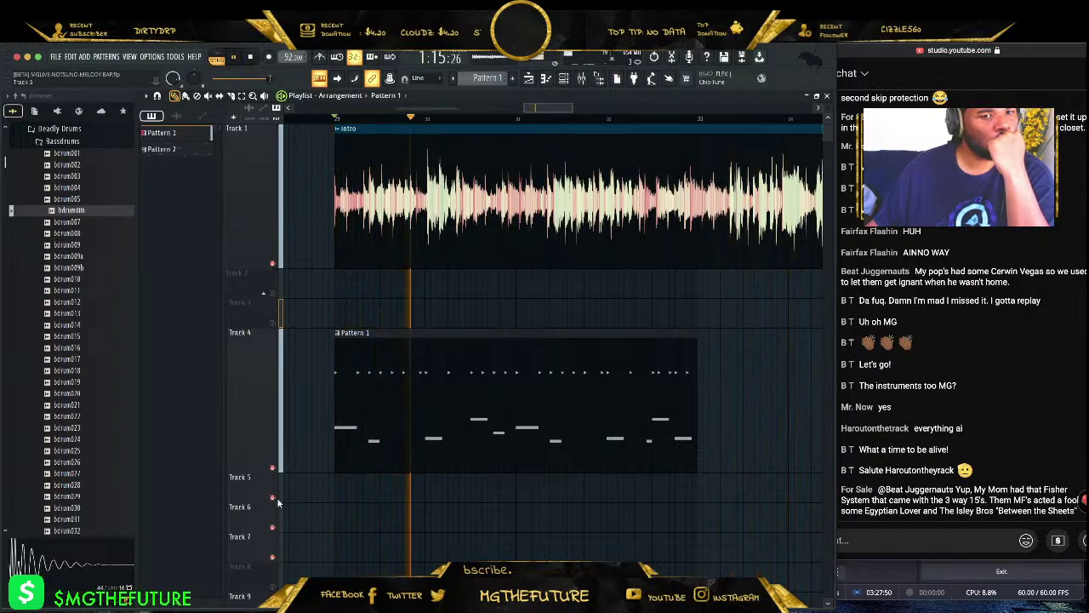
- Mute Track 4, slice the intro clip at bar 31 and move the section after the slice away to leave two bars
{"action": "left_click", "coordinate": [273, 469]}
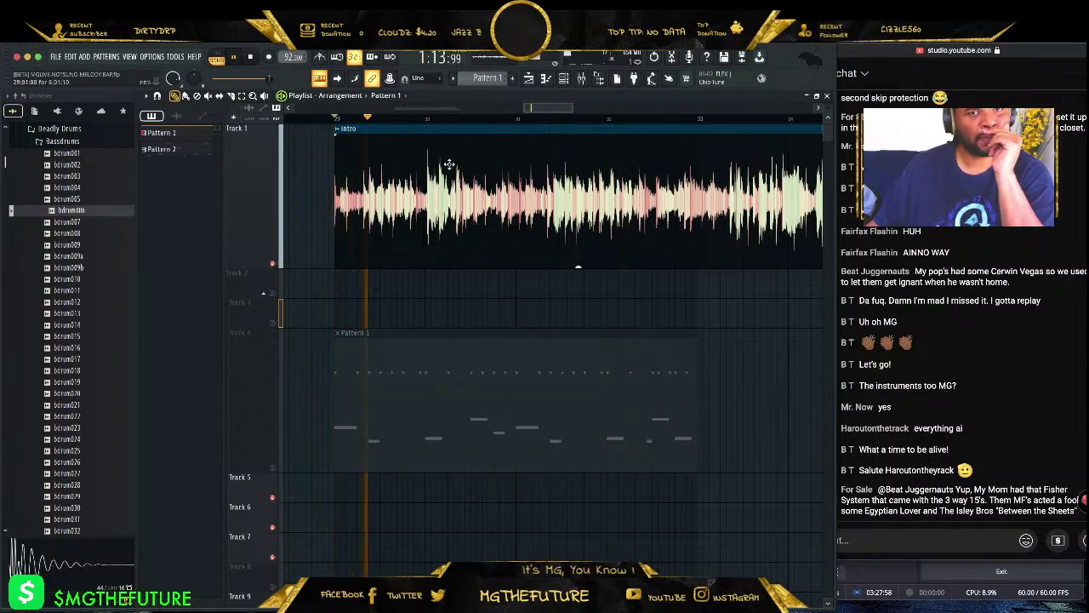
{"action": "mouse_move", "coordinate": [573, 106]}
{"action": "left_mouse_down"}
{"action": "mouse_move", "coordinate": [597, 104]}
{"action": "mouse_move", "coordinate": [566, 104]}
{"action": "left_mouse_up"}
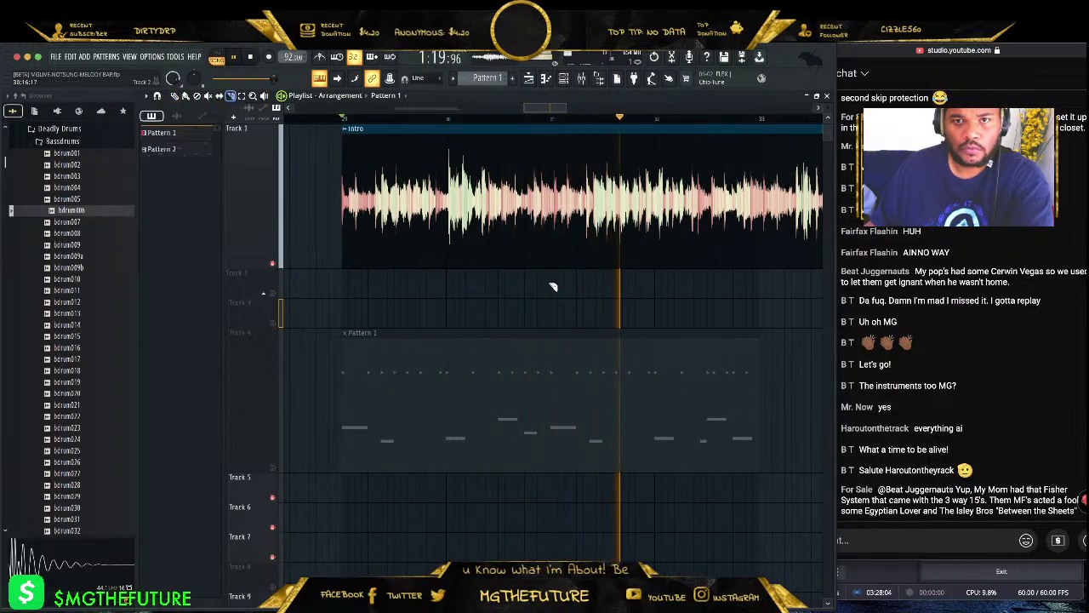
{"action": "left_click_drag", "start_coordinate": [556, 126], "coordinate": [556, 128]}
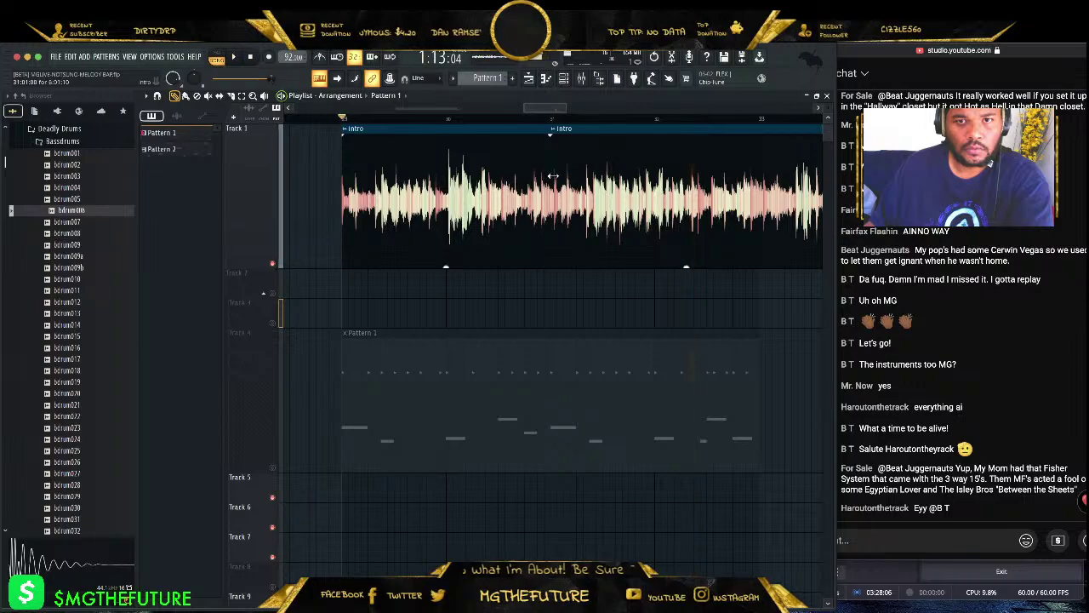
{"action": "left_click_drag", "start_coordinate": [553, 176], "coordinate": [706, 177]}
- Audition the two-bar intro clip and examine its start at bar 29
{"action": "left_click_drag", "start_coordinate": [568, 108], "coordinate": [545, 108]}
{"action": "left_click_drag", "start_coordinate": [546, 108], "coordinate": [547, 107]}
{"action": "key", "text": "space"}
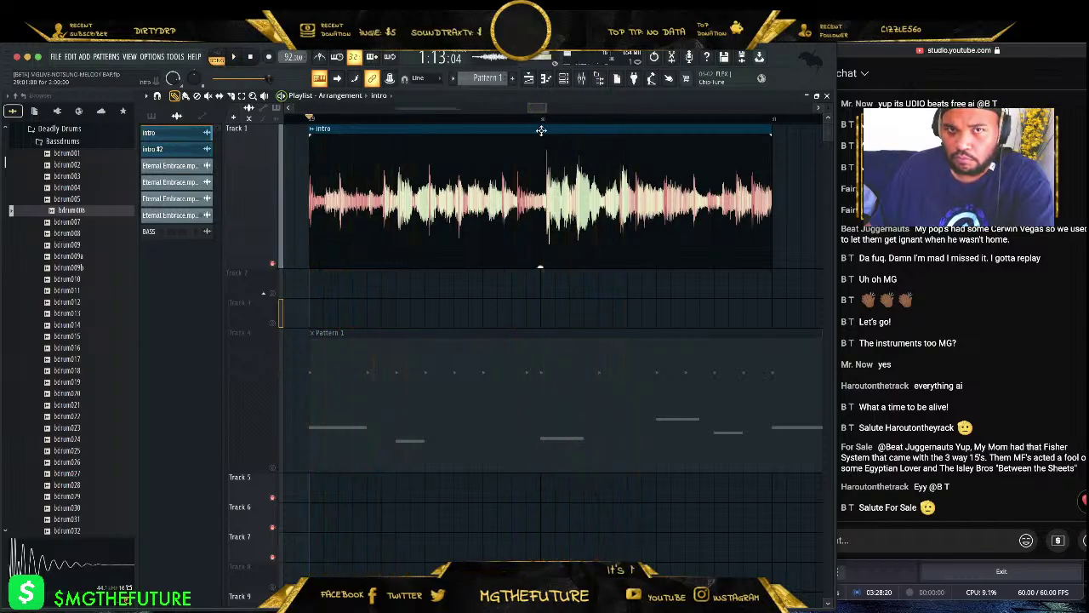
{"action": "left_click_drag", "start_coordinate": [541, 107], "coordinate": [534, 107]}
{"action": "key", "text": "space"}
- Extend the two-bar intro clip's start to about half a bar before bar 29 and play the lead-in
{"action": "left_click_drag", "start_coordinate": [451, 161], "coordinate": [349, 157]}
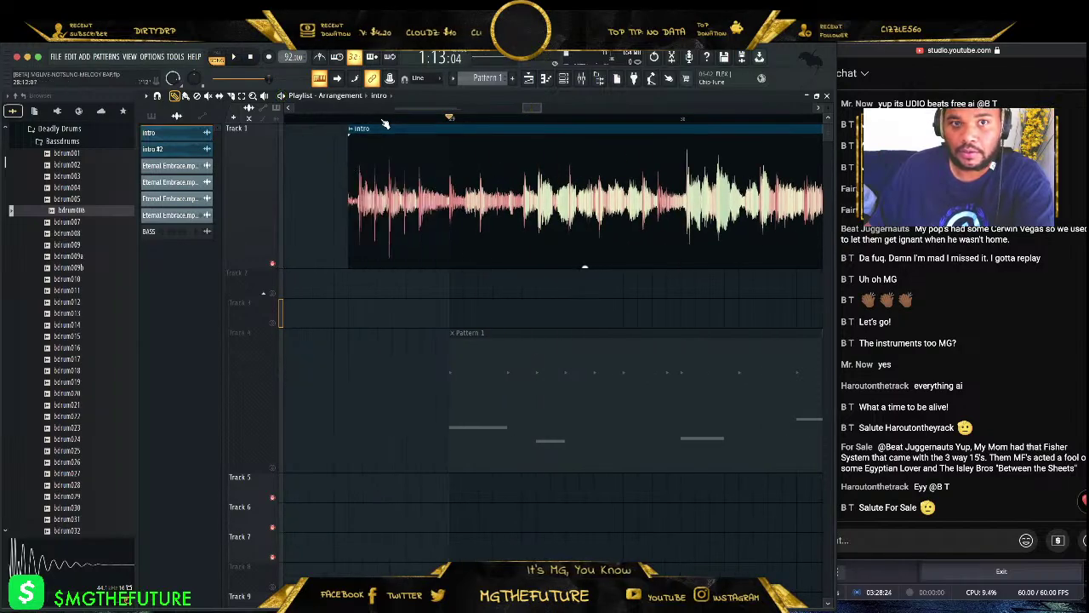
{"action": "left_click", "coordinate": [385, 119]}
{"action": "key", "text": "space"}
{"action": "key", "text": "space"}
{"action": "key", "text": "space"}
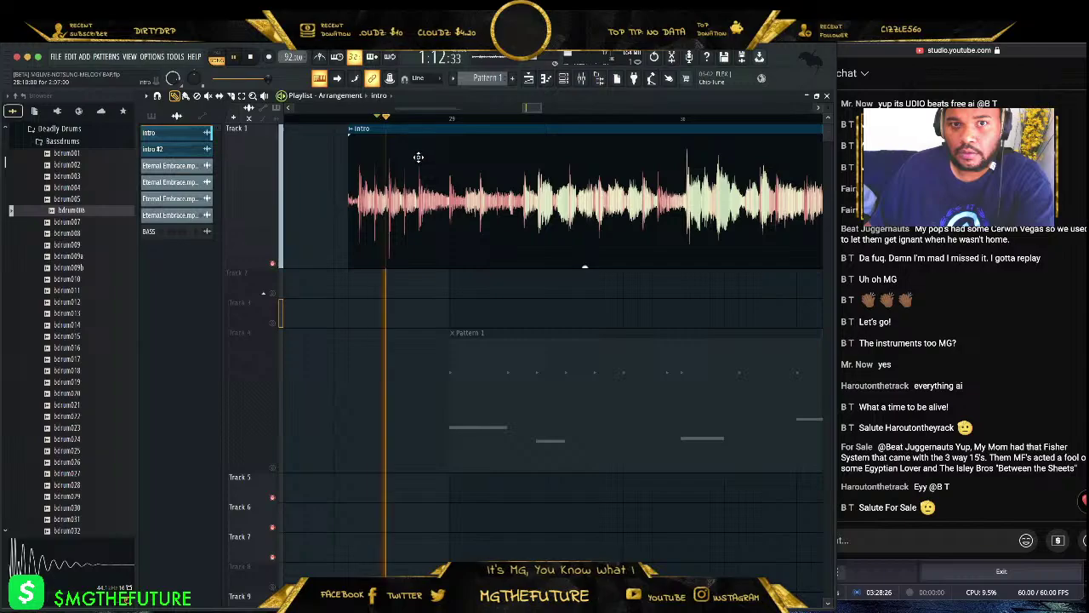
- Replay the opening beats around bar 29, and slice off and delete the intro clip's extension before bar 29
{"action": "left_click", "coordinate": [448, 119]}
{"action": "left_click", "coordinate": [449, 119]}
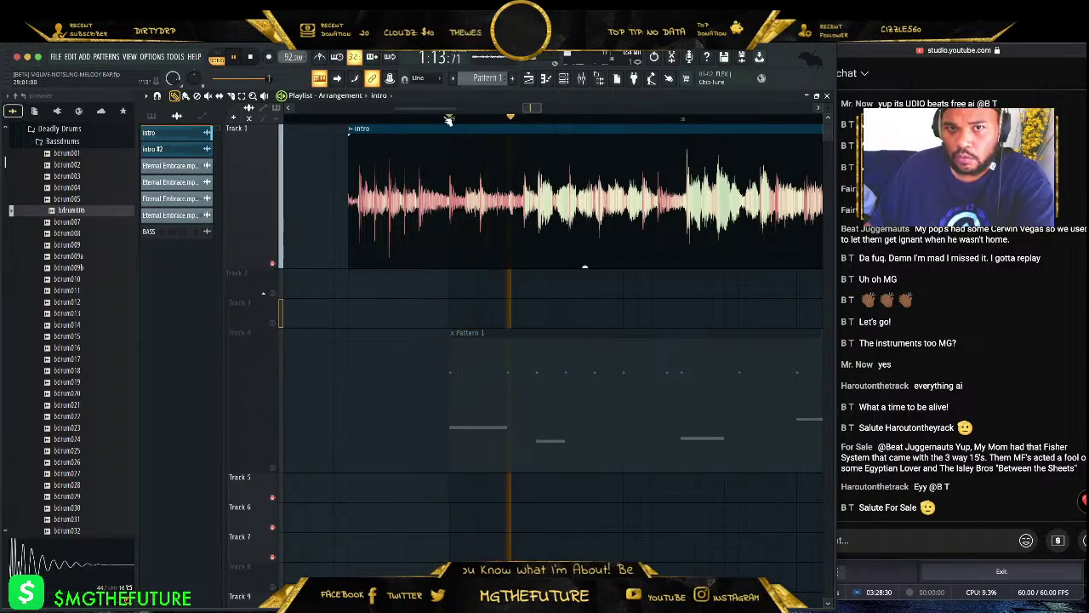
{"action": "left_click", "coordinate": [498, 121]}
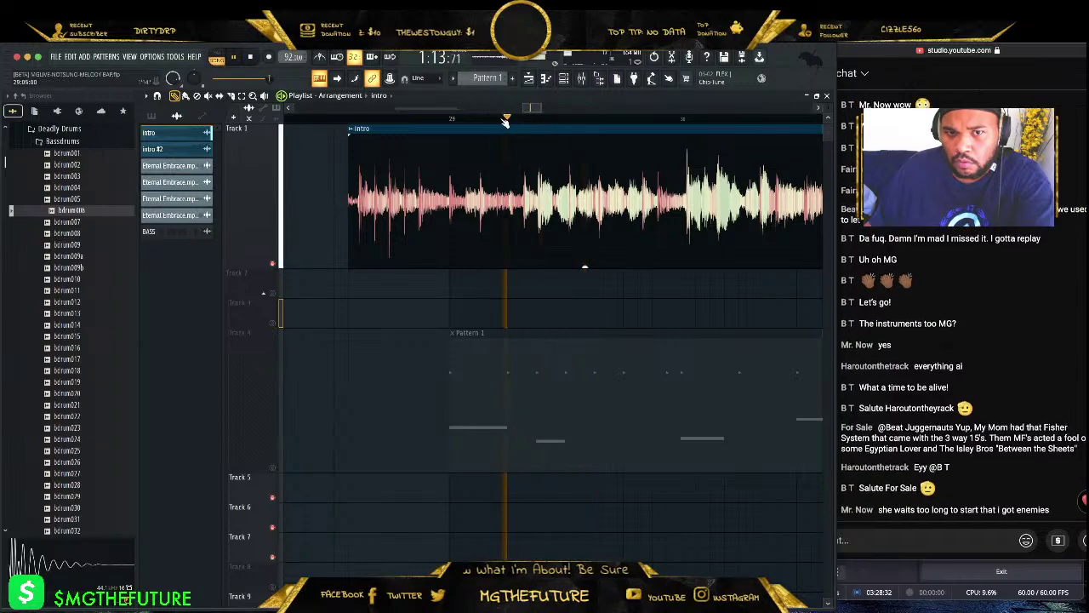
{"action": "left_click", "coordinate": [501, 120]}
{"action": "left_click", "coordinate": [500, 120]}
{"action": "left_click", "coordinate": [500, 120]}
{"action": "left_click", "coordinate": [451, 119]}
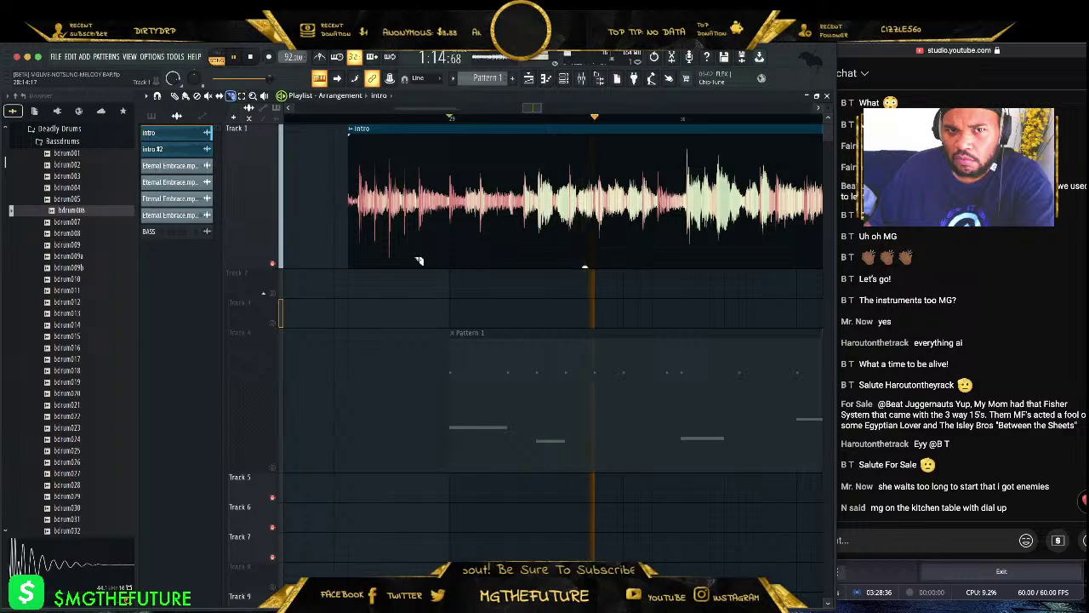
{"action": "left_click", "coordinate": [449, 249]}
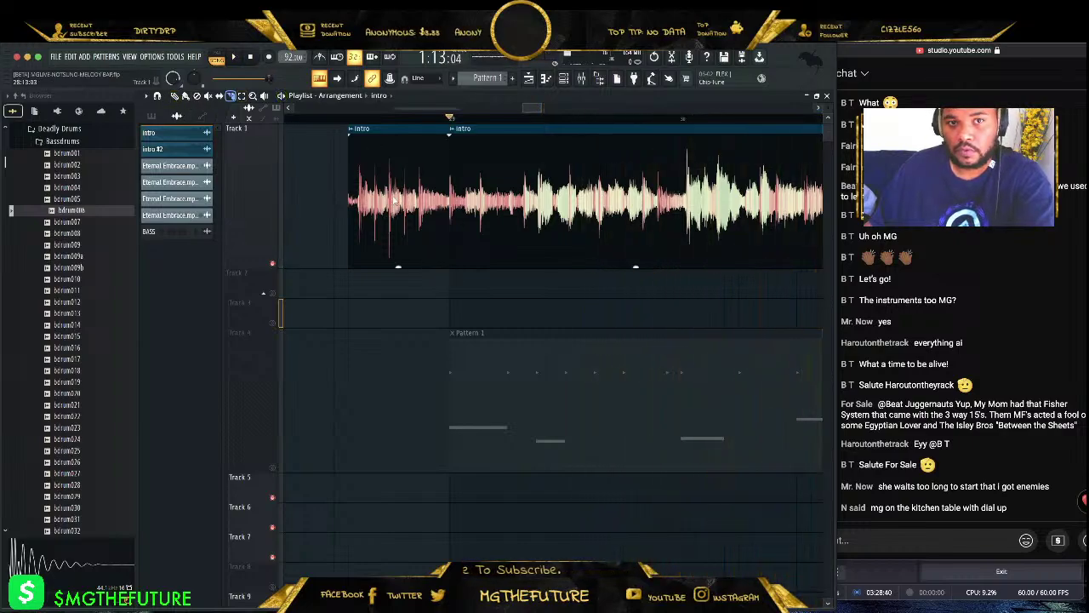
{"action": "right_click", "coordinate": [348, 145]}
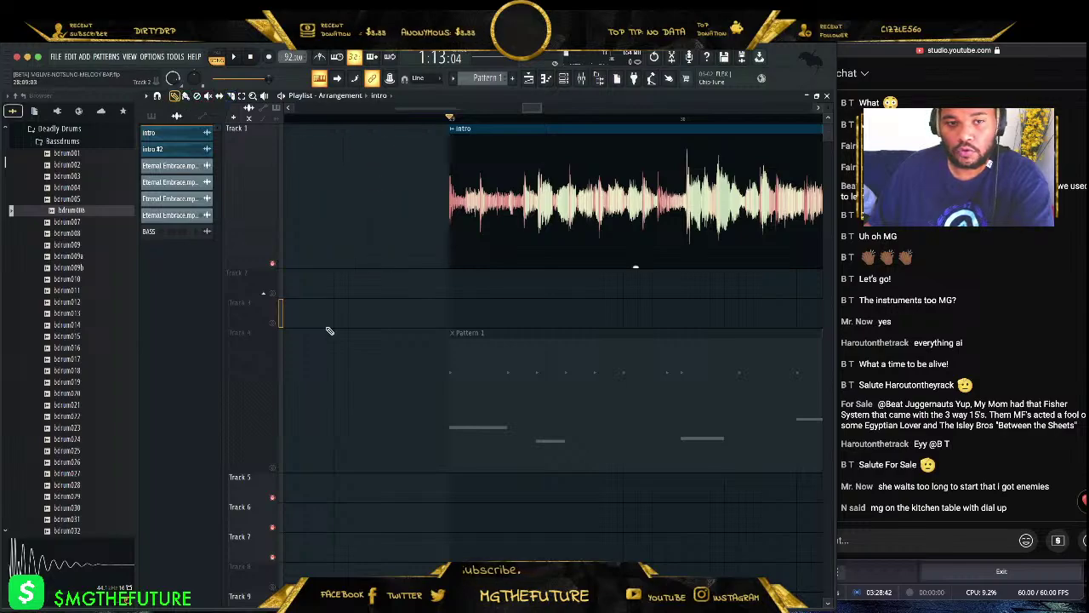
- Unmute Track 4 and play the two-bar intro clip against Pattern 1 from bar 29 with the metronome on
{"action": "left_click", "coordinate": [273, 467]}
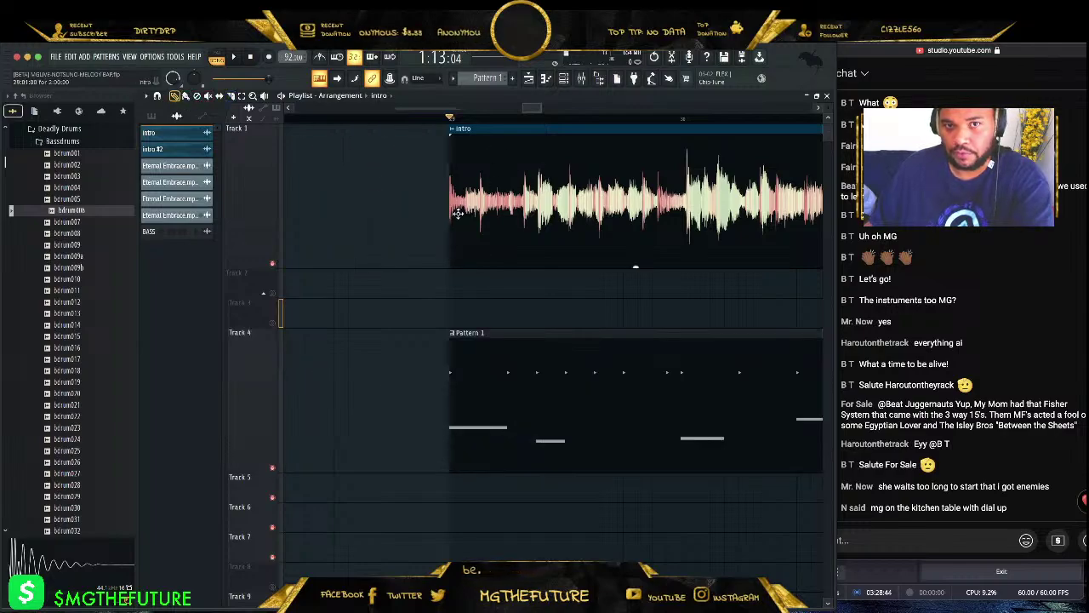
{"action": "key", "text": "space"}
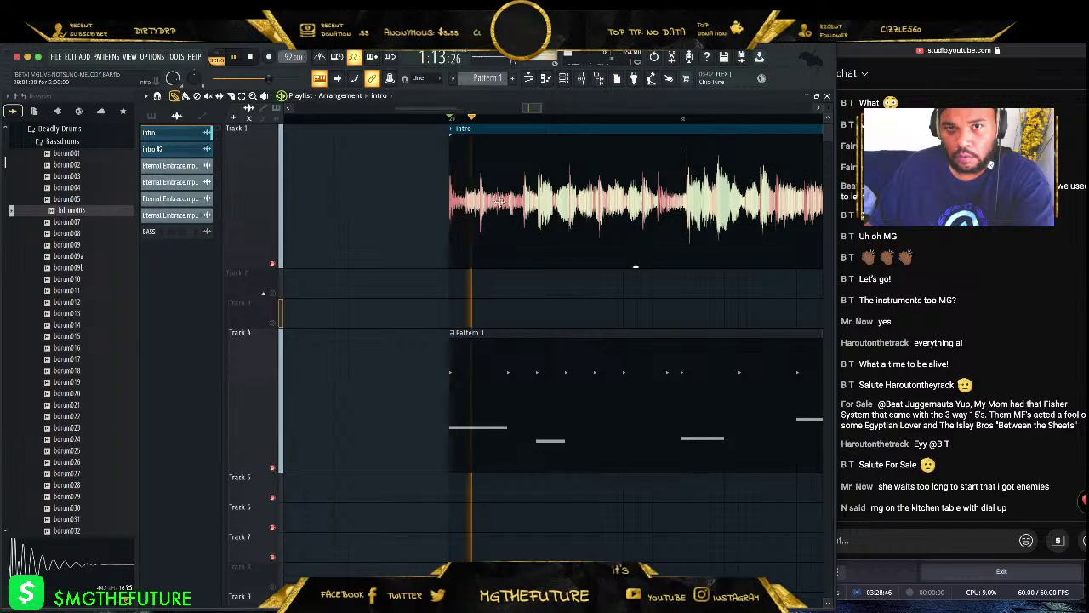
{"action": "left_click_drag", "start_coordinate": [534, 109], "coordinate": [540, 109]}
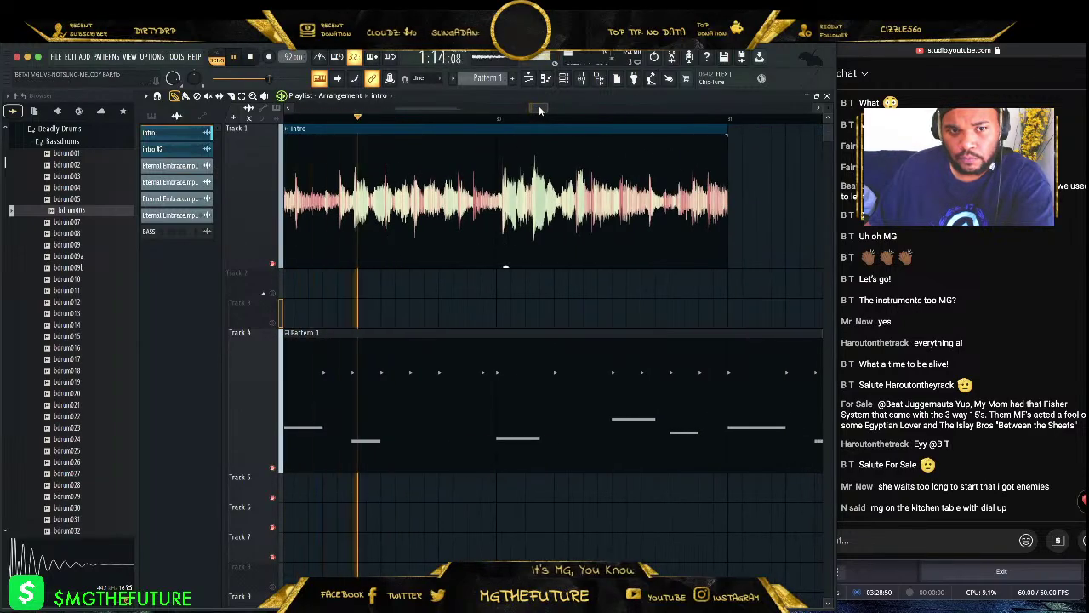
{"action": "key", "text": "space"}
{"action": "key", "text": "space"}
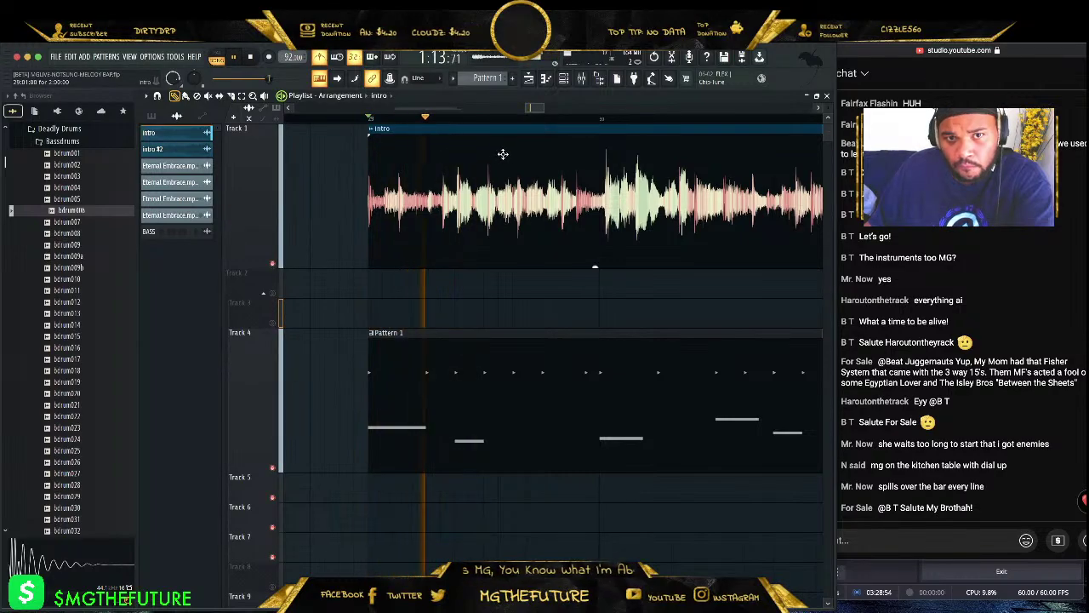
{"action": "key", "text": "space"}
{"action": "key", "text": "space"}
{"action": "key", "text": "space"}
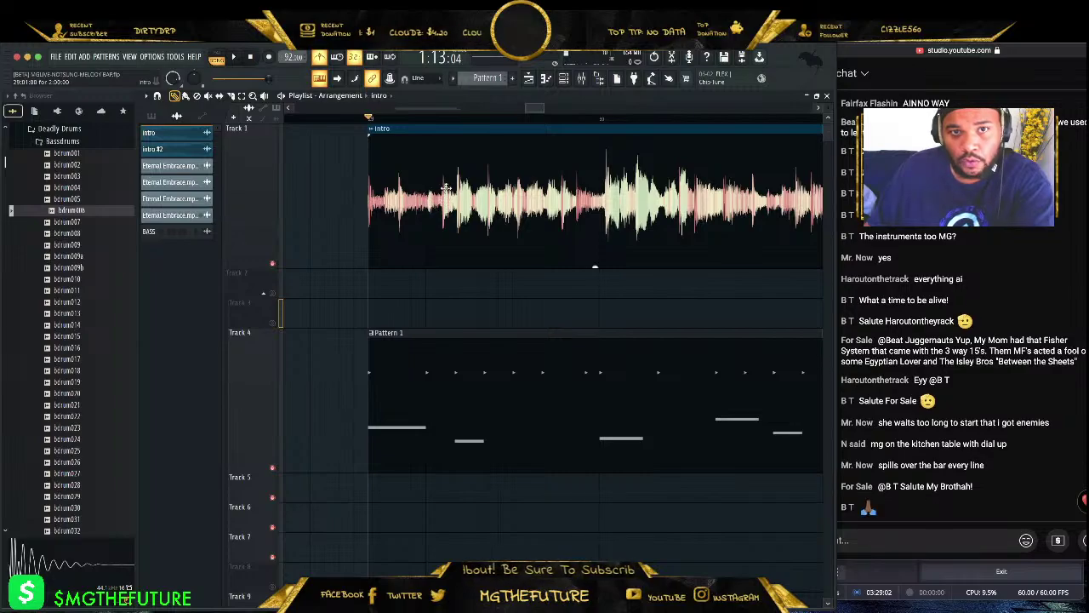
- Time-compress the two-bar intro clip so it ends slightly before bar 31, and replay it with Pattern 1 from bar 29
{"action": "scroll", "coordinate": [546, 106], "scroll_direction": "right", "scroll_amount": 3}
{"action": "scroll", "coordinate": [542, 106], "scroll_direction": "left", "scroll_amount": 2}
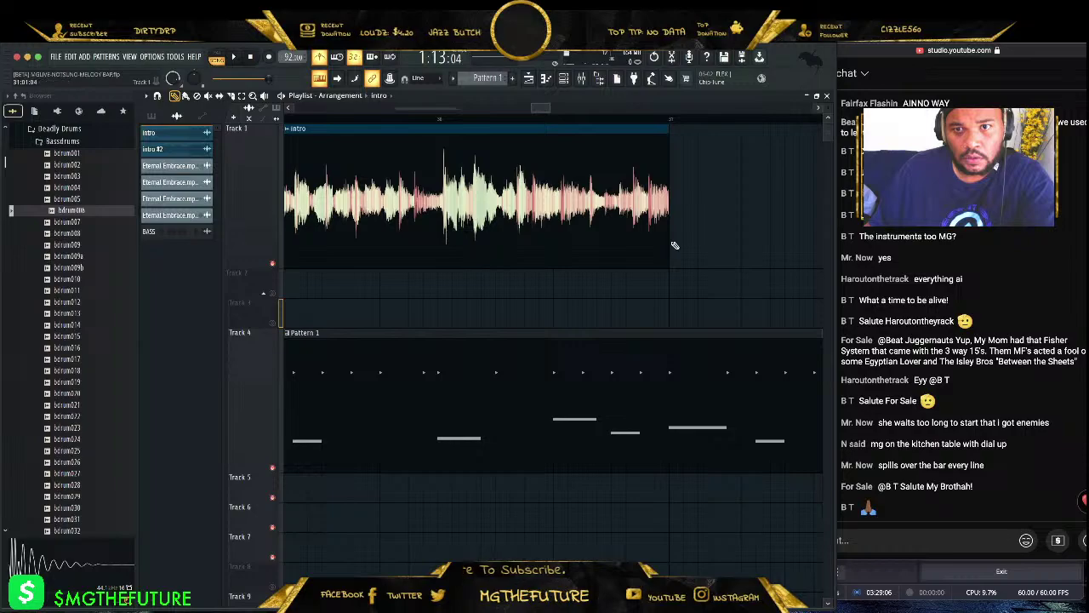
{"action": "left_click_drag", "start_coordinate": [670, 243], "coordinate": [662, 243]}
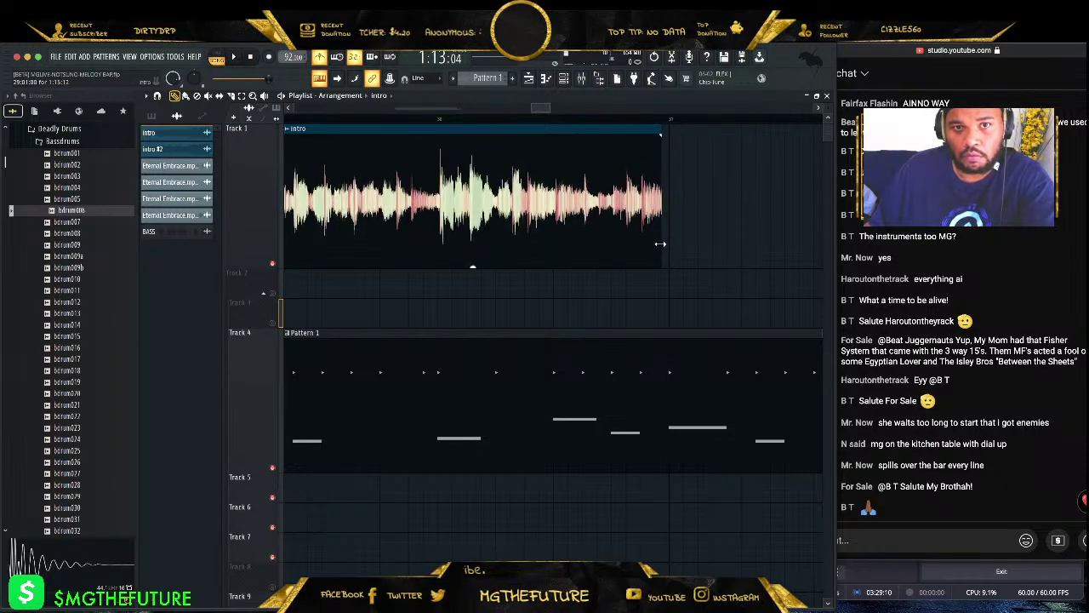
{"action": "key", "text": "space"}
{"action": "left_click_drag", "start_coordinate": [547, 106], "coordinate": [534, 108]}
{"action": "key", "text": "space"}
{"action": "key", "text": "space"}
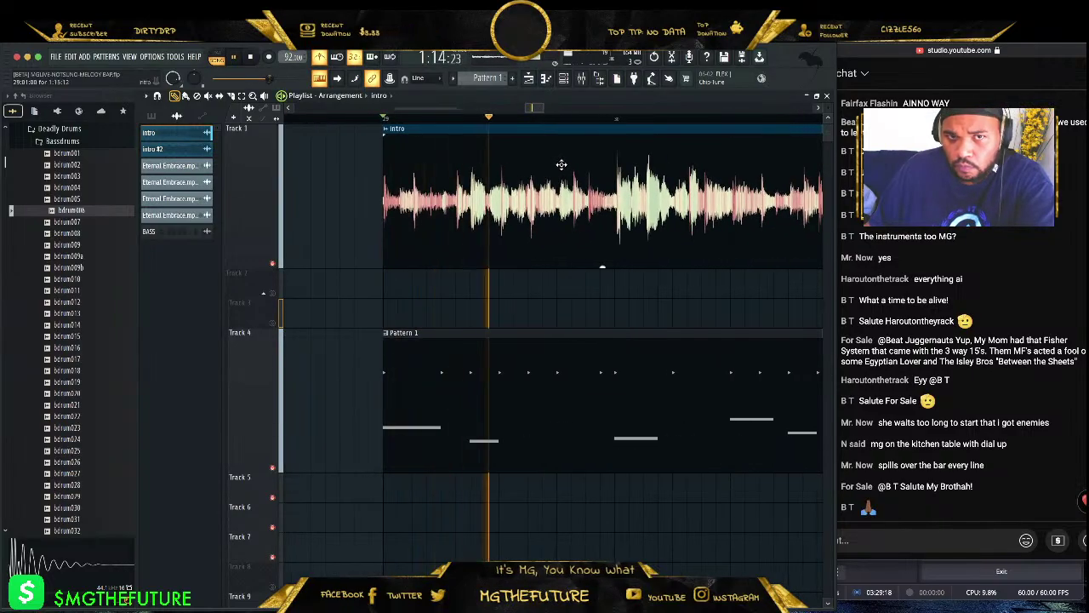
{"action": "key", "text": "space"}
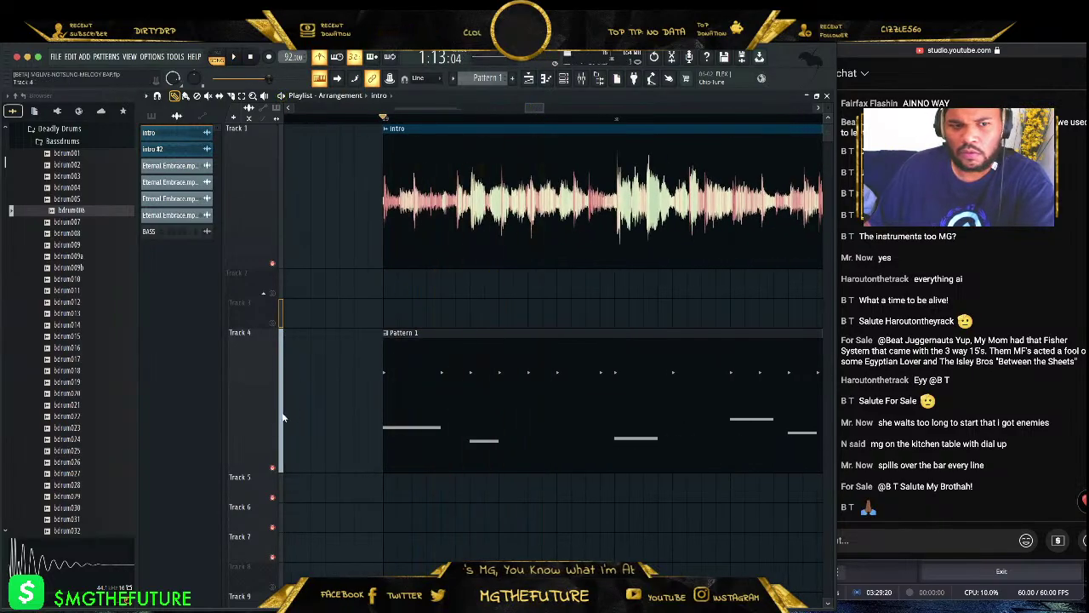
- Mute Track 4 and replay the shortened intro clip alone against the metronome from bar 29 towards its end
{"action": "left_click", "coordinate": [271, 465]}
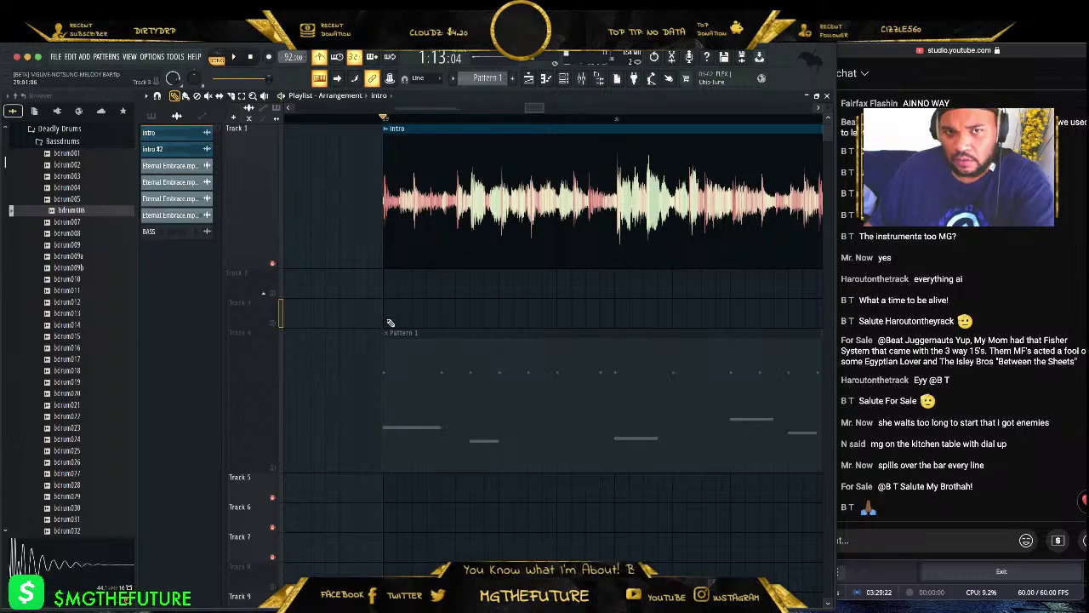
{"action": "key", "text": "space"}
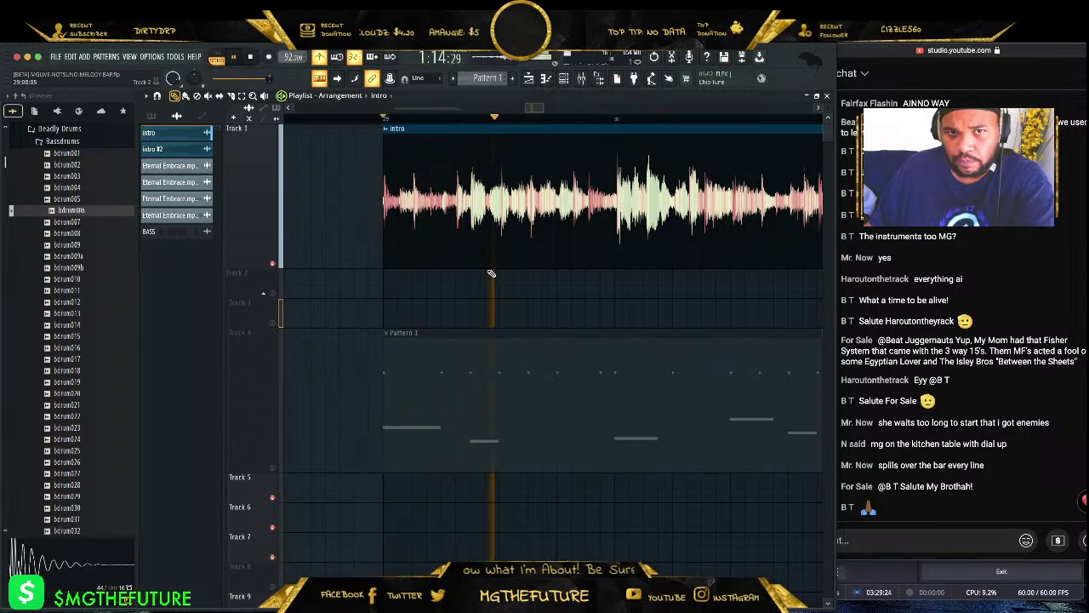
{"action": "key", "text": "space"}
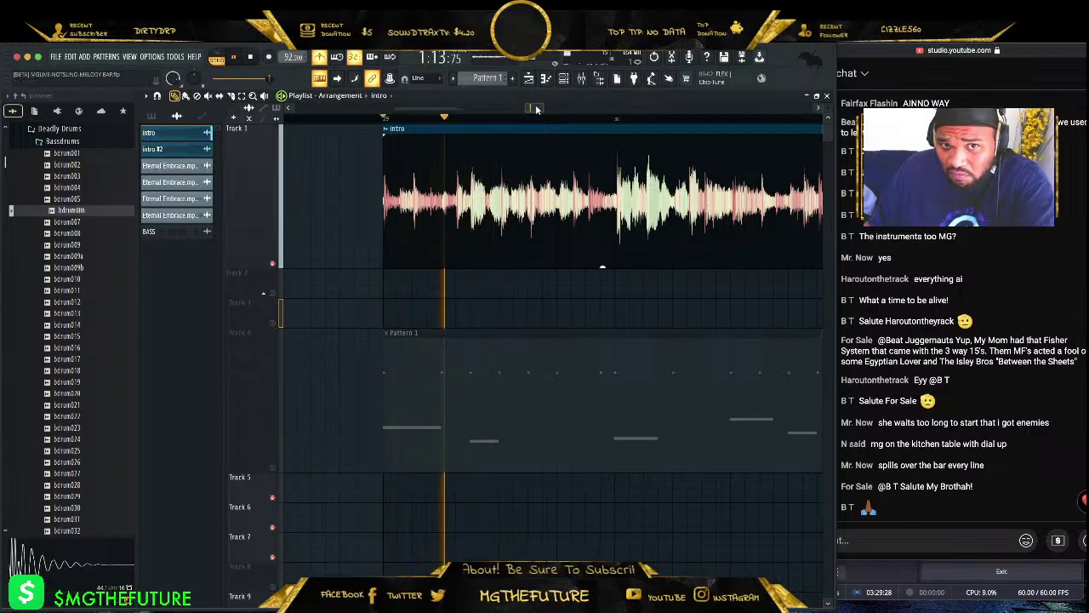
{"action": "left_click_drag", "start_coordinate": [535, 105], "coordinate": [541, 105]}
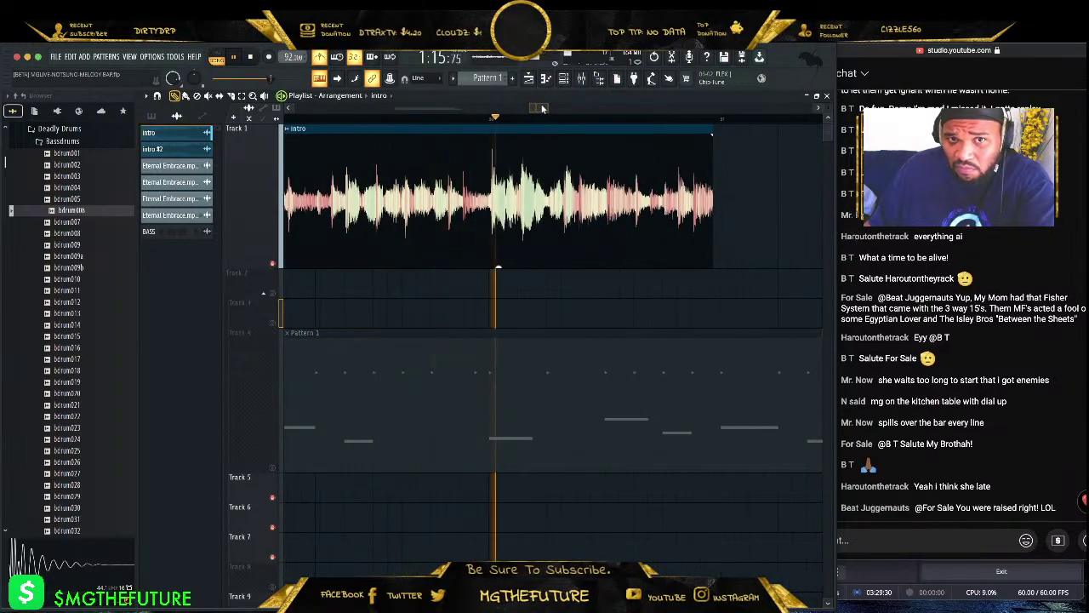
- Stretch the end of the two-bar intro clip out to about bar 31 and play it from bar 29 with the metronome
{"action": "key", "text": "space"}
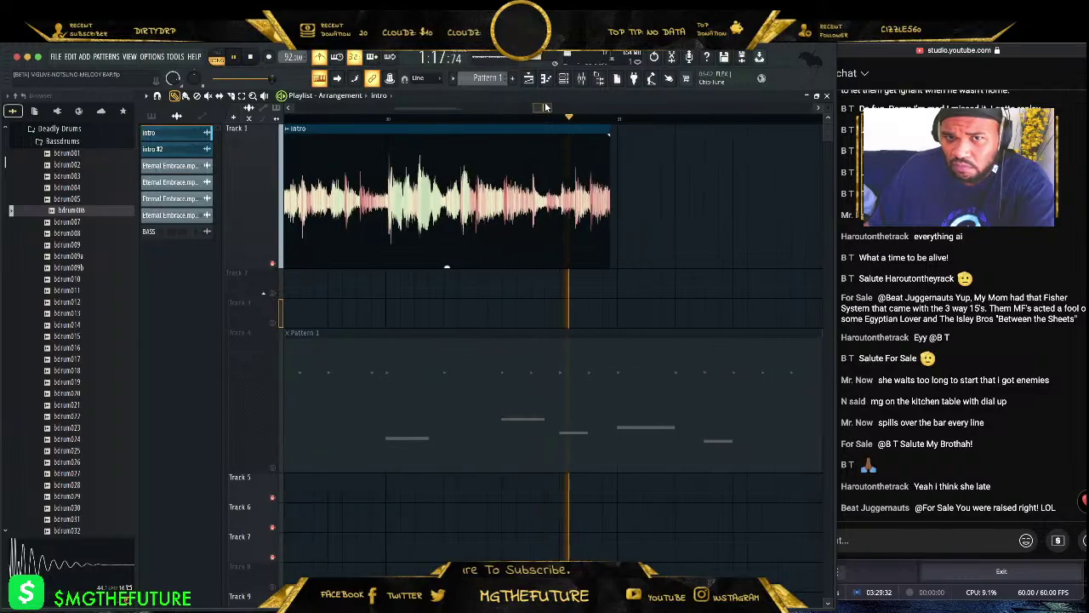
{"action": "scroll", "coordinate": [739, 204], "scroll_direction": "up", "scroll_amount": 2}
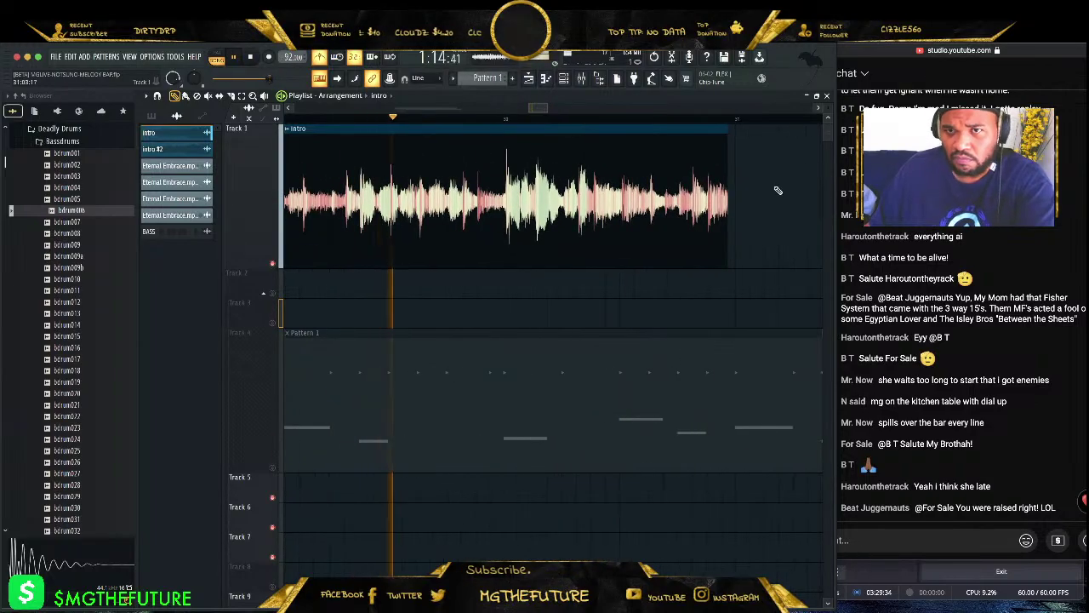
{"action": "left_click_drag", "start_coordinate": [727, 200], "coordinate": [736, 200]}
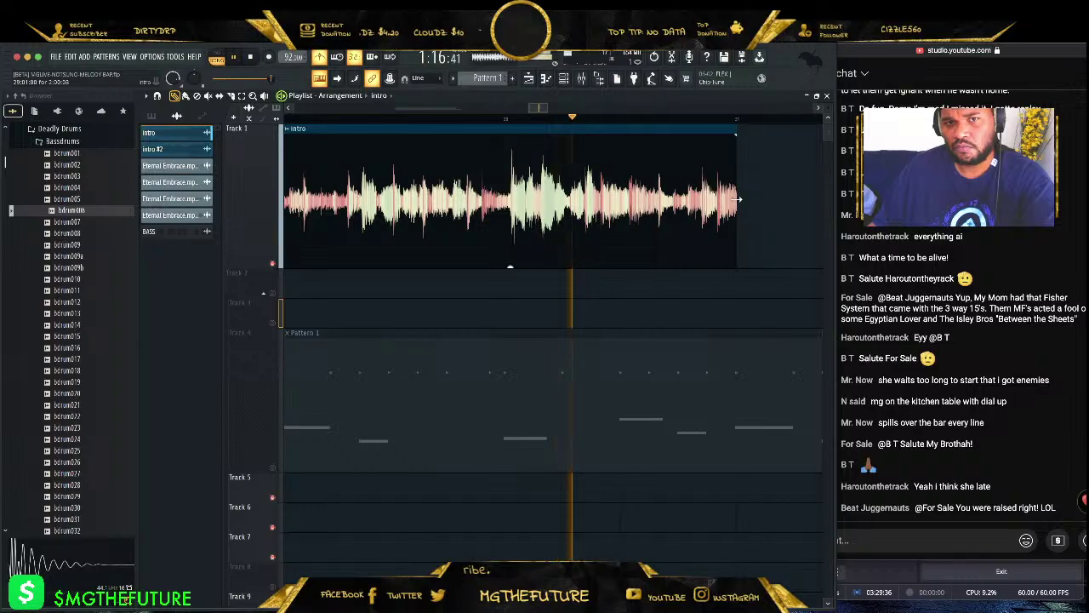
{"action": "key", "text": "space"}
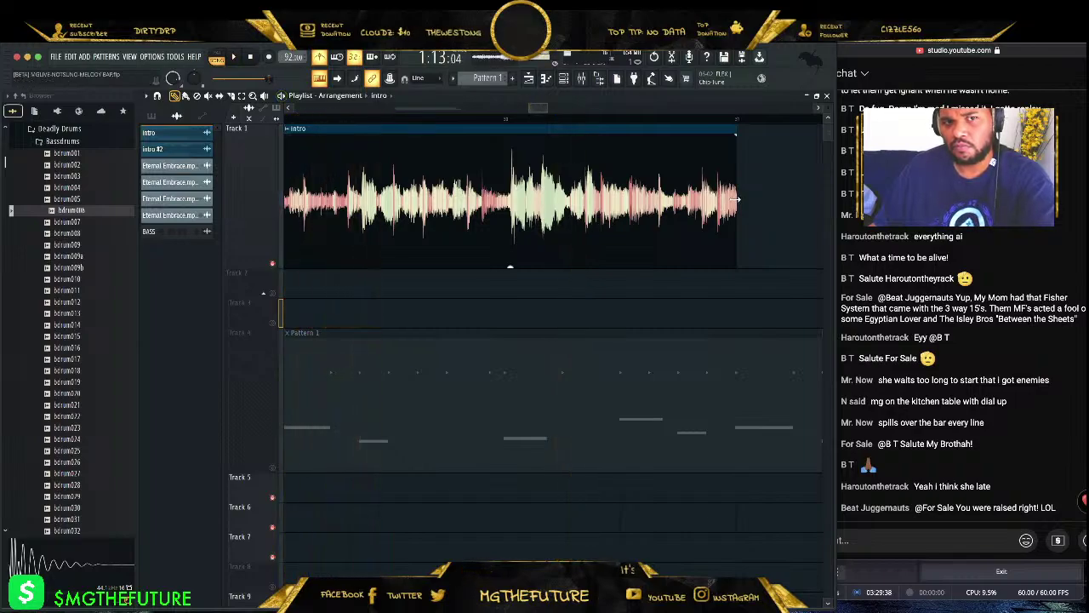
- Try a shorter time-stretch of the intro clip, return its end to about bar 31, and replay it from bar 29
{"action": "left_click_drag", "start_coordinate": [737, 199], "coordinate": [677, 223]}
{"action": "key", "text": "space"}
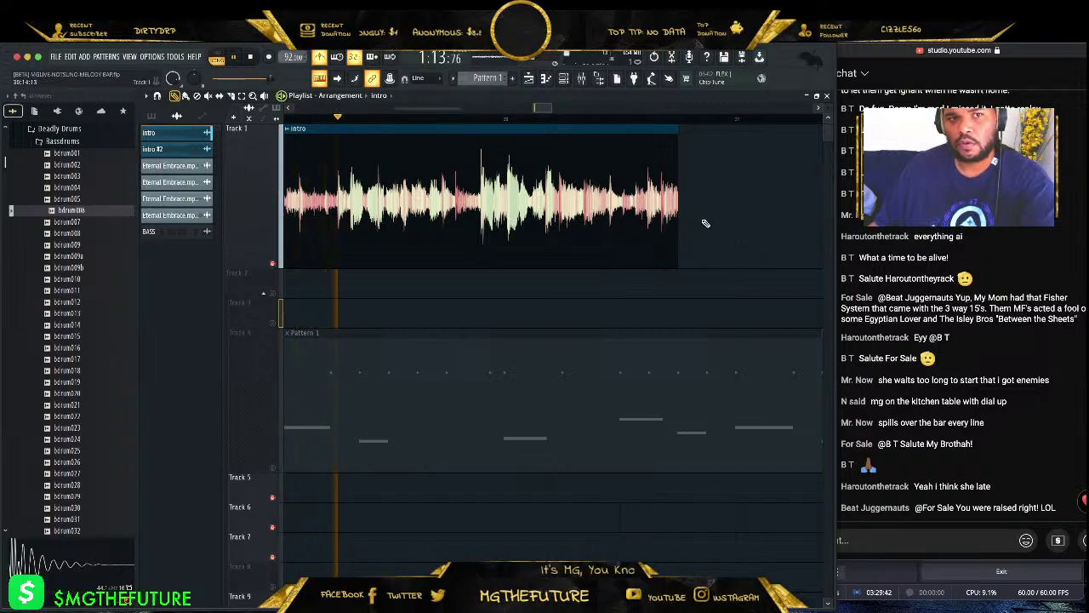
{"action": "left_click_drag", "start_coordinate": [678, 211], "coordinate": [735, 214]}
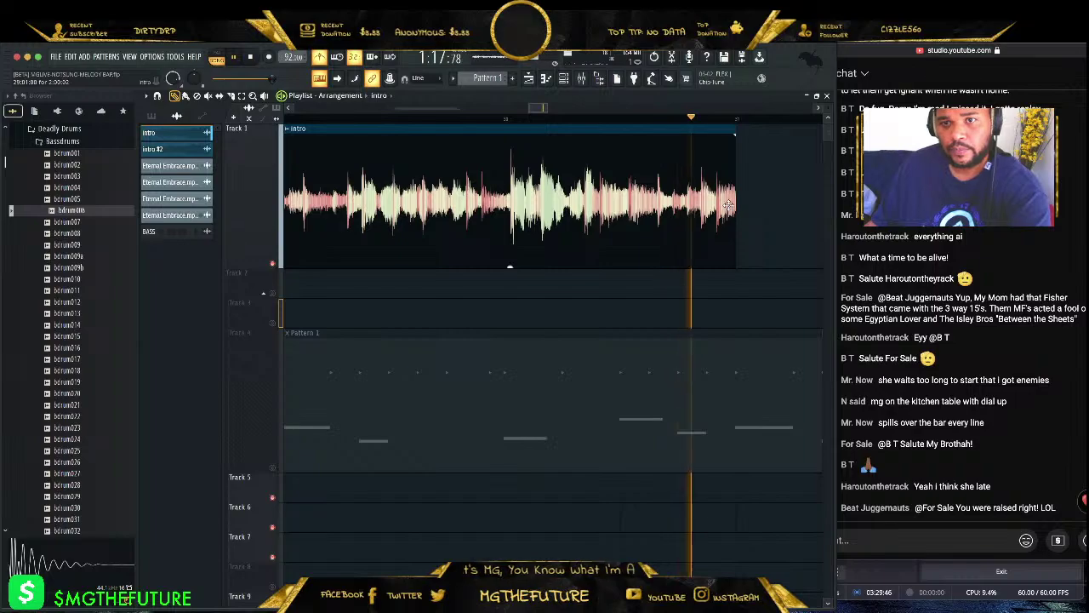
{"action": "key", "text": "space"}
{"action": "key", "text": "space"}
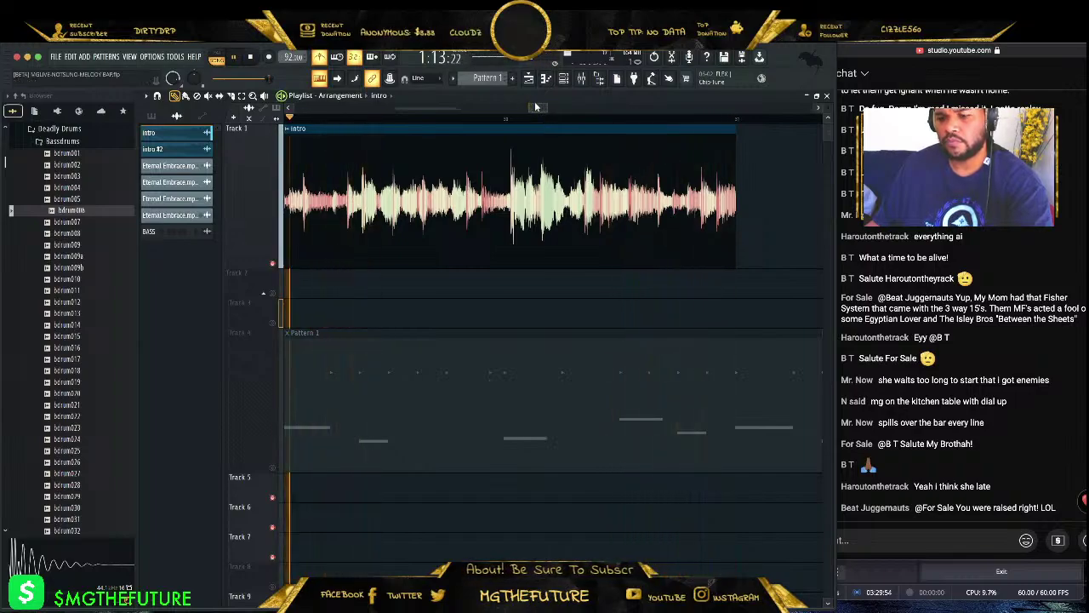
{"action": "key", "text": "space"}
{"action": "key", "text": "space"}
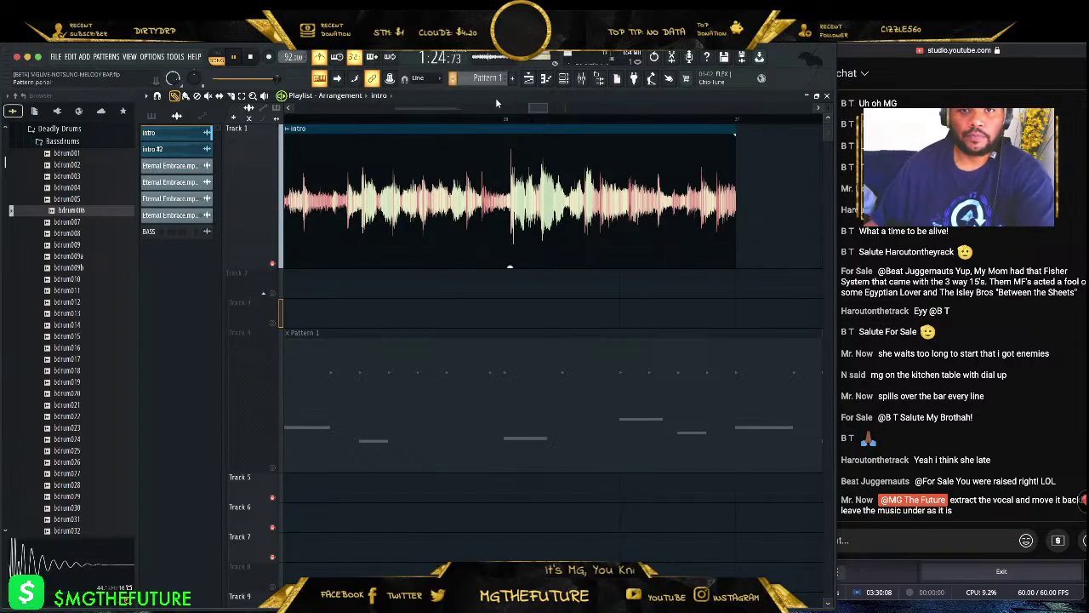
- Delete the two-bar intro clip at bar 29 and extend the following intro clip's start back to just before bar 29
{"action": "mouse_move", "coordinate": [546, 104]}
{"action": "left_mouse_down"}
{"action": "mouse_move", "coordinate": [596, 111]}
{"action": "mouse_move", "coordinate": [550, 111]}
{"action": "left_mouse_up"}
{"action": "right_click", "coordinate": [584, 170]}
{"action": "left_click_drag", "start_coordinate": [713, 129], "coordinate": [555, 106]}
{"action": "left_click", "coordinate": [606, 111]}
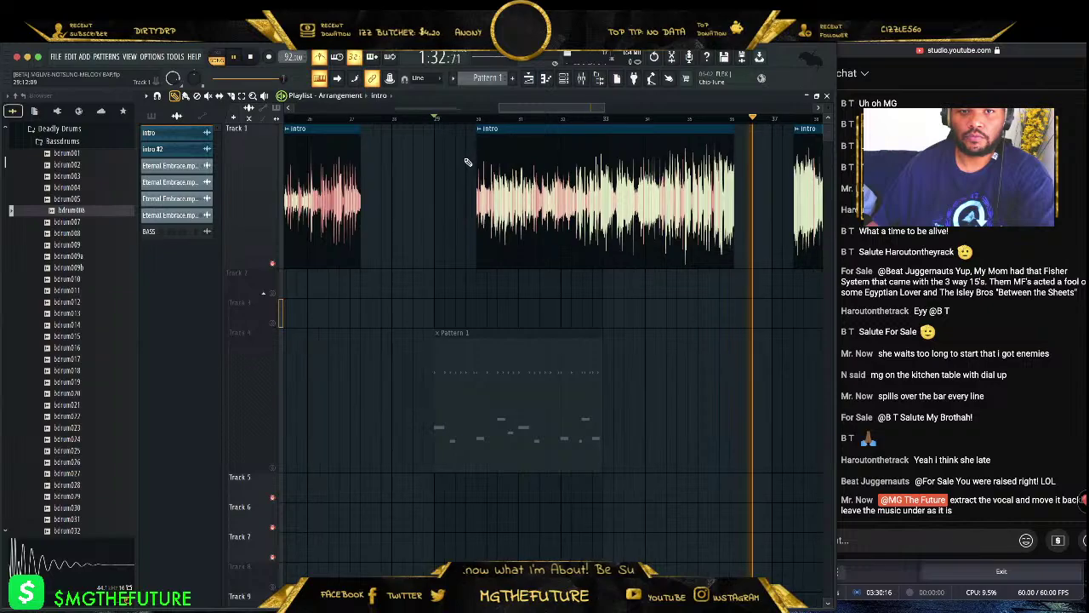
{"action": "key", "text": "space"}
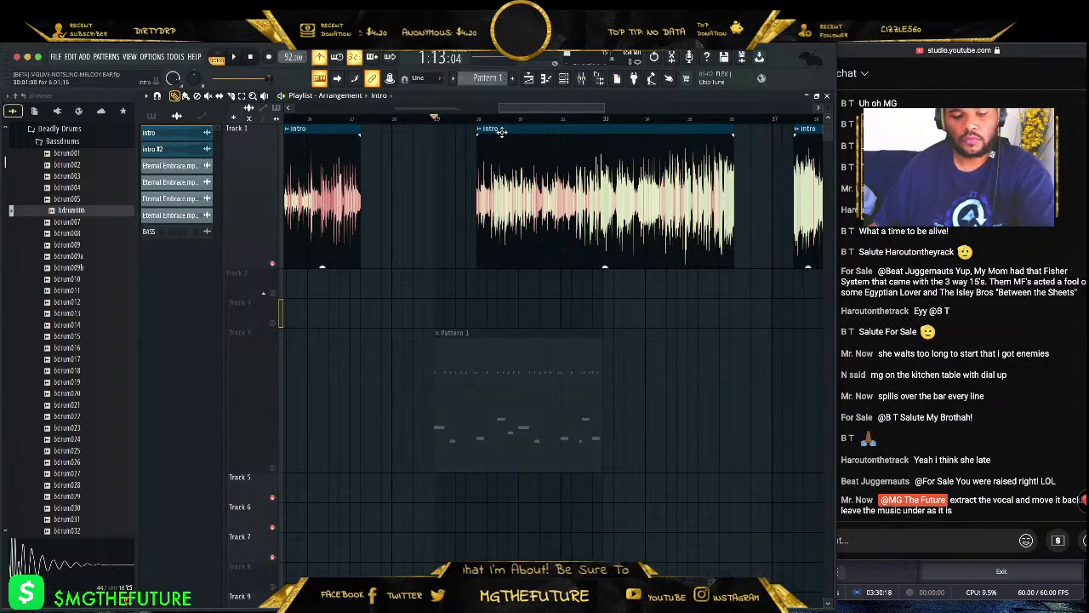
{"action": "key", "text": "ctrl+z"}
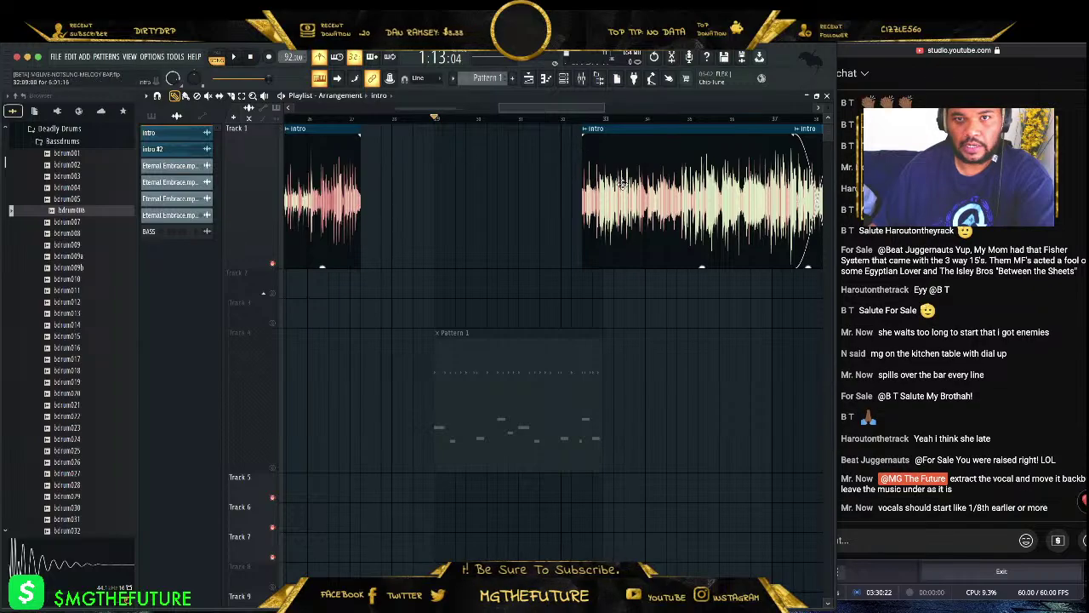
{"action": "left_click_drag", "start_coordinate": [584, 164], "coordinate": [428, 174]}
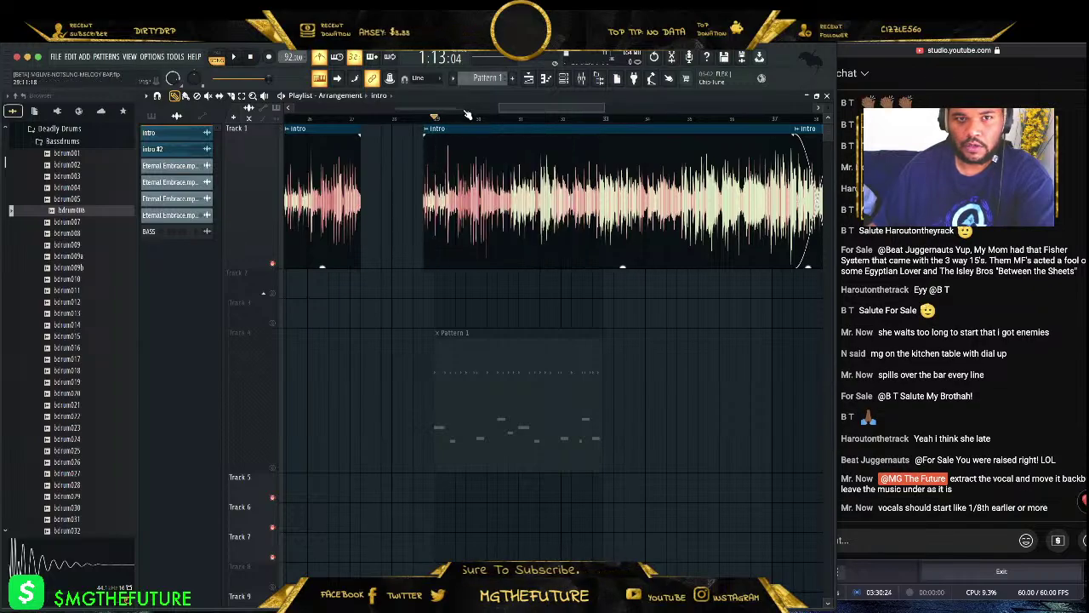
- Play the extended intro clip from bar 29, turn off the metronome, and replay from just after bar 30
{"action": "key", "text": "space"}
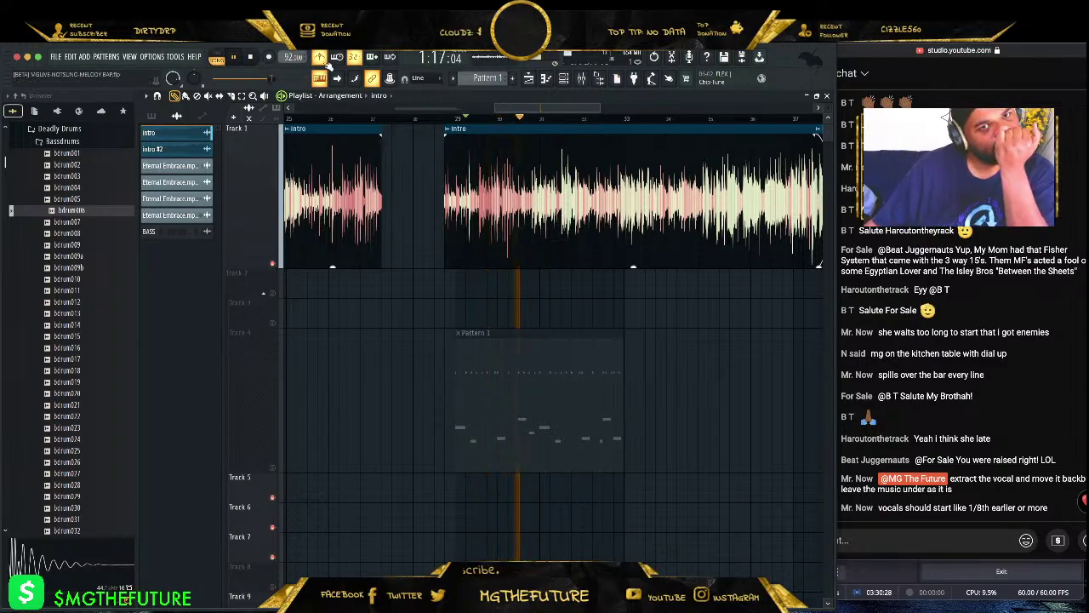
{"action": "left_click", "coordinate": [518, 119]}
{"action": "left_click", "coordinate": [510, 118]}
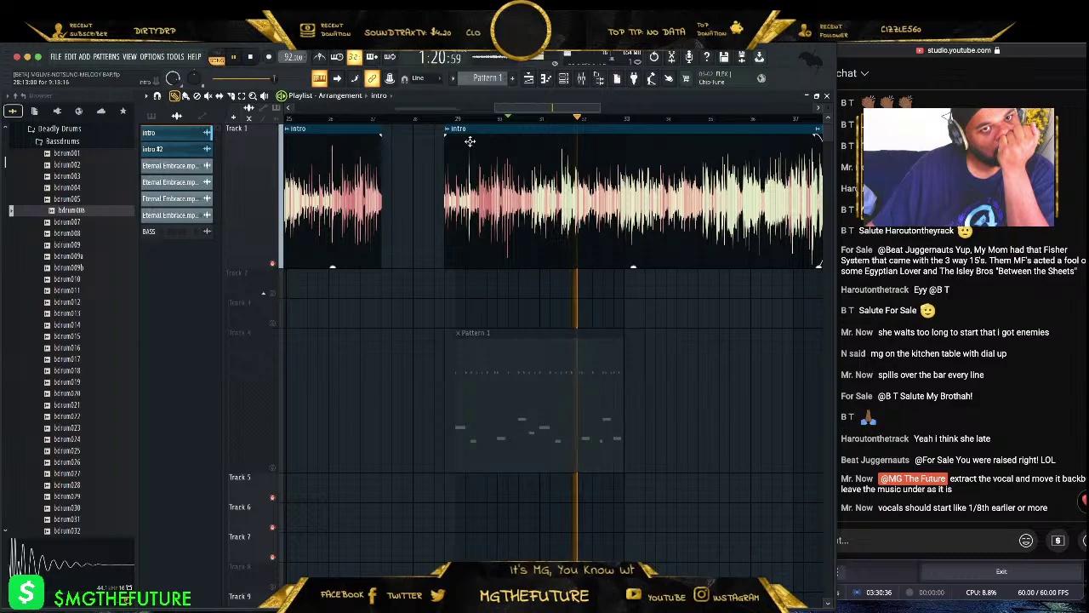
- Open the extended intro clip's sample, Eternal Embrace, in the Edison audio editor
{"action": "double_click", "coordinate": [523, 176]}
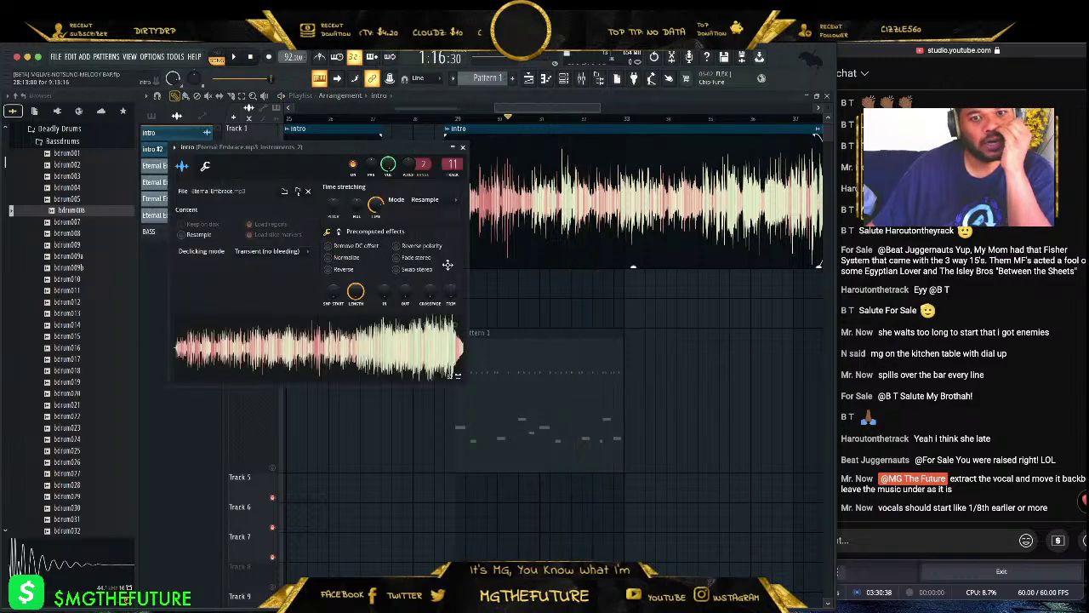
{"action": "right_click", "coordinate": [346, 359]}
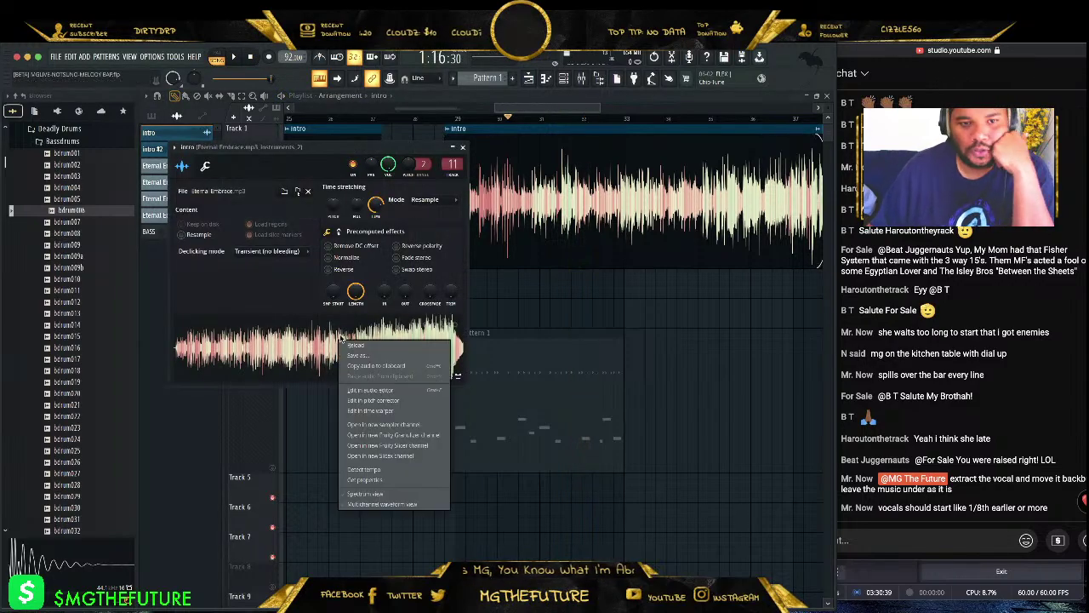
{"action": "left_click", "coordinate": [442, 390]}
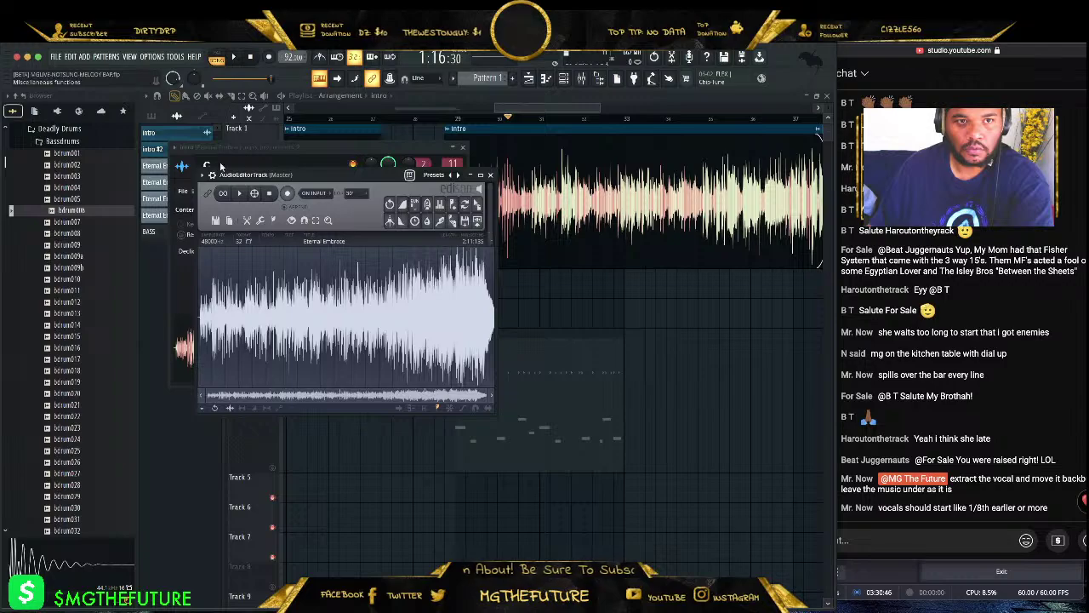
- Audition the middle of the Eternal Embrace waveform and start a selection precisely on the transient at about 1:06.42
{"action": "left_click_drag", "start_coordinate": [442, 320], "coordinate": [388, 307]}
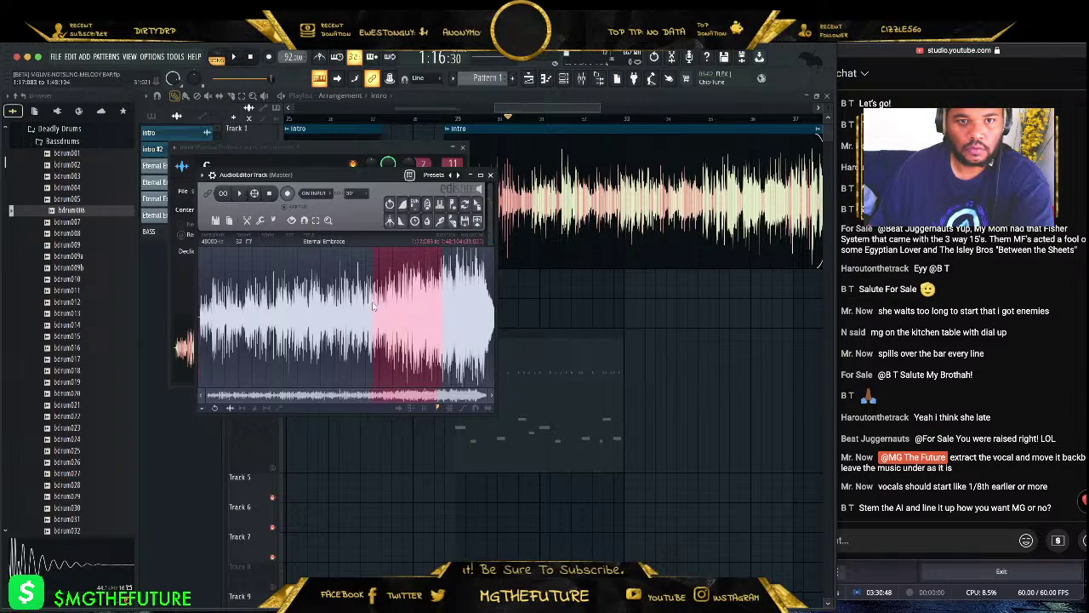
{"action": "scroll", "coordinate": [372, 307], "scroll_direction": "up", "scroll_amount": 5}
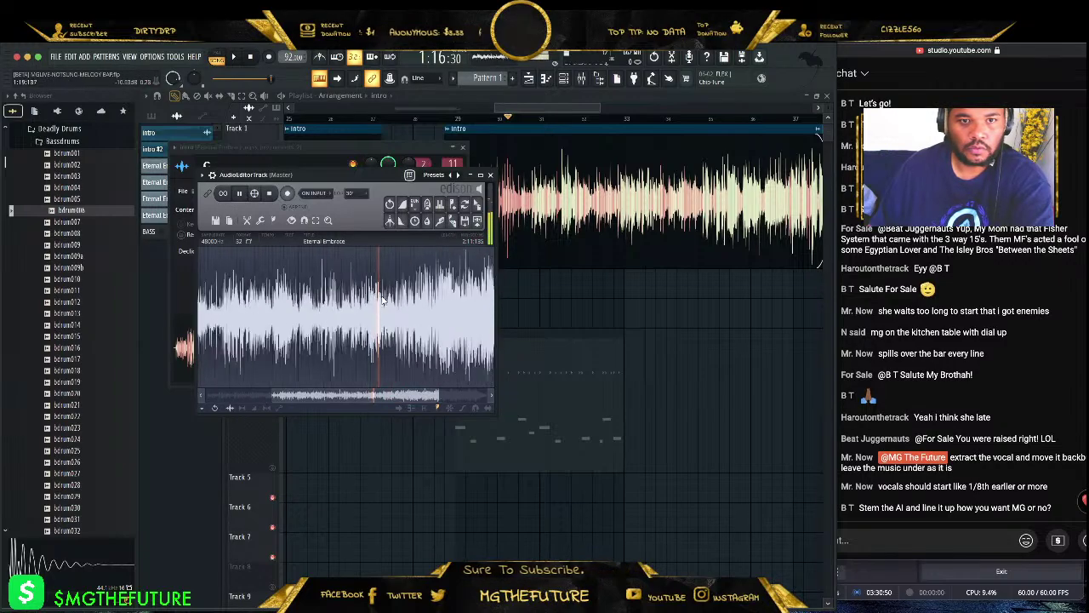
{"action": "scroll", "coordinate": [379, 315], "scroll_direction": "up", "scroll_amount": 4}
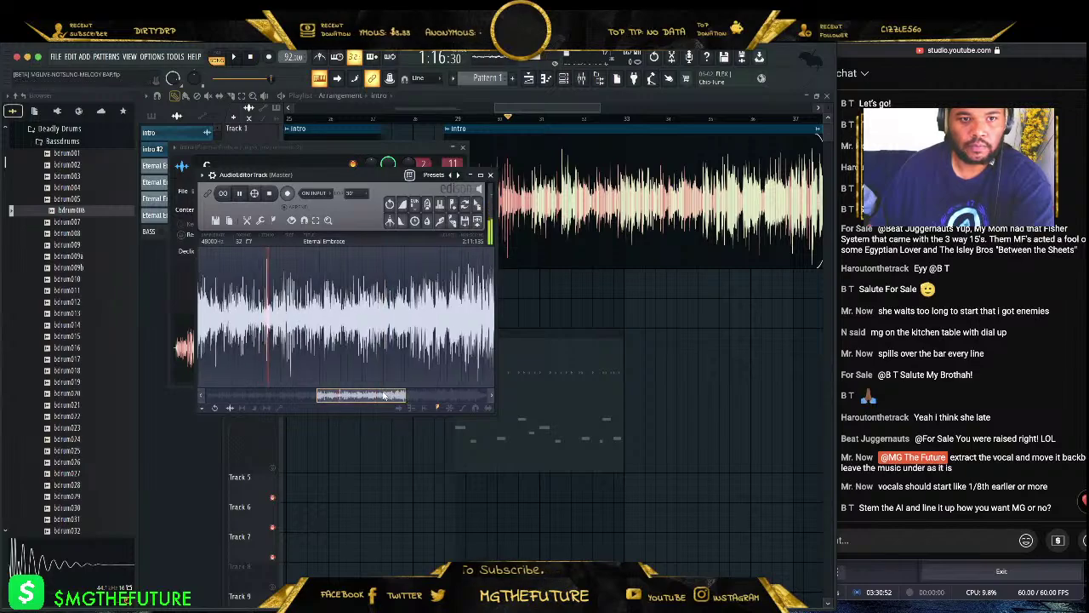
{"action": "scroll", "coordinate": [379, 315], "scroll_direction": "up", "scroll_amount": 4}
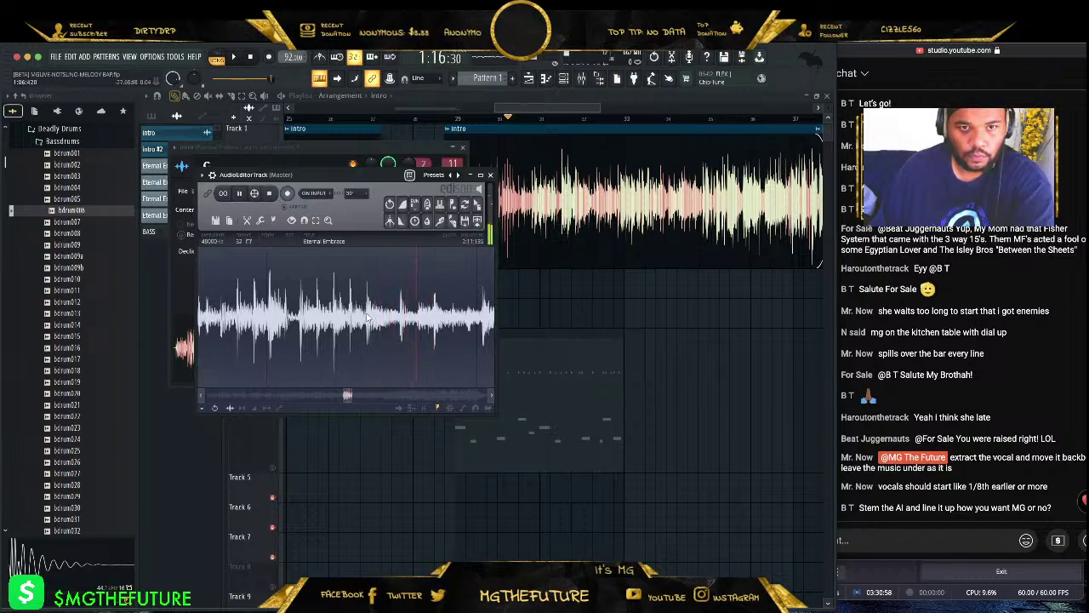
{"action": "scroll", "coordinate": [368, 318], "scroll_direction": "up", "scroll_amount": 6}
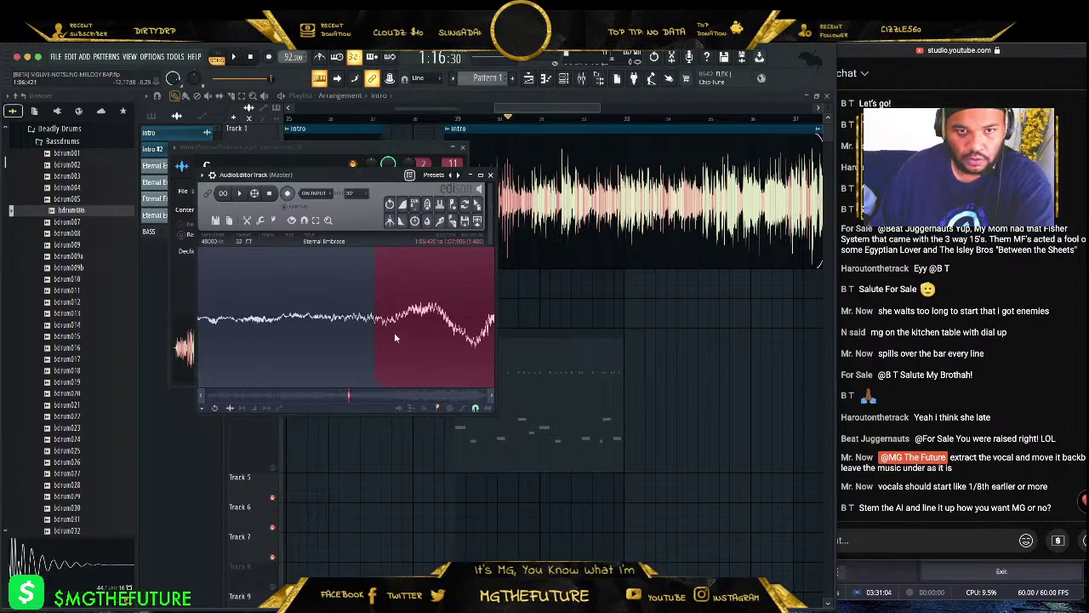
{"action": "scroll", "coordinate": [397, 320], "scroll_direction": "down", "scroll_amount": 8}
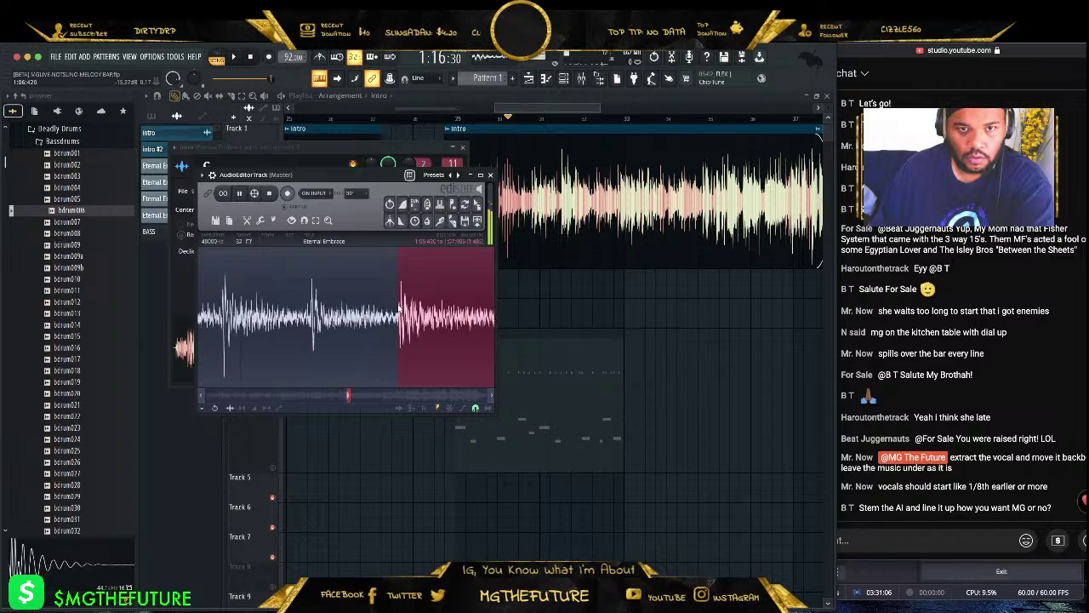
- Extend the waveform selection's end to about 1:13.92 on a transient and play the selection in a loop
{"action": "left_click_drag", "start_coordinate": [443, 317], "coordinate": [474, 319]}
{"action": "left_click_drag", "start_coordinate": [337, 398], "coordinate": [360, 397]}
{"action": "scroll", "coordinate": [377, 335], "scroll_direction": "up", "scroll_amount": 2}
{"action": "scroll", "coordinate": [372, 344], "scroll_direction": "up", "scroll_amount": 3}
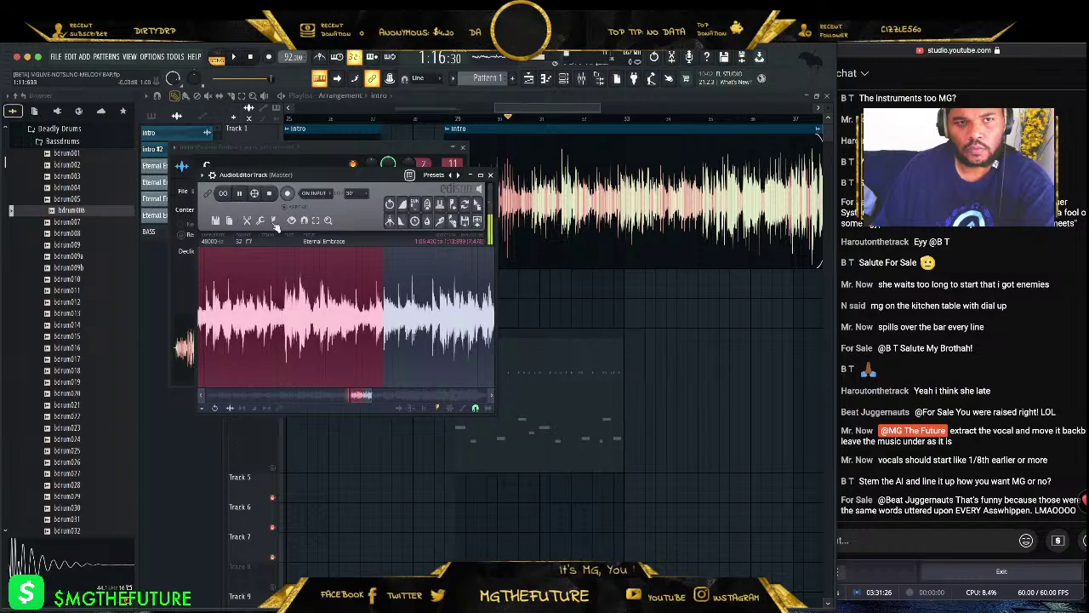
{"action": "scroll", "coordinate": [375, 321], "scroll_direction": "up", "scroll_amount": 3}
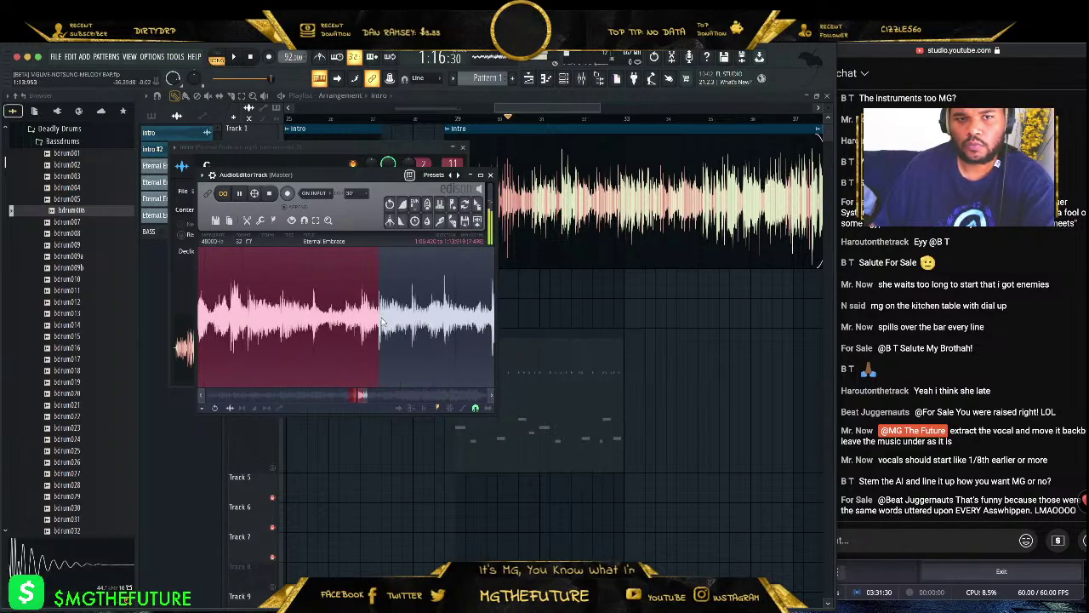
{"action": "scroll", "coordinate": [383, 320], "scroll_direction": "down", "scroll_amount": 3}
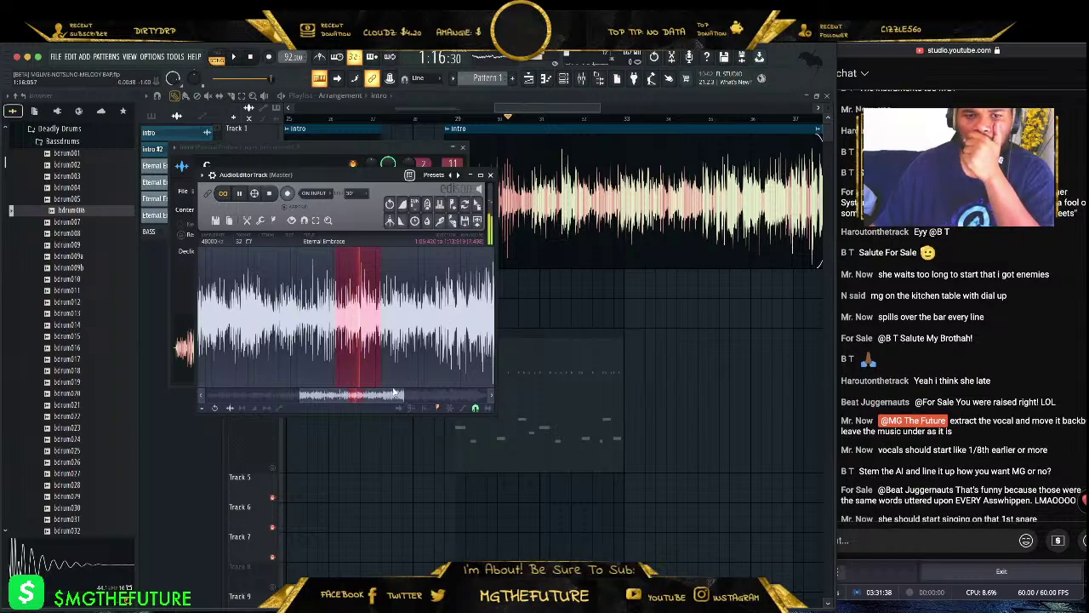
- Extend the looped selection's end to about 1:23.04 and check the waveform around that end point
{"action": "left_click_drag", "start_coordinate": [395, 396], "coordinate": [403, 396]}
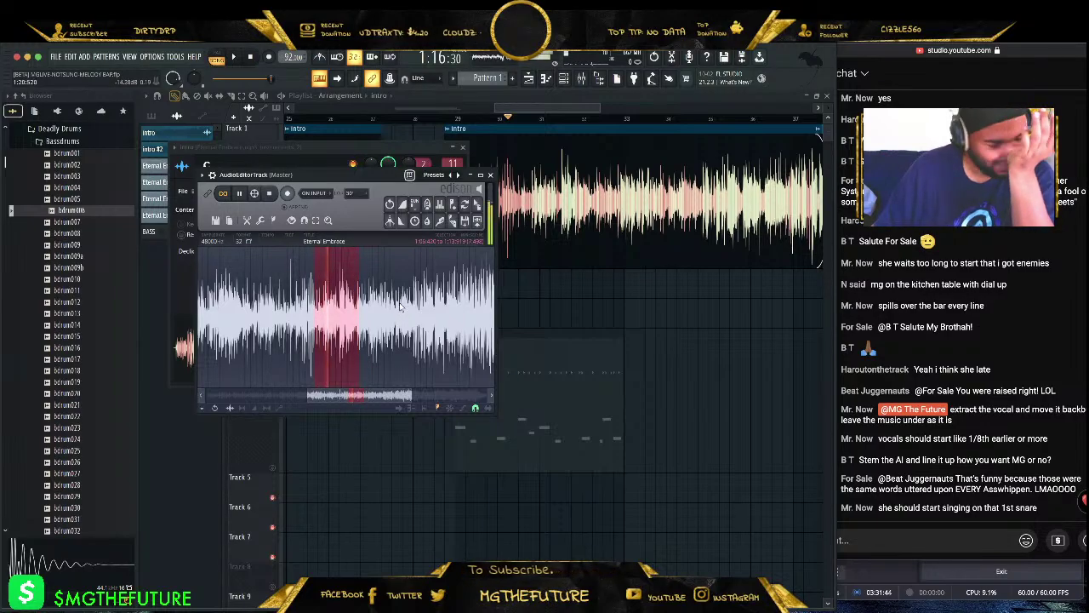
{"action": "left_click_drag", "start_coordinate": [359, 311], "coordinate": [415, 315]}
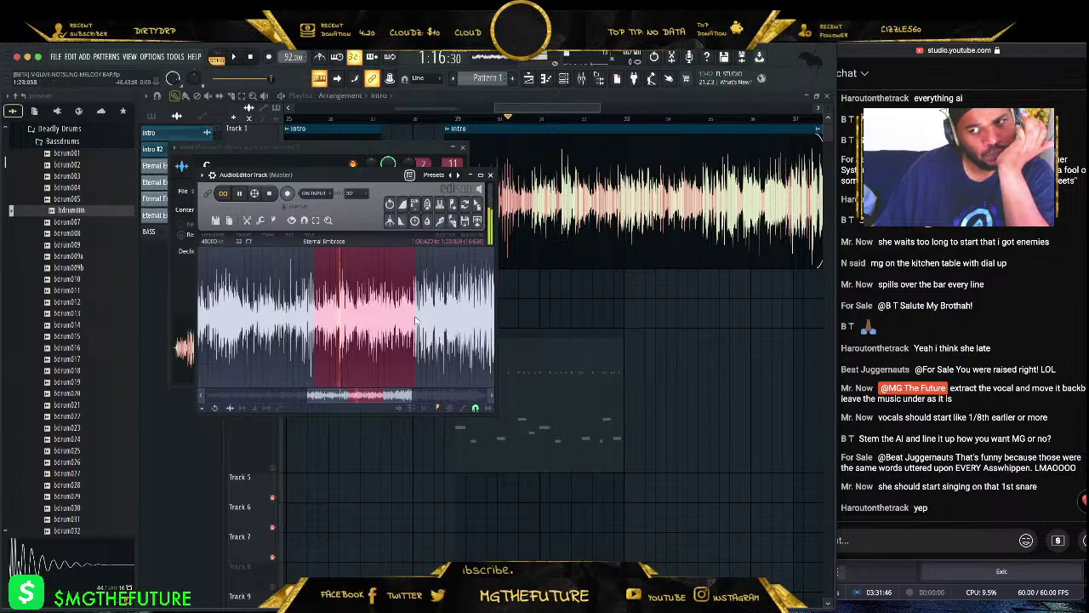
{"action": "scroll", "coordinate": [429, 308], "scroll_direction": "up", "scroll_amount": 4}
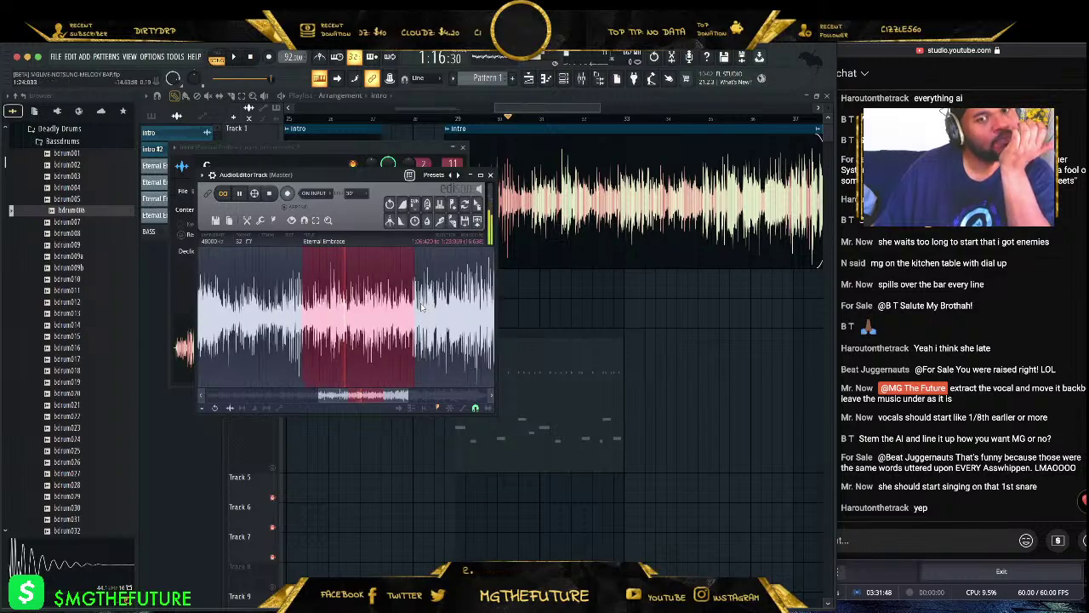
{"action": "scroll", "coordinate": [430, 302], "scroll_direction": "up", "scroll_amount": 3}
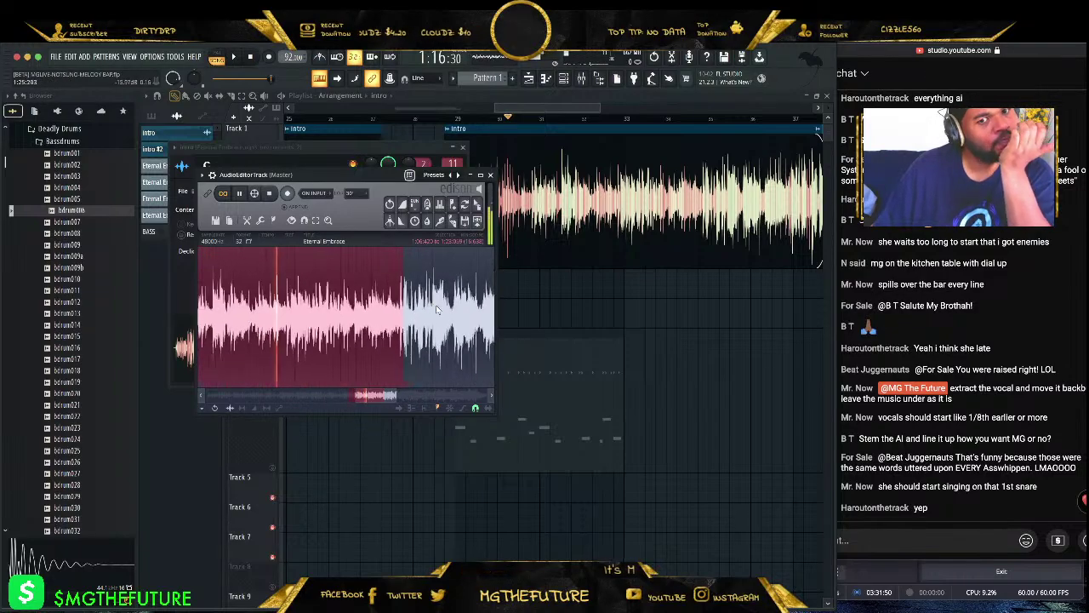
{"action": "scroll", "coordinate": [362, 310], "scroll_direction": "up", "scroll_amount": 3}
{"action": "scroll", "coordinate": [362, 310], "scroll_direction": "up", "scroll_amount": 3}
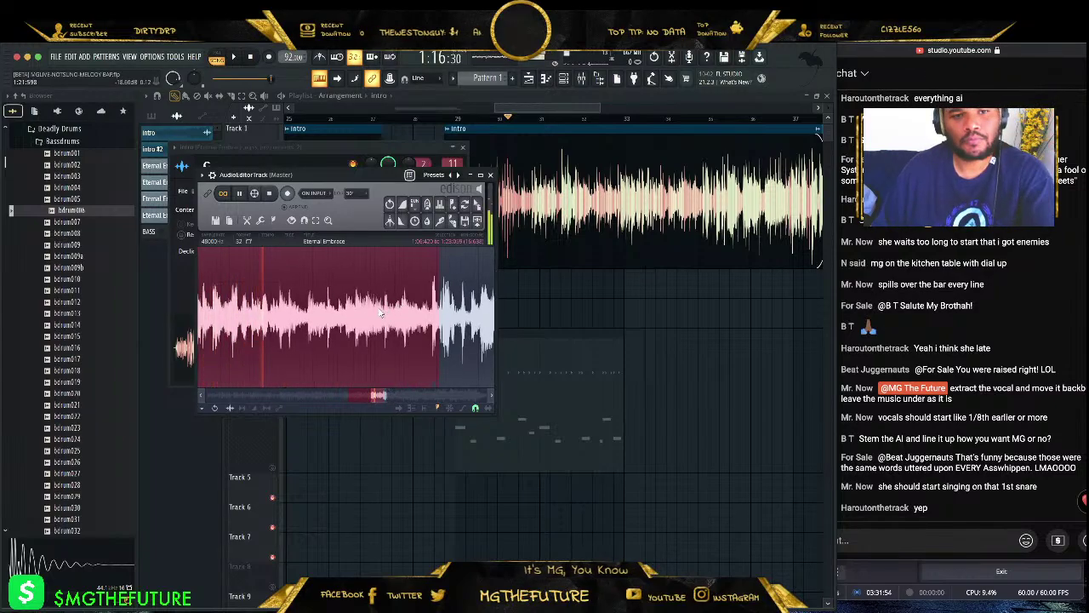
- Try ending the looped selection at about 1:21.28, and extend it to about 1:28.34
{"action": "left_click_drag", "start_coordinate": [383, 321], "coordinate": [368, 313]}
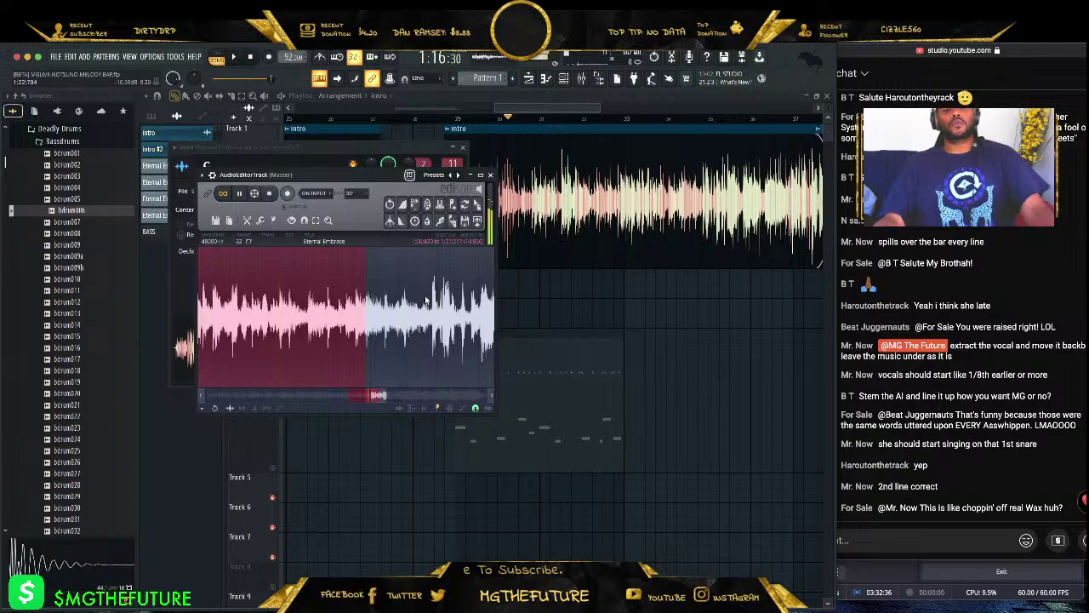
{"action": "key", "text": "space"}
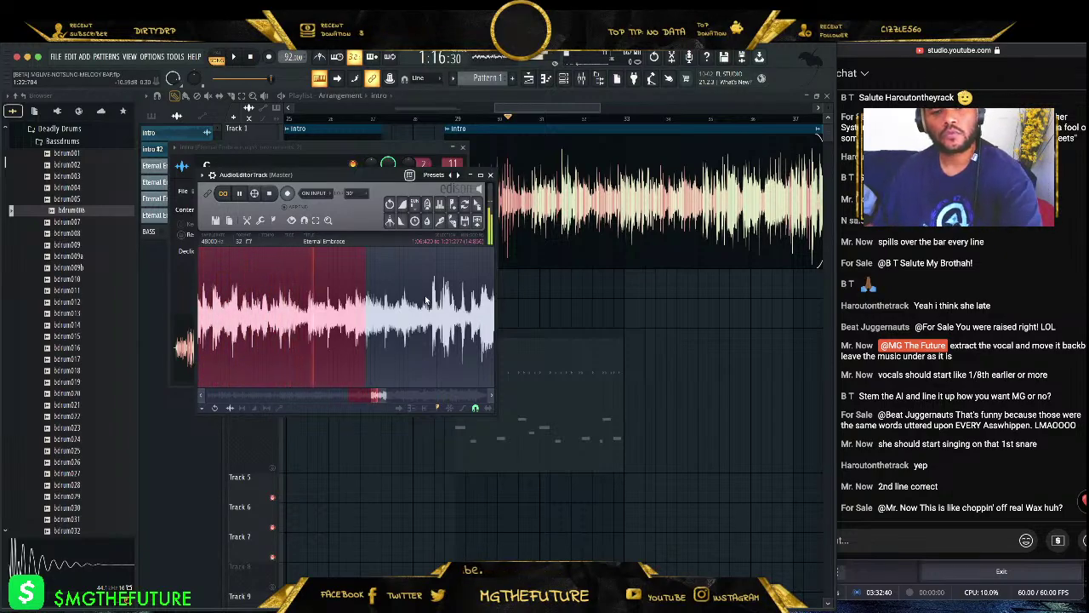
{"action": "scroll", "coordinate": [451, 341], "scroll_direction": "down", "scroll_amount": 4}
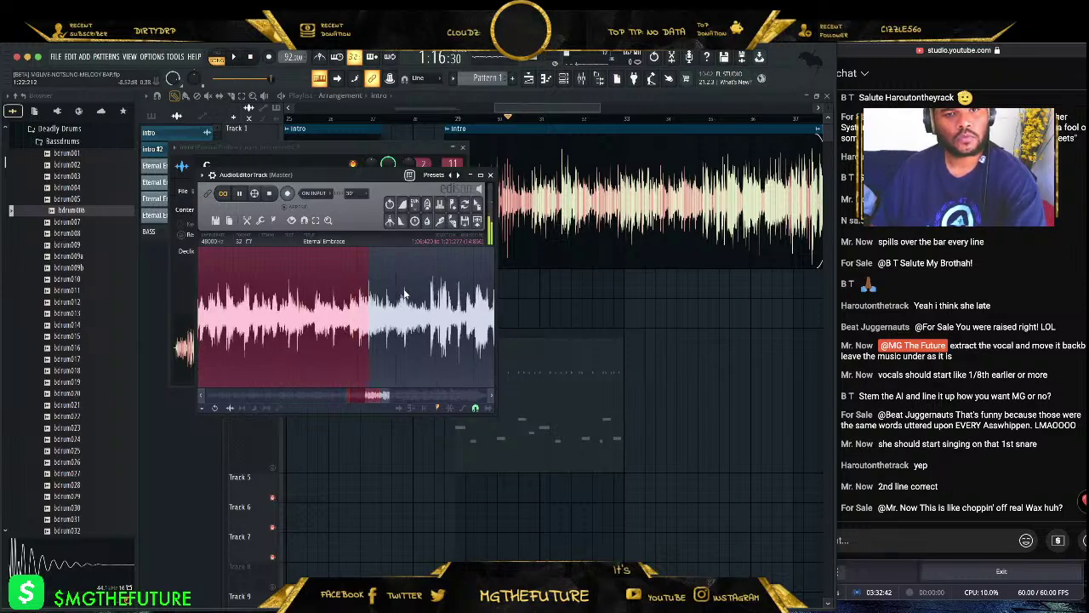
{"action": "left_click", "coordinate": [443, 336], "text": "shift"}
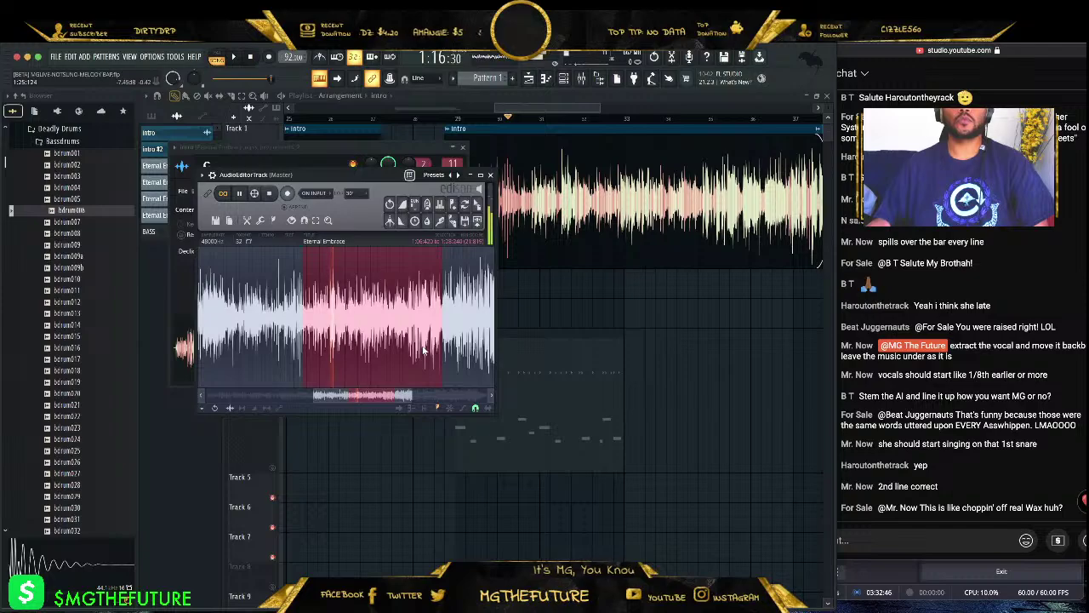
- Shorten the looped selection so that it ends precisely on the transient at about 1:21.285
{"action": "left_click", "coordinate": [401, 320], "text": "shift"}
{"action": "scroll", "coordinate": [378, 397], "scroll_direction": "up", "scroll_amount": 5}
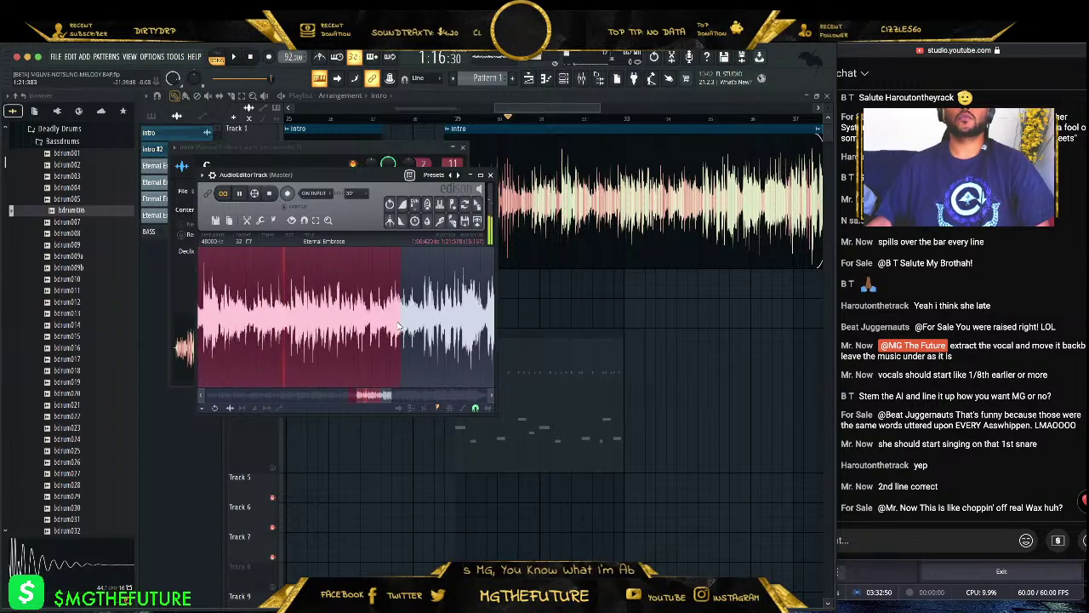
{"action": "left_click_drag", "start_coordinate": [378, 396], "coordinate": [373, 396]}
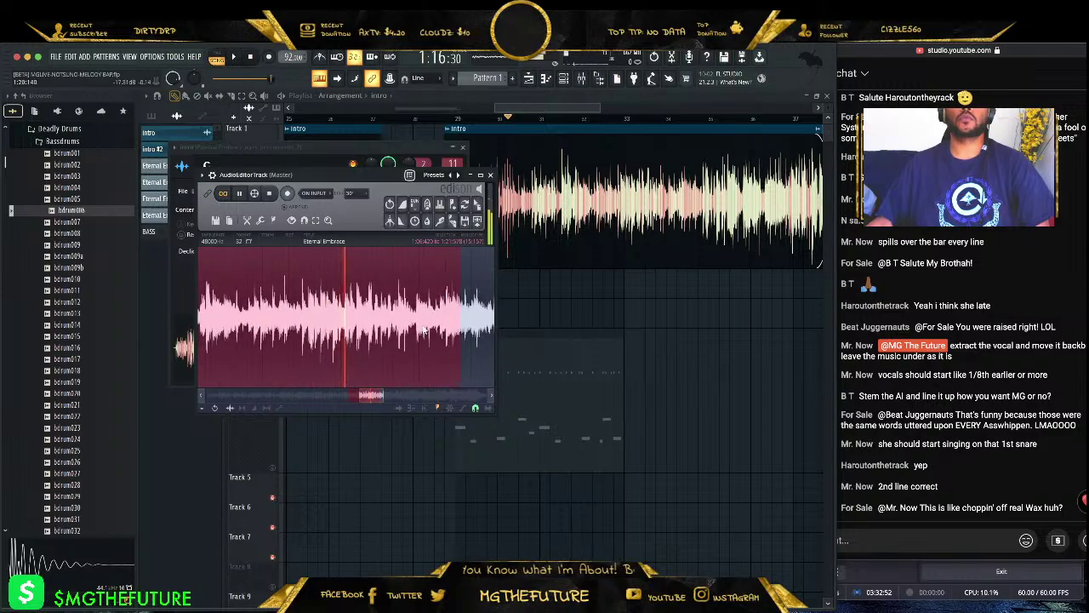
{"action": "left_click", "coordinate": [480, 321], "text": "shift"}
{"action": "left_click", "coordinate": [436, 312], "text": "shift"}
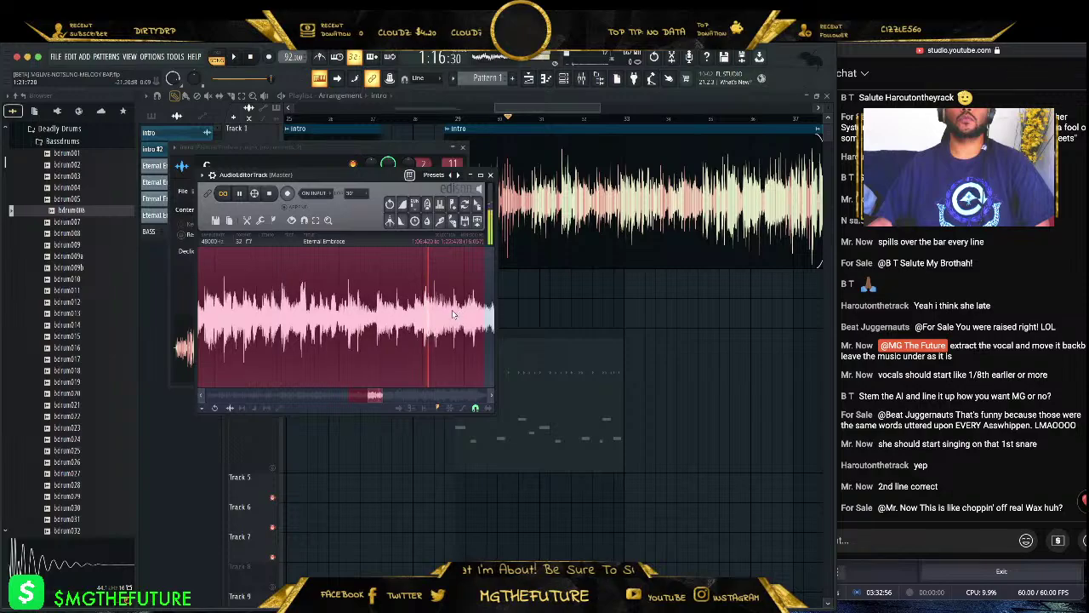
{"action": "scroll", "coordinate": [441, 311], "scroll_direction": "up", "scroll_amount": 5}
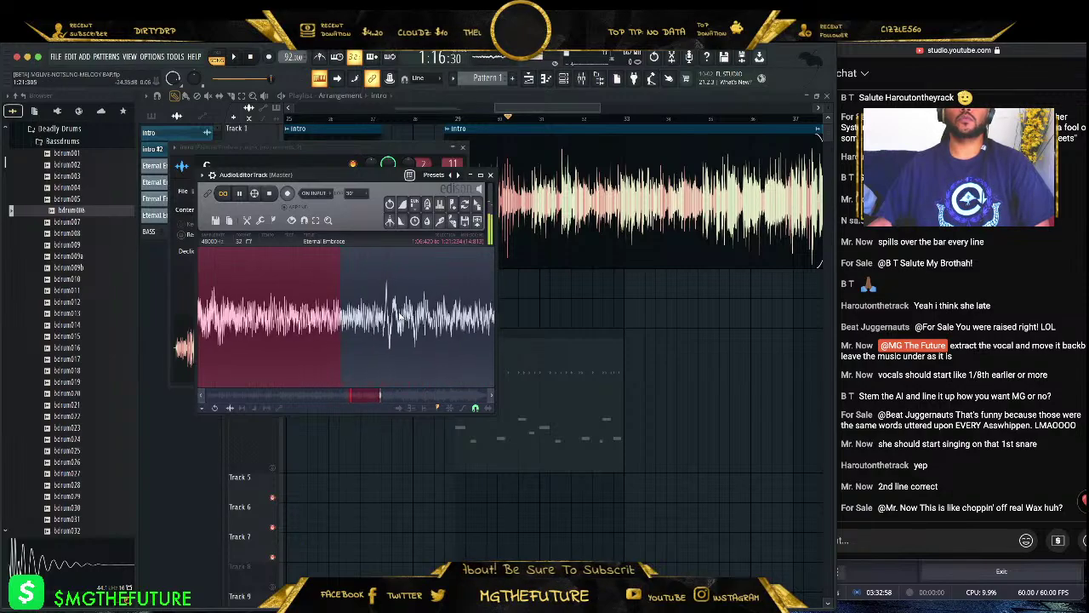
{"action": "scroll", "coordinate": [386, 322], "scroll_direction": "up", "scroll_amount": 3}
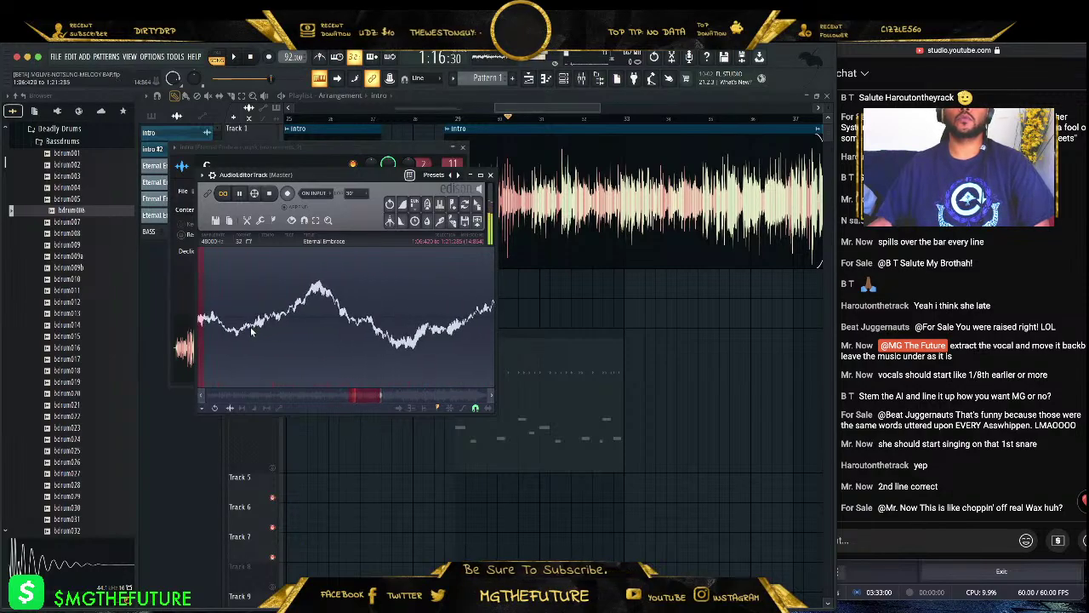
{"action": "scroll", "coordinate": [371, 313], "scroll_direction": "down", "scroll_amount": 5}
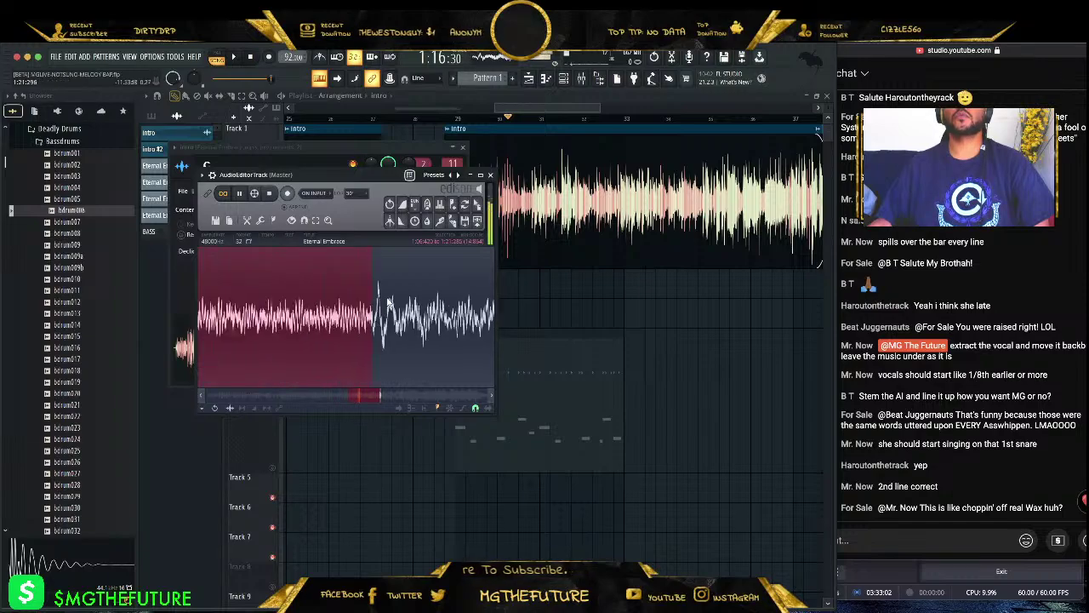
- Place the selected audio on Track 6 at bar 29 and reopen Edison from the Master mixer track
{"action": "left_click_drag", "start_coordinate": [476, 204], "coordinate": [475, 521]}
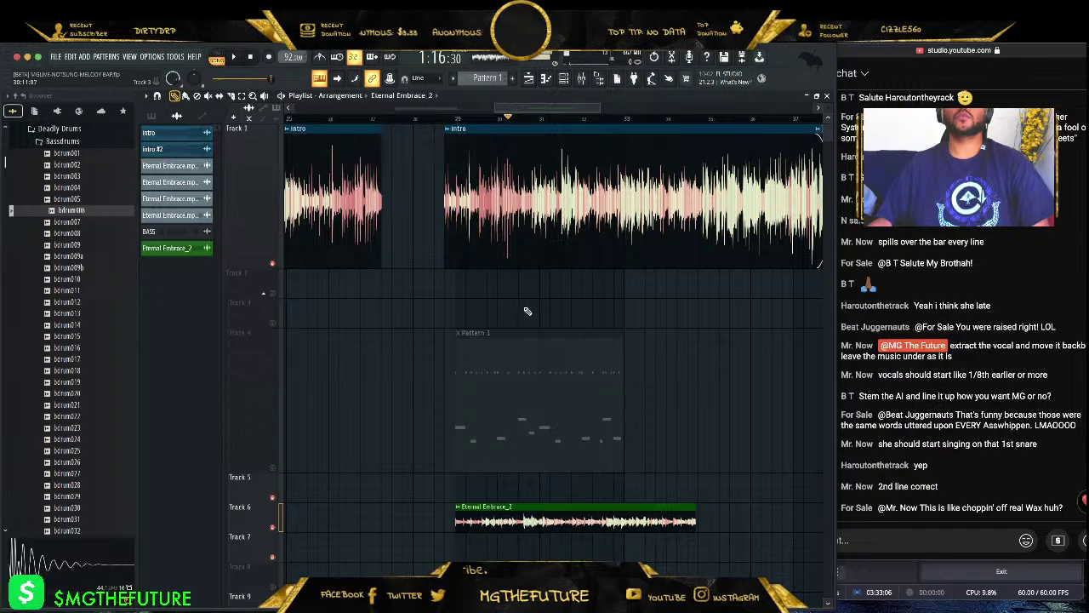
{"action": "left_click", "coordinate": [582, 79]}
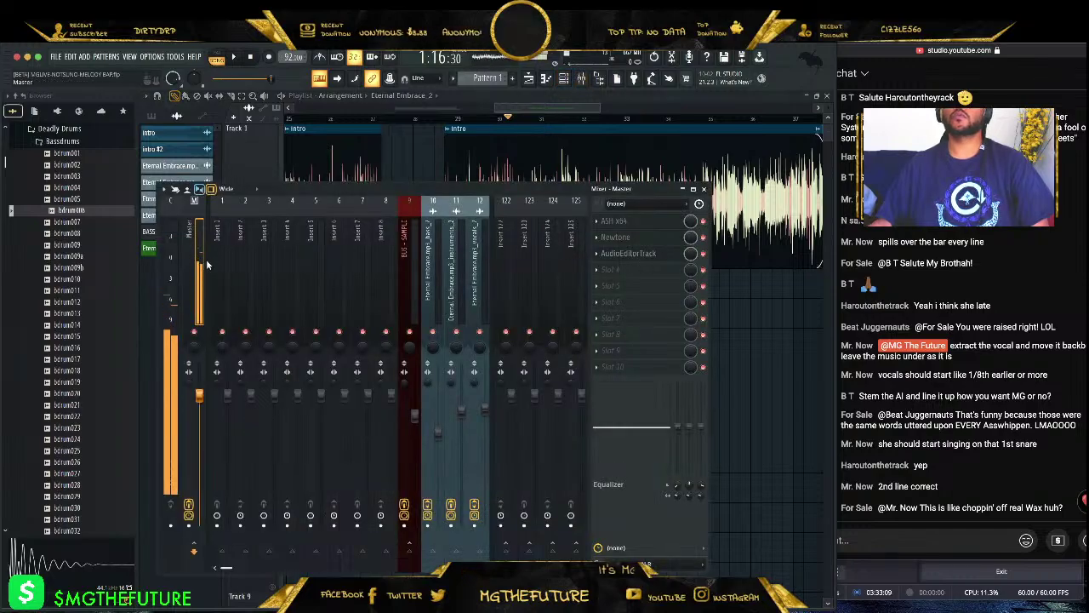
{"action": "left_click", "coordinate": [630, 253]}
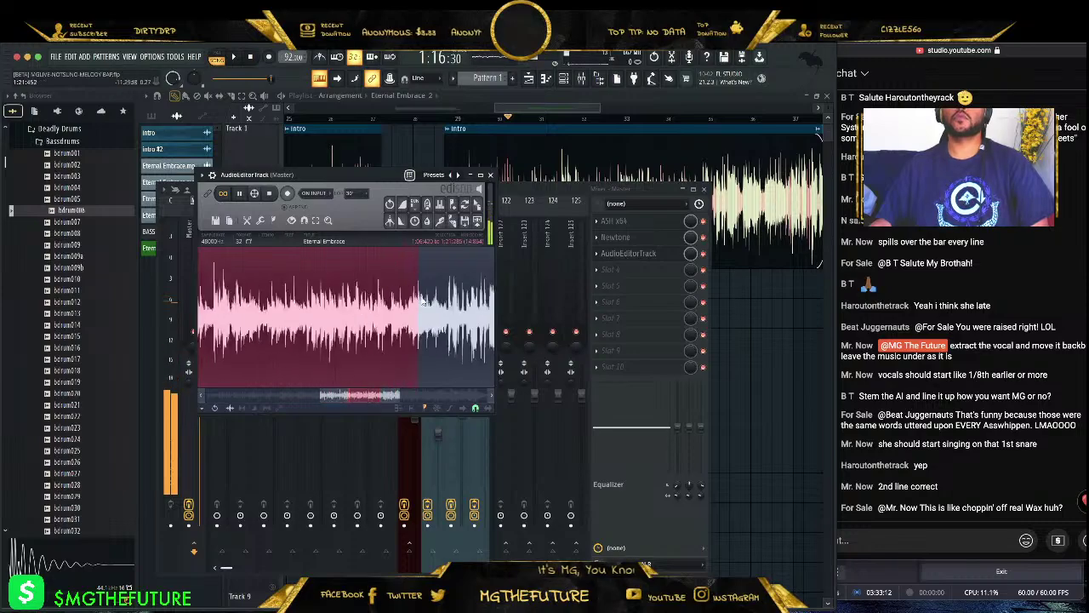
- Select the following section from about 1:21.285 to about 1:35.76 and audition it in a loop
{"action": "scroll", "coordinate": [341, 311], "scroll_direction": "up", "scroll_amount": 3}
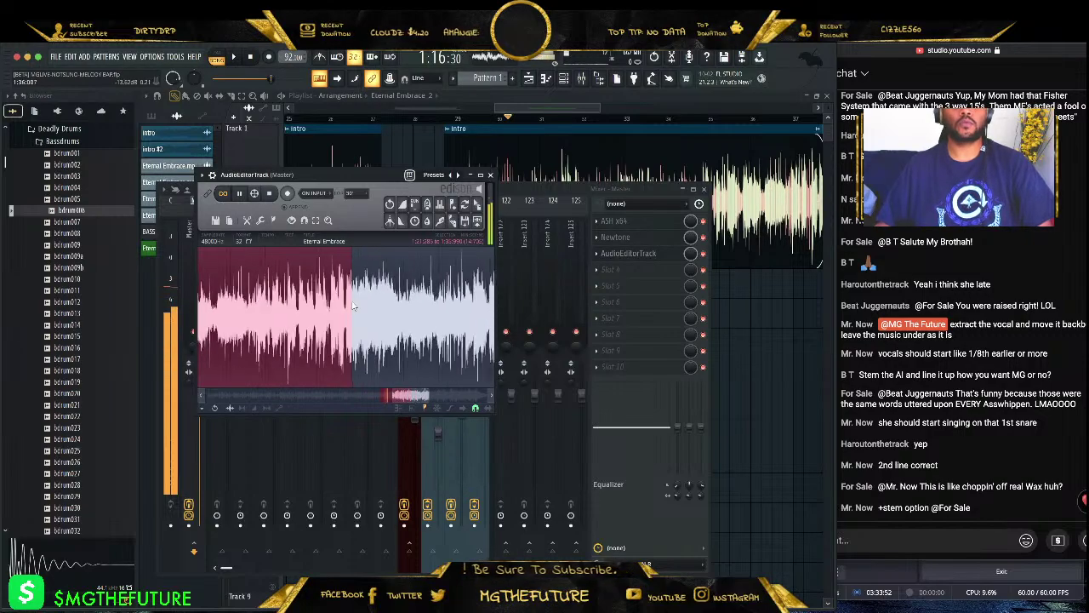
{"action": "left_click_drag", "start_coordinate": [269, 311], "coordinate": [428, 334]}
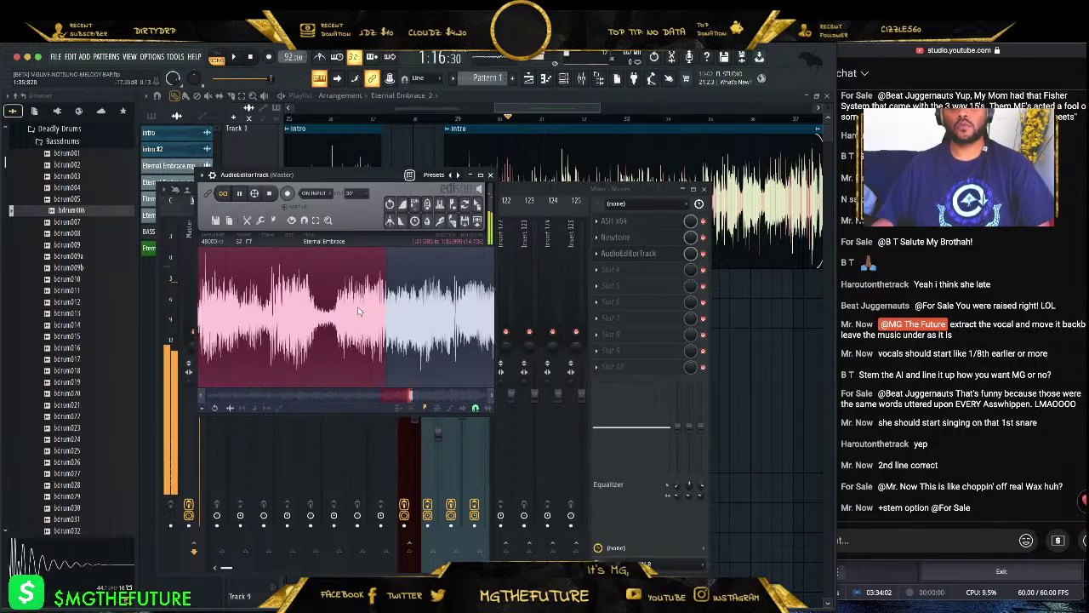
{"action": "scroll", "coordinate": [387, 308], "scroll_direction": "up", "scroll_amount": 3}
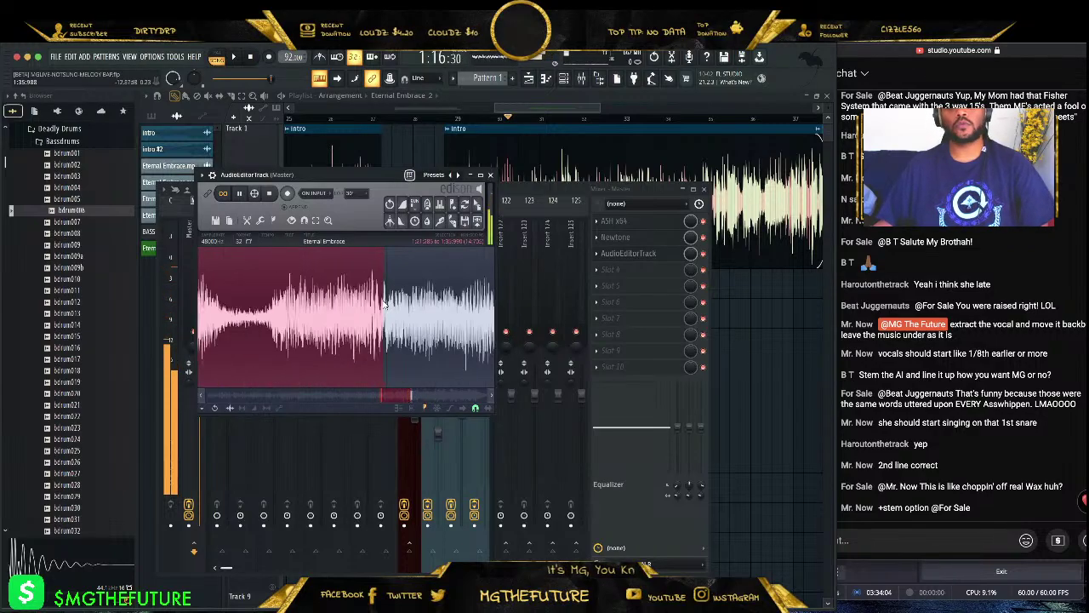
{"action": "scroll", "coordinate": [390, 302], "scroll_direction": "down", "scroll_amount": 5}
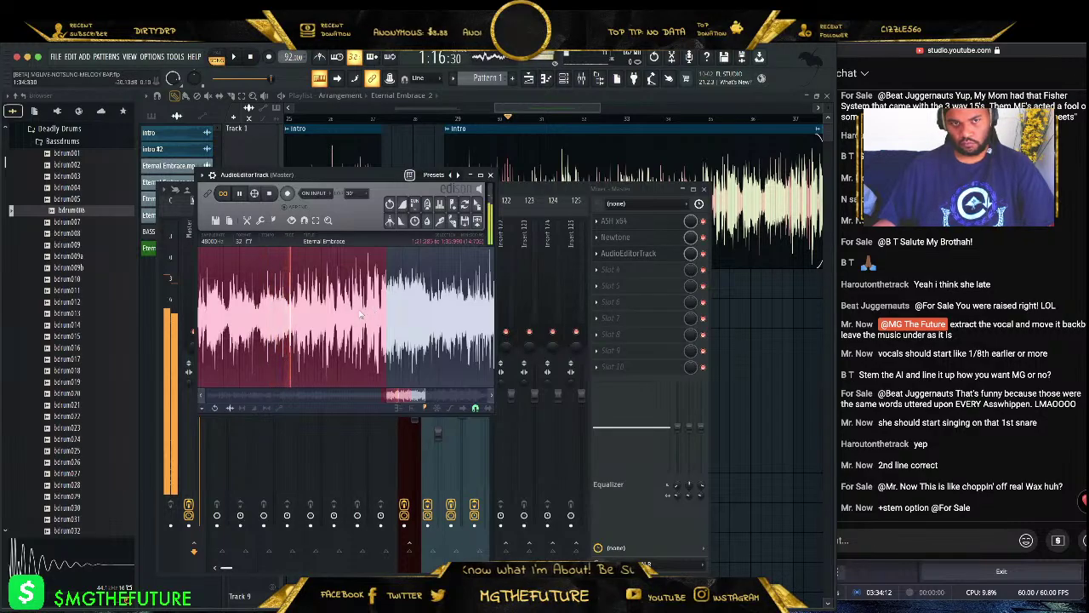
{"action": "scroll", "coordinate": [358, 314], "scroll_direction": "down", "scroll_amount": 3}
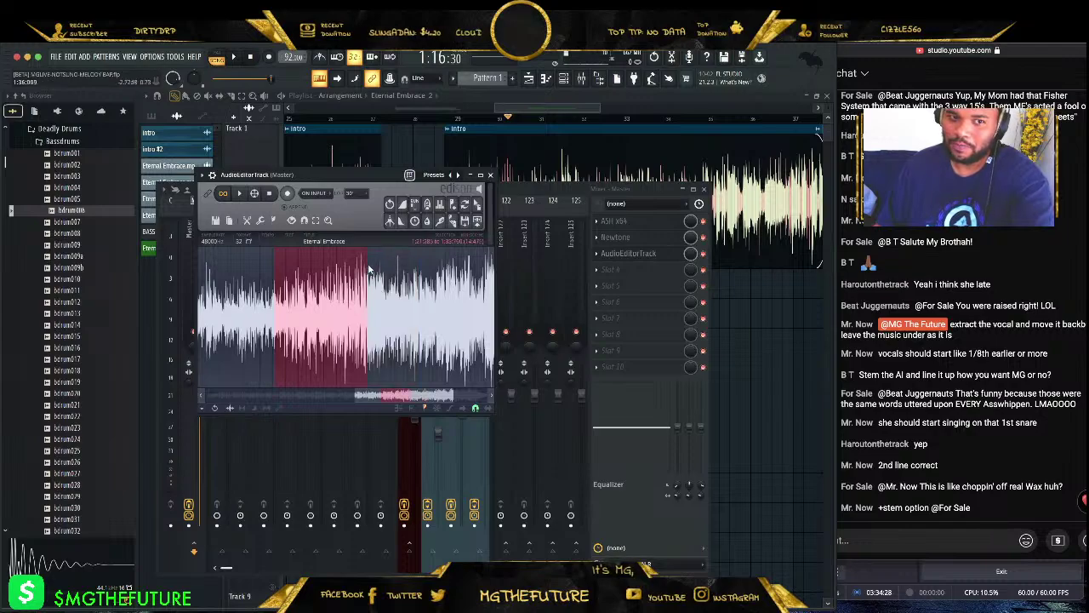
{"action": "key", "text": "space"}
{"action": "left_click_drag", "start_coordinate": [400, 396], "coordinate": [430, 334]}
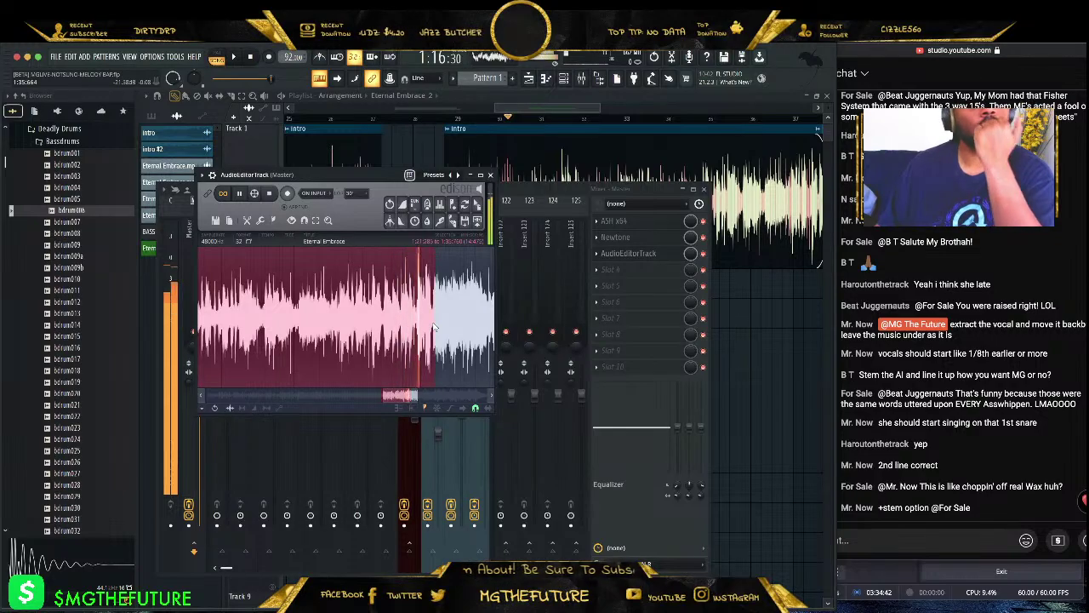
- Try starting the looped selection at about 1:28.47, and move its start back to about 1:20.60
{"action": "left_click", "coordinate": [304, 315]}
{"action": "left_click_drag", "start_coordinate": [394, 397], "coordinate": [384, 400]}
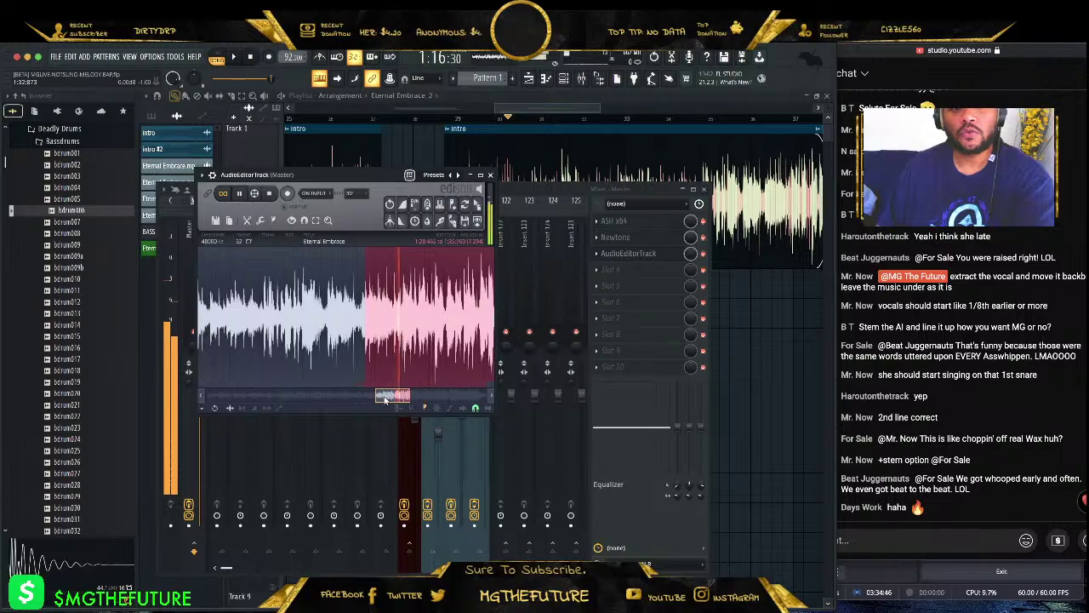
{"action": "left_click_drag", "start_coordinate": [360, 332], "coordinate": [253, 332]}
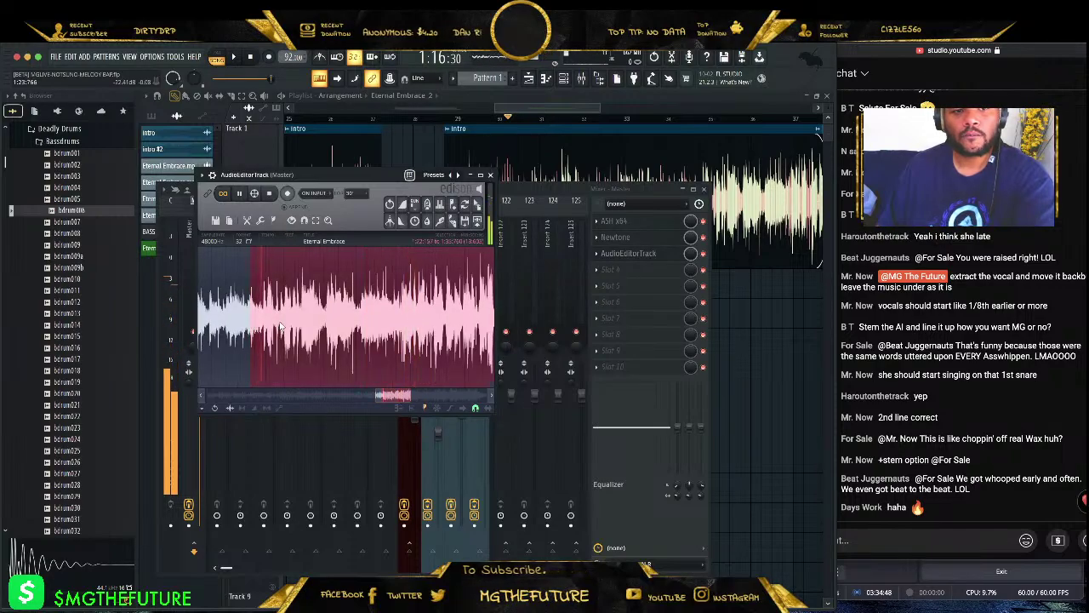
{"action": "left_click_drag", "start_coordinate": [251, 329], "coordinate": [240, 327]}
{"action": "scroll", "coordinate": [239, 327], "scroll_direction": "up", "scroll_amount": 1}
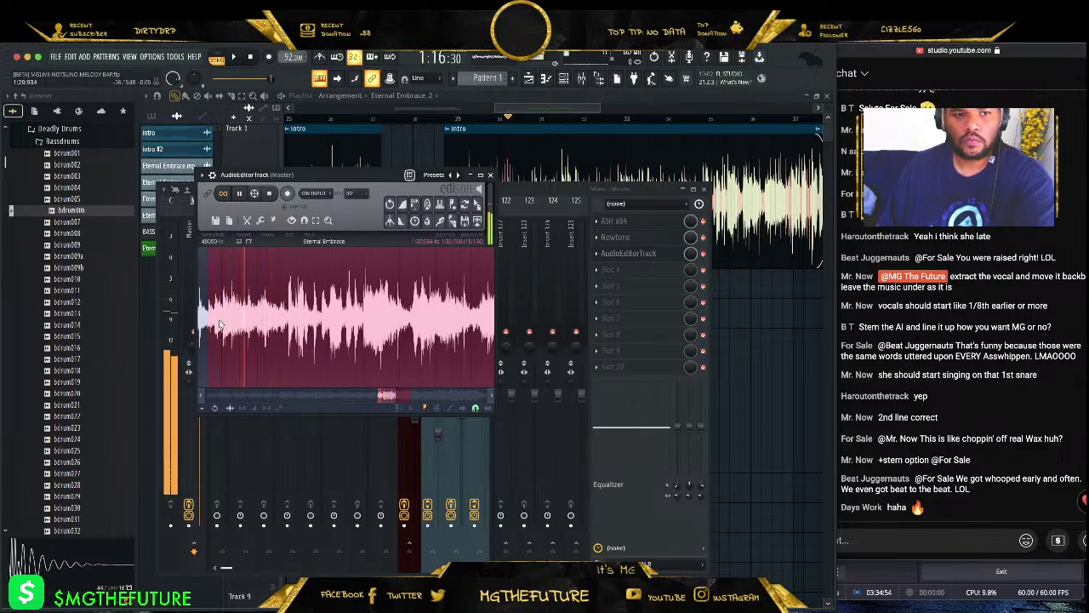
- Set the selection's start precisely on the transient at about 1:21.285
{"action": "left_click_drag", "start_coordinate": [389, 395], "coordinate": [383, 396]}
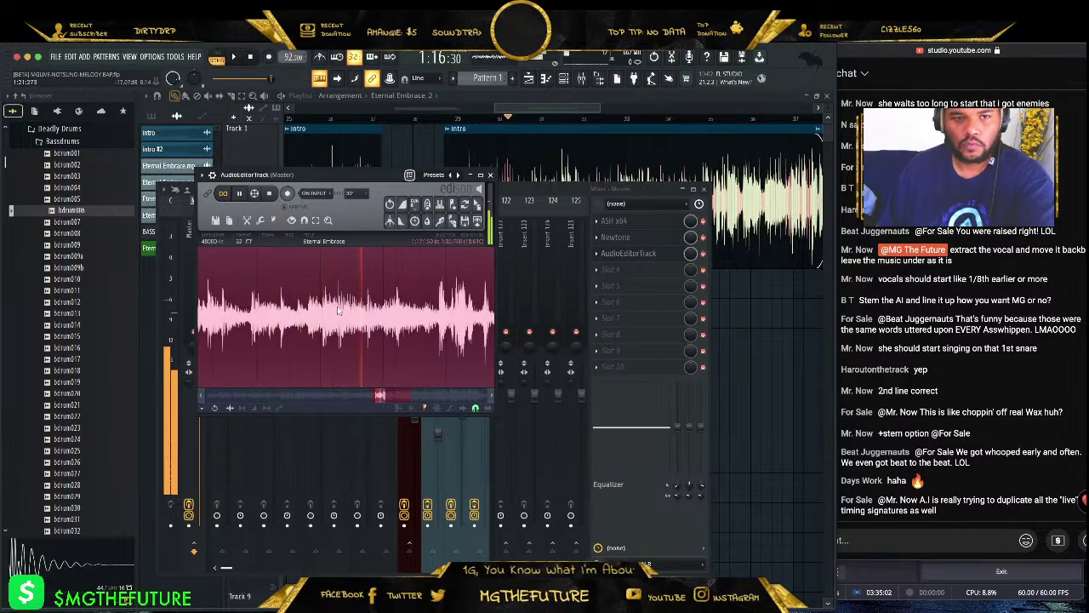
{"action": "left_click", "coordinate": [338, 310], "text": "shift"}
{"action": "scroll", "coordinate": [332, 315], "scroll_direction": "up", "scroll_amount": 2}
{"action": "left_click", "coordinate": [317, 328], "text": "shift"}
{"action": "scroll", "coordinate": [416, 323], "scroll_direction": "down", "scroll_amount": 3}
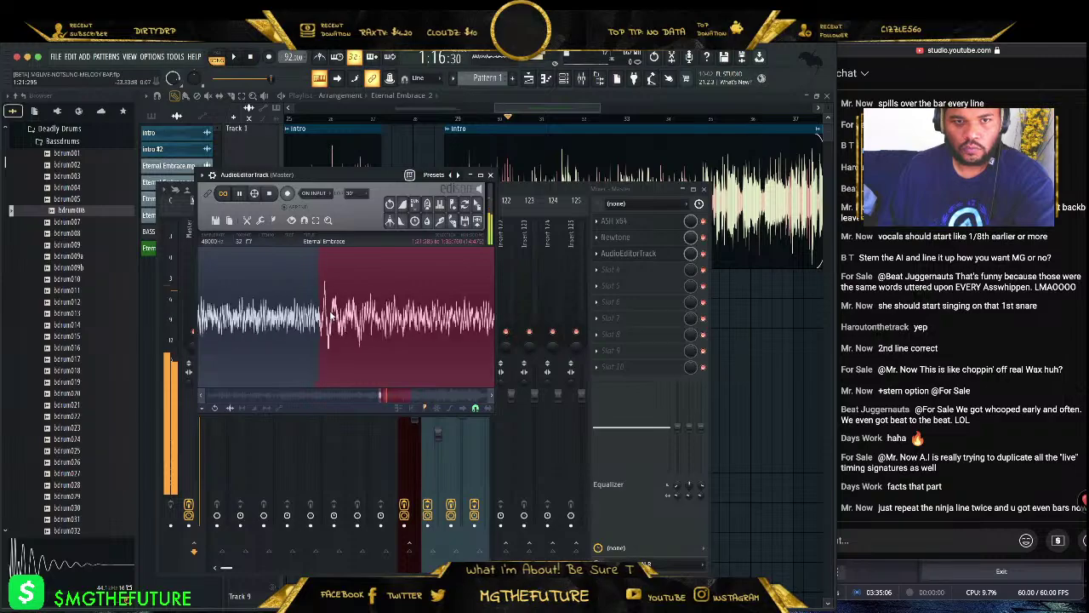
- End the looped selection on the transient at about 1:28.73
{"action": "scroll", "coordinate": [318, 328], "scroll_direction": "up", "scroll_amount": 4}
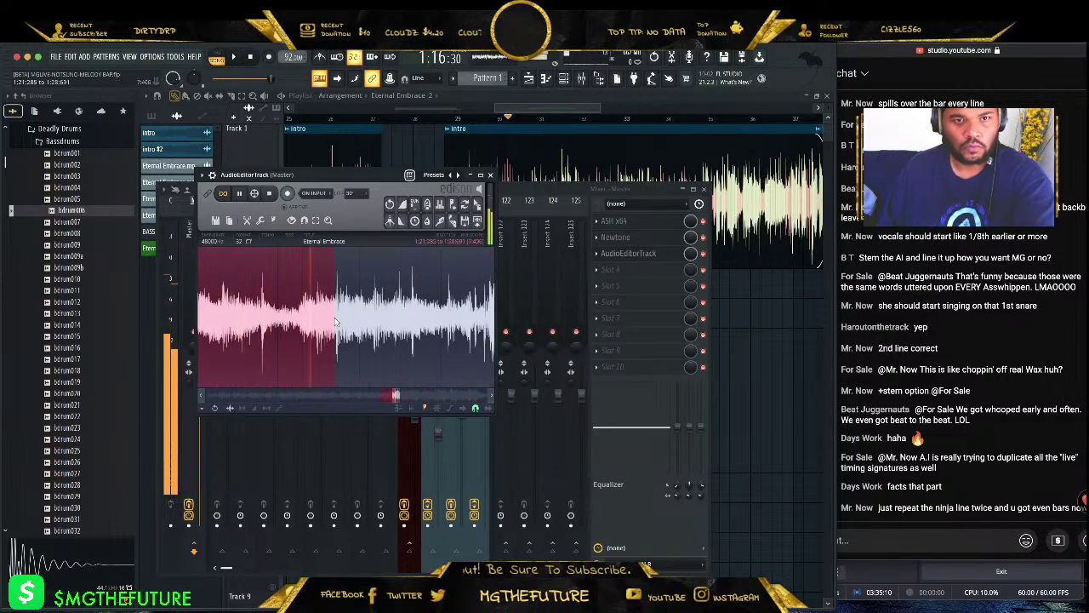
{"action": "scroll", "coordinate": [341, 323], "scroll_direction": "up", "scroll_amount": 3}
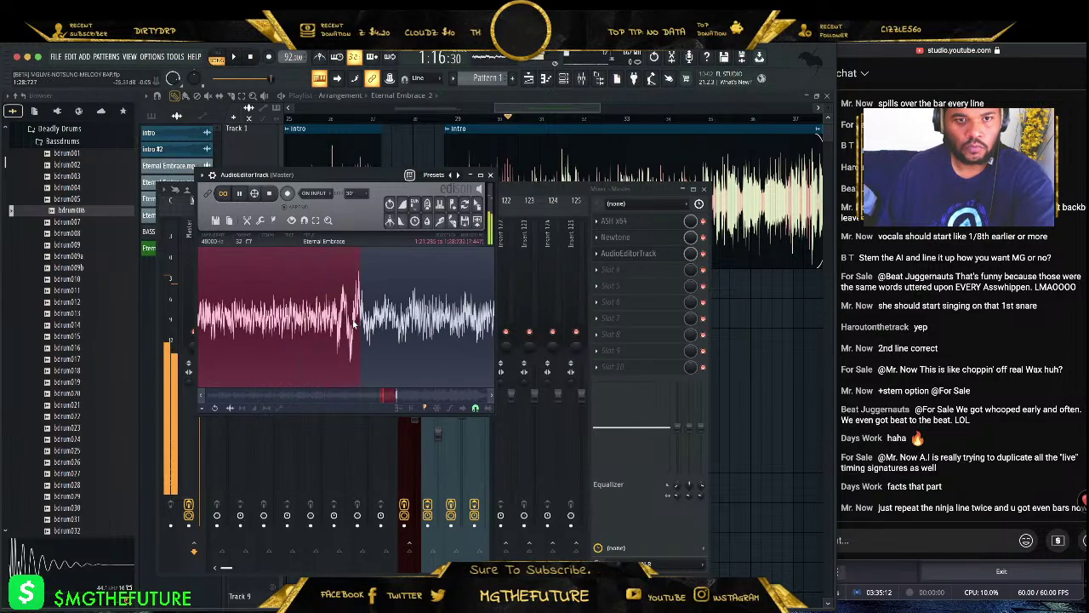
{"action": "scroll", "coordinate": [345, 293], "scroll_direction": "up", "scroll_amount": 2}
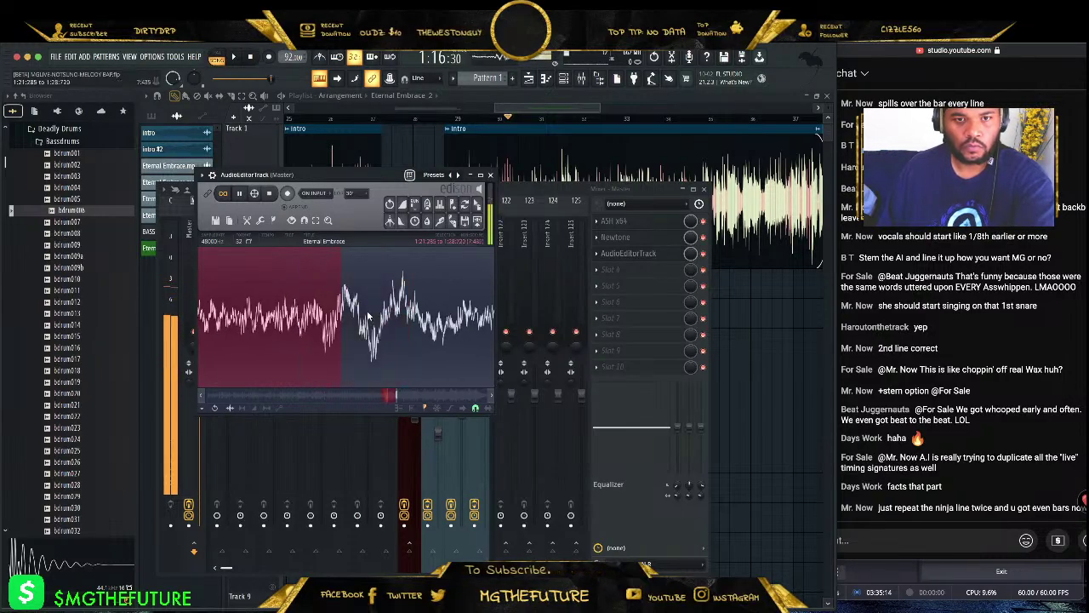
- Place the new selection on Track 6 at bar 35 and bring Edison back from the Master mixer track
{"action": "left_click_drag", "start_coordinate": [479, 207], "coordinate": [741, 514]}
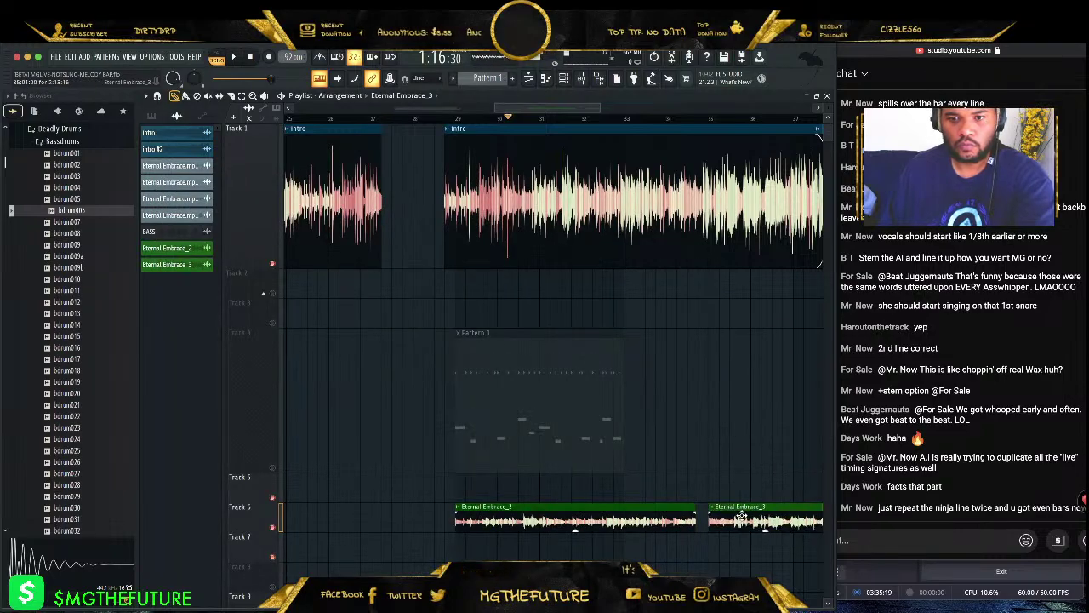
{"action": "left_click", "coordinate": [565, 78]}
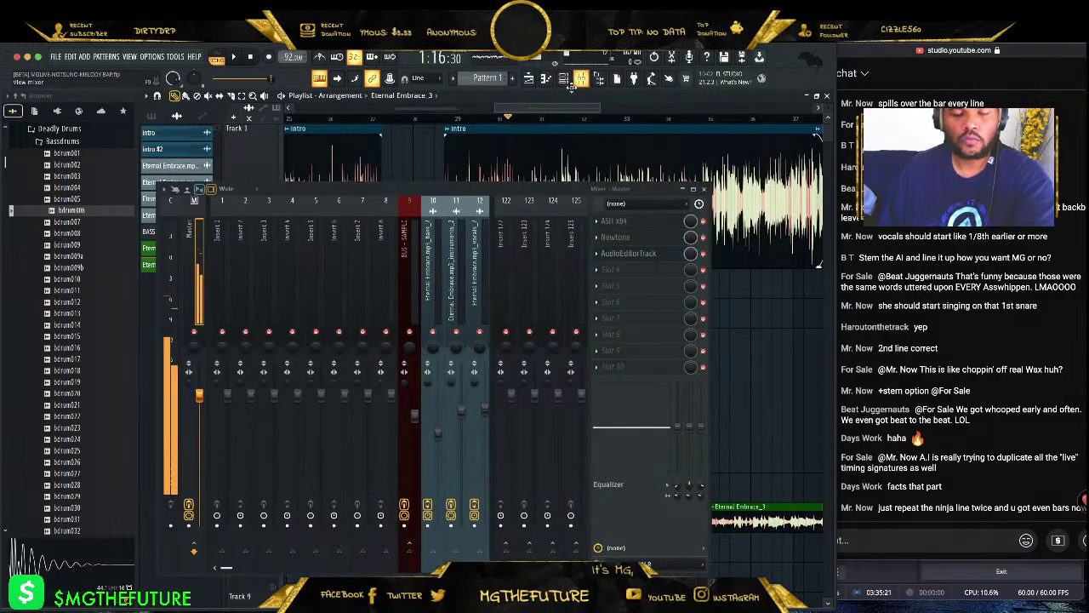
{"action": "left_click", "coordinate": [620, 254]}
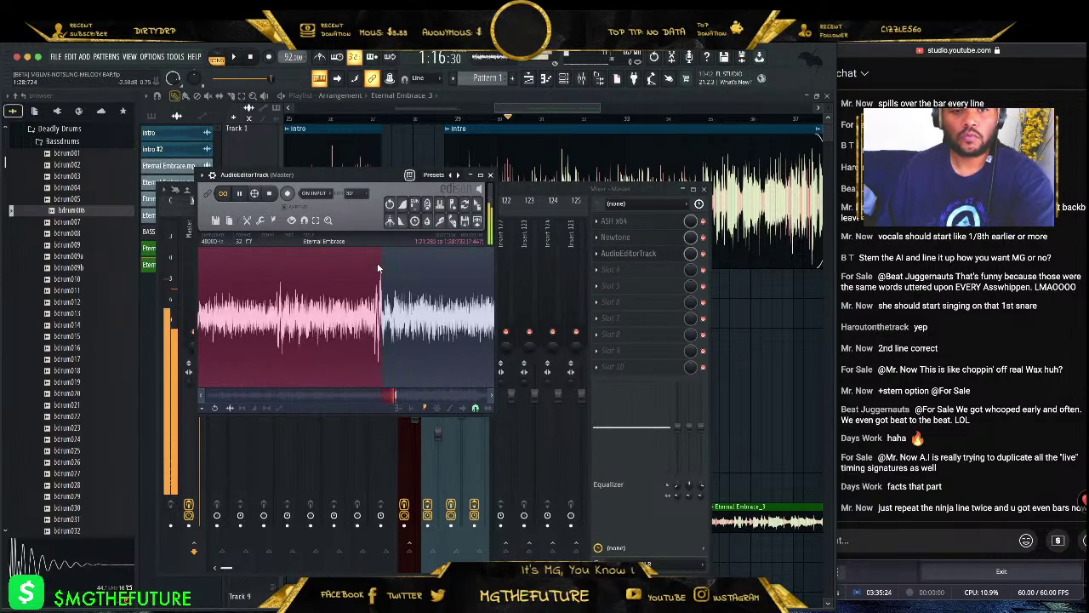
- Replace the selection with a new one starting where the previous section ends, from about 1:28.734 to about 1:44.25
{"action": "scroll", "coordinate": [396, 394], "scroll_direction": "up", "scroll_amount": 3}
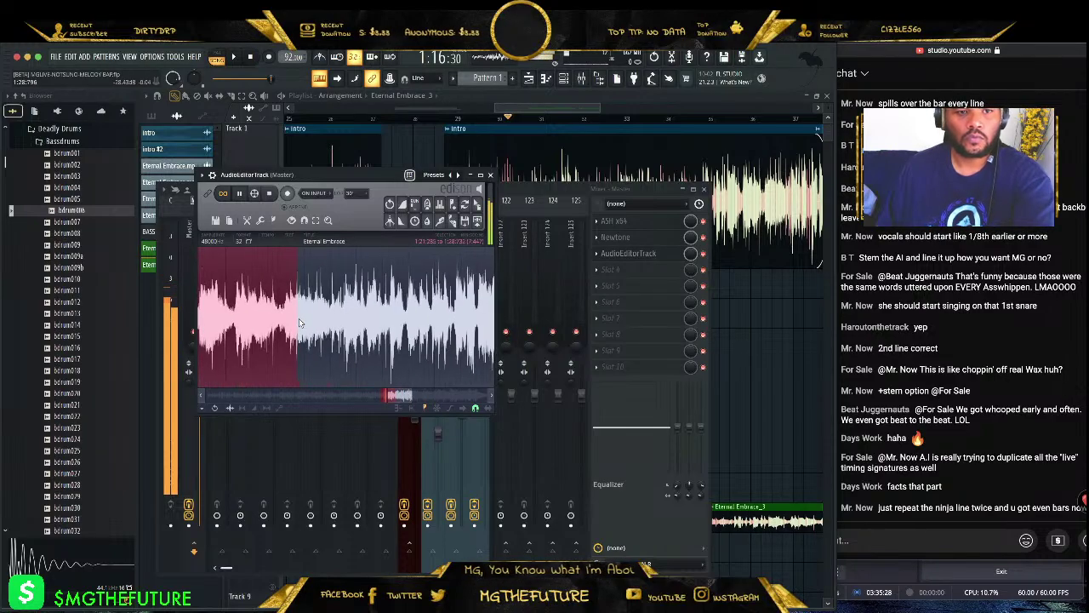
{"action": "scroll", "coordinate": [294, 320], "scroll_direction": "up", "scroll_amount": 5}
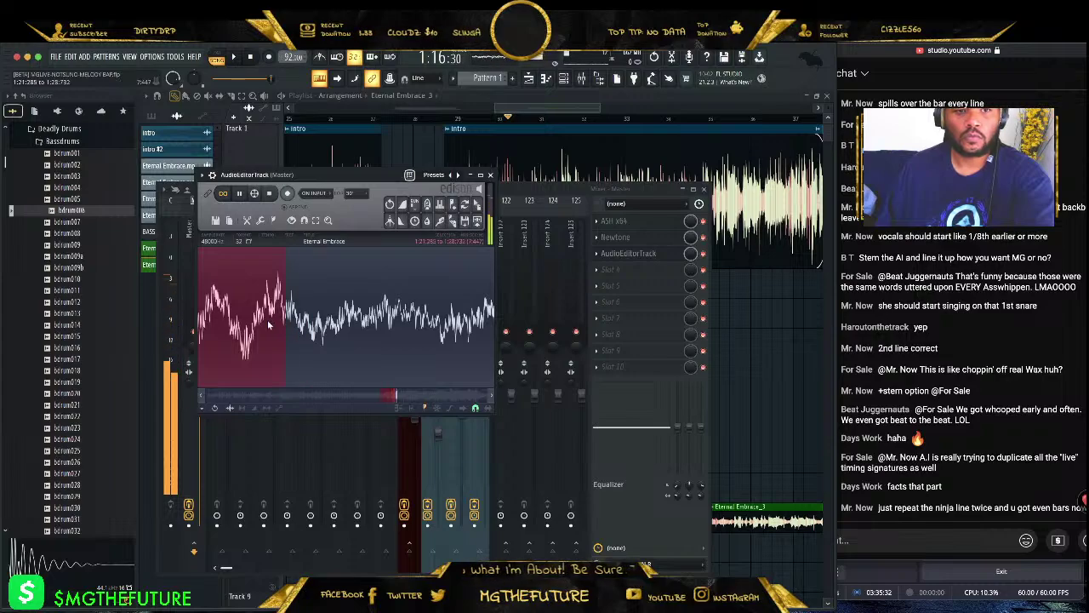
{"action": "scroll", "coordinate": [325, 277], "scroll_direction": "up", "scroll_amount": 3}
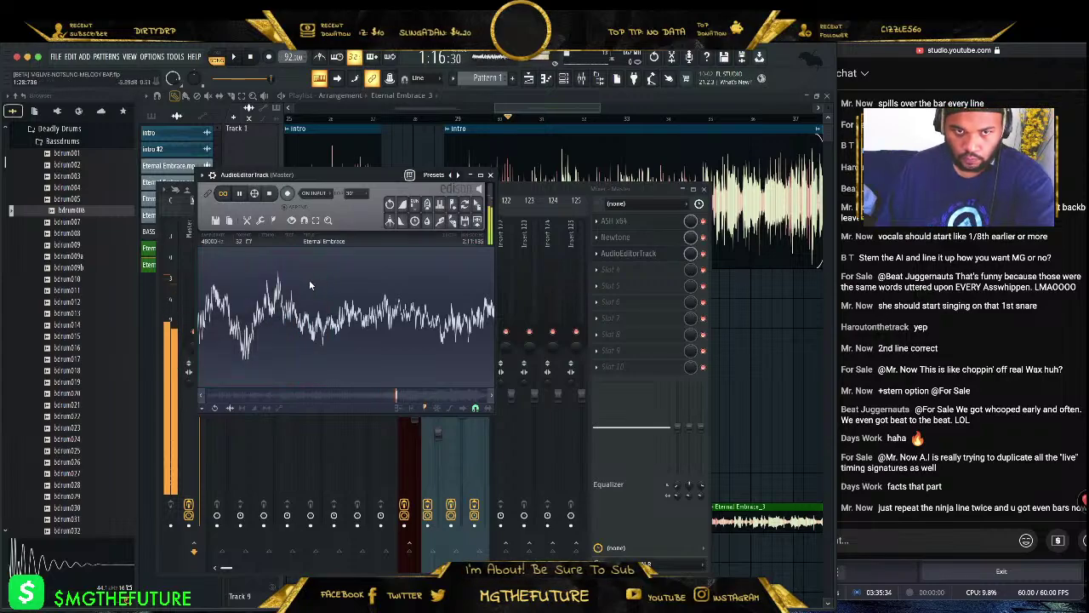
{"action": "scroll", "coordinate": [292, 272], "scroll_direction": "down", "scroll_amount": 3}
{"action": "left_click_drag", "start_coordinate": [292, 272], "coordinate": [304, 263]}
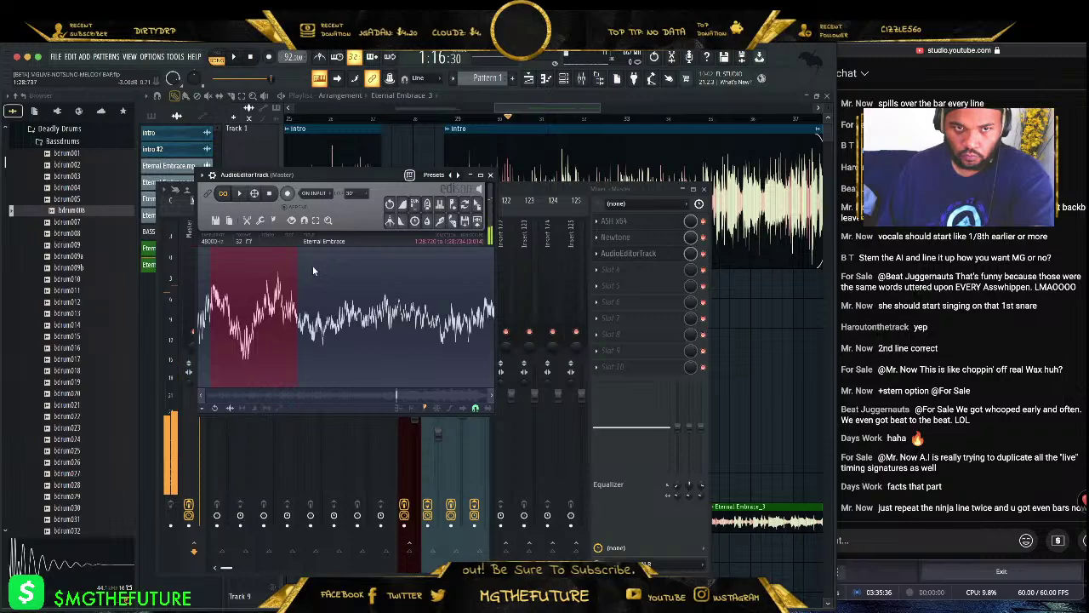
{"action": "scroll", "coordinate": [358, 289], "scroll_direction": "down", "scroll_amount": 5}
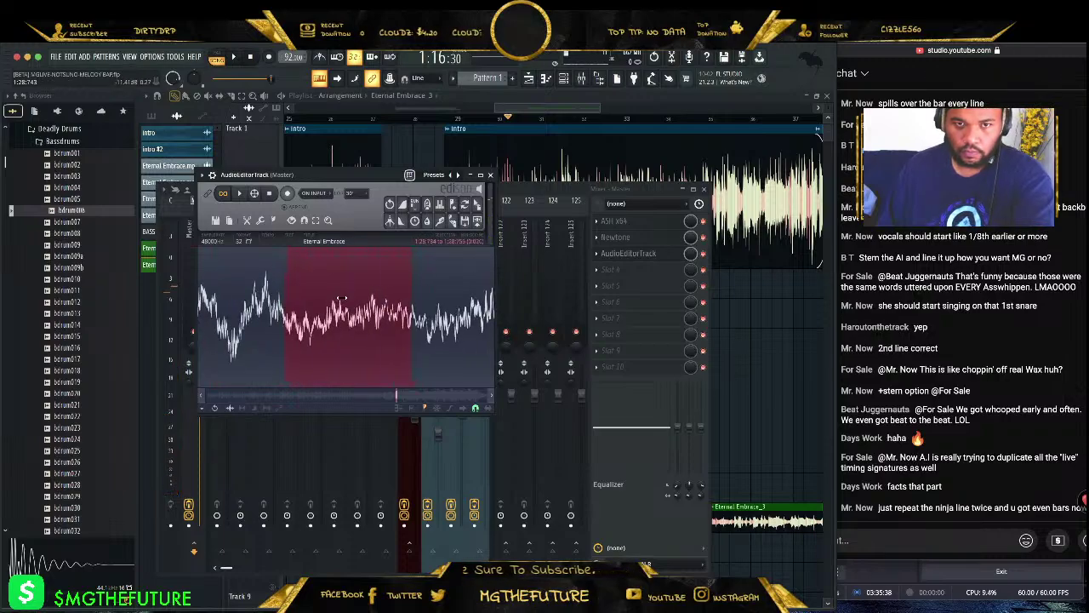
{"action": "left_click_drag", "start_coordinate": [358, 289], "coordinate": [480, 270]}
{"action": "scroll", "coordinate": [332, 308], "scroll_direction": "up", "scroll_amount": 3}
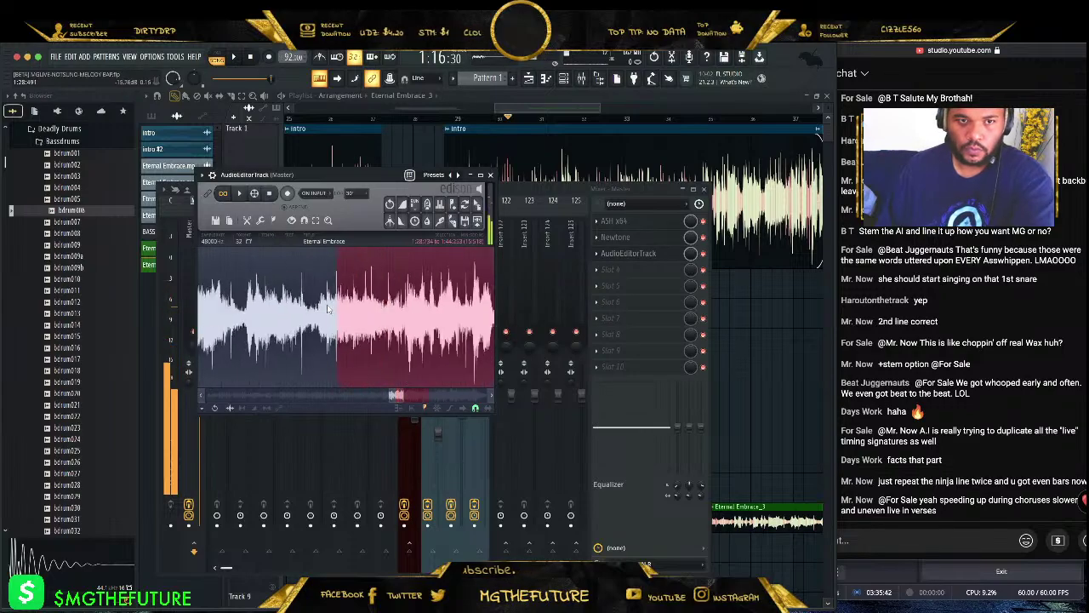
- Fine-tune the new selection's start to about 1:28.732, just after the transient's peak, and stop the playback
{"action": "scroll", "coordinate": [332, 308], "scroll_direction": "up", "scroll_amount": 4}
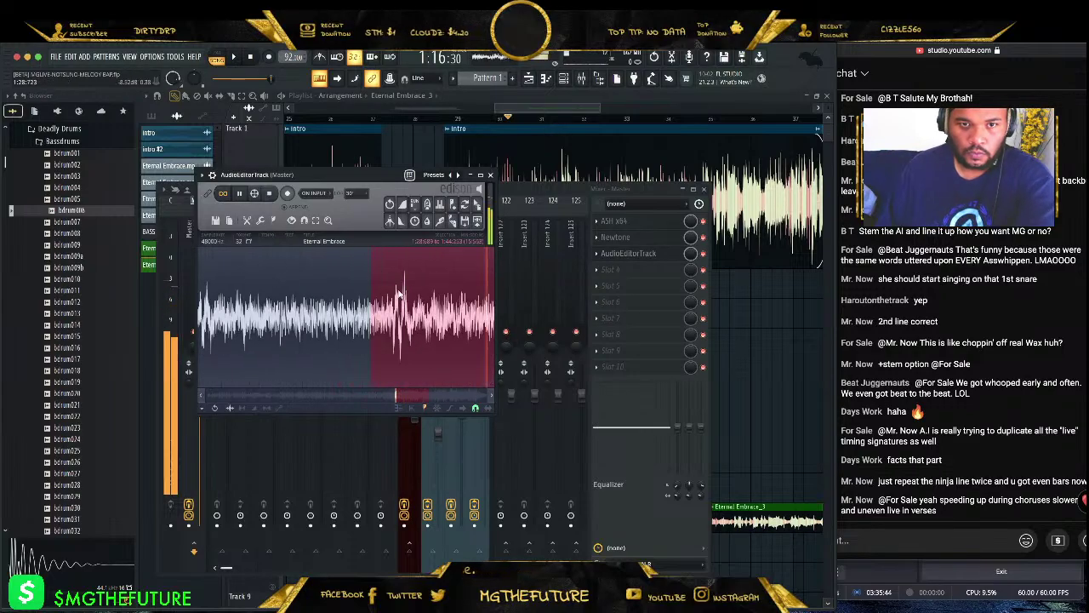
{"action": "scroll", "coordinate": [402, 295], "scroll_direction": "up", "scroll_amount": 2}
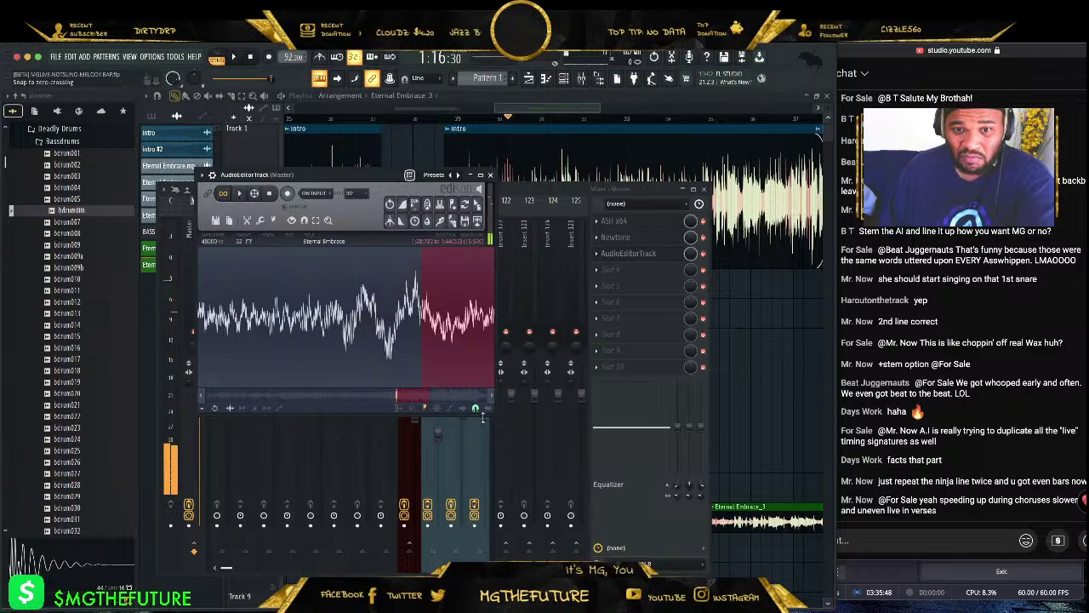
{"action": "key", "text": "space"}
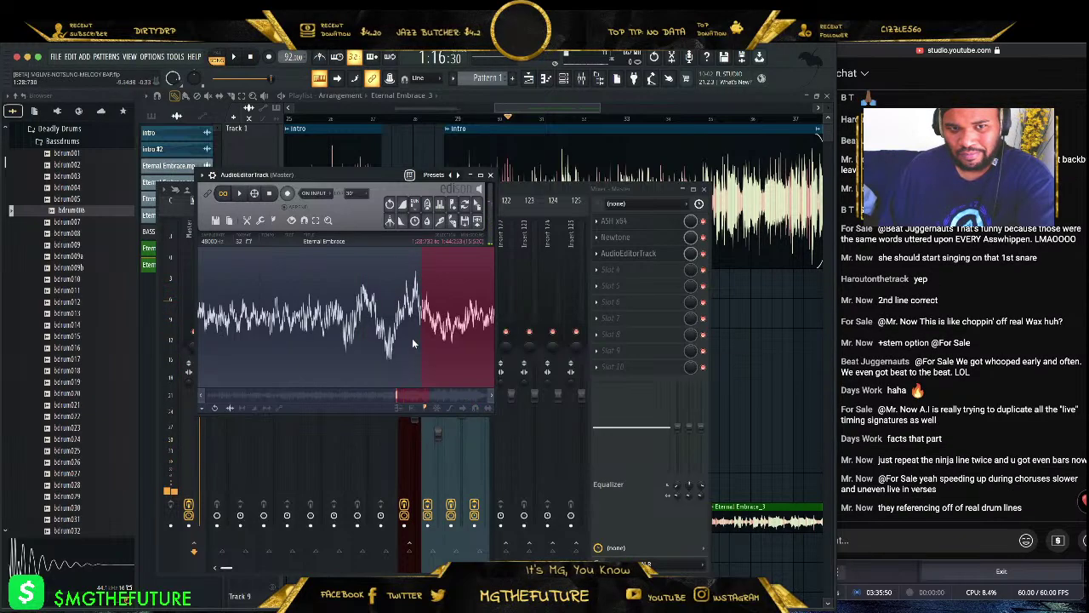
- Play the selection in a loop and fine-tune its start to about 1:28.729 beside the transient
{"action": "key", "text": "space"}
{"action": "scroll", "coordinate": [345, 320], "scroll_direction": "up", "scroll_amount": 4}
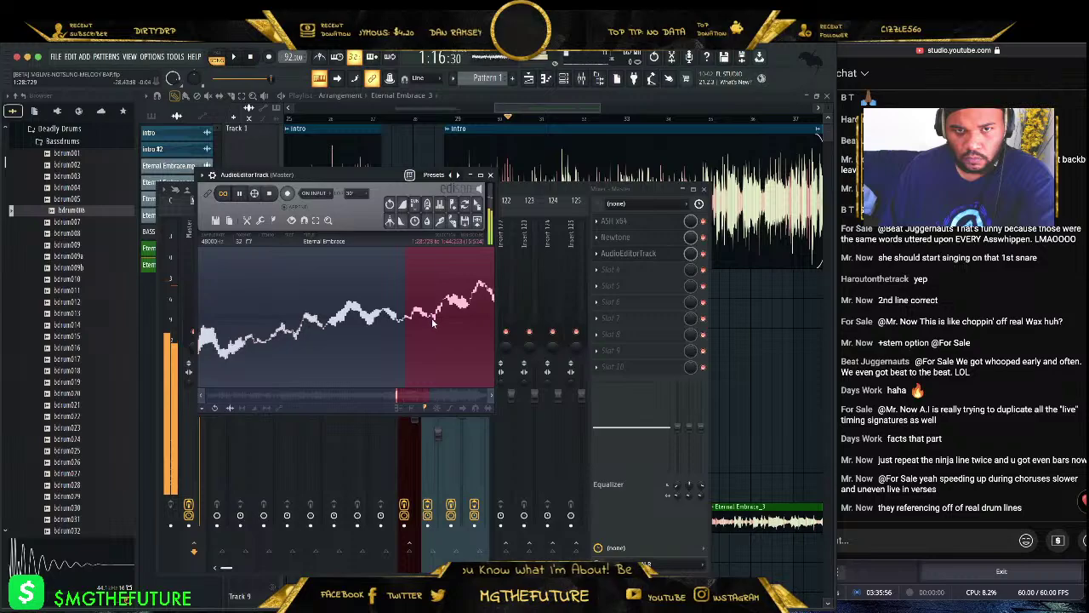
{"action": "scroll", "coordinate": [434, 326], "scroll_direction": "down", "scroll_amount": 8}
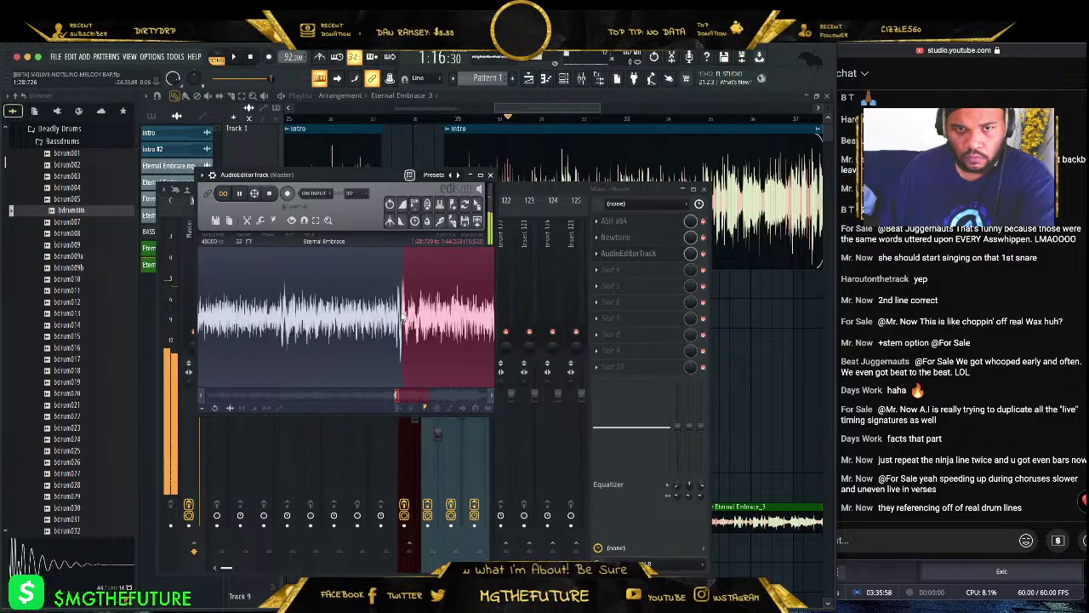
- Extend the looped selection's end to just before the transient at about 1:46.904
{"action": "scroll", "coordinate": [442, 320], "scroll_direction": "up", "scroll_amount": 6}
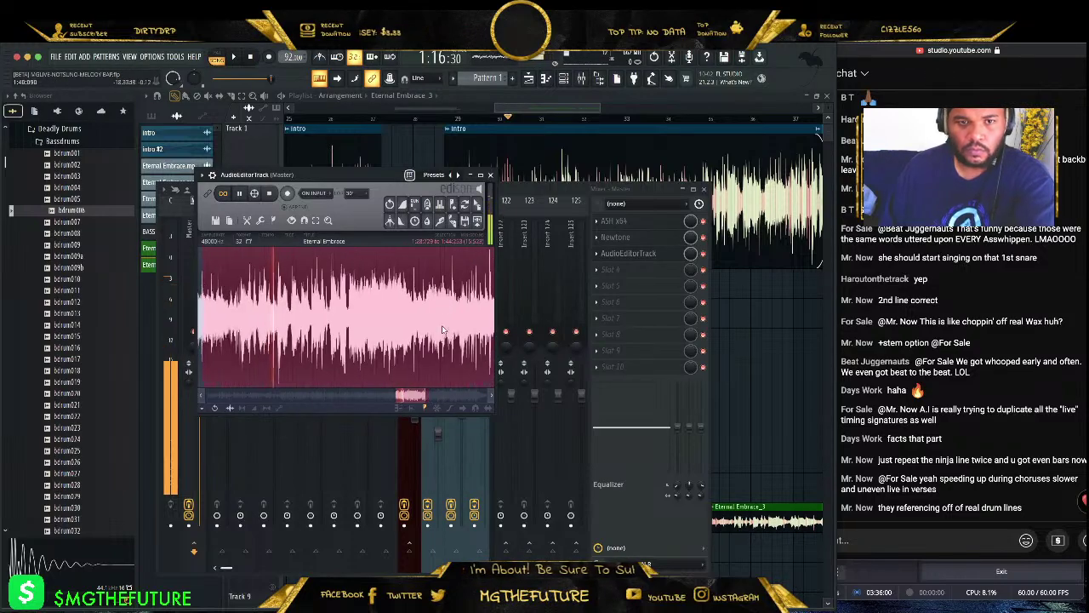
{"action": "scroll", "coordinate": [415, 318], "scroll_direction": "down", "scroll_amount": 1}
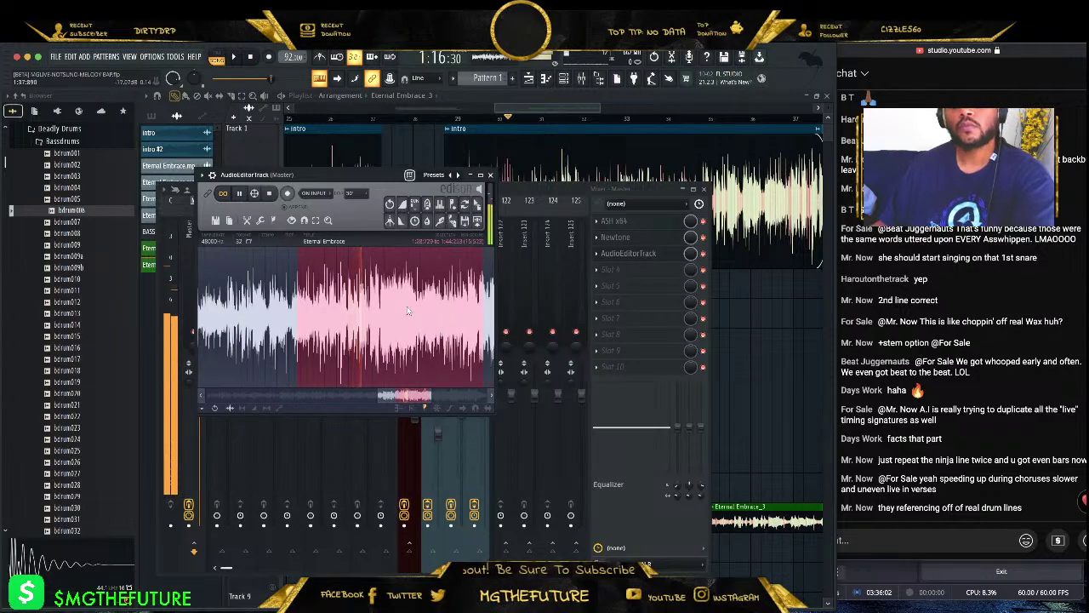
{"action": "scroll", "coordinate": [430, 374], "scroll_direction": "down", "scroll_amount": 2}
{"action": "scroll", "coordinate": [436, 357], "scroll_direction": "up", "scroll_amount": 2}
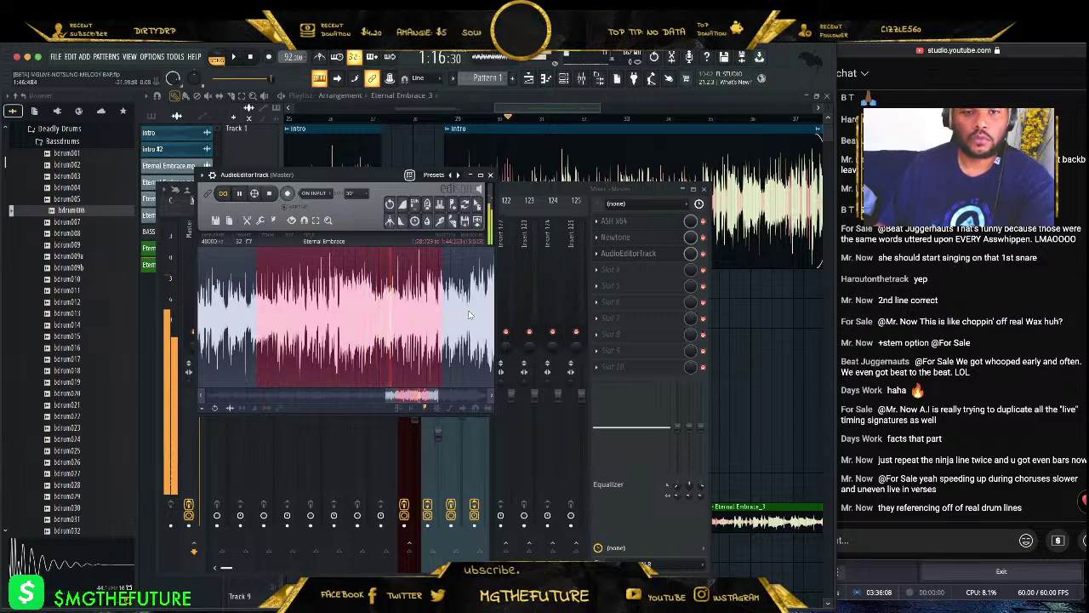
{"action": "scroll", "coordinate": [469, 315], "scroll_direction": "up", "scroll_amount": 2}
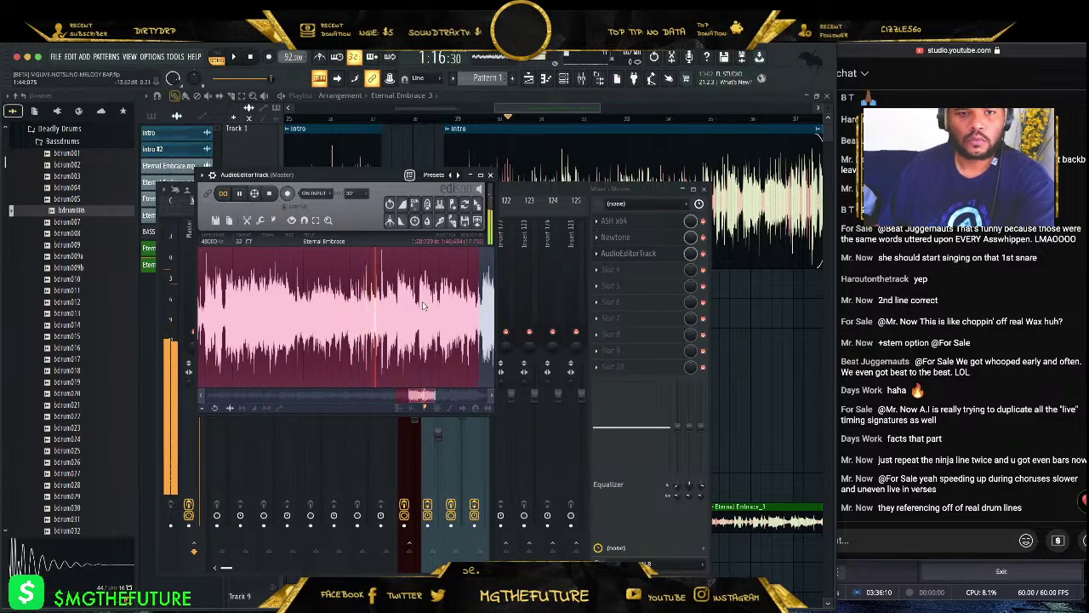
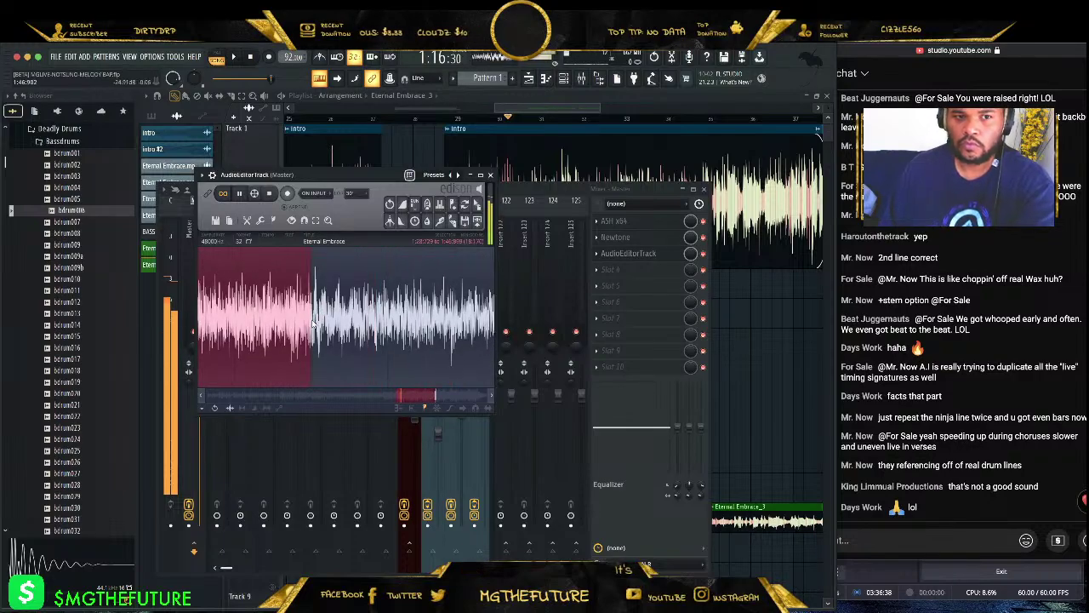
{"action": "scroll", "coordinate": [315, 324], "scroll_direction": "up", "scroll_amount": 4}
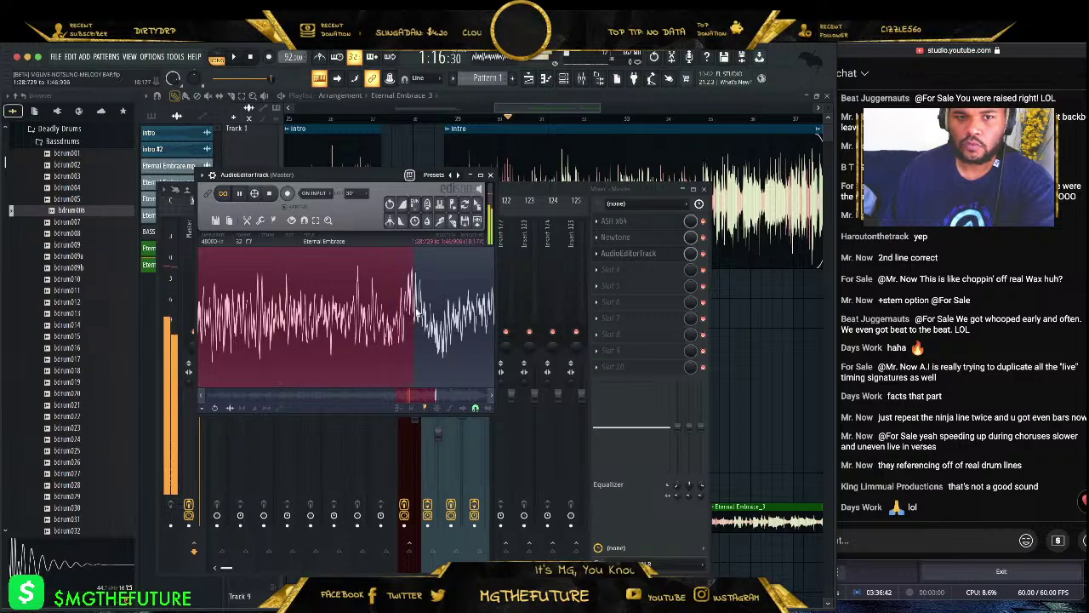
{"action": "scroll", "coordinate": [409, 313], "scroll_direction": "down", "scroll_amount": 5}
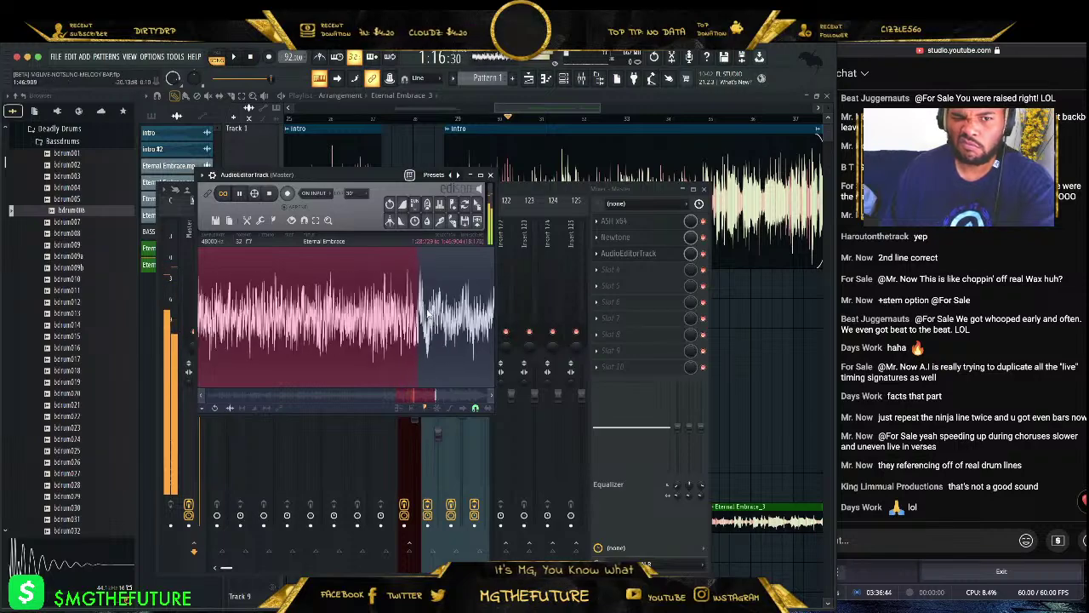
- Shorten the looped selection so it ends on the earlier transient at about 1:39.663
{"action": "scroll", "coordinate": [423, 313], "scroll_direction": "down", "scroll_amount": 2}
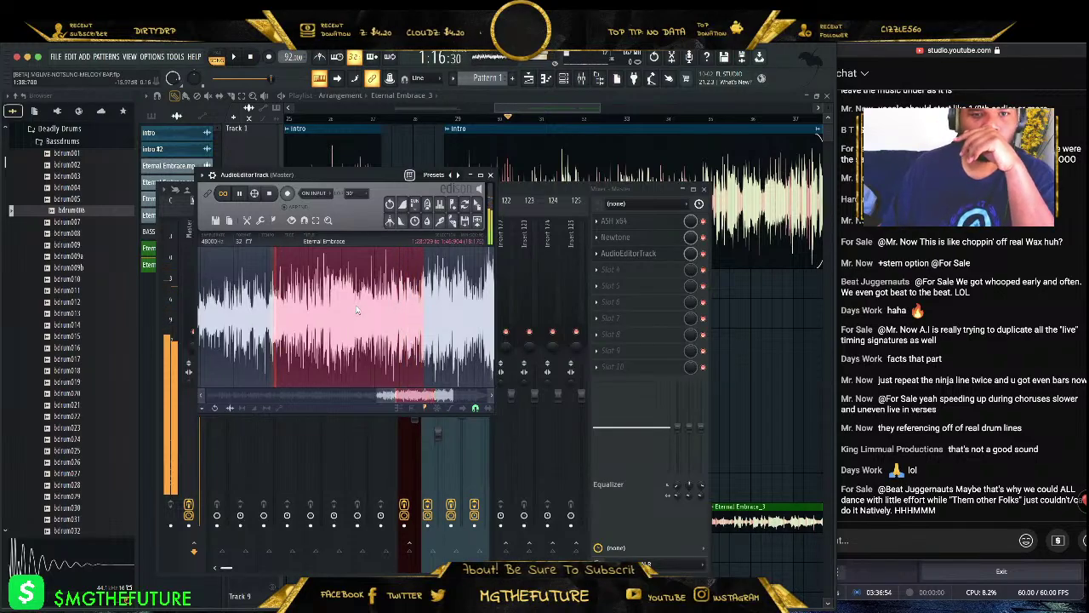
{"action": "scroll", "coordinate": [425, 280], "scroll_direction": "up", "scroll_amount": 3}
{"action": "scroll", "coordinate": [424, 283], "scroll_direction": "down", "scroll_amount": 2}
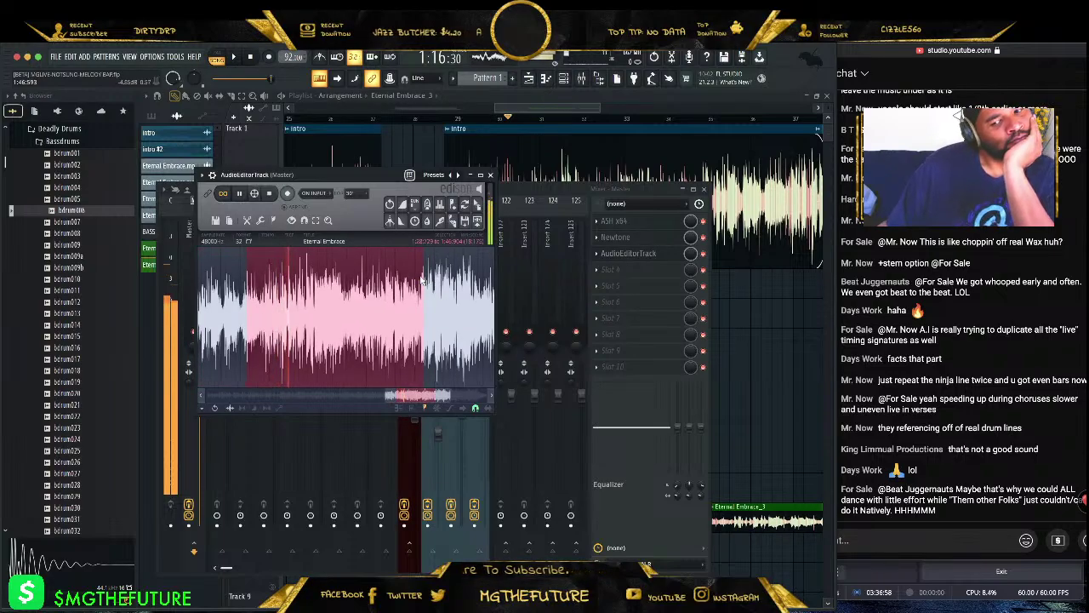
{"action": "left_click", "coordinate": [357, 300], "text": "shift"}
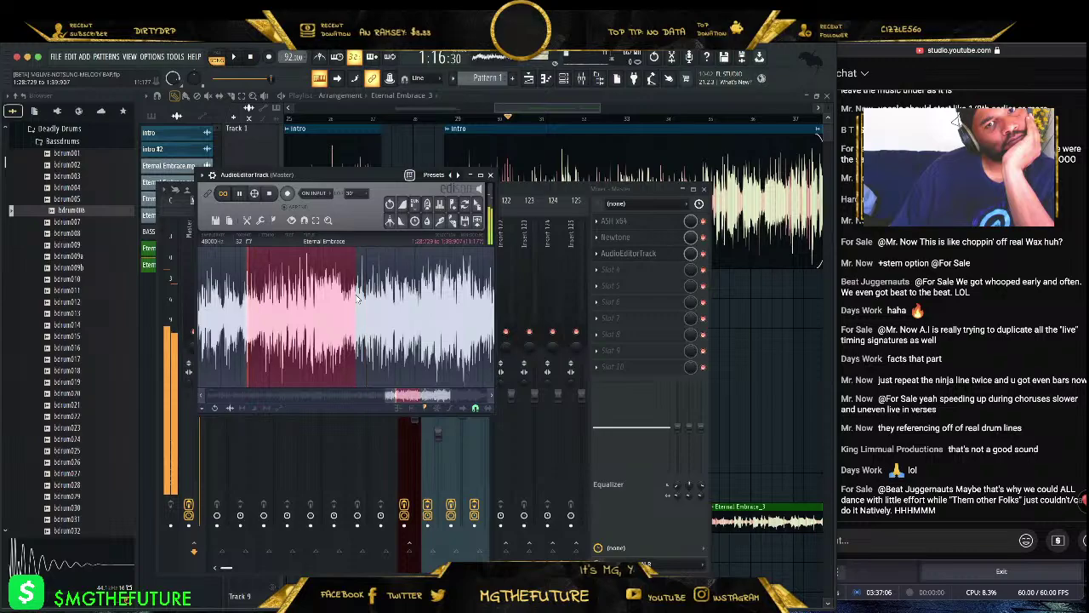
{"action": "scroll", "coordinate": [357, 300], "scroll_direction": "up", "scroll_amount": 3}
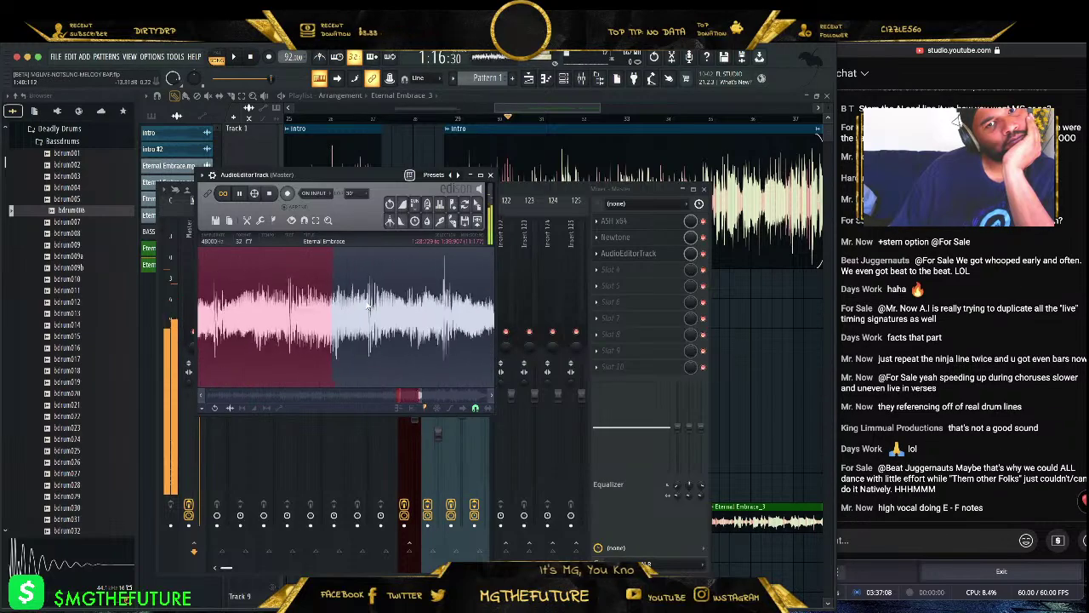
{"action": "scroll", "coordinate": [374, 309], "scroll_direction": "up", "scroll_amount": 4}
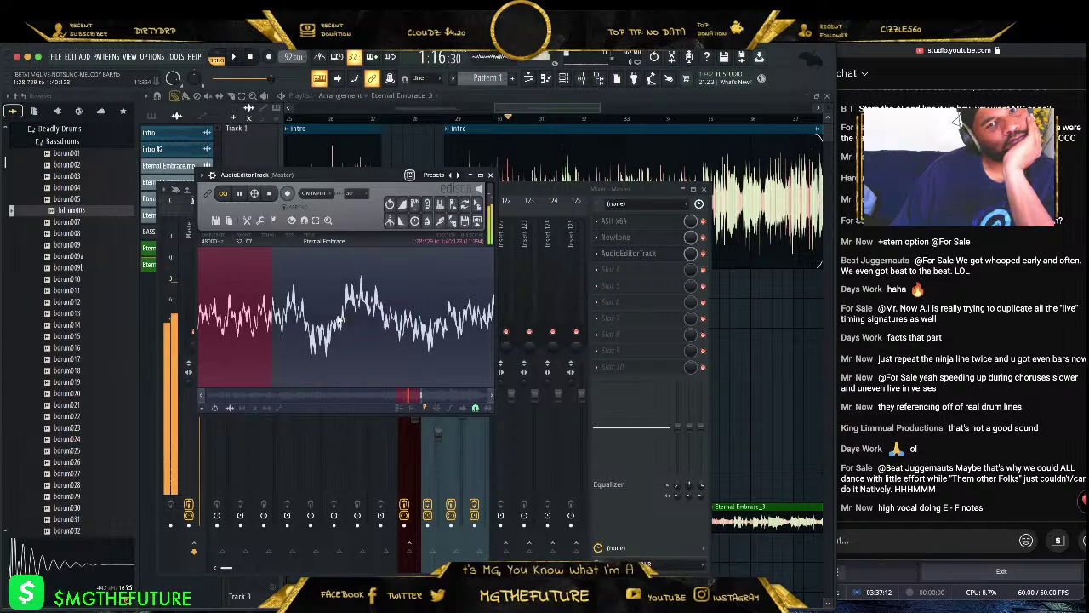
{"action": "scroll", "coordinate": [375, 310], "scroll_direction": "down", "scroll_amount": 6}
{"action": "scroll", "coordinate": [376, 309], "scroll_direction": "up", "scroll_amount": 2}
{"action": "scroll", "coordinate": [379, 306], "scroll_direction": "up", "scroll_amount": 1}
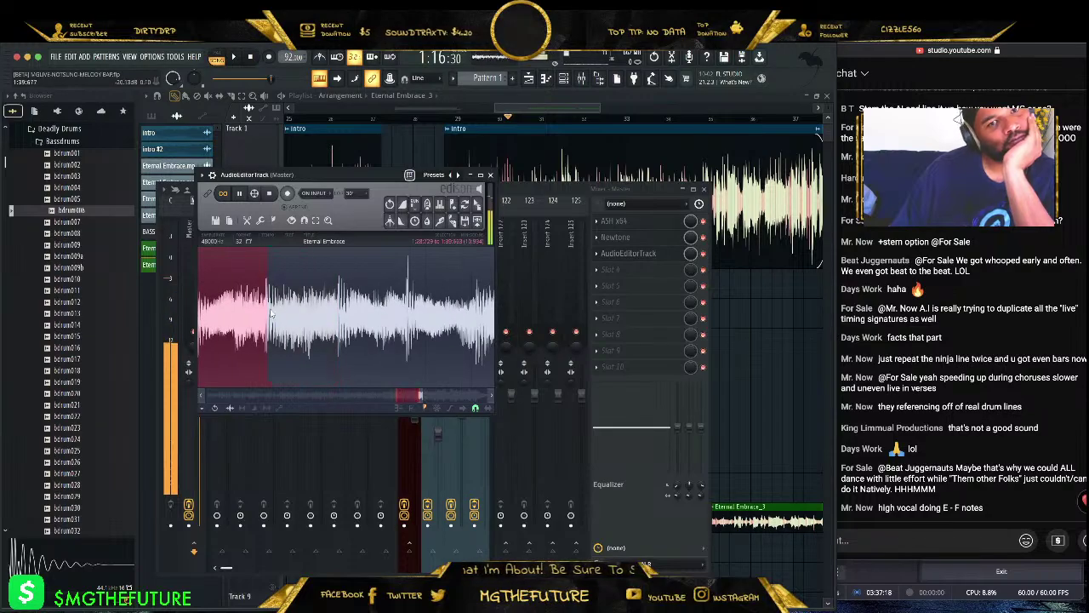
{"action": "scroll", "coordinate": [270, 314], "scroll_direction": "up", "scroll_amount": 3}
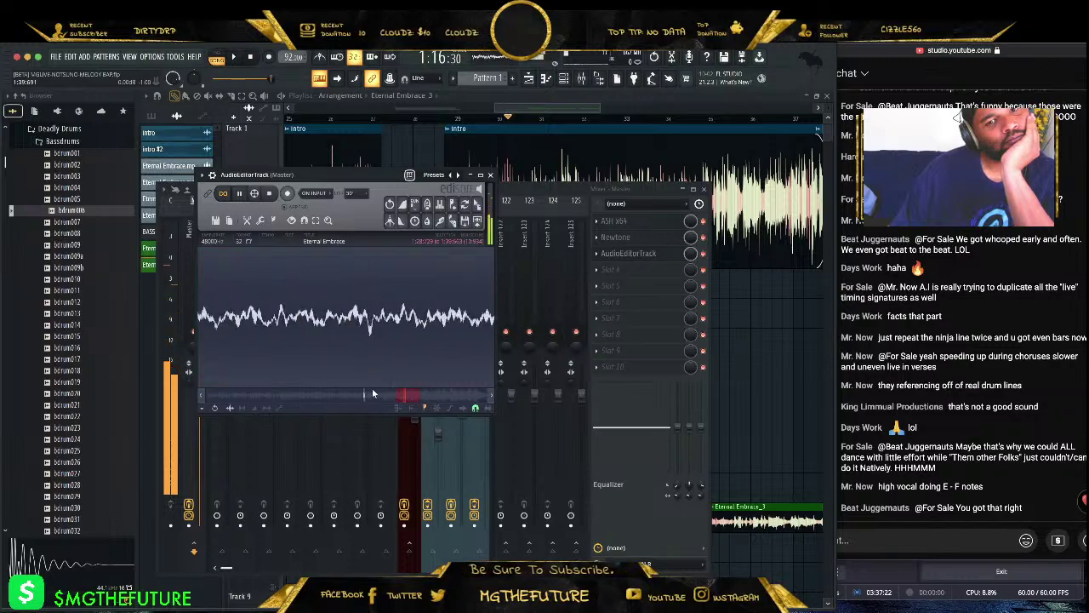
- Check the looped selection's end against the waveform and place the selection on Track 6 shortly after bar 41
{"action": "scroll", "coordinate": [374, 373], "scroll_direction": "down", "scroll_amount": 4}
{"action": "scroll", "coordinate": [408, 334], "scroll_direction": "down", "scroll_amount": 5}
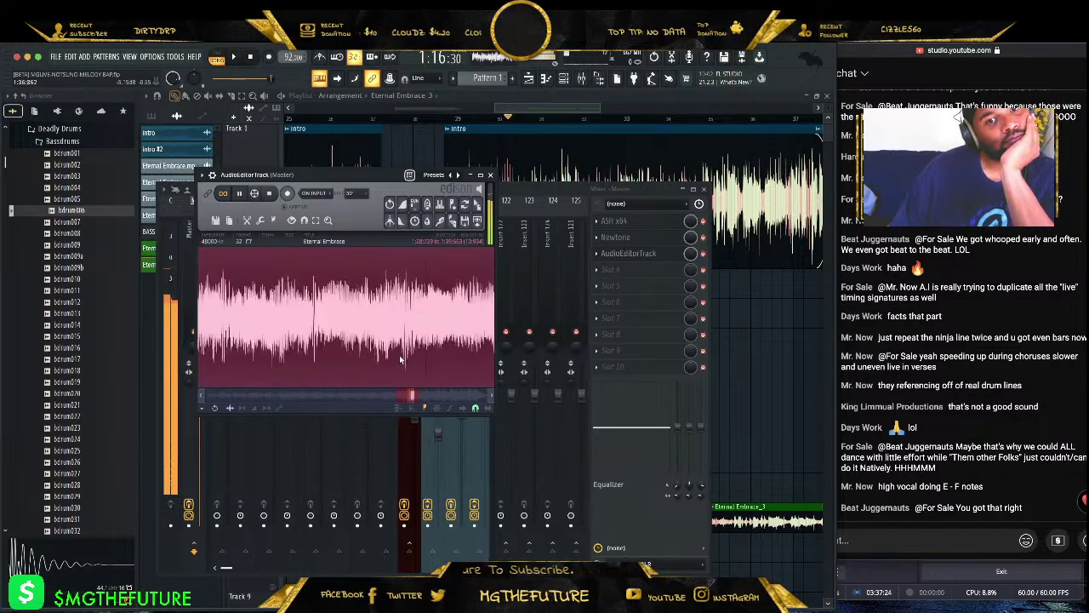
{"action": "scroll", "coordinate": [454, 322], "scroll_direction": "up", "scroll_amount": 4}
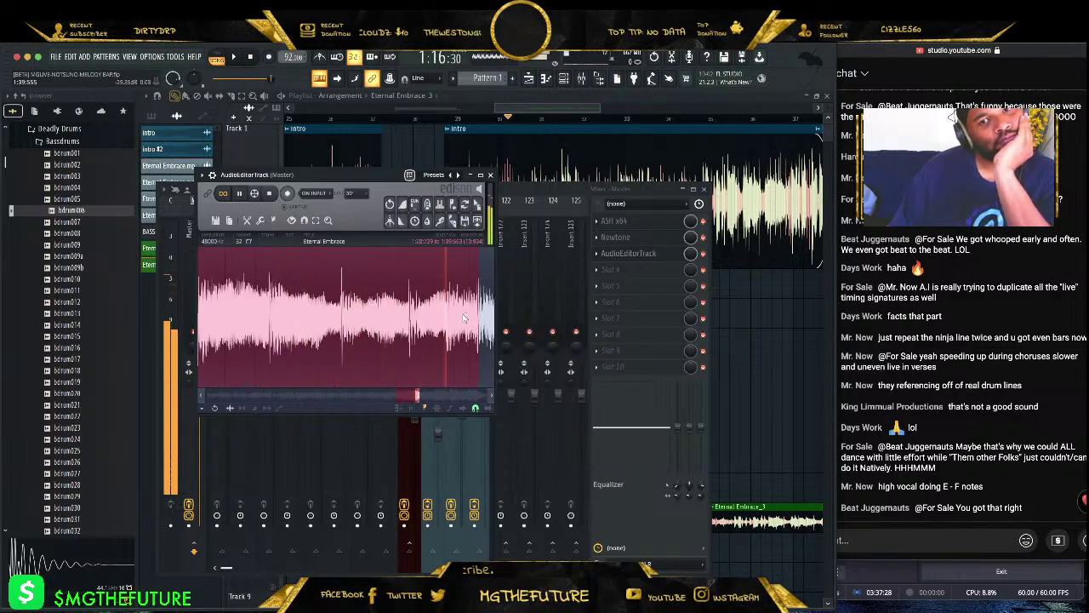
{"action": "scroll", "coordinate": [332, 329], "scroll_direction": "up", "scroll_amount": 6}
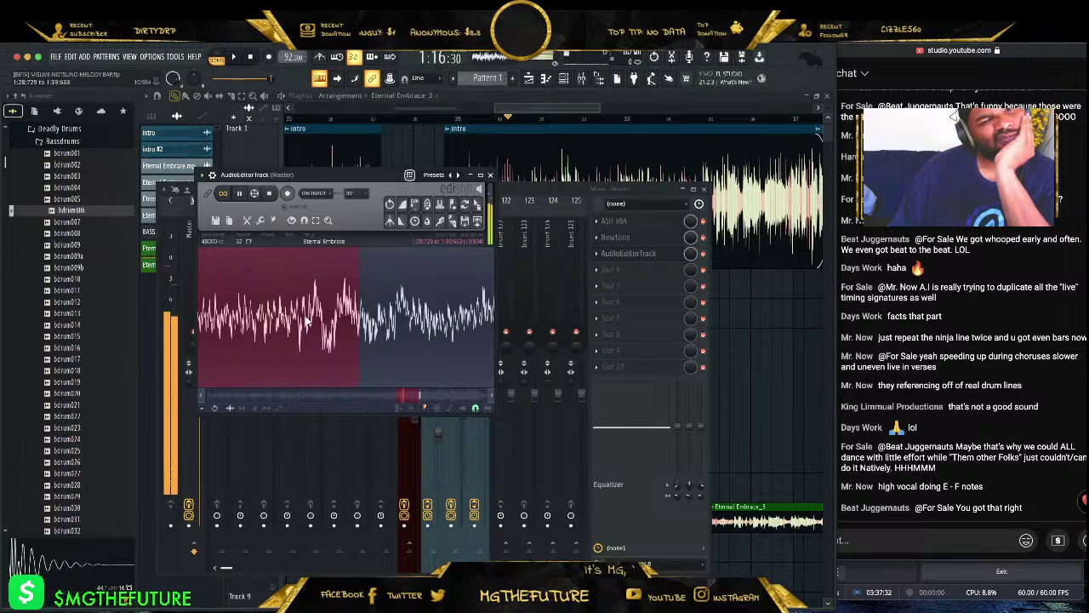
{"action": "scroll", "coordinate": [434, 315], "scroll_direction": "down", "scroll_amount": 5}
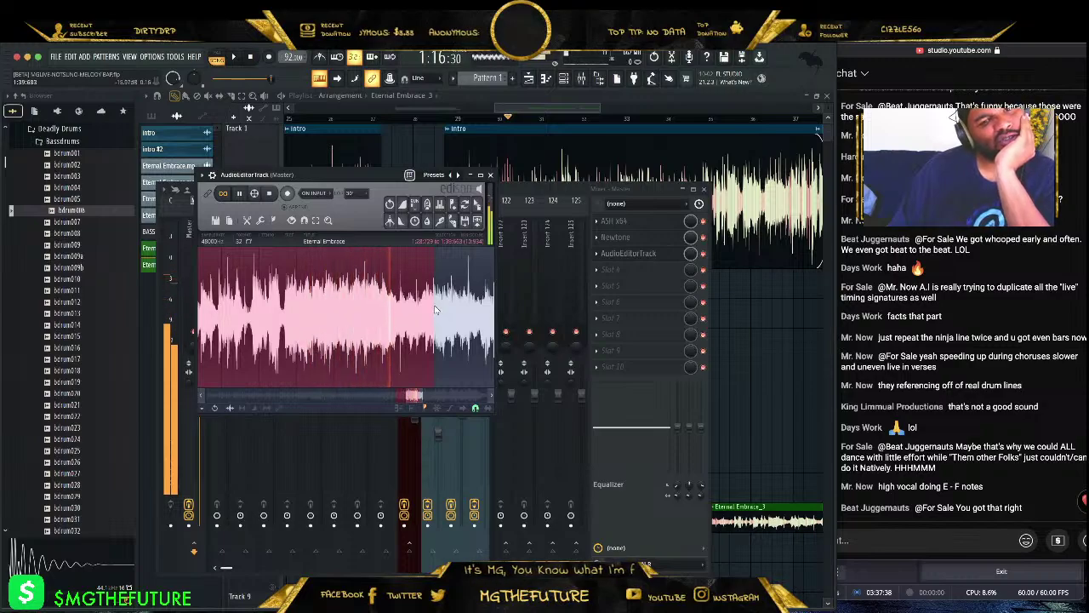
{"action": "scroll", "coordinate": [435, 311], "scroll_direction": "down", "scroll_amount": 4}
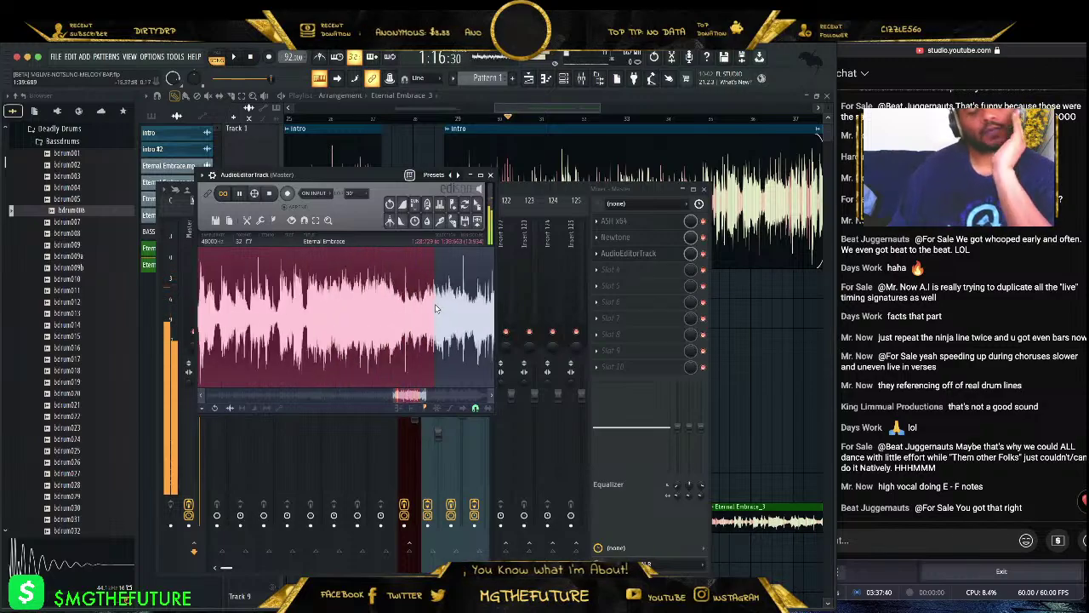
{"action": "left_click_drag", "start_coordinate": [479, 204], "coordinate": [736, 523]}
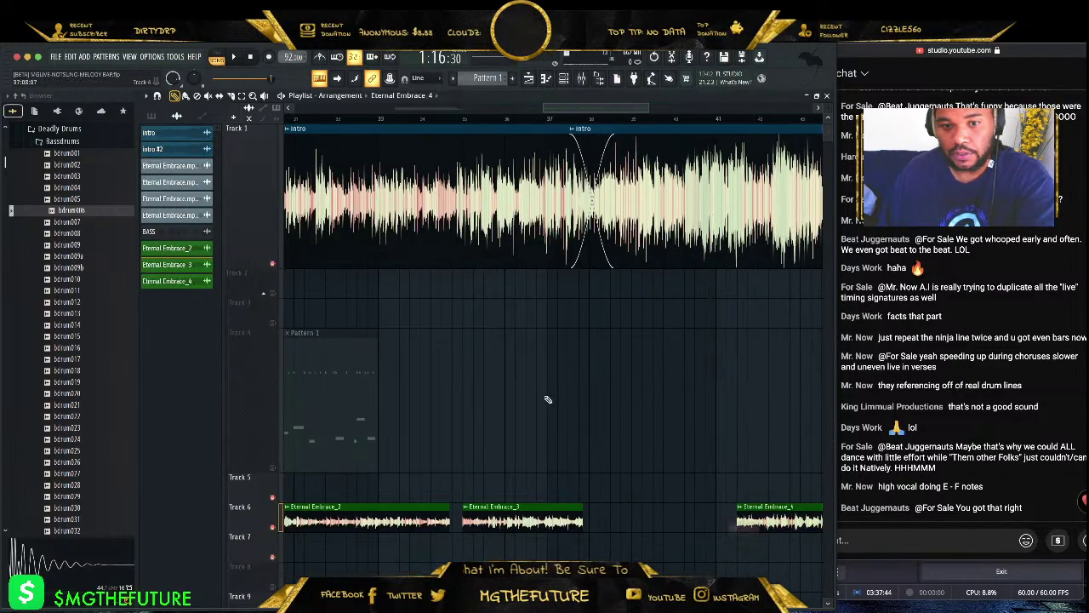
- Bring Edison back from the Master mixer track
{"action": "left_click", "coordinate": [581, 78]}
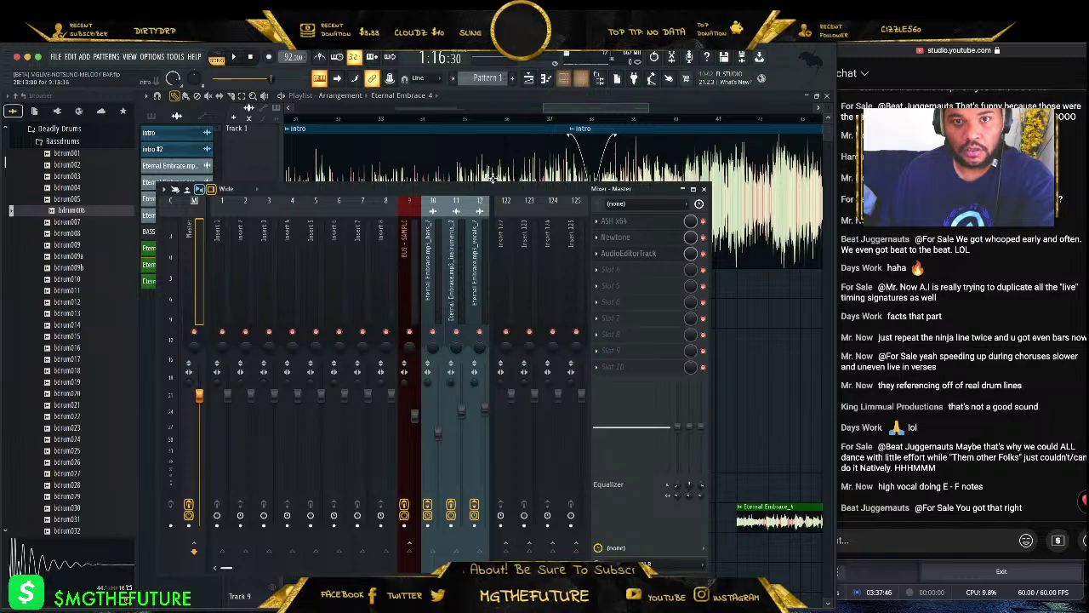
{"action": "left_click", "coordinate": [403, 276]}
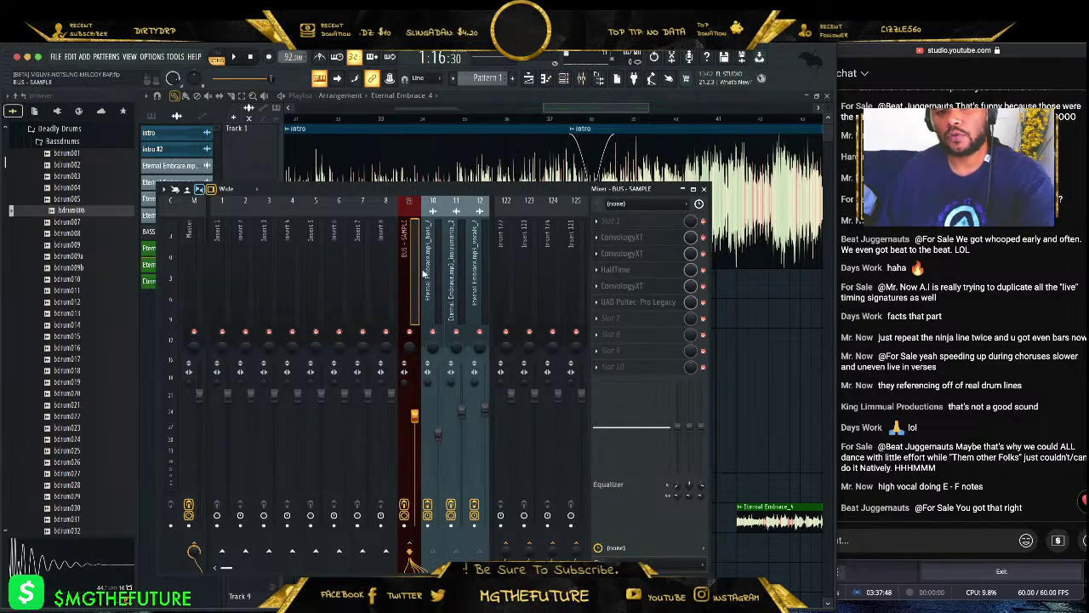
{"action": "left_click", "coordinate": [191, 259]}
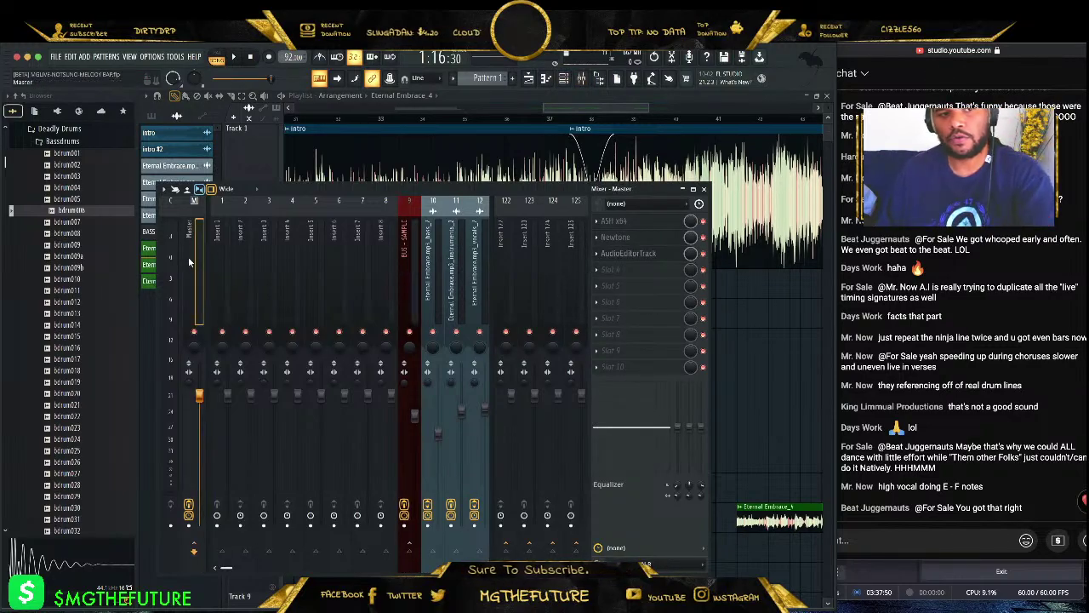
{"action": "left_click", "coordinate": [622, 255]}
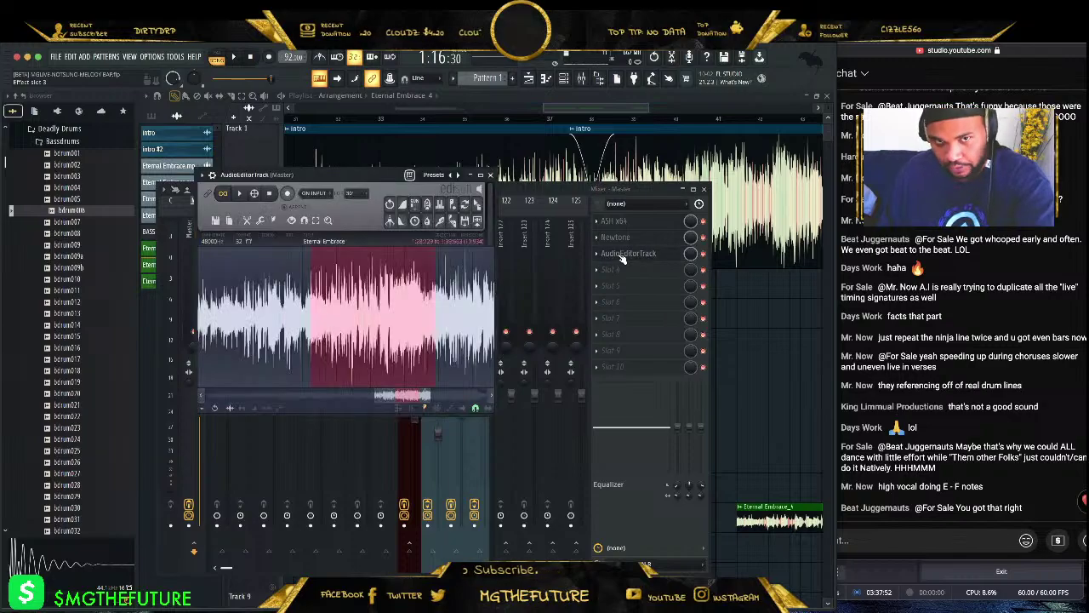
- Clear the old selection and audition a new one from about 1:34.630 to about 1:39.461
{"action": "left_click_drag", "start_coordinate": [411, 399], "coordinate": [429, 398]}
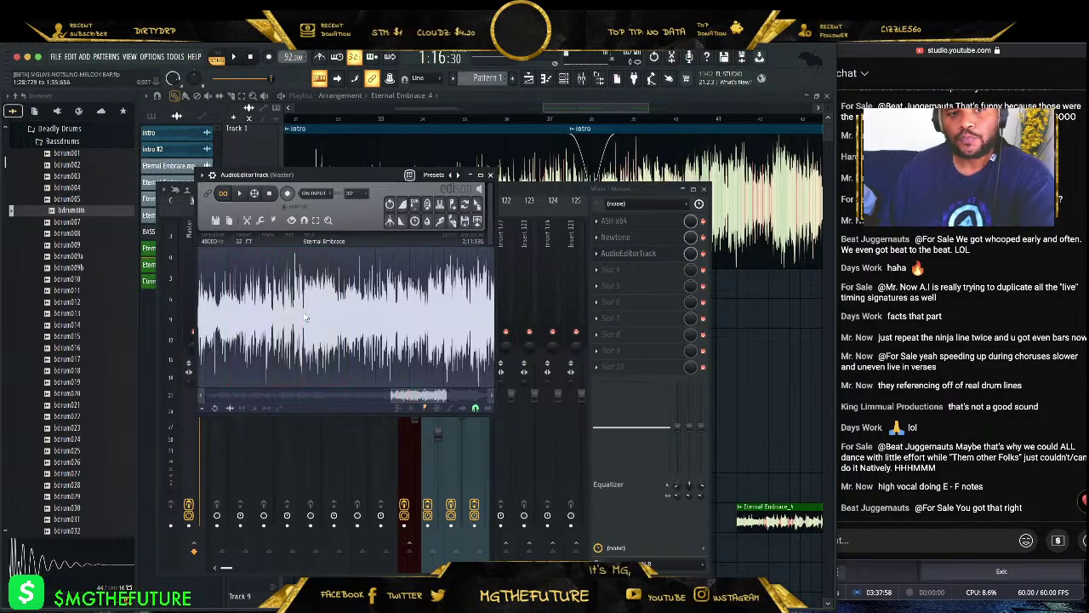
{"action": "left_click", "coordinate": [305, 317]}
{"action": "scroll", "coordinate": [305, 318], "scroll_direction": "up", "scroll_amount": 3}
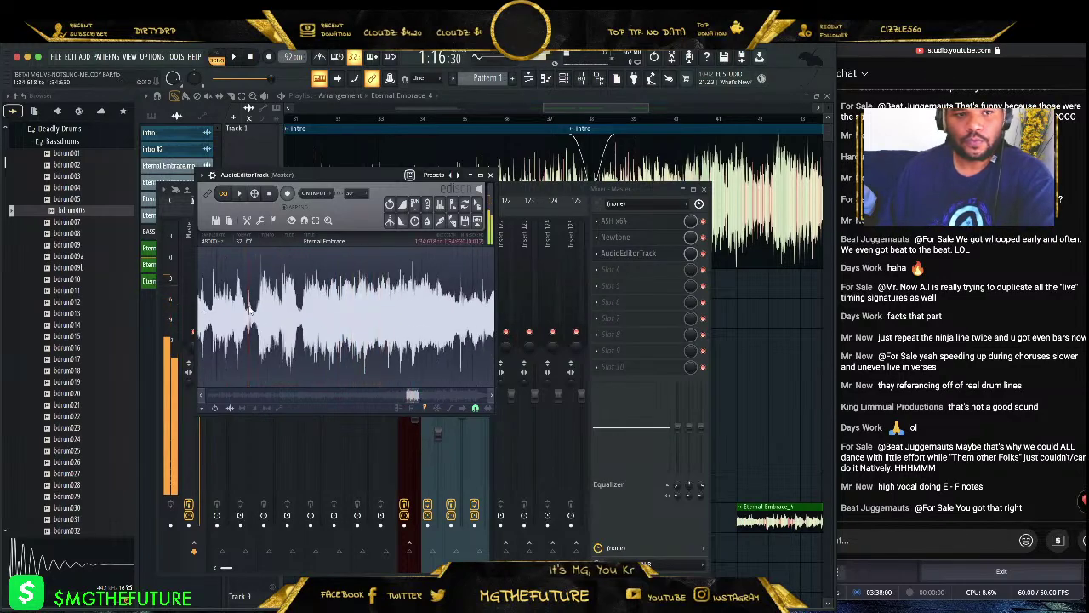
{"action": "left_click_drag", "start_coordinate": [249, 312], "coordinate": [492, 317]}
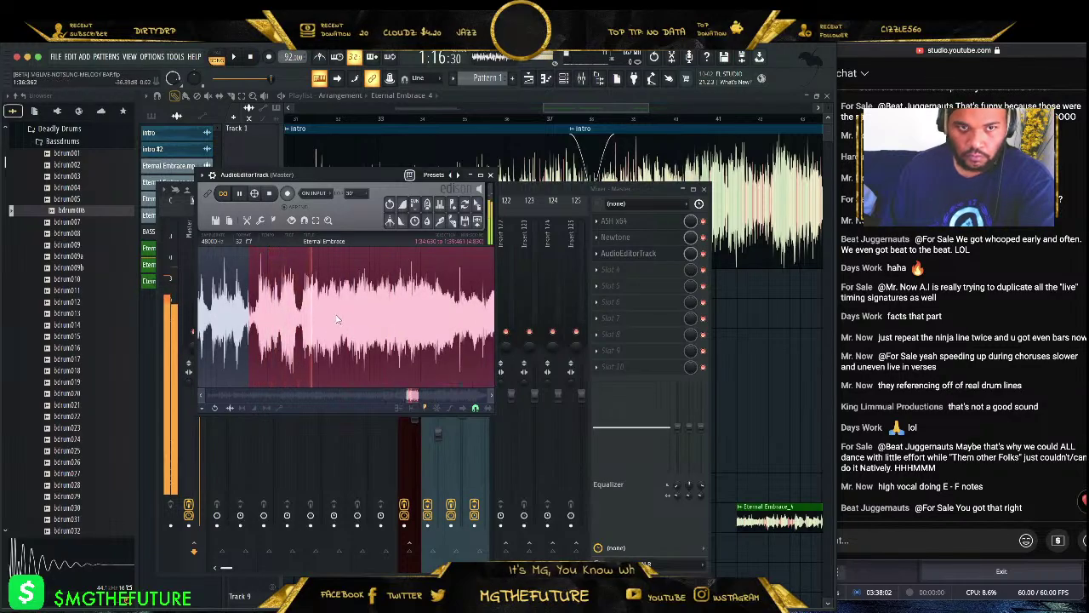
- Replace the selection with one starting on the transient at about 1:35.956
{"action": "left_click", "coordinate": [282, 305]}
{"action": "left_click", "coordinate": [282, 304]}
{"action": "left_click", "coordinate": [320, 297]}
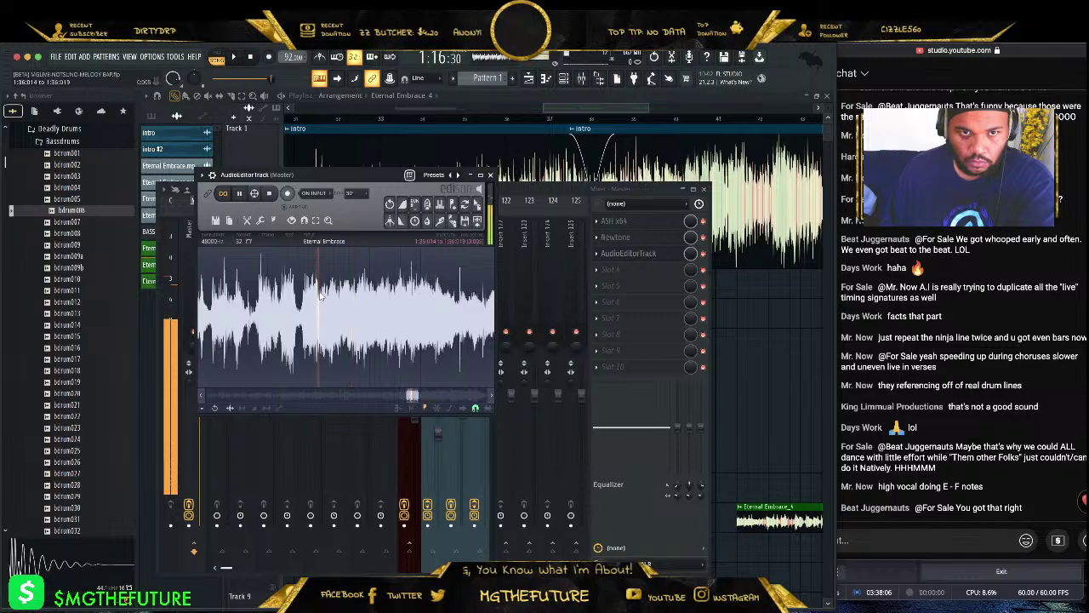
{"action": "scroll", "coordinate": [320, 297], "scroll_direction": "up", "scroll_amount": 3}
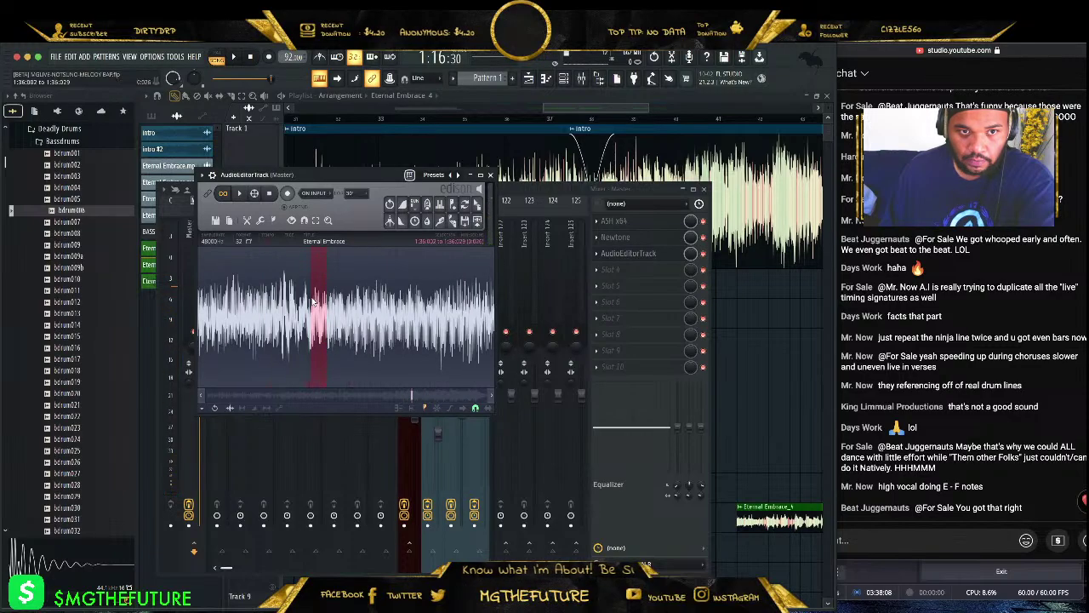
{"action": "scroll", "coordinate": [294, 300], "scroll_direction": "up", "scroll_amount": 3}
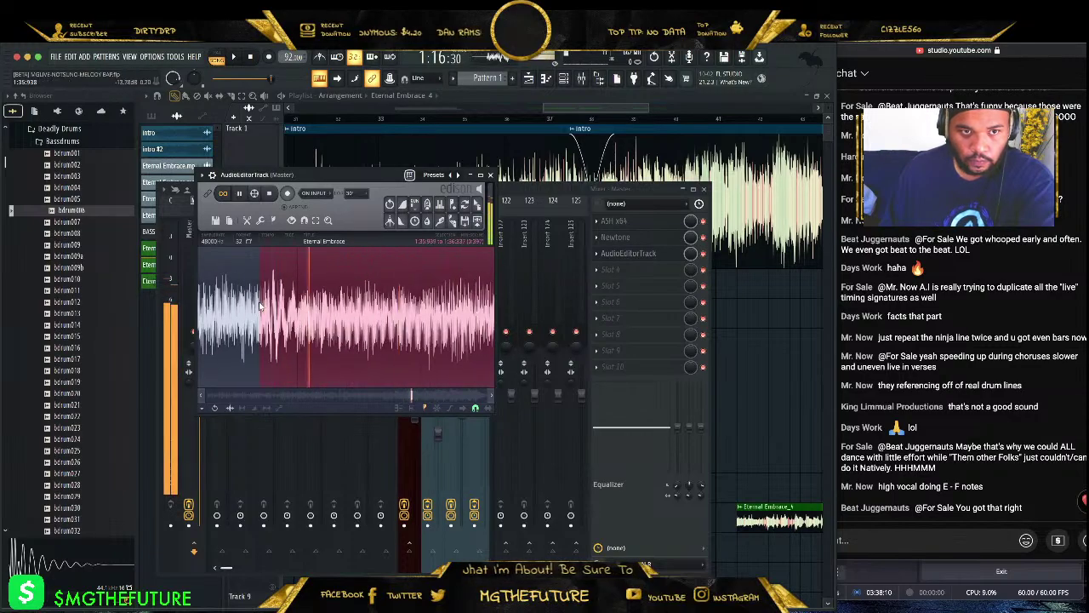
{"action": "scroll", "coordinate": [262, 311], "scroll_direction": "up", "scroll_amount": 2}
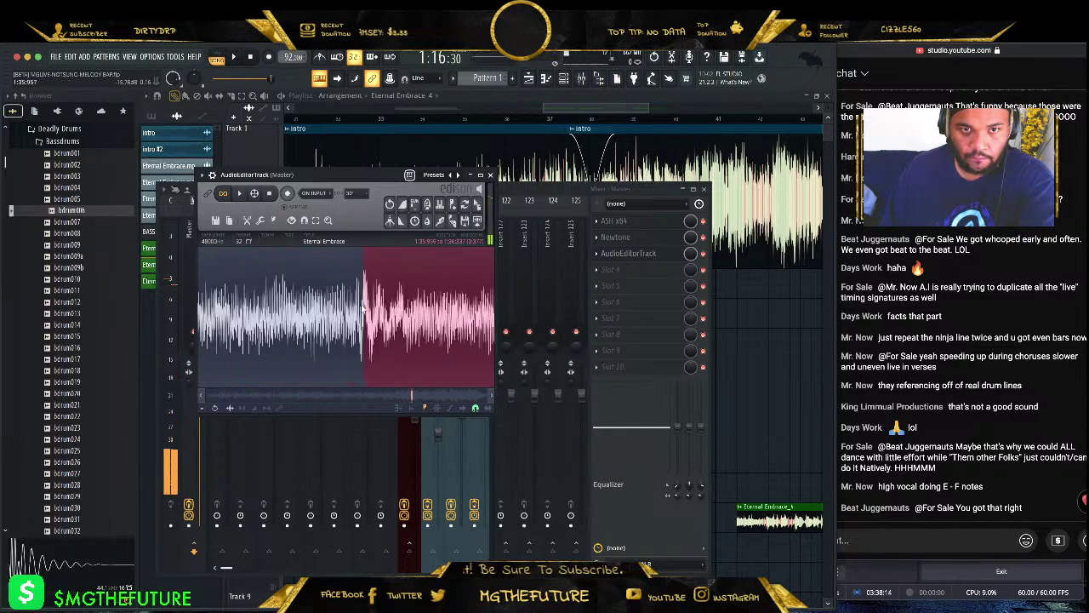
- Extend the Edison selection's end to the transient at about 1:50.596 while auditioning the loop
{"action": "scroll", "coordinate": [360, 308], "scroll_direction": "down", "scroll_amount": 3}
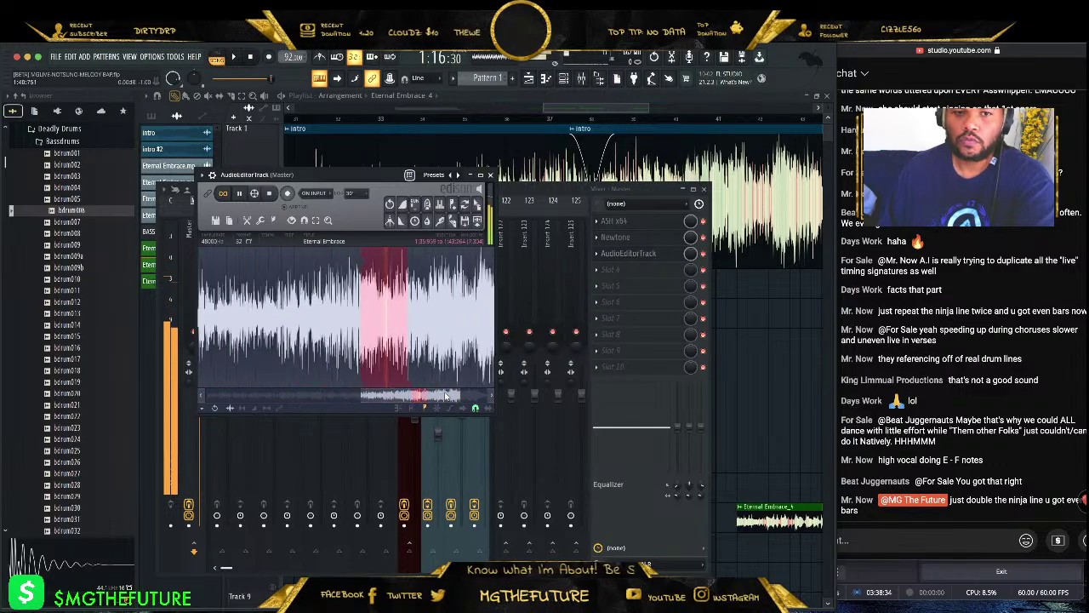
{"action": "scroll", "coordinate": [413, 336], "scroll_direction": "up", "scroll_amount": 3}
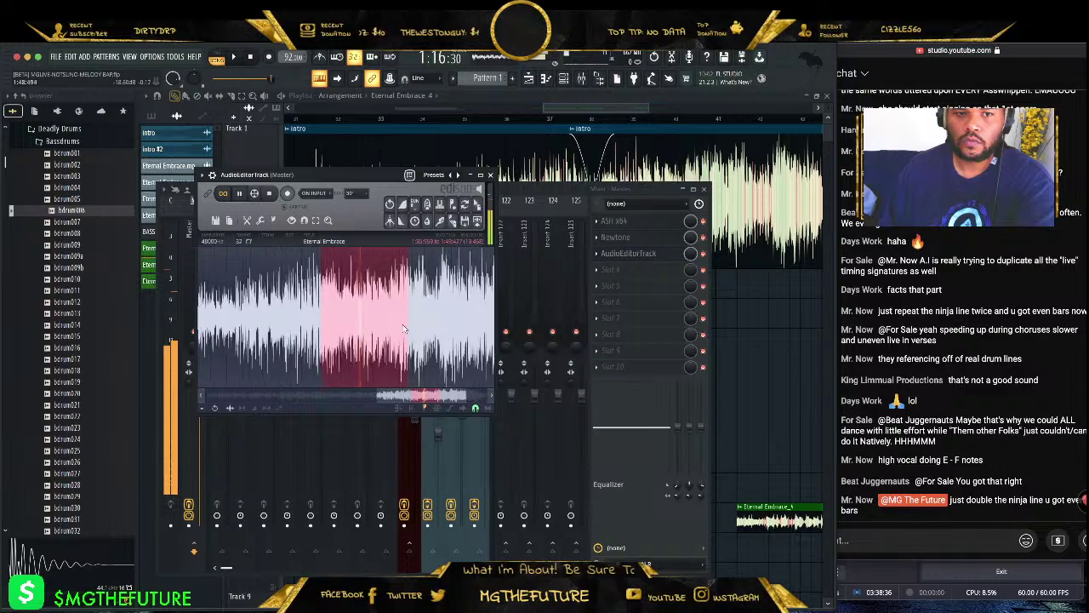
{"action": "scroll", "coordinate": [398, 320], "scroll_direction": "up", "scroll_amount": 2}
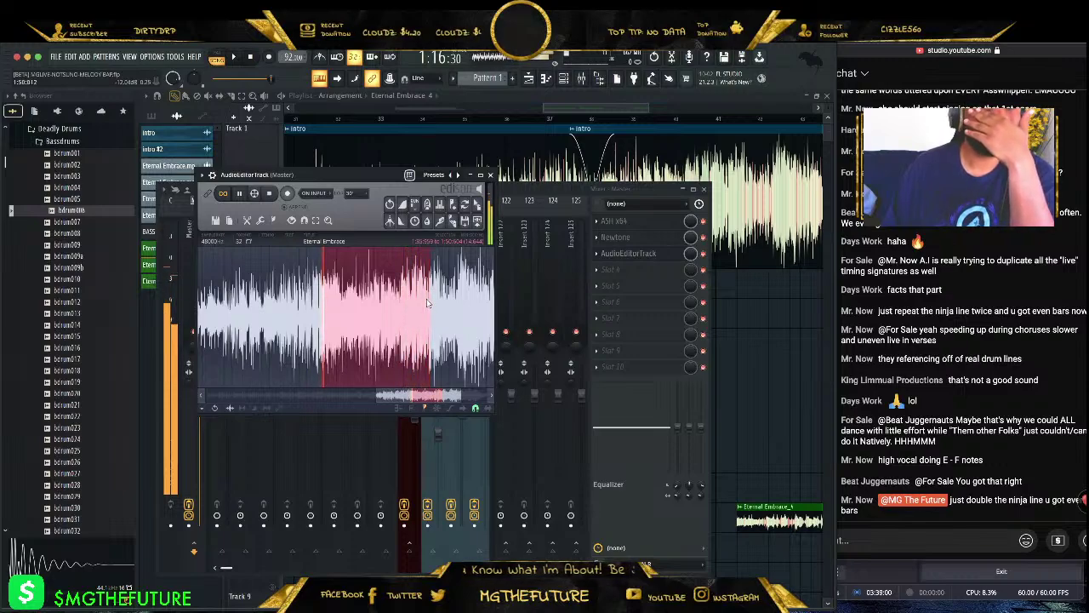
{"action": "scroll", "coordinate": [426, 311], "scroll_direction": "up", "scroll_amount": 5}
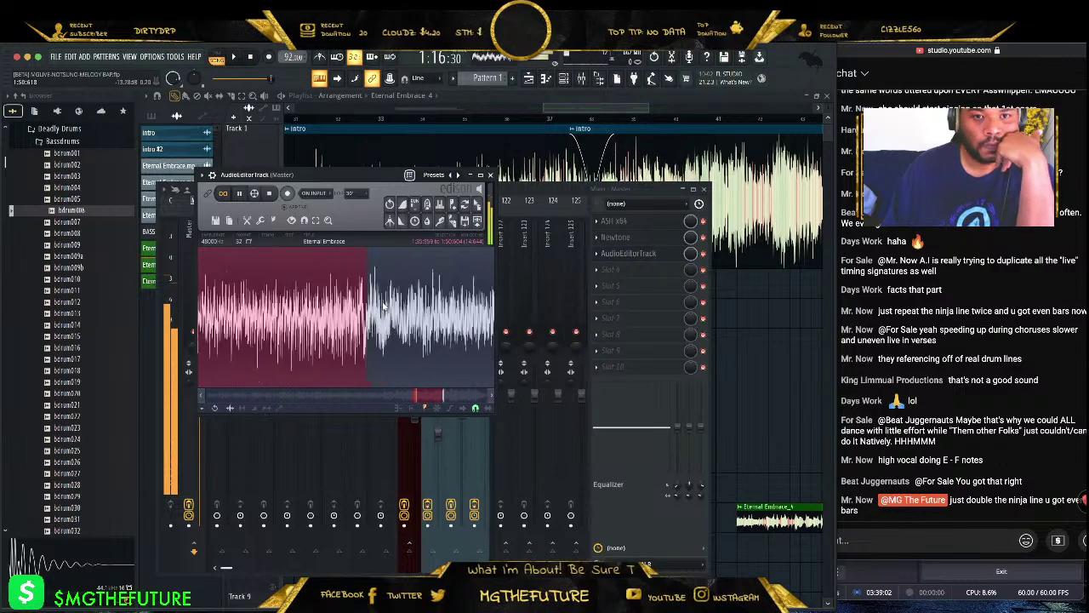
{"action": "scroll", "coordinate": [372, 312], "scroll_direction": "up", "scroll_amount": 2}
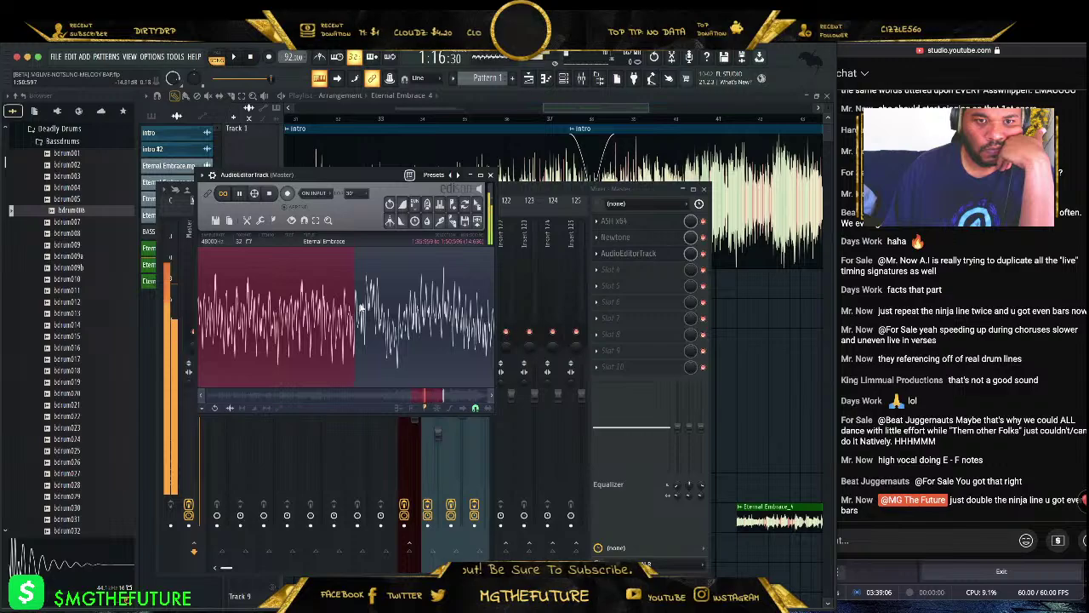
- Check the loop point against the waveform and fine-tune the selection's end to about 1:50.600
{"action": "scroll", "coordinate": [362, 308], "scroll_direction": "down", "scroll_amount": 7}
{"action": "scroll", "coordinate": [364, 304], "scroll_direction": "down", "scroll_amount": 4}
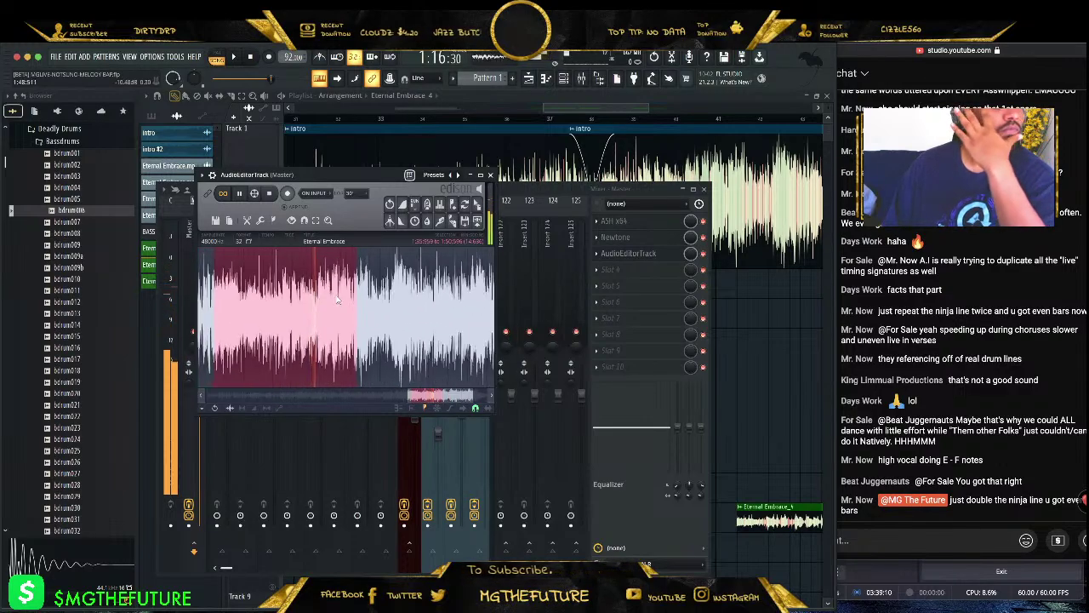
{"action": "scroll", "coordinate": [338, 299], "scroll_direction": "down", "scroll_amount": 2}
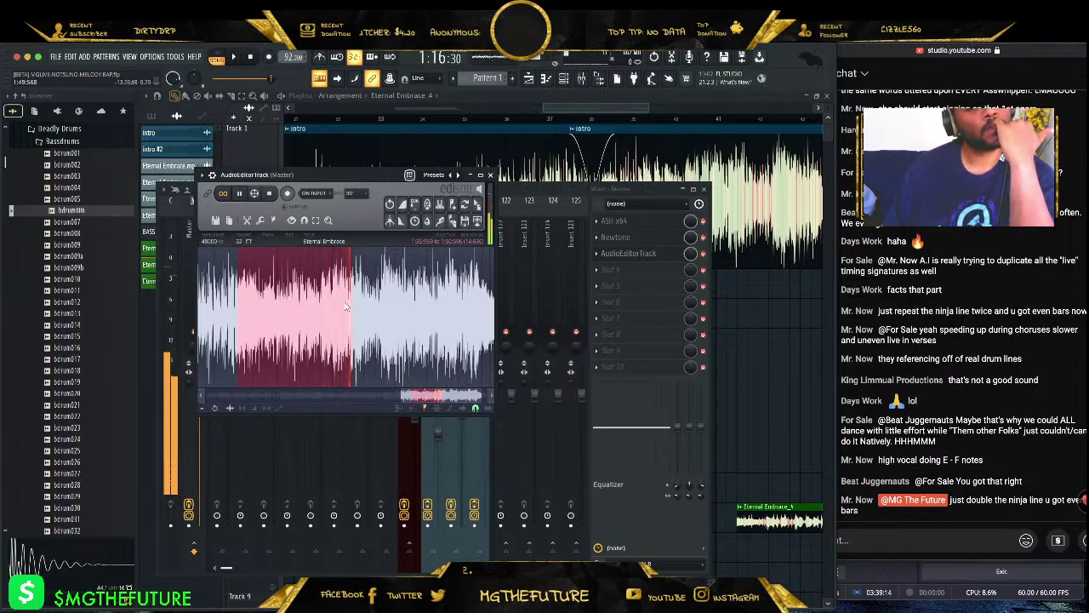
{"action": "scroll", "coordinate": [347, 300], "scroll_direction": "up", "scroll_amount": 8}
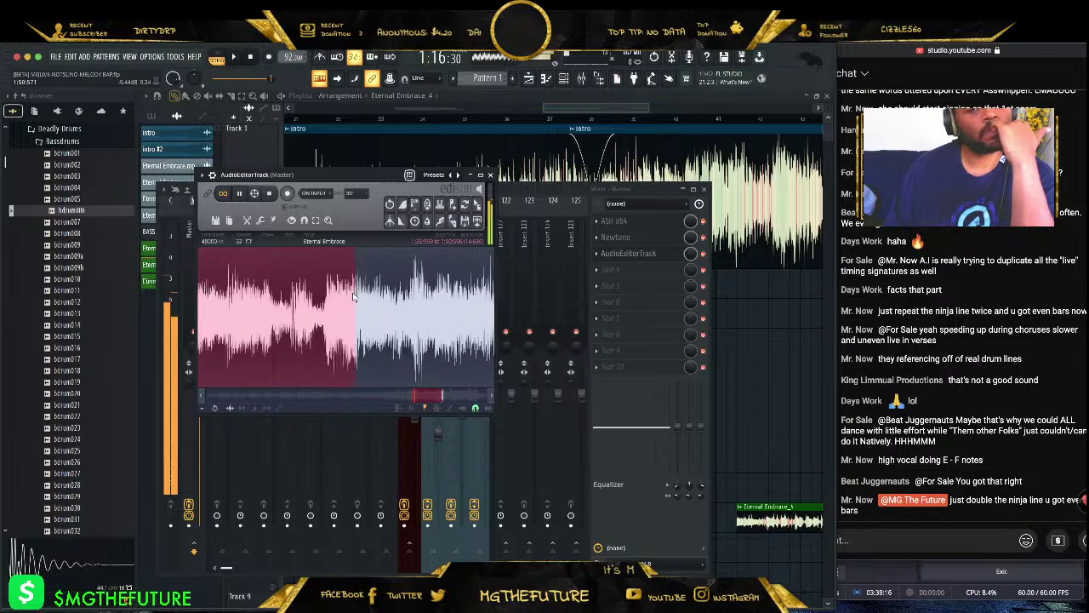
{"action": "scroll", "coordinate": [394, 314], "scroll_direction": "up", "scroll_amount": 2}
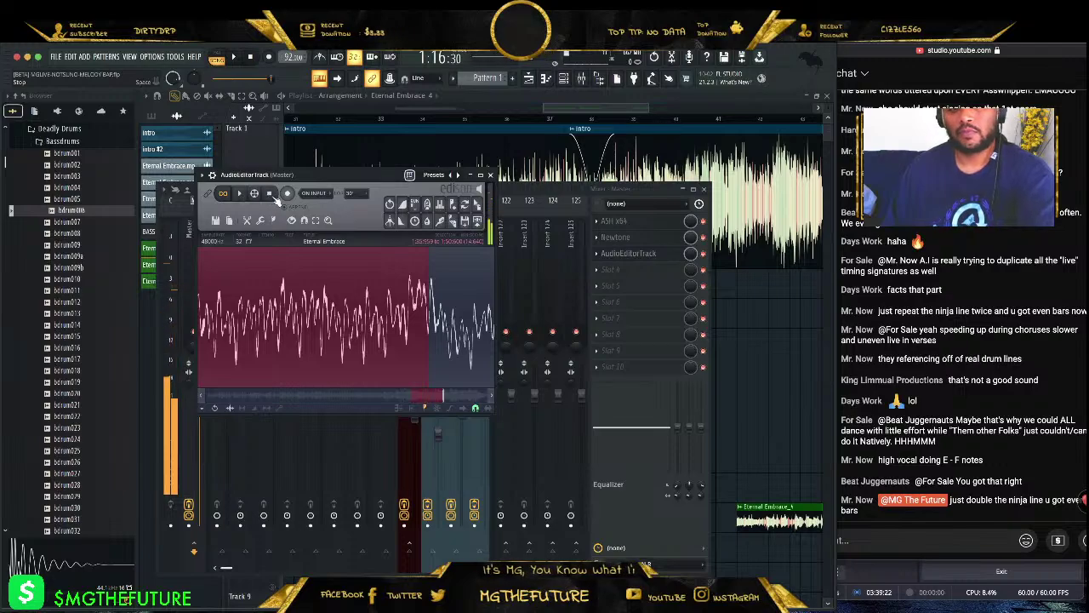
- Place the selection in the playlist after the Eternal Embrace_4 clip and close the mixer
{"action": "left_click", "coordinate": [478, 207]}
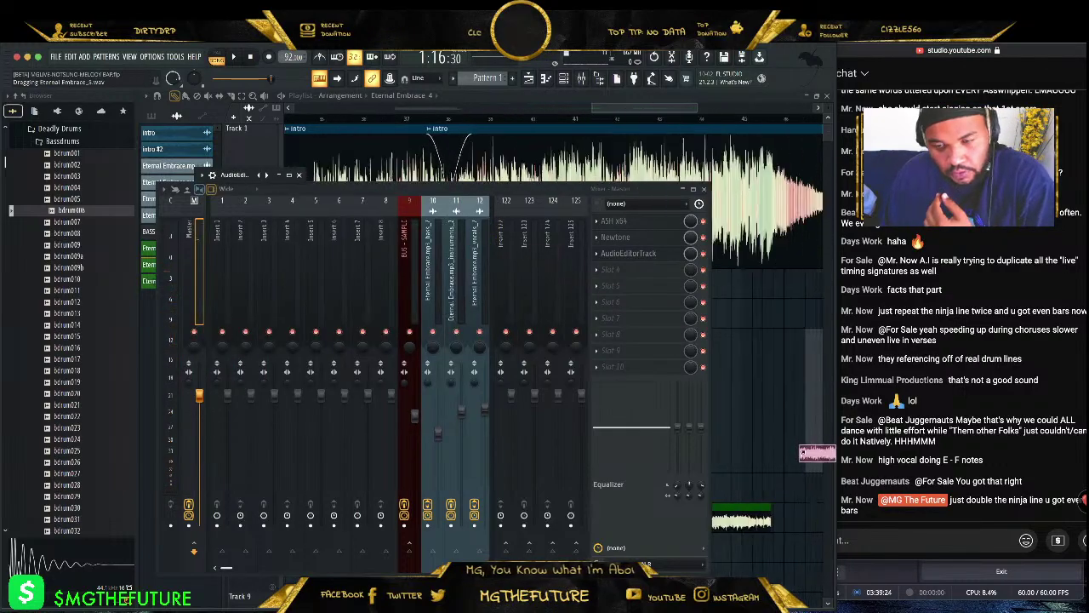
{"action": "key", "text": "F9"}
{"action": "left_click_drag", "start_coordinate": [606, 107], "coordinate": [569, 108]}
- Mute Track 1, unmute Track 4, and move the Eternal Embrace_2 clip to Track 5 at bar 21
{"action": "left_click", "coordinate": [274, 268]}
{"action": "scroll", "coordinate": [579, 312], "scroll_direction": "down", "scroll_amount": 5}
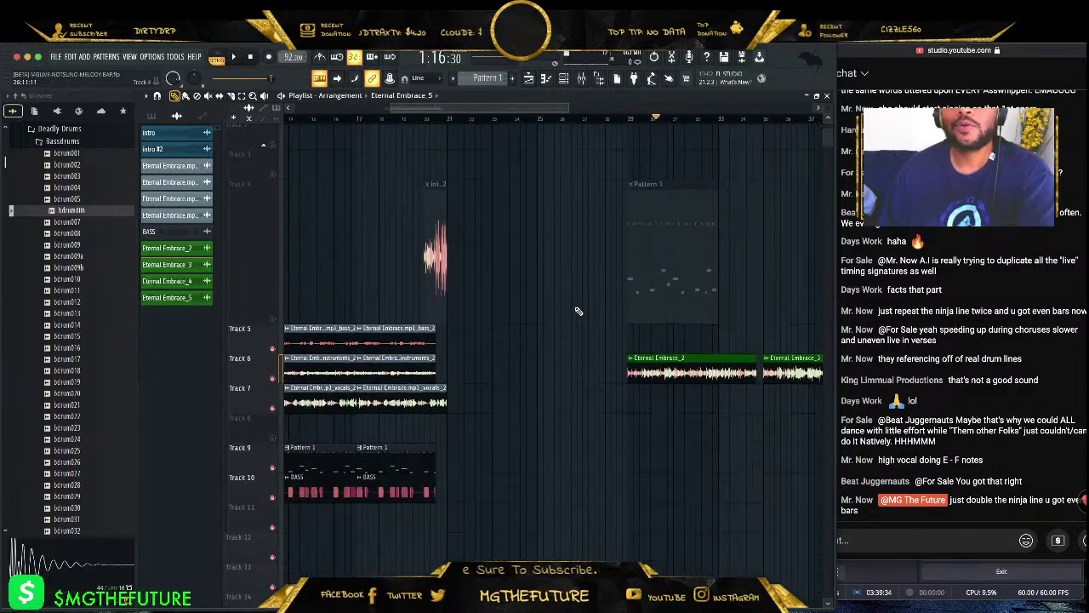
{"action": "left_click_drag", "start_coordinate": [534, 103], "coordinate": [482, 105]}
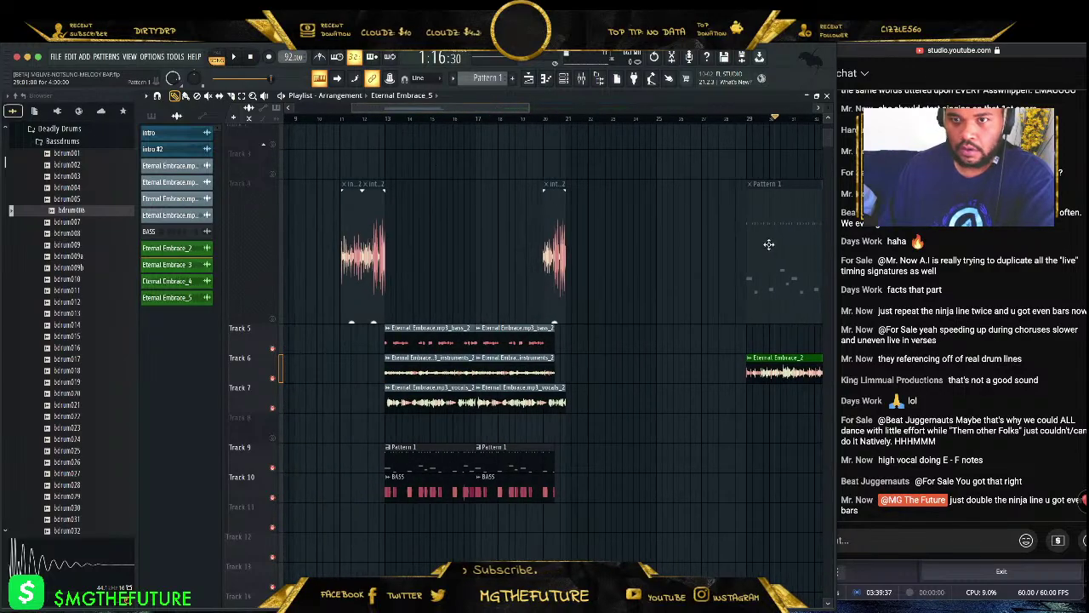
{"action": "left_click", "coordinate": [276, 320]}
{"action": "left_click_drag", "start_coordinate": [699, 336], "coordinate": [576, 318]}
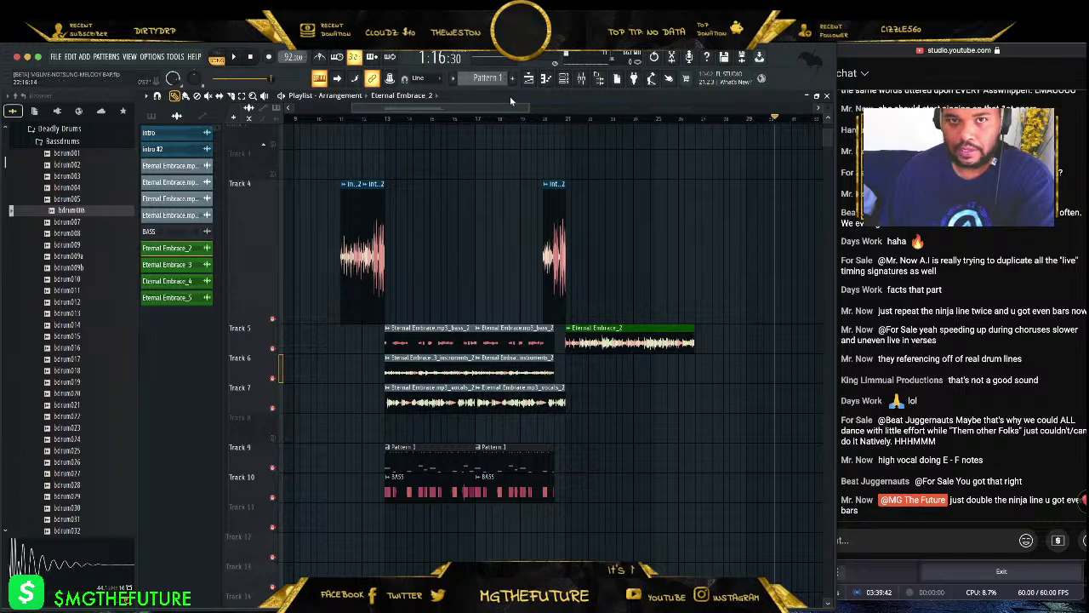
- Play the transition into the Eternal Embrace_2 clip and time-stretch the clip to end at bar 25
{"action": "scroll", "coordinate": [477, 104], "scroll_direction": "up", "scroll_amount": 4}
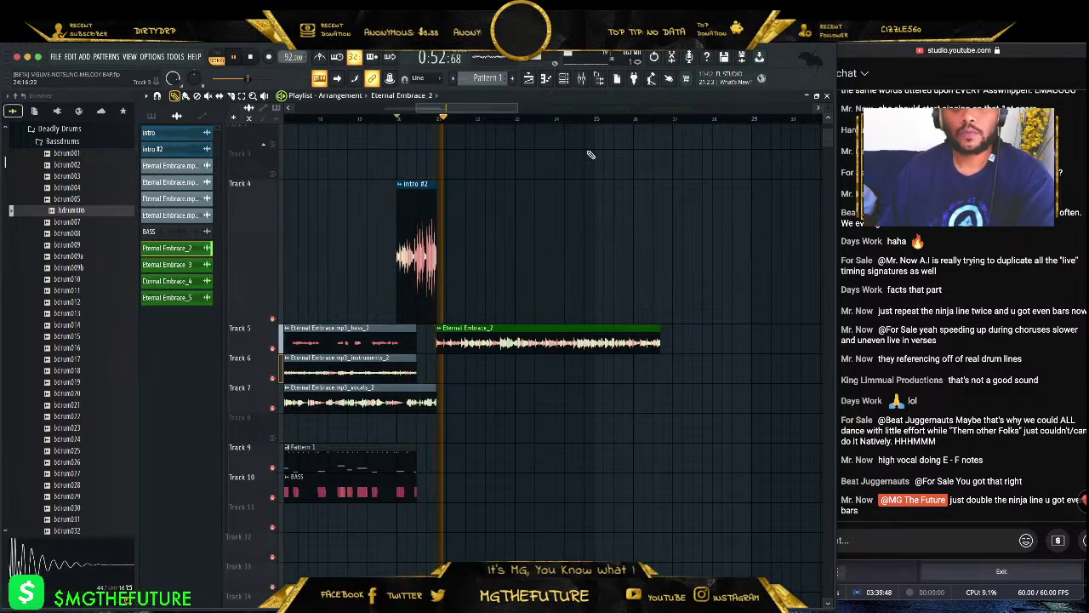
{"action": "left_click_drag", "start_coordinate": [516, 107], "coordinate": [481, 103]}
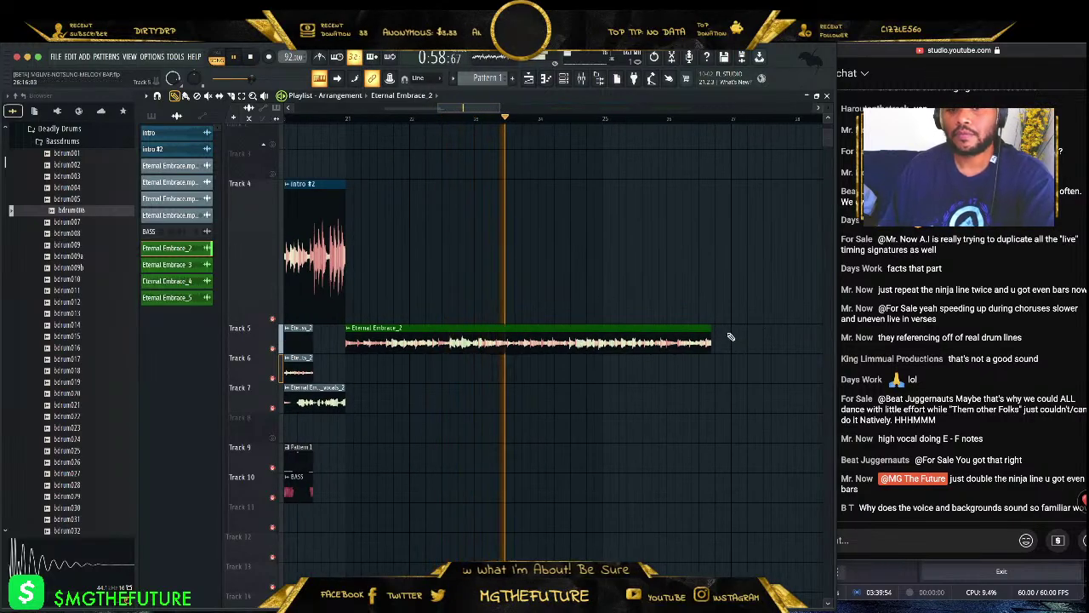
{"action": "key", "text": "space"}
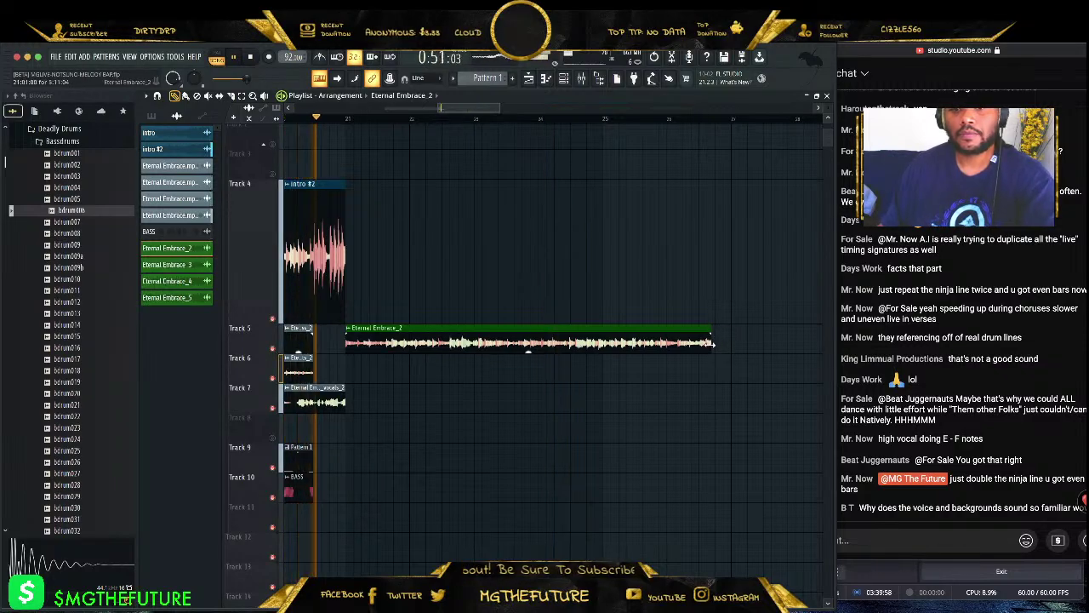
{"action": "left_click_drag", "start_coordinate": [713, 344], "coordinate": [604, 344]}
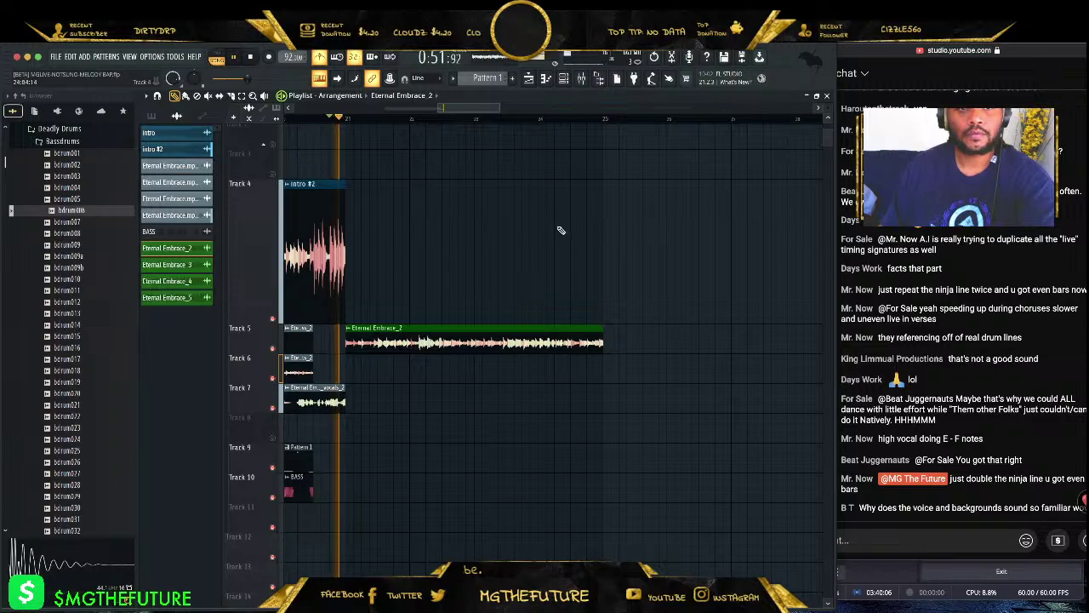
- Play the stretched Eternal Embrace_2 clip against the metronome to check its timing between bars 21 and 25
{"action": "left_click_drag", "start_coordinate": [500, 108], "coordinate": [469, 111]}
{"action": "scroll", "coordinate": [469, 111], "scroll_direction": "right", "scroll_amount": 4}
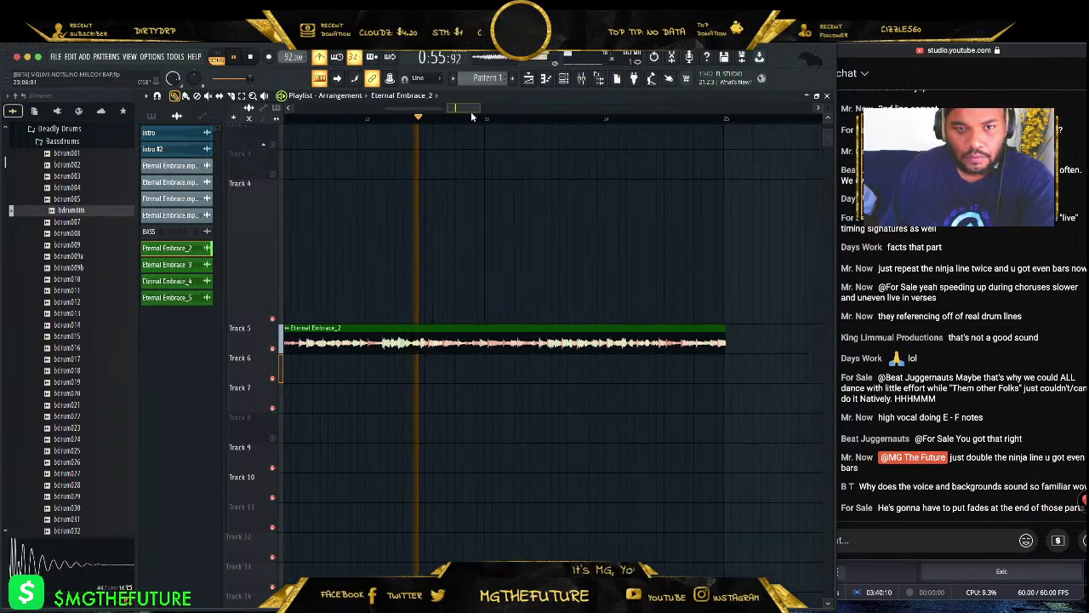
{"action": "scroll", "coordinate": [457, 111], "scroll_direction": "left", "scroll_amount": 2}
{"action": "scroll", "coordinate": [457, 110], "scroll_direction": "right", "scroll_amount": 2}
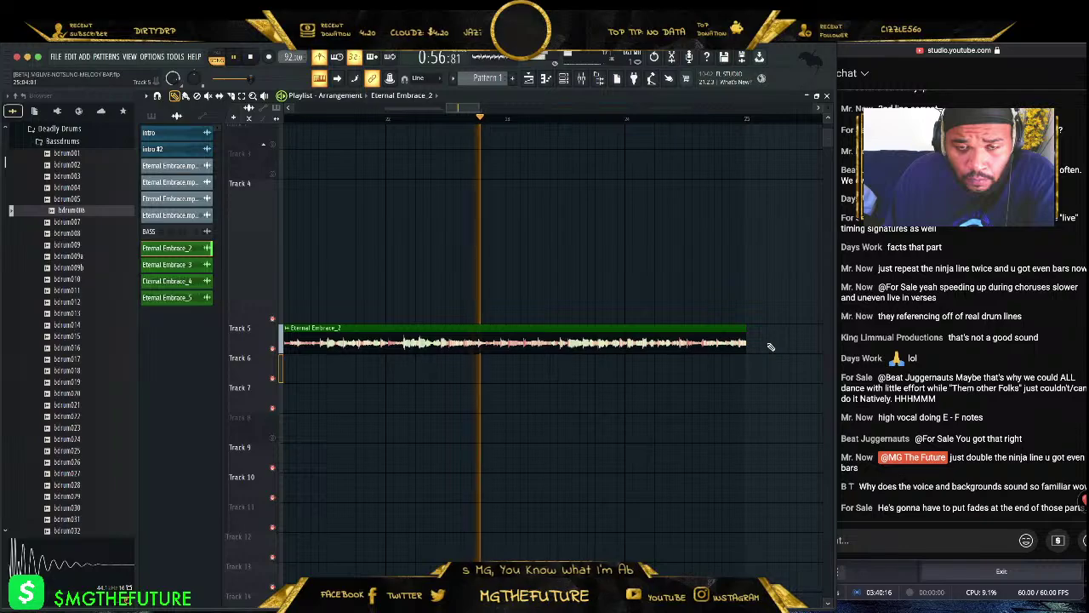
{"action": "key", "text": "space"}
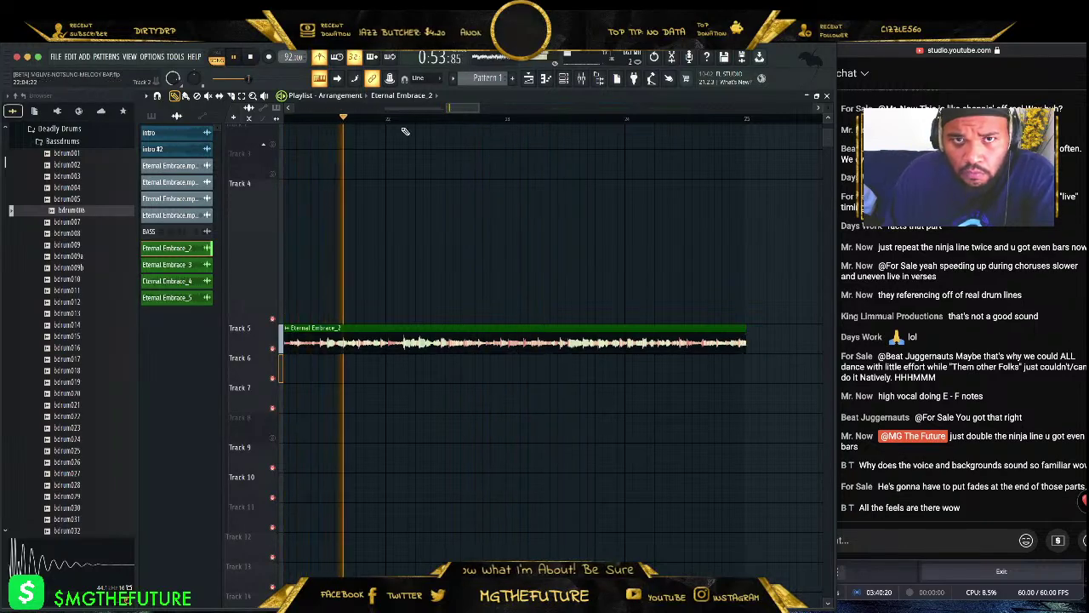
- Try compressing the Eternal Embrace_2 clip to end about three quarters through bar 24 and audition it from bar 23
{"action": "left_click_drag", "start_coordinate": [479, 119], "coordinate": [458, 117]}
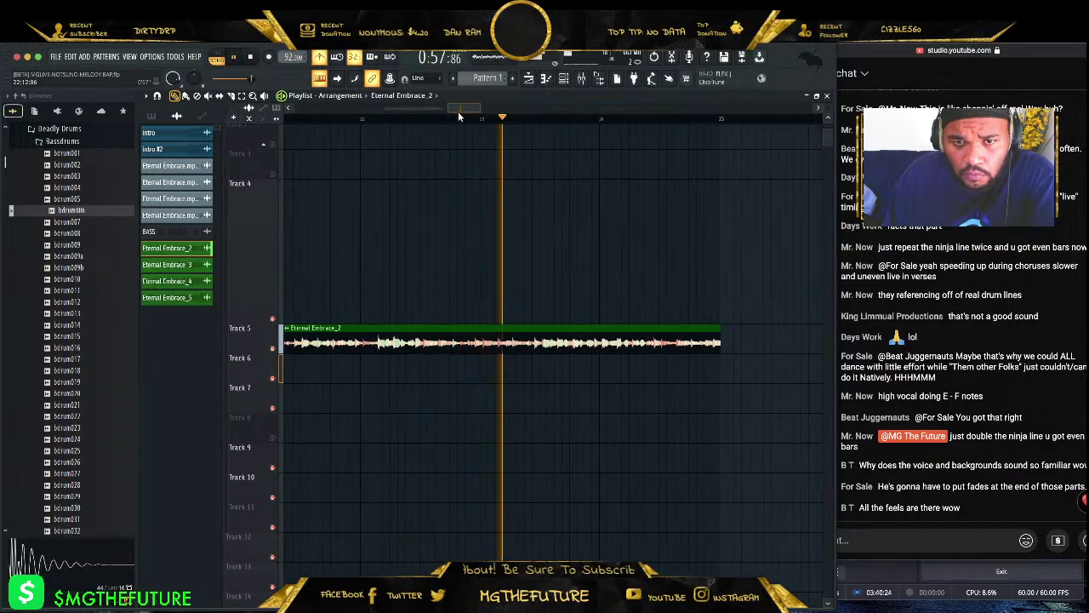
{"action": "left_click", "coordinate": [485, 117]}
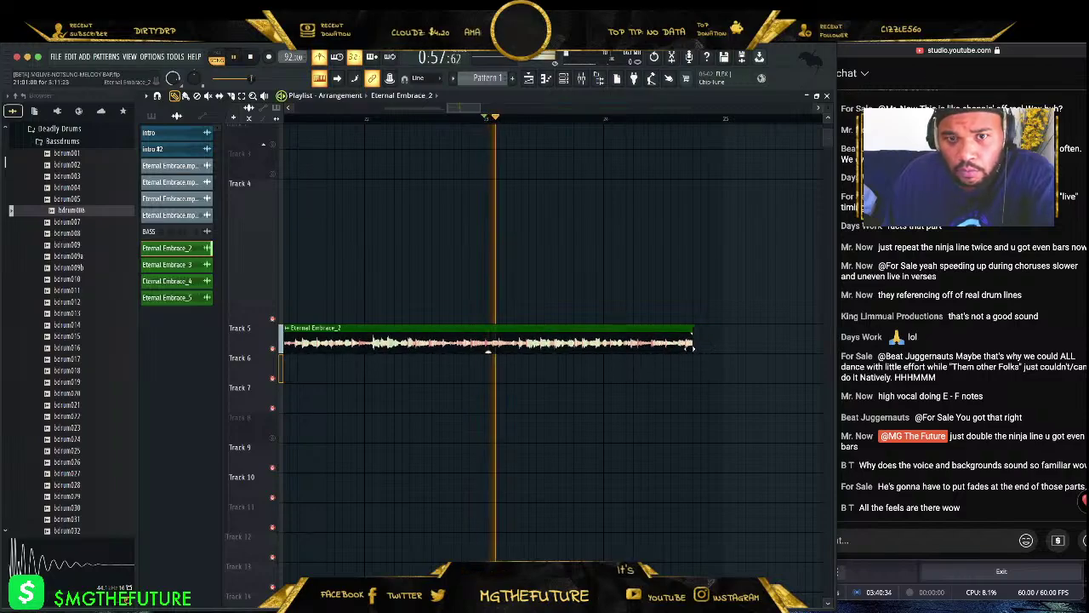
{"action": "key", "text": "space"}
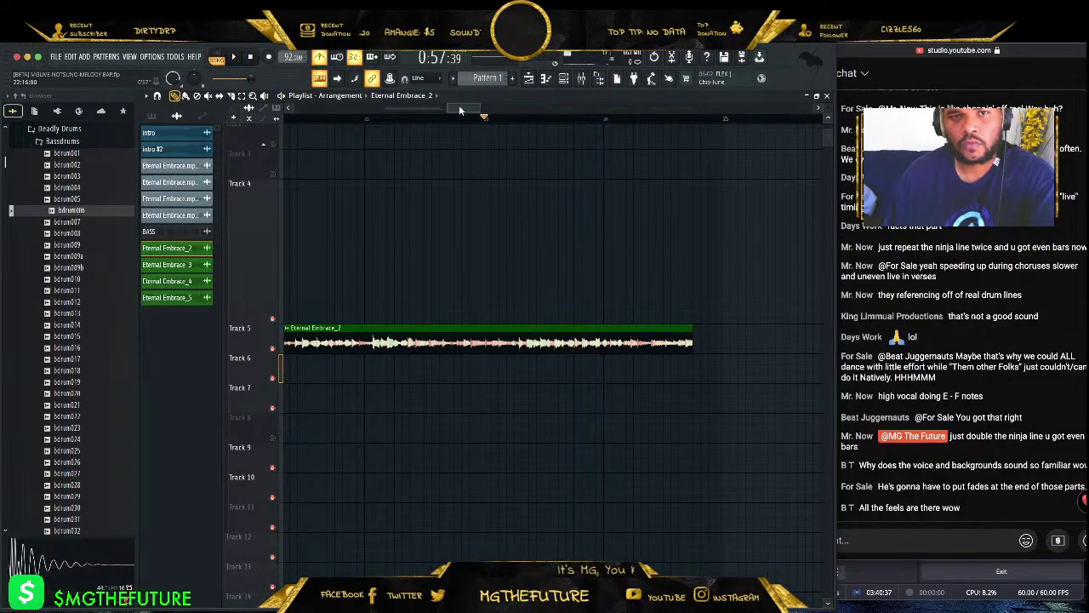
- Audition the compressed clip from bar 21 and again from bar 22 to check the beat alignment
{"action": "left_click_drag", "start_coordinate": [459, 109], "coordinate": [435, 107]}
{"action": "left_click", "coordinate": [429, 119]}
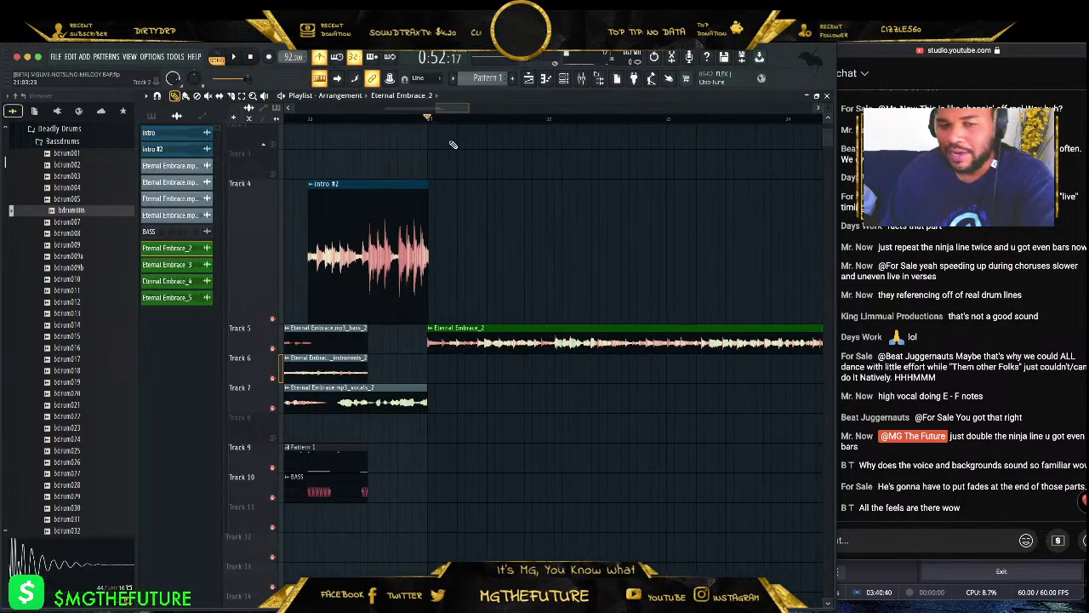
{"action": "left_click_drag", "start_coordinate": [458, 111], "coordinate": [466, 111]}
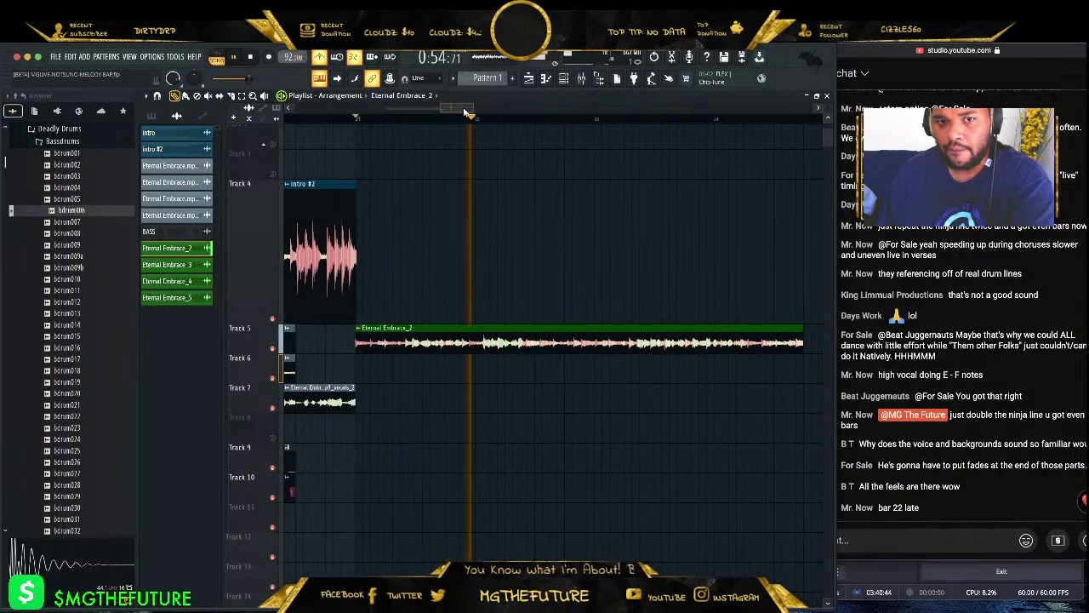
{"action": "left_click", "coordinate": [478, 120]}
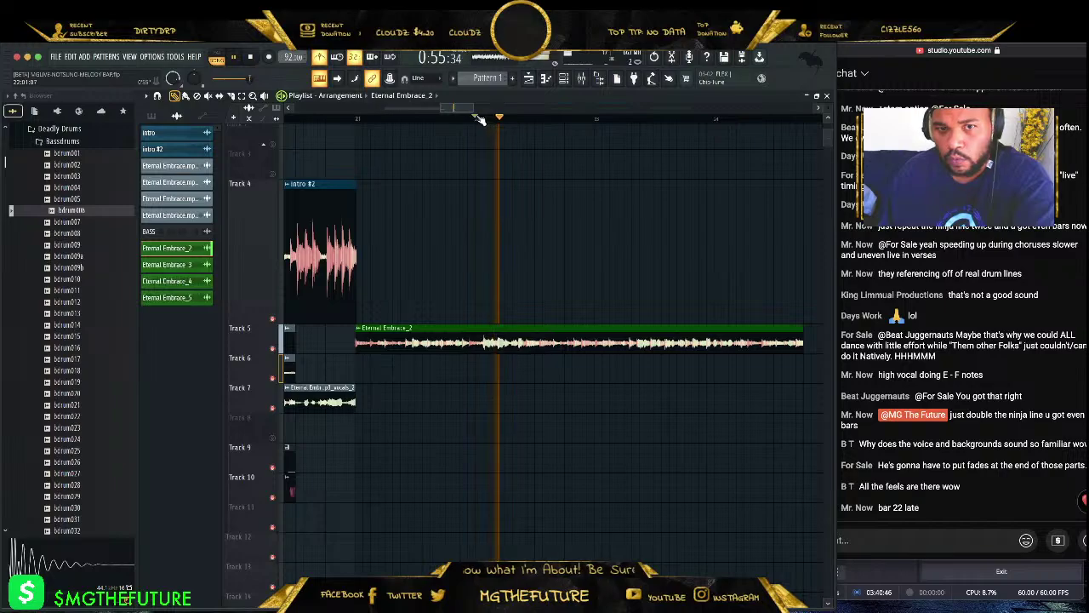
- Replay the clip repeatedly from around bar 23 to compare its hits with the metronome
{"action": "left_click", "coordinate": [597, 120]}
{"action": "left_click", "coordinate": [597, 120]}
{"action": "left_click", "coordinate": [596, 120]}
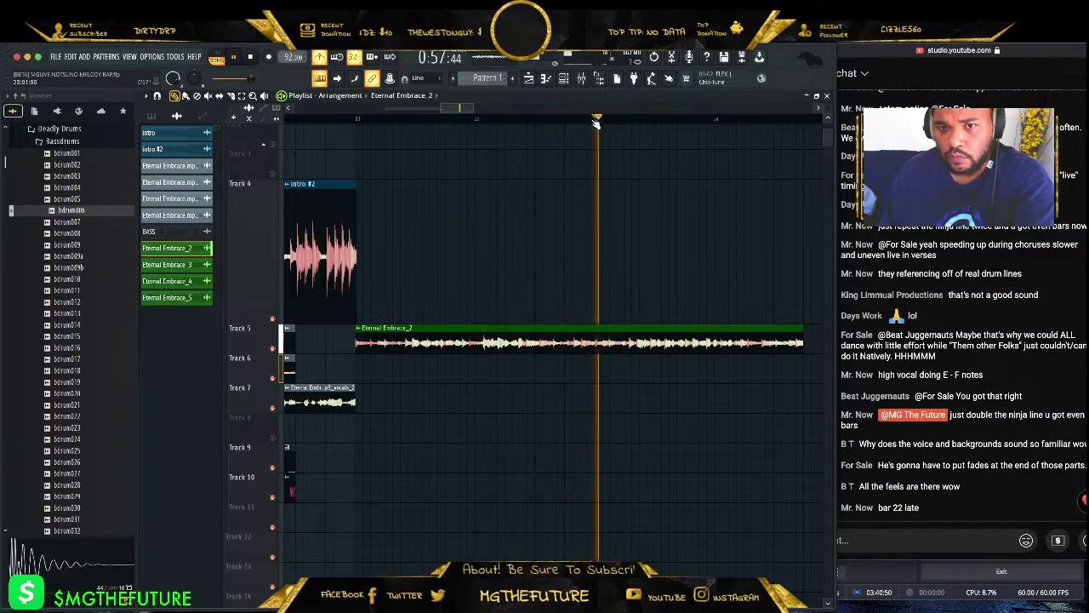
{"action": "left_click", "coordinate": [596, 120]}
{"action": "left_click", "coordinate": [596, 120]}
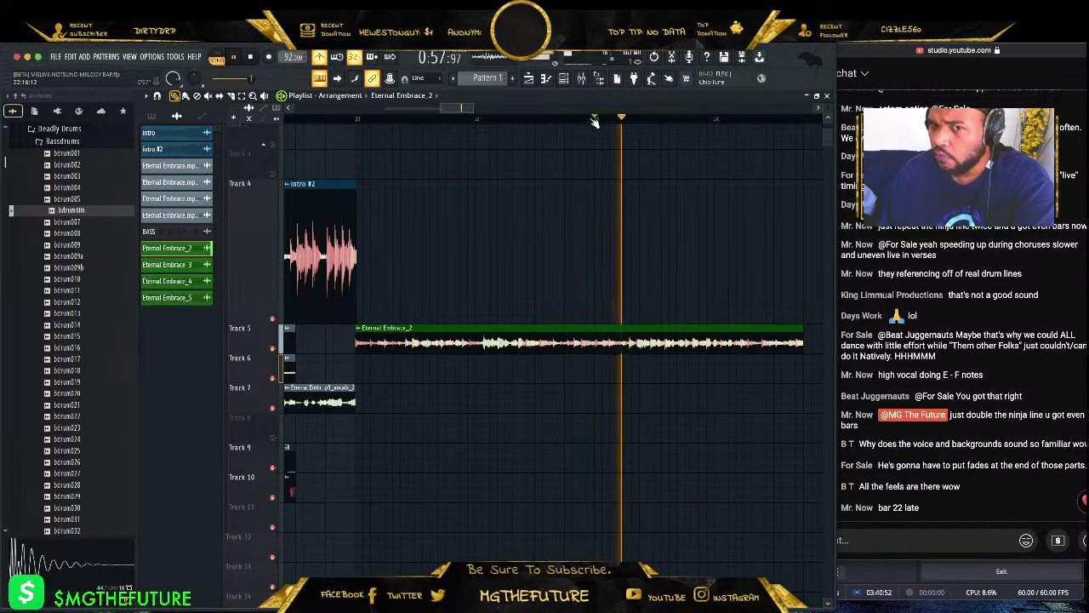
{"action": "left_click", "coordinate": [596, 120]}
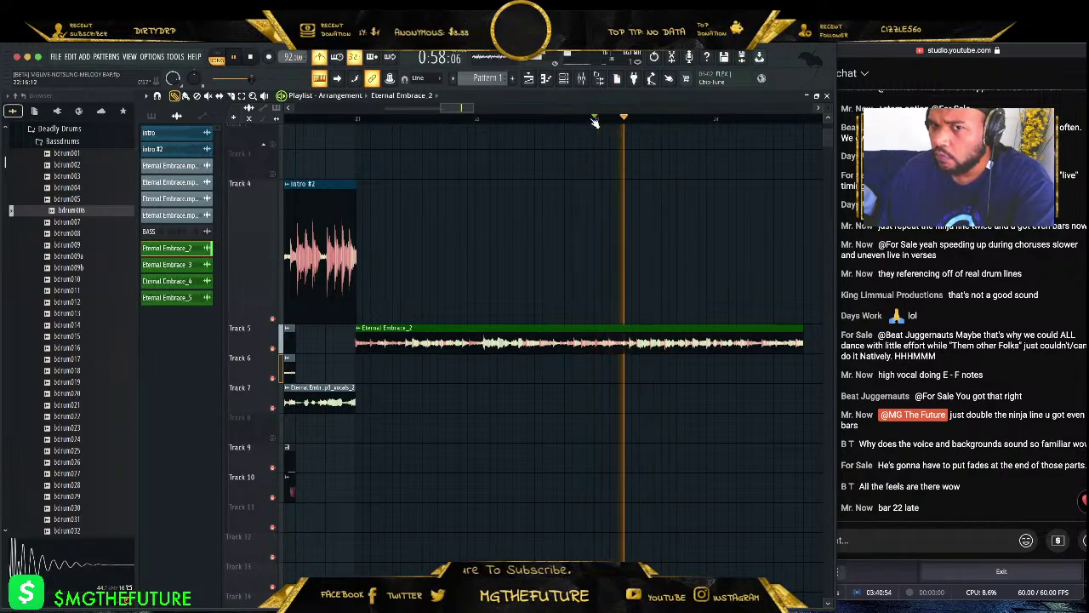
{"action": "left_click", "coordinate": [637, 120]}
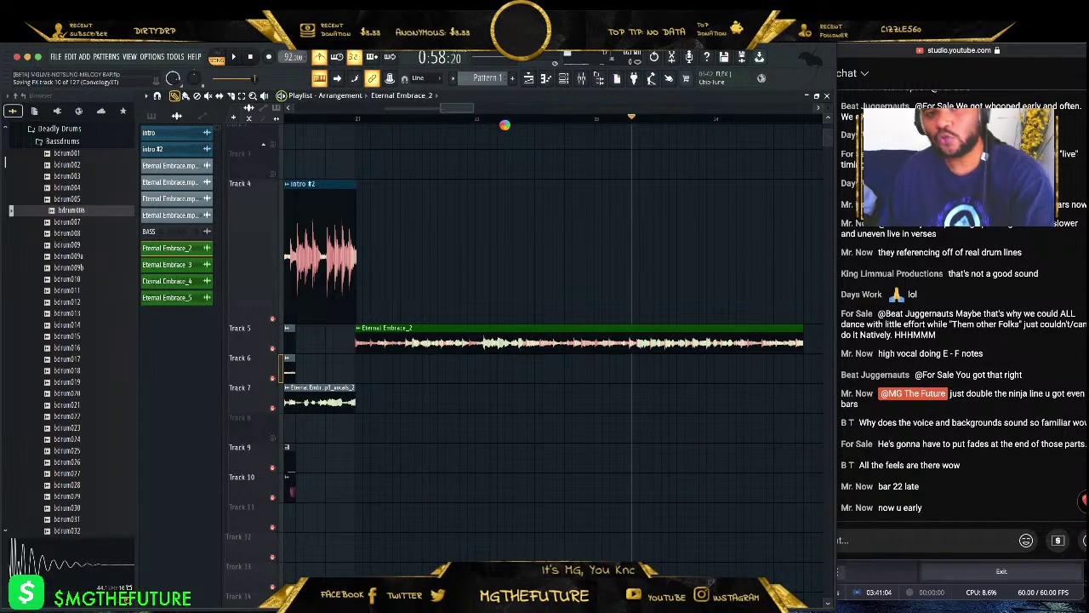
- Time-stretch the Eternal Embrace_2 clip to end just before bar 25 and play it back
{"action": "left_click_drag", "start_coordinate": [472, 111], "coordinate": [492, 111]}
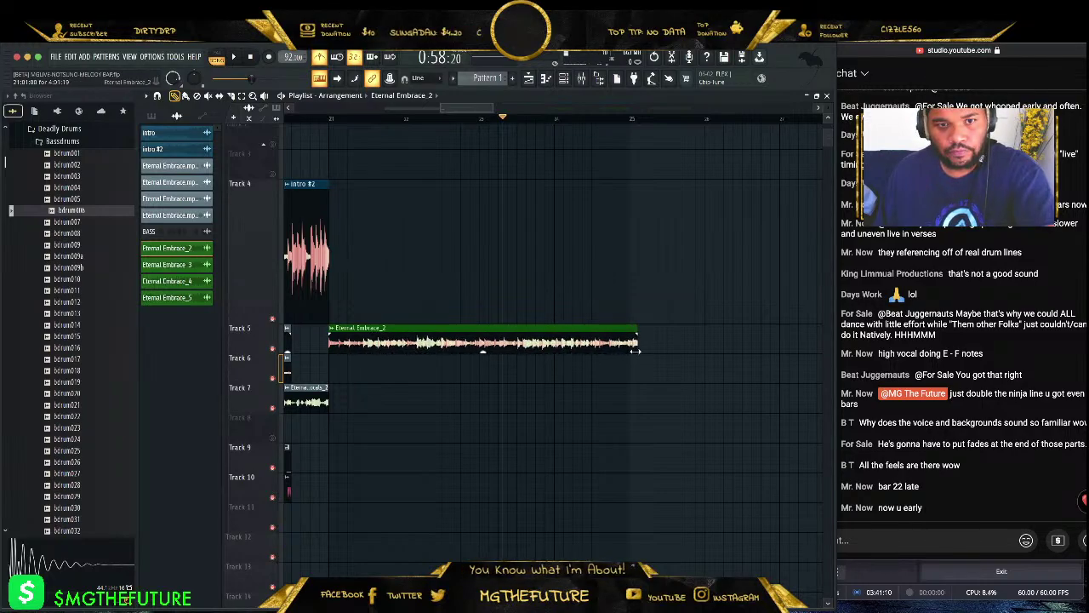
{"action": "left_click_drag", "start_coordinate": [712, 340], "coordinate": [611, 327]}
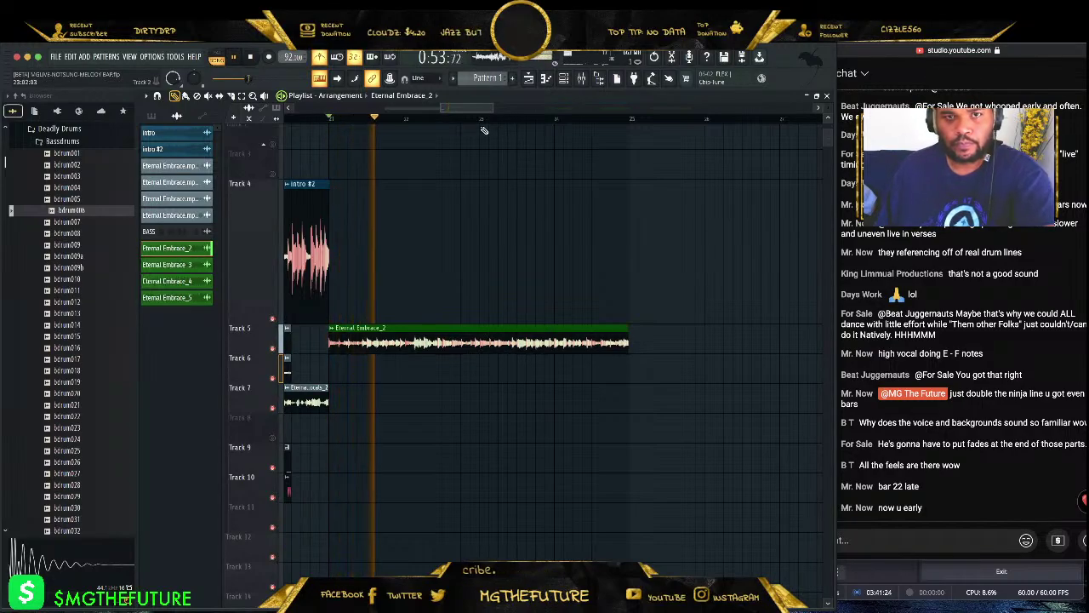
{"action": "mouse_move", "coordinate": [478, 108]}
{"action": "left_mouse_down"}
{"action": "mouse_move", "coordinate": [461, 104]}
{"action": "mouse_move", "coordinate": [470, 108]}
{"action": "left_mouse_up"}
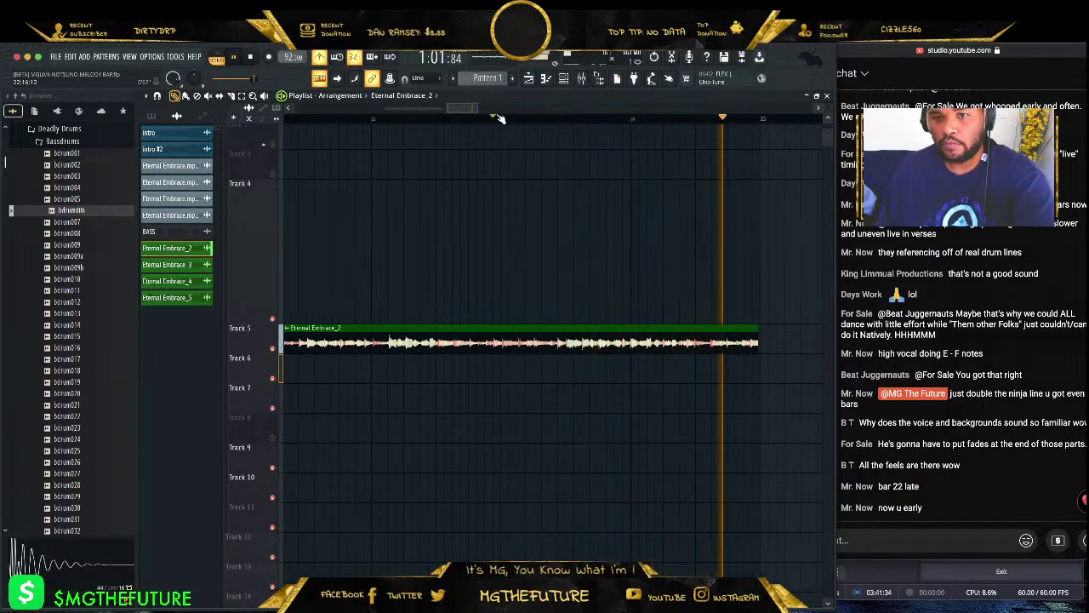
- Return to the clip's start at bar 21 and enlarge Track 5's height to show its waveform in detail
{"action": "left_click_drag", "start_coordinate": [466, 107], "coordinate": [442, 123]}
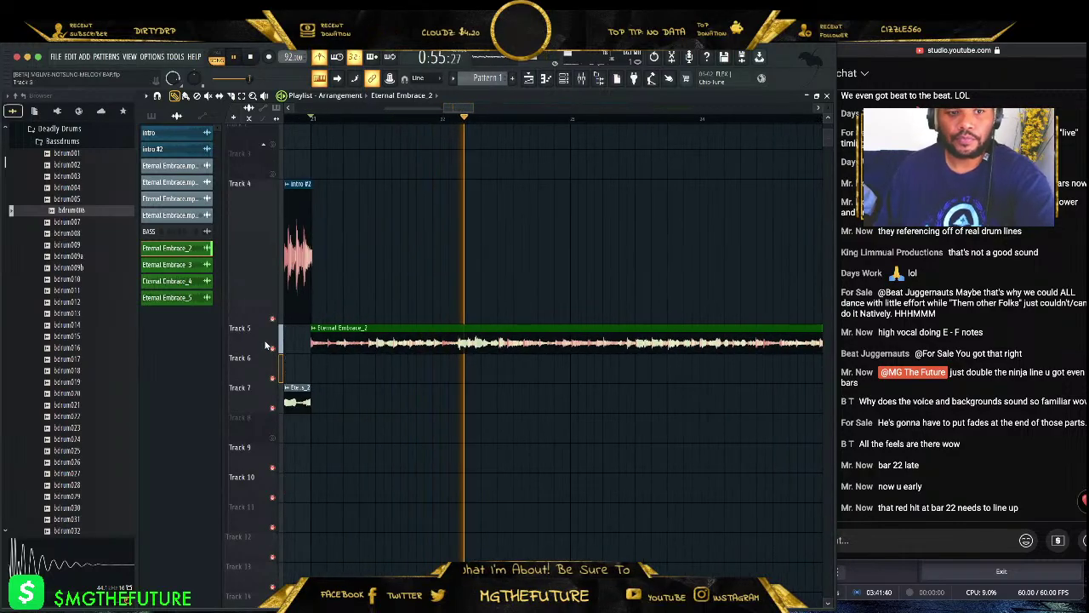
{"action": "left_click_drag", "start_coordinate": [266, 344], "coordinate": [257, 404]}
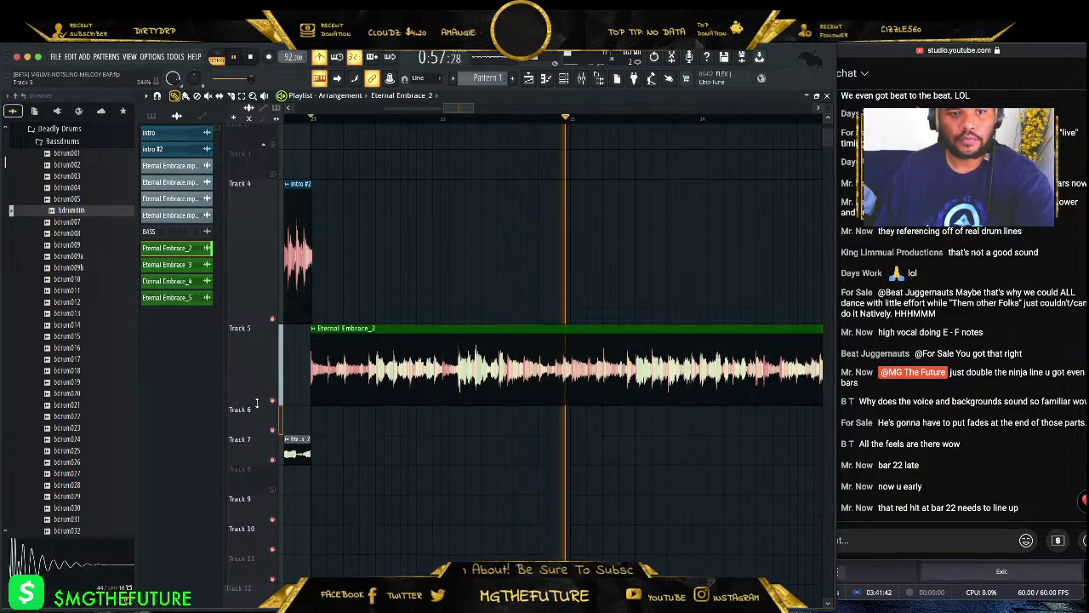
- Place the Eternal Embrace_3 clip on Track 5 at bar 25, directly after Eternal Embrace_2, and play it back
{"action": "left_click_drag", "start_coordinate": [467, 109], "coordinate": [506, 108]}
{"action": "key", "text": "space"}
{"action": "left_click_drag", "start_coordinate": [798, 426], "coordinate": [492, 349]}
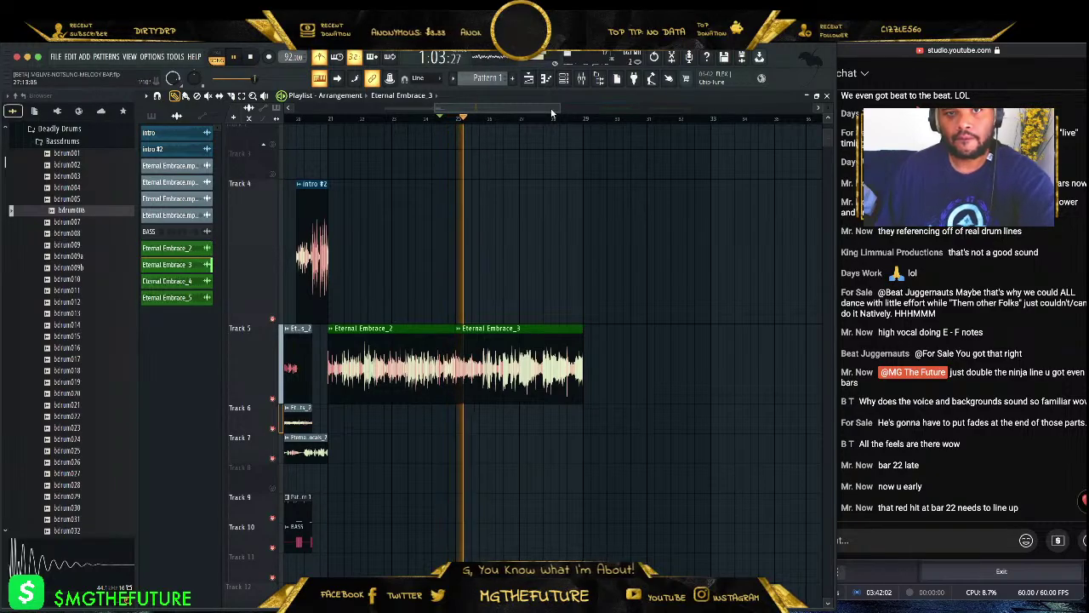
{"action": "left_click_drag", "start_coordinate": [561, 106], "coordinate": [502, 108]}
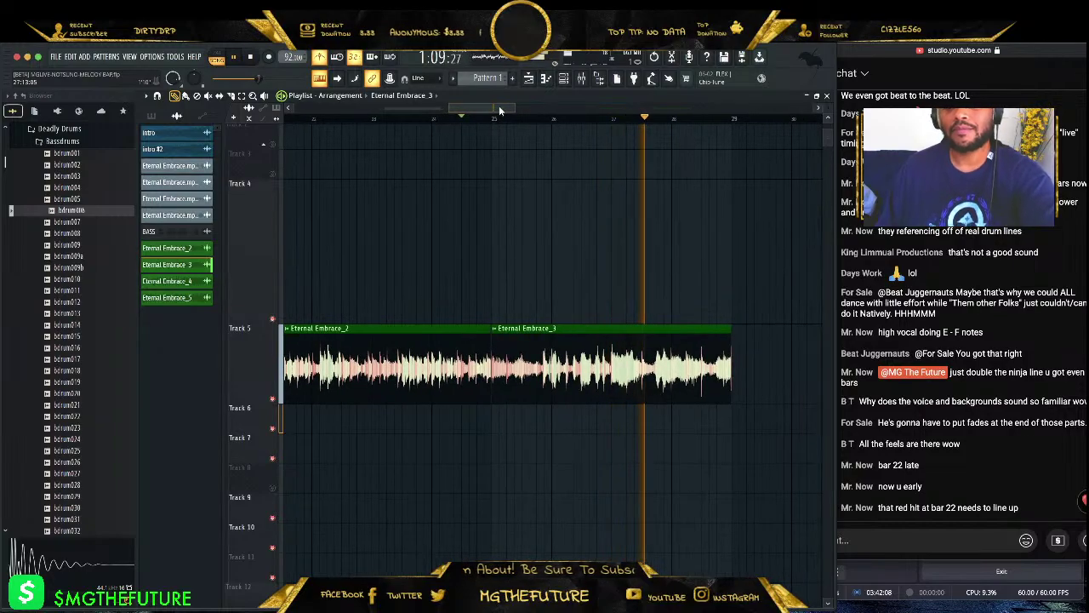
- Loop the arrangement from bar 13 to bar 29, play it back and switch the metronome off
{"action": "left_click_drag", "start_coordinate": [492, 112], "coordinate": [630, 158]}
{"action": "left_click", "coordinate": [362, 117]}
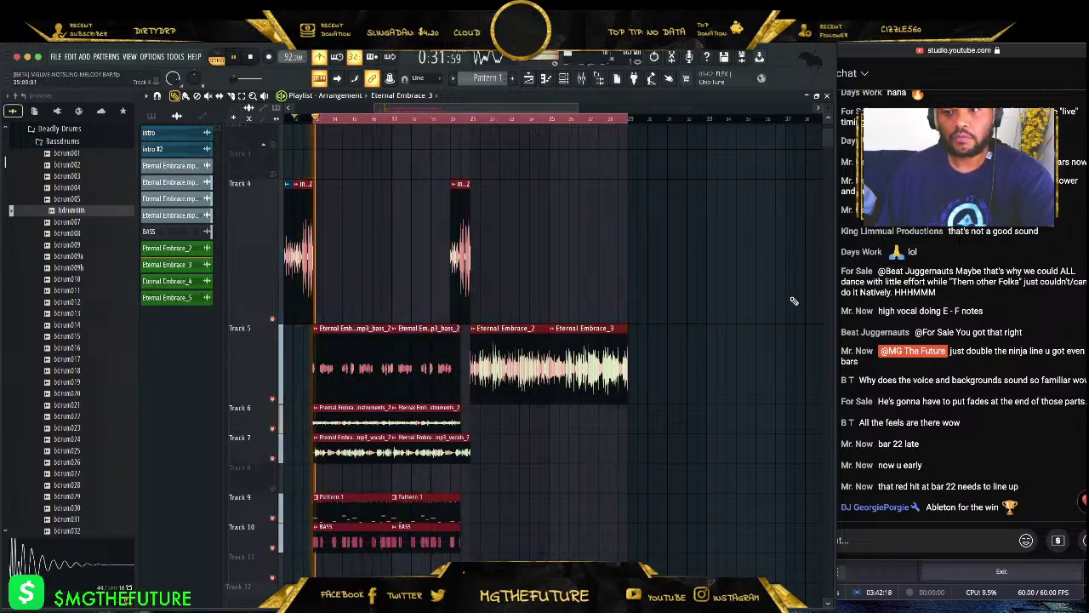
{"action": "left_click", "coordinate": [1000, 440]}
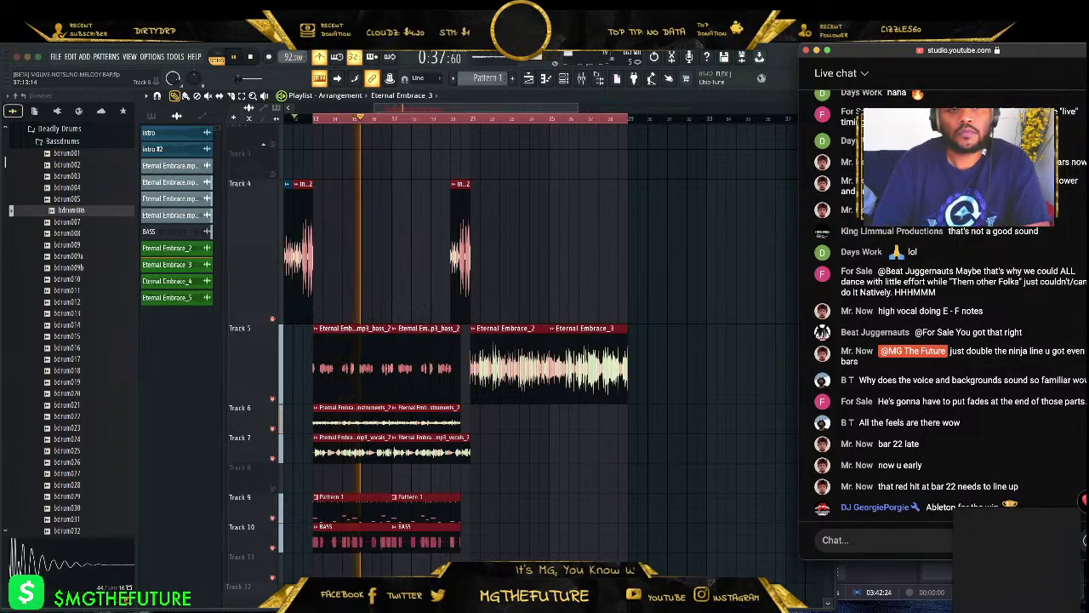
{"action": "left_click", "coordinate": [320, 58]}
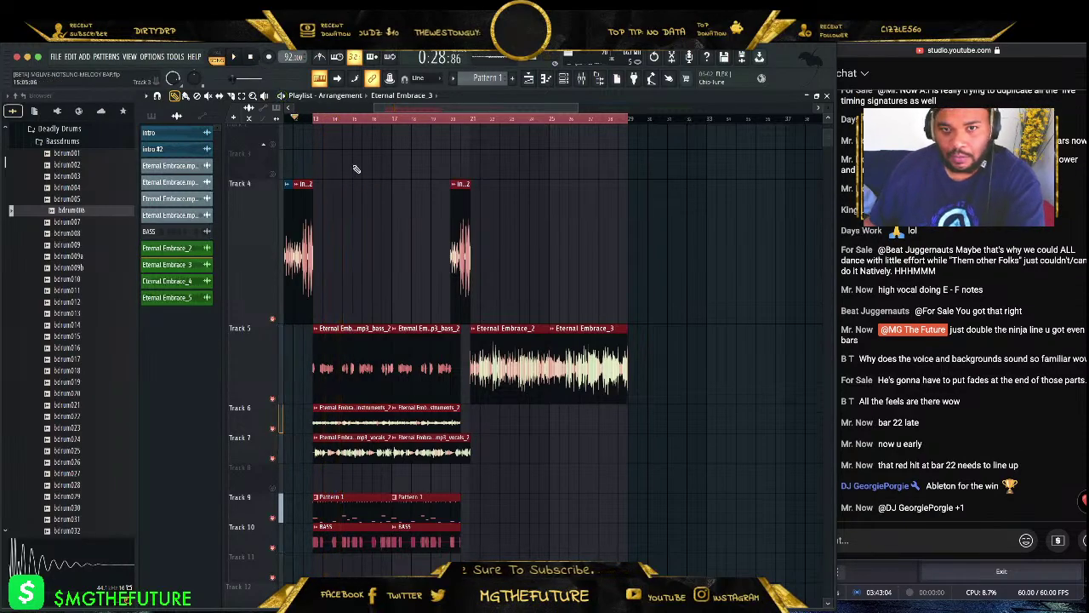
- Move the Eternal Embrace_4 and Eternal Embrace_5 clips on Track 6 earlier, to around bars 31 and 36
{"action": "left_click_drag", "start_coordinate": [417, 98], "coordinate": [675, 109]}
{"action": "left_click_drag", "start_coordinate": [647, 421], "coordinate": [449, 422]}
{"action": "left_click_drag", "start_coordinate": [812, 429], "coordinate": [561, 428]}
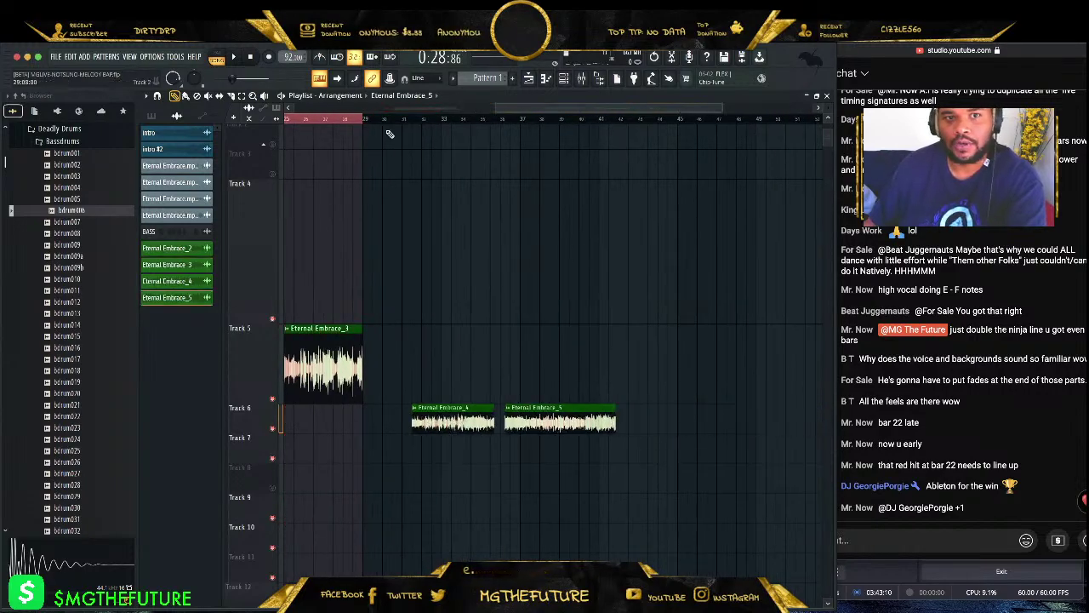
- Compress the Eternal Embrace_3 clip to end at bar 27 and audition it from bar 25
{"action": "left_click_drag", "start_coordinate": [711, 113], "coordinate": [562, 108]}
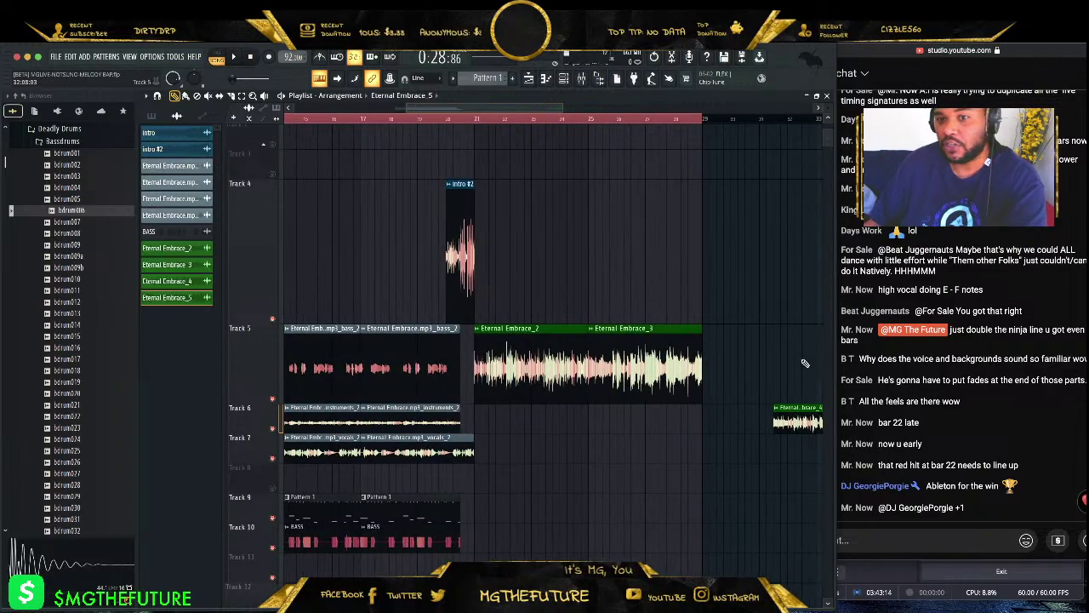
{"action": "left_click_drag", "start_coordinate": [701, 359], "coordinate": [662, 366]}
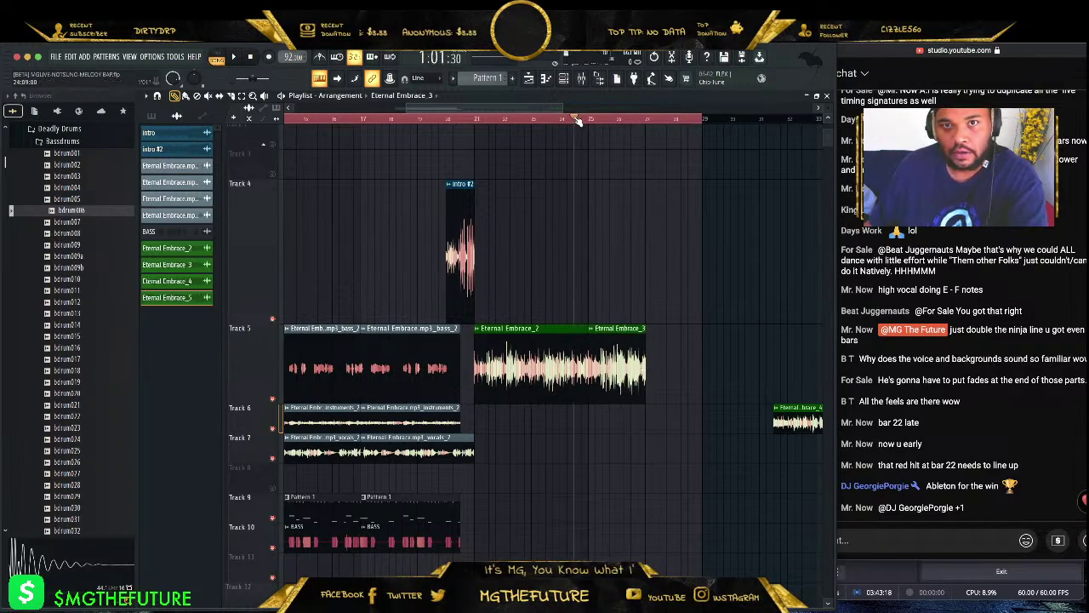
{"action": "left_click_drag", "start_coordinate": [548, 115], "coordinate": [523, 108]}
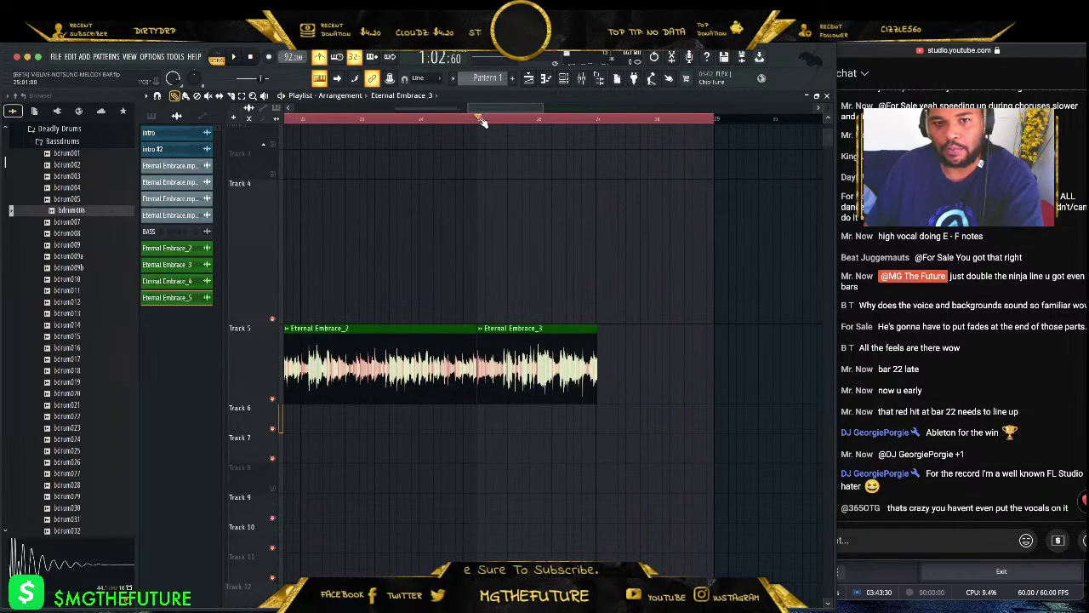
{"action": "left_click", "coordinate": [484, 118]}
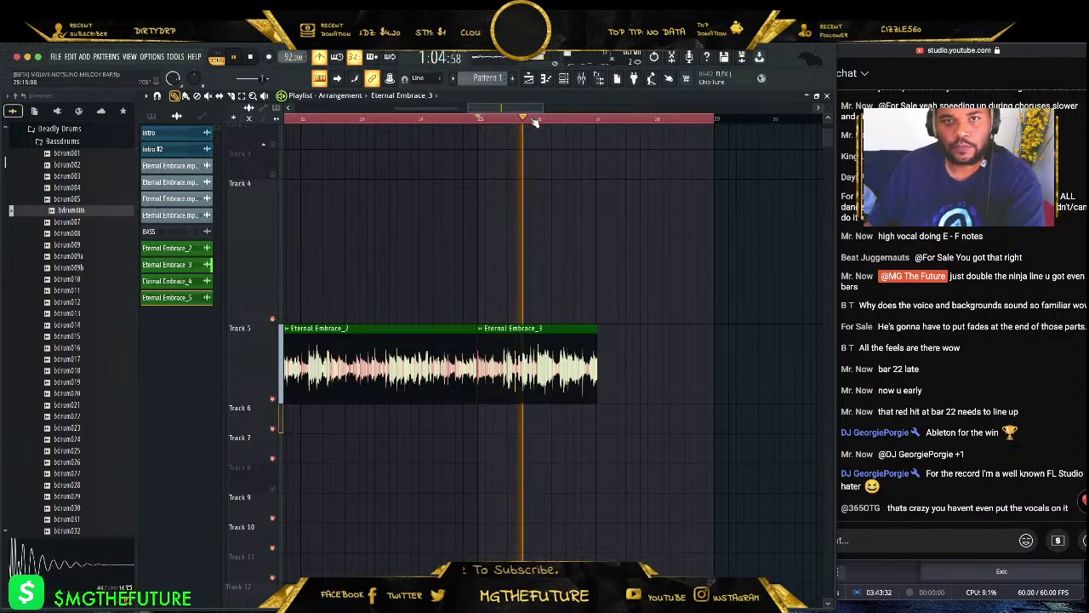
- Move Eternal Embrace_4 to start at bar 27 on Track 6, compress it to end around bar 30, and audition it
{"action": "left_click_drag", "start_coordinate": [522, 108], "coordinate": [557, 111]}
{"action": "left_click_drag", "start_coordinate": [723, 423], "coordinate": [457, 431]}
{"action": "left_click", "coordinate": [398, 120]}
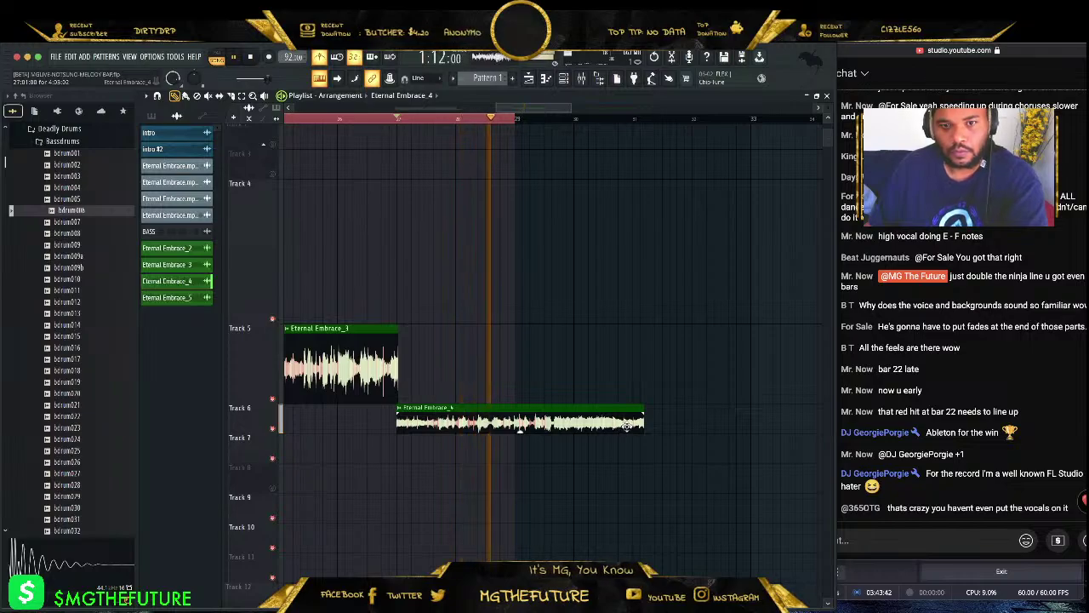
{"action": "key", "text": "space"}
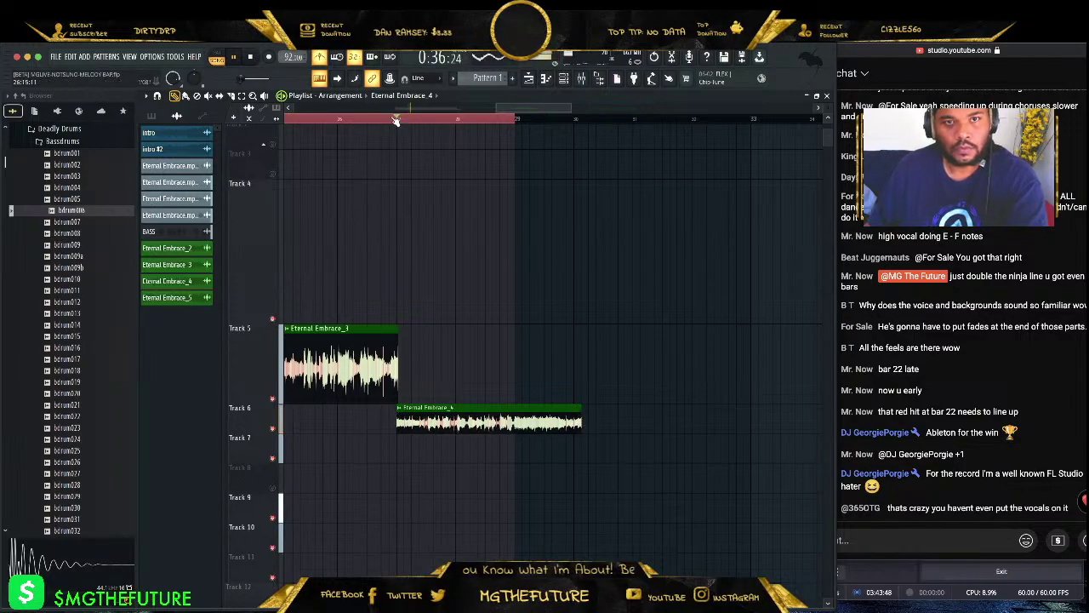
{"action": "left_click", "coordinate": [396, 120]}
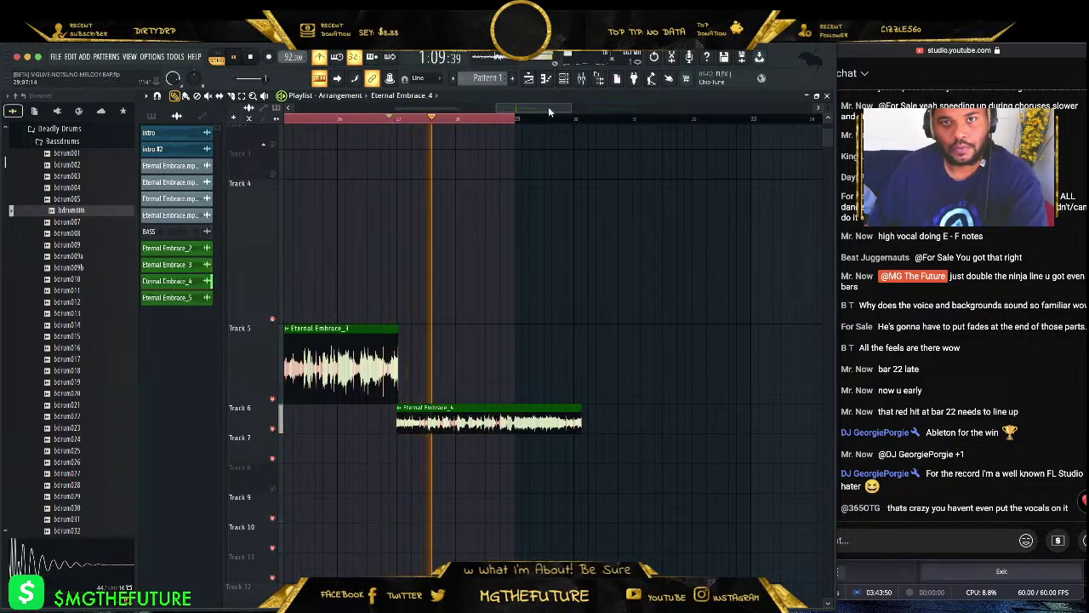
- Loop playback from bar 26 to past bar 30 and shorten Eternal Embrace_3 to end exactly at bar 27
{"action": "left_click_drag", "start_coordinate": [549, 112], "coordinate": [406, 120]}
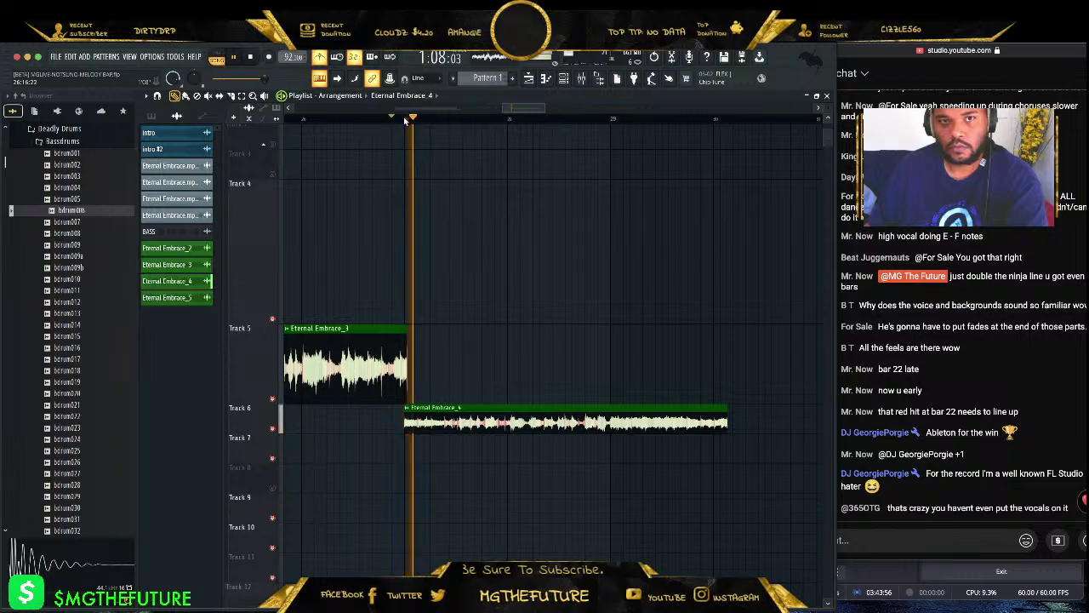
{"action": "left_click", "coordinate": [314, 118]}
{"action": "left_click_drag", "start_coordinate": [316, 123], "coordinate": [791, 203]}
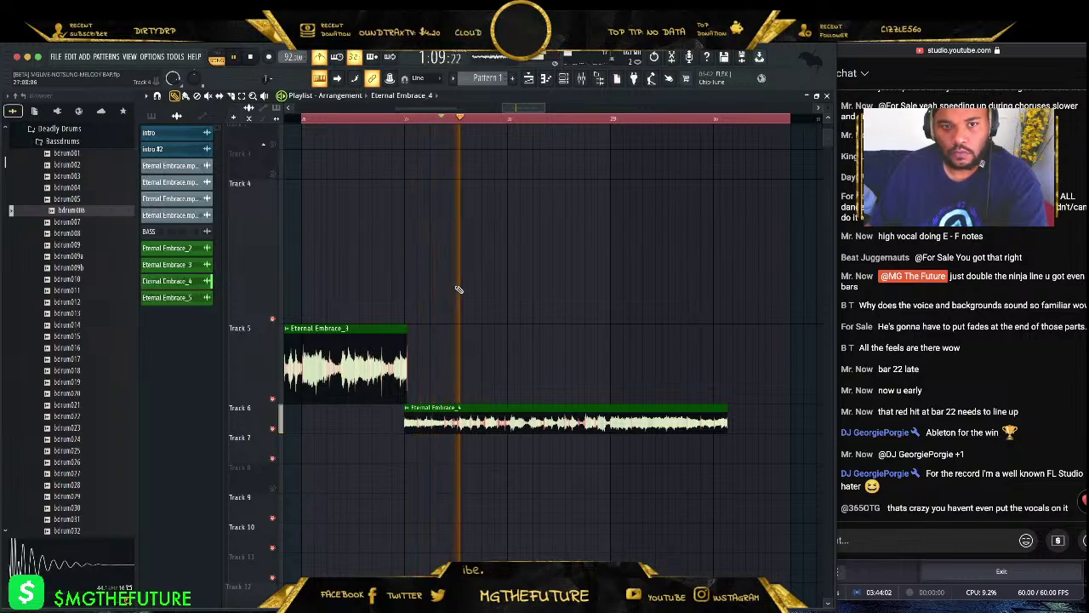
{"action": "scroll", "coordinate": [512, 111], "scroll_direction": "up", "scroll_amount": 3}
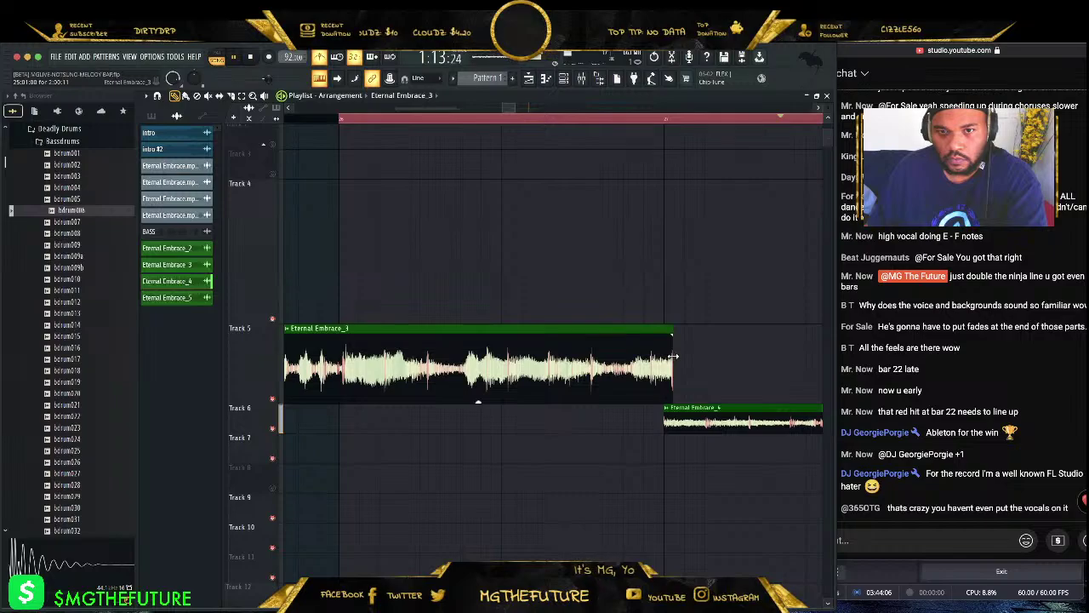
{"action": "left_click_drag", "start_coordinate": [673, 357], "coordinate": [667, 359]}
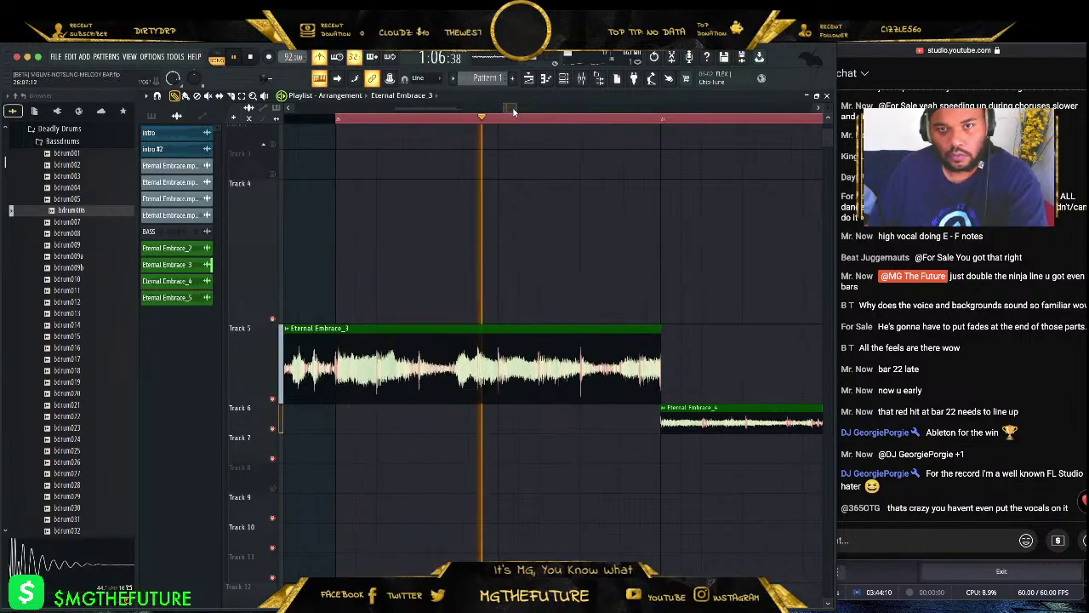
- Shorten the Eternal Embrace_4 clip on Track 6 to exactly three bars, ending at bar 30
{"action": "scroll", "coordinate": [517, 111], "scroll_direction": "down", "scroll_amount": 3}
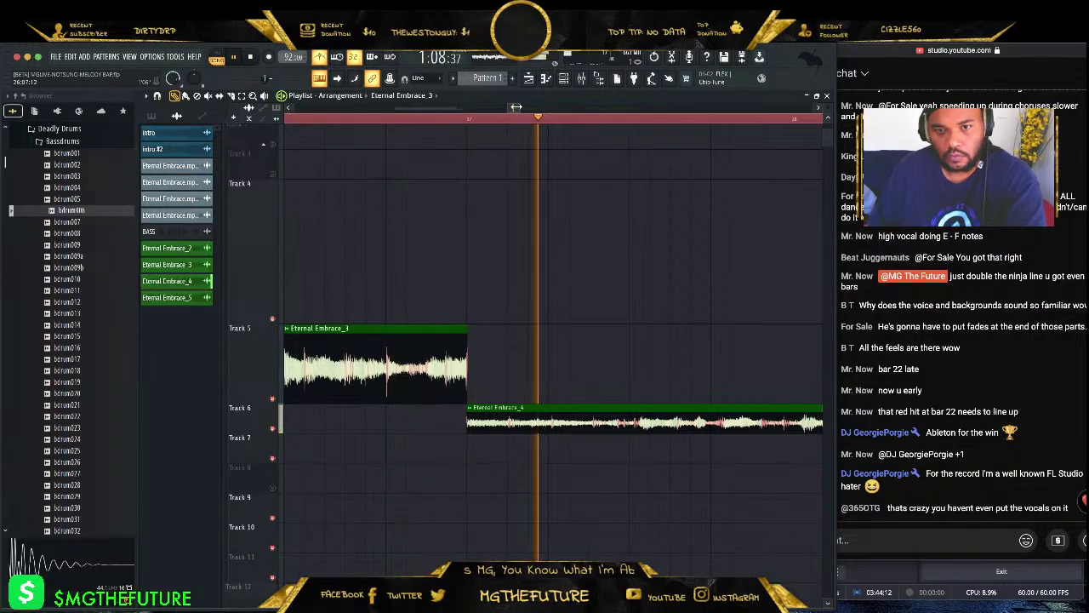
{"action": "scroll", "coordinate": [528, 106], "scroll_direction": "down", "scroll_amount": 3}
{"action": "left_click_drag", "start_coordinate": [528, 106], "coordinate": [537, 110]}
{"action": "scroll", "coordinate": [540, 108], "scroll_direction": "up", "scroll_amount": 4}
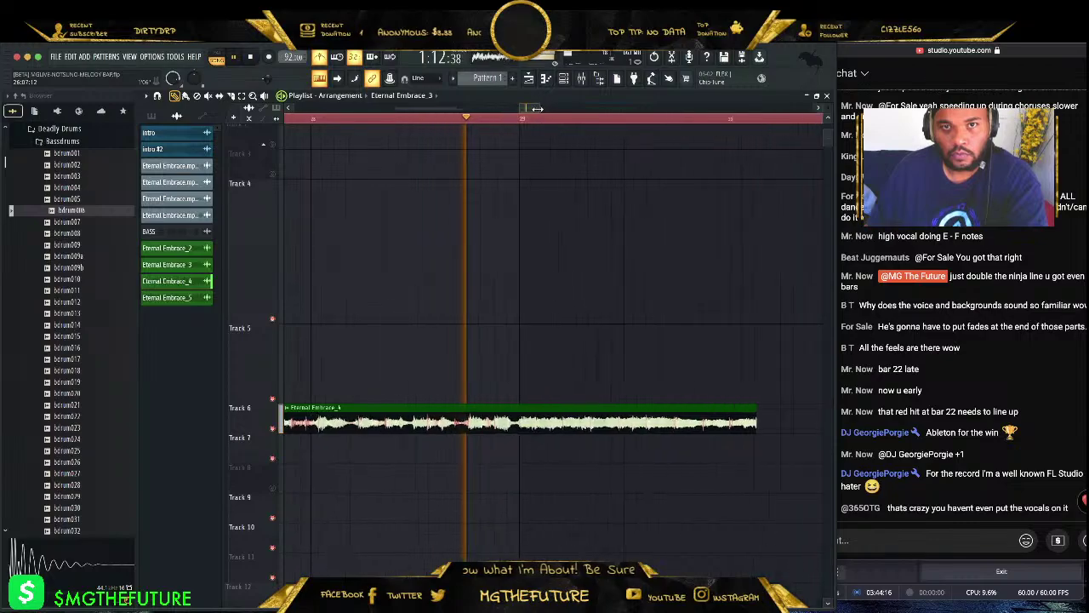
{"action": "scroll", "coordinate": [536, 106], "scroll_direction": "down", "scroll_amount": 4}
{"action": "scroll", "coordinate": [535, 107], "scroll_direction": "up", "scroll_amount": 3}
{"action": "scroll", "coordinate": [535, 125], "scroll_direction": "down", "scroll_amount": 1}
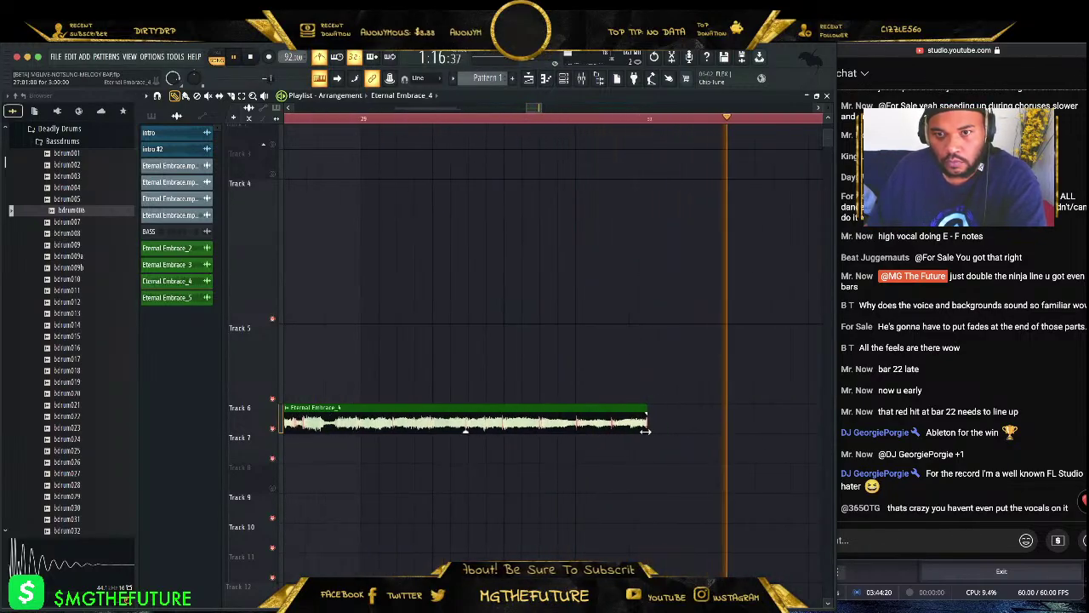
{"action": "scroll", "coordinate": [528, 108], "scroll_direction": "up", "scroll_amount": 3}
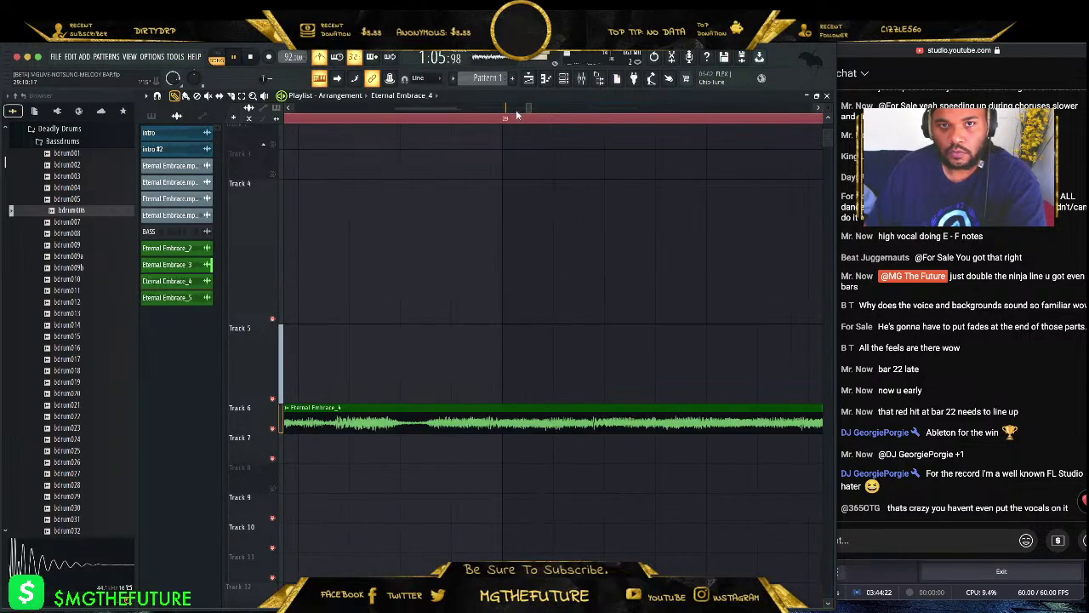
- Play back the passage from Eternal Embrace_3 into Eternal Embrace_4 to check its timing
{"action": "scroll", "coordinate": [531, 108], "scroll_direction": "down", "scroll_amount": 4}
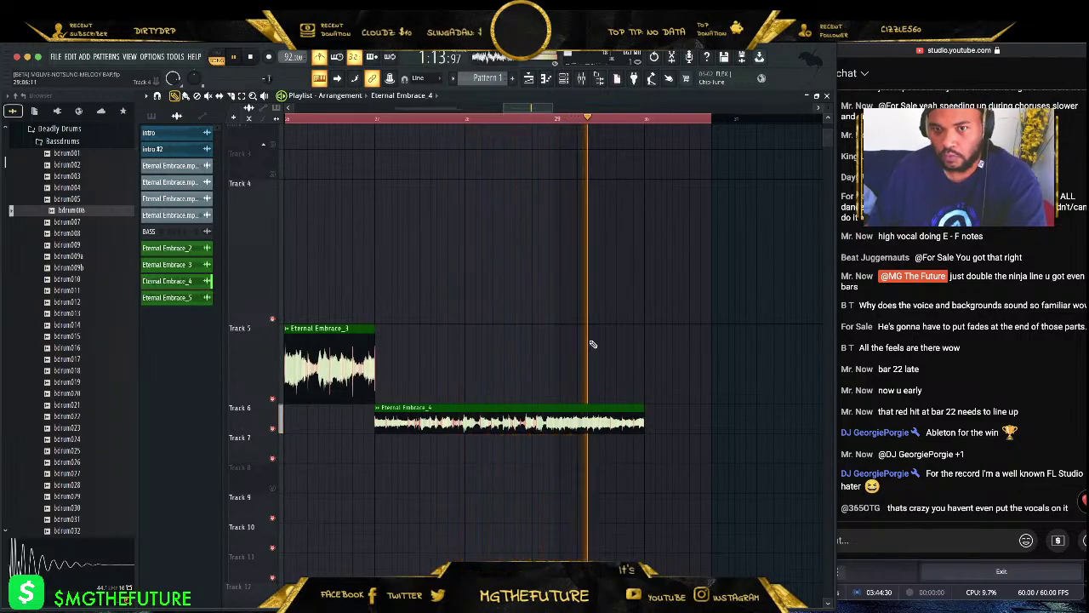
{"action": "key", "text": "space"}
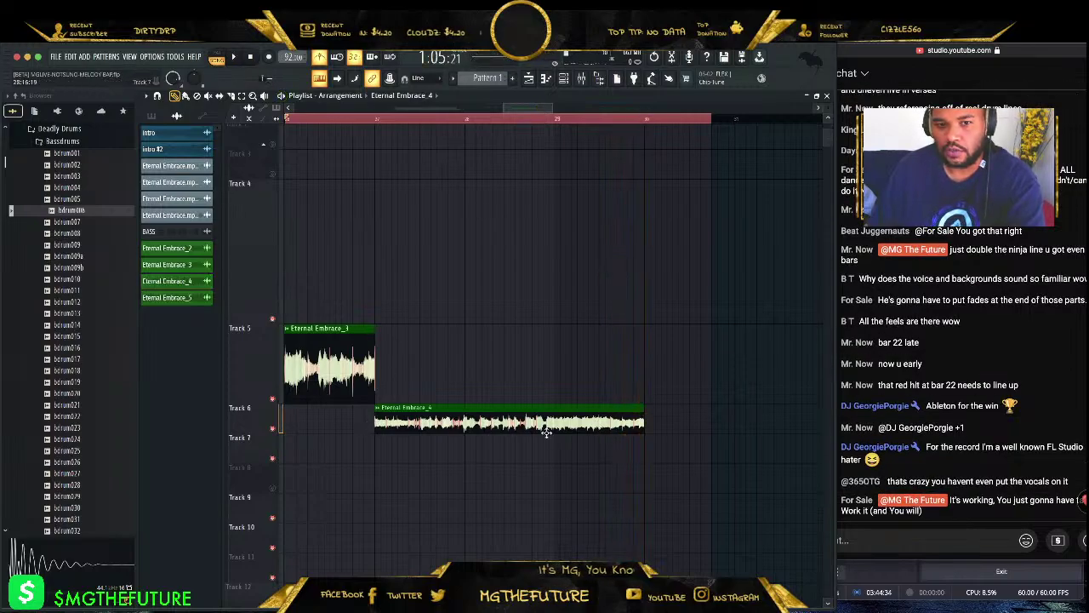
{"action": "key", "text": "space"}
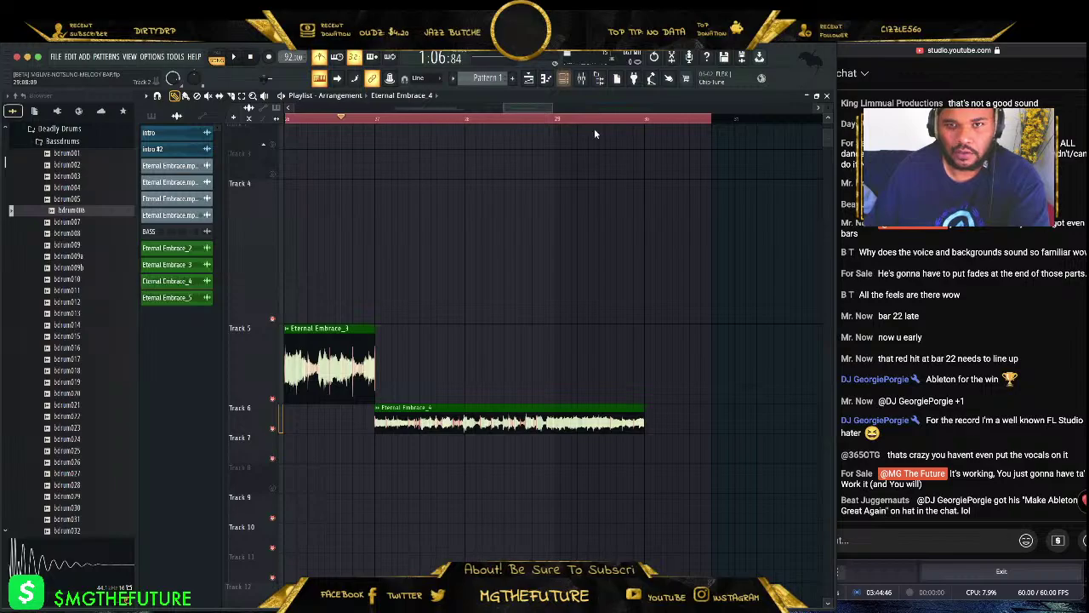
- Lengthen Eternal Embrace_4 slightly to 3:00:06 and audition it from bar 26 and bar 29
{"action": "left_click_drag", "start_coordinate": [551, 109], "coordinate": [521, 109]}
{"action": "scroll", "coordinate": [534, 111], "scroll_direction": "right", "scroll_amount": 2}
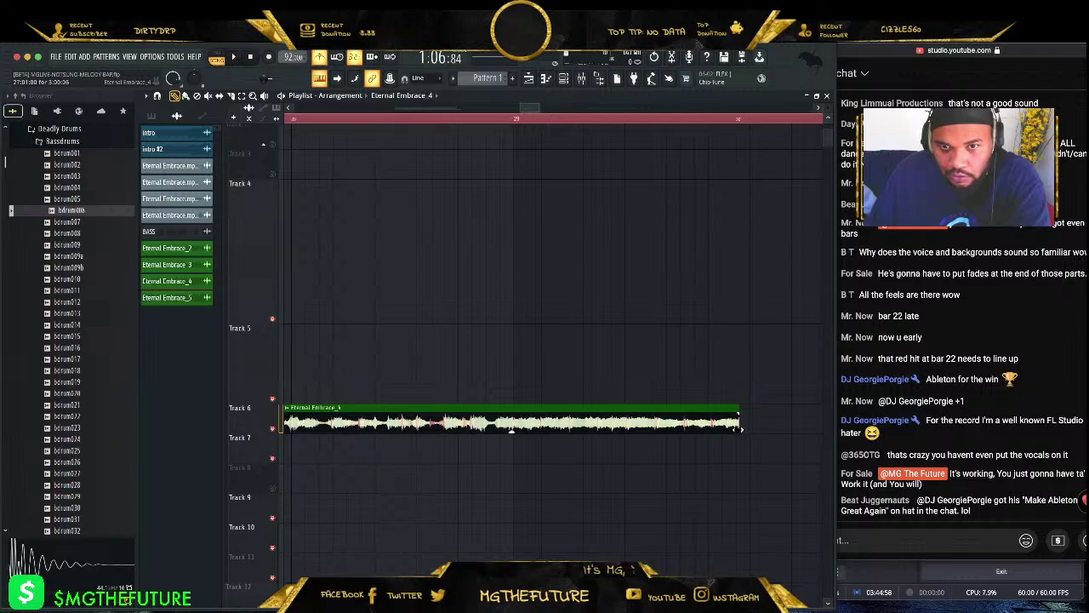
{"action": "scroll", "coordinate": [525, 114], "scroll_direction": "left", "scroll_amount": 4}
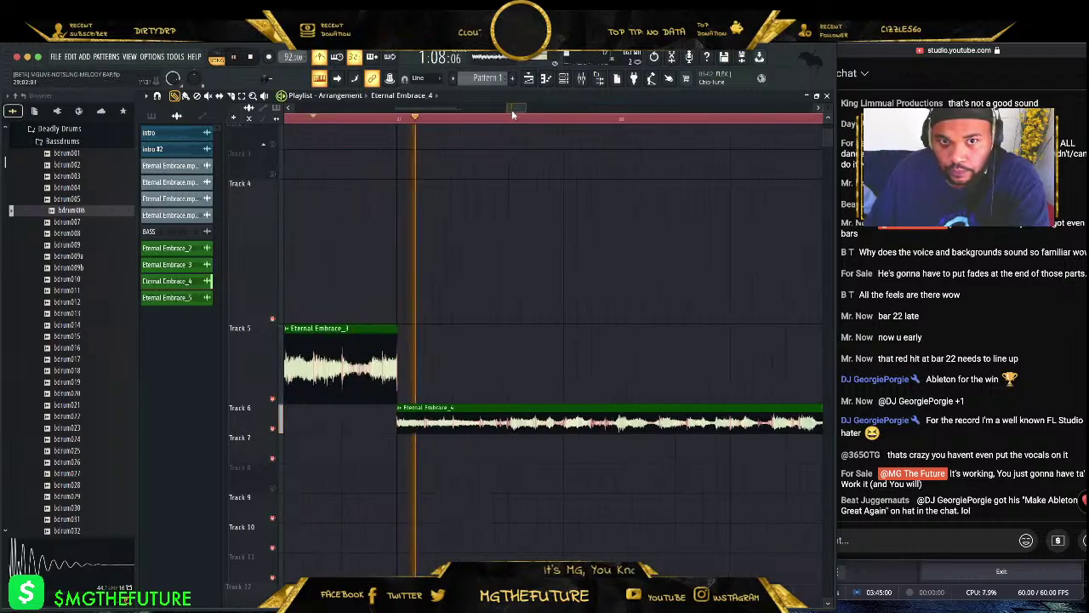
{"action": "left_click", "coordinate": [469, 118]}
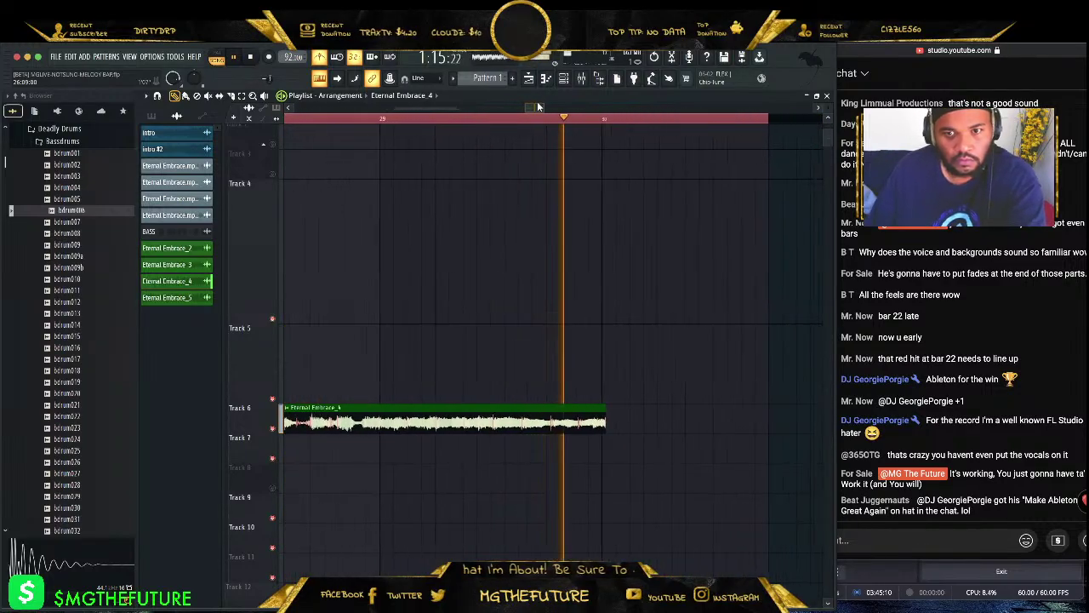
{"action": "left_click", "coordinate": [498, 116]}
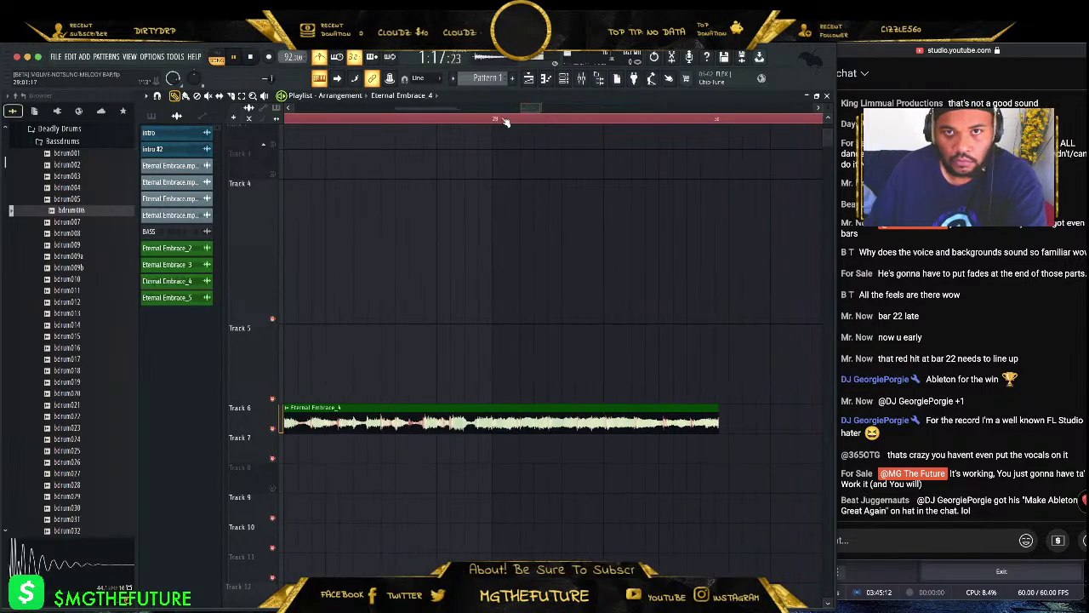
- Move Eternal Embrace_5 to Track 7 at bar 30 and replay Eternal Embrace_4 from around bar 28
{"action": "left_click_drag", "start_coordinate": [538, 109], "coordinate": [672, 128]}
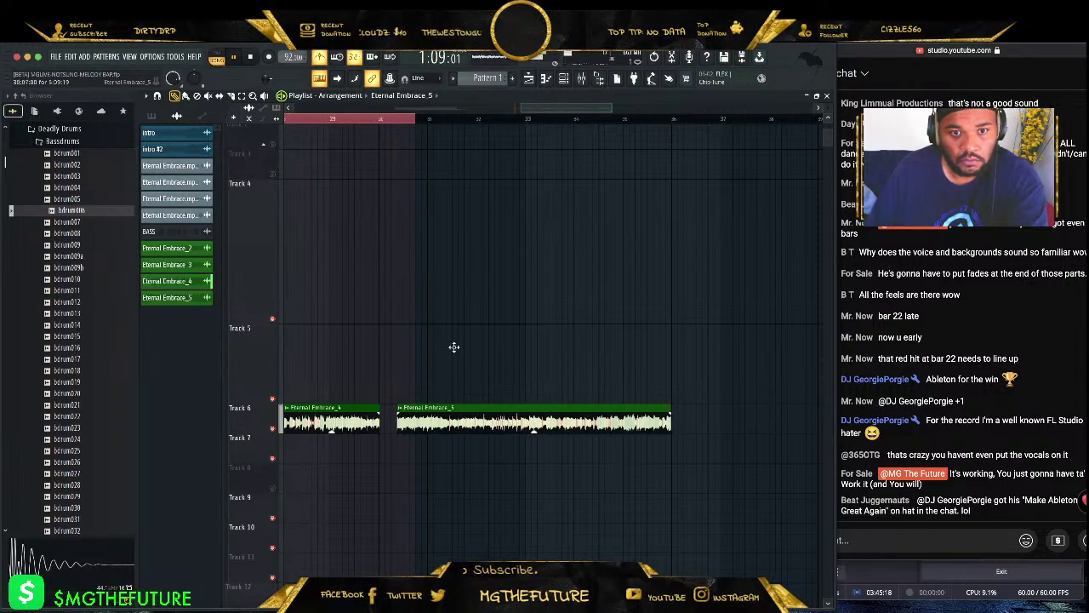
{"action": "left_click_drag", "start_coordinate": [428, 422], "coordinate": [435, 452]}
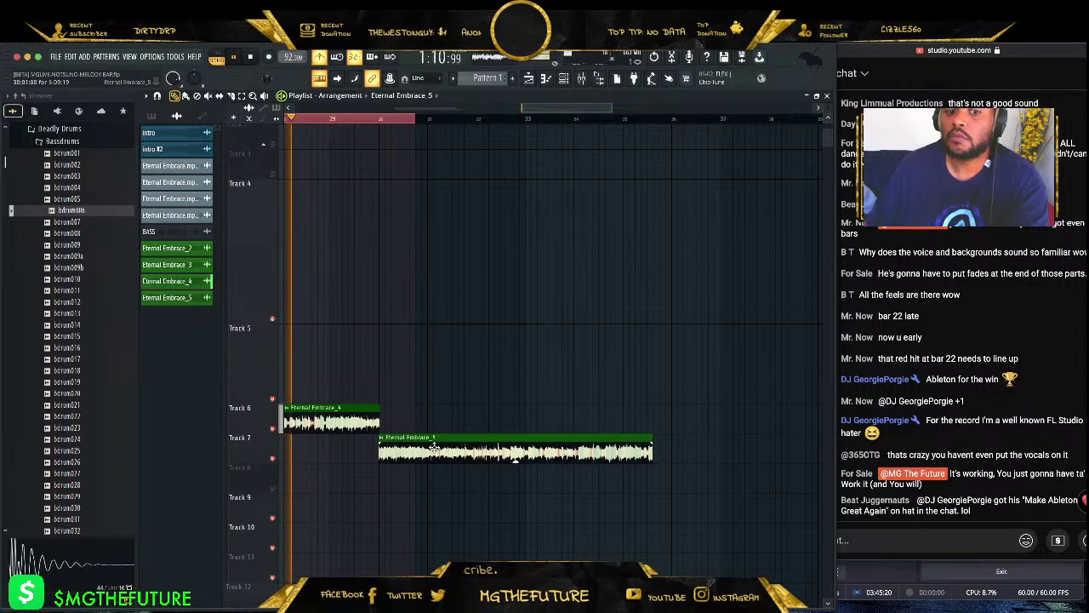
{"action": "left_click_drag", "start_coordinate": [609, 103], "coordinate": [526, 108]}
{"action": "left_click", "coordinate": [514, 119]}
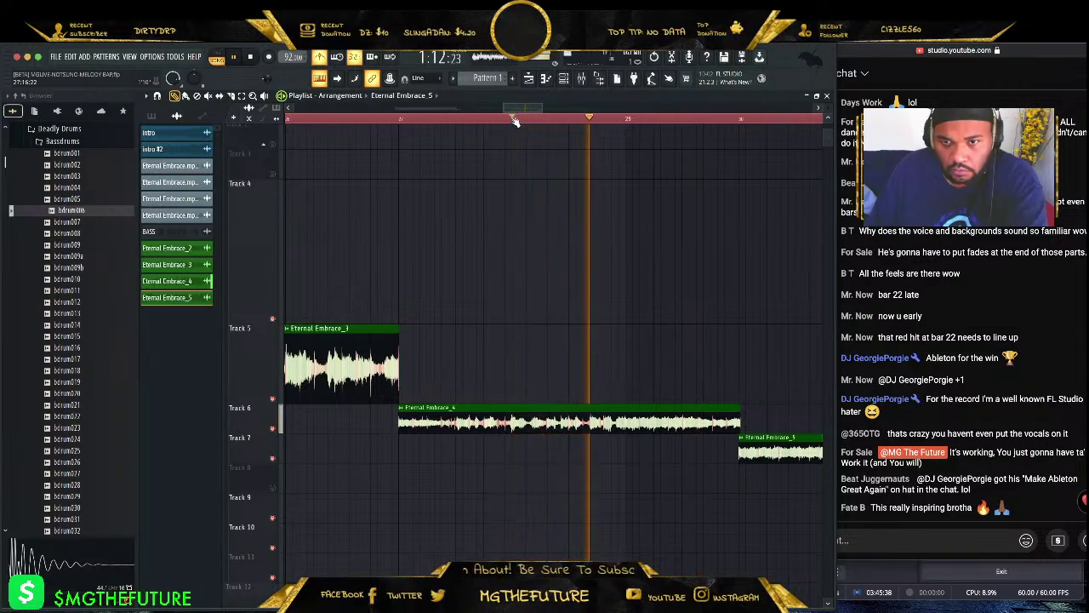
{"action": "left_click", "coordinate": [515, 119]}
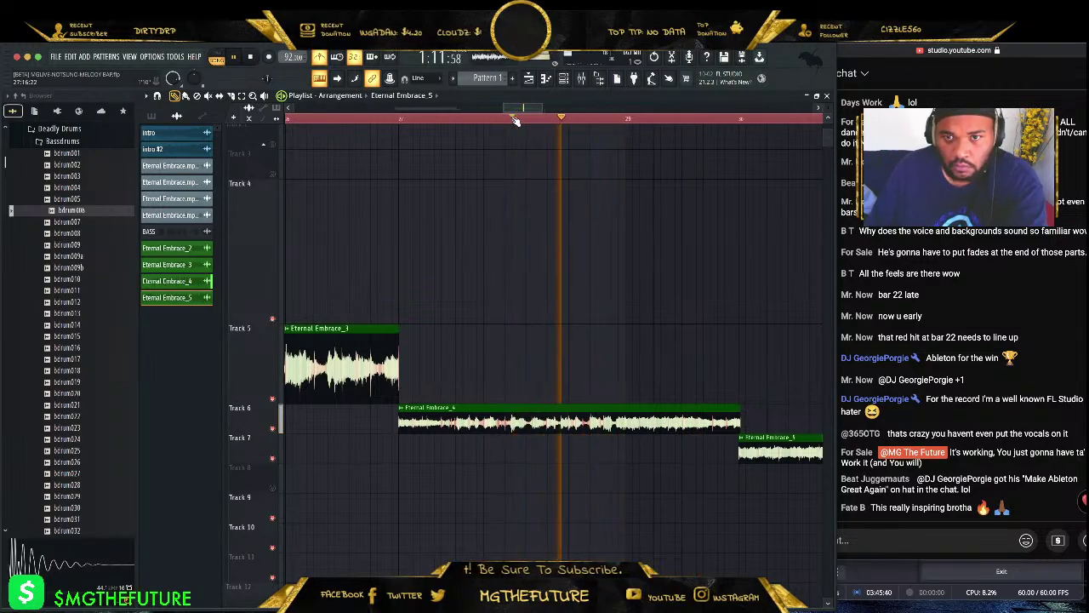
- Loop bar 29 and try Pattern 1 on Track 9 there beneath Eternal Embrace_4
{"action": "left_click_drag", "start_coordinate": [676, 119], "coordinate": [651, 119]}
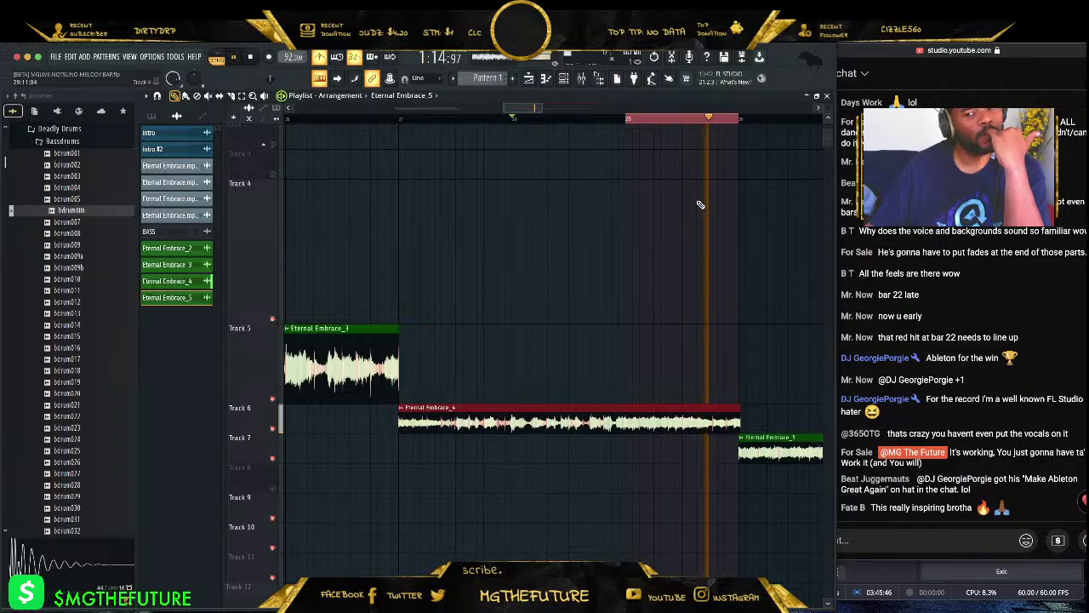
{"action": "left_click", "coordinate": [151, 115]}
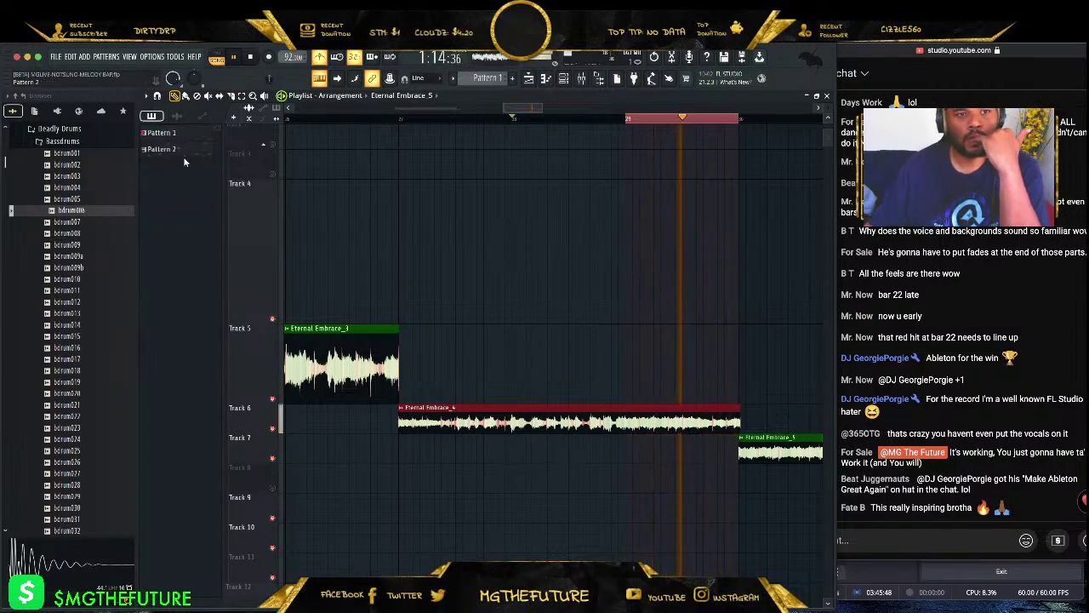
{"action": "left_click", "coordinate": [180, 134]}
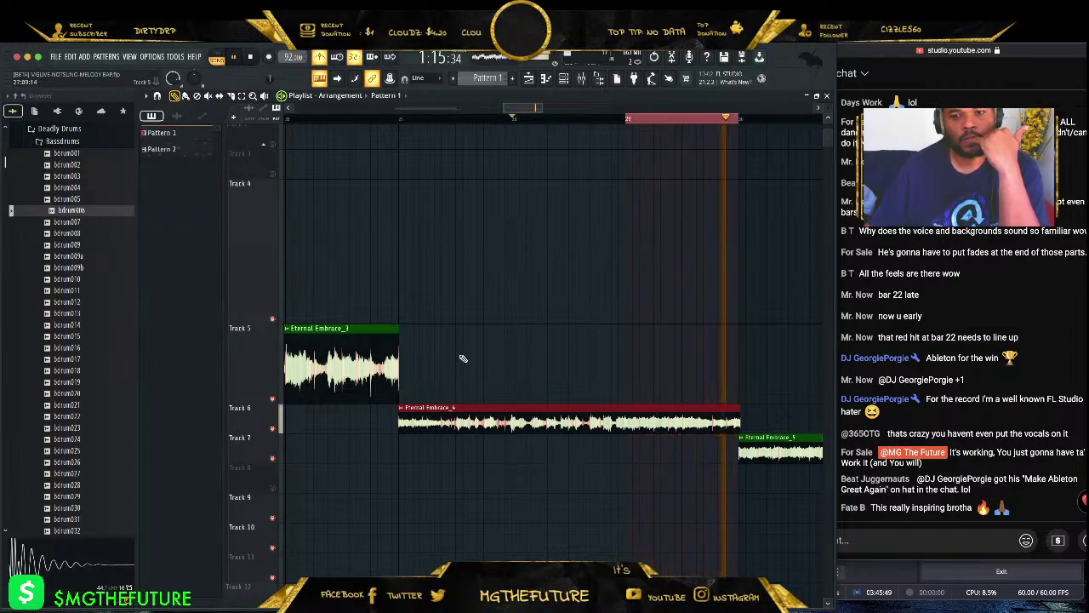
{"action": "left_click", "coordinate": [627, 510]}
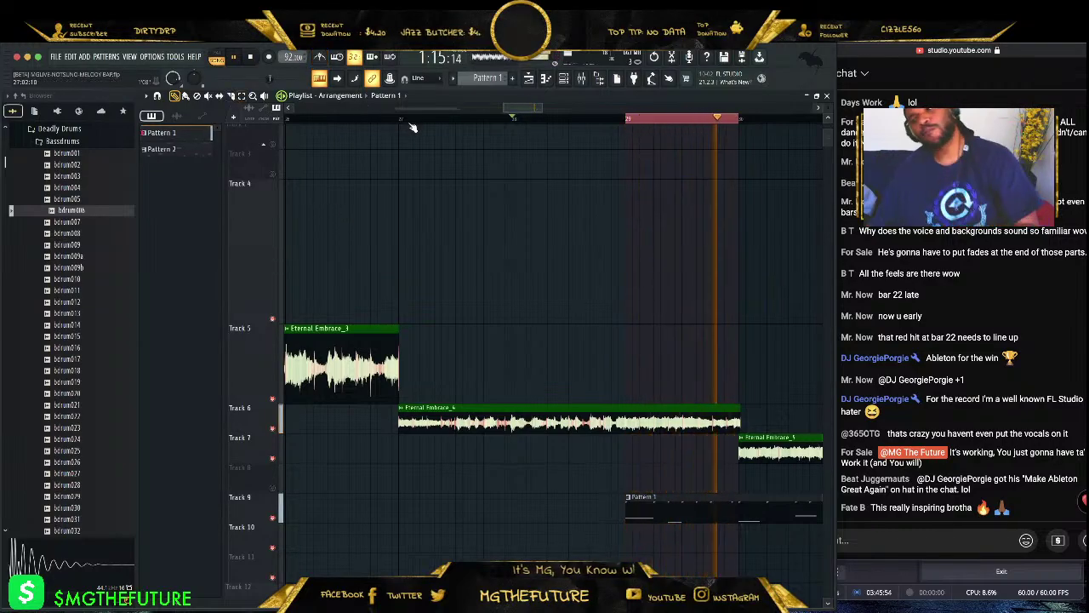
{"action": "key", "text": "space"}
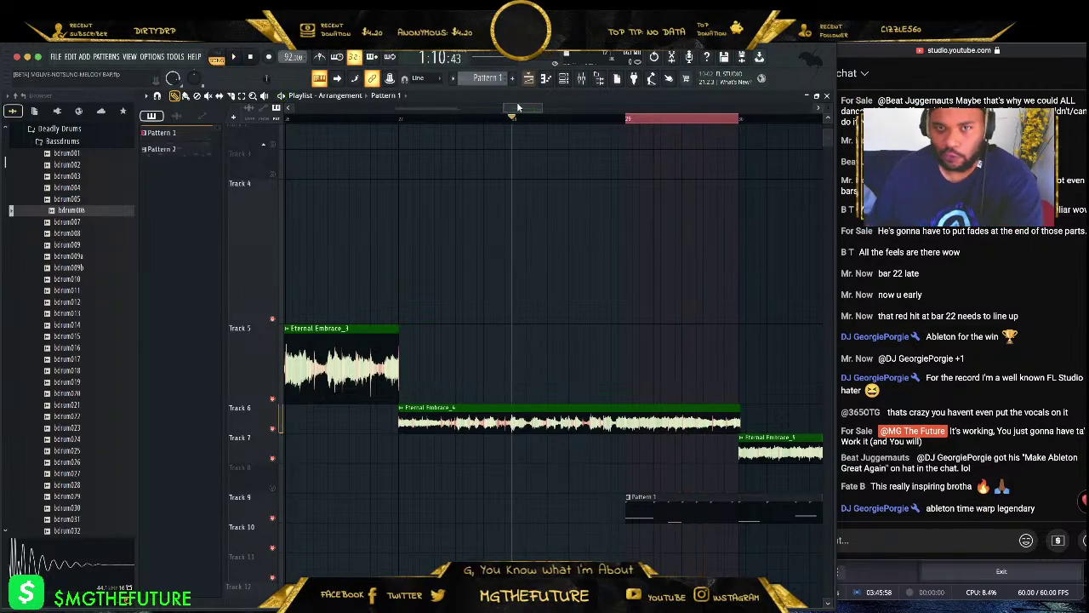
{"action": "mouse_move", "coordinate": [539, 107]}
{"action": "left_mouse_down"}
{"action": "mouse_move", "coordinate": [550, 107]}
{"action": "mouse_move", "coordinate": [521, 108]}
{"action": "mouse_move", "coordinate": [560, 107]}
{"action": "left_mouse_up"}
{"action": "right_click", "coordinate": [652, 496]}
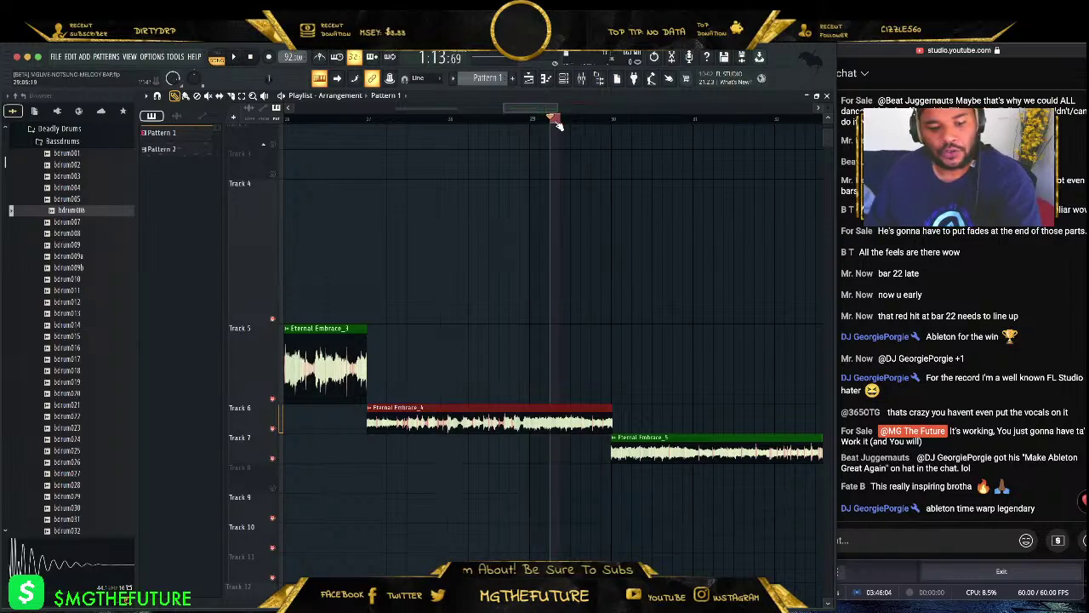
- Play back Eternal Embrace_3 from around bar 25 on Track 5
{"action": "mouse_move", "coordinate": [549, 109]}
{"action": "left_mouse_down"}
{"action": "mouse_move", "coordinate": [482, 115]}
{"action": "mouse_move", "coordinate": [464, 104]}
{"action": "mouse_move", "coordinate": [541, 103]}
{"action": "mouse_move", "coordinate": [528, 109]}
{"action": "left_mouse_up"}
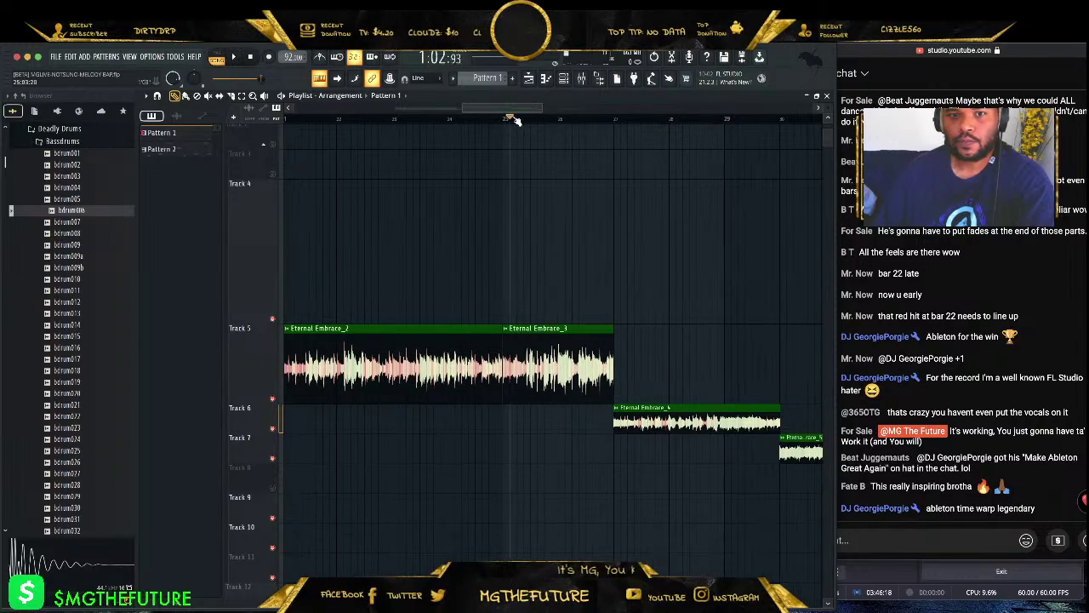
{"action": "key", "text": "space"}
{"action": "scroll", "coordinate": [406, 127], "scroll_direction": "left", "scroll_amount": 3}
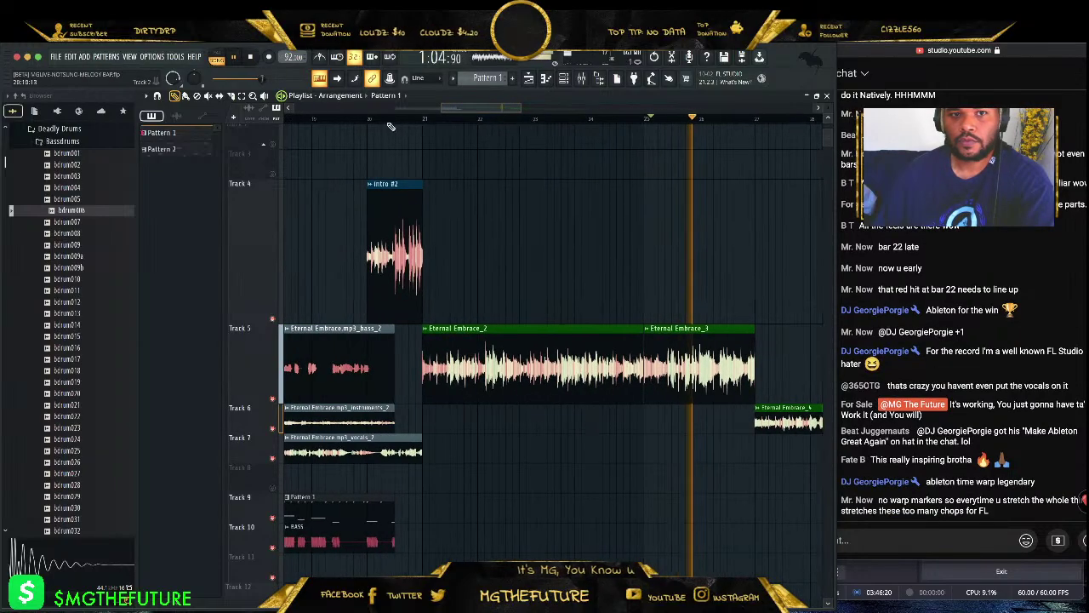
- Move Eternal Embrace_2 to bar 9 on Track 5, audition it leading into the following clips, and mute Track 4
{"action": "left_click_drag", "start_coordinate": [473, 104], "coordinate": [529, 108]}
{"action": "left_click_drag", "start_coordinate": [698, 356], "coordinate": [430, 356]}
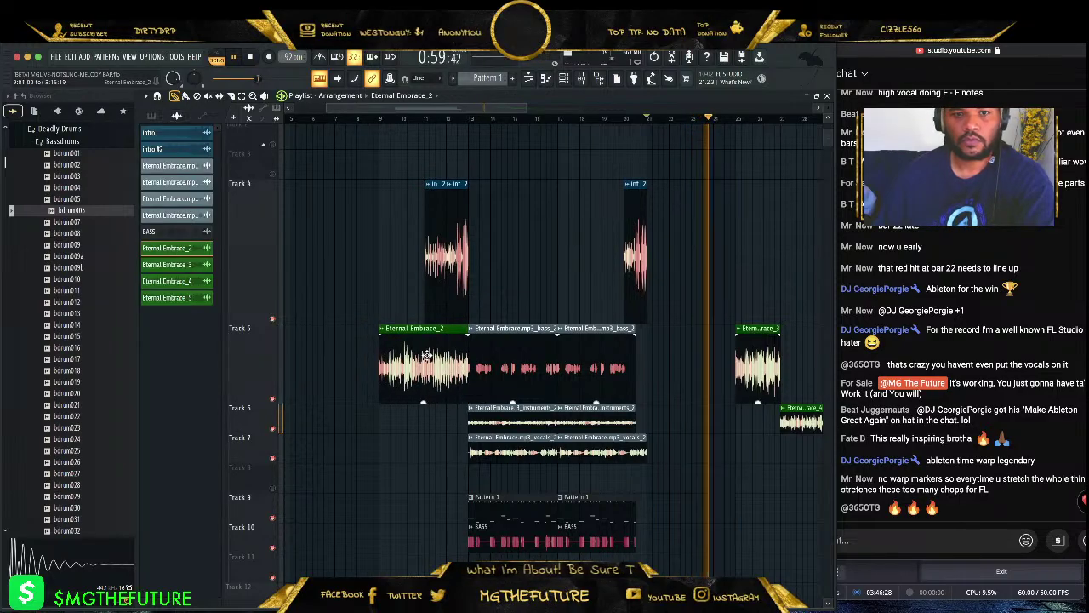
{"action": "left_click", "coordinate": [382, 120]}
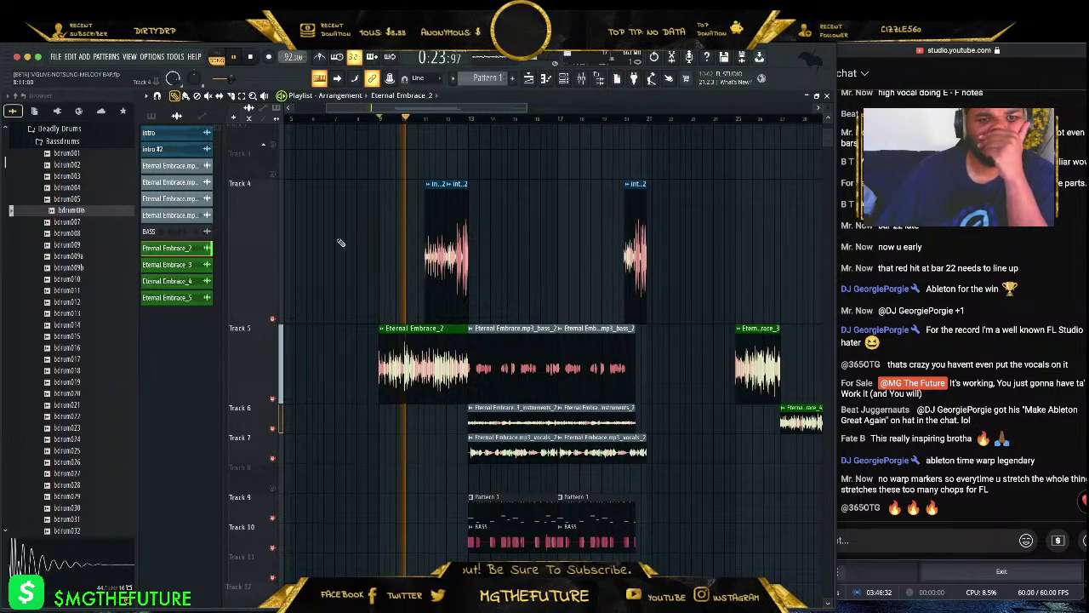
{"action": "left_click", "coordinate": [272, 318]}
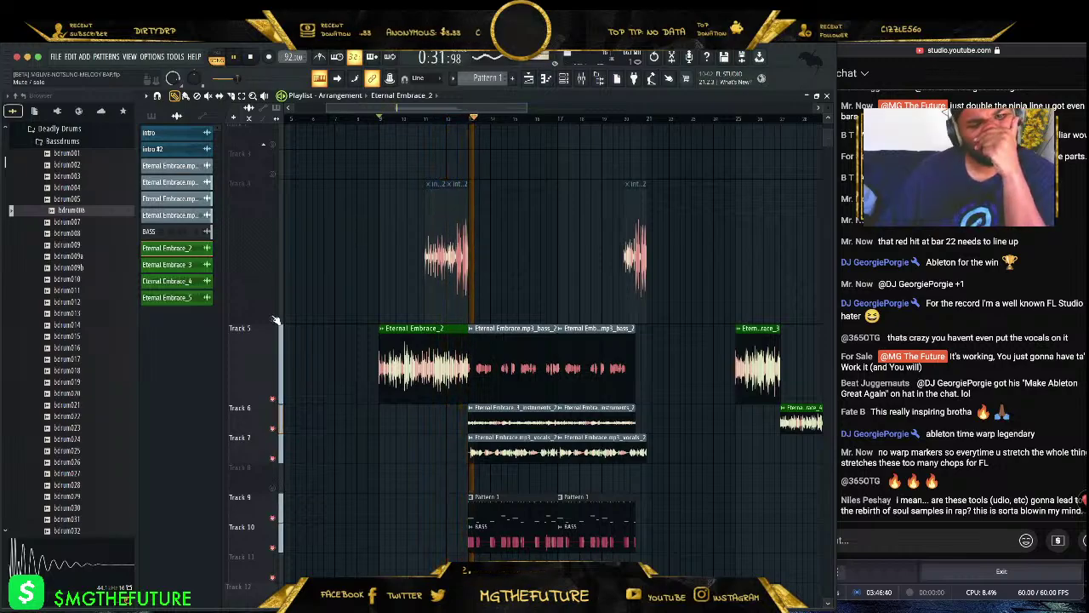
- Move Eternal Embrace_2 to bar 5 and Eternal Embrace_3 directly after it at bar 9 on Track 5, playing from bar 5
{"action": "left_click_drag", "start_coordinate": [472, 109], "coordinate": [438, 108]}
{"action": "left_click_drag", "start_coordinate": [508, 368], "coordinate": [419, 368]}
{"action": "left_click", "coordinate": [377, 120]}
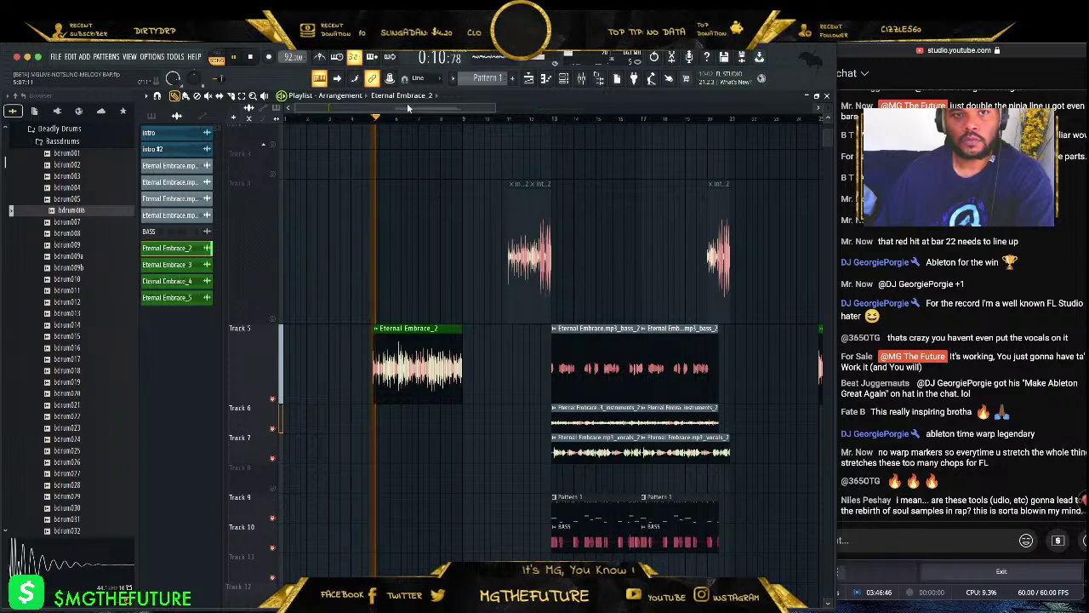
{"action": "scroll", "coordinate": [435, 94], "scroll_direction": "right", "scroll_amount": 3}
{"action": "left_click_drag", "start_coordinate": [740, 365], "coordinate": [381, 357]}
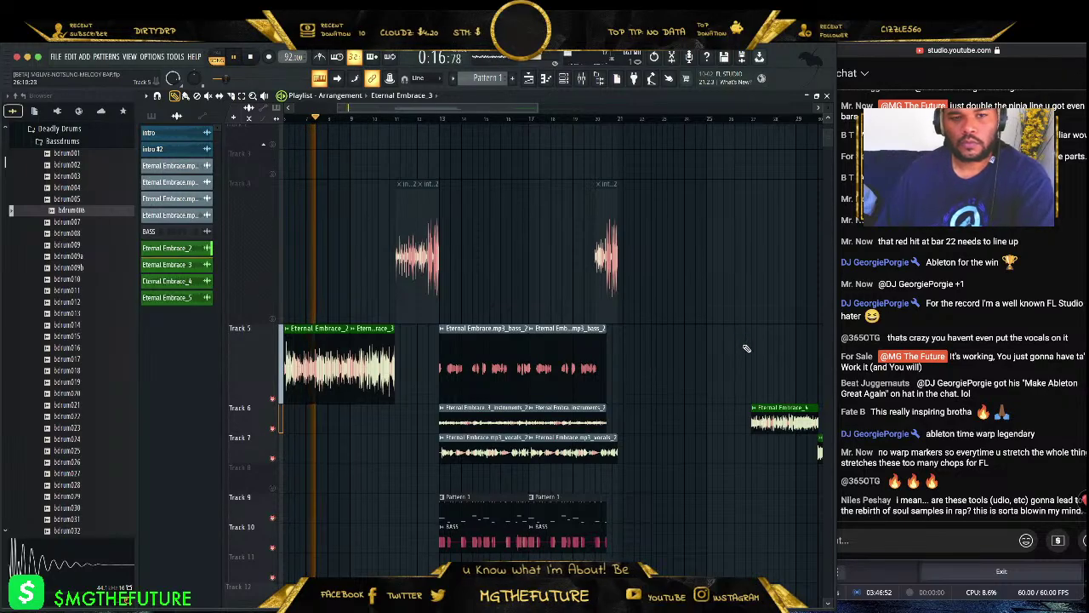
{"action": "left_click_drag", "start_coordinate": [464, 108], "coordinate": [448, 108]}
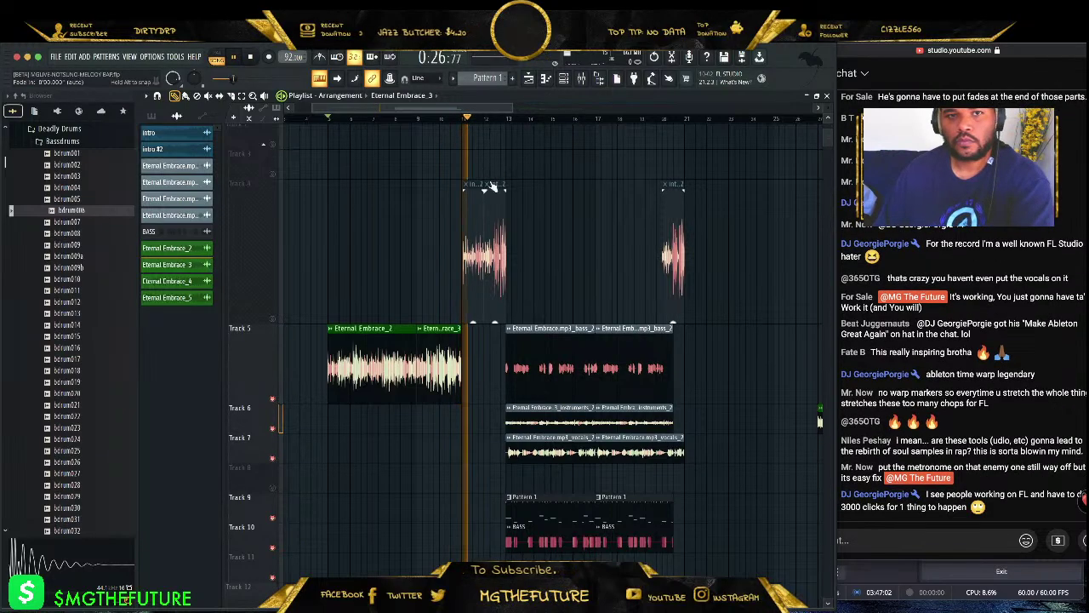
- Layer Eternal Embrace_4 under Eternal Embrace_3, auditioning it on Track 6 and moving it to Track 7 at bar 9
{"action": "left_click_drag", "start_coordinate": [468, 106], "coordinate": [514, 104]}
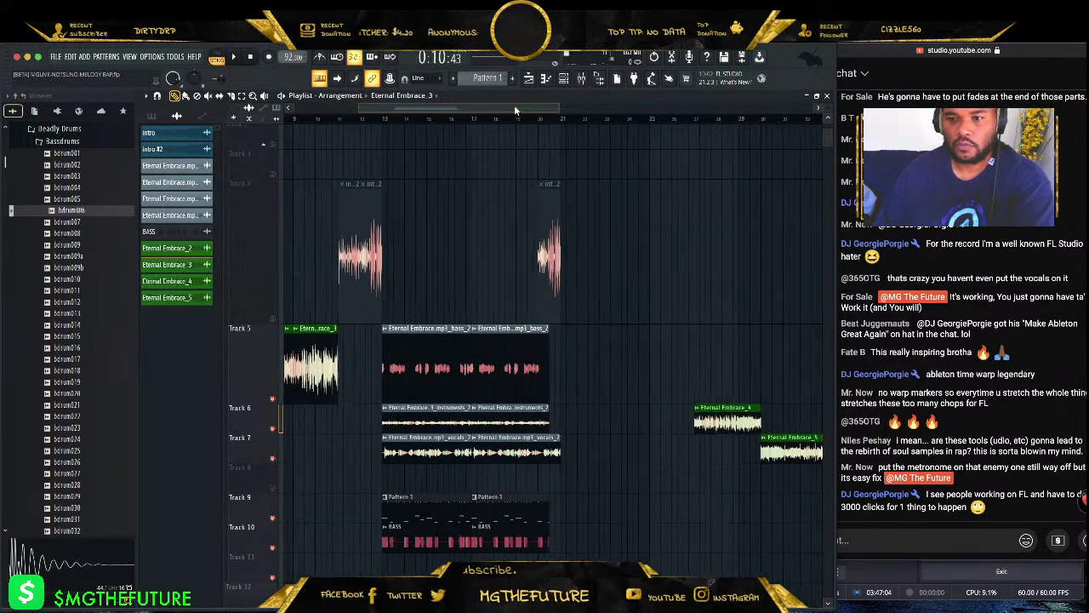
{"action": "left_click_drag", "start_coordinate": [705, 412], "coordinate": [387, 396]}
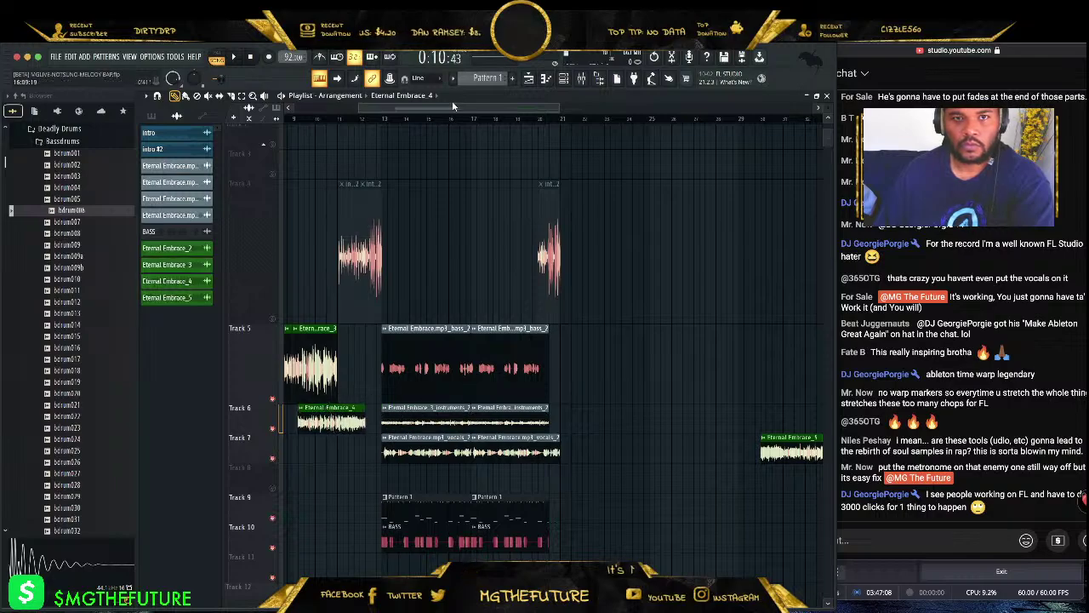
{"action": "key", "text": "space"}
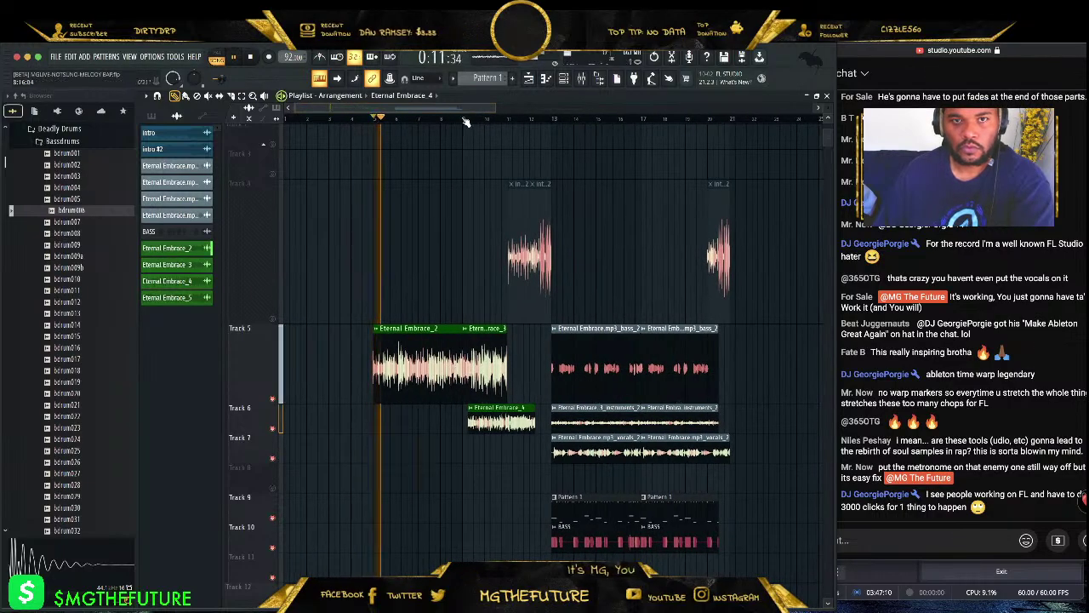
{"action": "key", "text": "space"}
{"action": "left_click_drag", "start_coordinate": [494, 413], "coordinate": [495, 479]}
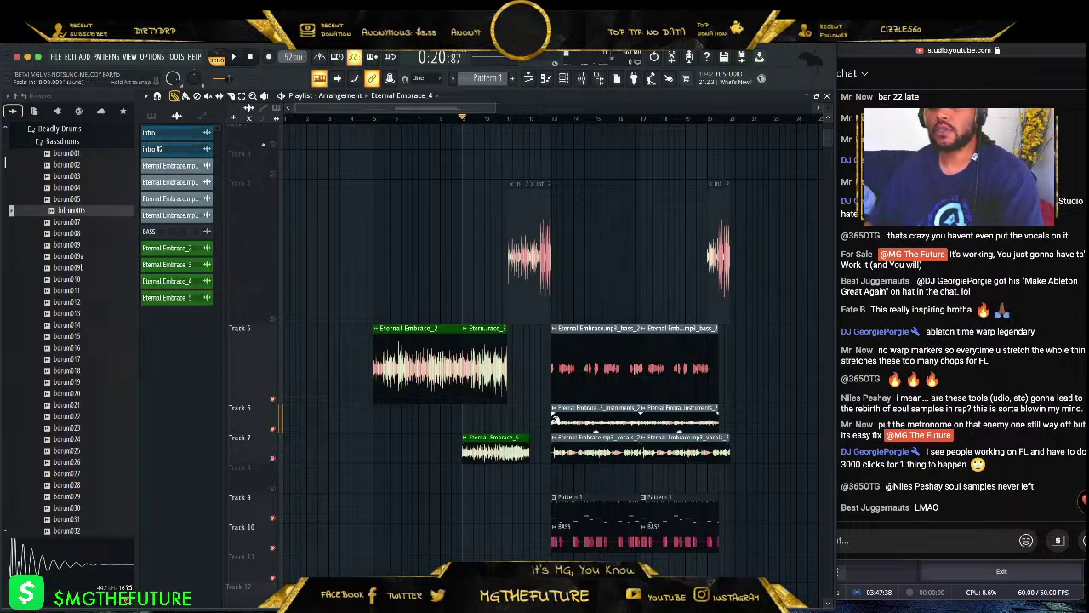
- Line up Eternal Embrace_2 at bar 1 and Eternal Embrace_3 at bar 5 on Track 5, with Eternal Embrace_4 at bar 7 on Track 6
{"action": "scroll", "coordinate": [526, 457], "scroll_direction": "up", "scroll_amount": 3}
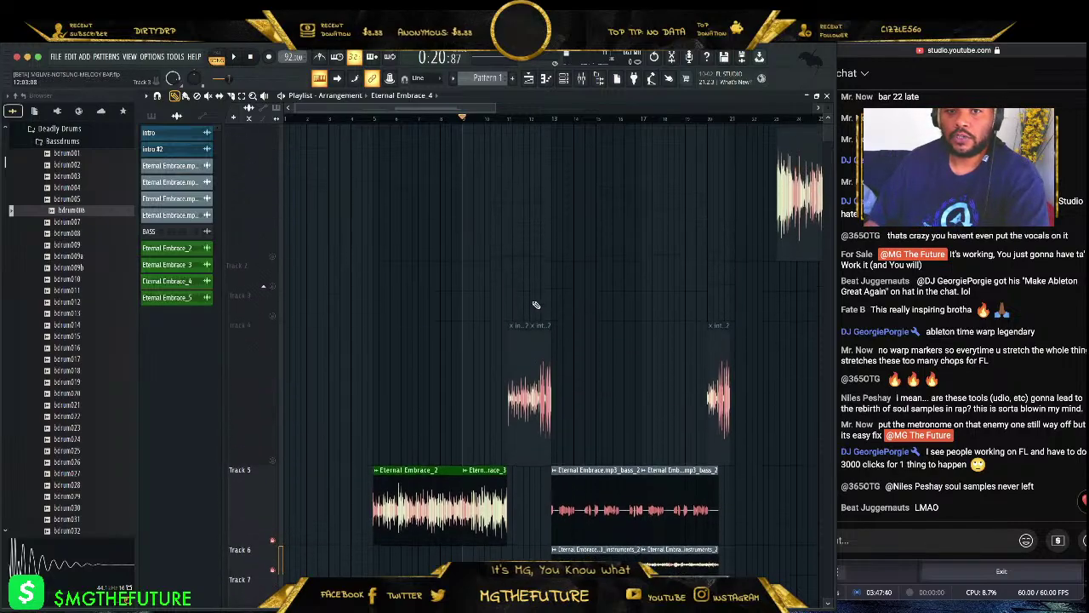
{"action": "scroll", "coordinate": [595, 383], "scroll_direction": "down", "scroll_amount": 5}
{"action": "scroll", "coordinate": [652, 343], "scroll_direction": "up", "scroll_amount": 2}
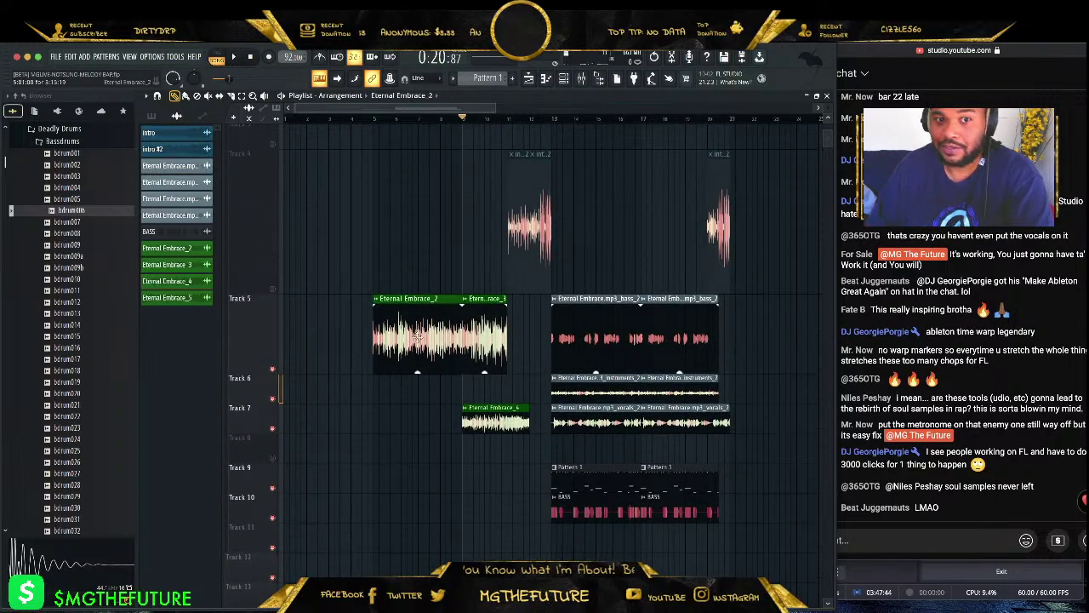
{"action": "left_click_drag", "start_coordinate": [413, 336], "coordinate": [303, 325]}
{"action": "left_click_drag", "start_coordinate": [487, 328], "coordinate": [401, 331]}
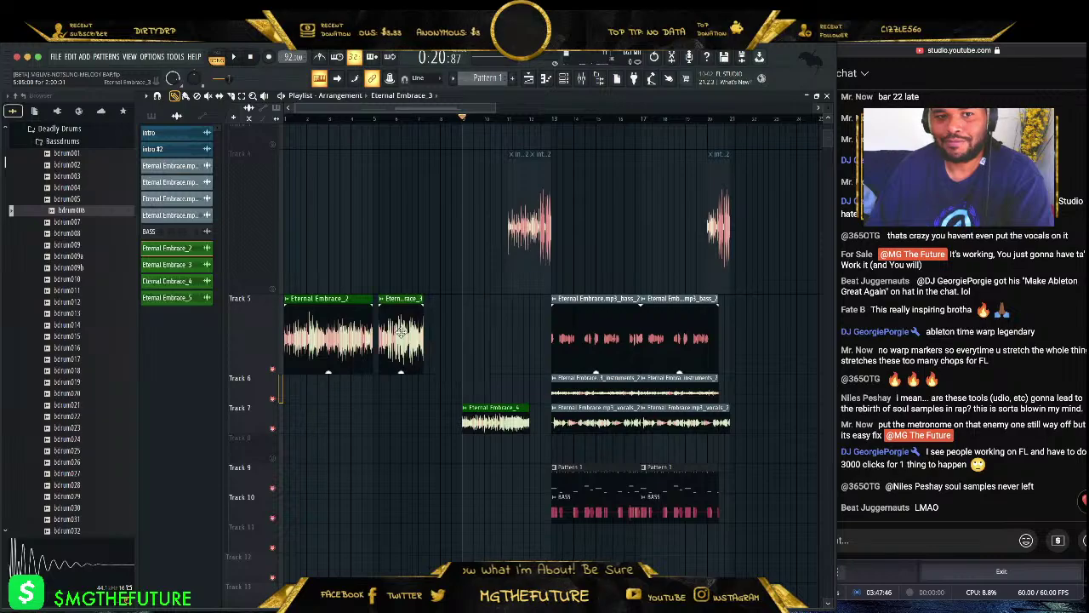
{"action": "left_click_drag", "start_coordinate": [488, 418], "coordinate": [453, 384]}
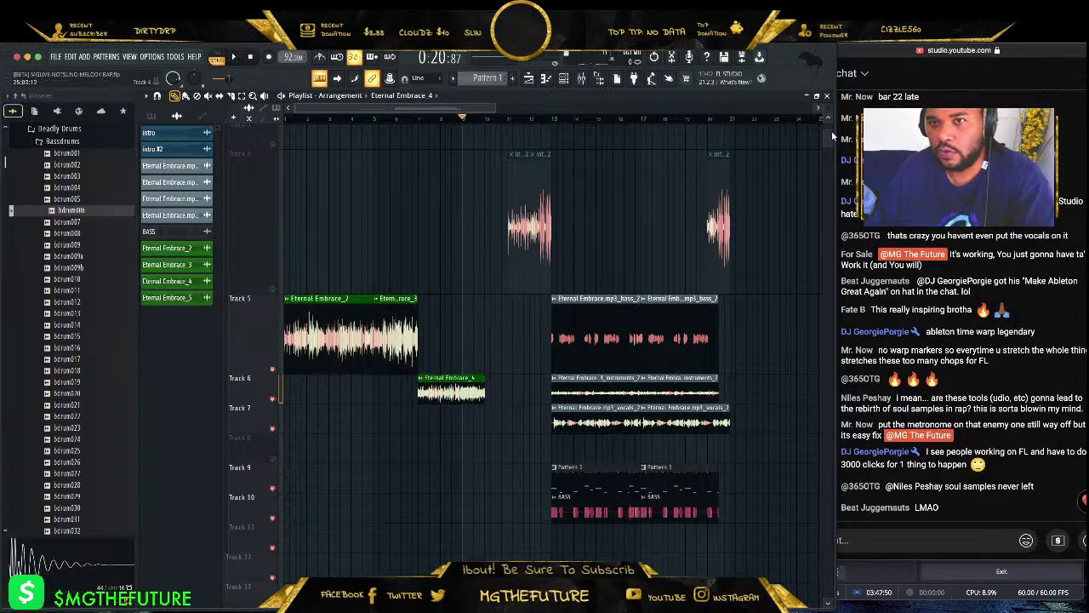
{"action": "left_click_drag", "start_coordinate": [815, 112], "coordinate": [814, 118]}
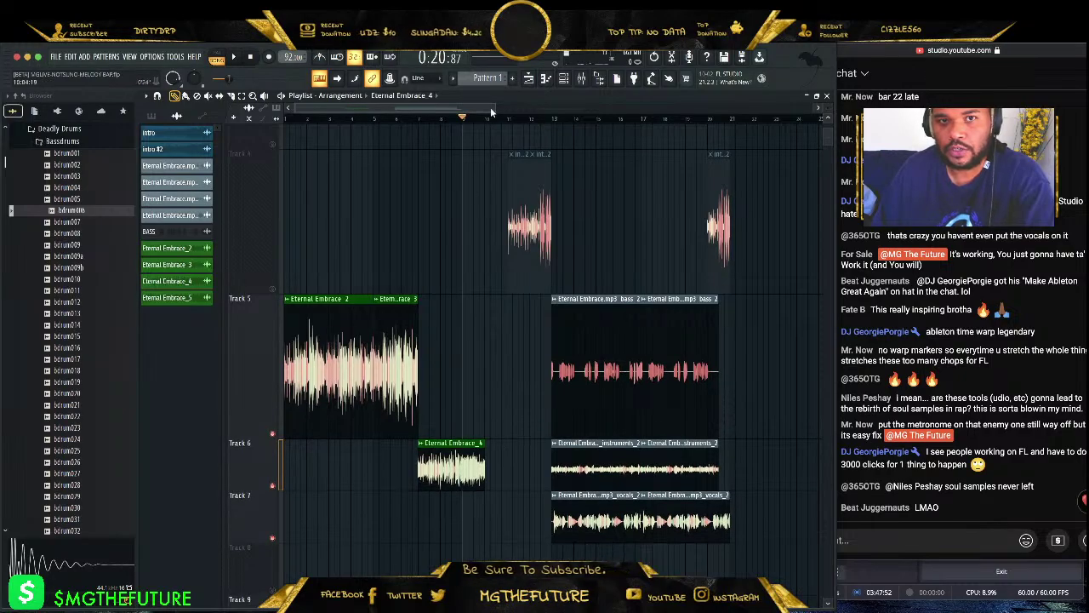
- Inspect the audio clip settings of Eternal Embrace_3 and Eternal Embrace_4, including their time stretching
{"action": "left_click_drag", "start_coordinate": [500, 108], "coordinate": [350, 107]}
{"action": "key", "text": "space"}
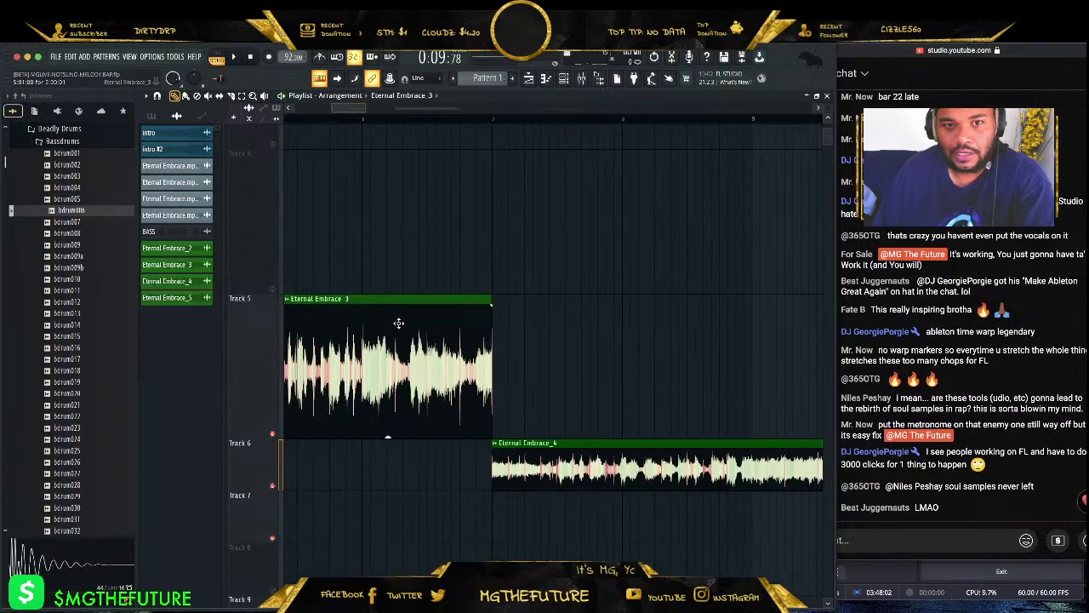
{"action": "double_click", "coordinate": [398, 323]}
{"action": "left_click", "coordinate": [491, 175]}
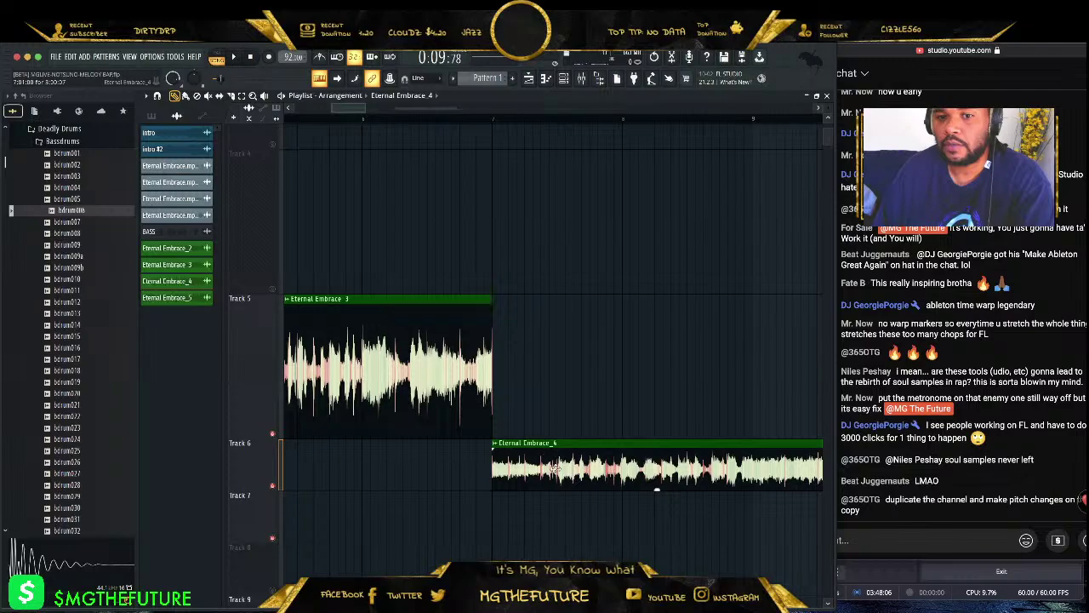
{"action": "double_click", "coordinate": [556, 471]}
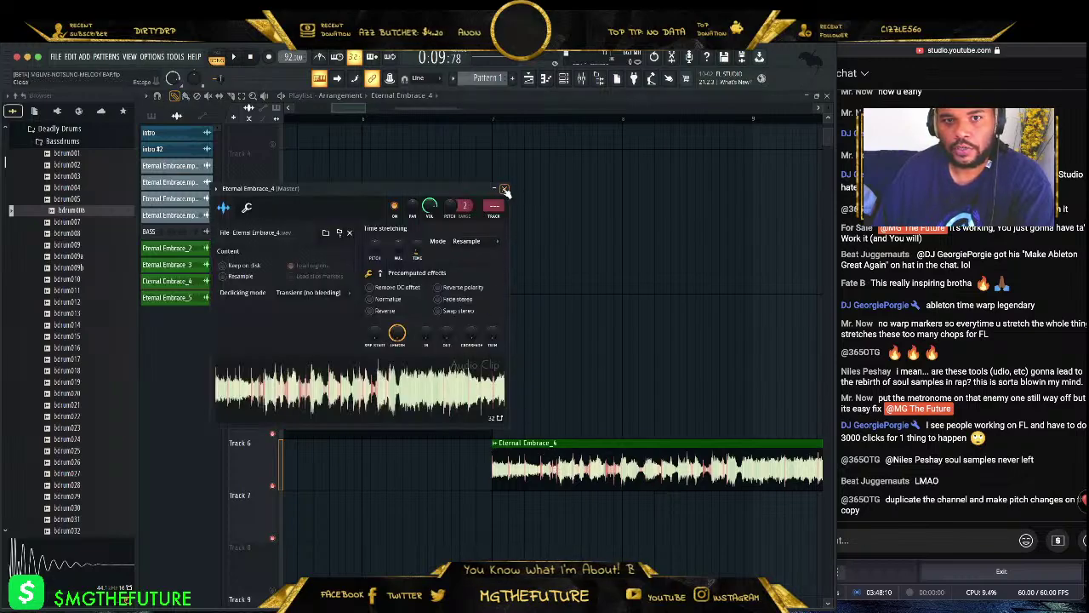
{"action": "left_click", "coordinate": [504, 189]}
- Play back the transition from Eternal Embrace_3 into Eternal Embrace_4, starting just after bar 6
{"action": "right_click", "coordinate": [379, 126]}
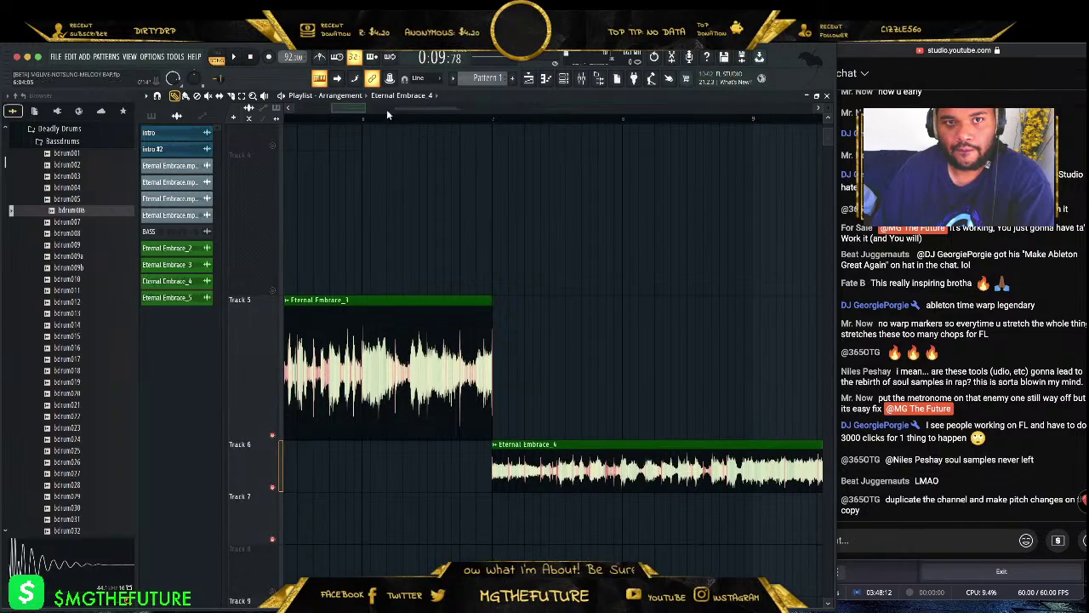
{"action": "key", "text": "space"}
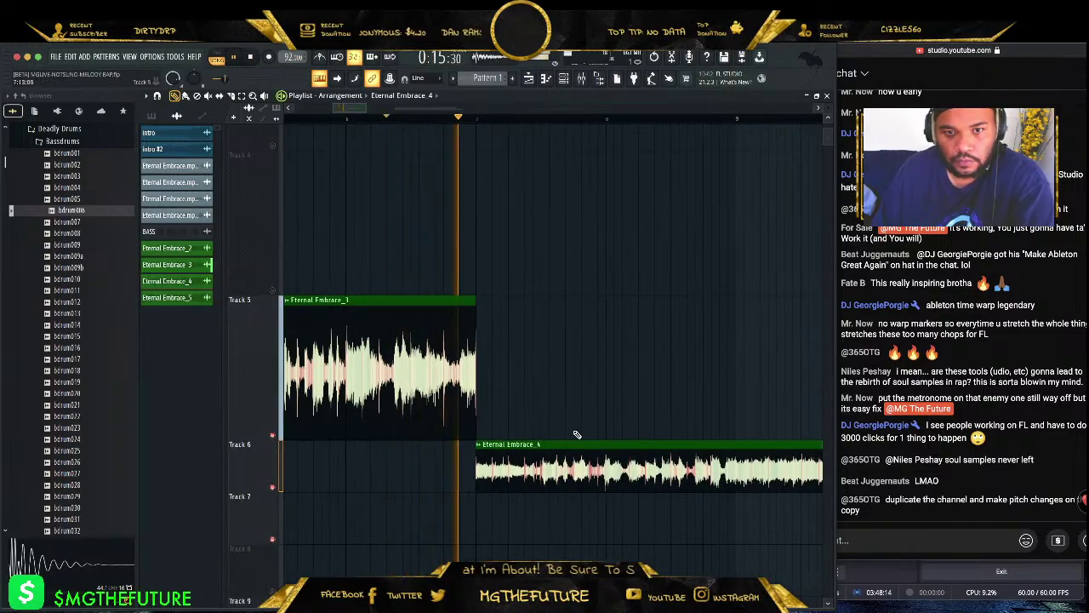
{"action": "key", "text": "ctrl+alt+z"}
{"action": "key", "text": "ctrl+alt+z"}
{"action": "key", "text": "ctrl+alt+z"}
{"action": "key", "text": "ctrl+alt+z"}
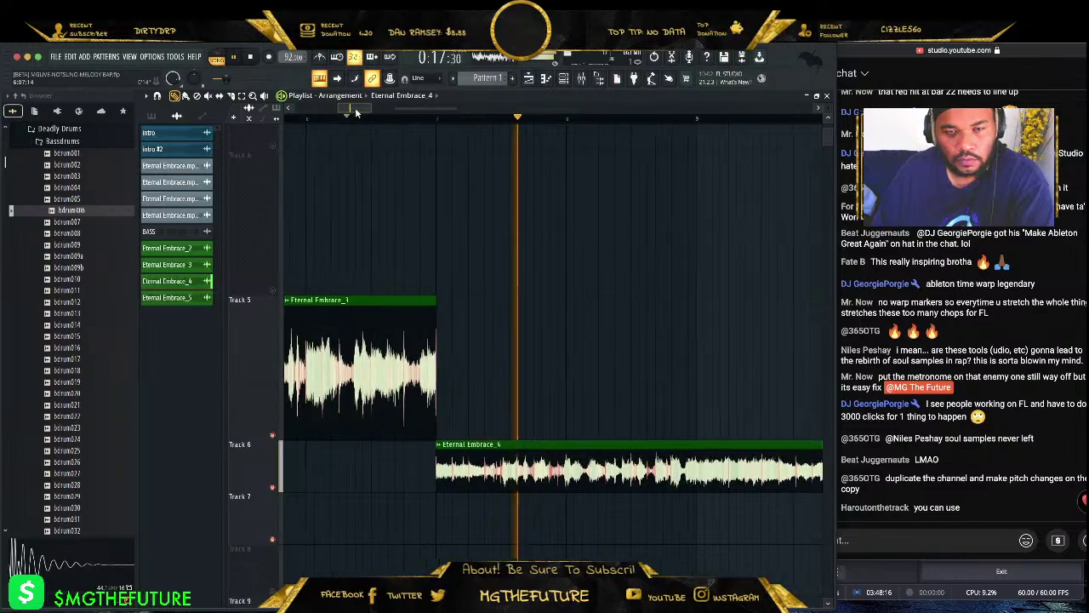
- Stretch the end of Eternal Embrace_4 slightly past bar 10 to 3:00:16 and audition it
{"action": "left_click_drag", "start_coordinate": [353, 109], "coordinate": [368, 112]}
{"action": "key", "text": "space"}
{"action": "left_click_drag", "start_coordinate": [609, 469], "coordinate": [614, 469]}
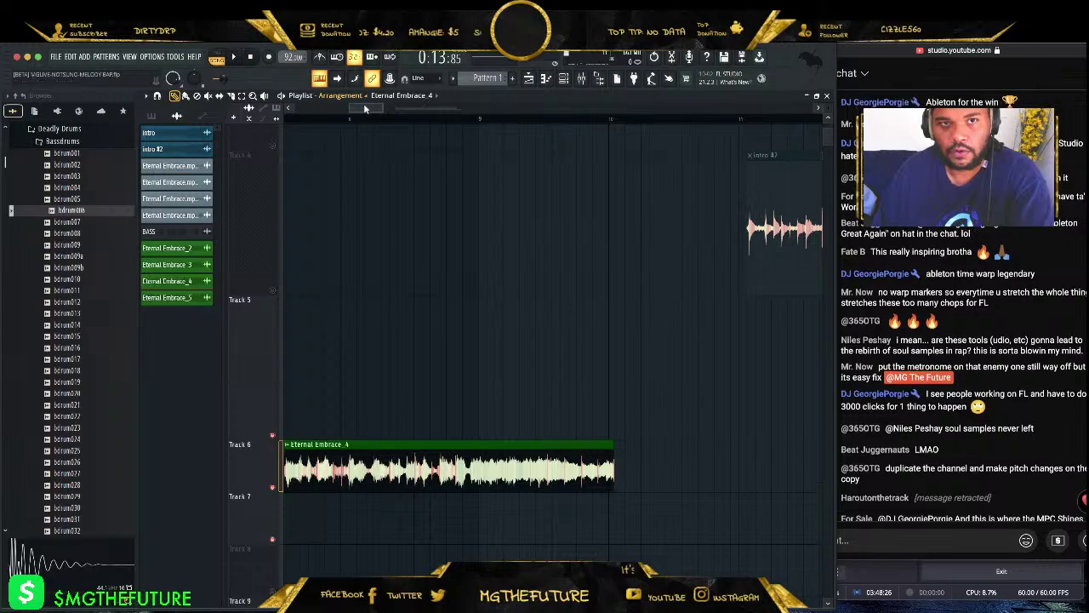
{"action": "key", "text": "space"}
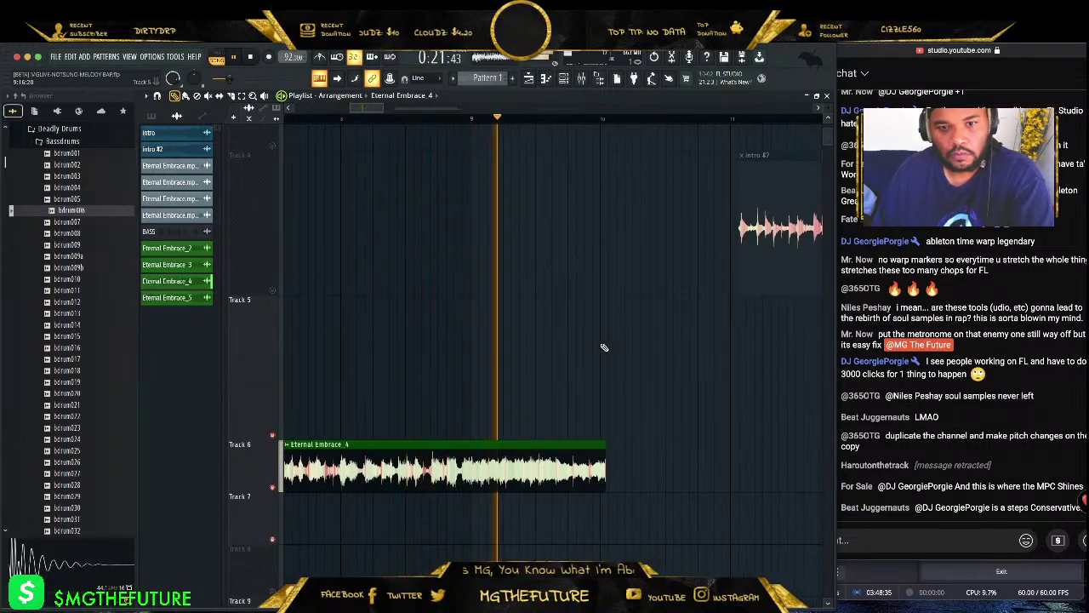
{"action": "key", "text": "space"}
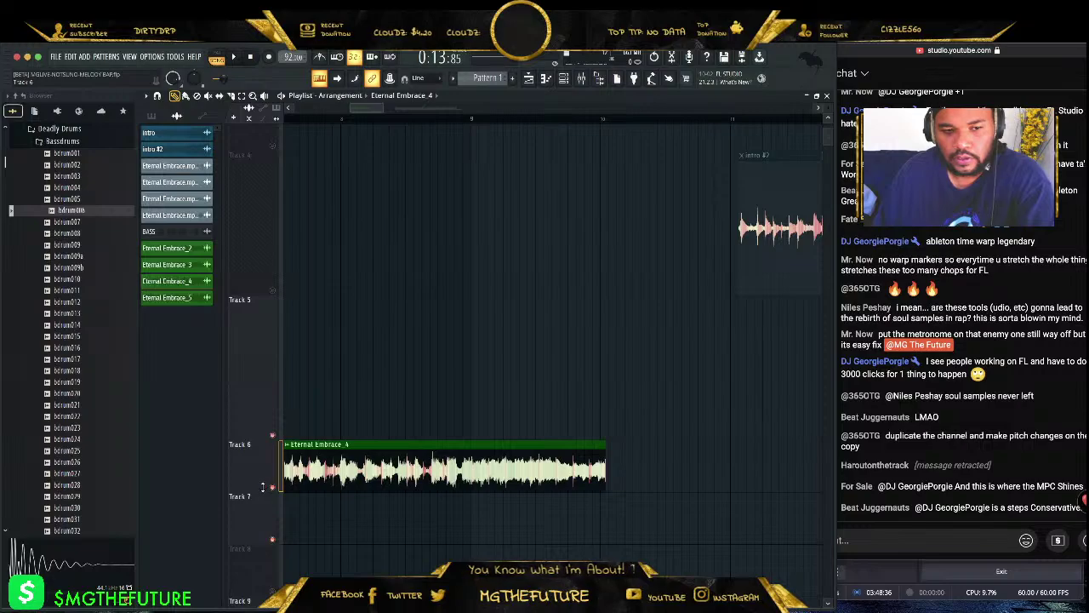
- Enlarge Track 6 to examine the Eternal Embrace_4 waveform against the bar lines
{"action": "left_click_drag", "start_coordinate": [260, 496], "coordinate": [260, 550]}
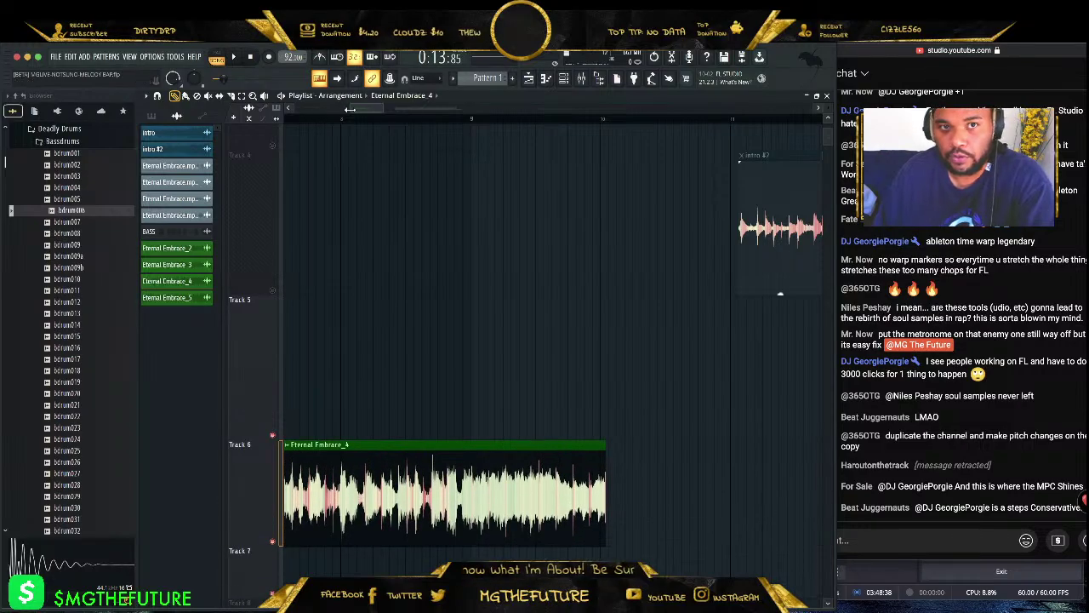
{"action": "scroll", "coordinate": [364, 111], "scroll_direction": "up", "scroll_amount": 3}
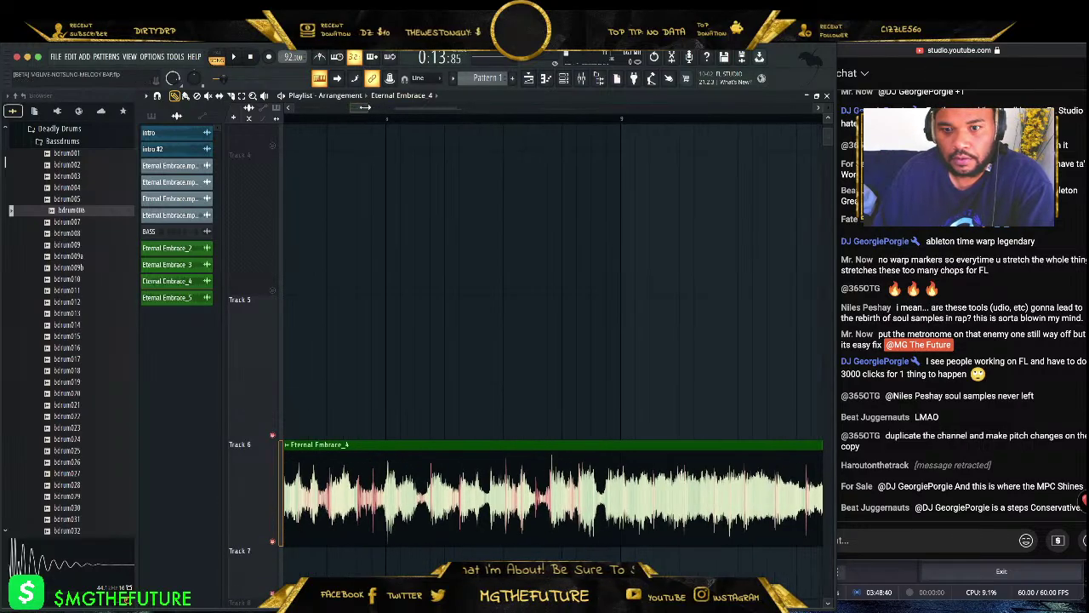
{"action": "scroll", "coordinate": [364, 111], "scroll_direction": "down", "scroll_amount": 3}
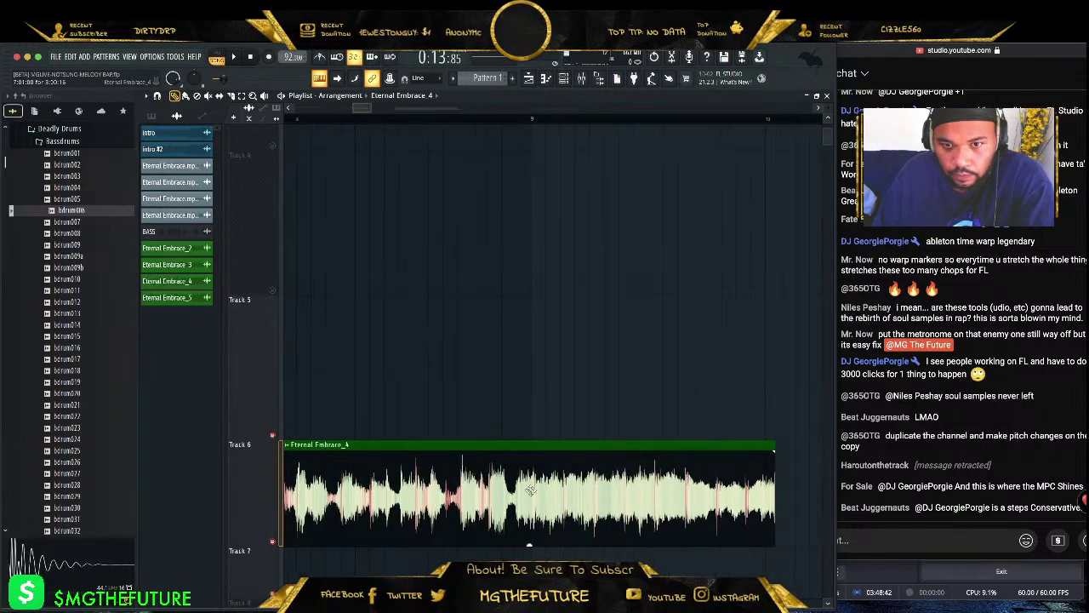
- Stretch Eternal Embrace_4 to end exactly at bar 10 with a length of 3:00:00, and cut off its portion after bar 9
{"action": "left_click_drag", "start_coordinate": [775, 496], "coordinate": [766, 500]}
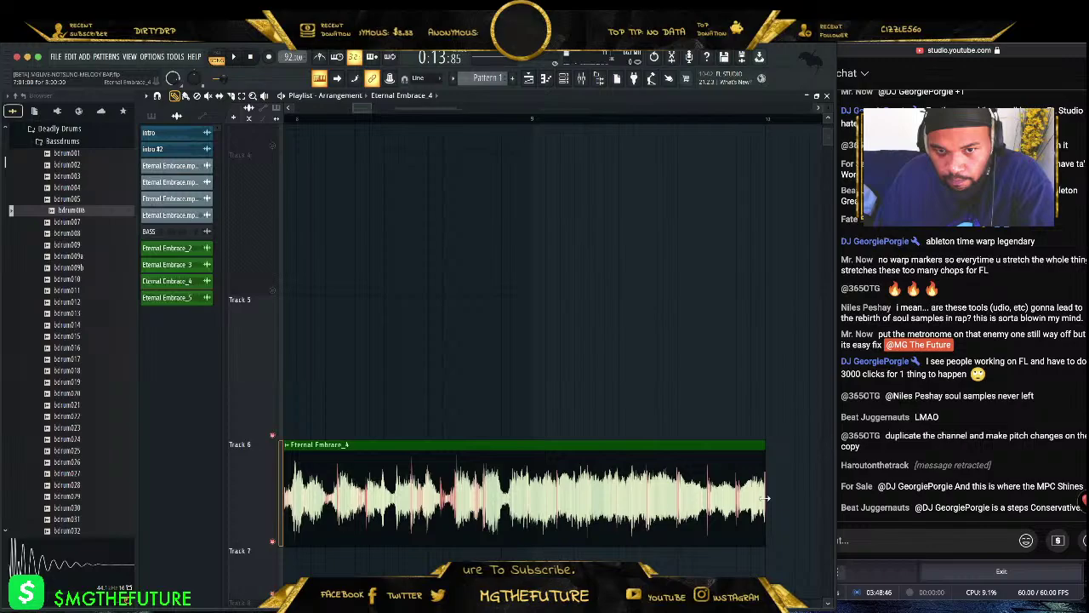
{"action": "key", "text": "space"}
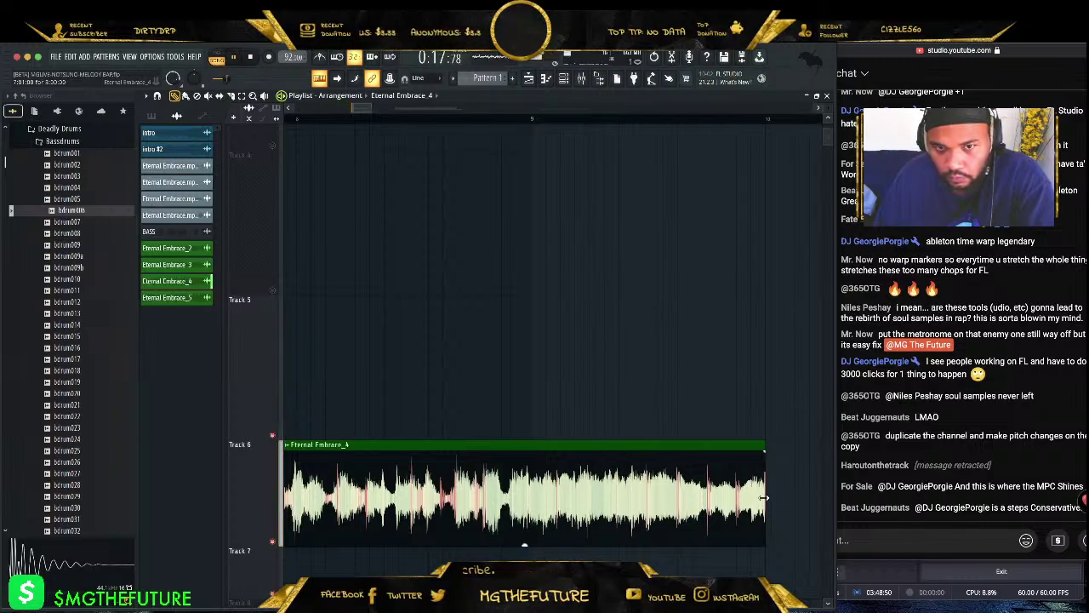
{"action": "left_click", "coordinate": [230, 95]}
{"action": "key", "text": "space"}
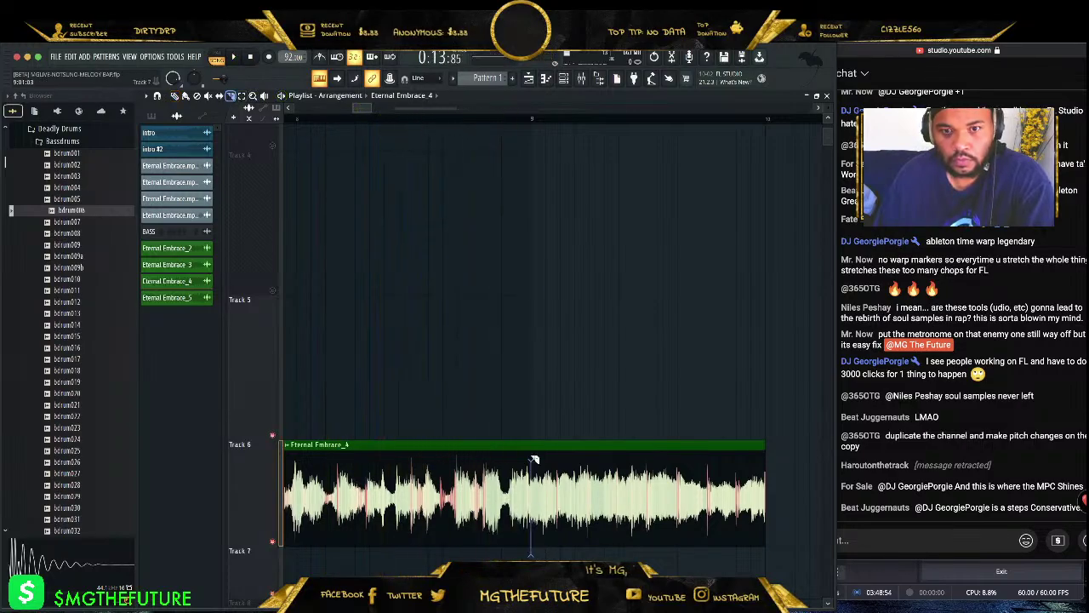
{"action": "right_click", "coordinate": [659, 483]}
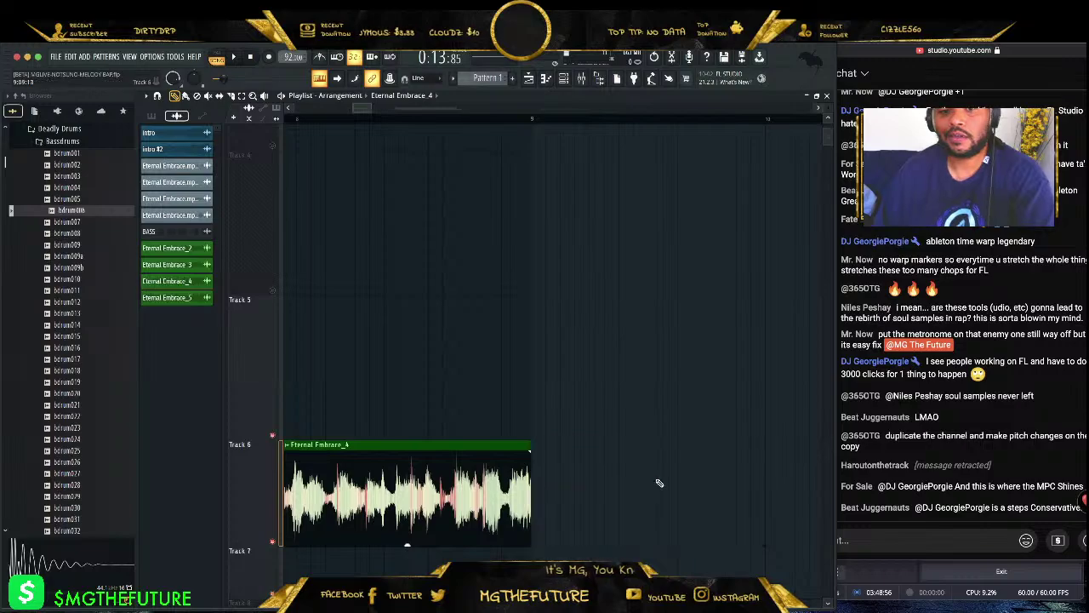
- Move the Eternal Embrace_2, Eternal Embrace_3 and Eternal Embrace_4 clips to Track 5, starting at bar 5 and ending against the stems at bar 13
{"action": "scroll", "coordinate": [466, 460], "scroll_direction": "down", "scroll_amount": 5}
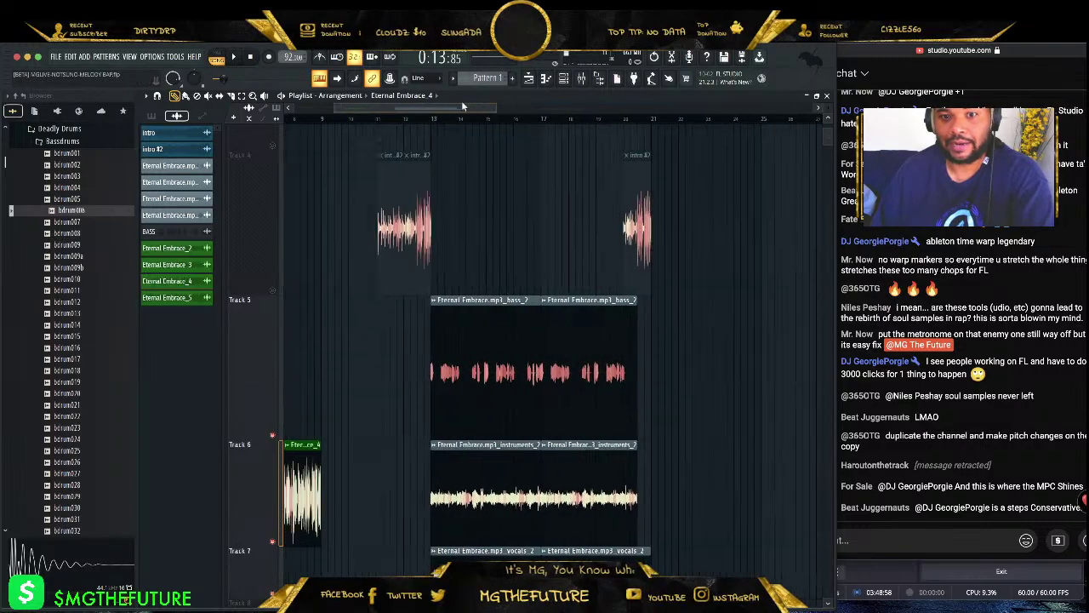
{"action": "left_click_drag", "start_coordinate": [465, 460], "coordinate": [469, 312]}
{"action": "left_click_drag", "start_coordinate": [347, 318], "coordinate": [431, 322]}
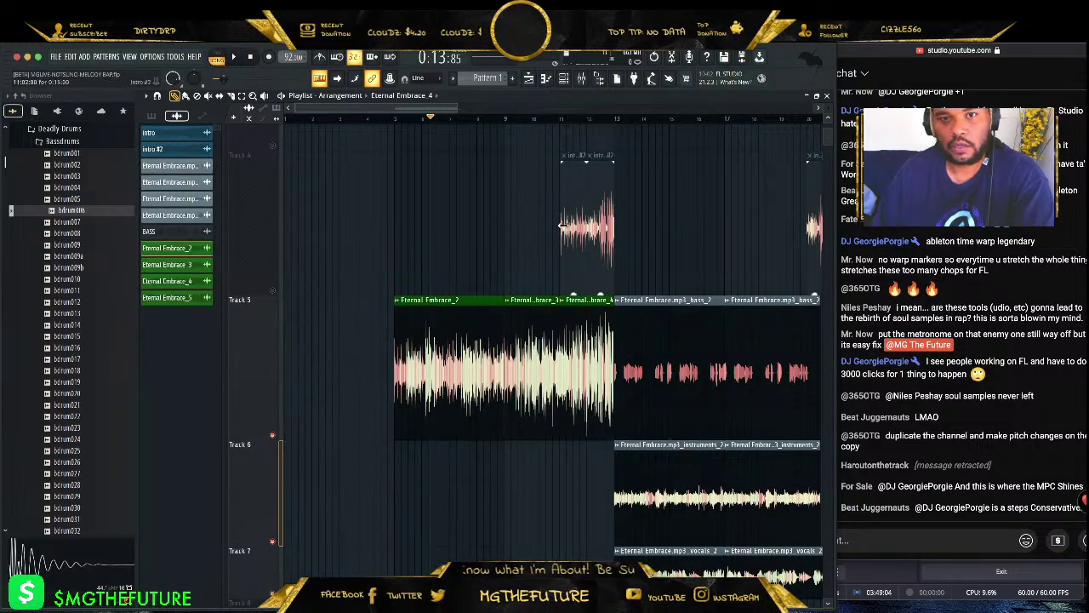
- Trim the start of the intro #2 section on Track 4 so only a short piece leads into bar 13
{"action": "left_click_drag", "start_coordinate": [559, 225], "coordinate": [592, 228]}
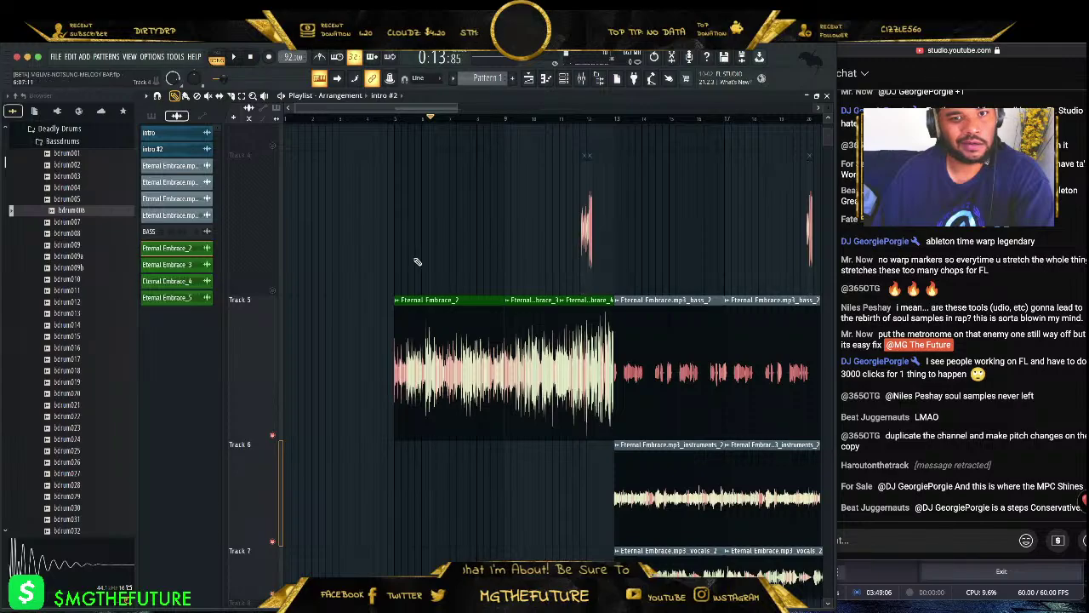
{"action": "key", "text": "ctrl+z"}
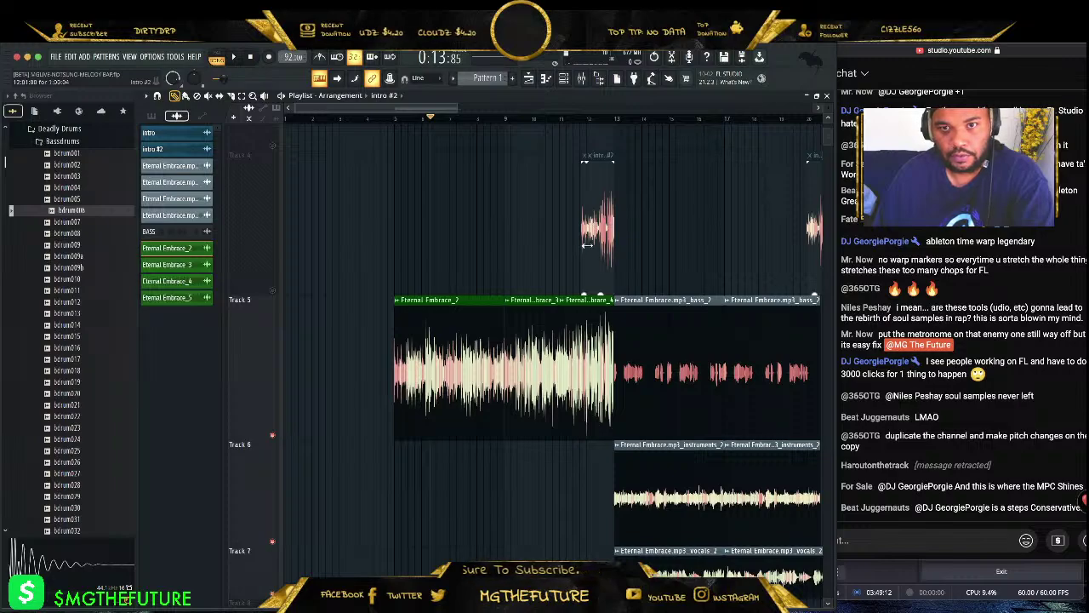
{"action": "left_click_drag", "start_coordinate": [453, 108], "coordinate": [434, 108]}
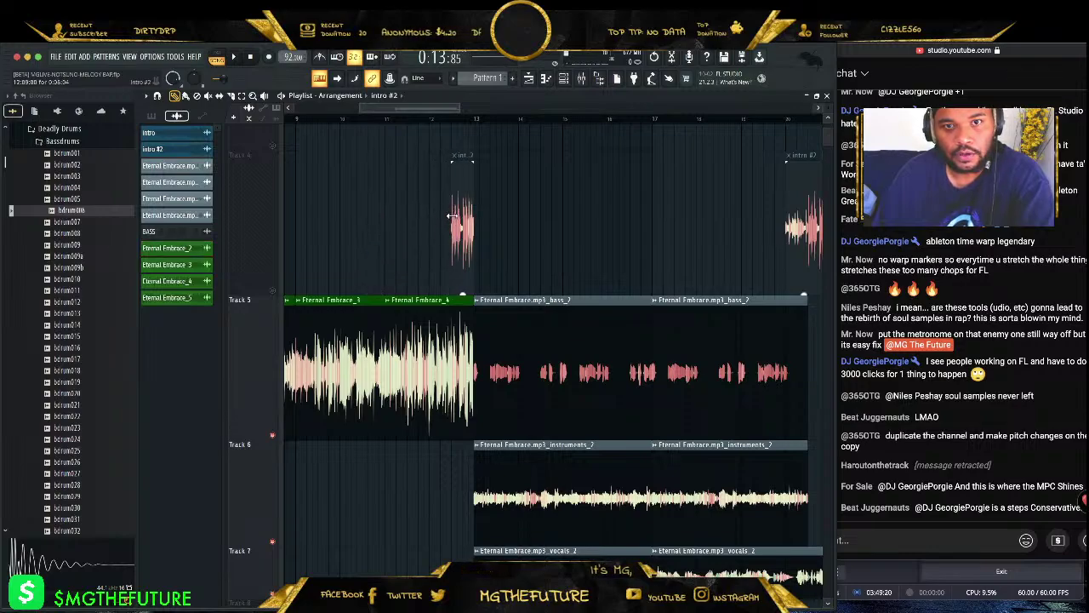
- Unmute Track 4, audition the transition into bar 13, and delete the intro #2 clip just before that bar
{"action": "left_click", "coordinate": [272, 285]}
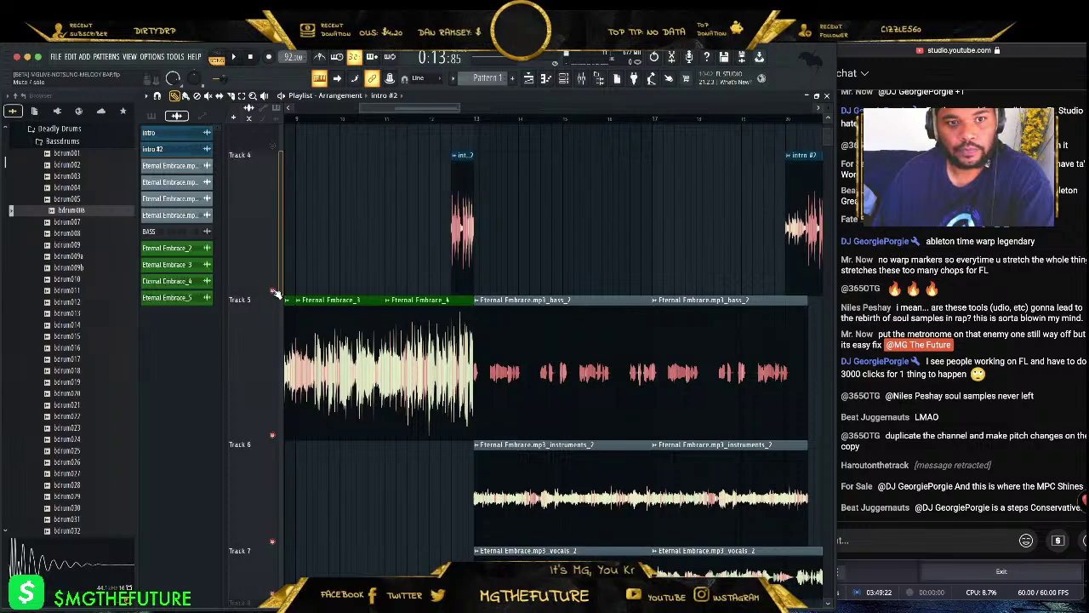
{"action": "key", "text": "space"}
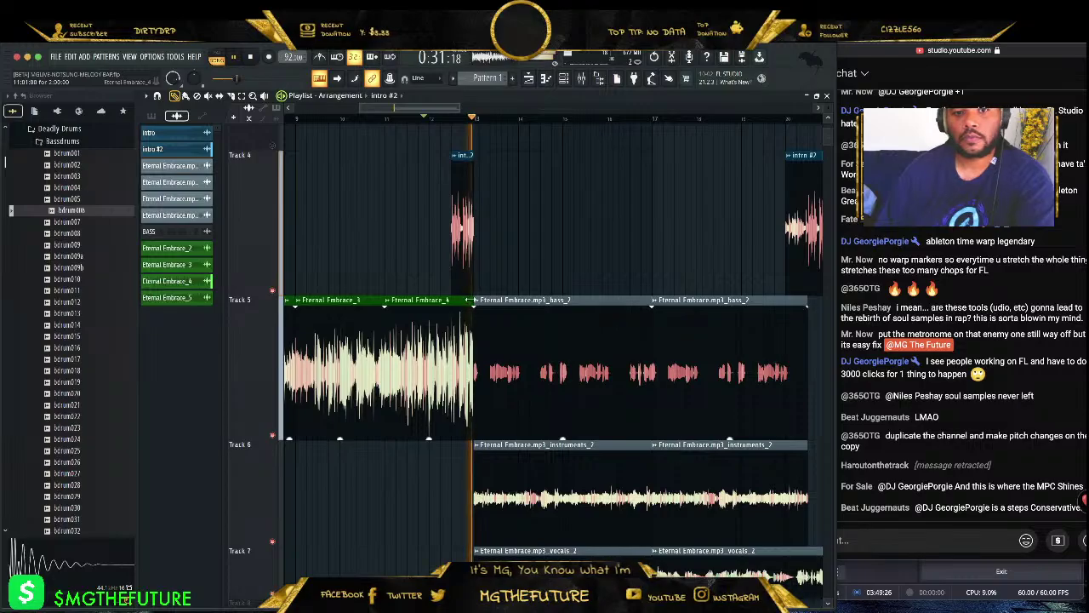
{"action": "scroll", "coordinate": [553, 196], "scroll_direction": "left", "scroll_amount": 5}
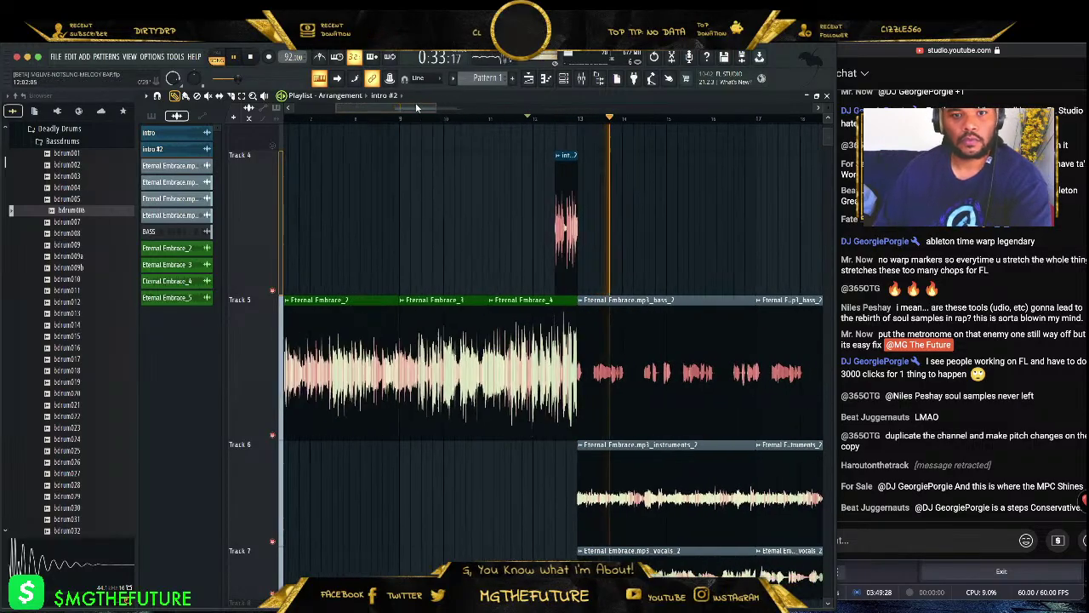
{"action": "right_click", "coordinate": [688, 228]}
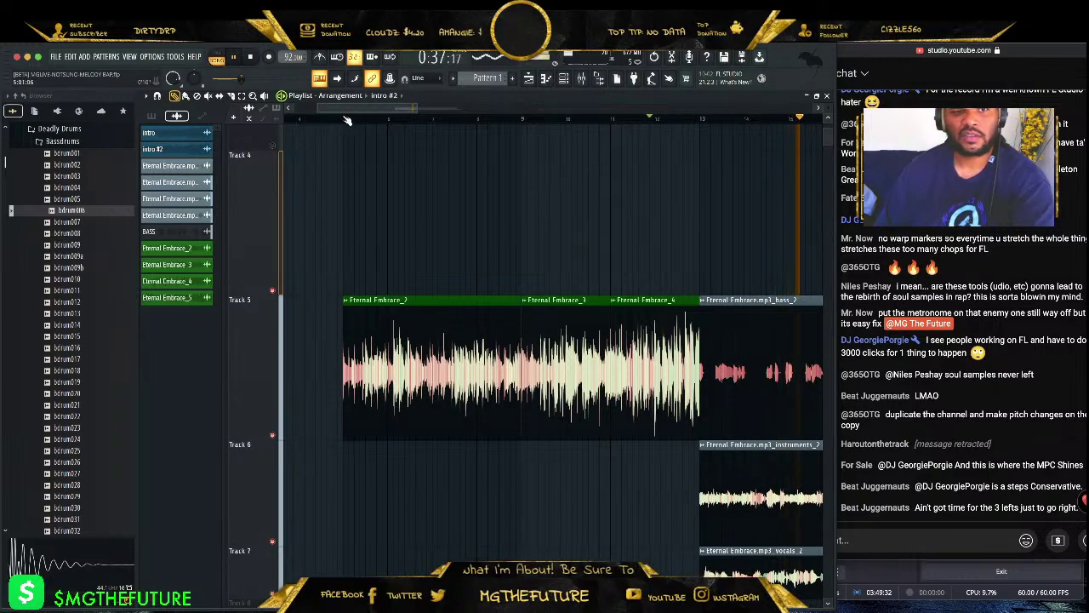
- Route the Eternal Embrace_2 through Eternal Embrace_5 channels to mixer track 12, Eternal Embrace.mp3_vocals_2, and return to the playlist
{"action": "left_click", "coordinate": [549, 78]}
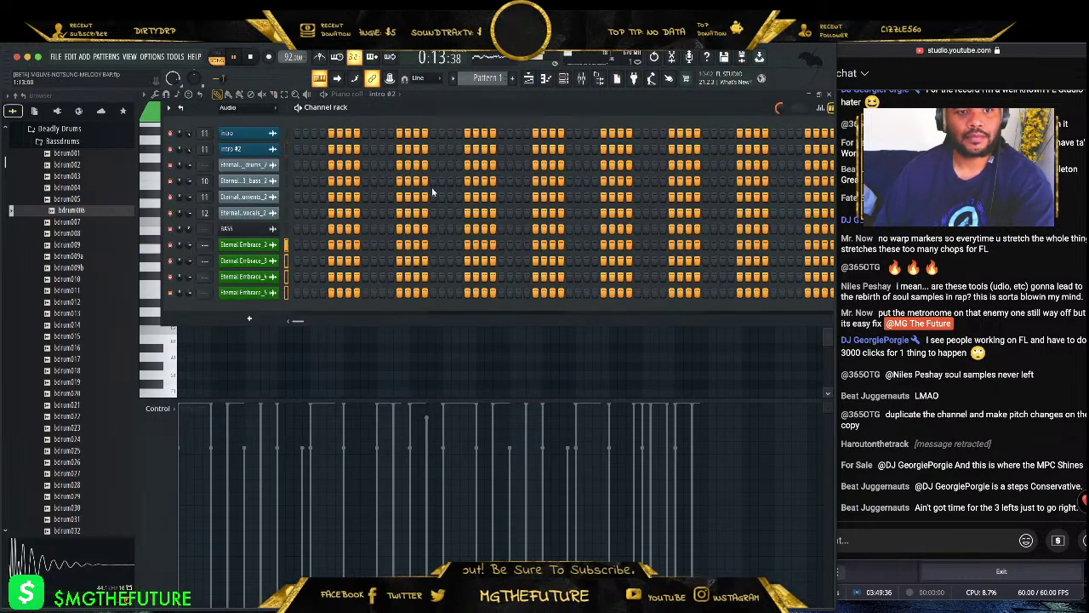
{"action": "left_click", "coordinate": [582, 78]}
{"action": "right_click", "coordinate": [479, 305]}
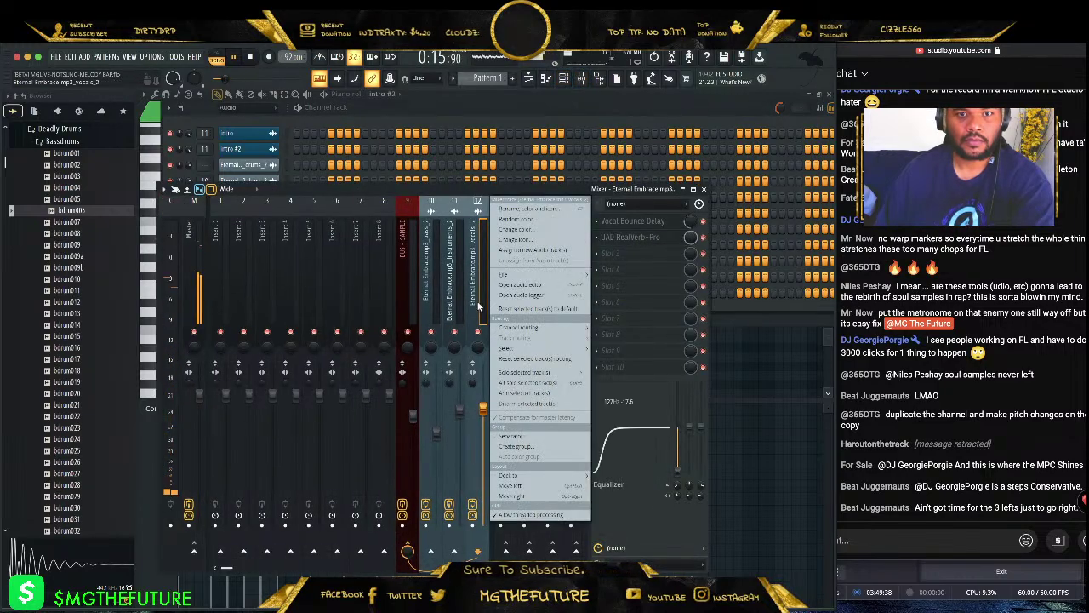
{"action": "left_click", "coordinate": [610, 336]}
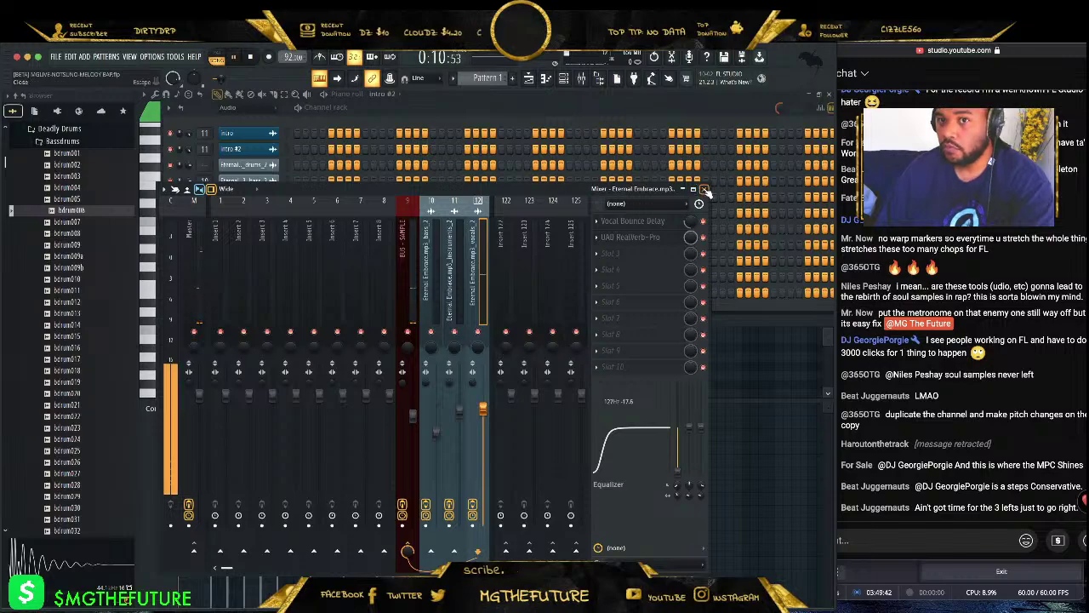
{"action": "left_click", "coordinate": [705, 188]}
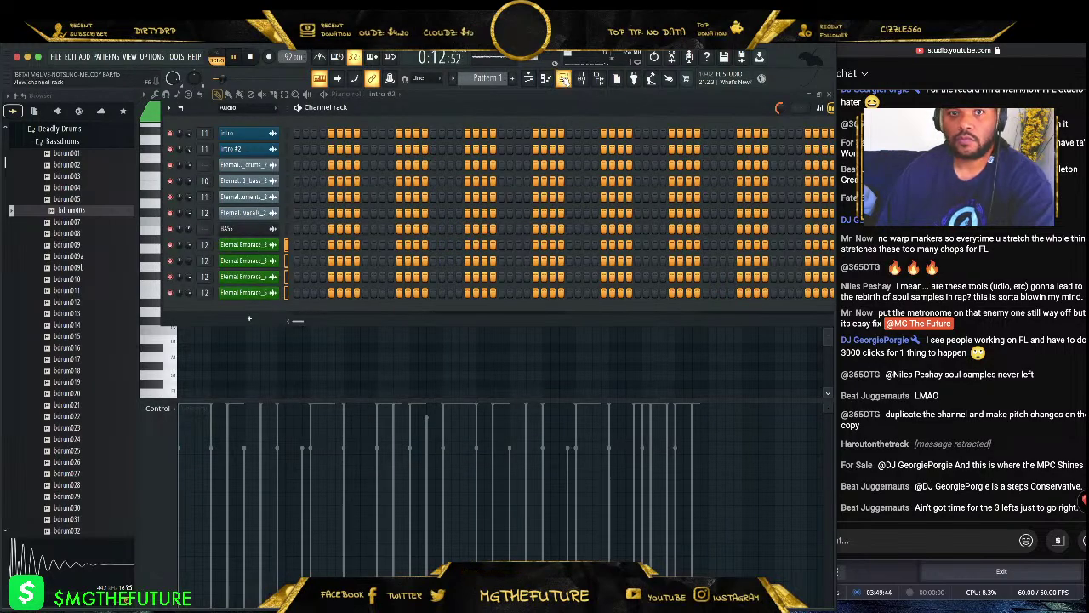
{"action": "left_click", "coordinate": [563, 78]}
{"action": "left_click", "coordinate": [830, 94]}
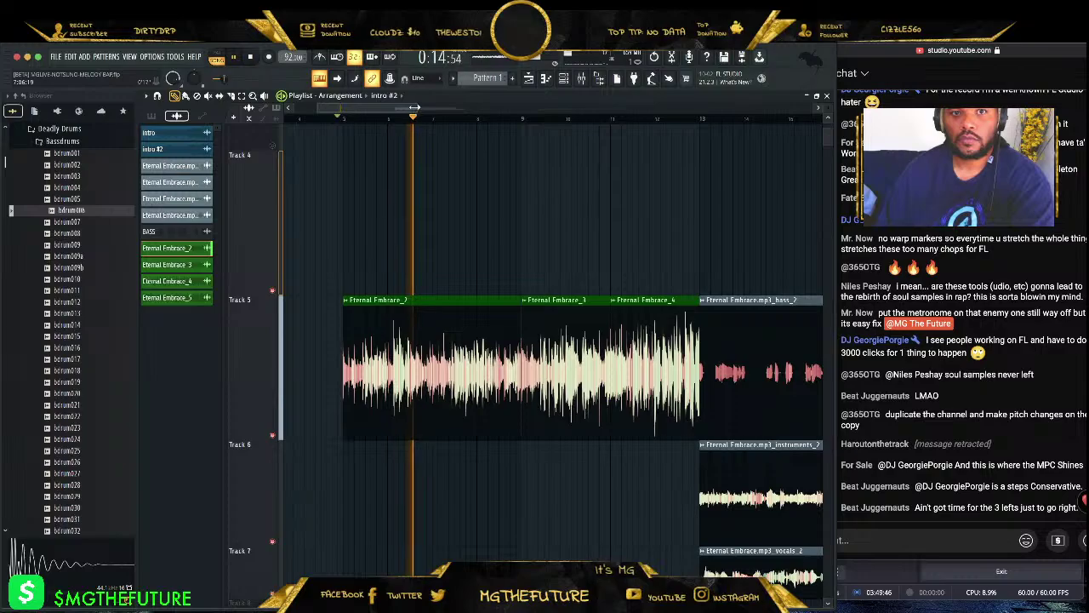
- Move the Eternal Embrace_5 clip from Track 7 up to Track 2, keeping it near bar 29
{"action": "scroll", "coordinate": [694, 136], "scroll_direction": "down", "scroll_amount": 3}
{"action": "scroll", "coordinate": [694, 136], "scroll_direction": "up", "scroll_amount": 4}
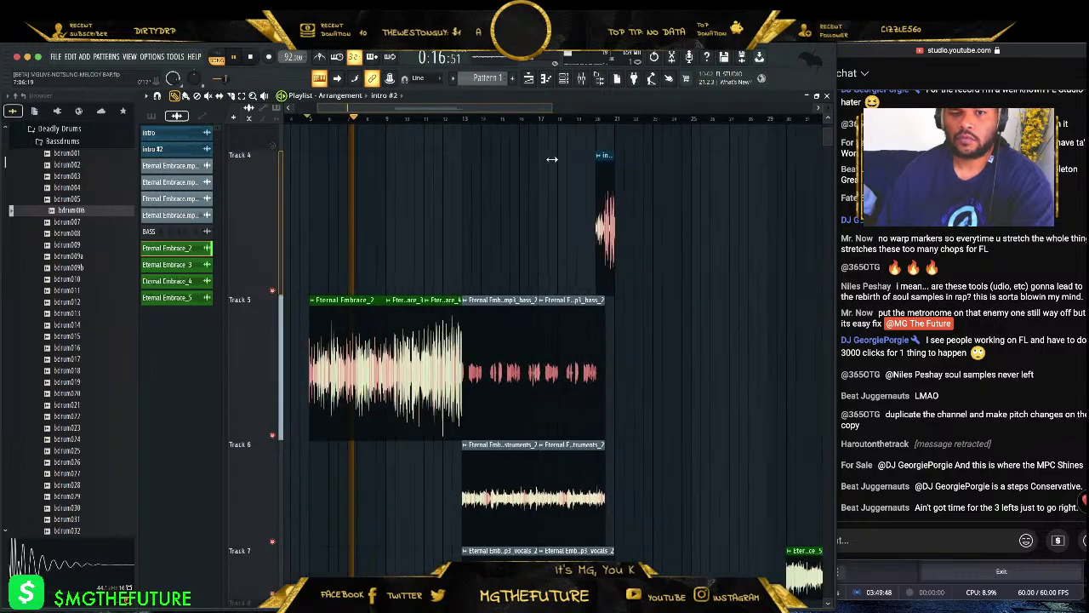
{"action": "scroll", "coordinate": [756, 232], "scroll_direction": "down", "scroll_amount": 3}
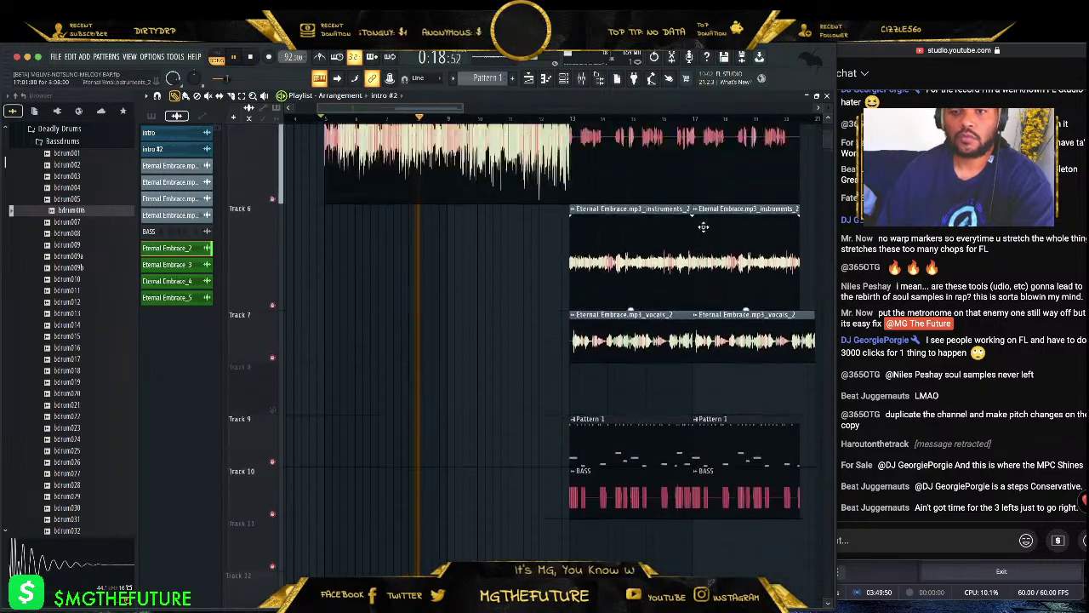
{"action": "left_click_drag", "start_coordinate": [460, 110], "coordinate": [577, 108]}
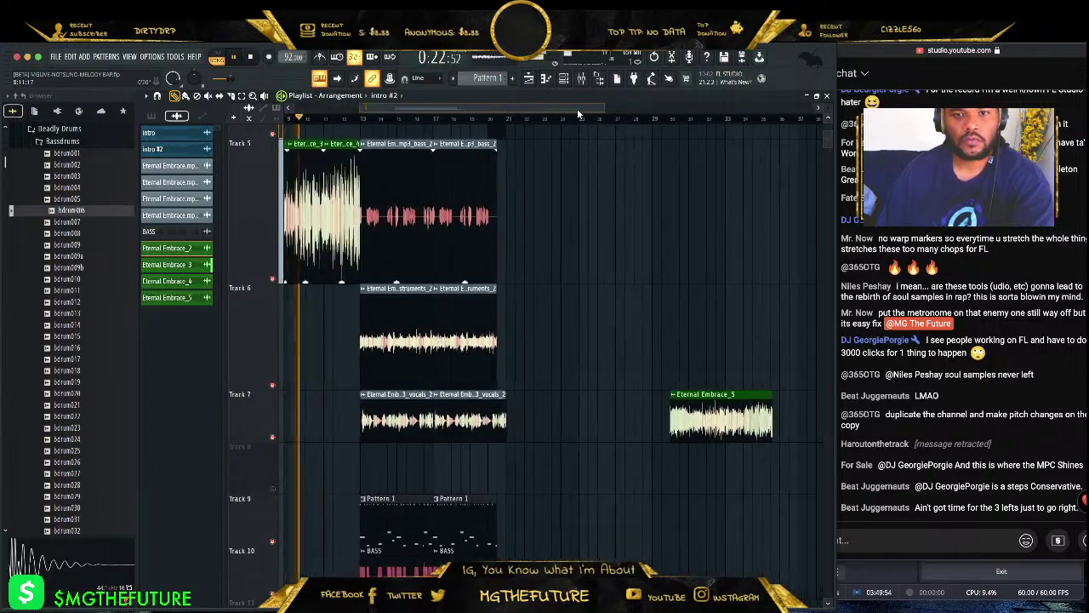
{"action": "scroll", "coordinate": [702, 339], "scroll_direction": "up", "scroll_amount": 3}
{"action": "scroll", "coordinate": [702, 339], "scroll_direction": "down", "scroll_amount": 5}
{"action": "scroll", "coordinate": [702, 339], "scroll_direction": "up", "scroll_amount": 5}
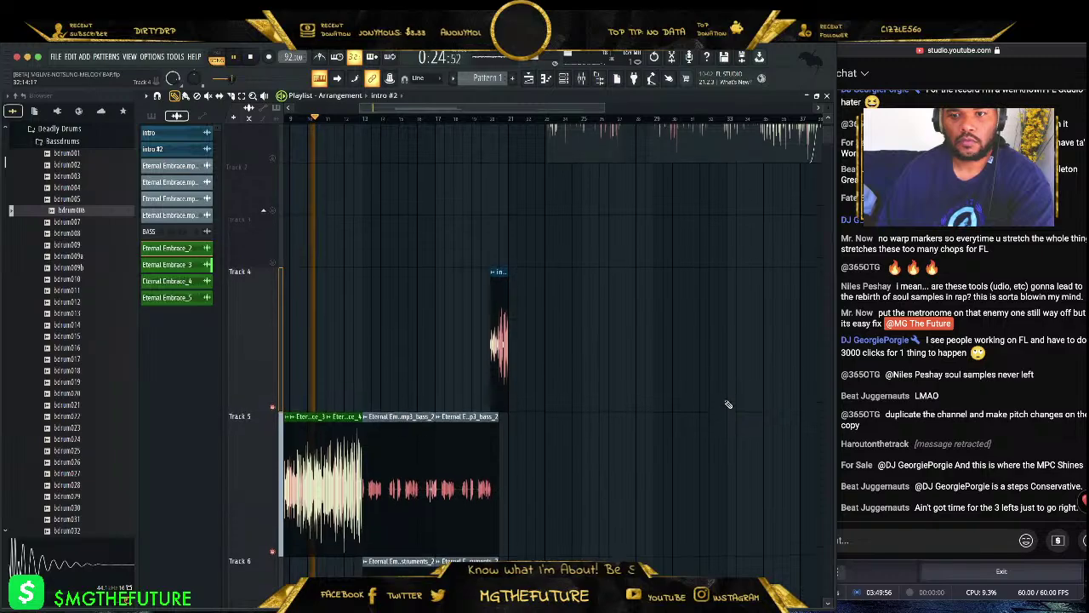
{"action": "left_click_drag", "start_coordinate": [715, 485], "coordinate": [698, 295]}
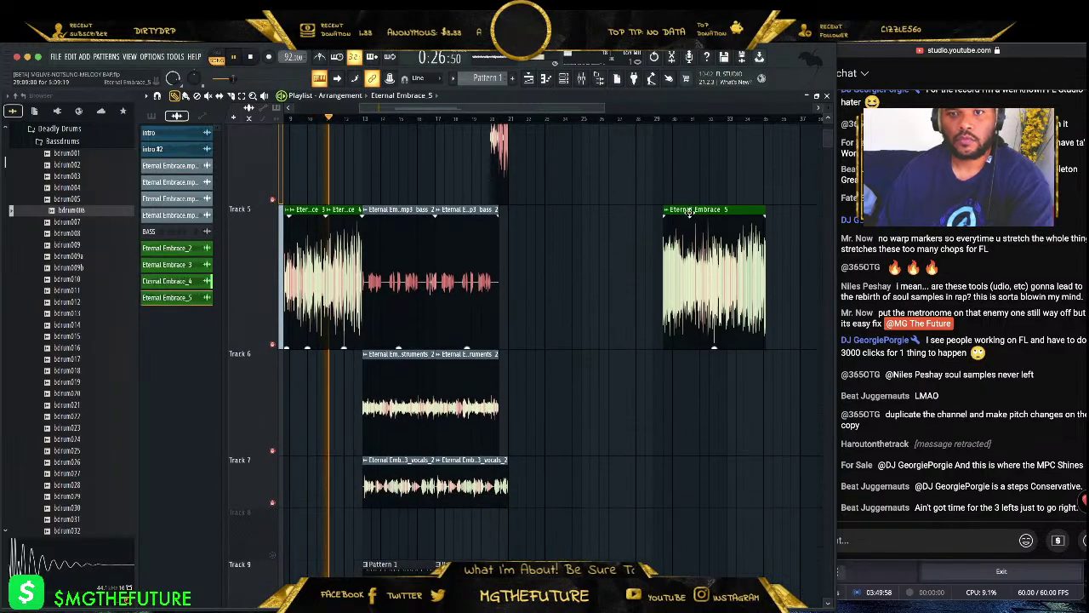
{"action": "scroll", "coordinate": [707, 357], "scroll_direction": "up", "scroll_amount": 6}
{"action": "left_click_drag", "start_coordinate": [711, 491], "coordinate": [700, 277]}
{"action": "scroll", "coordinate": [562, 385], "scroll_direction": "down", "scroll_amount": 7}
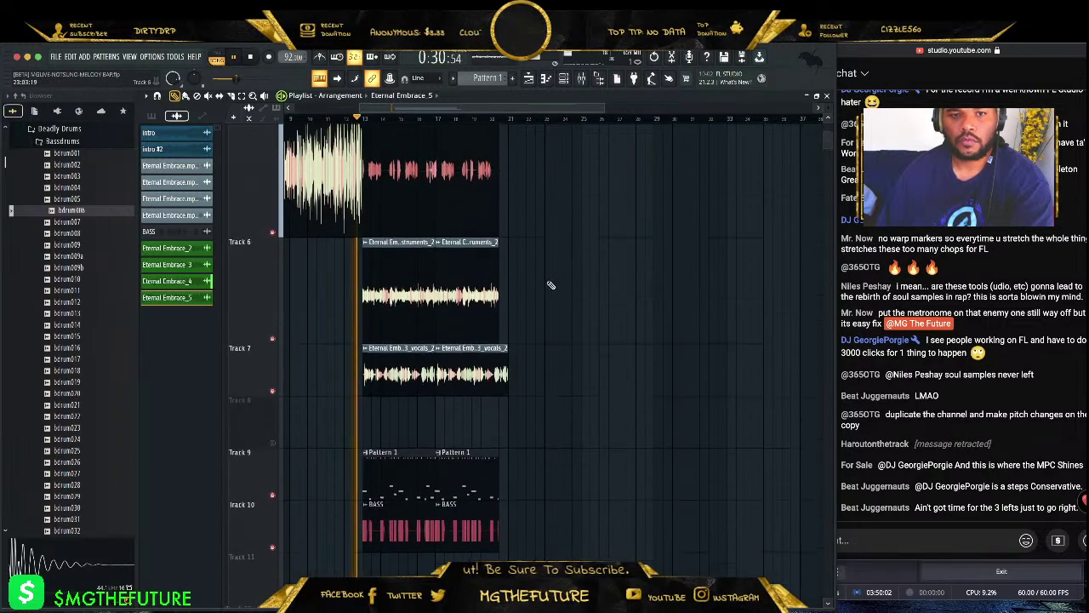
- Duplicate the clips on Tracks 4 to 10 spanning bars 13 to 20 so the copy starts at bar 21
{"action": "left_click_drag", "start_coordinate": [603, 107], "coordinate": [554, 103]}
{"action": "scroll", "coordinate": [627, 245], "scroll_direction": "up", "scroll_amount": 2}
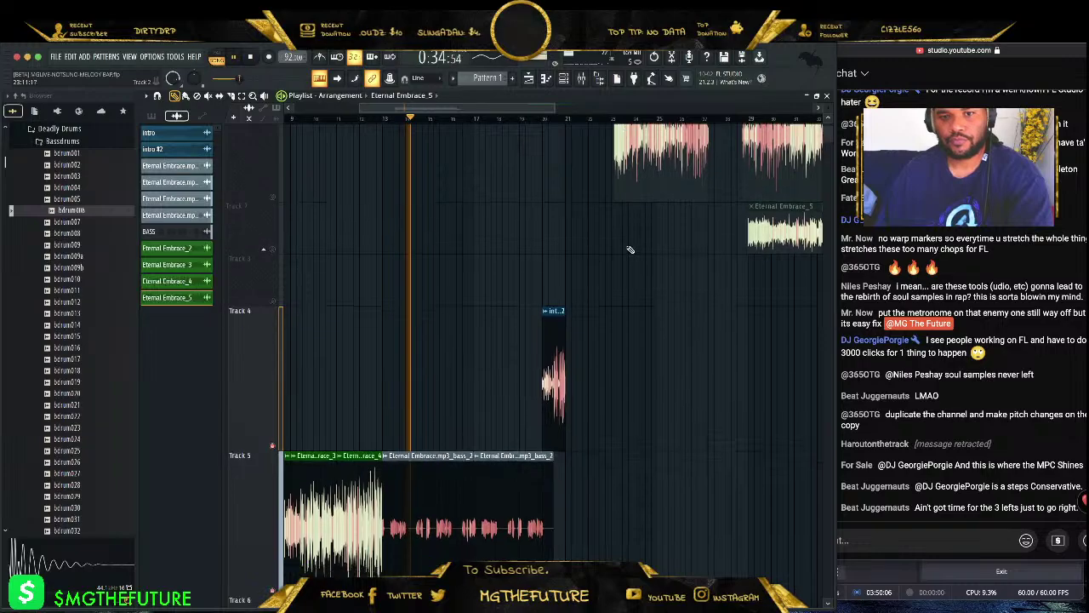
{"action": "scroll", "coordinate": [665, 226], "scroll_direction": "up", "scroll_amount": 5}
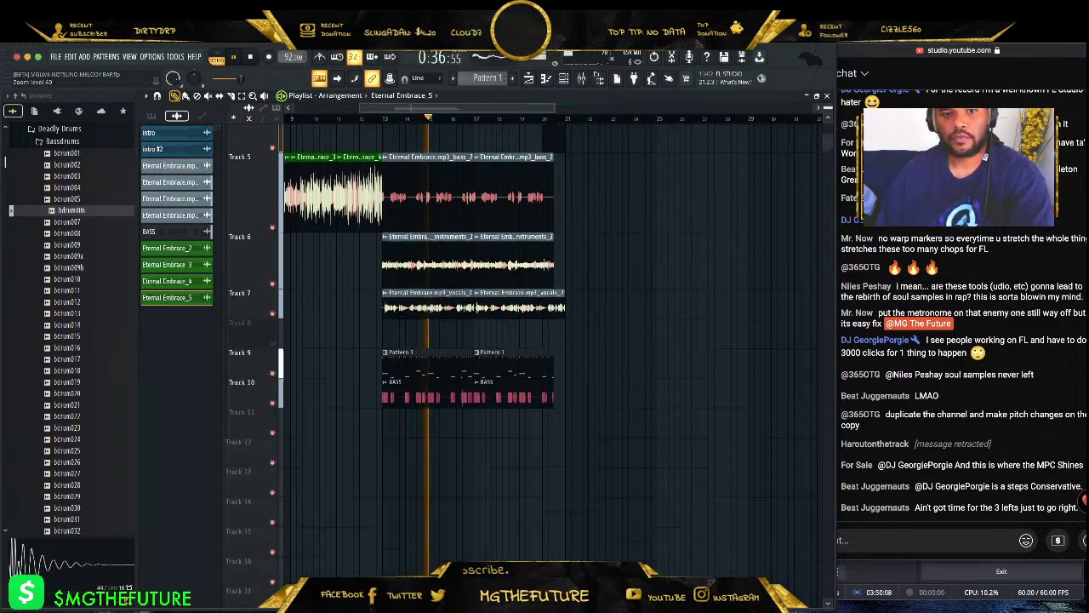
{"action": "scroll", "coordinate": [665, 226], "scroll_direction": "down", "scroll_amount": 2}
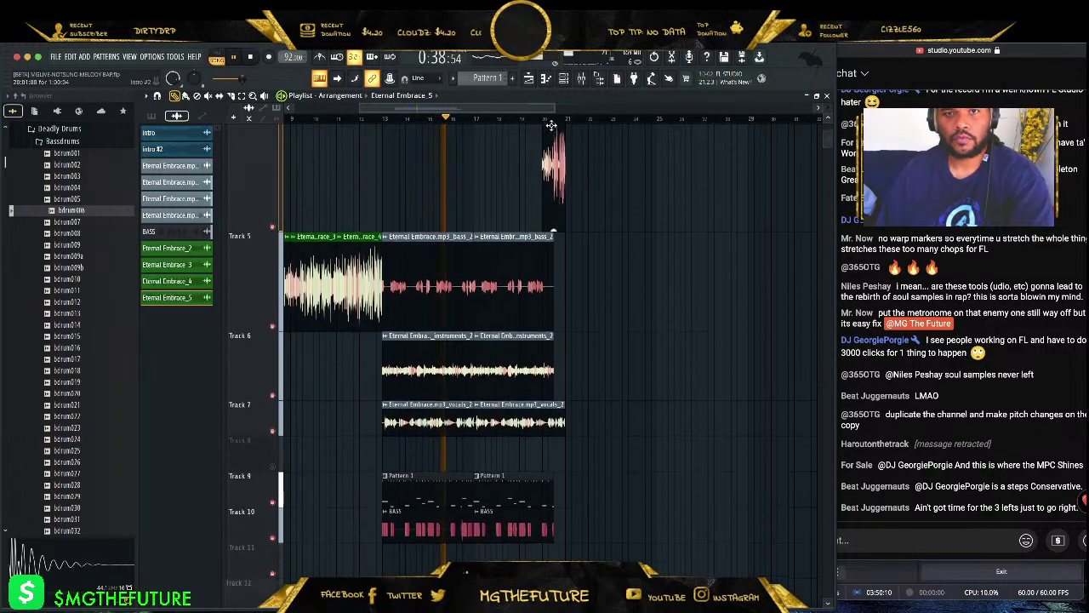
{"action": "mouse_move", "coordinate": [539, 103]}
{"action": "left_mouse_down"}
{"action": "mouse_move", "coordinate": [505, 109]}
{"action": "mouse_move", "coordinate": [519, 109]}
{"action": "left_mouse_up"}
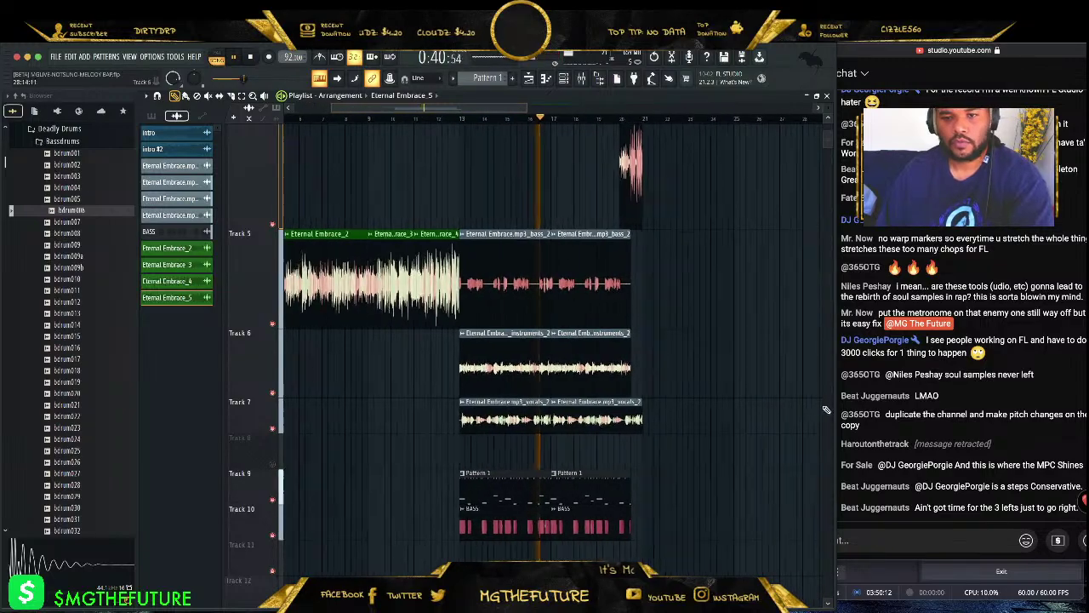
{"action": "left_click_drag", "start_coordinate": [676, 126], "coordinate": [487, 516]}
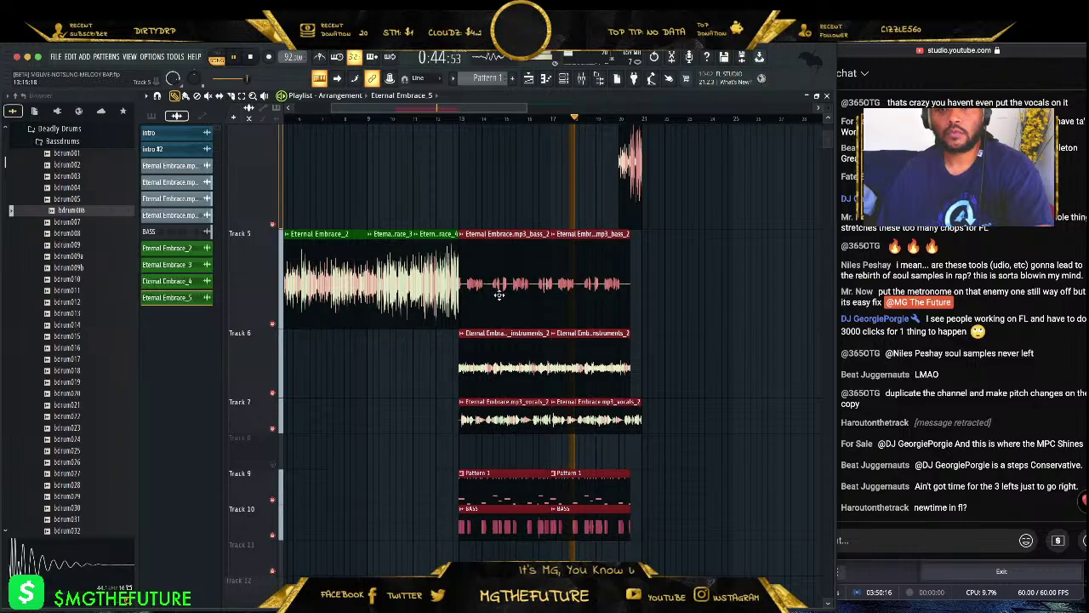
{"action": "key", "text": "ctrl+b"}
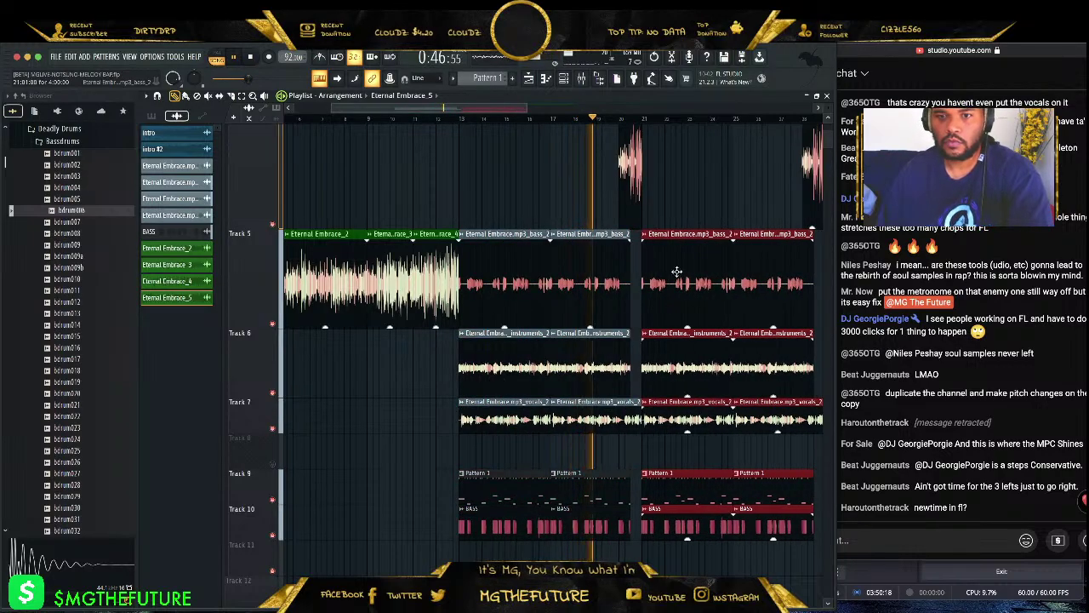
{"action": "left_click", "coordinate": [672, 286]}
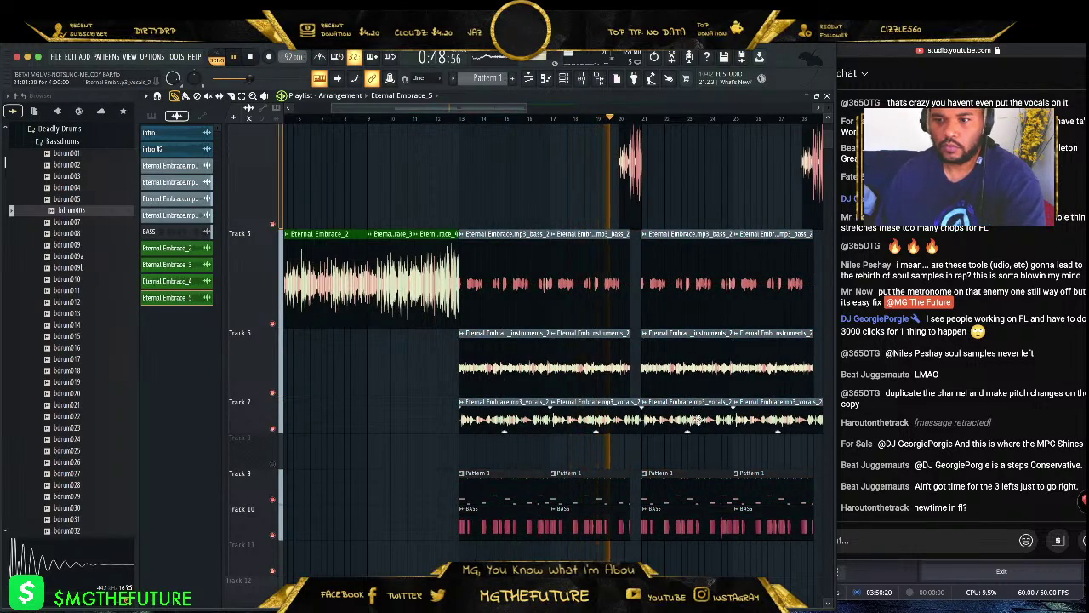
- Delete the two duplicated vocals clips on Track 7 from bar 21 onward
{"action": "right_click", "coordinate": [697, 433]}
{"action": "right_click", "coordinate": [775, 421]}
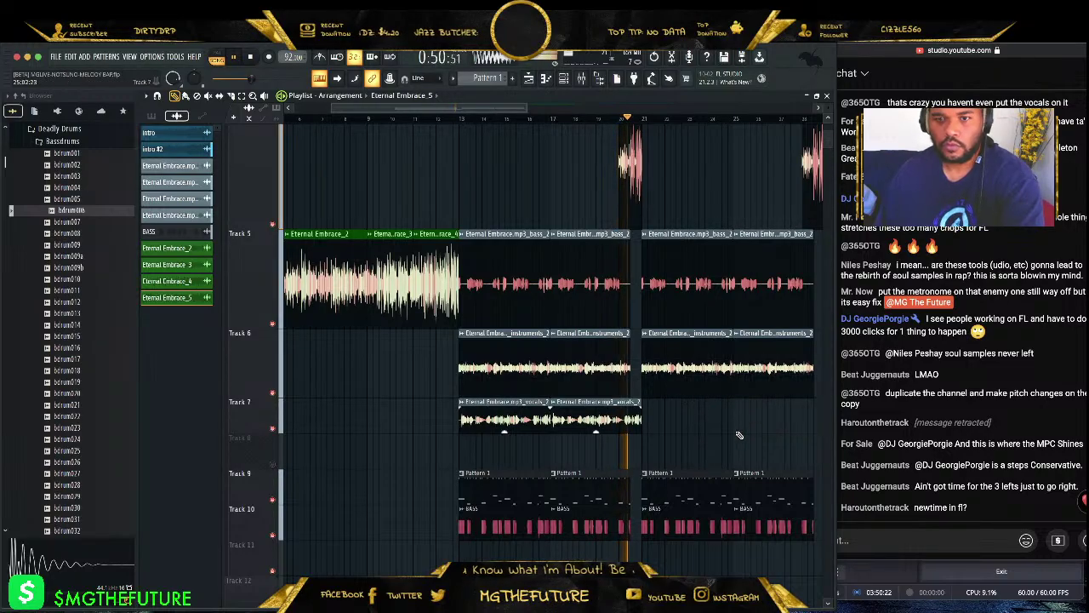
{"action": "left_click_drag", "start_coordinate": [494, 106], "coordinate": [681, 104]}
{"action": "scroll", "coordinate": [530, 148], "scroll_direction": "down", "scroll_amount": 2}
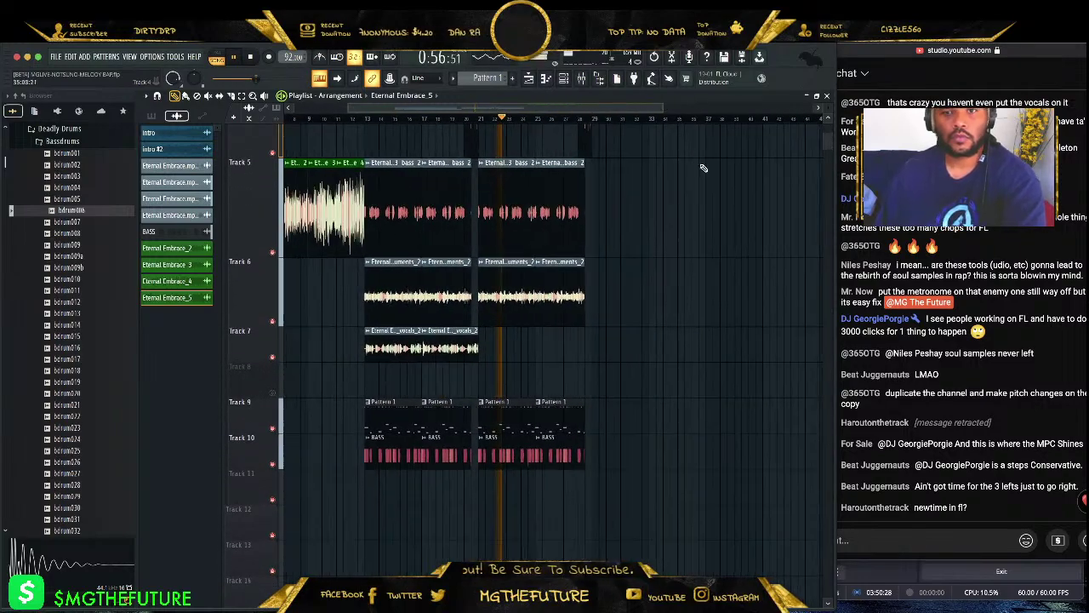
- Stop playback and import the DRAKE - DISSING 182 Dm audio file onto Track 12, starting at bar 1
{"action": "scroll", "coordinate": [670, 230], "scroll_direction": "up", "scroll_amount": 6}
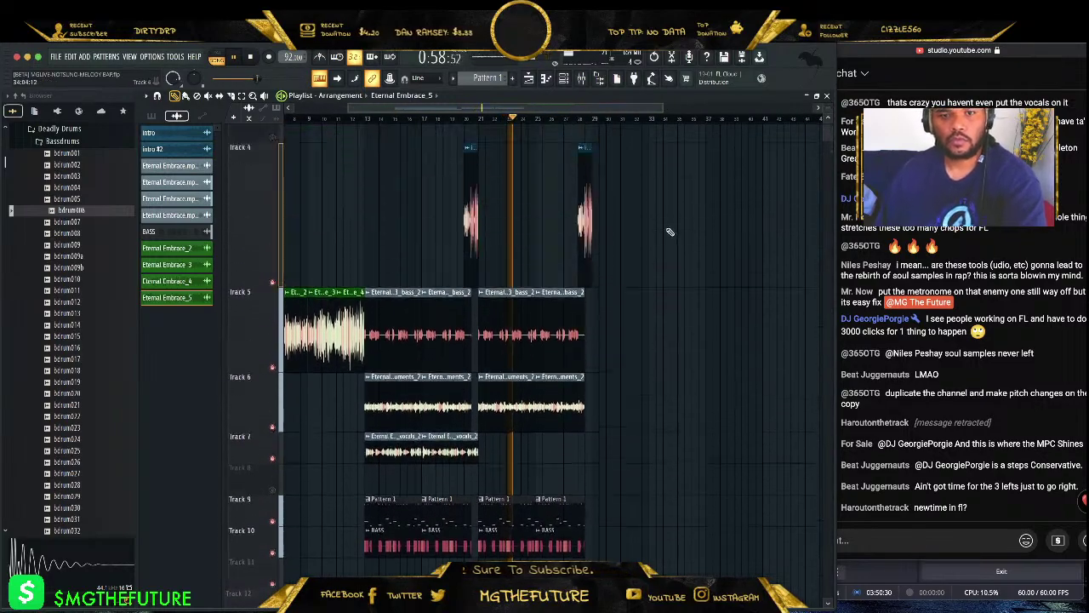
{"action": "scroll", "coordinate": [730, 360], "scroll_direction": "down", "scroll_amount": 2}
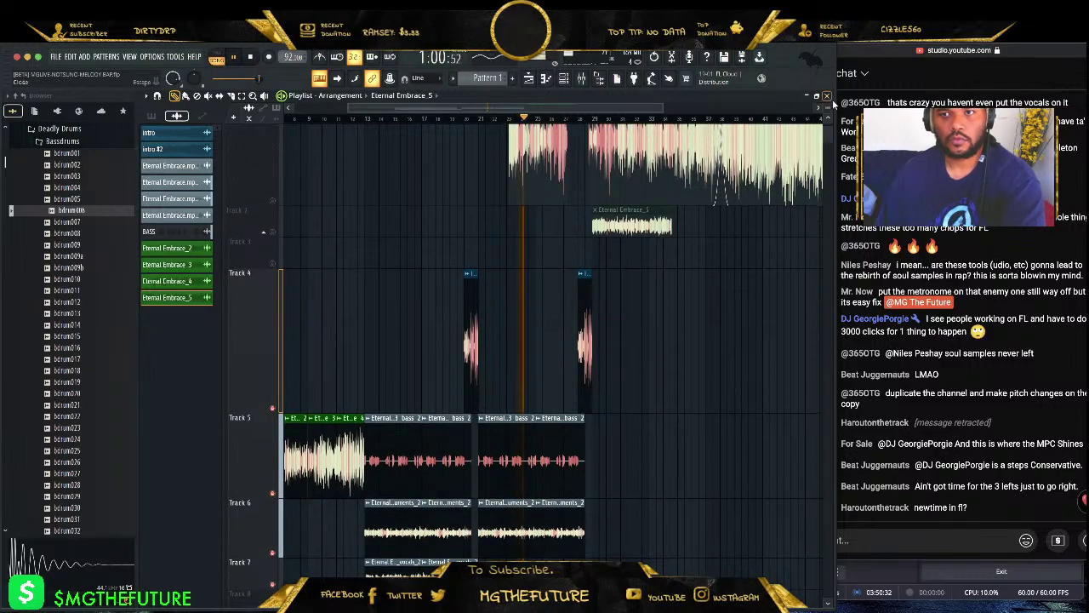
{"action": "scroll", "coordinate": [682, 330], "scroll_direction": "down", "scroll_amount": 5}
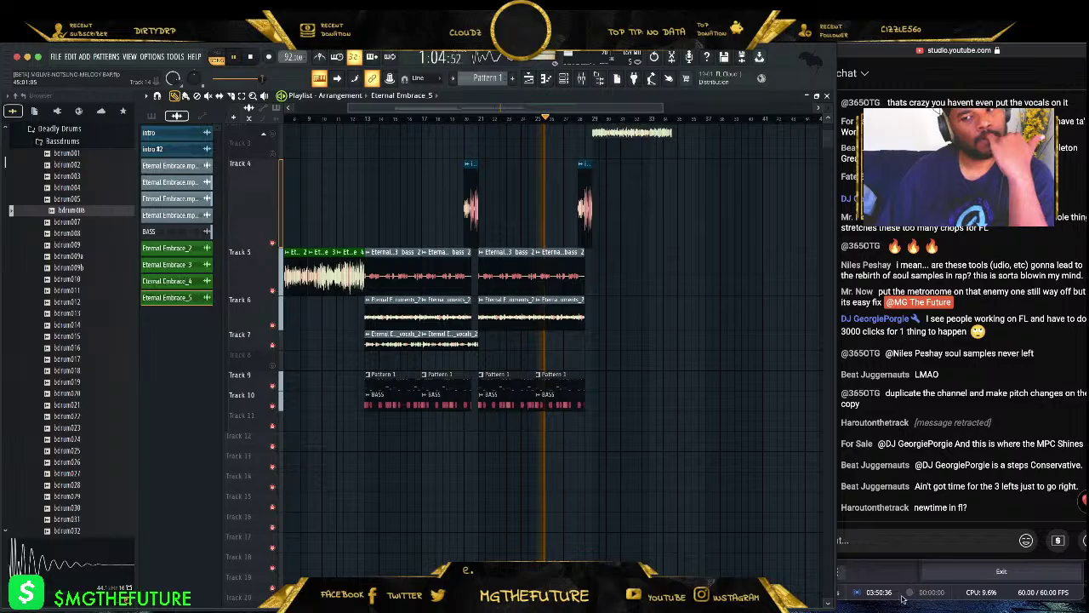
{"action": "left_click", "coordinate": [858, 606]}
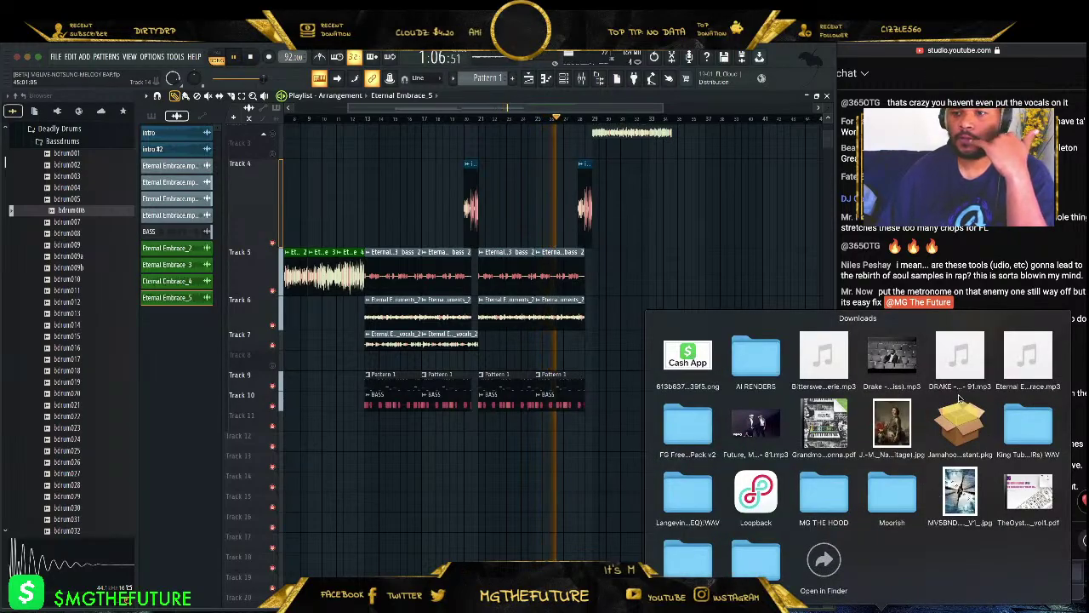
{"action": "left_click", "coordinate": [919, 53]}
{"action": "left_click_drag", "start_coordinate": [919, 53], "coordinate": [936, 175]}
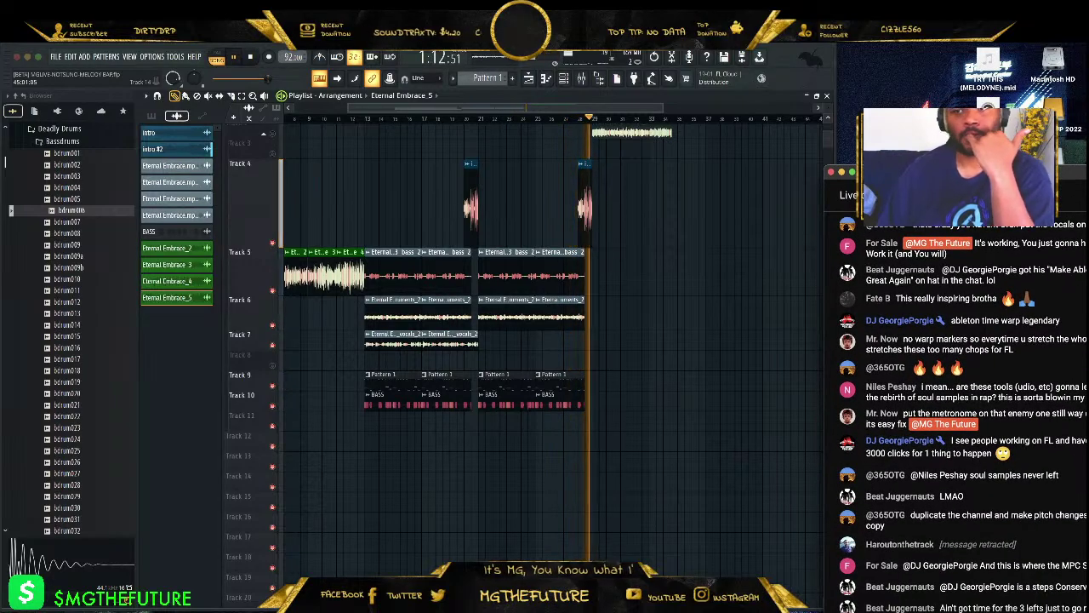
{"action": "left_click", "coordinate": [433, 95]}
{"action": "key", "text": "space"}
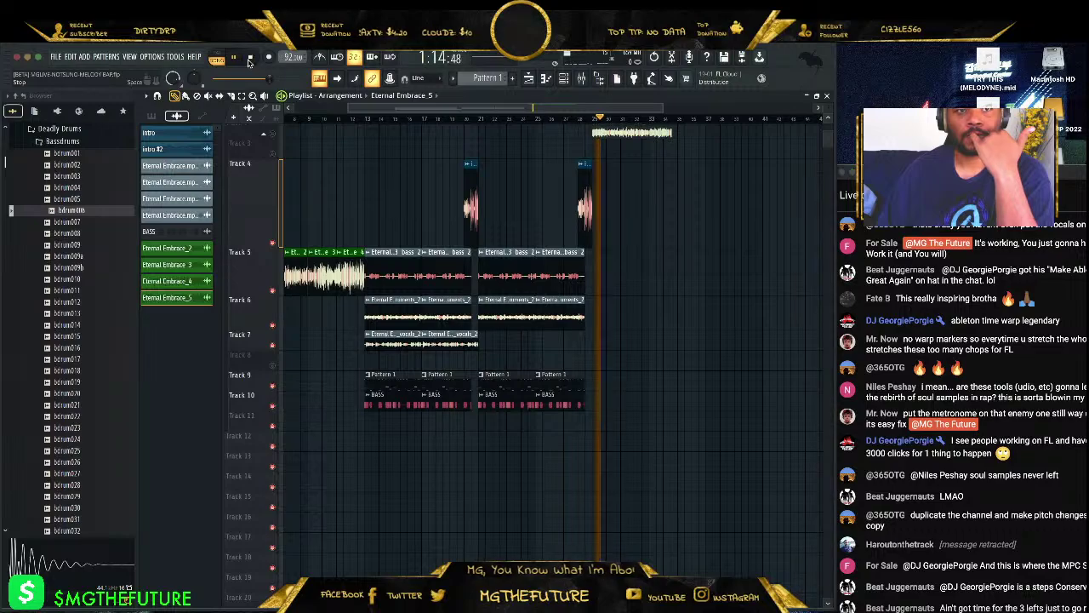
{"action": "left_click_drag", "start_coordinate": [562, 387], "coordinate": [332, 424]}
{"action": "left_click_drag", "start_coordinate": [413, 439], "coordinate": [316, 455]}
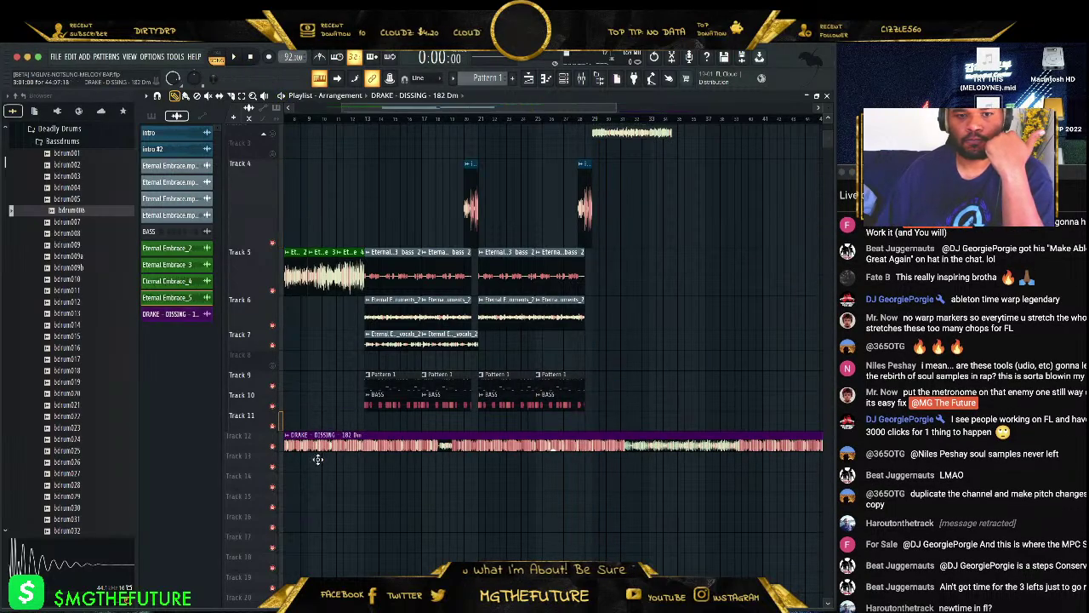
{"action": "left_click_drag", "start_coordinate": [510, 106], "coordinate": [446, 106]}
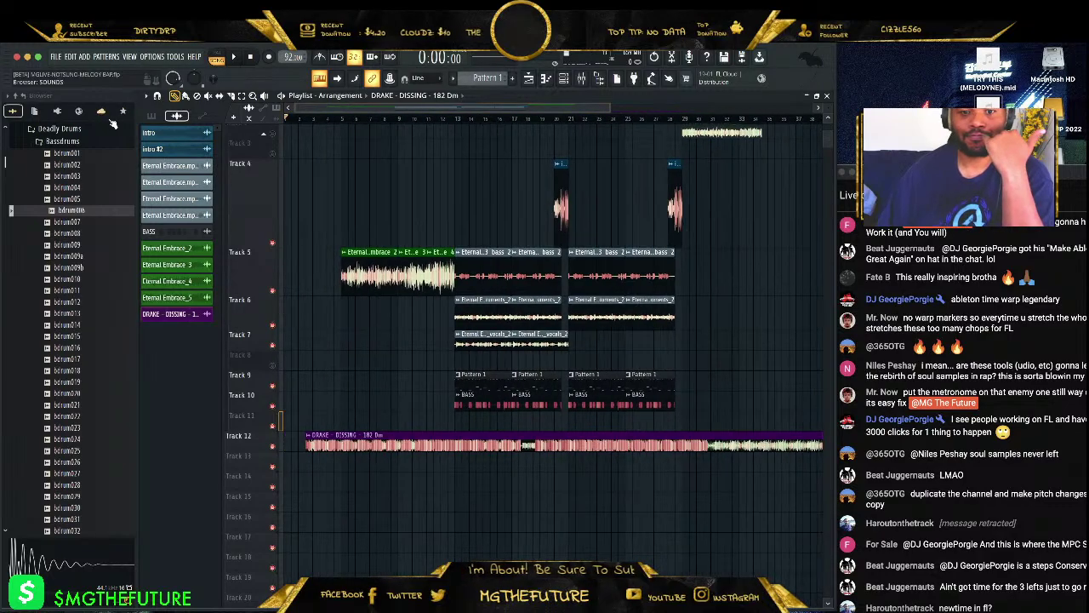
{"action": "left_click_drag", "start_coordinate": [332, 439], "coordinate": [310, 439]}
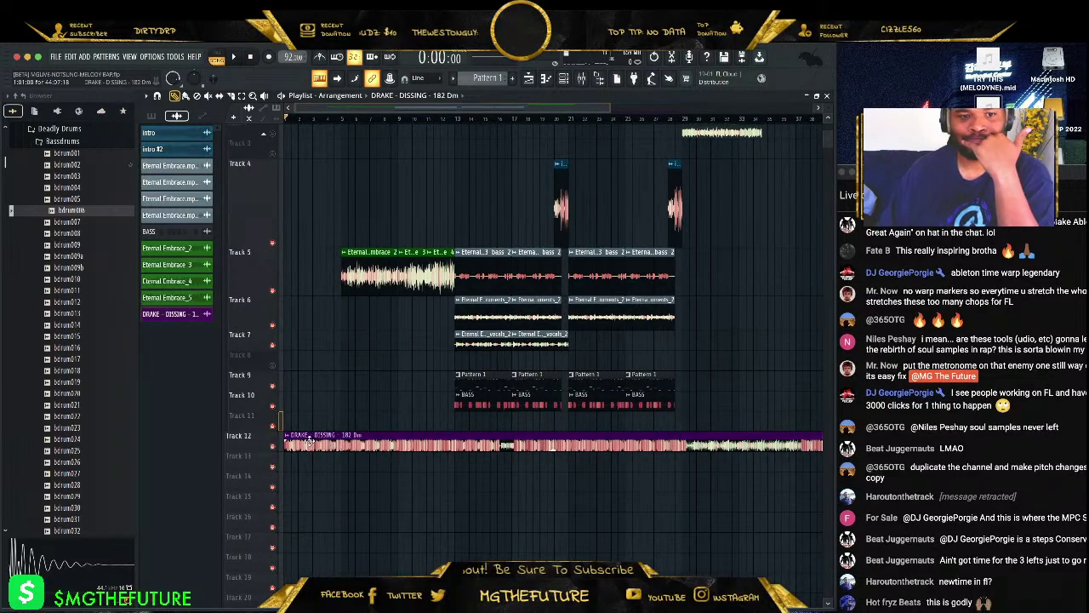
- Extract only the vocals stem from the DRAKE - DISSING 182 Dm clip
{"action": "left_click", "coordinate": [288, 439]}
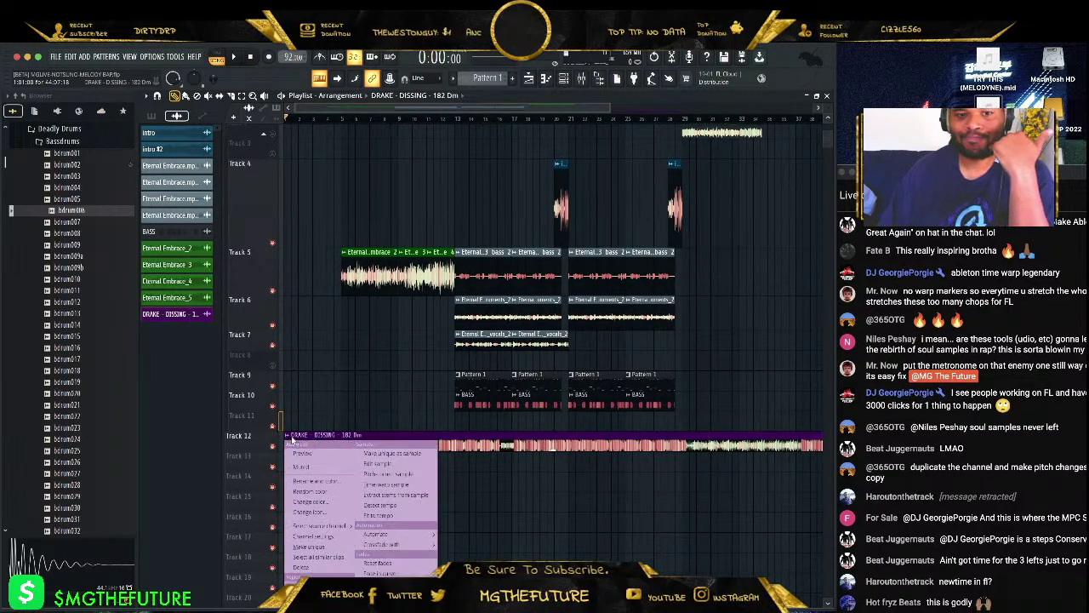
{"action": "left_click", "coordinate": [419, 497]}
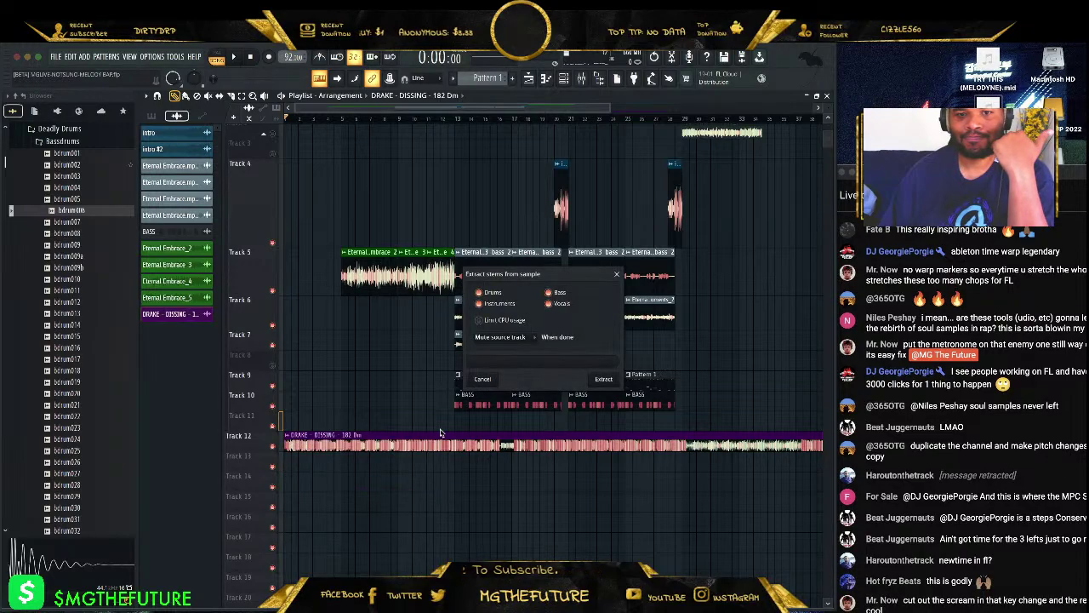
{"action": "left_click", "coordinate": [606, 378]}
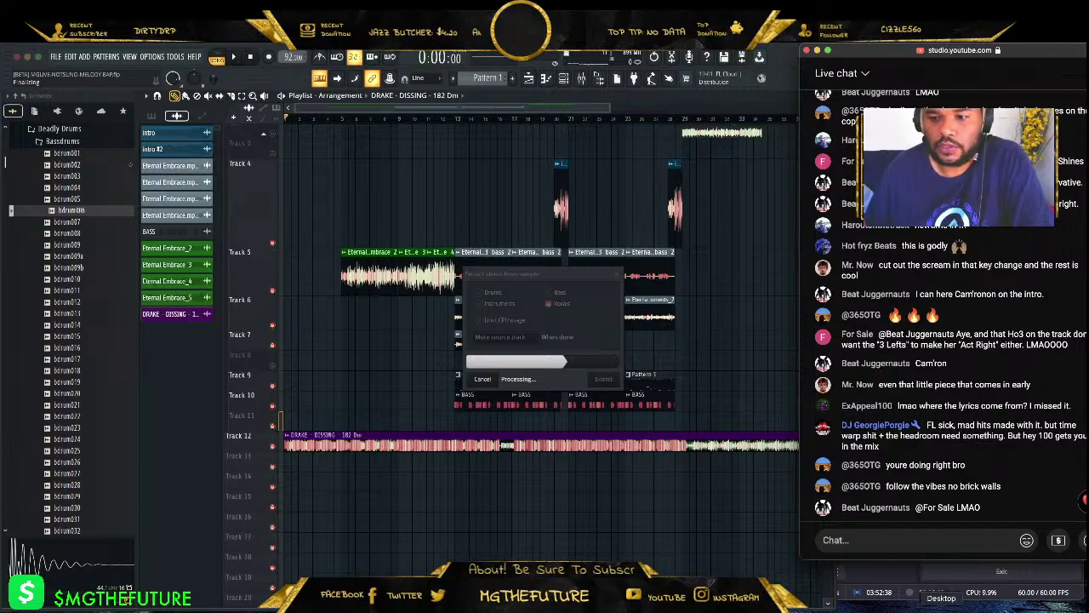
- Switch to Udio in the web browser and open the Eternal Embrace song page from My Creations
{"action": "key", "text": "super+Tab"}
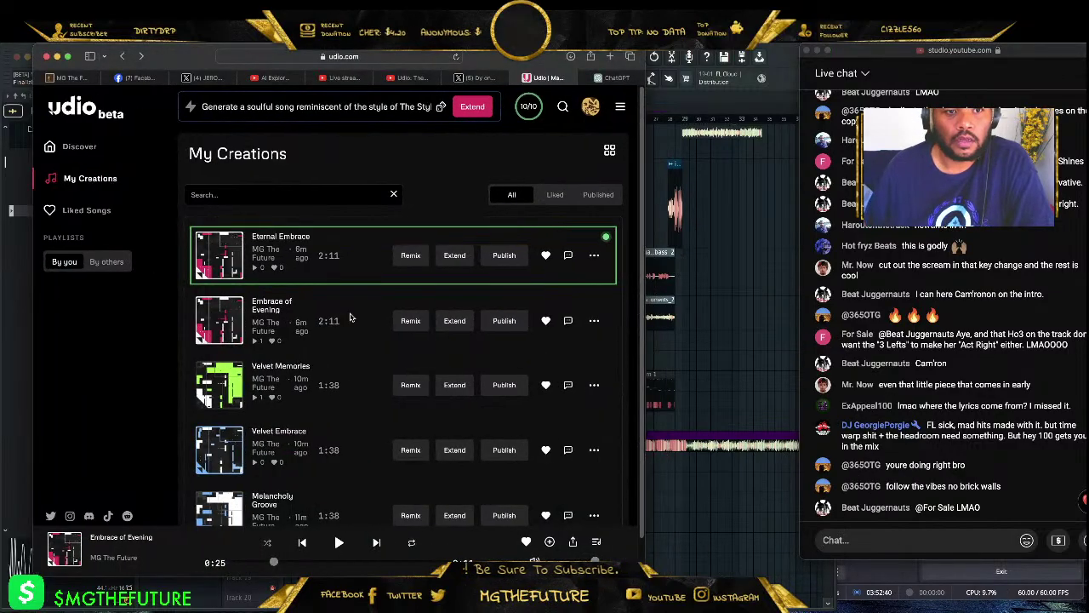
{"action": "left_click", "coordinate": [287, 237]}
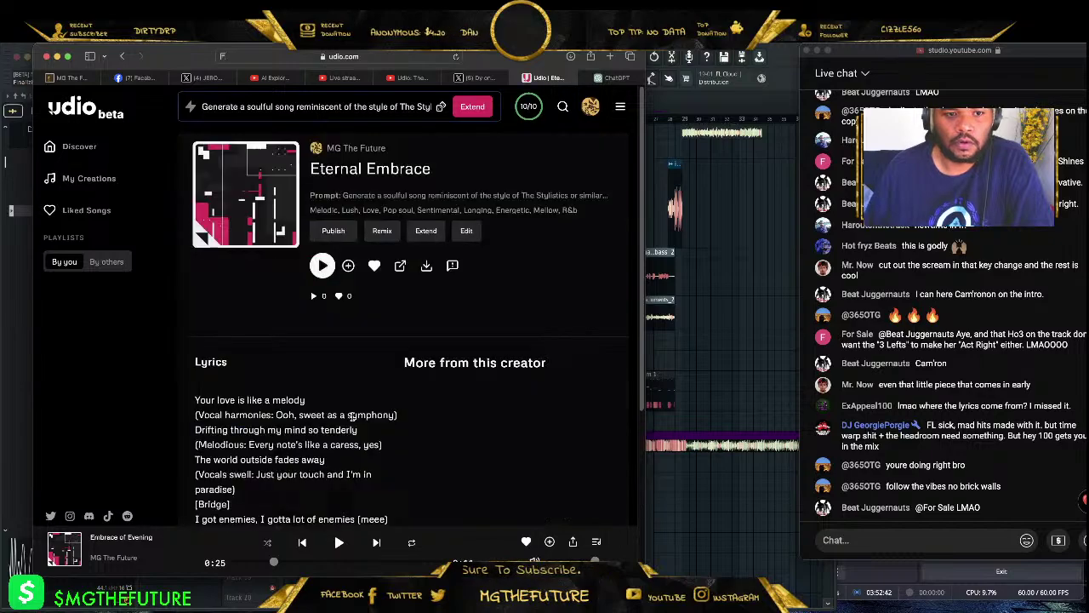
{"action": "scroll", "coordinate": [351, 416], "scroll_direction": "down", "scroll_amount": 3}
{"action": "scroll", "coordinate": [307, 362], "scroll_direction": "up", "scroll_amount": 3}
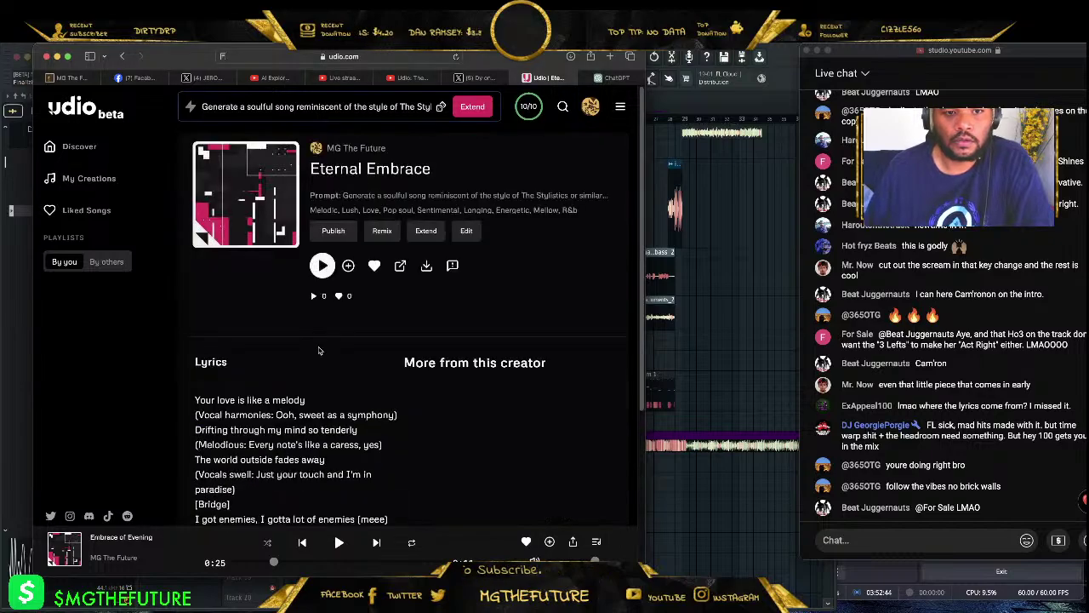
- Play Embrace of Evening from about 0:50 and read along with the bridge section of the Eternal Embrace lyrics
{"action": "left_click", "coordinate": [339, 542]}
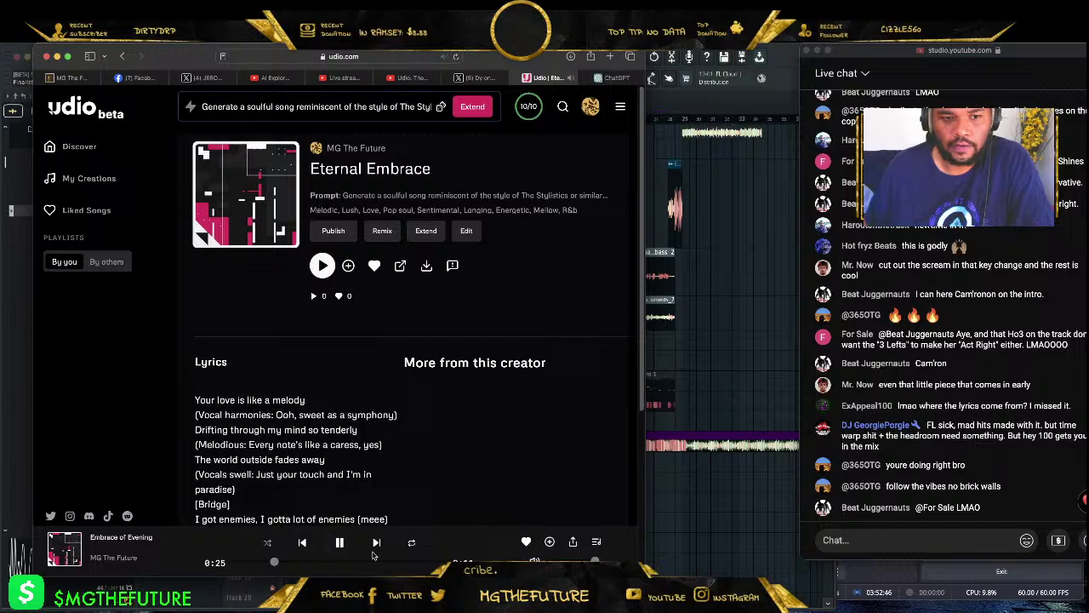
{"action": "left_click", "coordinate": [318, 563]}
{"action": "scroll", "coordinate": [347, 414], "scroll_direction": "down", "scroll_amount": 1}
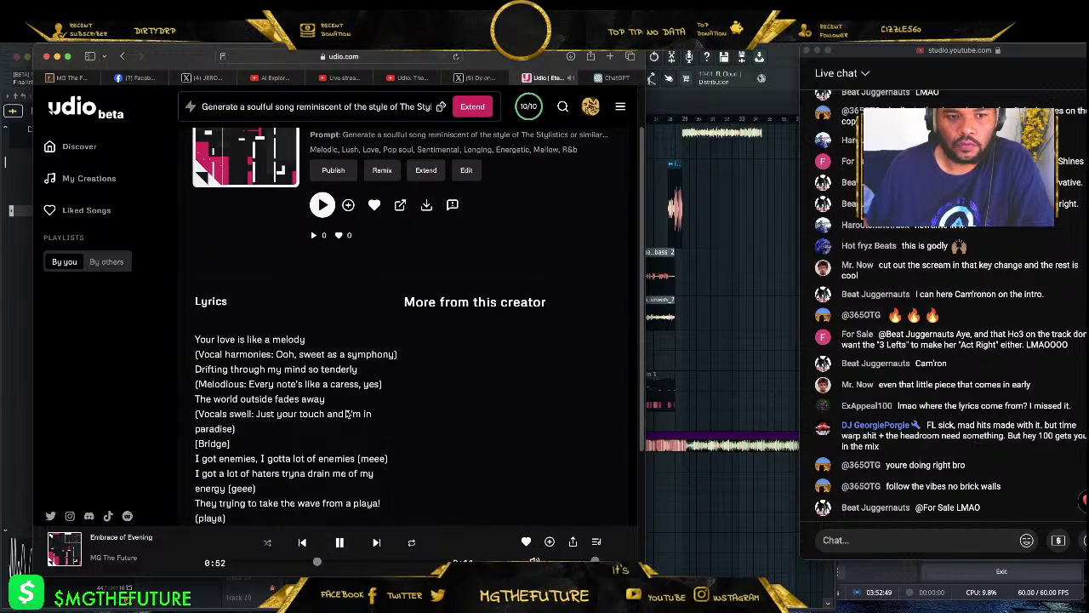
{"action": "scroll", "coordinate": [347, 413], "scroll_direction": "down", "scroll_amount": 3}
{"action": "left_click_drag", "start_coordinate": [219, 271], "coordinate": [334, 334]}
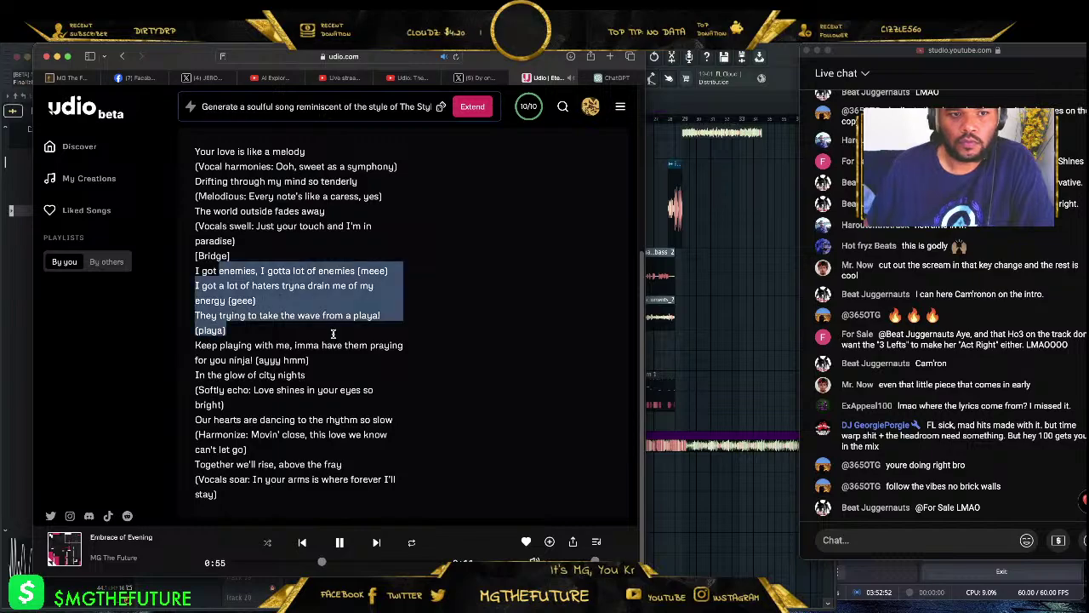
{"action": "left_click", "coordinate": [207, 343]}
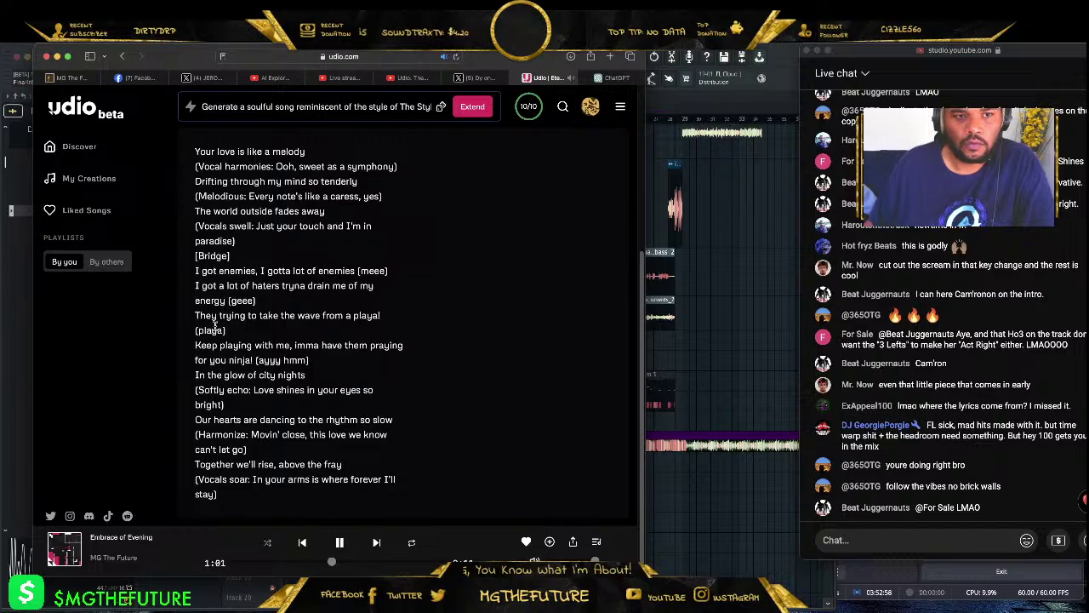
{"action": "scroll", "coordinate": [289, 272], "scroll_direction": "up", "scroll_amount": 1}
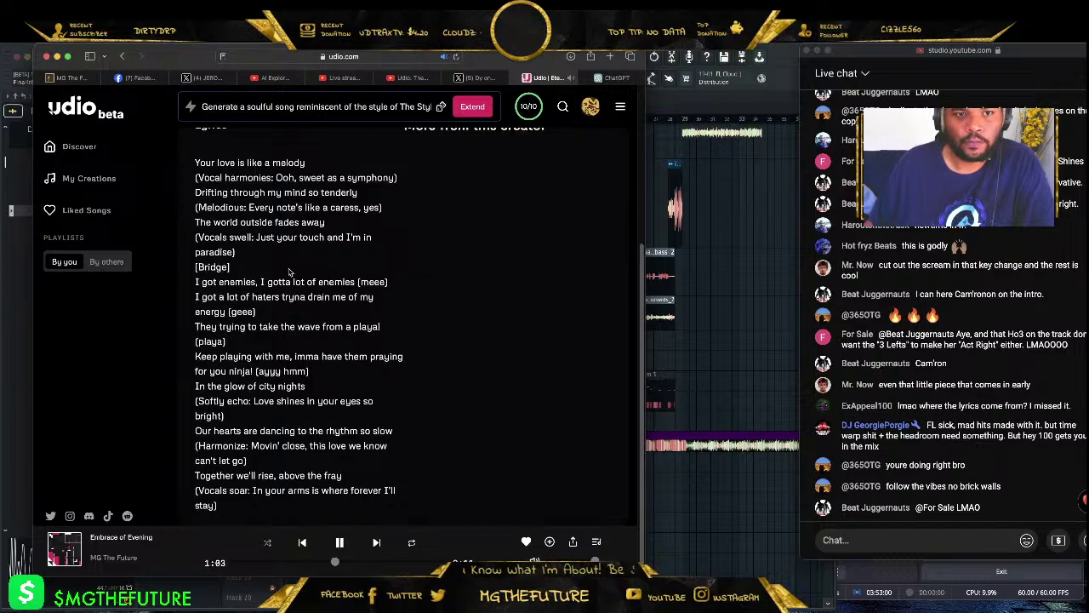
- Follow the bridge lyrics from "I got enemies" through "for you ninja!" while Embrace of Evening plays, and pause the song
{"action": "scroll", "coordinate": [255, 273], "scroll_direction": "down", "scroll_amount": 1}
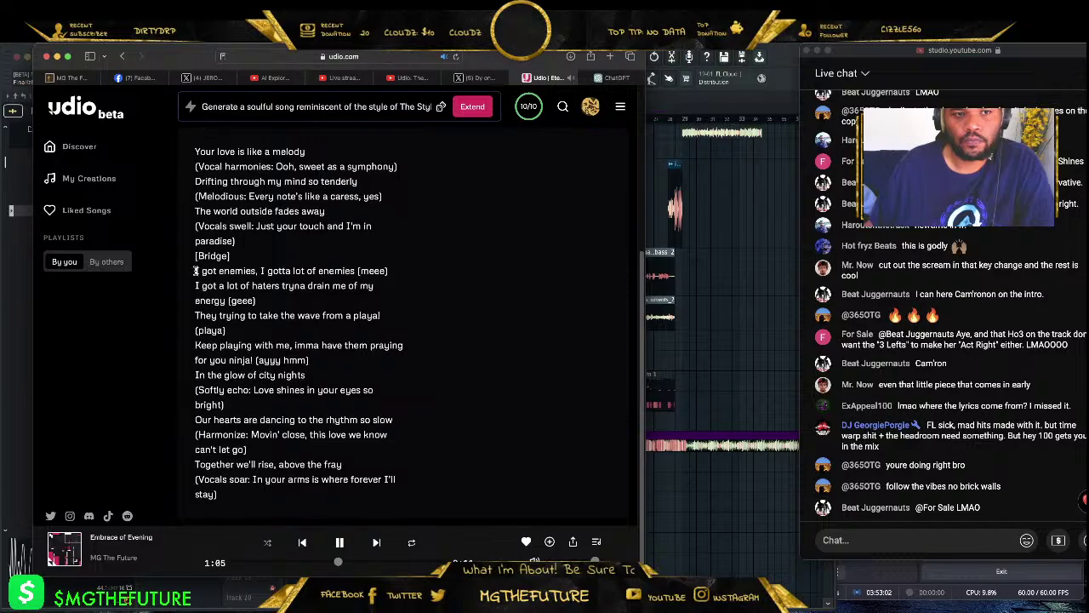
{"action": "left_click_drag", "start_coordinate": [196, 271], "coordinate": [228, 330]}
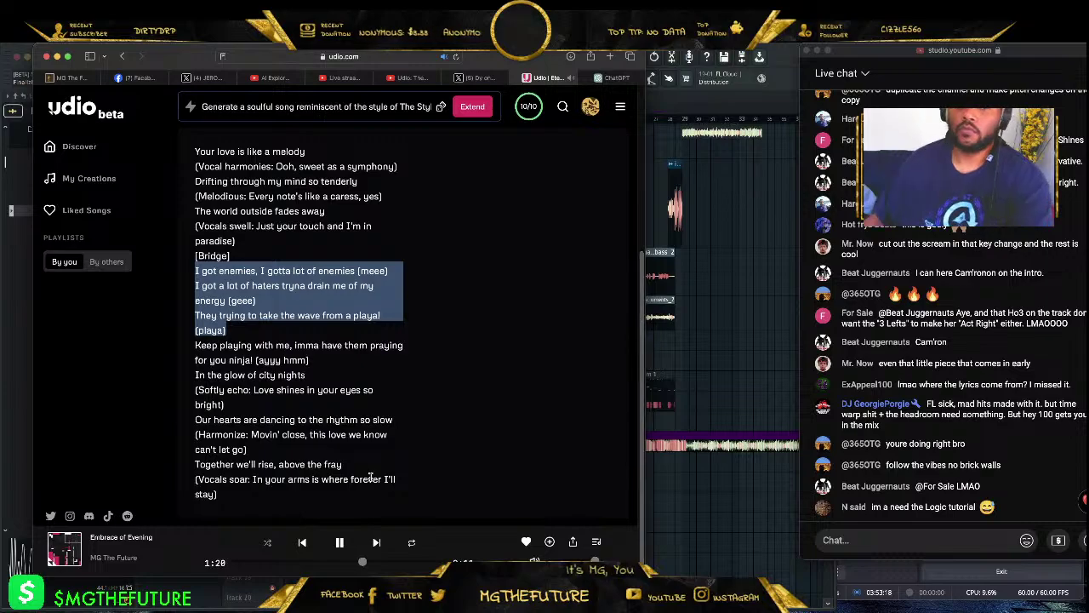
{"action": "left_click", "coordinate": [266, 314]}
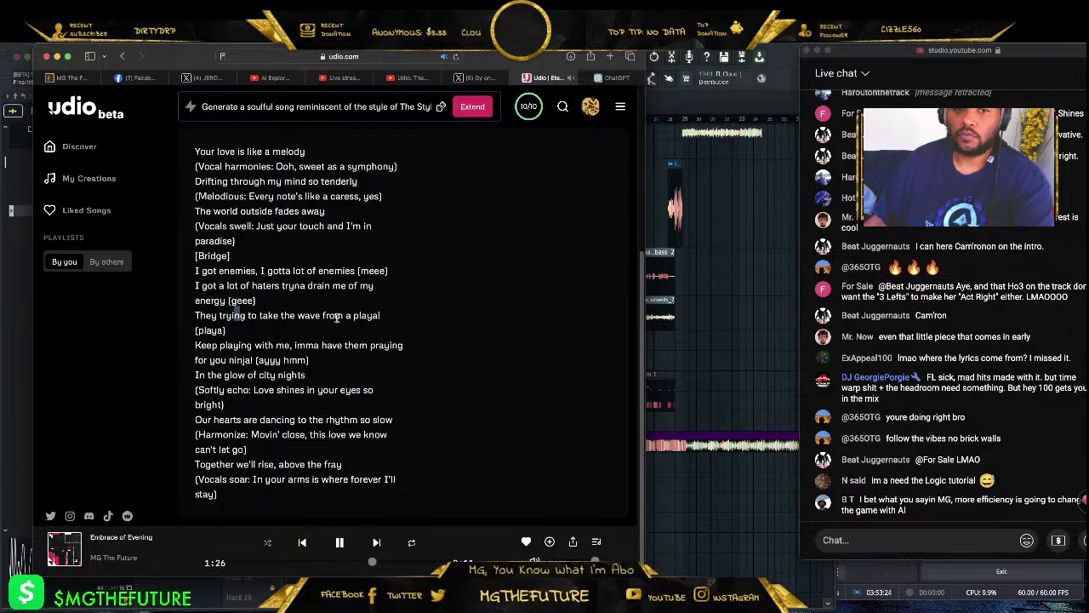
{"action": "left_click_drag", "start_coordinate": [304, 315], "coordinate": [382, 332]}
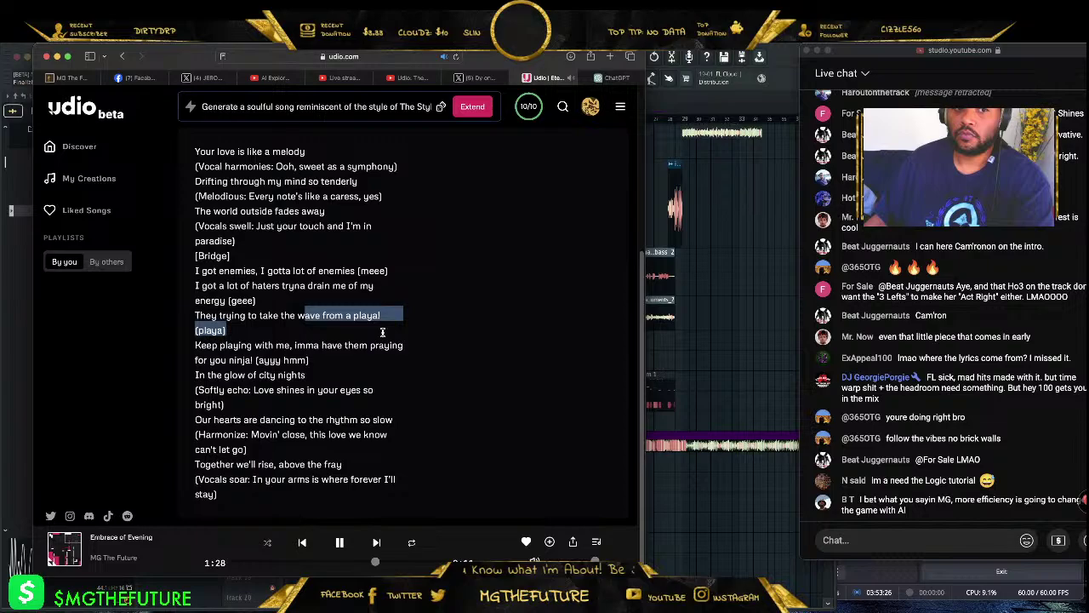
{"action": "left_click", "coordinate": [382, 332]}
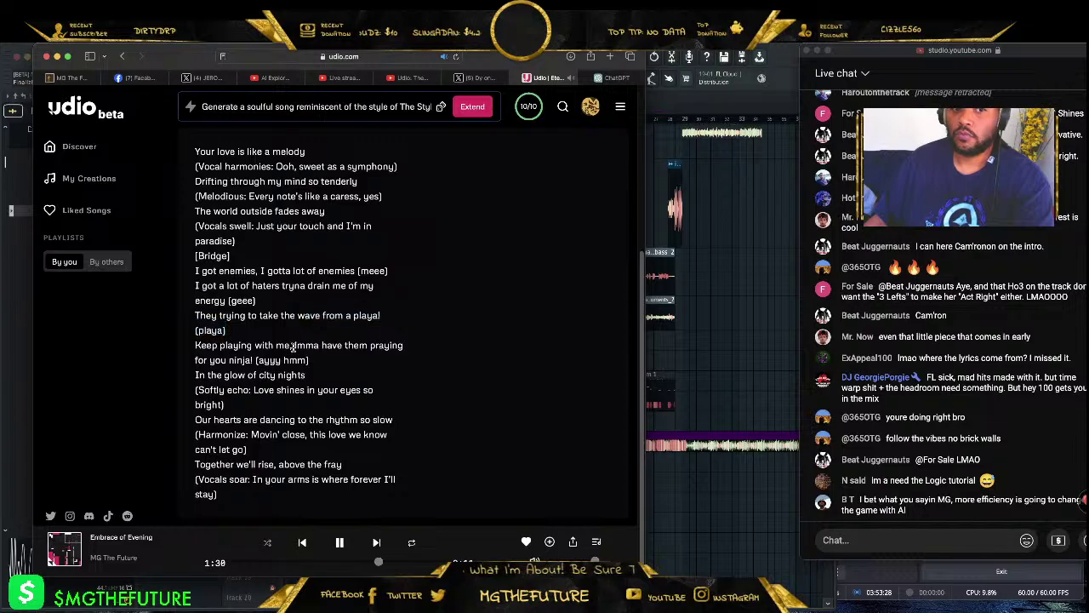
{"action": "left_click_drag", "start_coordinate": [292, 344], "coordinate": [398, 355]}
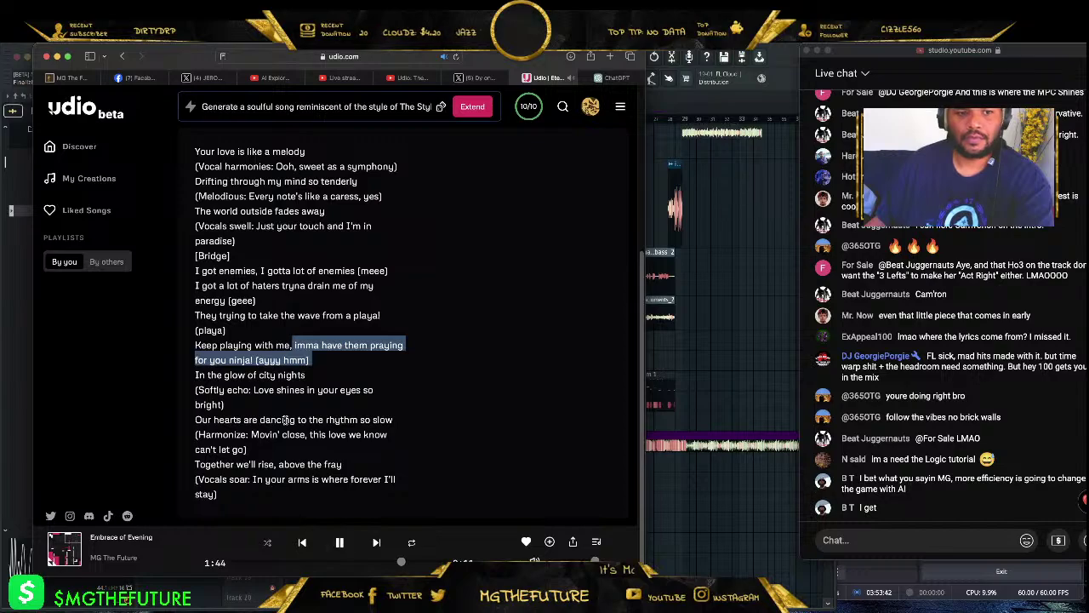
{"action": "left_click", "coordinate": [337, 541]}
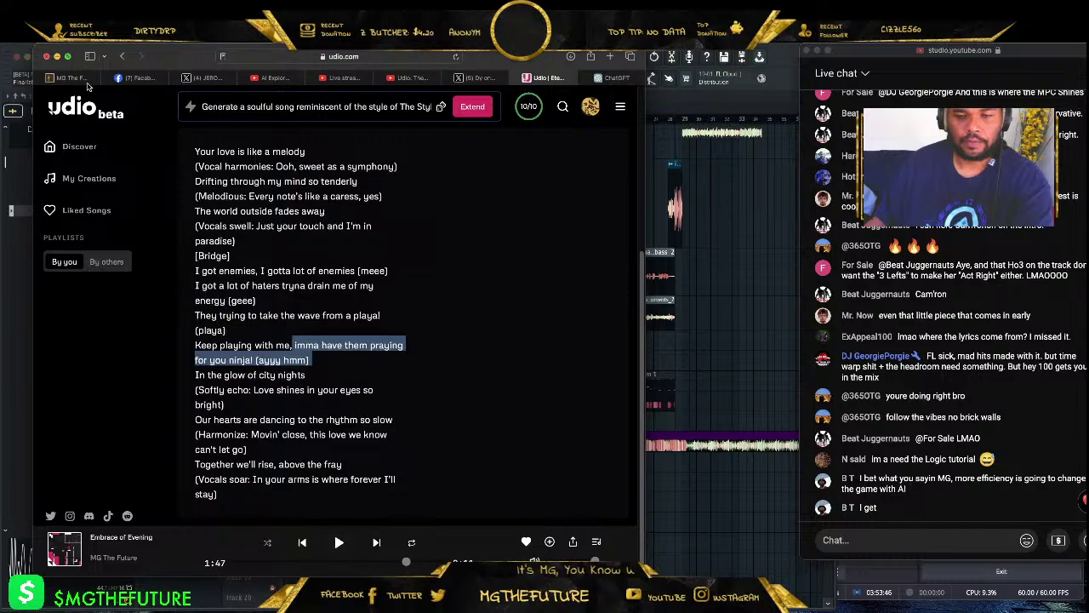
- Return to FL Studio, delete the original DRAKE - DISSING clip from Track 12, and move the extracted vocals on Track 13 to bar 5
{"action": "key", "text": "super+m"}
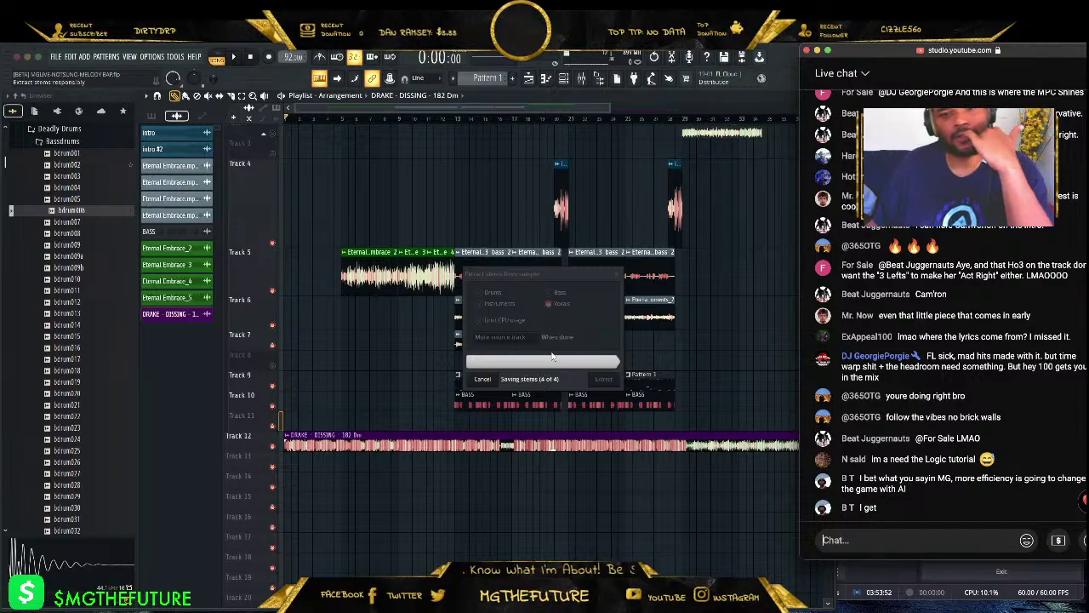
{"action": "right_click", "coordinate": [351, 435]}
{"action": "left_click_drag", "start_coordinate": [341, 457], "coordinate": [402, 468]}
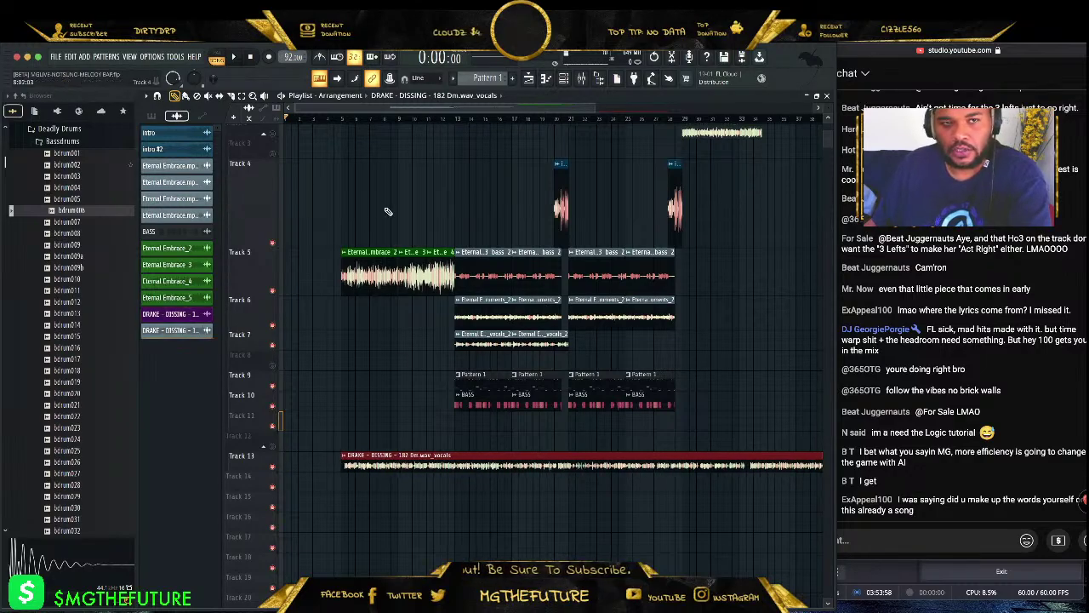
- Audition from bar 5, then move the DRAKE vocals clip on Track 13 to bar 13 and play from there
{"action": "left_click", "coordinate": [345, 119]}
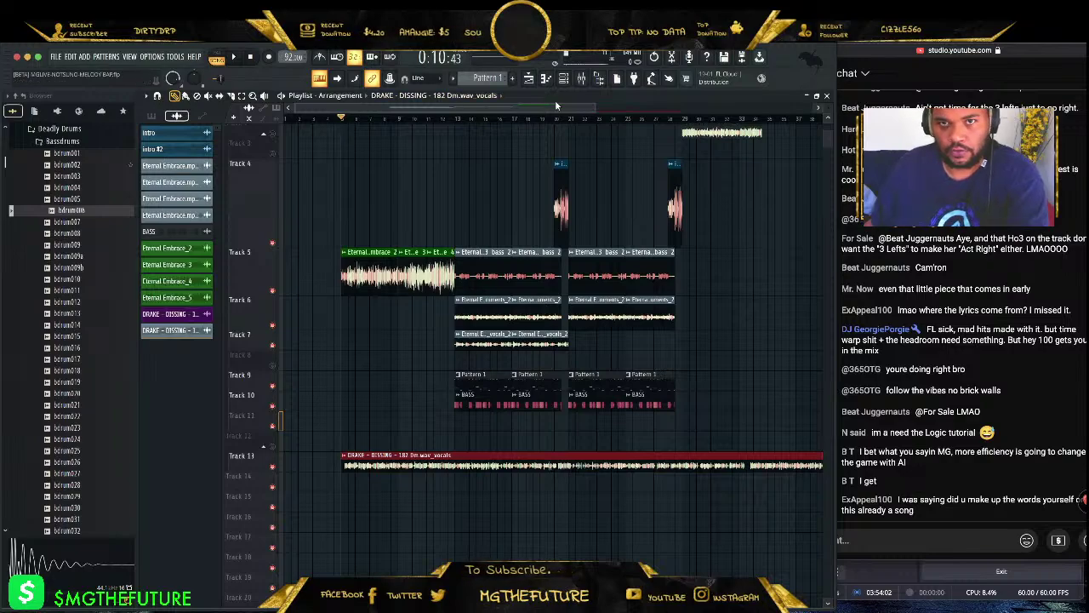
{"action": "key", "text": "space"}
{"action": "left_click", "coordinate": [581, 79]}
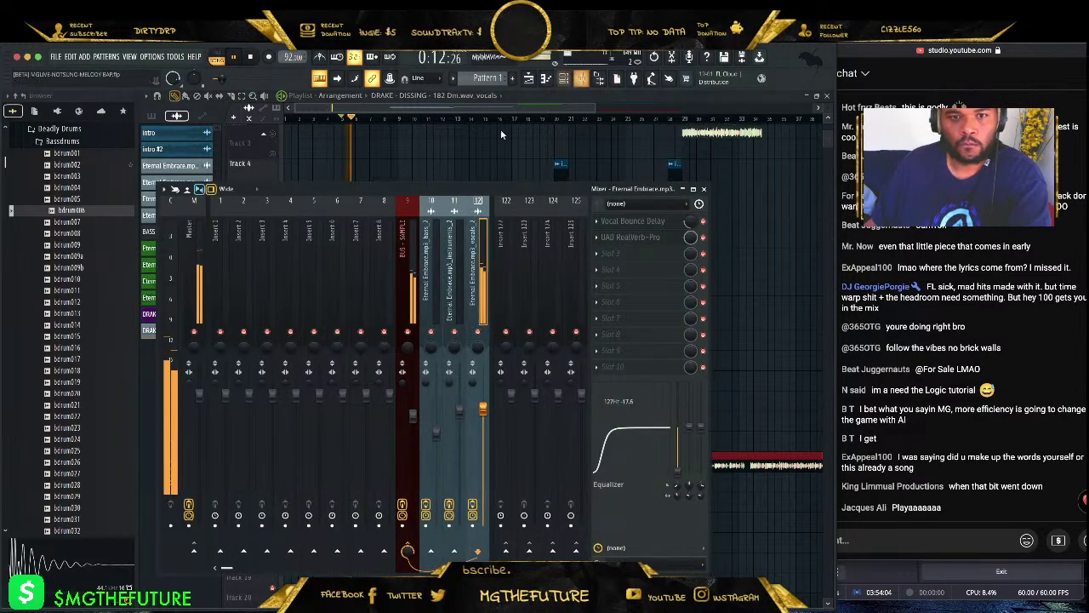
{"action": "key", "text": "F9"}
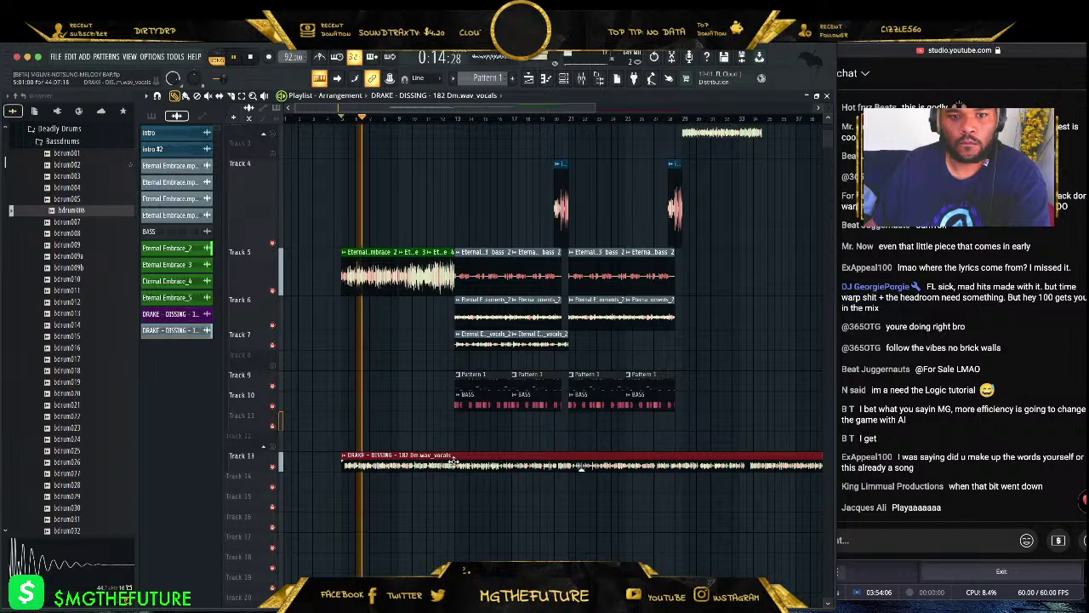
{"action": "left_click_drag", "start_coordinate": [442, 458], "coordinate": [556, 458]}
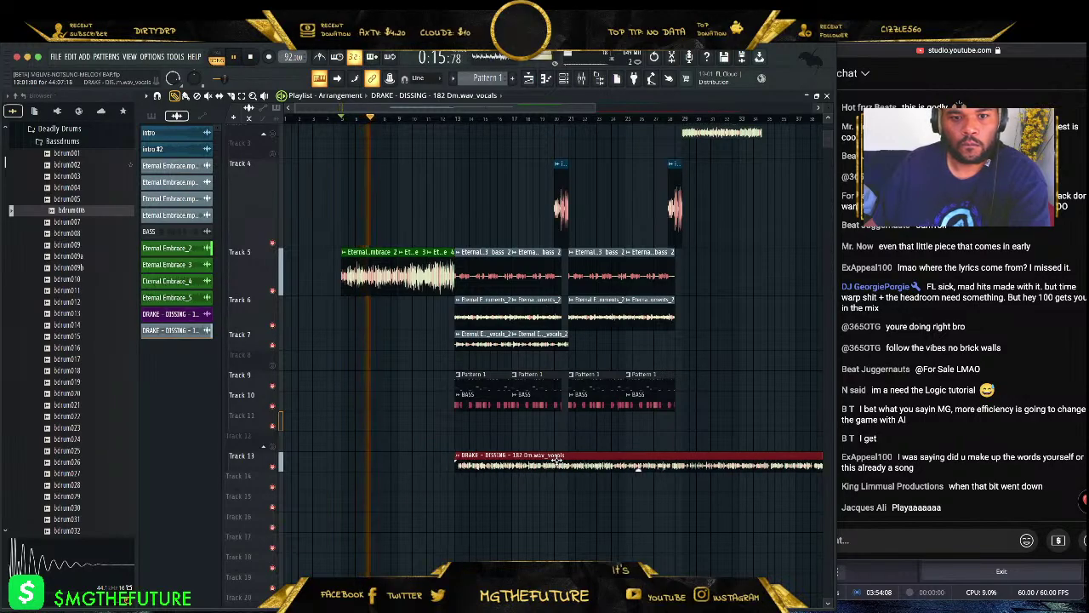
{"action": "left_click", "coordinate": [451, 117]}
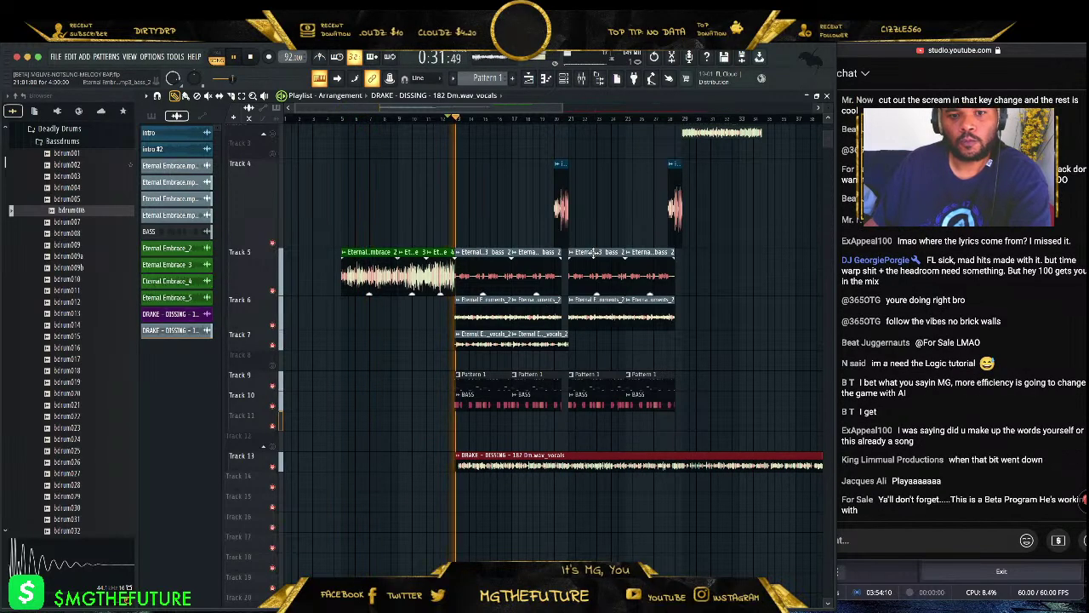
- Route the DRAKE vocals channel to mixer insert 8 and load ConvologyXT in that insert's first effect slot
{"action": "left_click", "coordinate": [563, 78]}
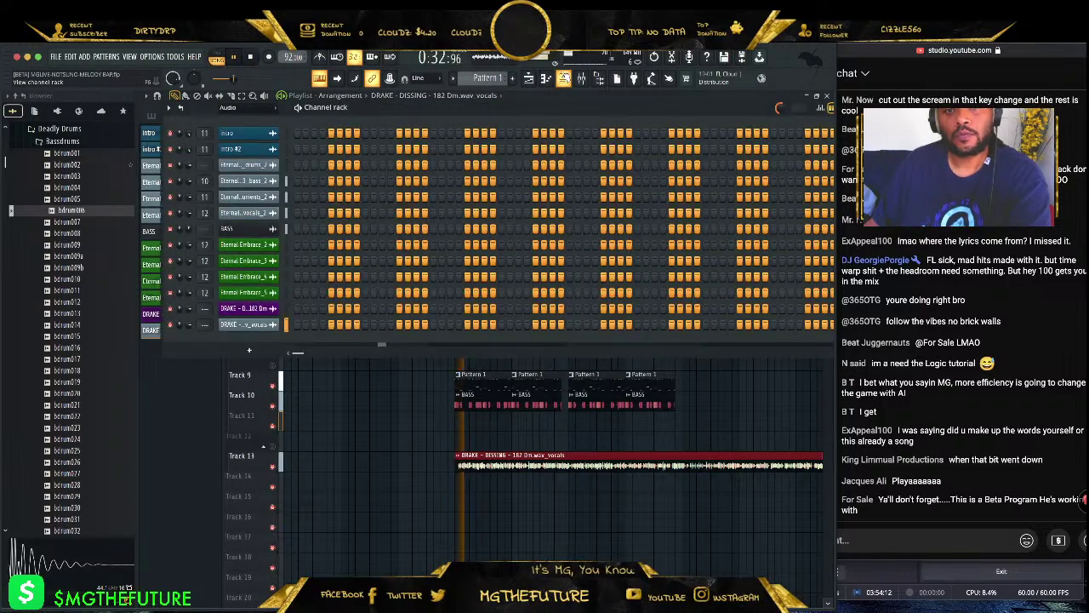
{"action": "left_click", "coordinate": [581, 78]}
{"action": "right_click", "coordinate": [385, 298]}
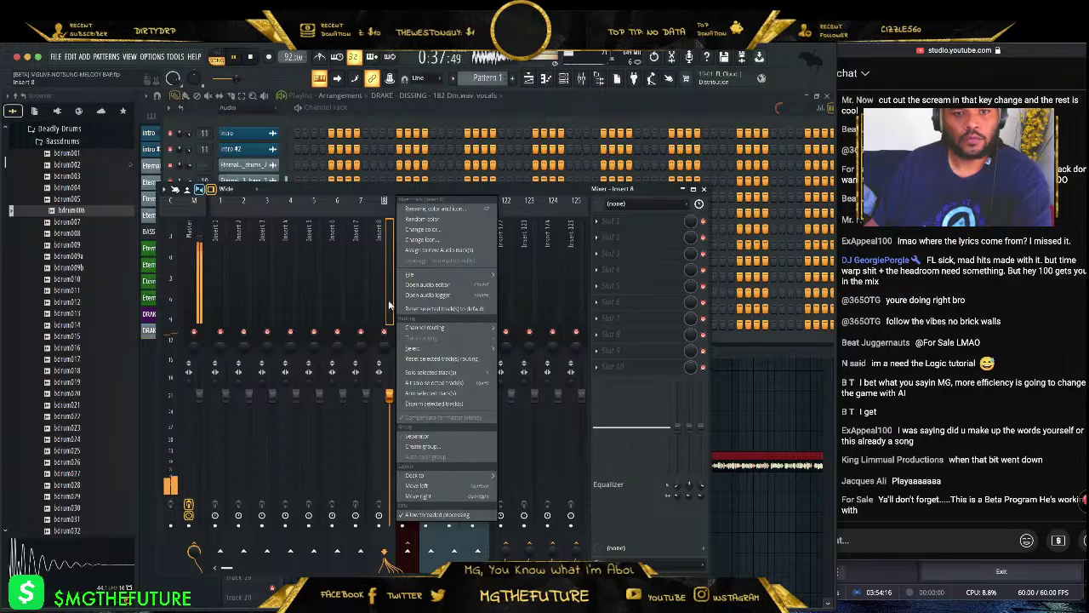
{"action": "mouse_move", "coordinate": [476, 328]}
{"action": "left_click", "coordinate": [510, 332]}
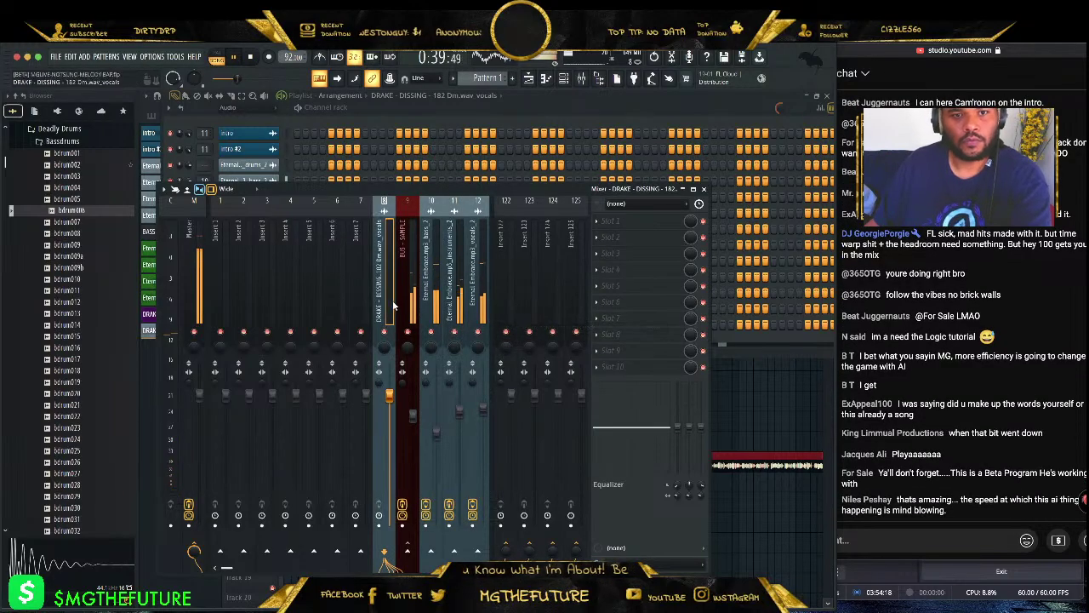
{"action": "left_click", "coordinate": [600, 222]}
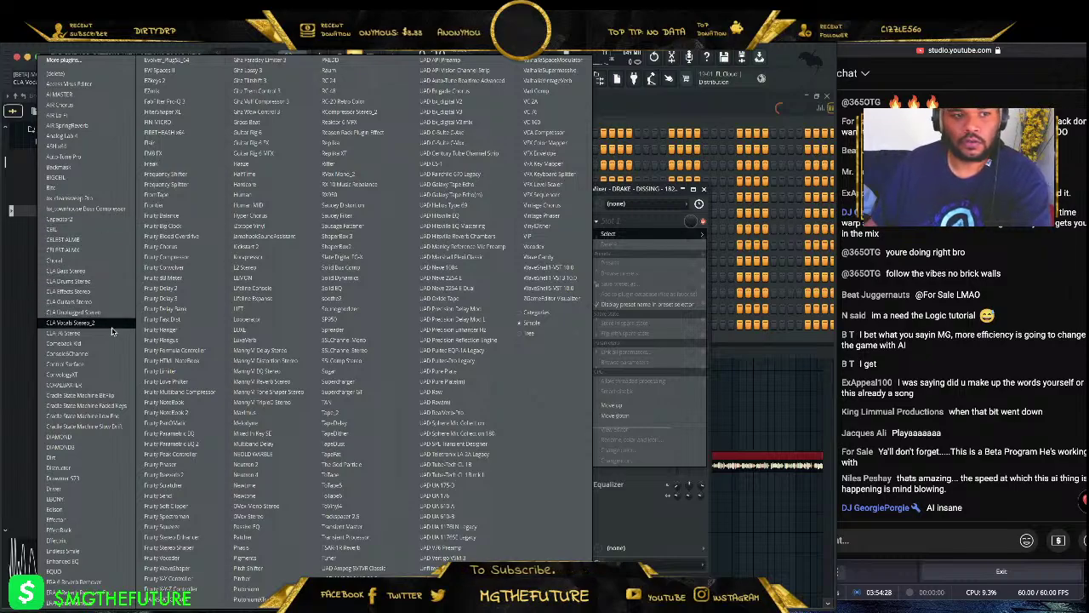
{"action": "left_click", "coordinate": [100, 375]}
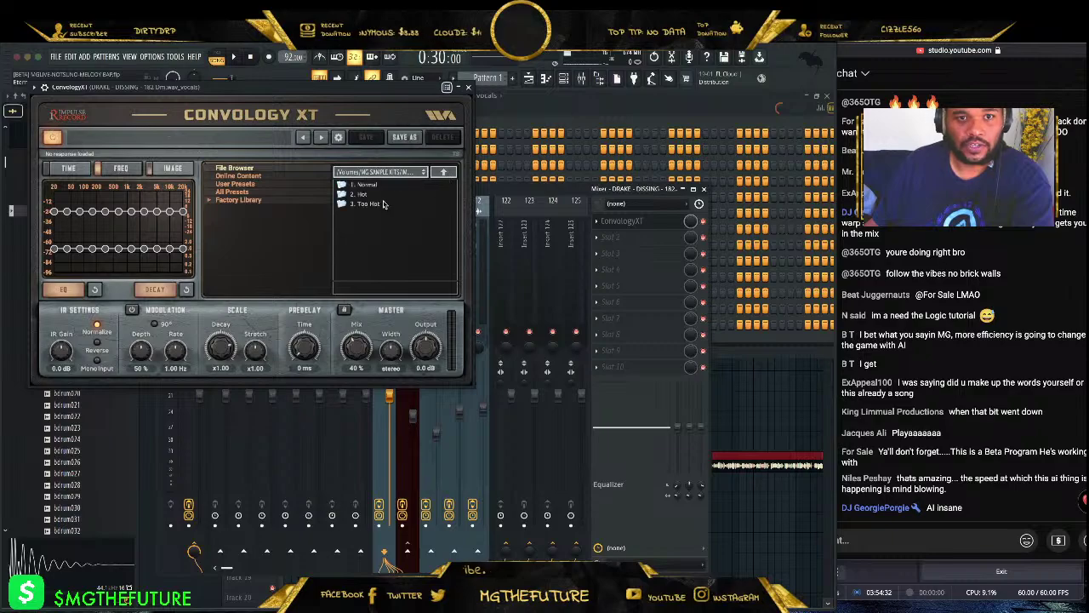
- Browse the impulse response folders in ConvologyXT's file browser, two levels above the current folder, for one to use on the vocals
{"action": "left_click", "coordinate": [443, 172]}
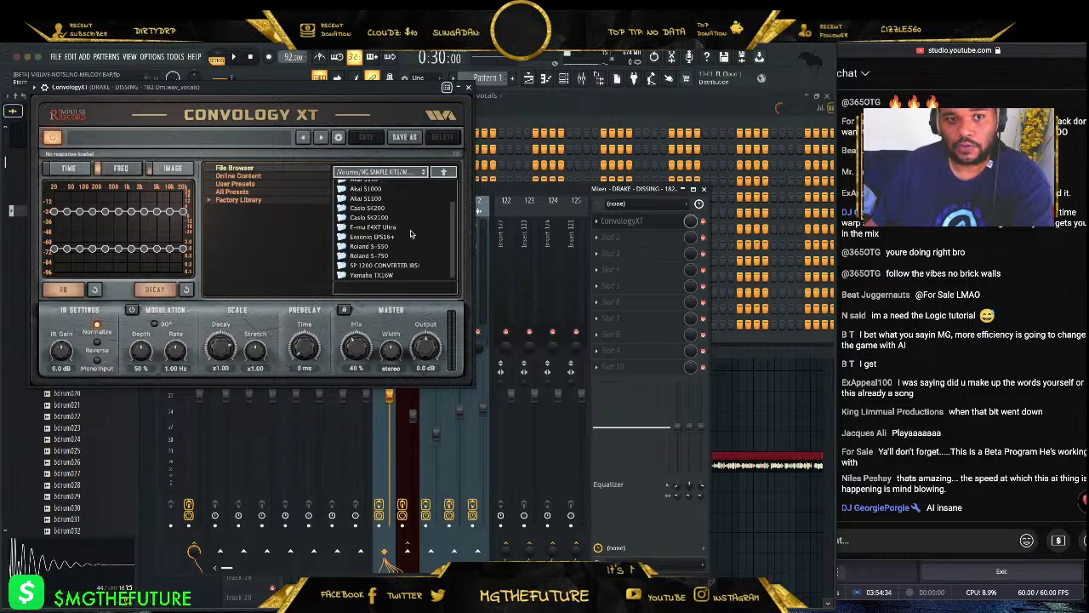
{"action": "left_click", "coordinate": [443, 172]}
{"action": "scroll", "coordinate": [435, 204], "scroll_direction": "down", "scroll_amount": 3}
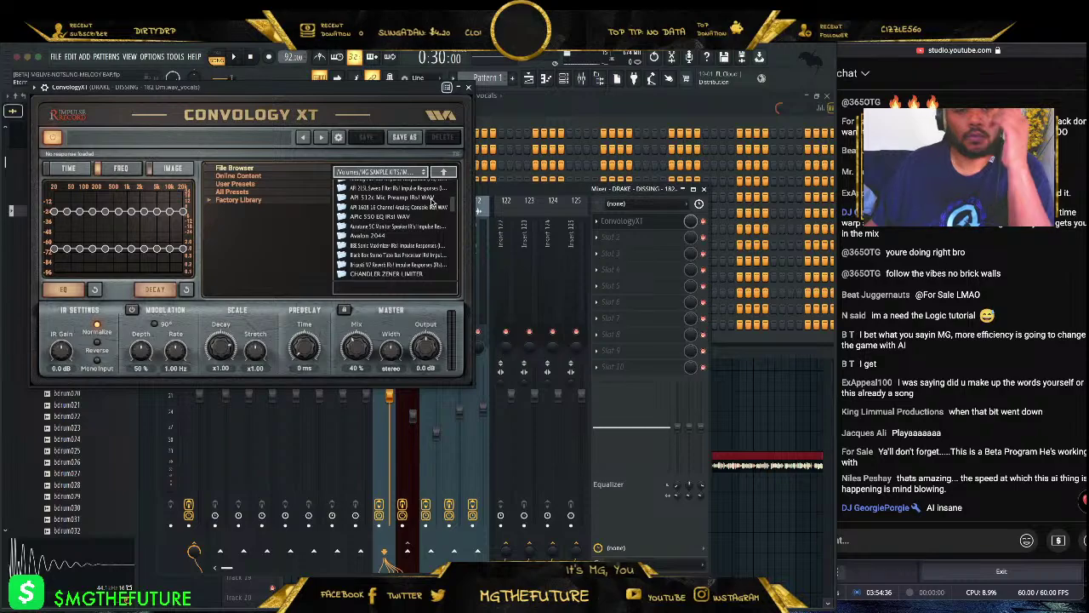
{"action": "scroll", "coordinate": [426, 221], "scroll_direction": "down", "scroll_amount": 5}
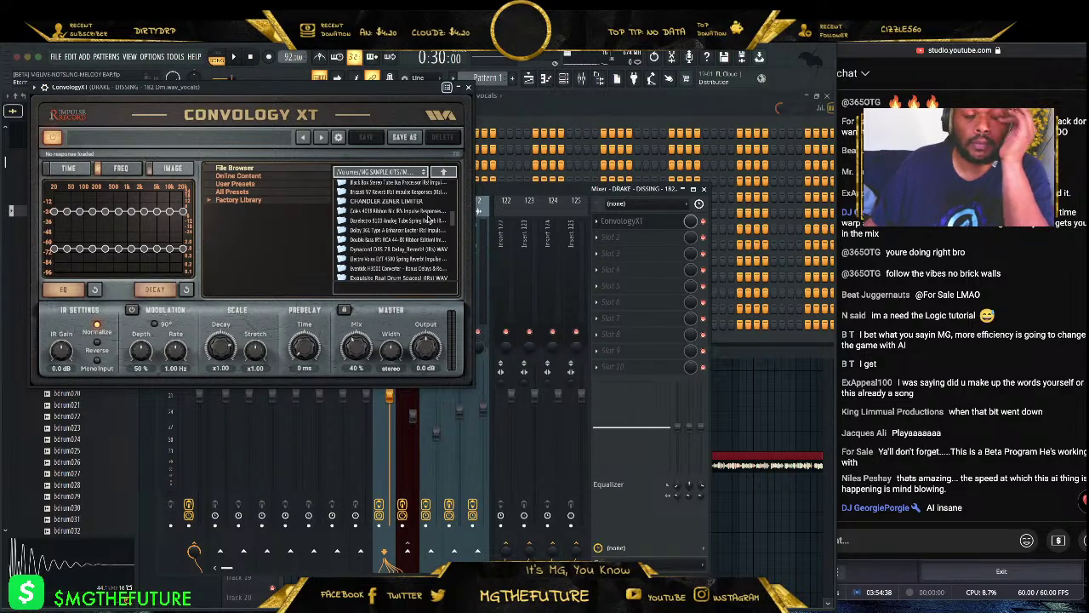
{"action": "scroll", "coordinate": [419, 226], "scroll_direction": "up", "scroll_amount": 3}
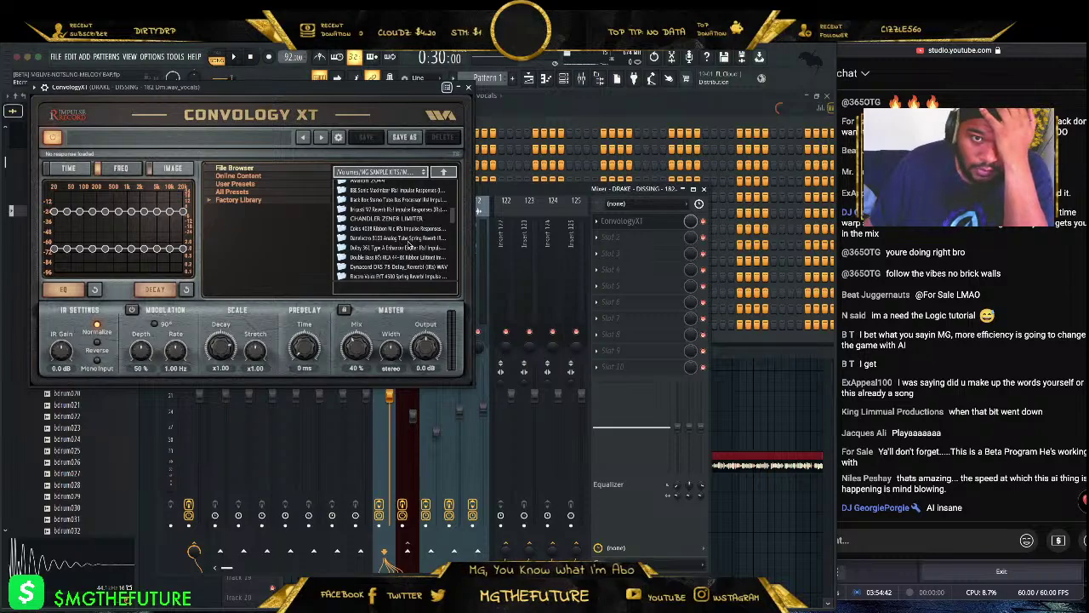
{"action": "scroll", "coordinate": [404, 247], "scroll_direction": "down", "scroll_amount": 3}
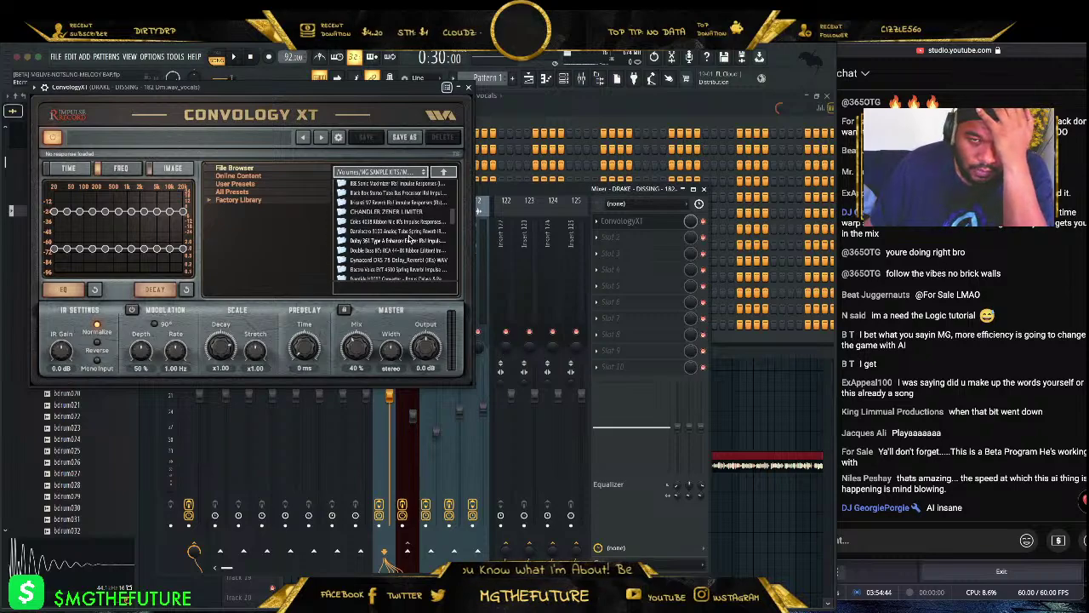
{"action": "scroll", "coordinate": [410, 238], "scroll_direction": "down", "scroll_amount": 2}
{"action": "scroll", "coordinate": [411, 236], "scroll_direction": "down", "scroll_amount": 3}
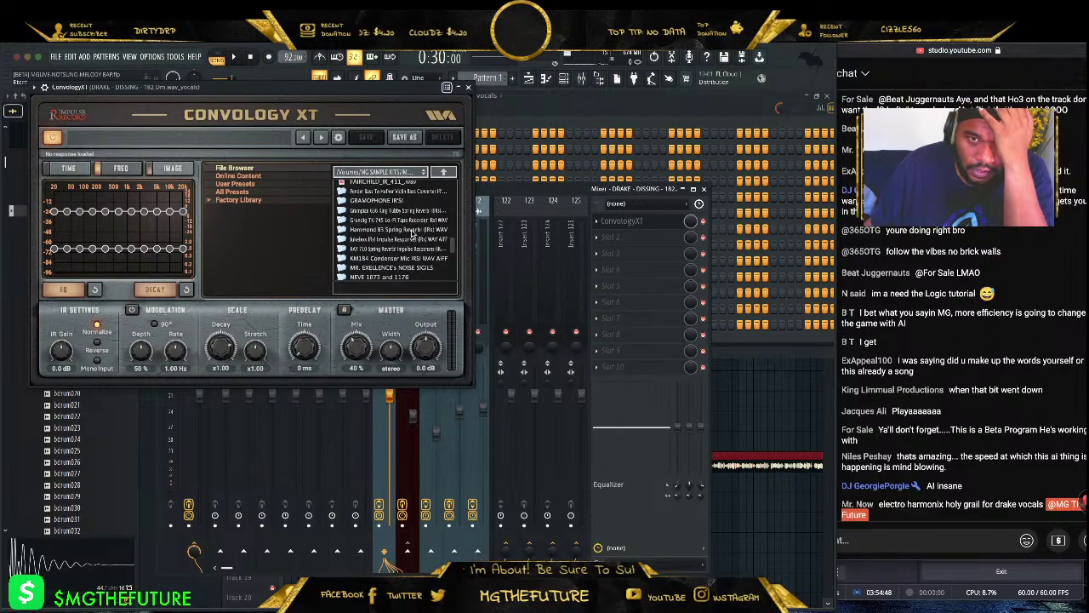
{"action": "scroll", "coordinate": [411, 236], "scroll_direction": "down", "scroll_amount": 4}
{"action": "scroll", "coordinate": [413, 238], "scroll_direction": "down", "scroll_amount": 2}
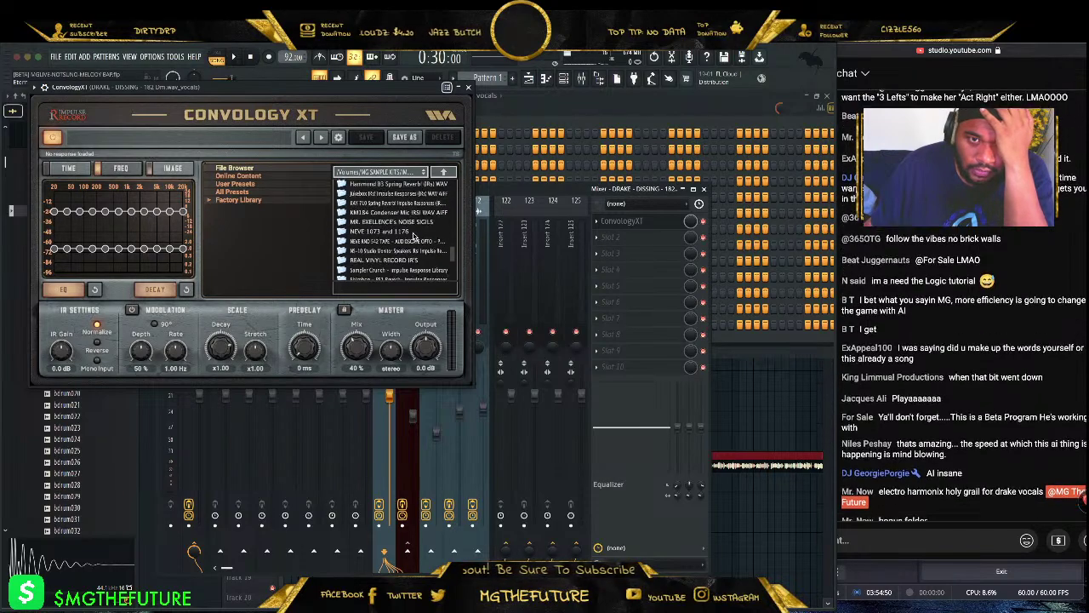
{"action": "scroll", "coordinate": [416, 236], "scroll_direction": "down", "scroll_amount": 4}
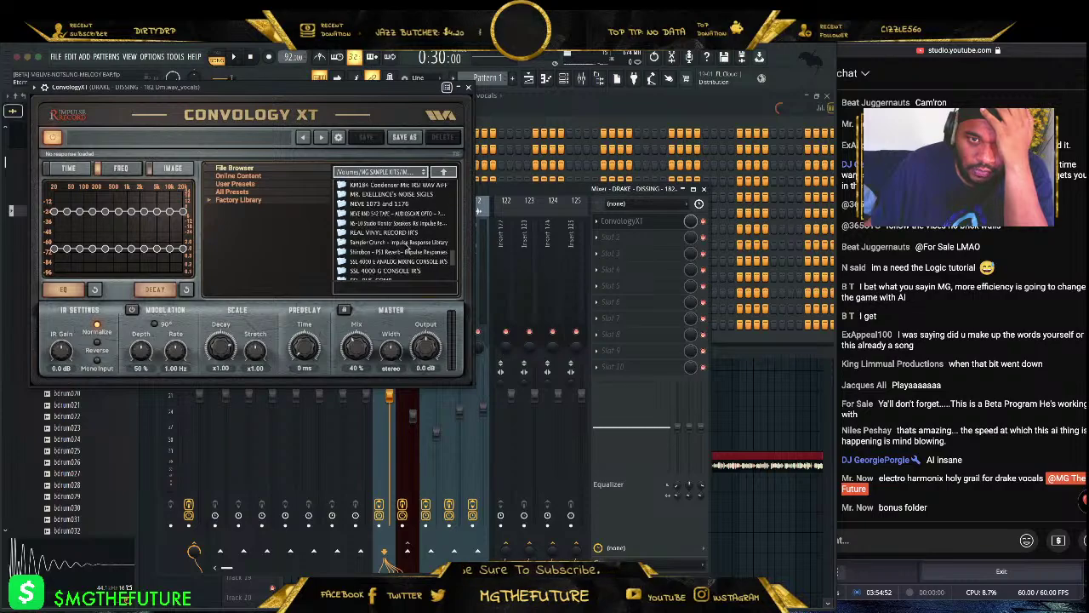
{"action": "scroll", "coordinate": [412, 242], "scroll_direction": "down", "scroll_amount": 3}
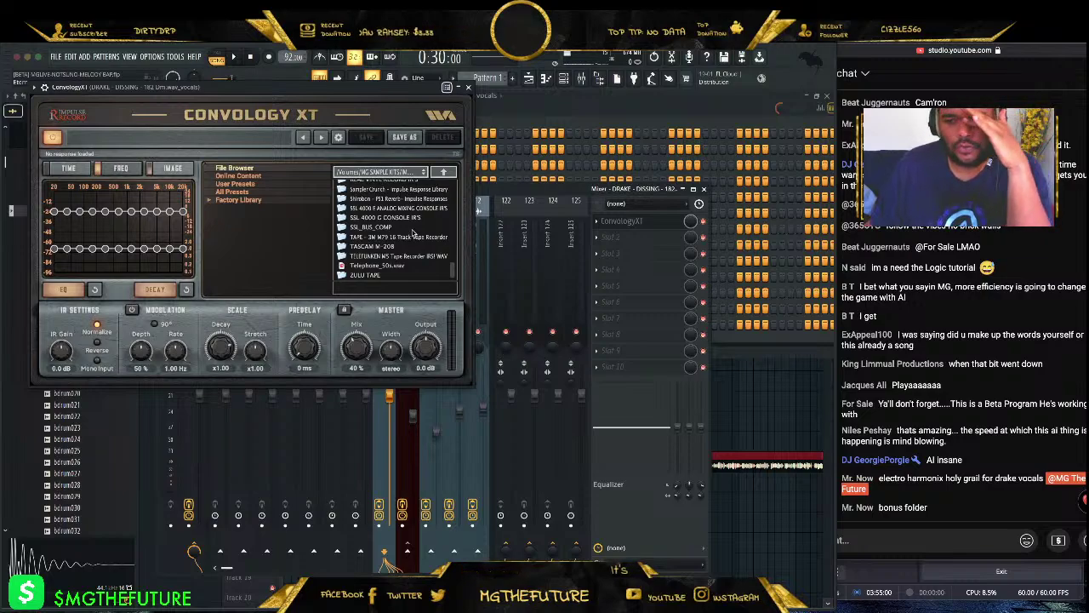
{"action": "scroll", "coordinate": [412, 232], "scroll_direction": "up", "scroll_amount": 3}
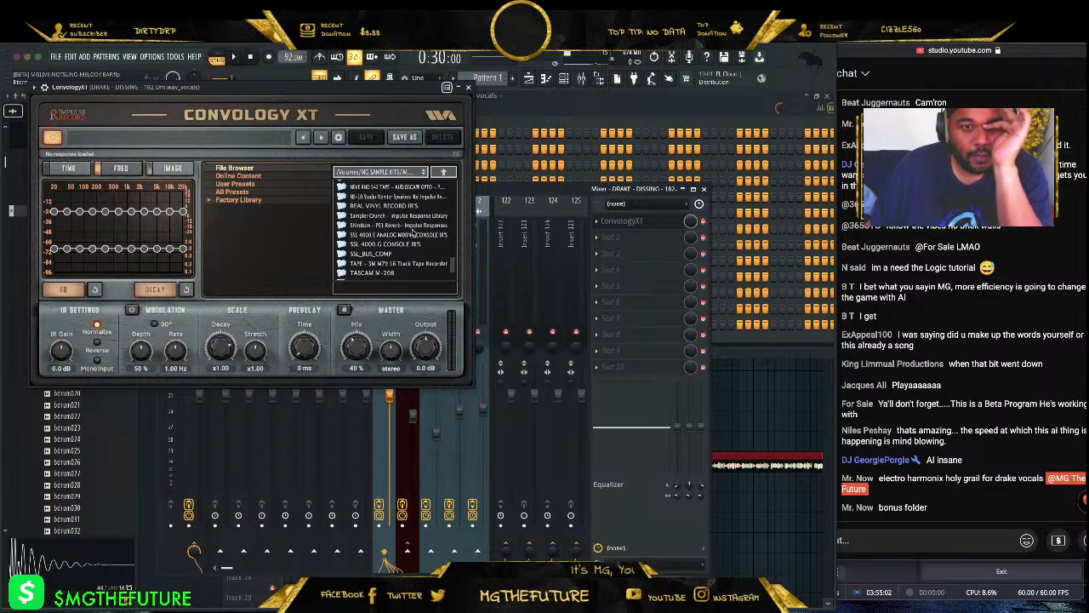
{"action": "scroll", "coordinate": [412, 232], "scroll_direction": "up", "scroll_amount": 10}
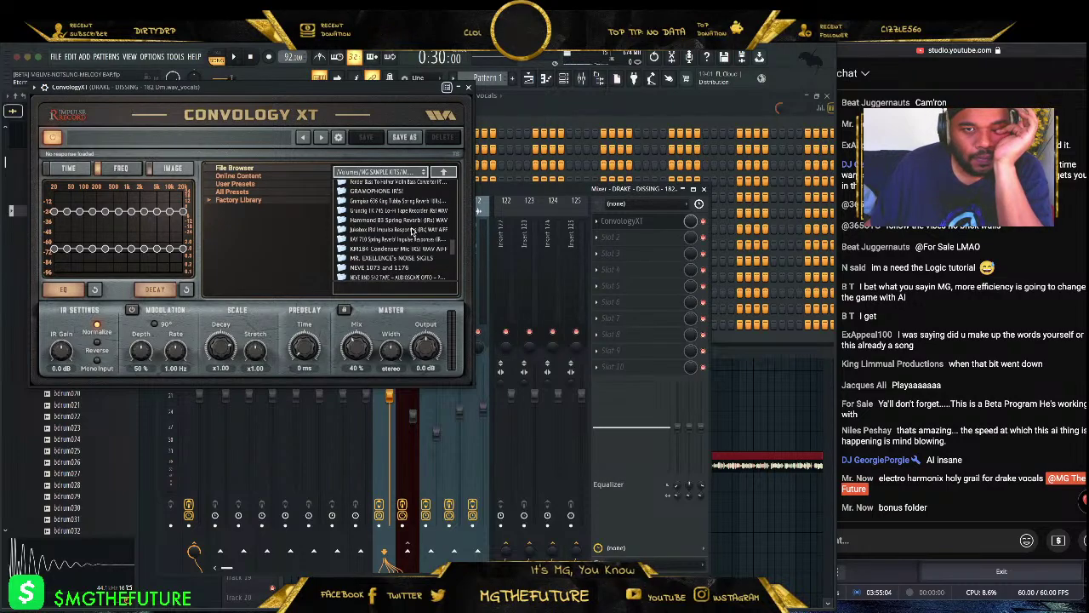
{"action": "scroll", "coordinate": [413, 232], "scroll_direction": "up", "scroll_amount": 3}
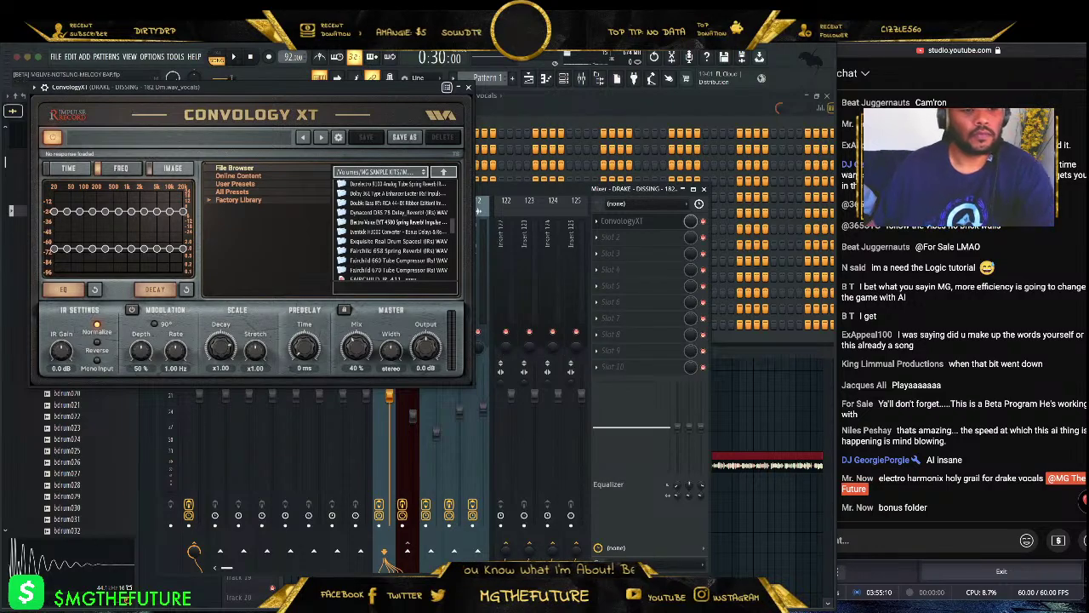
- Switch to Finder and copy the King Tubby Big Knob Passive Filter (IRs) WAV folder from Downloads into the IMPULSE RESPONSES folder
{"action": "key", "text": "Escape"}
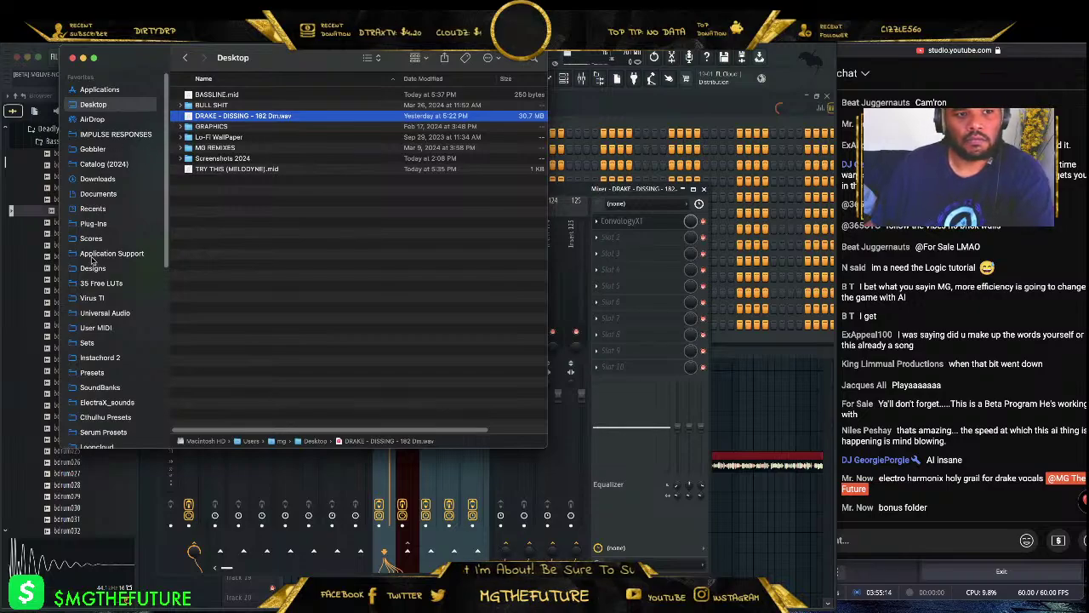
{"action": "scroll", "coordinate": [123, 270], "scroll_direction": "down", "scroll_amount": 1}
{"action": "scroll", "coordinate": [123, 263], "scroll_direction": "up", "scroll_amount": 1}
{"action": "left_click", "coordinate": [128, 136]}
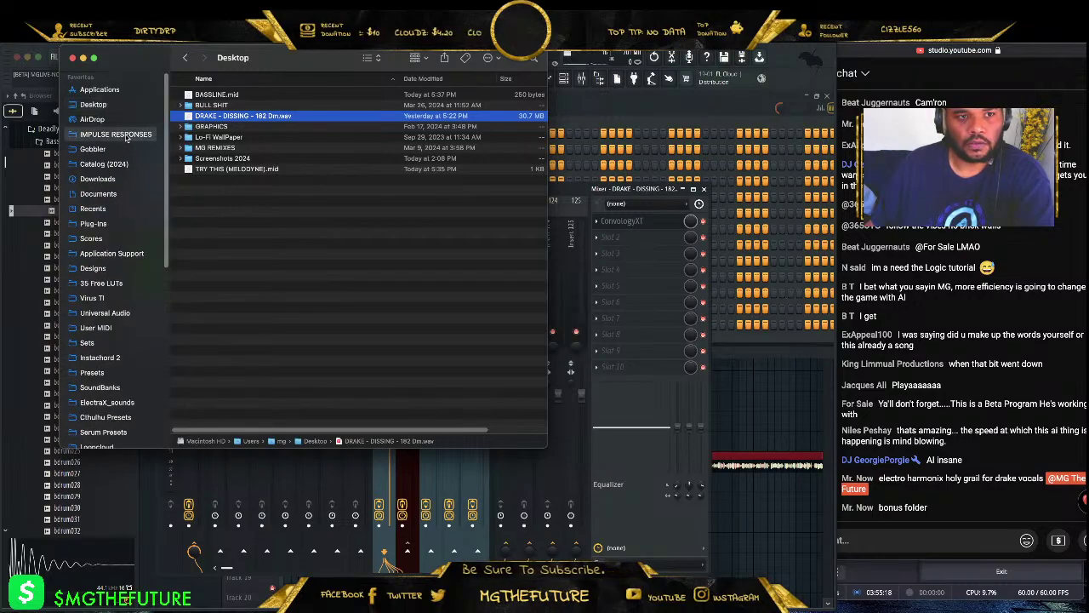
{"action": "scroll", "coordinate": [338, 231], "scroll_direction": "down", "scroll_amount": 5}
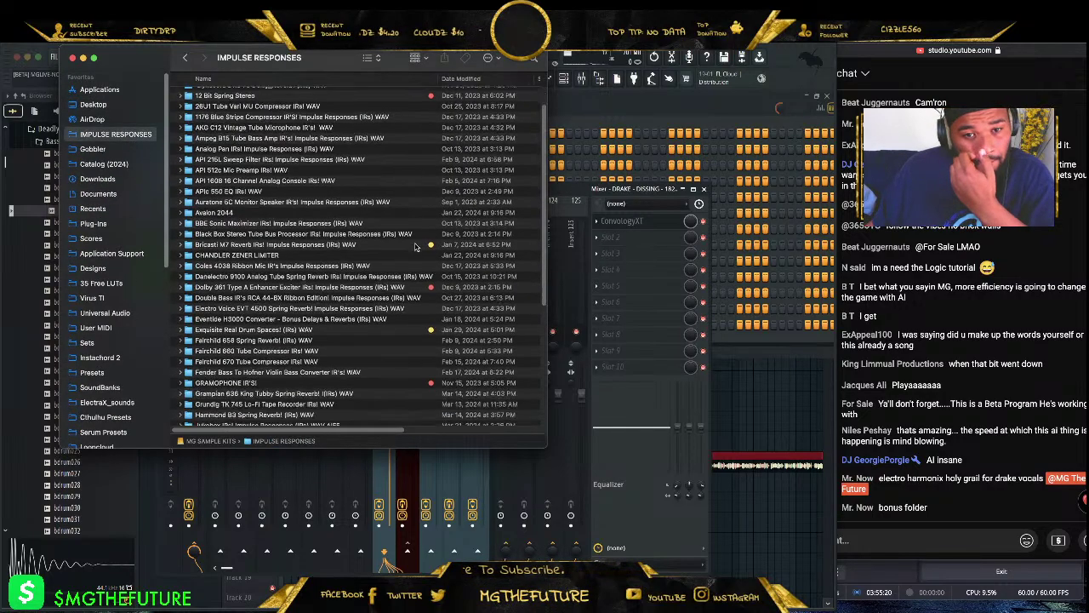
{"action": "left_click", "coordinate": [897, 607]}
{"action": "left_click_drag", "start_coordinate": [1023, 431], "coordinate": [524, 406]}
{"action": "left_click", "coordinate": [898, 607]}
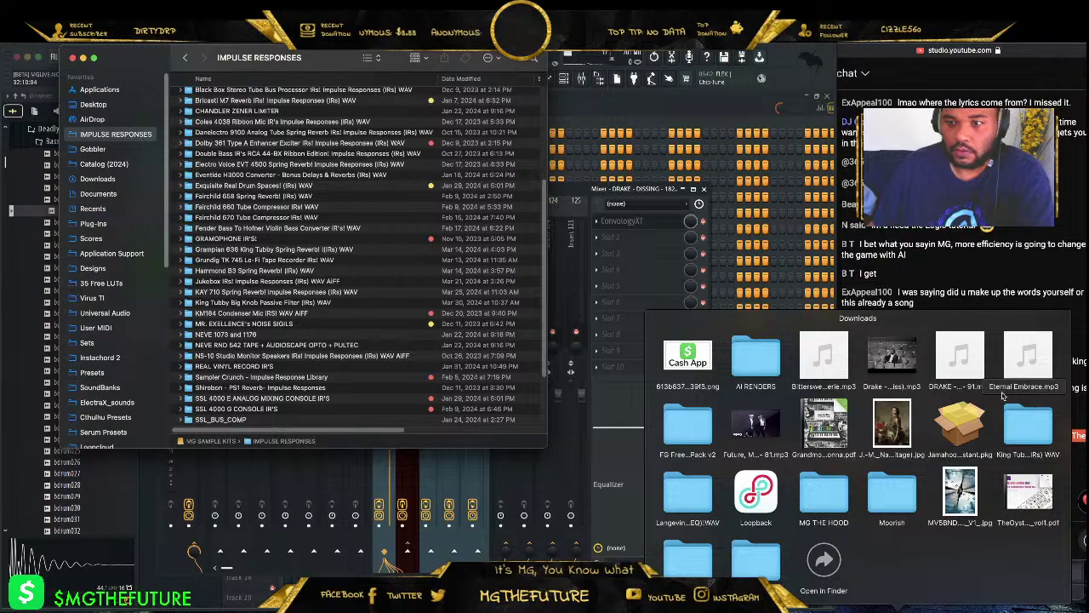
- Copy the Langevin 258 A Program Equalizer IRs folder from Downloads into IMPULSE RESPONSES and minimize the Downloads window
{"action": "left_click", "coordinate": [822, 571]}
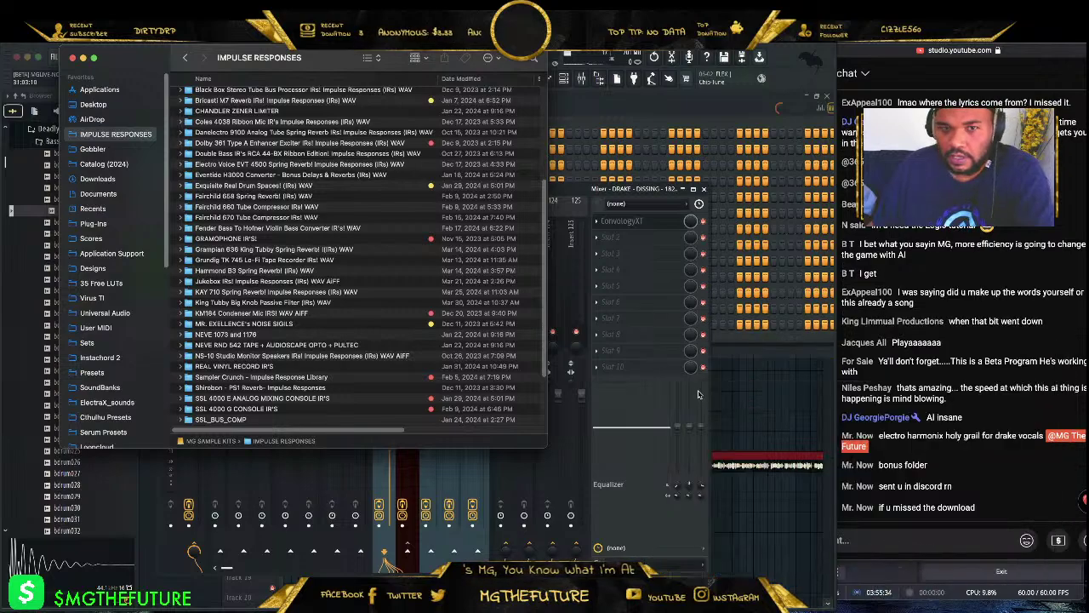
{"action": "left_click_drag", "start_coordinate": [372, 76], "coordinate": [634, 77]}
{"action": "left_click_drag", "start_coordinate": [681, 117], "coordinate": [340, 432]}
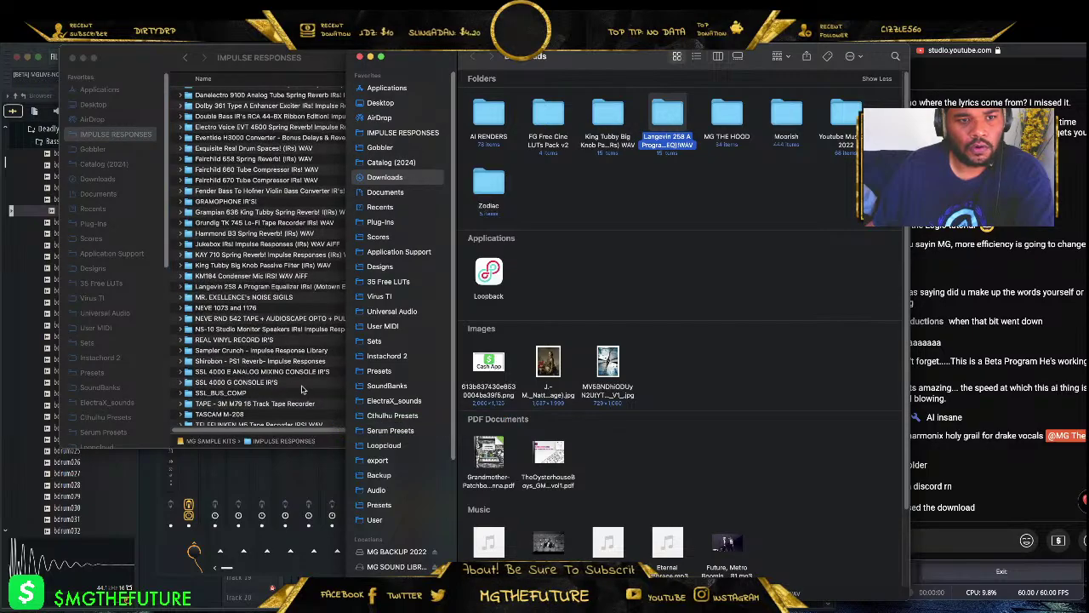
{"action": "left_click", "coordinate": [259, 317]}
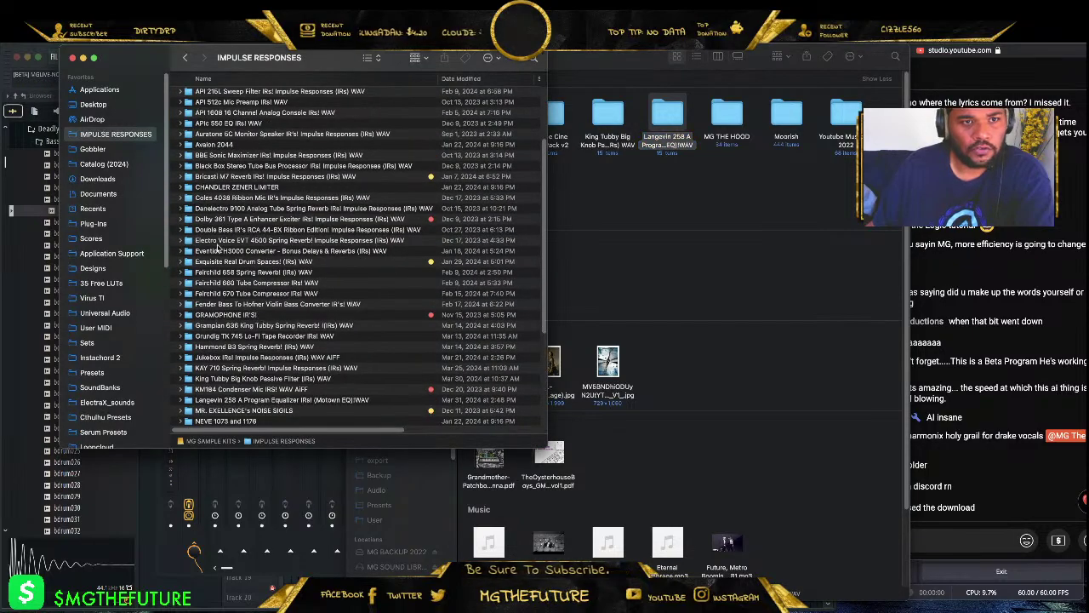
{"action": "left_click", "coordinate": [217, 262]}
{"action": "left_click", "coordinate": [232, 304]}
{"action": "scroll", "coordinate": [235, 308], "scroll_direction": "down", "scroll_amount": 5}
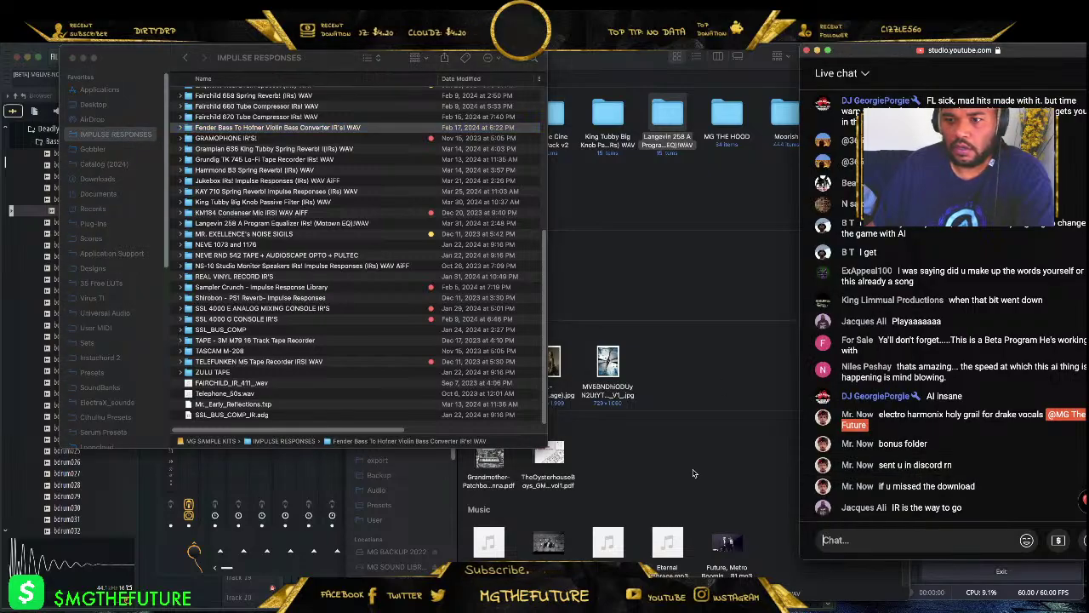
{"action": "left_click", "coordinate": [694, 474]}
{"action": "left_click", "coordinate": [371, 57]}
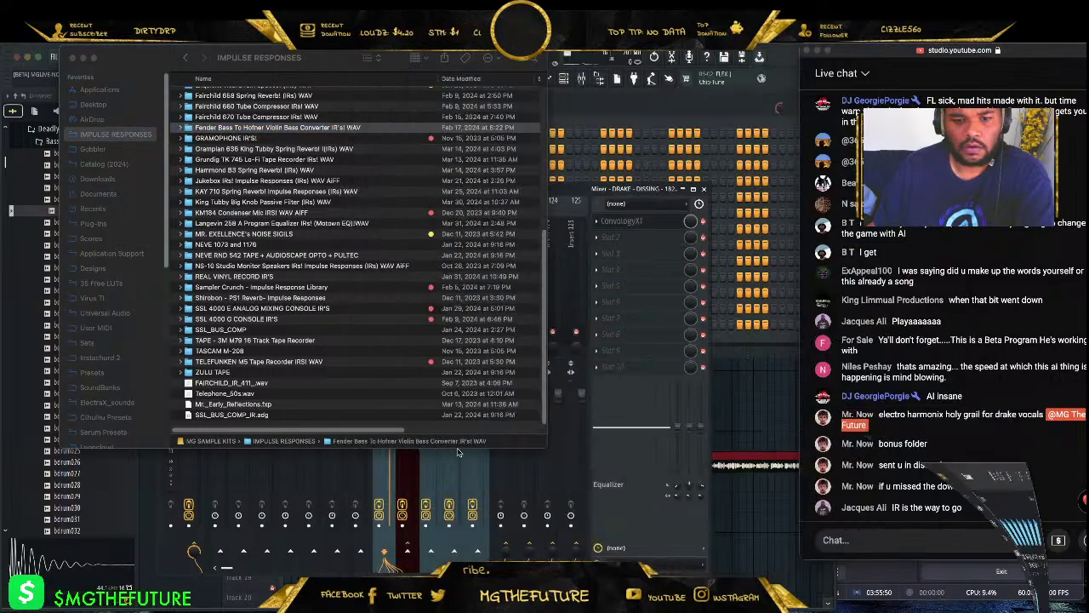
- Switch to Discord, open the direct message containing the shared impulse responses, and download Alesis_3630_Compressor_IRs_WAV.zip
{"action": "key", "text": "super+Tab"}
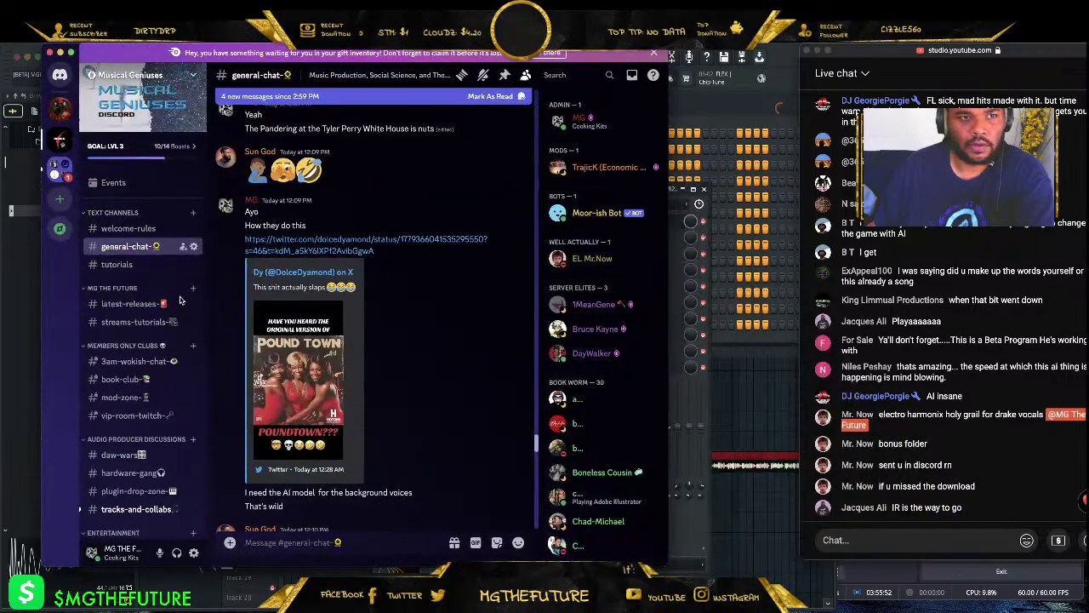
{"action": "left_click", "coordinate": [65, 106]}
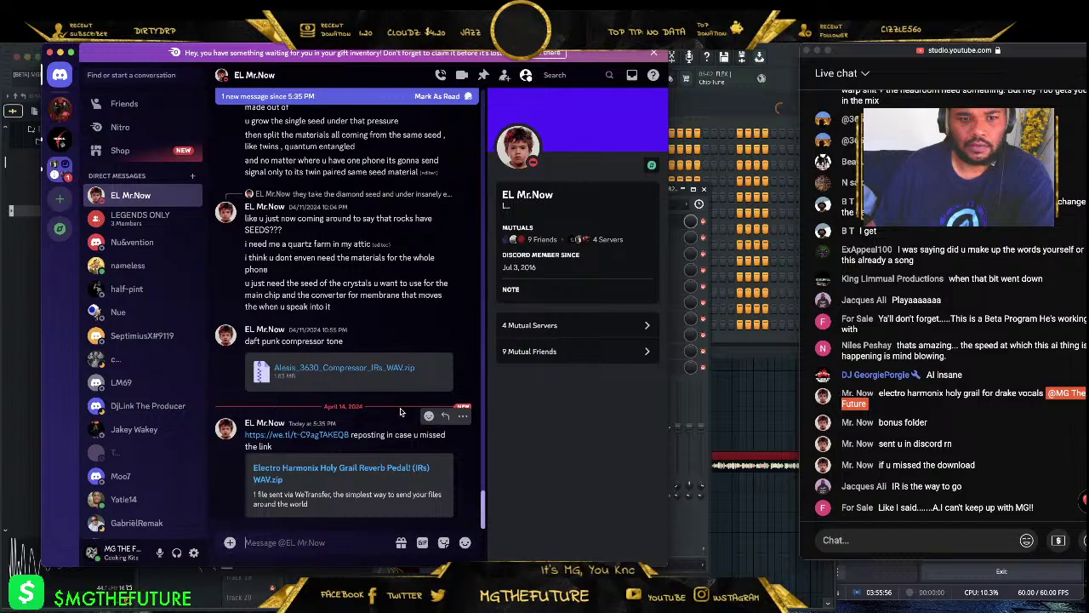
{"action": "left_click", "coordinate": [409, 368]}
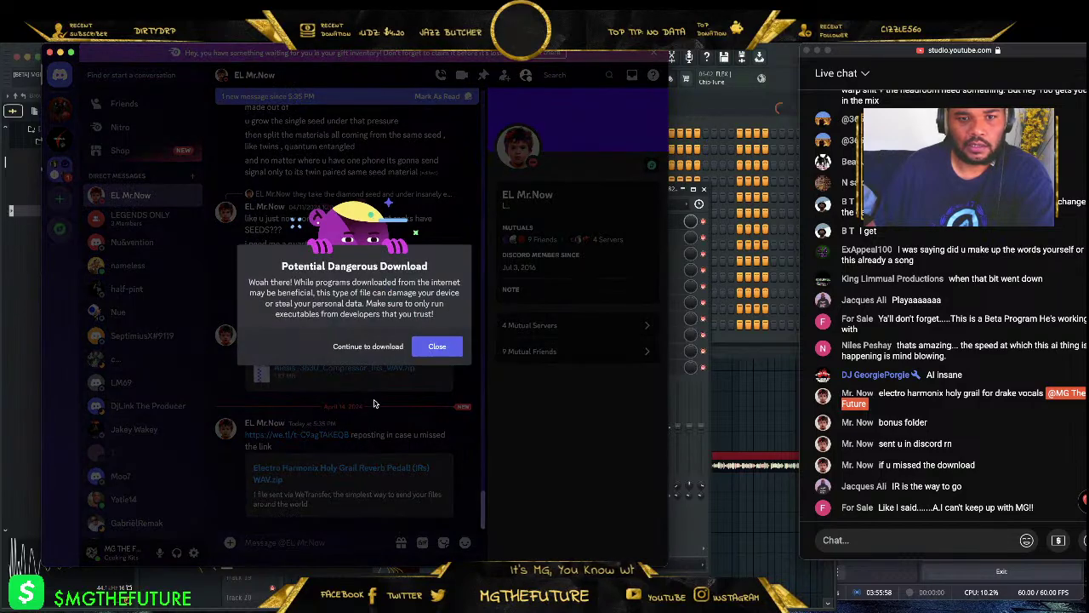
{"action": "left_click", "coordinate": [386, 348]}
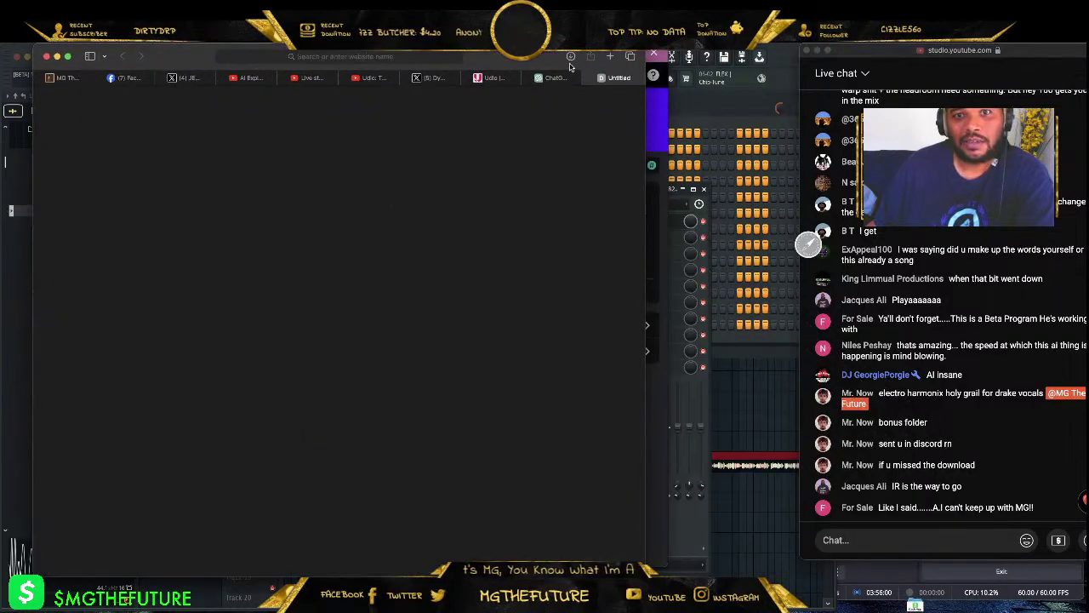
{"action": "left_click", "coordinate": [554, 78]}
{"action": "left_click", "coordinate": [57, 56]}
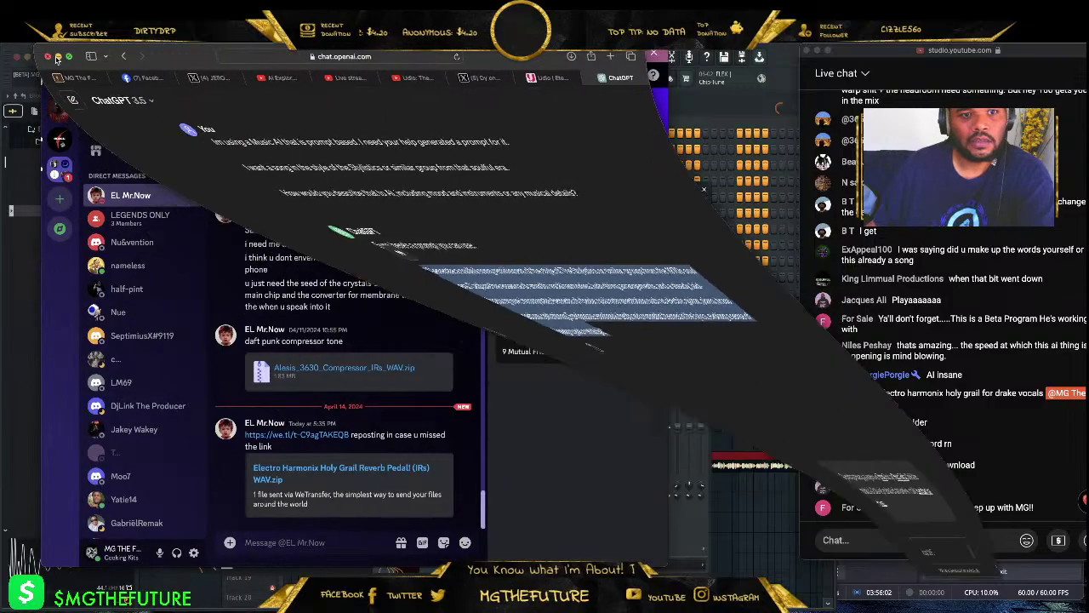
- Download the Electro Harmonix Holy Grail Reverb Pedal IRs zip from the WeTransfer link in the direct message, and put the browser and Discord away
{"action": "left_click", "coordinate": [290, 435]}
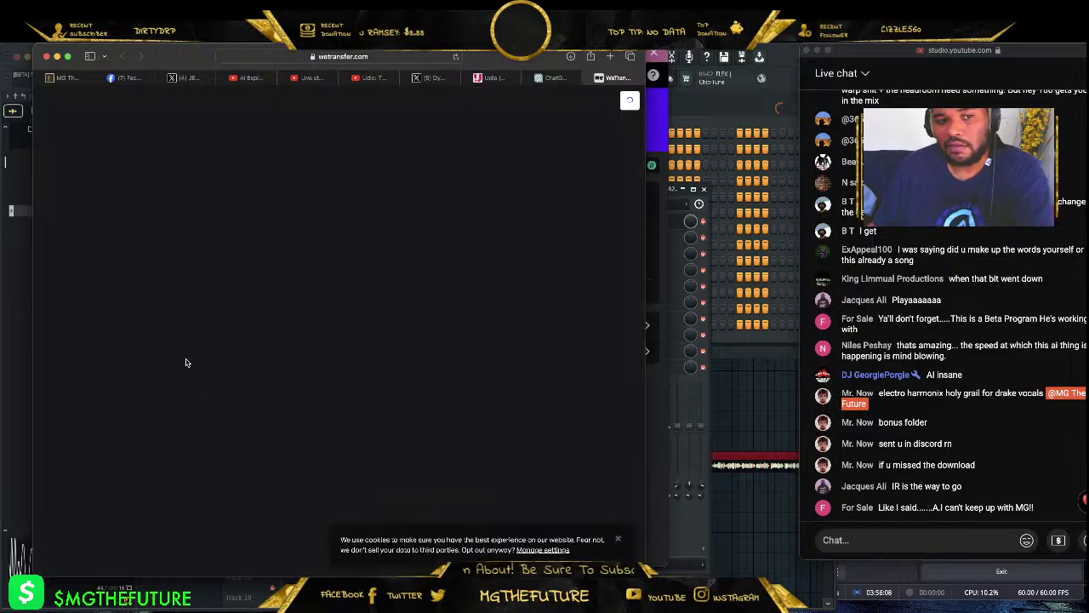
{"action": "left_click", "coordinate": [189, 419]}
{"action": "left_click", "coordinate": [187, 420]}
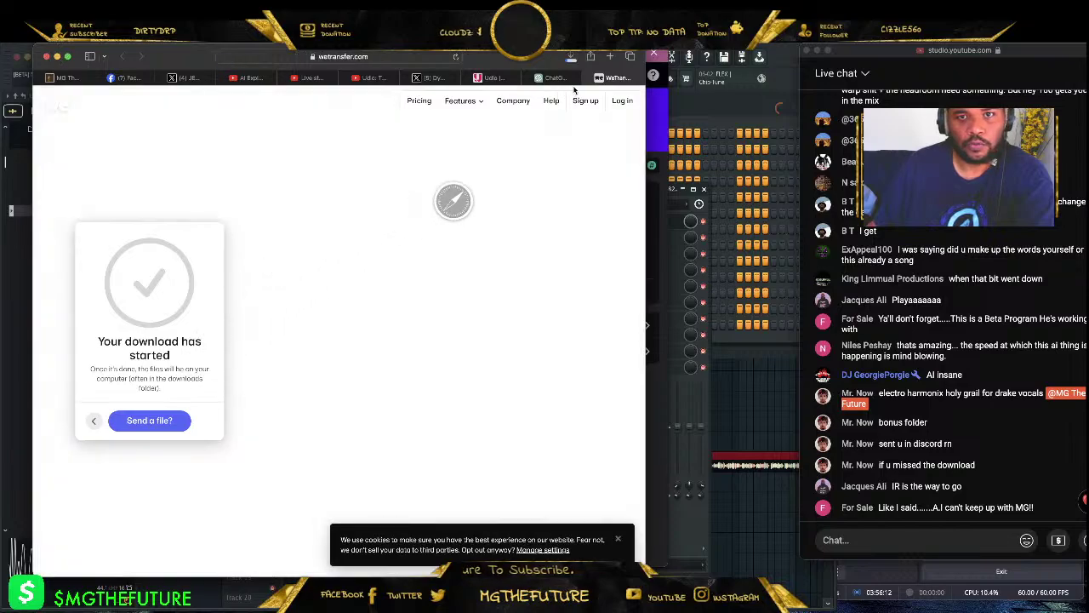
{"action": "key", "text": "super+w"}
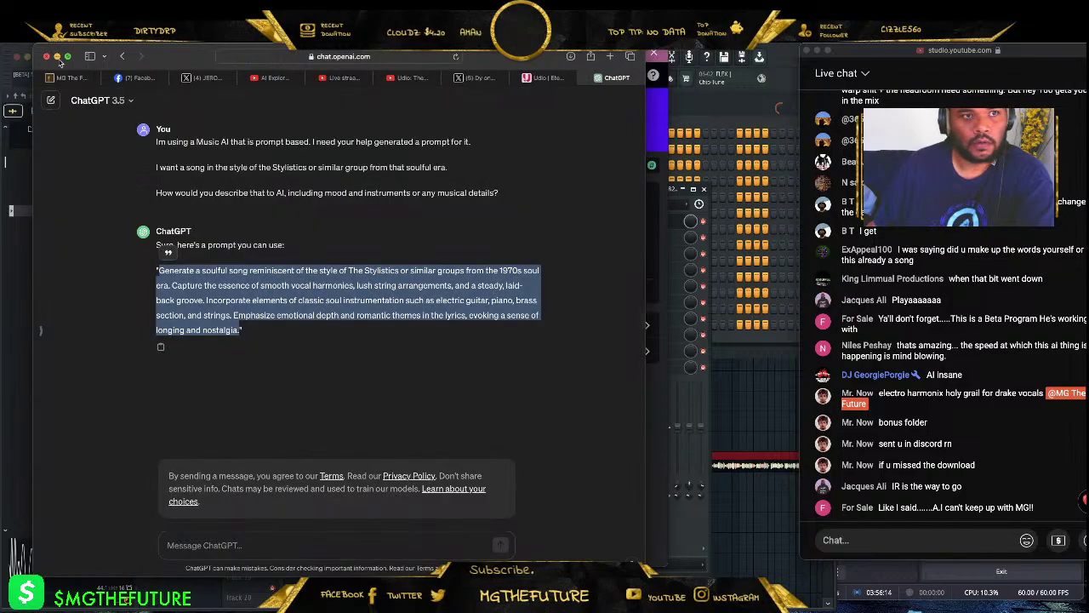
{"action": "key", "text": "super+Tab"}
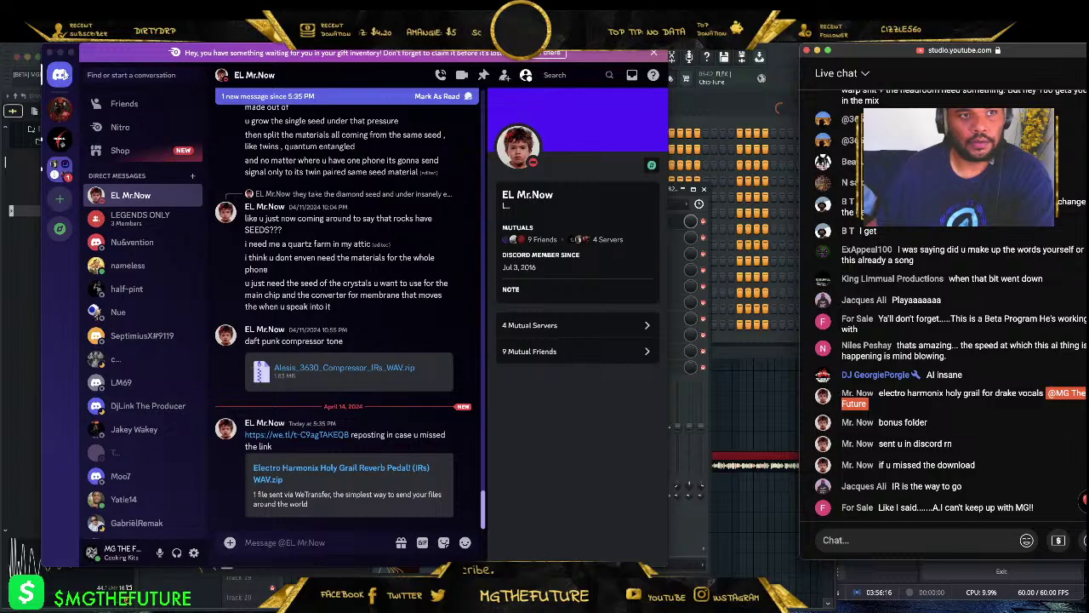
{"action": "left_click", "coordinate": [60, 52]}
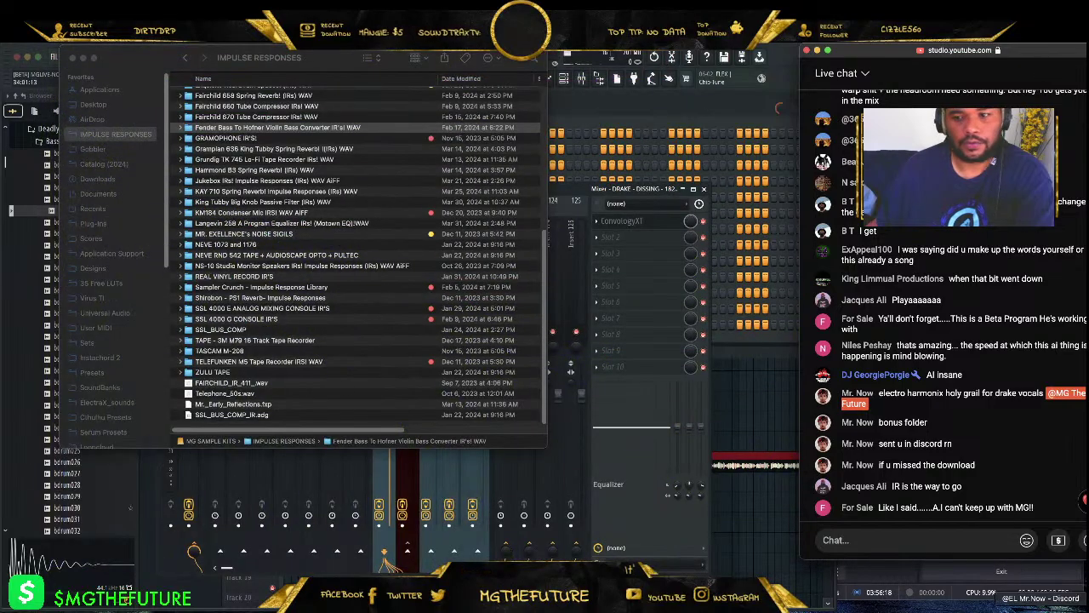
- Copy the Alesis 3630 Compressor and Electro Harmonix Holy Grail Reverb Pedal IR folders from Downloads into the IMPULSE RESPONSES folder
{"action": "left_click", "coordinate": [894, 602]}
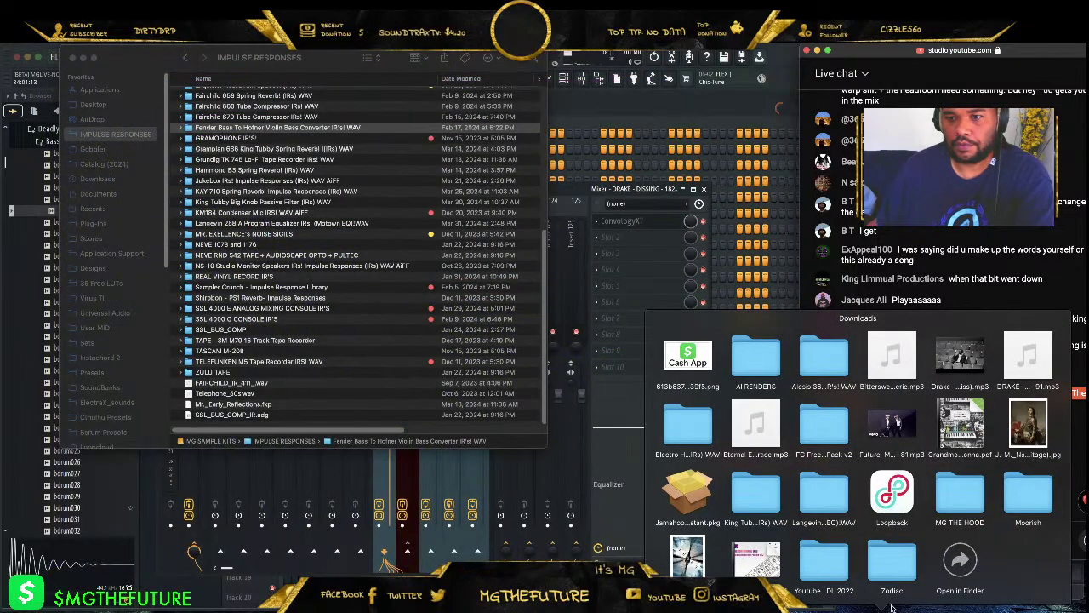
{"action": "left_click", "coordinate": [960, 559]}
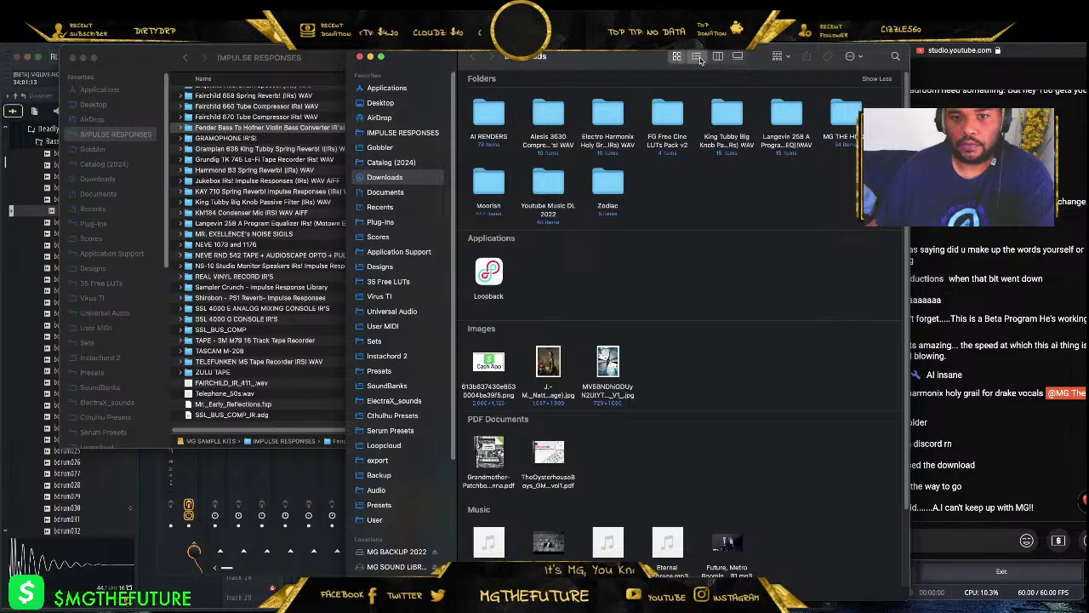
{"action": "left_click", "coordinate": [696, 56]}
{"action": "left_click_drag", "start_coordinate": [549, 106], "coordinate": [324, 422]}
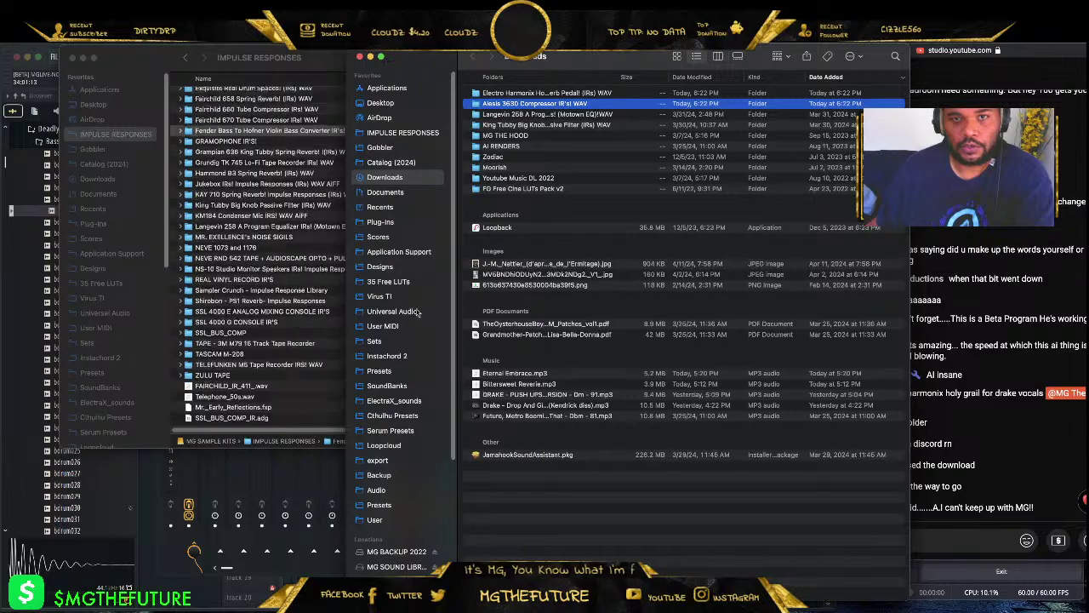
{"action": "left_click_drag", "start_coordinate": [551, 93], "coordinate": [330, 409]}
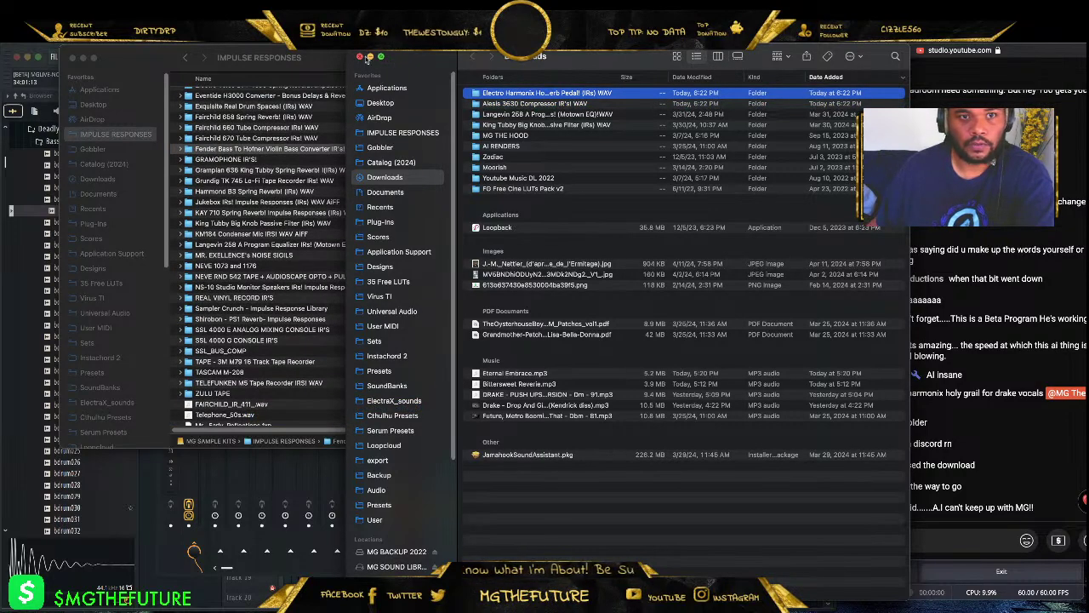
{"action": "left_click", "coordinate": [369, 57]}
- Tag the Electro Harmonix Holy Grail Reverb Pedal folder in IMPULSE RESPONSES green
{"action": "left_click", "coordinate": [339, 256]}
{"action": "scroll", "coordinate": [315, 273], "scroll_direction": "up", "scroll_amount": 5}
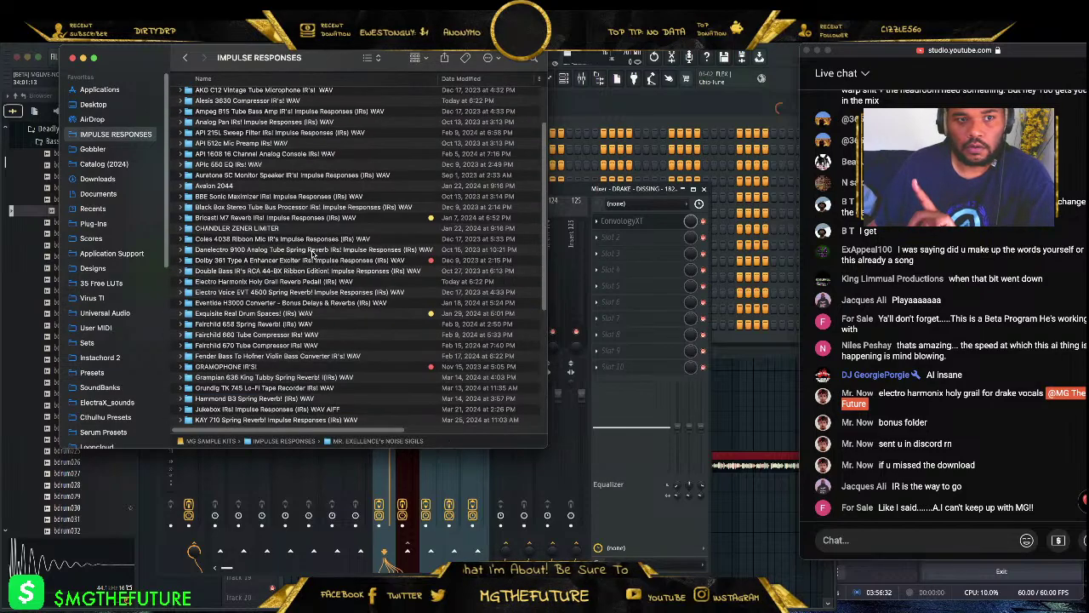
{"action": "left_click", "coordinate": [302, 294]}
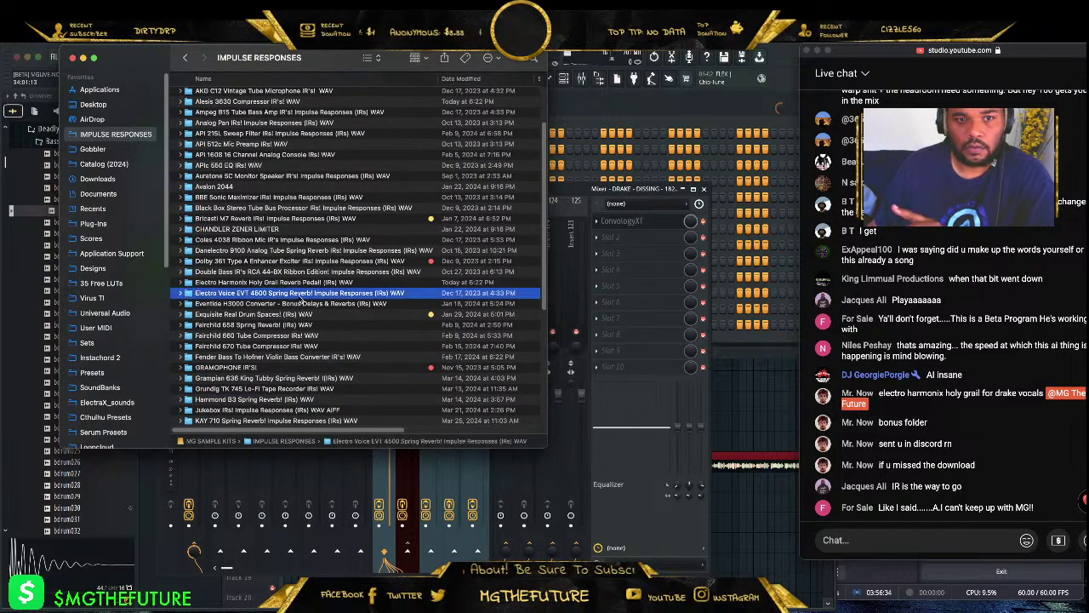
{"action": "left_click", "coordinate": [286, 286]}
{"action": "right_click", "coordinate": [285, 285]}
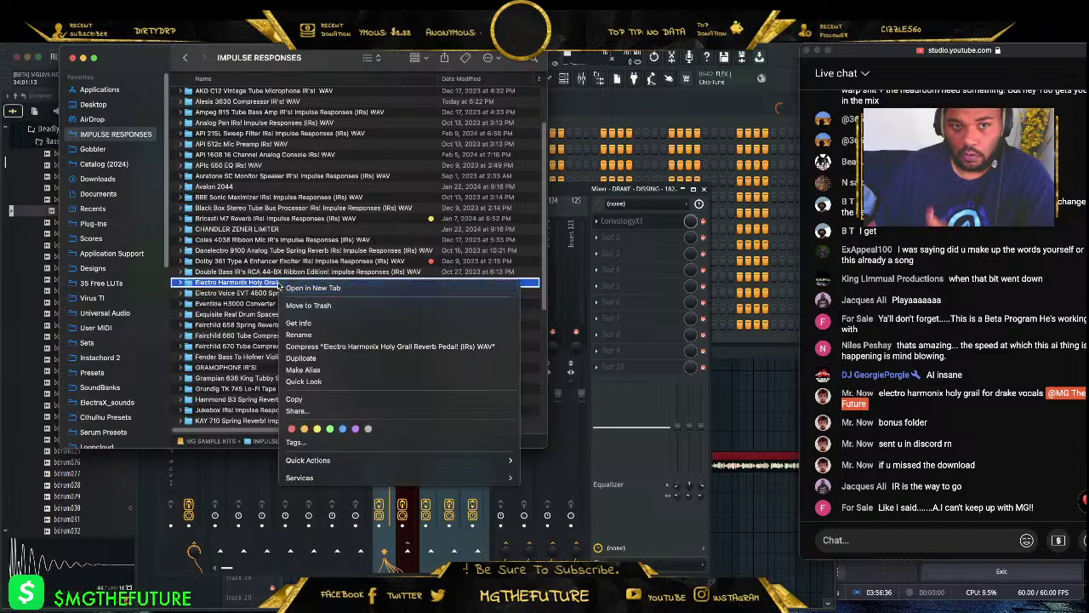
{"action": "left_click", "coordinate": [329, 428]}
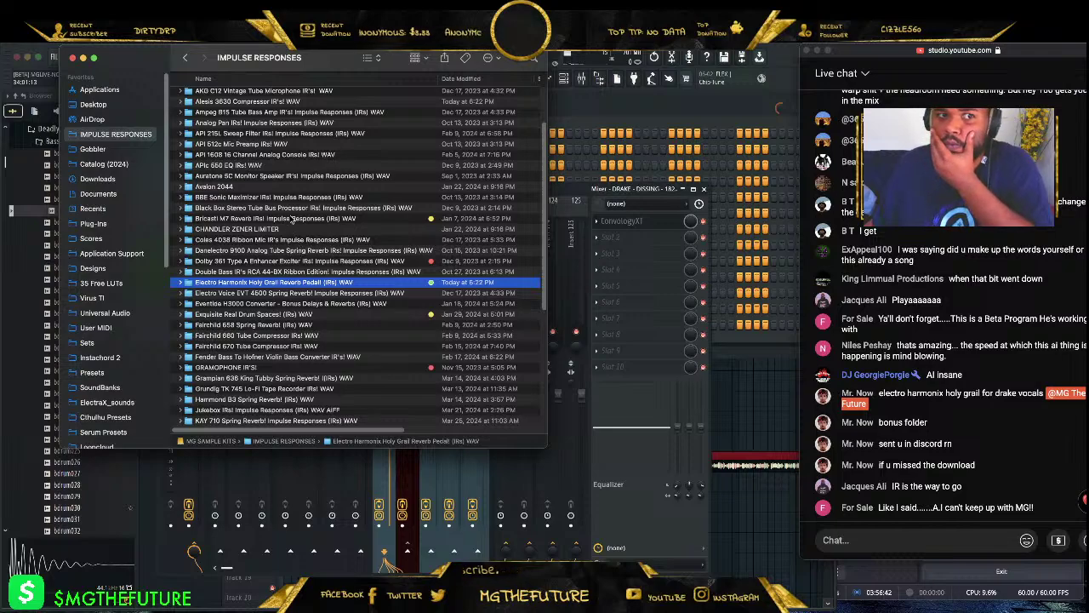
- Look through the whole list of impulse response folders in IMPULSE RESPONSES and return to the FL Studio mixer
{"action": "scroll", "coordinate": [294, 218], "scroll_direction": "up", "scroll_amount": 3}
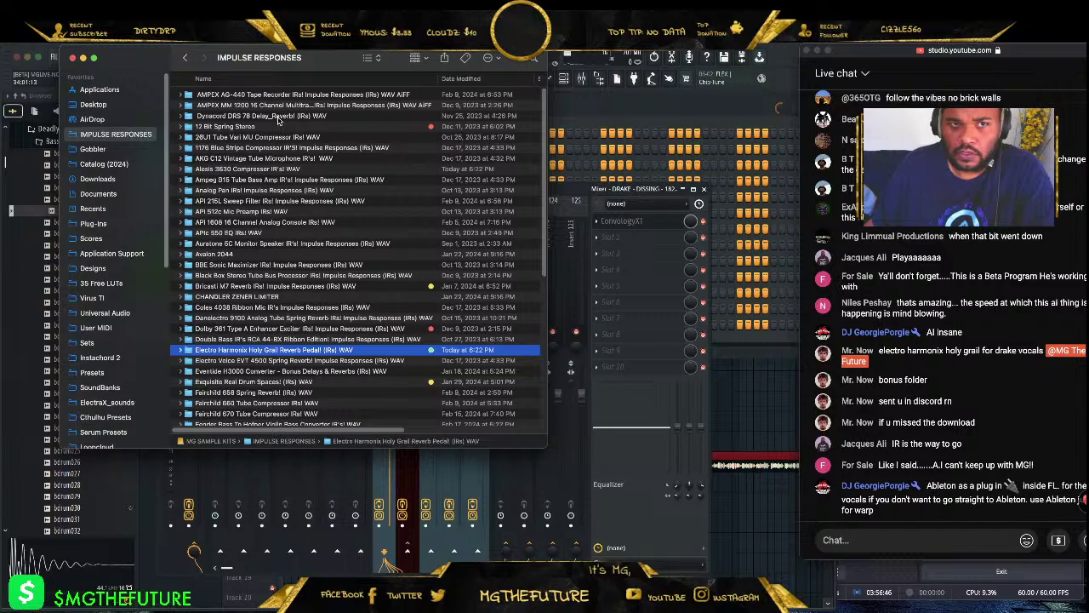
{"action": "left_click", "coordinate": [278, 116]}
{"action": "scroll", "coordinate": [284, 175], "scroll_direction": "down", "scroll_amount": 2}
{"action": "scroll", "coordinate": [283, 169], "scroll_direction": "down", "scroll_amount": 3}
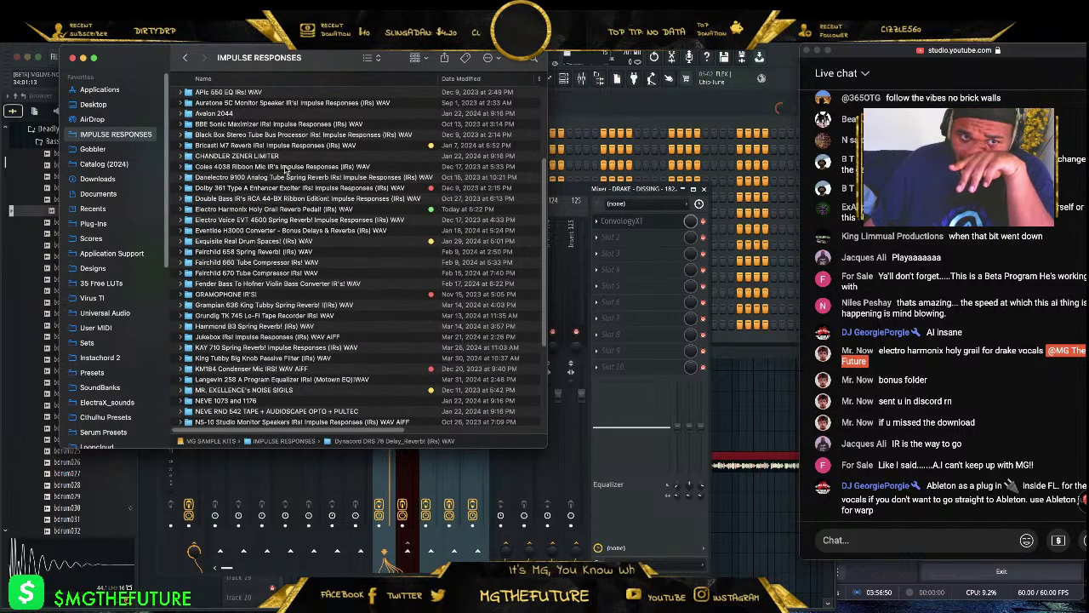
{"action": "scroll", "coordinate": [287, 170], "scroll_direction": "down", "scroll_amount": 2}
{"action": "scroll", "coordinate": [287, 170], "scroll_direction": "down", "scroll_amount": 2}
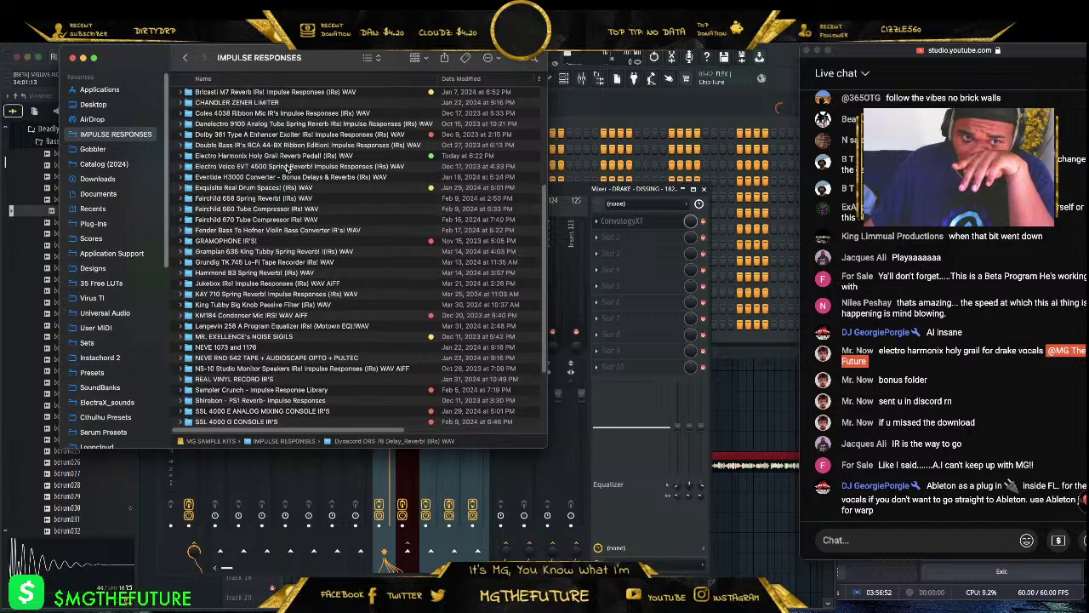
{"action": "scroll", "coordinate": [287, 166], "scroll_direction": "down", "scroll_amount": 2}
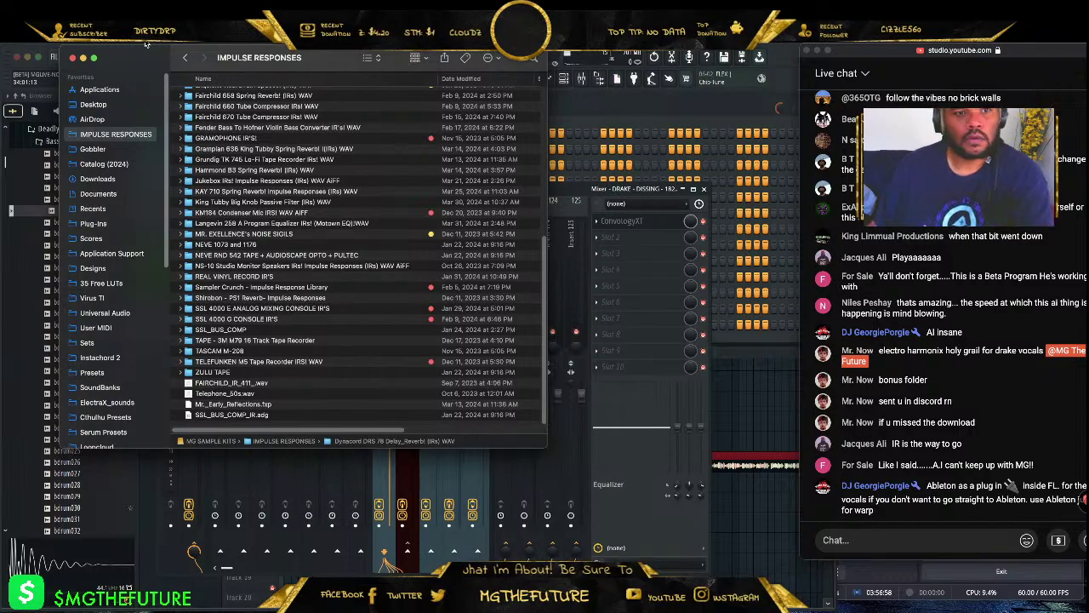
{"action": "left_click", "coordinate": [84, 59]}
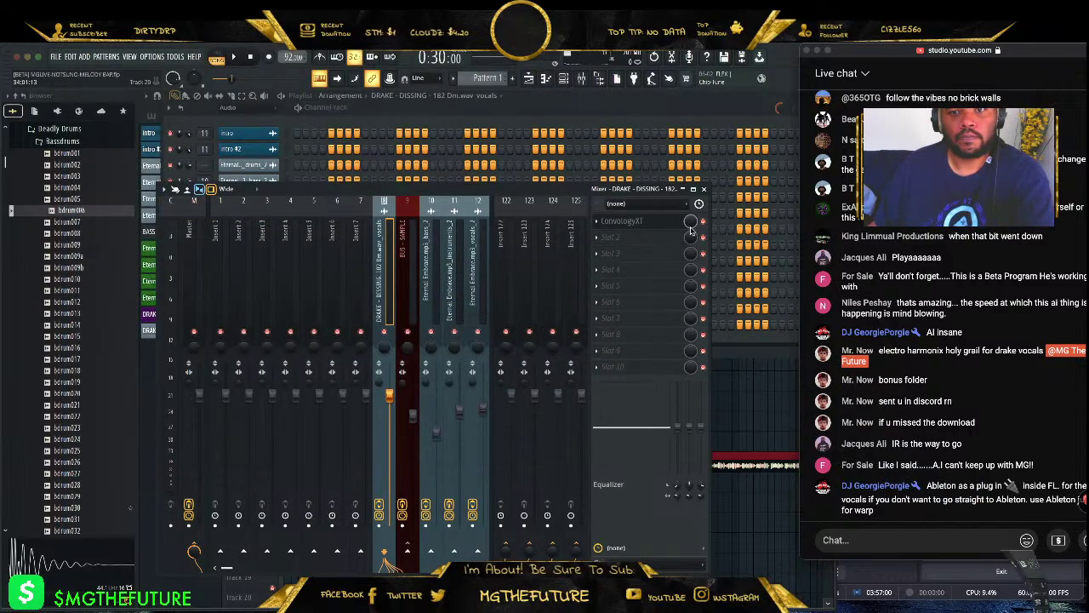
- Load Holy Grail Left Hall Right Spring.wav from the Electro Harmonix Holy Grail folder into the DRAKE vocals insert's ConvologyXT
{"action": "left_click", "coordinate": [640, 223]}
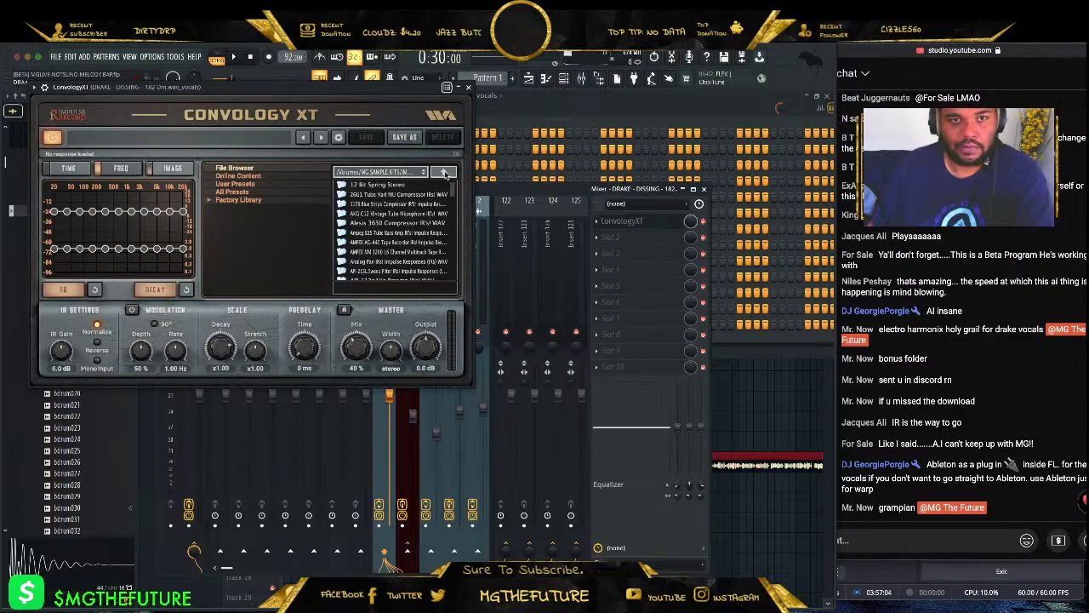
{"action": "double_click", "coordinate": [392, 185]}
{"action": "left_click", "coordinate": [442, 172]}
{"action": "scroll", "coordinate": [405, 230], "scroll_direction": "down", "scroll_amount": 6}
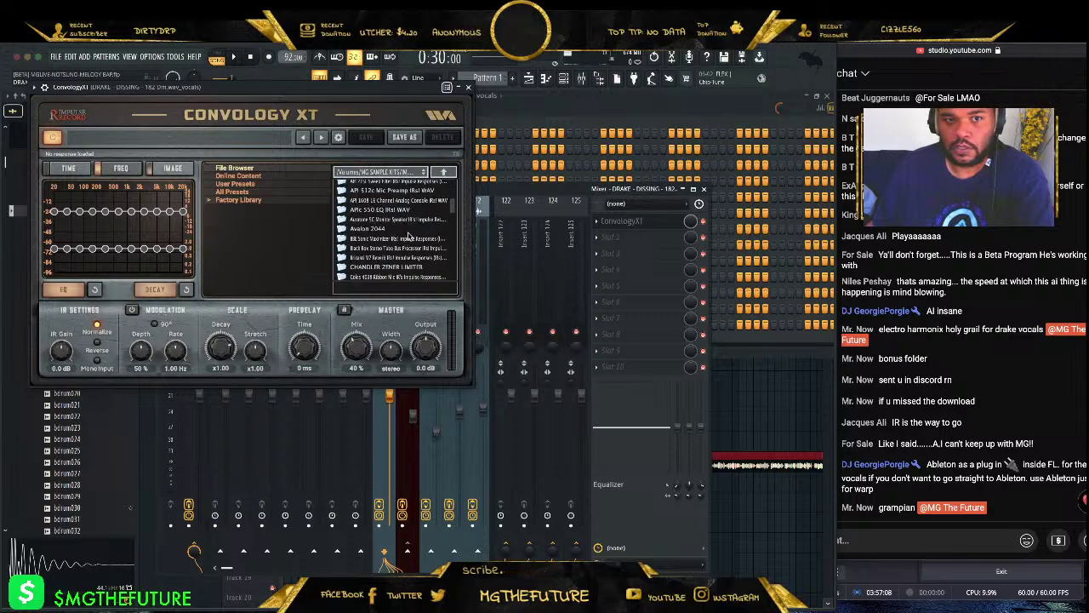
{"action": "double_click", "coordinate": [398, 269]}
{"action": "double_click", "coordinate": [359, 195]}
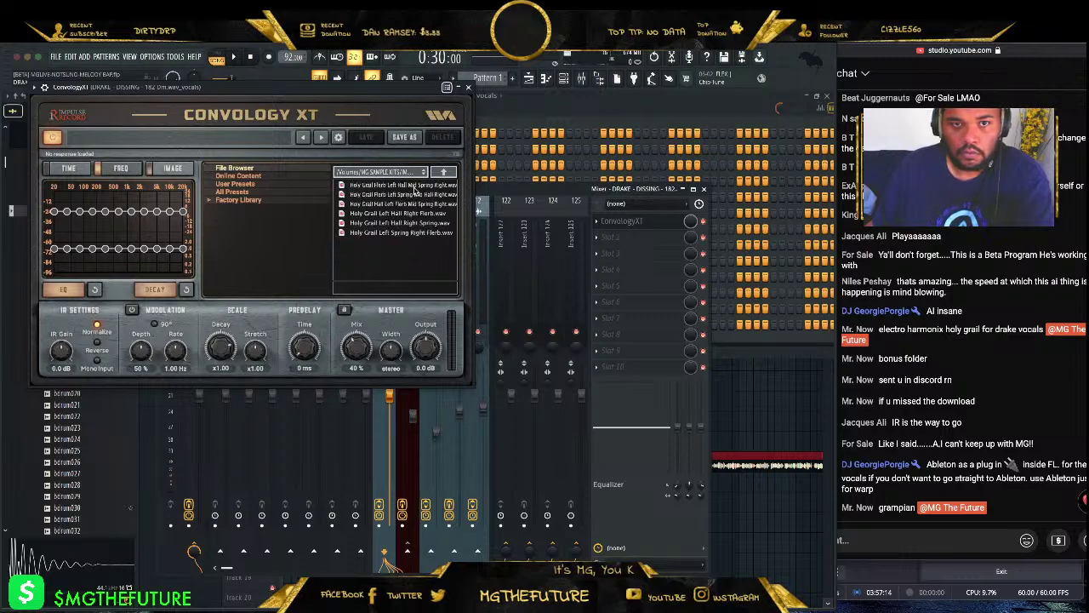
{"action": "left_click", "coordinate": [397, 224]}
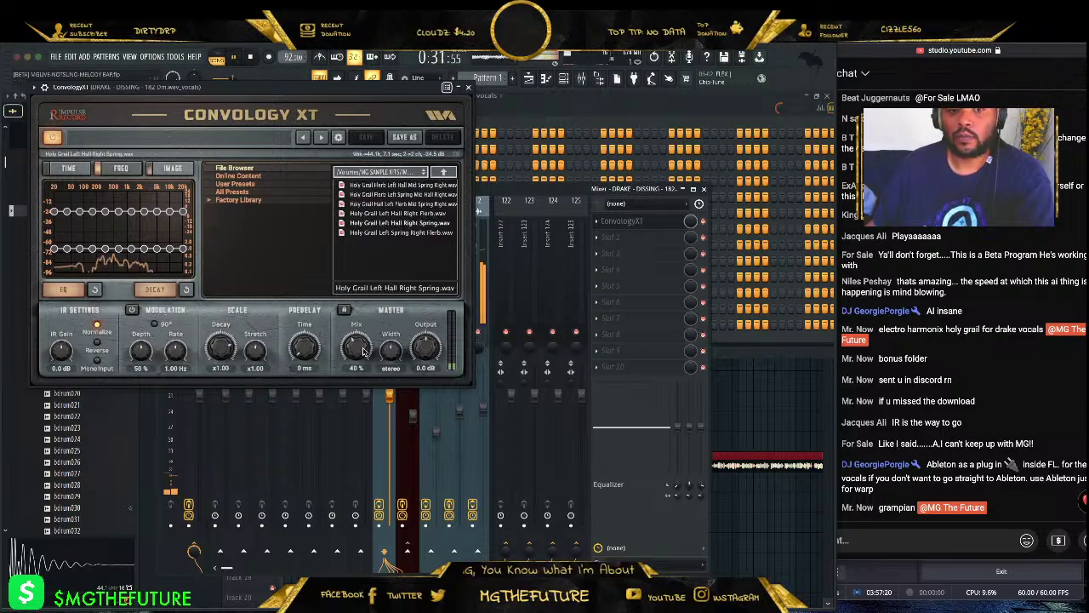
- Move the ConvologyXT window clear of the mixer tracks and set its Mix to 12% and Width to 26%
{"action": "left_click_drag", "start_coordinate": [380, 92], "coordinate": [826, 95]}
{"action": "left_click_drag", "start_coordinate": [801, 351], "coordinate": [801, 382]}
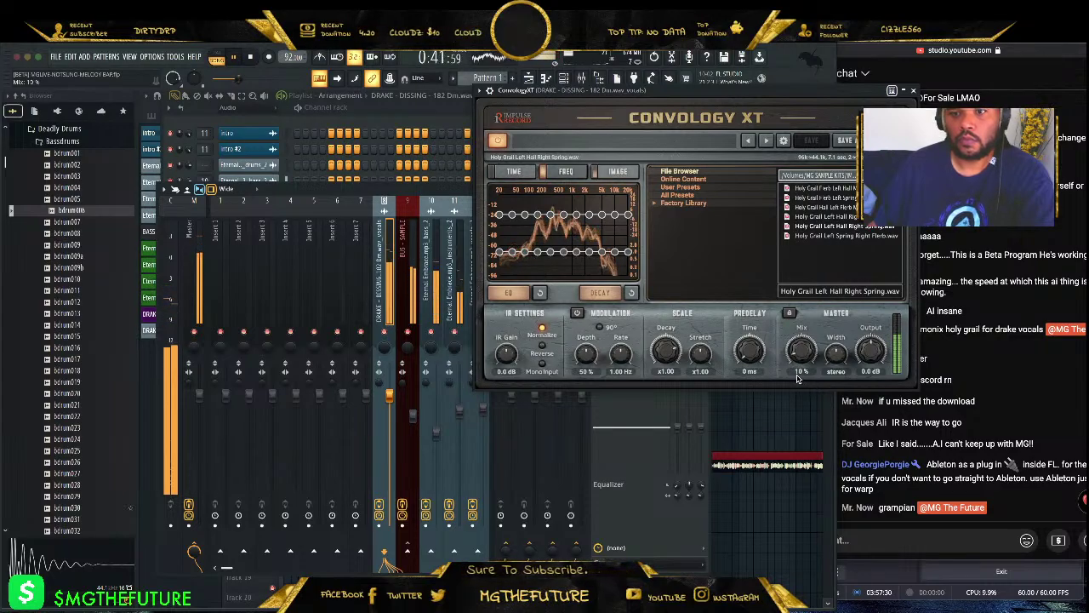
{"action": "left_click_drag", "start_coordinate": [830, 360], "coordinate": [825, 406]}
{"action": "left_click_drag", "start_coordinate": [805, 364], "coordinate": [809, 359]}
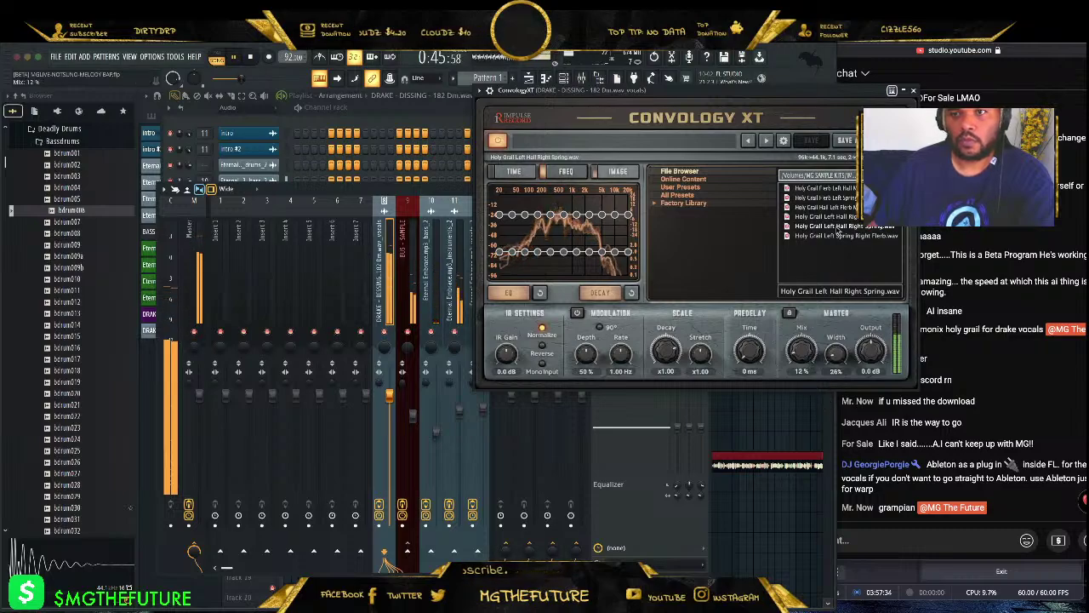
- Audition the Holy Grail impulse responses in ConvologyXT, ending on Holy Grail Flerb Left Hall Mid Spring Right.wav, and lower Mix to 6%
{"action": "left_click", "coordinate": [848, 198]}
{"action": "left_click", "coordinate": [843, 208]}
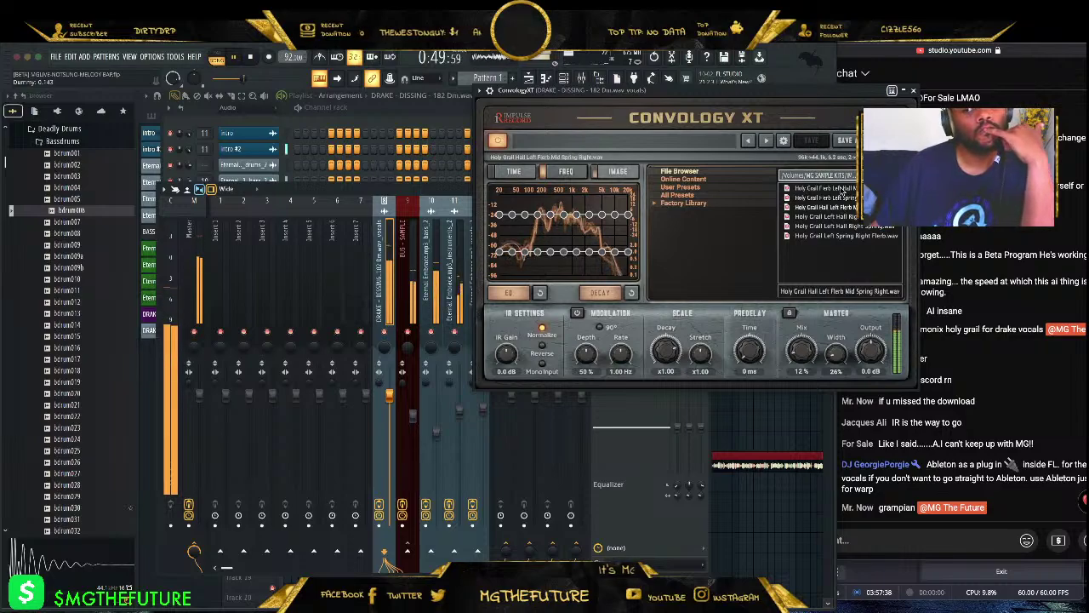
{"action": "left_click", "coordinate": [826, 236]}
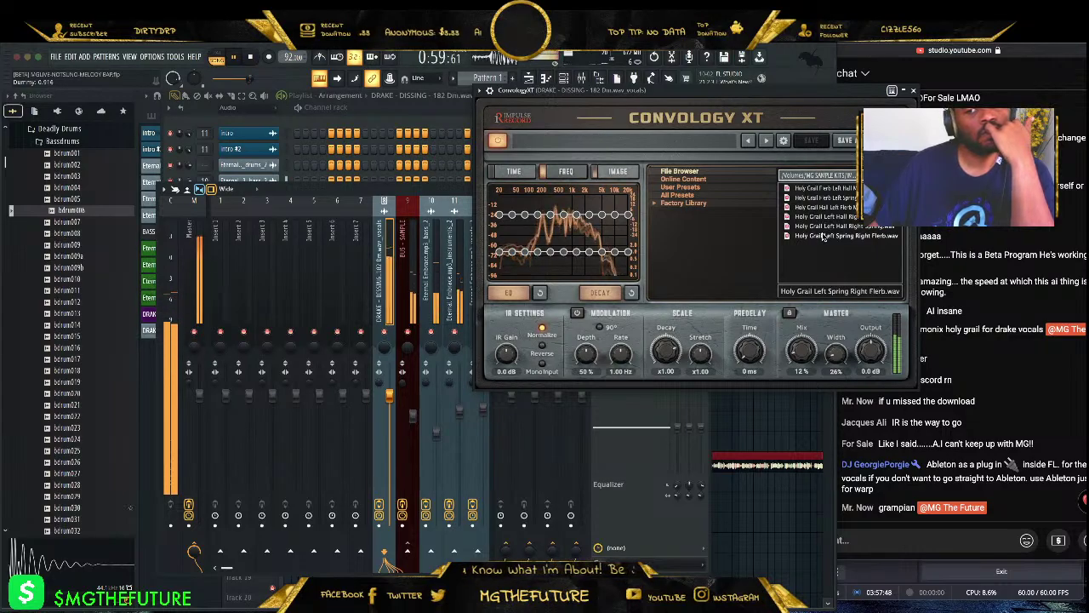
{"action": "left_click", "coordinate": [827, 190]}
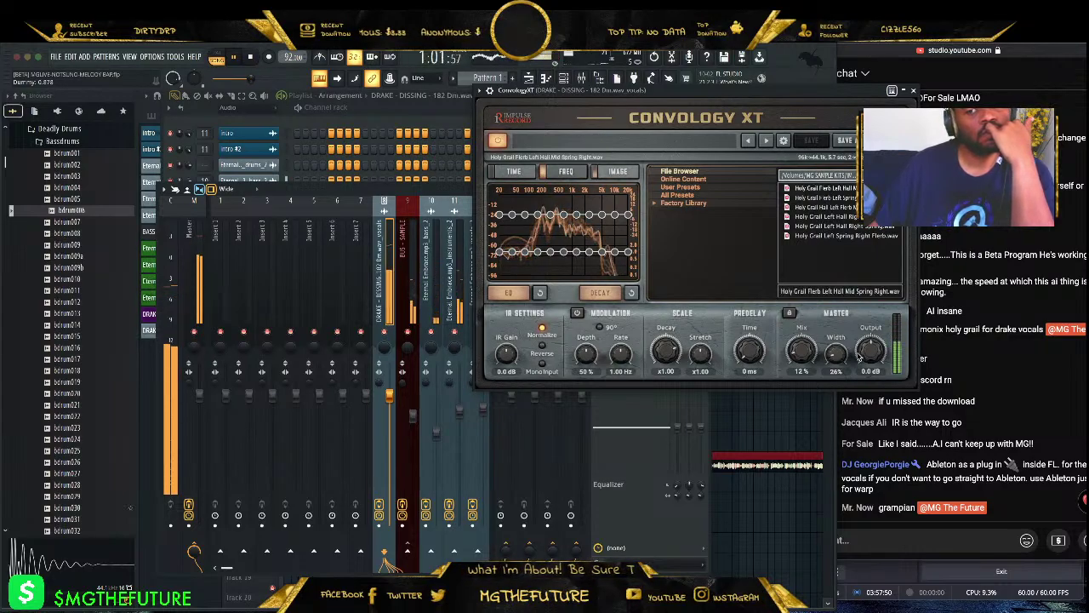
{"action": "left_click_drag", "start_coordinate": [806, 364], "coordinate": [807, 372]}
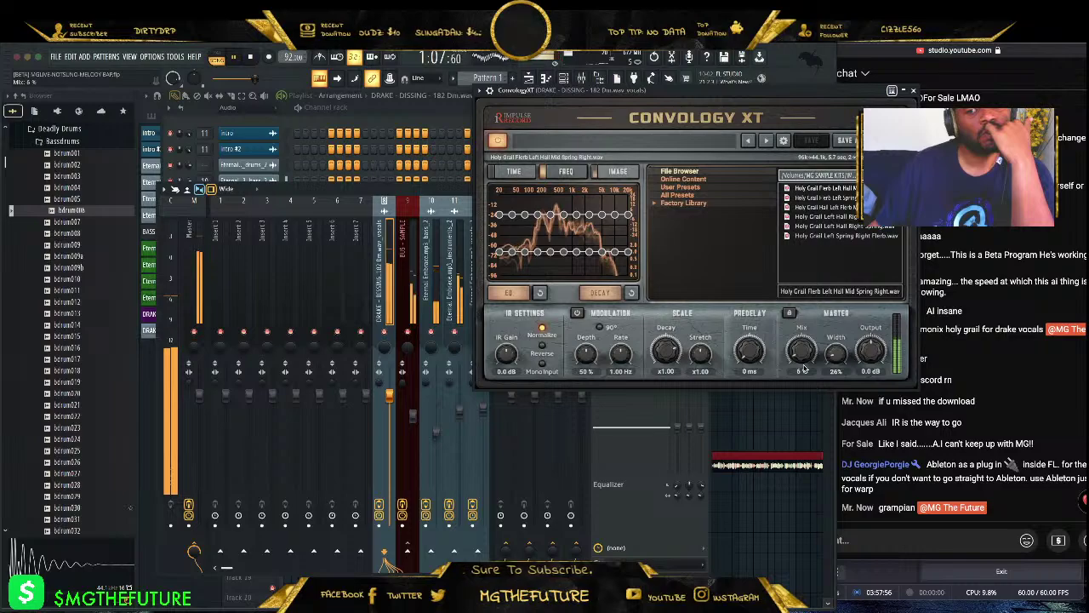
- Load Holy Grail Left Hall Right Flerb.wav in ConvologyXT and pull down the low-frequency bands of the impulse response EQ curve
{"action": "left_click", "coordinate": [826, 207]}
{"action": "left_click", "coordinate": [825, 216]}
{"action": "left_click_drag", "start_coordinate": [705, 91], "coordinate": [543, 96]}
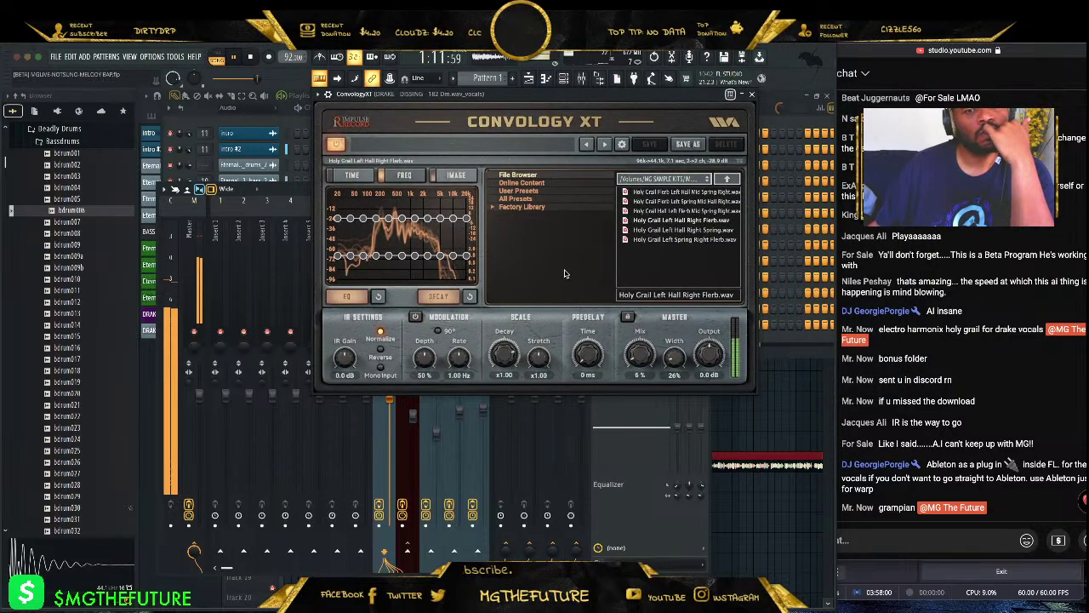
{"action": "mouse_move", "coordinate": [373, 225]}
{"action": "left_mouse_down"}
{"action": "mouse_move", "coordinate": [352, 239]}
{"action": "mouse_move", "coordinate": [388, 228]}
{"action": "left_mouse_up"}
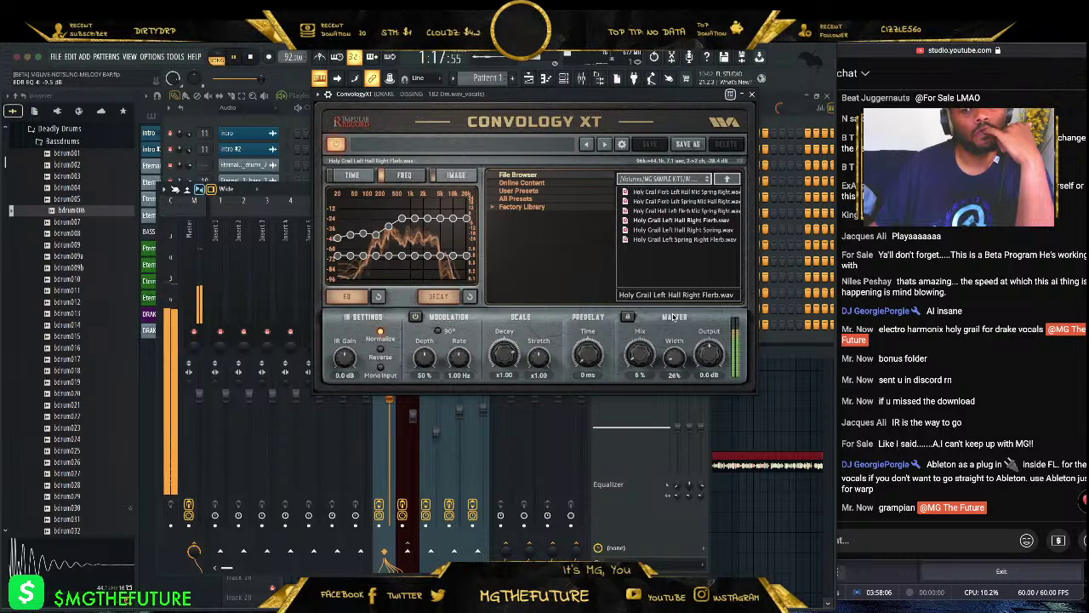
- Load Holy Grail Flerb Left Hall Mid Spring Right.wav with modulation enabled, Depth 28%, Decay x0.16 and Mix 5%, and close ConvologyXT
{"action": "left_click", "coordinate": [669, 240]}
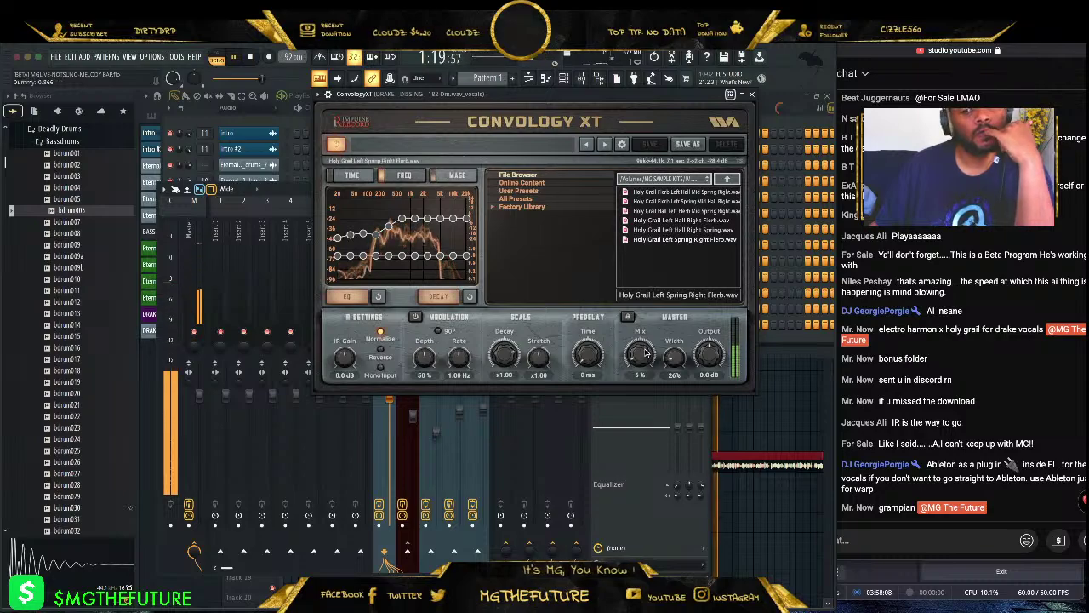
{"action": "left_click", "coordinate": [681, 192]}
{"action": "scroll", "coordinate": [634, 341], "scroll_direction": "up", "scroll_amount": 5}
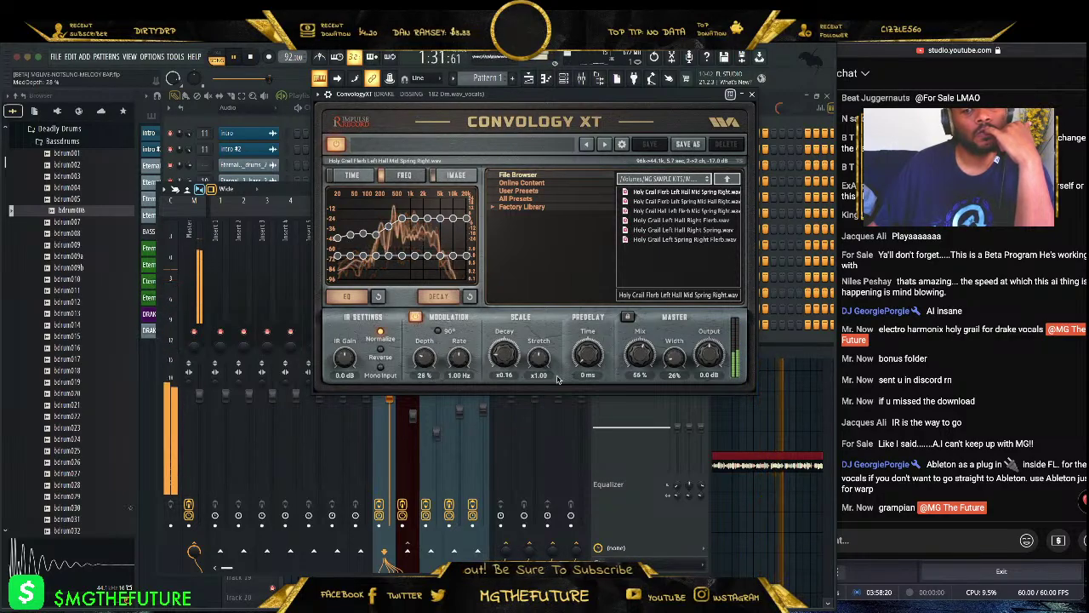
{"action": "left_click_drag", "start_coordinate": [641, 391], "coordinate": [645, 364]}
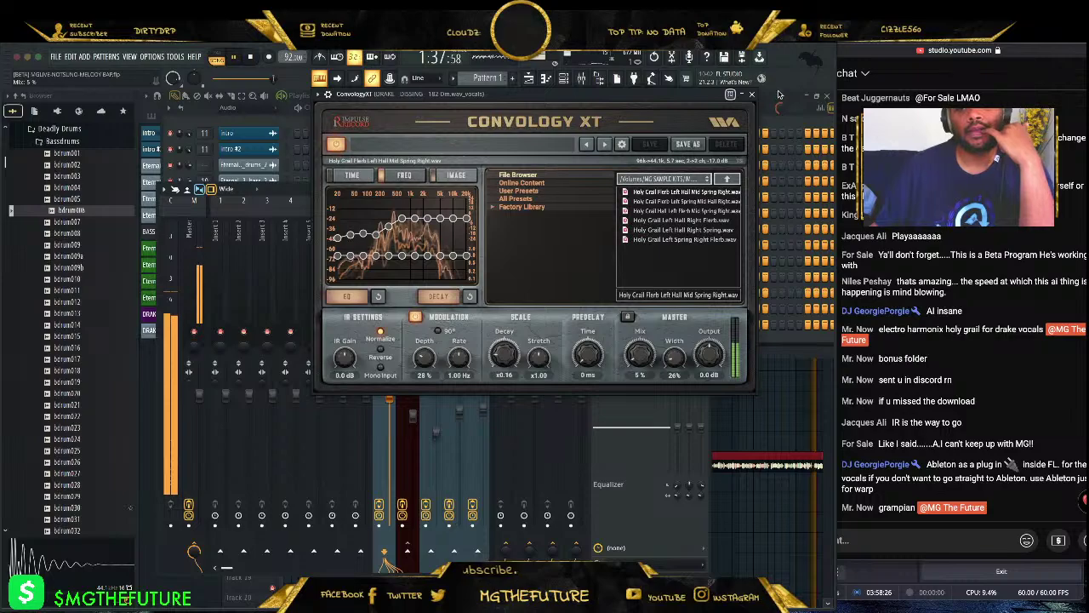
{"action": "left_click", "coordinate": [752, 95]}
- Reopen ConvologyXT on the DRAKE vocals insert and raise its Width to the maximum
{"action": "left_click", "coordinate": [600, 239]}
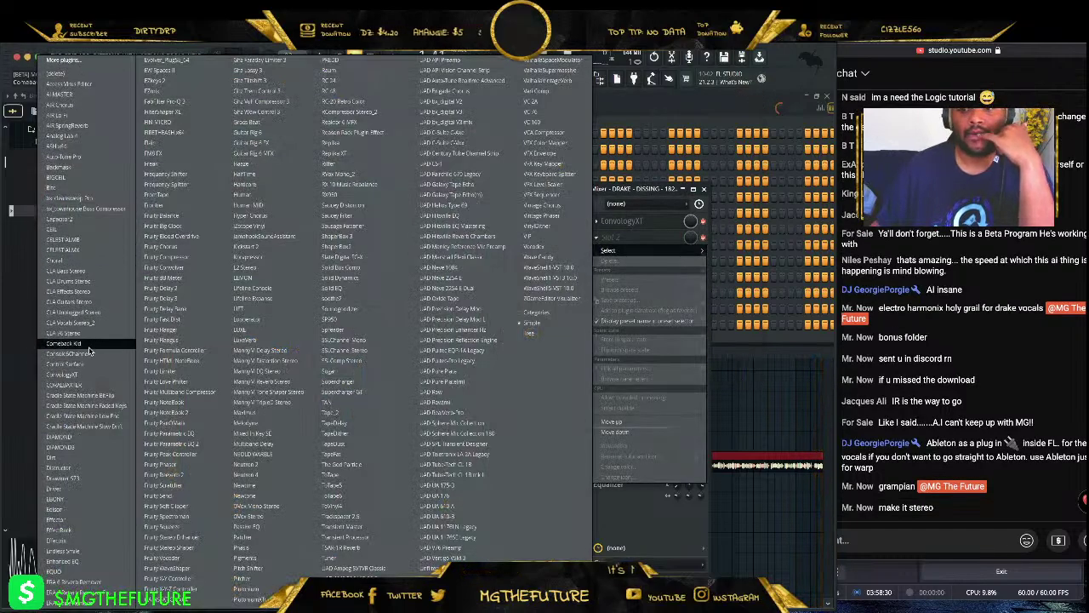
{"action": "left_click", "coordinate": [679, 227]}
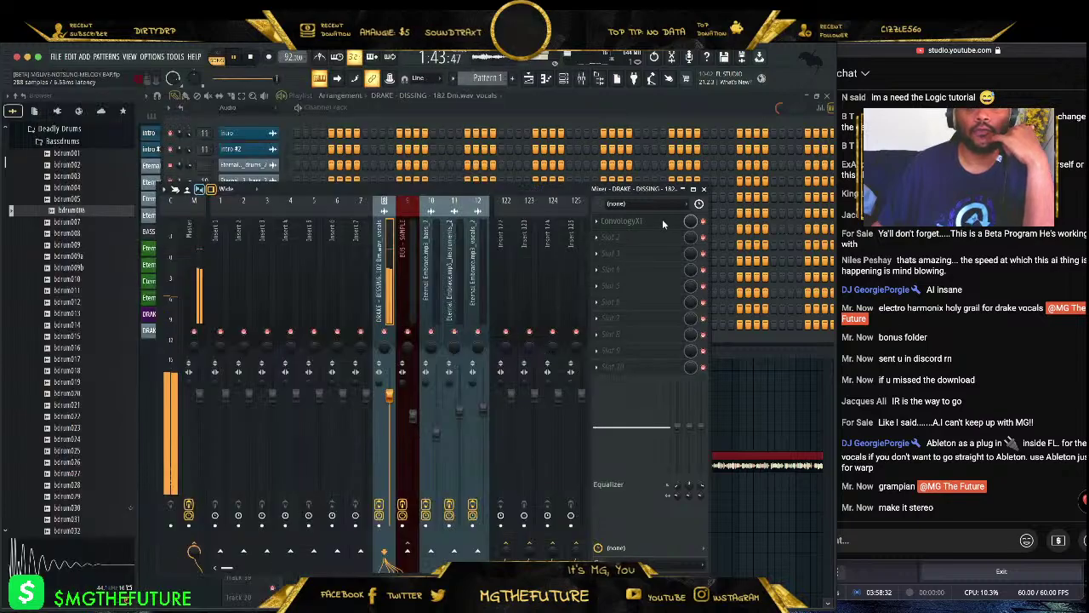
{"action": "left_click", "coordinate": [663, 218]}
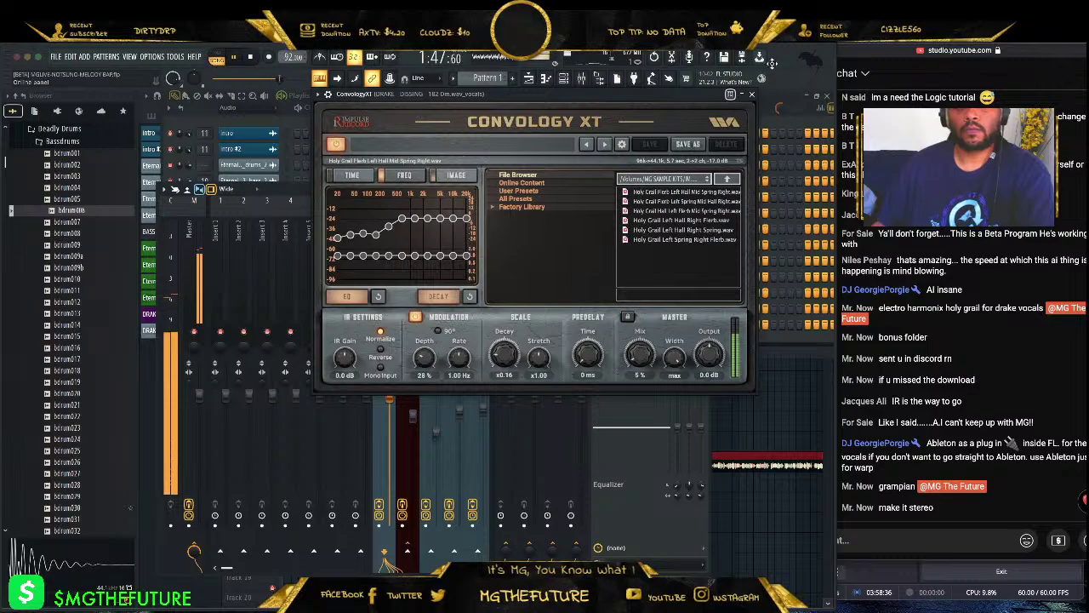
{"action": "left_click", "coordinate": [752, 96]}
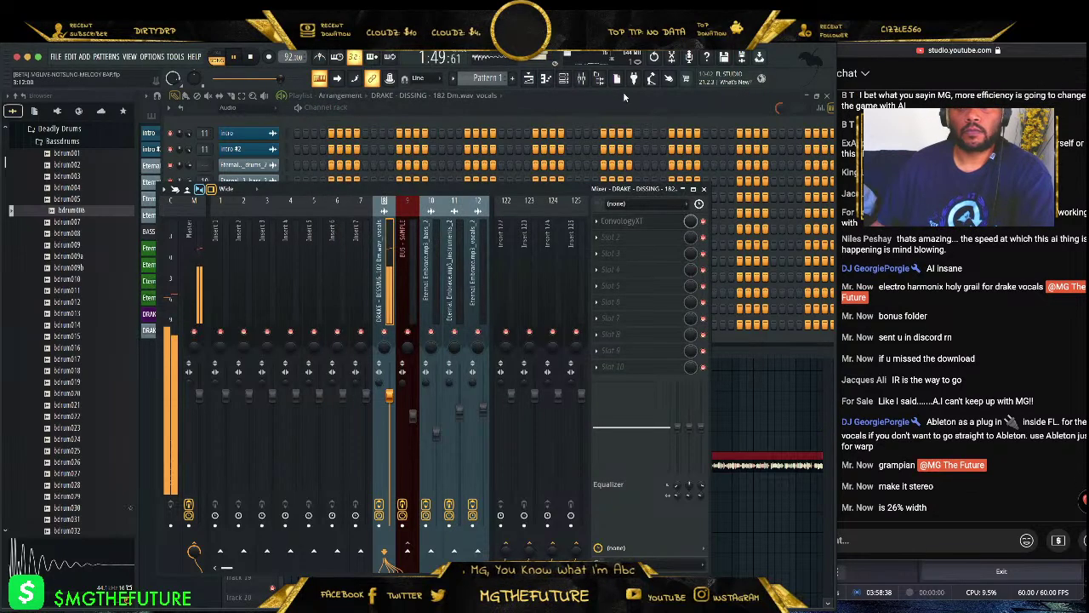
- Hide the channel rack and mixer to expose the playlist, and restart playback near bar 13
{"action": "left_click", "coordinate": [565, 78]}
{"action": "left_click", "coordinate": [564, 78]}
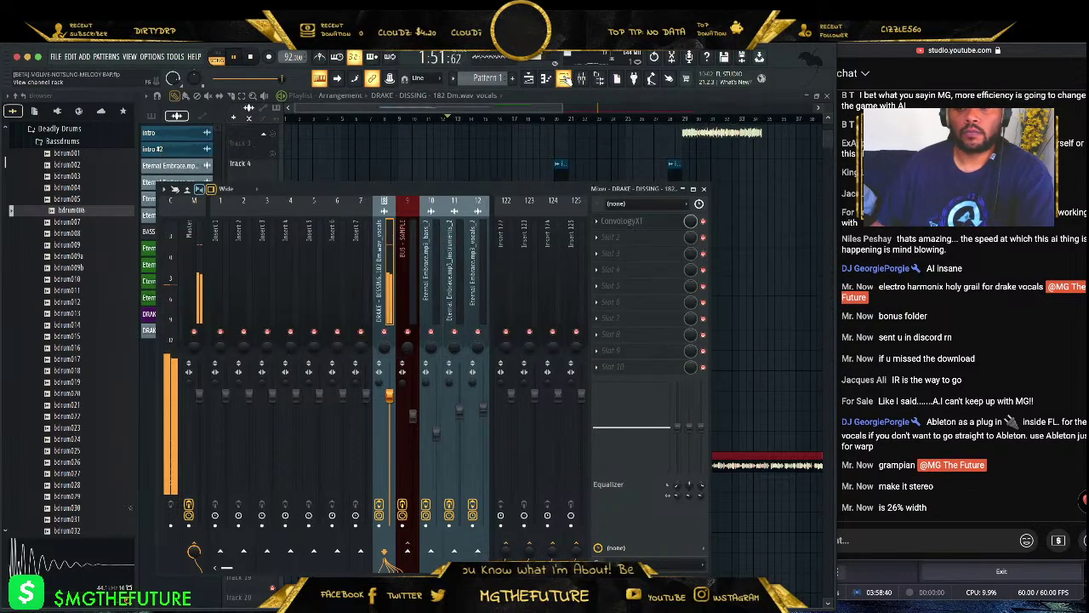
{"action": "left_click", "coordinate": [703, 190]}
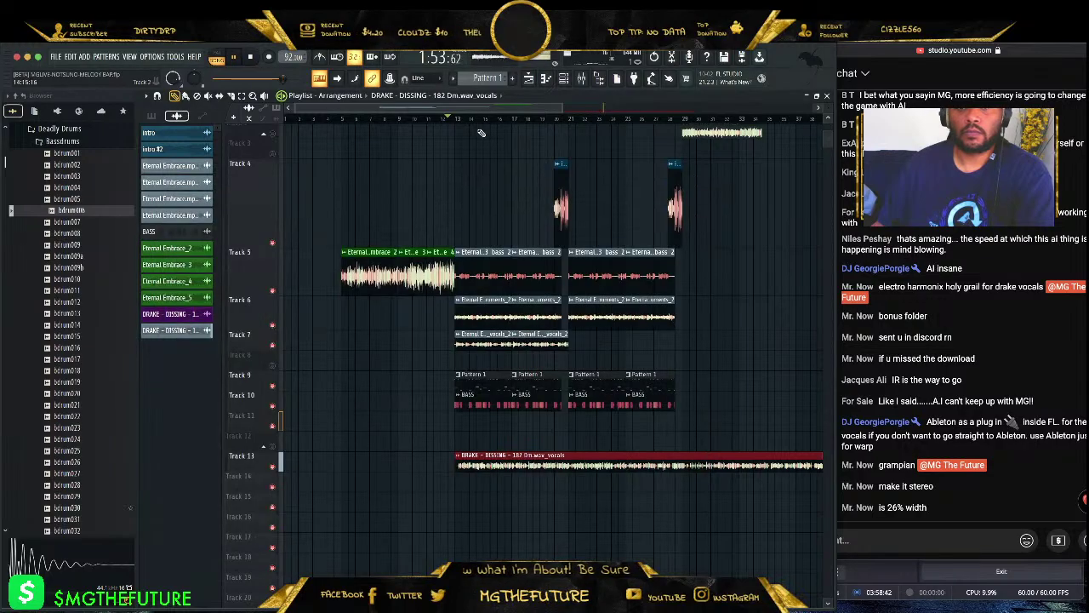
{"action": "left_click", "coordinate": [459, 119]}
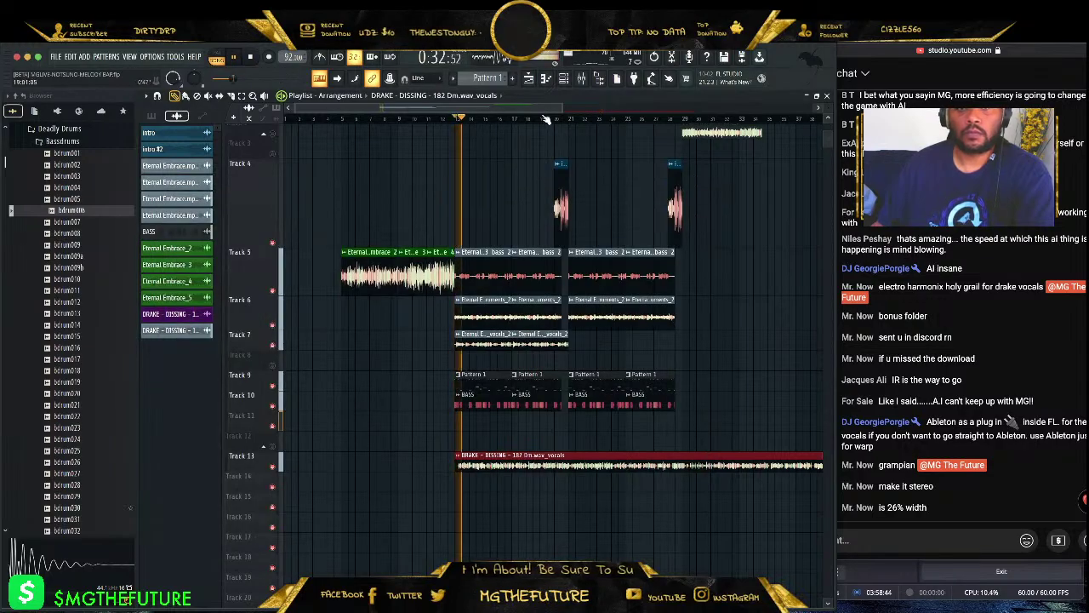
- Make Track 13 taller and shift the DRAKE vocals clip earlier so its first words land on bar 13
{"action": "left_click_drag", "start_coordinate": [558, 107], "coordinate": [430, 107]}
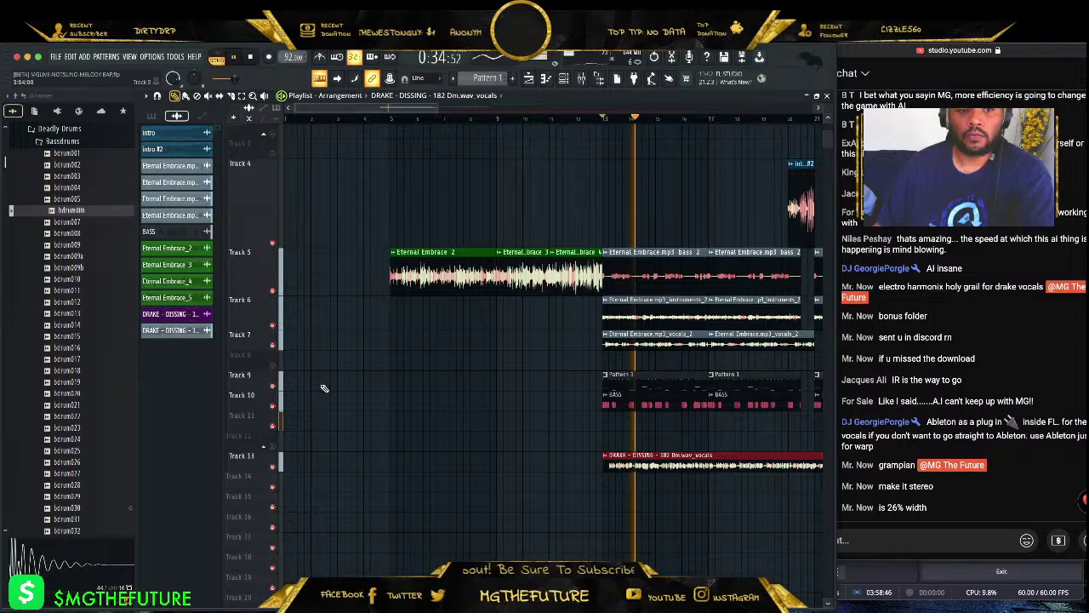
{"action": "left_click_drag", "start_coordinate": [264, 467], "coordinate": [264, 545]}
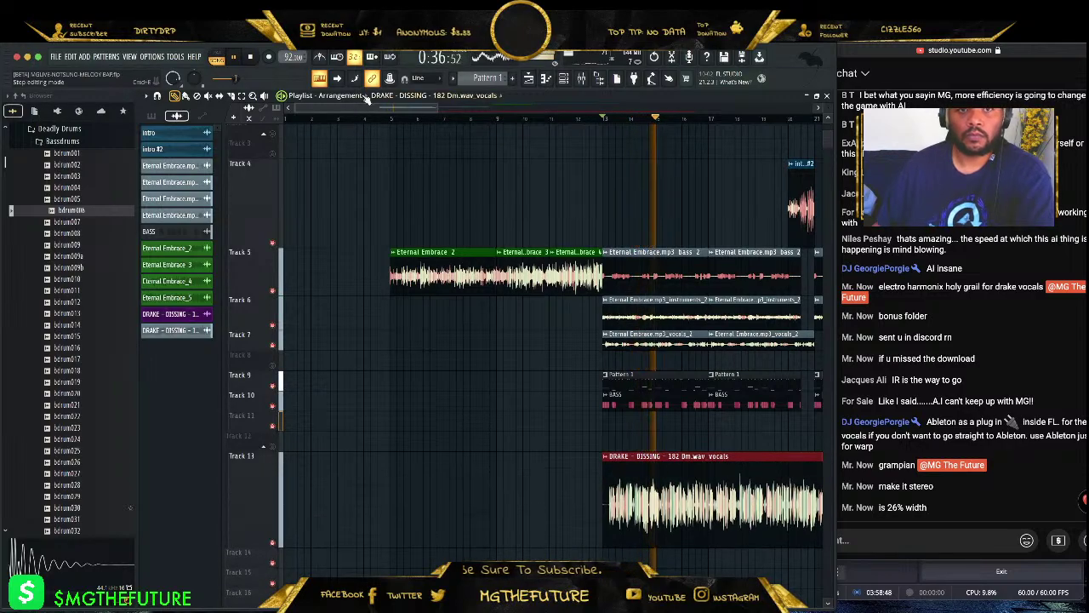
{"action": "left_click_drag", "start_coordinate": [434, 106], "coordinate": [400, 108]}
{"action": "scroll", "coordinate": [420, 297], "scroll_direction": "down", "scroll_amount": 2}
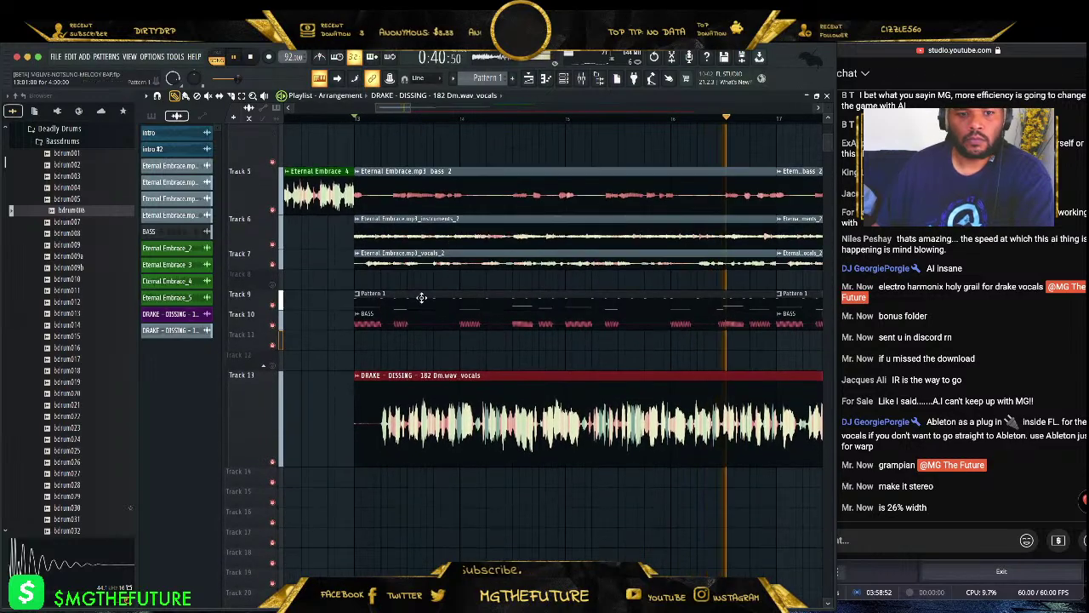
{"action": "mouse_move", "coordinate": [383, 382]}
{"action": "left_mouse_down"}
{"action": "mouse_move", "coordinate": [398, 380]}
{"action": "mouse_move", "coordinate": [364, 378]}
{"action": "mouse_move", "coordinate": [375, 374]}
{"action": "left_mouse_up"}
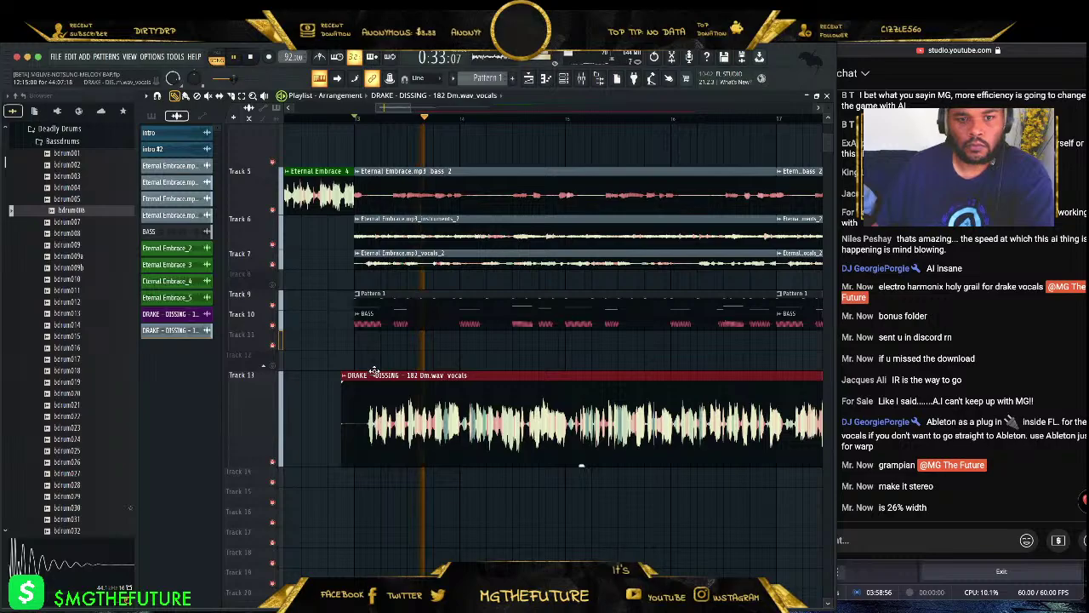
{"action": "left_click_drag", "start_coordinate": [373, 372], "coordinate": [360, 373]}
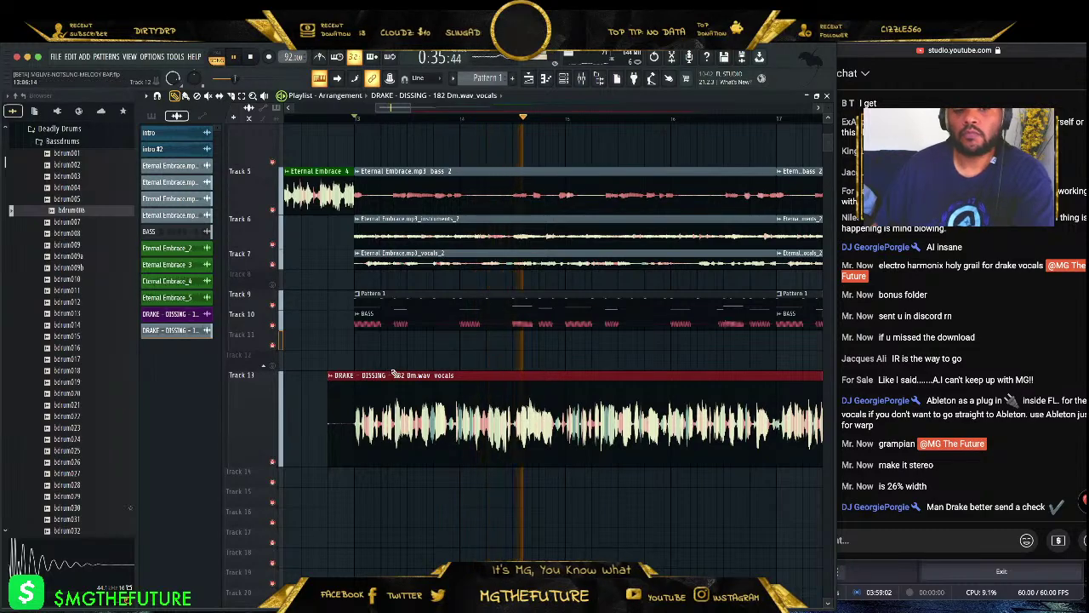
- Lower the DRAKE vocals insert's volume to about 87% and set its ConvologyXT Width to 96%
{"action": "left_click", "coordinate": [583, 79]}
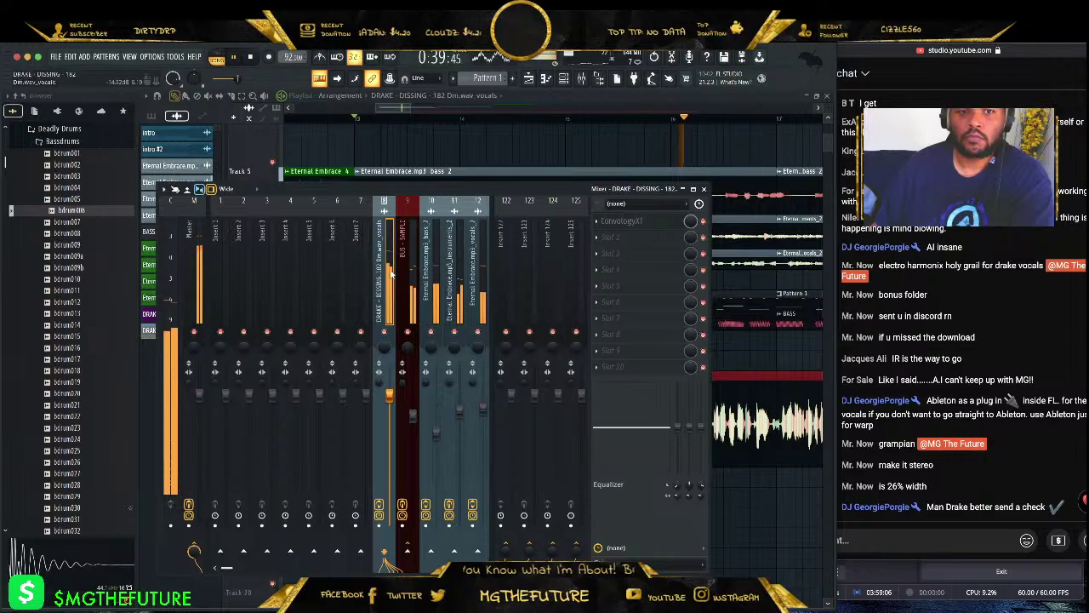
{"action": "mouse_move", "coordinate": [389, 396]}
{"action": "left_mouse_down"}
{"action": "mouse_move", "coordinate": [389, 422]}
{"action": "mouse_move", "coordinate": [389, 410]}
{"action": "left_mouse_up"}
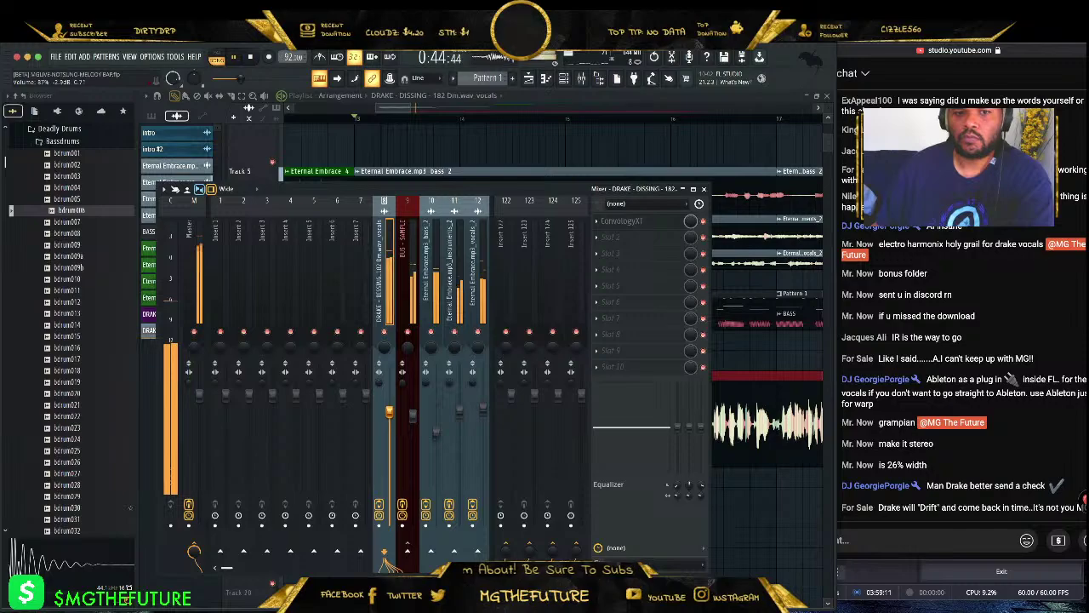
{"action": "left_click", "coordinate": [635, 223]}
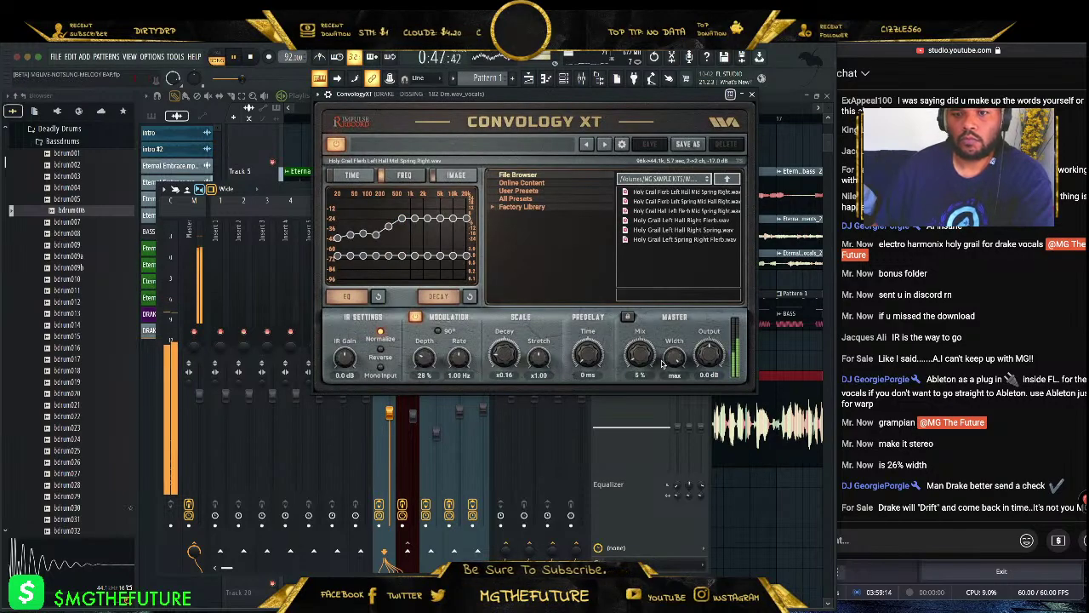
{"action": "left_click_drag", "start_coordinate": [674, 362], "coordinate": [675, 393]}
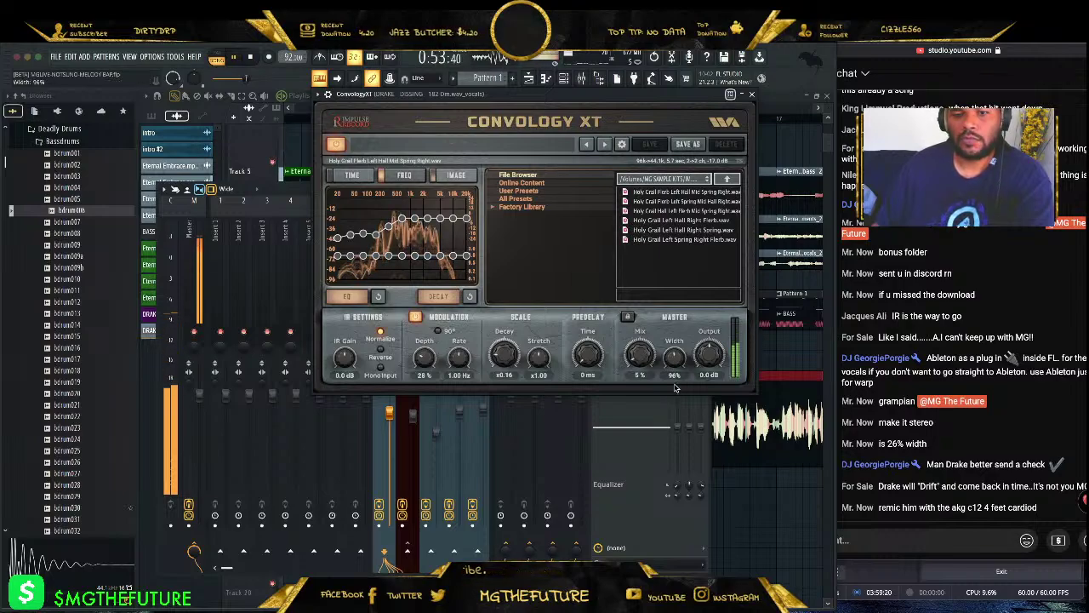
{"action": "key", "text": "F5"}
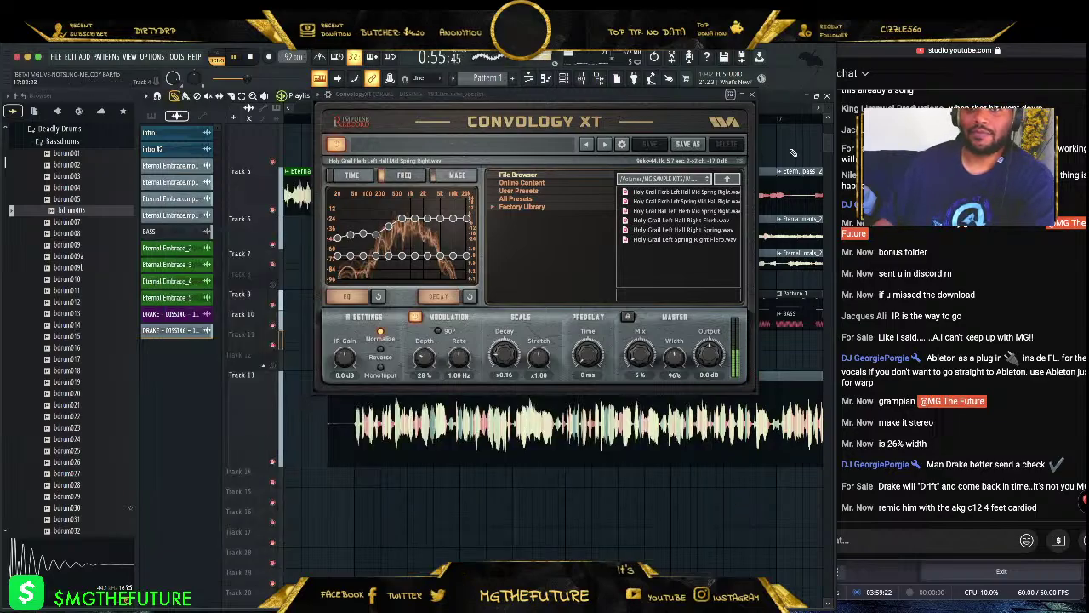
{"action": "left_click", "coordinate": [751, 97]}
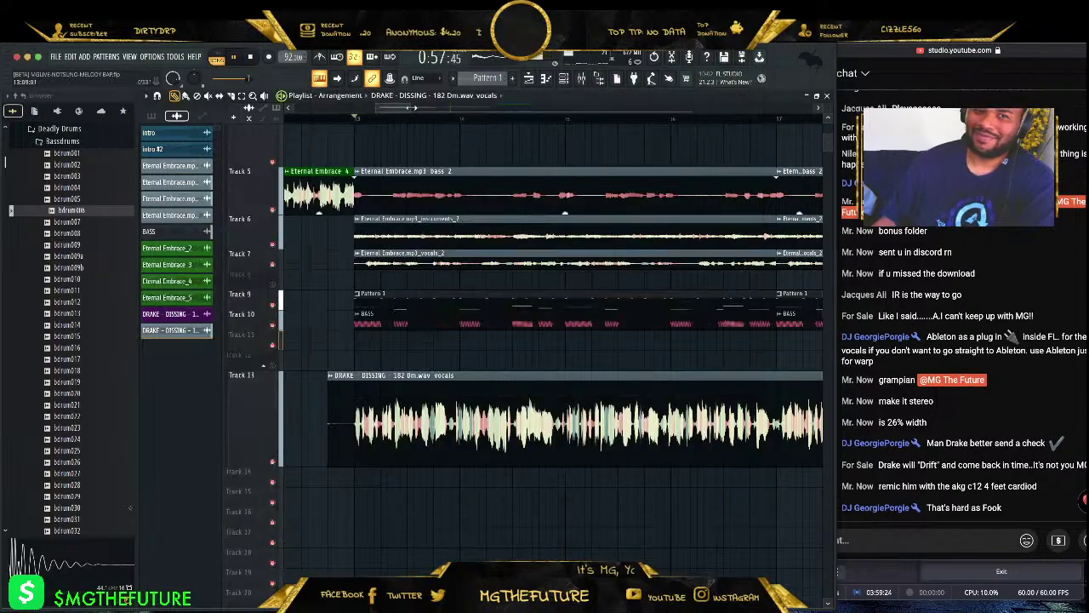
- Move the DRAKE vocals clip on Track 13 back so the clip itself starts at bar 13
{"action": "scroll", "coordinate": [429, 118], "scroll_direction": "down", "scroll_amount": 3}
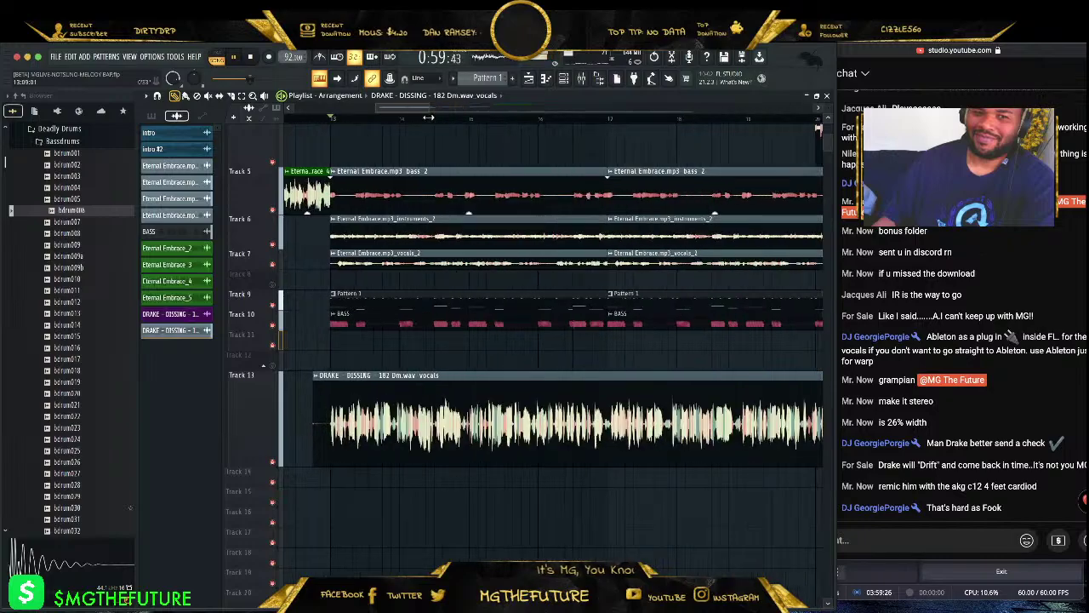
{"action": "scroll", "coordinate": [416, 119], "scroll_direction": "up", "scroll_amount": 3}
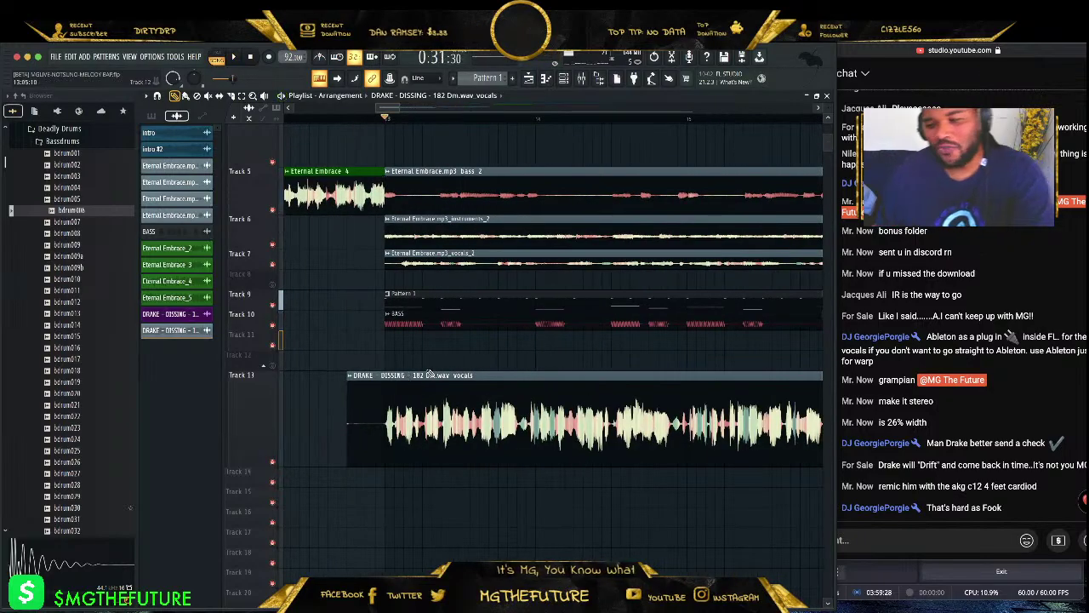
{"action": "left_click_drag", "start_coordinate": [403, 380], "coordinate": [435, 376]}
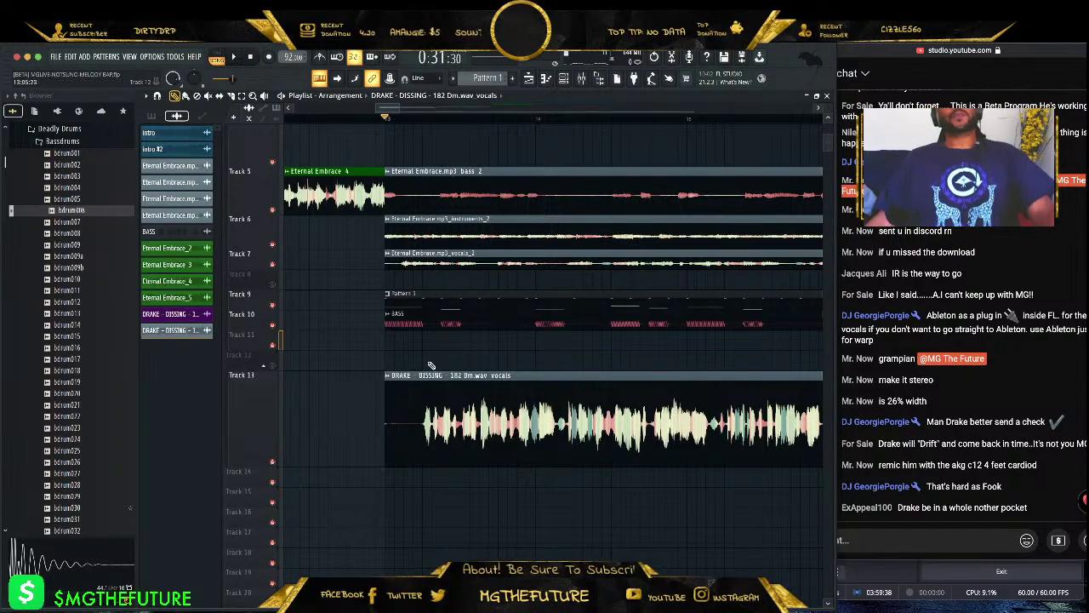
- Play the arrangement from bar 13 and mute Track 9 with the Pattern 1 clips
{"action": "scroll", "coordinate": [683, 122], "scroll_direction": "down", "scroll_amount": 5}
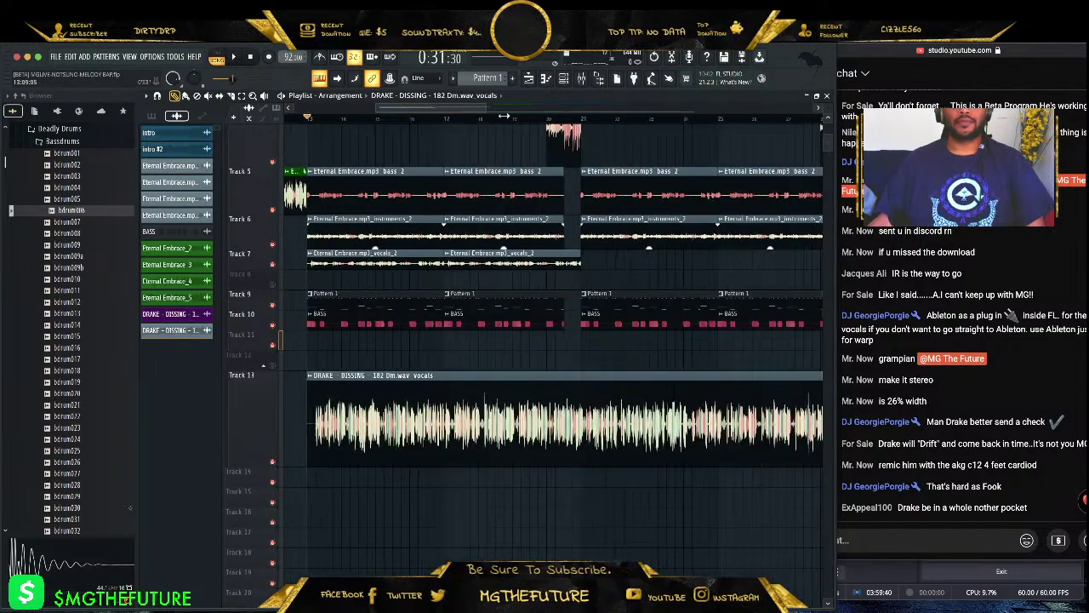
{"action": "scroll", "coordinate": [442, 130], "scroll_direction": "up", "scroll_amount": 5}
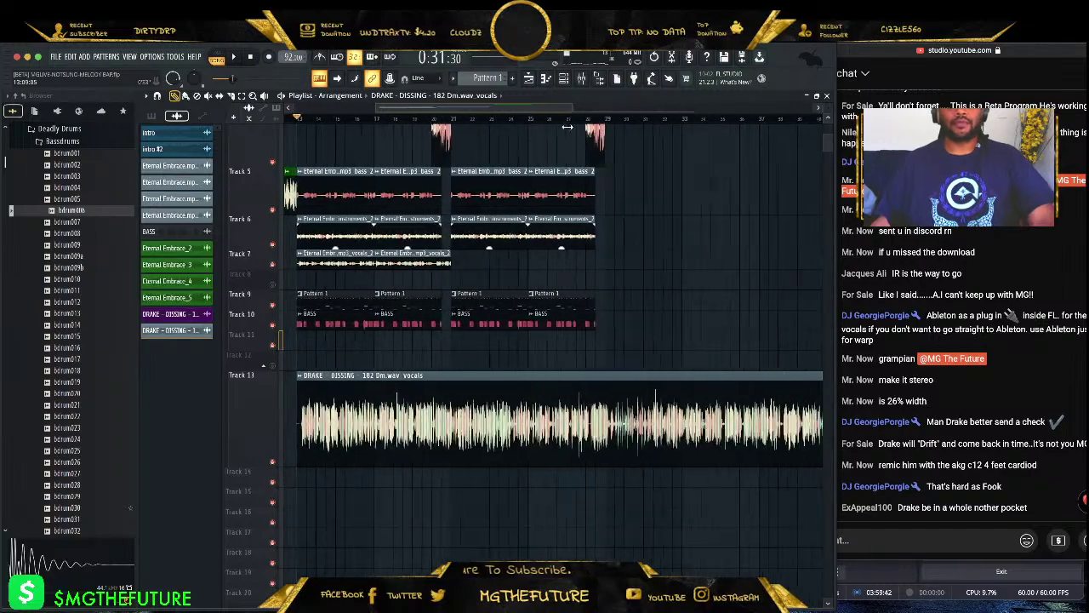
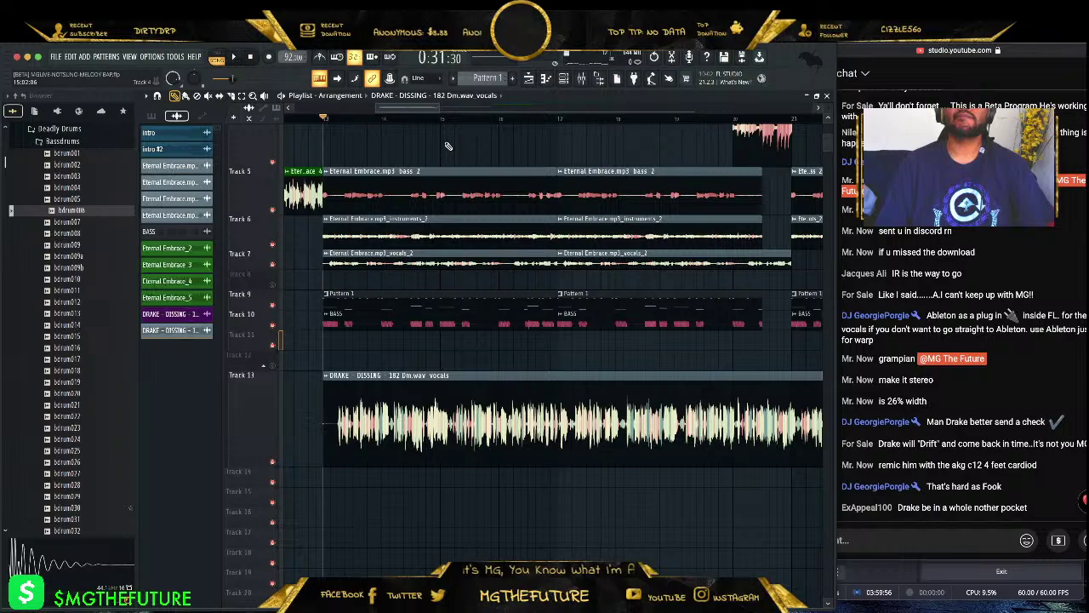
{"action": "key", "text": "space"}
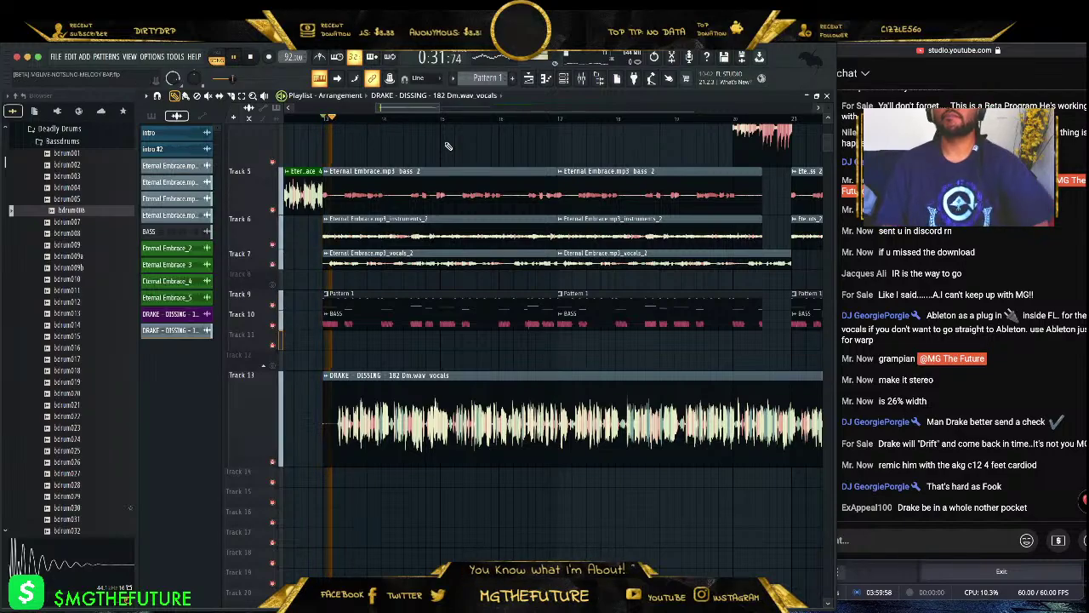
{"action": "left_click", "coordinate": [272, 305]}
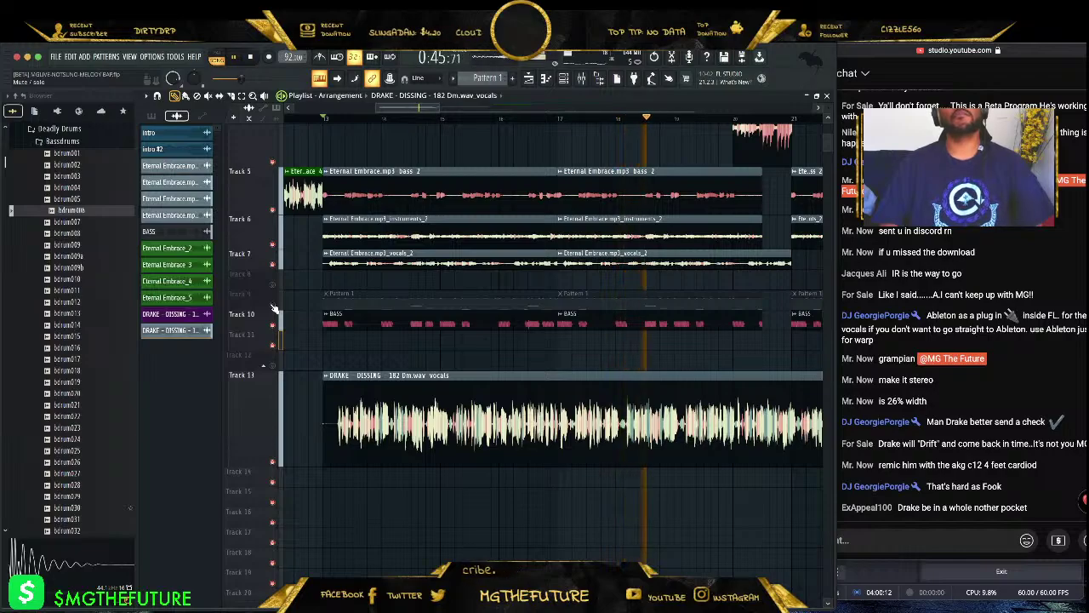
{"action": "left_click_drag", "start_coordinate": [440, 108], "coordinate": [480, 108]}
{"action": "scroll", "coordinate": [493, 186], "scroll_direction": "up", "scroll_amount": 3}
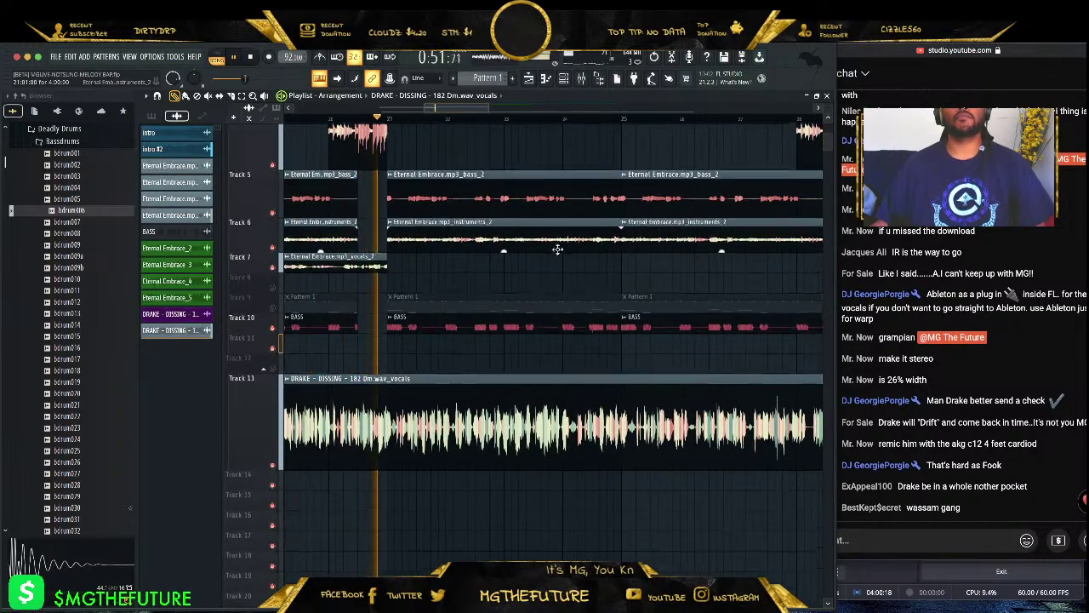
{"action": "left_click_drag", "start_coordinate": [483, 104], "coordinate": [509, 111]}
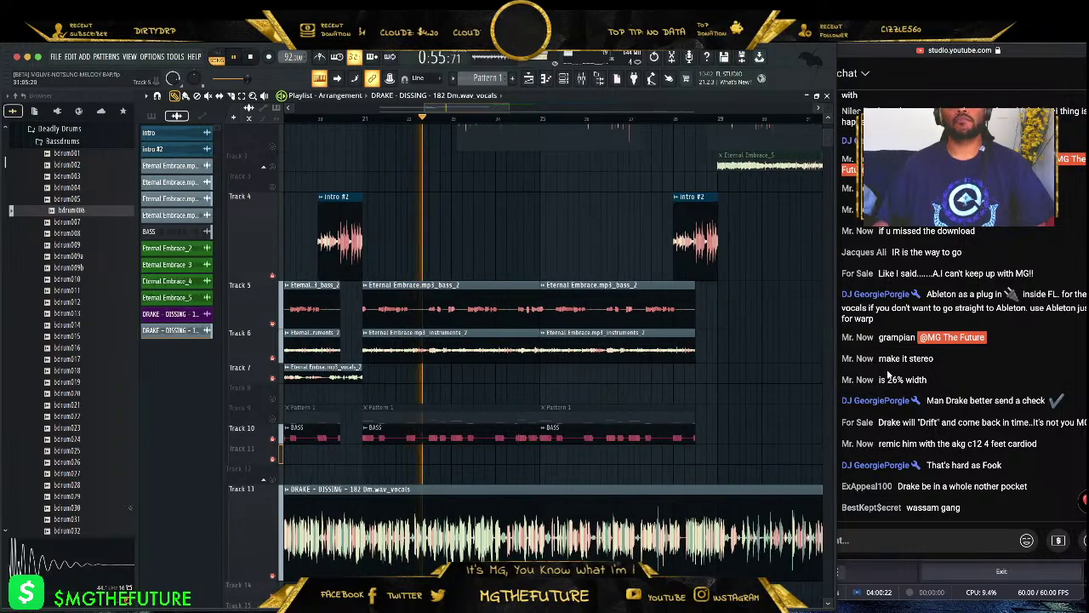
{"action": "left_click", "coordinate": [962, 543]}
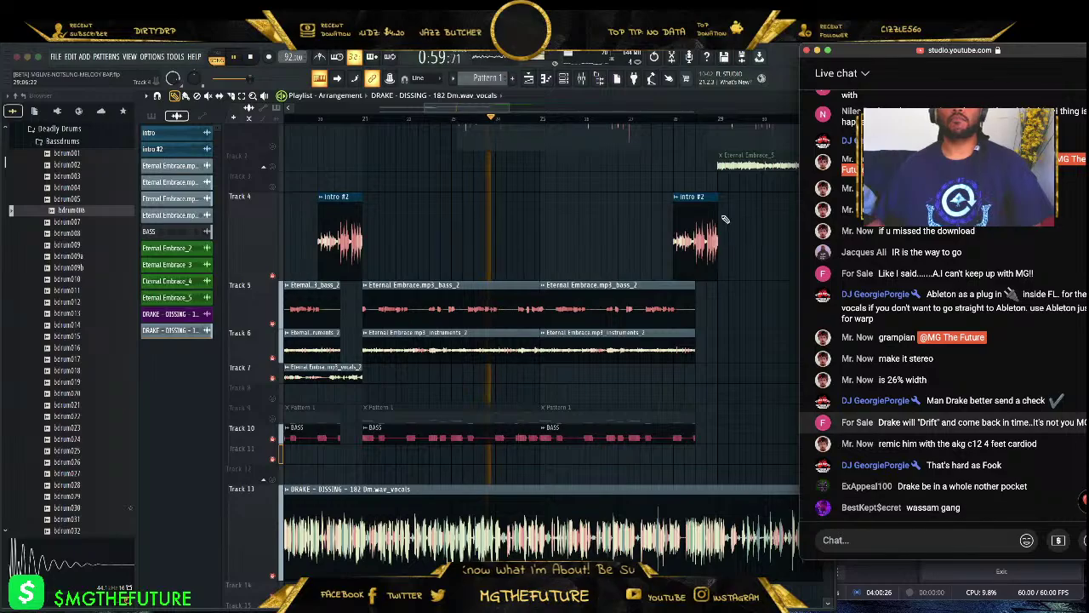
{"action": "left_click", "coordinate": [511, 112]}
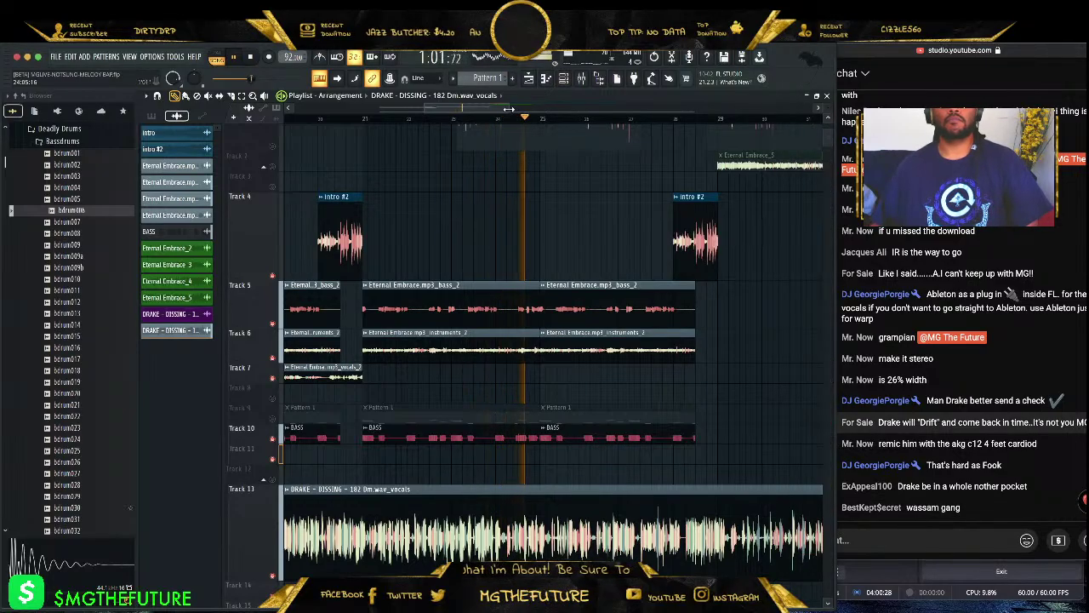
- Duplicate the intro #2, stem, Pattern 1 and BASS clips of bars 13–29 twice, so the copies fill bars 29–61
{"action": "scroll", "coordinate": [544, 109], "scroll_direction": "down", "scroll_amount": 5}
{"action": "scroll", "coordinate": [608, 236], "scroll_direction": "left", "scroll_amount": 3}
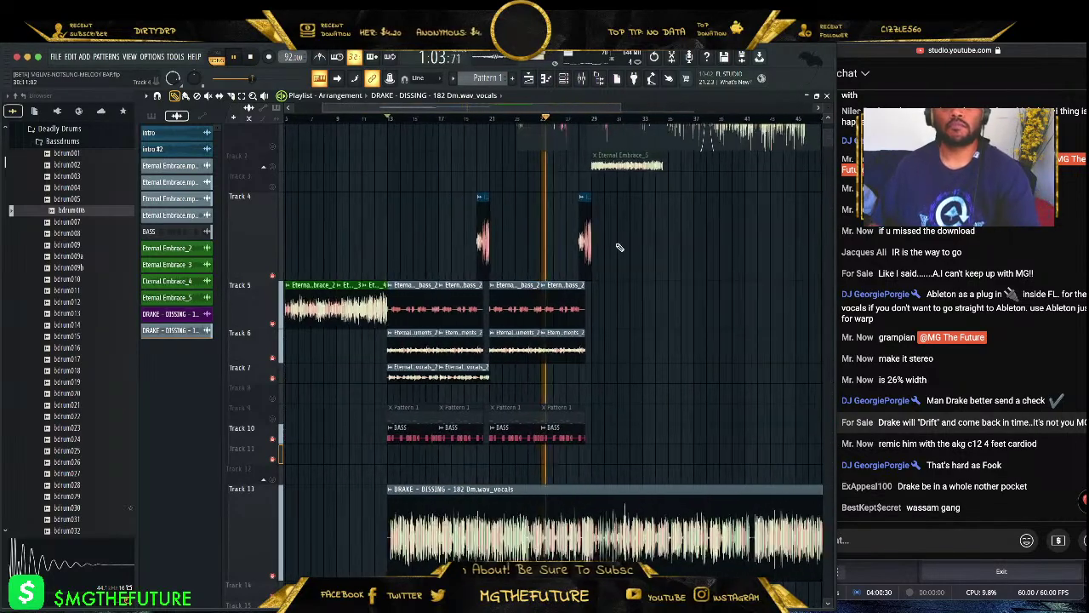
{"action": "left_click_drag", "start_coordinate": [654, 189], "coordinate": [400, 451]}
{"action": "key", "text": "ctrl+b"}
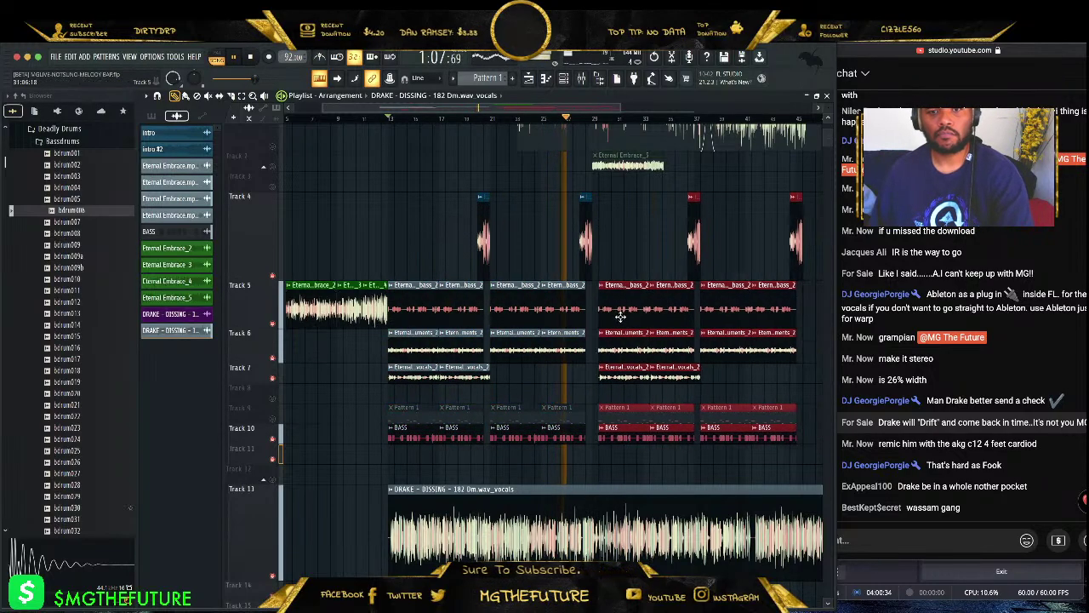
{"action": "left_click_drag", "start_coordinate": [593, 109], "coordinate": [727, 106]}
{"action": "key", "text": "ctrl+b"}
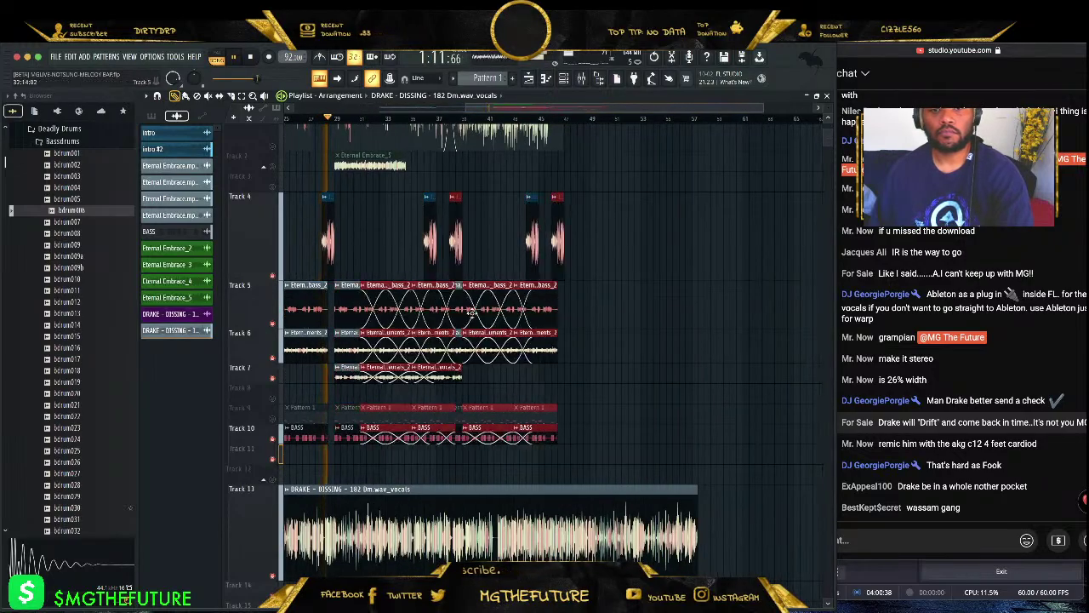
{"action": "left_click", "coordinate": [584, 246]}
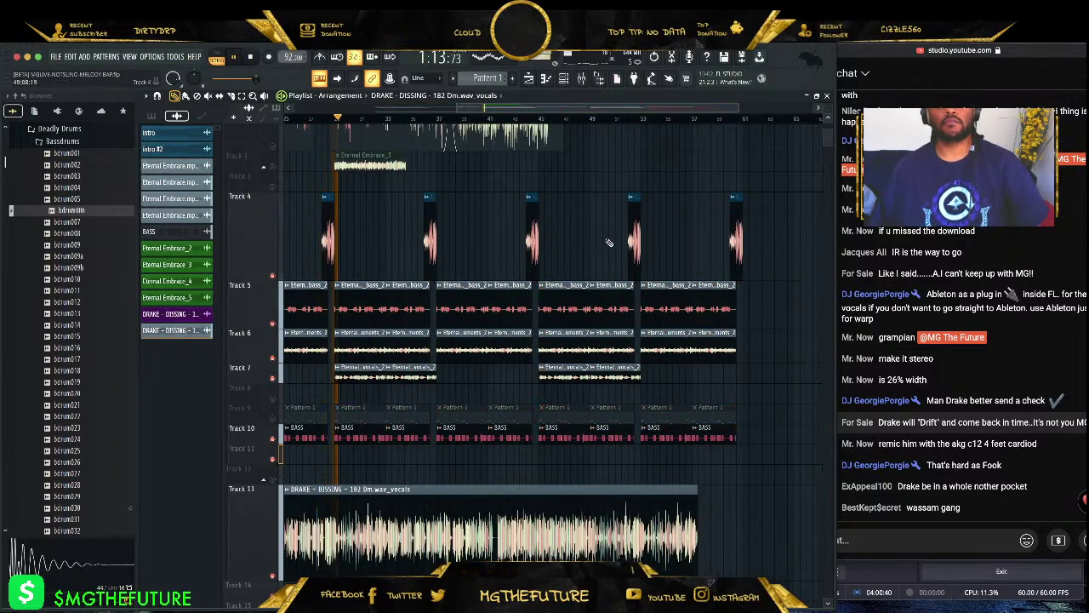
- Unmute Track 9 with the Pattern 1 clips and play the arrangement from just before bar 29
{"action": "left_click", "coordinate": [274, 419]}
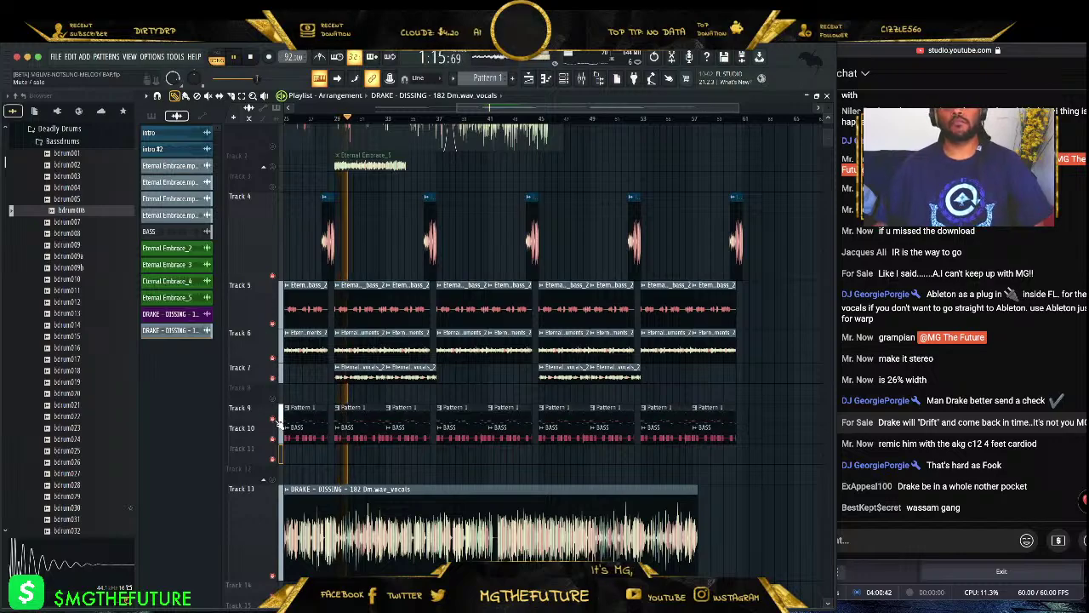
{"action": "left_click", "coordinate": [317, 118]}
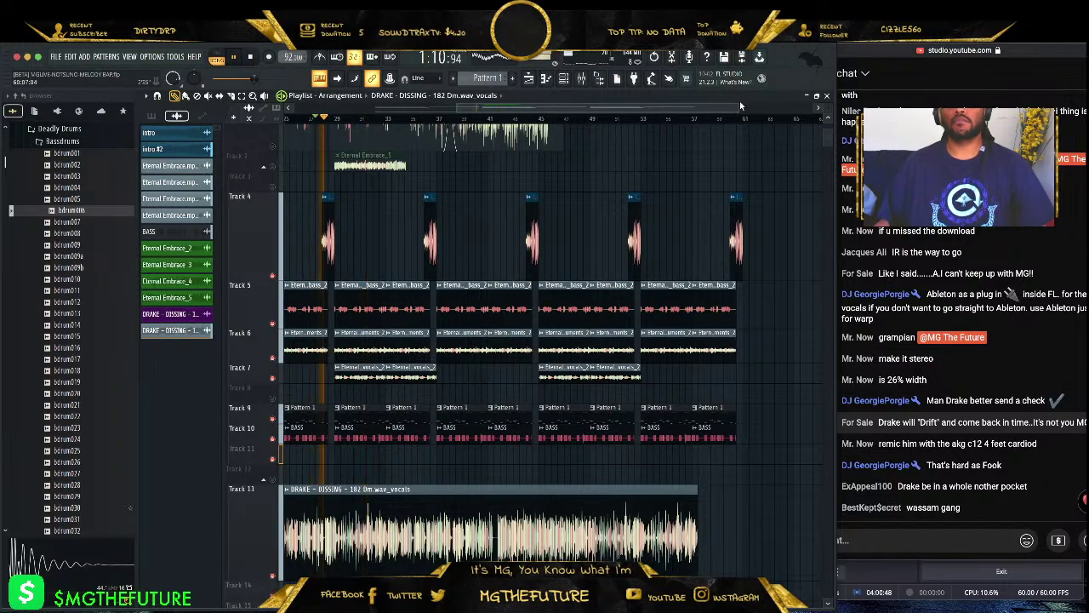
{"action": "left_click_drag", "start_coordinate": [740, 100], "coordinate": [597, 104]}
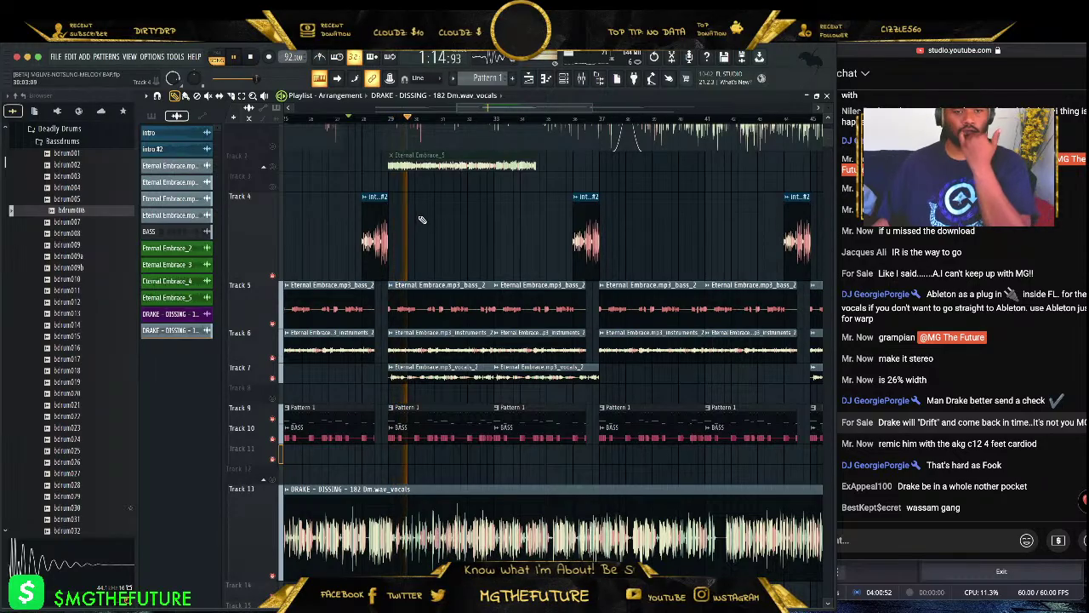
- Listen through the extended arrangement with the vocals and check the DRAKE vocals clip's channel settings
{"action": "left_click_drag", "start_coordinate": [506, 108], "coordinate": [570, 97]}
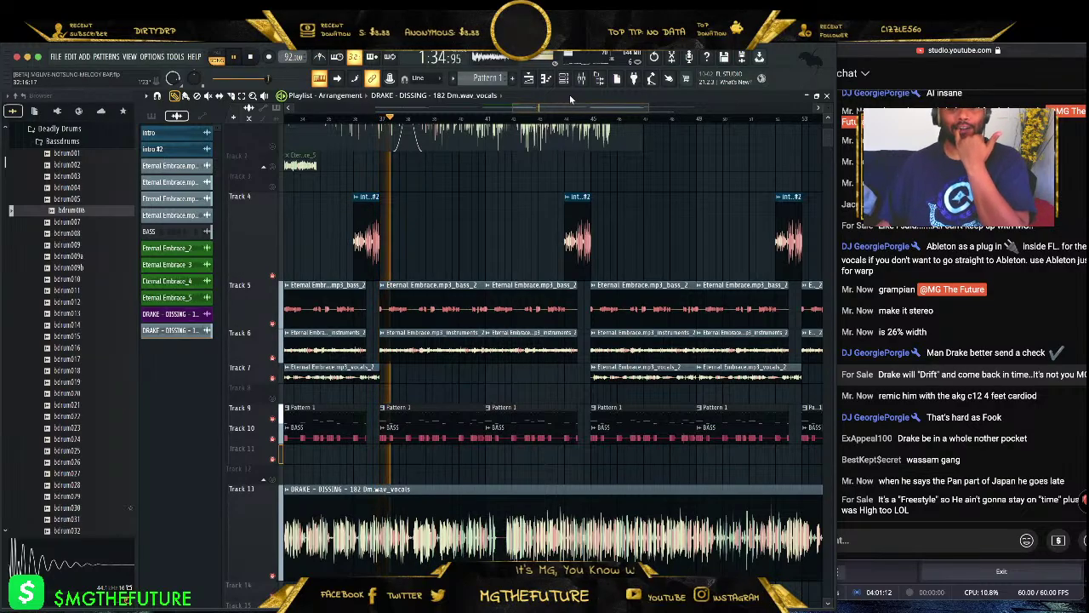
{"action": "left_click_drag", "start_coordinate": [570, 109], "coordinate": [535, 109]}
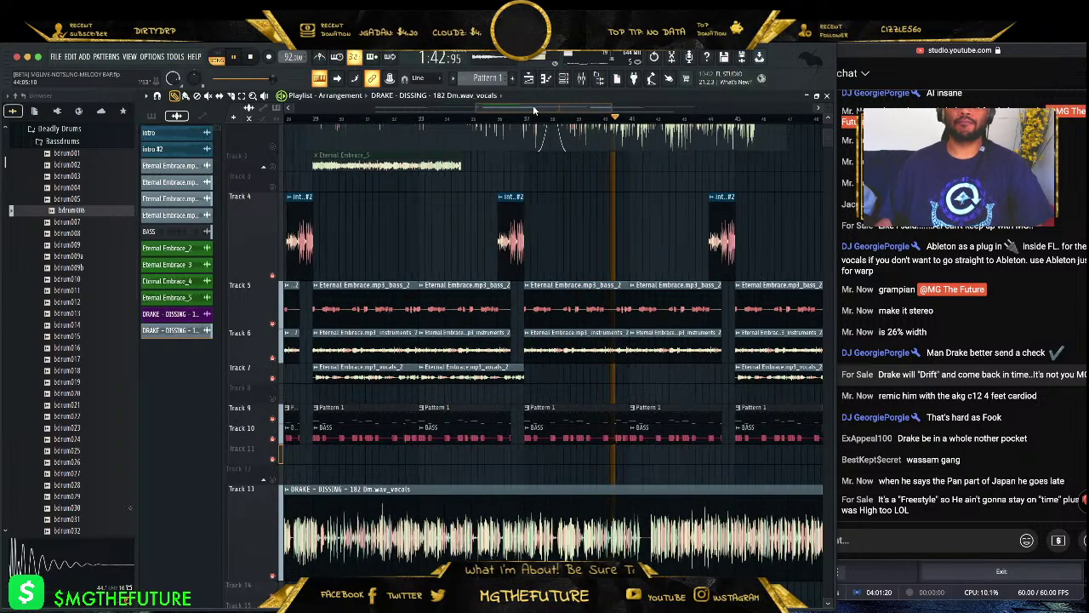
{"action": "left_click_drag", "start_coordinate": [534, 107], "coordinate": [531, 108]}
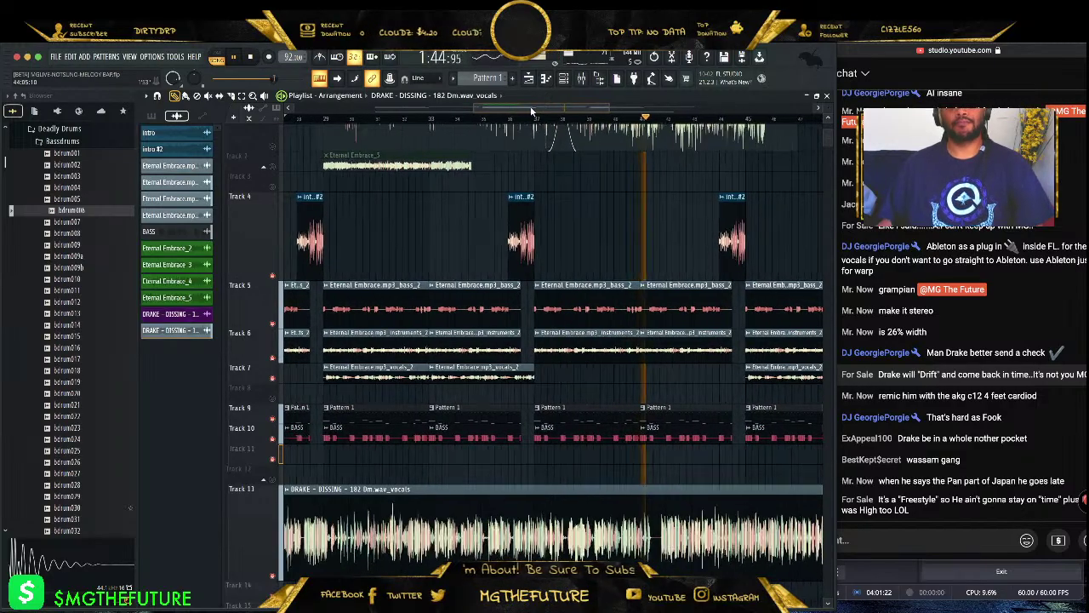
{"action": "left_click_drag", "start_coordinate": [531, 105], "coordinate": [377, 107]}
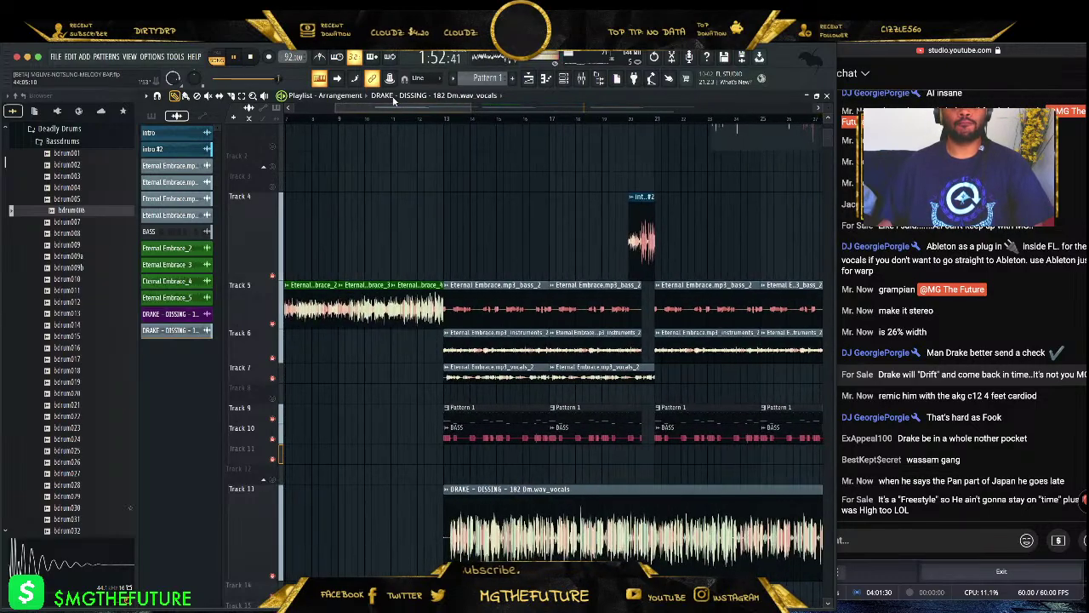
{"action": "double_click", "coordinate": [529, 505]}
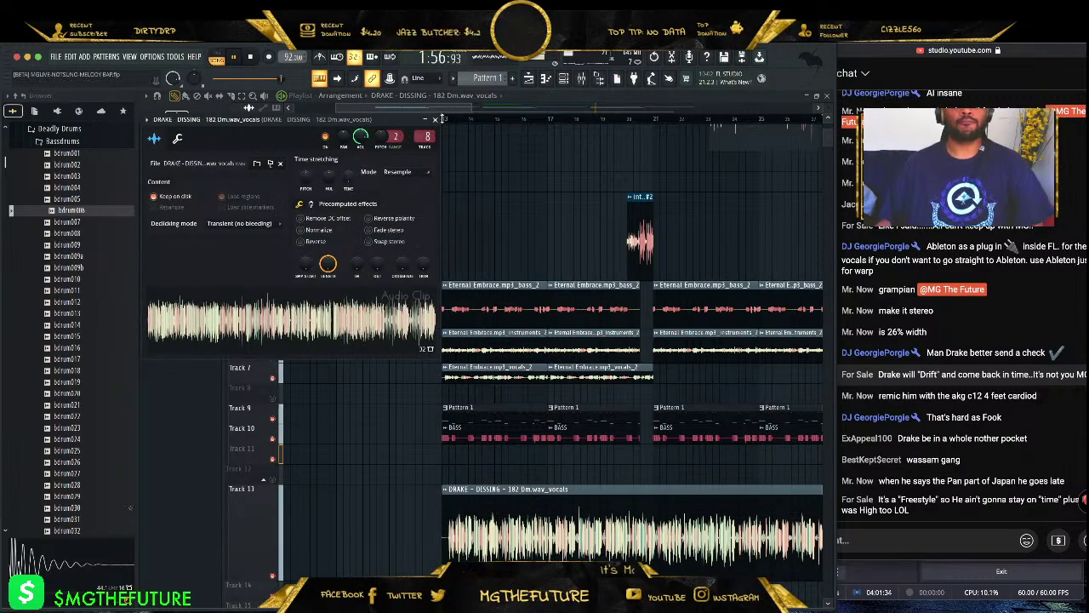
{"action": "left_click", "coordinate": [435, 120]}
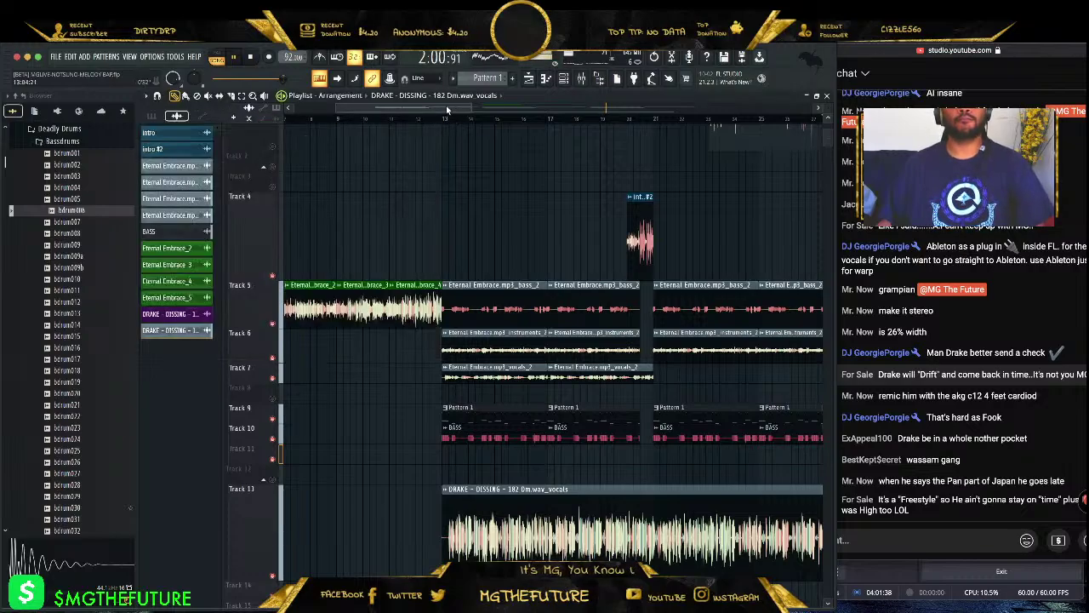
{"action": "scroll", "coordinate": [678, 108], "scroll_direction": "down", "scroll_amount": 5}
{"action": "mouse_move", "coordinate": [678, 108]}
{"action": "left_mouse_down"}
{"action": "mouse_move", "coordinate": [694, 106]}
{"action": "mouse_move", "coordinate": [670, 113]}
{"action": "mouse_move", "coordinate": [678, 109]}
{"action": "left_mouse_up"}
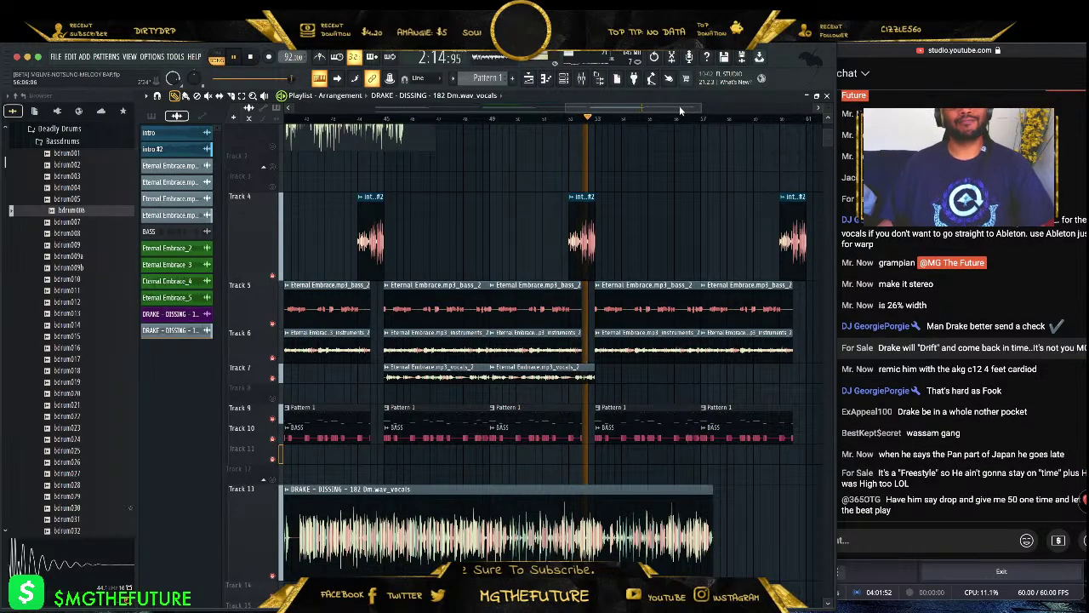
- Play from bar 13 and delete the Pattern 1 clips on Track 9 between bars 17 and 29
{"action": "left_click_drag", "start_coordinate": [678, 104], "coordinate": [472, 105]}
{"action": "left_click", "coordinate": [400, 120]}
{"action": "left_click_drag", "start_coordinate": [400, 108], "coordinate": [482, 102]}
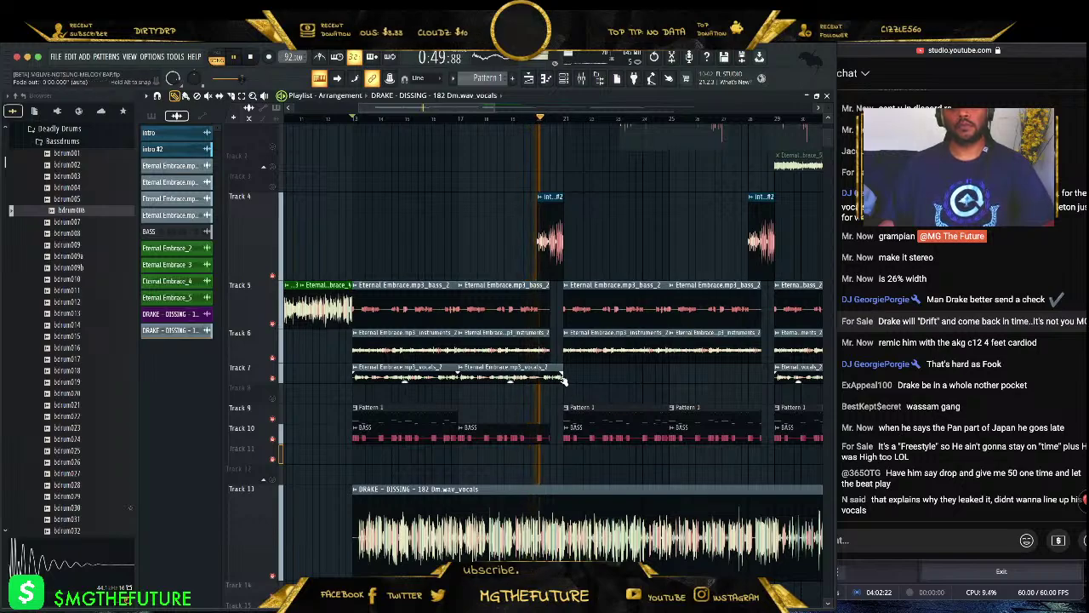
{"action": "right_click", "coordinate": [582, 413]}
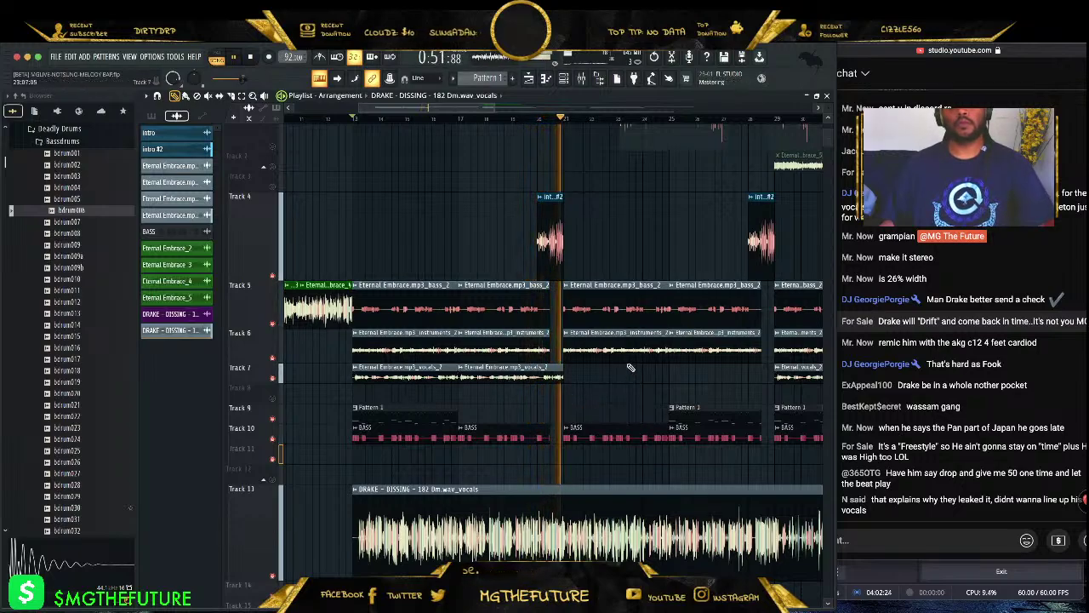
{"action": "left_click_drag", "start_coordinate": [495, 112], "coordinate": [529, 114]}
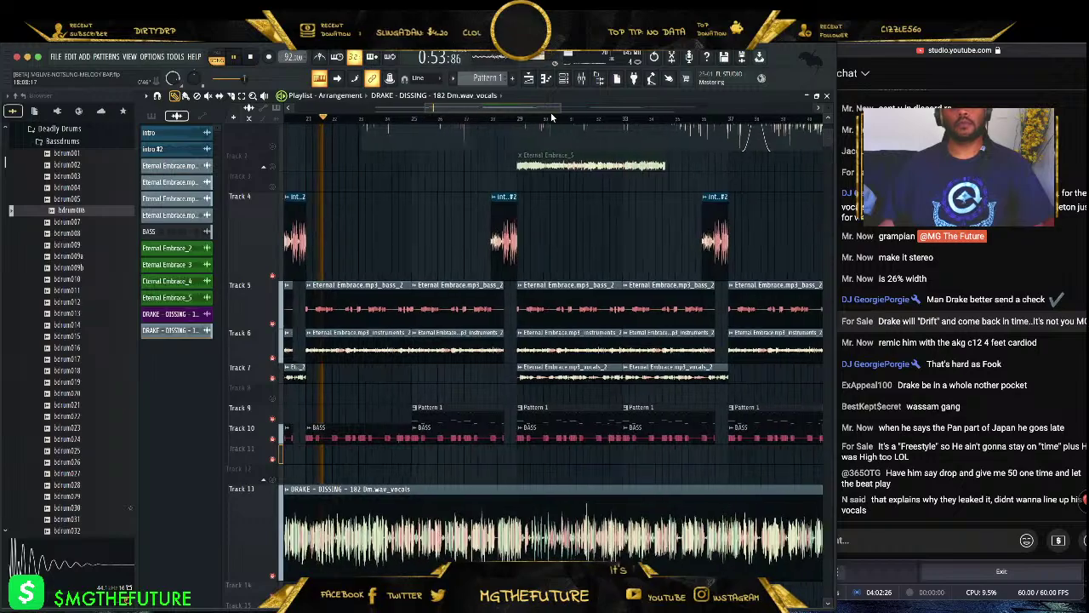
{"action": "right_click", "coordinate": [475, 409]}
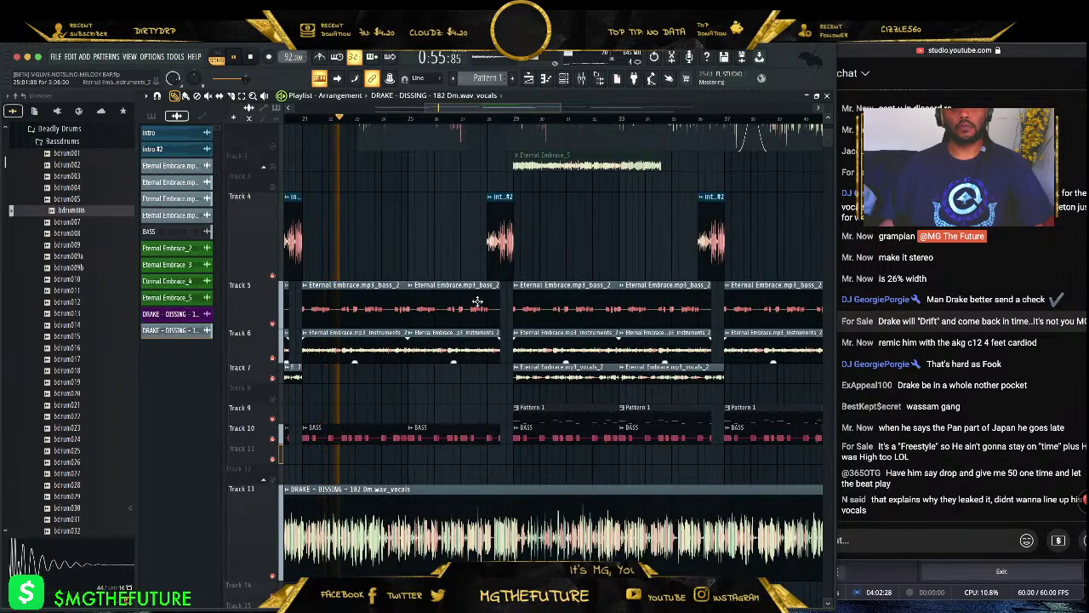
- Stop playback and slice the DRAKE vocals clip on Track 13 at bars 21 and 29
{"action": "left_click_drag", "start_coordinate": [563, 111], "coordinate": [424, 108]}
{"action": "scroll", "coordinate": [503, 243], "scroll_direction": "down", "scroll_amount": 4}
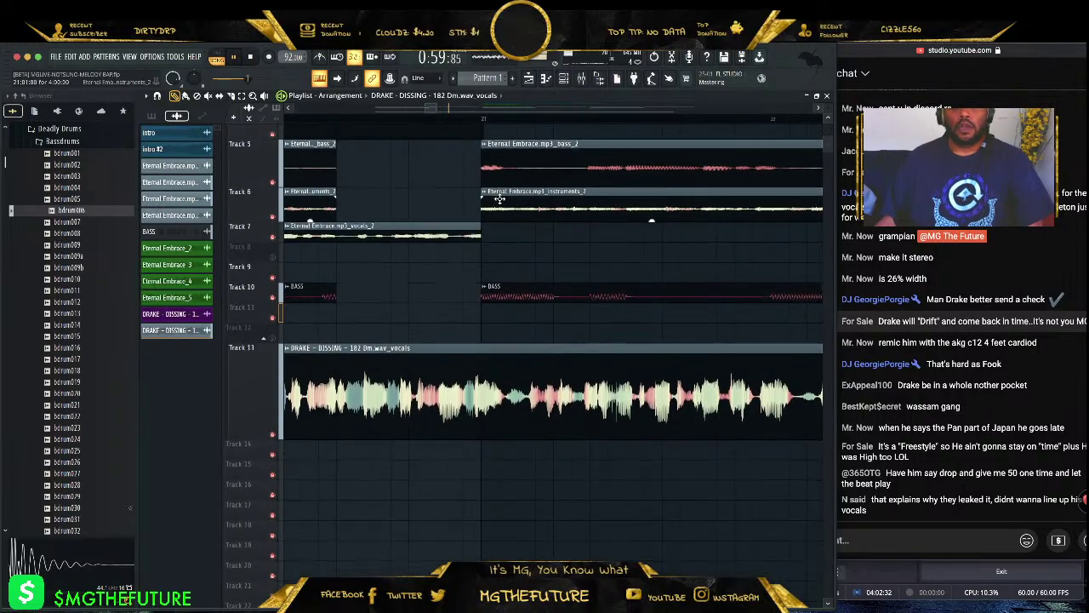
{"action": "key", "text": "space"}
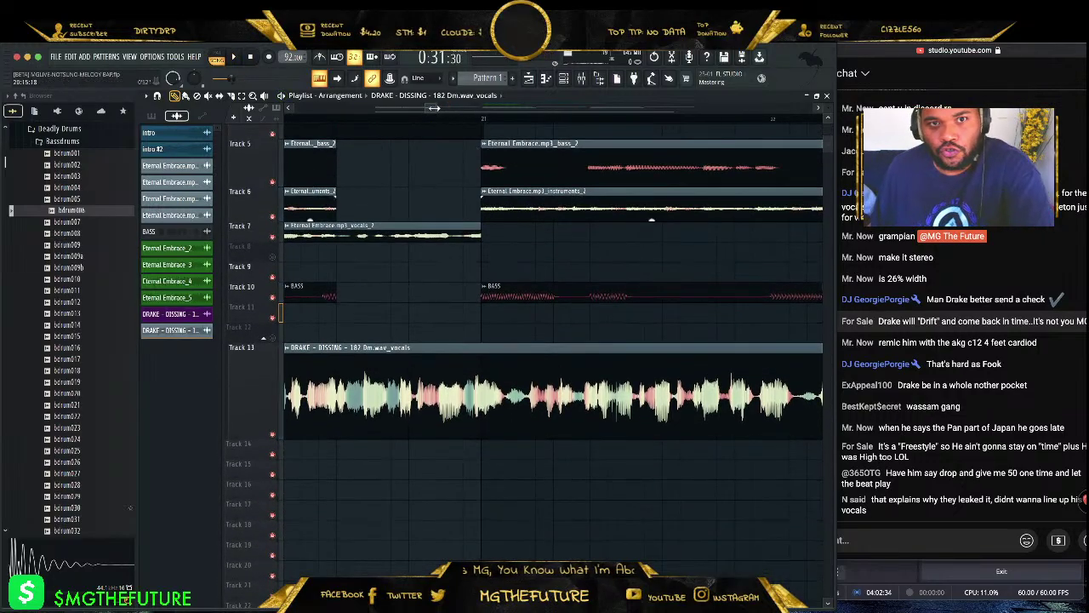
{"action": "left_click_drag", "start_coordinate": [434, 108], "coordinate": [492, 109]}
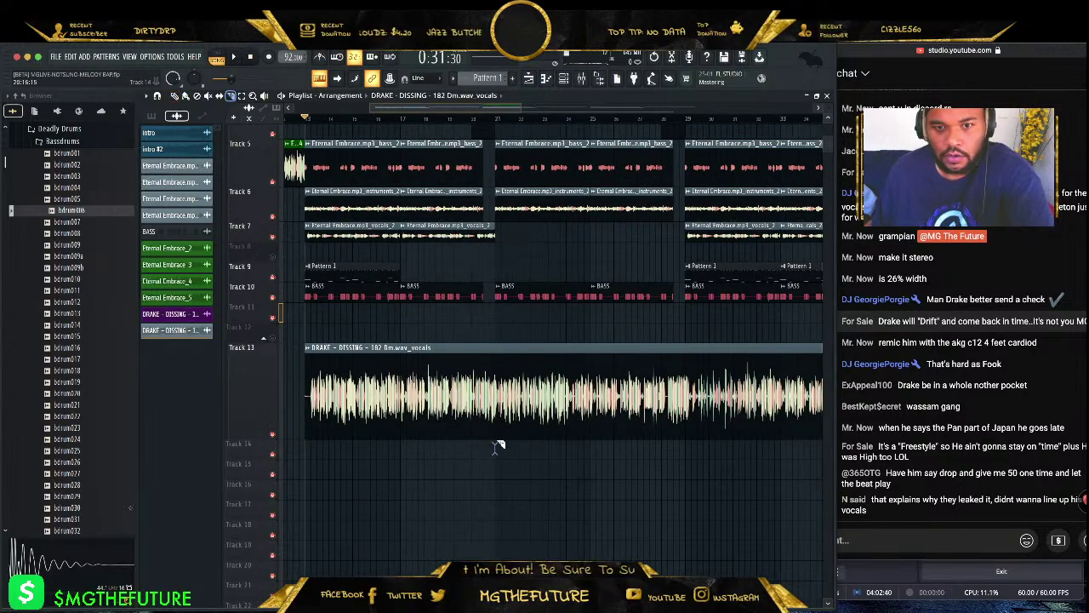
{"action": "left_click", "coordinate": [498, 317]}
{"action": "left_click_drag", "start_coordinate": [686, 451], "coordinate": [688, 324]}
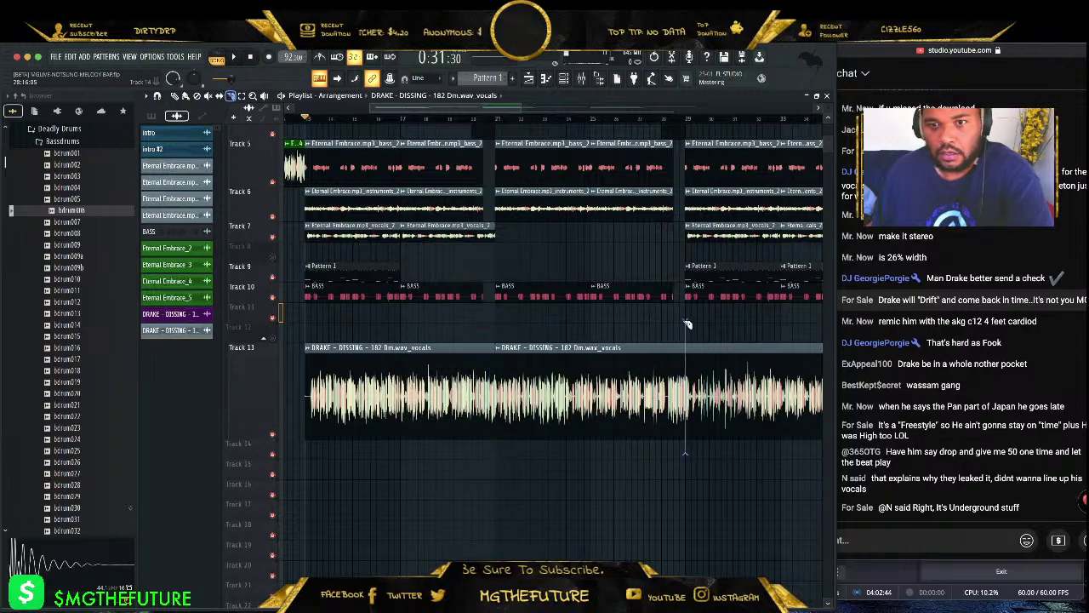
- Move the DRAKE vocals slice between bars 21 and 29 down to Track 14 and make that track taller
{"action": "left_click", "coordinate": [175, 96]}
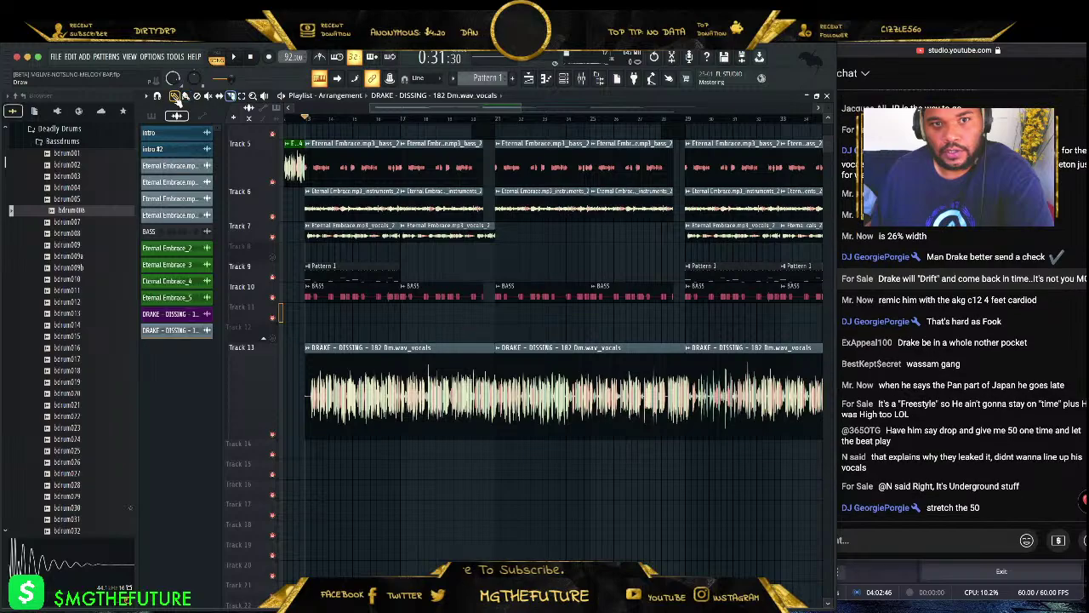
{"action": "left_click_drag", "start_coordinate": [536, 441], "coordinate": [534, 457]}
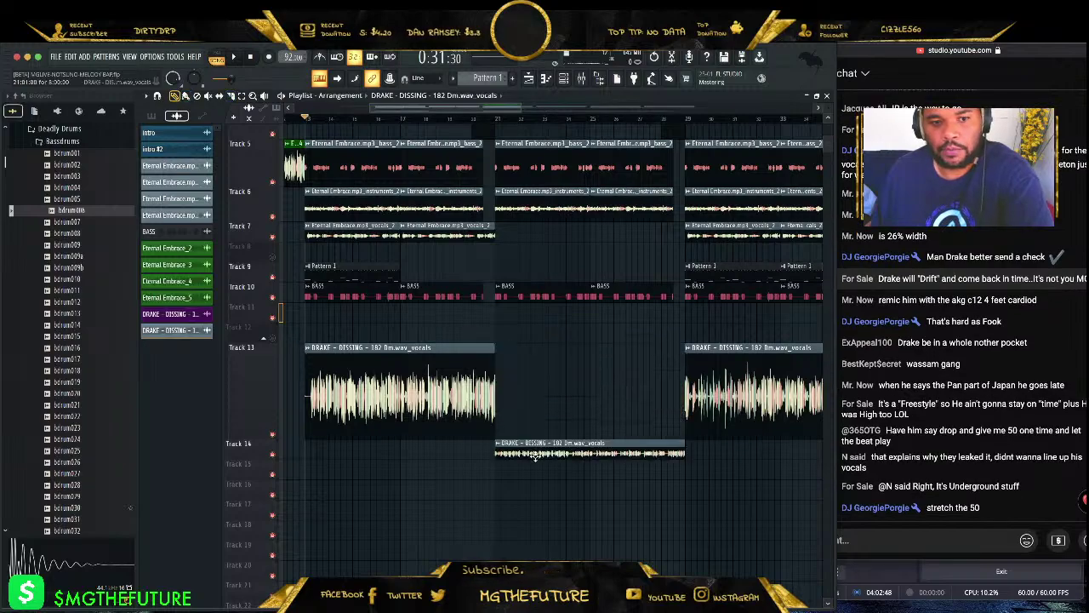
{"action": "left_click_drag", "start_coordinate": [264, 457], "coordinate": [263, 513]}
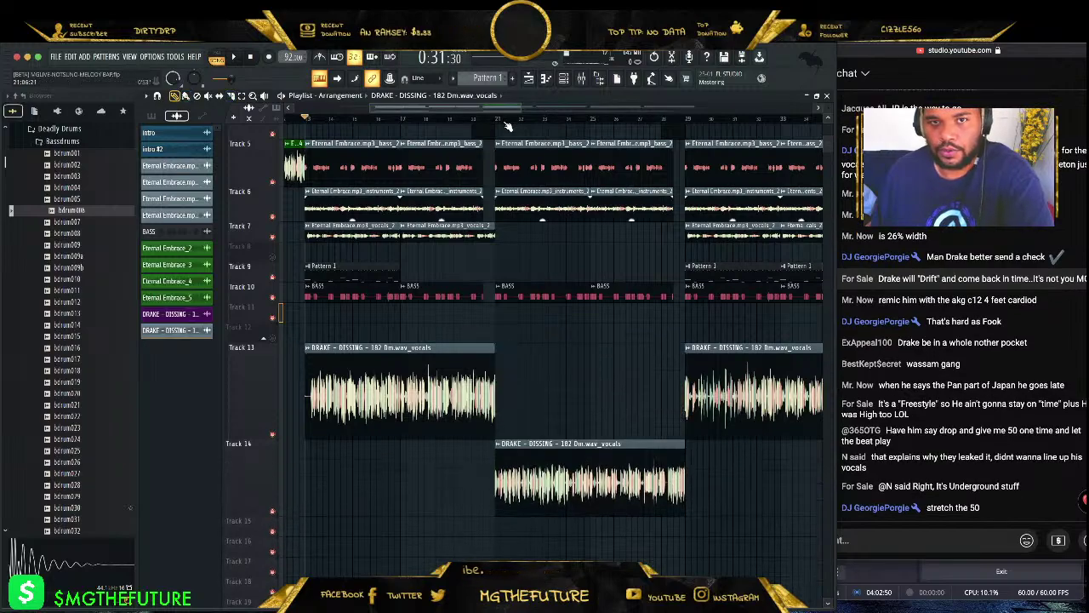
- Extend the first DRAKE vocals slice on Track 13 one beat past bar 21 and move the Track 14 slice one beat later
{"action": "left_click_drag", "start_coordinate": [521, 105], "coordinate": [455, 111]}
{"action": "left_click", "coordinate": [408, 117]}
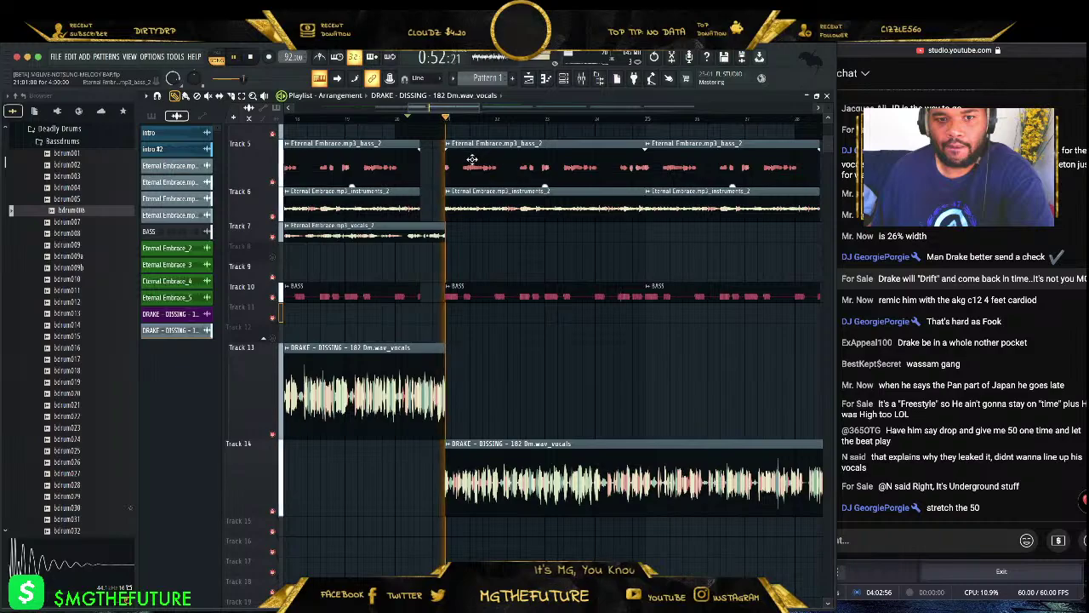
{"action": "left_click_drag", "start_coordinate": [468, 109], "coordinate": [358, 119]}
{"action": "left_click", "coordinate": [358, 119]}
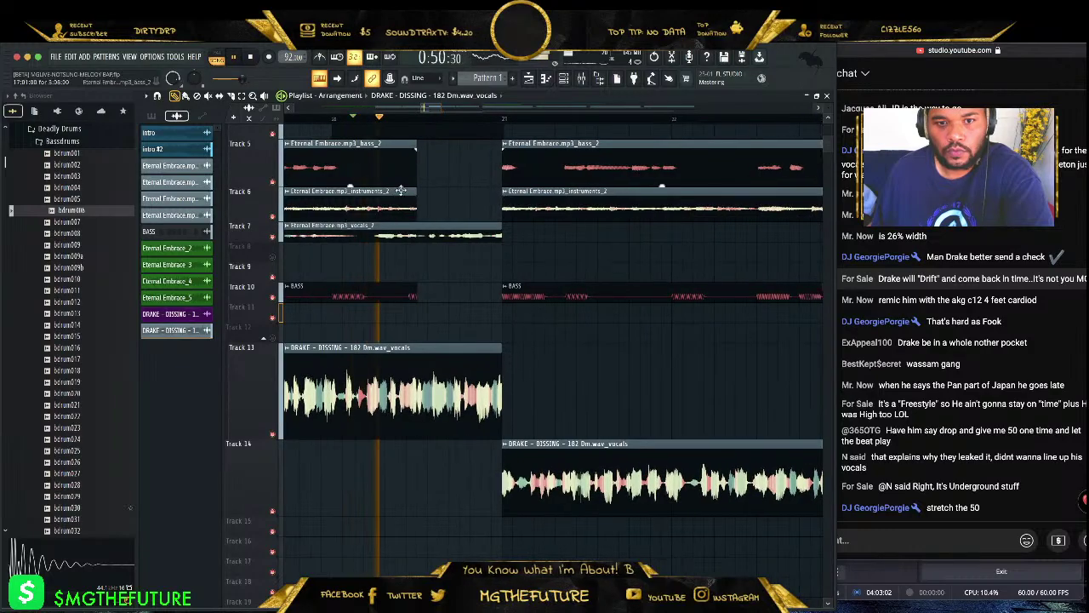
{"action": "left_click_drag", "start_coordinate": [503, 383], "coordinate": [538, 379]}
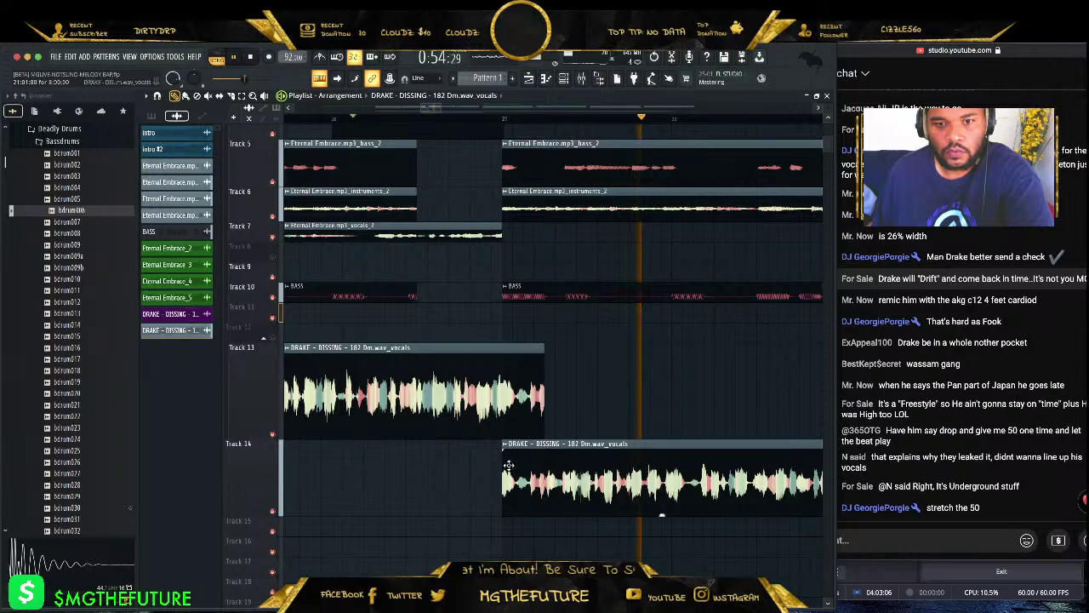
{"action": "left_click_drag", "start_coordinate": [516, 457], "coordinate": [562, 457]}
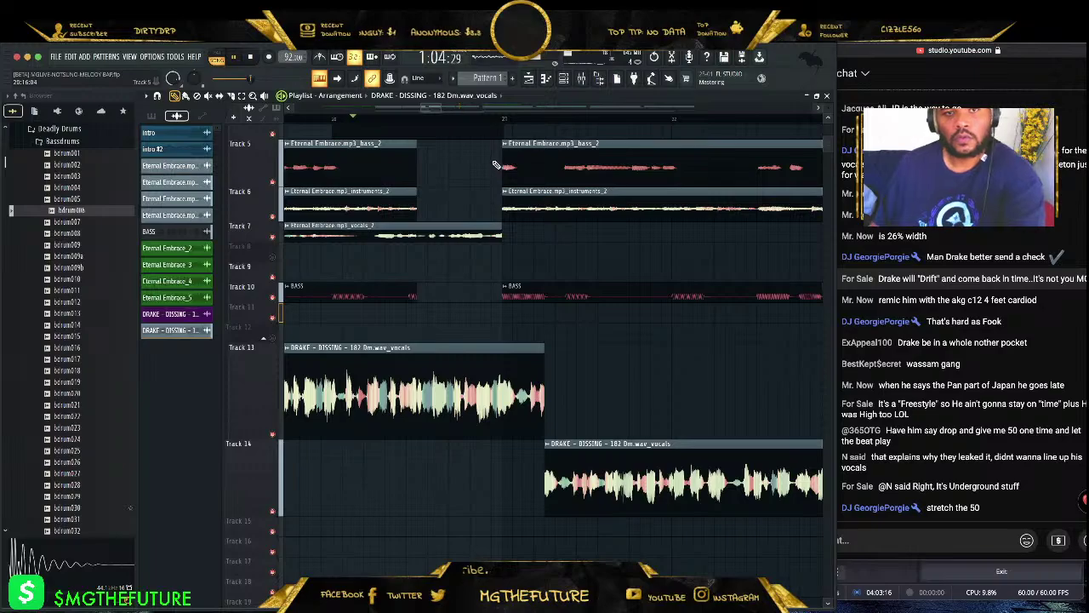
{"action": "left_click_drag", "start_coordinate": [467, 108], "coordinate": [504, 107]}
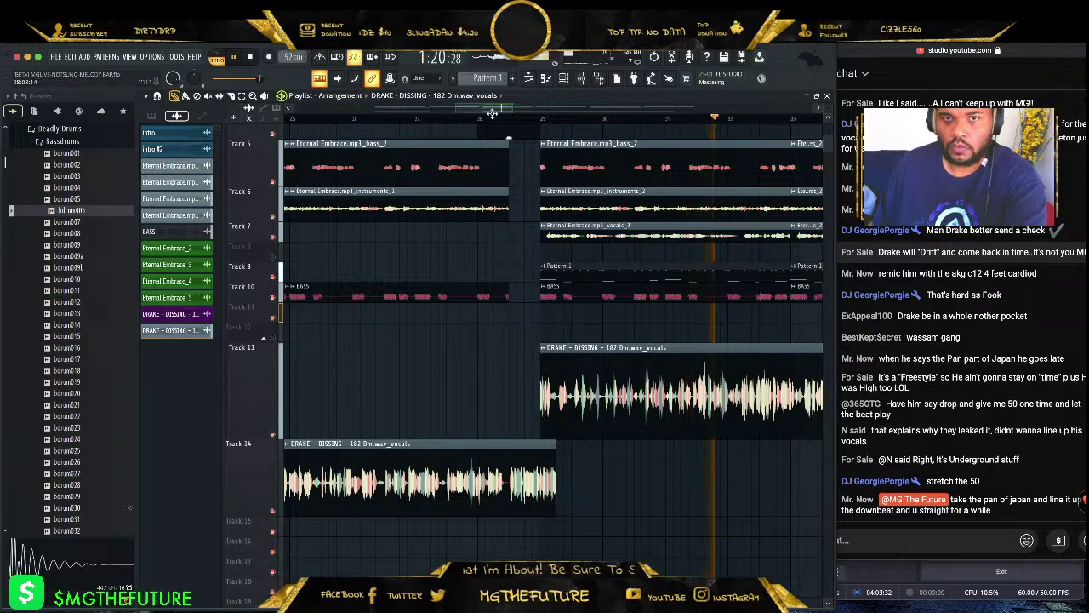
{"action": "left_click_drag", "start_coordinate": [467, 112], "coordinate": [512, 112]}
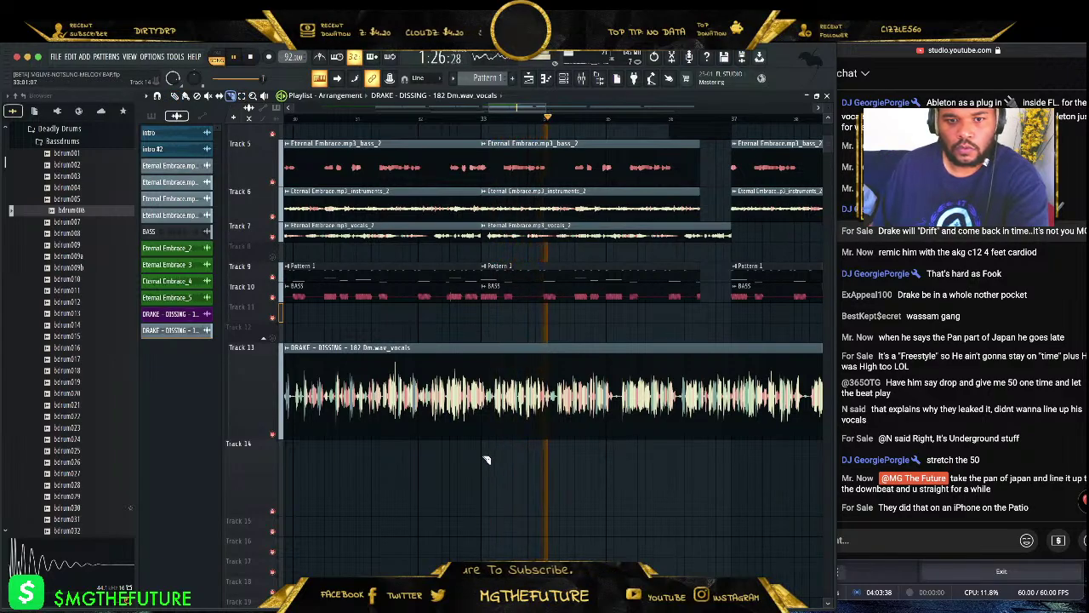
- Slice the DRAKE vocals on Track 13 at bars 33 and 37, delete the section between them, and stop playback
{"action": "left_click_drag", "start_coordinate": [483, 329], "coordinate": [479, 320]}
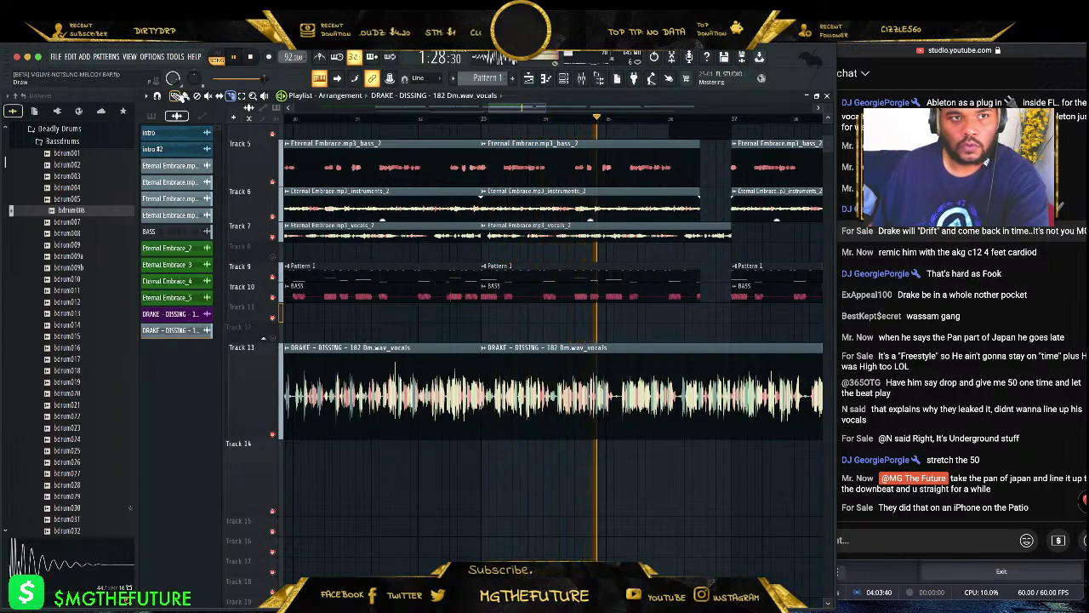
{"action": "right_click", "coordinate": [549, 390]}
{"action": "left_click_drag", "start_coordinate": [533, 109], "coordinate": [541, 119]}
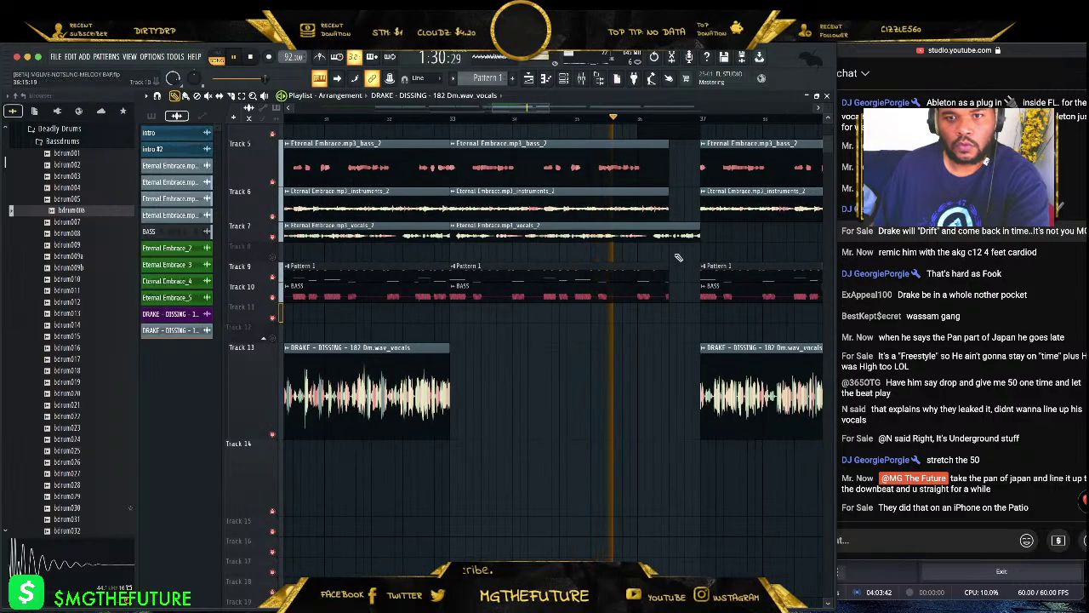
{"action": "key", "text": "space"}
{"action": "scroll", "coordinate": [364, 92], "scroll_direction": "right", "scroll_amount": 3}
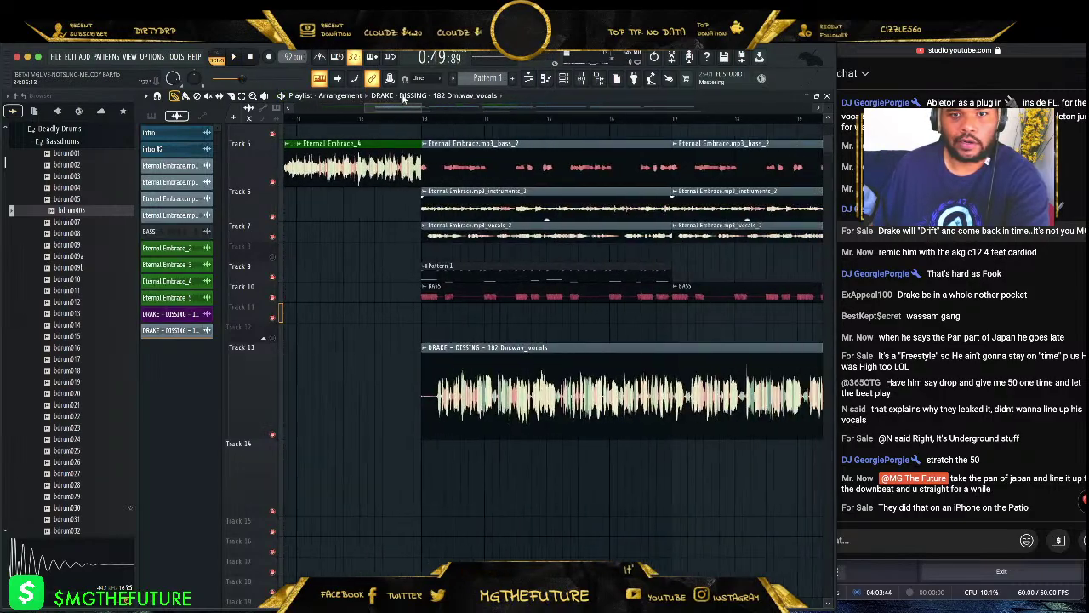
- Play up to bar 21 and add a fade-out of about half a beat to the end of the first Track 13 DRAKE slice
{"action": "mouse_move", "coordinate": [434, 113]}
{"action": "left_mouse_down"}
{"action": "mouse_move", "coordinate": [482, 109]}
{"action": "mouse_move", "coordinate": [419, 109]}
{"action": "mouse_move", "coordinate": [445, 99]}
{"action": "mouse_move", "coordinate": [428, 98]}
{"action": "left_mouse_up"}
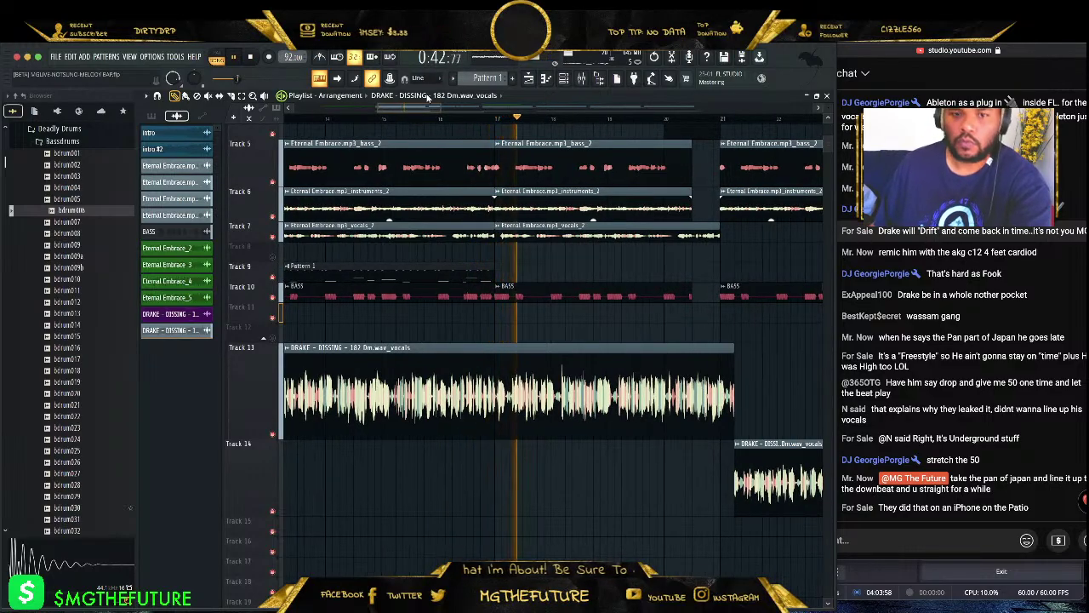
{"action": "left_click_drag", "start_coordinate": [430, 97], "coordinate": [466, 100]}
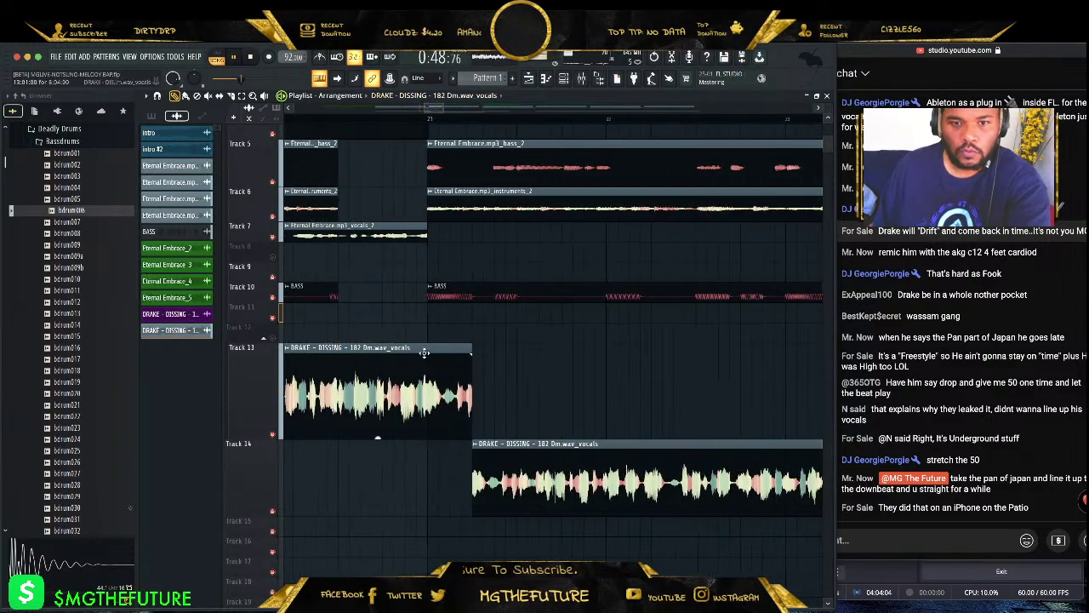
{"action": "left_click_drag", "start_coordinate": [473, 358], "coordinate": [448, 365]}
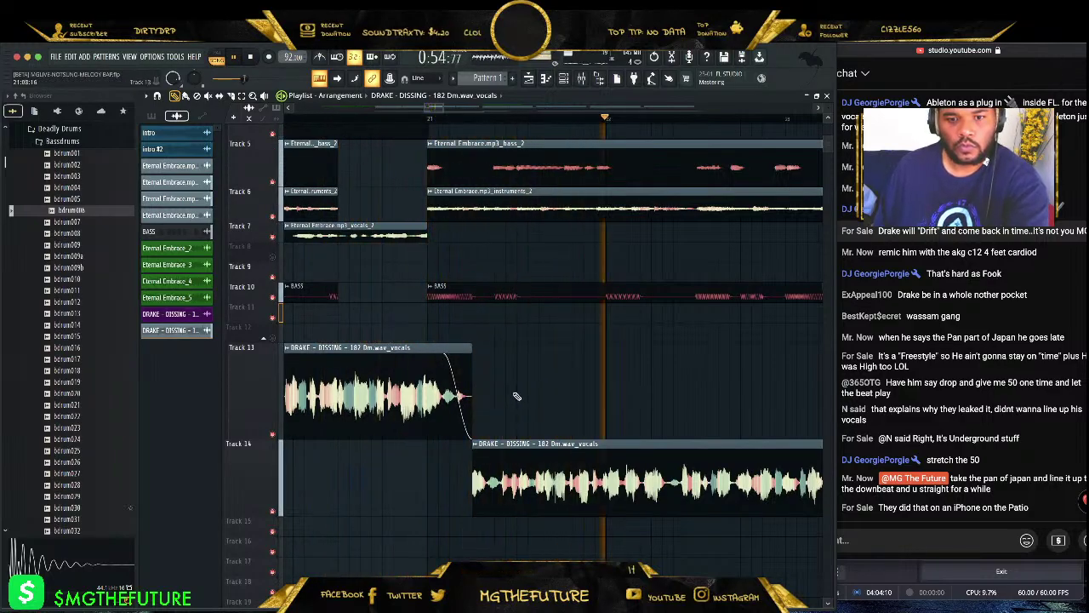
{"action": "key", "text": "space"}
- Move the Track 14 DRAKE slice half a beat earlier and save the project
{"action": "mouse_move", "coordinate": [545, 438]}
{"action": "left_mouse_down"}
{"action": "mouse_move", "coordinate": [528, 443]}
{"action": "mouse_move", "coordinate": [549, 449]}
{"action": "left_mouse_up"}
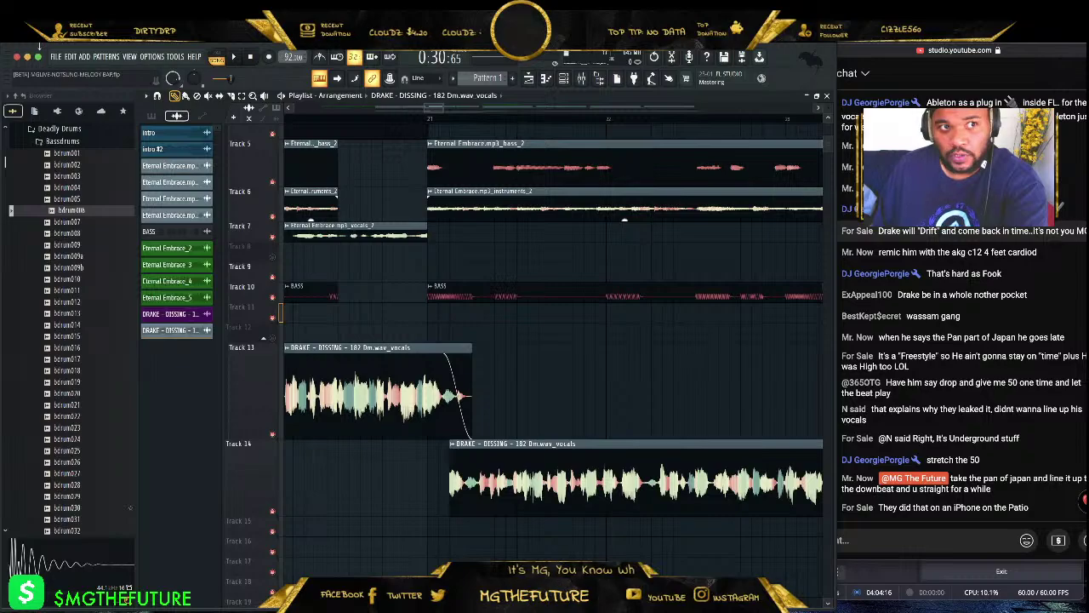
{"action": "left_click", "coordinate": [56, 56]}
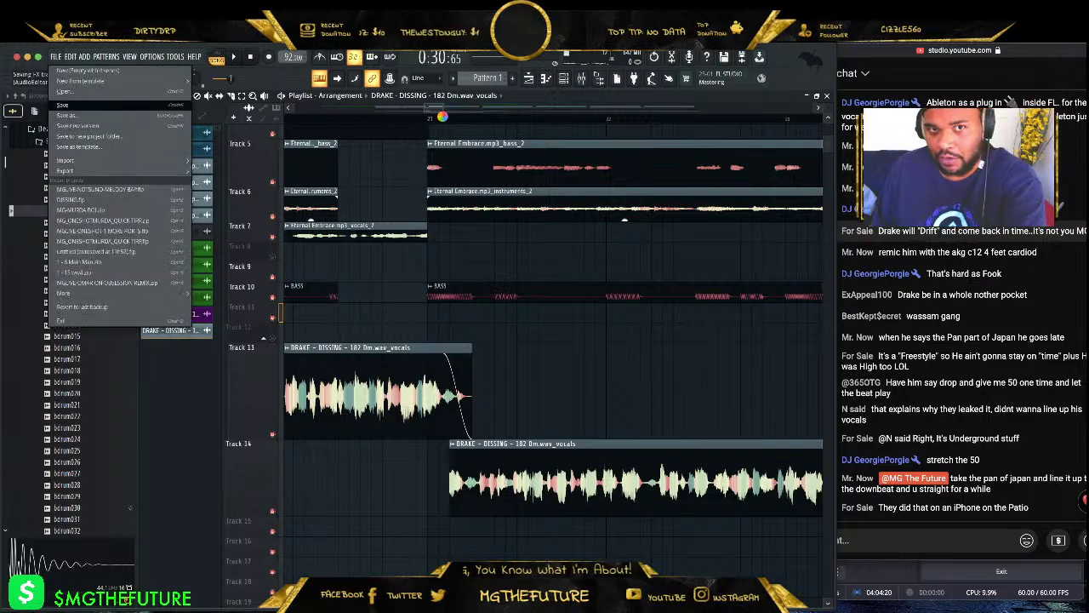
{"action": "left_click", "coordinate": [63, 104]}
- Play the transition, move the Track 14 DRAKE slice one beat later, and trim half a beat off its start
{"action": "key", "text": "space"}
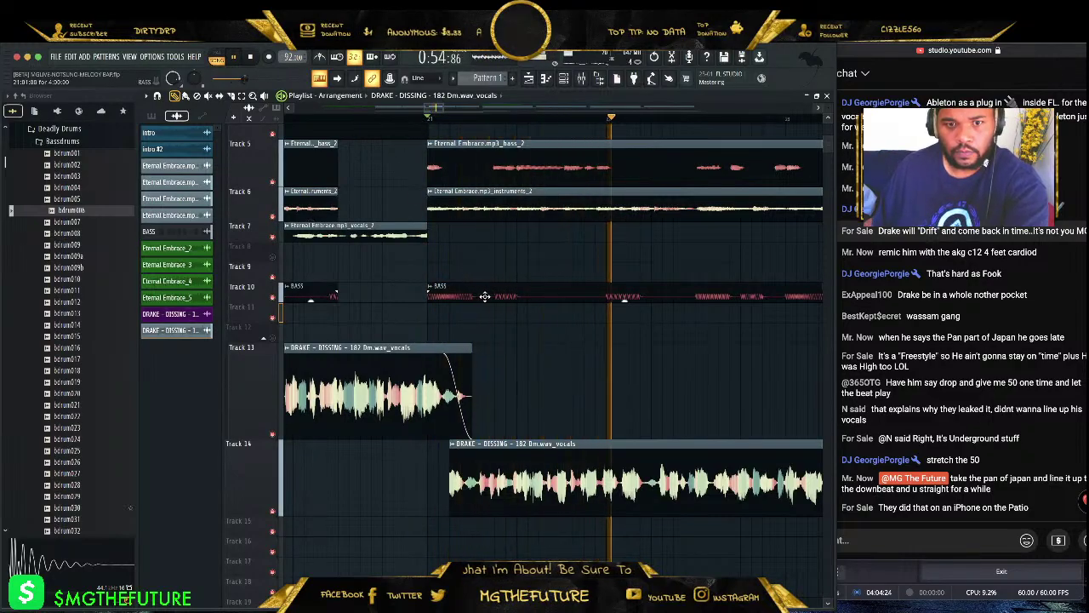
{"action": "left_click_drag", "start_coordinate": [493, 445], "coordinate": [537, 447]}
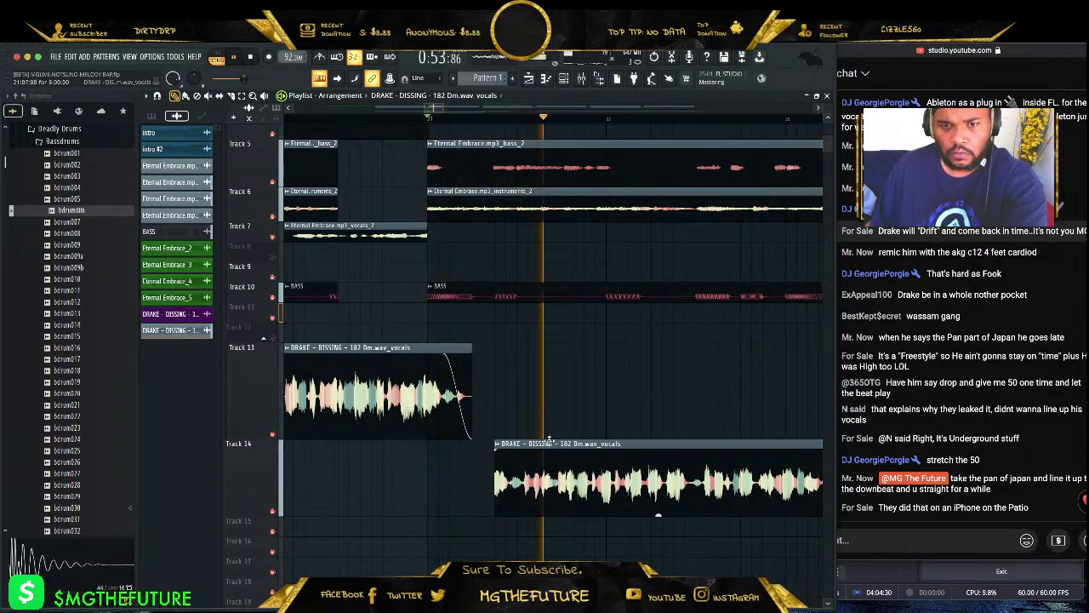
{"action": "key", "text": "space"}
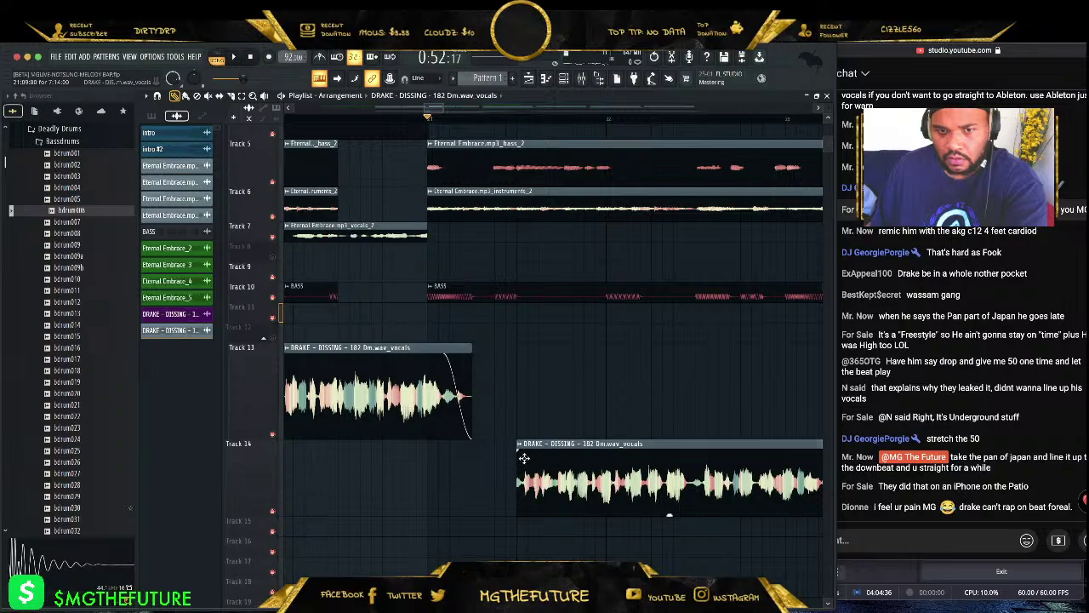
- Move the Track 14 DRAKE slice earlier in half-beat steps until it starts one beat after bar 21, auditioning each position
{"action": "left_click_drag", "start_coordinate": [550, 444], "coordinate": [527, 446]}
{"action": "key", "text": "space"}
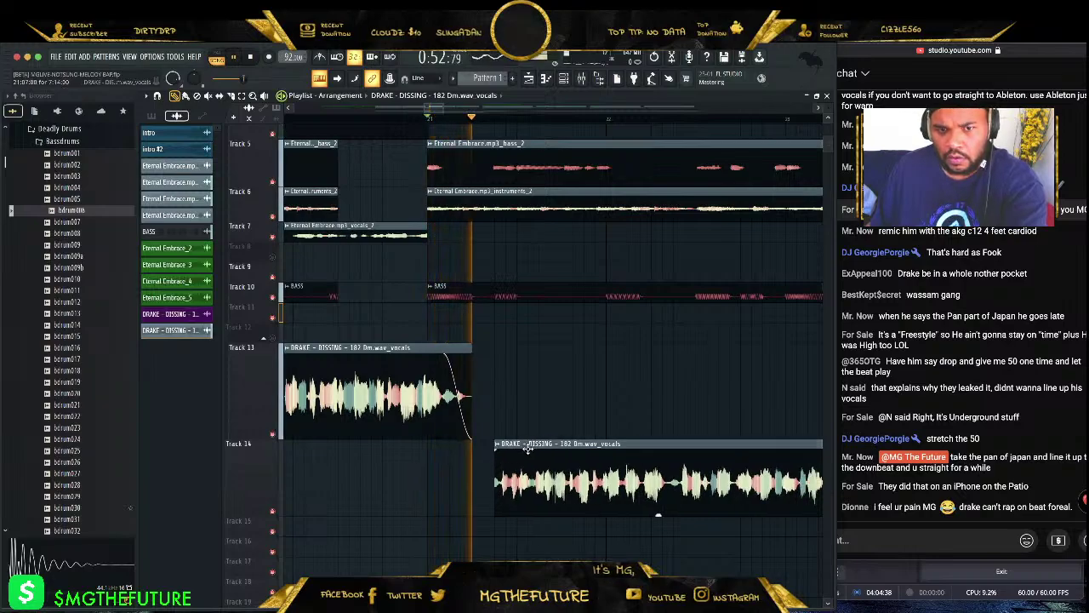
{"action": "left_click_drag", "start_coordinate": [525, 446], "coordinate": [507, 447]}
{"action": "key", "text": "space"}
{"action": "key", "text": "space"}
{"action": "key", "text": "space"}
{"action": "key", "text": "space"}
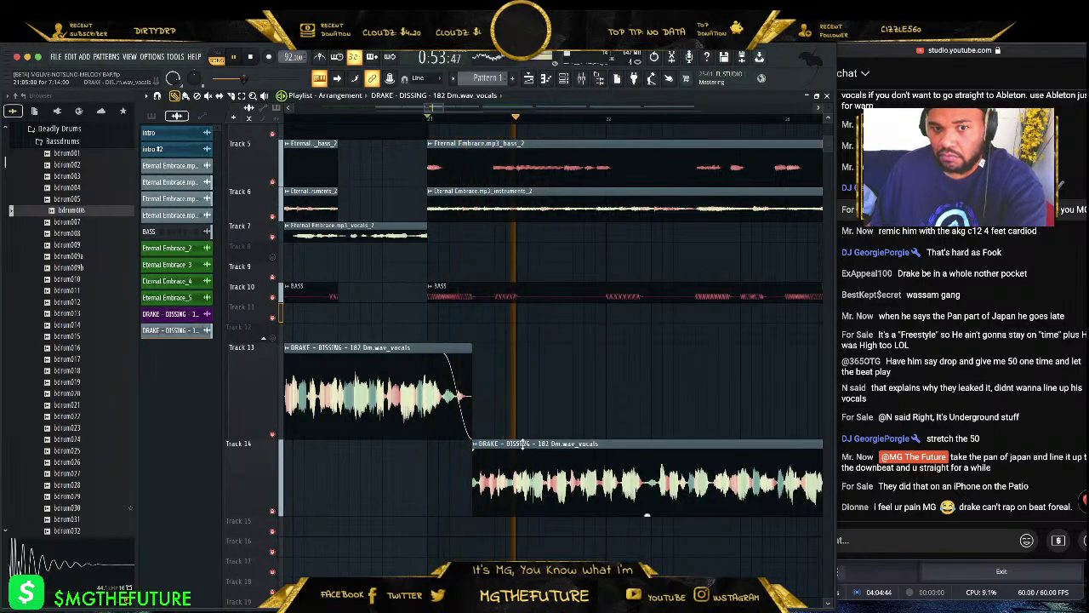
- Move the Track 14 DRAKE slice earlier in quarter-beat steps until it starts half a beat after bar 21, replaying each time
{"action": "key", "text": "space"}
{"action": "left_click_drag", "start_coordinate": [525, 444], "coordinate": [514, 445]}
{"action": "key", "text": "space"}
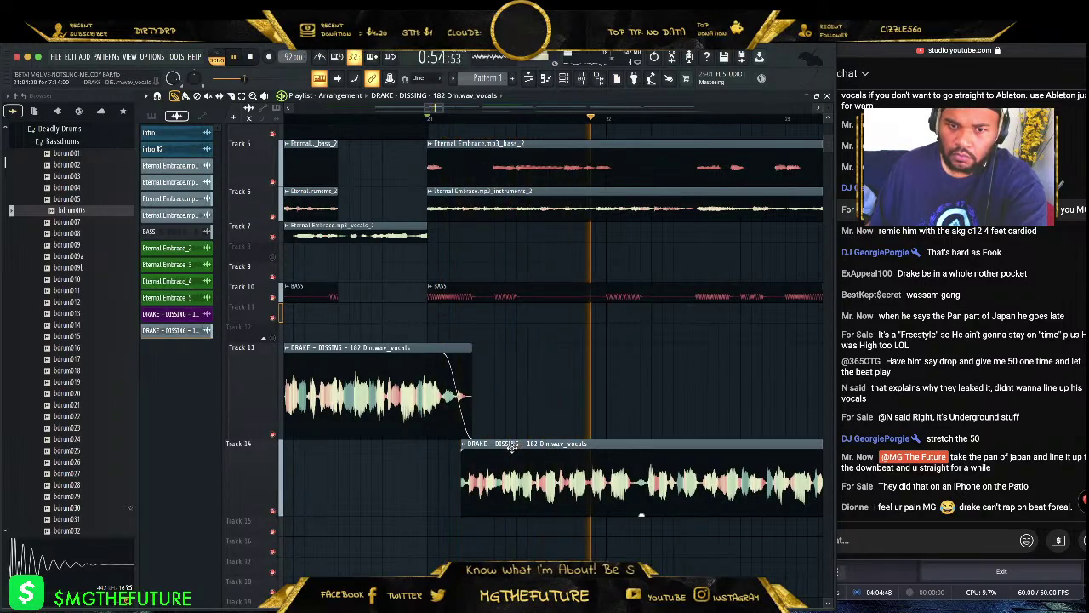
{"action": "key", "text": "space"}
{"action": "left_click_drag", "start_coordinate": [523, 446], "coordinate": [512, 446]}
{"action": "key", "text": "space"}
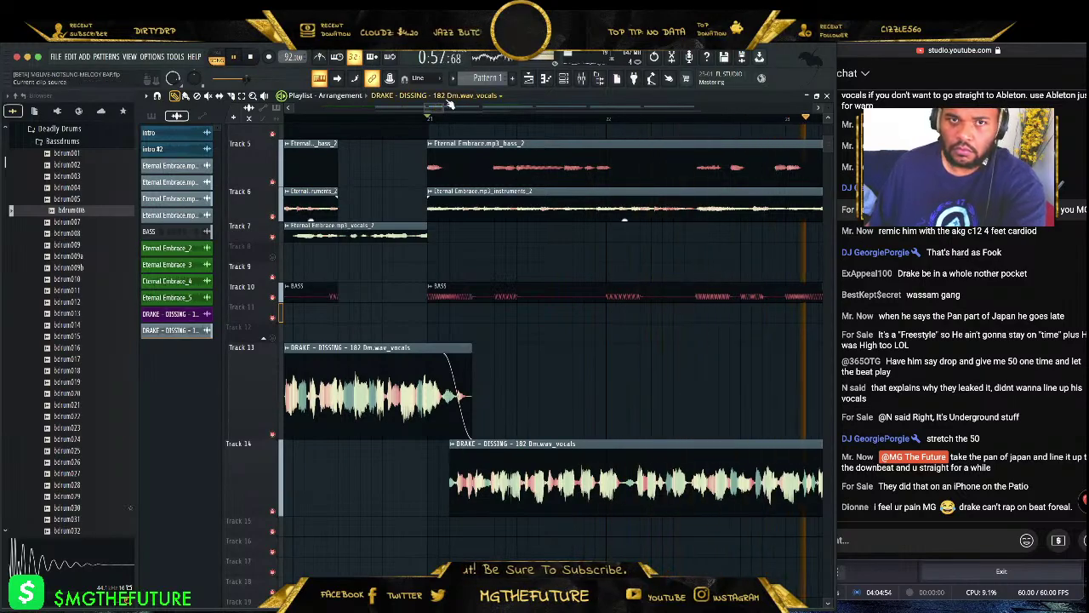
- Play repeatedly from around bar 23 and move the Track 14 DRAKE slice half a beat earlier to start at bar 21
{"action": "mouse_move", "coordinate": [457, 109]}
{"action": "left_mouse_down"}
{"action": "mouse_move", "coordinate": [479, 110]}
{"action": "mouse_move", "coordinate": [451, 114]}
{"action": "left_mouse_up"}
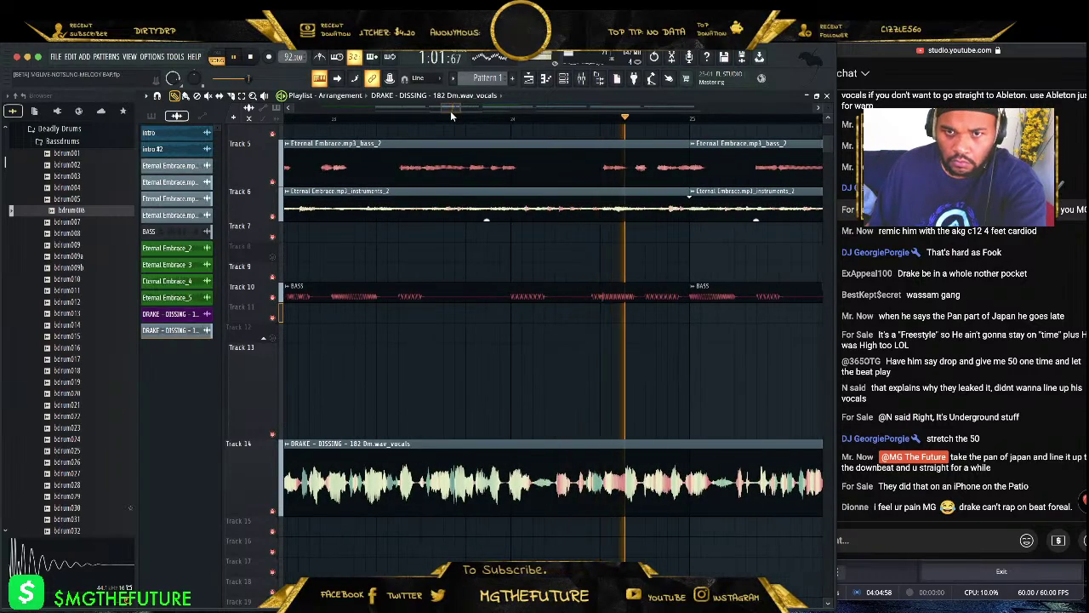
{"action": "left_click", "coordinate": [466, 117]}
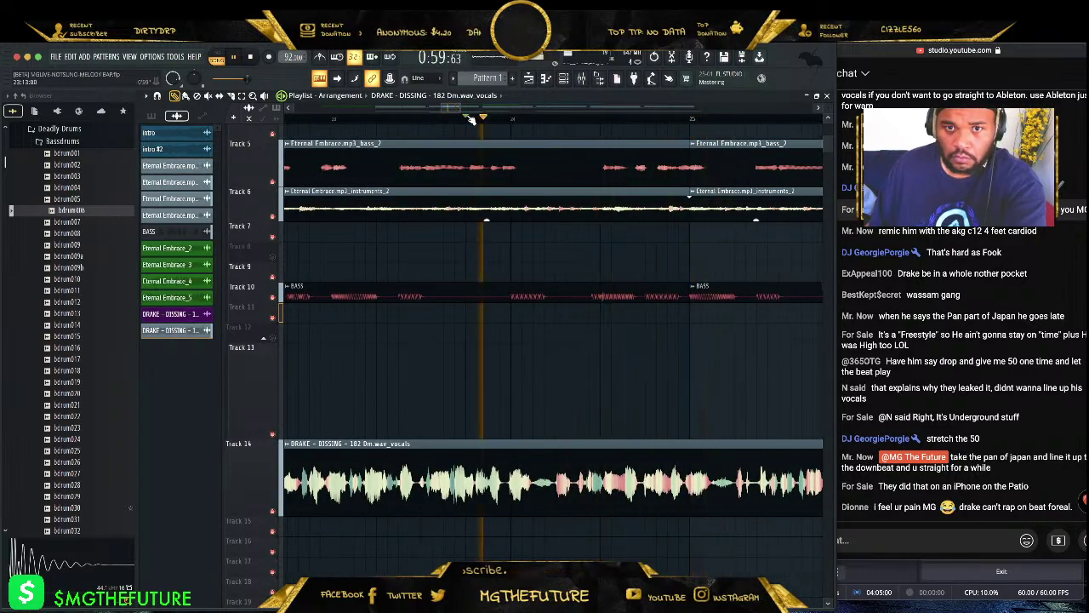
{"action": "left_click", "coordinate": [469, 118]}
{"action": "scroll", "coordinate": [346, 113], "scroll_direction": "left", "scroll_amount": 1}
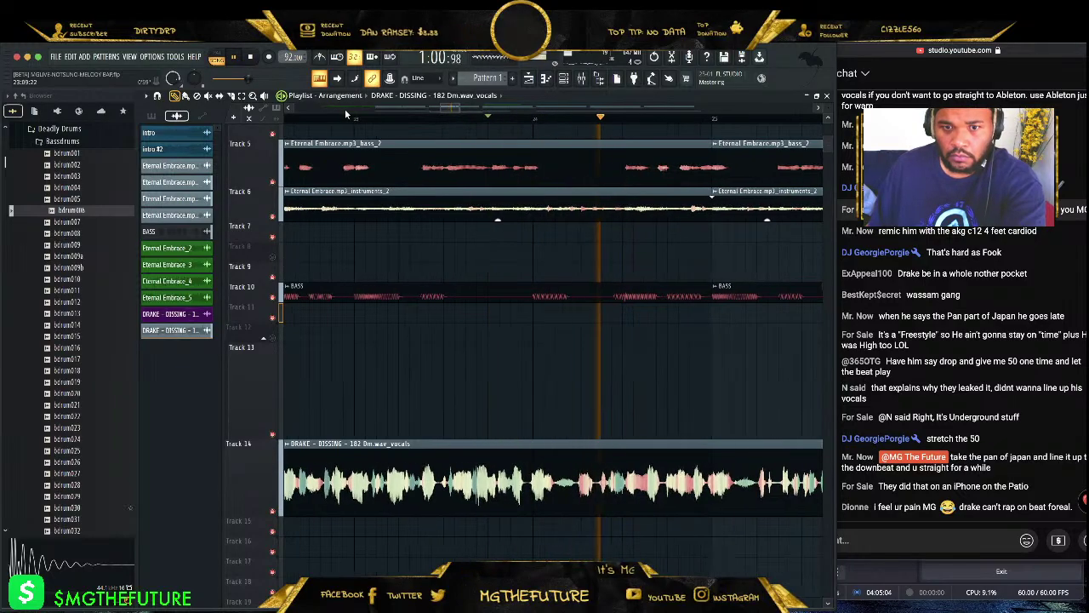
{"action": "left_click", "coordinate": [389, 117]}
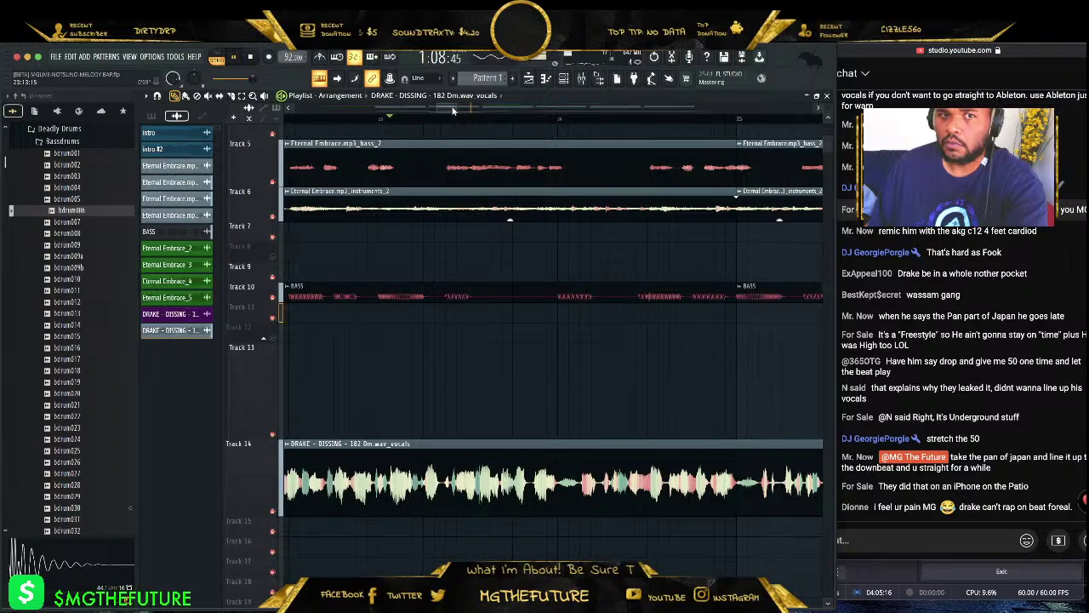
{"action": "scroll", "coordinate": [430, 108], "scroll_direction": "left", "scroll_amount": 2}
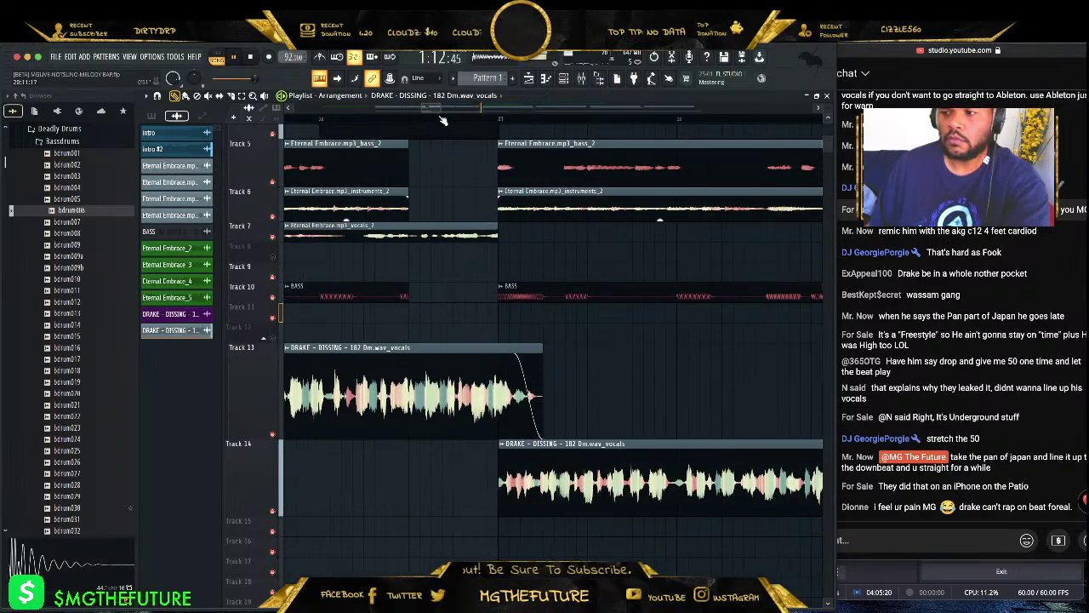
- Play from bar 20, add a one-beat fade-in to the Track 14 DRAKE slice, and trim half a beat off its start
{"action": "left_click", "coordinate": [444, 119]}
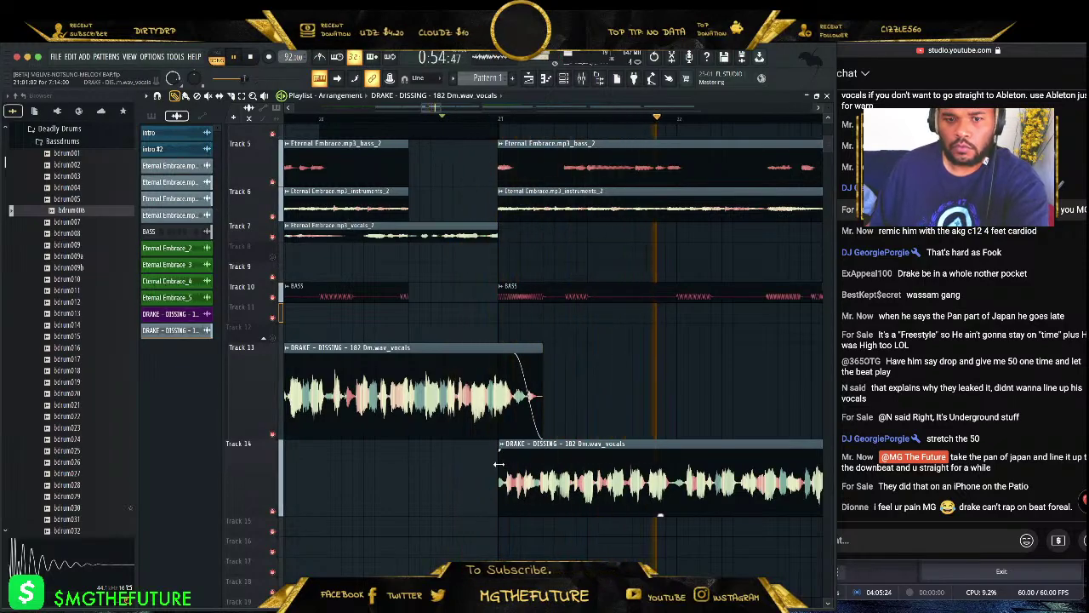
{"action": "left_click_drag", "start_coordinate": [502, 444], "coordinate": [549, 446]}
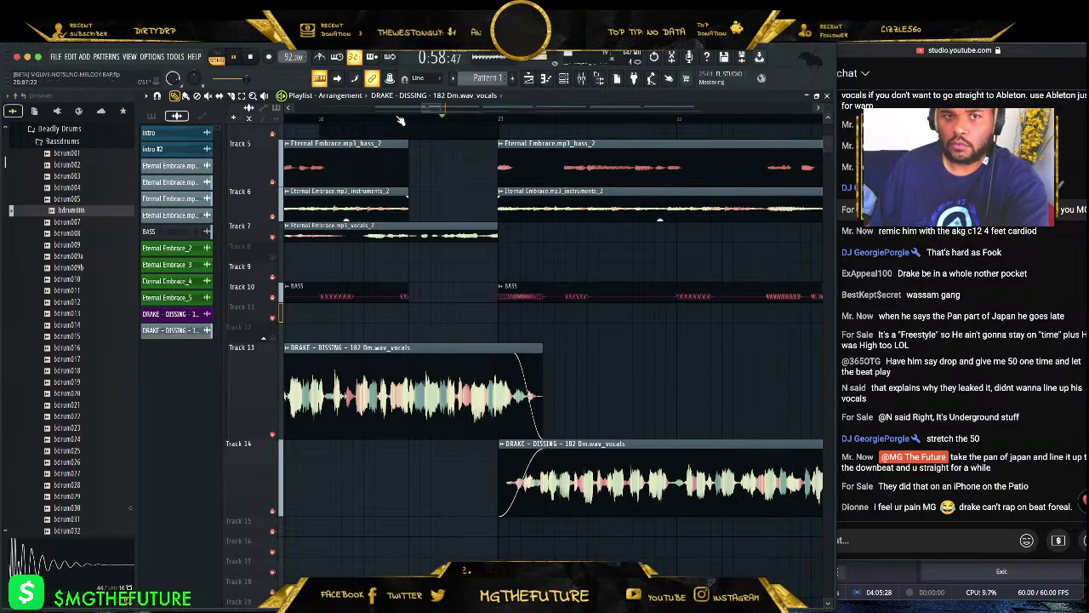
{"action": "left_click", "coordinate": [396, 122]}
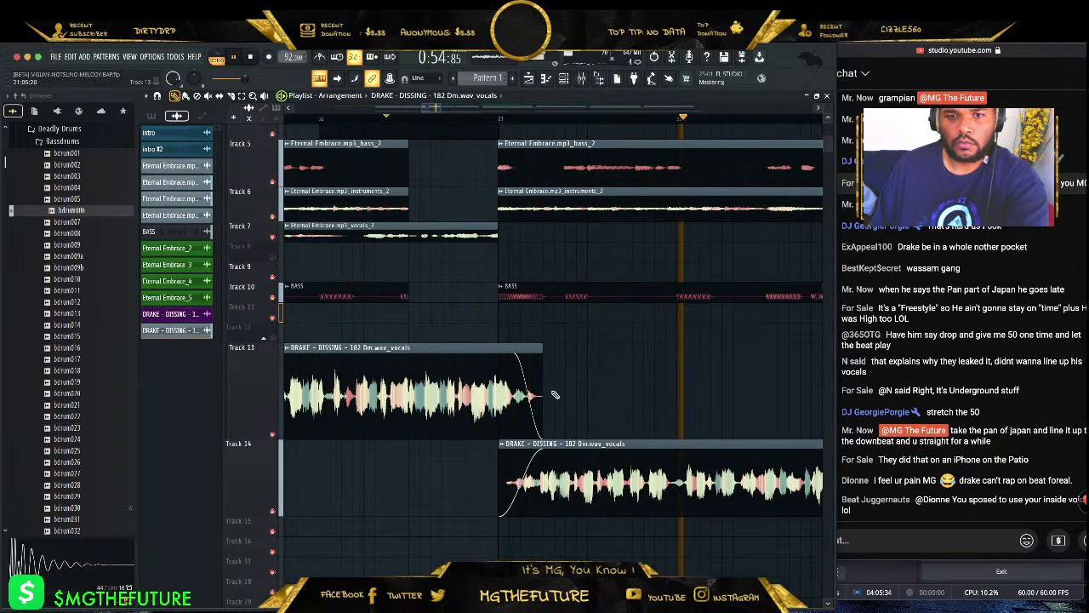
{"action": "left_click_drag", "start_coordinate": [499, 472], "coordinate": [517, 472]}
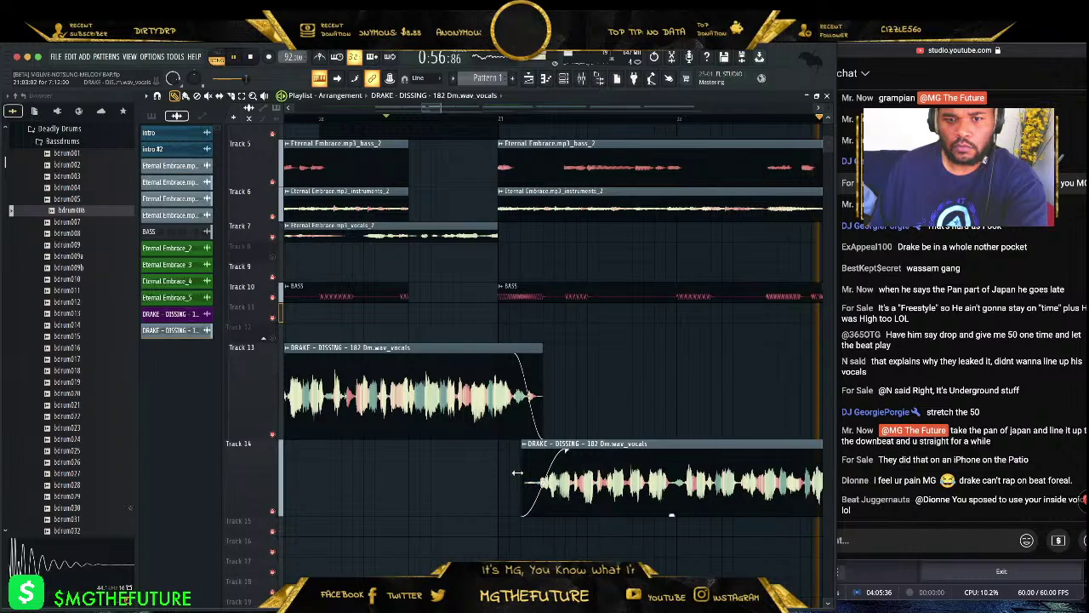
- Shorten the Track 14 slice's fade-in to almost nothing, trim the first Track 13 slice's end by a quarter beat, and replay
{"action": "left_click", "coordinate": [474, 118]}
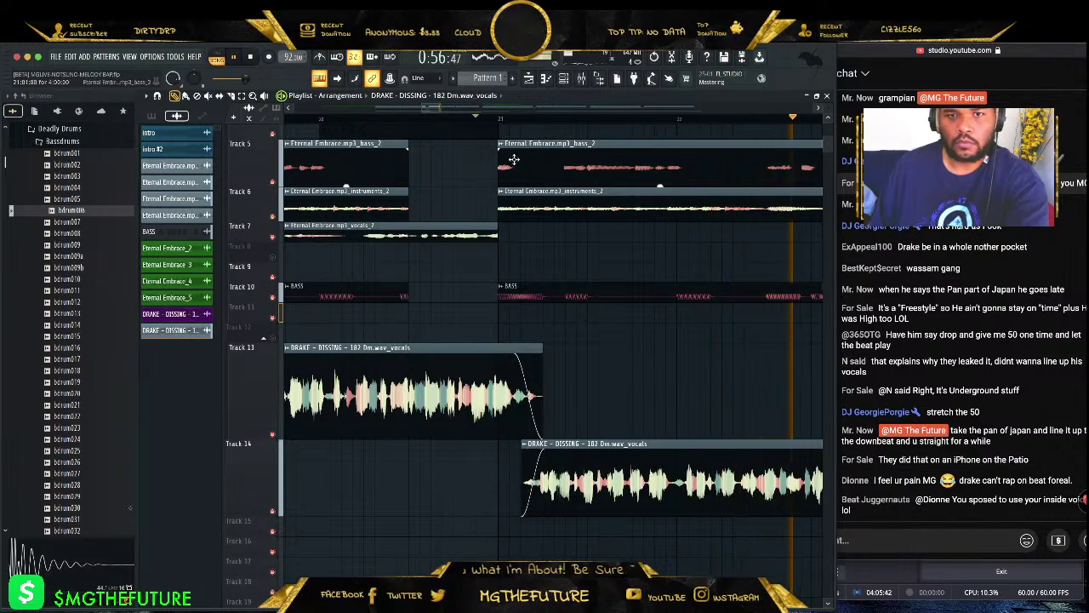
{"action": "left_click", "coordinate": [474, 118]}
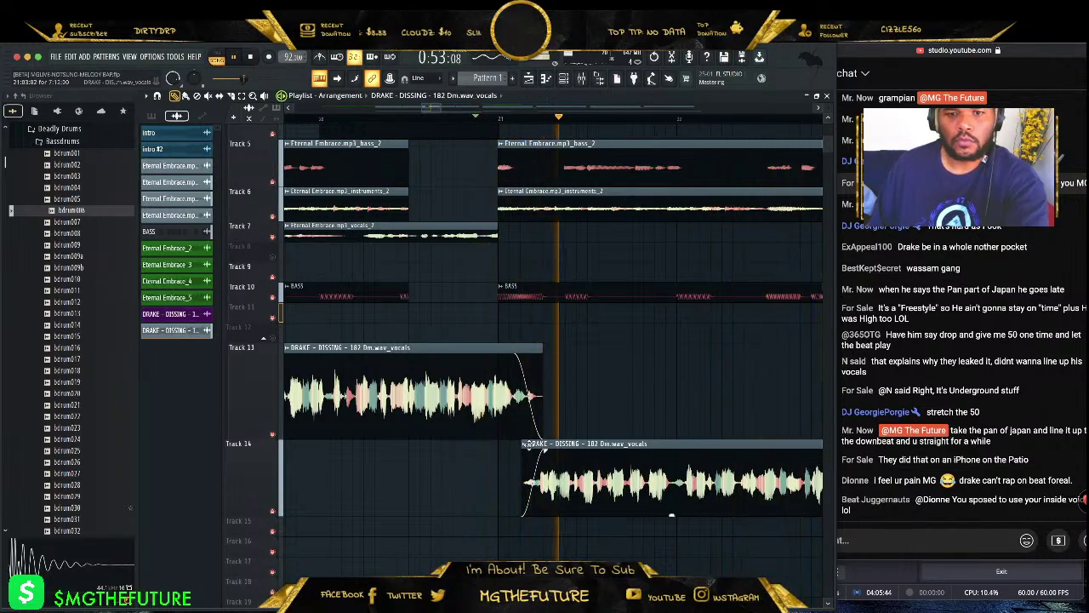
{"action": "left_click_drag", "start_coordinate": [547, 453], "coordinate": [523, 443]}
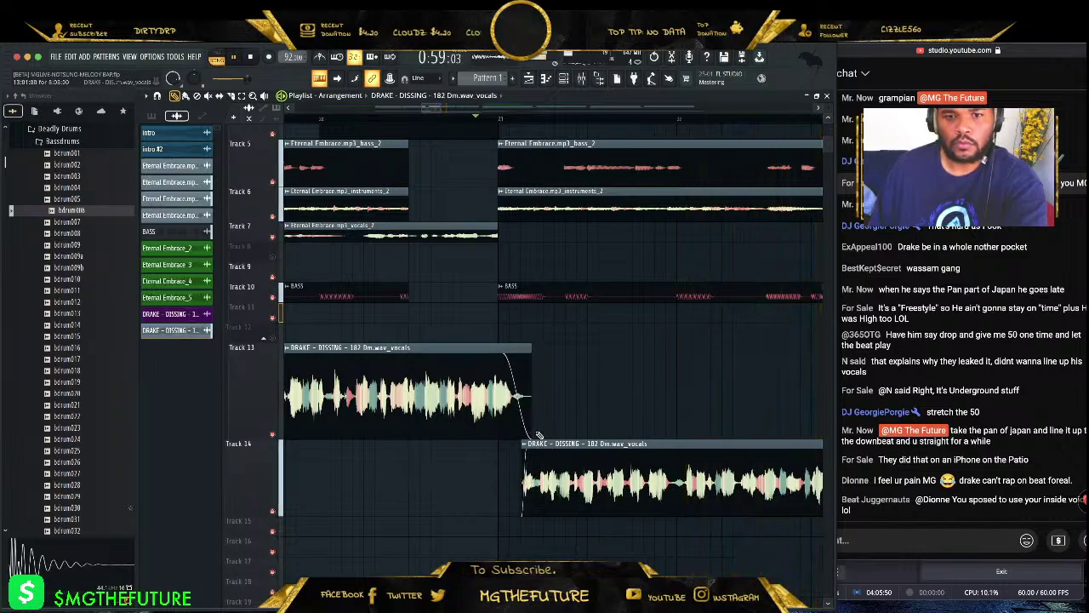
{"action": "left_click", "coordinate": [432, 120]}
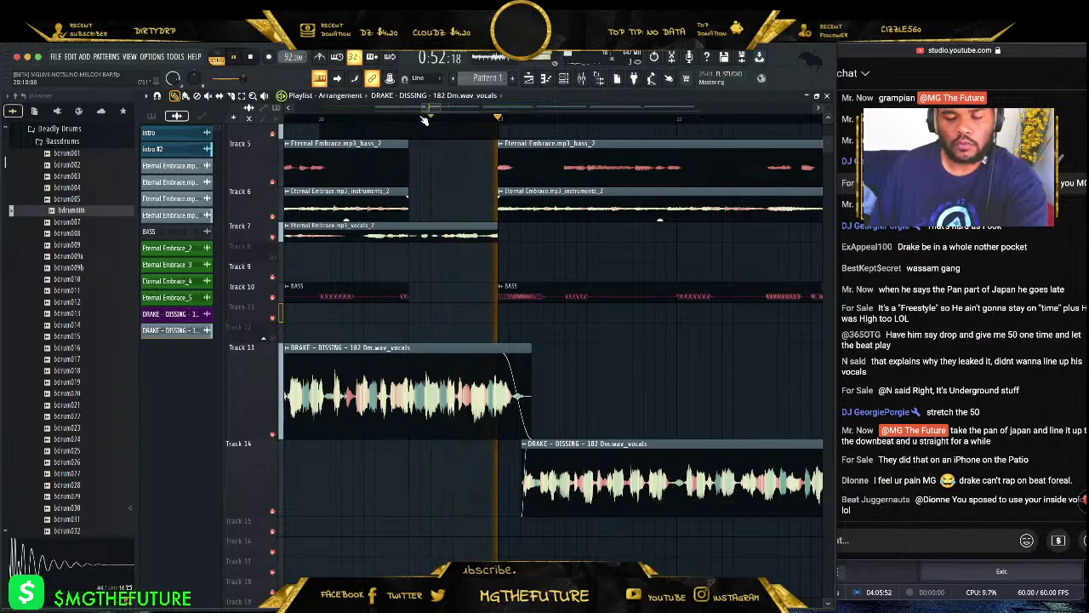
- Extend the Track 14 DRAKE slice by one beat past bar 29 and move the Track 13 slice at bar 29 half a beat later
{"action": "left_click_drag", "start_coordinate": [442, 108], "coordinate": [492, 111]}
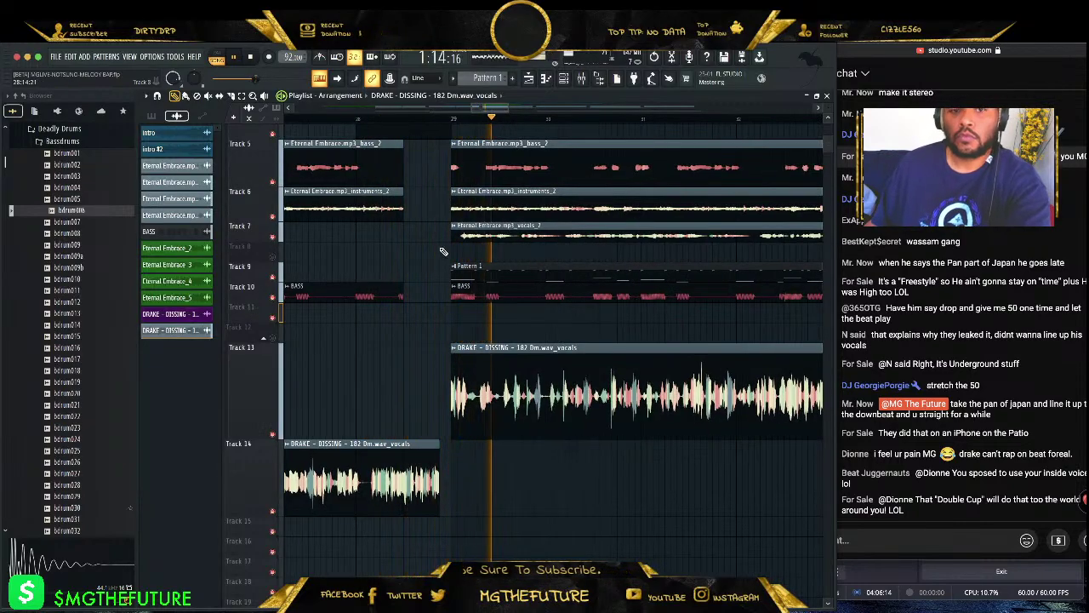
{"action": "left_click_drag", "start_coordinate": [440, 460], "coordinate": [464, 464]}
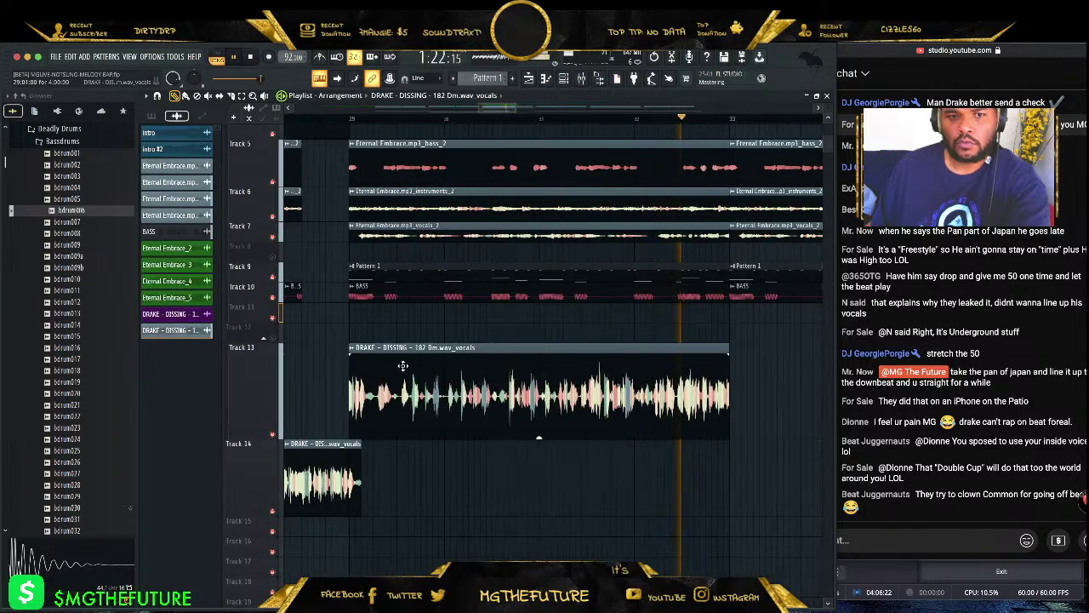
{"action": "left_click_drag", "start_coordinate": [377, 376], "coordinate": [389, 375]}
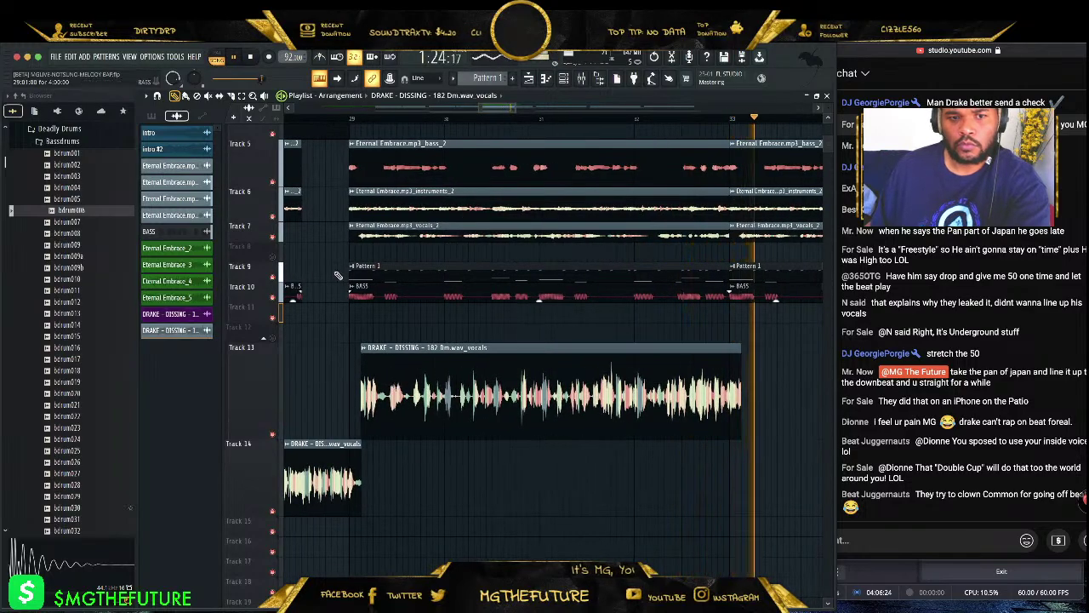
{"action": "left_click", "coordinate": [306, 129]}
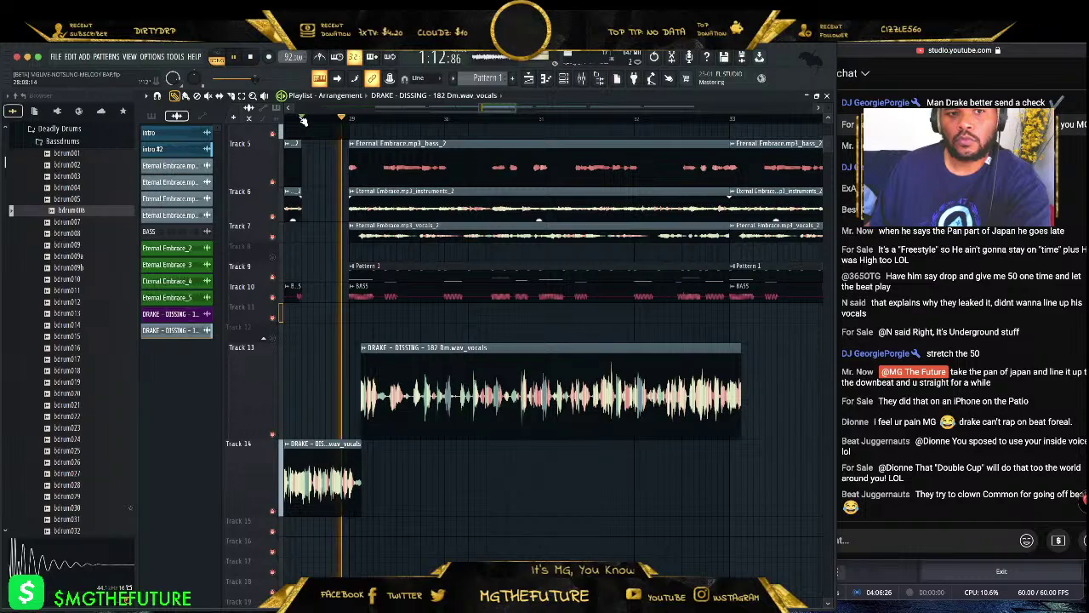
- Try the Track 13 DRAKE slice one beat after bar 29 and move it back to half a beat after the bar while playing
{"action": "scroll", "coordinate": [493, 308], "scroll_direction": "left", "scroll_amount": 3}
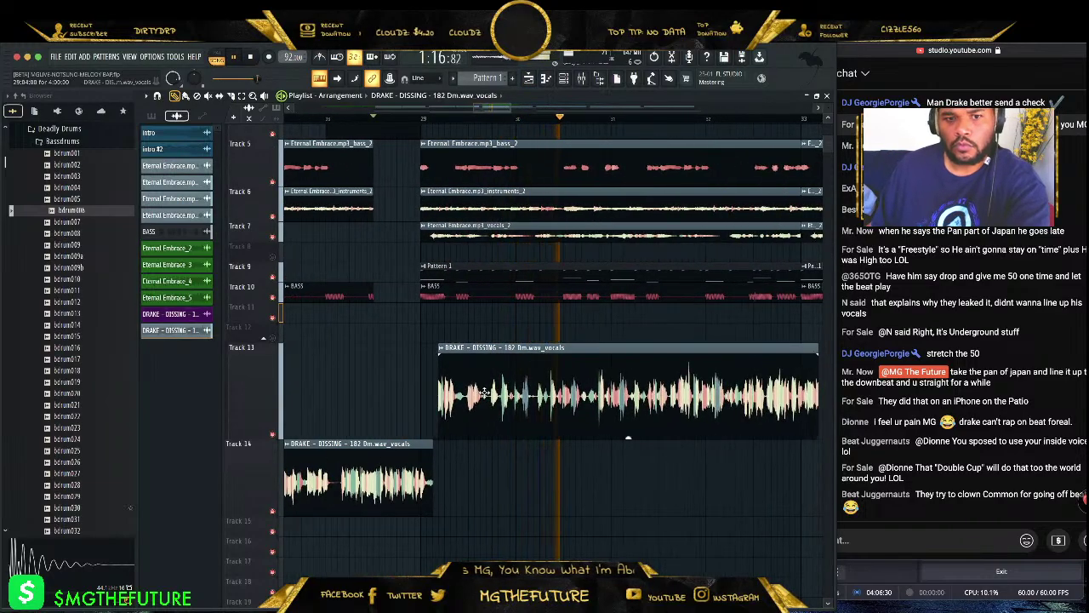
{"action": "left_click_drag", "start_coordinate": [480, 394], "coordinate": [490, 393]}
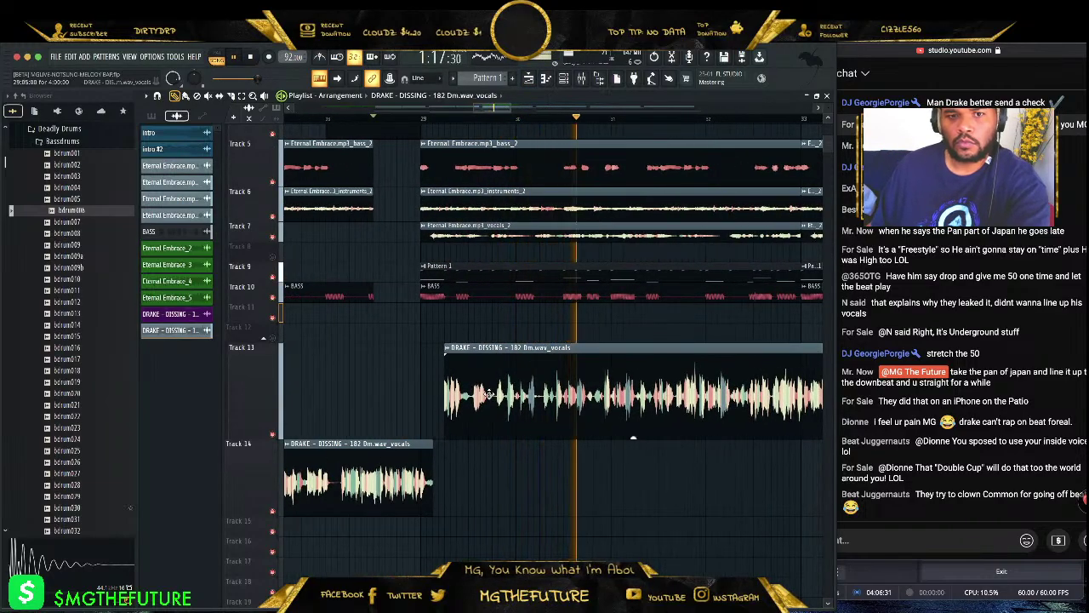
{"action": "left_click", "coordinate": [449, 122]}
{"action": "left_click_drag", "start_coordinate": [489, 376], "coordinate": [476, 376]}
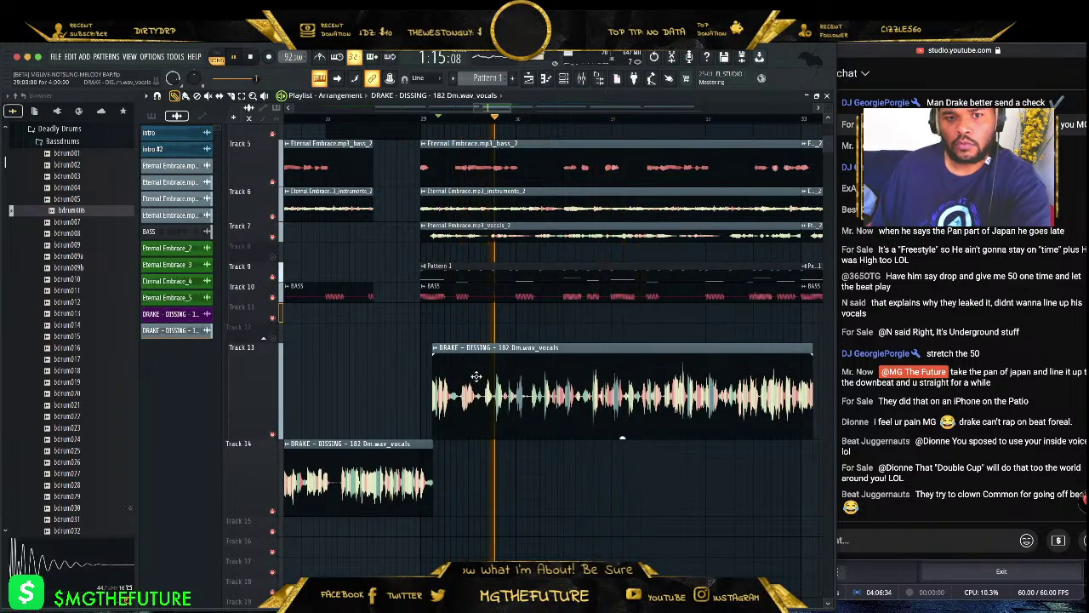
- Delete the Track 13 DRAKE slice beside bar 29 and move the remaining slice from bar 37 to bar 29
{"action": "left_click", "coordinate": [366, 114]}
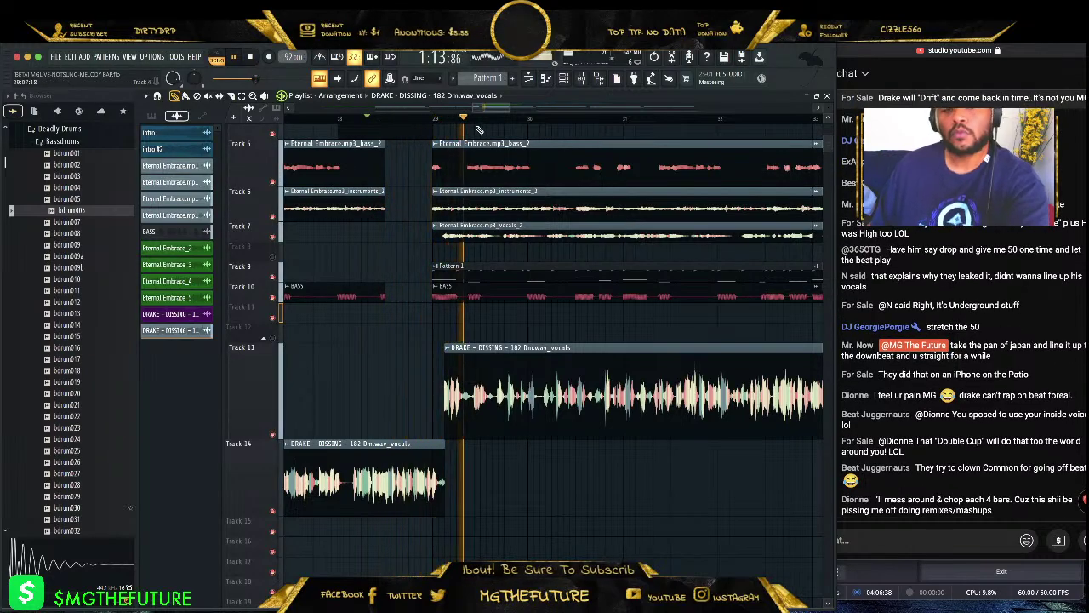
{"action": "left_click_drag", "start_coordinate": [494, 109], "coordinate": [592, 116]}
{"action": "right_click", "coordinate": [615, 397]}
{"action": "key", "text": "space"}
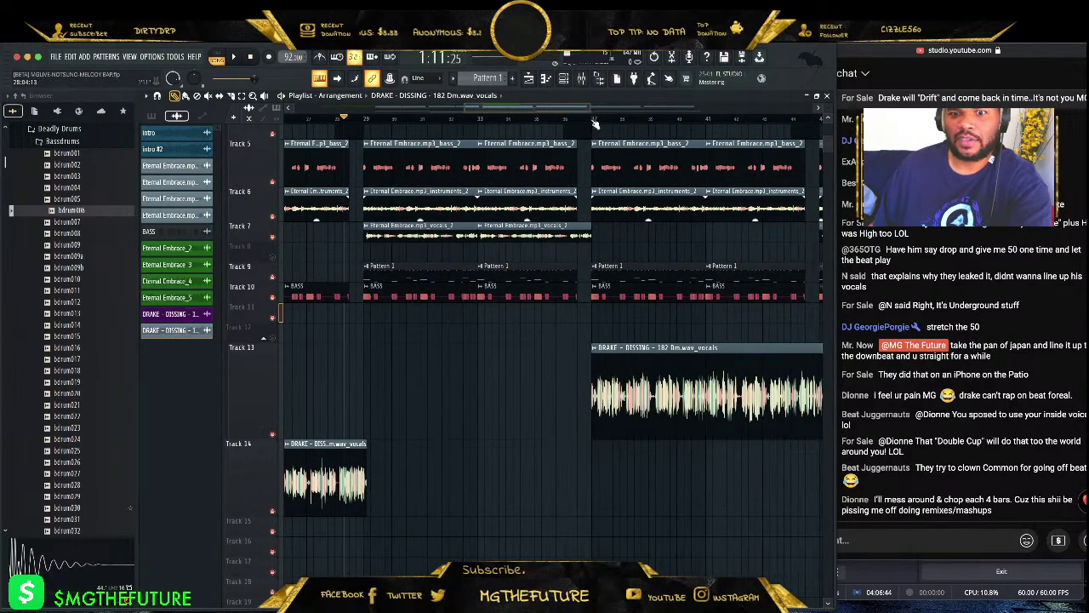
{"action": "left_click_drag", "start_coordinate": [660, 389], "coordinate": [432, 358]}
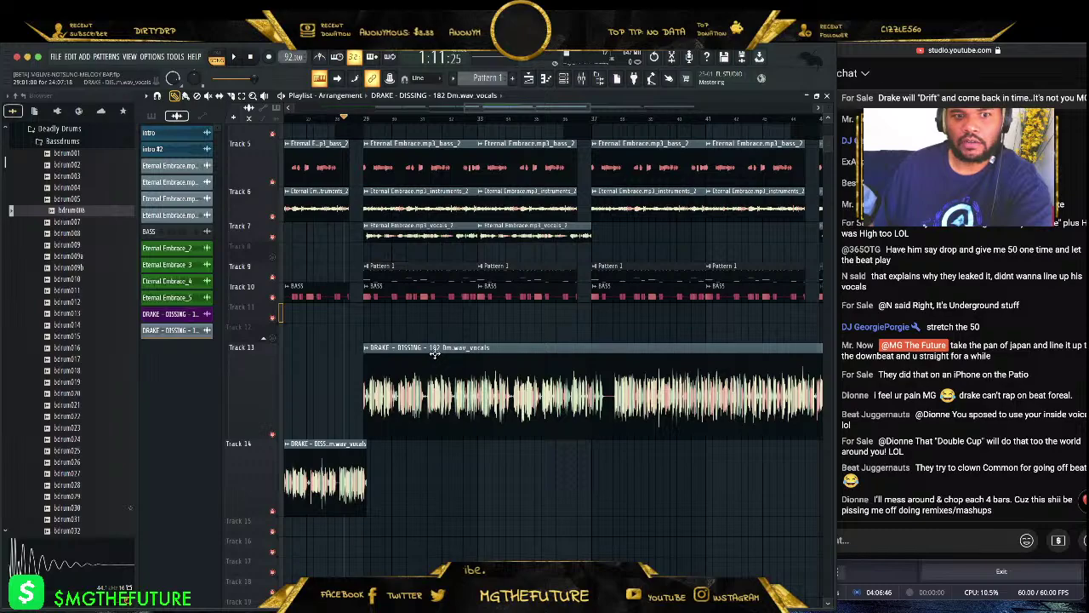
- Audition the Track 13 DRAKE slice half a beat after and before bar 29, and settle it one beat before the bar
{"action": "key", "text": "space"}
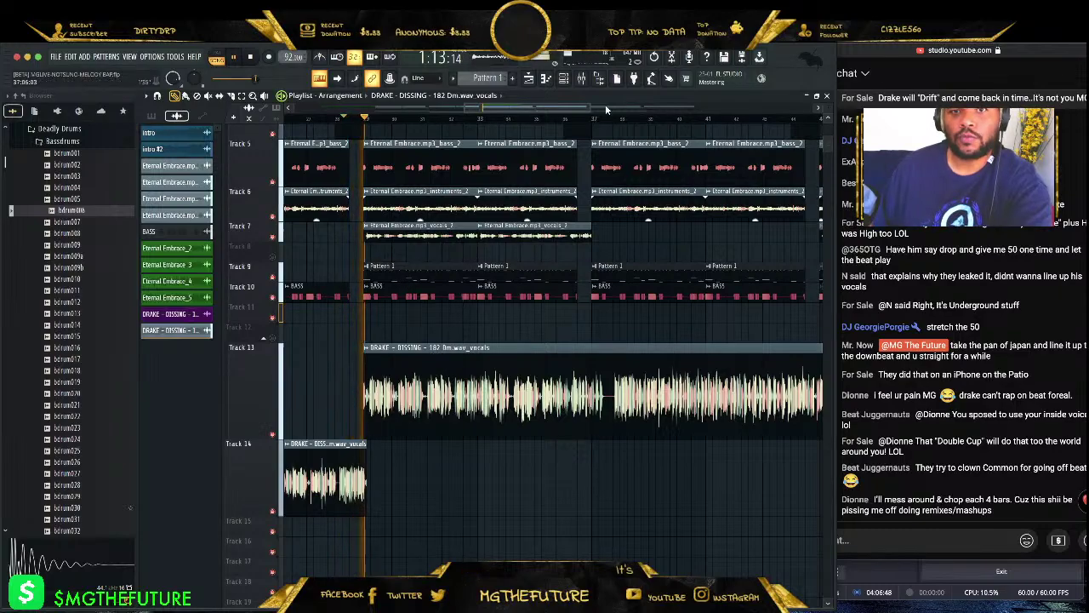
{"action": "left_click_drag", "start_coordinate": [590, 106], "coordinate": [482, 112]}
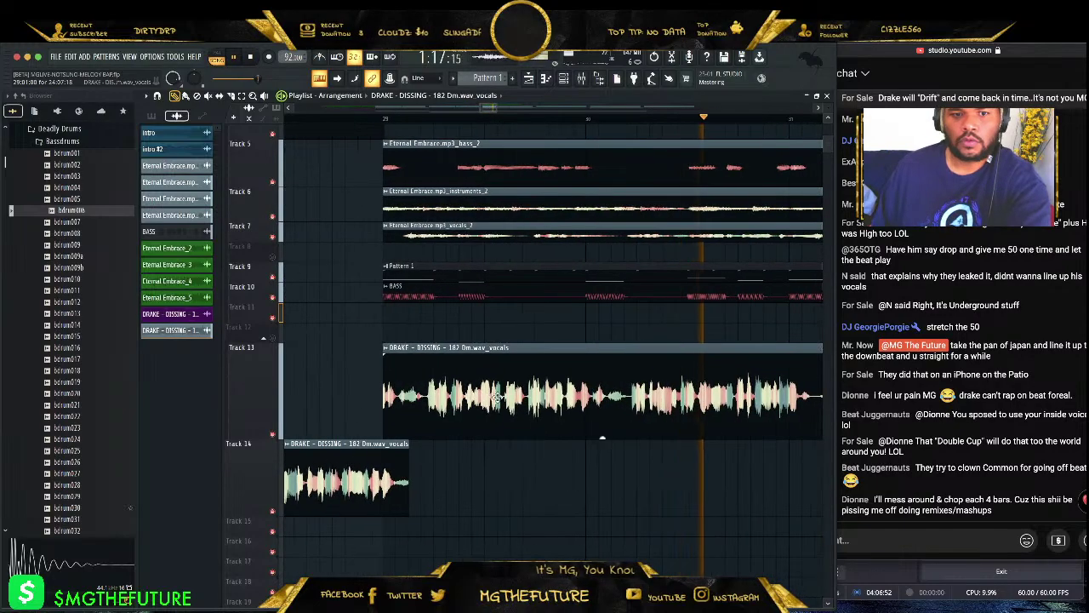
{"action": "left_click_drag", "start_coordinate": [481, 395], "coordinate": [503, 412]}
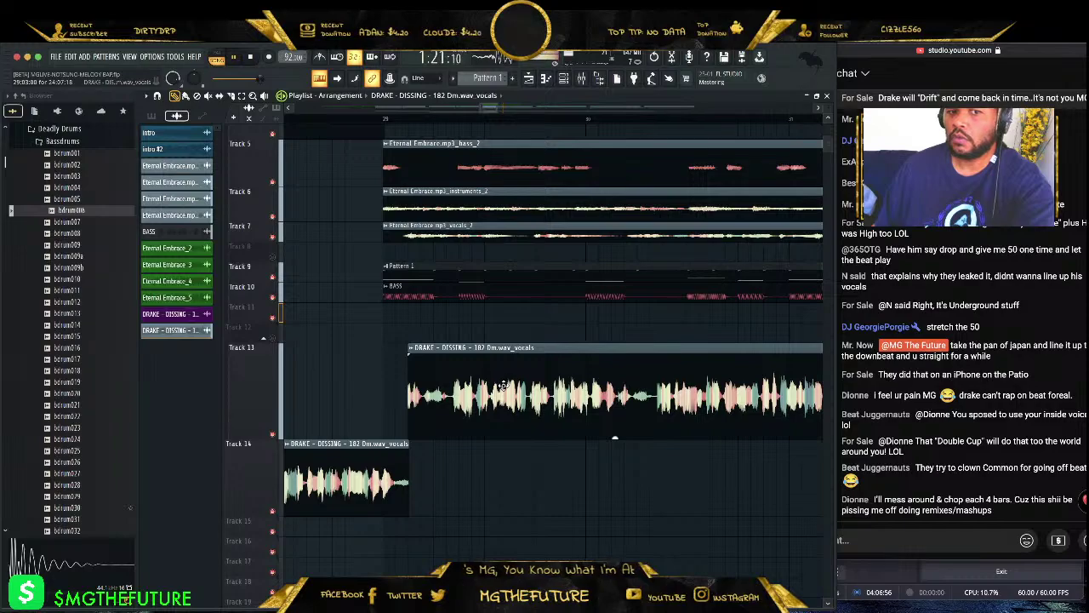
{"action": "left_click_drag", "start_coordinate": [503, 381], "coordinate": [482, 389]}
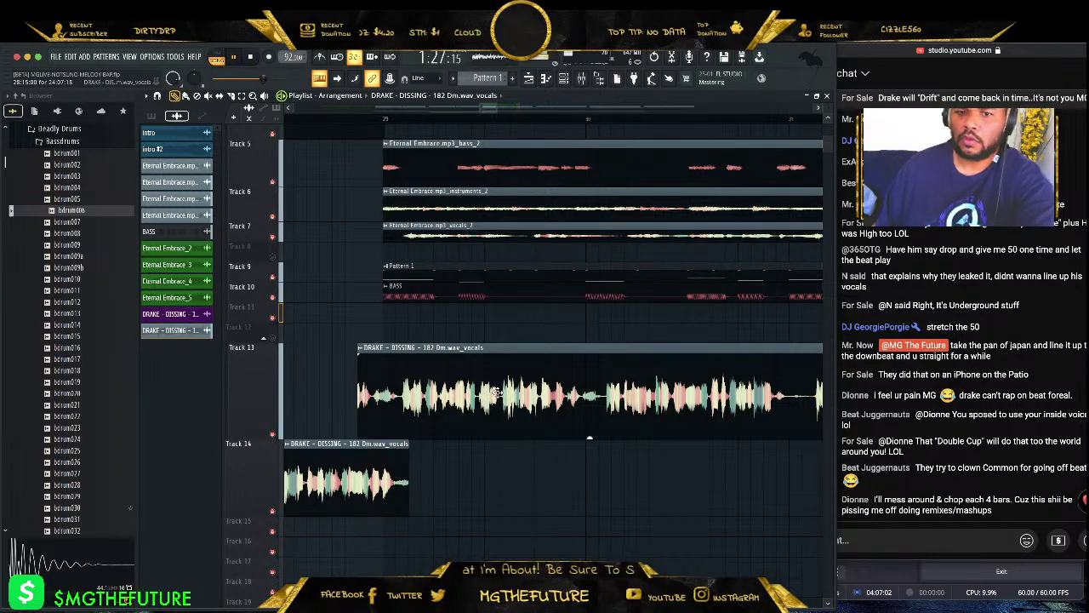
{"action": "left_click_drag", "start_coordinate": [483, 389], "coordinate": [480, 391]}
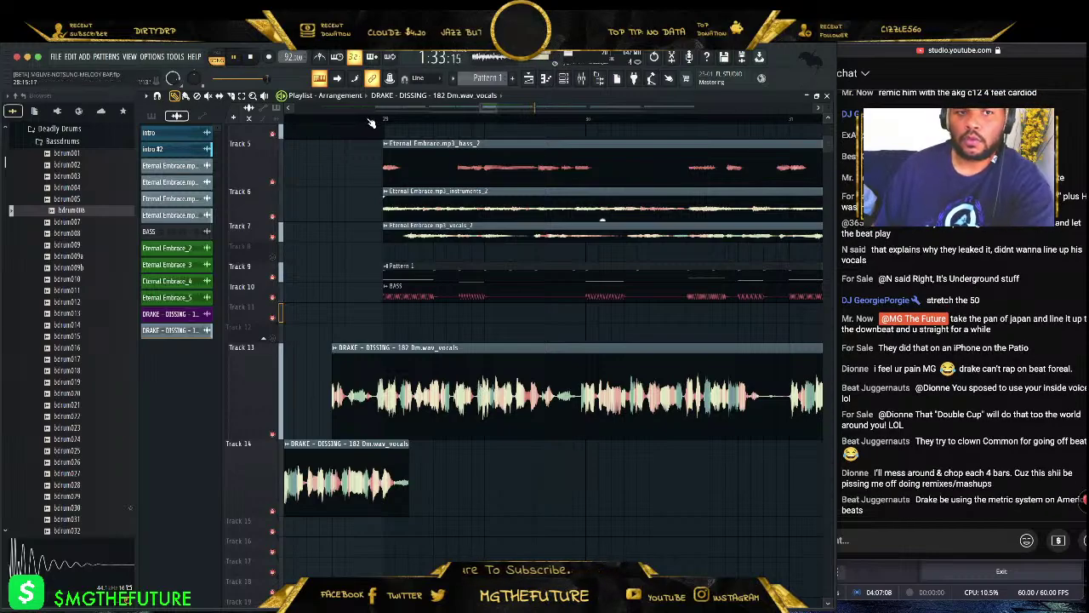
{"action": "left_click", "coordinate": [384, 118]}
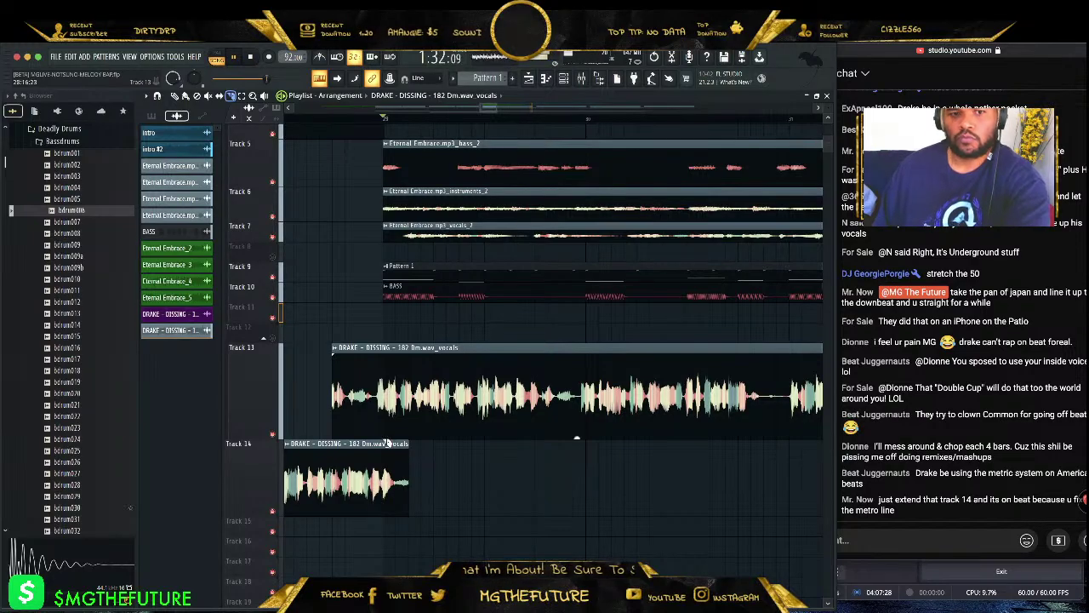
- Slice the Track 13 vocals at bar 37 and move the remainder to Track 14, starting midway through bar 41
{"action": "left_click_drag", "start_coordinate": [491, 103], "coordinate": [581, 96]}
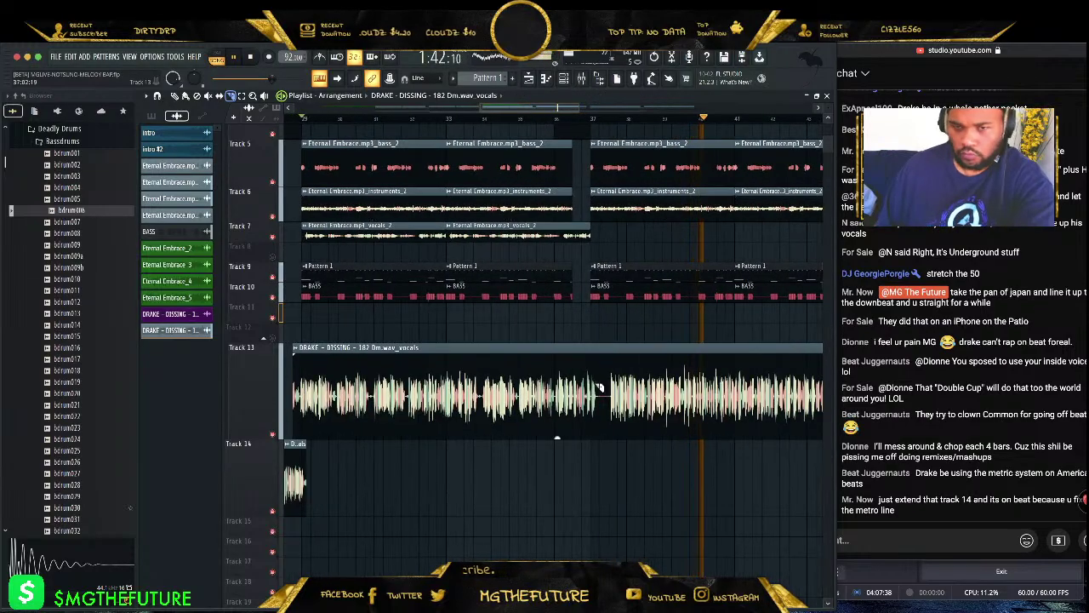
{"action": "left_click_drag", "start_coordinate": [592, 447], "coordinate": [589, 327]}
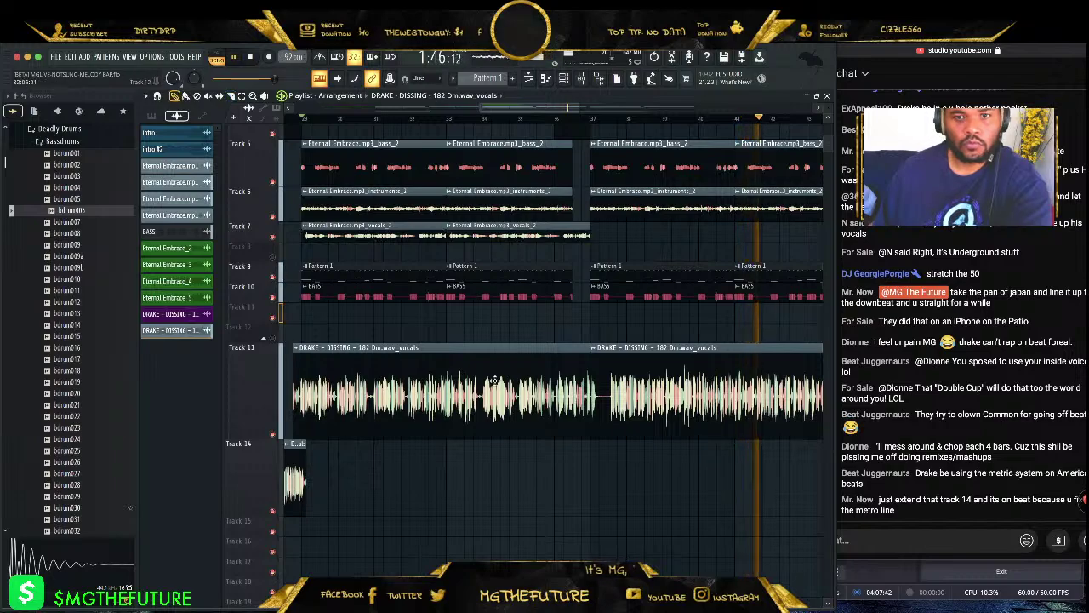
{"action": "left_click_drag", "start_coordinate": [723, 355], "coordinate": [808, 451]}
- Replay the arrangement from just before bar 13 to check the timing of the vocal slices
{"action": "scroll", "coordinate": [398, 181], "scroll_direction": "left", "scroll_amount": 5}
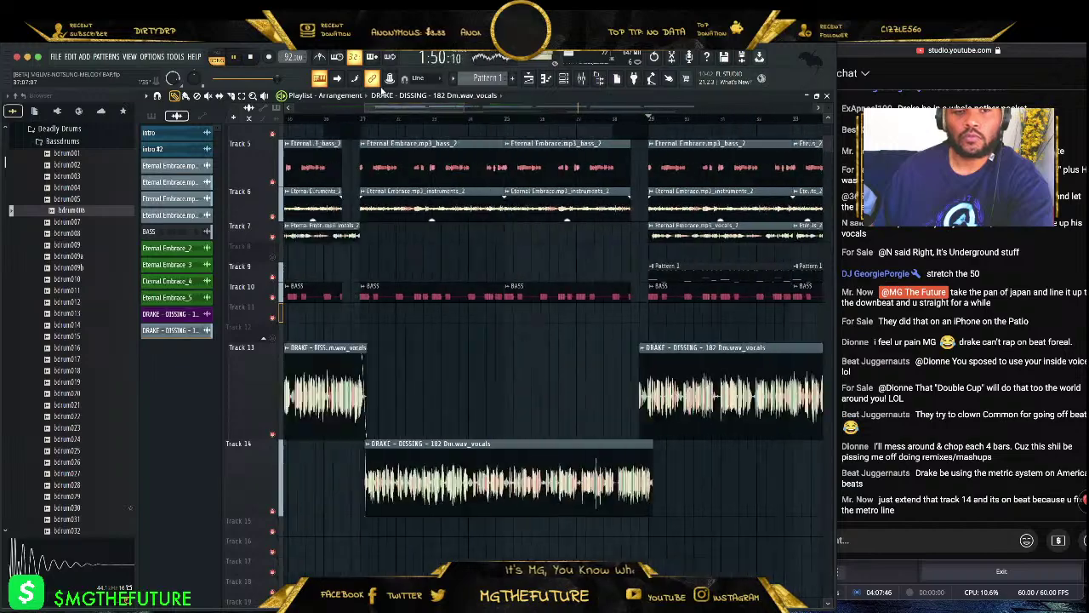
{"action": "left_click", "coordinate": [379, 116]}
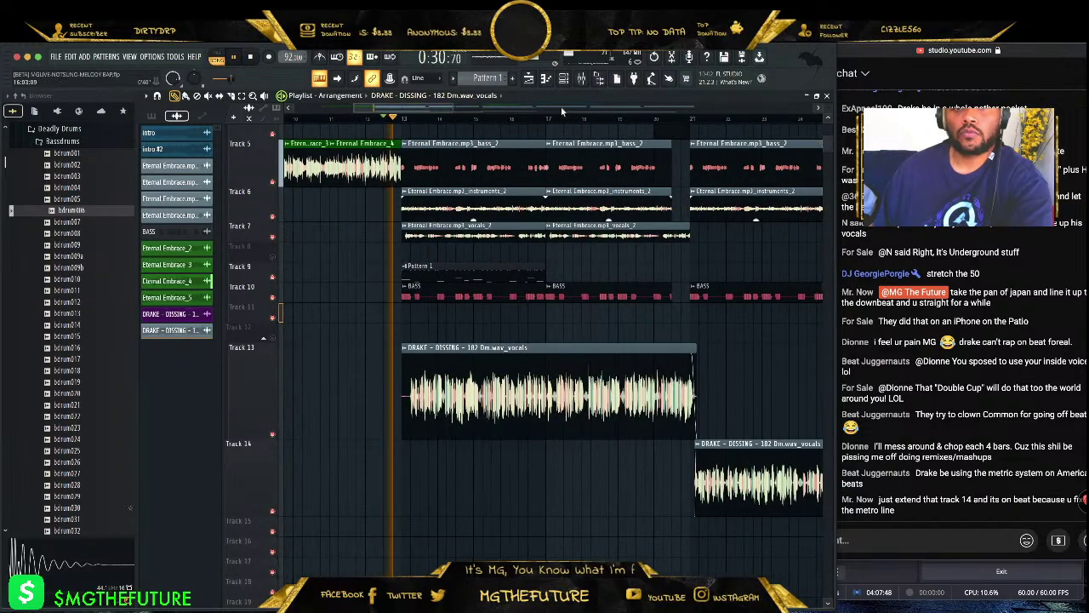
{"action": "left_click_drag", "start_coordinate": [465, 107], "coordinate": [628, 105]}
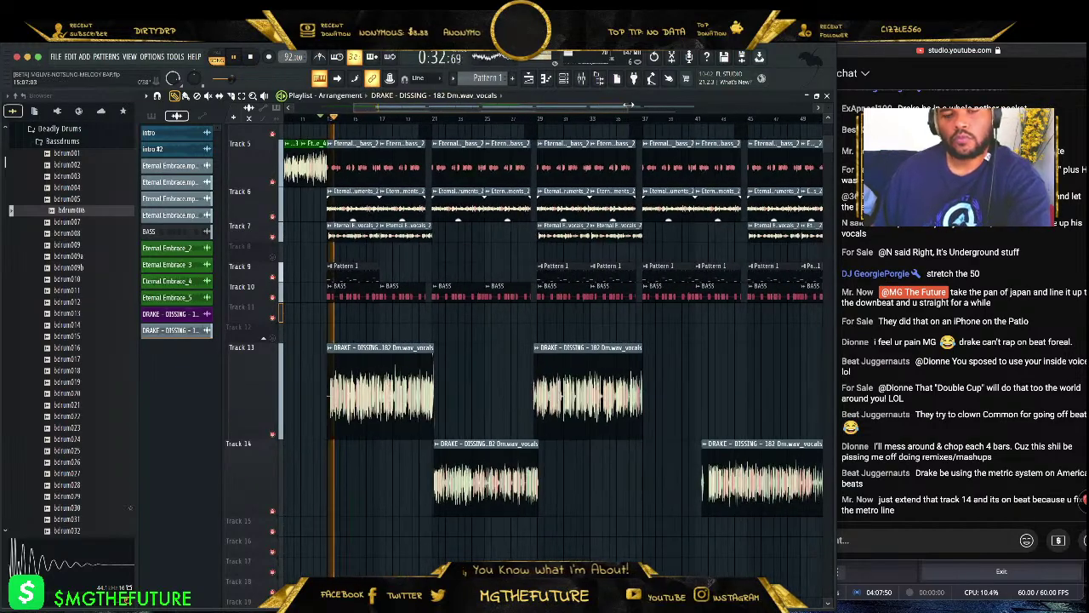
{"action": "left_click", "coordinate": [936, 545]}
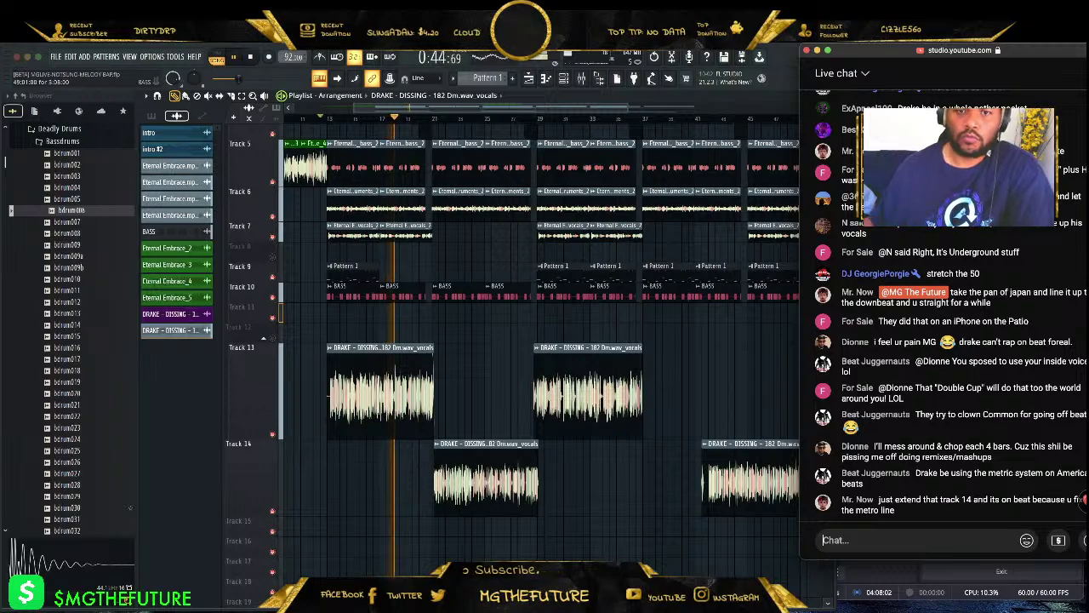
- Try a Pattern 1 clip on Track 9 at bar 21 during playback
{"action": "left_click", "coordinate": [441, 292]}
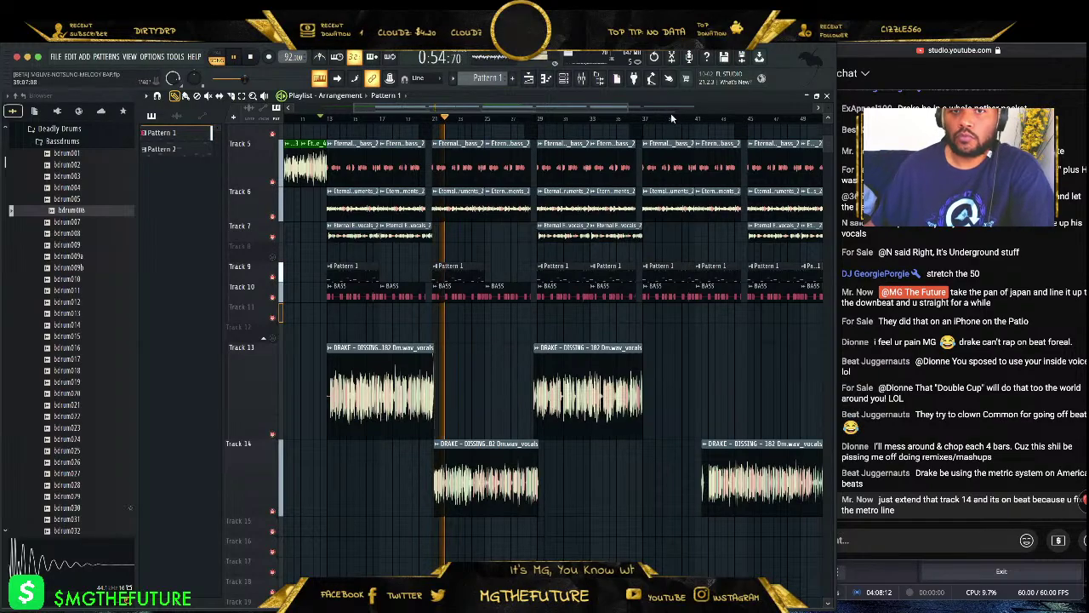
{"action": "scroll", "coordinate": [557, 273], "scroll_direction": "up", "scroll_amount": 3}
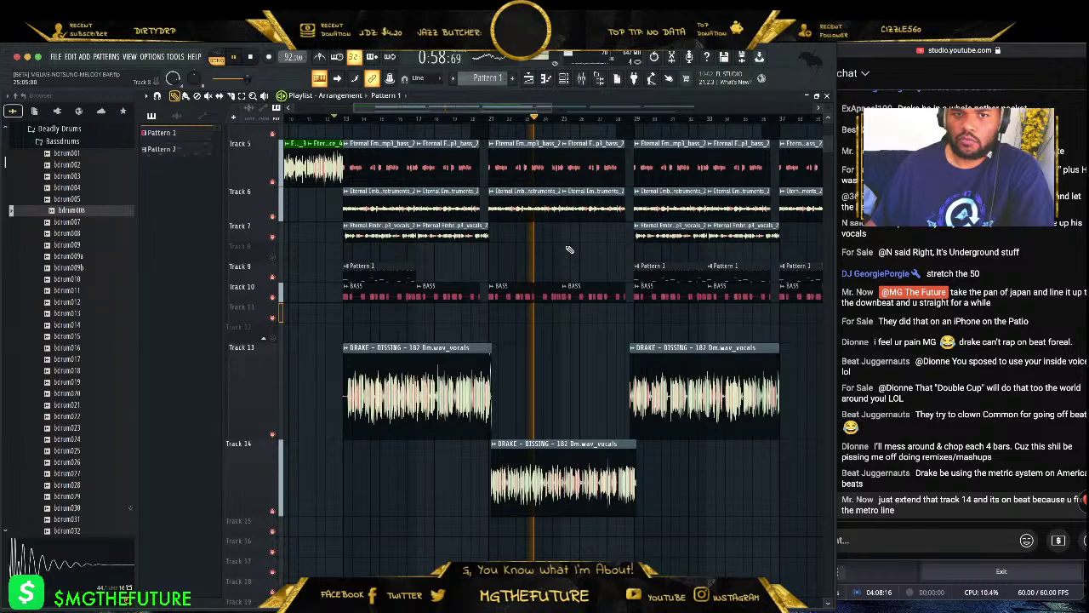
{"action": "scroll", "coordinate": [569, 250], "scroll_direction": "up", "scroll_amount": 1}
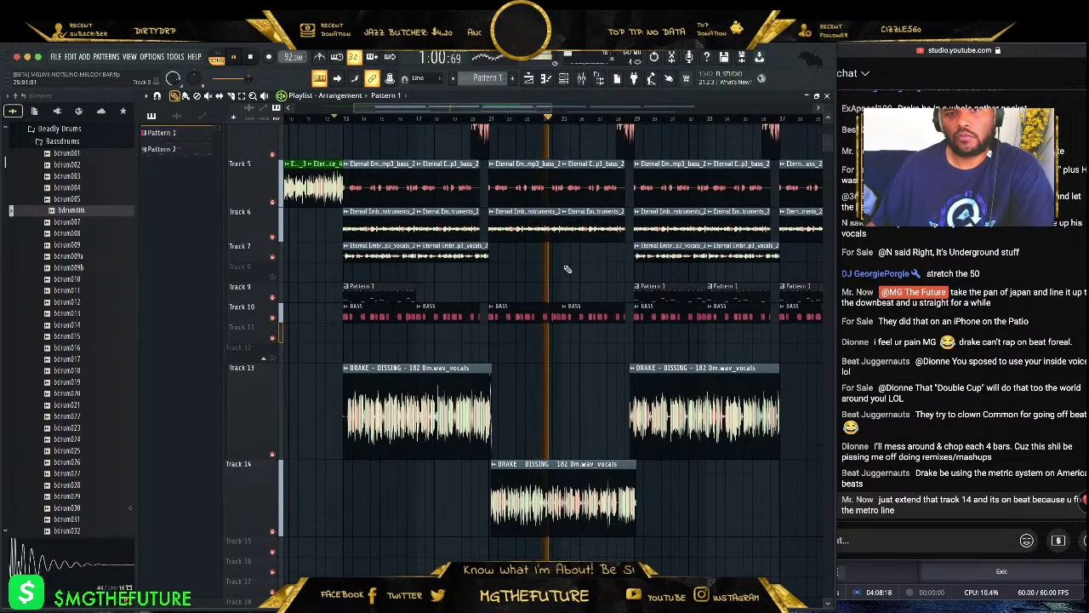
- Check the DRAKE vocals and sample levels in the mixer during playback, then return to the playlist
{"action": "scroll", "coordinate": [569, 281], "scroll_direction": "up", "scroll_amount": 2}
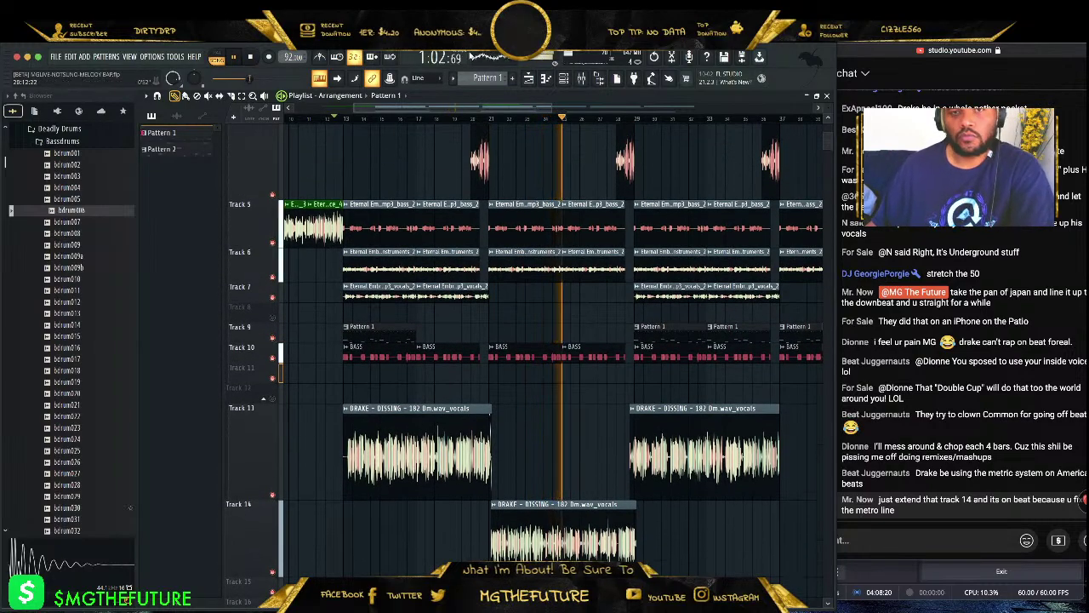
{"action": "key", "text": "F9"}
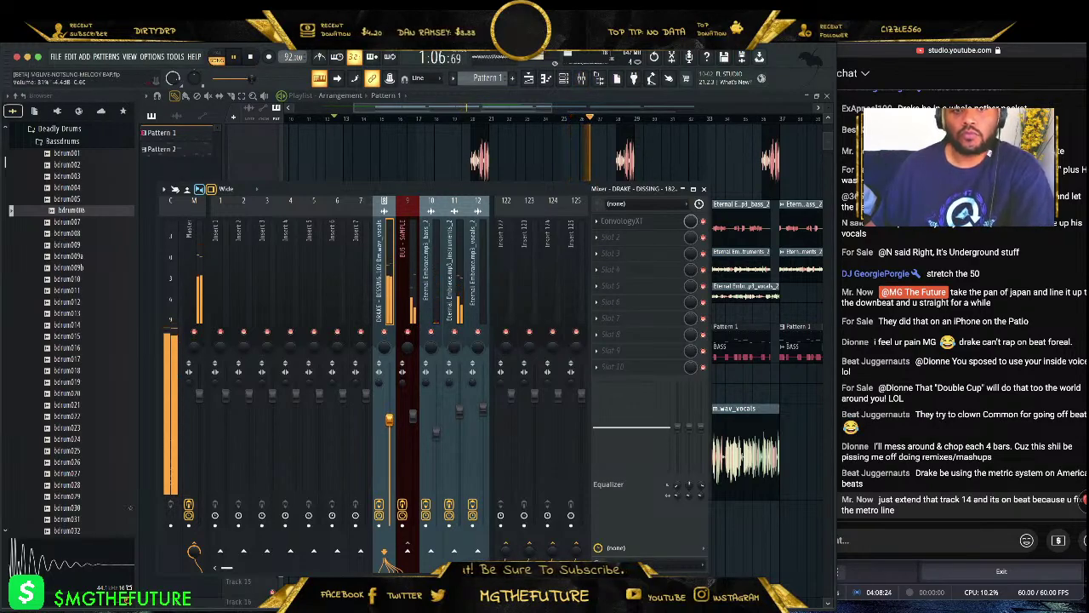
{"action": "left_click", "coordinate": [704, 190]}
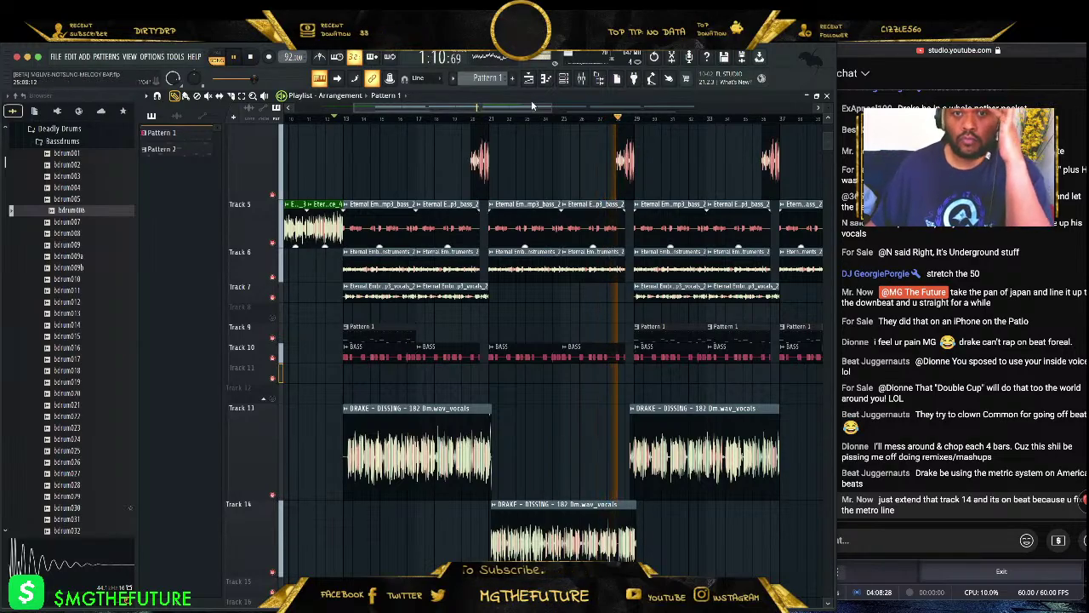
- Play from bar 29 and trim one beat off the start of the Track 13 slice so it begins at the bar
{"action": "left_click_drag", "start_coordinate": [532, 109], "coordinate": [501, 112]}
{"action": "left_click", "coordinate": [494, 118]}
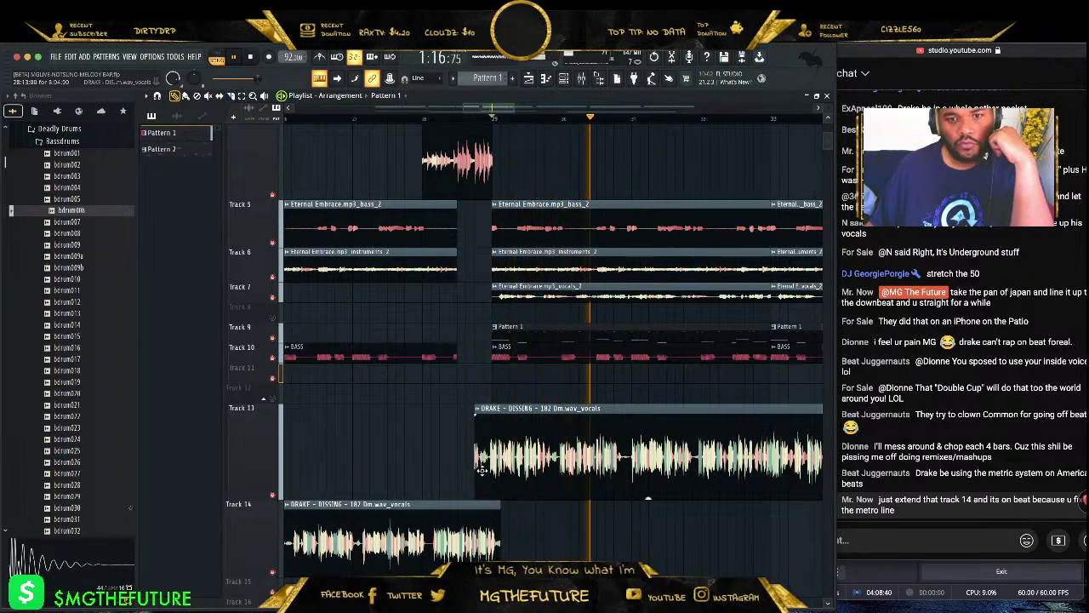
{"action": "left_click_drag", "start_coordinate": [477, 468], "coordinate": [494, 468]}
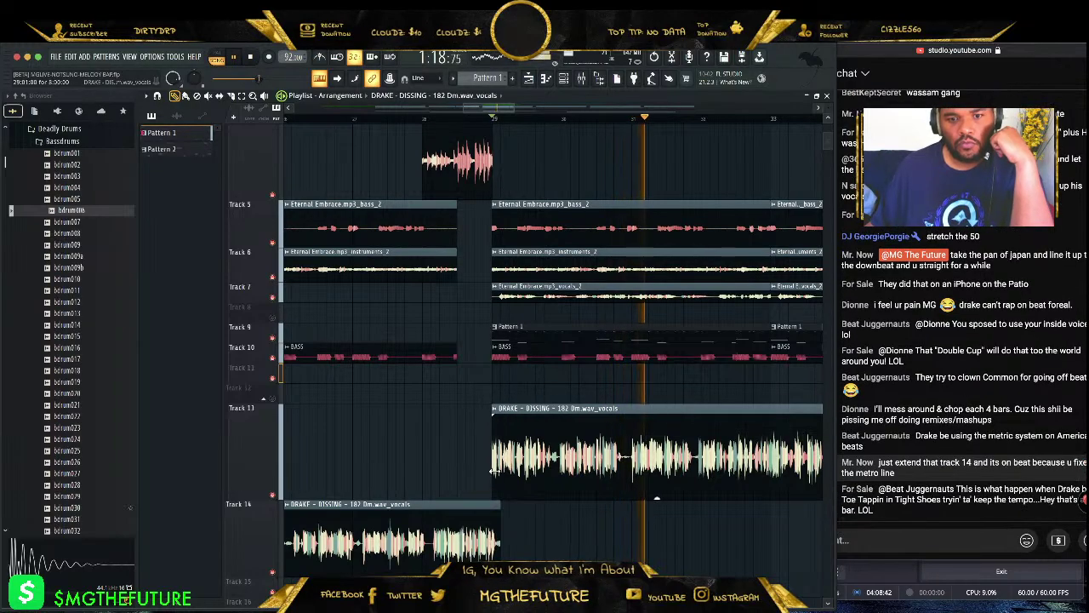
- Add a fade-out of about half a beat to the Track 14 slice ending after bar 29, and replay from bar 28
{"action": "left_click", "coordinate": [446, 117]}
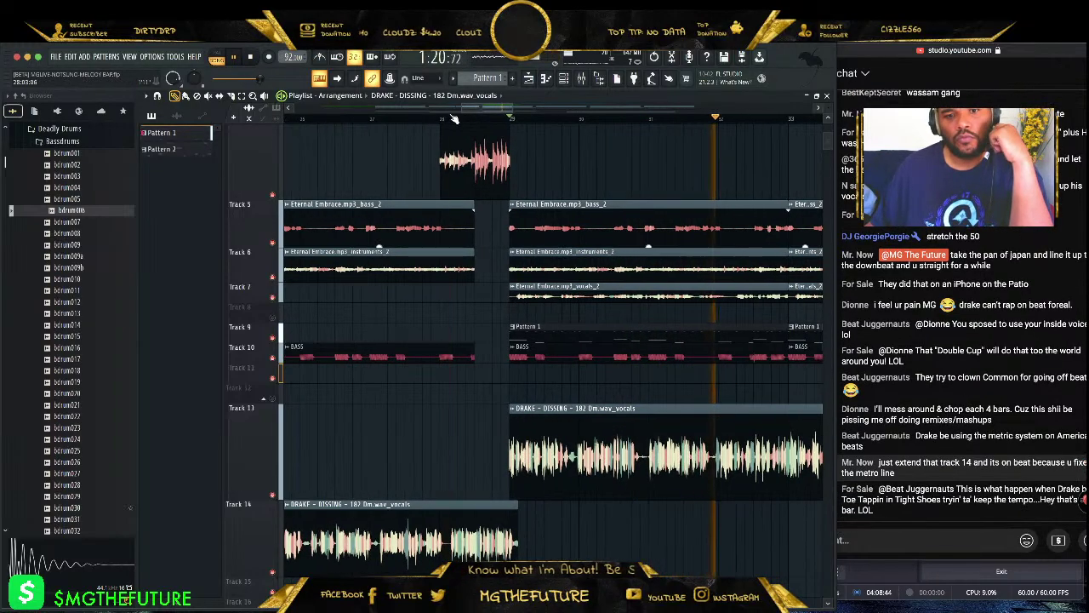
{"action": "left_click", "coordinate": [511, 514]}
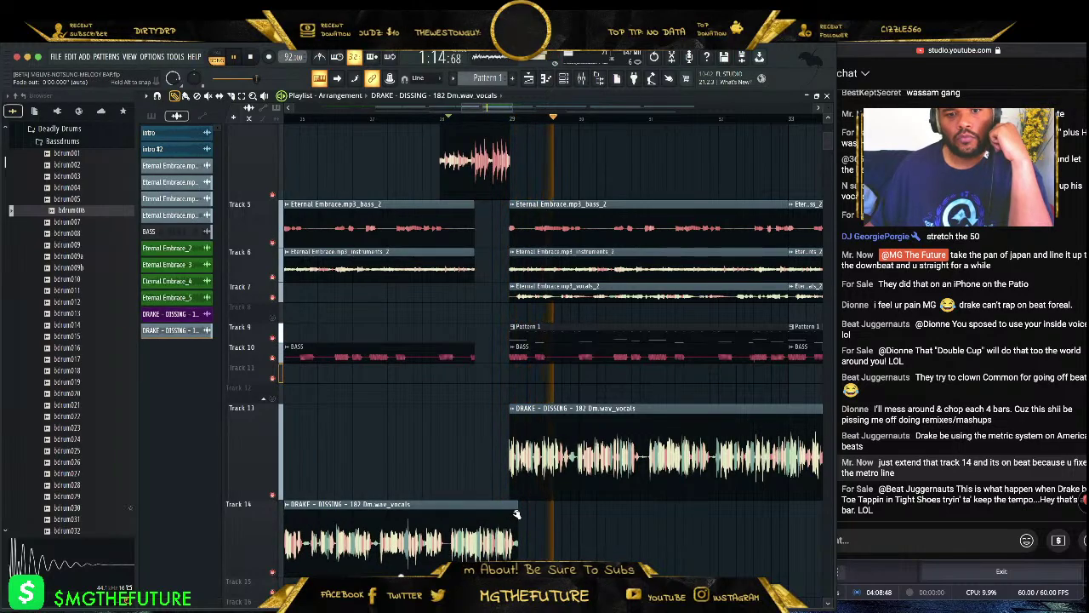
{"action": "left_click", "coordinate": [460, 117]}
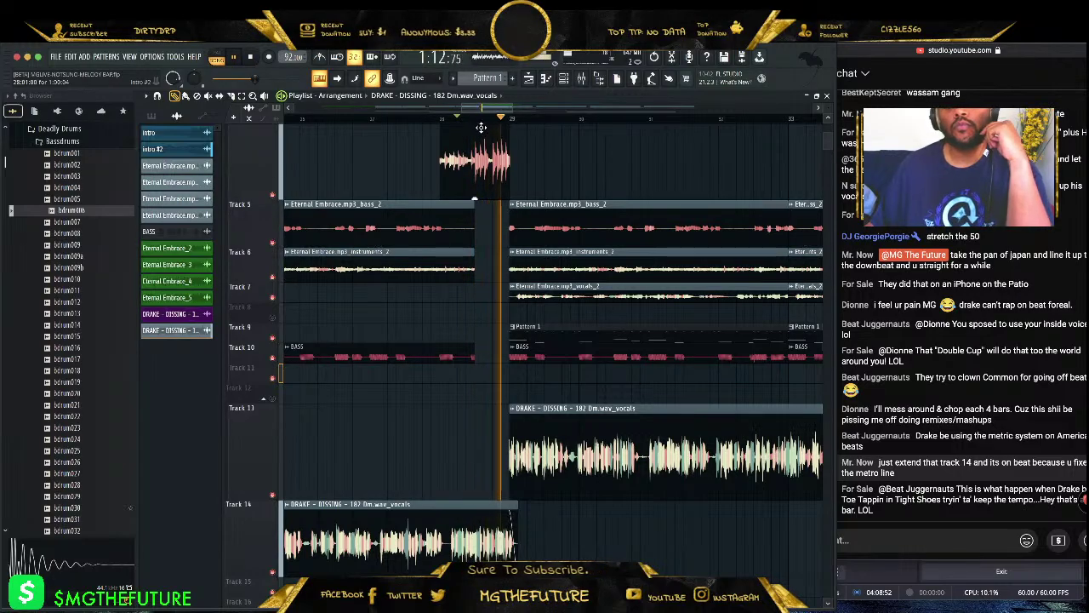
{"action": "left_click_drag", "start_coordinate": [493, 108], "coordinate": [526, 107]}
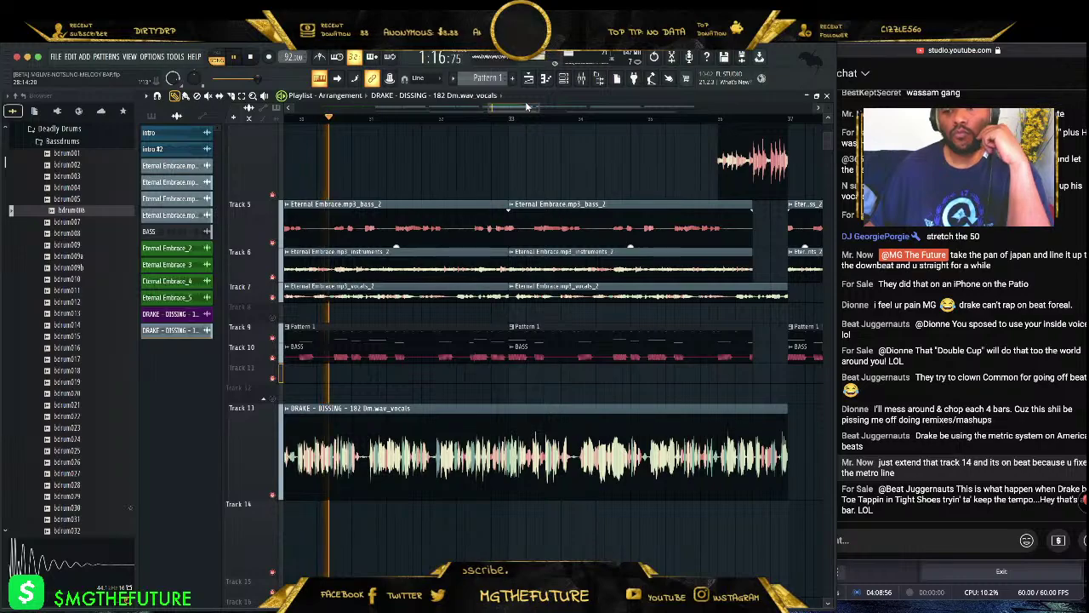
- Try nudging the Track 13 DRAKE slice slightly ahead of bar 29 off the grid while playing
{"action": "left_click_drag", "start_coordinate": [536, 108], "coordinate": [492, 108]}
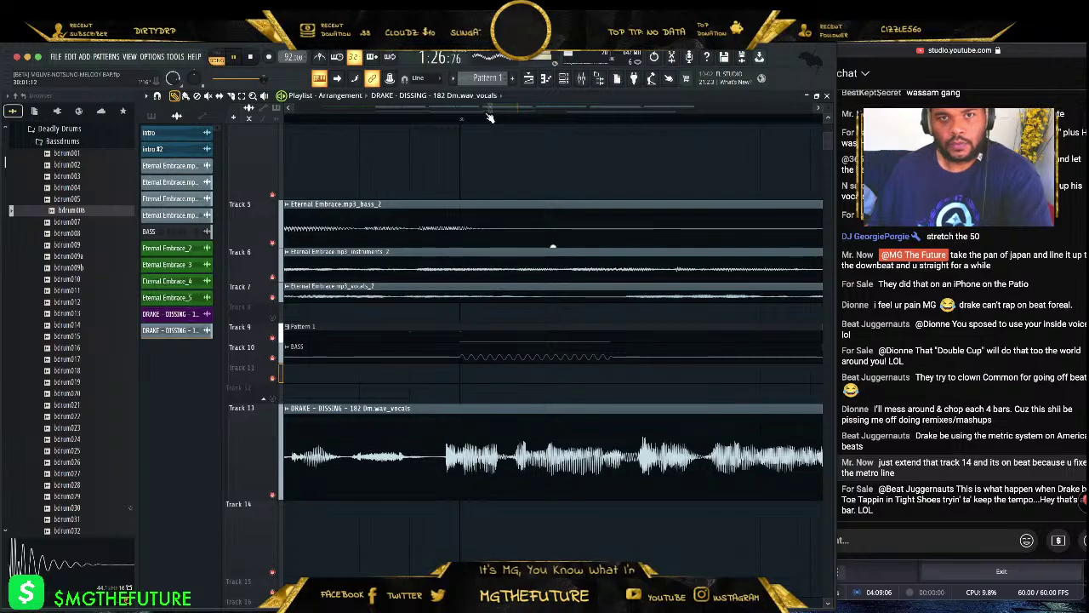
{"action": "mouse_move", "coordinate": [492, 103]}
{"action": "left_mouse_down"}
{"action": "mouse_move", "coordinate": [517, 120]}
{"action": "mouse_move", "coordinate": [485, 111]}
{"action": "left_mouse_up"}
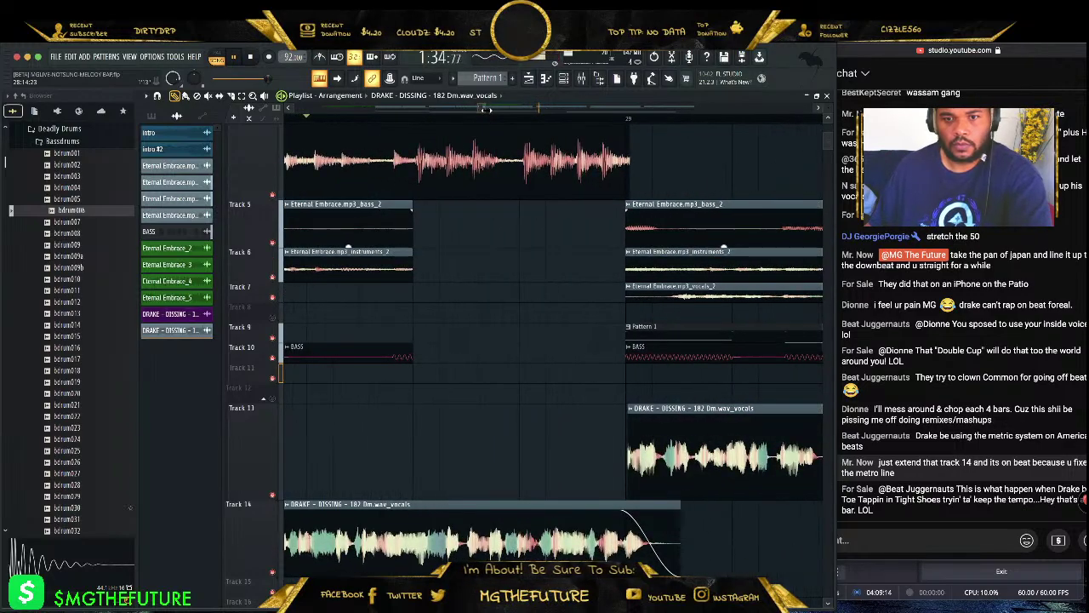
{"action": "left_click_drag", "start_coordinate": [698, 457], "coordinate": [699, 457]}
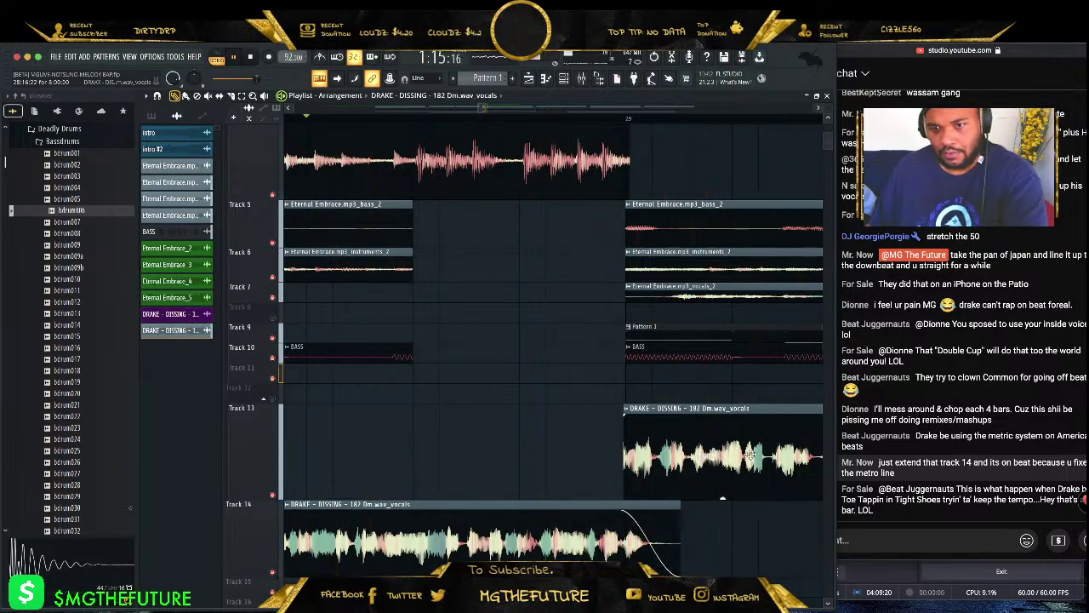
{"action": "left_click_drag", "start_coordinate": [763, 451], "coordinate": [752, 453]}
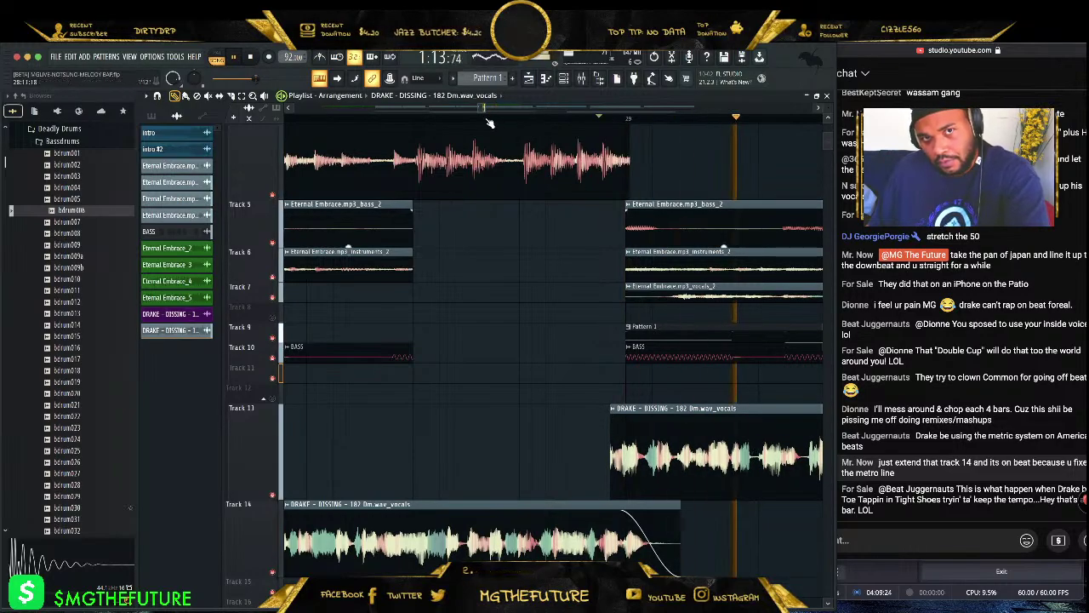
- Nudge the Track 13 DRAKE slice to about a tenth of a beat after bar 29 and replay the section
{"action": "left_click_drag", "start_coordinate": [481, 108], "coordinate": [484, 111]}
{"action": "left_click_drag", "start_coordinate": [428, 430], "coordinate": [455, 430]}
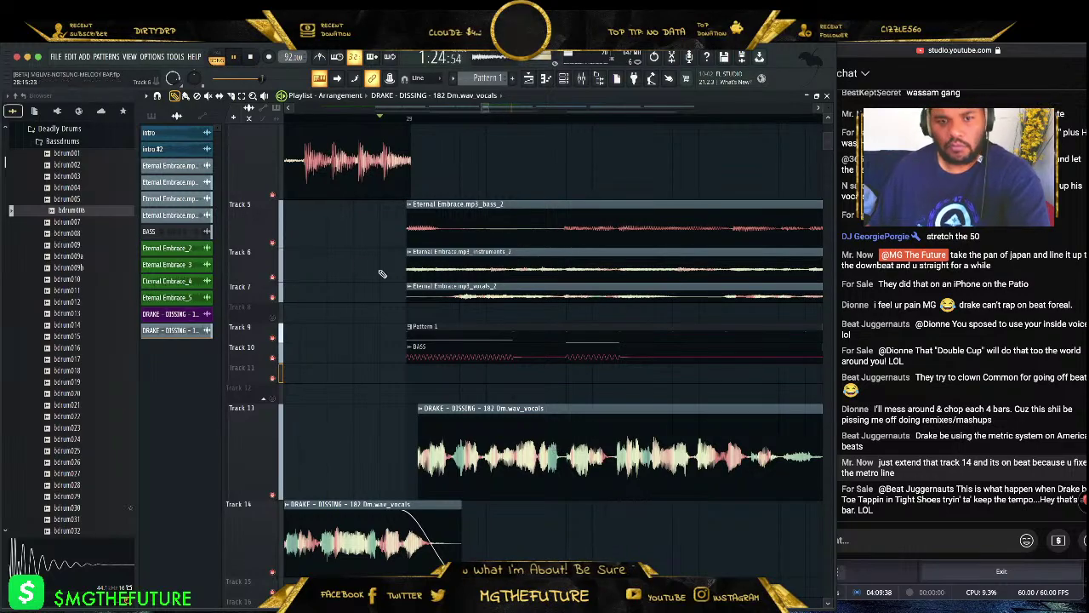
{"action": "left_click_drag", "start_coordinate": [492, 111], "coordinate": [483, 108]}
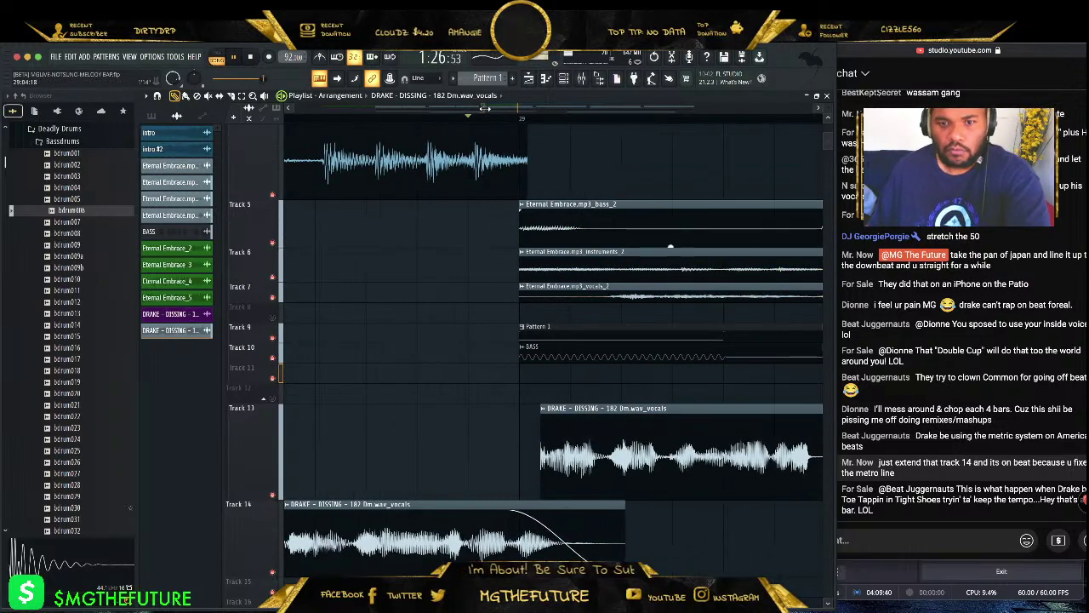
{"action": "left_click_drag", "start_coordinate": [644, 429], "coordinate": [627, 417]}
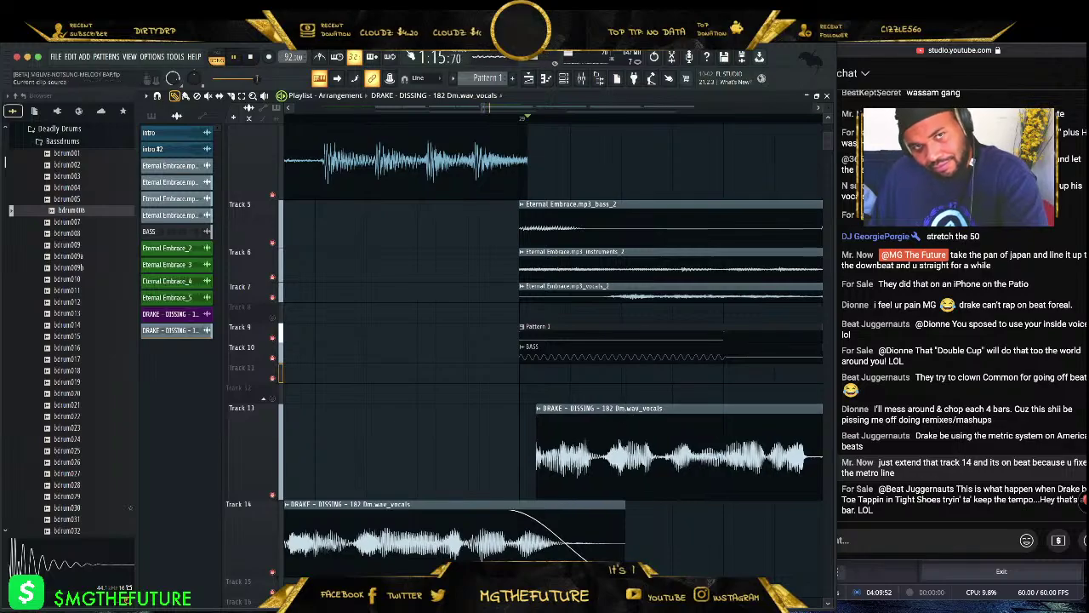
{"action": "scroll", "coordinate": [486, 108], "scroll_direction": "down", "scroll_amount": 5}
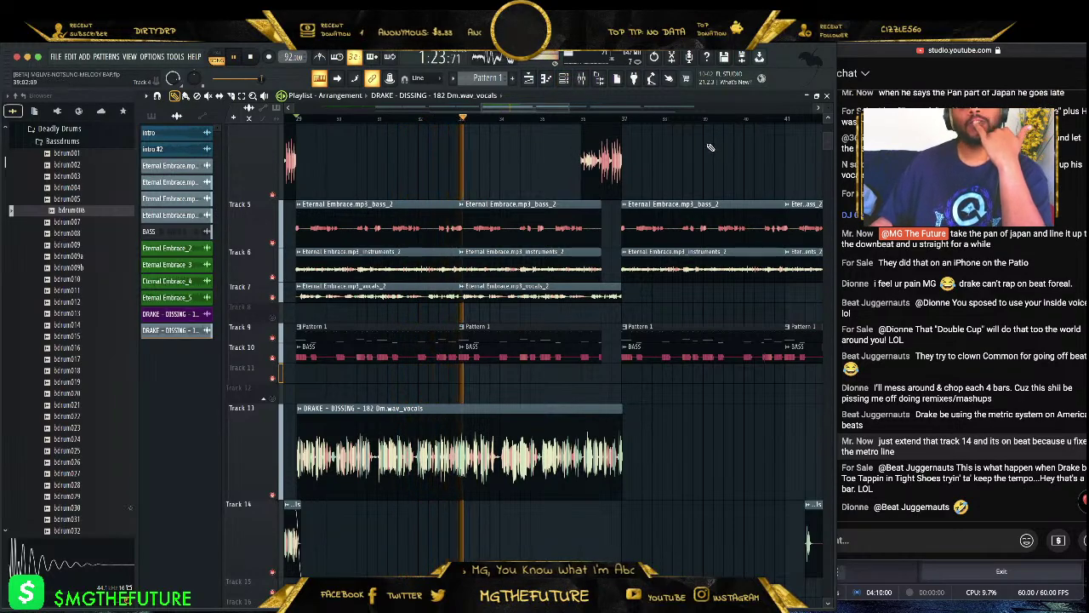
{"action": "left_click", "coordinate": [976, 413]}
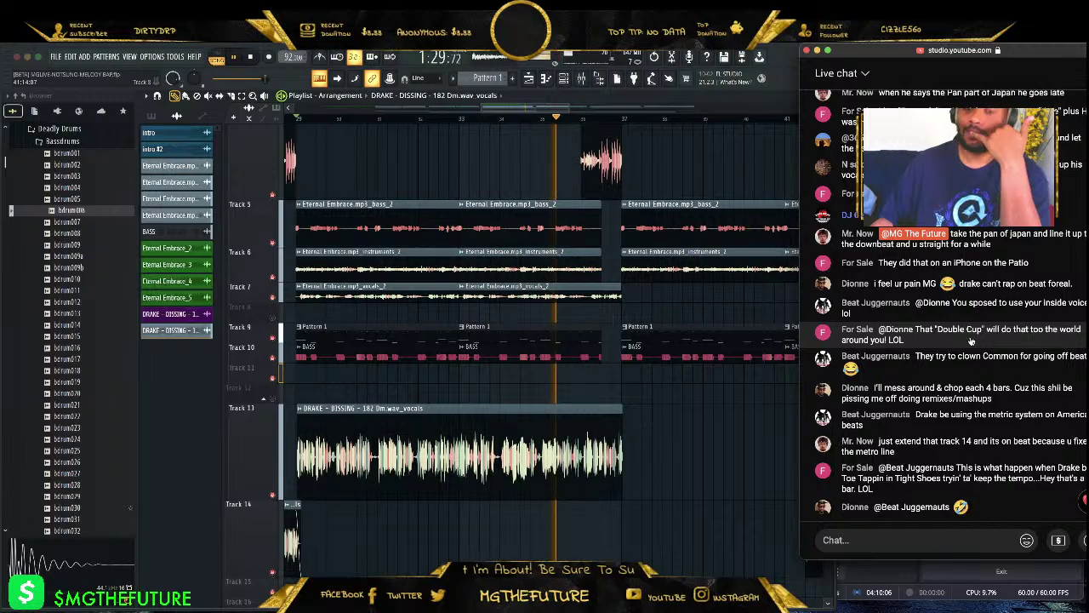
{"action": "left_click", "coordinate": [788, 430]}
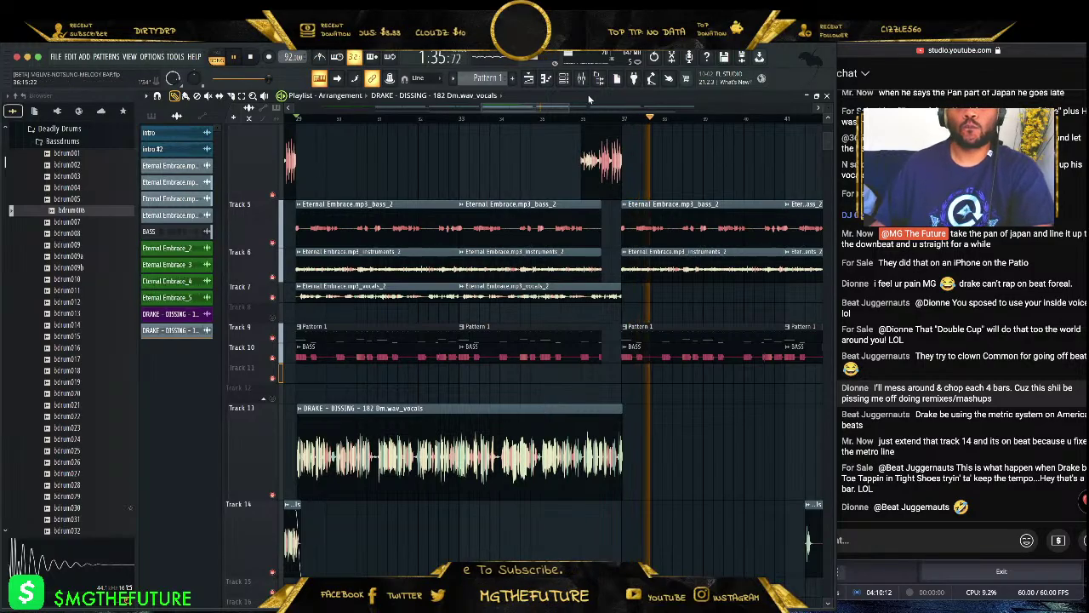
- Stop playback and delete the block of clips from bar 37 onward on Track 4 and the tracks below it
{"action": "key", "text": "space"}
{"action": "left_click_drag", "start_coordinate": [545, 111], "coordinate": [641, 113]}
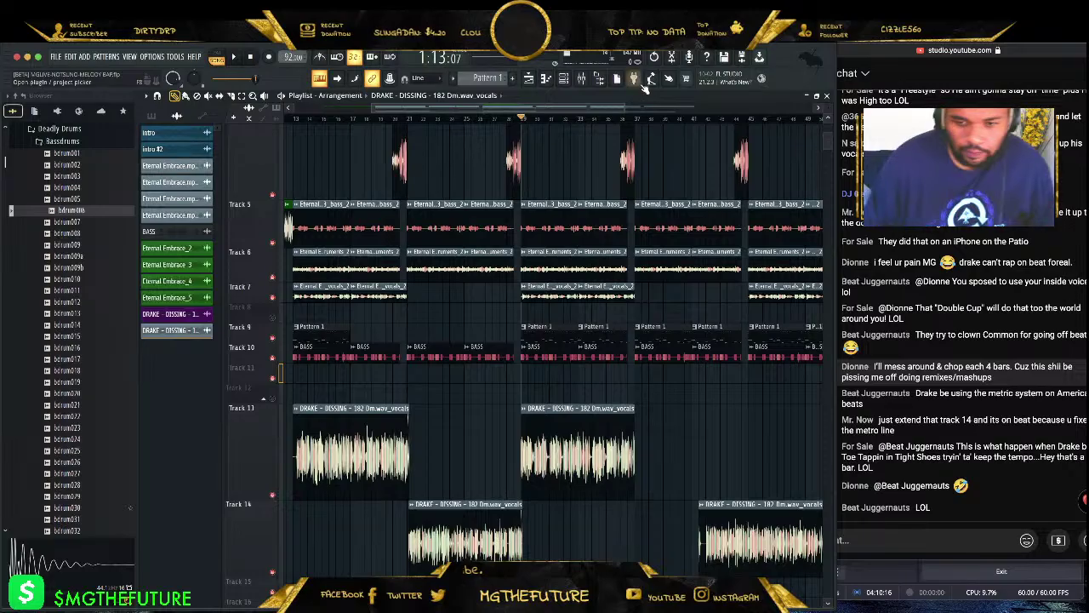
{"action": "left_click_drag", "start_coordinate": [570, 96], "coordinate": [677, 85]}
{"action": "left_click_drag", "start_coordinate": [806, 161], "coordinate": [487, 408]}
{"action": "key", "text": "Delete"}
{"action": "key", "text": "Delete"}
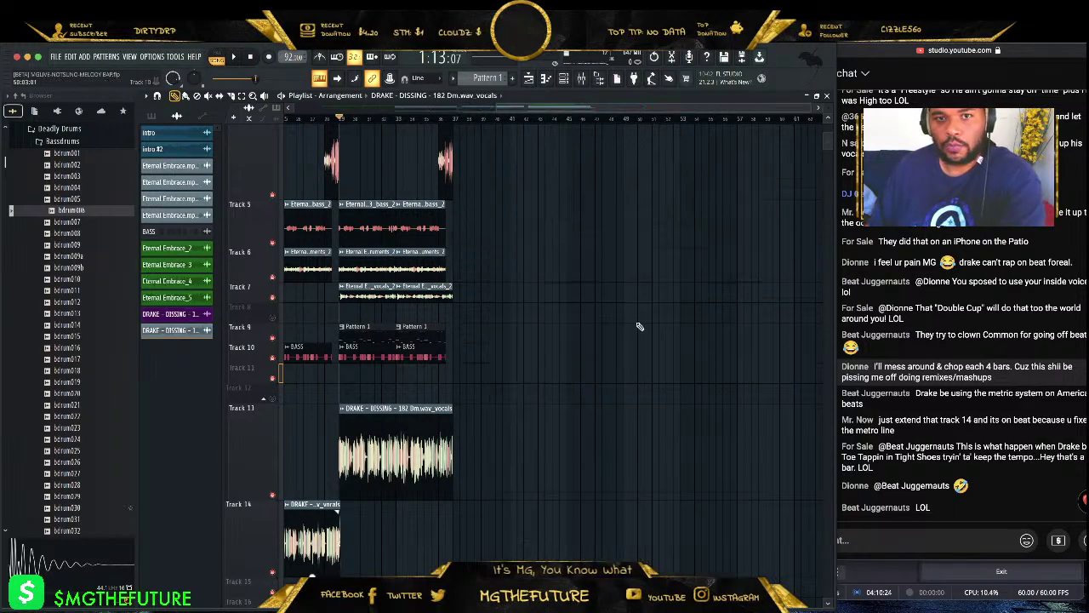
- Delete the leftover clips on Tracks 1 and 2 above the arrangement
{"action": "scroll", "coordinate": [639, 120], "scroll_direction": "left", "scroll_amount": 6}
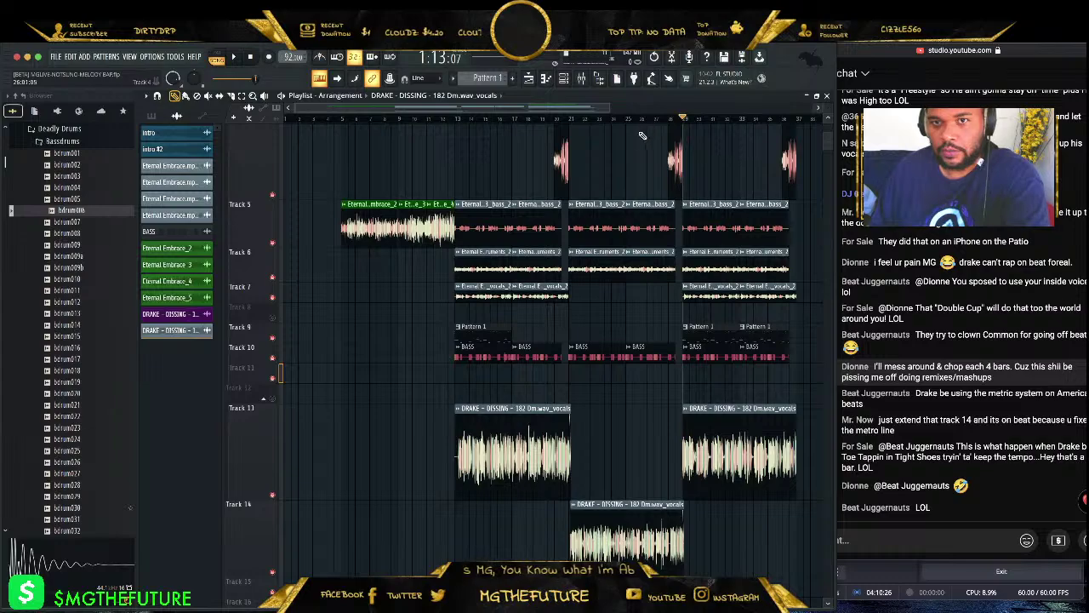
{"action": "scroll", "coordinate": [684, 230], "scroll_direction": "down", "scroll_amount": 4}
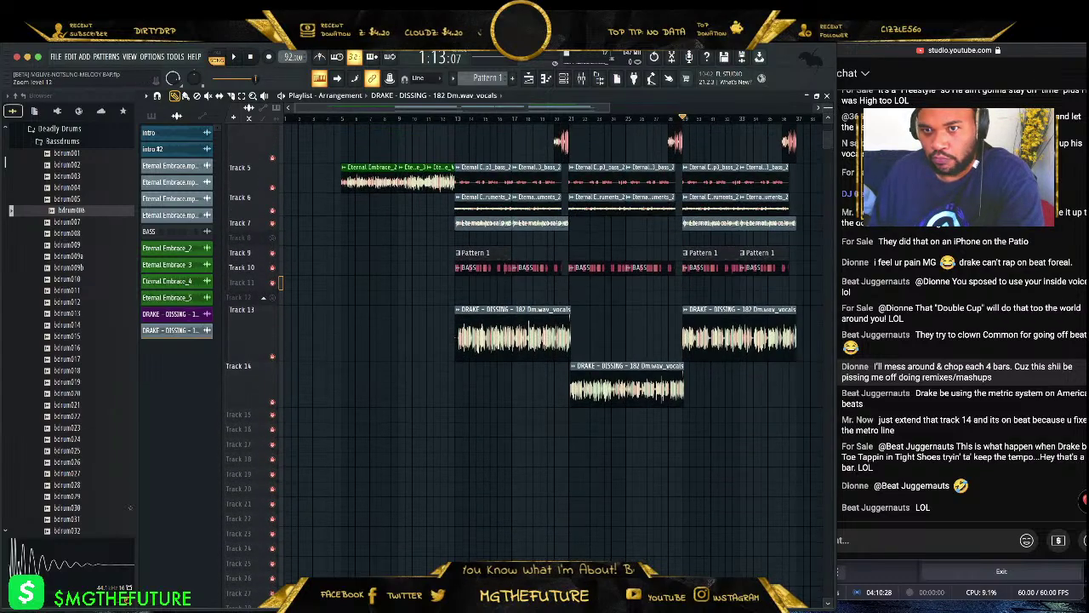
{"action": "right_click", "coordinate": [630, 161]}
{"action": "right_click", "coordinate": [749, 162]}
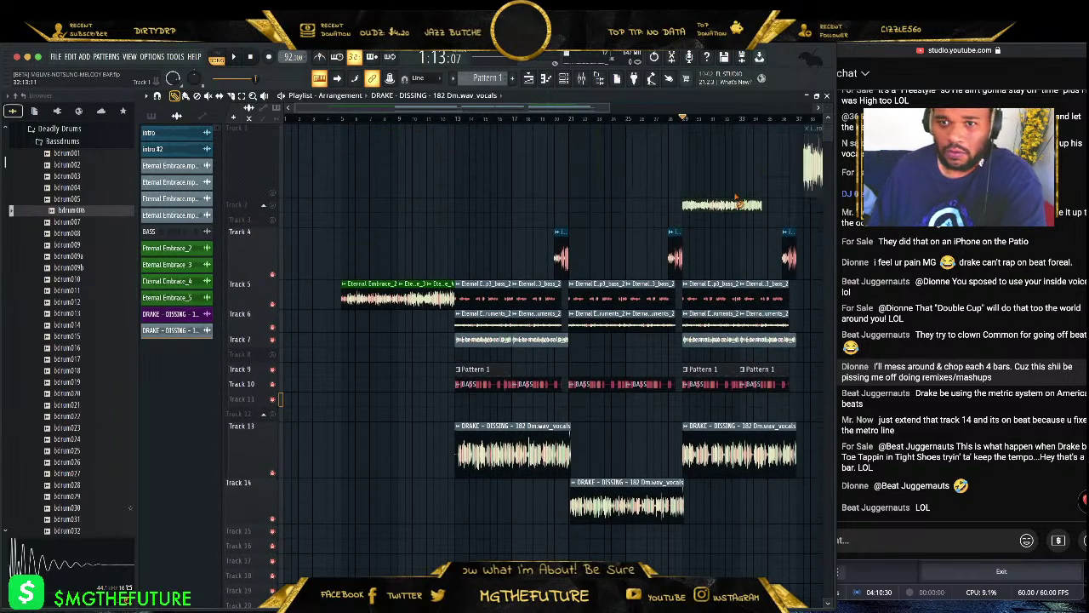
{"action": "right_click", "coordinate": [723, 204]}
- Move all remaining clips four bars earlier so the intro starts at bar 1, and remove the stray DRAKE clip placed on Track 1
{"action": "mouse_move", "coordinate": [624, 108]}
{"action": "left_mouse_down"}
{"action": "mouse_move", "coordinate": [665, 108]}
{"action": "mouse_move", "coordinate": [643, 108]}
{"action": "left_mouse_up"}
{"action": "left_click_drag", "start_coordinate": [797, 228], "coordinate": [301, 448]}
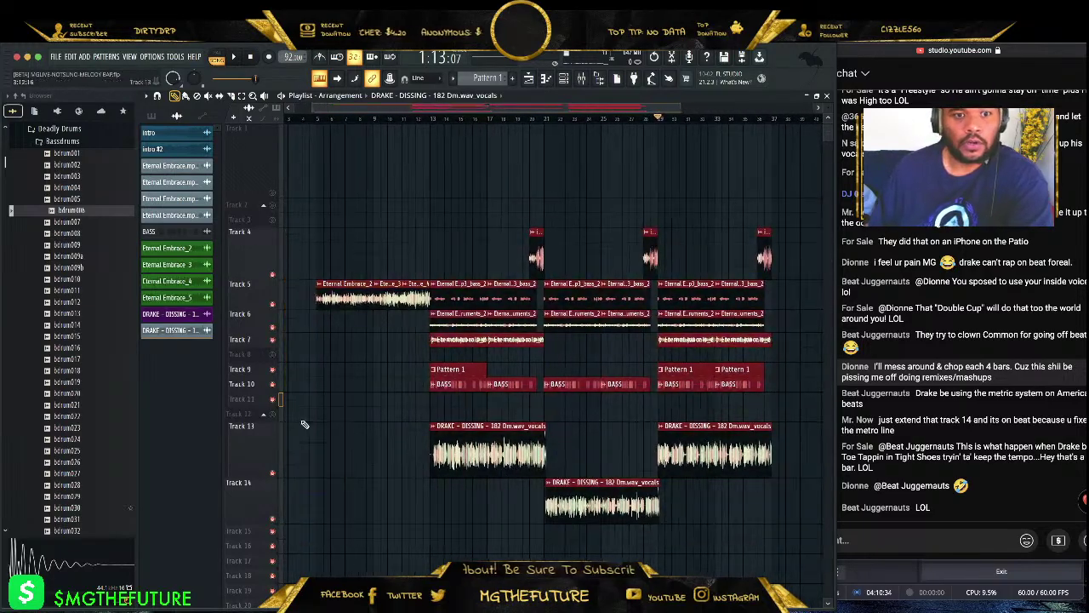
{"action": "left_click_drag", "start_coordinate": [318, 294], "coordinate": [285, 293]}
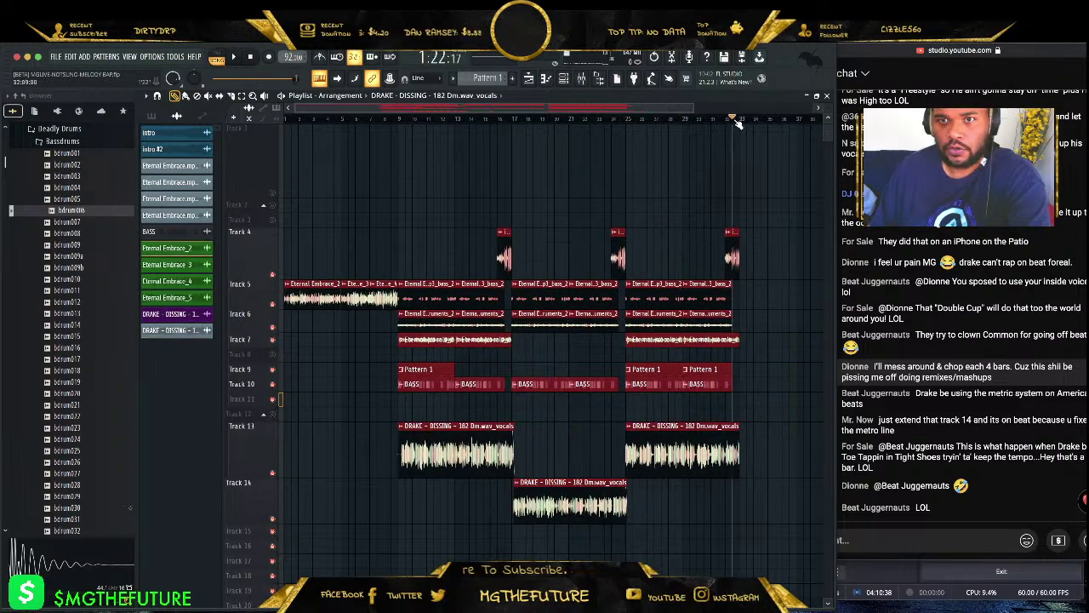
{"action": "left_click", "coordinate": [336, 127]}
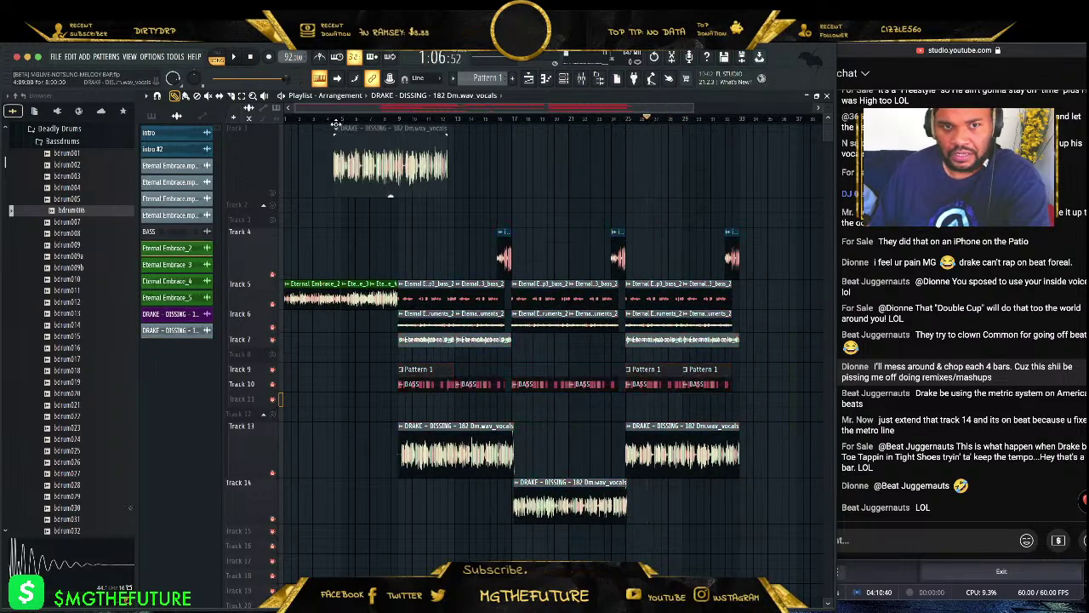
{"action": "right_click", "coordinate": [354, 158]}
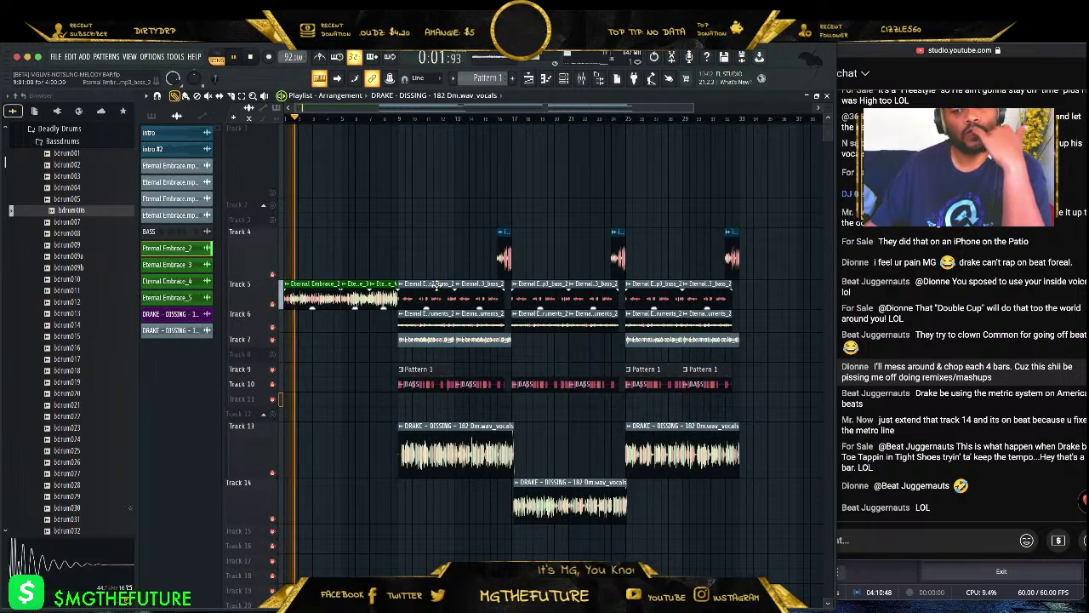
- Adjust the Mod X level of the Eternal Embrace_2 sample while the intro plays, and close its channel settings
{"action": "left_click", "coordinate": [564, 79]}
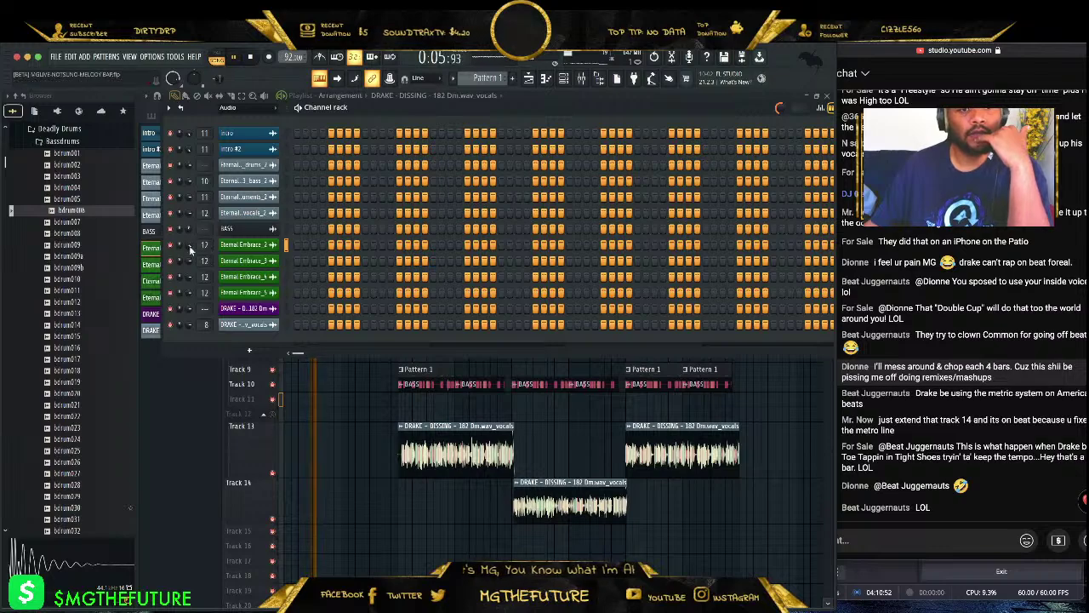
{"action": "left_click", "coordinate": [254, 245]}
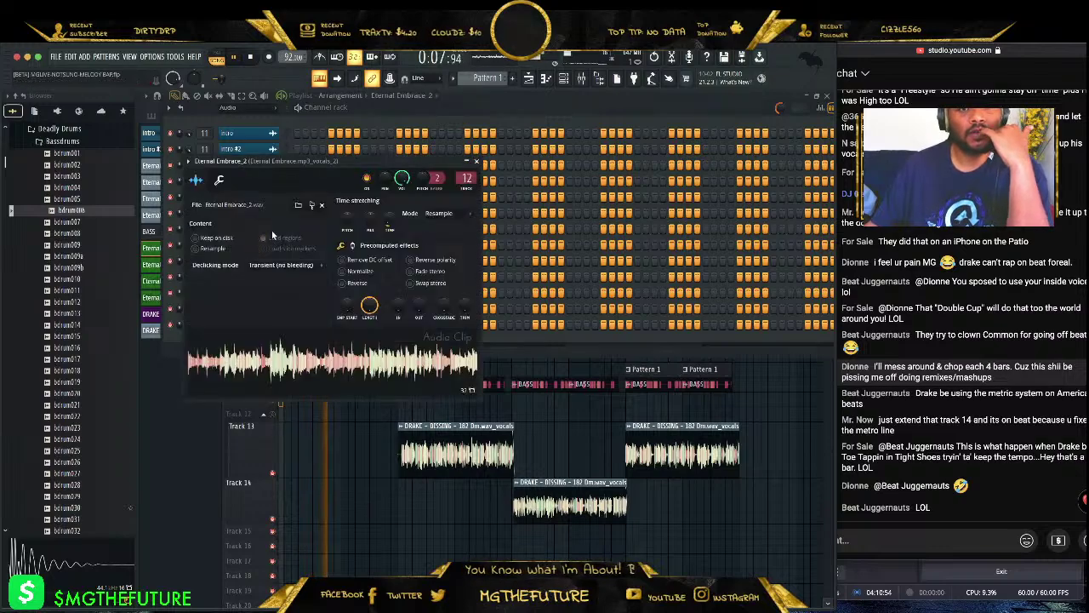
{"action": "left_click", "coordinate": [220, 180]}
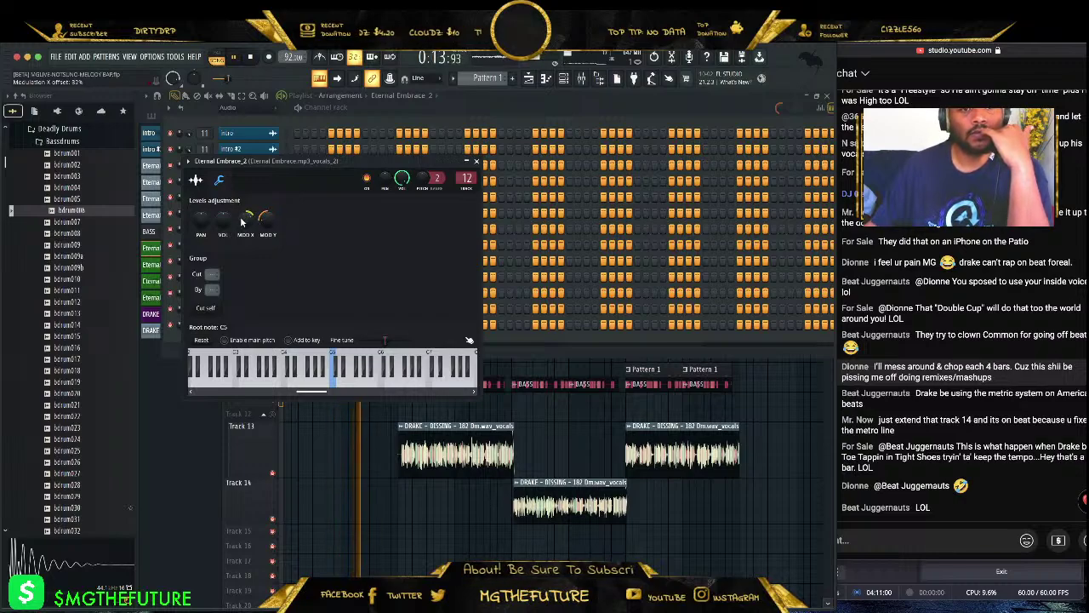
{"action": "left_click_drag", "start_coordinate": [251, 234], "coordinate": [251, 228]}
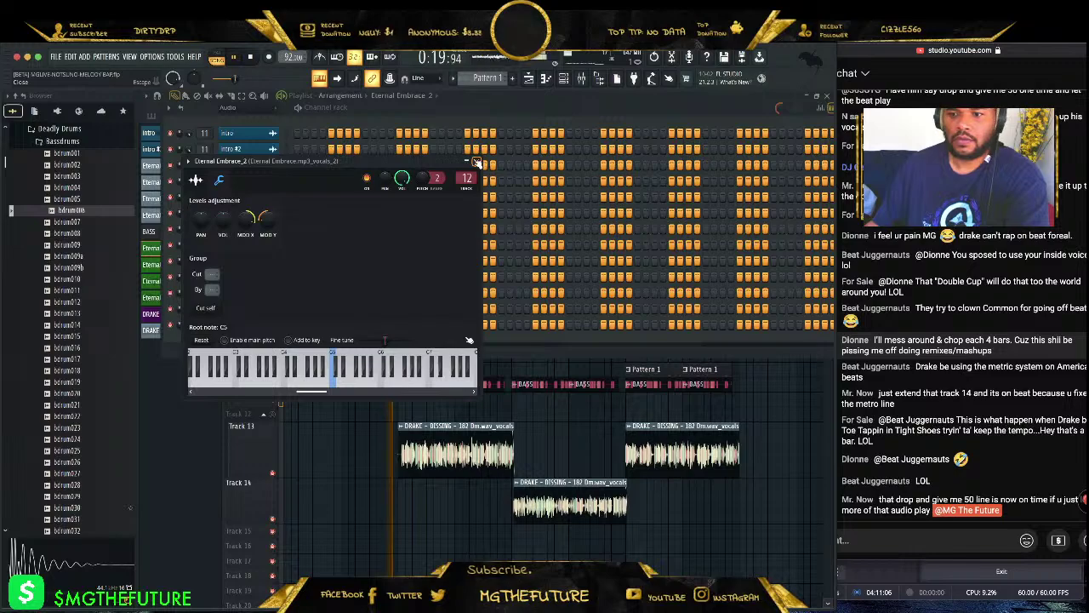
{"action": "left_click", "coordinate": [474, 162]}
- Add a second Pattern 1 clip on Track 9 at bar 13, directly after the first one
{"action": "left_click", "coordinate": [994, 469]}
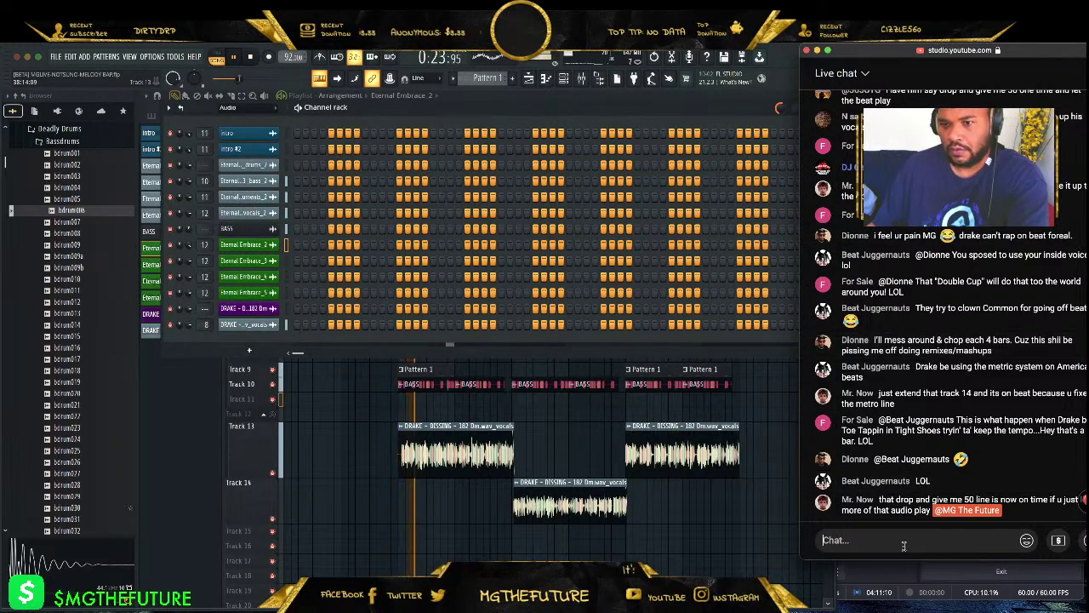
{"action": "left_click", "coordinate": [689, 492]}
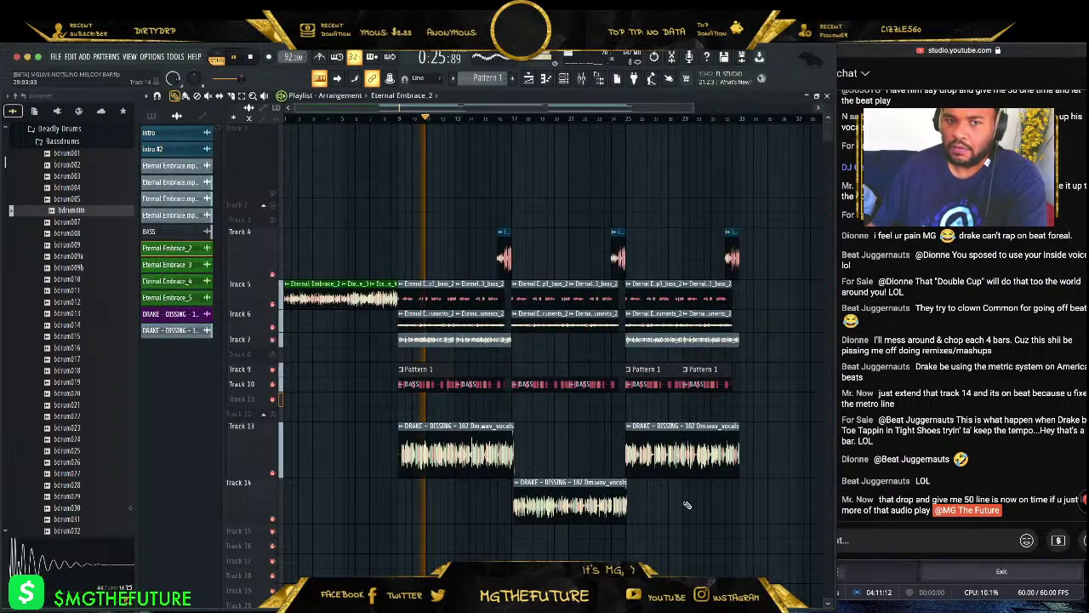
{"action": "left_click", "coordinate": [441, 369]}
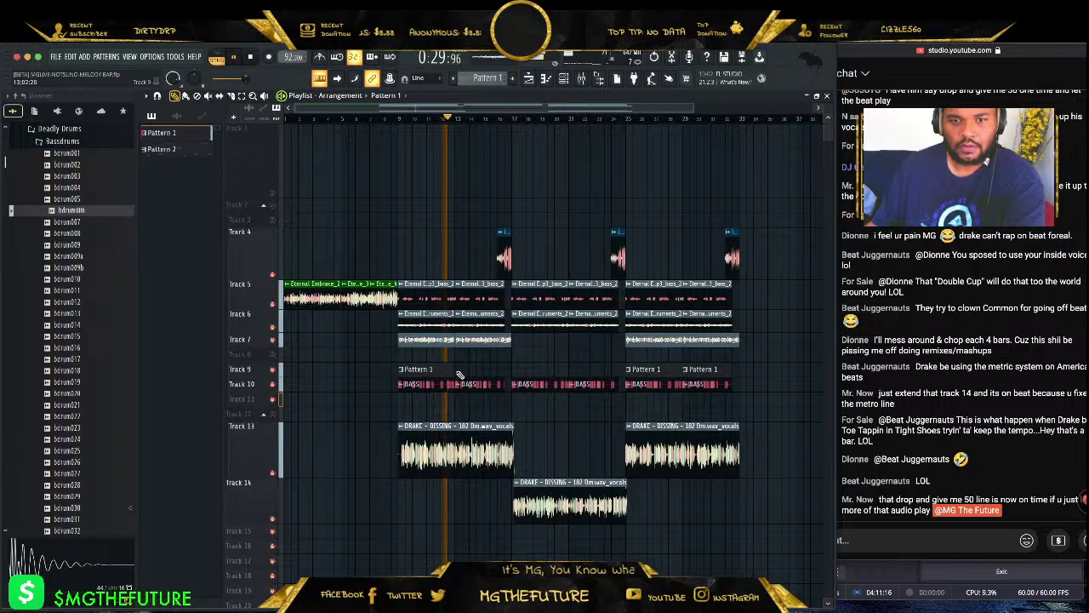
{"action": "left_click", "coordinate": [460, 375]}
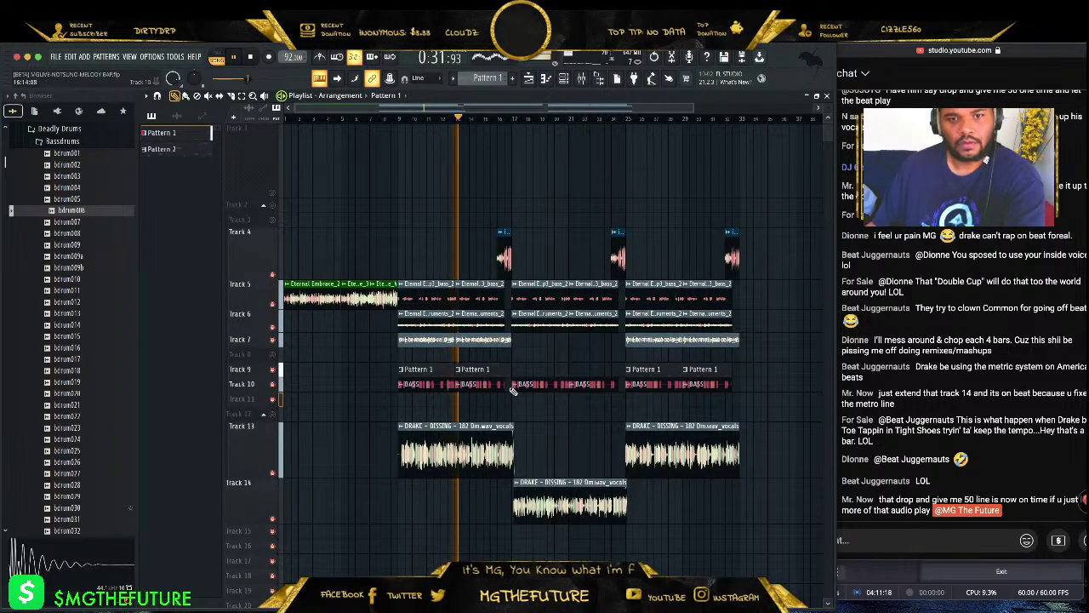
- Enlarge Track 13, replay the lead-in to bar 13, and slice the DRAKE clip just over one beat after bar 13
{"action": "left_click_drag", "start_coordinate": [694, 103], "coordinate": [528, 103]}
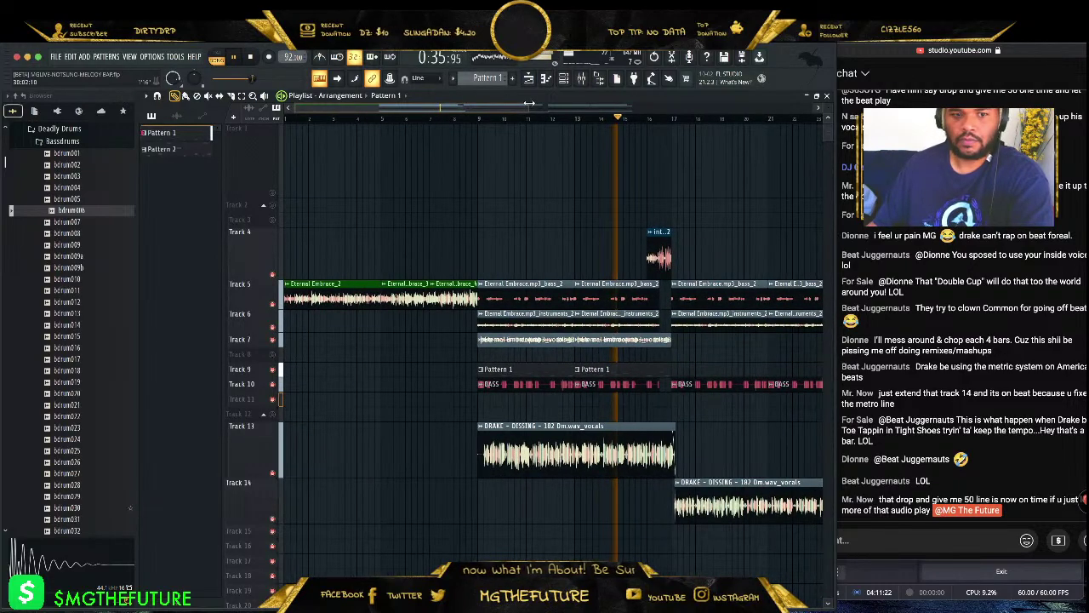
{"action": "left_click_drag", "start_coordinate": [257, 477], "coordinate": [257, 546]}
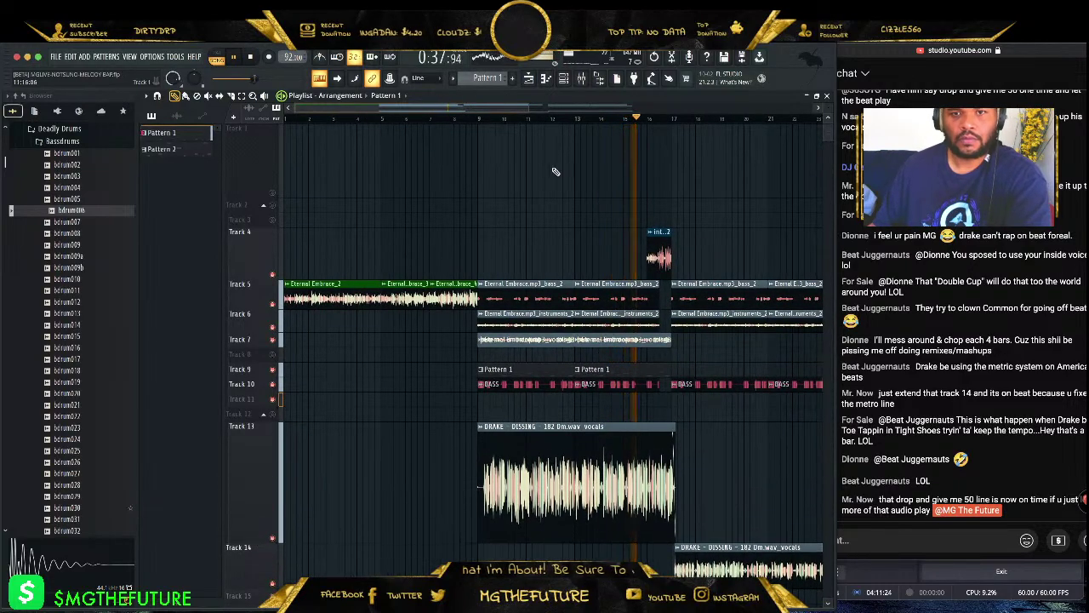
{"action": "left_click_drag", "start_coordinate": [528, 103], "coordinate": [442, 110]}
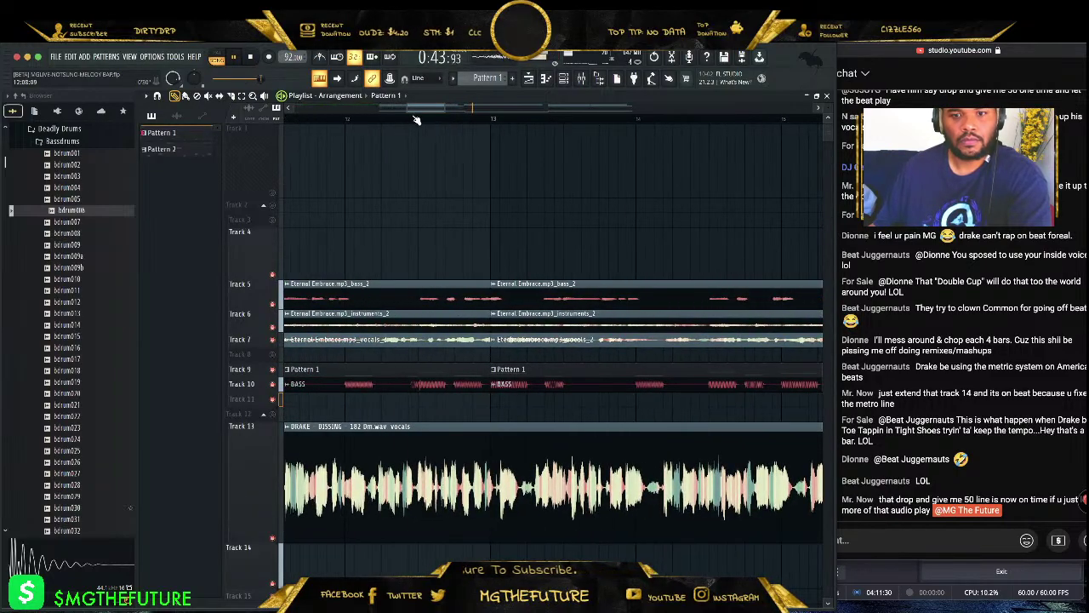
{"action": "left_click", "coordinate": [458, 118]}
{"action": "scroll", "coordinate": [452, 236], "scroll_direction": "down", "scroll_amount": 3}
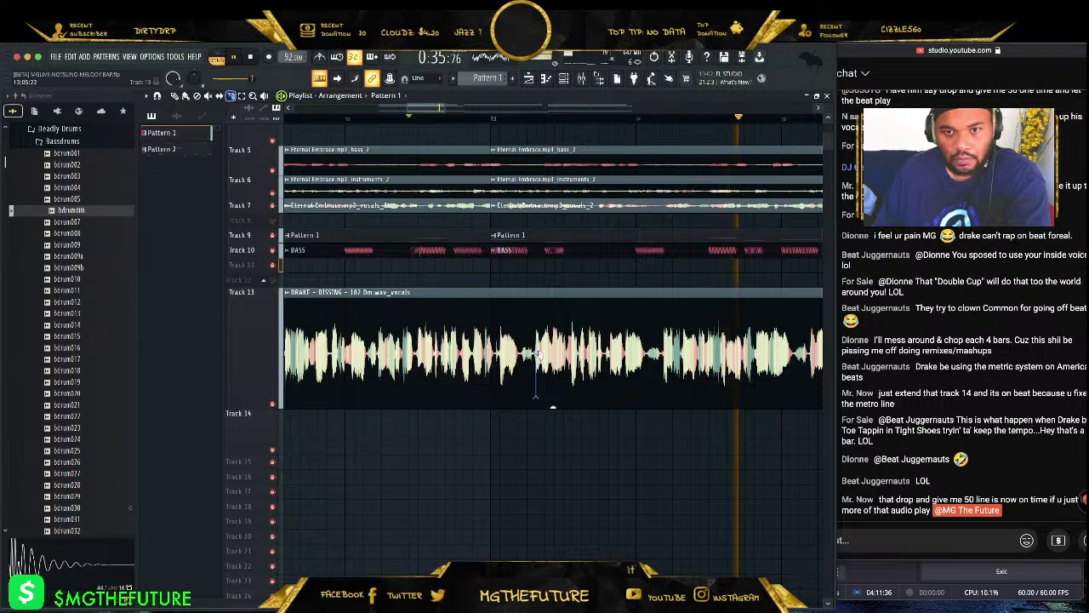
{"action": "left_click", "coordinate": [537, 310]}
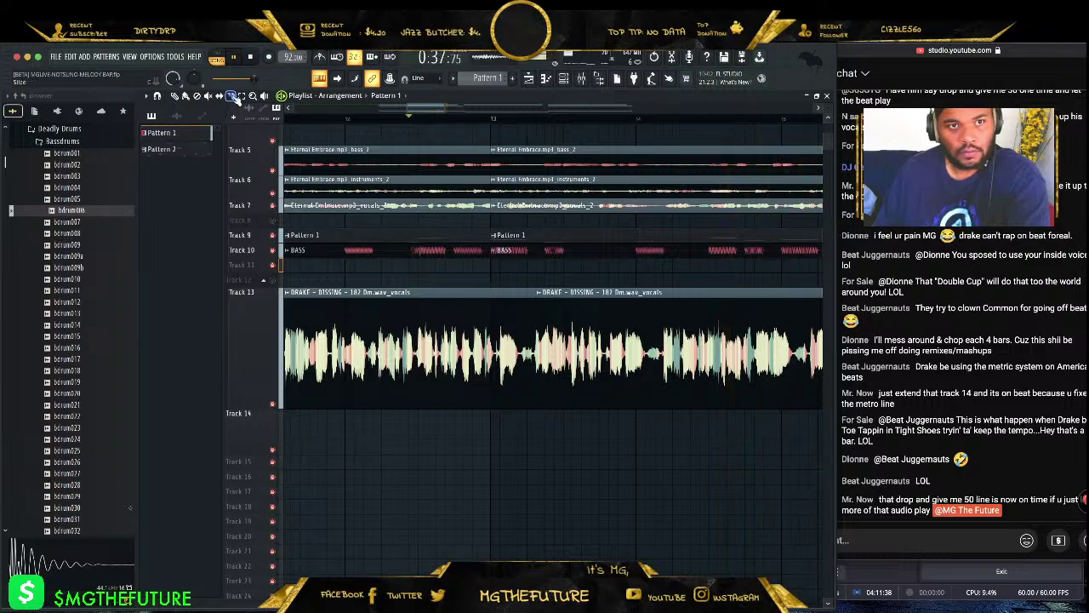
- Move the later DRAKE slice to Track 14 about half a beat after bar 13, and trim the Track 13 slice to overlap it with short fades
{"action": "left_click_drag", "start_coordinate": [614, 350], "coordinate": [658, 445]}
{"action": "left_click", "coordinate": [462, 117]}
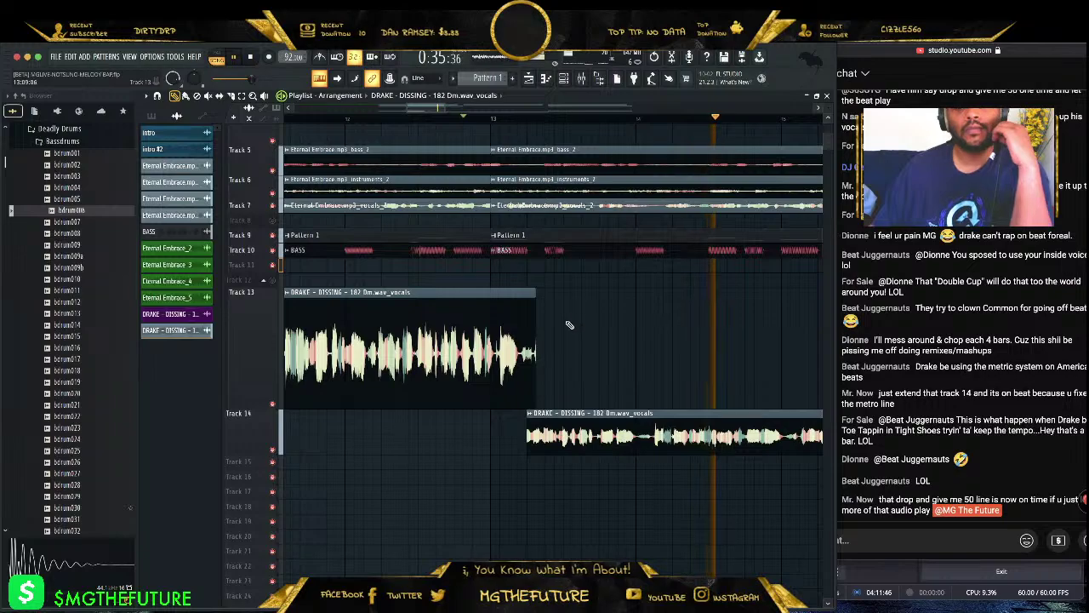
{"action": "left_click_drag", "start_coordinate": [535, 312], "coordinate": [522, 314]}
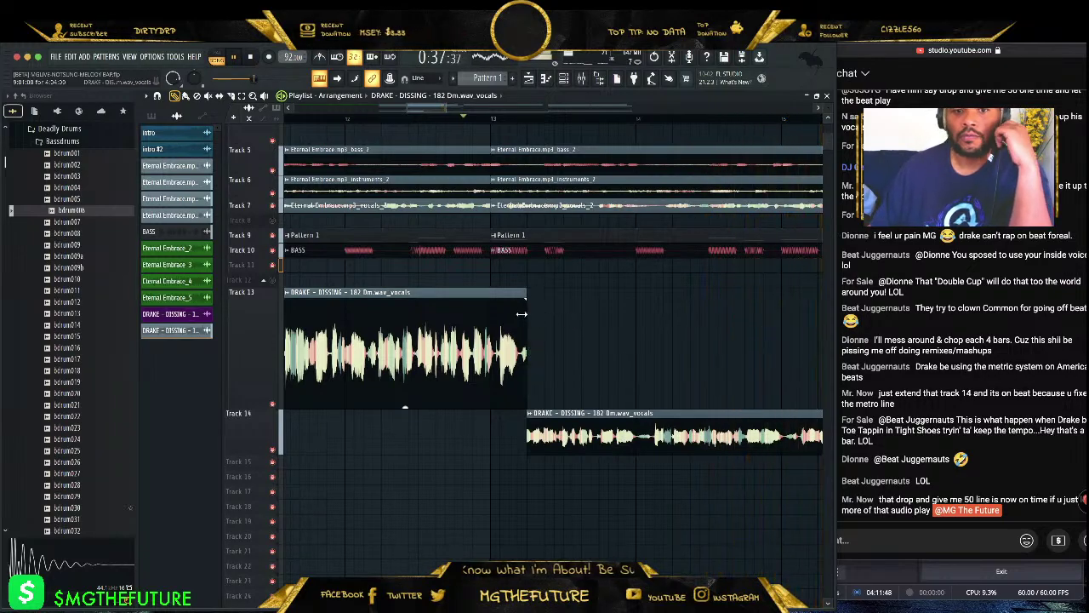
{"action": "left_click", "coordinate": [406, 119]}
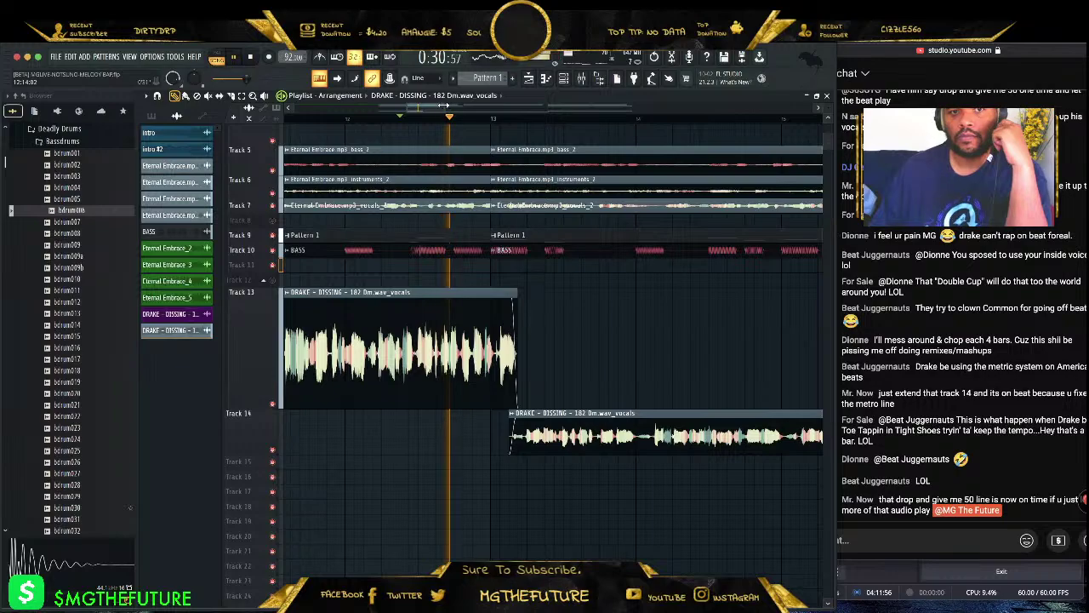
- Move the DRAKE slice that starts just after bar 17 from Track 14 up to Track 13
{"action": "left_click_drag", "start_coordinate": [447, 106], "coordinate": [514, 105]}
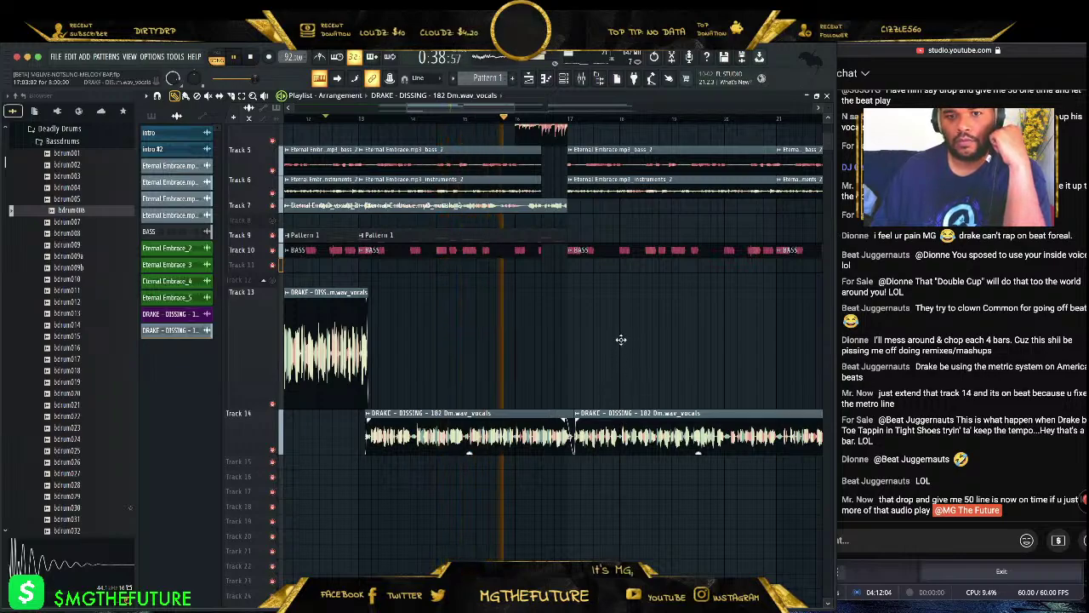
{"action": "left_click_drag", "start_coordinate": [622, 419], "coordinate": [624, 298]}
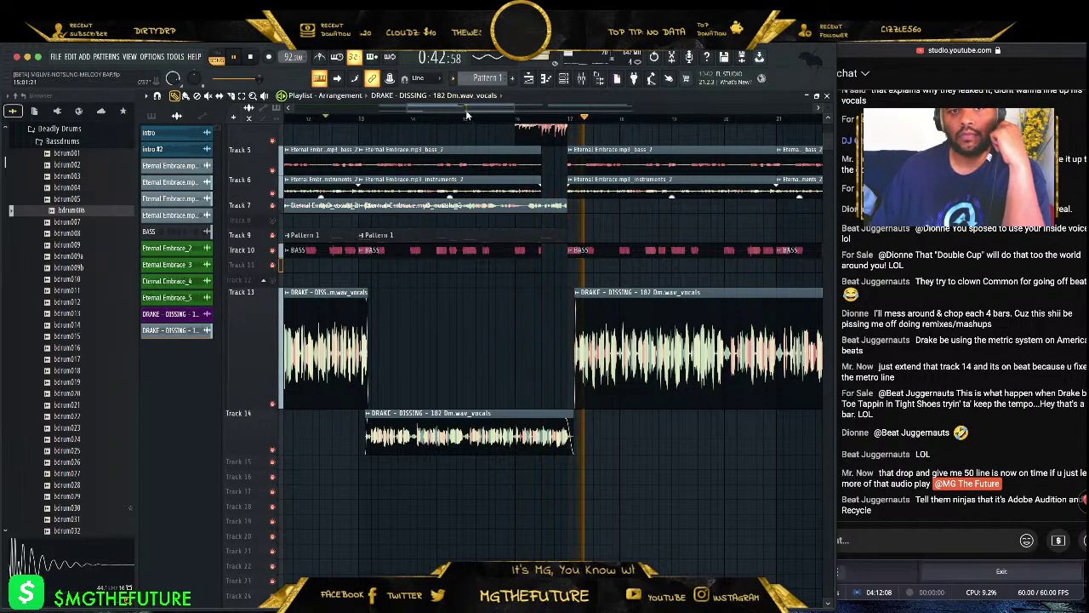
- Trim the Track 5 bass and Track 10 BASS clips before bar 25 so both end one beat after bar 24
{"action": "left_click_drag", "start_coordinate": [485, 108], "coordinate": [502, 108]}
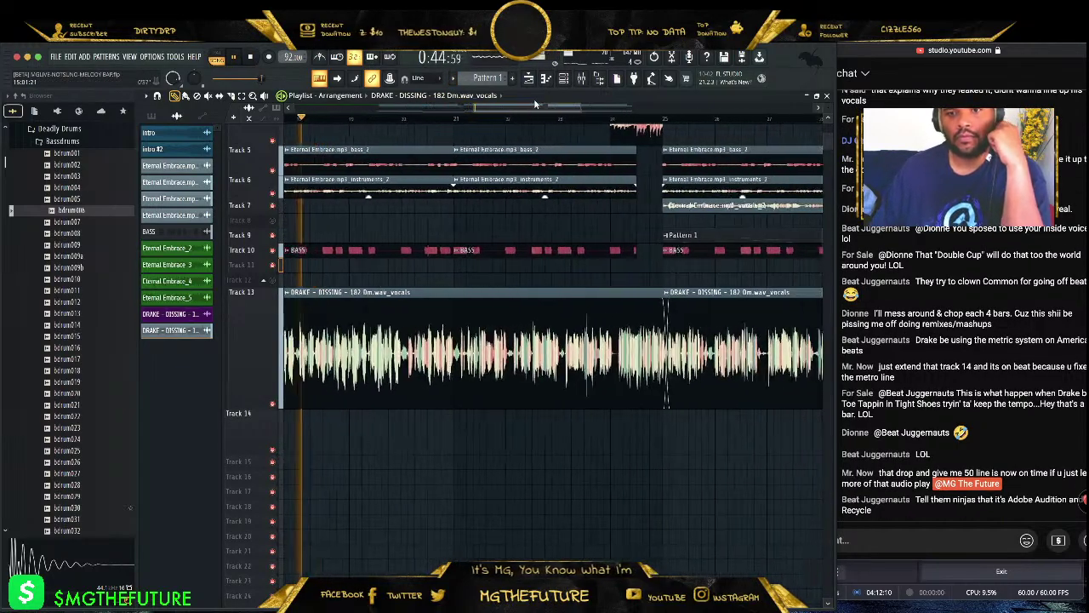
{"action": "left_click_drag", "start_coordinate": [498, 104], "coordinate": [558, 109]}
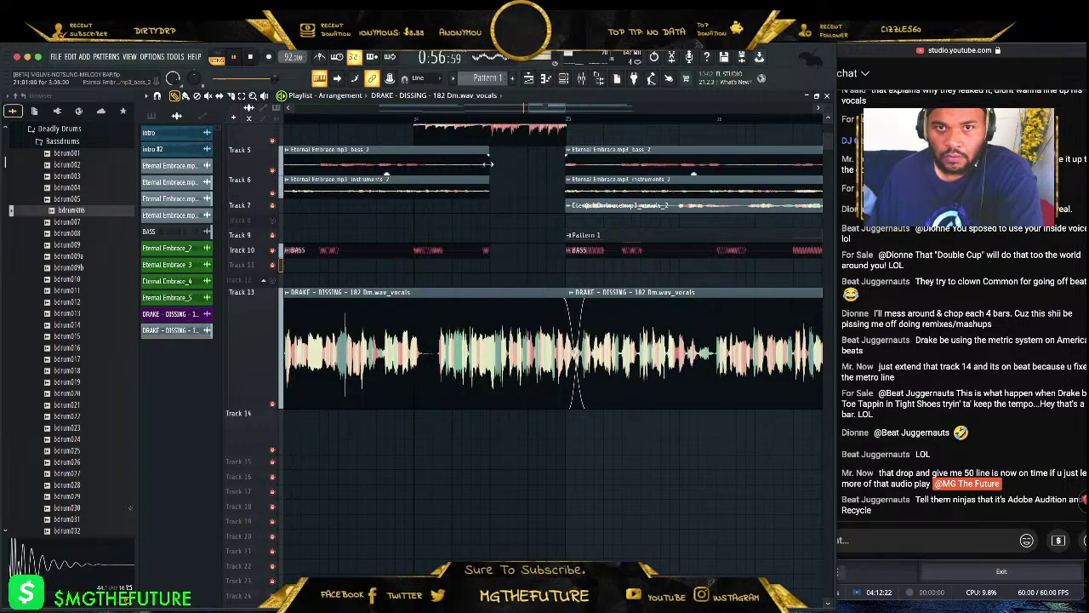
{"action": "left_click_drag", "start_coordinate": [490, 250], "coordinate": [452, 249]}
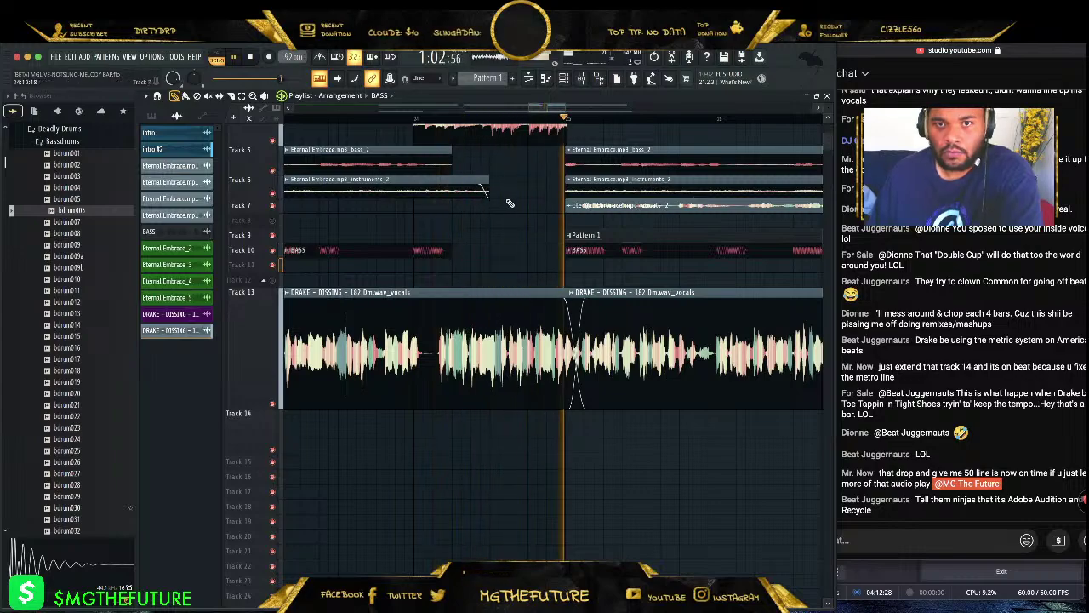
- Move the DRAKE slice near bar 25 from Track 13 down to Track 14, with its start just after the bar line
{"action": "left_click_drag", "start_coordinate": [554, 106], "coordinate": [562, 106]}
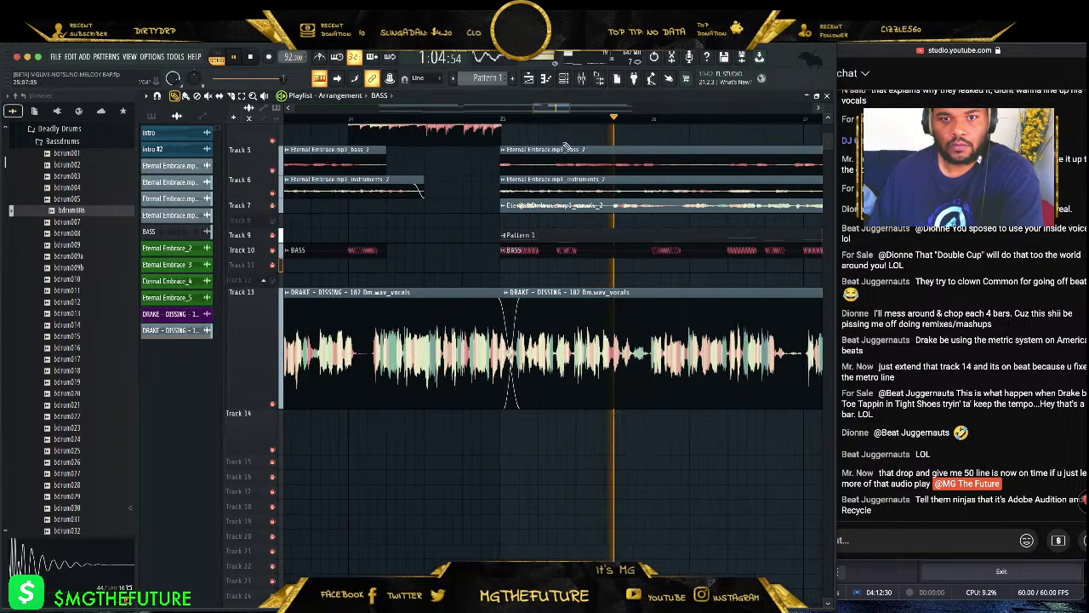
{"action": "left_click", "coordinate": [553, 351]}
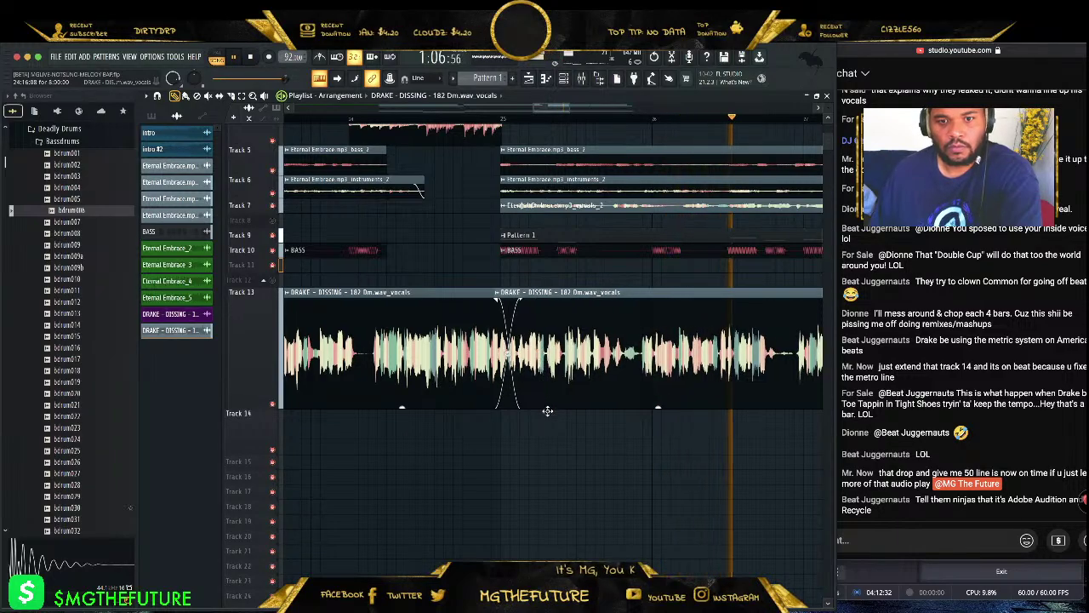
{"action": "left_click_drag", "start_coordinate": [551, 314], "coordinate": [551, 435]}
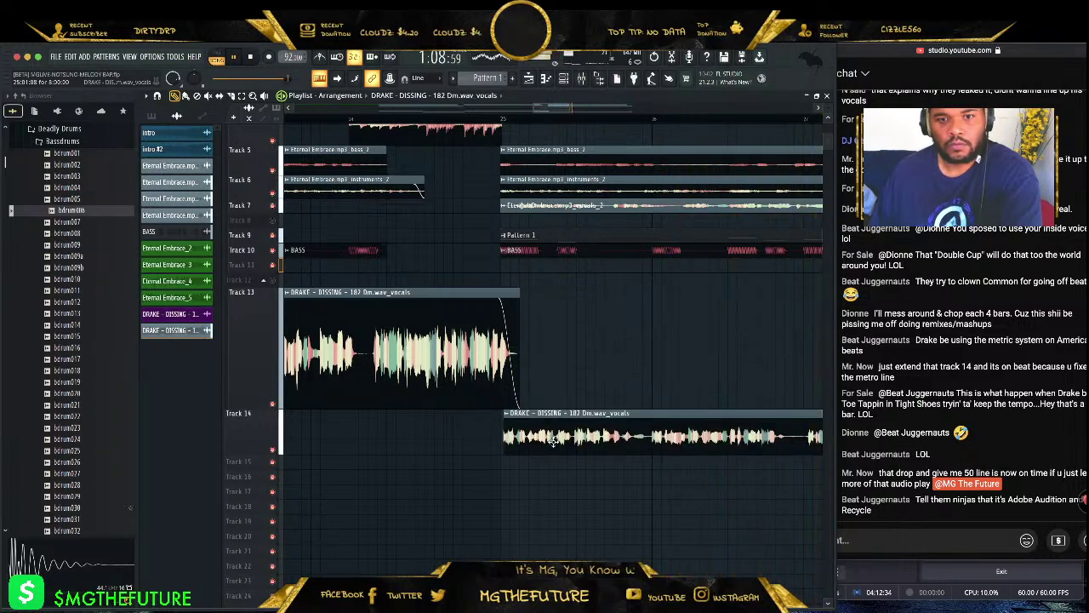
- Play the transition into bar 25 and delete the DRAKE slice that starts there on Track 14
{"action": "left_click_drag", "start_coordinate": [566, 107], "coordinate": [629, 107]}
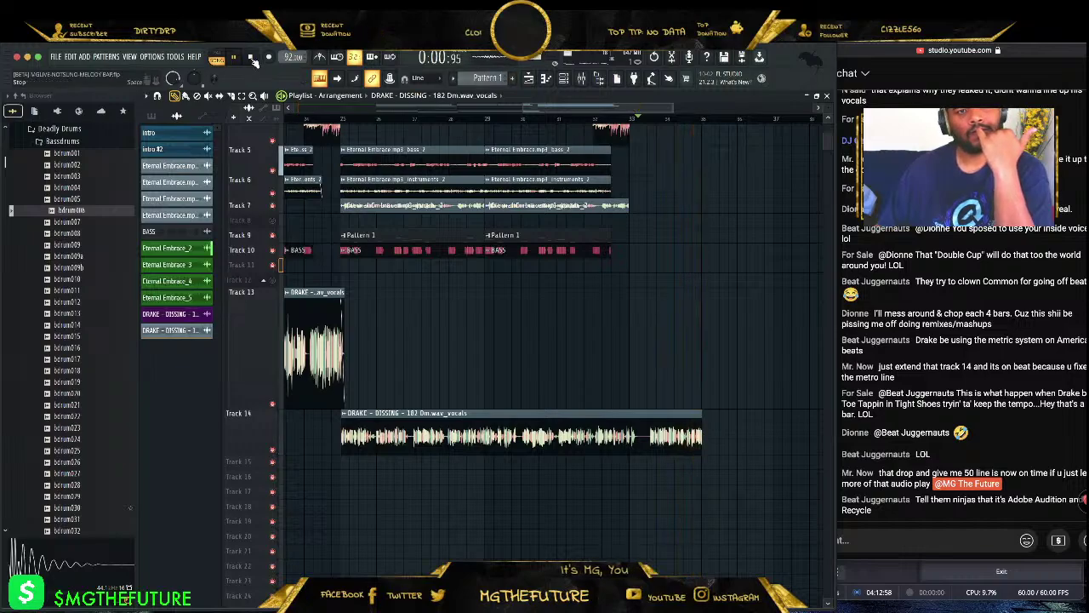
{"action": "left_click_drag", "start_coordinate": [563, 104], "coordinate": [372, 115]}
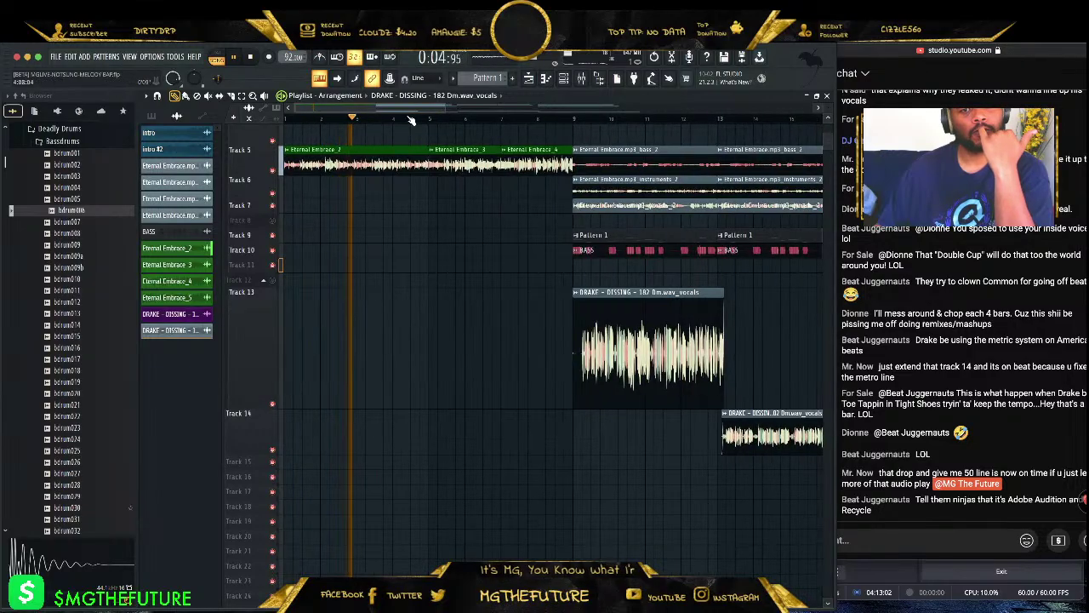
{"action": "left_click_drag", "start_coordinate": [441, 107], "coordinate": [685, 118]}
{"action": "scroll", "coordinate": [685, 118], "scroll_direction": "up", "scroll_amount": 2}
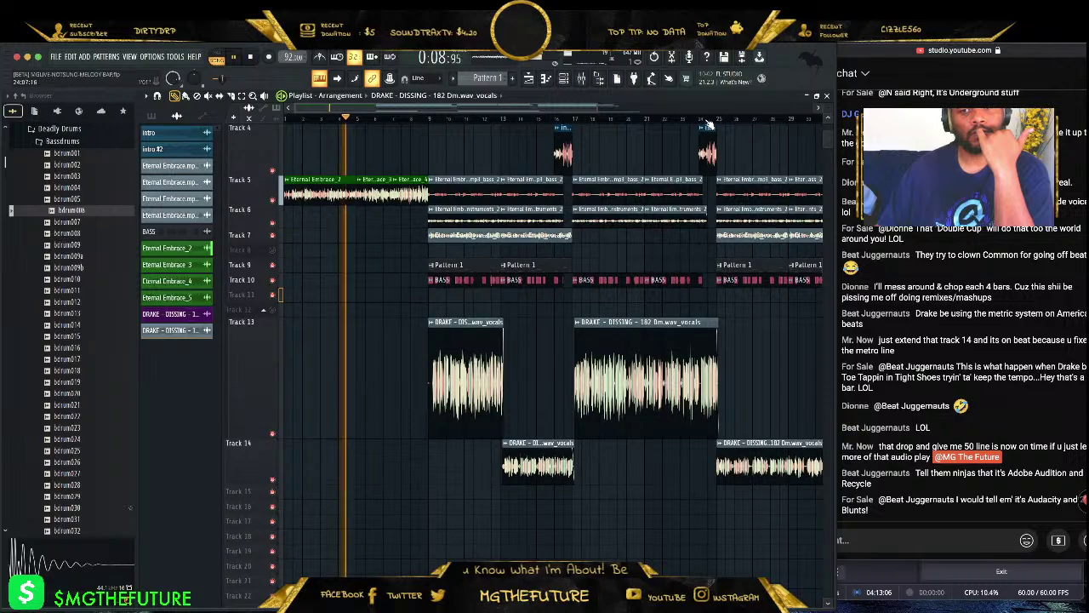
{"action": "left_click", "coordinate": [710, 118]}
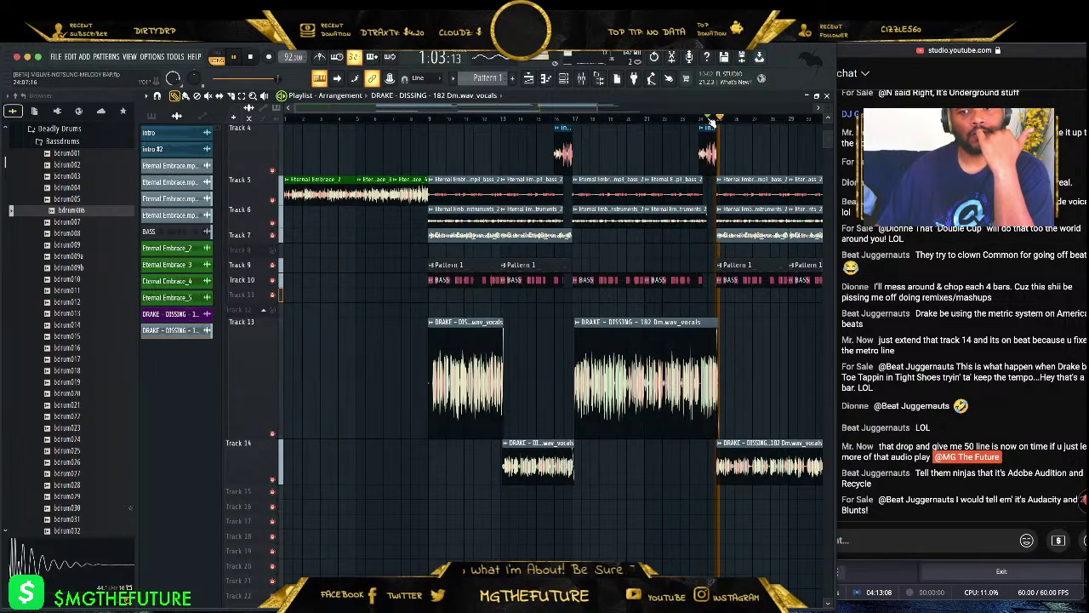
{"action": "left_click_drag", "start_coordinate": [586, 106], "coordinate": [664, 106]}
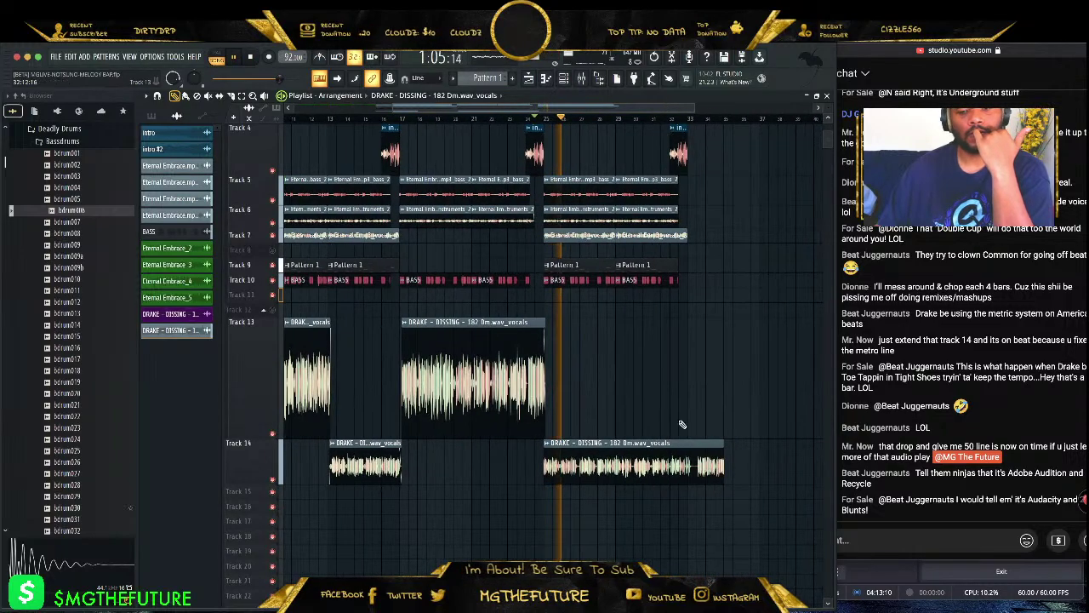
{"action": "right_click", "coordinate": [589, 451]}
{"action": "left_click", "coordinate": [528, 117]}
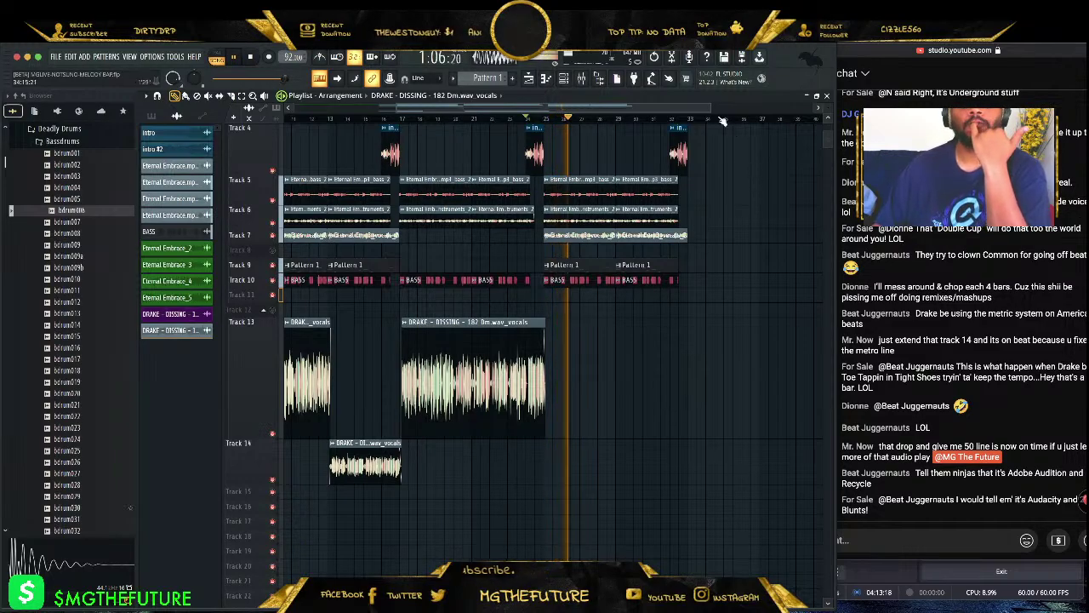
- Move the last intro #2 clip on Track 4 back to bar 28 and delete the clips from bar 29 on Tracks 5, 6, 7, 9 and 10
{"action": "scroll", "coordinate": [681, 113], "scroll_direction": "left", "scroll_amount": 3}
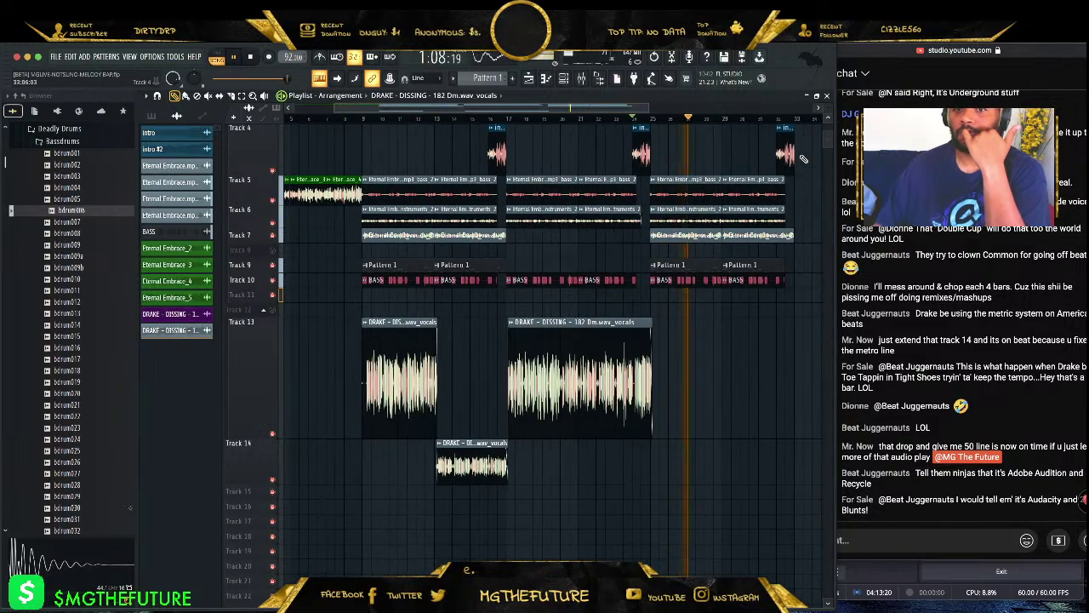
{"action": "left_click_drag", "start_coordinate": [787, 150], "coordinate": [715, 151]}
{"action": "right_click", "coordinate": [757, 179]}
{"action": "right_click", "coordinate": [757, 209]}
{"action": "right_click", "coordinate": [758, 235]}
{"action": "right_click", "coordinate": [757, 264]}
{"action": "right_click", "coordinate": [762, 280]}
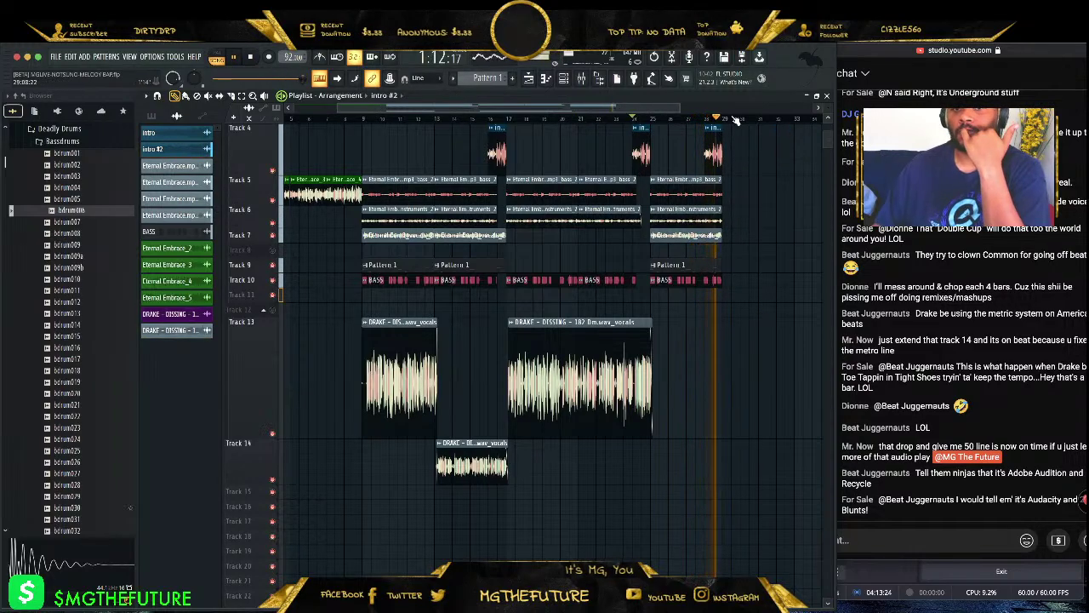
- Restart playback from the beginning and add an intro #2 clip on Track 4 at bar 8
{"action": "key", "text": "space"}
{"action": "key", "text": "space"}
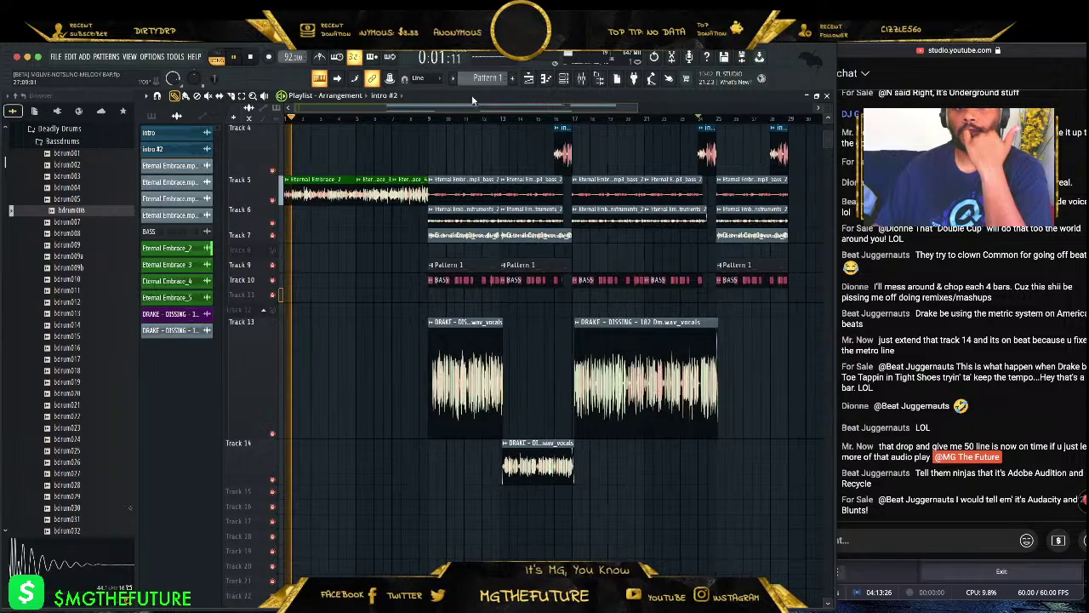
{"action": "left_click", "coordinate": [409, 158]}
- Collapse the Bassdrums folder and open the sfx folder inside Filthy Drums
{"action": "scroll", "coordinate": [68, 341], "scroll_direction": "up", "scroll_amount": 7}
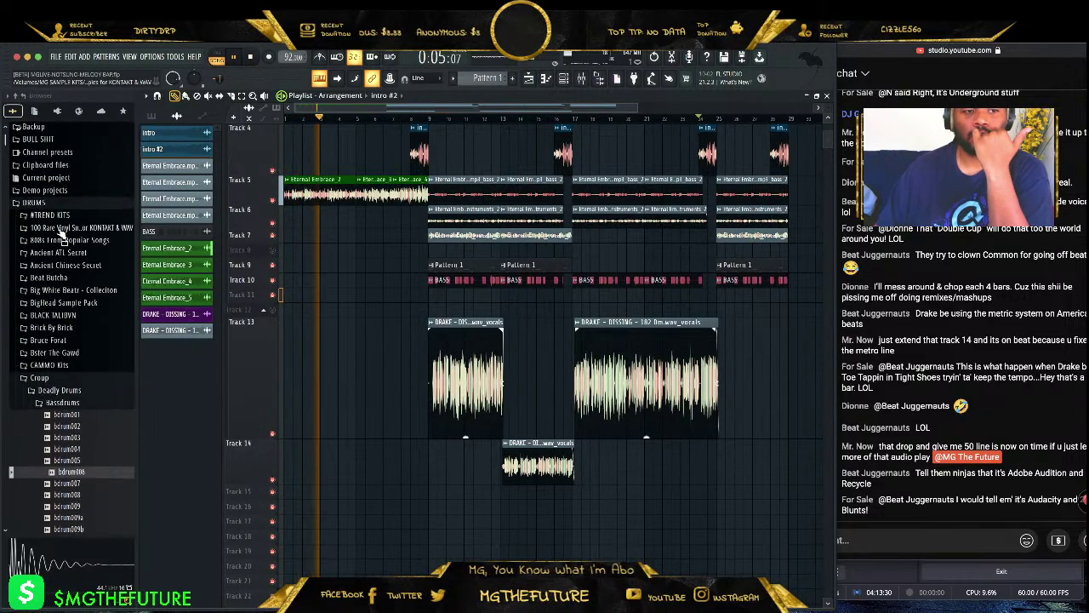
{"action": "left_click", "coordinate": [64, 416]}
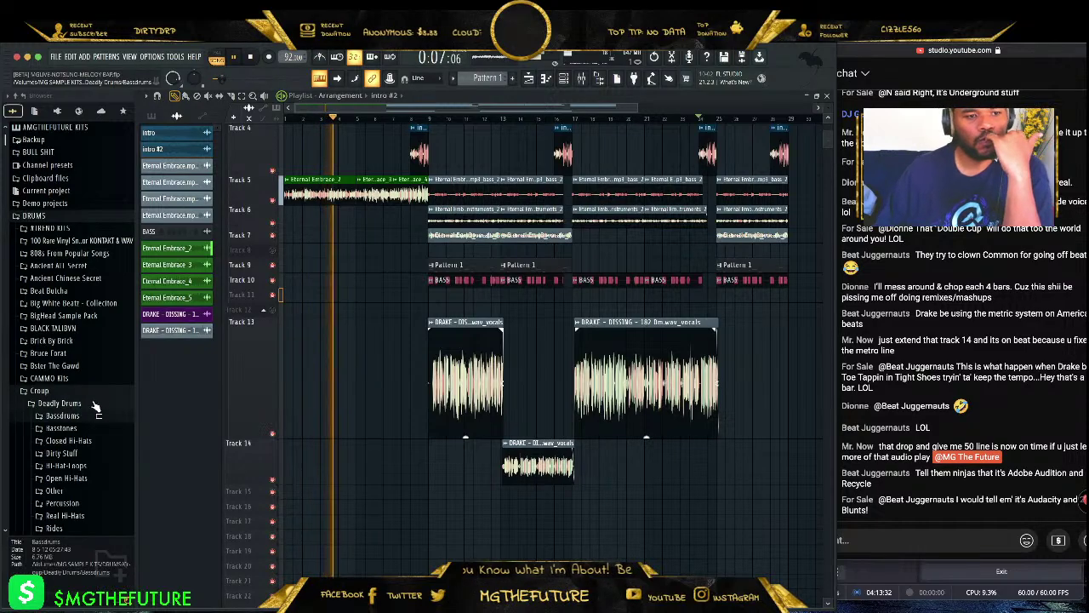
{"action": "scroll", "coordinate": [97, 383], "scroll_direction": "down", "scroll_amount": 5}
{"action": "scroll", "coordinate": [96, 434], "scroll_direction": "down", "scroll_amount": 6}
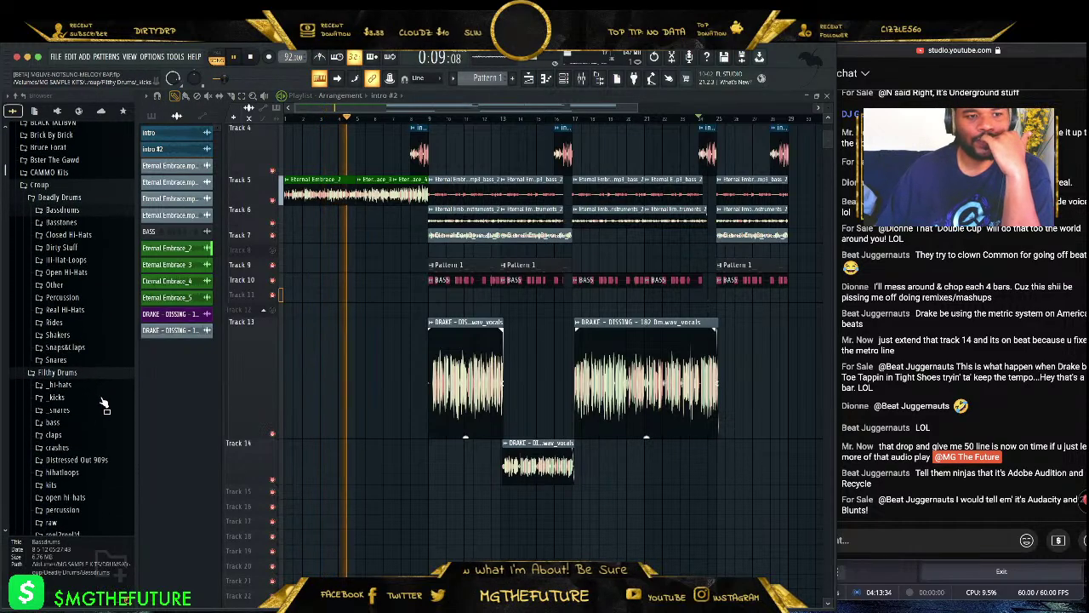
{"action": "left_click", "coordinate": [49, 468]}
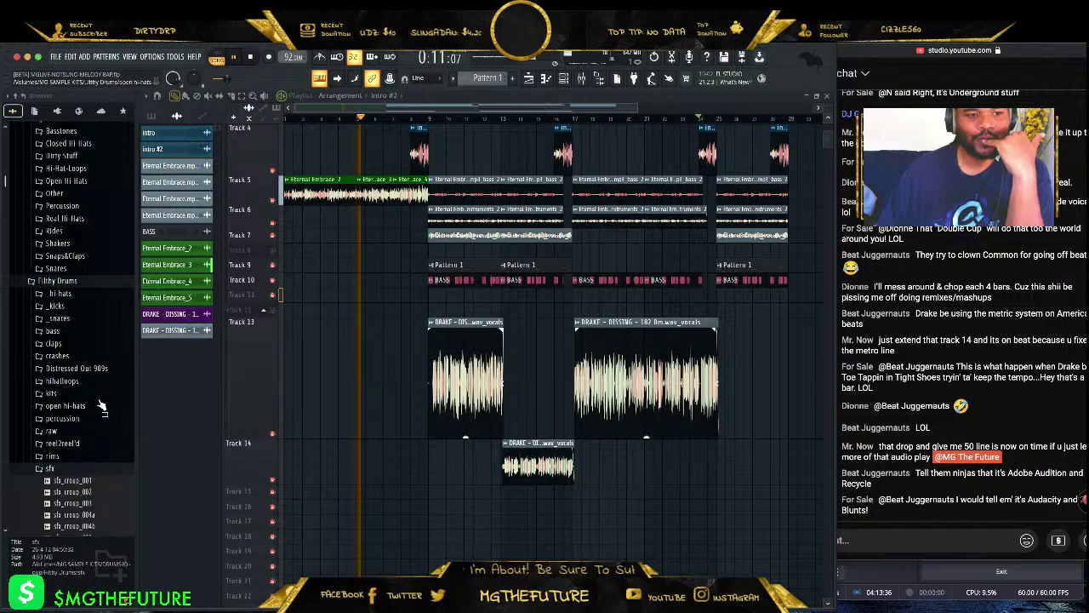
{"action": "scroll", "coordinate": [94, 426], "scroll_direction": "down", "scroll_amount": 3}
- Audition the sfx_croup samples in the sfx folder, including the scratch and shaker sounds
{"action": "left_click", "coordinate": [81, 434]}
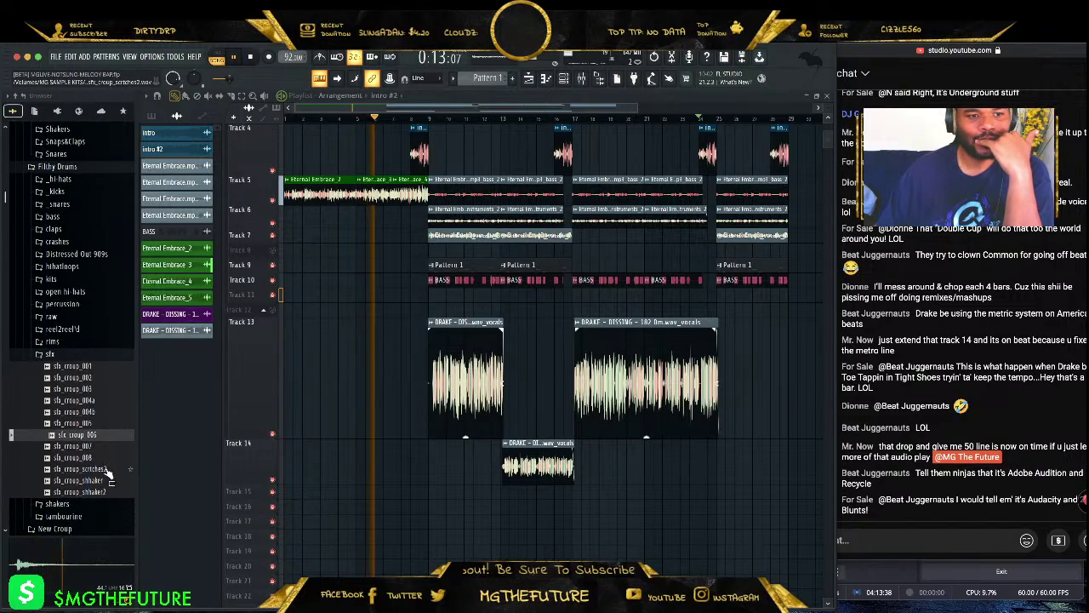
{"action": "left_click", "coordinate": [105, 469]}
{"action": "left_click", "coordinate": [100, 480]}
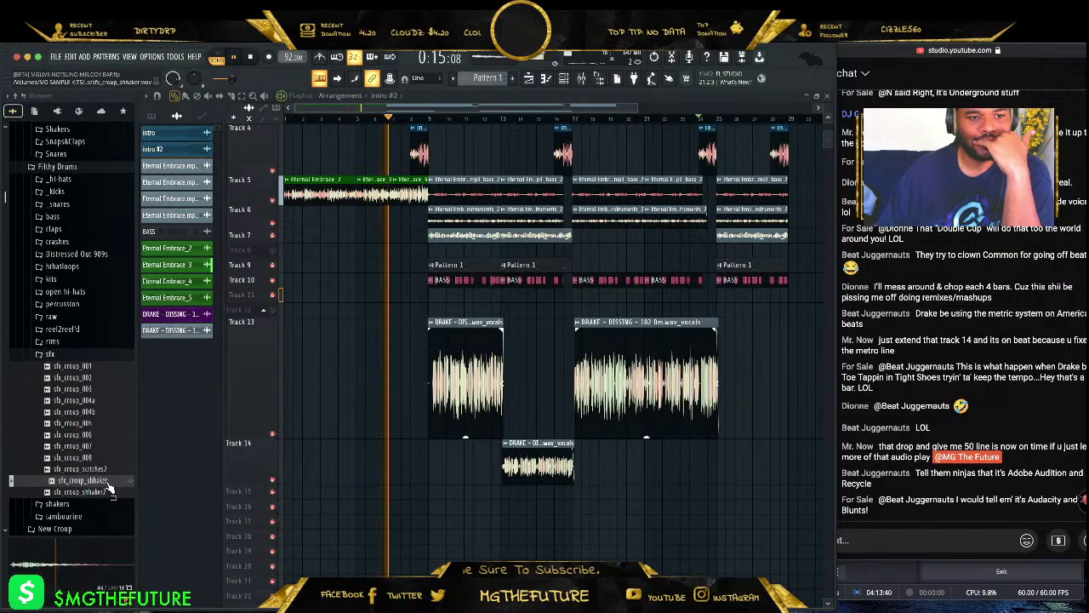
{"action": "left_click", "coordinate": [109, 492]}
{"action": "left_click", "coordinate": [98, 411]}
{"action": "left_click", "coordinate": [98, 388]}
{"action": "left_click", "coordinate": [98, 377]}
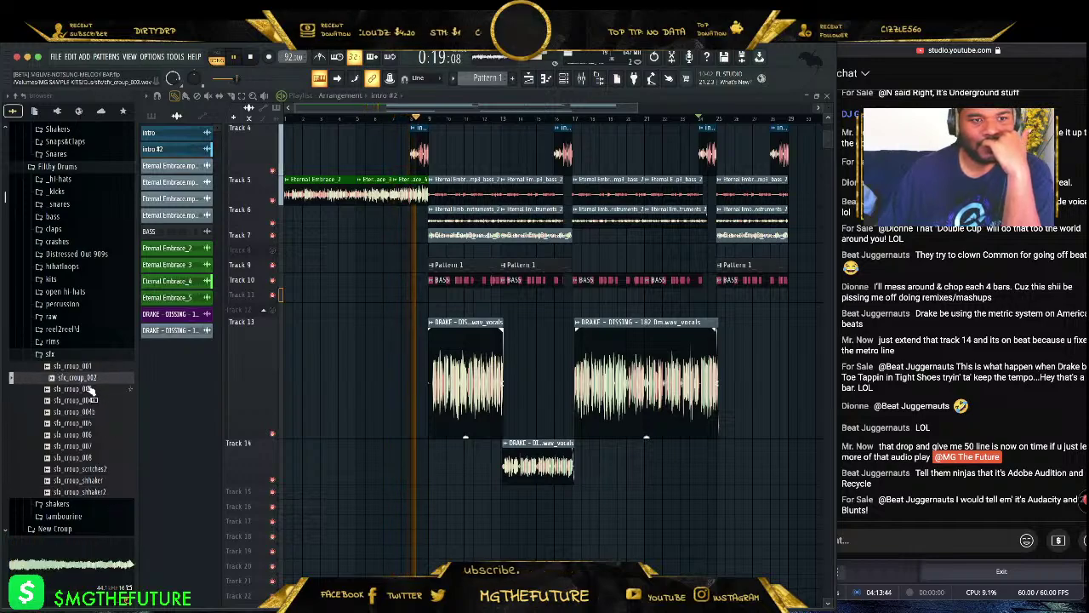
- Place sfx_croup_003 on Track 15 at bar 8 and lower its channel volume to about 13%
{"action": "left_click", "coordinate": [90, 389]}
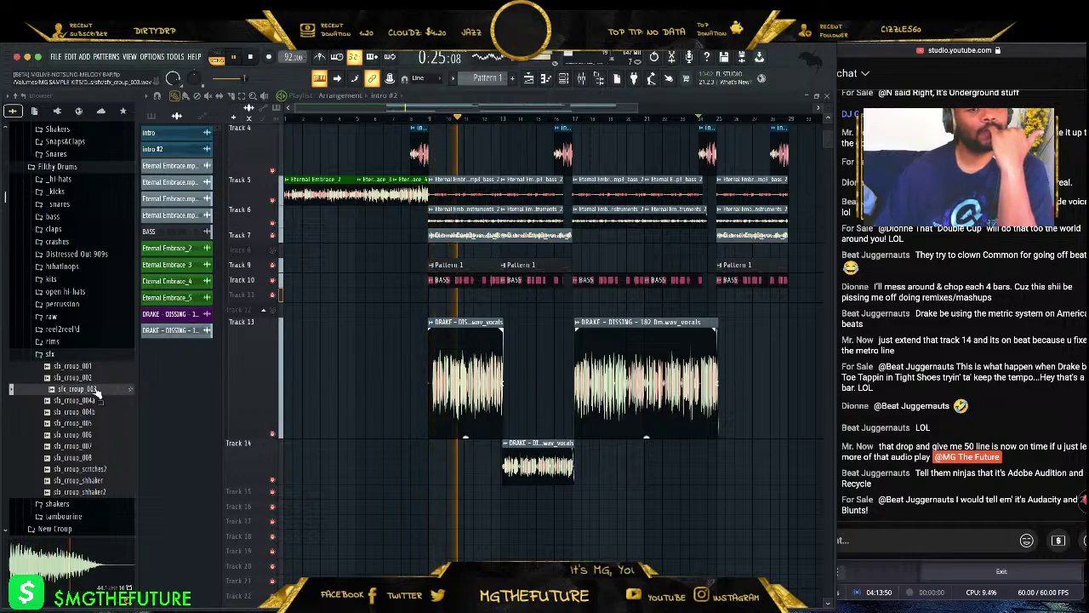
{"action": "left_click_drag", "start_coordinate": [94, 388], "coordinate": [410, 493]}
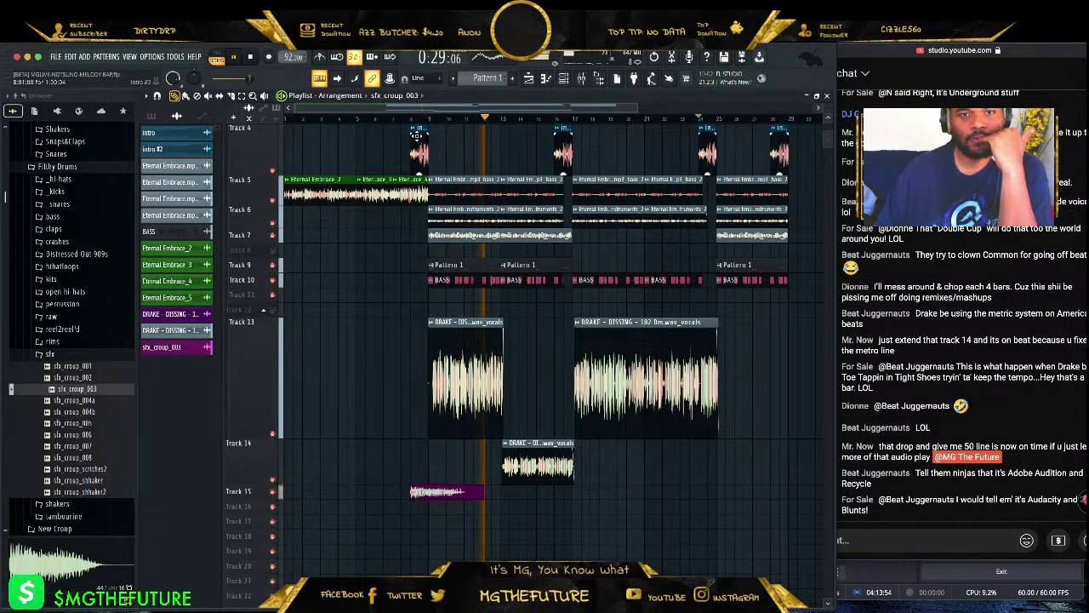
{"action": "left_click", "coordinate": [390, 118]}
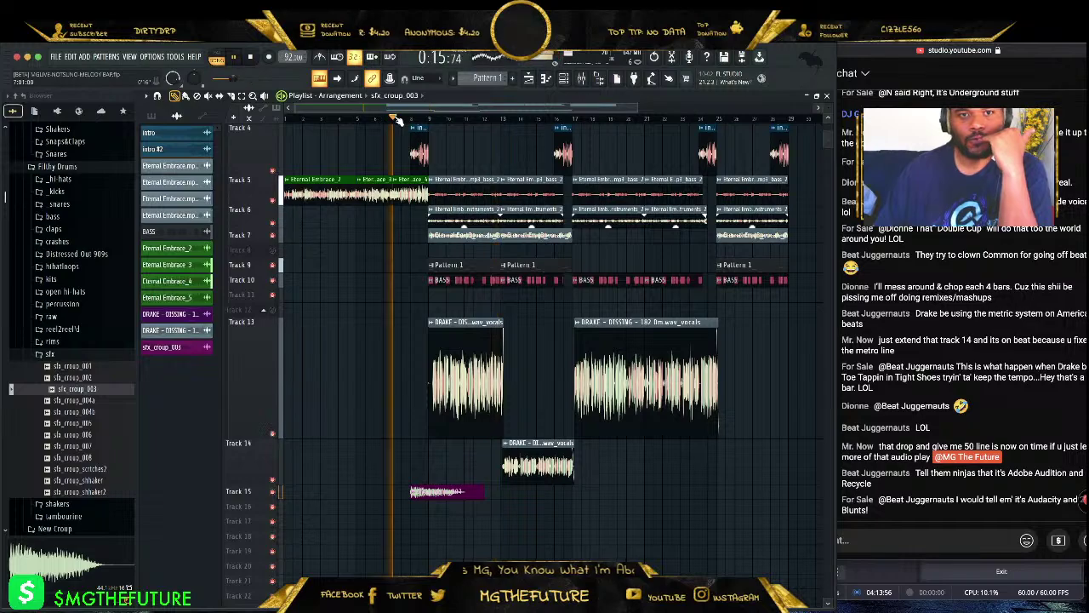
{"action": "left_click", "coordinate": [564, 78]}
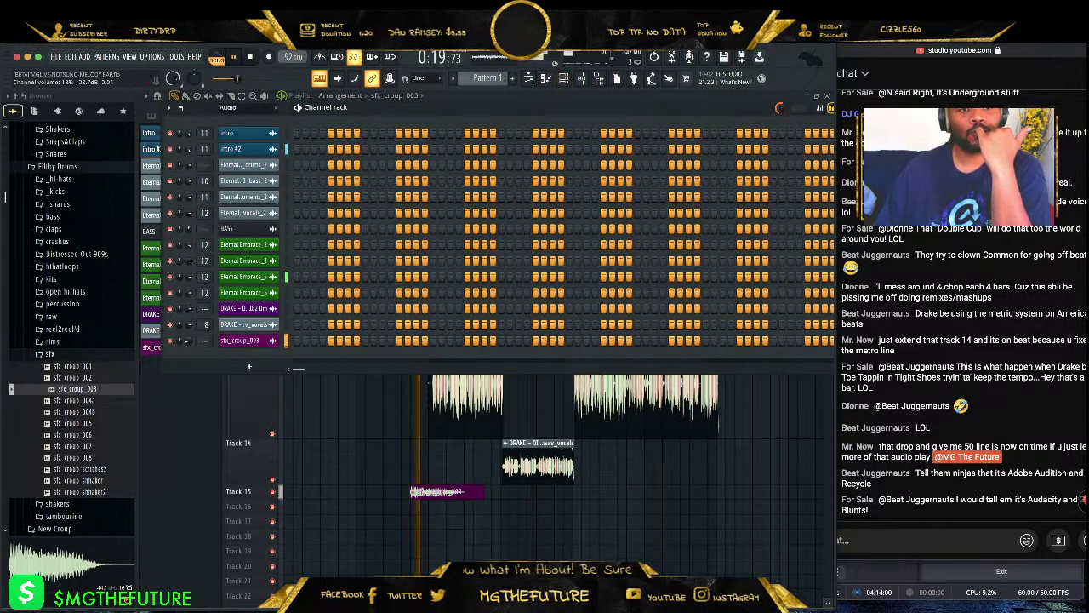
{"action": "key", "text": "F6"}
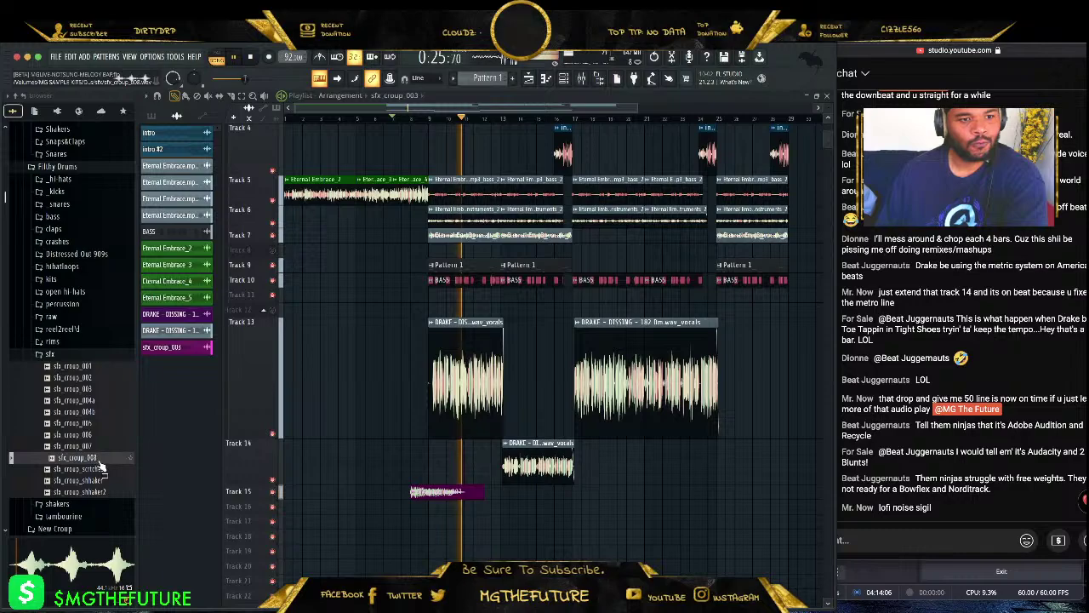
- Audition the sfx_croup samples up to 007 in search of another effect
{"action": "left_click", "coordinate": [80, 411]}
{"action": "left_click", "coordinate": [96, 379]}
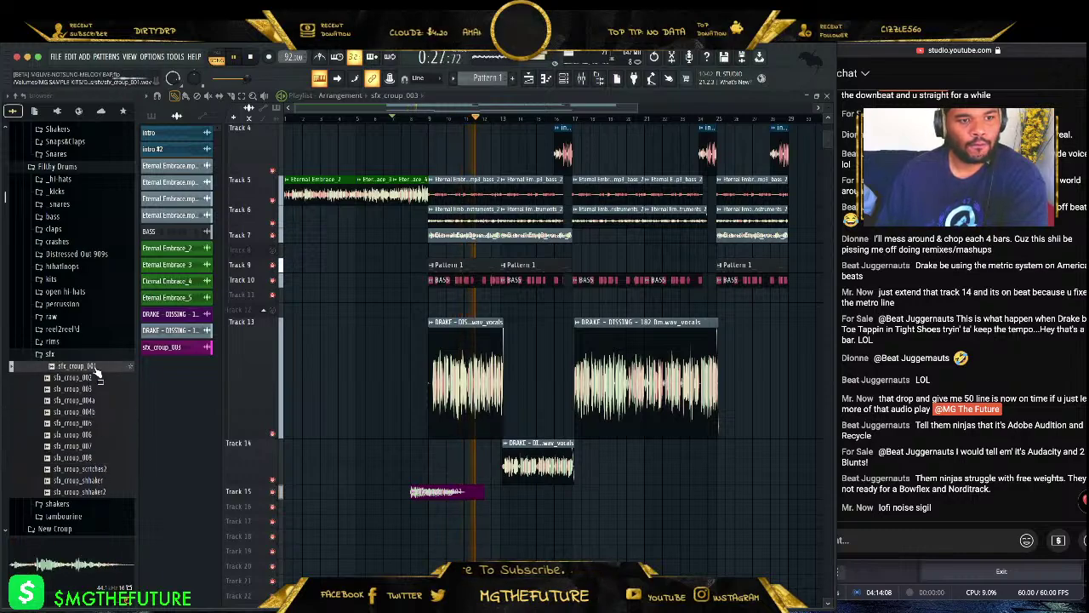
{"action": "left_click", "coordinate": [96, 389]}
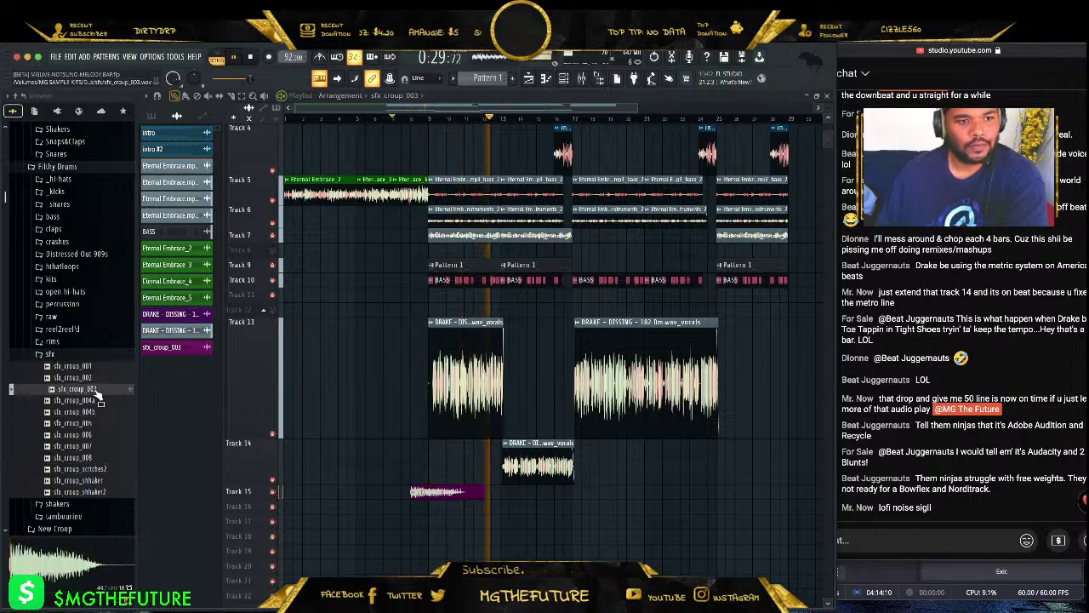
{"action": "key", "text": "Down"}
{"action": "left_click", "coordinate": [95, 413]}
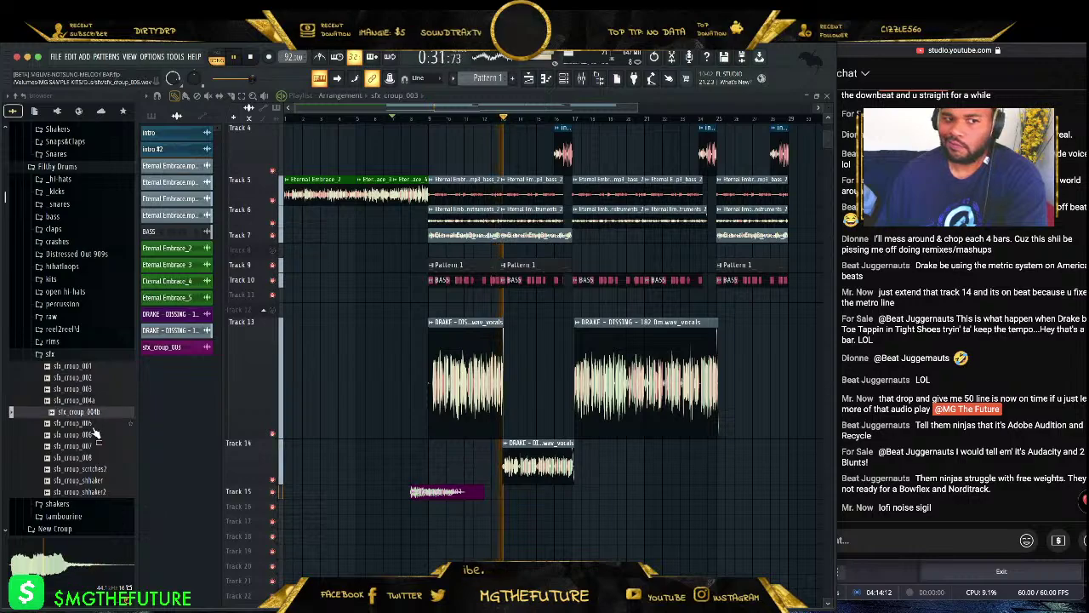
{"action": "left_click", "coordinate": [95, 424]}
{"action": "left_click", "coordinate": [96, 435]}
{"action": "left_click", "coordinate": [94, 446]}
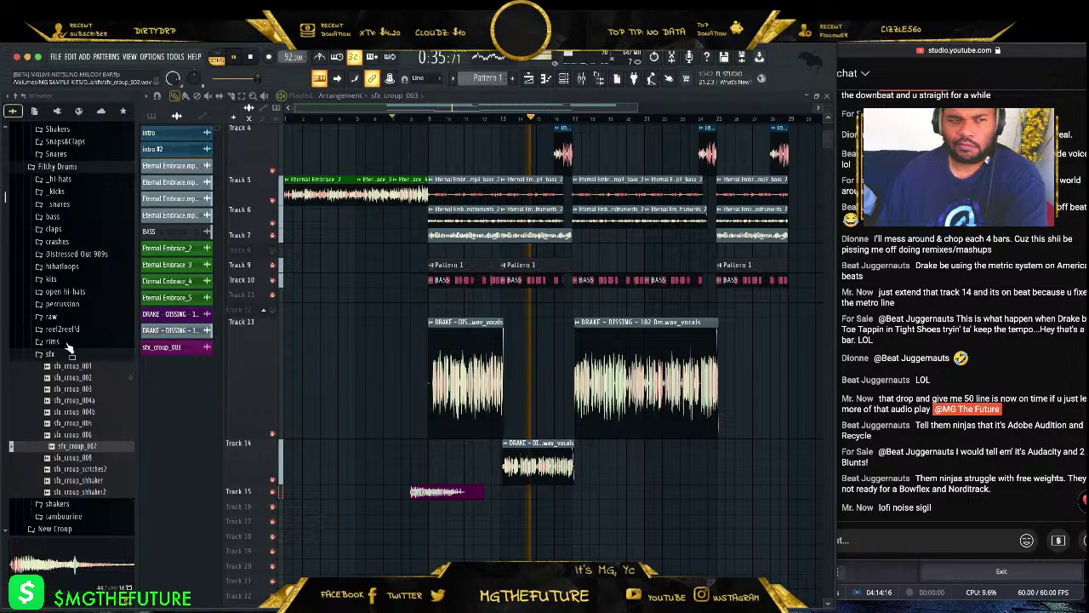
- Collapse and reopen the Filthy Drums folder, and audition sfx_croup_004a through sfx_croup_007 again
{"action": "left_click", "coordinate": [87, 167]}
{"action": "scroll", "coordinate": [110, 234], "scroll_direction": "up", "scroll_amount": 5}
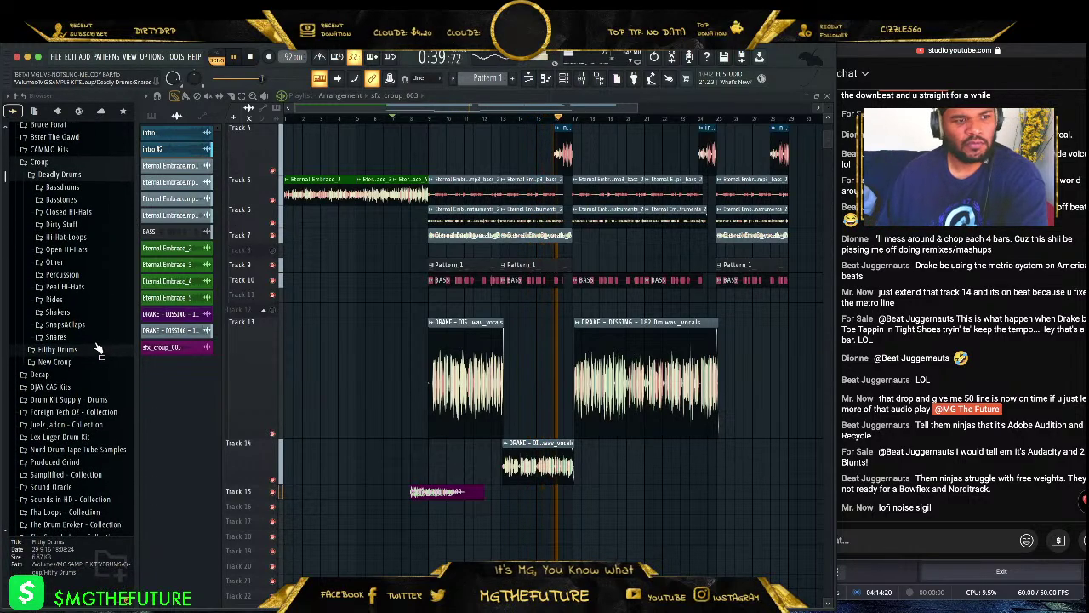
{"action": "left_click", "coordinate": [92, 354]}
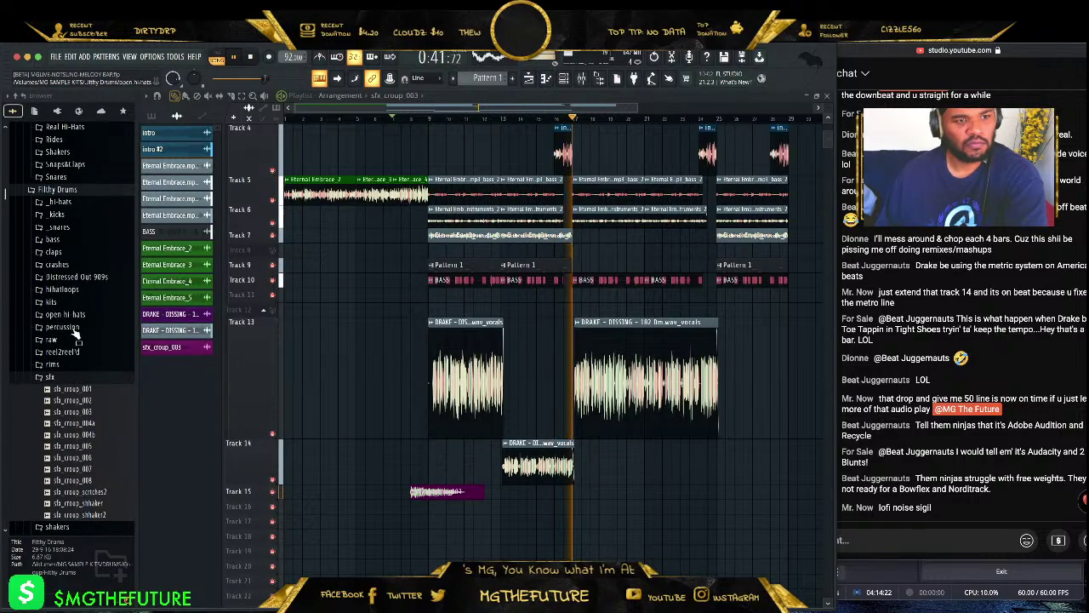
{"action": "scroll", "coordinate": [85, 374], "scroll_direction": "down", "scroll_amount": 3}
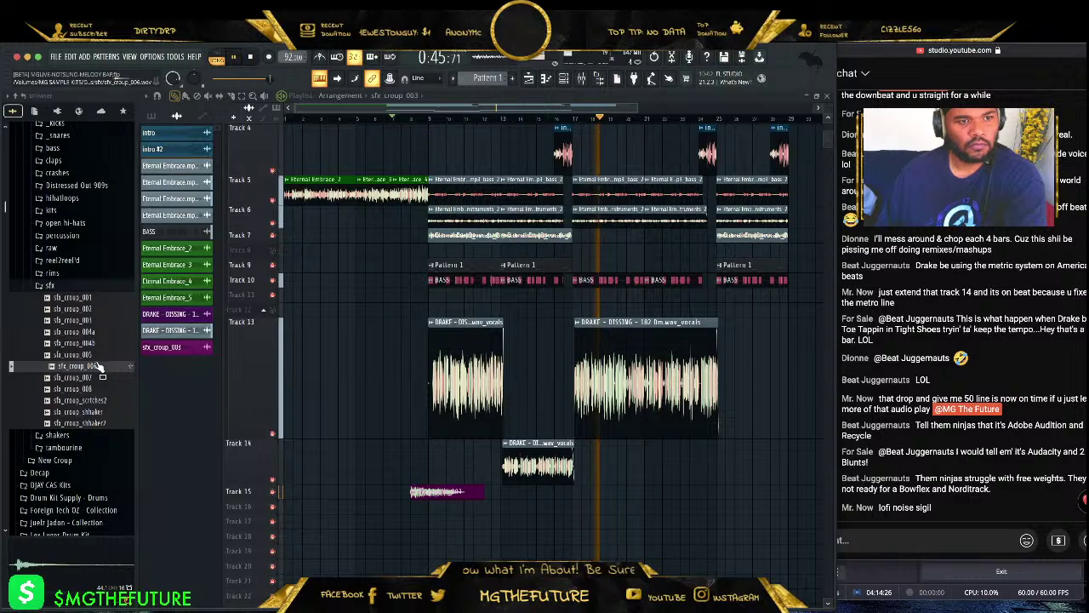
{"action": "left_click", "coordinate": [96, 332]}
{"action": "left_click", "coordinate": [97, 342]}
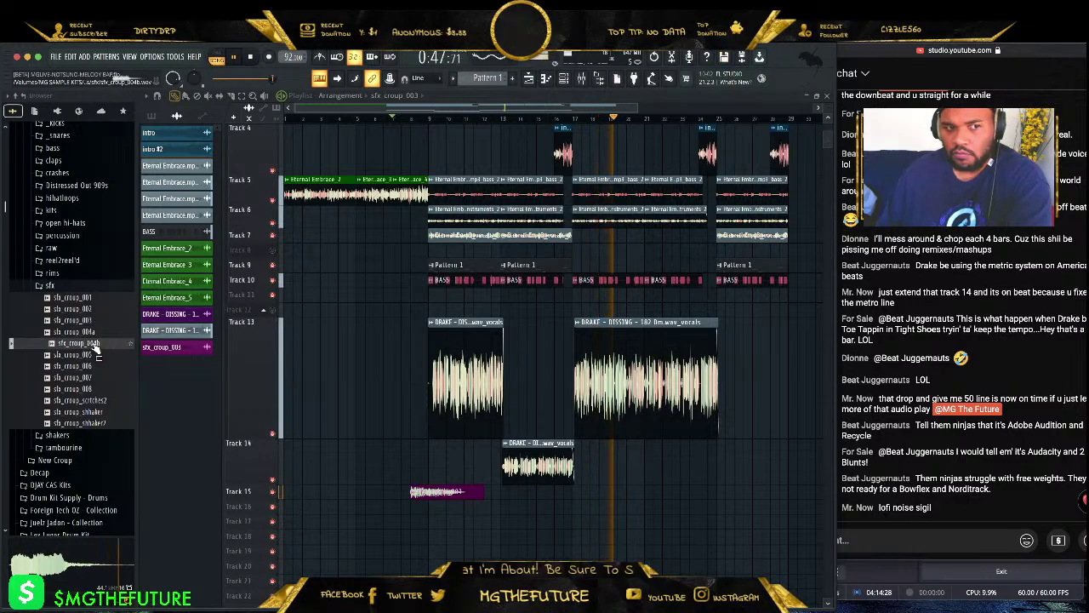
{"action": "left_click", "coordinate": [95, 354]}
{"action": "left_click", "coordinate": [96, 366]}
{"action": "left_click", "coordinate": [96, 377]}
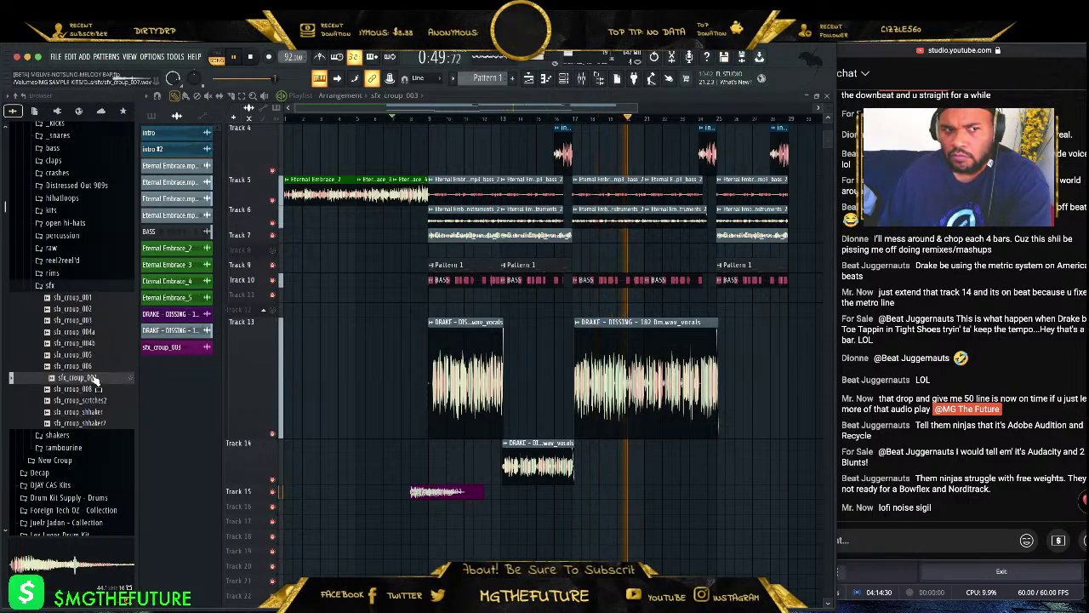
- Place sfx_croup_006 clips on Track 16 at bars 9, 13, 17 and 25
{"action": "left_click", "coordinate": [88, 366]}
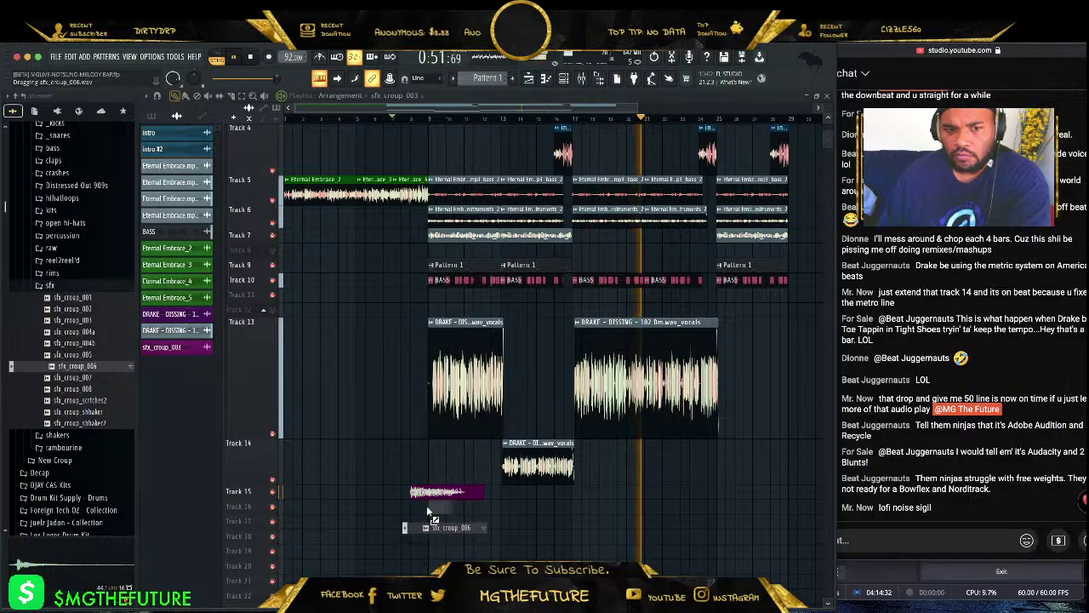
{"action": "left_click_drag", "start_coordinate": [436, 517], "coordinate": [437, 506]}
{"action": "left_click", "coordinate": [509, 507]}
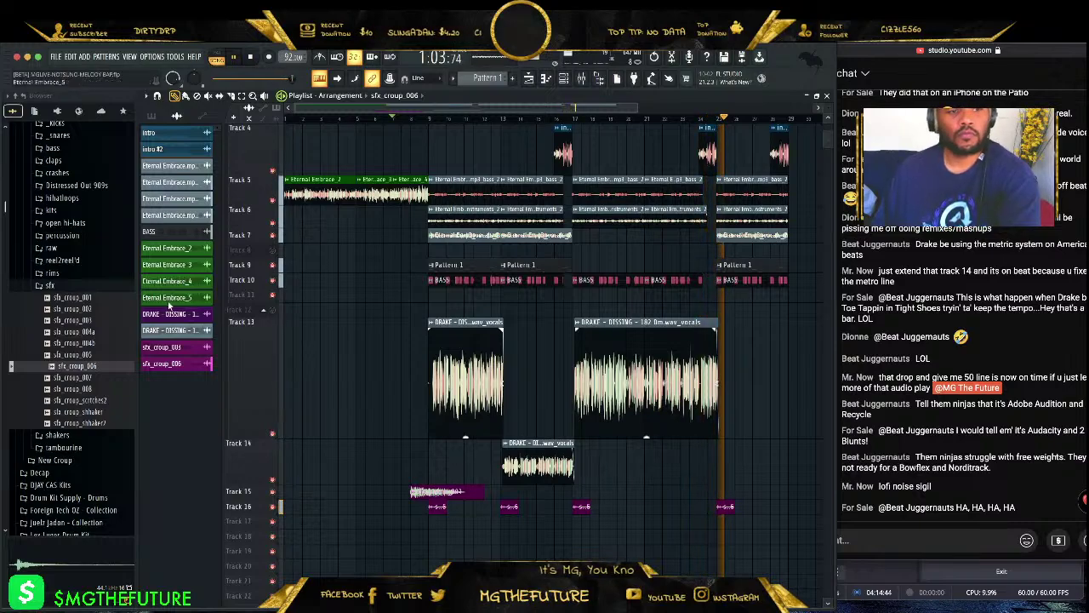
- Collapse the sfx, Filthy Drums and Croup folders to return to the list of drum kits
{"action": "left_click", "coordinate": [74, 285]}
{"action": "scroll", "coordinate": [72, 281], "scroll_direction": "up", "scroll_amount": 5}
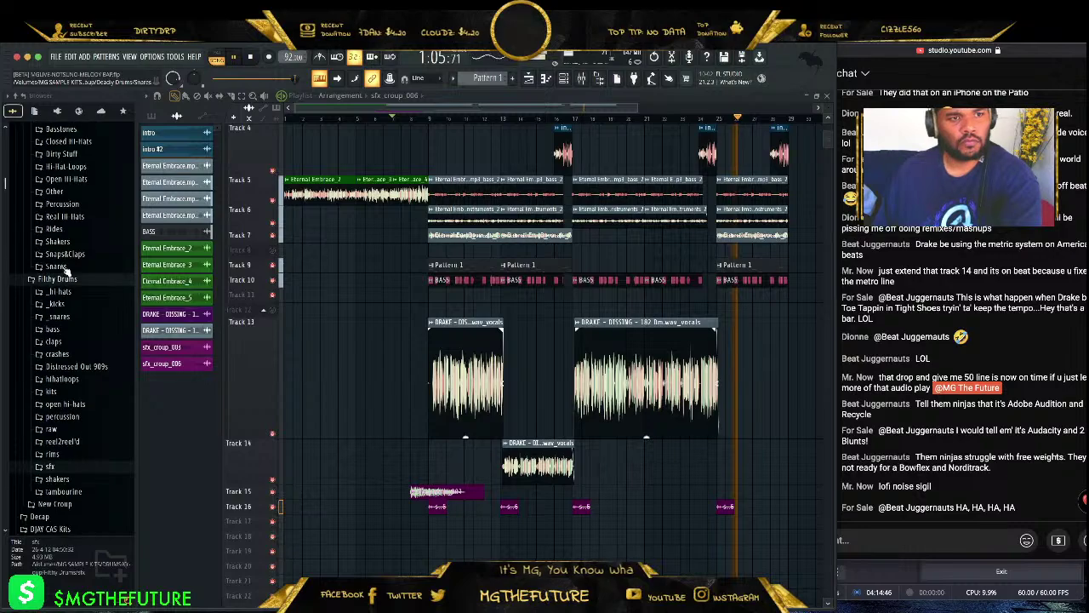
{"action": "left_click", "coordinate": [74, 274]}
{"action": "scroll", "coordinate": [76, 276], "scroll_direction": "up", "scroll_amount": 5}
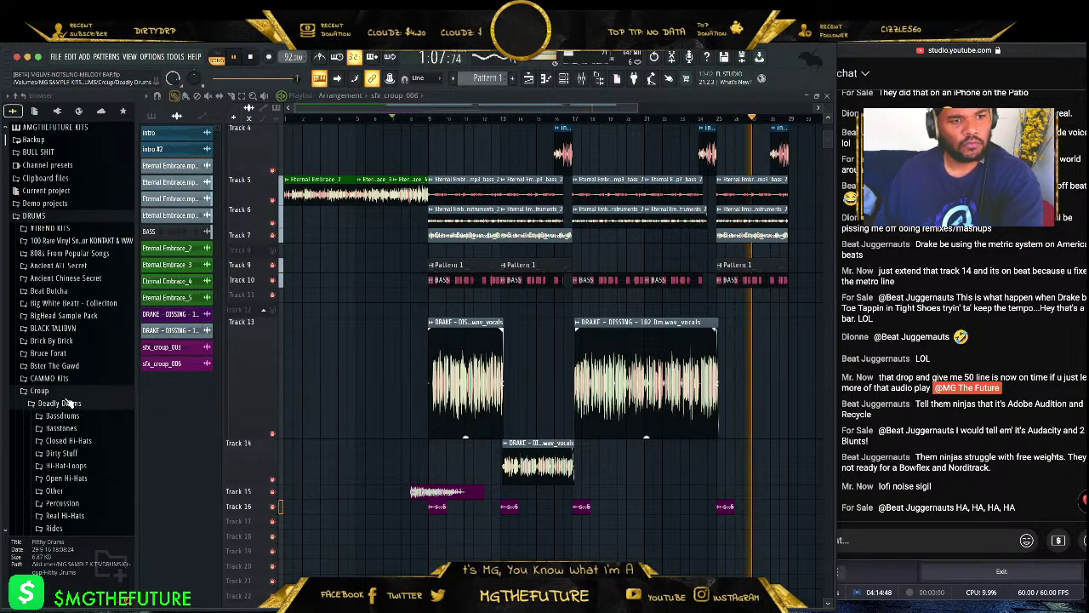
{"action": "left_click", "coordinate": [100, 391]}
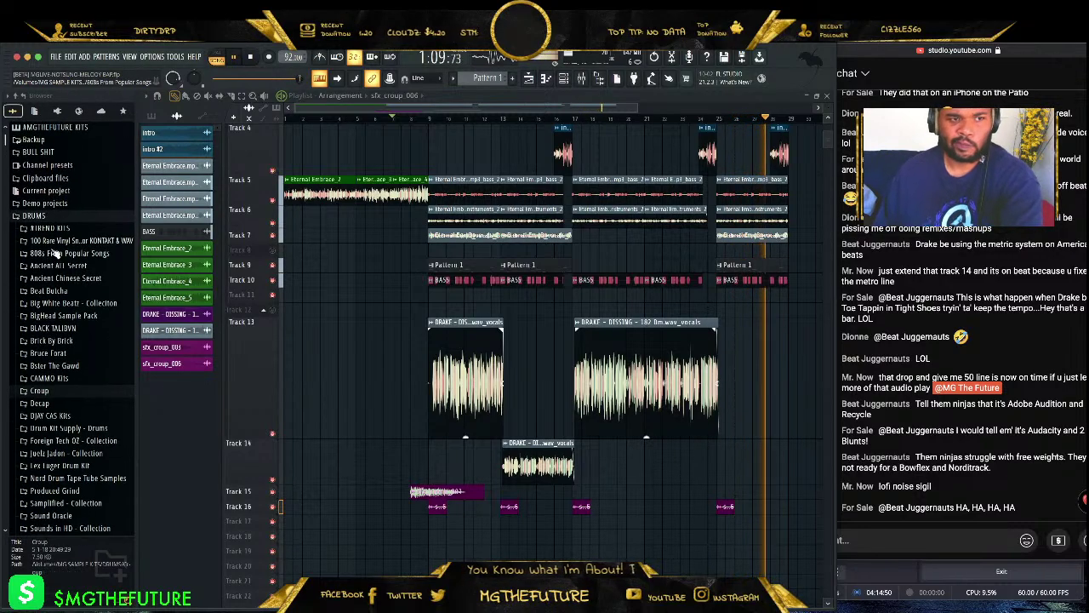
- Place the This Beat Is Fire-24b tag from the 01 TAGS + EXTRA folder on Track 18 at bar 8 and enlarge the track
{"action": "left_click", "coordinate": [103, 130]}
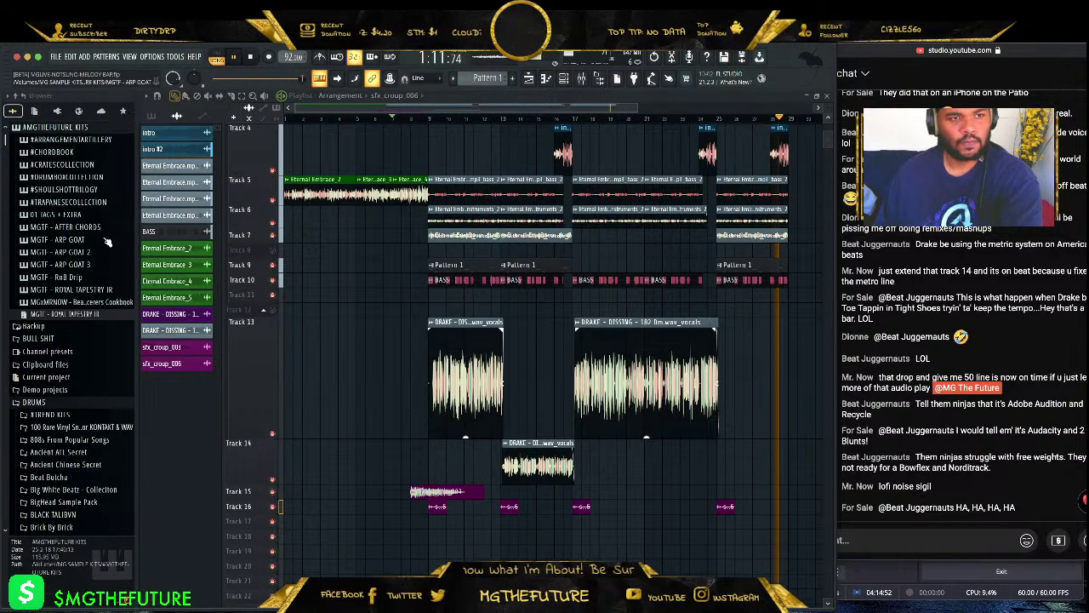
{"action": "left_click", "coordinate": [85, 216]}
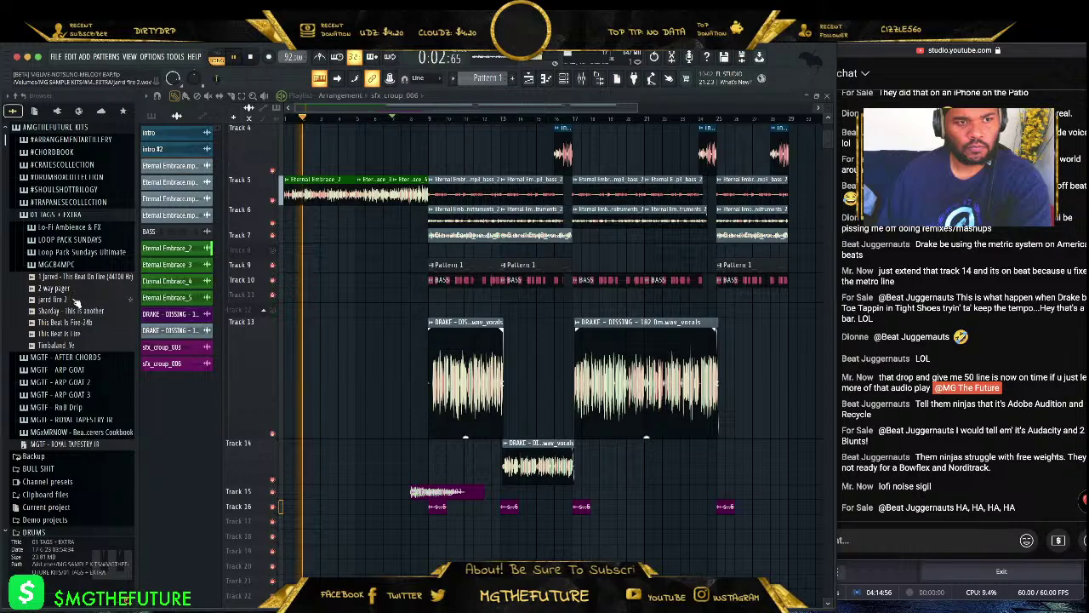
{"action": "left_click_drag", "start_coordinate": [70, 325], "coordinate": [418, 536]}
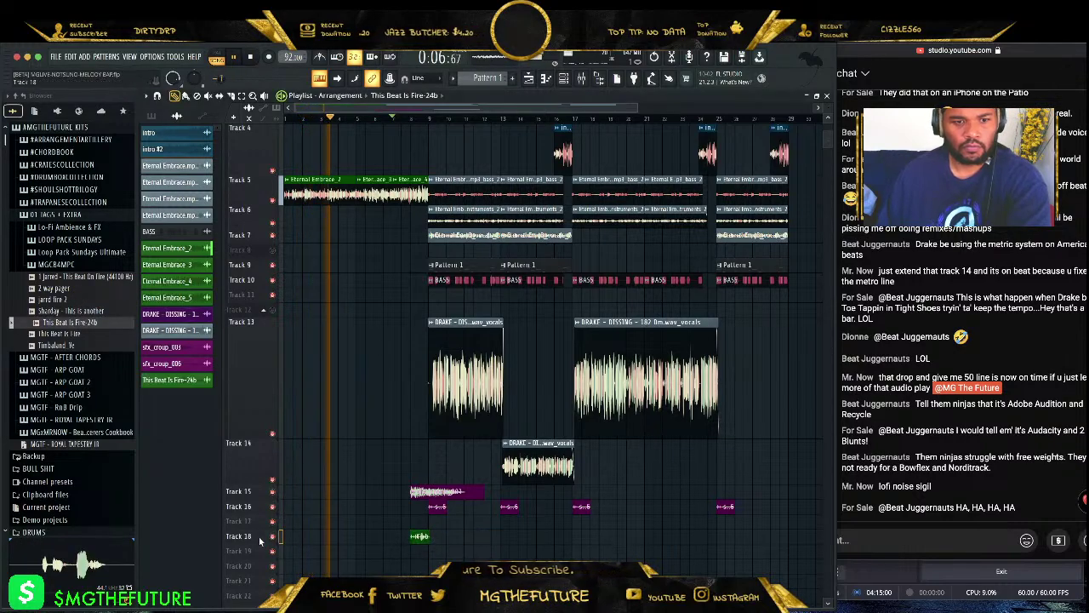
{"action": "scroll", "coordinate": [420, 544], "scroll_direction": "up", "scroll_amount": 2}
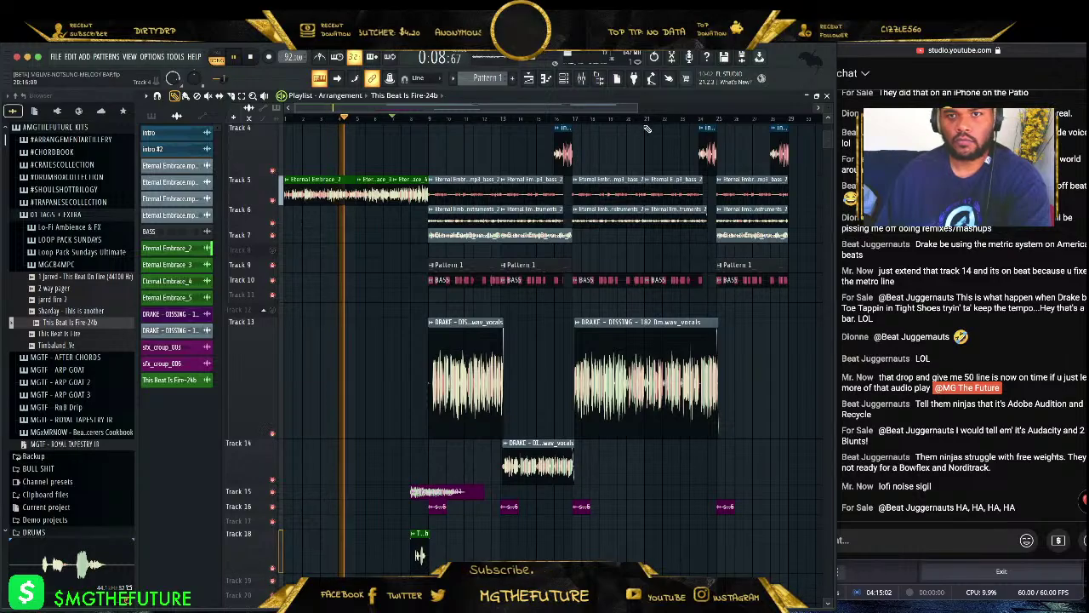
- Shift the This Beat Is Fire-24b clip on Track 18 slightly earlier so that it ends at bar 9
{"action": "left_click_drag", "start_coordinate": [637, 108], "coordinate": [451, 109]}
{"action": "scroll", "coordinate": [488, 337], "scroll_direction": "down", "scroll_amount": 3}
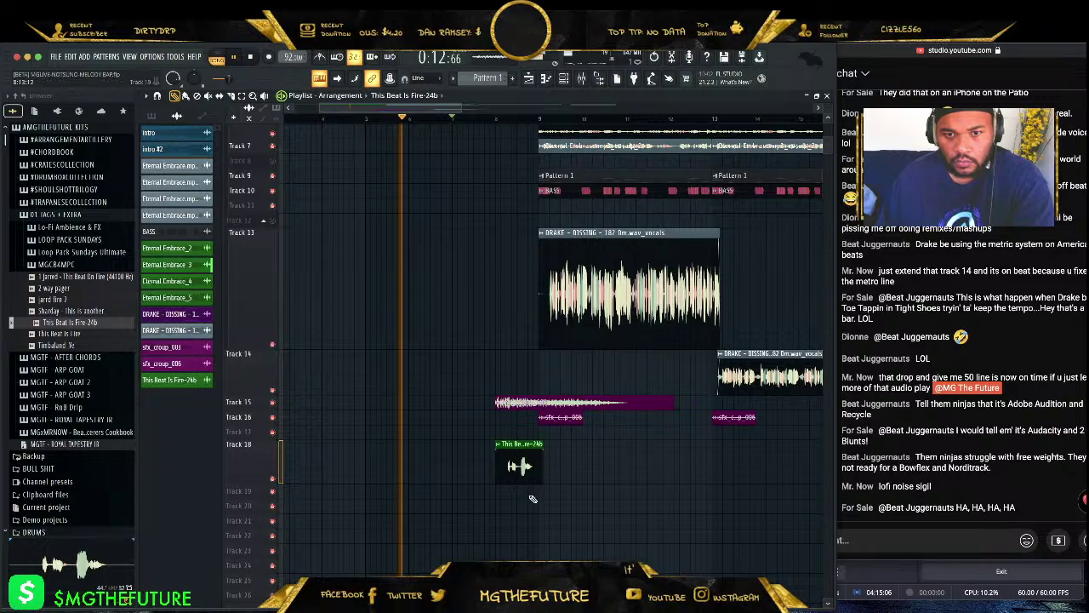
{"action": "left_click_drag", "start_coordinate": [527, 460], "coordinate": [523, 462]}
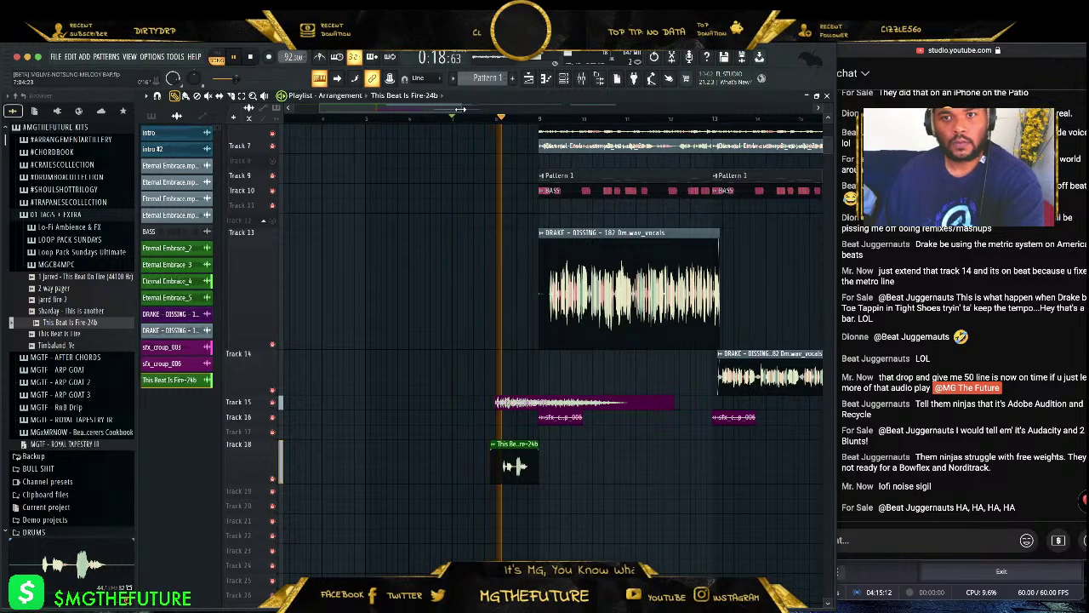
- Check the audio clip channels and their mixer assignments in the channel rack, and return to the playlist
{"action": "scroll", "coordinate": [672, 122], "scroll_direction": "down", "scroll_amount": 5}
{"action": "scroll", "coordinate": [673, 122], "scroll_direction": "up", "scroll_amount": 5}
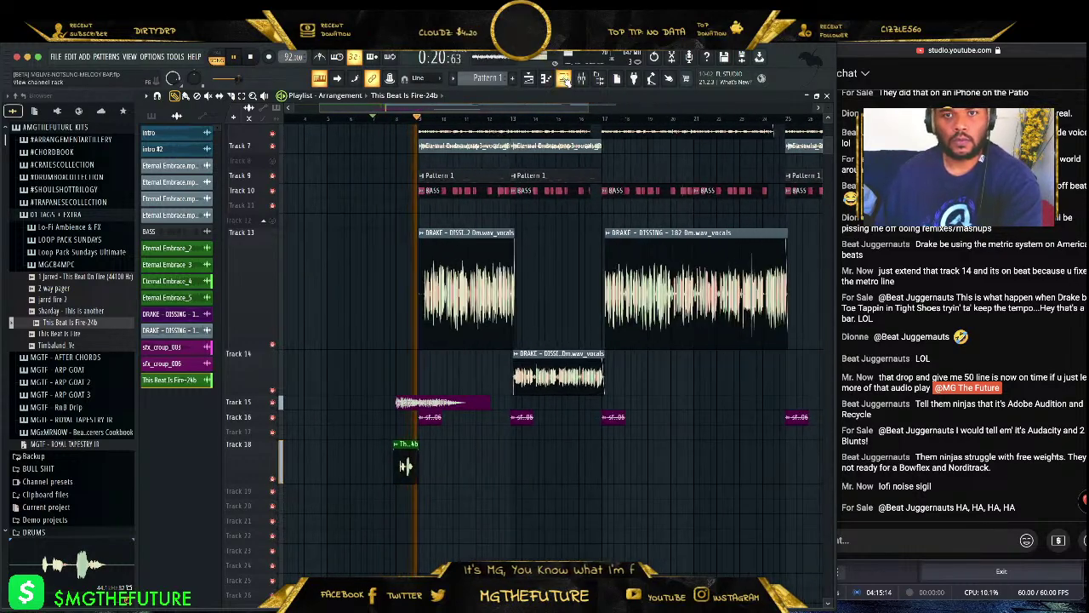
{"action": "key", "text": "F6"}
{"action": "key", "text": "F6"}
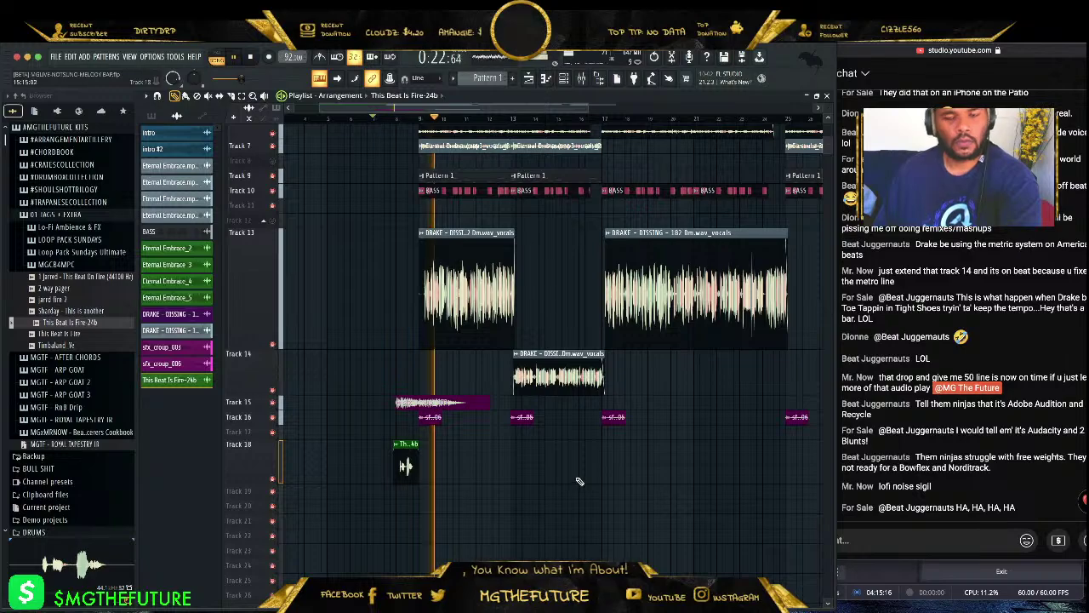
{"action": "left_click", "coordinate": [576, 81]}
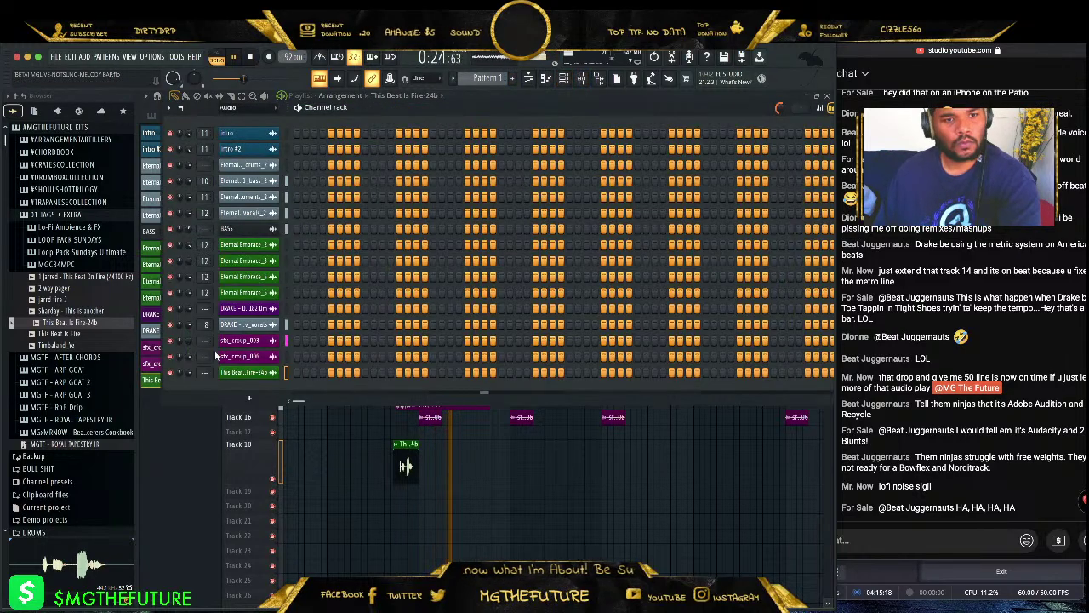
{"action": "key", "text": "F6"}
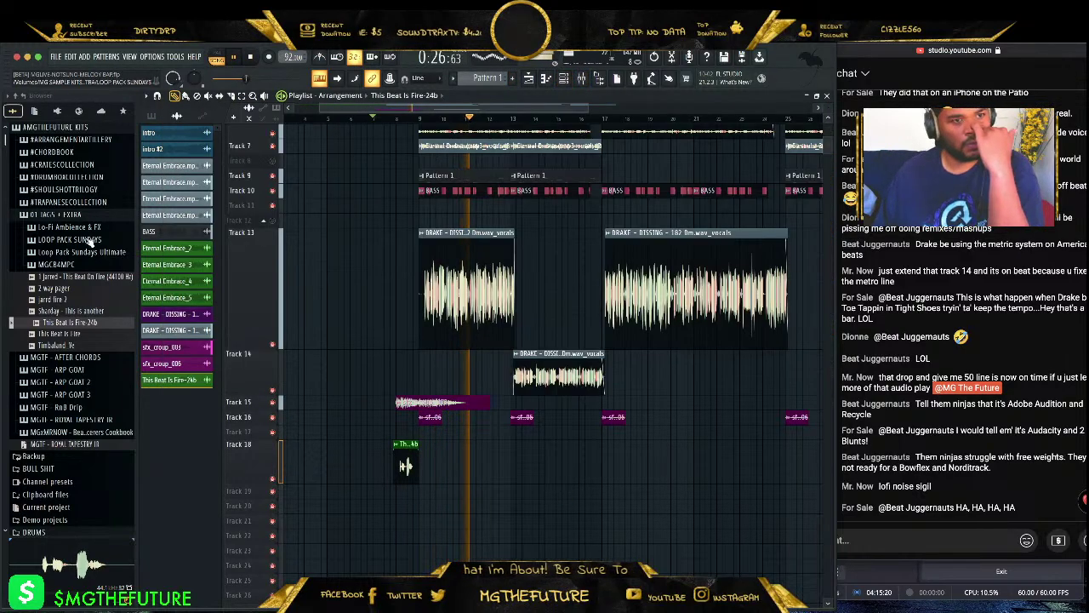
- Collapse the 01 TAGS + EXTRA folder, find the SFX VOX folder and collapse its #PERC LOOPS subfolder
{"action": "left_click", "coordinate": [68, 214]}
{"action": "scroll", "coordinate": [93, 225], "scroll_direction": "down", "scroll_amount": 10}
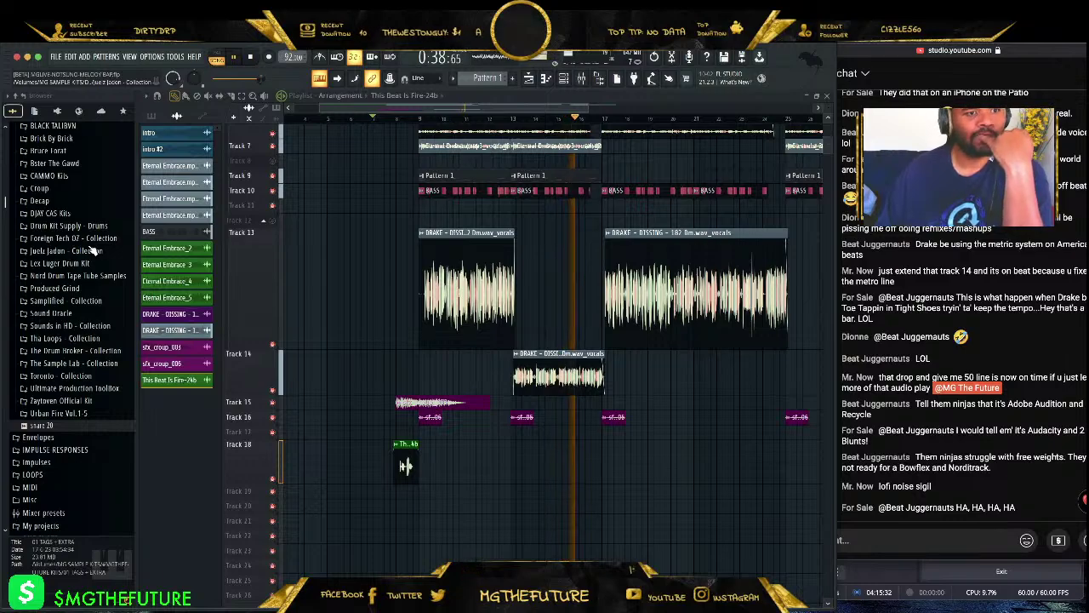
{"action": "scroll", "coordinate": [89, 253], "scroll_direction": "down", "scroll_amount": 6}
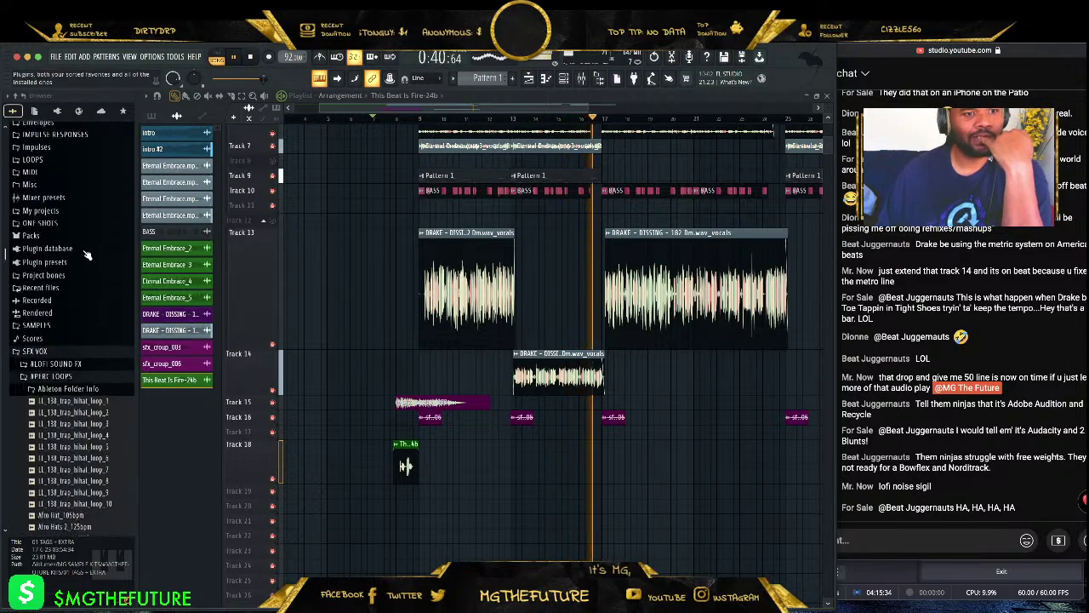
{"action": "scroll", "coordinate": [85, 238], "scroll_direction": "down", "scroll_amount": 3}
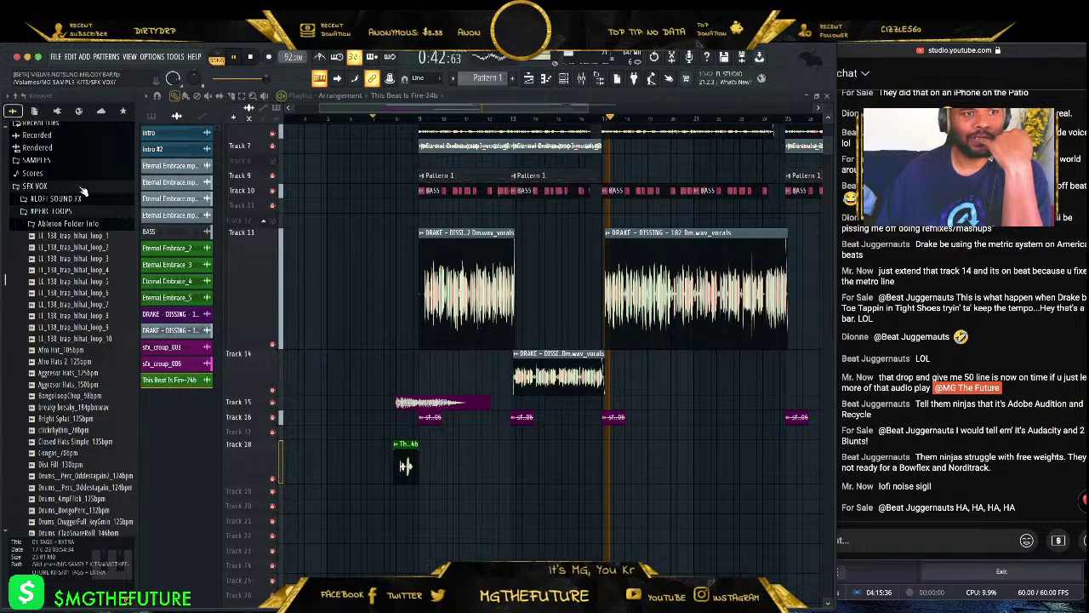
{"action": "left_click", "coordinate": [80, 187]}
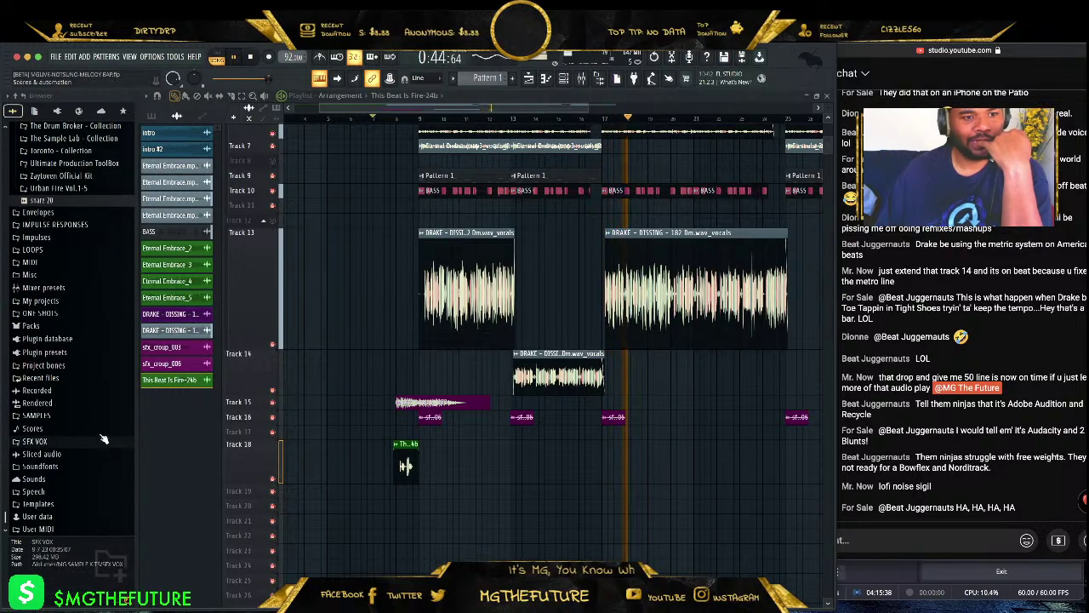
{"action": "left_click", "coordinate": [51, 441]}
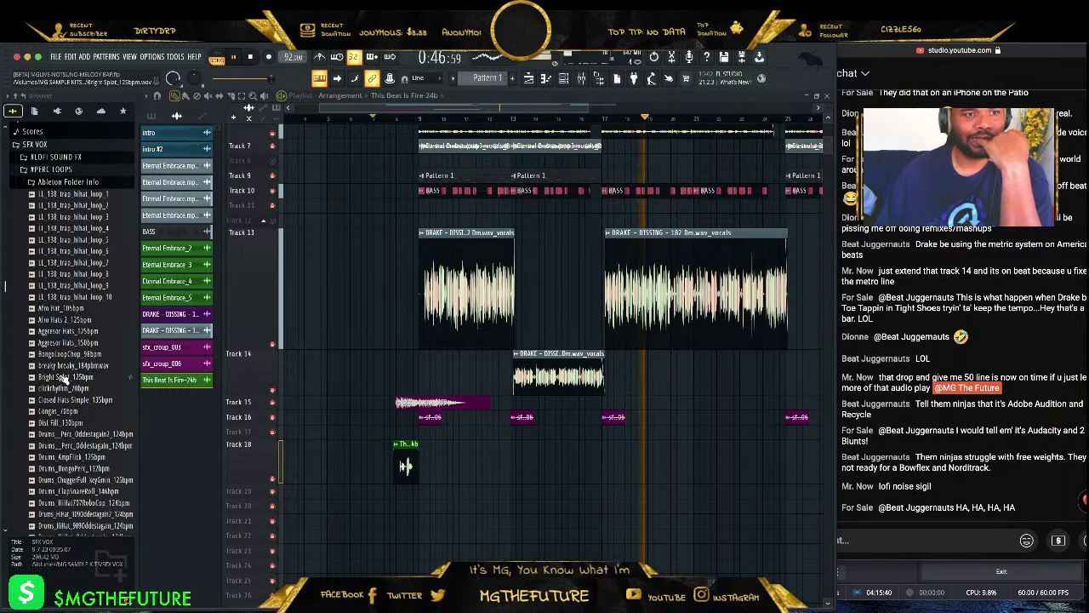
{"action": "left_click", "coordinate": [51, 169]}
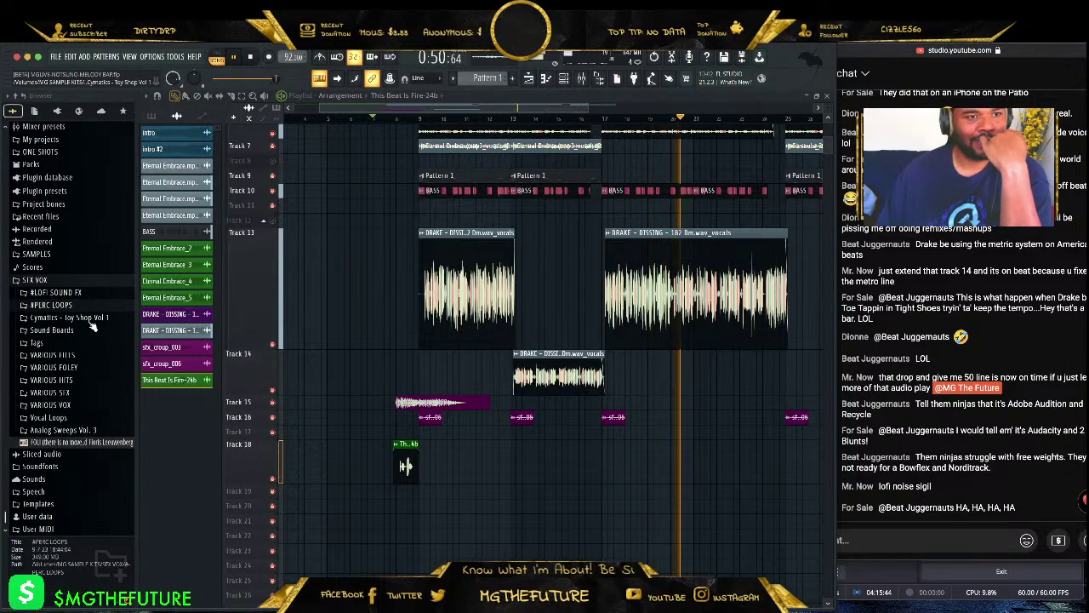
- Expand the VARIOUS VOX folder inside SFX VOX and look through its vocal subfolders and samples
{"action": "left_click", "coordinate": [87, 407]}
{"action": "scroll", "coordinate": [85, 360], "scroll_direction": "up", "scroll_amount": 5}
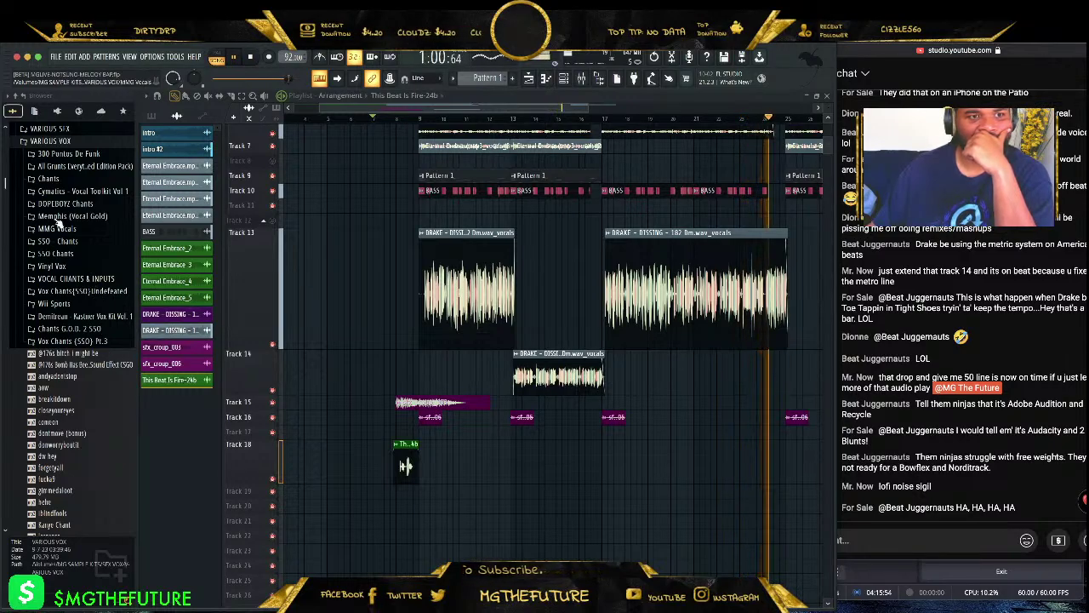
{"action": "right_click", "coordinate": [65, 143]}
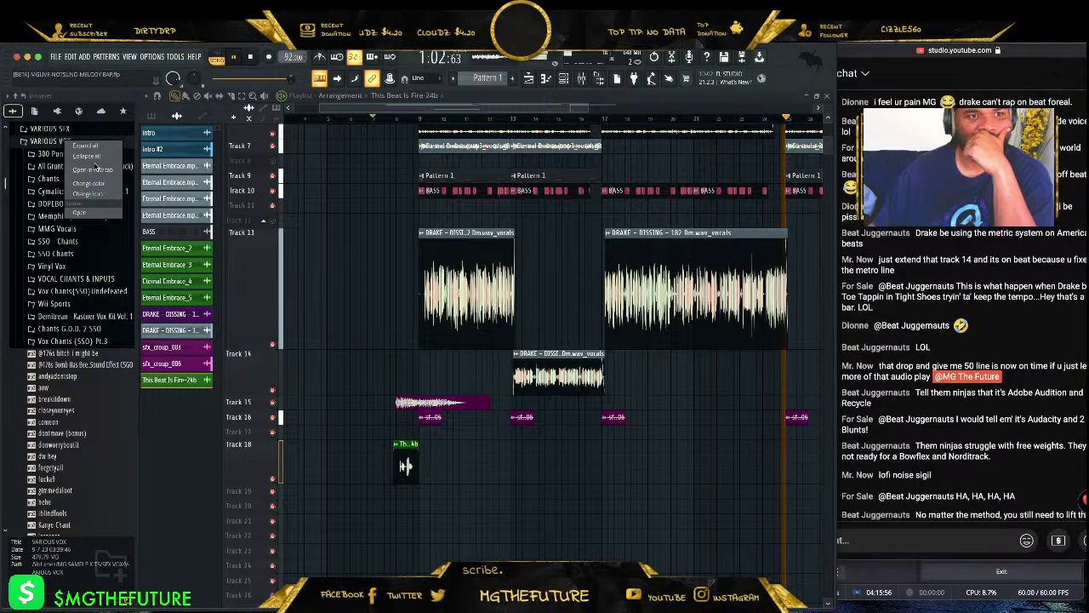
{"action": "left_click", "coordinate": [58, 151]}
{"action": "right_click", "coordinate": [56, 146]}
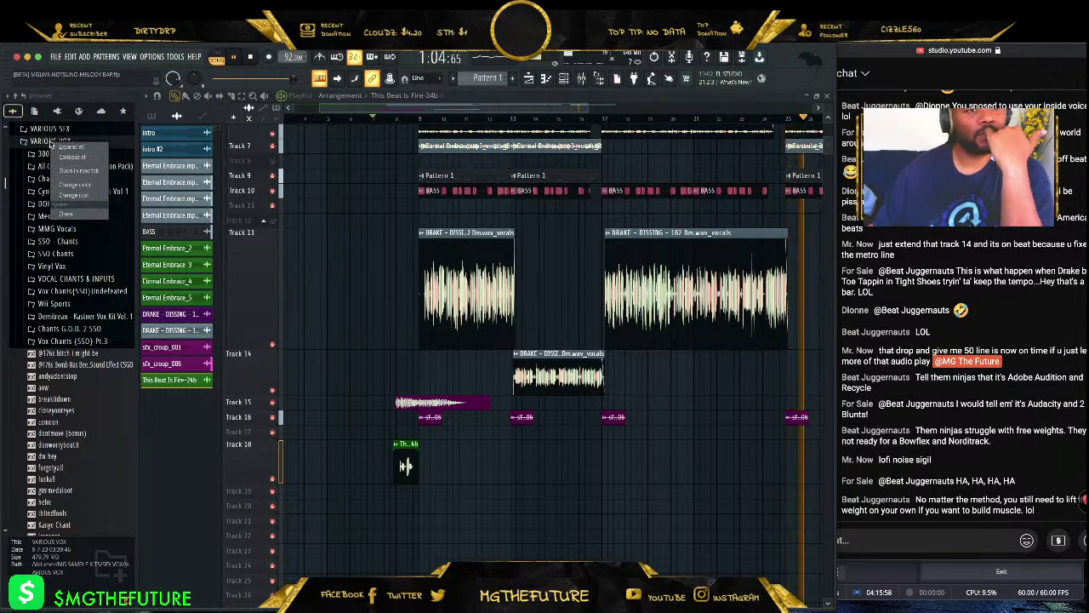
{"action": "left_click", "coordinate": [43, 144]}
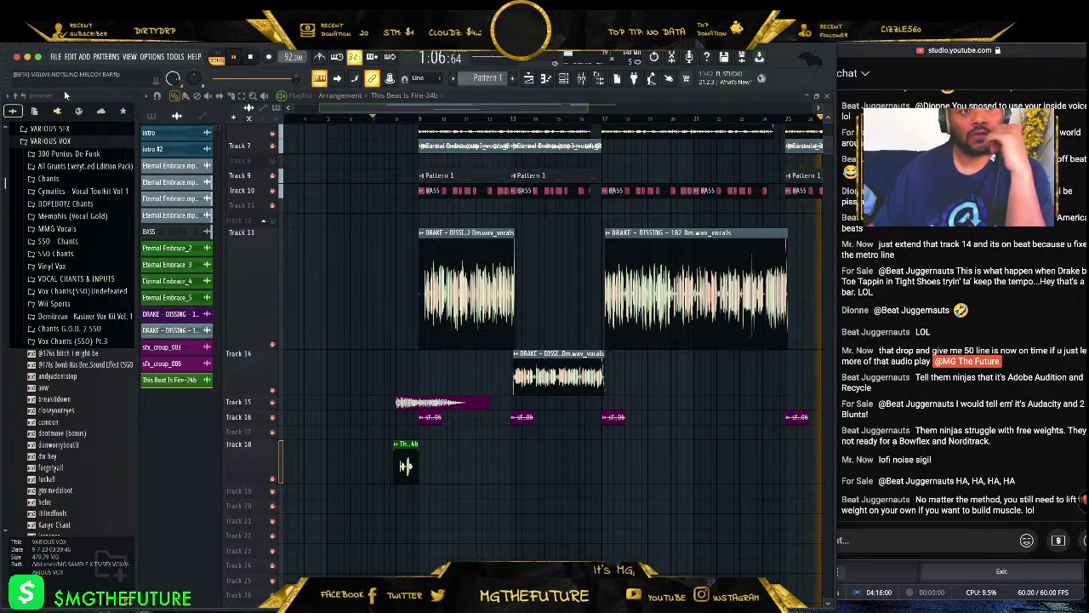
- Open the VARIOUS VOX folder in Finder from the sample browser
{"action": "left_click", "coordinate": [35, 111]}
{"action": "left_click", "coordinate": [61, 108]}
{"action": "left_click", "coordinate": [13, 111]}
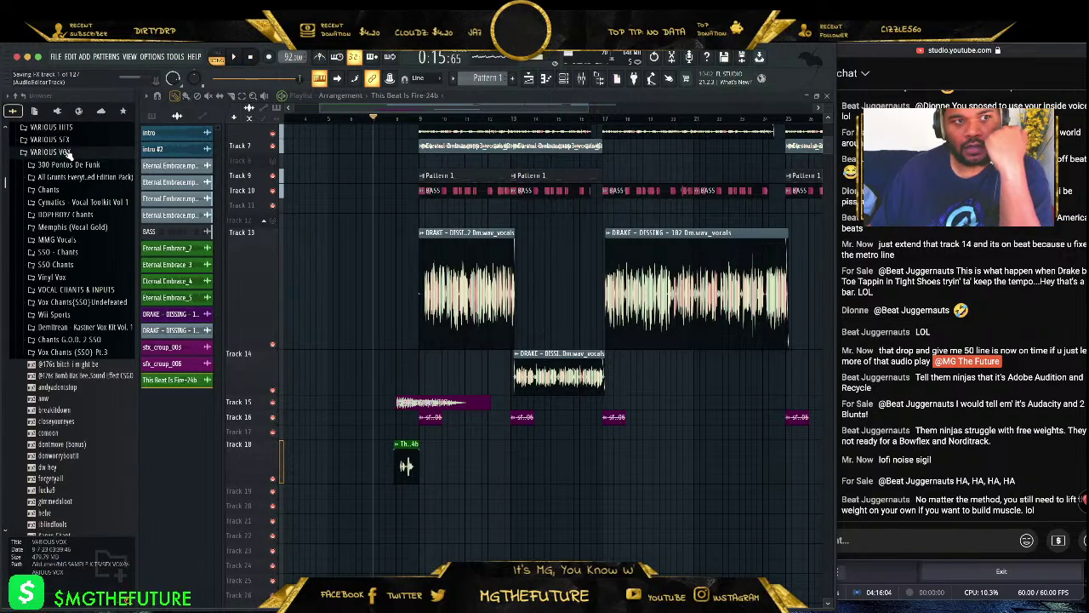
{"action": "right_click", "coordinate": [67, 153]}
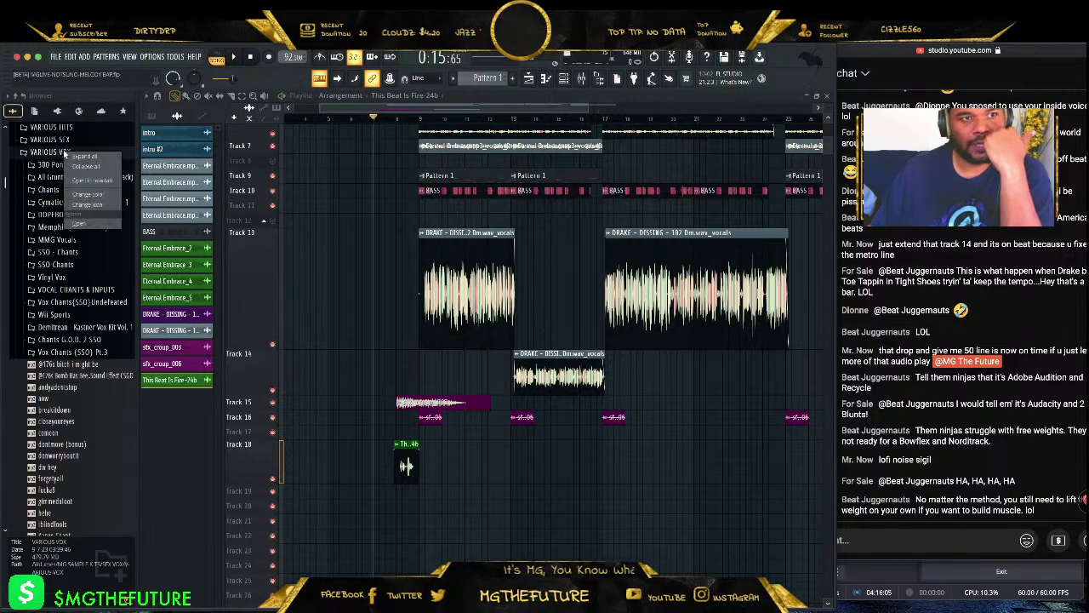
{"action": "left_click", "coordinate": [90, 225]}
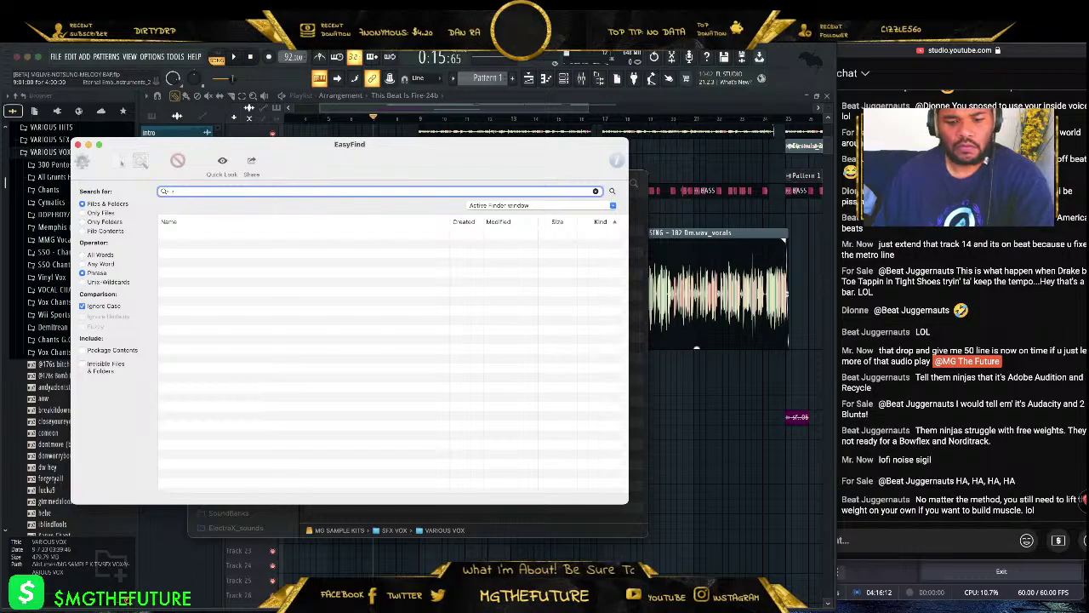
- Switch to EasyFind, search the VARIOUS VOX folder for "ross", and preview Vocal_Ross.wav and Ross Wooo(SSO).wav
{"action": "key", "text": "Return"}
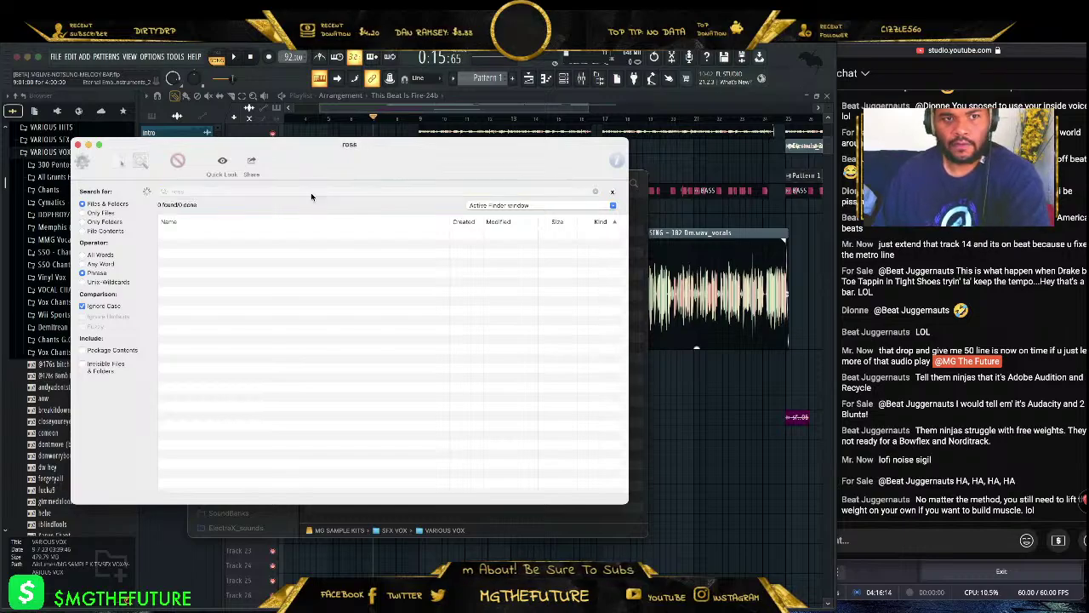
{"action": "left_click", "coordinate": [196, 243]}
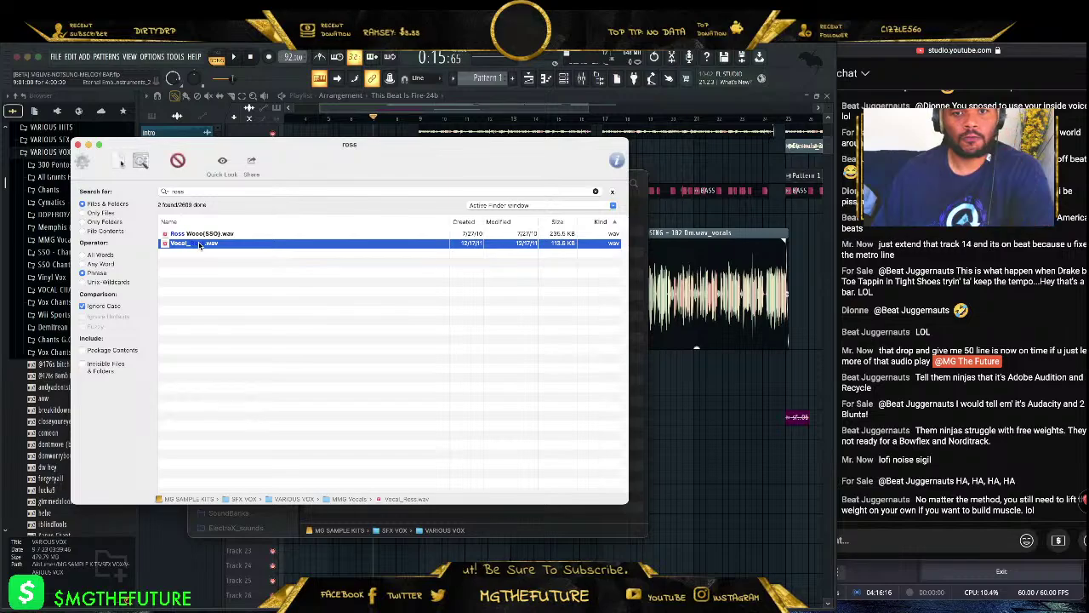
{"action": "key", "text": "space"}
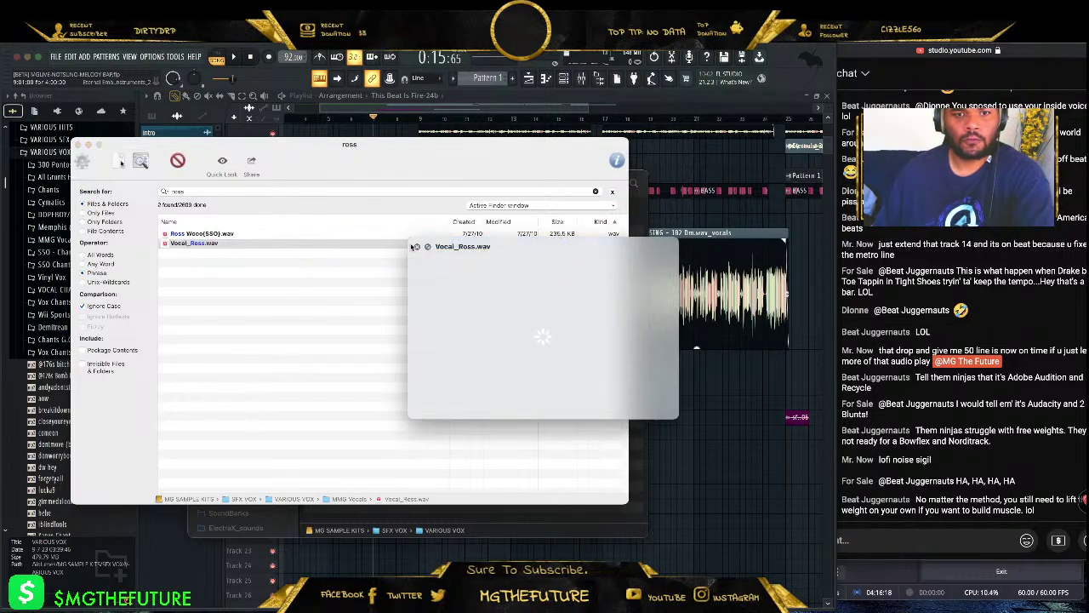
{"action": "left_click", "coordinate": [399, 256]}
{"action": "key", "text": "Up"}
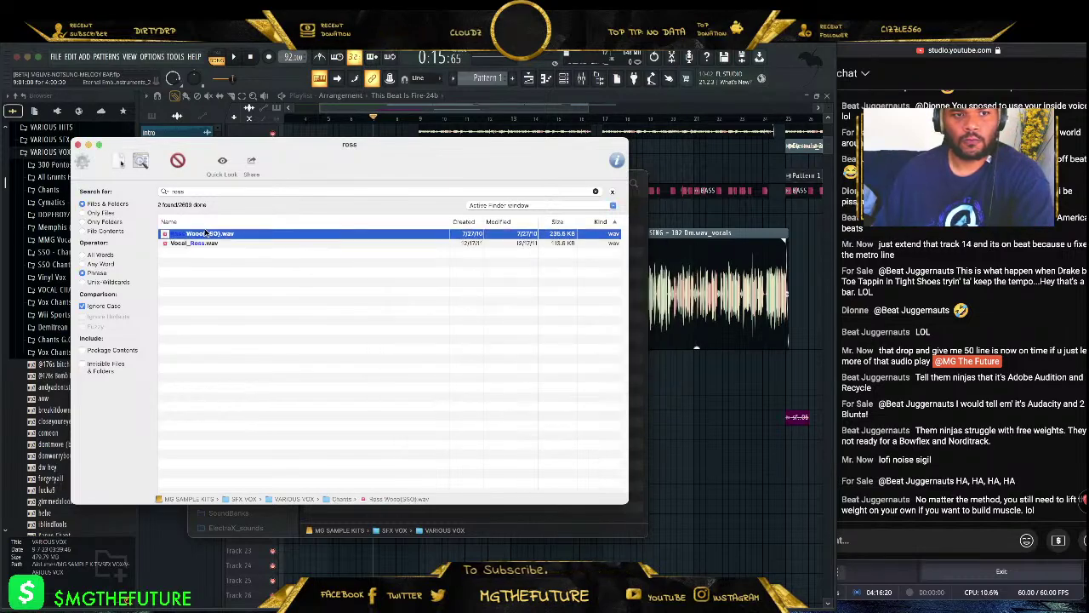
{"action": "key", "text": "space"}
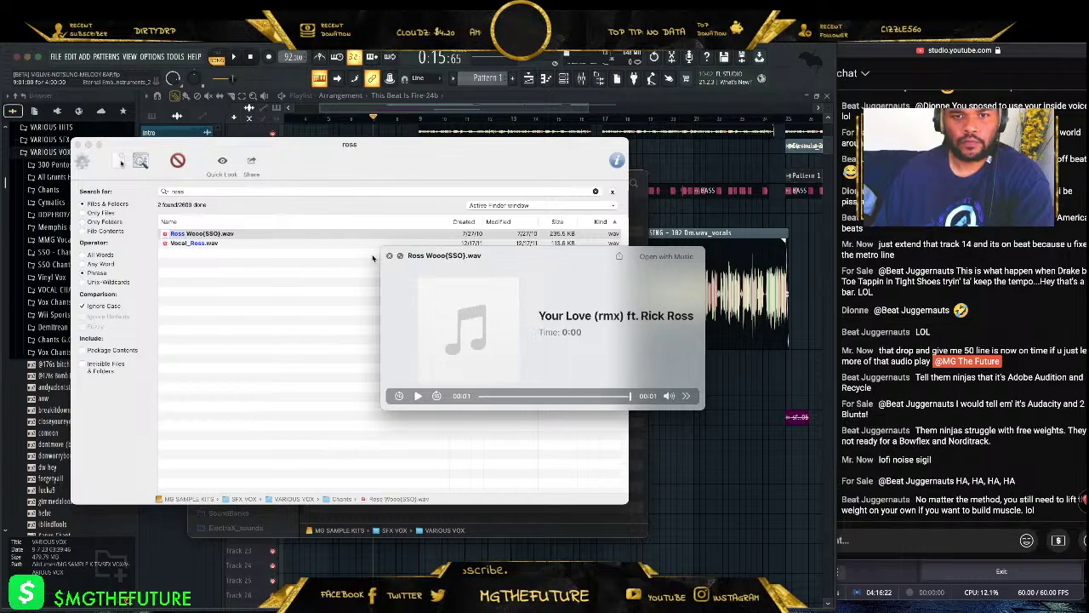
- Preview Vocal_Ross.wav again, reveal it in Finder, and look through the neighbouring MMG Vocals files
{"action": "left_click", "coordinate": [206, 245]}
{"action": "right_click", "coordinate": [206, 245]}
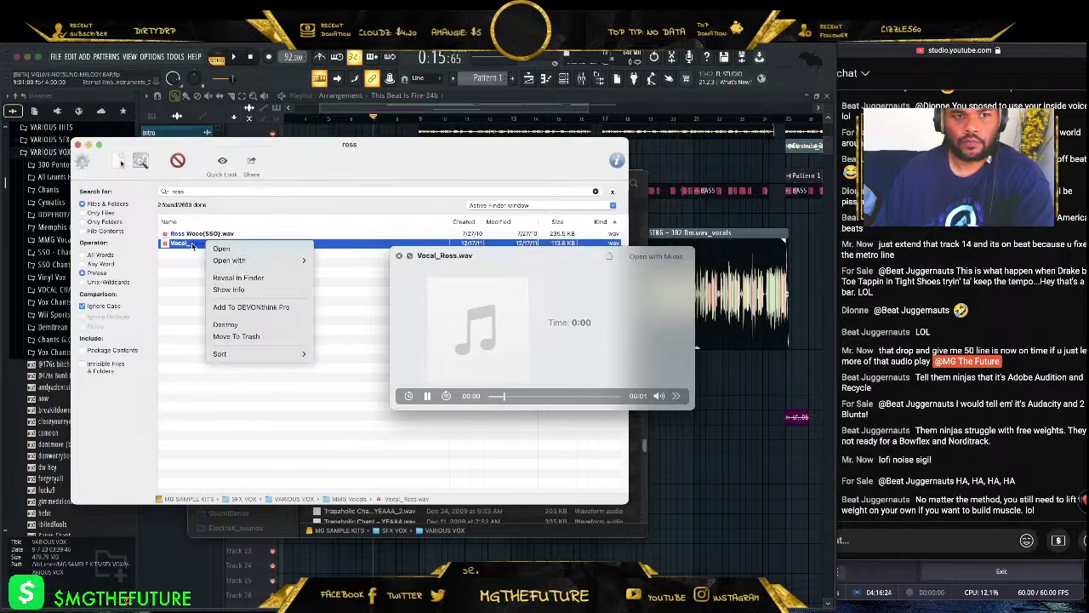
{"action": "left_click", "coordinate": [258, 279]}
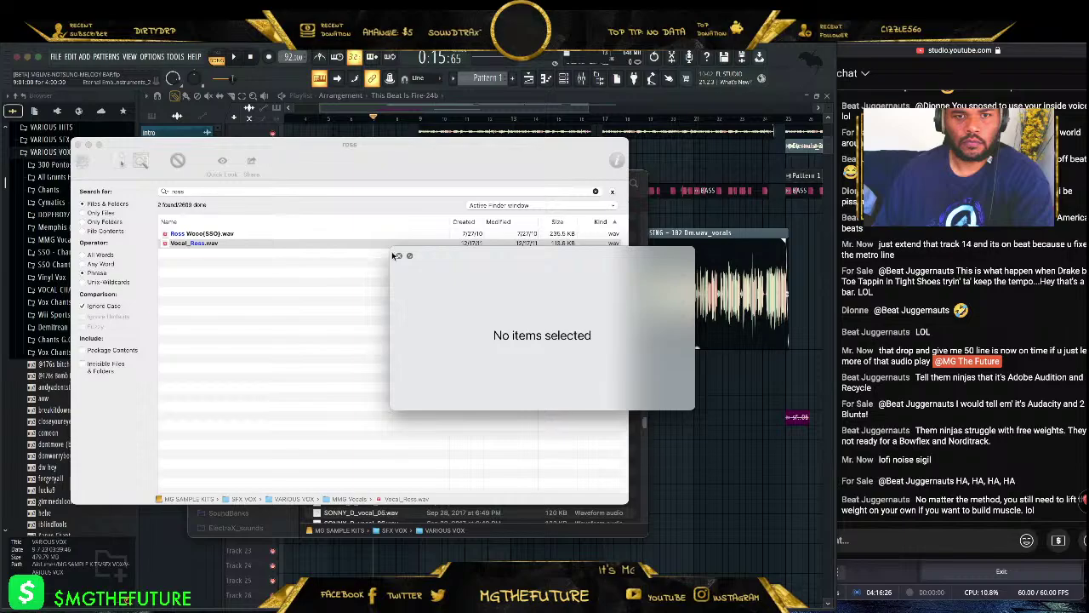
{"action": "scroll", "coordinate": [431, 321], "scroll_direction": "down", "scroll_amount": 5}
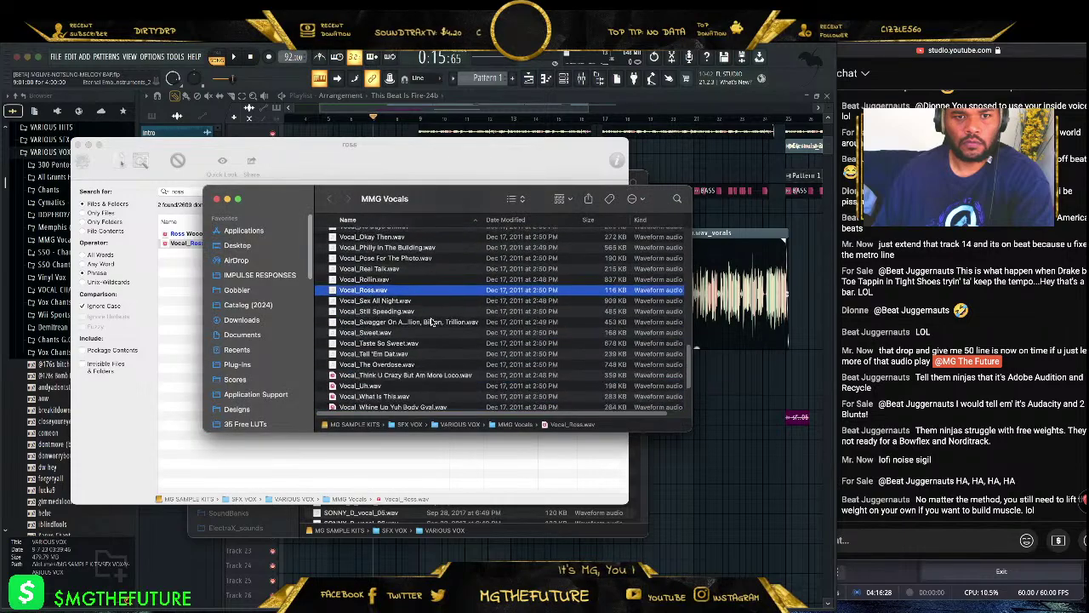
- Close both Finder windows and EasyFind, and go back up the sample browser to the drum kit folders
{"action": "left_click", "coordinate": [216, 198]}
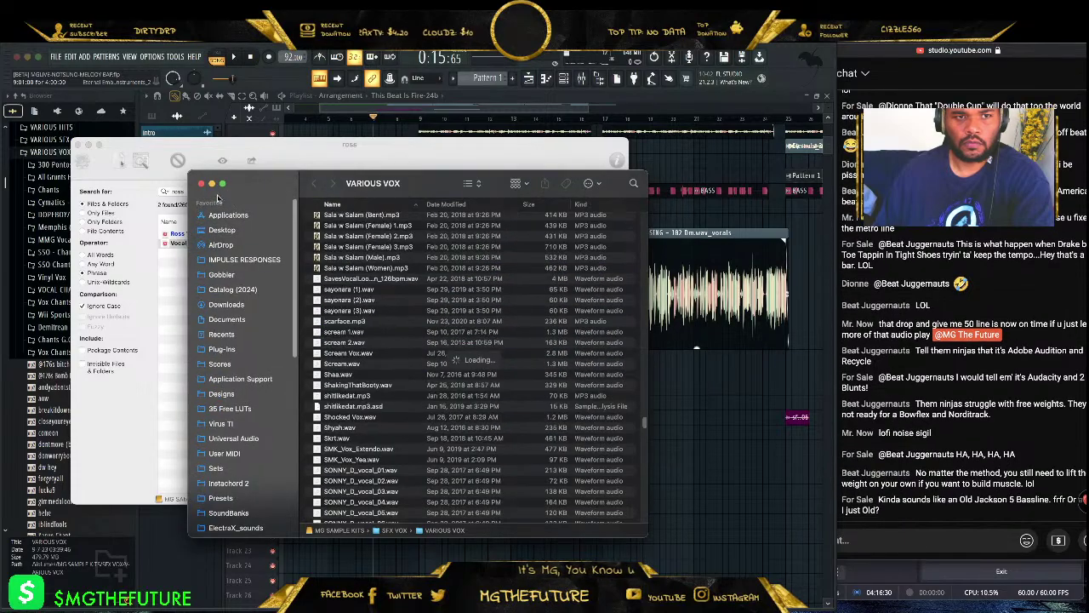
{"action": "left_click", "coordinate": [200, 182]}
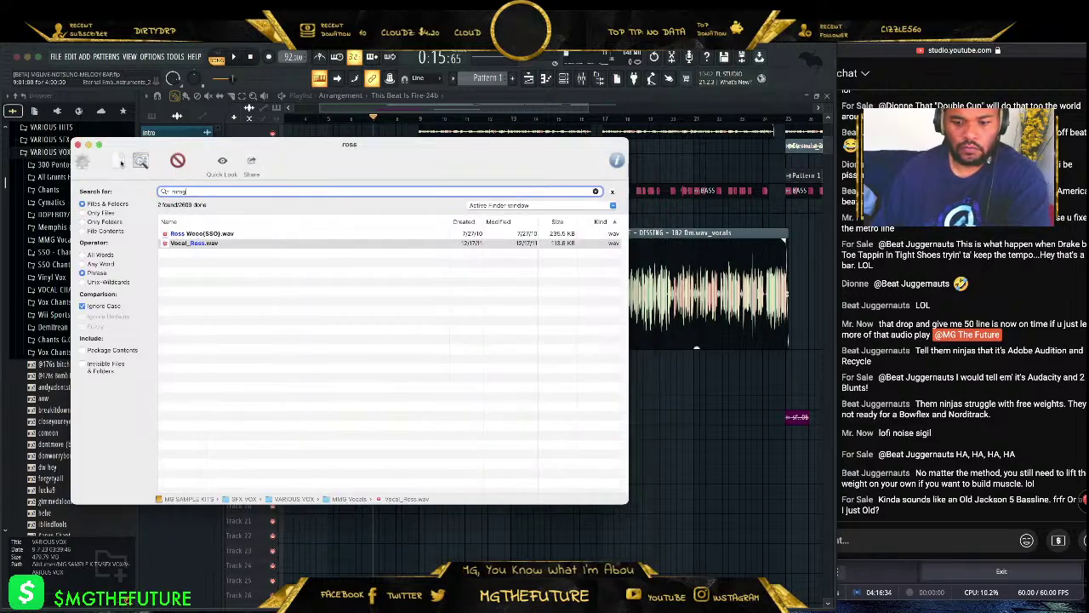
{"action": "left_click", "coordinate": [78, 144]}
{"action": "scroll", "coordinate": [78, 311], "scroll_direction": "up", "scroll_amount": 5}
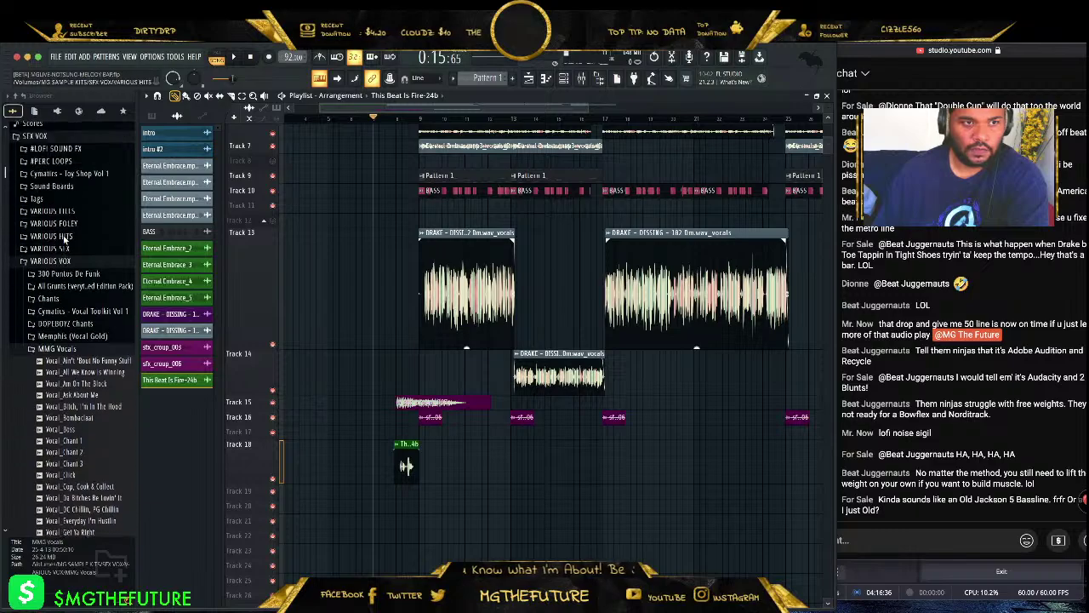
{"action": "scroll", "coordinate": [120, 302], "scroll_direction": "up", "scroll_amount": 10}
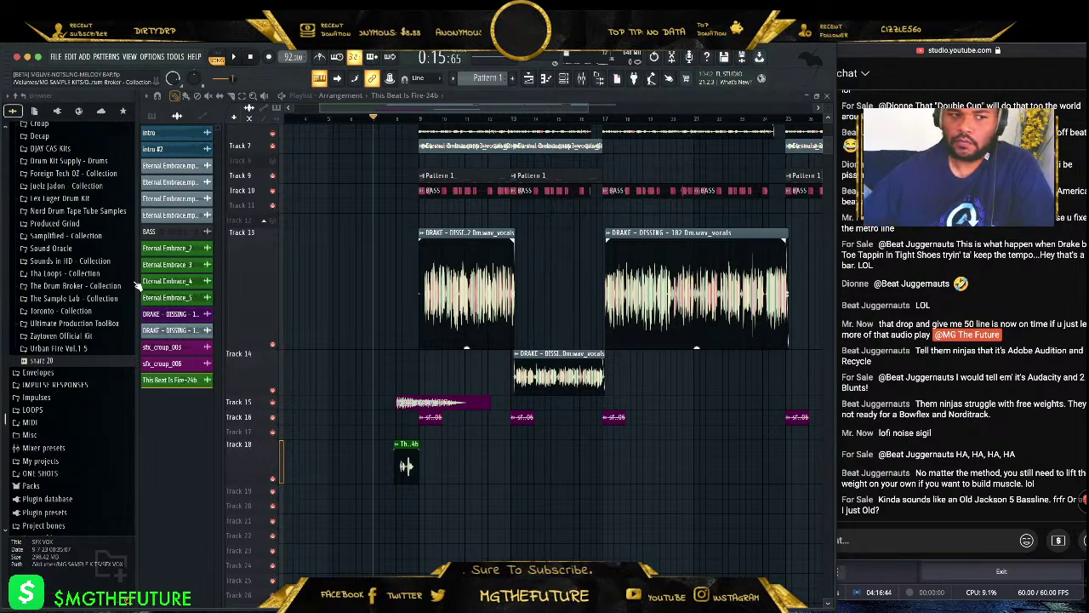
- Switch to EasyFind and search the active folder for "uhh" and then "ugh"
{"action": "scroll", "coordinate": [53, 290], "scroll_direction": "down", "scroll_amount": 4}
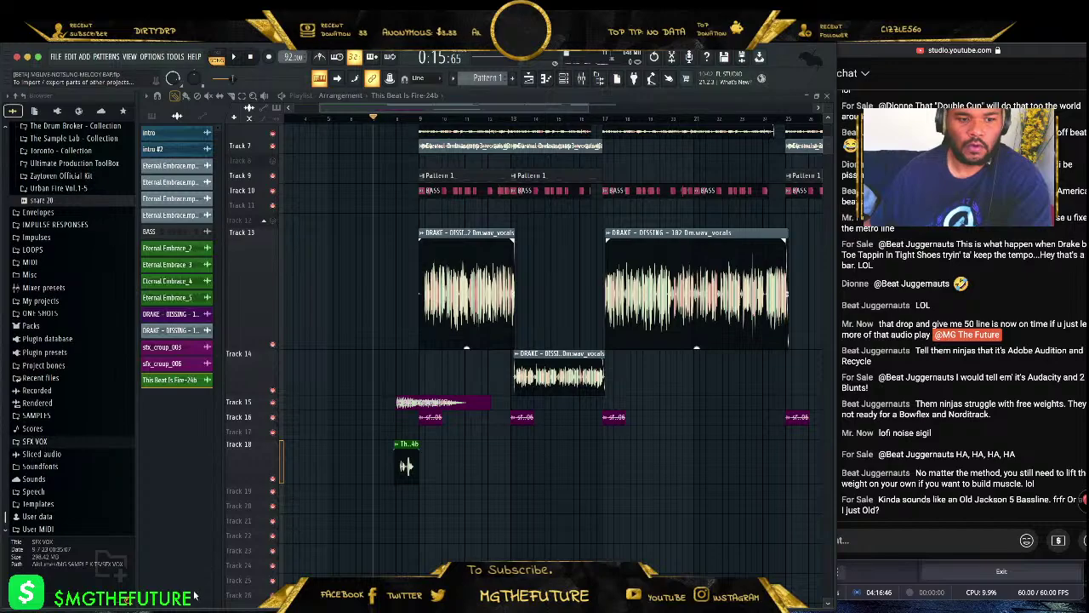
{"action": "key", "text": "super+Tab"}
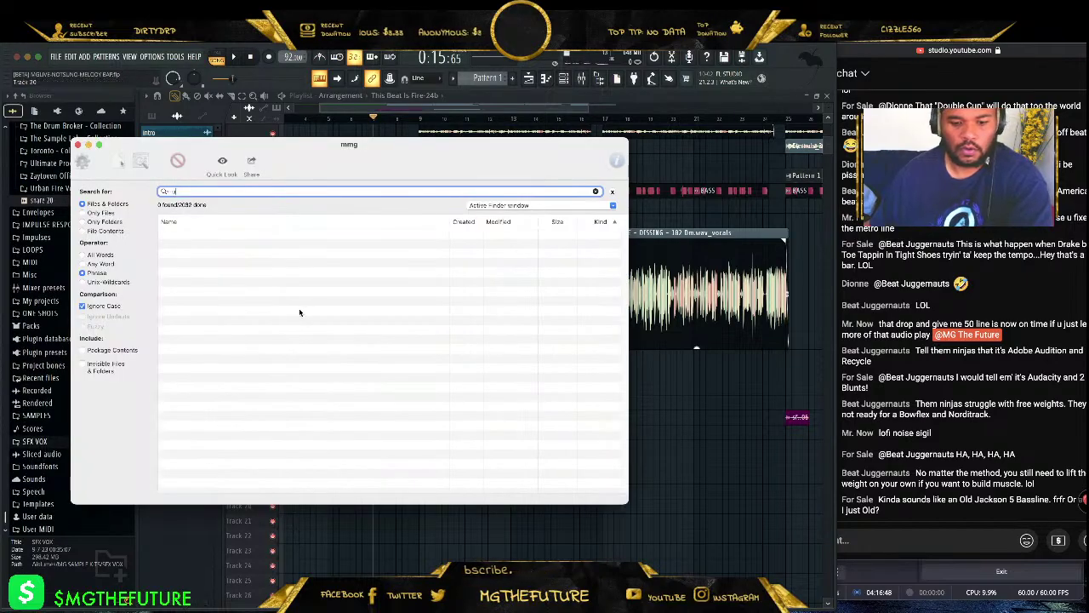
{"action": "type", "text": "uhh"}
{"action": "key", "text": "Return"}
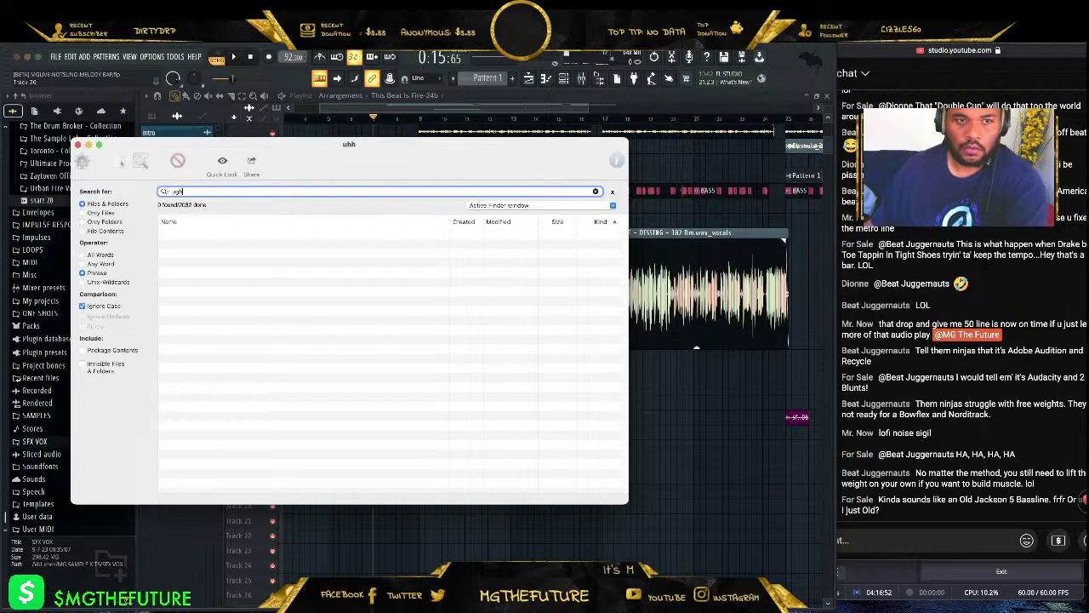
- Open SFX VOX in Finder, go up to MG SAMPLE KITS, and search it for "mmg" in EasyFind
{"action": "right_click", "coordinate": [42, 442]}
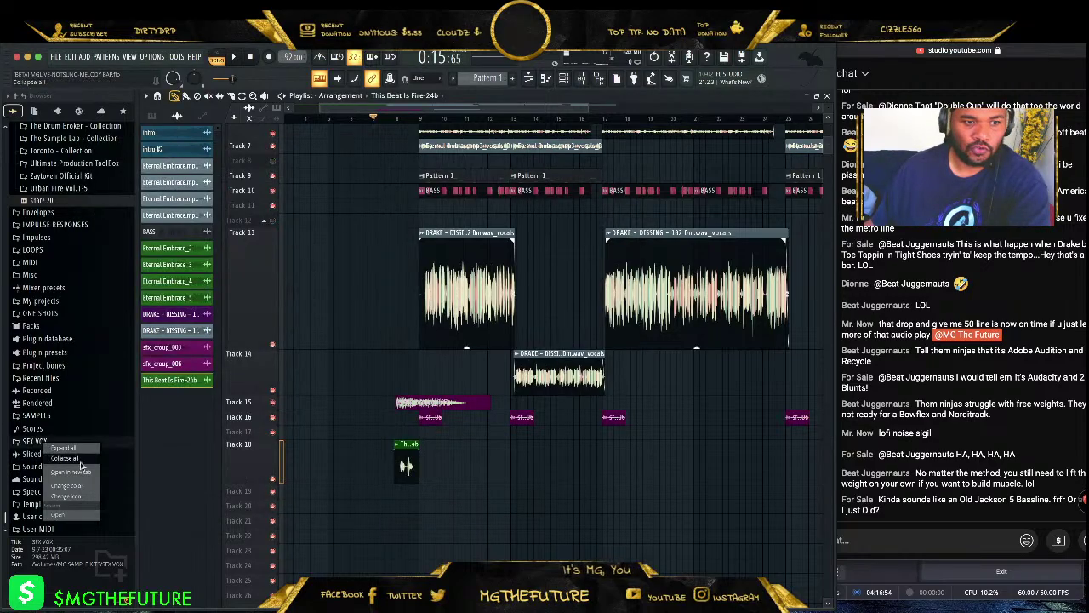
{"action": "left_click", "coordinate": [73, 518]}
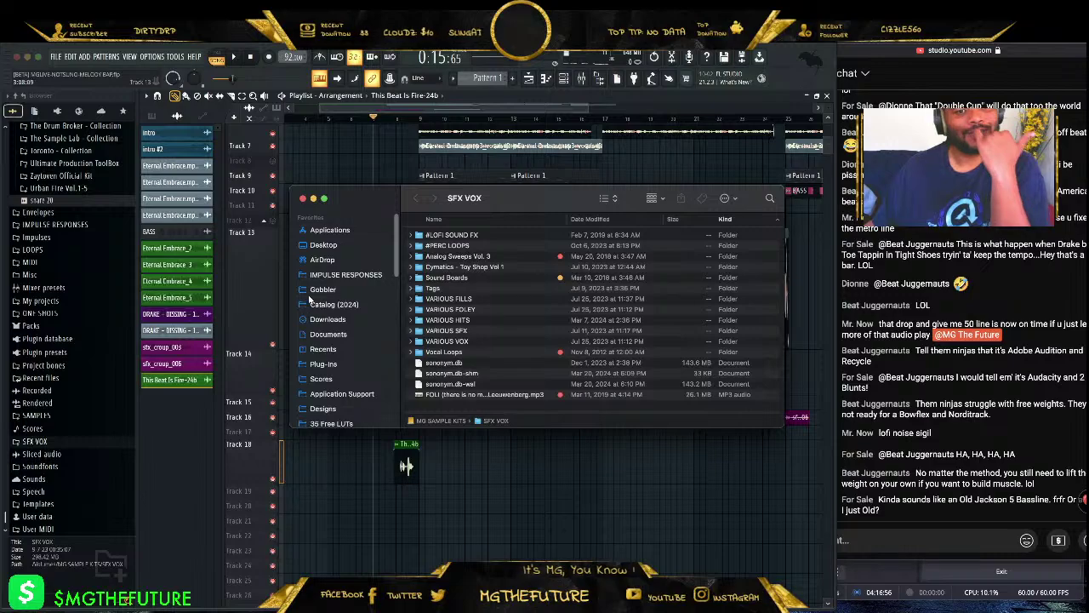
{"action": "double_click", "coordinate": [446, 423]}
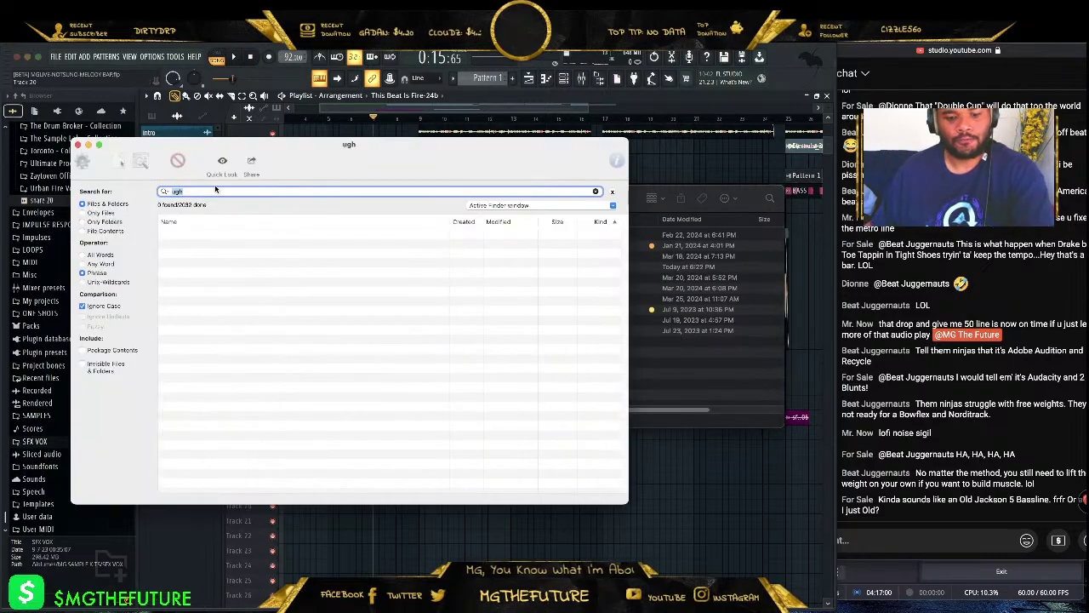
{"action": "key", "text": "Return"}
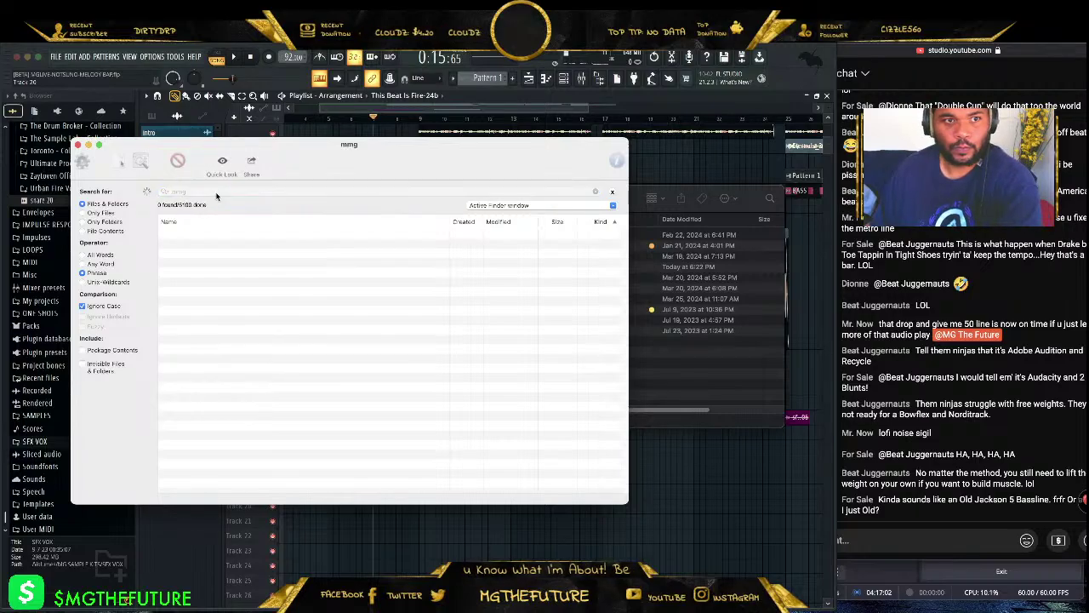
- Open the MMG Vocals folder from the search results and move its window over the EasyFind results
{"action": "left_click", "coordinate": [203, 234]}
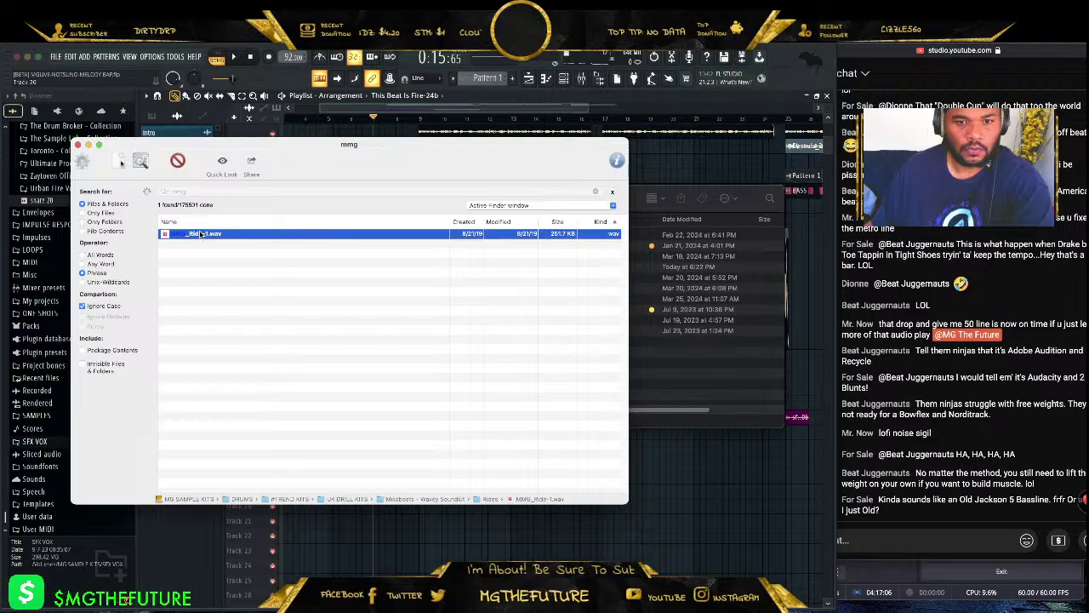
{"action": "left_click", "coordinate": [195, 234]}
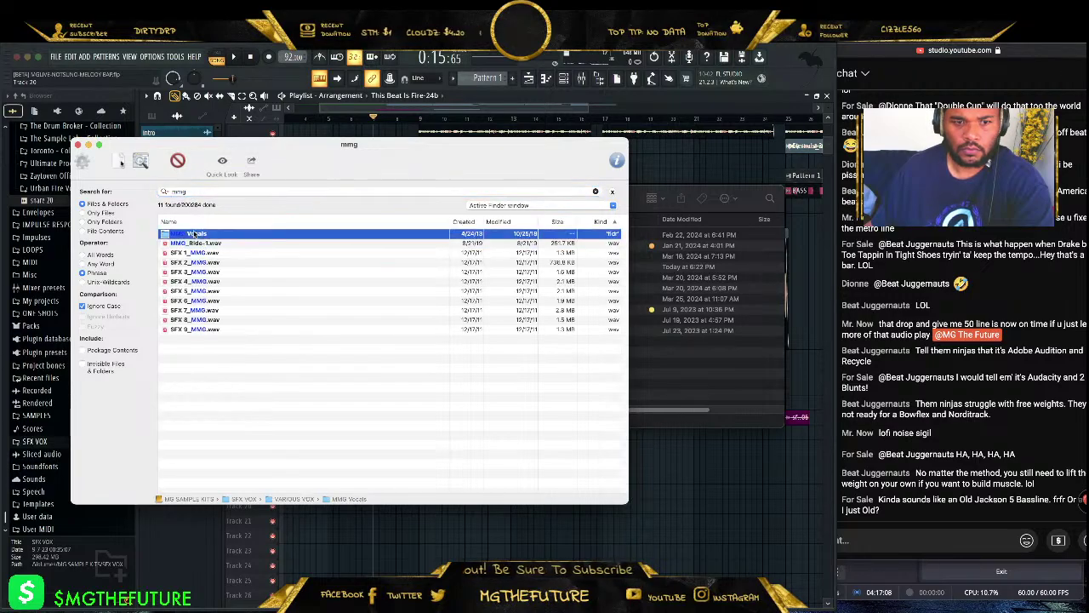
{"action": "double_click", "coordinate": [195, 234]}
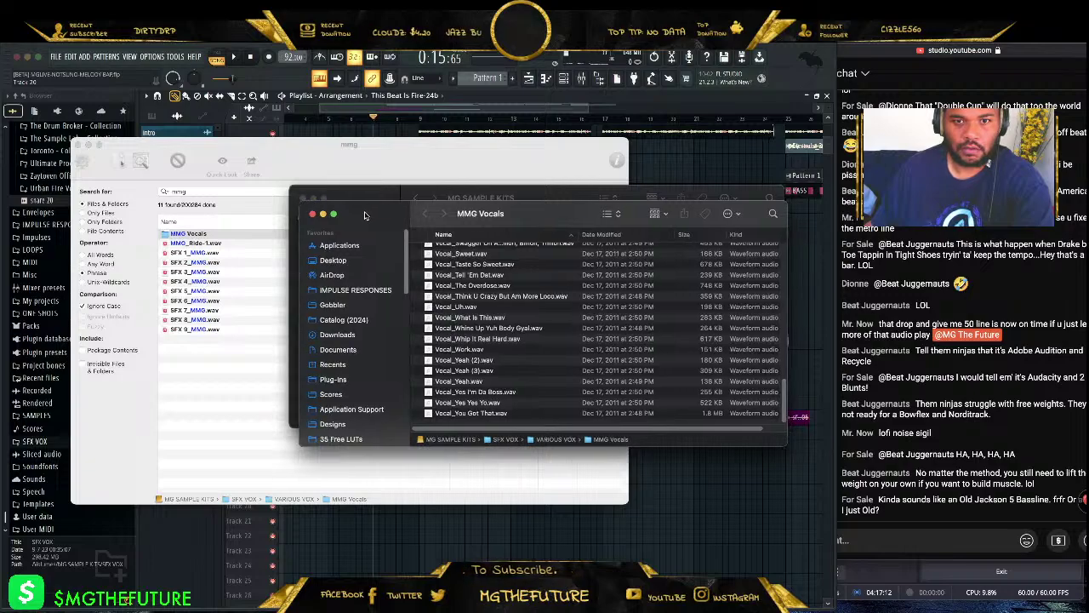
{"action": "left_click_drag", "start_coordinate": [317, 206], "coordinate": [161, 184]}
- Preview Vocal_Ross.wav, Vocal_Pose For The Photo.wav and Vocal_Uh.wav in the MMG Vocals folder
{"action": "scroll", "coordinate": [339, 317], "scroll_direction": "up", "scroll_amount": 3}
{"action": "scroll", "coordinate": [339, 318], "scroll_direction": "up", "scroll_amount": 3}
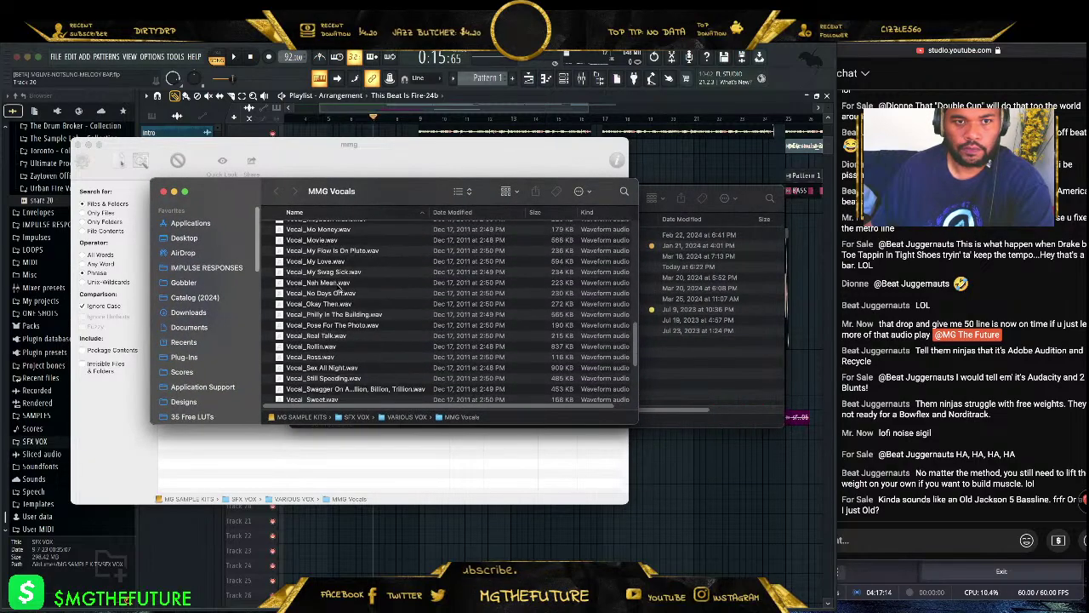
{"action": "left_click", "coordinate": [321, 360]}
{"action": "key", "text": "space"}
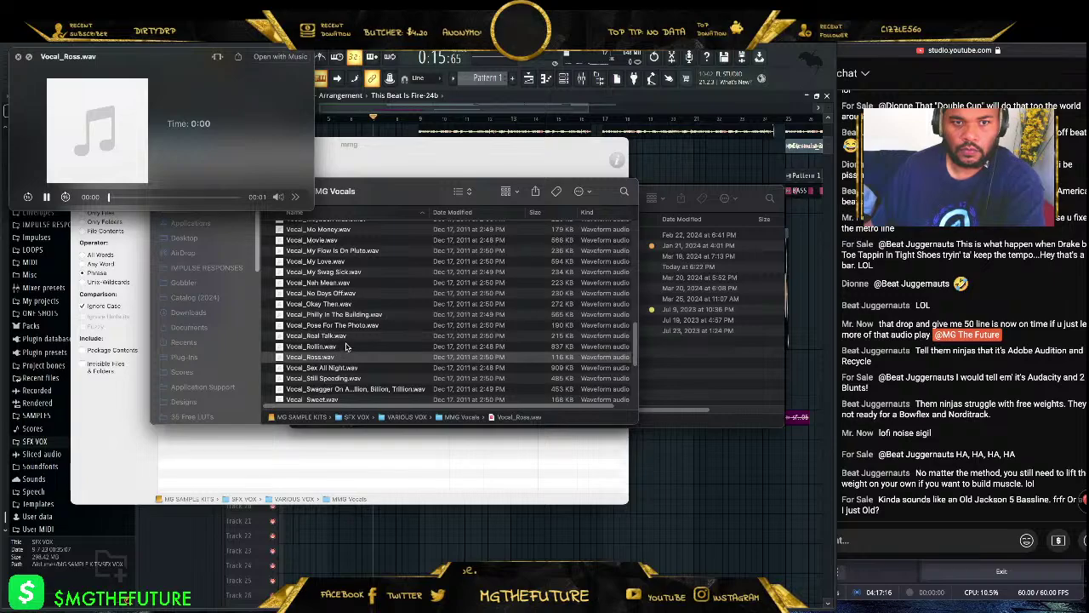
{"action": "key", "text": "Up"}
{"action": "key", "text": "Up"}
{"action": "key", "text": "Up"}
{"action": "scroll", "coordinate": [358, 313], "scroll_direction": "down", "scroll_amount": 5}
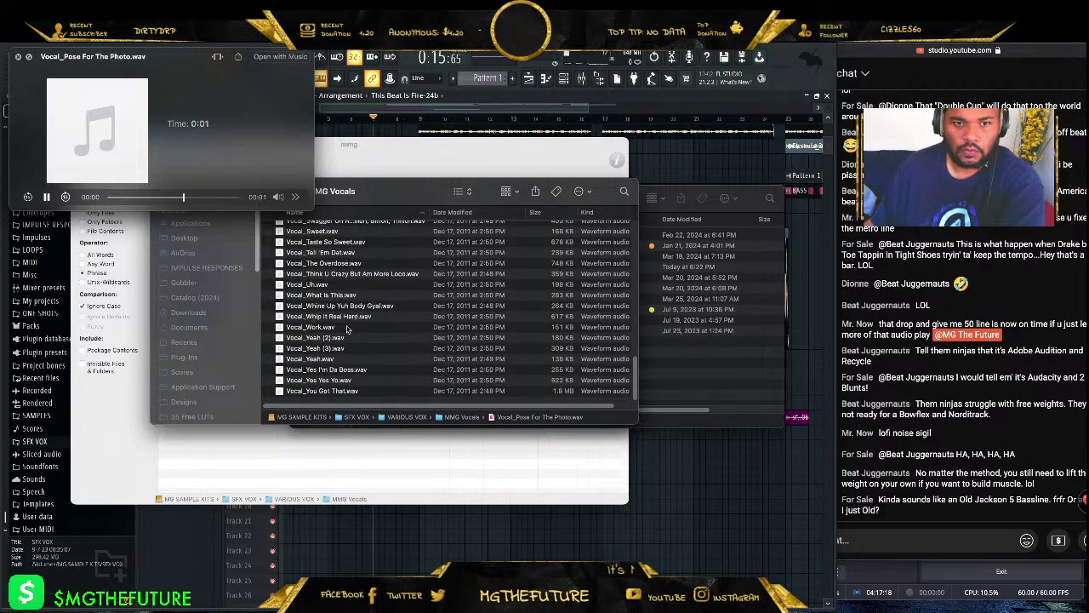
{"action": "scroll", "coordinate": [350, 323], "scroll_direction": "up", "scroll_amount": 2}
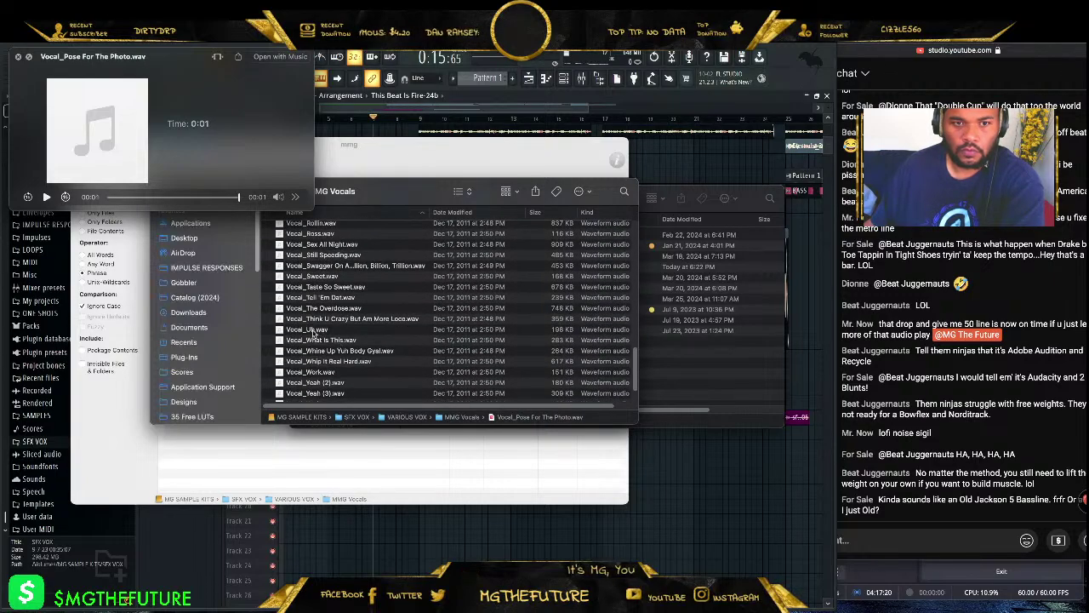
{"action": "left_click", "coordinate": [304, 333]}
{"action": "scroll", "coordinate": [324, 330], "scroll_direction": "up", "scroll_amount": 10}
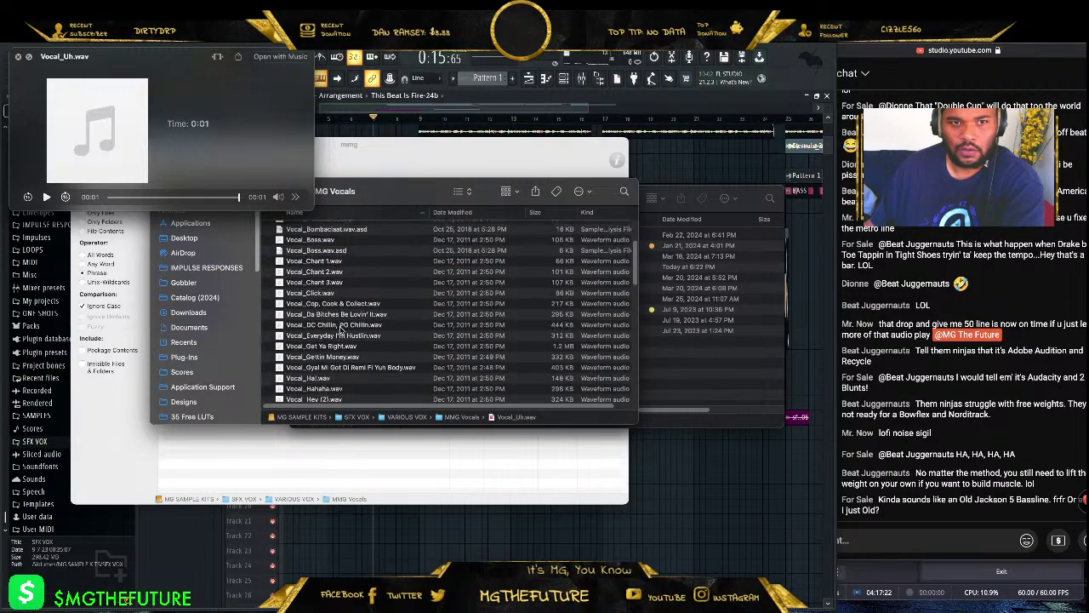
- Preview the Hey vocals and Vocal_Huh.wav, and place Vocal_Huh.wav on playlist Track 18 just before bar 13
{"action": "left_click", "coordinate": [317, 378]}
{"action": "scroll", "coordinate": [316, 377], "scroll_direction": "down", "scroll_amount": 2}
{"action": "left_click", "coordinate": [316, 371]}
{"action": "left_click", "coordinate": [318, 392]}
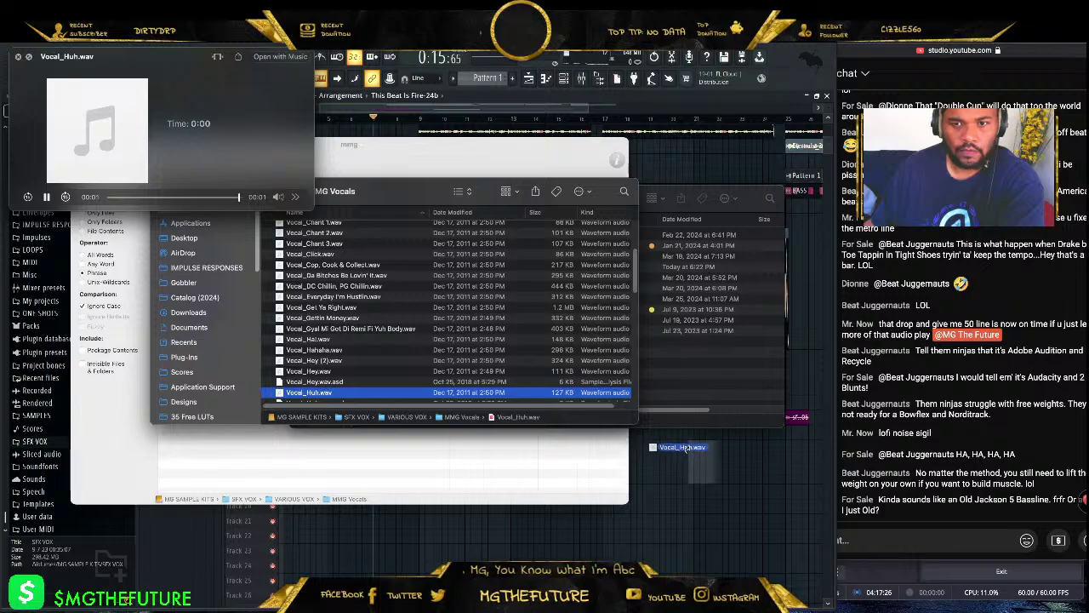
{"action": "key", "text": "Return"}
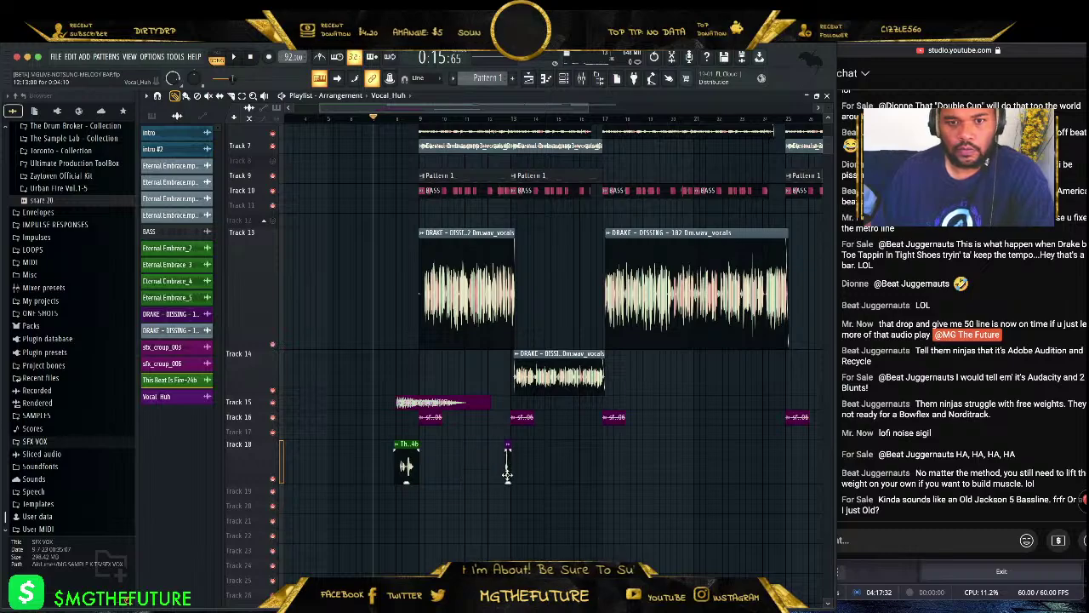
- Play the arrangement and move the Vocal_Huh clip along Track 18 so that it starts at 16:14:00
{"action": "key", "text": "space"}
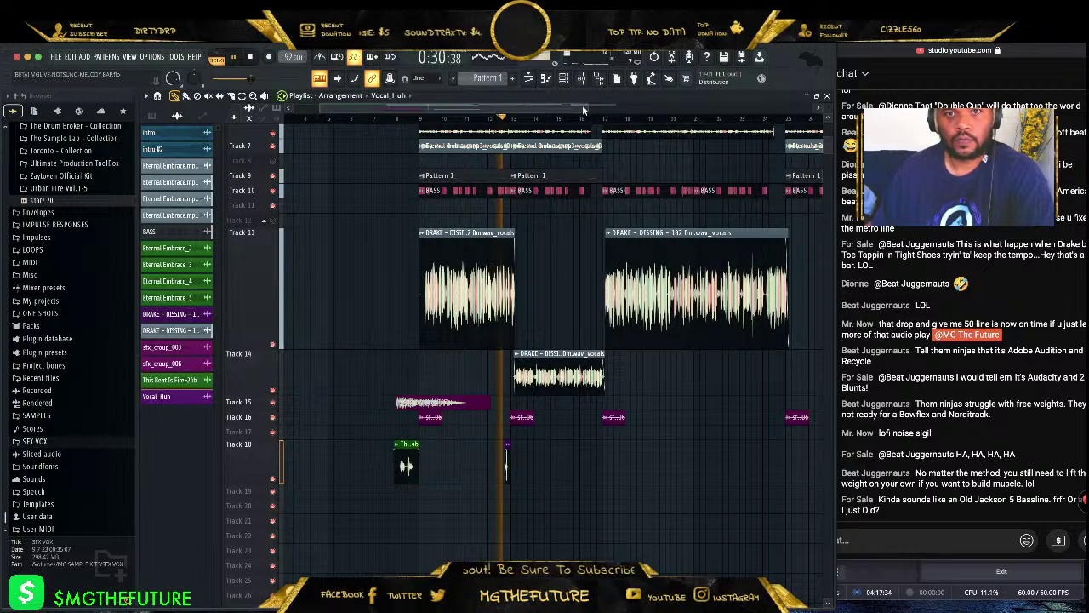
{"action": "left_click_drag", "start_coordinate": [581, 105], "coordinate": [463, 108]}
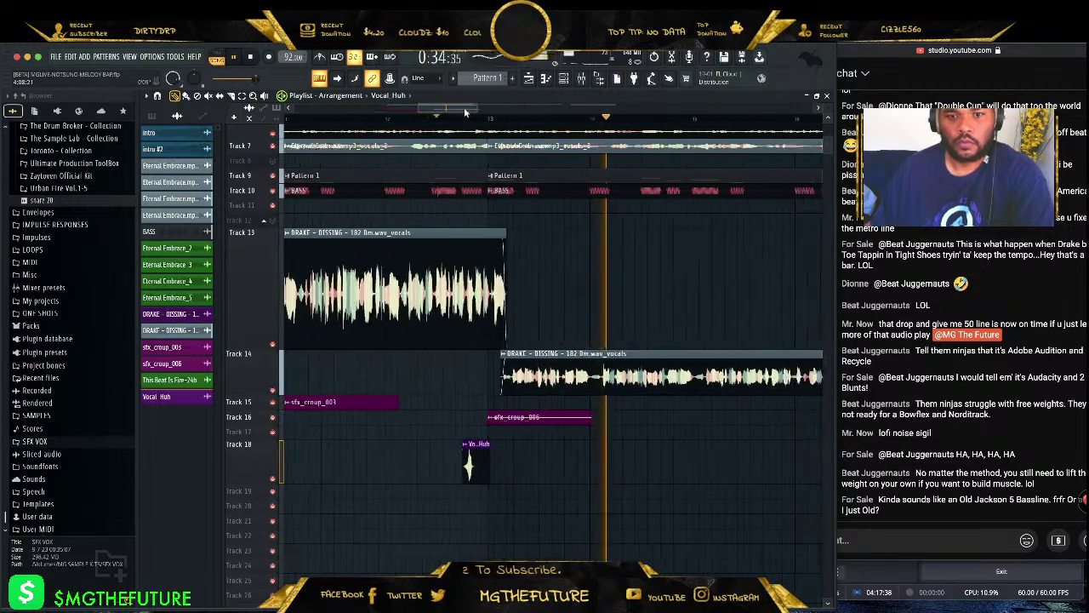
{"action": "left_click_drag", "start_coordinate": [383, 460], "coordinate": [793, 443]}
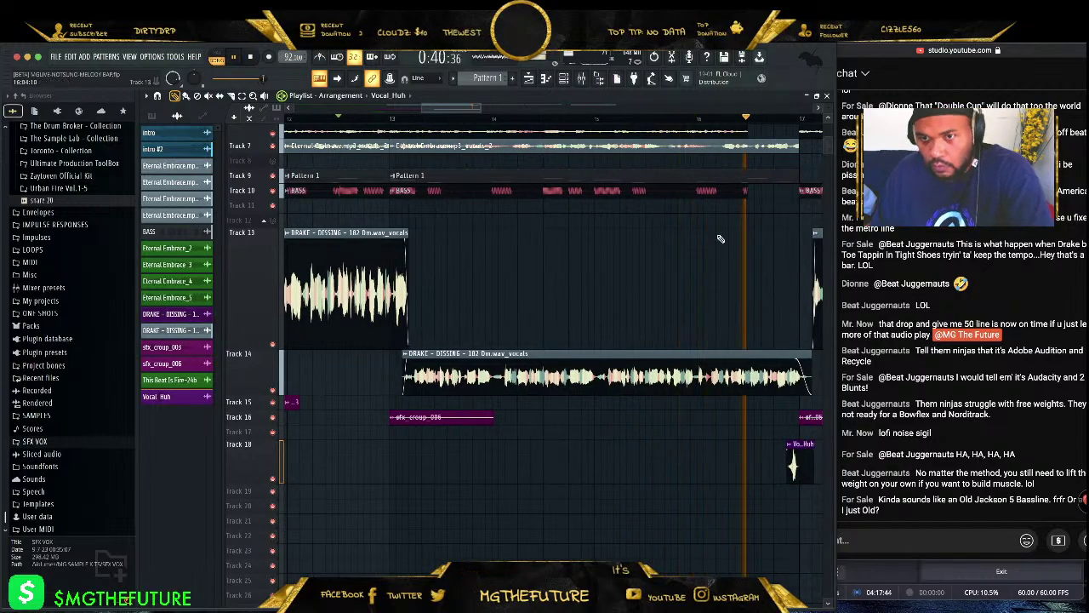
{"action": "mouse_move", "coordinate": [469, 100]}
{"action": "left_mouse_down"}
{"action": "mouse_move", "coordinate": [517, 107]}
{"action": "mouse_move", "coordinate": [486, 111]}
{"action": "left_mouse_up"}
{"action": "left_click_drag", "start_coordinate": [708, 461], "coordinate": [720, 463]}
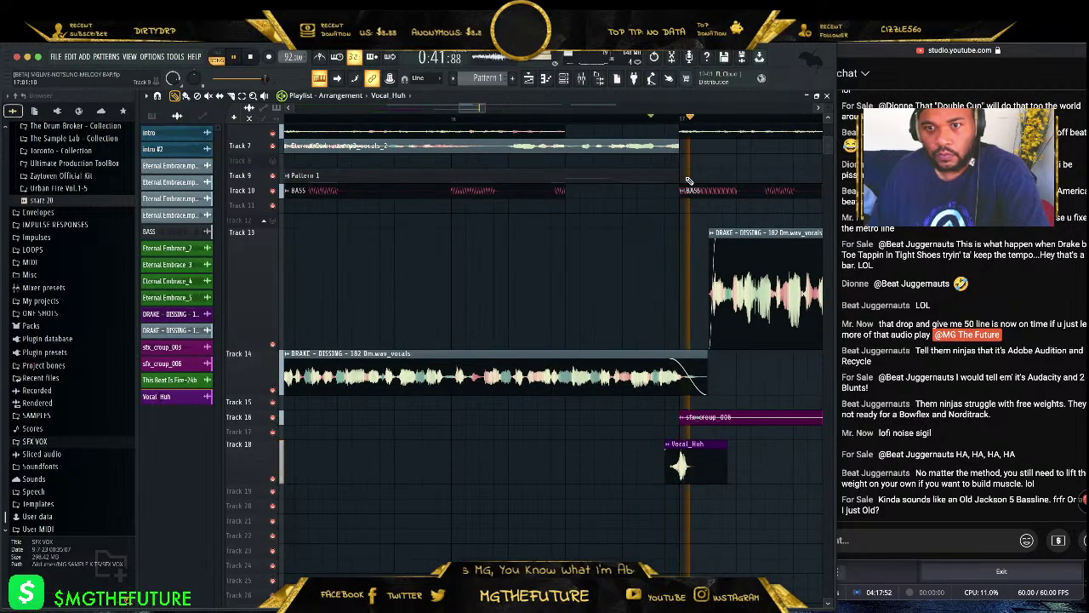
{"action": "left_click_drag", "start_coordinate": [688, 462], "coordinate": [658, 462]}
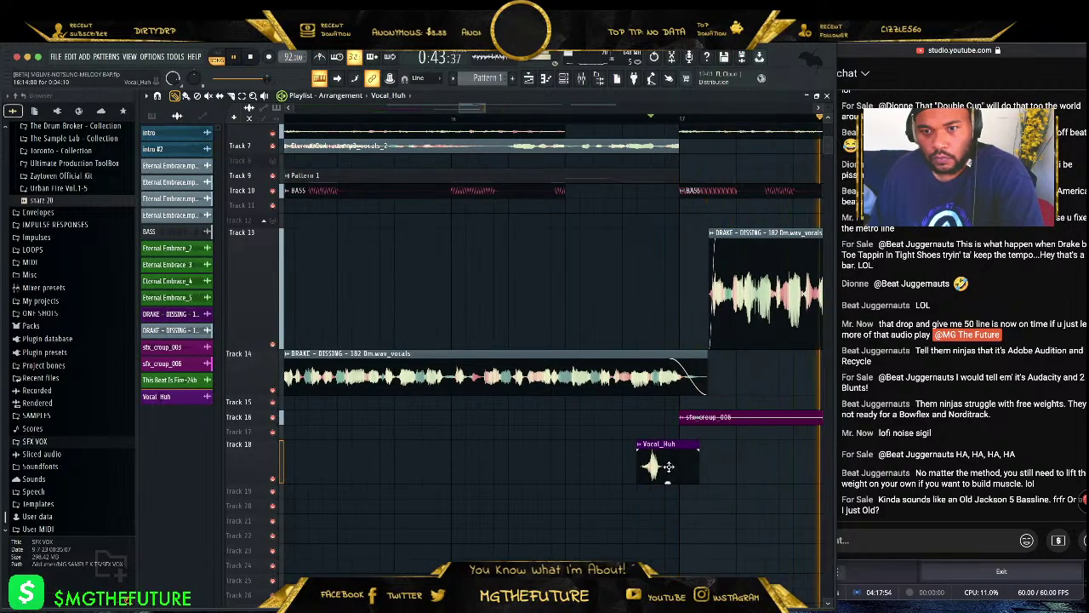
- Replay the lead-in to bar 17 and trim the end of the Vocal_Huh clip to bar 17
{"action": "left_click", "coordinate": [549, 125]}
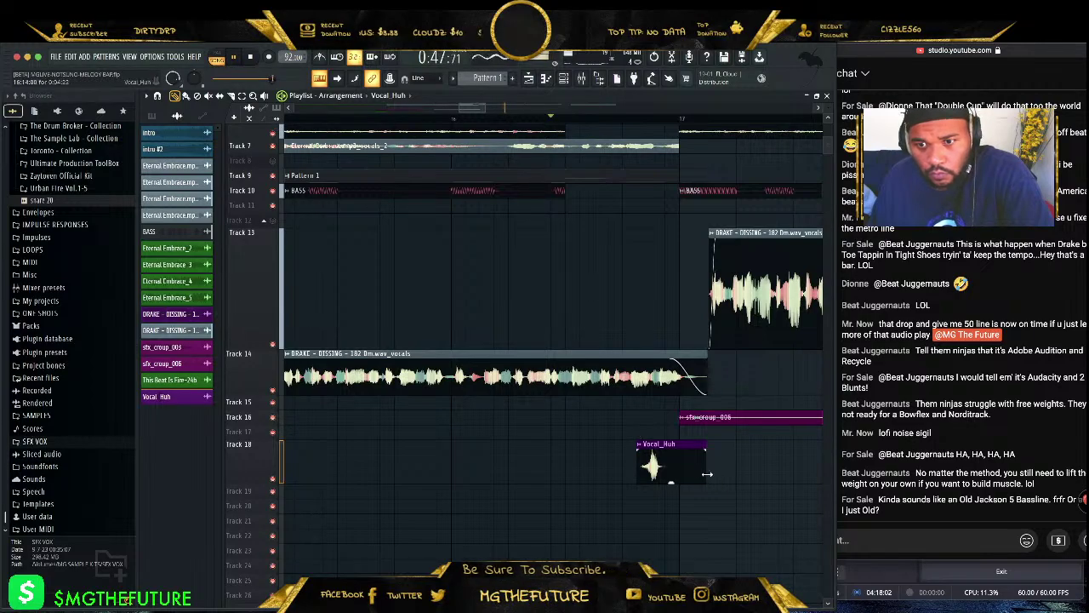
{"action": "left_click", "coordinate": [598, 119]}
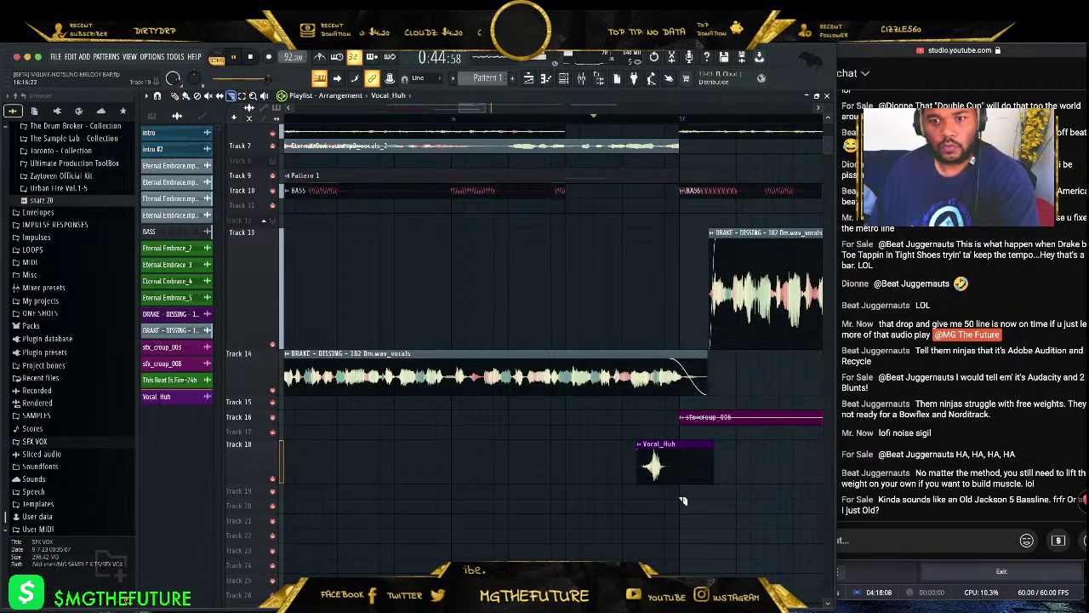
{"action": "left_click_drag", "start_coordinate": [686, 444], "coordinate": [691, 459]}
{"action": "left_click_drag", "start_coordinate": [489, 107], "coordinate": [564, 108]}
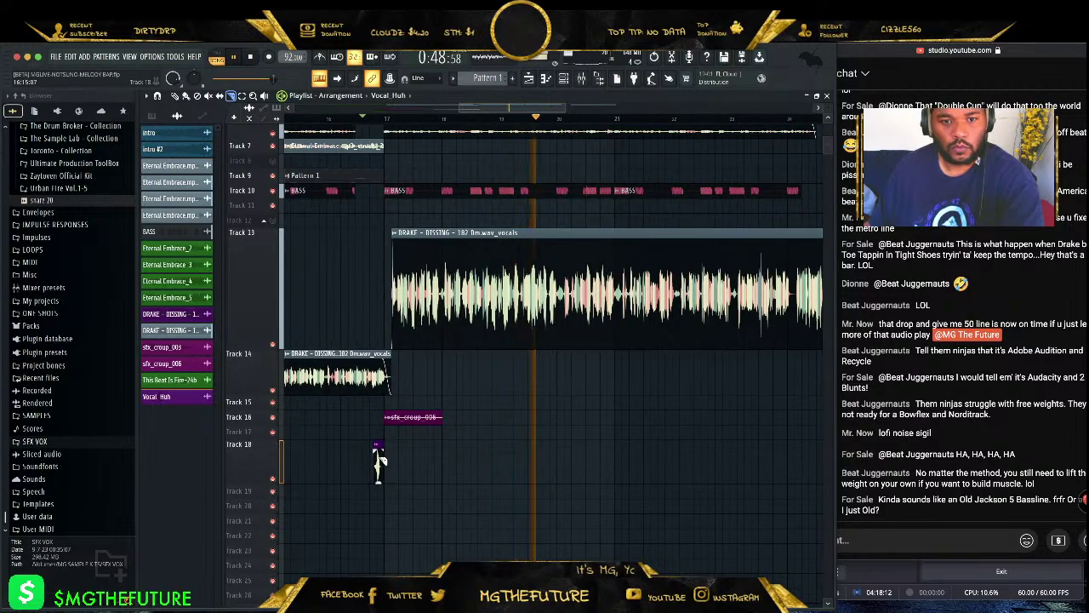
{"action": "key", "text": "space"}
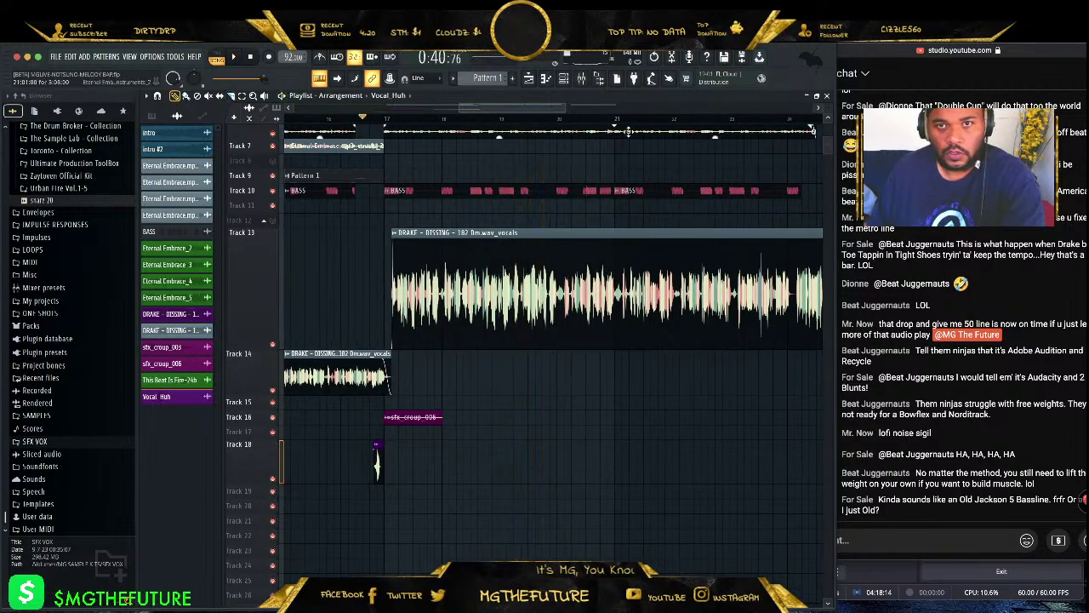
- Copy the trimmed Vocal_Huh clip on Track 18 to just before bars 21 and 25
{"action": "left_click_drag", "start_coordinate": [563, 108], "coordinate": [510, 108]}
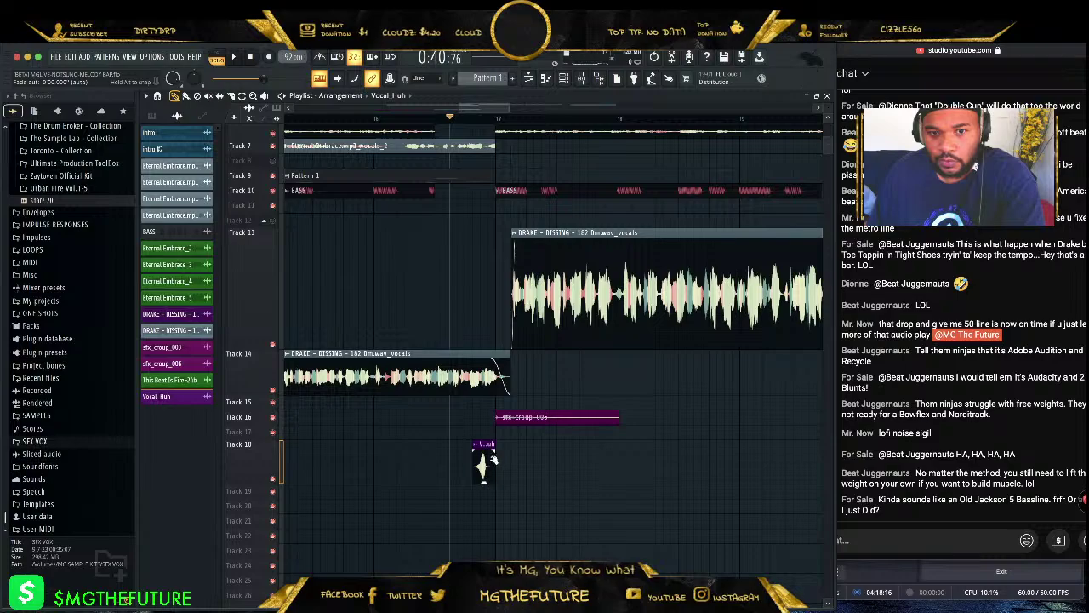
{"action": "scroll", "coordinate": [505, 112], "scroll_direction": "up", "scroll_amount": 2}
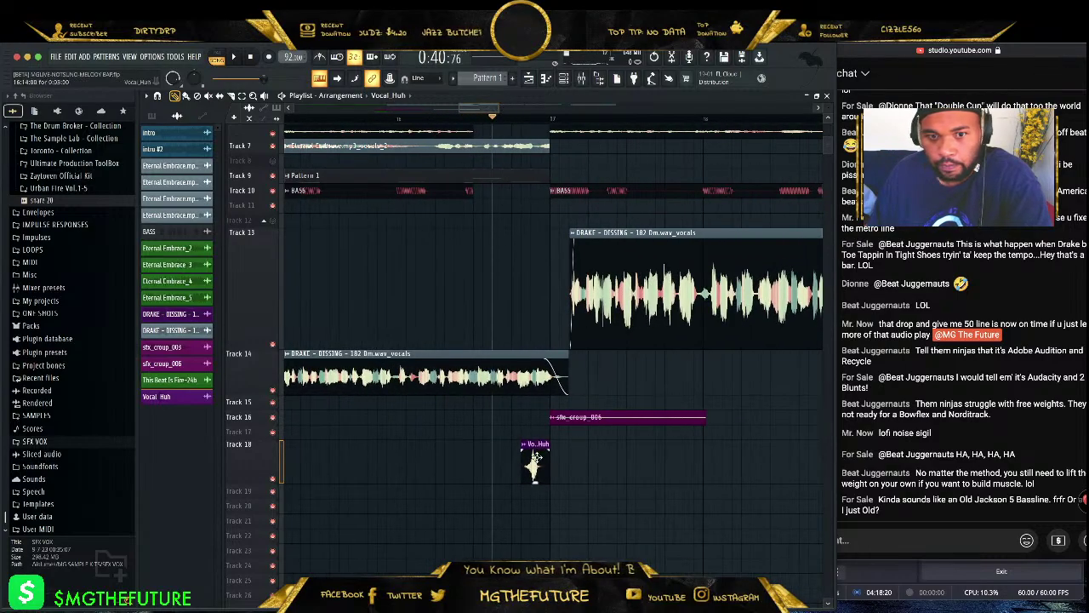
{"action": "left_click_drag", "start_coordinate": [490, 107], "coordinate": [565, 109]}
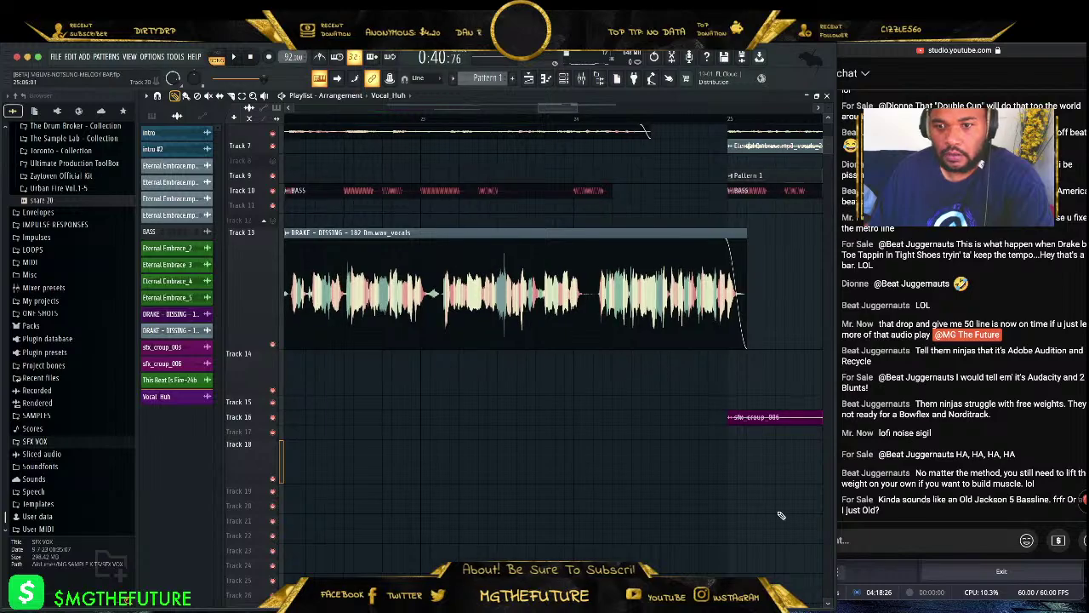
{"action": "left_click_drag", "start_coordinate": [555, 118], "coordinate": [653, 108]}
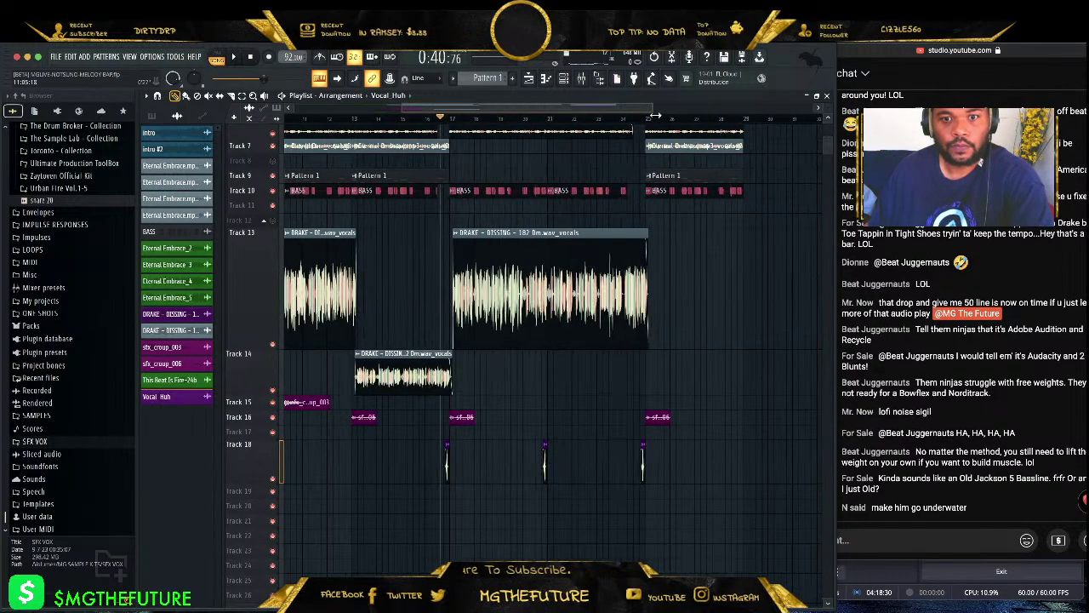
- Play back the arrangement with the added Huh vocals and show the BUS - SAMPLE track's effects in the mixer
{"action": "key", "text": "space"}
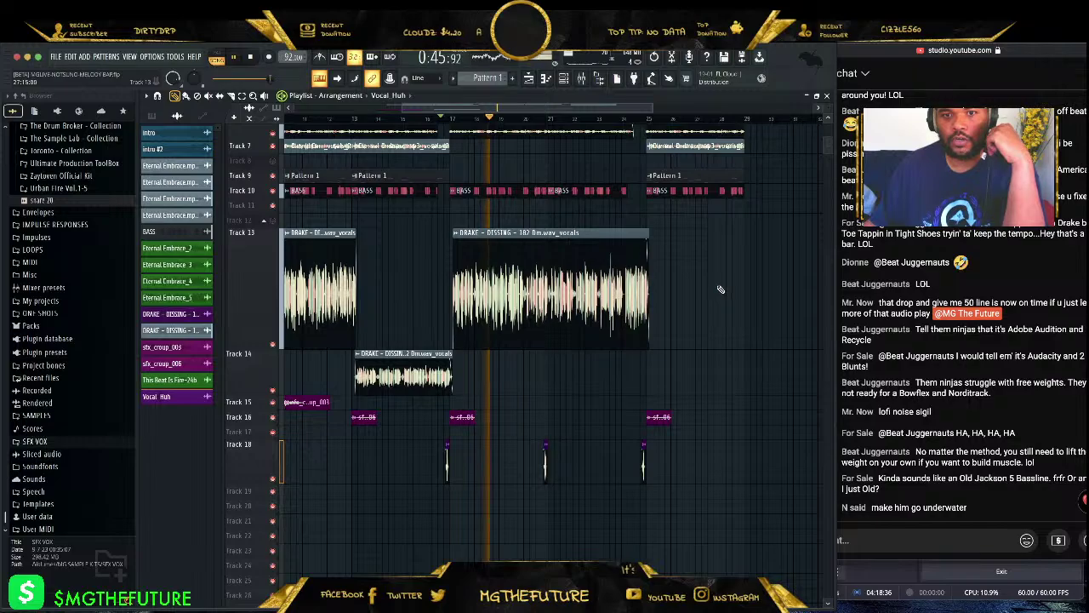
{"action": "scroll", "coordinate": [720, 290], "scroll_direction": "up", "scroll_amount": 3}
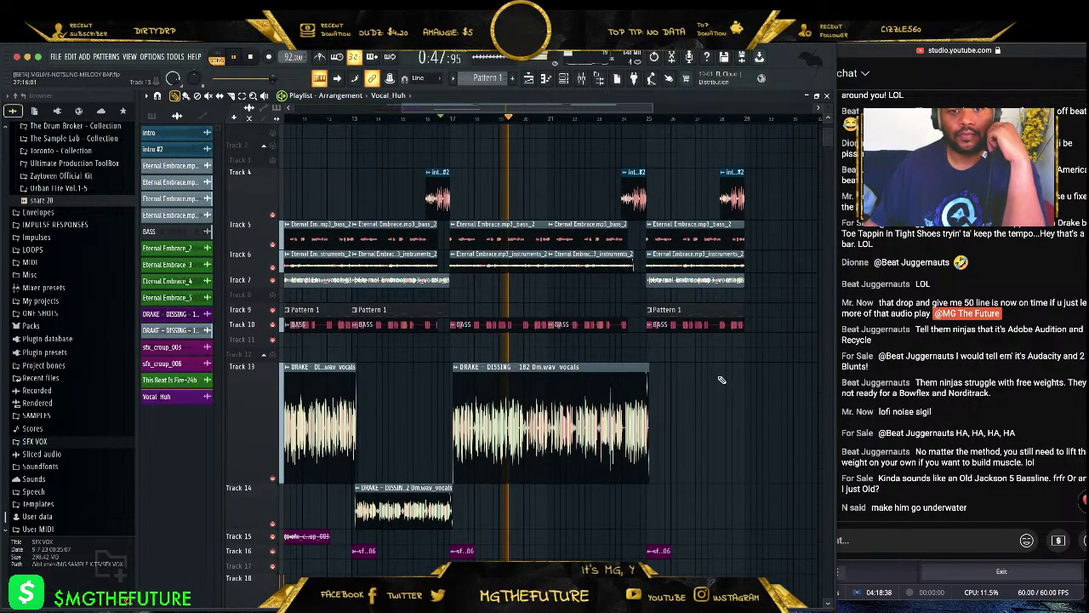
{"action": "left_click_drag", "start_coordinate": [581, 105], "coordinate": [547, 108]}
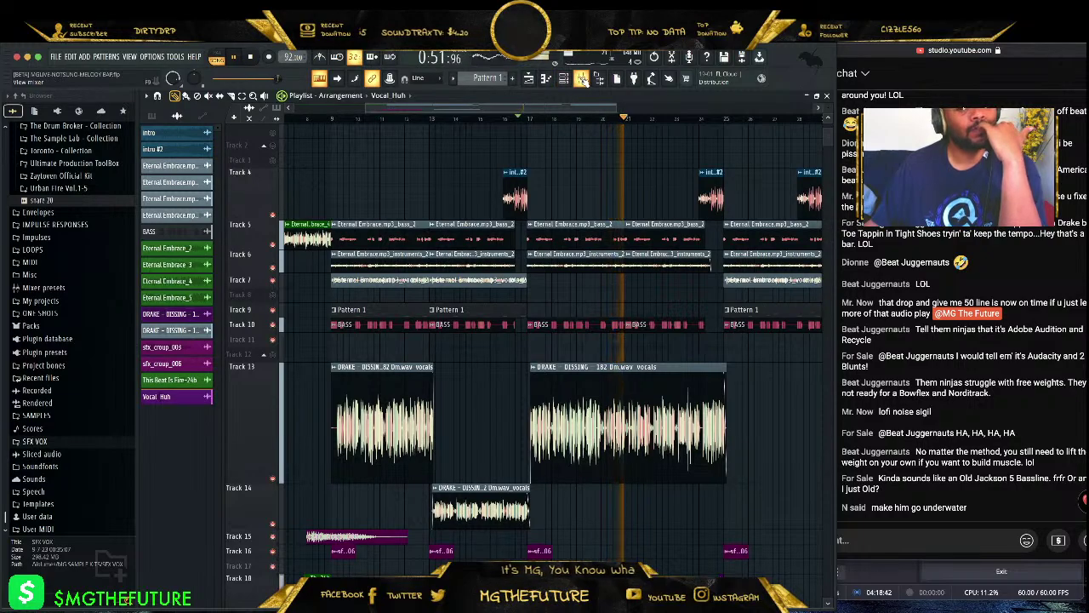
{"action": "left_click", "coordinate": [582, 79]}
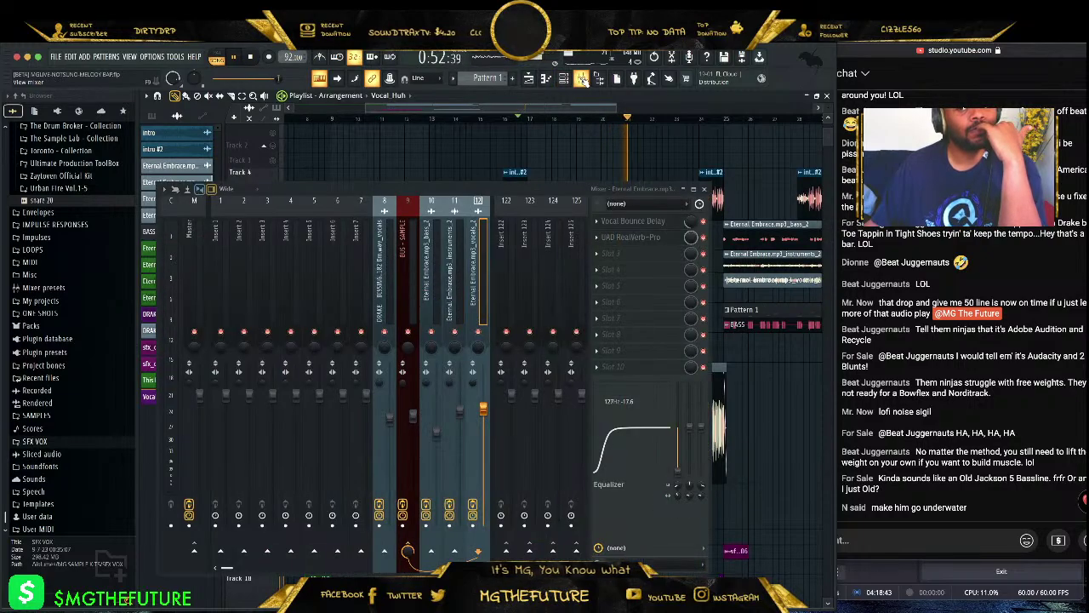
{"action": "left_click", "coordinate": [400, 242]}
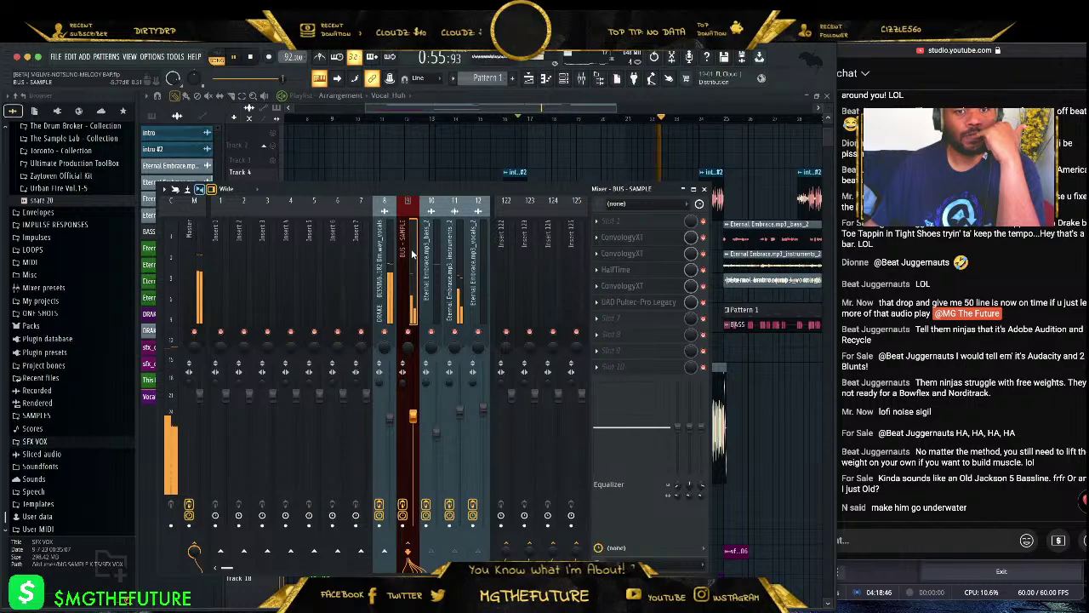
- Load Fruity Love Philter into effect slot 8 of the BUS - SAMPLE track and apply the Simple triangle lowpass LFO preset
{"action": "left_click", "coordinate": [600, 337]}
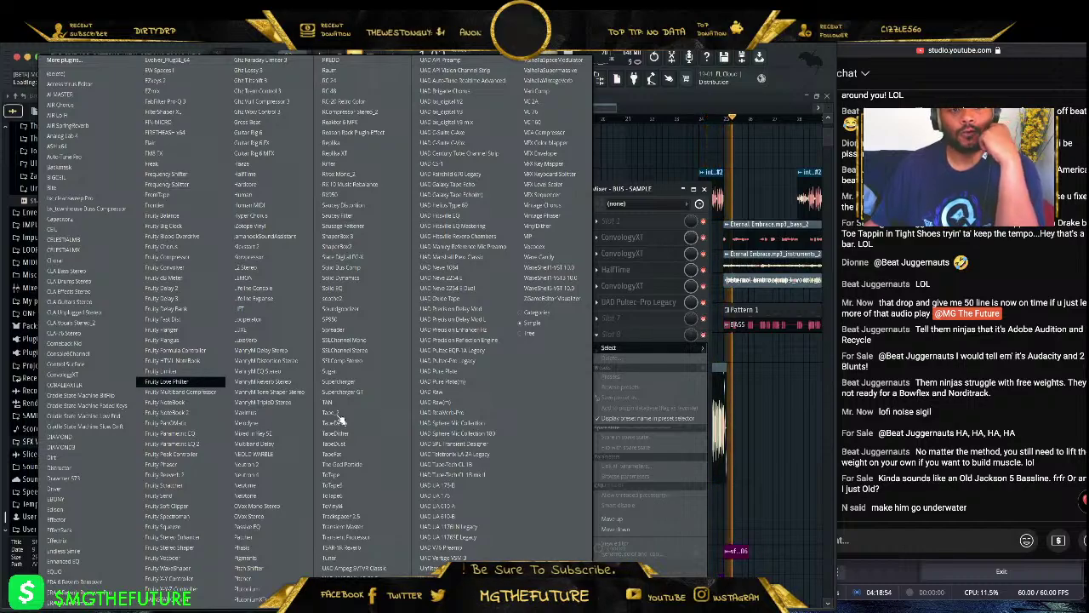
{"action": "left_click", "coordinate": [179, 381]}
{"action": "left_click", "coordinate": [513, 160]}
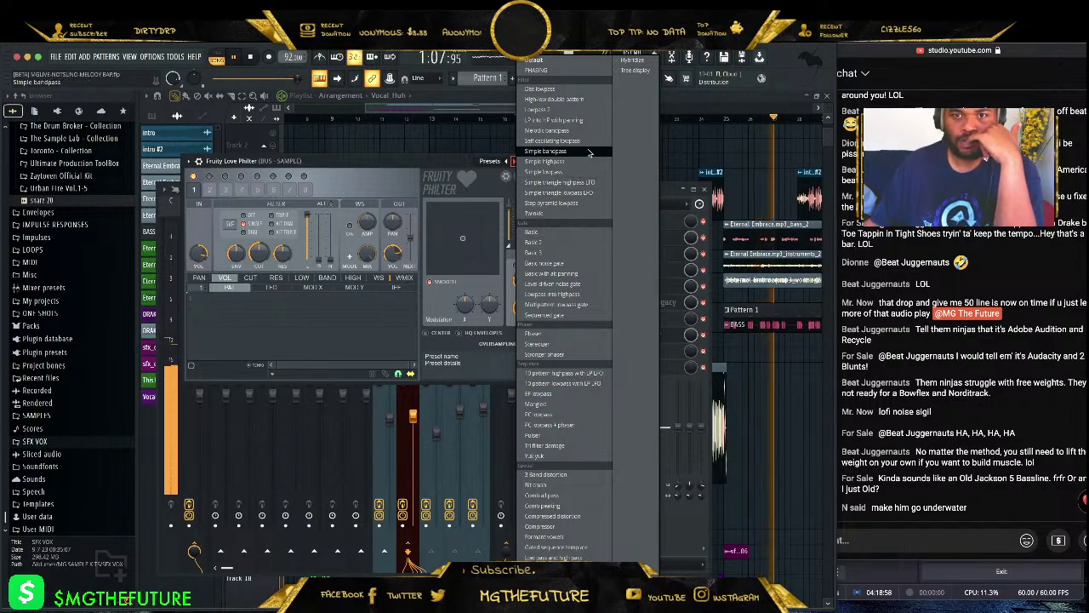
{"action": "left_click", "coordinate": [578, 192]}
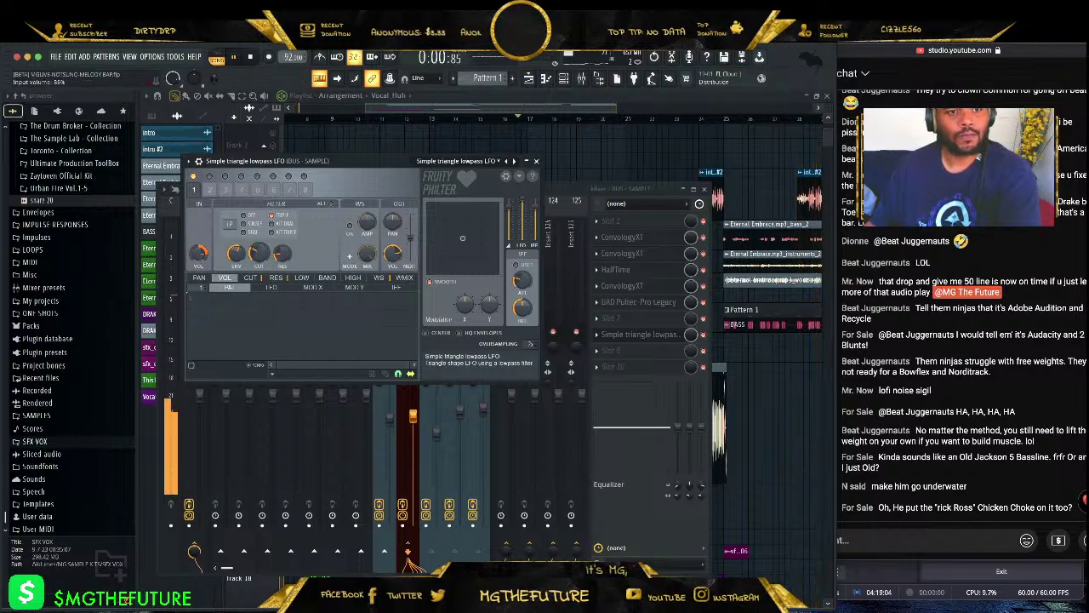
{"action": "left_click", "coordinate": [537, 161]}
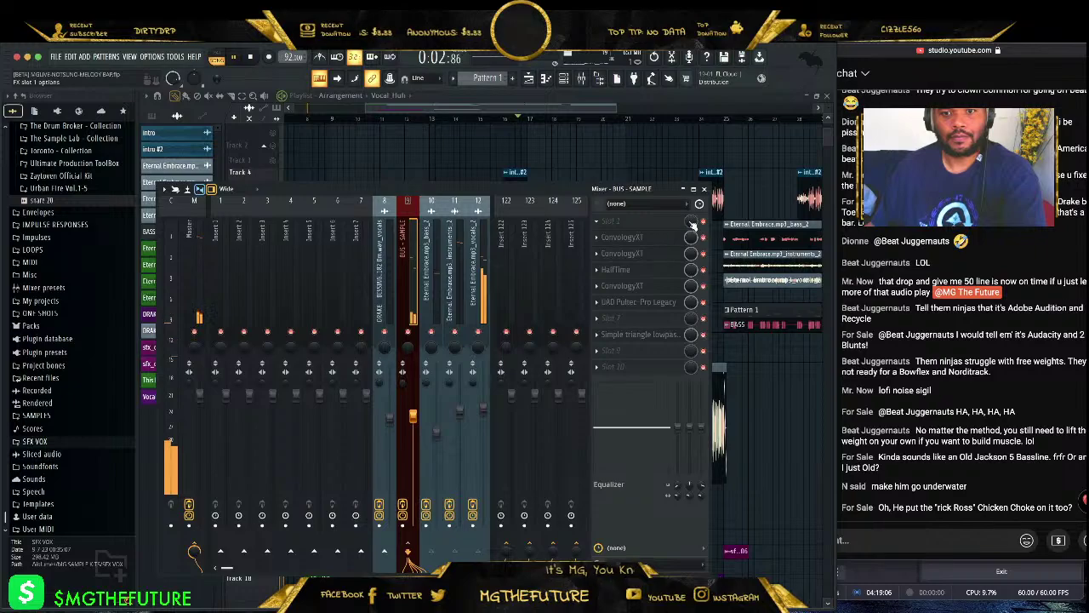
- Create an automation clip for the lowpass LFO effect's mute switch and place it on Track 20
{"action": "right_click", "coordinate": [706, 335]}
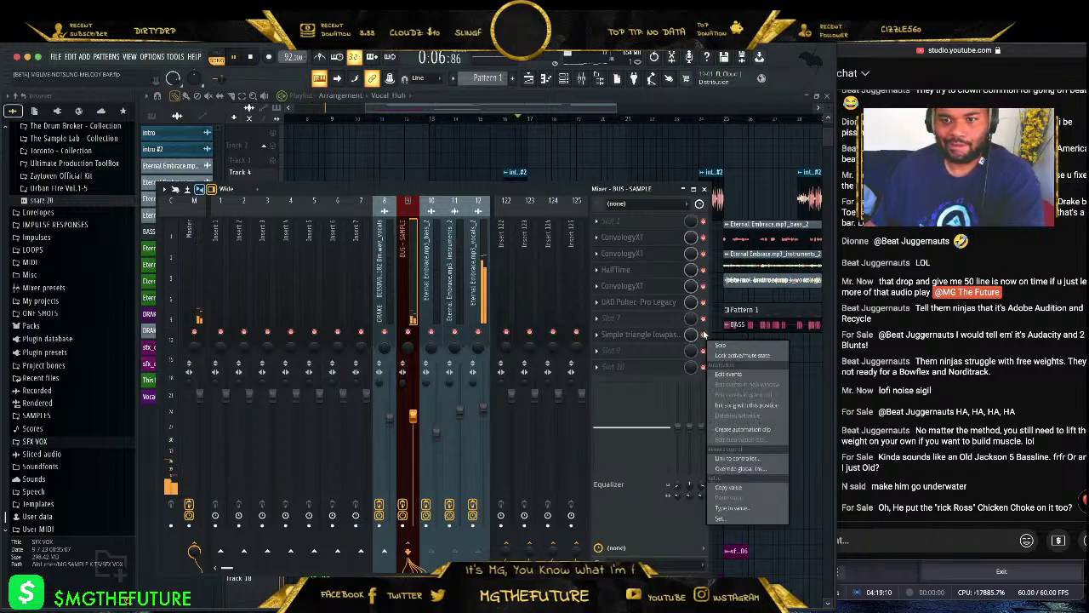
{"action": "left_click", "coordinate": [742, 429]}
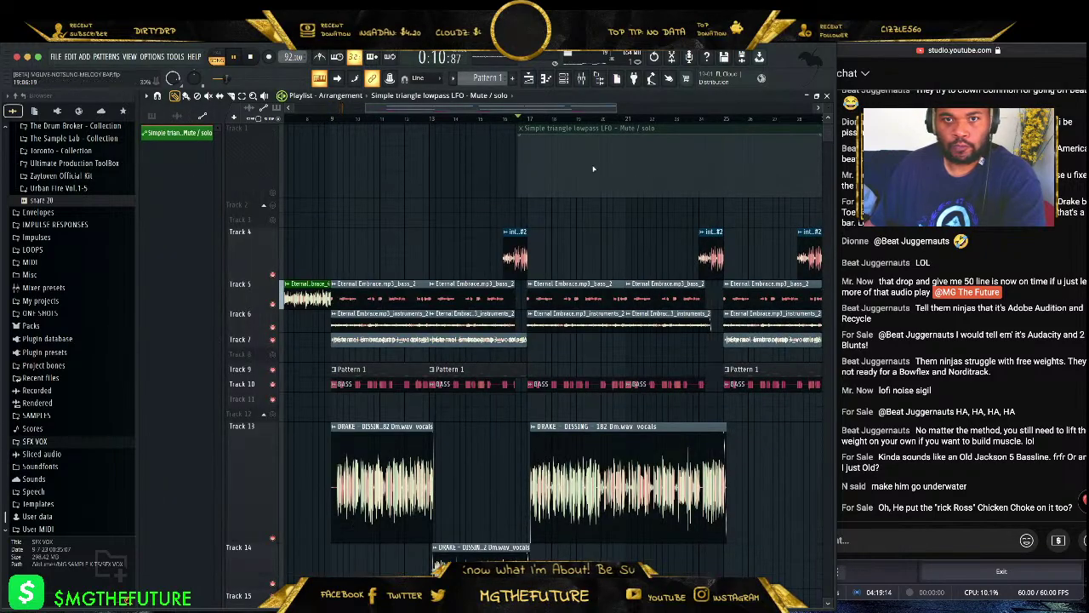
{"action": "left_click_drag", "start_coordinate": [609, 128], "coordinate": [356, 352]}
{"action": "left_click_drag", "start_coordinate": [459, 103], "coordinate": [446, 104]}
{"action": "left_click_drag", "start_coordinate": [255, 369], "coordinate": [274, 491]}
{"action": "left_click_drag", "start_coordinate": [686, 360], "coordinate": [797, 369]}
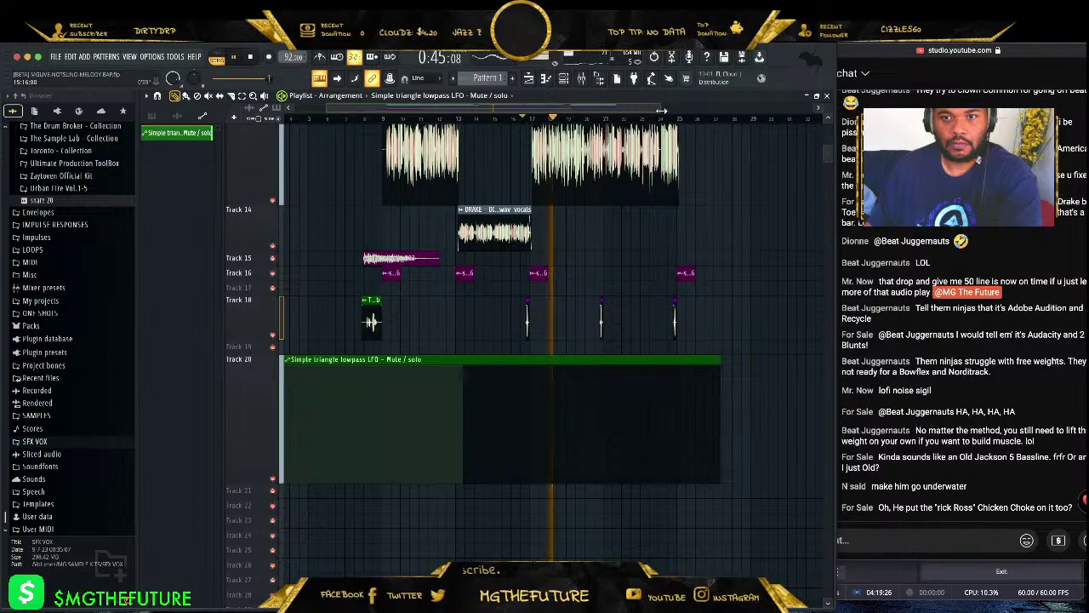
{"action": "scroll", "coordinate": [746, 280], "scroll_direction": "up", "scroll_amount": 5}
{"action": "scroll", "coordinate": [495, 393], "scroll_direction": "down", "scroll_amount": 5}
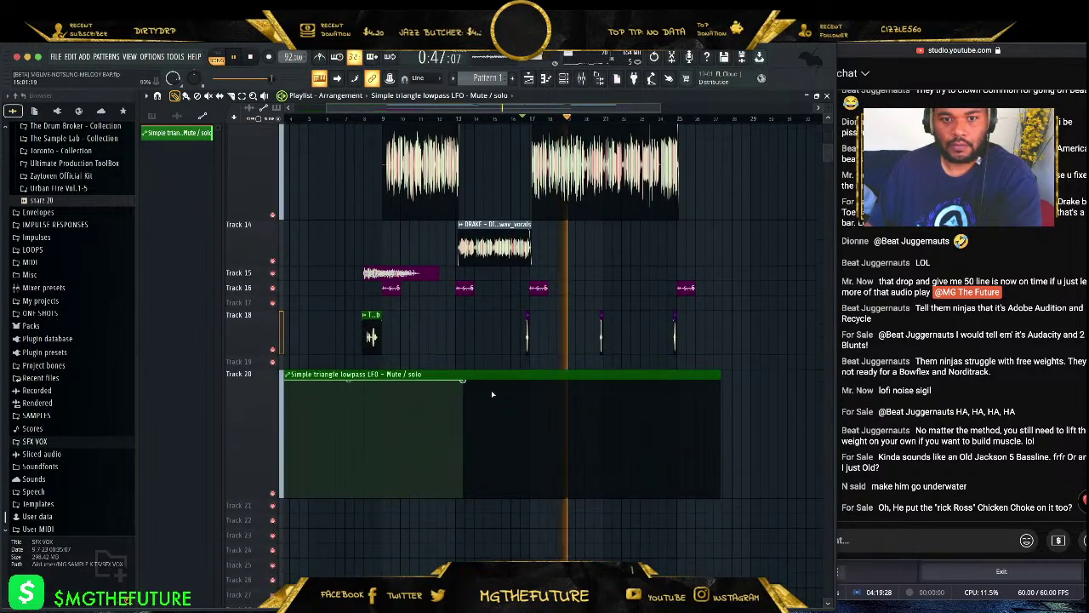
- Extend the mute automation on Track 20 to about bar 29 and add a control point at bar 25
{"action": "left_click_drag", "start_coordinate": [464, 382], "coordinate": [757, 383]}
{"action": "scroll", "coordinate": [601, 293], "scroll_direction": "up", "scroll_amount": 1}
{"action": "scroll", "coordinate": [601, 293], "scroll_direction": "up", "scroll_amount": 3}
{"action": "scroll", "coordinate": [609, 324], "scroll_direction": "down", "scroll_amount": 4}
{"action": "right_click", "coordinate": [677, 382]}
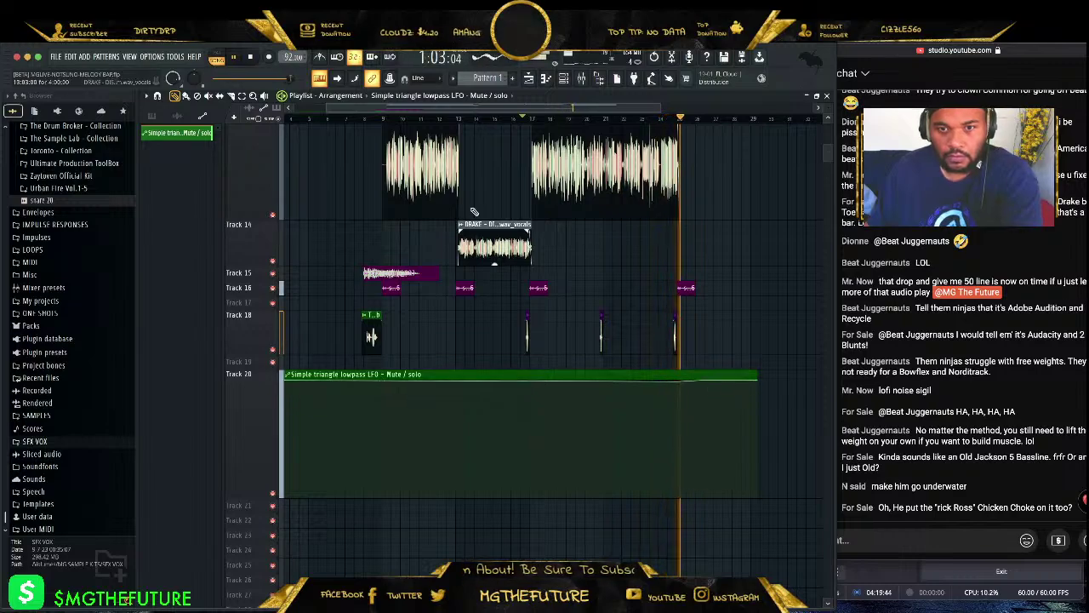
{"action": "left_click_drag", "start_coordinate": [547, 106], "coordinate": [516, 106]}
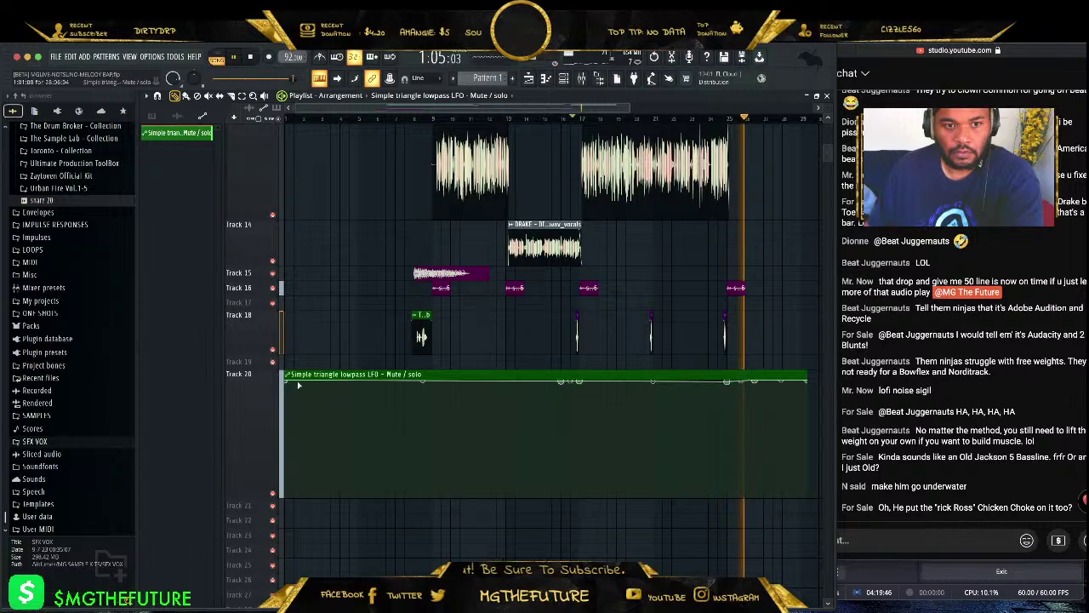
- Shape the Simple triangle lowpass LFO mute/solo automation to stay at minimum until bar 17, then jump straight to maximum
{"action": "left_click_drag", "start_coordinate": [288, 381], "coordinate": [288, 493]}
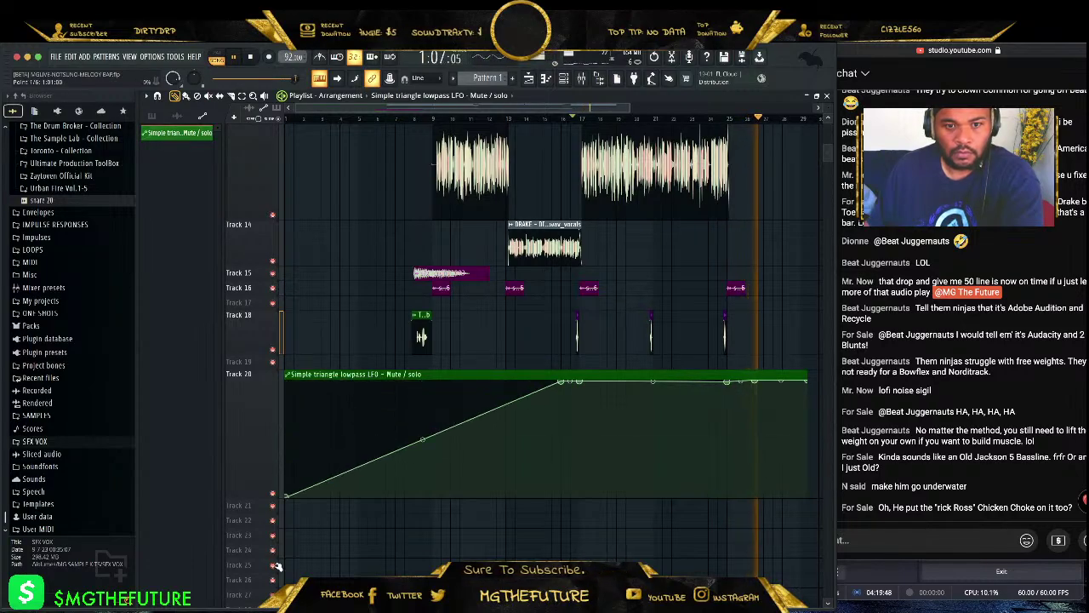
{"action": "key", "text": "space"}
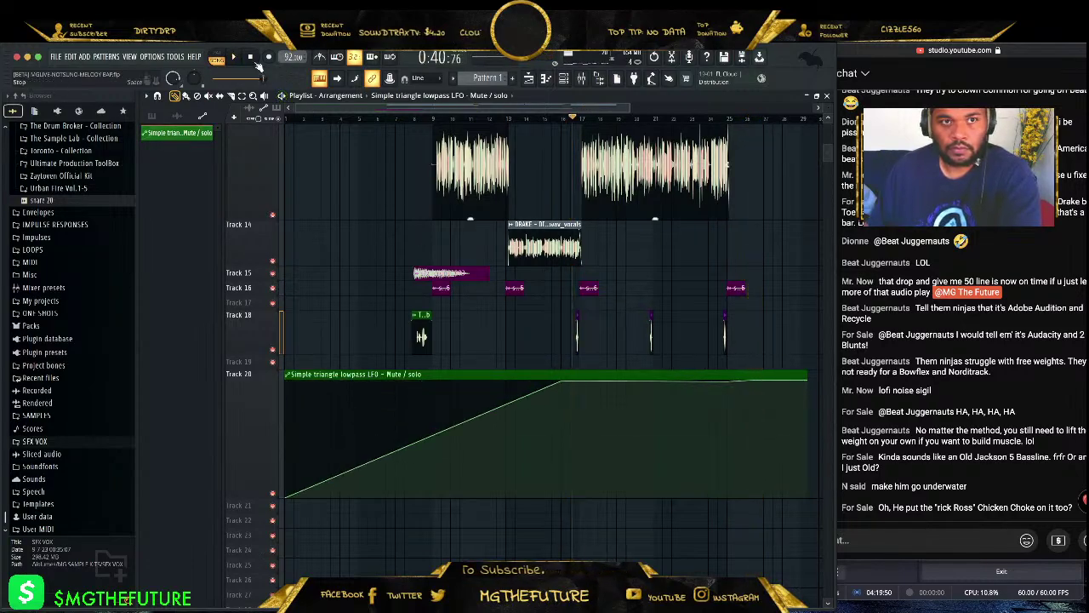
{"action": "left_click_drag", "start_coordinate": [563, 381], "coordinate": [579, 520]}
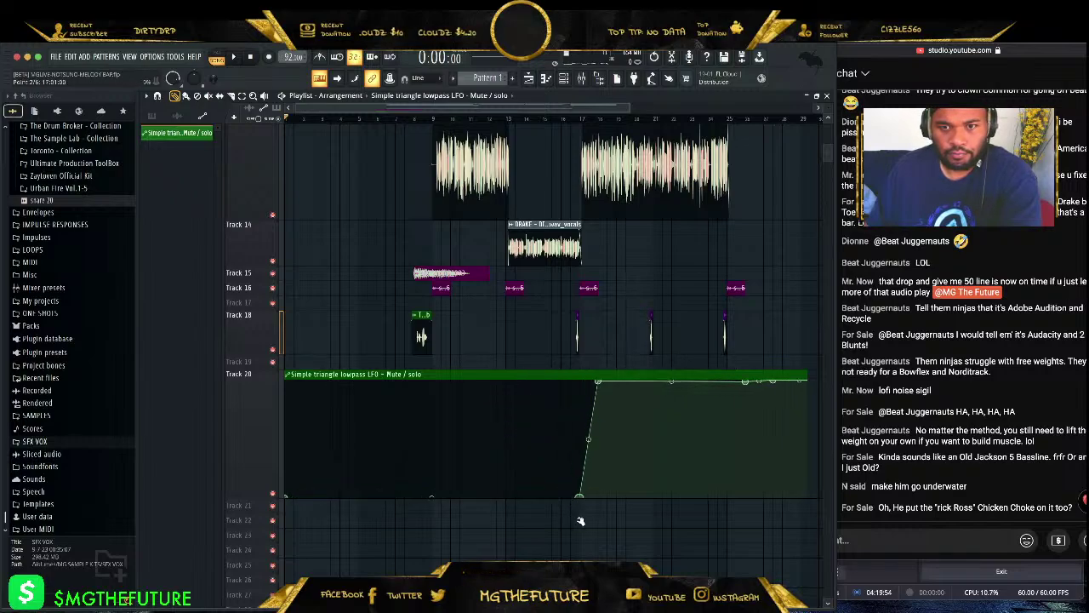
{"action": "left_click_drag", "start_coordinate": [601, 382], "coordinate": [584, 377]}
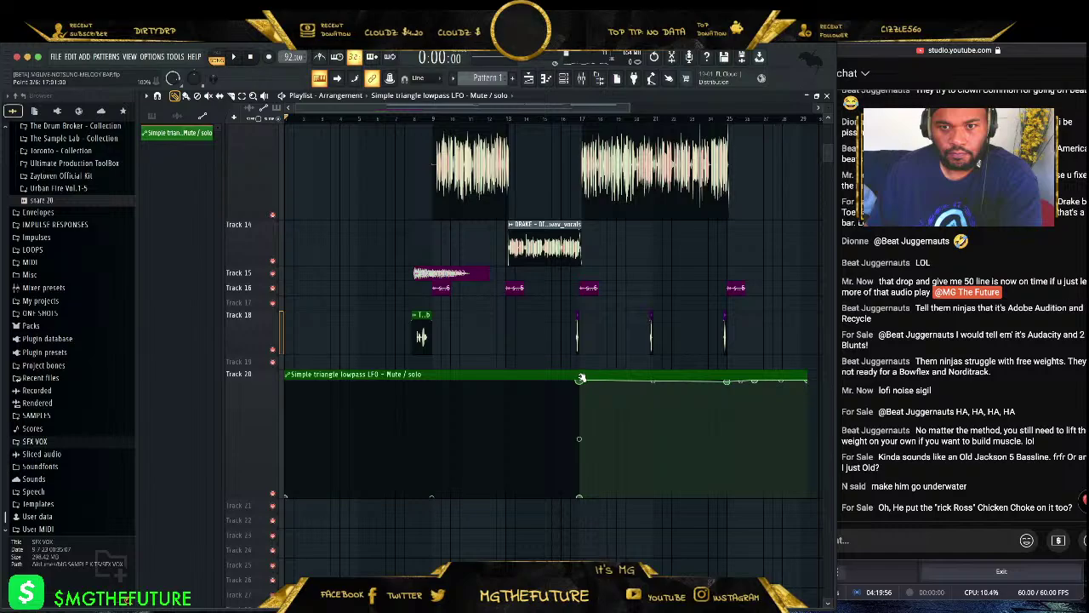
- Play the arrangement from just before bar 17 and drop the mute/solo automation to minimum from bar 25 onward
{"action": "key", "text": "space"}
{"action": "left_click", "coordinate": [553, 118]}
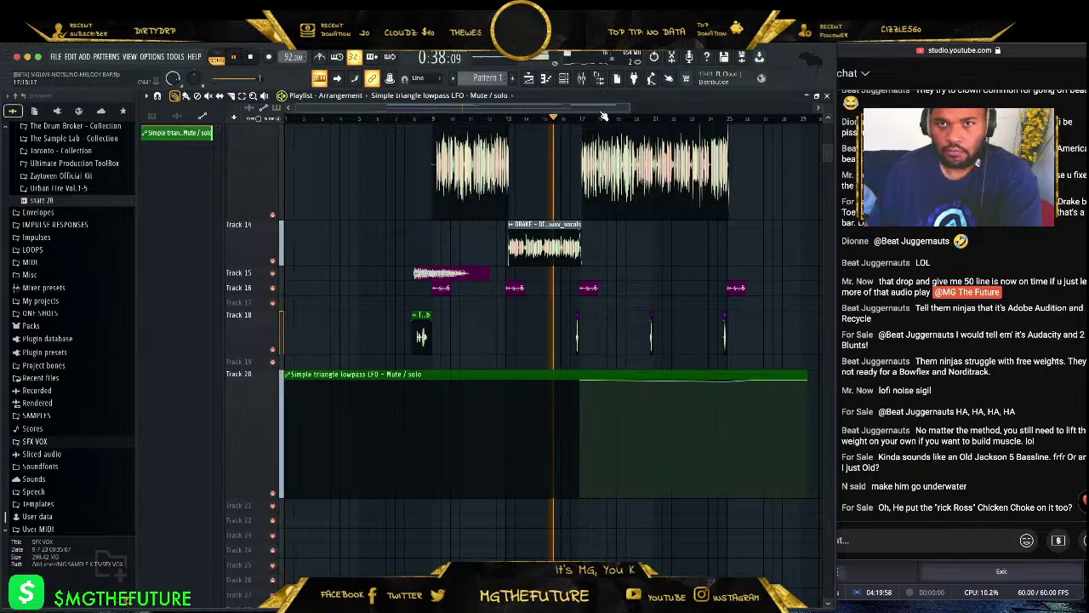
{"action": "left_click_drag", "start_coordinate": [627, 108], "coordinate": [651, 107]}
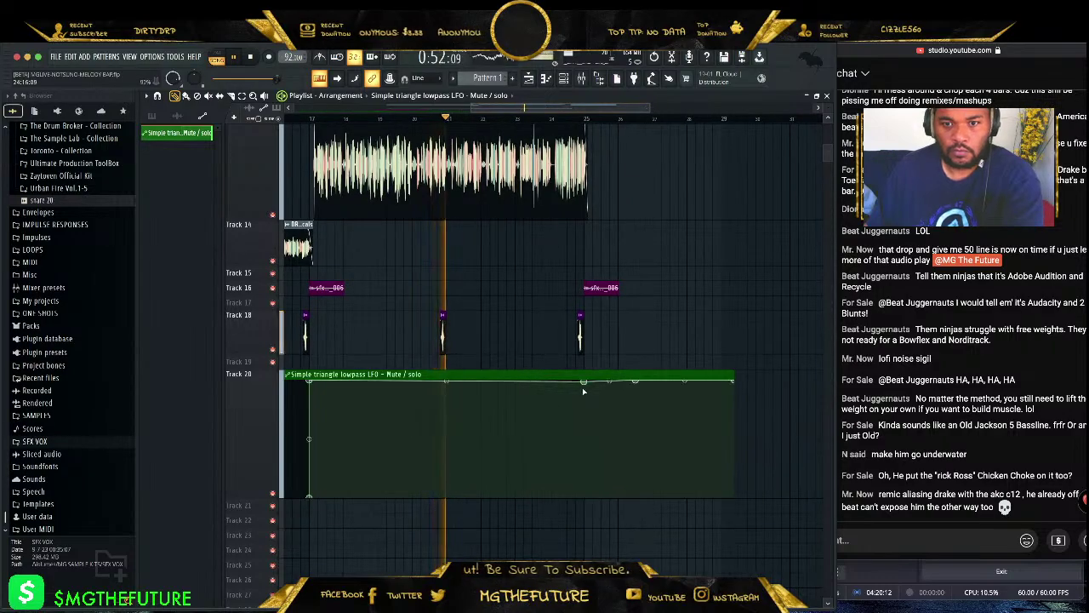
{"action": "left_click_drag", "start_coordinate": [732, 386], "coordinate": [584, 385]}
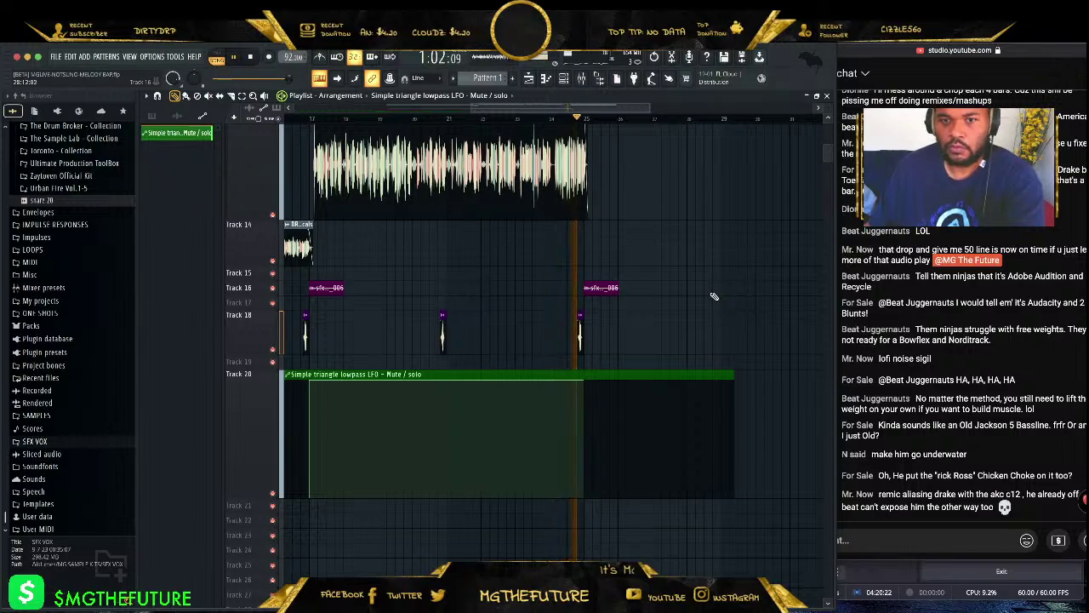
- Adjust the cutoff frequency of the Simple triangle lowpass LFO effect on the BUS - SAMPLE mixer track during playback
{"action": "scroll", "coordinate": [703, 315], "scroll_direction": "up", "scroll_amount": 3}
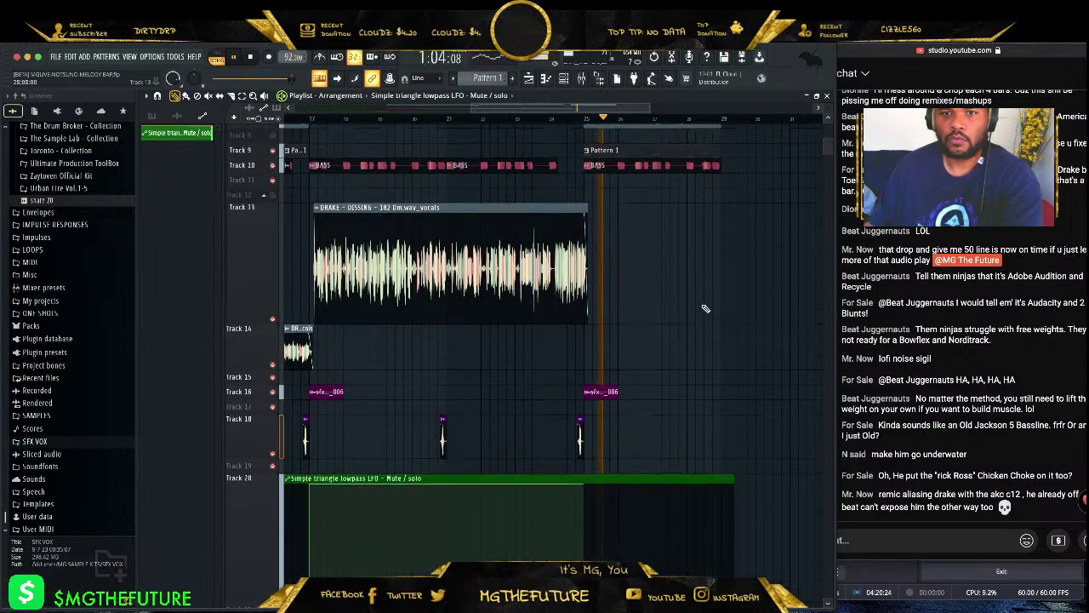
{"action": "scroll", "coordinate": [702, 297], "scroll_direction": "up", "scroll_amount": 3}
{"action": "scroll", "coordinate": [704, 281], "scroll_direction": "down", "scroll_amount": 2}
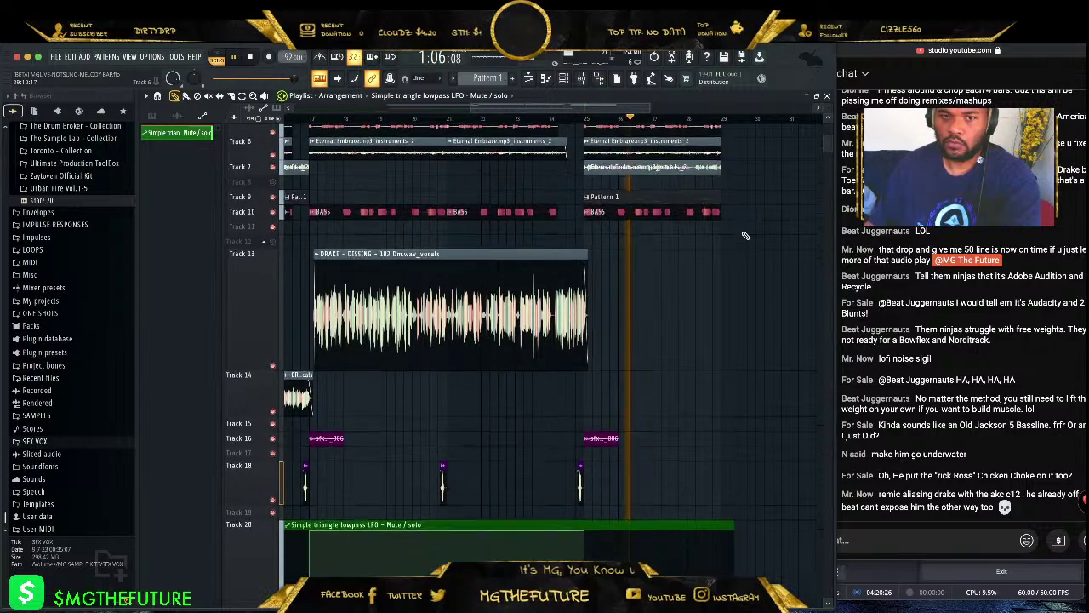
{"action": "left_click", "coordinate": [551, 106]}
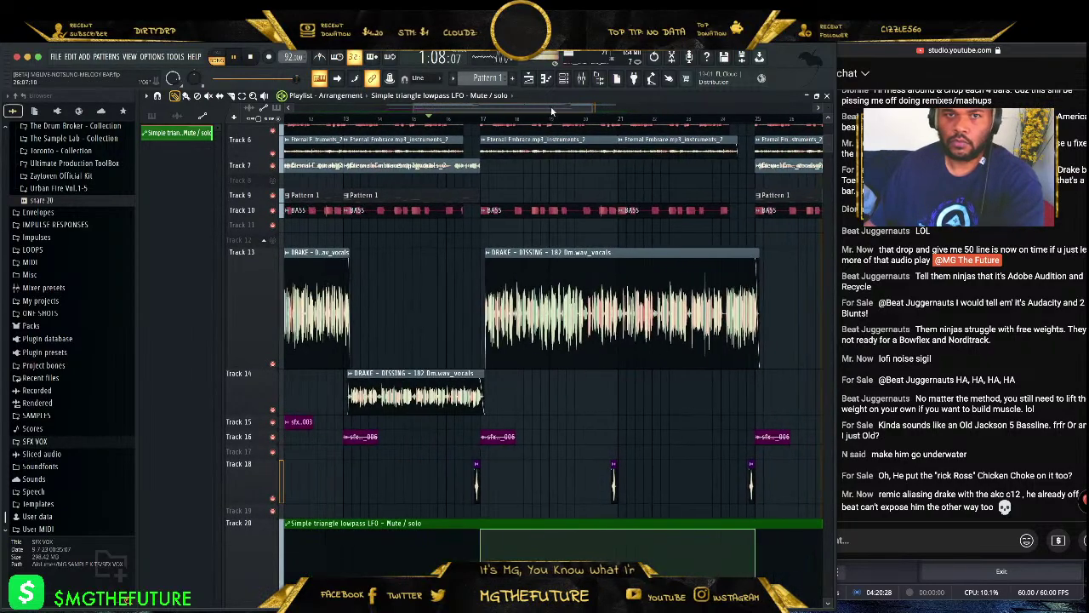
{"action": "left_click", "coordinate": [452, 110]}
{"action": "key", "text": "F9"}
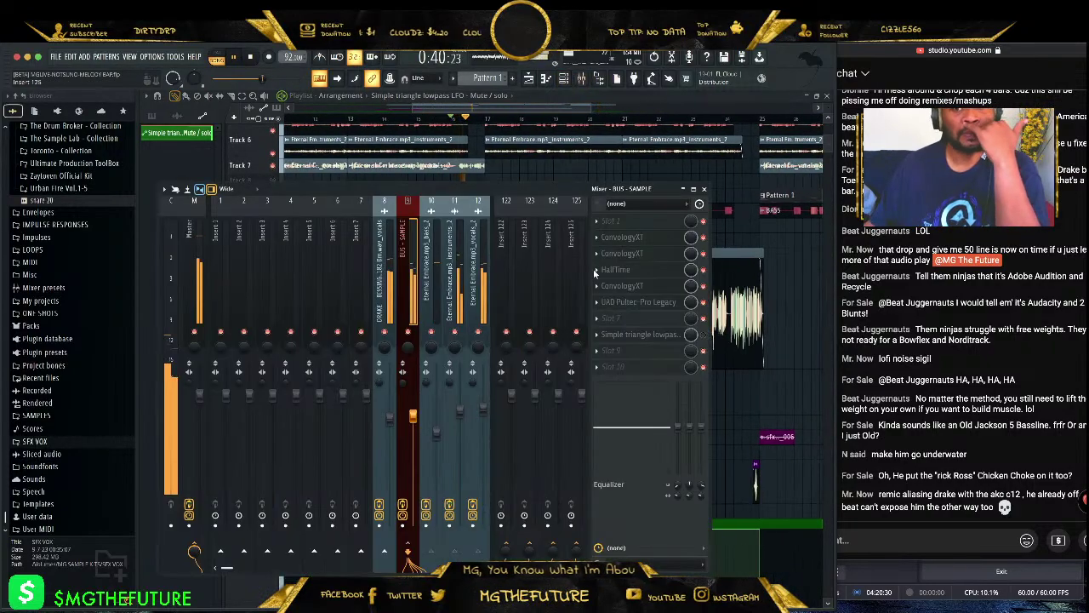
{"action": "left_click", "coordinate": [640, 335]}
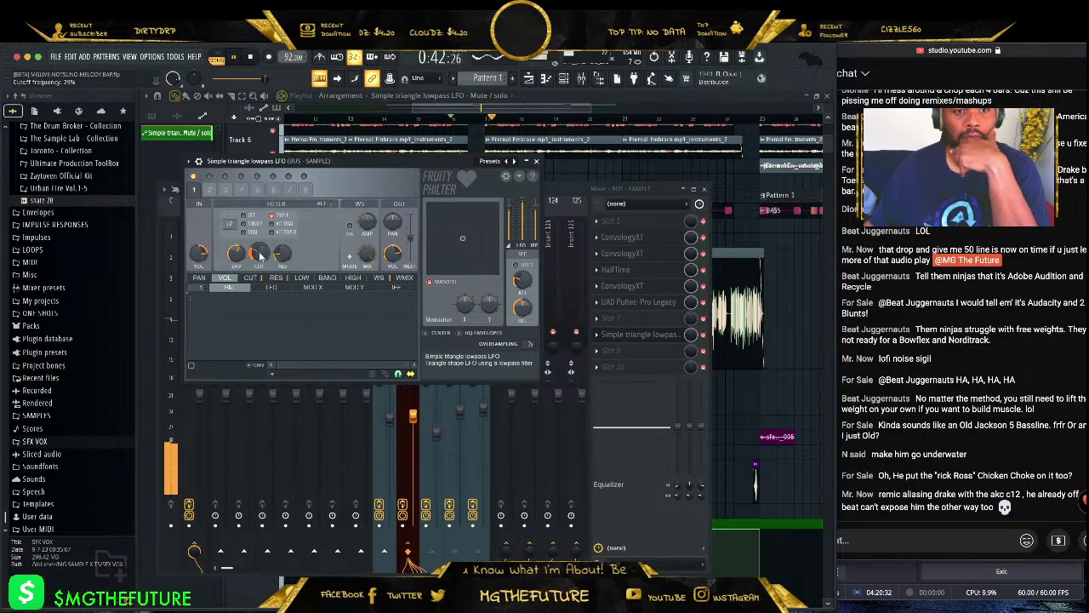
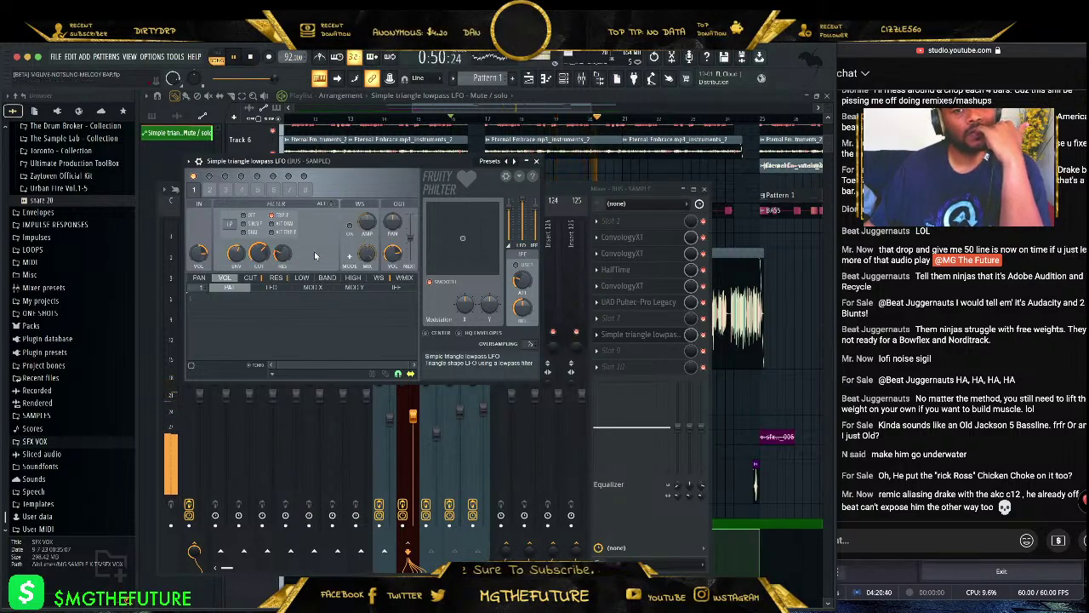
{"action": "left_click", "coordinate": [536, 161]}
{"action": "left_click", "coordinate": [706, 189]}
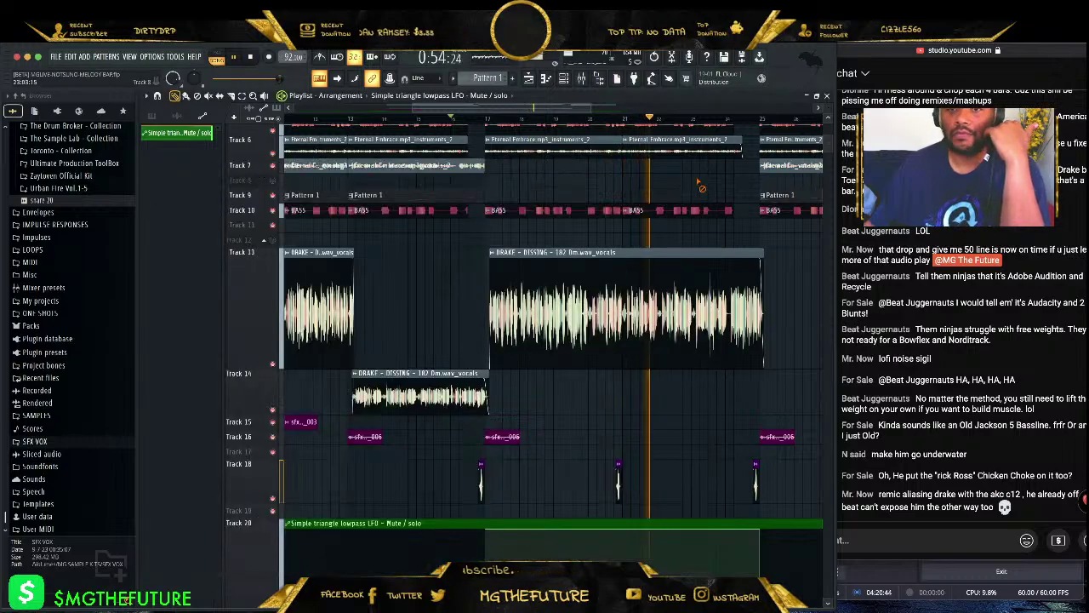
- Show the audio channels in the channel rack and route the BASS channel to mixer insert 7
{"action": "left_click_drag", "start_coordinate": [549, 109], "coordinate": [474, 111]}
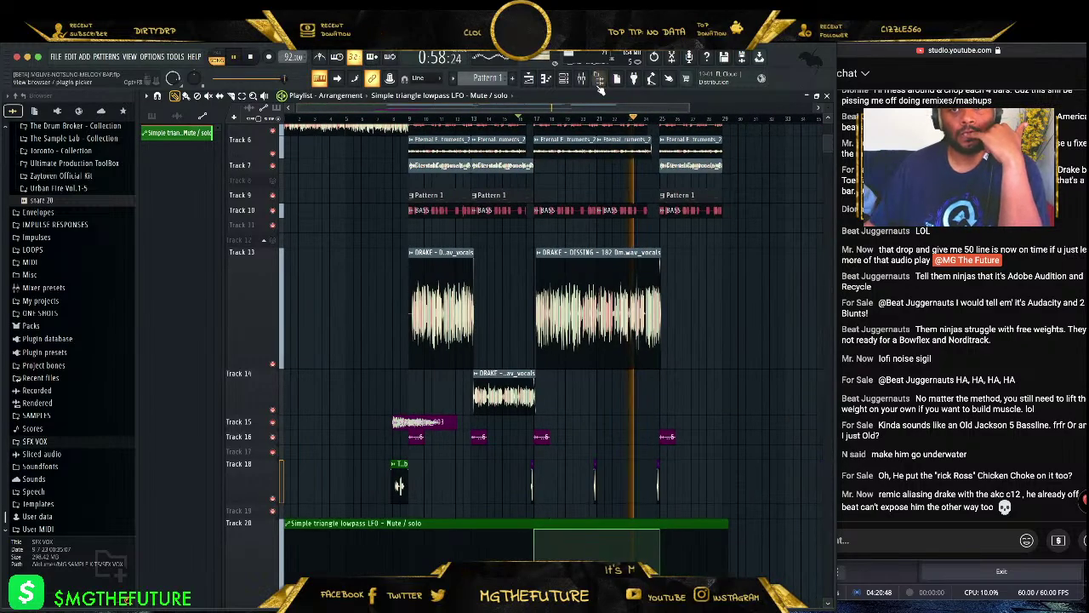
{"action": "left_click", "coordinate": [582, 77]}
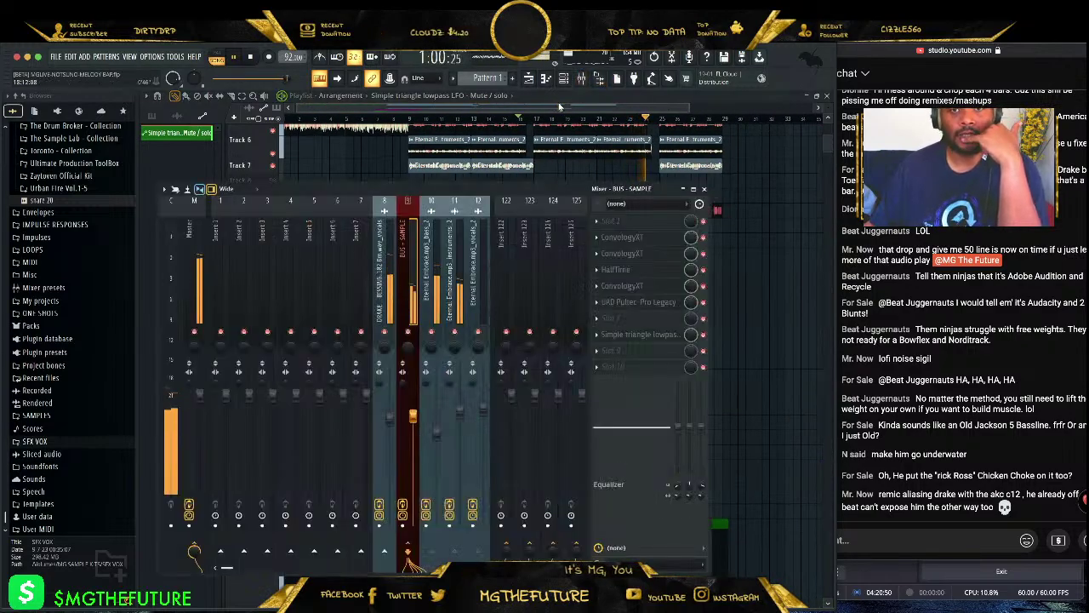
{"action": "scroll", "coordinate": [277, 140], "scroll_direction": "up", "scroll_amount": 3}
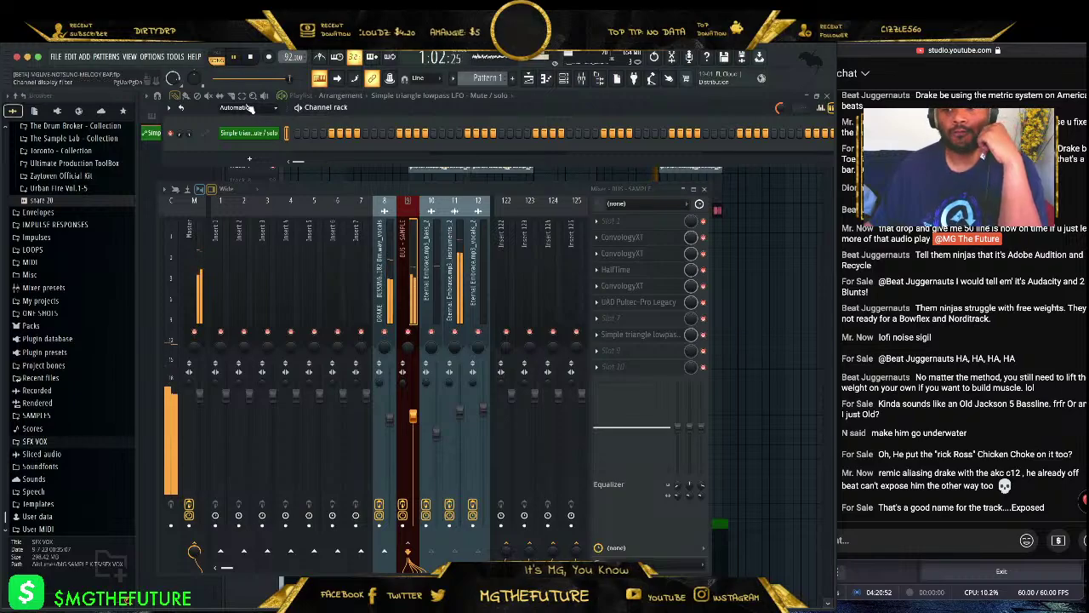
{"action": "left_click", "coordinate": [247, 108]}
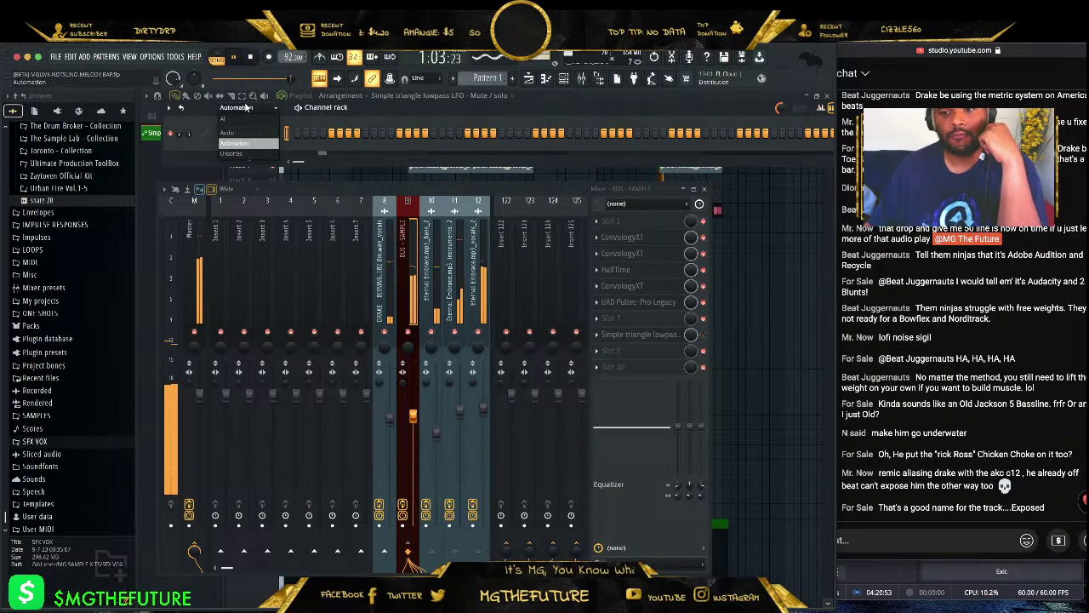
{"action": "left_click", "coordinate": [239, 153]}
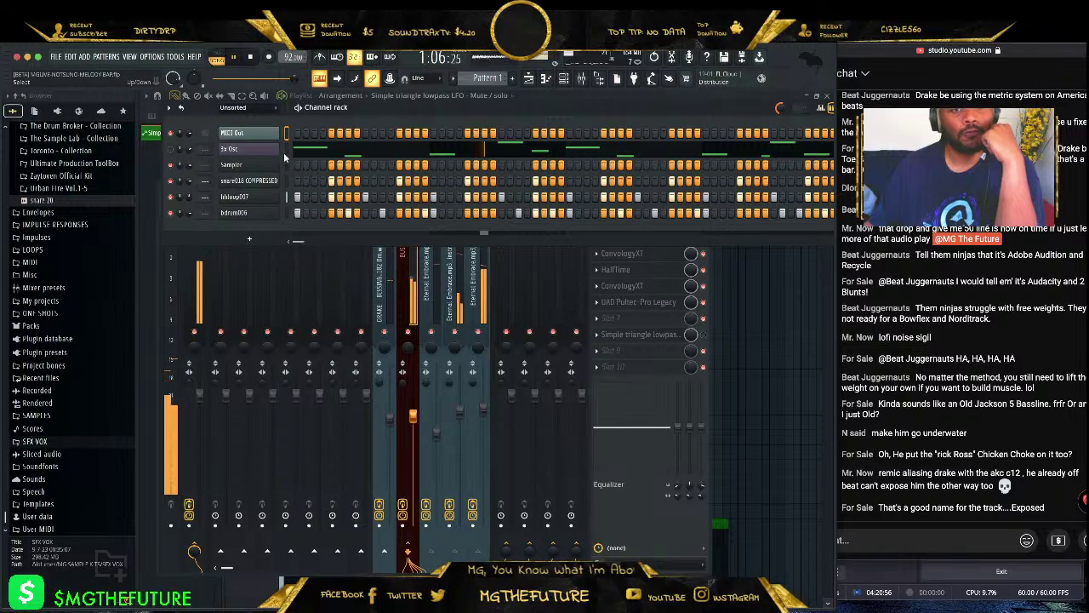
{"action": "left_click", "coordinate": [253, 109]}
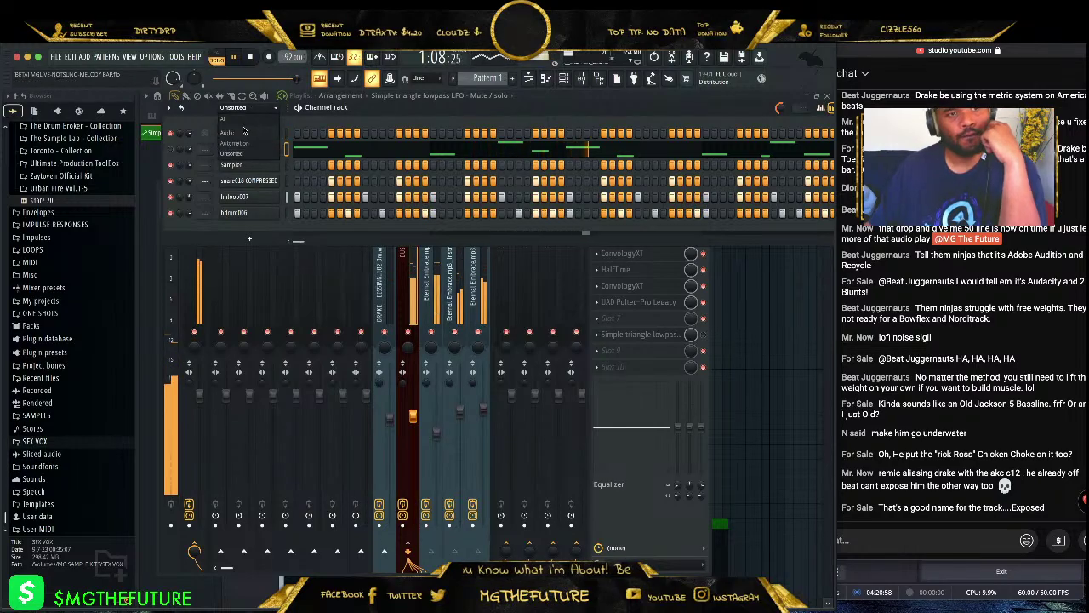
{"action": "left_click", "coordinate": [245, 145]}
{"action": "left_click", "coordinate": [288, 229]}
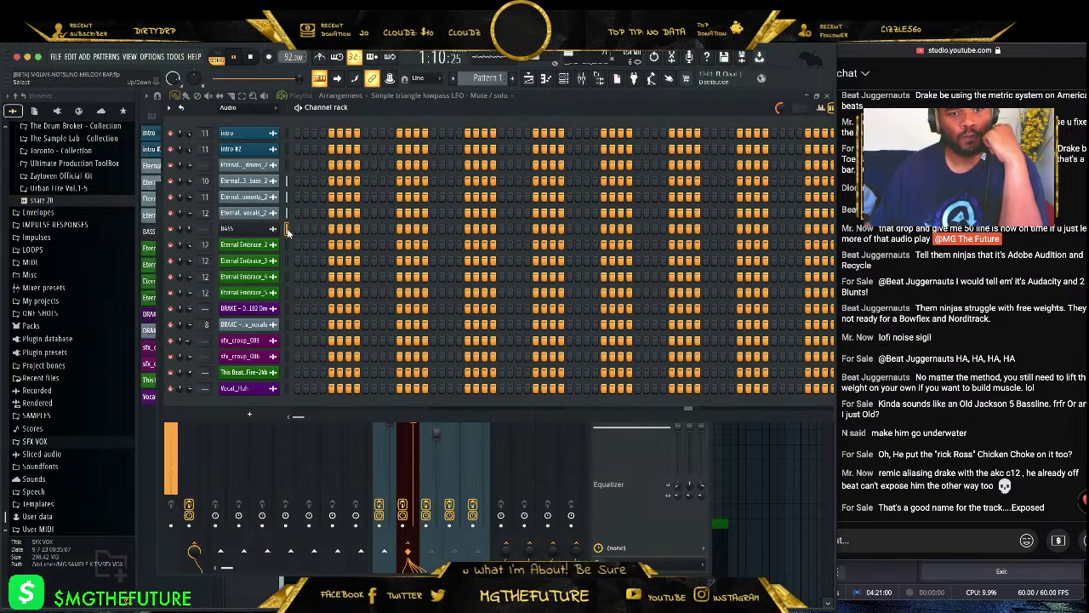
{"action": "right_click", "coordinate": [356, 277]}
{"action": "mouse_move", "coordinate": [426, 327]}
{"action": "left_click", "coordinate": [504, 337]}
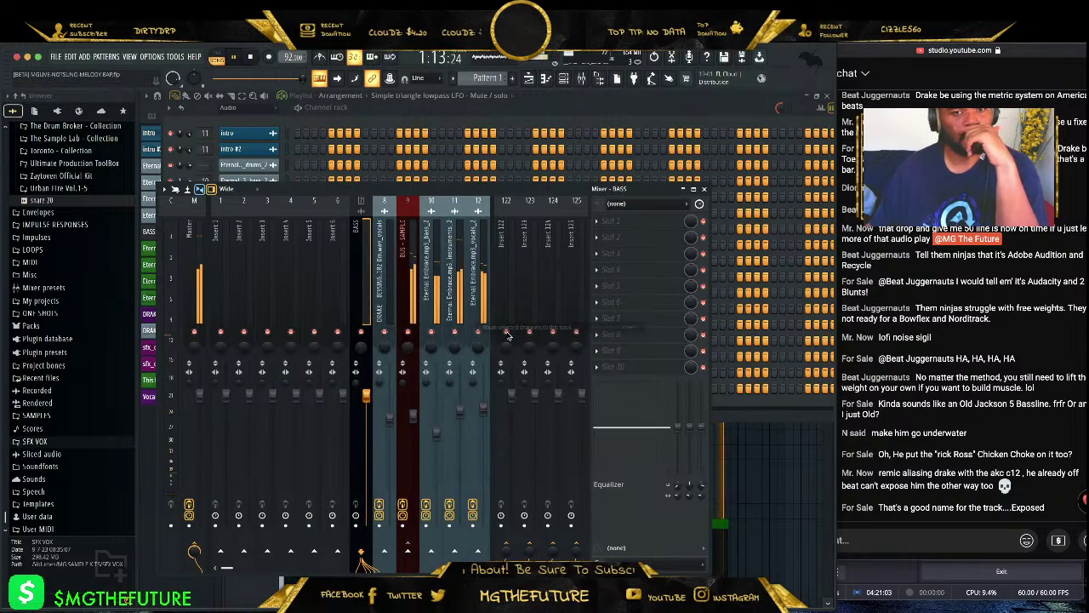
- Route the sfx_group_003 audio channel to mixer insert 6
{"action": "left_click", "coordinate": [346, 111]}
{"action": "left_click", "coordinate": [228, 107]}
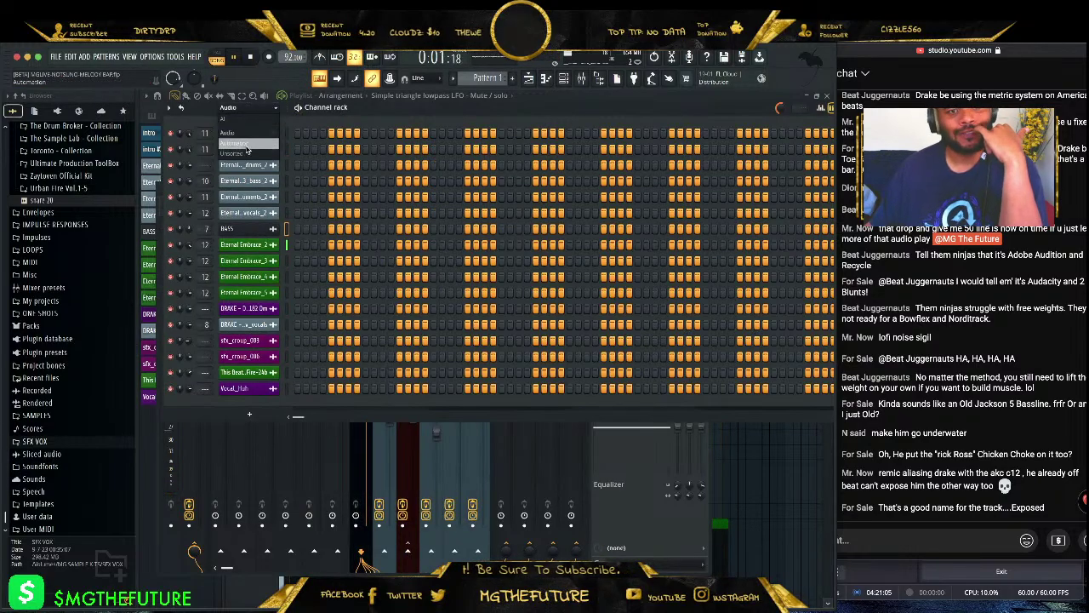
{"action": "left_click", "coordinate": [281, 347]}
{"action": "left_click", "coordinate": [297, 441]}
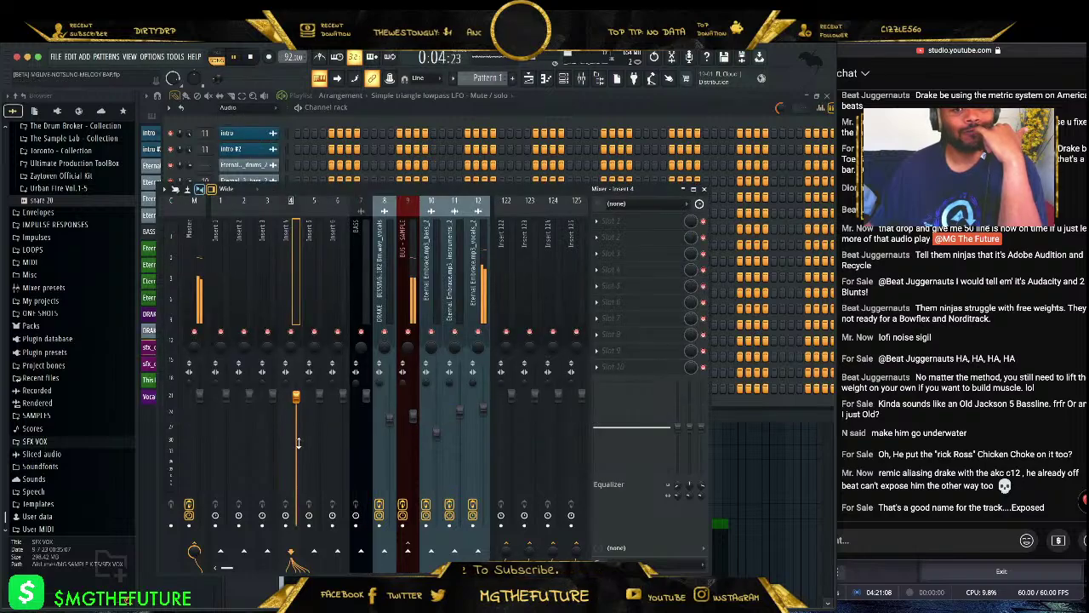
{"action": "right_click", "coordinate": [343, 298]}
{"action": "mouse_move", "coordinate": [400, 256]}
{"action": "left_click", "coordinate": [511, 256]}
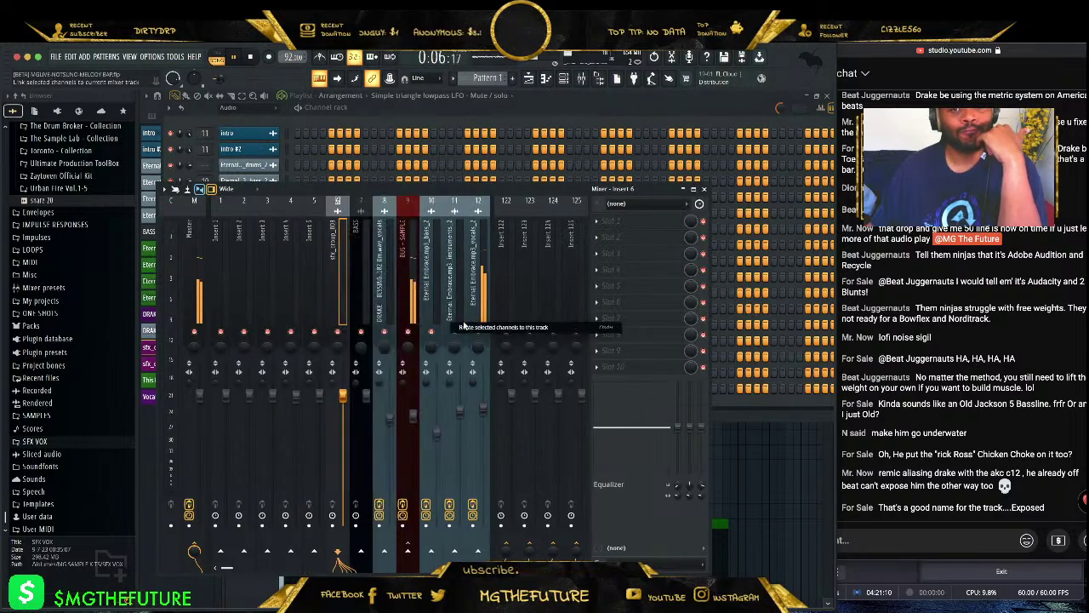
- Show the unsorted channels and route the snare018 COMPRESSED, loop and bdrum006 channels to mixer inserts 1 to 3
{"action": "left_click", "coordinate": [254, 110]}
{"action": "left_click", "coordinate": [248, 155]}
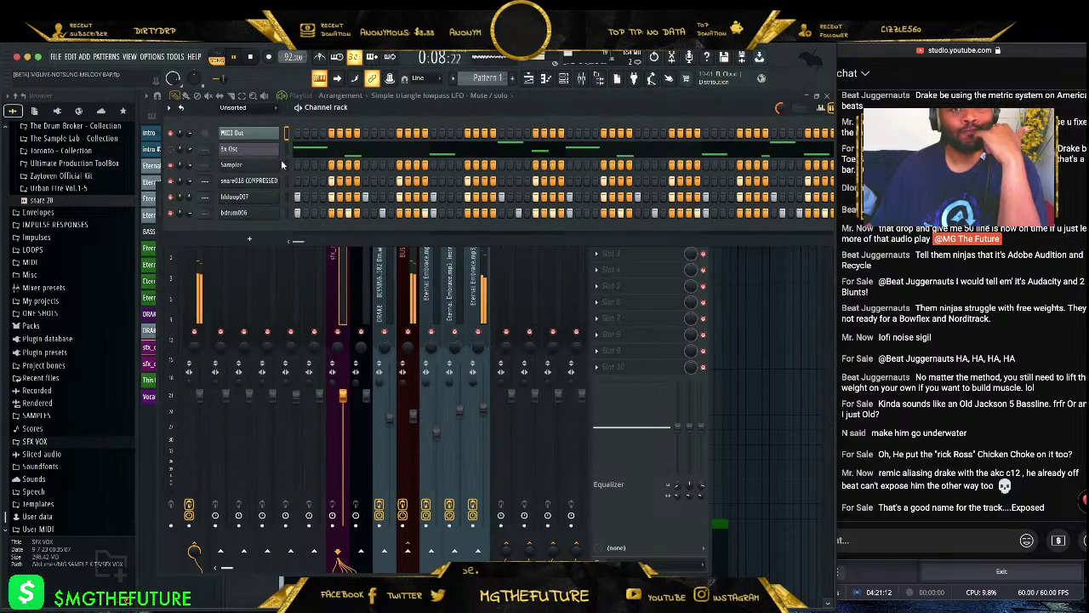
{"action": "right_click", "coordinate": [221, 295]}
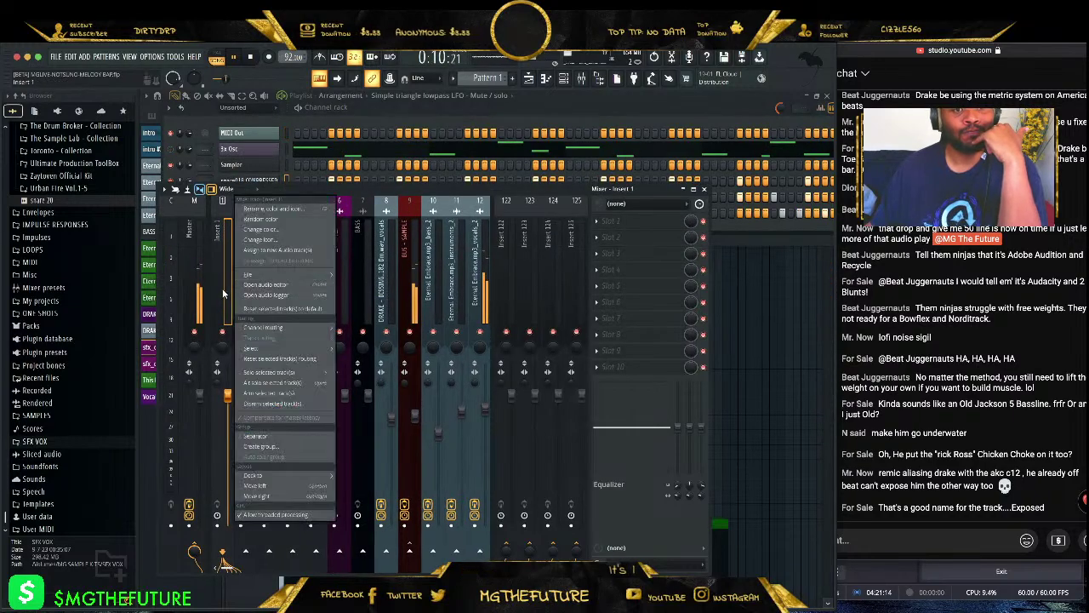
{"action": "mouse_move", "coordinate": [290, 328]}
{"action": "left_click", "coordinate": [360, 339]}
{"action": "left_click", "coordinate": [249, 289]}
{"action": "left_click", "coordinate": [274, 287]}
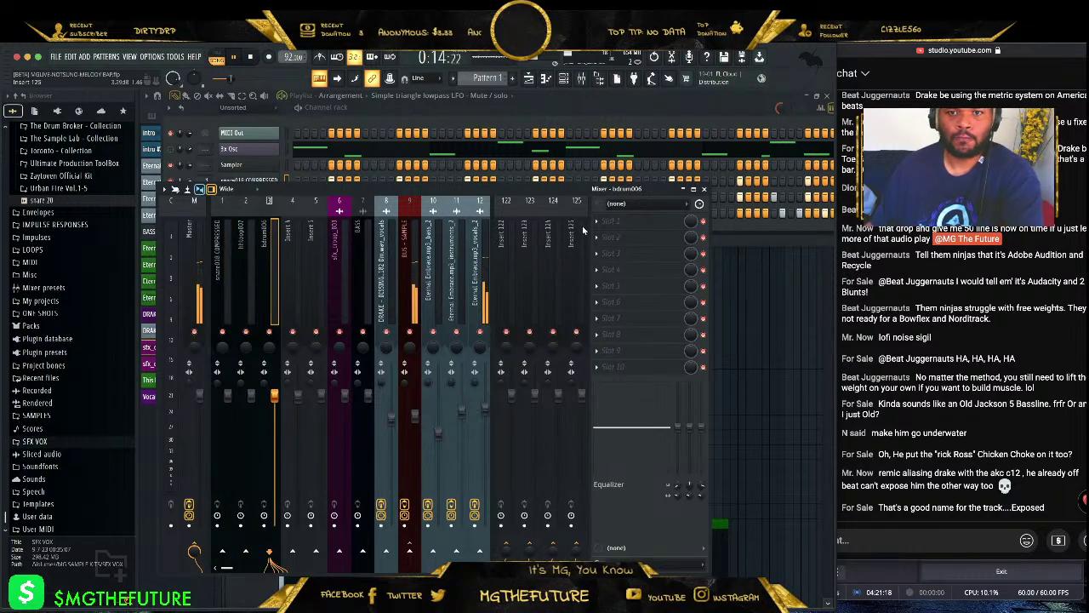
- Load Fruity Peak Controller into effect slot 3 of the bdrum006 mixer track
{"action": "left_click", "coordinate": [597, 254]}
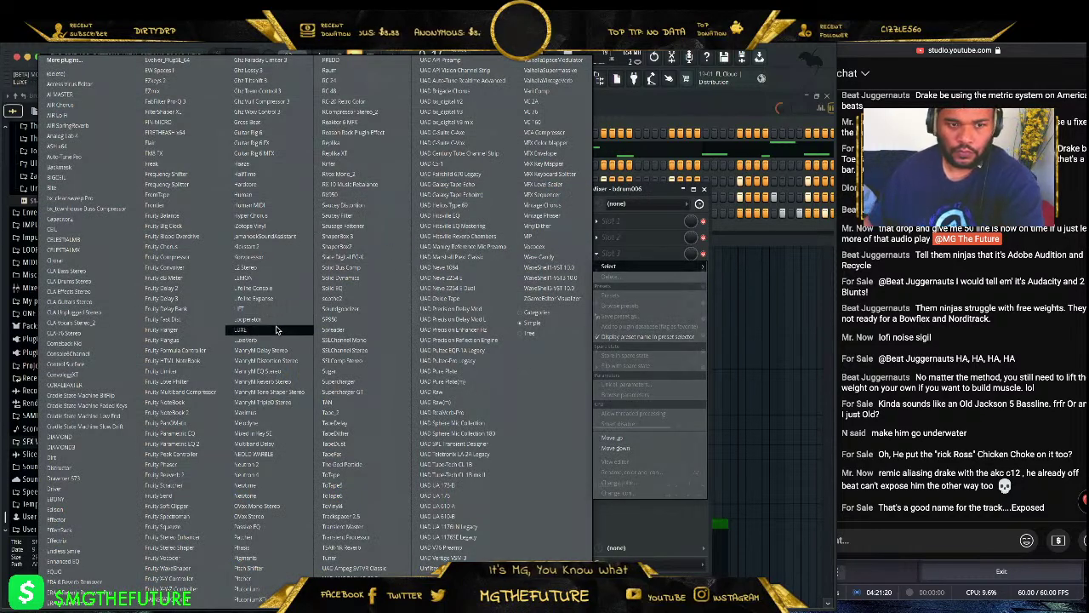
{"action": "left_click", "coordinate": [174, 453]}
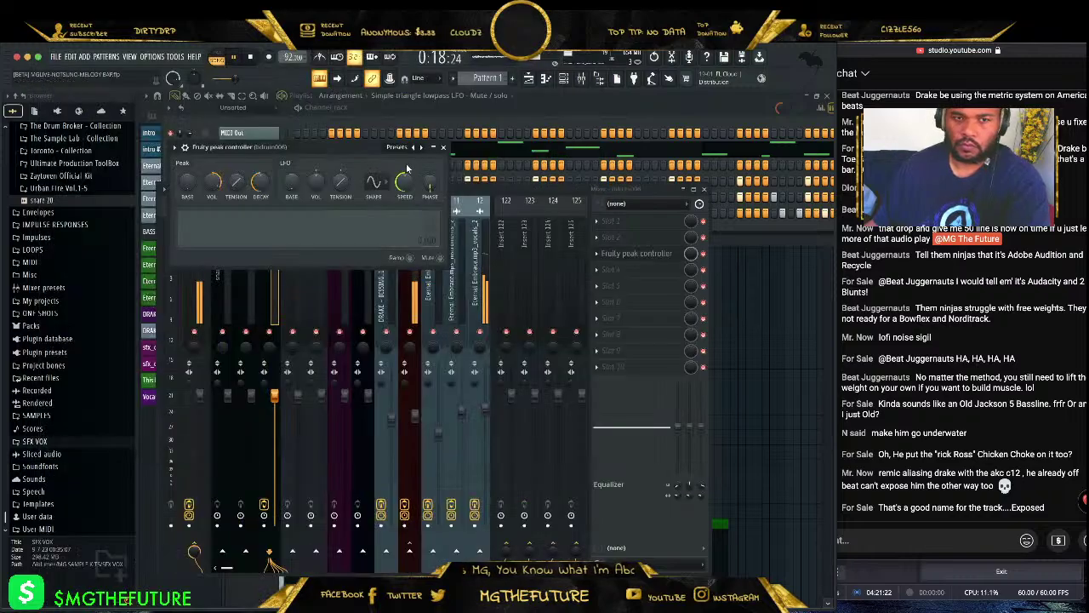
{"action": "left_click", "coordinate": [442, 148]}
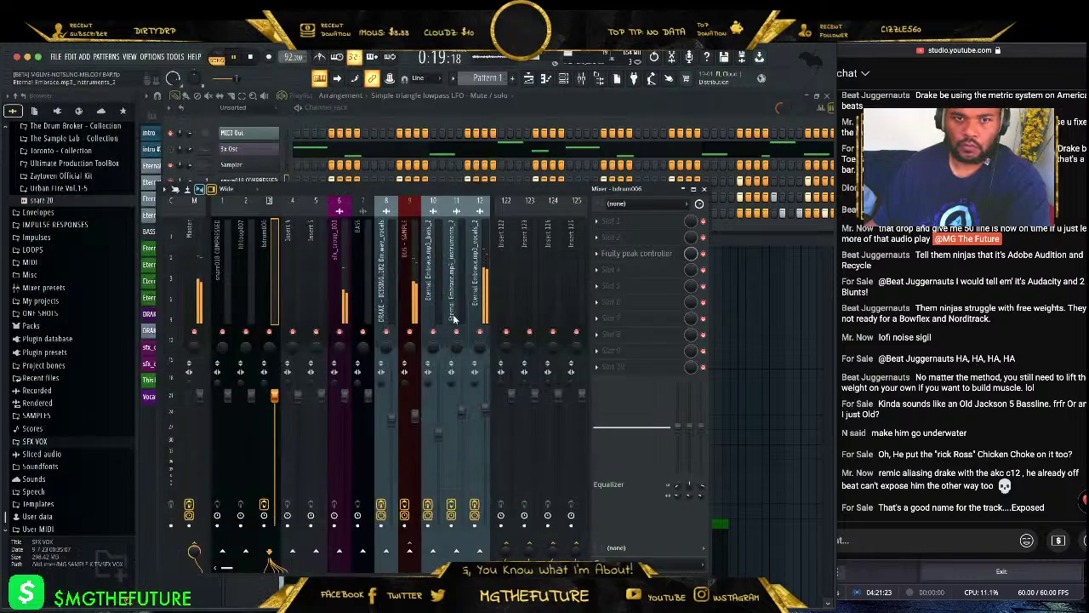
- Link the BUS - SAMPLE volume to the internal controller Peak ctrl - Peak with the Inverted mapping formula
{"action": "right_click", "coordinate": [423, 412]}
{"action": "left_click", "coordinate": [451, 475]}
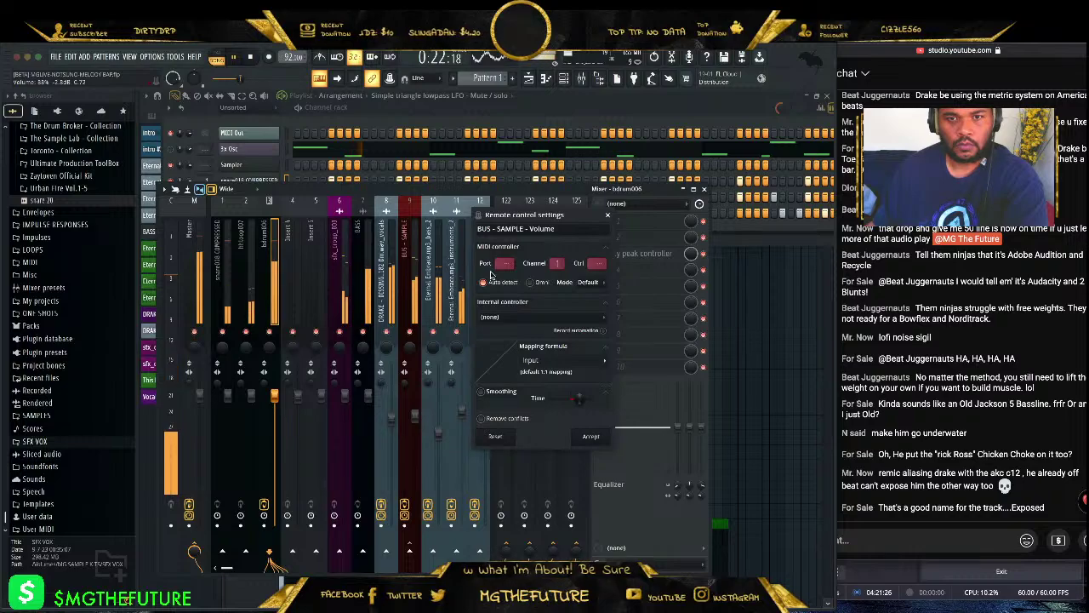
{"action": "left_click", "coordinate": [541, 316]}
{"action": "left_click", "coordinate": [564, 367]}
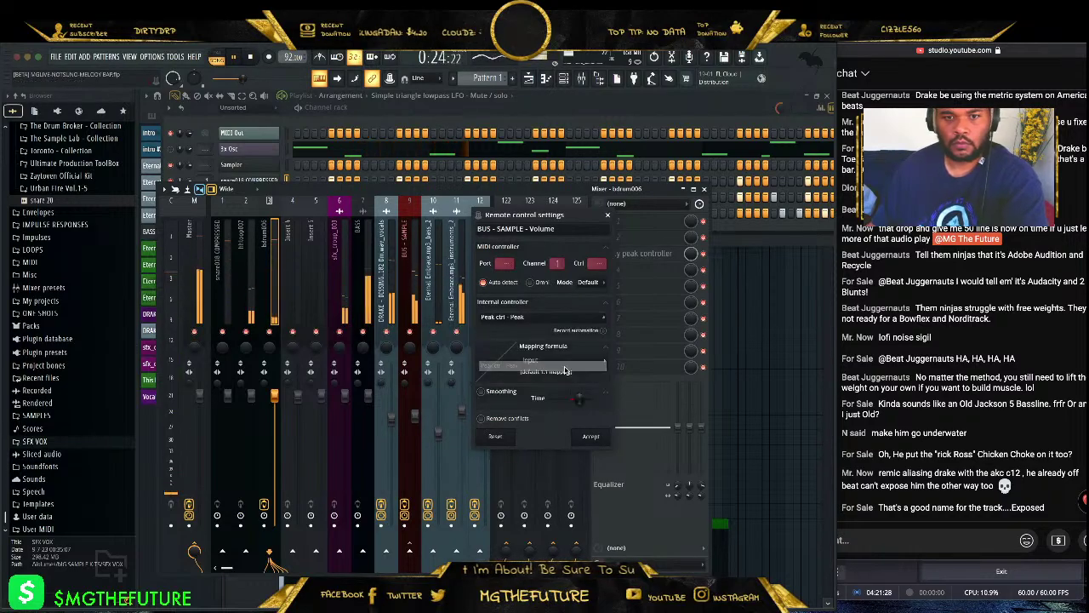
{"action": "left_click", "coordinate": [564, 367]}
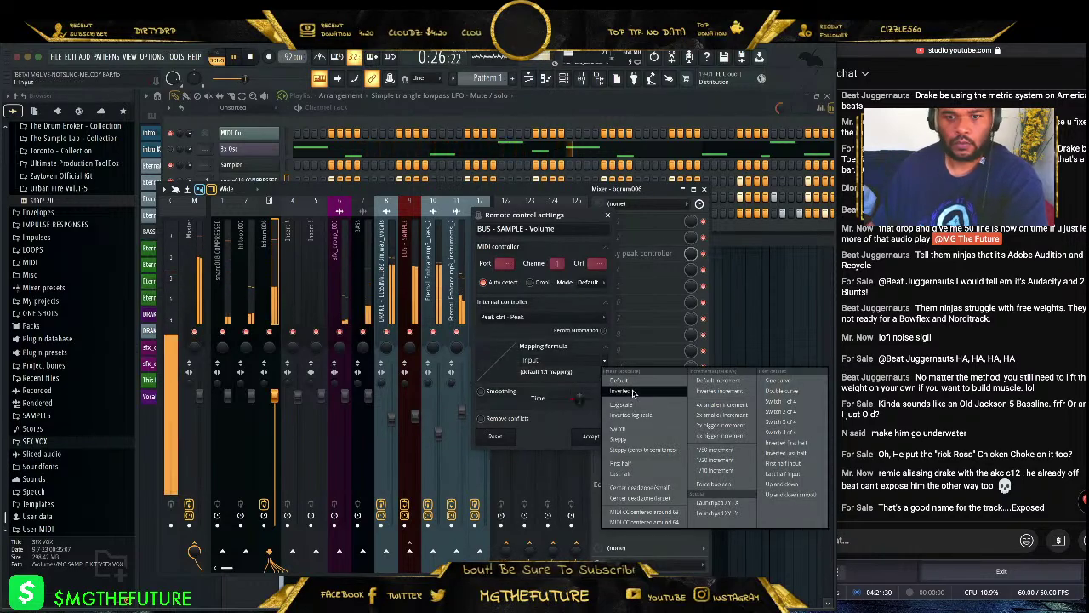
{"action": "left_click", "coordinate": [633, 393]}
{"action": "left_click", "coordinate": [593, 437]}
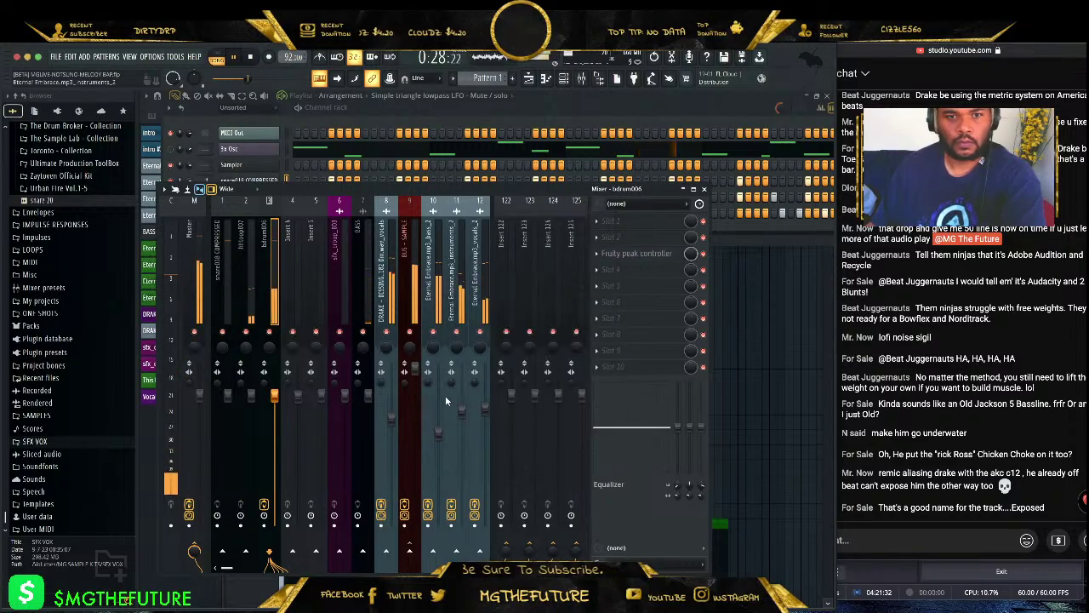
- Adjust the base level of the peak controller on the bdrum006 track and set its peak tension to about -15%
{"action": "left_click", "coordinate": [643, 254]}
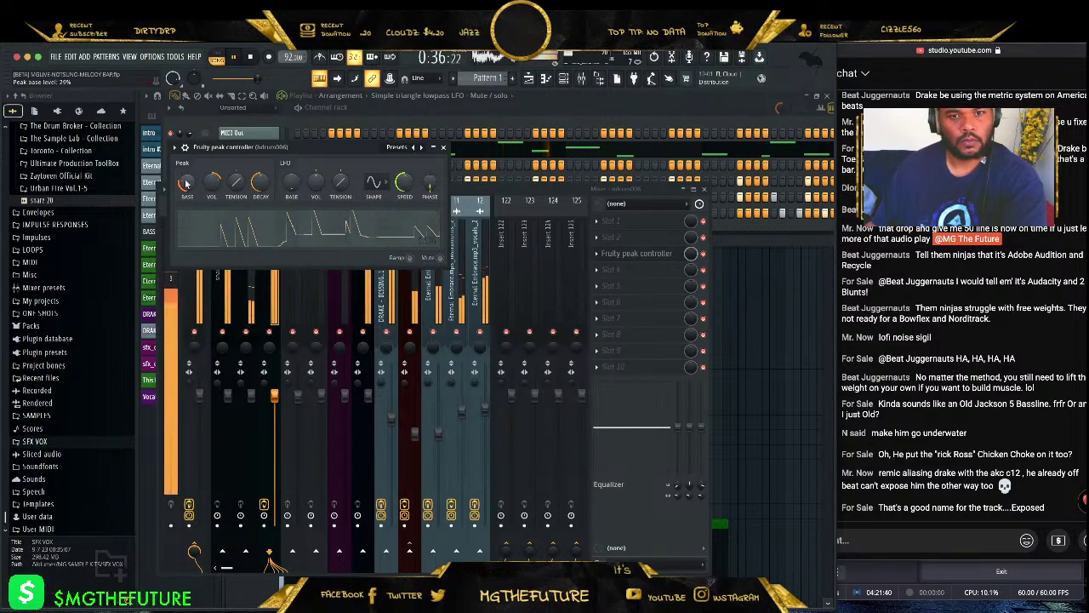
{"action": "mouse_move", "coordinate": [239, 183]}
{"action": "left_mouse_down"}
{"action": "mouse_move", "coordinate": [238, 162]}
{"action": "mouse_move", "coordinate": [238, 200]}
{"action": "left_mouse_up"}
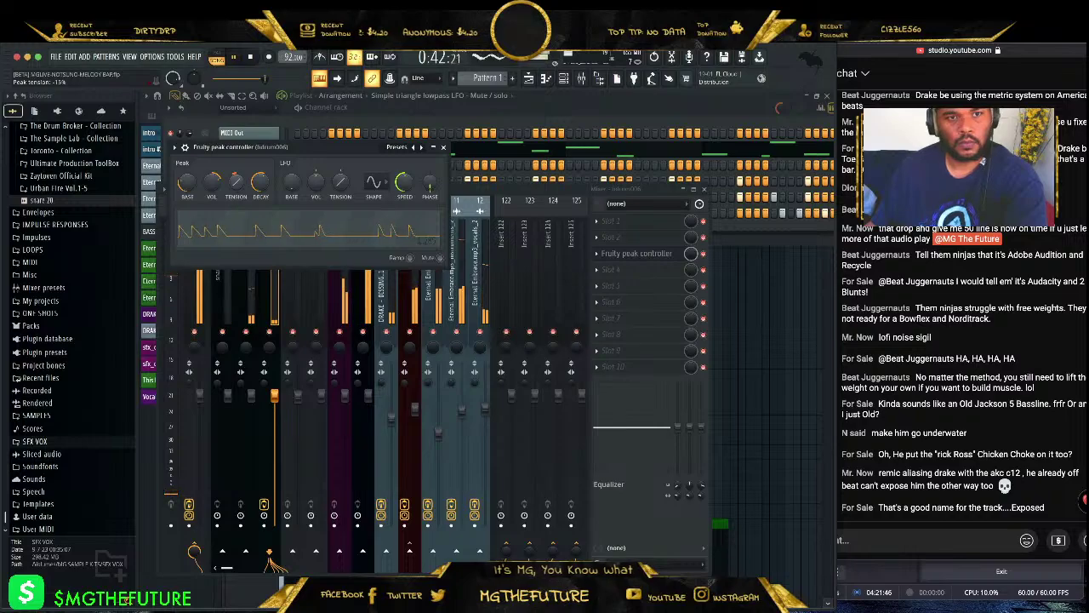
{"action": "left_click", "coordinate": [443, 148]}
- Load a second ConvologyXT into slot 2 of the DRAKE - DISSING track with the API 215L HP 150Hz.wav response and mix at 100%
{"action": "left_click", "coordinate": [385, 277]}
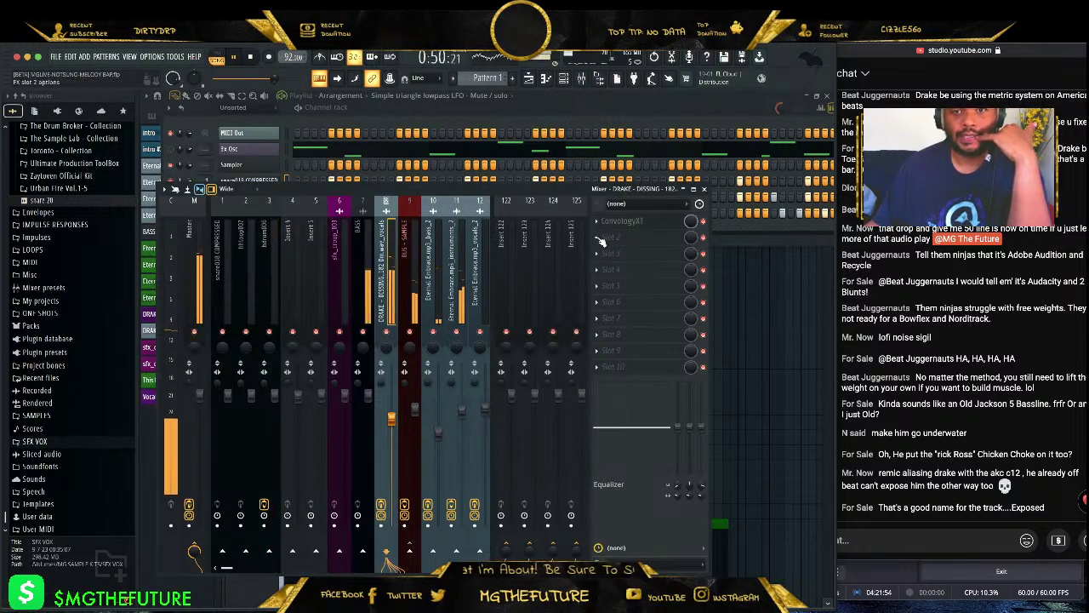
{"action": "left_click", "coordinate": [601, 242]}
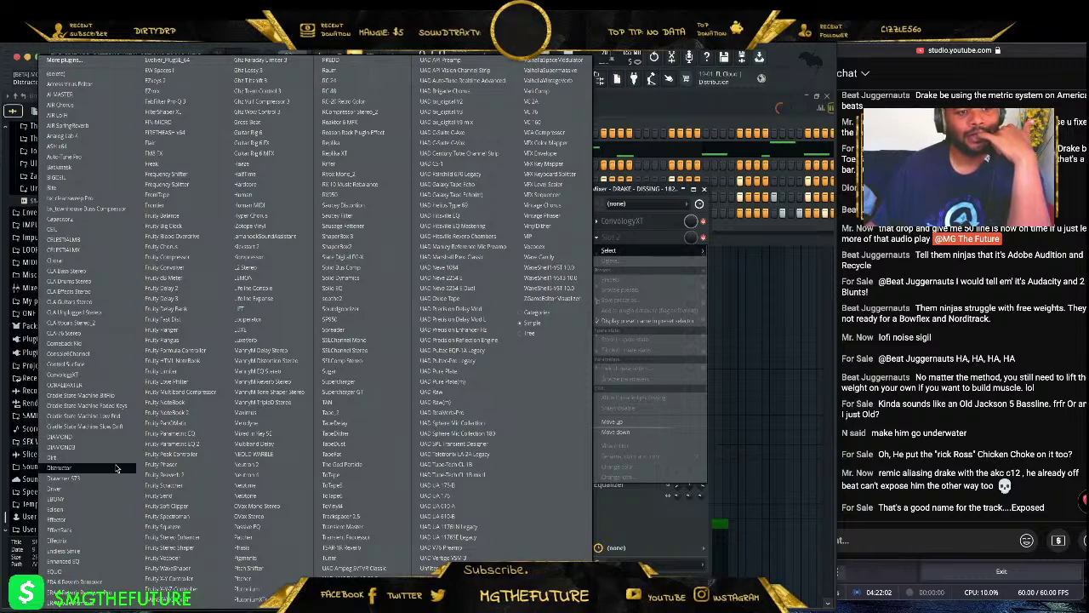
{"action": "left_click", "coordinate": [64, 375]}
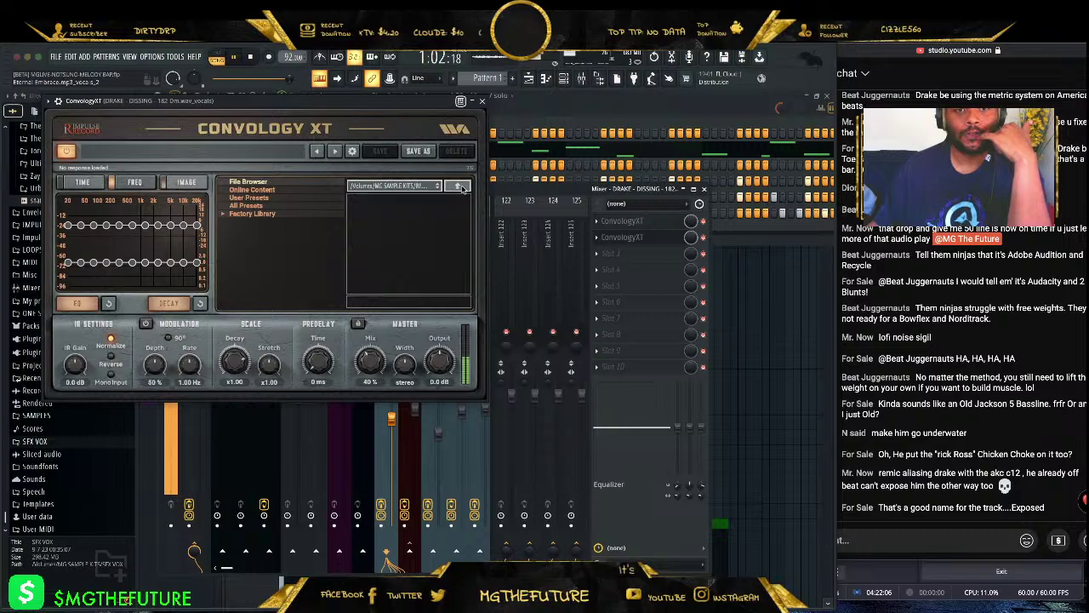
{"action": "left_click", "coordinate": [459, 187]}
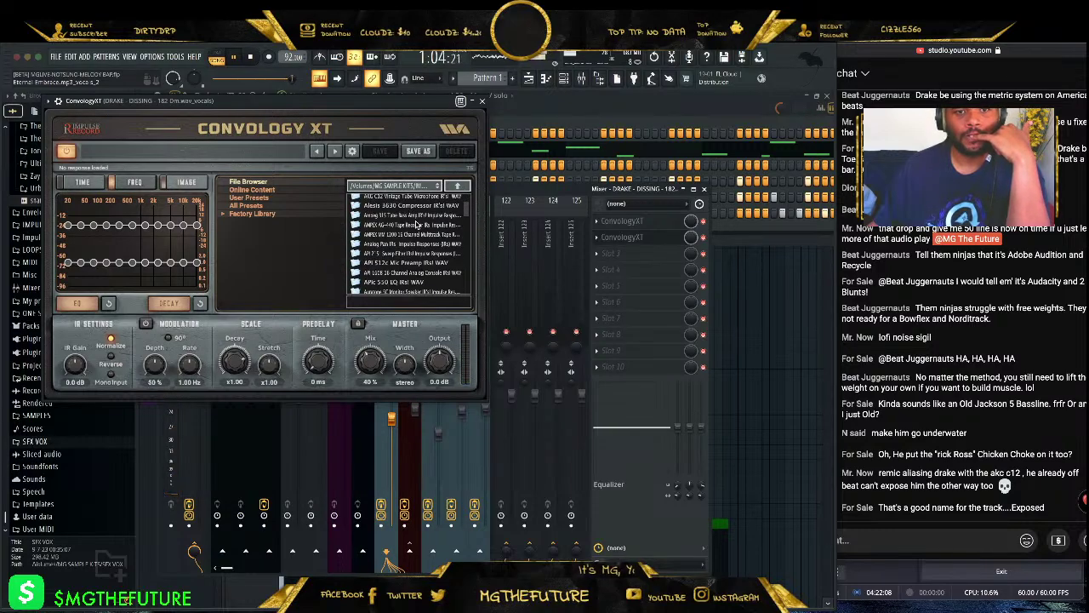
{"action": "double_click", "coordinate": [410, 239]}
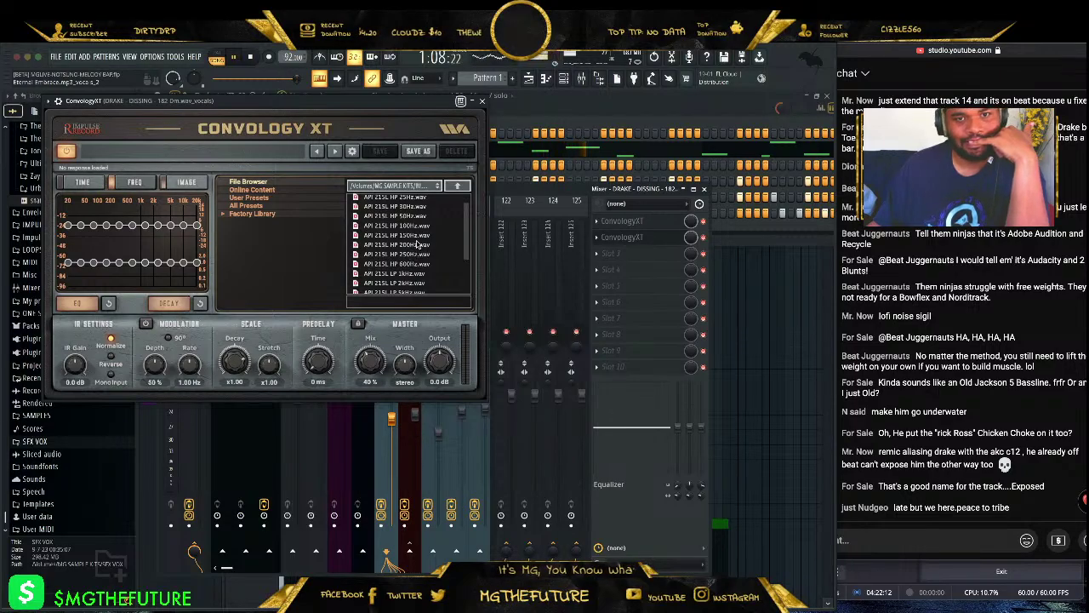
{"action": "left_click", "coordinate": [412, 236]}
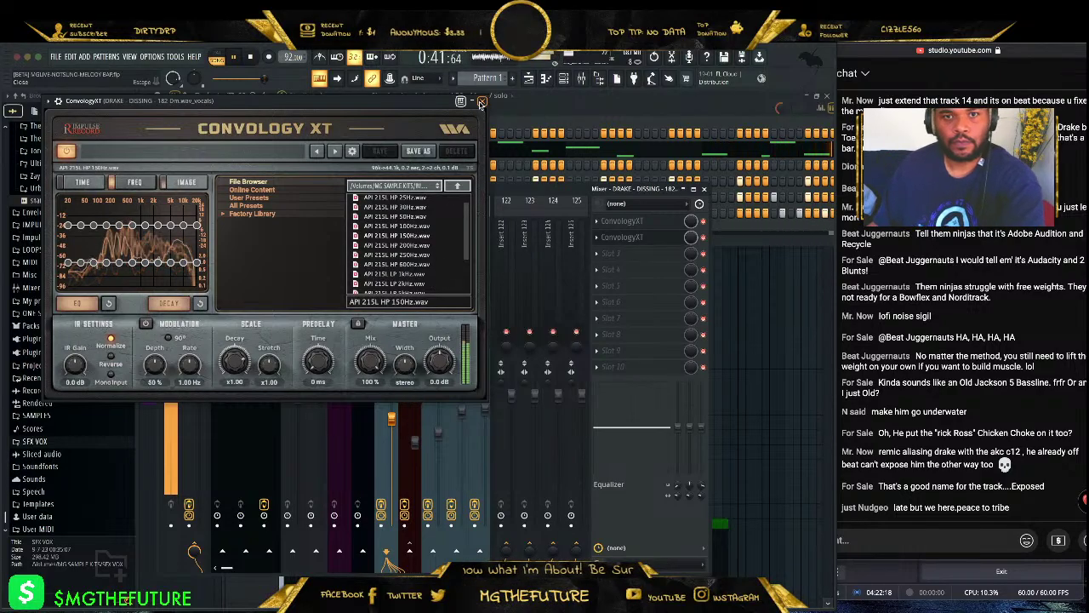
{"action": "left_click", "coordinate": [482, 101]}
- Load UAD Pure Plate with the CC-Bridge Vox Long Verb preset into slot 3 and set the DRAKE - DISSING track volume to about -4.8 dB
{"action": "left_click", "coordinate": [601, 255]}
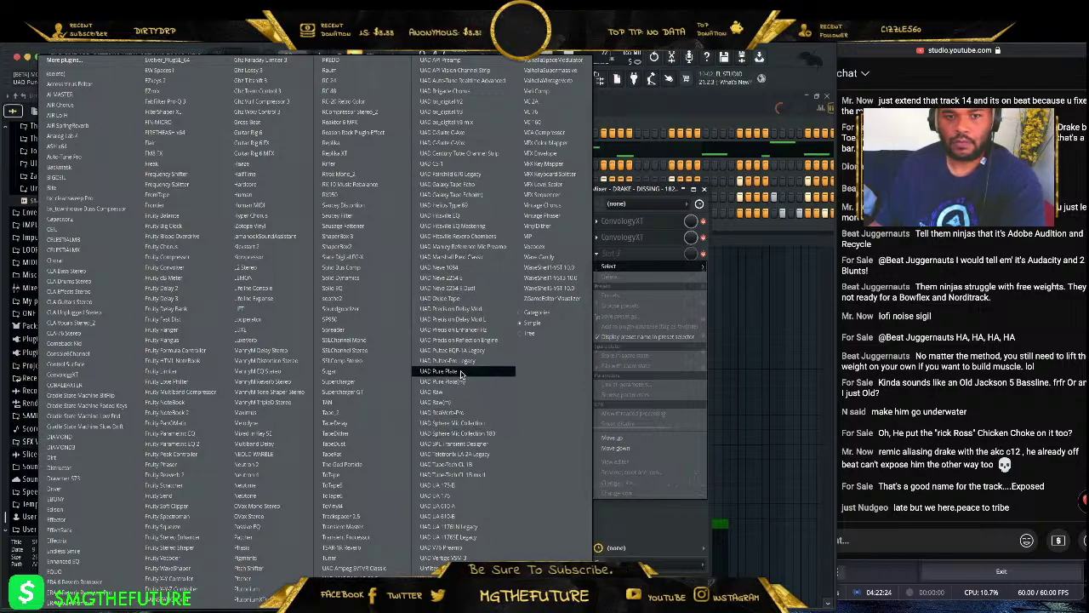
{"action": "key", "text": "Return"}
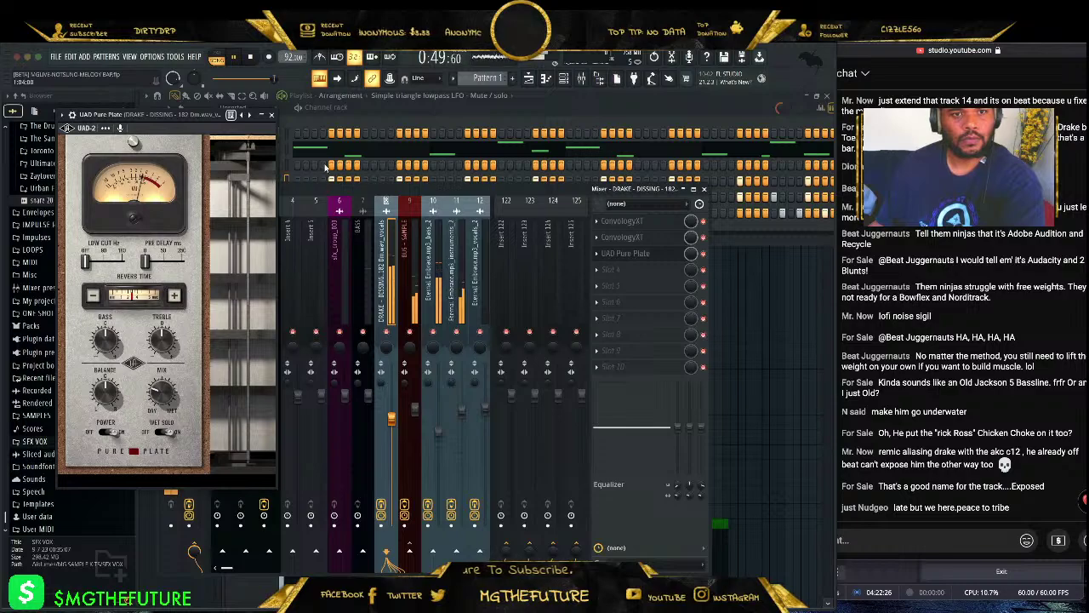
{"action": "left_click", "coordinate": [248, 115]}
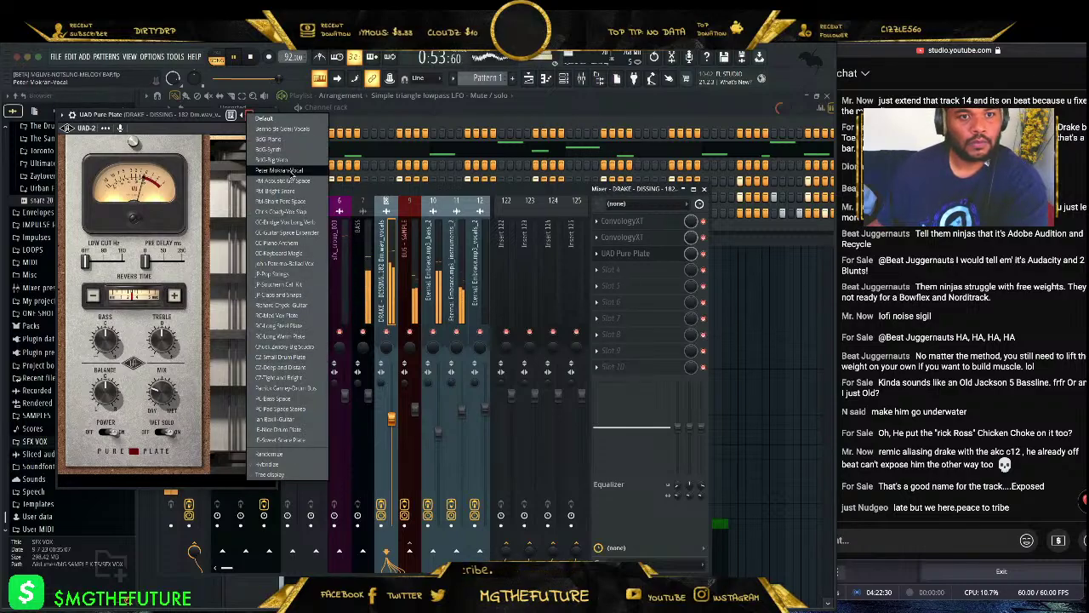
{"action": "left_click", "coordinate": [303, 222]}
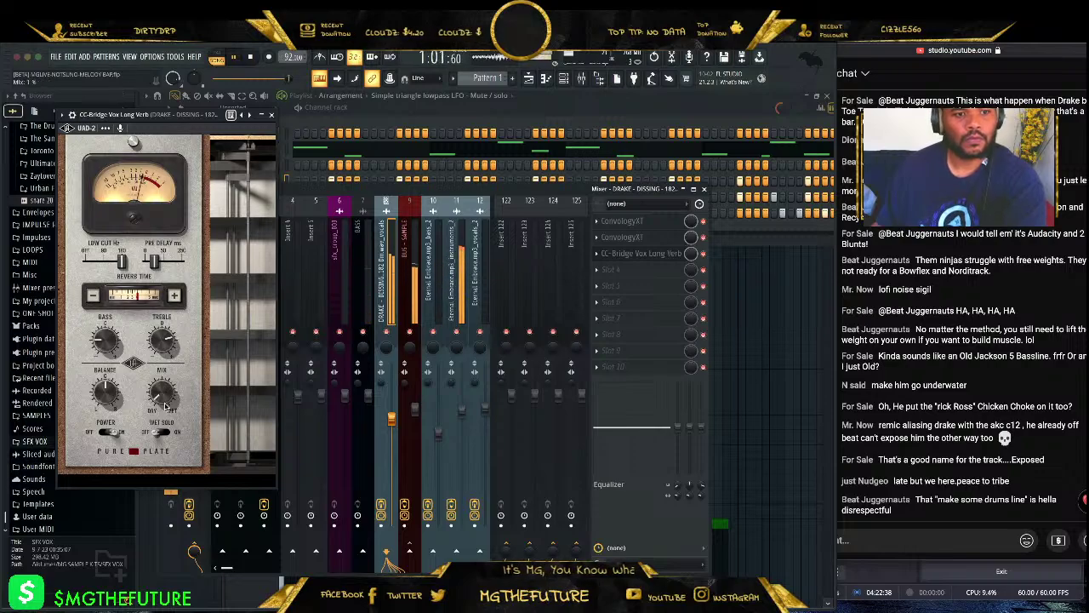
{"action": "left_click", "coordinate": [273, 115]}
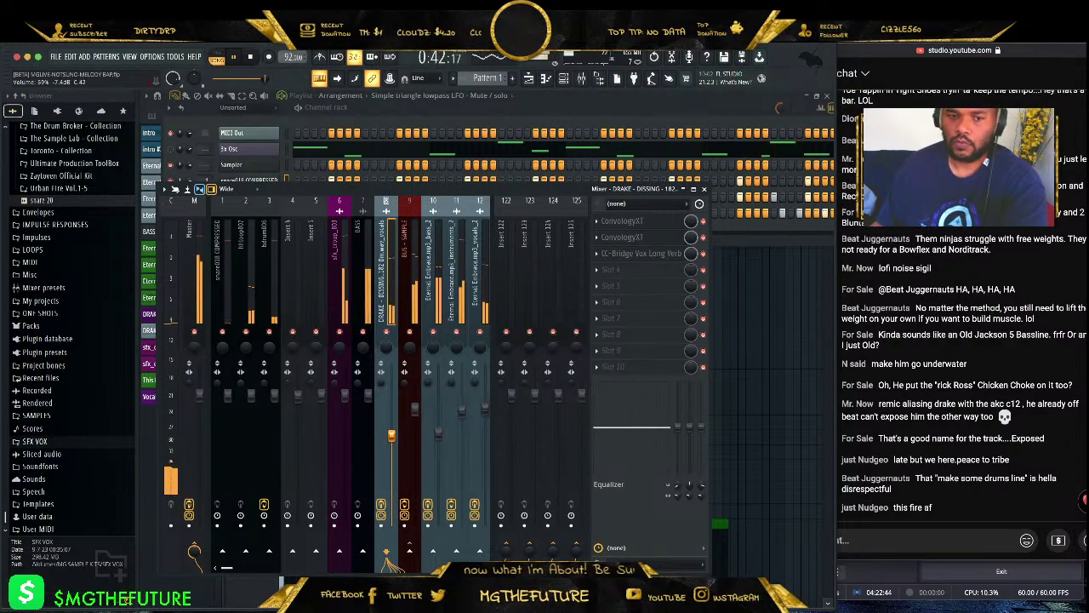
{"action": "left_click_drag", "start_coordinate": [390, 438], "coordinate": [392, 421]}
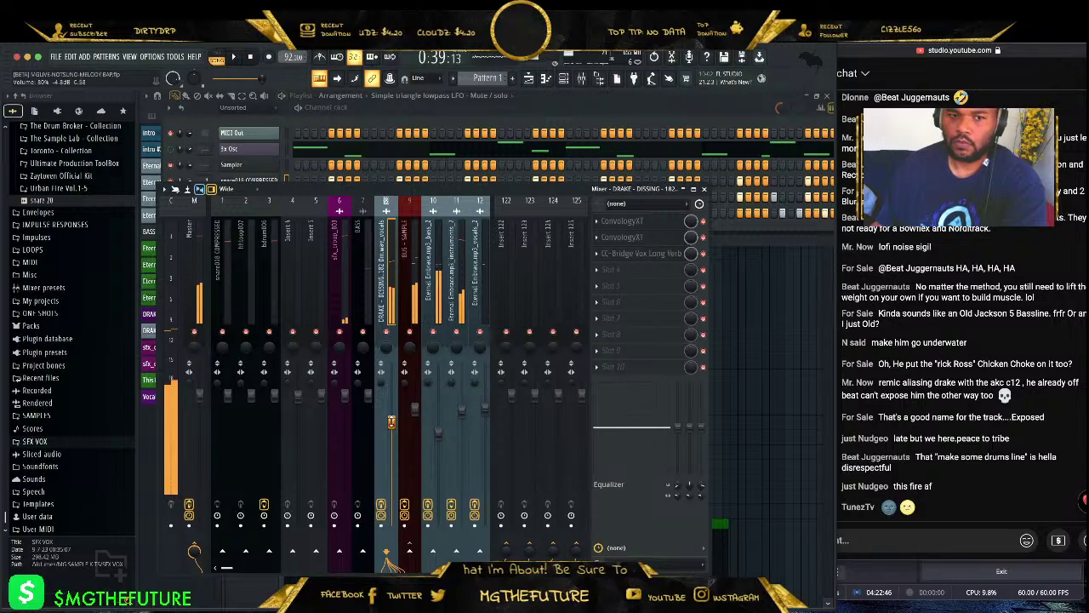
- Load soothe2 into slot 4 of the DRAKE - DISSING track with the Safe vocal preset and set its depth to 0.4
{"action": "left_click", "coordinate": [602, 269]}
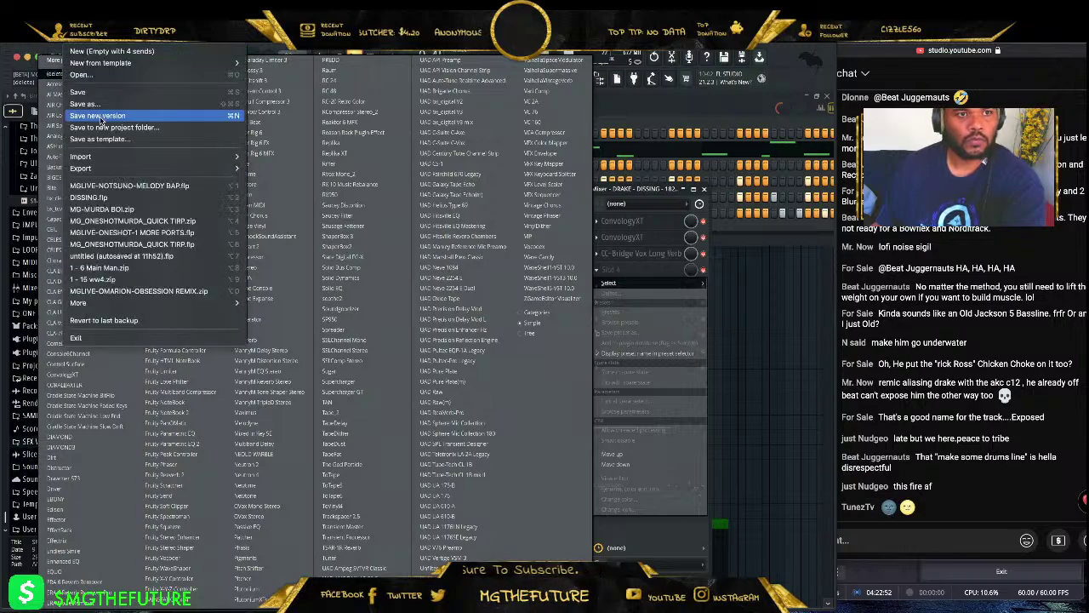
{"action": "left_click", "coordinate": [345, 298]}
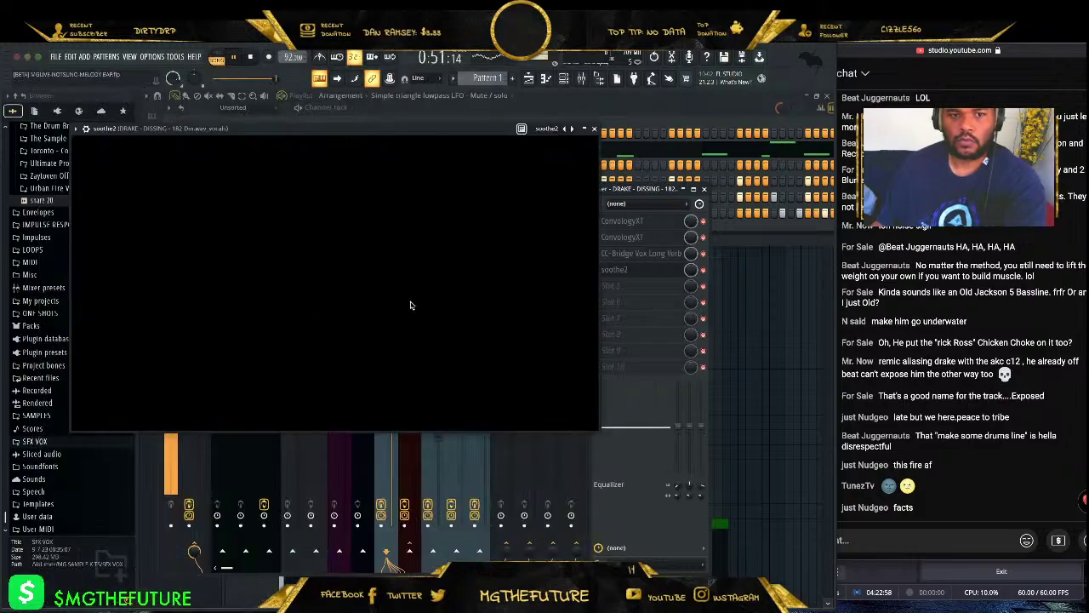
{"action": "left_click", "coordinate": [234, 145]}
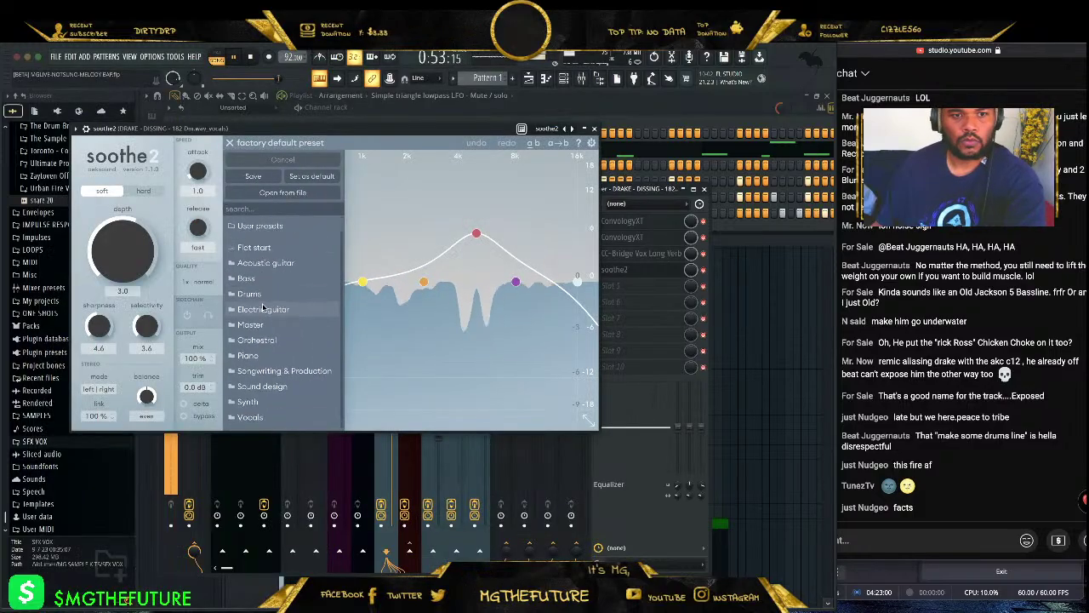
{"action": "mouse_move", "coordinate": [255, 416]}
{"action": "left_click", "coordinate": [410, 269]}
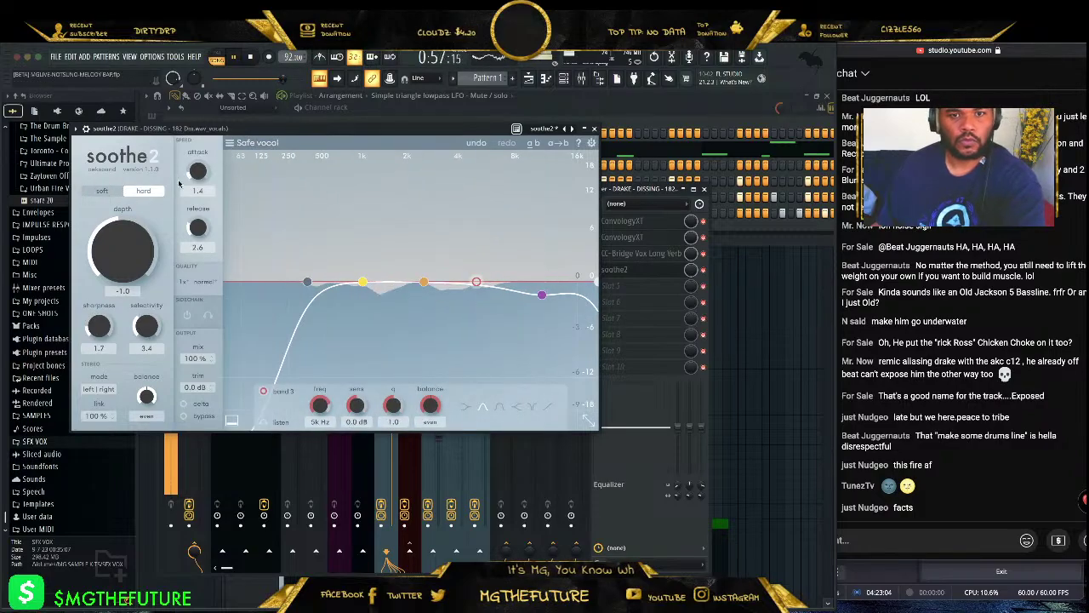
{"action": "scroll", "coordinate": [120, 251], "scroll_direction": "up", "scroll_amount": 4}
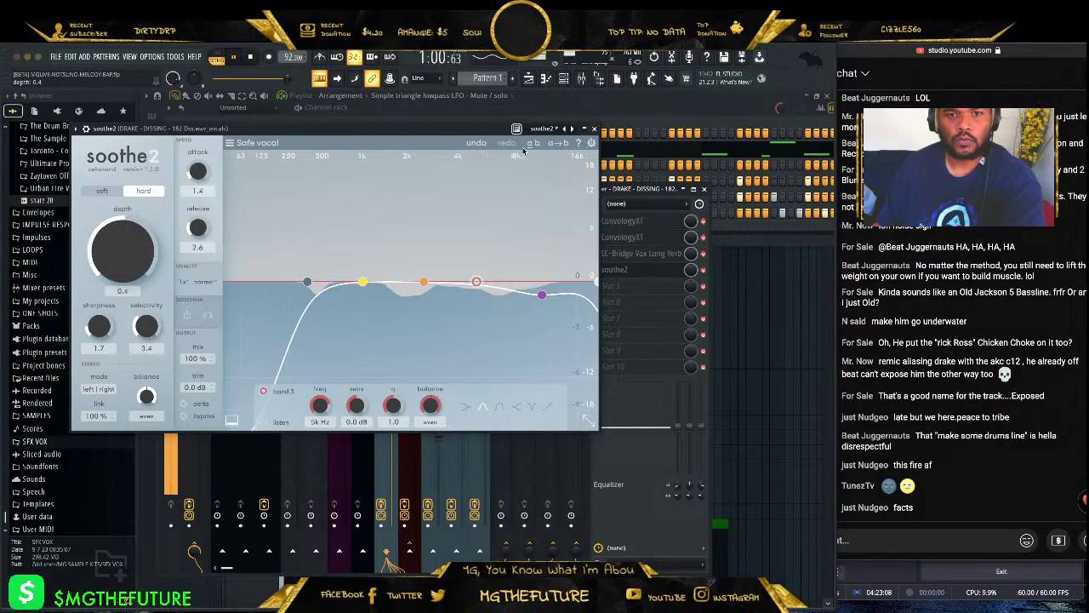
{"action": "left_click", "coordinate": [593, 129]}
{"action": "left_click", "coordinate": [700, 187]}
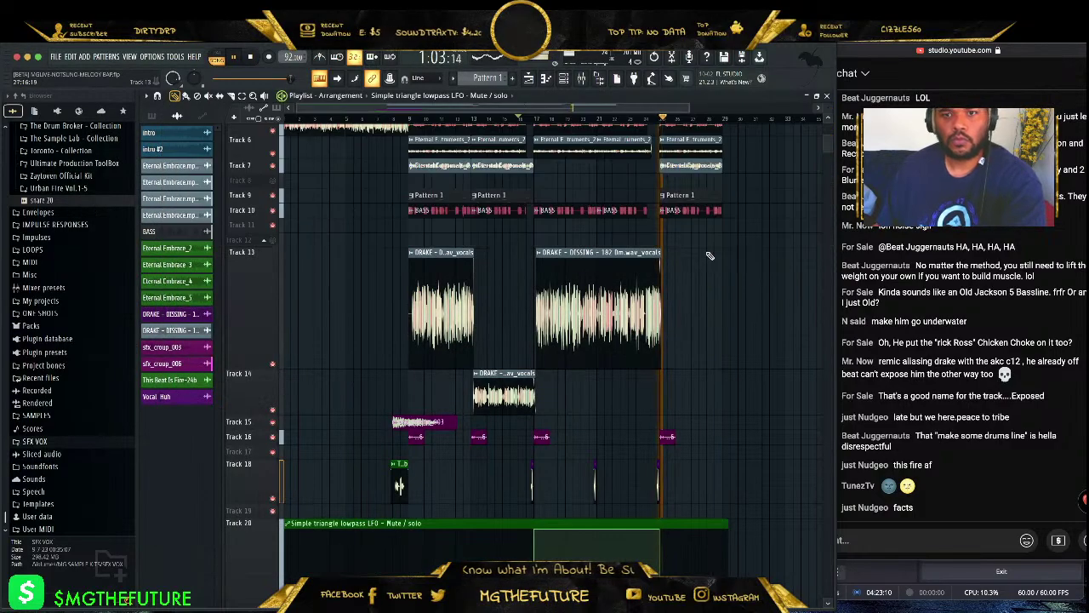
- Find the vocal transition near bar 13 in the playlist and open the sfx folder of the Croup Filthy Drums samples
{"action": "scroll", "coordinate": [707, 233], "scroll_direction": "down", "scroll_amount": 2}
{"action": "scroll", "coordinate": [706, 232], "scroll_direction": "down", "scroll_amount": 1}
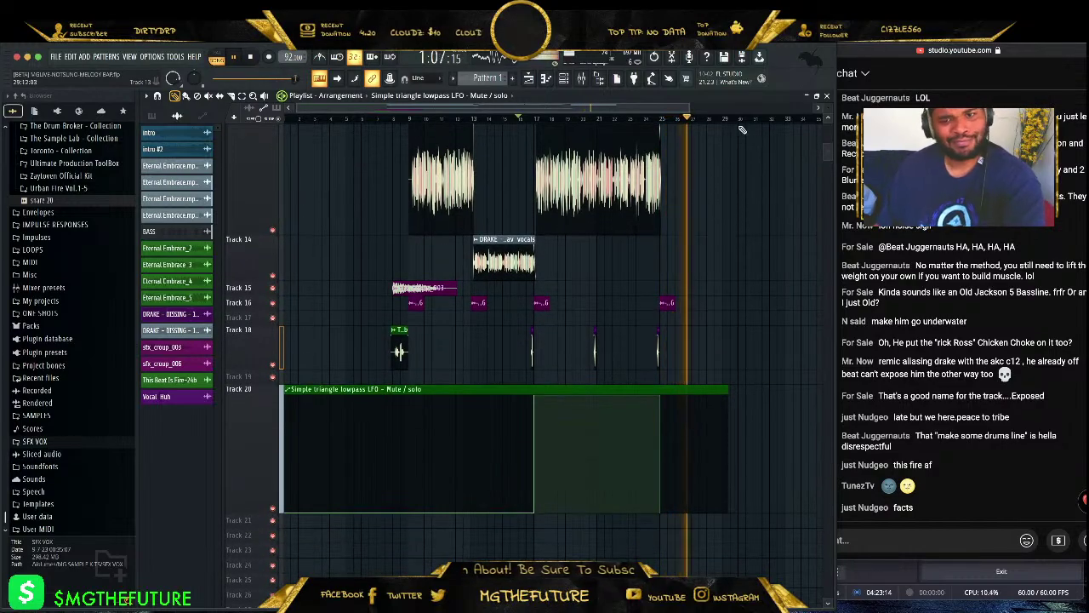
{"action": "left_click_drag", "start_coordinate": [687, 108], "coordinate": [535, 108]}
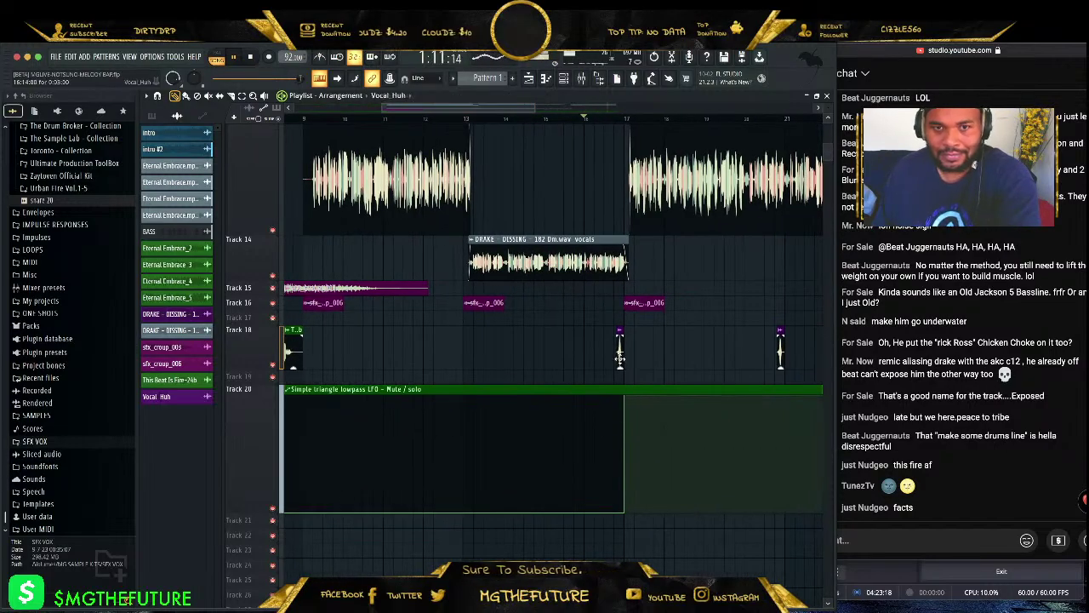
{"action": "left_click_drag", "start_coordinate": [532, 103], "coordinate": [480, 105]}
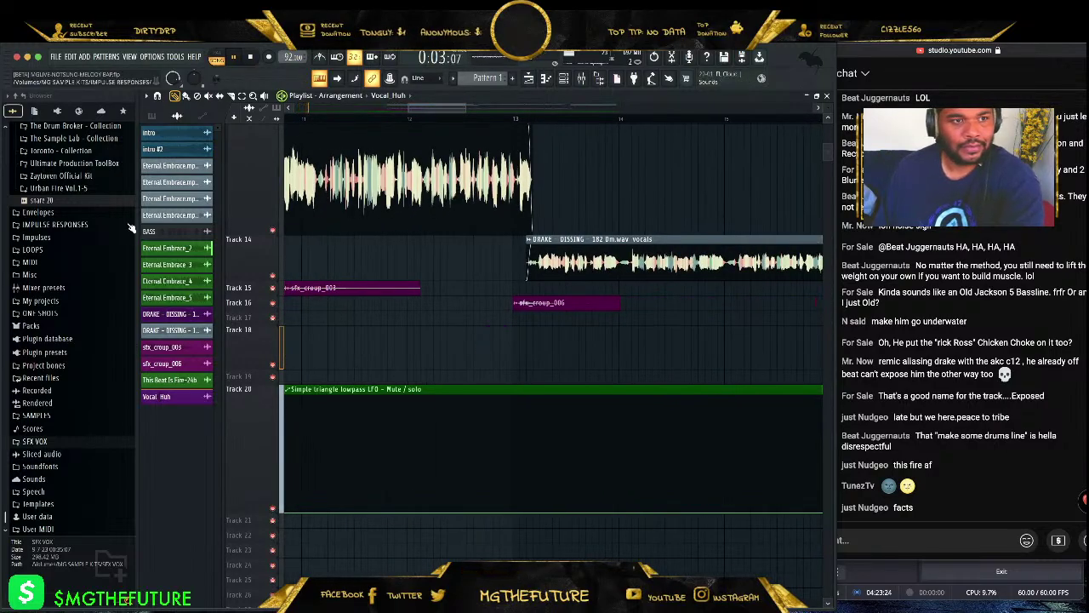
{"action": "scroll", "coordinate": [132, 235], "scroll_direction": "up", "scroll_amount": 10}
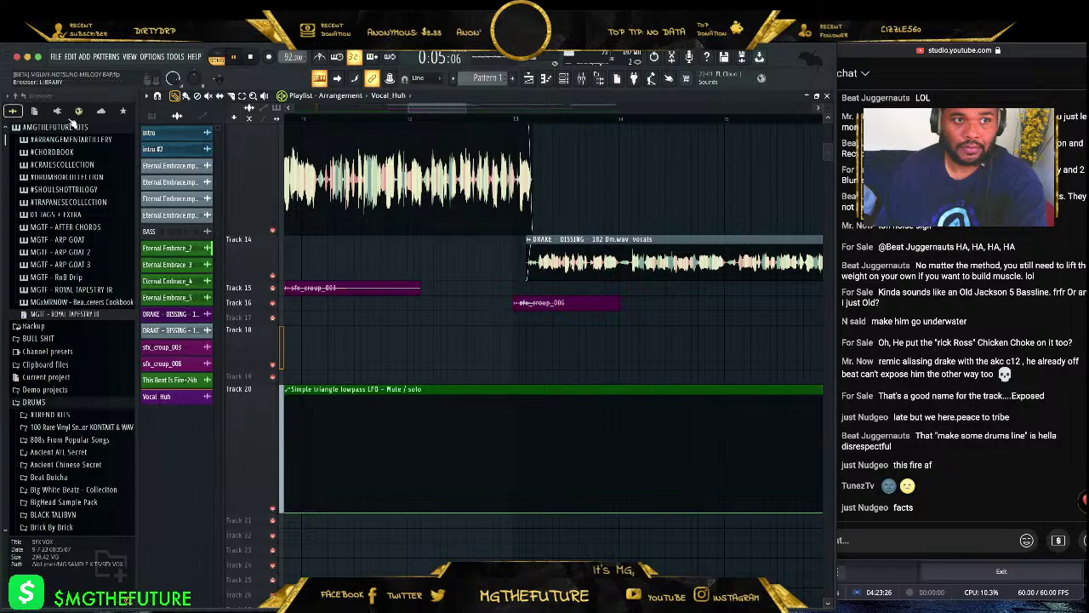
{"action": "left_click", "coordinate": [72, 126]}
{"action": "scroll", "coordinate": [62, 225], "scroll_direction": "down", "scroll_amount": 6}
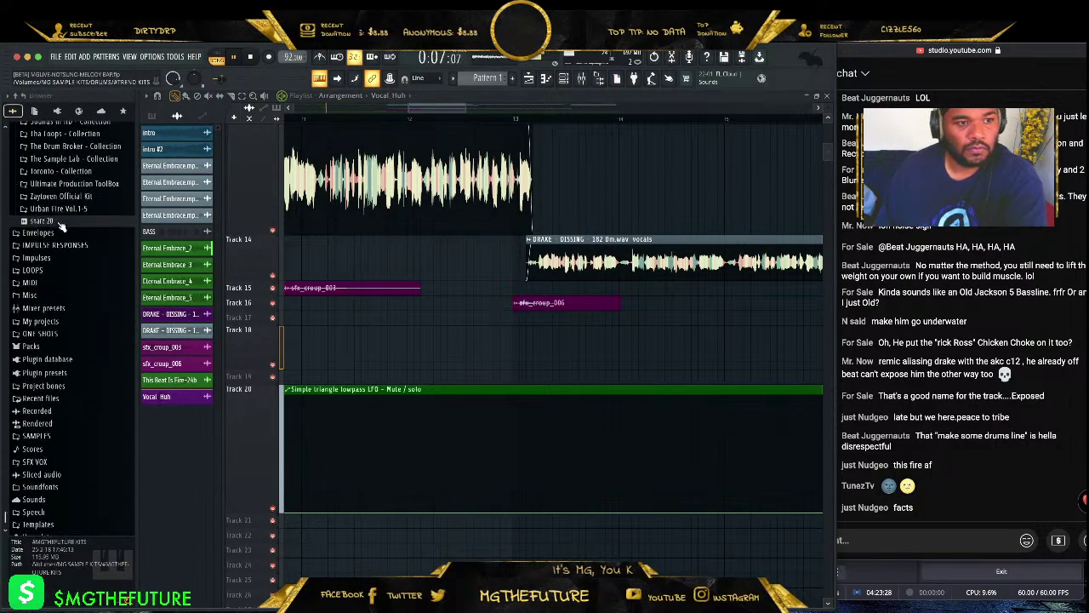
{"action": "scroll", "coordinate": [95, 258], "scroll_direction": "up", "scroll_amount": 3}
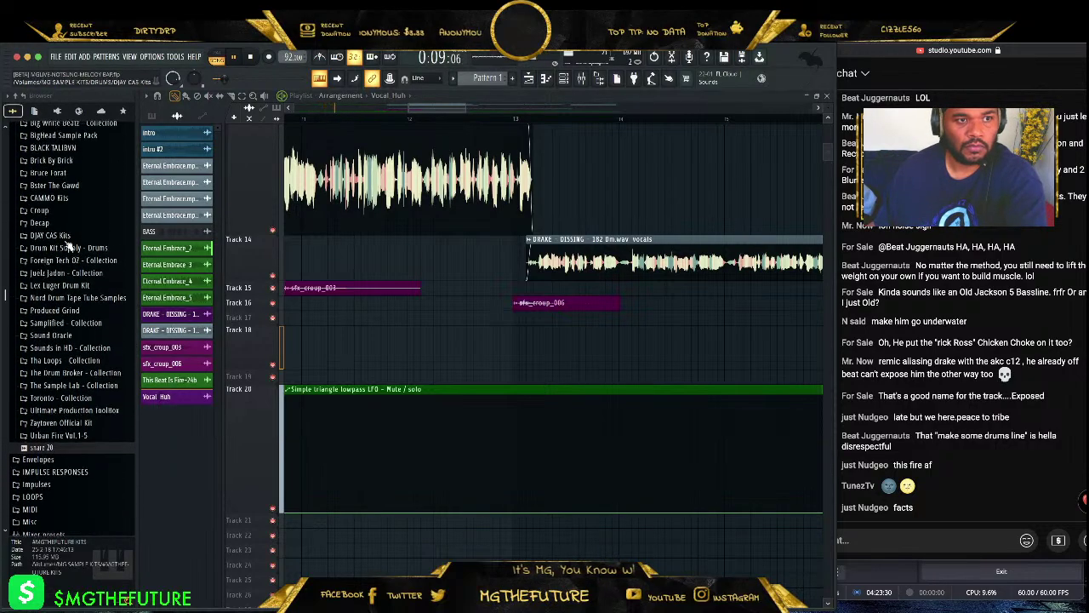
{"action": "left_click", "coordinate": [51, 200]}
{"action": "scroll", "coordinate": [86, 227], "scroll_direction": "down", "scroll_amount": 1}
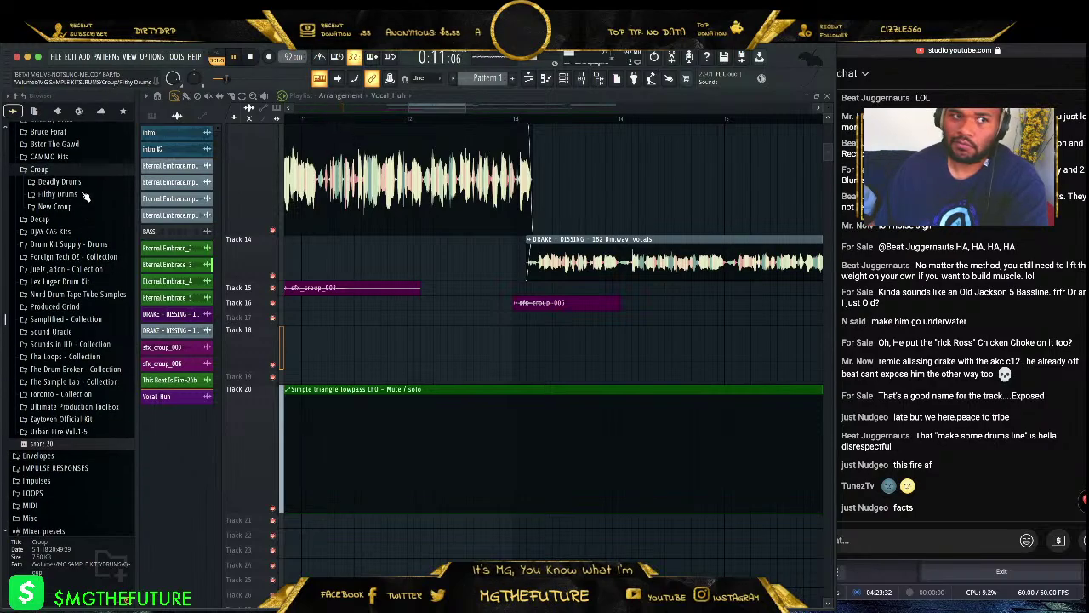
{"action": "left_click", "coordinate": [58, 194]}
{"action": "left_click", "coordinate": [68, 382]}
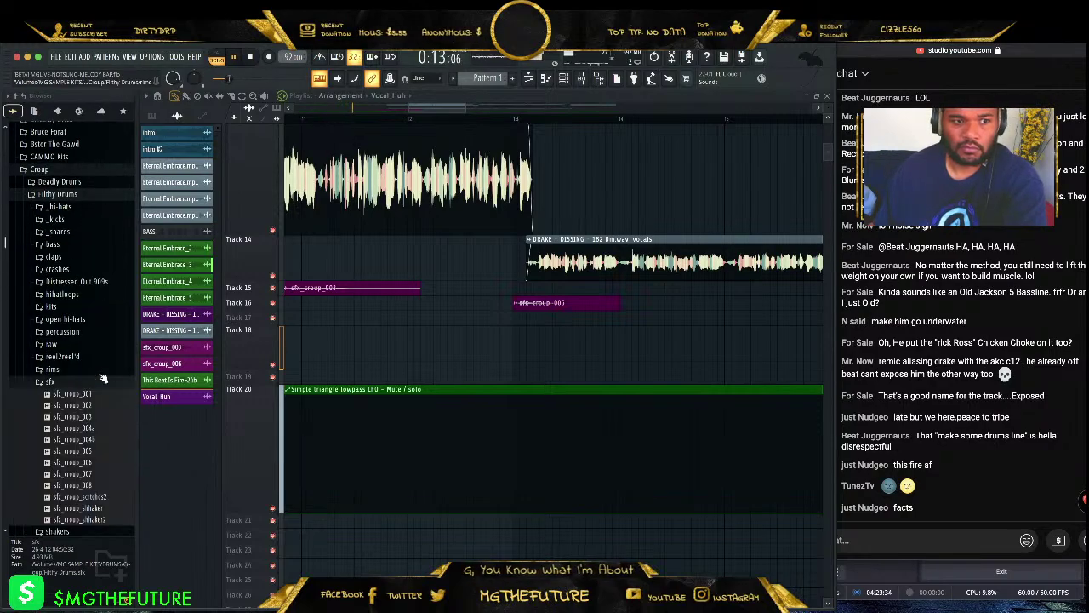
- Audition the sfx samples and place sfx_croup_scrtches2 on Track 18 just before bar 13
{"action": "left_click", "coordinate": [99, 484]}
{"action": "left_click", "coordinate": [102, 496]}
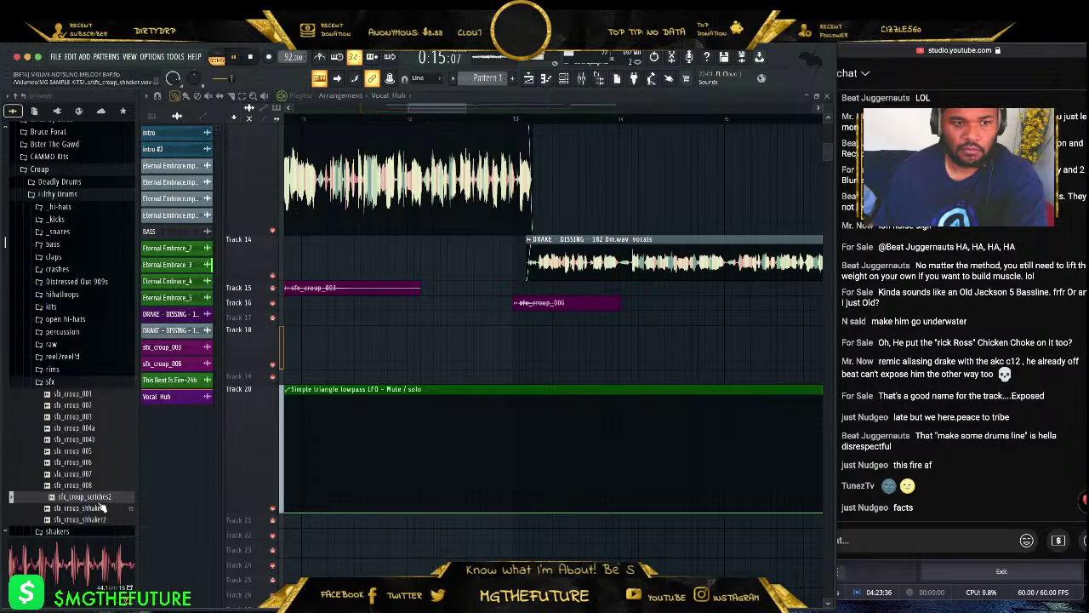
{"action": "left_click", "coordinate": [103, 508]}
{"action": "left_click_drag", "start_coordinate": [102, 496], "coordinate": [489, 362]}
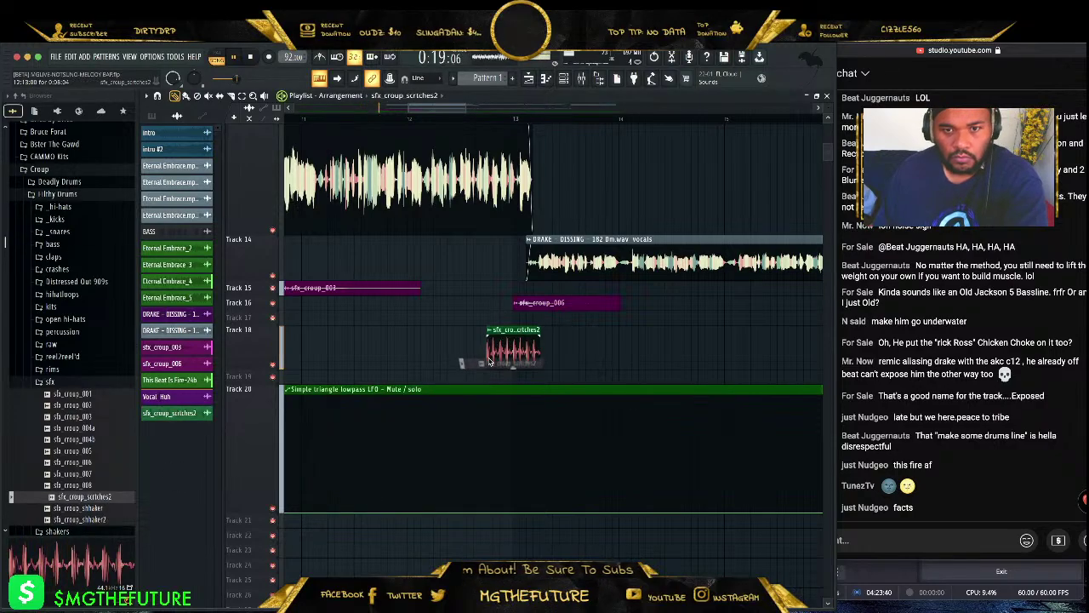
- Slice the sfx_croup_scrtches2 clip at bar 13 and delete the part after the cut
{"action": "left_click_drag", "start_coordinate": [464, 106], "coordinate": [437, 106]}
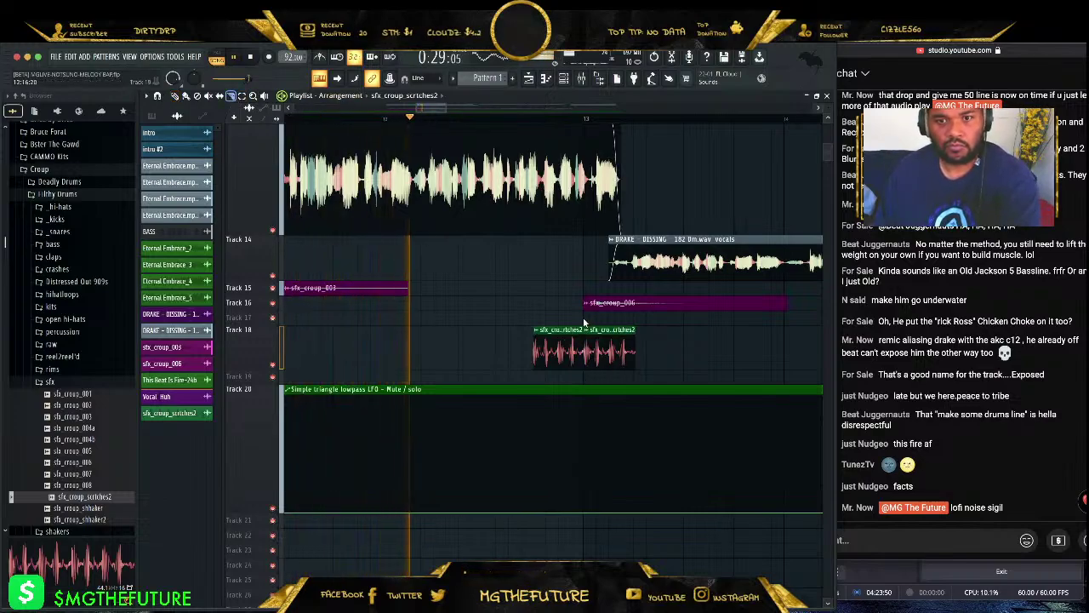
{"action": "left_click", "coordinate": [584, 349]}
{"action": "right_click", "coordinate": [629, 357]}
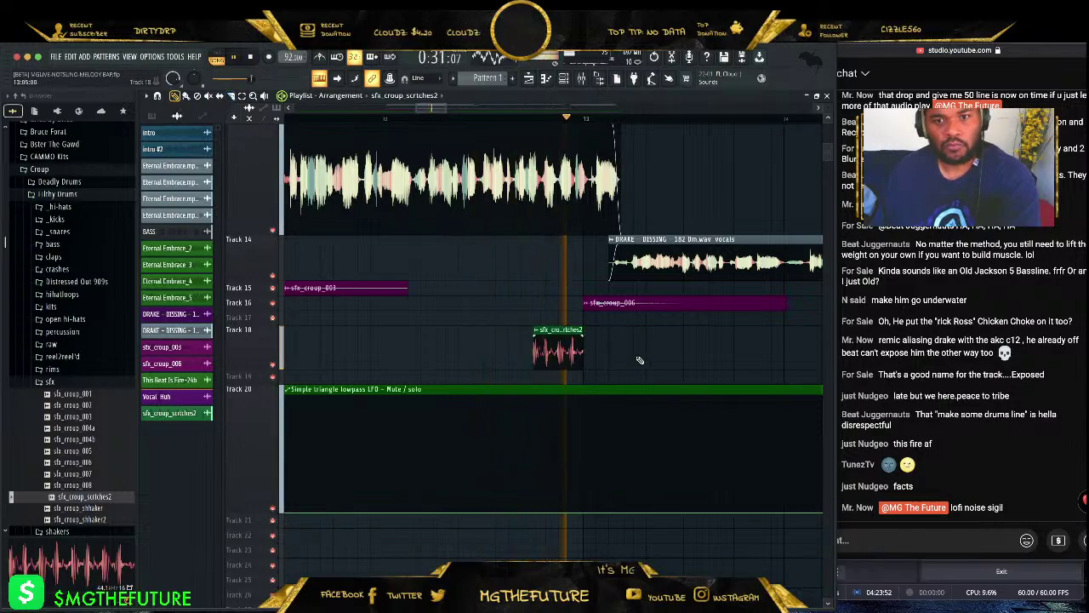
- Slice the sample stems, Pattern 1 and BASS clips where the scratch clip starts and remove their segments up to bar 13
{"action": "scroll", "coordinate": [576, 246], "scroll_direction": "up", "scroll_amount": 4}
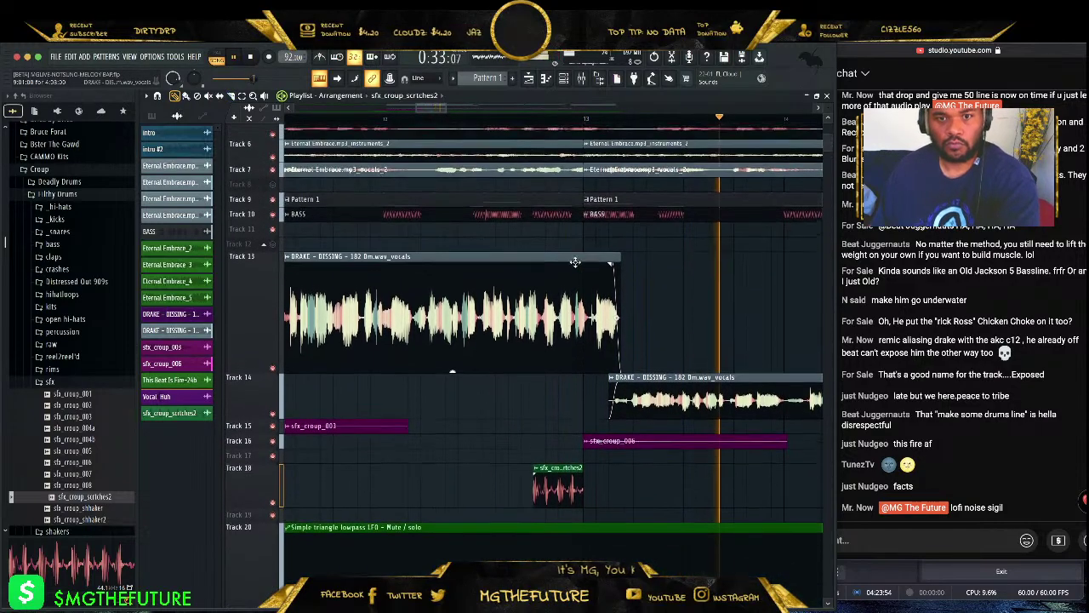
{"action": "scroll", "coordinate": [577, 262], "scroll_direction": "up", "scroll_amount": 3}
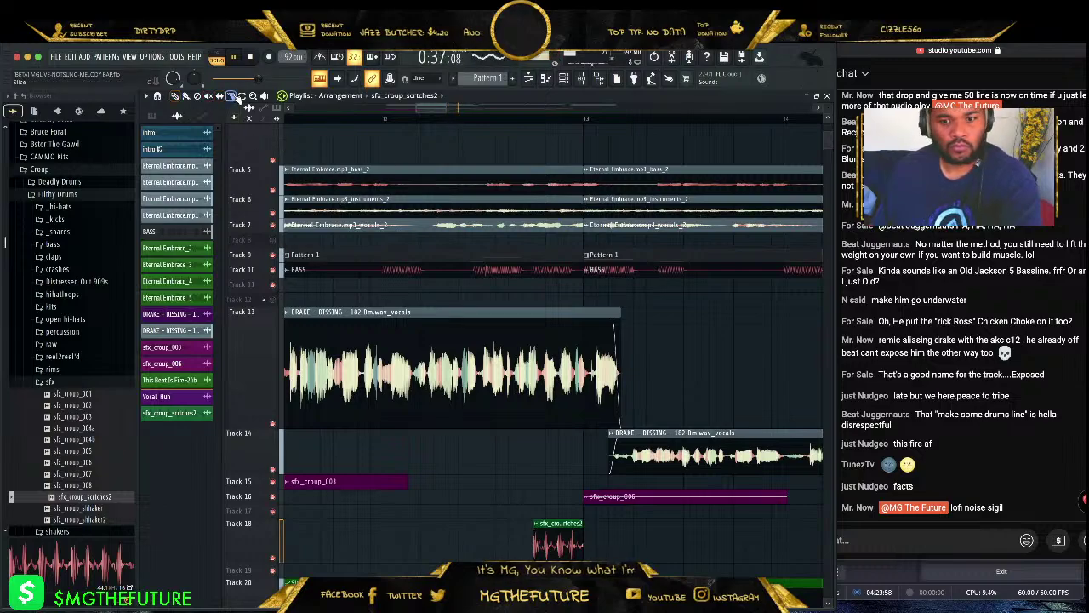
{"action": "left_click_drag", "start_coordinate": [535, 147], "coordinate": [534, 144]}
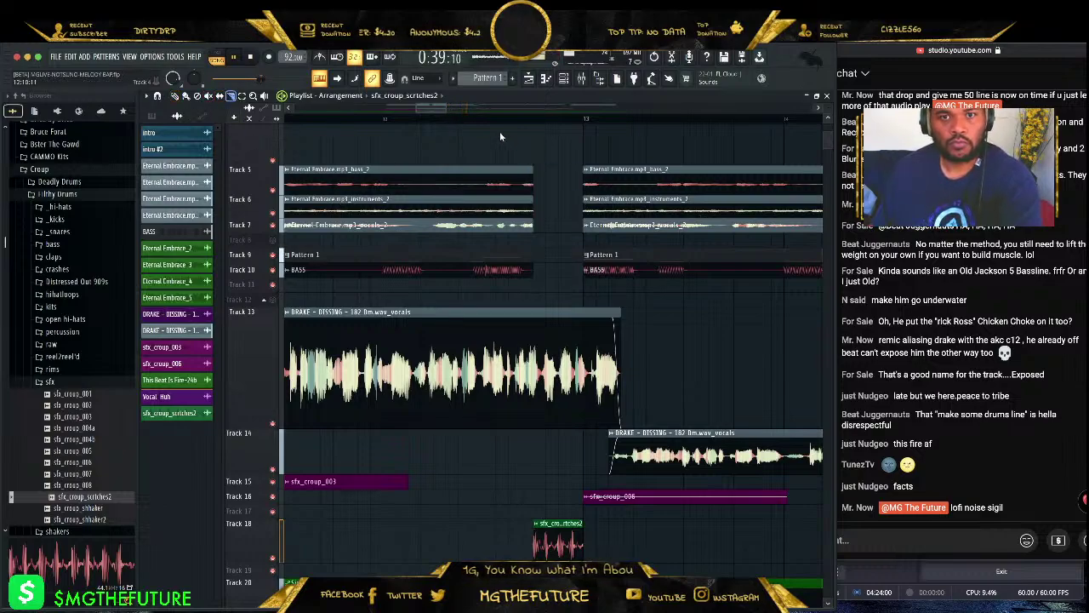
- Extend the Eternal Embrace instruments clip on Track 6 back up to bar 13 and replay the transition
{"action": "left_click", "coordinate": [447, 121]}
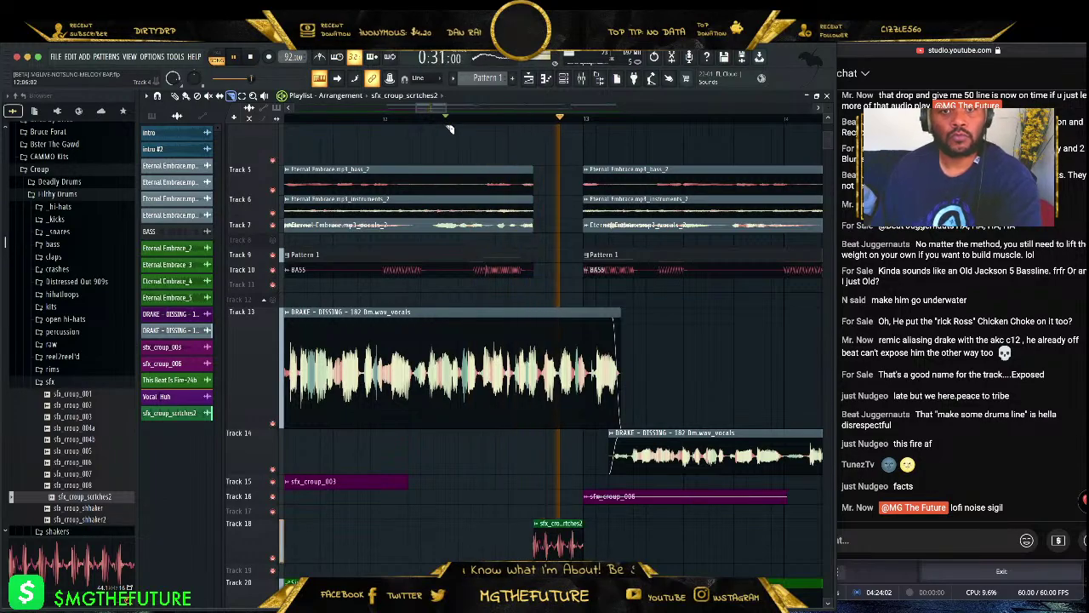
{"action": "left_click_drag", "start_coordinate": [443, 105], "coordinate": [420, 104]}
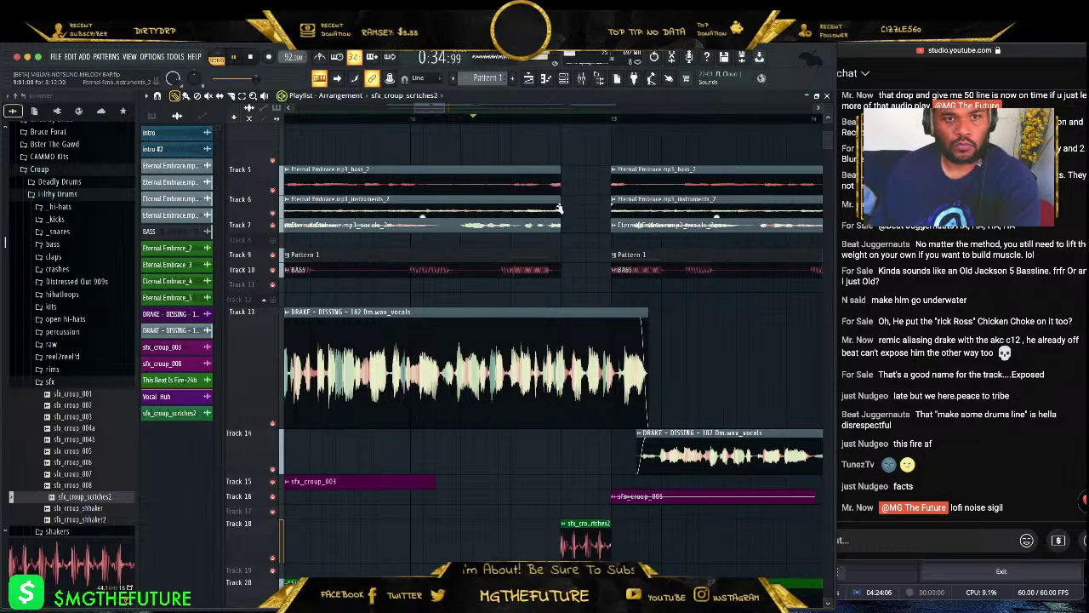
{"action": "right_click", "coordinate": [583, 214]}
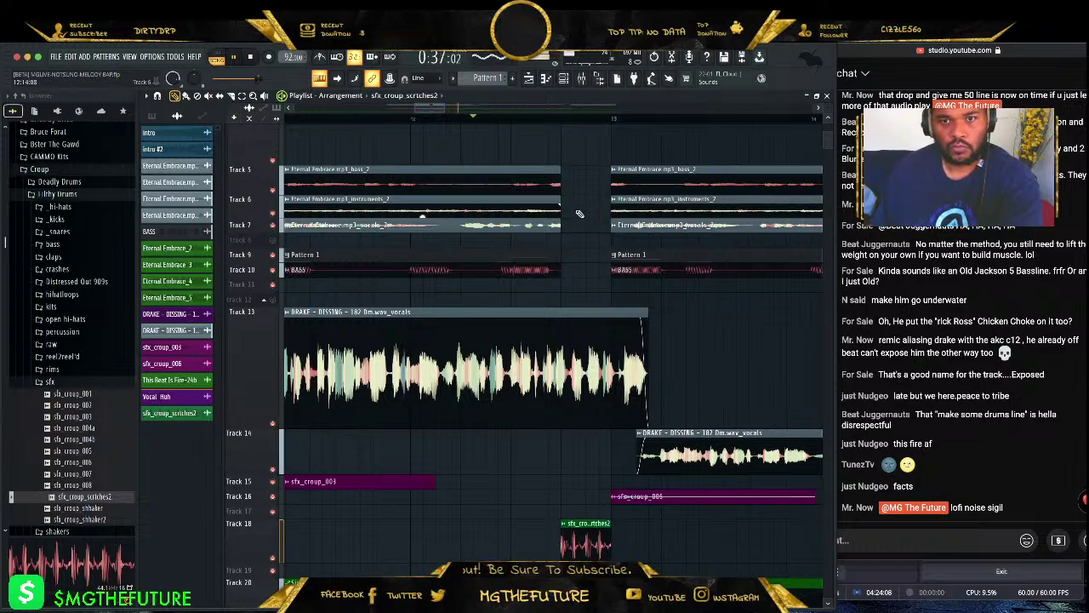
{"action": "left_click_drag", "start_coordinate": [560, 216], "coordinate": [572, 218]}
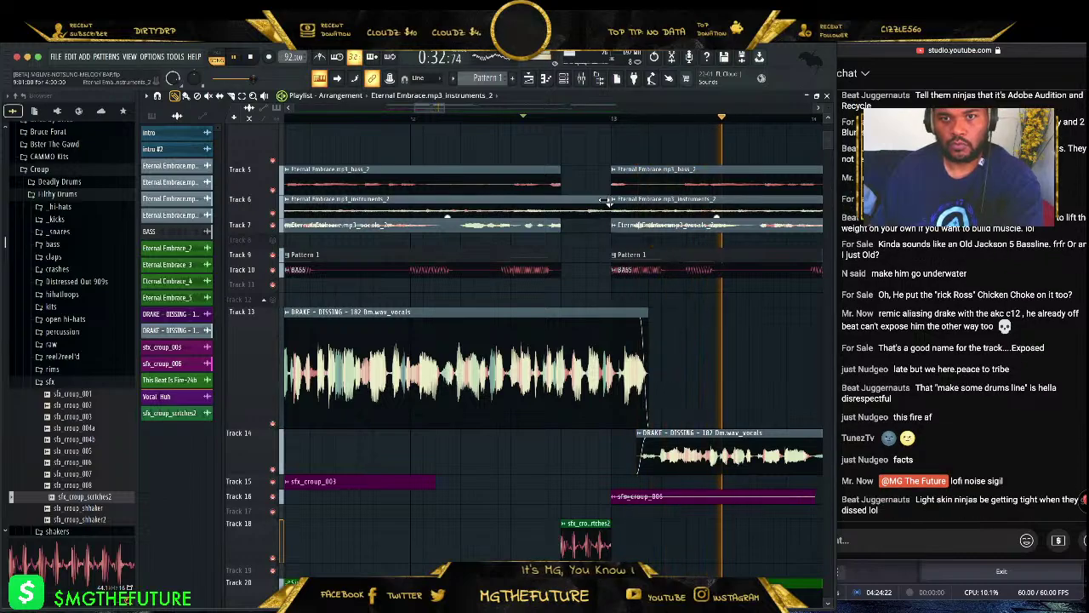
{"action": "left_click_drag", "start_coordinate": [474, 114], "coordinate": [566, 116]}
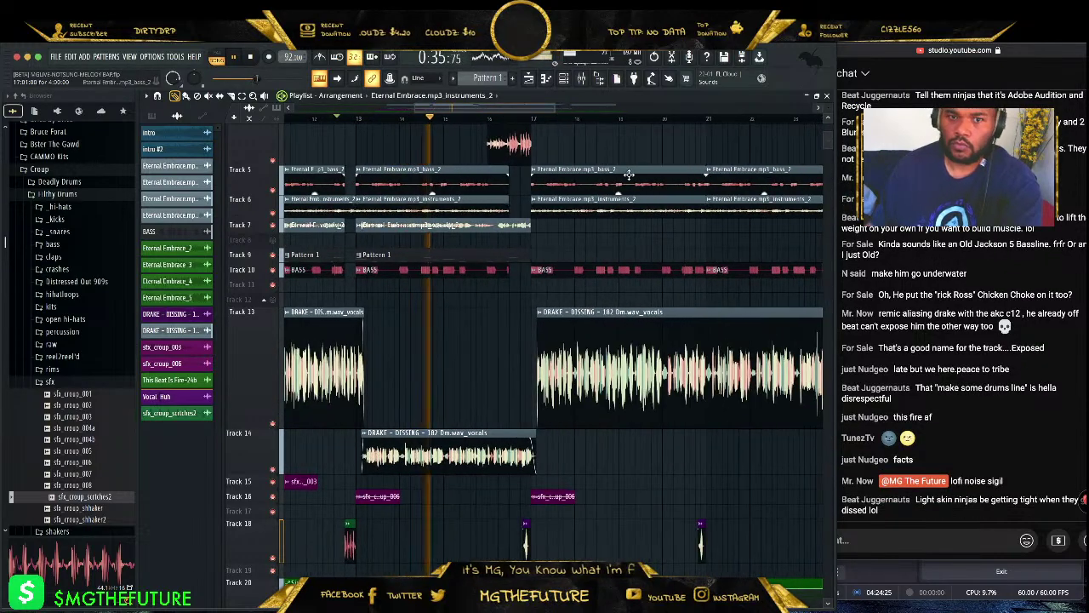
- Cut the BASS mixer track's high EQ band by 18 dB at 8.0 kHz and set its volume's remote control mapping to Inverted
{"action": "left_click", "coordinate": [581, 78]}
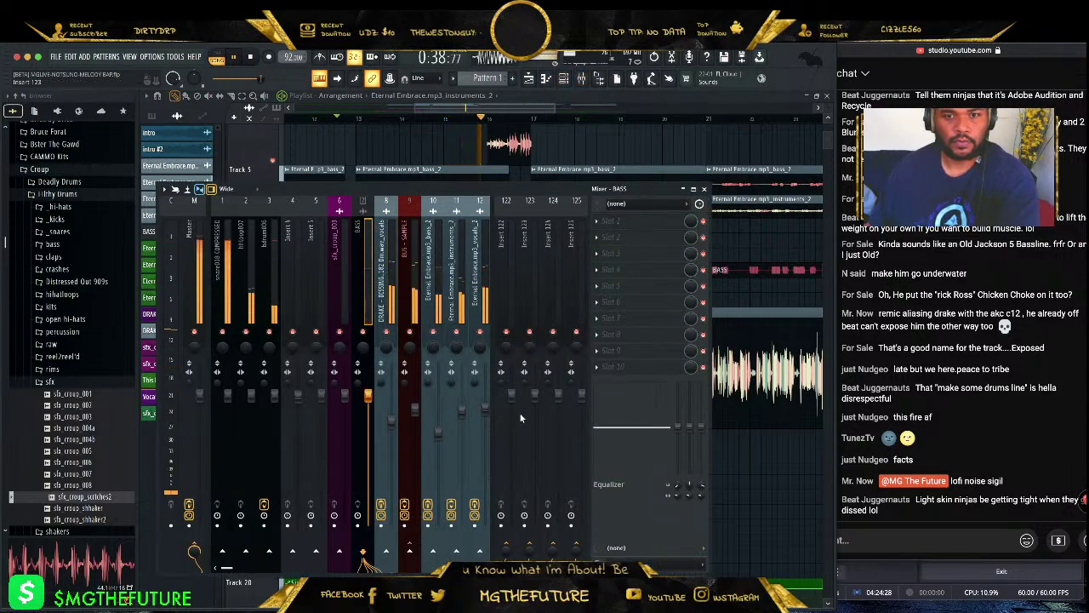
{"action": "left_click_drag", "start_coordinate": [704, 426], "coordinate": [669, 473]}
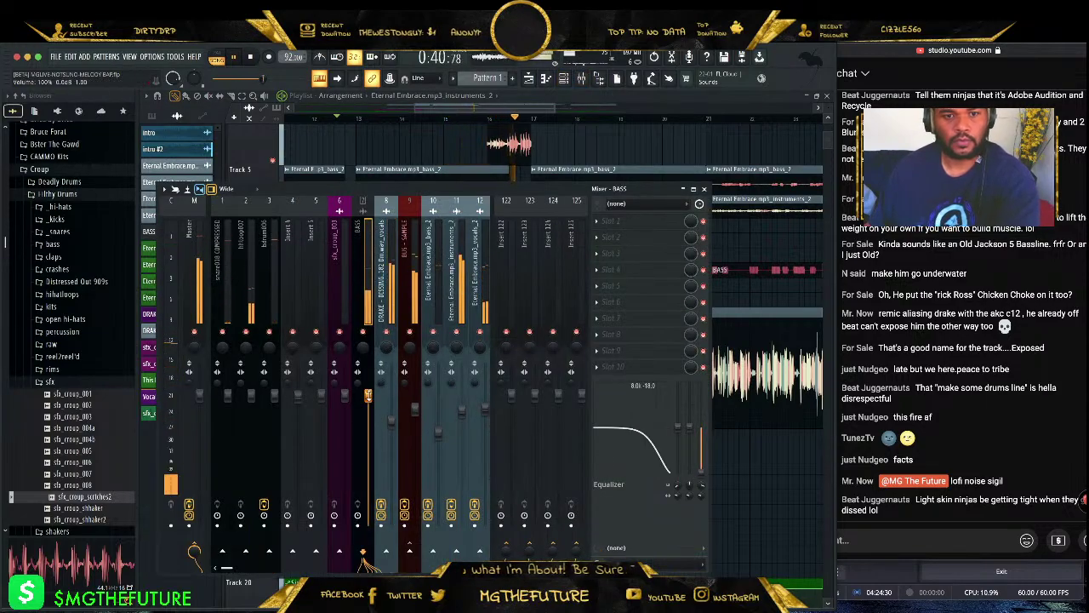
{"action": "right_click", "coordinate": [368, 394]}
{"action": "left_click", "coordinate": [400, 504]}
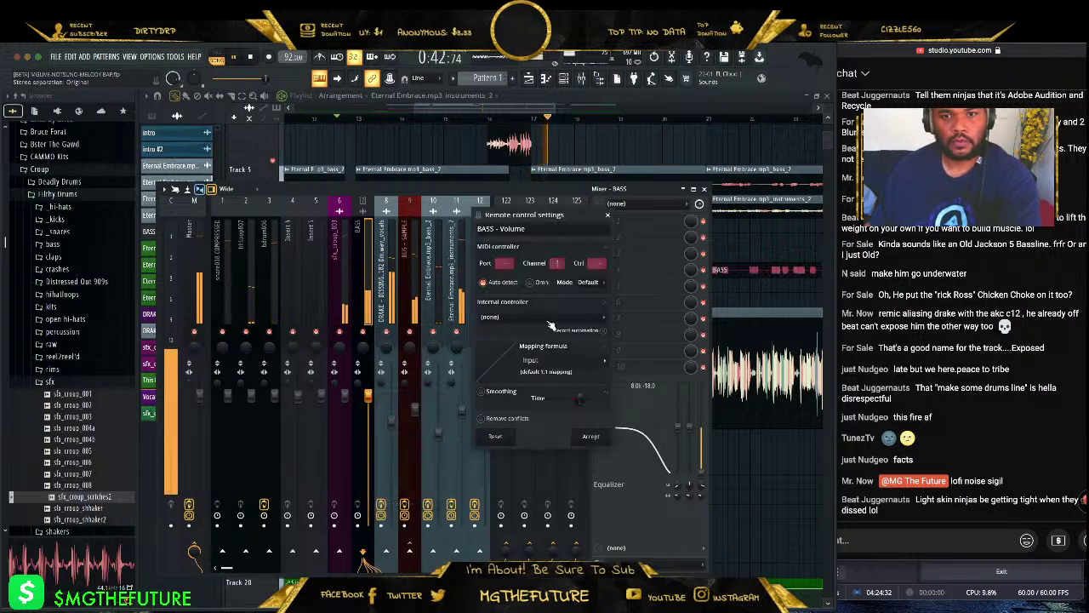
{"action": "left_click", "coordinate": [591, 359]}
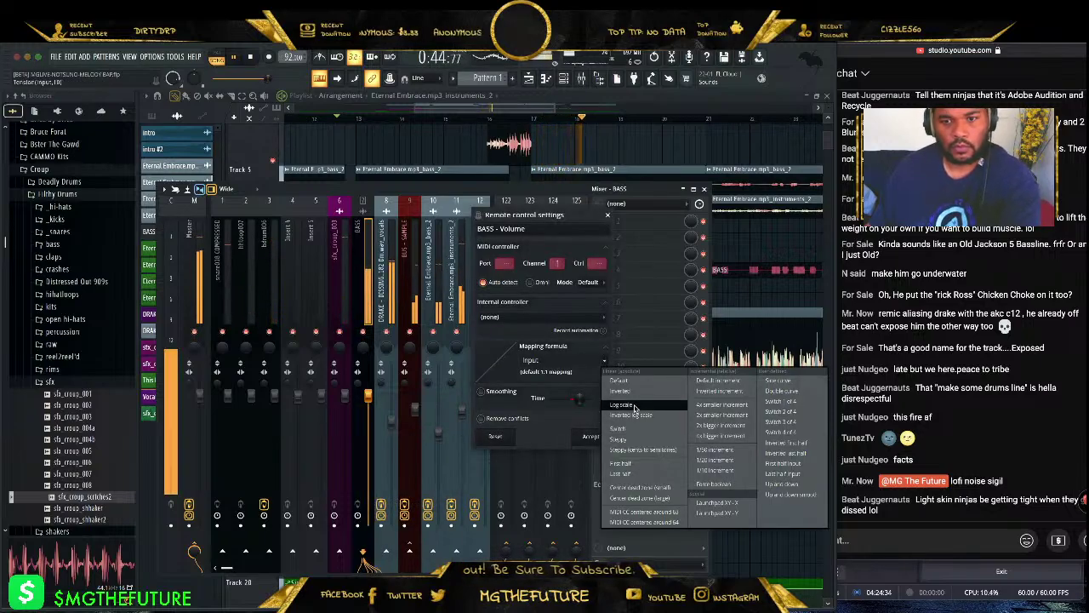
{"action": "left_click", "coordinate": [620, 391]}
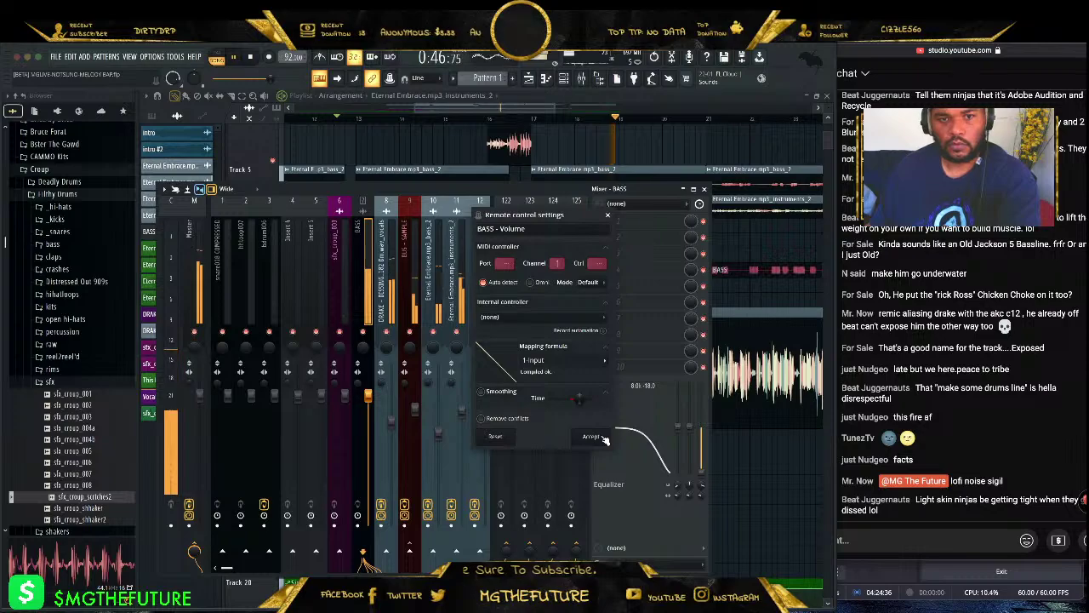
{"action": "left_click", "coordinate": [603, 437]}
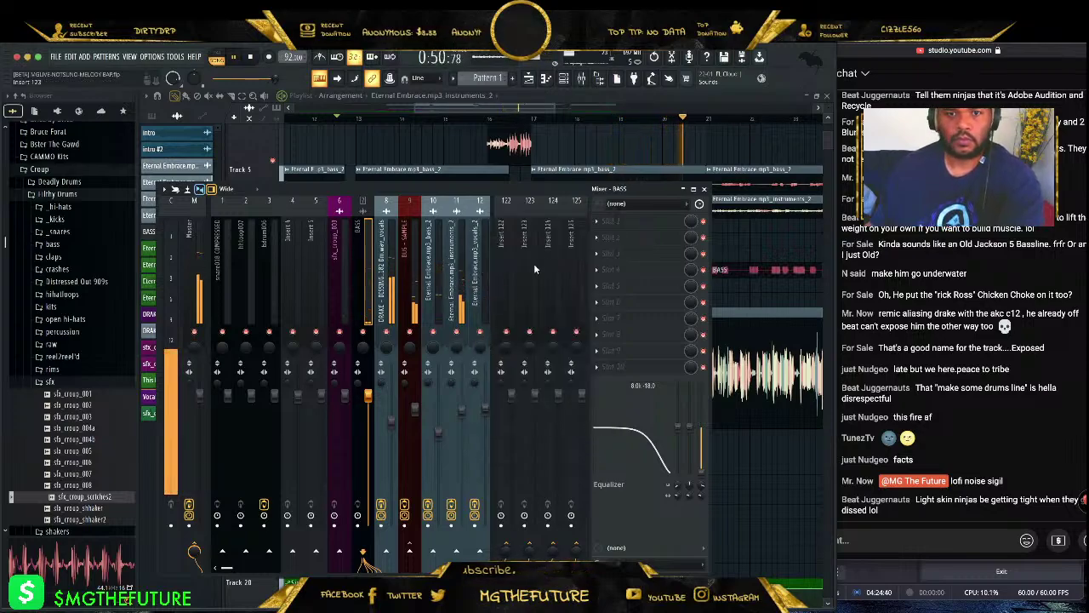
- Lower the volume of the DRAKE - DISSING vocals mixer track to 72%
{"action": "left_click", "coordinate": [415, 292]}
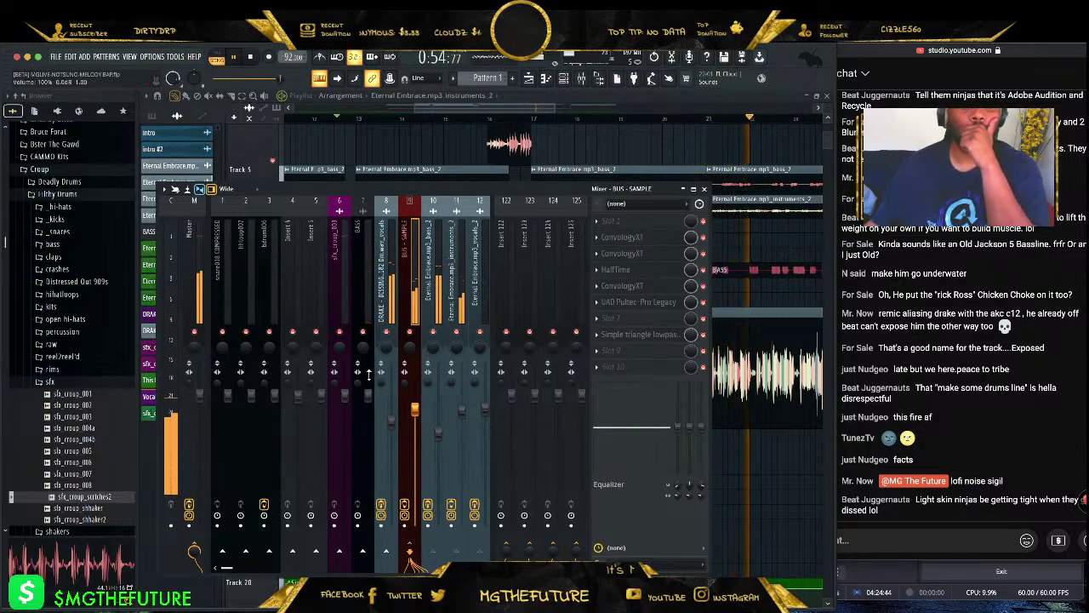
{"action": "left_click", "coordinate": [391, 423]}
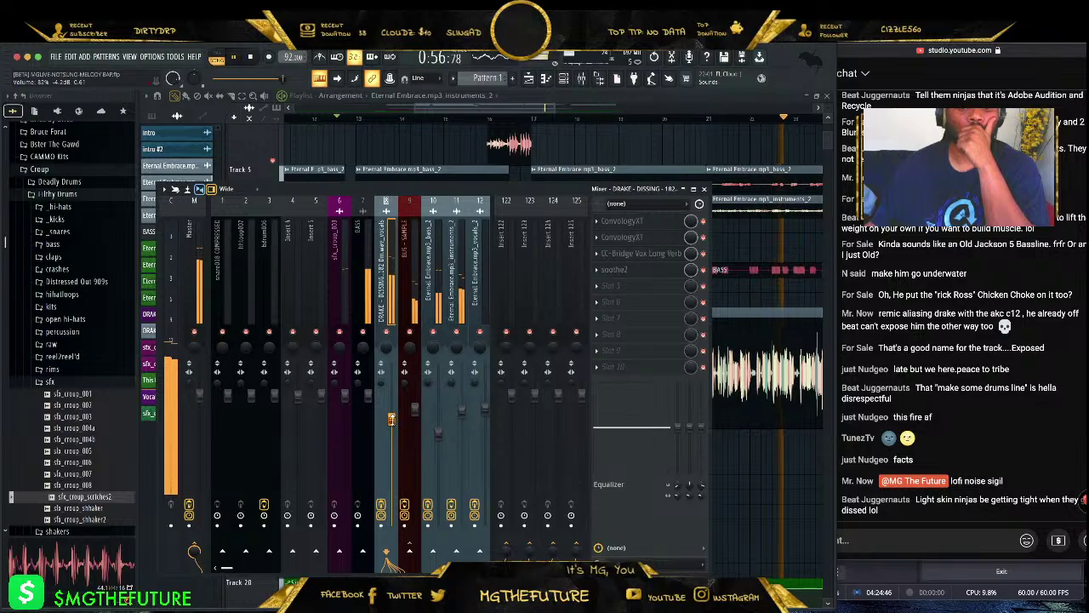
{"action": "left_click_drag", "start_coordinate": [391, 423], "coordinate": [391, 430]}
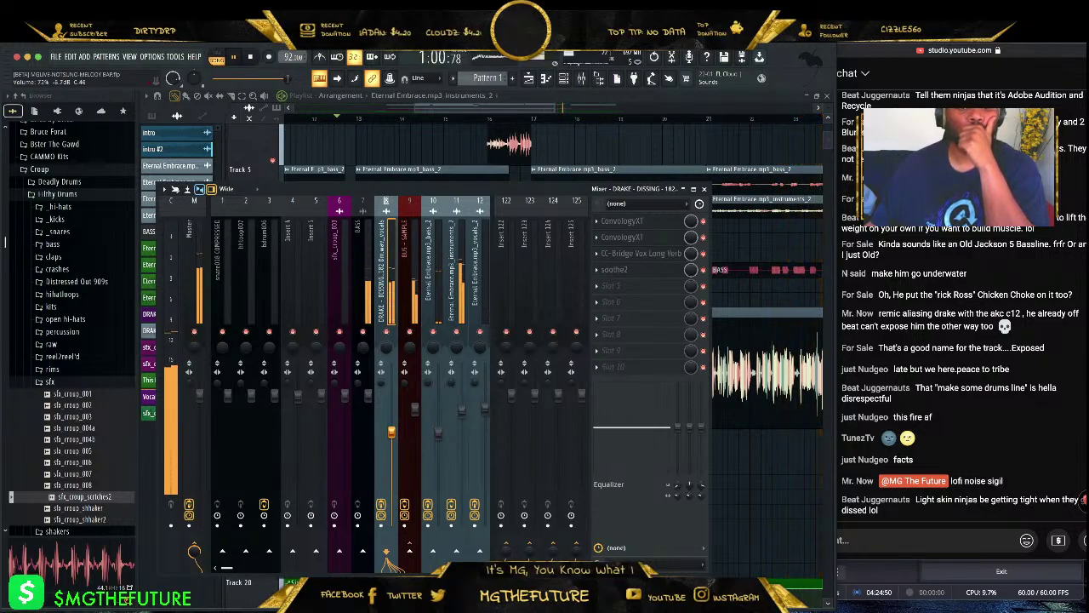
- Delete the AudioEditorTrack and Newtone effects from the Master mixer track
{"action": "left_click", "coordinate": [198, 266]}
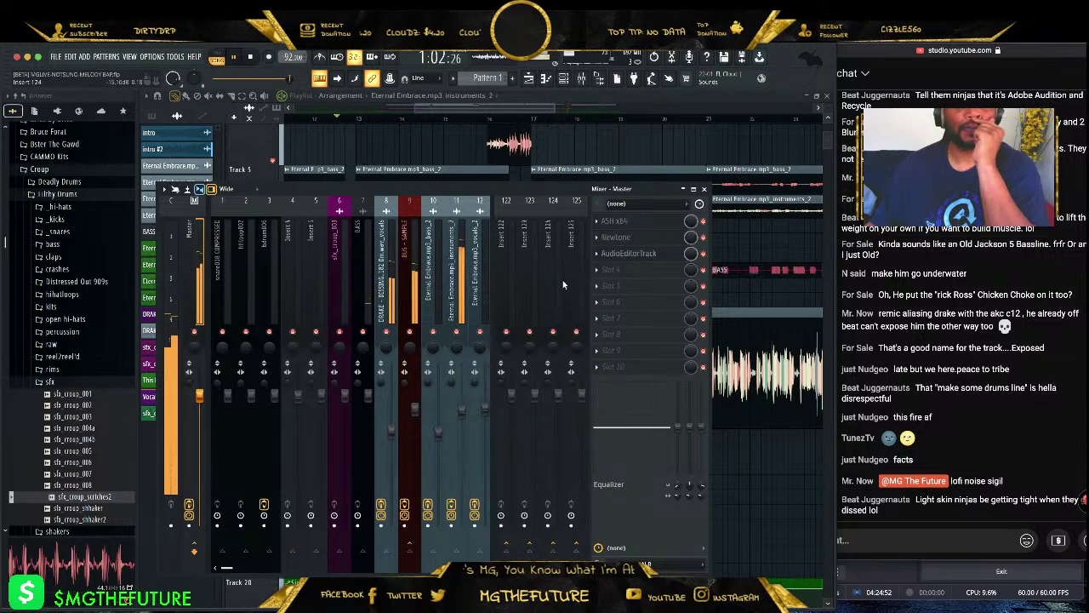
{"action": "left_click", "coordinate": [600, 255]}
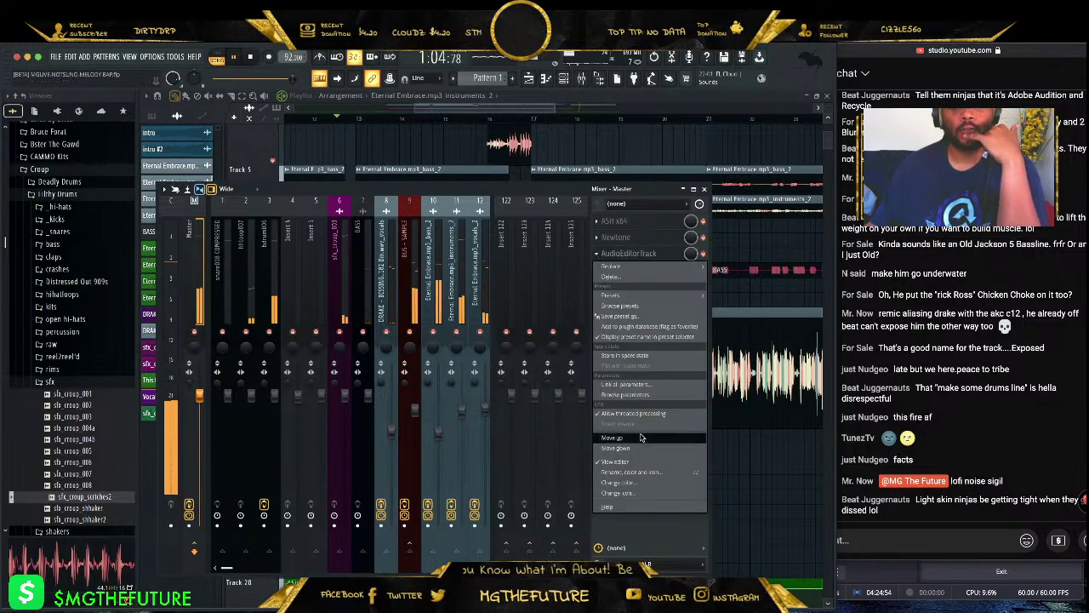
{"action": "left_click", "coordinate": [618, 280]}
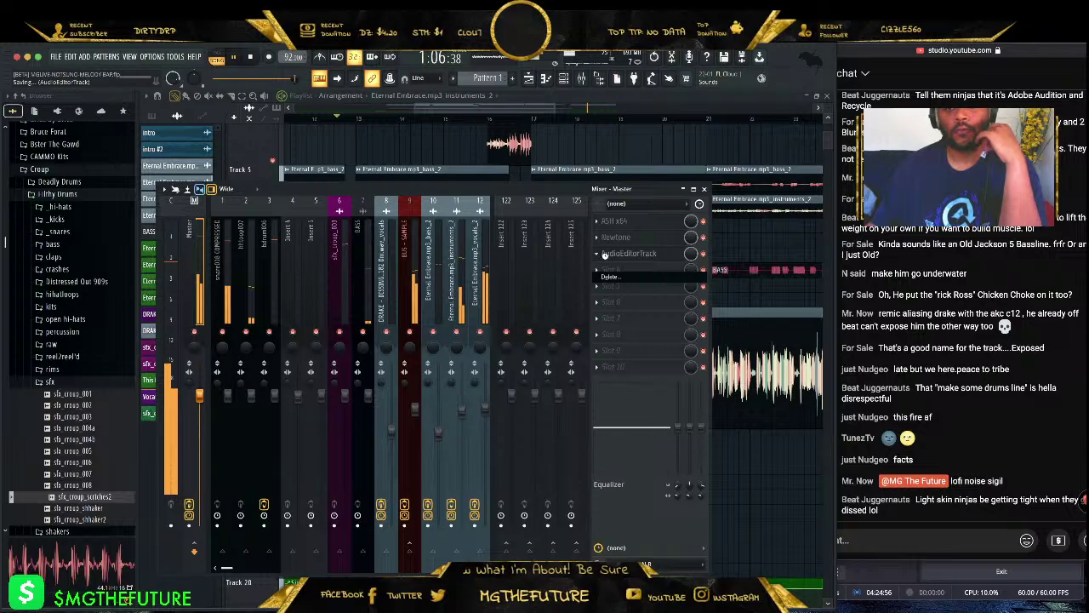
{"action": "left_click", "coordinate": [617, 239]}
{"action": "left_click", "coordinate": [613, 261]}
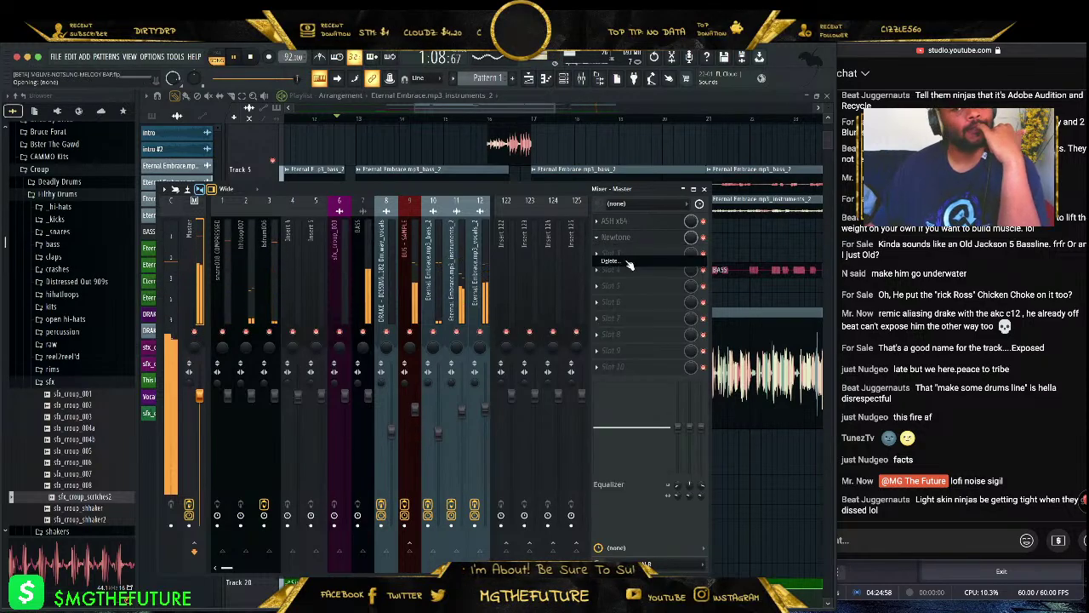
- Replace the ASH x64 effect on the Master track with the TAN compressor
{"action": "left_click", "coordinate": [615, 221]}
{"action": "mouse_move", "coordinate": [621, 232]}
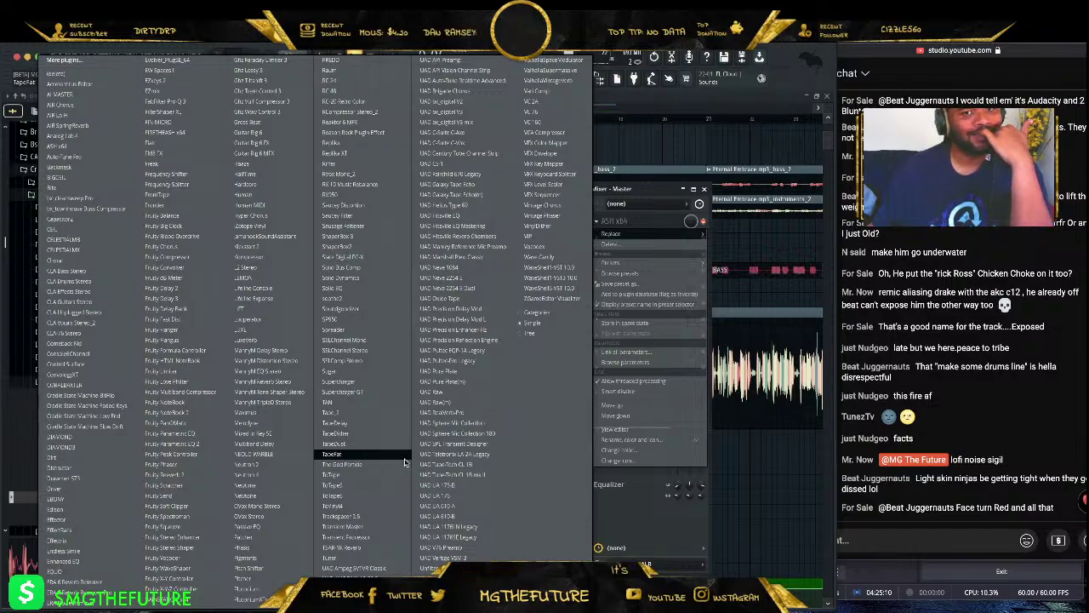
{"action": "left_click", "coordinate": [385, 402]}
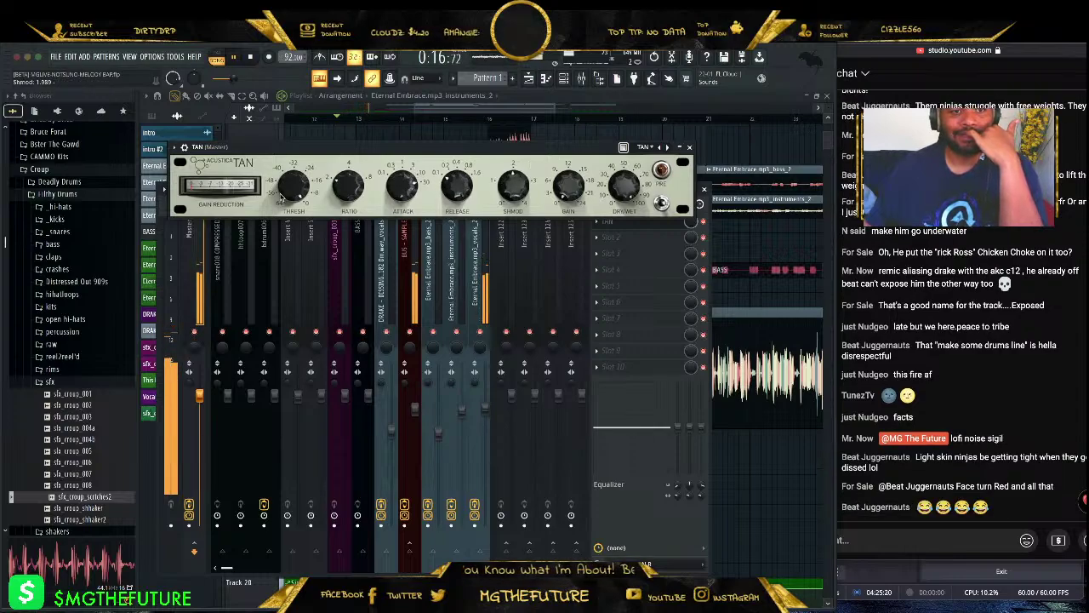
- Set TAN's threshold to about -11.1 dB and its gain to about 6.2 dB, and close the plugin
{"action": "scroll", "coordinate": [308, 193], "scroll_direction": "down", "scroll_amount": 5}
{"action": "scroll", "coordinate": [306, 192], "scroll_direction": "down", "scroll_amount": 6}
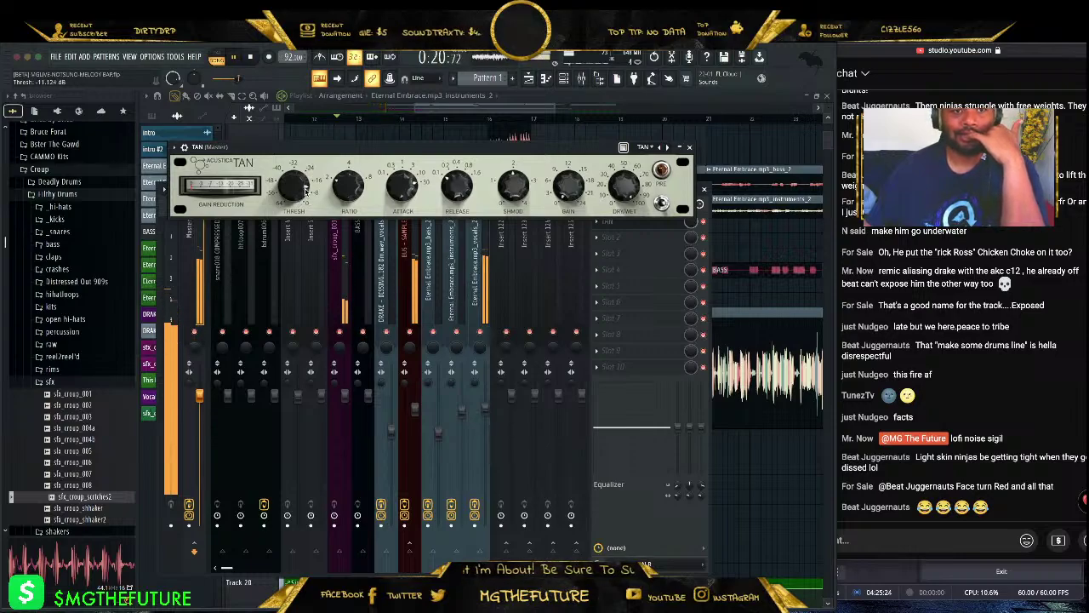
{"action": "scroll", "coordinate": [304, 190], "scroll_direction": "down", "scroll_amount": 4}
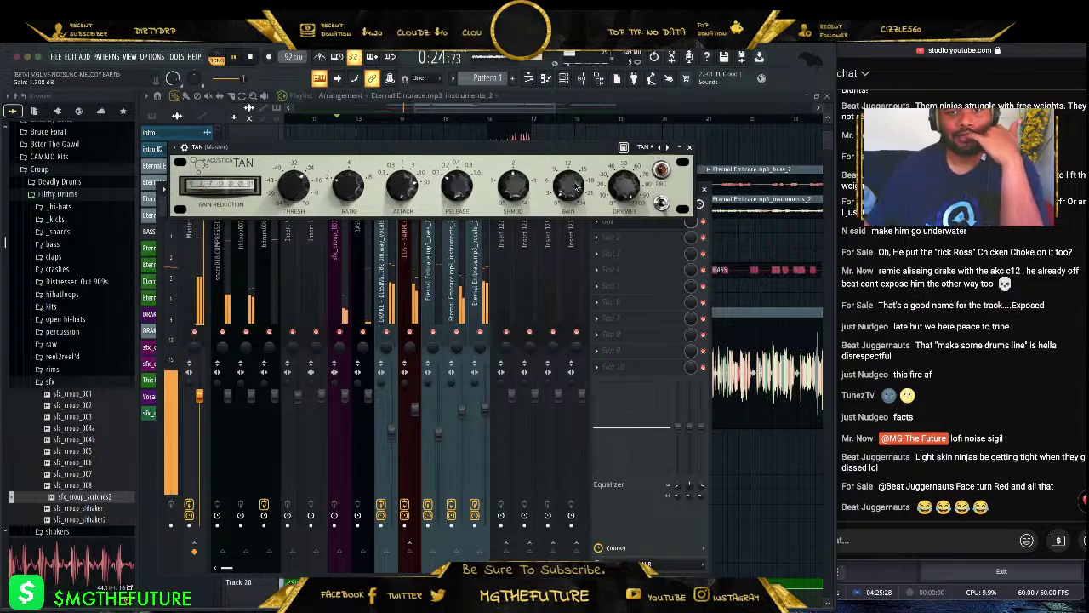
{"action": "scroll", "coordinate": [568, 187], "scroll_direction": "up", "scroll_amount": 5}
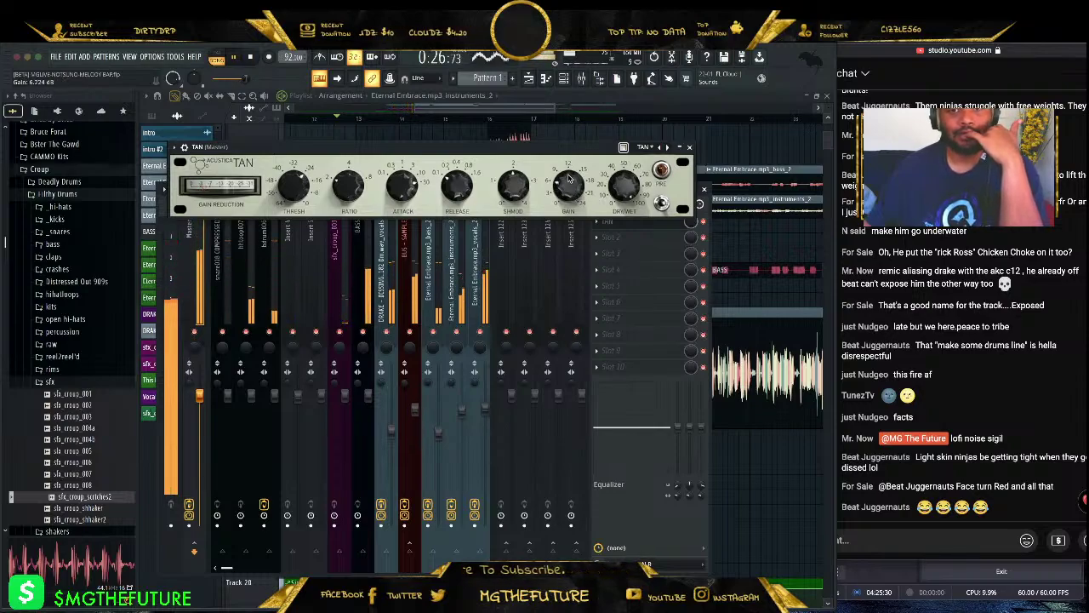
{"action": "left_click", "coordinate": [689, 147]}
- Add soothe2 after TAN on the Master track and load its "Less mud on the master" preset
{"action": "left_click", "coordinate": [601, 242]}
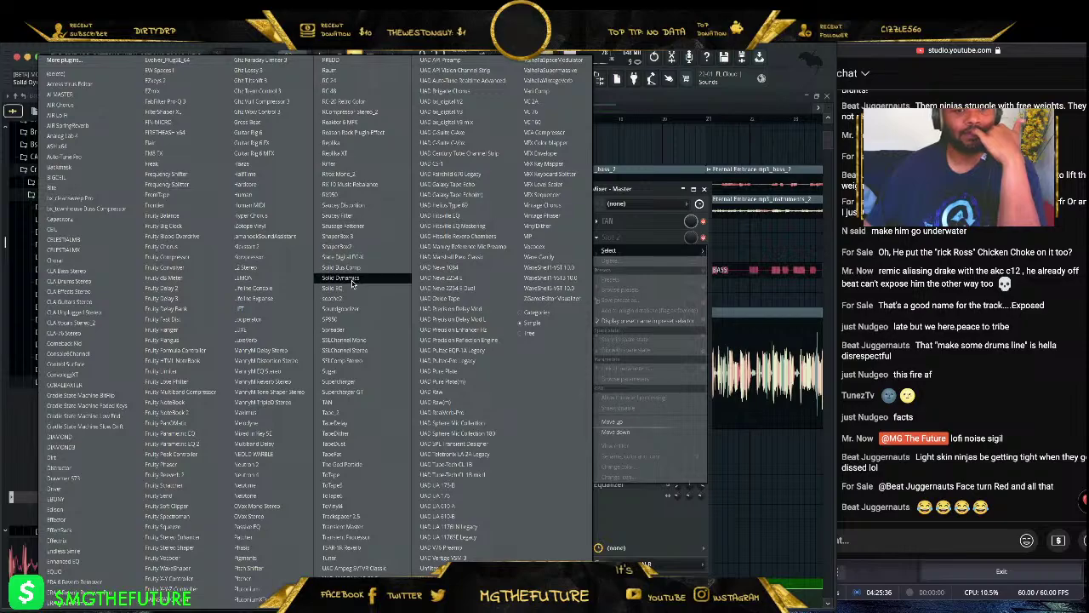
{"action": "left_click", "coordinate": [380, 299]}
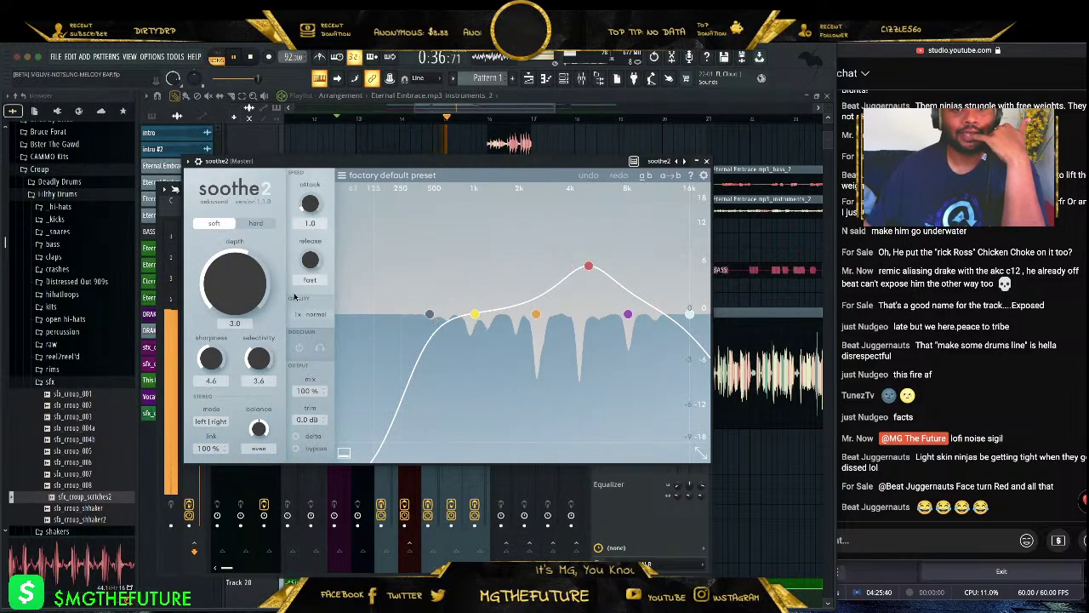
{"action": "left_click", "coordinate": [342, 175]}
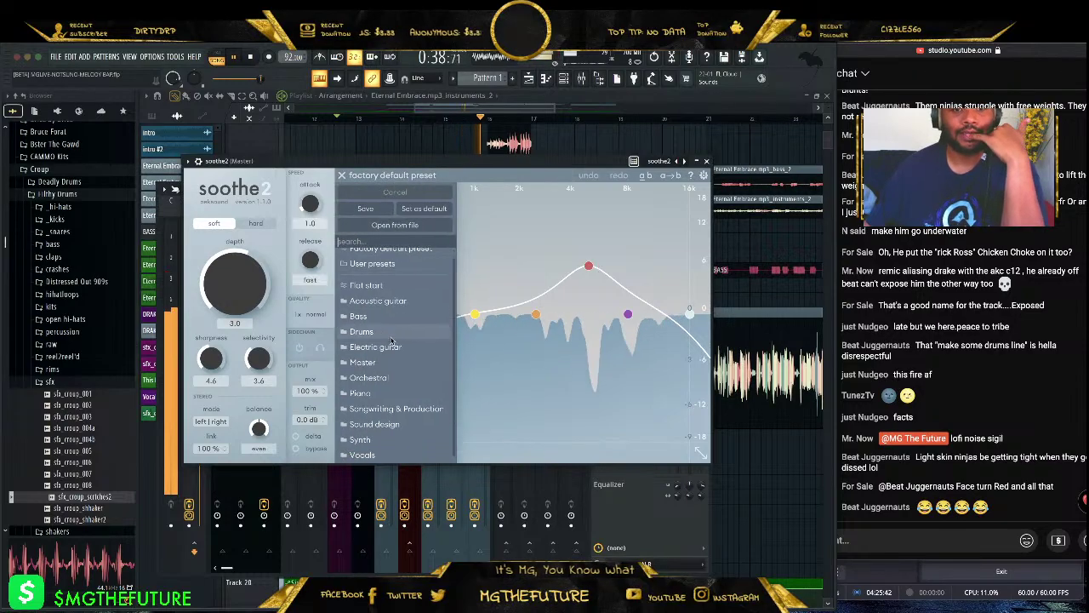
{"action": "mouse_move", "coordinate": [406, 357]}
{"action": "scroll", "coordinate": [562, 344], "scroll_direction": "down", "scroll_amount": 3}
{"action": "left_click", "coordinate": [515, 386]}
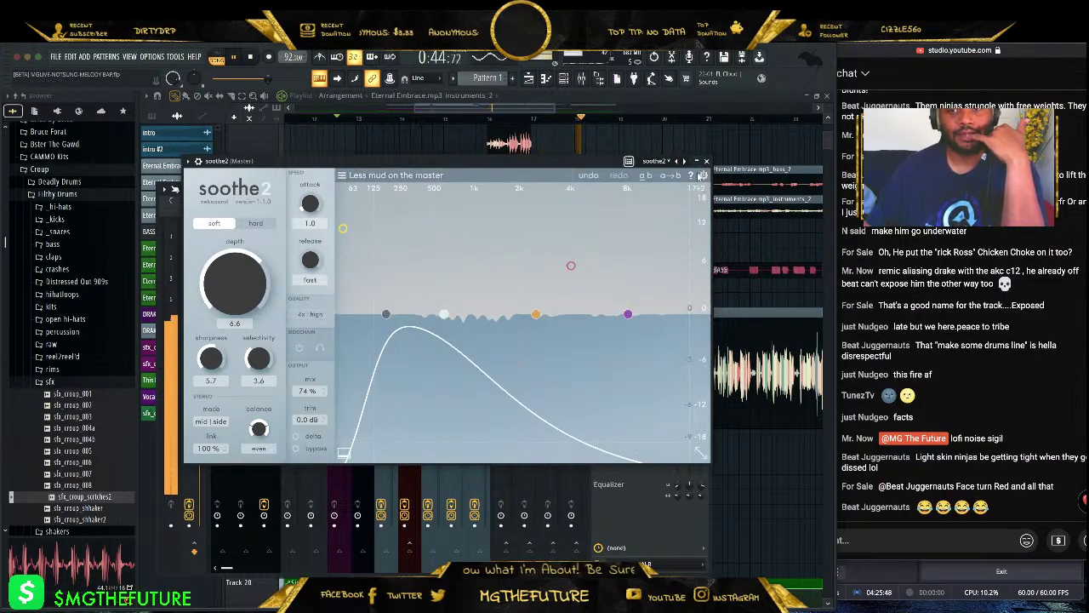
{"action": "left_click", "coordinate": [706, 161]}
- Shift soothe2 and TAN down one slot each on the Master and load Fruity soft clipper ahead of them
{"action": "left_click", "coordinate": [599, 238]}
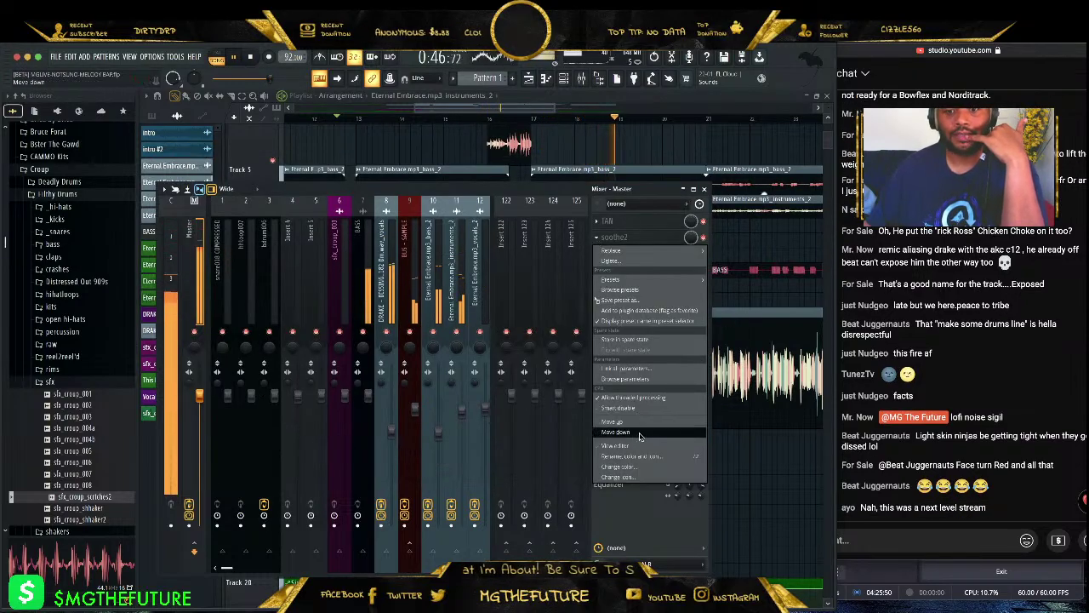
{"action": "left_click", "coordinate": [598, 261]}
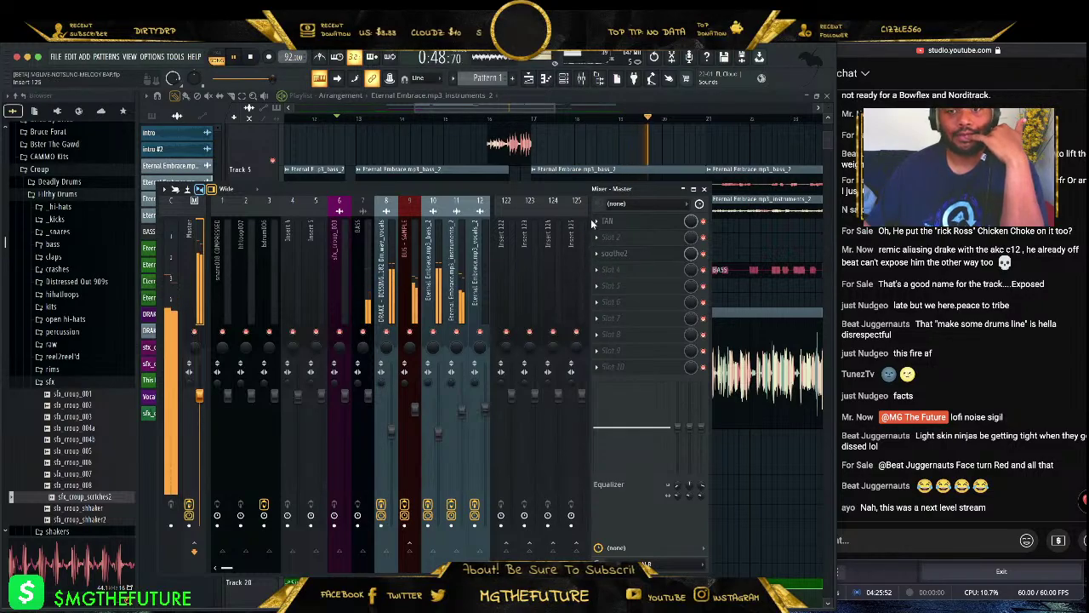
{"action": "left_click", "coordinate": [596, 226]}
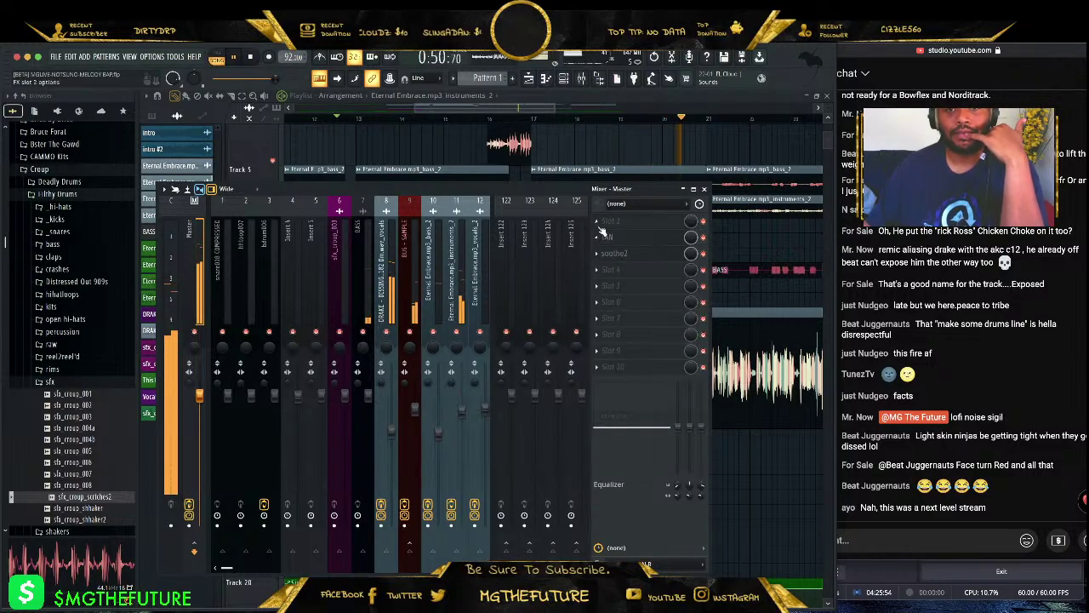
{"action": "mouse_move", "coordinate": [609, 233]}
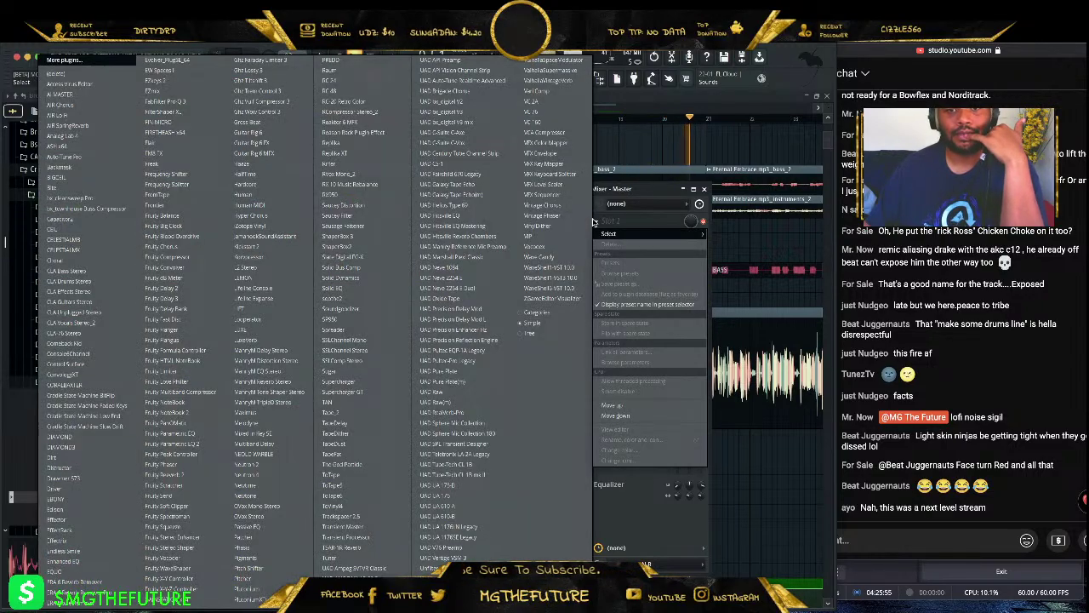
{"action": "left_click", "coordinate": [235, 312]}
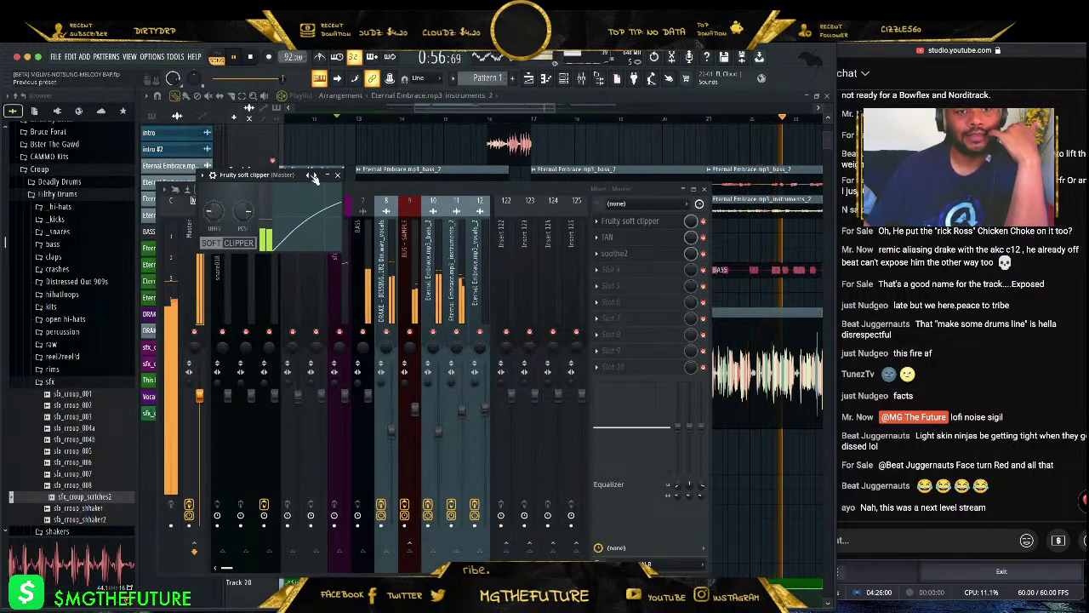
{"action": "left_click", "coordinate": [634, 223]}
- Reopen TAN on the Master track and fine-tune it, bringing its threshold to about -19.7 dB
{"action": "left_click", "coordinate": [637, 239]}
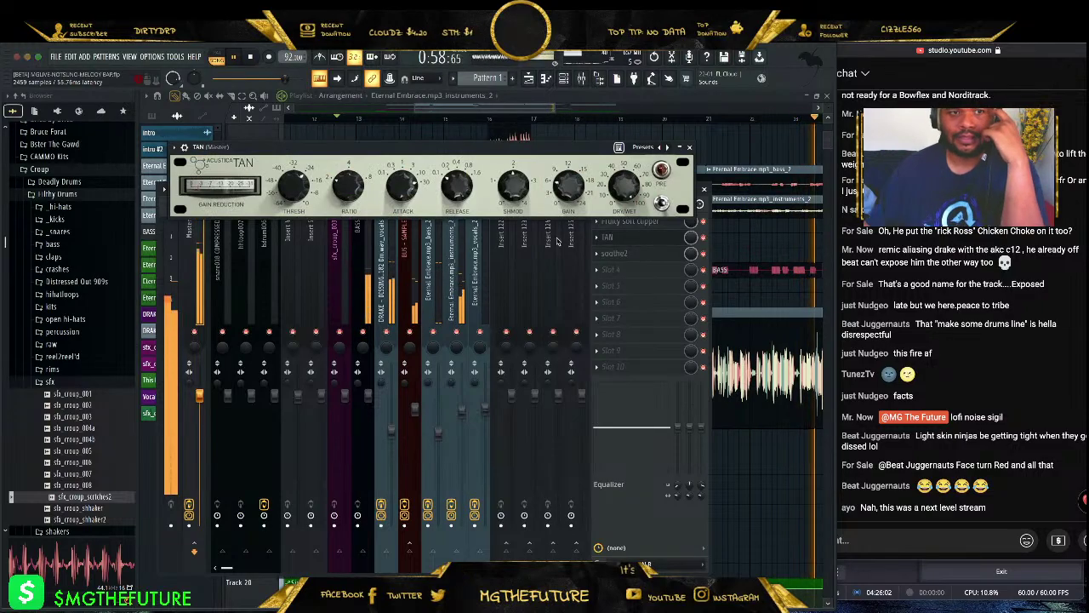
{"action": "scroll", "coordinate": [299, 192], "scroll_direction": "up", "scroll_amount": 2}
{"action": "scroll", "coordinate": [302, 196], "scroll_direction": "up", "scroll_amount": 1}
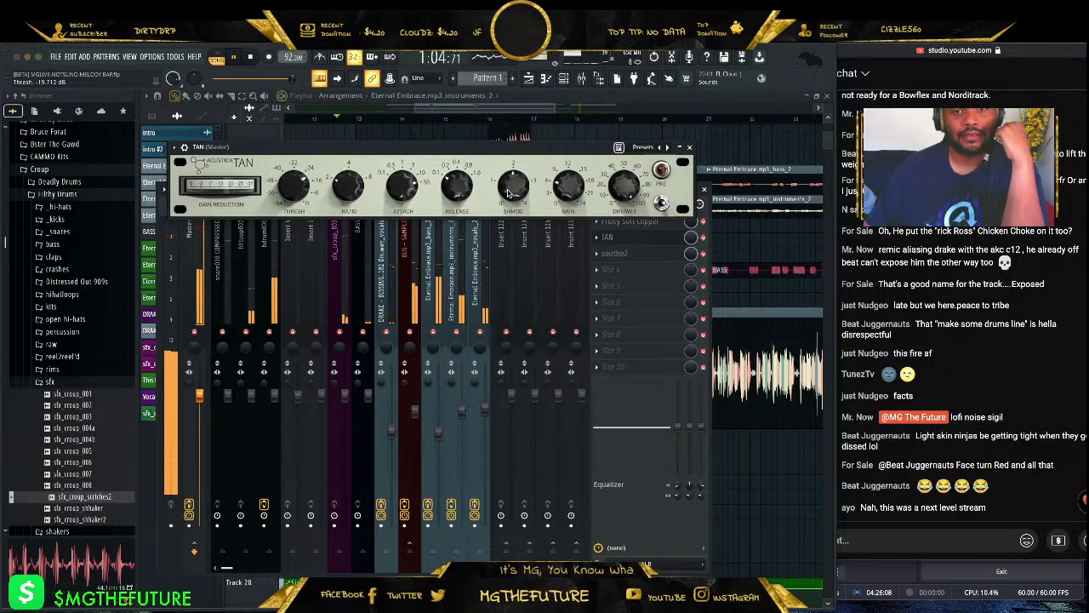
{"action": "scroll", "coordinate": [573, 205], "scroll_direction": "up", "scroll_amount": 1}
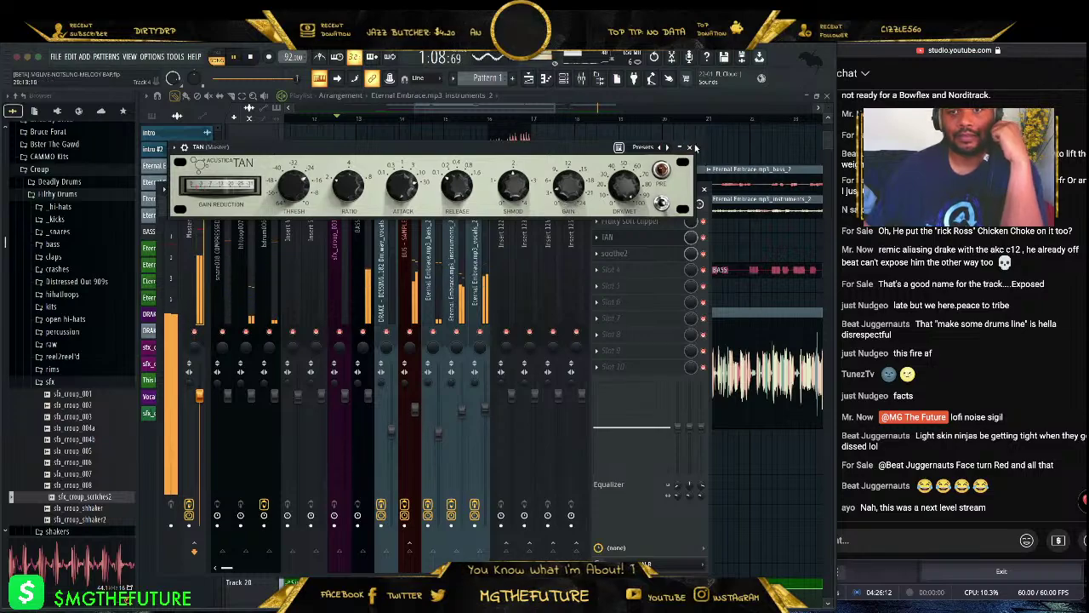
- Reopen TAN on the Master track and bring its gain to about 2.7 dB
{"action": "left_click", "coordinate": [689, 147]}
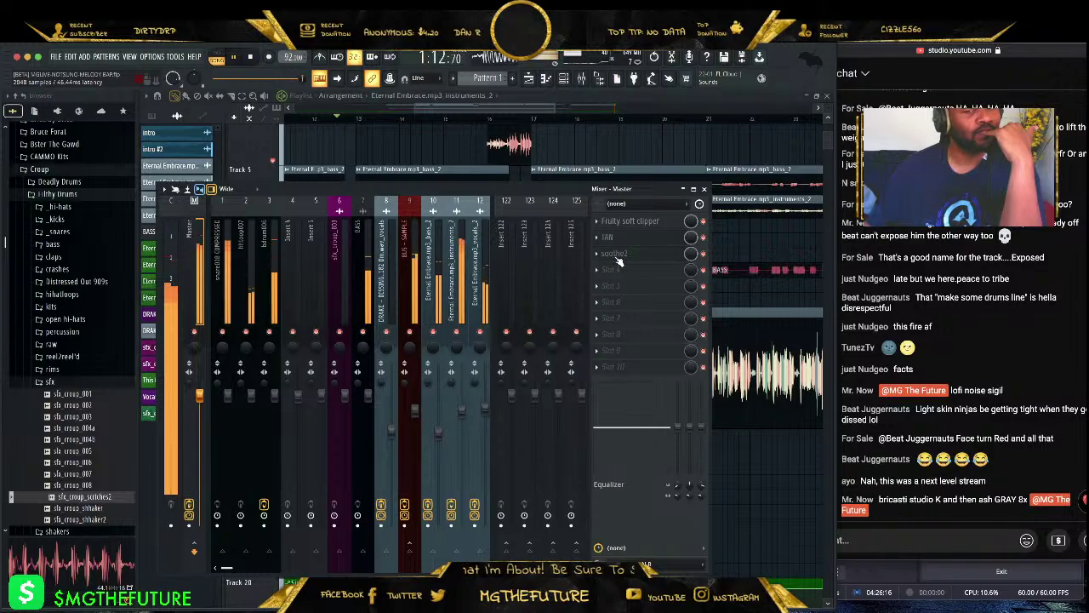
{"action": "left_click", "coordinate": [606, 237]}
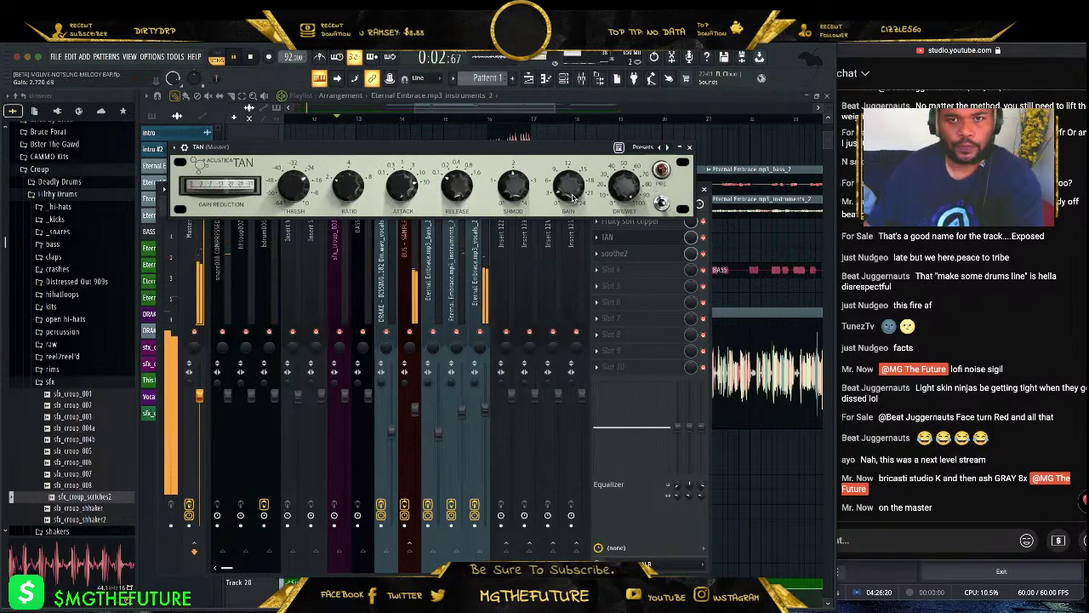
{"action": "left_click", "coordinate": [625, 198]}
- Adjust Fruity soft clipper's post gain on the Master and move playback to the section starting at bar 13
{"action": "left_click", "coordinate": [630, 221]}
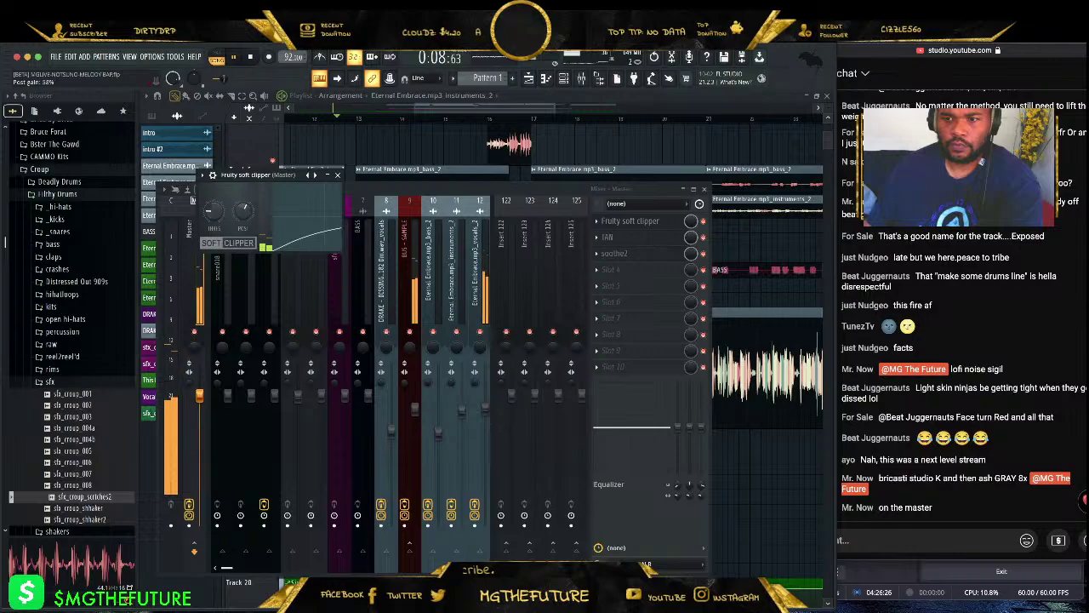
{"action": "right_click", "coordinate": [244, 209]}
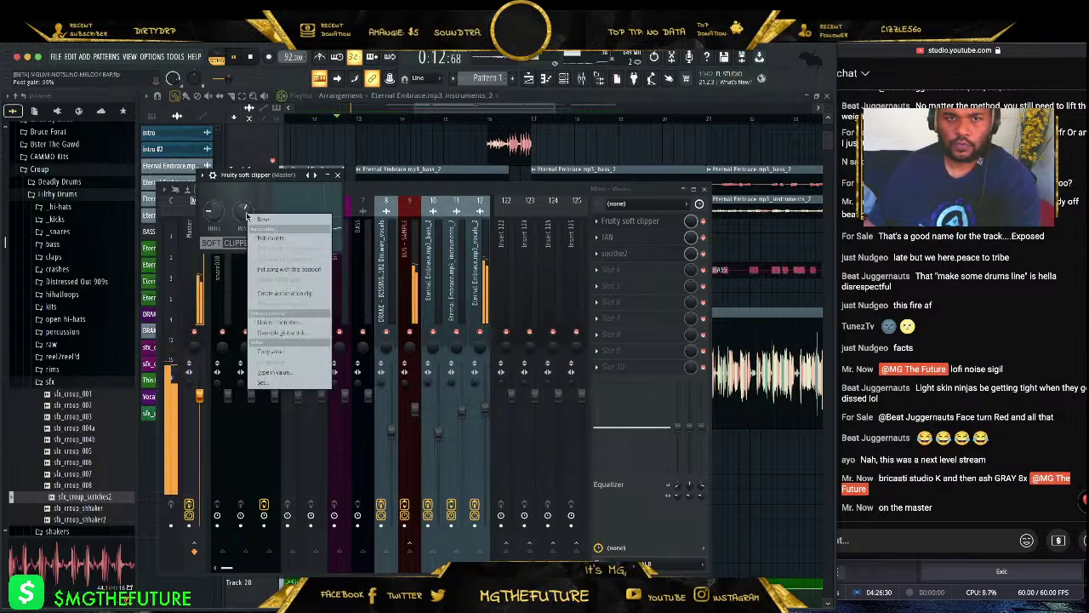
{"action": "left_click", "coordinate": [371, 124]}
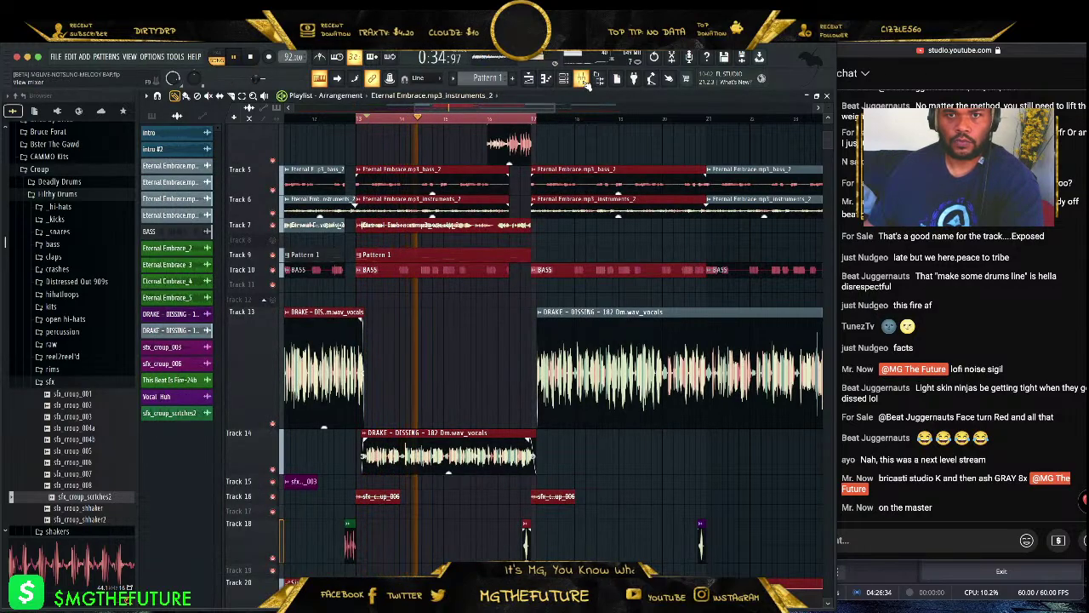
- Reopen TAN on the Master track, bring its threshold to about -23.9 dB, and close the plugin
{"action": "key", "text": "F9"}
{"action": "left_click", "coordinate": [607, 239]}
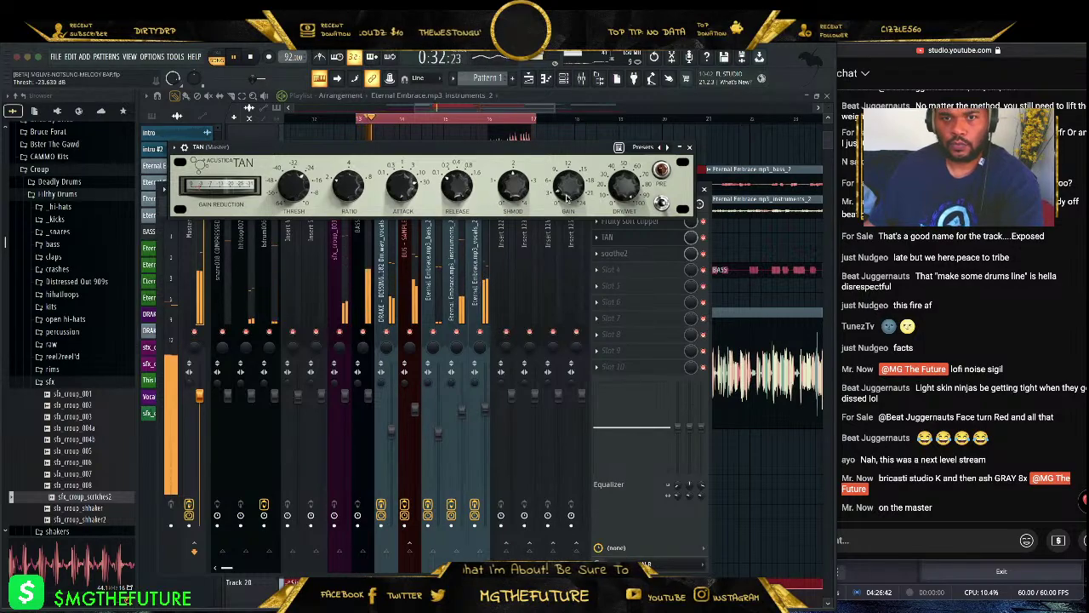
{"action": "left_click", "coordinate": [690, 148]}
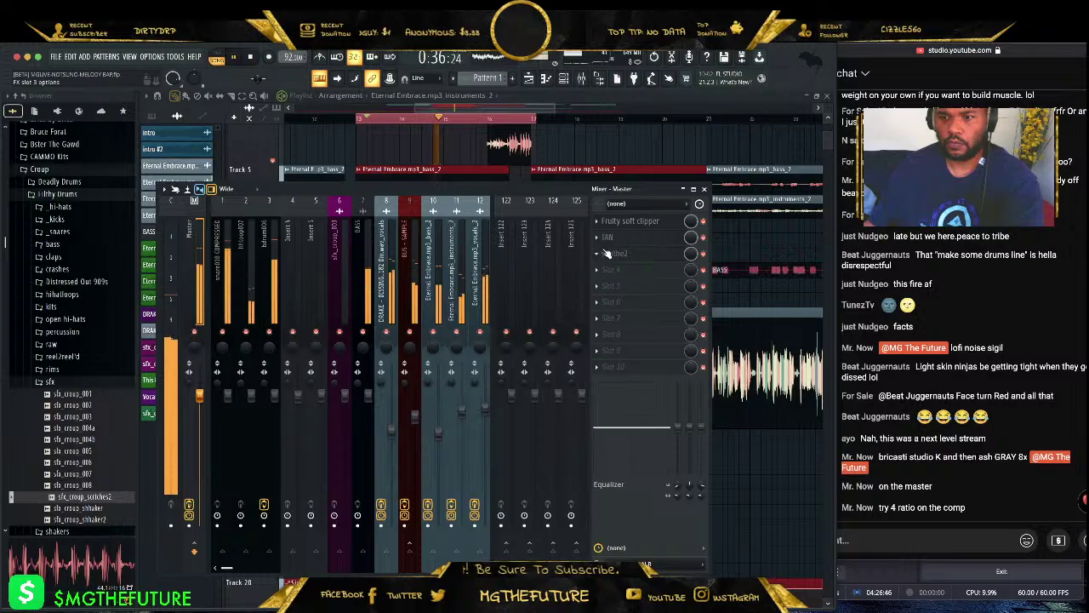
{"action": "left_click", "coordinate": [620, 240]}
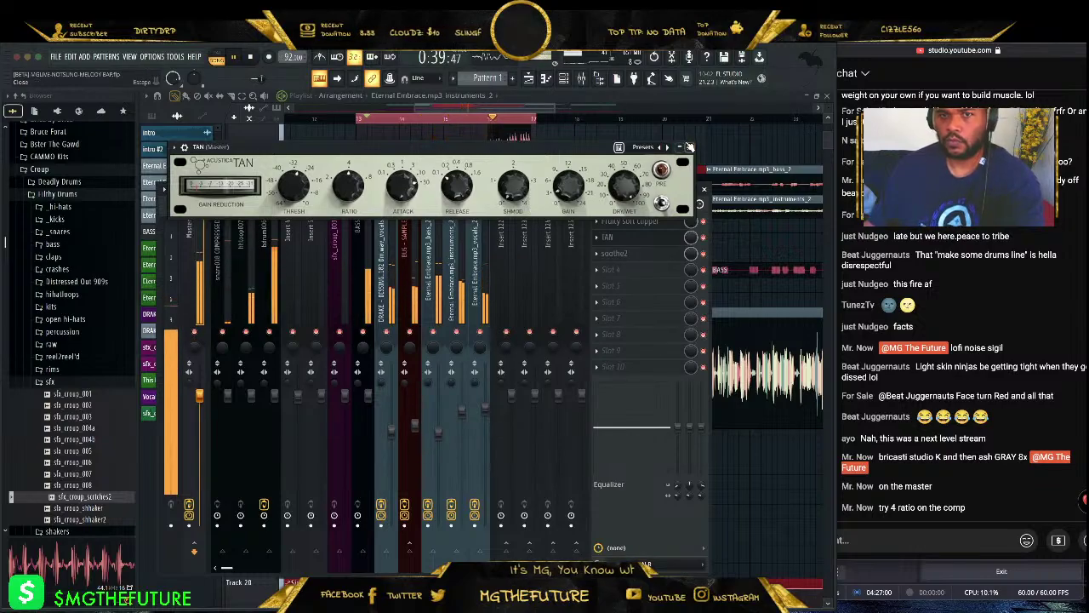
{"action": "left_click", "coordinate": [690, 148]}
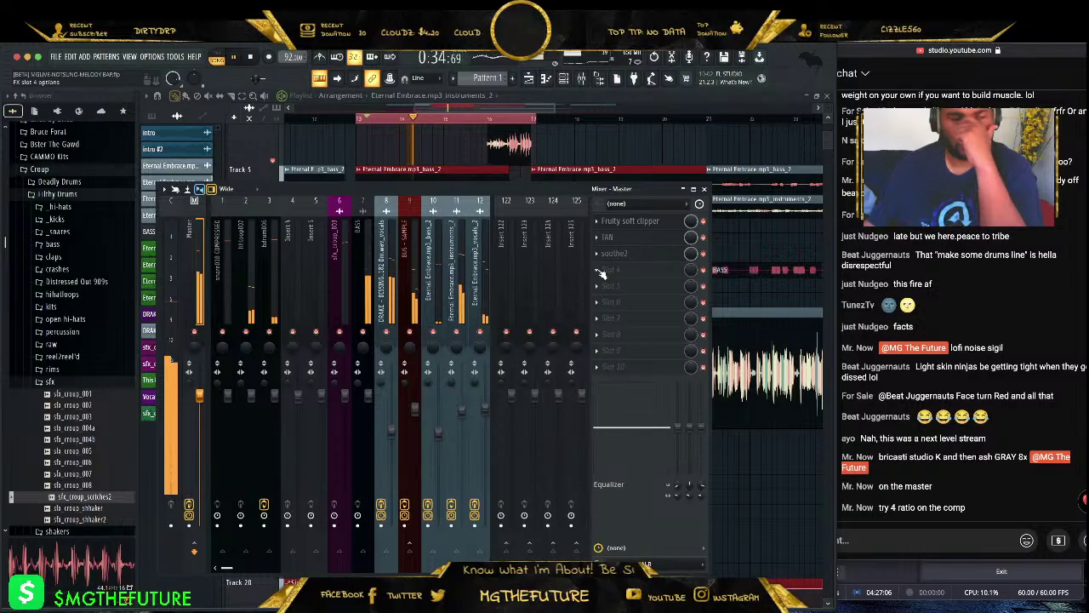
- Add ConvologyXT after soothe2 on the Master track and open the SSL 4000 G console impulse response folder
{"action": "left_click", "coordinate": [602, 272]}
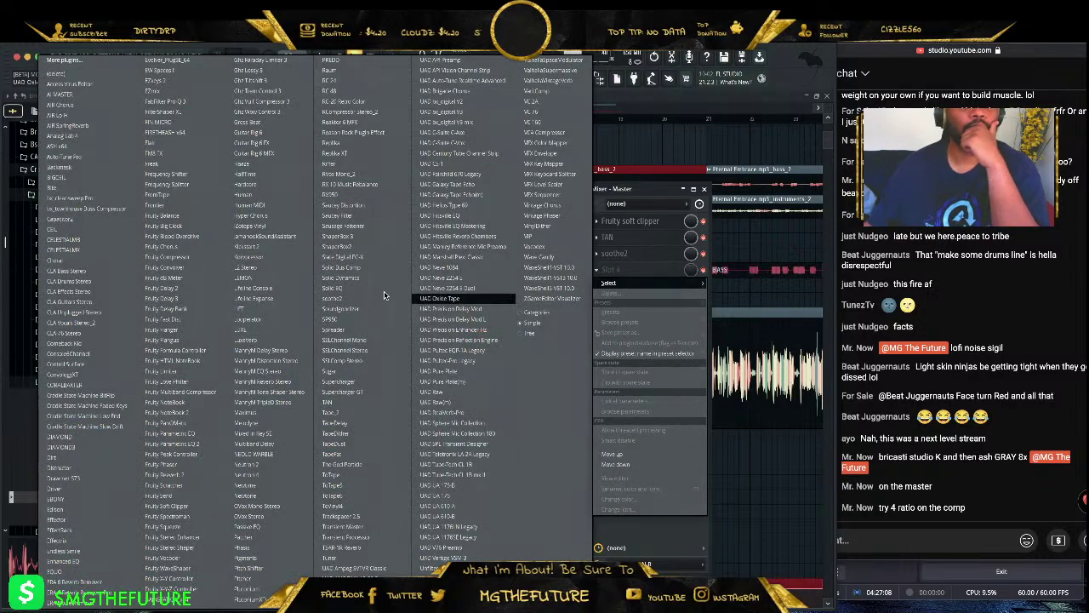
{"action": "left_click", "coordinate": [102, 375]}
{"action": "scroll", "coordinate": [461, 282], "scroll_direction": "down", "scroll_amount": 5}
{"action": "scroll", "coordinate": [461, 282], "scroll_direction": "down", "scroll_amount": 3}
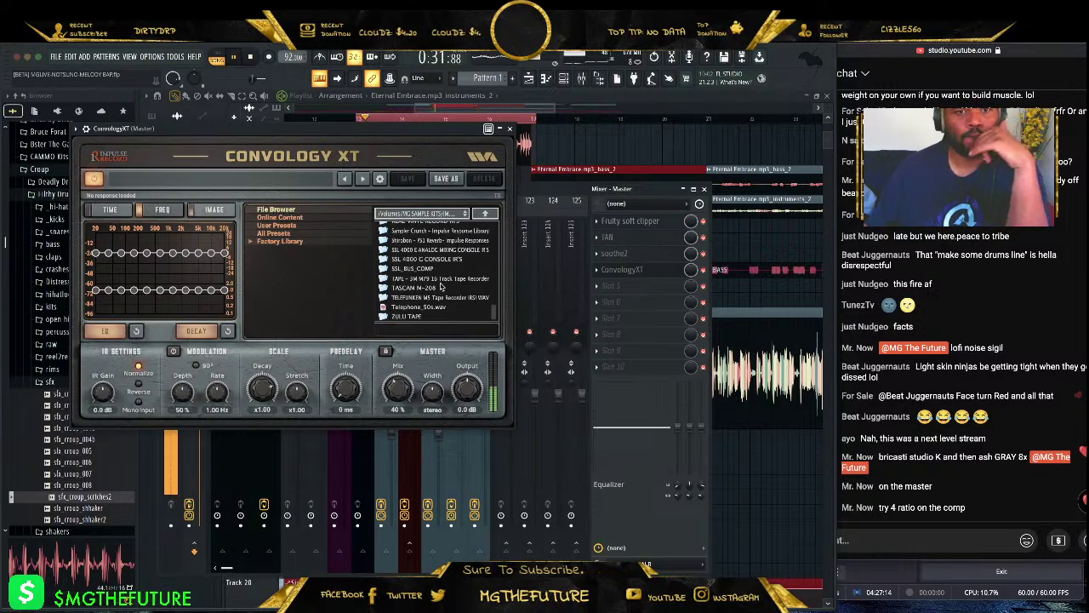
{"action": "double_click", "coordinate": [429, 260]}
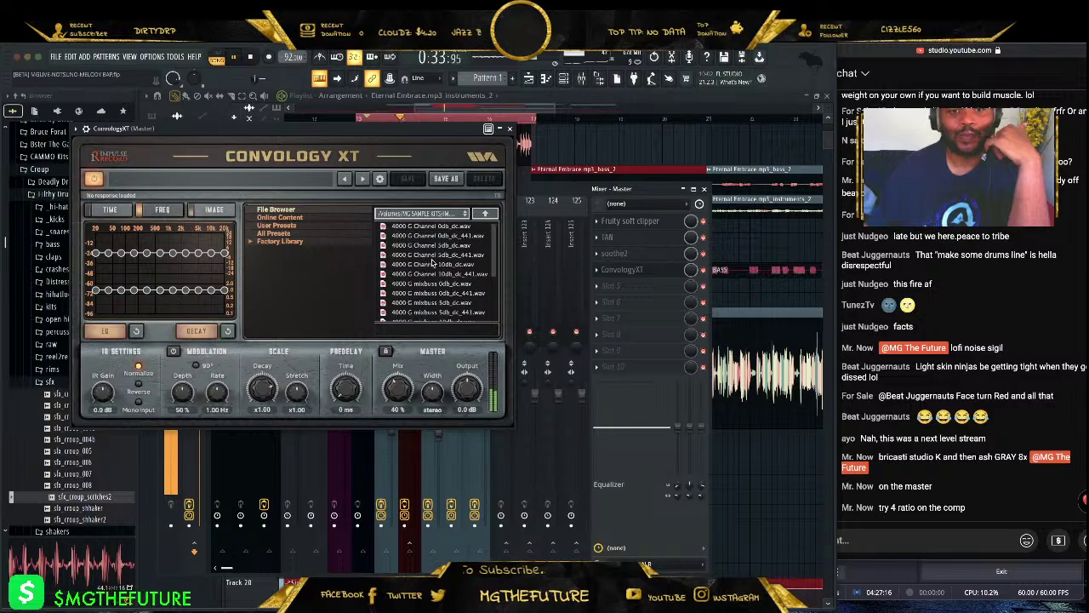
- Load the "4000 G mixbuss extreme 2_dc.wav" impulse response at 100% mix and close ConvologyXT
{"action": "scroll", "coordinate": [450, 294], "scroll_direction": "down", "scroll_amount": 4}
{"action": "left_click", "coordinate": [434, 289]}
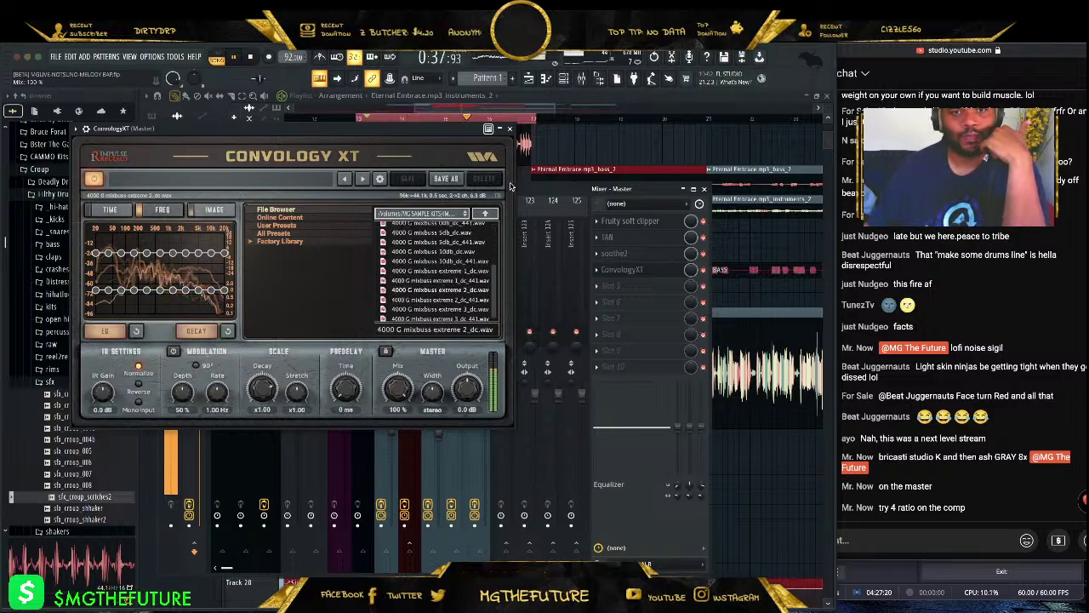
{"action": "left_click", "coordinate": [617, 270]}
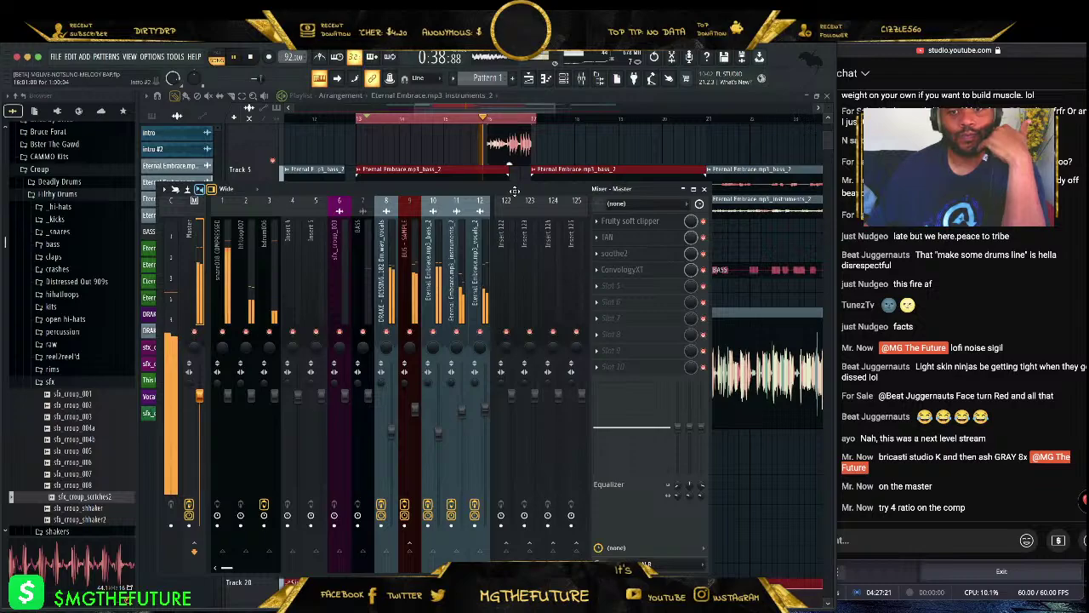
- Add UAD Pultec-Pro Legacy after ConvologyXT on the Master and boost its high frequency by about 3.3 at 8 KCS
{"action": "left_click", "coordinate": [600, 290]}
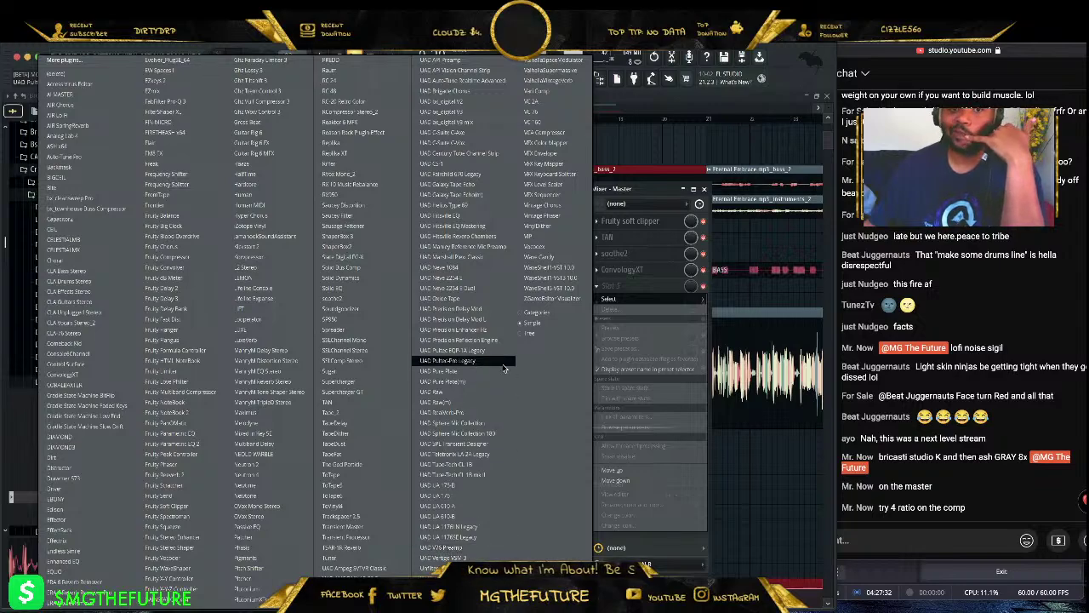
{"action": "left_click", "coordinate": [455, 360]}
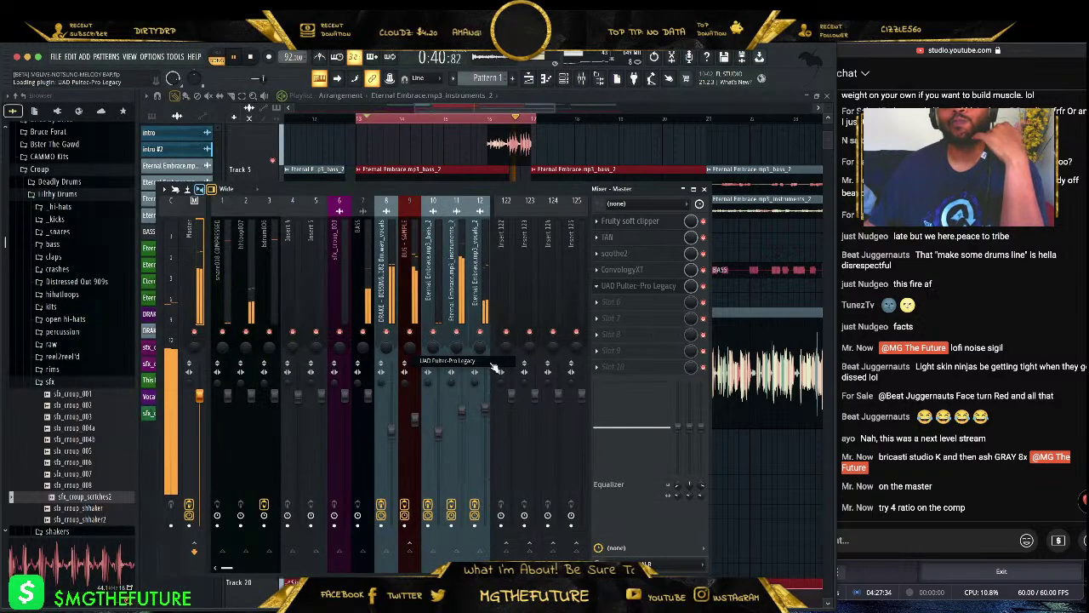
{"action": "left_click_drag", "start_coordinate": [415, 351], "coordinate": [362, 348]}
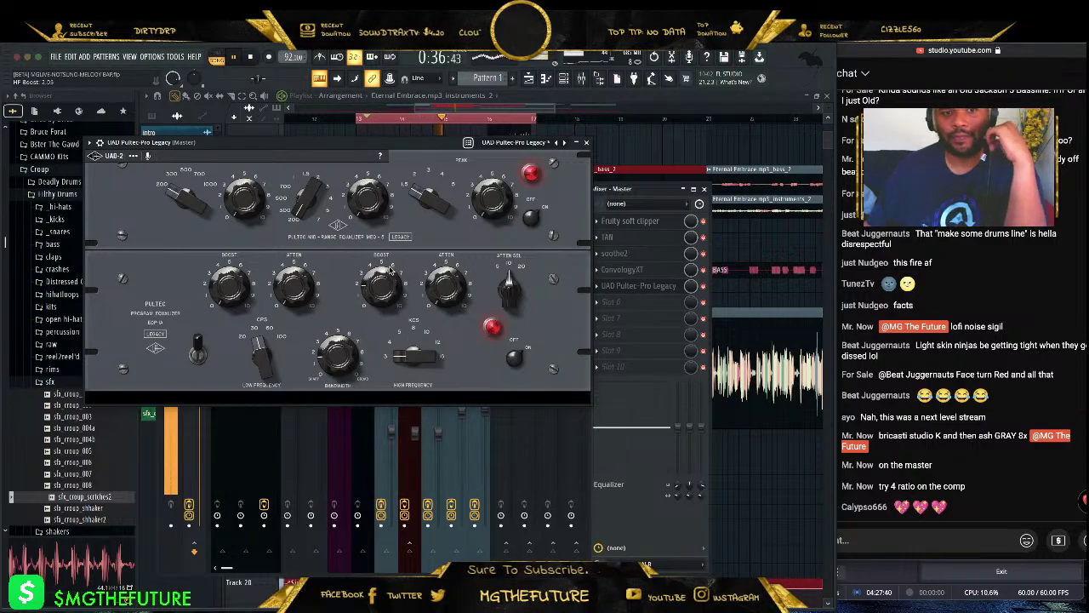
{"action": "mouse_move", "coordinate": [394, 351]}
{"action": "left_mouse_down"}
{"action": "mouse_move", "coordinate": [425, 341]}
{"action": "mouse_move", "coordinate": [415, 345]}
{"action": "left_mouse_up"}
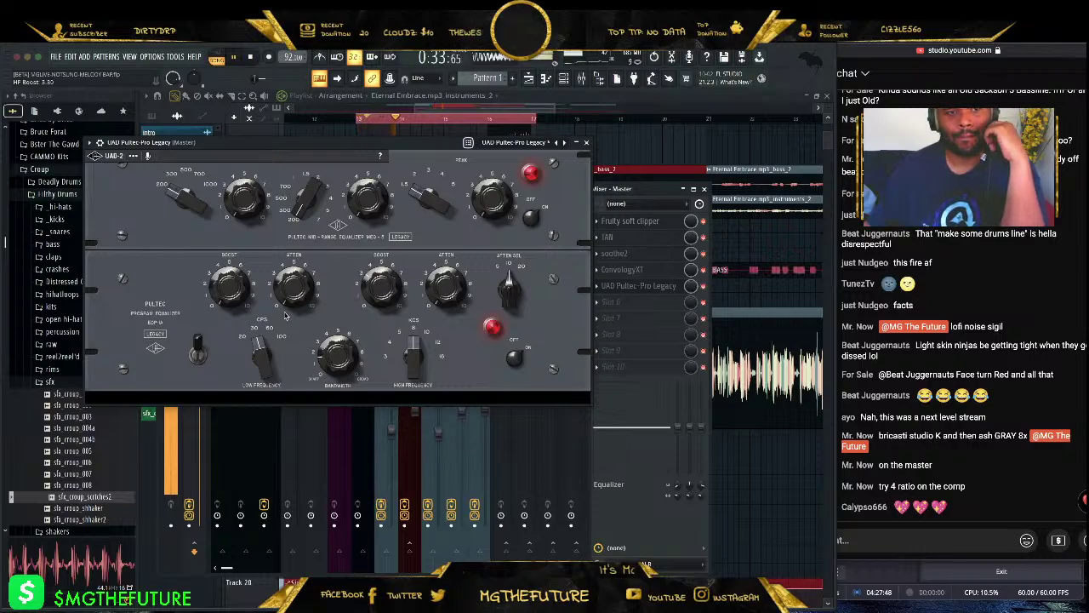
- Set the Pultec's low frequency to 100 CPS with attenuation about 3.5, and its mid dip to about 1.1
{"action": "left_click_drag", "start_coordinate": [259, 349], "coordinate": [267, 286]}
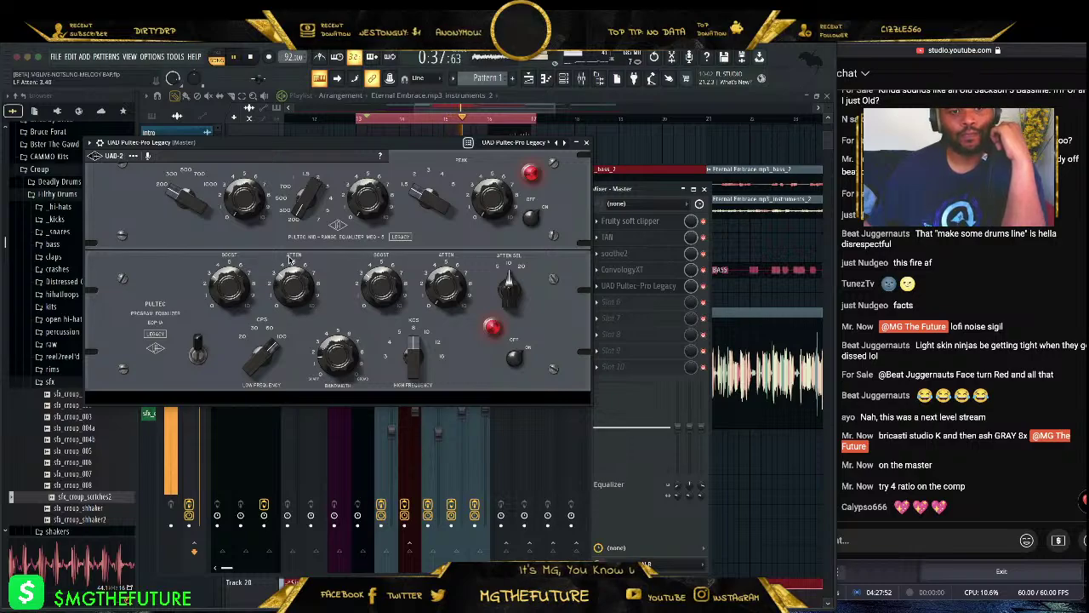
{"action": "left_click_drag", "start_coordinate": [320, 214], "coordinate": [313, 199]}
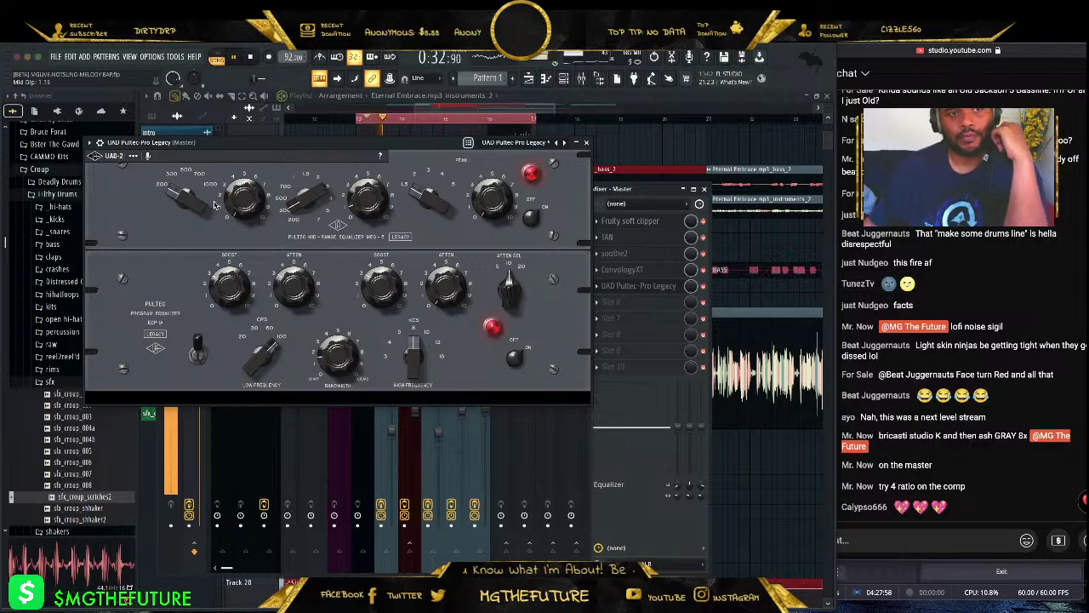
- Try different high-mid peak frequencies on the Pultec, set the high-mid peak to about 2.2, and close the plugin
{"action": "left_click_drag", "start_coordinate": [491, 194], "coordinate": [492, 166]}
{"action": "left_click_drag", "start_coordinate": [428, 189], "coordinate": [446, 169]}
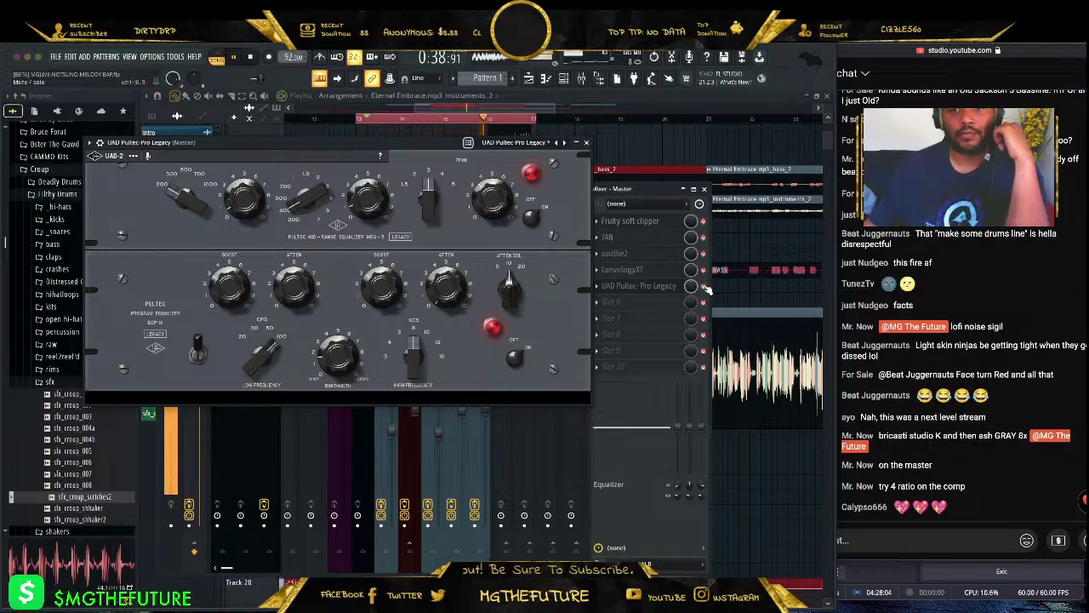
{"action": "left_click_drag", "start_coordinate": [431, 199], "coordinate": [435, 155]}
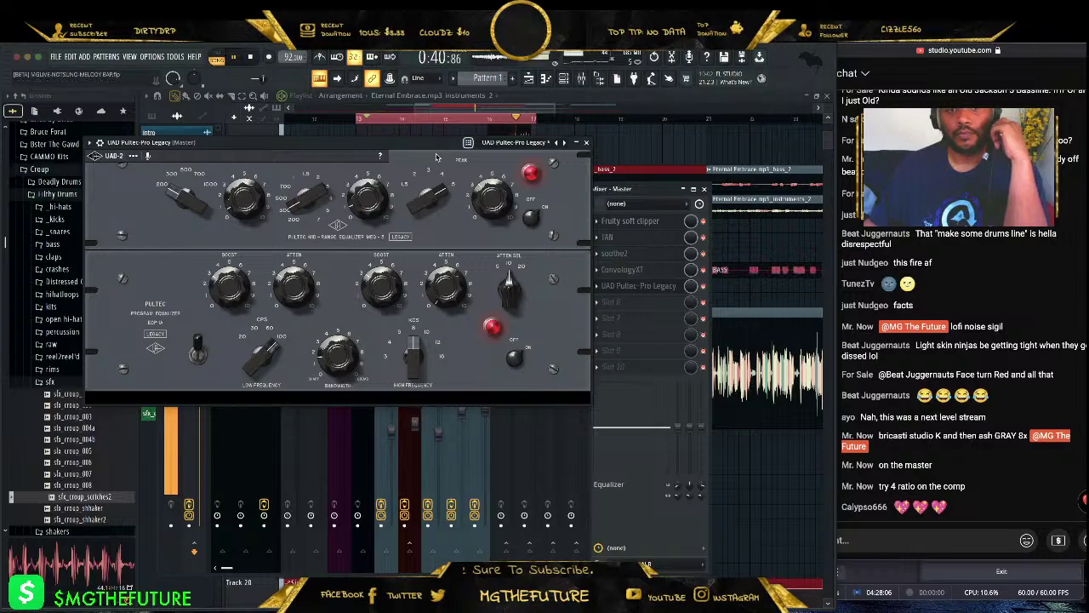
{"action": "left_click_drag", "start_coordinate": [432, 198], "coordinate": [439, 302]}
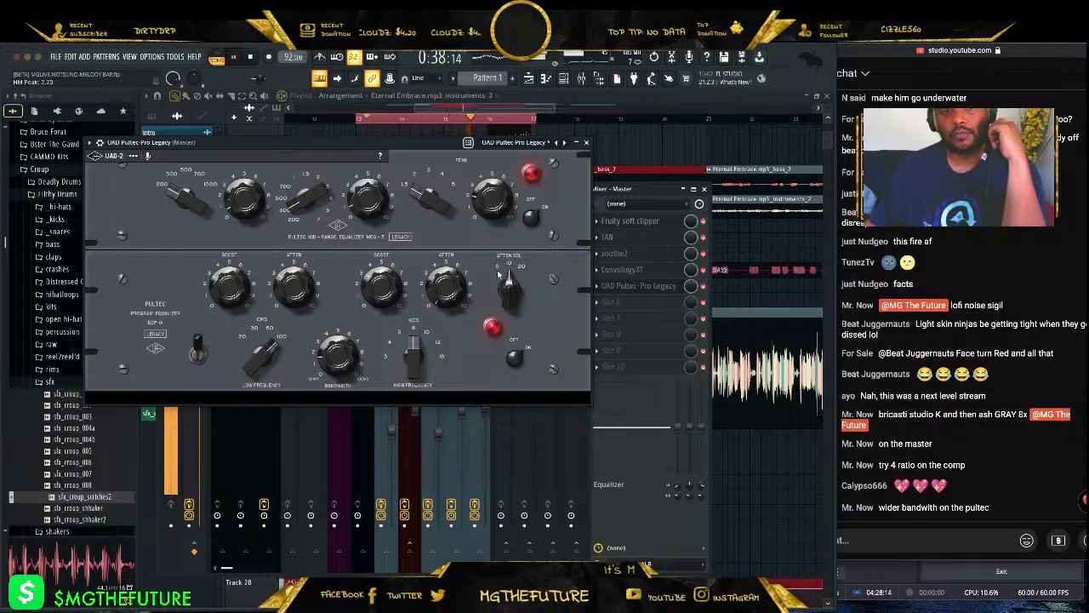
{"action": "left_click", "coordinate": [586, 143]}
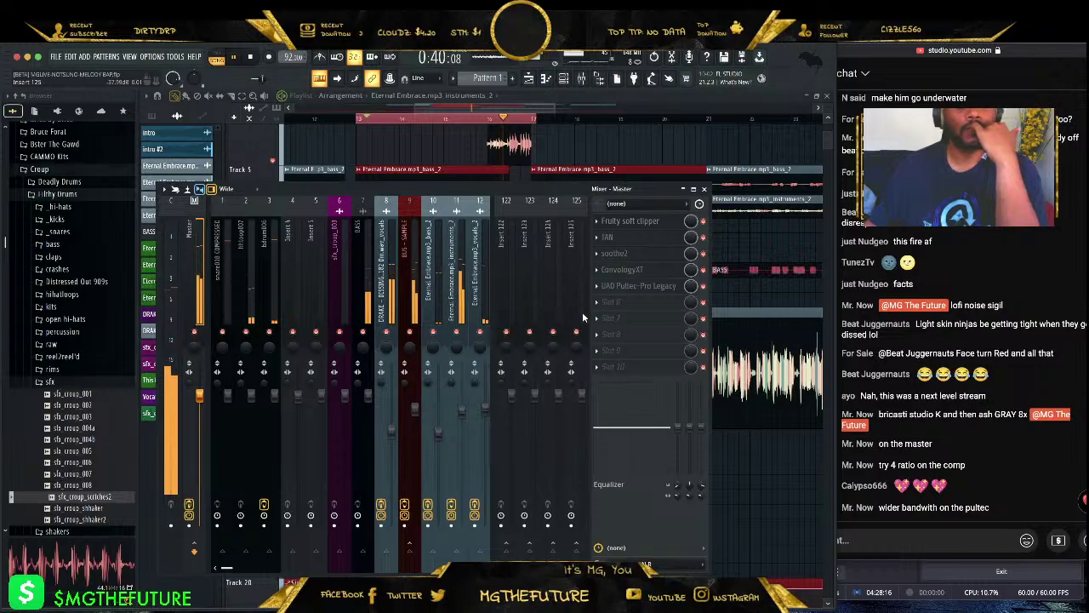
{"action": "left_click", "coordinate": [624, 288]}
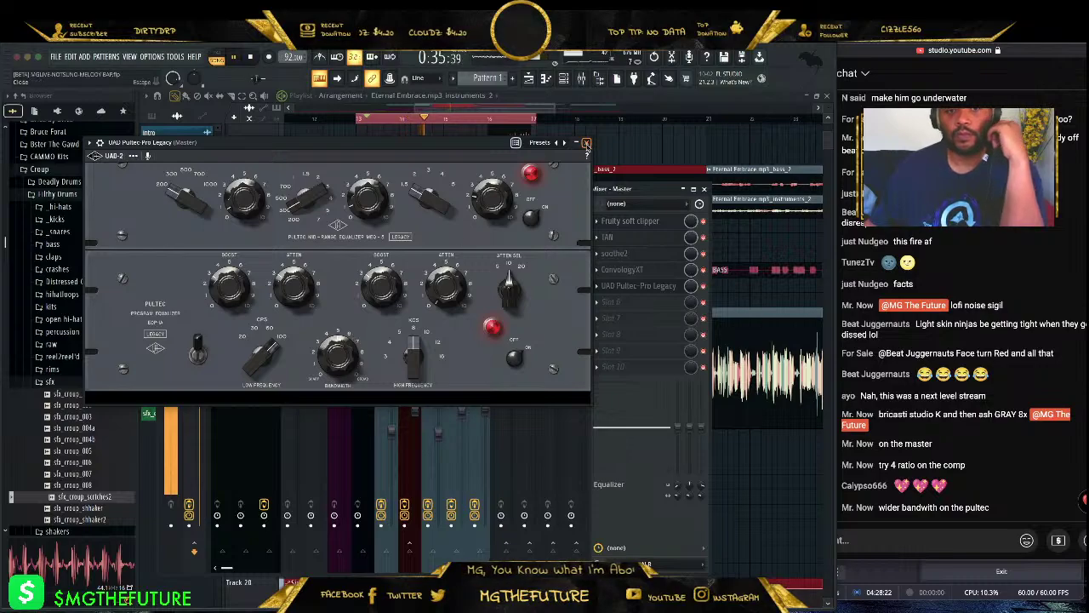
{"action": "left_click", "coordinate": [587, 143]}
{"action": "left_click", "coordinate": [596, 303]}
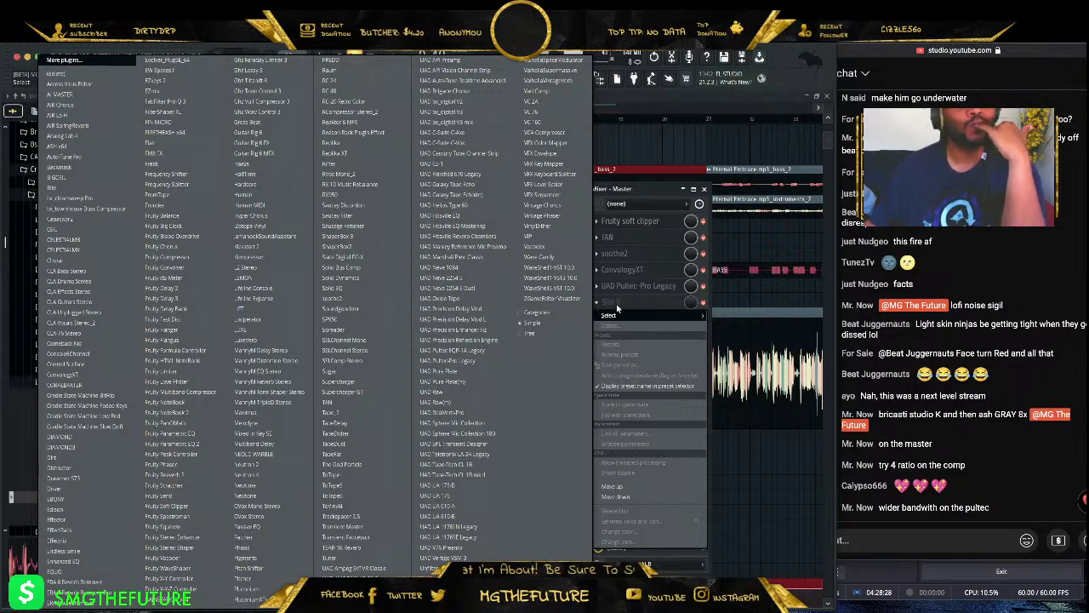
{"action": "key", "text": "Escape"}
{"action": "key", "text": "Escape"}
- Add a second ConvologyXT after the Pultec on the Master and open the Bricasti M7 reverb impulse response folder
{"action": "left_click", "coordinate": [600, 303]}
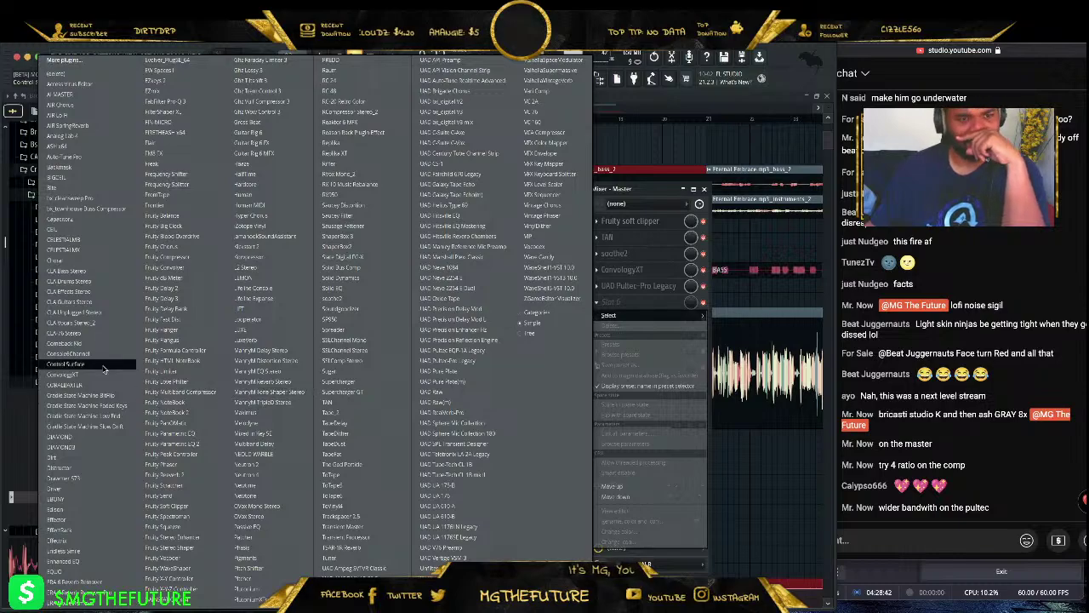
{"action": "left_click", "coordinate": [77, 374]}
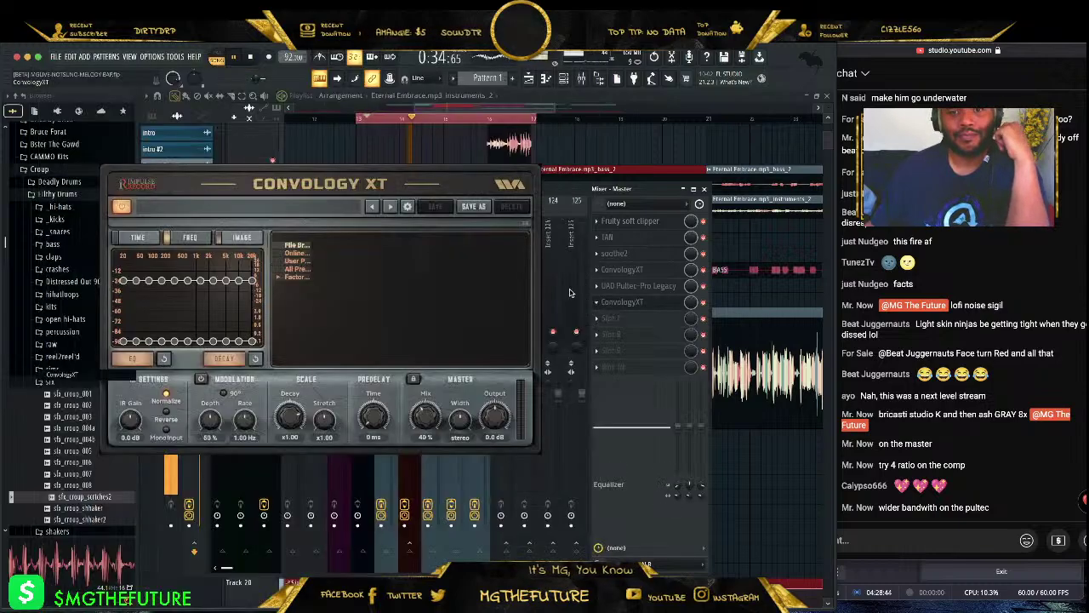
{"action": "left_click", "coordinate": [516, 241]}
{"action": "scroll", "coordinate": [470, 281], "scroll_direction": "down", "scroll_amount": 5}
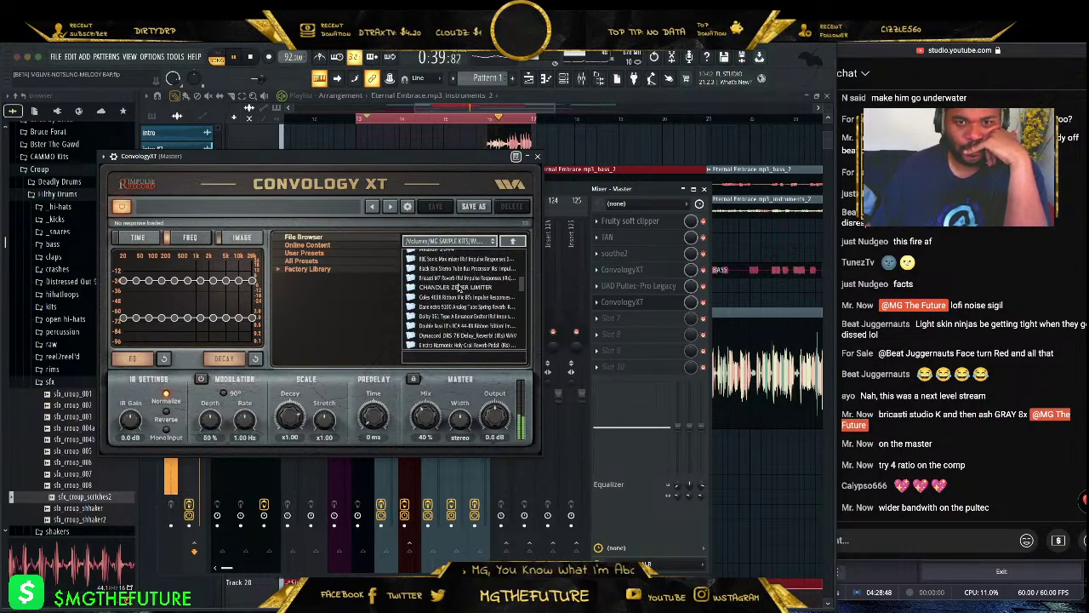
{"action": "double_click", "coordinate": [461, 278]}
- Load the 3 Rooms 31 Studio K impulse response into the second ConvologyXT
{"action": "scroll", "coordinate": [472, 294], "scroll_direction": "down", "scroll_amount": 5}
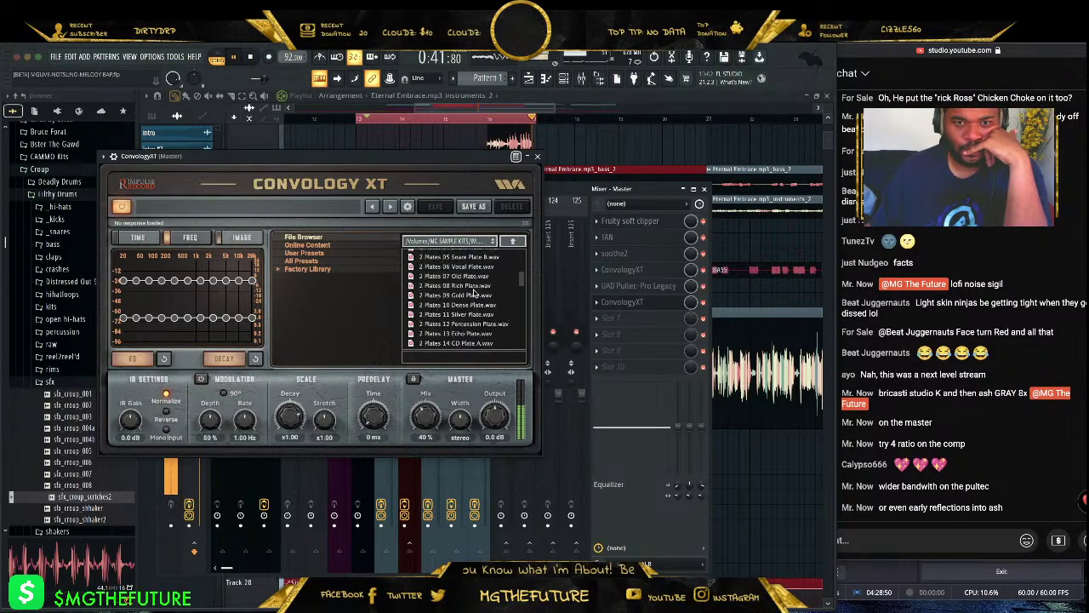
{"action": "scroll", "coordinate": [472, 294], "scroll_direction": "down", "scroll_amount": 10}
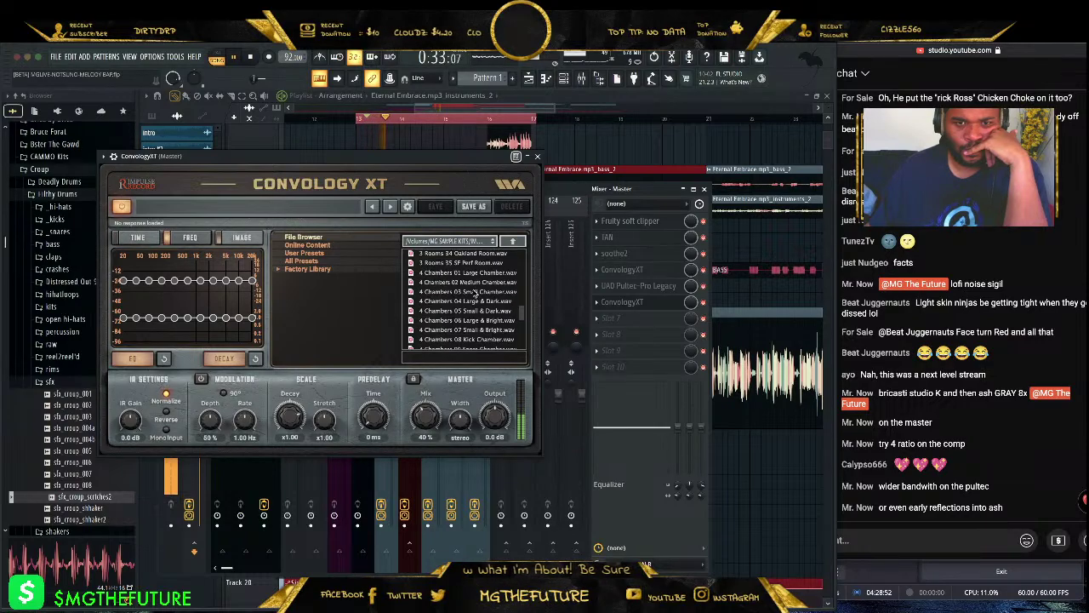
{"action": "scroll", "coordinate": [472, 294], "scroll_direction": "down", "scroll_amount": 10}
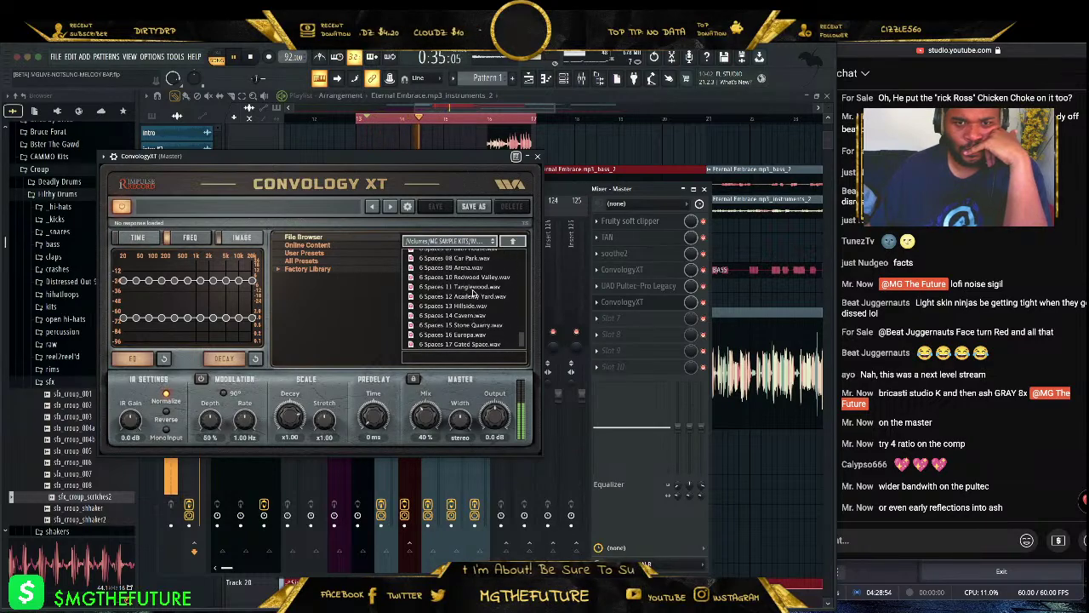
{"action": "scroll", "coordinate": [476, 296], "scroll_direction": "up", "scroll_amount": 5}
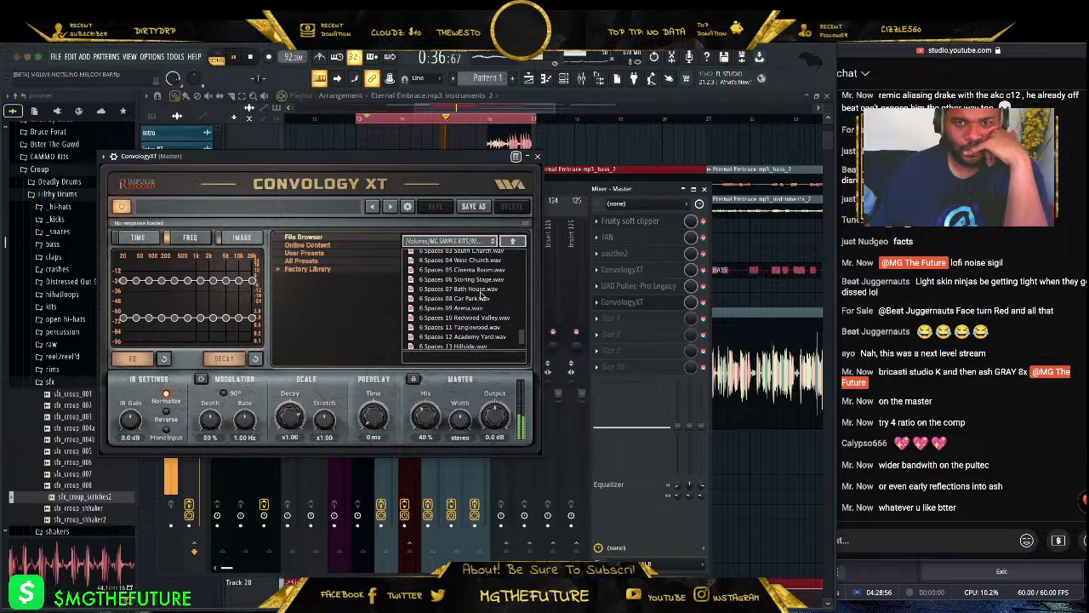
{"action": "scroll", "coordinate": [482, 295], "scroll_direction": "up", "scroll_amount": 15}
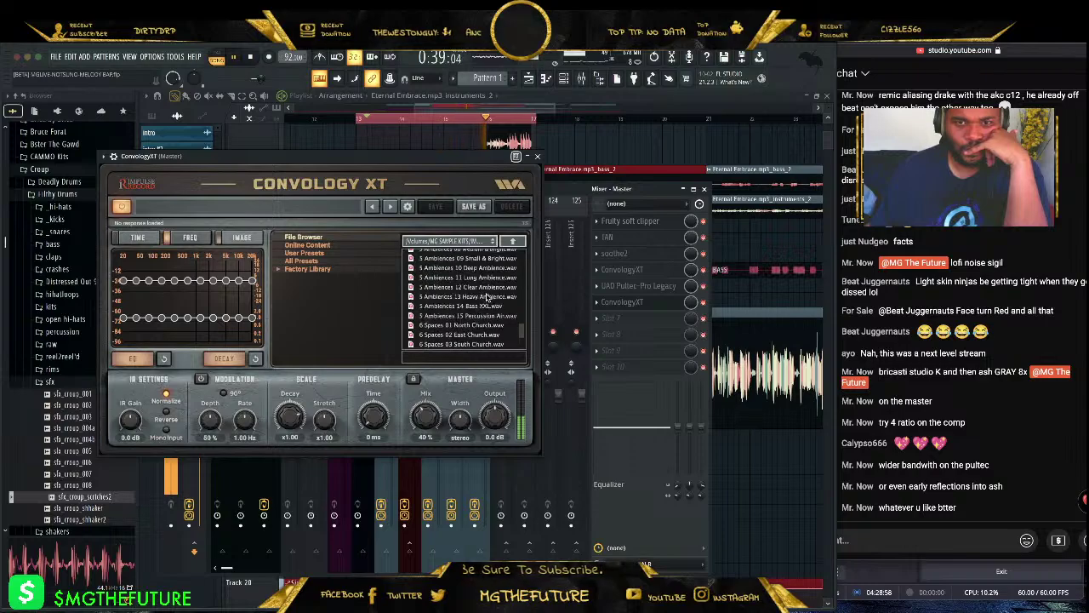
{"action": "scroll", "coordinate": [489, 297], "scroll_direction": "up", "scroll_amount": 1}
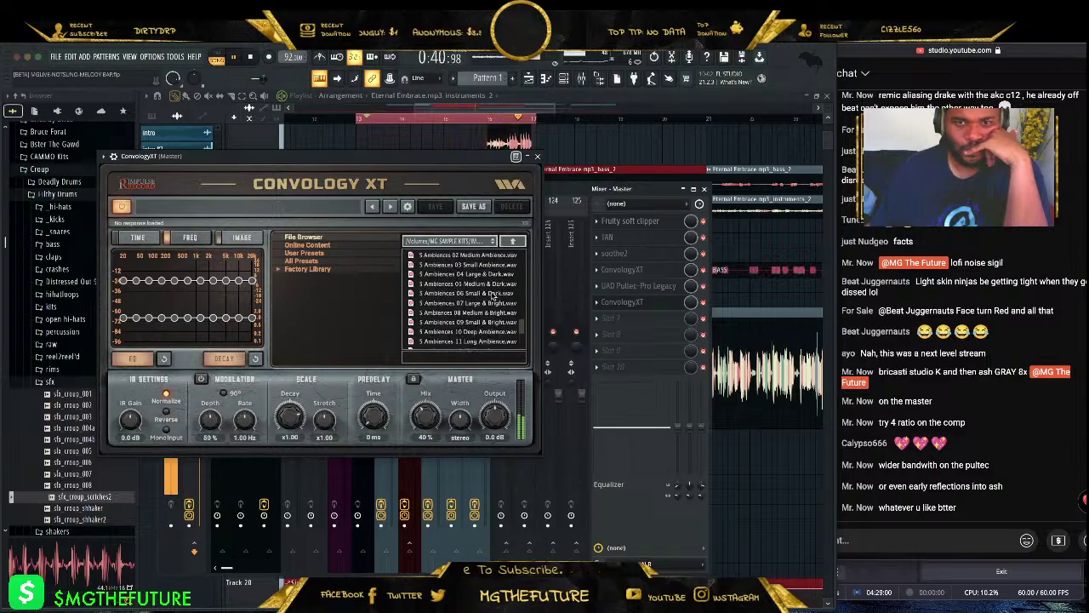
{"action": "scroll", "coordinate": [485, 305], "scroll_direction": "up", "scroll_amount": 5}
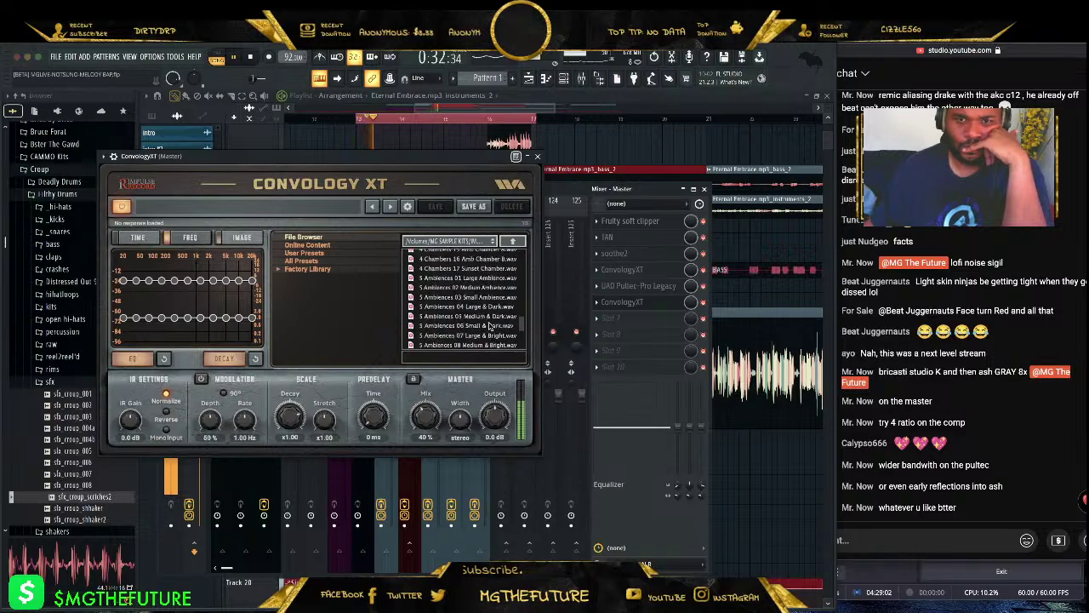
{"action": "scroll", "coordinate": [490, 322], "scroll_direction": "up", "scroll_amount": 13}
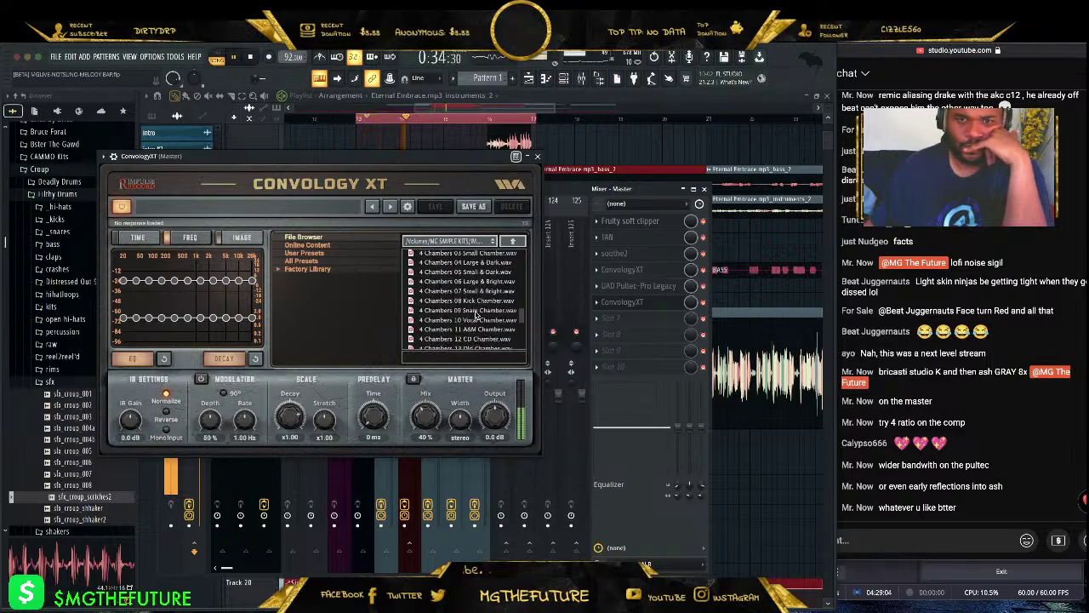
{"action": "scroll", "coordinate": [481, 312], "scroll_direction": "up", "scroll_amount": 12}
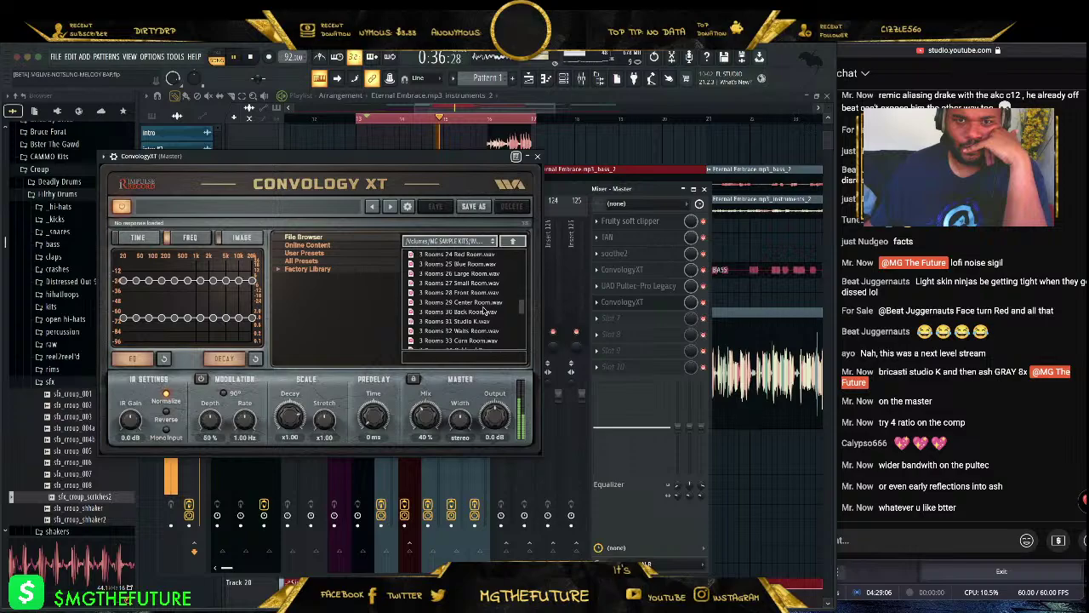
{"action": "scroll", "coordinate": [494, 310], "scroll_direction": "down", "scroll_amount": 1}
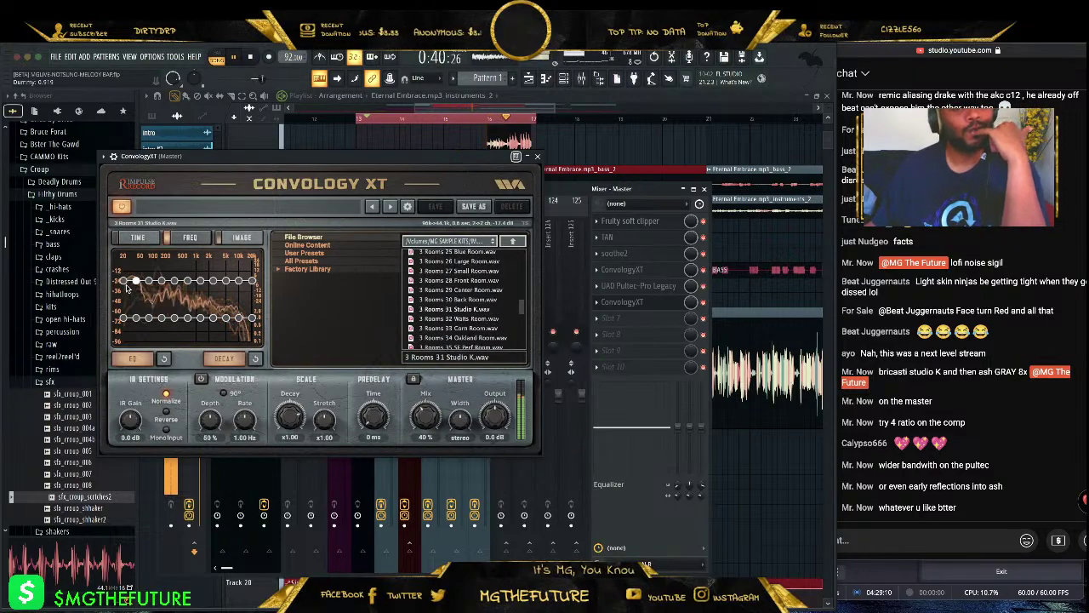
- Roll off the low end of the Studio K impulse's EQ, set the mix to 11% with modulation on, and close the plugin
{"action": "mouse_move", "coordinate": [149, 281]}
{"action": "left_mouse_down"}
{"action": "mouse_move", "coordinate": [151, 294]}
{"action": "mouse_move", "coordinate": [176, 288]}
{"action": "left_mouse_up"}
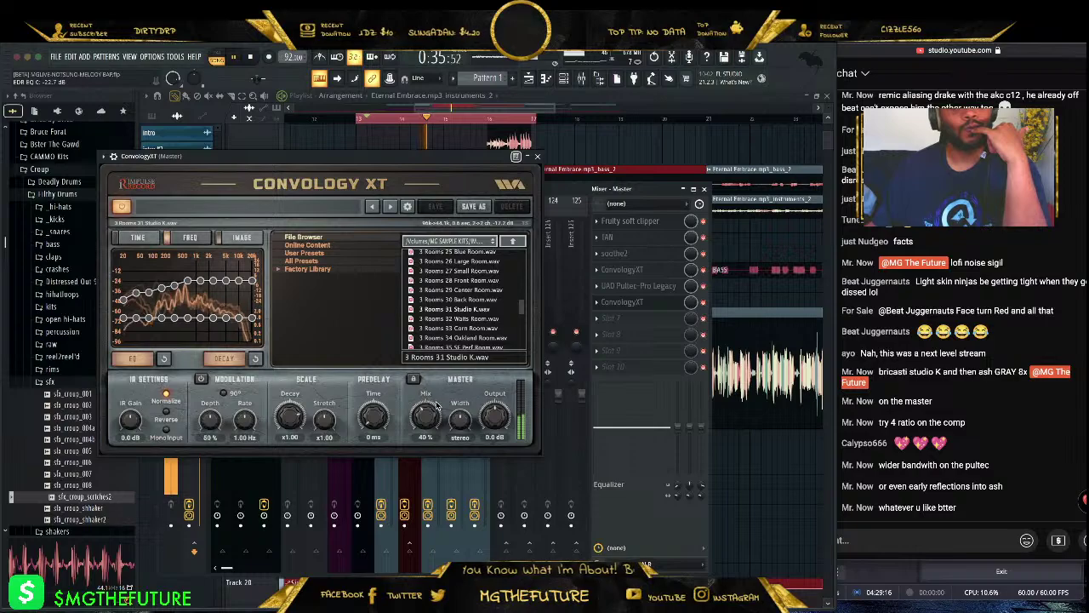
{"action": "left_click_drag", "start_coordinate": [425, 417], "coordinate": [428, 456]}
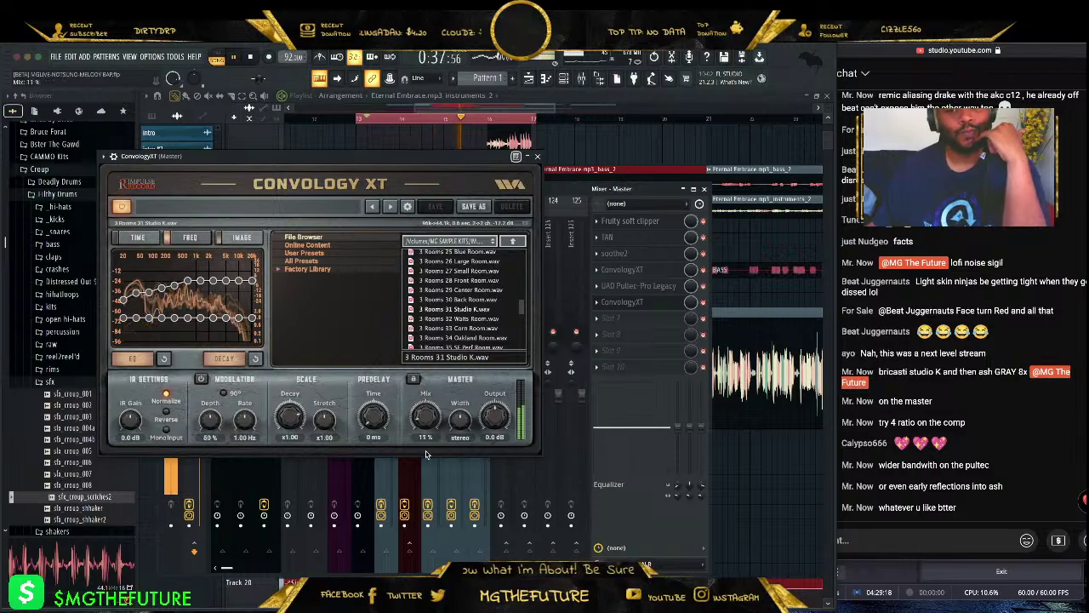
{"action": "left_click", "coordinate": [200, 378]}
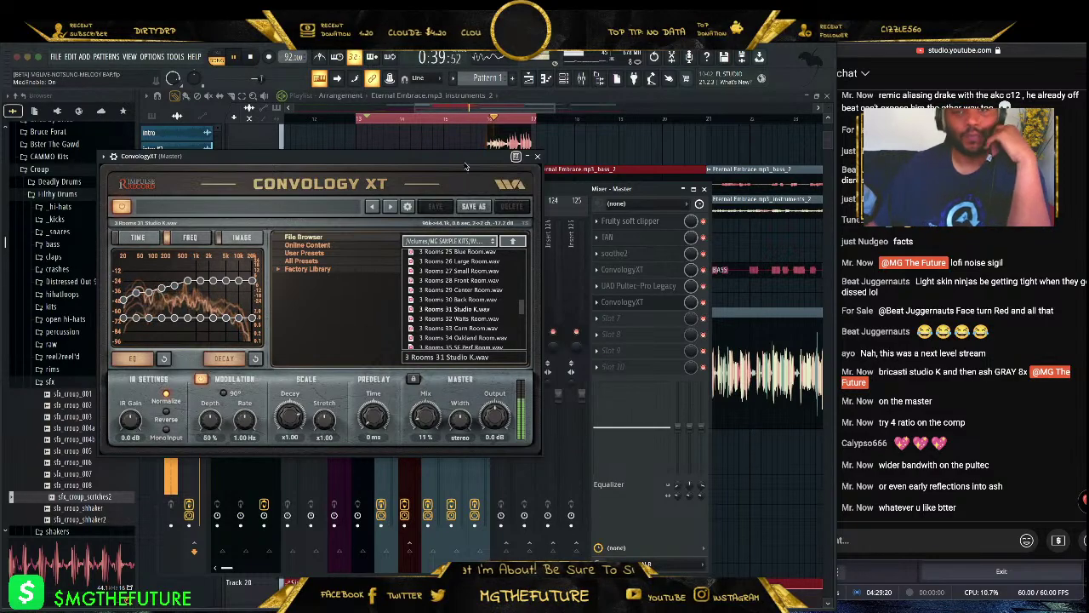
{"action": "left_click", "coordinate": [537, 156]}
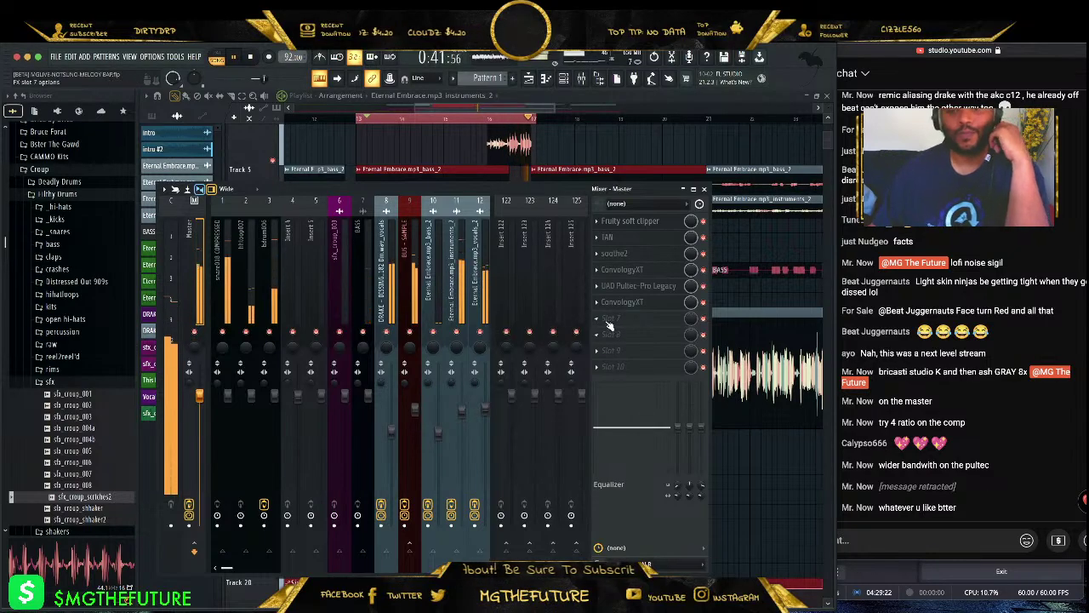
- Add ASH x64 in slot 7 of the Master, enable its -1 option, and set oversampling to 8X
{"action": "left_click", "coordinate": [608, 318]}
{"action": "mouse_move", "coordinate": [609, 331]}
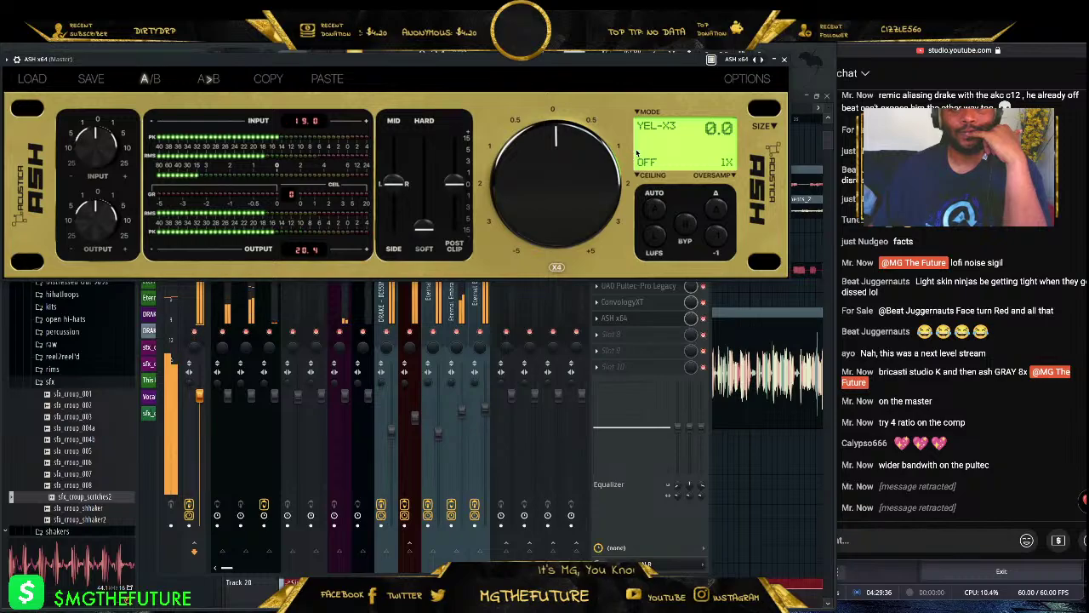
{"action": "mouse_move", "coordinate": [717, 244]}
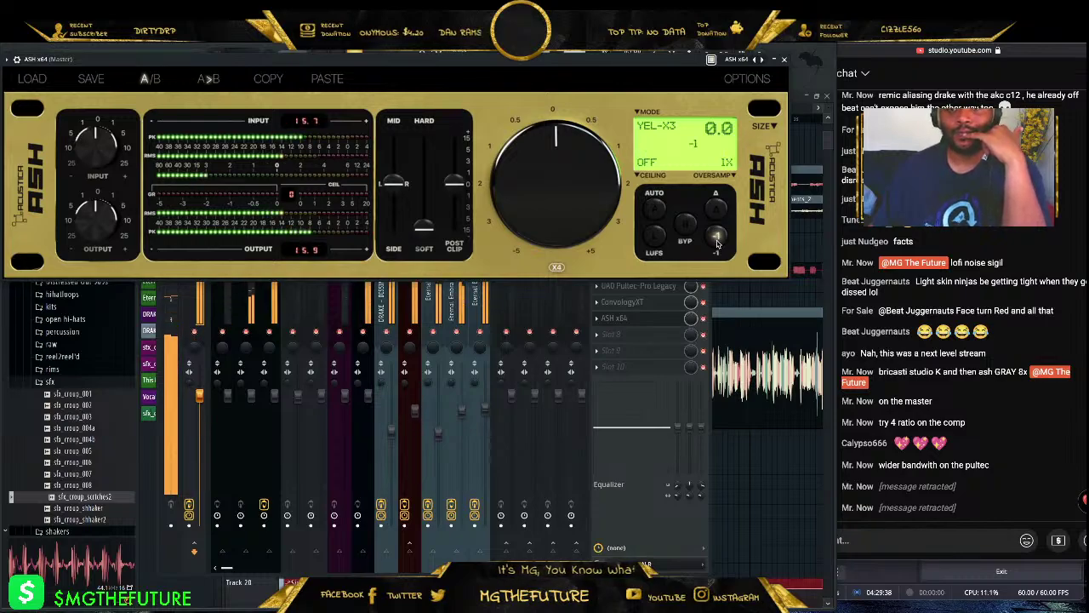
{"action": "left_click", "coordinate": [727, 163]}
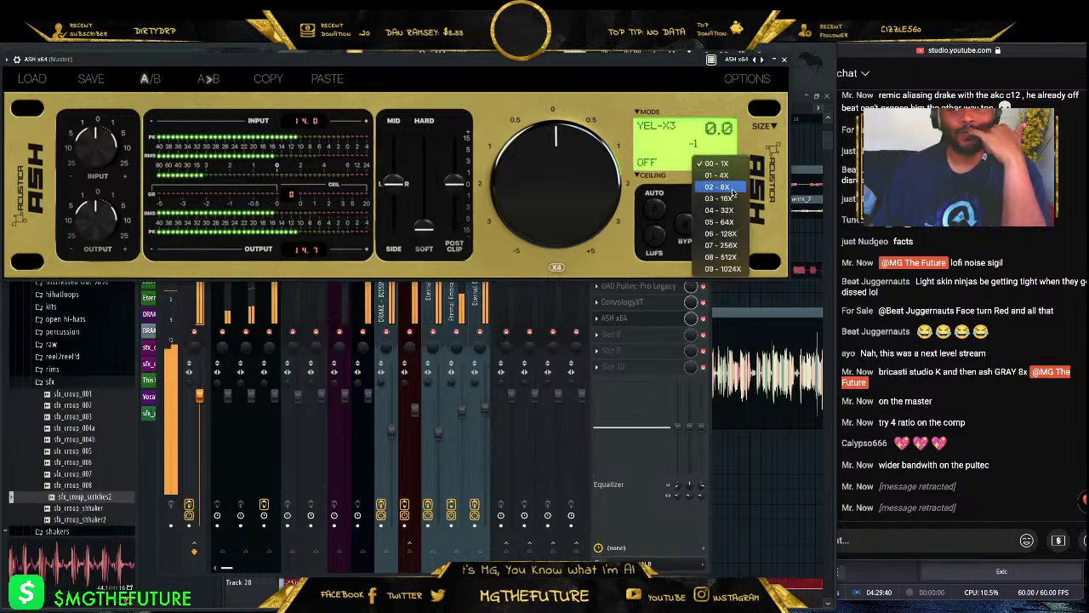
{"action": "left_click", "coordinate": [730, 188]}
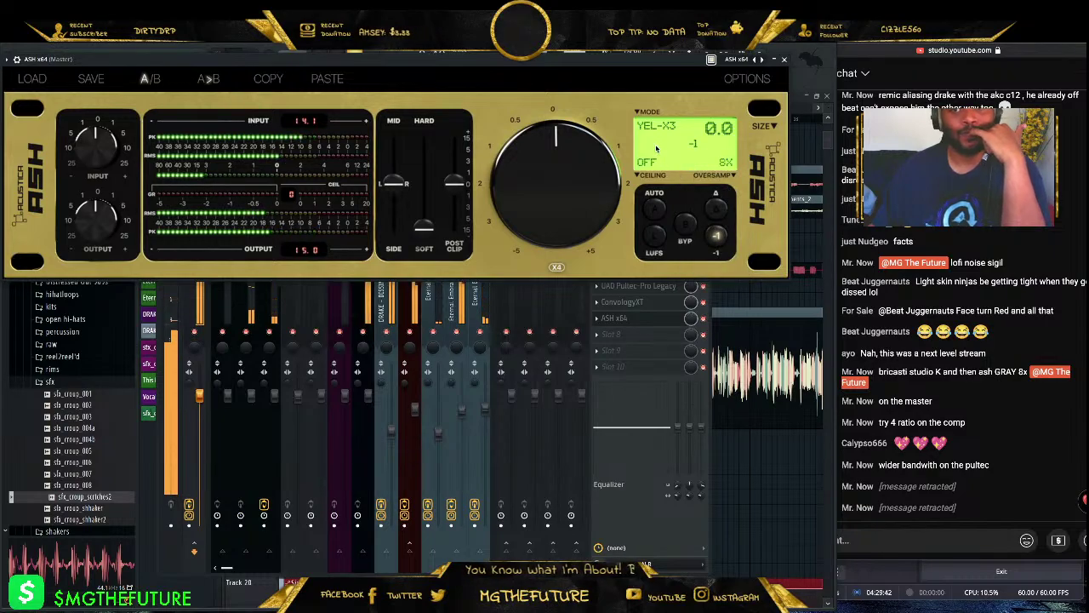
- Set the ASH mode to Gray 8x, turn its main knob up near the +5 maximum, and close the plugin
{"action": "left_click", "coordinate": [636, 112]}
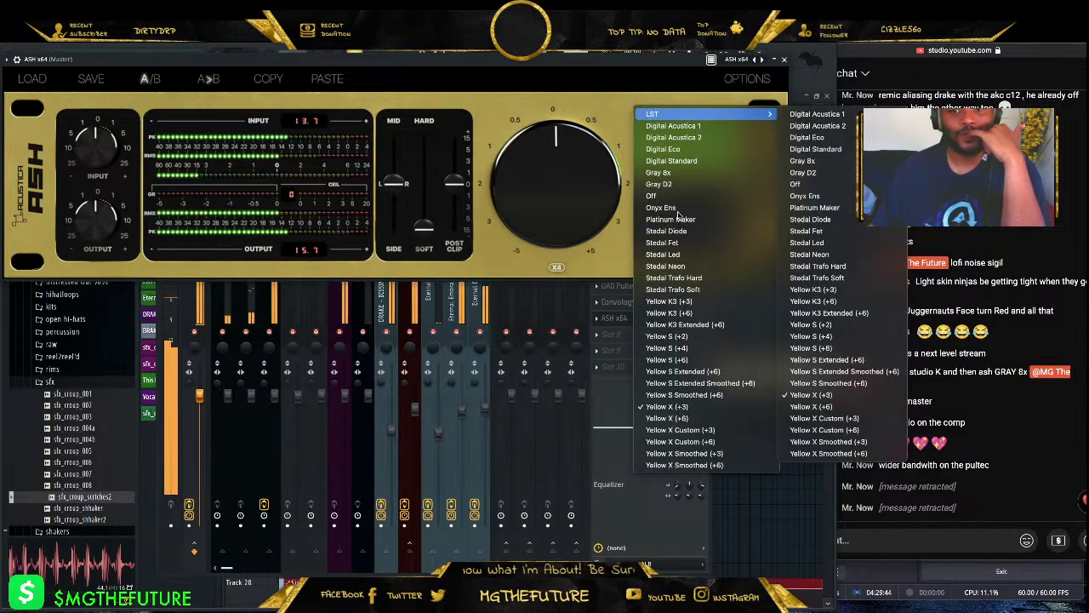
{"action": "left_click", "coordinate": [561, 245]}
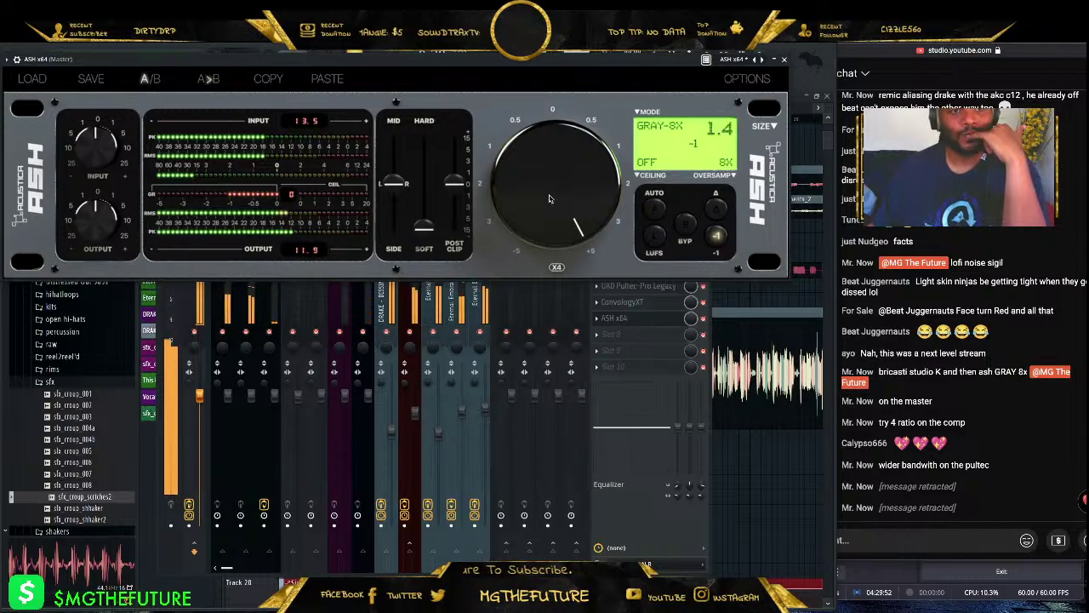
{"action": "left_click", "coordinate": [787, 59]}
- Show the whole arrangement in the playlist and open the MR. Now NOISE SIGILS folder in the MGxMRNOW Cookbook kit
{"action": "left_click", "coordinate": [558, 121]}
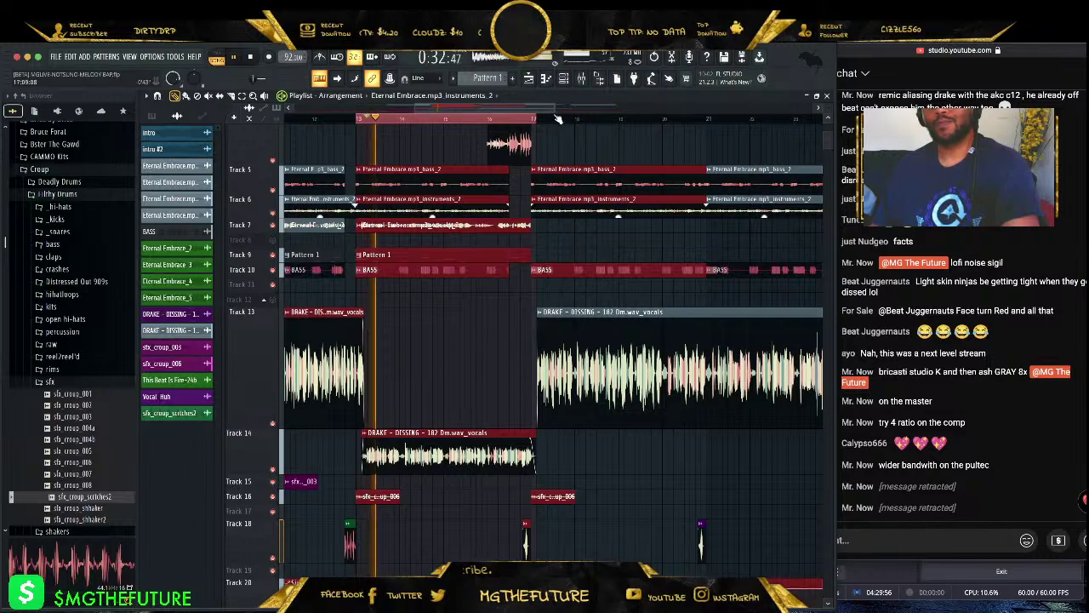
{"action": "left_click_drag", "start_coordinate": [596, 109], "coordinate": [774, 125]}
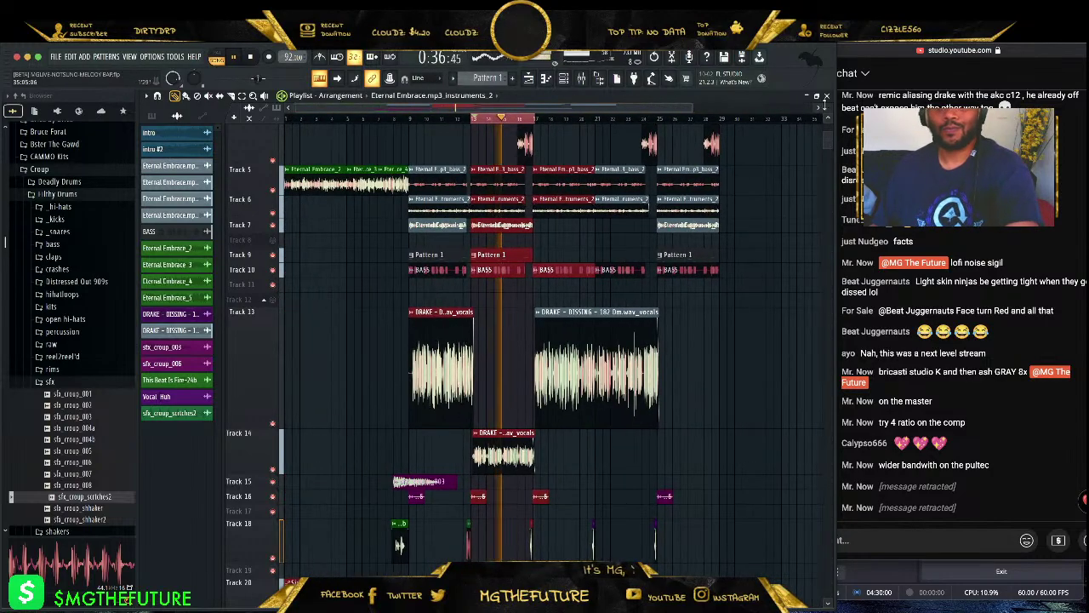
{"action": "scroll", "coordinate": [824, 103], "scroll_direction": "down", "scroll_amount": 4}
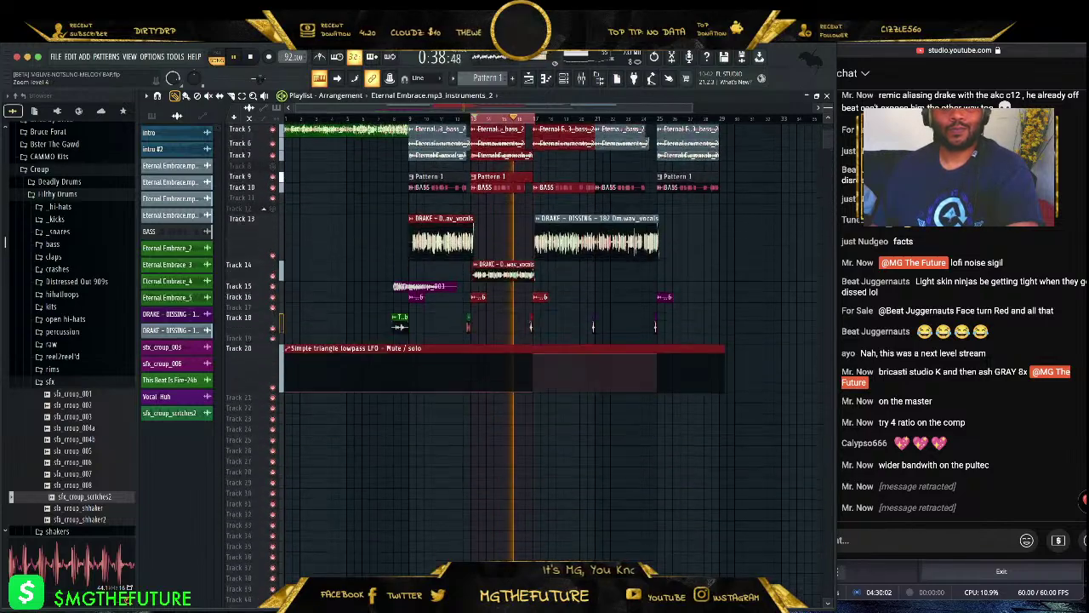
{"action": "left_click", "coordinate": [88, 167]}
{"action": "scroll", "coordinate": [94, 171], "scroll_direction": "up", "scroll_amount": 5}
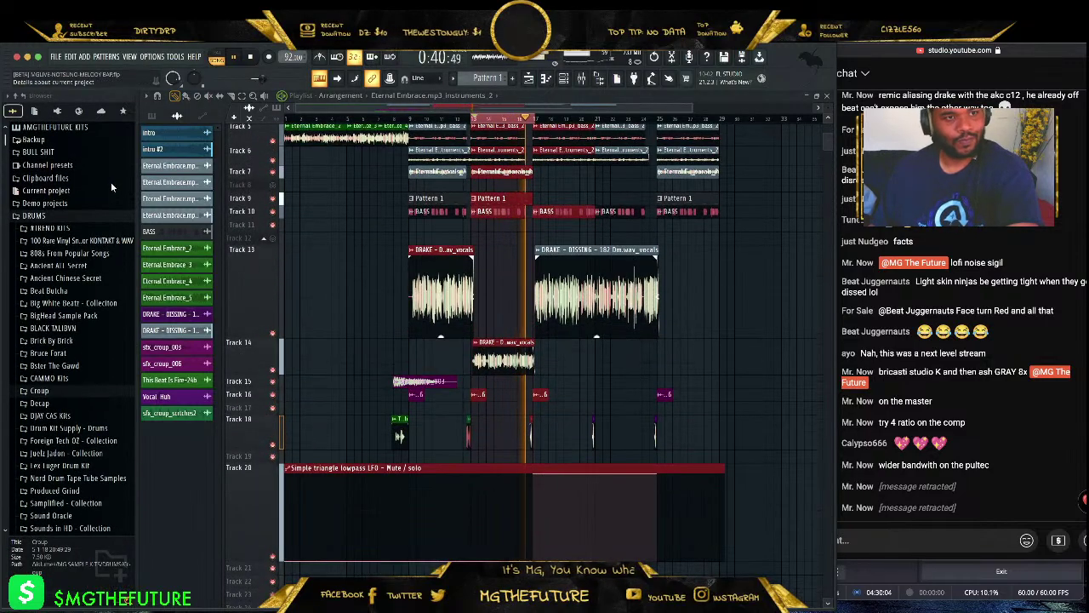
{"action": "left_click", "coordinate": [80, 128]}
{"action": "scroll", "coordinate": [96, 227], "scroll_direction": "down", "scroll_amount": 3}
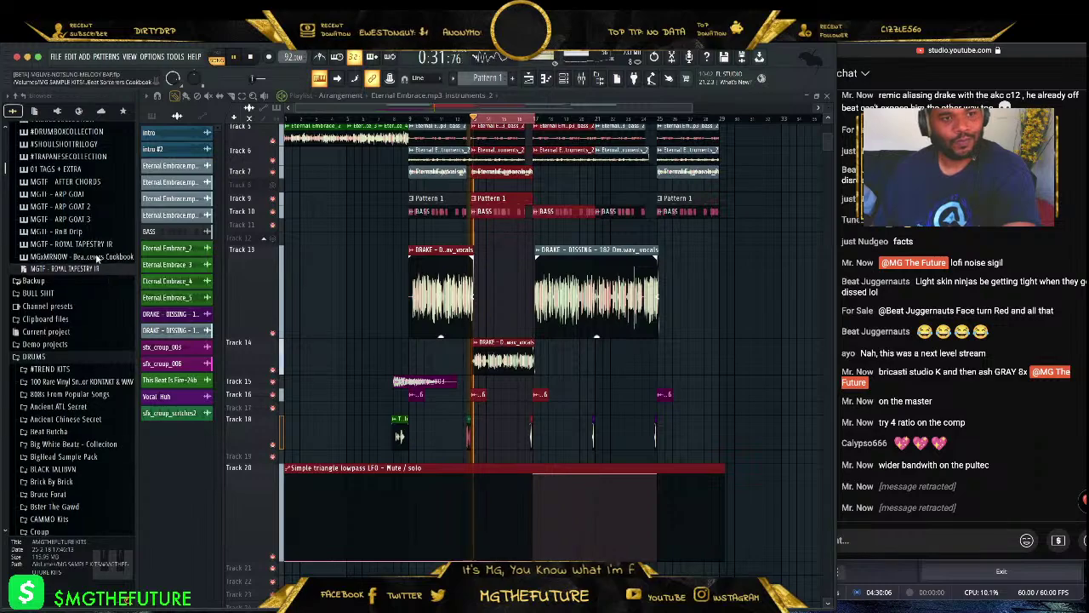
{"action": "left_click", "coordinate": [81, 256]}
{"action": "scroll", "coordinate": [96, 194], "scroll_direction": "down", "scroll_amount": 3}
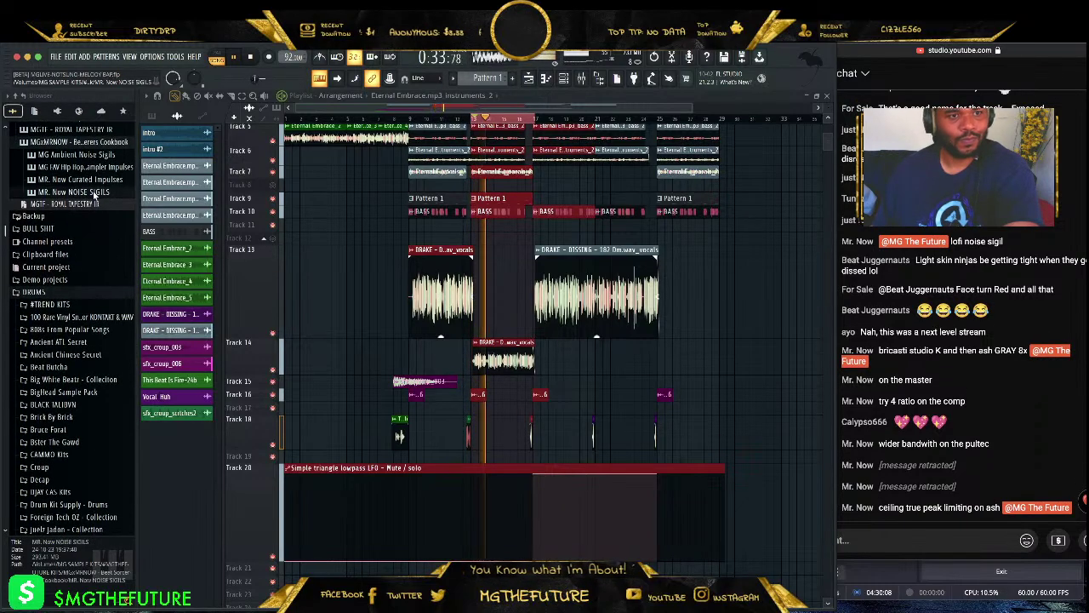
{"action": "left_click", "coordinate": [95, 195]}
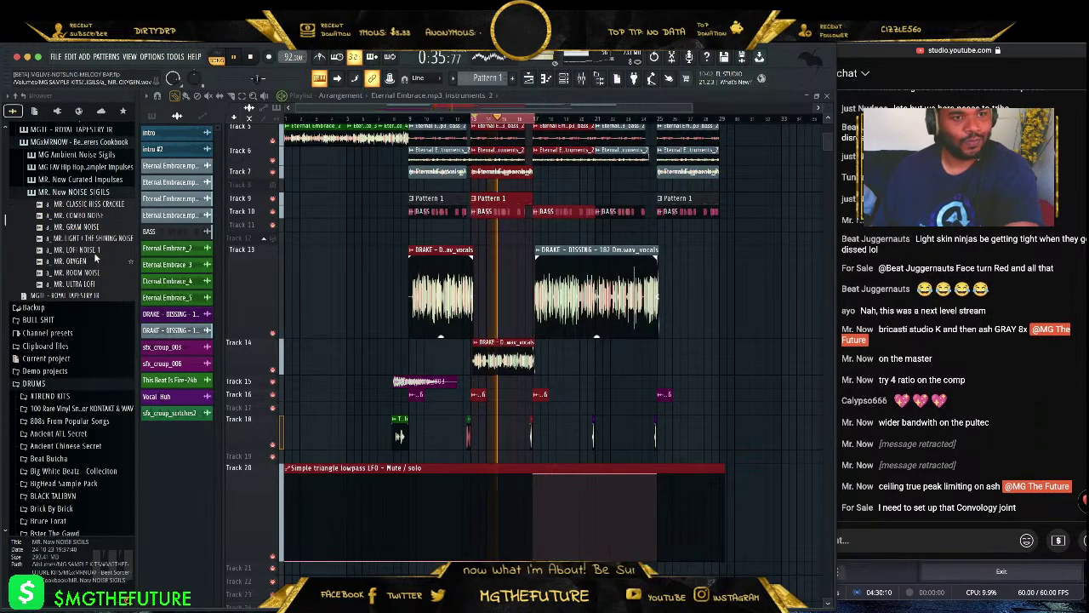
- Place the MR. LOFI NOISE 1 sample at the start of Track 19 and cut off the part beyond the arrangement's end
{"action": "left_click_drag", "start_coordinate": [76, 249], "coordinate": [310, 456]}
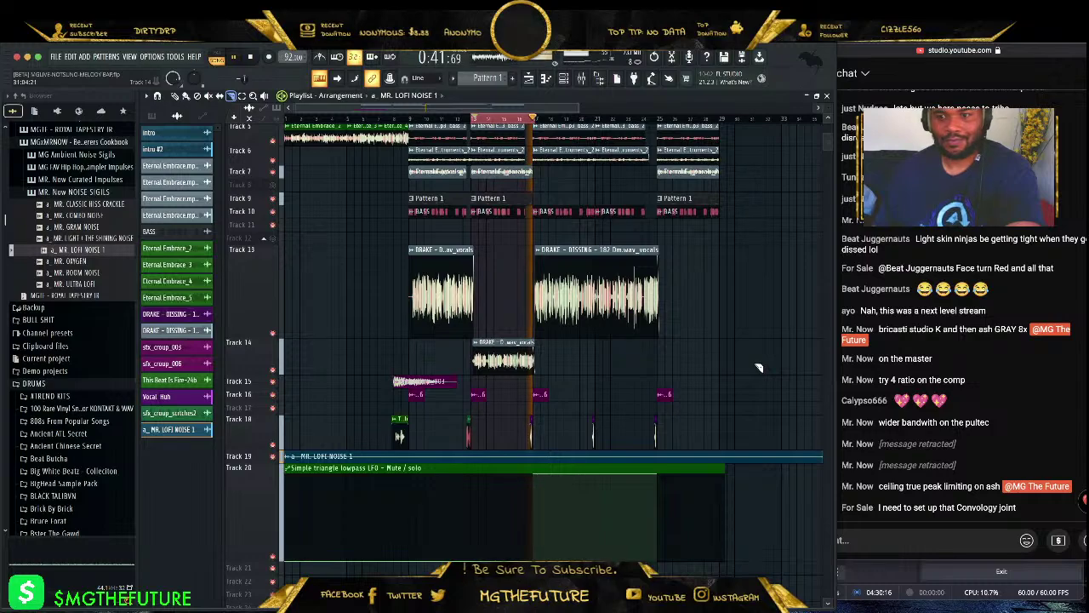
{"action": "left_click_drag", "start_coordinate": [723, 425], "coordinate": [721, 559]}
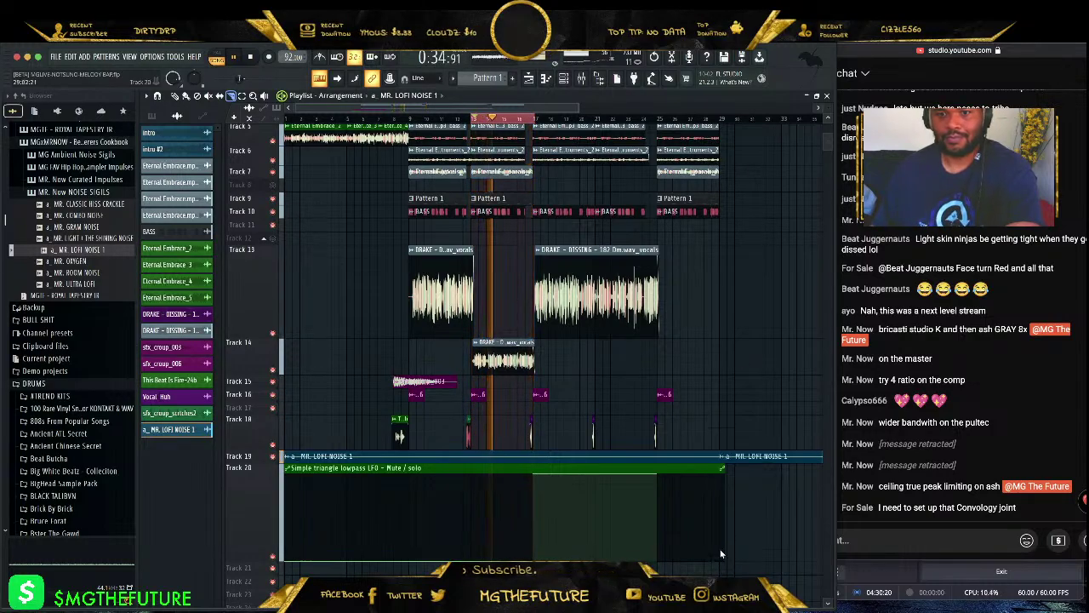
{"action": "left_click", "coordinate": [174, 95]}
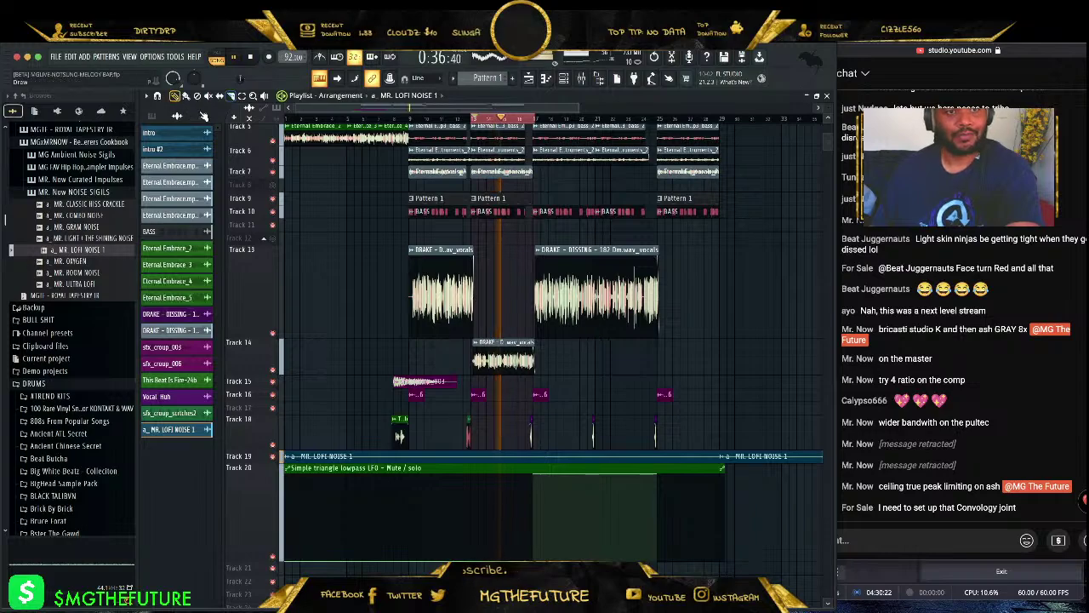
{"action": "right_click", "coordinate": [764, 454]}
- Link the BASS mixer track's volume to the Peak ctrl - Peak internal controller with the Inverted mapping formula
{"action": "key", "text": "F6"}
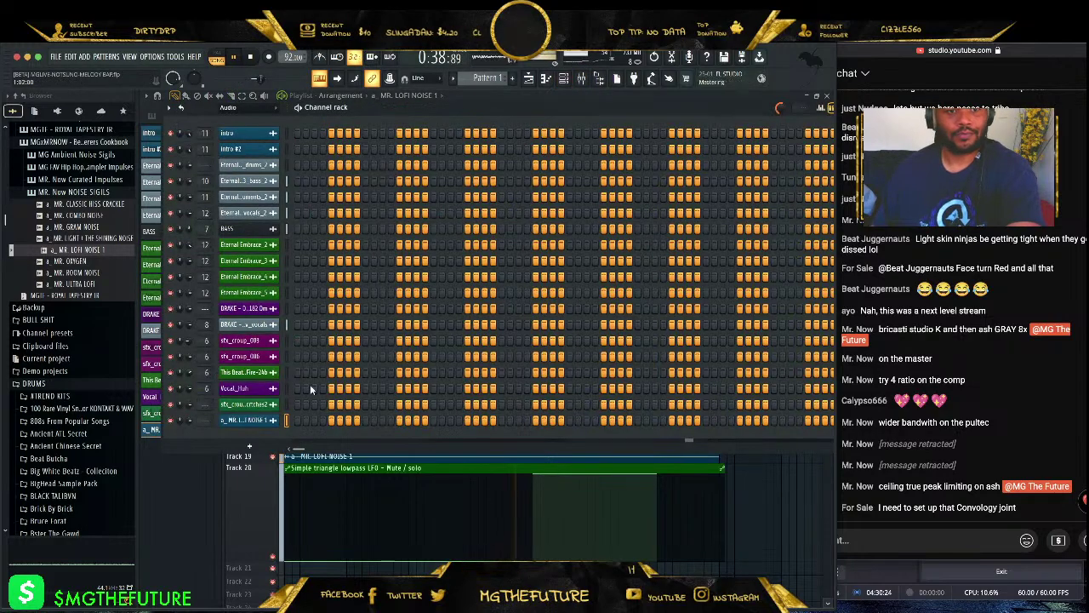
{"action": "left_click", "coordinate": [582, 79]}
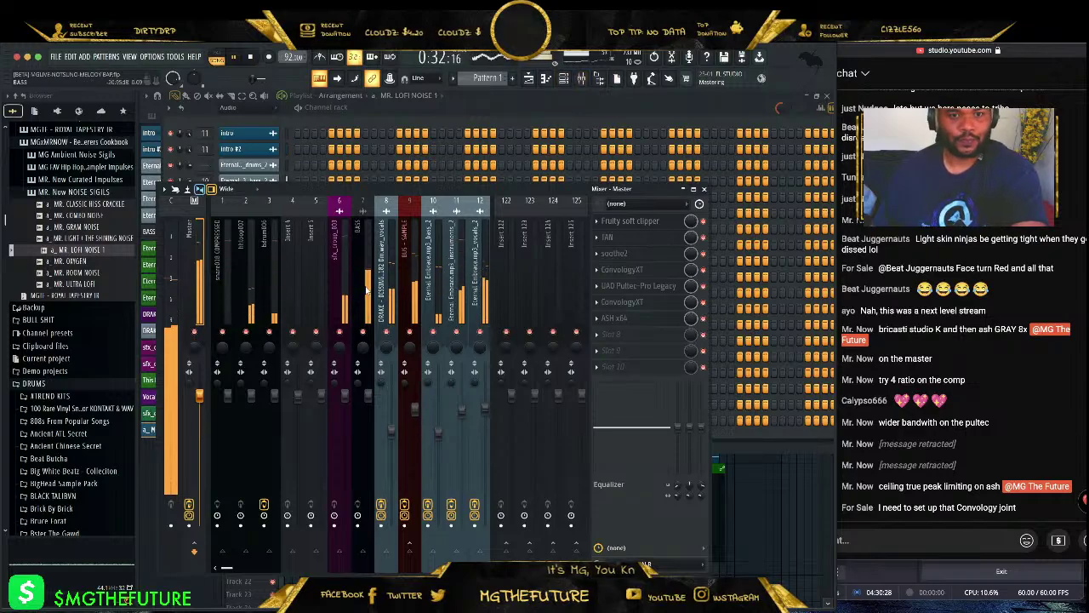
{"action": "right_click", "coordinate": [379, 397]}
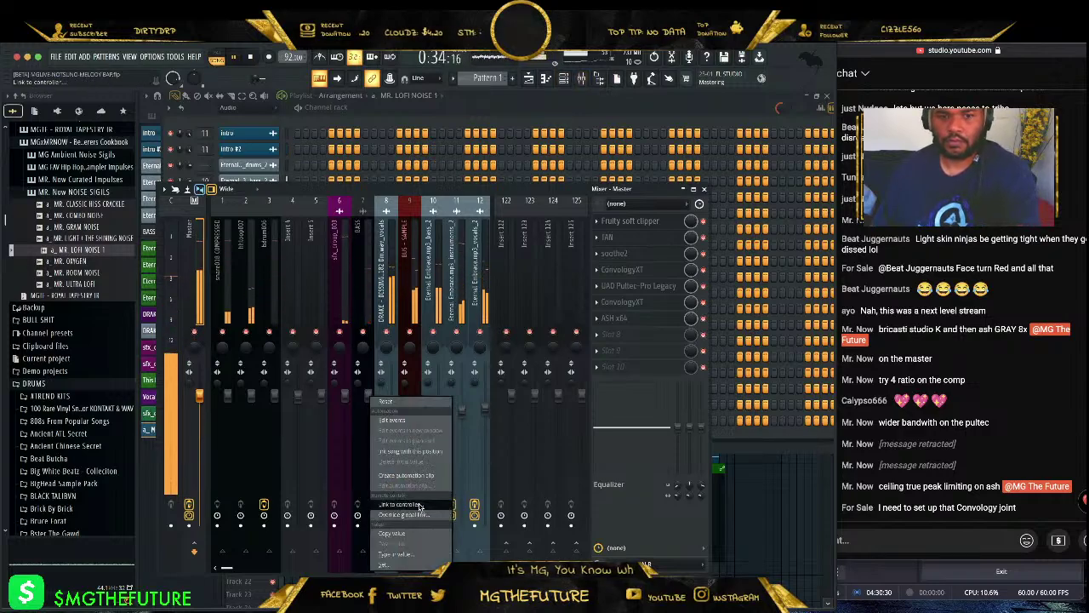
{"action": "left_click", "coordinate": [401, 504]}
{"action": "left_click", "coordinate": [605, 360]}
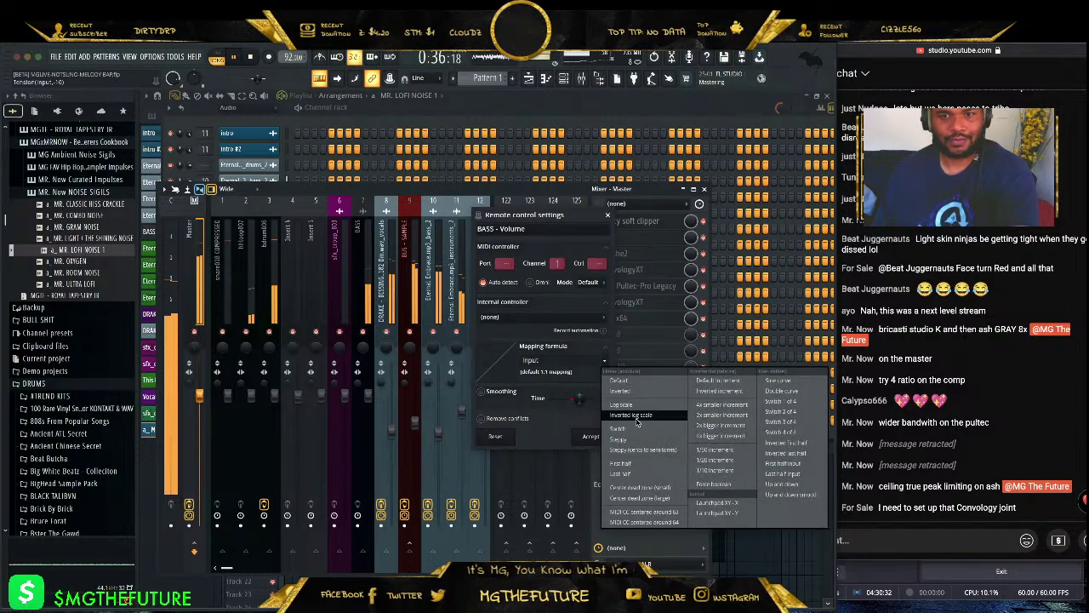
{"action": "left_click", "coordinate": [624, 391]}
{"action": "left_click", "coordinate": [604, 319]}
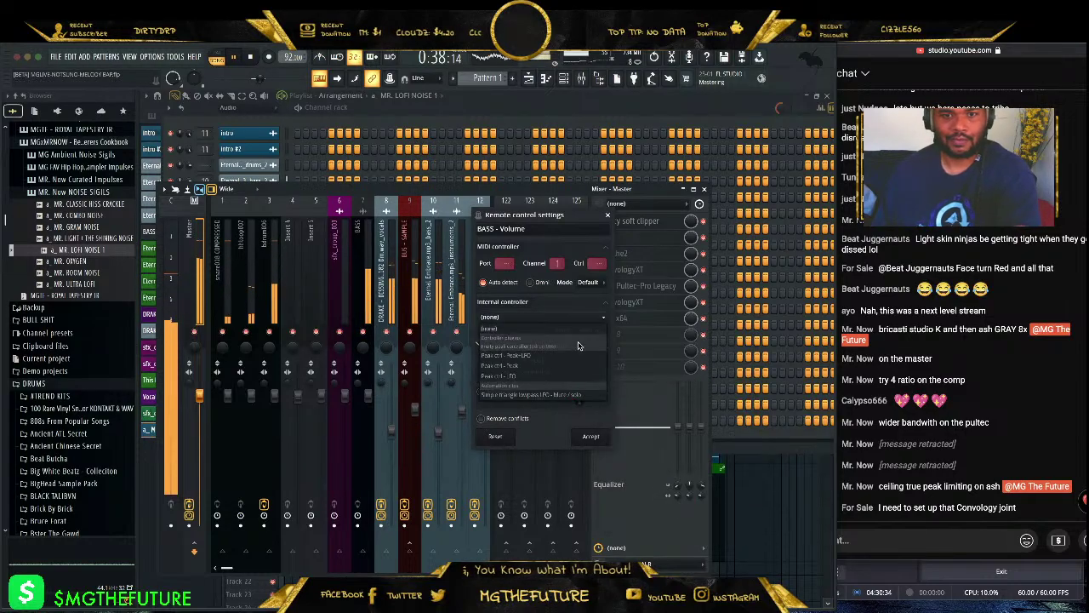
{"action": "left_click", "coordinate": [556, 366]}
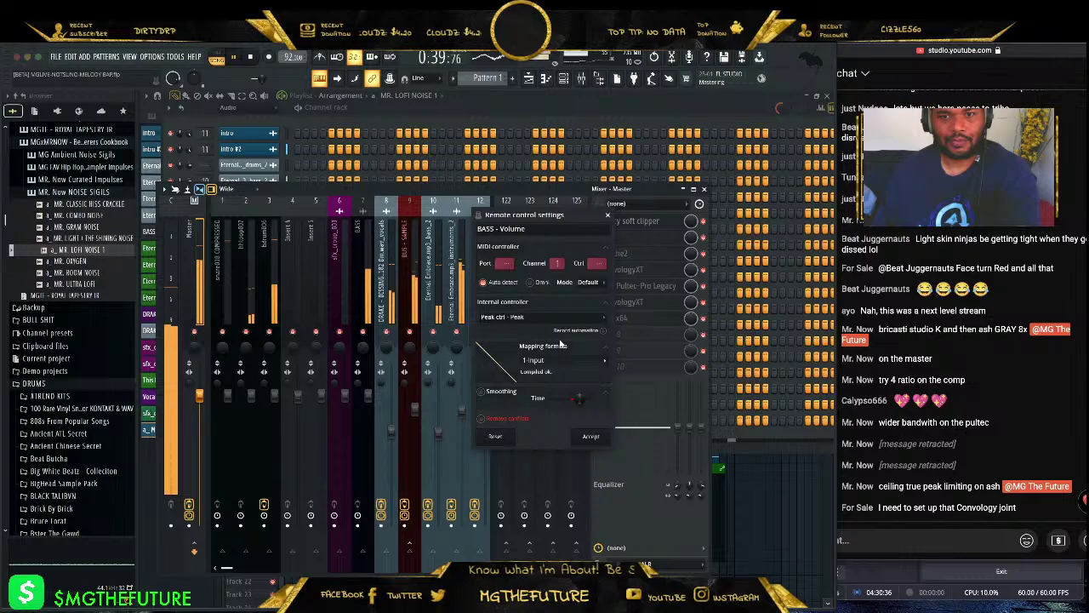
{"action": "left_click", "coordinate": [591, 435]}
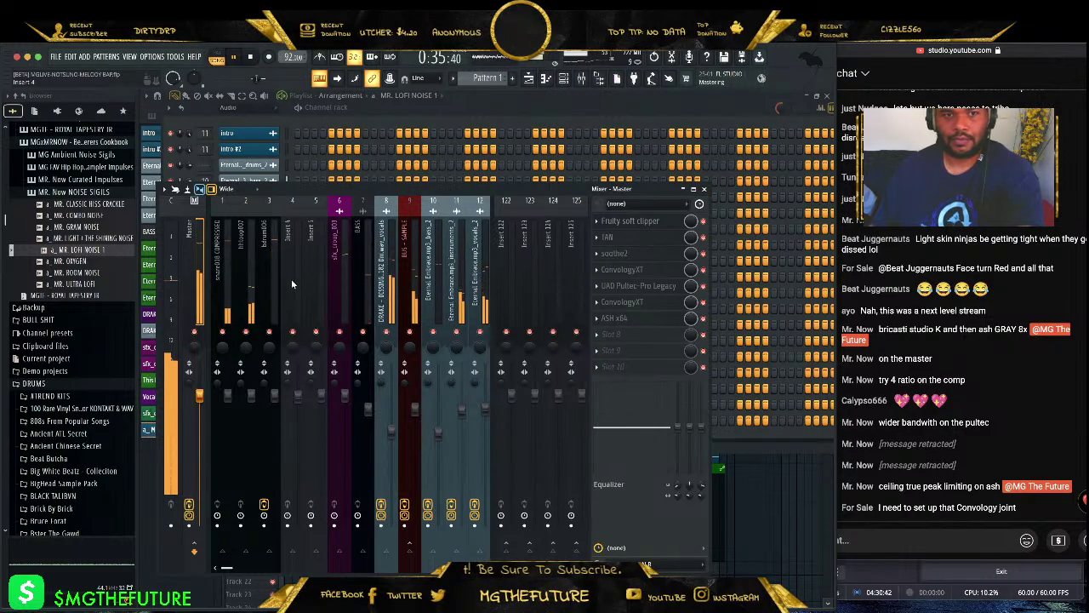
- Route the selected MR. LOFI NOISE 1 channel to the empty mixer track Insert 5
{"action": "right_click", "coordinate": [319, 276]}
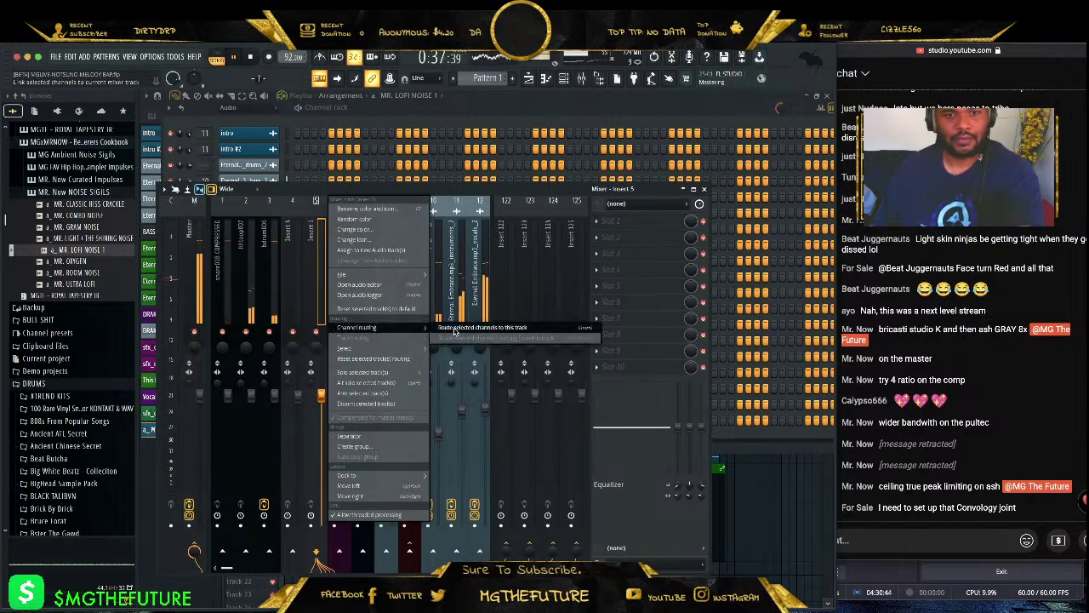
{"action": "left_click", "coordinate": [477, 326]}
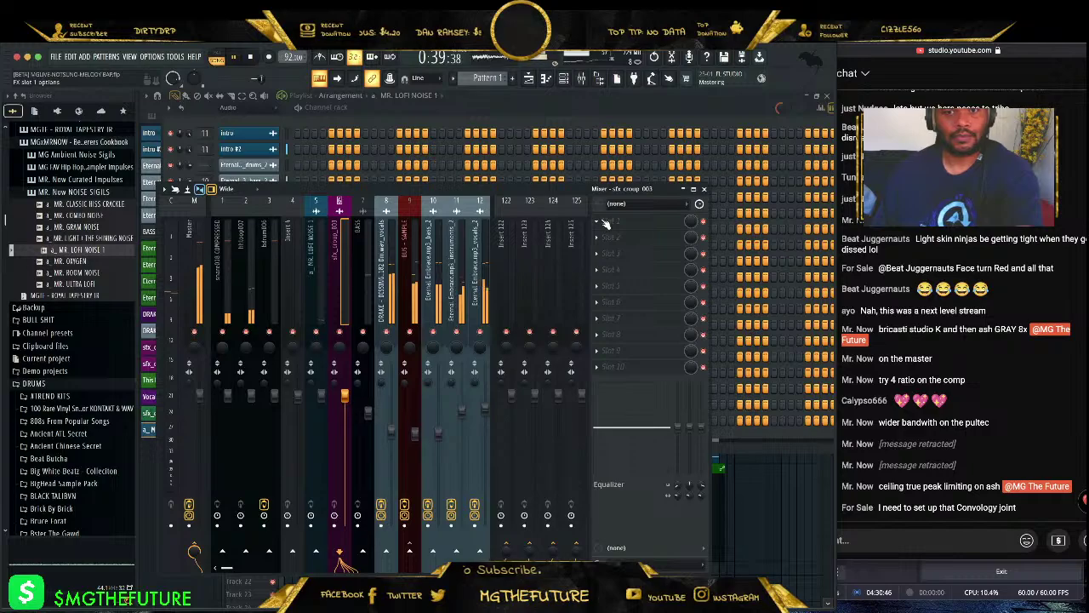
- Add Fruity Reverb 2 to slot 1 of the sfx_croup_003 mixer track, load the Large Hall preset, and set its wet level to about 31%
{"action": "left_click", "coordinate": [601, 222]}
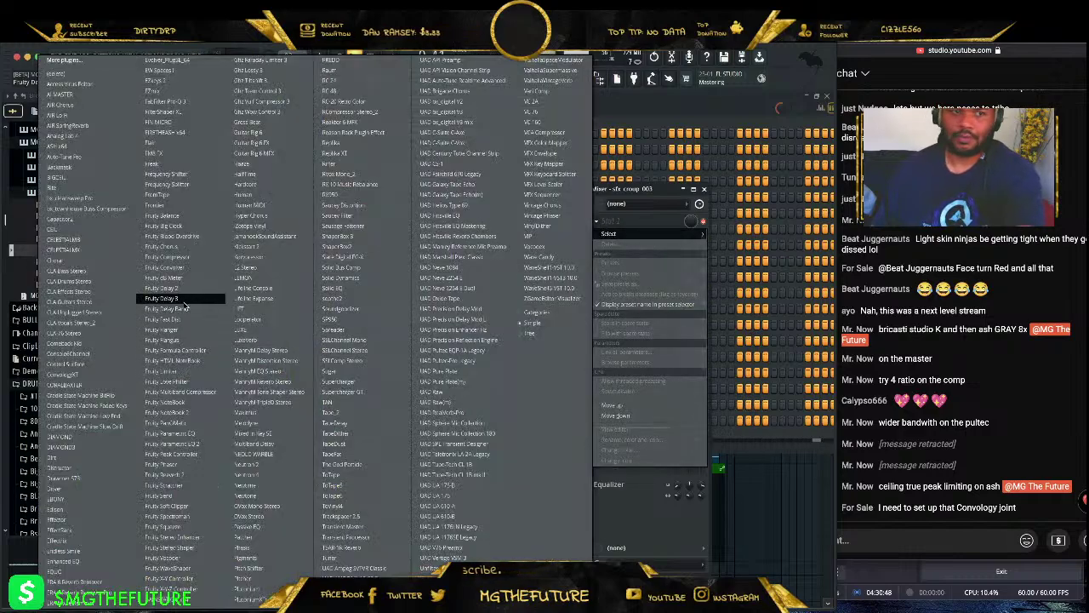
{"action": "left_click", "coordinate": [192, 478]}
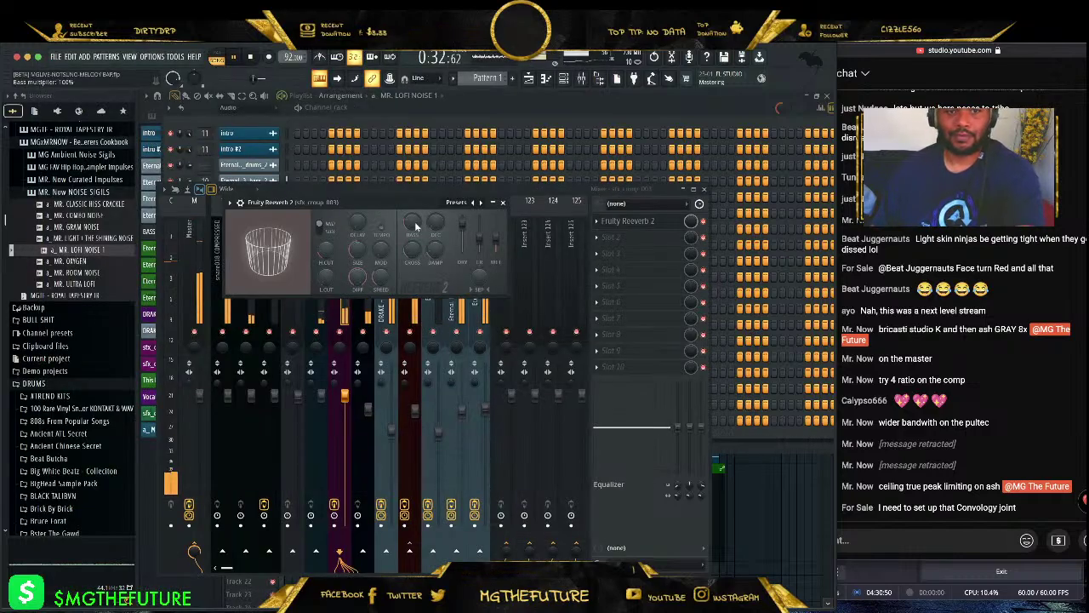
{"action": "left_click", "coordinate": [478, 203]}
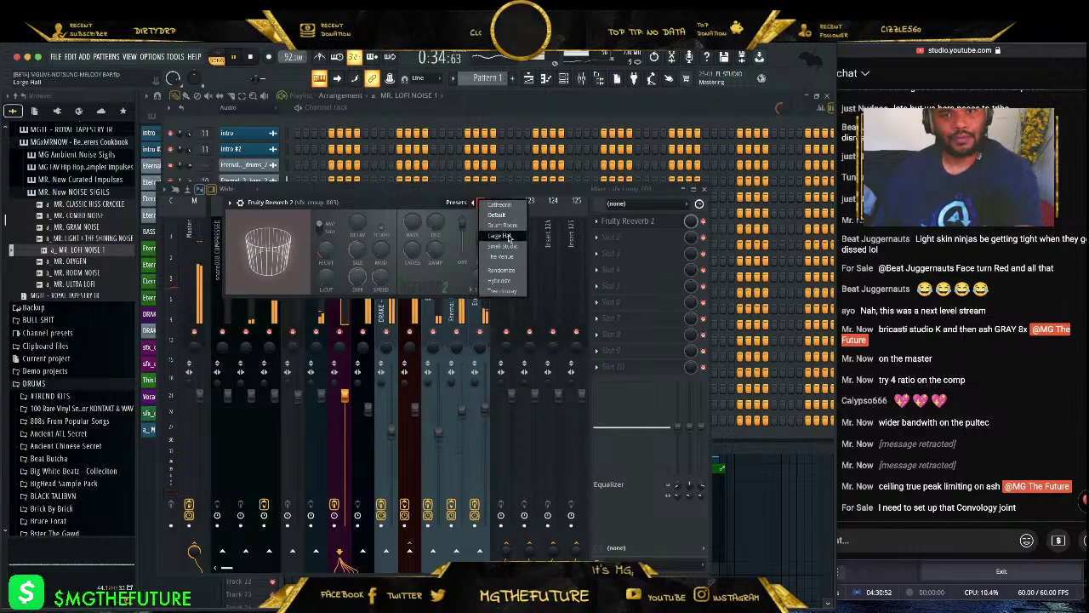
{"action": "left_click", "coordinate": [500, 235]}
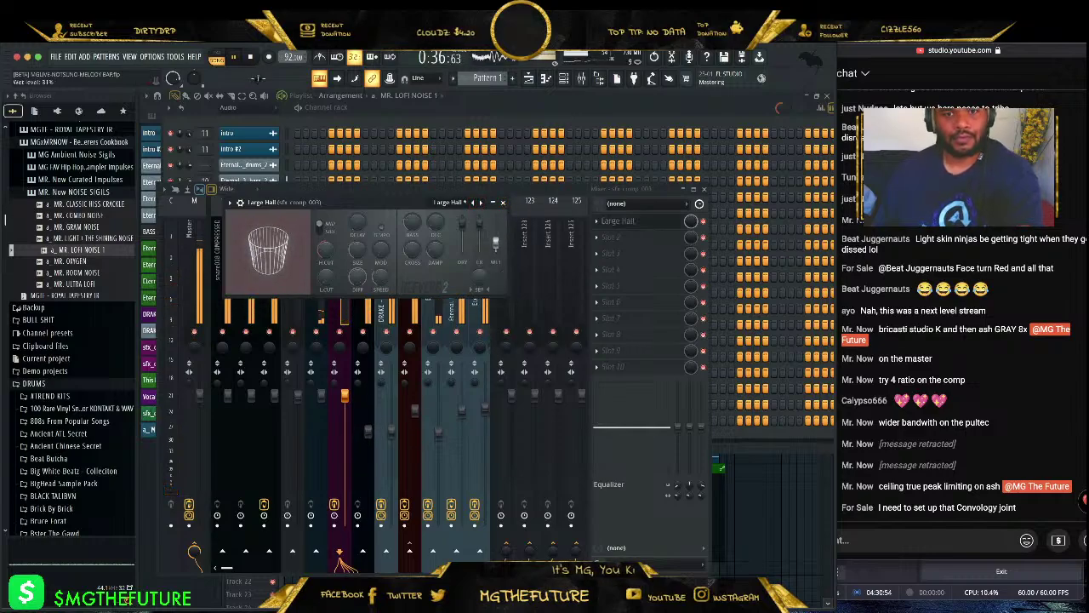
{"action": "left_click", "coordinate": [502, 203]}
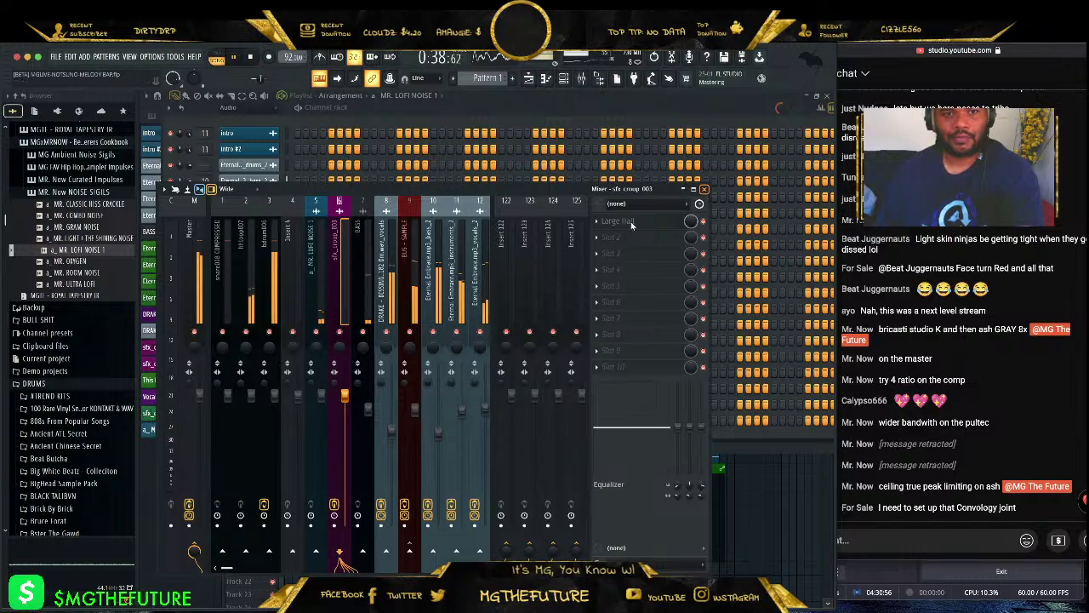
- Lower the MR. LOFI NOISE 1 mixer volume to about 50% and link it to Peak ctrl - Peak with the Inverted mapping
{"action": "left_click", "coordinate": [321, 395]}
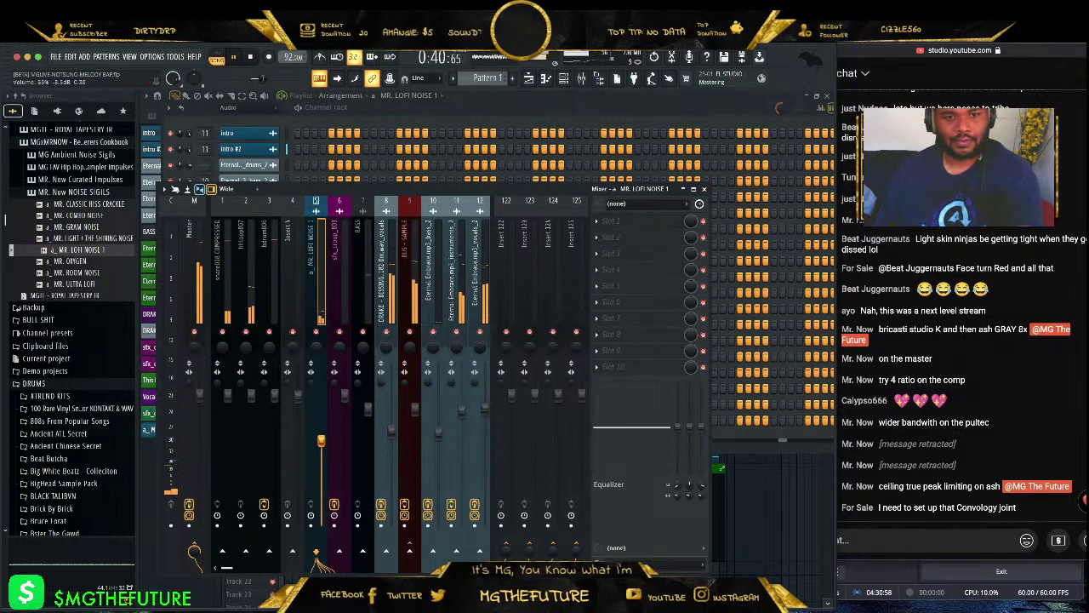
{"action": "right_click", "coordinate": [334, 440]}
{"action": "left_click", "coordinate": [353, 542]}
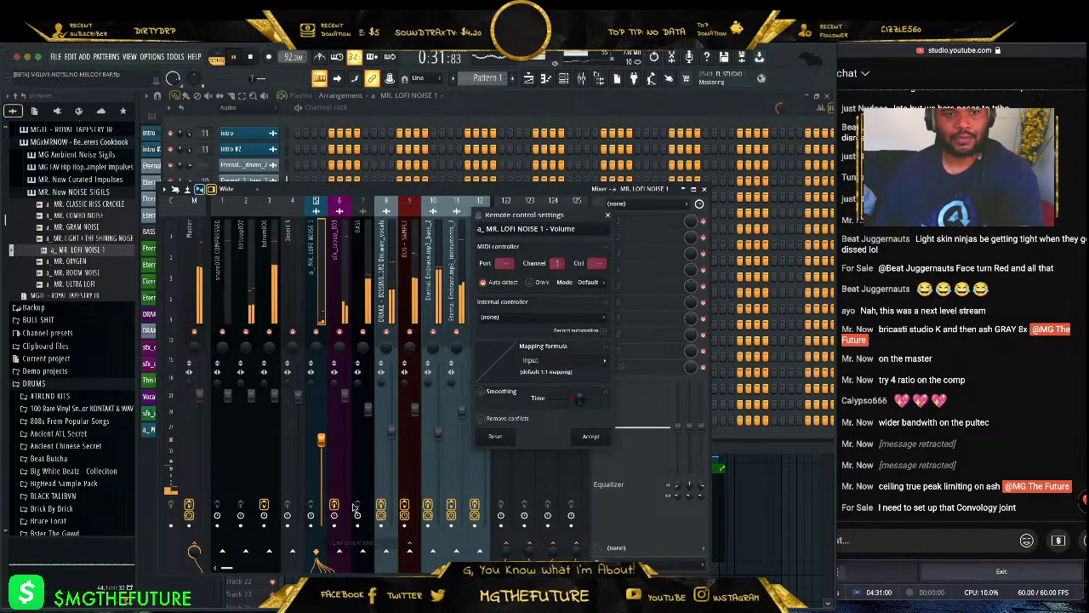
{"action": "left_click", "coordinate": [579, 317]}
{"action": "left_click", "coordinate": [596, 361]}
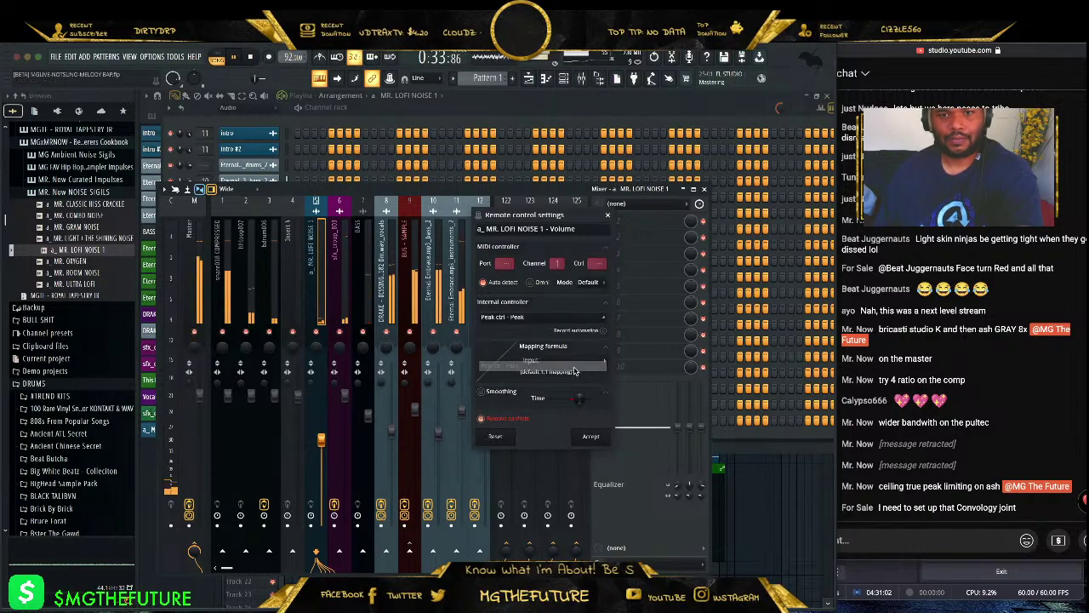
{"action": "left_click", "coordinate": [601, 365]}
{"action": "left_click", "coordinate": [630, 400]}
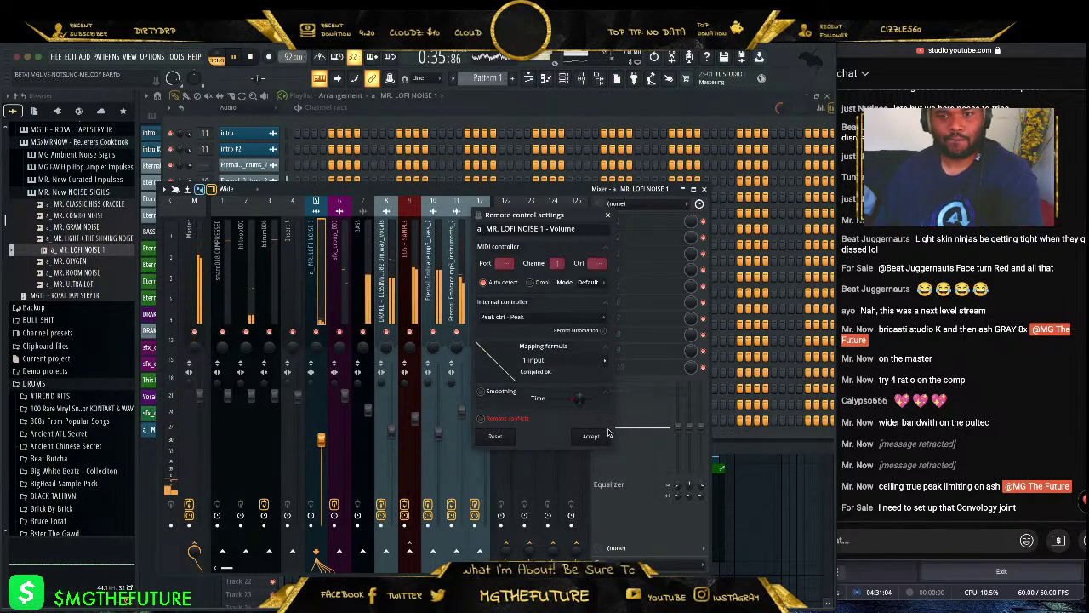
{"action": "left_click", "coordinate": [591, 436]}
- Close the mixer and channel rack, and play the arrangement from the beginning while checking the live chat
{"action": "left_click", "coordinate": [704, 189]}
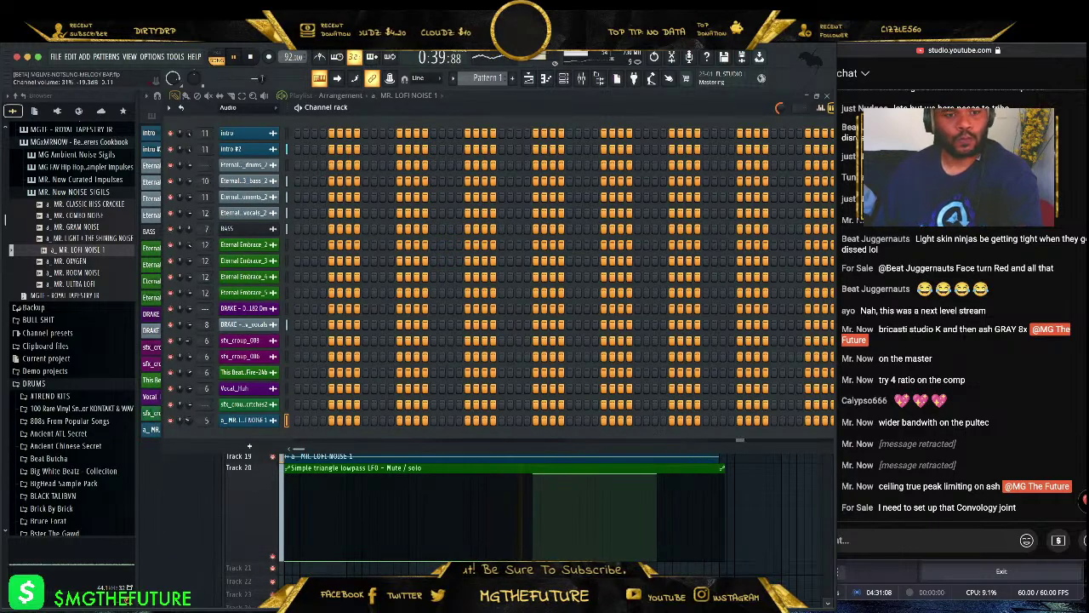
{"action": "key", "text": "F6"}
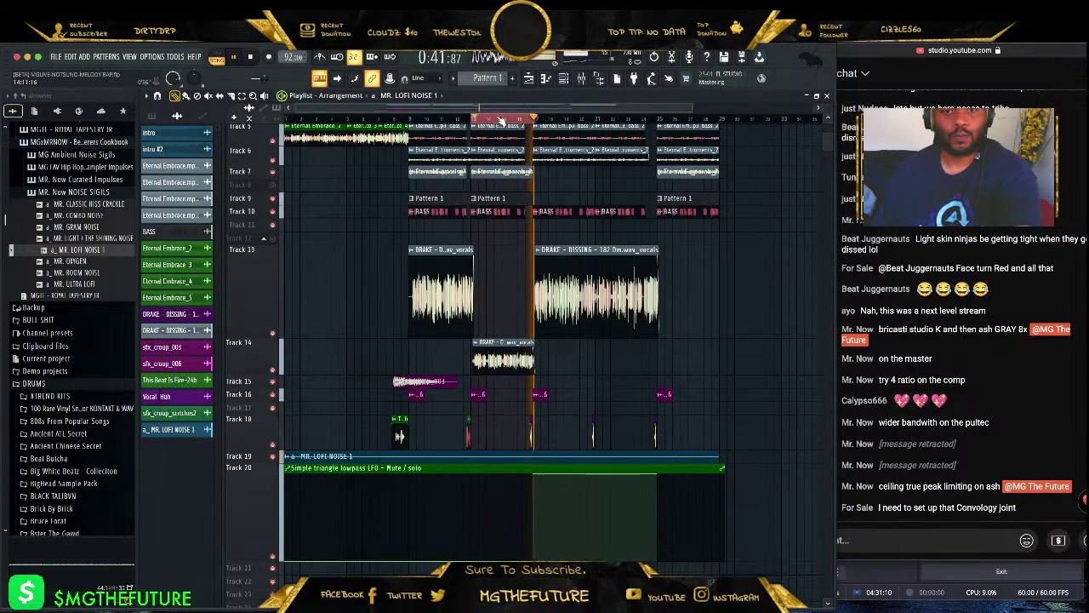
{"action": "left_click", "coordinate": [250, 57]}
{"action": "key", "text": "space"}
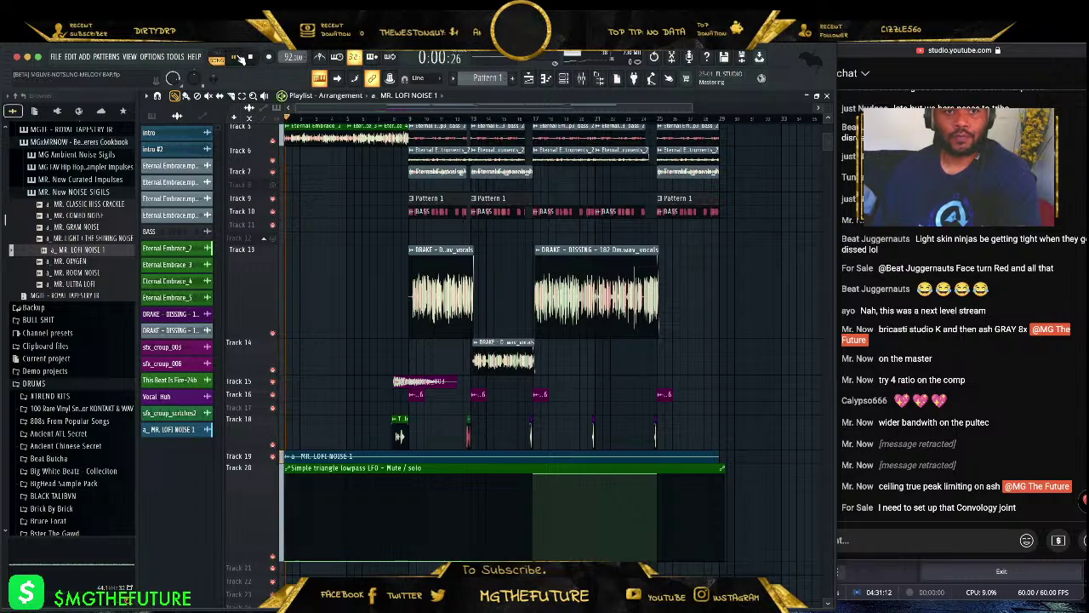
{"action": "left_click", "coordinate": [989, 341]}
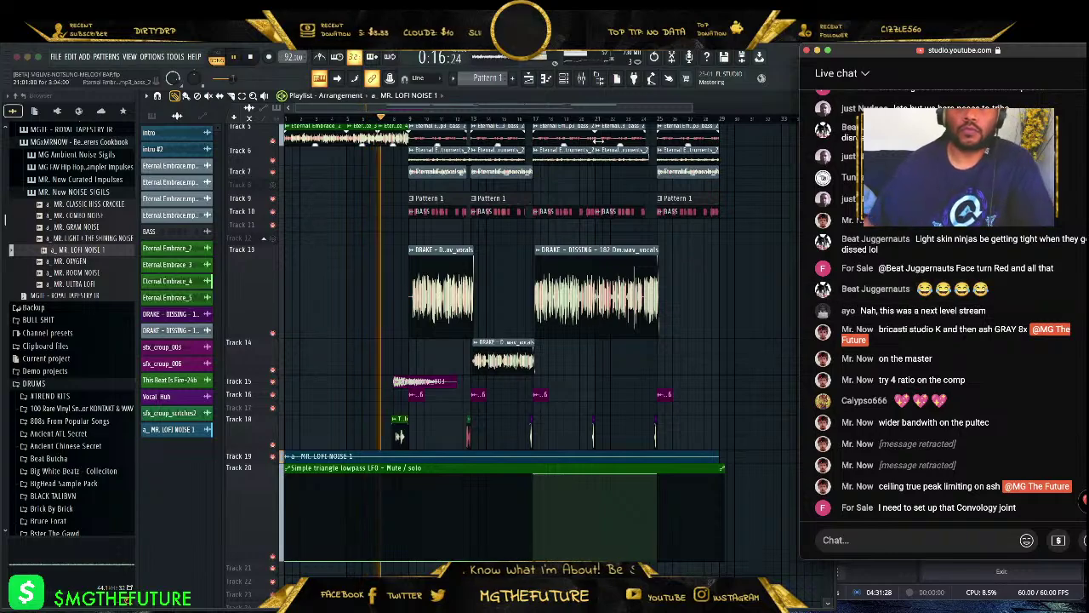
- Add UAD Precision Delay Mod to slot 5 of the DRAKE - DISSING vocal mixer track
{"action": "left_click", "coordinate": [581, 77]}
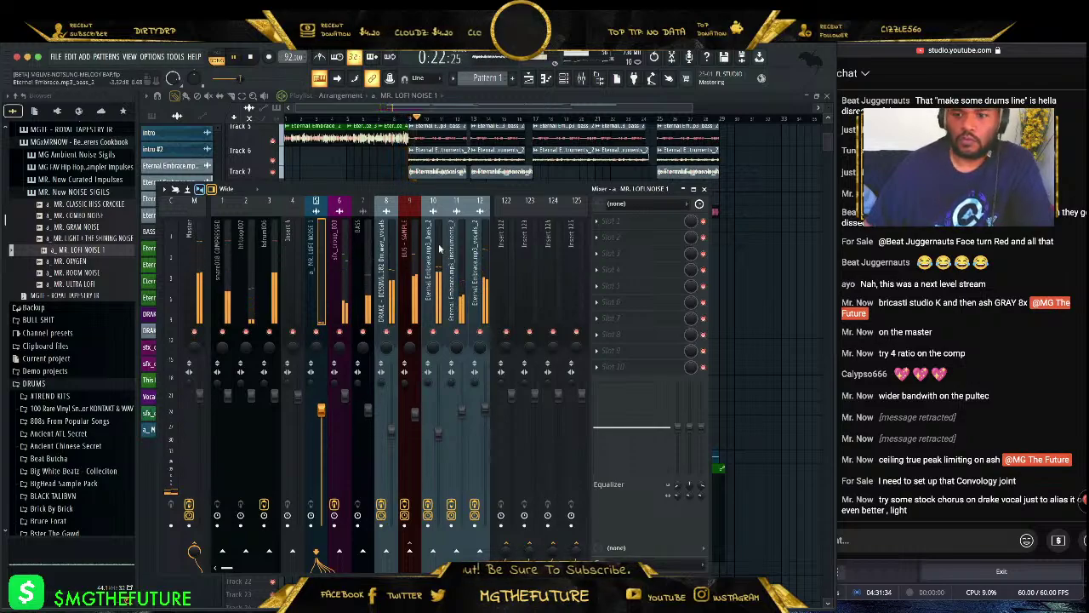
{"action": "left_click", "coordinate": [388, 272]}
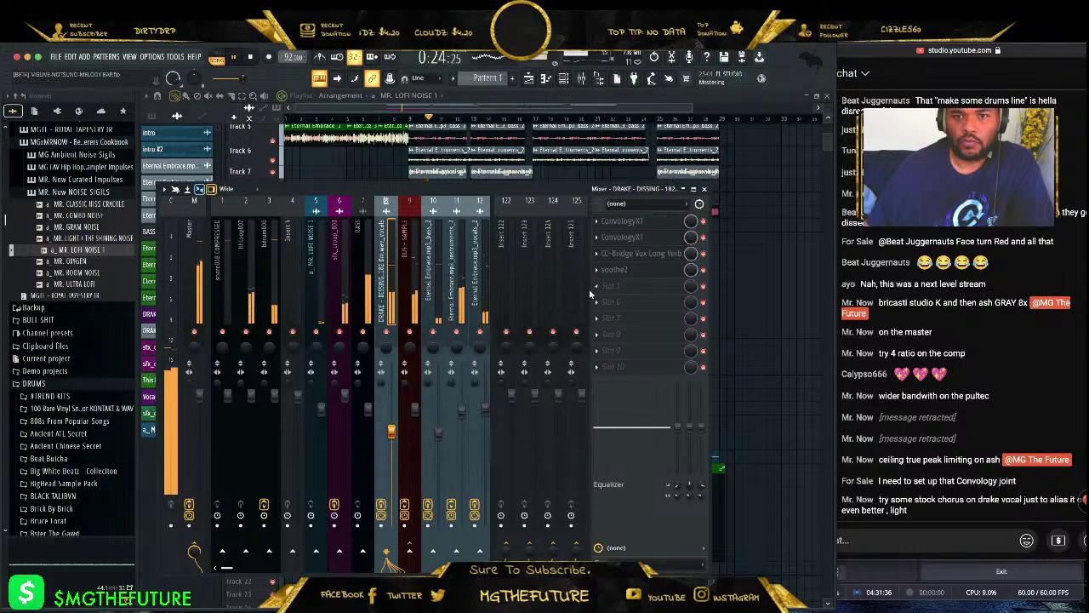
{"action": "left_click", "coordinate": [599, 287]}
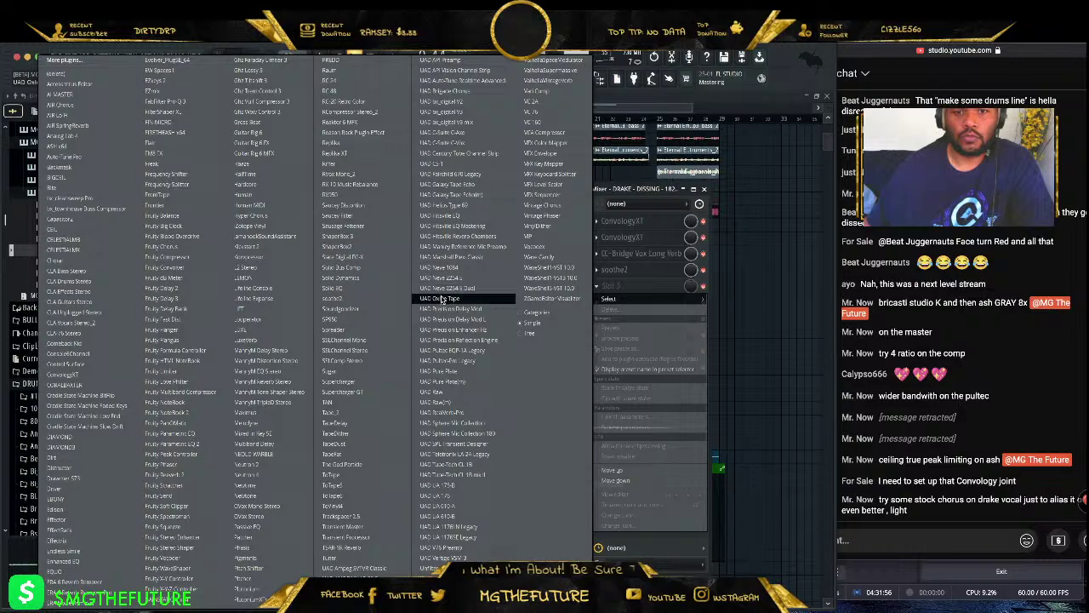
{"action": "left_click", "coordinate": [449, 311]}
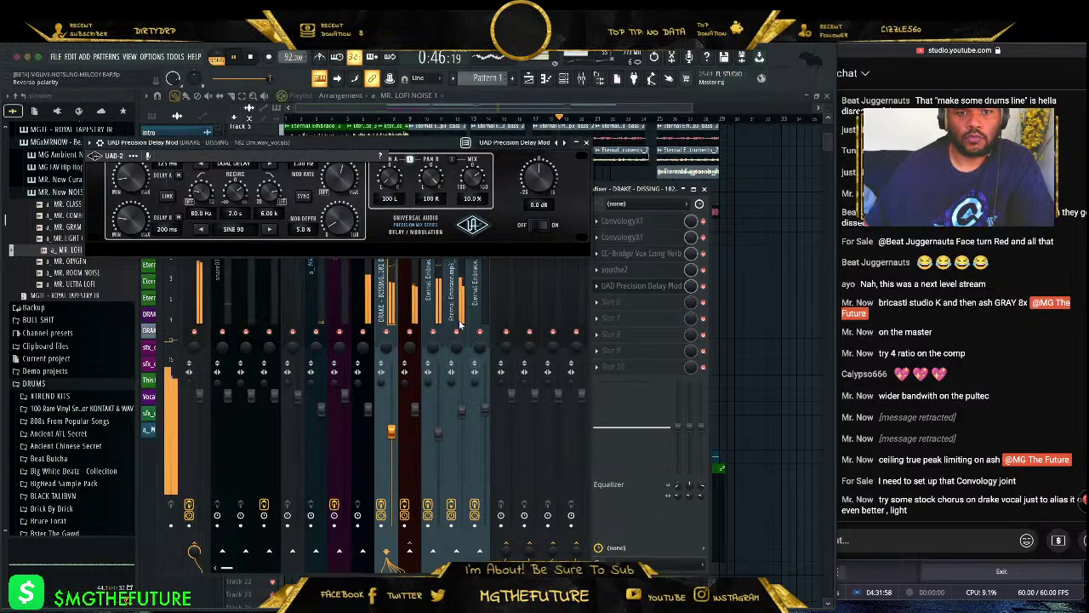
- Audition the DC-Vocal Ghosts, DC-Crisp Pluck, DC-Dirty Up Top and The Crystal Method-Sink presets on the vocal delay
{"action": "left_click", "coordinate": [564, 142]}
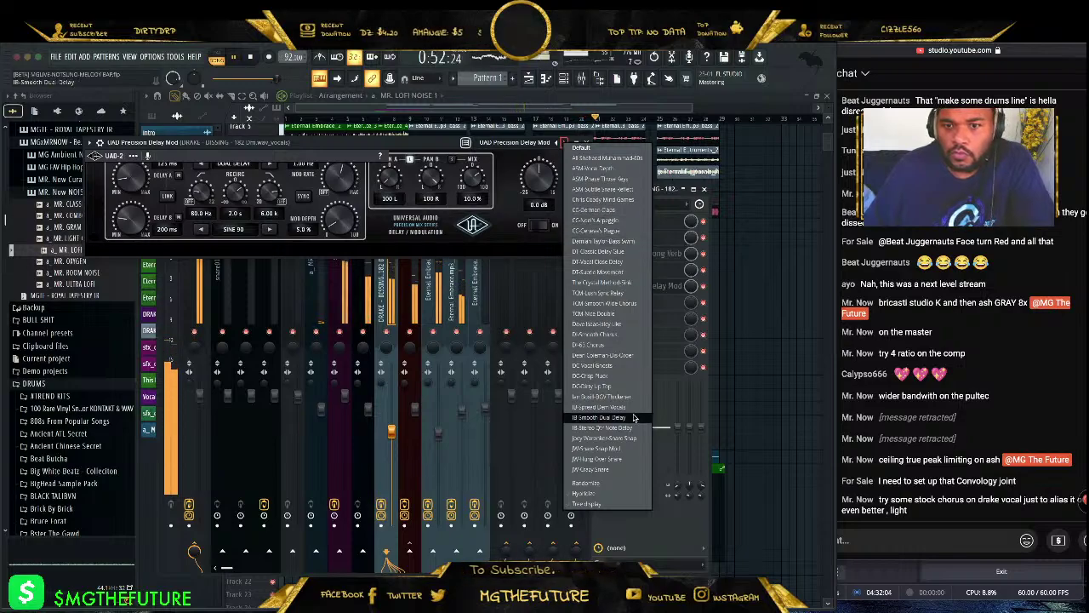
{"action": "left_click", "coordinate": [631, 367]}
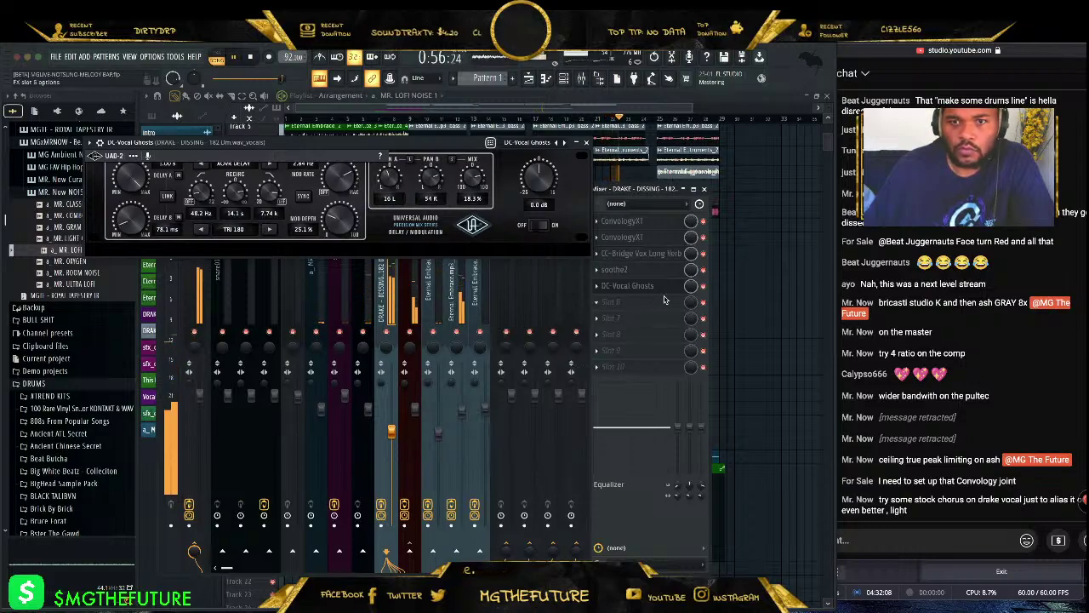
{"action": "left_click", "coordinate": [575, 143]}
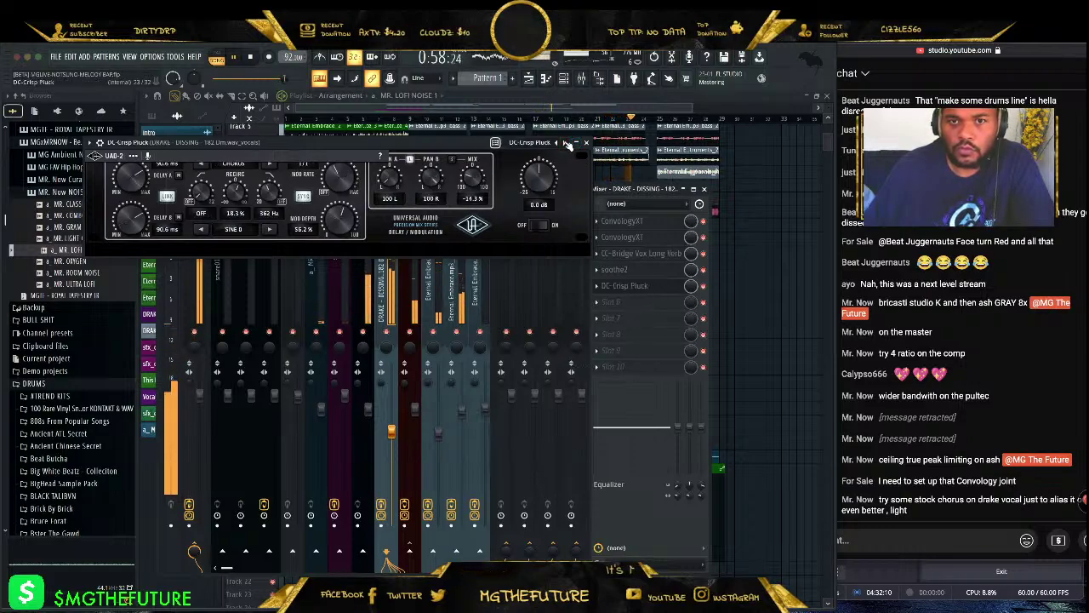
{"action": "left_click", "coordinate": [566, 143]}
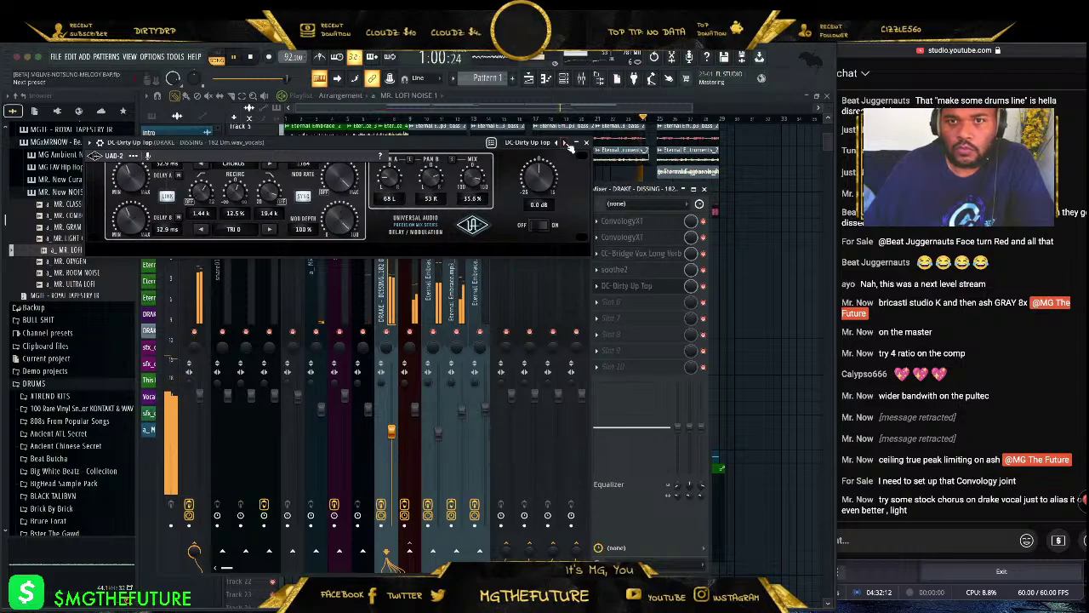
{"action": "left_click", "coordinate": [566, 144]}
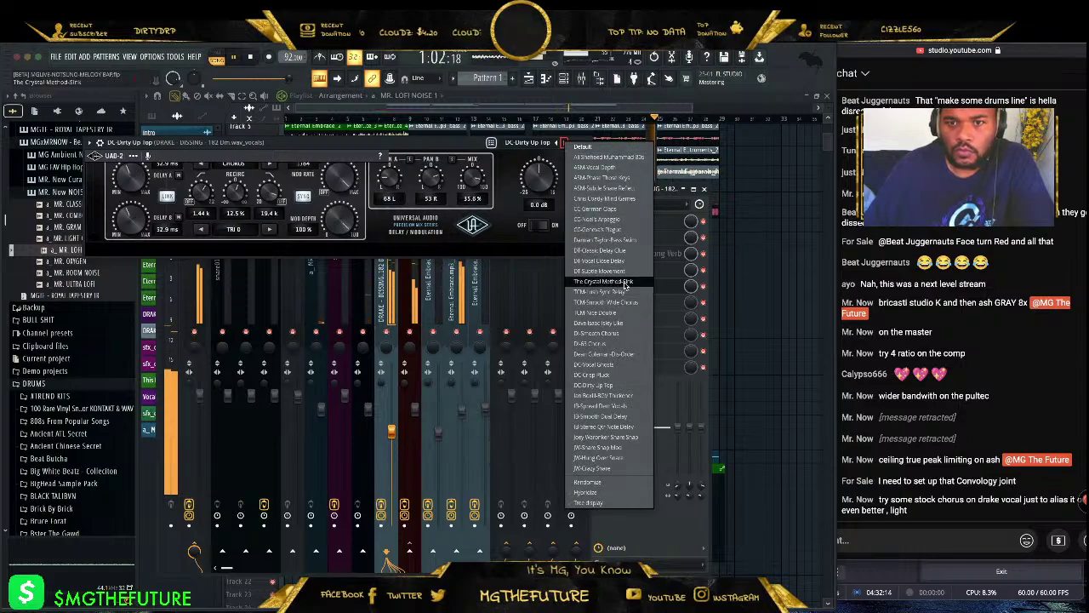
{"action": "left_click", "coordinate": [624, 284]}
- Load the DI-Smooth Chorus preset, replay from where the vocals enter, and lower the plugin's mix to 5.0%
{"action": "left_click", "coordinate": [564, 144]}
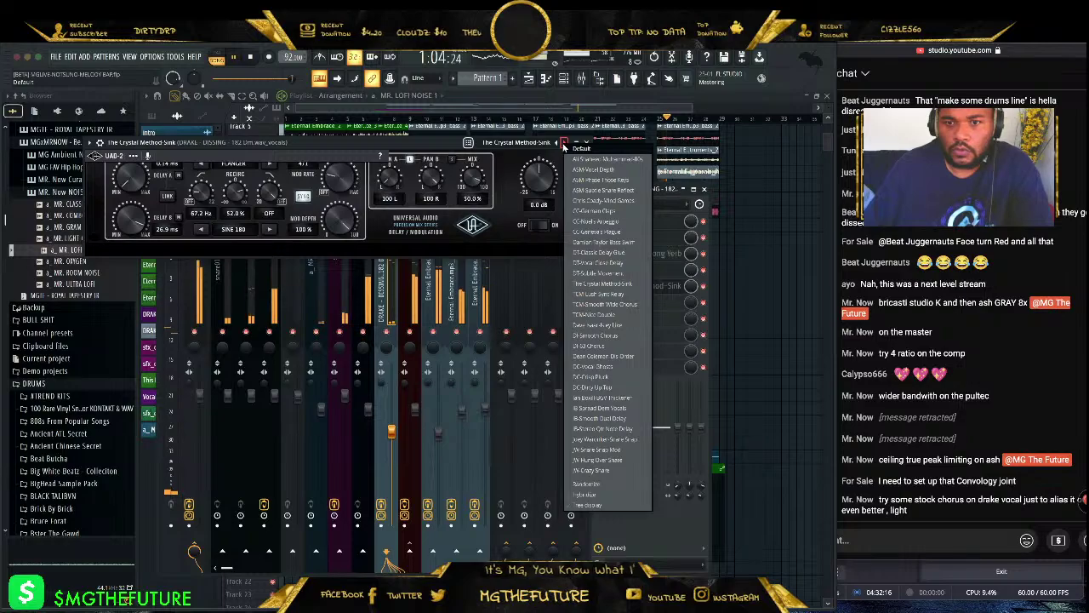
{"action": "left_click", "coordinate": [599, 335]}
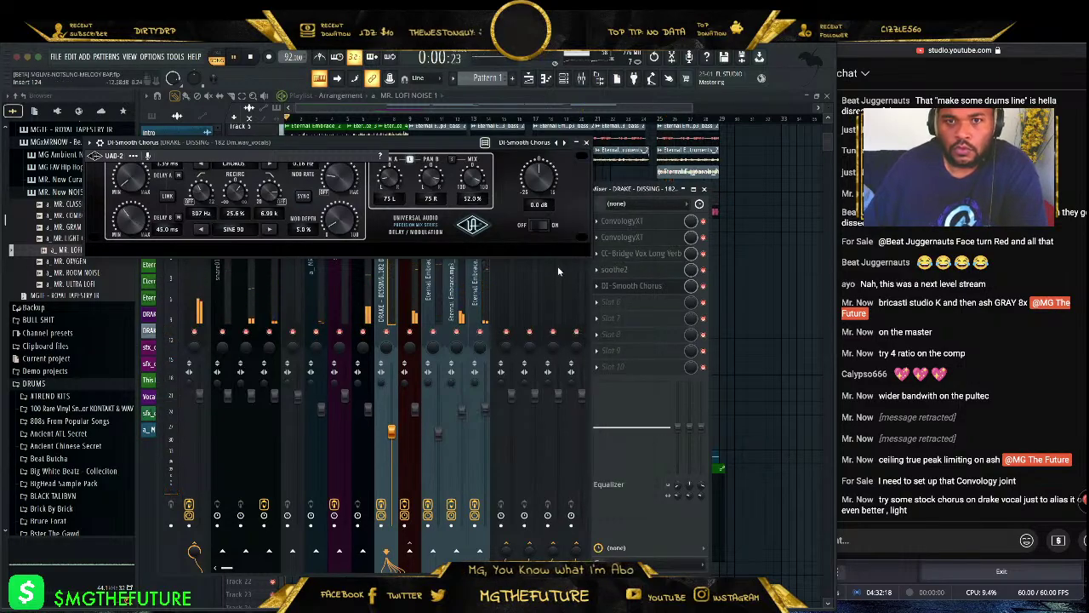
{"action": "left_click", "coordinate": [417, 117]}
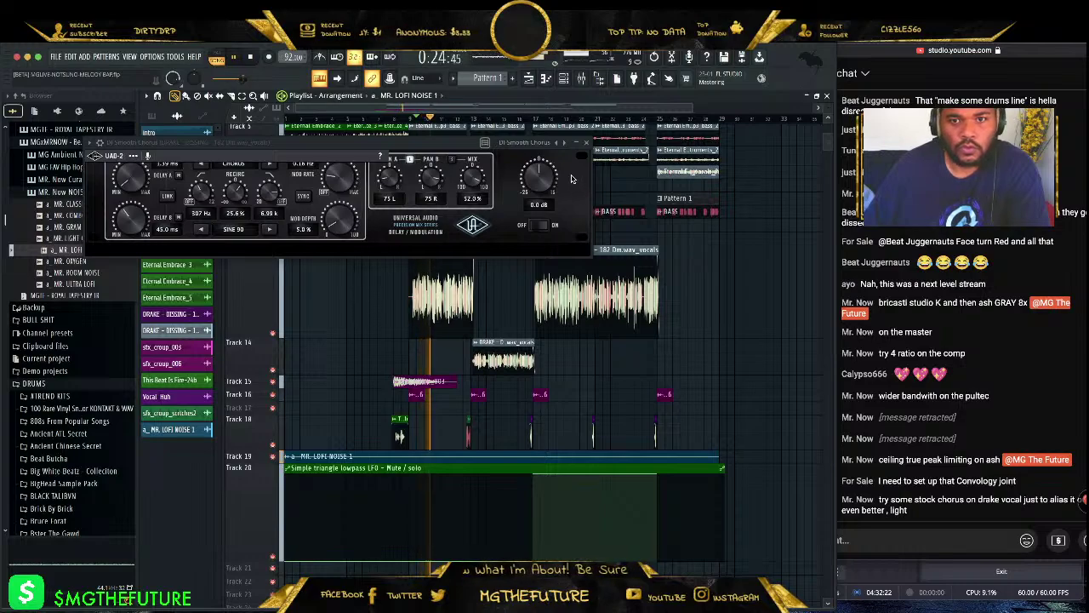
{"action": "left_click_drag", "start_coordinate": [475, 176], "coordinate": [477, 220]}
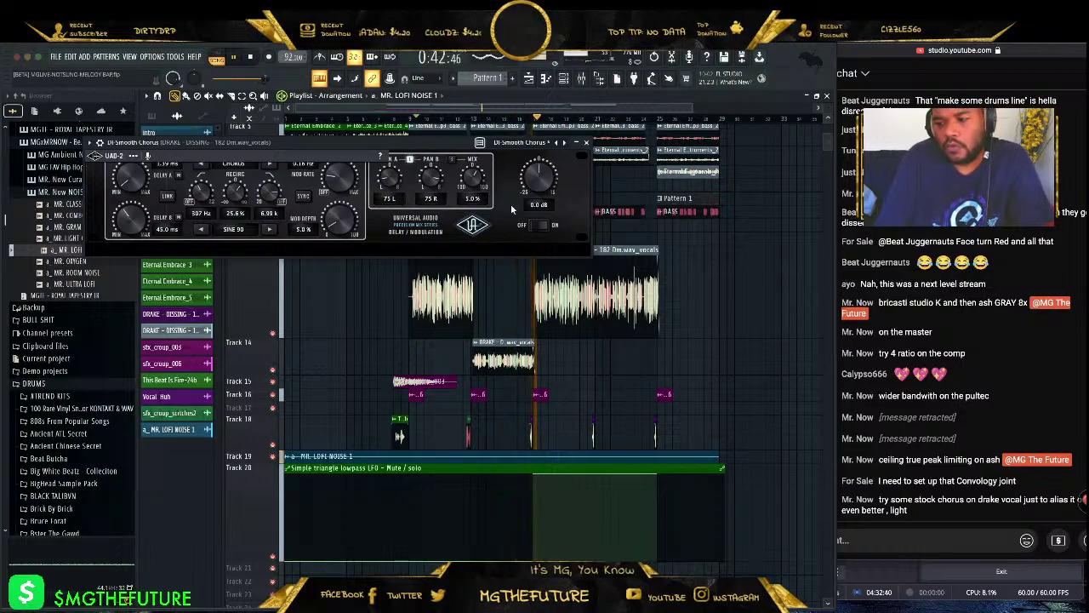
- Set the ceiling mode of ASH x64 on the Master track to True Peak, check it during playback, and close the plugin
{"action": "left_click", "coordinate": [587, 141]}
{"action": "left_click", "coordinate": [598, 78]}
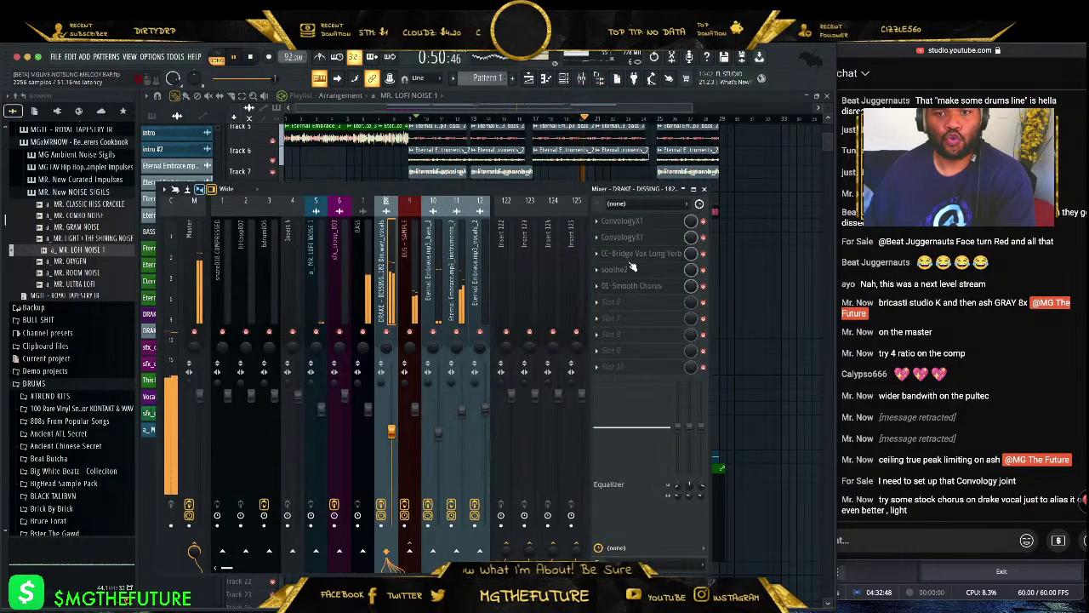
{"action": "left_click", "coordinate": [194, 255]}
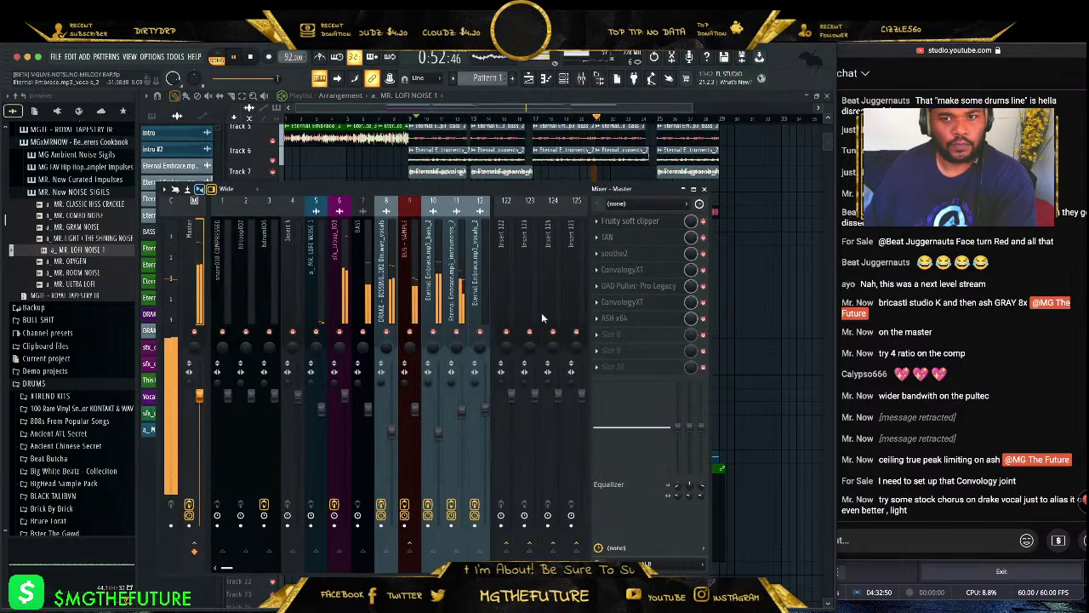
{"action": "left_click", "coordinate": [606, 318]}
{"action": "left_click", "coordinate": [659, 141]}
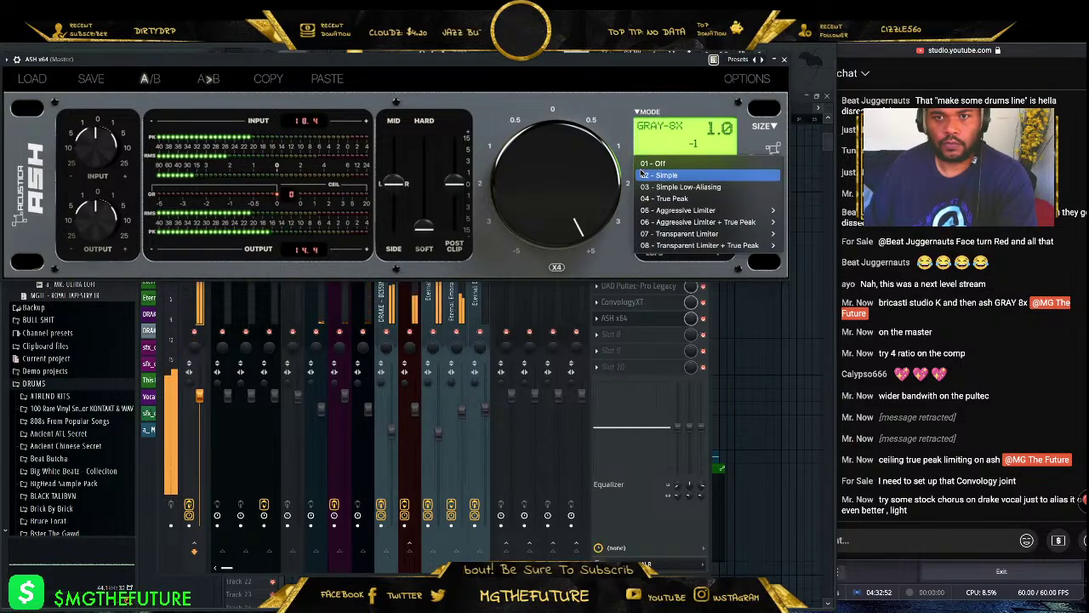
{"action": "left_click", "coordinate": [687, 199]}
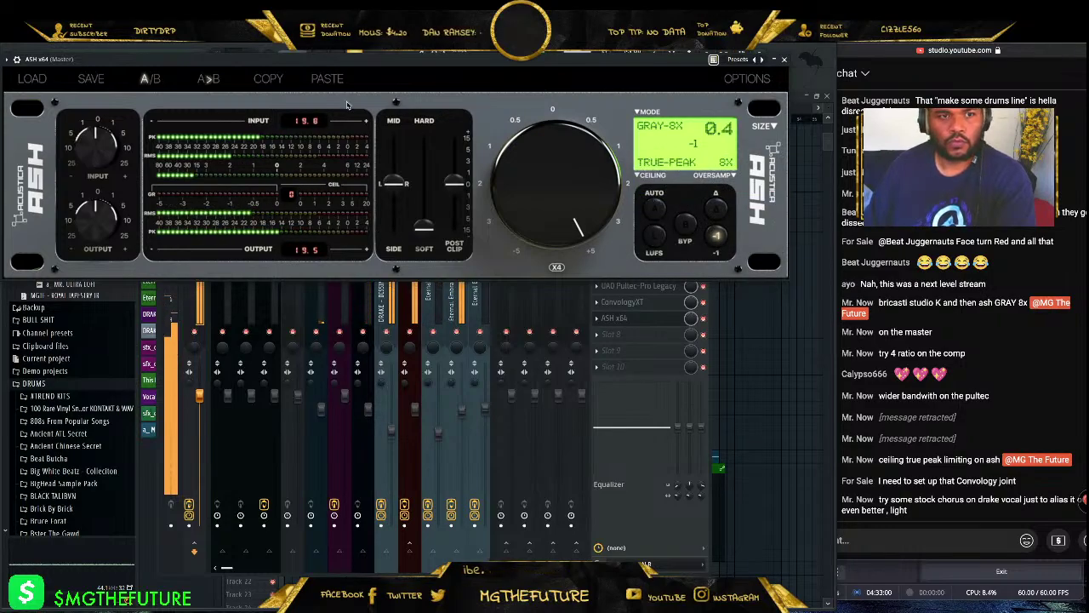
{"action": "left_click_drag", "start_coordinate": [15, 254], "coordinate": [232, 257]}
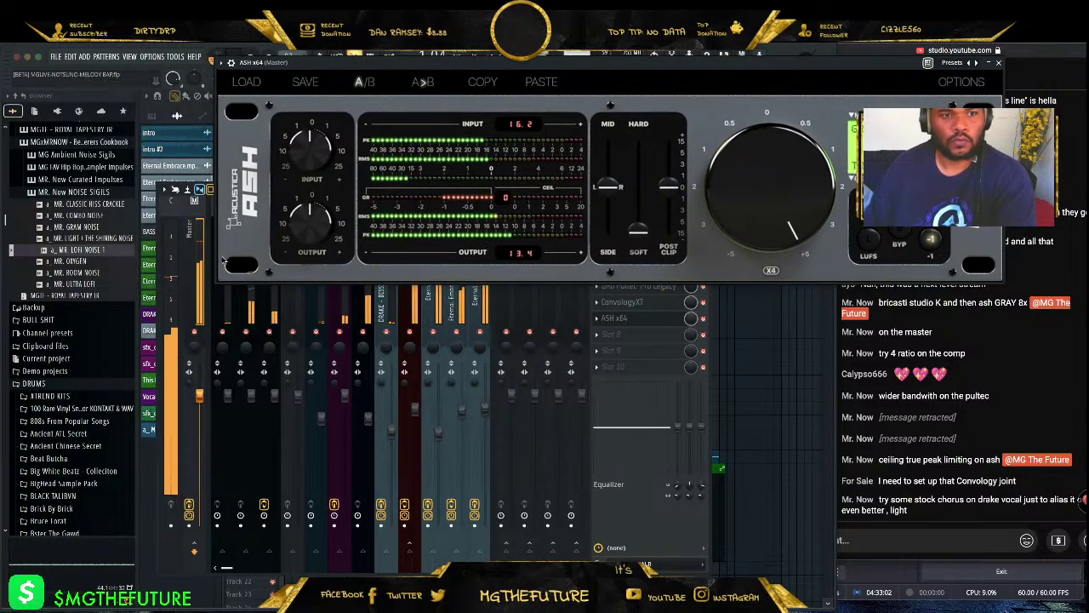
{"action": "left_click", "coordinate": [615, 317]}
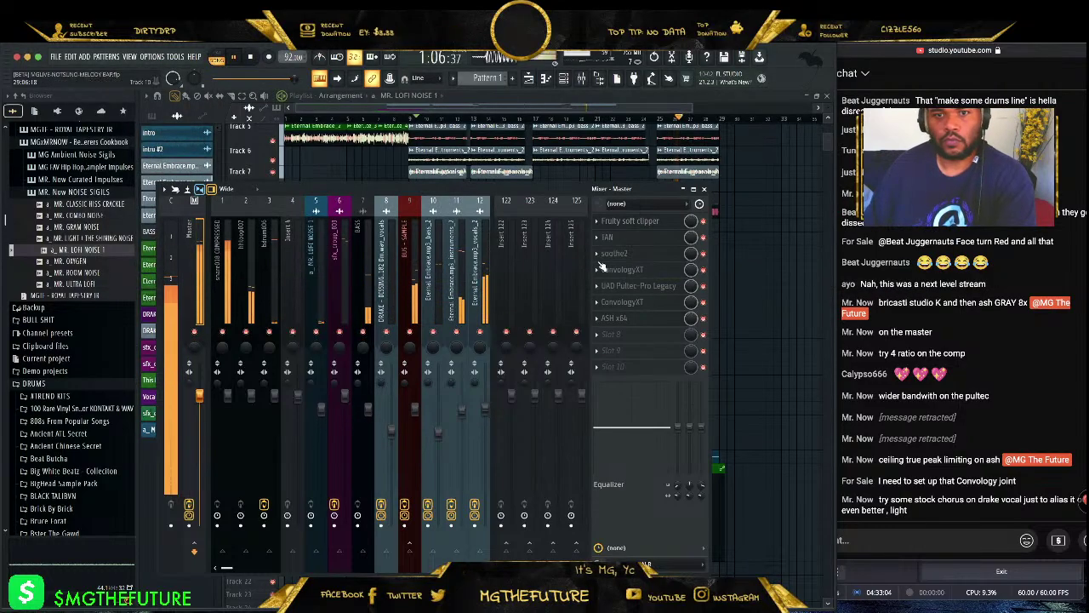
{"action": "key", "text": "space"}
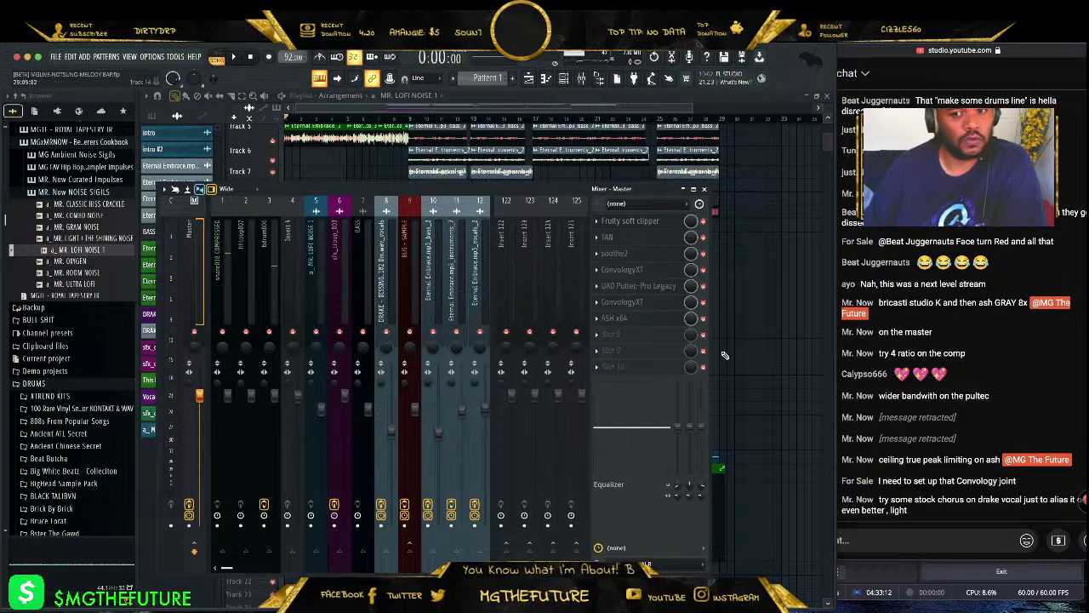
{"action": "right_click", "coordinate": [202, 398]}
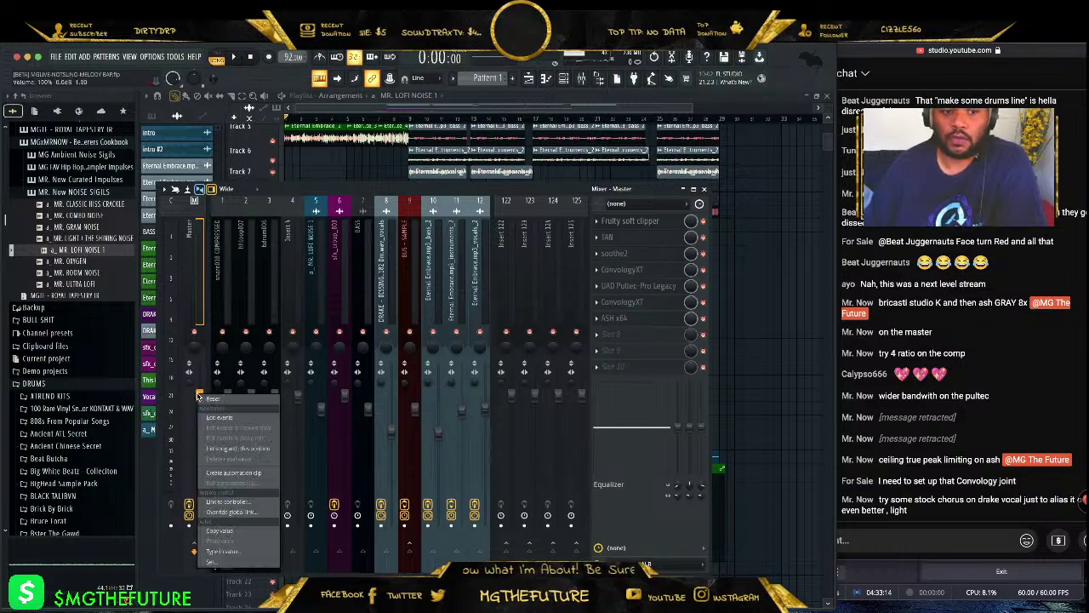
{"action": "left_click", "coordinate": [238, 505]}
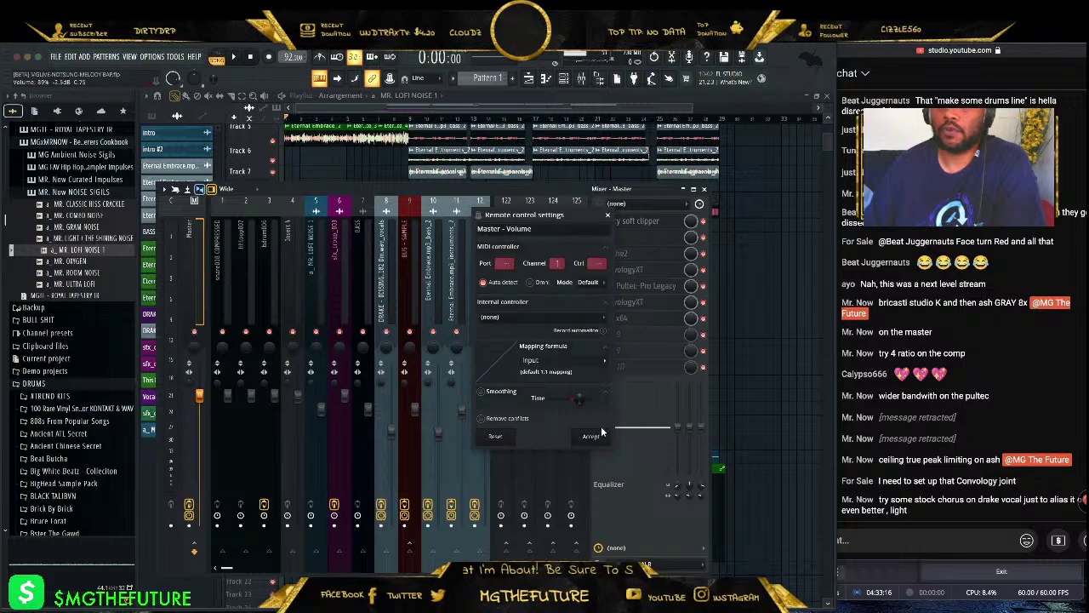
{"action": "left_click", "coordinate": [594, 435]}
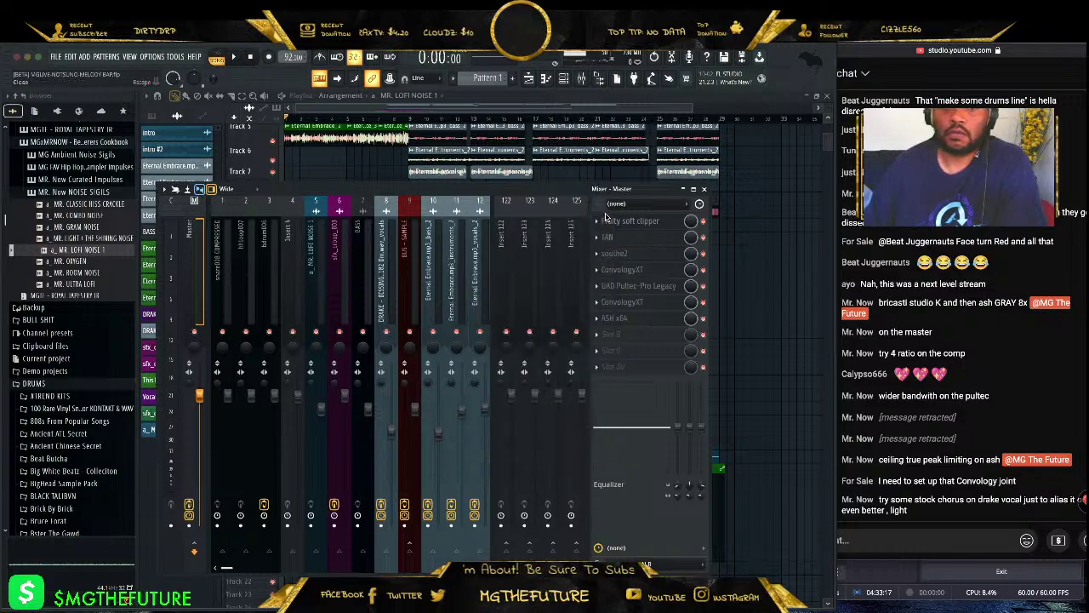
- Create an automation clip for the Master volume and place it at the start of Track 21
{"action": "right_click", "coordinate": [202, 397]}
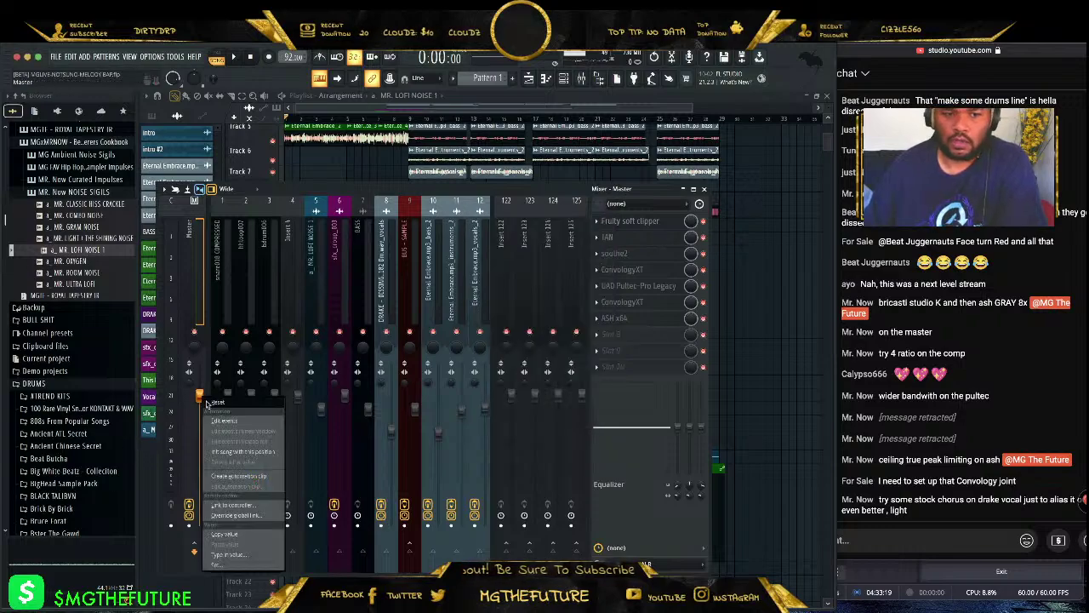
{"action": "left_click", "coordinate": [238, 475]}
{"action": "scroll", "coordinate": [503, 497], "scroll_direction": "down", "scroll_amount": 6}
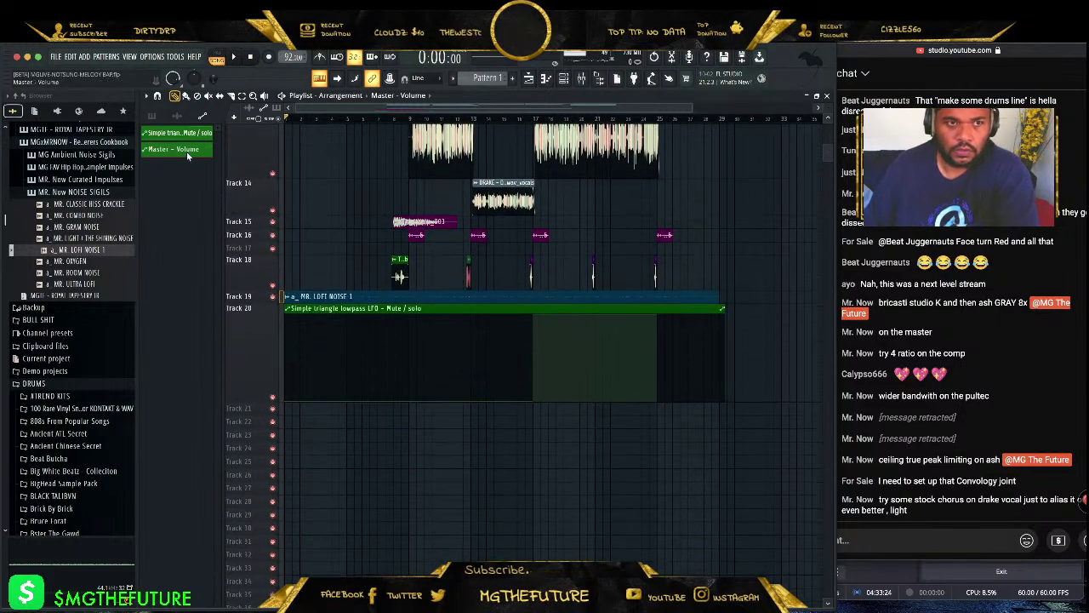
{"action": "left_click", "coordinate": [288, 410]}
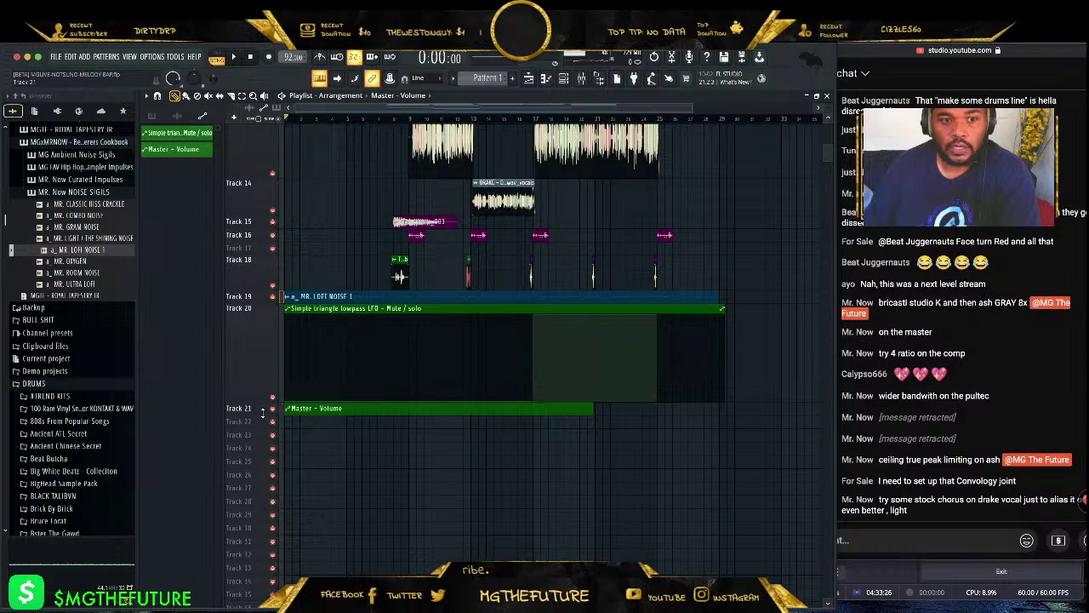
- Enlarge Track 21 and extend the Master volume clip and its end point to about bar 29 with a flat level
{"action": "left_click_drag", "start_coordinate": [263, 410], "coordinate": [263, 506]}
{"action": "left_click_drag", "start_coordinate": [591, 408], "coordinate": [725, 409]}
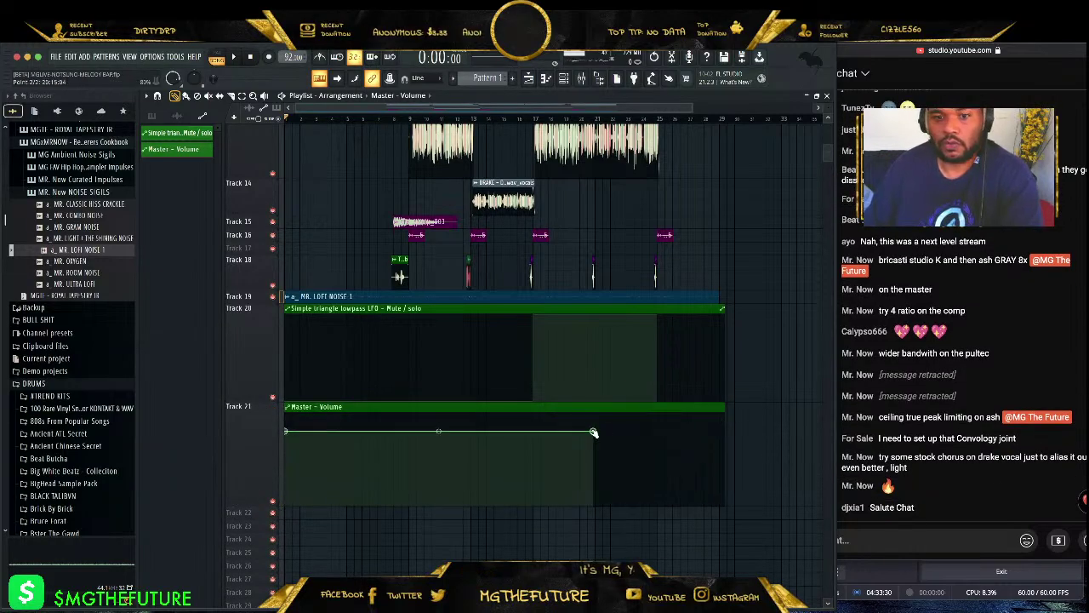
{"action": "mouse_move", "coordinate": [594, 432]}
{"action": "left_mouse_down"}
{"action": "mouse_move", "coordinate": [725, 433]}
{"action": "mouse_move", "coordinate": [725, 424]}
{"action": "left_mouse_up"}
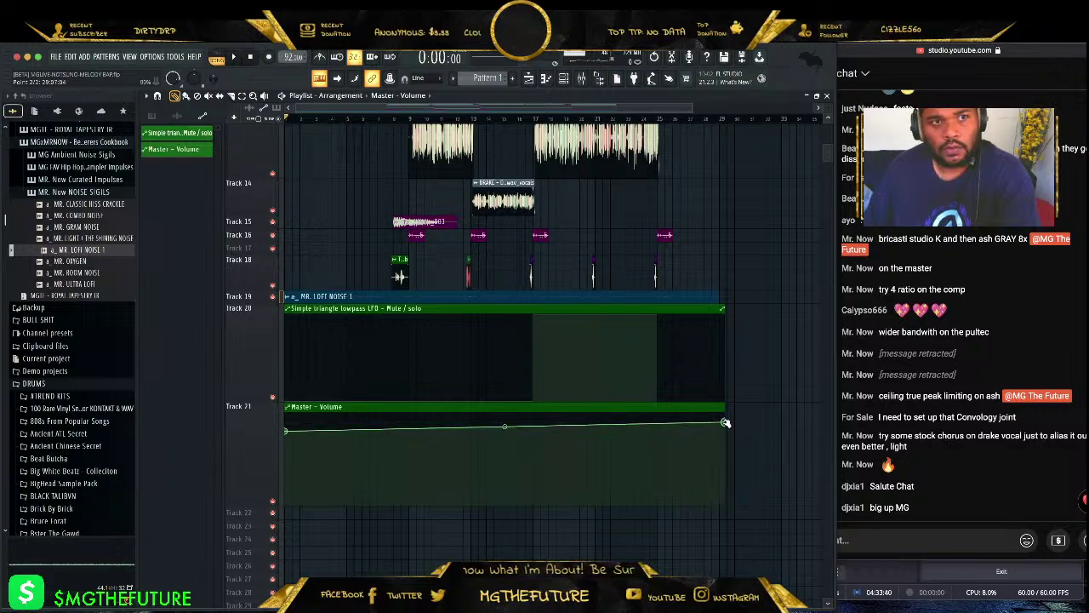
{"action": "left_click_drag", "start_coordinate": [725, 422], "coordinate": [726, 432]}
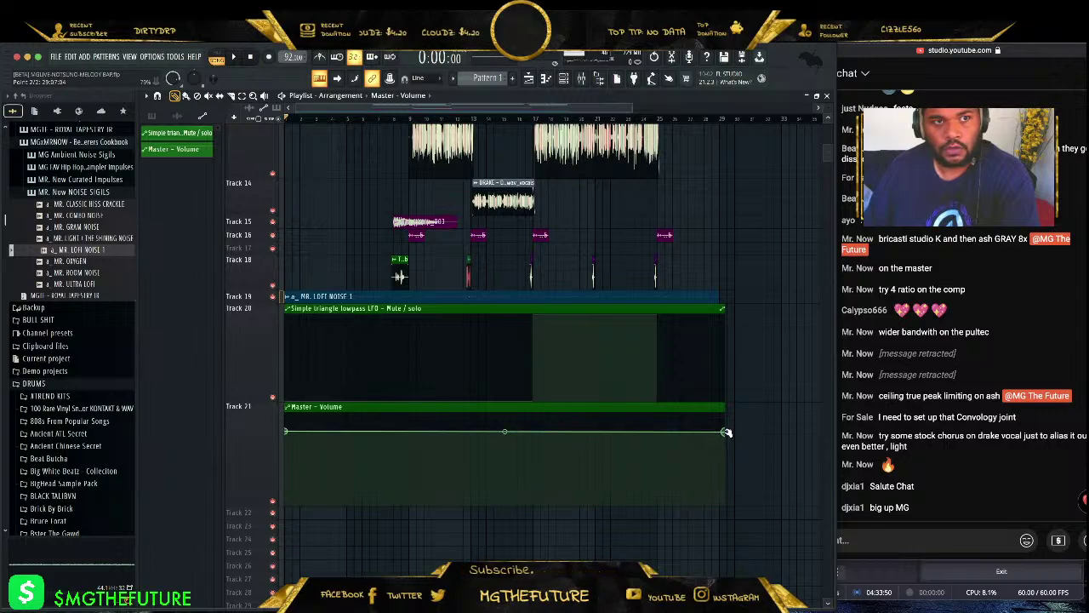
- Add control points to the Master volume automation at about bars 3, 5 and 27
{"action": "right_click", "coordinate": [315, 432]}
{"action": "left_click_drag", "start_coordinate": [315, 430], "coordinate": [316, 433]}
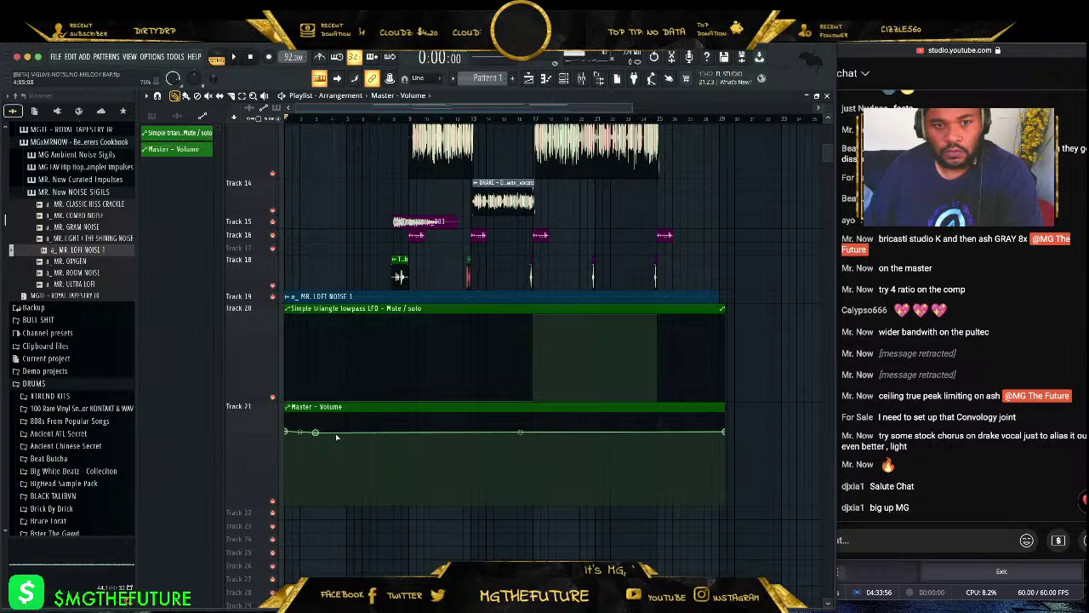
{"action": "right_click", "coordinate": [338, 433]}
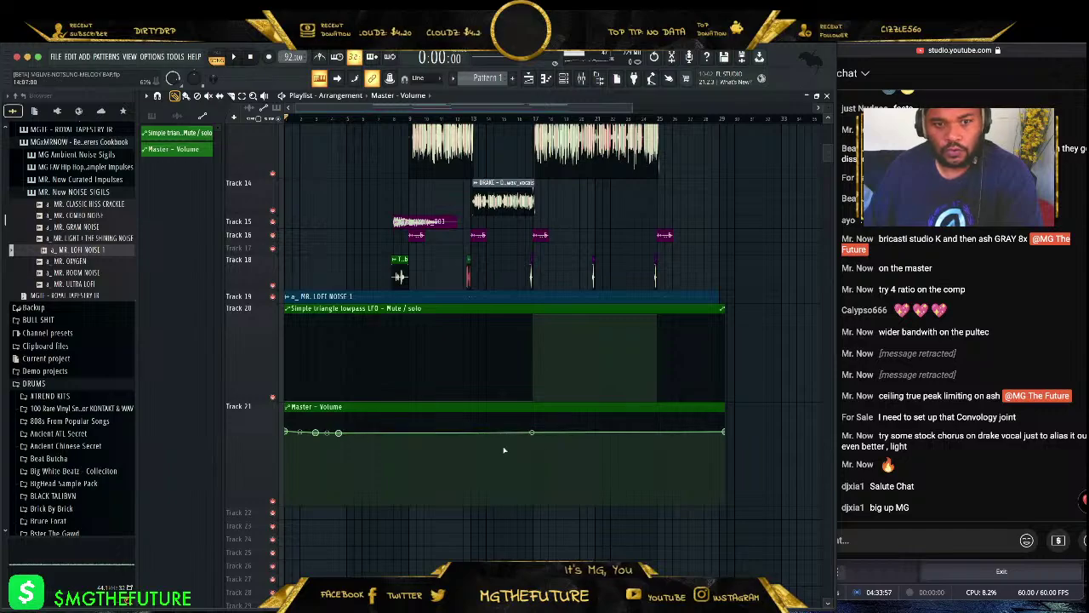
{"action": "right_click", "coordinate": [688, 433]}
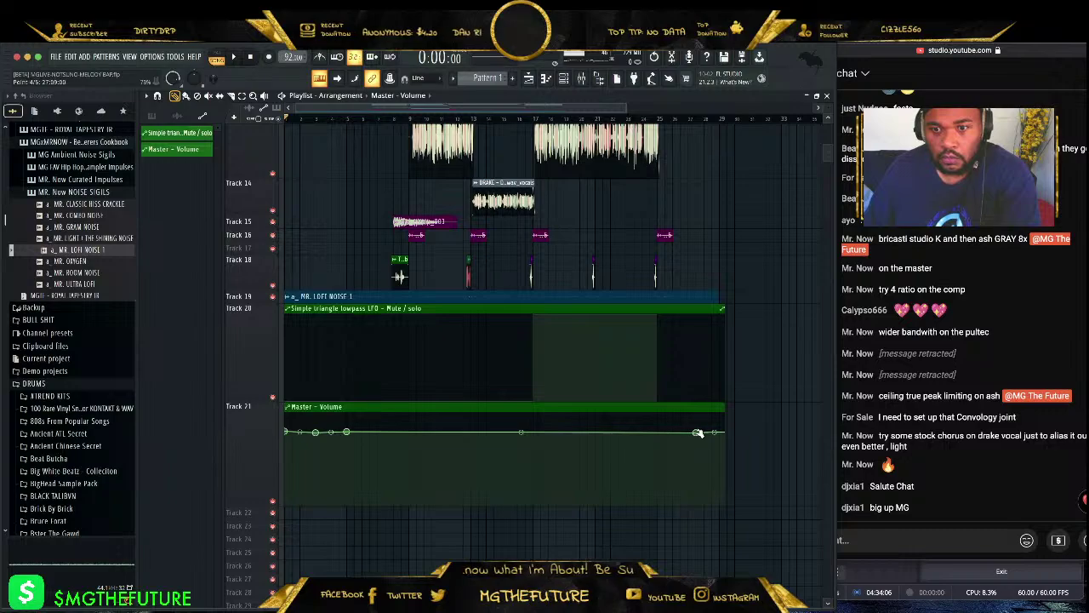
{"action": "left_click_drag", "start_coordinate": [696, 434], "coordinate": [696, 431]}
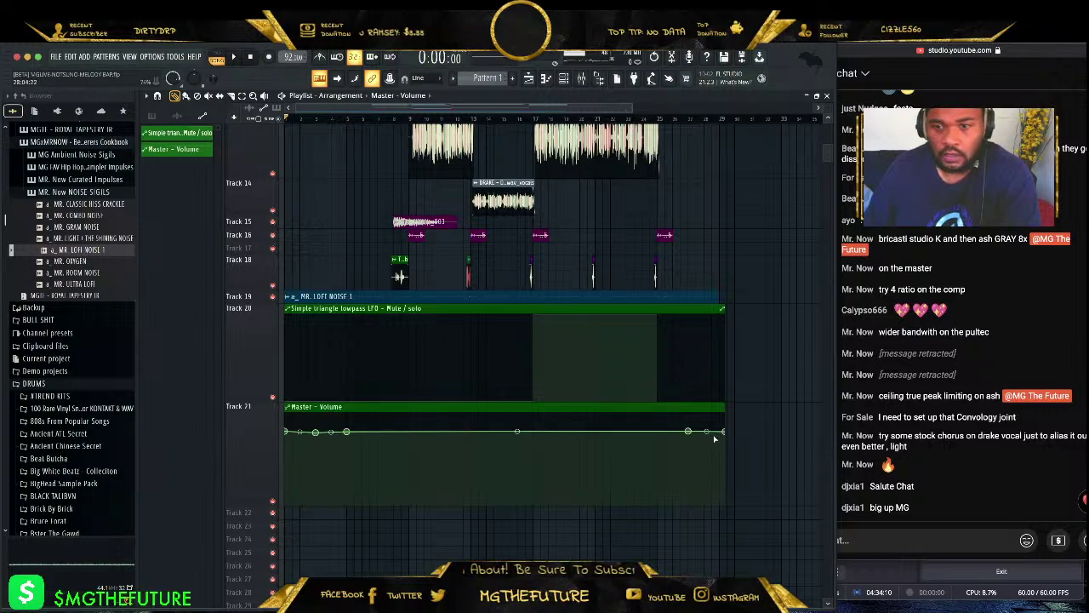
- Shape a curved fade-out after bar 27 and a fade-in up to bar 5 in the Master volume automation
{"action": "left_click_drag", "start_coordinate": [722, 431], "coordinate": [732, 475]}
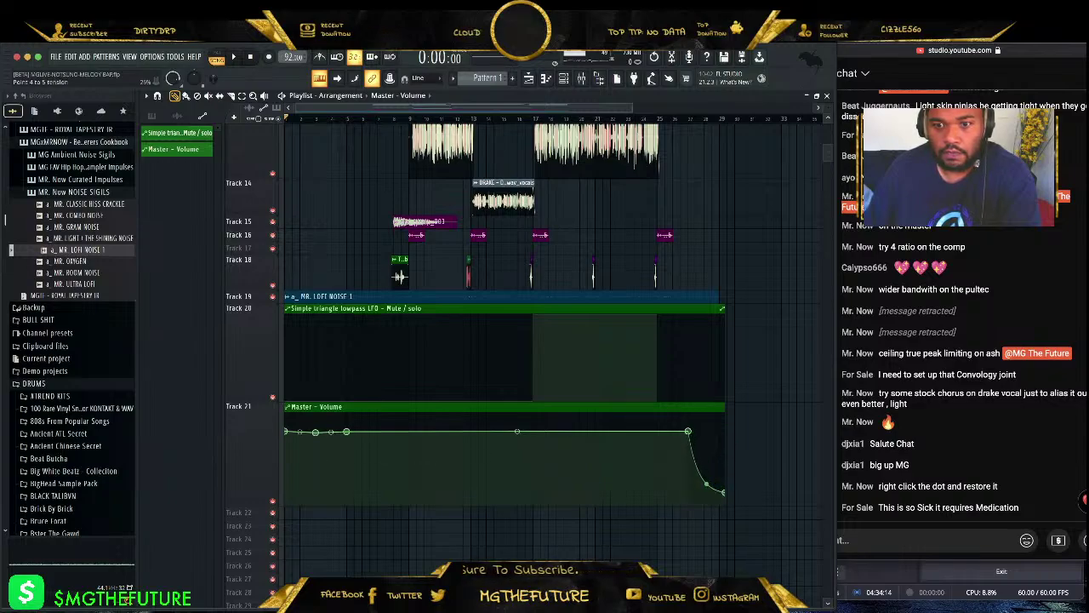
{"action": "left_click_drag", "start_coordinate": [288, 433], "coordinate": [286, 489]}
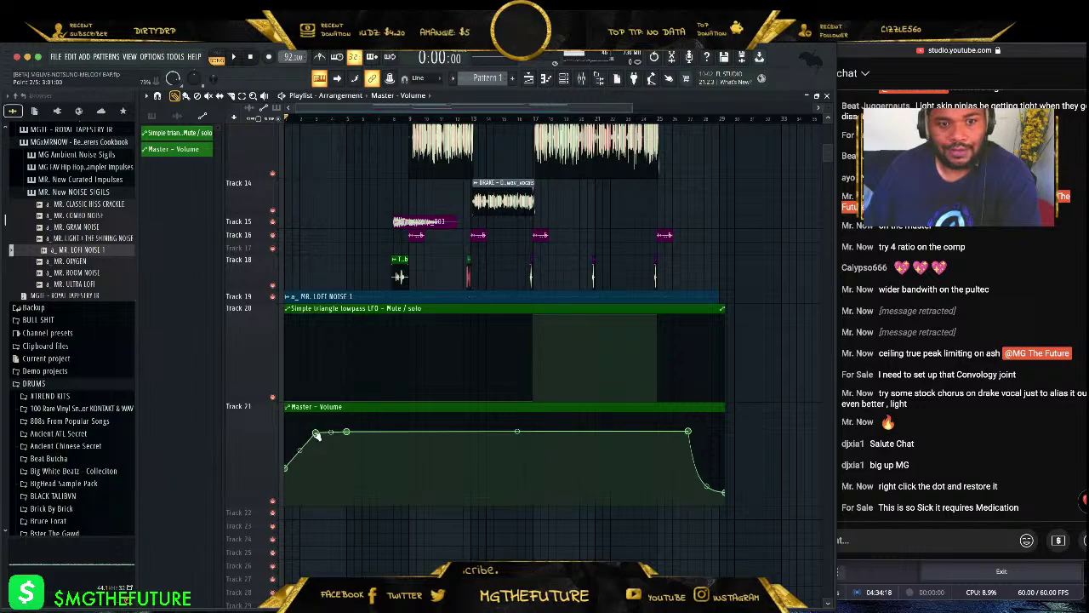
{"action": "left_click_drag", "start_coordinate": [317, 438], "coordinate": [317, 461]}
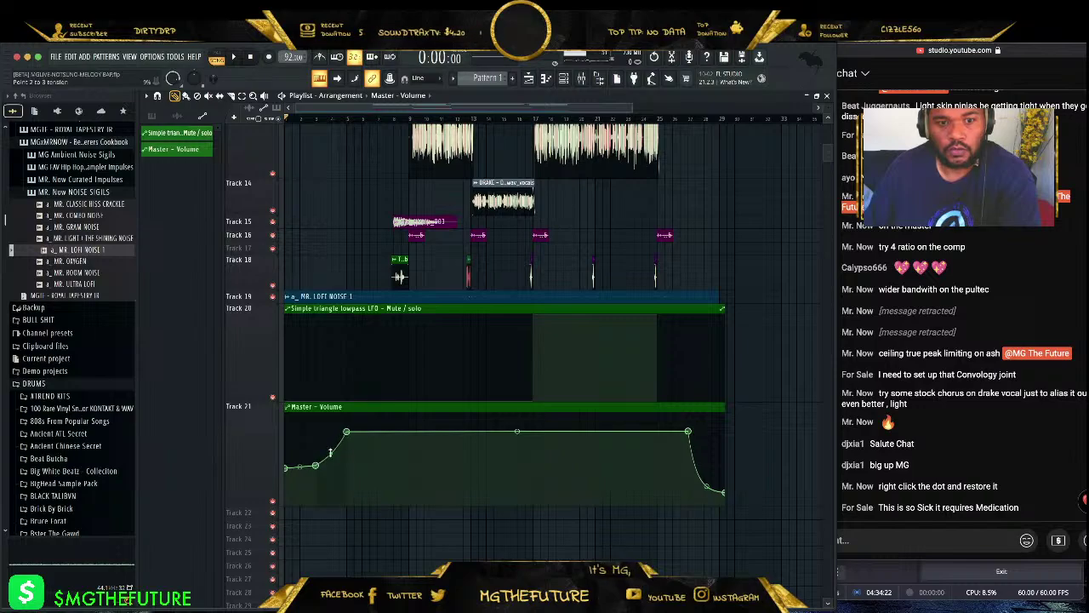
- Play the arrangement from the beginning and review its tracks, checking the volume fade-in and the live chat
{"action": "key", "text": "space"}
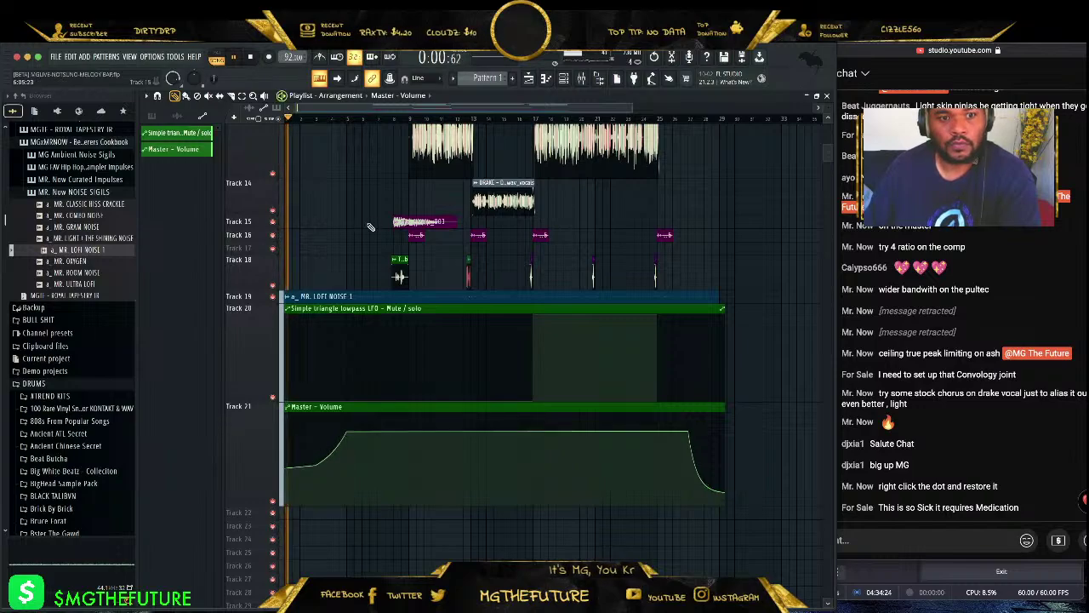
{"action": "scroll", "coordinate": [361, 223], "scroll_direction": "up", "scroll_amount": 1}
{"action": "scroll", "coordinate": [362, 223], "scroll_direction": "up", "scroll_amount": 3}
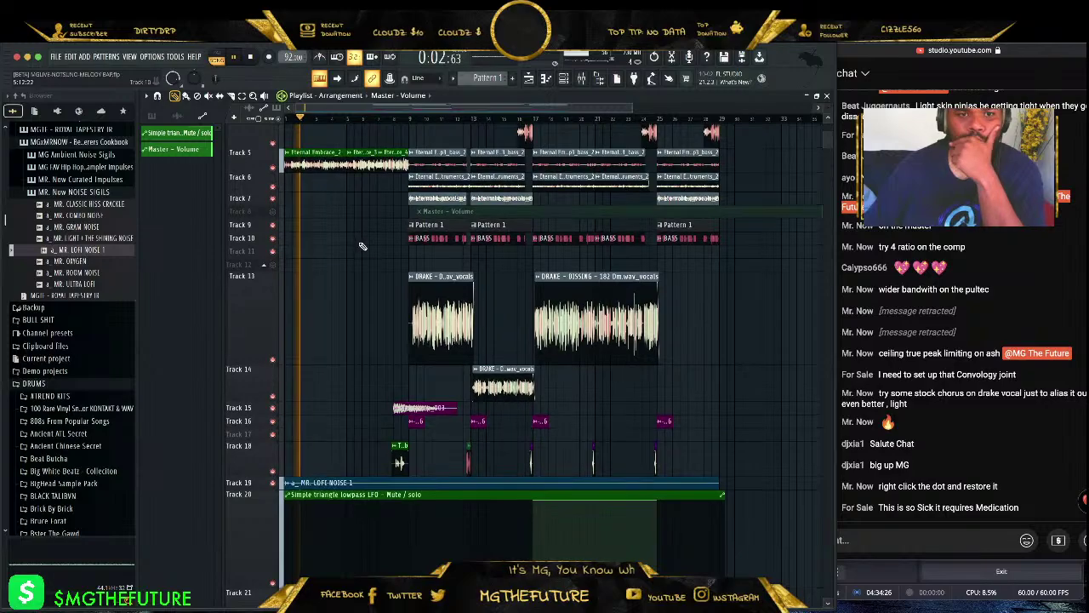
{"action": "scroll", "coordinate": [364, 229], "scroll_direction": "down", "scroll_amount": 1}
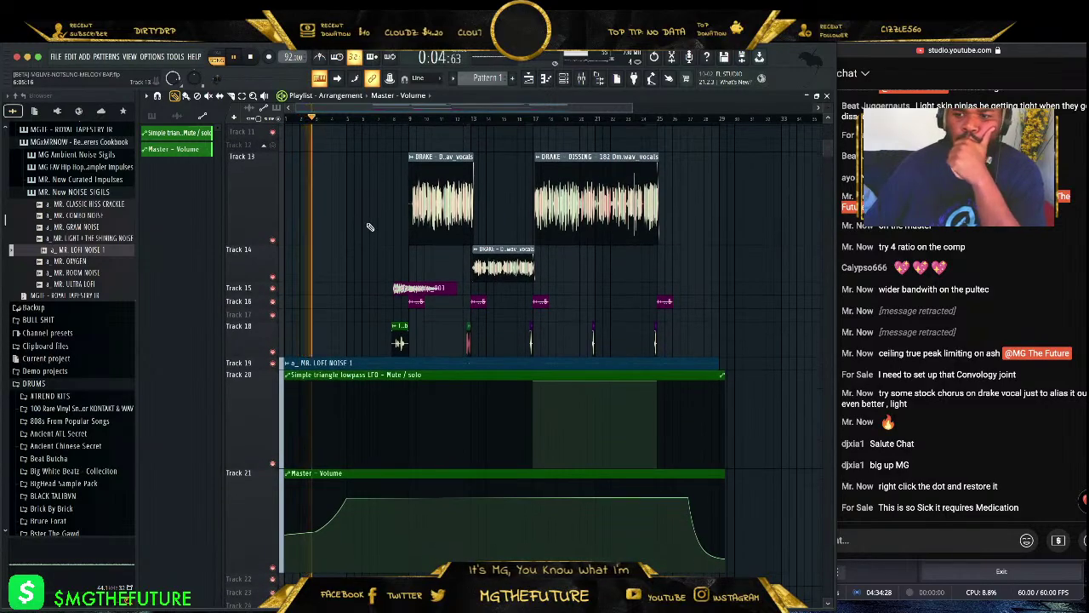
{"action": "left_click_drag", "start_coordinate": [899, 51], "coordinate": [931, 51]}
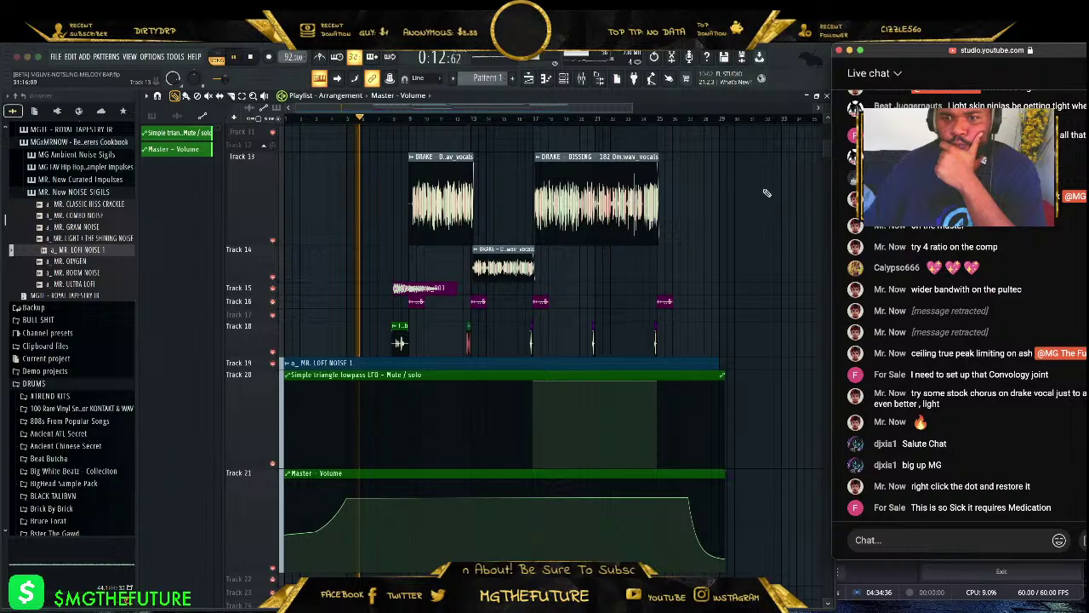
{"action": "scroll", "coordinate": [749, 187], "scroll_direction": "up", "scroll_amount": 5}
{"action": "scroll", "coordinate": [749, 187], "scroll_direction": "up", "scroll_amount": 2}
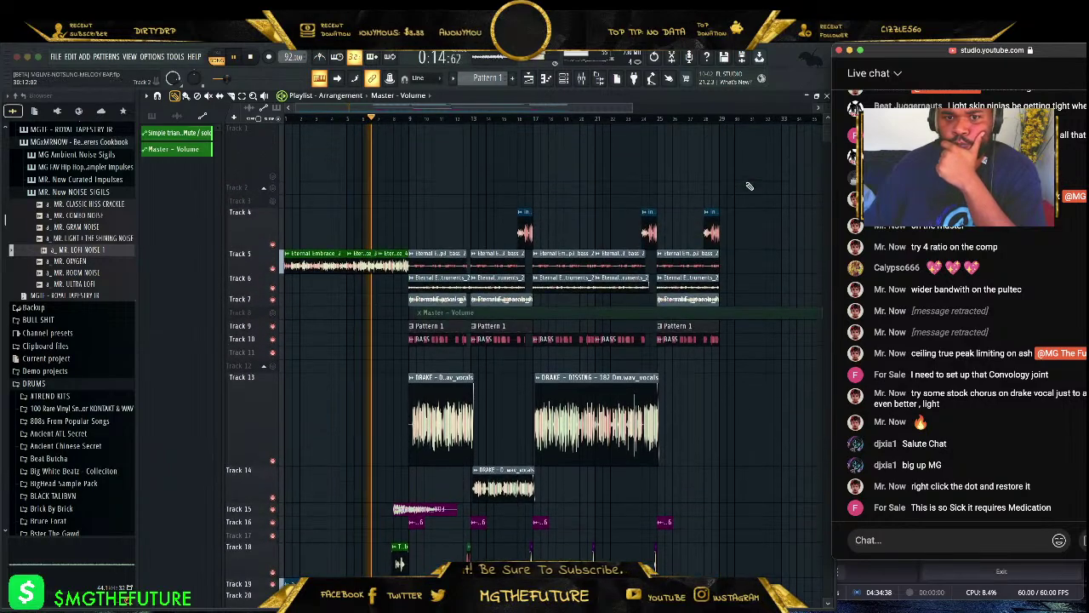
{"action": "left_click_drag", "start_coordinate": [596, 108], "coordinate": [452, 114]}
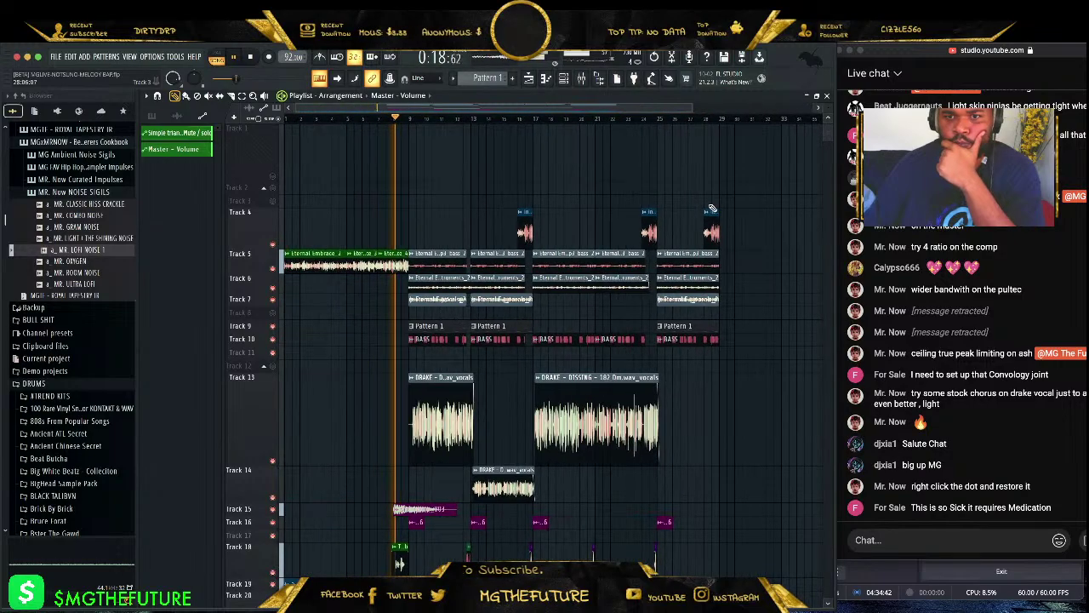
{"action": "scroll", "coordinate": [731, 245], "scroll_direction": "down", "scroll_amount": 7}
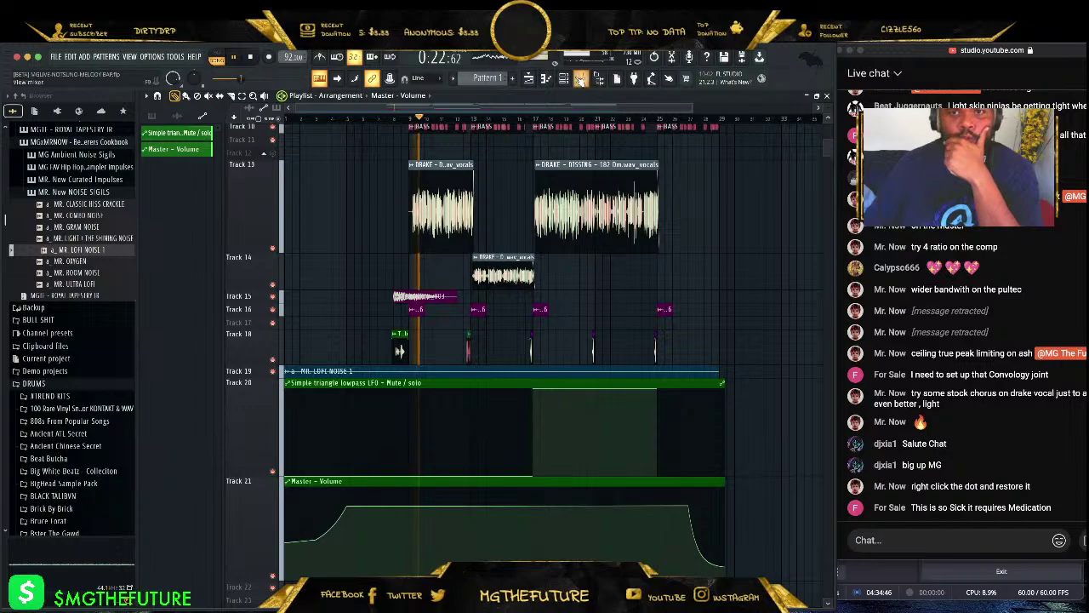
{"action": "scroll", "coordinate": [504, 151], "scroll_direction": "up", "scroll_amount": 1}
{"action": "scroll", "coordinate": [504, 151], "scroll_direction": "up", "scroll_amount": 4}
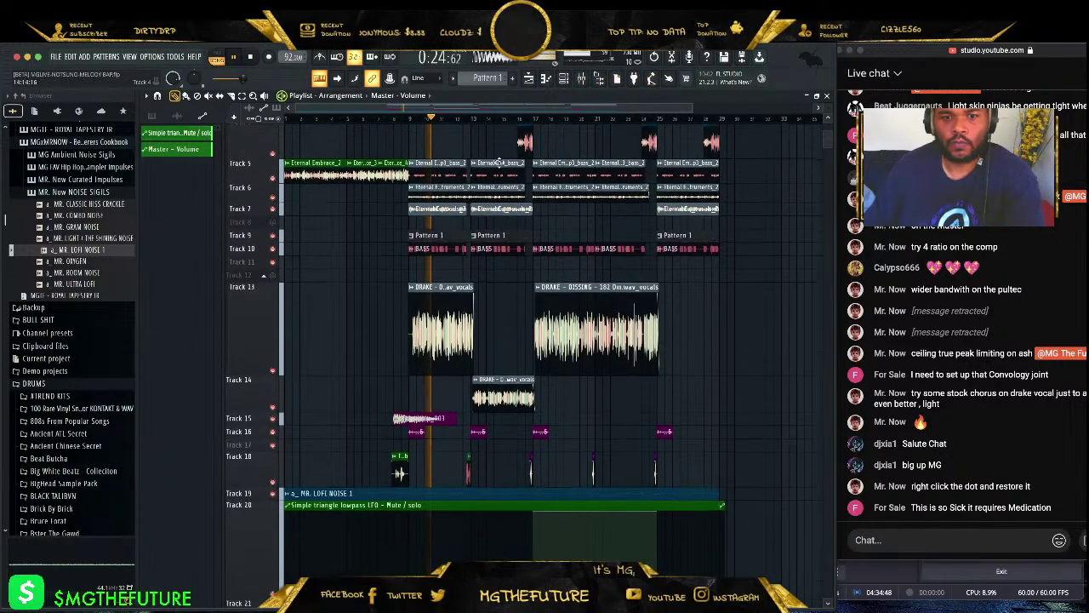
- Move the sfx_croup_scrtches2 clip from before bar 13 on Track 18 to just before bar 17 on Track 17, and enlarge that track
{"action": "scroll", "coordinate": [510, 290], "scroll_direction": "down", "scroll_amount": 2}
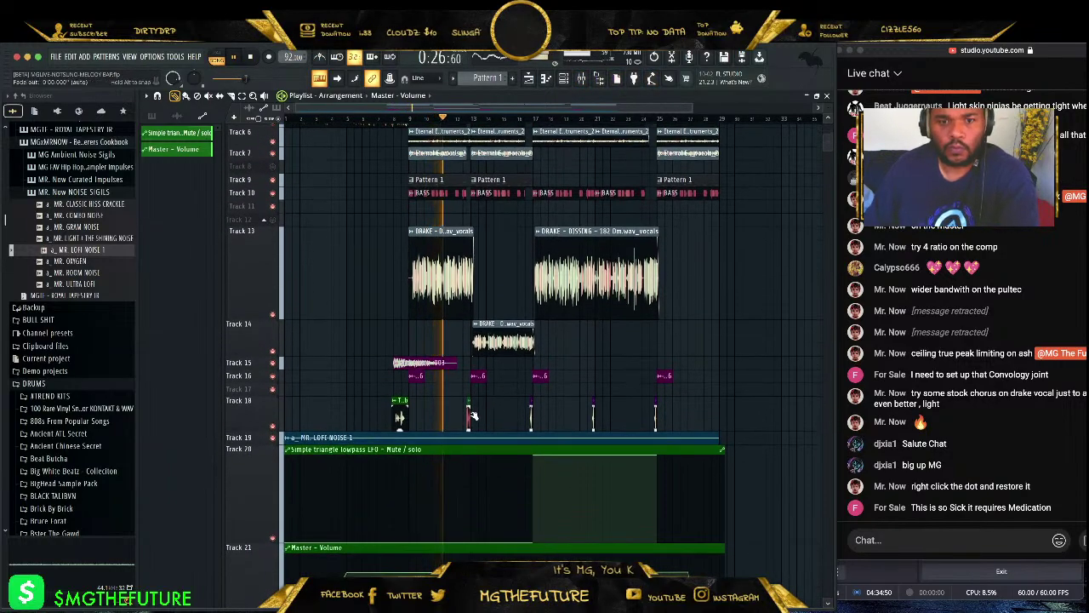
{"action": "left_click", "coordinate": [468, 415]}
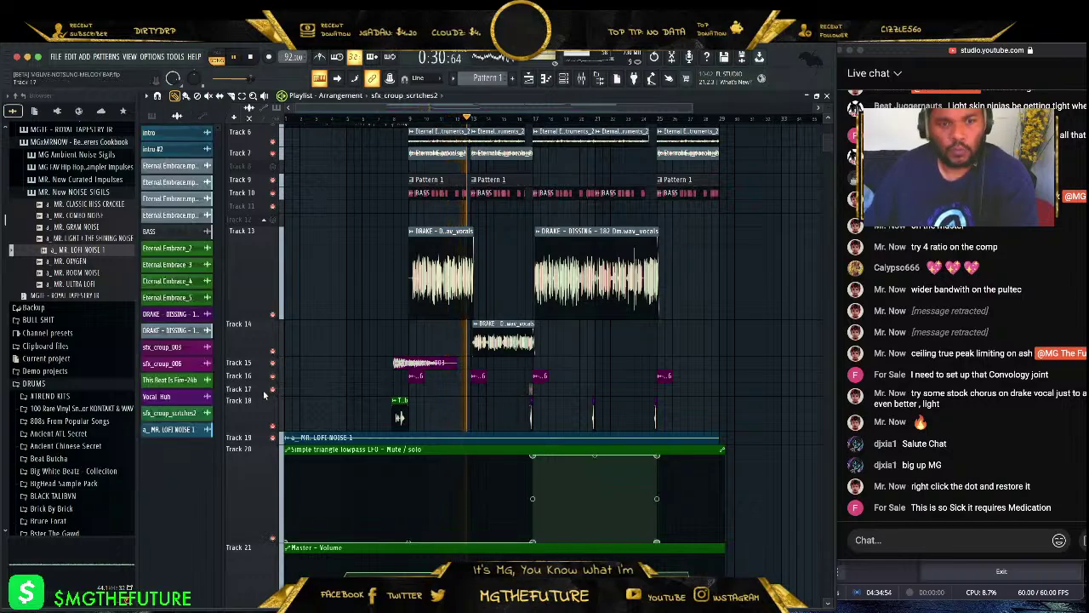
{"action": "left_click_drag", "start_coordinate": [267, 394], "coordinate": [268, 416]}
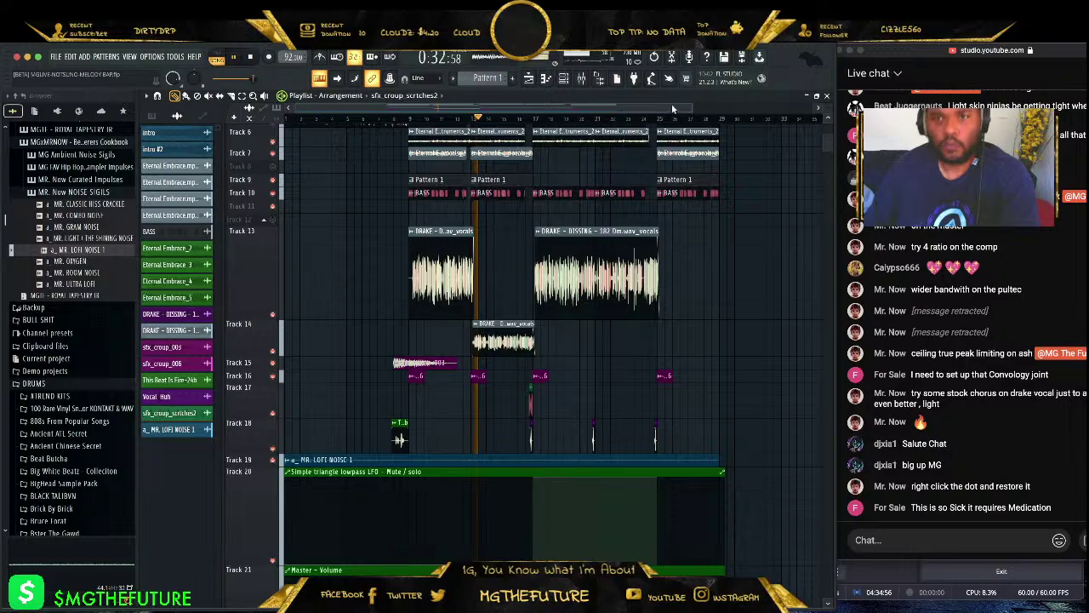
{"action": "left_click_drag", "start_coordinate": [689, 107], "coordinate": [451, 112]}
{"action": "scroll", "coordinate": [435, 201], "scroll_direction": "up", "scroll_amount": 1}
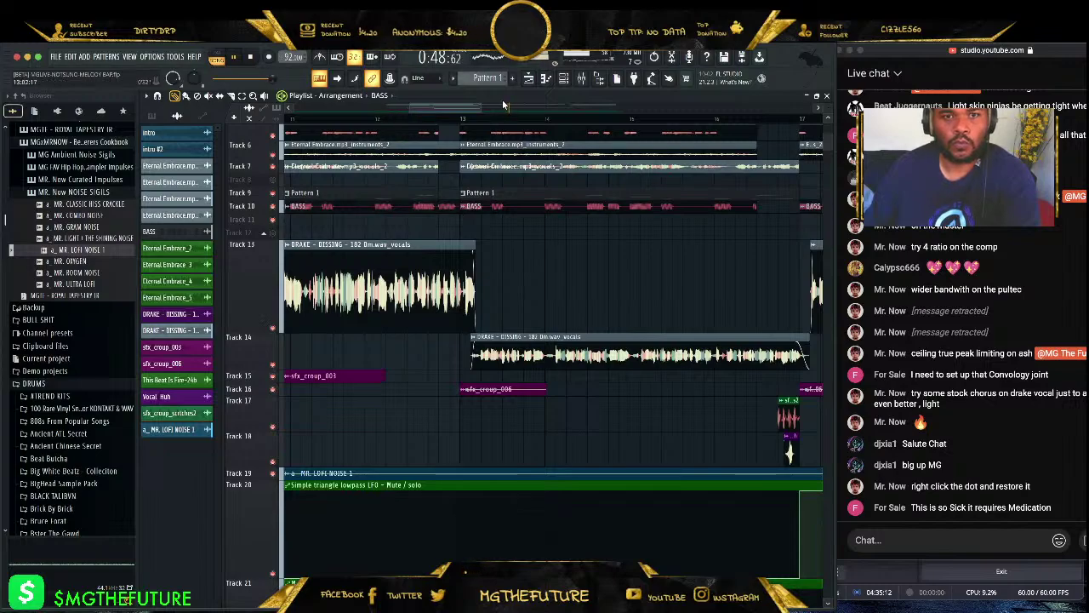
- Lower the sfx_croup_003 mixer track's volume and slightly adjust the level of the DRAKE - DISSING vocals track
{"action": "left_click_drag", "start_coordinate": [483, 103], "coordinate": [743, 104]}
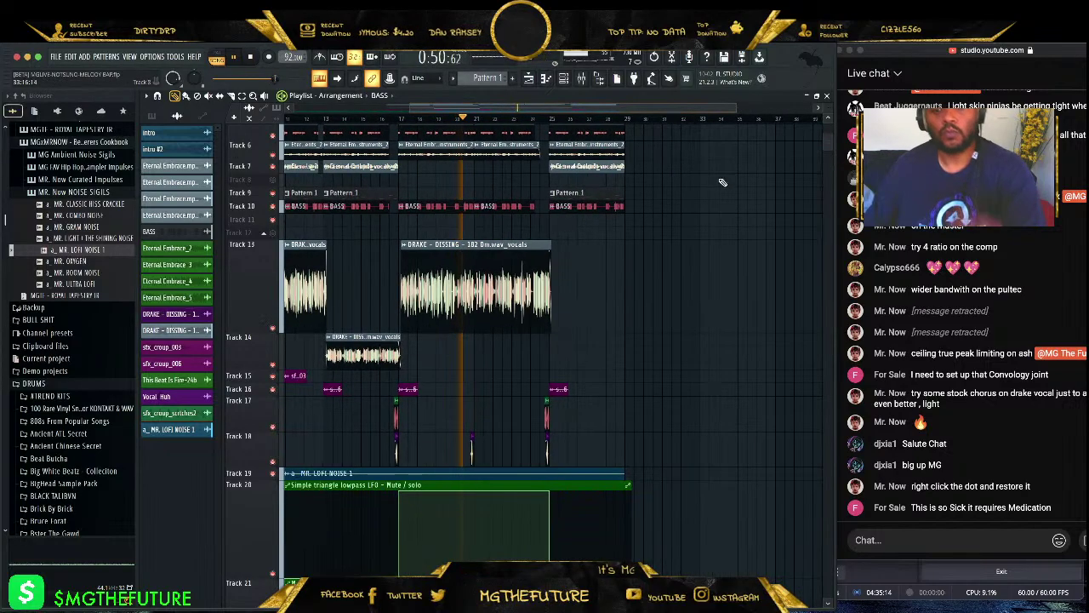
{"action": "scroll", "coordinate": [459, 341], "scroll_direction": "down", "scroll_amount": 2}
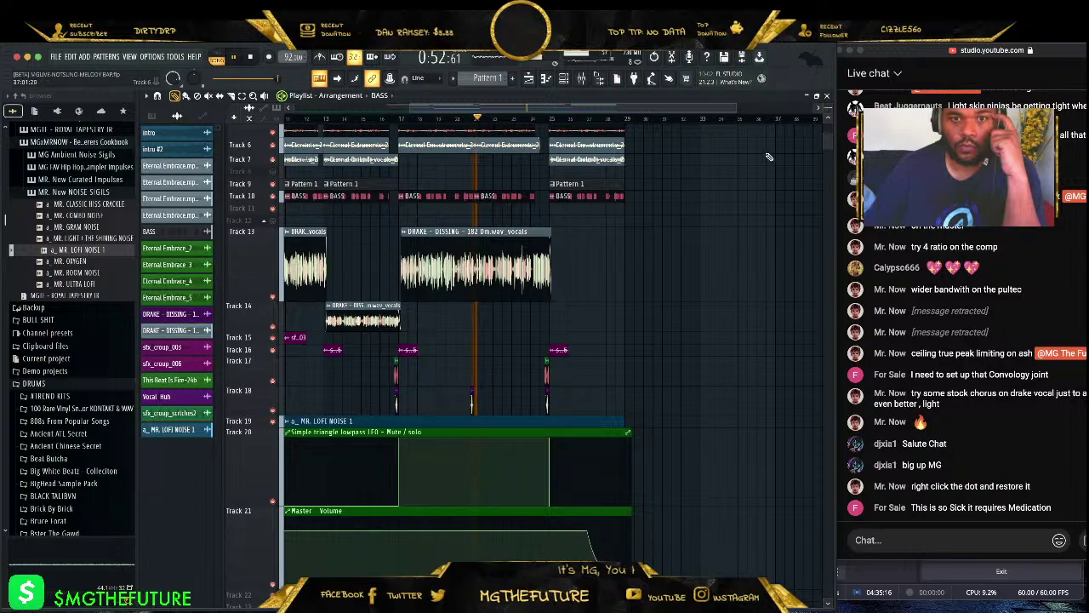
{"action": "left_click_drag", "start_coordinate": [609, 104], "coordinate": [581, 81]}
{"action": "left_click", "coordinate": [582, 80]}
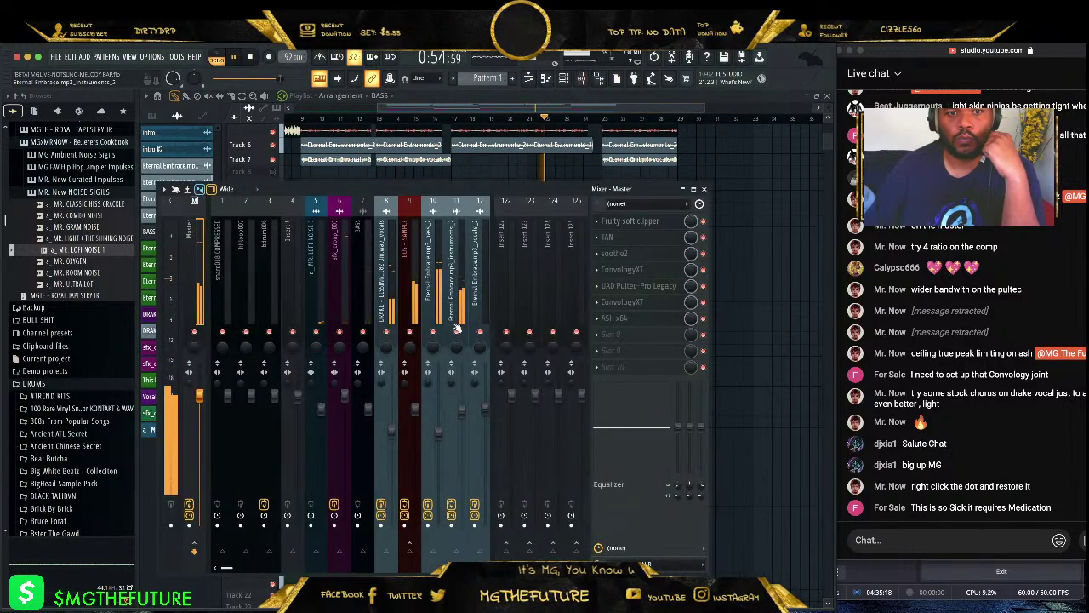
{"action": "left_click_drag", "start_coordinate": [343, 393], "coordinate": [344, 414]}
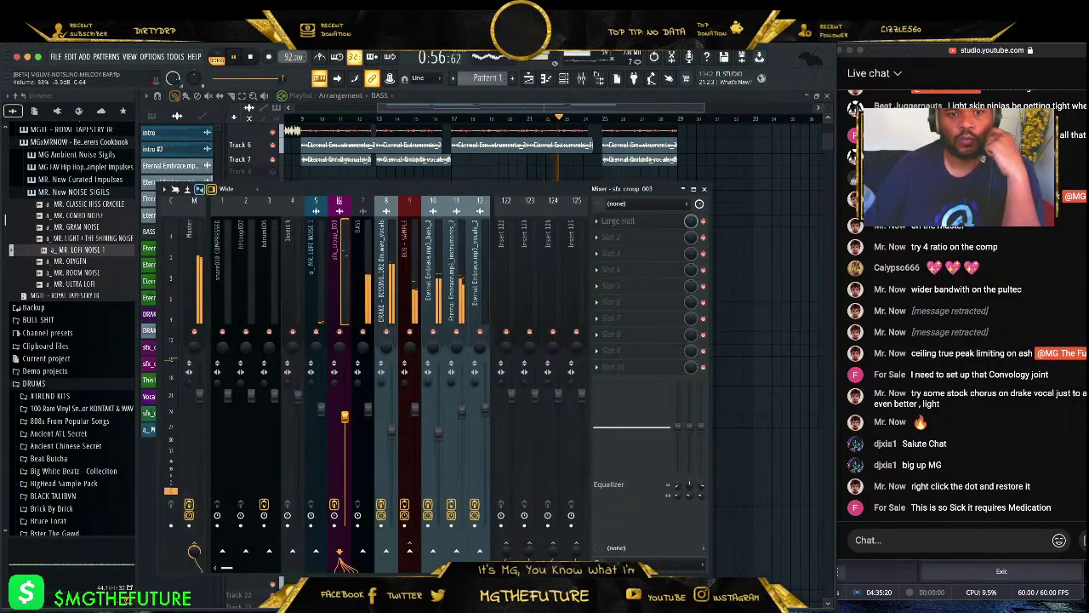
{"action": "left_click", "coordinate": [391, 429]}
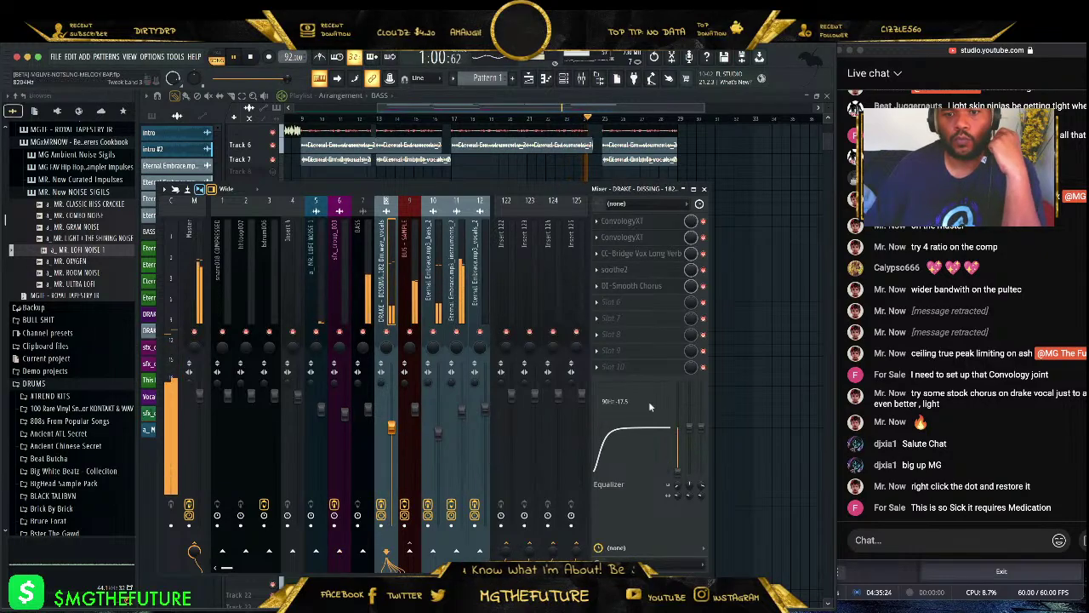
- Load ZGameEditor Visualizer into slot 9 of the Master track and open its Video wizard
{"action": "left_click", "coordinate": [208, 270]}
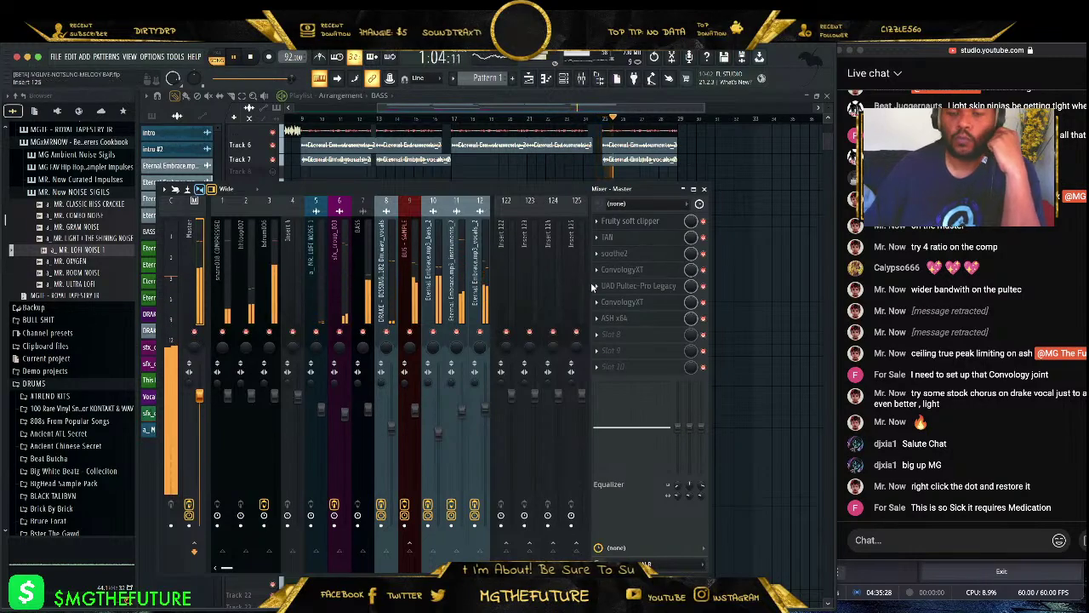
{"action": "left_click", "coordinate": [597, 350]}
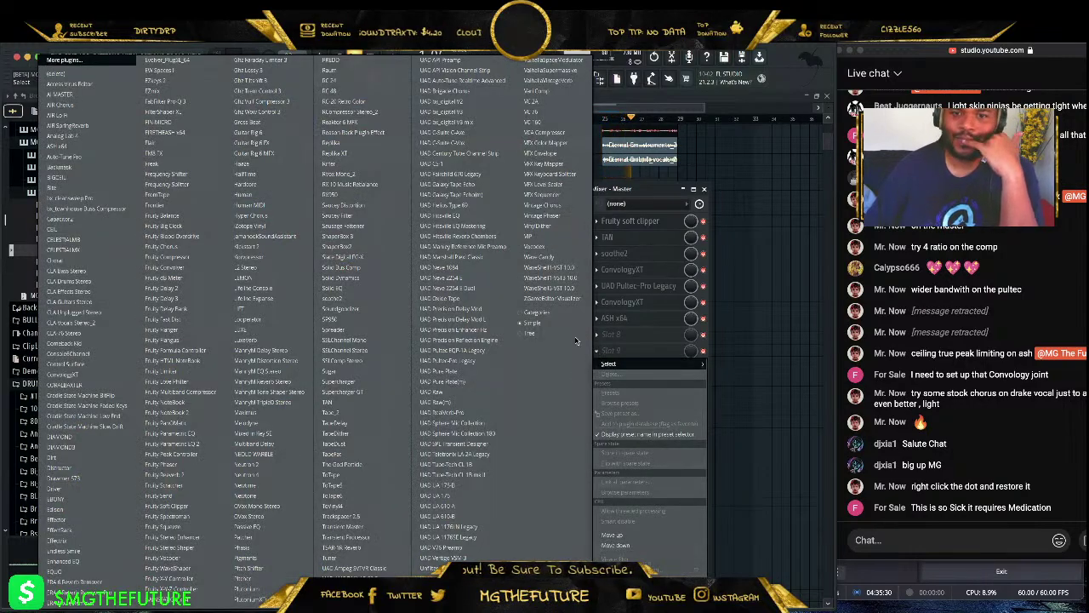
{"action": "left_click", "coordinate": [554, 298]}
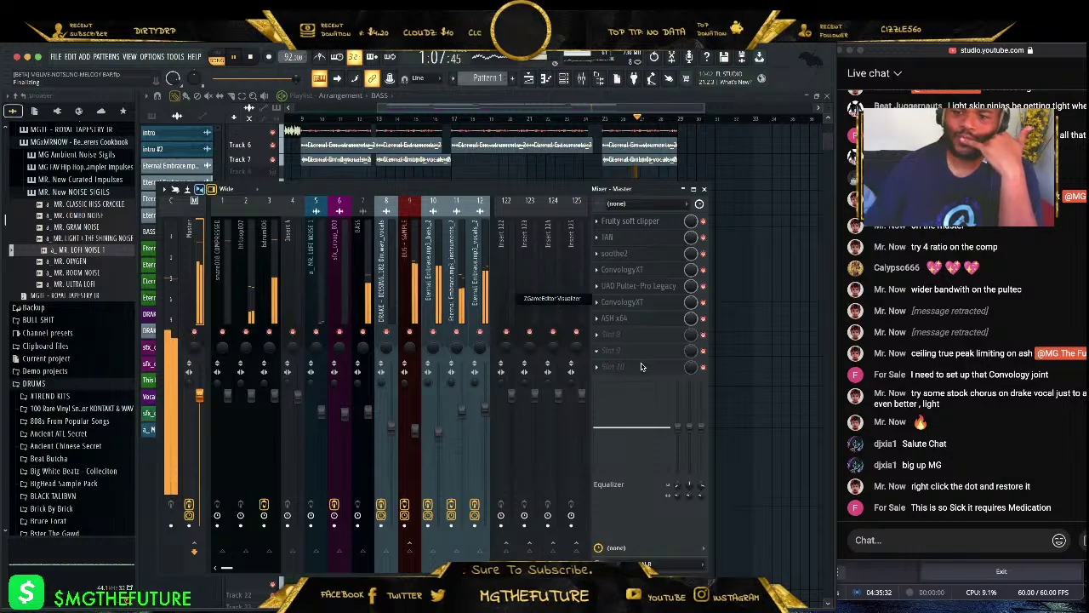
{"action": "left_click_drag", "start_coordinate": [647, 177], "coordinate": [338, 253]}
{"action": "left_click", "coordinate": [506, 185]}
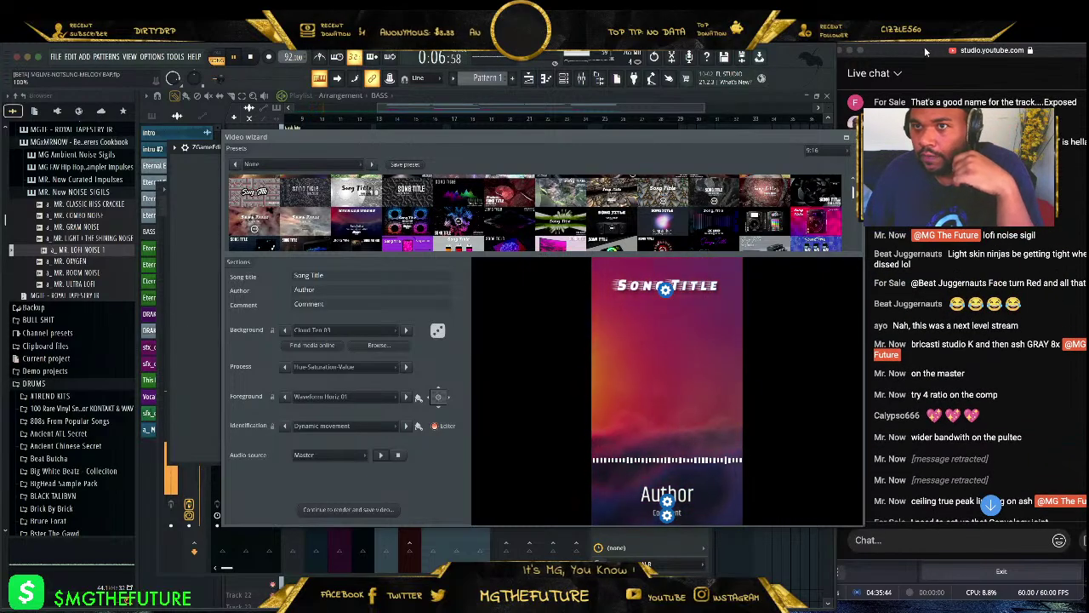
- Apply the Displacement - Shimmering Milky Way preset in 16:9 format and reposition the Video wizard window
{"action": "left_click", "coordinate": [868, 539]}
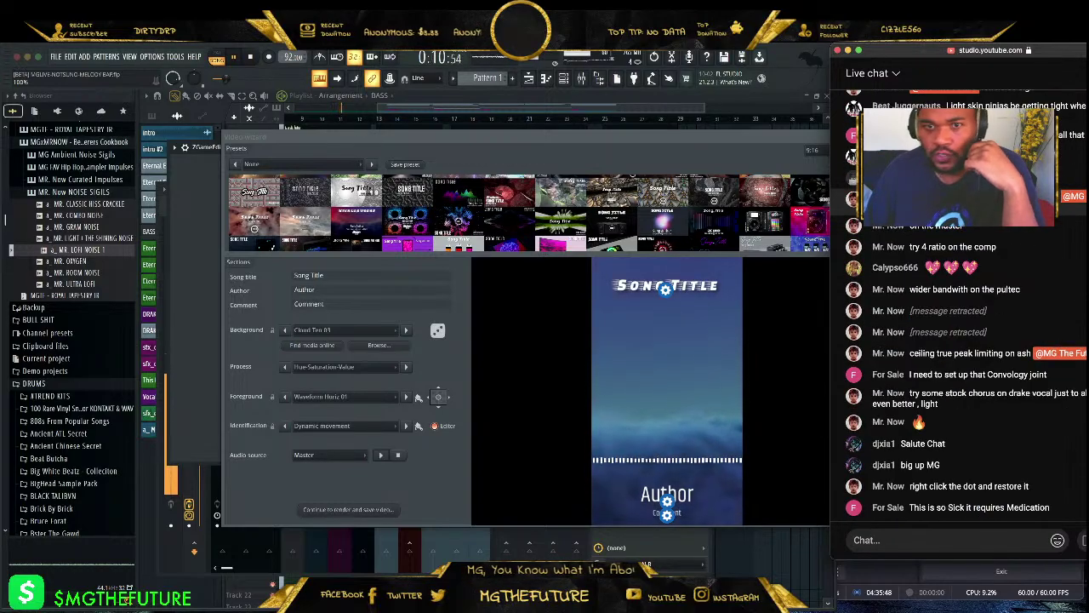
{"action": "scroll", "coordinate": [402, 213], "scroll_direction": "down", "scroll_amount": 6}
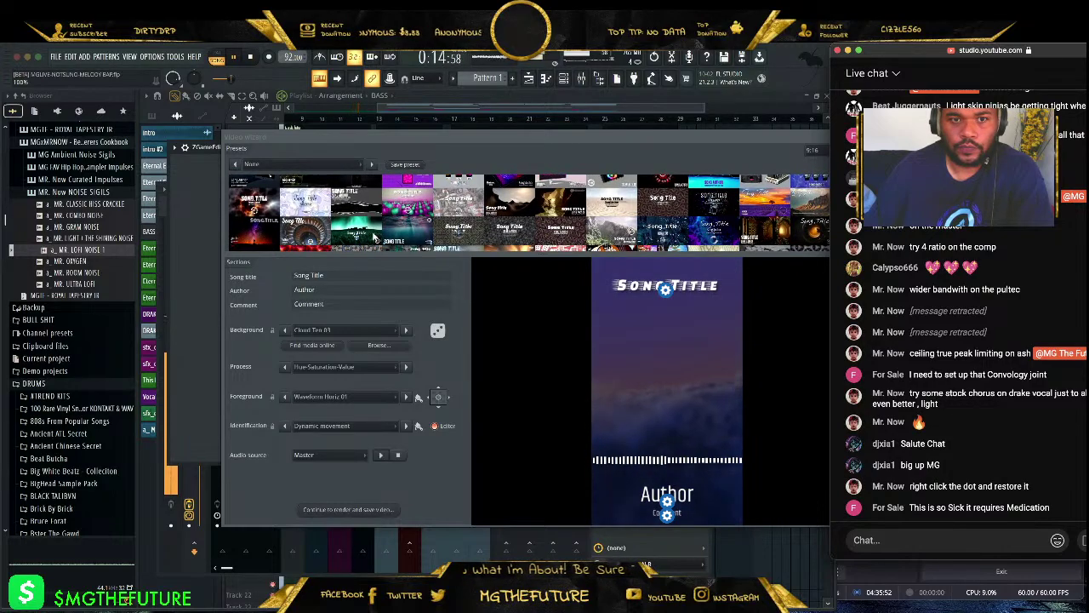
{"action": "left_click", "coordinate": [507, 226]}
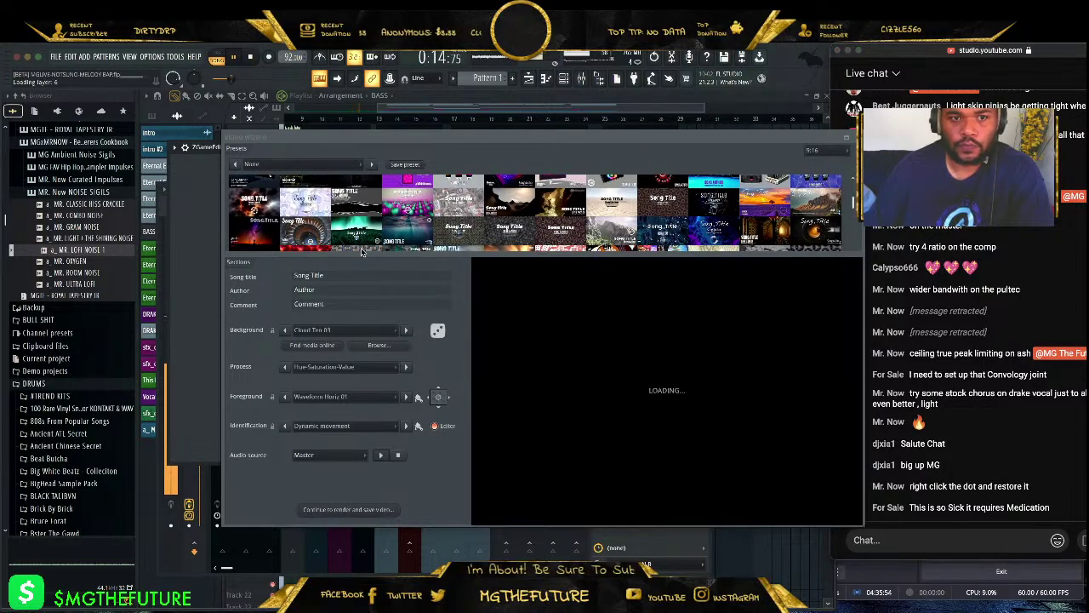
{"action": "left_click", "coordinate": [268, 235]}
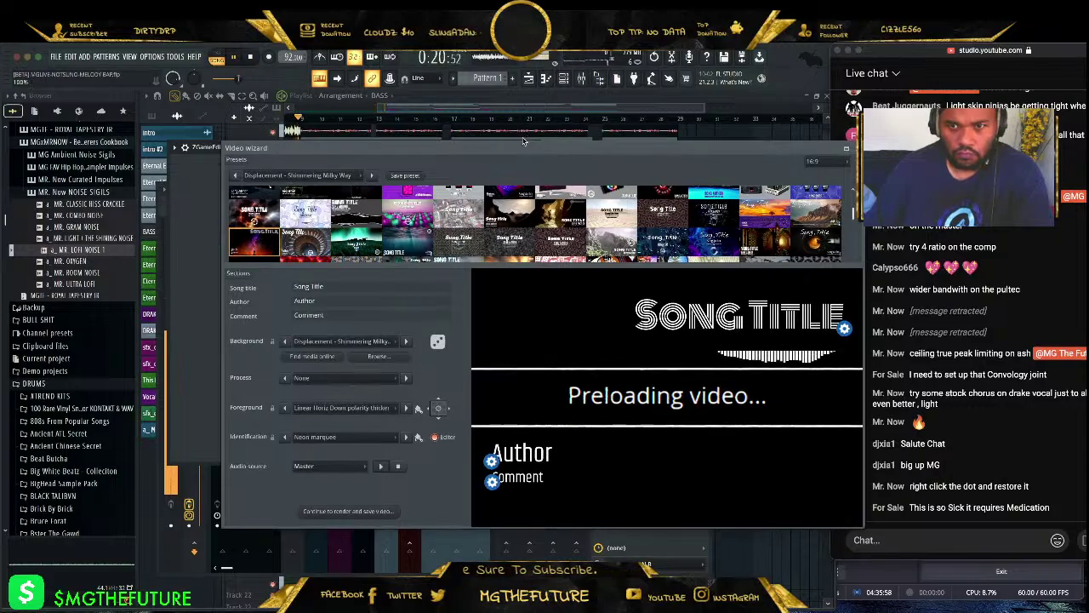
{"action": "left_click_drag", "start_coordinate": [570, 142], "coordinate": [512, 140]}
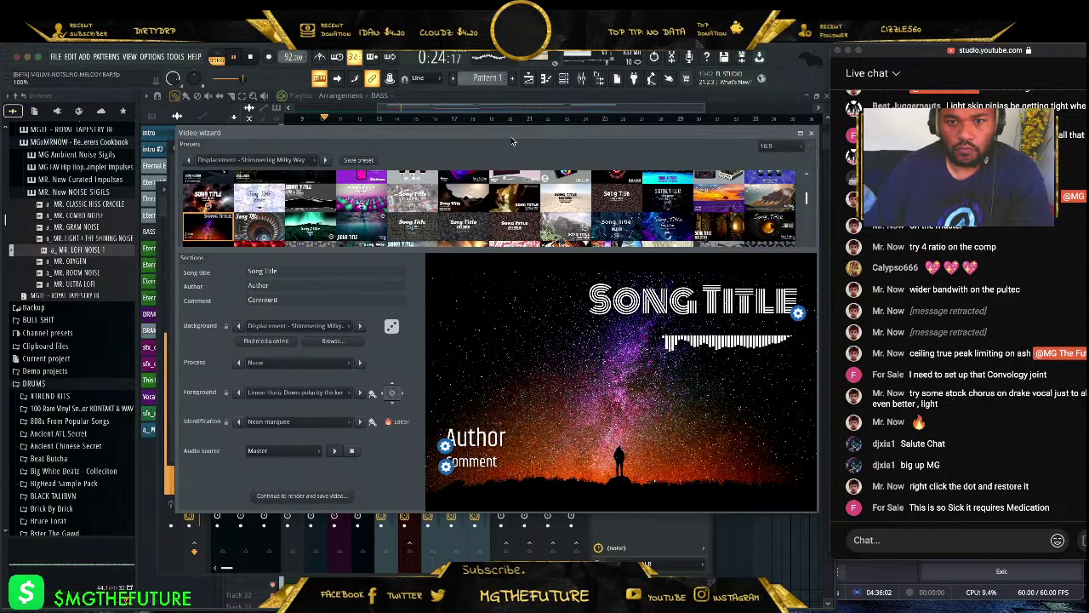
- Set the video's author to Prod. MG The Future, the song title to Drake VS 20 and the comment to #BOOMBAP
{"action": "left_click", "coordinate": [255, 271]}
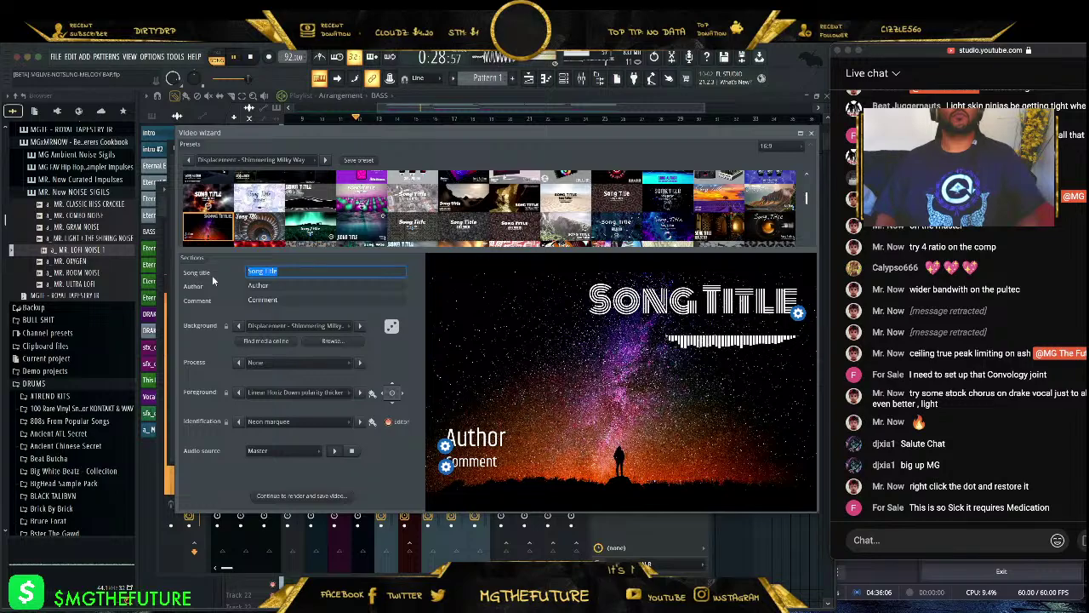
{"action": "left_click", "coordinate": [287, 286]}
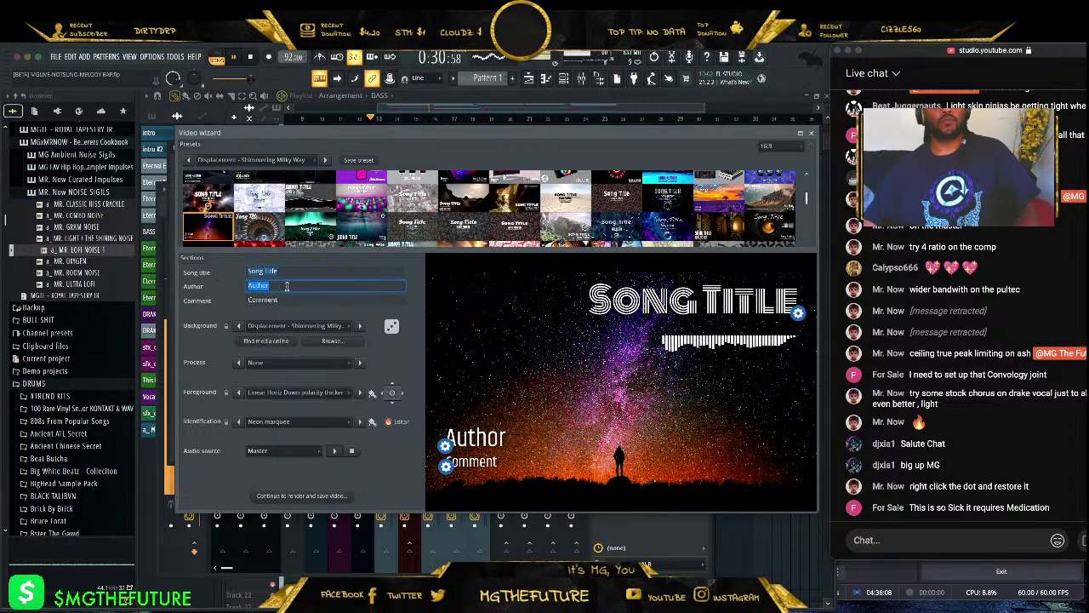
{"action": "type", "text": "Prod. MG The Future"}
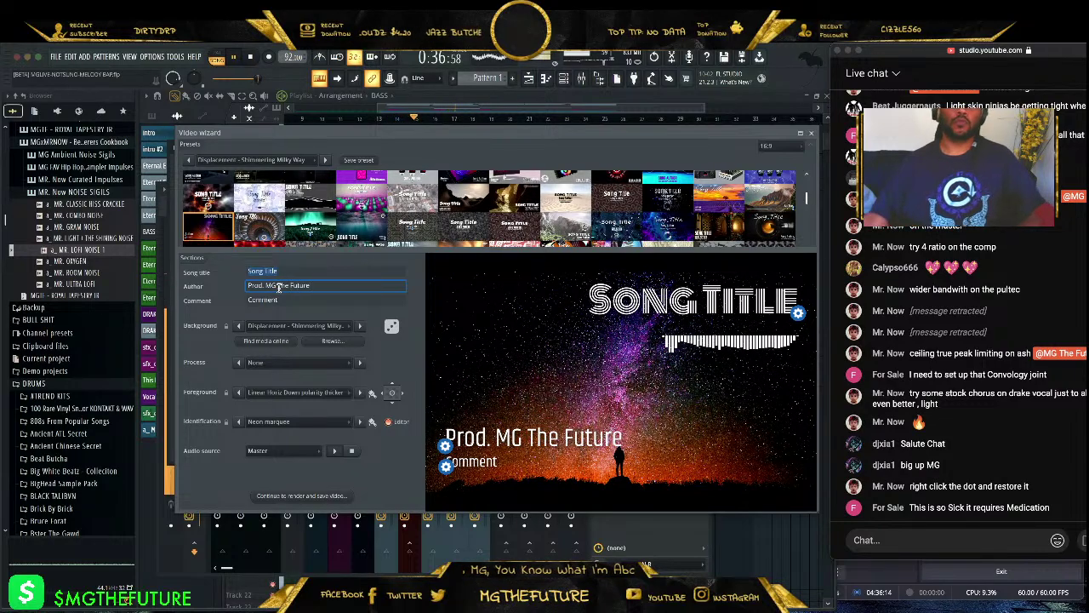
{"action": "double_click", "coordinate": [300, 272]}
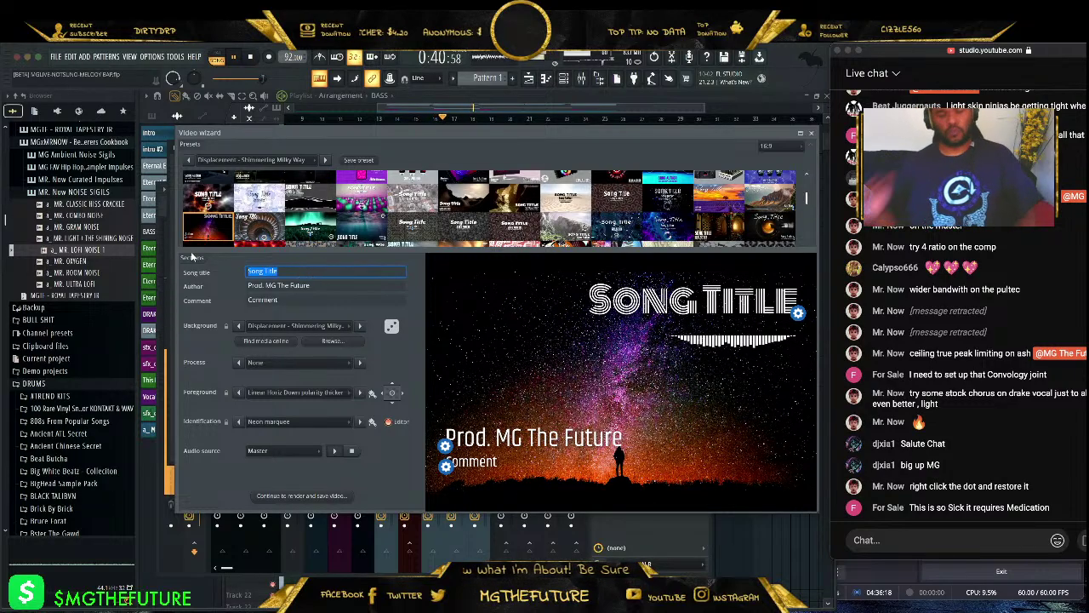
{"action": "type", "text": "Drake VS 20"}
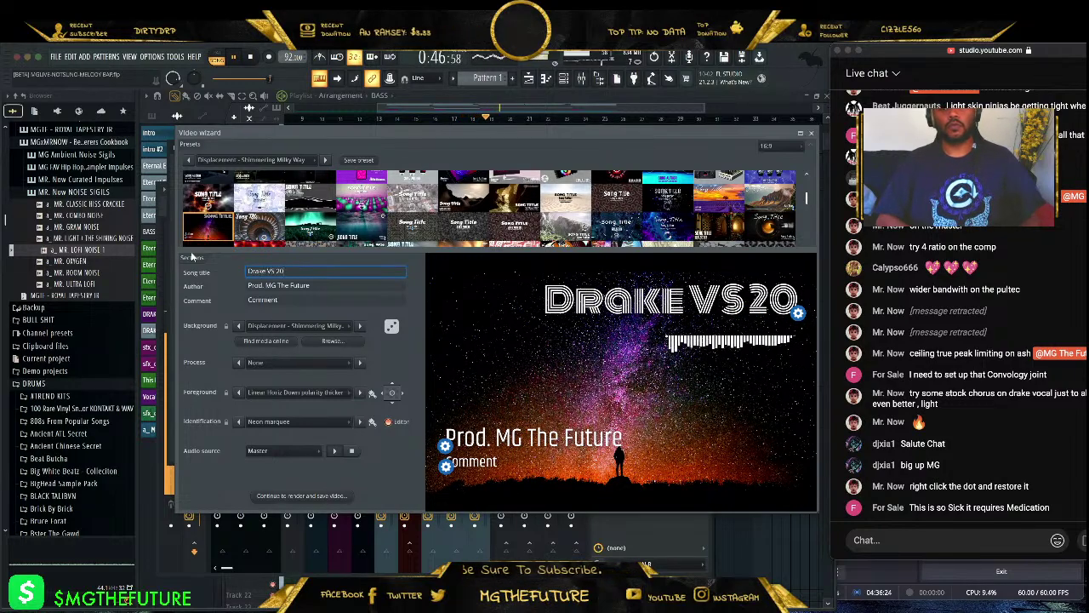
{"action": "left_click", "coordinate": [303, 301]}
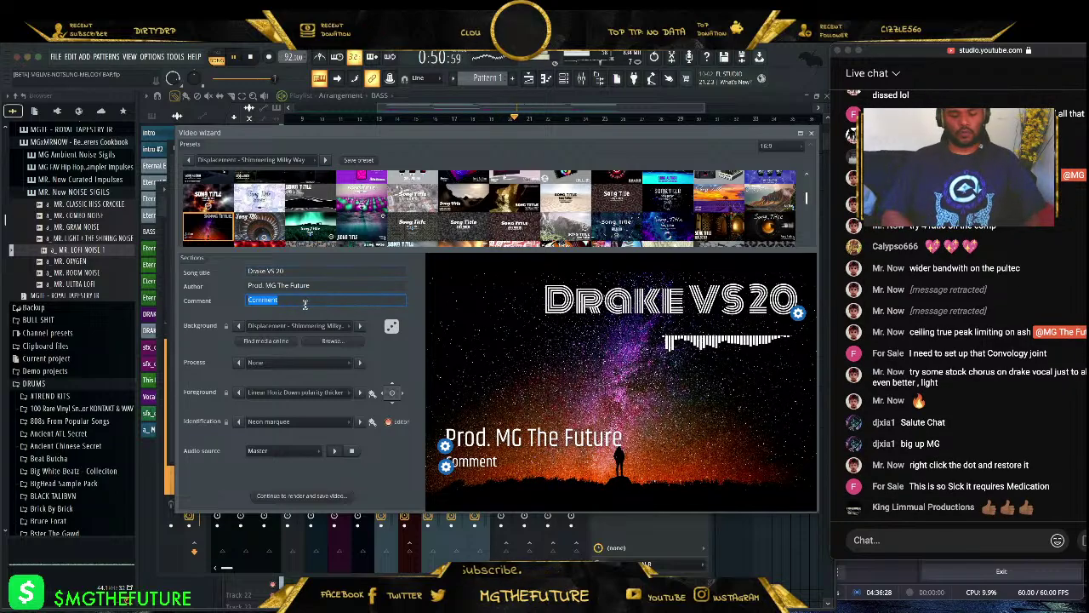
{"action": "key", "text": "BackSpace"}
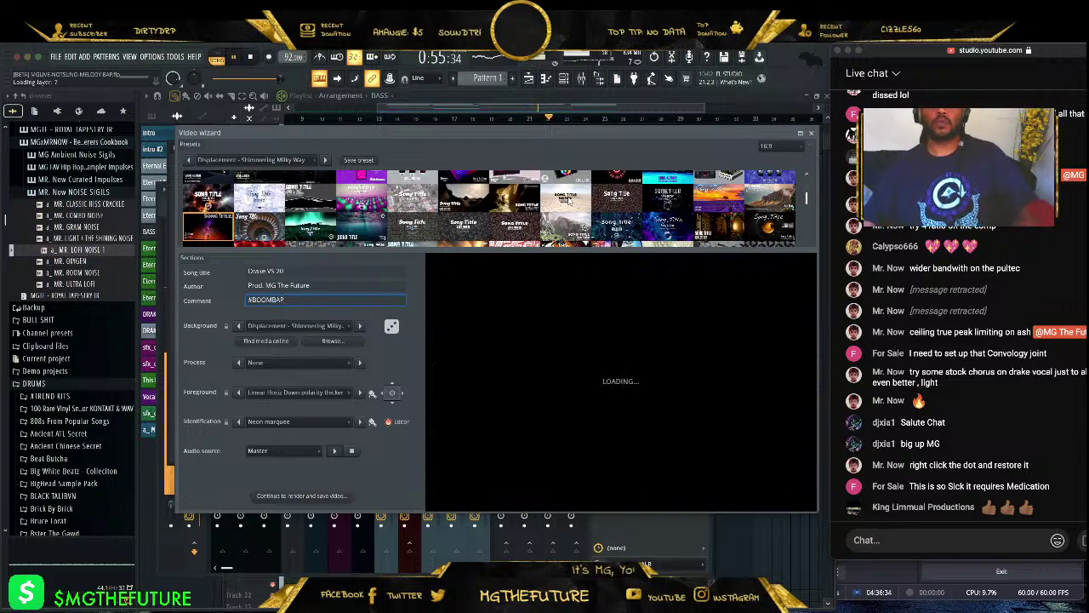
- Try the Endless Passageway and Menger Sponge Variation presets for the video
{"action": "scroll", "coordinate": [612, 198], "scroll_direction": "down", "scroll_amount": 2}
{"action": "scroll", "coordinate": [639, 193], "scroll_direction": "down", "scroll_amount": 3}
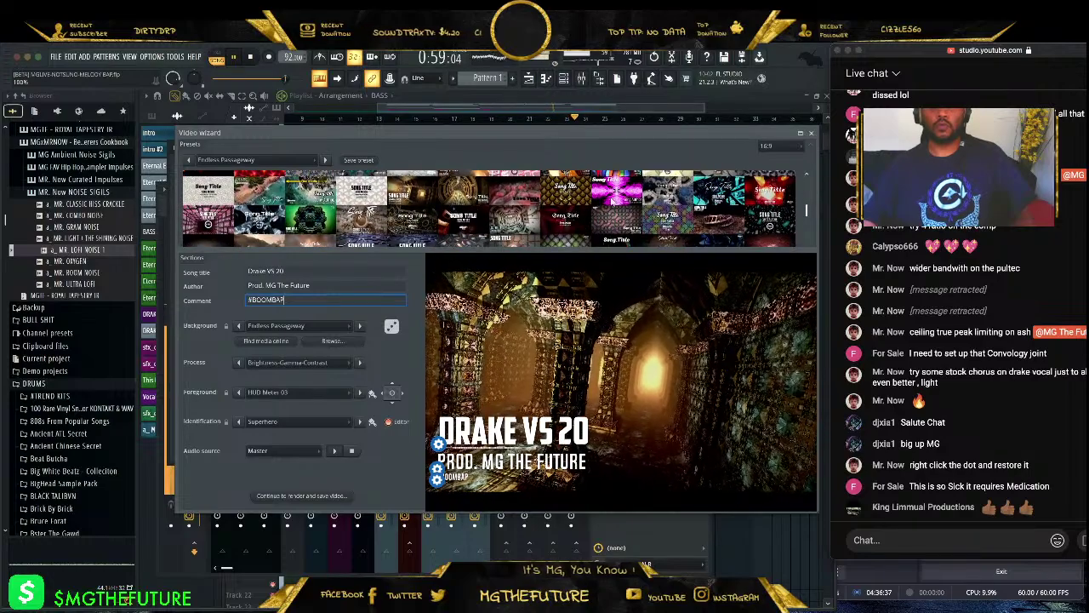
{"action": "left_click", "coordinate": [467, 224]}
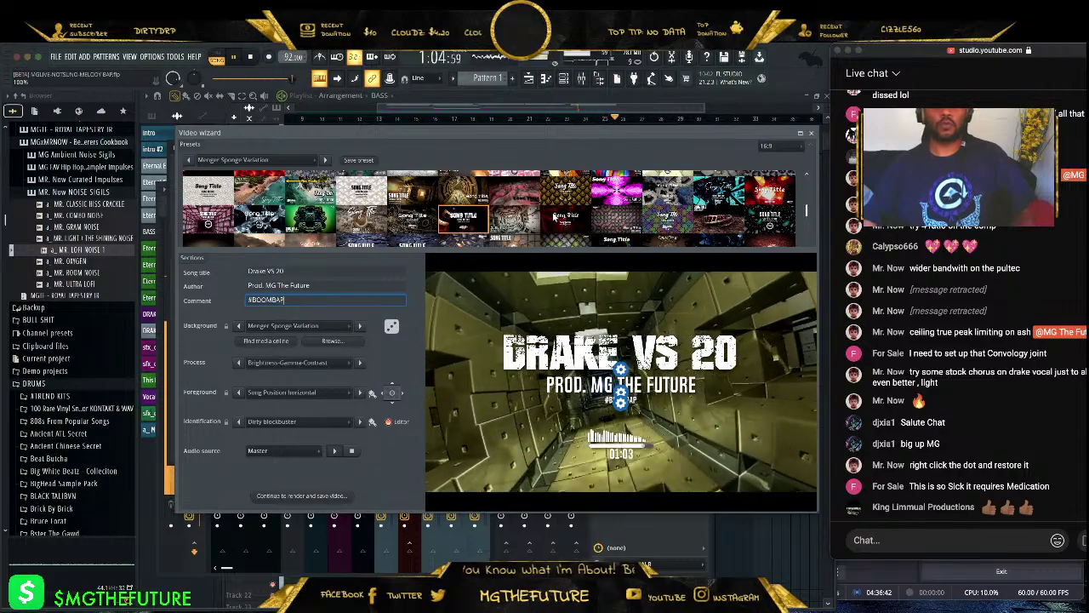
{"action": "scroll", "coordinate": [553, 215], "scroll_direction": "down", "scroll_amount": 3}
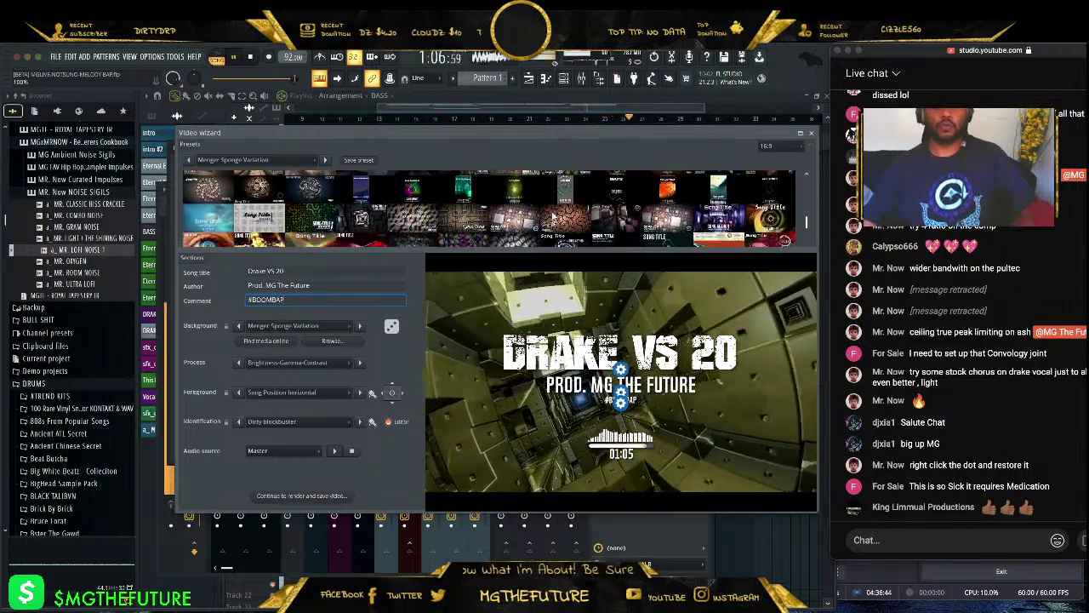
{"action": "scroll", "coordinate": [552, 211], "scroll_direction": "down", "scroll_amount": 1}
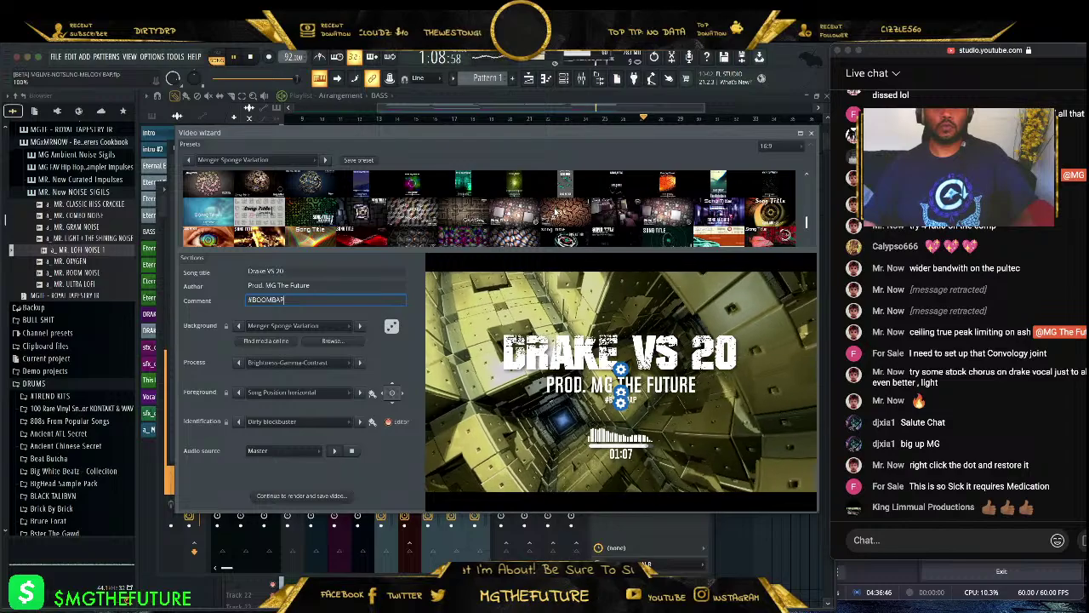
{"action": "scroll", "coordinate": [555, 210], "scroll_direction": "down", "scroll_amount": 1}
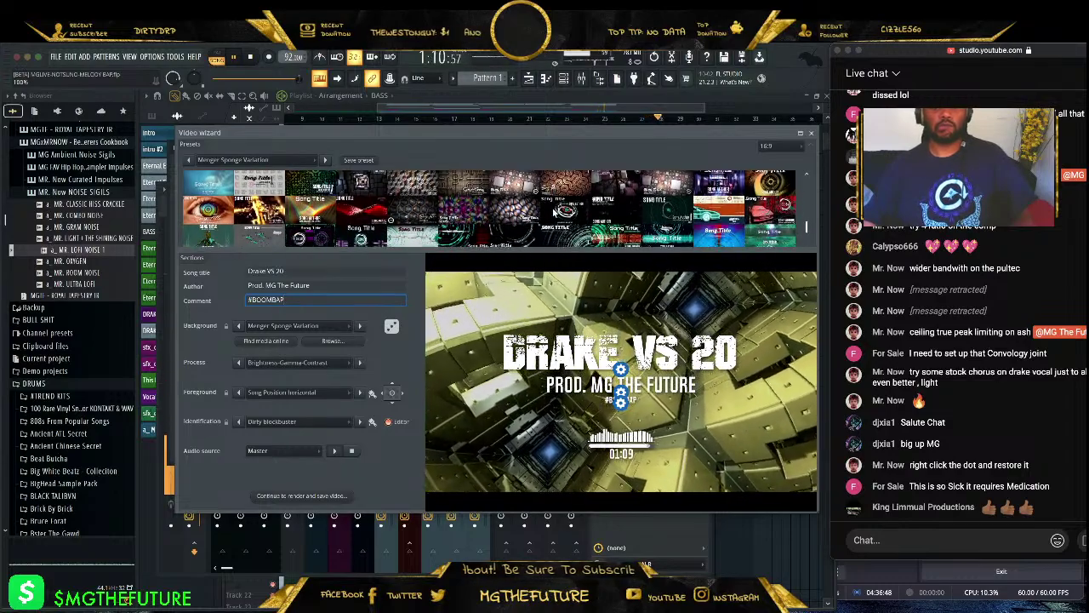
{"action": "scroll", "coordinate": [555, 210], "scroll_direction": "down", "scroll_amount": 3}
{"action": "scroll", "coordinate": [437, 202], "scroll_direction": "down", "scroll_amount": 2}
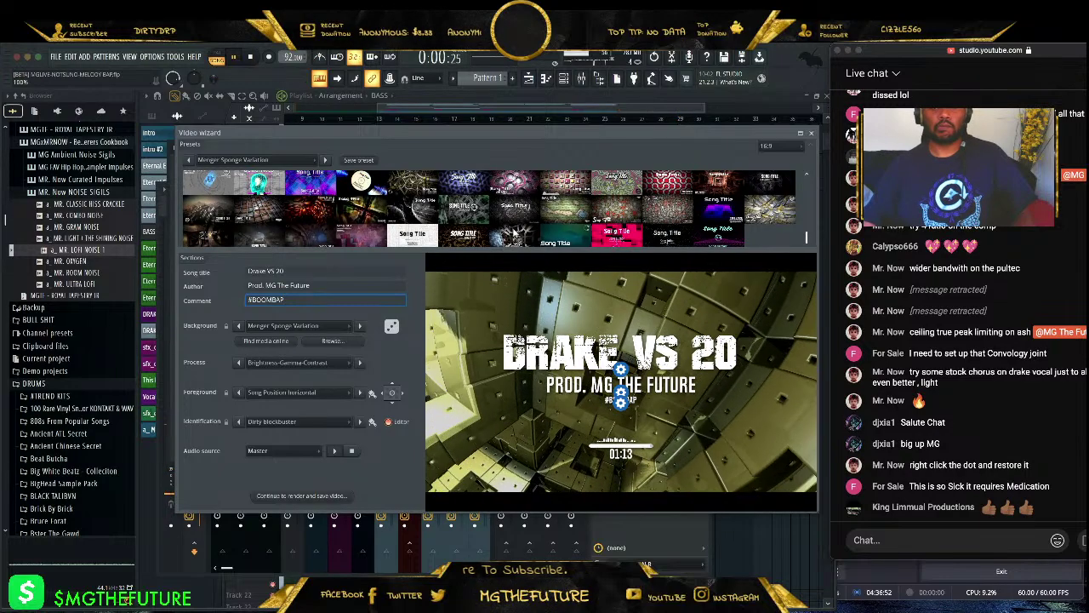
- Try the Winding Menger Tunnel, Square Truchet Flow and Revisualizer - Hyperspeed presets for the video
{"action": "left_click", "coordinate": [514, 232]}
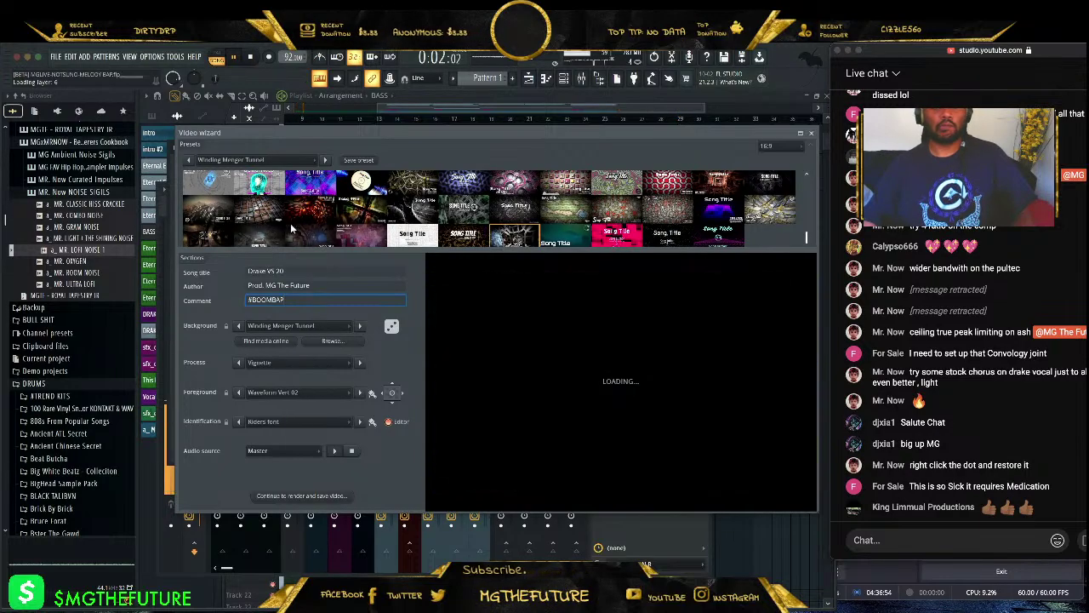
{"action": "left_click", "coordinate": [667, 182]}
{"action": "scroll", "coordinate": [656, 202], "scroll_direction": "up", "scroll_amount": 2}
{"action": "scroll", "coordinate": [659, 201], "scroll_direction": "up", "scroll_amount": 2}
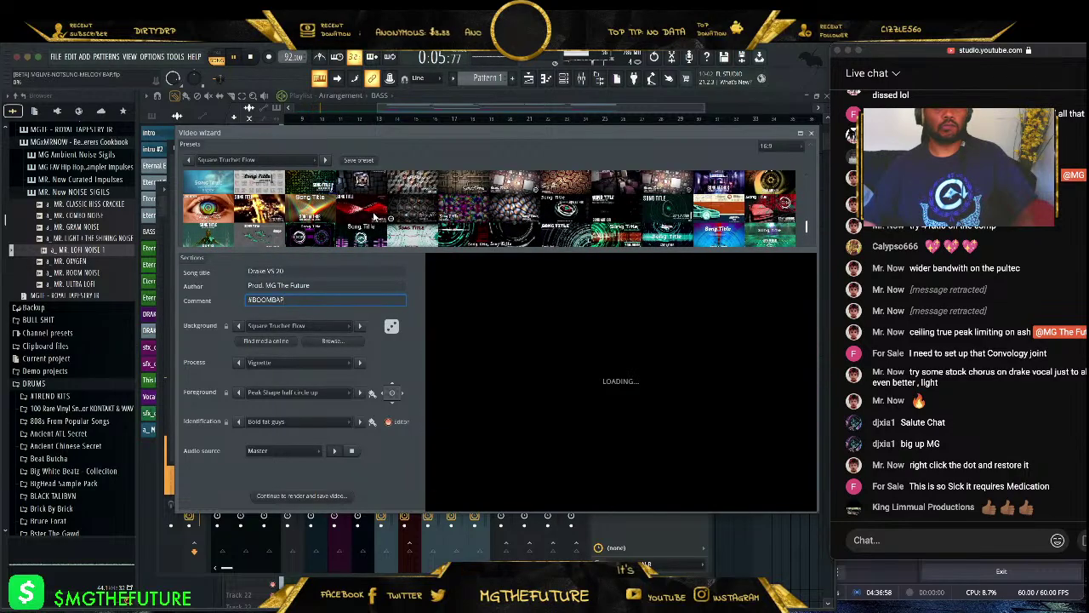
{"action": "left_click", "coordinate": [346, 215]}
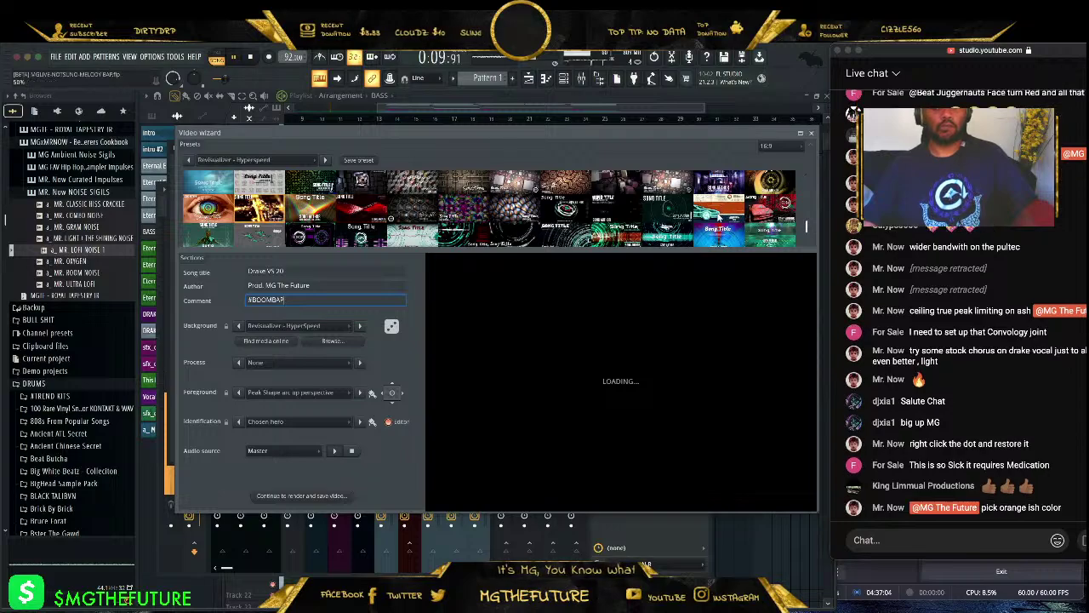
- Apply the Sacco - Car Race 01 preset to the video and look through the remaining presets
{"action": "left_click", "coordinate": [719, 215]}
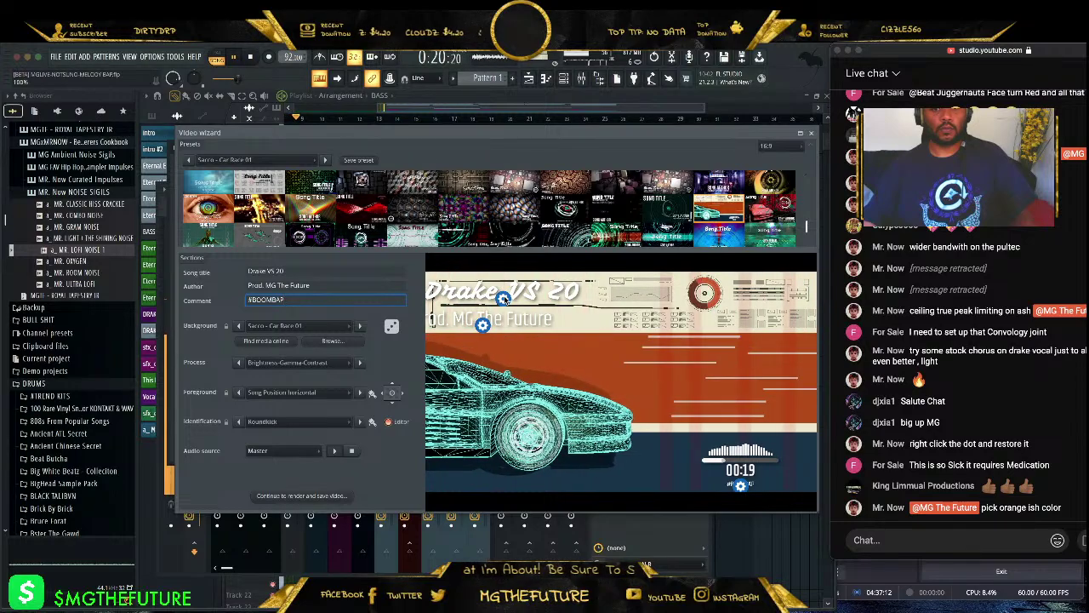
{"action": "mouse_move", "coordinate": [538, 322]}
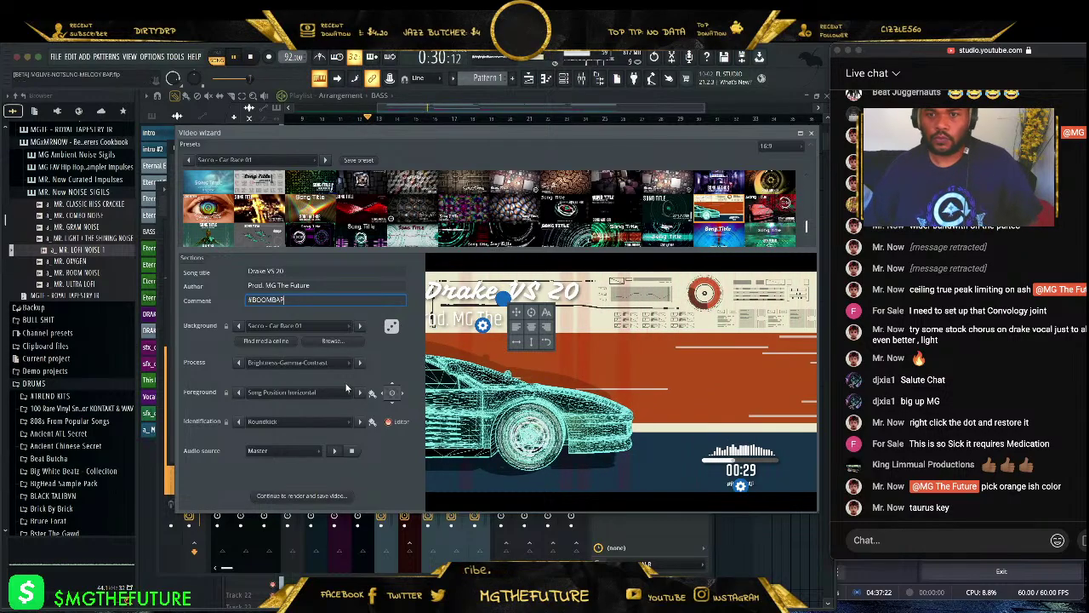
{"action": "scroll", "coordinate": [680, 208], "scroll_direction": "down", "scroll_amount": 2}
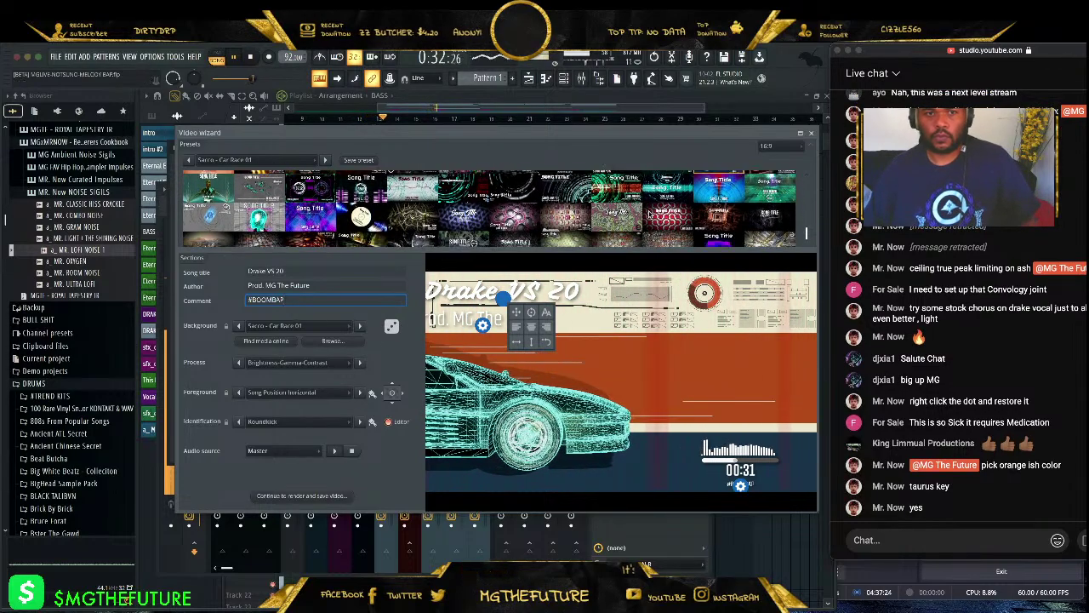
{"action": "scroll", "coordinate": [652, 211], "scroll_direction": "down", "scroll_amount": 2}
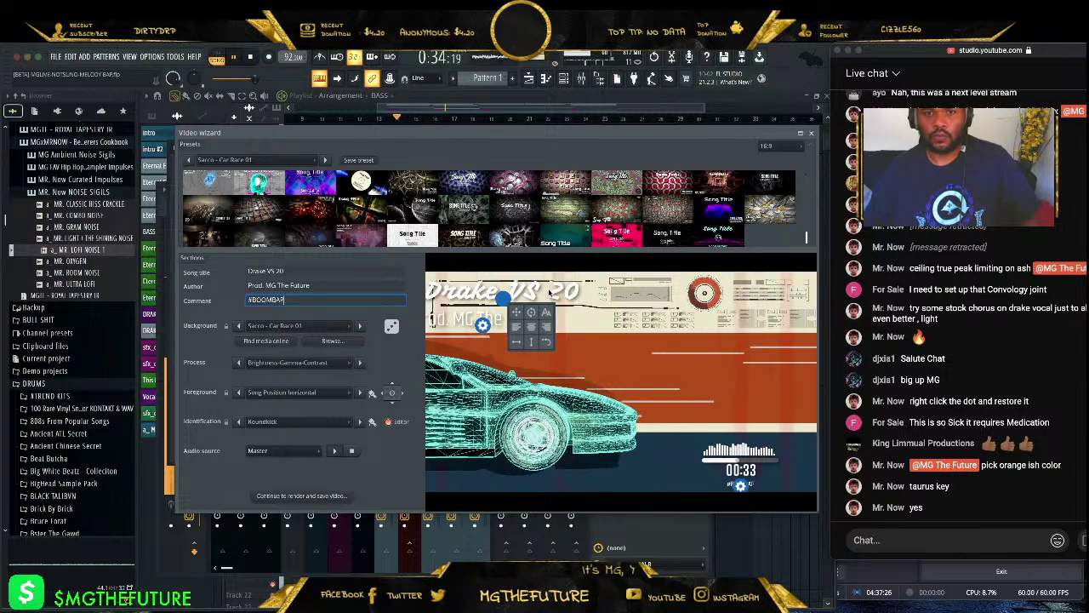
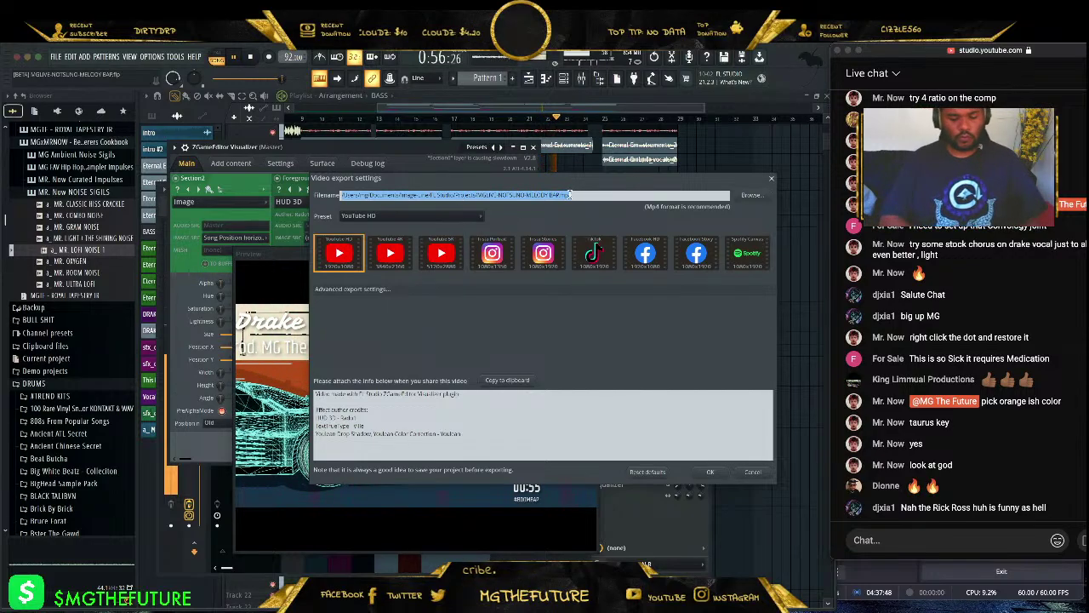
- Export the video to the Desktop as MGREMIX-20V1 with the Insta Stories preset, keeping the project's aspect, and close the plugin windows
{"action": "type", "text": "MGREMIX 2W"}
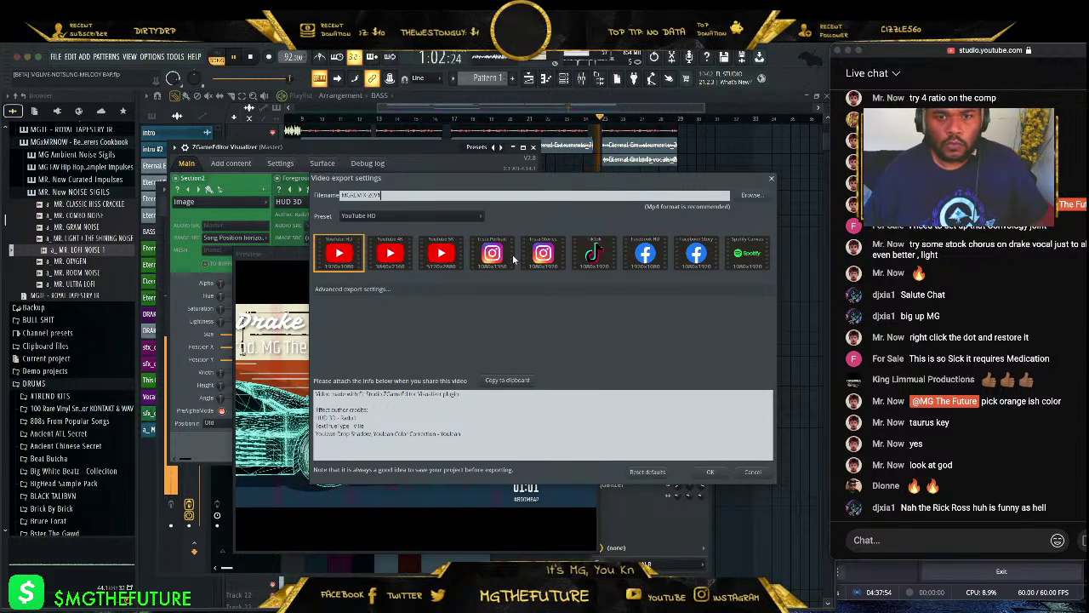
{"action": "left_click", "coordinate": [539, 253]}
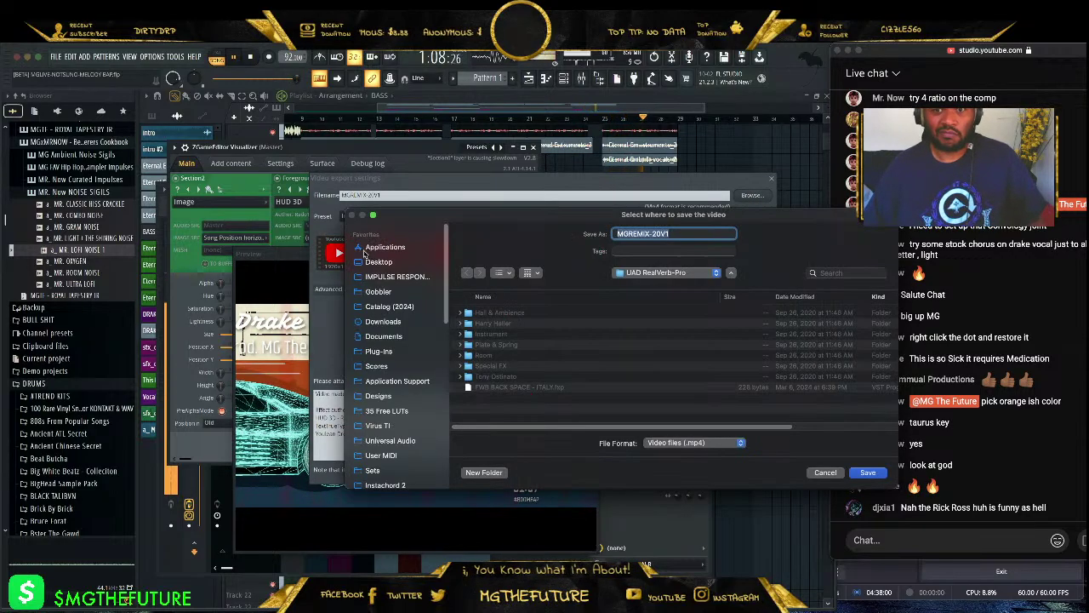
{"action": "left_click", "coordinate": [379, 262]}
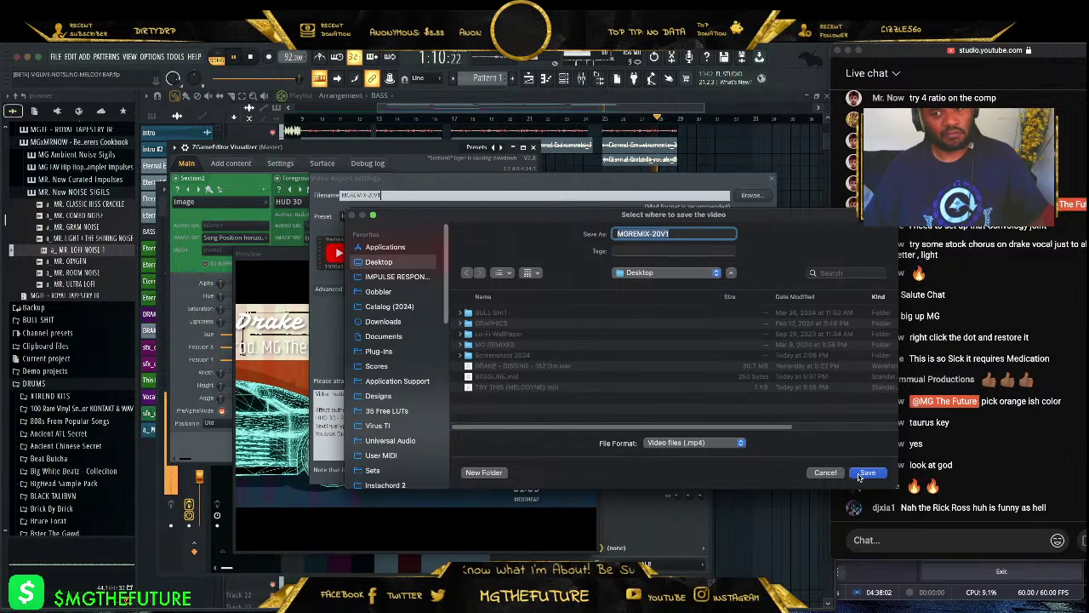
{"action": "left_click", "coordinate": [867, 472]}
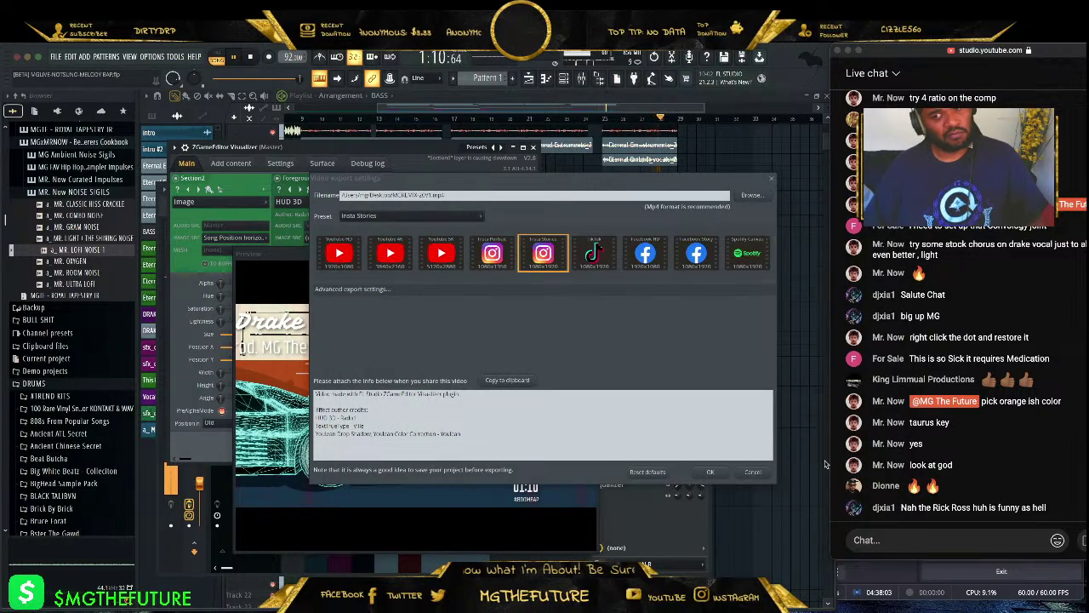
{"action": "left_click", "coordinate": [711, 472]}
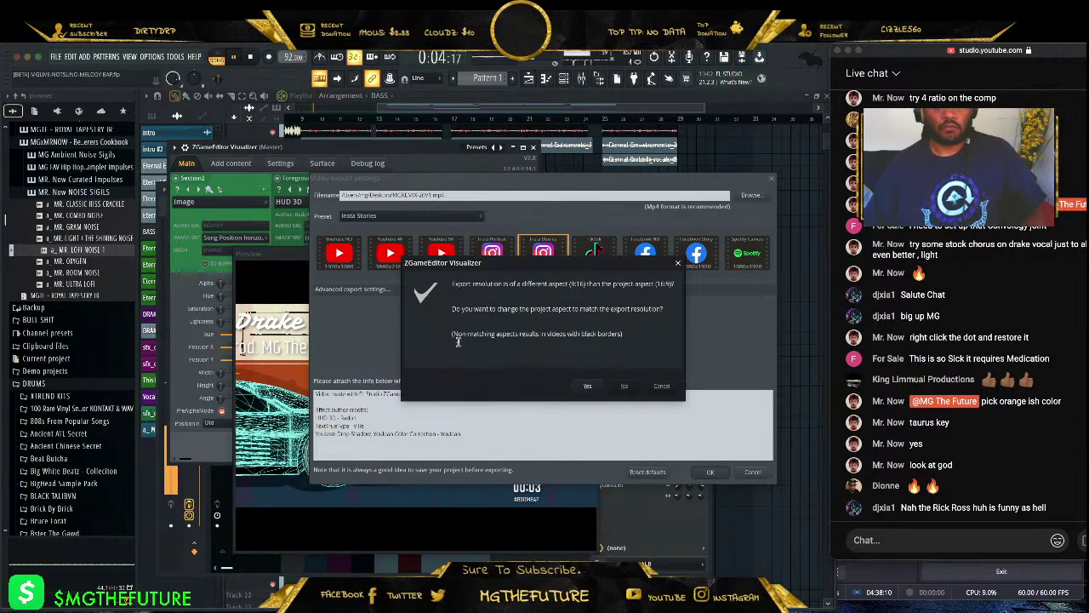
{"action": "left_click", "coordinate": [625, 387]}
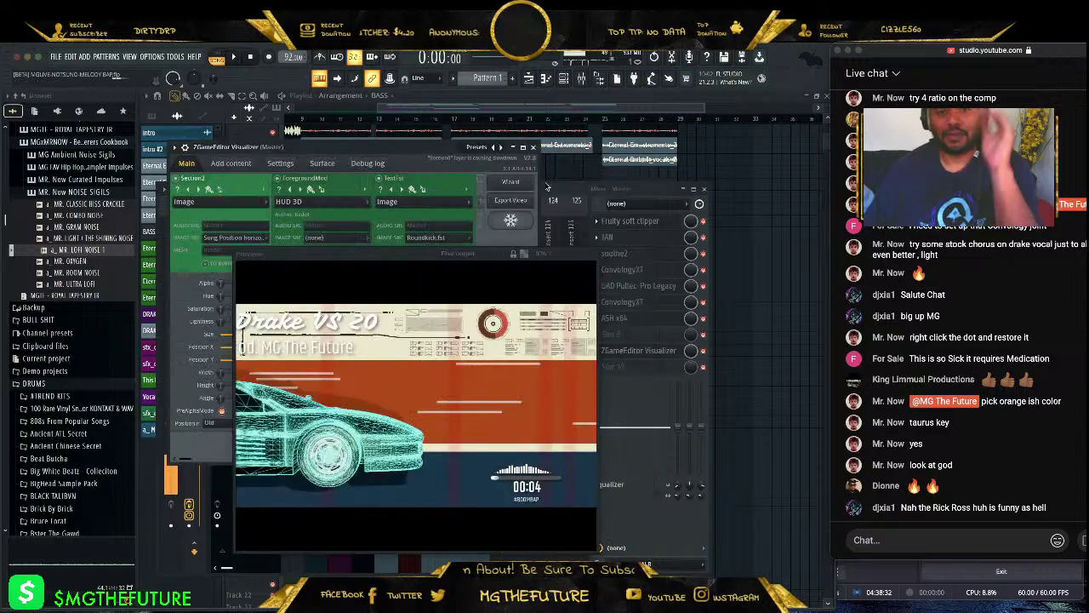
{"action": "left_click", "coordinate": [533, 147]}
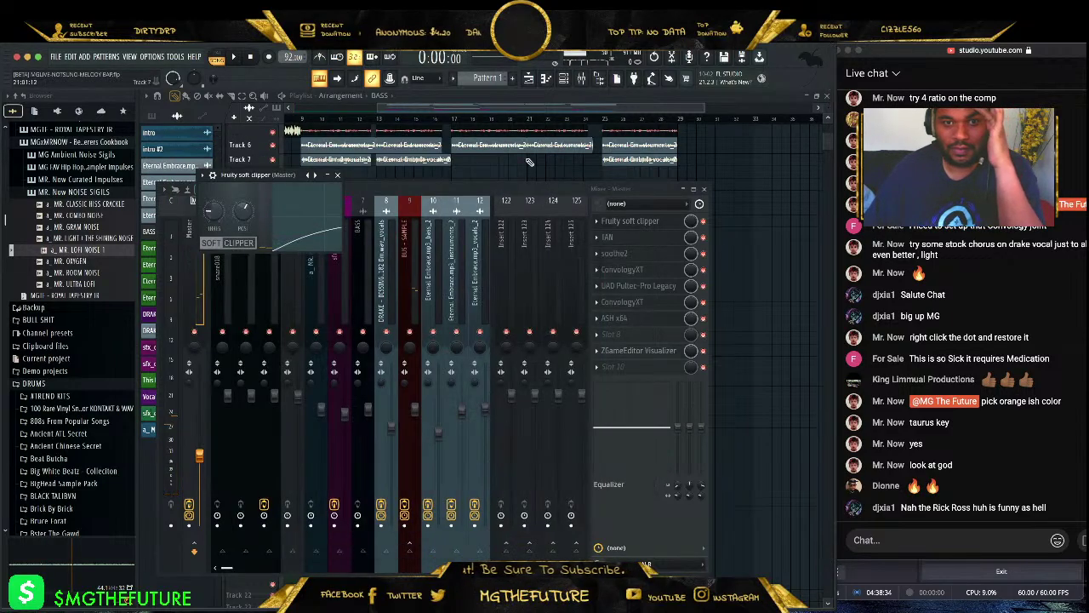
{"action": "left_click", "coordinate": [338, 176]}
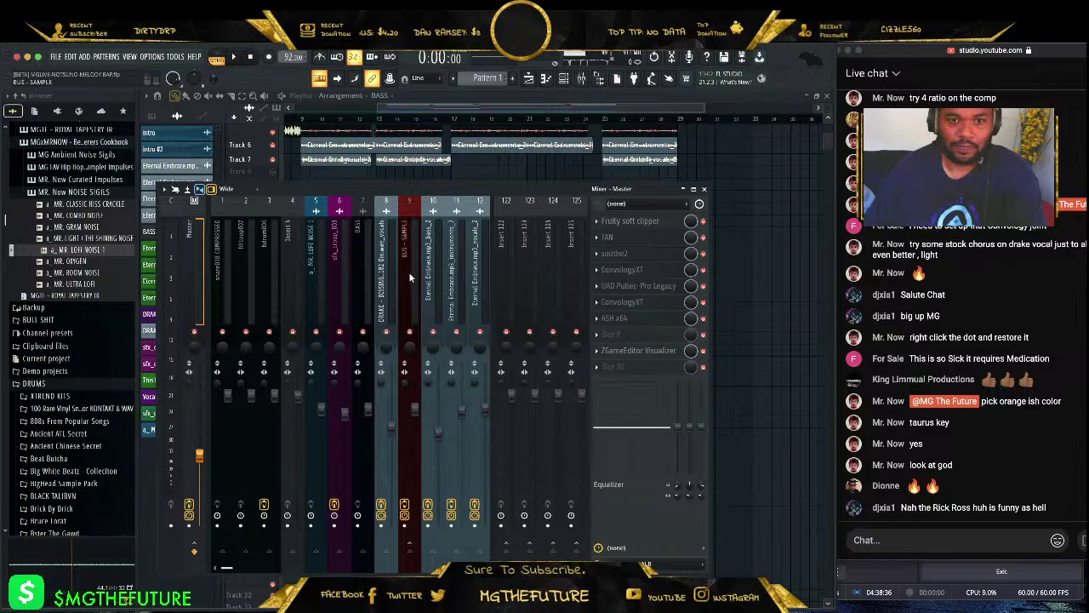
- Add Ghz Wow Control 3 to slot 9 of the BUS - SAMPLE mixer track and apply its 45 RPM Vinyl preset
{"action": "key", "text": "space"}
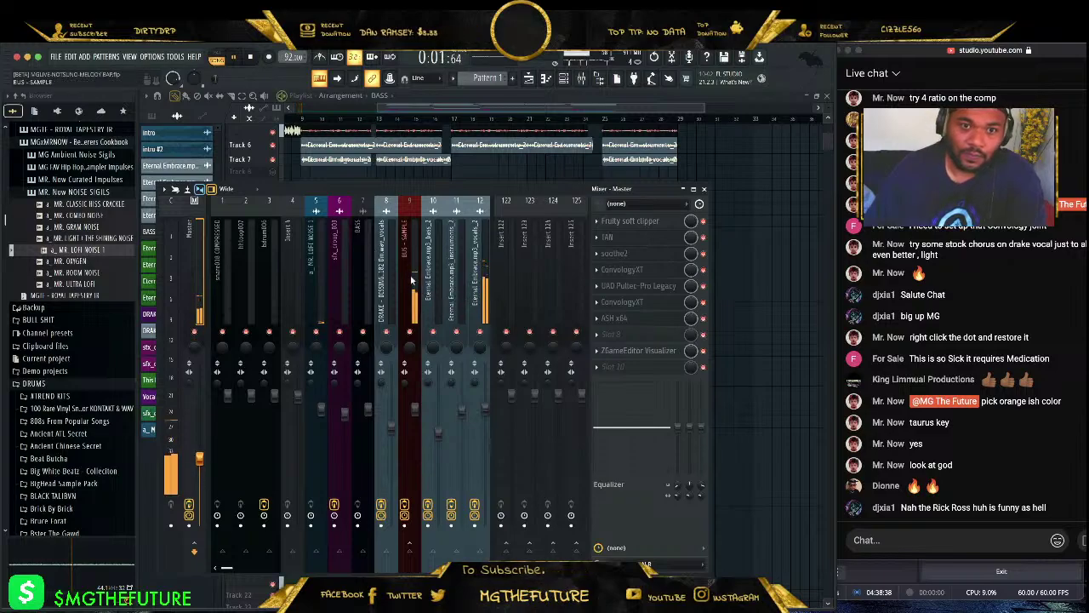
{"action": "left_click", "coordinate": [412, 280]}
{"action": "left_click", "coordinate": [608, 350]}
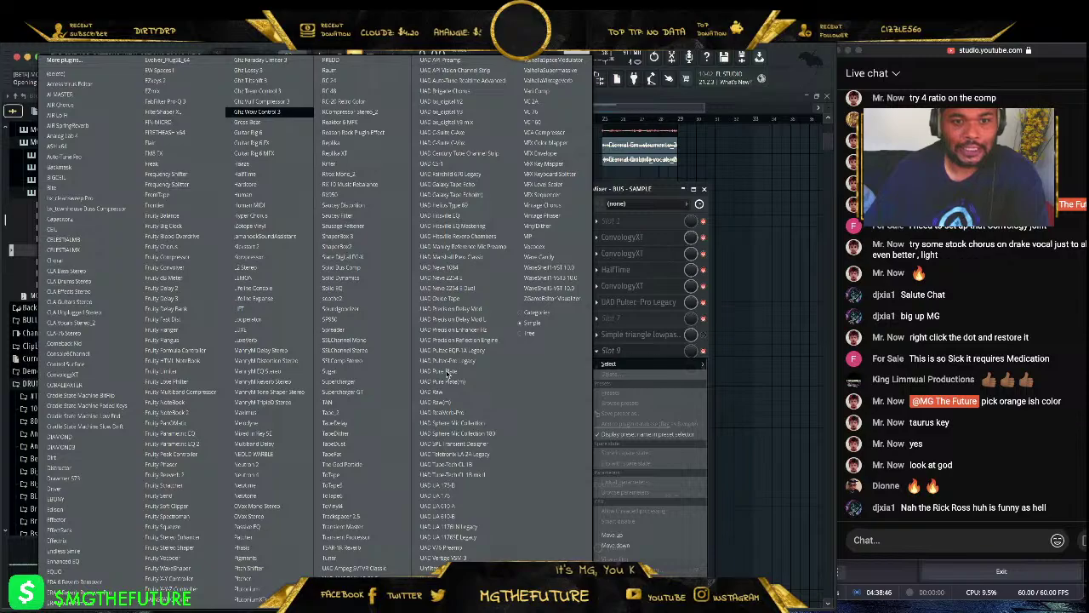
{"action": "left_click", "coordinate": [442, 434]}
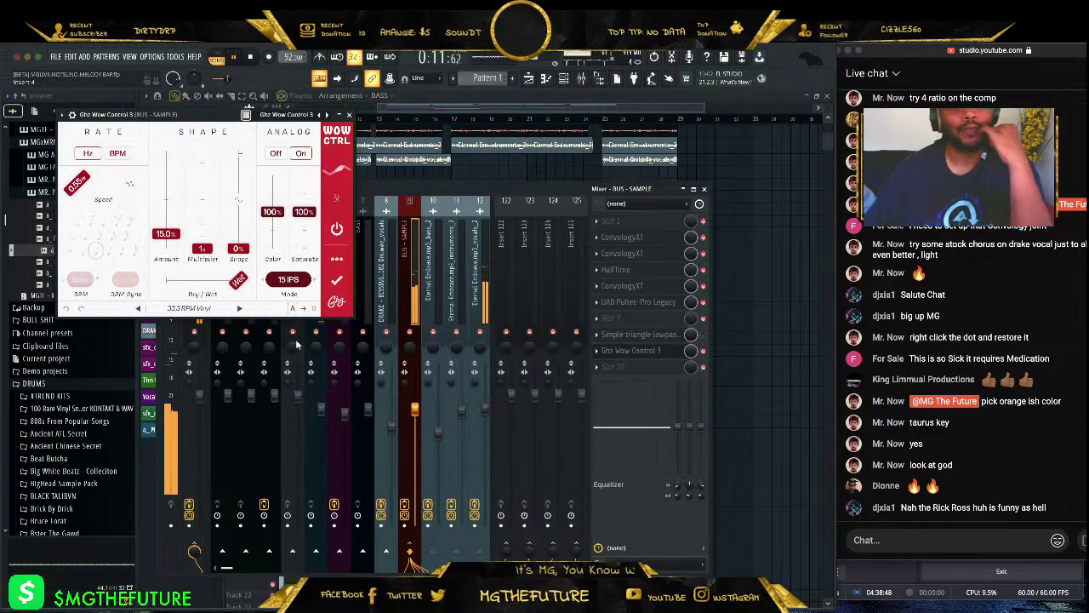
{"action": "left_click", "coordinate": [192, 308]}
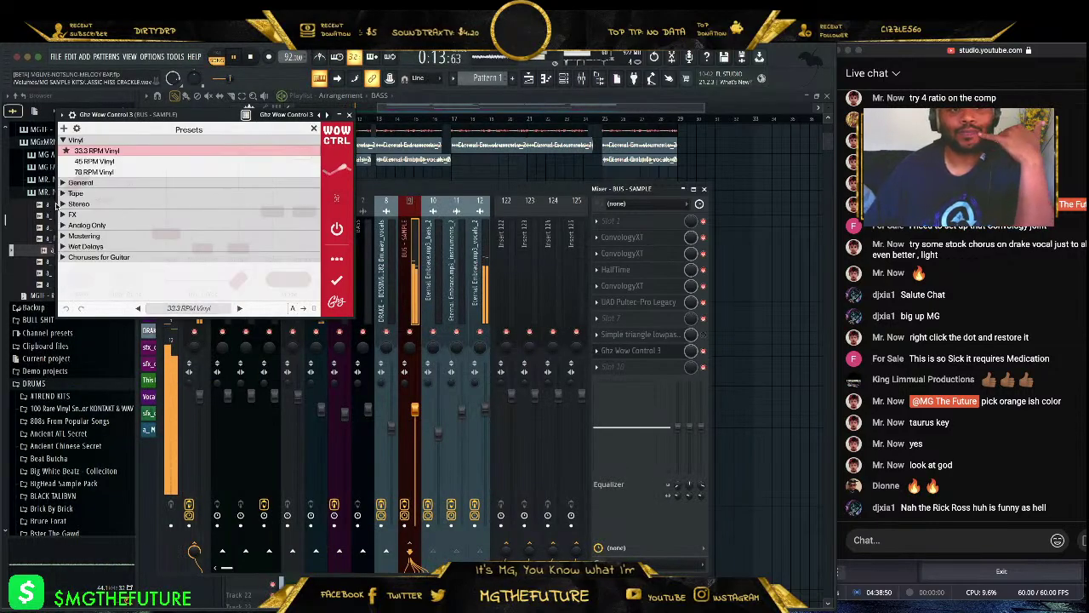
{"action": "left_click", "coordinate": [94, 160]}
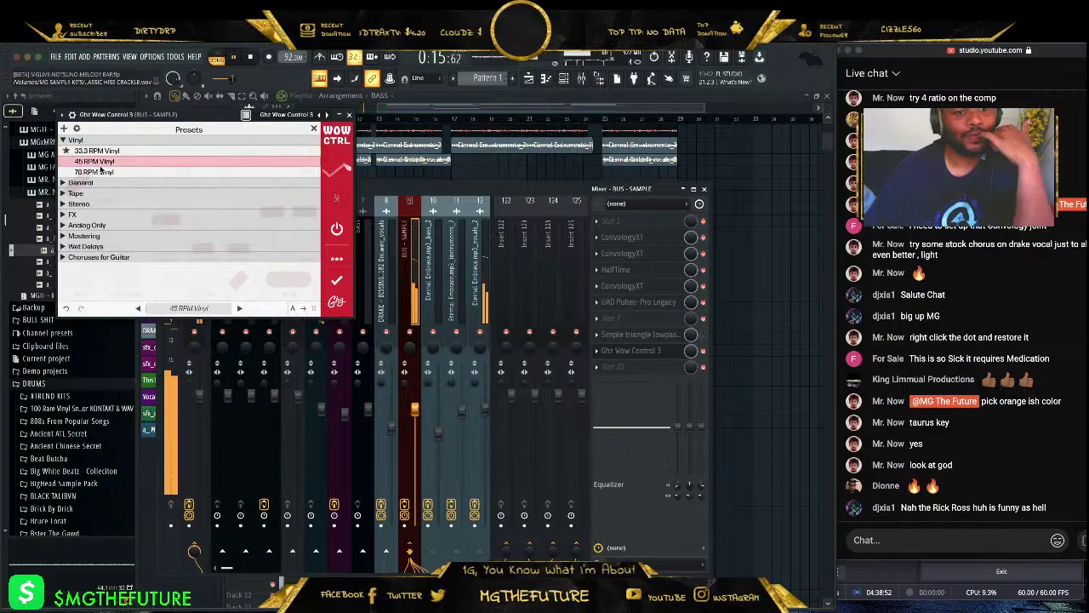
{"action": "left_click", "coordinate": [349, 114]}
- Route mixer tracks 1 to 3 with the drum sounds to Insert 4 as their bus
{"action": "left_click", "coordinate": [267, 274]}
{"action": "left_click_drag", "start_coordinate": [267, 274], "coordinate": [221, 284]}
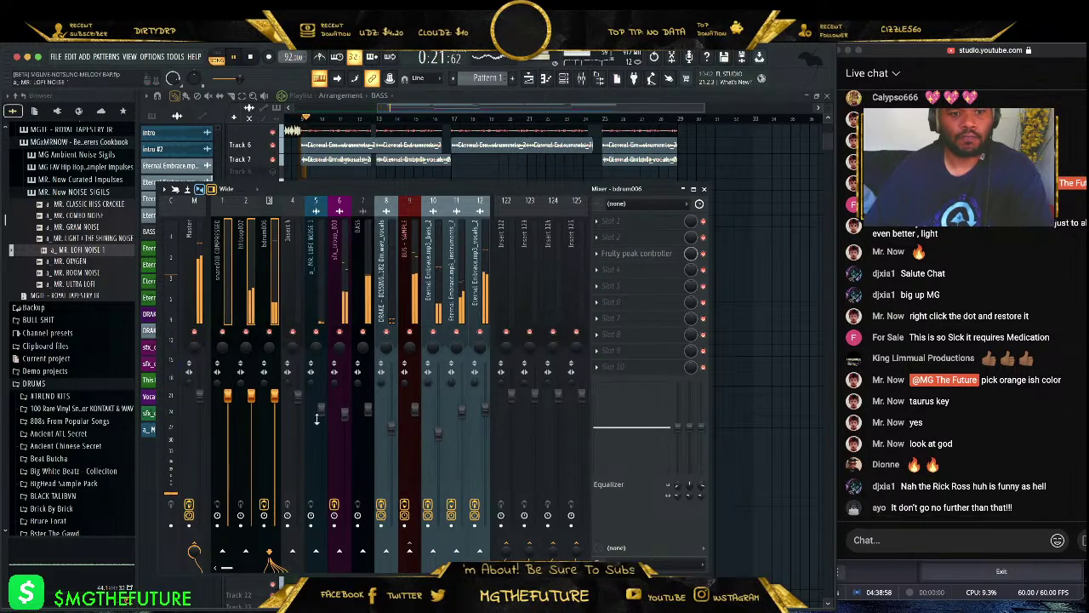
{"action": "left_click", "coordinate": [292, 552]}
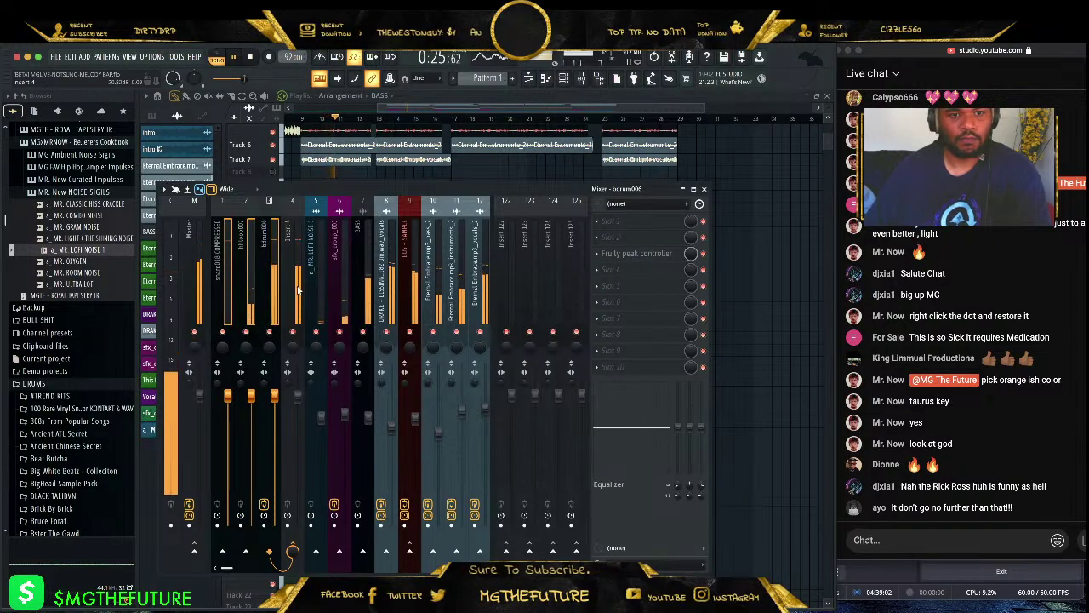
- Add Ghz Vulf Compressor 3 to the second effect slot of Insert 4
{"action": "left_click", "coordinate": [296, 287]}
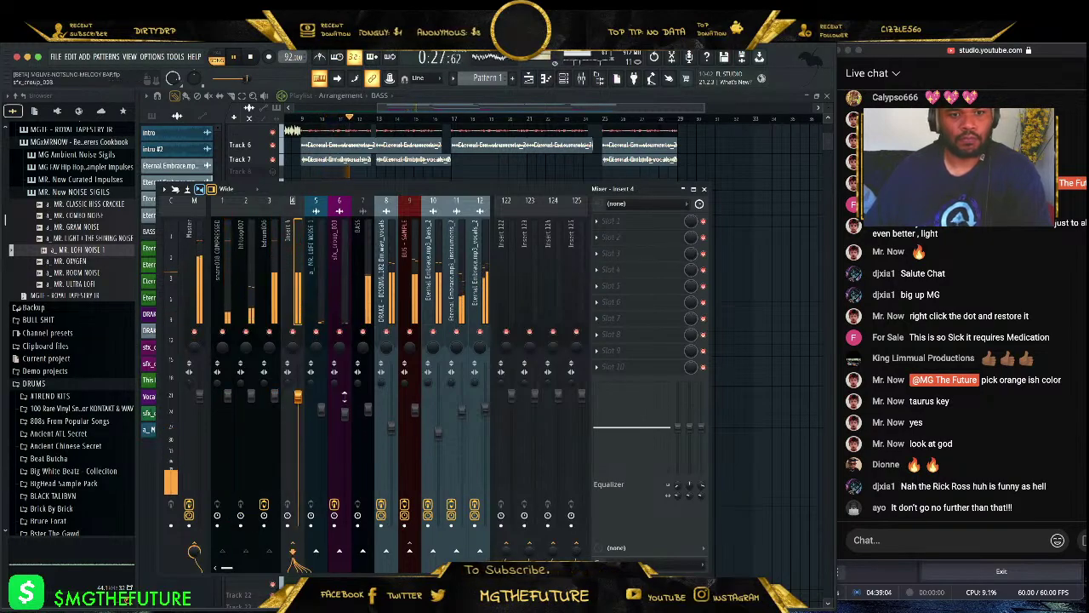
{"action": "left_click", "coordinate": [610, 237]}
{"action": "mouse_move", "coordinate": [609, 250]}
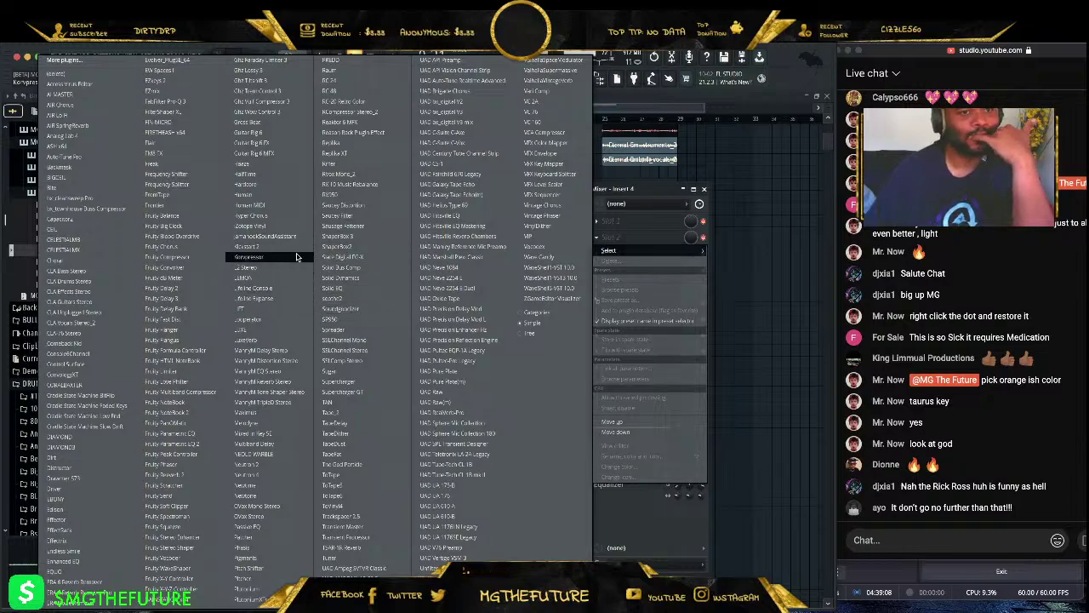
{"action": "left_click", "coordinate": [259, 101]}
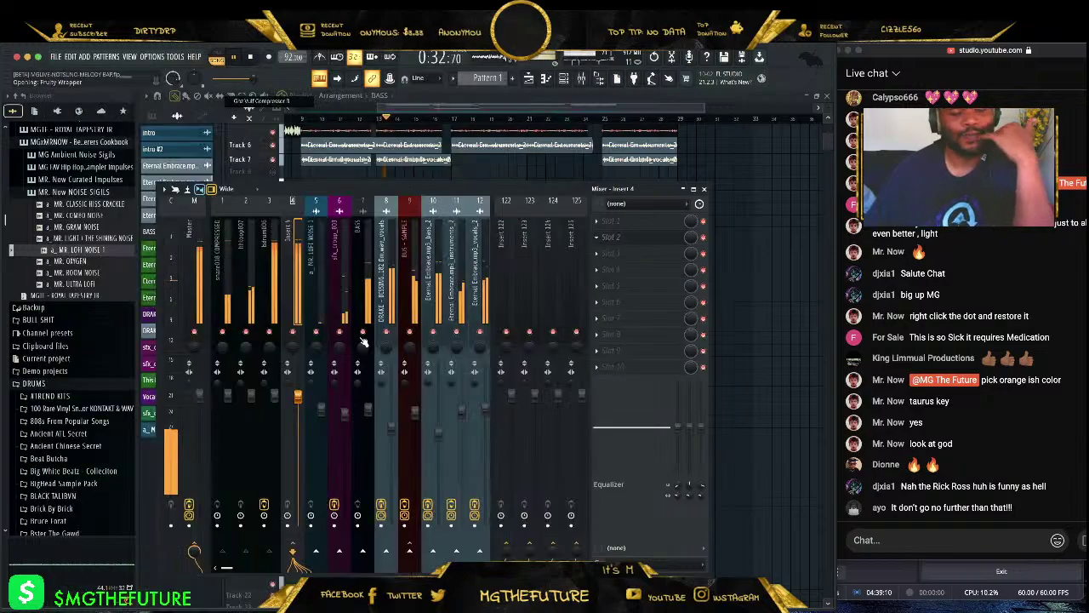
- Try the 1200 Crunch preset from Tiago's Golden Age of Samplers on the Vulf Compressor with a fully wet mix
{"action": "left_click", "coordinate": [148, 301]}
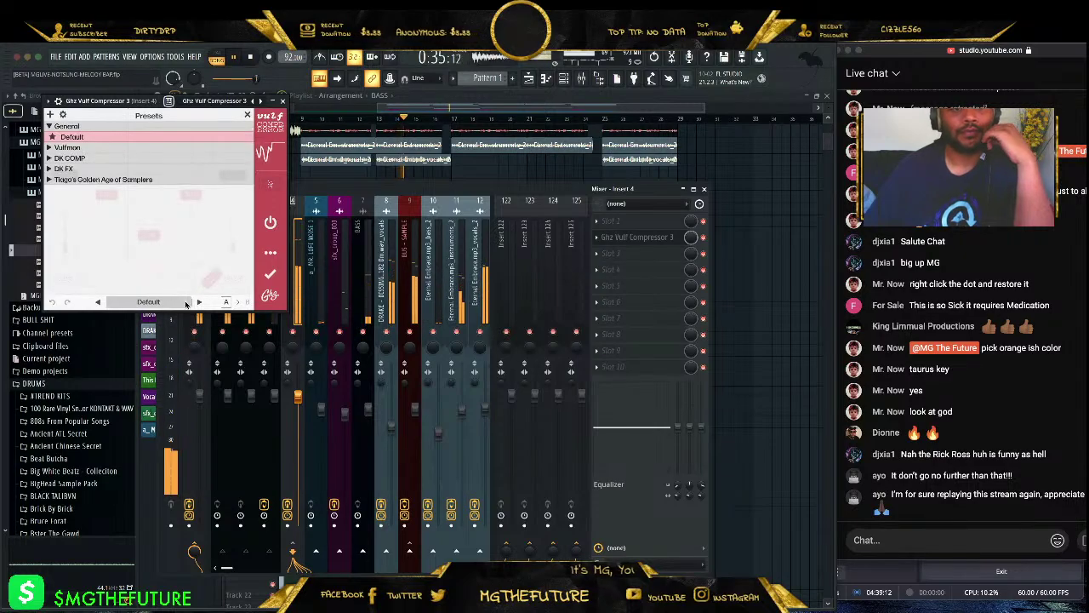
{"action": "left_click", "coordinate": [94, 180]}
{"action": "left_click", "coordinate": [80, 201]}
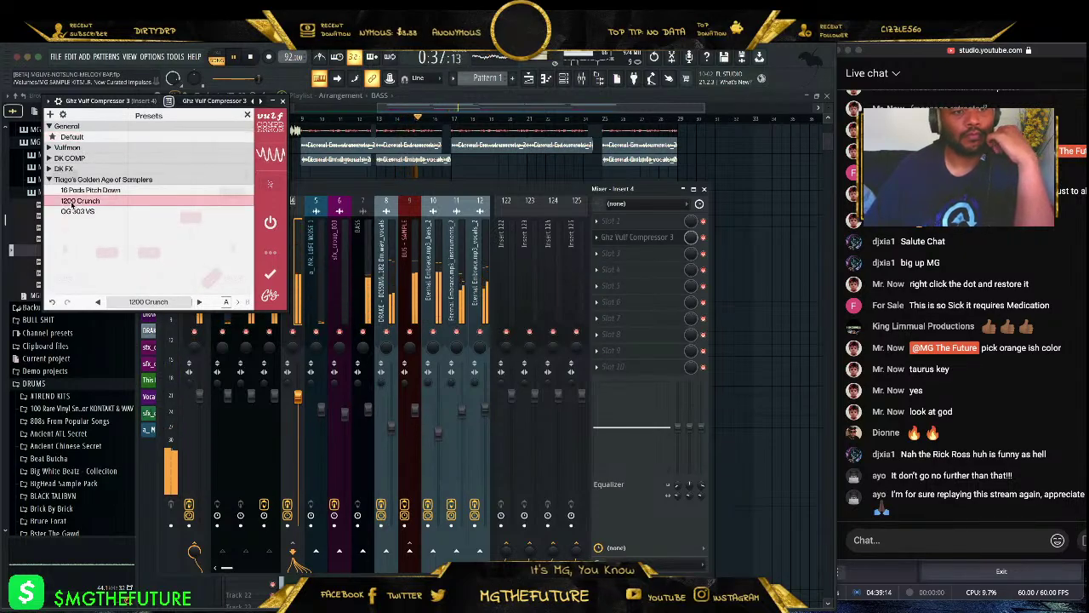
{"action": "left_click", "coordinate": [248, 115]}
{"action": "left_click_drag", "start_coordinate": [158, 284], "coordinate": [159, 260]}
- Audition the DK COMP presets Punch 'n Crunch (Parallel) and 2-Bus Glue (Parallel), and settle on Dangerous Attack for Insert 4
{"action": "left_click", "coordinate": [169, 305]}
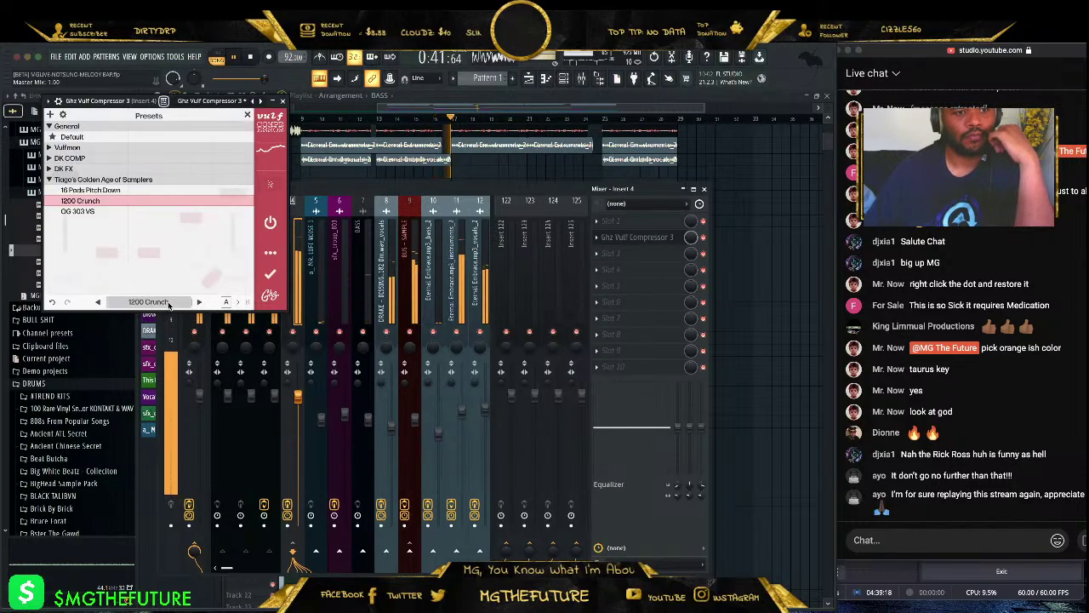
{"action": "left_click", "coordinate": [69, 159]}
{"action": "left_click", "coordinate": [98, 180]}
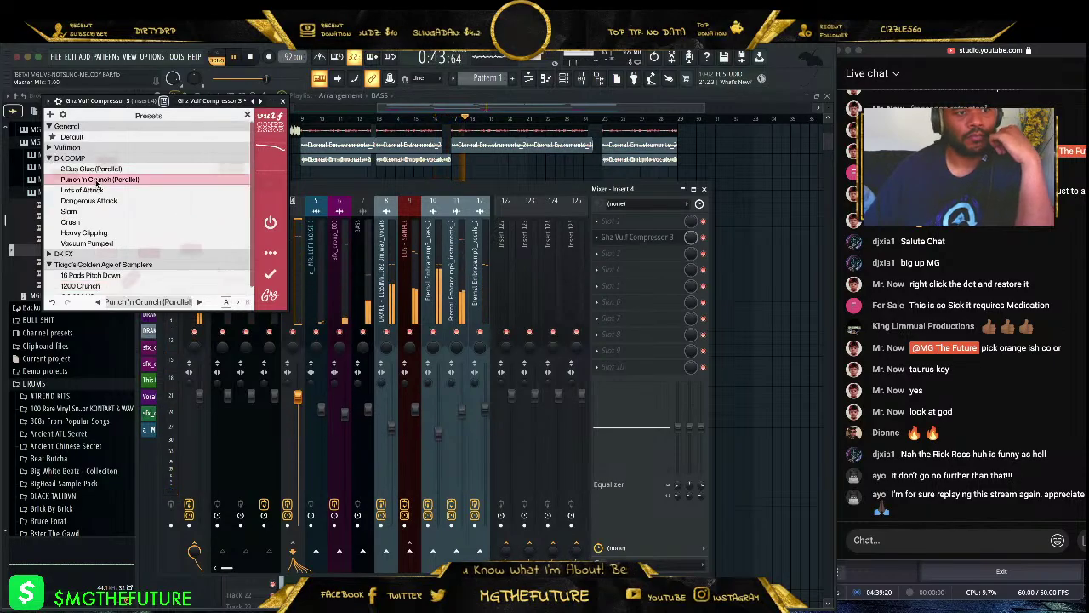
{"action": "left_click", "coordinate": [91, 169]}
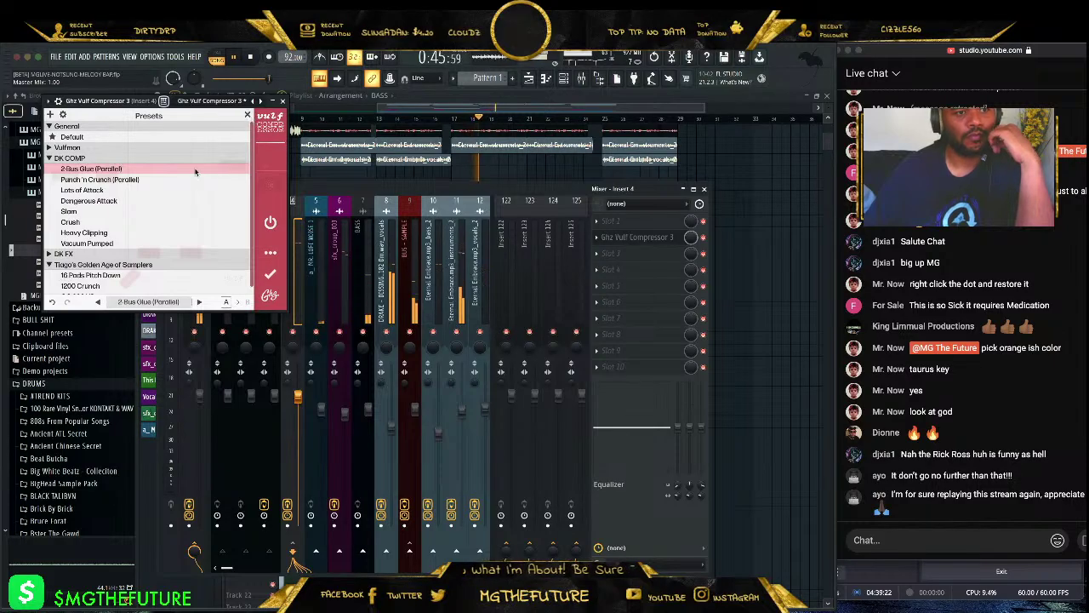
{"action": "left_click", "coordinate": [122, 201]}
{"action": "left_click", "coordinate": [246, 117]}
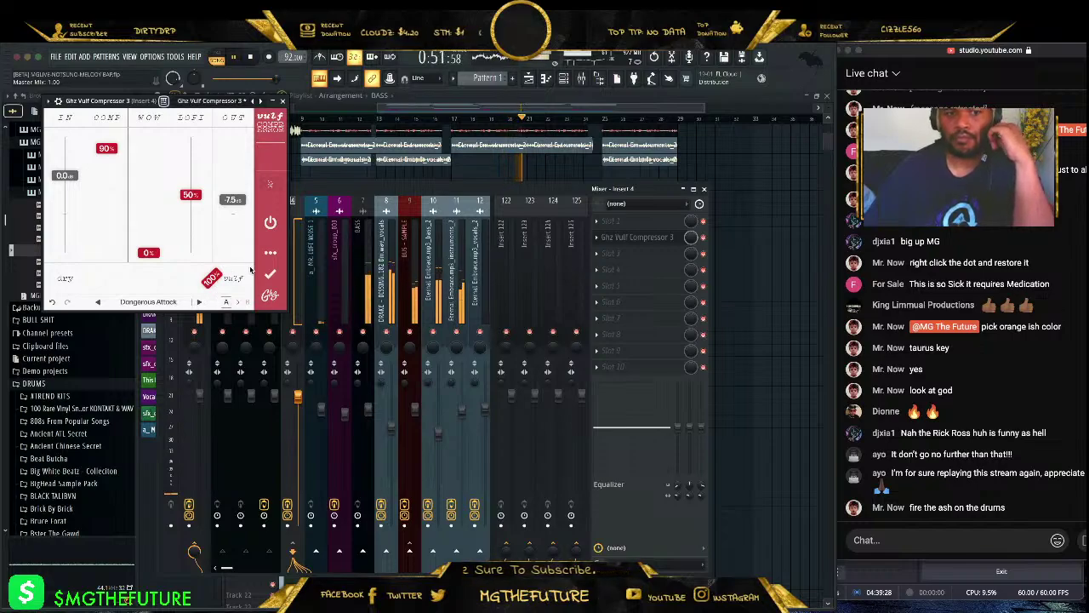
- Add FIRETHEASH x64 to the third slot of Insert 4 with 4x oversampling and the Stedal Fet mode
{"action": "left_click", "coordinate": [597, 255]}
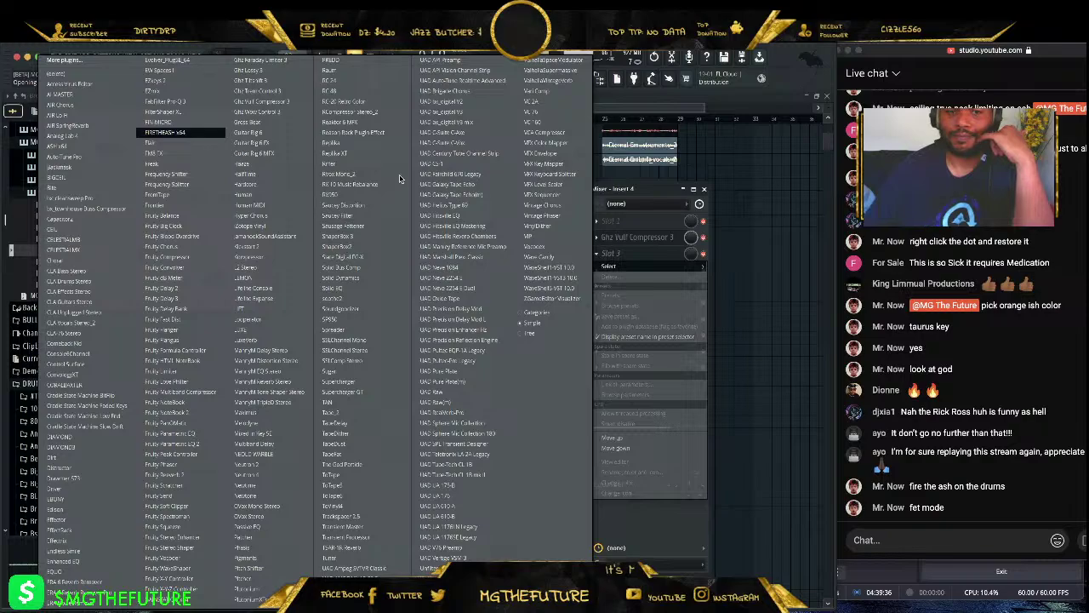
{"action": "left_click", "coordinate": [170, 132]}
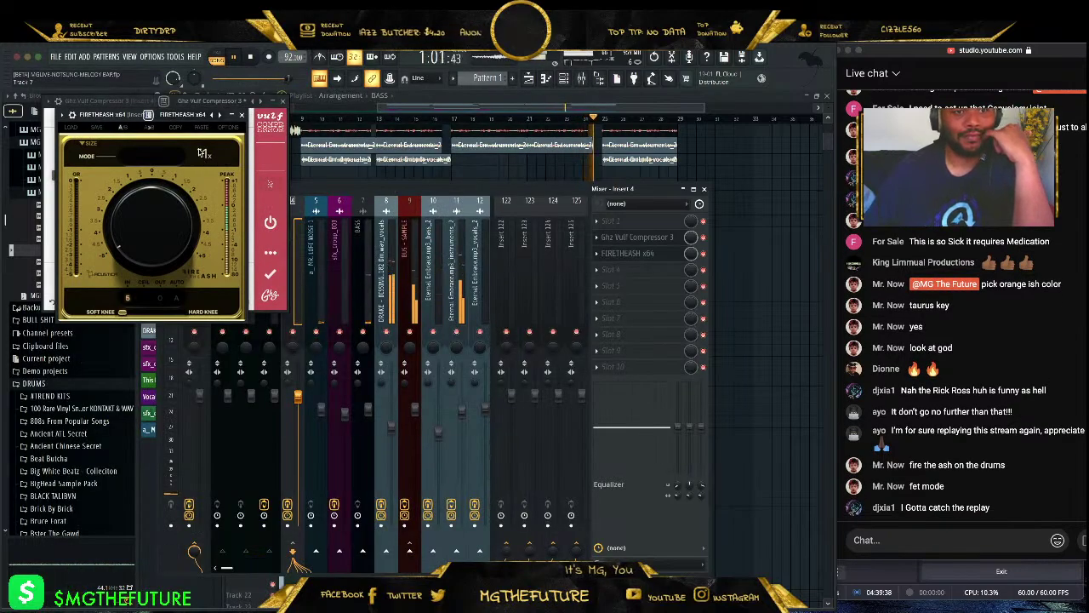
{"action": "left_click", "coordinate": [202, 153]}
{"action": "left_click", "coordinate": [224, 165]}
{"action": "left_click", "coordinate": [153, 156]}
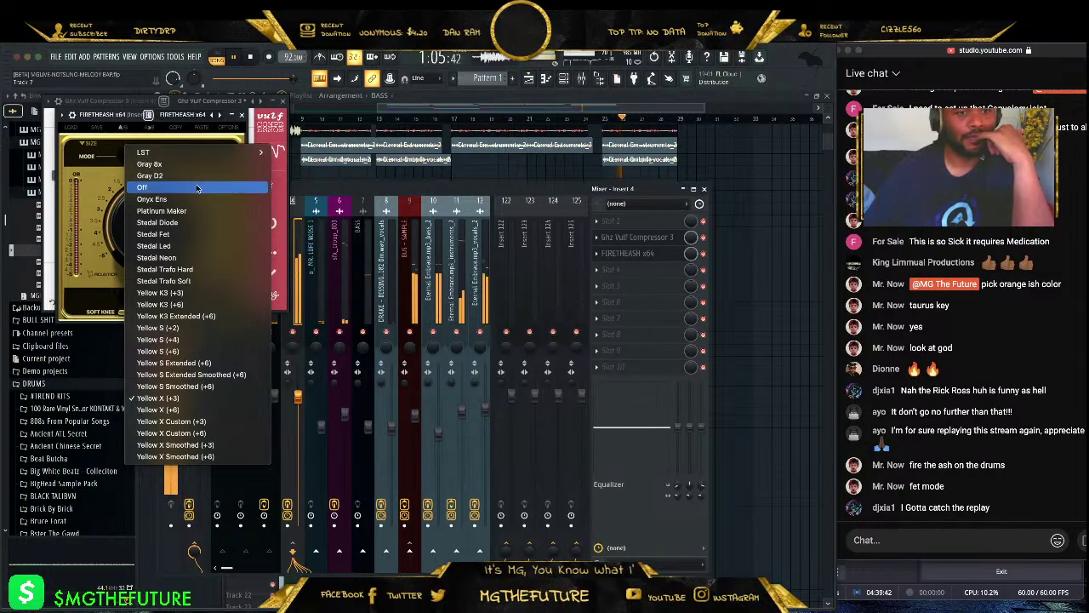
{"action": "left_click", "coordinate": [204, 235]}
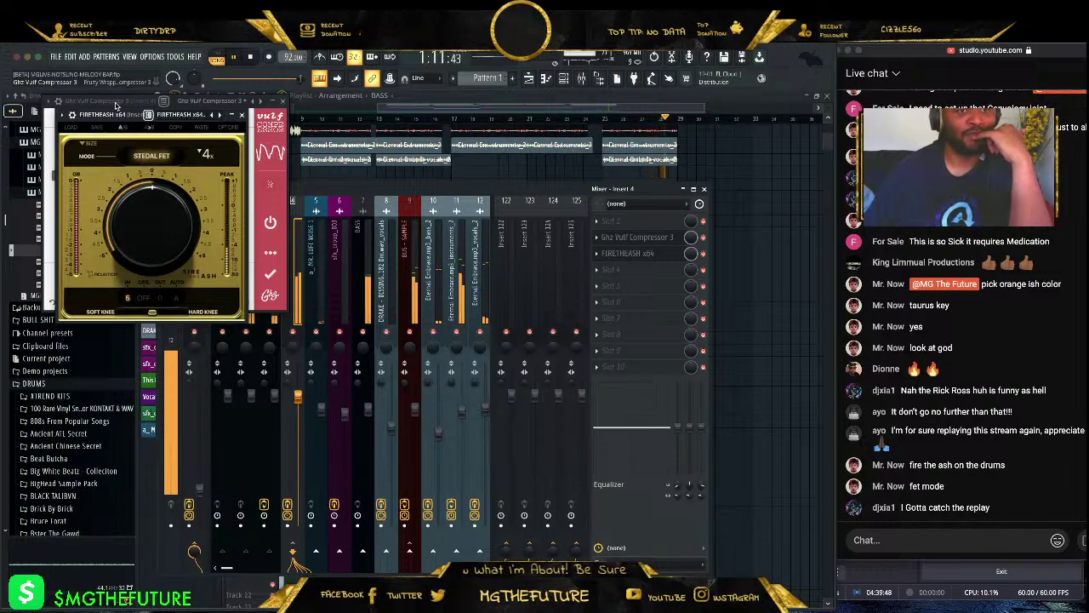
- Set the Vulf Compressor's compression amount to 70%, trying 50% first, and lower FIRETHEASH's main knob slightly while the drums play
{"action": "left_click", "coordinate": [637, 236]}
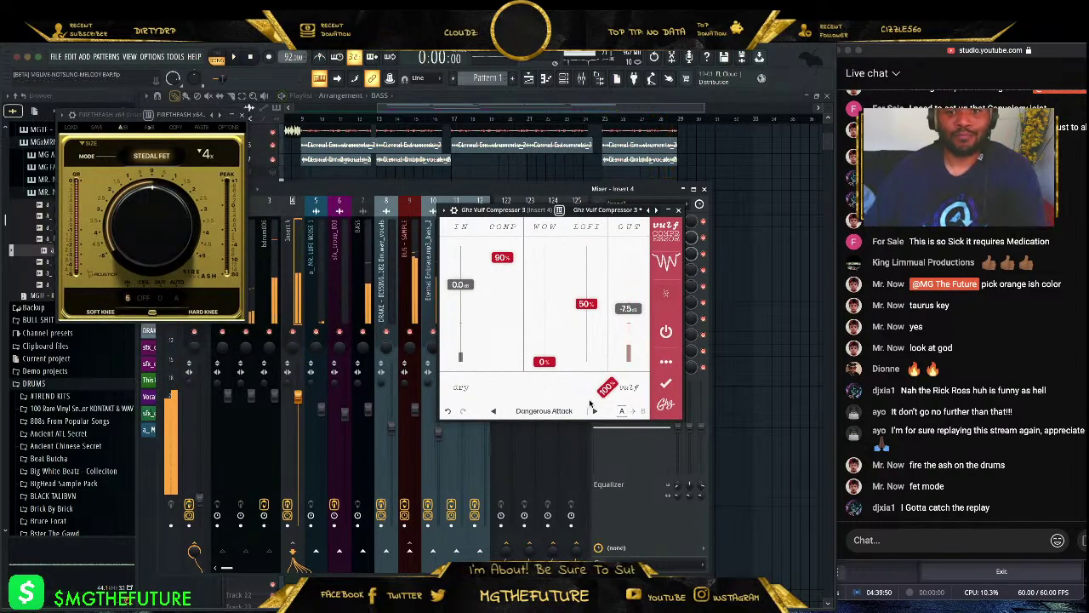
{"action": "left_click", "coordinate": [339, 119]}
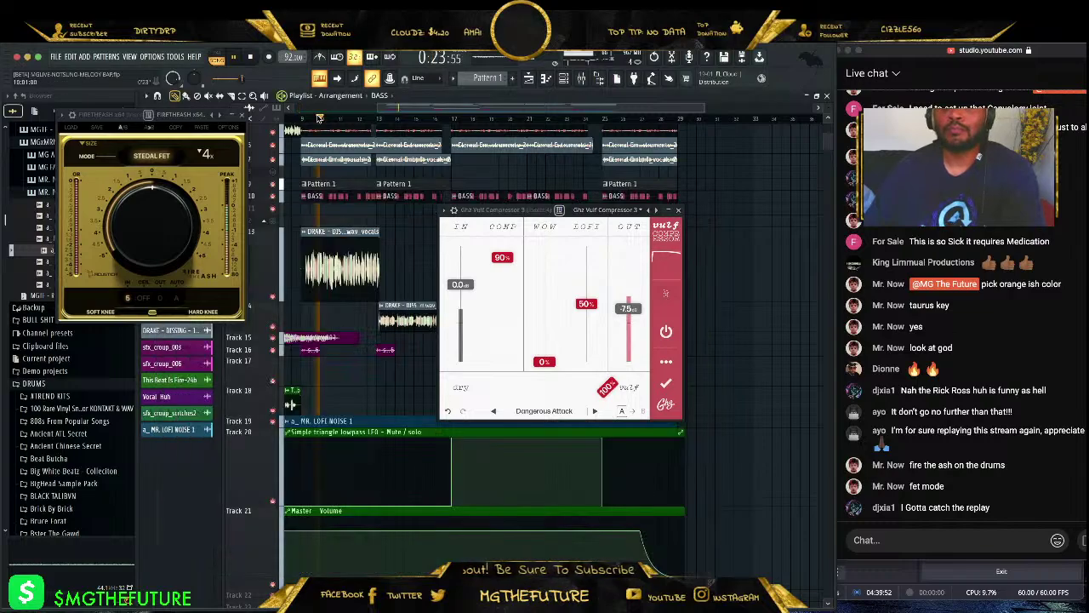
{"action": "left_click_drag", "start_coordinate": [502, 257], "coordinate": [513, 308]}
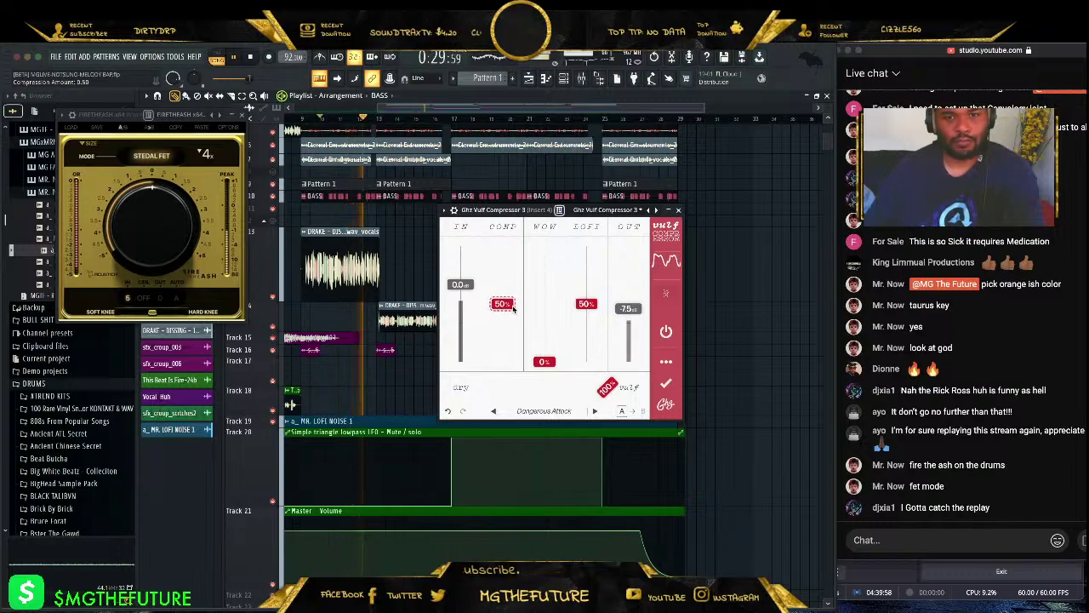
{"action": "left_click_drag", "start_coordinate": [167, 223], "coordinate": [168, 243]}
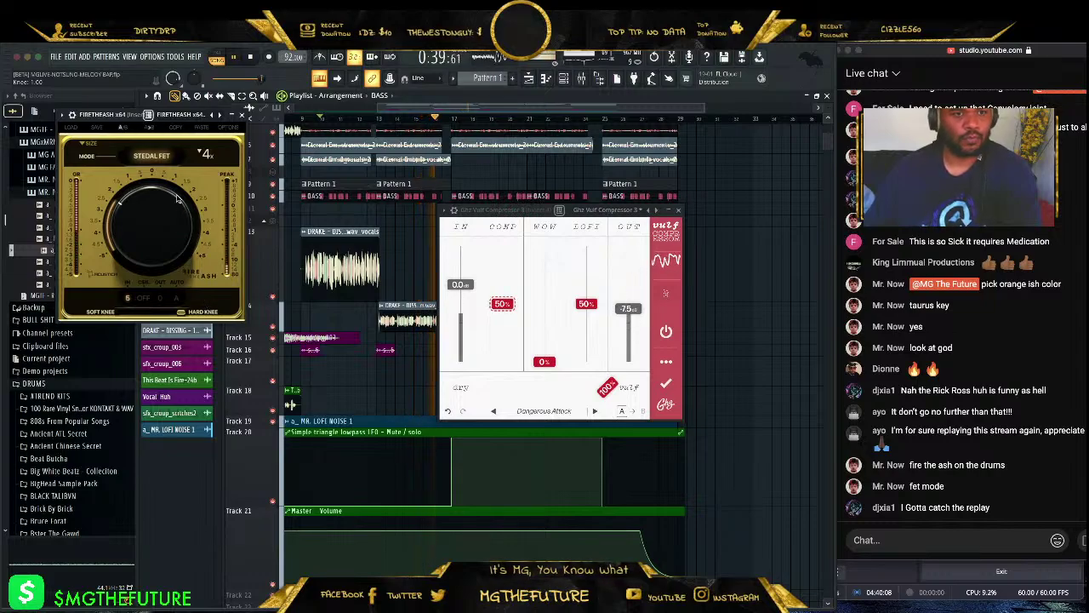
{"action": "left_click_drag", "start_coordinate": [504, 303], "coordinate": [507, 274]}
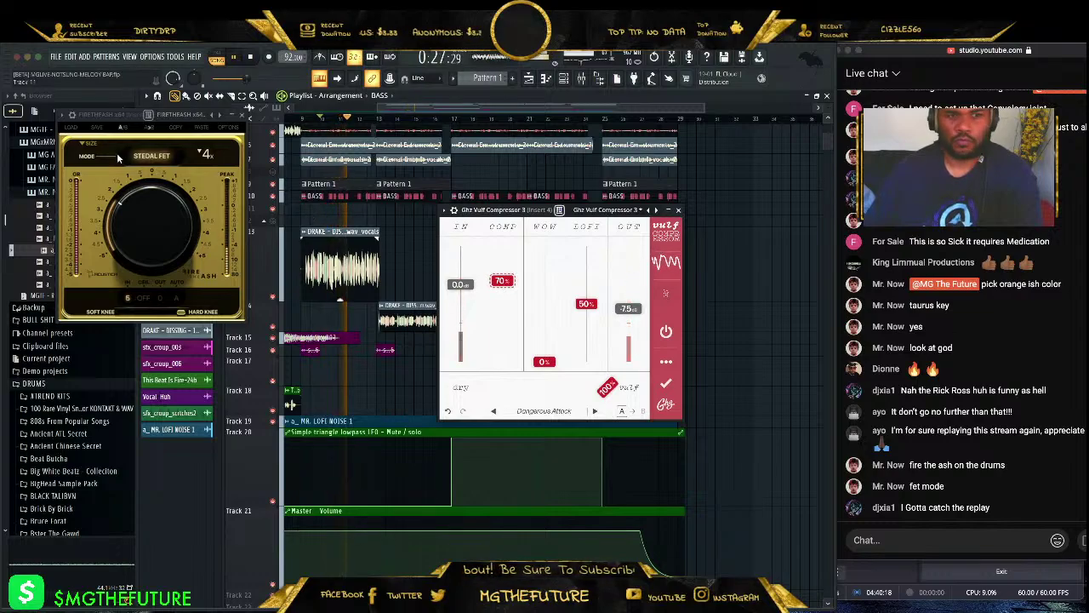
- Try a softer FIRETHEASH knee of 0.20, and settle on a harder knee of about 0.71
{"action": "left_click_drag", "start_coordinate": [175, 313], "coordinate": [132, 315]}
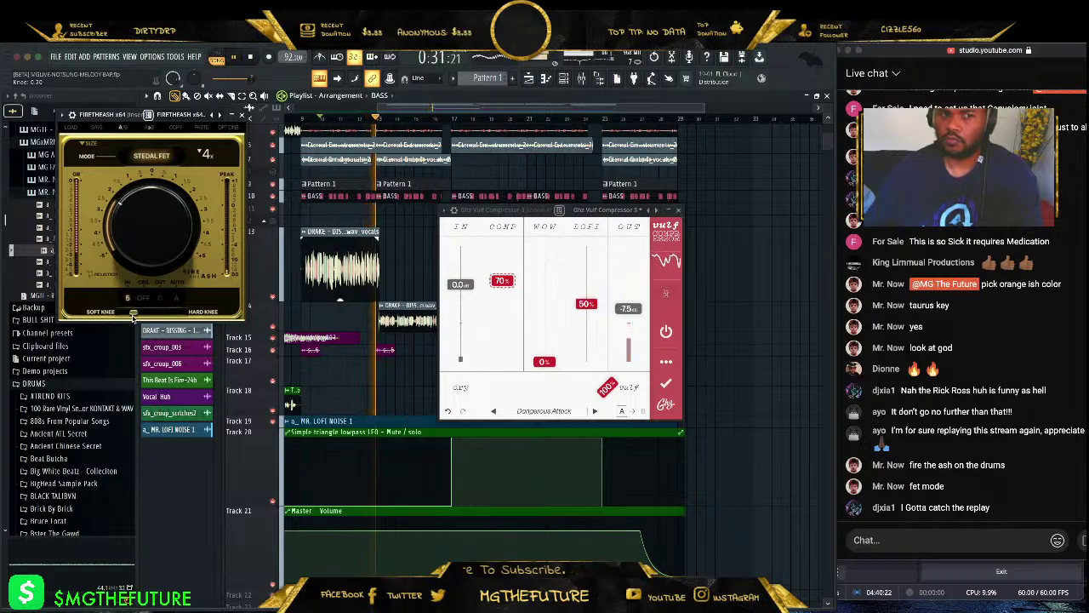
{"action": "left_click_drag", "start_coordinate": [140, 315], "coordinate": [172, 315]}
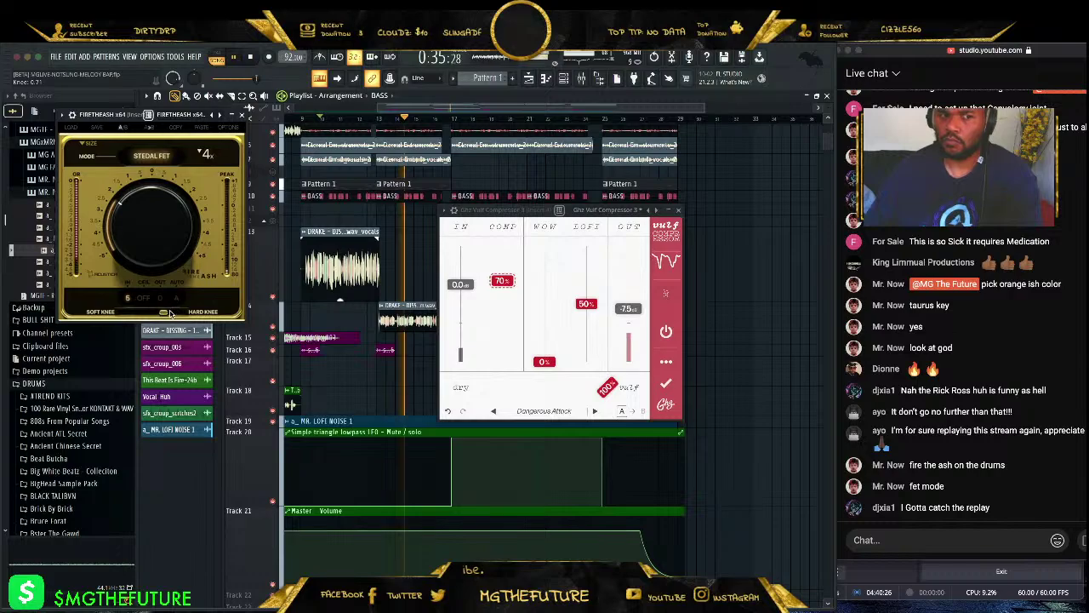
- Lower FIRETHEASH's threshold to 0.15 and set the Vulf Compressor's master mix to 70%, trying 51% first
{"action": "left_click_drag", "start_coordinate": [128, 223], "coordinate": [125, 243]}
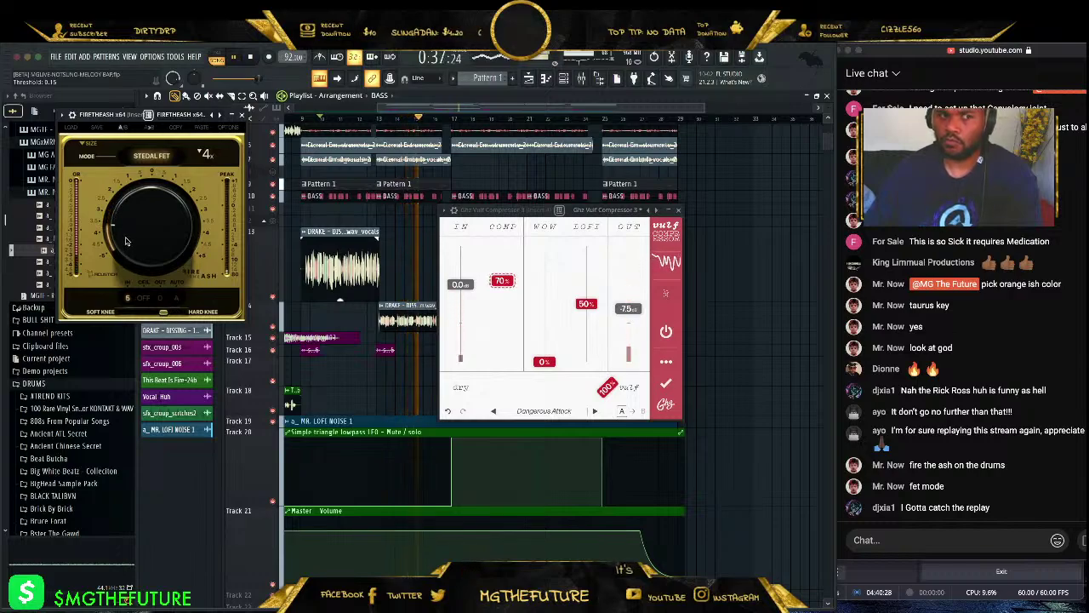
{"action": "left_click_drag", "start_coordinate": [601, 385], "coordinate": [552, 398]}
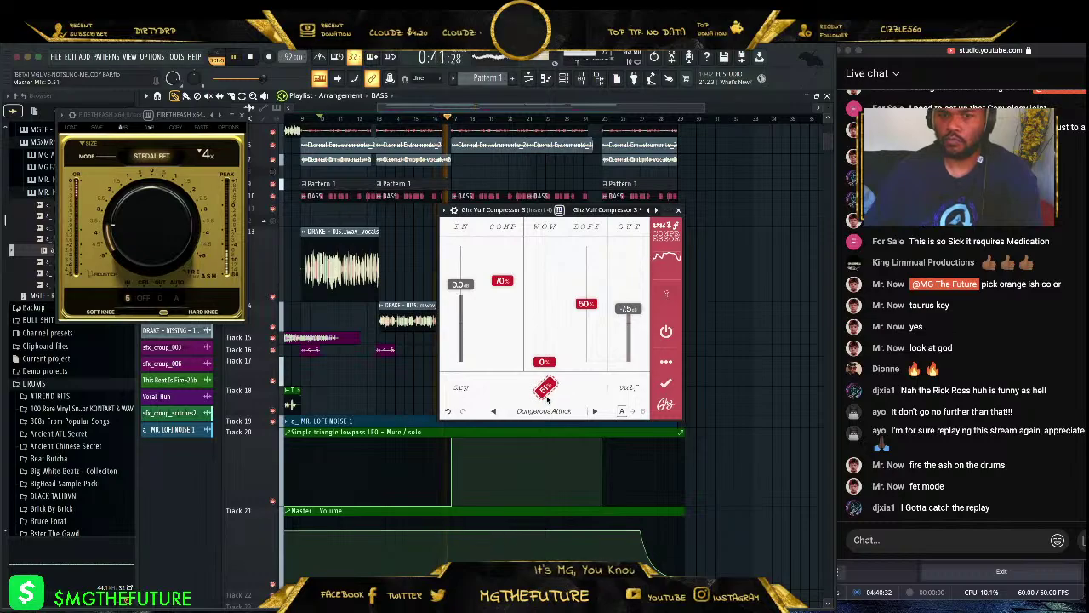
{"action": "left_click_drag", "start_coordinate": [547, 398], "coordinate": [549, 397]}
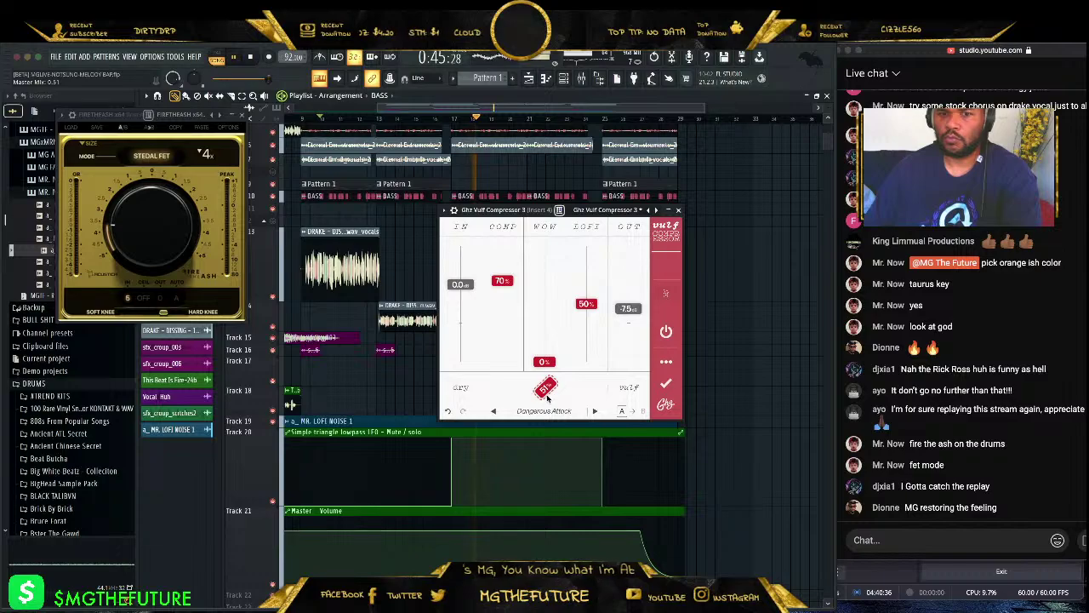
{"action": "left_click", "coordinate": [384, 120]}
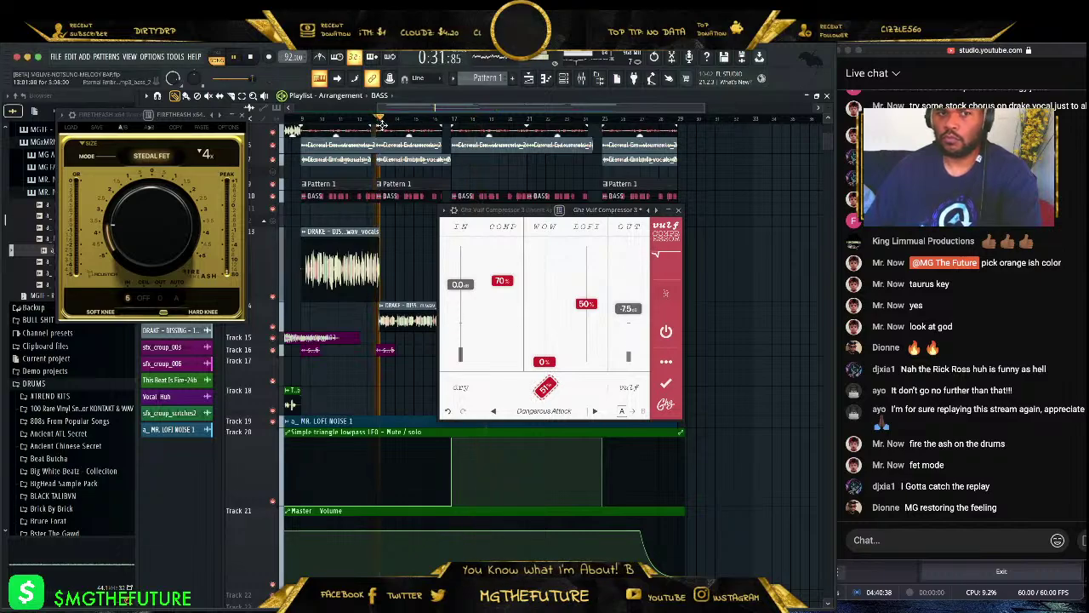
{"action": "left_click_drag", "start_coordinate": [568, 407], "coordinate": [568, 393]}
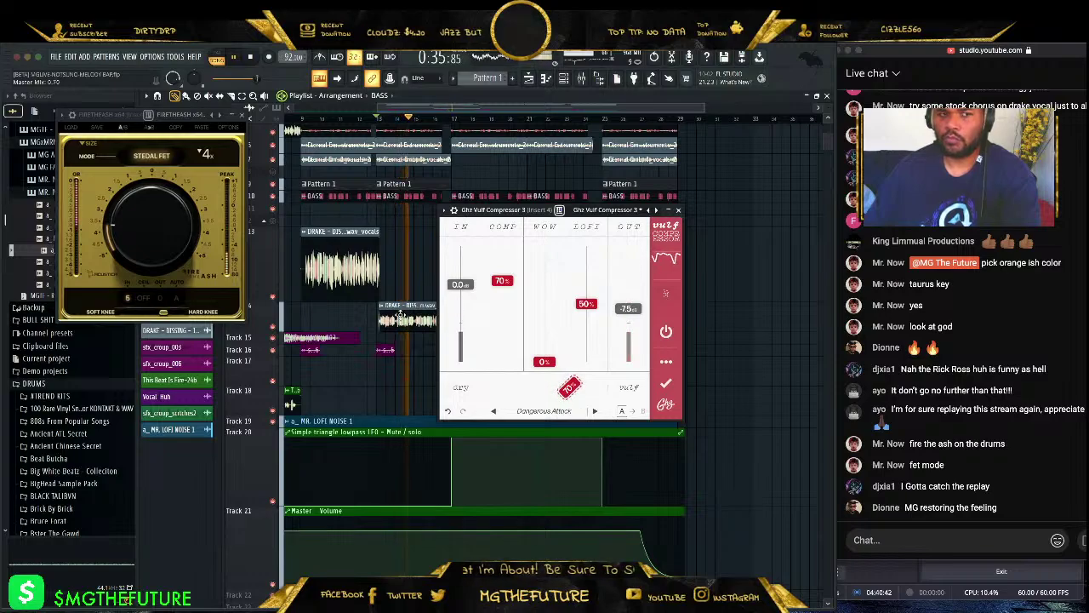
- Raise FIRETHEASH's main knob, switch its mode to Yellow X Custom (+6), and close both Insert 4 plugins
{"action": "left_click", "coordinate": [145, 242]}
{"action": "left_click_drag", "start_coordinate": [145, 242], "coordinate": [145, 232]}
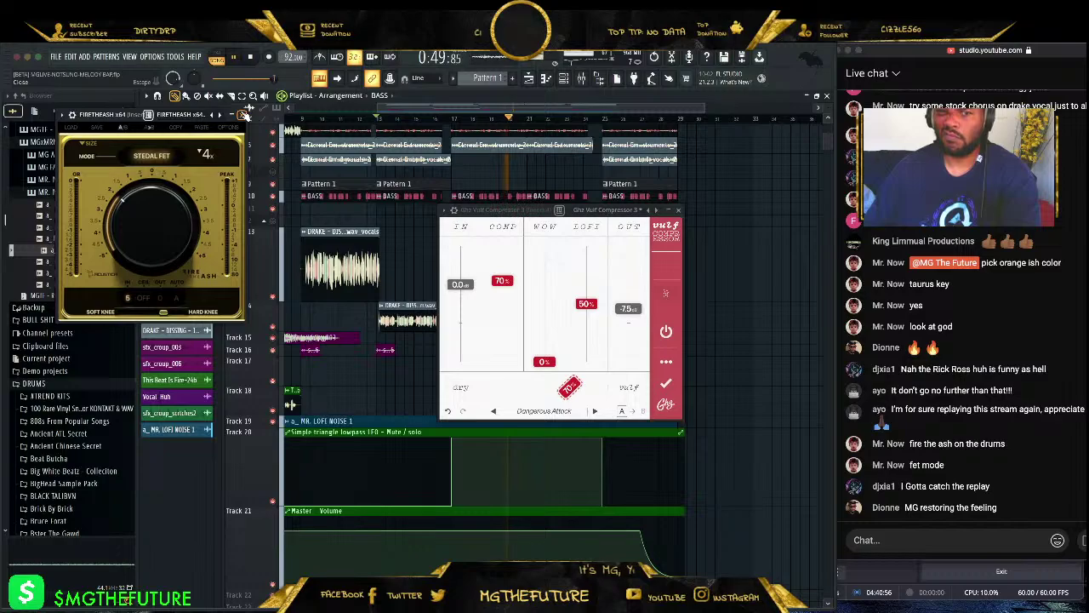
{"action": "left_click", "coordinate": [167, 158]}
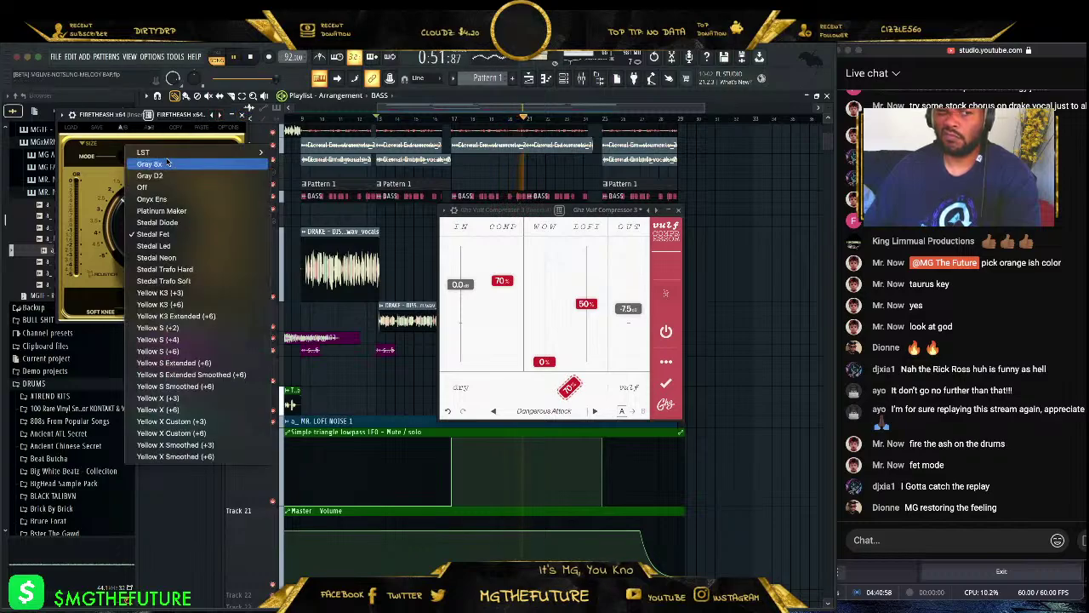
{"action": "left_click", "coordinate": [202, 434]}
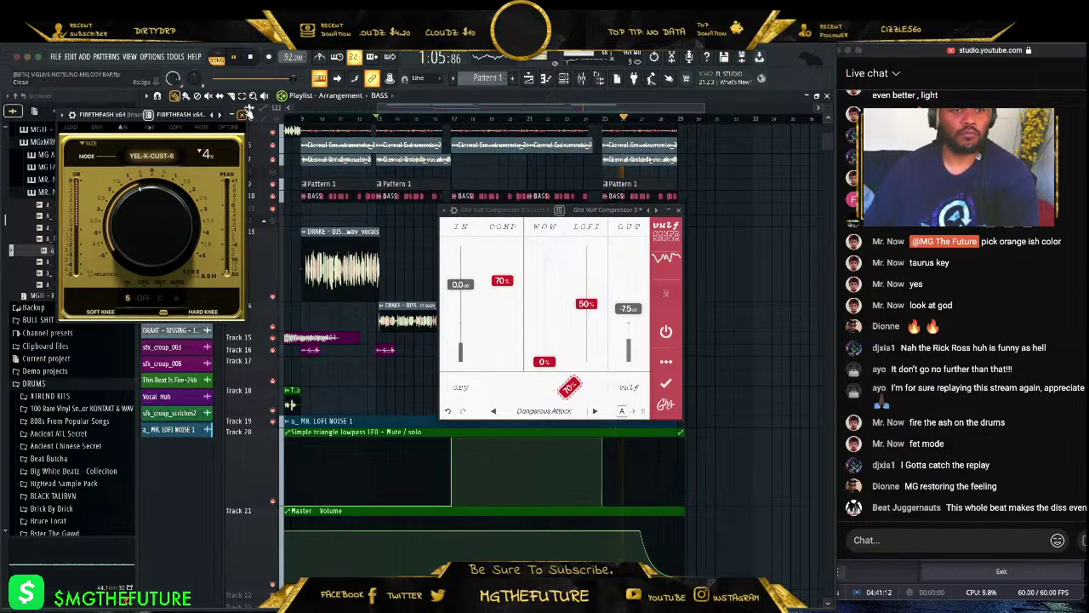
{"action": "left_click", "coordinate": [242, 114]}
{"action": "left_click", "coordinate": [679, 210]}
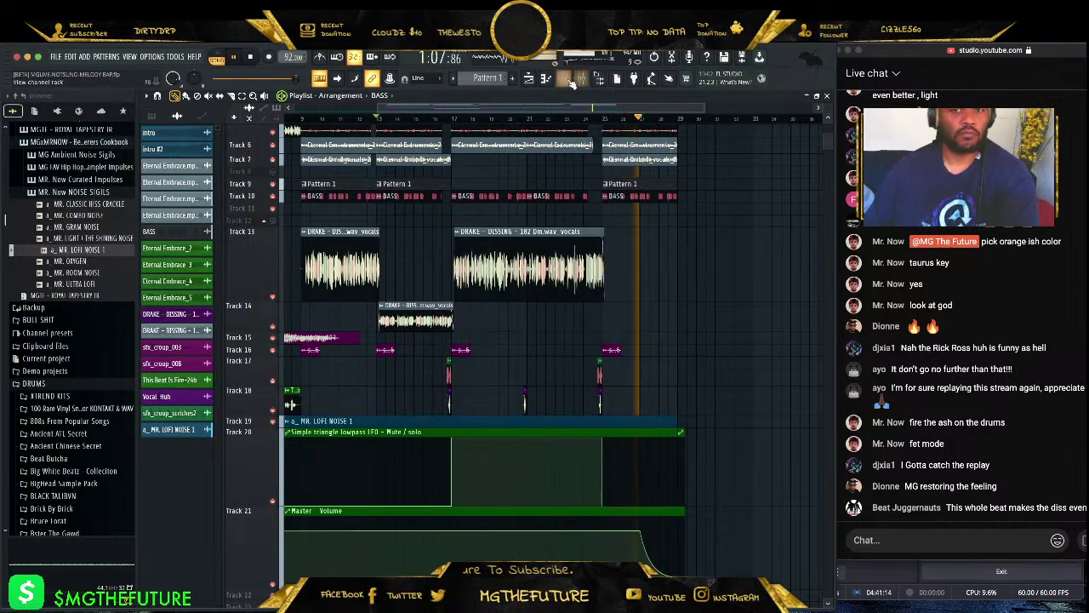
- Show the Unsorted channels in the channel rack and open the sample settings of the hhloop007 channel
{"action": "left_click", "coordinate": [562, 77]}
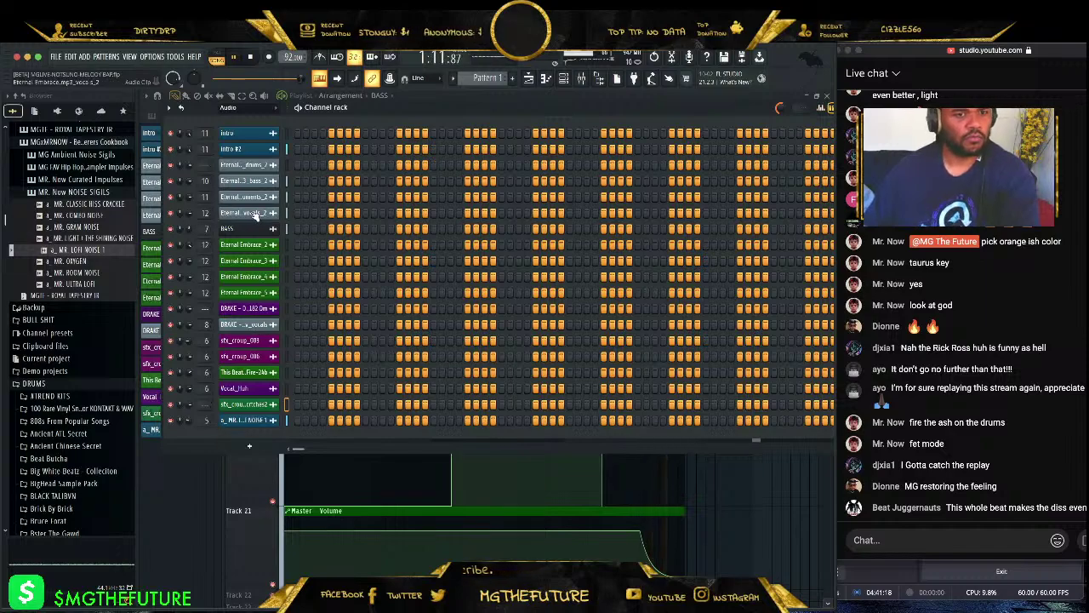
{"action": "left_click", "coordinate": [241, 114]}
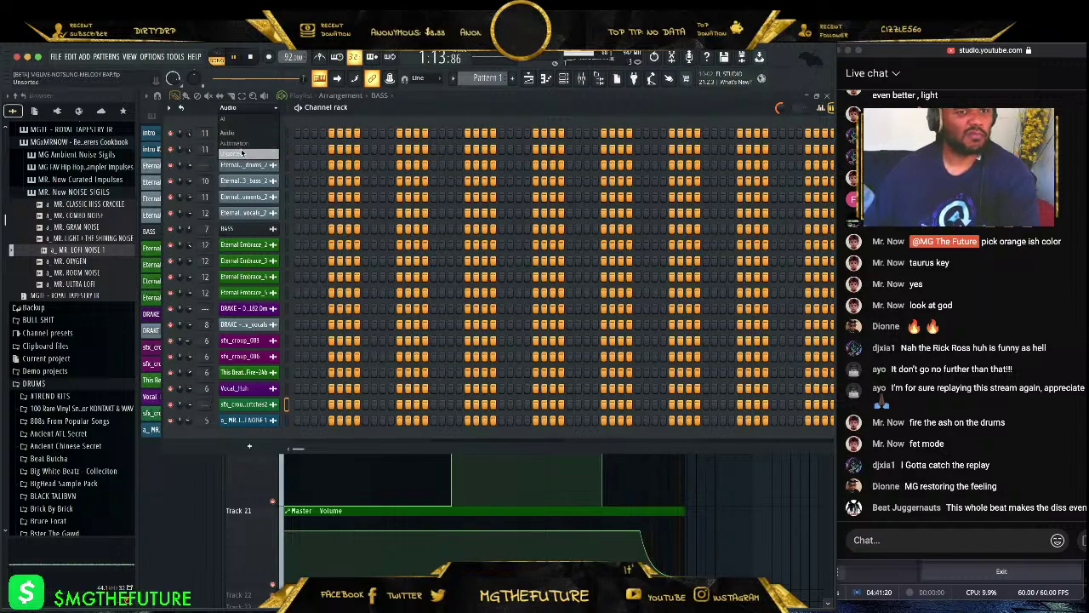
{"action": "left_click", "coordinate": [246, 145]}
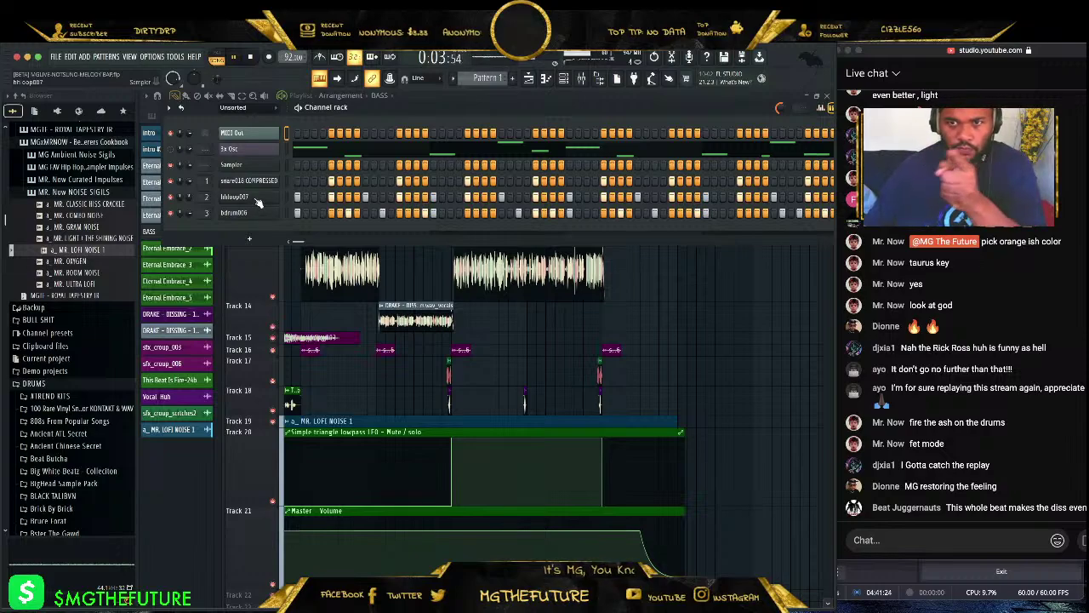
{"action": "left_click", "coordinate": [257, 199]}
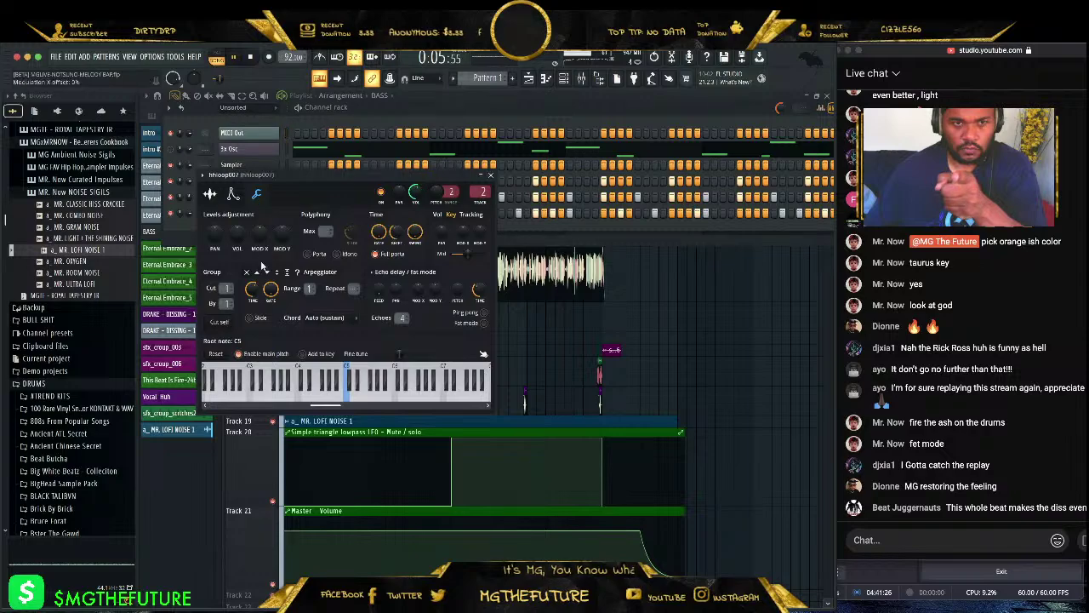
{"action": "left_click", "coordinate": [209, 194]}
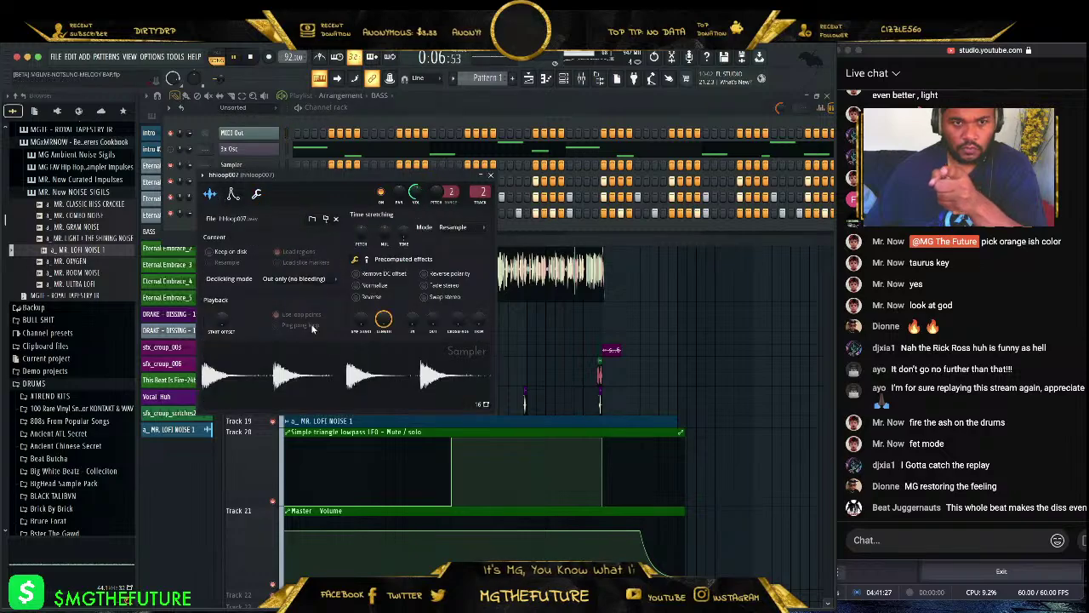
- Adjust hhloop007's Modulation X offset during playback, trying -27%, while checking its sample and envelope settings
{"action": "left_click", "coordinate": [258, 195]}
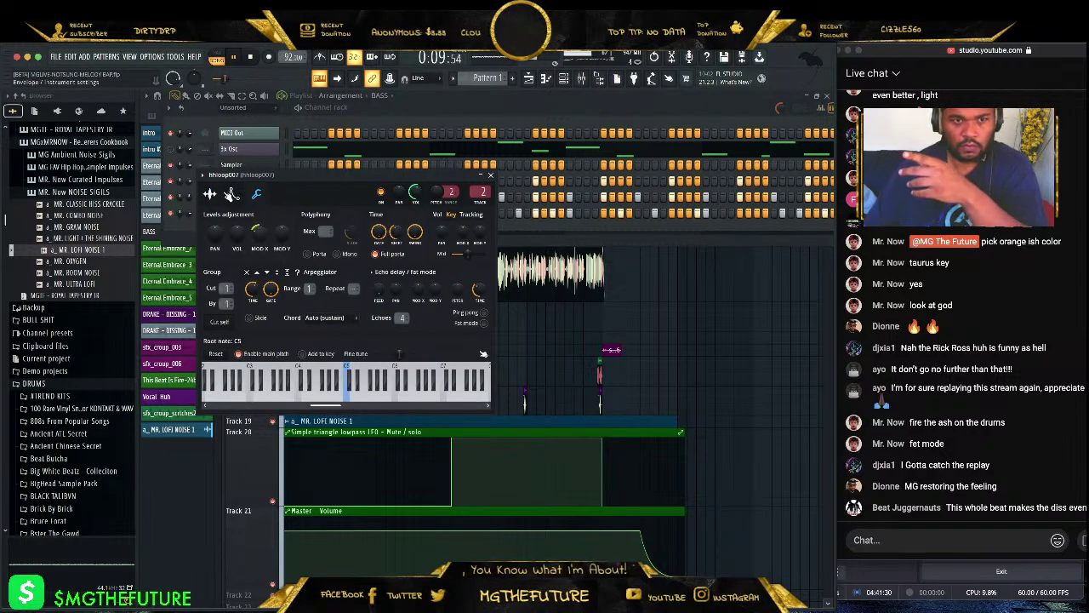
{"action": "left_click", "coordinate": [210, 194]}
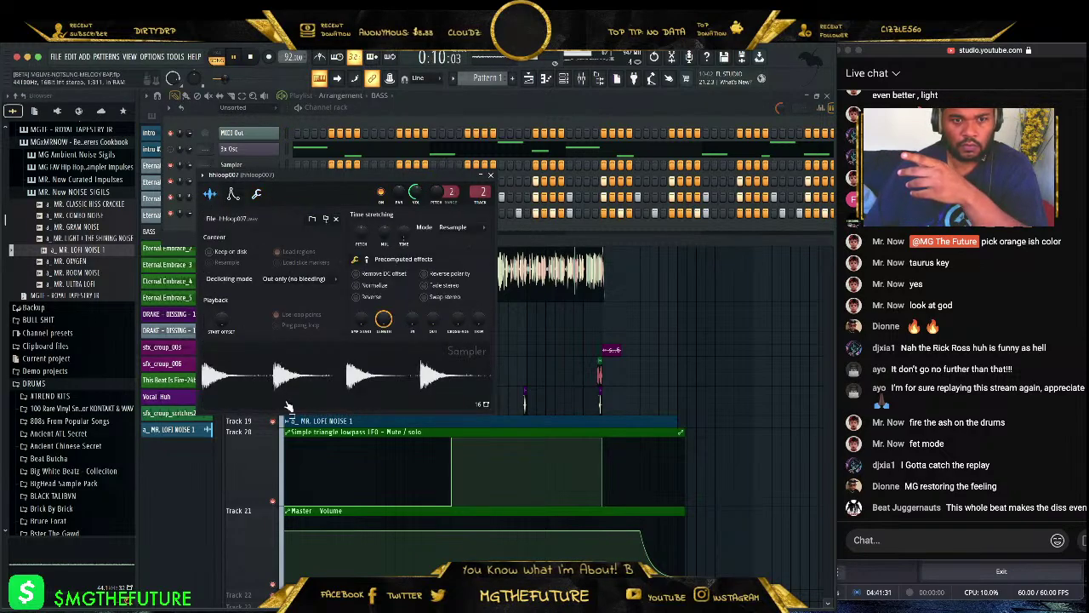
{"action": "left_click", "coordinate": [236, 196]}
{"action": "left_click", "coordinate": [256, 194]}
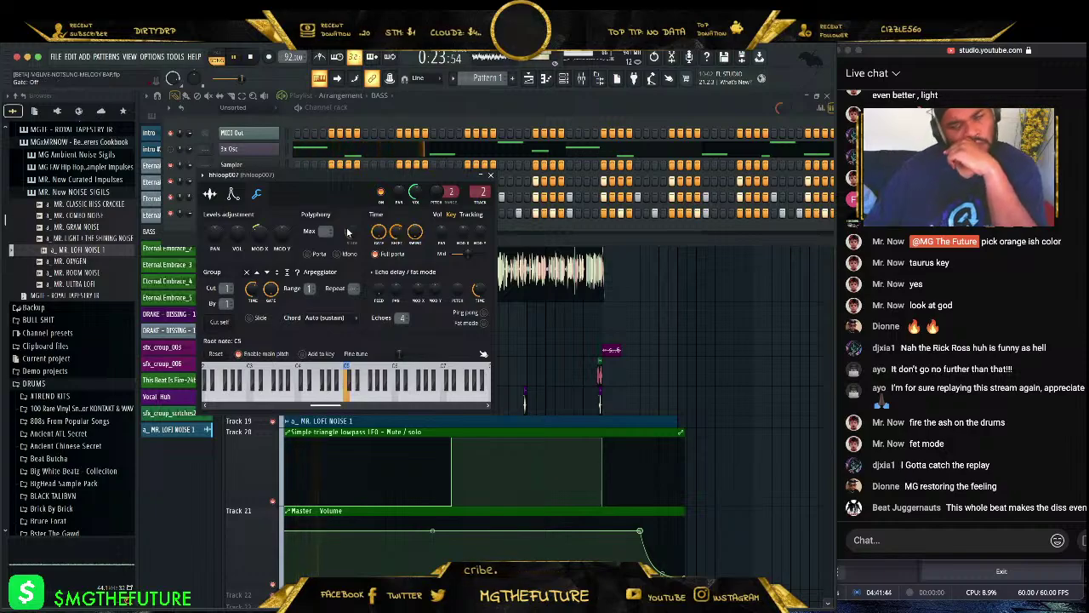
{"action": "left_click", "coordinate": [233, 194]}
{"action": "left_click", "coordinate": [256, 194]}
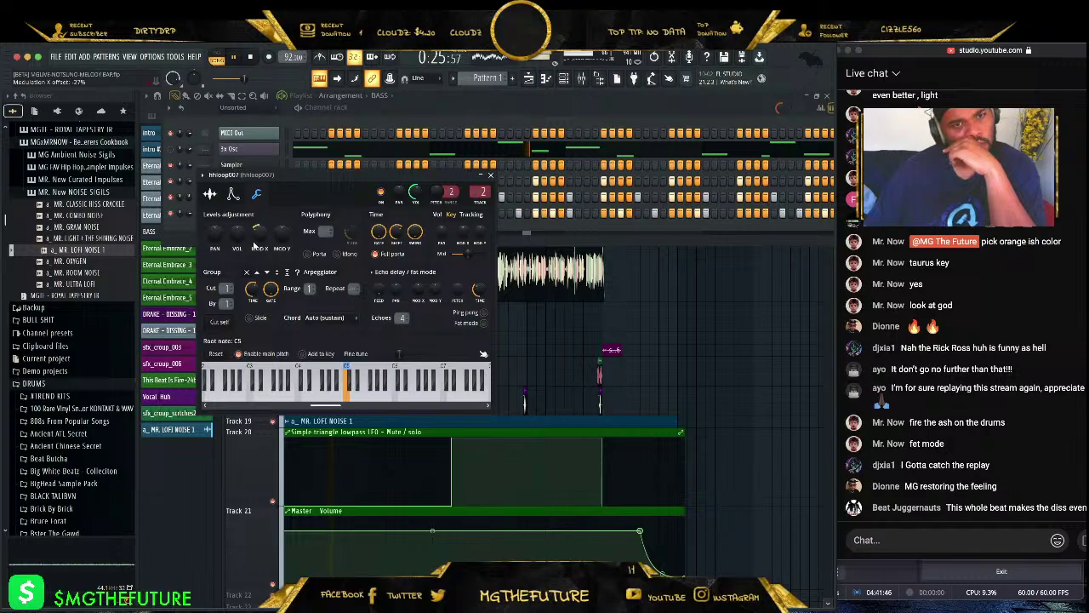
{"action": "scroll", "coordinate": [258, 229], "scroll_direction": "up", "scroll_amount": 3}
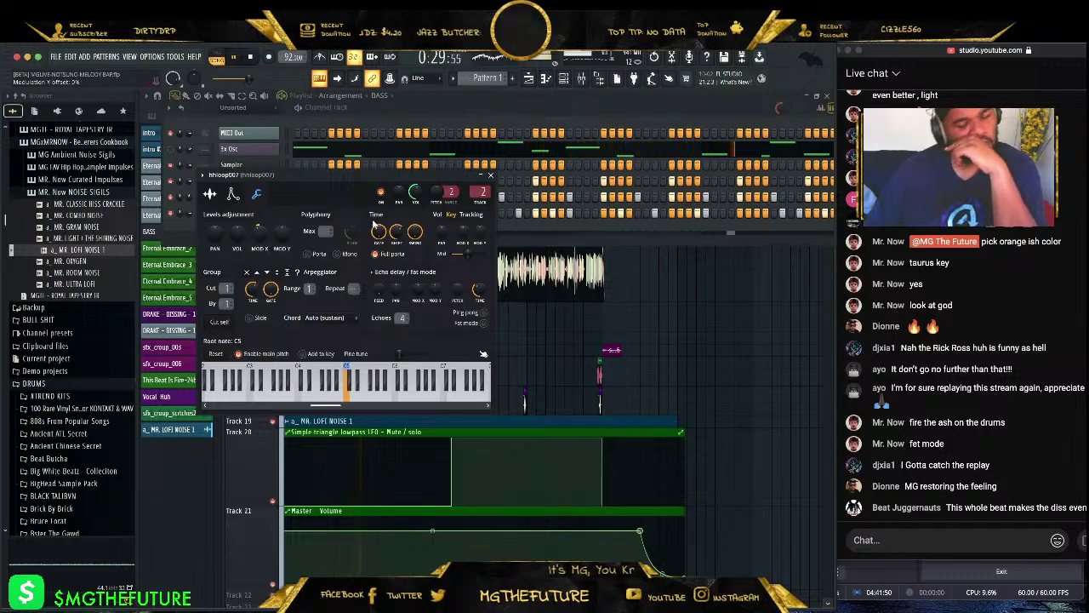
- Close the hhloop007 channel settings and save the project
{"action": "left_click", "coordinate": [491, 177]}
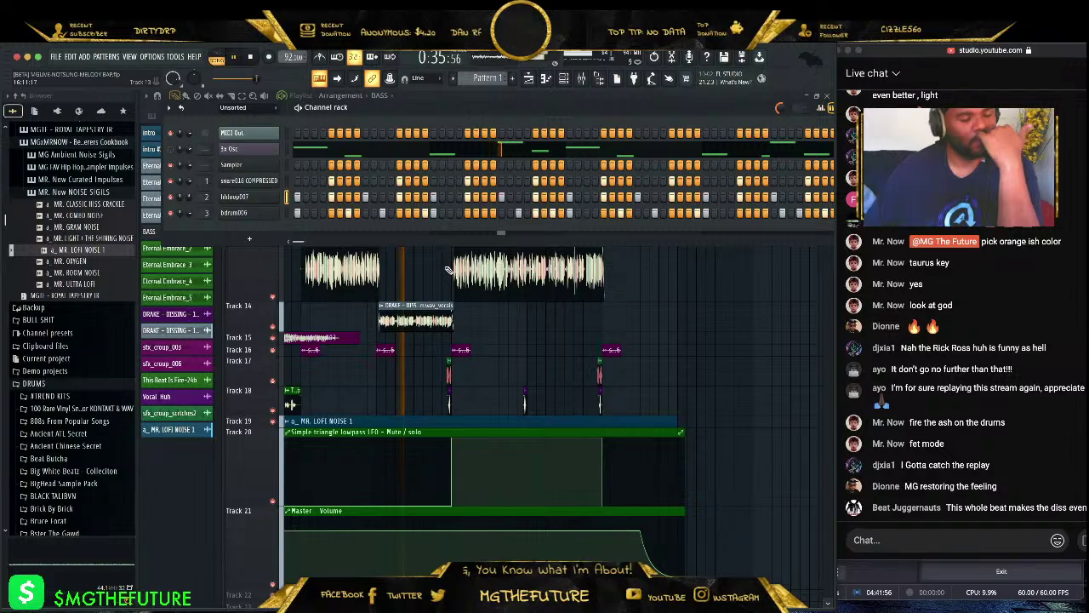
{"action": "left_click", "coordinate": [56, 57]}
{"action": "left_click", "coordinate": [68, 105]}
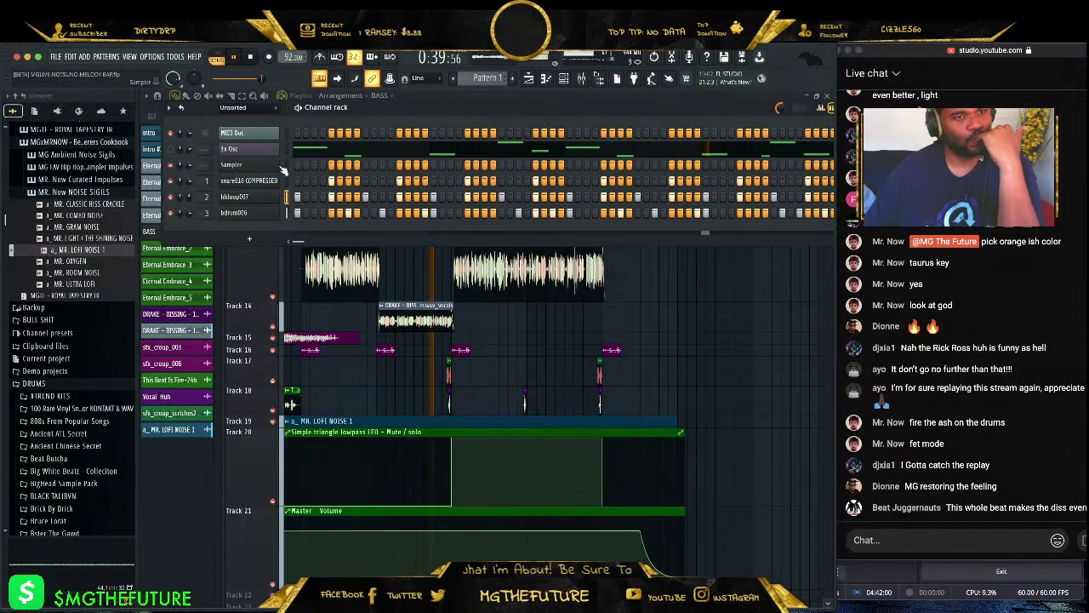
- Move Ghz Wow Control 3 on the BUS - SAMPLE mixer track up one slot, above the Simple triangle lowpass
{"action": "left_click", "coordinate": [596, 79]}
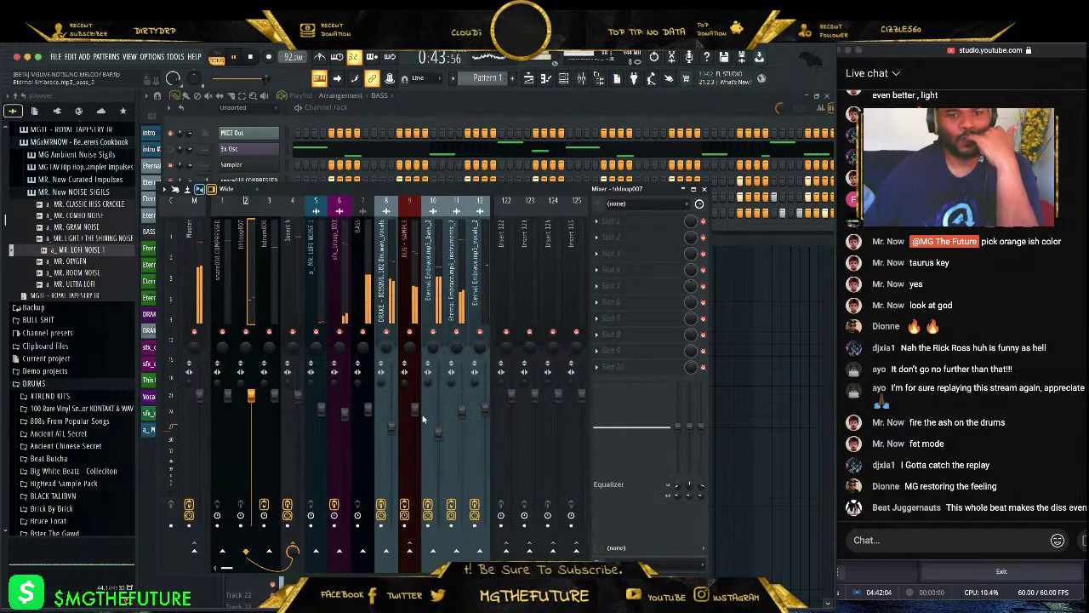
{"action": "left_click", "coordinate": [416, 283]}
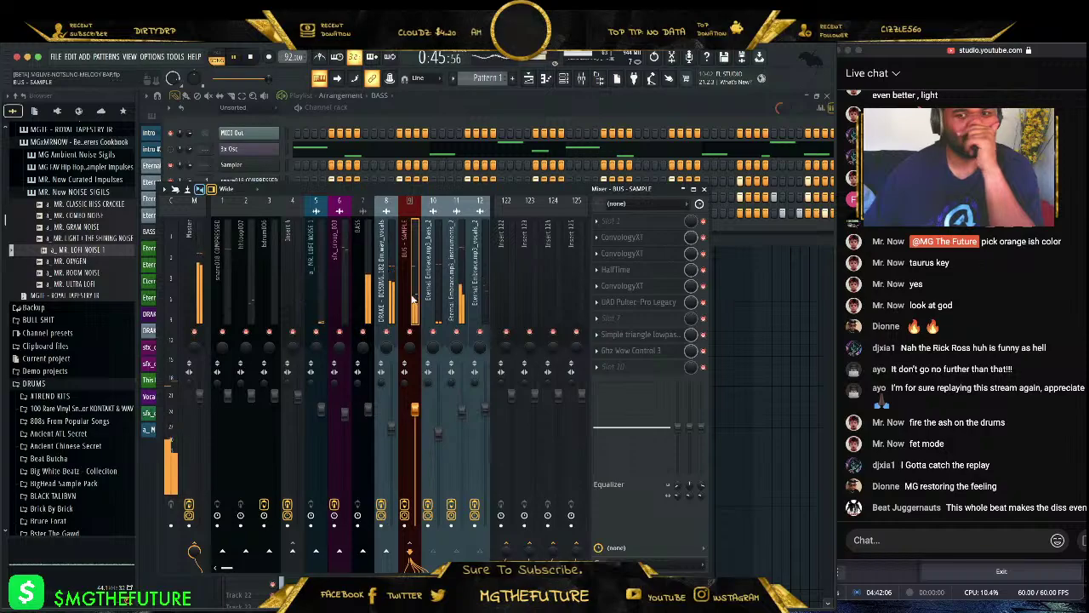
{"action": "left_click", "coordinate": [626, 351]}
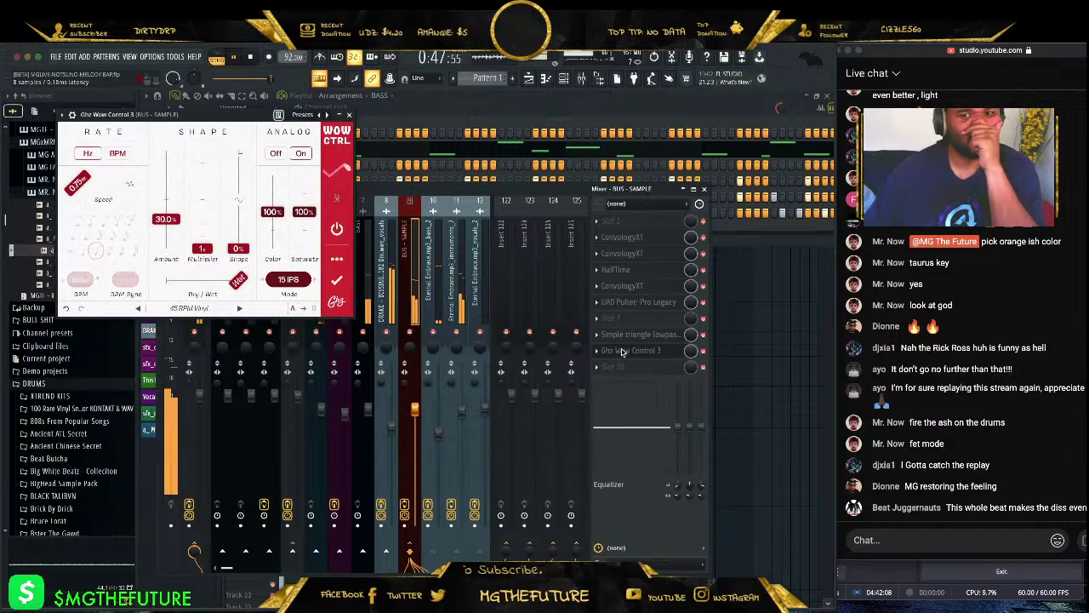
{"action": "right_click", "coordinate": [625, 351]}
{"action": "left_click", "coordinate": [613, 535]}
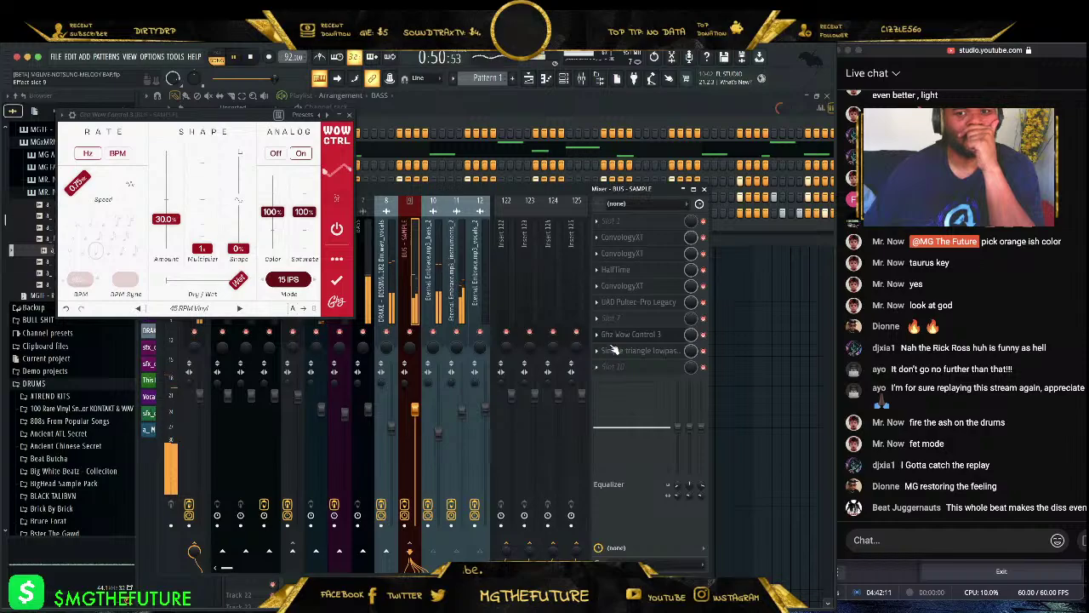
- Check the Pultec-Pro on BUS - SAMPLE, and lower the output of the ConvologyXT just before it to -1.9 dB
{"action": "left_click", "coordinate": [620, 303]}
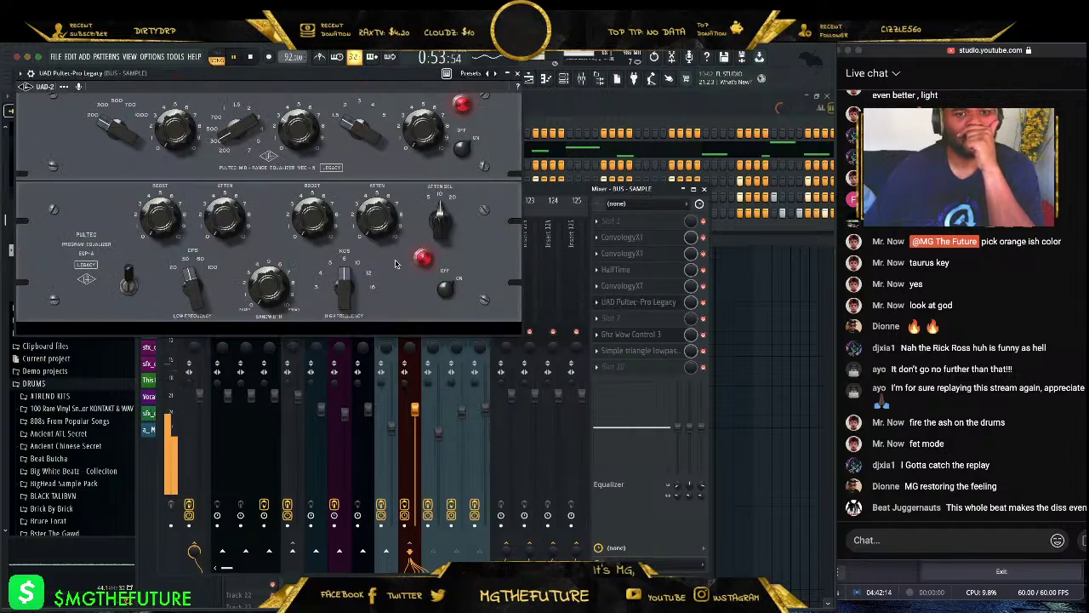
{"action": "left_click", "coordinate": [516, 73]}
{"action": "left_click", "coordinate": [625, 286]}
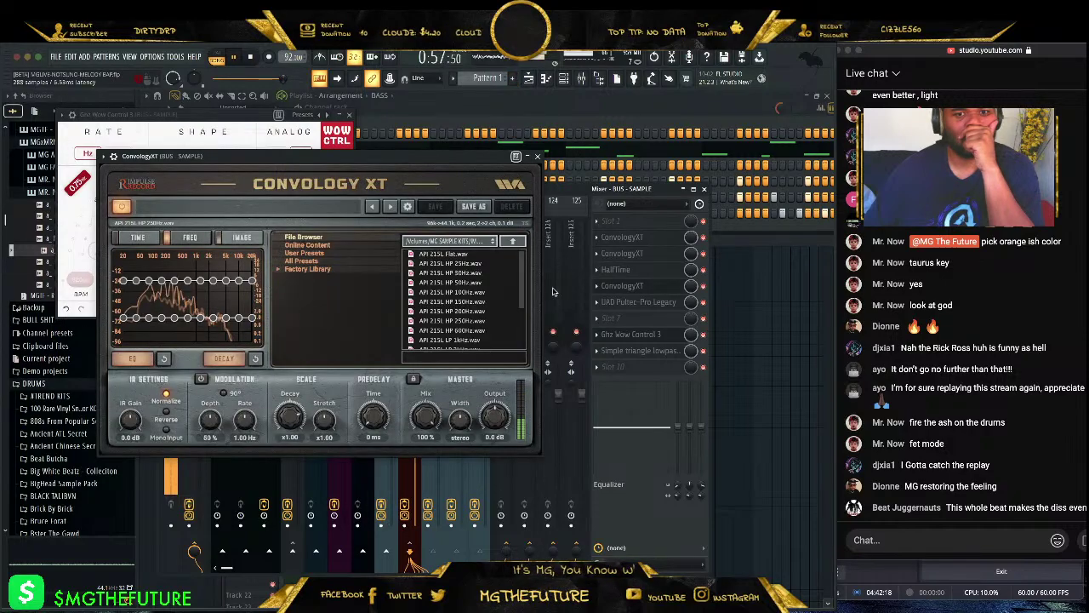
{"action": "left_click_drag", "start_coordinate": [502, 426], "coordinate": [502, 432]}
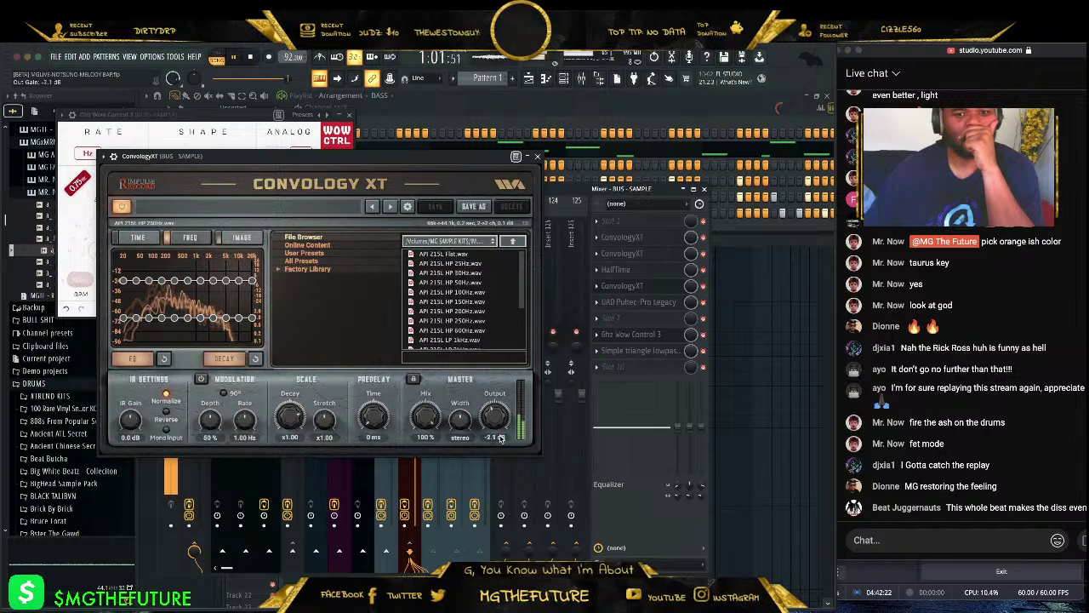
{"action": "left_click_drag", "start_coordinate": [500, 439], "coordinate": [501, 440]}
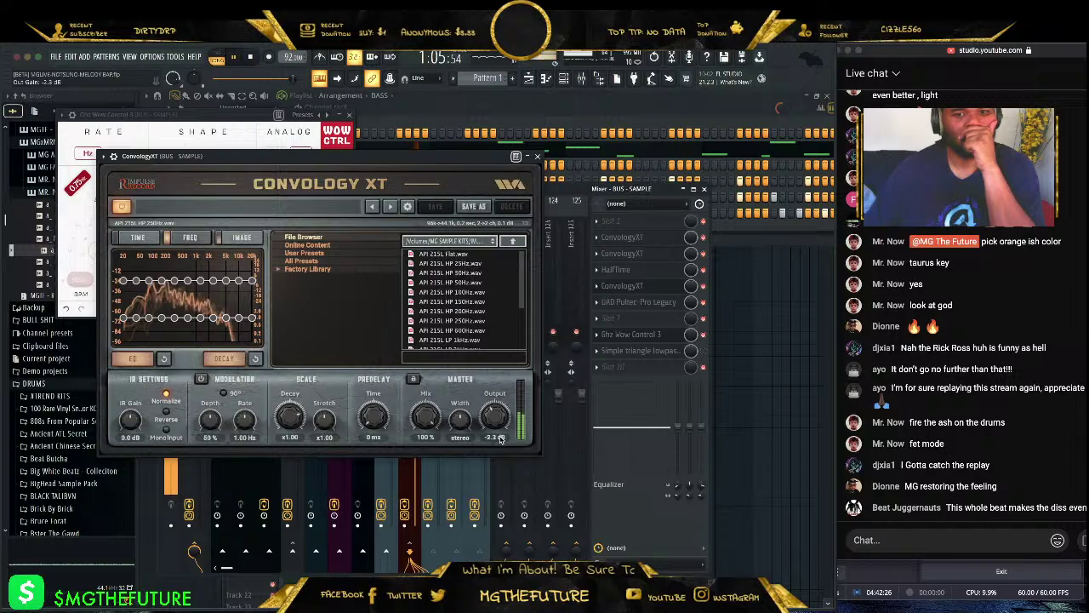
{"action": "left_click_drag", "start_coordinate": [501, 440], "coordinate": [500, 436]}
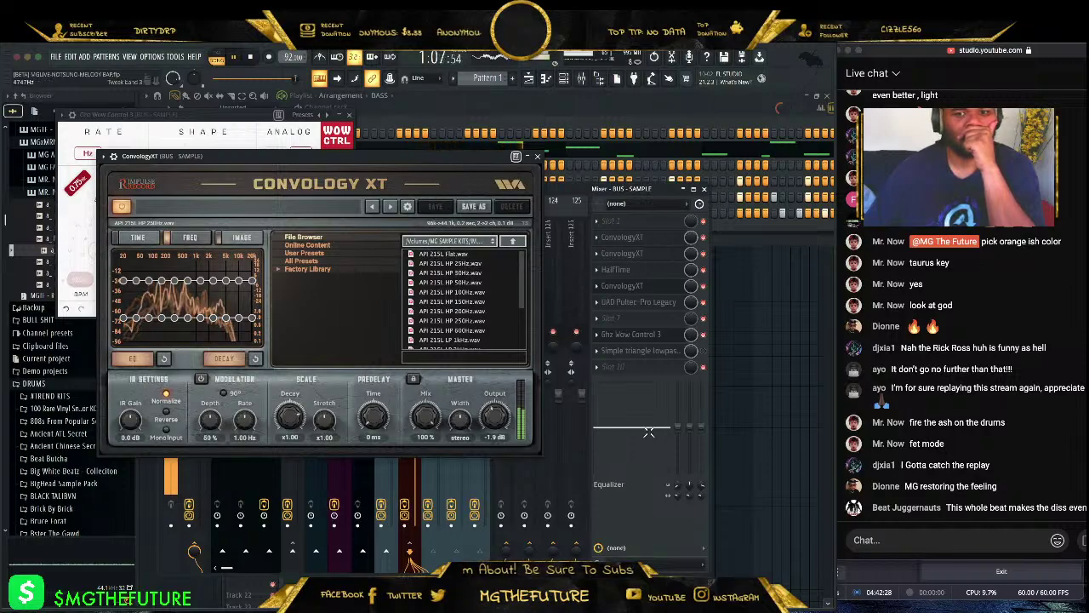
- Cut the low band of BUS - SAMPLE's mixer EQ to about -14.5 at 90 Hz, close the plugins and mixer, and stop playback
{"action": "left_click_drag", "start_coordinate": [678, 425], "coordinate": [678, 468]}
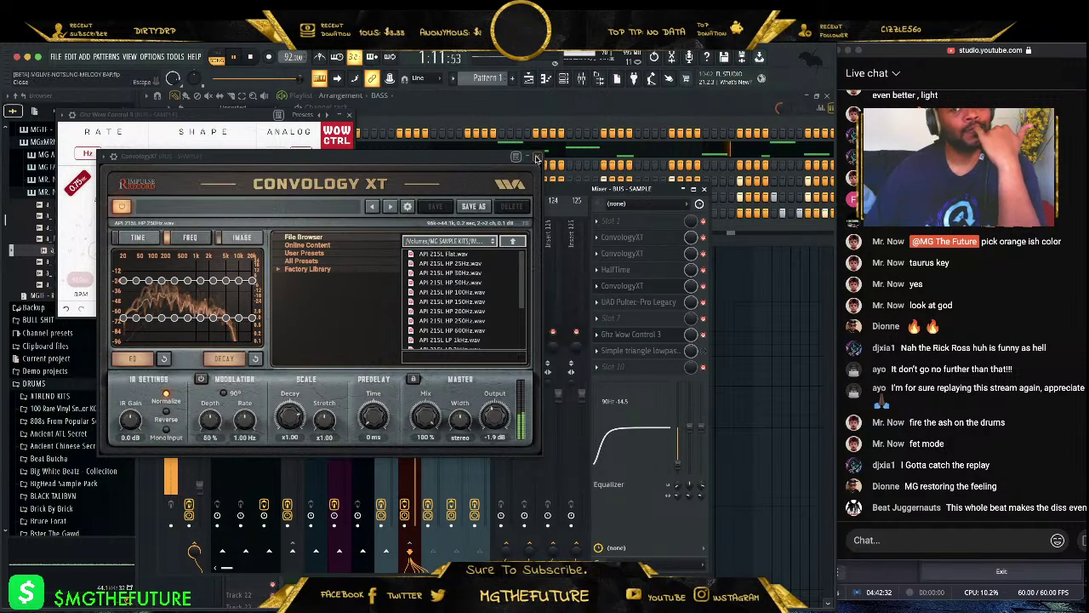
{"action": "left_click", "coordinate": [537, 157]}
{"action": "left_click", "coordinate": [349, 116]}
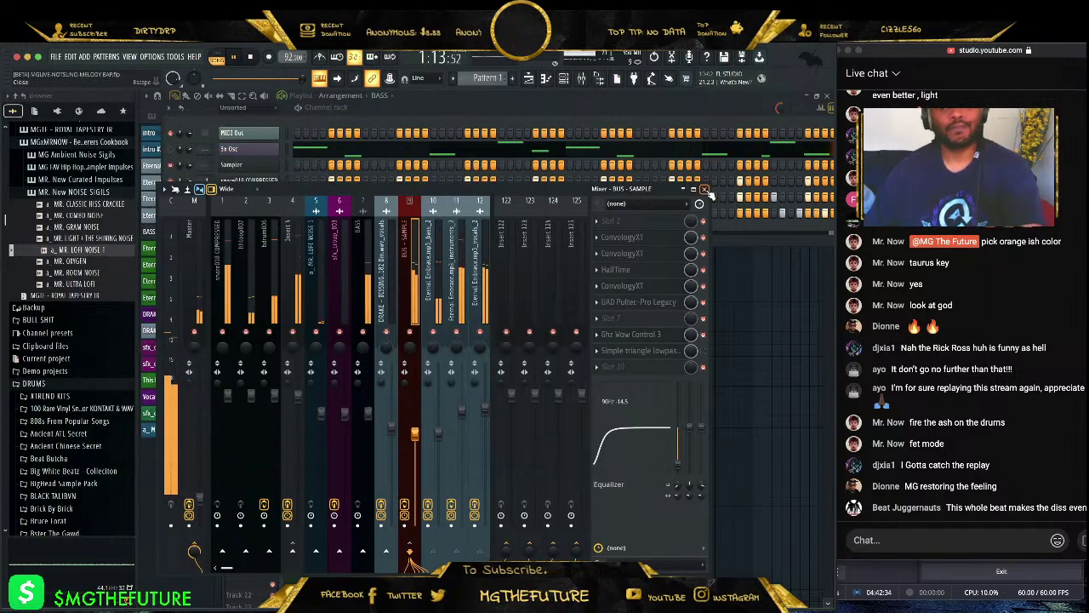
{"action": "key", "text": "F9"}
{"action": "left_click", "coordinate": [249, 57]}
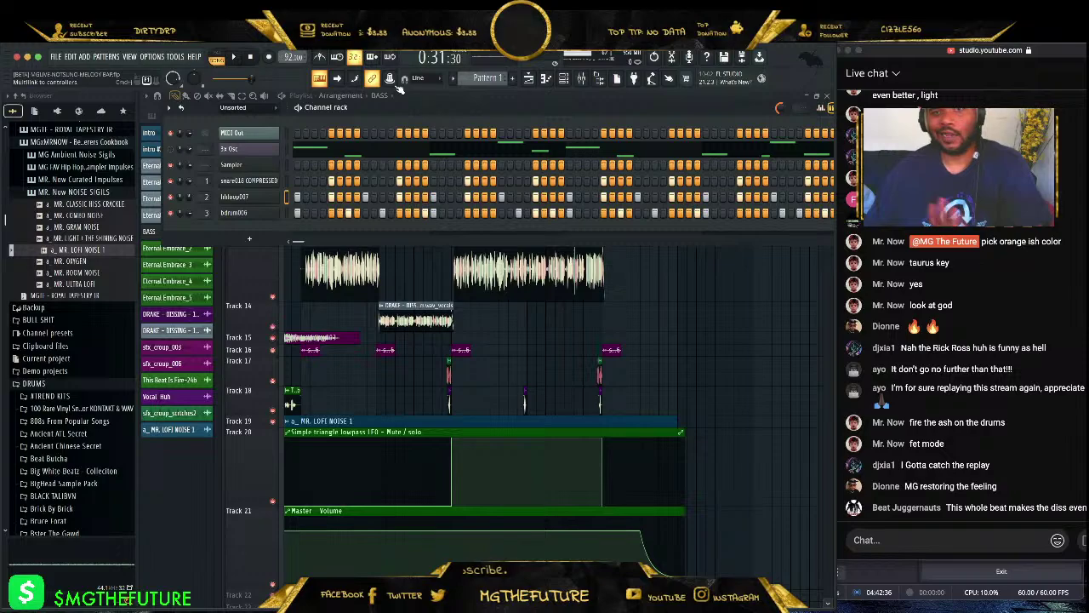
- Export the Master track's ZGameEditor Visualizer video with the Insta Stories preset, overwriting MGREMIX-20V1.mp4 and keeping the project aspect, and start the render
{"action": "key", "text": "F9"}
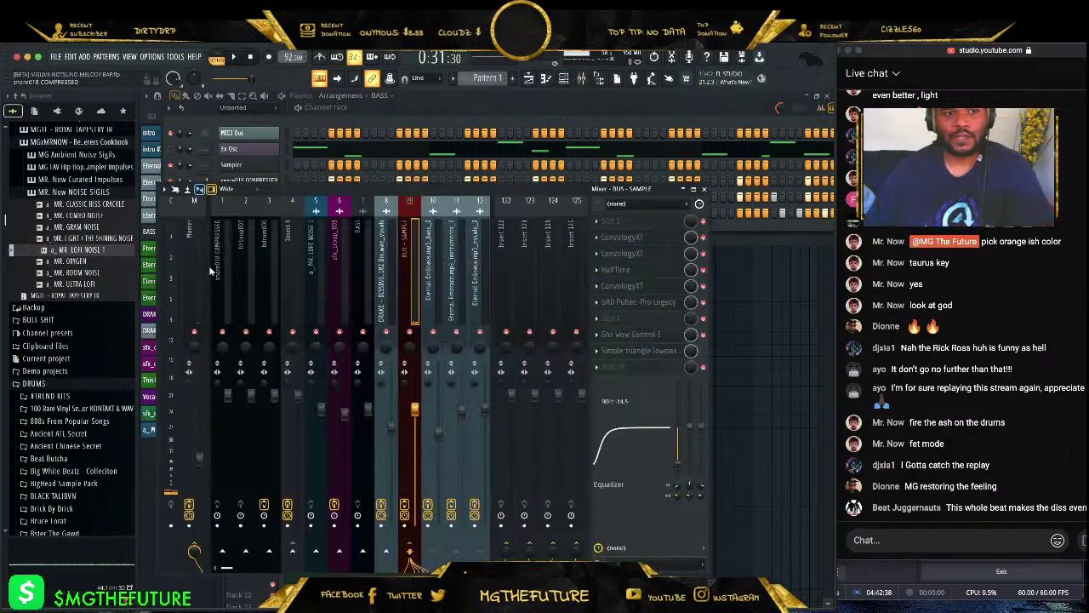
{"action": "left_click", "coordinate": [638, 349]}
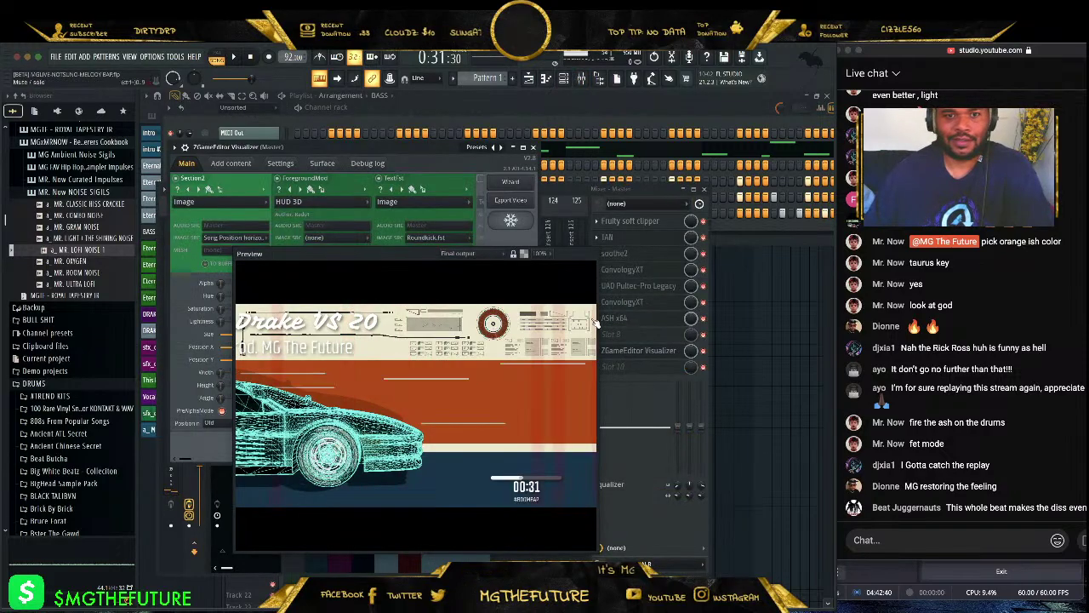
{"action": "left_click", "coordinate": [511, 200]}
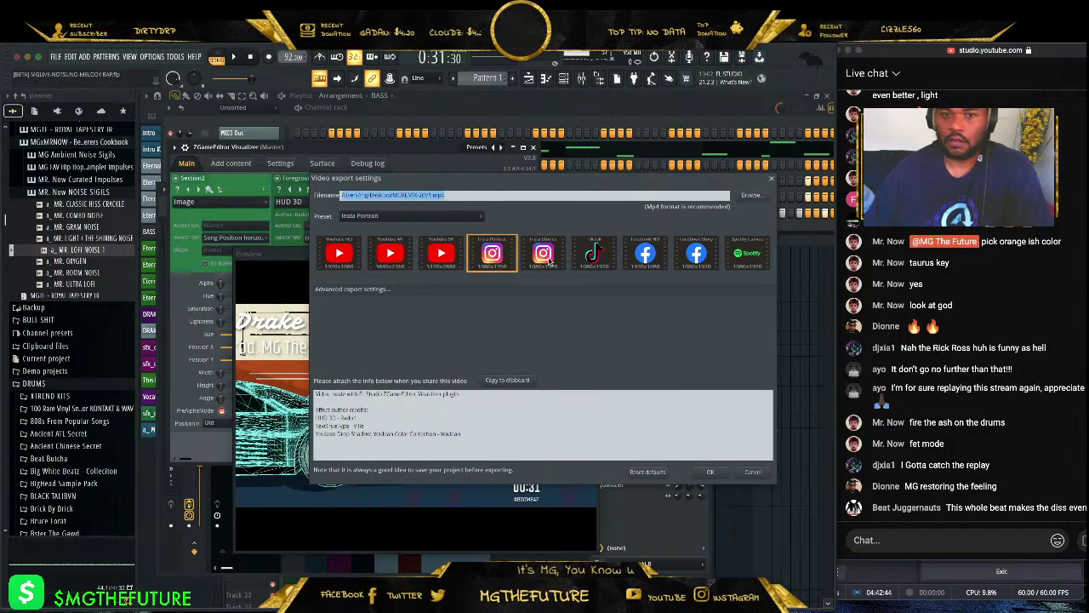
{"action": "left_click", "coordinate": [710, 472]}
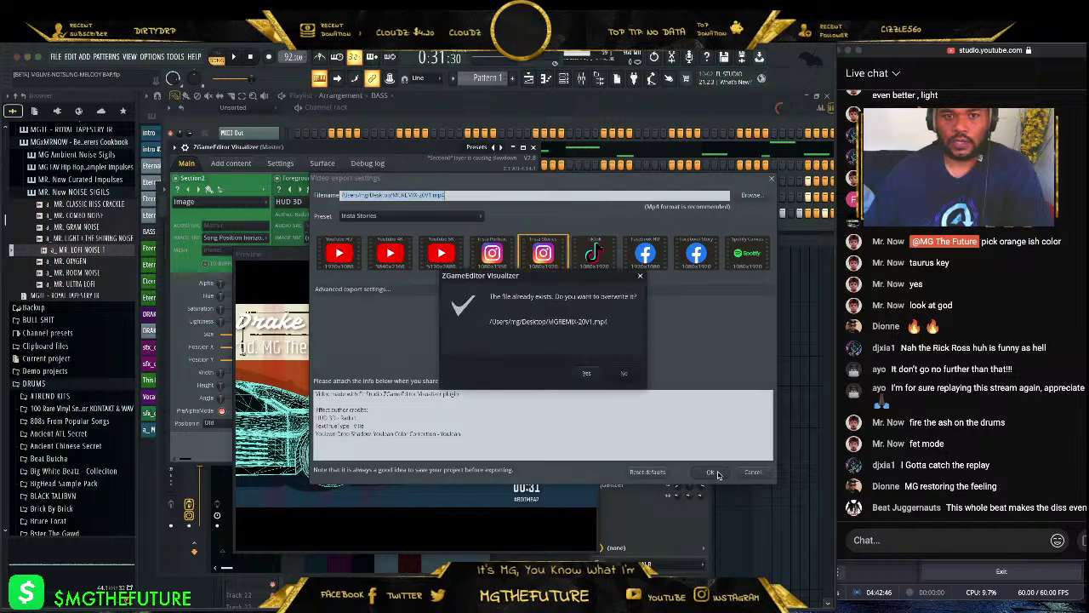
{"action": "left_click", "coordinate": [586, 373]}
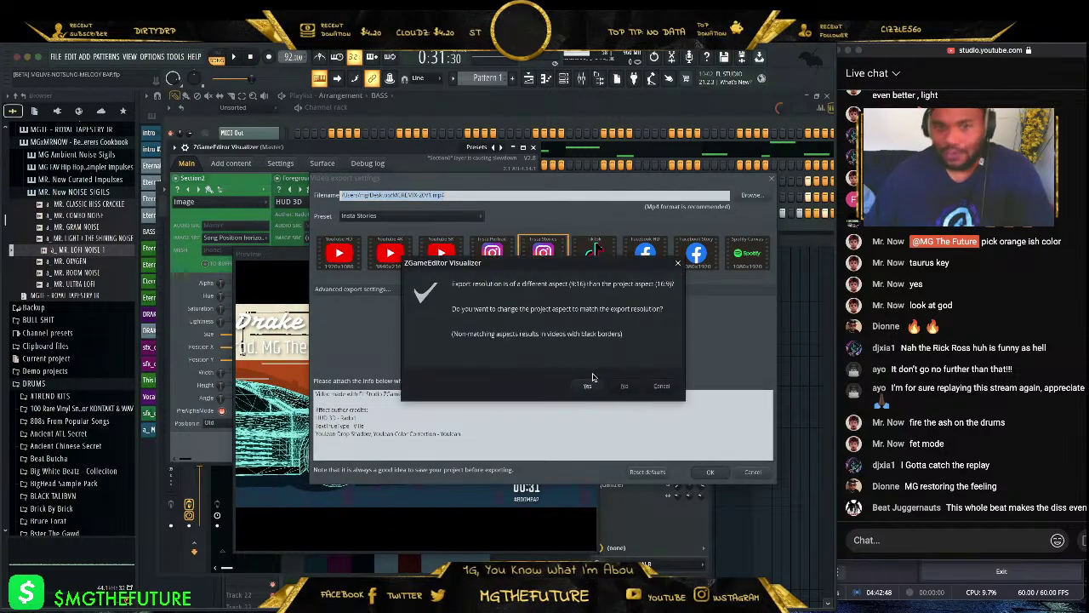
{"action": "left_click", "coordinate": [626, 387]}
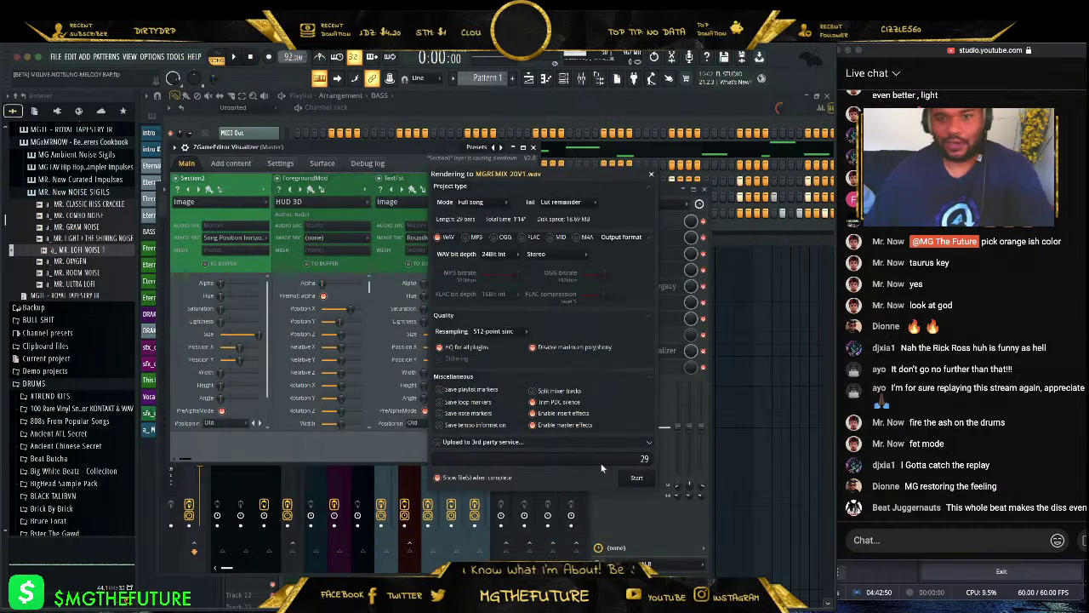
{"action": "left_click", "coordinate": [634, 481]}
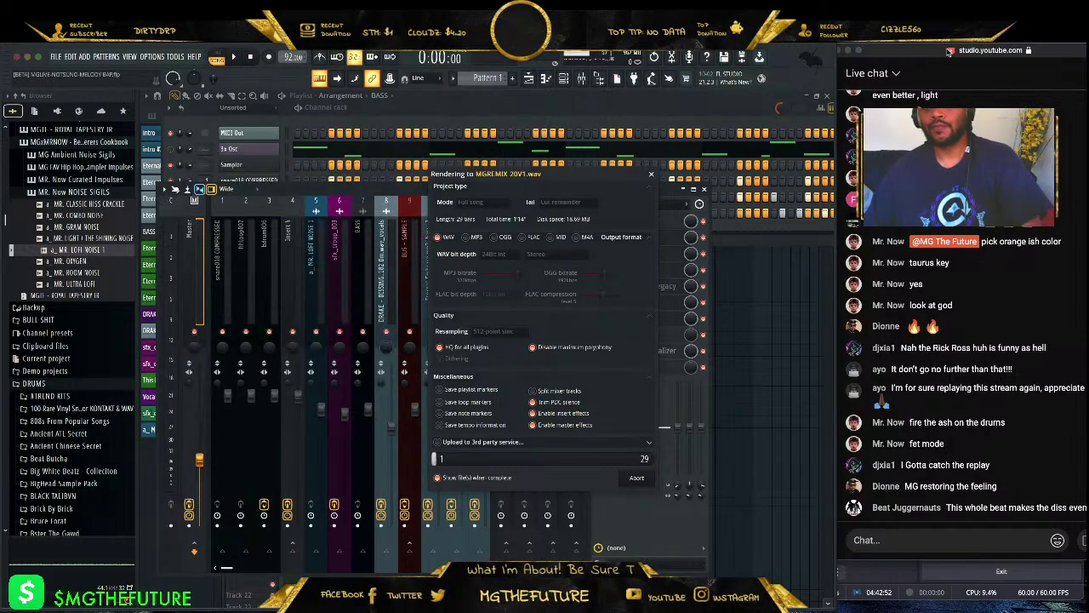
- Move the YouTube live chat window fully into view, and switch to the browser to open Udio's My Creations list
{"action": "left_click", "coordinate": [895, 51]}
{"action": "left_click_drag", "start_coordinate": [896, 51], "coordinate": [848, 52]}
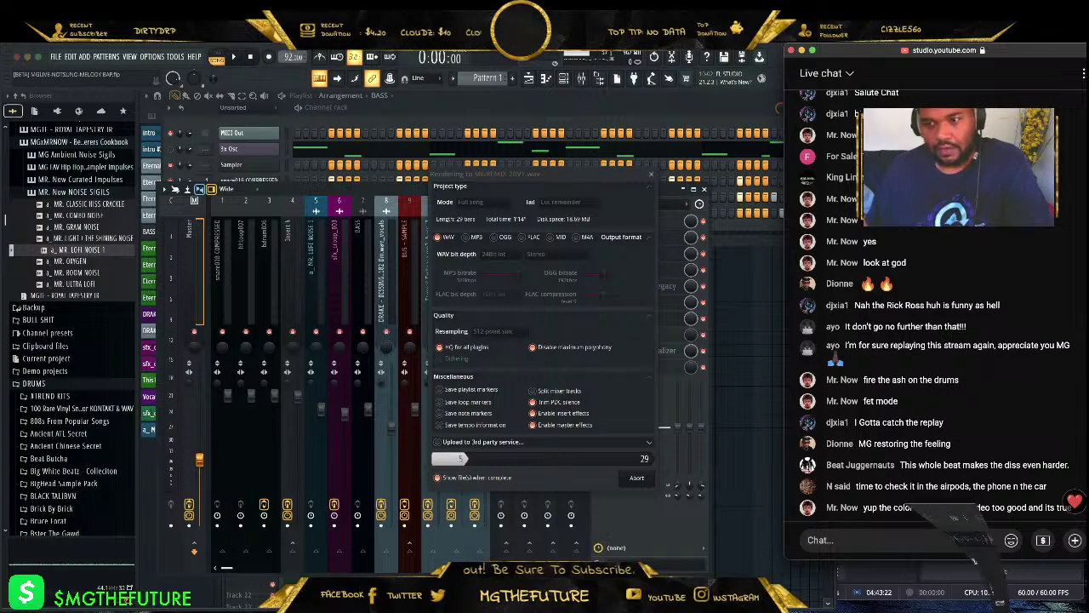
{"action": "key", "text": "super+Tab"}
{"action": "triple_click", "coordinate": [323, 313]}
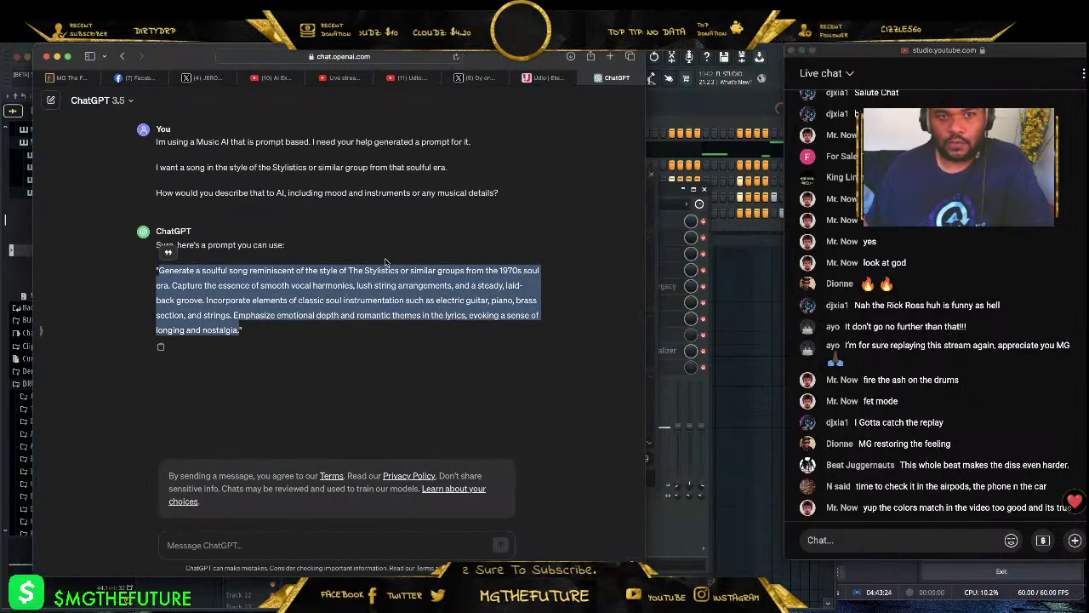
{"action": "left_click", "coordinate": [545, 77]}
{"action": "scroll", "coordinate": [244, 120], "scroll_direction": "up", "scroll_amount": 5}
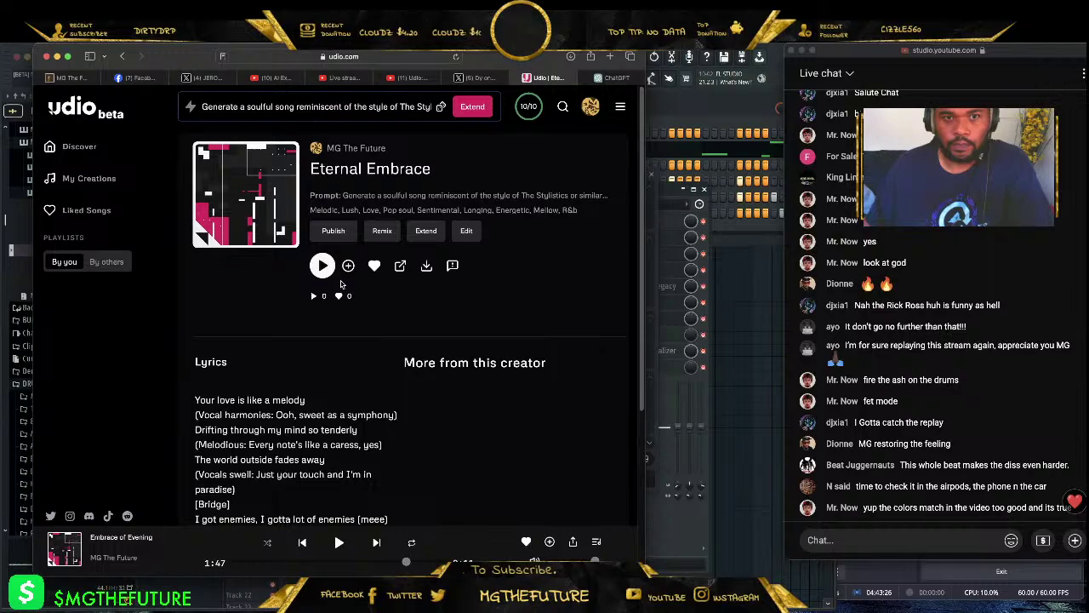
{"action": "left_click", "coordinate": [123, 56]}
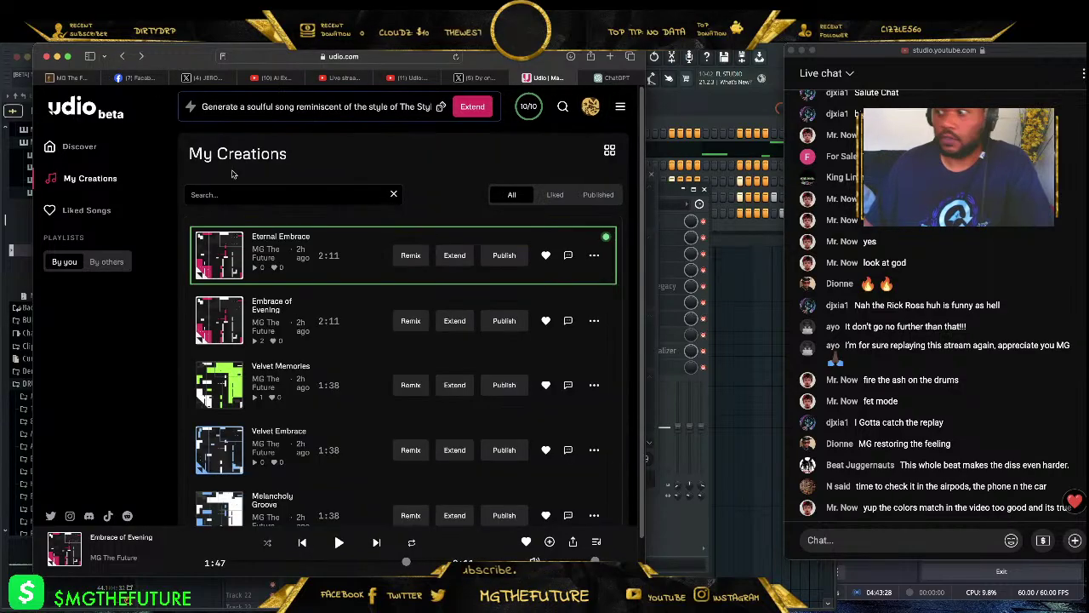
- Play Embrace of Evening from its beginning and check the render progress in FL Studio
{"action": "left_click", "coordinate": [220, 321]}
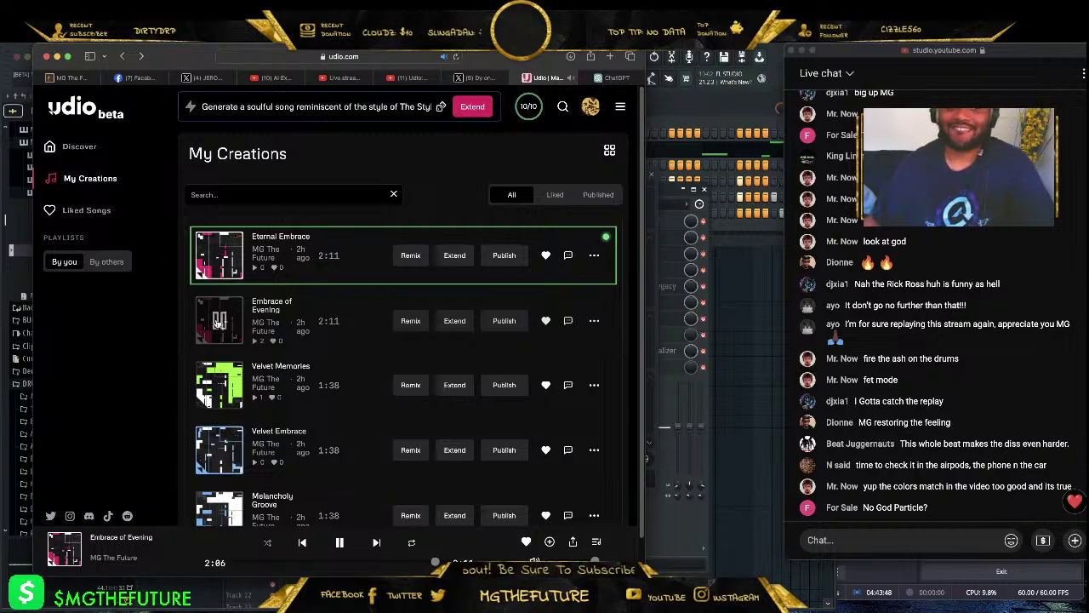
{"action": "left_click", "coordinate": [302, 542]}
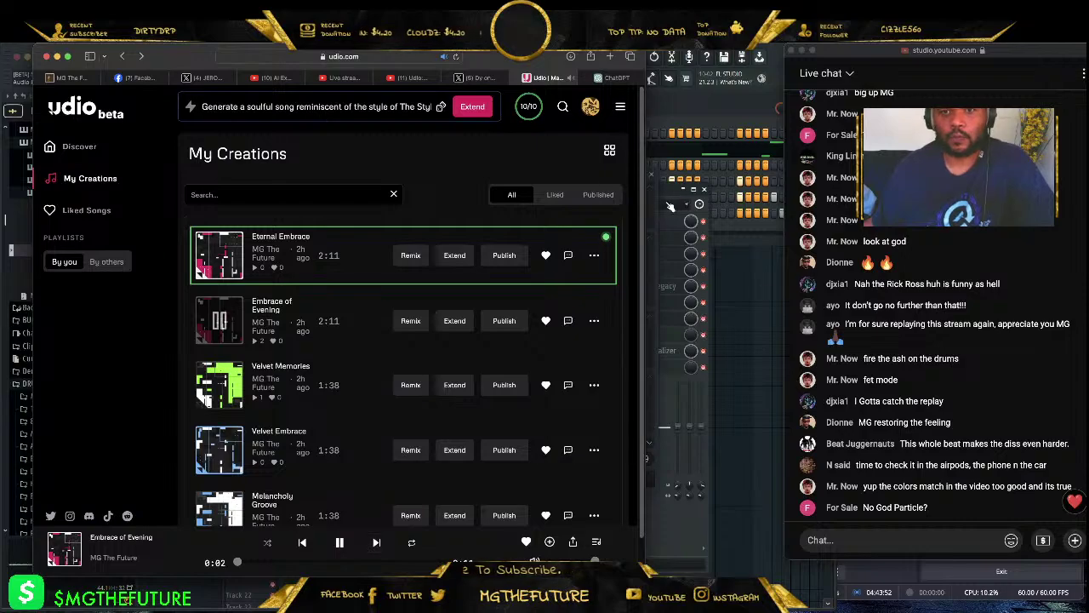
{"action": "left_click", "coordinate": [661, 206]}
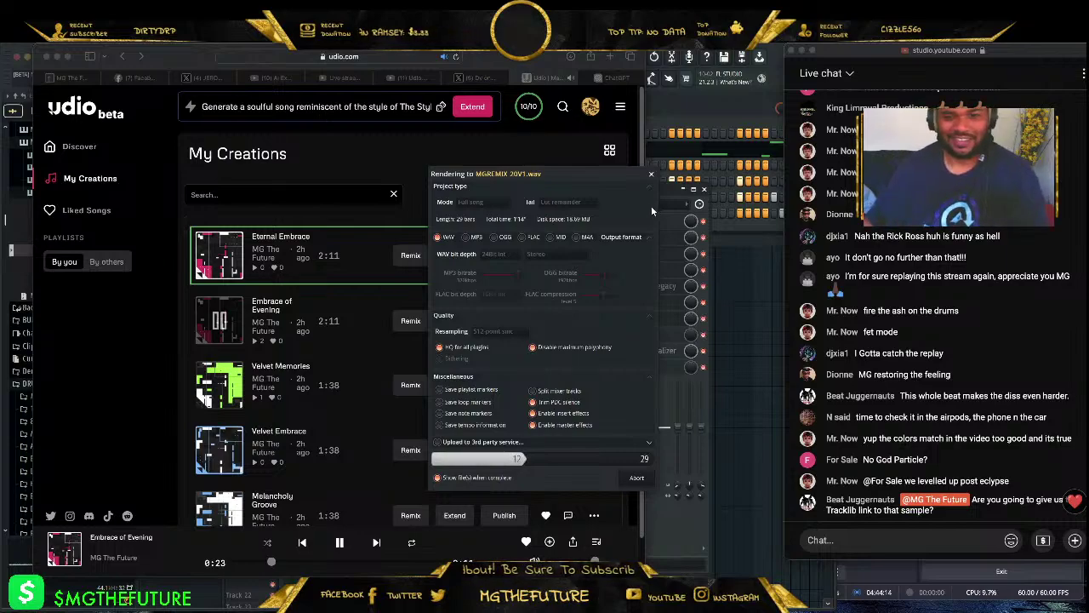
- Copy the share link of Embrace of Evening and post it in Discord, in the Musical Geniuses server's streams-tutorials channel
{"action": "left_click", "coordinate": [572, 542]}
{"action": "left_click", "coordinate": [572, 542]}
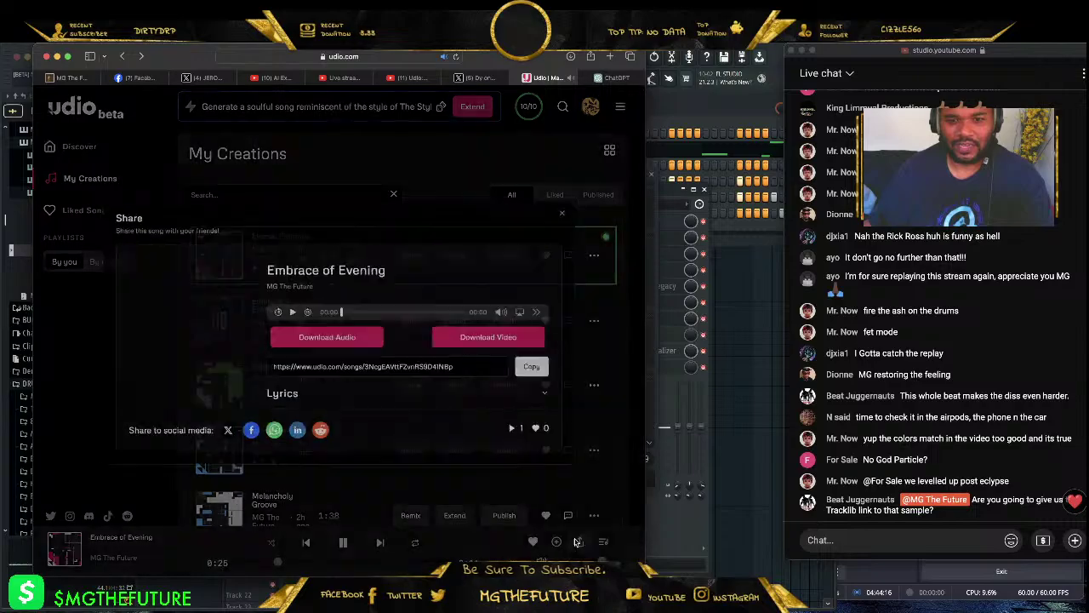
{"action": "left_click", "coordinate": [533, 365]}
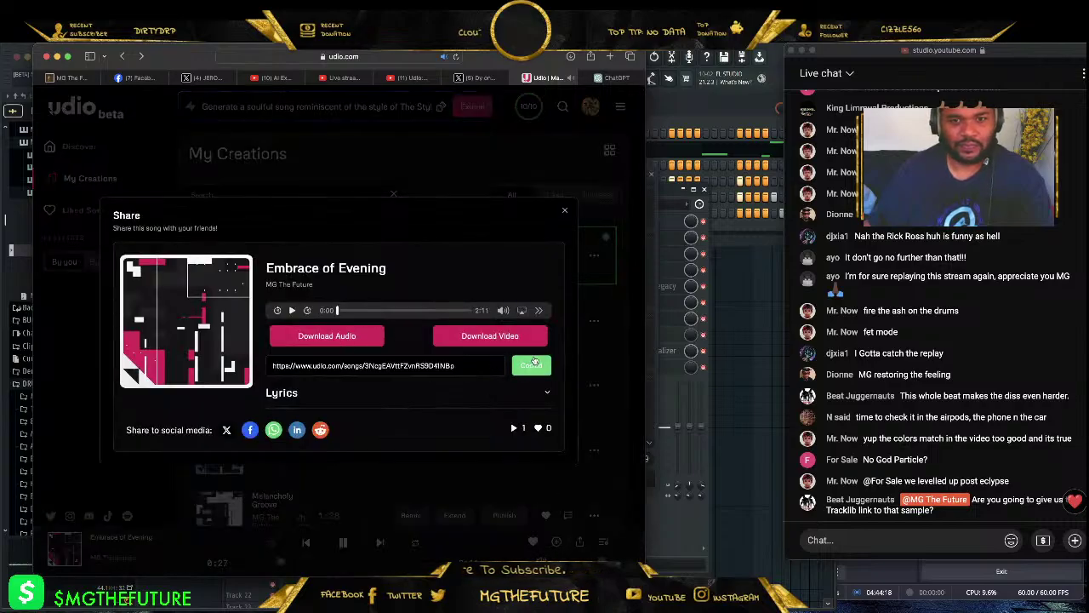
{"action": "left_click", "coordinate": [564, 213]}
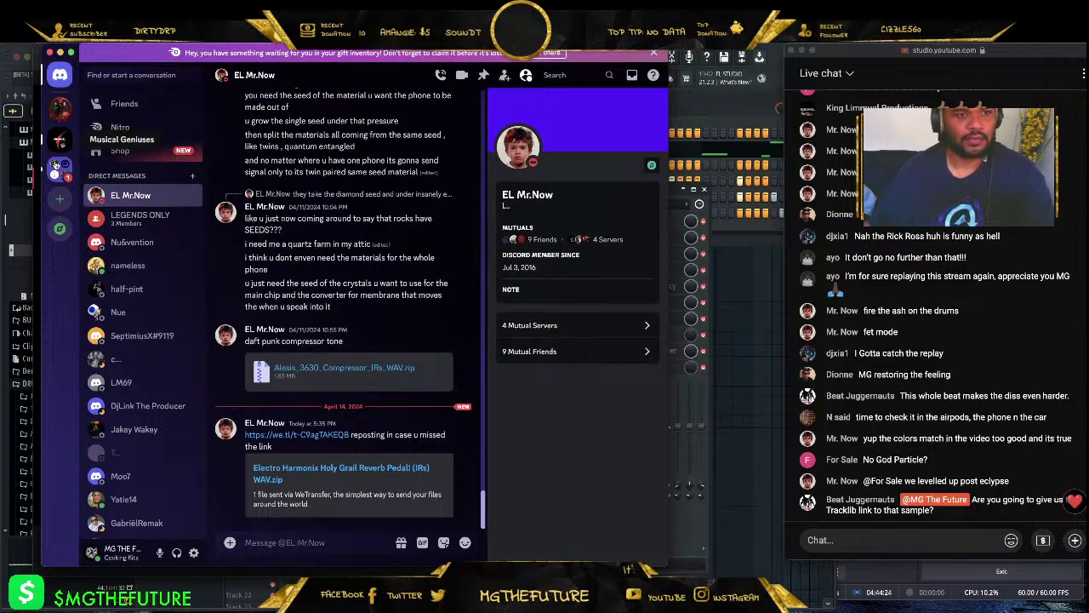
{"action": "left_click", "coordinate": [57, 143]}
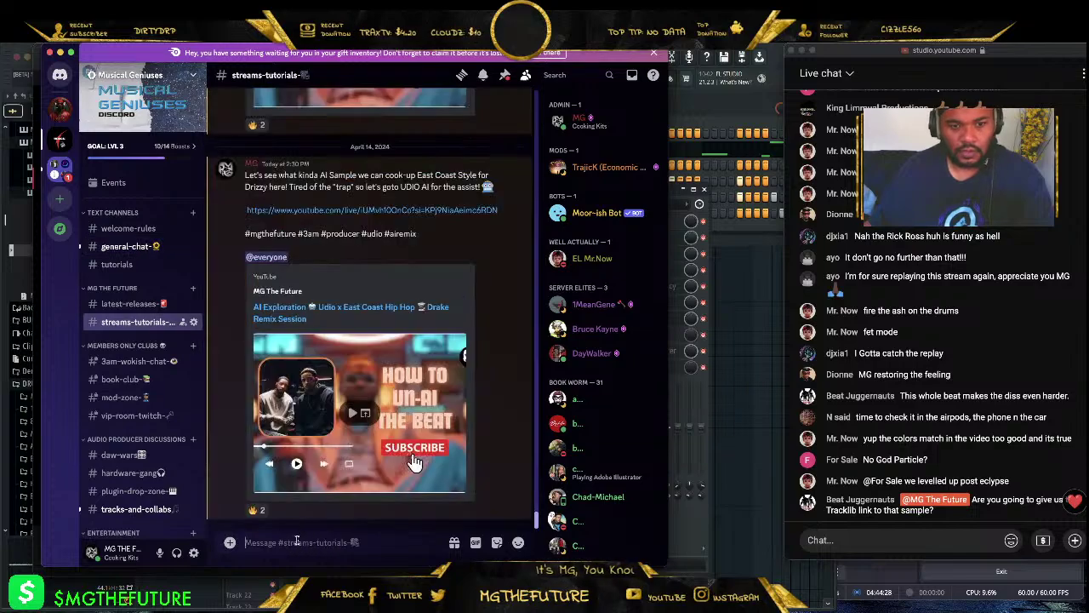
{"action": "key", "text": "ctrl+v"}
{"action": "key", "text": "Return"}
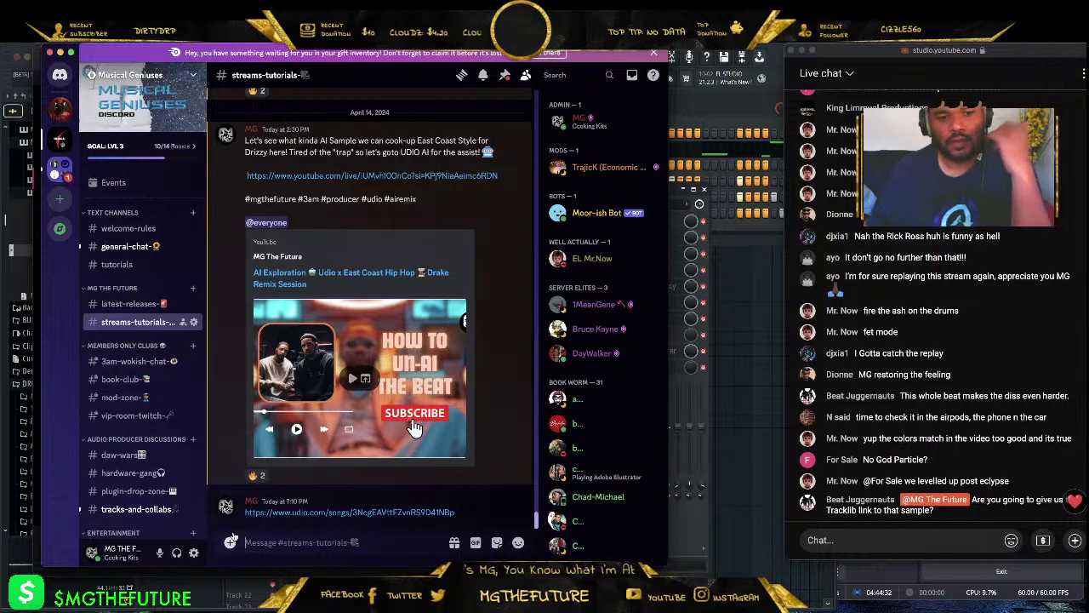
- Close the Vocal_Huh.wav preview in Finder and attach DRAKE - DISSING - 182 Dm.wav from the Desktop folder to a streams-tutorials message in Discord
{"action": "left_click", "coordinate": [229, 542]}
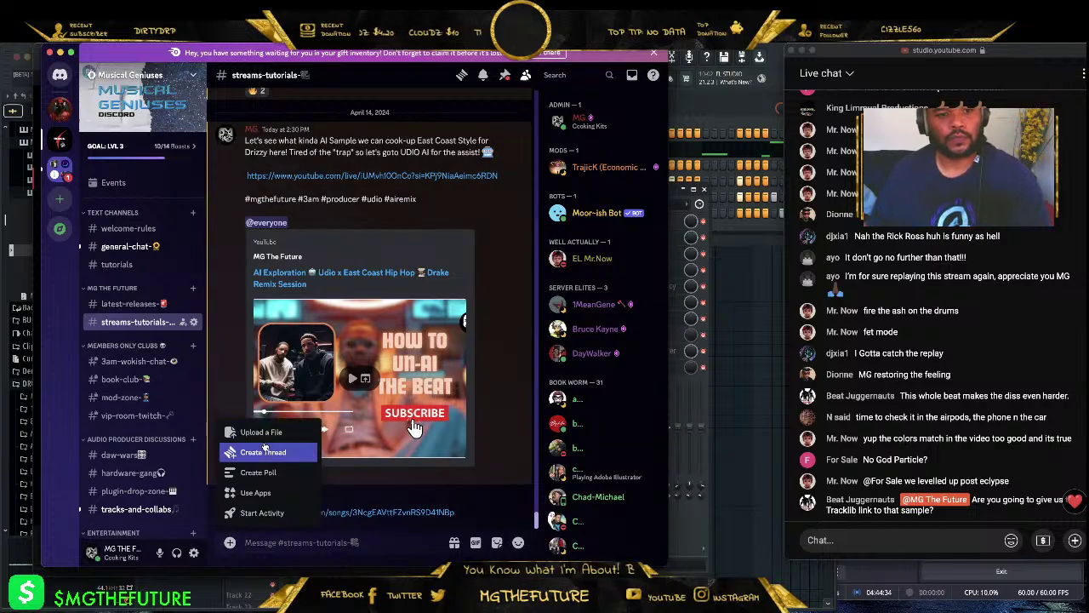
{"action": "key", "text": "super+Tab"}
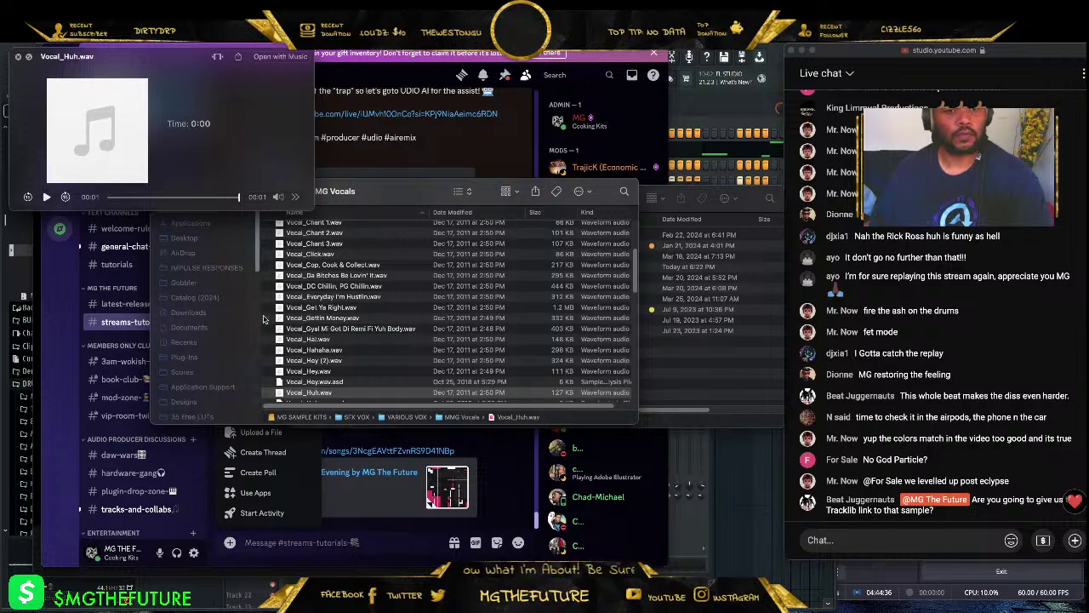
{"action": "left_click", "coordinate": [19, 57]}
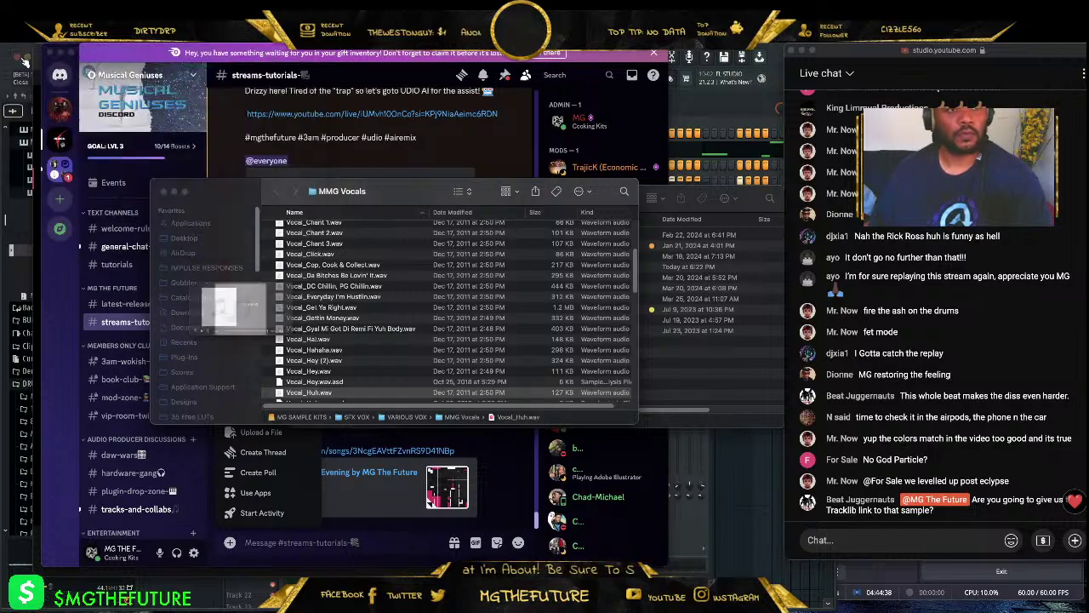
{"action": "left_click", "coordinate": [183, 253]}
{"action": "left_click", "coordinate": [184, 237]}
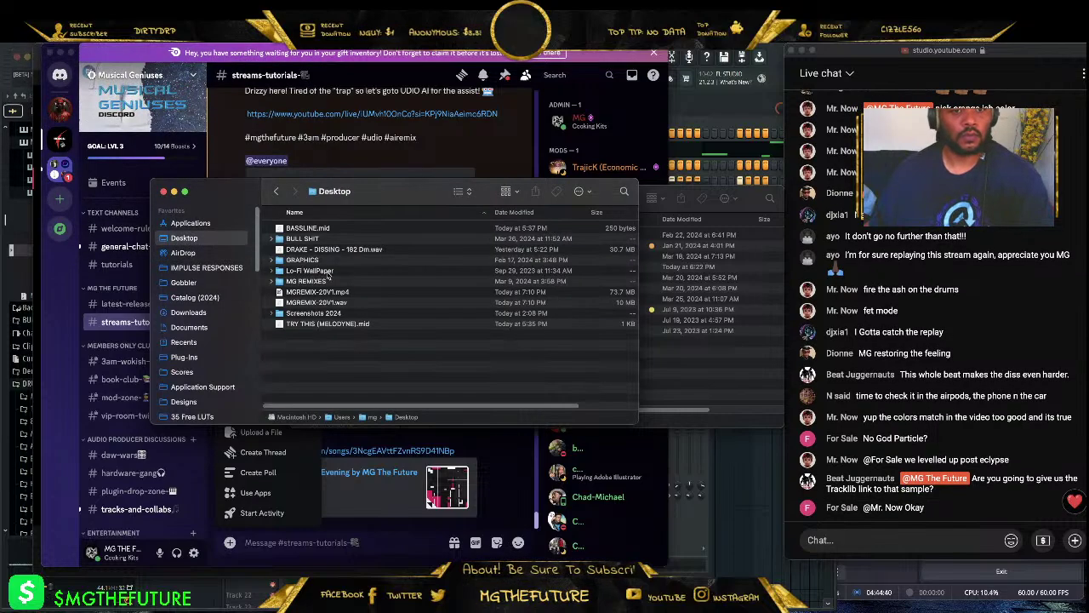
{"action": "left_click", "coordinate": [328, 325]}
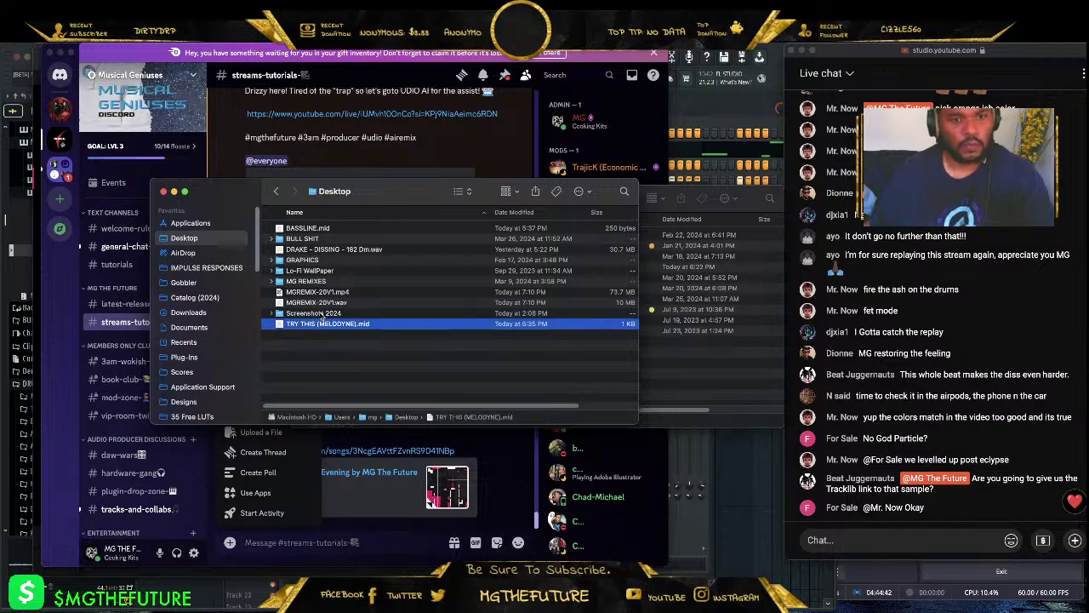
{"action": "left_click_drag", "start_coordinate": [339, 252], "coordinate": [313, 547]}
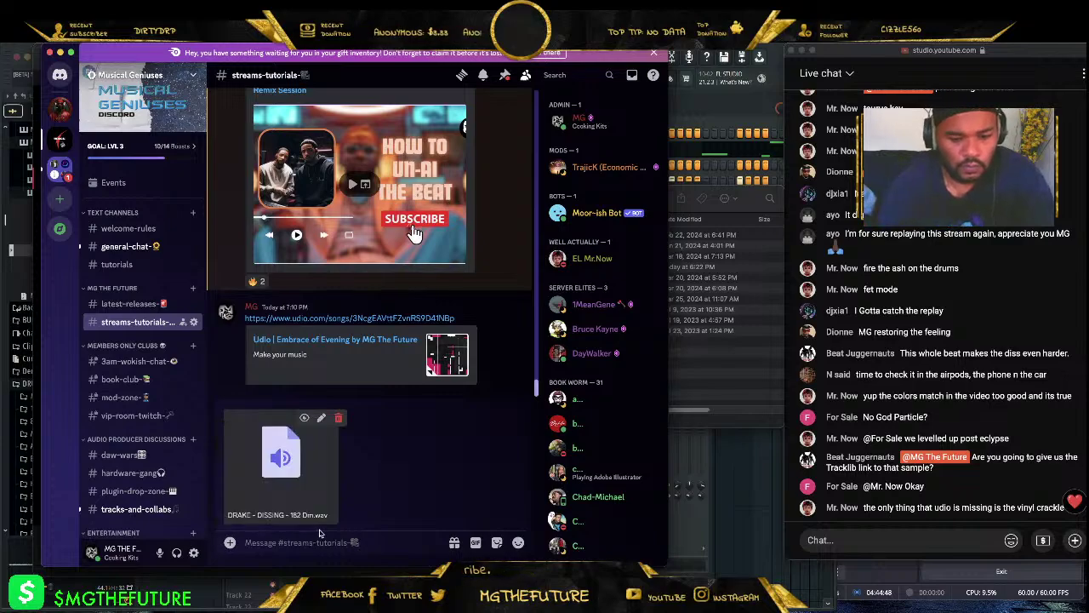
- Send the attached audio file with the message "Starts on Down / strong beat at 91 BPM"
{"action": "type", "text": "Starts on Down / str"}
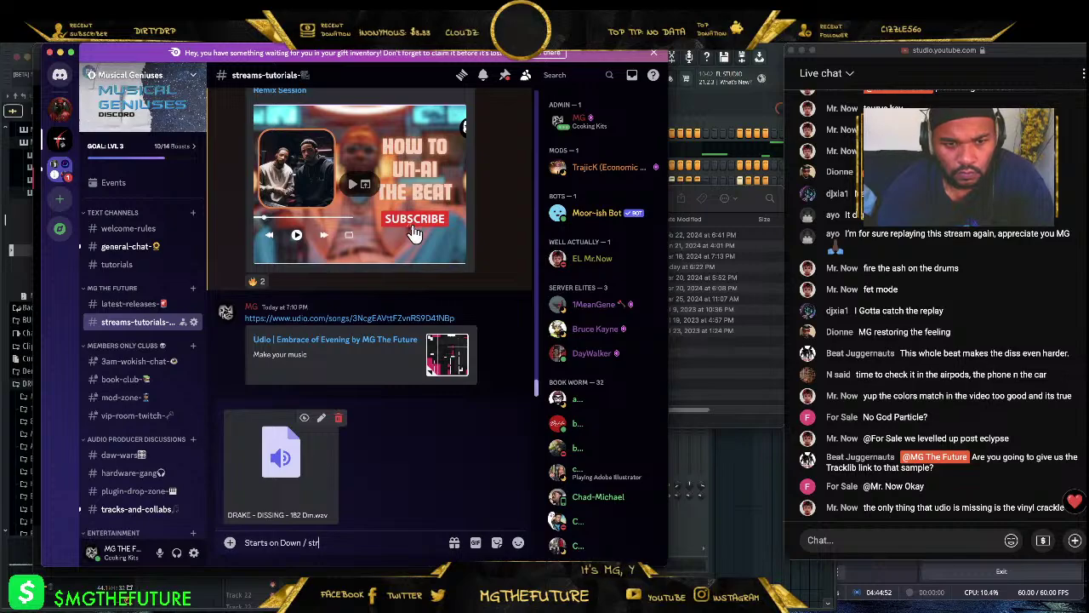
{"action": "type", "text": "ong bea"}
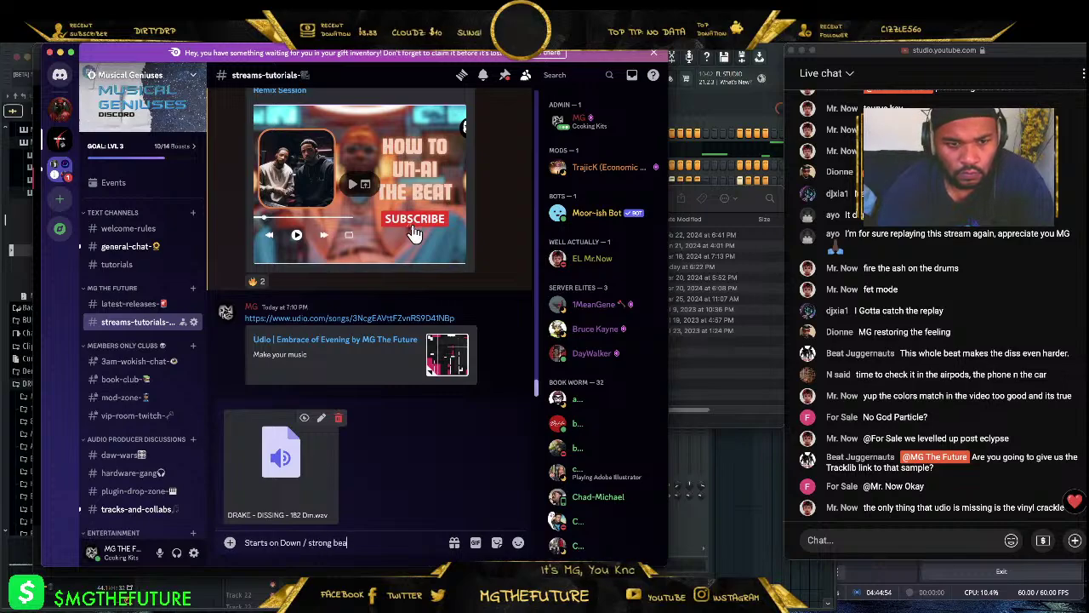
{"action": "type", "text": "t at?"}
{"action": "key", "text": "BackSpace"}
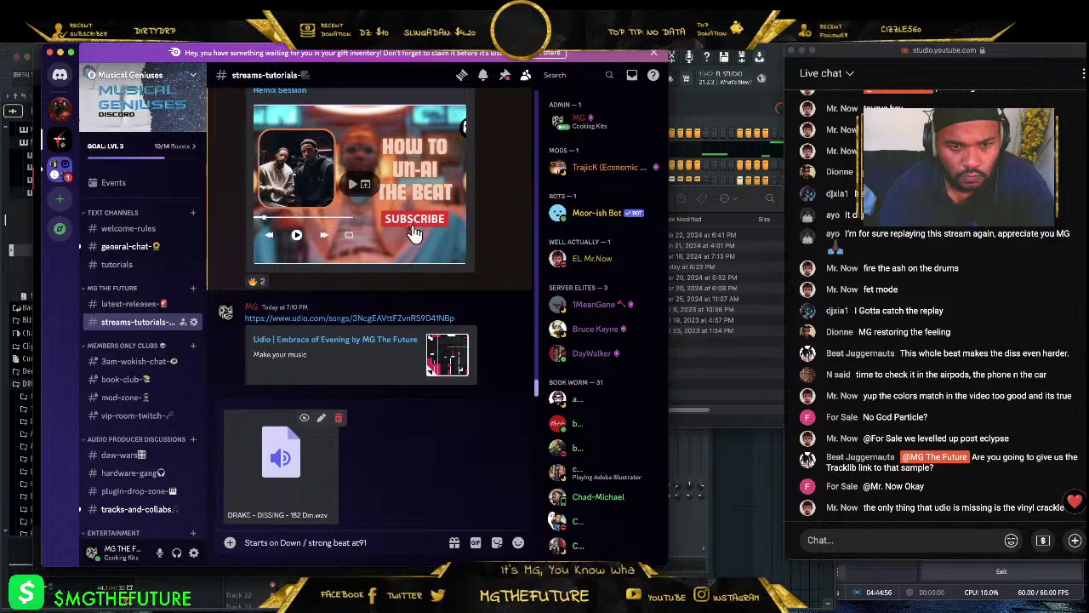
{"action": "type", "text": "91 BPM"}
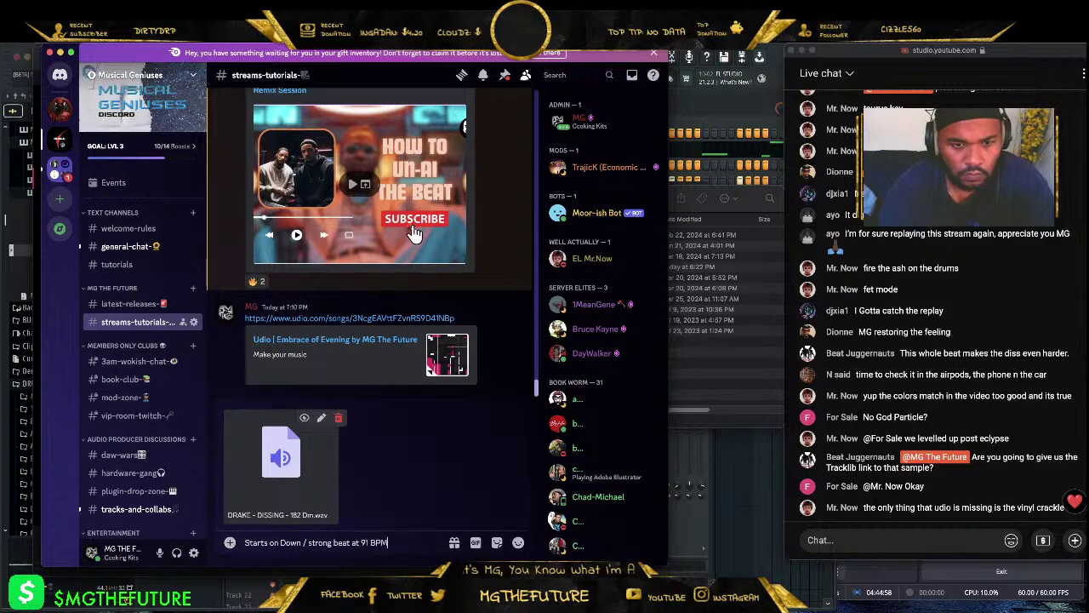
{"action": "key", "text": "Return"}
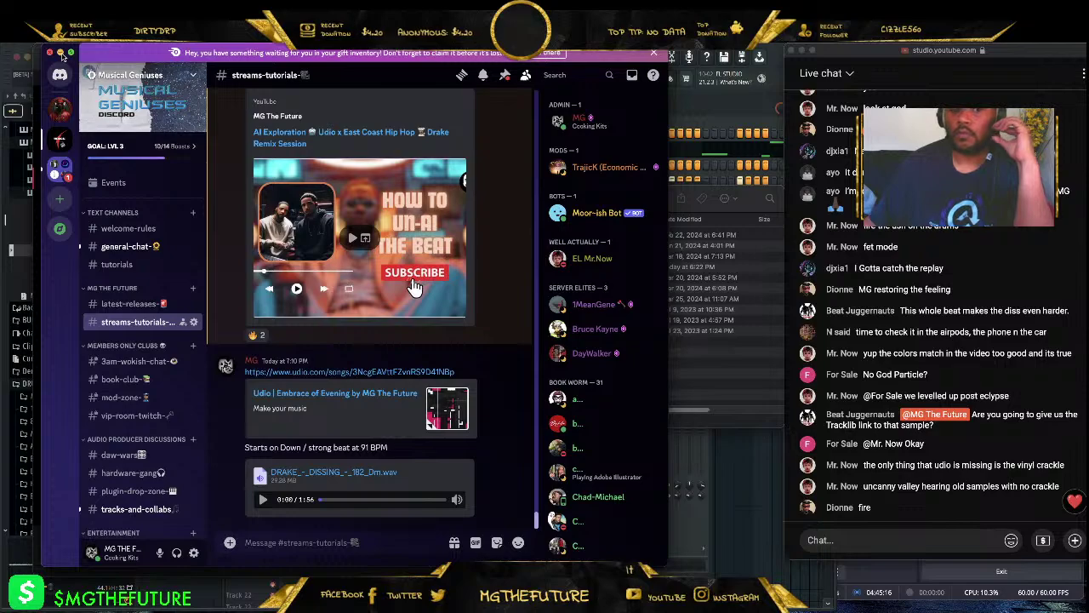
- Minimize the Discord window and both Finder windows, and pause Embrace of Evening on Udio
{"action": "left_click", "coordinate": [61, 53]}
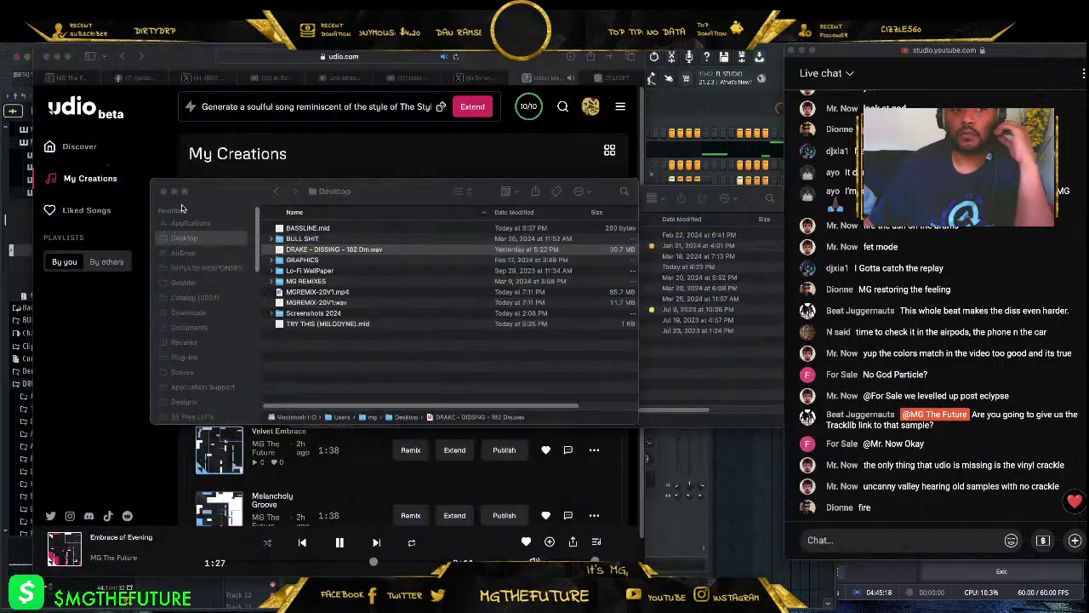
{"action": "left_click", "coordinate": [174, 192]}
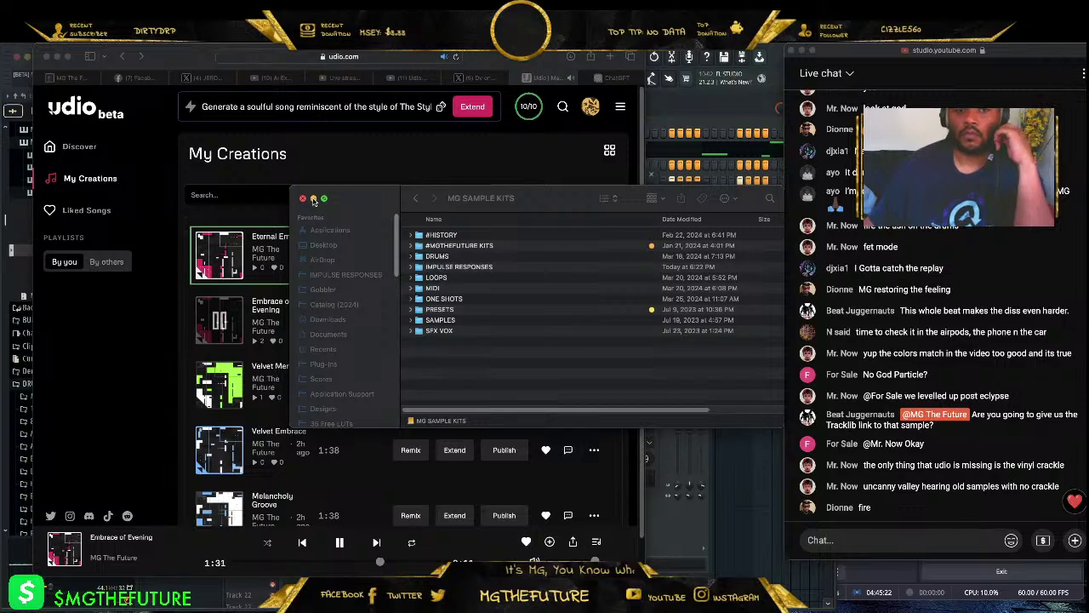
{"action": "left_click", "coordinate": [313, 199]}
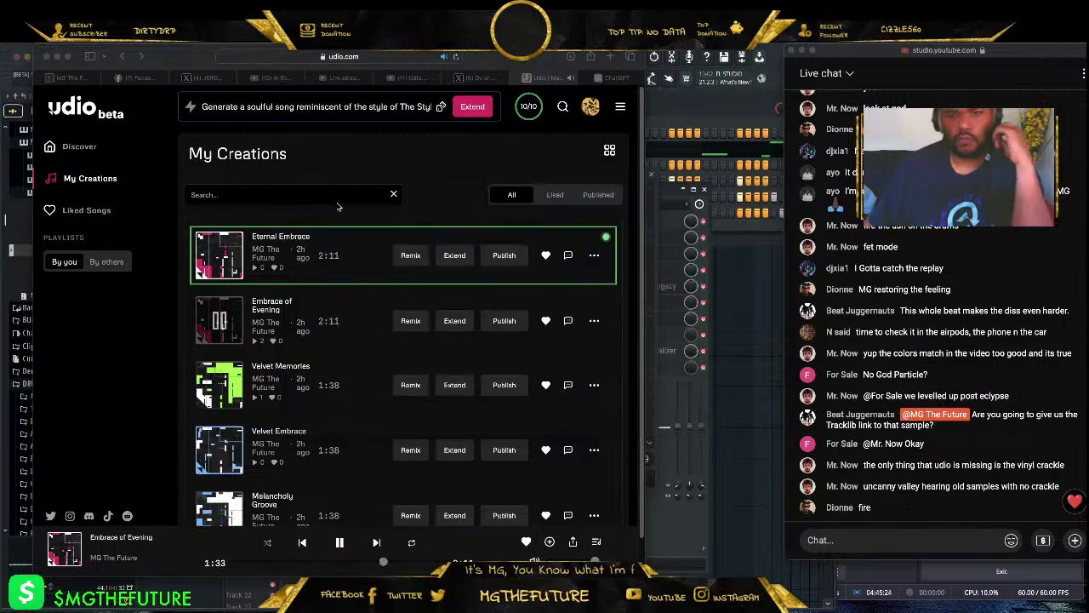
{"action": "mouse_move", "coordinate": [255, 56]}
{"action": "left_mouse_down"}
{"action": "mouse_move", "coordinate": [75, 57]}
{"action": "mouse_move", "coordinate": [297, 57]}
{"action": "mouse_move", "coordinate": [230, 56]}
{"action": "mouse_move", "coordinate": [254, 57]}
{"action": "left_mouse_up"}
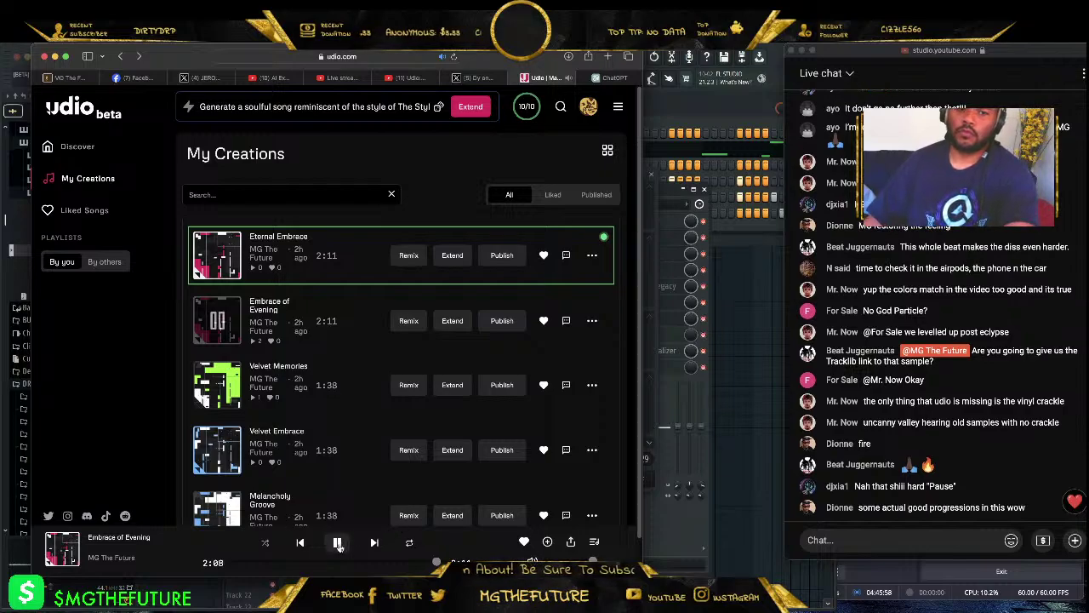
{"action": "left_click", "coordinate": [338, 543]}
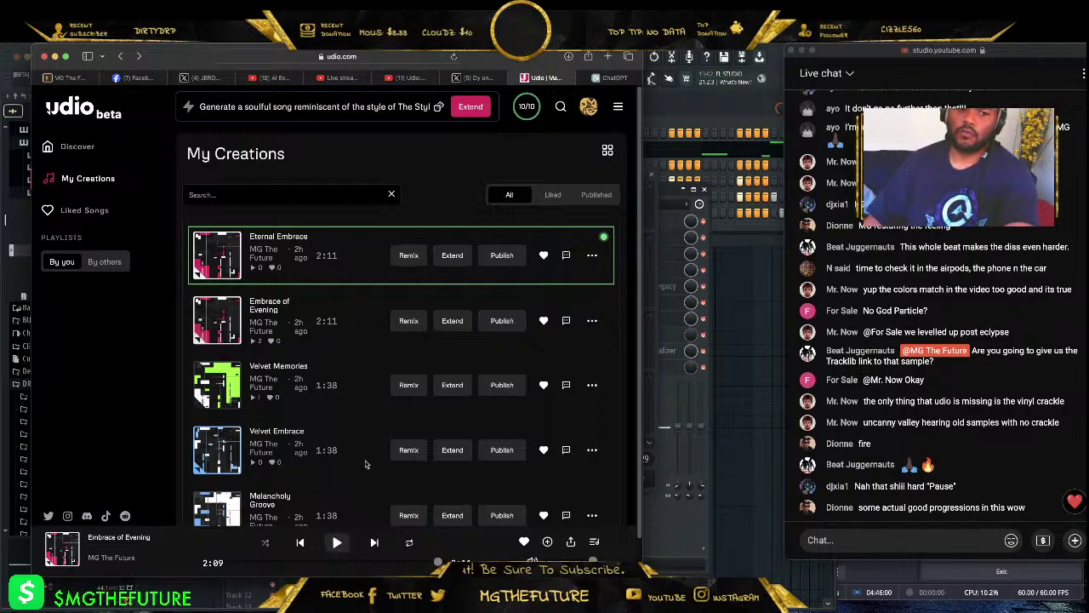
- Like the Embrace of Evening track on Udio and minimize the browser window
{"action": "left_click", "coordinate": [546, 320]}
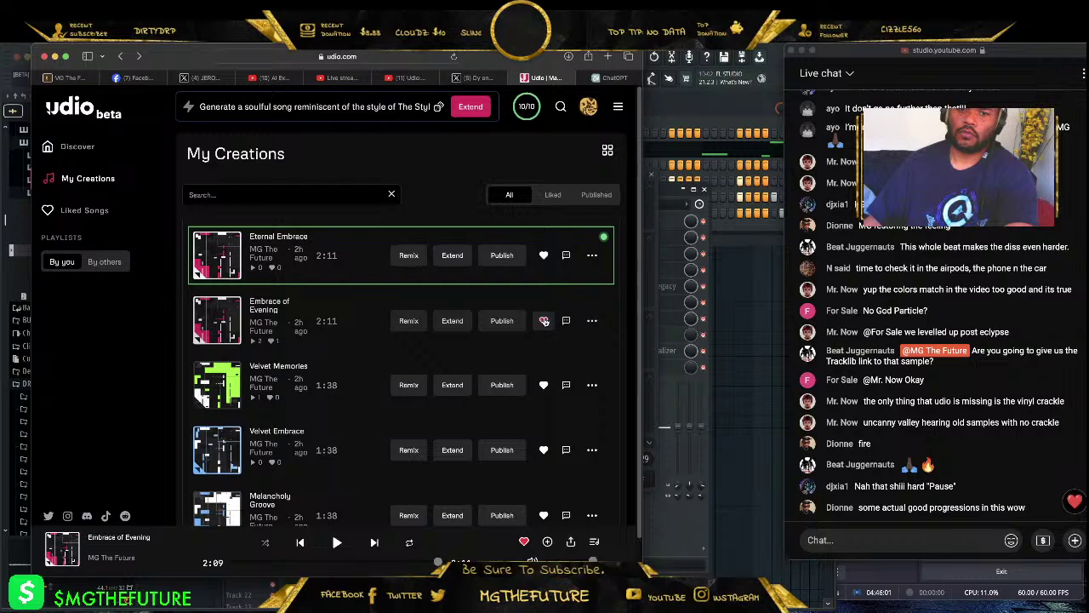
{"action": "left_click", "coordinate": [55, 57]}
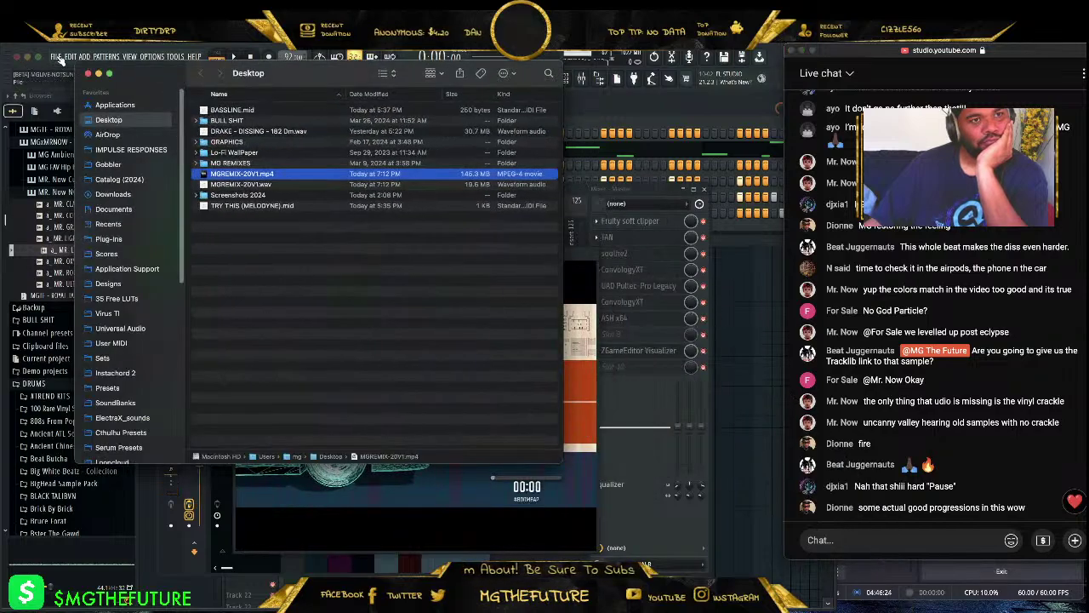
- Switch to FL Studio and export the project as the zipped song file MGLIVE-NOTSUNO-MELODY BAP.zip in its project folder
{"action": "key", "text": "super+Tab"}
{"action": "left_click", "coordinate": [56, 57]}
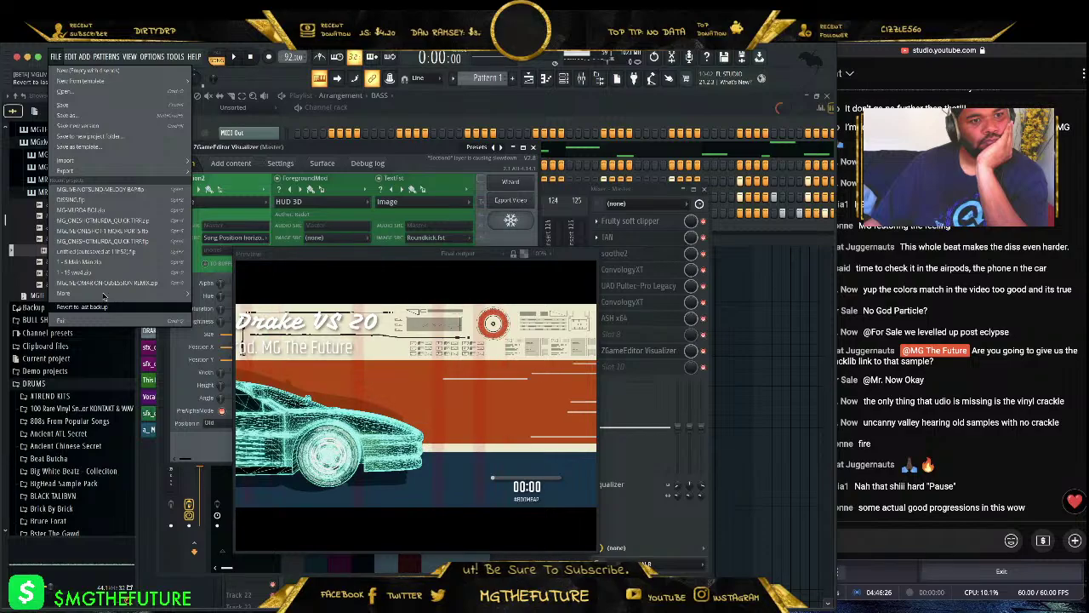
{"action": "mouse_move", "coordinate": [117, 175]}
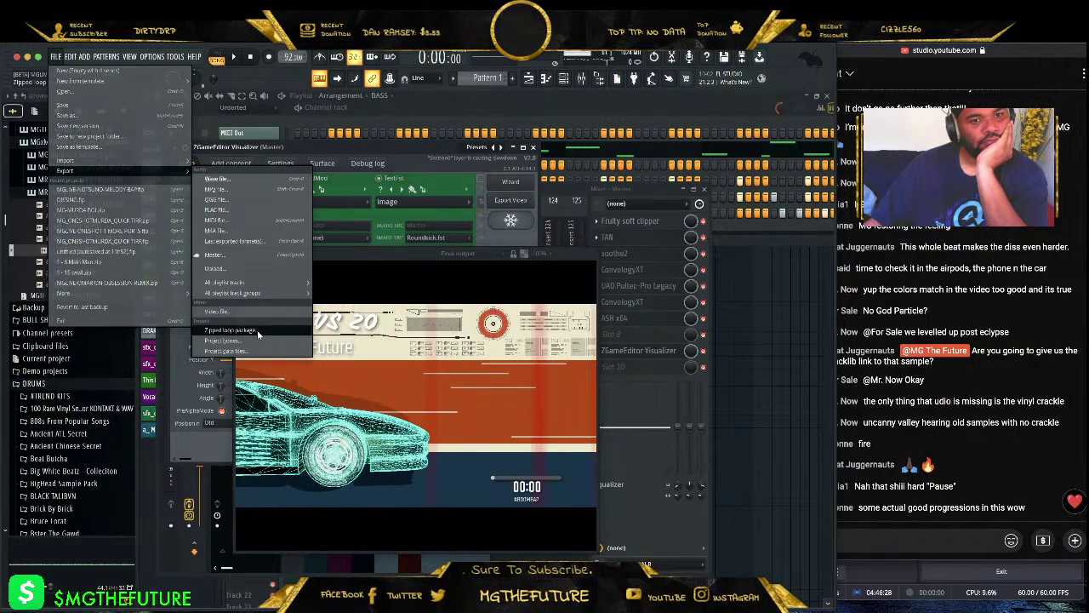
{"action": "left_click", "coordinate": [223, 341]}
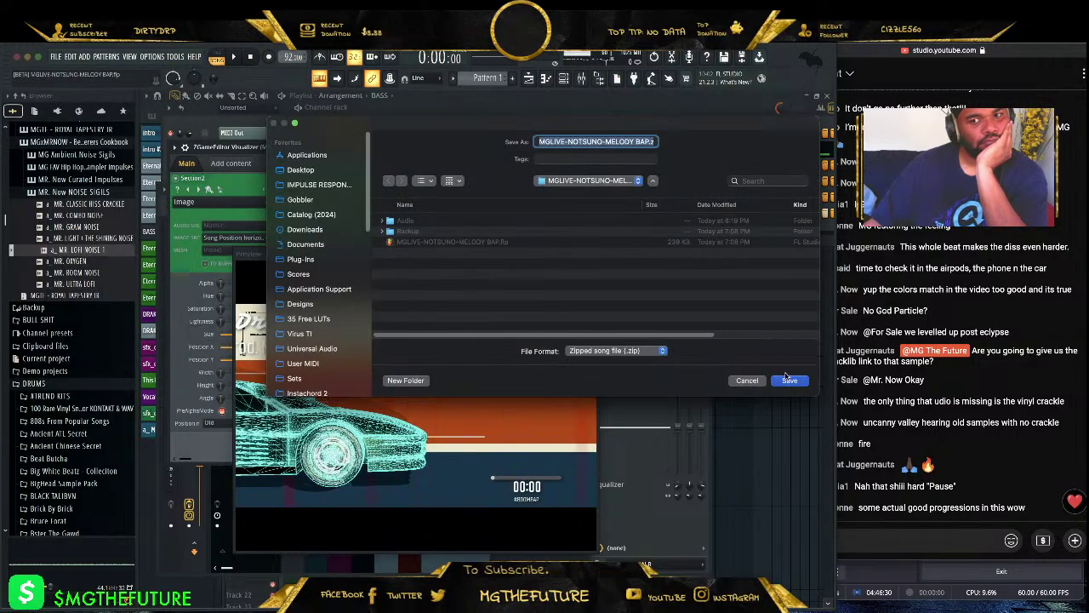
{"action": "left_click", "coordinate": [788, 379]}
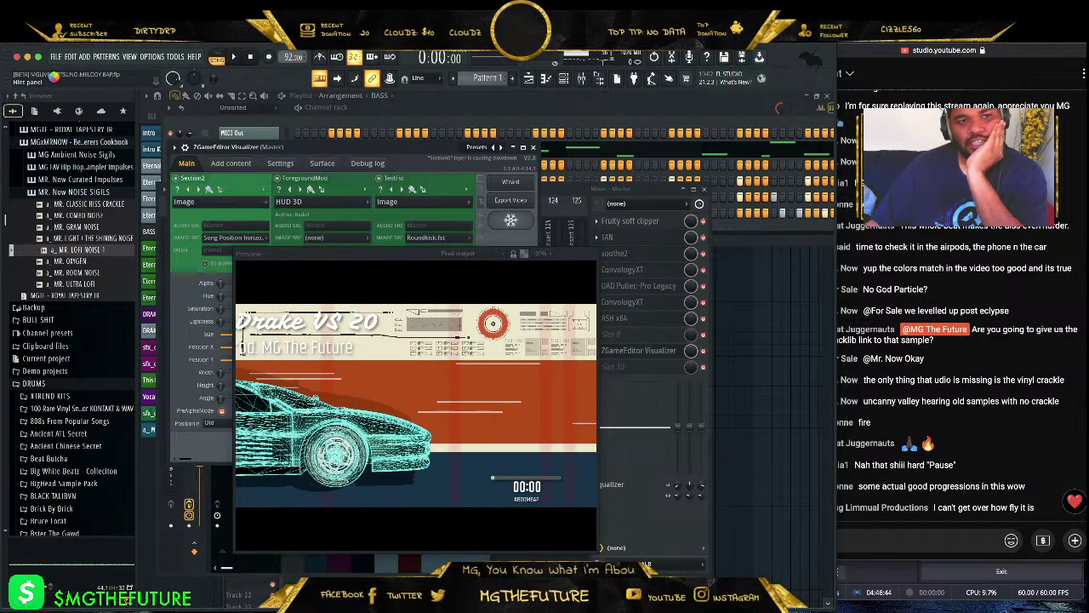
- Close the ZGameEditor Visualizer window and minimize FL Studio
{"action": "left_click", "coordinate": [532, 147]}
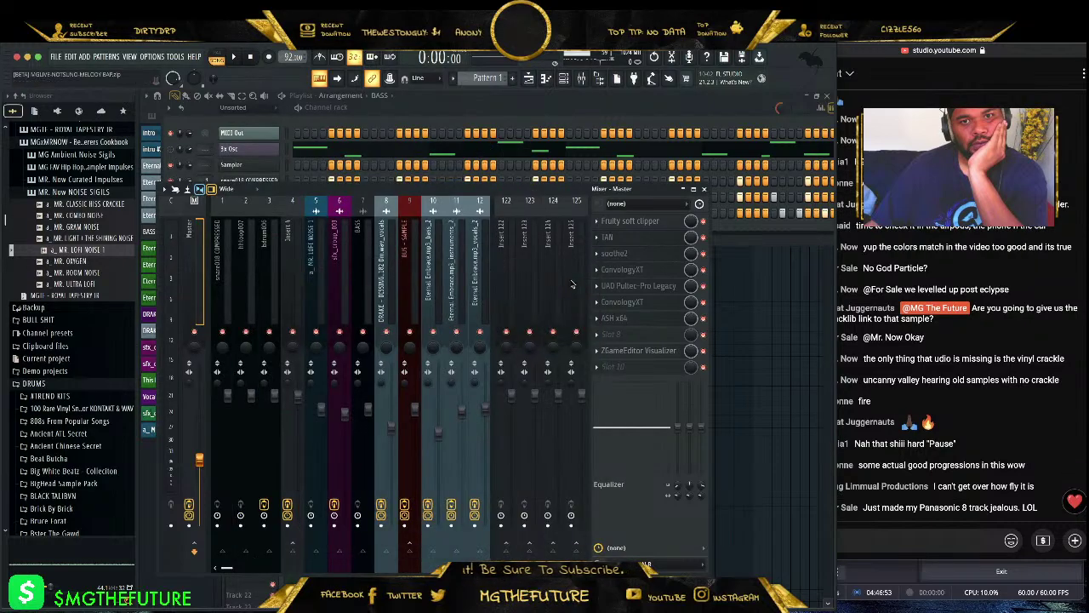
{"action": "left_click", "coordinate": [26, 57]}
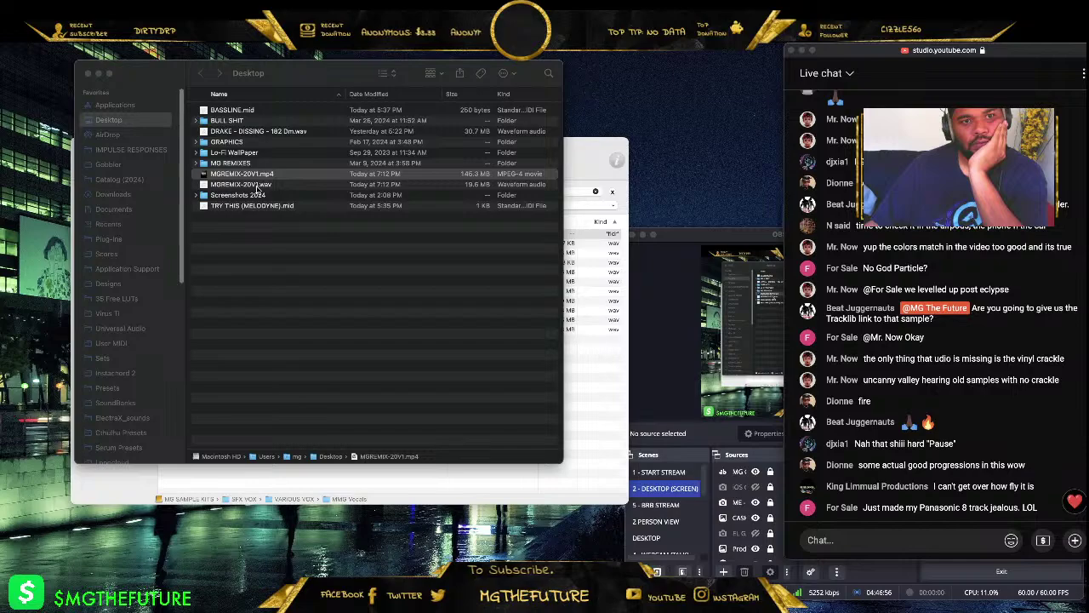
- Post MGREMIX-20V1.wav from the Desktop folder in Discord's streams-tutorials channel and play the uploaded file
{"action": "left_click", "coordinate": [255, 181]}
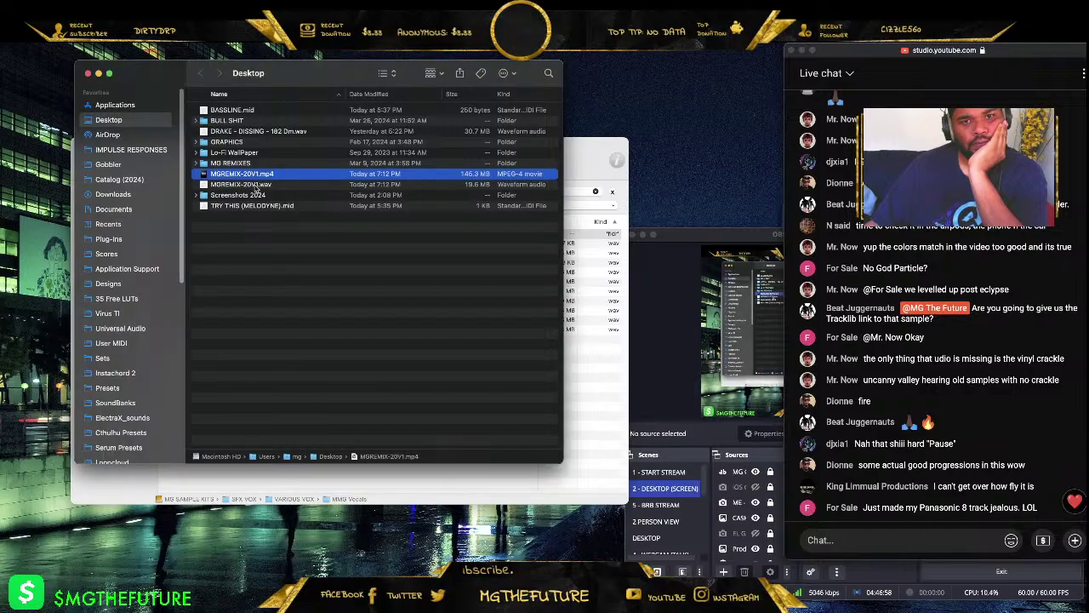
{"action": "left_click", "coordinate": [254, 185]}
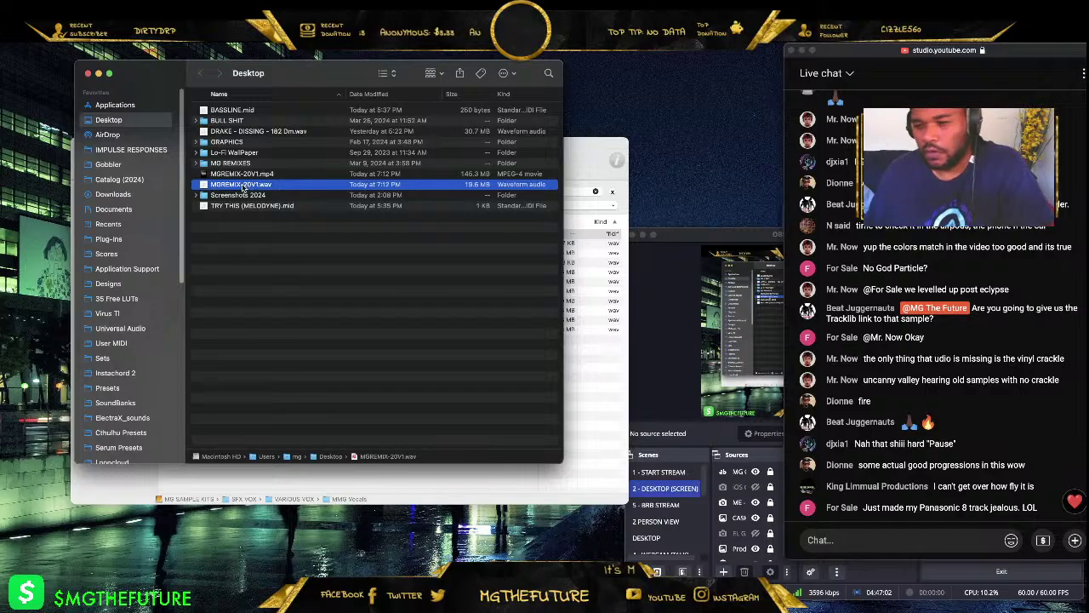
{"action": "key", "text": "super+Tab"}
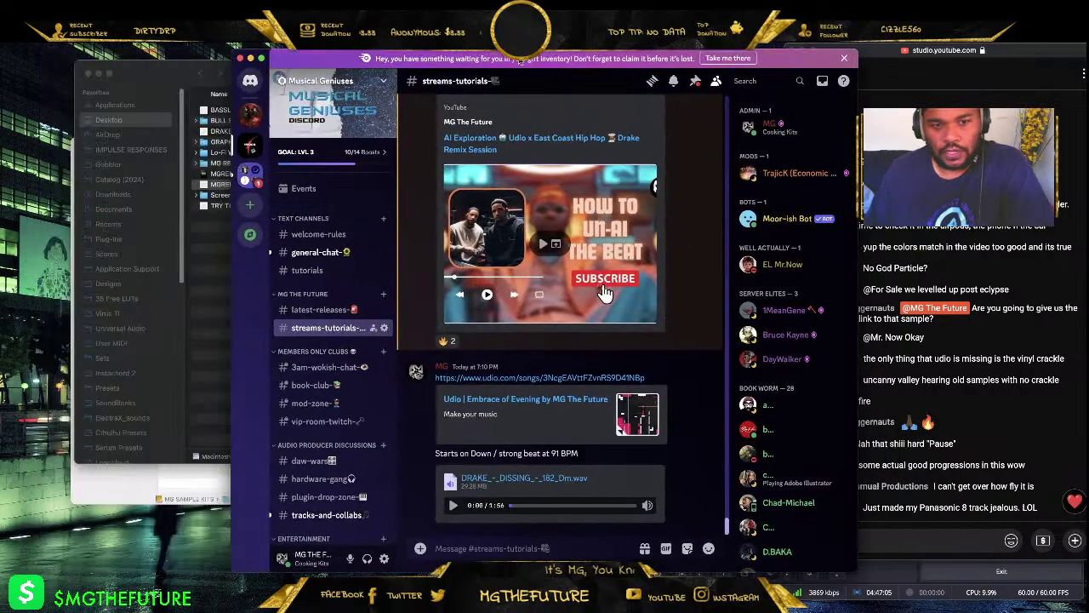
{"action": "left_click_drag", "start_coordinate": [528, 81], "coordinate": [631, 75]}
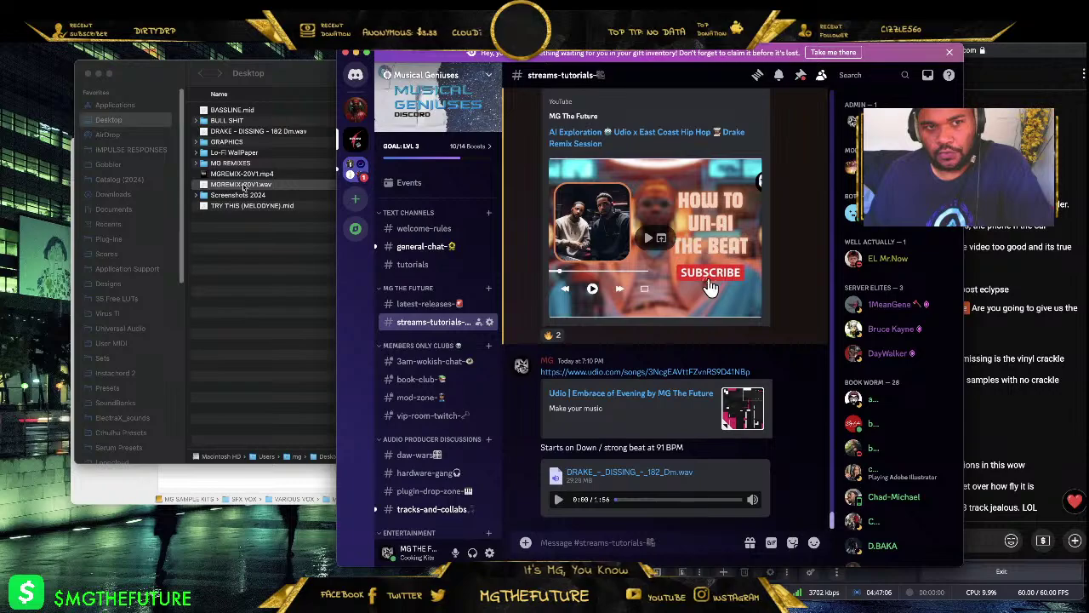
{"action": "left_click_drag", "start_coordinate": [241, 184], "coordinate": [586, 554]}
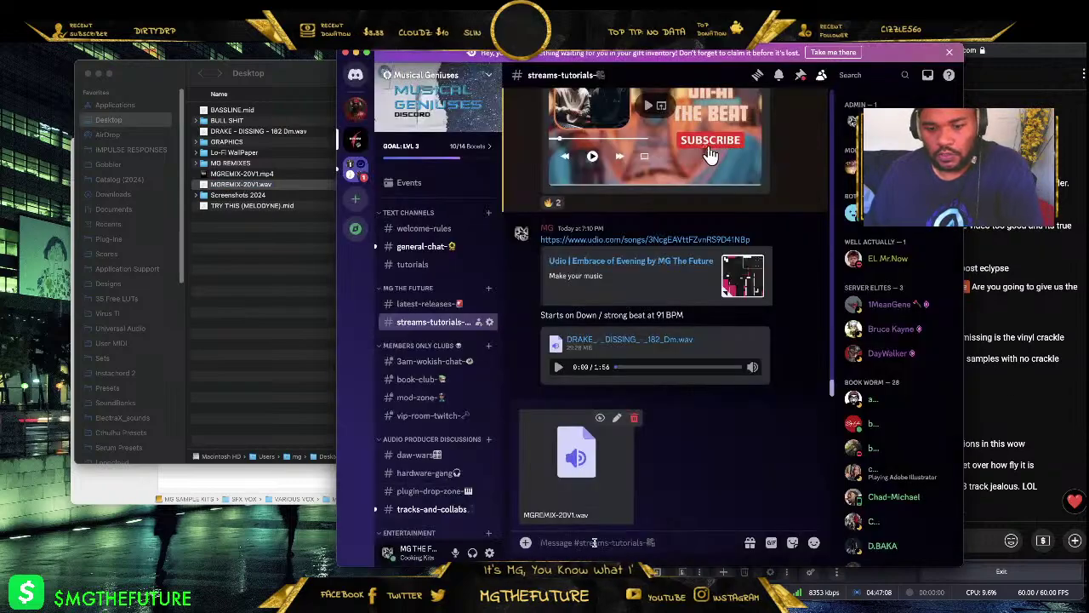
{"action": "key", "text": "Return"}
{"action": "left_click_drag", "start_coordinate": [664, 75], "coordinate": [379, 75]}
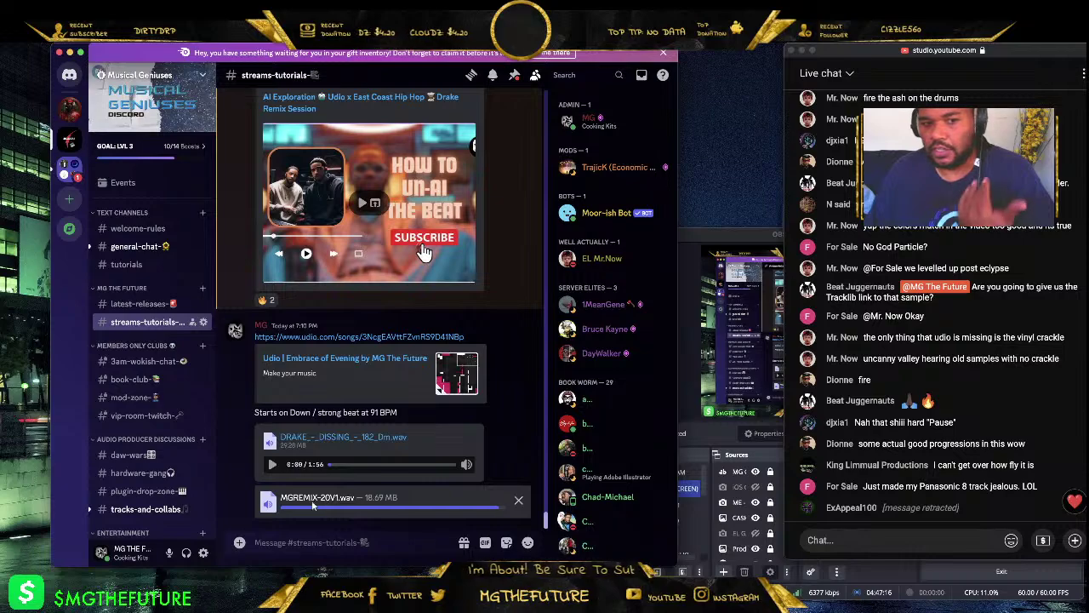
{"action": "left_click", "coordinate": [273, 500]}
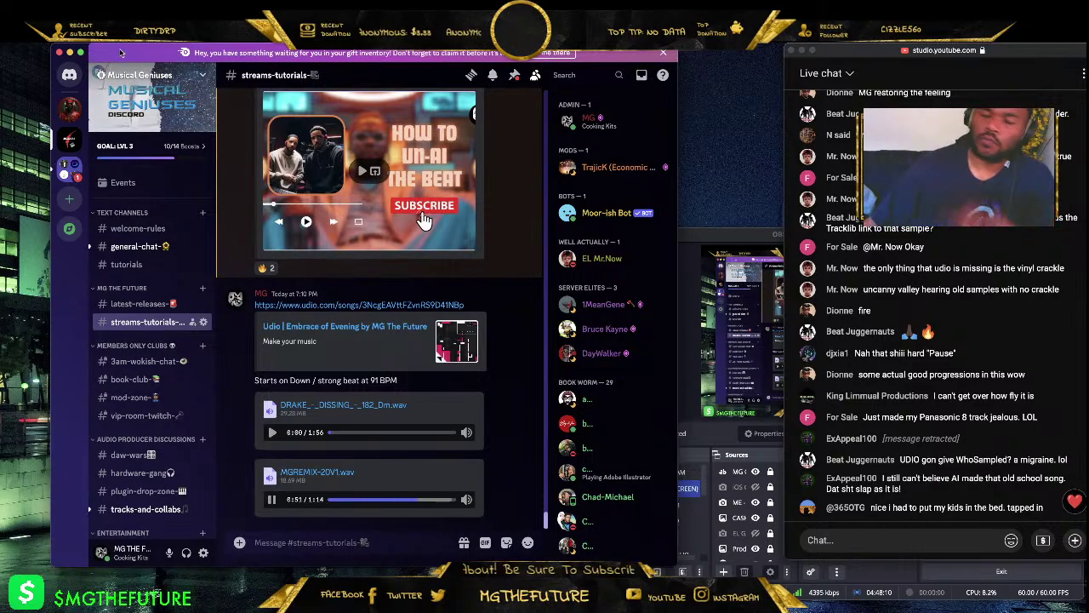
- Close the "mmg" file search window and open AirDrop in a new Finder window, keeping the Desktop folder accessible
{"action": "left_click_drag", "start_coordinate": [117, 57], "coordinate": [514, 53]}
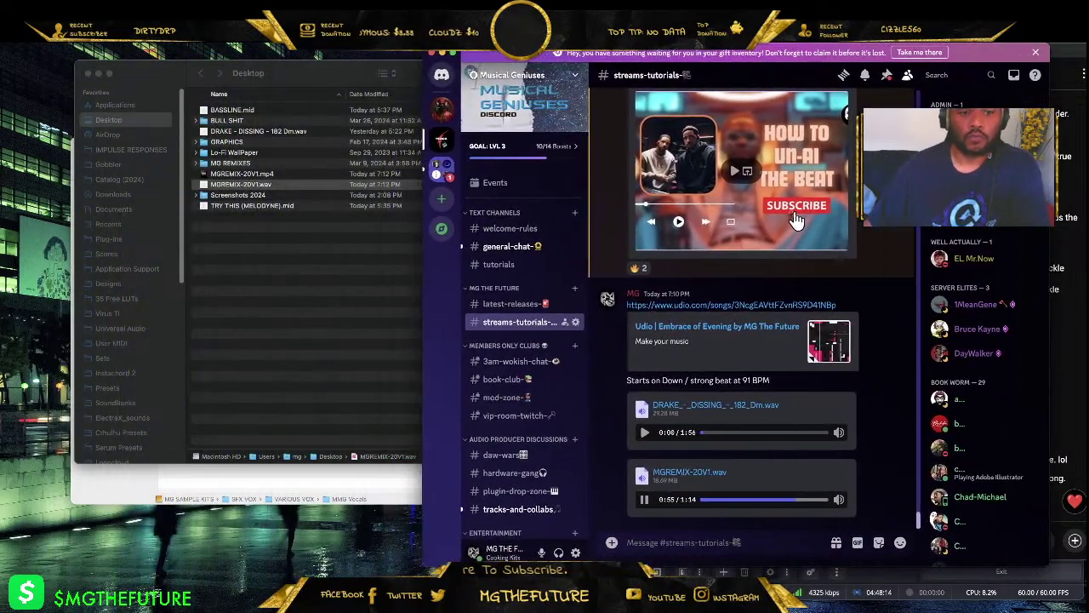
{"action": "left_click", "coordinate": [150, 490]}
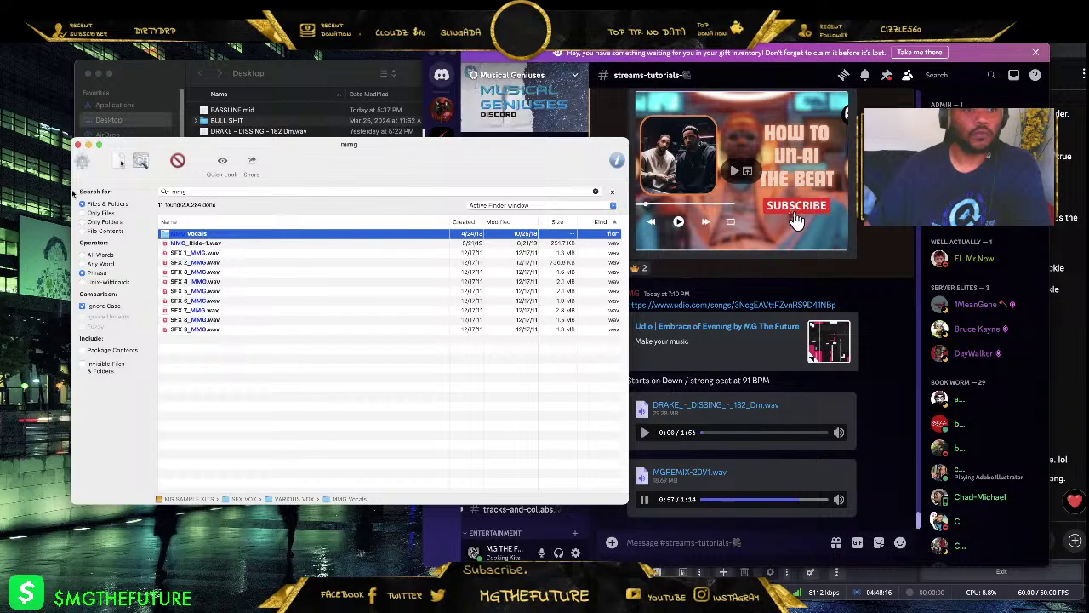
{"action": "left_click", "coordinate": [79, 145]}
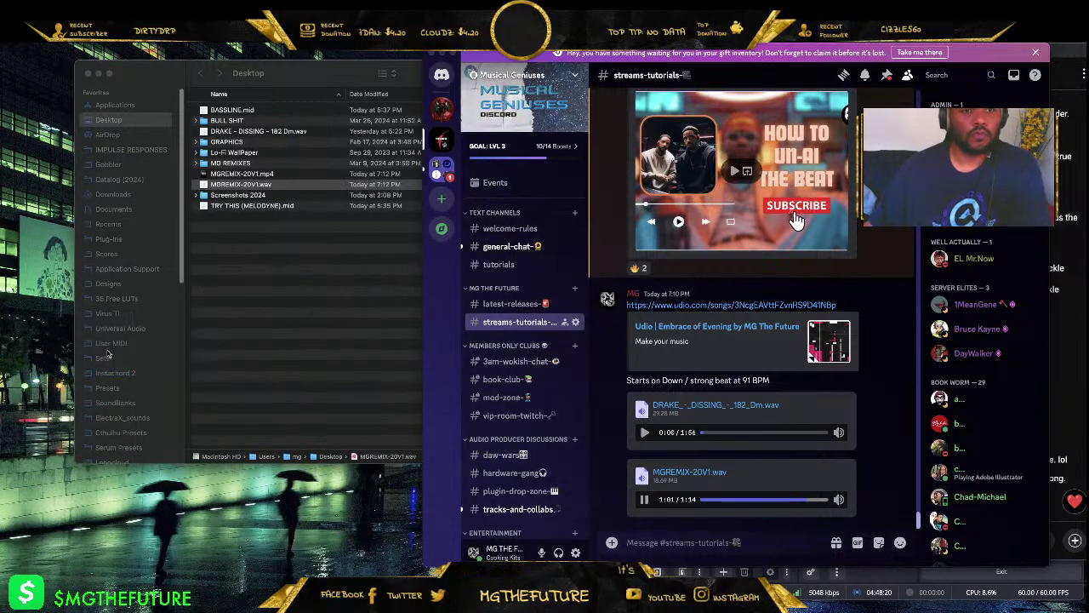
{"action": "key", "text": "super+n"}
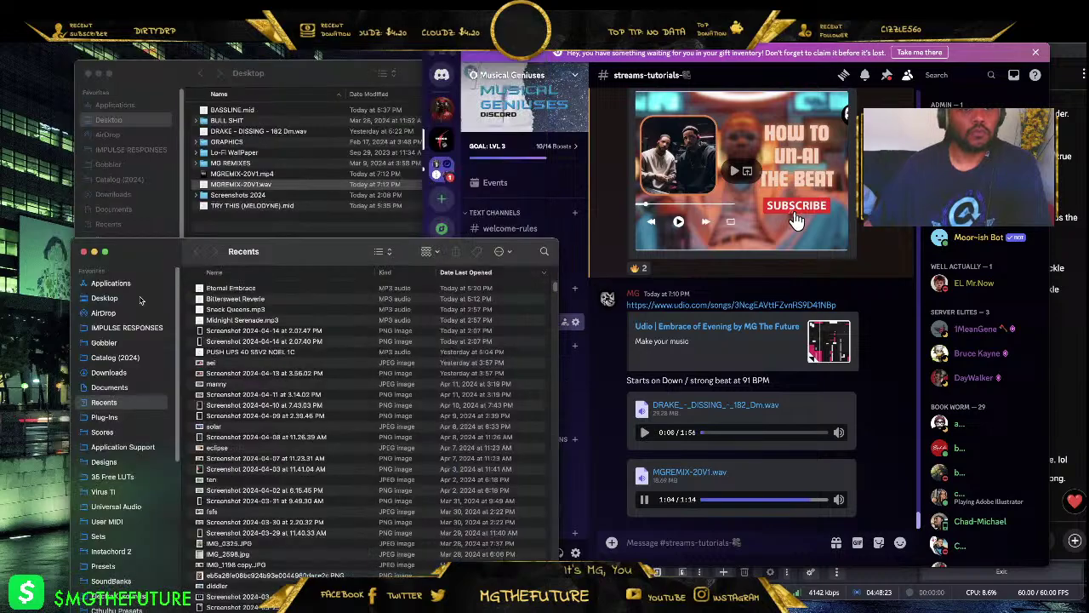
{"action": "left_click", "coordinate": [128, 312]}
{"action": "left_click_drag", "start_coordinate": [309, 246], "coordinate": [201, 255]}
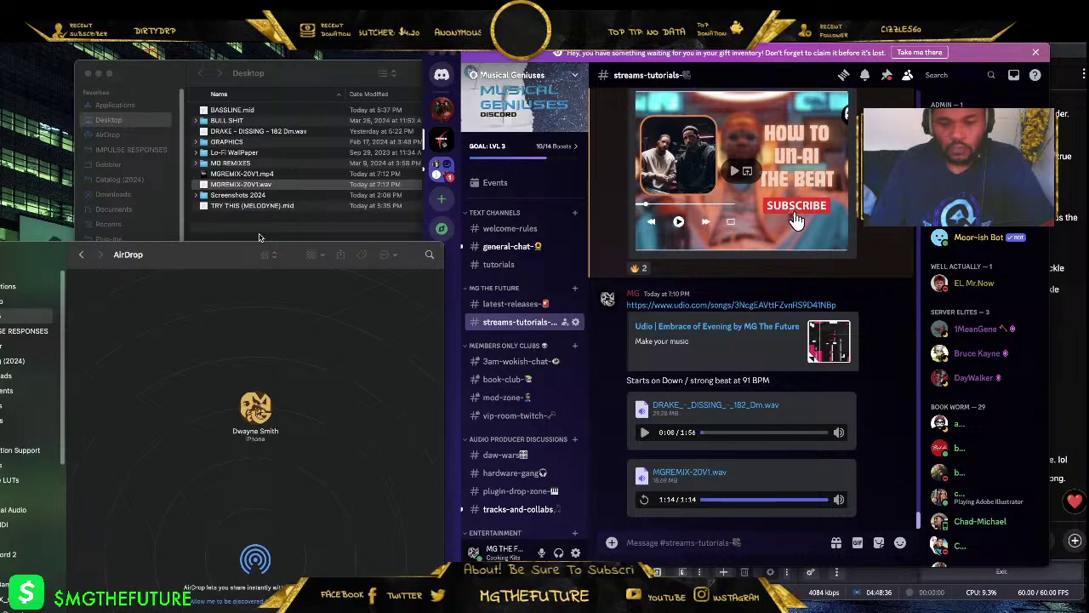
- Send MGREMIX-20V1.mp4 from the Desktop folder to the iPhone through AirDrop
{"action": "left_click", "coordinate": [241, 180]}
{"action": "left_click_drag", "start_coordinate": [241, 180], "coordinate": [264, 499]}
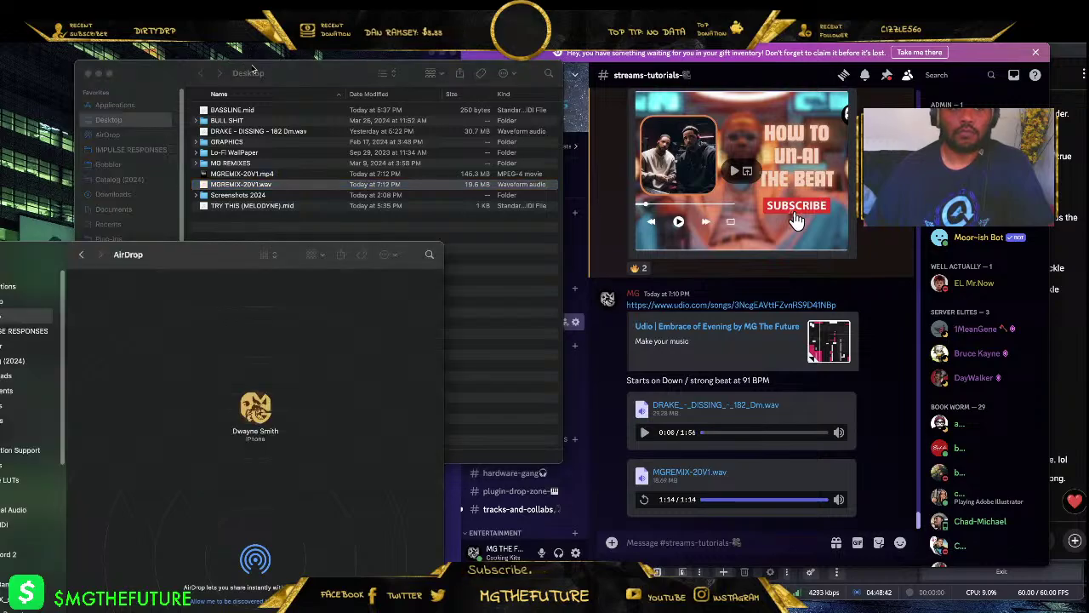
{"action": "left_click_drag", "start_coordinate": [254, 68], "coordinate": [447, 84]}
{"action": "left_click_drag", "start_coordinate": [447, 190], "coordinate": [258, 407]}
- Move the Discord window clear of the live chat and switch to OBS
{"action": "left_click", "coordinate": [291, 89]}
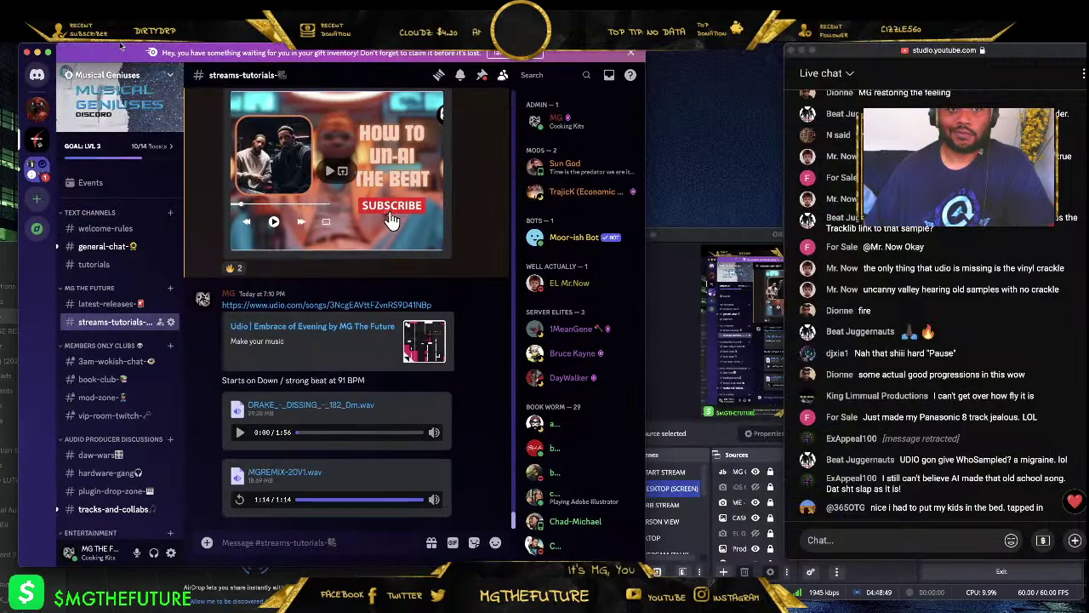
{"action": "key", "text": "super+Tab"}
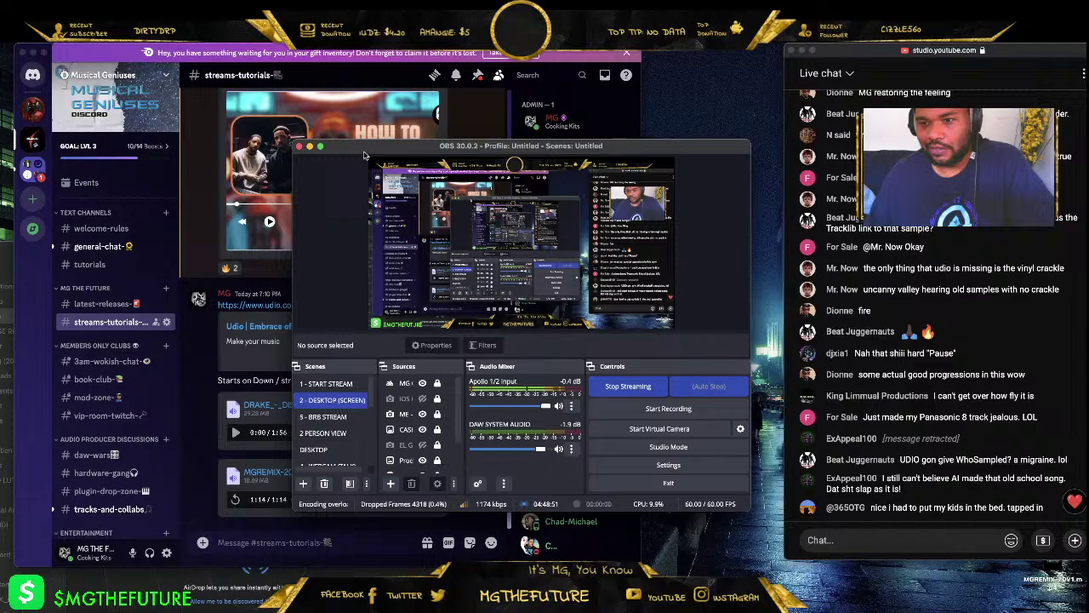